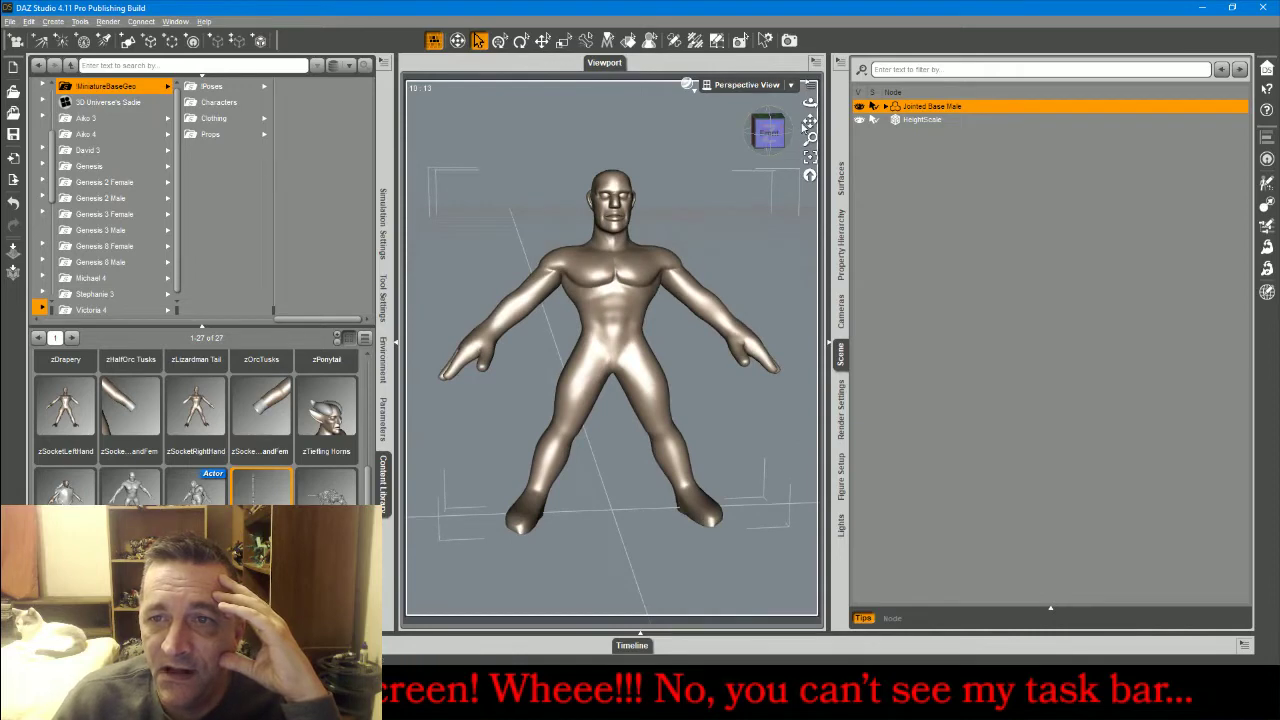
# Apply the Ogre race morph to the Jointed Base Male at somewhat less than the strength first tried.
pyautogui.moveTo(810, 121); pyautogui.dragTo(810, 255)
pyautogui.moveTo(806, 121); pyautogui.dragTo(806, 220)
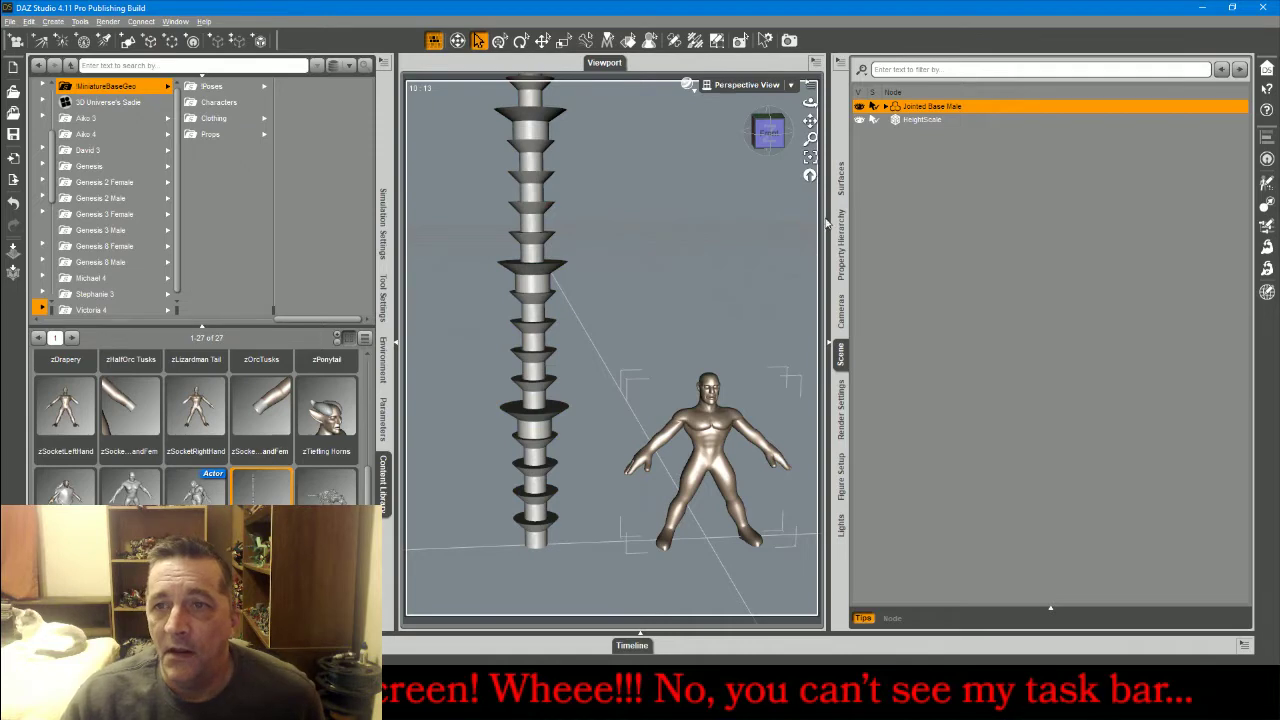
pyautogui.click(383, 420)
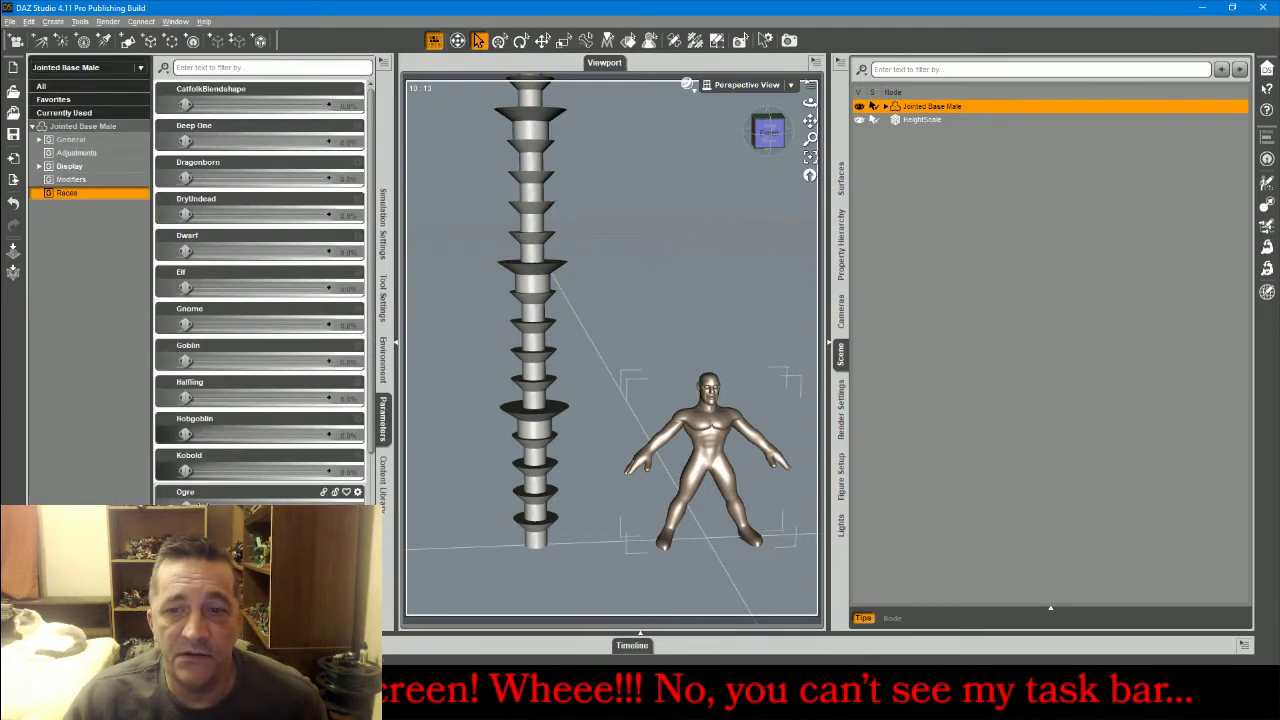
pyautogui.moveTo(186, 508); pyautogui.dragTo(325, 508)
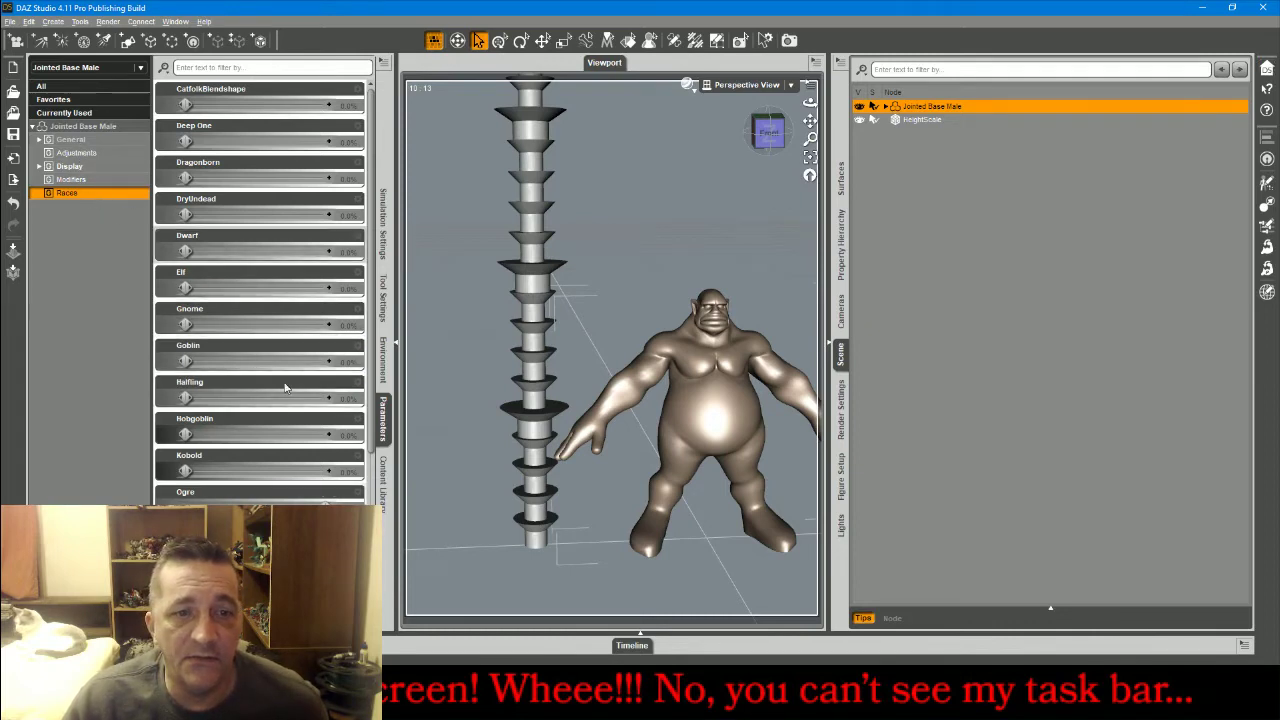
pyautogui.moveTo(325, 508); pyautogui.dragTo(295, 508)
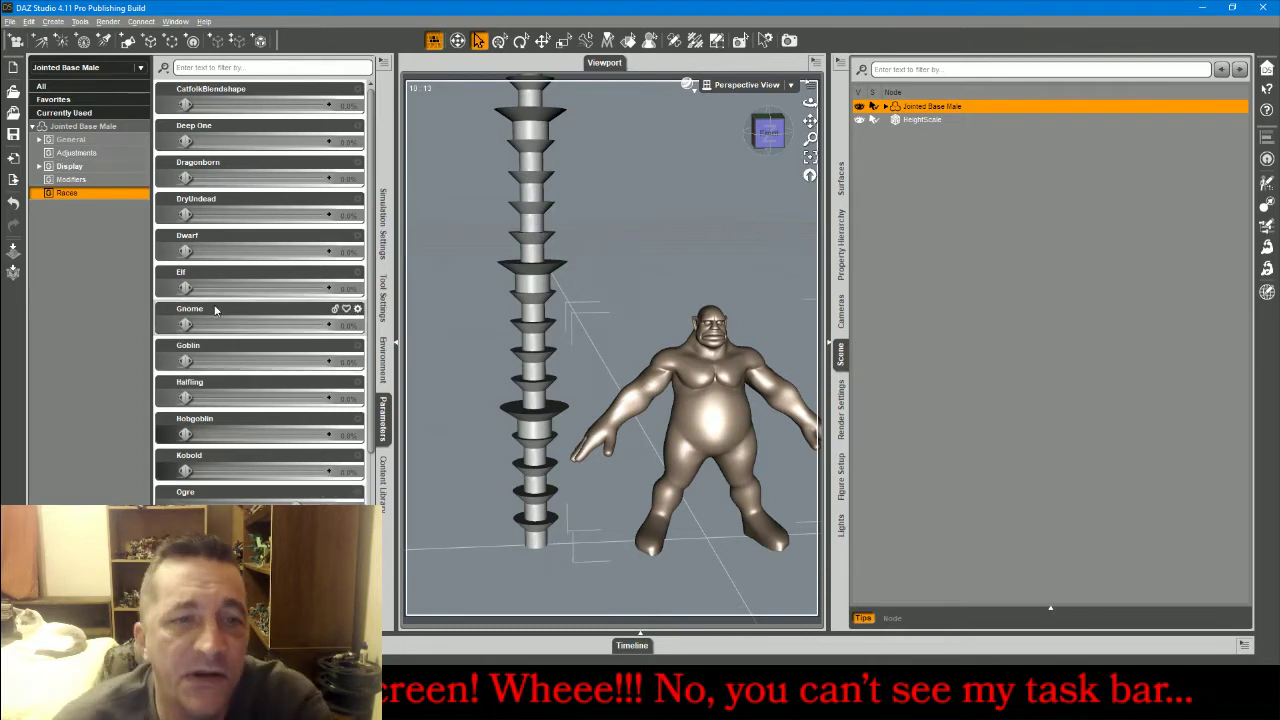
# Enlarge the Jointed Base Male figure to a Scale of about 223.5%.
pyautogui.click(97, 140)
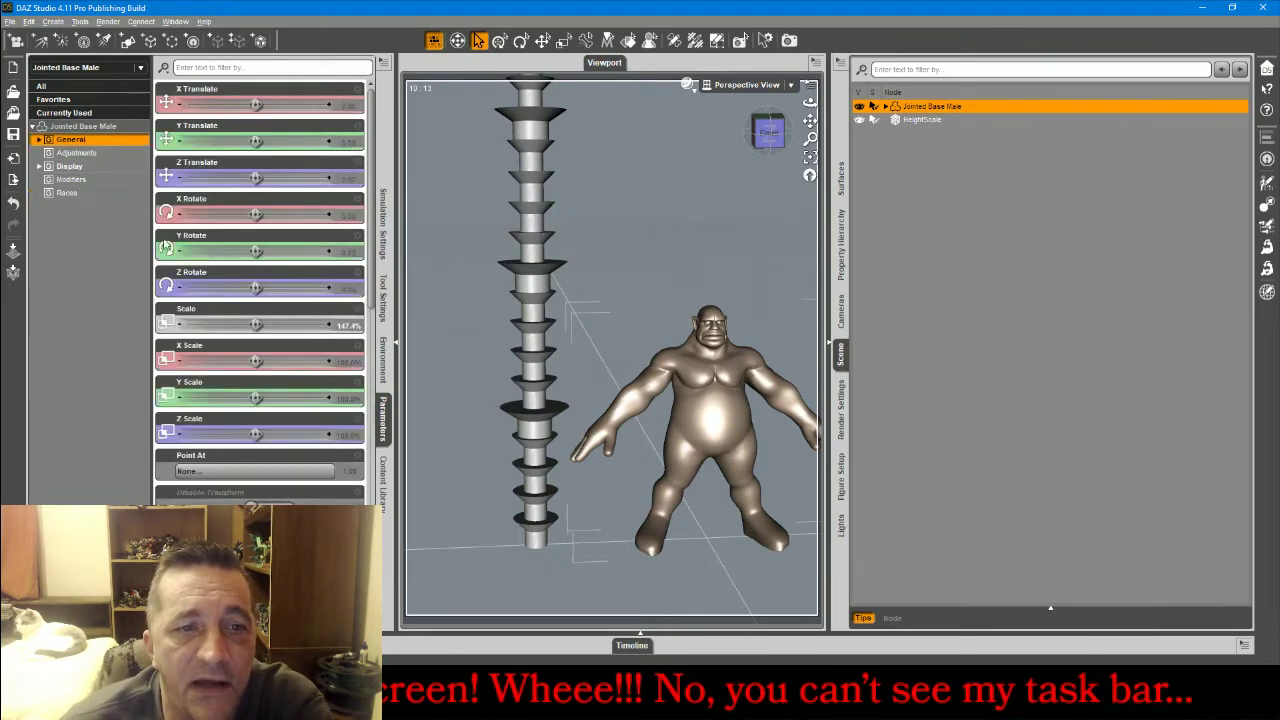
pyautogui.moveTo(256, 324); pyautogui.dragTo(292, 324)
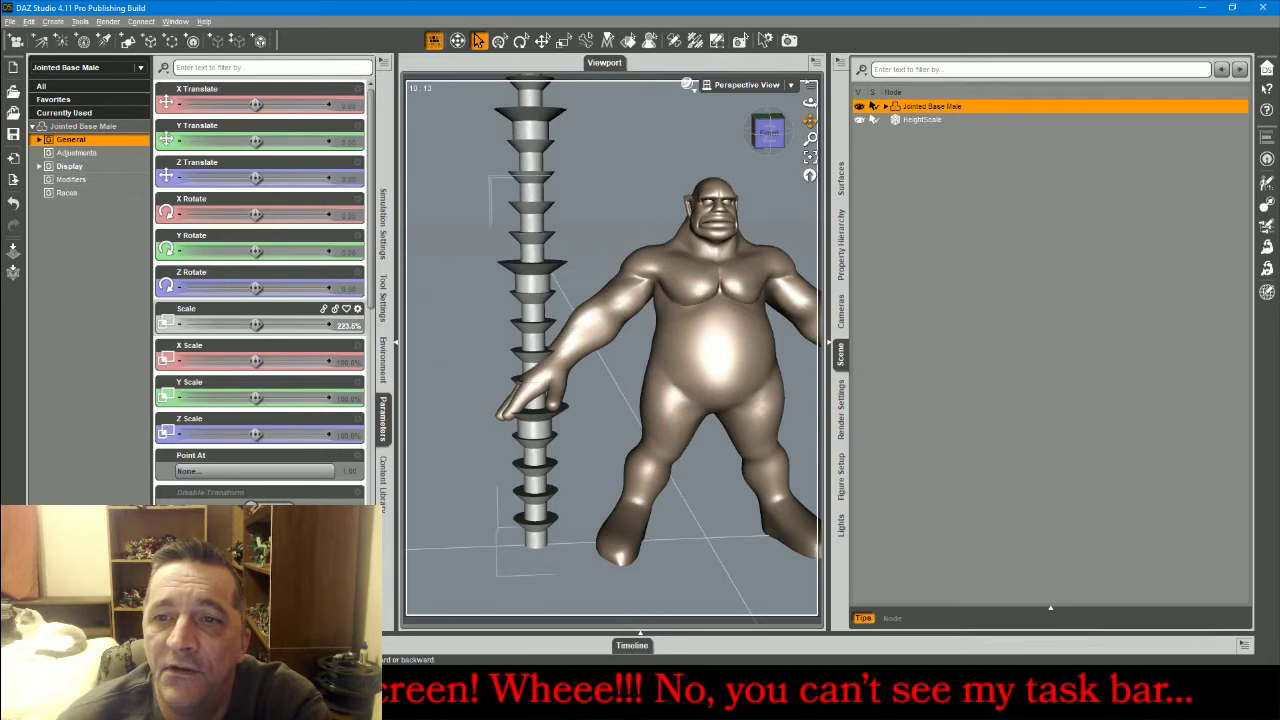
pyautogui.moveTo(811, 121); pyautogui.dragTo(716, 103)
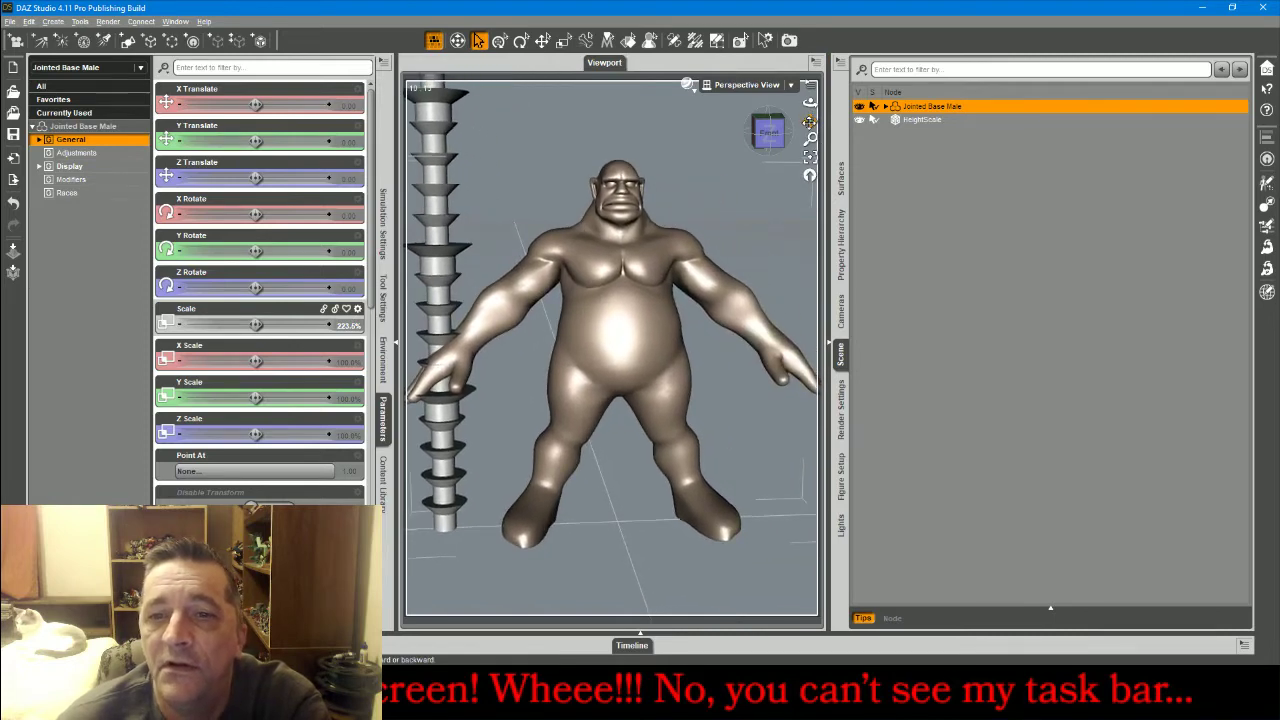
pyautogui.moveTo(810, 140); pyautogui.dragTo(810, 168)
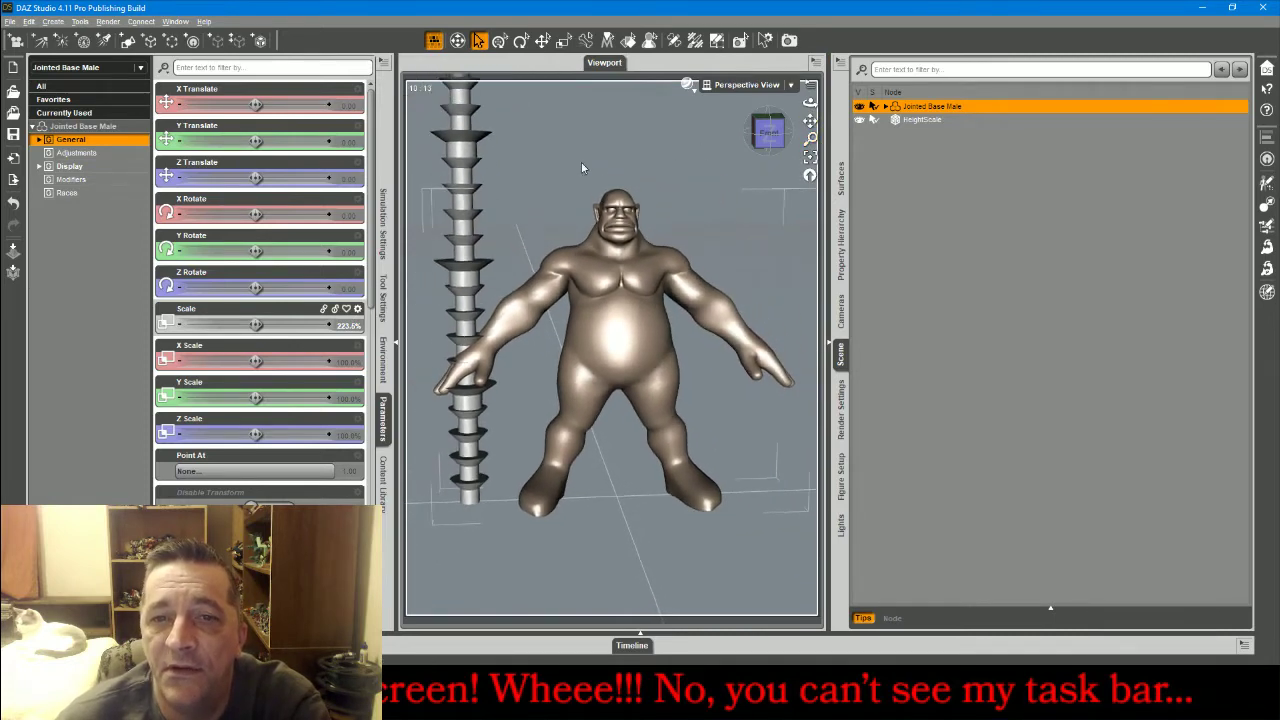
# Delete the HeightScale reference prop from the scene.
pyautogui.click(480, 181)
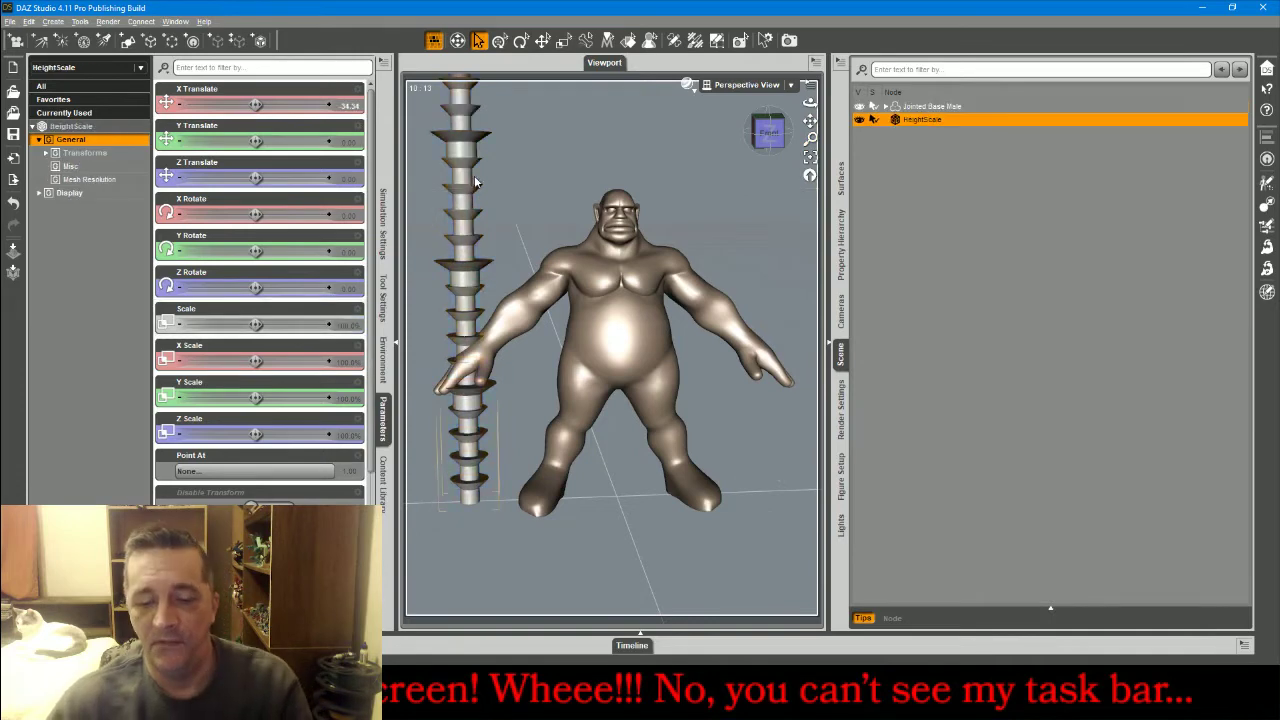
pyautogui.press('Delete')
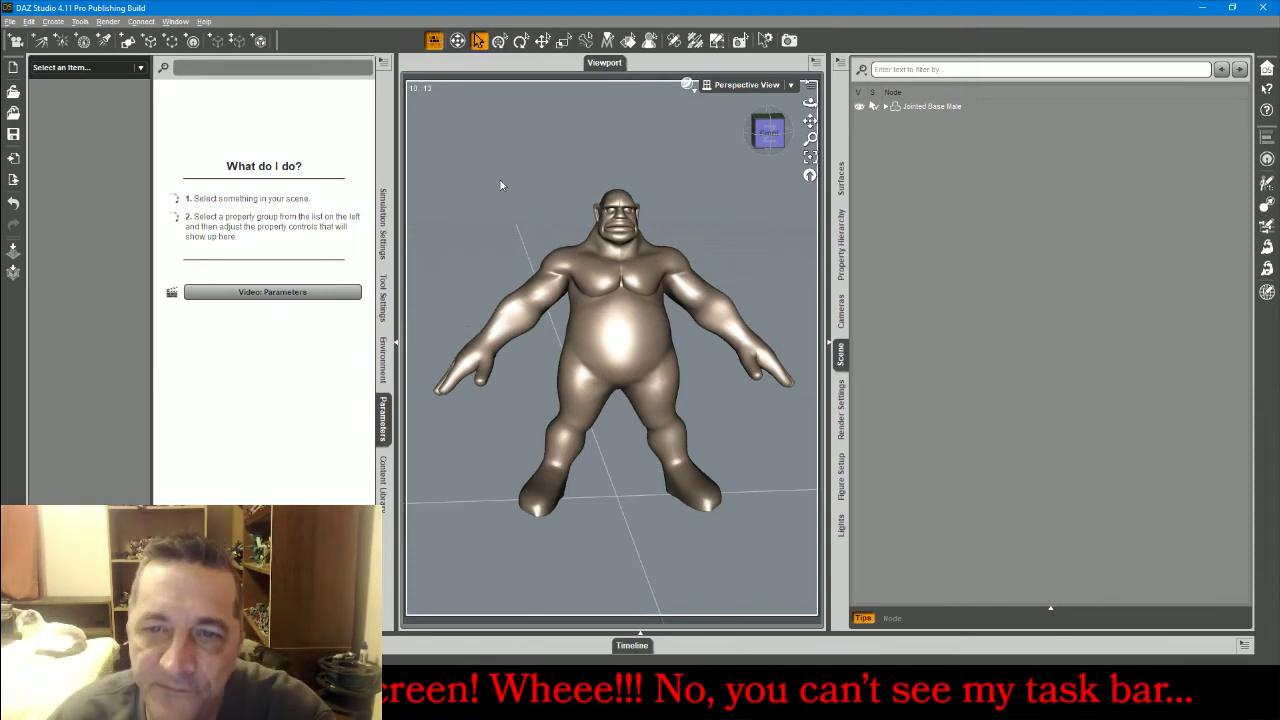
pyautogui.moveTo(770, 132); pyautogui.dragTo(895, 104)
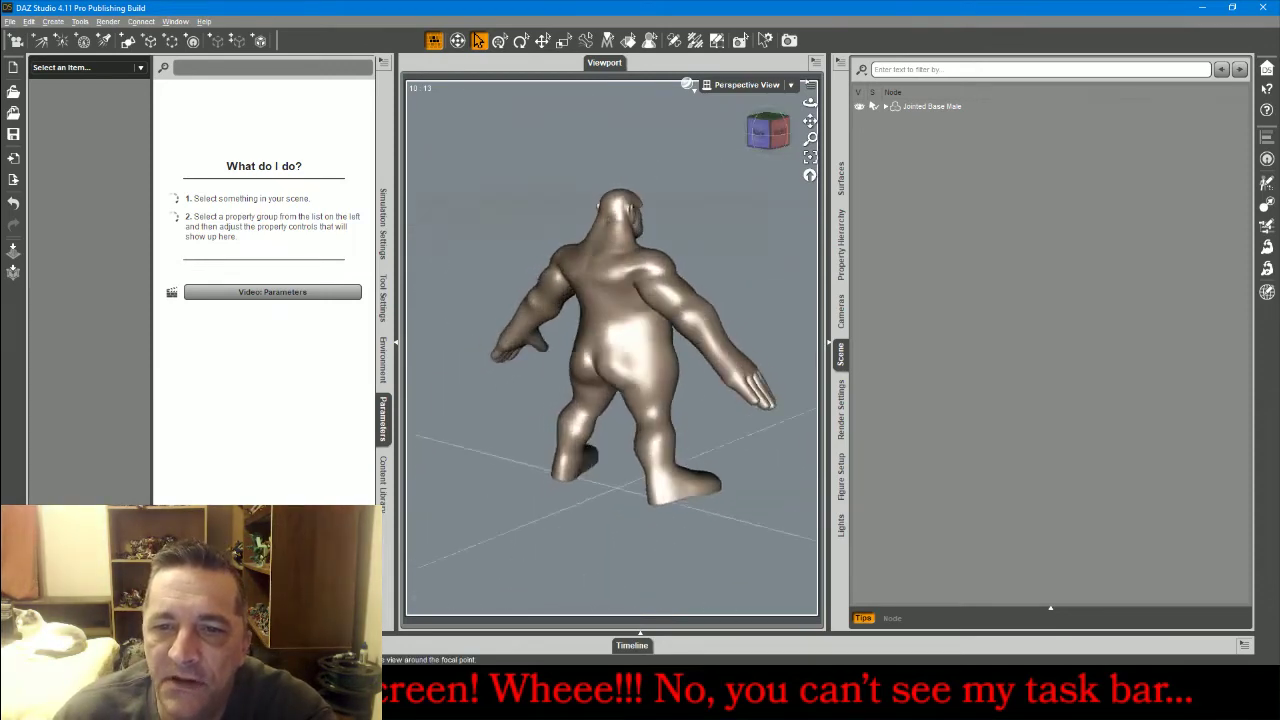
pyautogui.click(768, 135)
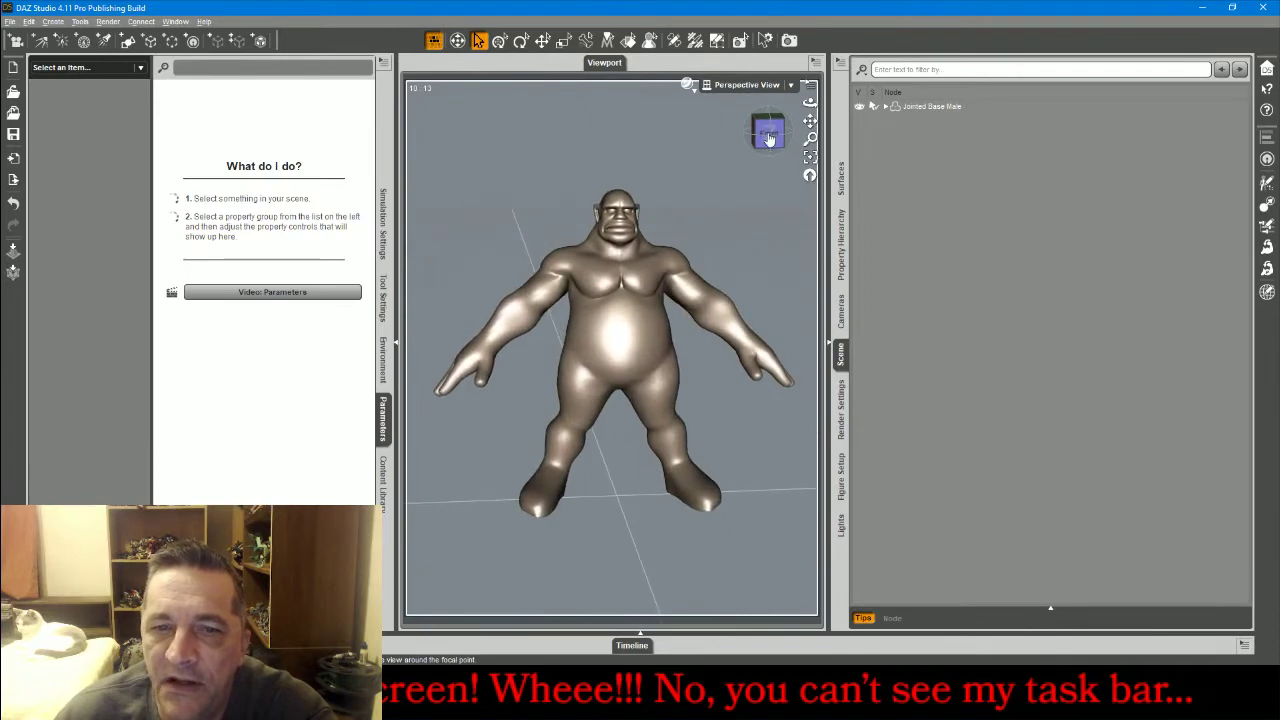
# Add the Loincloth from the MiniatureBaseGeo clothing library to the Jointed Base Male.
pyautogui.click(382, 470)
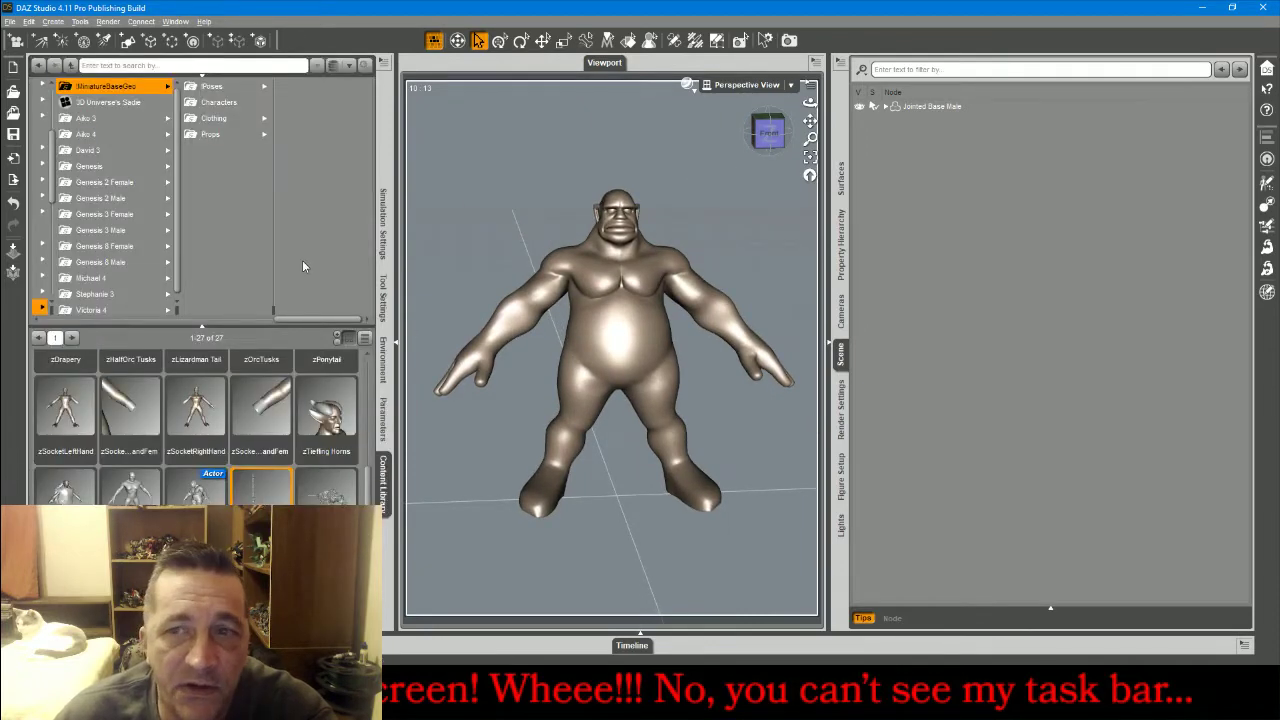
pyautogui.click(965, 108)
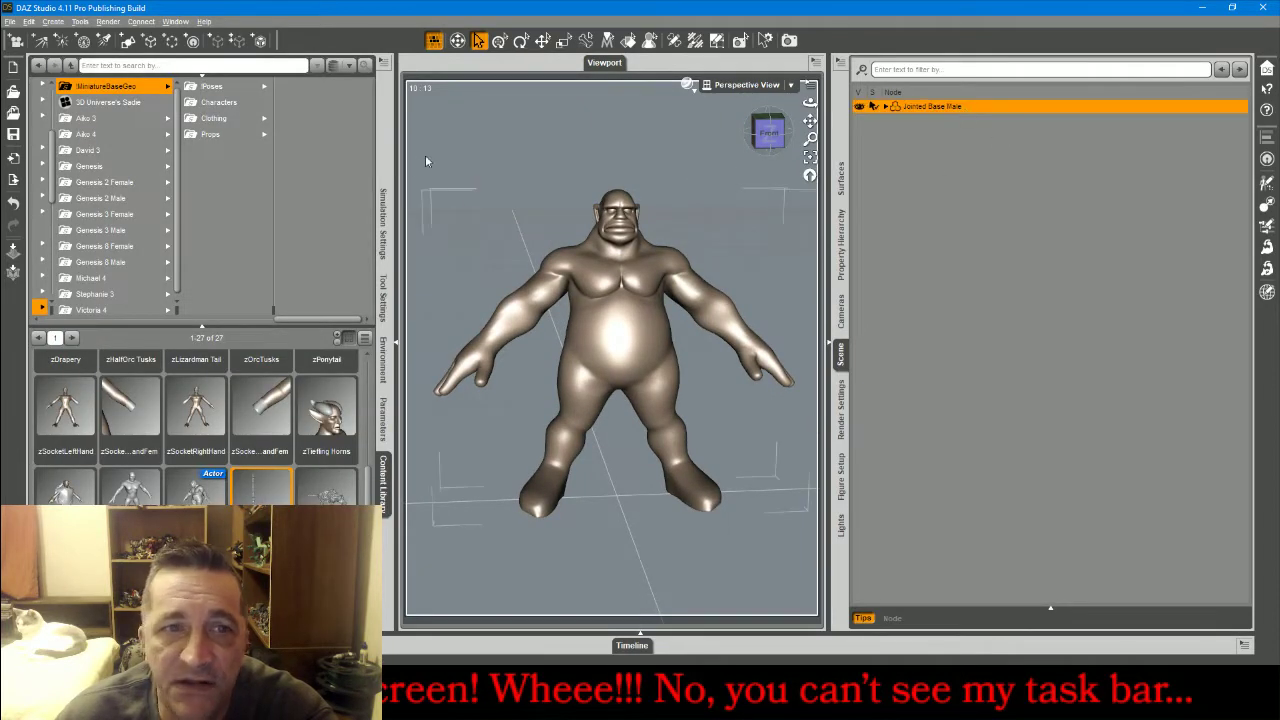
pyautogui.click(214, 118)
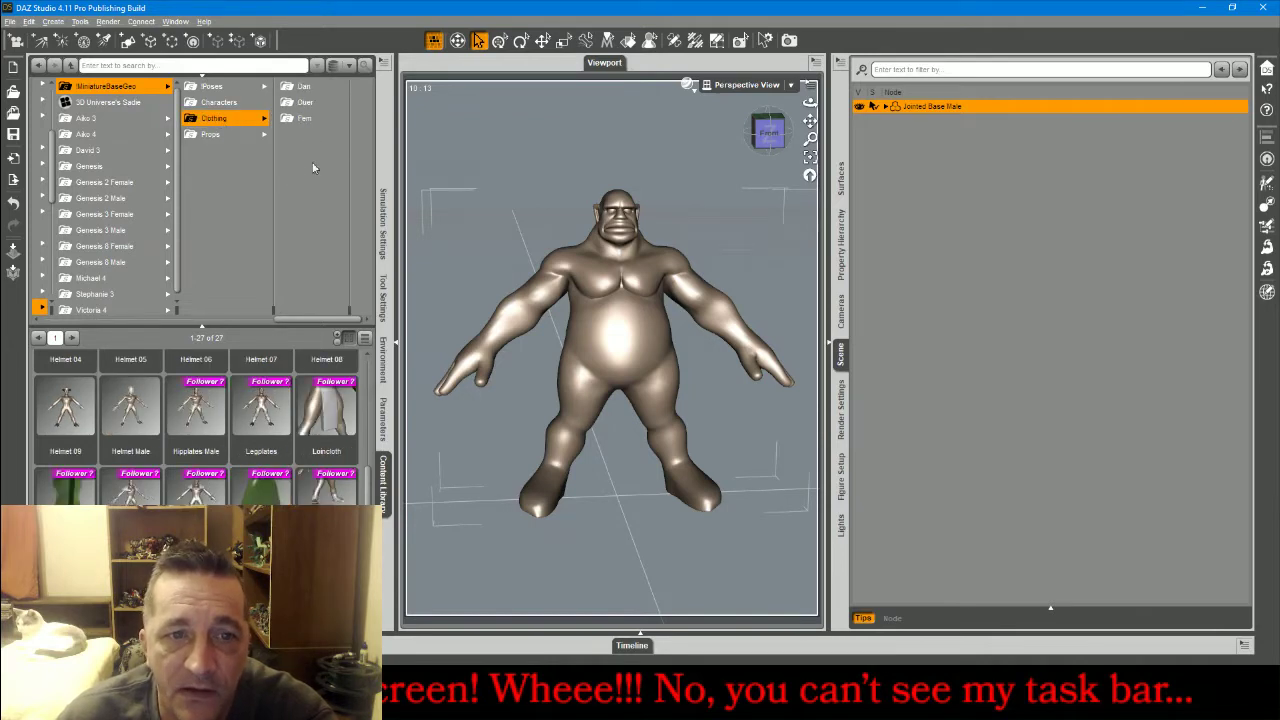
pyautogui.scroll(-1, 200, 425)
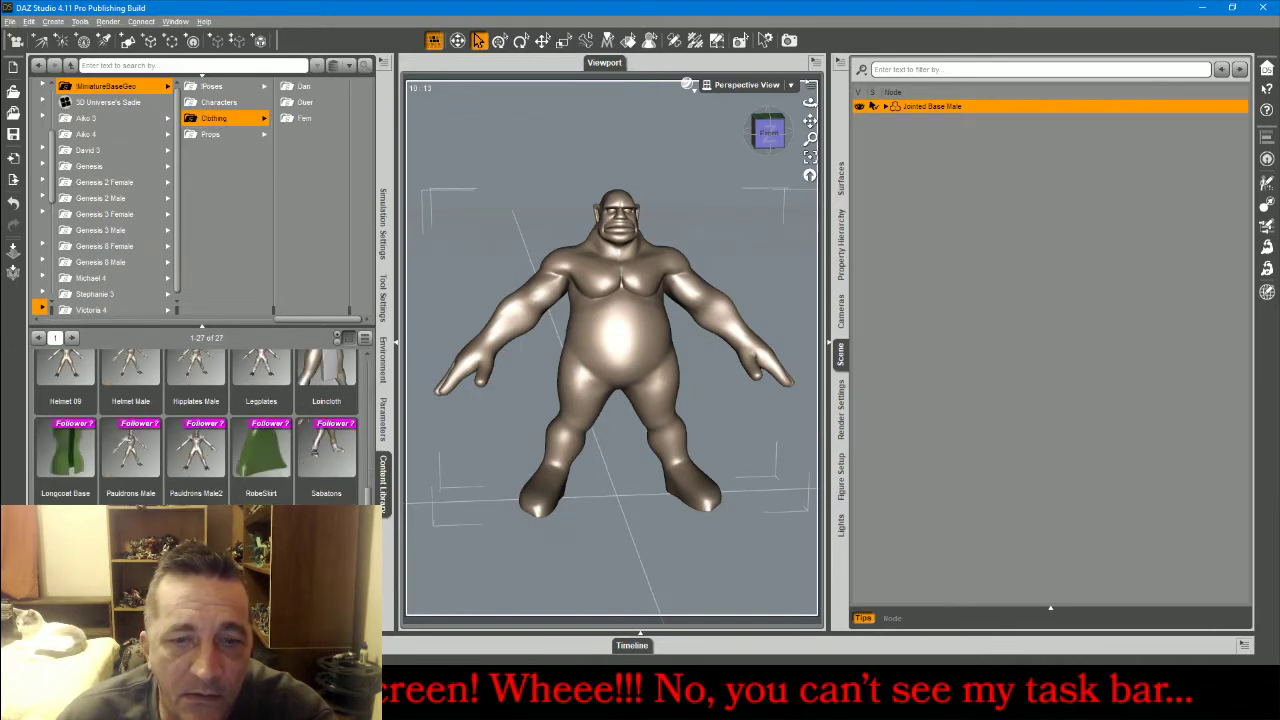
pyautogui.doubleClick(326, 372)
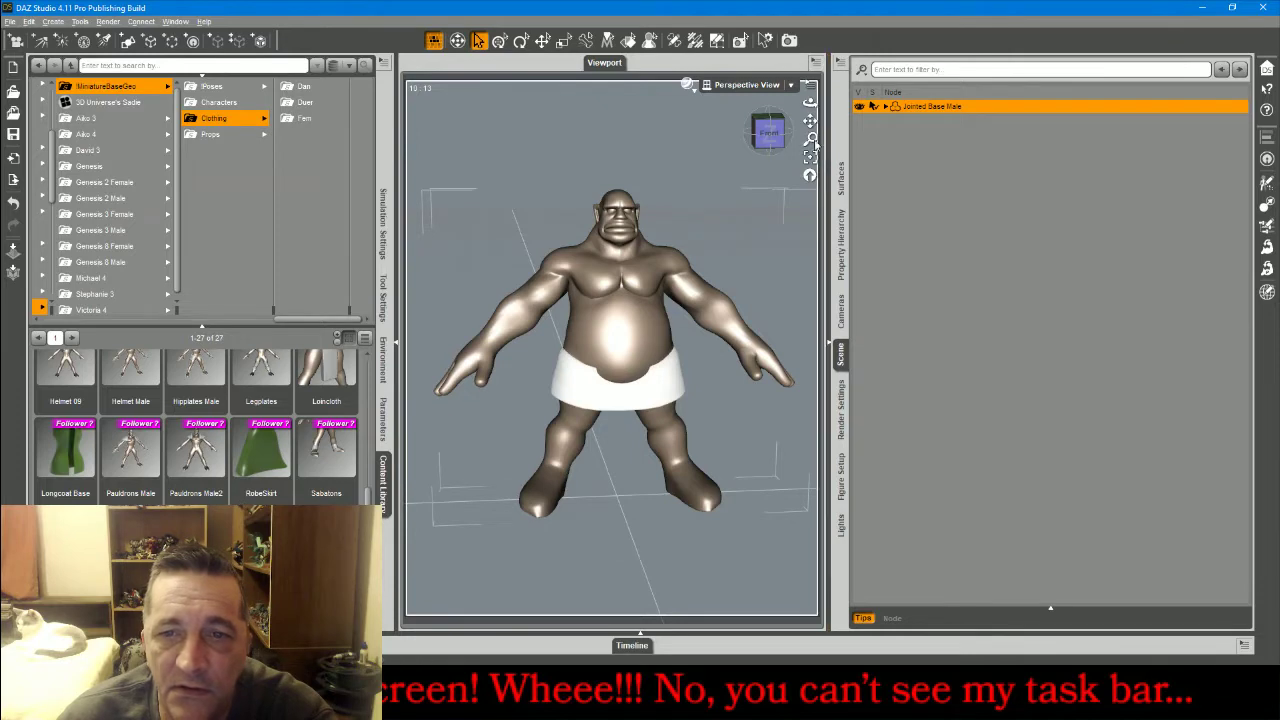
pyautogui.moveTo(776, 134)
pyautogui.mouseDown()
pyautogui.moveTo(978, 135)
pyautogui.moveTo(790, 135)
pyautogui.mouseUp()
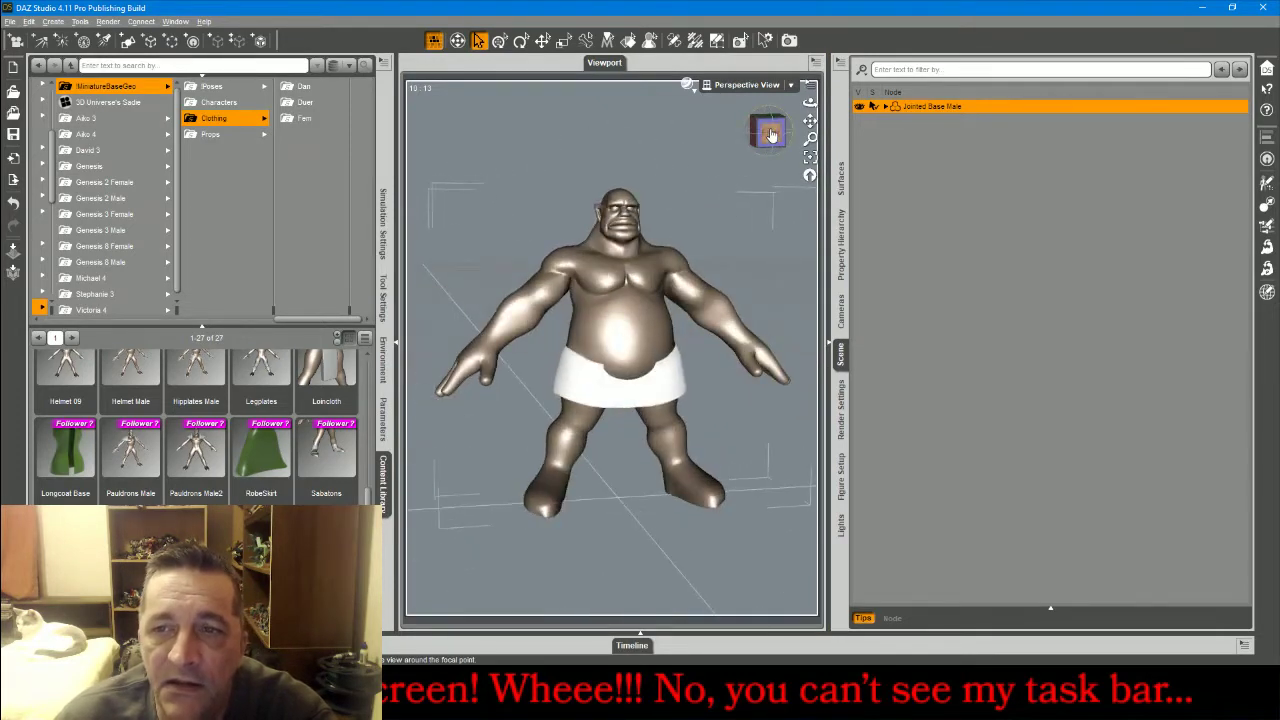
# Add the Orb Lhand prop from the Magic props to the figure's left hand.
pyautogui.click(208, 134)
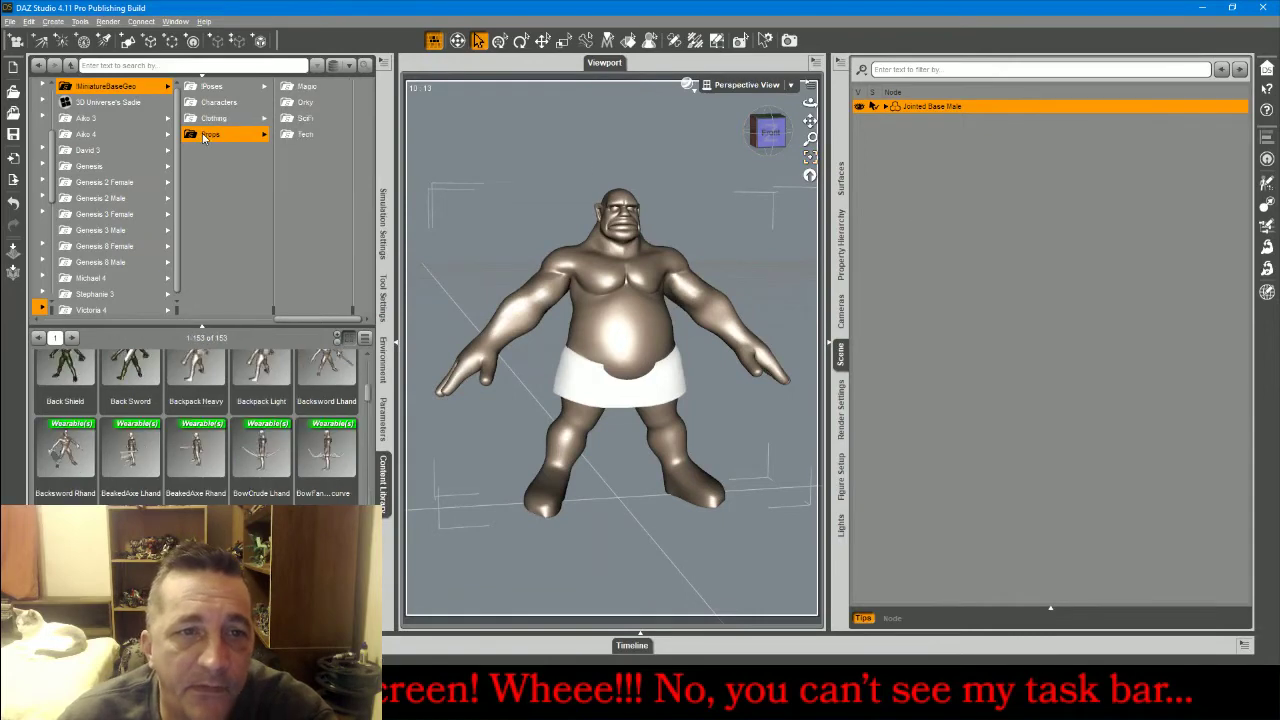
pyautogui.click(305, 87)
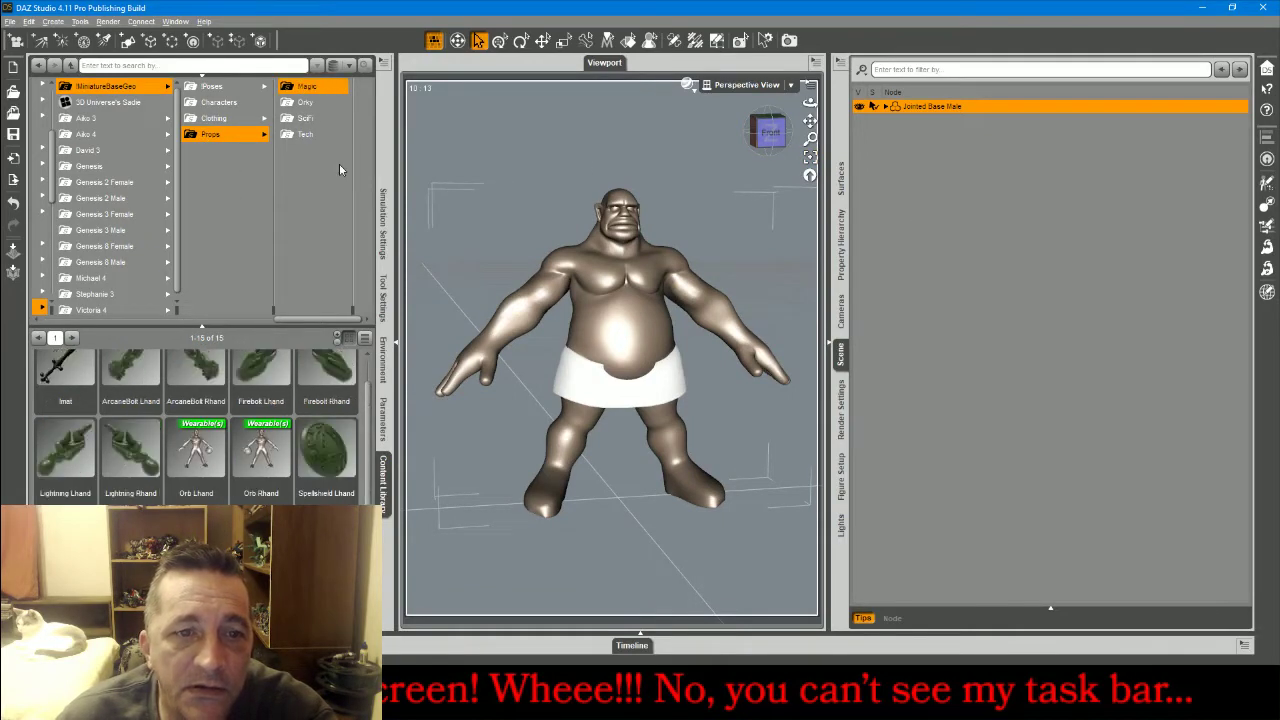
pyautogui.doubleClick(198, 450)
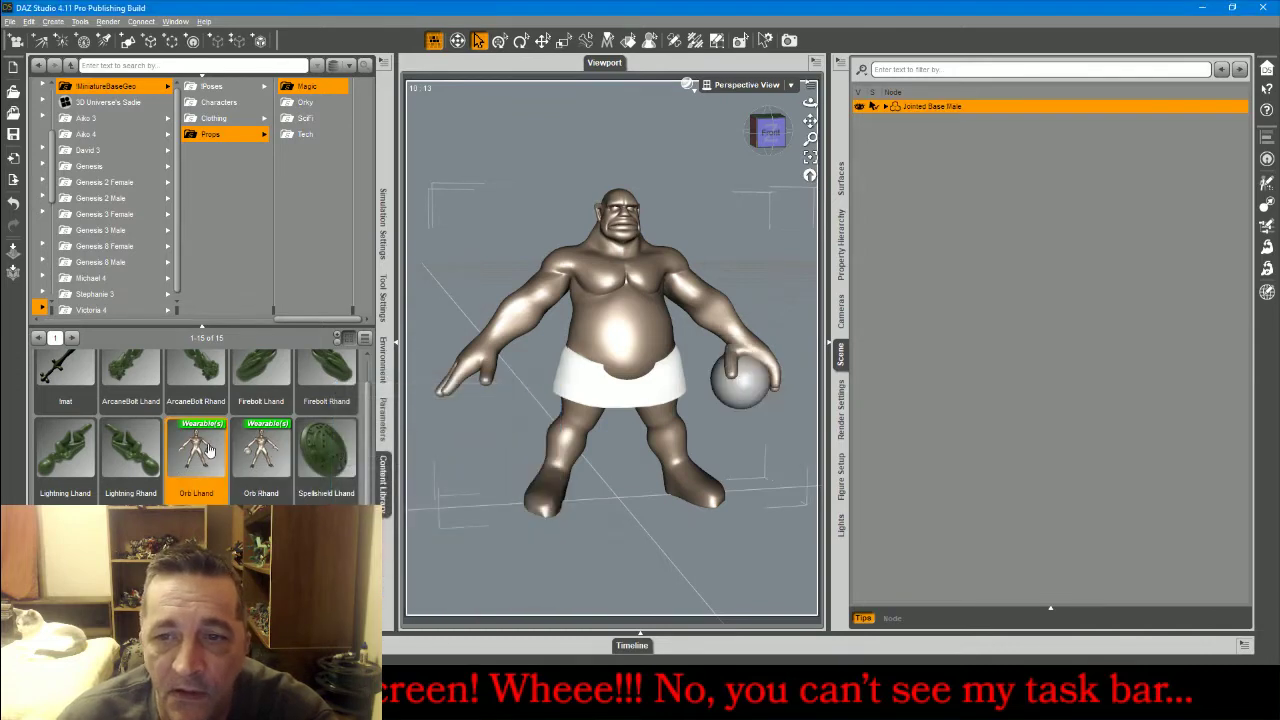
# Expand the Jointed Base Male hierarchy and hide the TunicSkirt item.
pyautogui.moveTo(769, 131); pyautogui.dragTo(398, 142)
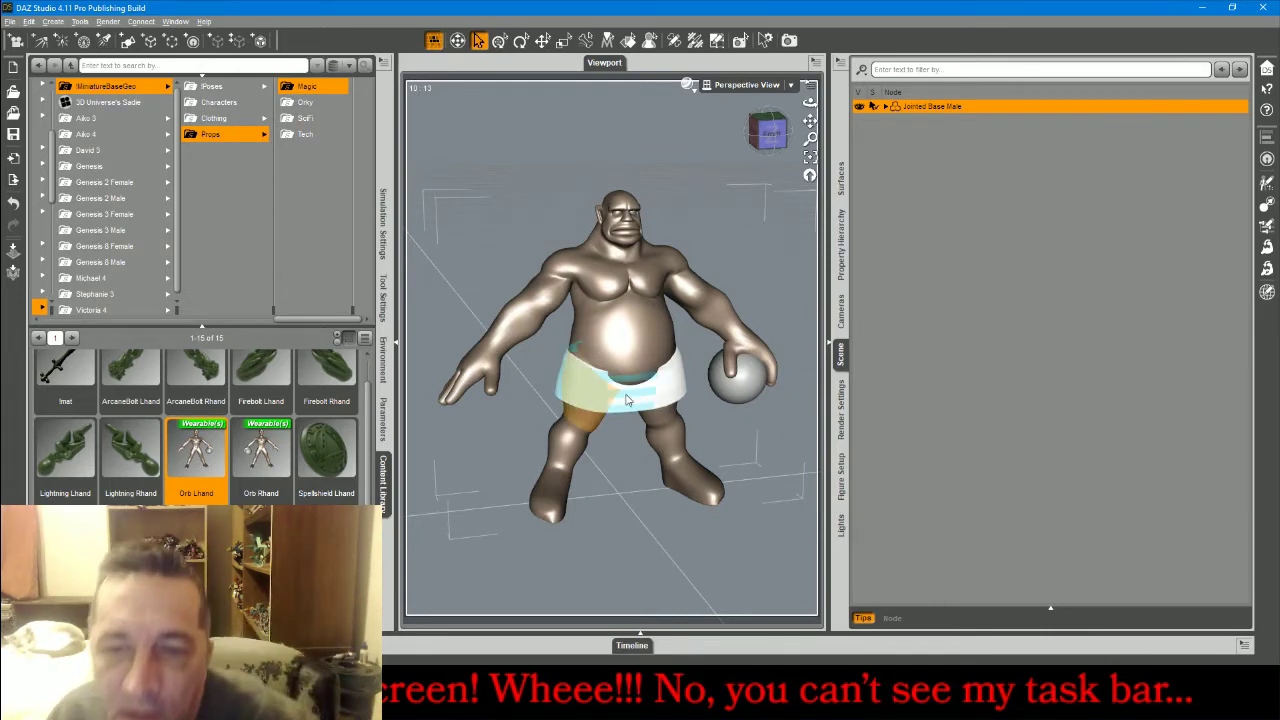
pyautogui.click(885, 107)
pyautogui.click(863, 134)
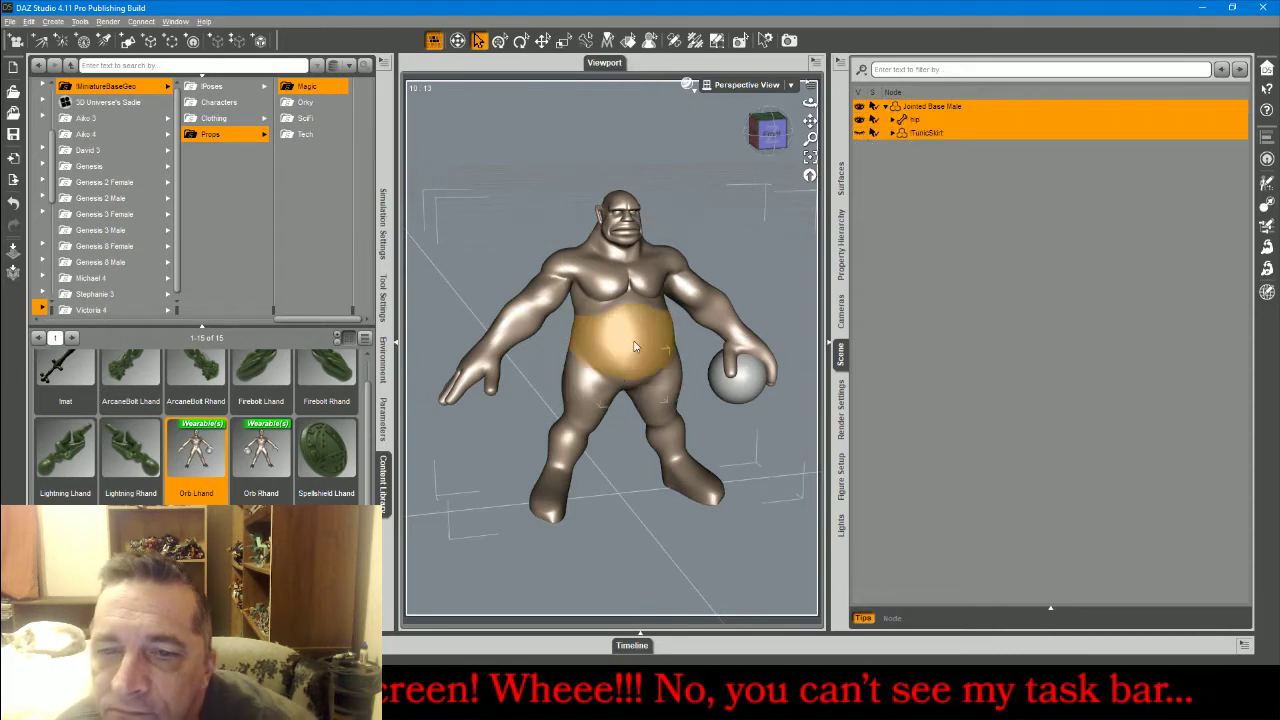
# Pose the hip with Bend about 12.11, Twist about -21.75 and Side-Side about -12.11.
pyautogui.click(622, 390)
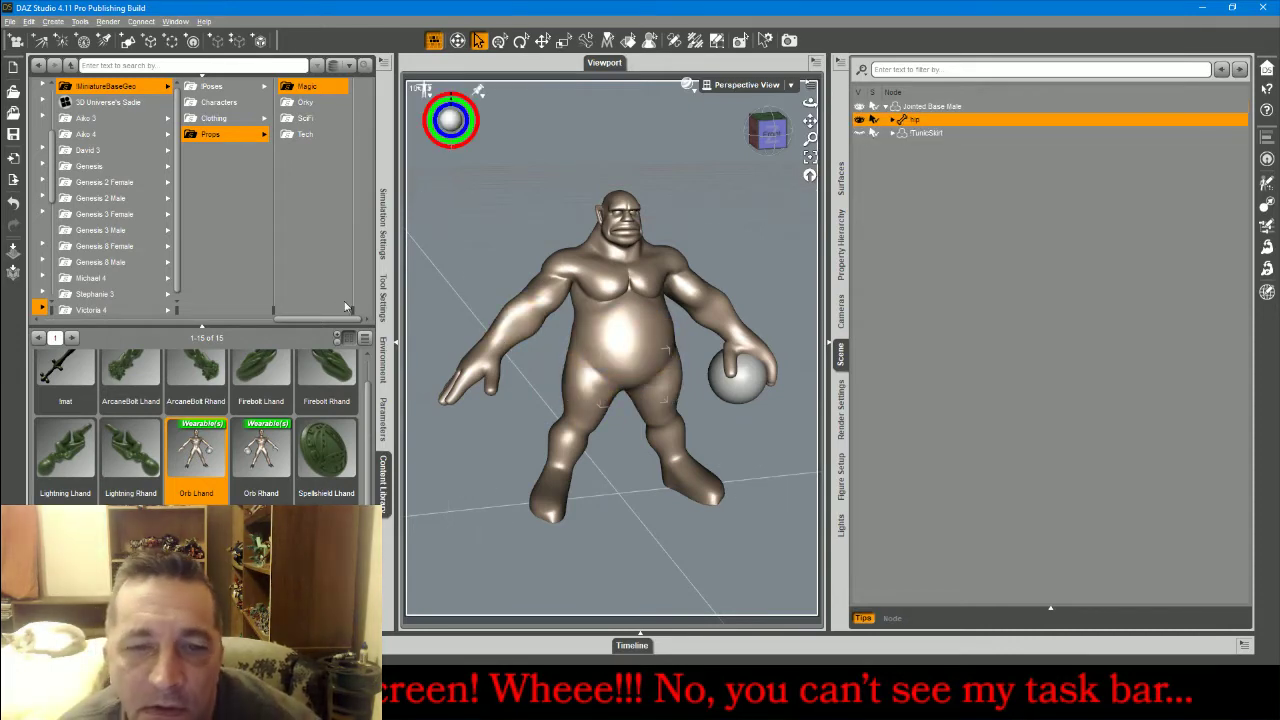
pyautogui.click(382, 418)
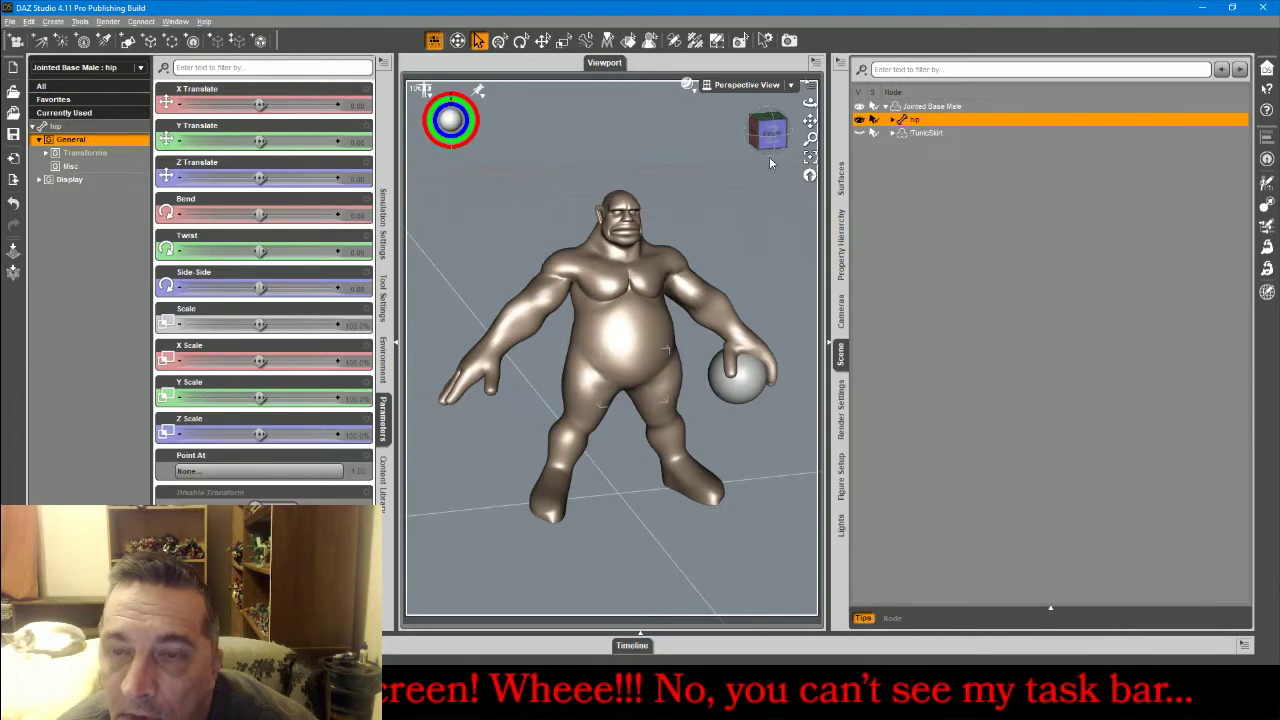
pyautogui.moveTo(771, 133); pyautogui.dragTo(624, 219)
pyautogui.moveTo(768, 132); pyautogui.dragTo(892, 140)
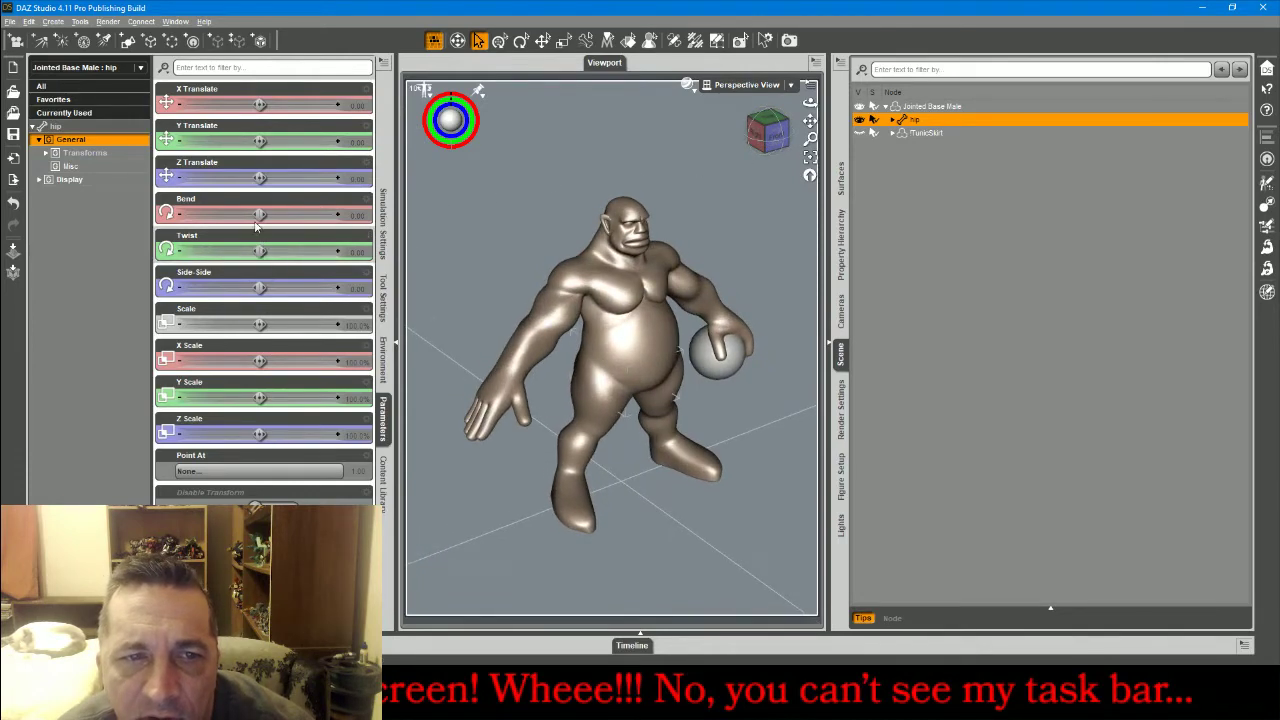
pyautogui.moveTo(262, 215); pyautogui.dragTo(255, 287)
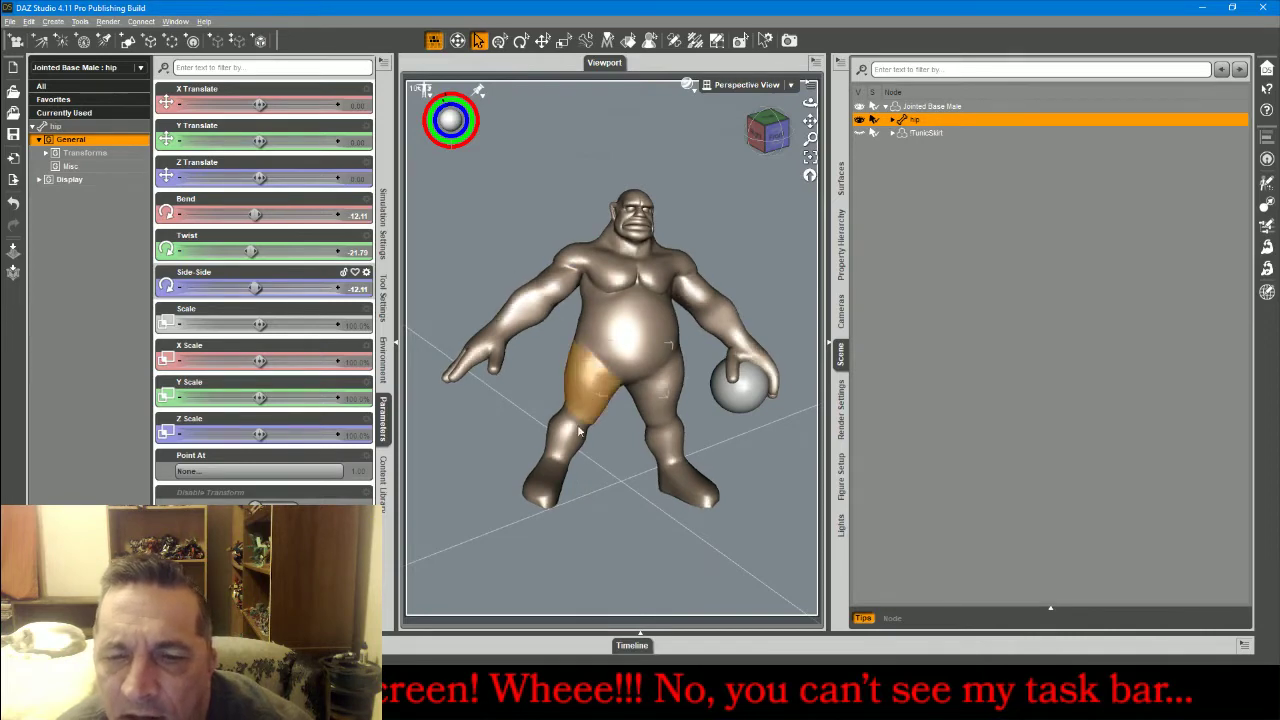
# Twist the right shin so the foot turns outward, and bend the right foot downward about 19 degrees.
pyautogui.click(557, 455)
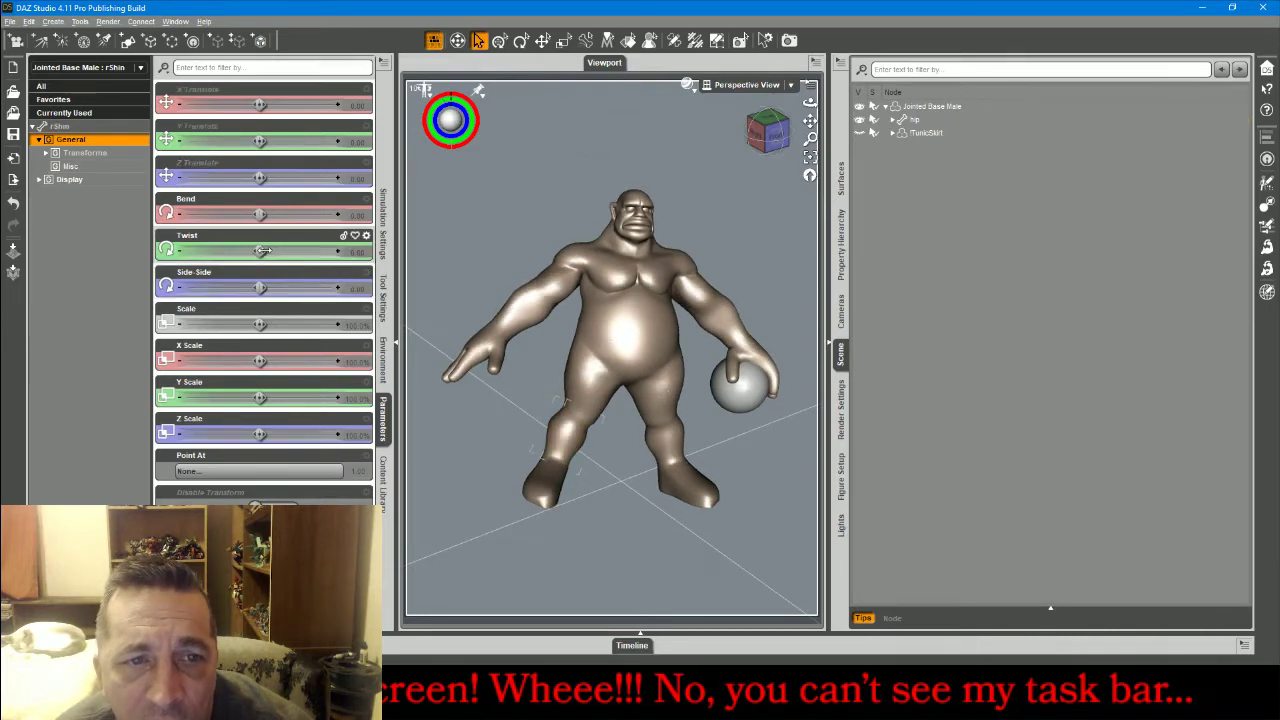
pyautogui.moveTo(260, 251); pyautogui.dragTo(253, 251)
pyautogui.click(545, 478)
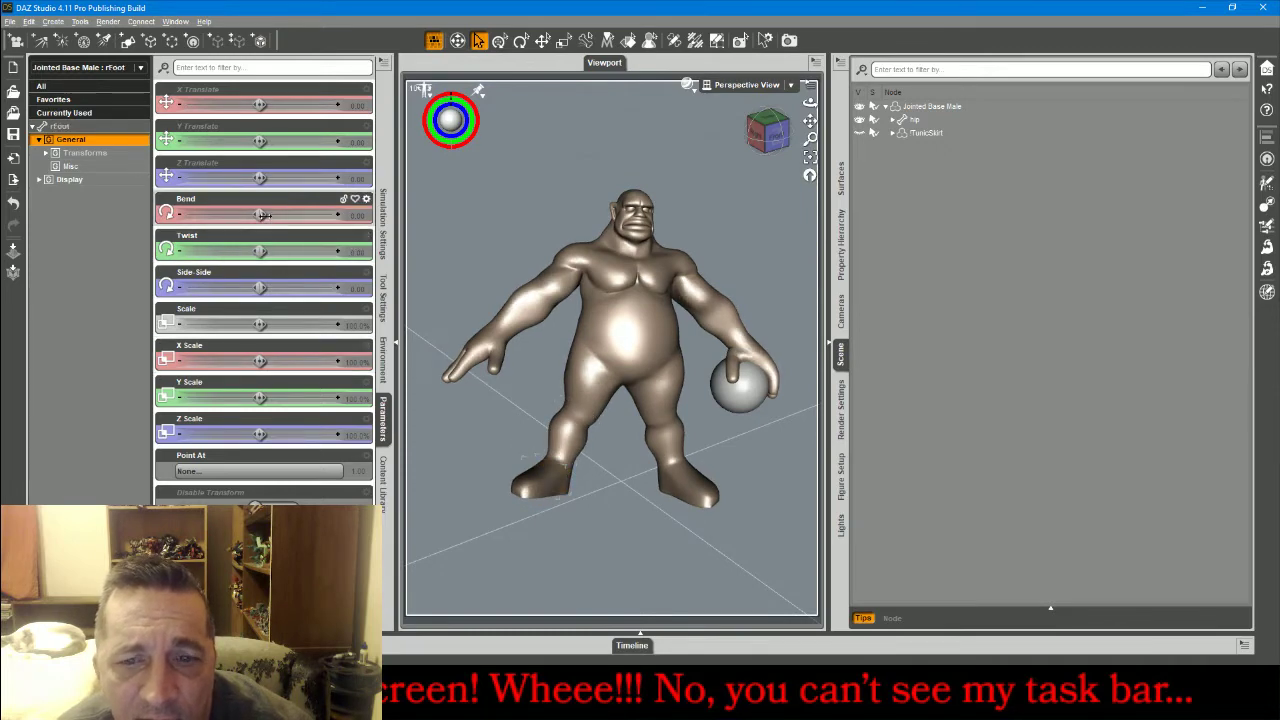
pyautogui.moveTo(260, 214); pyautogui.dragTo(267, 215)
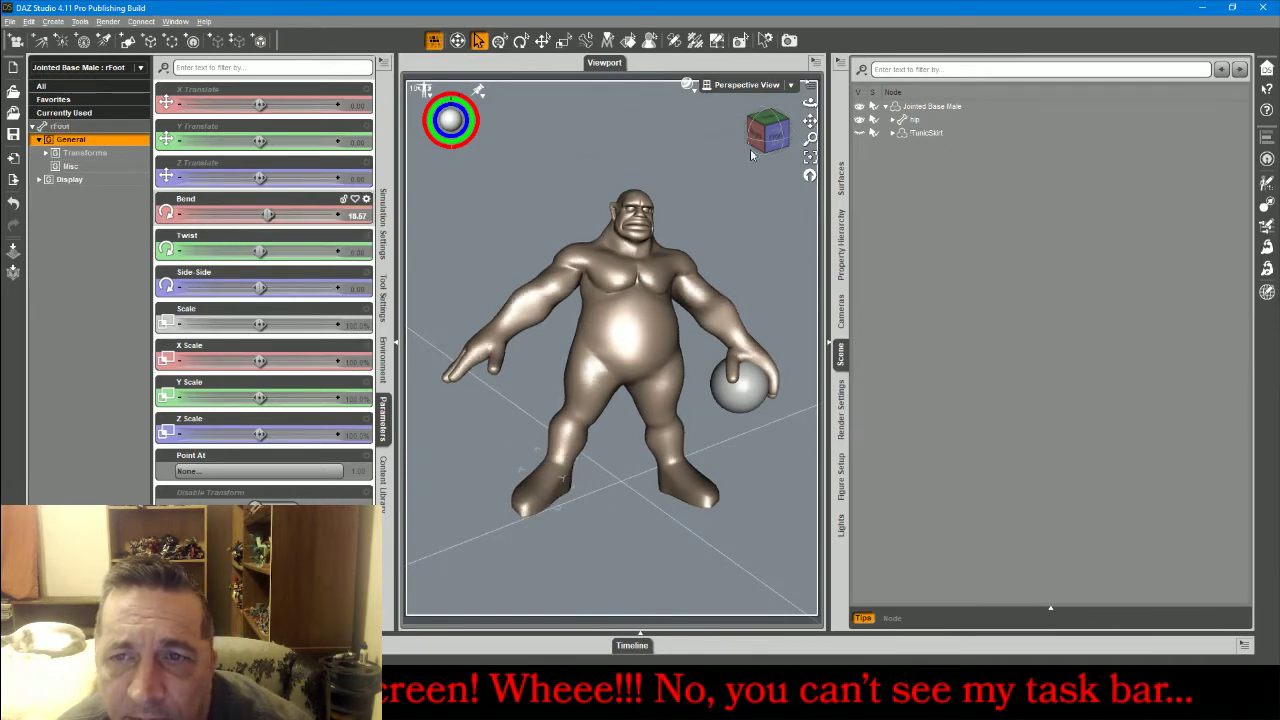
pyautogui.moveTo(750, 148); pyautogui.dragTo(765, 135)
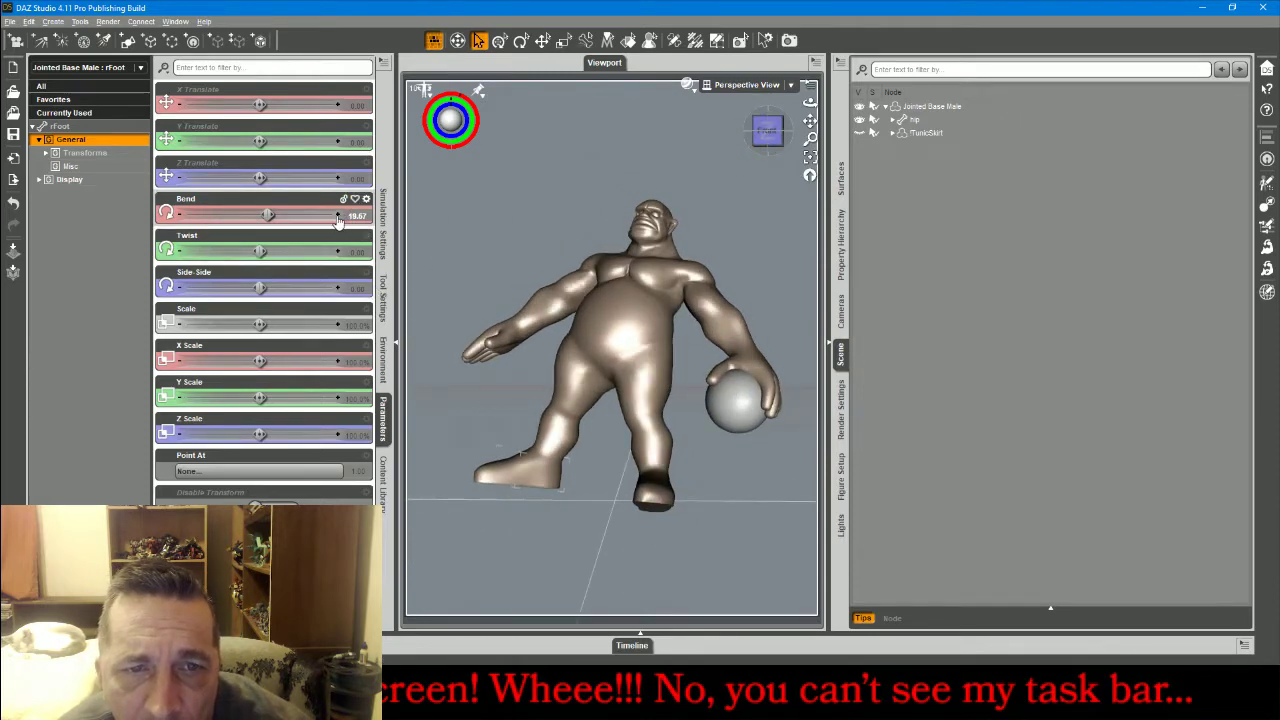
pyautogui.moveTo(338, 222); pyautogui.dragTo(348, 222)
# Bend the left thigh forward about 50 degrees to raise the leg, and drop the figure to the floor.
pyautogui.click(622, 380)
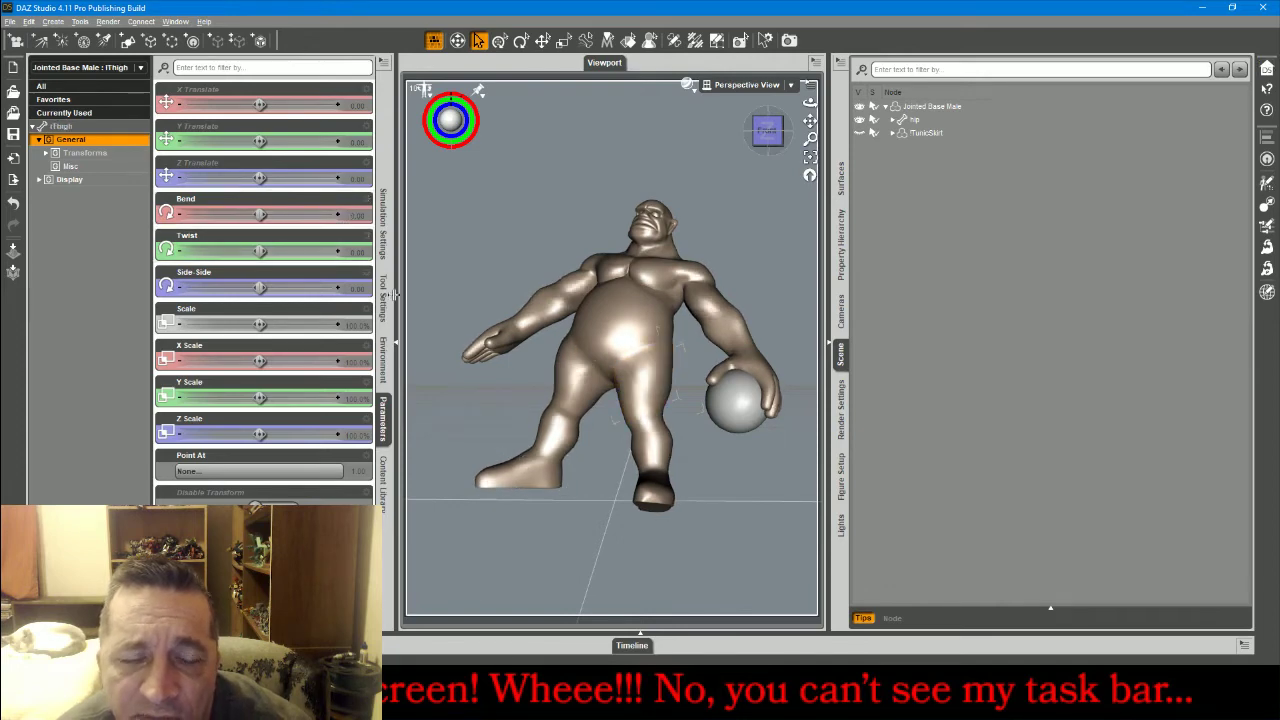
pyautogui.moveTo(260, 214); pyautogui.dragTo(235, 214)
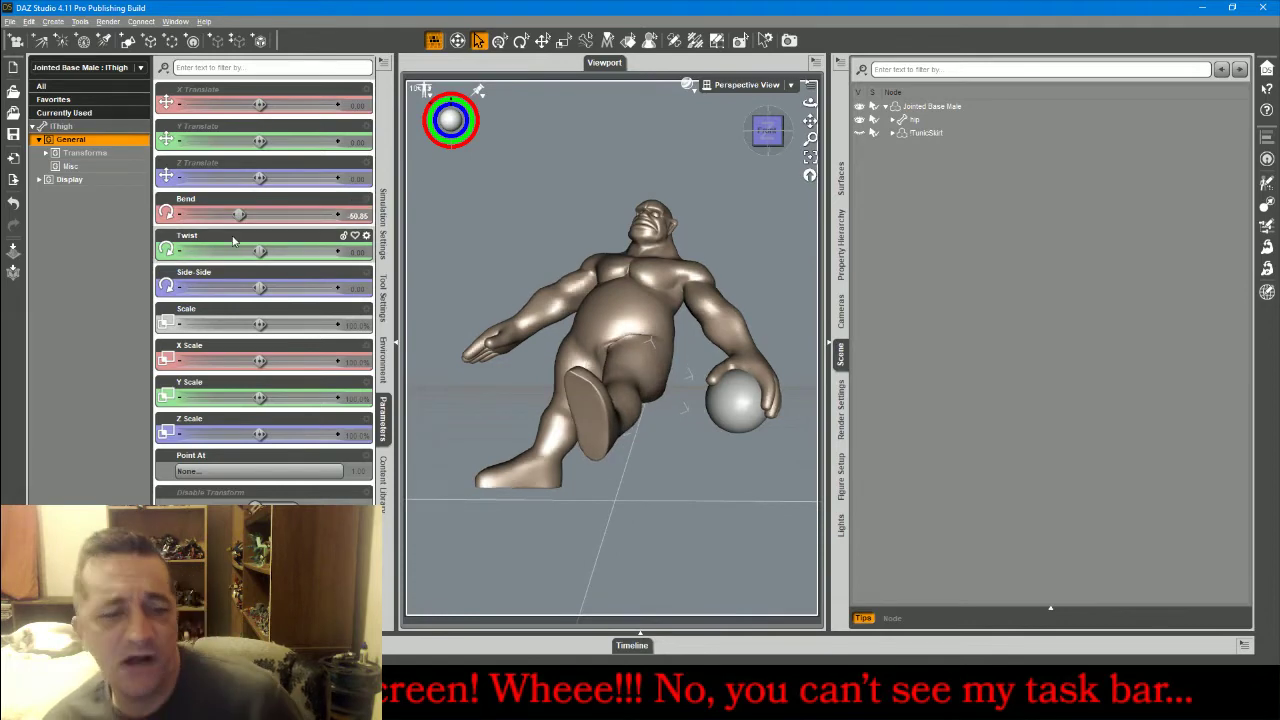
pyautogui.hotkey('ctrl', 'd')
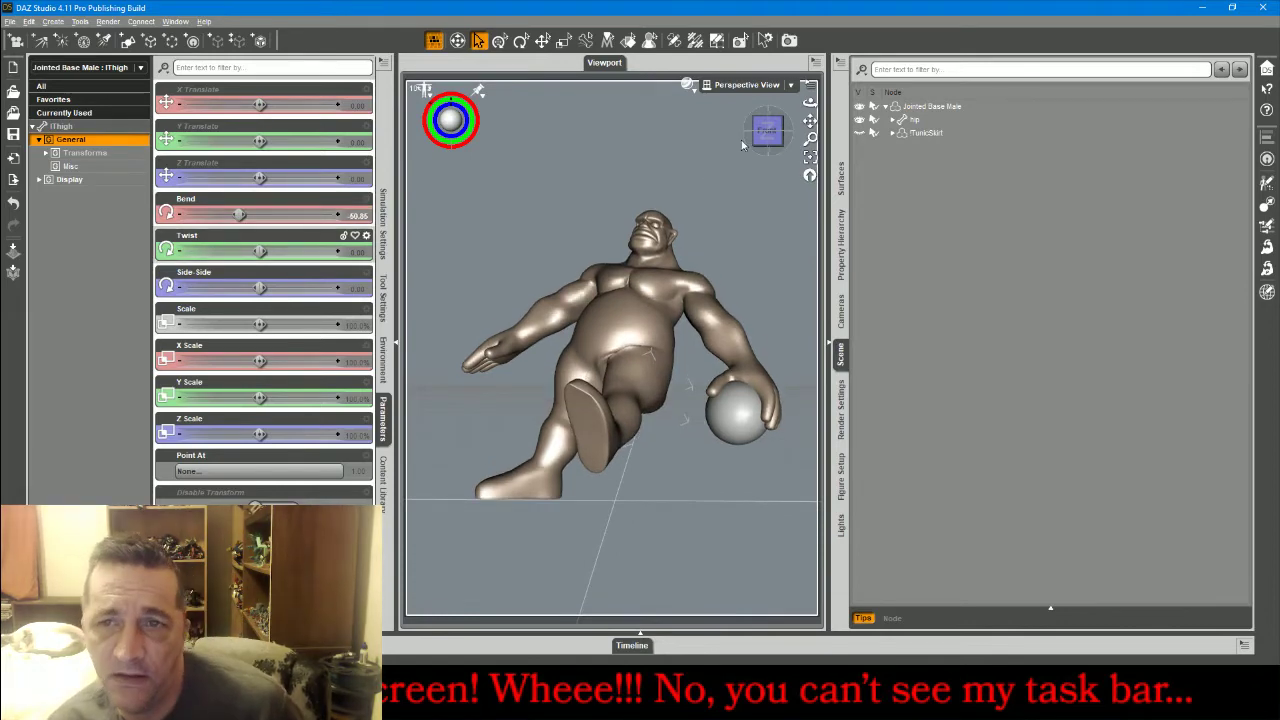
pyautogui.click(767, 130)
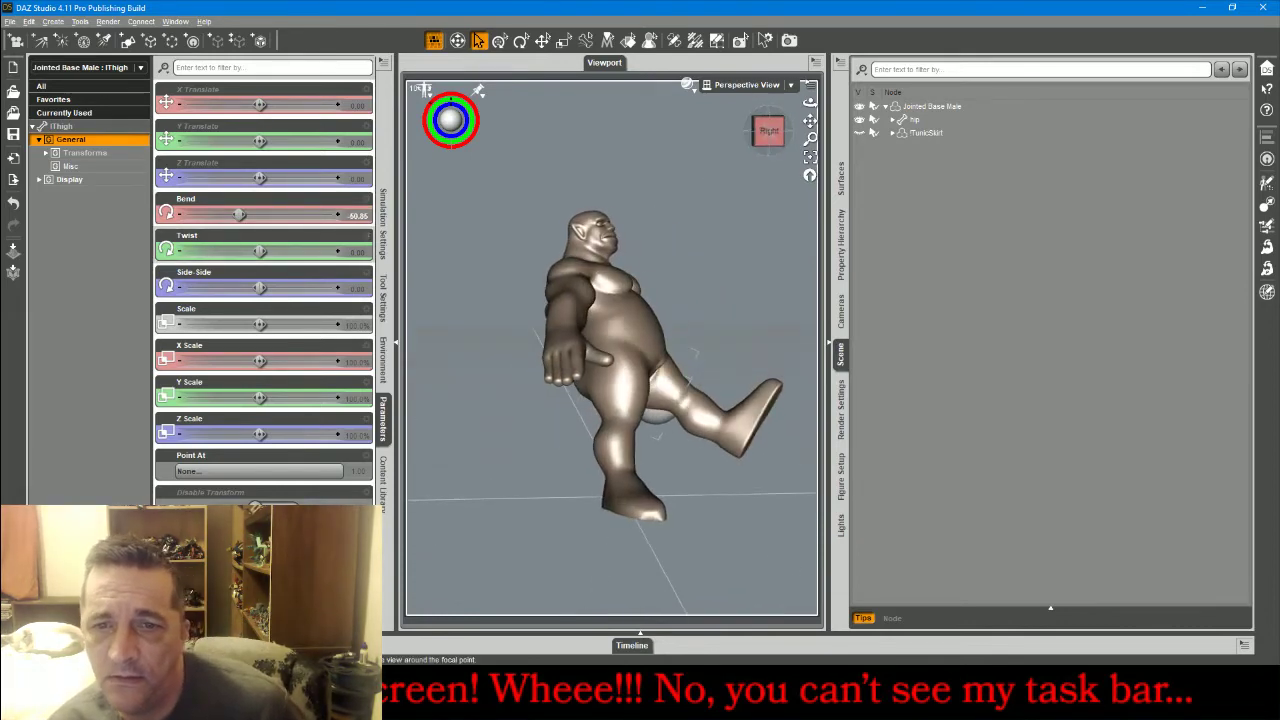
# Bend the right thigh backward to about 7 degrees.
pyautogui.click(605, 396)
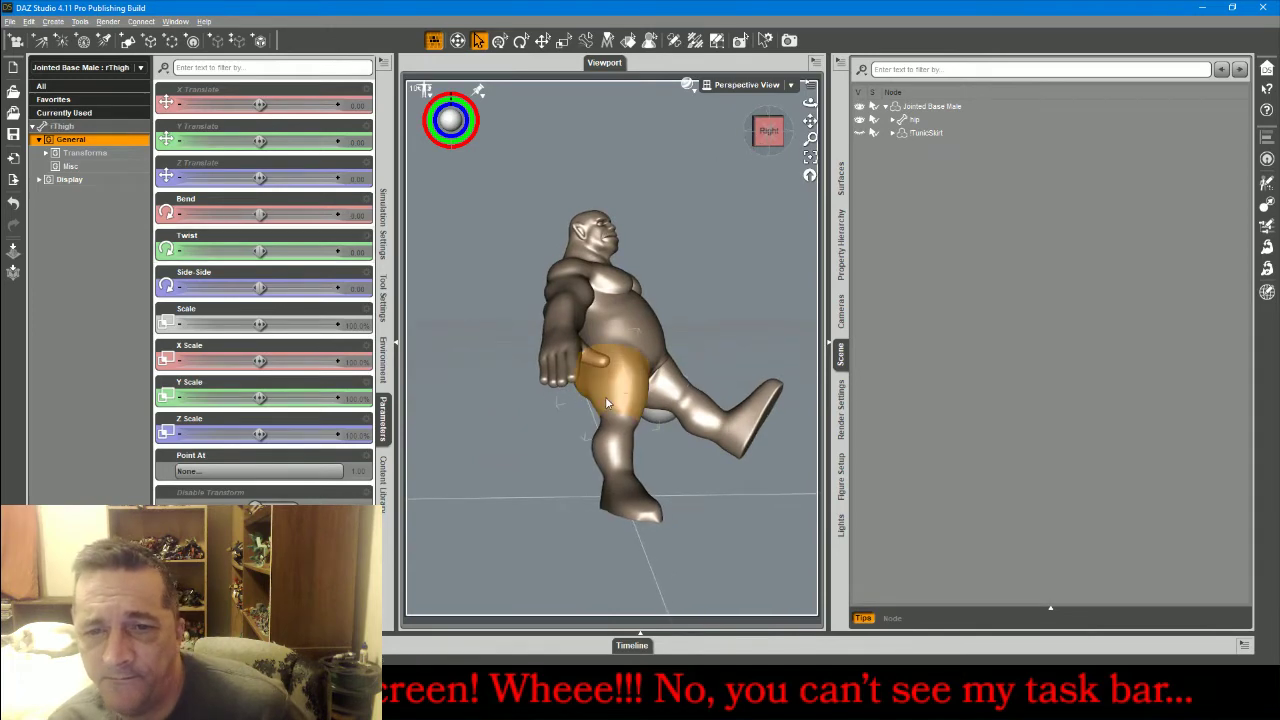
pyautogui.moveTo(257, 213); pyautogui.dragTo(261, 213)
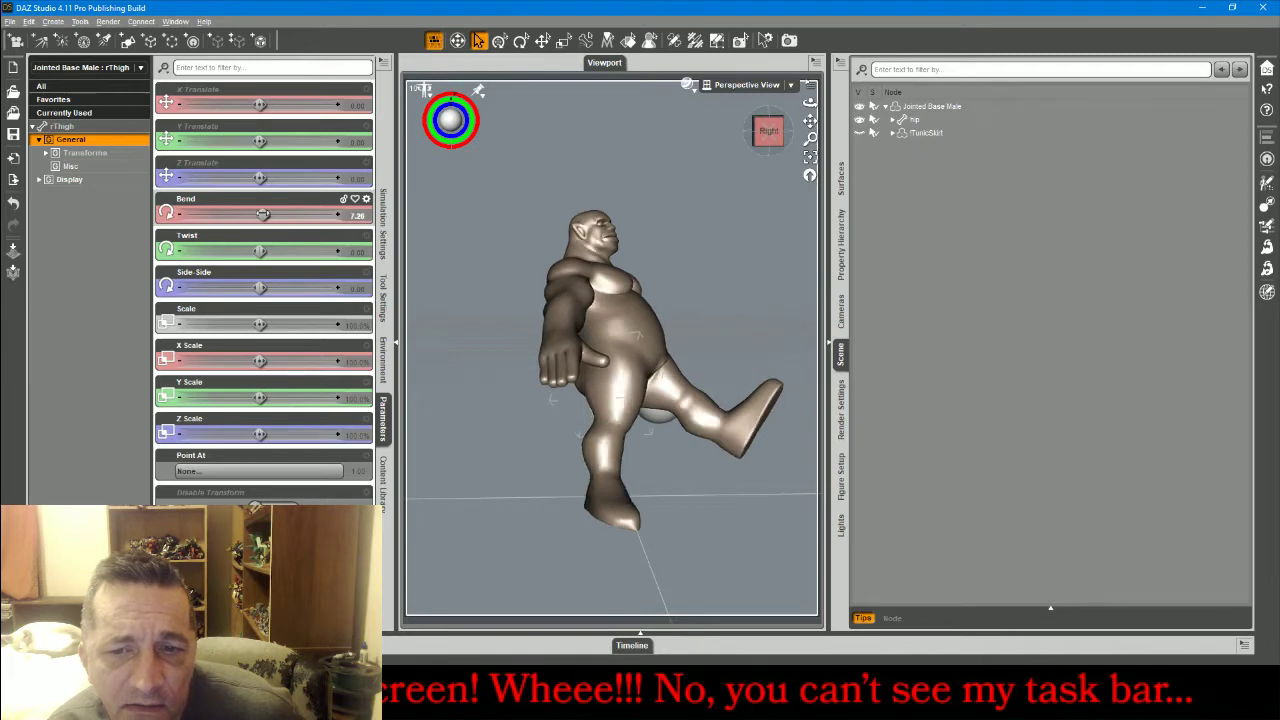
pyautogui.click(613, 490)
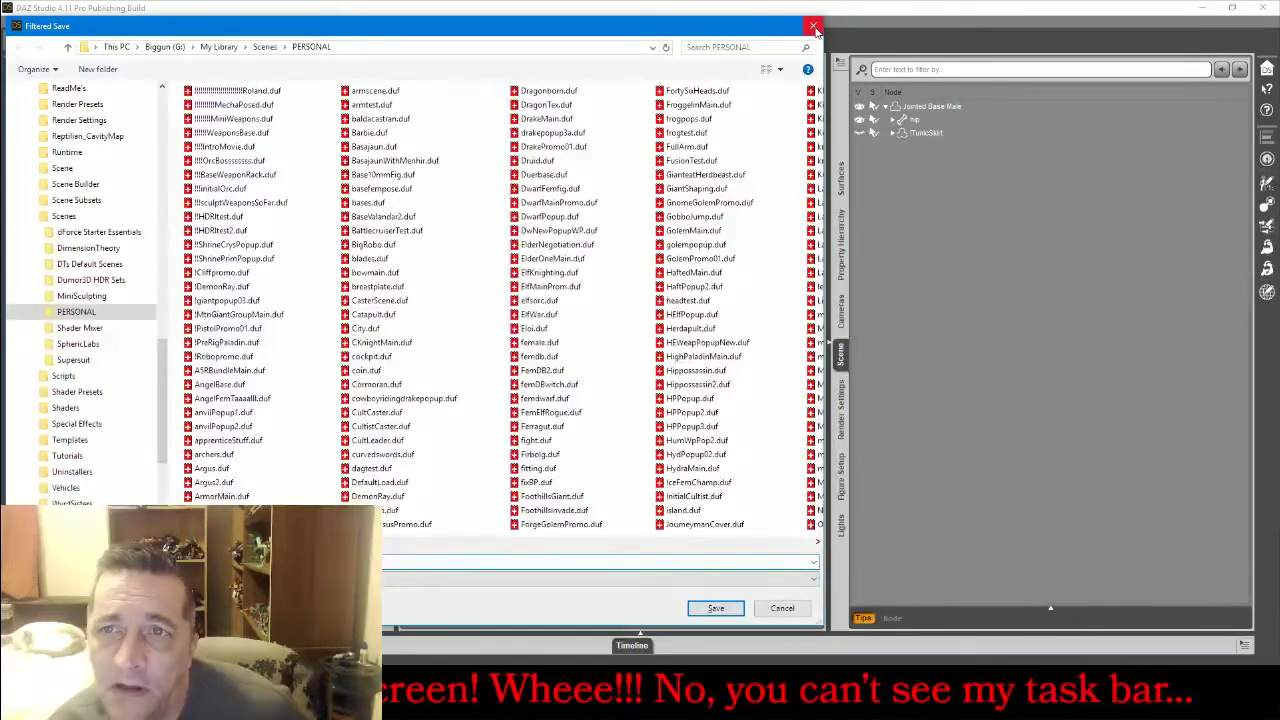
pyautogui.click(814, 27)
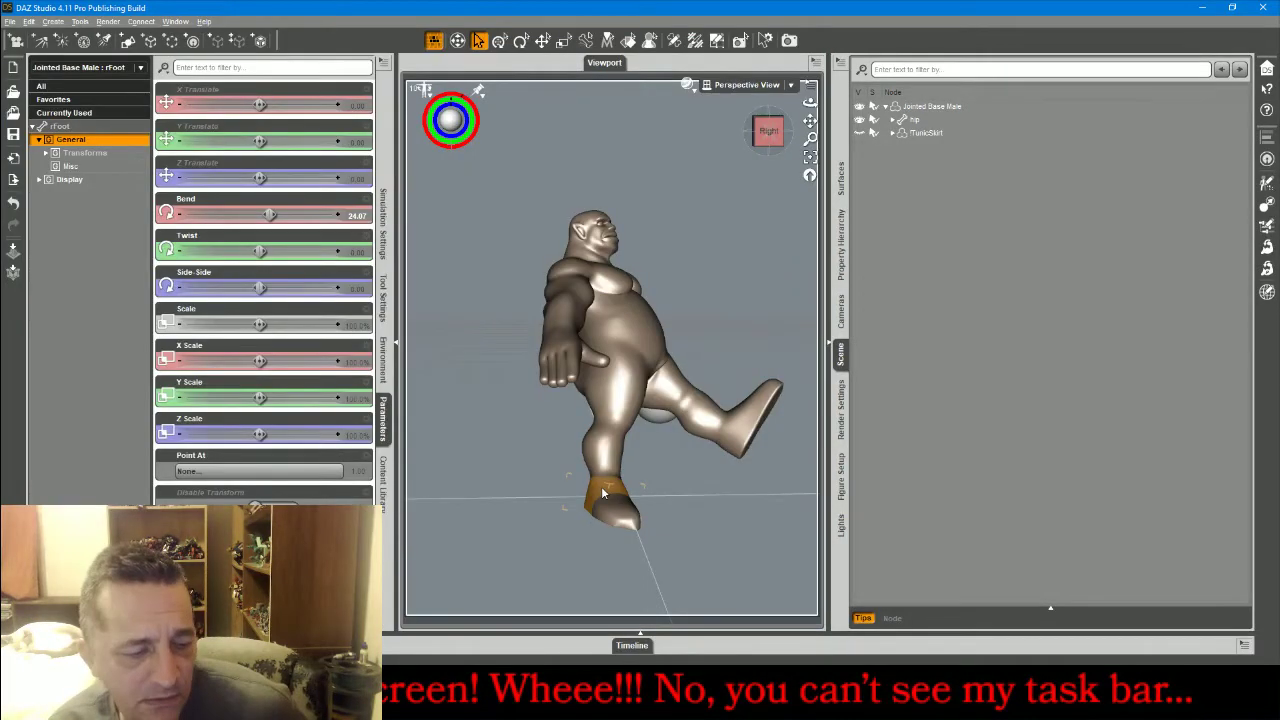
# Switch to the Front View and expand the full bone hierarchy of the Jointed Base Male.
pyautogui.click(765, 85)
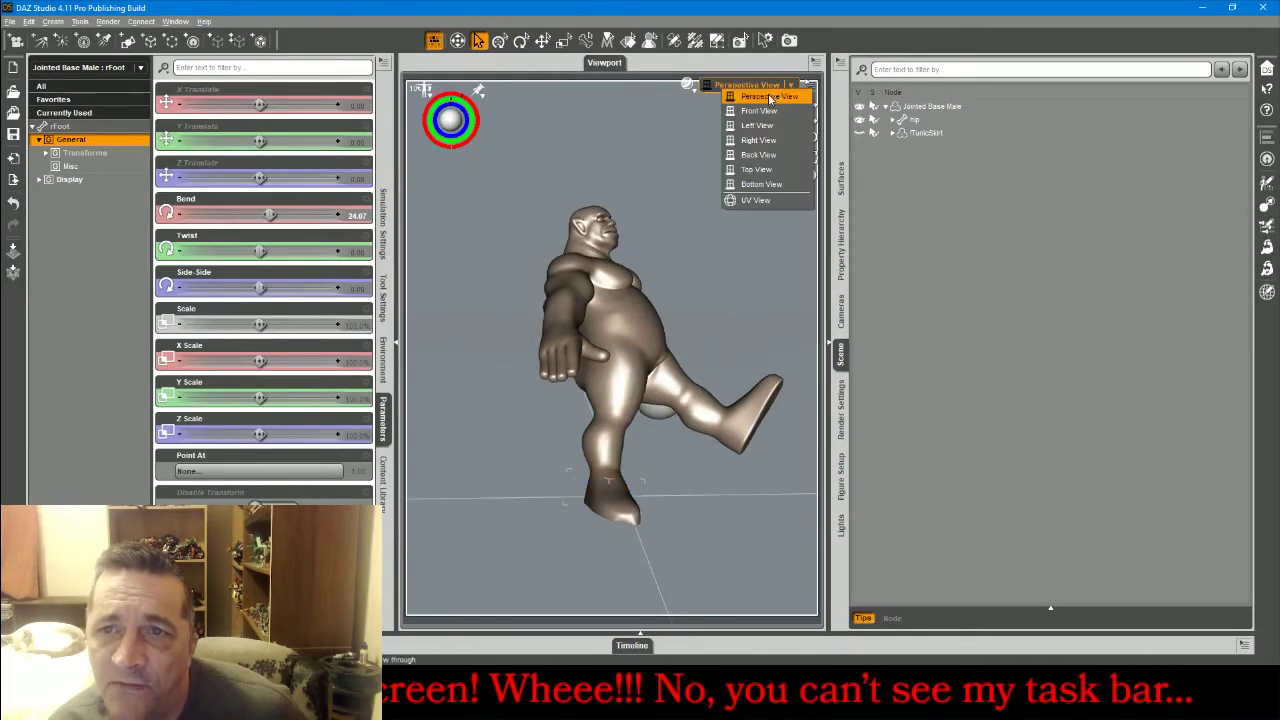
pyautogui.click(767, 111)
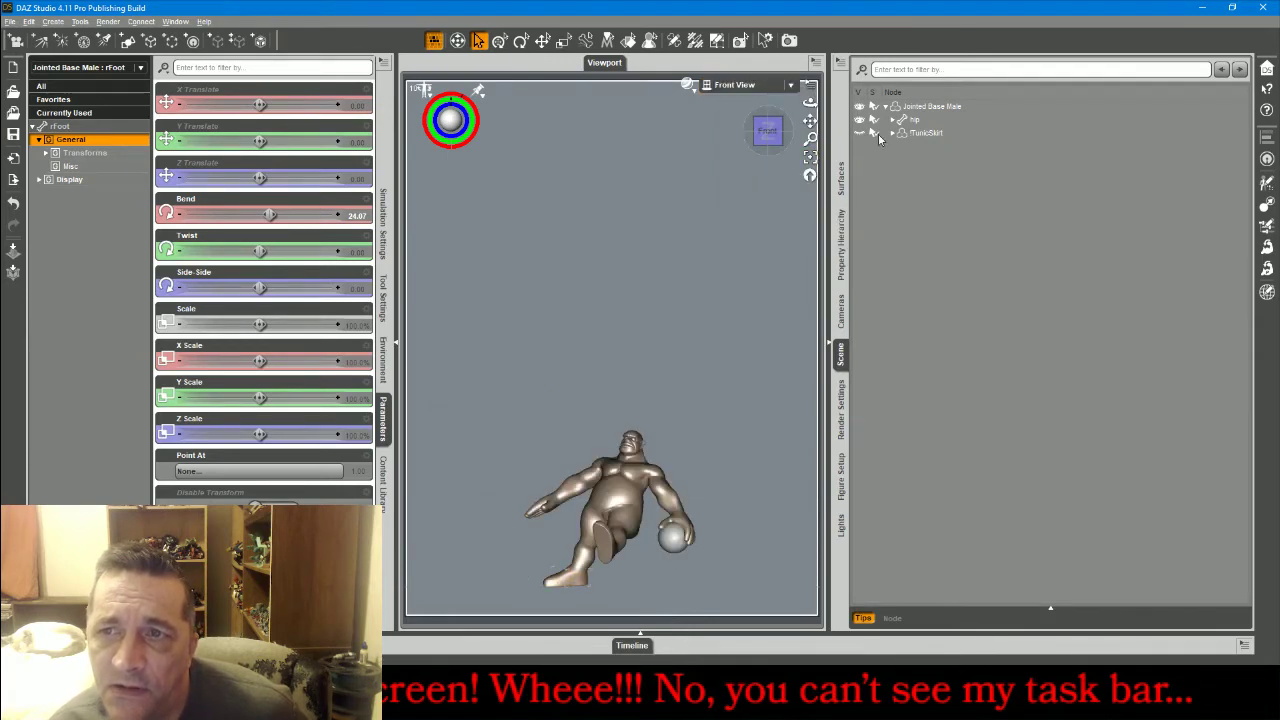
pyautogui.click(598, 538)
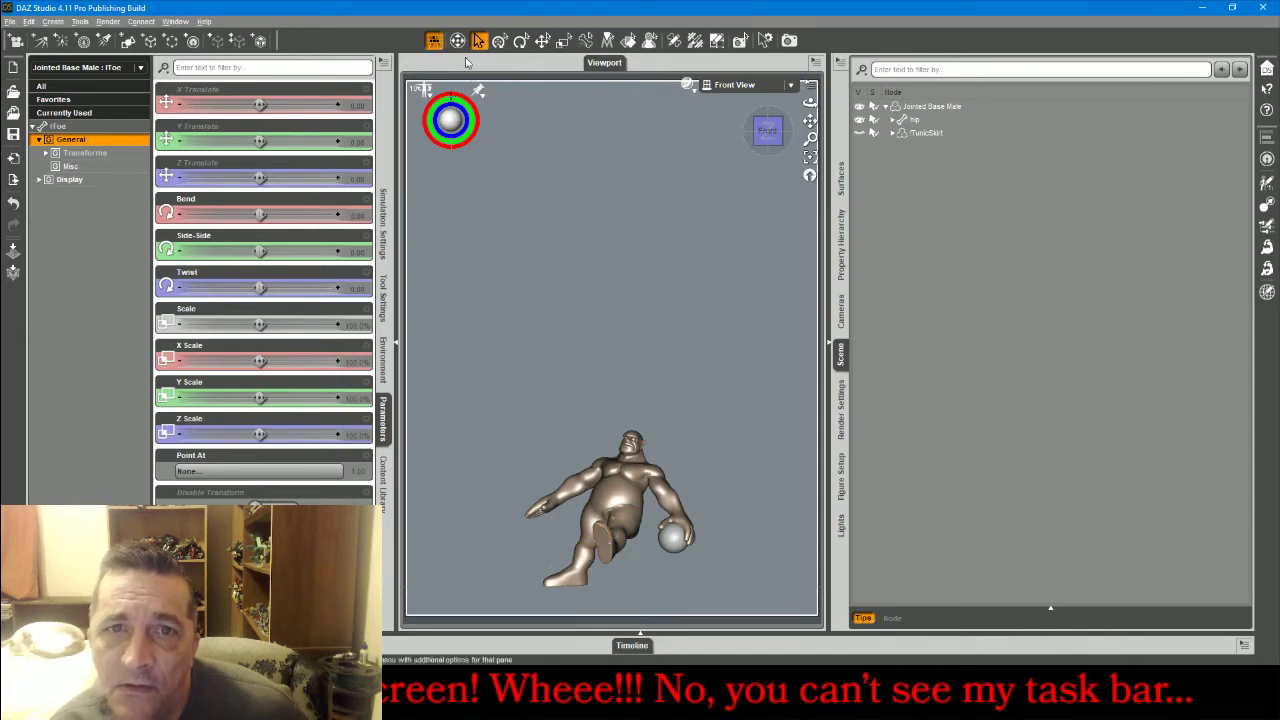
pyautogui.click(541, 42)
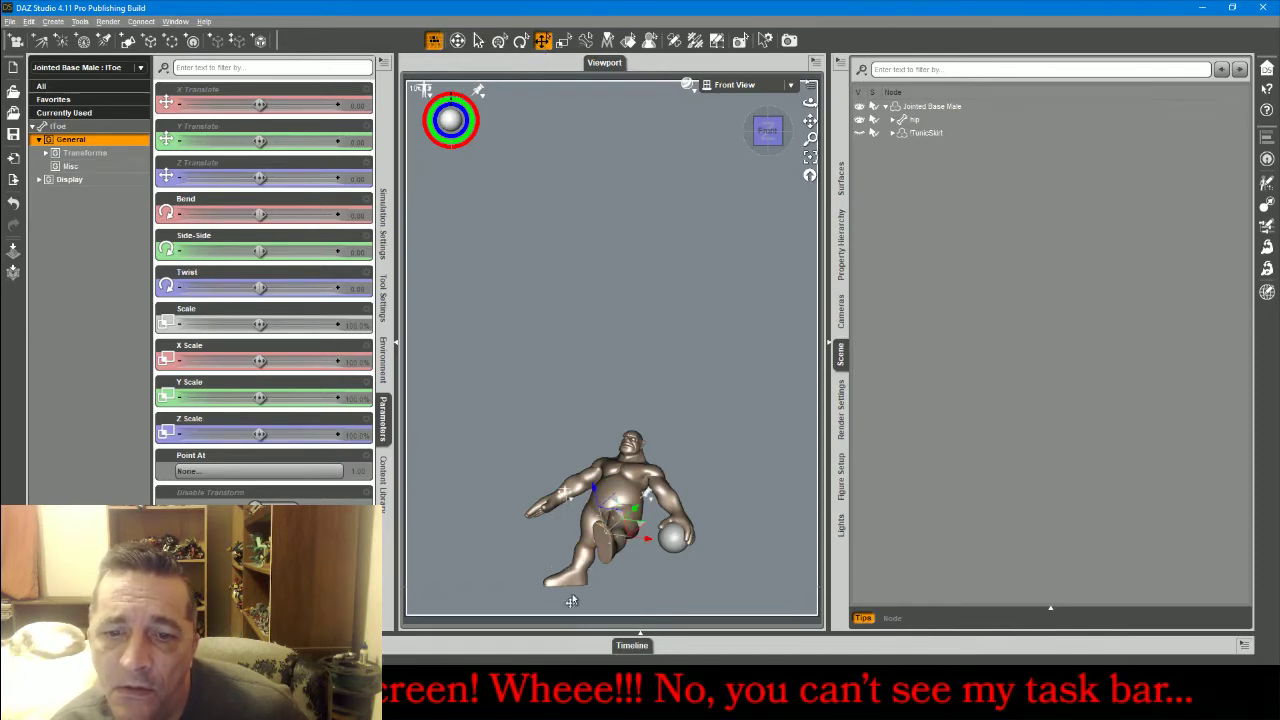
pyautogui.click(576, 591)
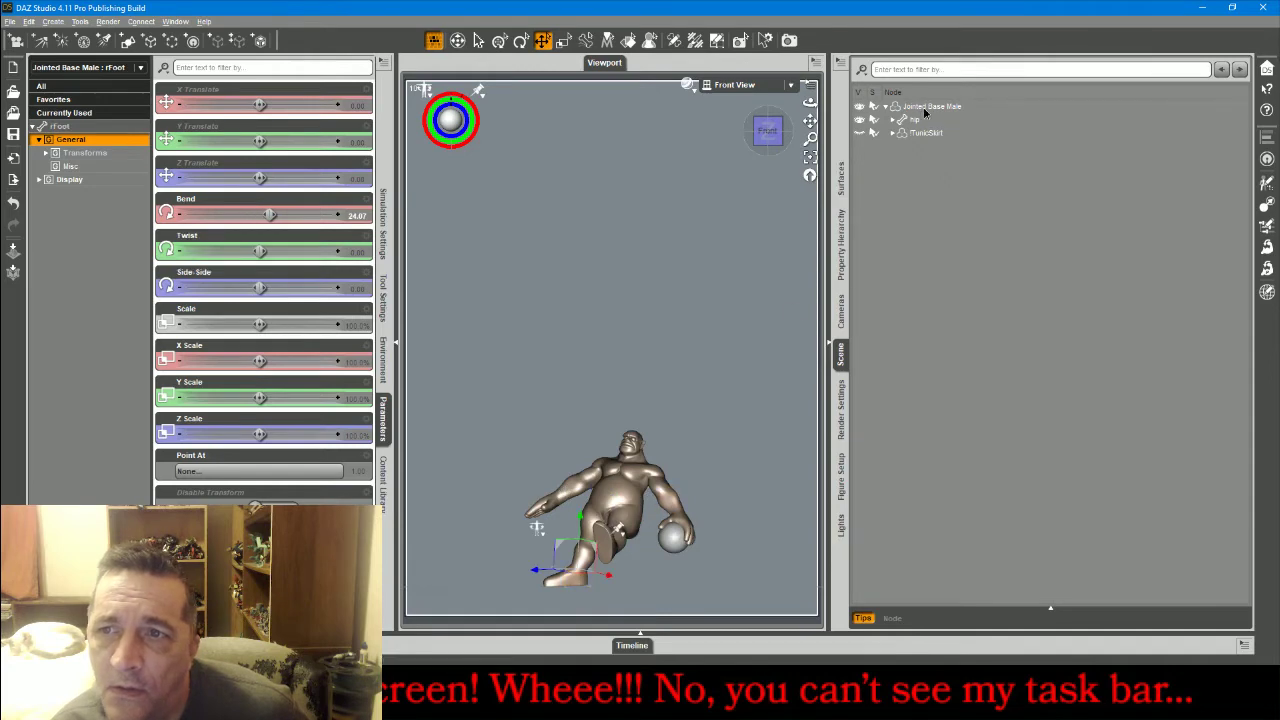
pyautogui.click(893, 119)
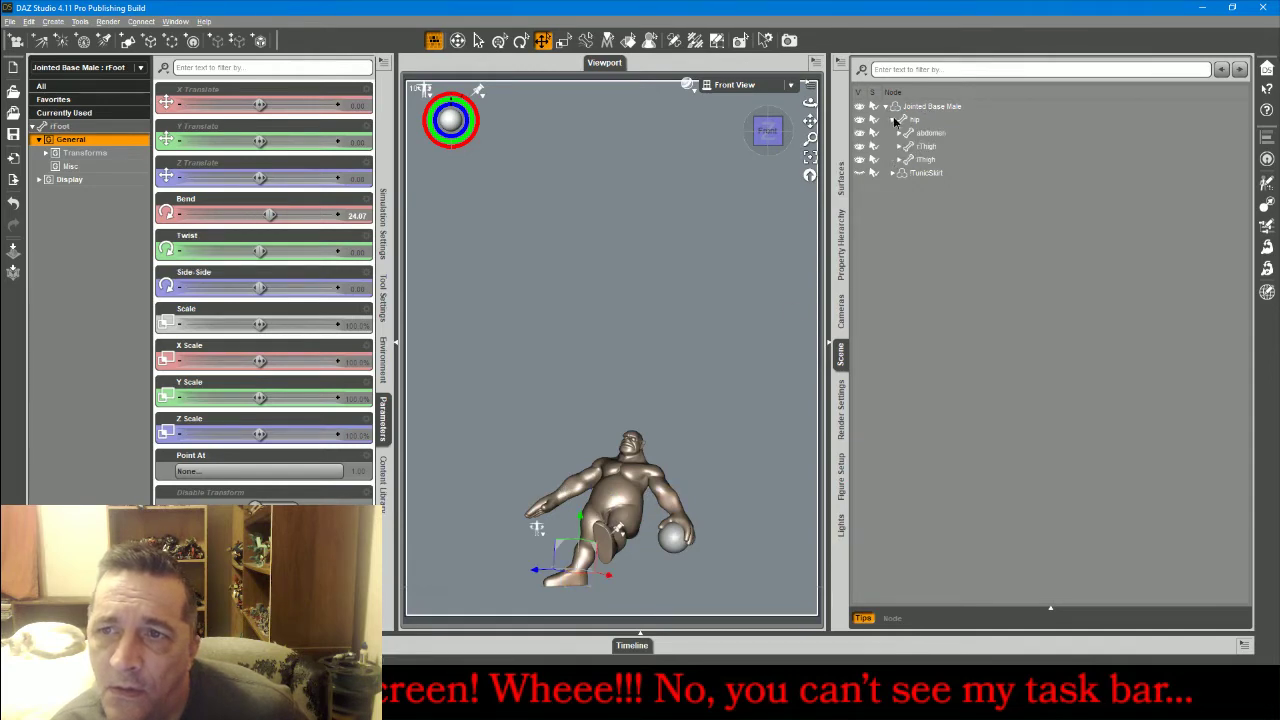
pyautogui.click(925, 107)
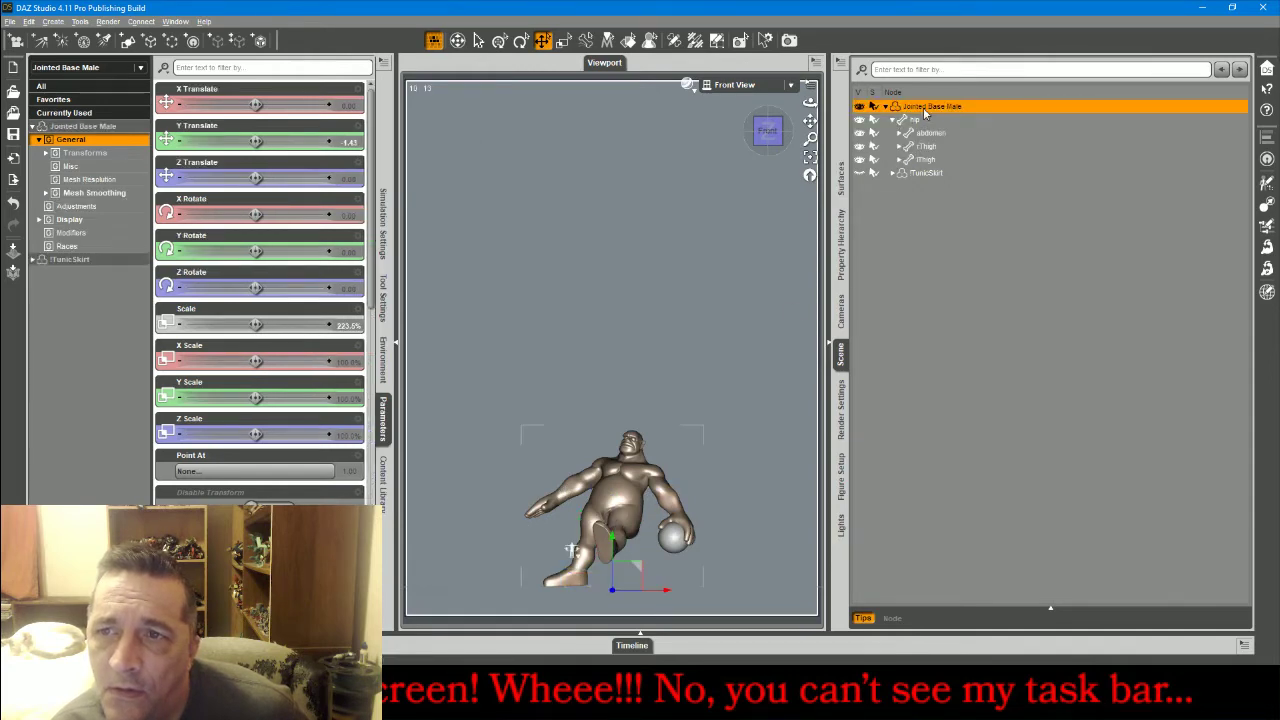
pyautogui.click(841, 66)
pyautogui.moveTo(876, 160)
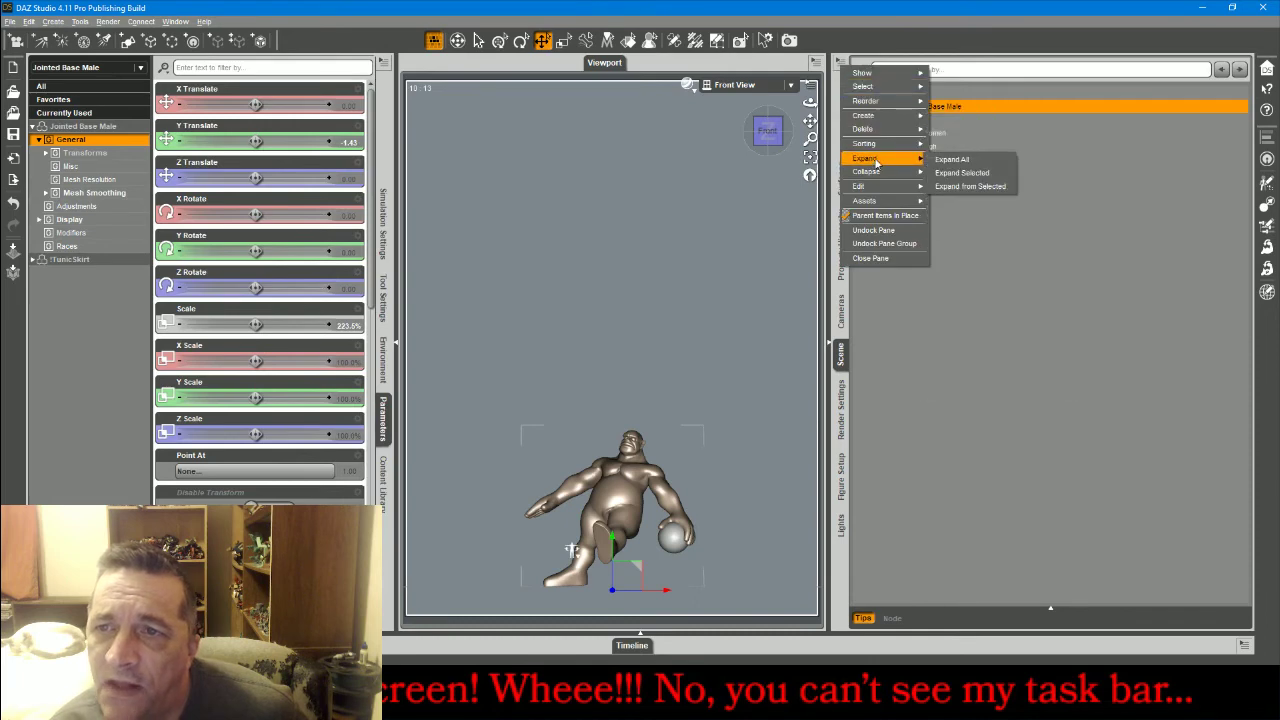
pyautogui.click(958, 173)
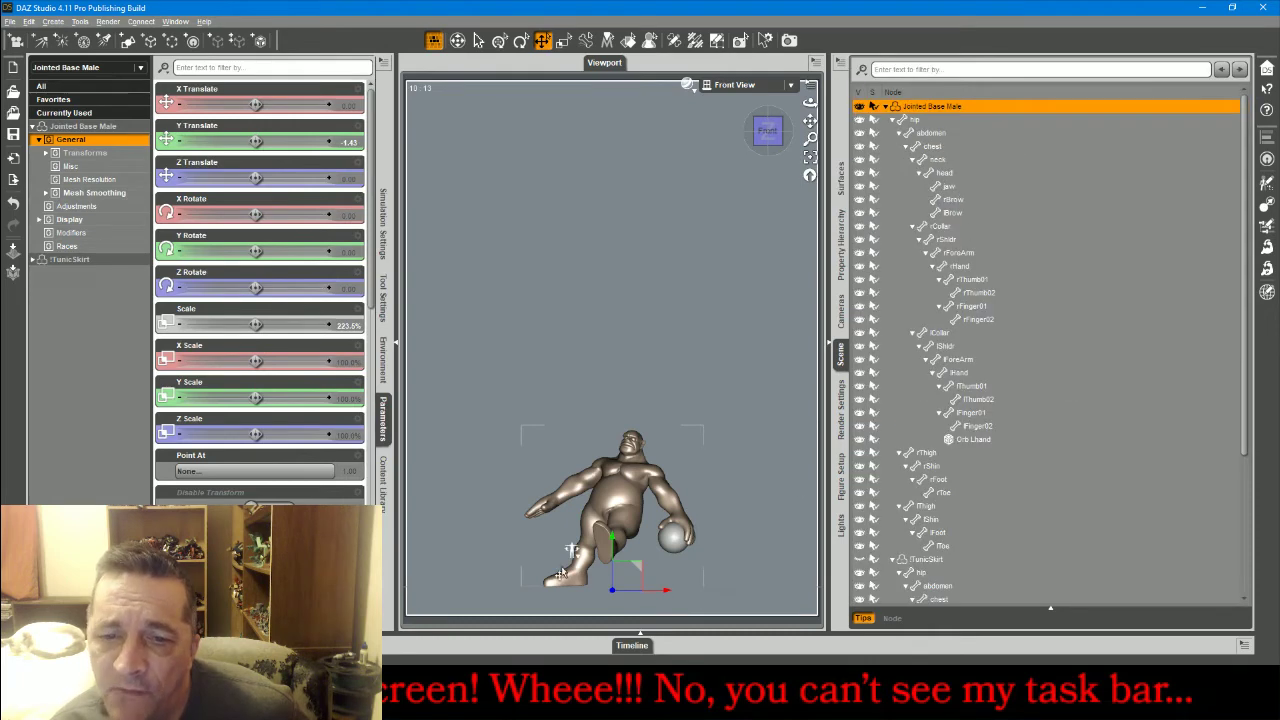
# Rotate the right foot in the Right View to a Side-Side of about 9 degrees to level its sole sideways.
pyautogui.click(572, 582)
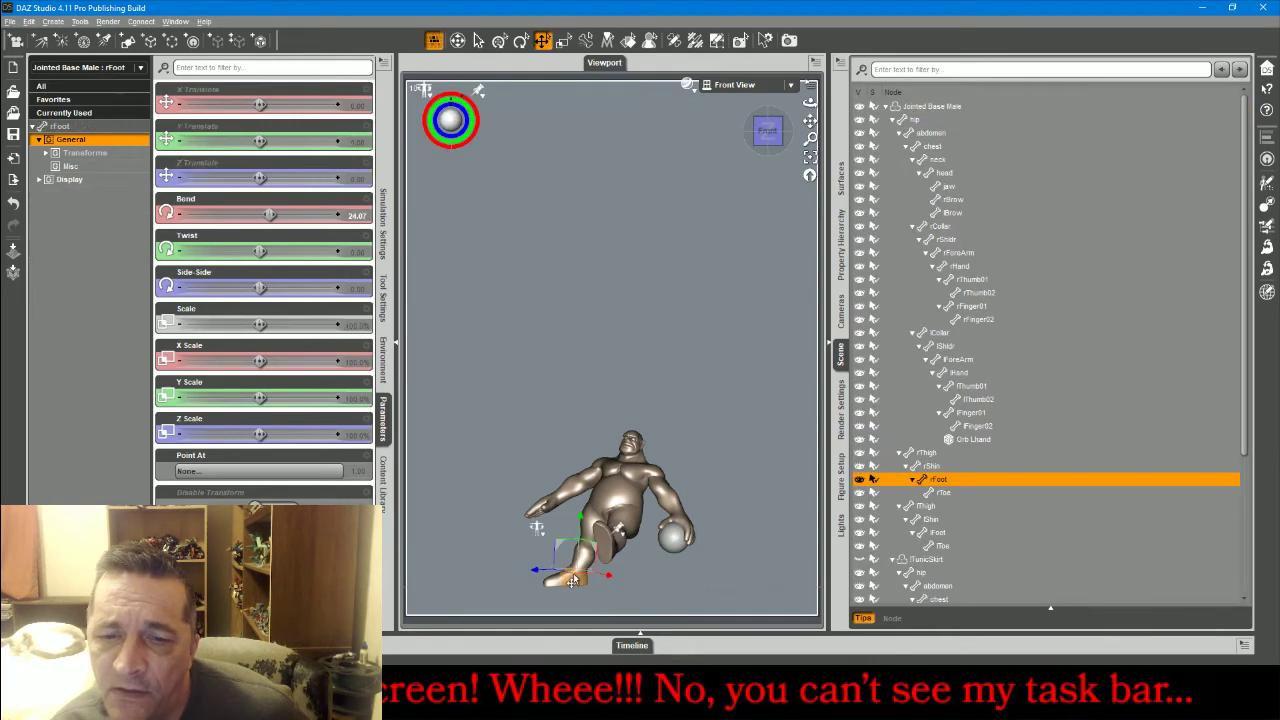
pyautogui.click(817, 165)
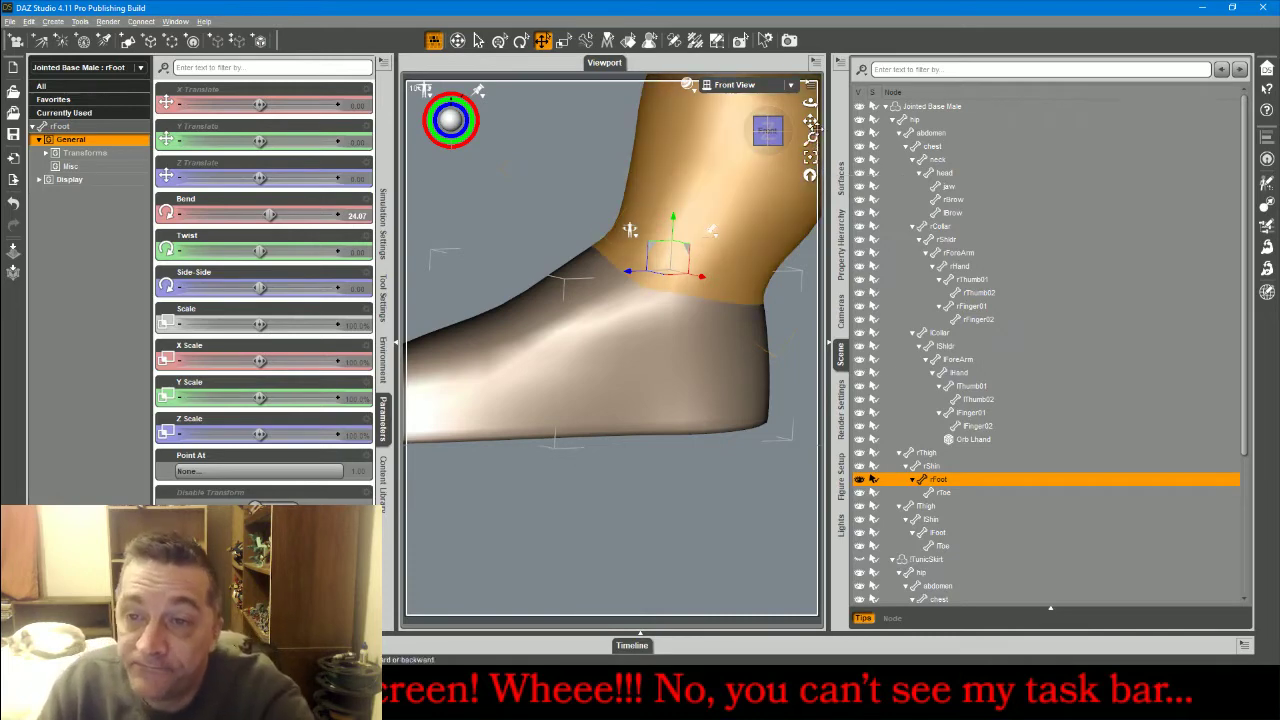
pyautogui.moveTo(811, 121); pyautogui.dragTo(805, 122)
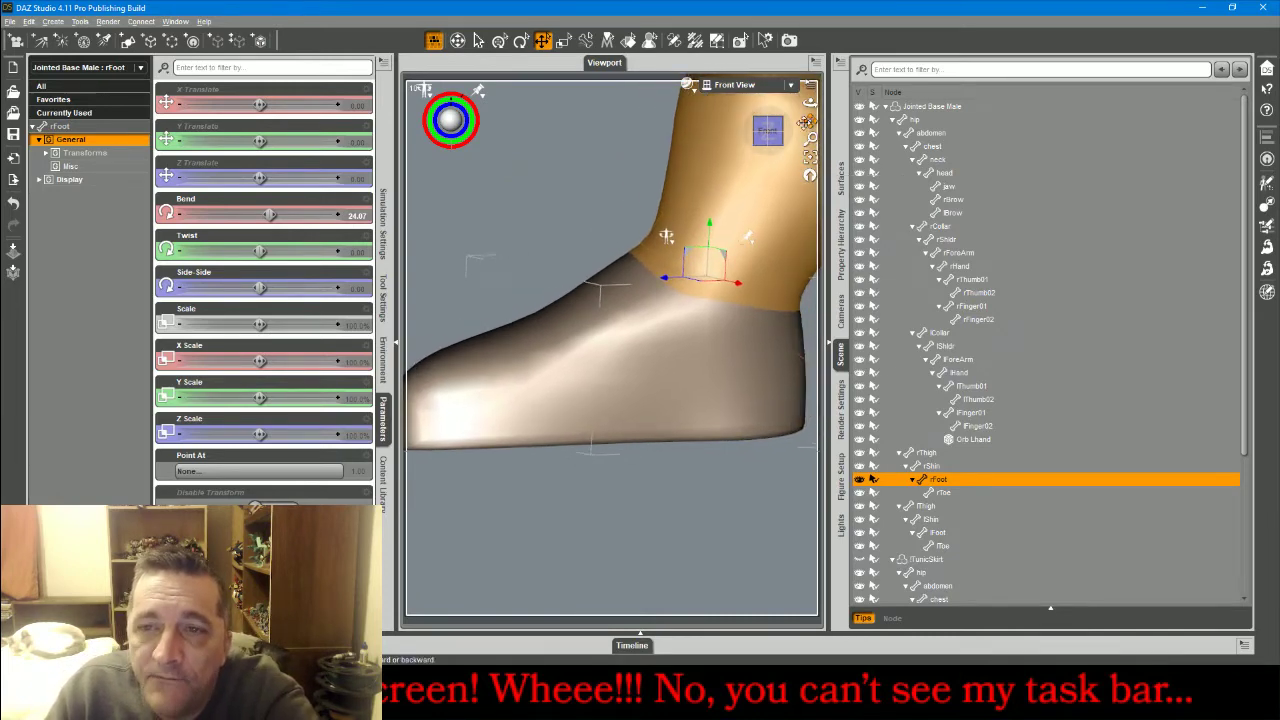
pyautogui.click(760, 89)
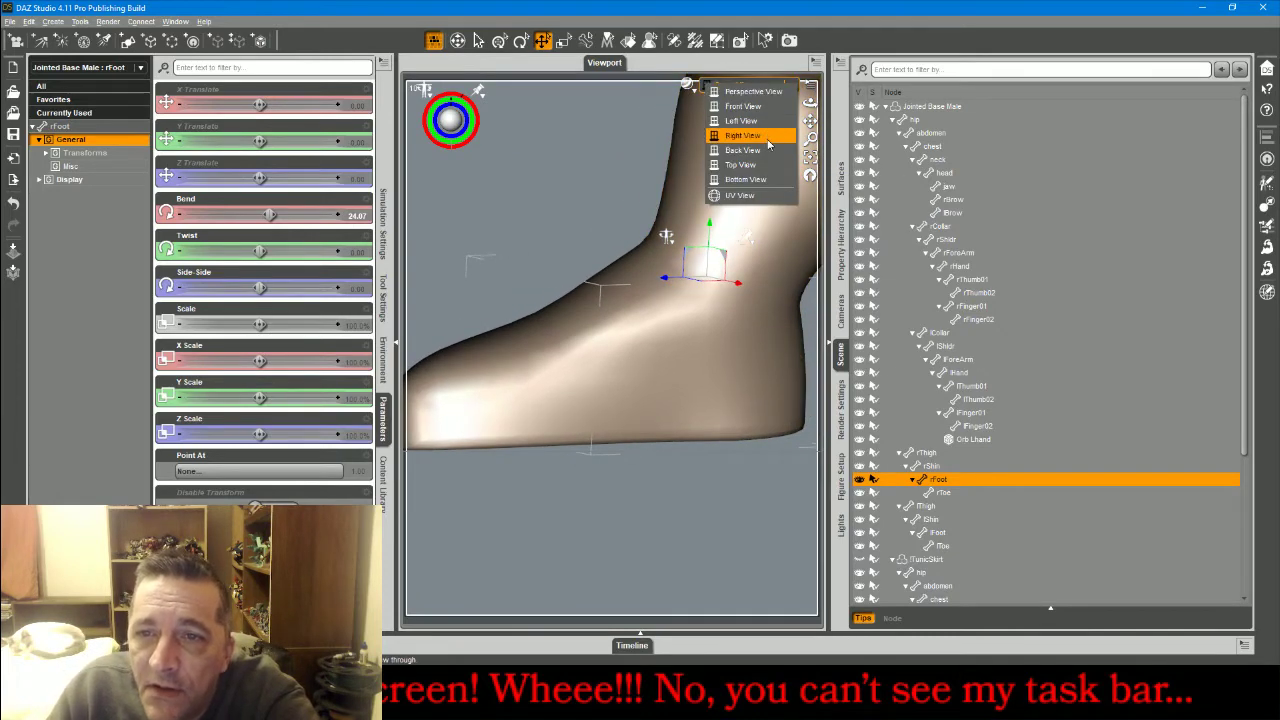
pyautogui.click(766, 138)
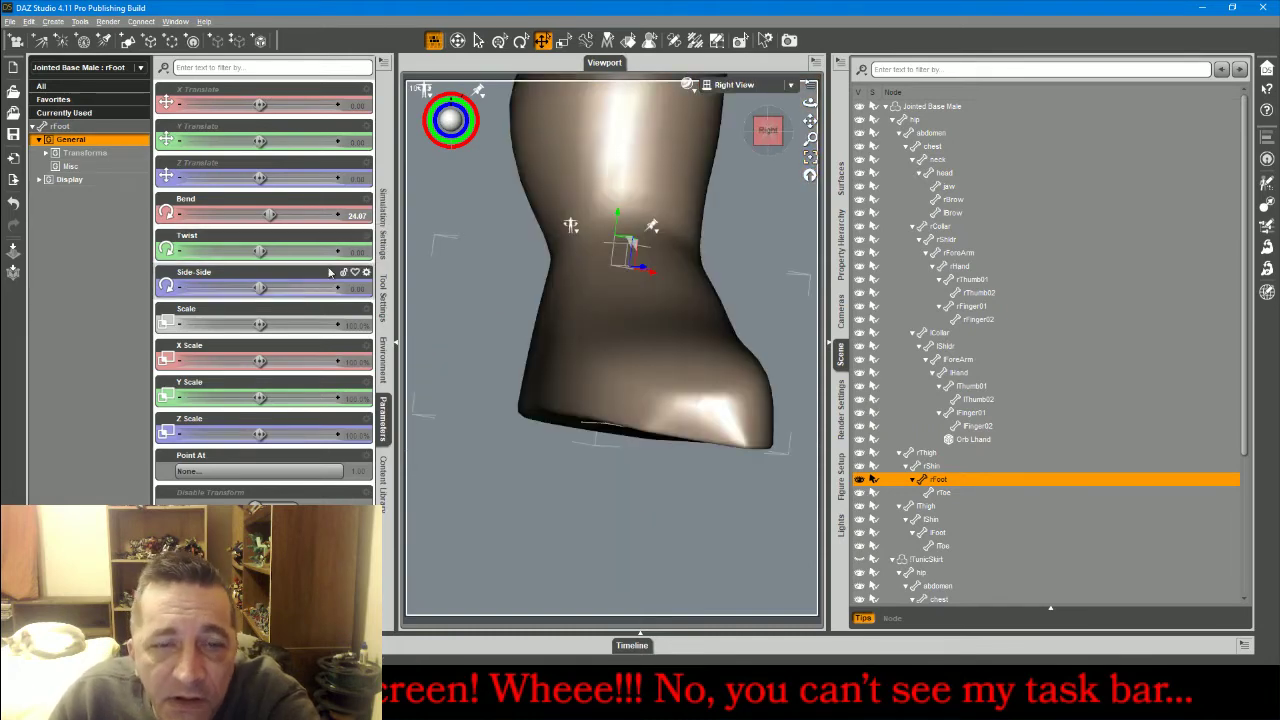
pyautogui.click(521, 41)
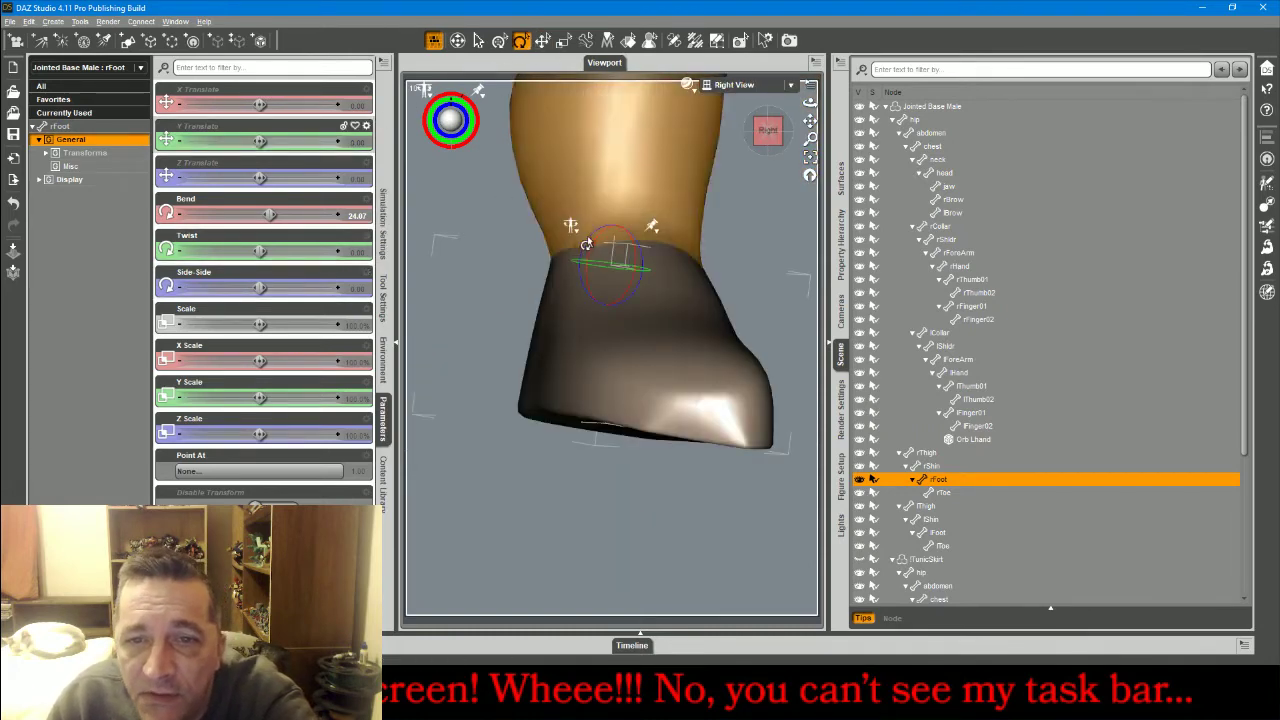
pyautogui.moveTo(587, 235); pyautogui.dragTo(579, 247)
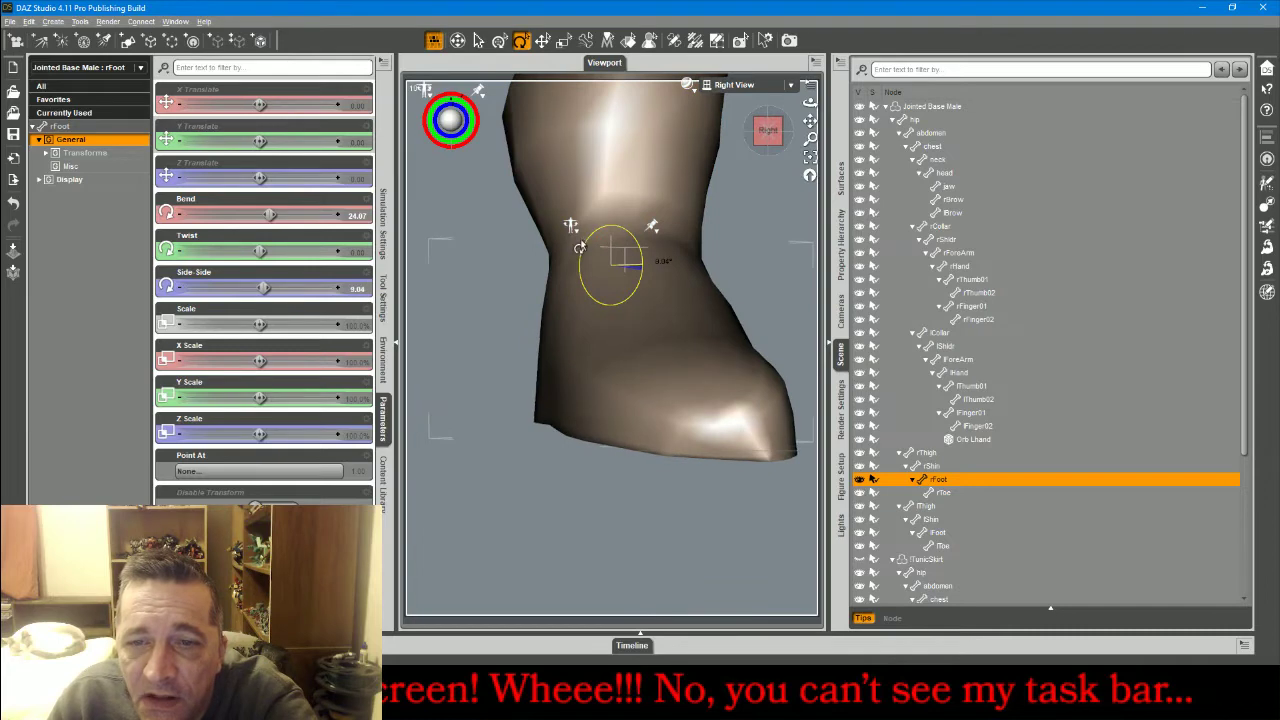
# Level the right foot in the Front View with a Bend of about 19 degrees and drop the figure to the floor.
pyautogui.click(742, 85)
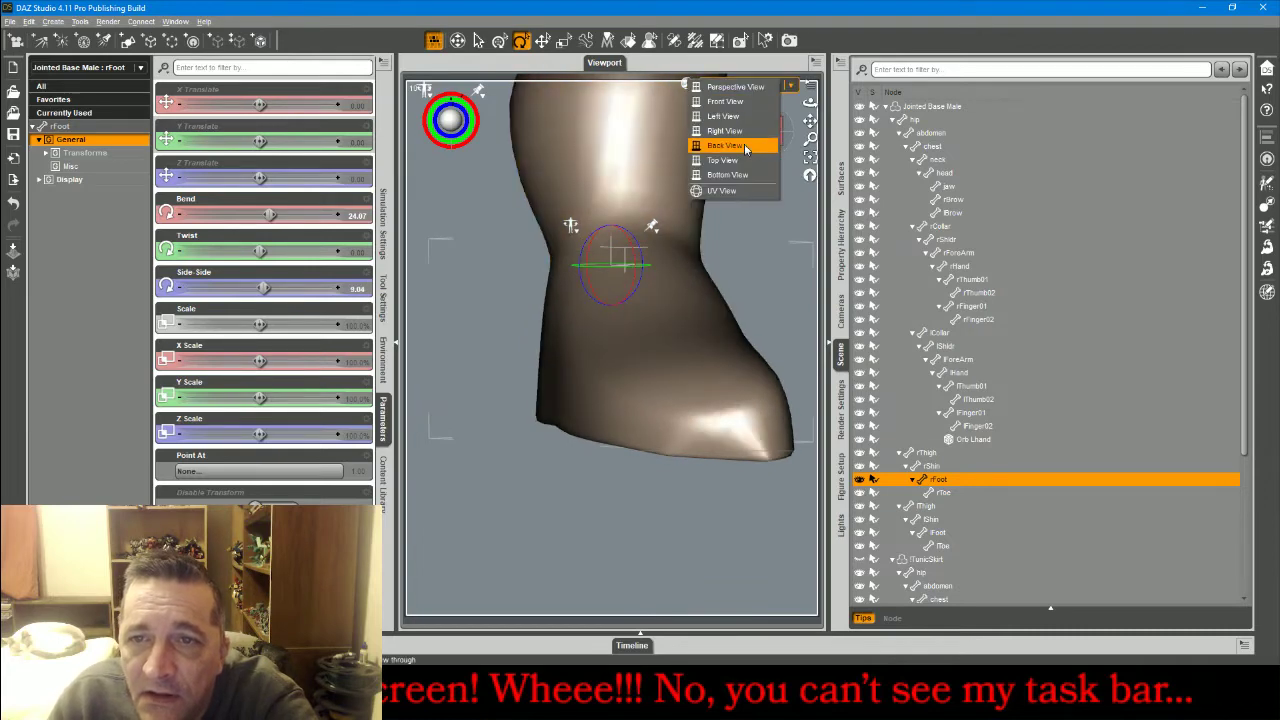
pyautogui.click(726, 101)
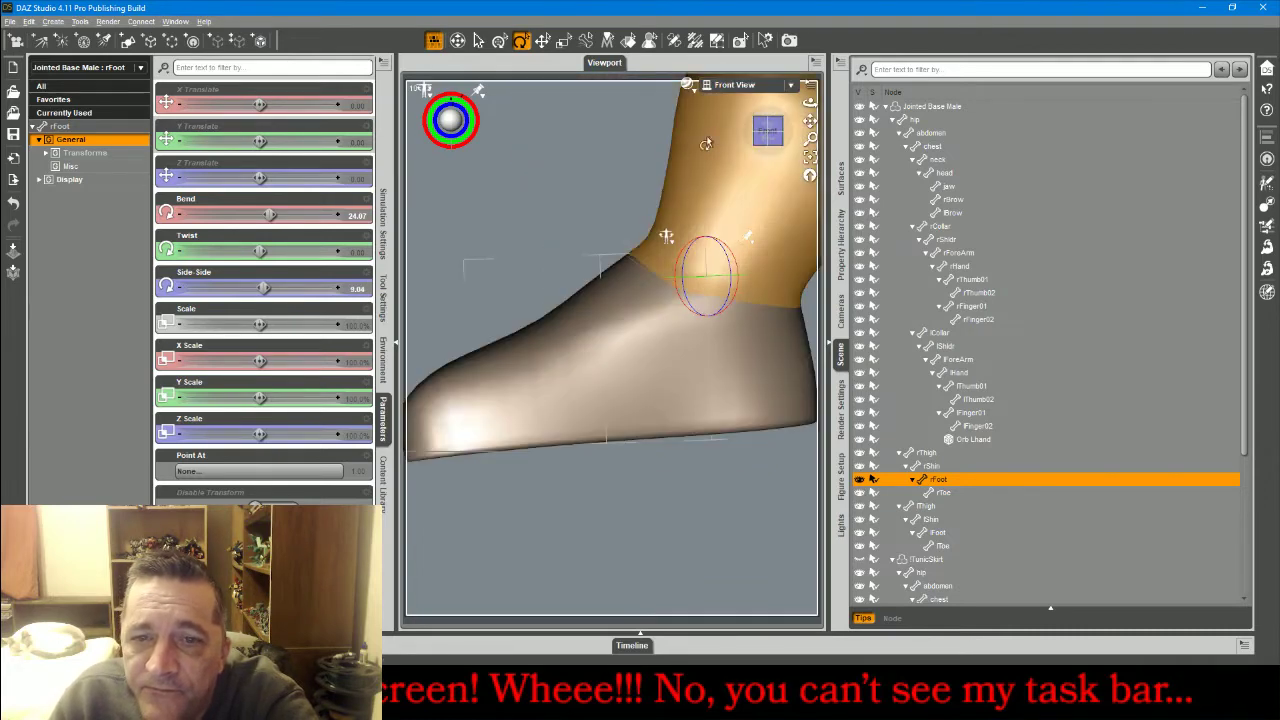
pyautogui.moveTo(680, 258); pyautogui.dragTo(674, 257)
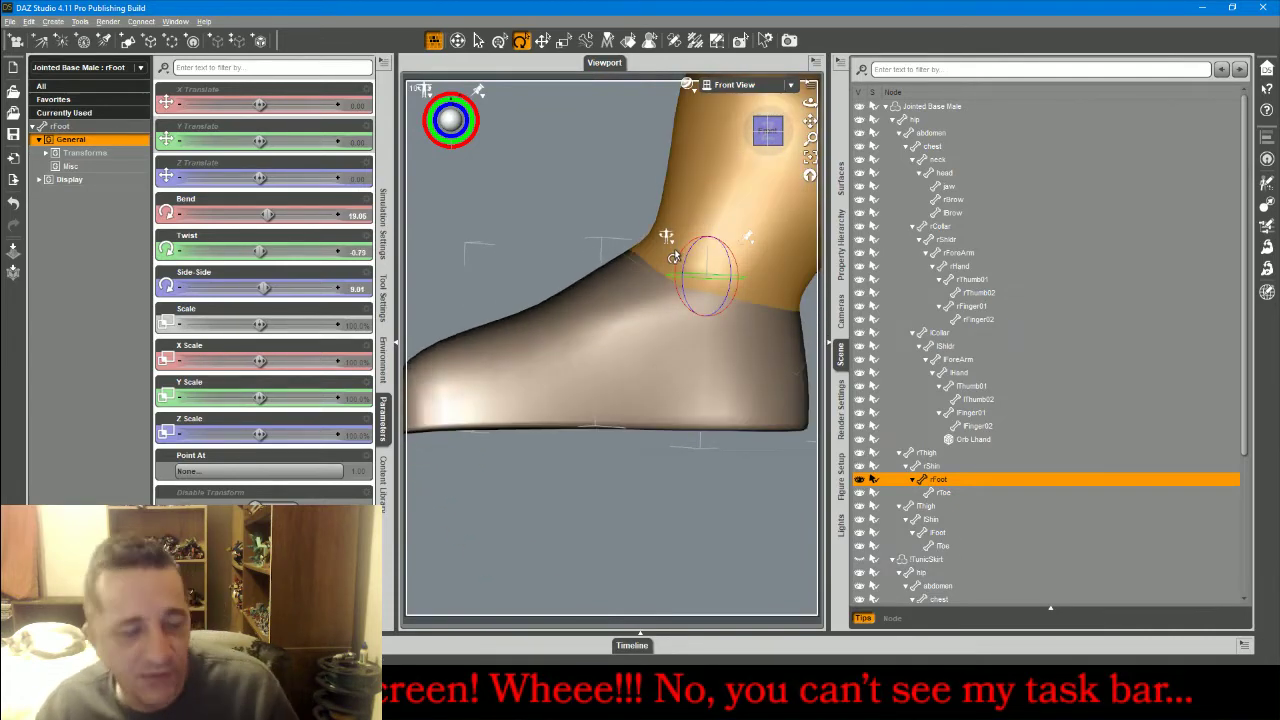
pyautogui.hotkey('ctrl', 'd')
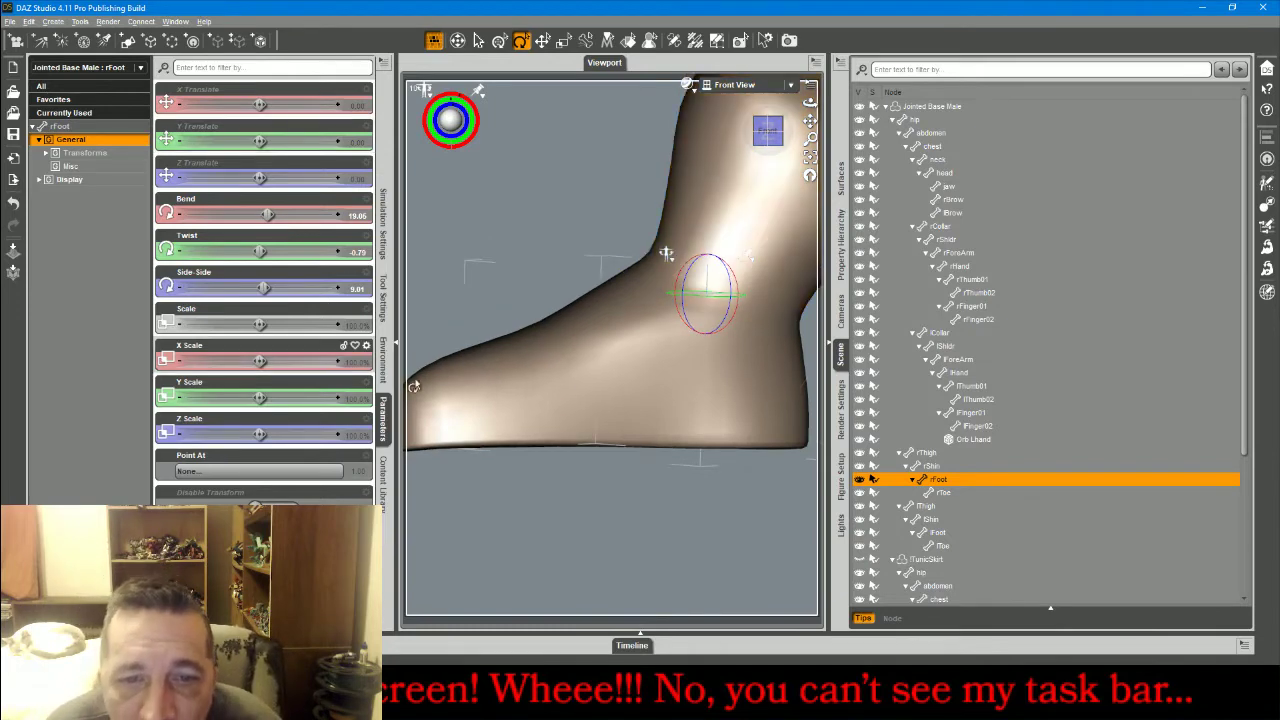
# Rotate the right toe to a Bend of about -1.2 degrees so it lies flat with the sole.
pyautogui.click(469, 363)
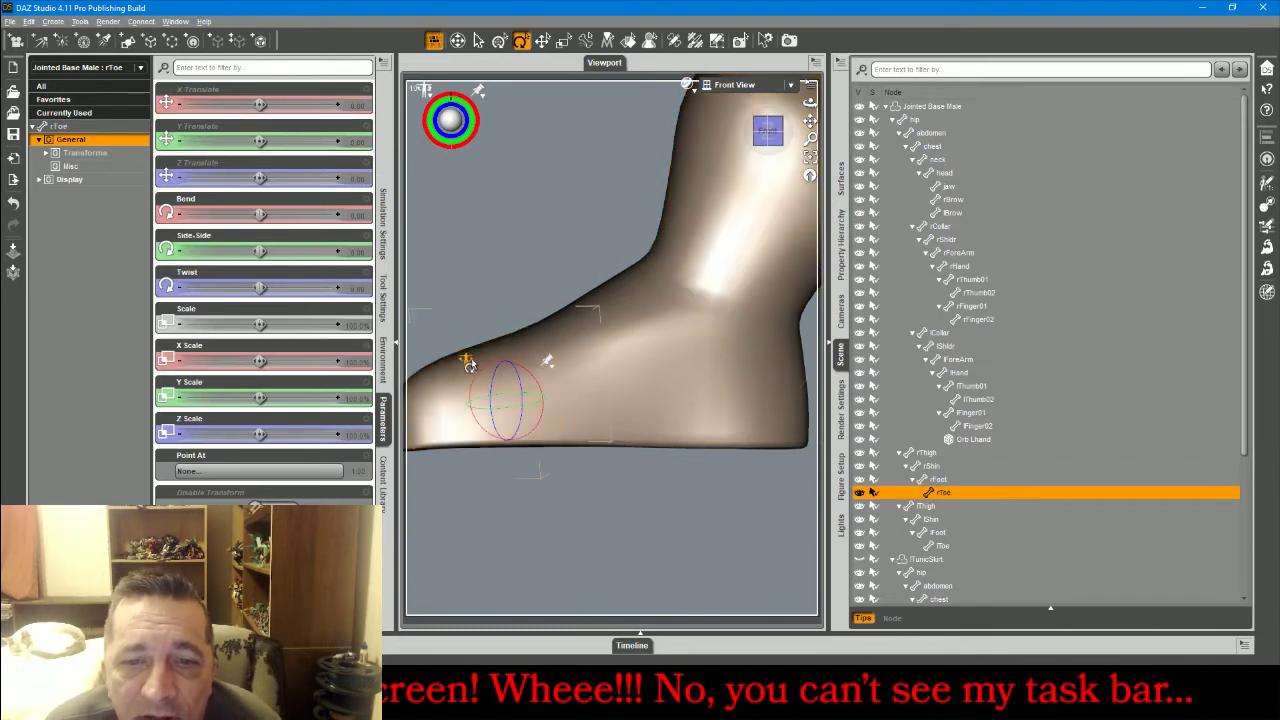
pyautogui.moveTo(480, 374); pyautogui.dragTo(480, 374)
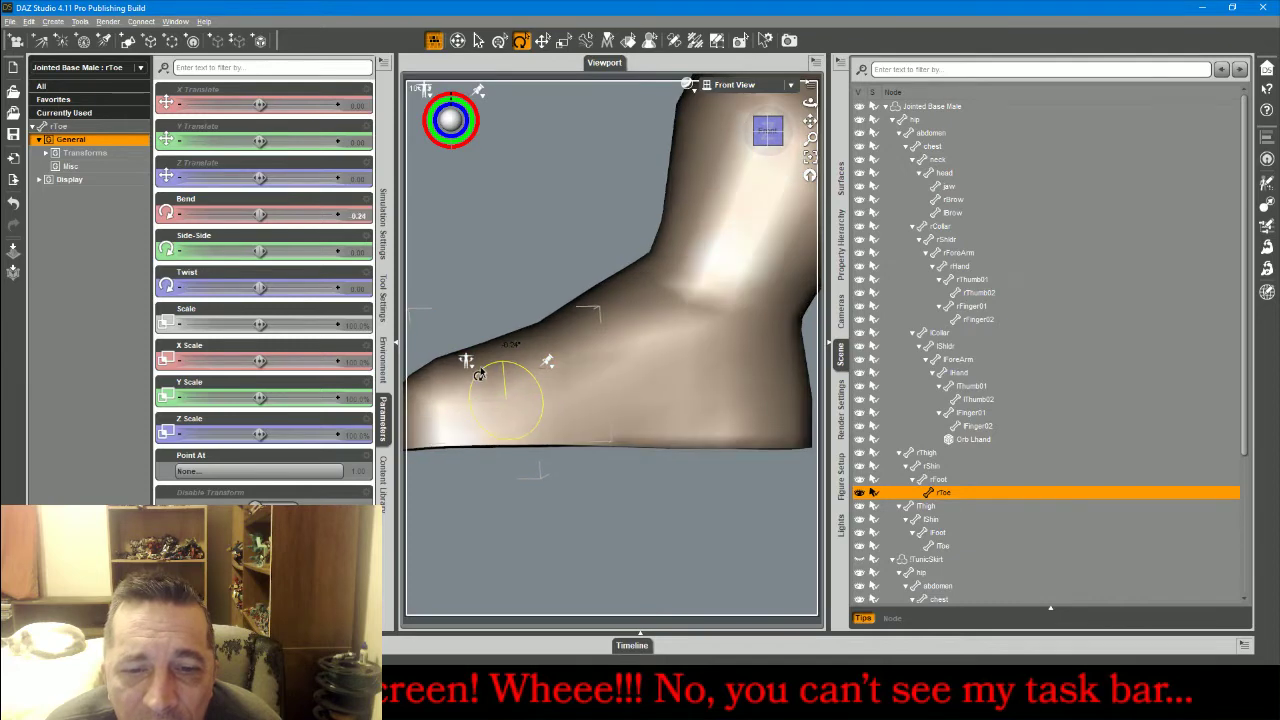
pyautogui.moveTo(477, 373); pyautogui.dragTo(471, 376)
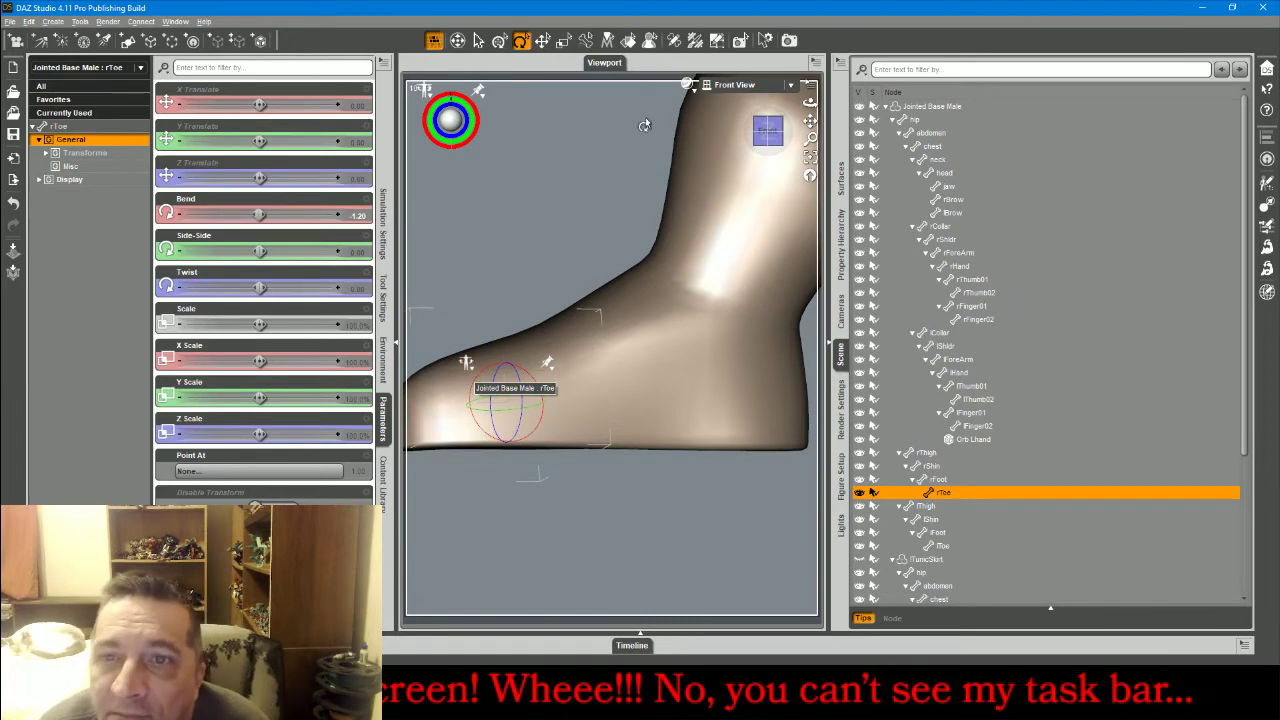
# Return to the Perspective View, orbit to the figure's left side and set the left thigh's Bend to 0.
pyautogui.click(738, 85)
pyautogui.click(735, 88)
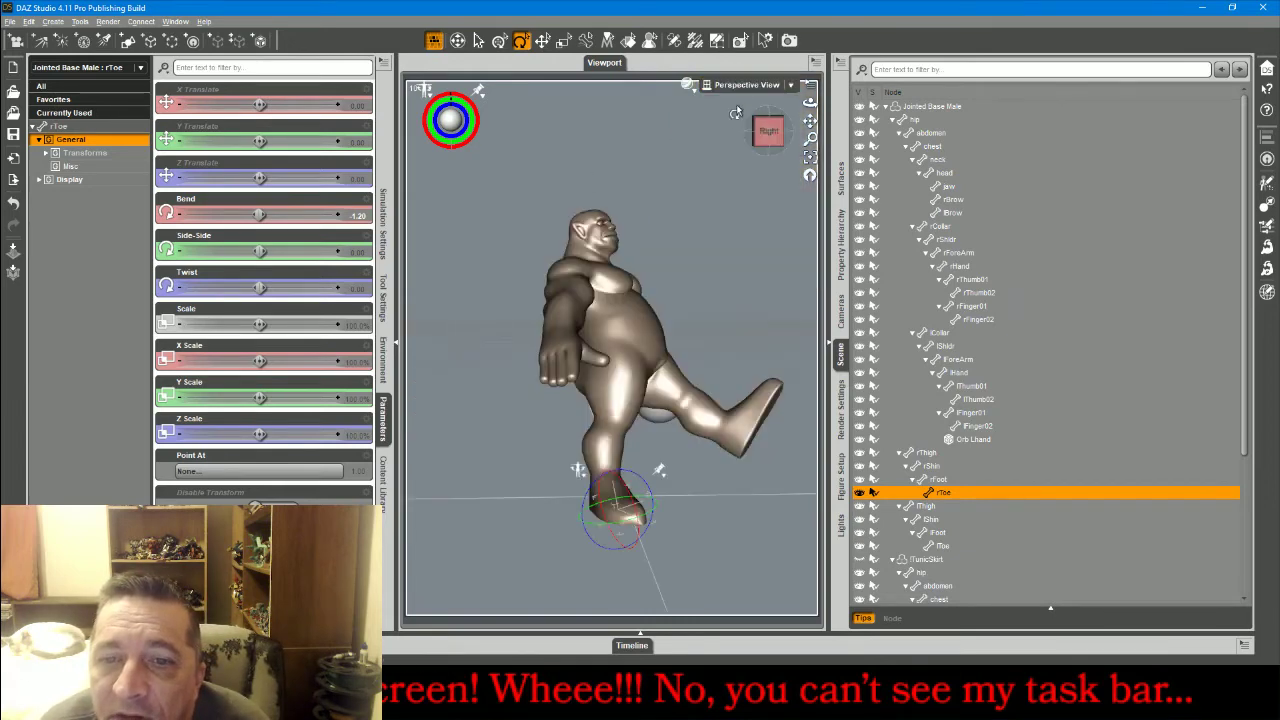
pyautogui.moveTo(785, 131); pyautogui.dragTo(660, 135)
pyautogui.click(593, 400)
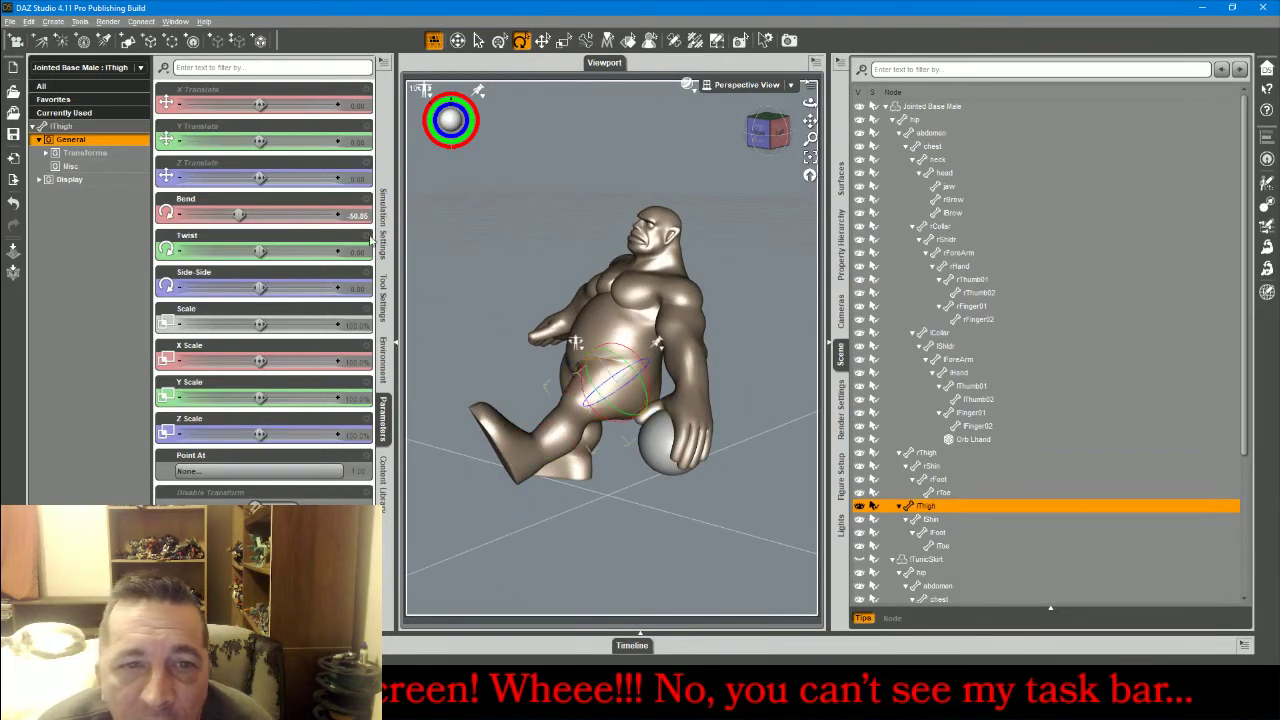
pyautogui.click(354, 216)
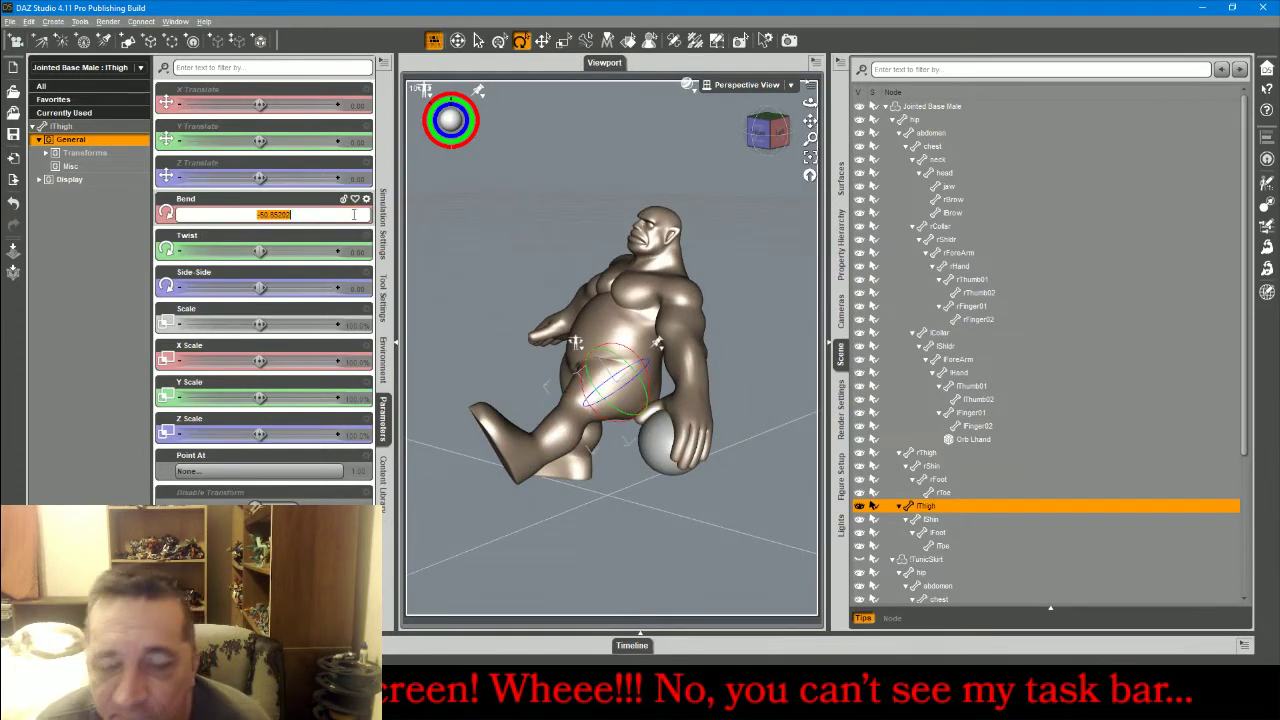
pyautogui.write('0')
pyautogui.press('Return')
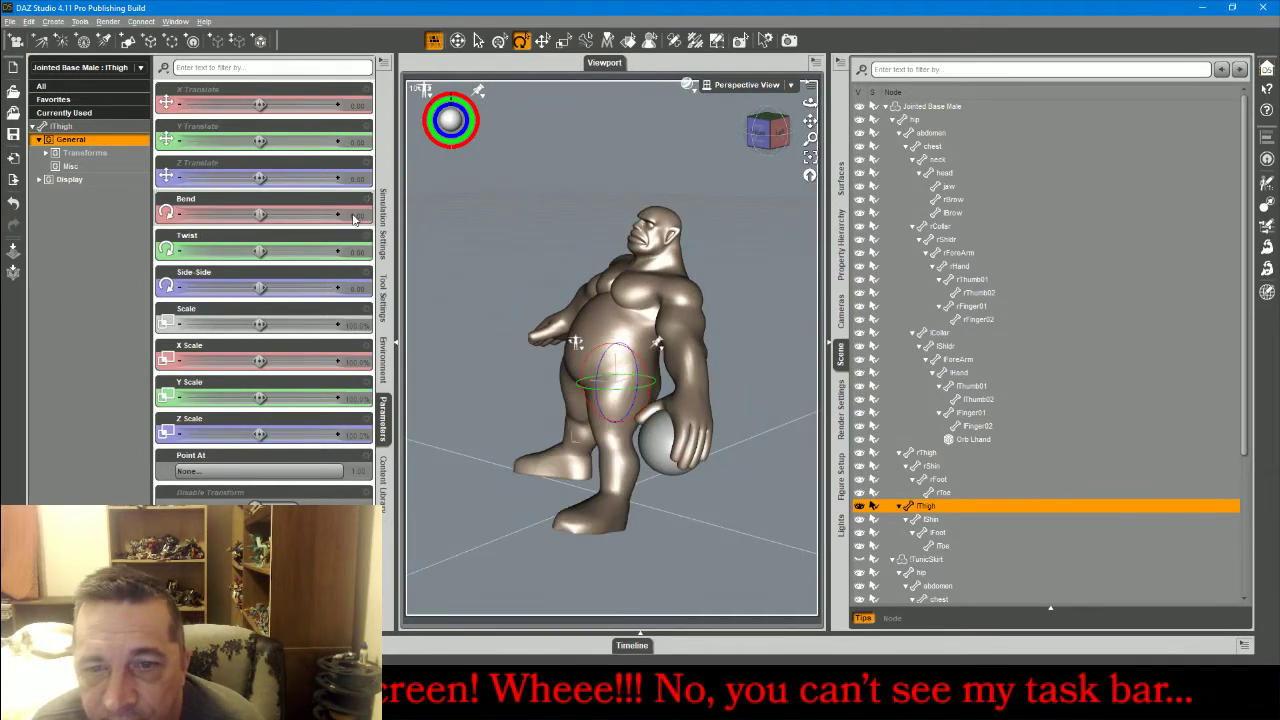
# Bend the left shin backward about 62 degrees and the left foot to about -40 degrees.
pyautogui.click(600, 470)
pyautogui.moveTo(260, 214); pyautogui.dragTo(286, 214)
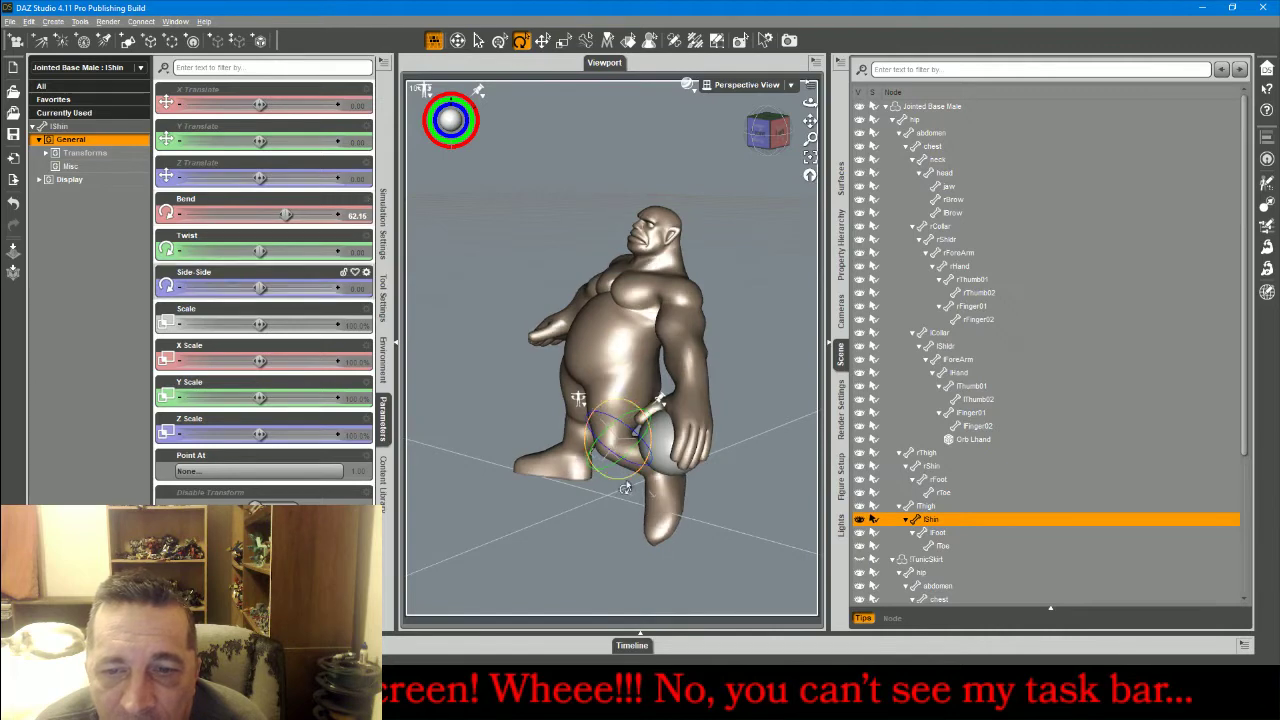
pyautogui.click(661, 490)
pyautogui.moveTo(260, 214); pyautogui.dragTo(243, 216)
# Flatten the left foot in the Front View with a Bend of about -49 and a Side-Side of about -4 degrees.
pyautogui.click(752, 86)
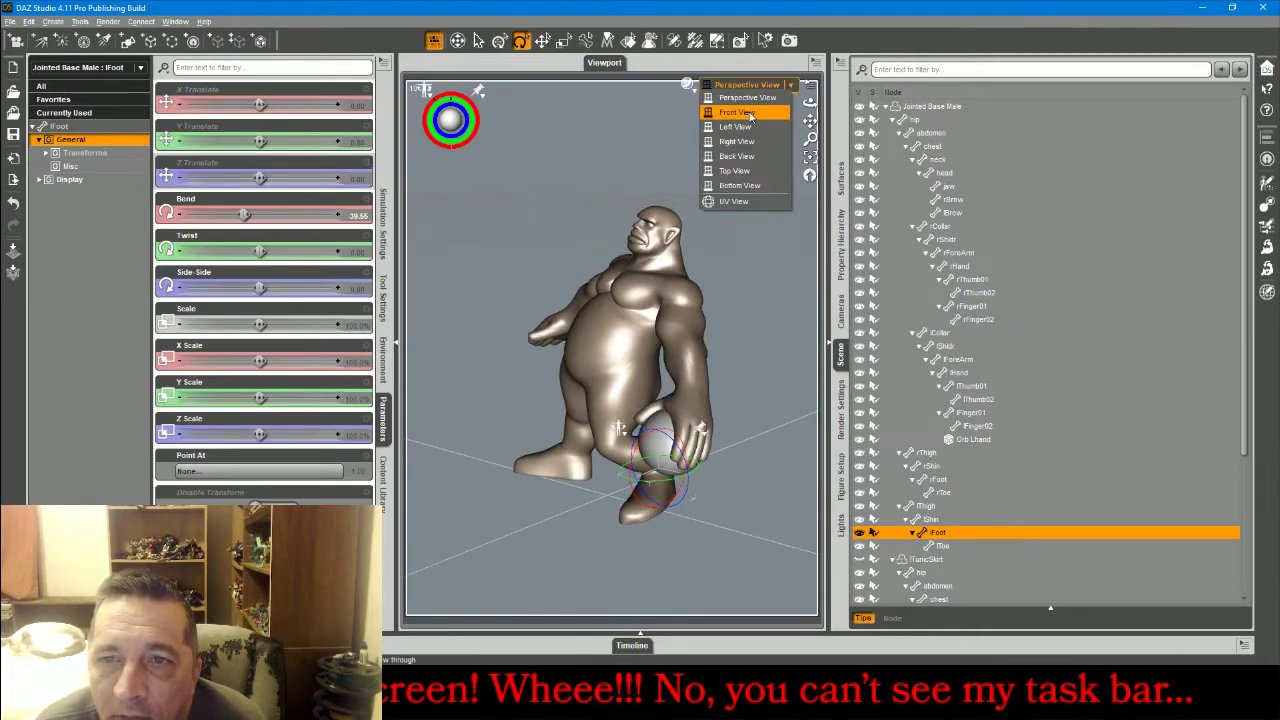
pyautogui.click(737, 112)
pyautogui.moveTo(813, 121); pyautogui.dragTo(635, 255)
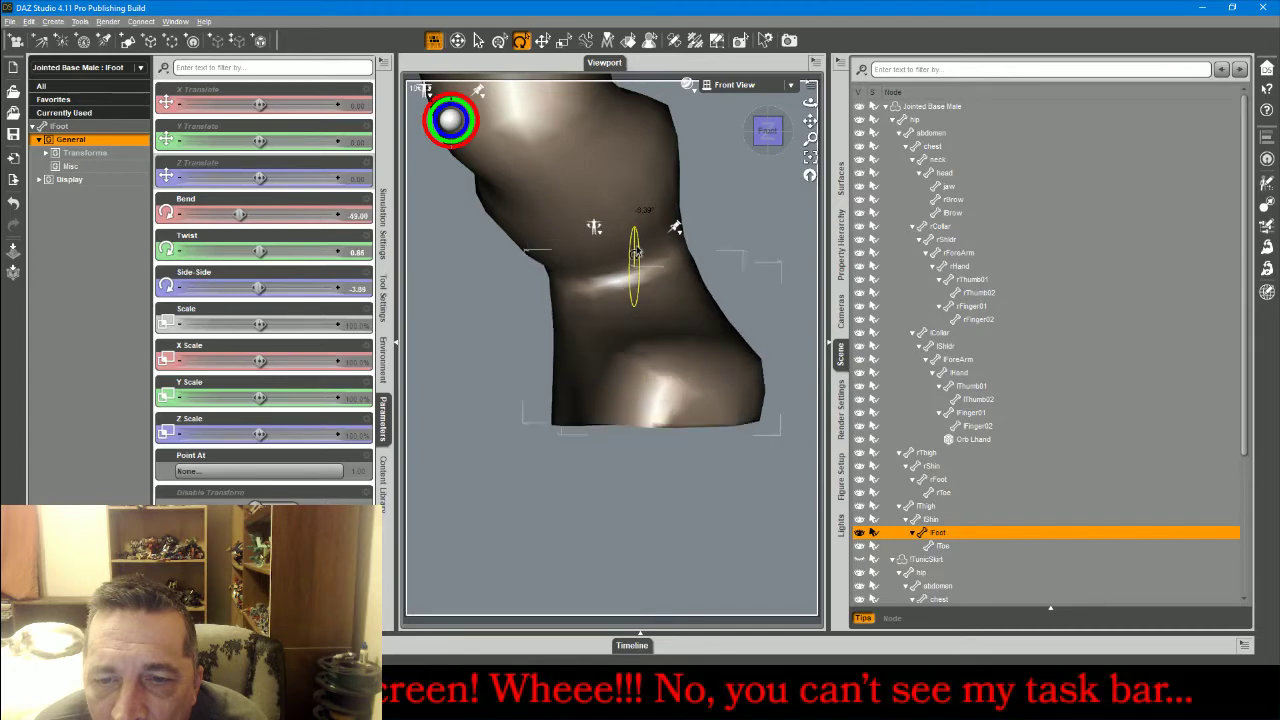
pyautogui.click(641, 195)
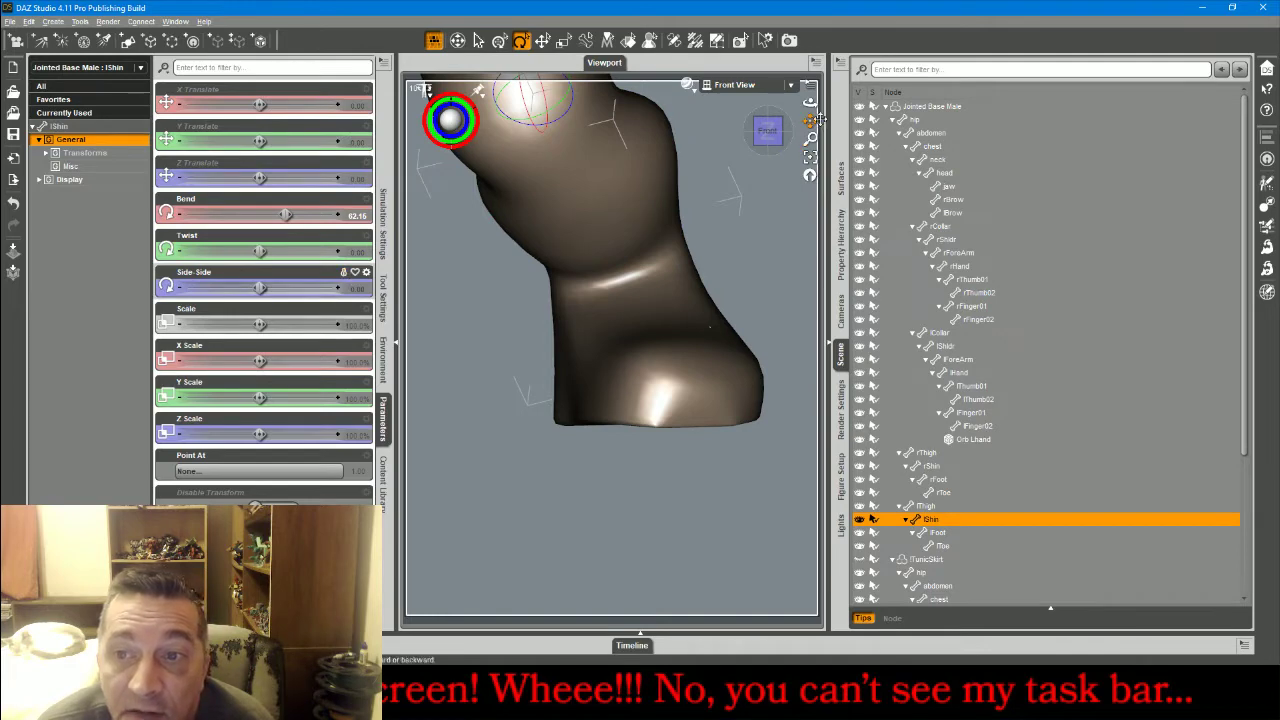
# Select the hip and pin its translation and rotation so the body stays in place.
pyautogui.click(922, 121)
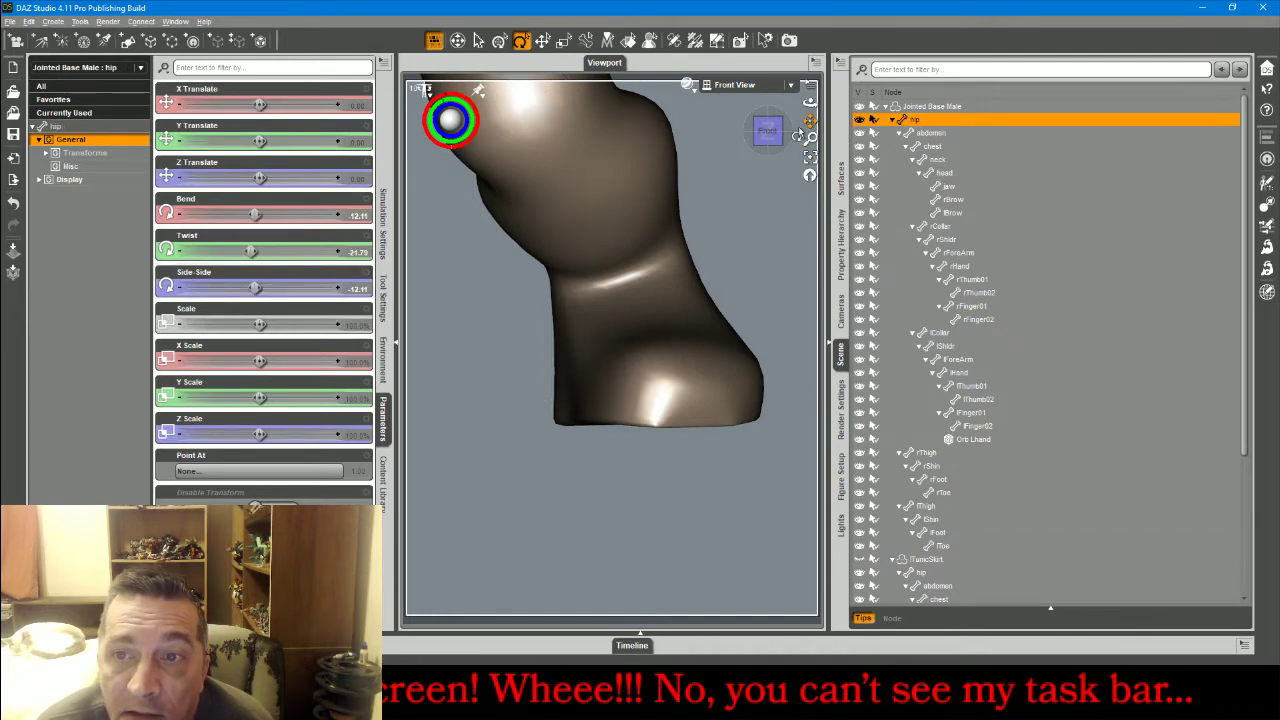
pyautogui.moveTo(810, 120); pyautogui.dragTo(900, 275)
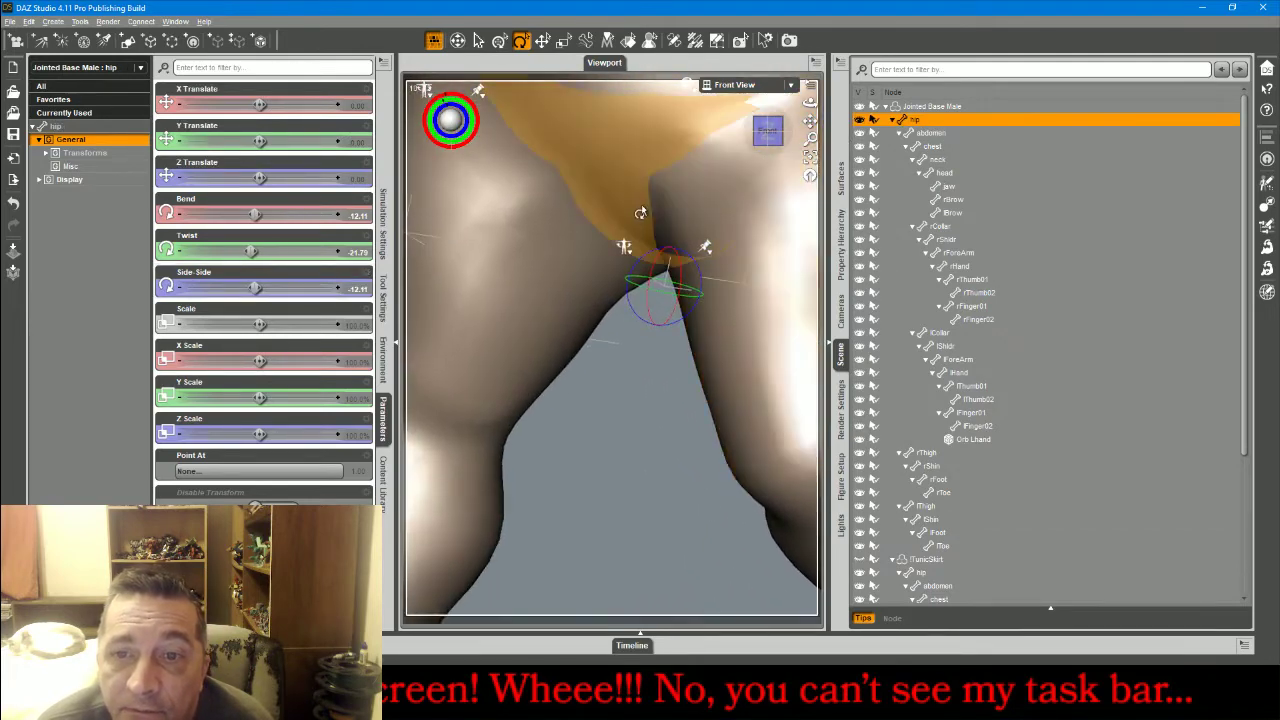
pyautogui.click(706, 249)
pyautogui.click(742, 250)
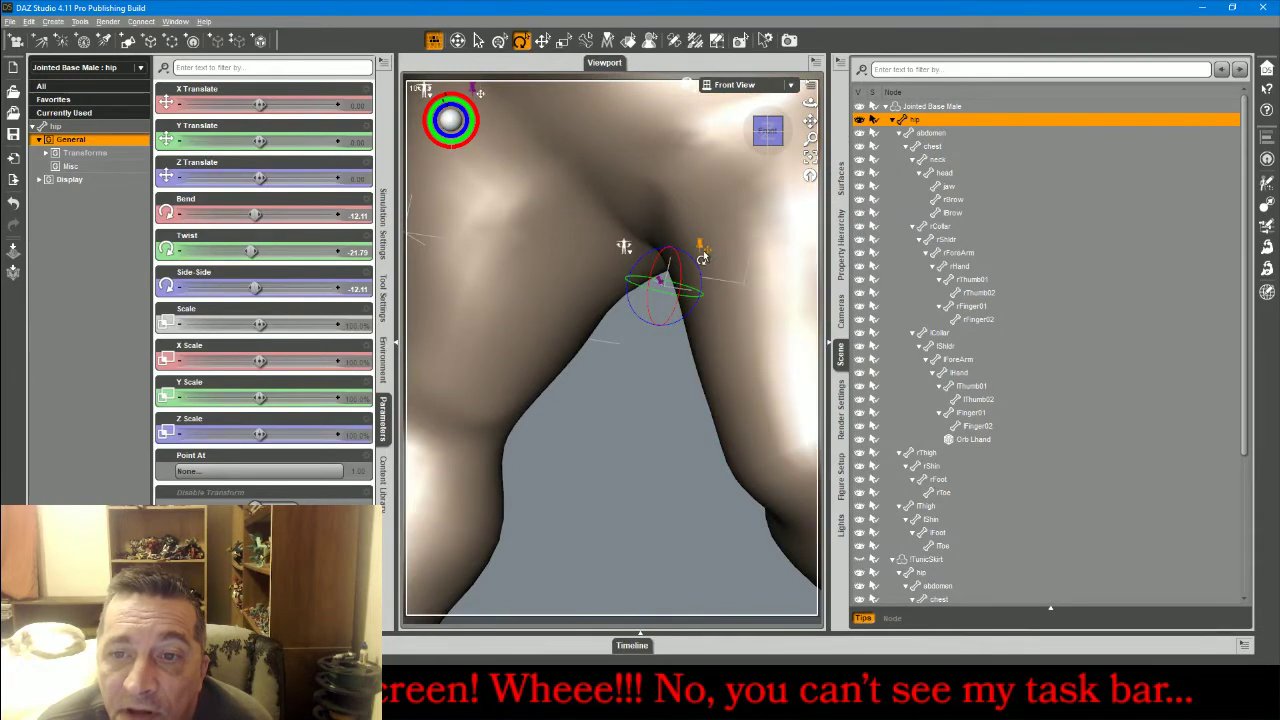
pyautogui.click(700, 250)
pyautogui.click(722, 269)
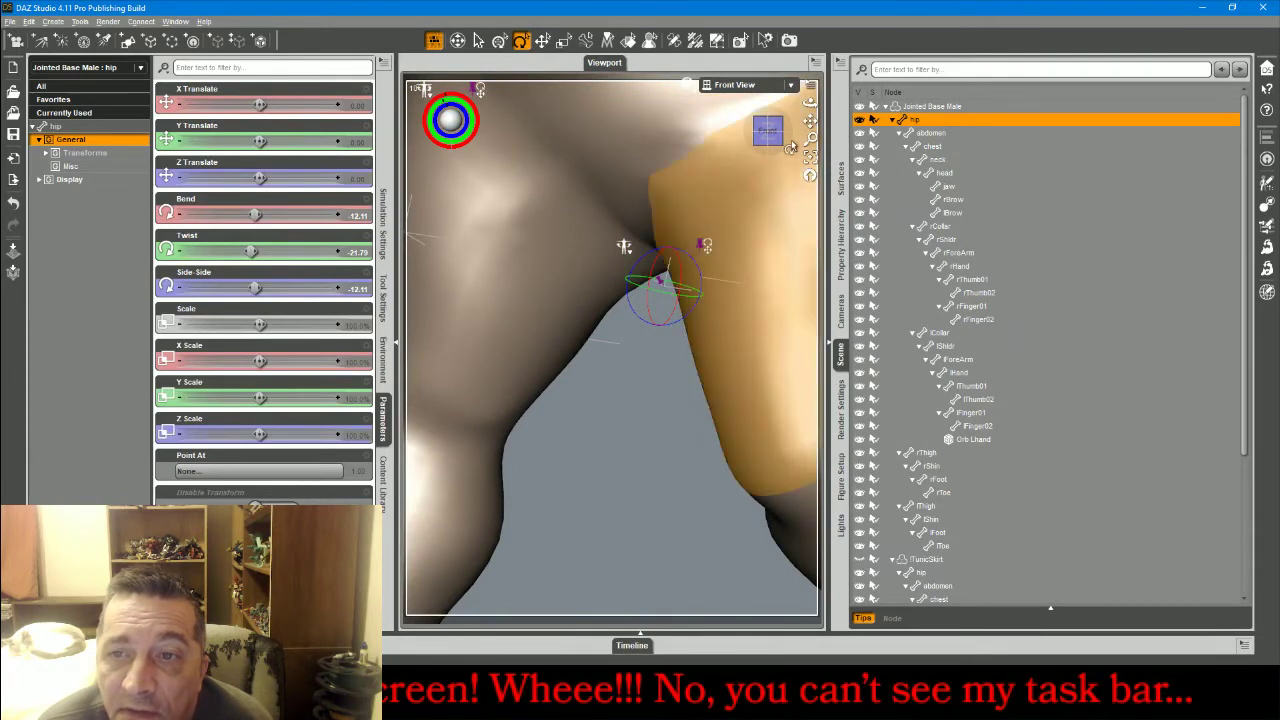
# Move the left foot slightly down with the Translate tool and set its Bend to about -42 degrees so the sole lies flat.
pyautogui.click(543, 42)
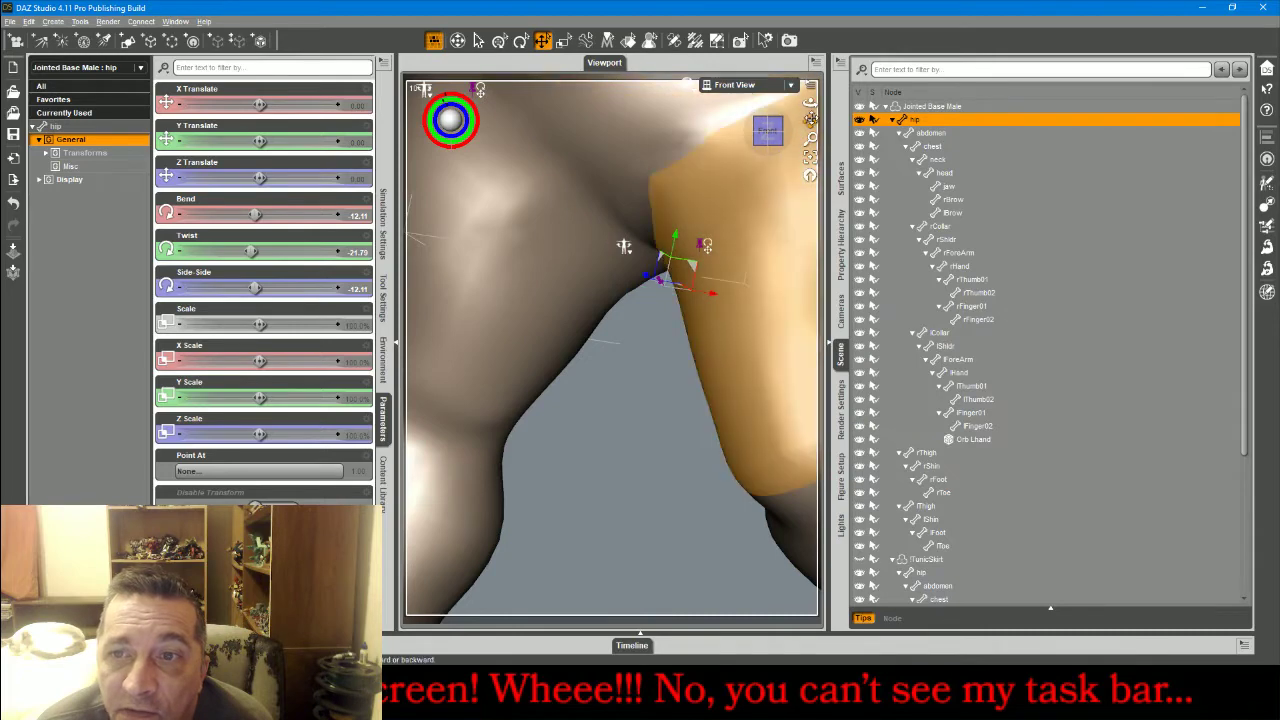
pyautogui.moveTo(810, 120); pyautogui.dragTo(748, 10)
pyautogui.click(700, 384)
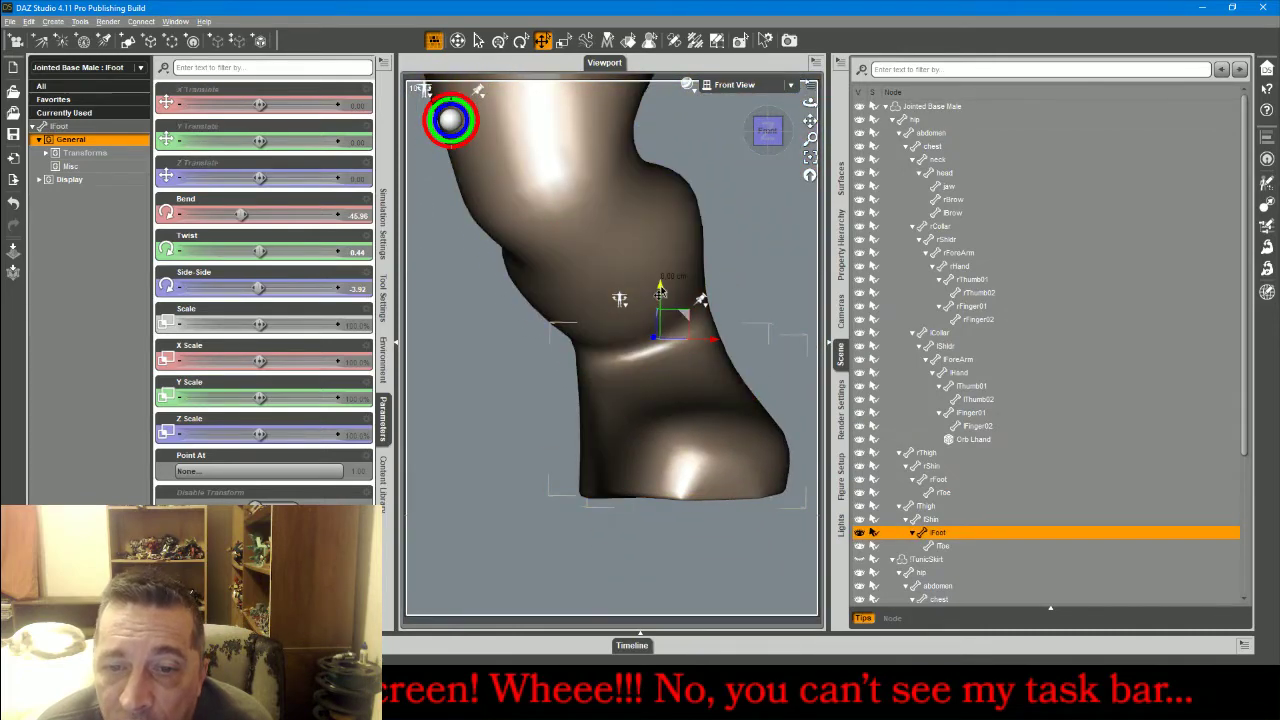
pyautogui.moveTo(660, 292); pyautogui.dragTo(657, 318)
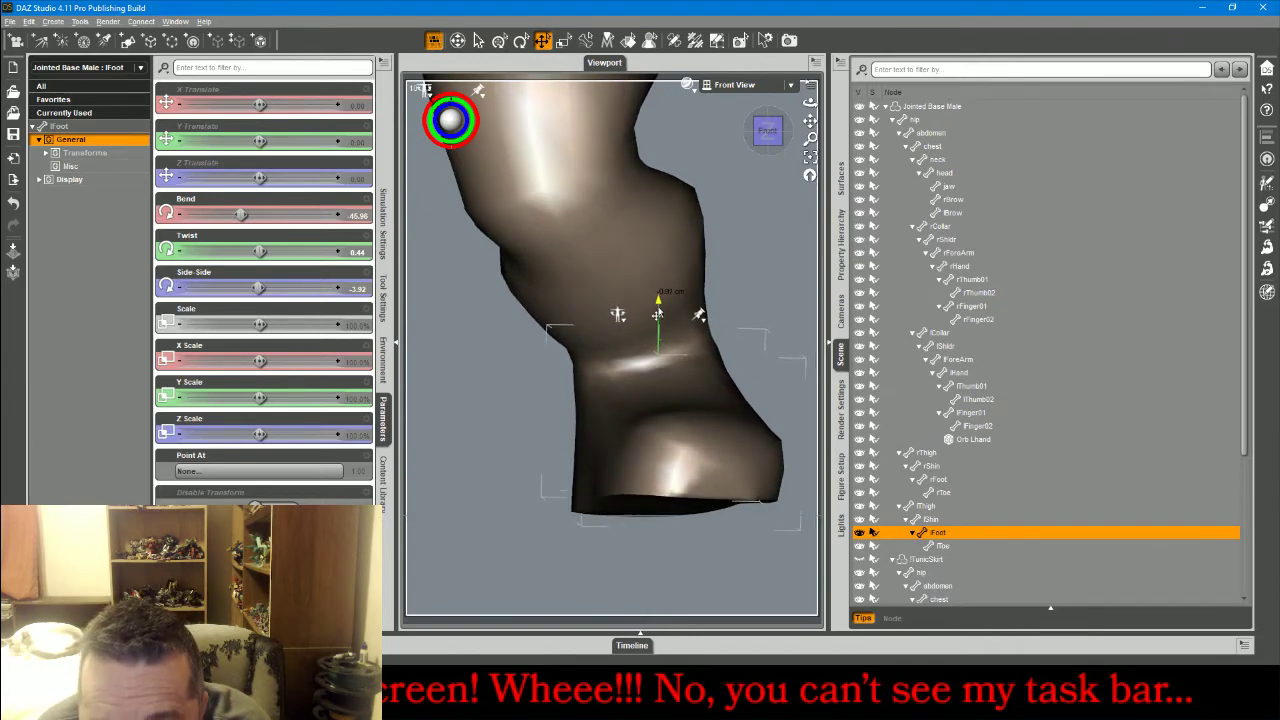
pyautogui.moveTo(240, 214); pyautogui.dragTo(240, 215)
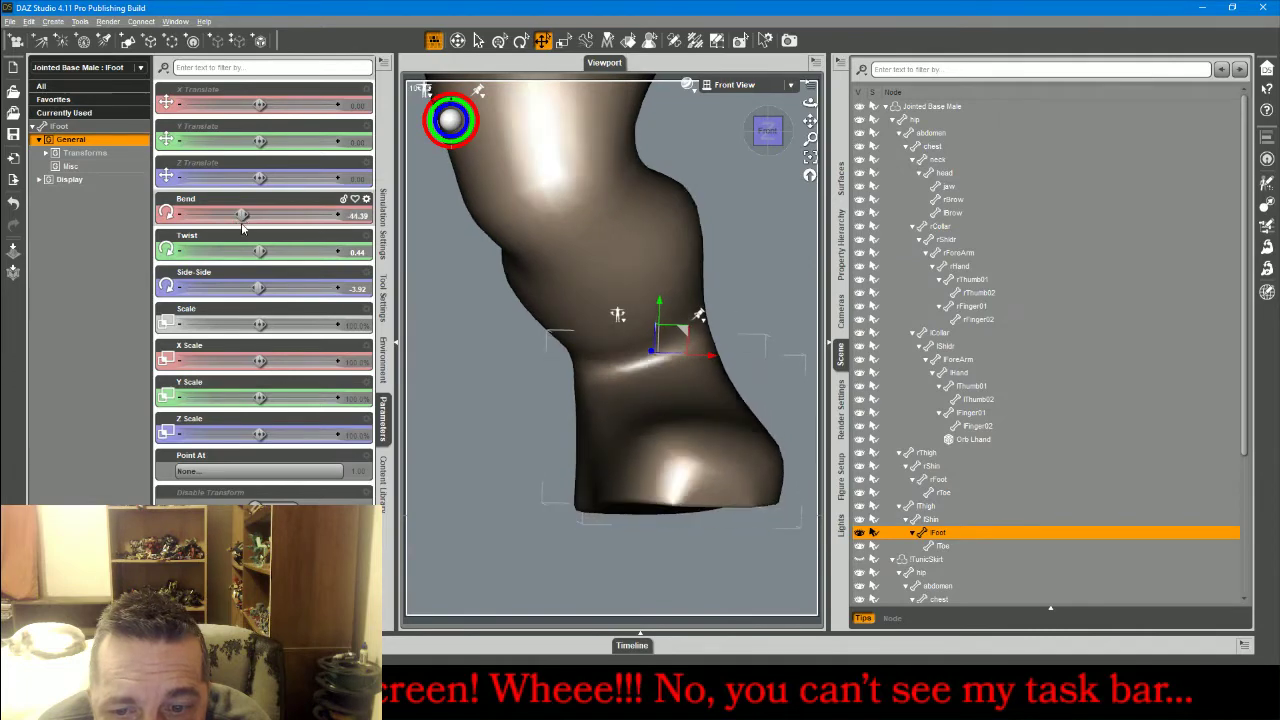
pyautogui.click(339, 217)
pyautogui.click(339, 217)
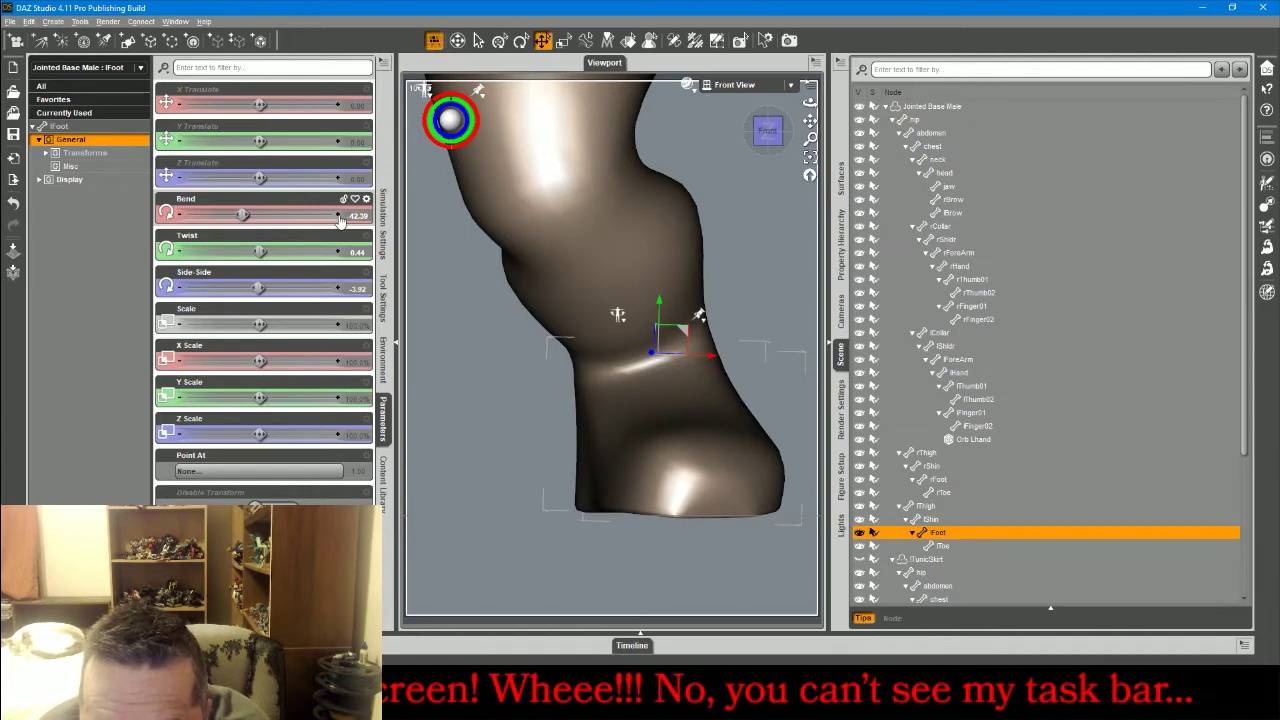
# In the Perspective View, pose the abdomen with Bend about 17, Twist about -8.9 and Side-Side about 12 degrees.
pyautogui.click(721, 84)
pyautogui.click(719, 91)
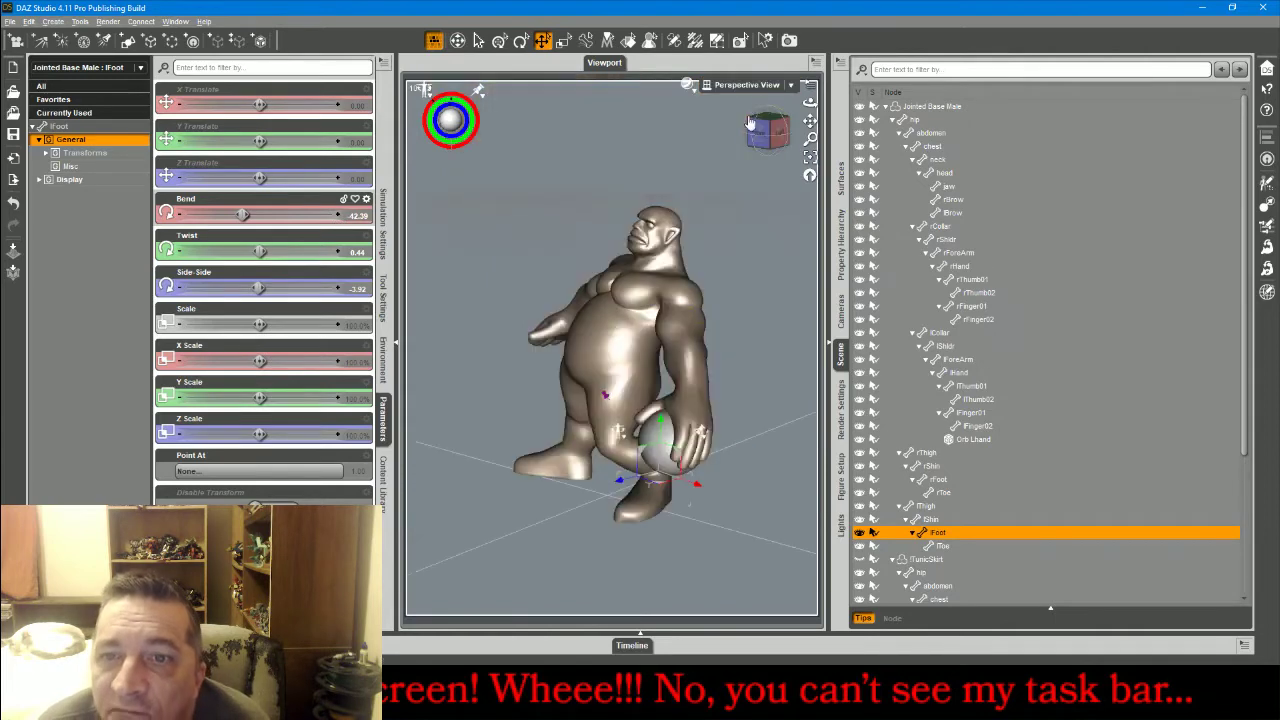
pyautogui.moveTo(811, 102); pyautogui.dragTo(759, 137)
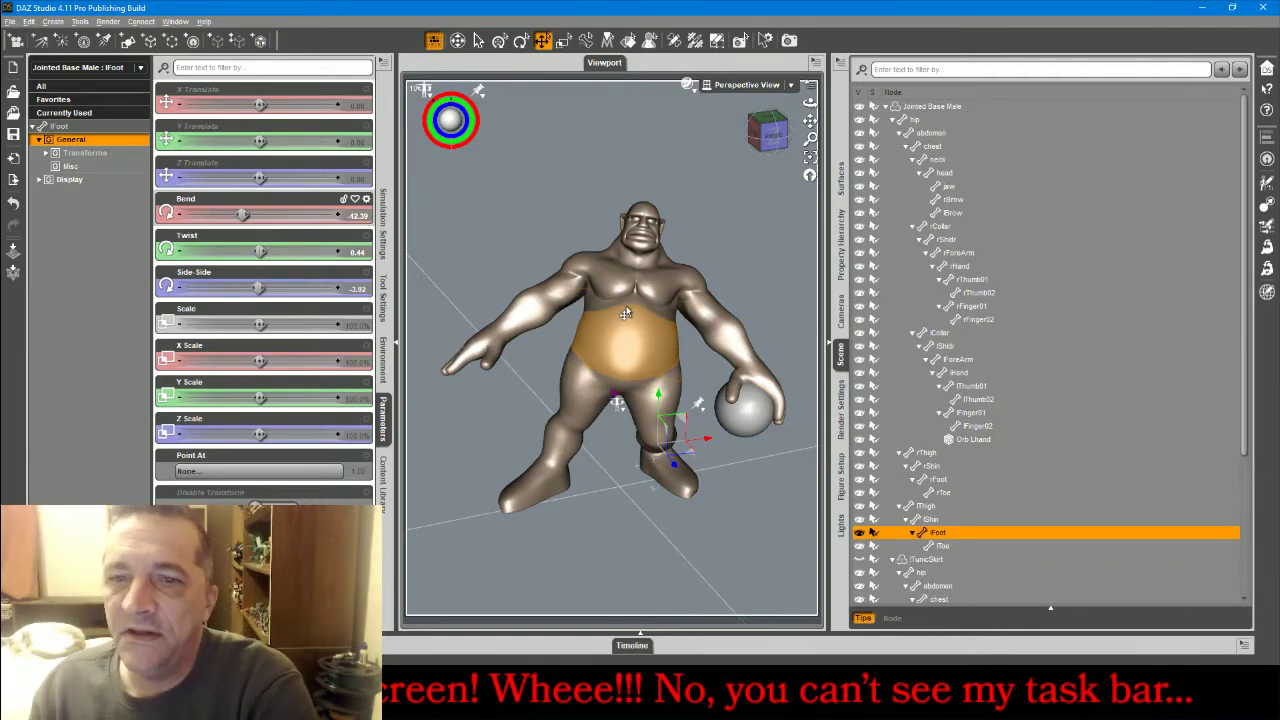
pyautogui.click(625, 314)
pyautogui.moveTo(260, 214); pyautogui.dragTo(266, 214)
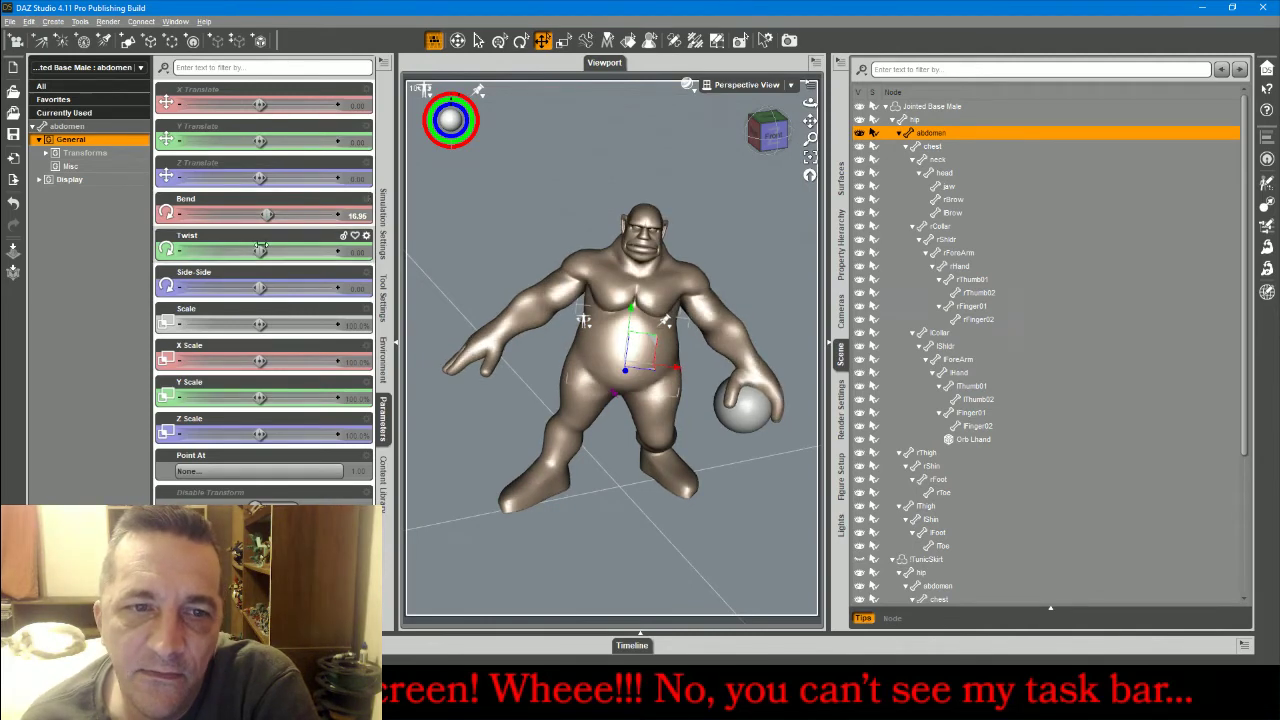
pyautogui.moveTo(260, 250); pyautogui.dragTo(265, 287)
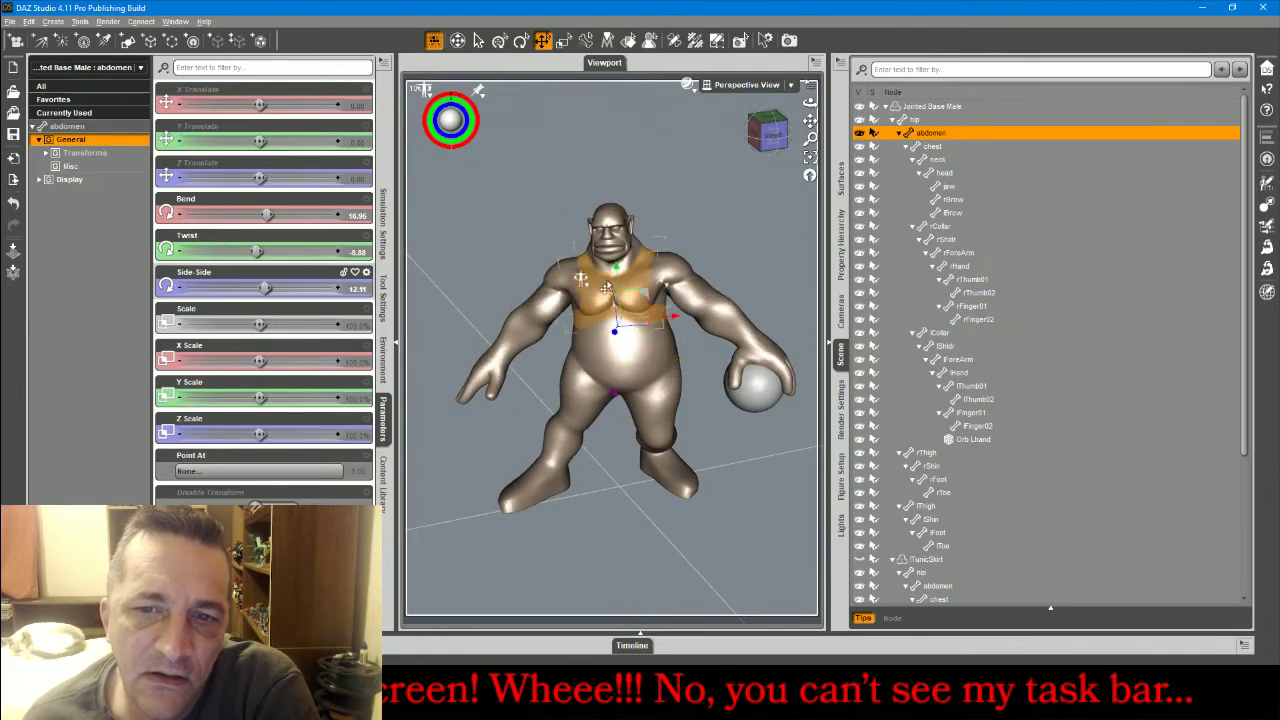
# Set the chest's Side-Side to about 5.7 and Twist to about -5.7, and the abdomen's Bend to about 5.7 and Side-Side to about -4.
pyautogui.click(595, 285)
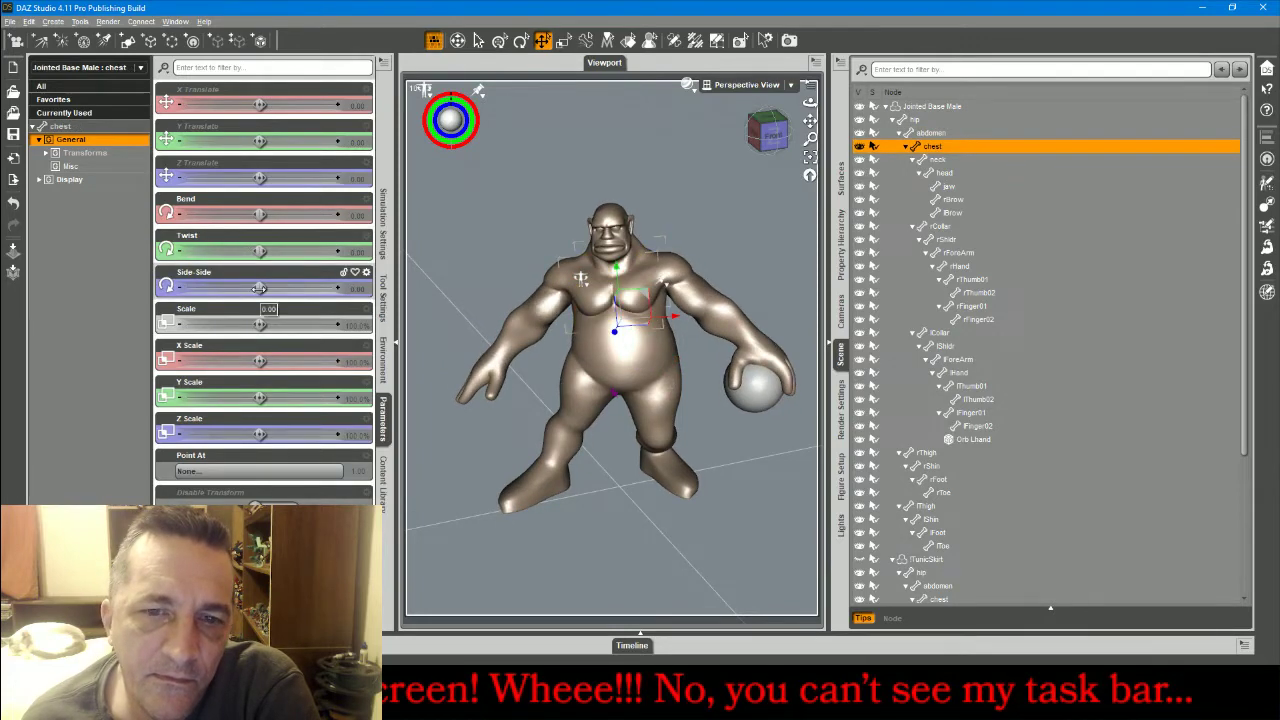
pyautogui.moveTo(258, 287); pyautogui.dragTo(258, 251)
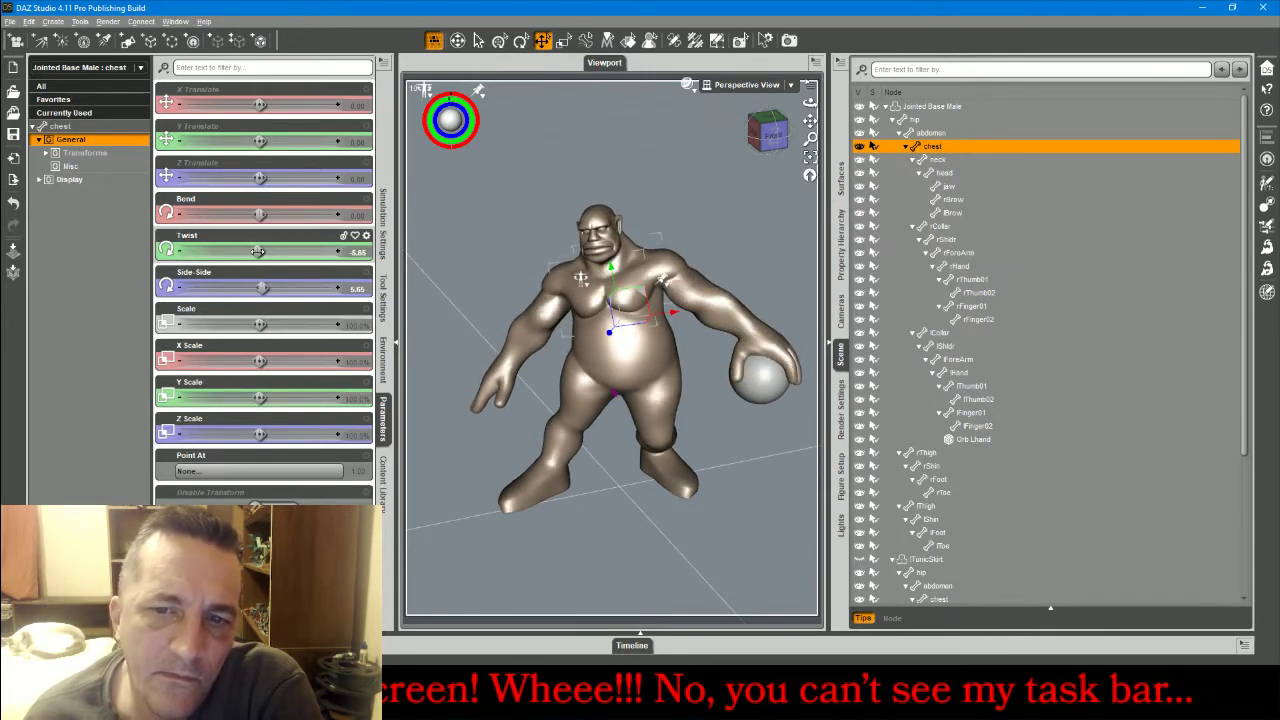
pyautogui.click(616, 365)
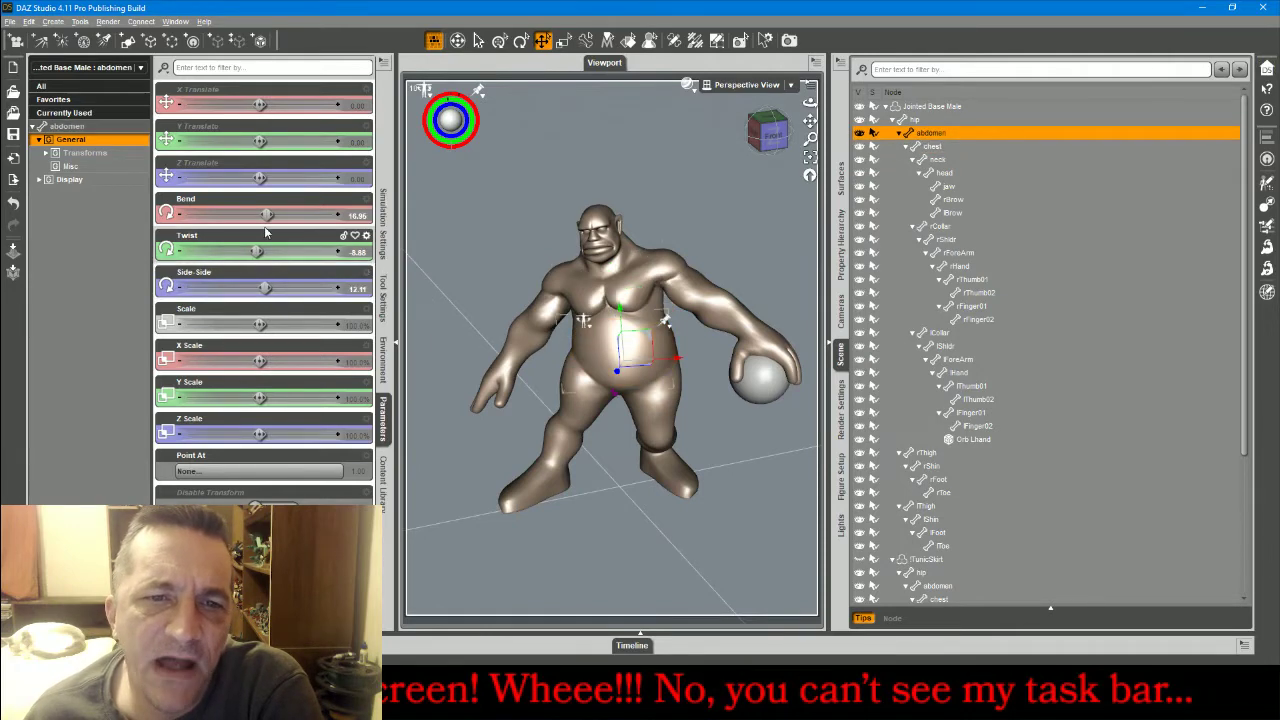
pyautogui.moveTo(266, 215); pyautogui.dragTo(262, 215)
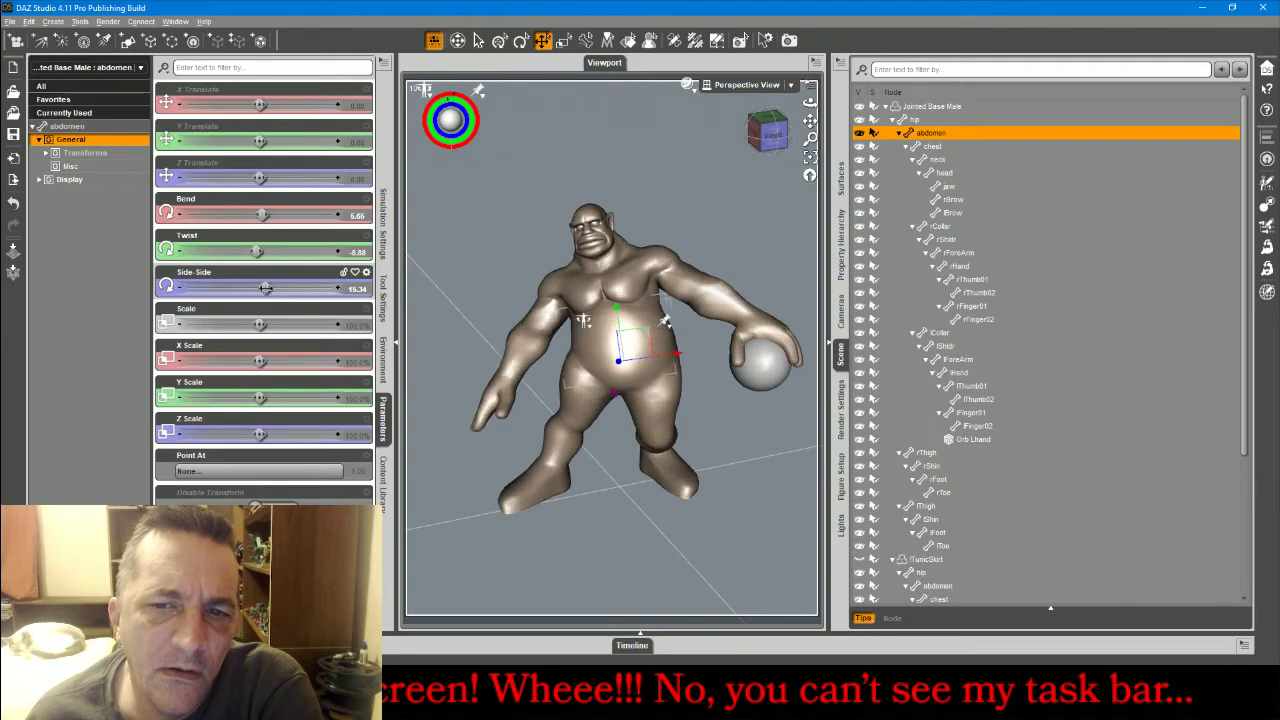
pyautogui.moveTo(265, 288); pyautogui.dragTo(262, 288)
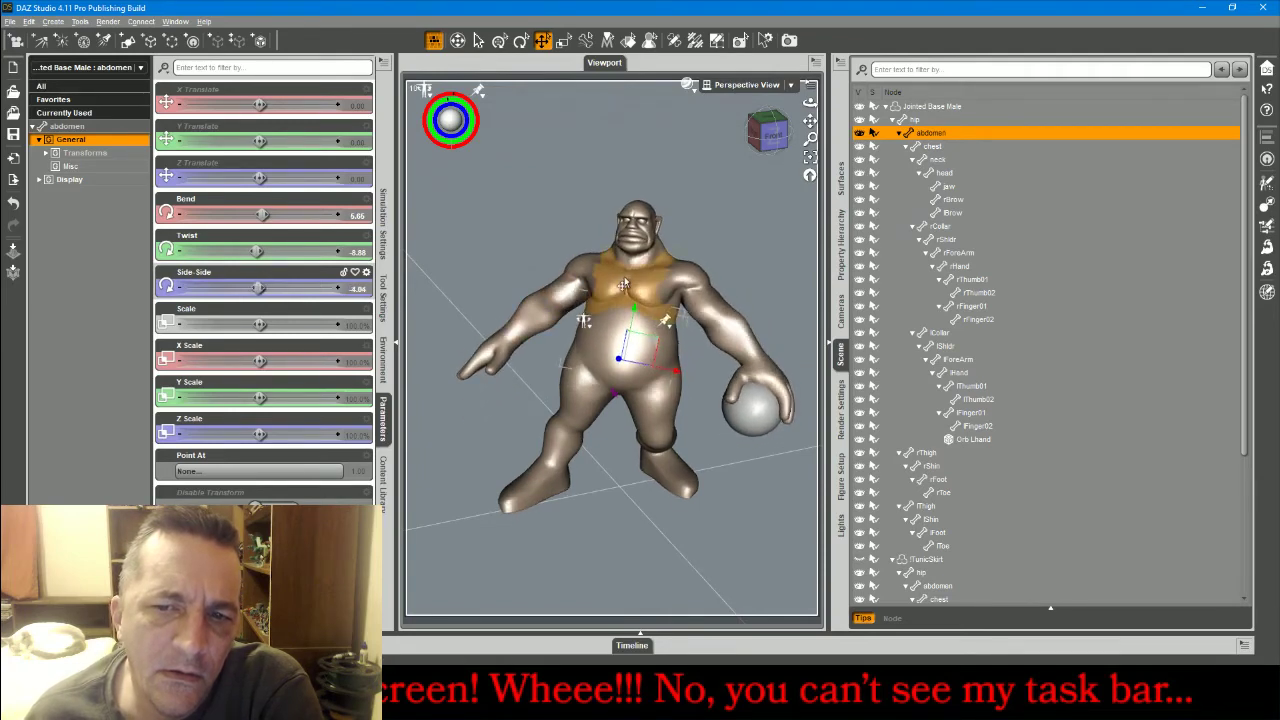
# Lean the chest forward with a Bend of about 15 degrees and increase its Side-Side to about 16 degrees.
pyautogui.click(636, 262)
pyautogui.moveTo(259, 214); pyautogui.dragTo(266, 214)
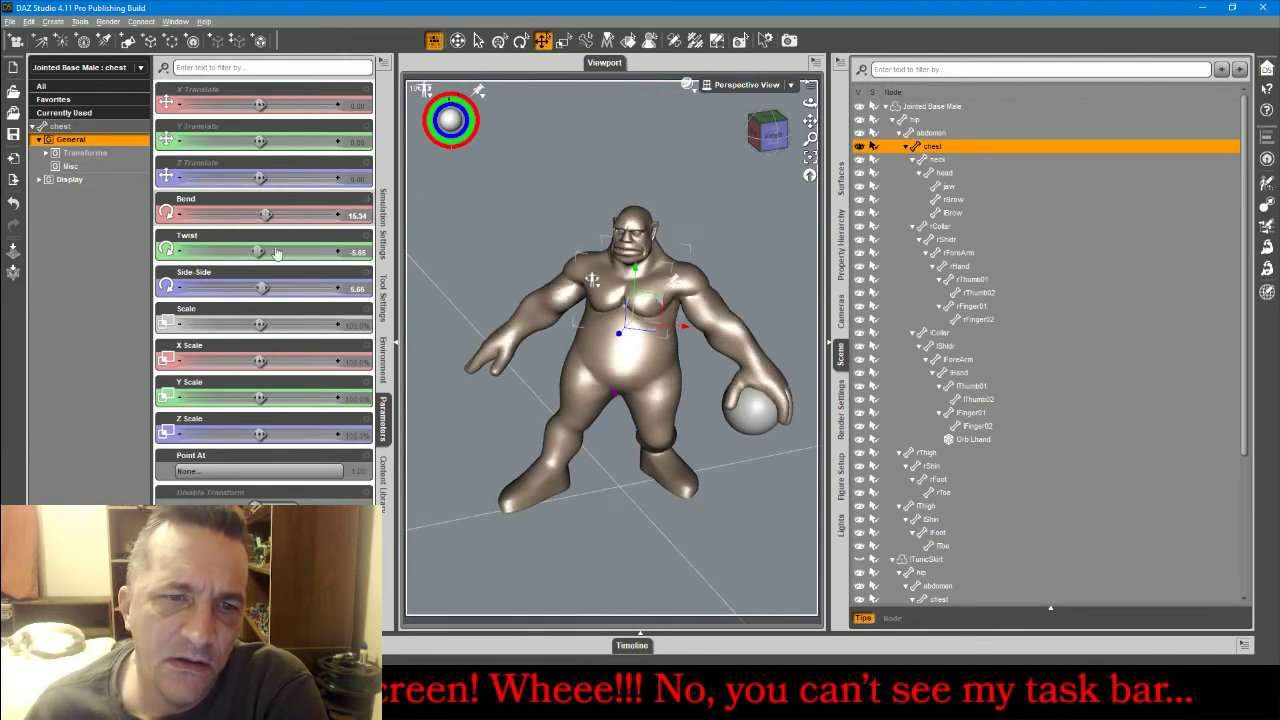
pyautogui.moveTo(262, 288); pyautogui.dragTo(264, 288)
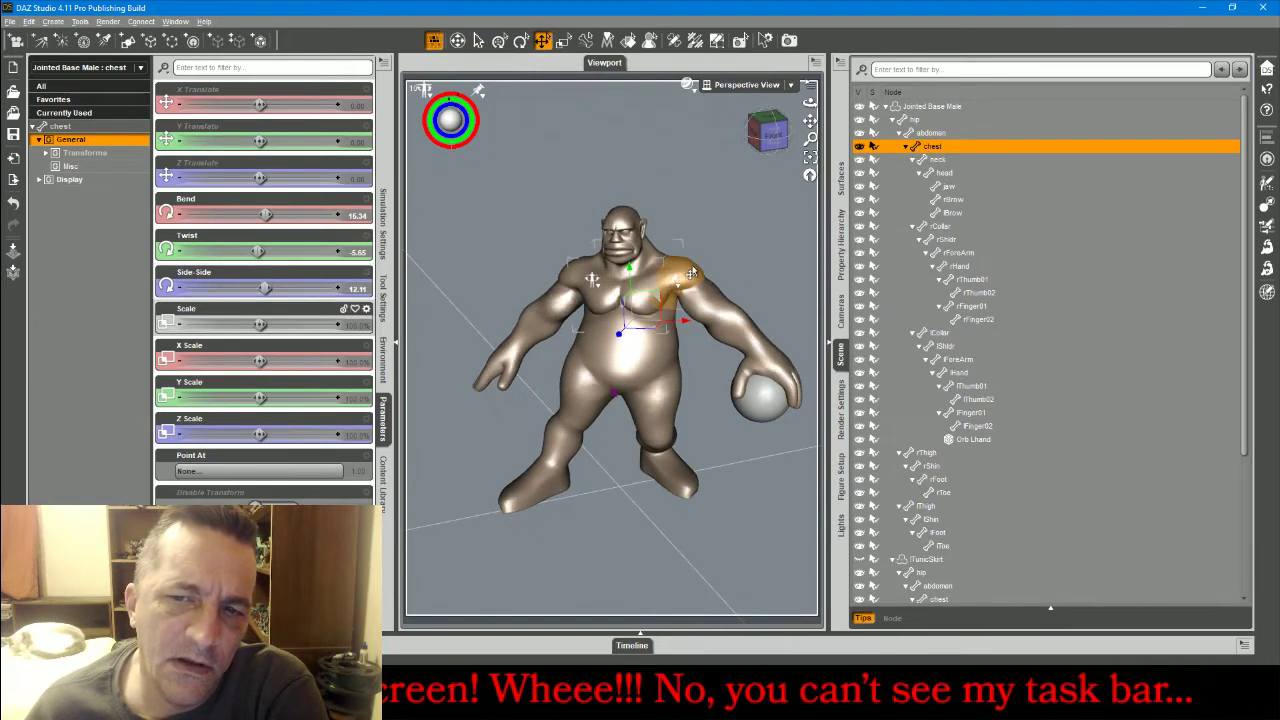
pyautogui.click(337, 289)
pyautogui.click(337, 289)
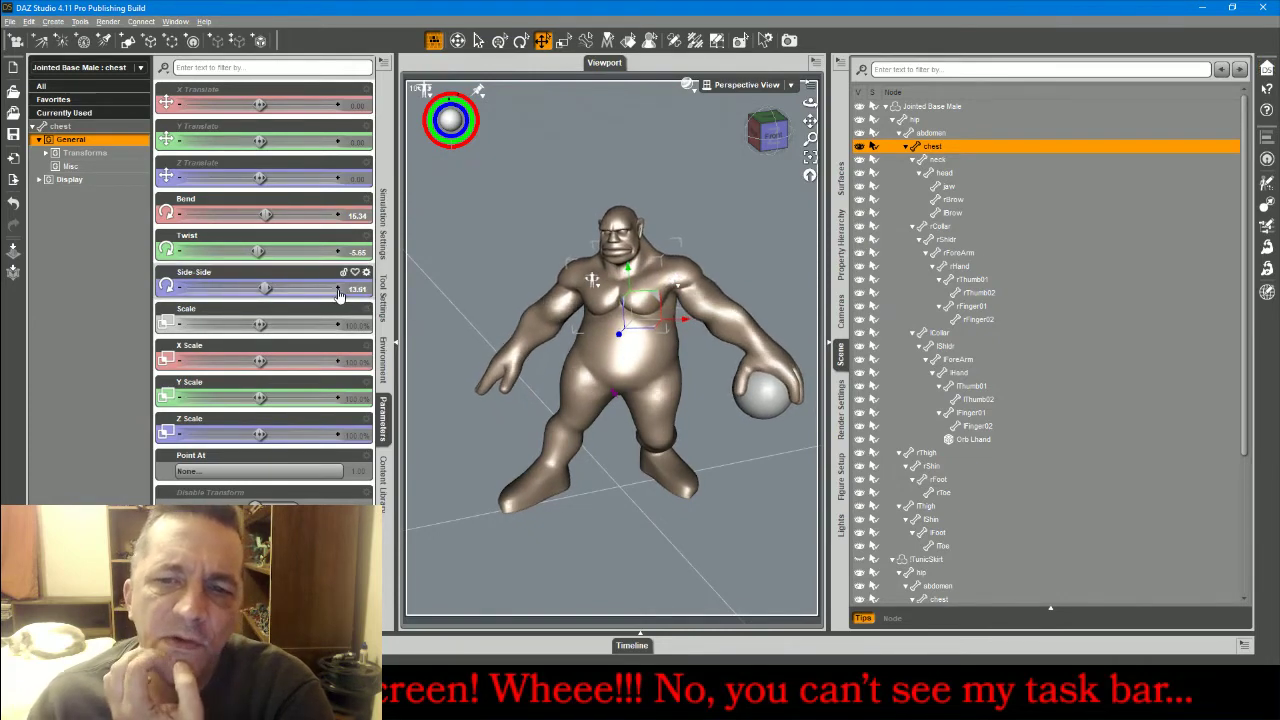
pyautogui.click(337, 289)
pyautogui.click(337, 289)
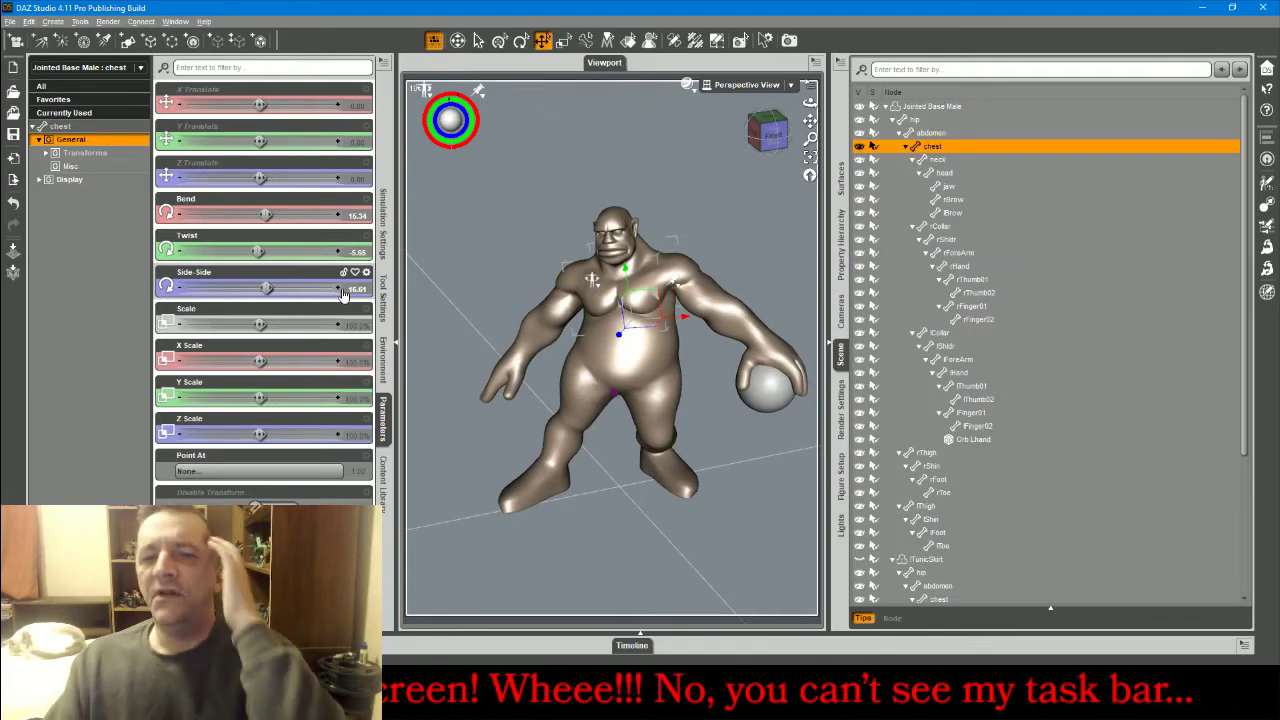
# Rotate the left collar and left shoulder upward with the Rotate tool to raise the arm holding the orb.
pyautogui.click(679, 290)
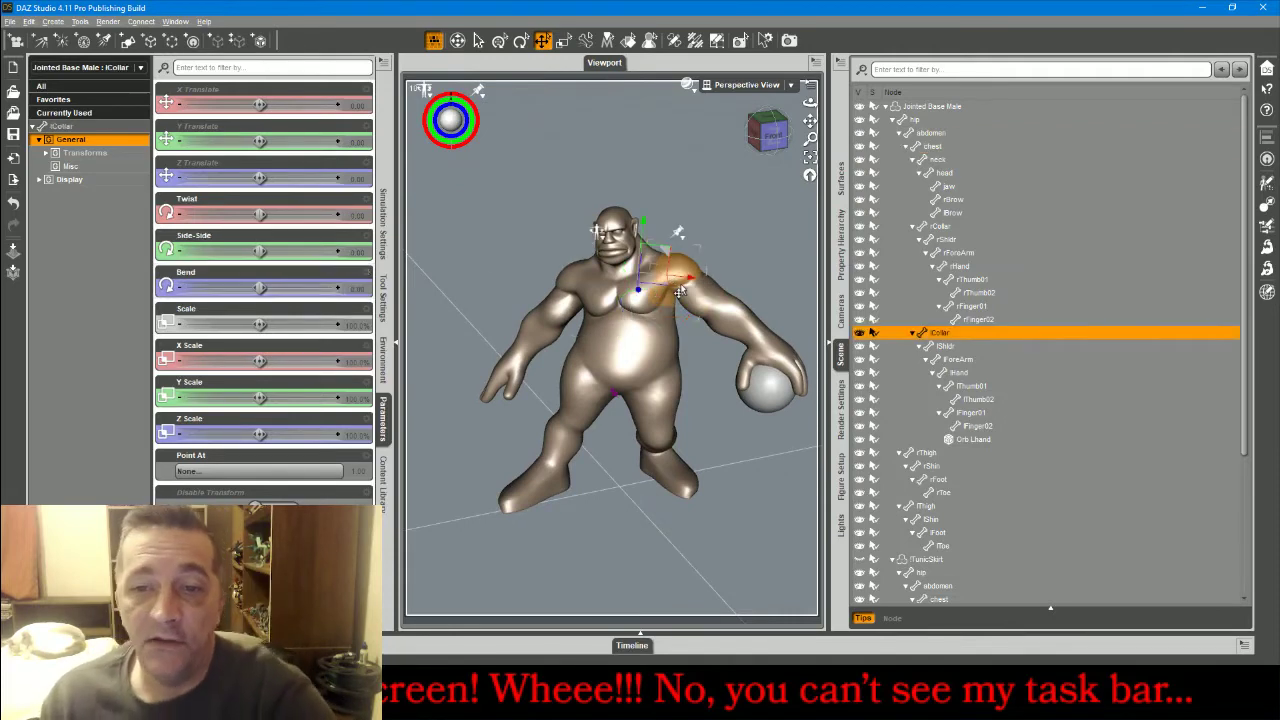
pyautogui.click(523, 40)
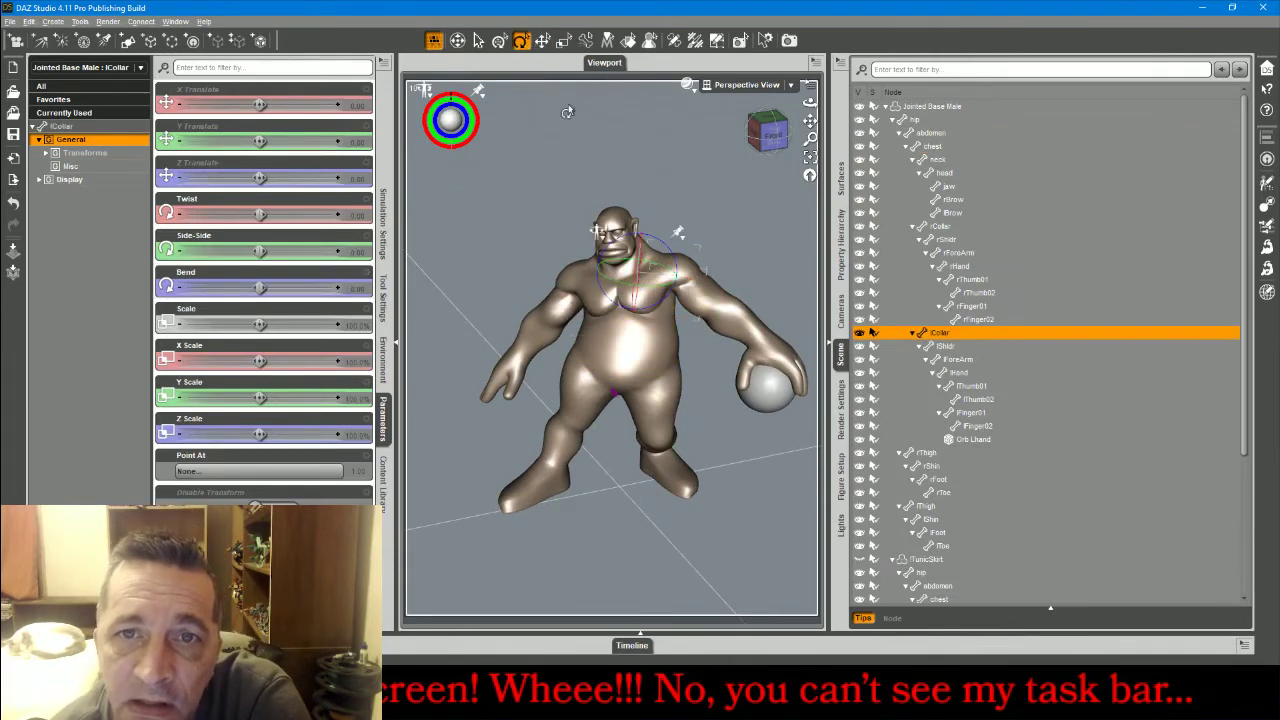
pyautogui.moveTo(670, 258); pyautogui.dragTo(676, 286)
pyautogui.click(716, 276)
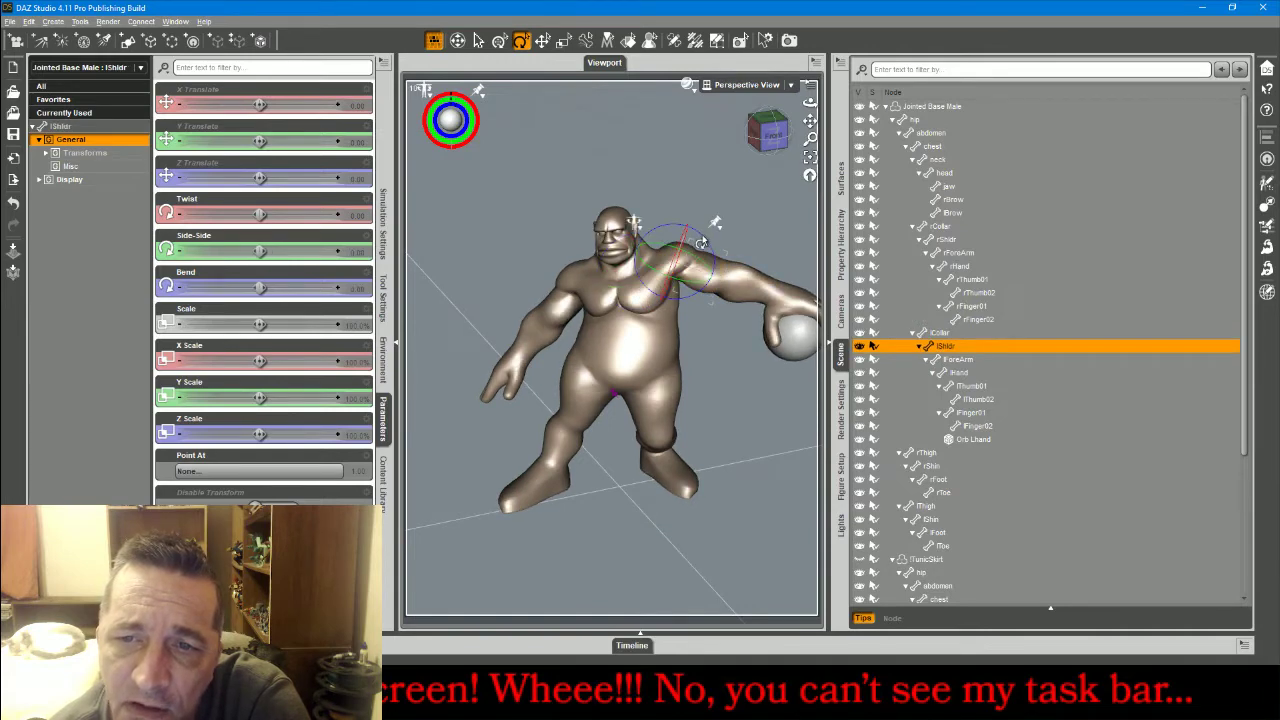
pyautogui.moveTo(698, 245)
pyautogui.mouseDown()
pyautogui.moveTo(679, 256)
pyautogui.moveTo(673, 227)
pyautogui.moveTo(739, 245)
pyautogui.moveTo(745, 232)
pyautogui.moveTo(710, 240)
pyautogui.moveTo(723, 243)
pyautogui.mouseUp()
# Raise the left forearm with a Bend of about -76 degrees and rotate its Twist to about -78 degrees.
pyautogui.click(746, 254)
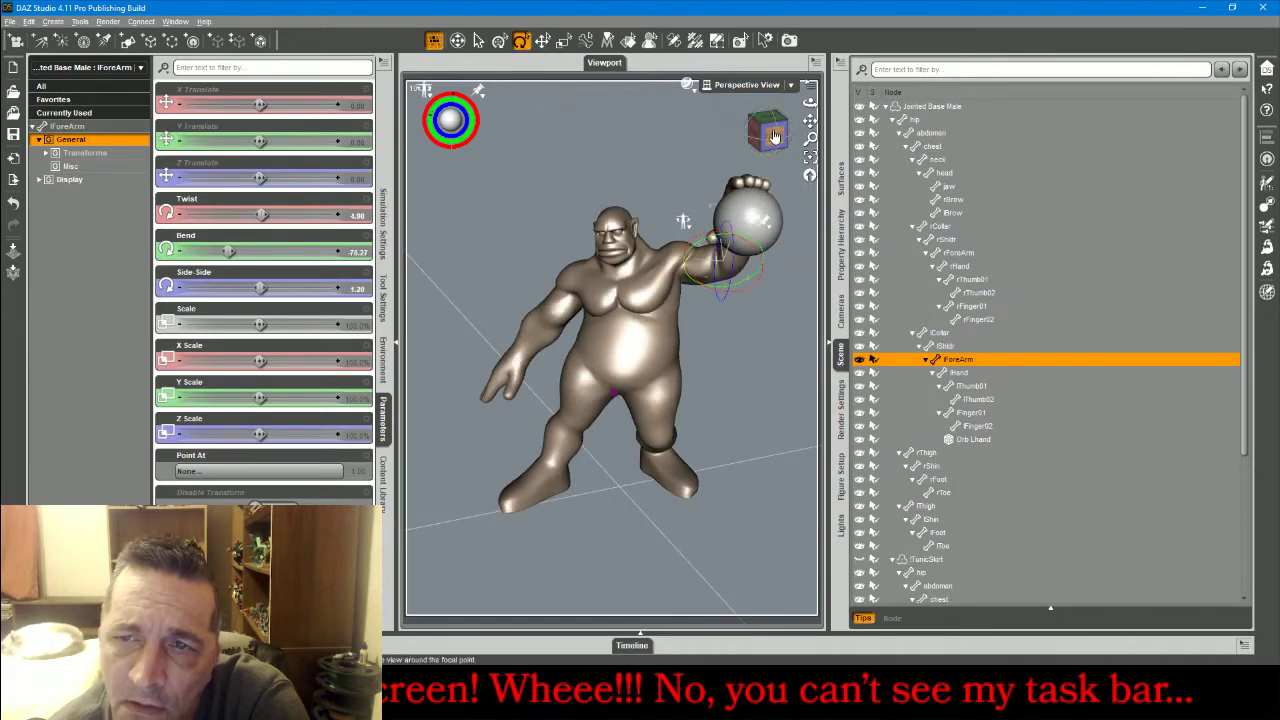
pyautogui.moveTo(810, 103); pyautogui.dragTo(890, 108)
pyautogui.moveTo(617, 200); pyautogui.dragTo(530, 211)
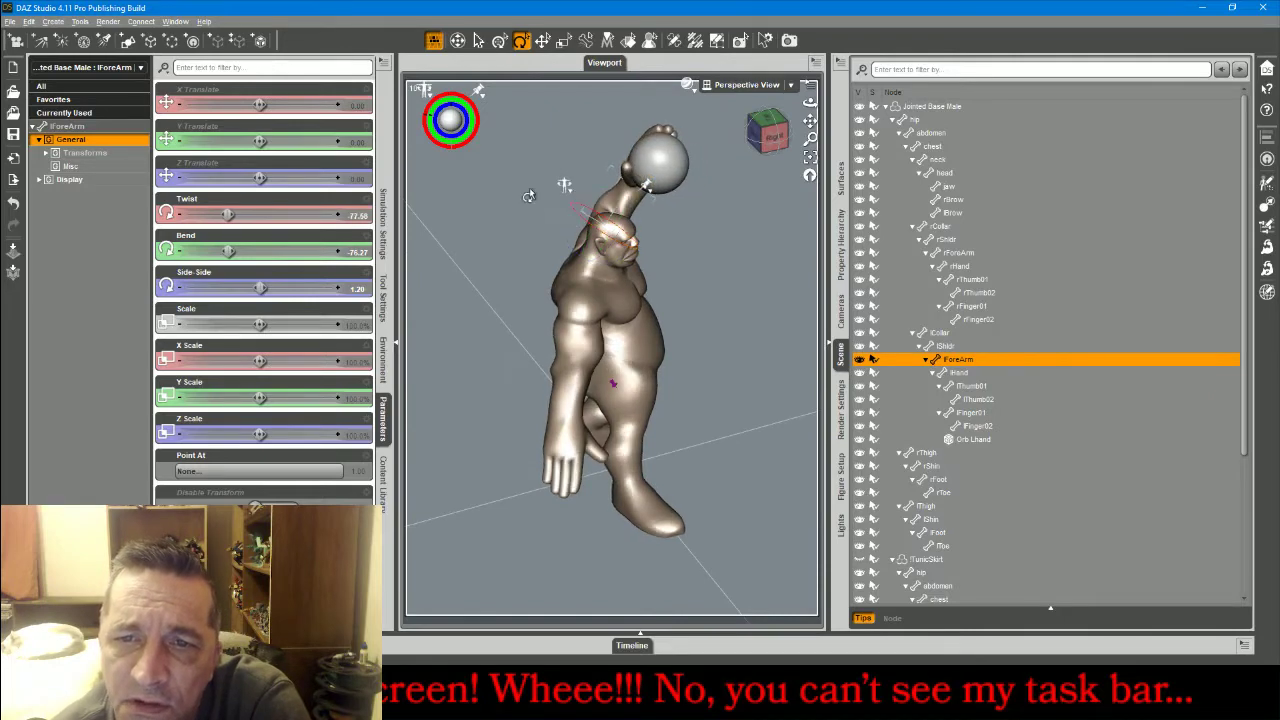
# From behind the figure, rotate the left hand at the wrist so the palm supports the orb from below.
pyautogui.moveTo(758, 138); pyautogui.dragTo(862, 158)
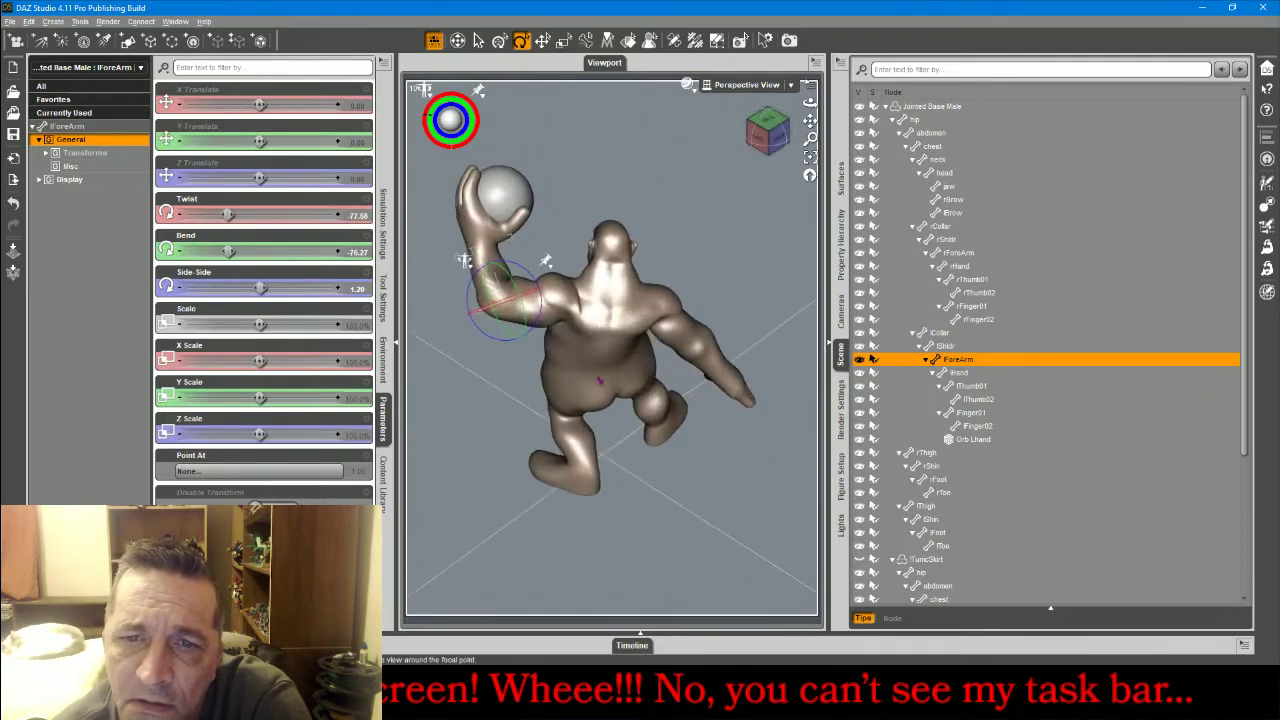
pyautogui.click(486, 230)
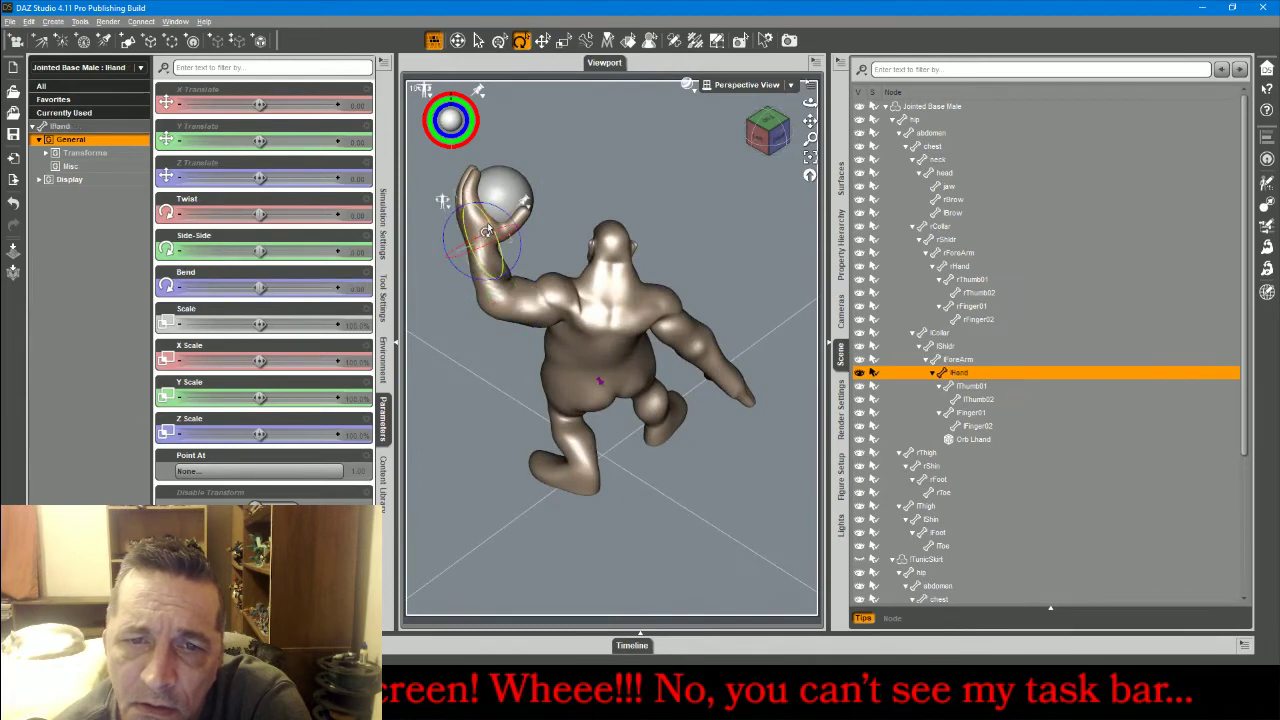
pyautogui.moveTo(486, 231); pyautogui.dragTo(441, 241)
# Set the left forearm's Side-Side to 0.
pyautogui.click(493, 275)
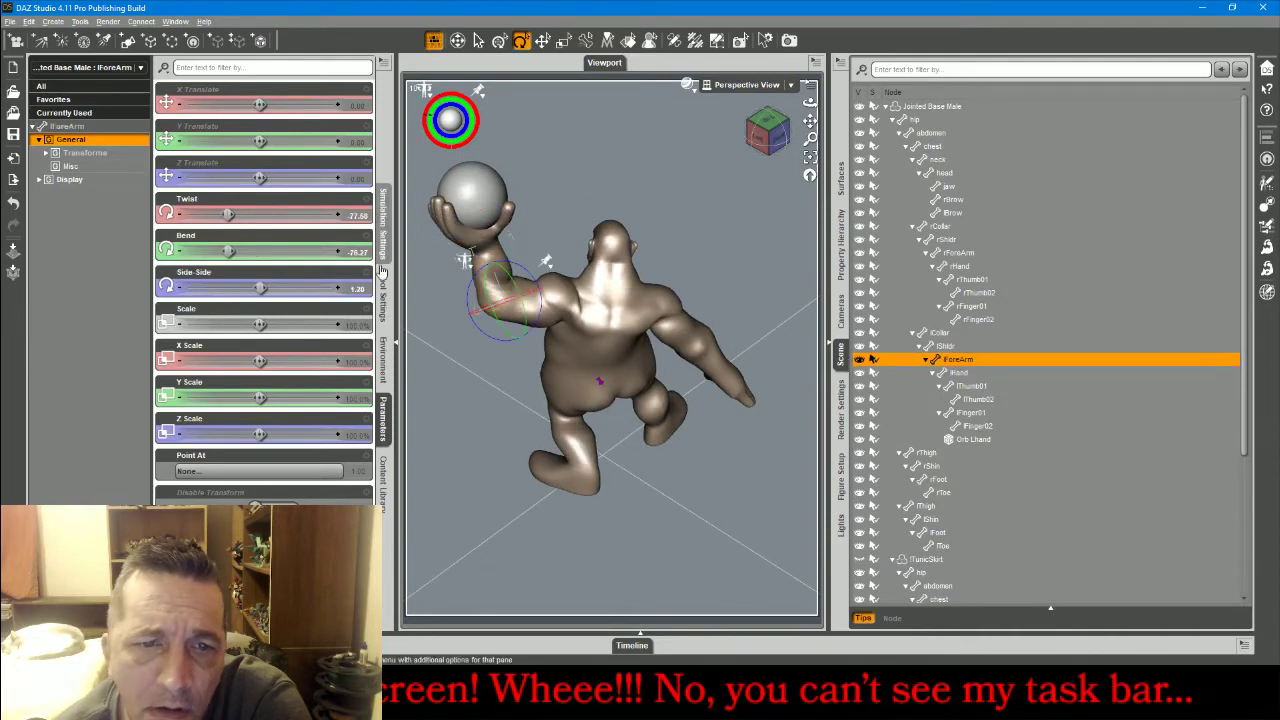
pyautogui.click(357, 289)
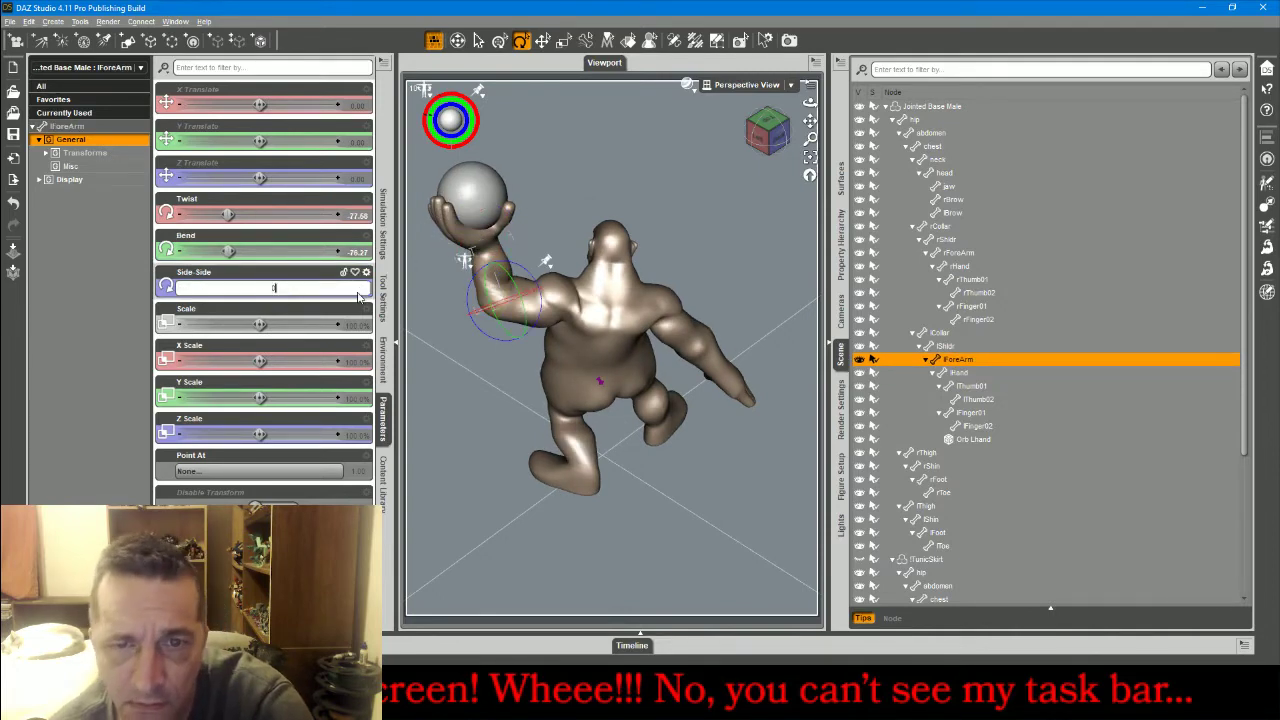
pyautogui.press('Return')
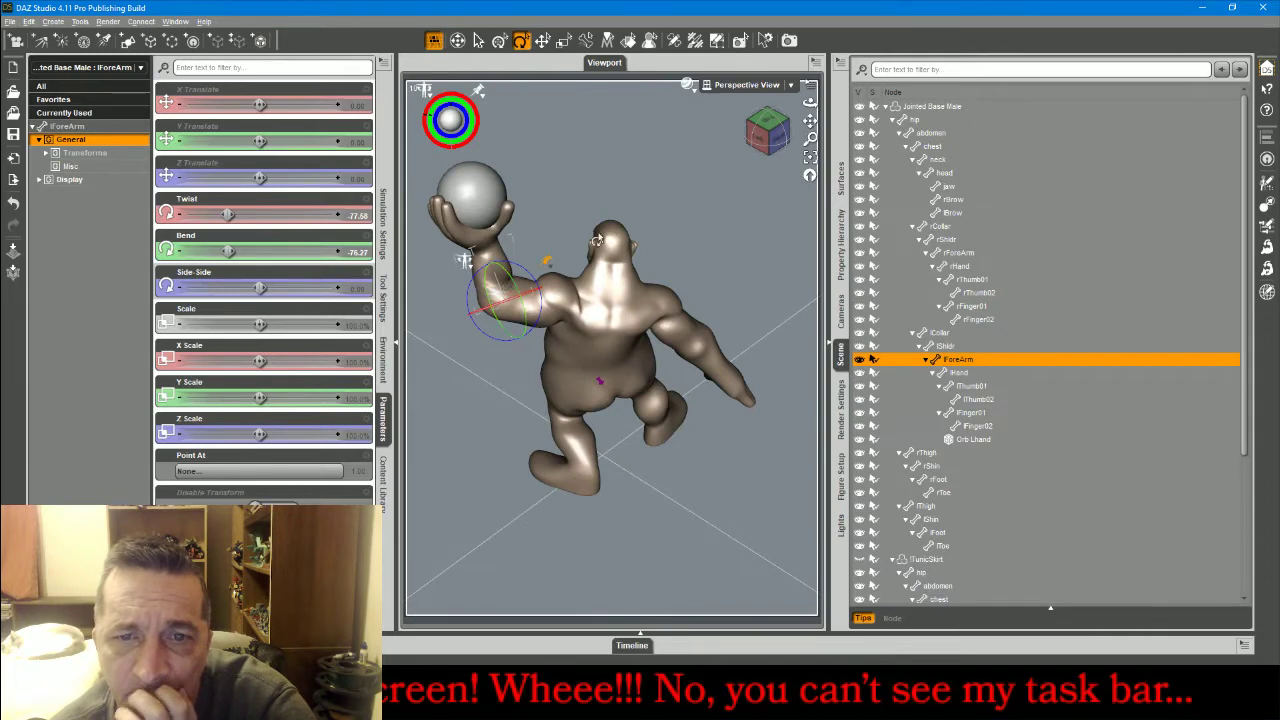
# Turn the neck toward the raised orb's opposite side: Bend about -10.5, Twist about -25 and Side-Side about -13.7.
pyautogui.moveTo(778, 139); pyautogui.dragTo(630, 112)
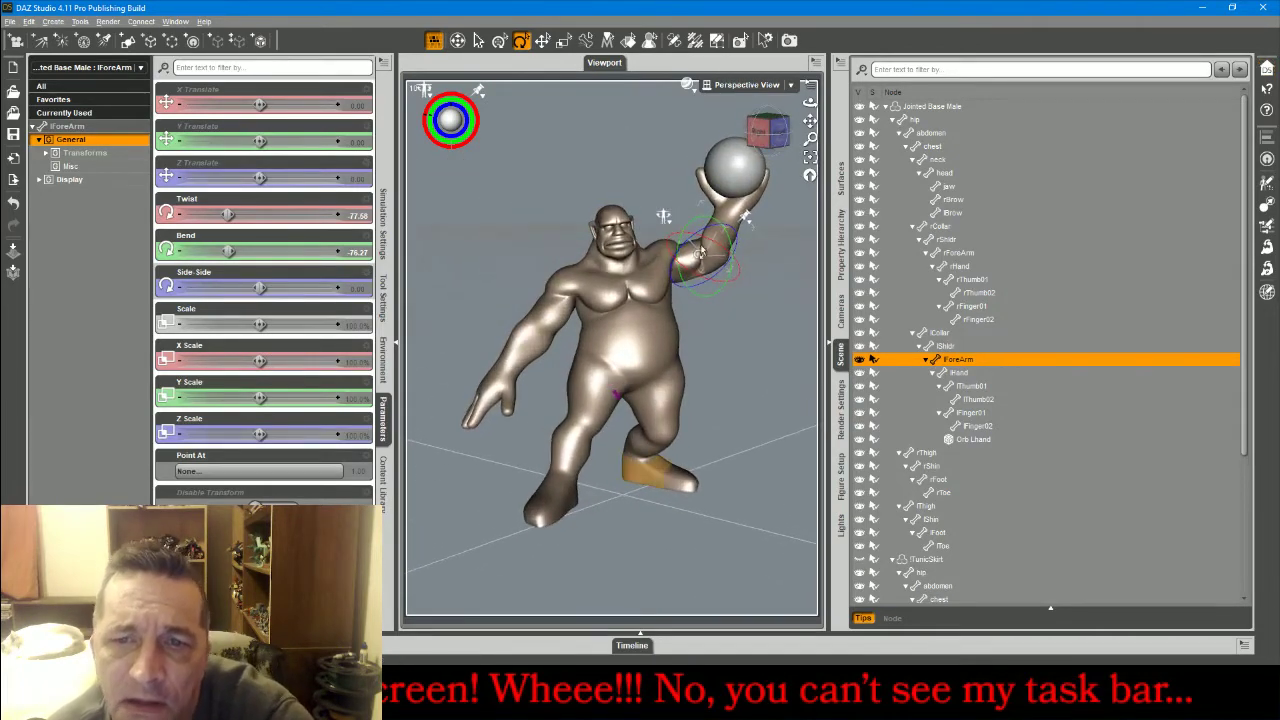
pyautogui.click(615, 263)
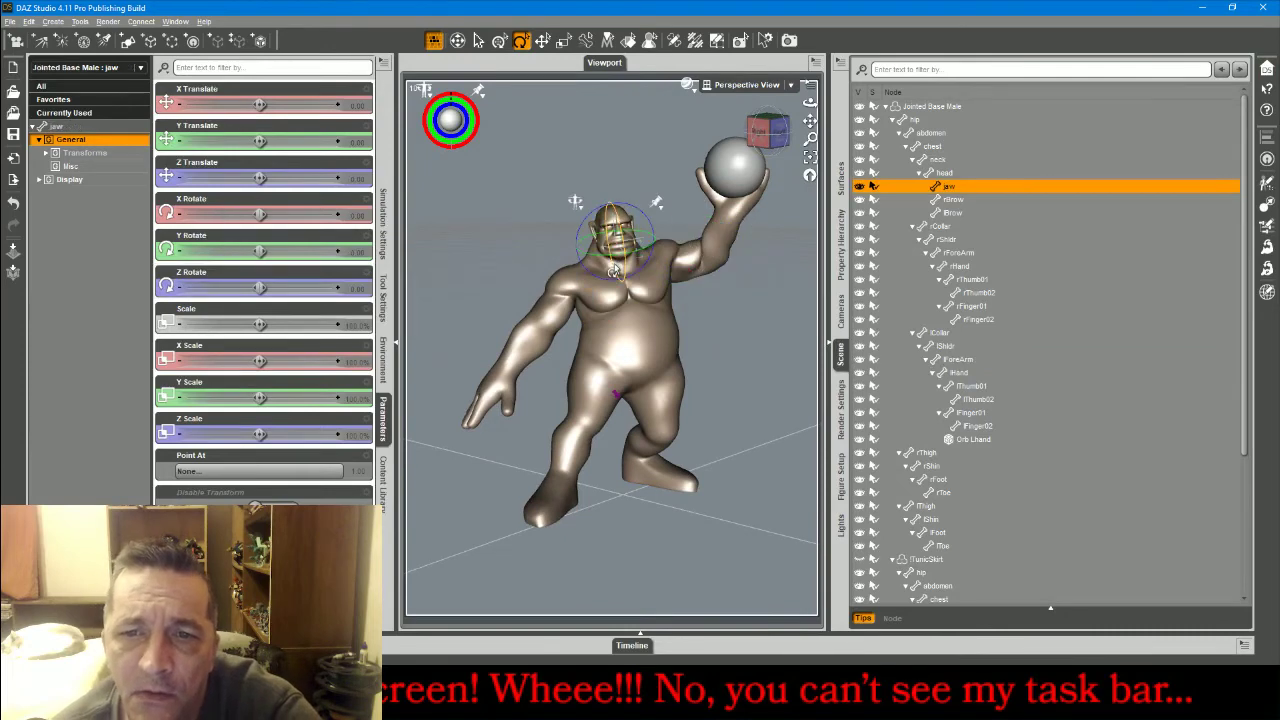
pyautogui.click(601, 273)
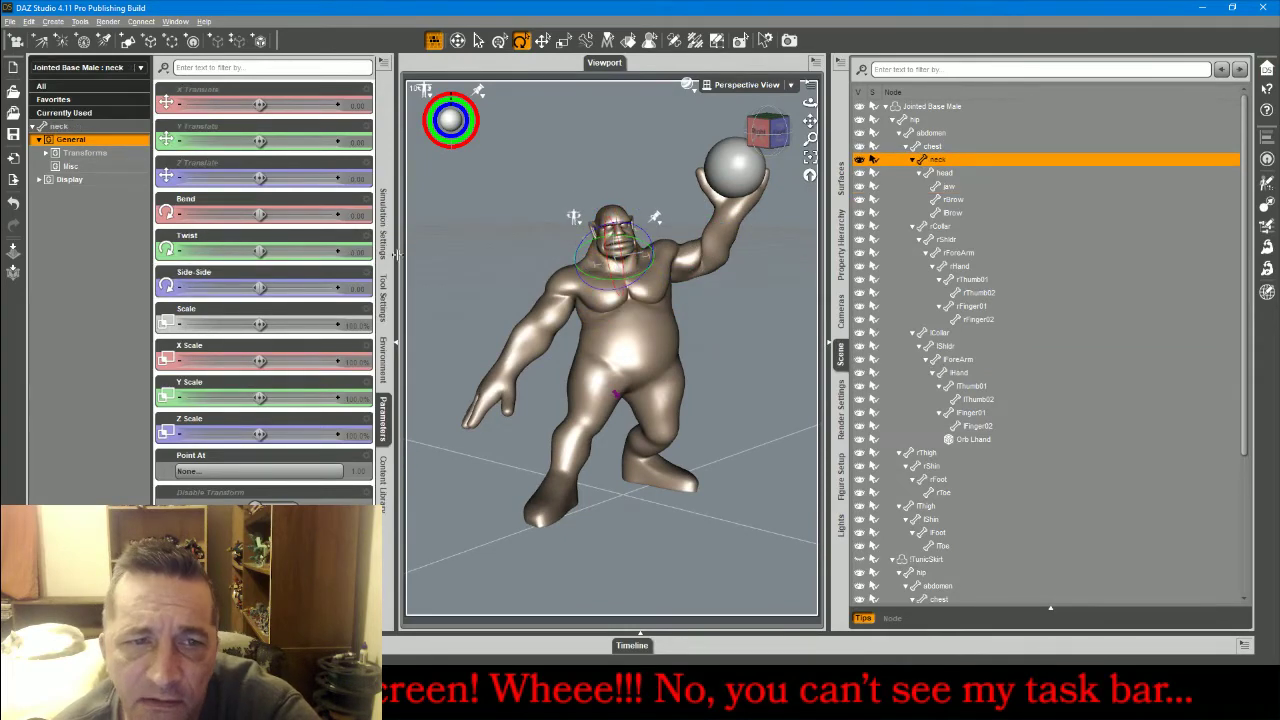
pyautogui.moveTo(260, 248); pyautogui.dragTo(255, 214)
pyautogui.moveTo(260, 287); pyautogui.dragTo(253, 287)
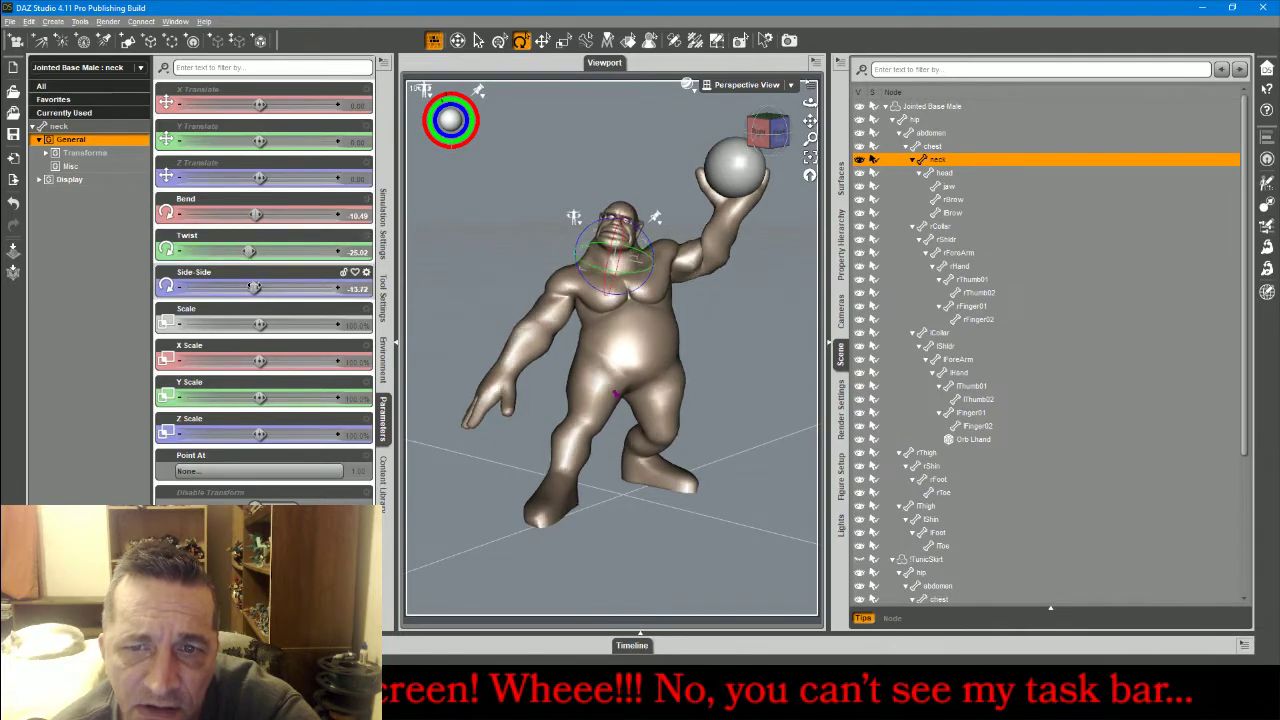
# Tilt the head with a Bend of about 25 and a Side-Side of about 17.
pyautogui.click(621, 213)
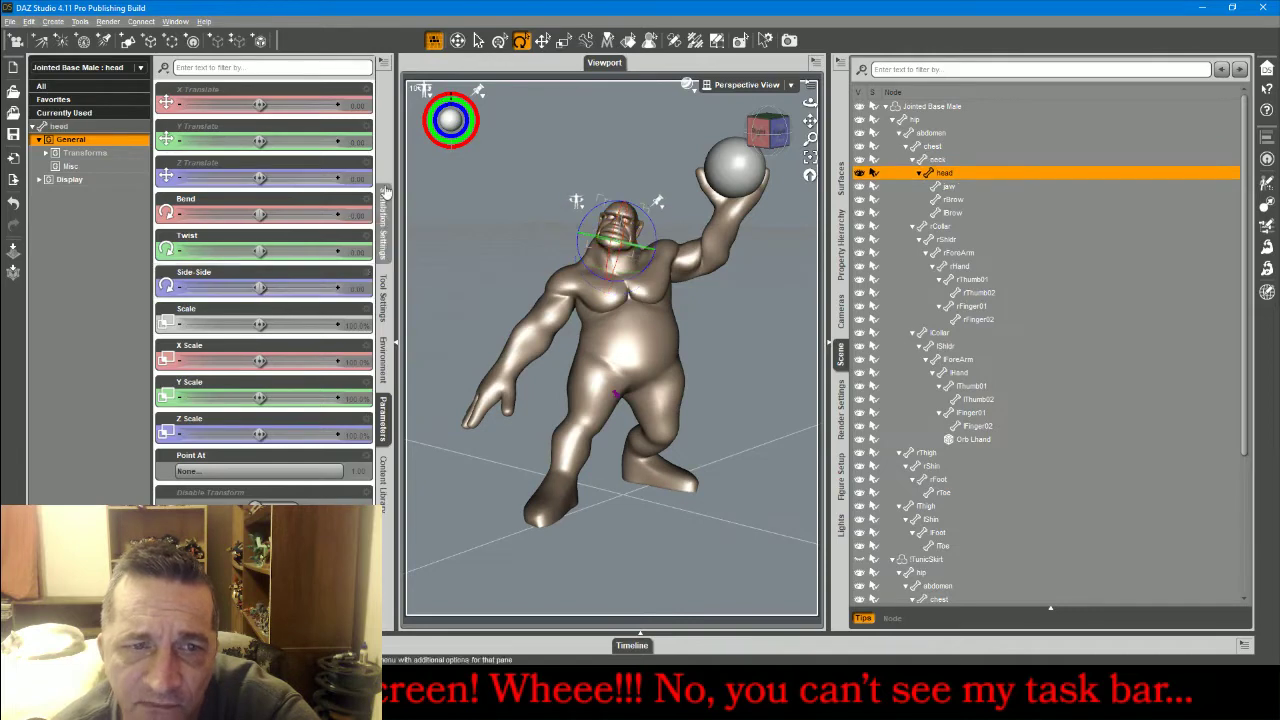
pyautogui.moveTo(260, 214); pyautogui.dragTo(267, 214)
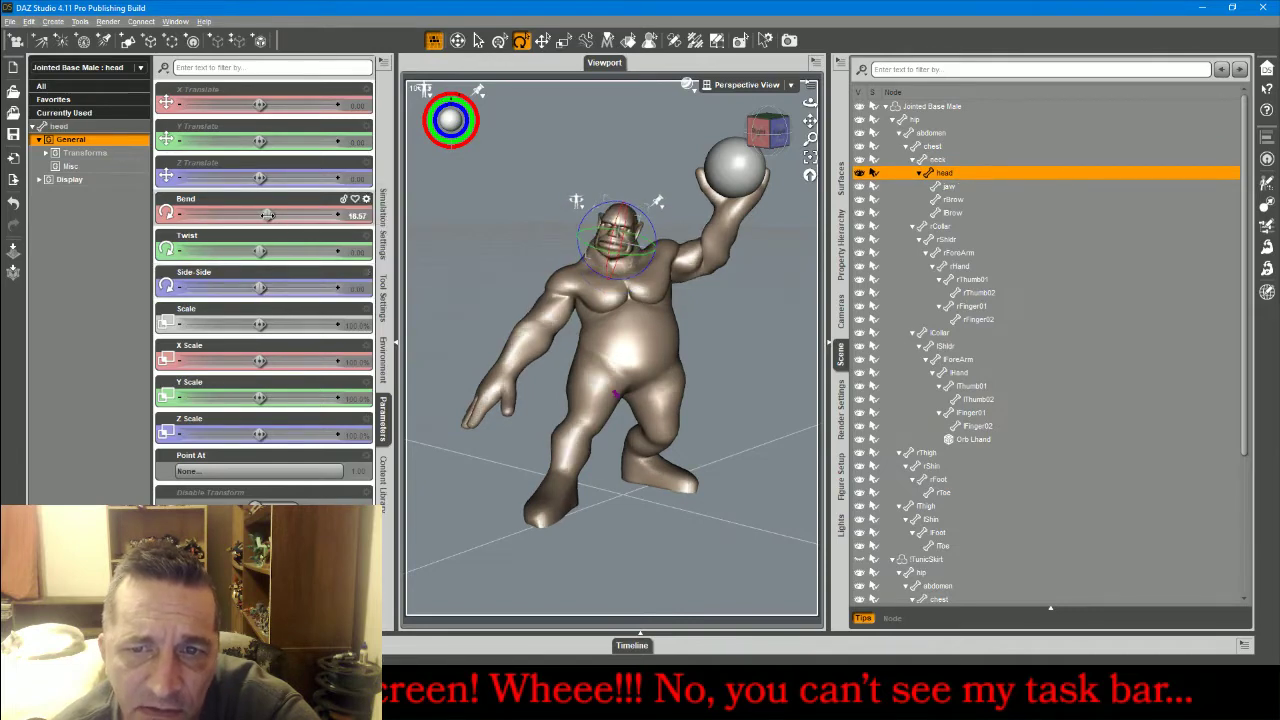
pyautogui.moveTo(260, 287); pyautogui.dragTo(265, 287)
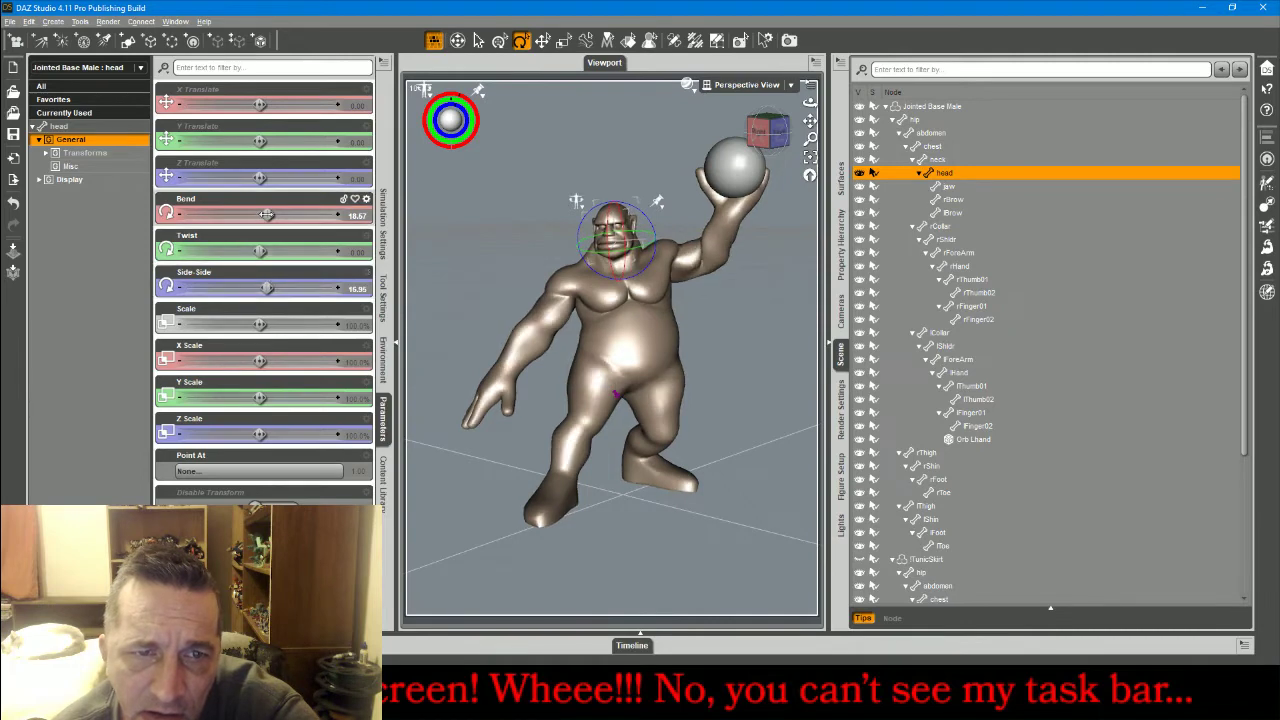
pyautogui.moveTo(265, 214); pyautogui.dragTo(270, 214)
# Lean the abdomen further forward by raising its Bend in small increments to about 10.
pyautogui.moveTo(791, 140)
pyautogui.mouseDown()
pyautogui.moveTo(704, 140)
pyautogui.moveTo(780, 138)
pyautogui.moveTo(756, 130)
pyautogui.moveTo(787, 156)
pyautogui.moveTo(777, 143)
pyautogui.mouseUp()
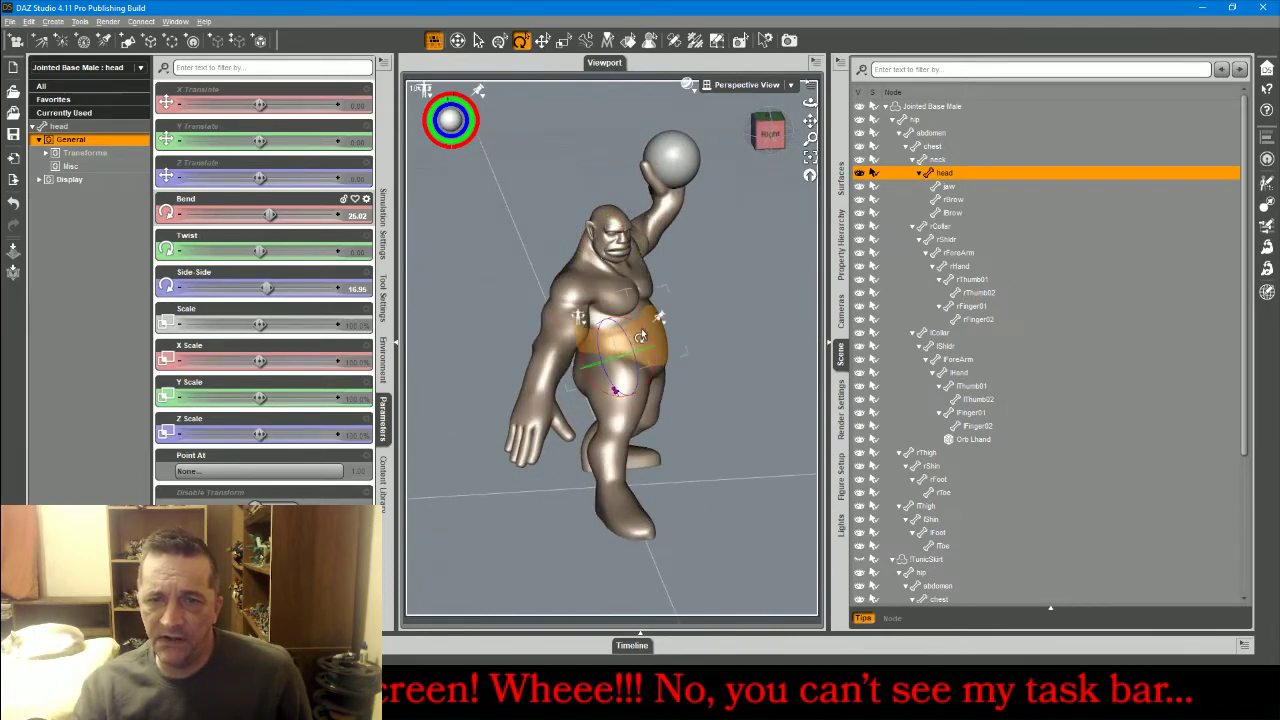
pyautogui.click(641, 337)
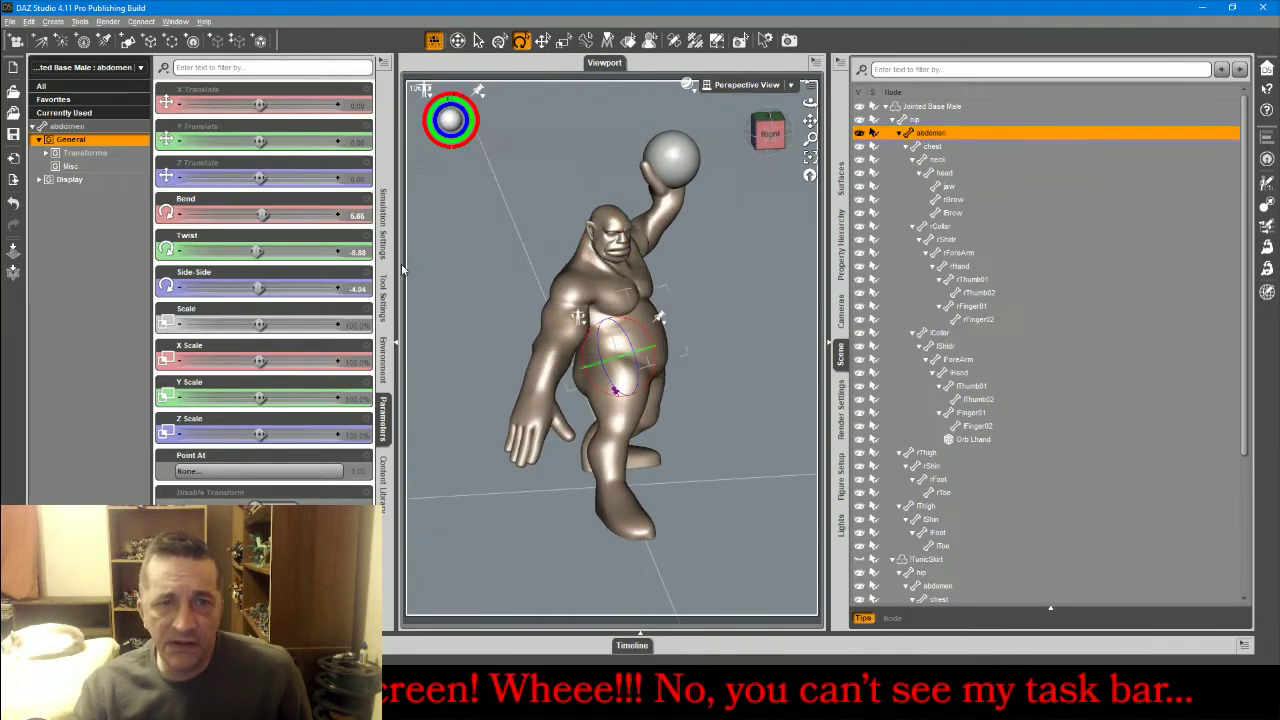
pyautogui.click(338, 216)
pyautogui.click(338, 216)
pyautogui.click(338, 216)
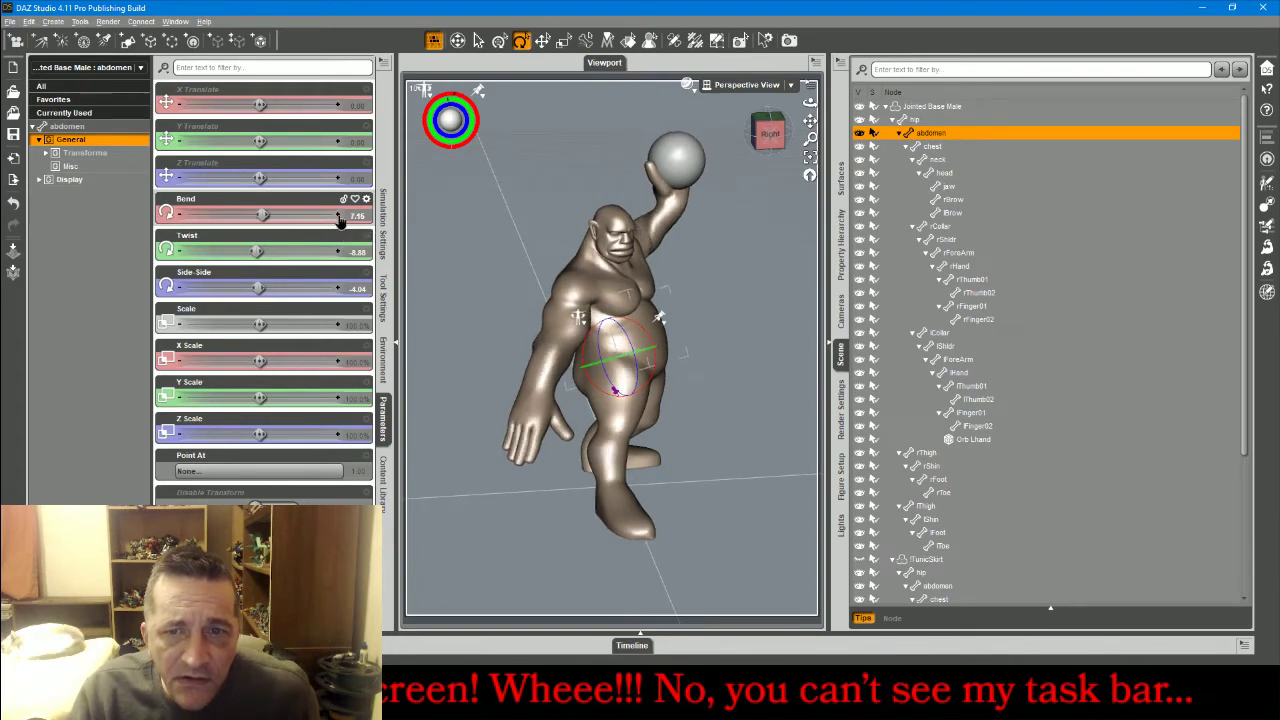
pyautogui.click(338, 216)
pyautogui.click(338, 216)
pyautogui.click(338, 216)
pyautogui.click(338, 216)
pyautogui.click(338, 216)
pyautogui.click(338, 216)
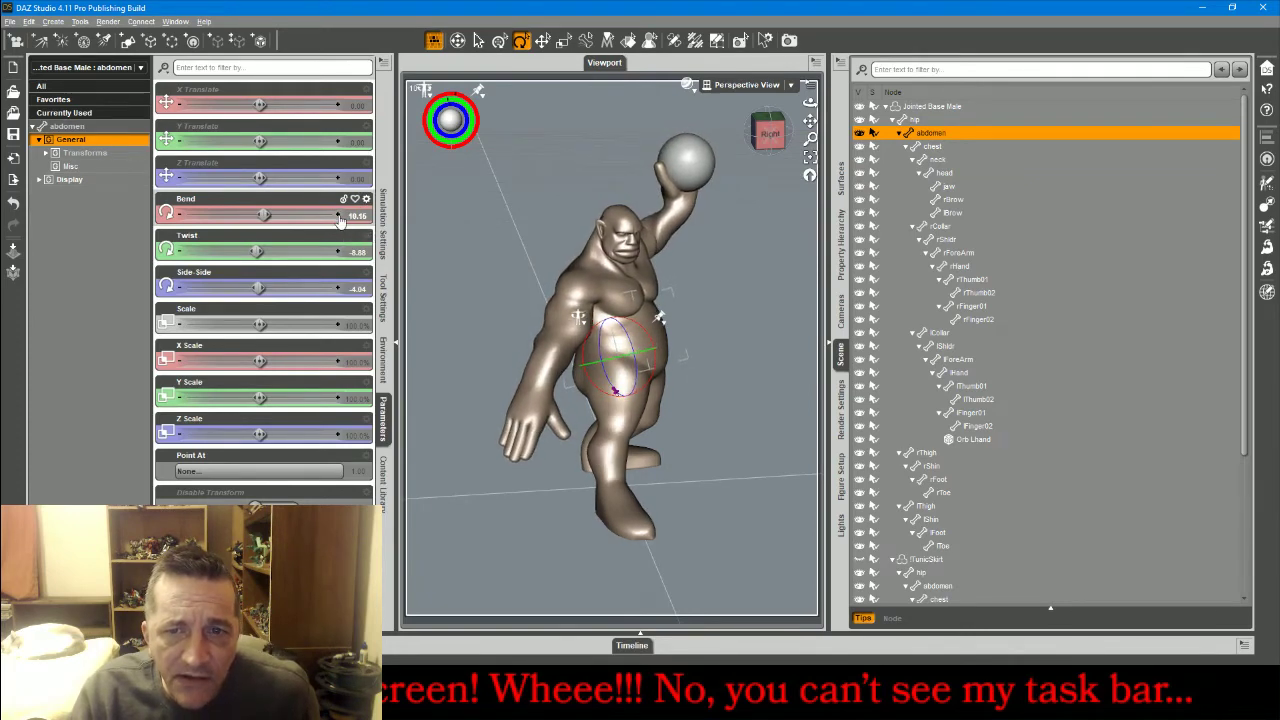
# Raise the right upper arm outward from the body by rotating the right shoulder's Bend with the Rotate tool.
pyautogui.moveTo(780, 139); pyautogui.dragTo(525, 340)
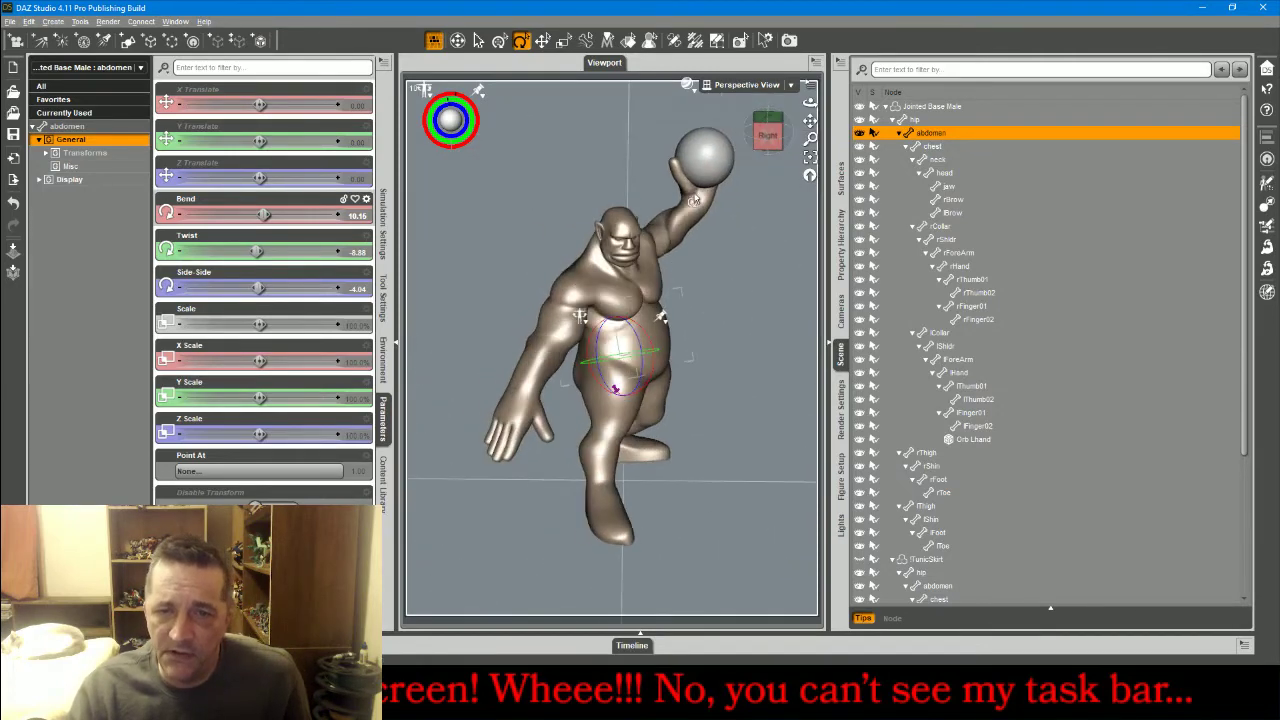
pyautogui.click(545, 313)
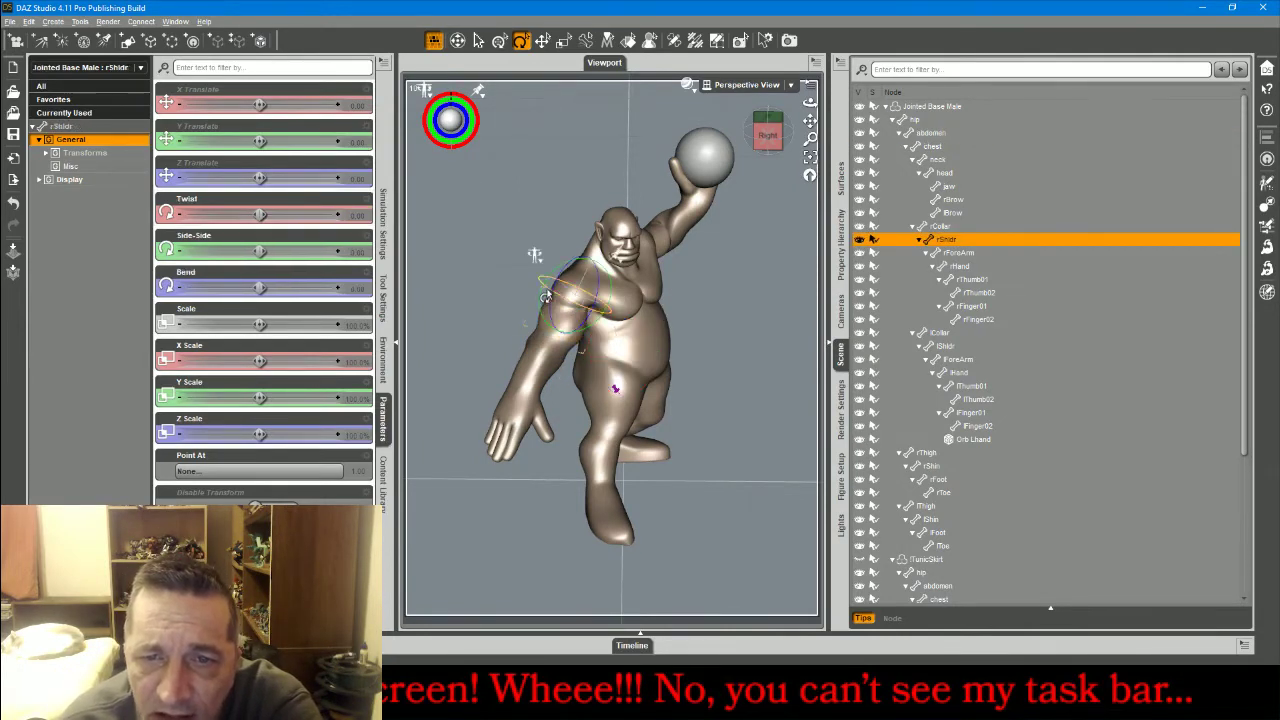
pyautogui.moveTo(766, 141); pyautogui.dragTo(600, 221)
pyautogui.moveTo(556, 266); pyautogui.dragTo(564, 265)
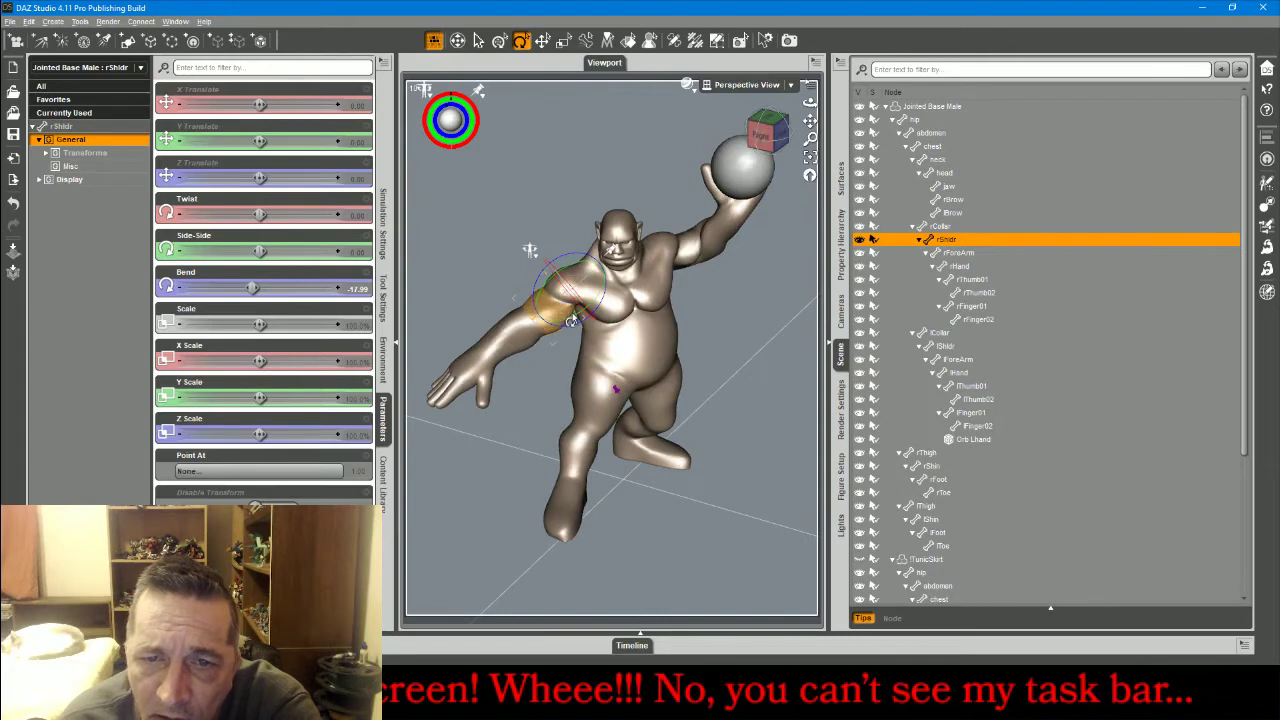
pyautogui.moveTo(570, 320); pyautogui.dragTo(500, 334)
# Fold the right forearm across the belly with a Bend of about 105 degrees and a Twist of about -35 degrees.
pyautogui.click(512, 333)
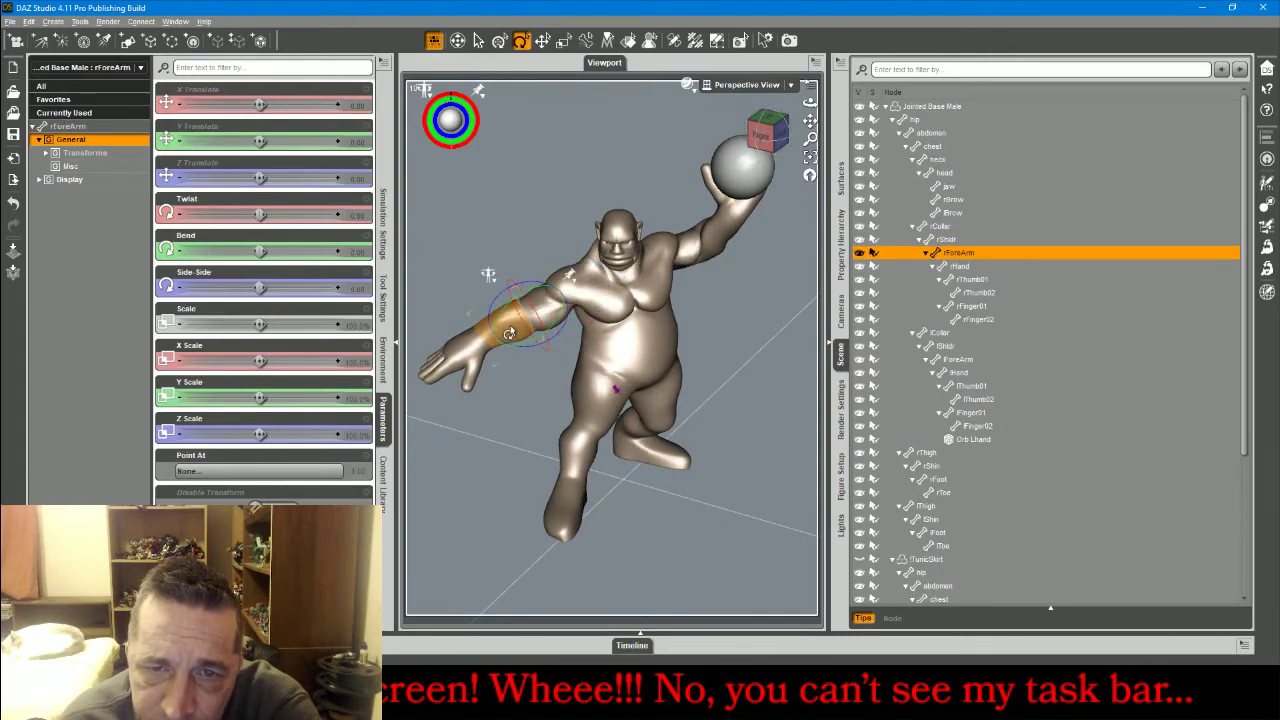
pyautogui.moveTo(525, 348); pyautogui.dragTo(563, 340)
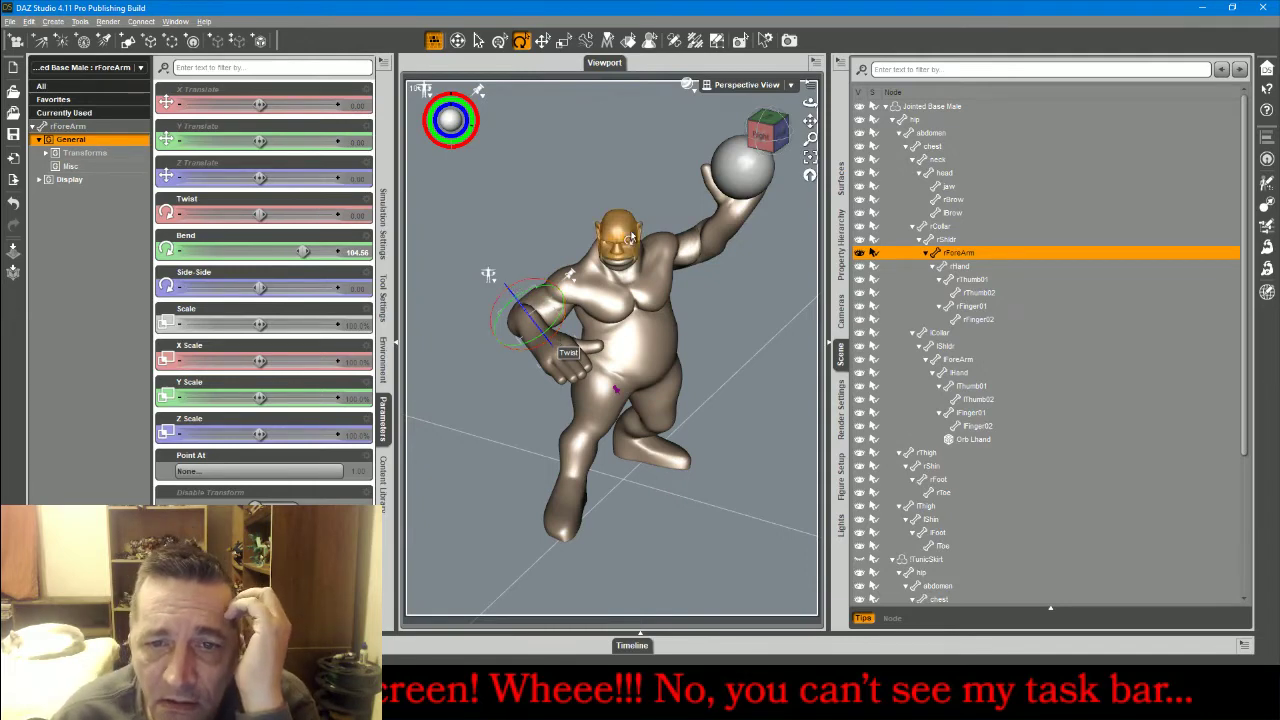
pyautogui.click(740, 155)
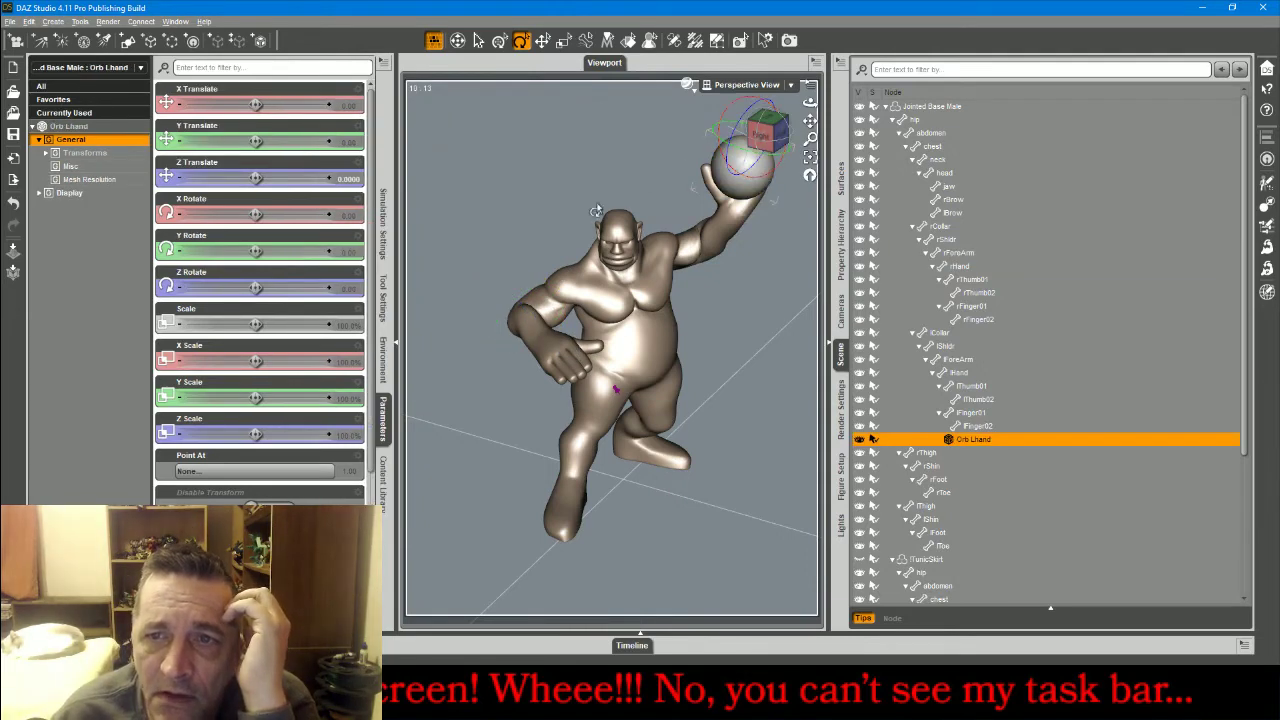
pyautogui.click(529, 336)
pyautogui.click(529, 336)
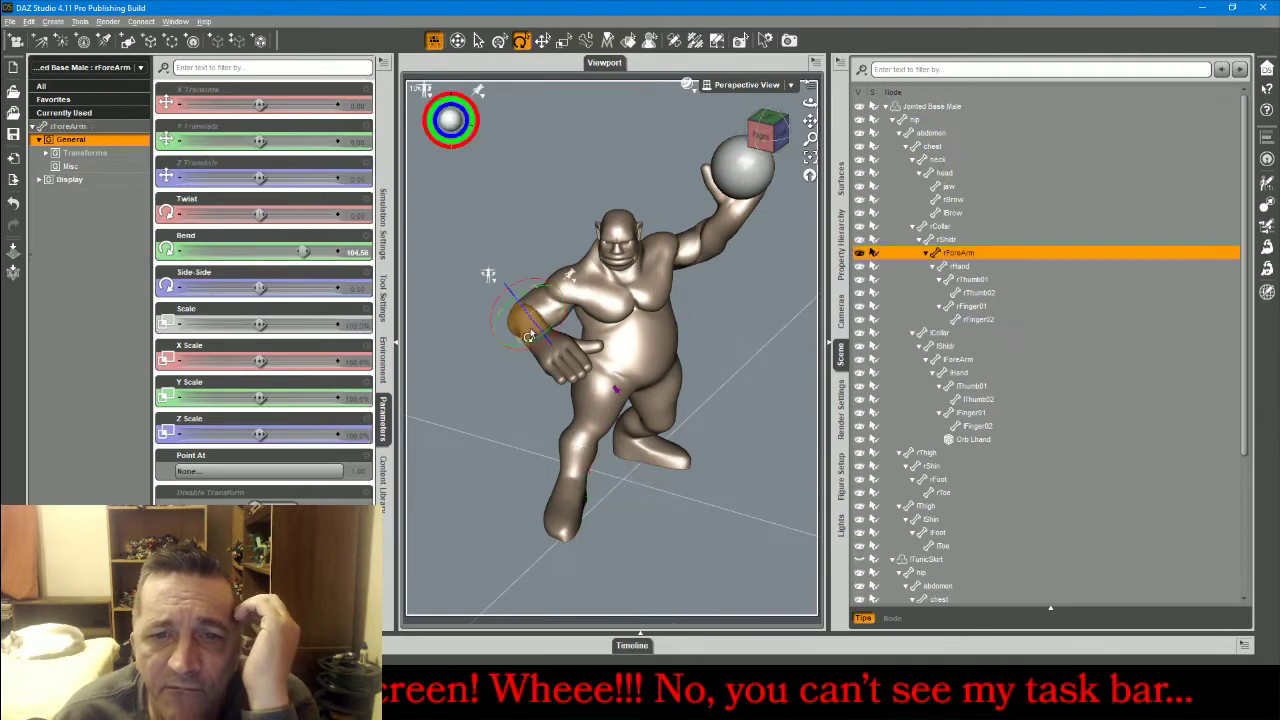
pyautogui.moveTo(523, 289); pyautogui.dragTo(548, 366)
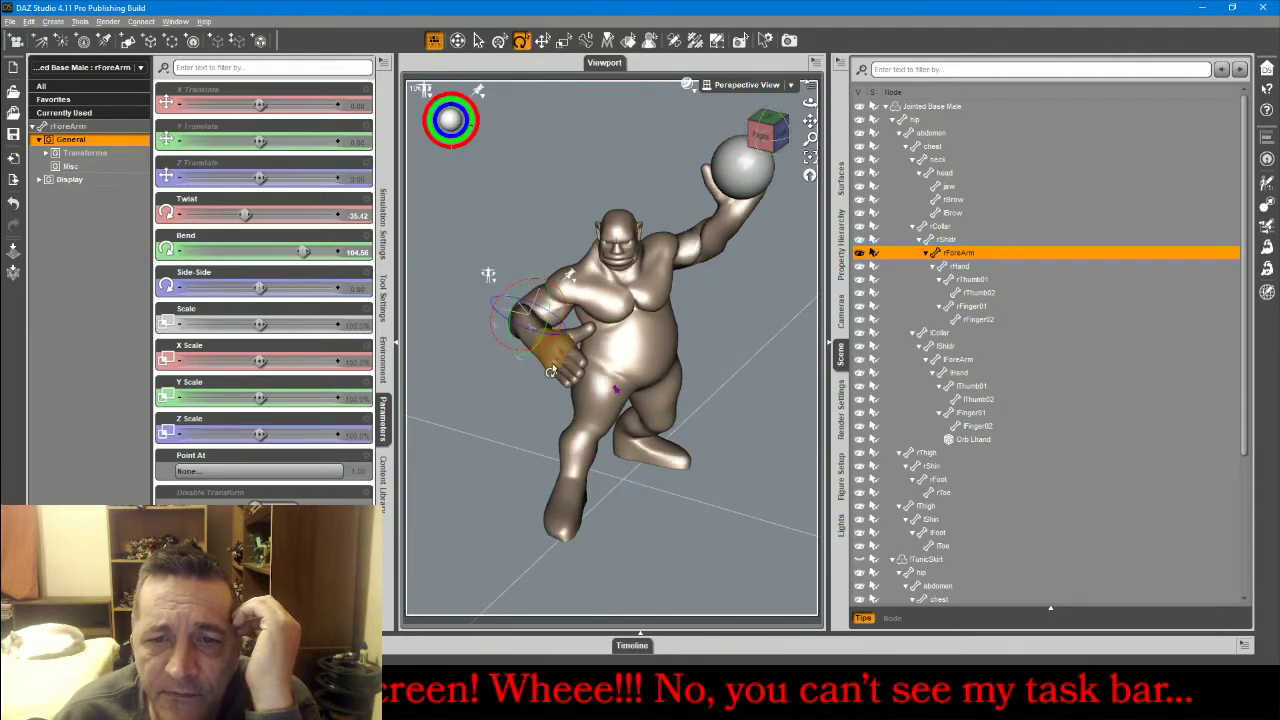
# Bend the right hand about 24 degrees at the wrist and select both right finger bones together.
pyautogui.click(546, 367)
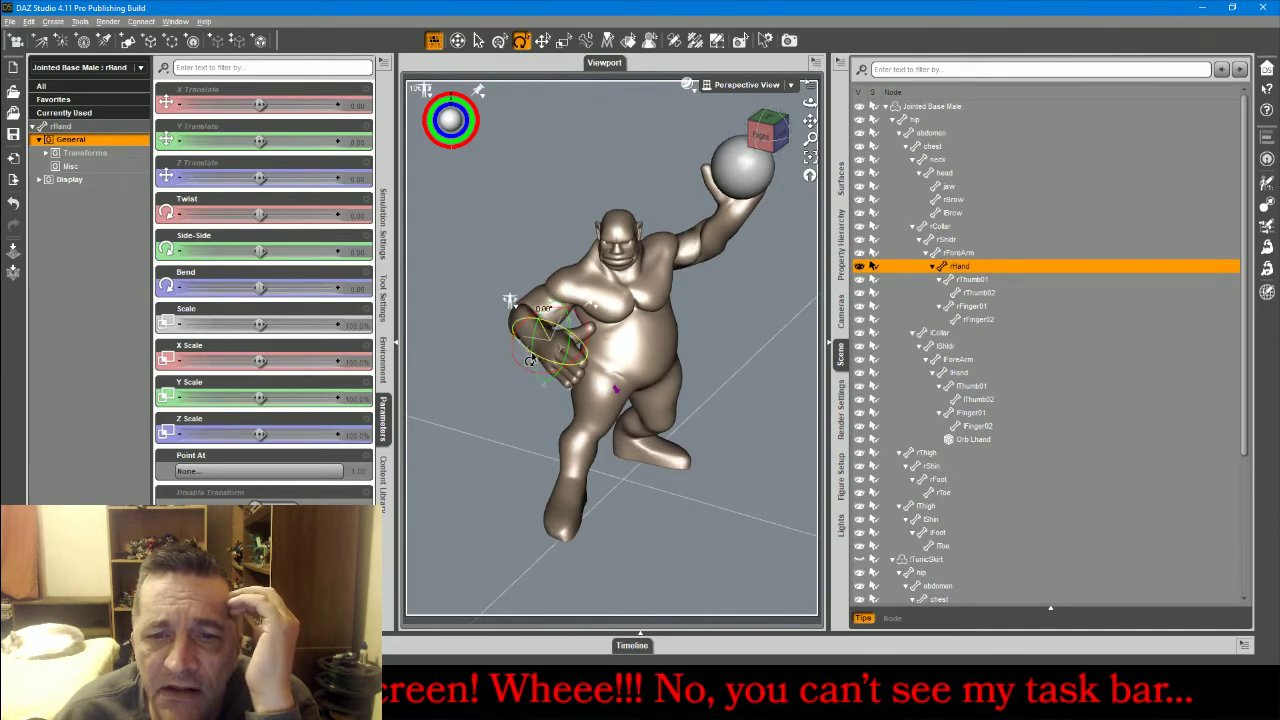
pyautogui.moveTo(530, 360); pyautogui.dragTo(548, 372)
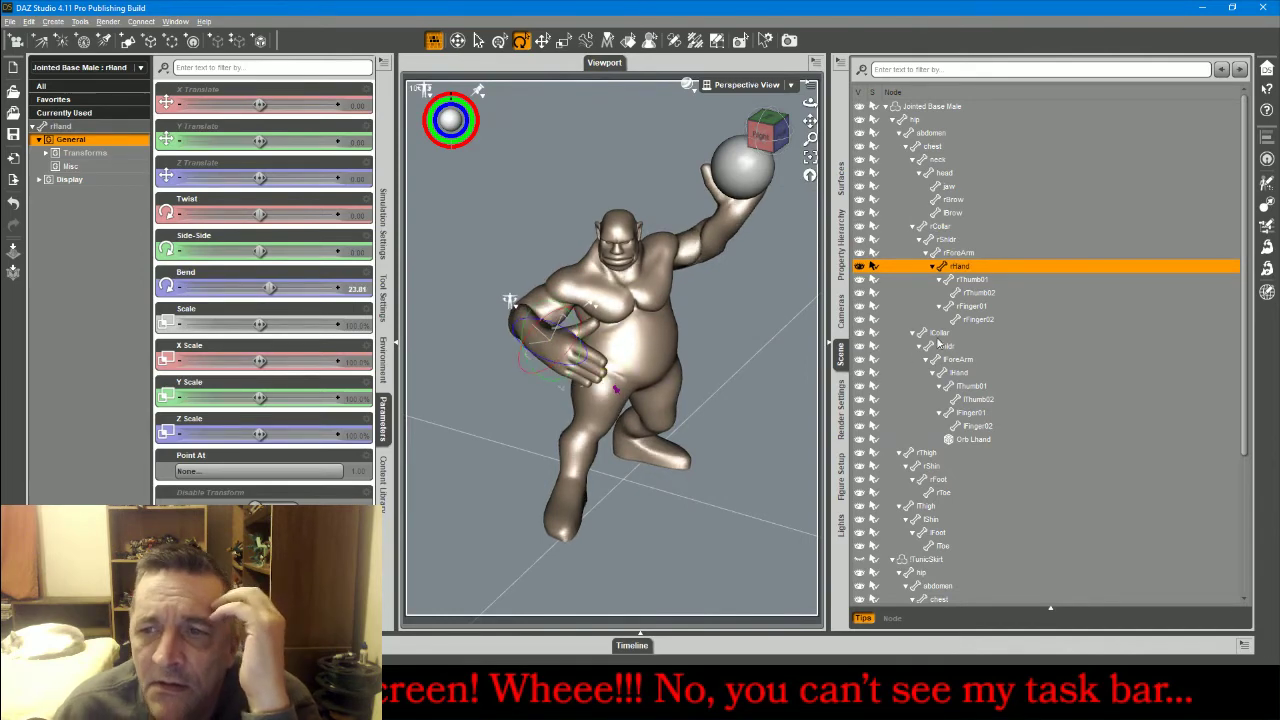
pyautogui.click(972, 306)
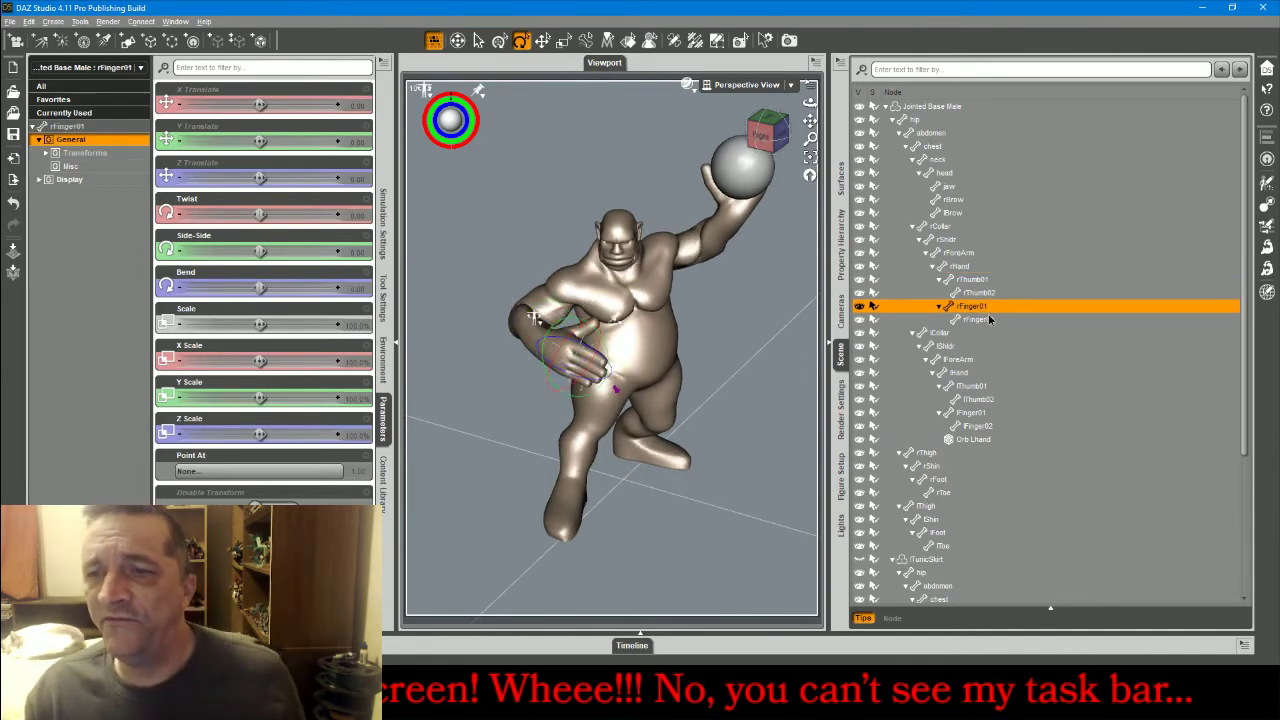
pyautogui.keyDown('ctrl'); pyautogui.click(975, 319); pyautogui.keyUp('ctrl')
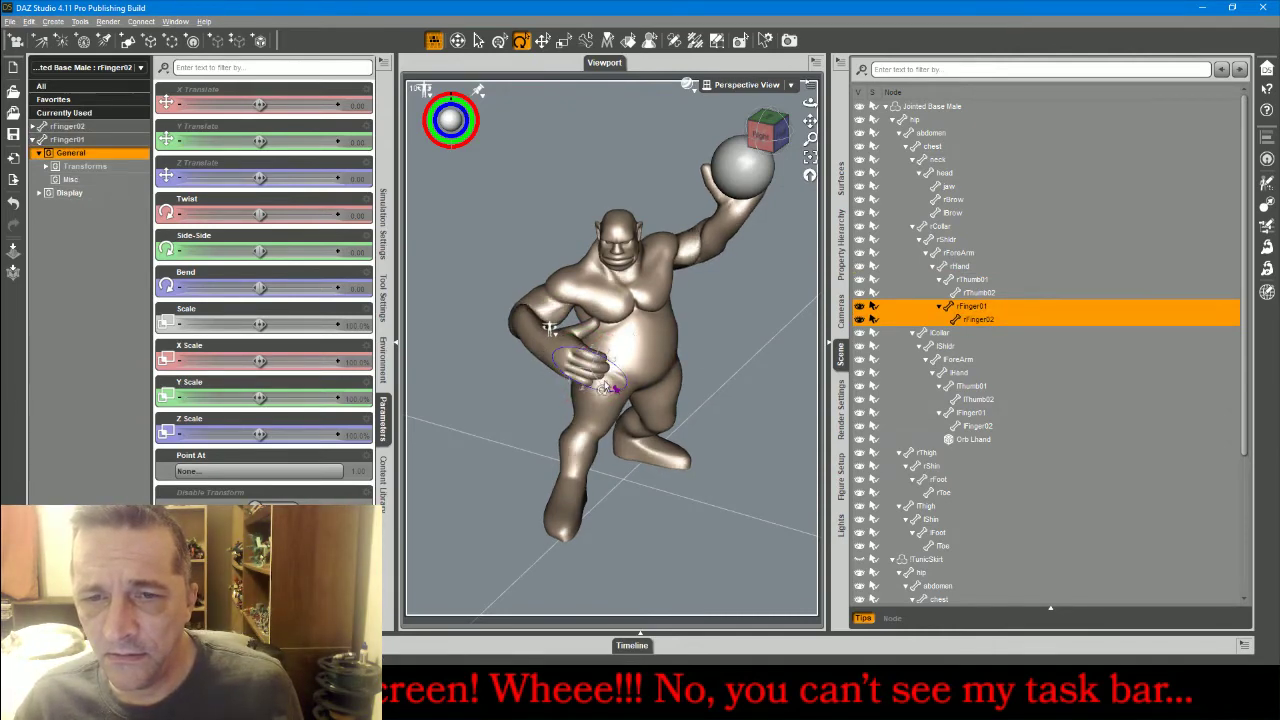
# Curl the tip of the right thumb inward with a Bend of about 66 degrees and leave the Rotate tool.
pyautogui.click(590, 330)
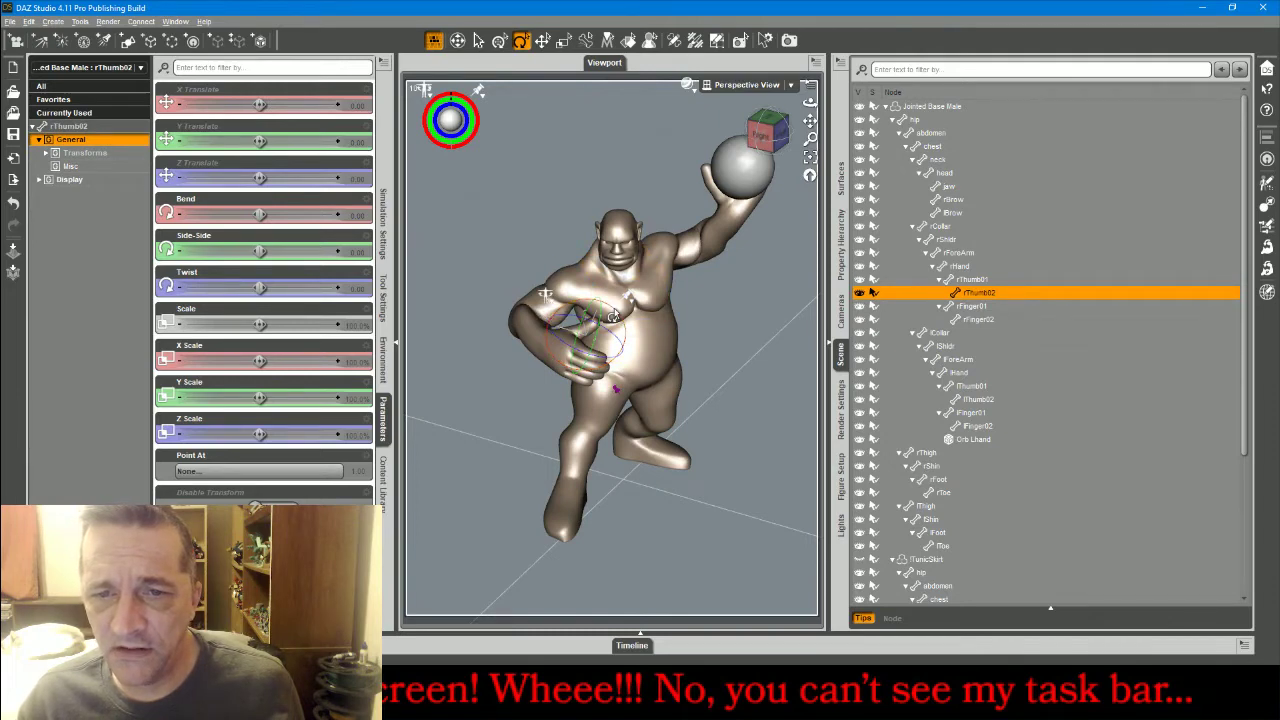
pyautogui.moveTo(810, 103); pyautogui.dragTo(887, 165)
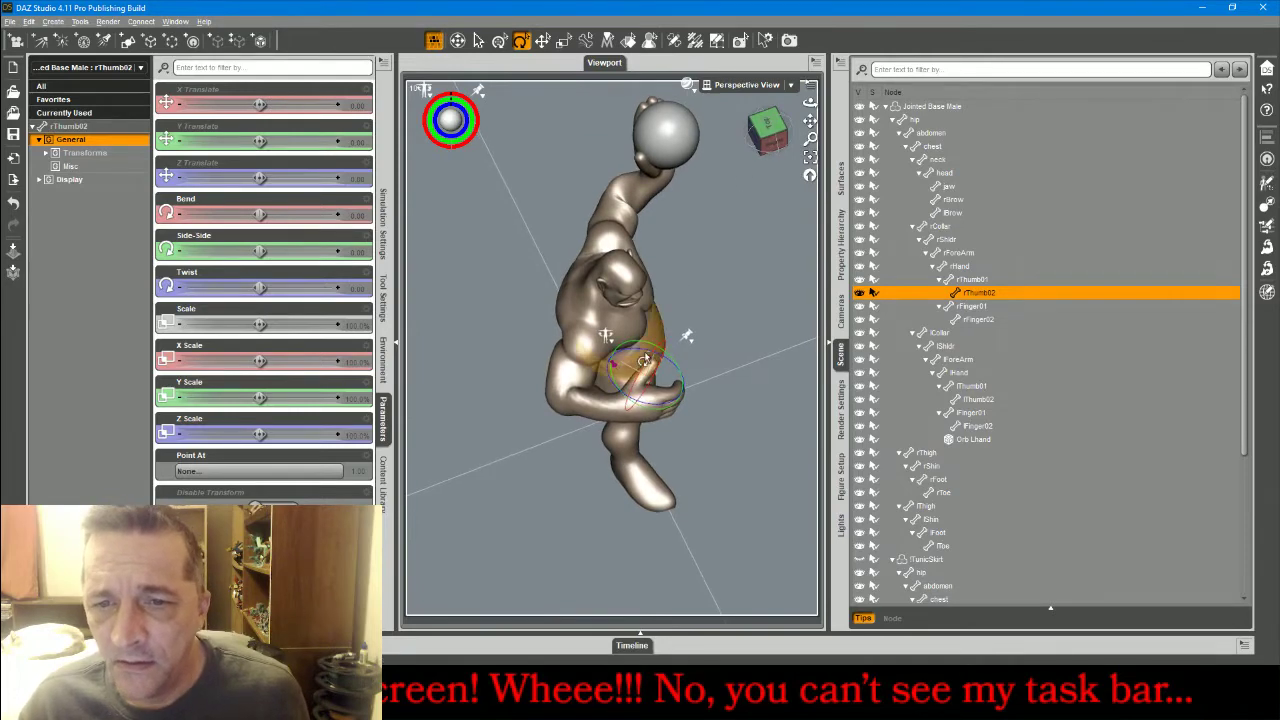
pyautogui.moveTo(648, 366); pyautogui.dragTo(649, 364)
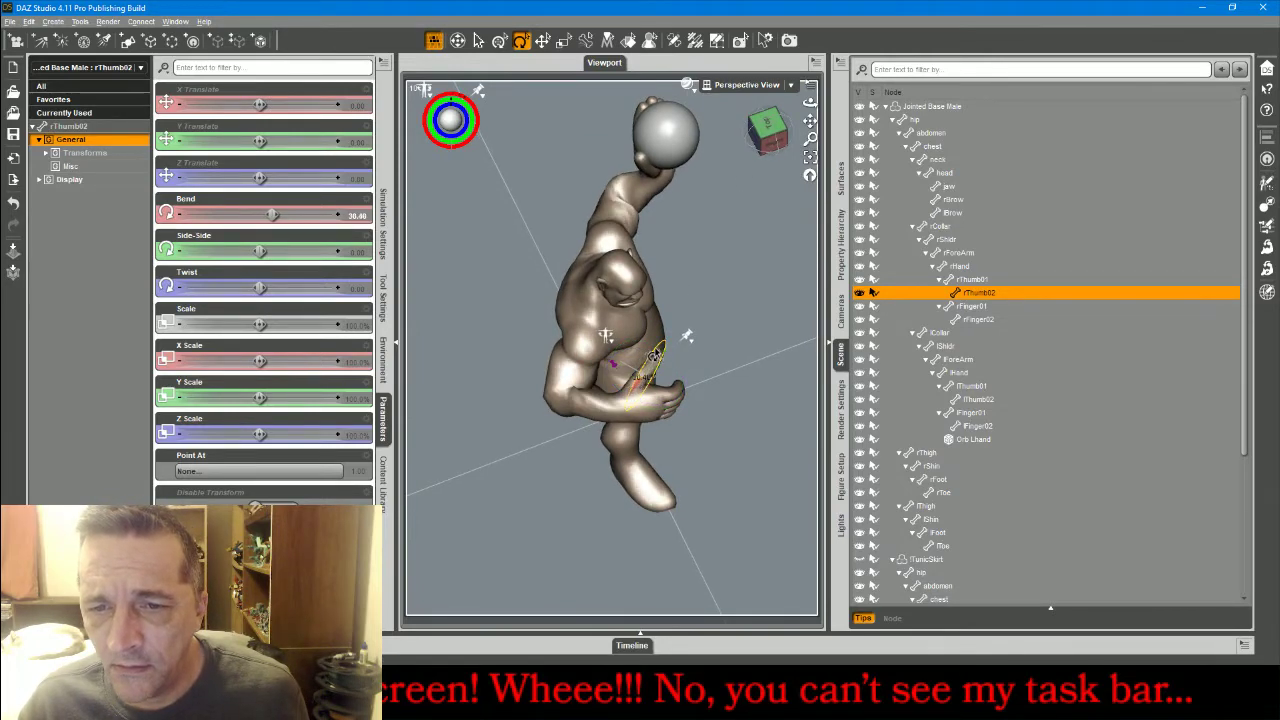
pyautogui.moveTo(761, 156); pyautogui.dragTo(684, 119)
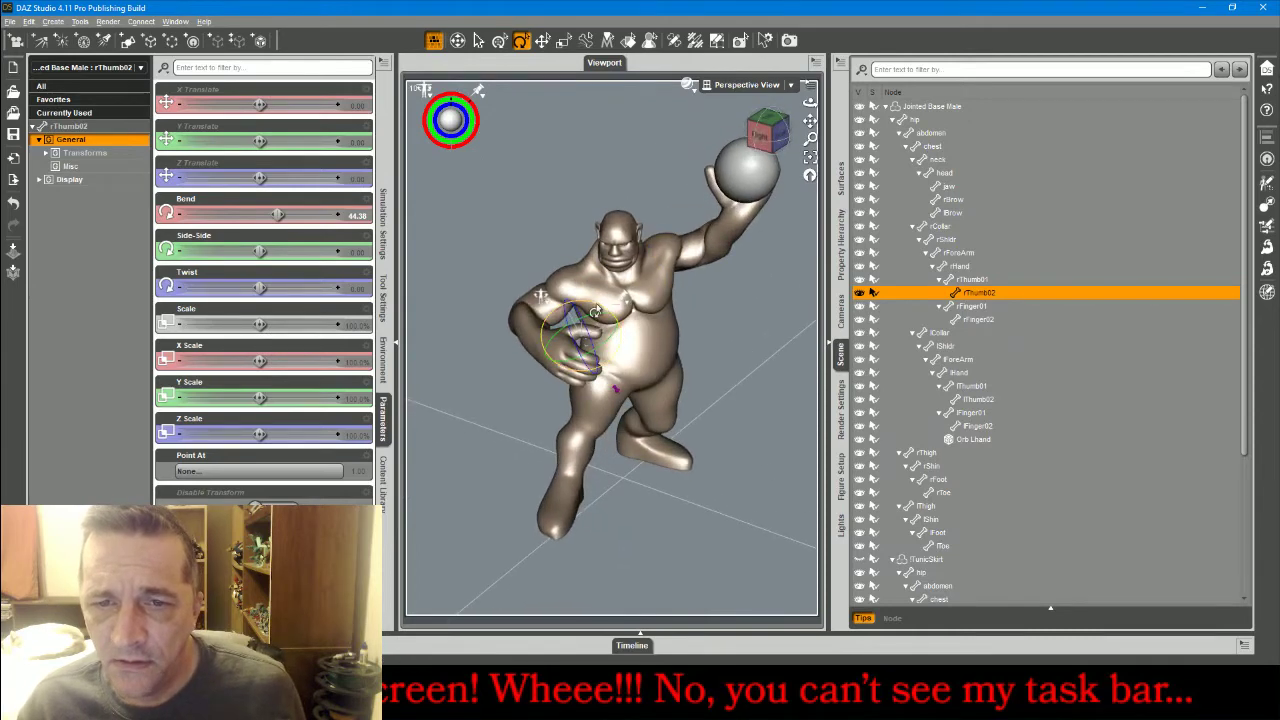
pyautogui.moveTo(591, 302); pyautogui.dragTo(603, 307)
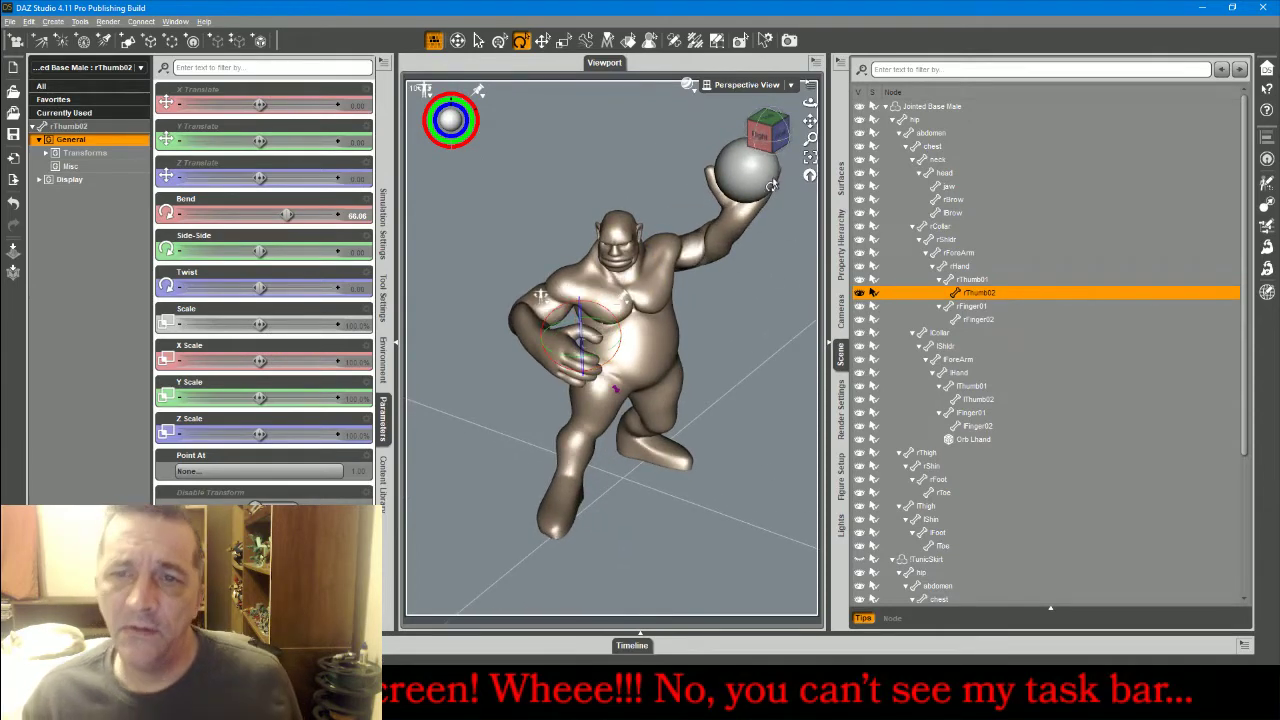
pyautogui.moveTo(766, 138); pyautogui.dragTo(766, 132)
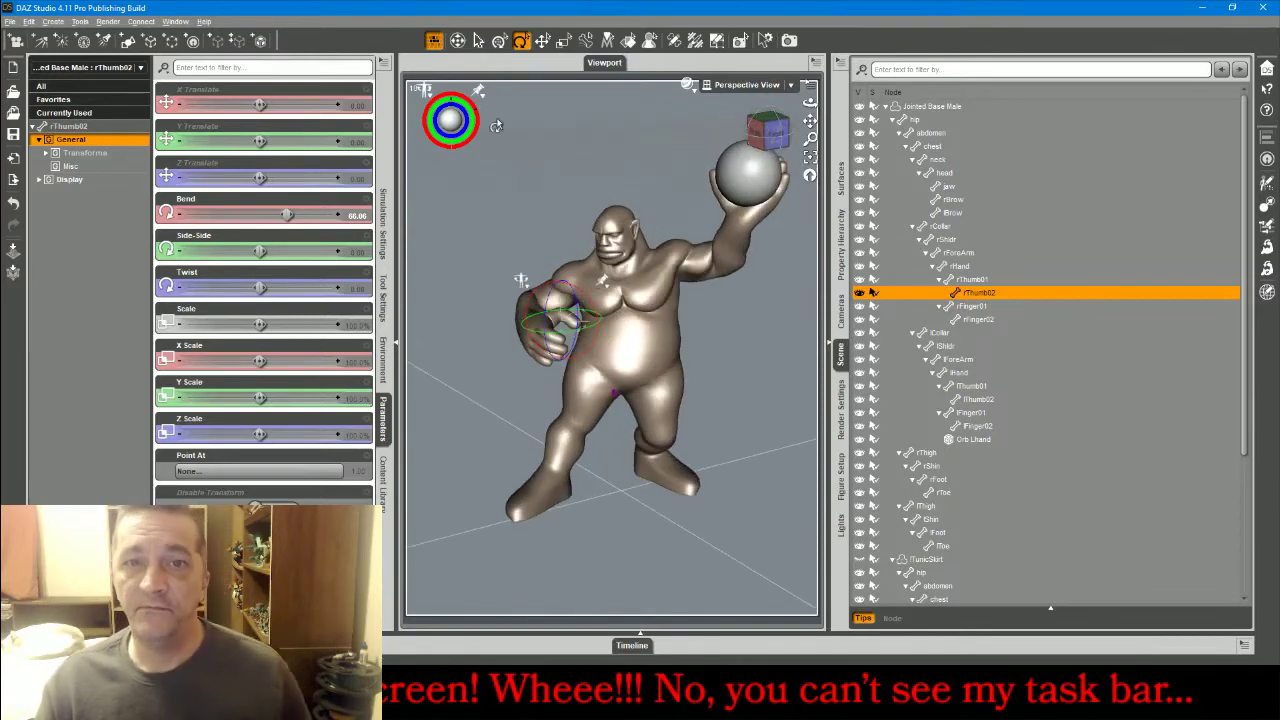
pyautogui.click(478, 41)
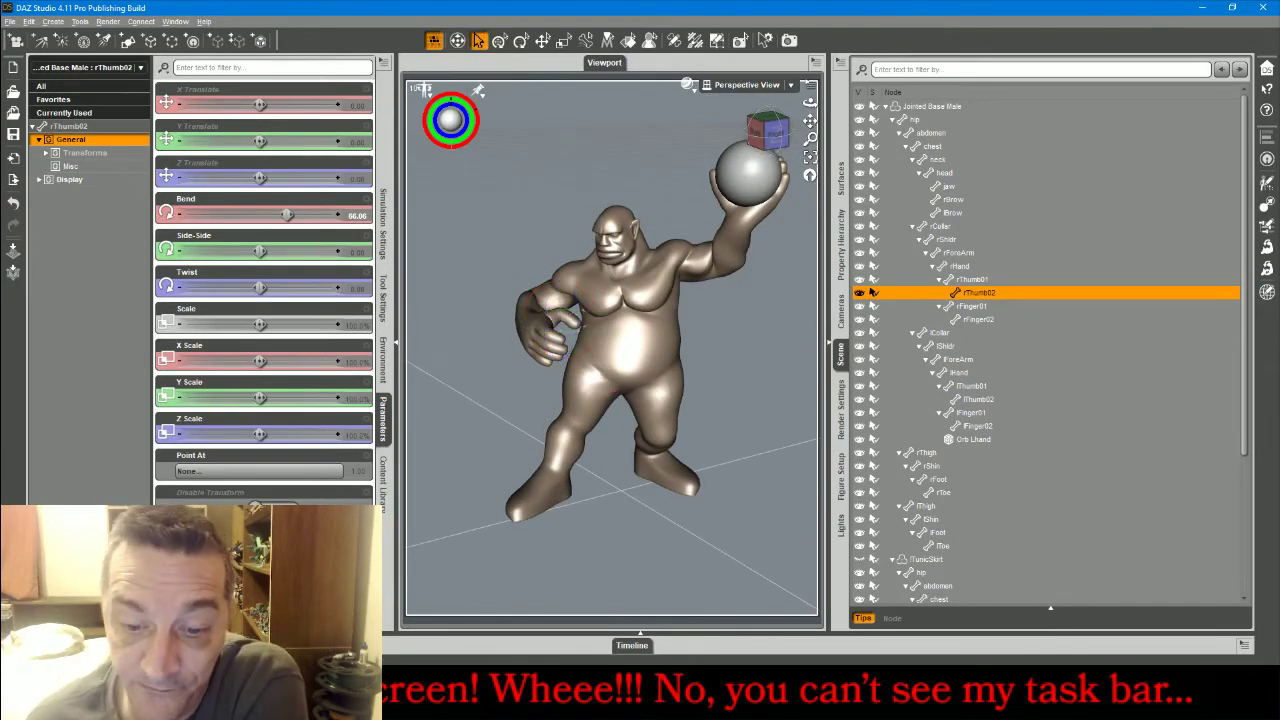
# Switch to the live chat in Firefox and post "Naw, it's going to be a cyclops tossing a rock - or threatening to. :D".
pyautogui.hotkey('alt', 'Tab')
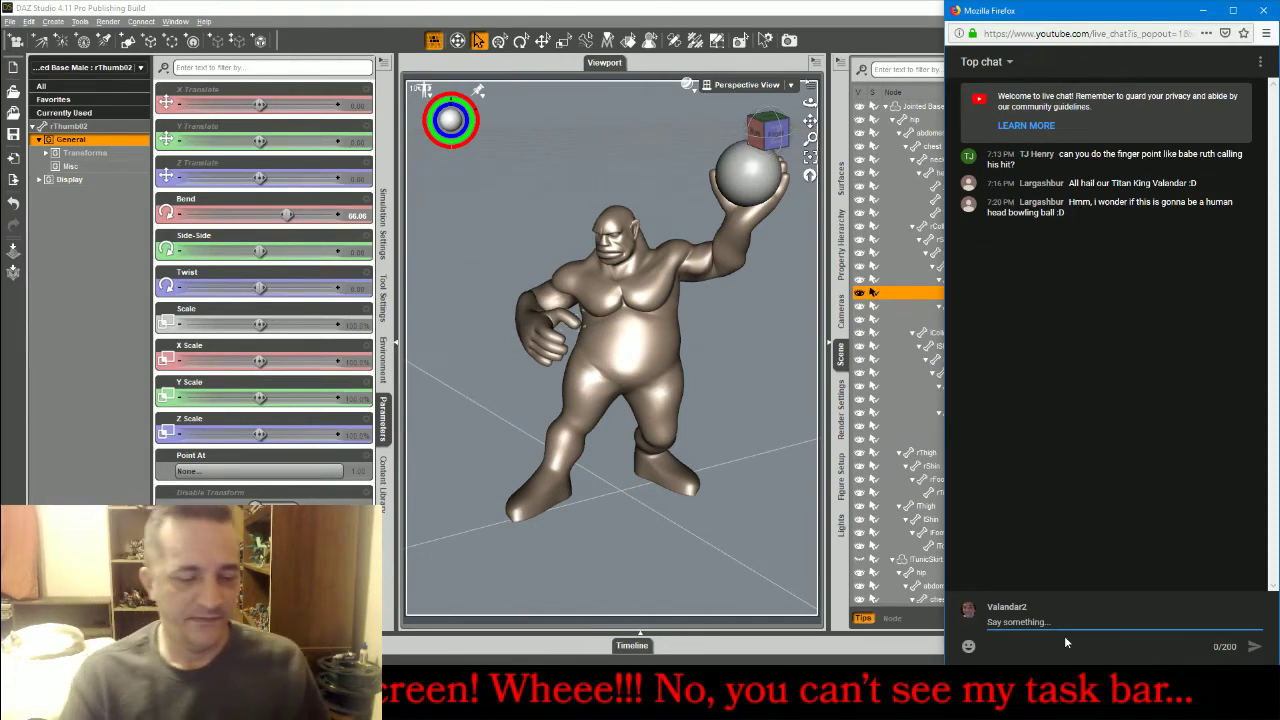
pyautogui.write("Naw, it's ")
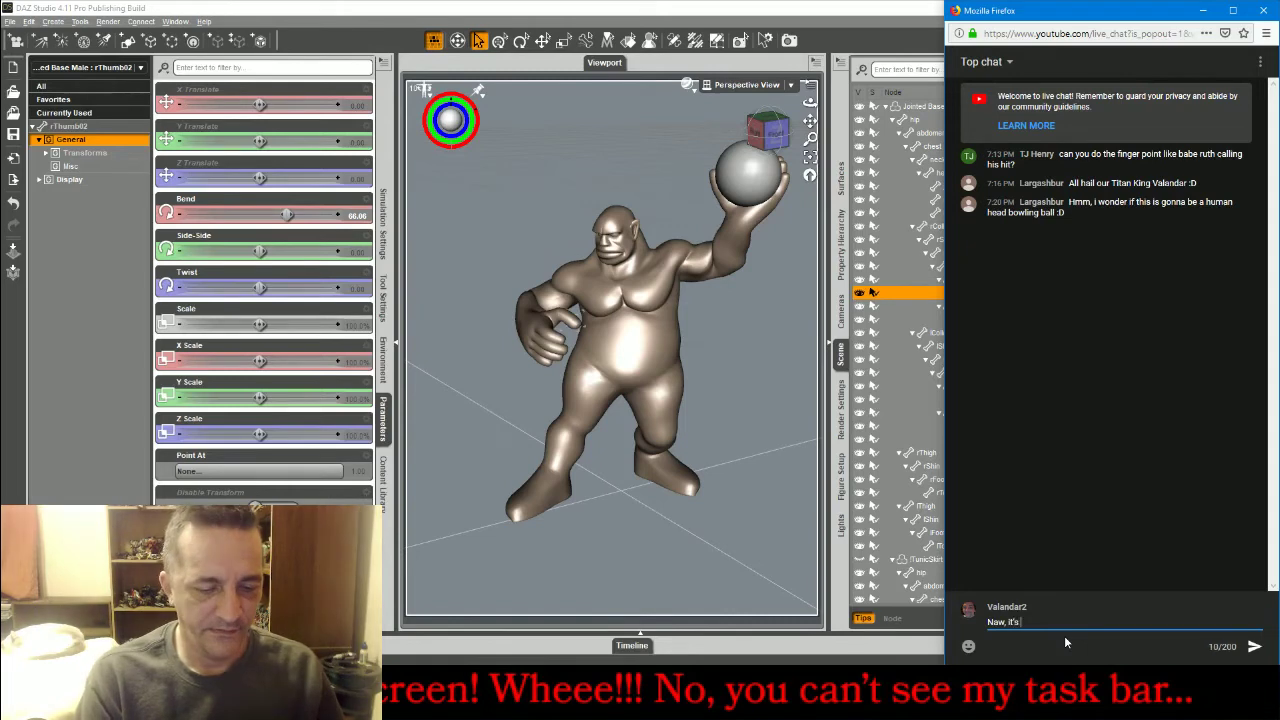
pyautogui.write('going to be a')
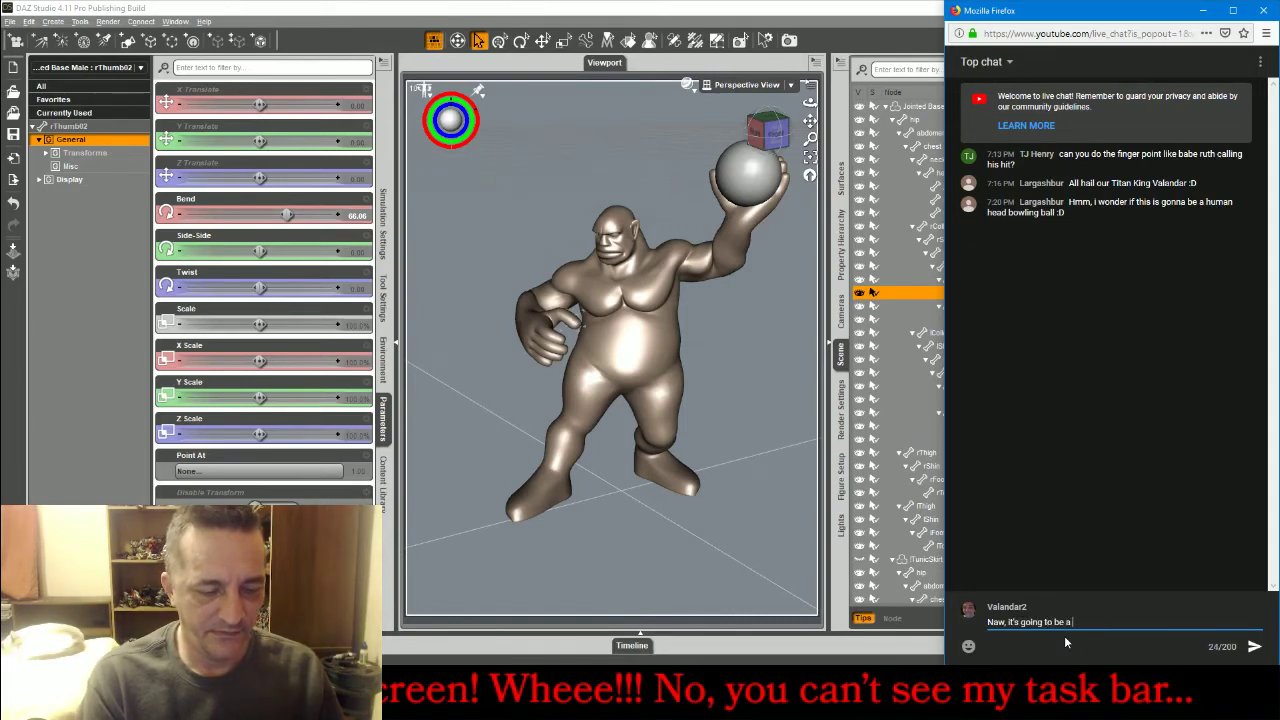
pyautogui.write(' cyclops ')
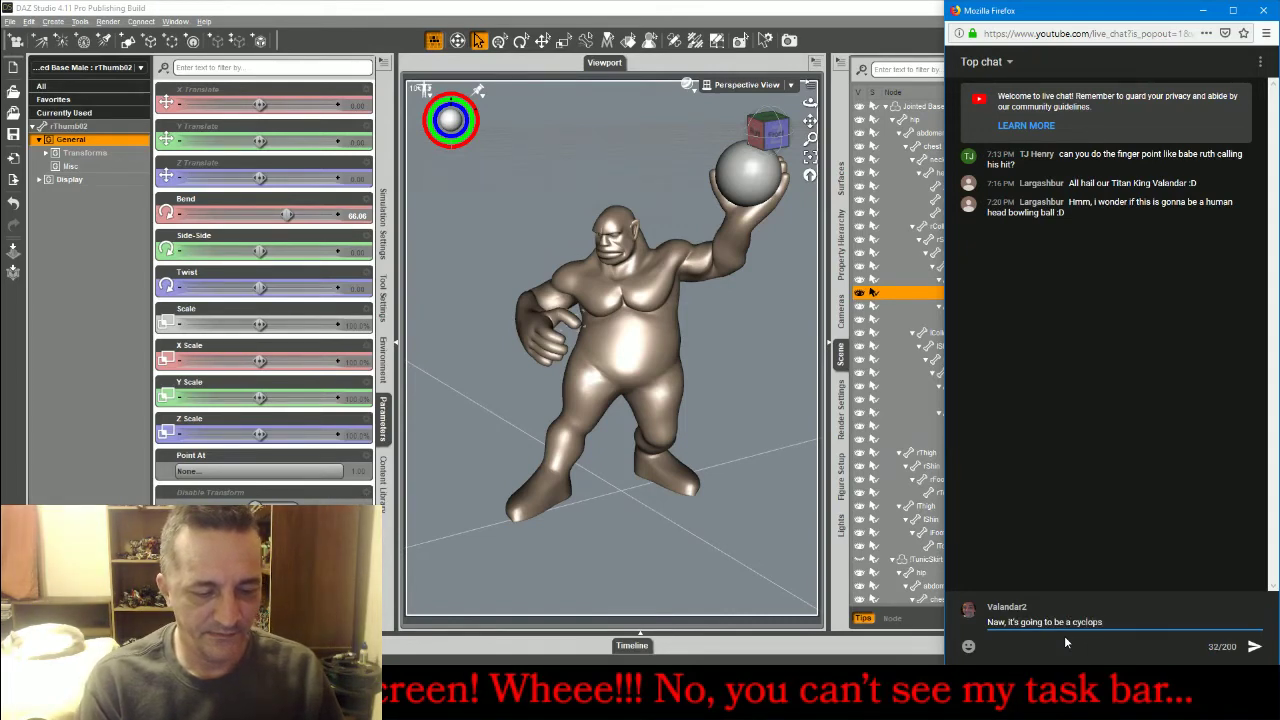
pyautogui.write('tossing a')
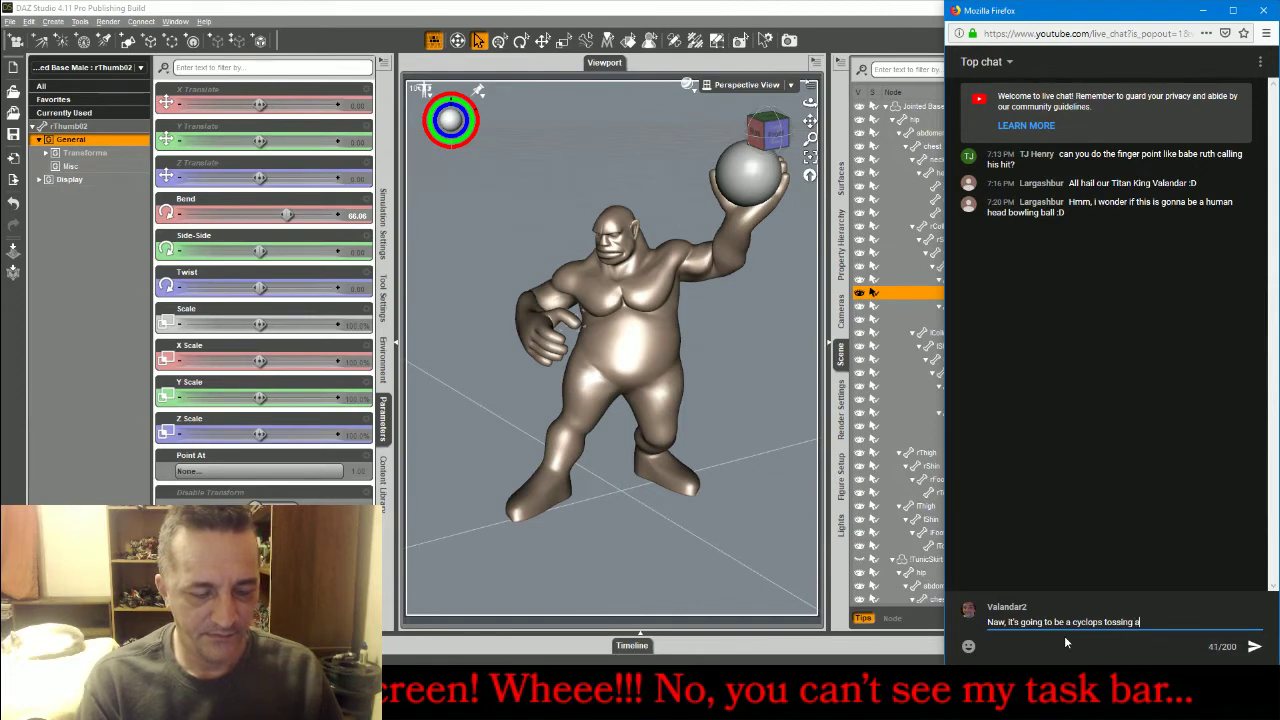
pyautogui.write(' rock - or t')
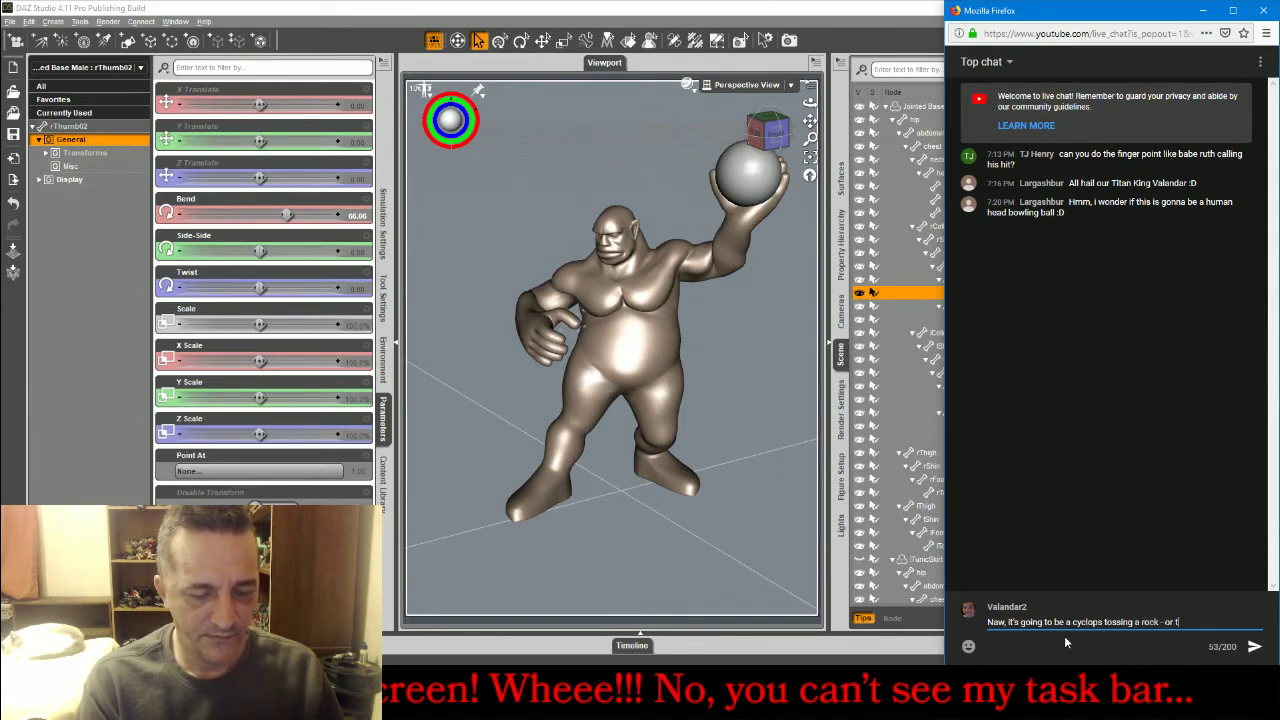
pyautogui.write('hreatening to')
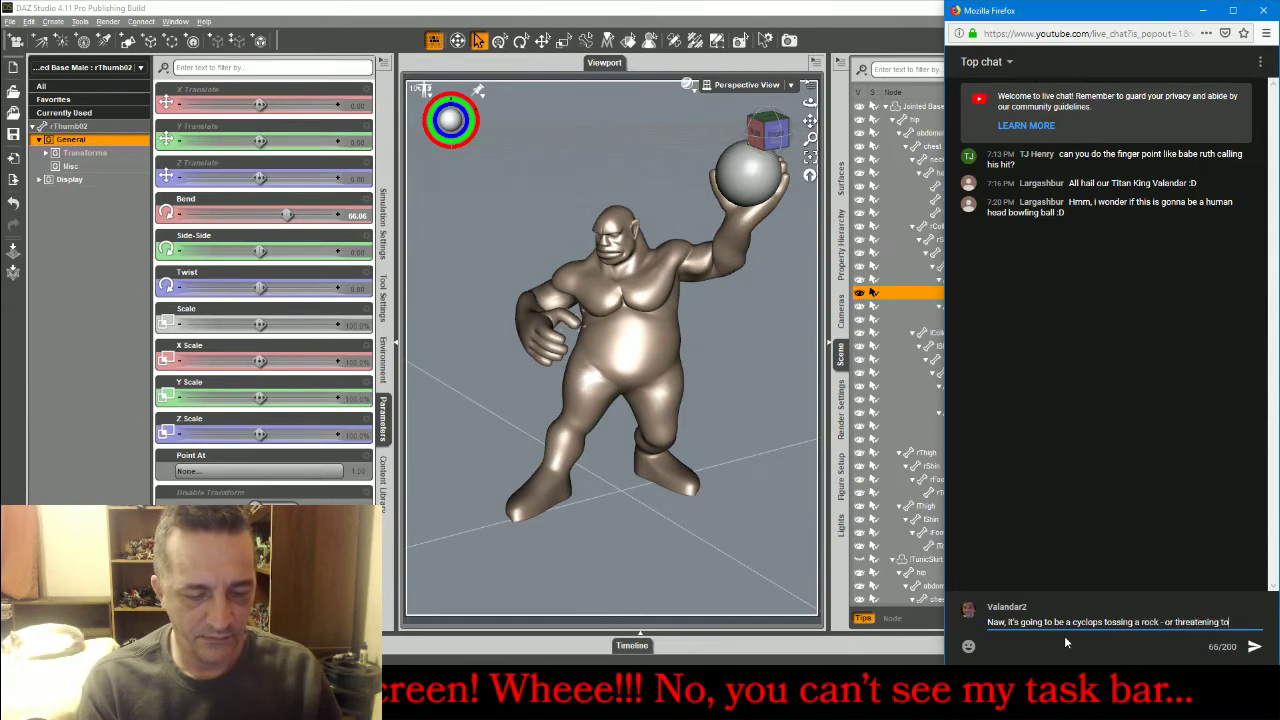
pyautogui.write('. :D')
pyautogui.press('Return')
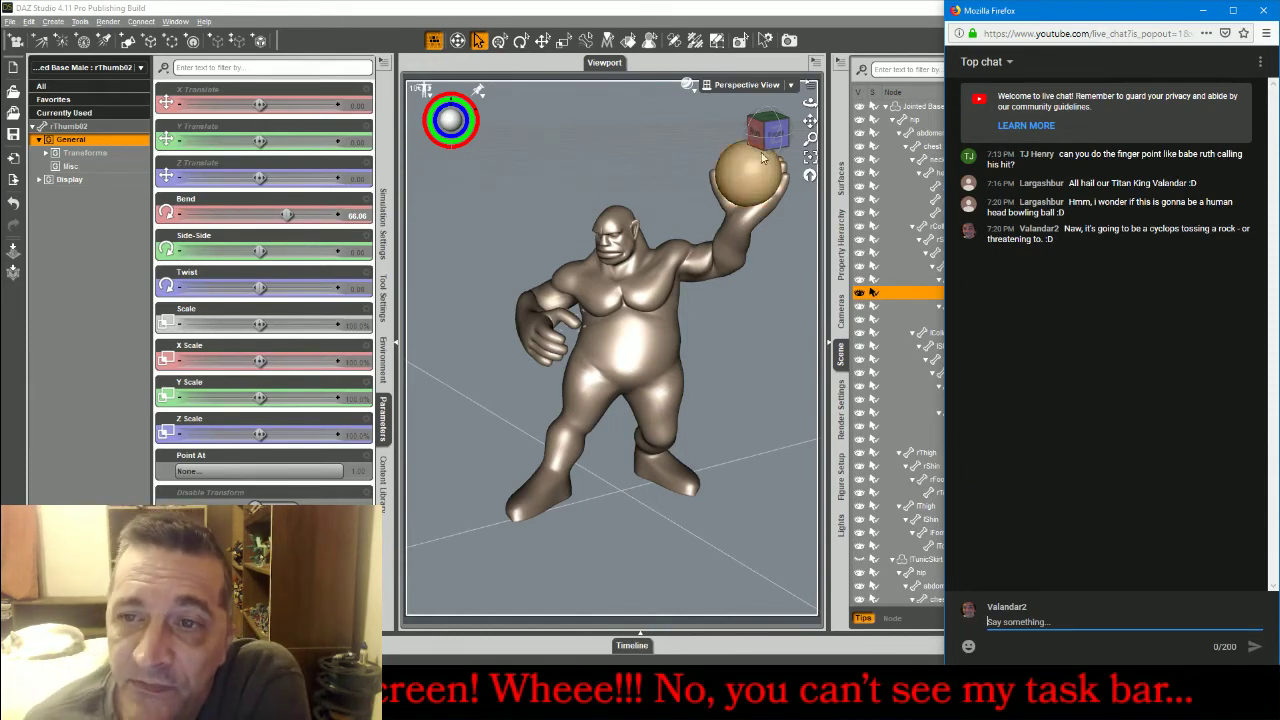
# Rotate the figure's jaw bone by about -10.49 degrees on both X and Z.
pyautogui.moveTo(772, 140); pyautogui.dragTo(752, 134)
pyautogui.click(613, 217)
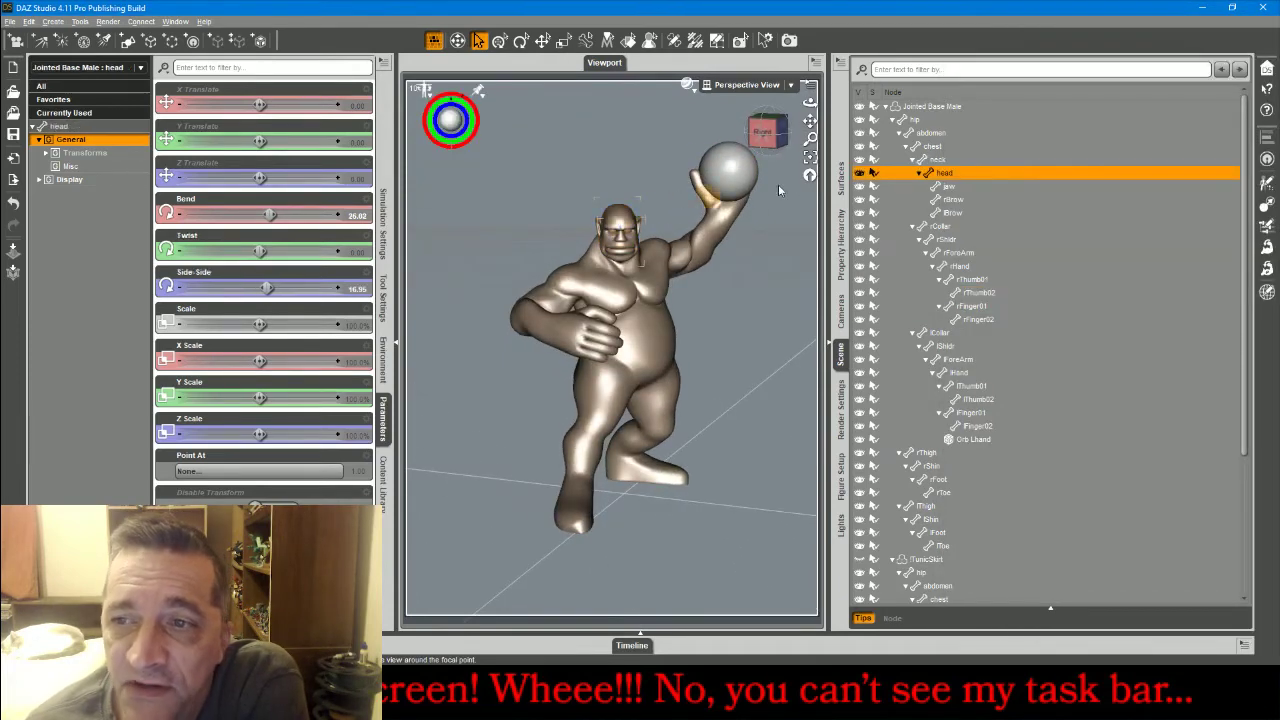
pyautogui.click(810, 157)
pyautogui.moveTo(778, 137); pyautogui.dragTo(733, 209)
pyautogui.click(568, 420)
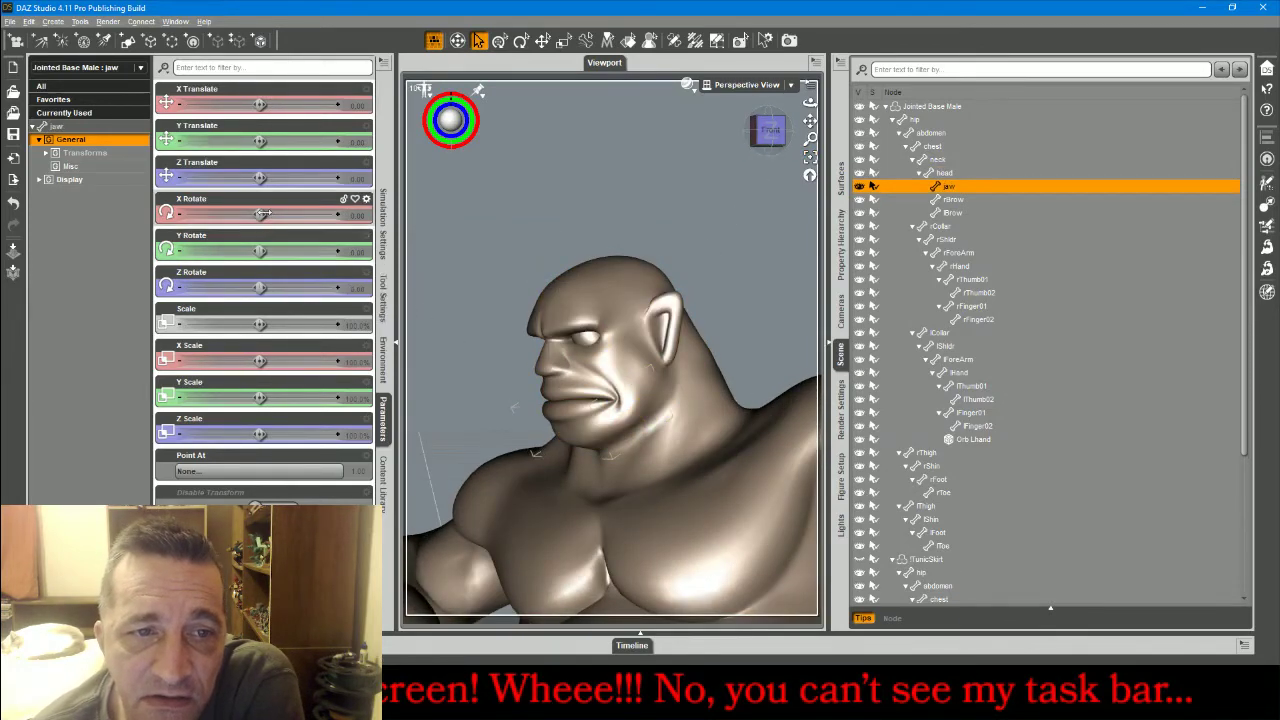
pyautogui.moveTo(259, 288); pyautogui.dragTo(255, 288)
pyautogui.moveTo(260, 214); pyautogui.dragTo(256, 214)
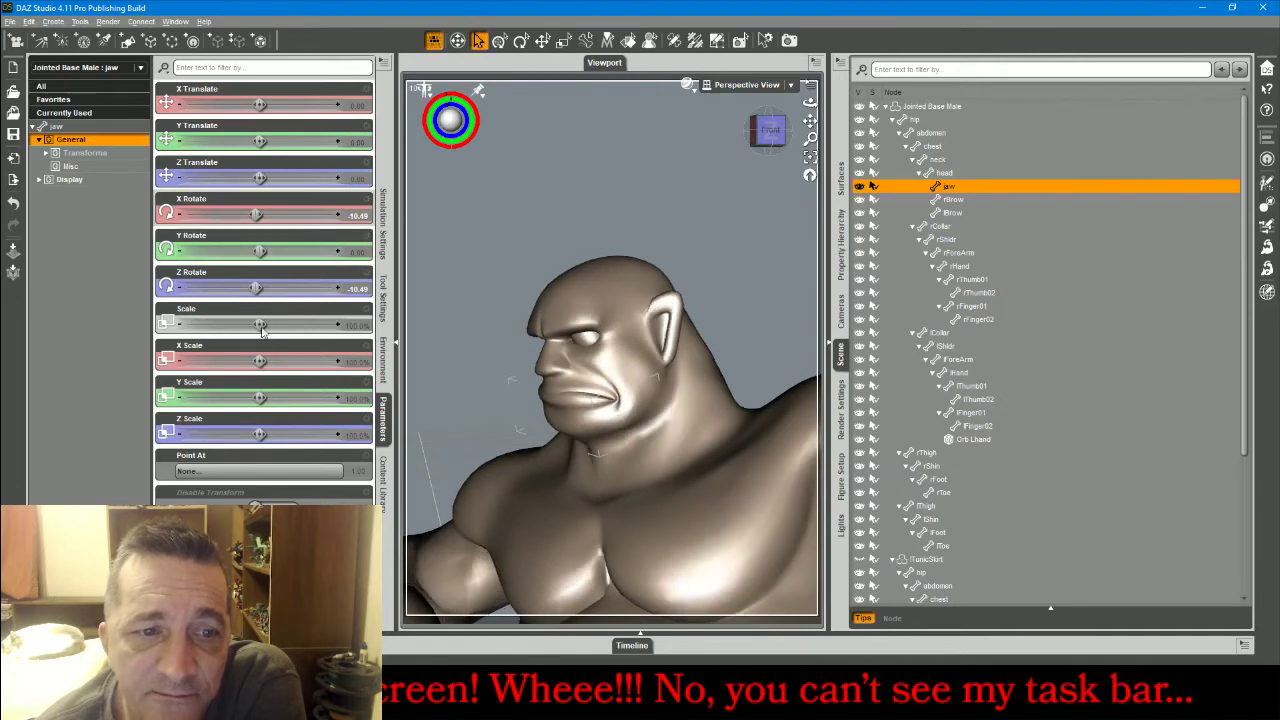
# Enlarge the jaw by scaling it to about 107.4% along Z.
pyautogui.moveTo(260, 434); pyautogui.dragTo(270, 434)
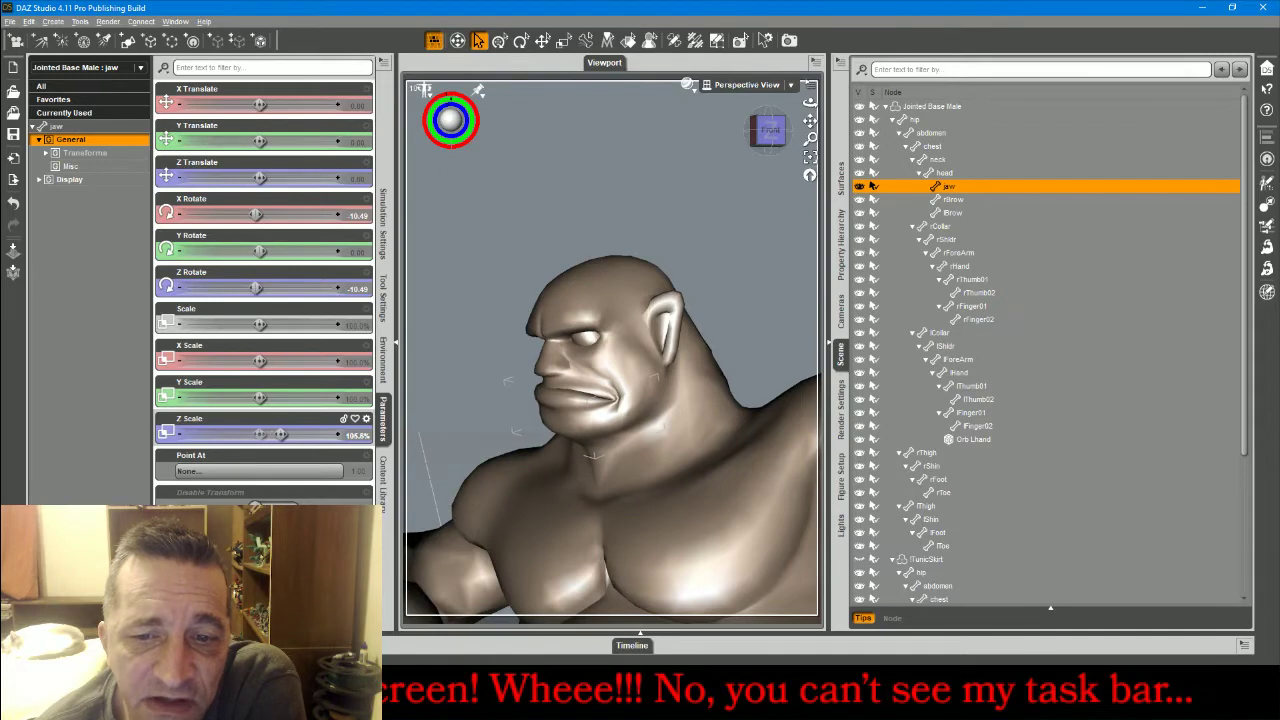
pyautogui.moveTo(282, 434); pyautogui.dragTo(283, 434)
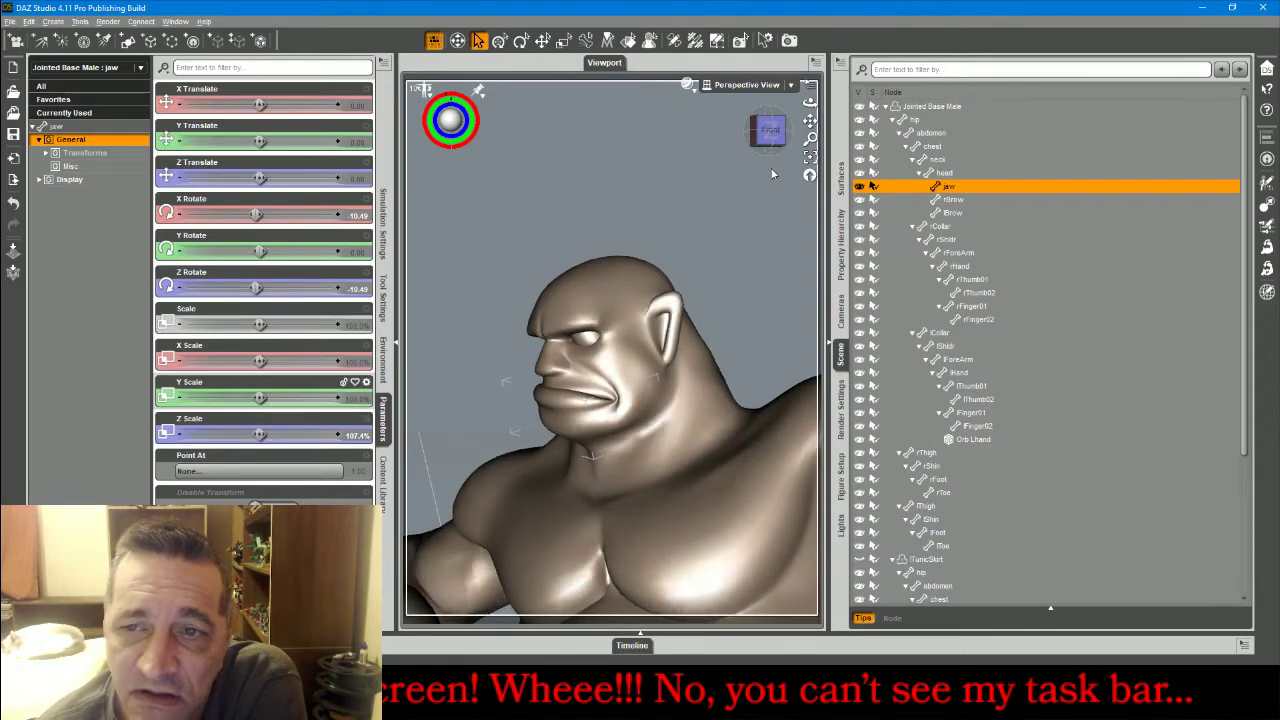
pyautogui.moveTo(771, 132); pyautogui.dragTo(801, 104)
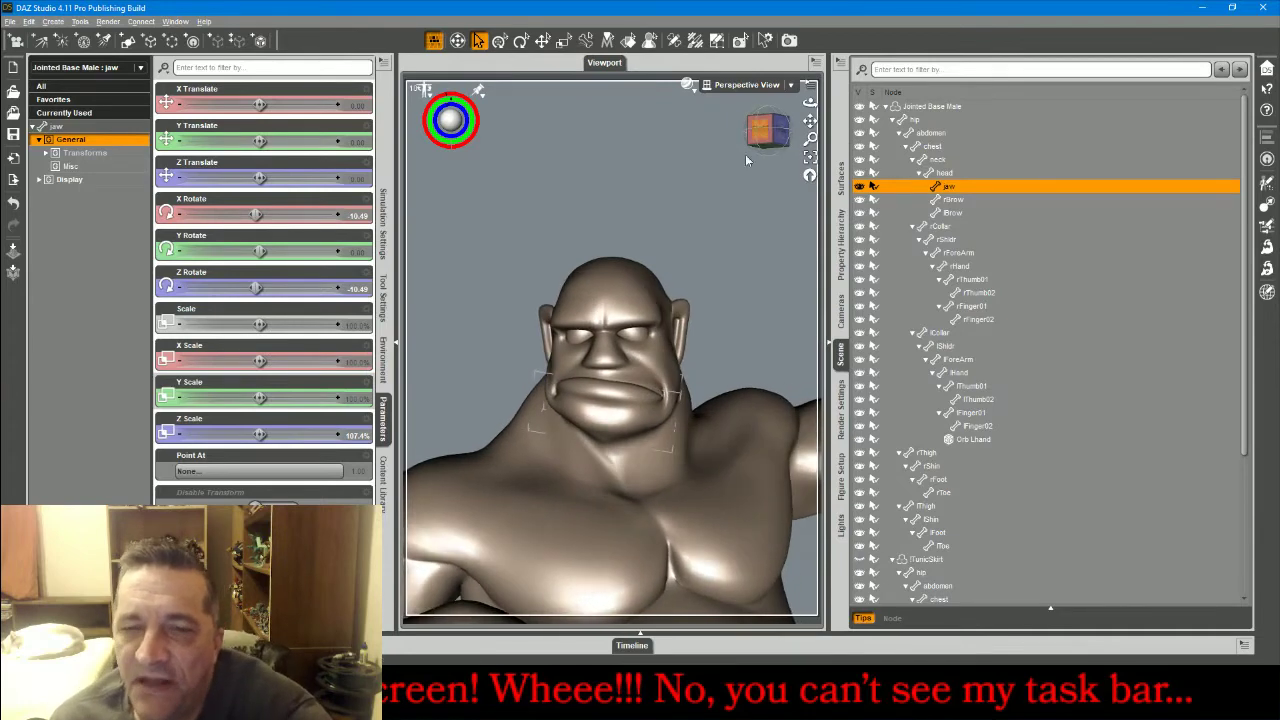
# Frame the whole Jointed Base Male figure, hide the Orb Lhand prop, and clear the selection.
pyautogui.click(570, 324)
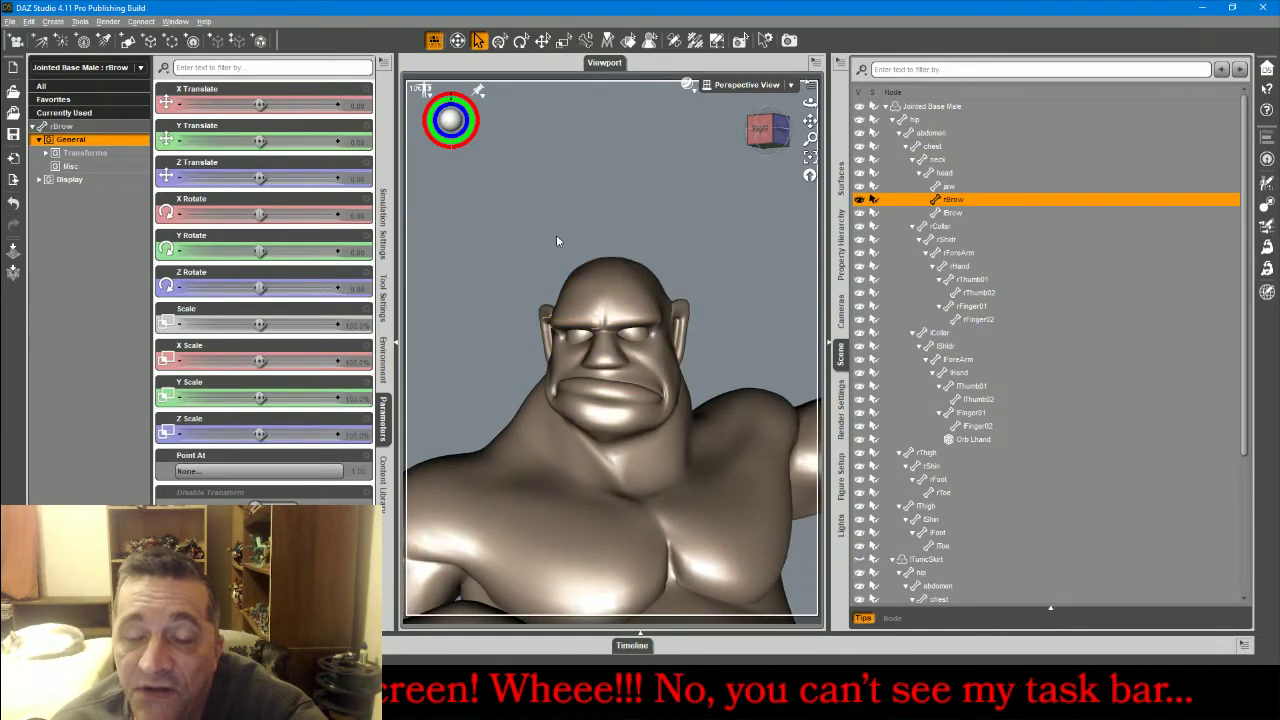
pyautogui.moveTo(770, 136); pyautogui.dragTo(740, 137)
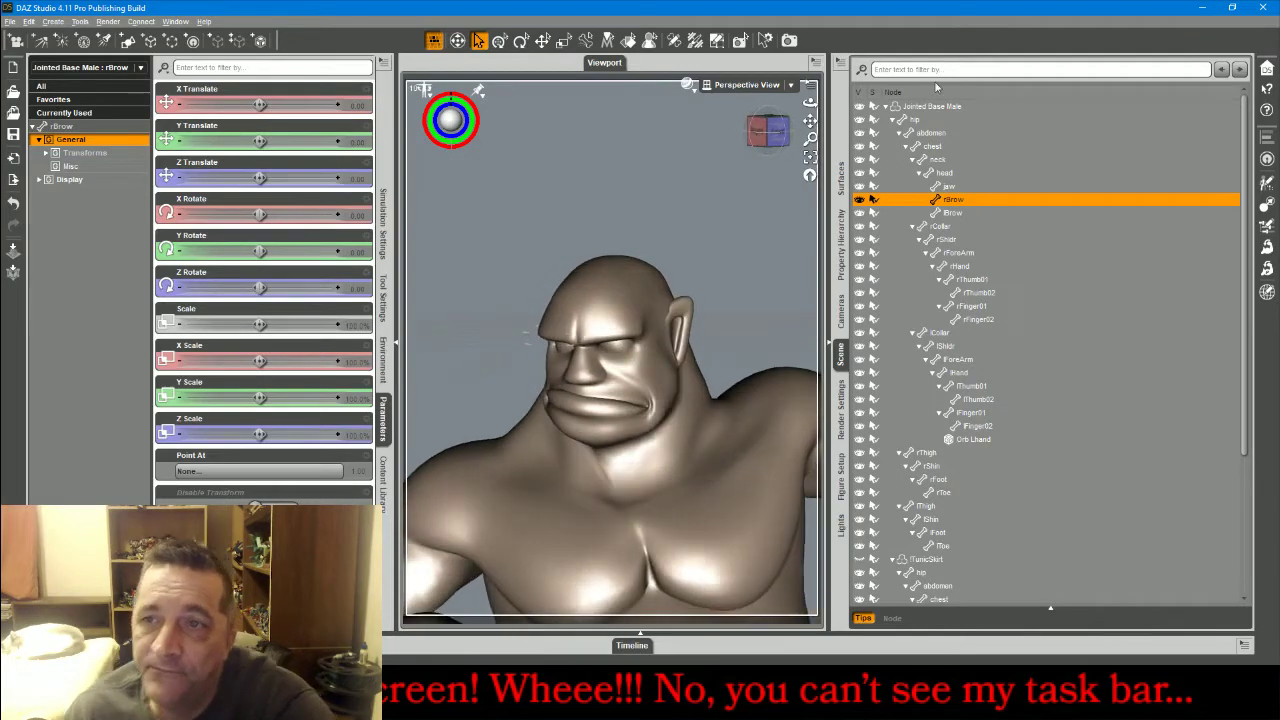
pyautogui.click(955, 109)
pyautogui.click(810, 175)
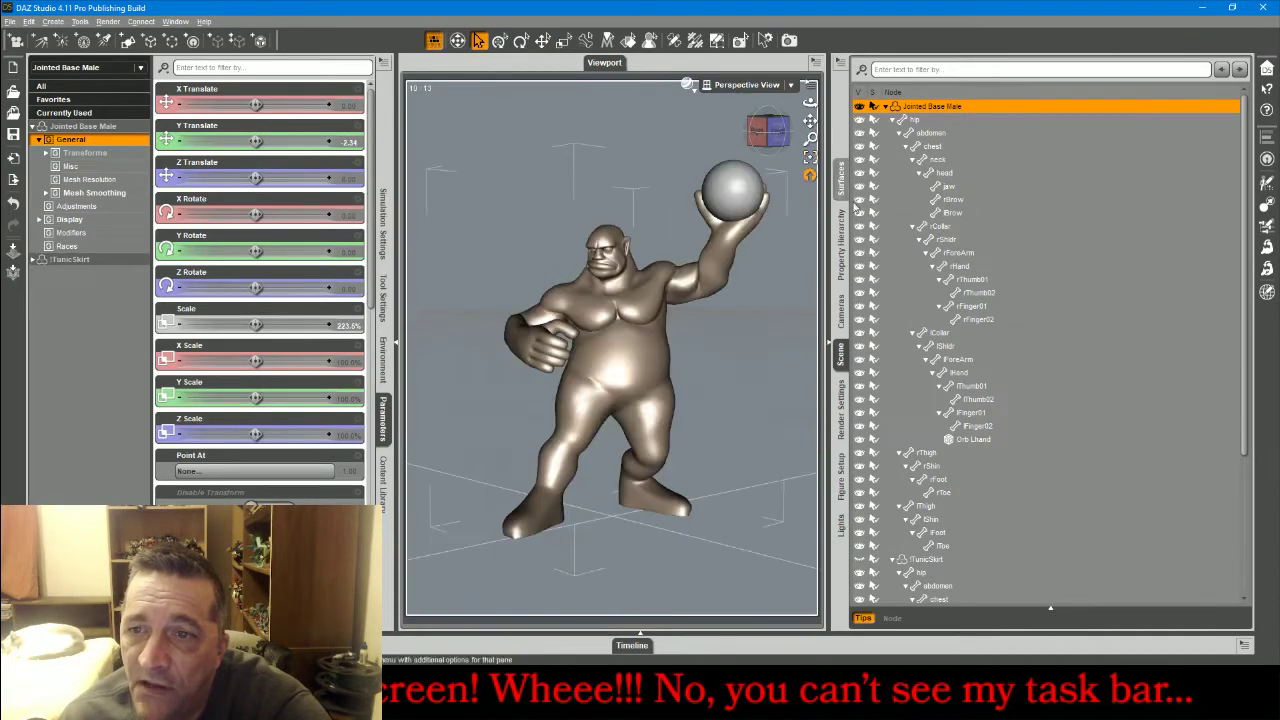
pyautogui.click(858, 441)
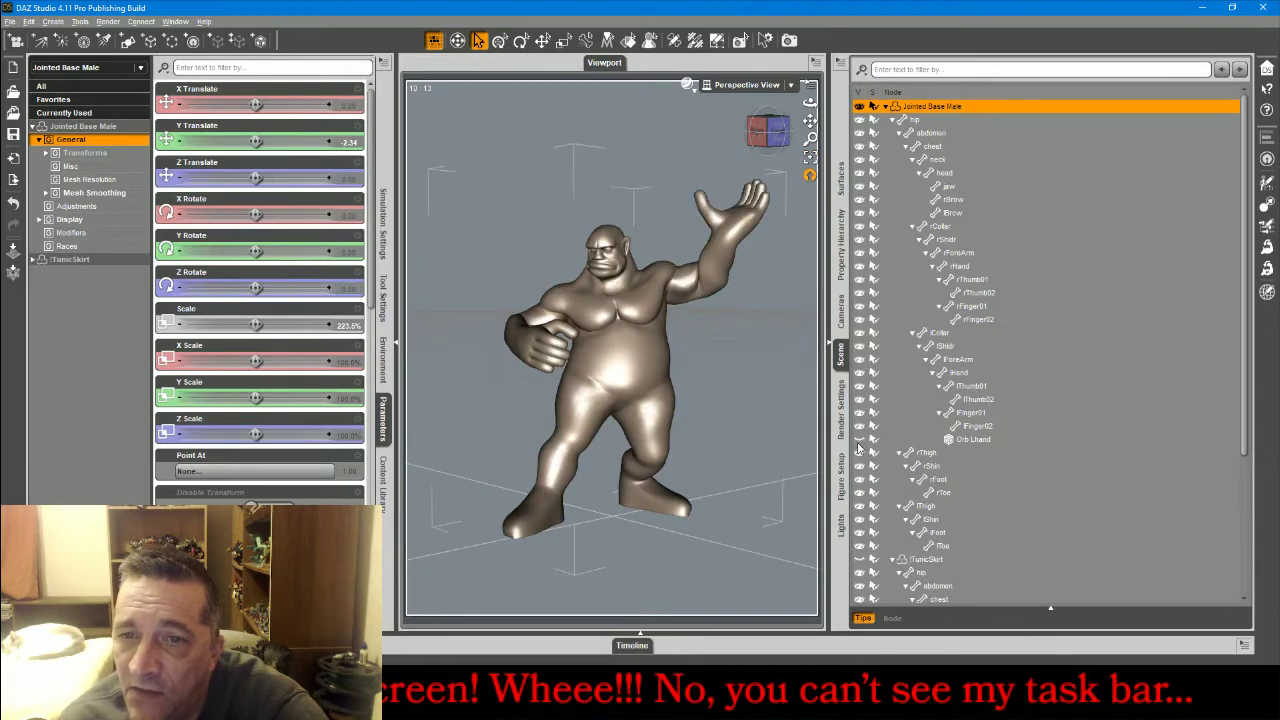
pyautogui.click(617, 122)
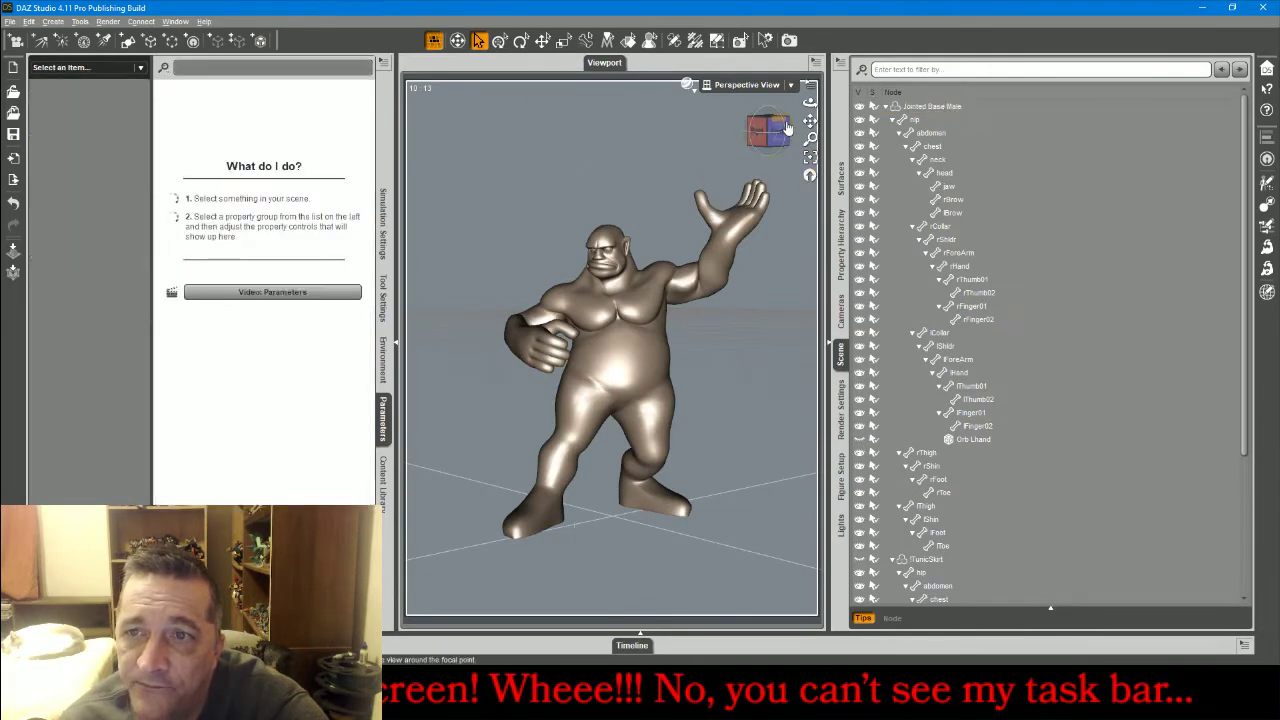
pyautogui.moveTo(779, 132); pyautogui.dragTo(767, 132)
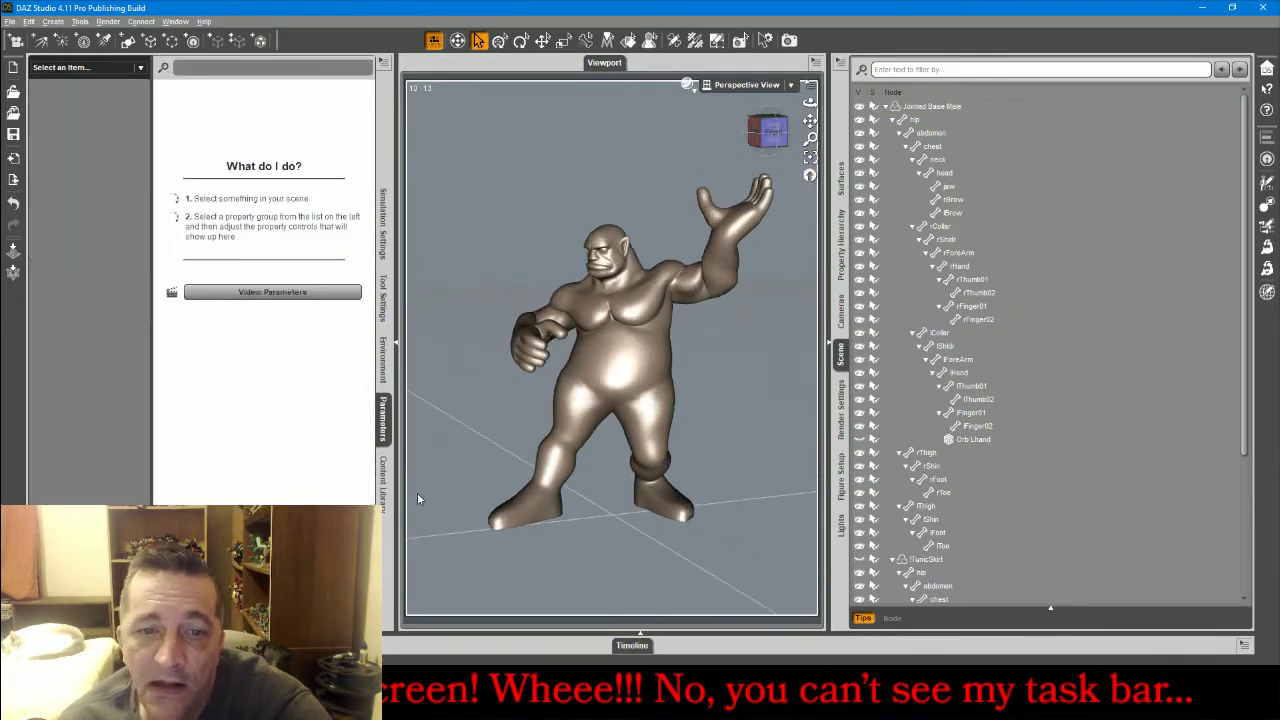
# Load the zzHeightMeasure prop from MiniatureBaseGeo to gauge the figure's height, then delete it.
pyautogui.click(383, 480)
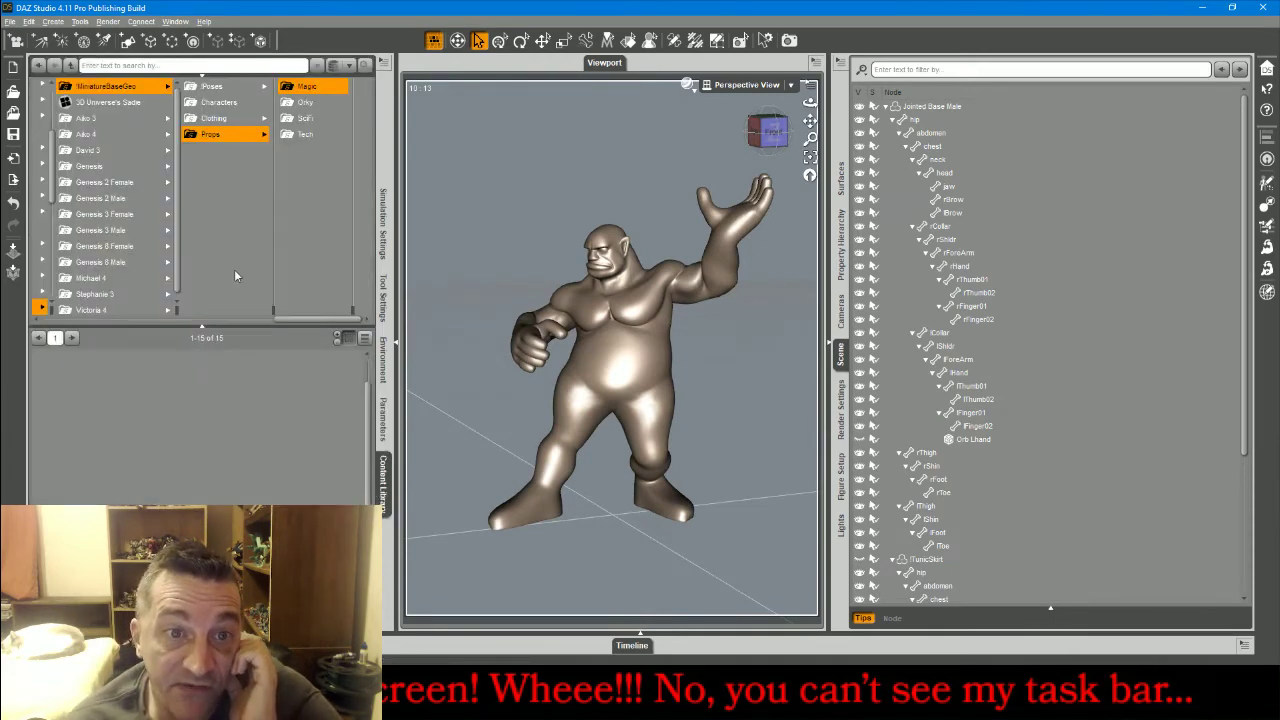
pyautogui.click(135, 88)
pyautogui.scroll(-5, 268, 458)
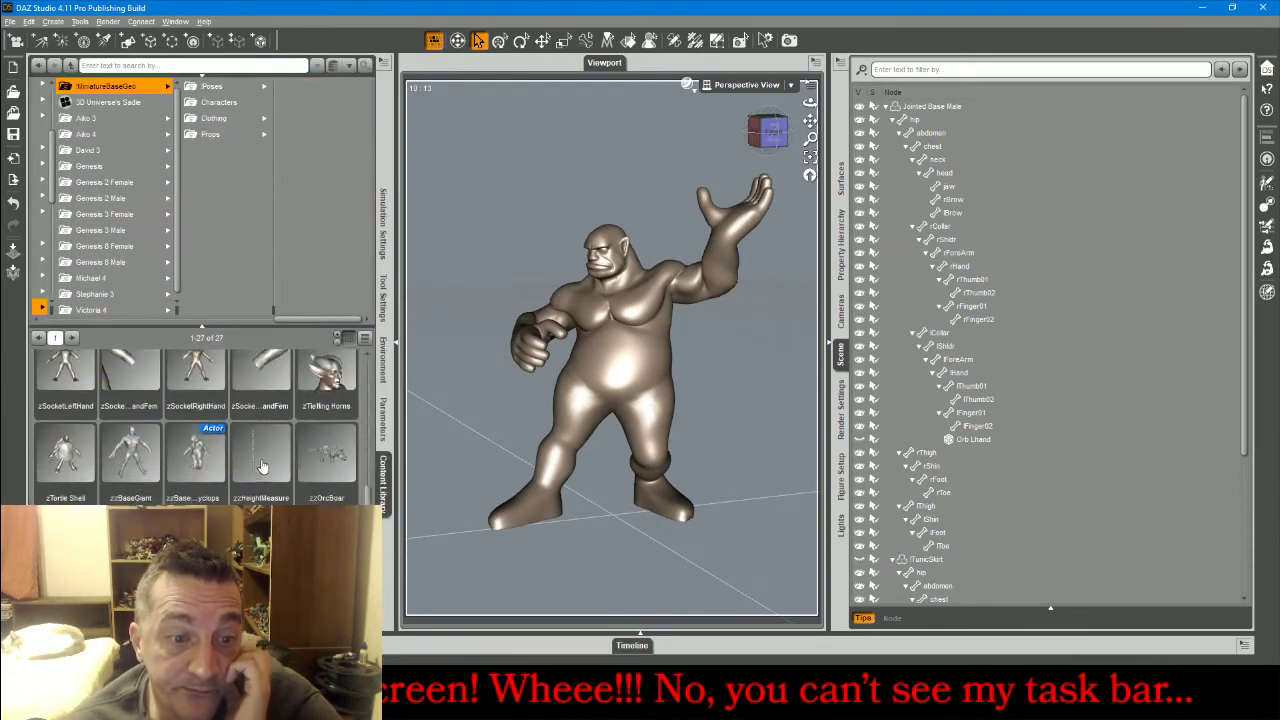
pyautogui.doubleClick(264, 456)
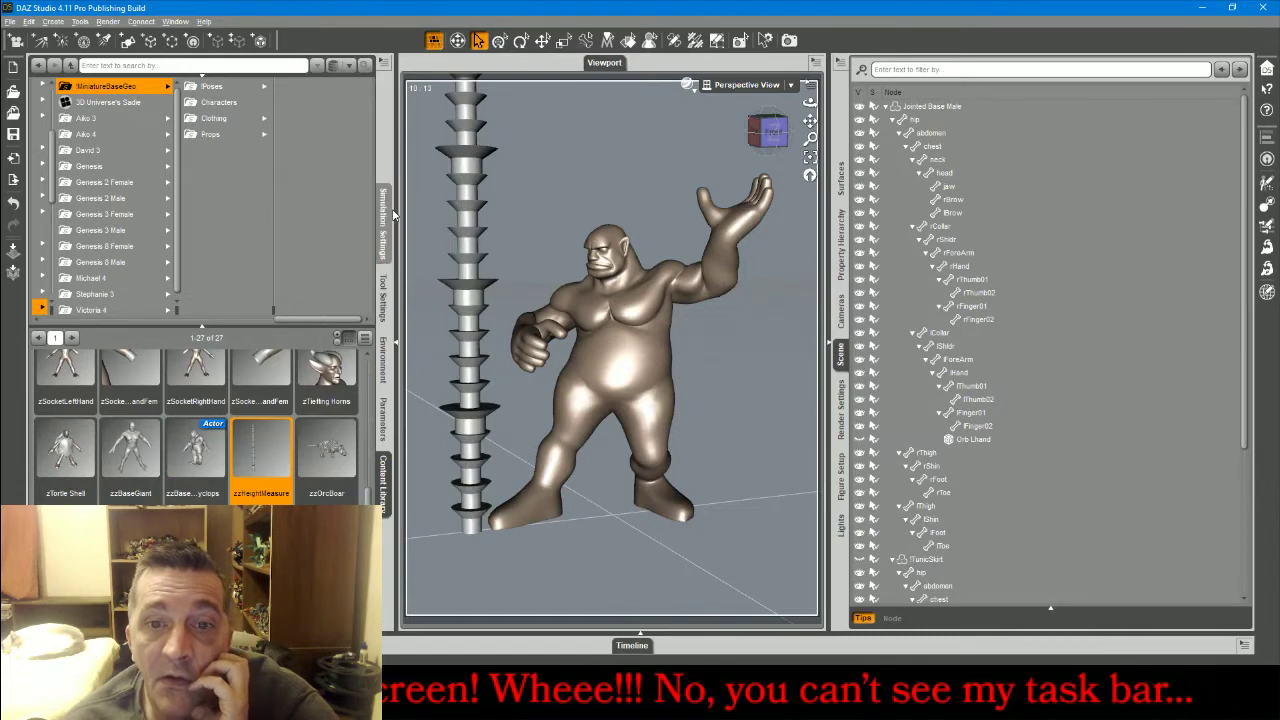
pyautogui.click(475, 230)
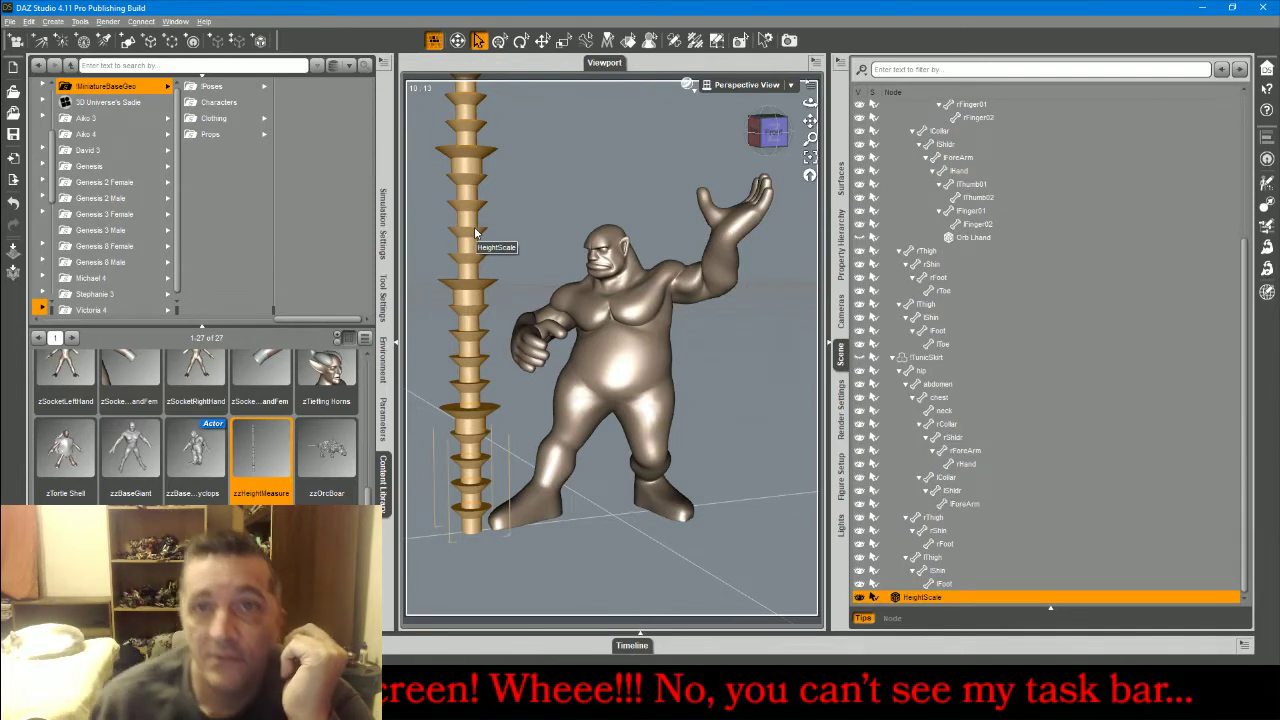
pyautogui.press('Delete')
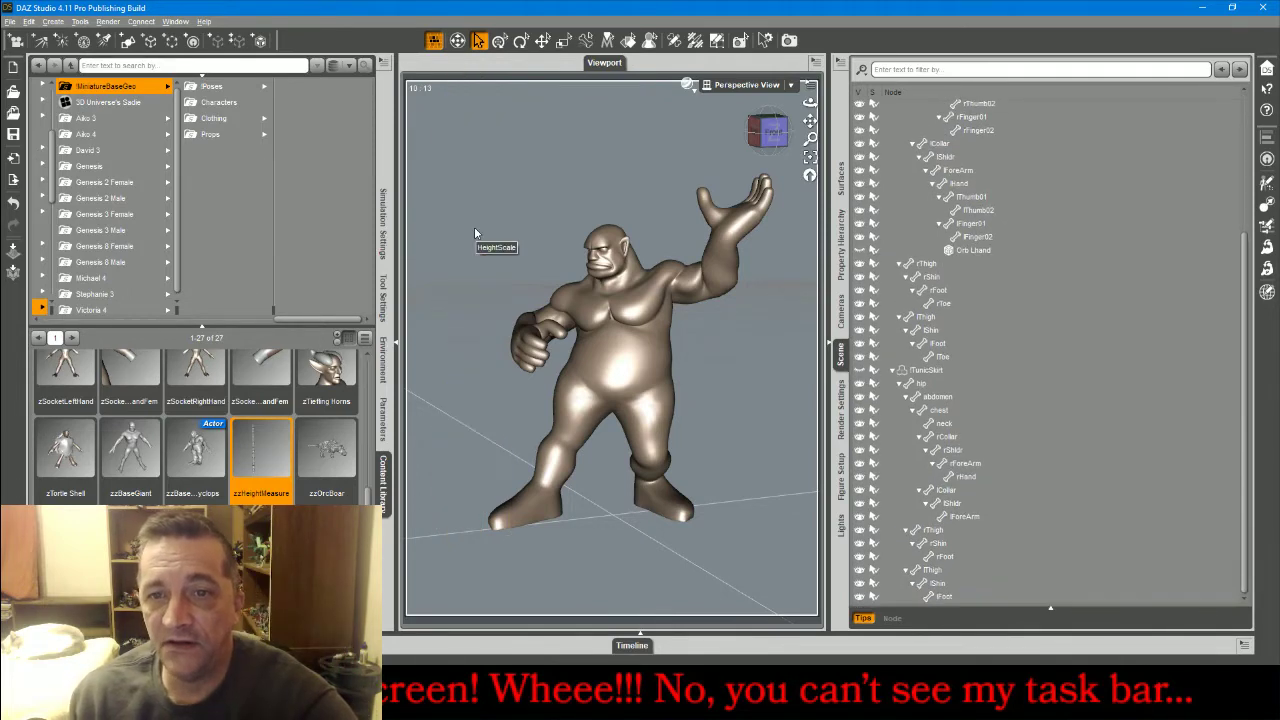
# Start exporting the scene and open the BroadcastMiniatures folder inside FreesculptMinis as the destination.
pyautogui.moveTo(810, 100); pyautogui.dragTo(706, 145)
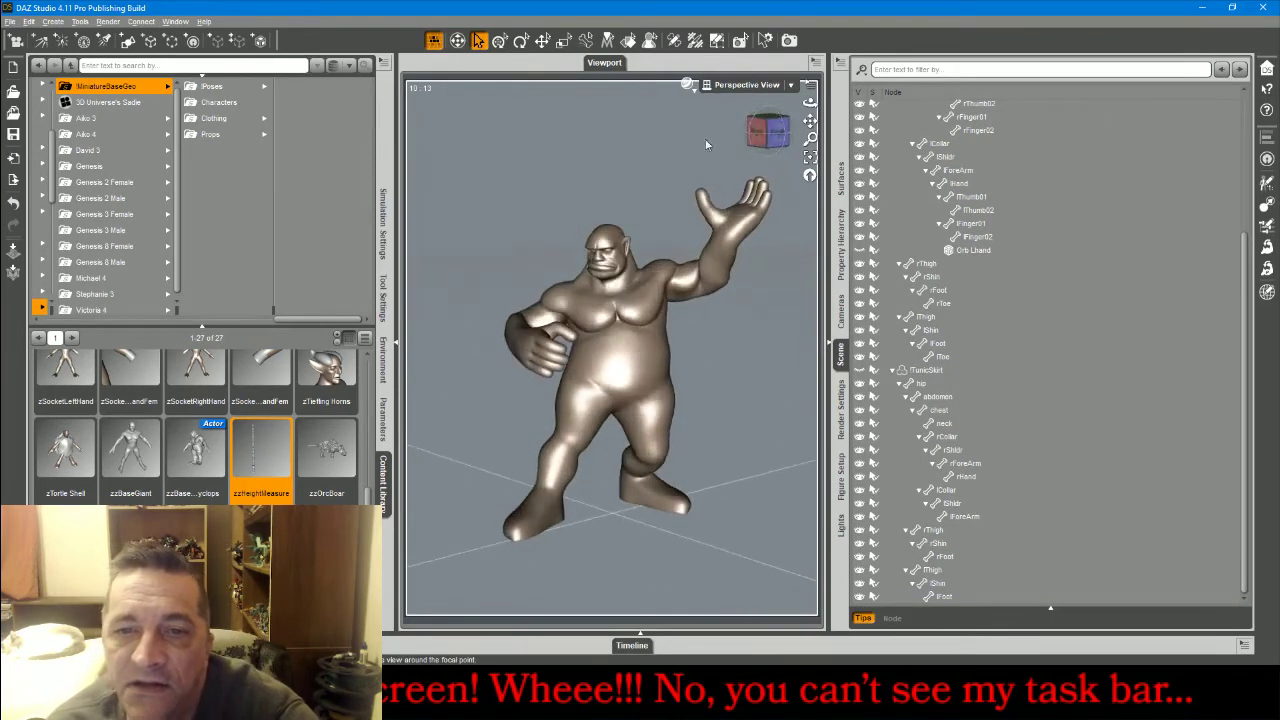
pyautogui.click(10, 22)
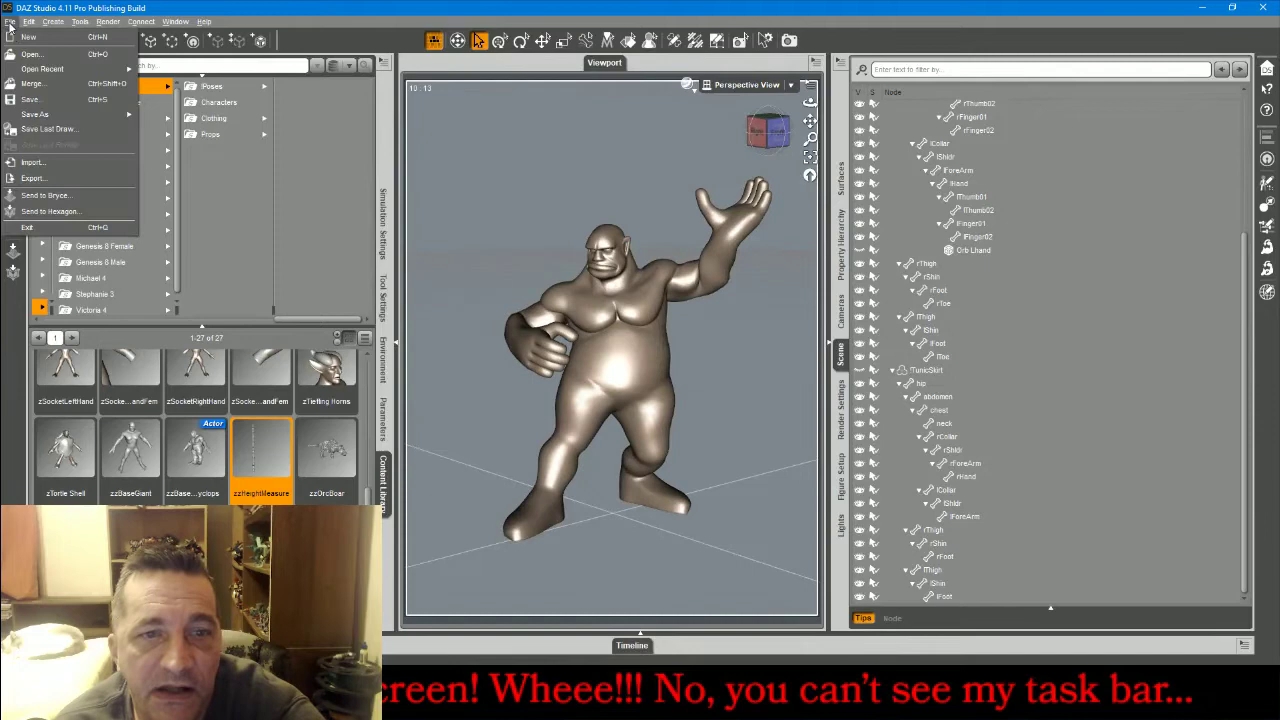
pyautogui.click(48, 178)
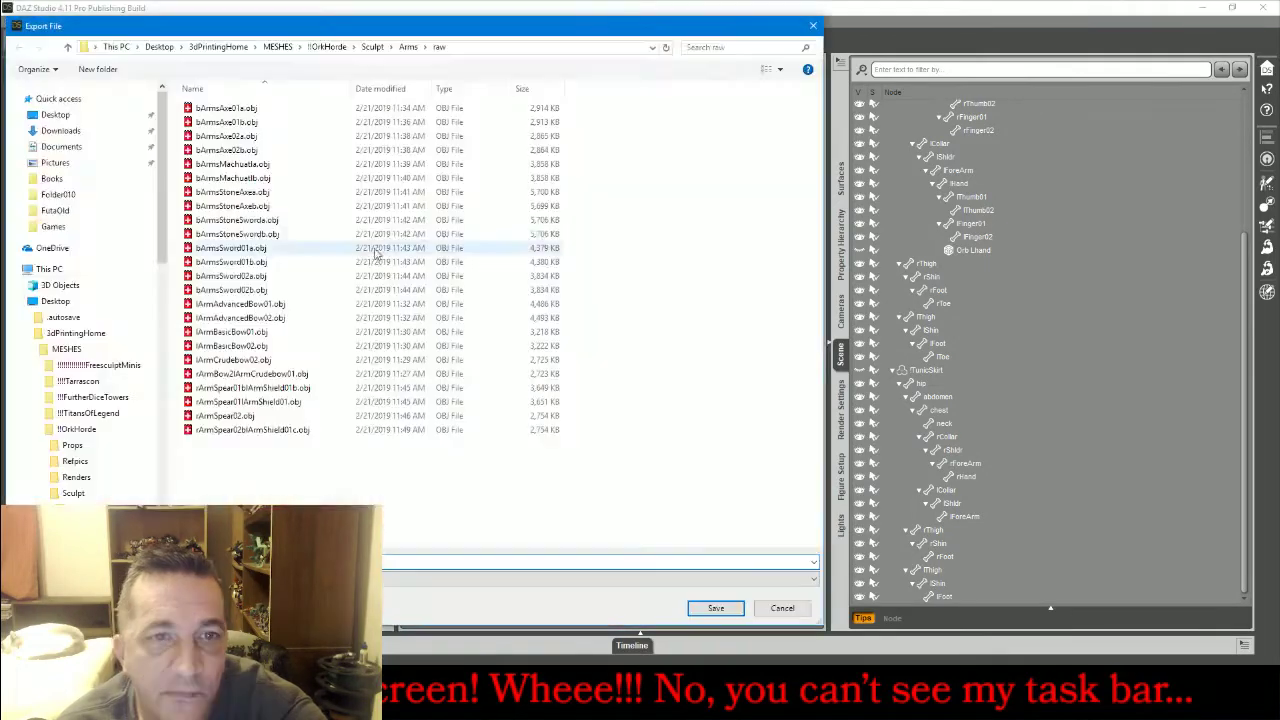
pyautogui.click(109, 367)
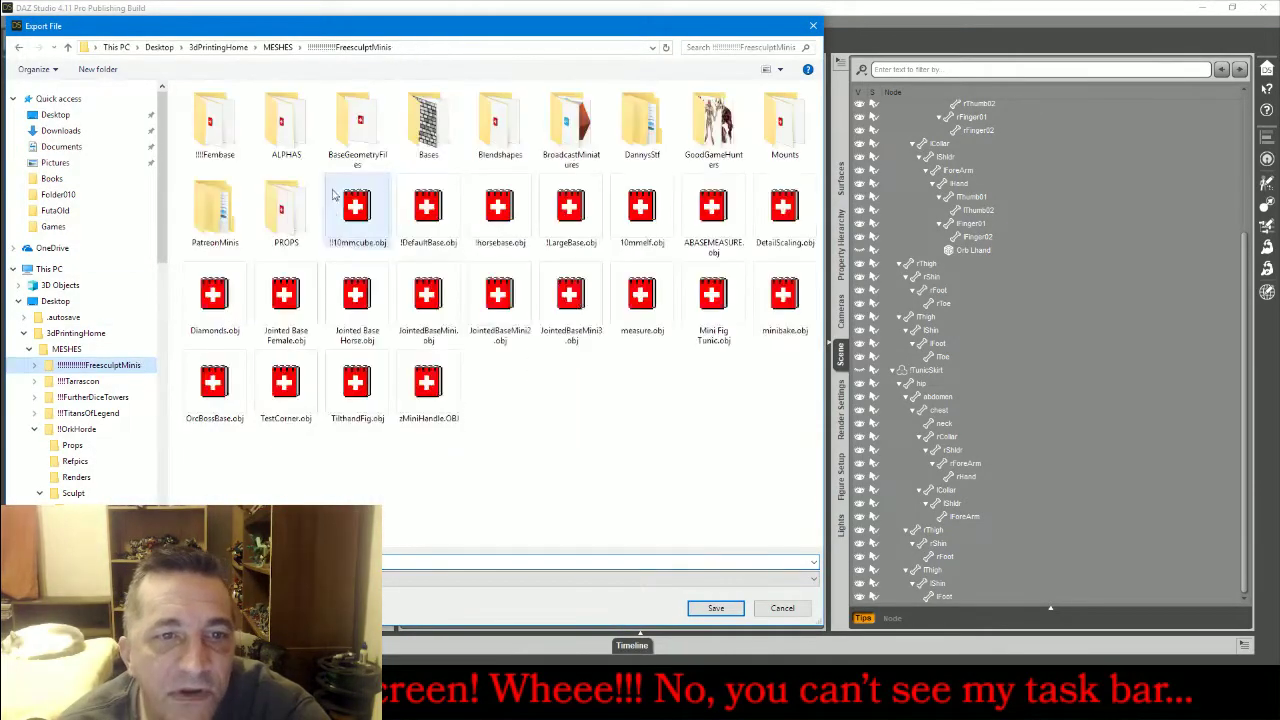
pyautogui.doubleClick(547, 126)
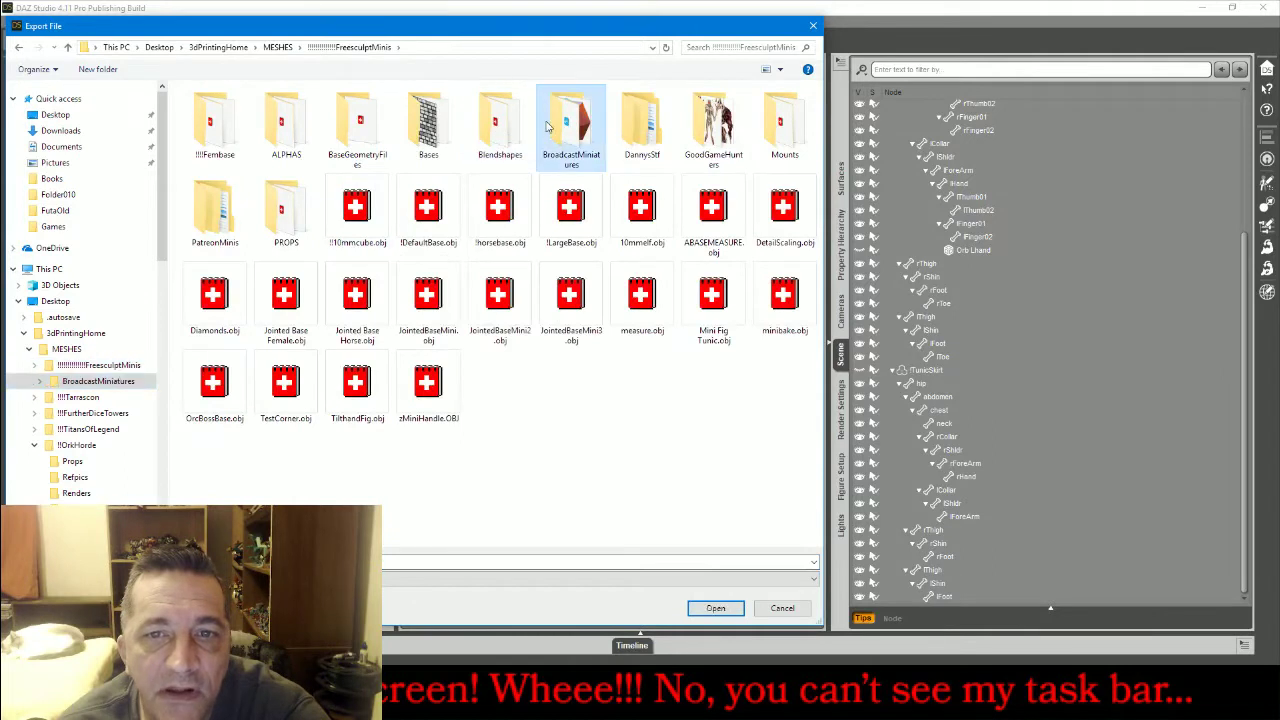
# Create a folder named Cyclops inside BroadcastMiniatures.
pyautogui.click(97, 69)
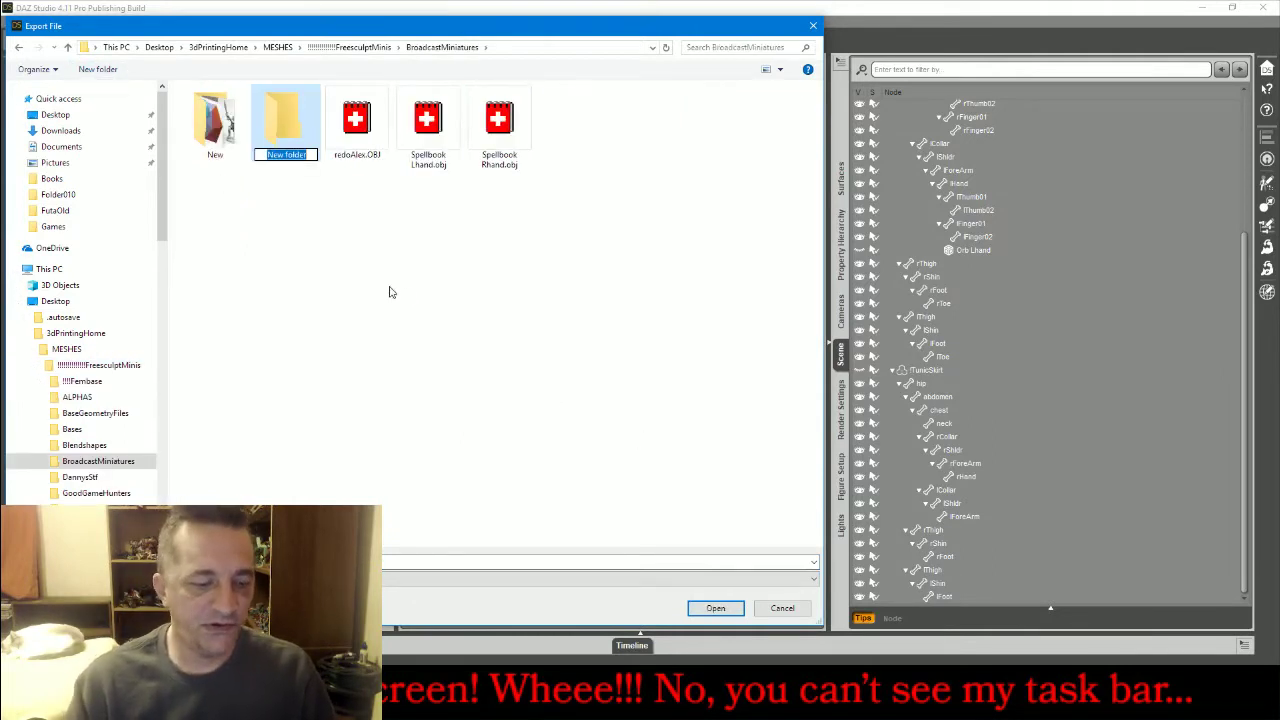
pyautogui.write('Cycl')
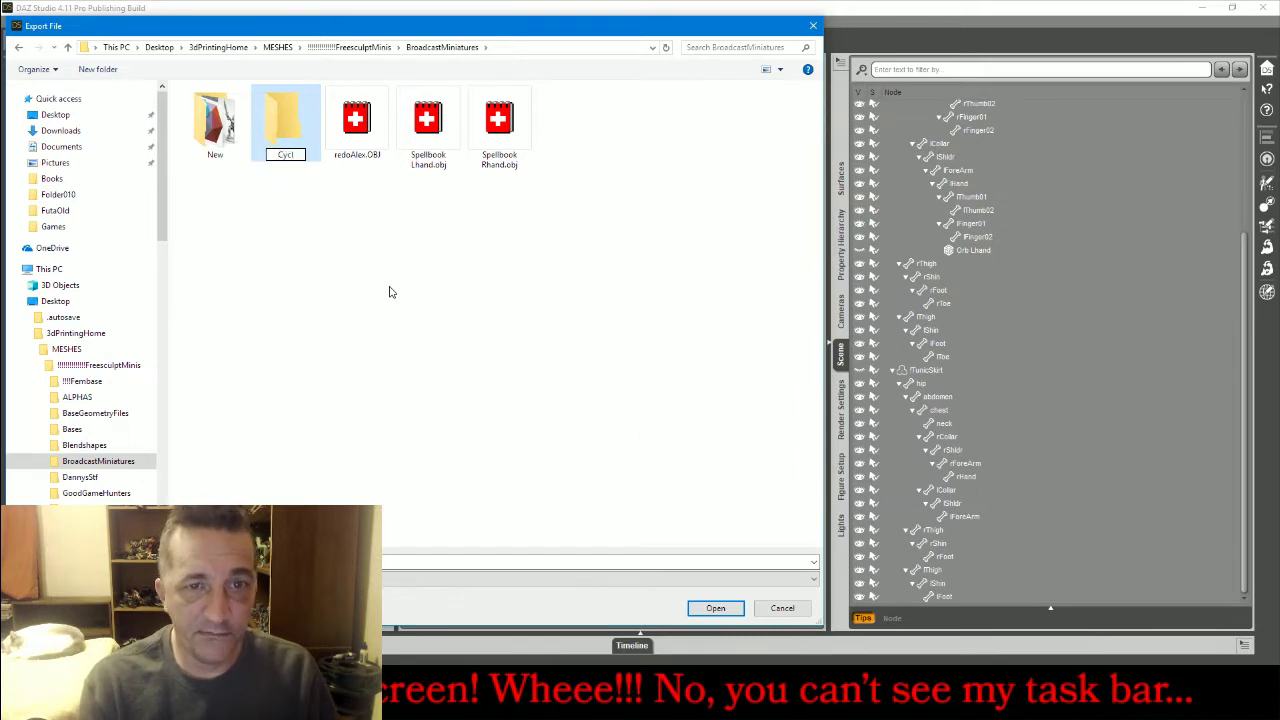
pyautogui.write('ops')
pyautogui.press('Return')
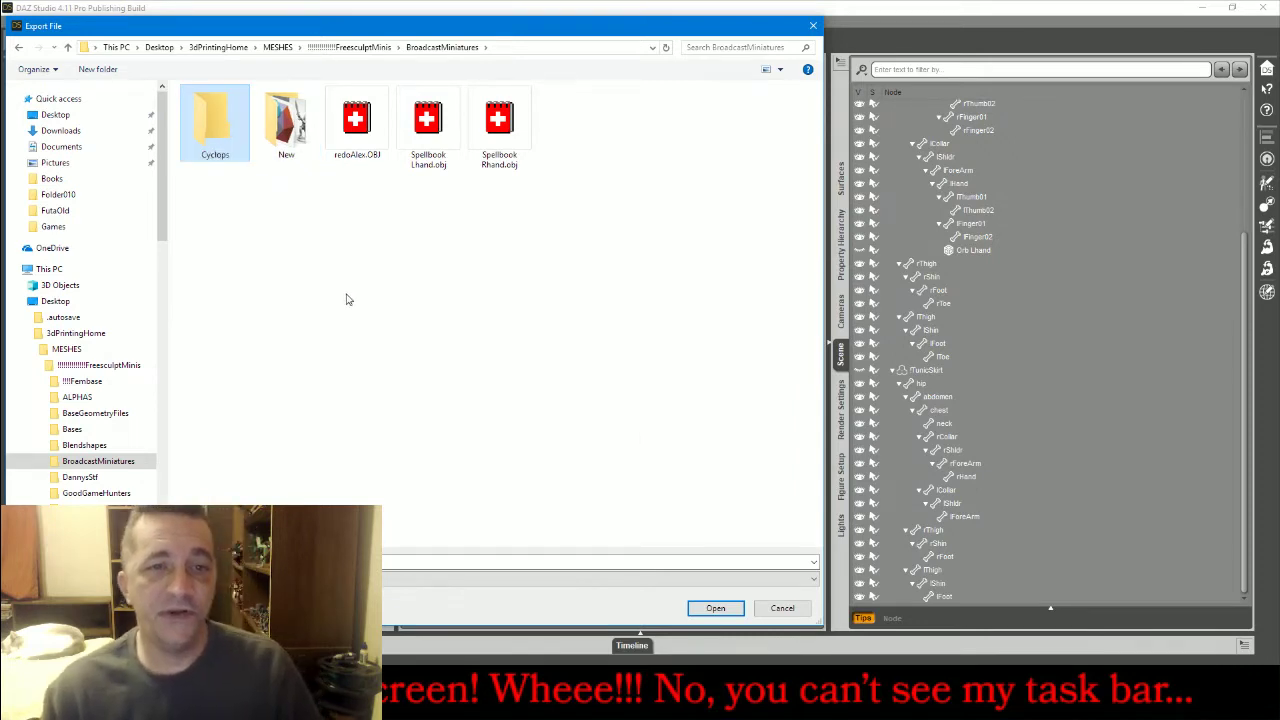
# Move the Cyclops folder from BroadcastMiniatures into its New subfolder.
pyautogui.doubleClick(233, 141)
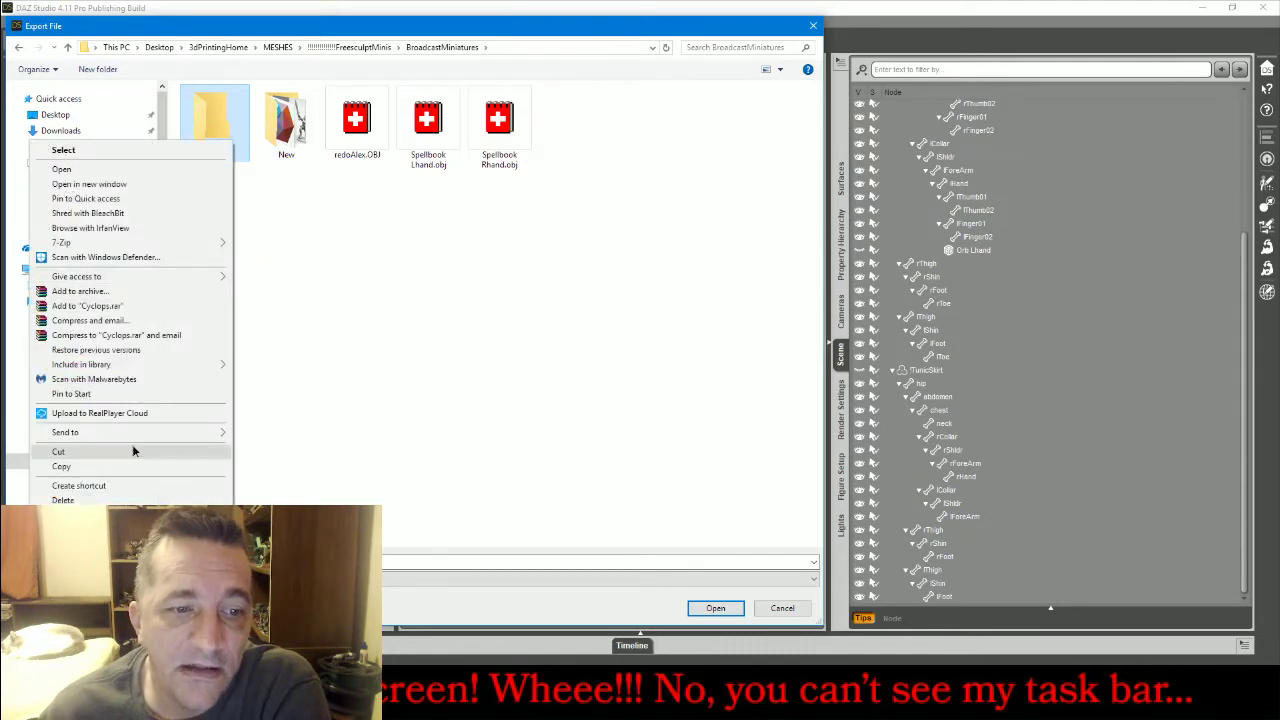
pyautogui.click(58, 451)
pyautogui.doubleClick(286, 120)
pyautogui.rightClick(634, 308)
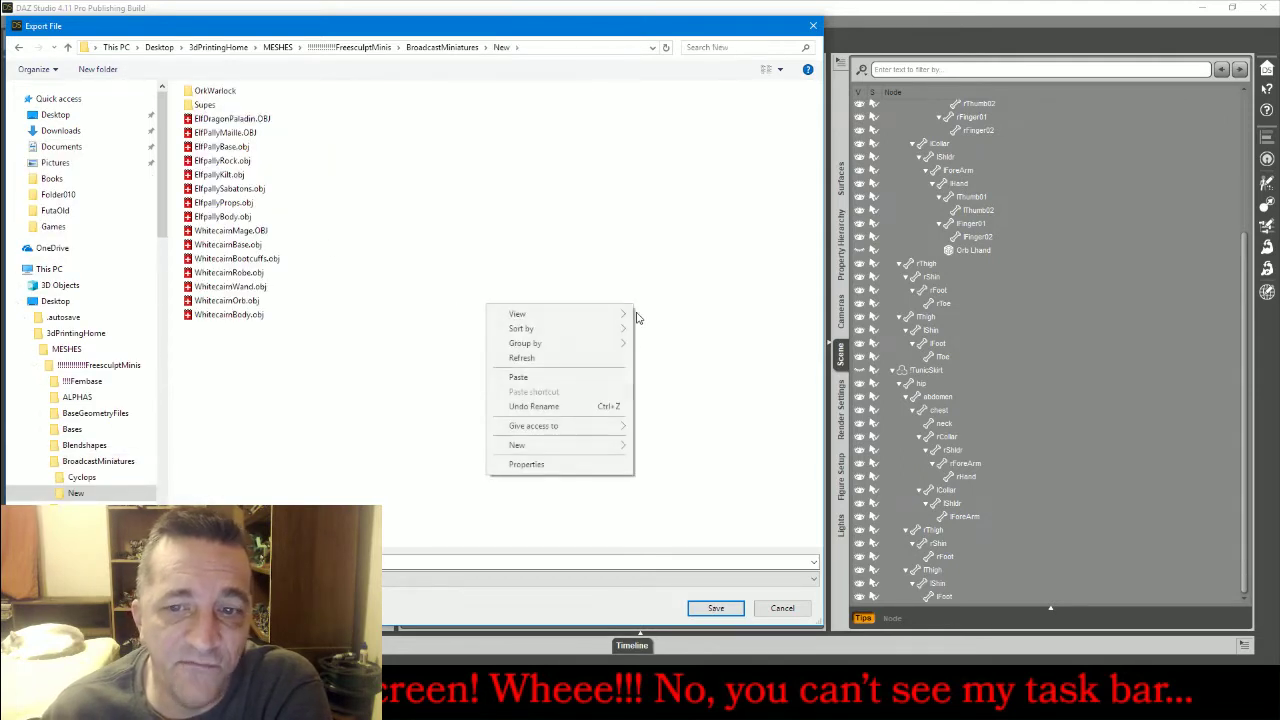
pyautogui.click(585, 379)
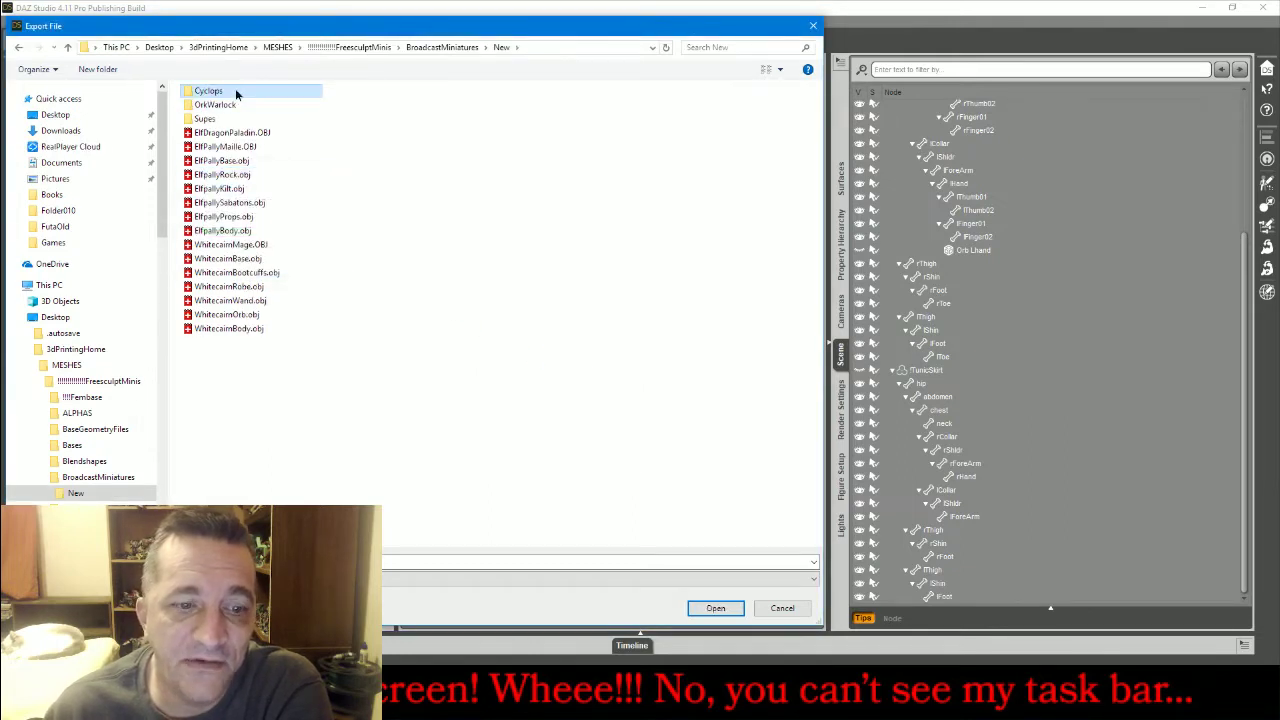
# Export the visible body as CykeBody.obj into the Cyclops folder, keeping the current OBJ export options.
pyautogui.doubleClick(236, 92)
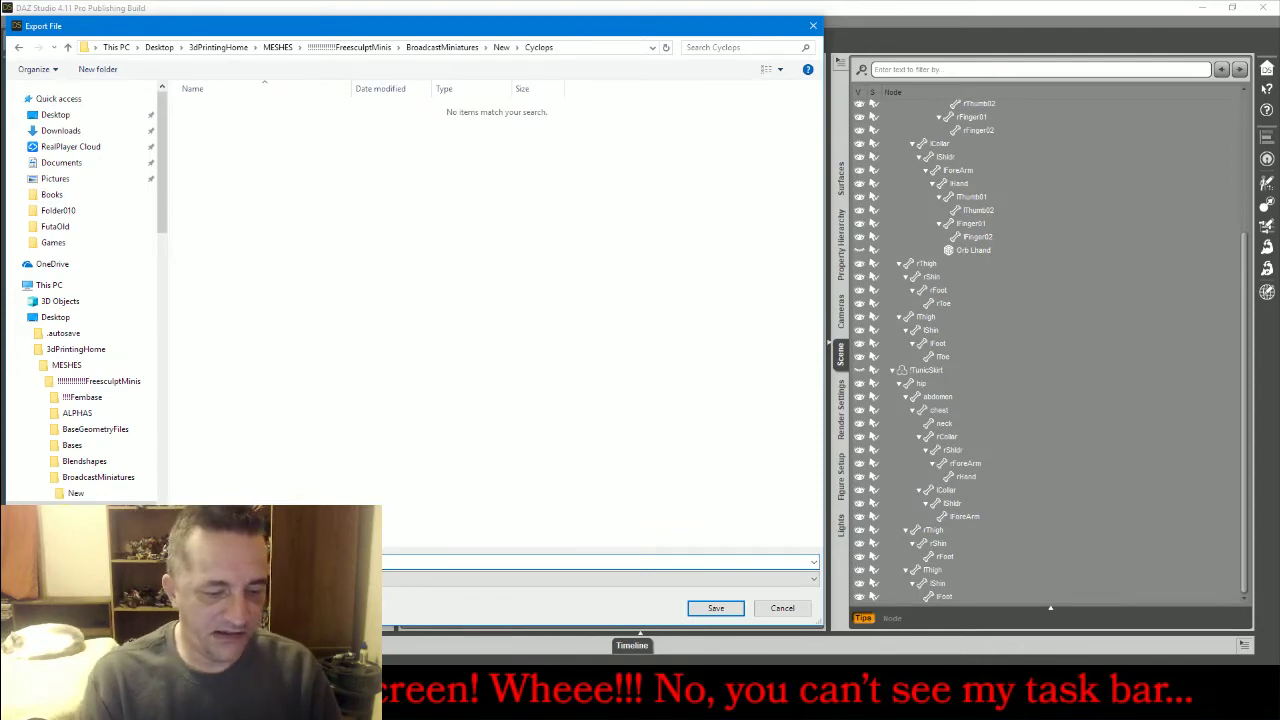
pyautogui.press('Return')
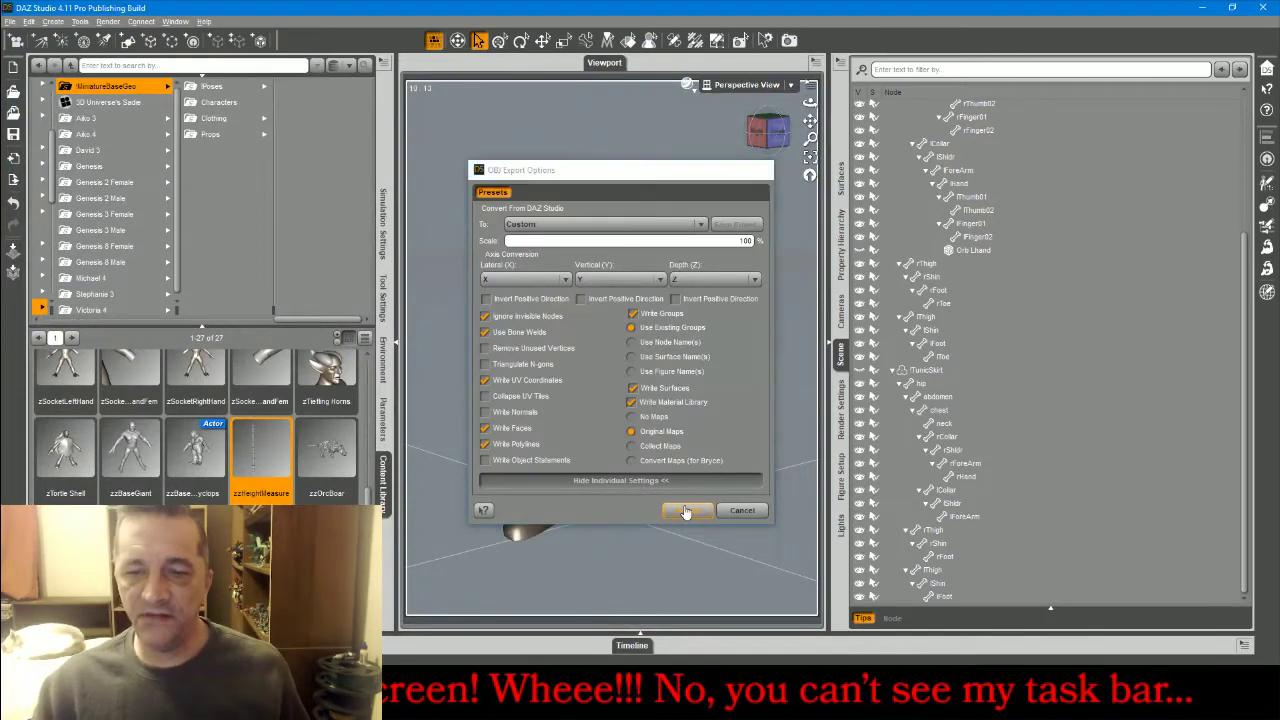
pyautogui.click(687, 510)
# Hide the Jointed Base Male figure, show only the TunicSkirt, and clear the selection.
pyautogui.scroll(5, 944, 181)
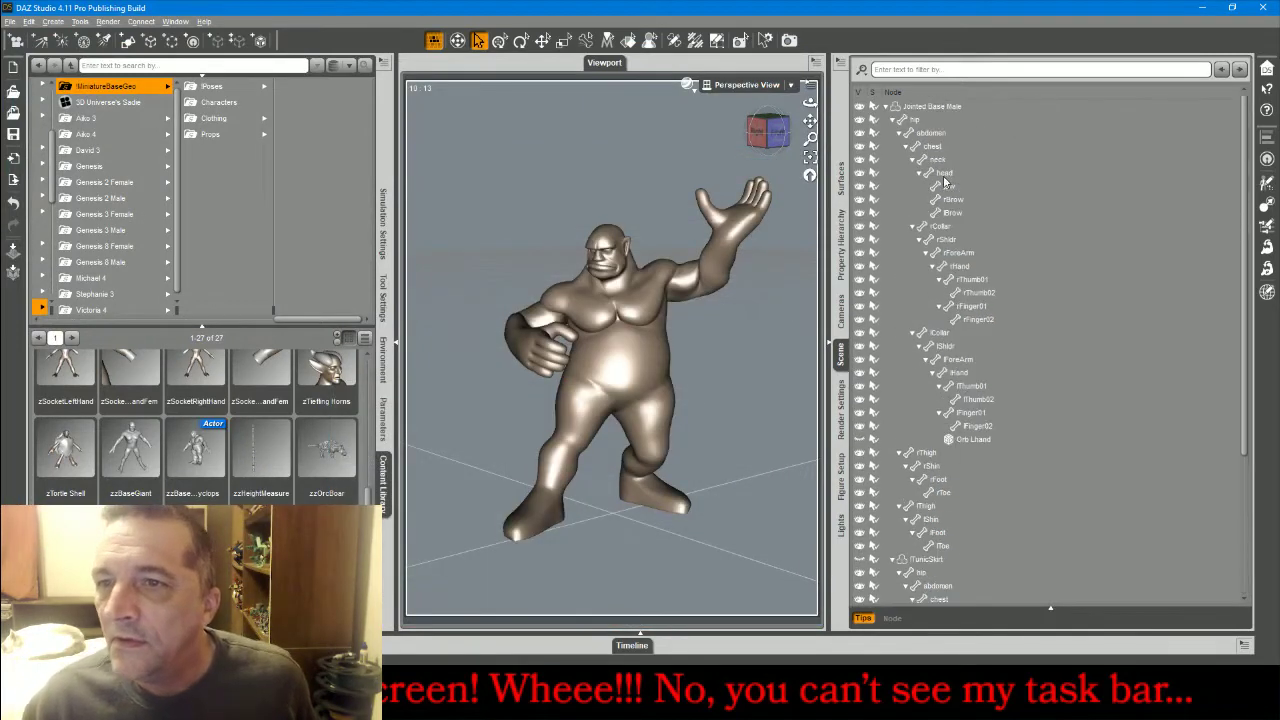
pyautogui.click(859, 107)
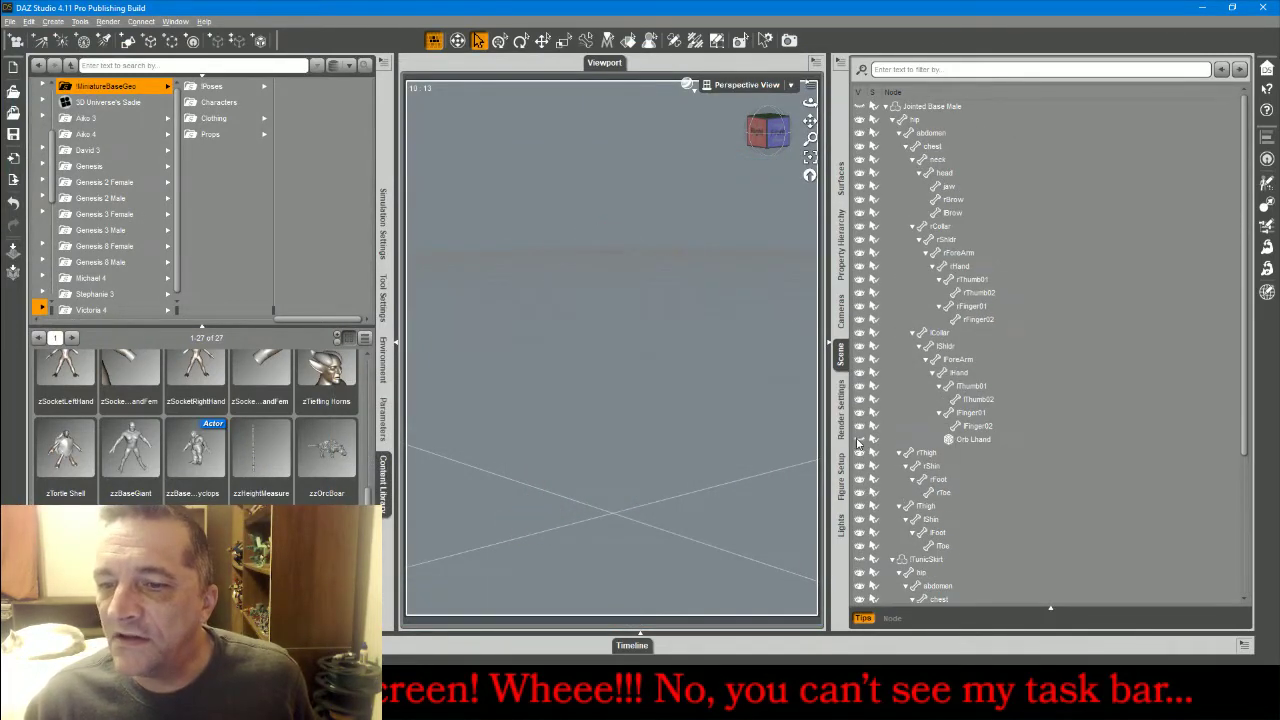
pyautogui.scroll(-5, 857, 443)
pyautogui.click(859, 527)
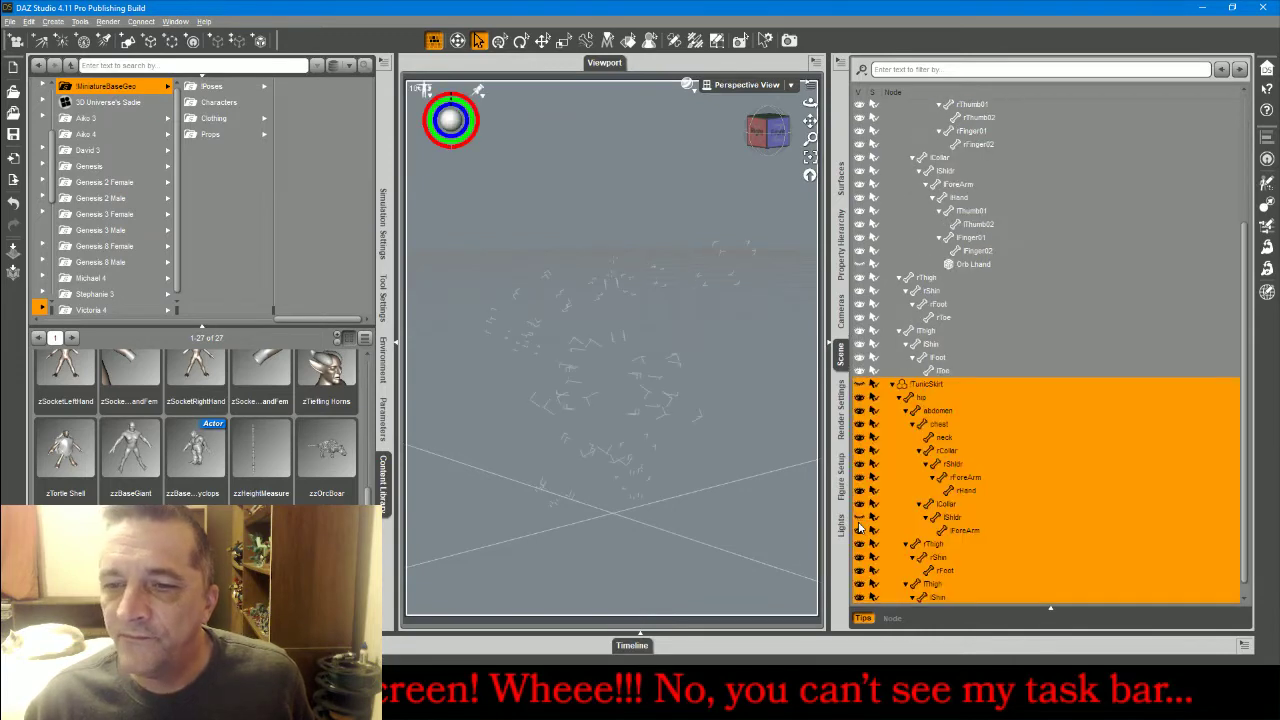
pyautogui.click(860, 384)
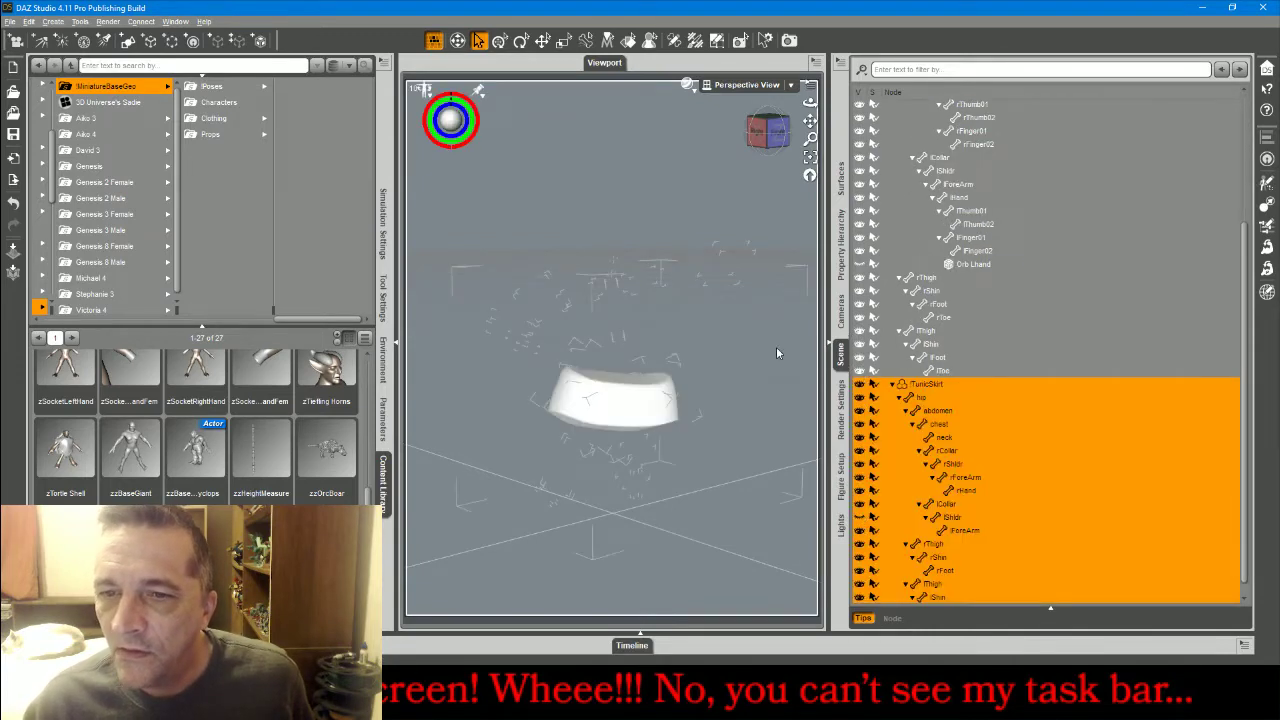
pyautogui.click(774, 346)
# Export the visible tunic as CykeTunic.obj into the Cyclops folder with the current OBJ export options.
pyautogui.click(11, 22)
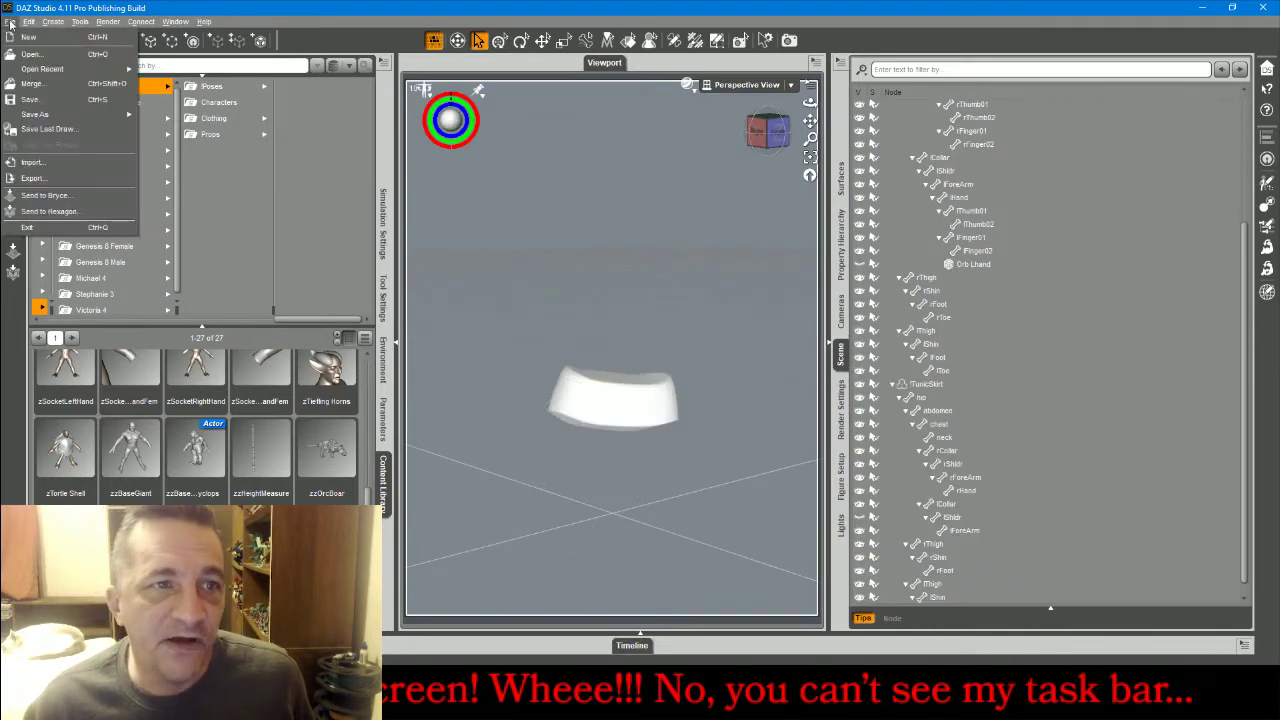
pyautogui.click(81, 177)
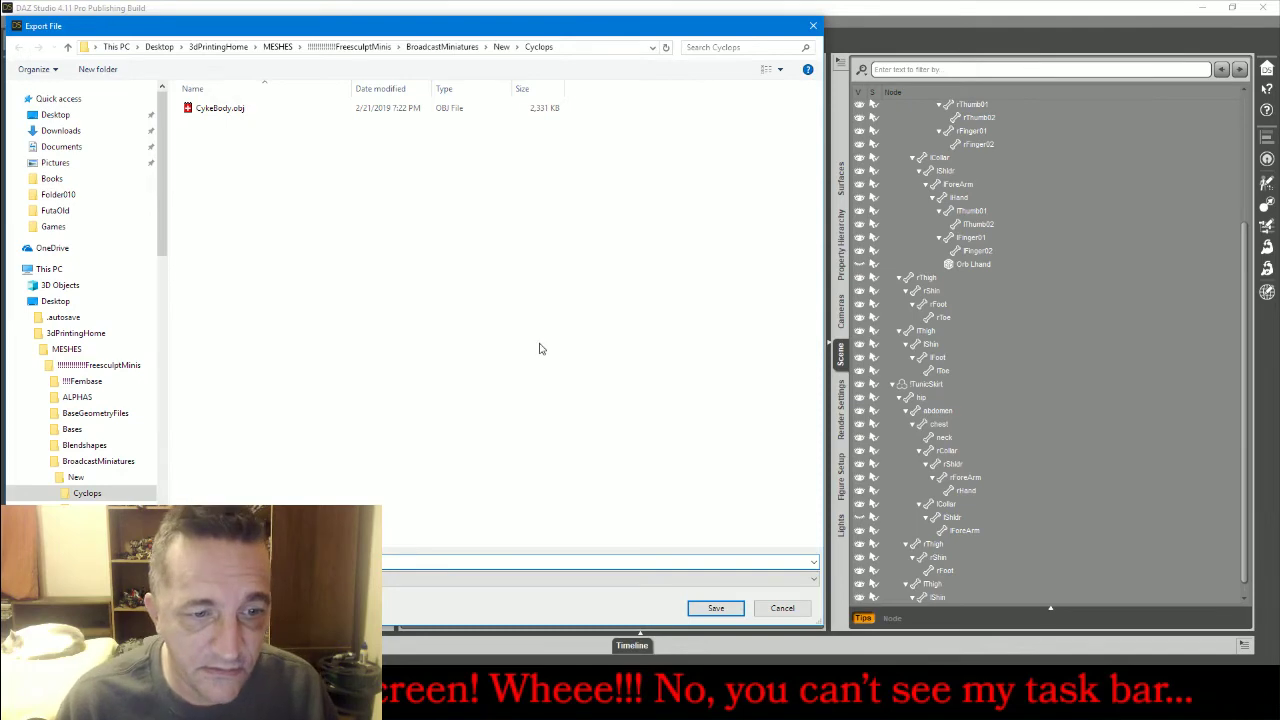
pyautogui.press('Return')
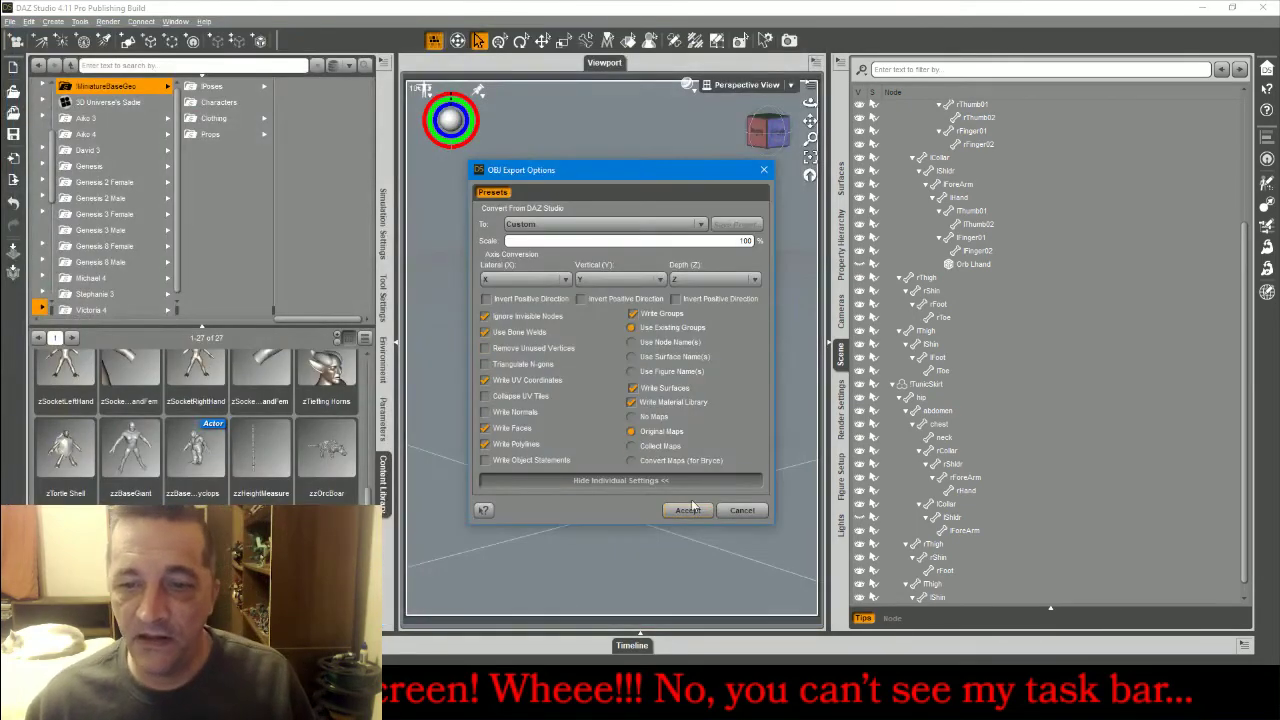
pyautogui.click(689, 510)
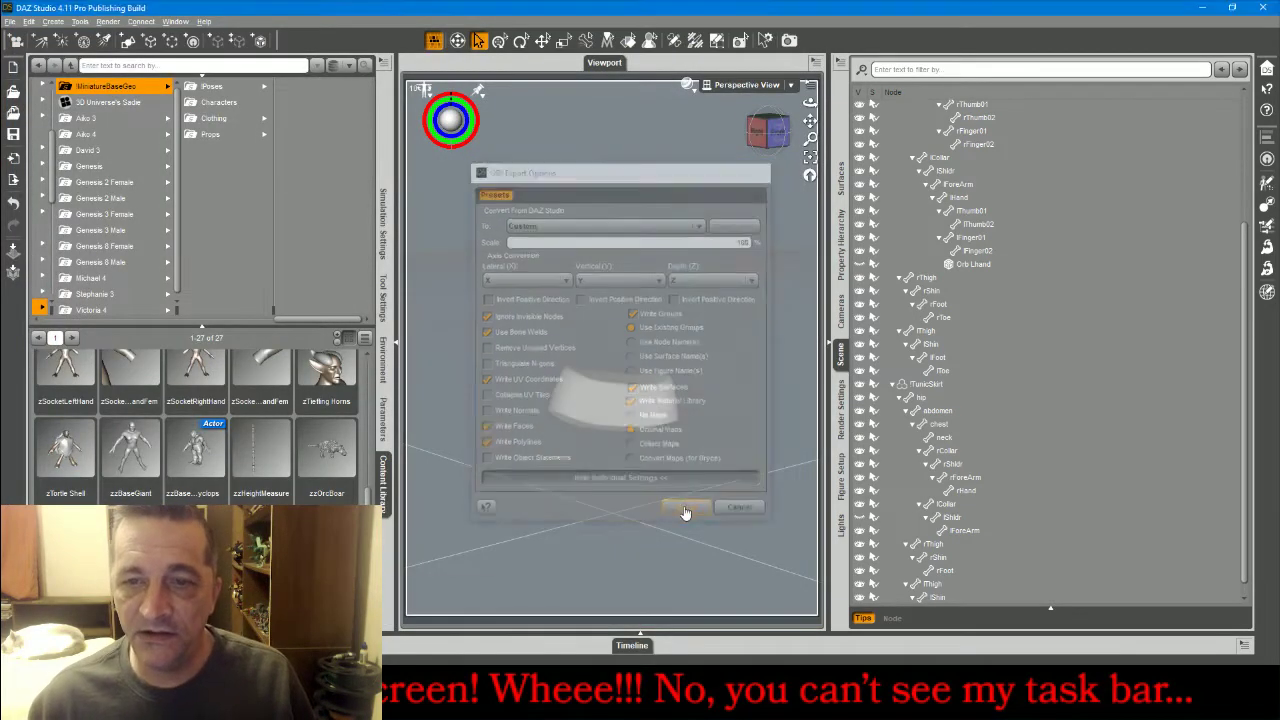
# Hide the TunicSkirt, show the Orb Lhand prop, and export the orb as its own OBJ file into the Cyclops folder.
pyautogui.click(859, 385)
pyautogui.click(859, 265)
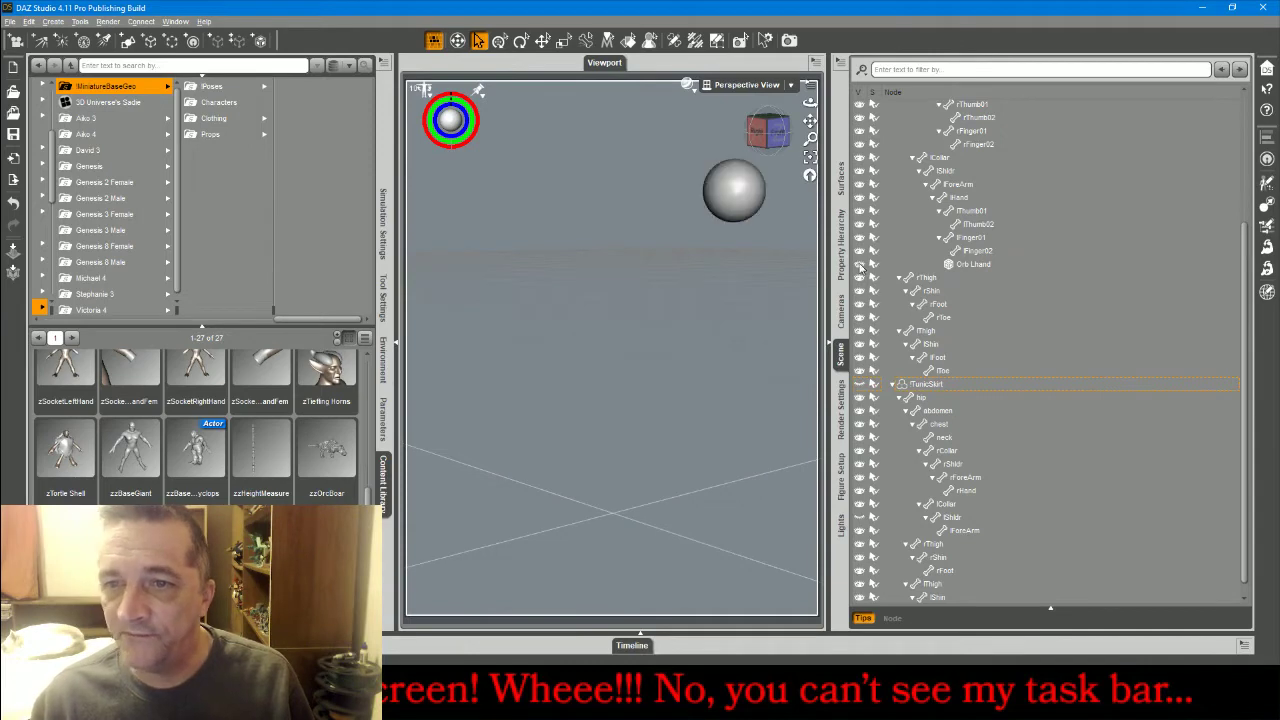
pyautogui.click(12, 21)
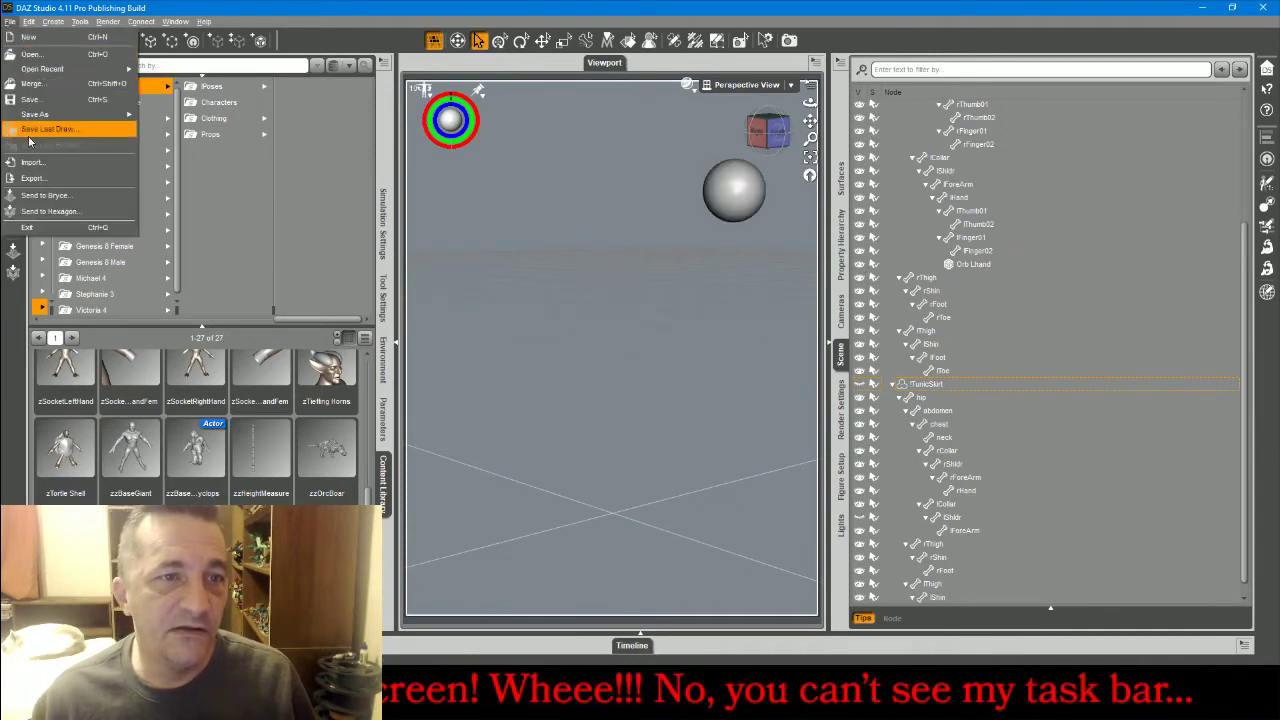
pyautogui.click(45, 172)
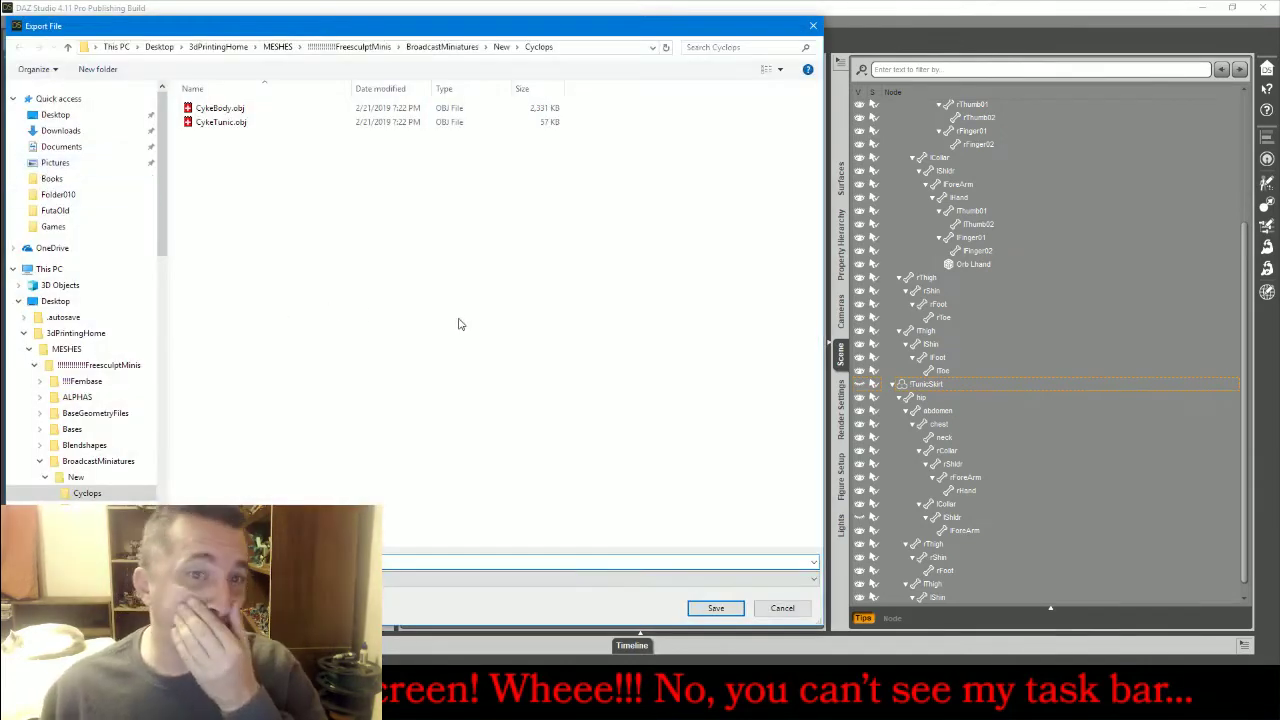
pyautogui.write('C')
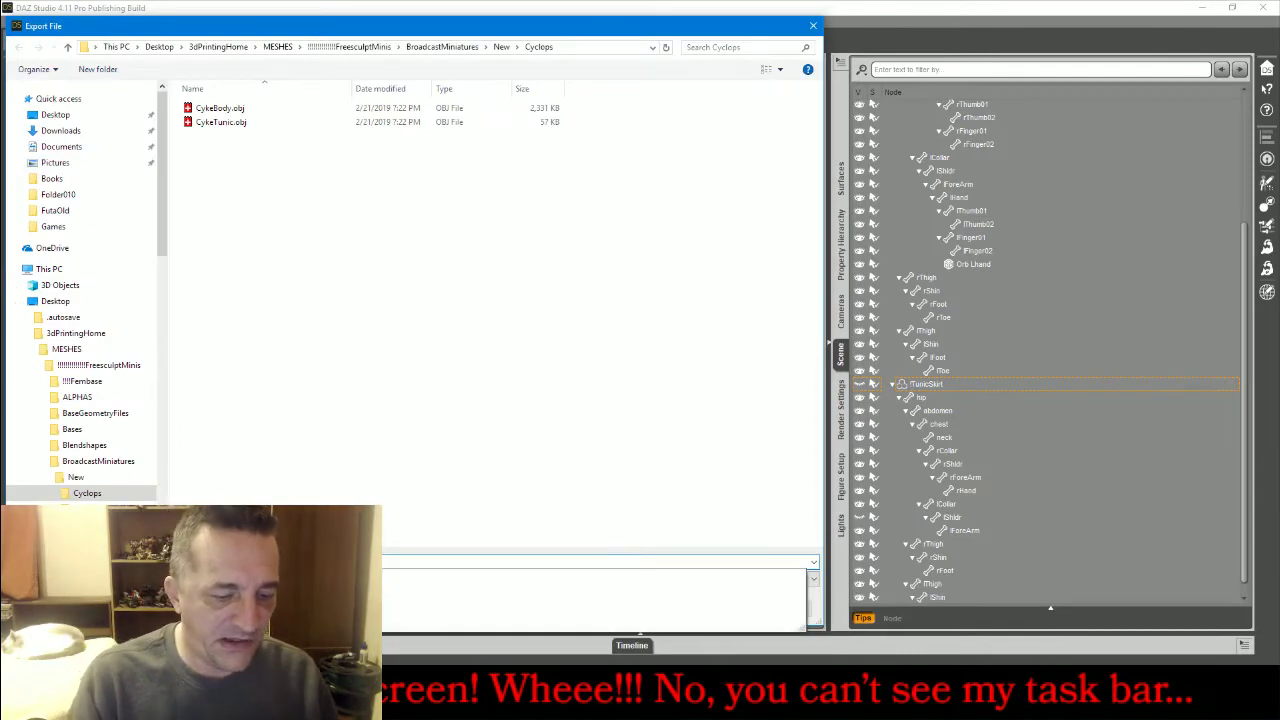
pyautogui.write('O')
pyautogui.press('Return')
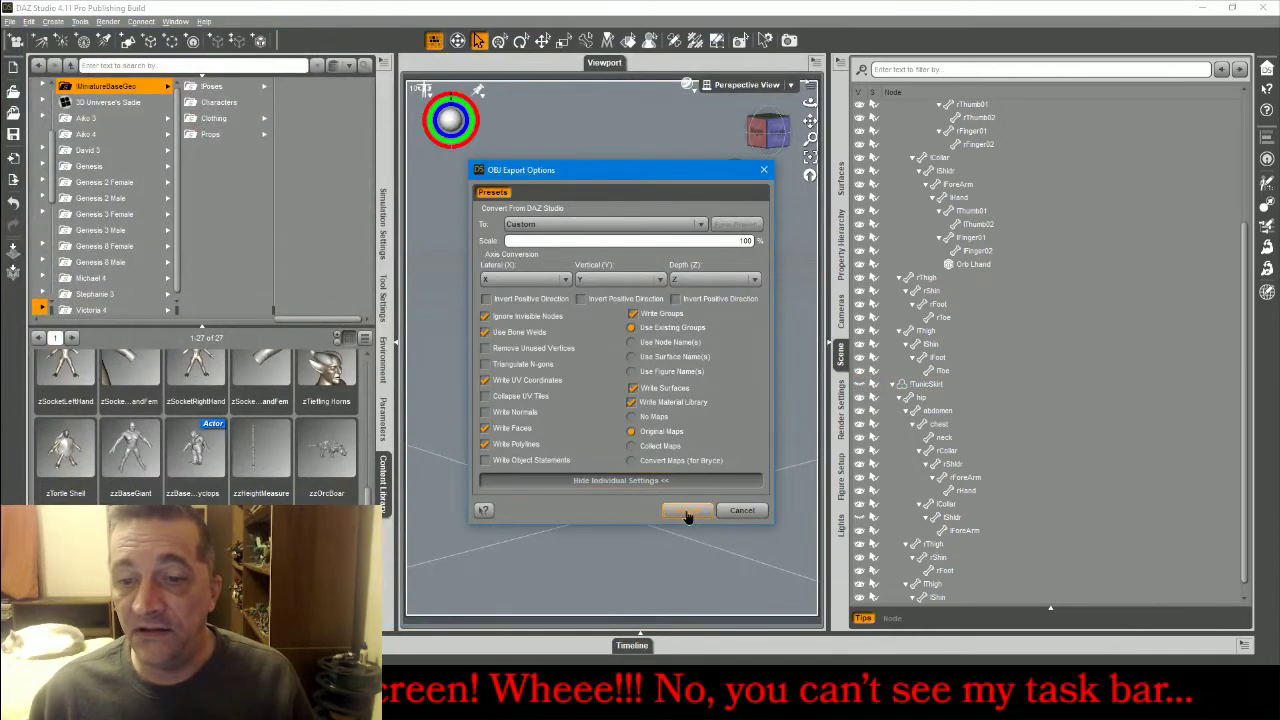
pyautogui.click(687, 511)
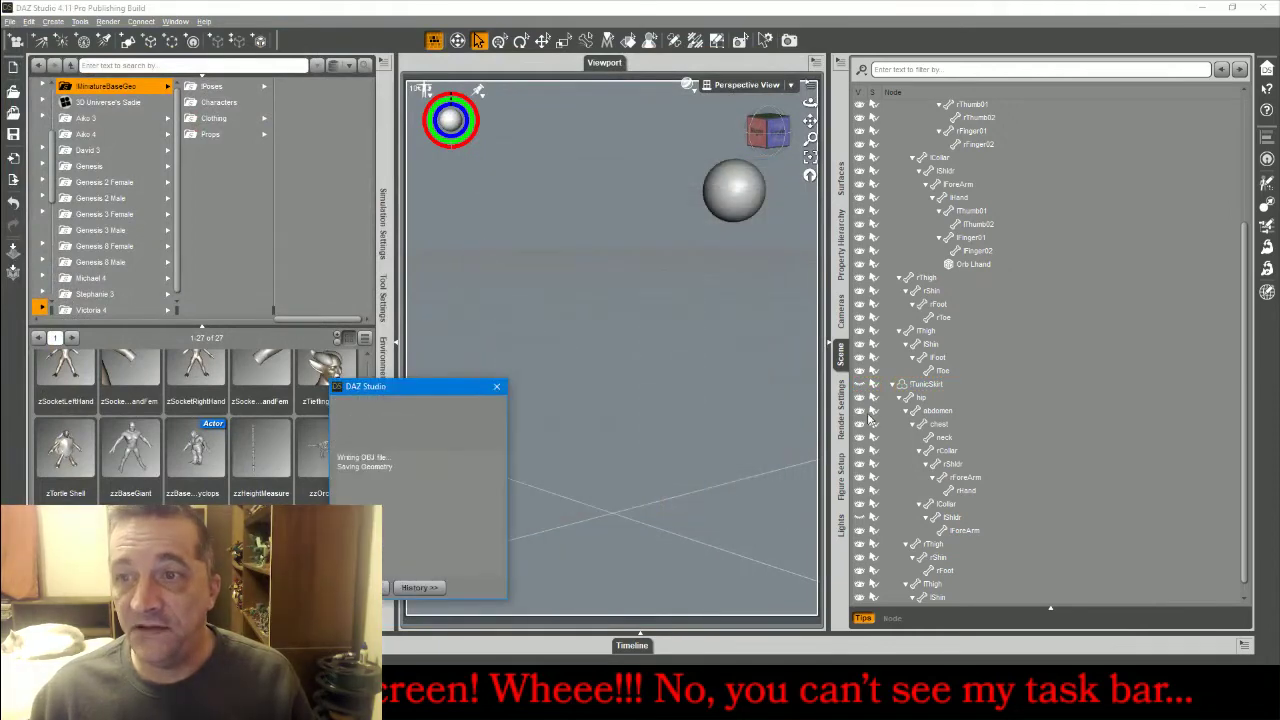
# Hide the orb and show the Jointed Base Male again, with its hip and TunicSkirt hierarchies collapsed in the scene list.
pyautogui.click(861, 266)
pyautogui.scroll(4, 872, 240)
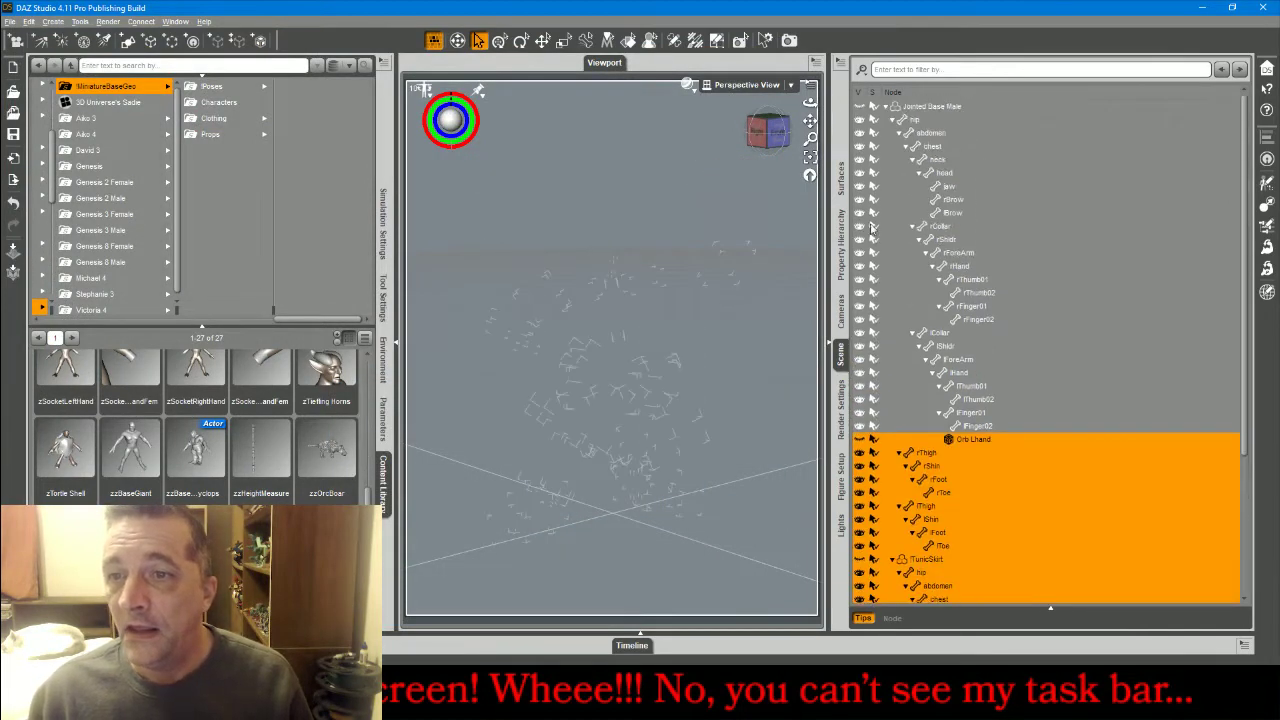
pyautogui.click(859, 106)
pyautogui.click(629, 158)
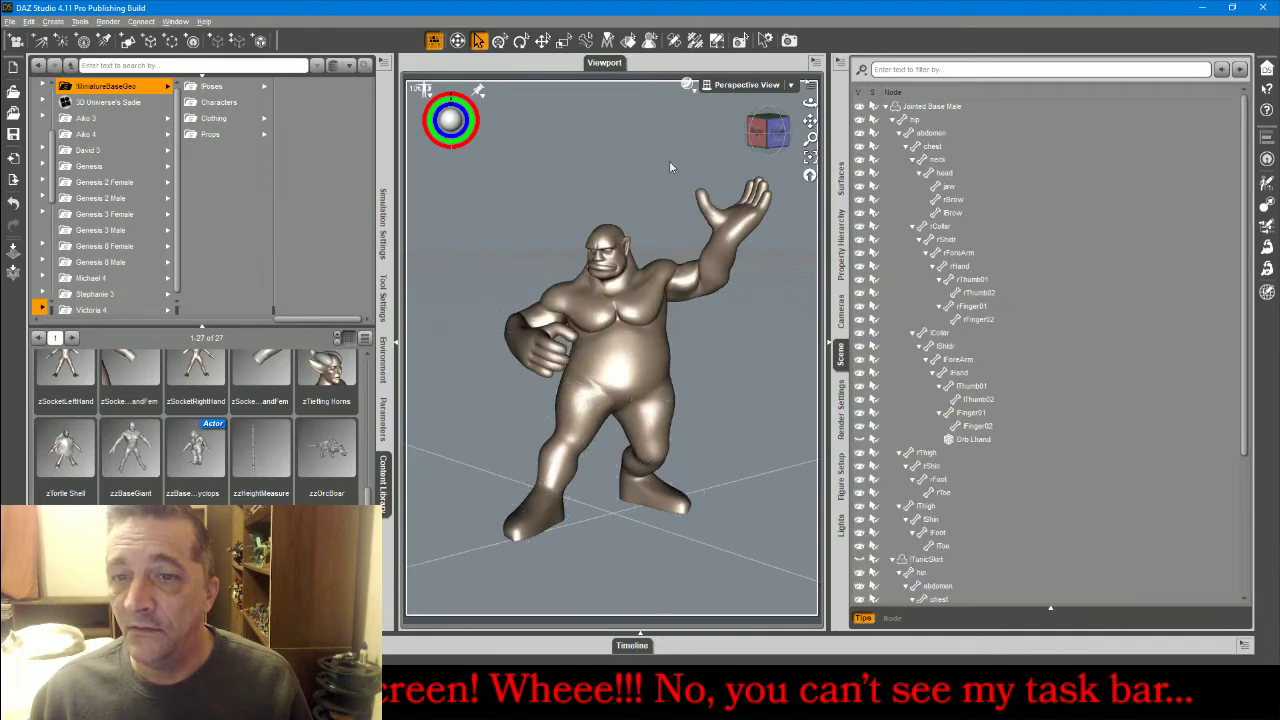
pyautogui.click(893, 120)
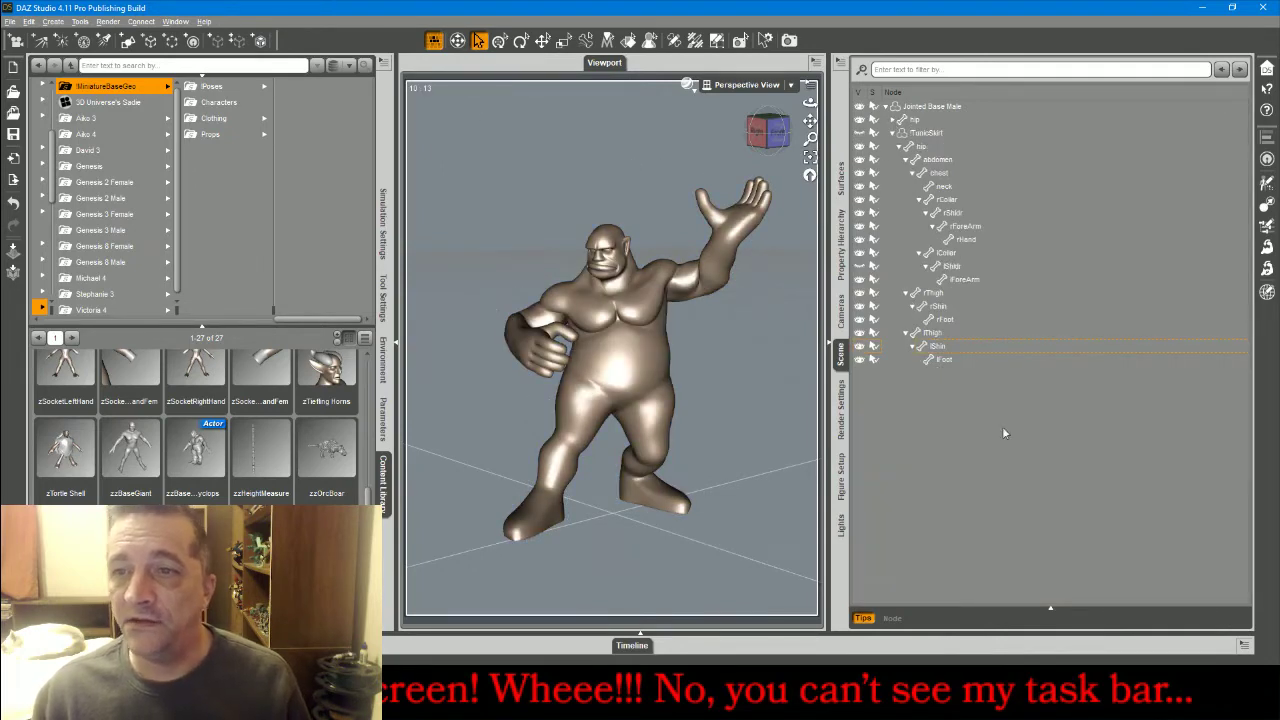
pyautogui.click(893, 133)
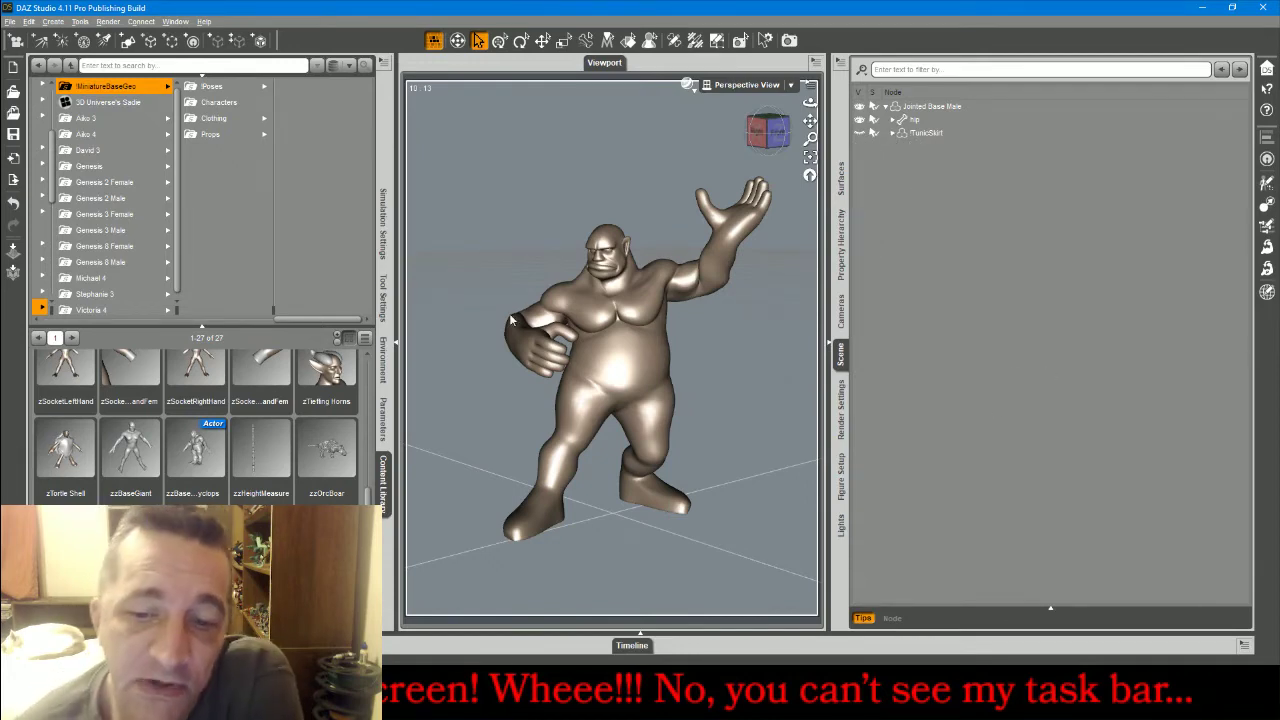
# Import HugeBaseCrackedEarth.OBJ from the TitansOfLegend folder in Storage\3dprinting on the Biggun (G:) drive, accepting the current import options.
pyautogui.click(8, 21)
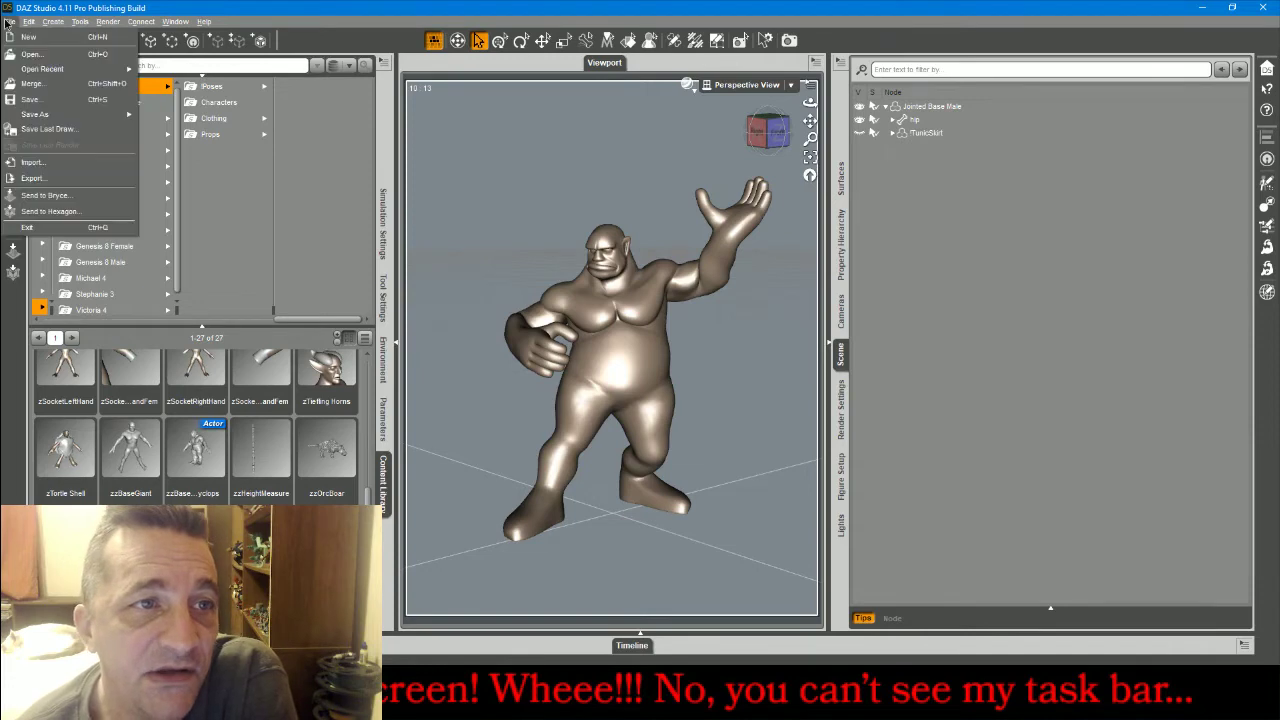
pyautogui.click(62, 162)
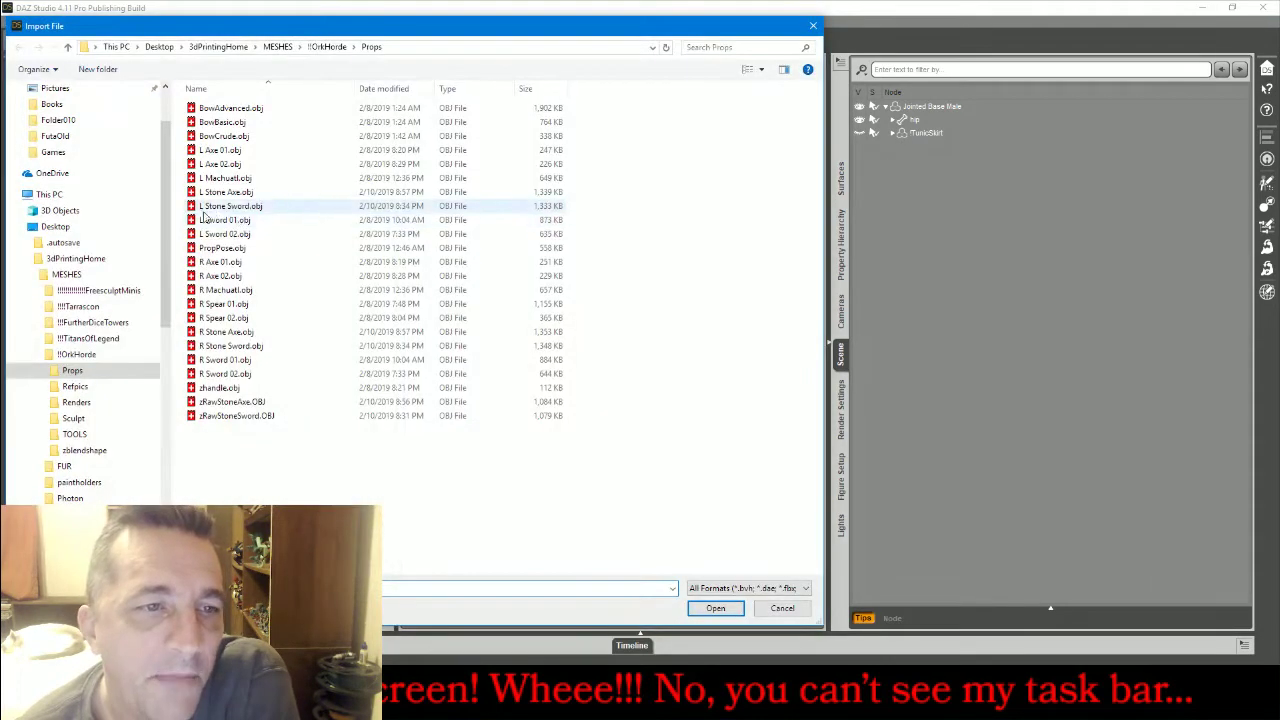
pyautogui.click(22, 226)
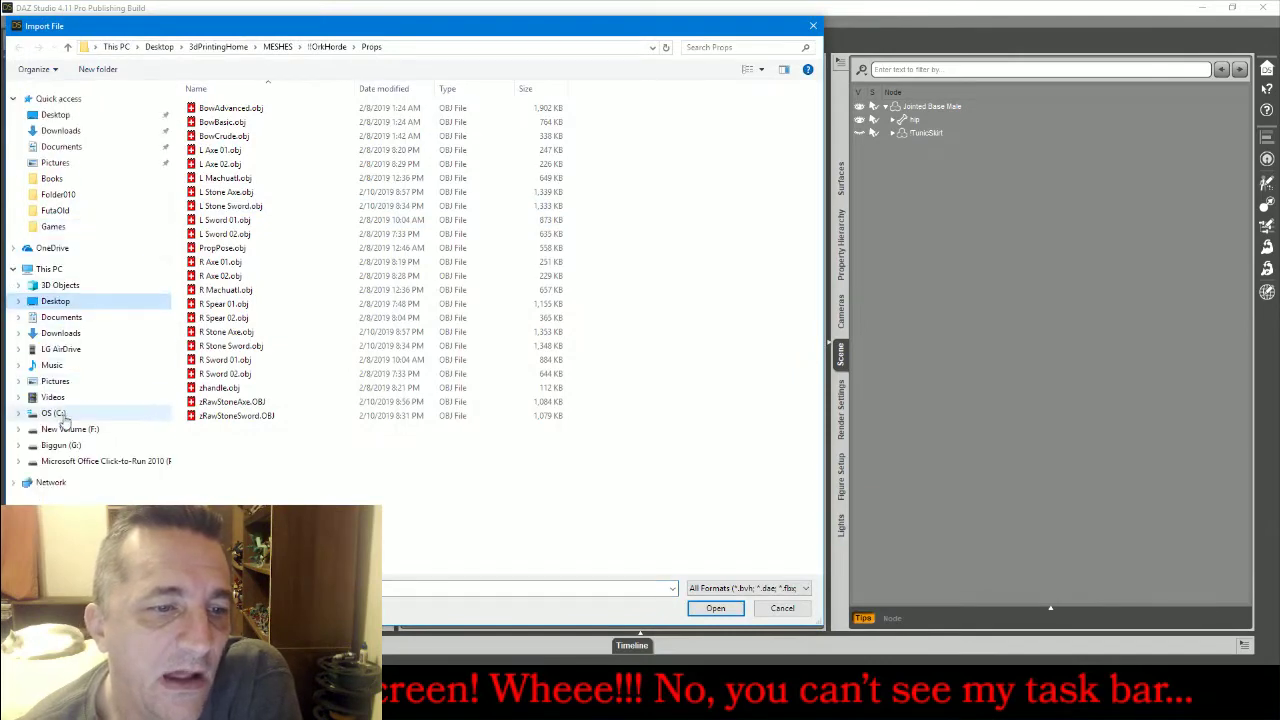
pyautogui.click(60, 445)
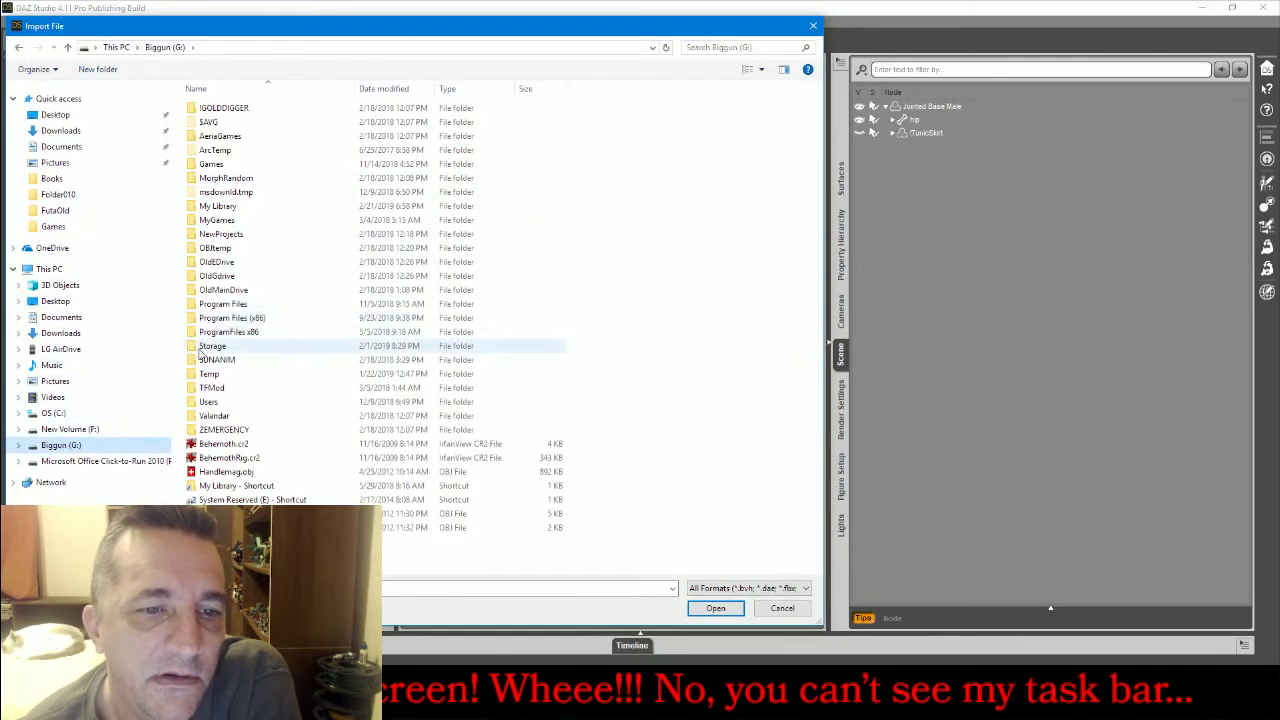
pyautogui.doubleClick(205, 346)
pyautogui.doubleClick(213, 108)
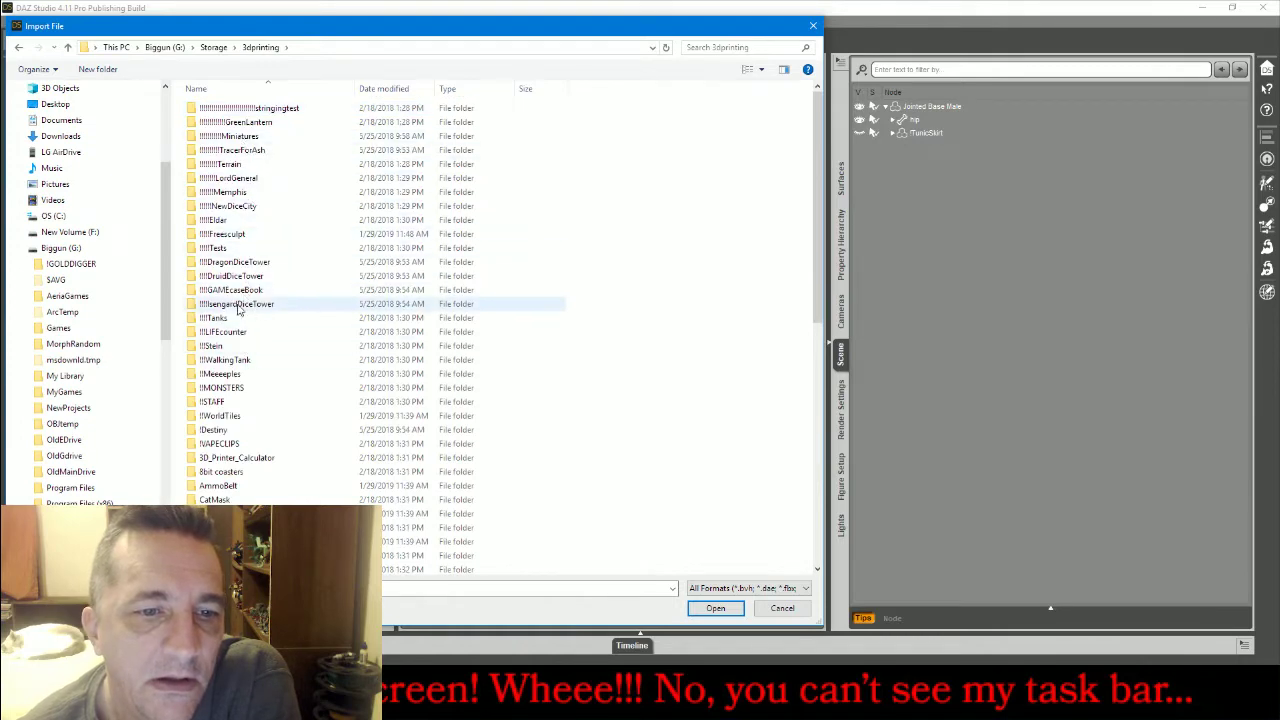
pyautogui.scroll(-6, 260, 320)
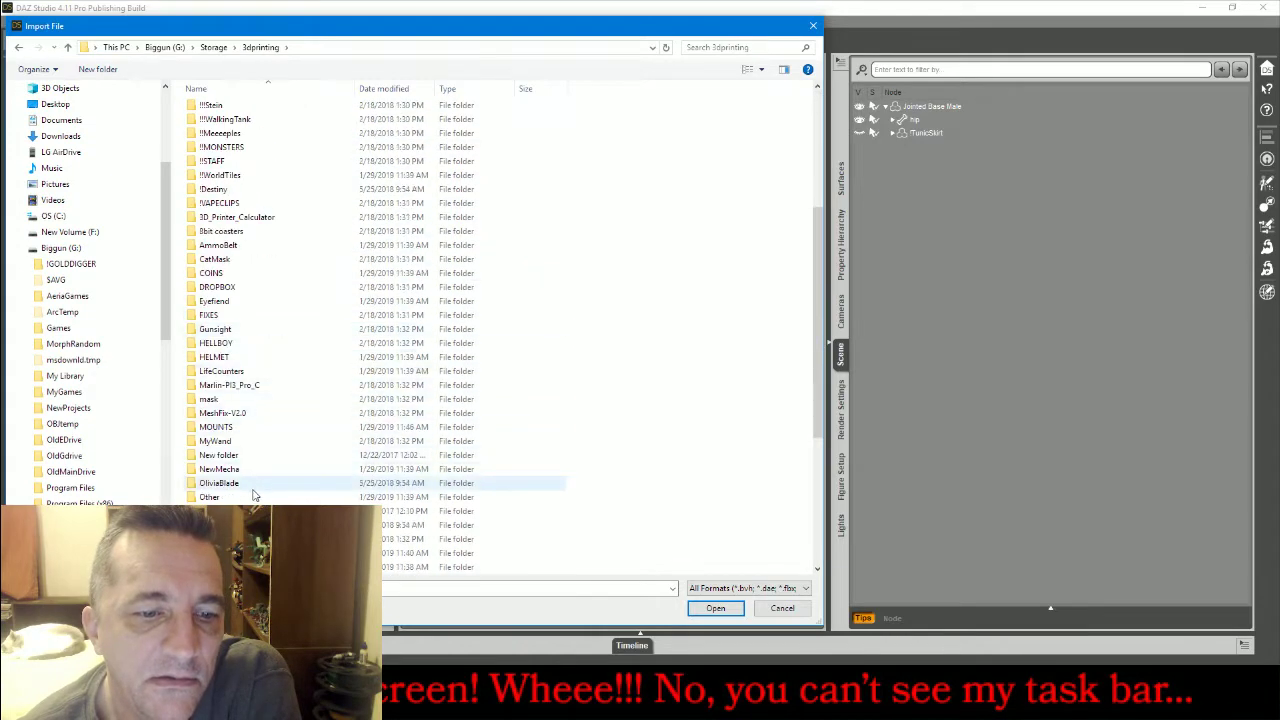
pyautogui.scroll(-3, 253, 495)
pyautogui.doubleClick(258, 467)
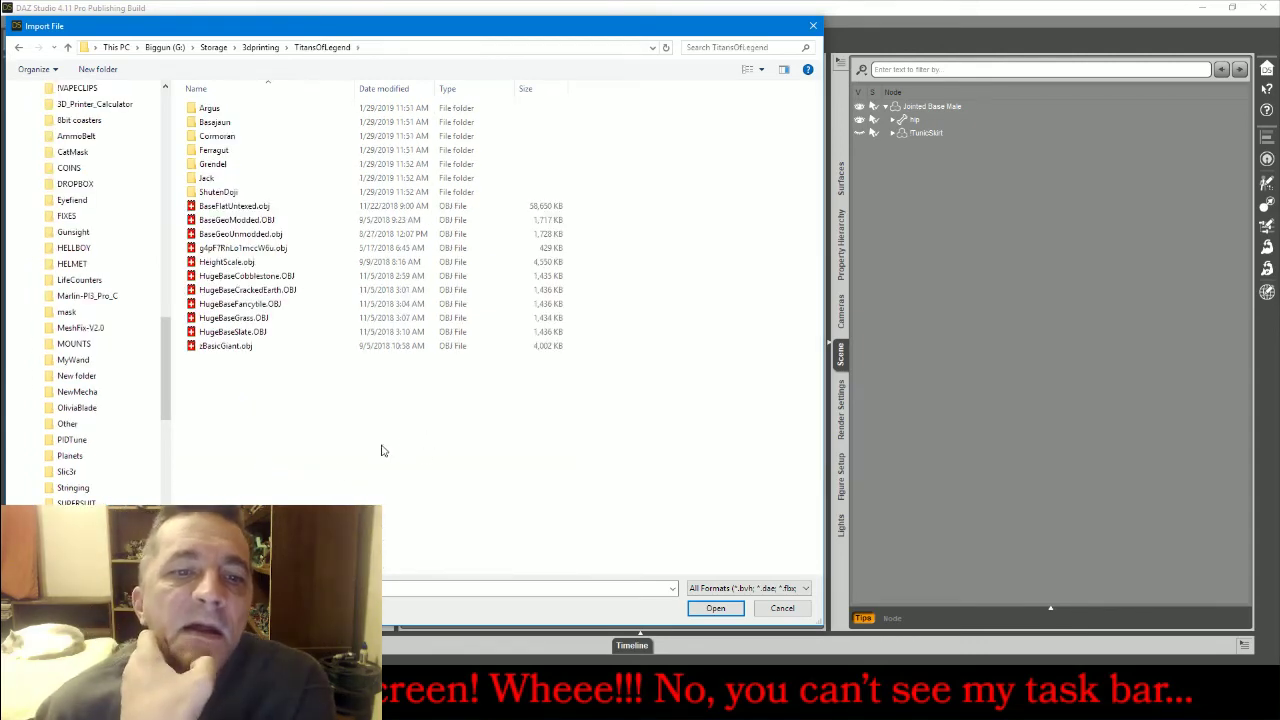
pyautogui.doubleClick(266, 291)
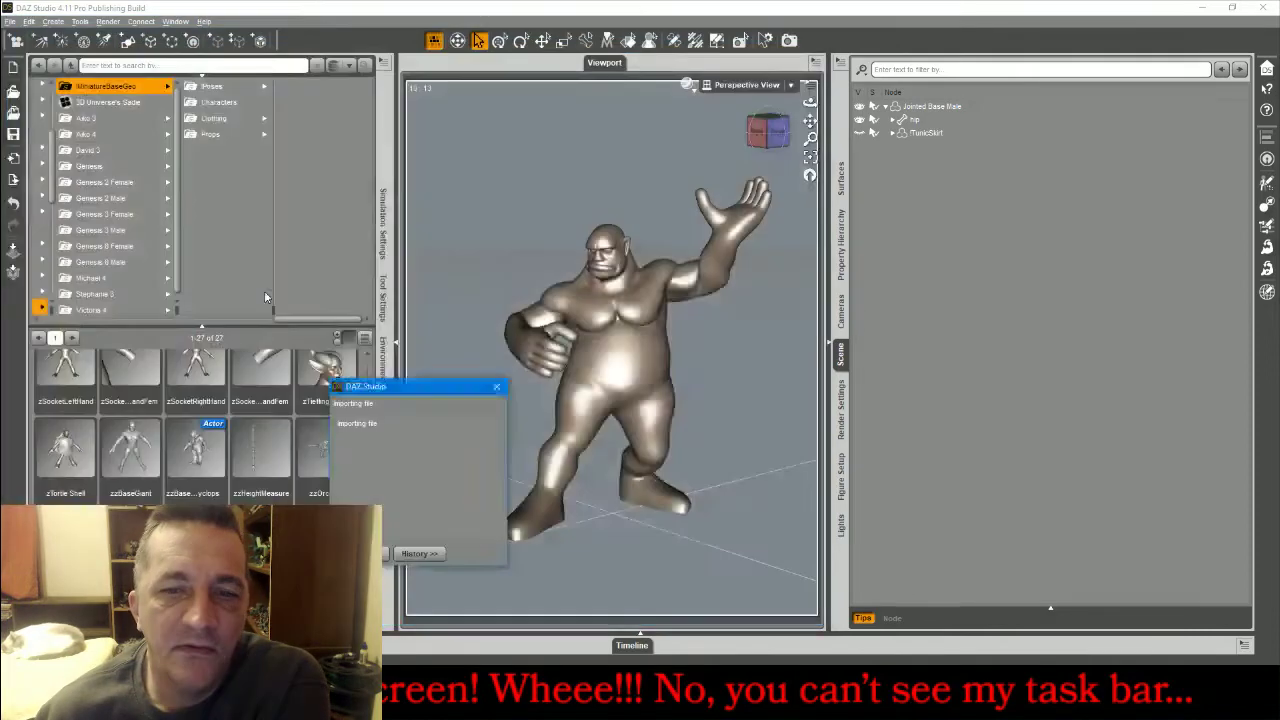
pyautogui.click(702, 517)
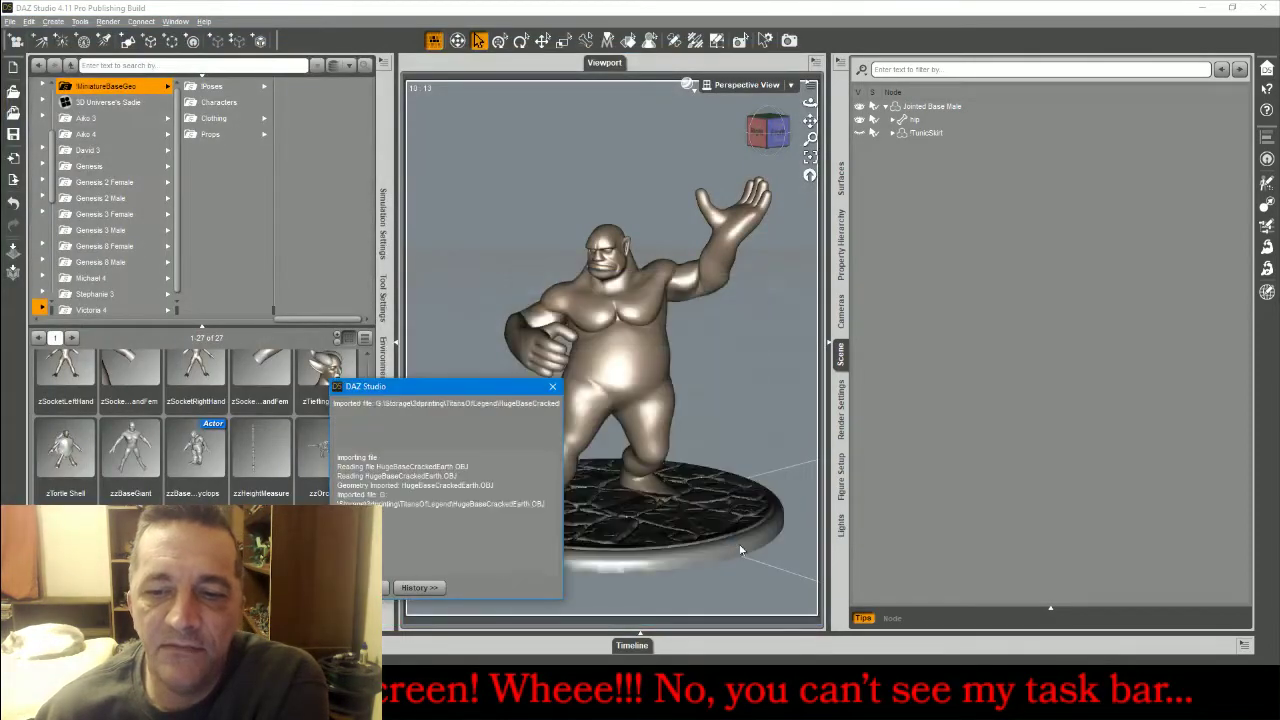
# Lower the HugeBaseCrackedEarth prop in the front view until its top surface sits just beneath the ogre's feet.
pyautogui.click(740, 86)
pyautogui.click(724, 107)
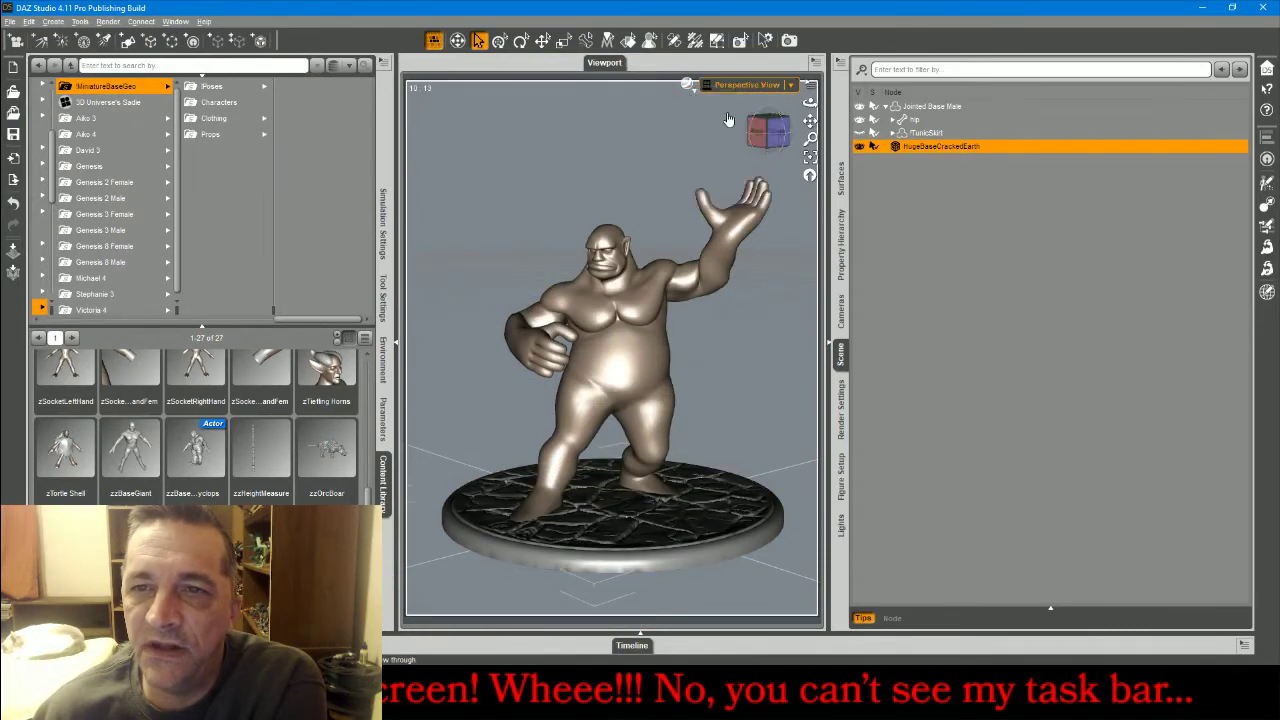
pyautogui.click(811, 157)
pyautogui.click(811, 172)
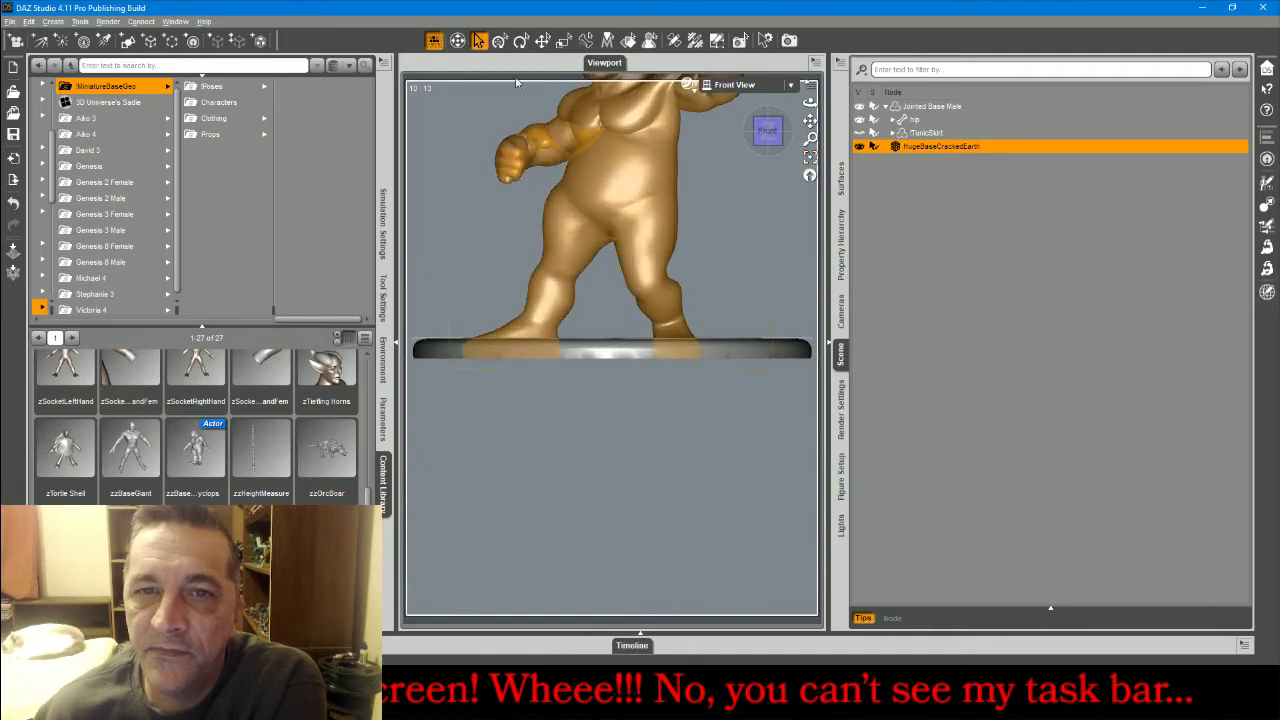
pyautogui.click(542, 40)
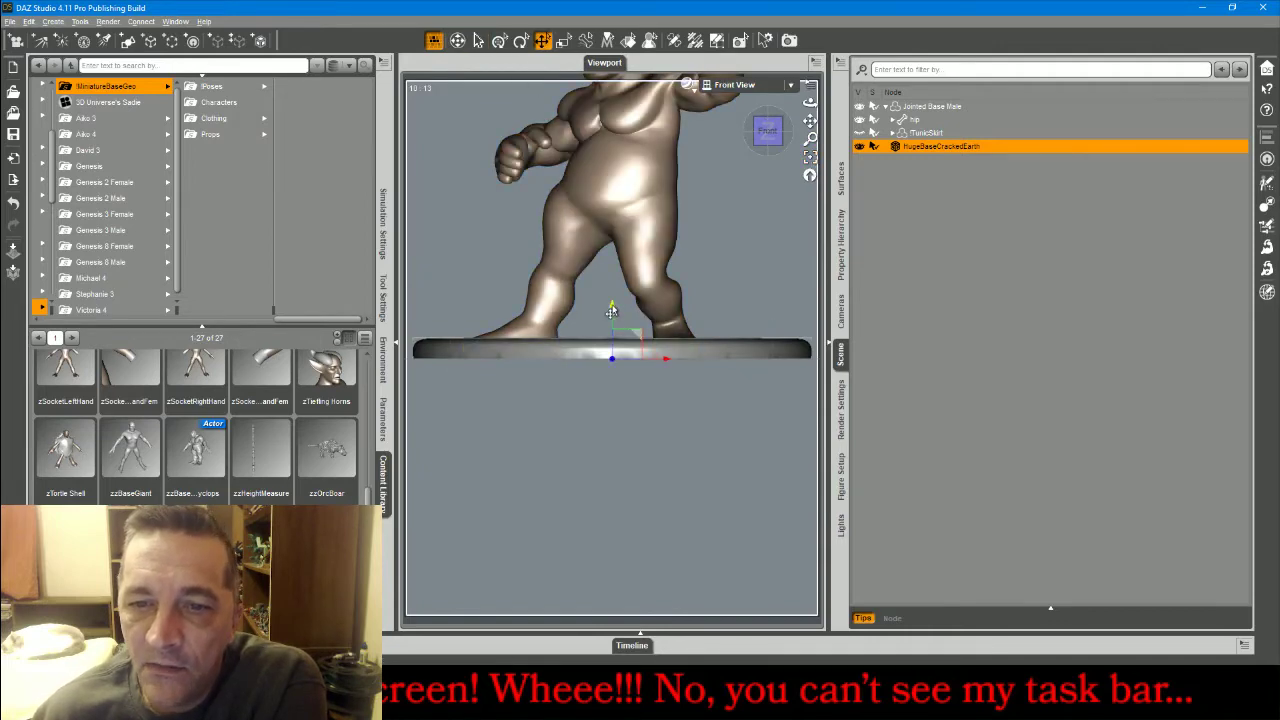
pyautogui.moveTo(611, 312); pyautogui.dragTo(624, 330)
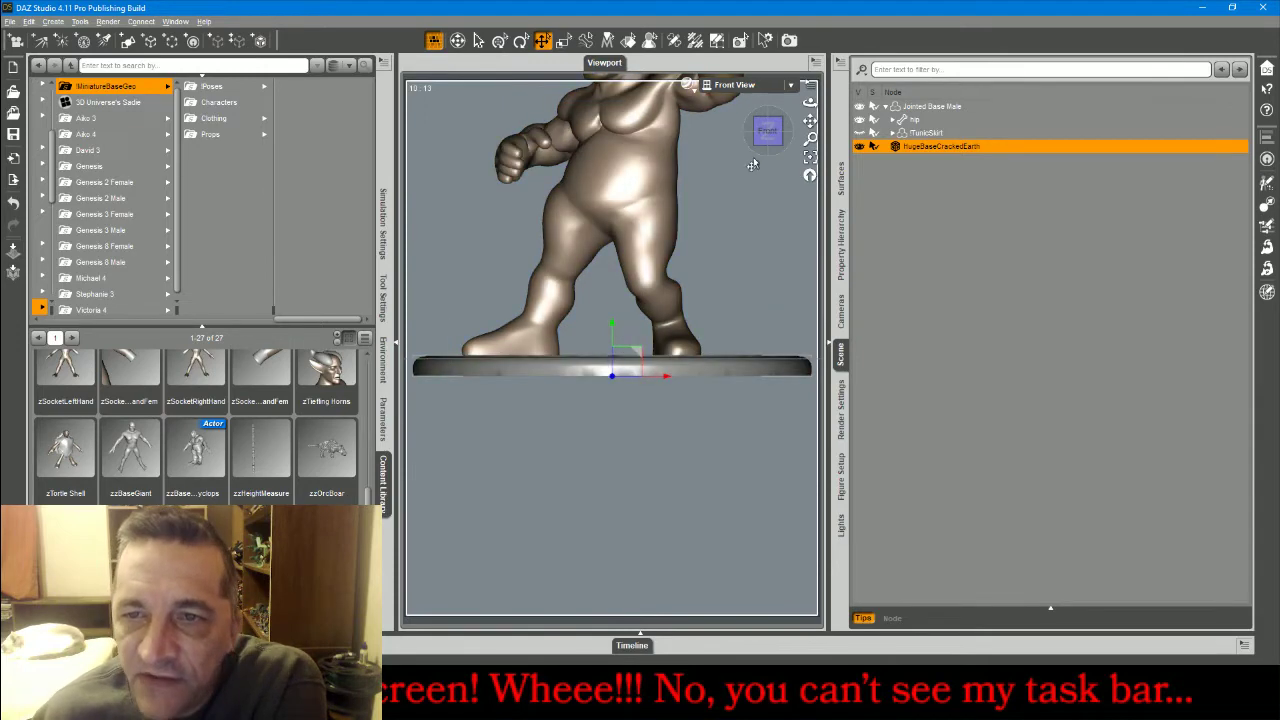
# Shift the cracked-earth base horizontally in the top view so both of the ogre's feet sit within its disc.
pyautogui.click(758, 84)
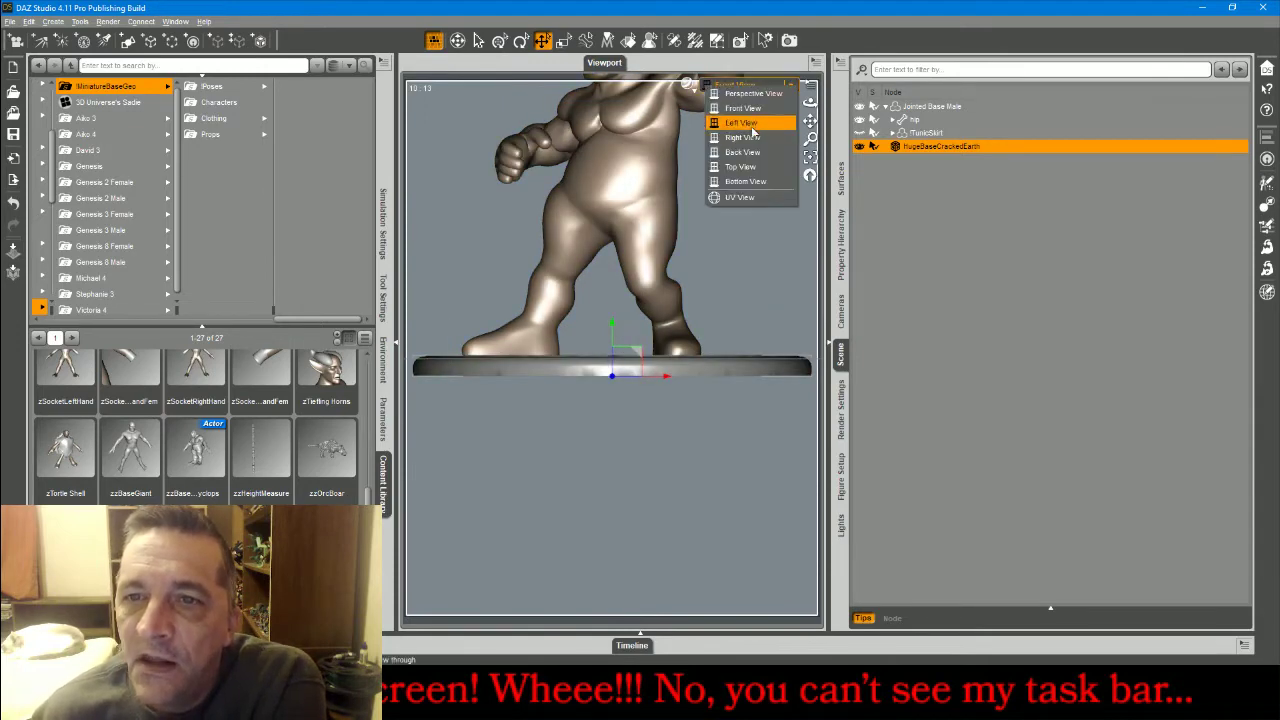
pyautogui.click(752, 166)
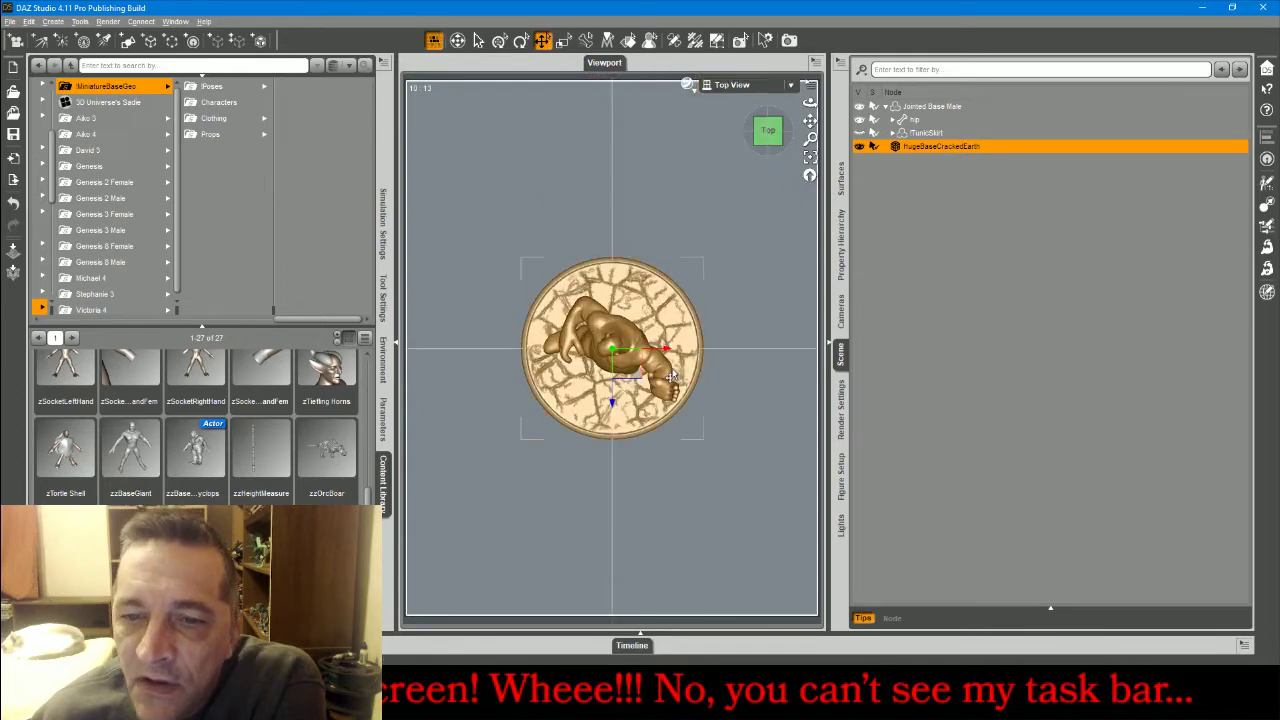
pyautogui.moveTo(637, 380); pyautogui.dragTo(627, 375)
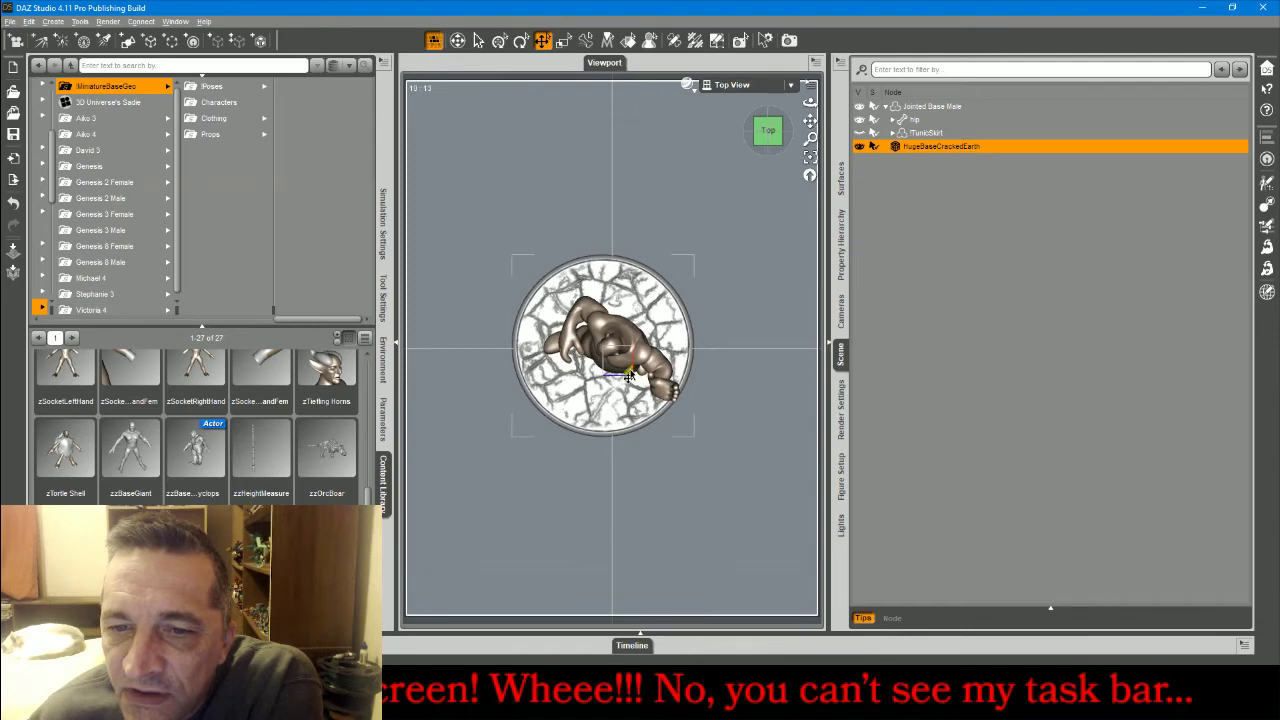
pyautogui.moveTo(628, 377); pyautogui.dragTo(627, 376)
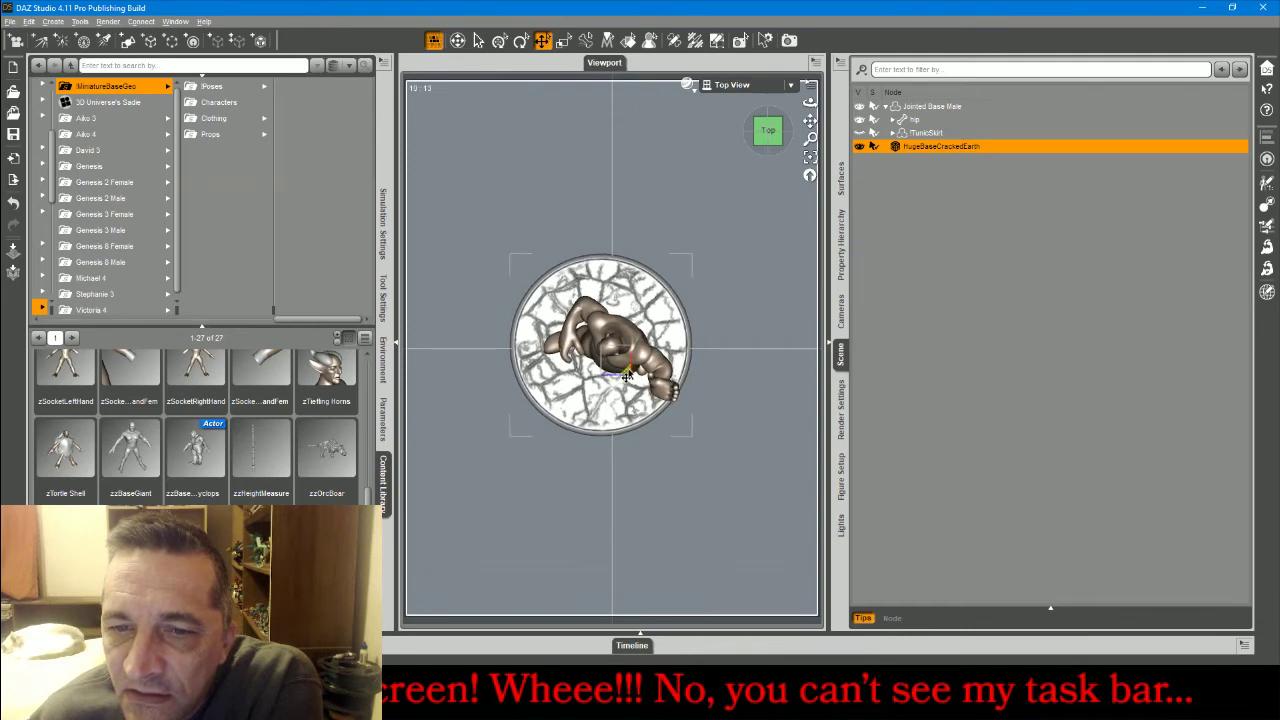
# Nudge the cracked-earth base slightly forward along its depth axis in the perspective view and check the feet placement.
pyautogui.click(740, 85)
pyautogui.click(728, 100)
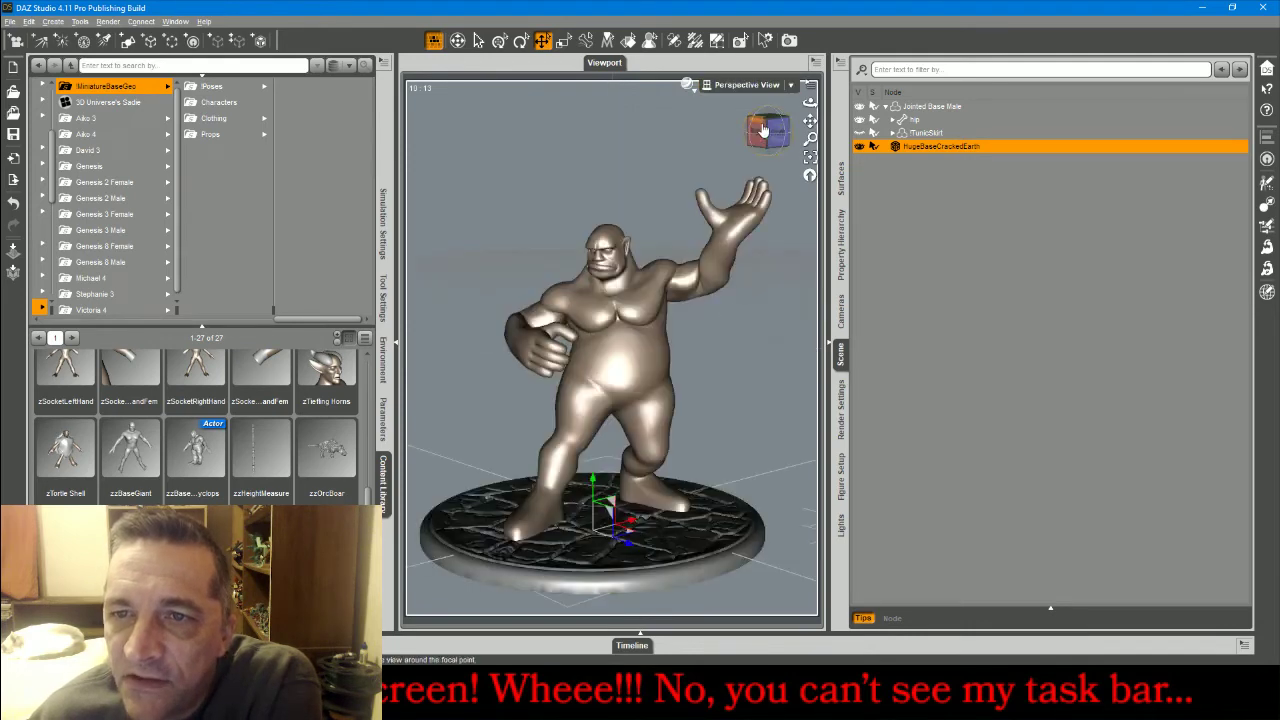
pyautogui.moveTo(810, 120); pyautogui.dragTo(810, 120)
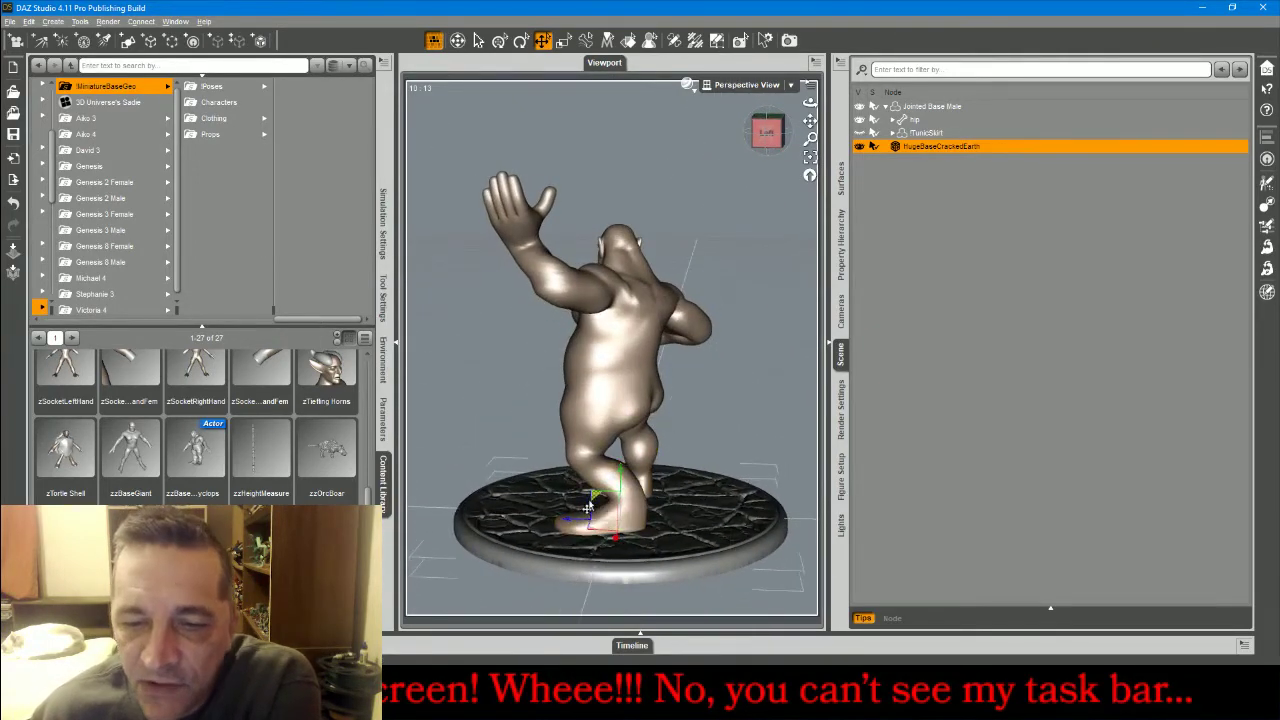
pyautogui.moveTo(566, 524); pyautogui.dragTo(560, 522)
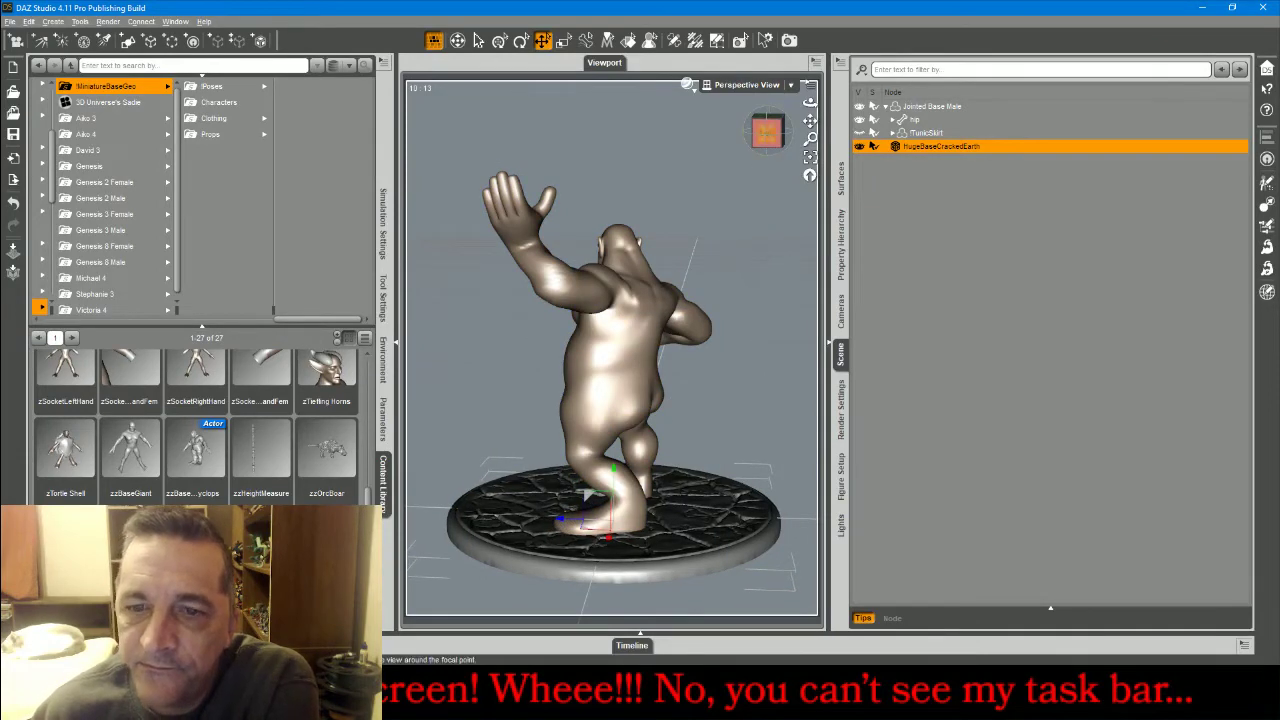
pyautogui.moveTo(810, 120); pyautogui.dragTo(810, 120)
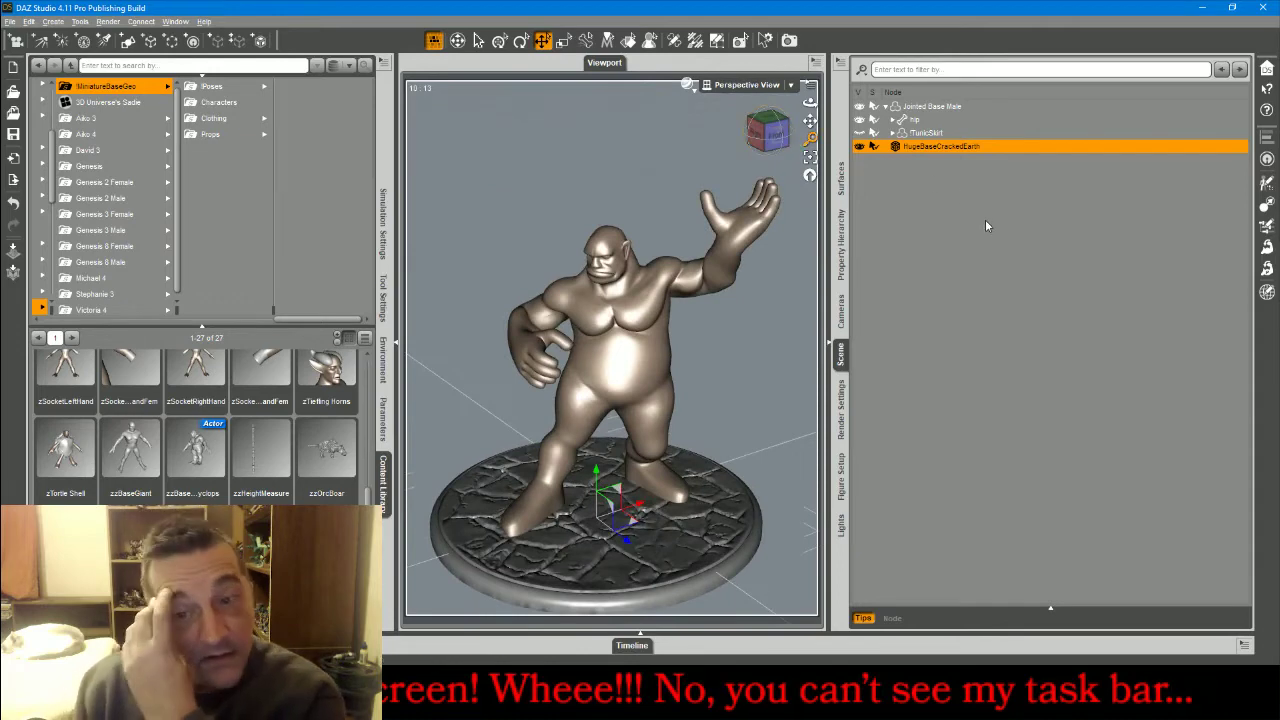
# Hide the Jointed Base Male and export the cracked-earth base as CykeBase.obj into the Cyclops folder with the current OBJ export options.
pyautogui.click(860, 107)
pyautogui.click(14, 22)
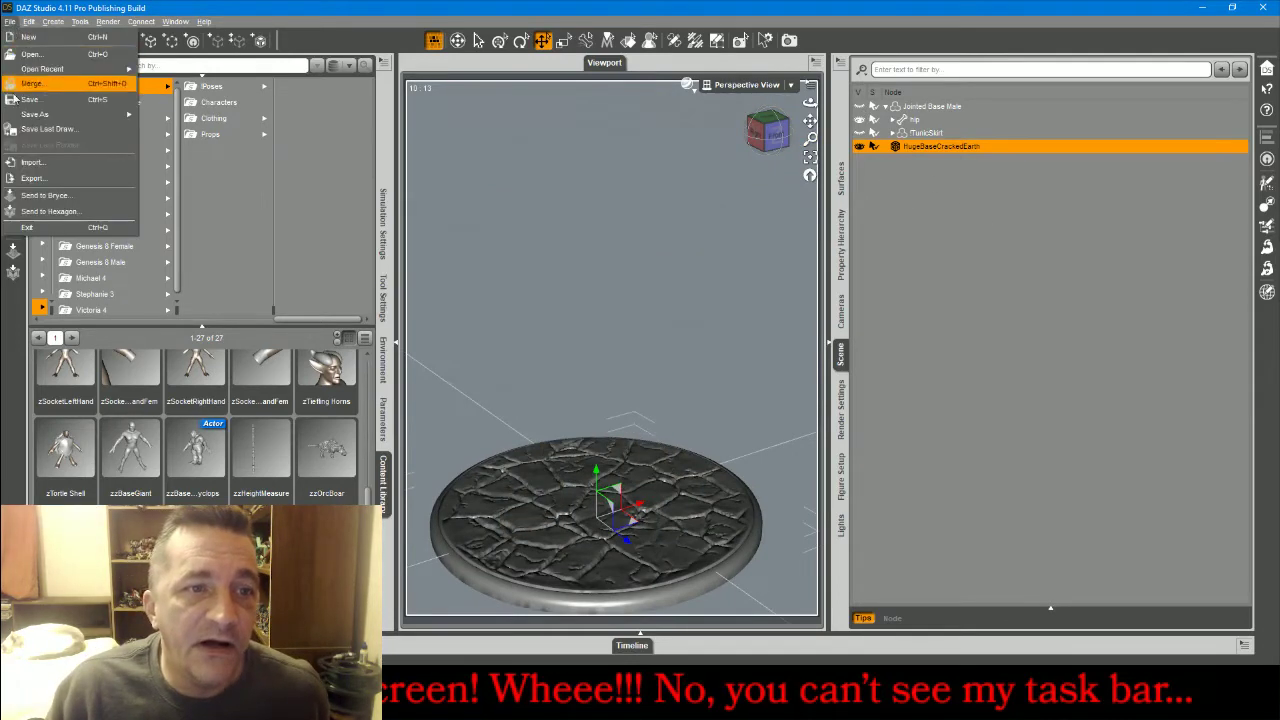
pyautogui.click(40, 180)
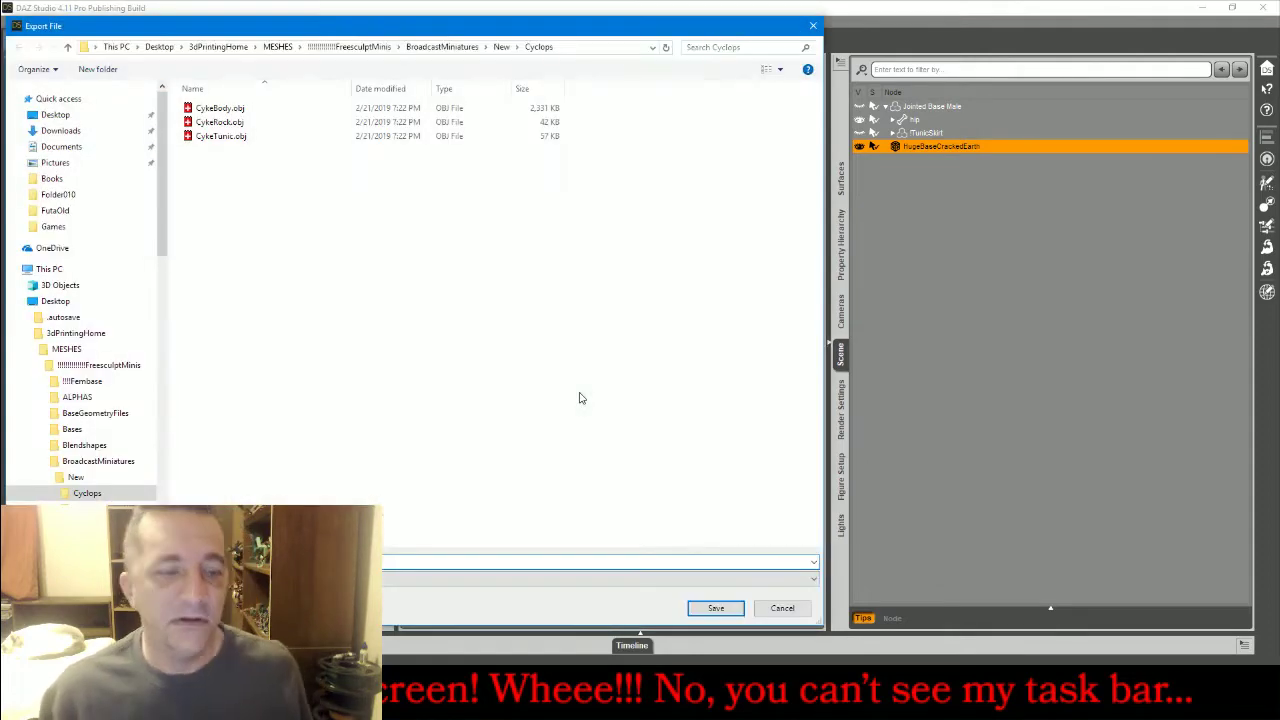
pyautogui.write('CBa')
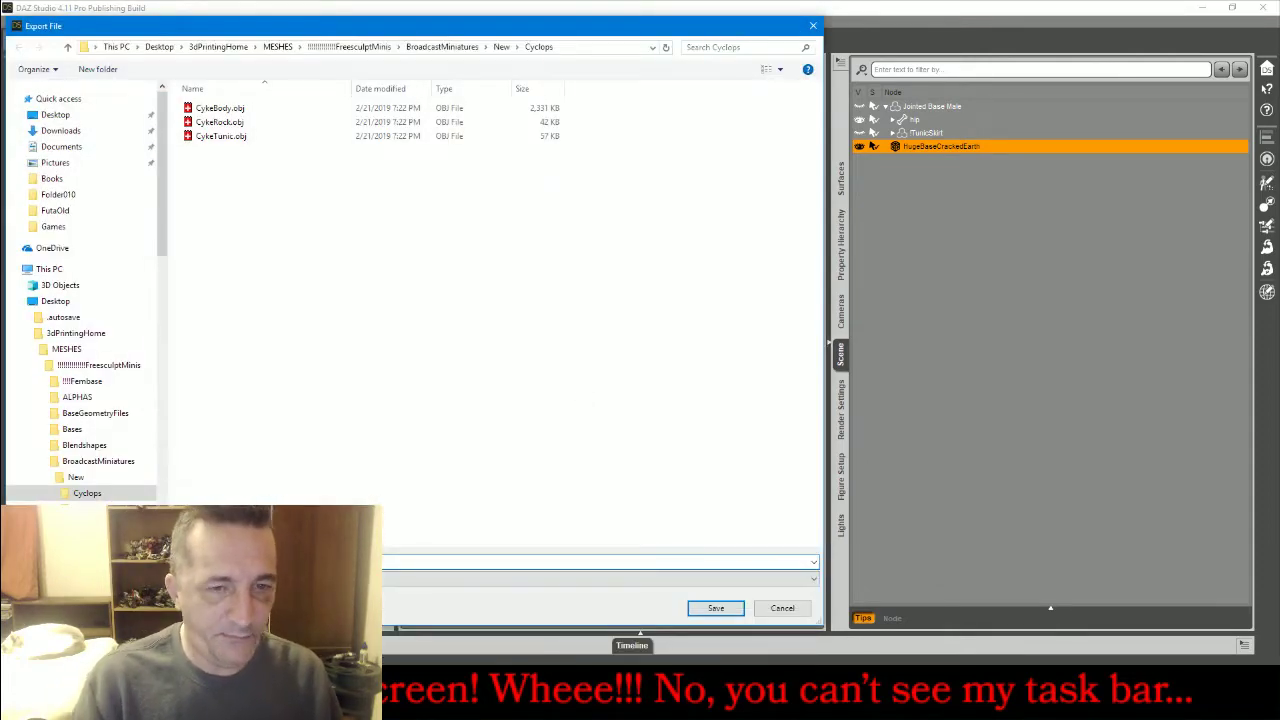
pyautogui.press('Return')
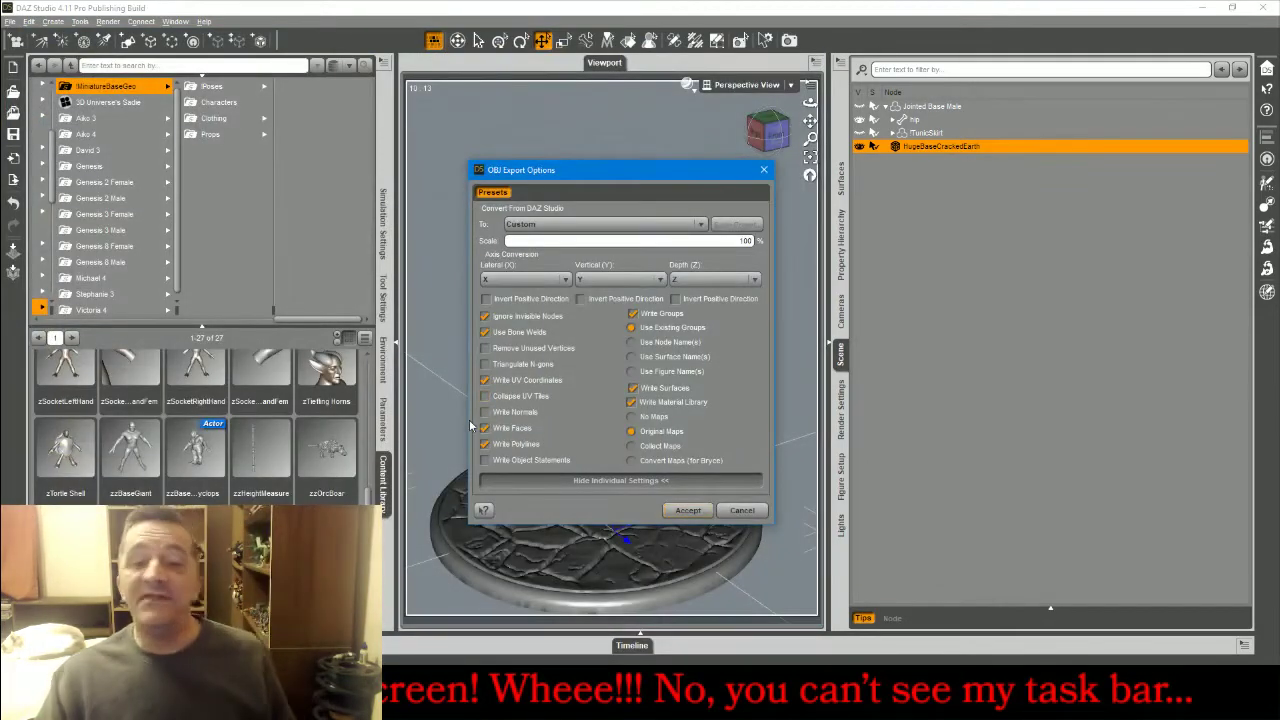
pyautogui.click(685, 511)
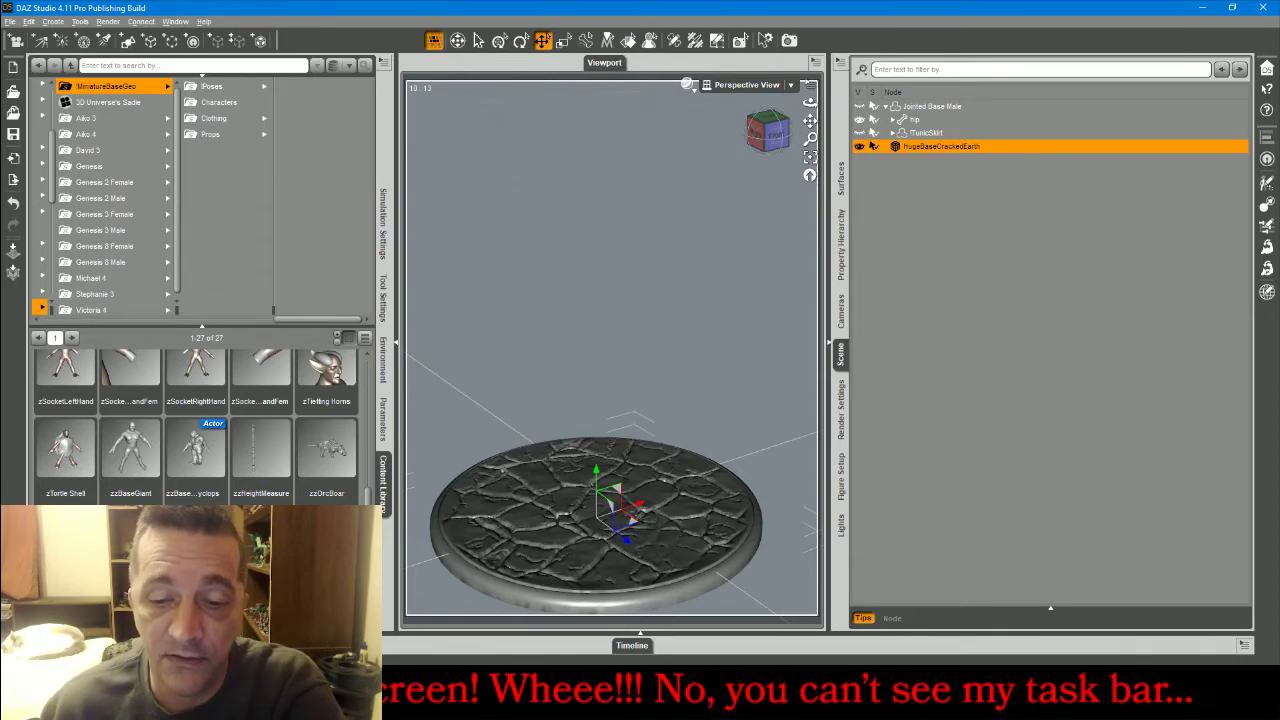
# Switch to ZBrush and import CykeBody.obj from the BroadcastMiniatures\New\Cyclops folder inside the FreesculptMinis folder.
pyautogui.hotkey('alt', 'Tab')
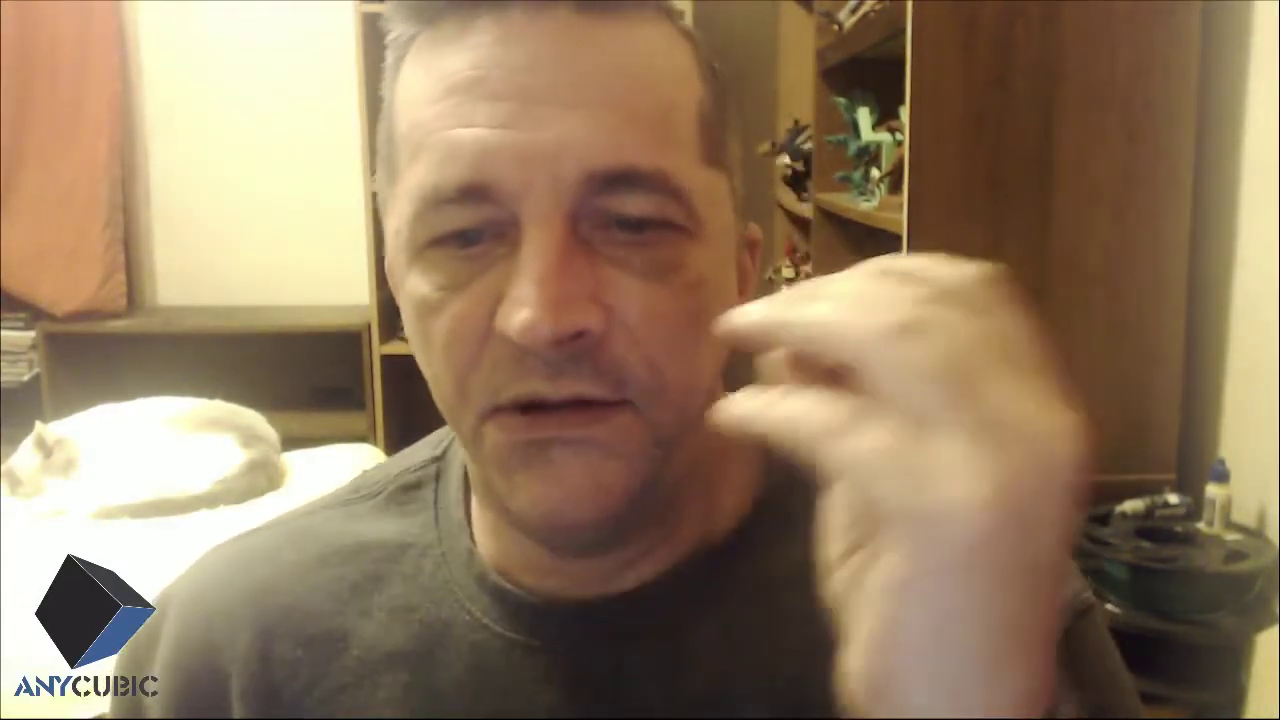
pyautogui.click(543, 439)
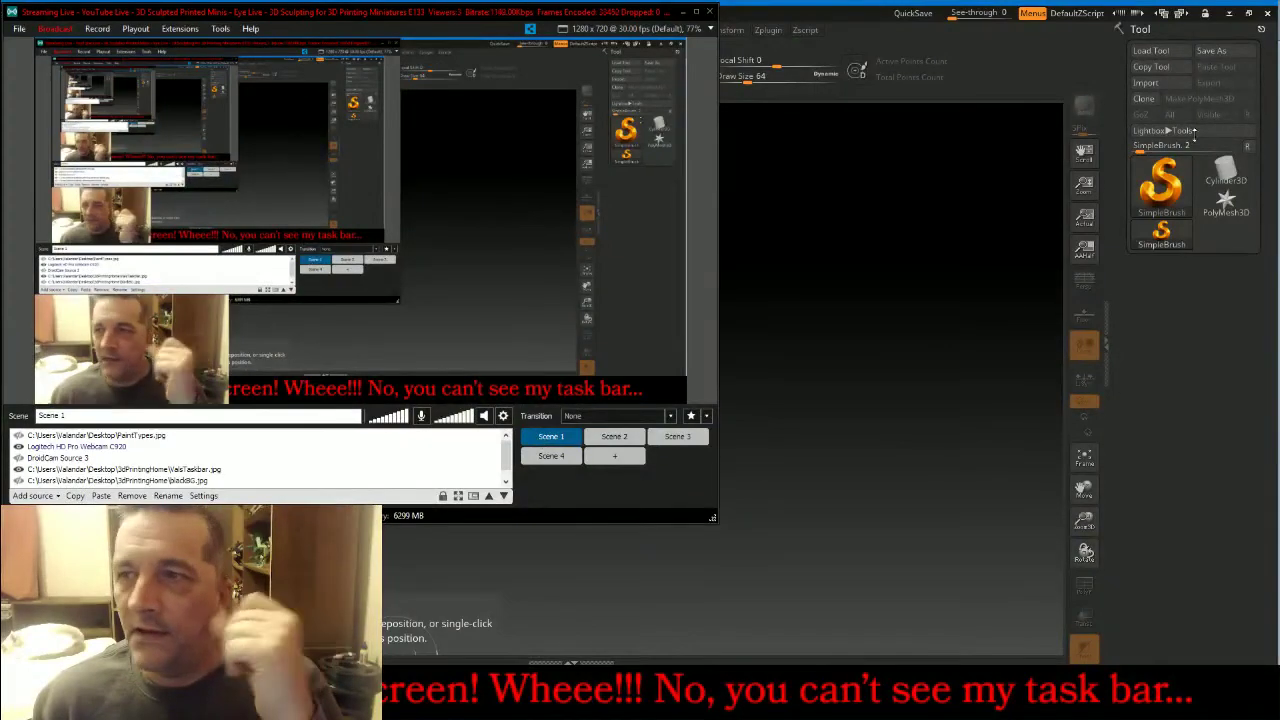
pyautogui.click(1165, 85)
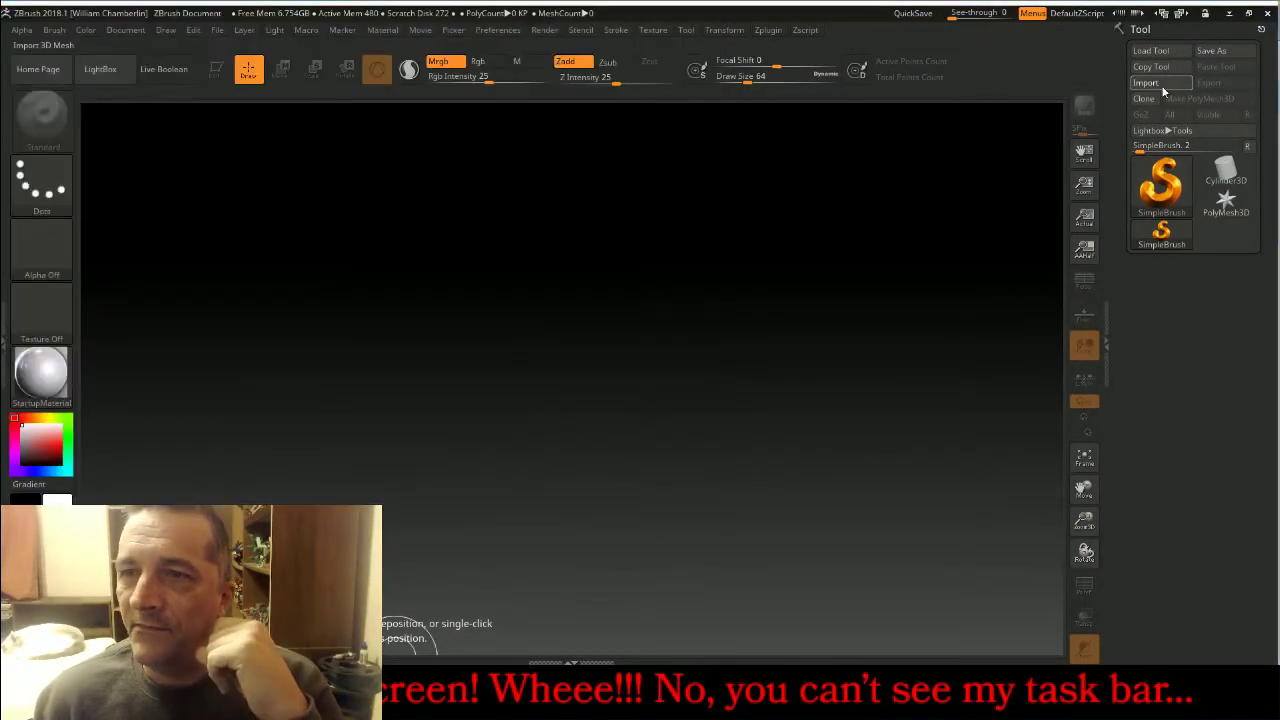
pyautogui.click(1163, 86)
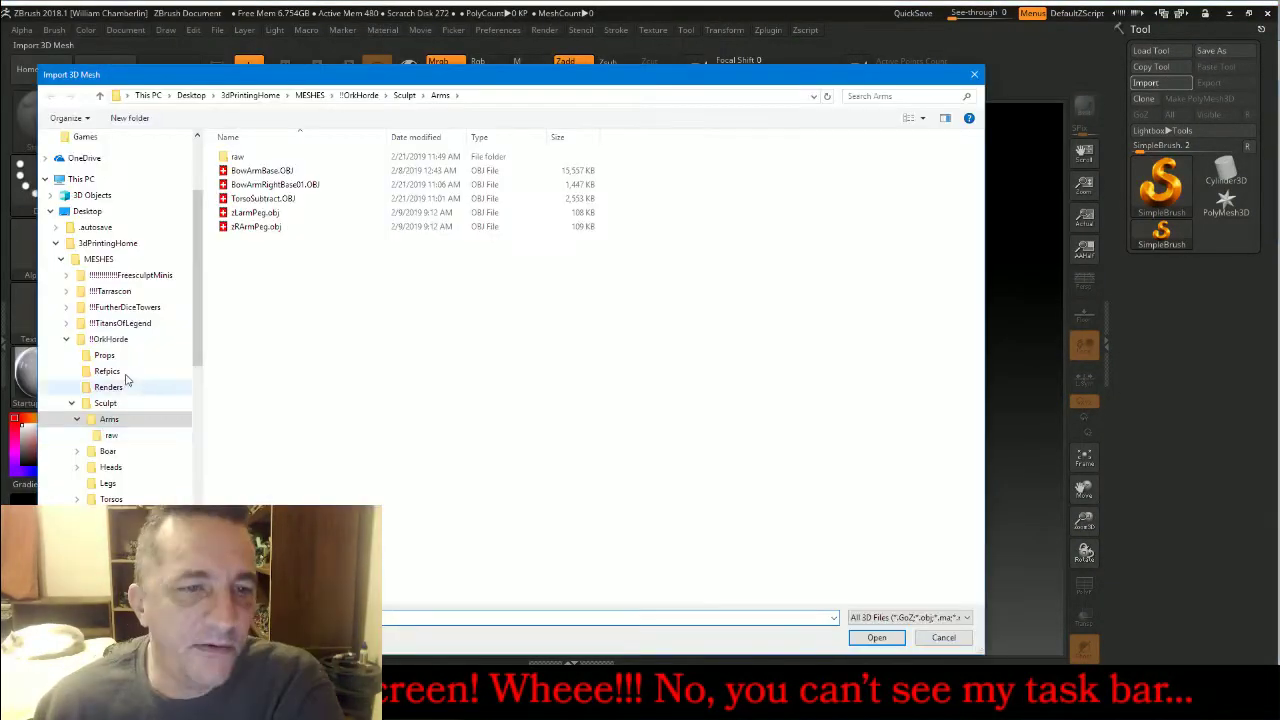
pyautogui.click(131, 277)
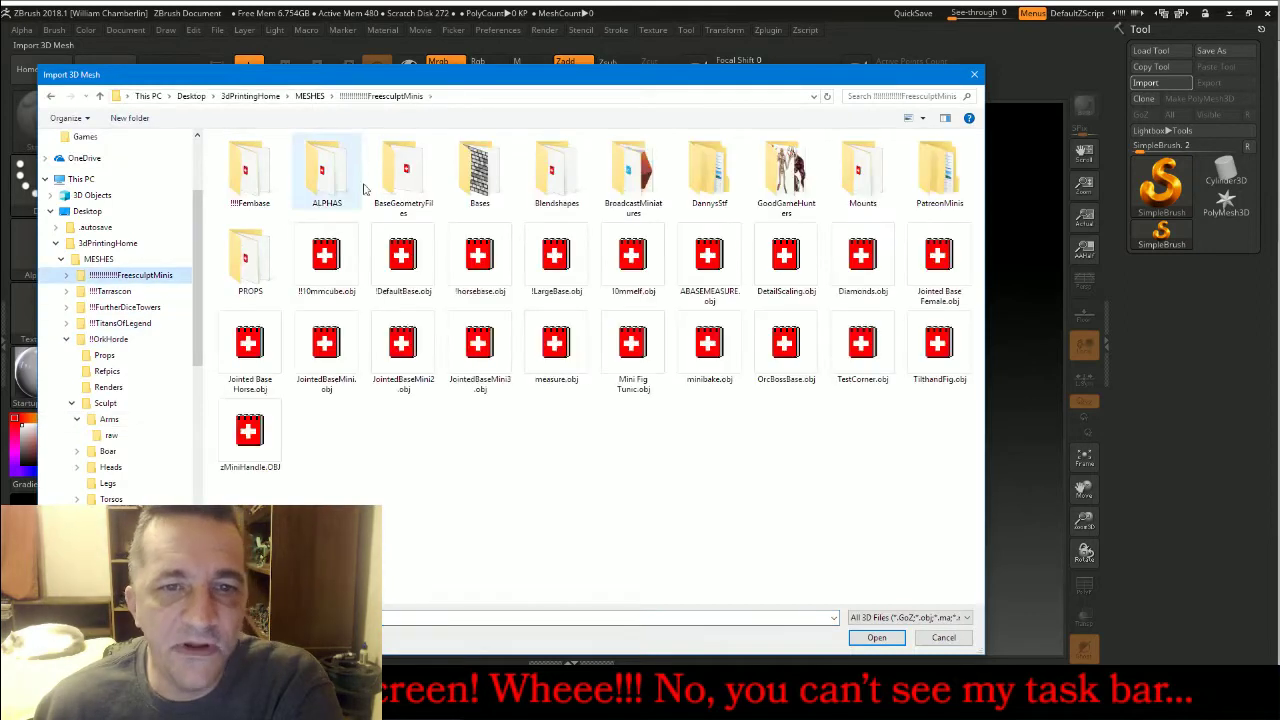
pyautogui.doubleClick(645, 185)
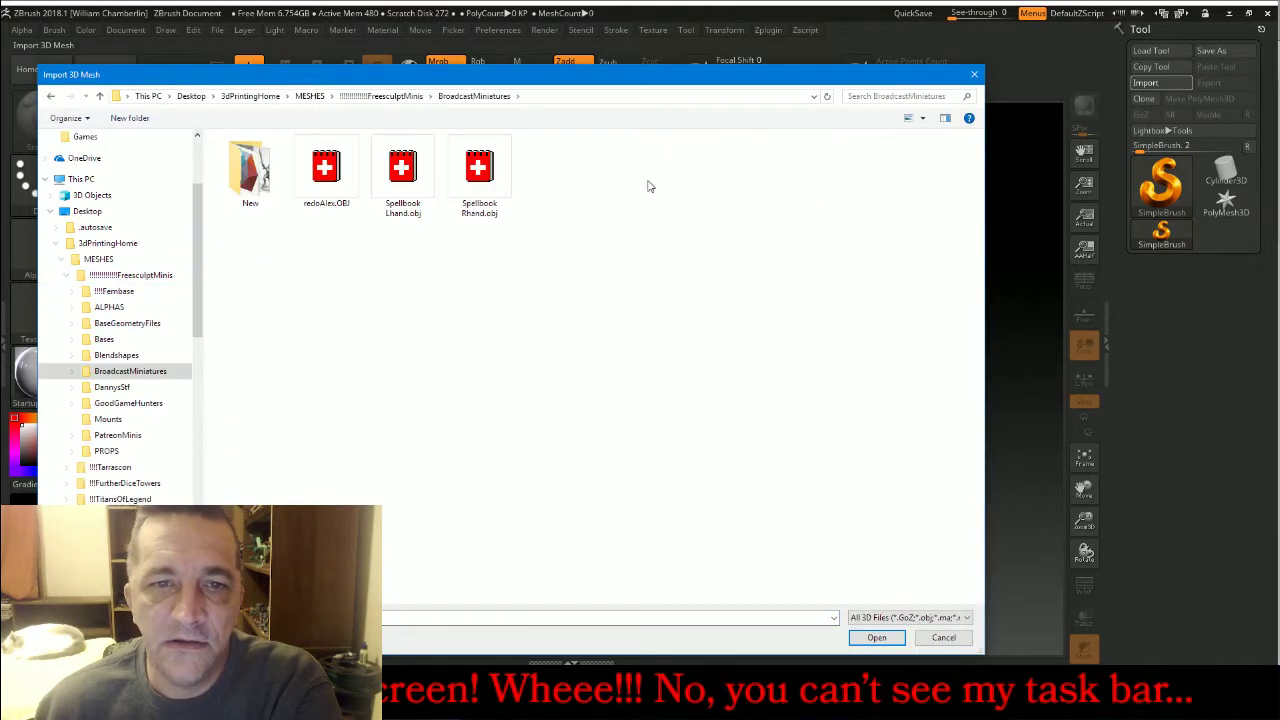
pyautogui.doubleClick(250, 170)
pyautogui.doubleClick(253, 143)
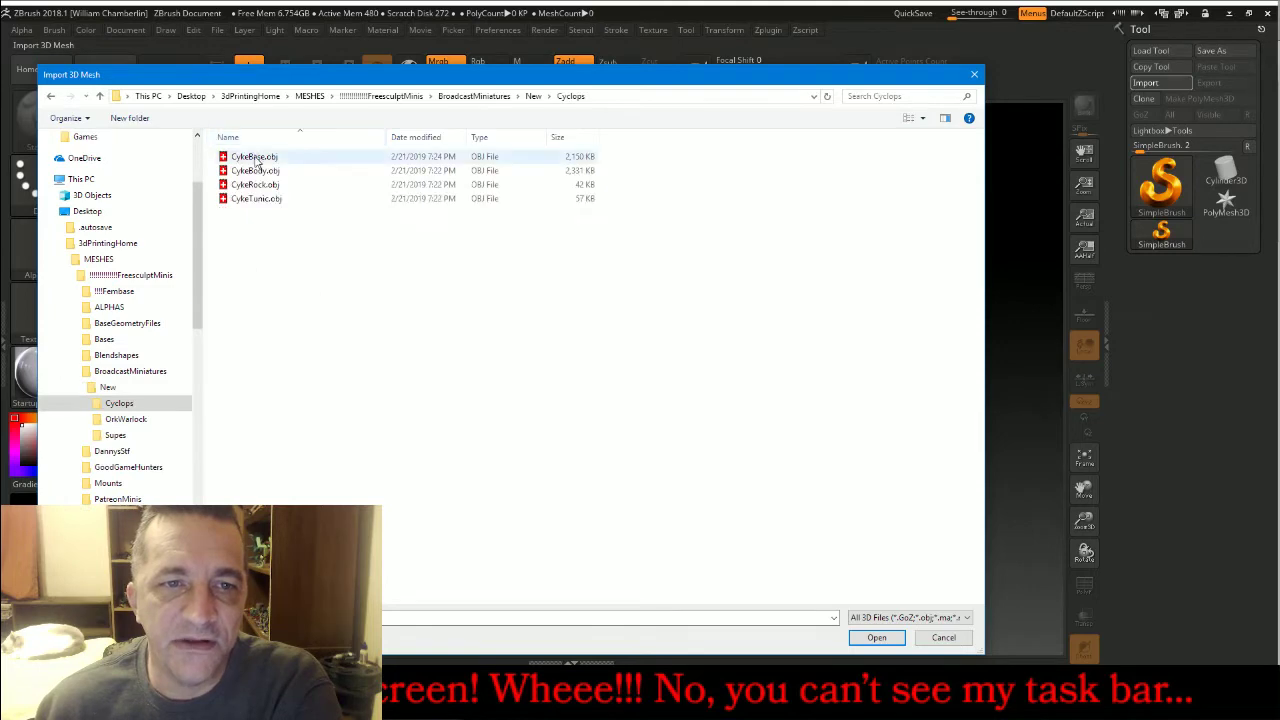
pyautogui.doubleClick(255, 170)
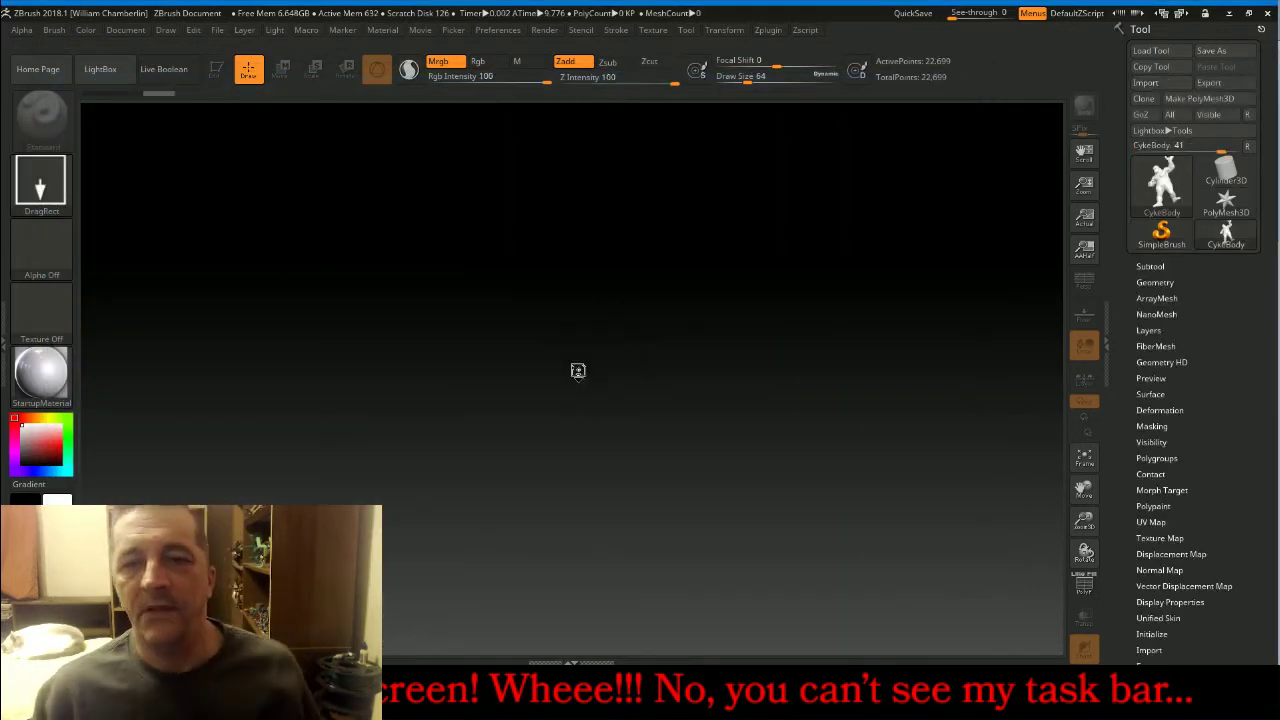
# Draw the CykeBody mesh onto the canvas, enter Edit mode, and rotate it to a three-quarter front view.
pyautogui.moveTo(577, 371); pyautogui.dragTo(597, 592)
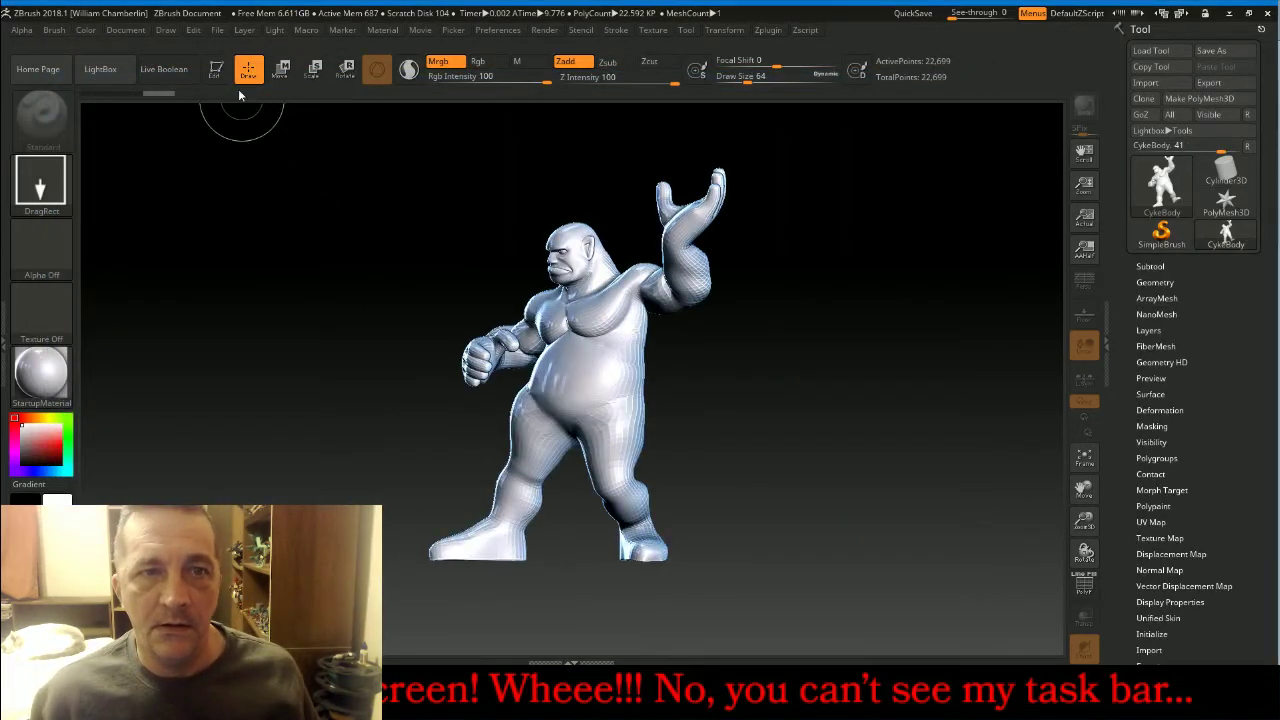
pyautogui.click(216, 67)
pyautogui.moveTo(862, 405); pyautogui.dragTo(907, 378)
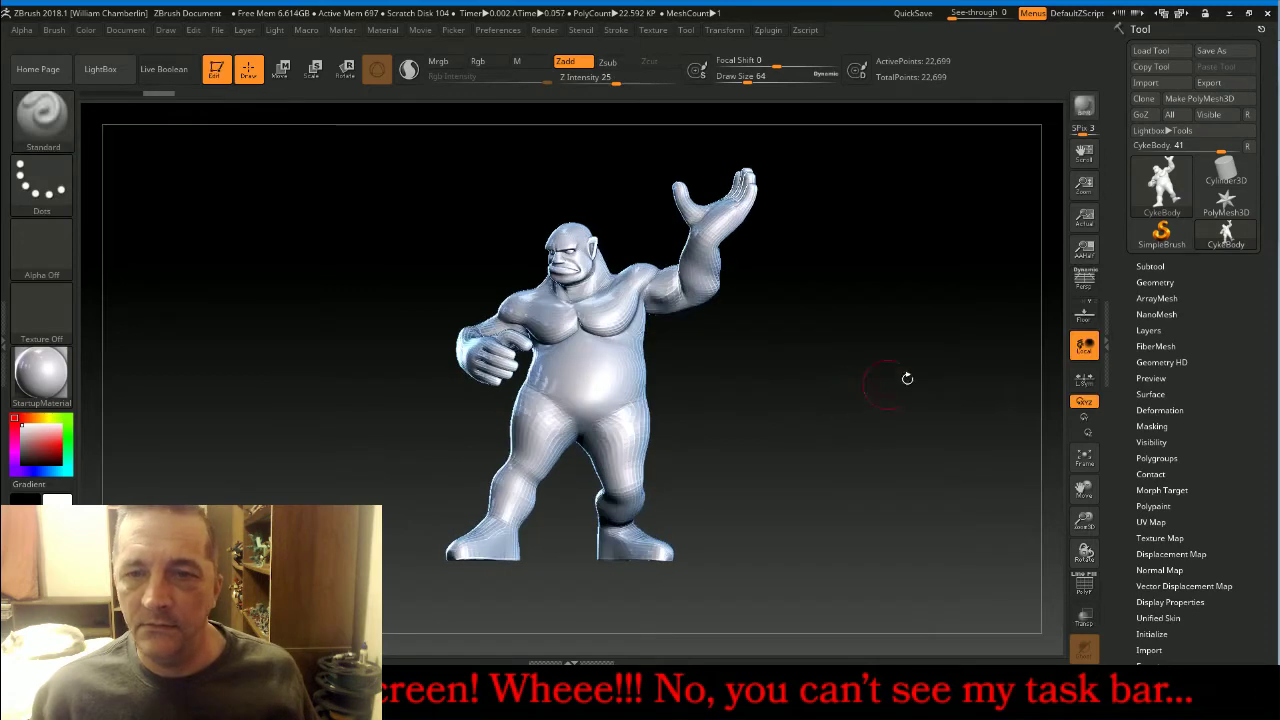
# Append a PolyMesh3D subtool below CykeBody and replace it by importing CykeTunic.obj from the Cyclops folder.
pyautogui.click(1160, 266)
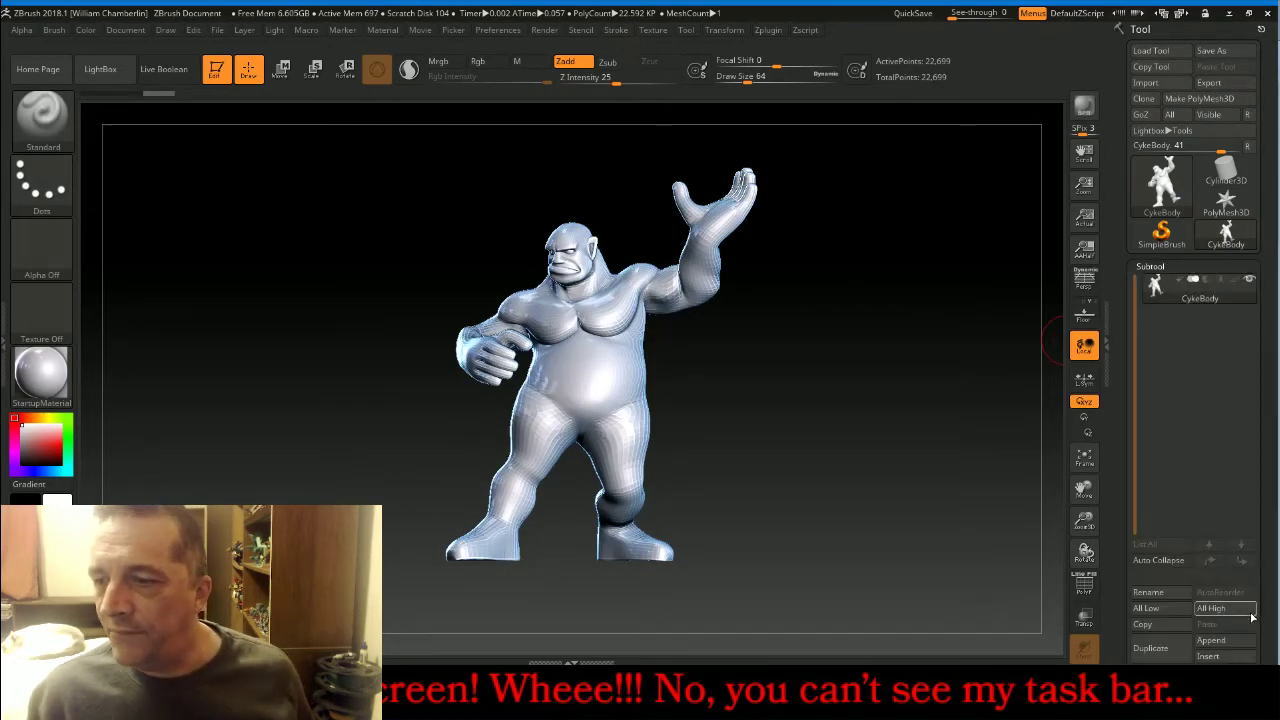
pyautogui.click(1211, 640)
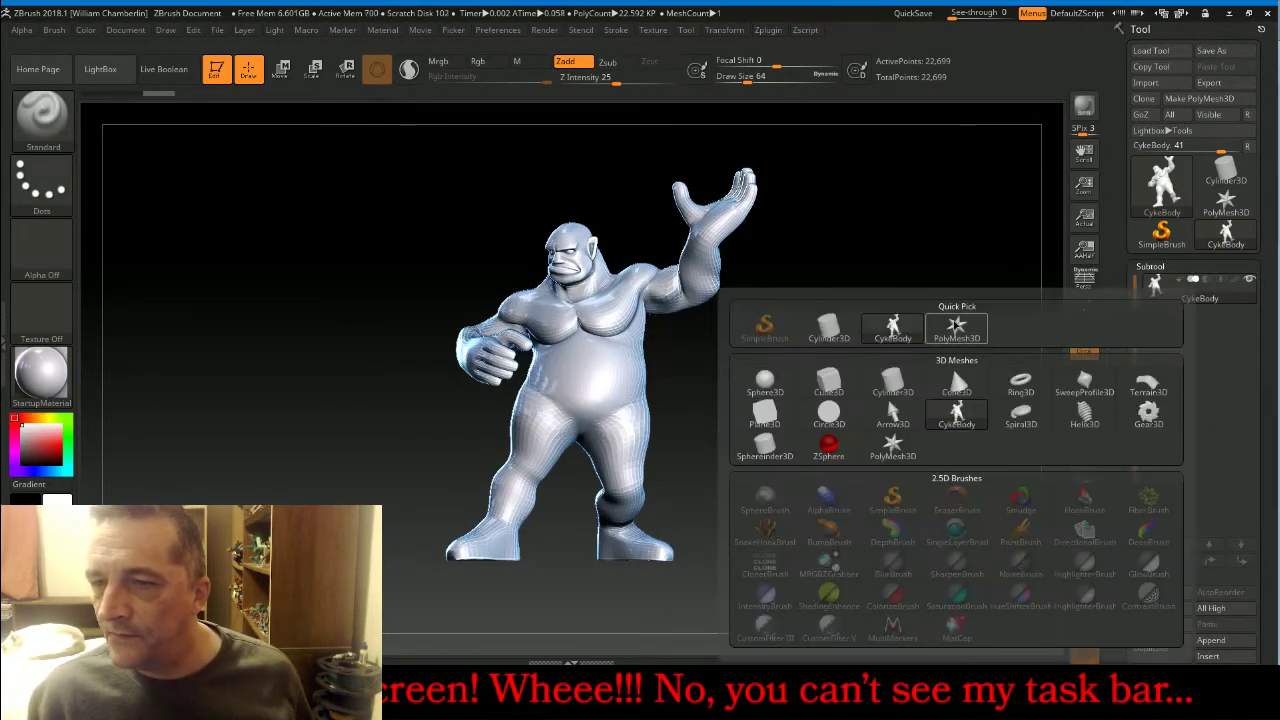
pyautogui.click(956, 326)
pyautogui.click(1199, 320)
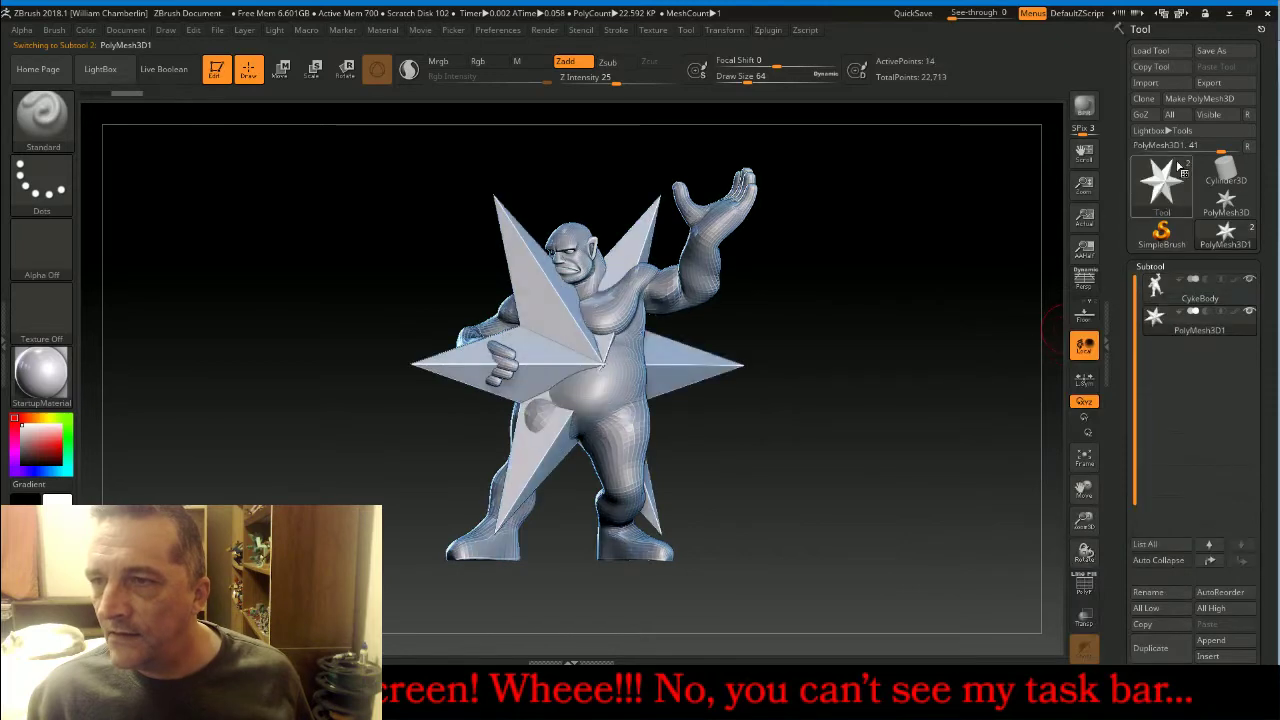
pyautogui.click(1183, 88)
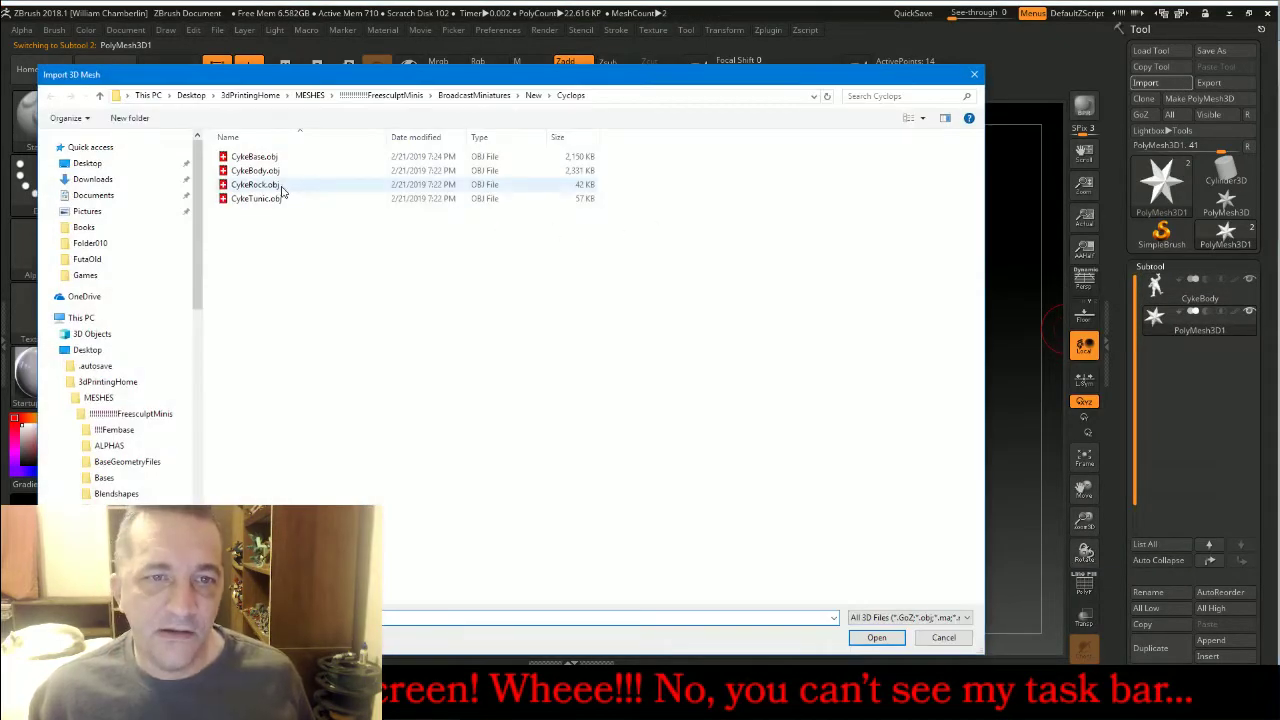
pyautogui.doubleClick(270, 198)
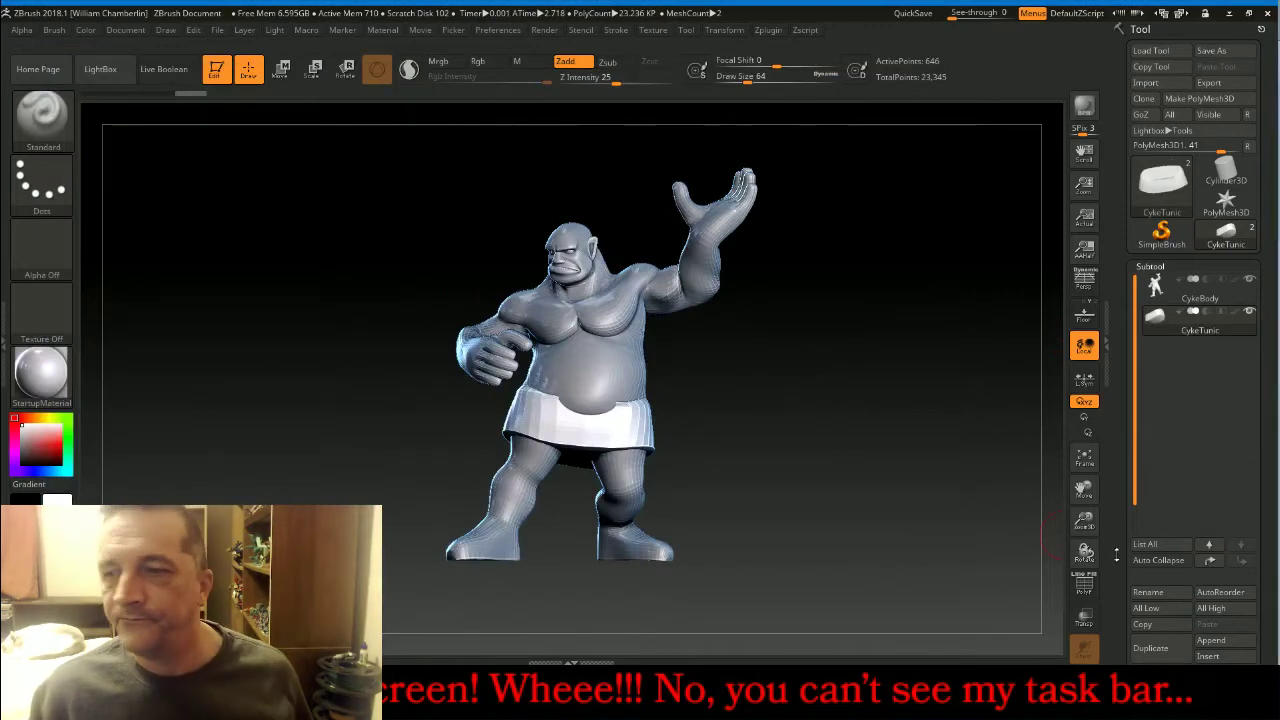
# Append a PolyMesh3D subtool below CykeTunic and replace it by importing CykeRock.obj from the Cyclops folder.
pyautogui.click(1209, 641)
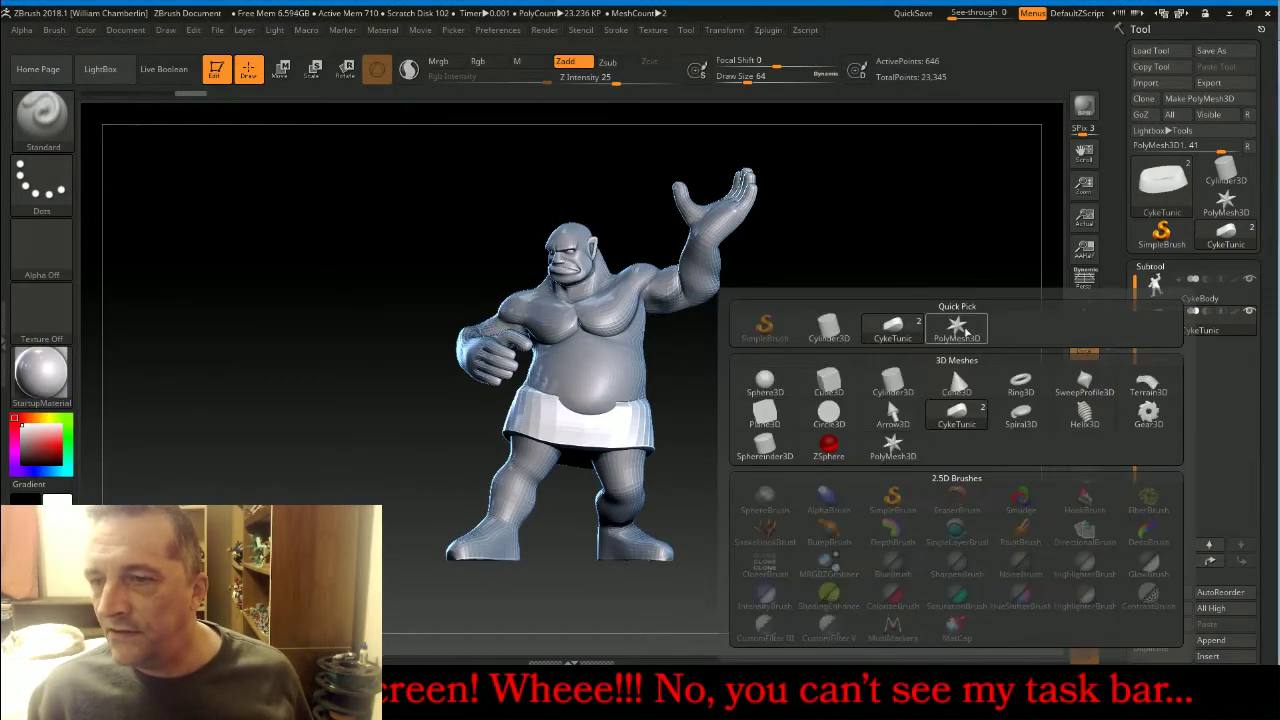
pyautogui.click(958, 327)
pyautogui.click(1158, 350)
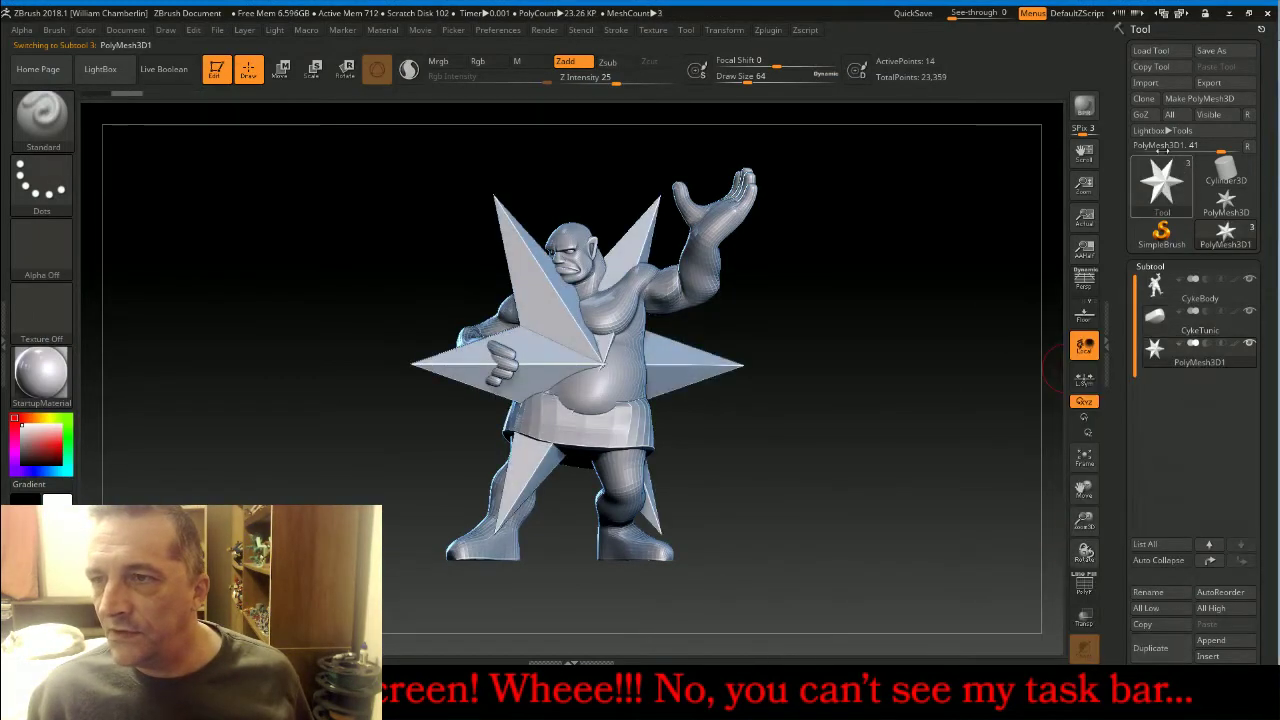
pyautogui.click(1170, 89)
pyautogui.click(255, 185)
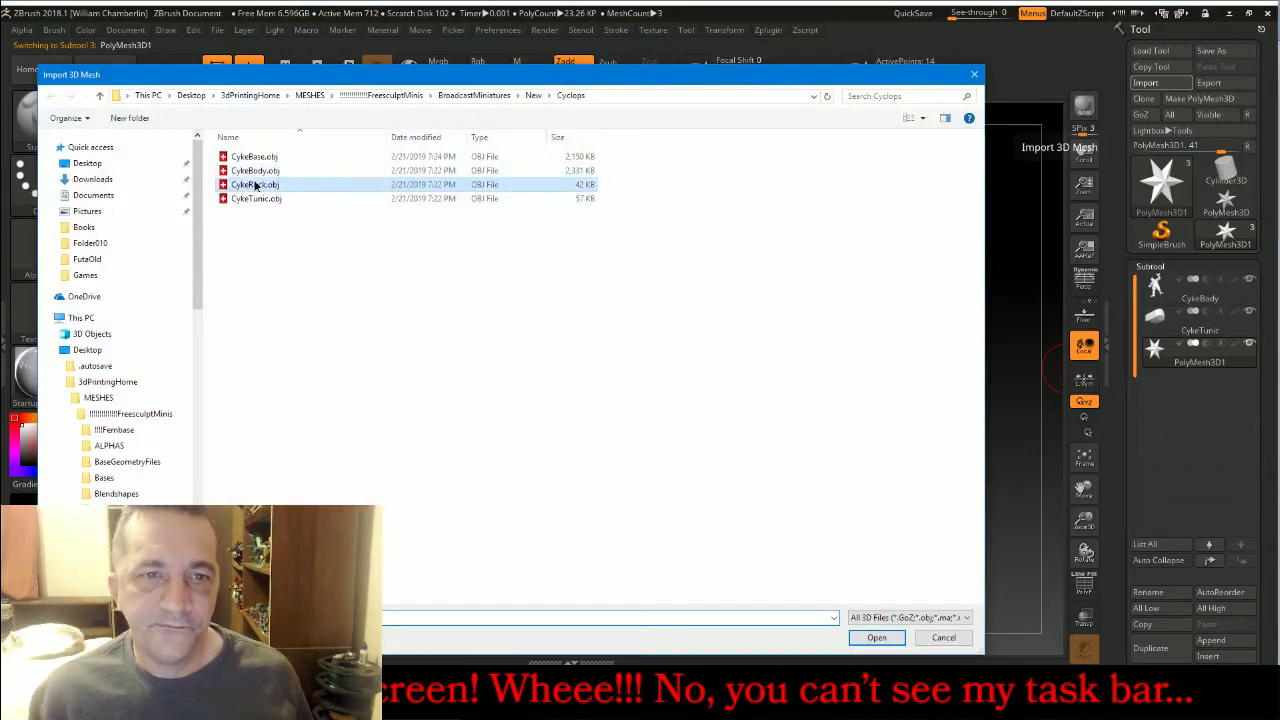
pyautogui.doubleClick(255, 185)
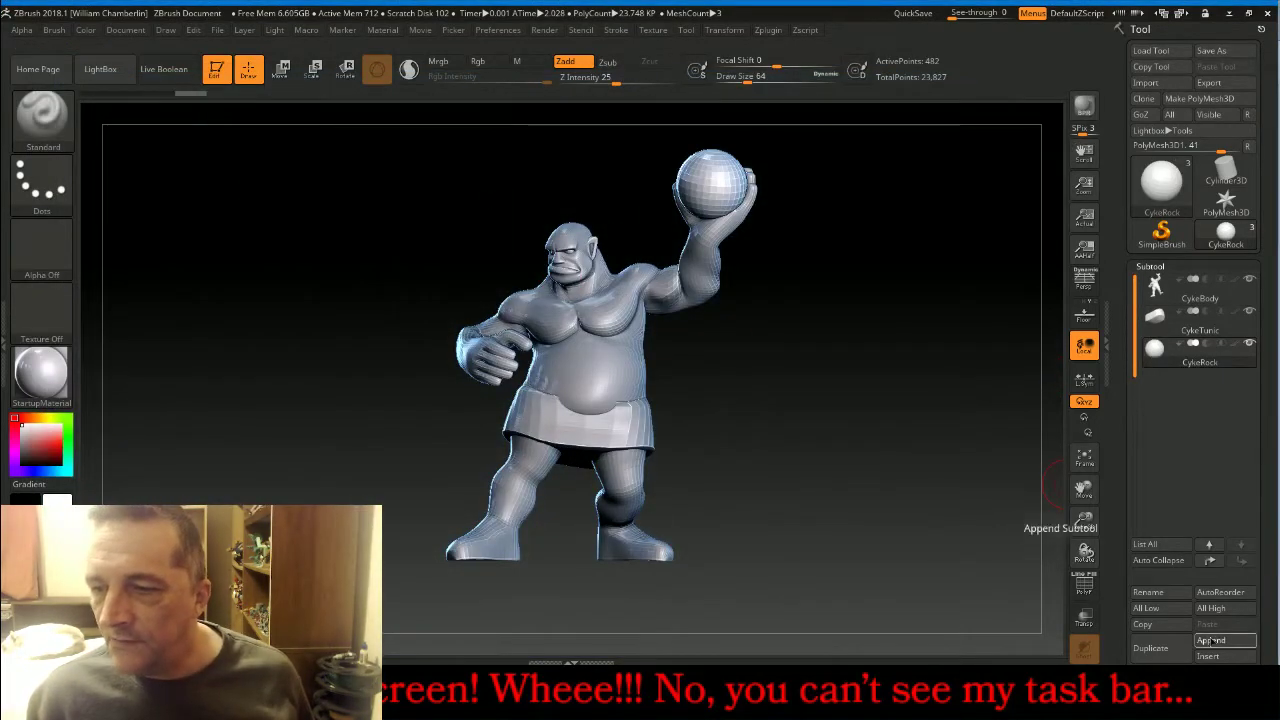
# Append another PolyMesh3D subtool below CykeRock and replace it by importing CykeBase.obj.
pyautogui.click(1210, 640)
pyautogui.click(957, 330)
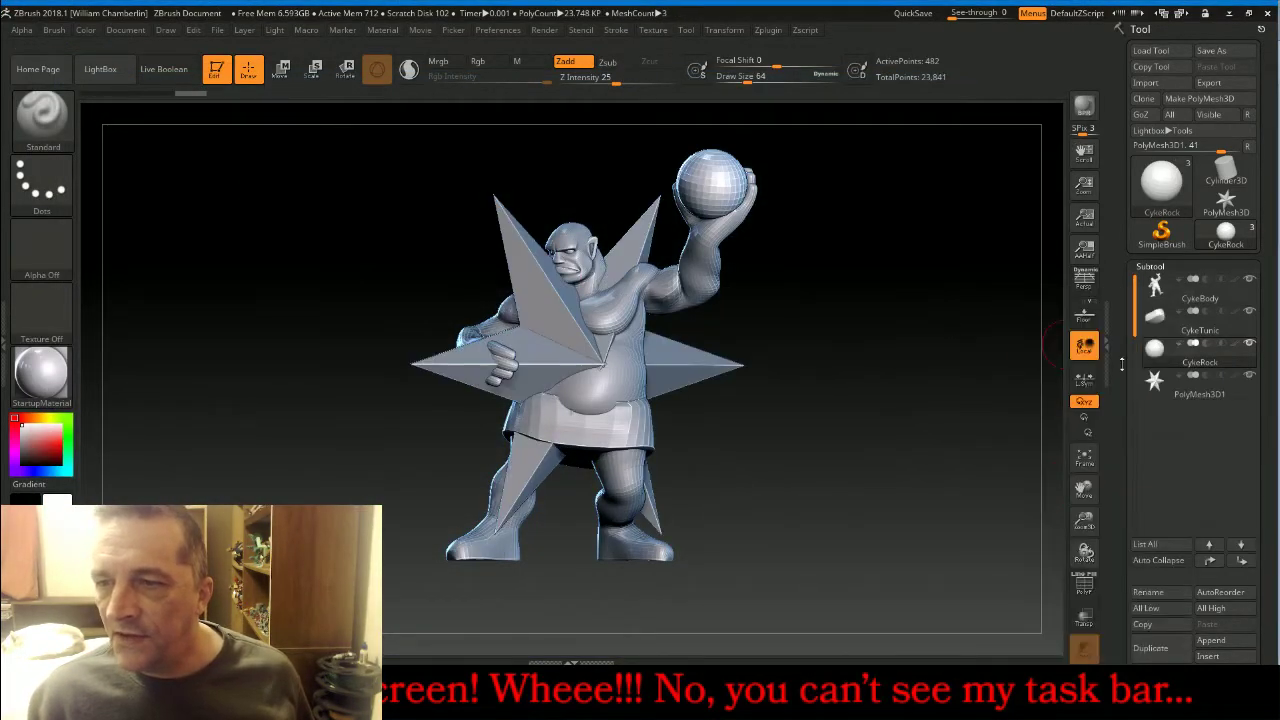
pyautogui.click(1145, 82)
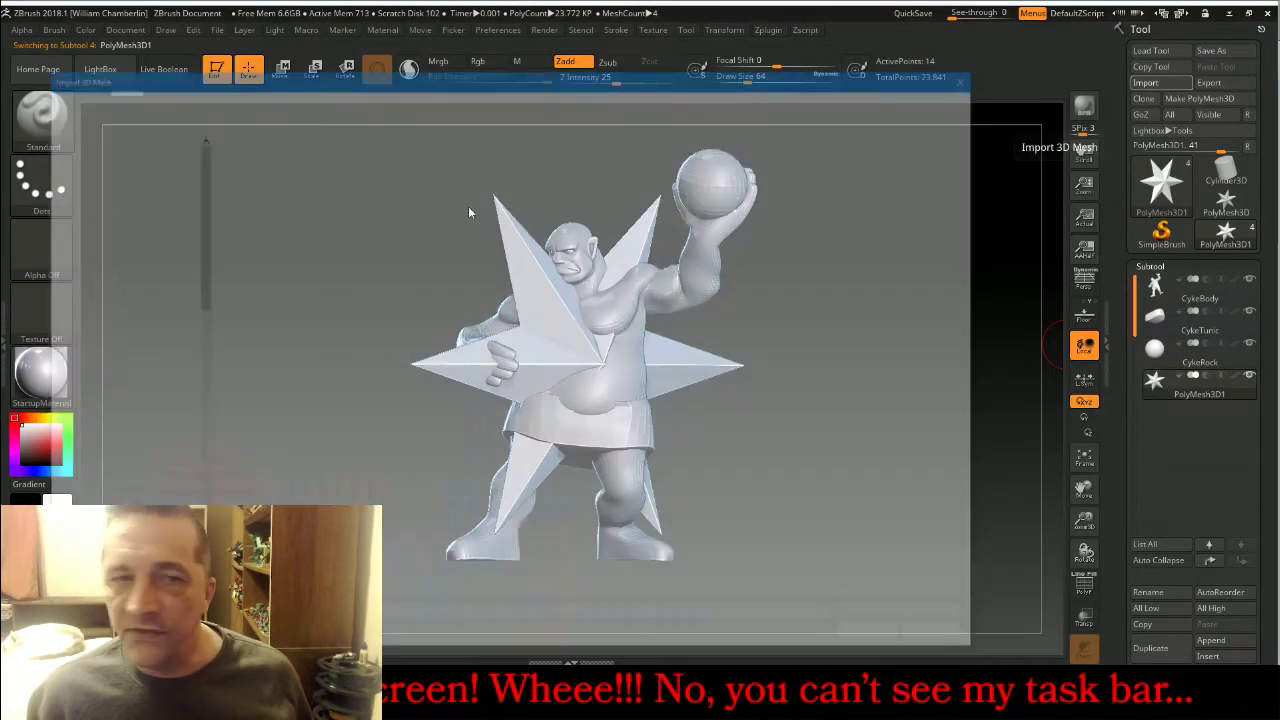
pyautogui.doubleClick(245, 157)
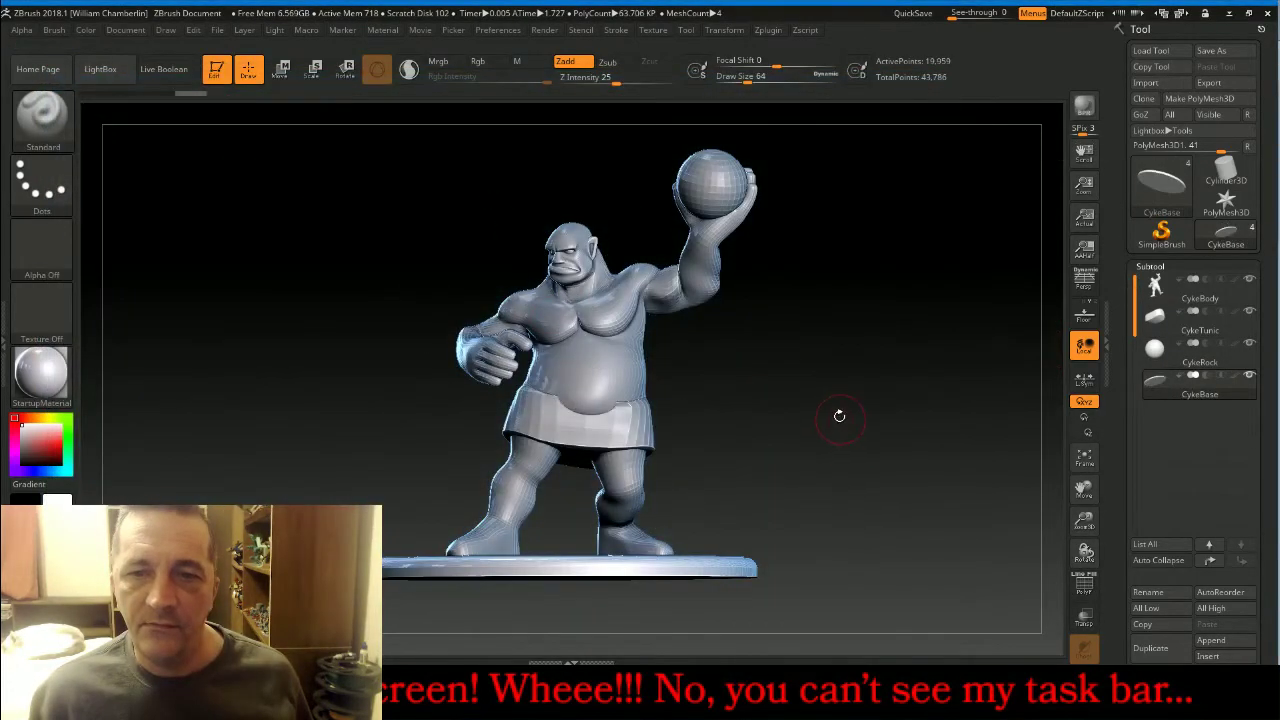
pyautogui.moveTo(839, 415)
pyautogui.mouseDown()
pyautogui.moveTo(878, 452)
pyautogui.moveTo(907, 417)
pyautogui.moveTo(860, 417)
pyautogui.mouseUp()
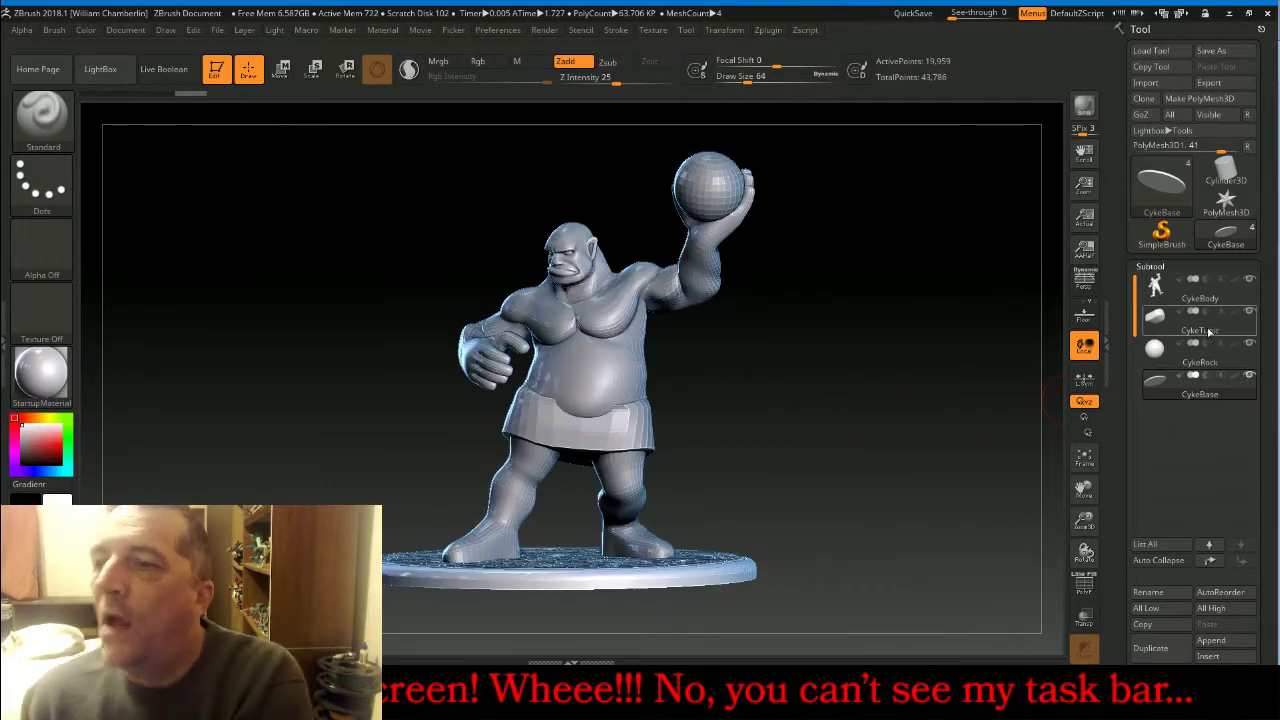
# Hide the body, tunic and base subtools, make CykeRock the active subtool and frame it.
pyautogui.click(1249, 310)
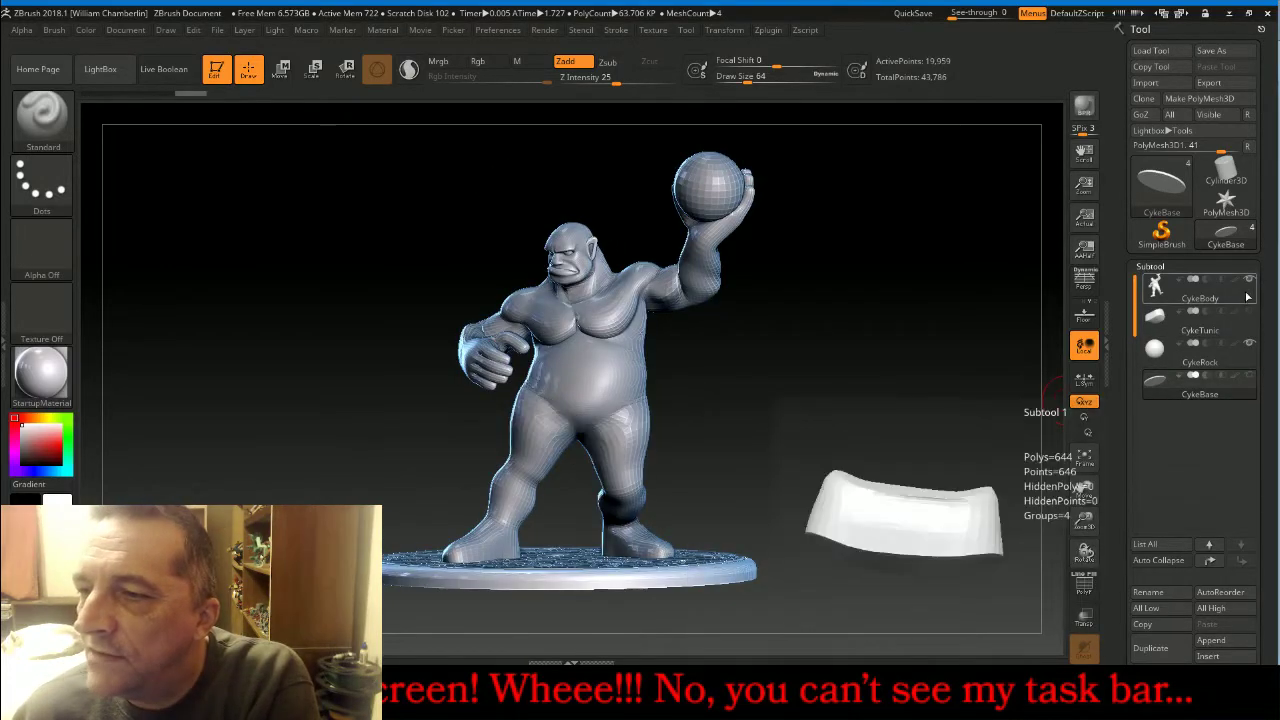
pyautogui.click(1249, 279)
pyautogui.click(1156, 358)
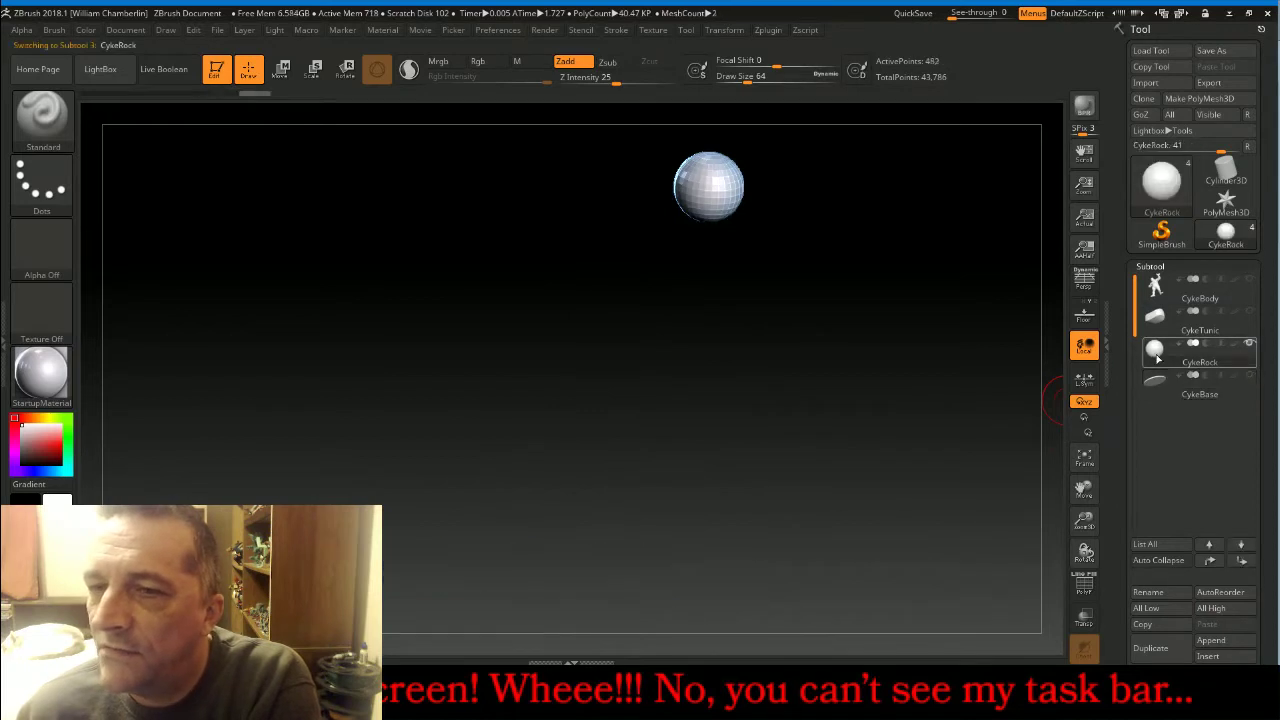
pyautogui.click(1084, 457)
# Divide the CykeRock geometry four times with smoothing on and delete its lower subdivision levels.
pyautogui.click(1165, 264)
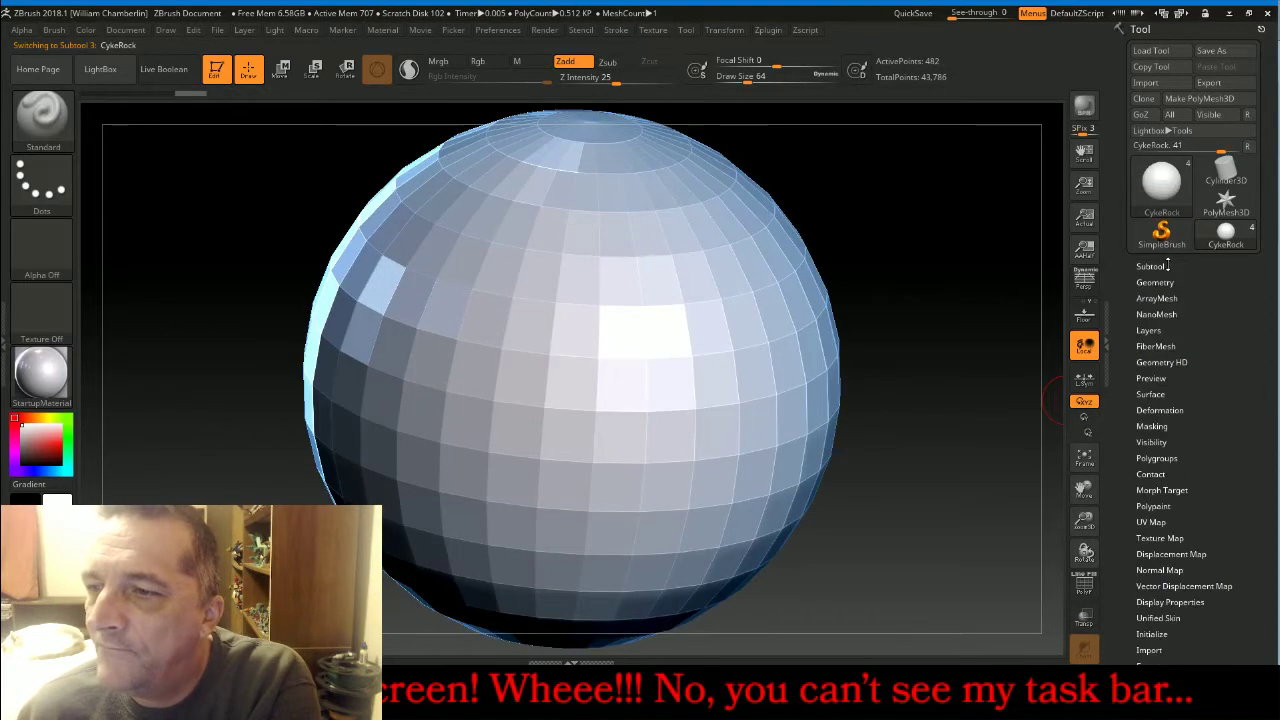
pyautogui.click(1155, 283)
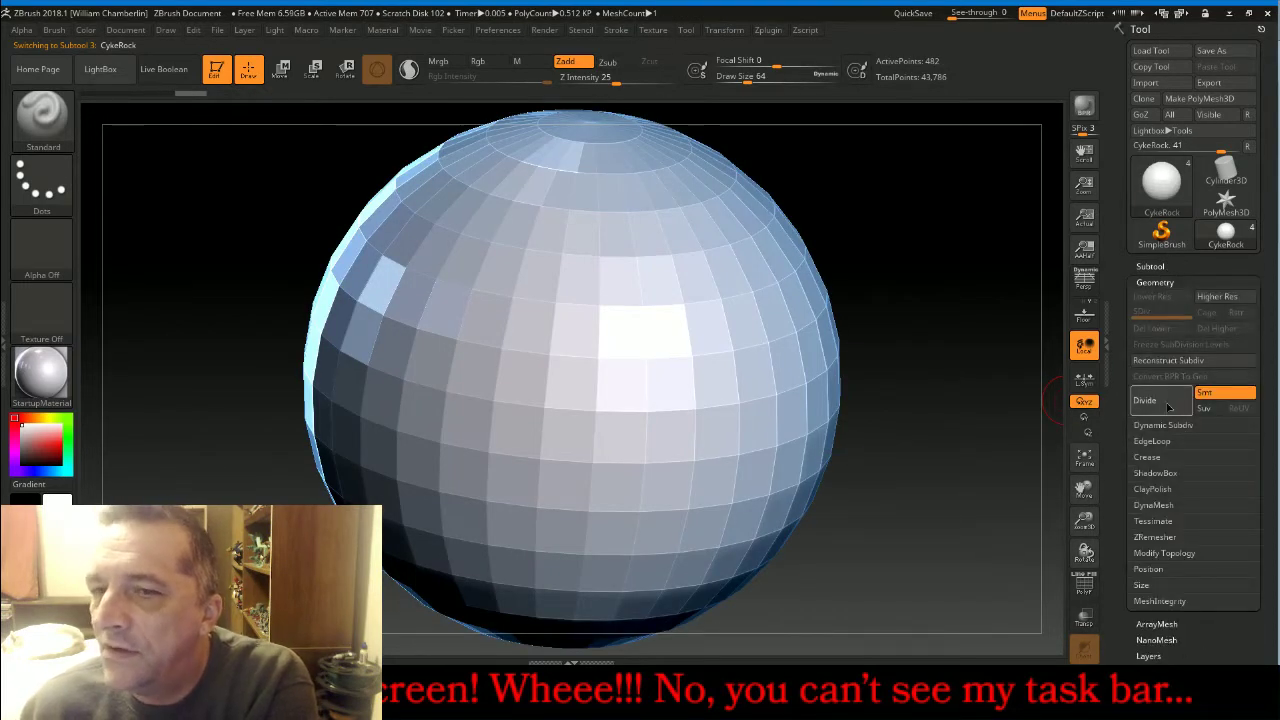
pyautogui.click(1168, 406)
pyautogui.click(1168, 406)
pyautogui.click(1168, 406)
pyautogui.click(1168, 406)
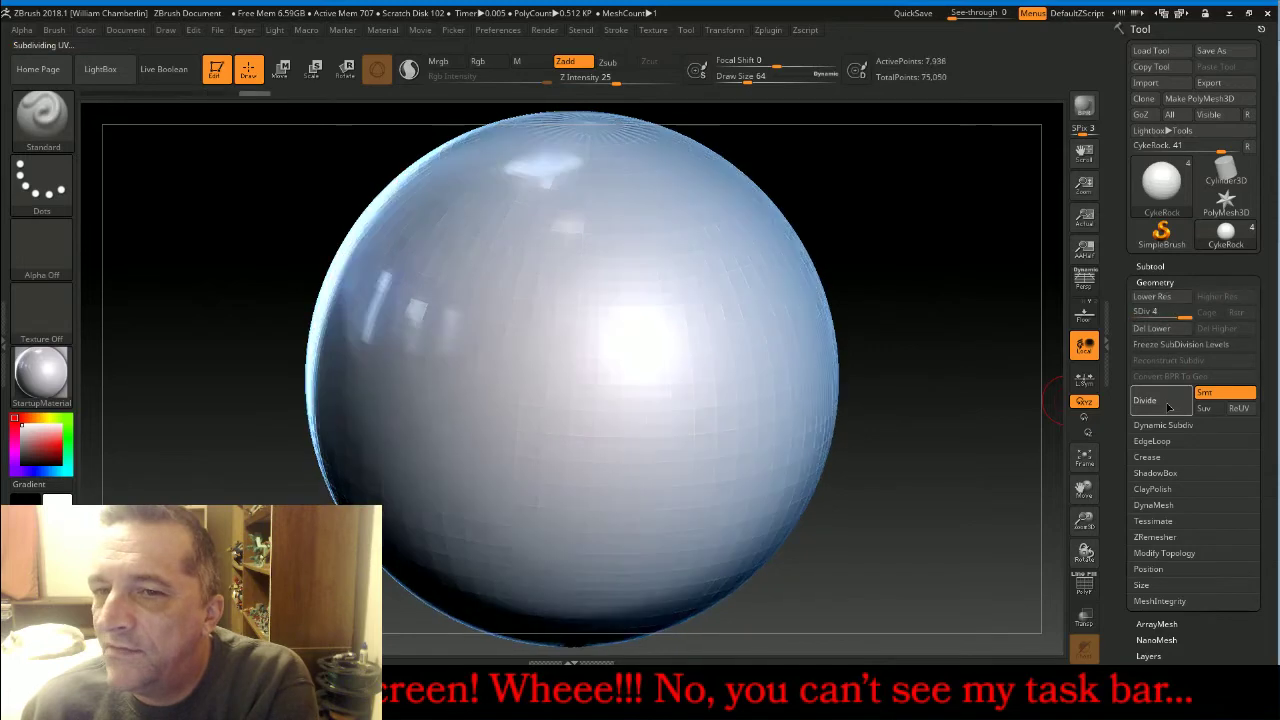
pyautogui.click(1157, 332)
# Remesh the rock with DynaMesh at resolution 128 and subdivide it four times, discarding the lower levels.
pyautogui.click(1168, 505)
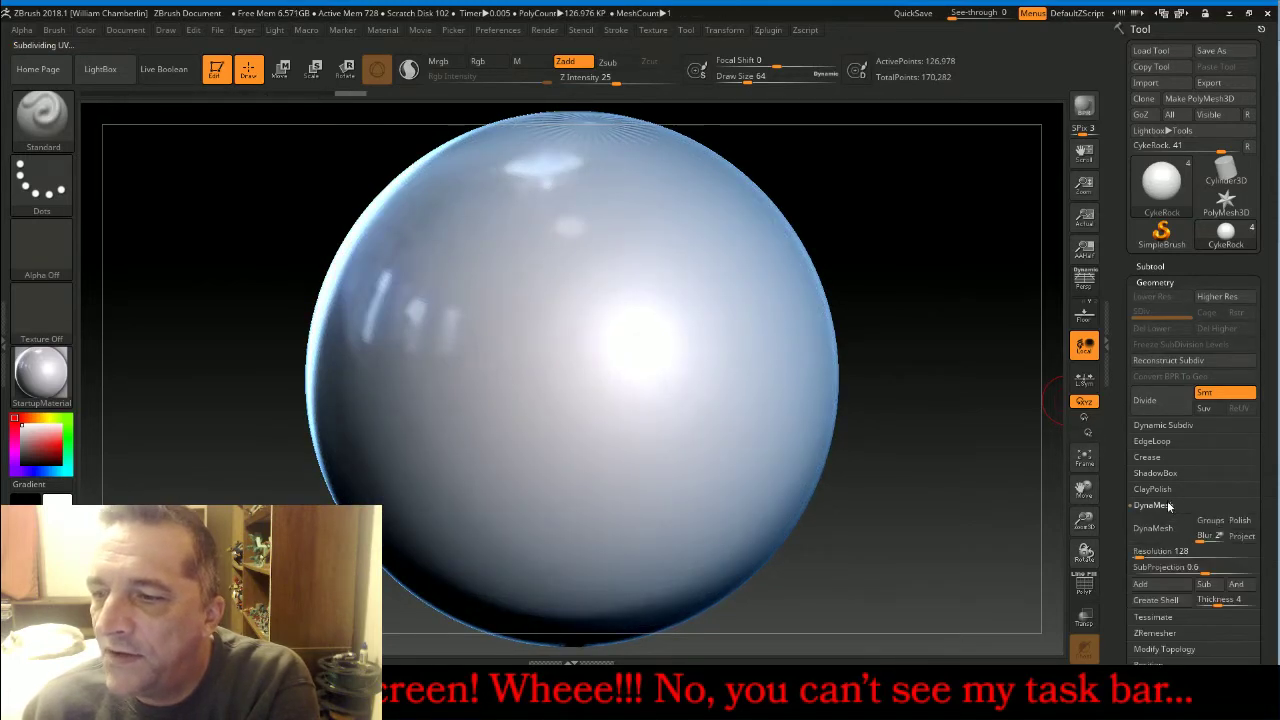
pyautogui.click(1160, 529)
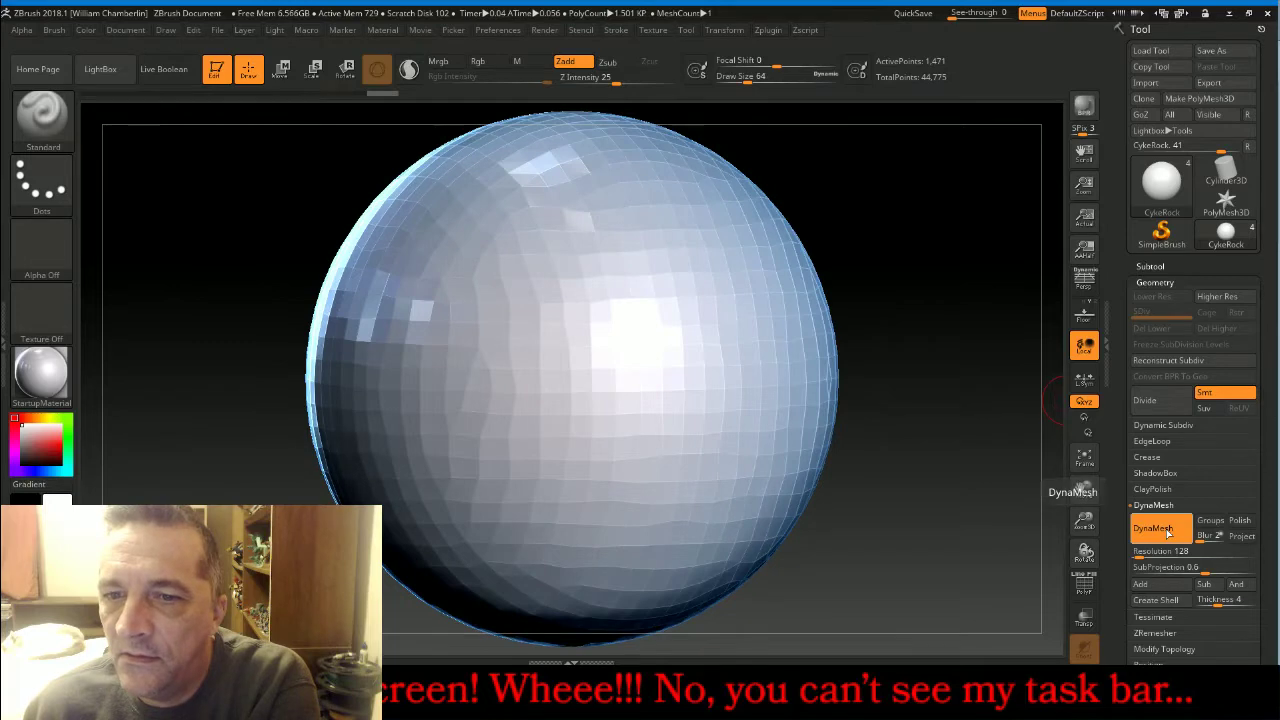
pyautogui.click(1160, 401)
pyautogui.click(1160, 401)
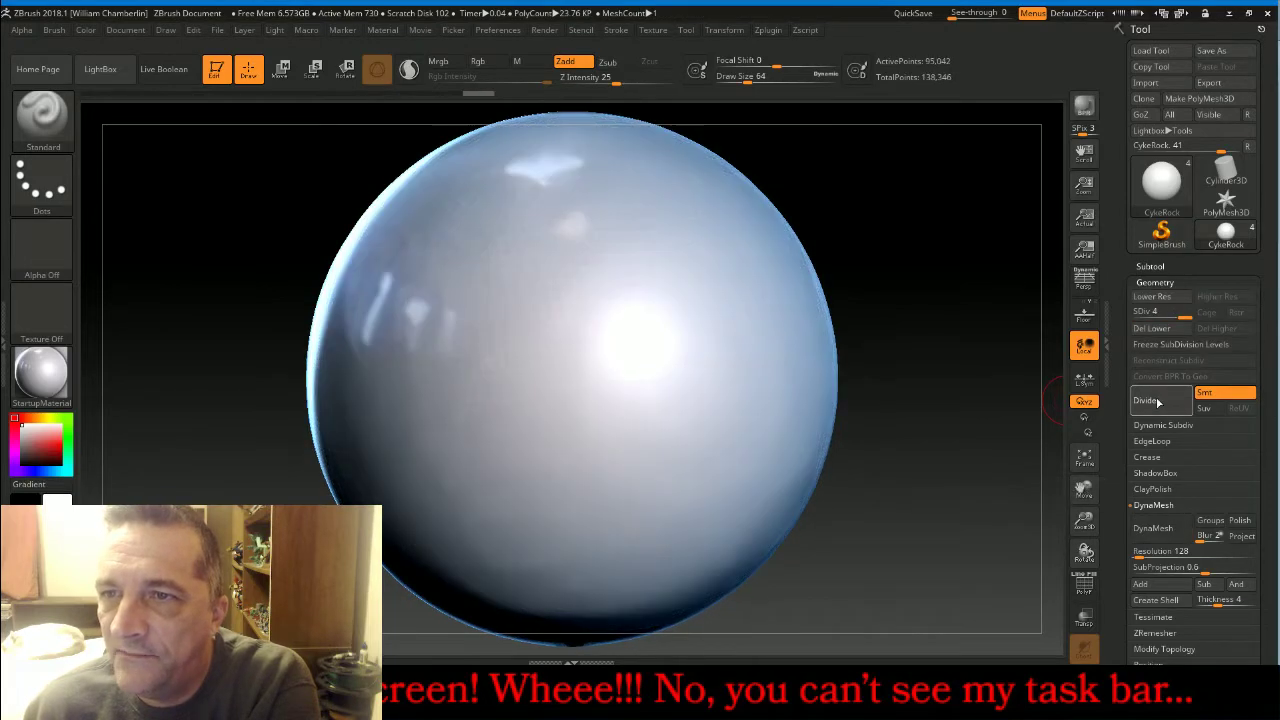
pyautogui.click(1158, 402)
pyautogui.click(1154, 330)
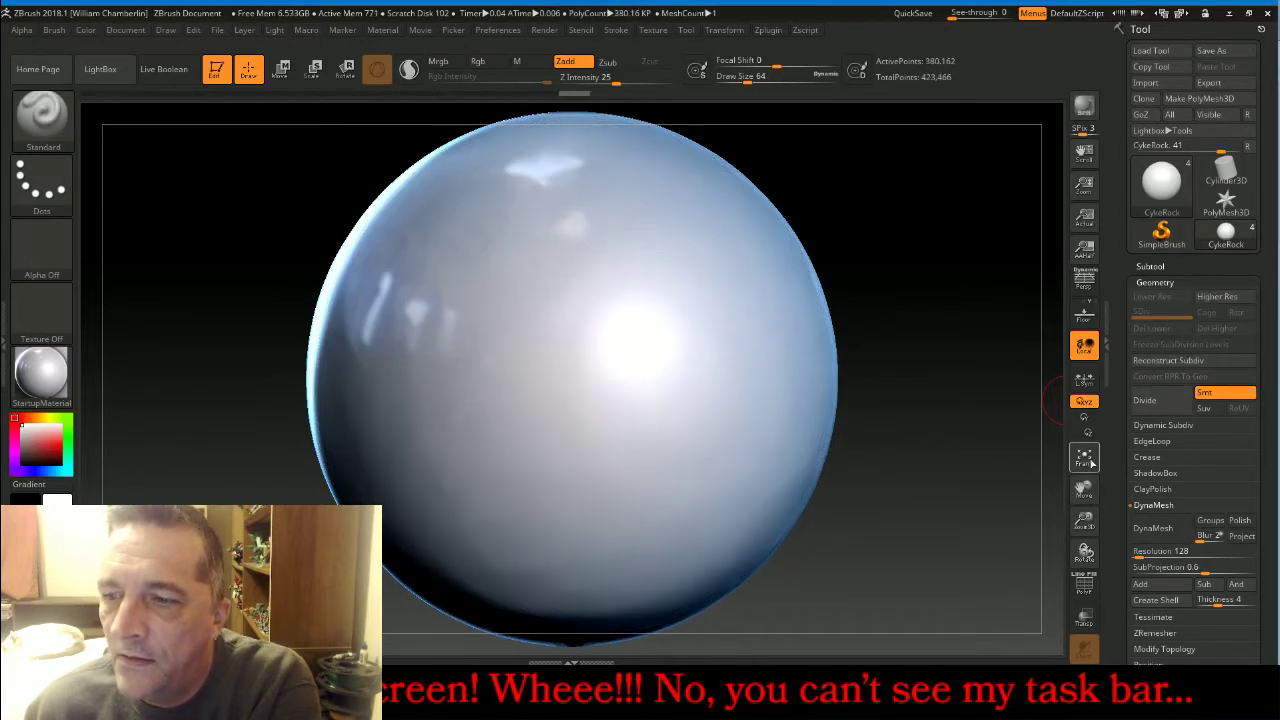
# Load the MalletFast brush from the Mallet folder of the LightBox brush library.
pyautogui.moveTo(1087, 521); pyautogui.dragTo(1068, 450)
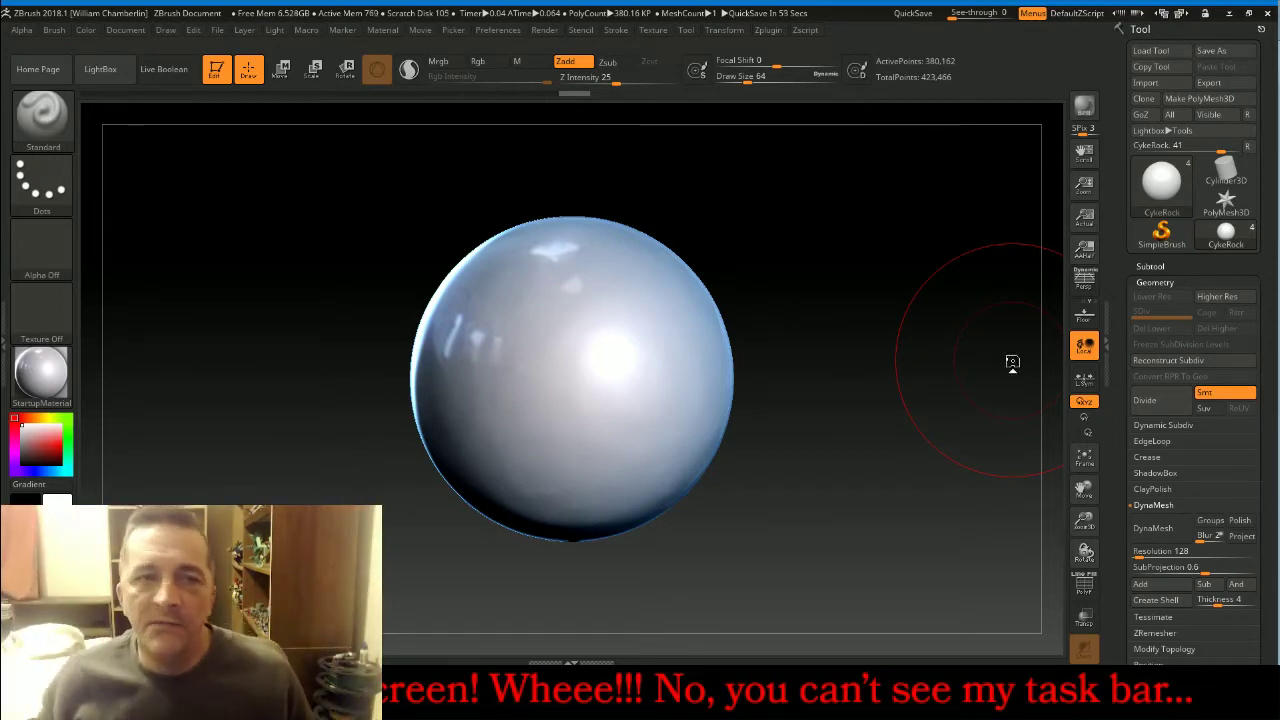
pyautogui.click(112, 76)
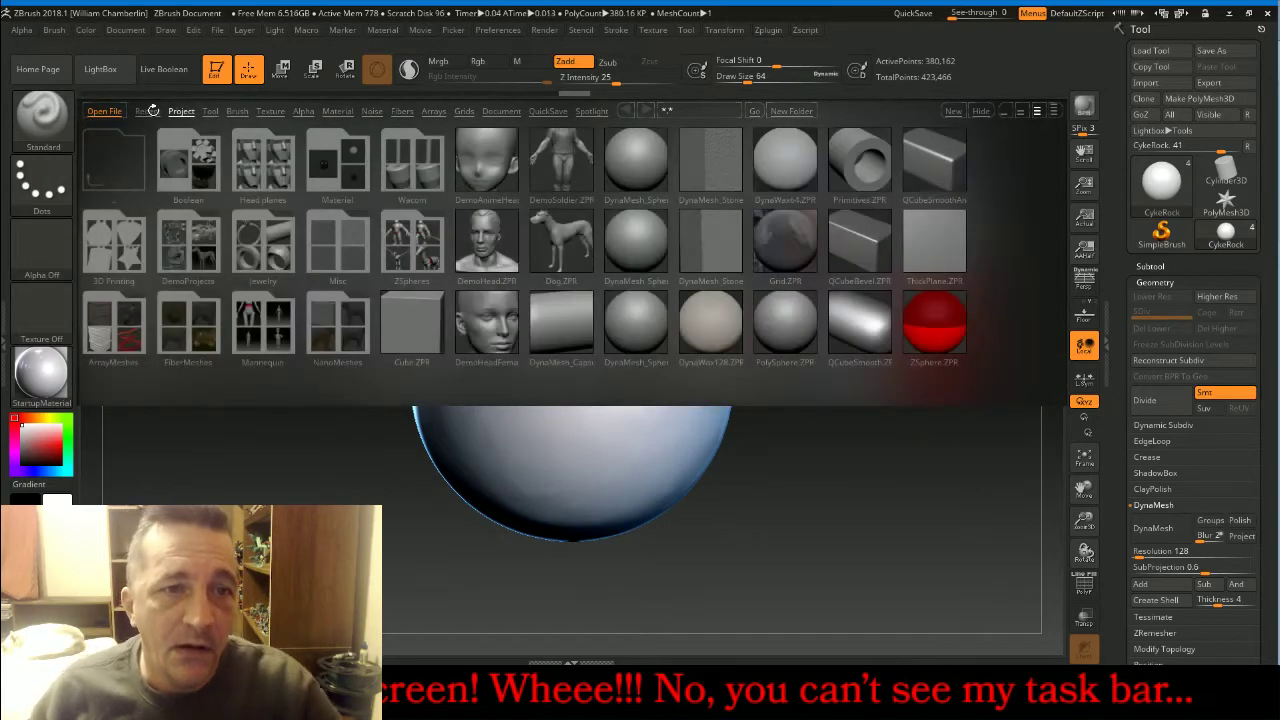
pyautogui.click(240, 111)
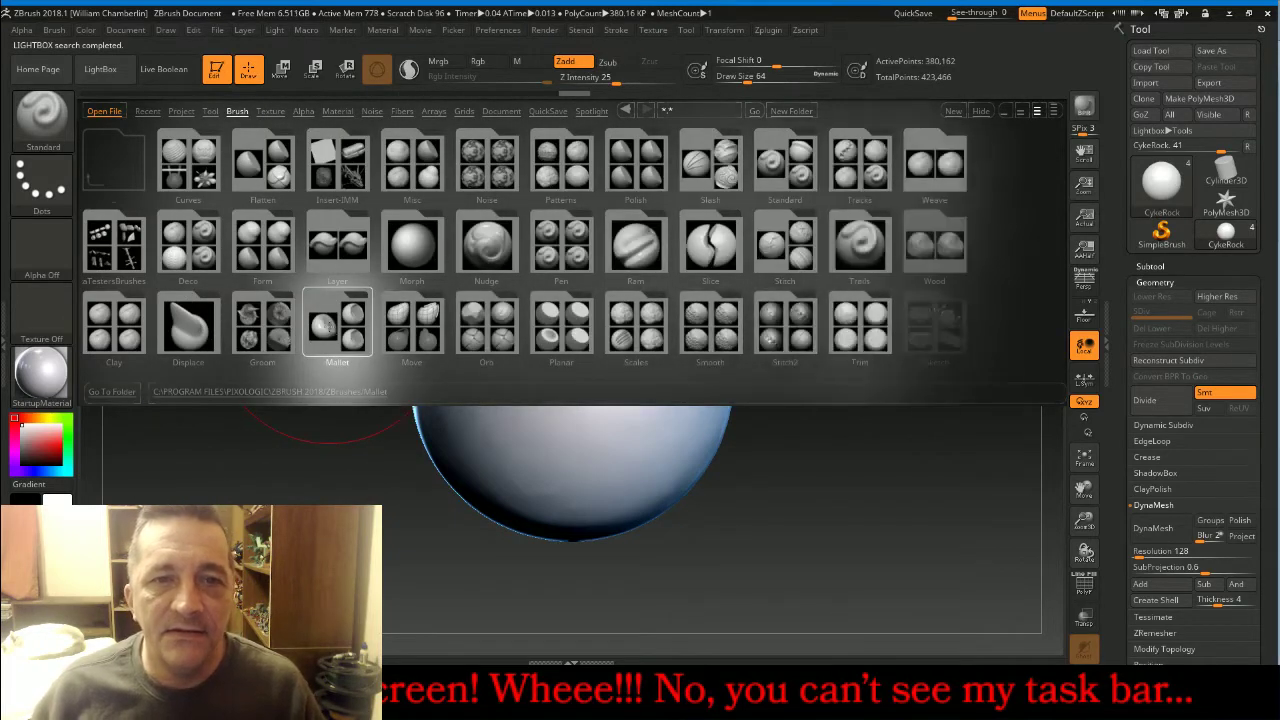
pyautogui.click(326, 324)
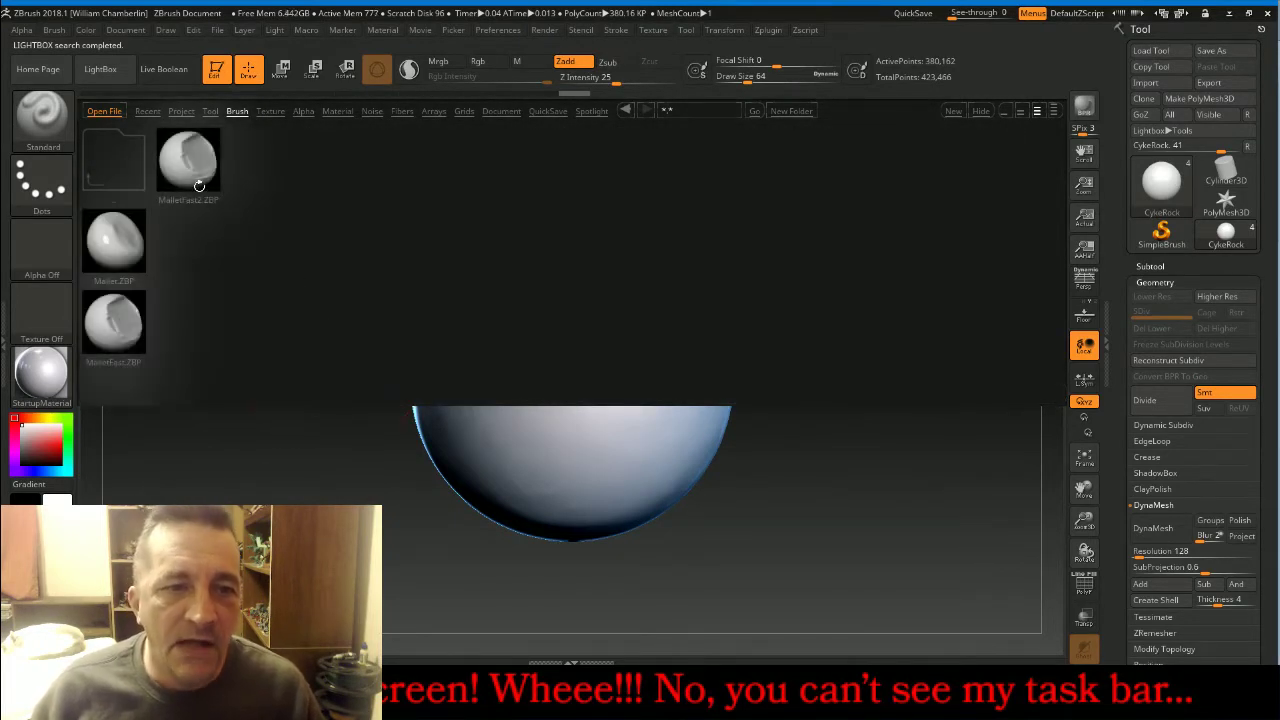
pyautogui.doubleClick(114, 322)
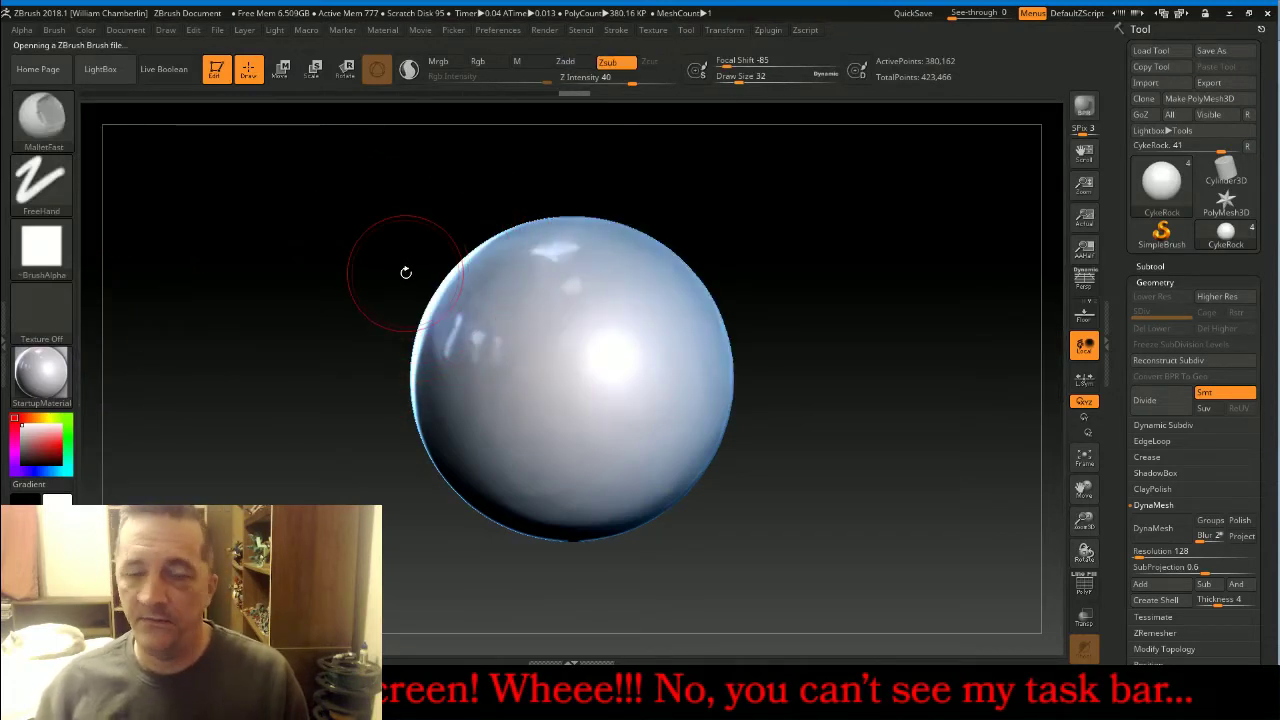
# Try continuous MalletFast strokes across the rock's front at draw size 36 and undo them.
pyautogui.press(']')
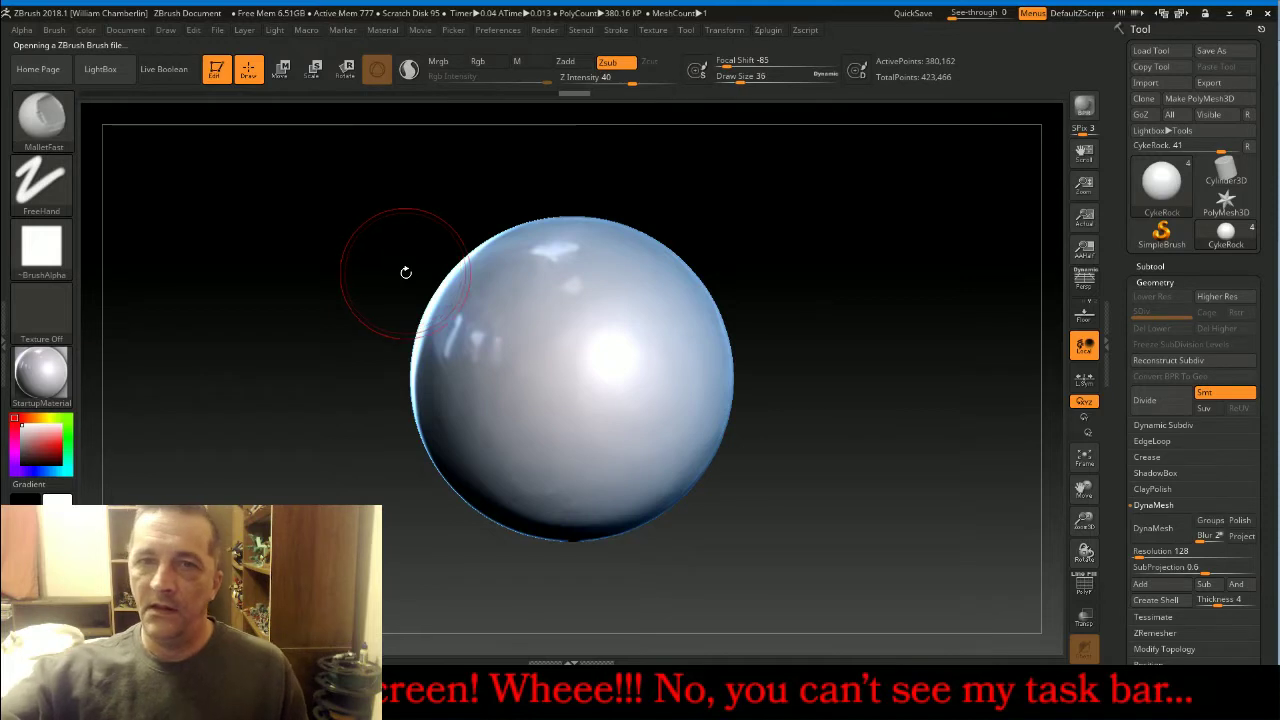
pyautogui.moveTo(698, 418)
pyautogui.mouseDown()
pyautogui.moveTo(614, 329)
pyautogui.moveTo(529, 329)
pyautogui.moveTo(455, 363)
pyautogui.mouseUp()
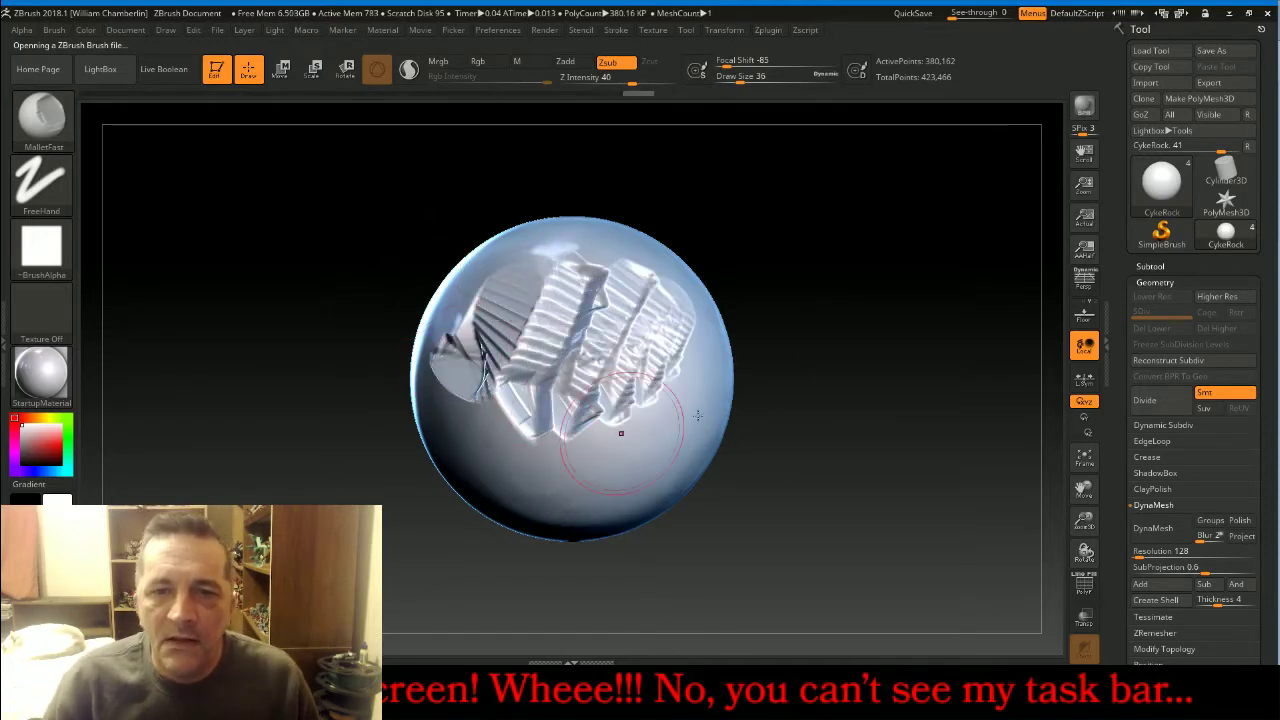
pyautogui.hotkey('ctrl', 'z')
pyautogui.hotkey('ctrl', 'z')
pyautogui.hotkey('ctrl', 'z')
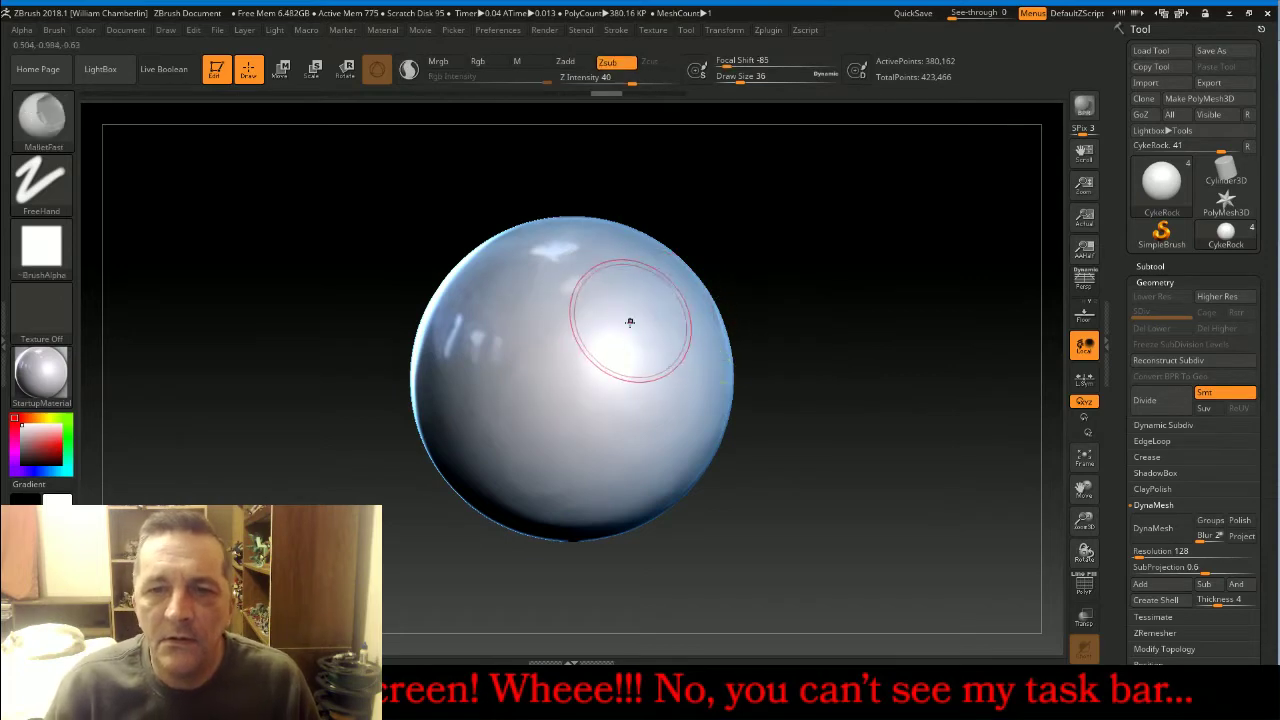
# Test separate small MalletFast dabs on the rock's front and undo all of them.
pyautogui.moveTo(630, 321)
pyautogui.mouseDown()
pyautogui.moveTo(531, 351)
pyautogui.moveTo(525, 405)
pyautogui.moveTo(594, 364)
pyautogui.moveTo(680, 430)
pyautogui.mouseUp()
pyautogui.press('ctrl')
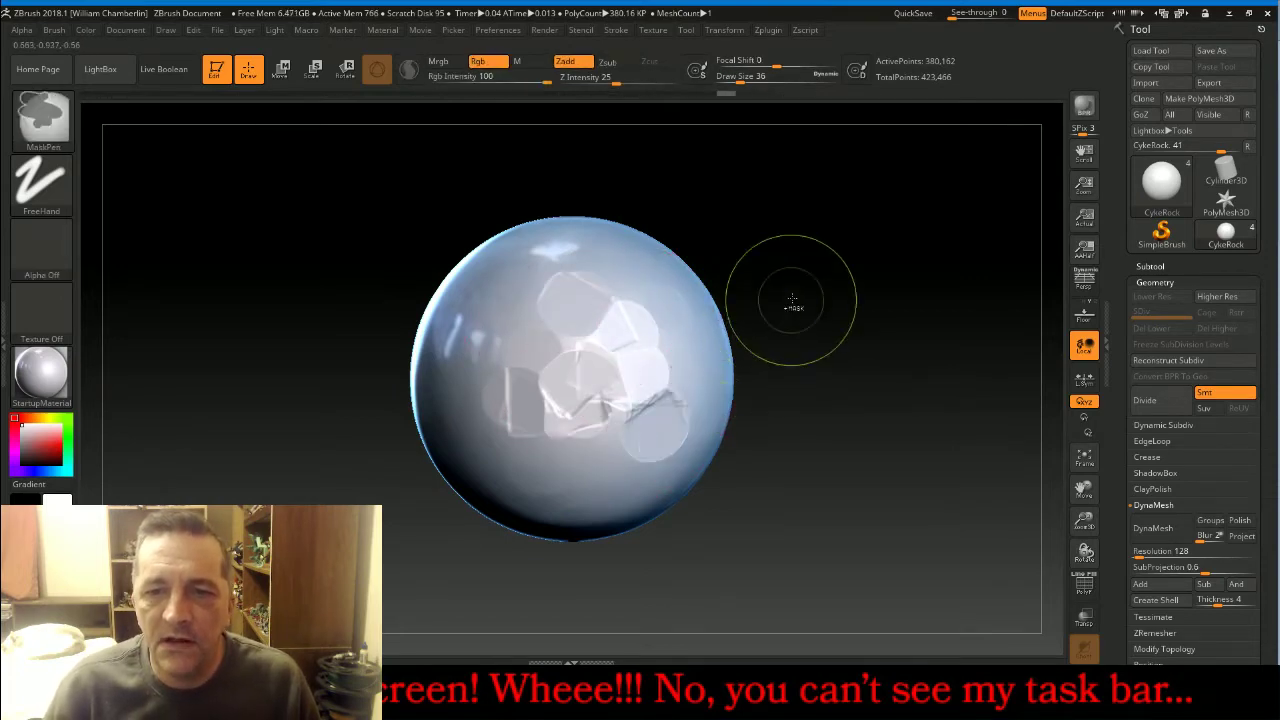
pyautogui.hotkey('ctrl', 'z')
pyautogui.hotkey('ctrl', 'z')
pyautogui.hotkey('ctrl', 'z')
pyautogui.hotkey('ctrl', 'z')
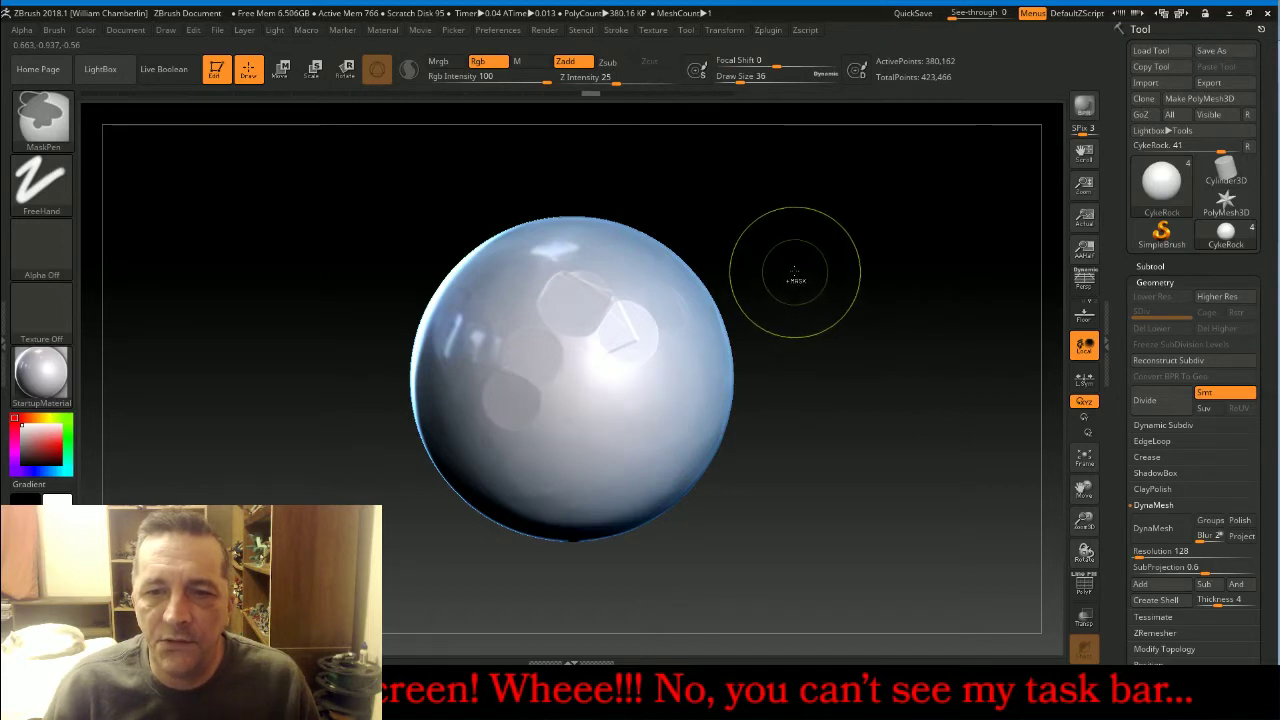
pyautogui.hotkey('ctrl', 'z')
pyautogui.hotkey('ctrl', 'z')
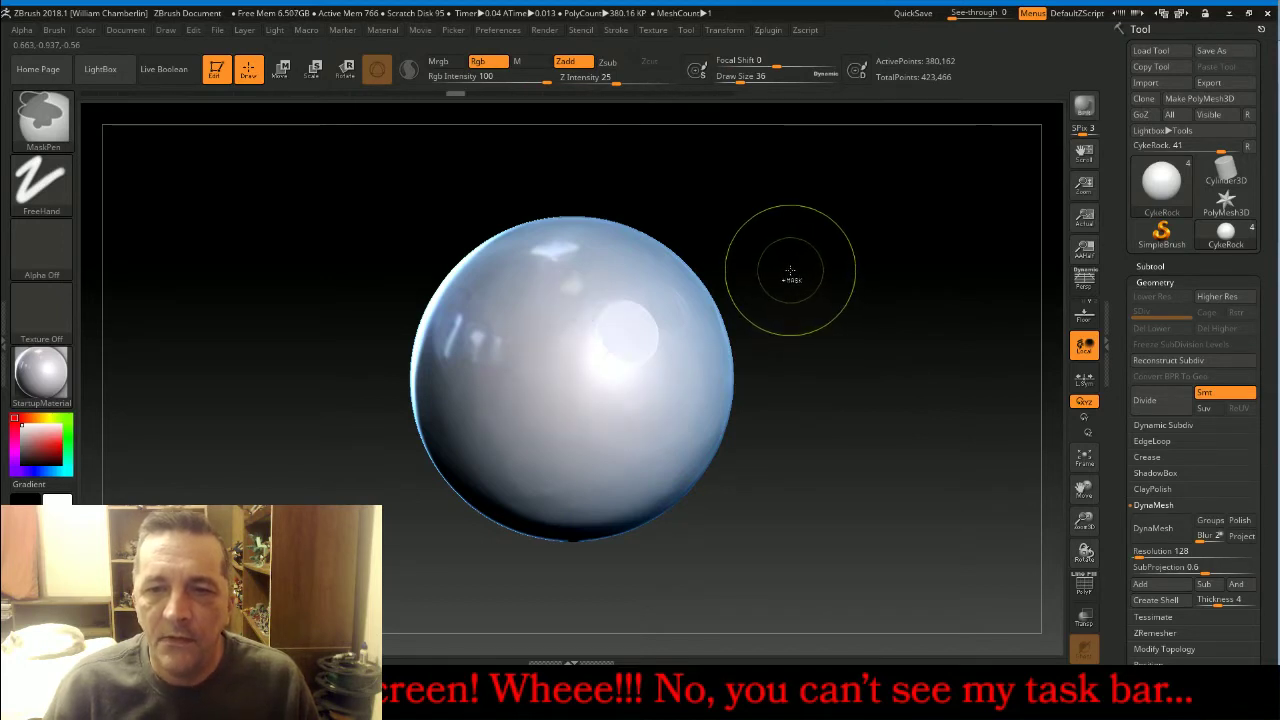
pyautogui.hotkey('ctrl', 'z')
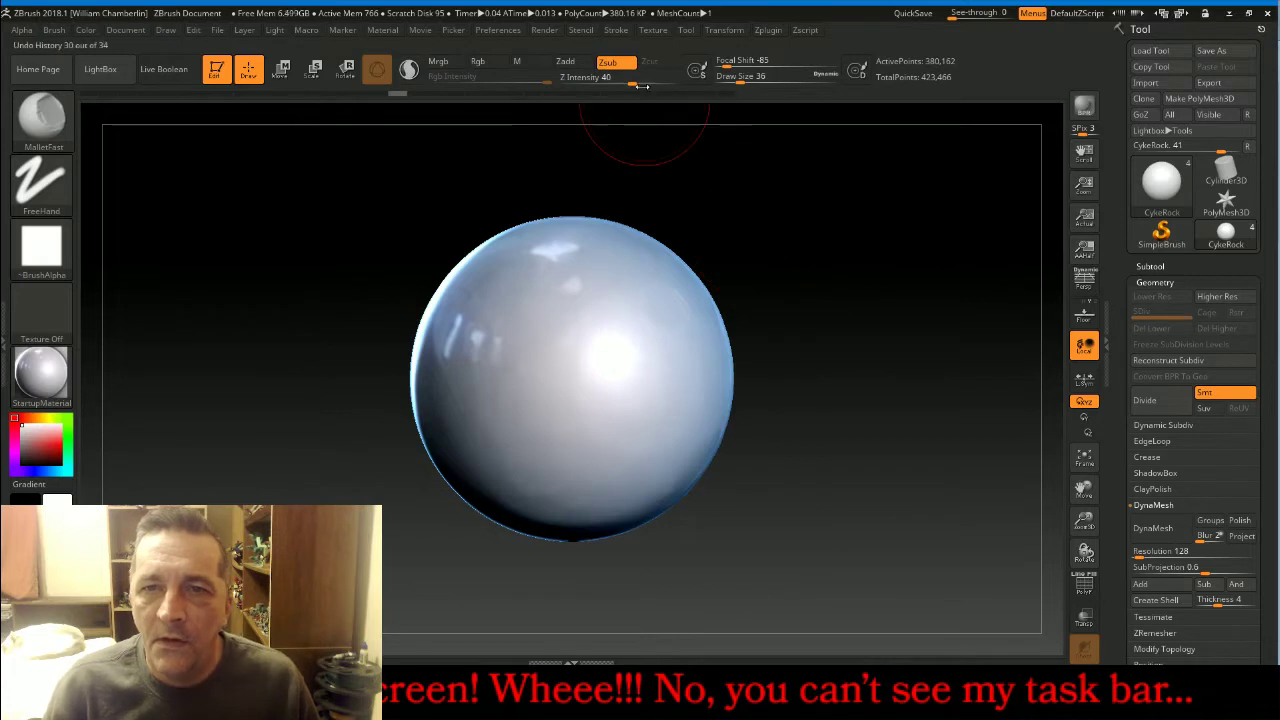
# Set MalletFast to Z Intensity 65 and Draw Size 101 and hammer large flat facets over the rock's front.
pyautogui.moveTo(642, 86); pyautogui.dragTo(750, 88)
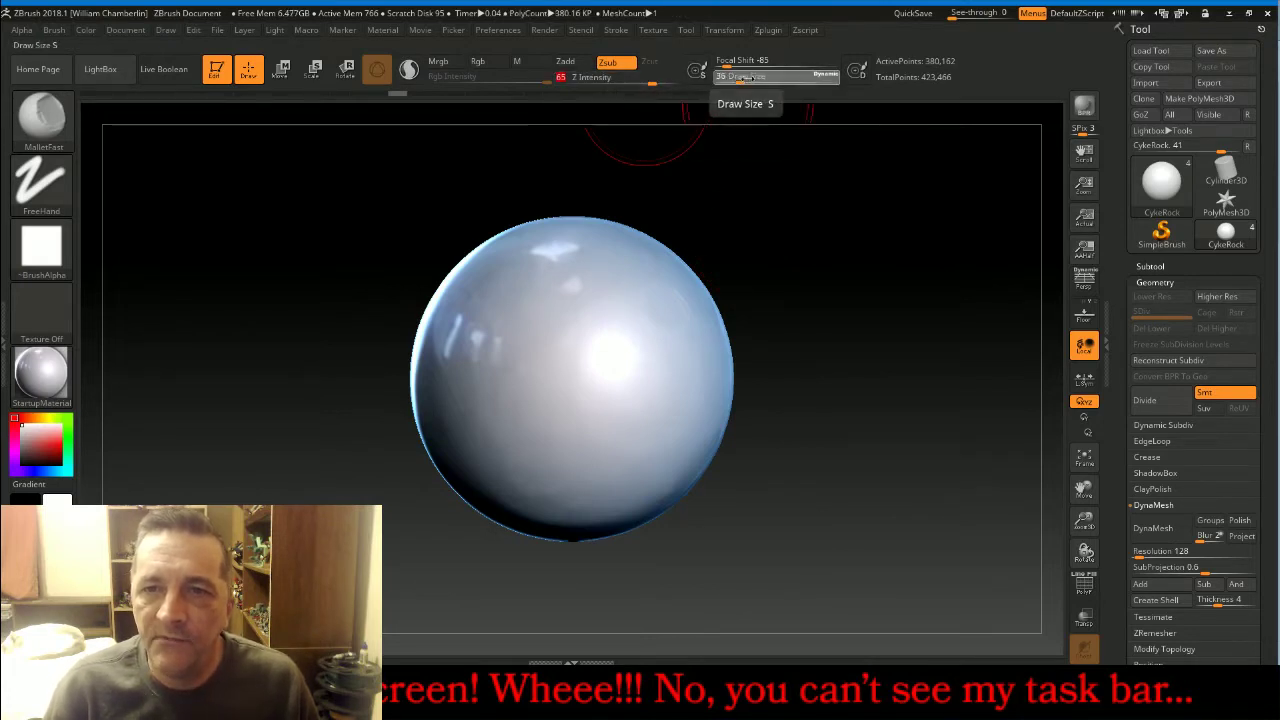
pyautogui.click(514, 348)
pyautogui.click(443, 314)
pyautogui.click(560, 240)
pyautogui.click(612, 276)
pyautogui.click(615, 340)
pyautogui.click(540, 304)
pyautogui.click(522, 300)
pyautogui.click(518, 310)
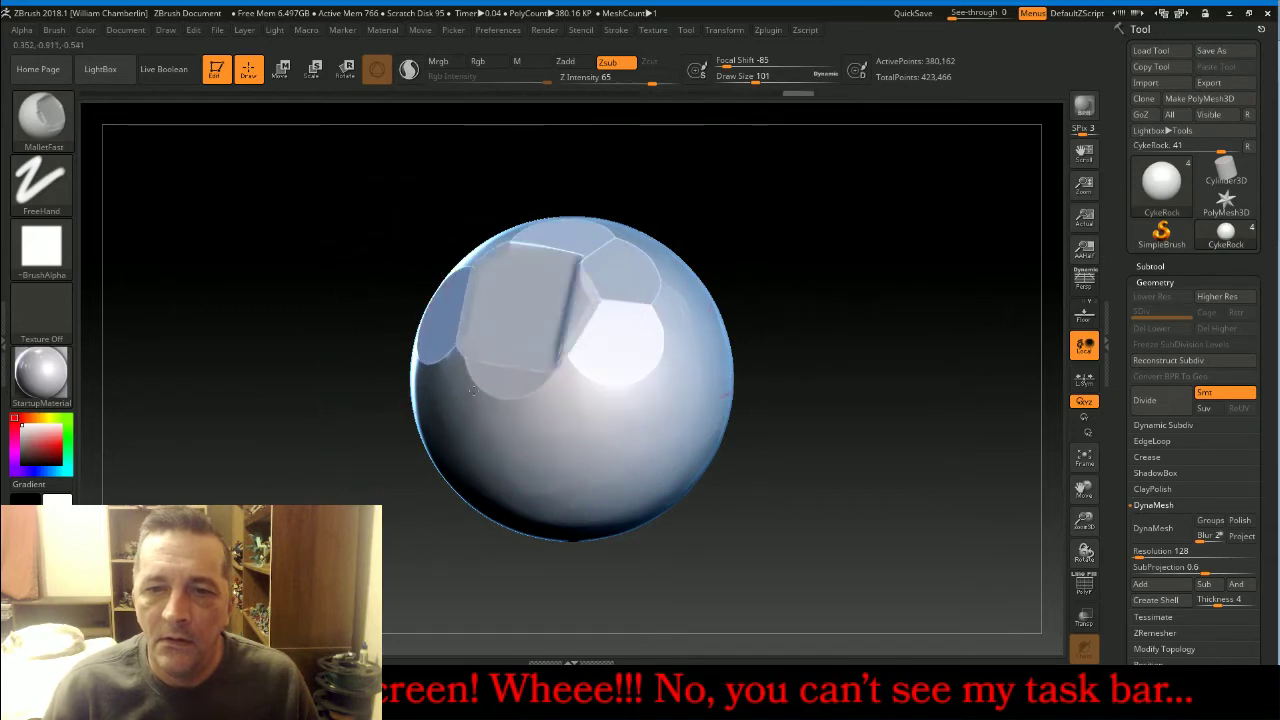
pyautogui.click(472, 391)
pyautogui.click(547, 399)
pyautogui.moveTo(584, 310); pyautogui.dragTo(646, 465)
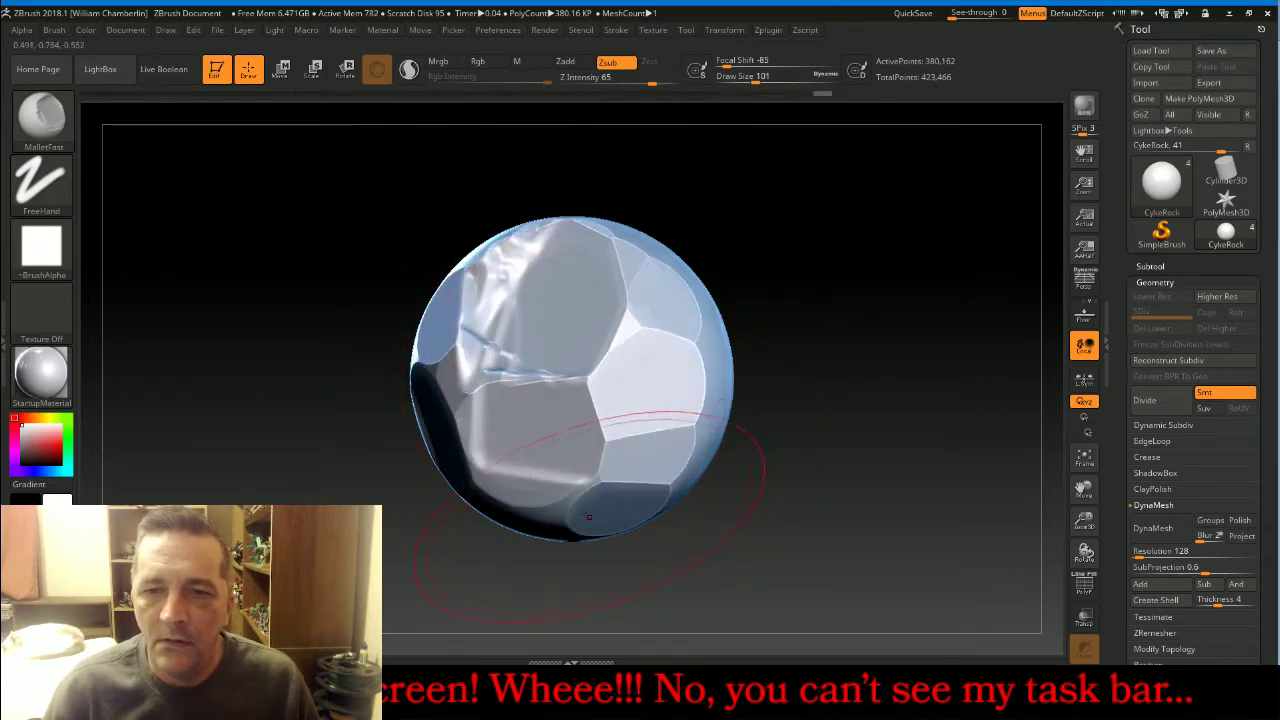
# Hammer large flat MalletFast facets around the smooth remaining sides of the rock until its whole surface is faceted.
pyautogui.moveTo(790, 420)
pyautogui.mouseDown()
pyautogui.moveTo(882, 346)
pyautogui.moveTo(823, 366)
pyautogui.mouseUp()
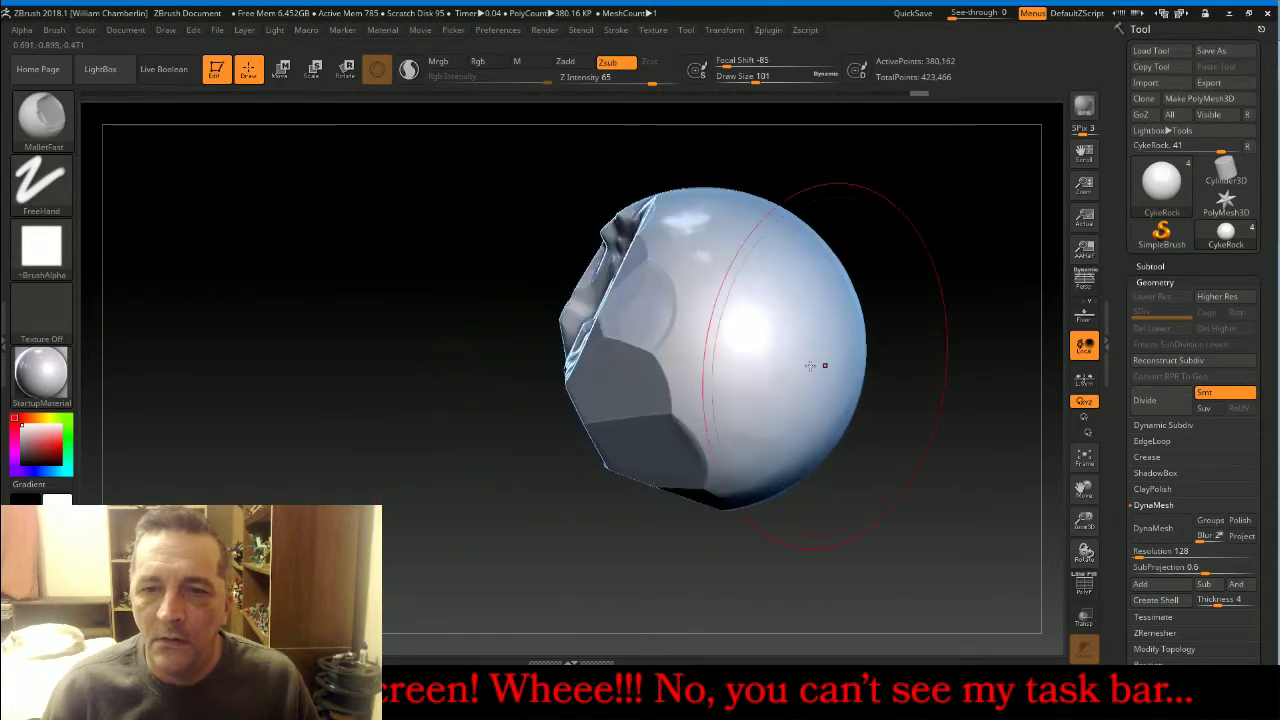
pyautogui.moveTo(685, 235)
pyautogui.mouseDown()
pyautogui.moveTo(750, 320)
pyautogui.moveTo(810, 360)
pyautogui.moveTo(745, 440)
pyautogui.moveTo(700, 404)
pyautogui.mouseUp()
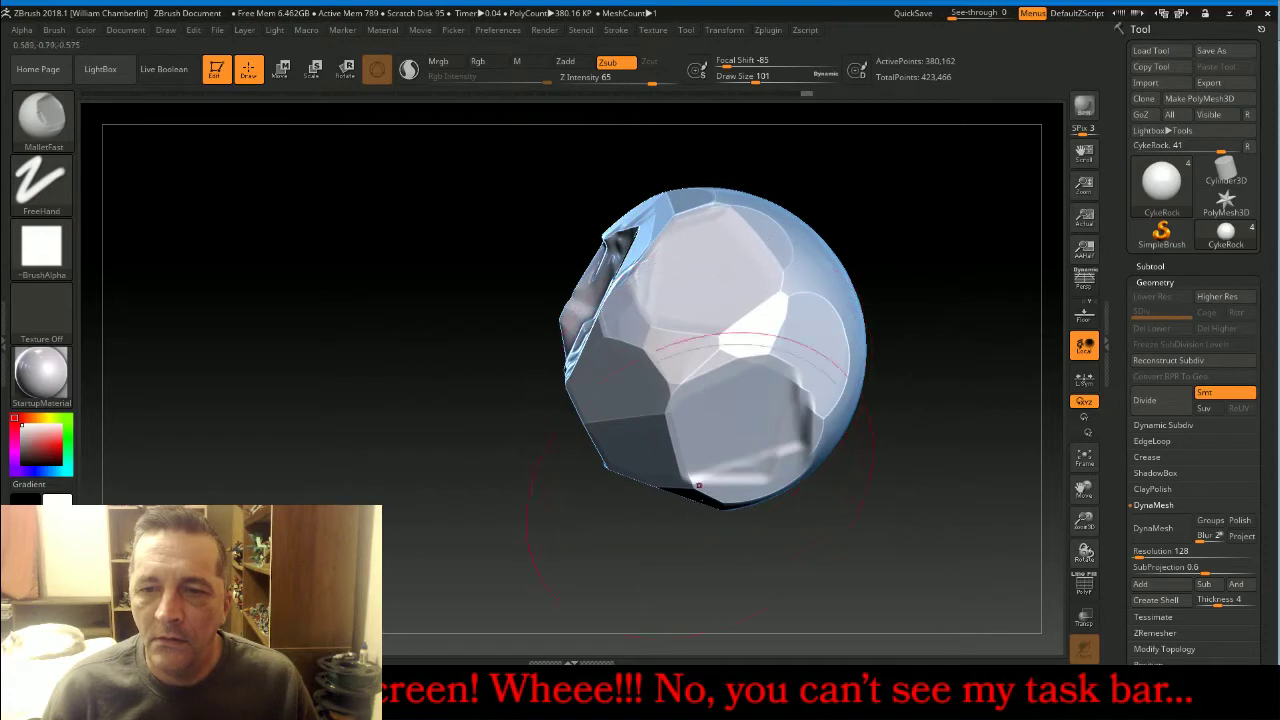
pyautogui.moveTo(660, 480); pyautogui.dragTo(606, 474)
pyautogui.moveTo(777, 467)
pyautogui.mouseDown()
pyautogui.moveTo(820, 380)
pyautogui.moveTo(851, 451)
pyautogui.moveTo(800, 560)
pyautogui.moveTo(931, 507)
pyautogui.moveTo(960, 420)
pyautogui.moveTo(950, 330)
pyautogui.moveTo(838, 285)
pyautogui.mouseUp()
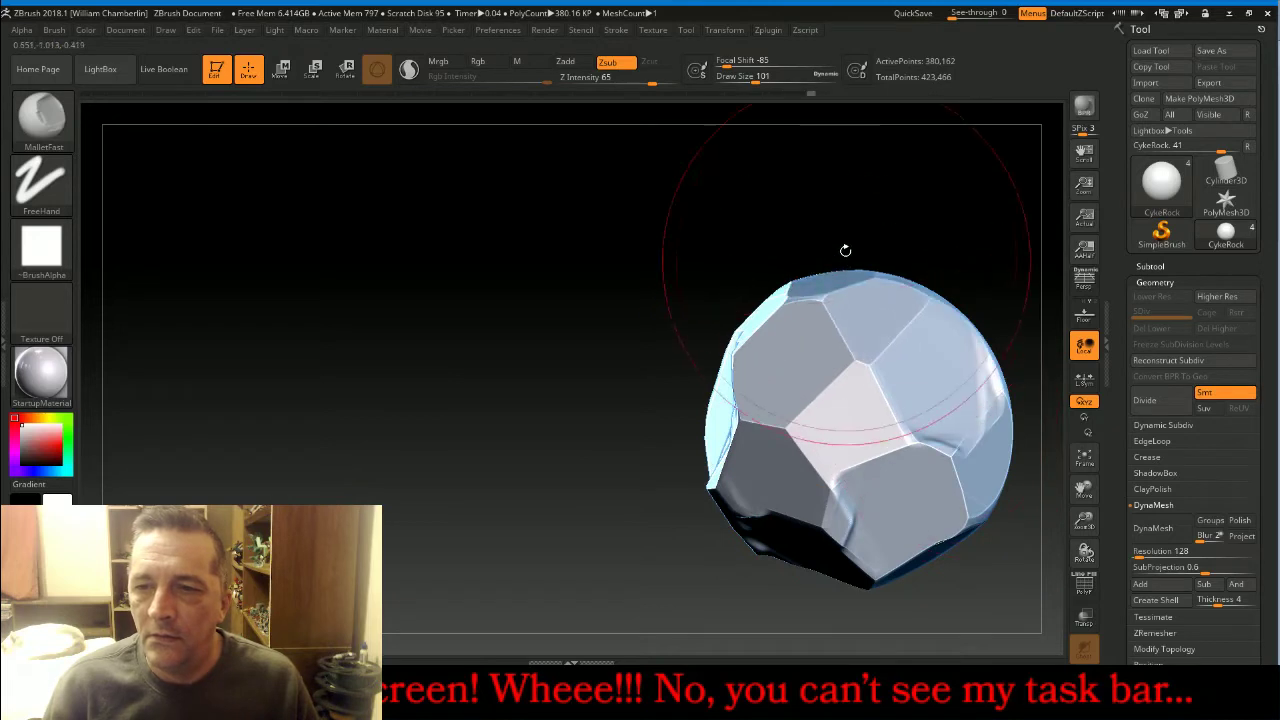
pyautogui.moveTo(771, 191)
pyautogui.mouseDown()
pyautogui.moveTo(686, 297)
pyautogui.moveTo(929, 335)
pyautogui.moveTo(871, 320)
pyautogui.moveTo(908, 486)
pyautogui.moveTo(1015, 458)
pyautogui.moveTo(1023, 403)
pyautogui.moveTo(960, 470)
pyautogui.moveTo(1000, 400)
pyautogui.moveTo(1012, 280)
pyautogui.moveTo(1010, 345)
pyautogui.mouseUp()
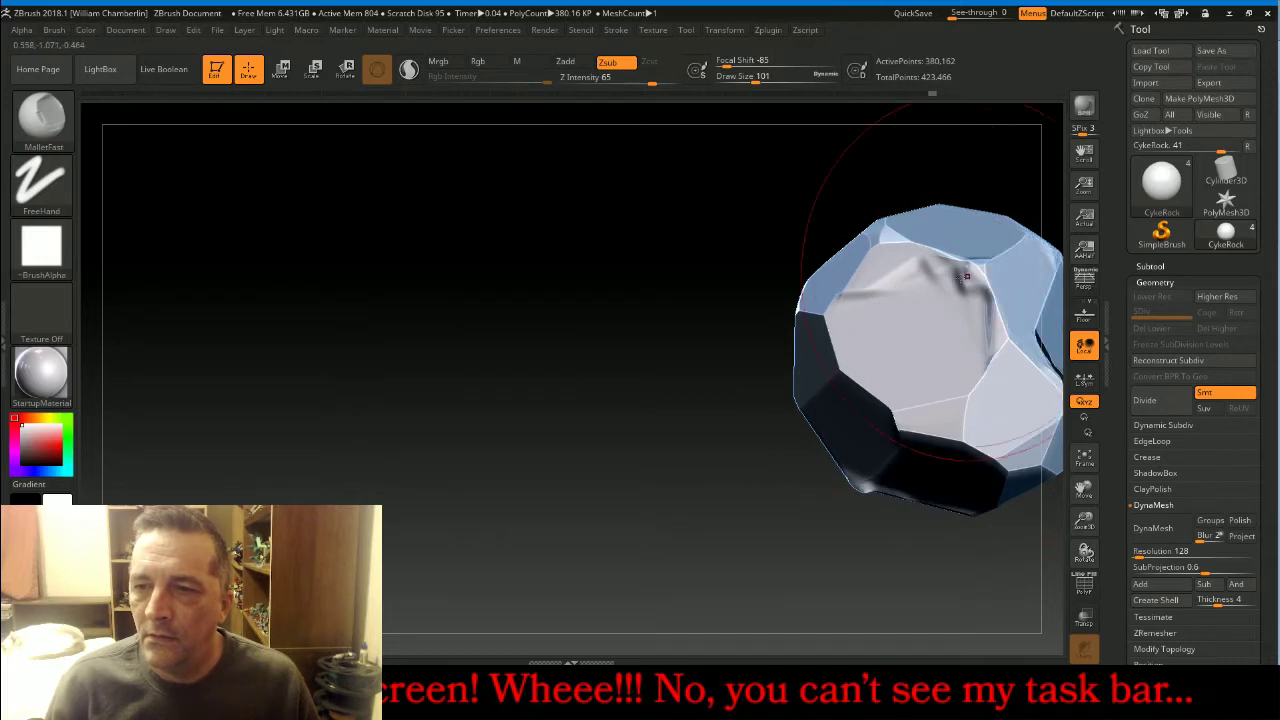
pyautogui.moveTo(712, 372)
pyautogui.mouseDown()
pyautogui.moveTo(594, 380)
pyautogui.moveTo(591, 369)
pyautogui.mouseUp()
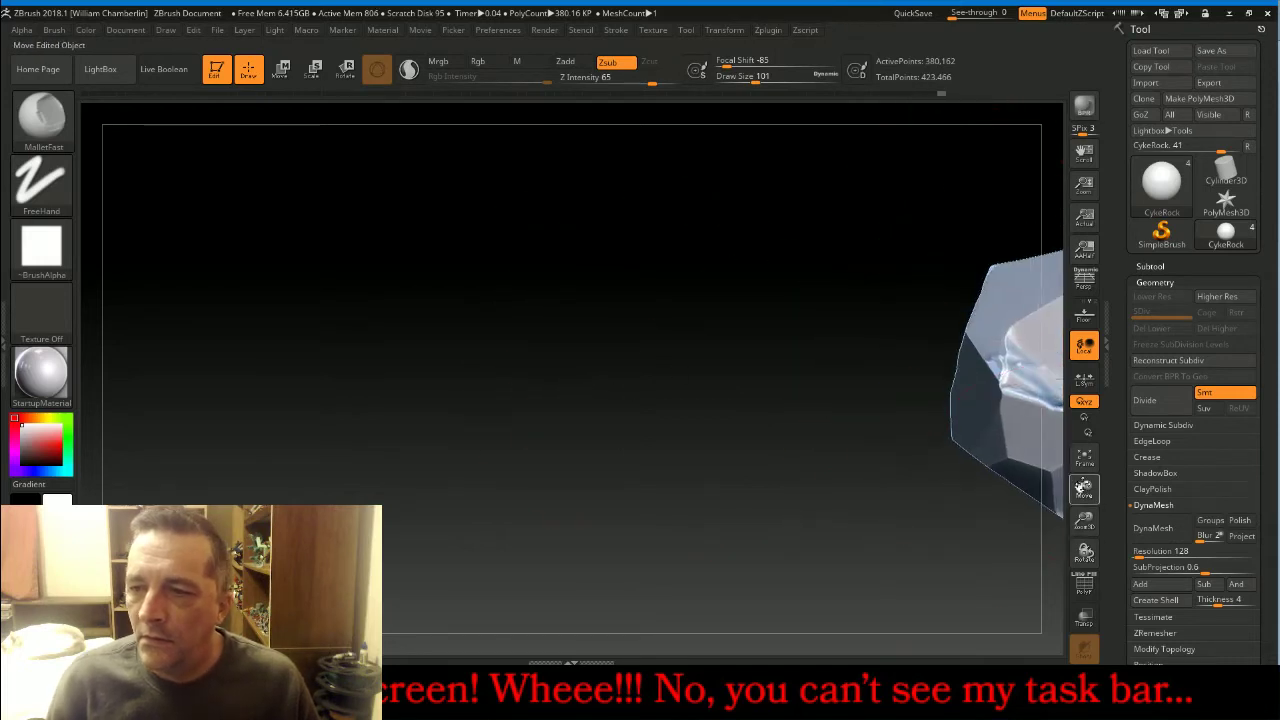
pyautogui.moveTo(1084, 486); pyautogui.dragTo(860, 449)
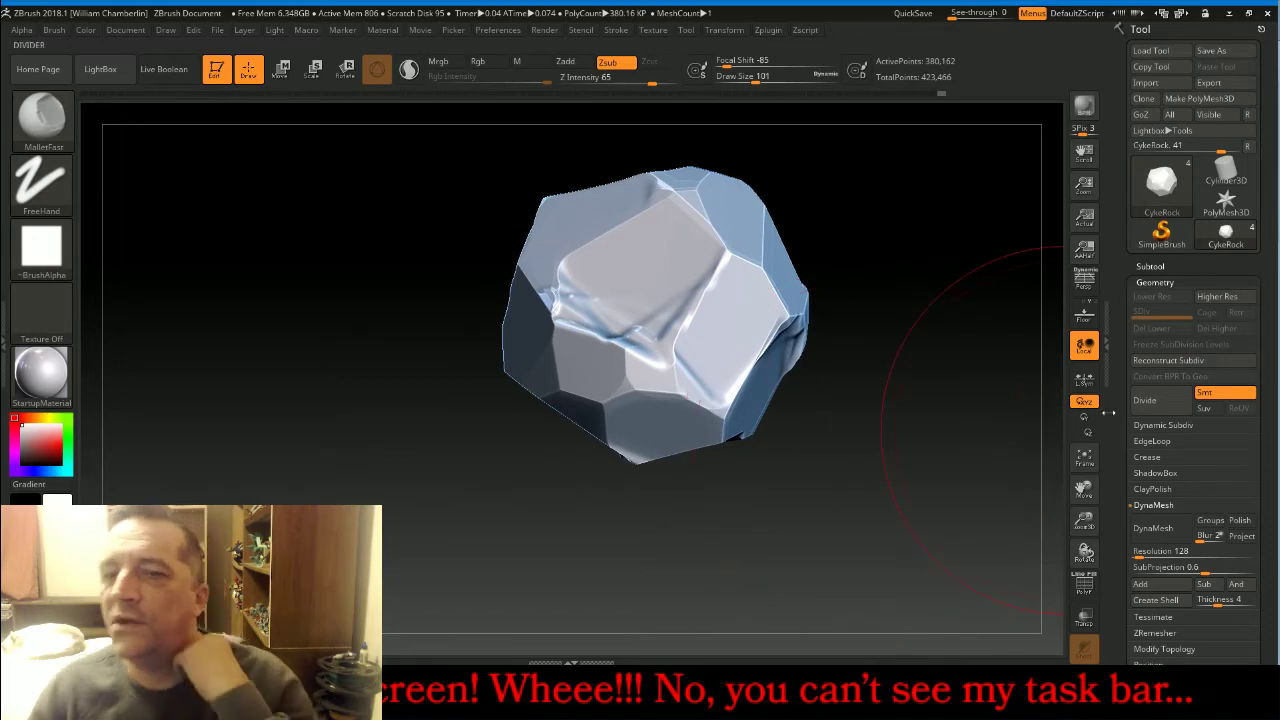
# Show the CykeBody subtool and check the faceted rock in the ogre's raised hand, from the full figure to a close-up.
pyautogui.click(1170, 264)
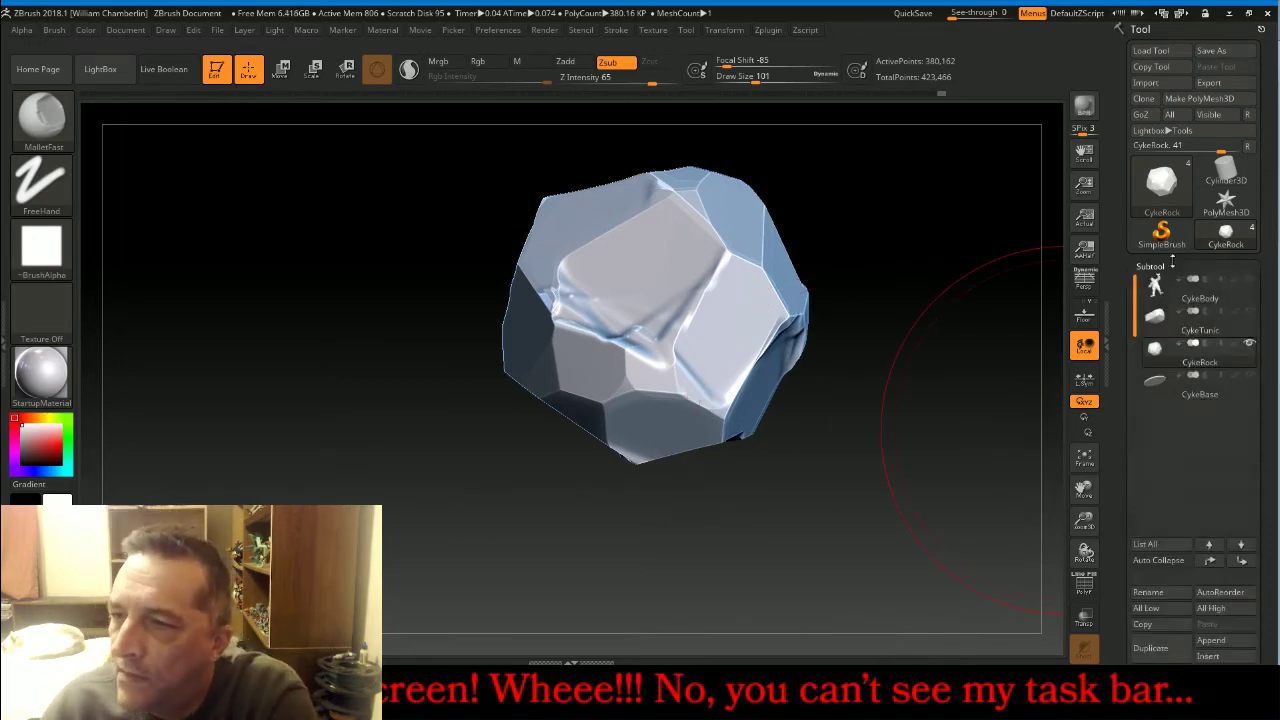
pyautogui.click(1249, 280)
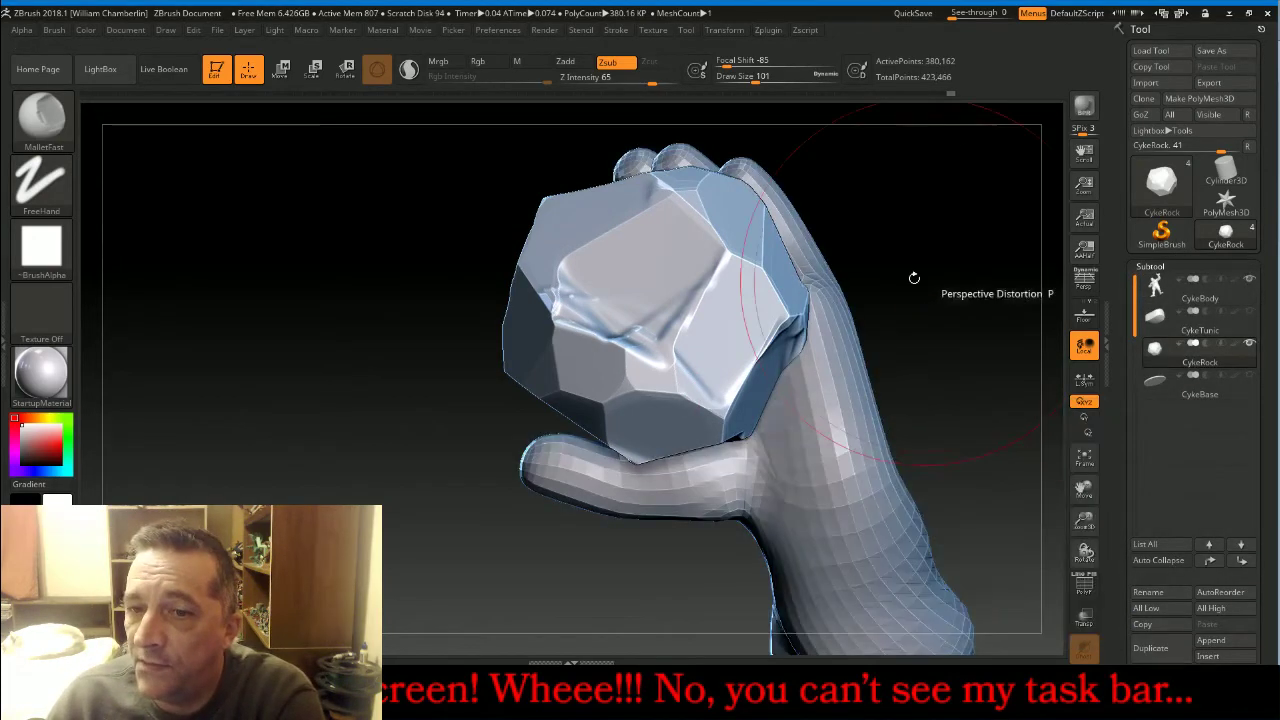
pyautogui.moveTo(932, 266); pyautogui.dragTo(964, 251)
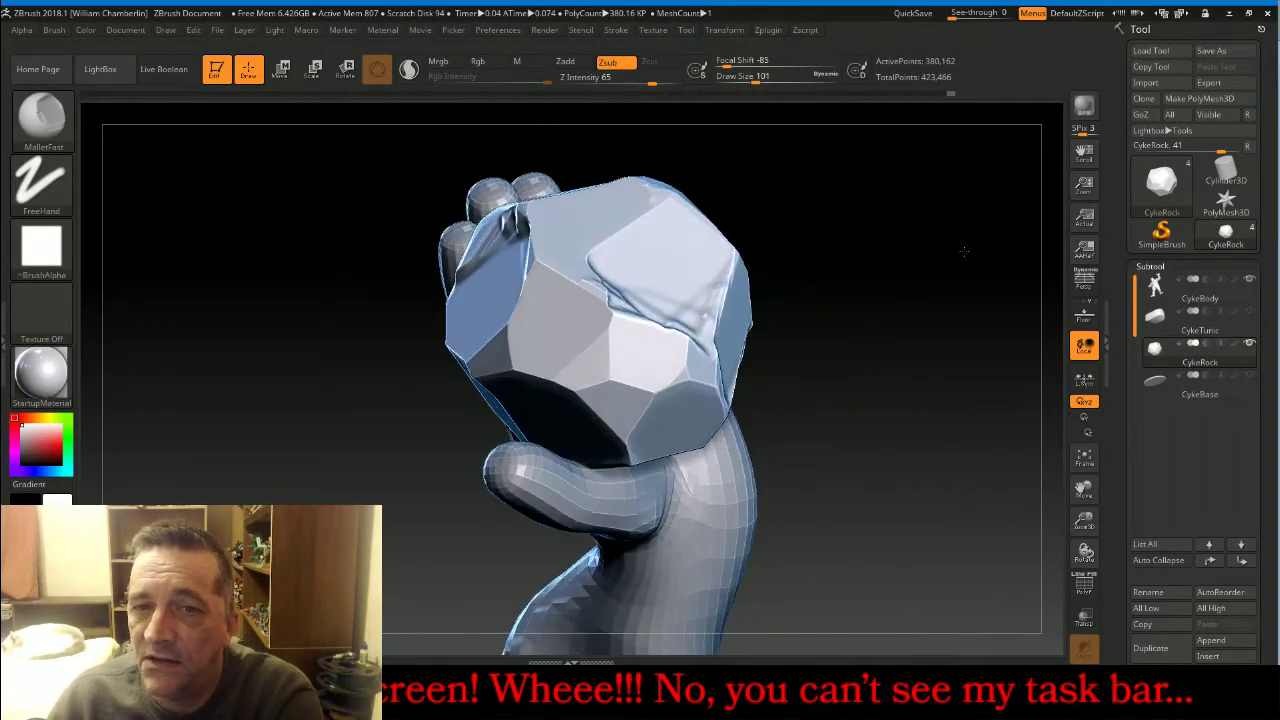
pyautogui.click(1078, 463)
pyautogui.moveTo(940, 490); pyautogui.dragTo(828, 459)
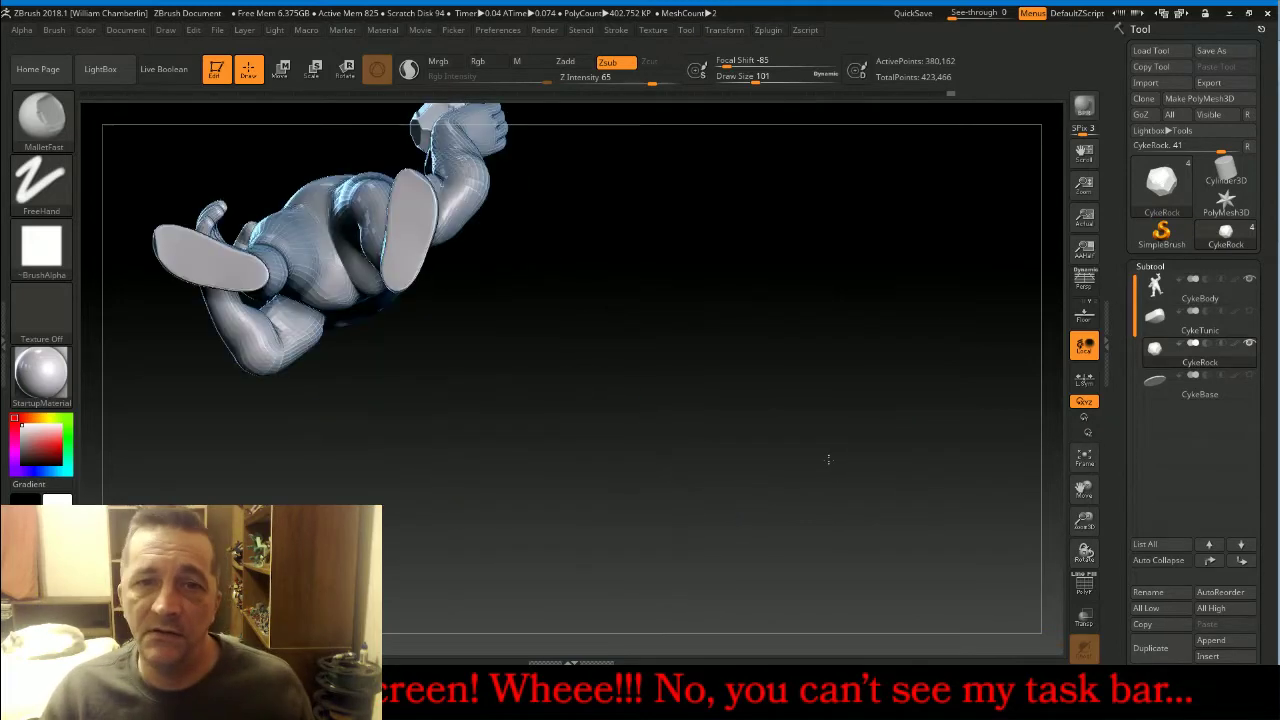
pyautogui.moveTo(793, 337); pyautogui.dragTo(815, 463)
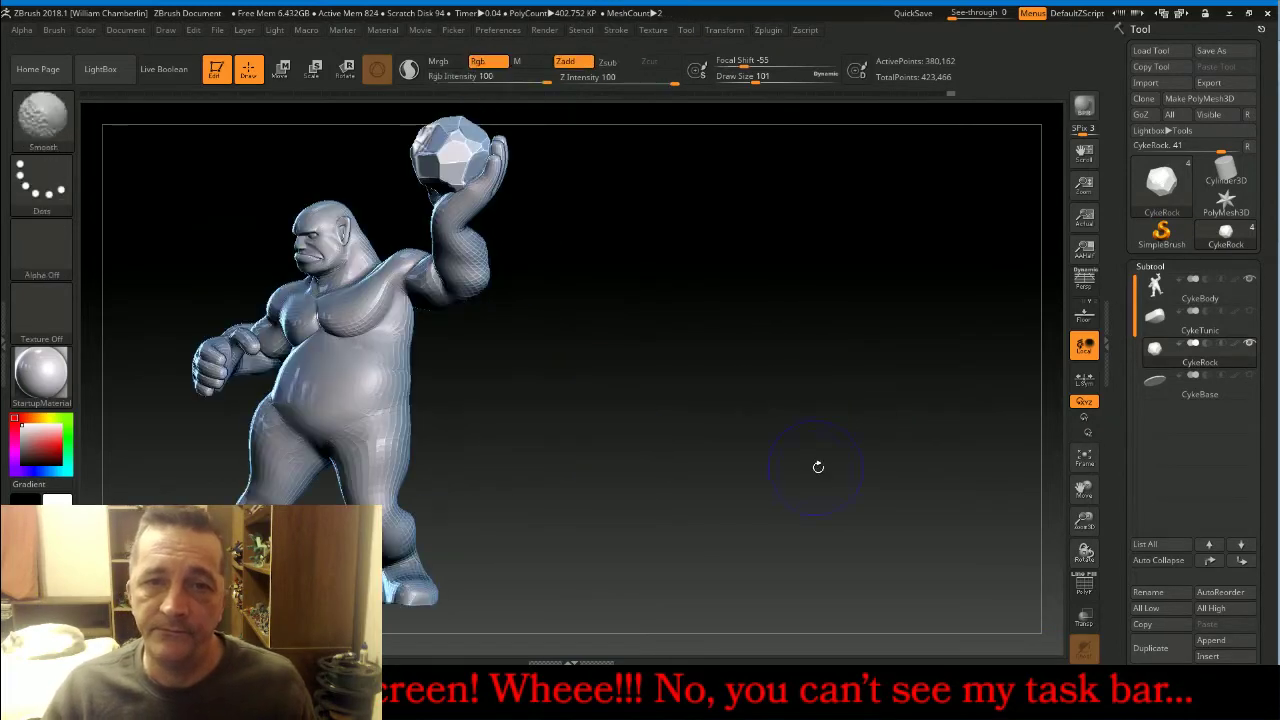
pyautogui.moveTo(1084, 489); pyautogui.dragTo(1138, 534)
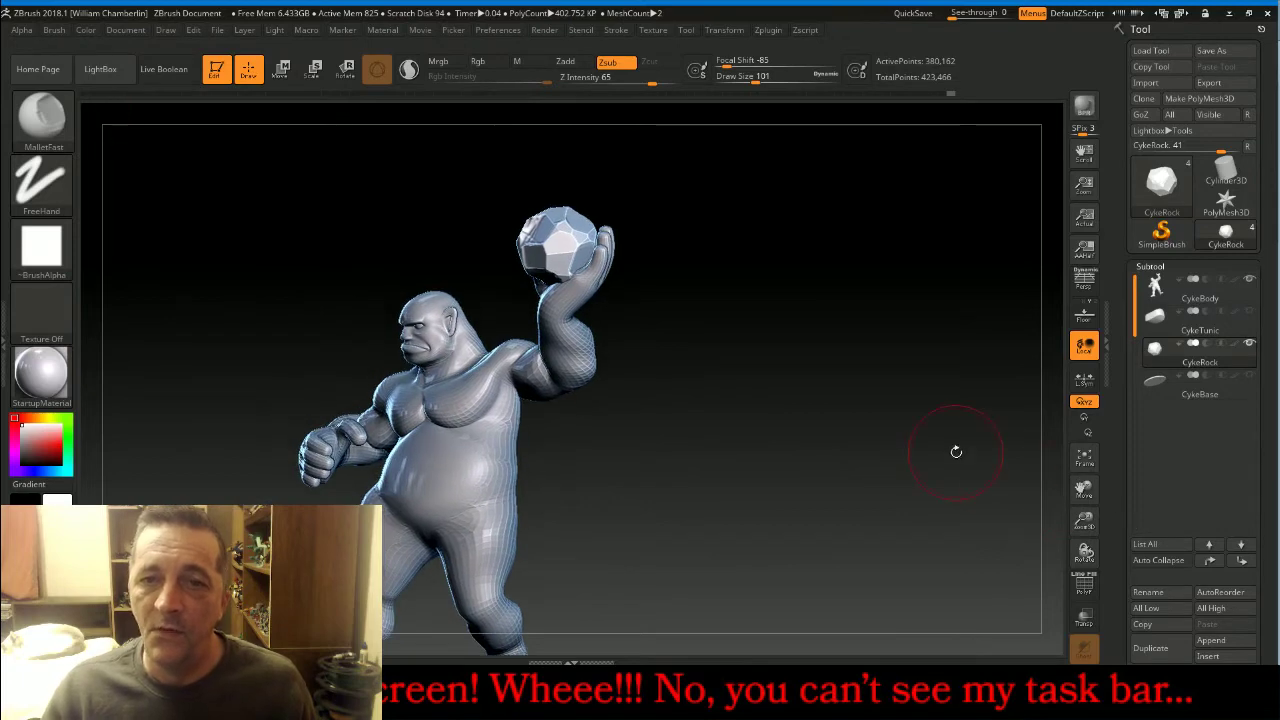
pyautogui.moveTo(956, 450)
pyautogui.mouseDown()
pyautogui.moveTo(1011, 449)
pyautogui.moveTo(955, 448)
pyautogui.mouseUp()
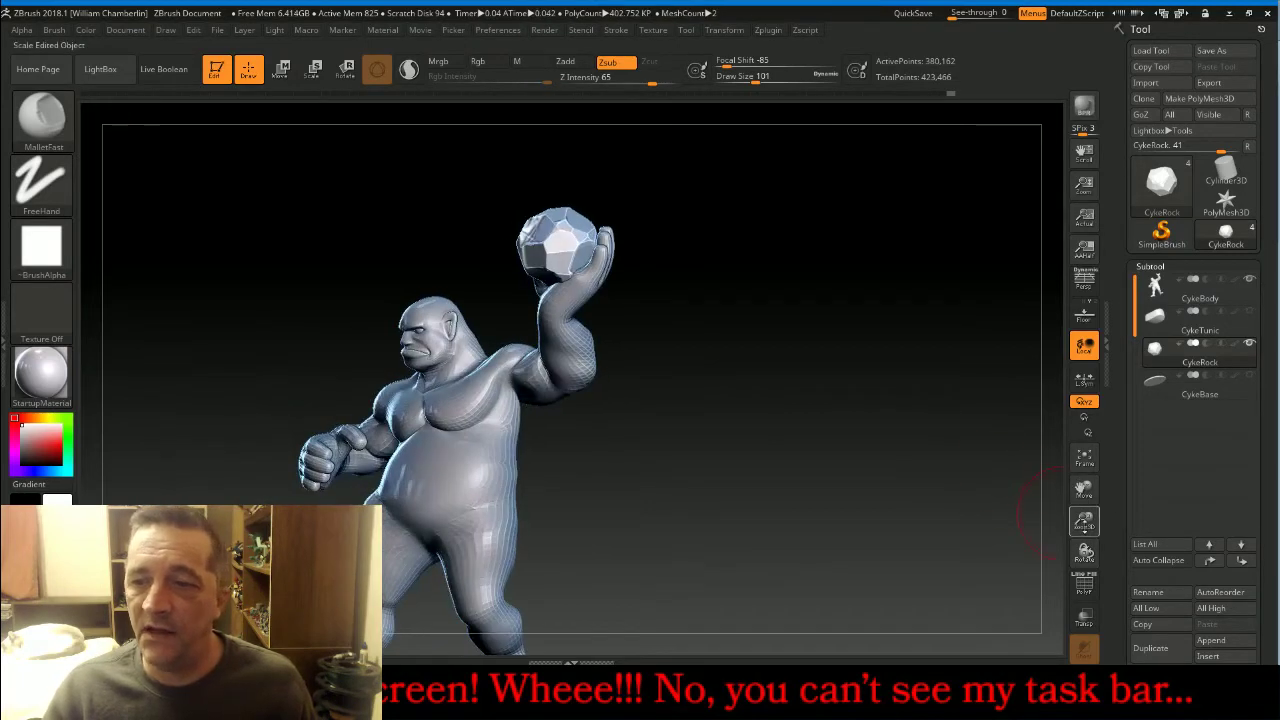
pyautogui.moveTo(1084, 522); pyautogui.dragTo(1080, 640)
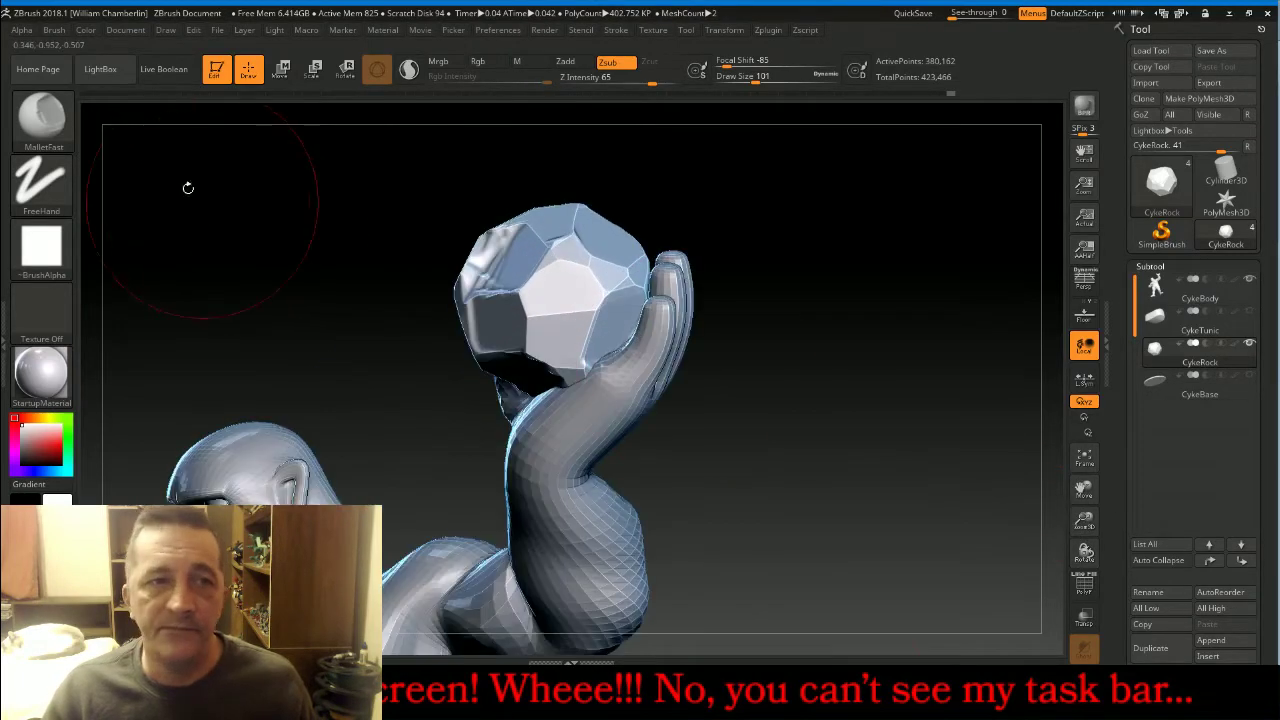
# Choose the Polish brush and set its Draw Size to 137 and Z Intensity to 100.
pyautogui.click(40, 115)
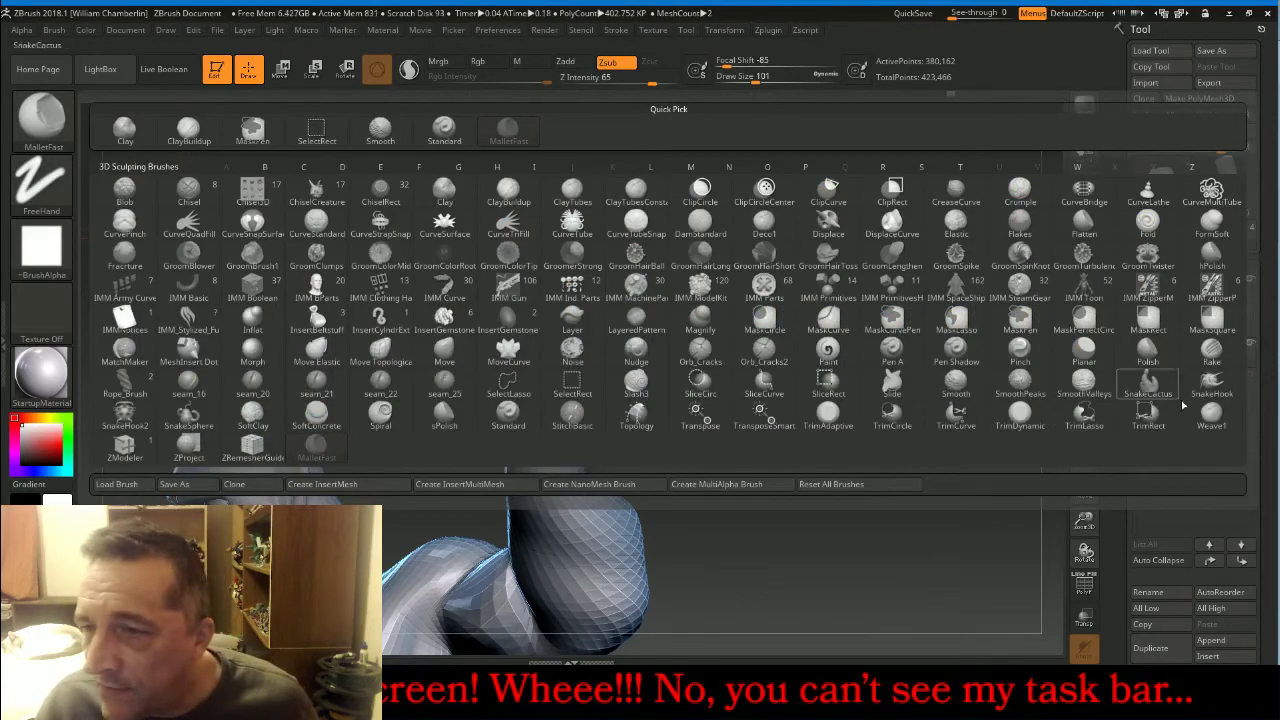
pyautogui.click(1163, 354)
pyautogui.moveTo(920, 337)
pyautogui.mouseDown()
pyautogui.moveTo(857, 346)
pyautogui.moveTo(875, 347)
pyautogui.mouseUp()
pyautogui.press(']')
pyautogui.press(']')
pyautogui.press(']')
pyautogui.press(']')
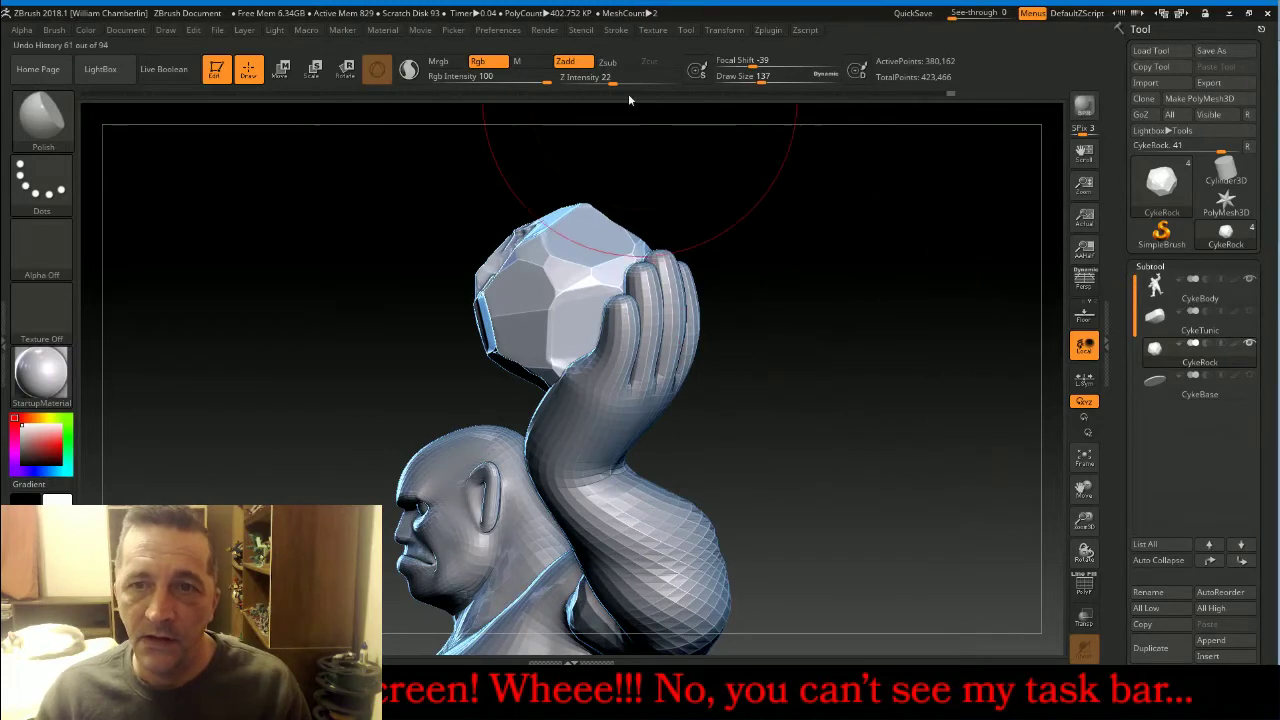
pyautogui.moveTo(612, 81); pyautogui.dragTo(637, 80)
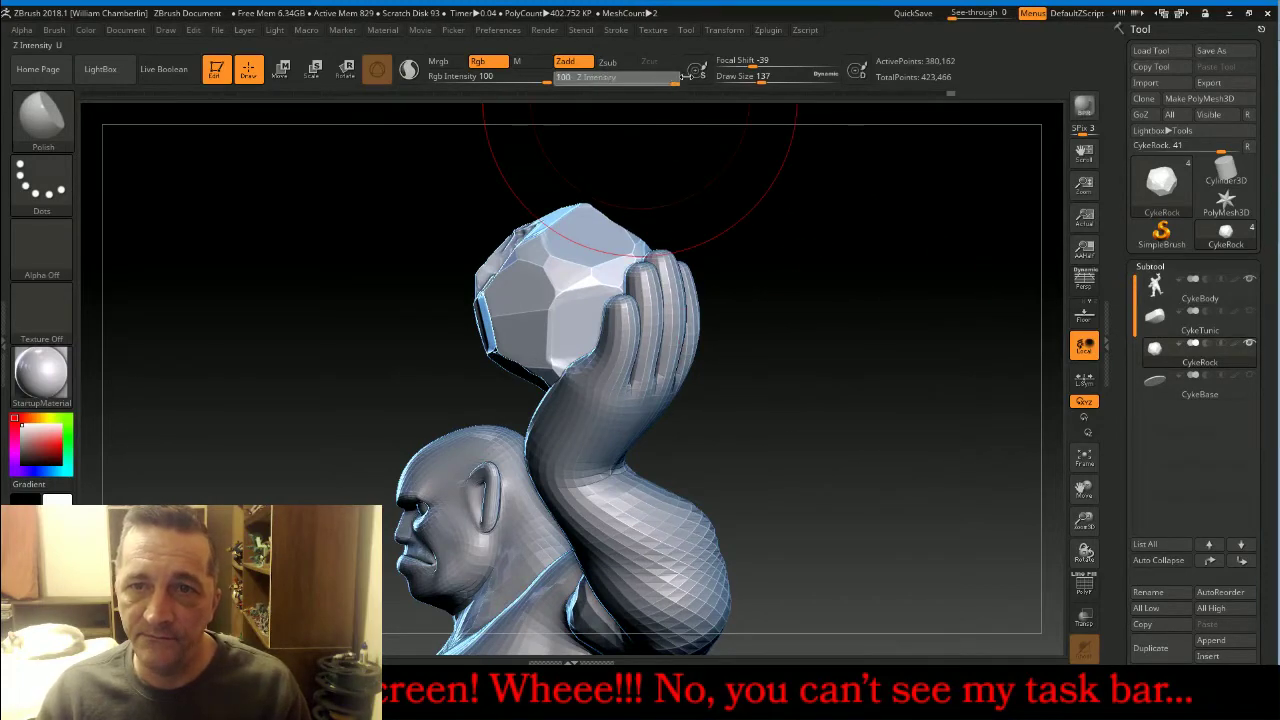
# Switch the Polish brush to Zsub and flatten the small facets beside the fingers into one large flat face.
pyautogui.moveTo(911, 314); pyautogui.dragTo(918, 315)
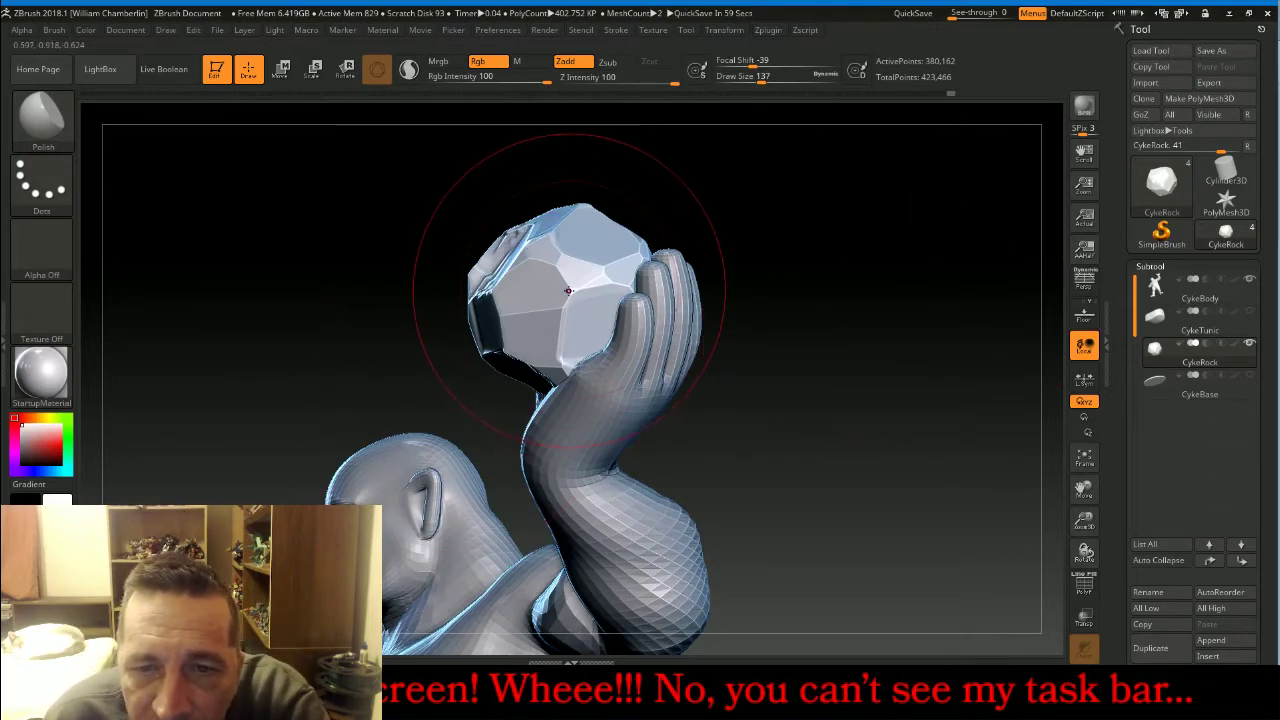
pyautogui.click(612, 63)
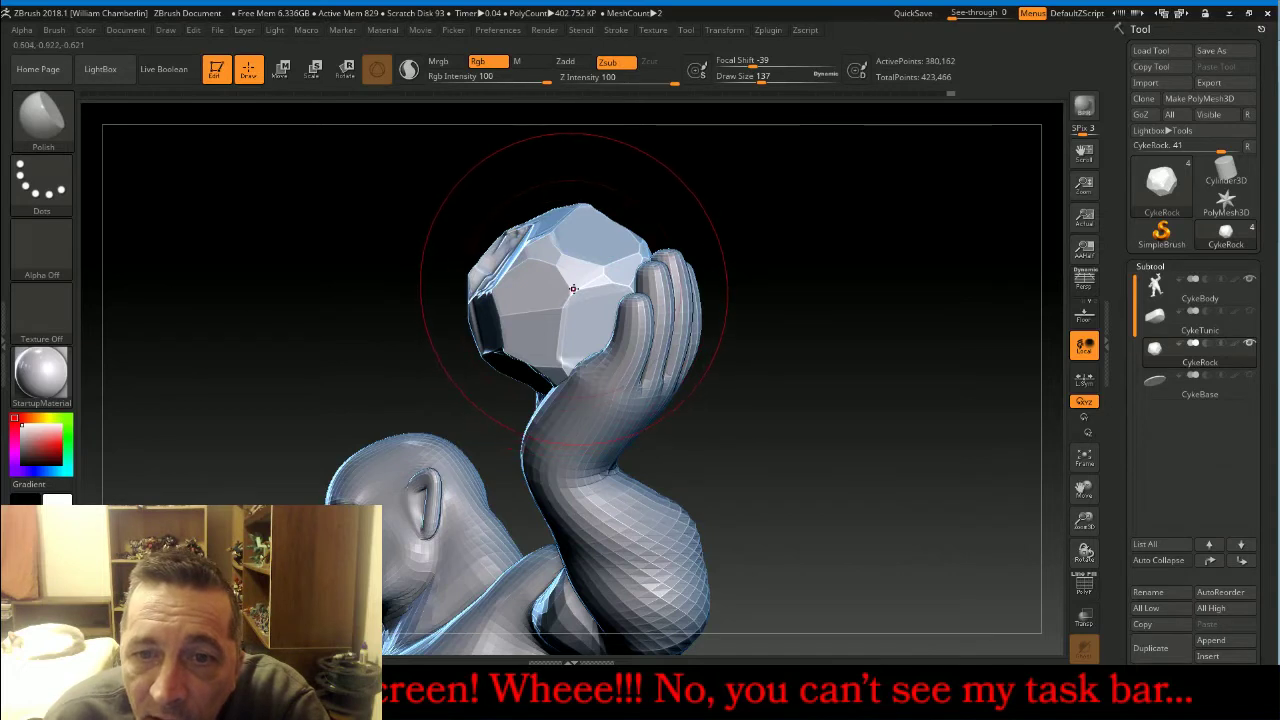
pyautogui.moveTo(572, 290); pyautogui.dragTo(566, 306)
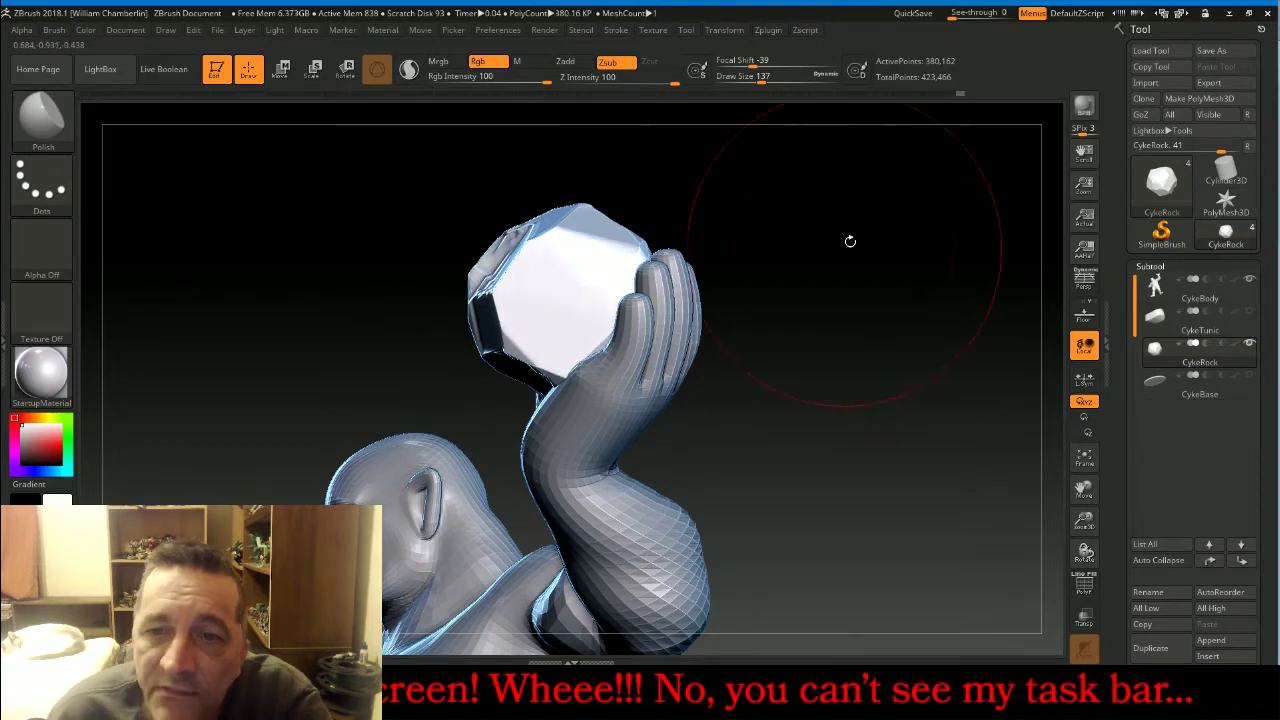
pyautogui.moveTo(849, 240); pyautogui.dragTo(888, 247)
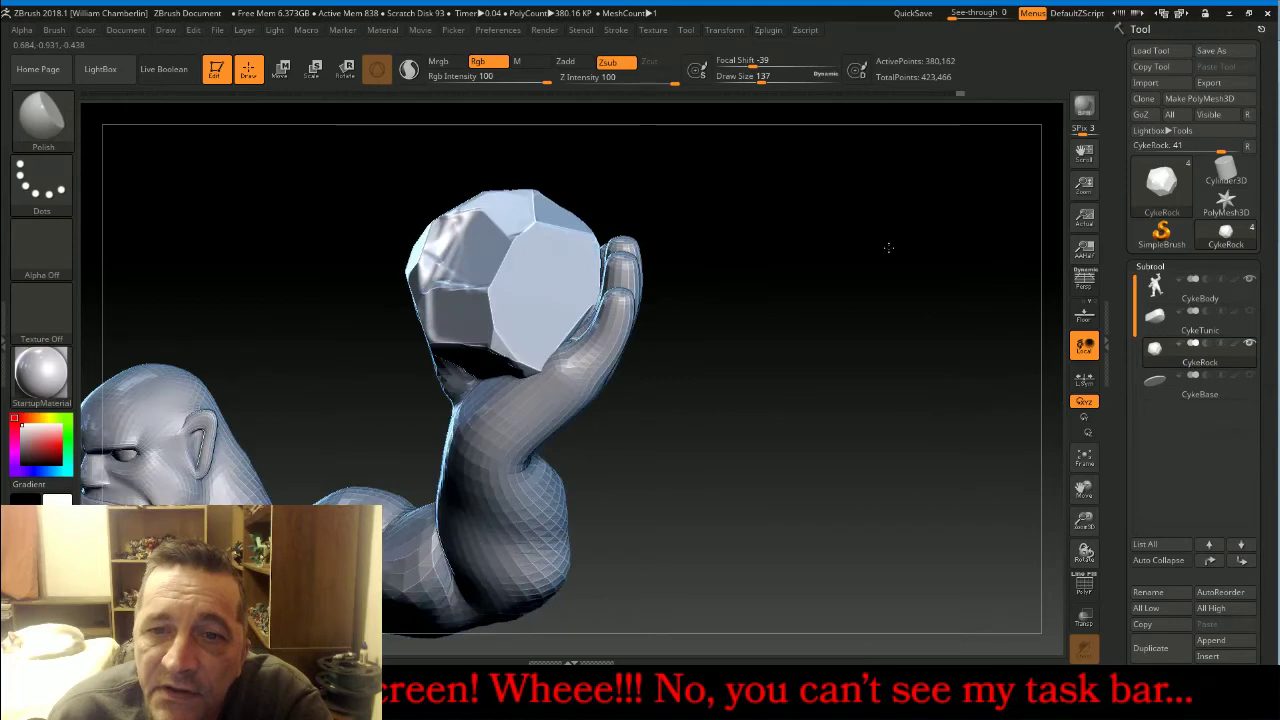
pyautogui.moveTo(888, 247); pyautogui.dragTo(928, 250)
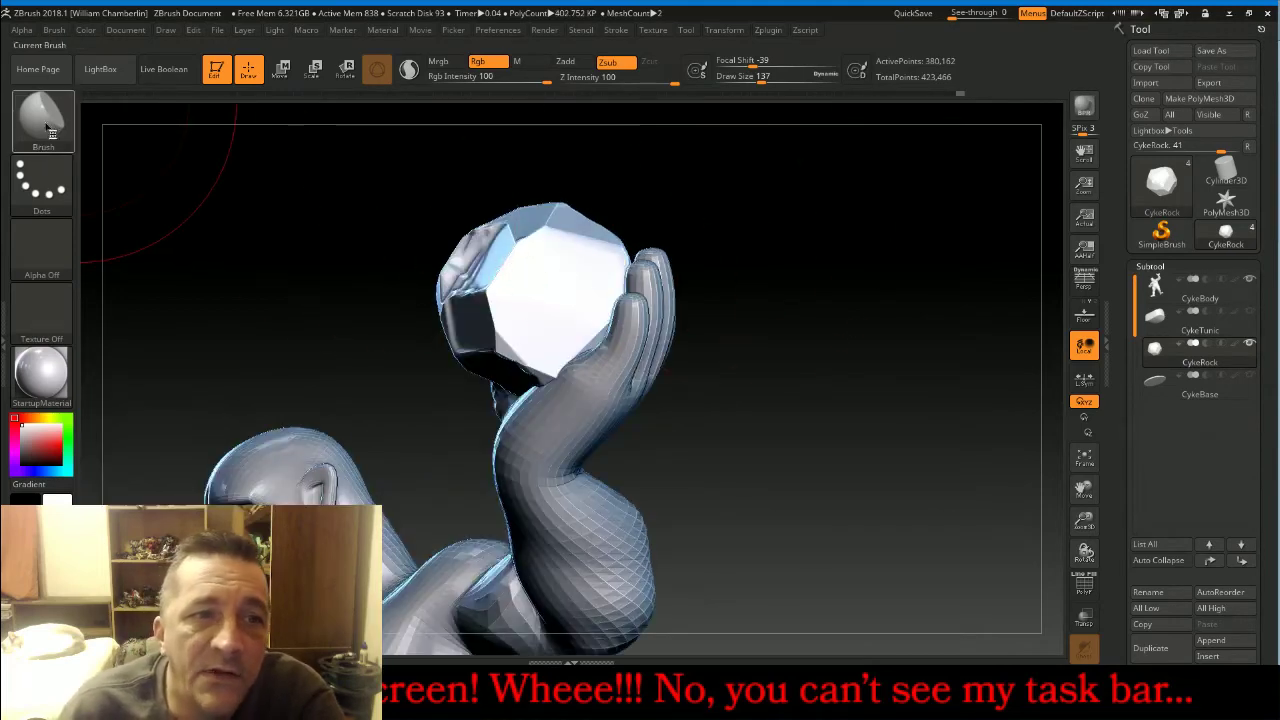
# Look through the LightBox brush library for a stone texture and load the Orb_Rock_Noise brush from the Orb folder.
pyautogui.click(49, 130)
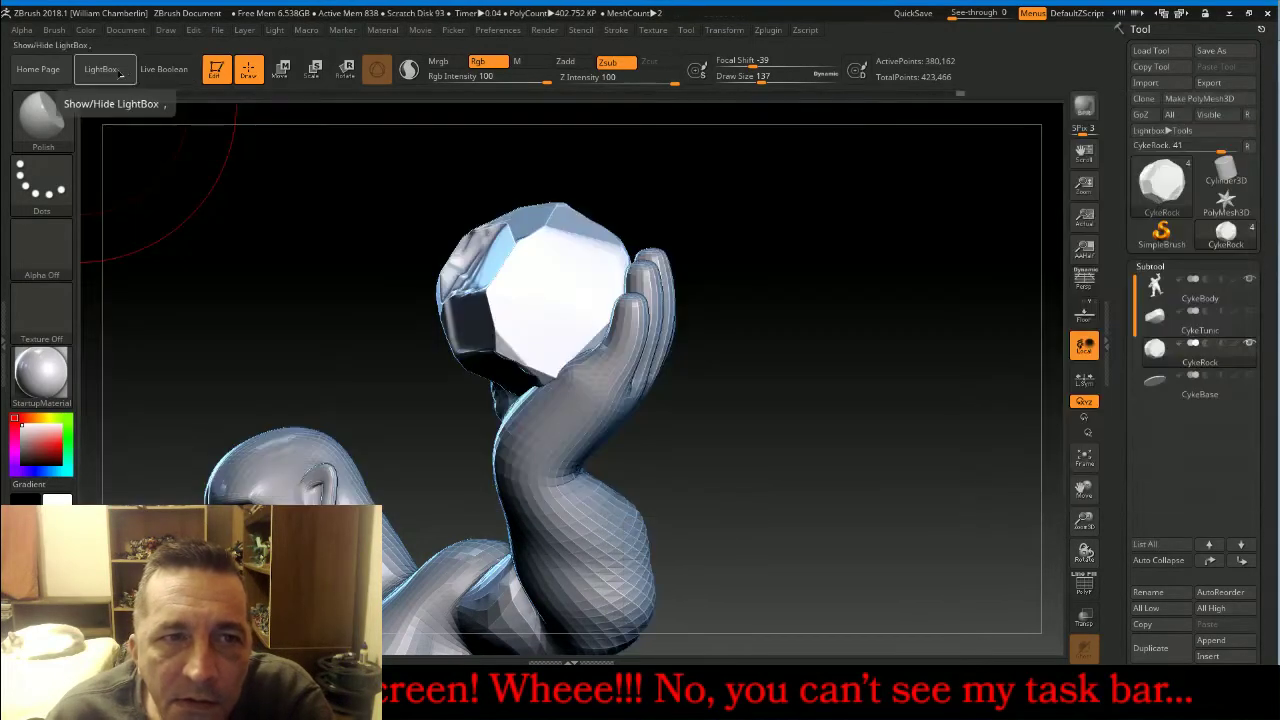
pyautogui.click(100, 69)
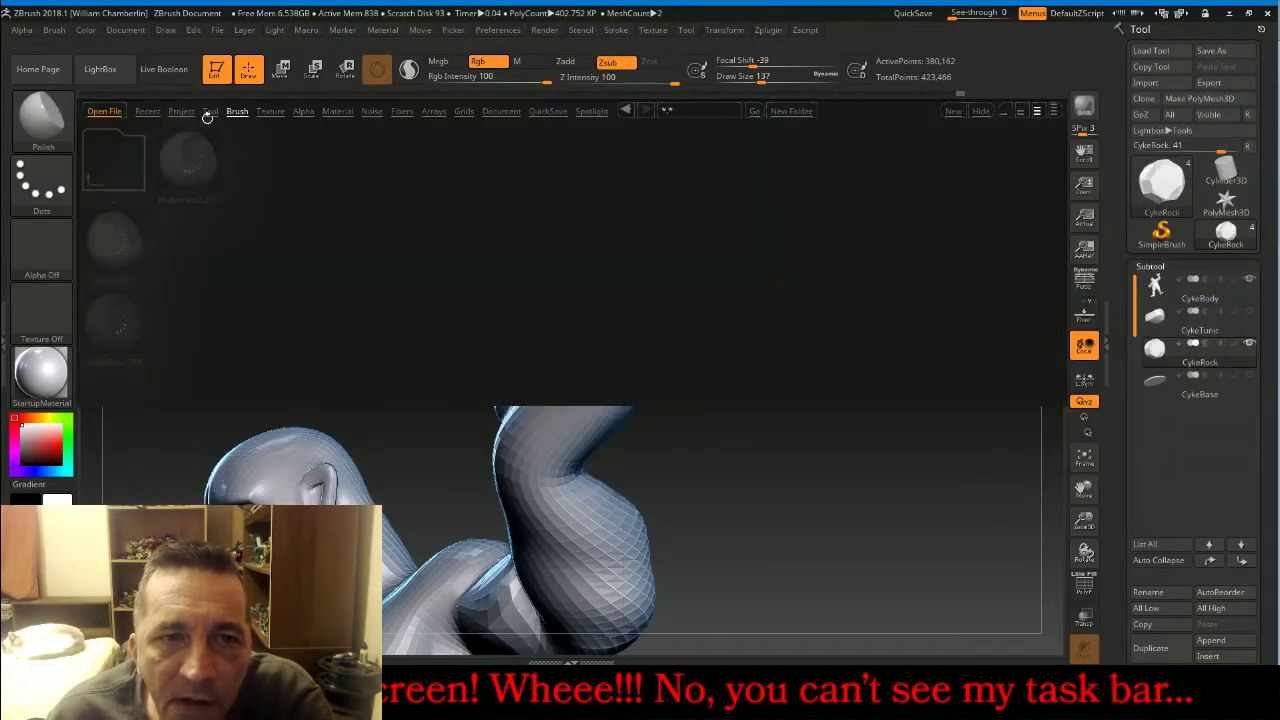
pyautogui.click(237, 111)
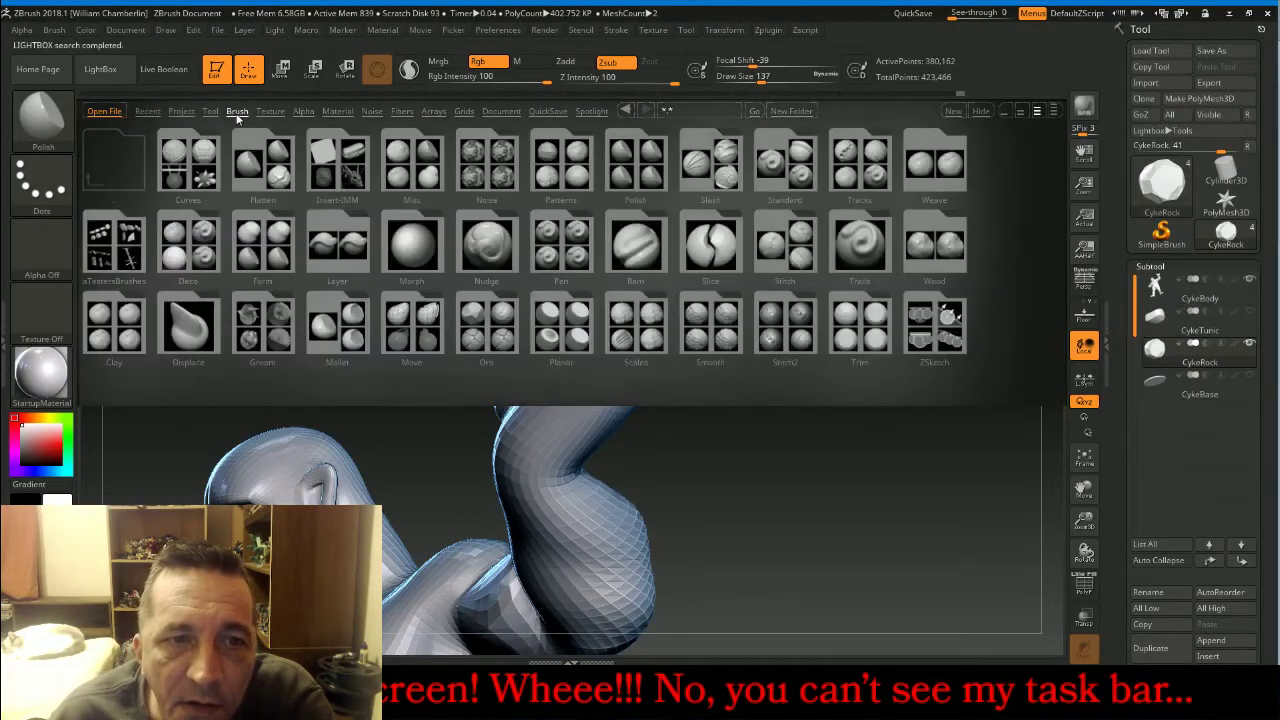
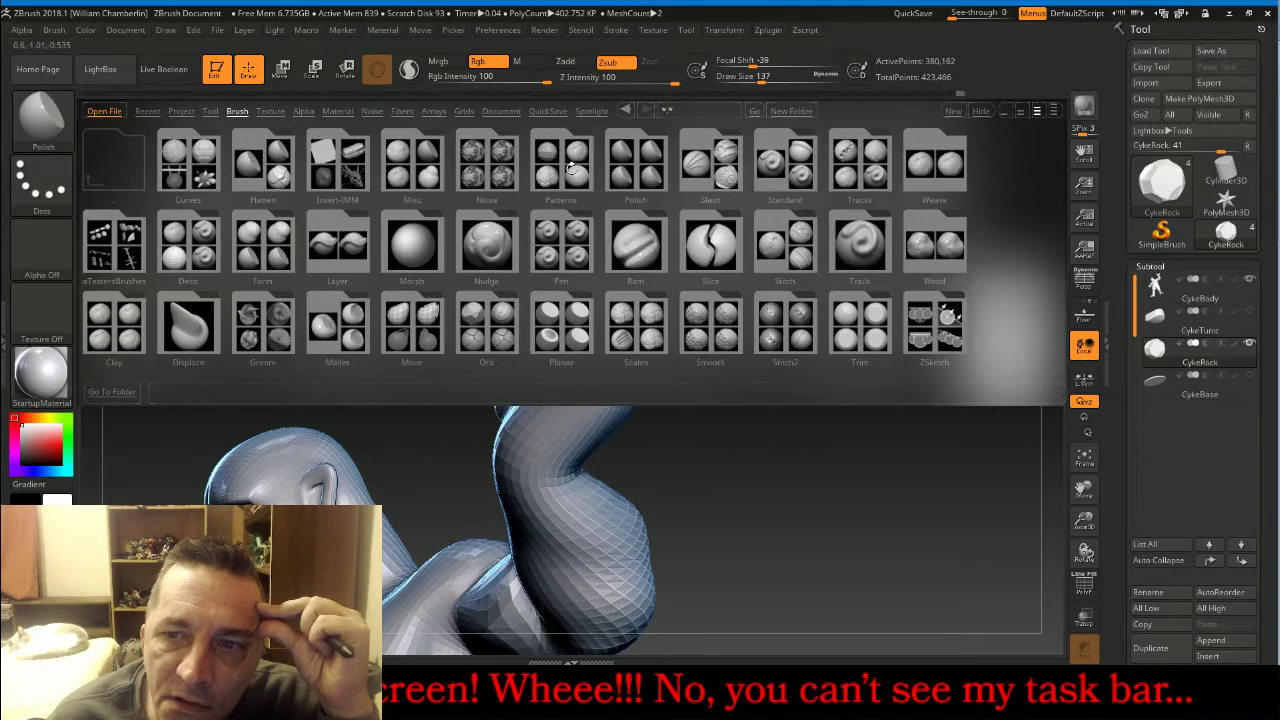
pyautogui.click(571, 168)
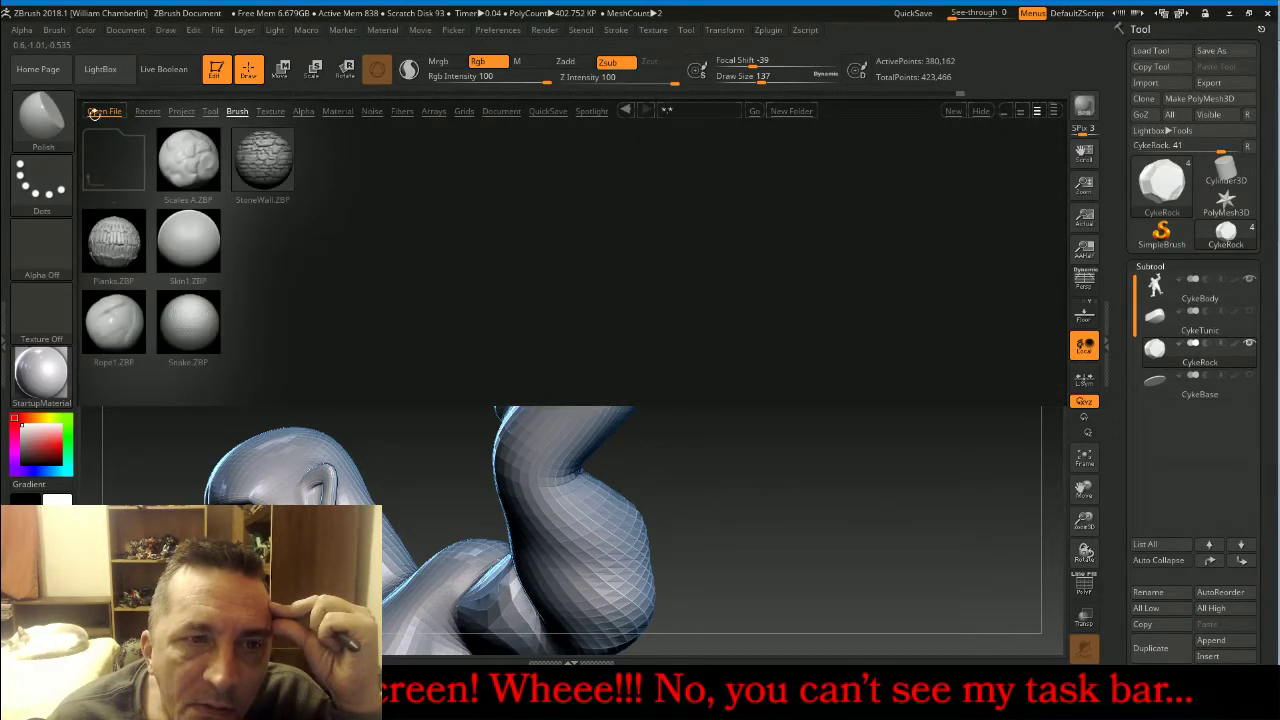
pyautogui.click(237, 111)
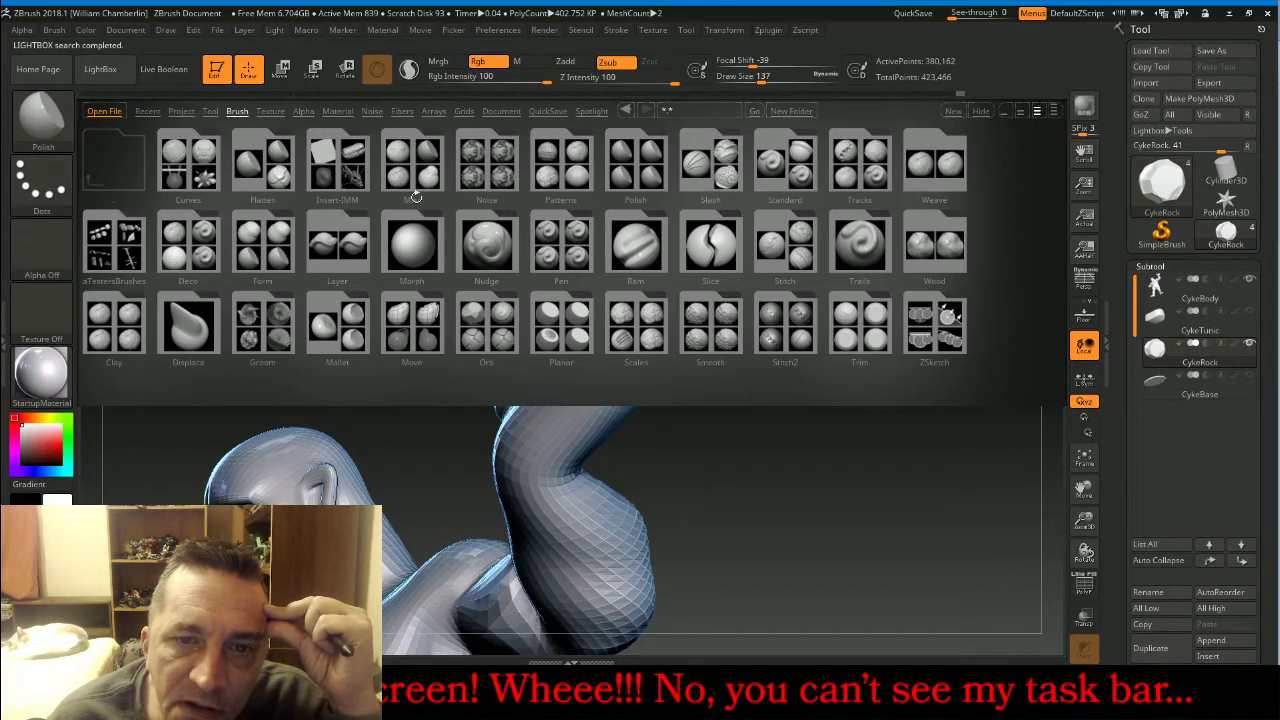
pyautogui.click(410, 243)
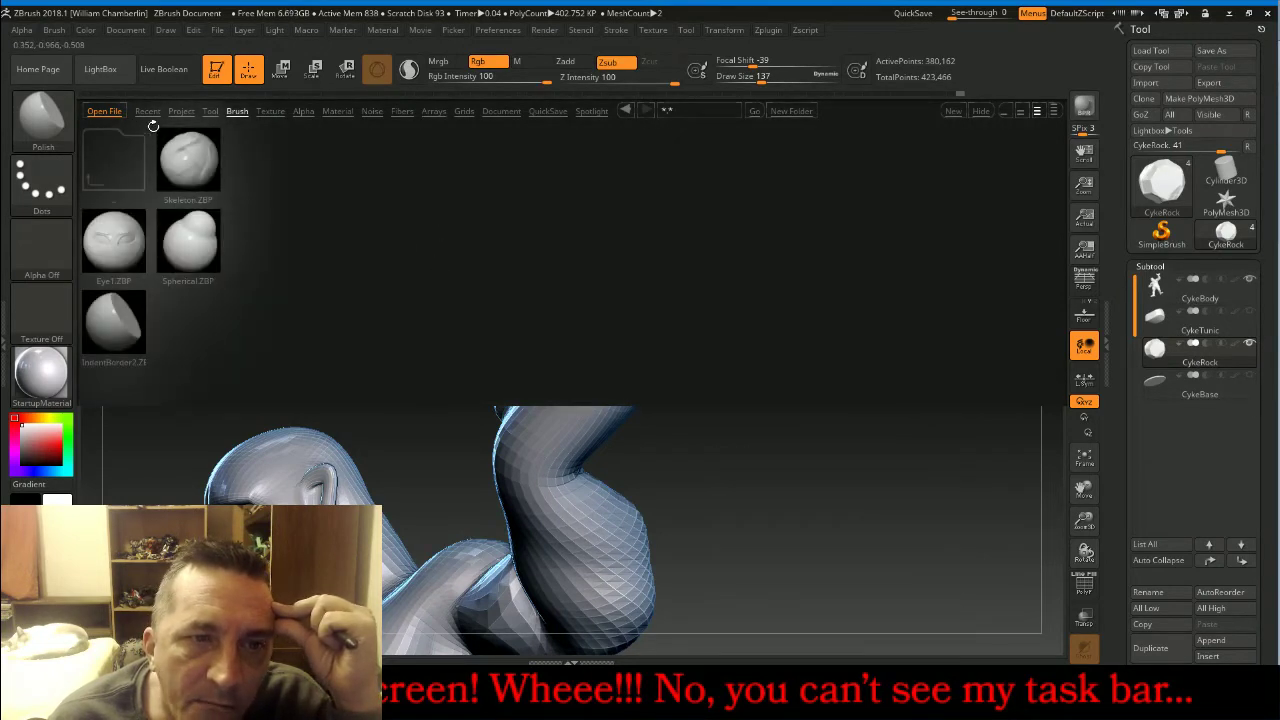
pyautogui.click(113, 160)
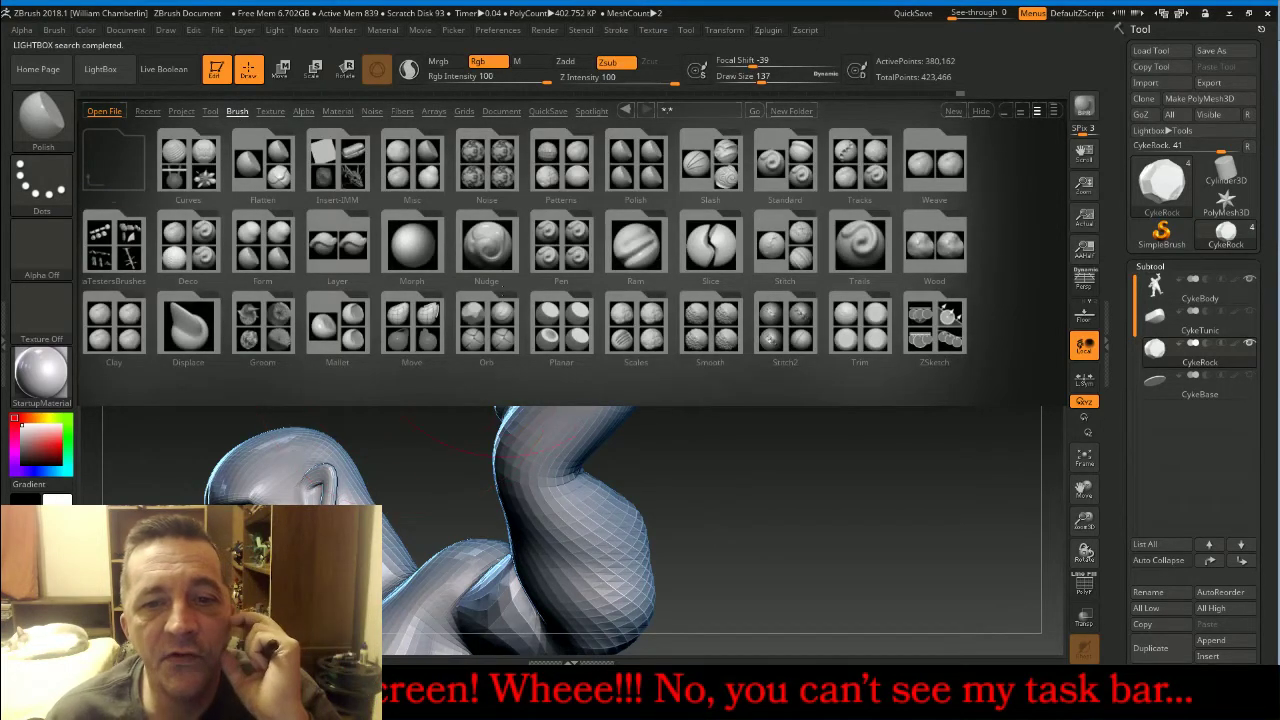
pyautogui.click(488, 331)
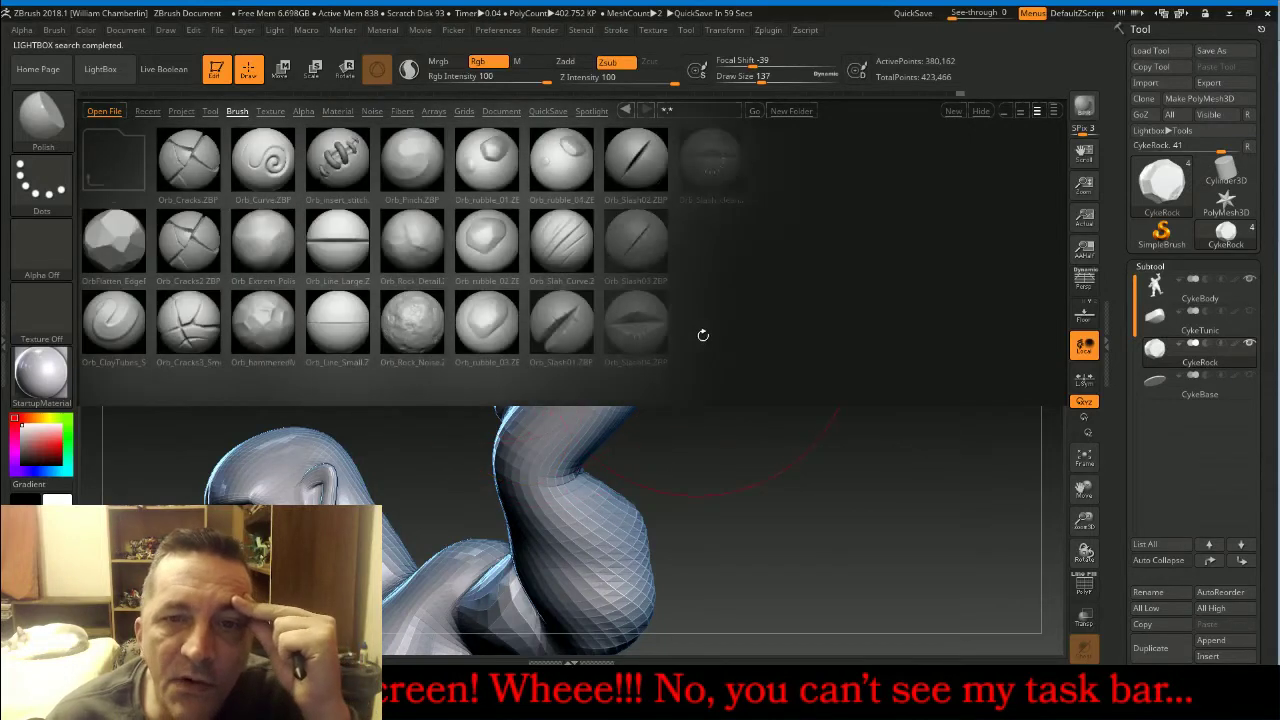
pyautogui.click(400, 328)
pyautogui.click(400, 331)
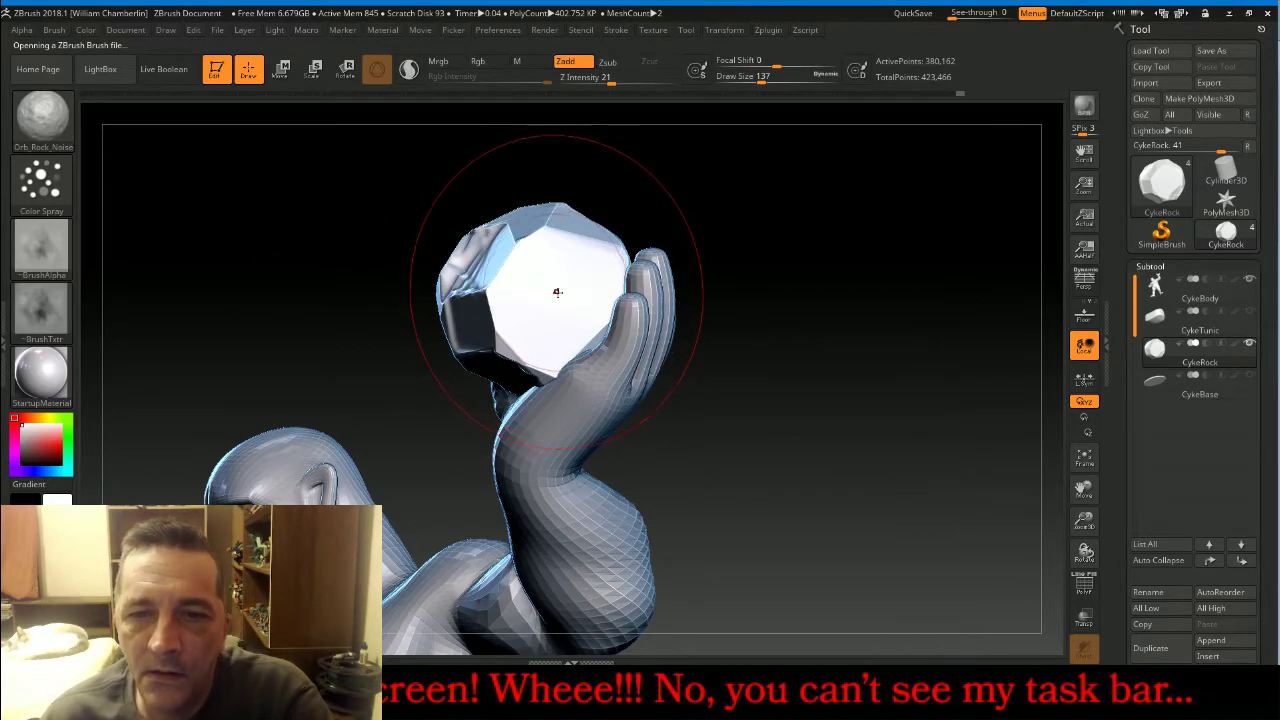
# Texture the rock's facets on all sides using the Orb_Rock_Noise brush with Zadd at Draw Size 137.
pyautogui.moveTo(558, 292); pyautogui.dragTo(563, 292)
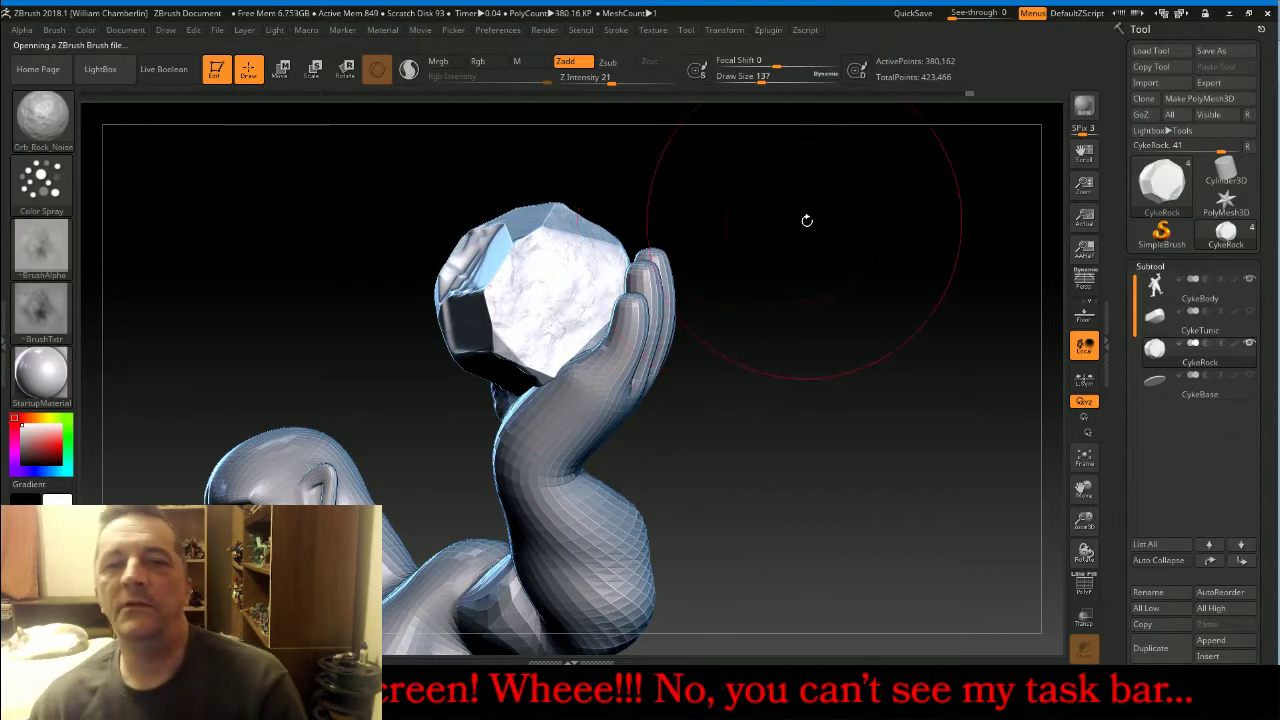
pyautogui.moveTo(808, 221); pyautogui.dragTo(862, 248)
pyautogui.moveTo(476, 254); pyautogui.dragTo(506, 270)
pyautogui.moveTo(750, 305)
pyautogui.mouseDown()
pyautogui.moveTo(790, 282)
pyautogui.moveTo(720, 320)
pyautogui.mouseUp()
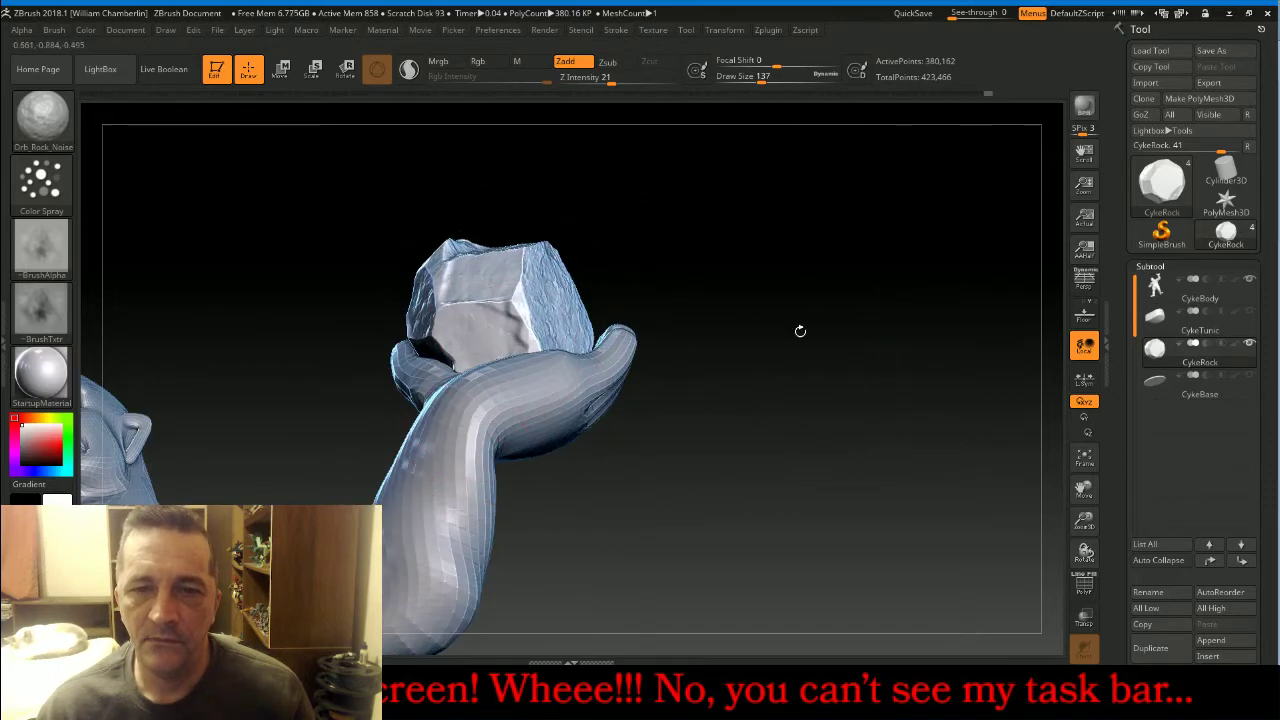
pyautogui.moveTo(800, 331); pyautogui.dragTo(640, 330)
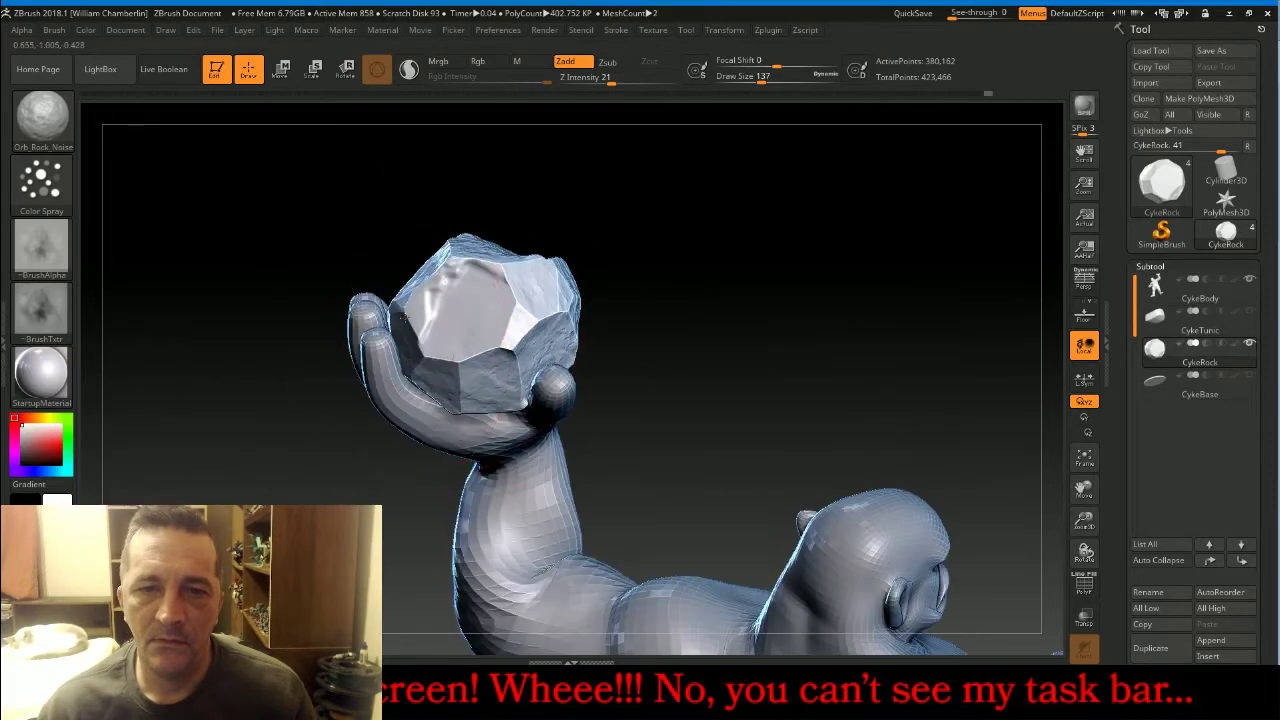
pyautogui.moveTo(830, 340); pyautogui.dragTo(732, 390)
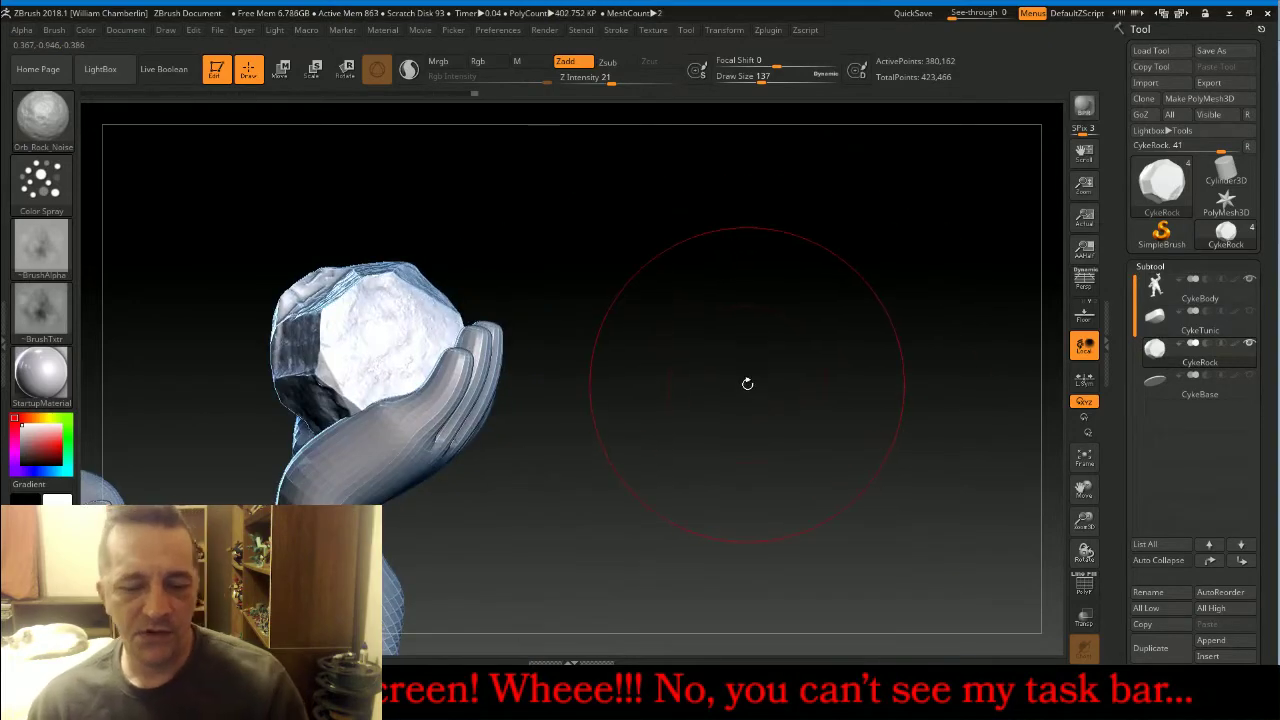
# Reduce the Draw Size to 61 and roughen the rock's large face beside the fingers, switching the noise brush to Zsub.
pyautogui.press('[')
pyautogui.press('[')
pyautogui.press('[')
pyautogui.press('[')
pyautogui.press('[')
pyautogui.press('[')
pyautogui.press('[')
pyautogui.press('[')
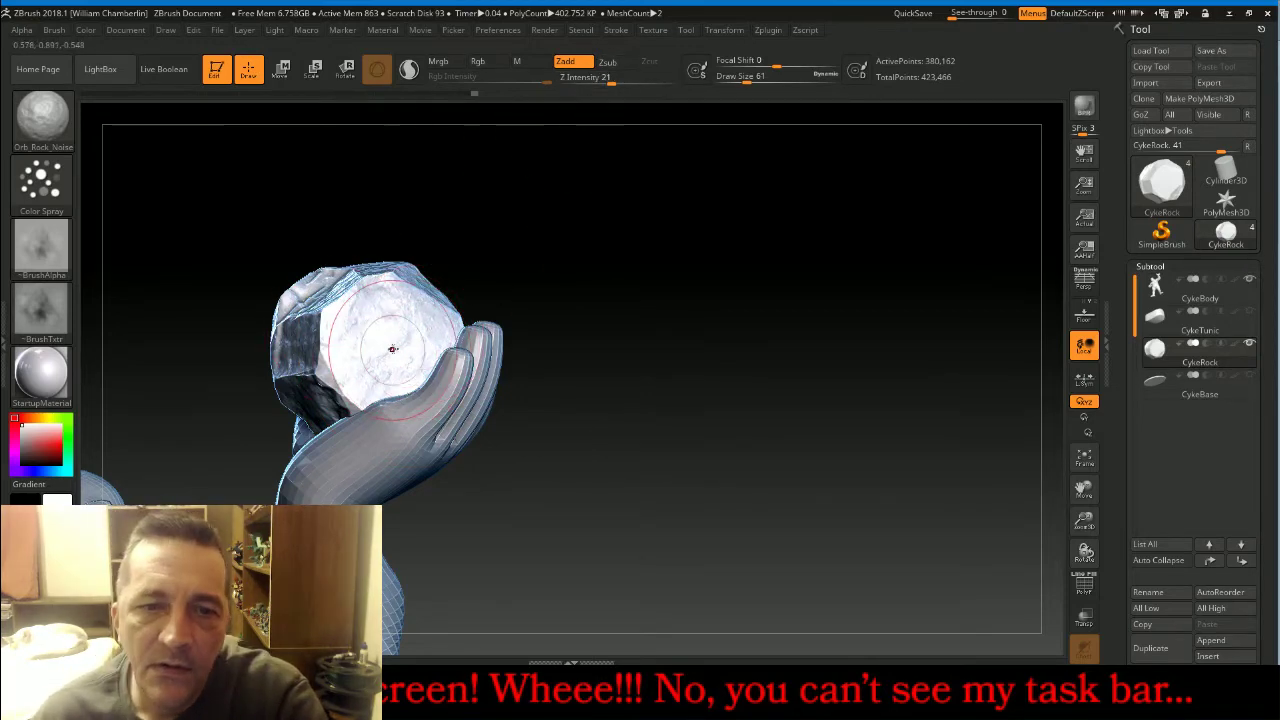
pyautogui.moveTo(391, 346); pyautogui.dragTo(365, 345)
pyautogui.click(608, 62)
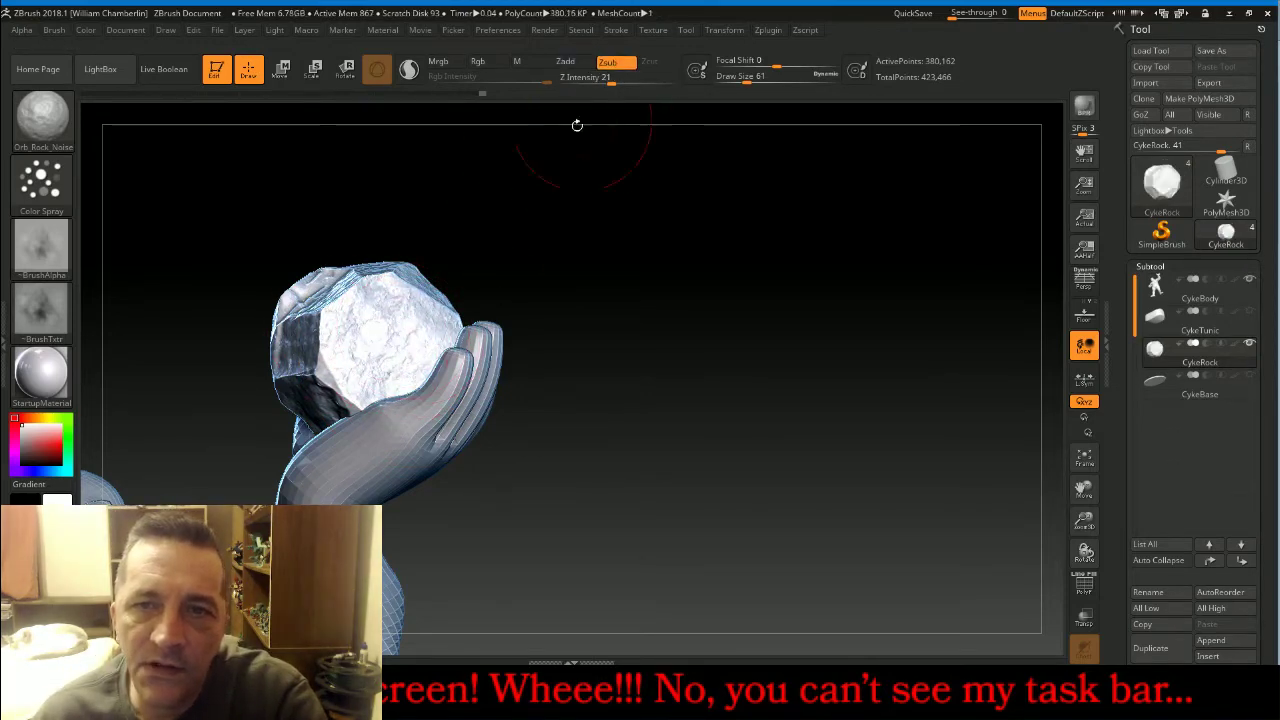
pyautogui.moveTo(393, 340); pyautogui.dragTo(372, 350)
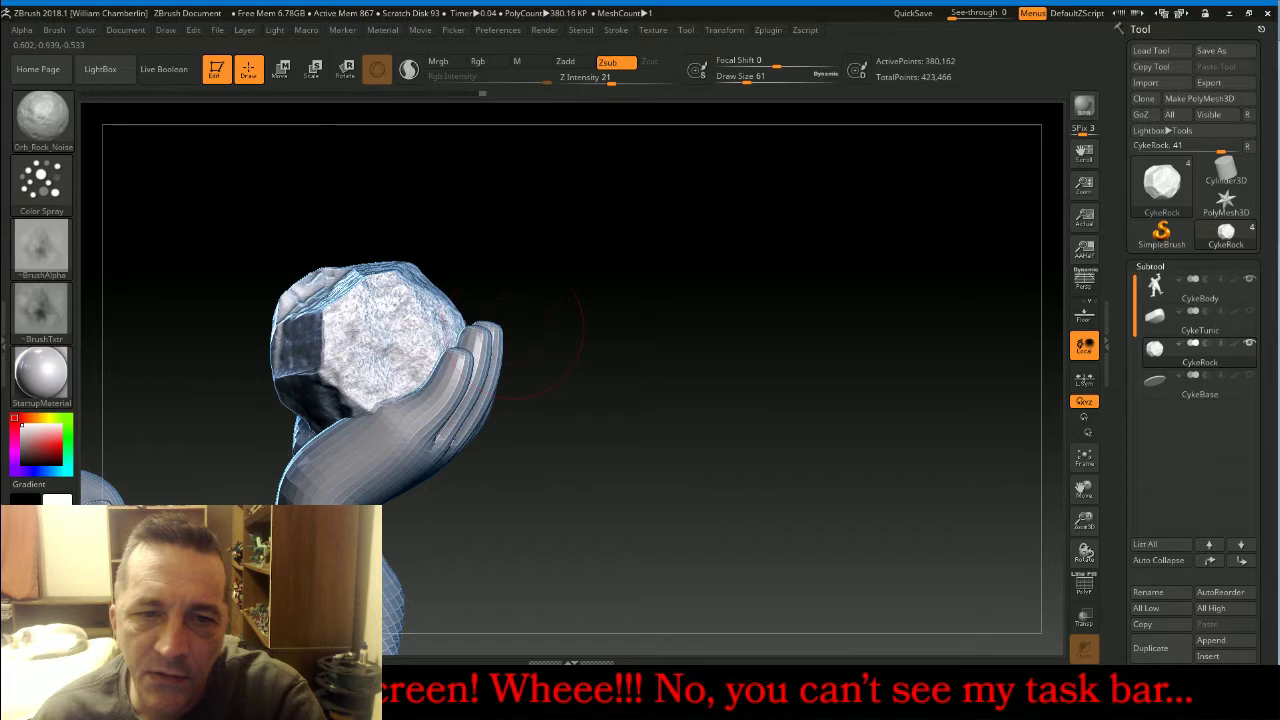
pyautogui.moveTo(623, 314); pyautogui.dragTo(736, 387)
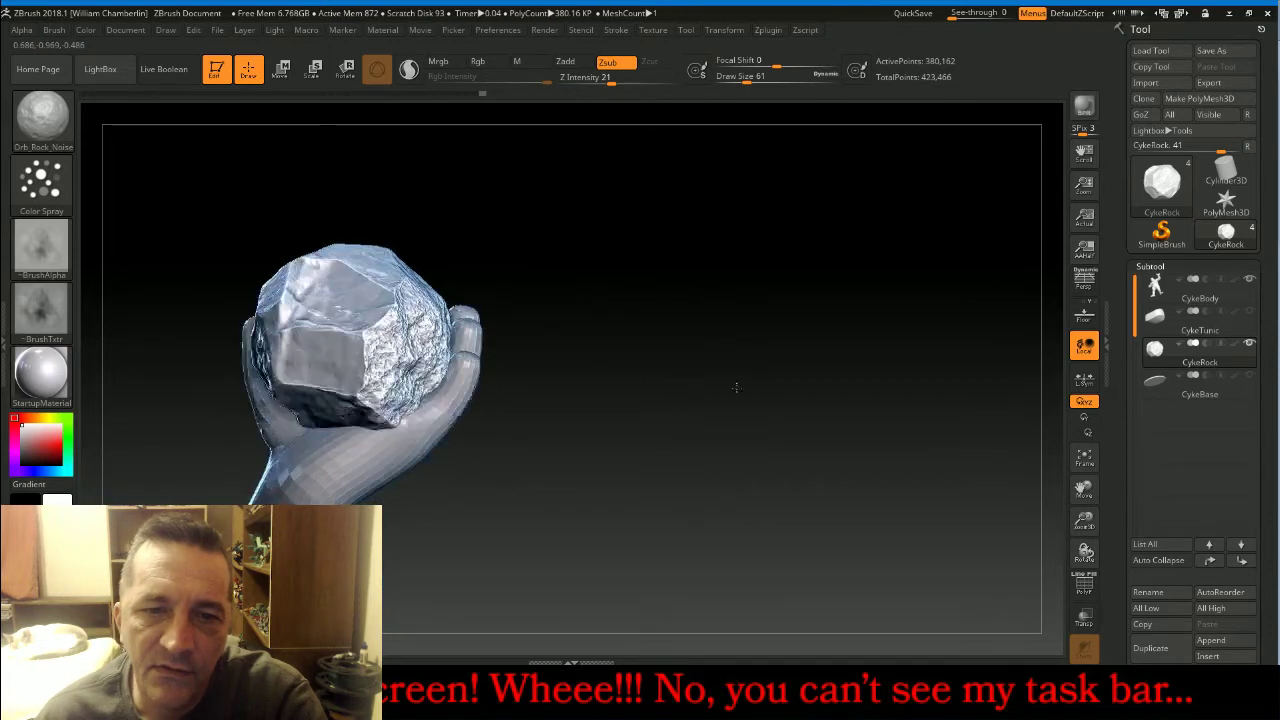
pyautogui.moveTo(736, 387); pyautogui.dragTo(800, 400)
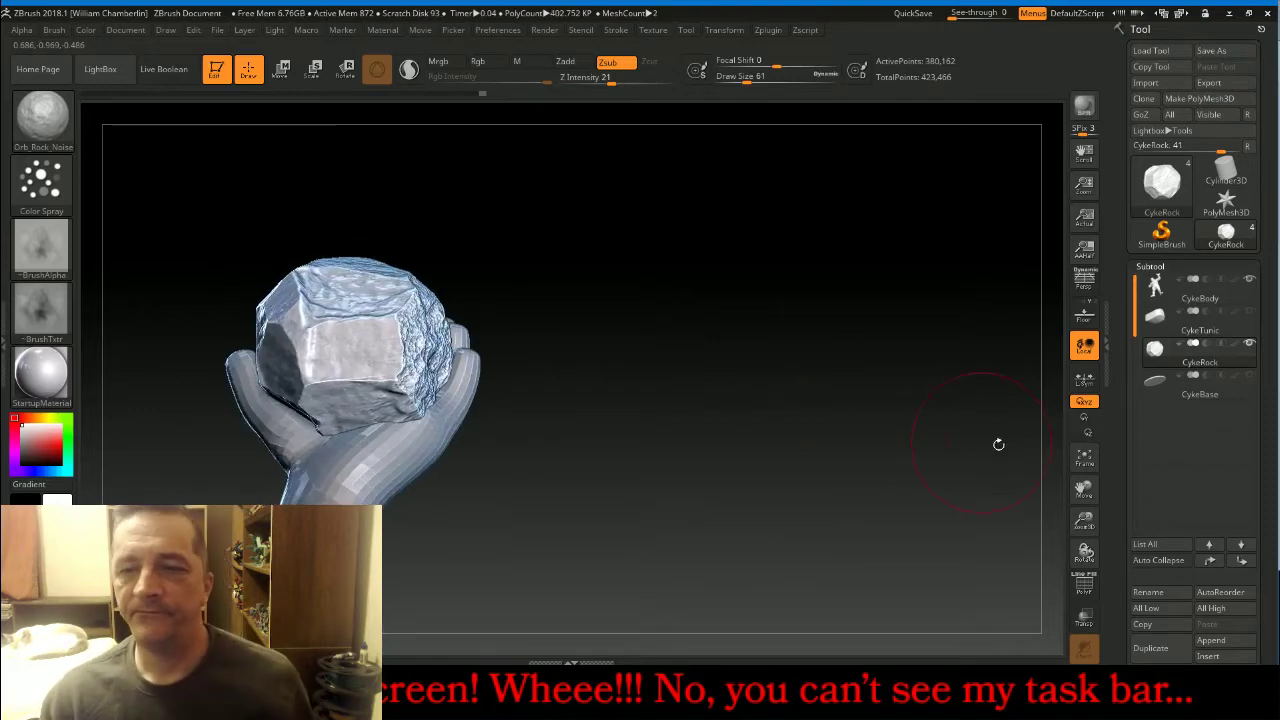
# Frame the whole figure, make CykeBody the active subtool and show the CykeTunic subtool.
pyautogui.click(1084, 458)
pyautogui.click(1084, 458)
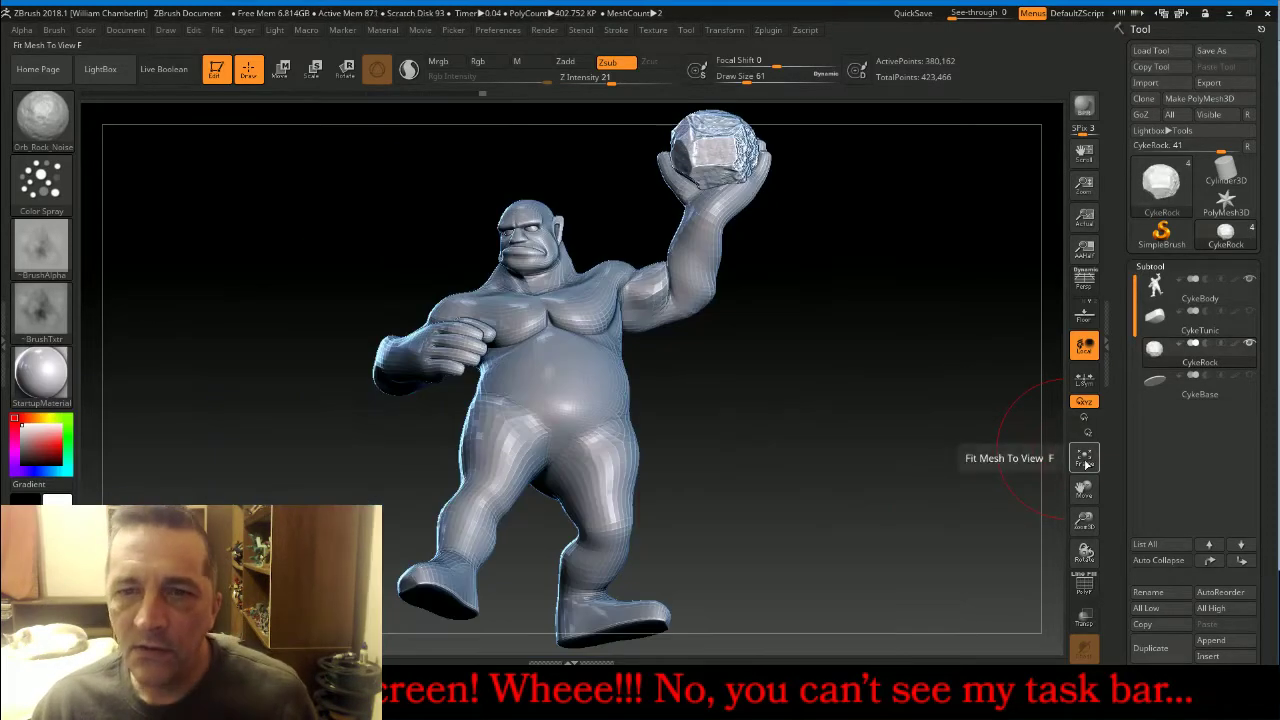
pyautogui.moveTo(955, 546)
pyautogui.mouseDown()
pyautogui.moveTo(906, 511)
pyautogui.moveTo(982, 494)
pyautogui.moveTo(955, 505)
pyautogui.moveTo(1010, 505)
pyautogui.moveTo(931, 503)
pyautogui.moveTo(924, 491)
pyautogui.mouseUp()
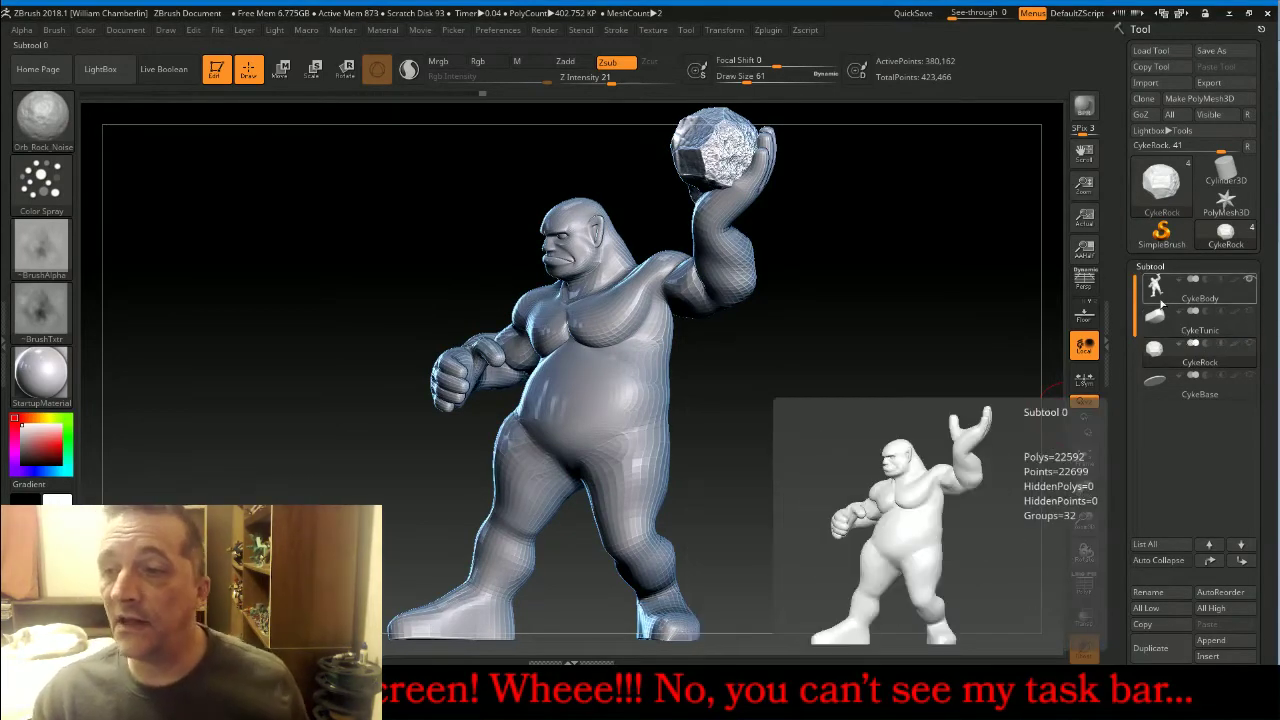
pyautogui.click(1160, 295)
pyautogui.click(1250, 311)
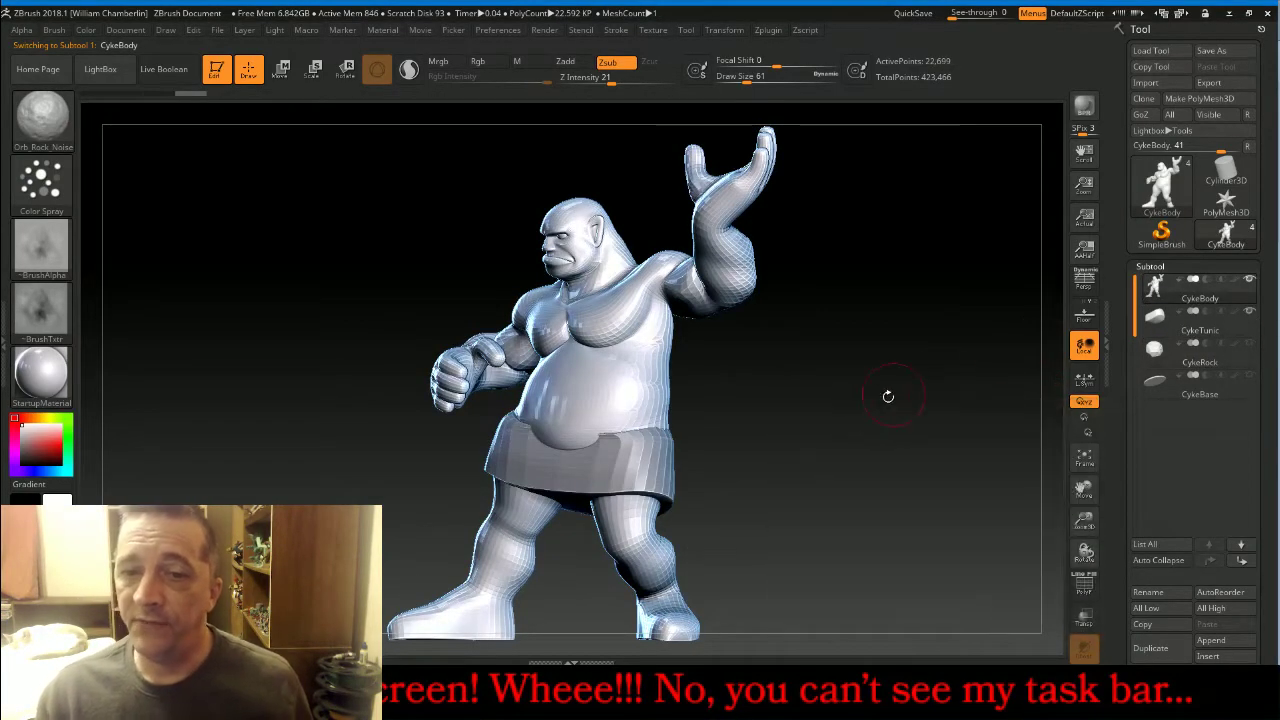
# Make CykeTunic the active subtool and choose the Move brush with a Draw Size of 167.
pyautogui.moveTo(900, 380); pyautogui.dragTo(869, 437)
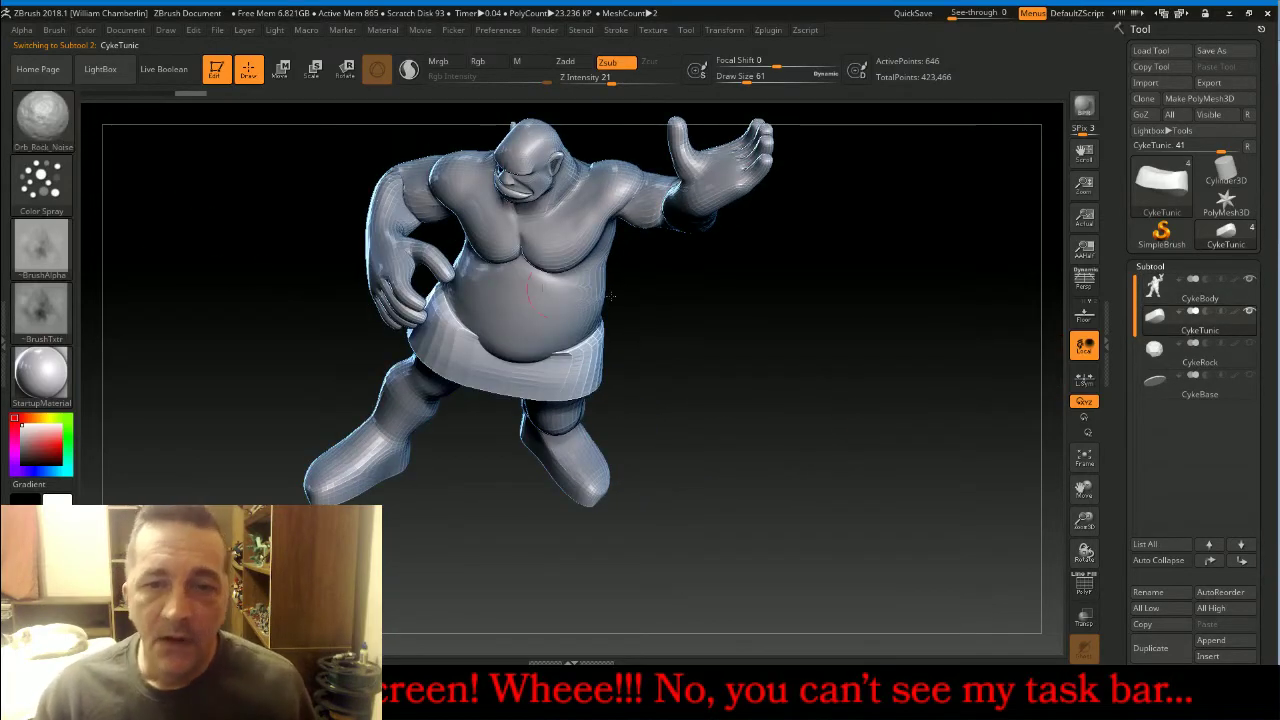
pyautogui.click(42, 118)
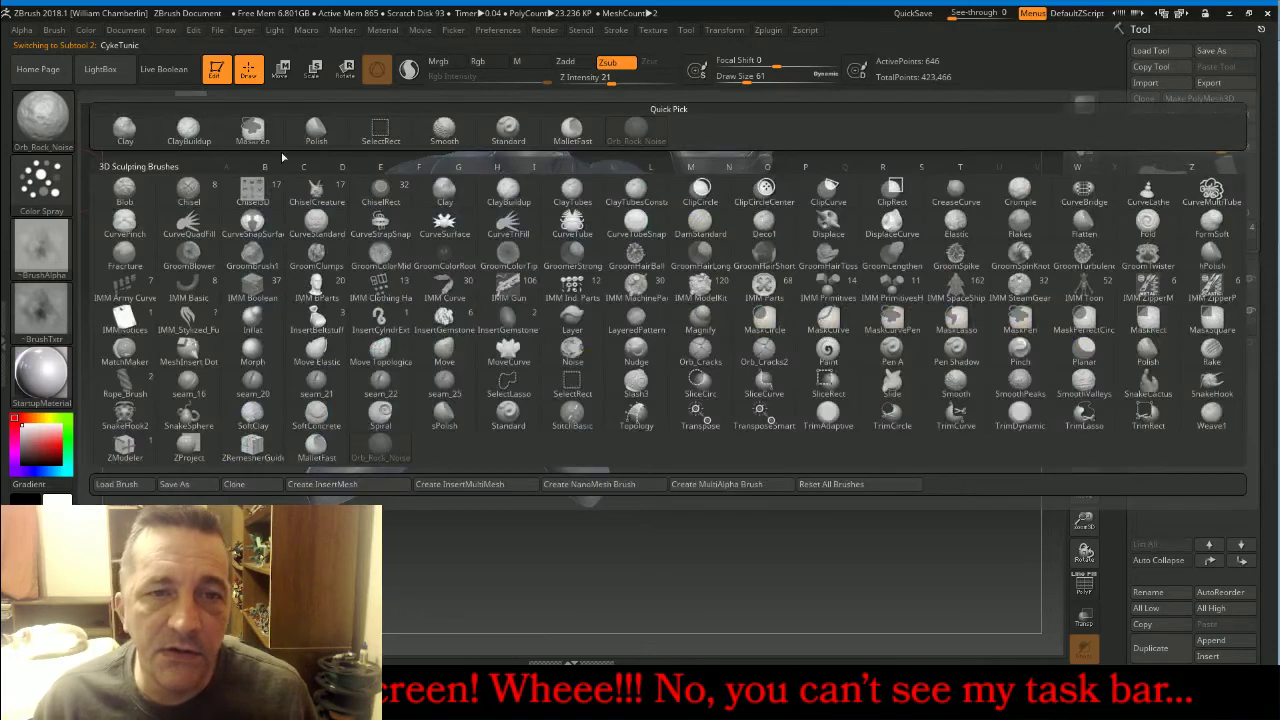
pyautogui.click(385, 352)
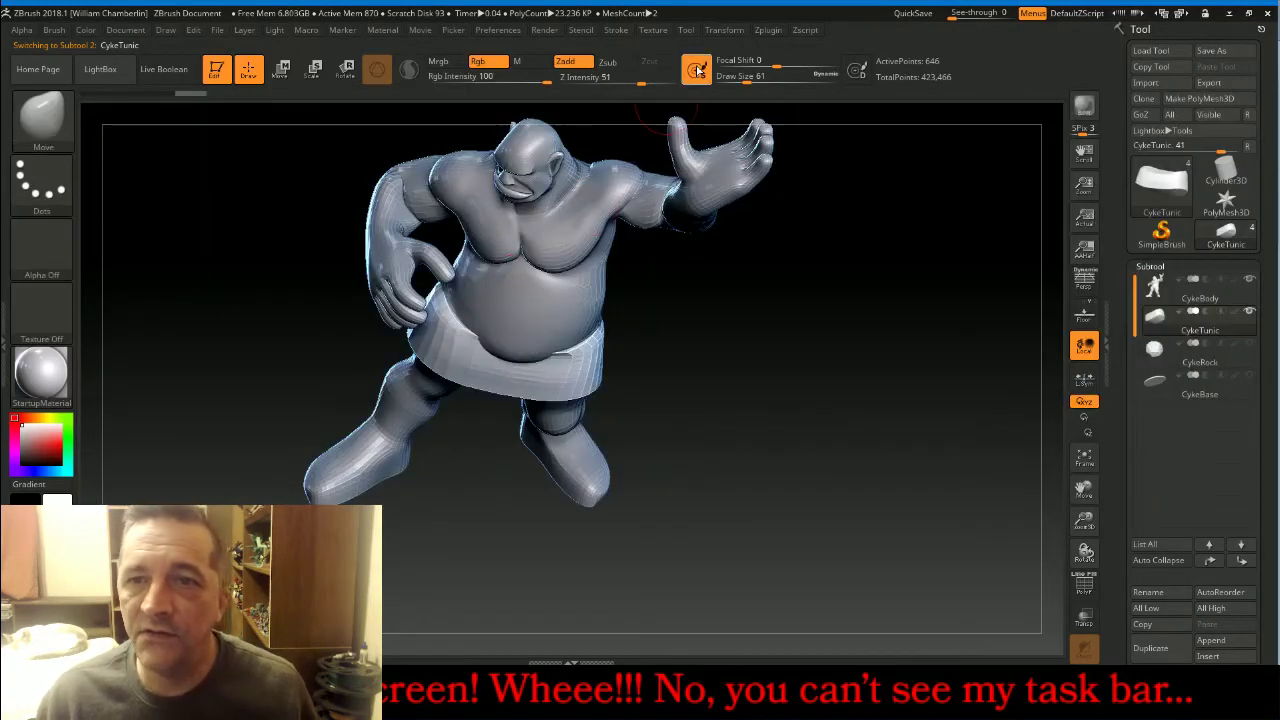
pyautogui.moveTo(745, 77); pyautogui.dragTo(766, 78)
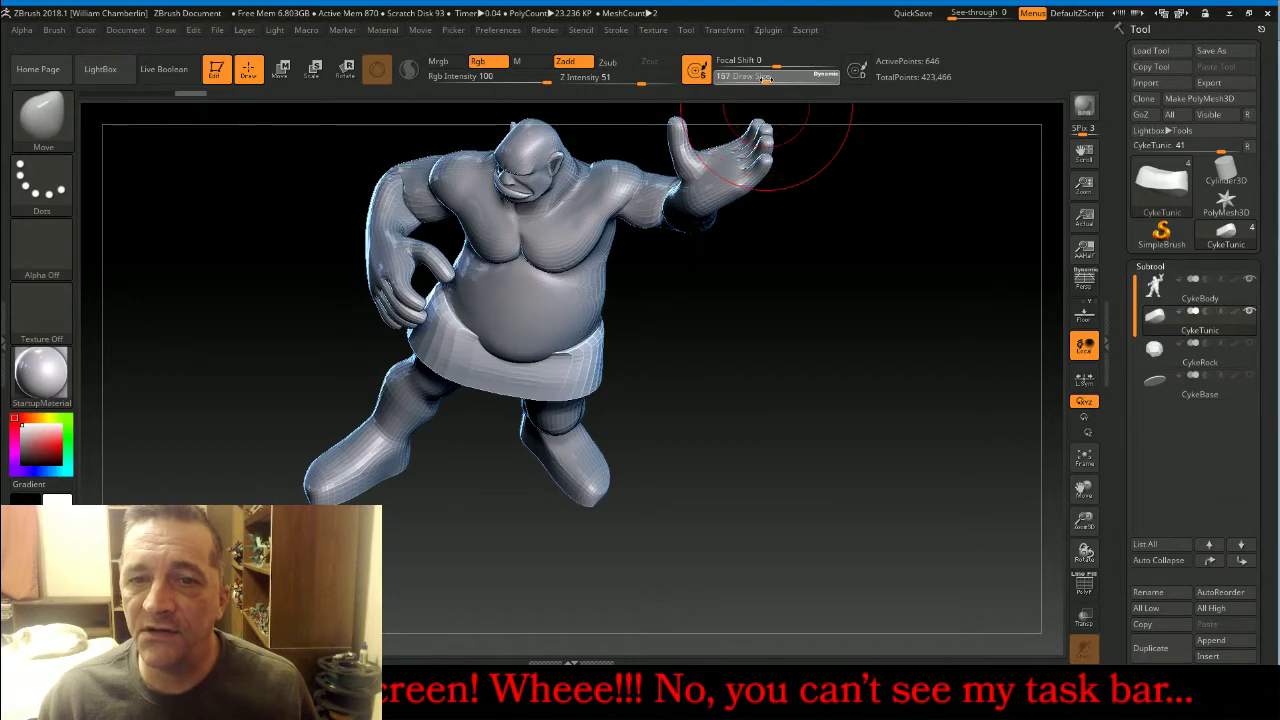
# Fit the tunic's front waistband to the belly with the Move brush.
pyautogui.moveTo(835, 250); pyautogui.dragTo(849, 451)
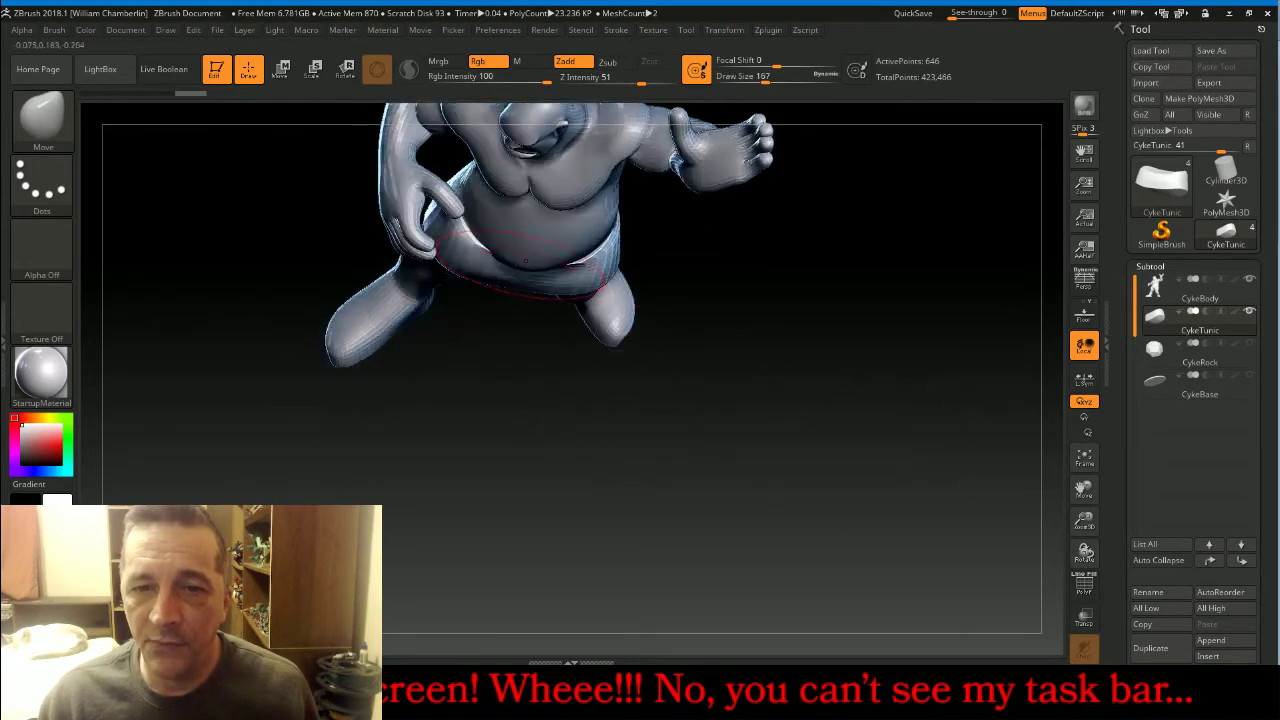
pyautogui.moveTo(521, 272); pyautogui.dragTo(518, 283)
pyautogui.moveTo(468, 243); pyautogui.dragTo(474, 240)
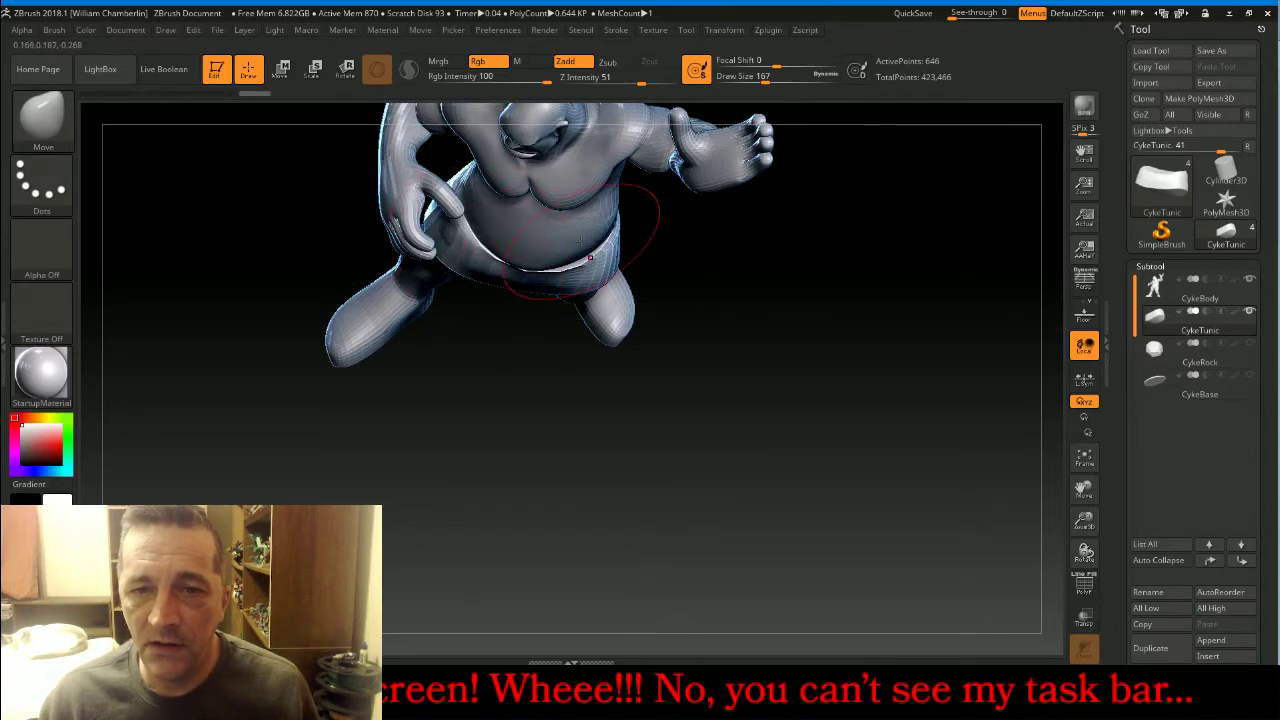
pyautogui.moveTo(604, 226); pyautogui.dragTo(579, 255)
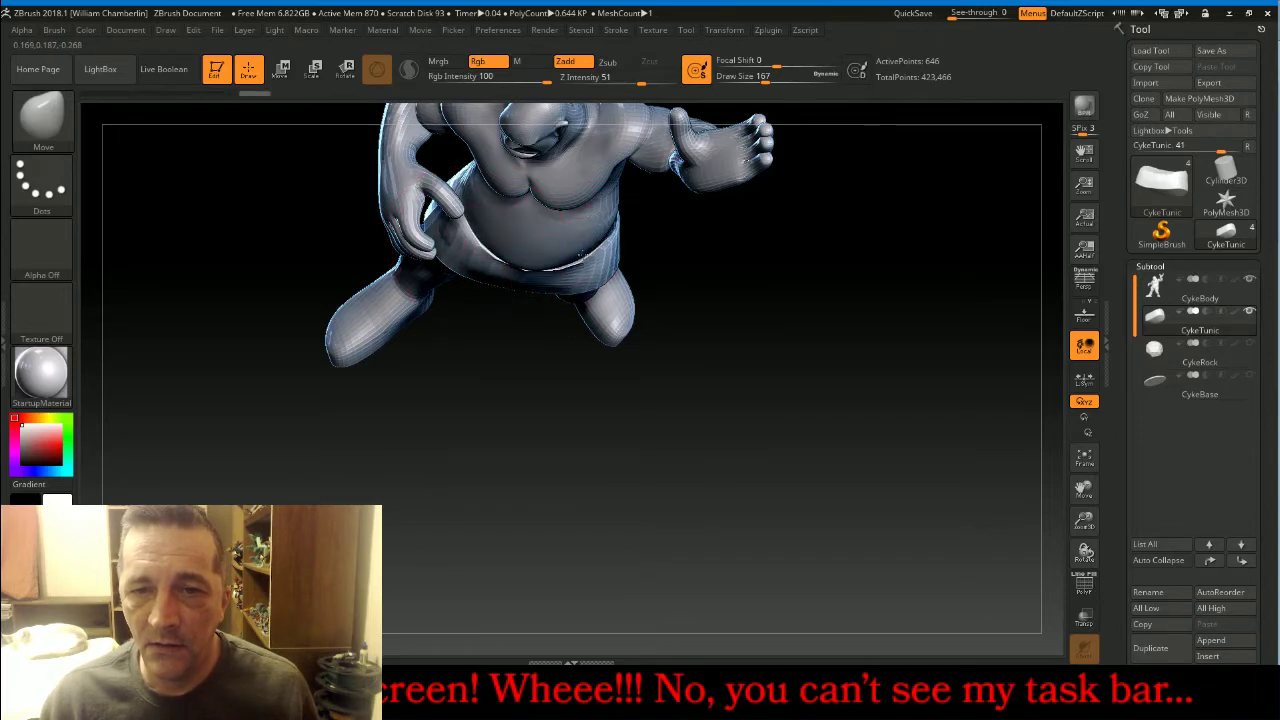
# Adjust the tunic's side and rear waistband around the hips and lower back with the Move brush.
pyautogui.moveTo(865, 322); pyautogui.dragTo(680, 160)
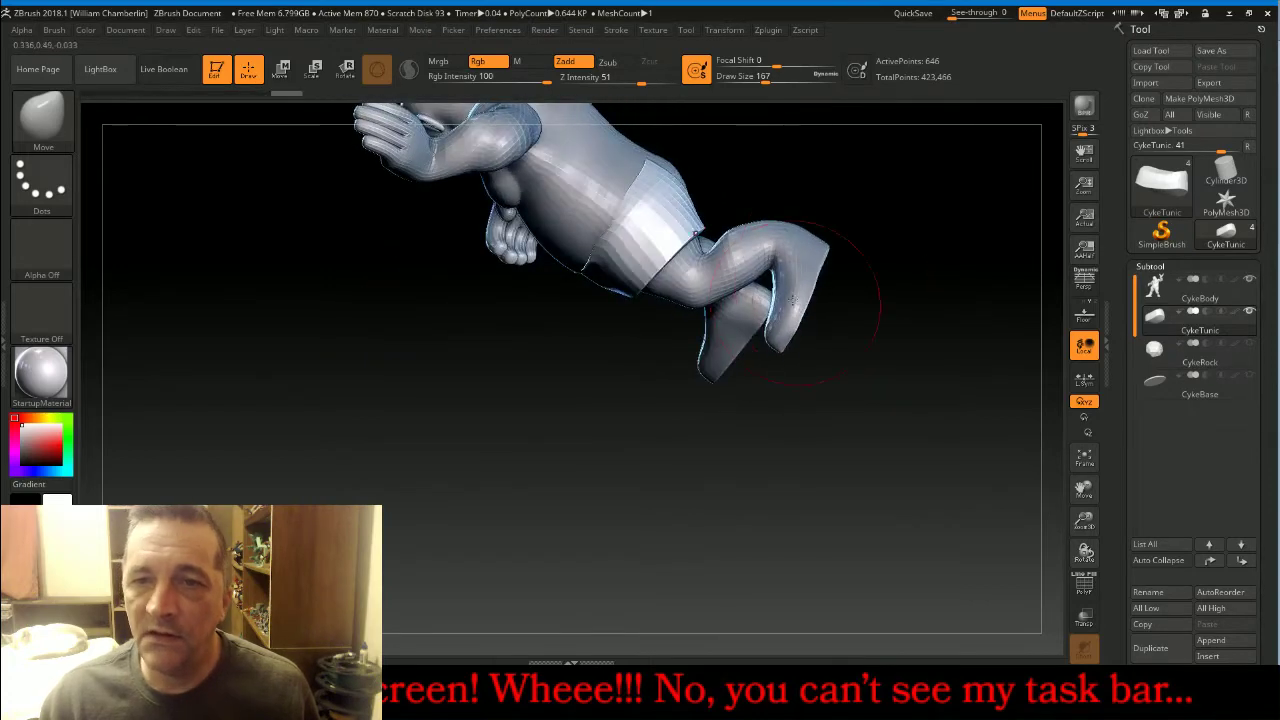
pyautogui.moveTo(900, 180); pyautogui.dragTo(837, 211)
pyautogui.moveTo(658, 158)
pyautogui.mouseDown()
pyautogui.moveTo(684, 143)
pyautogui.moveTo(603, 138)
pyautogui.moveTo(608, 164)
pyautogui.moveTo(682, 160)
pyautogui.mouseUp()
pyautogui.moveTo(962, 232); pyautogui.dragTo(935, 284)
pyautogui.moveTo(1082, 487); pyautogui.dragTo(1000, 560)
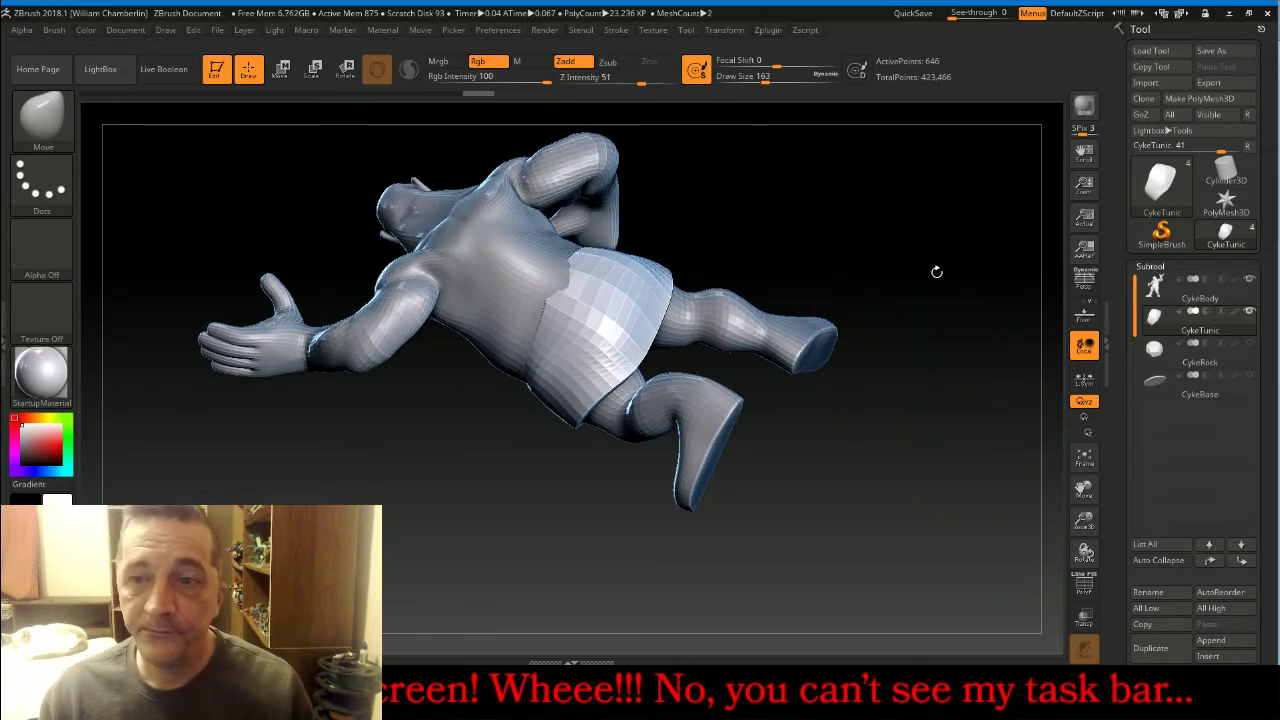
# Reduce the Move brush's Draw Size to 95 and refine the tunic's fit around the waist, from back to front.
pyautogui.moveTo(897, 233); pyautogui.dragTo(924, 278)
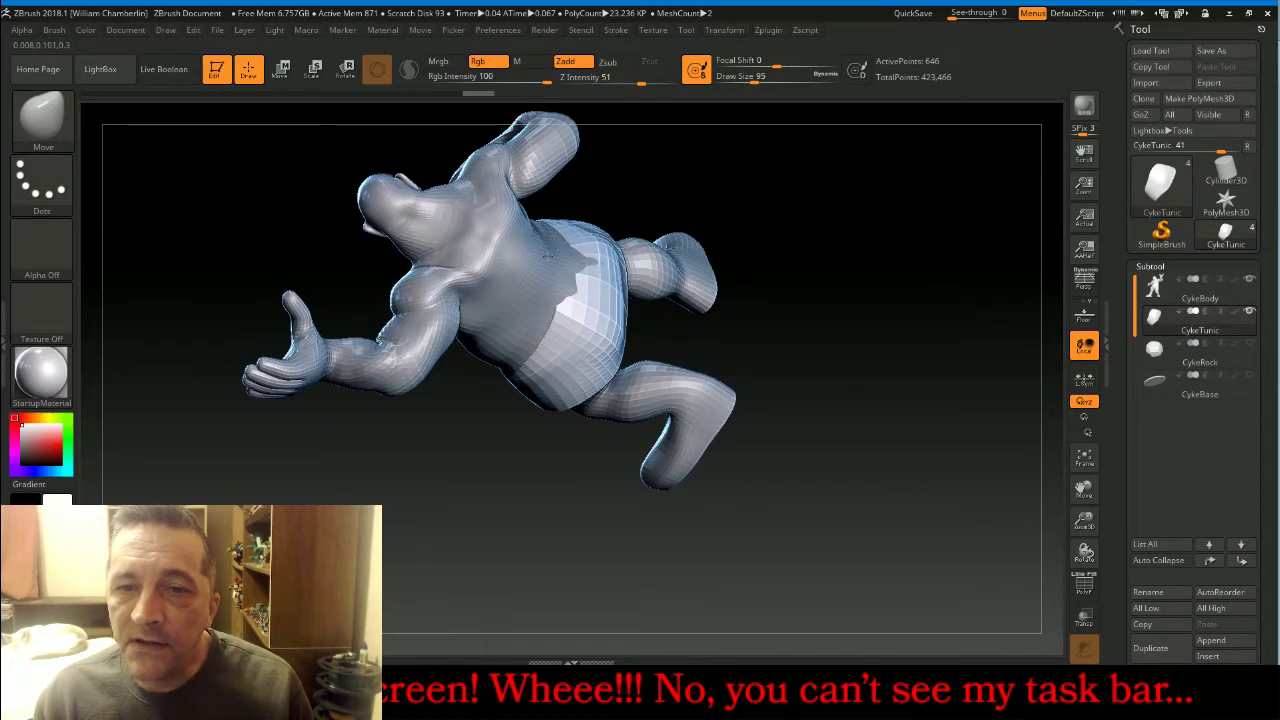
pyautogui.moveTo(846, 323)
pyautogui.mouseDown()
pyautogui.moveTo(877, 243)
pyautogui.moveTo(623, 277)
pyautogui.moveTo(823, 263)
pyautogui.moveTo(826, 311)
pyautogui.mouseUp()
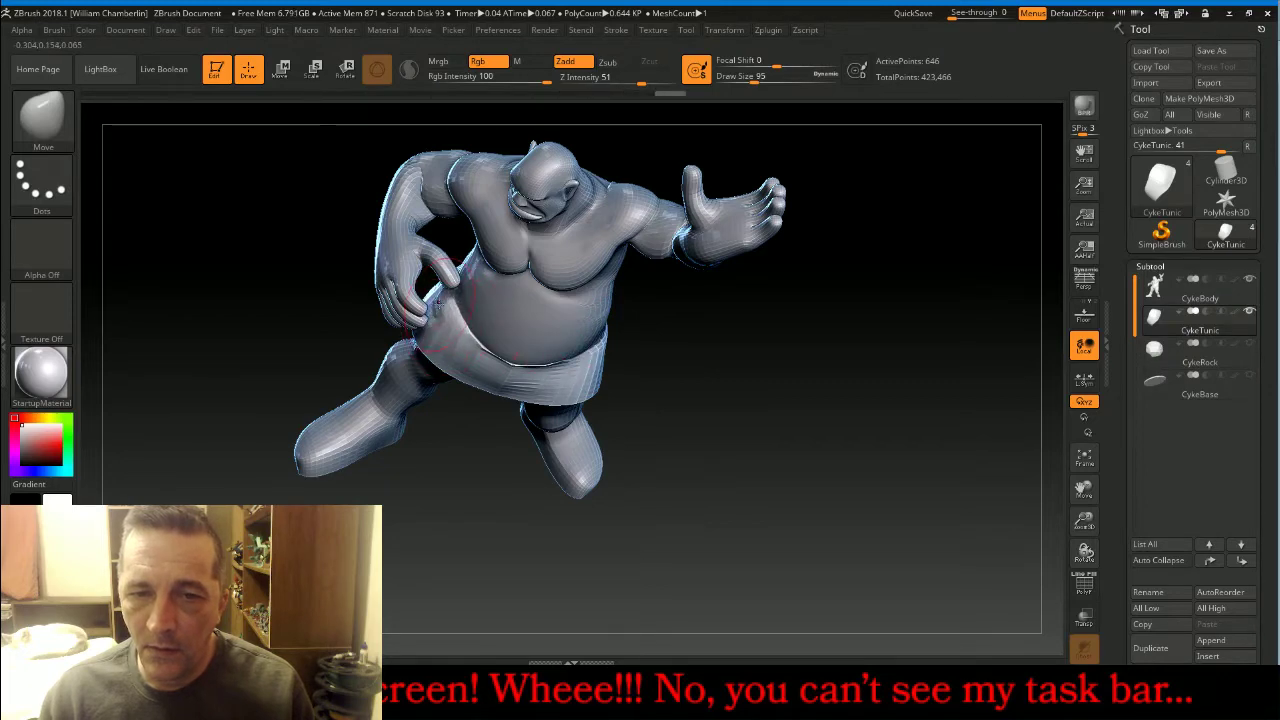
pyautogui.moveTo(797, 446); pyautogui.dragTo(897, 400)
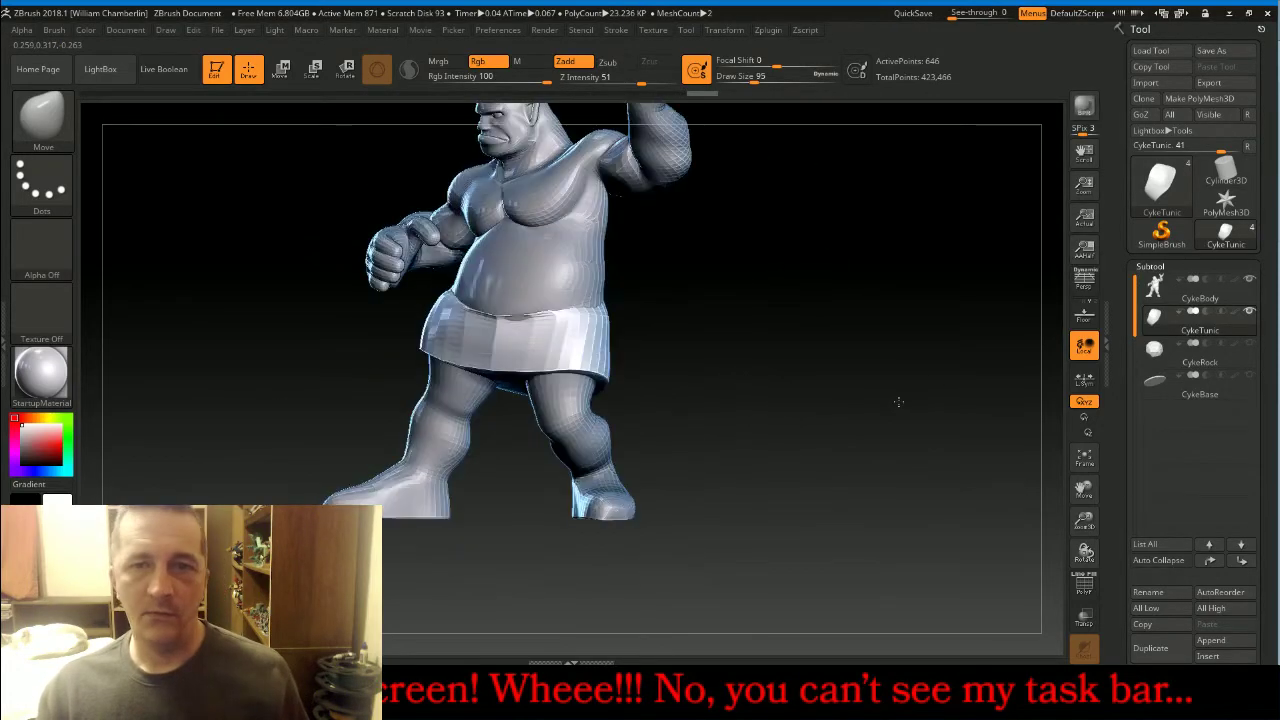
# Divide the CykeTunic mesh up to subdivision level 5.
pyautogui.click(1151, 265)
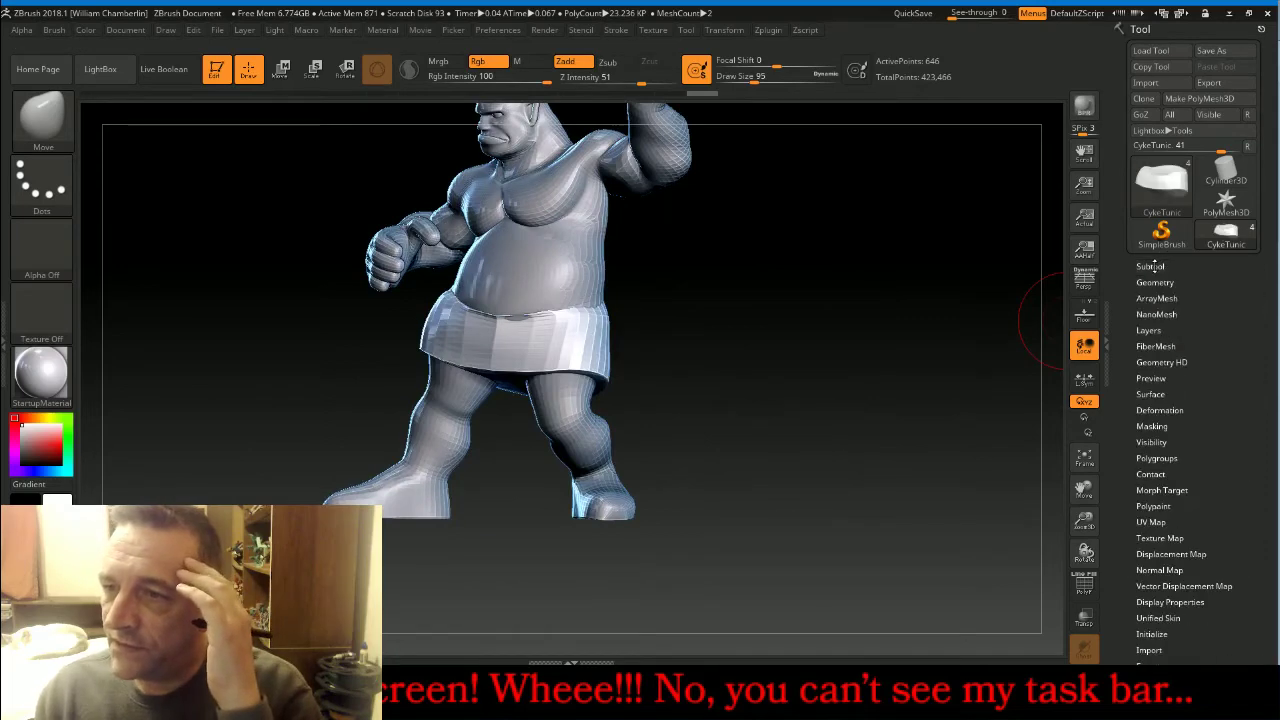
pyautogui.click(1156, 283)
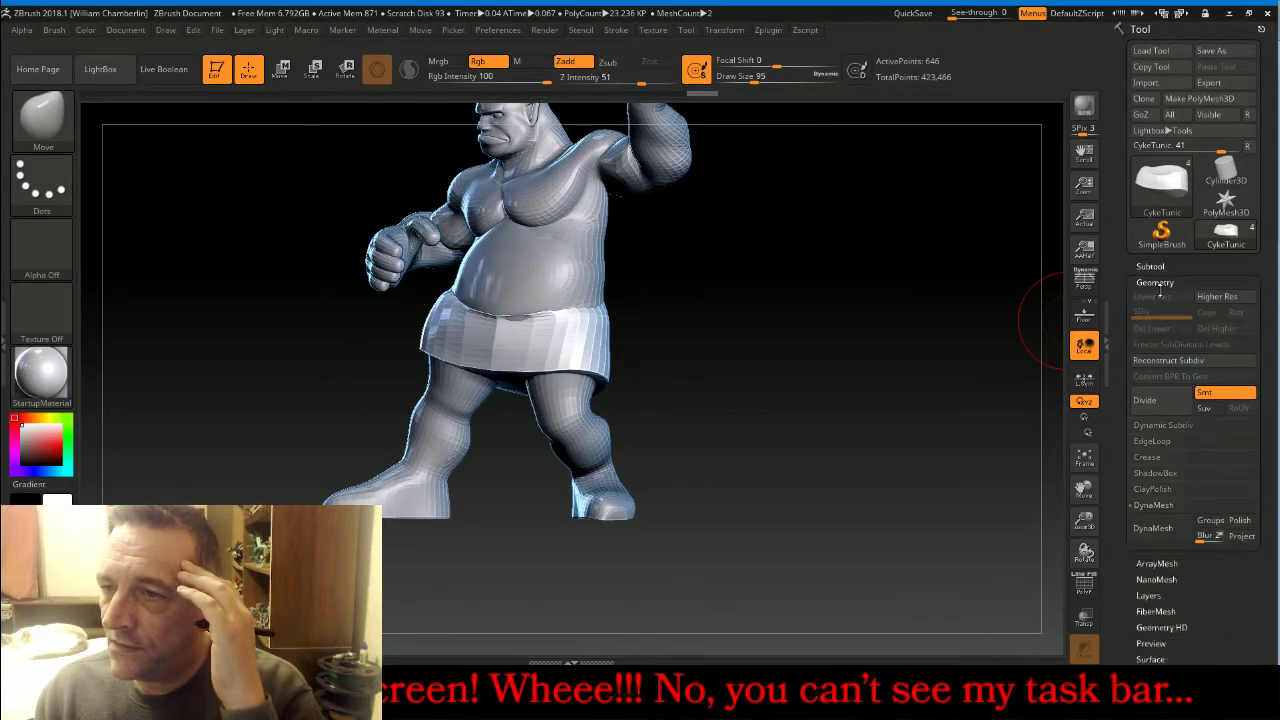
pyautogui.click(1149, 402)
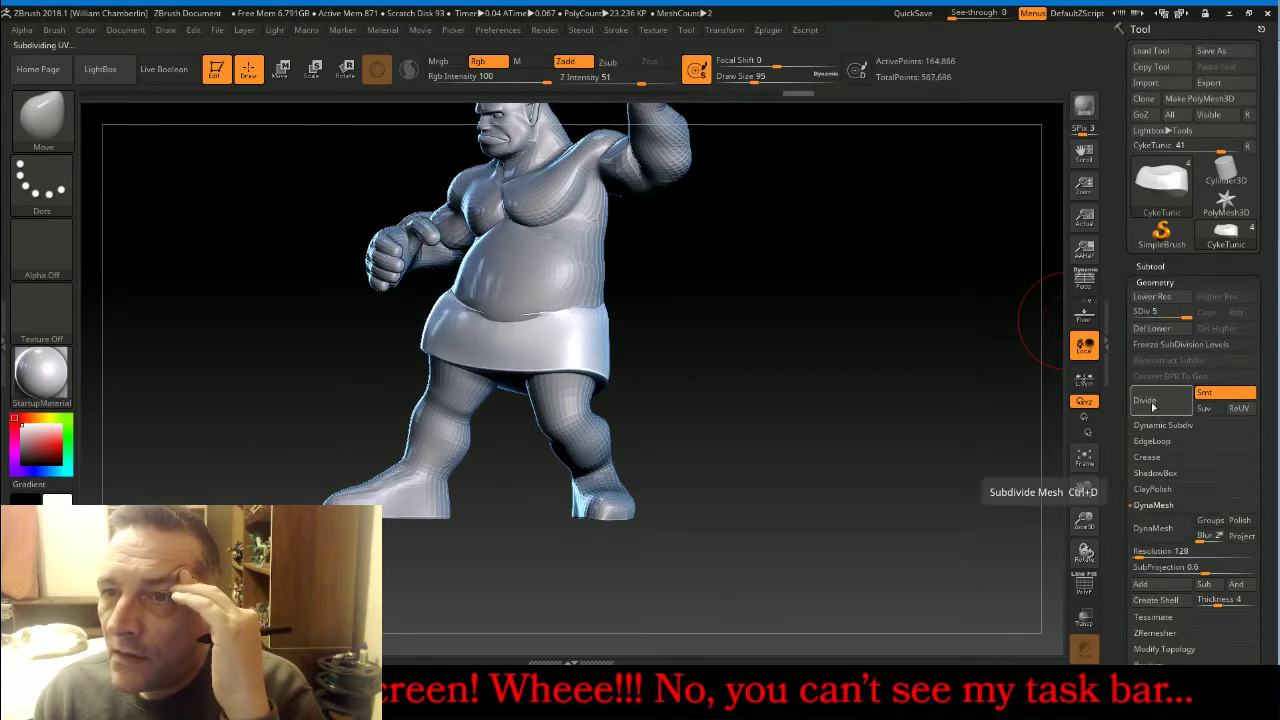
# Make CykeBody the active subtool, divide its mesh up to subdivision level 4 and delete the lower levels.
pyautogui.click(1150, 266)
pyautogui.click(1190, 292)
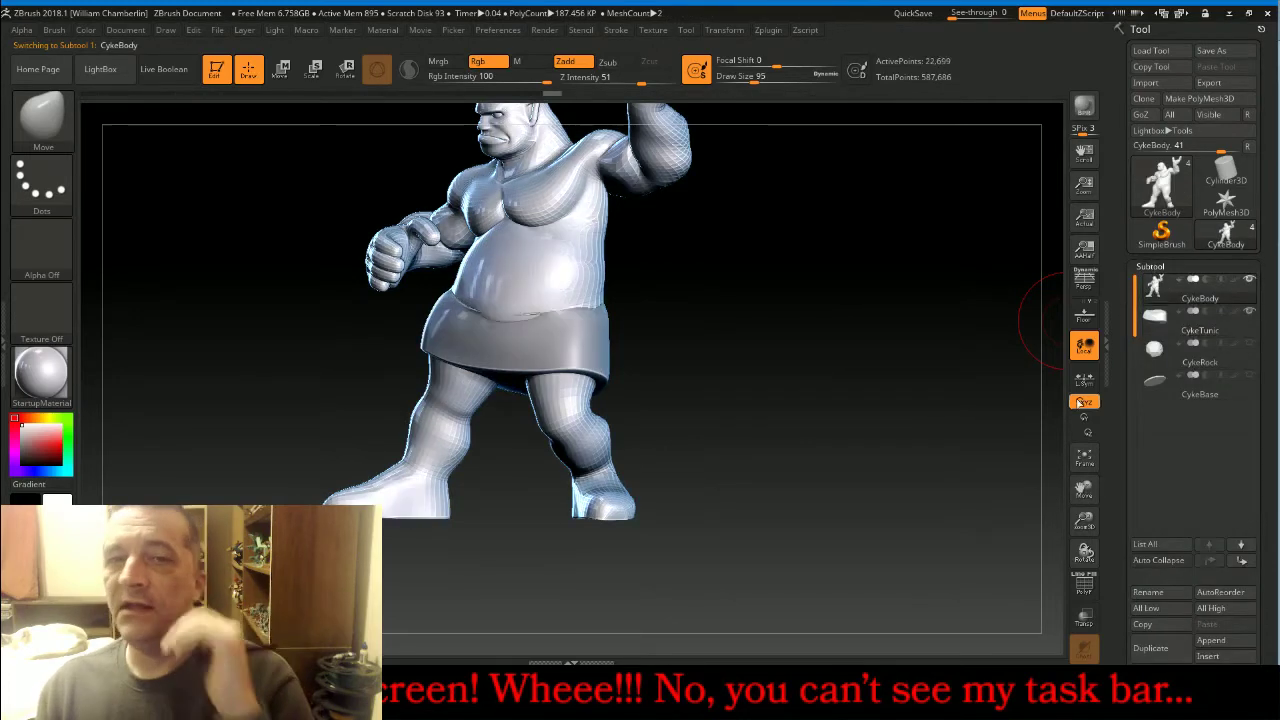
pyautogui.moveTo(1086, 489); pyautogui.dragTo(1106, 600)
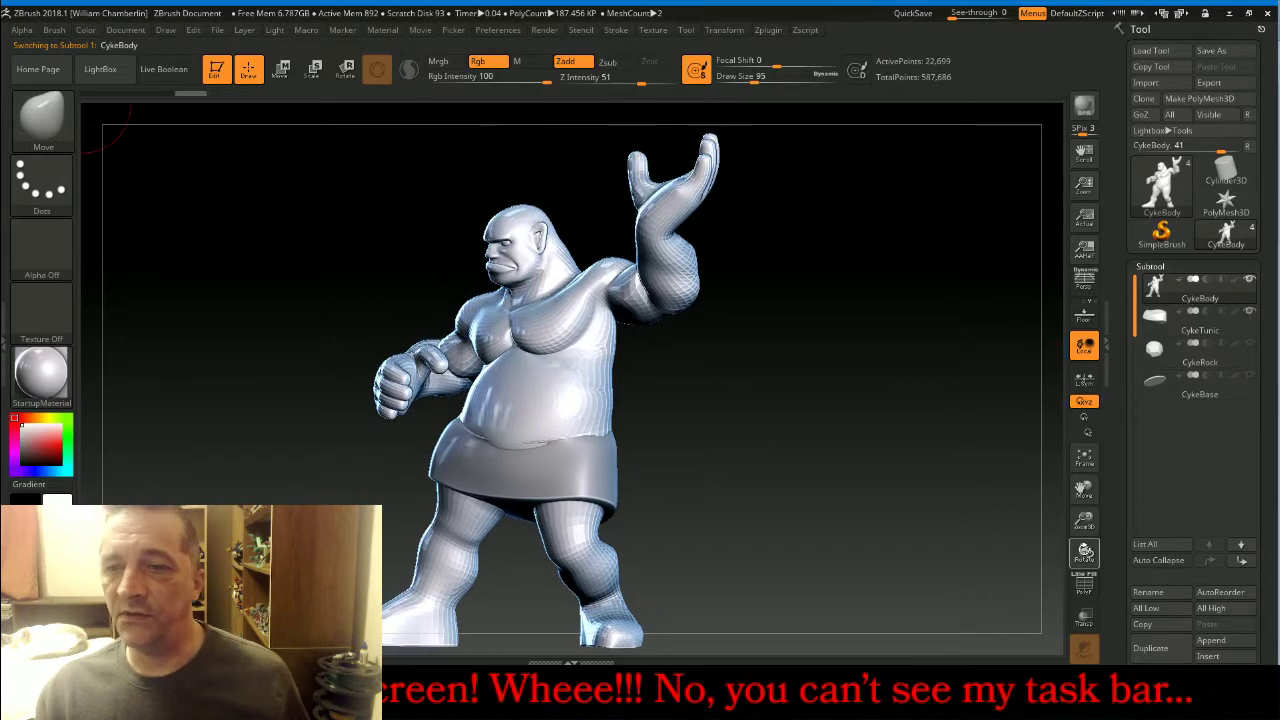
pyautogui.moveTo(1085, 520); pyautogui.dragTo(1089, 602)
pyautogui.moveTo(1086, 488); pyautogui.dragTo(1060, 650)
pyautogui.moveTo(958, 581); pyautogui.dragTo(1102, 420)
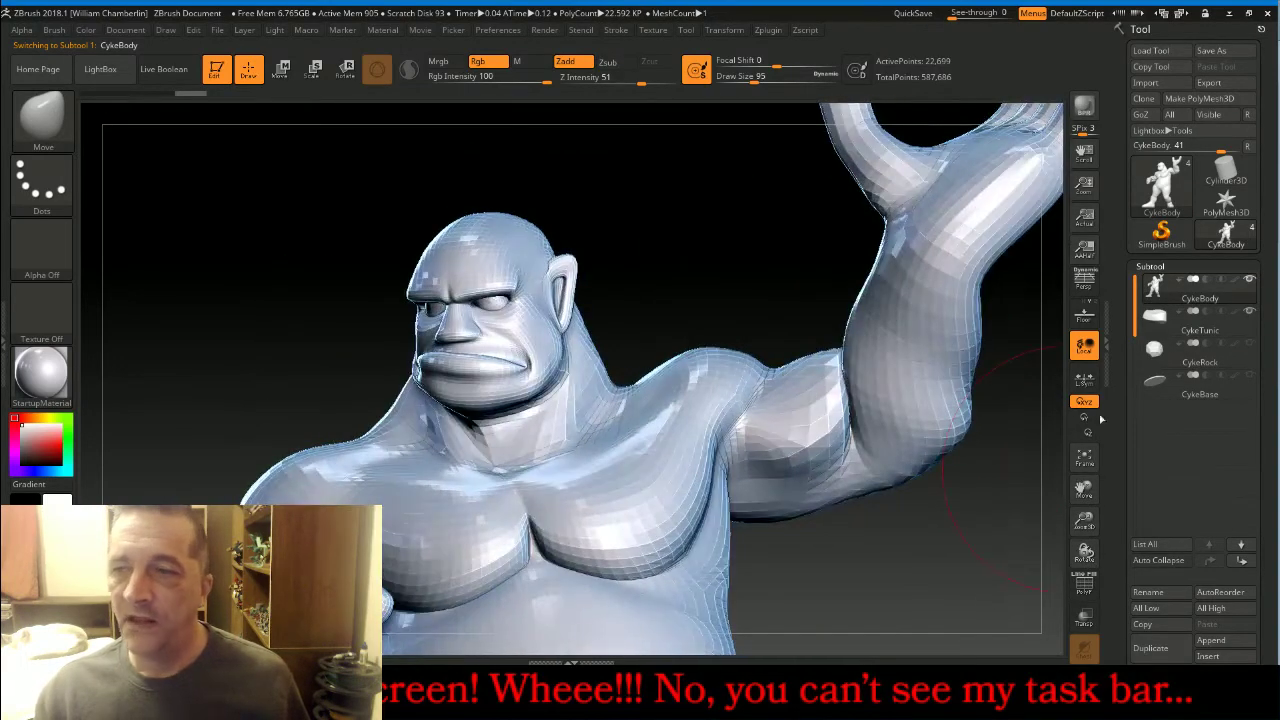
pyautogui.click(1150, 266)
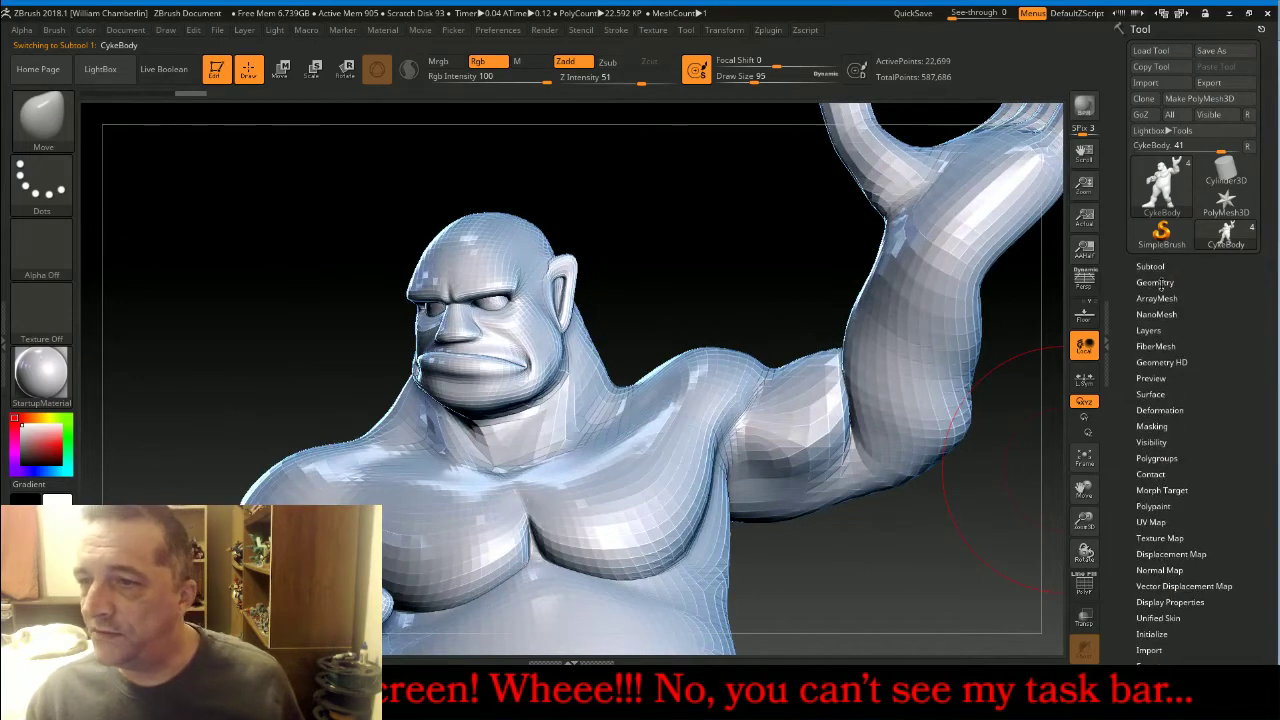
pyautogui.click(1155, 282)
pyautogui.click(1144, 400)
pyautogui.click(1144, 400)
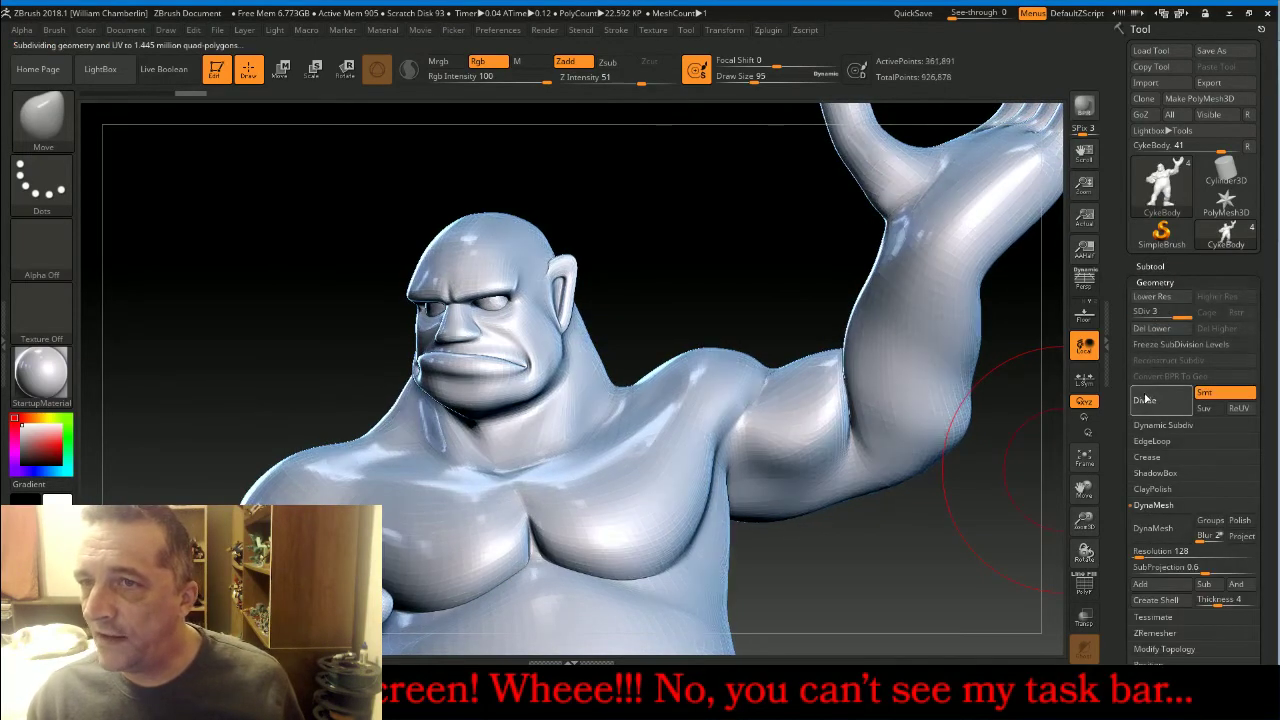
pyautogui.click(1143, 343)
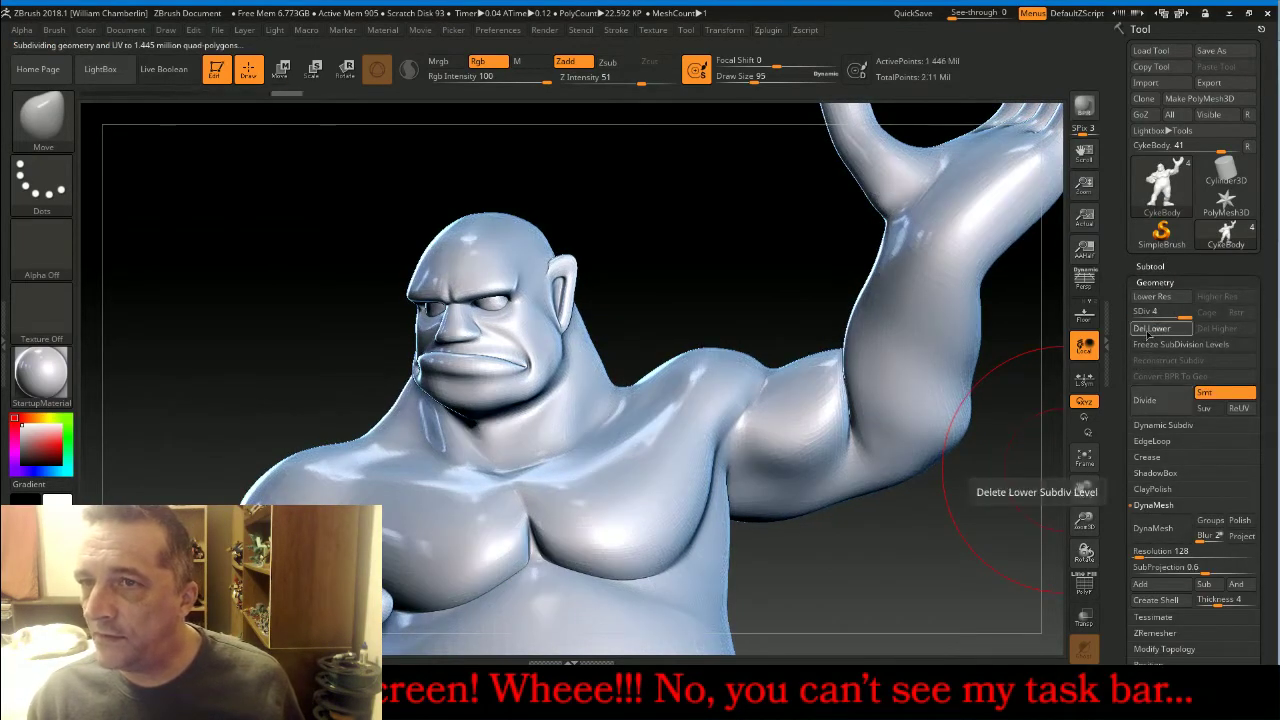
# Set the DynaMesh resolution to 512 and remesh the body with DynaMesh.
pyautogui.click(1159, 546)
pyautogui.write('512')
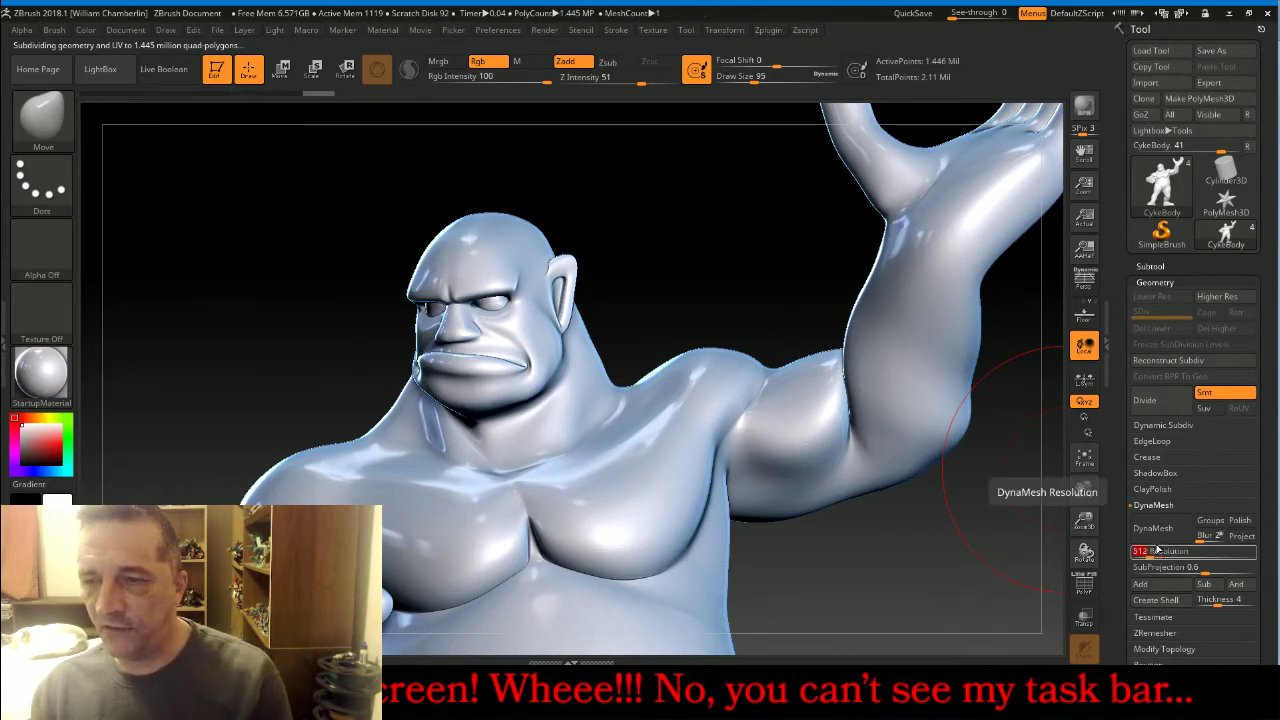
pyautogui.press('Return')
pyautogui.click(1155, 528)
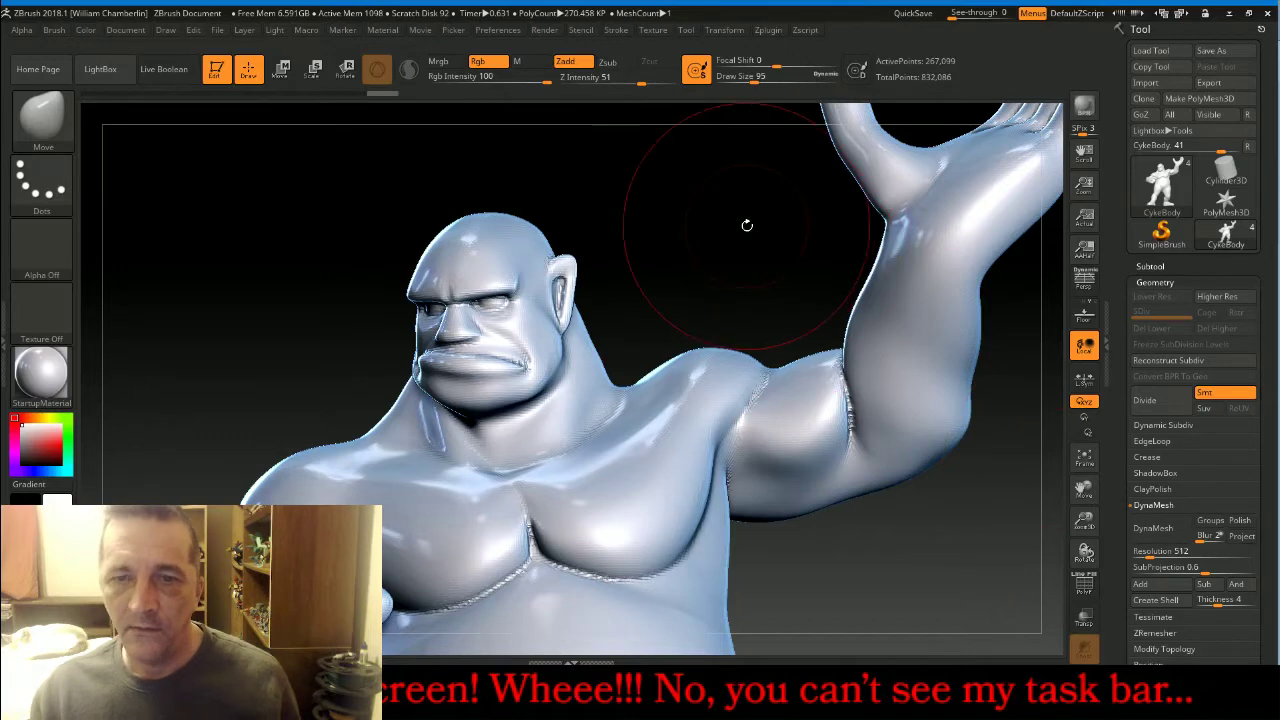
# Choose the Standard brush and reduce its Draw Size to 28 for close work on the ogre's head.
pyautogui.moveTo(747, 225); pyautogui.dragTo(970, 345)
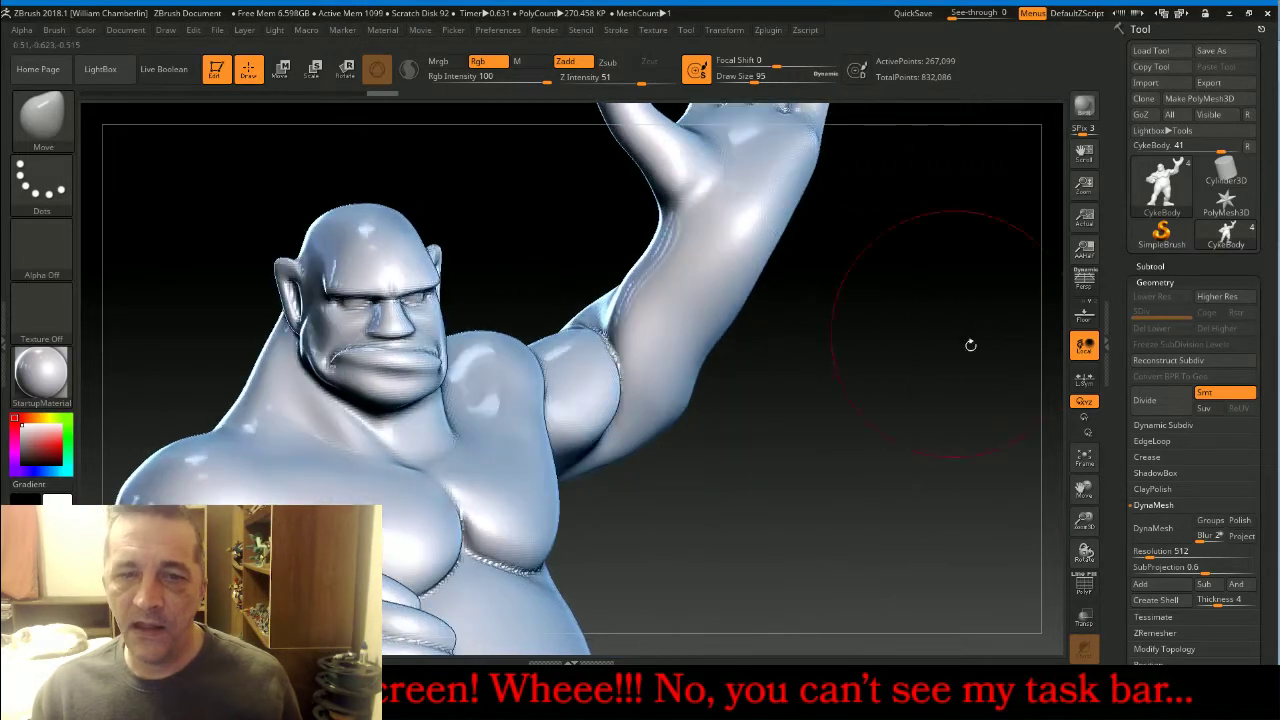
pyautogui.moveTo(1085, 491); pyautogui.dragTo(1100, 593)
pyautogui.moveTo(1085, 491); pyautogui.dragTo(1088, 543)
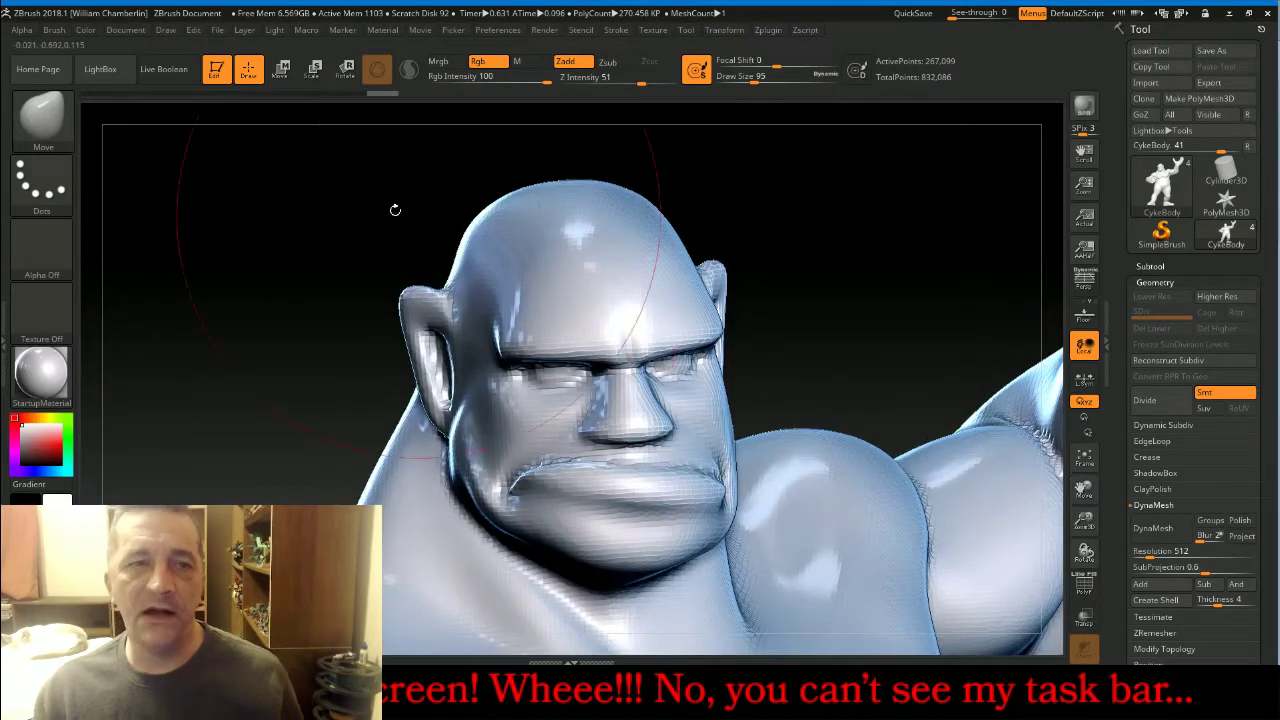
pyautogui.click(66, 127)
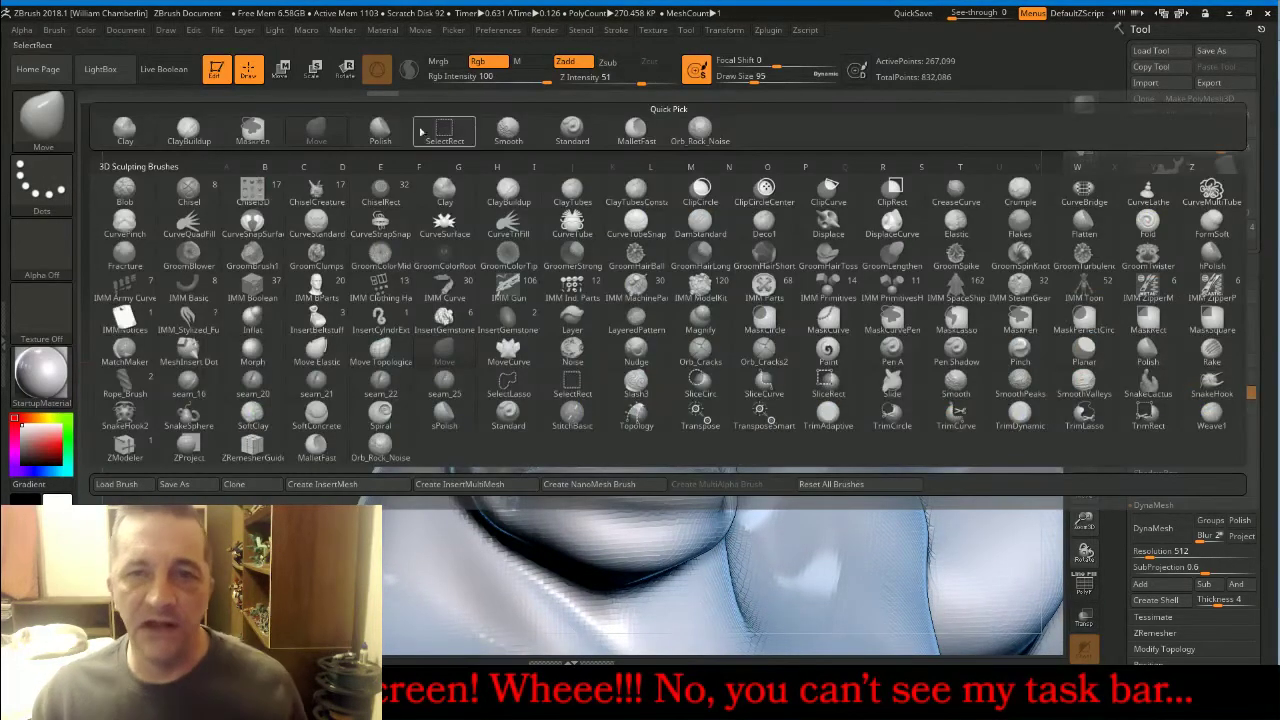
pyautogui.click(558, 137)
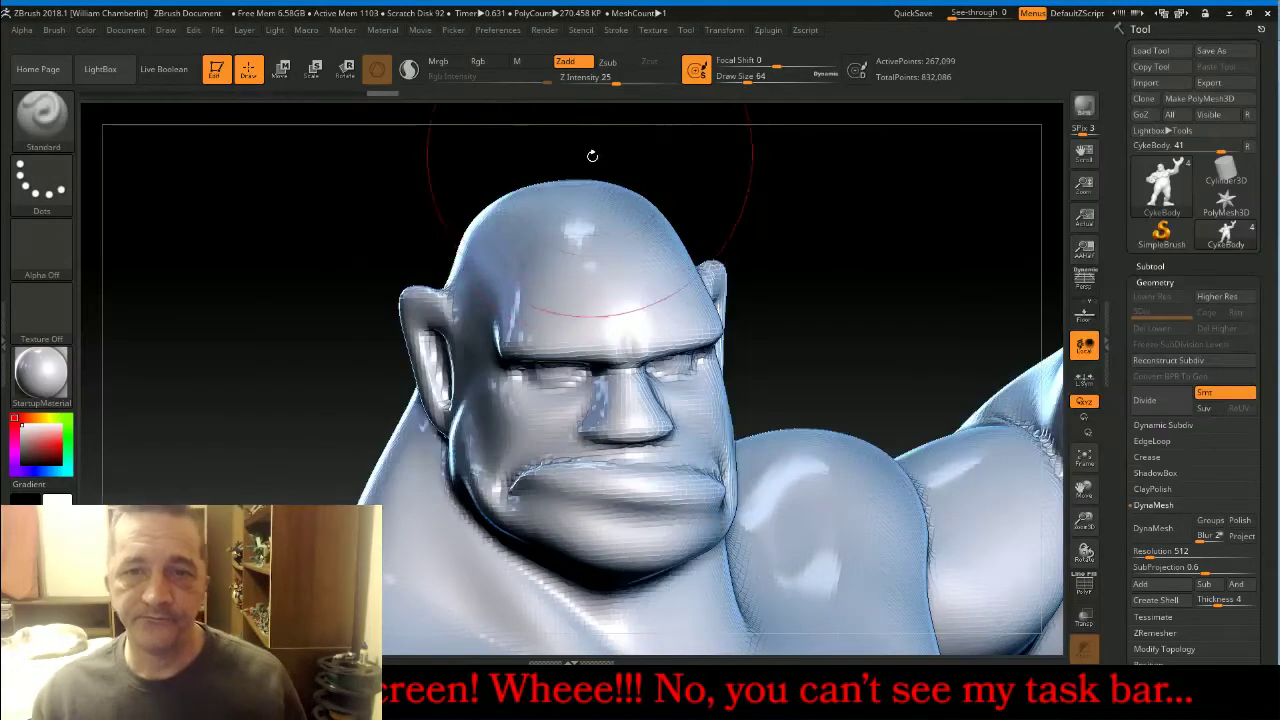
pyautogui.press('[')
pyautogui.press('[')
pyautogui.press('[')
pyautogui.press('[')
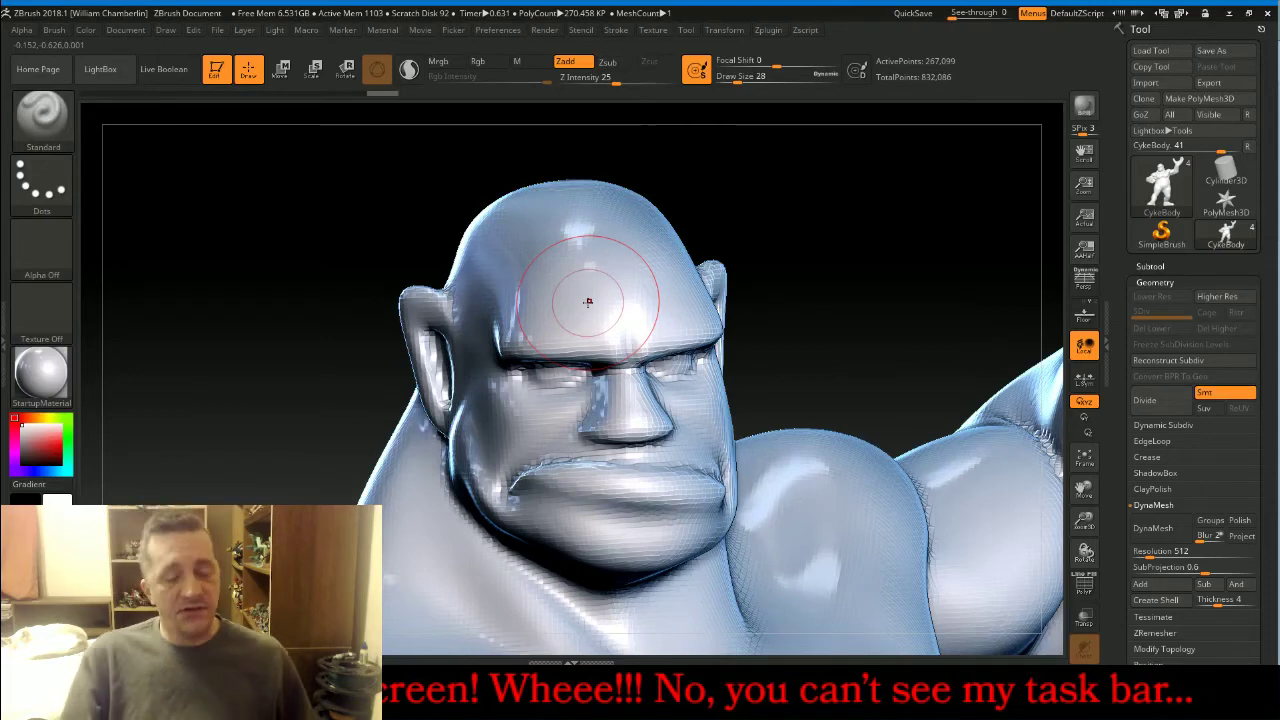
# Smooth away the brow ridge, both eyes and the bridge of the nose, and soften the ears' inner detail.
pyautogui.moveTo(713, 273); pyautogui.dragTo(397, 393)
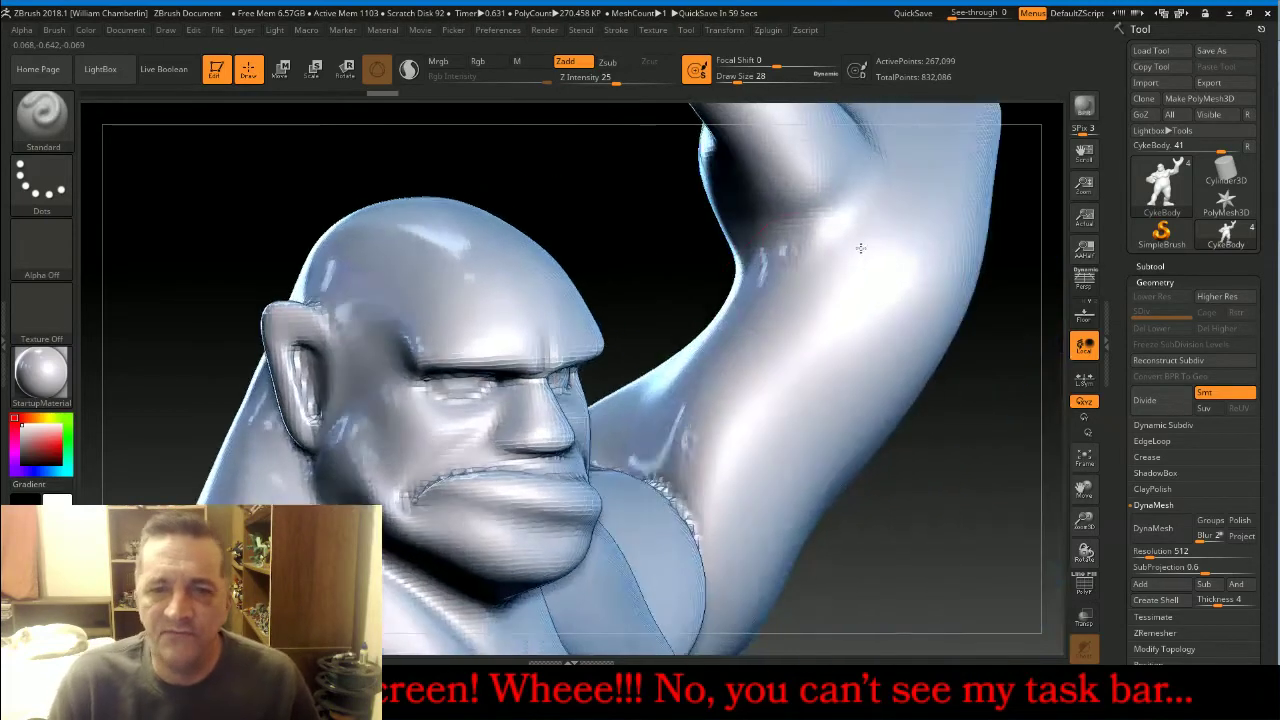
pyautogui.moveTo(322, 372)
pyautogui.keyDown('shift'); pyautogui.mouseDown()
pyautogui.moveTo(305, 390)
pyautogui.moveTo(320, 380)
pyautogui.mouseUp(); pyautogui.keyUp('shift')
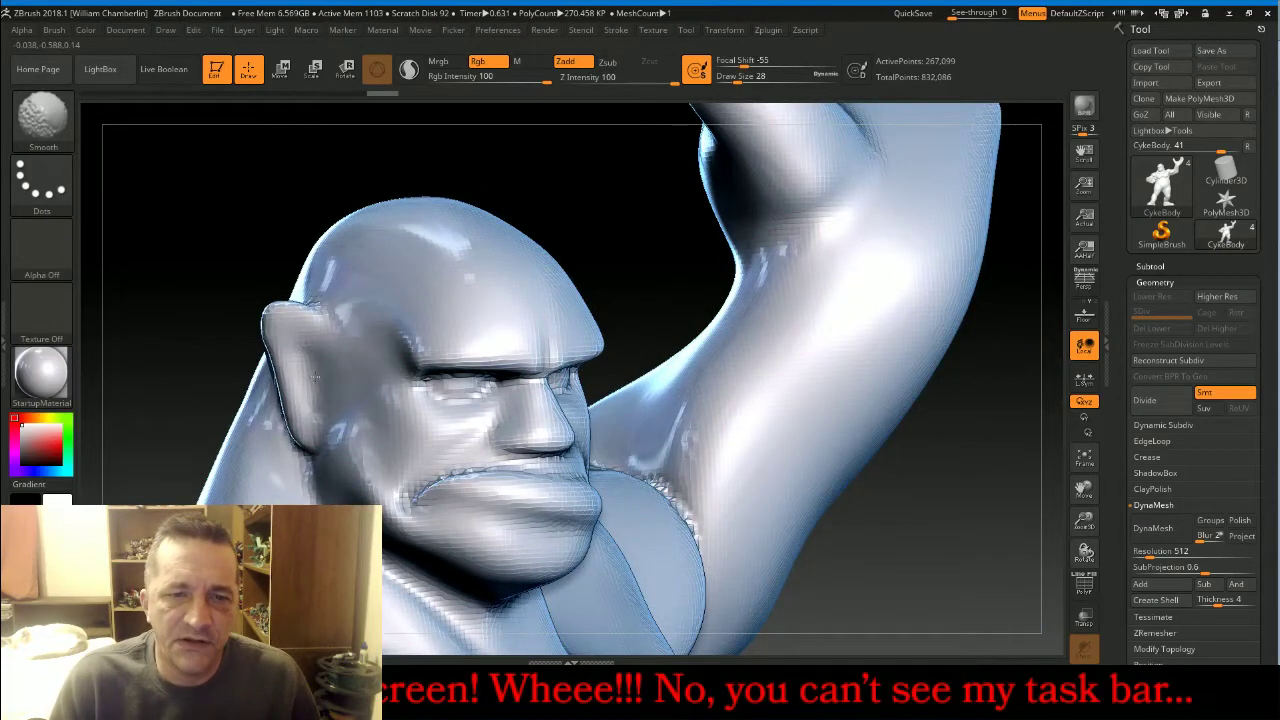
pyautogui.moveTo(453, 383)
pyautogui.keyDown('shift'); pyautogui.mouseDown()
pyautogui.moveTo(445, 390)
pyautogui.moveTo(485, 365)
pyautogui.moveTo(475, 340)
pyautogui.moveTo(478, 362)
pyautogui.moveTo(530, 374)
pyautogui.moveTo(552, 345)
pyautogui.mouseUp(); pyautogui.keyUp('shift')
pyautogui.moveTo(614, 246); pyautogui.dragTo(500, 262)
pyautogui.moveTo(594, 346)
pyautogui.keyDown('shift'); pyautogui.mouseDown()
pyautogui.moveTo(592, 362)
pyautogui.moveTo(544, 322)
pyautogui.moveTo(552, 313)
pyautogui.mouseUp(); pyautogui.keyUp('shift')
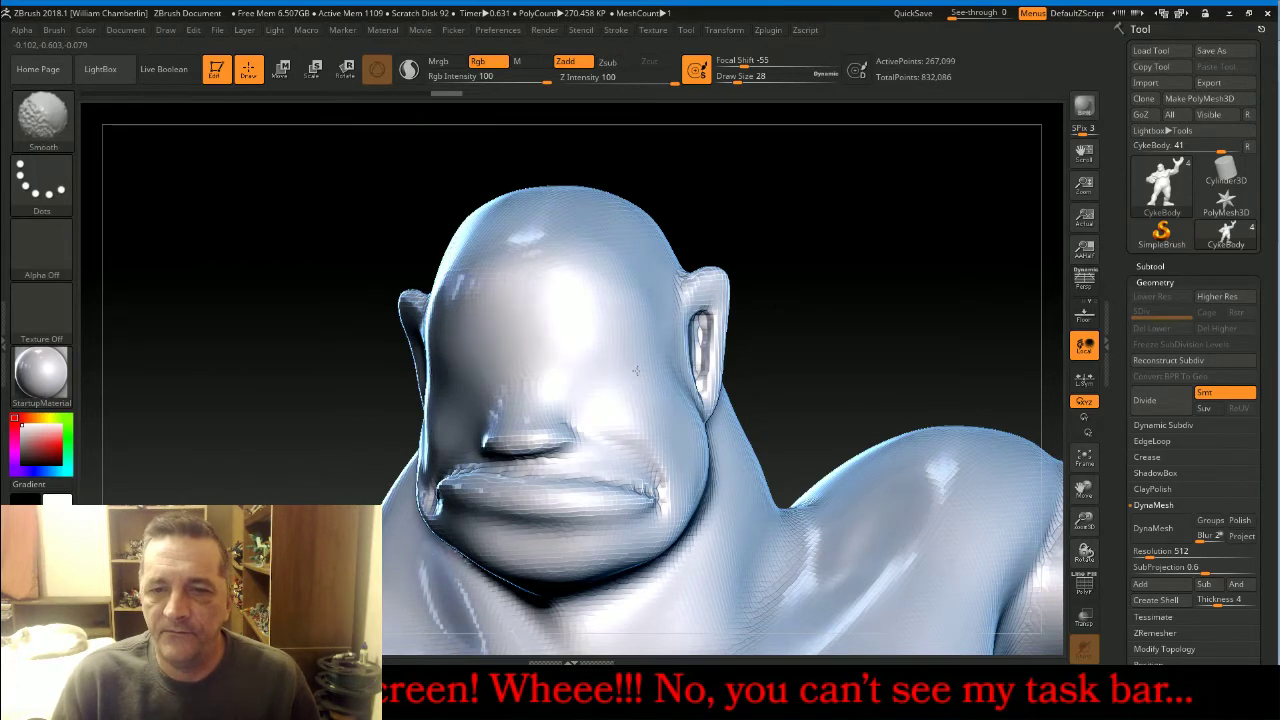
pyautogui.moveTo(851, 286)
pyautogui.mouseDown()
pyautogui.moveTo(768, 290)
pyautogui.moveTo(772, 350)
pyautogui.moveTo(760, 355)
pyautogui.mouseUp()
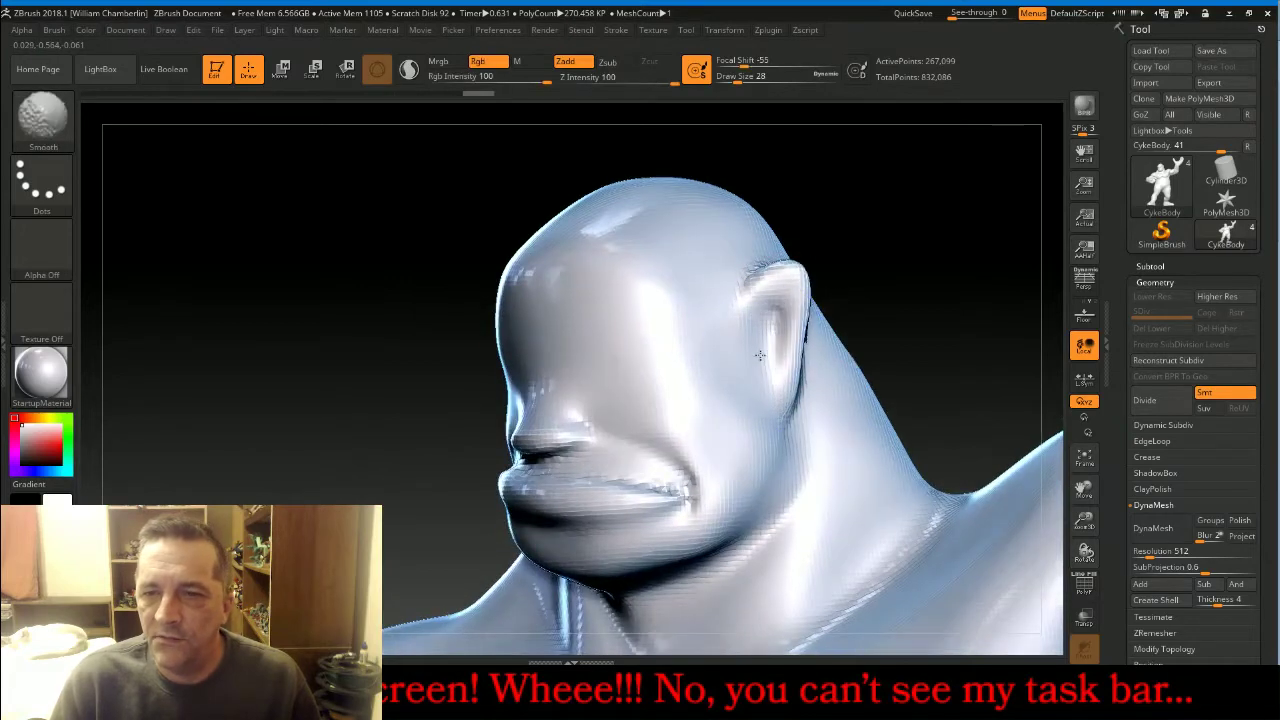
pyautogui.moveTo(929, 246)
pyautogui.mouseDown()
pyautogui.moveTo(960, 250)
pyautogui.moveTo(944, 236)
pyautogui.moveTo(886, 249)
pyautogui.mouseUp()
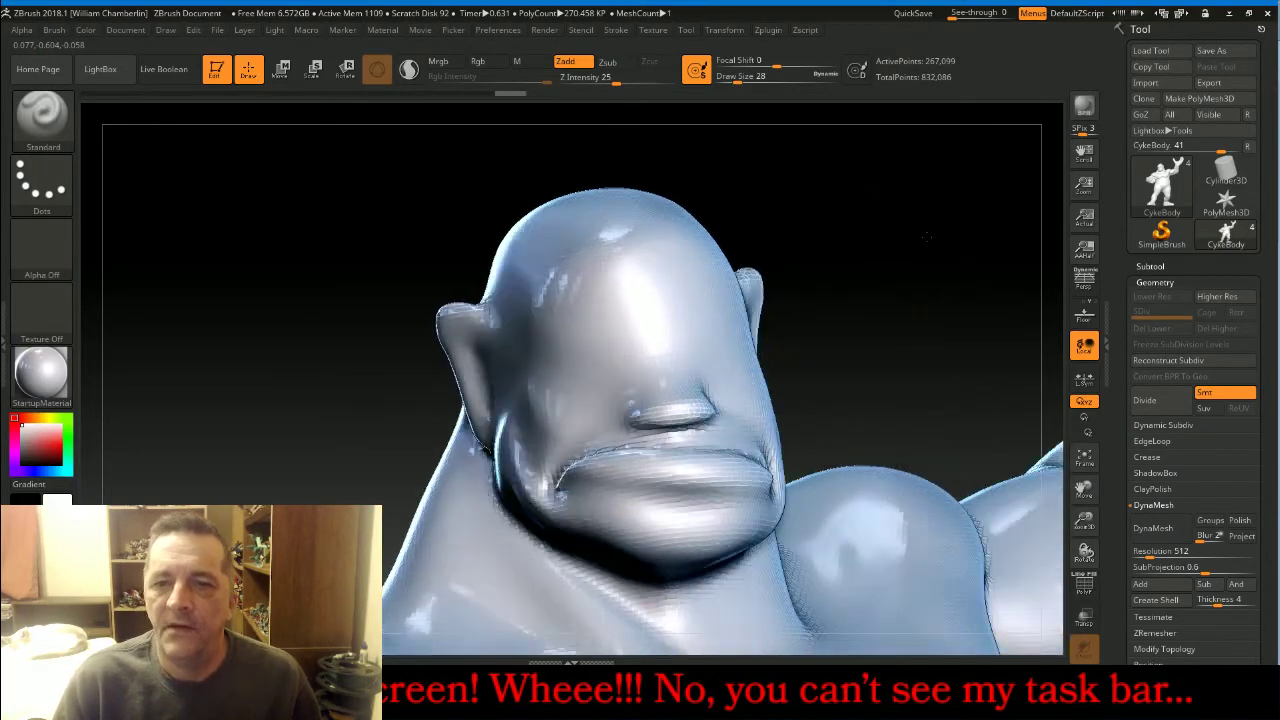
# Choose the Slash3 brush, show its Lazy Mouse settings, and set Z Intensity to 15 and Draw Size to 8.
pyautogui.click(30, 112)
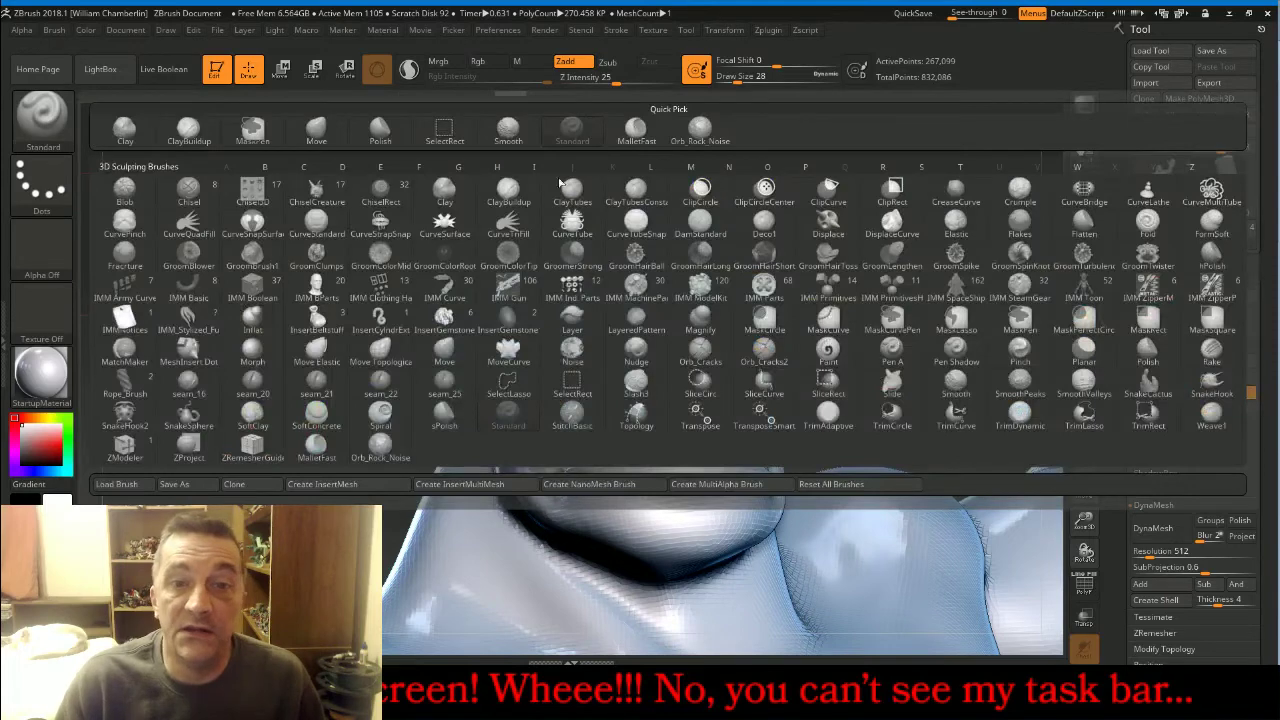
pyautogui.click(645, 385)
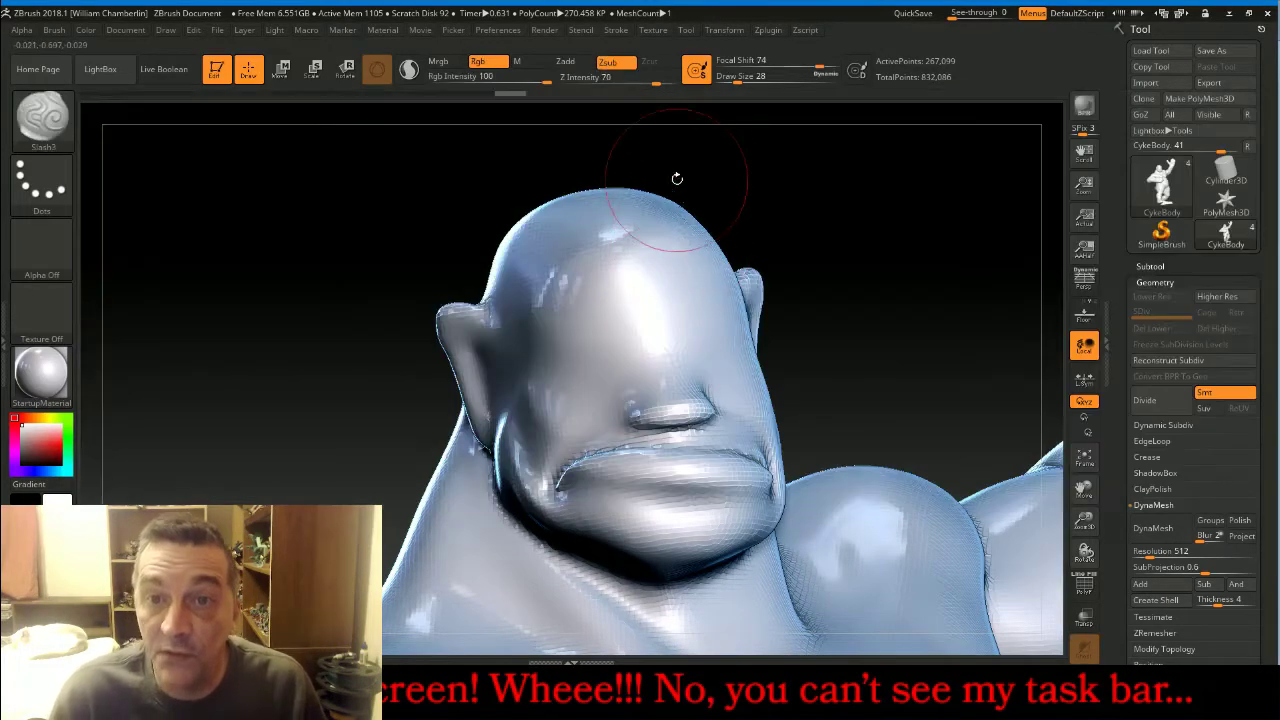
pyautogui.click(622, 31)
pyautogui.click(607, 47)
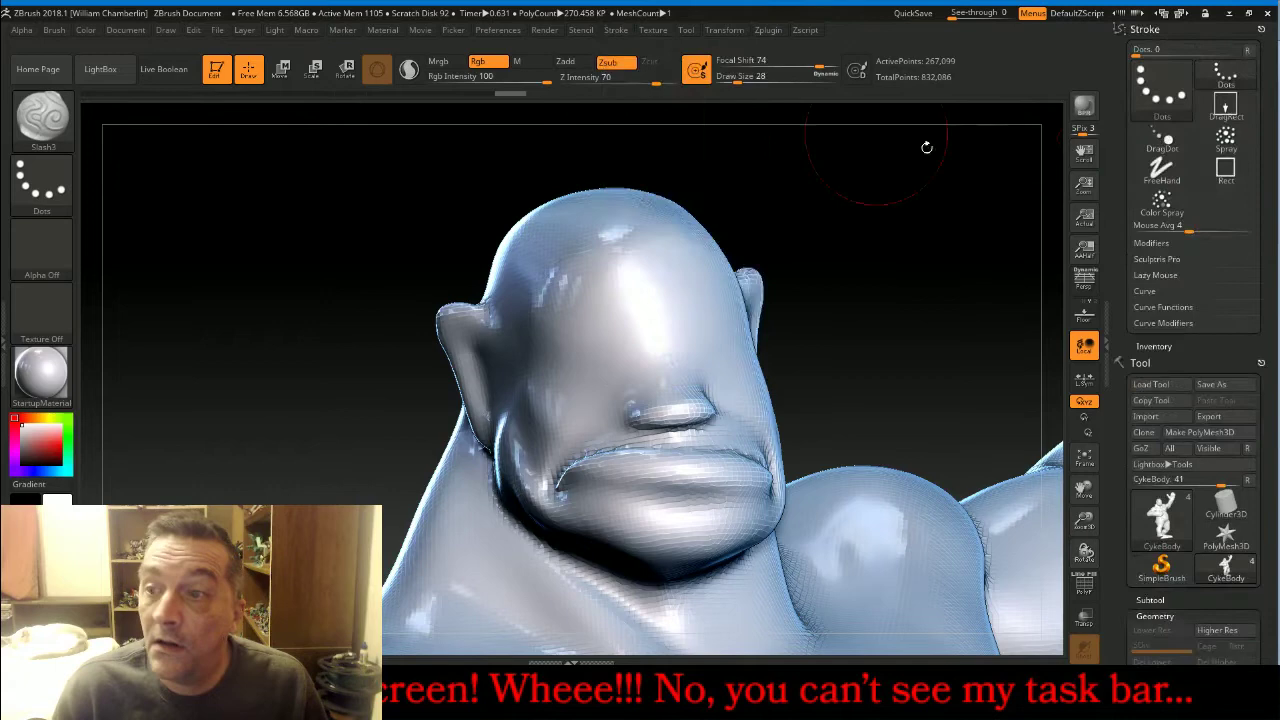
pyautogui.click(1155, 275)
pyautogui.moveTo(632, 80); pyautogui.dragTo(628, 82)
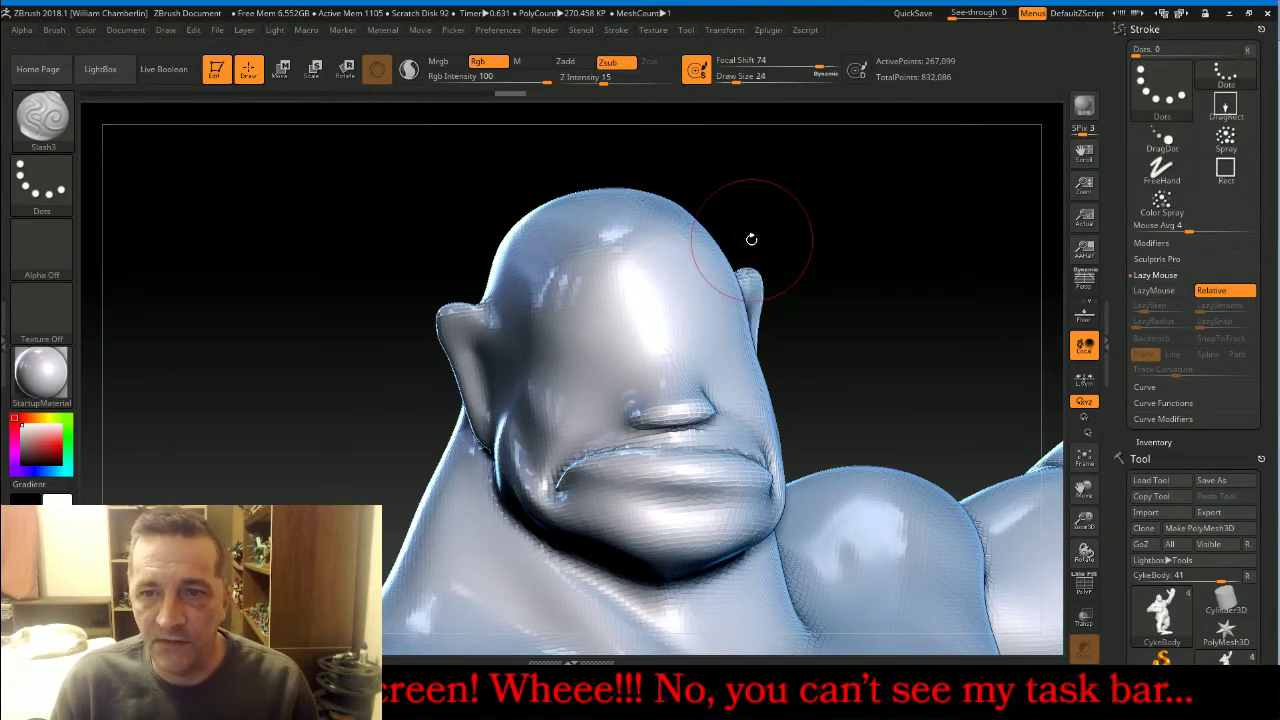
pyautogui.press('[')
pyautogui.press('[')
pyautogui.press('[')
pyautogui.press('[')
pyautogui.moveTo(864, 185); pyautogui.dragTo(898, 268)
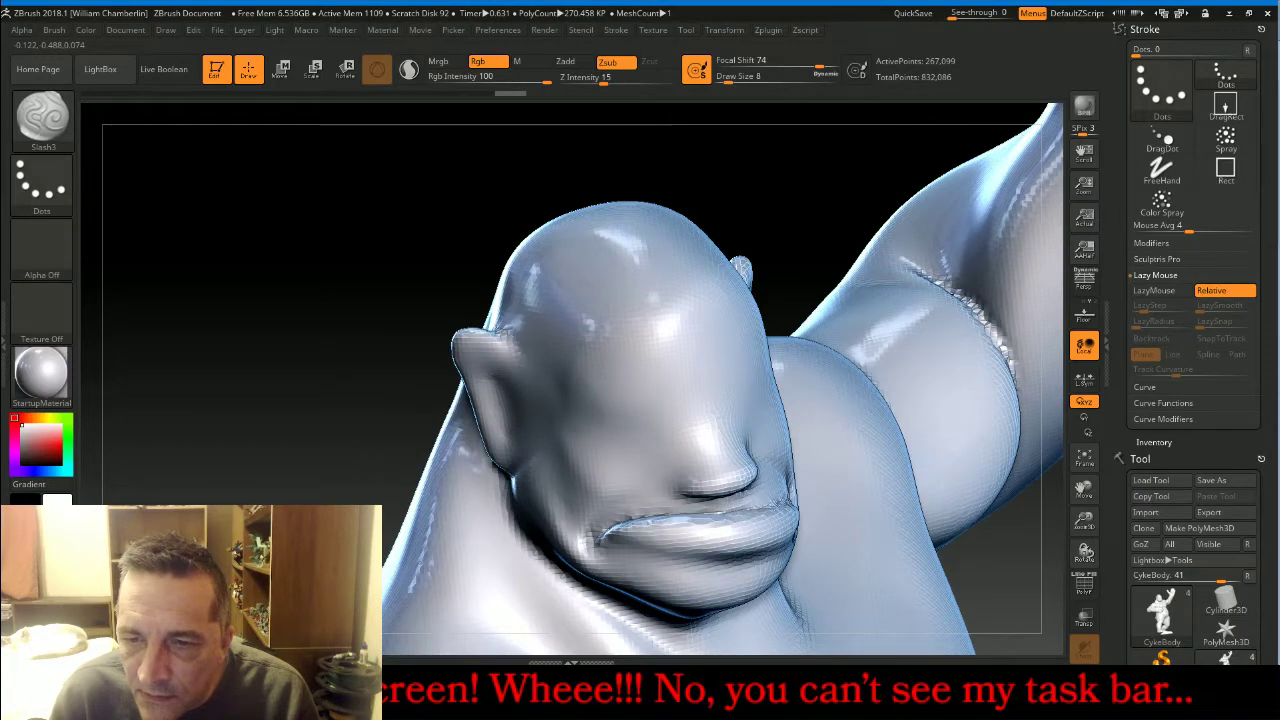
# Carve along the upper lip line with Slash3 at Draw Size 9 and smooth the skin above the mouth.
pyautogui.moveTo(814, 217)
pyautogui.mouseDown()
pyautogui.moveTo(814, 200)
pyautogui.moveTo(799, 215)
pyautogui.mouseUp()
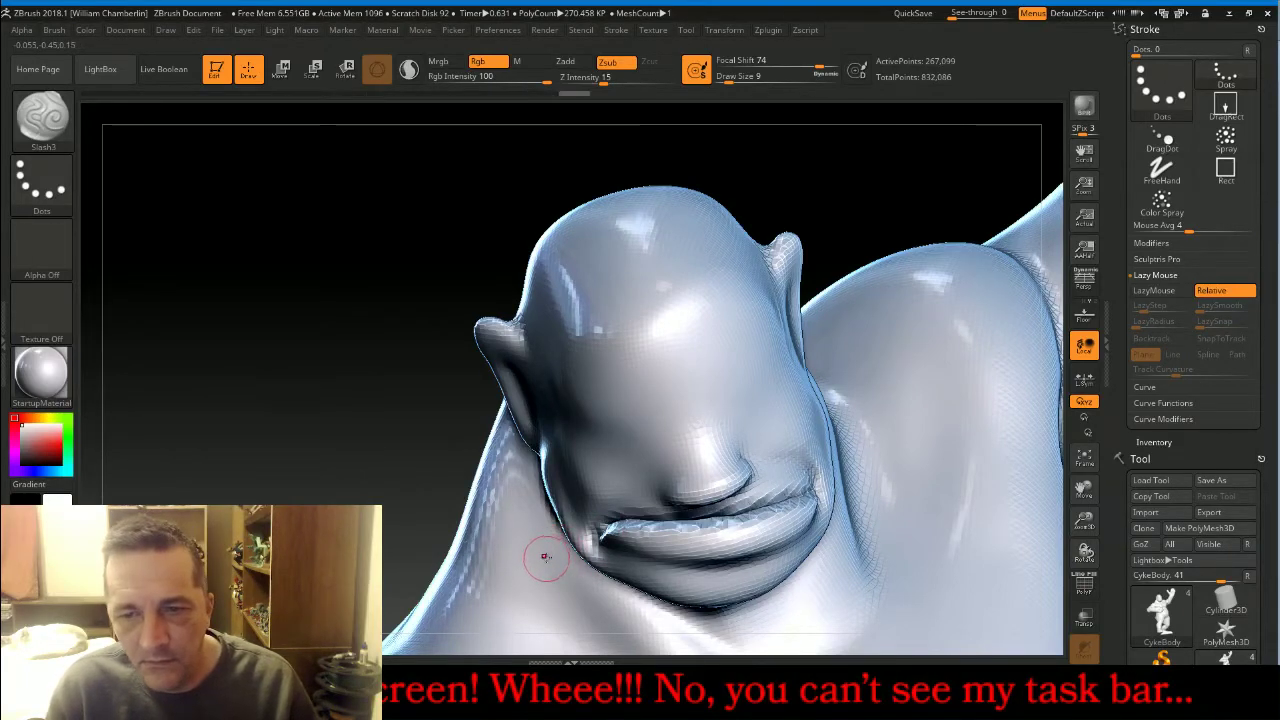
pyautogui.moveTo(866, 203); pyautogui.dragTo(847, 321)
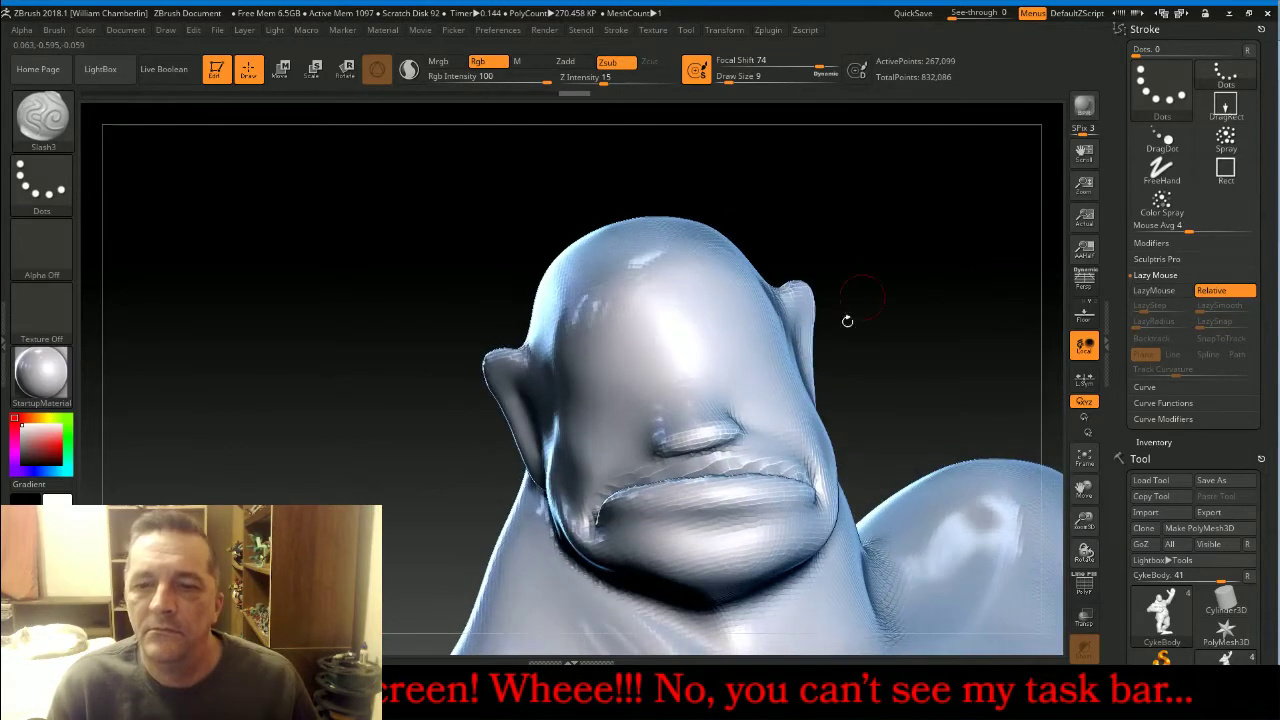
pyautogui.moveTo(776, 465)
pyautogui.keyDown('shift'); pyautogui.mouseDown()
pyautogui.moveTo(746, 462)
pyautogui.moveTo(793, 467)
pyautogui.moveTo(680, 468)
pyautogui.moveTo(602, 492)
pyautogui.mouseUp(); pyautogui.keyUp('shift')
pyautogui.moveTo(957, 314)
pyautogui.mouseDown()
pyautogui.moveTo(921, 320)
pyautogui.moveTo(919, 279)
pyautogui.mouseUp()
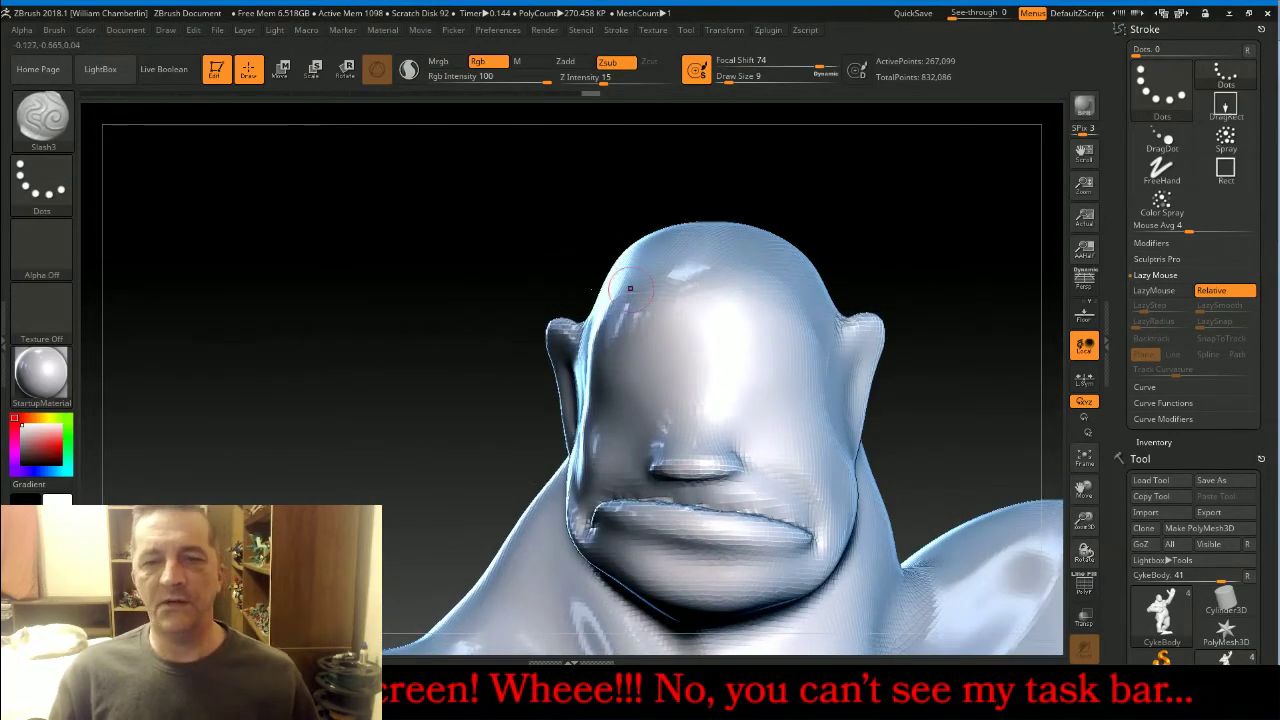
# Carve a single central eye socket above the nose using the Inflat brush with Zsub and Z Intensity 10.
pyautogui.click(41, 118)
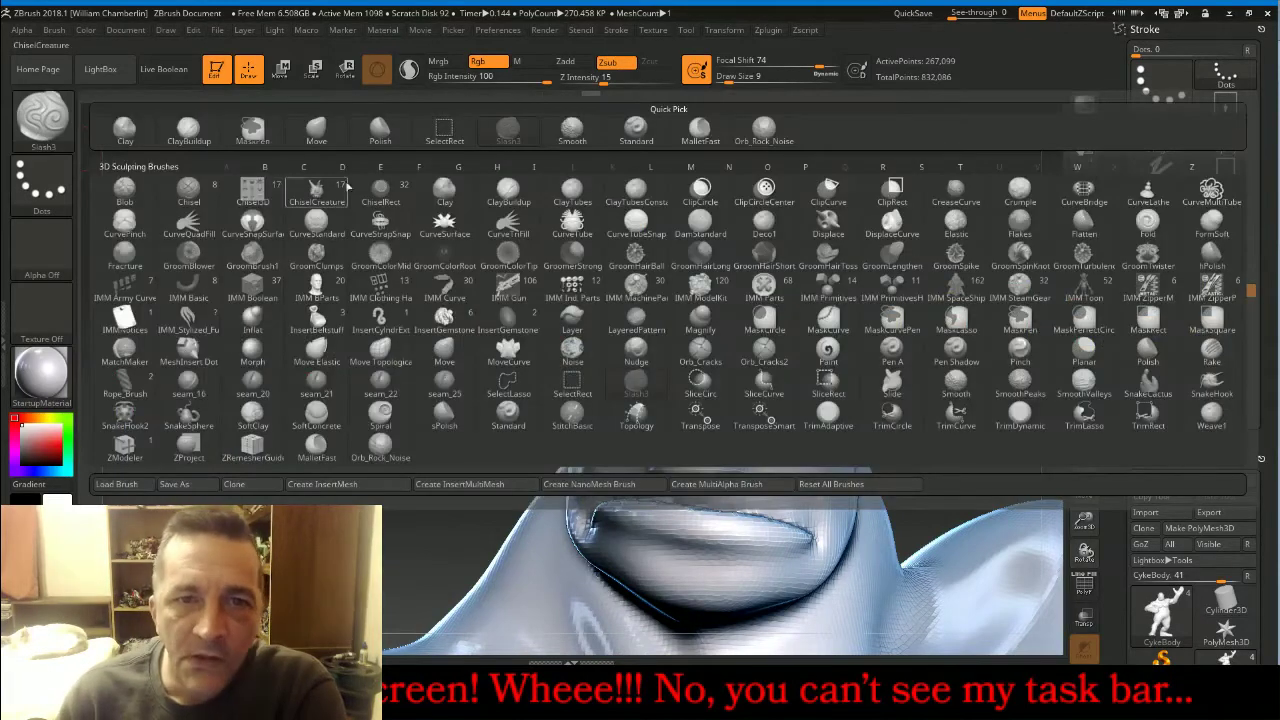
pyautogui.click(254, 320)
pyautogui.click(610, 62)
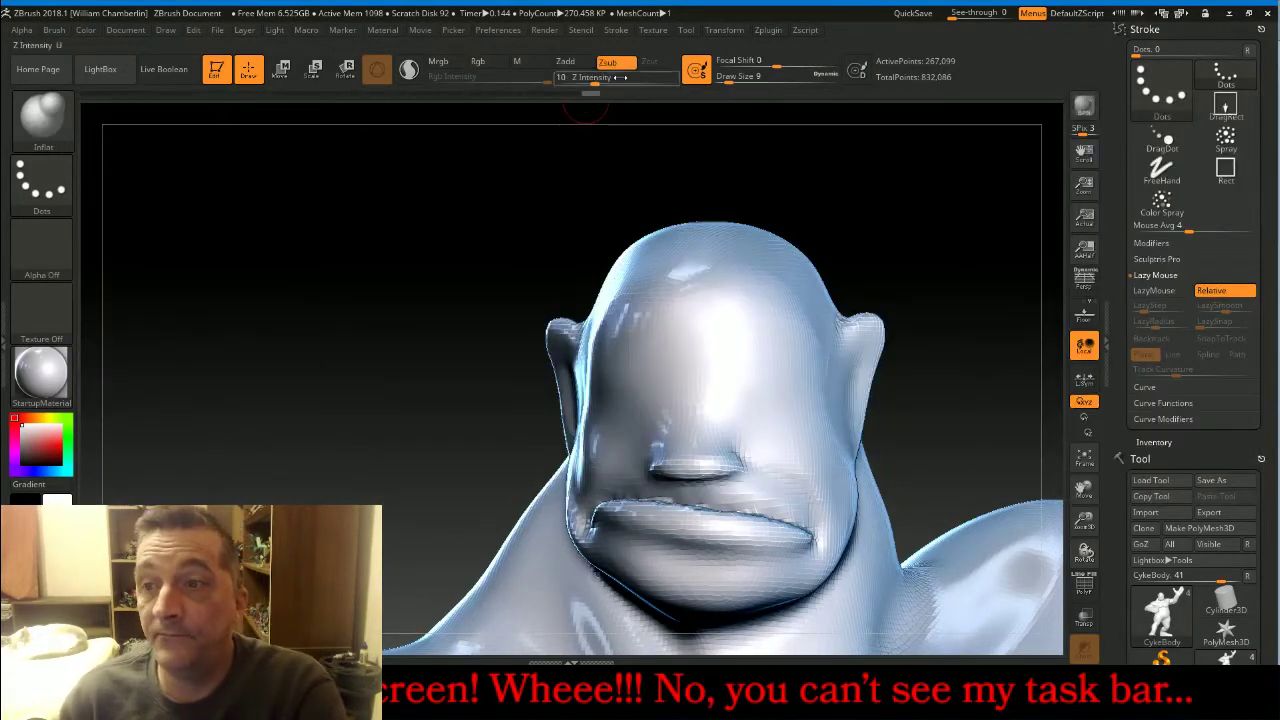
pyautogui.moveTo(943, 229); pyautogui.dragTo(941, 234)
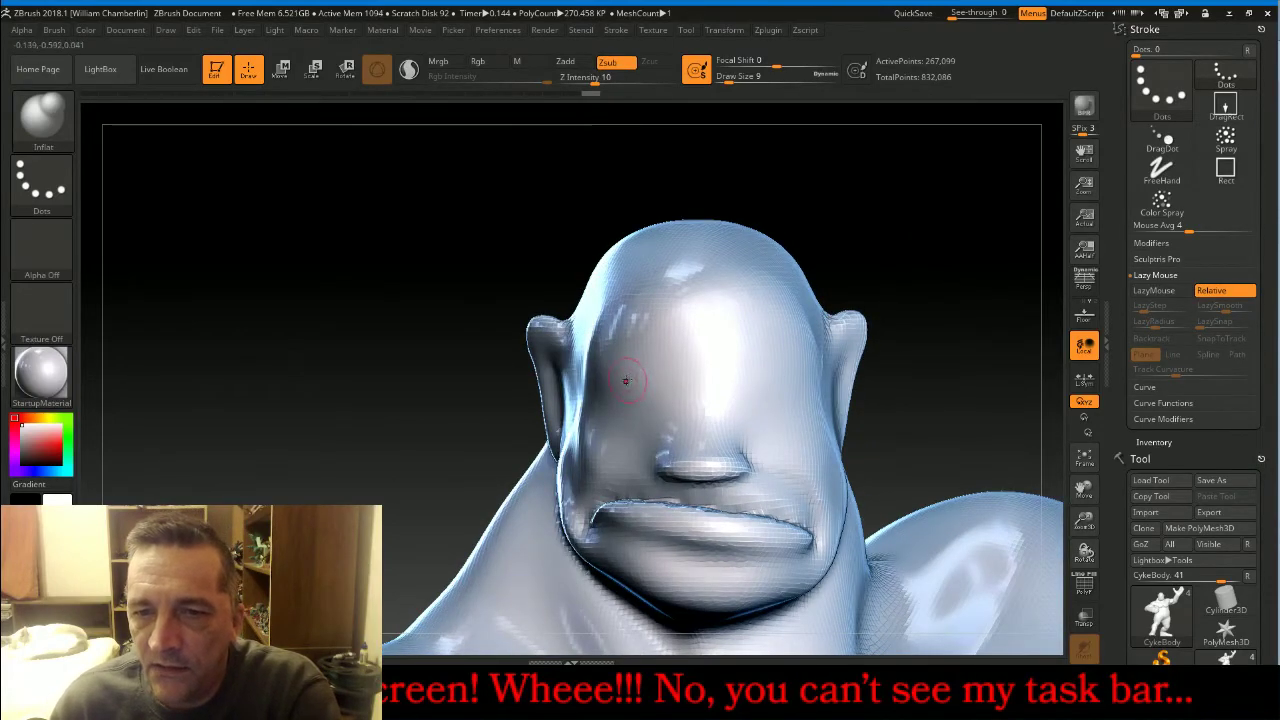
pyautogui.moveTo(643, 376)
pyautogui.mouseDown()
pyautogui.moveTo(690, 384)
pyautogui.moveTo(751, 363)
pyautogui.moveTo(743, 407)
pyautogui.moveTo(646, 398)
pyautogui.mouseUp()
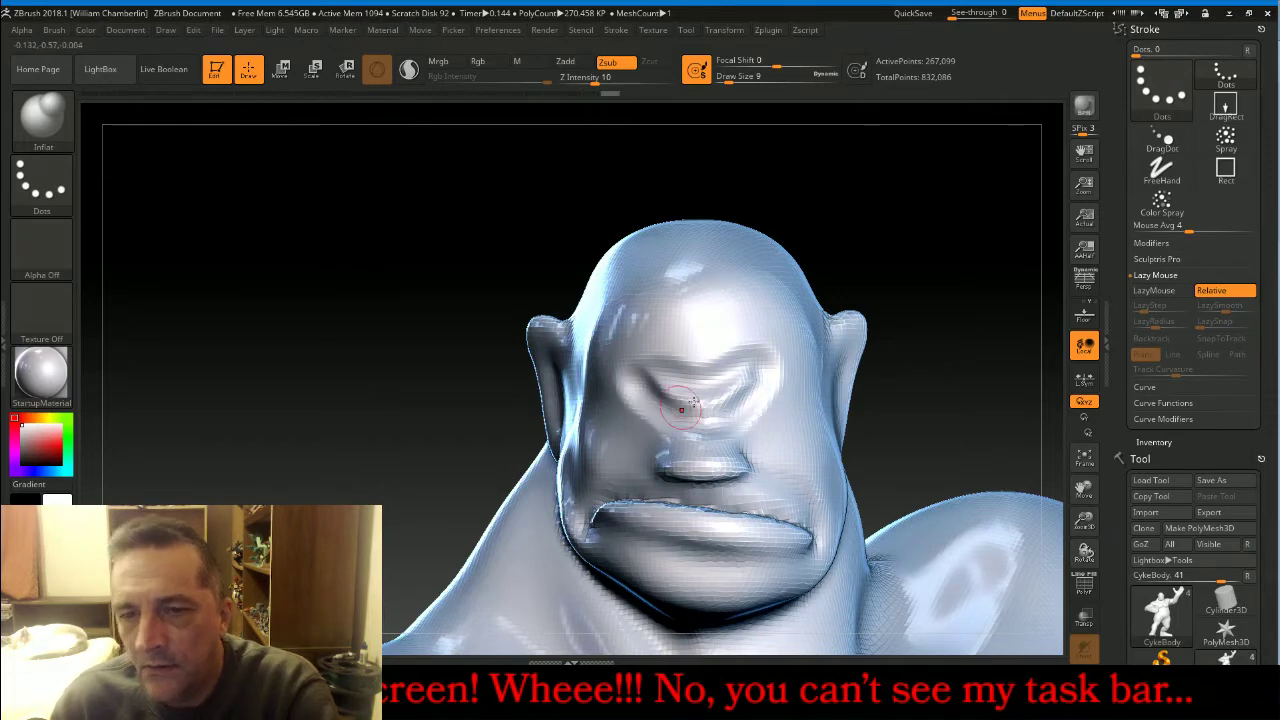
# Switch the Inflat brush to Zadd, build up the cheekbone beside the eye socket and smooth the added volume.
pyautogui.moveTo(911, 223); pyautogui.dragTo(848, 229)
pyautogui.click(566, 62)
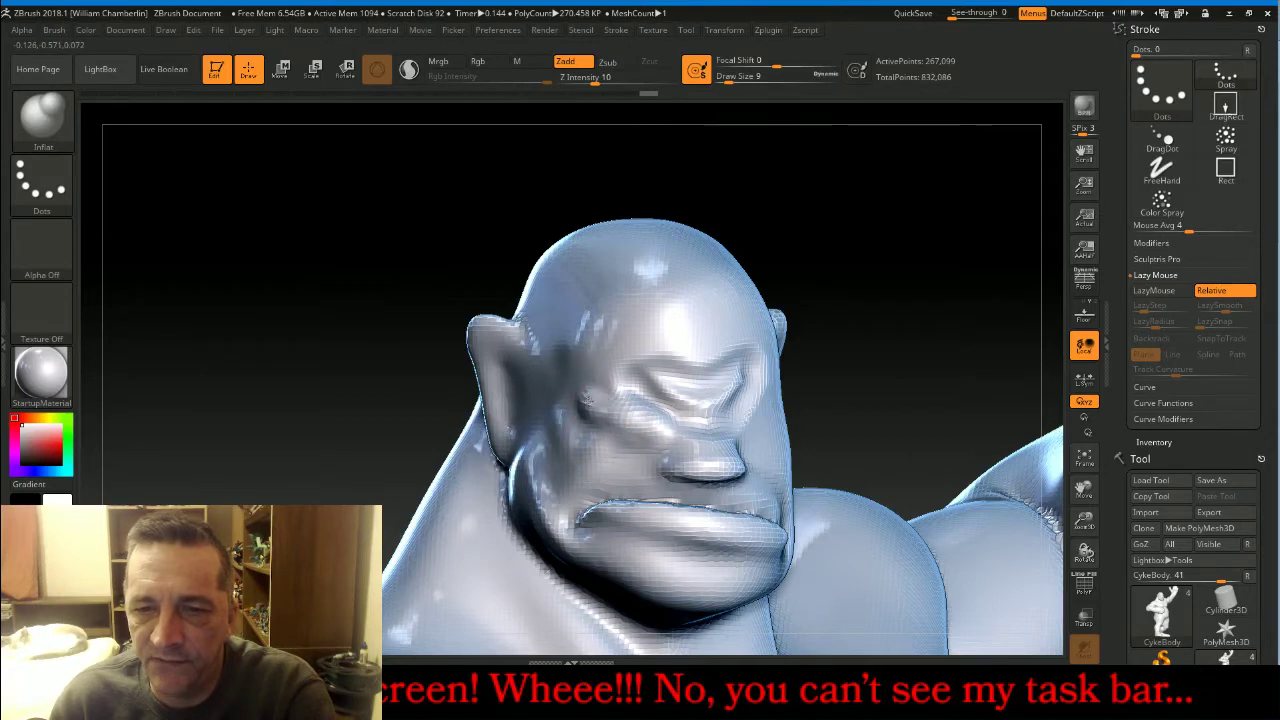
pyautogui.moveTo(584, 399); pyautogui.dragTo(610, 422)
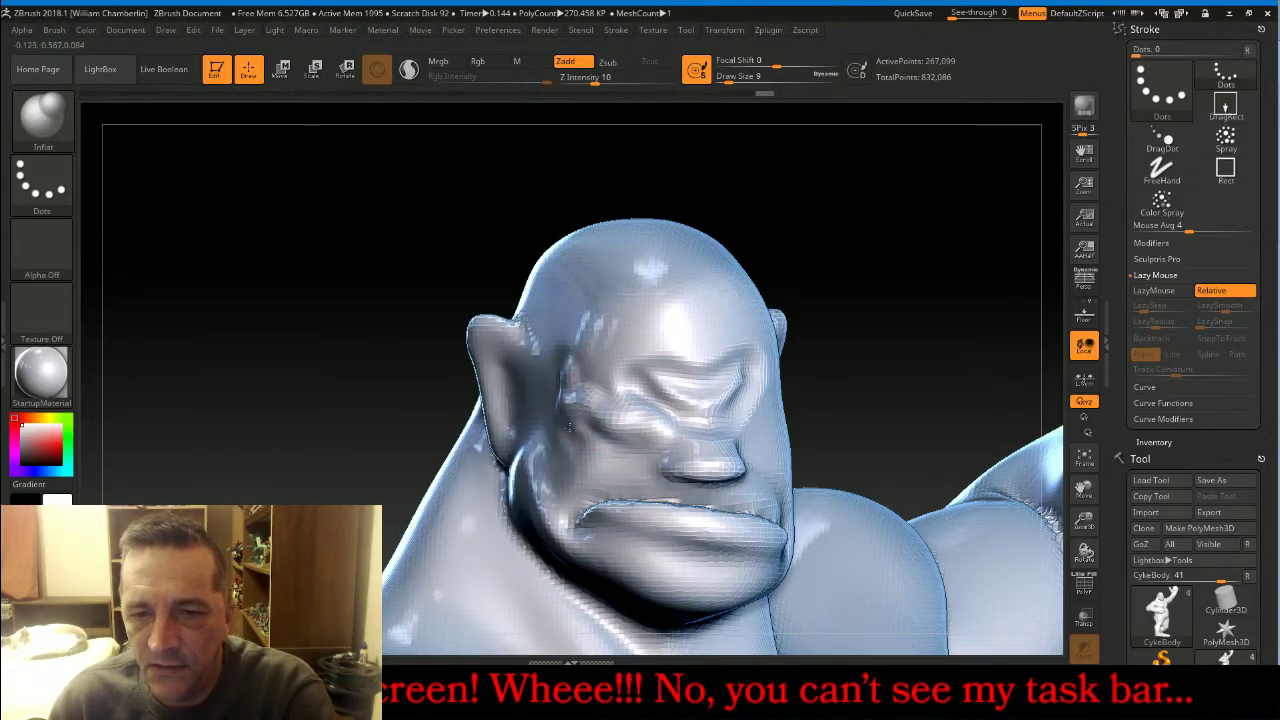
pyautogui.moveTo(569, 426); pyautogui.dragTo(592, 466)
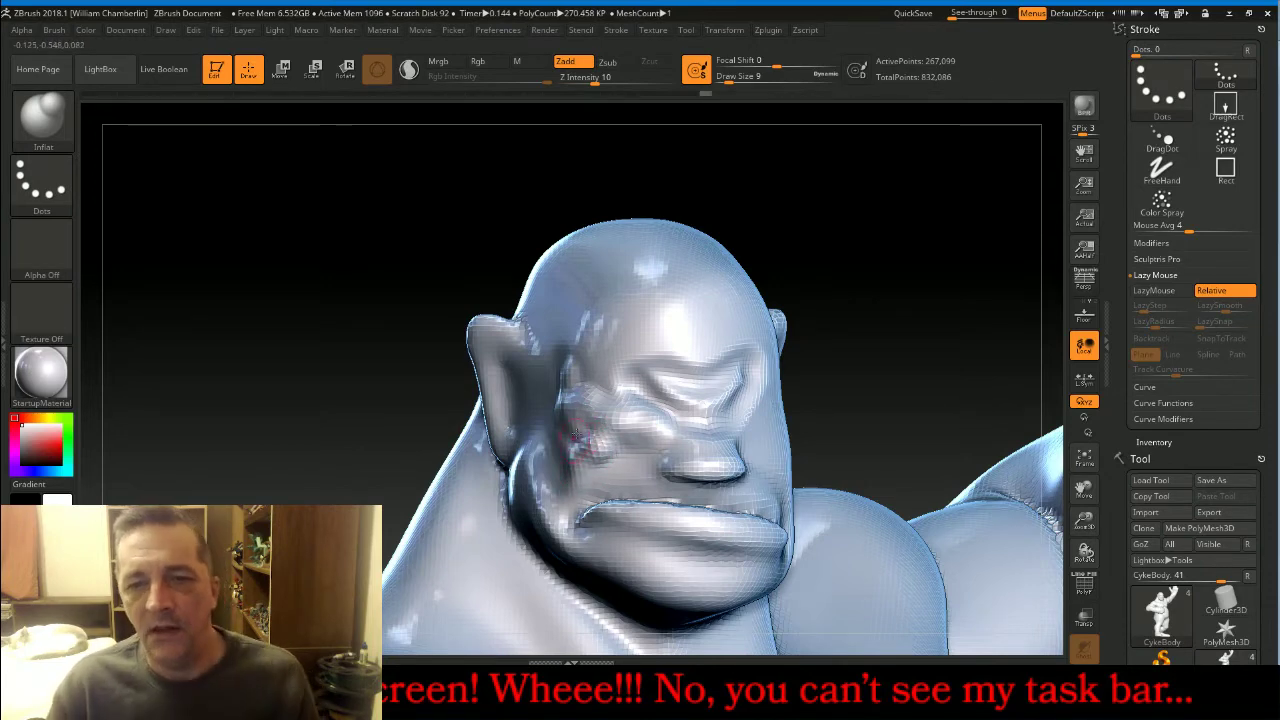
pyautogui.press('shift')
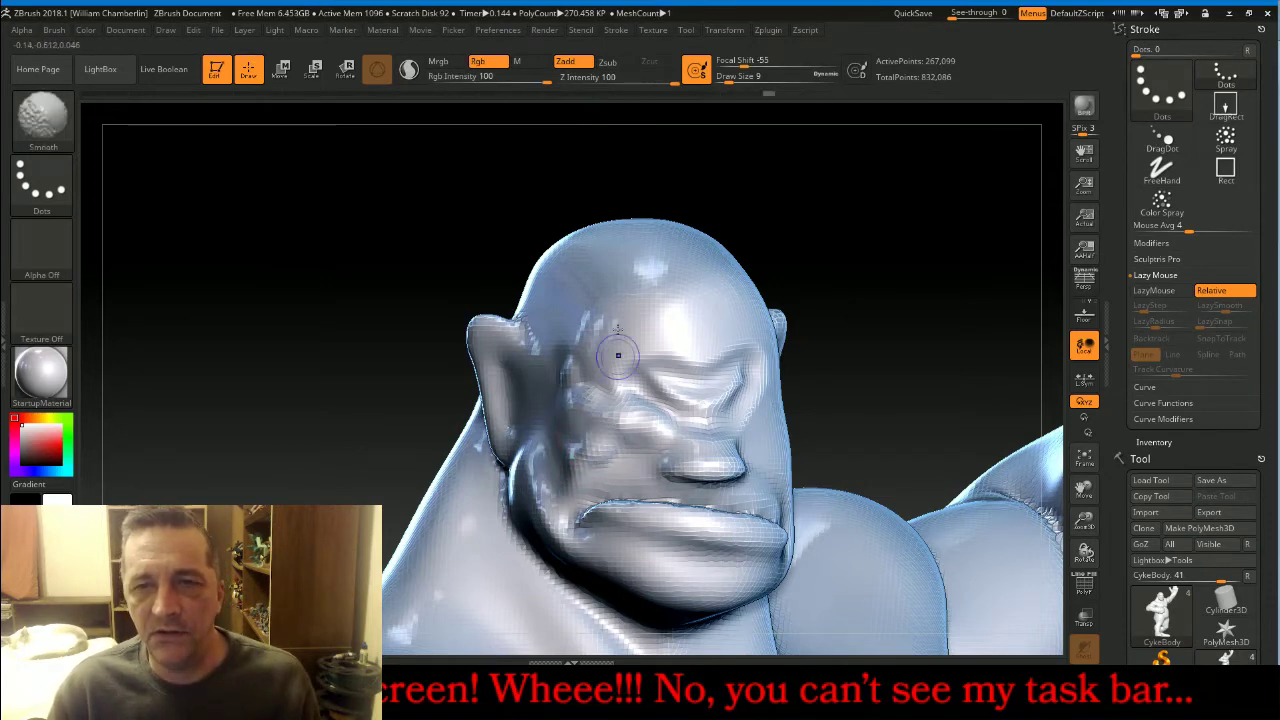
pyautogui.moveTo(638, 82); pyautogui.dragTo(614, 83)
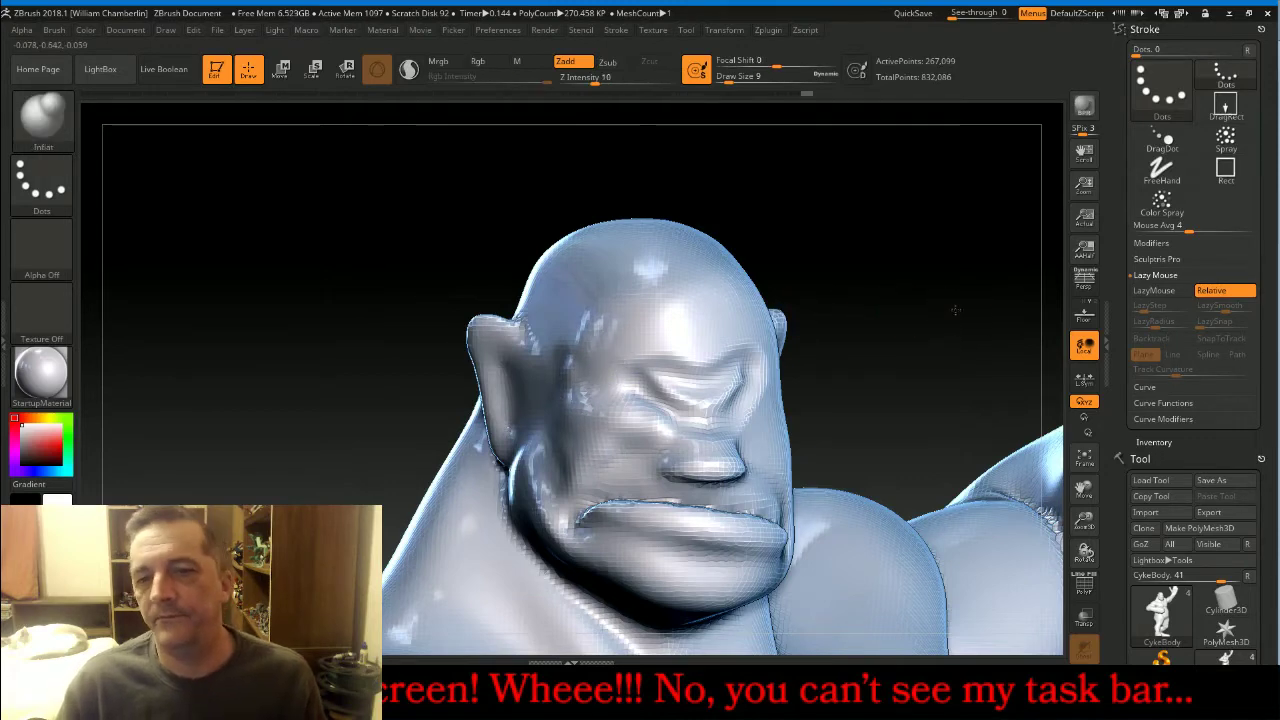
# Inflate the nose tip and both nostrils to form a broad, bulbous nose.
pyautogui.moveTo(960, 308); pyautogui.dragTo(935, 312)
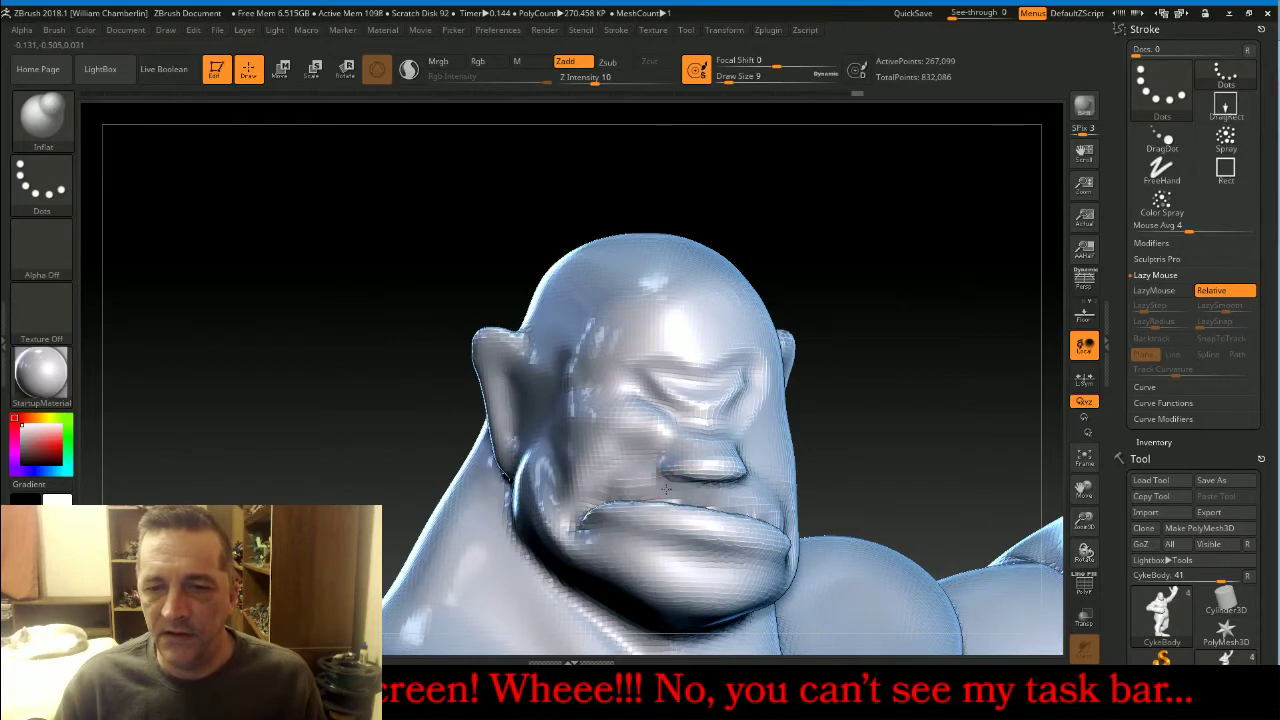
pyautogui.moveTo(660, 462); pyautogui.dragTo(716, 467)
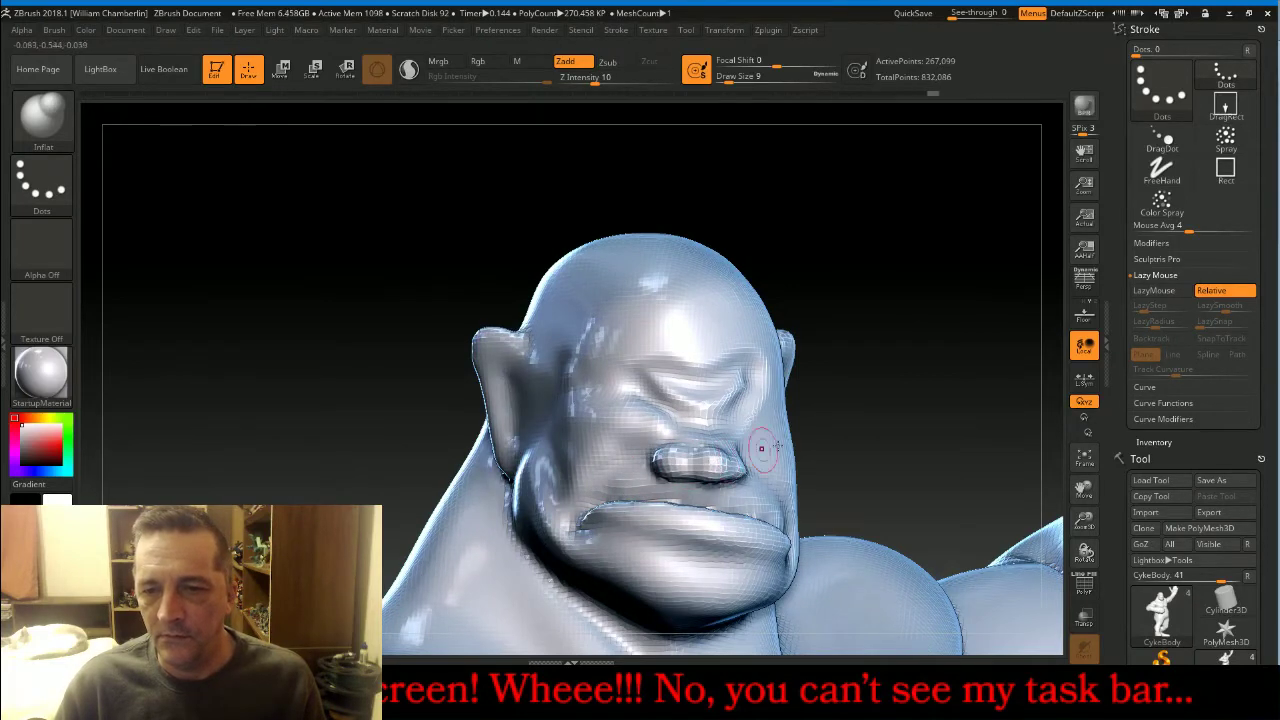
pyautogui.moveTo(880, 446); pyautogui.dragTo(804, 440)
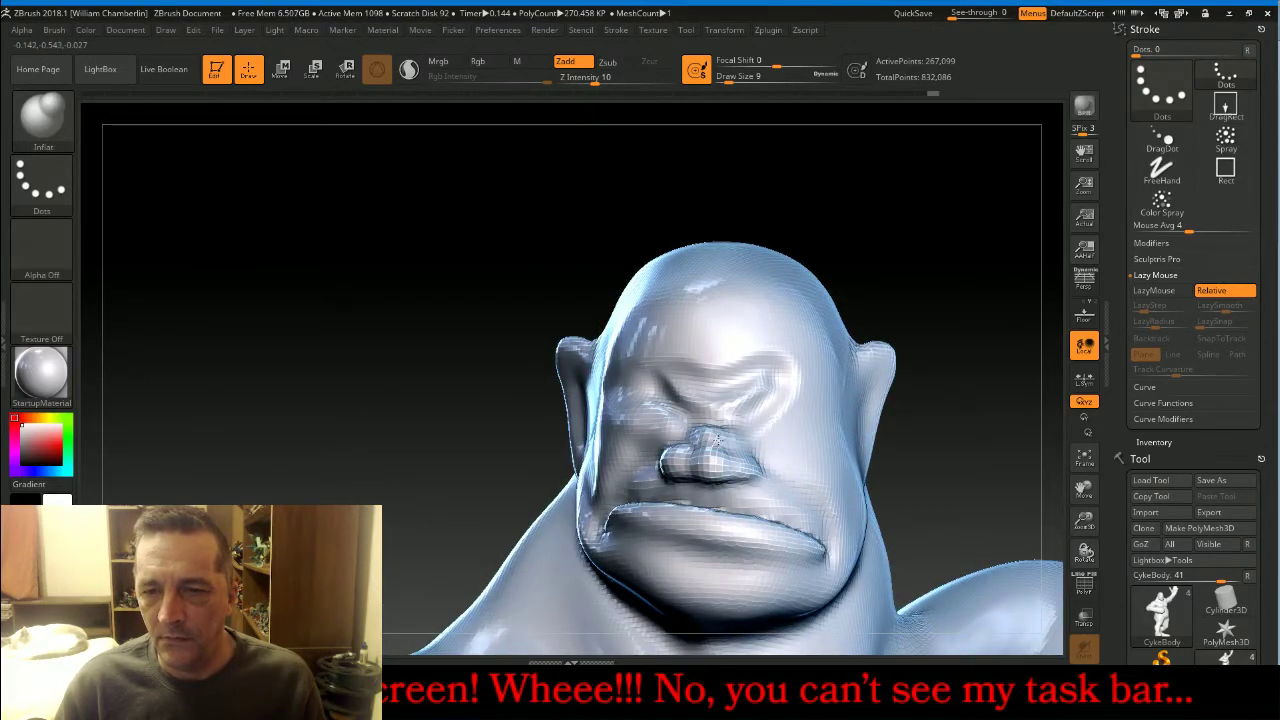
pyautogui.moveTo(743, 457); pyautogui.dragTo(750, 462)
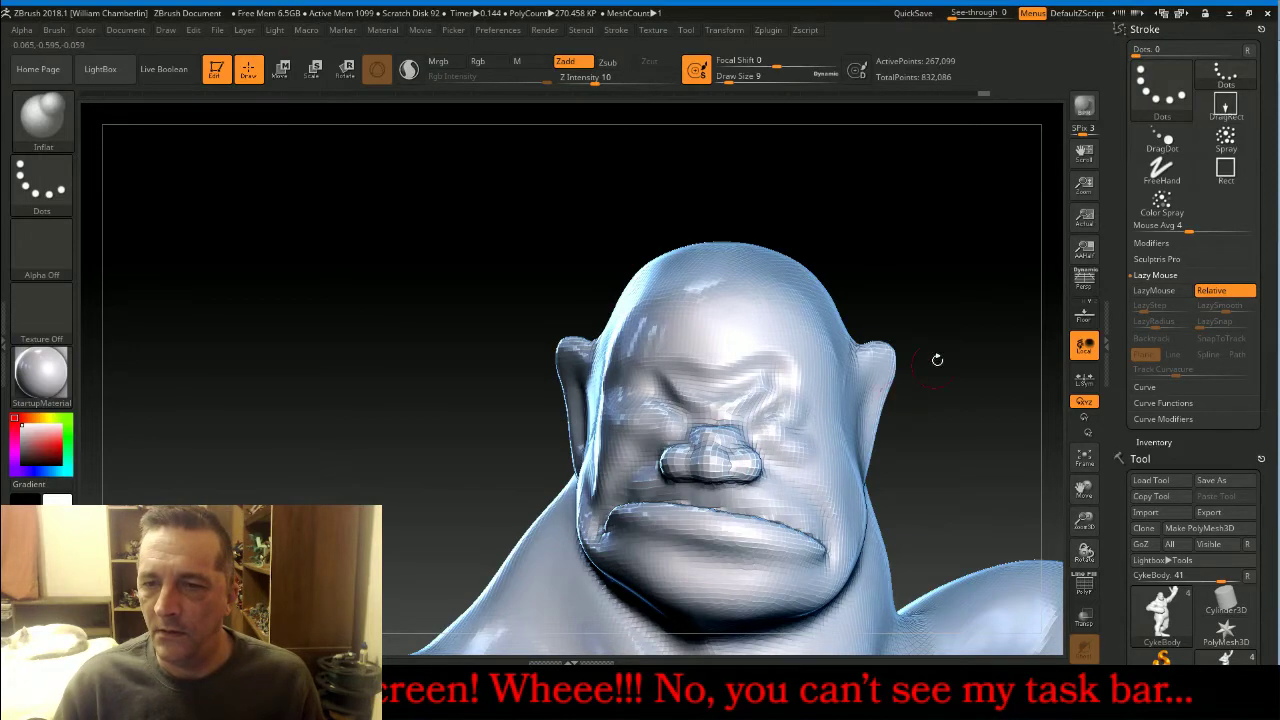
# Build up the opposite cheek with Inflat strokes running from beside the nose down to the mouth corner.
pyautogui.moveTo(937, 357); pyautogui.dragTo(860, 372)
pyautogui.moveTo(809, 420)
pyautogui.mouseDown()
pyautogui.moveTo(847, 419)
pyautogui.moveTo(785, 434)
pyautogui.moveTo(831, 408)
pyautogui.moveTo(840, 440)
pyautogui.moveTo(805, 452)
pyautogui.moveTo(830, 470)
pyautogui.moveTo(790, 436)
pyautogui.moveTo(851, 491)
pyautogui.moveTo(847, 465)
pyautogui.moveTo(847, 524)
pyautogui.mouseUp()
pyautogui.press('shift')
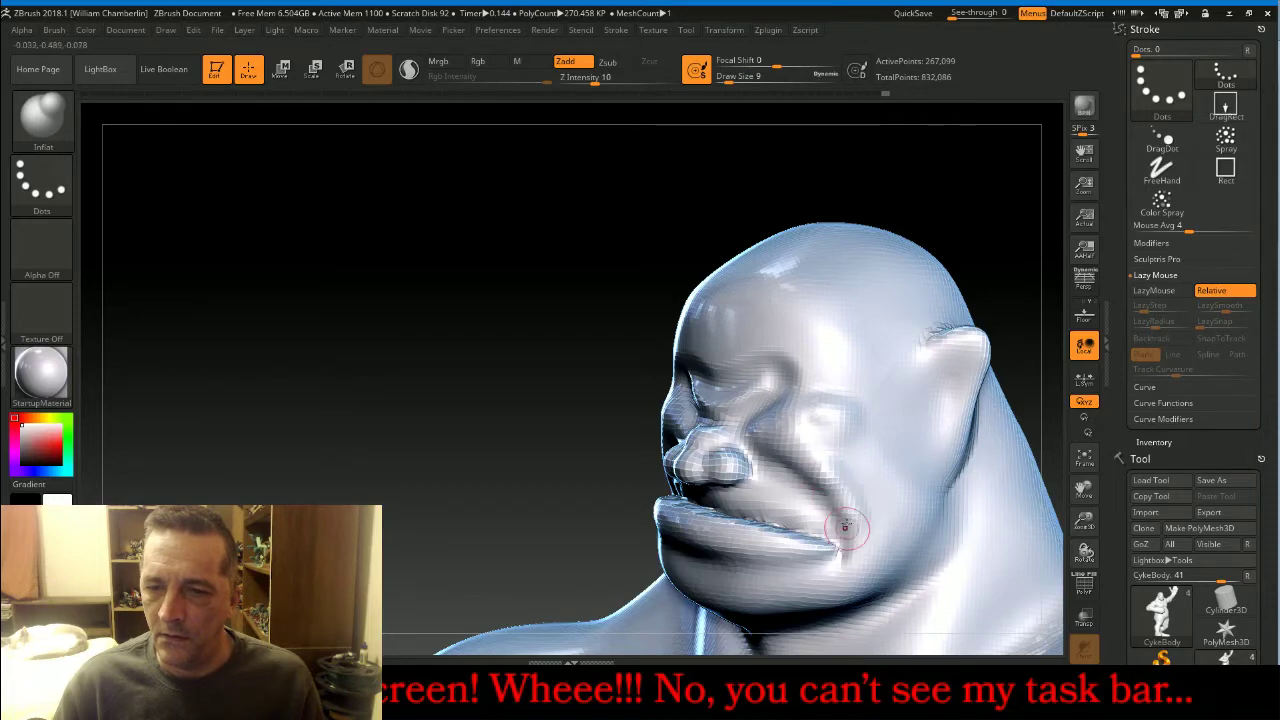
# Smooth the fold beside the mouth and the area around the nose bridge and brow.
pyautogui.press('shift')
pyautogui.keyDown('shift'); pyautogui.moveTo(855, 472); pyautogui.dragTo(845, 528); pyautogui.keyUp('shift')
pyautogui.moveTo(454, 437); pyautogui.dragTo(448, 401)
pyautogui.keyDown('shift'); pyautogui.moveTo(750, 435); pyautogui.dragTo(711, 429); pyautogui.keyUp('shift')
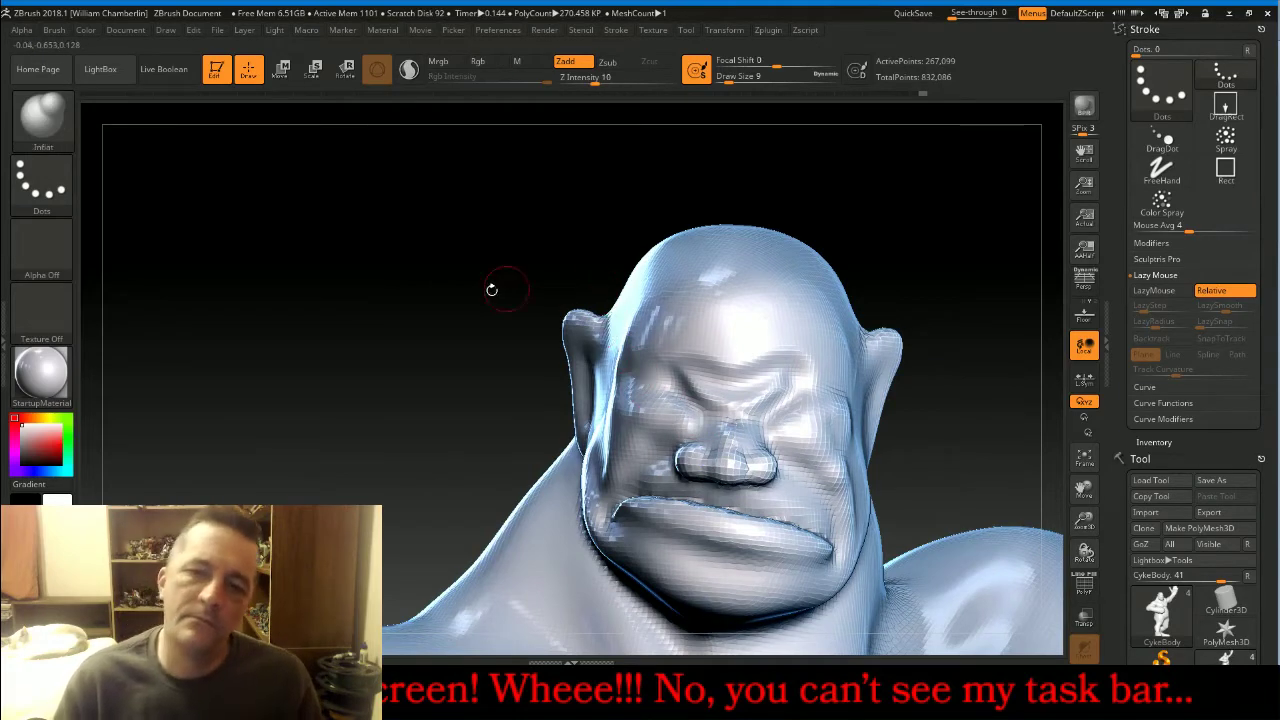
pyautogui.moveTo(457, 272); pyautogui.dragTo(473, 270)
pyautogui.keyDown('shift'); pyautogui.moveTo(688, 384); pyautogui.dragTo(705, 391); pyautogui.keyUp('shift')
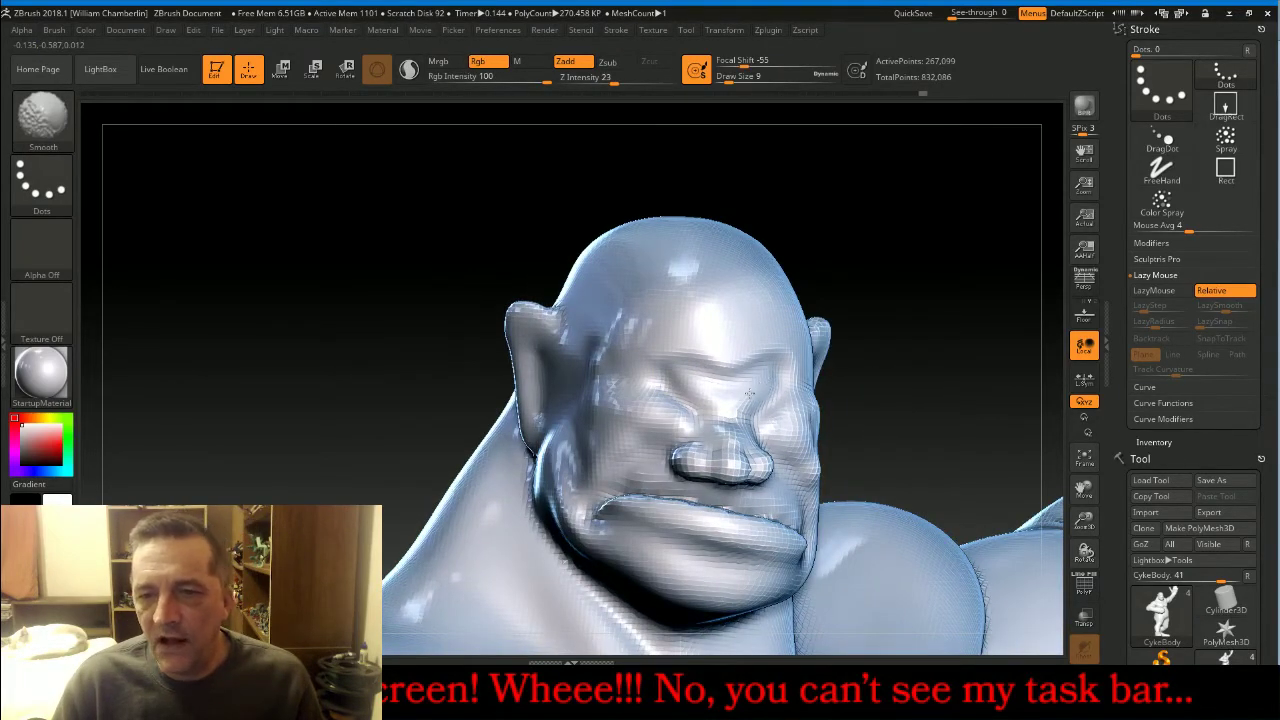
pyautogui.keyDown('shift'); pyautogui.moveTo(672, 380); pyautogui.dragTo(704, 392); pyautogui.keyUp('shift')
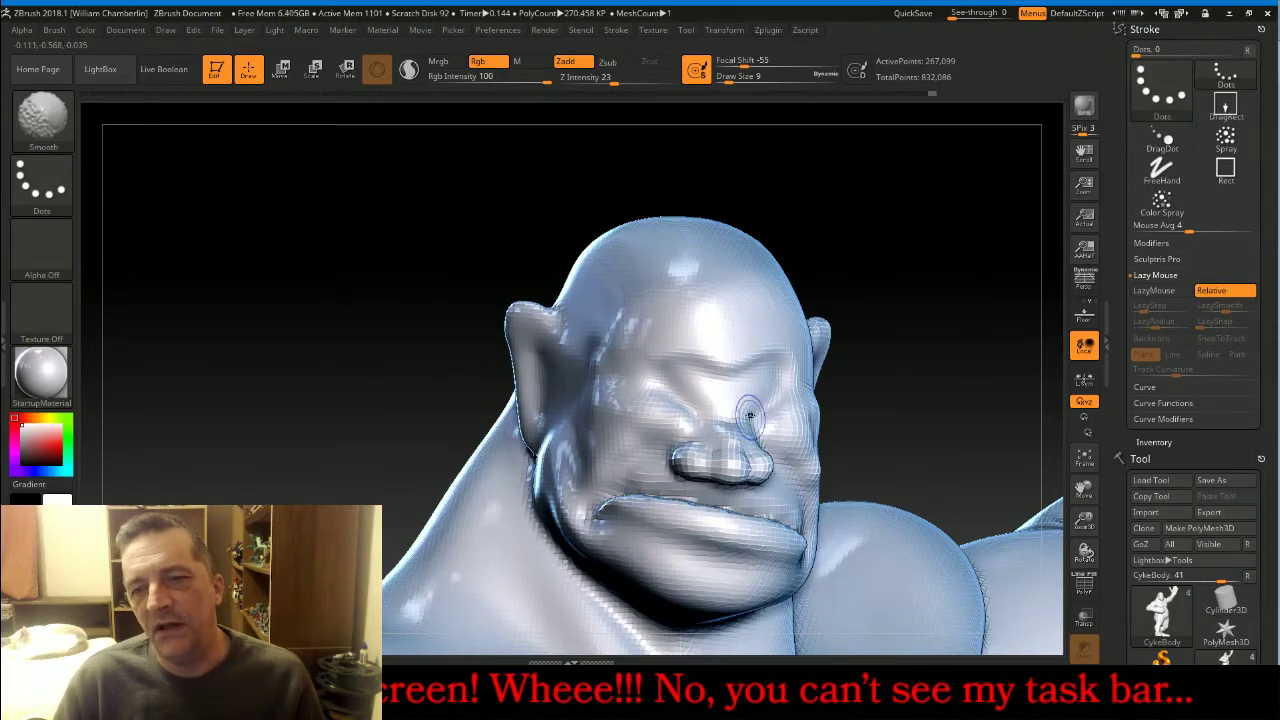
pyautogui.moveTo(949, 282)
pyautogui.mouseDown()
pyautogui.moveTo(932, 273)
pyautogui.moveTo(869, 290)
pyautogui.mouseUp()
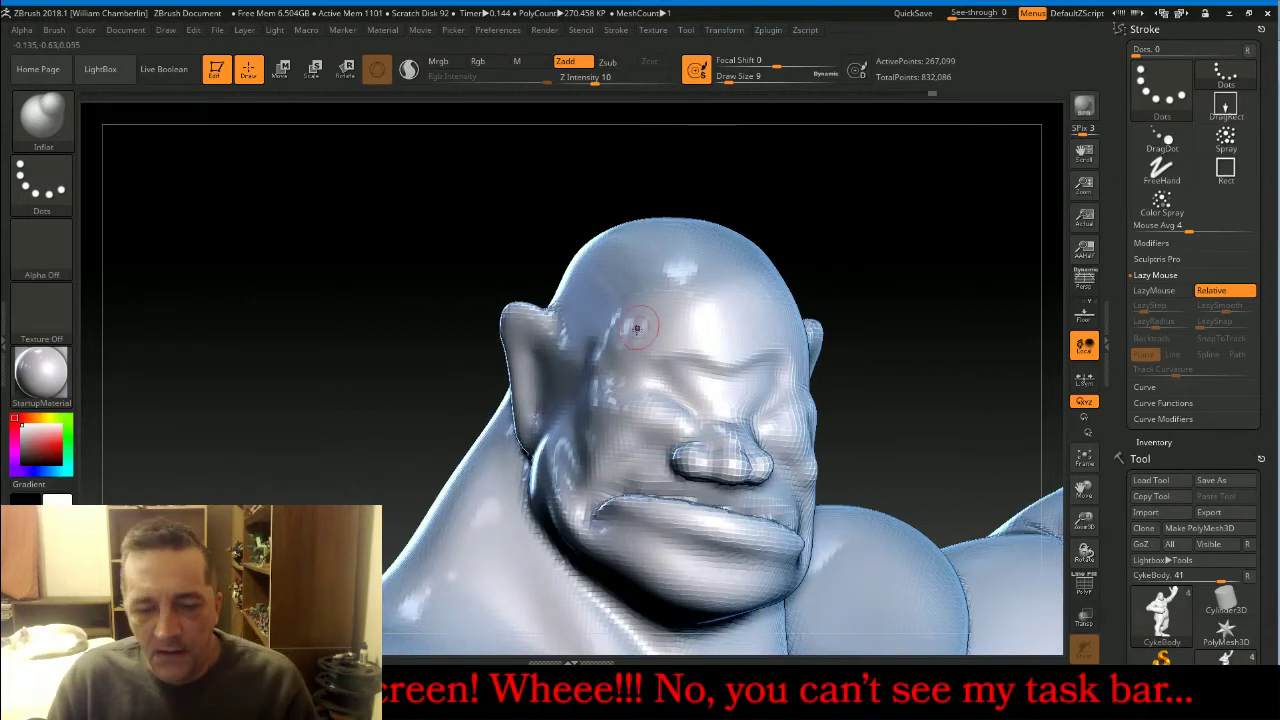
# Build up the brow ridge out to its outer end using the Inflat brush at draw size 14.
pyautogui.press(']')
pyautogui.moveTo(614, 338)
pyautogui.mouseDown()
pyautogui.moveTo(668, 328)
pyautogui.moveTo(720, 360)
pyautogui.moveTo(754, 344)
pyautogui.mouseUp()
pyautogui.moveTo(914, 277); pyautogui.dragTo(909, 283)
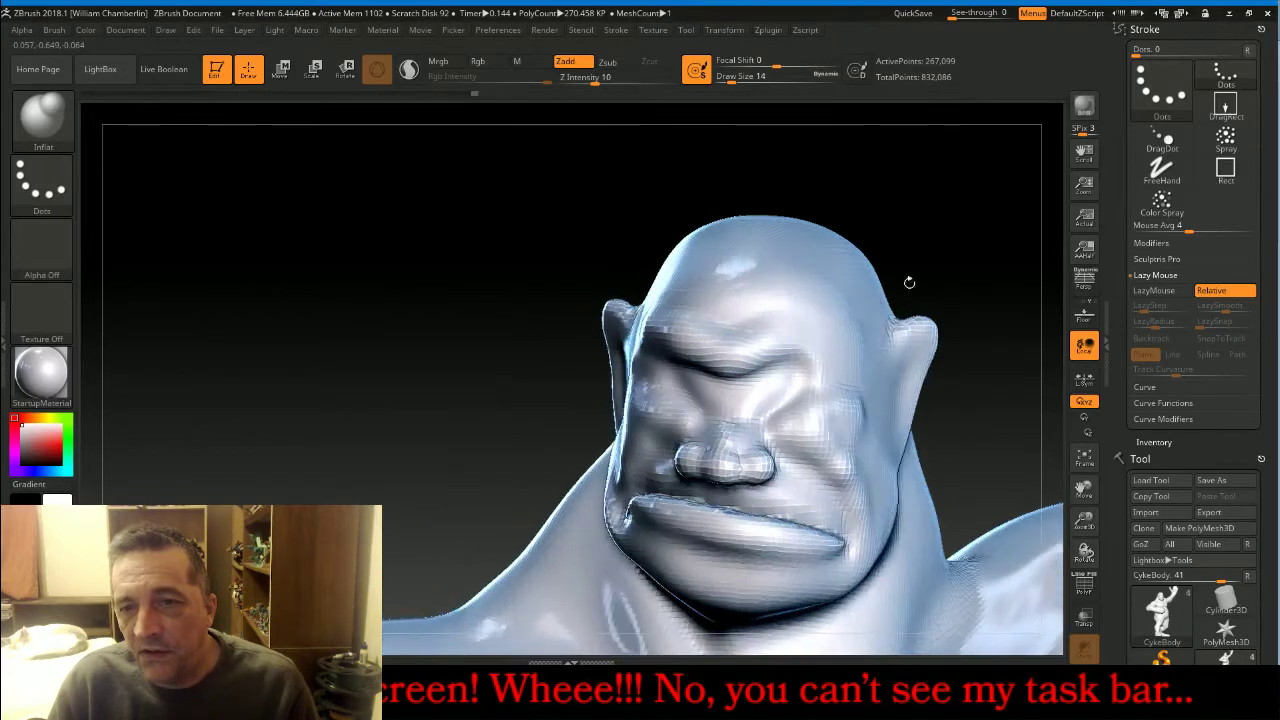
pyautogui.moveTo(839, 332)
pyautogui.mouseDown()
pyautogui.moveTo(792, 352)
pyautogui.moveTo(838, 340)
pyautogui.moveTo(814, 382)
pyautogui.moveTo(834, 334)
pyautogui.moveTo(866, 325)
pyautogui.mouseUp()
pyautogui.moveTo(950, 280); pyautogui.dragTo(903, 300)
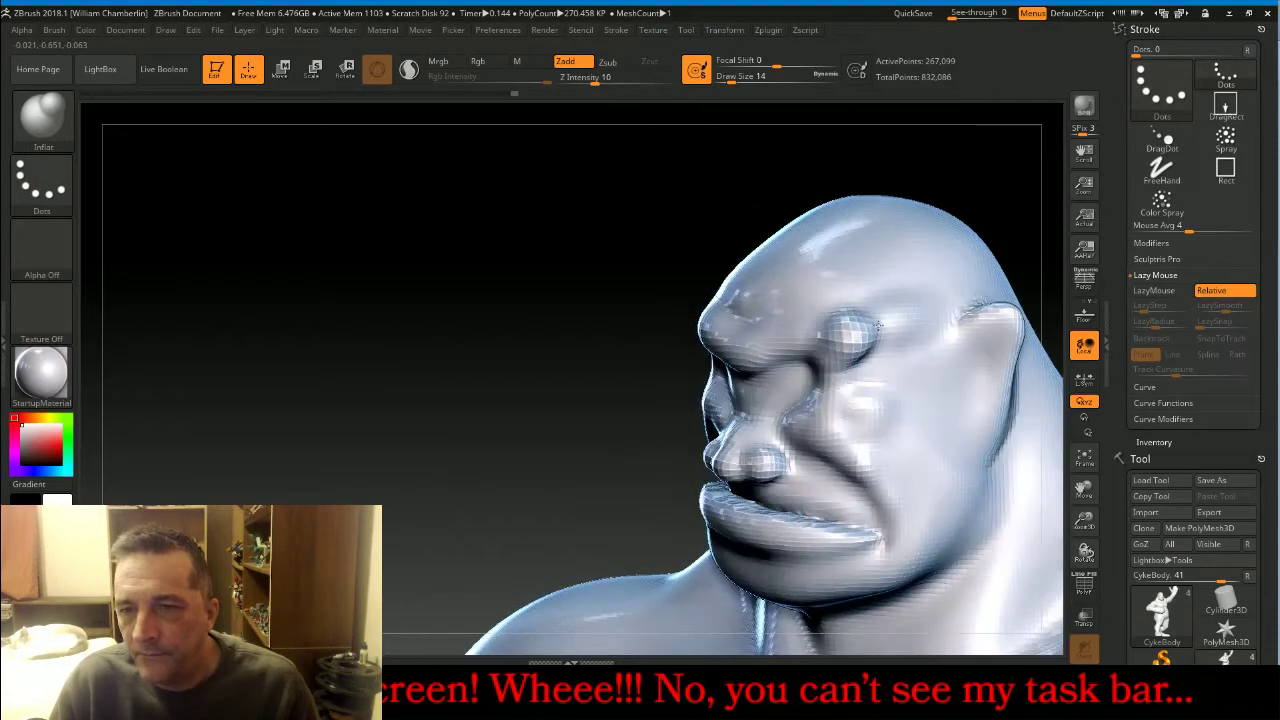
# Smooth the bulge at the outer end of the brow and inflate the cheekbone below it.
pyautogui.moveTo(852, 335)
pyautogui.keyDown('shift'); pyautogui.mouseDown()
pyautogui.moveTo(868, 326)
pyautogui.moveTo(856, 346)
pyautogui.mouseUp(); pyautogui.keyUp('shift')
pyautogui.moveTo(869, 393)
pyautogui.mouseDown()
pyautogui.moveTo(858, 392)
pyautogui.moveTo(876, 404)
pyautogui.mouseUp()
pyautogui.moveTo(870, 356)
pyautogui.keyDown('shift'); pyautogui.mouseDown()
pyautogui.moveTo(888, 324)
pyautogui.moveTo(865, 348)
pyautogui.mouseUp(); pyautogui.keyUp('shift')
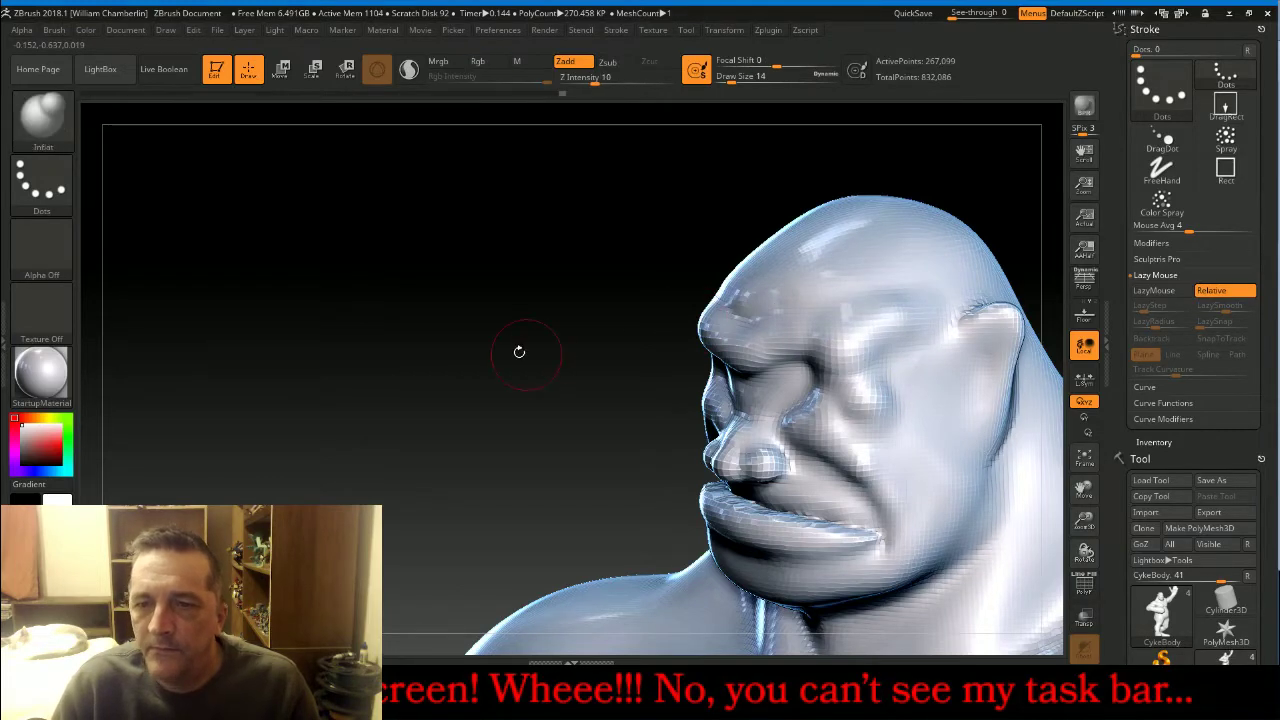
pyautogui.moveTo(517, 351)
pyautogui.mouseDown()
pyautogui.moveTo(652, 243)
pyautogui.moveTo(672, 285)
pyautogui.moveTo(662, 380)
pyautogui.moveTo(680, 391)
pyautogui.mouseUp()
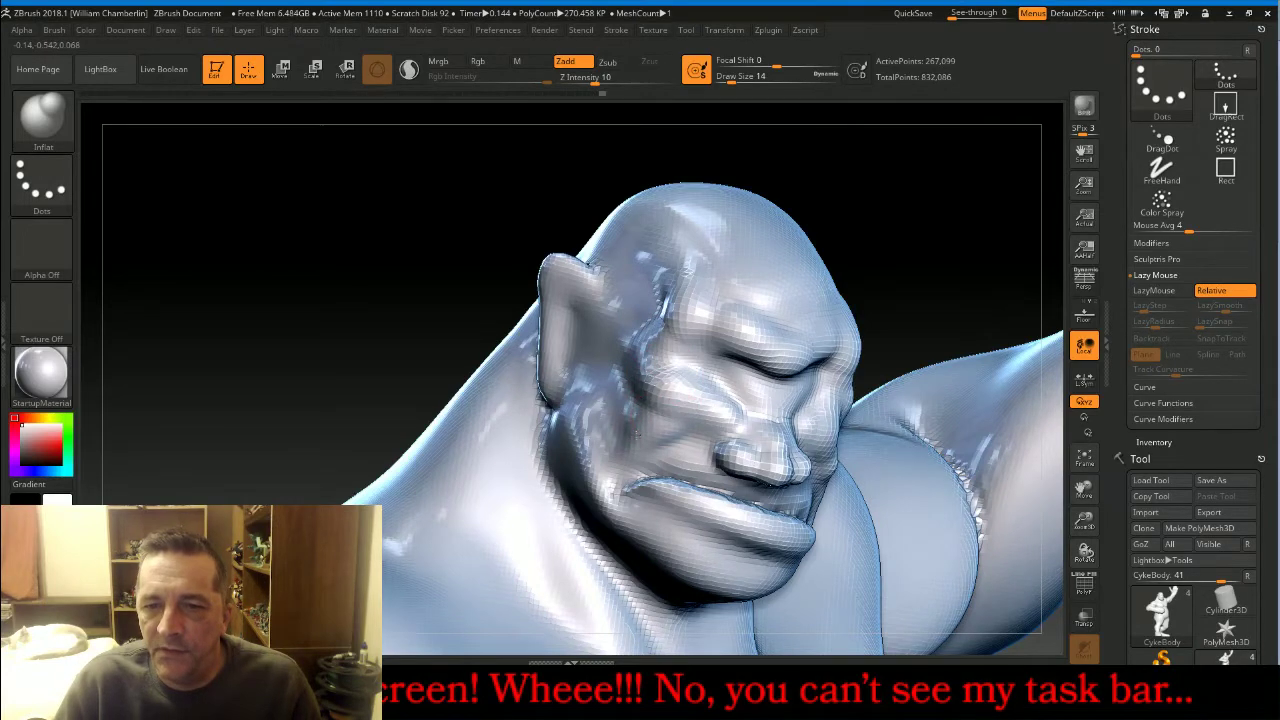
# Inflate the cheek fold running down beside the mouth and the area above the upper lip.
pyautogui.moveTo(951, 251); pyautogui.dragTo(930, 232)
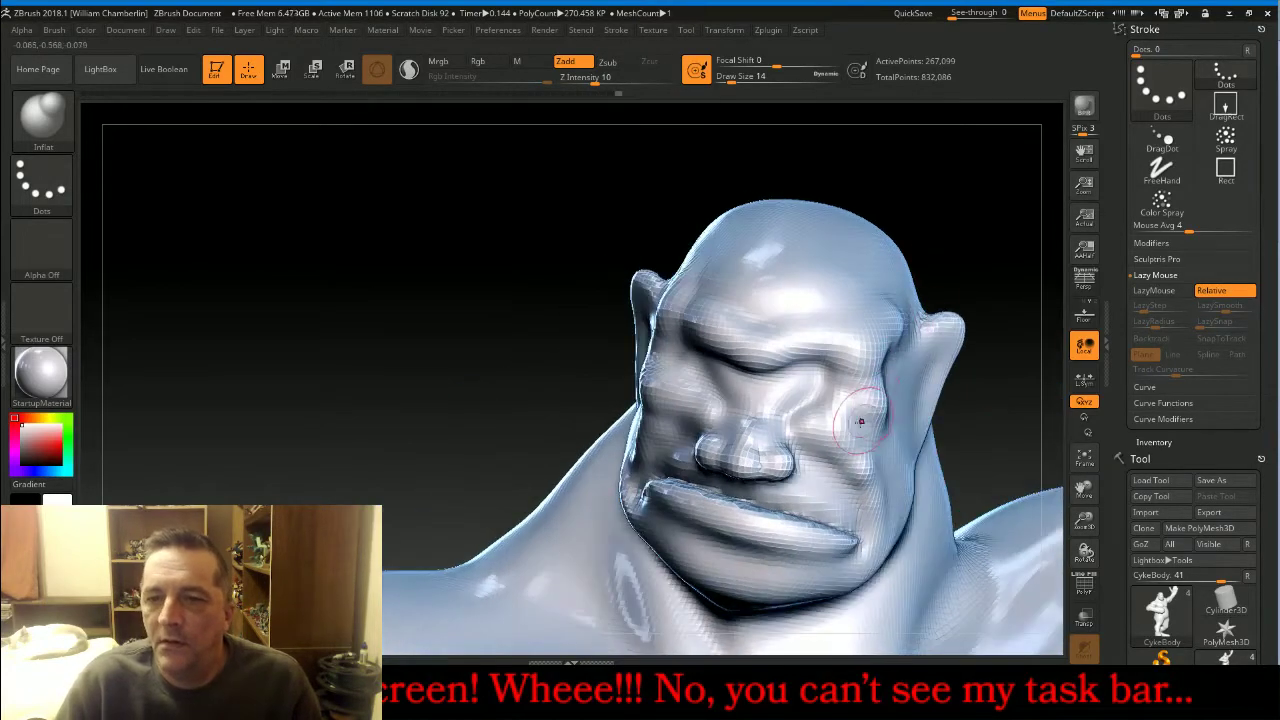
pyautogui.moveTo(866, 470)
pyautogui.mouseDown()
pyautogui.moveTo(876, 540)
pyautogui.moveTo(860, 530)
pyautogui.mouseUp()
pyautogui.moveTo(808, 486)
pyautogui.mouseDown()
pyautogui.moveTo(824, 540)
pyautogui.moveTo(773, 488)
pyautogui.mouseUp()
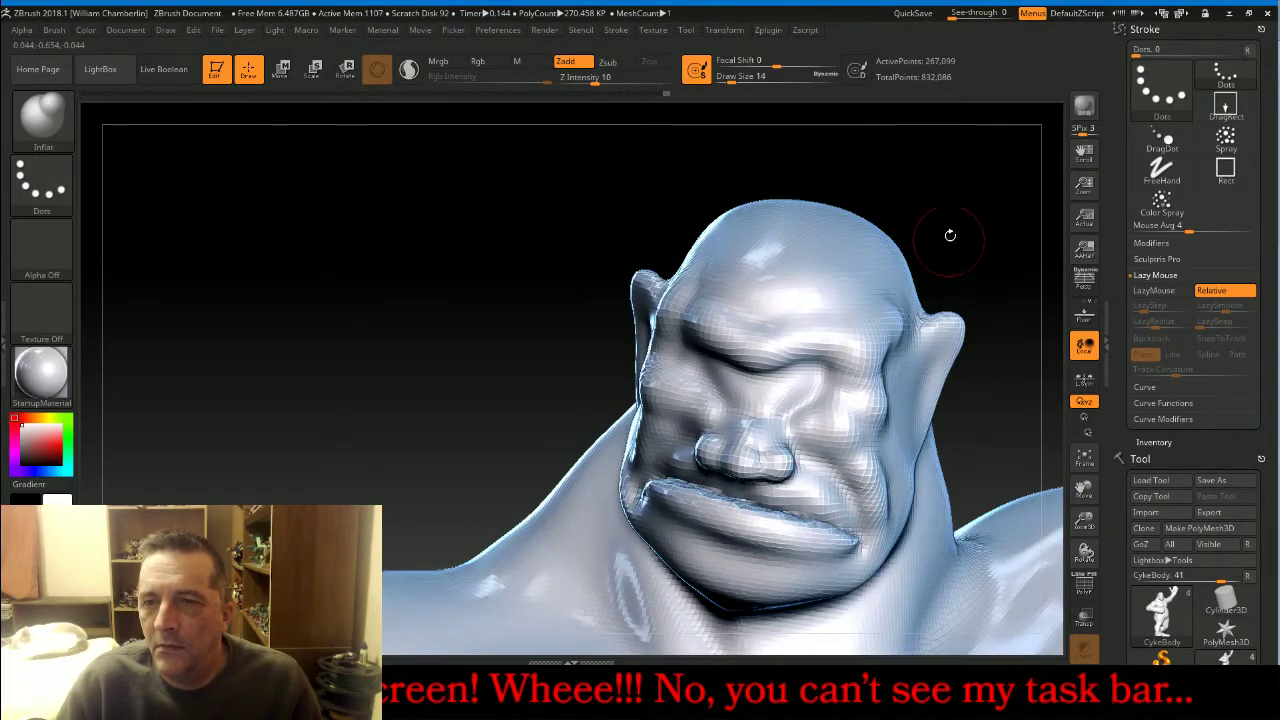
pyautogui.moveTo(950, 235); pyautogui.dragTo(735, 512)
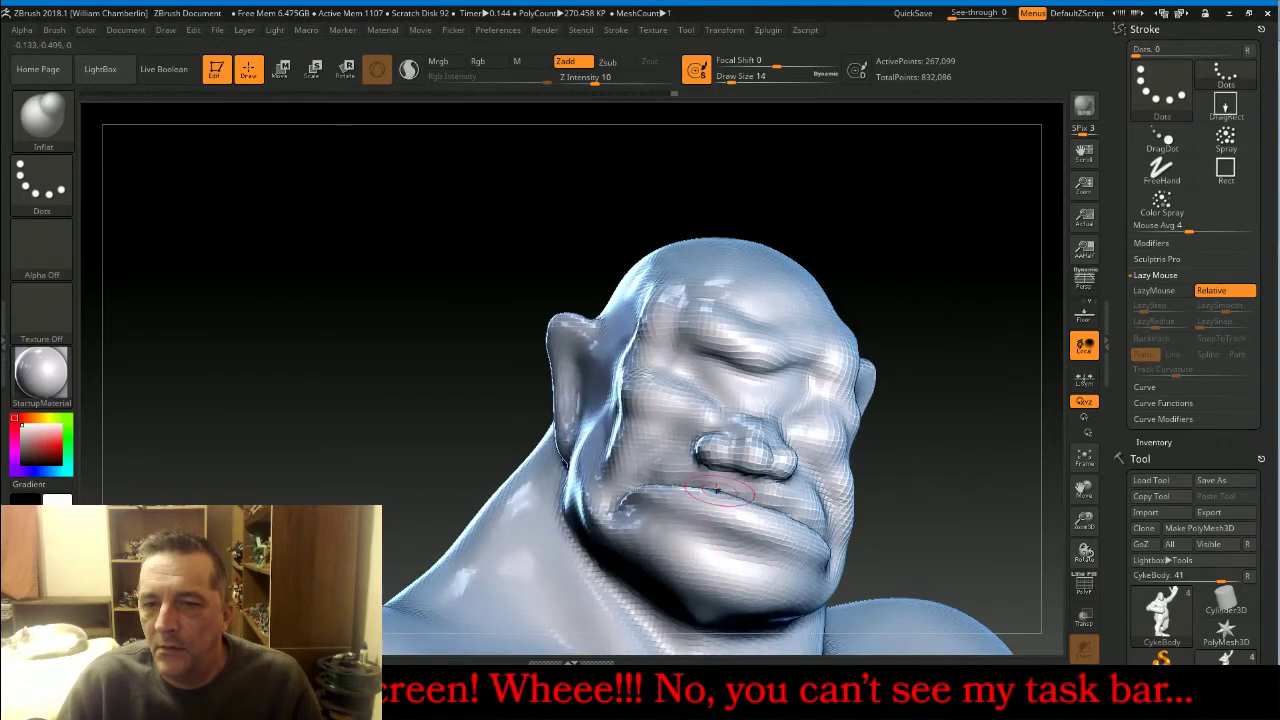
pyautogui.moveTo(968, 238); pyautogui.dragTo(960, 242)
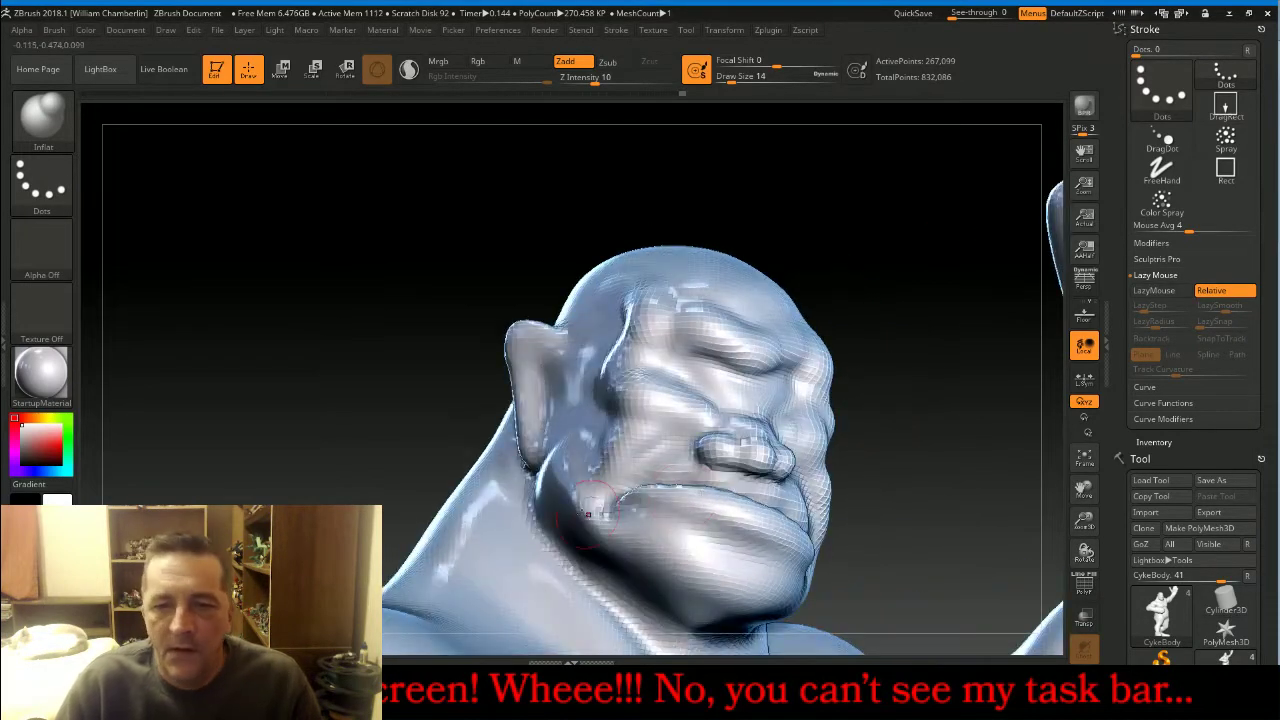
# Bulk out the jawline and chin with the Inflat brush at draw size 26.
pyautogui.press(']')
pyautogui.moveTo(555, 505)
pyautogui.mouseDown()
pyautogui.moveTo(589, 536)
pyautogui.moveTo(640, 545)
pyautogui.moveTo(585, 541)
pyautogui.mouseUp()
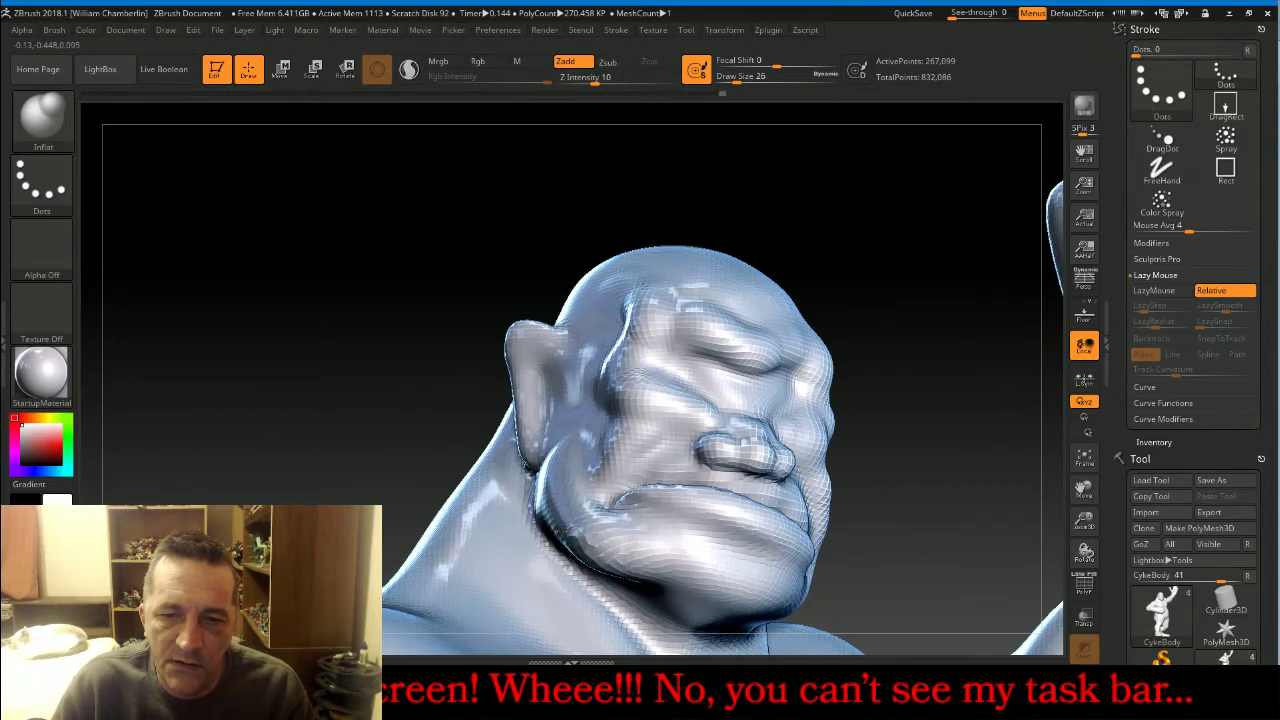
pyautogui.moveTo(848, 434); pyautogui.dragTo(905, 362)
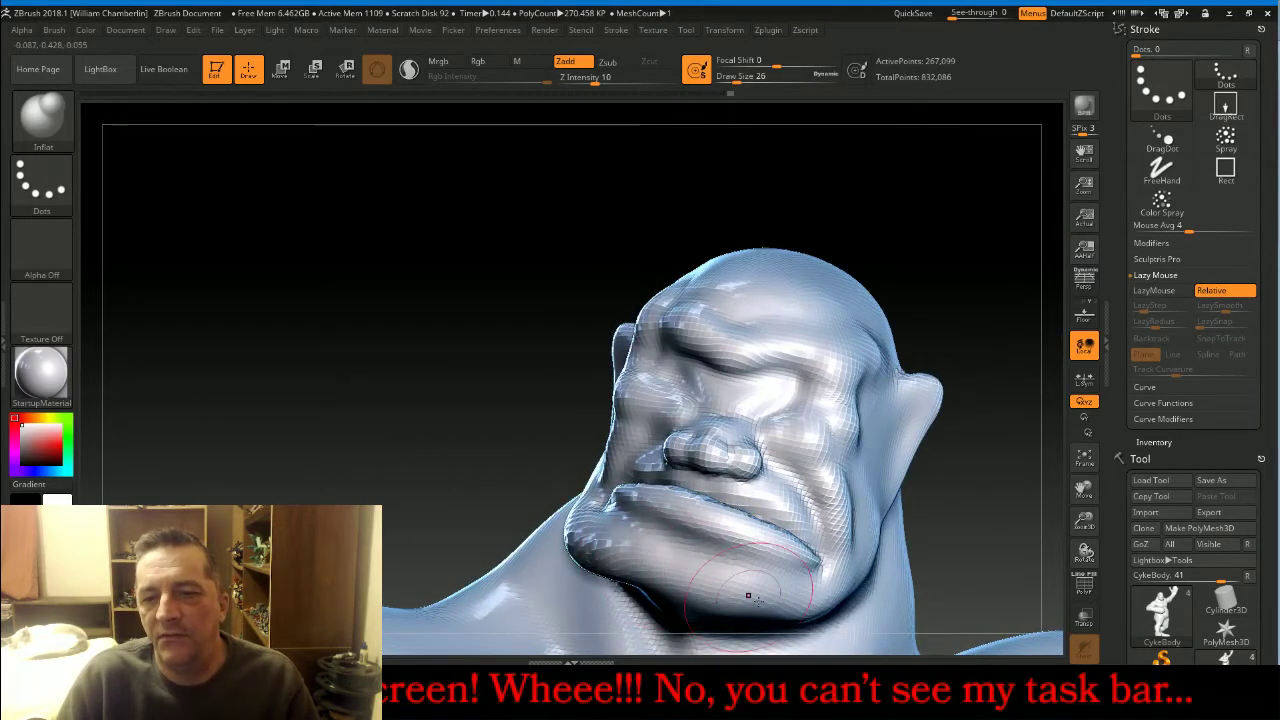
pyautogui.moveTo(965, 300); pyautogui.dragTo(935, 345)
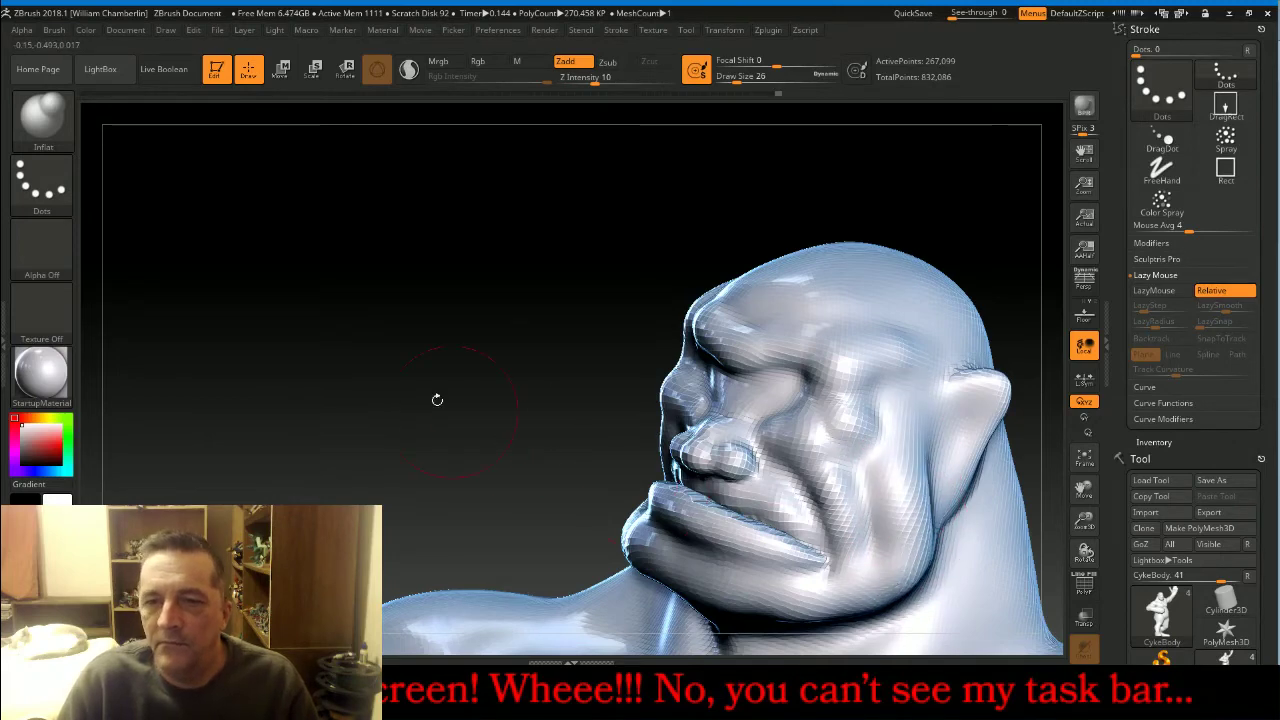
# Smooth the inflated jaw and the underside of the chin.
pyautogui.moveTo(434, 400); pyautogui.dragTo(574, 406)
pyautogui.moveTo(766, 432)
pyautogui.mouseDown()
pyautogui.moveTo(770, 518)
pyautogui.moveTo(766, 403)
pyautogui.moveTo(766, 490)
pyautogui.mouseUp()
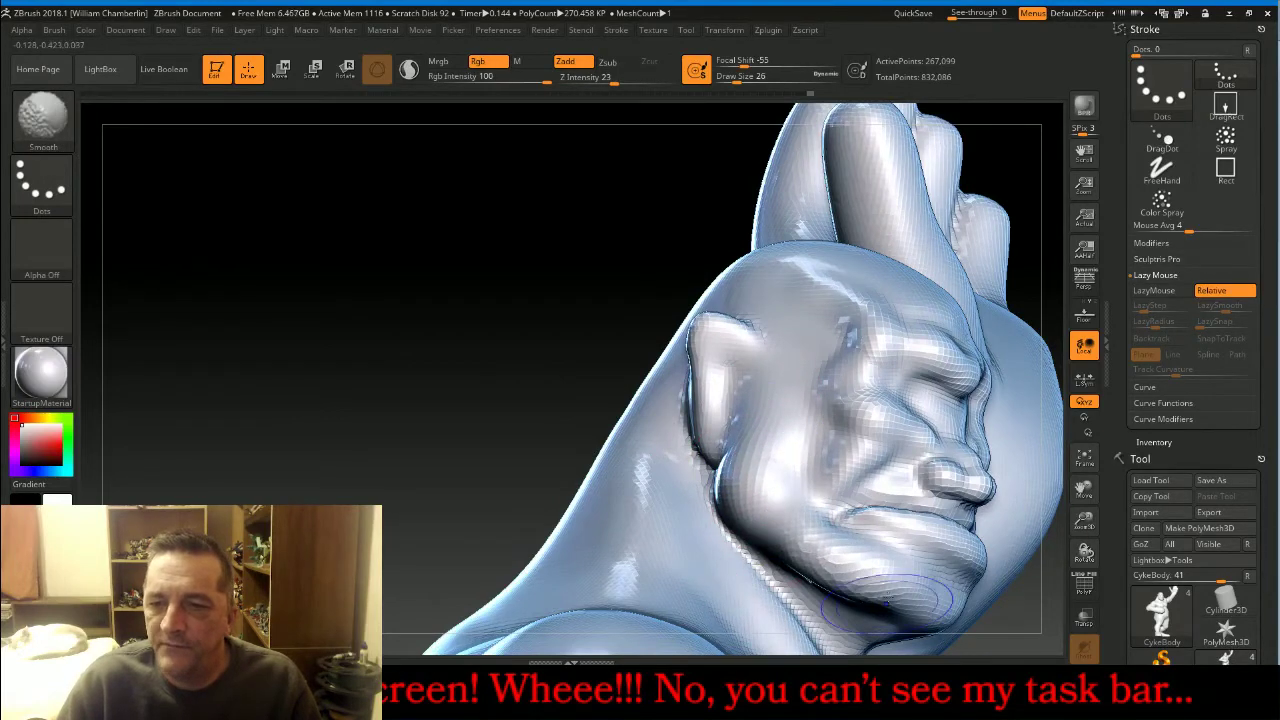
pyautogui.moveTo(571, 286)
pyautogui.mouseDown()
pyautogui.moveTo(518, 256)
pyautogui.moveTo(495, 260)
pyautogui.mouseUp()
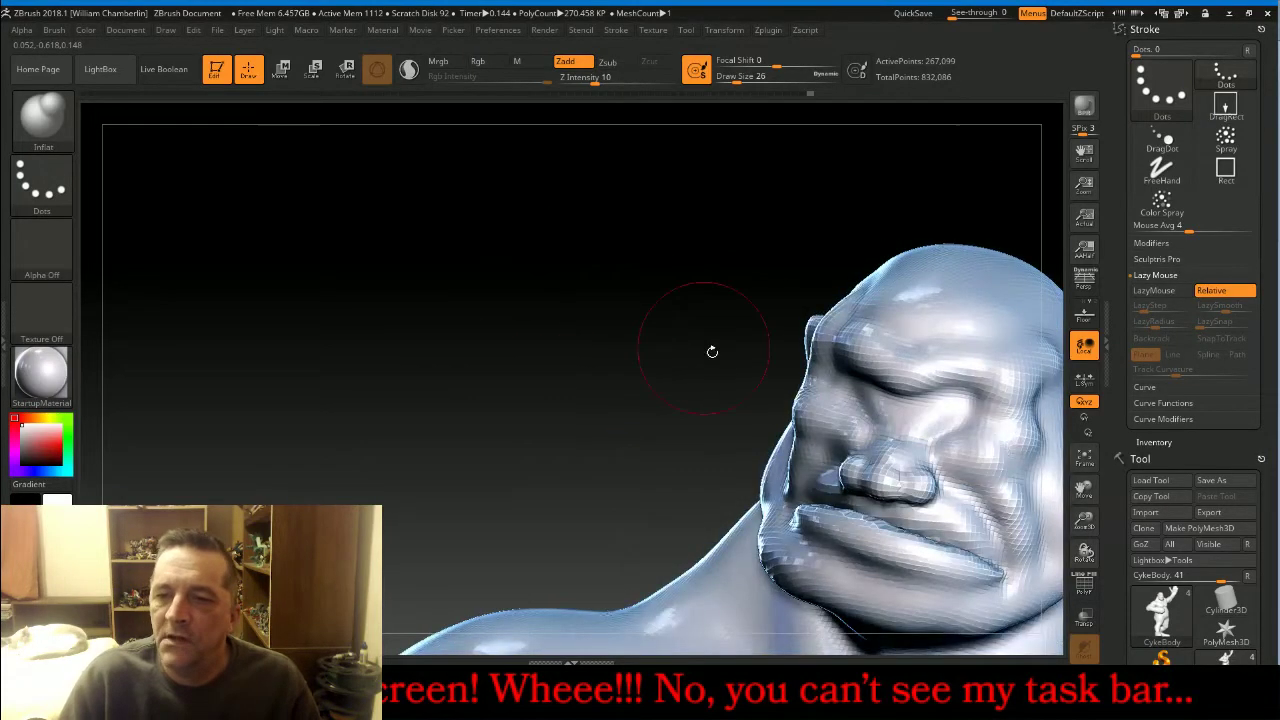
pyautogui.moveTo(1084, 487); pyautogui.dragTo(912, 428)
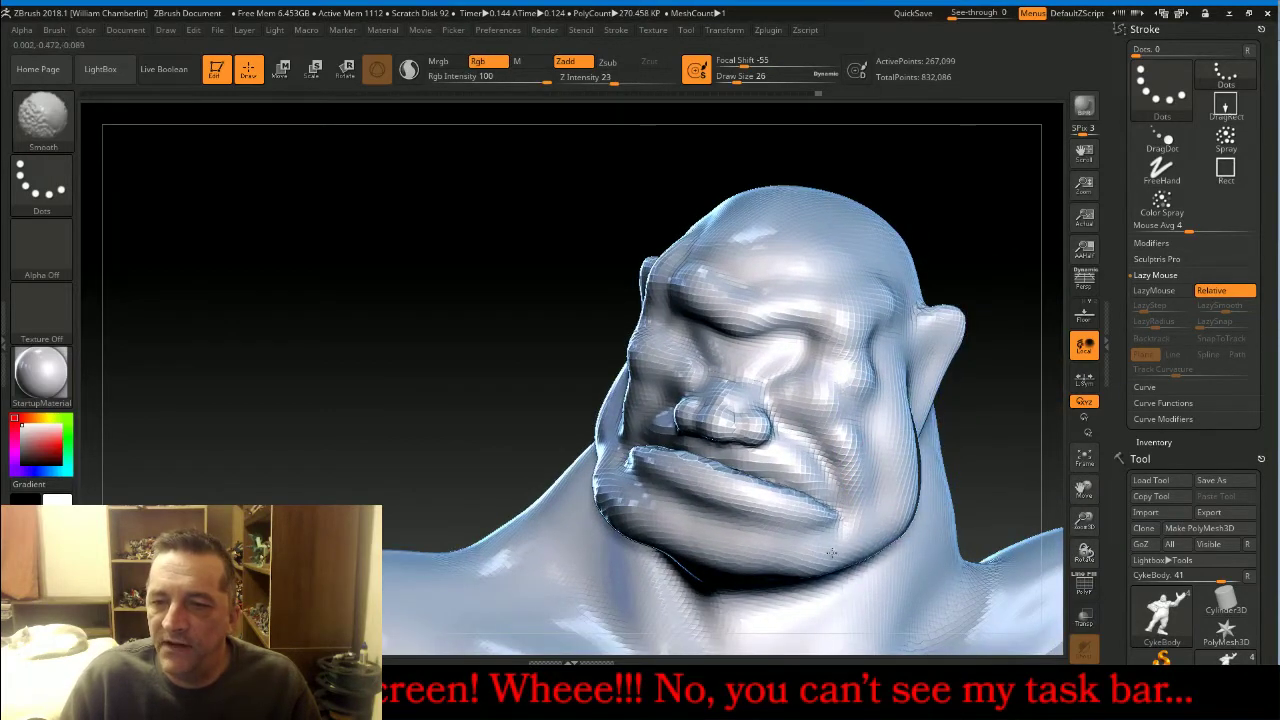
pyautogui.moveTo(374, 331); pyautogui.dragTo(224, 223)
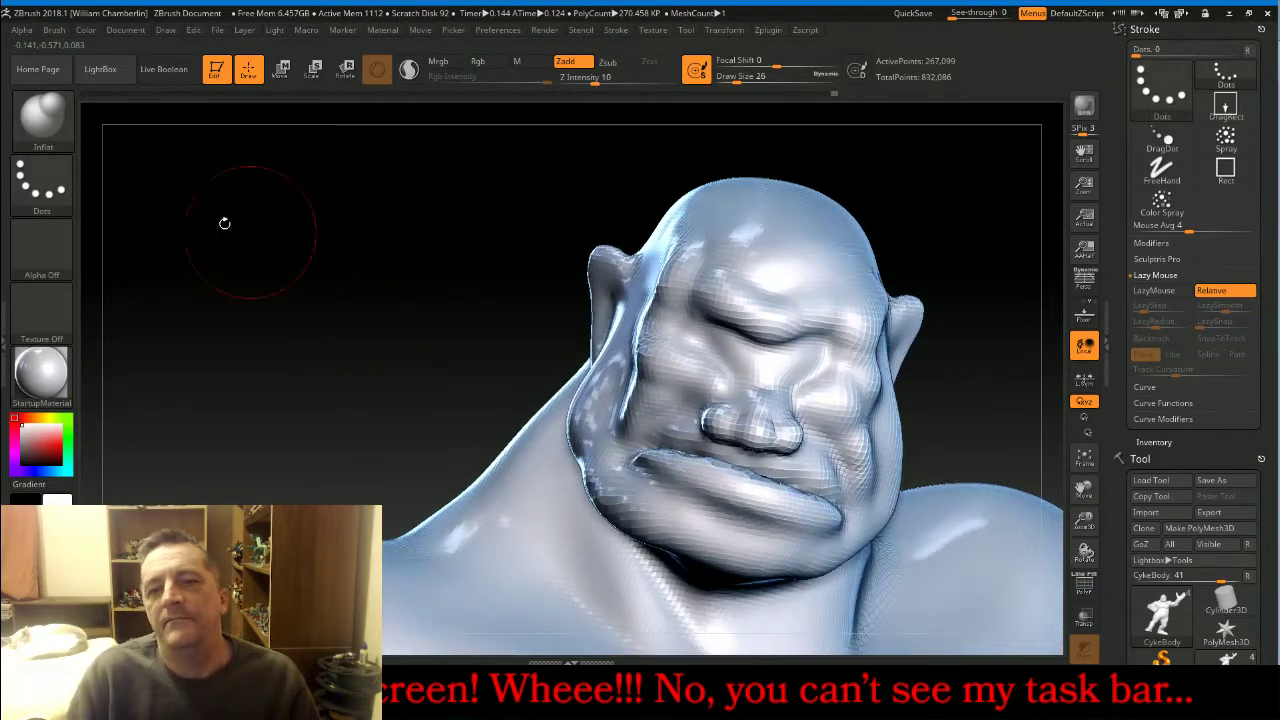
# Push the sides of the jaw inward using the Move brush at draw size 46.
pyautogui.click(45, 115)
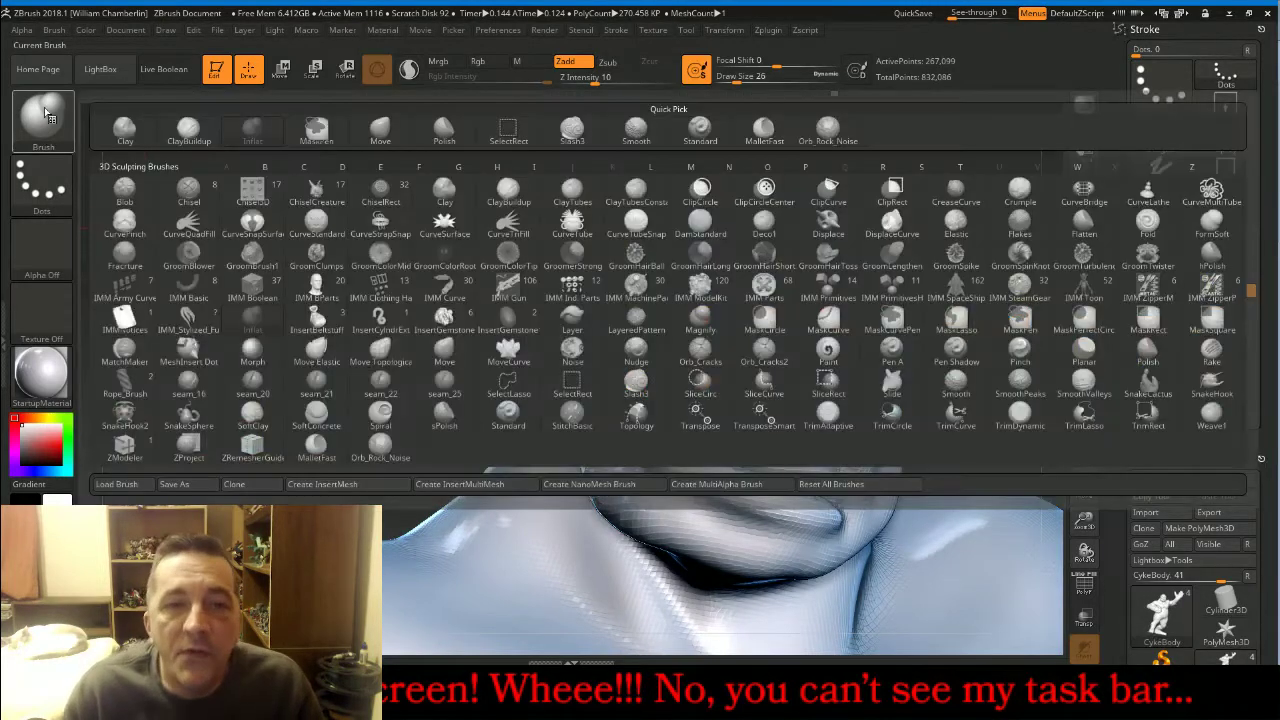
pyautogui.click(380, 125)
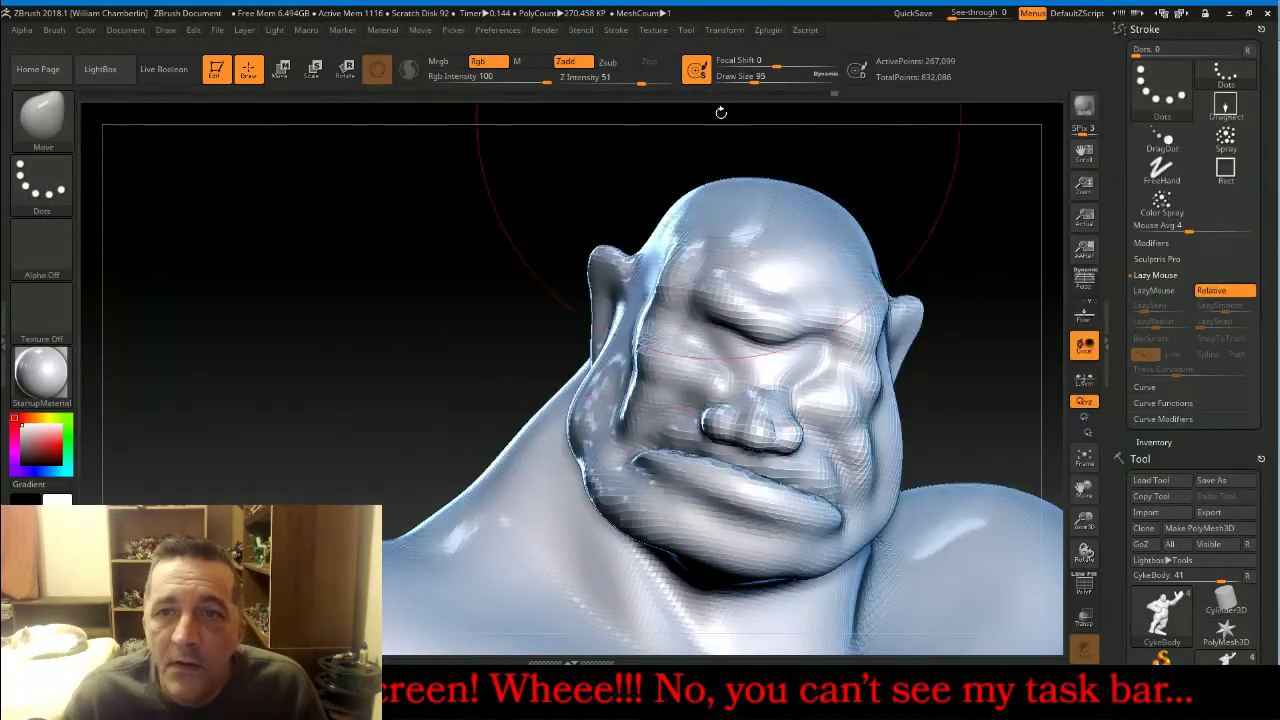
pyautogui.moveTo(742, 82); pyautogui.dragTo(739, 82)
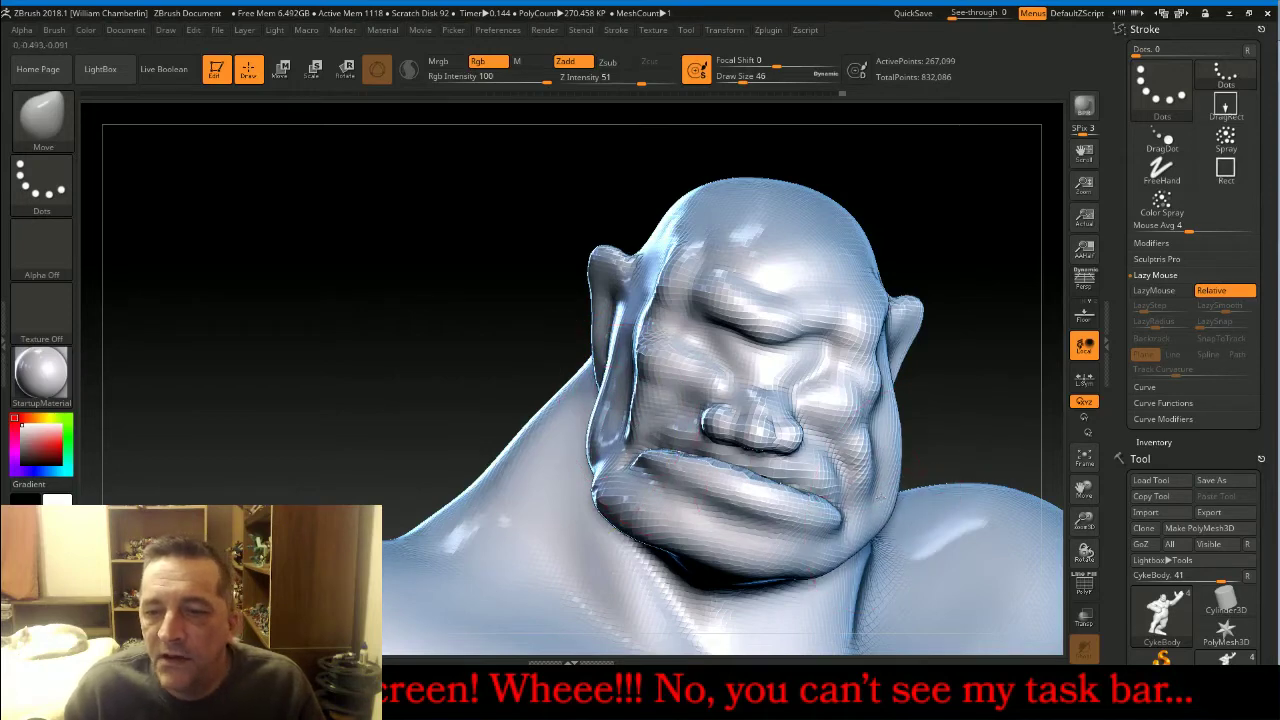
pyautogui.moveTo(881, 497); pyautogui.dragTo(868, 450)
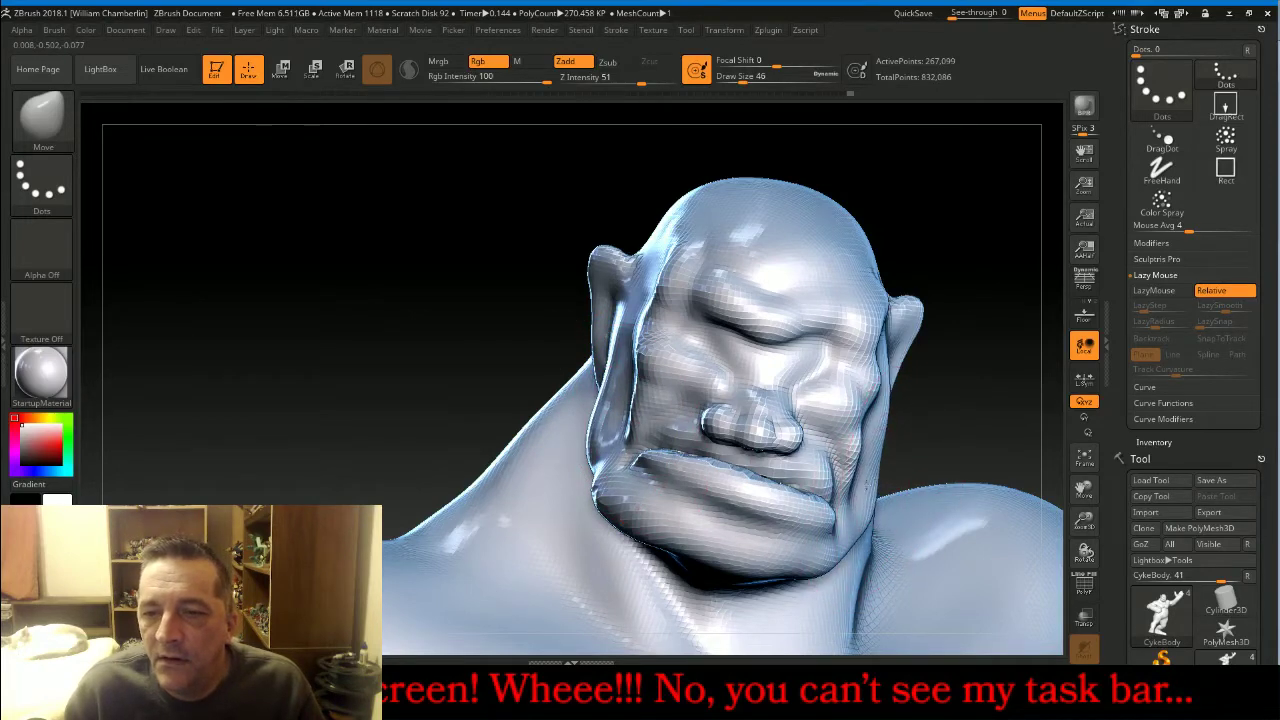
pyautogui.moveTo(963, 423)
pyautogui.mouseDown()
pyautogui.moveTo(945, 413)
pyautogui.moveTo(863, 437)
pyautogui.mouseUp()
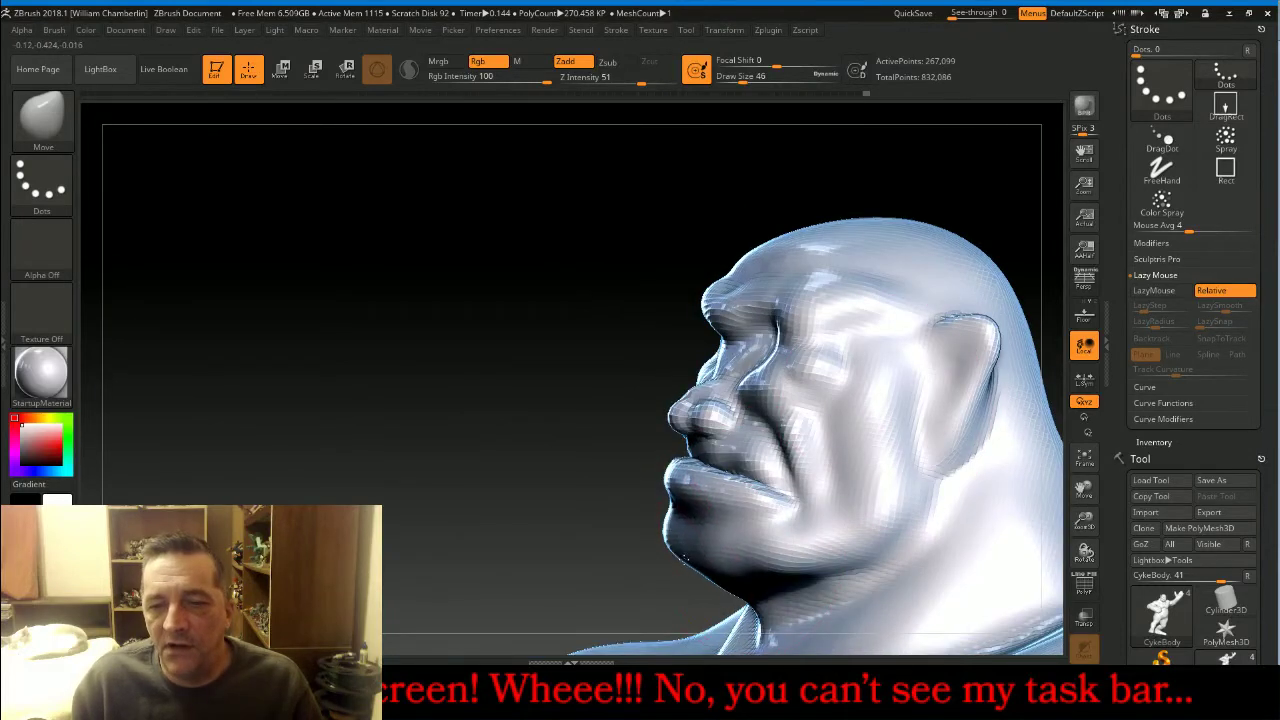
# Pull the chin forward and down in profile to make the lower jaw protrude.
pyautogui.moveTo(690, 545); pyautogui.dragTo(648, 595)
pyautogui.moveTo(718, 569); pyautogui.dragTo(853, 535)
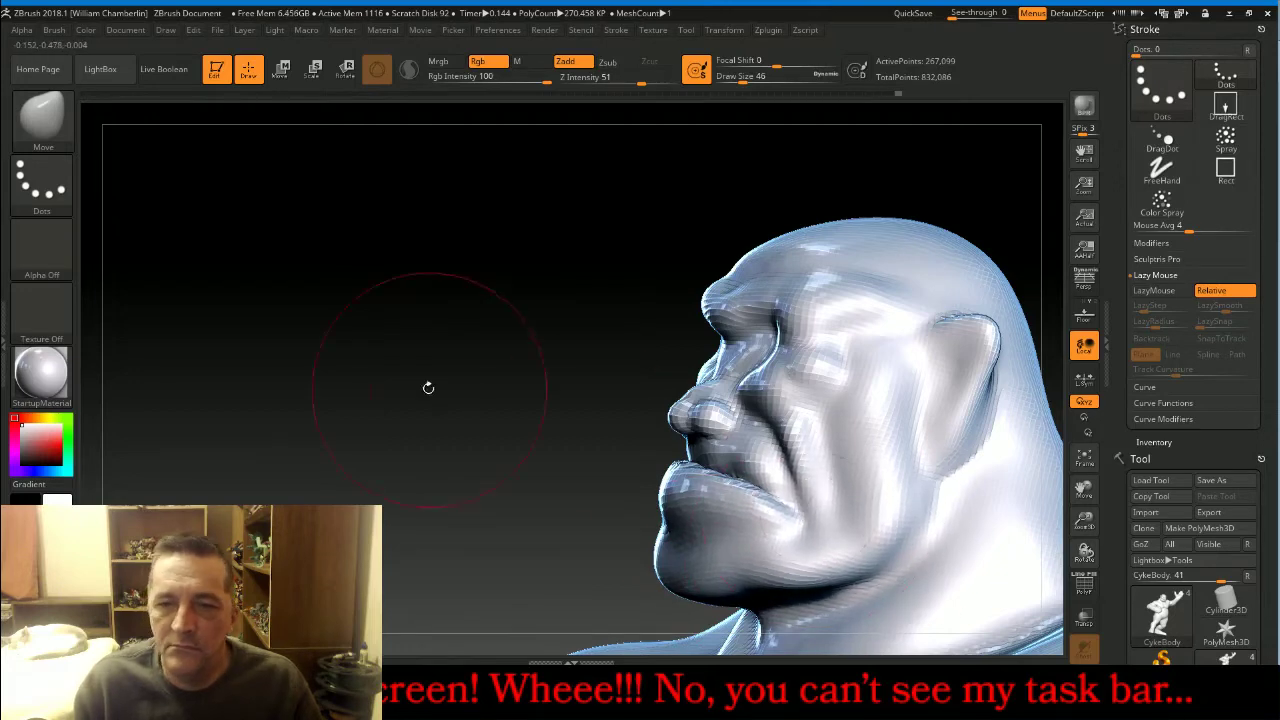
pyautogui.moveTo(428, 386); pyautogui.dragTo(522, 443)
pyautogui.moveTo(441, 408); pyautogui.dragTo(469, 406)
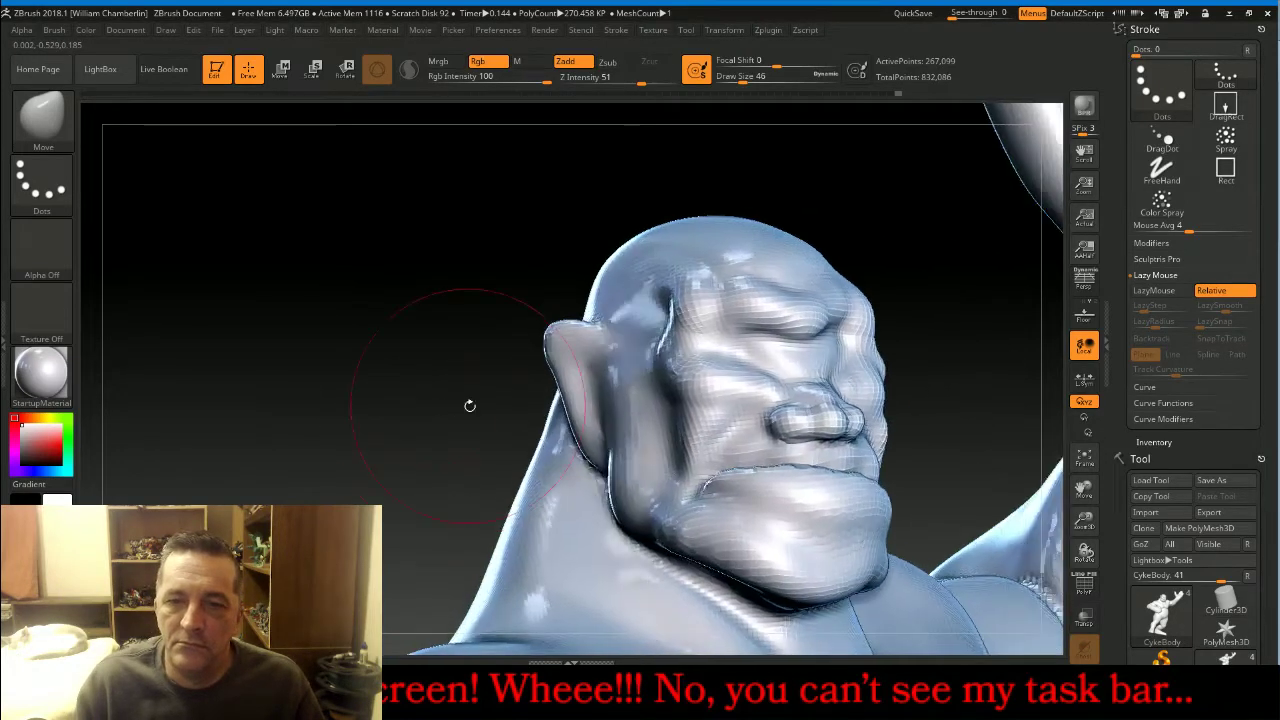
# Reshape the jaw corner and the lower jawline below the mouth with the Move brush.
pyautogui.moveTo(642, 512); pyautogui.dragTo(633, 530)
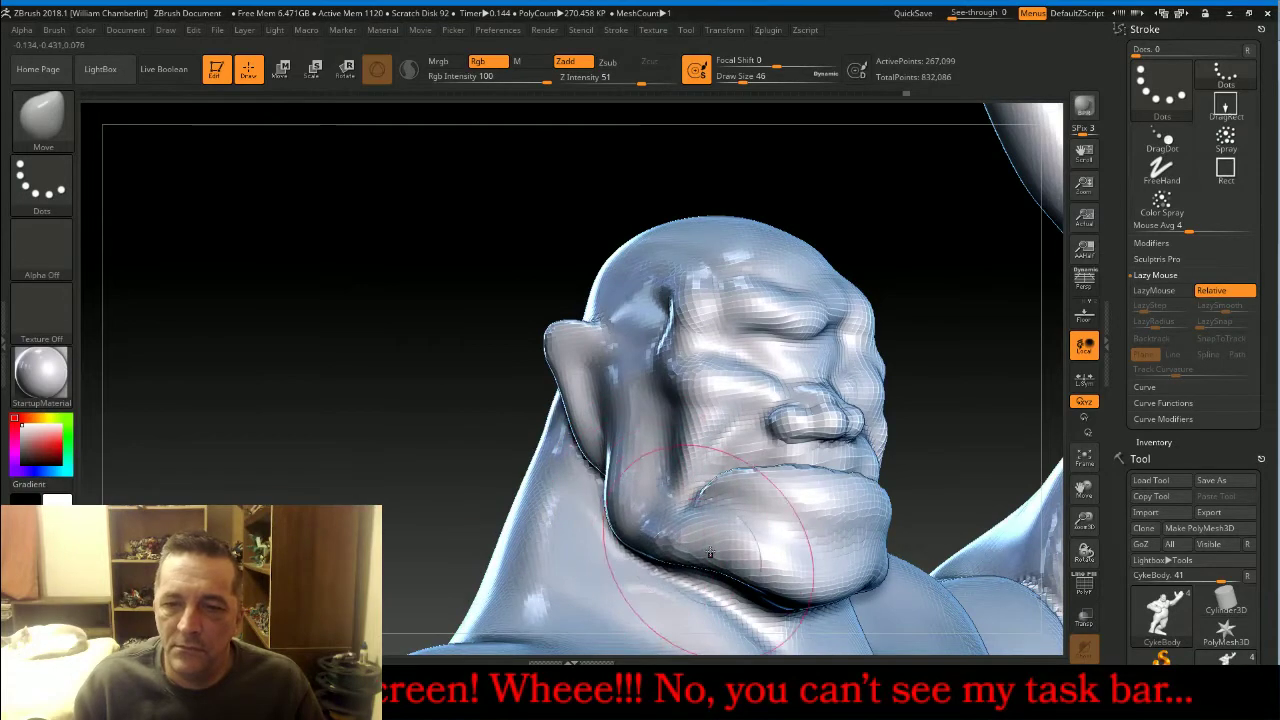
pyautogui.moveTo(732, 556); pyautogui.dragTo(727, 570)
pyautogui.moveTo(992, 360); pyautogui.dragTo(935, 363)
pyautogui.moveTo(1084, 488); pyautogui.dragTo(947, 474)
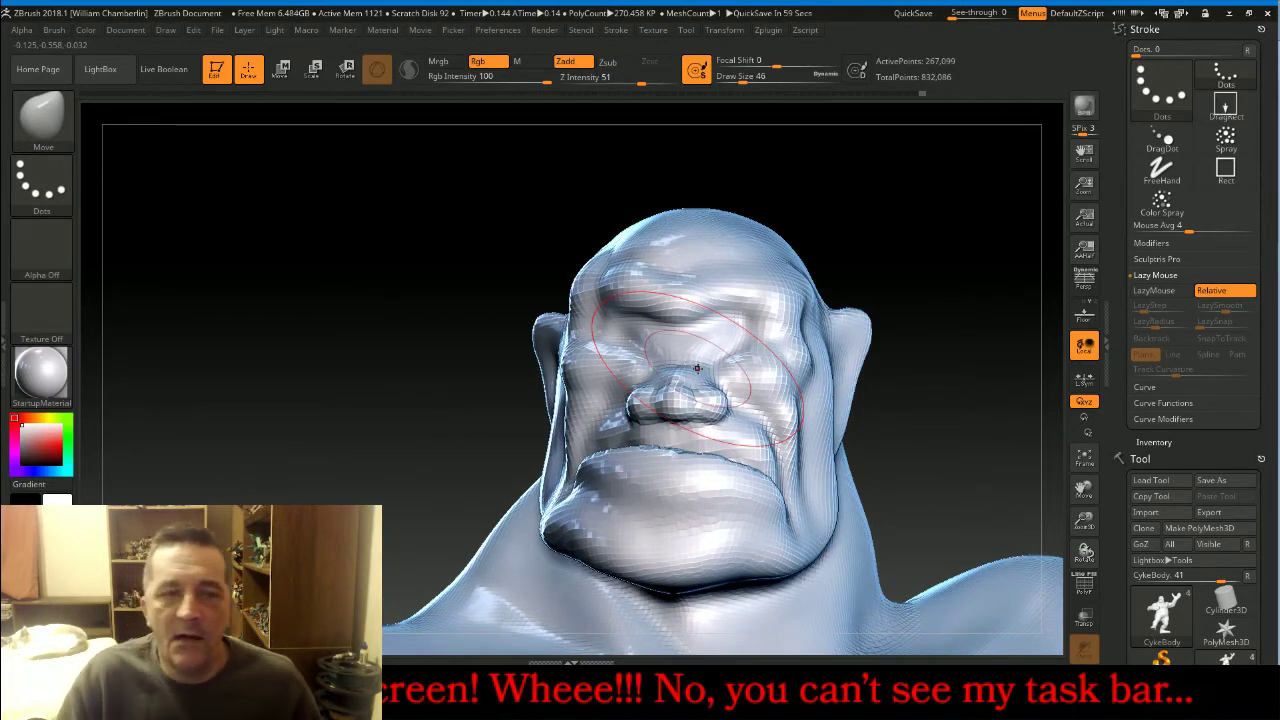
# Carve the outline of the single eye under the brow using the Slash3 brush at draw size 14.
pyautogui.click(74, 119)
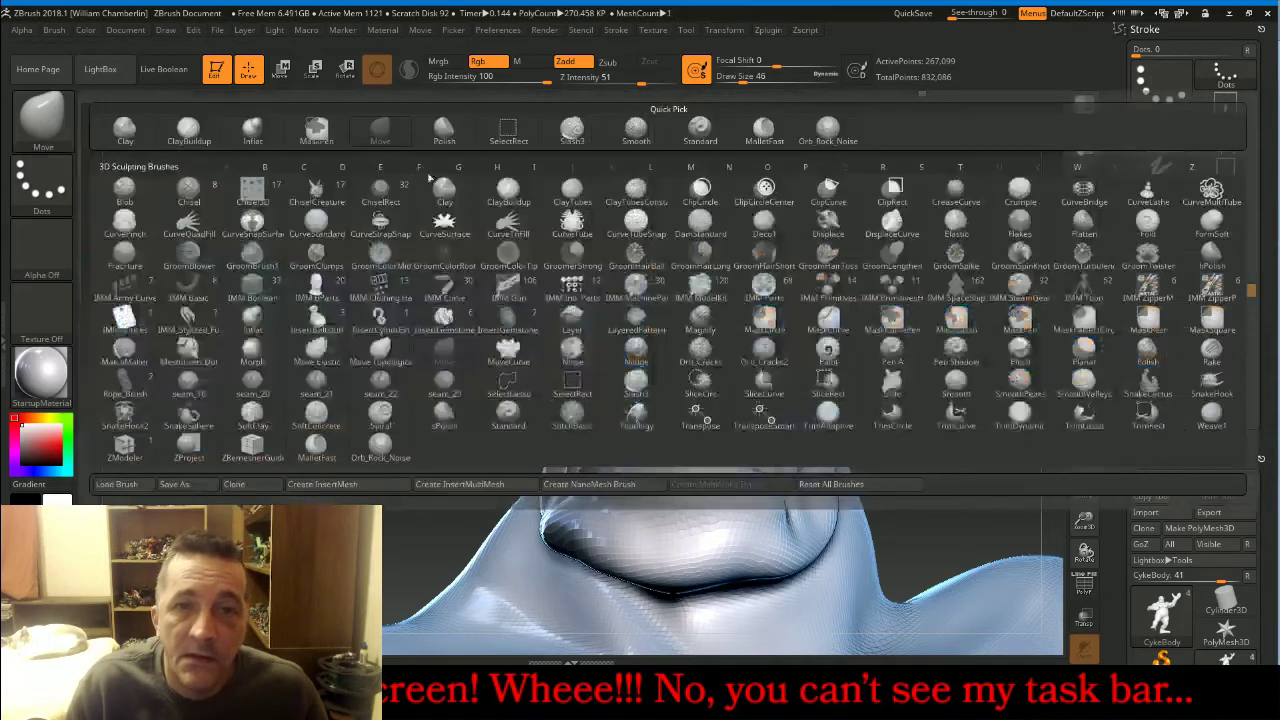
pyautogui.click(578, 132)
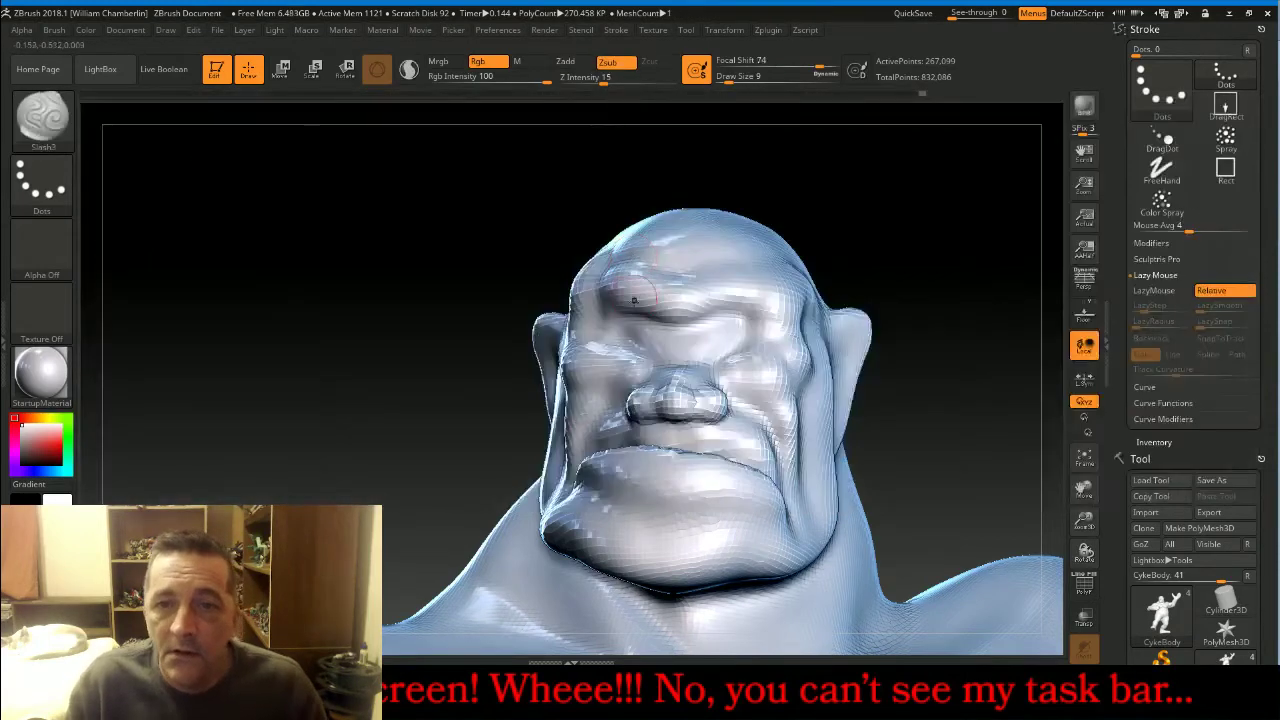
pyautogui.moveTo(505, 209); pyautogui.dragTo(625, 215)
pyautogui.press(']')
pyautogui.press(']')
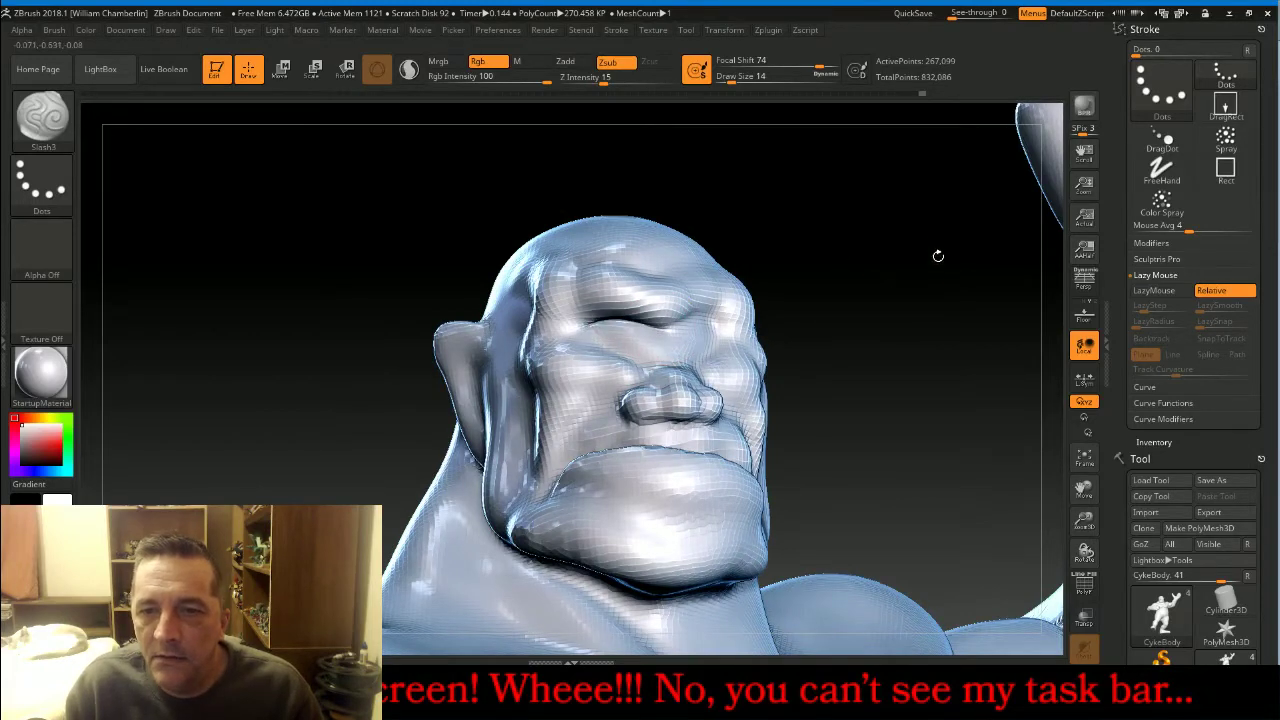
pyautogui.moveTo(938, 256); pyautogui.dragTo(894, 273)
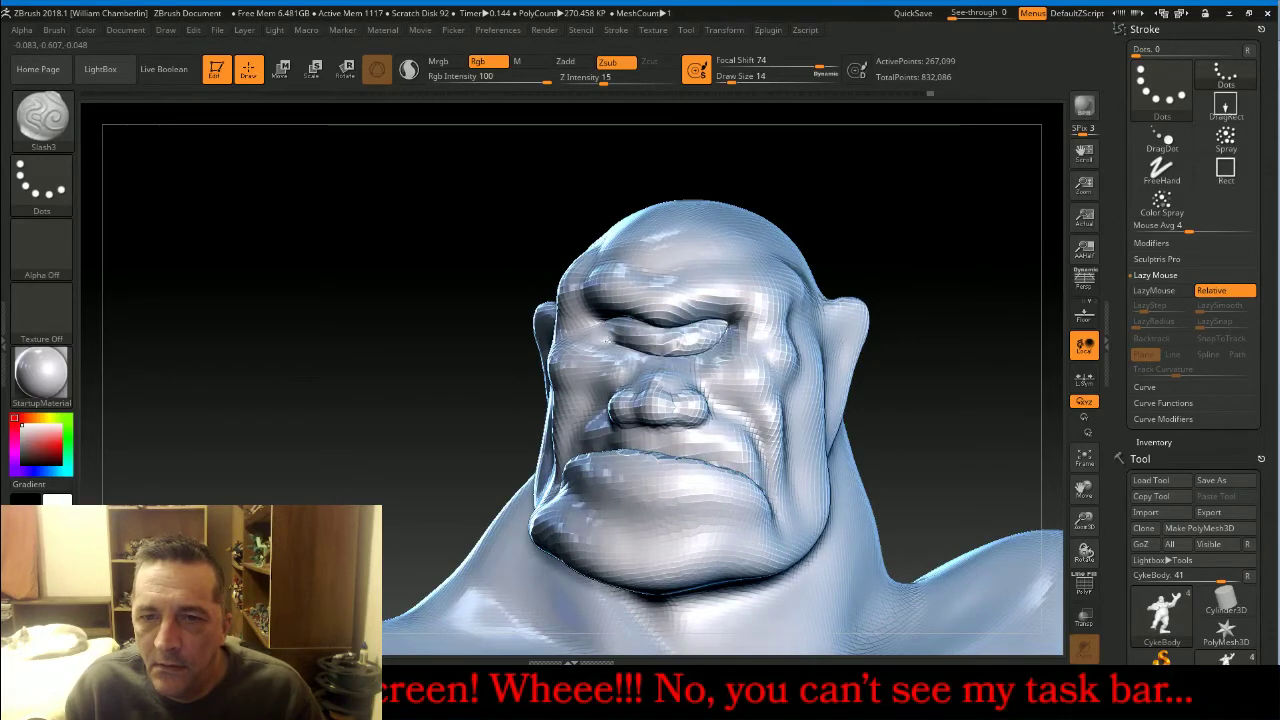
pyautogui.moveTo(925, 227)
pyautogui.mouseDown()
pyautogui.moveTo(957, 229)
pyautogui.moveTo(906, 223)
pyautogui.mouseUp()
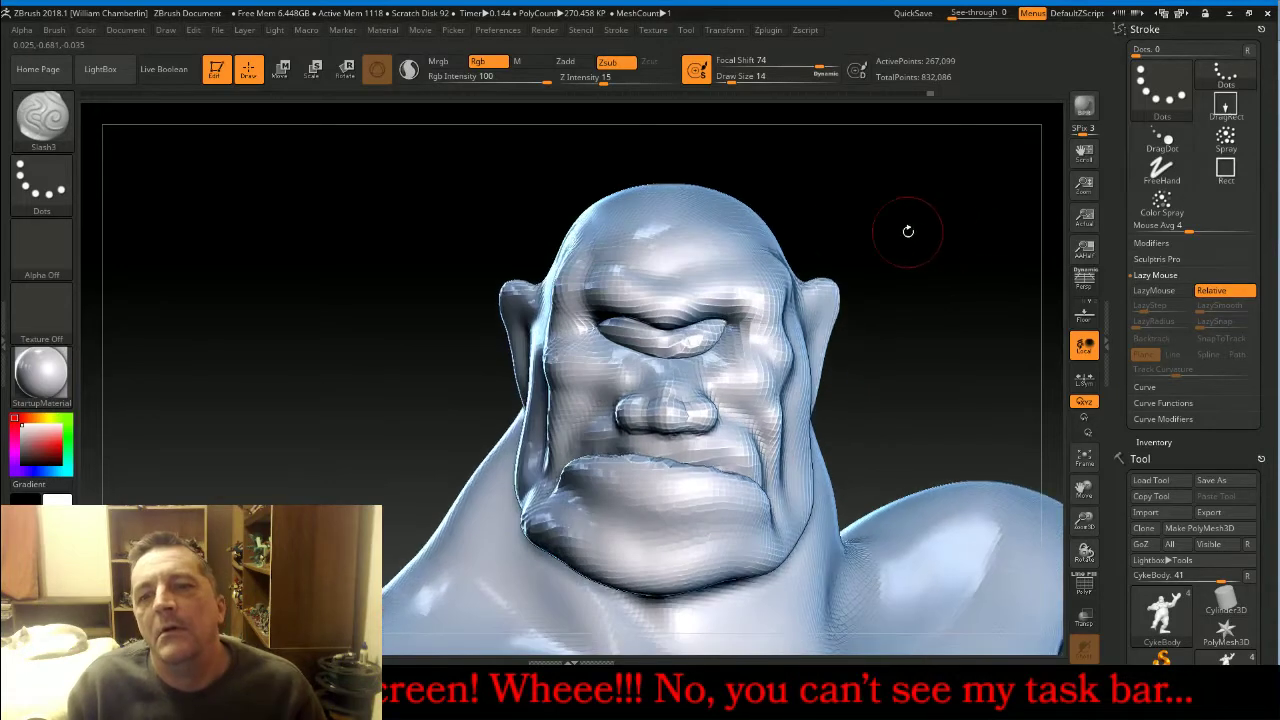
# Switch the Slash3 brush to additive sculpting and smooth the lower edge of the single eye.
pyautogui.click(567, 62)
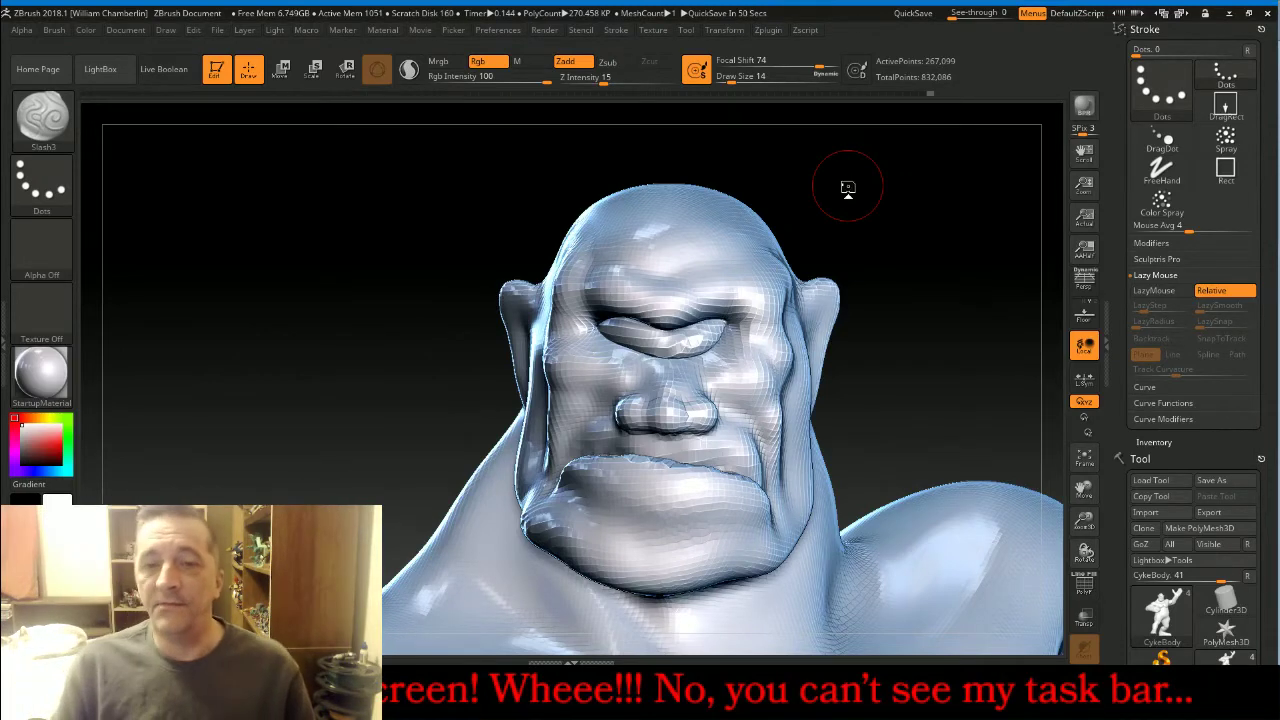
pyautogui.press('shift')
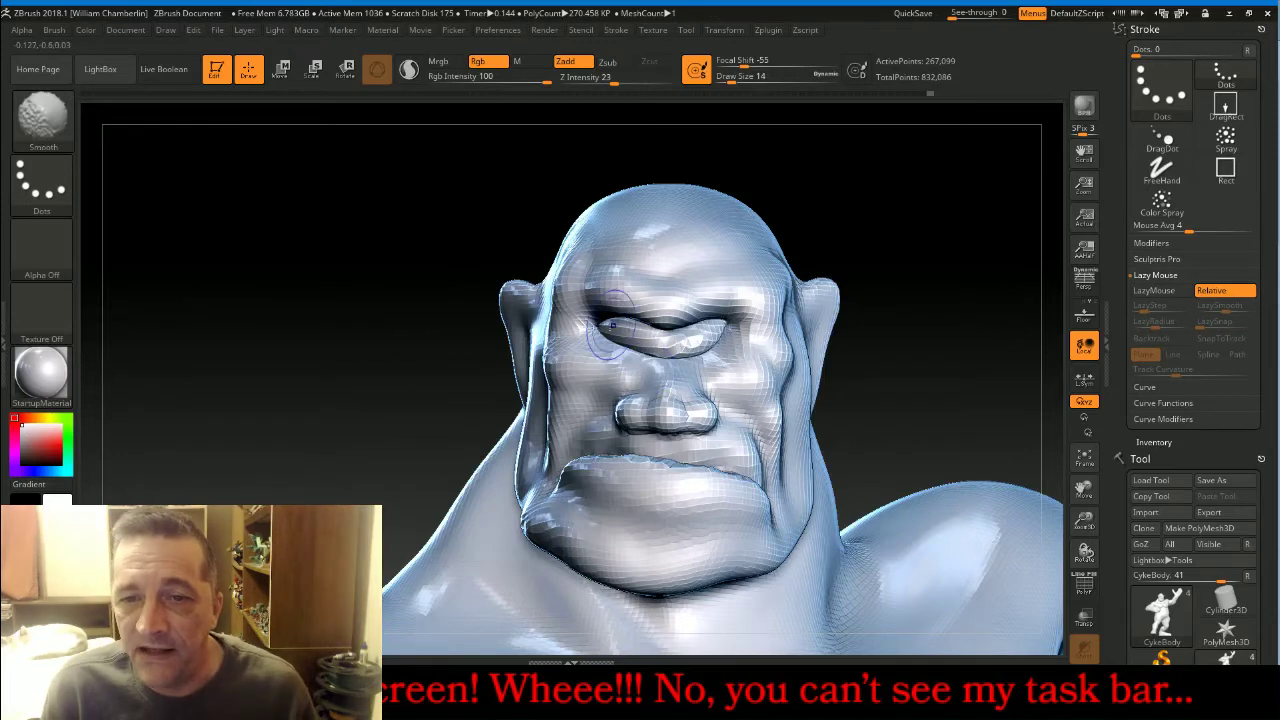
pyautogui.keyDown('shift'); pyautogui.moveTo(630, 350); pyautogui.dragTo(722, 337); pyautogui.keyUp('shift')
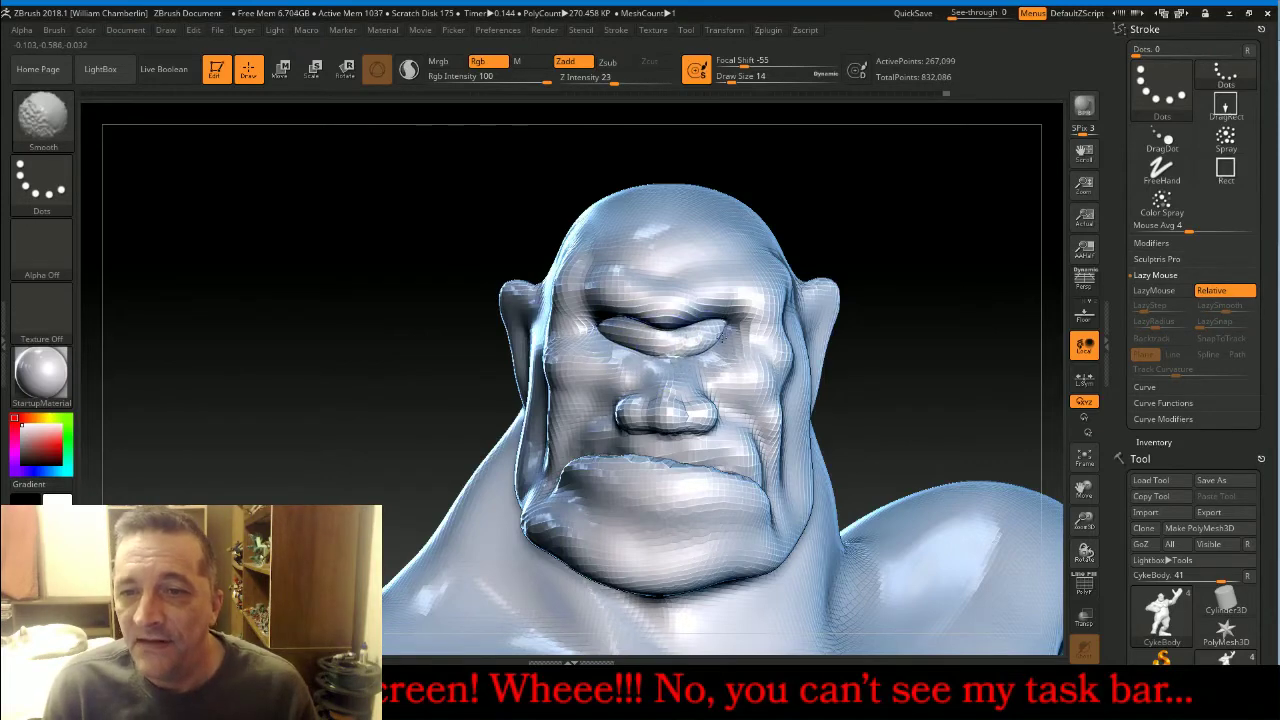
pyautogui.moveTo(914, 251); pyautogui.dragTo(891, 286)
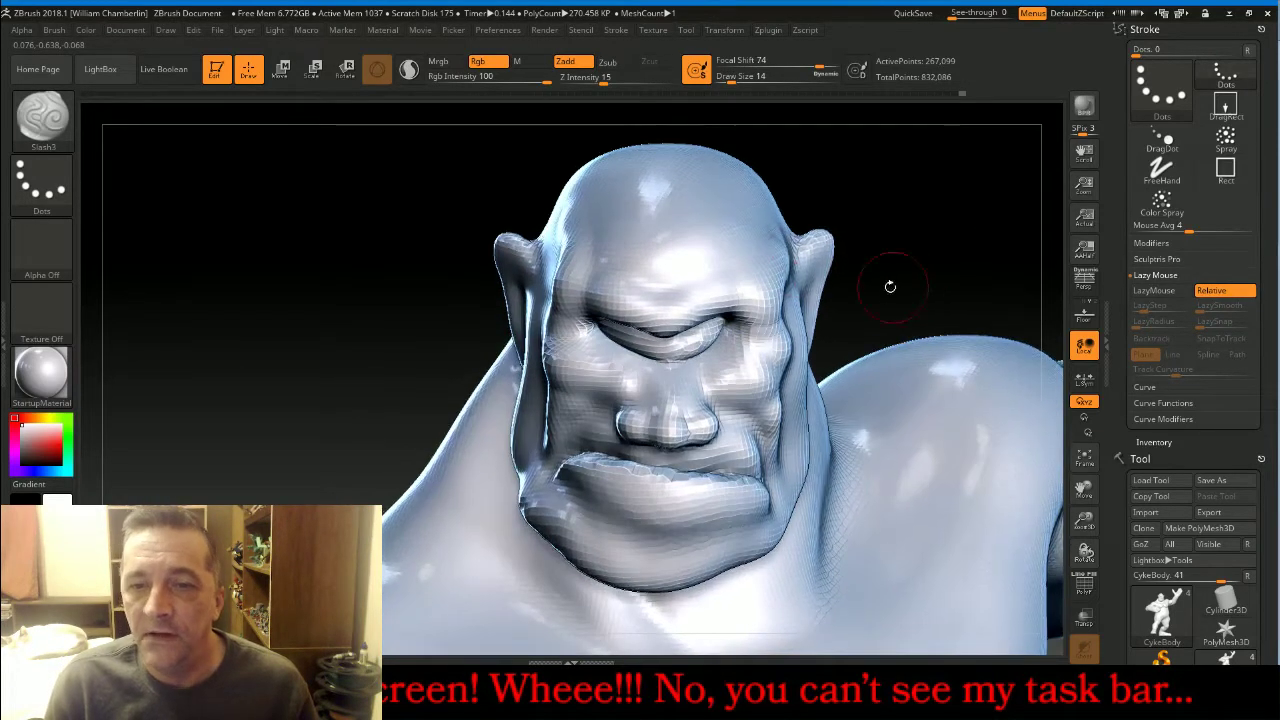
# Reduce the Slash3 brush to draw size 8 and Z intensity 8 for finer carving around the eye.
pyautogui.press('[')
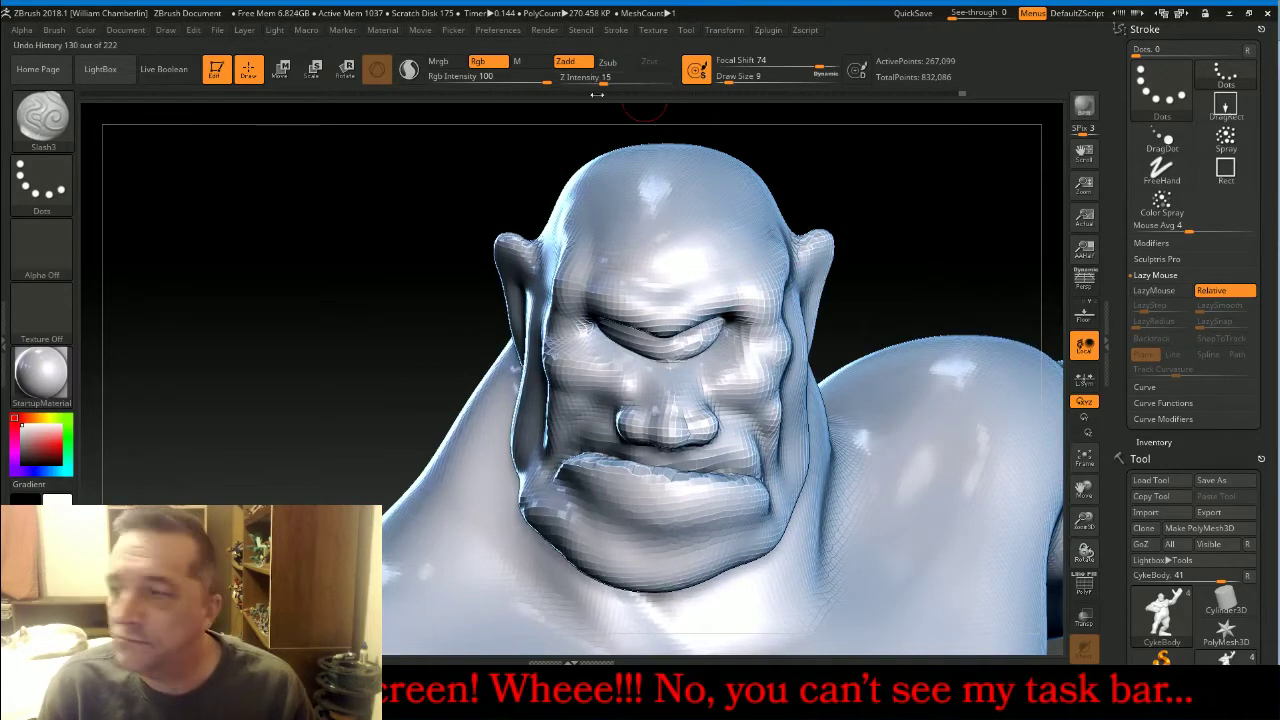
pyautogui.moveTo(603, 81); pyautogui.dragTo(592, 79)
pyautogui.press('[')
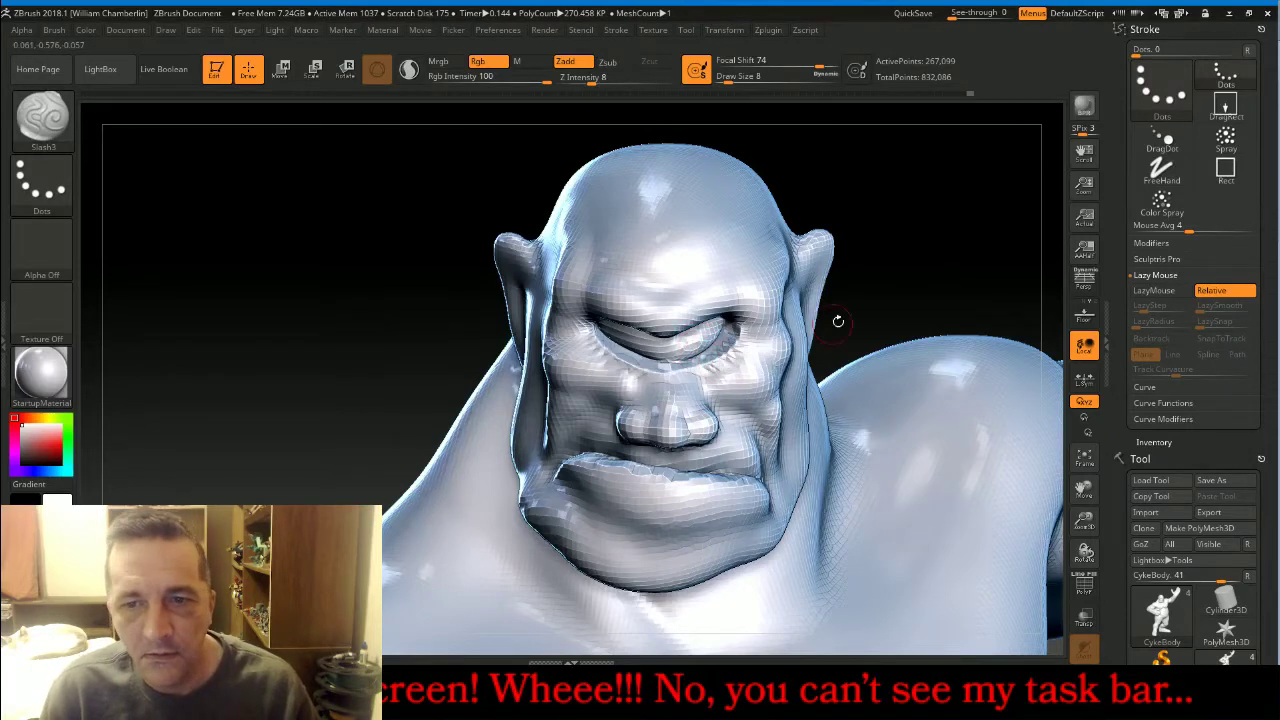
# Undo the last carving strokes below the eye and subdivide the body mesh once.
pyautogui.moveTo(838, 321)
pyautogui.mouseDown()
pyautogui.moveTo(934, 226)
pyautogui.moveTo(909, 254)
pyautogui.moveTo(943, 257)
pyautogui.mouseUp()
pyautogui.hotkey('ctrl', 'z')
pyautogui.hotkey('ctrl', 'z')
pyautogui.hotkey('ctrl', 'z')
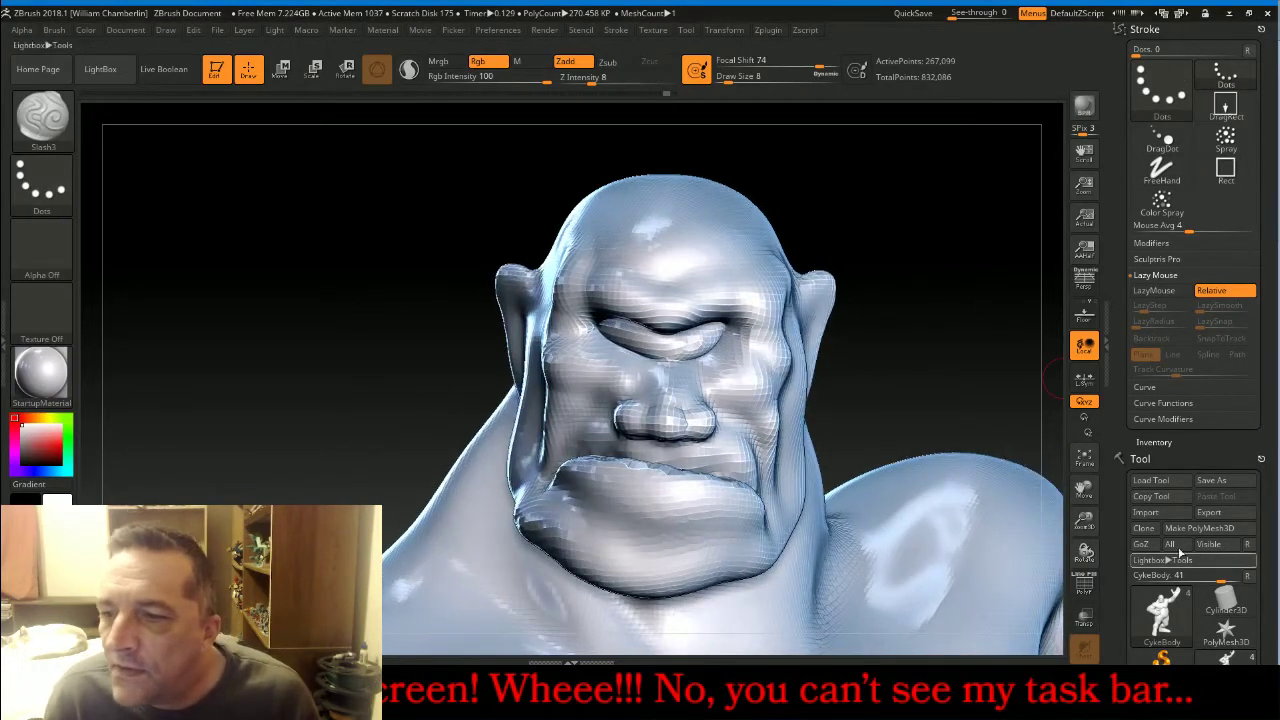
pyautogui.moveTo(1206, 449); pyautogui.dragTo(1223, 300)
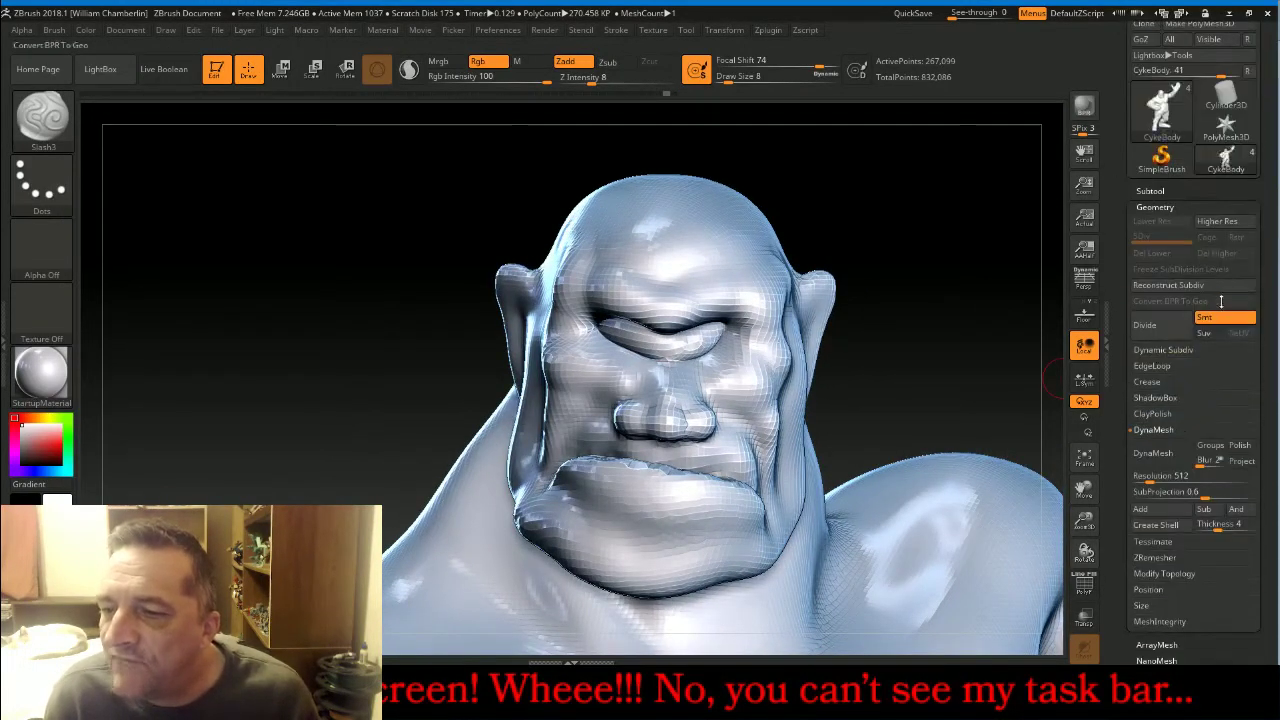
pyautogui.click(1168, 335)
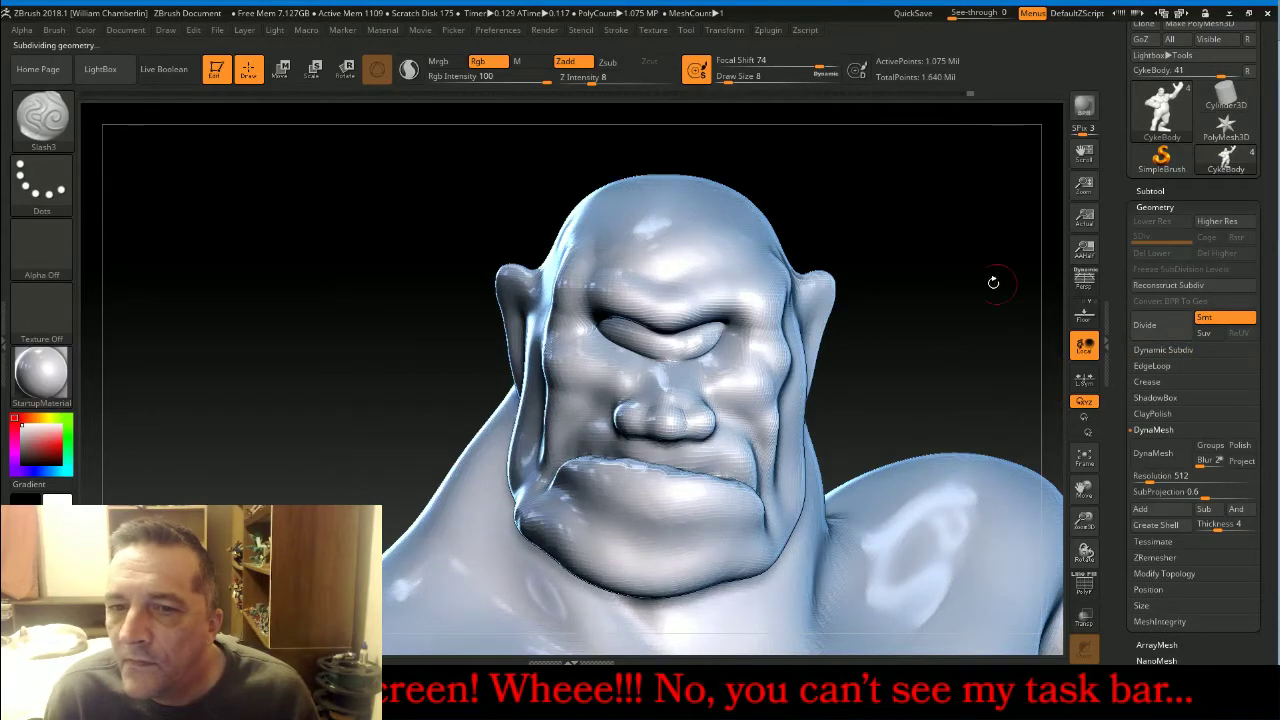
# Carve fine creases around the eye's lower lid and corners with the Slash3 brush at draw size 8.
pyautogui.moveTo(947, 244); pyautogui.dragTo(705, 338)
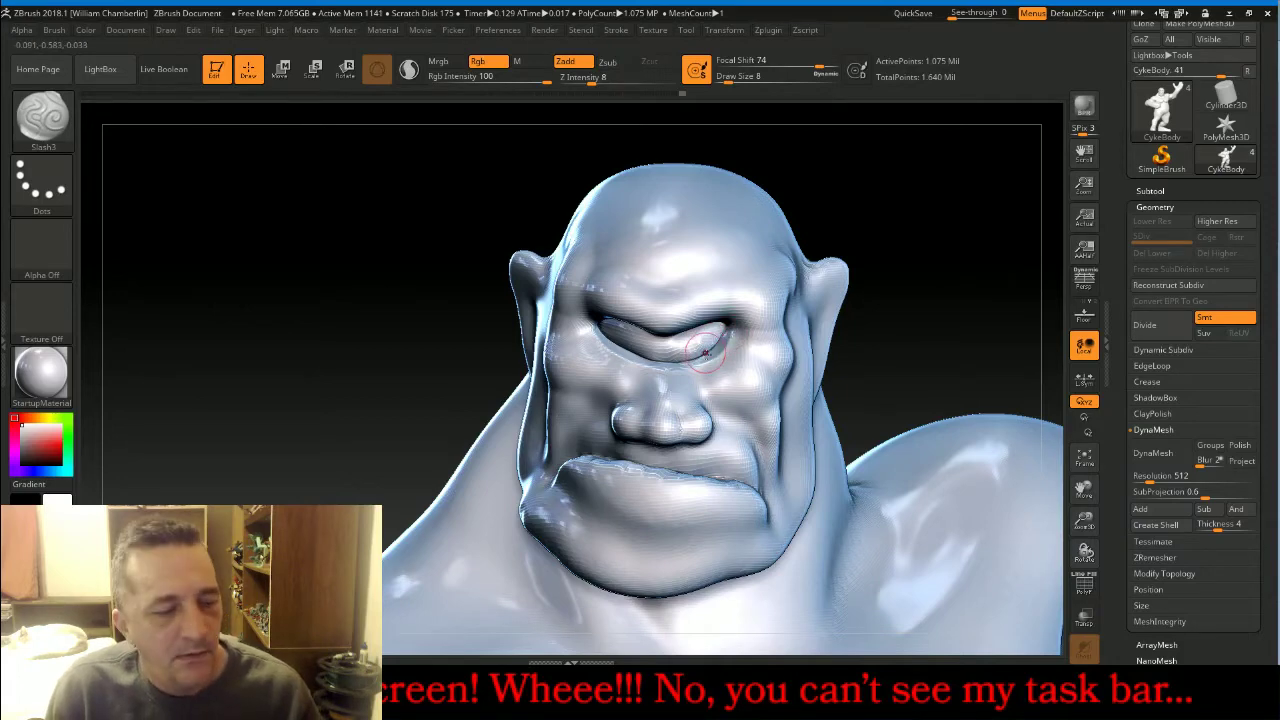
pyautogui.moveTo(706, 352); pyautogui.dragTo(734, 334)
pyautogui.moveTo(971, 297)
pyautogui.mouseDown()
pyautogui.moveTo(986, 280)
pyautogui.moveTo(950, 290)
pyautogui.mouseUp()
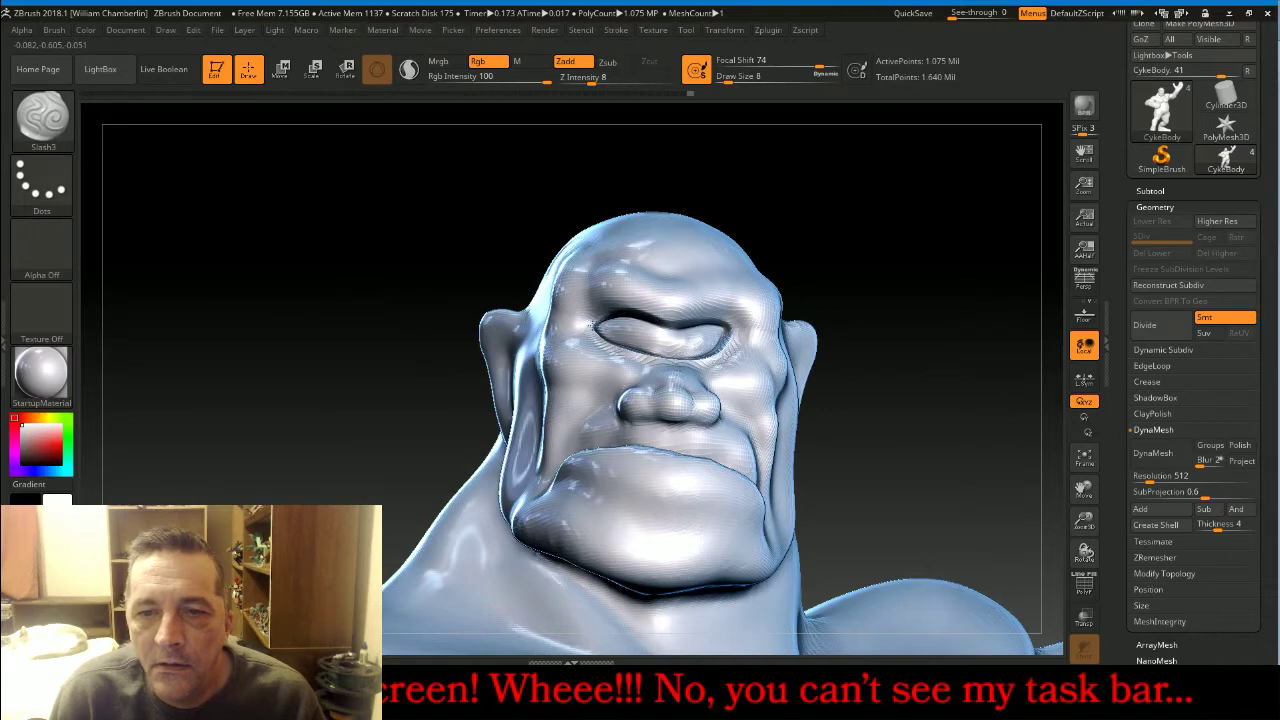
pyautogui.moveTo(591, 324); pyautogui.dragTo(738, 325)
pyautogui.moveTo(914, 271); pyautogui.dragTo(951, 268)
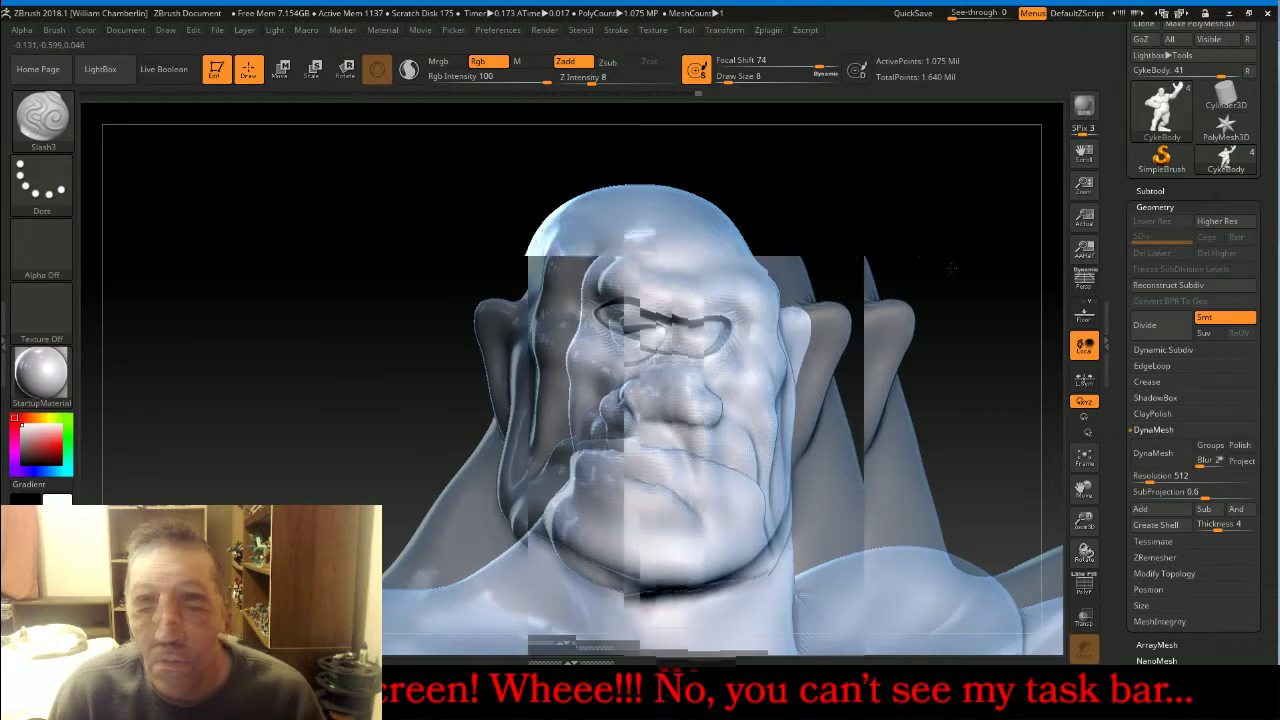
pyautogui.moveTo(951, 268)
pyautogui.mouseDown()
pyautogui.moveTo(920, 251)
pyautogui.moveTo(965, 254)
pyautogui.mouseUp()
# Swell the surface inside the carved eye outline using the Inflat brush at draw size 9 and Z intensity 6.
pyautogui.click(42, 120)
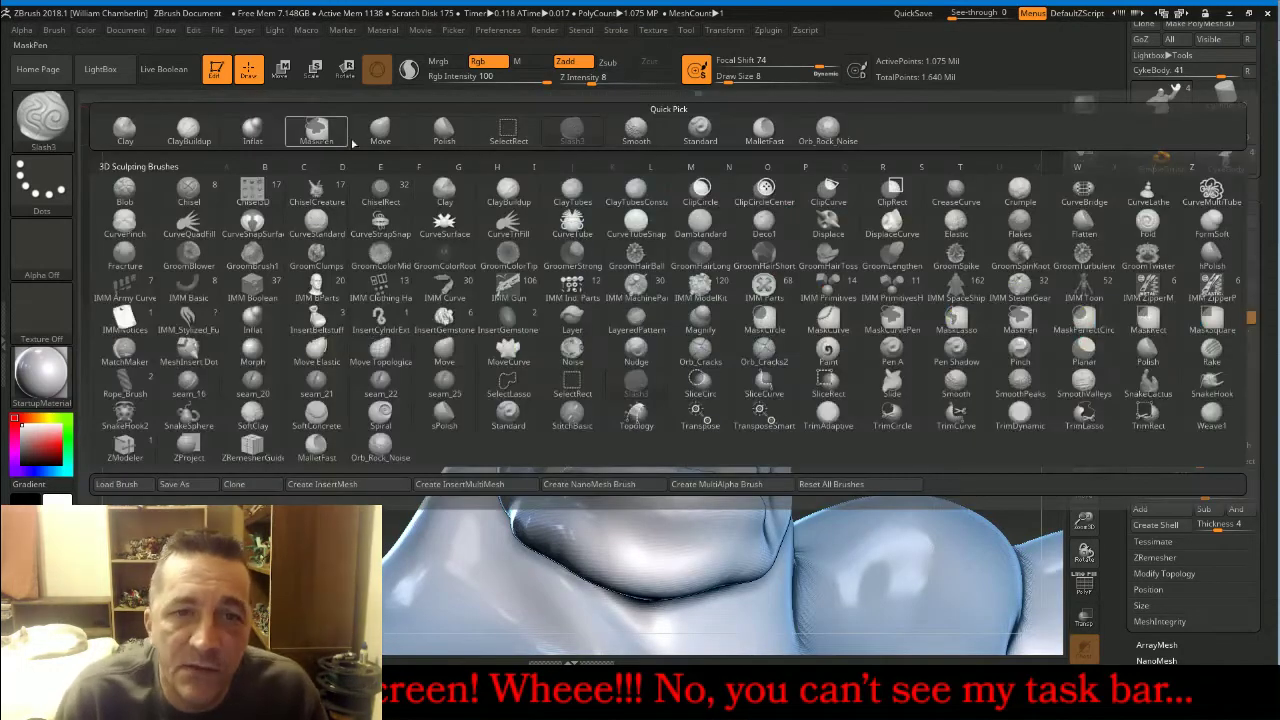
pyautogui.click(252, 130)
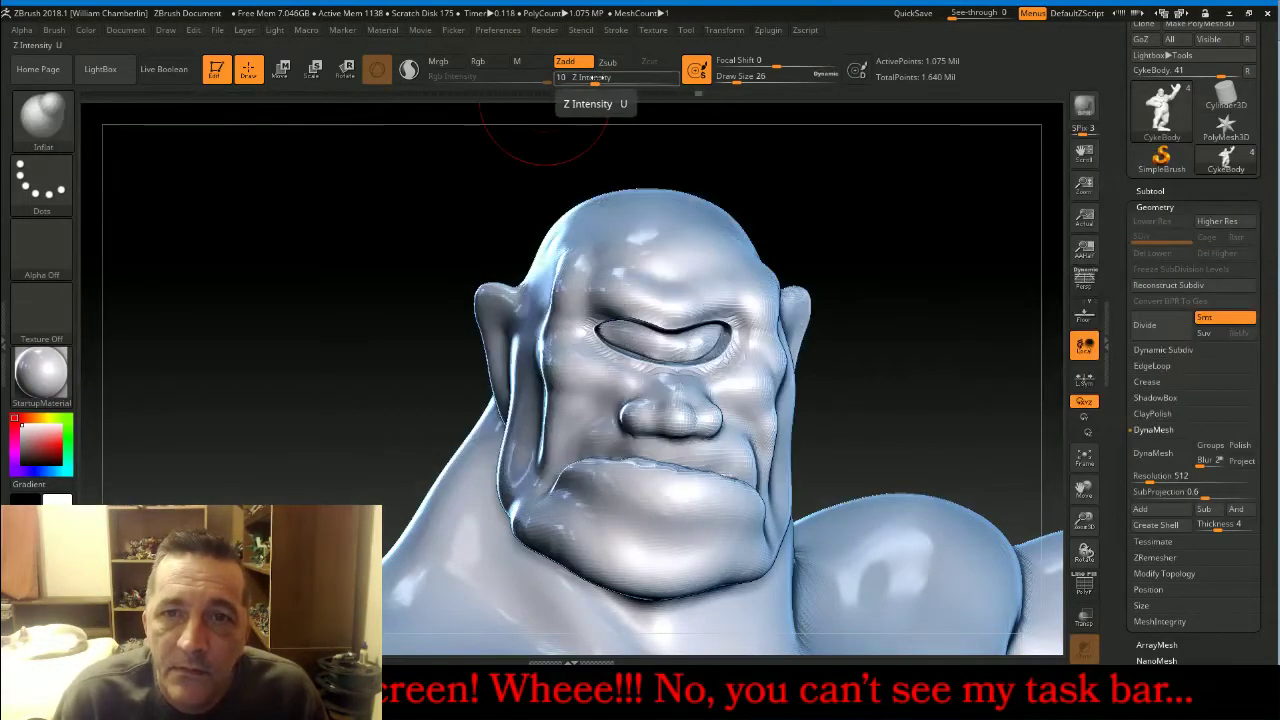
pyautogui.moveTo(737, 78); pyautogui.dragTo(728, 79)
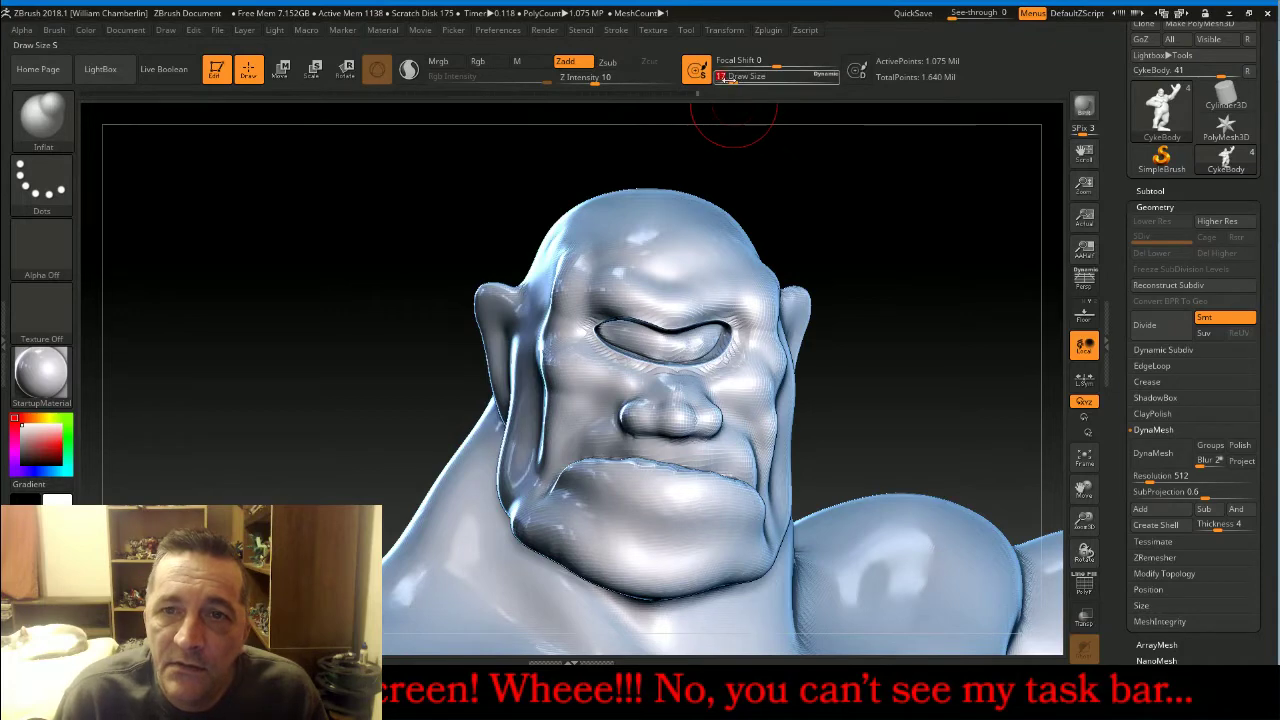
pyautogui.moveTo(595, 80); pyautogui.dragTo(588, 81)
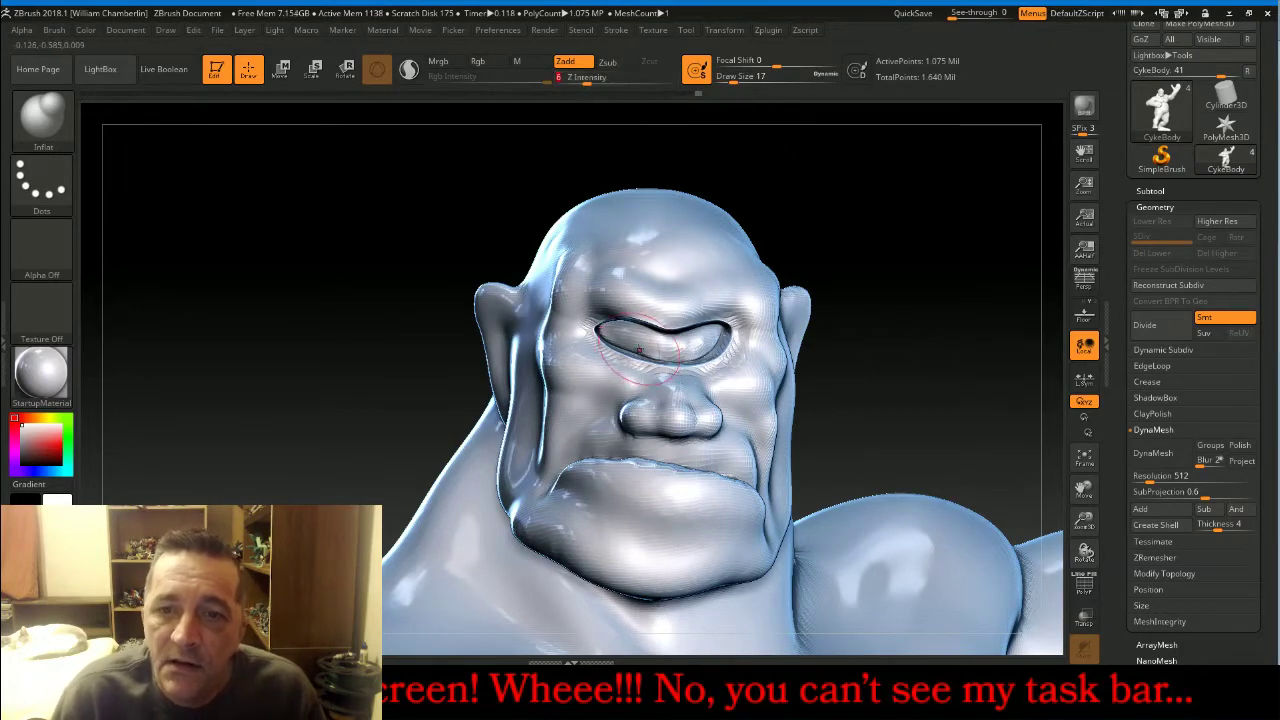
pyautogui.moveTo(733, 79); pyautogui.dragTo(728, 79)
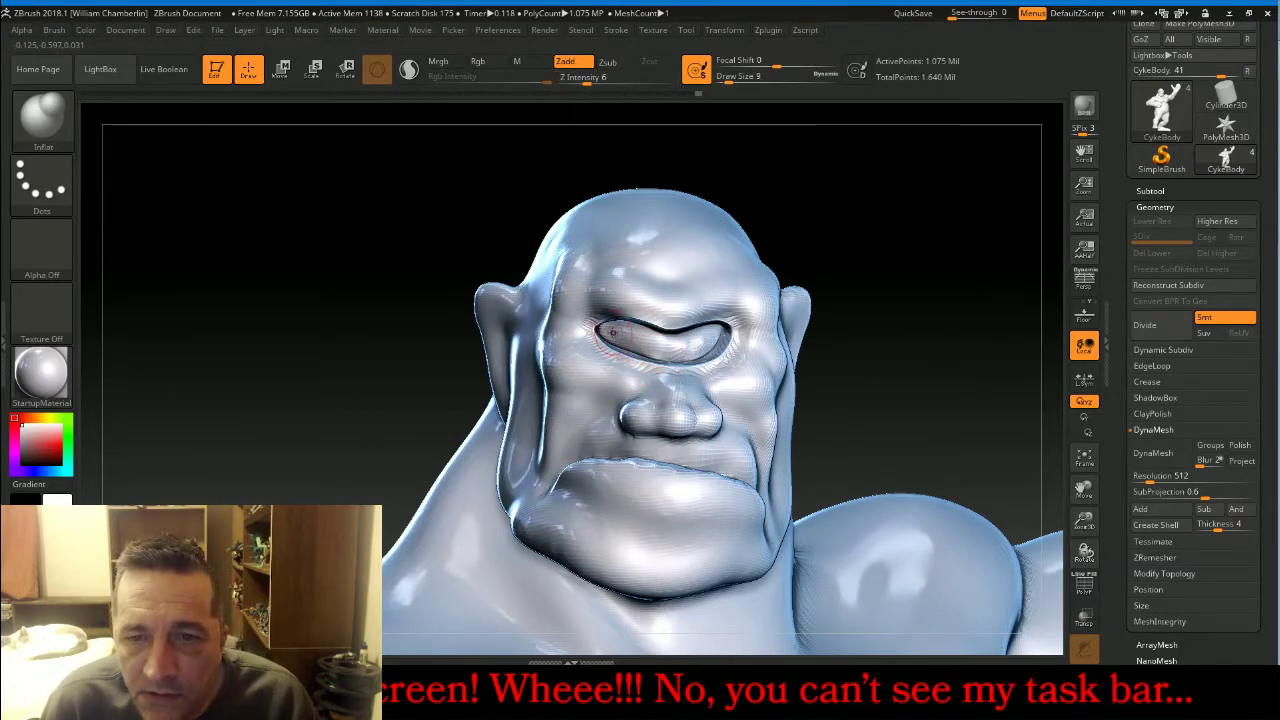
pyautogui.moveTo(620, 335); pyautogui.dragTo(654, 355)
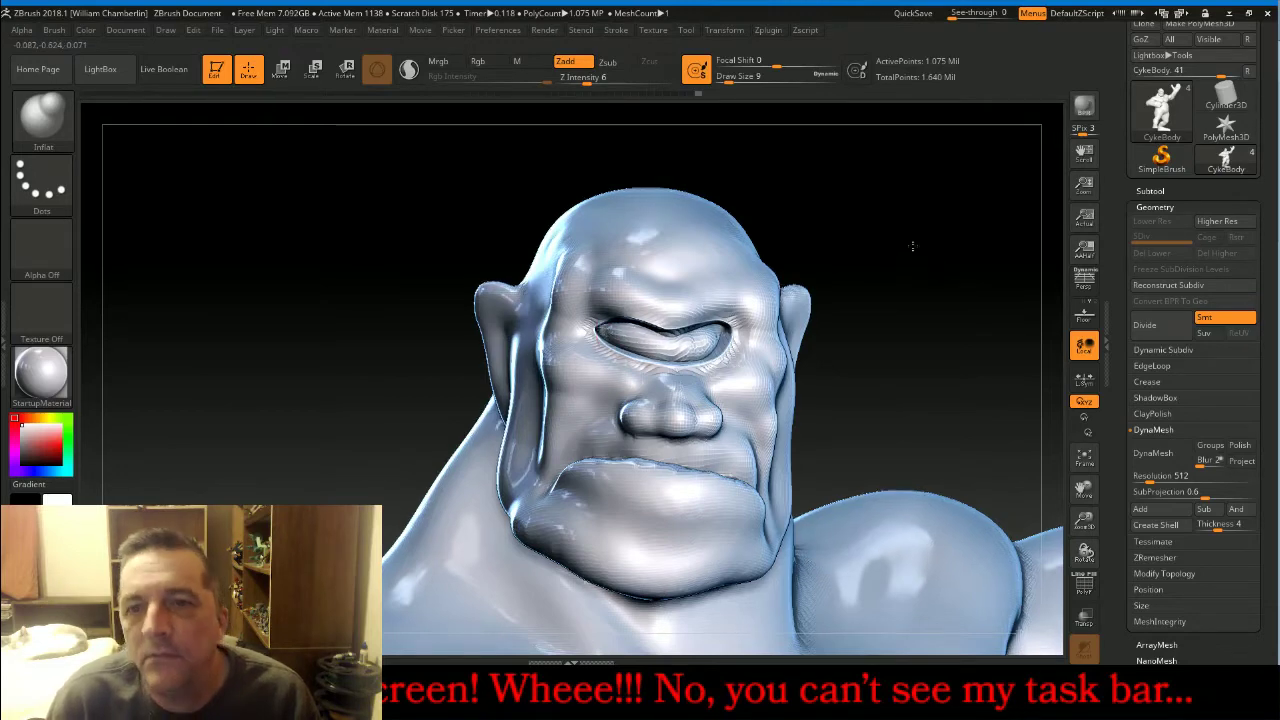
pyautogui.moveTo(912, 243); pyautogui.dragTo(926, 255)
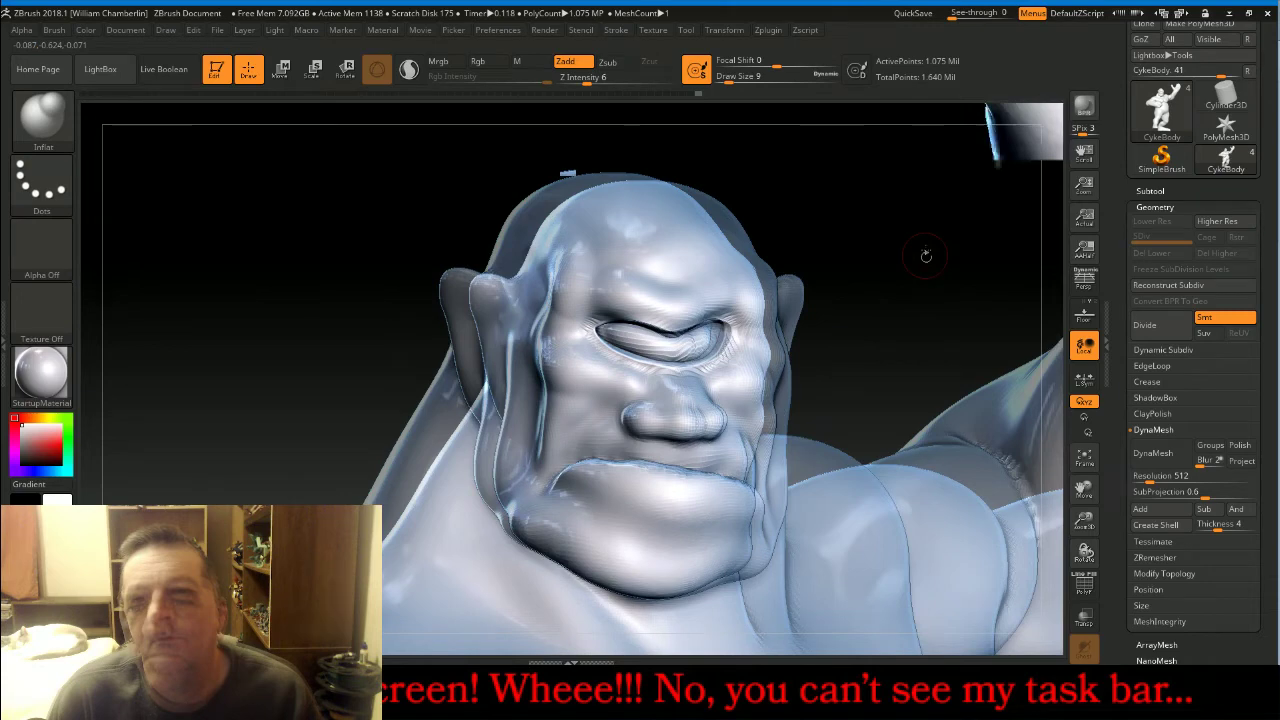
# Inflate the lobe, back edge and upper front rim of the character's left ear with the Inflat brush.
pyautogui.click(1085, 458)
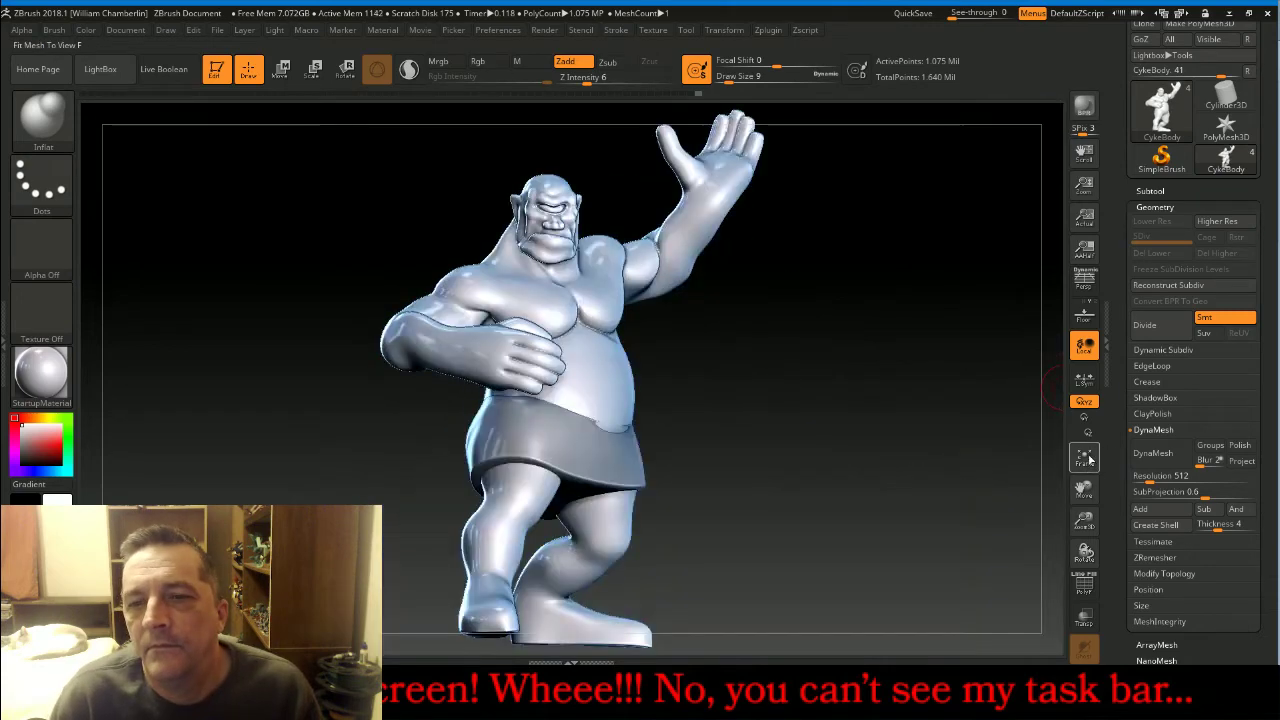
pyautogui.moveTo(1010, 470); pyautogui.dragTo(950, 448)
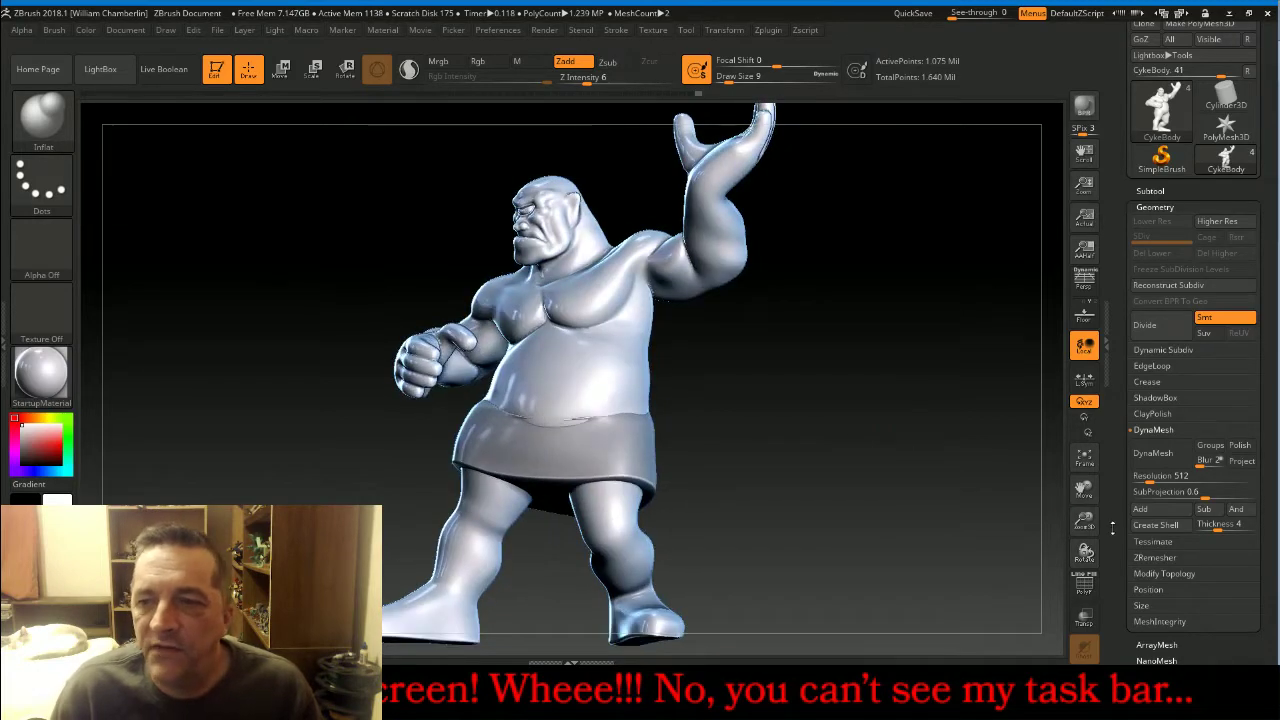
pyautogui.moveTo(1085, 526)
pyautogui.mouseDown()
pyautogui.moveTo(1085, 510)
pyautogui.moveTo(1086, 548)
pyautogui.mouseUp()
pyautogui.moveTo(1084, 490)
pyautogui.mouseDown()
pyautogui.moveTo(1083, 472)
pyautogui.moveTo(1083, 487)
pyautogui.mouseUp()
pyautogui.moveTo(1106, 553); pyautogui.dragTo(1084, 692)
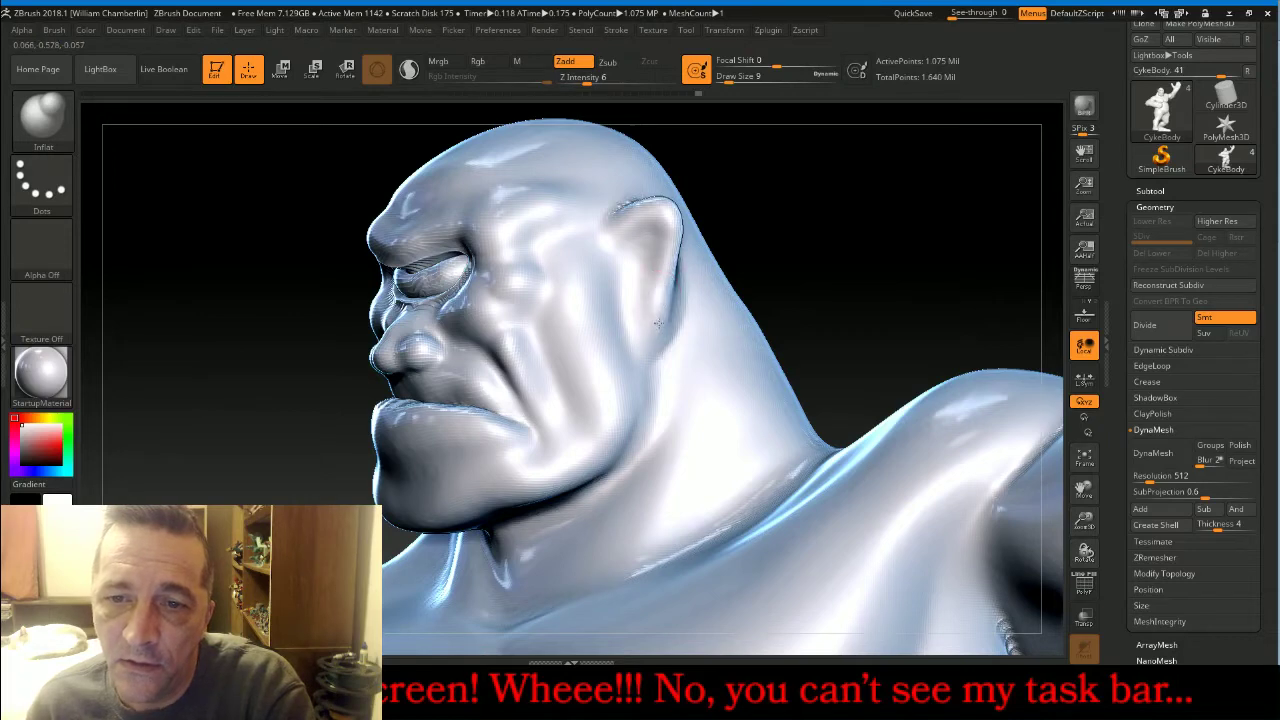
pyautogui.moveTo(857, 251); pyautogui.dragTo(663, 297)
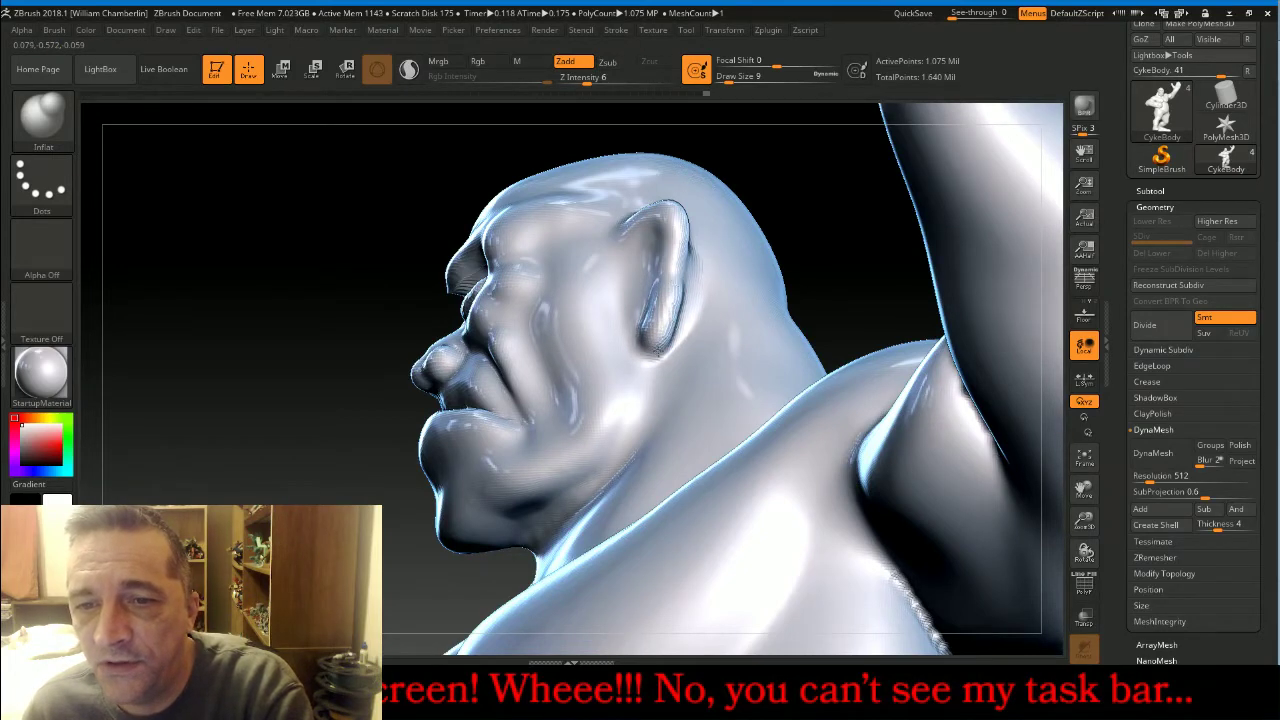
pyautogui.moveTo(662, 330); pyautogui.dragTo(652, 356)
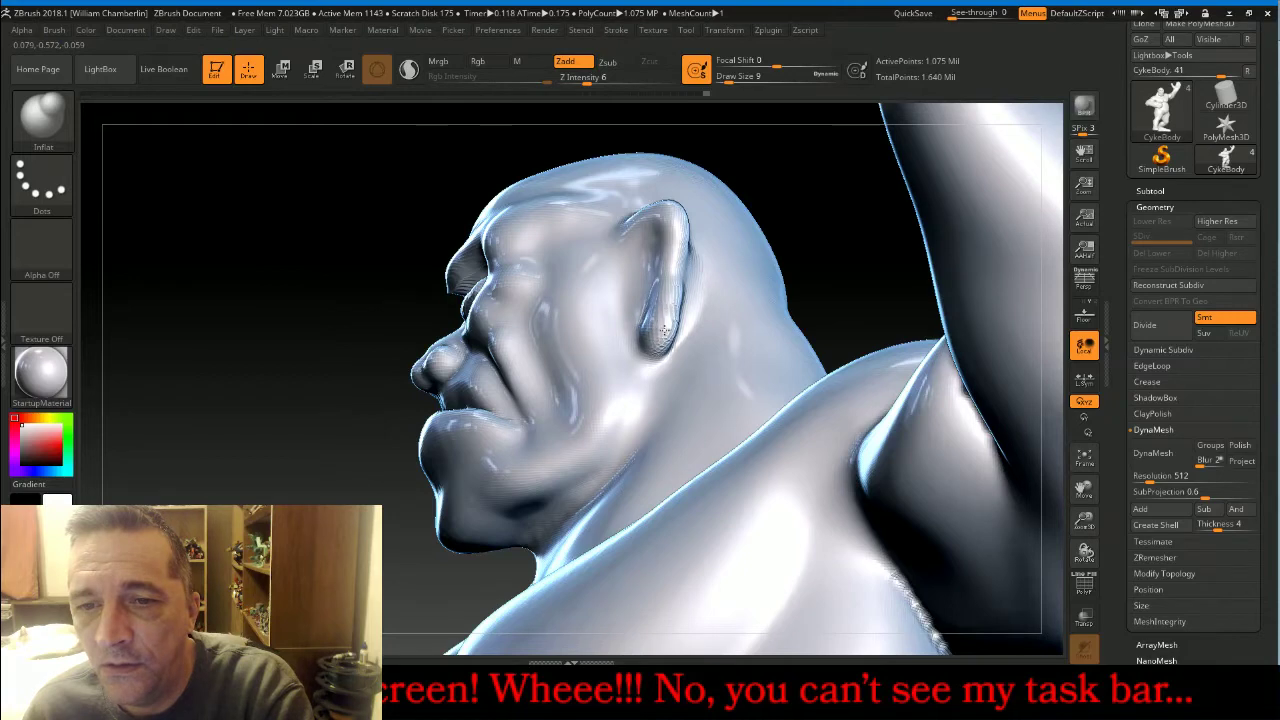
pyautogui.moveTo(823, 190)
pyautogui.mouseDown()
pyautogui.moveTo(846, 200)
pyautogui.moveTo(834, 215)
pyautogui.moveTo(816, 204)
pyautogui.mouseUp()
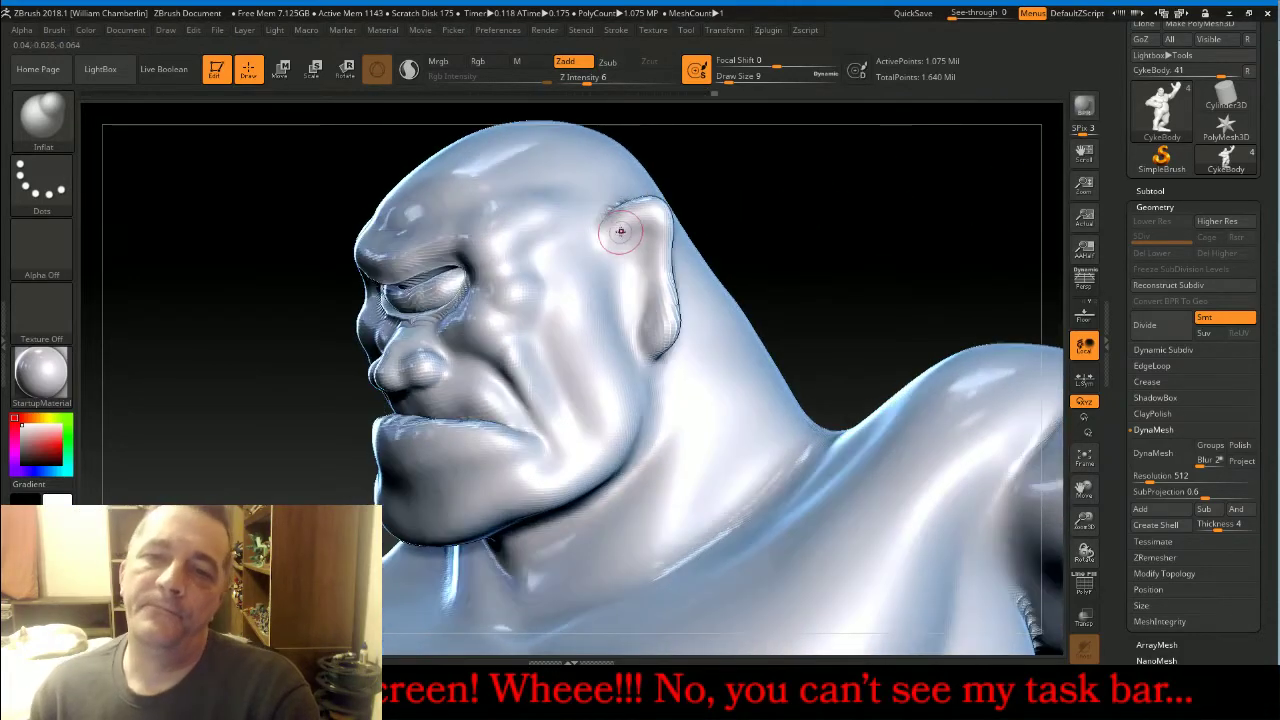
pyautogui.moveTo(620, 231); pyautogui.dragTo(606, 241)
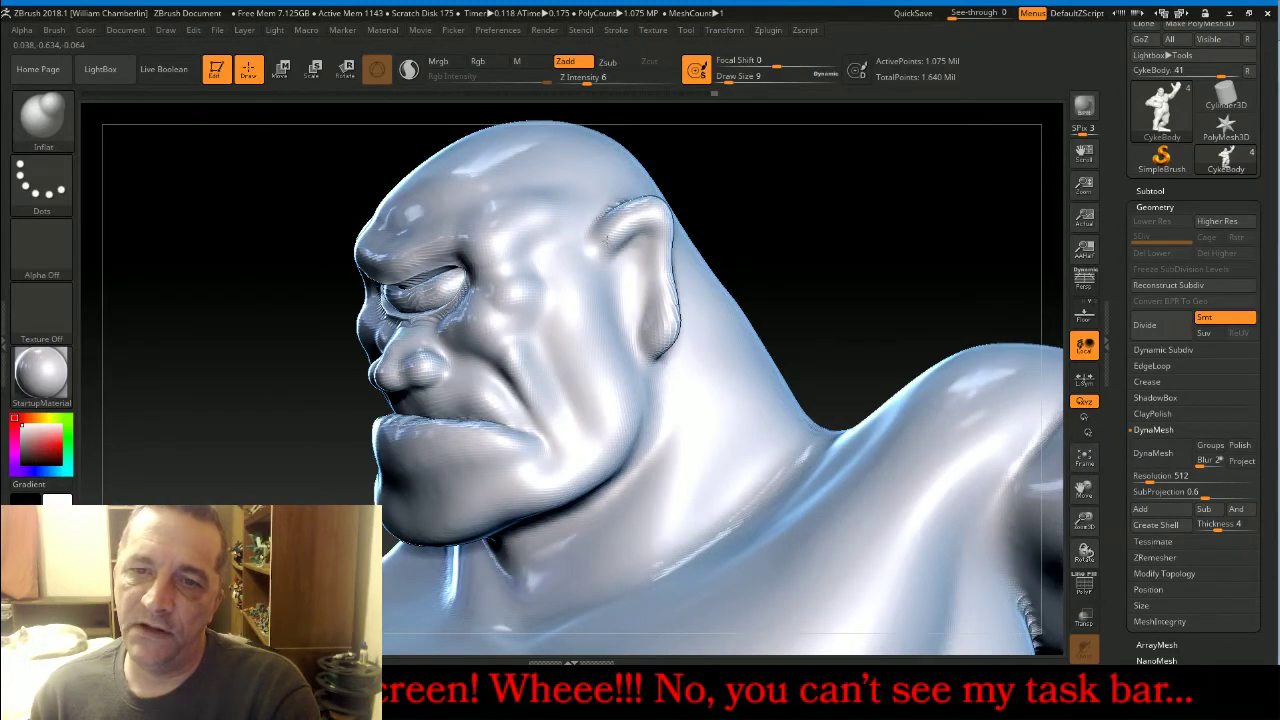
# Inflate the rim and lobe of the character's right ear with the same Inflat settings.
pyautogui.moveTo(824, 232); pyautogui.dragTo(846, 226)
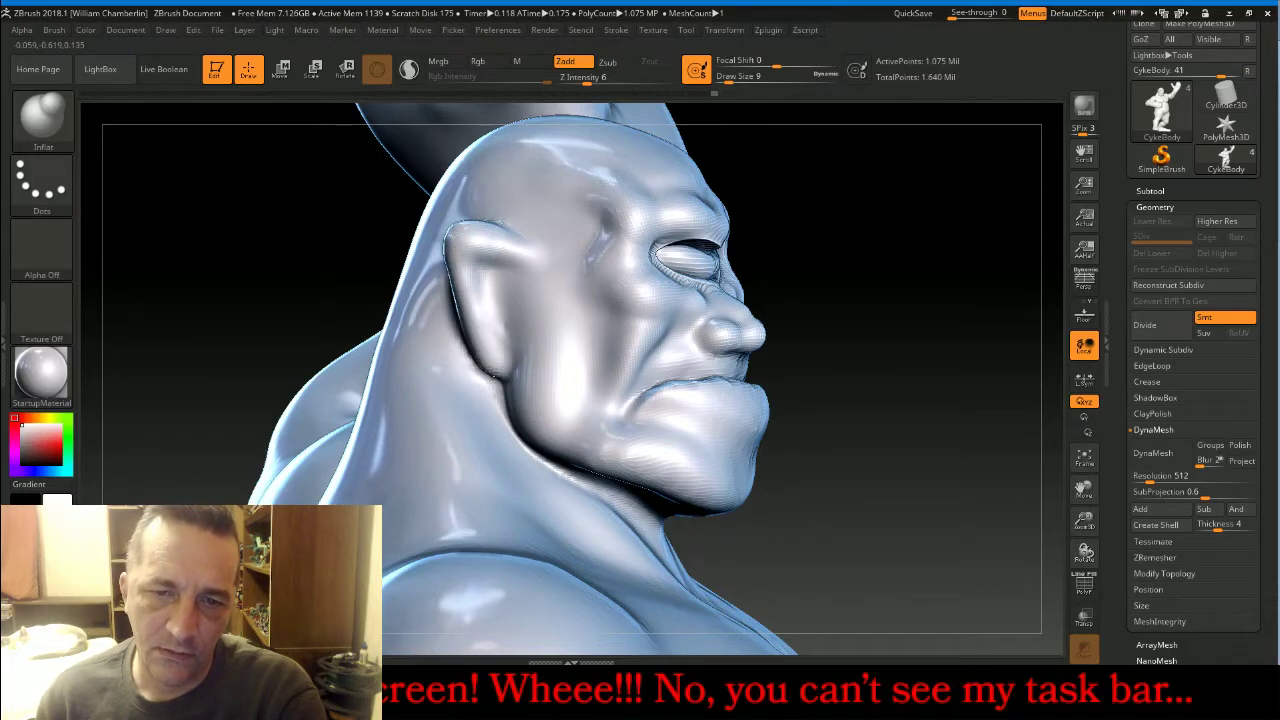
pyautogui.moveTo(822, 308); pyautogui.dragTo(897, 280)
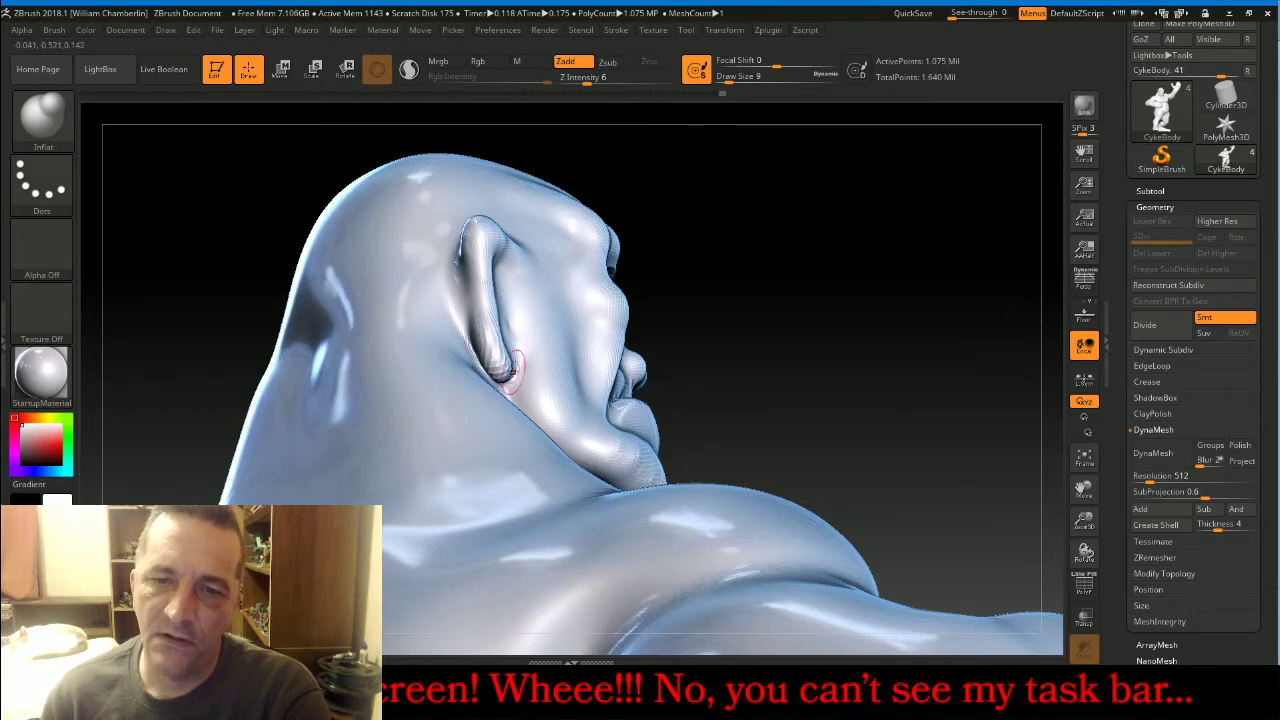
pyautogui.moveTo(915, 352)
pyautogui.mouseDown()
pyautogui.moveTo(818, 348)
pyautogui.moveTo(906, 262)
pyautogui.moveTo(940, 266)
pyautogui.mouseUp()
# Widen the right ear and pull its back edge outward with the Move brush, reducing the draw size to 30.
pyautogui.click(65, 119)
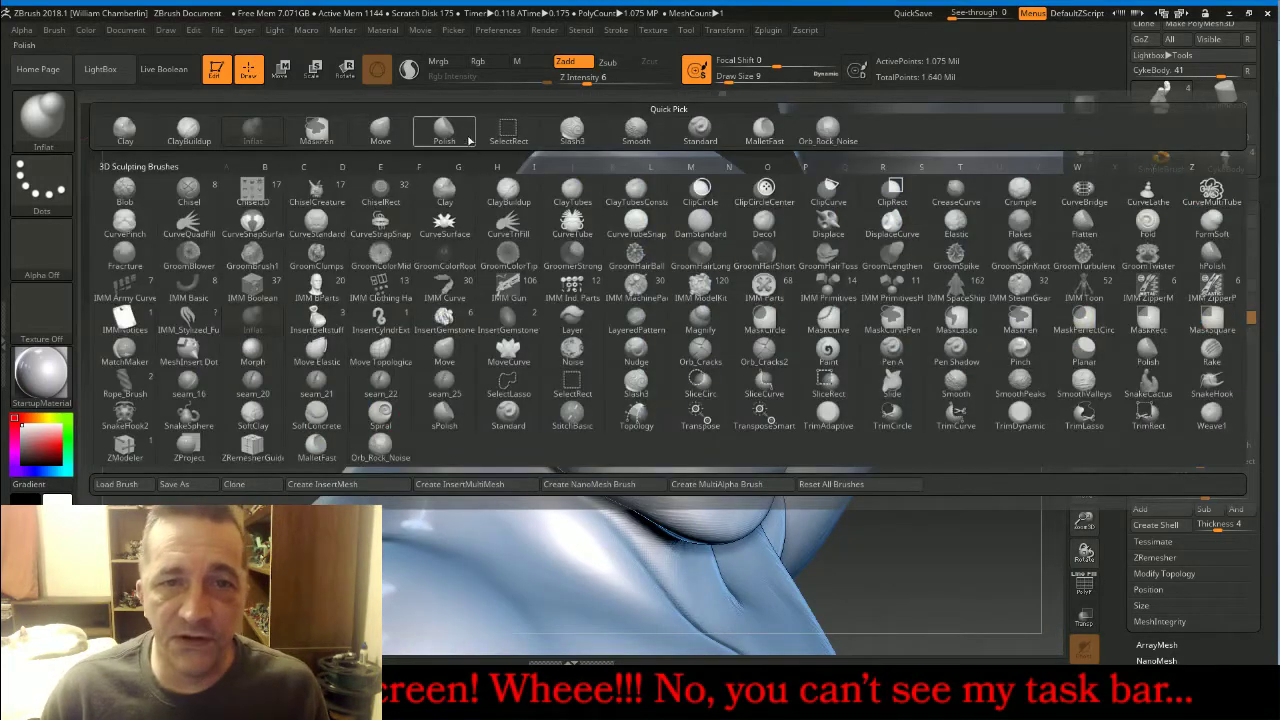
pyautogui.click(380, 128)
pyautogui.press('[')
pyautogui.press('[')
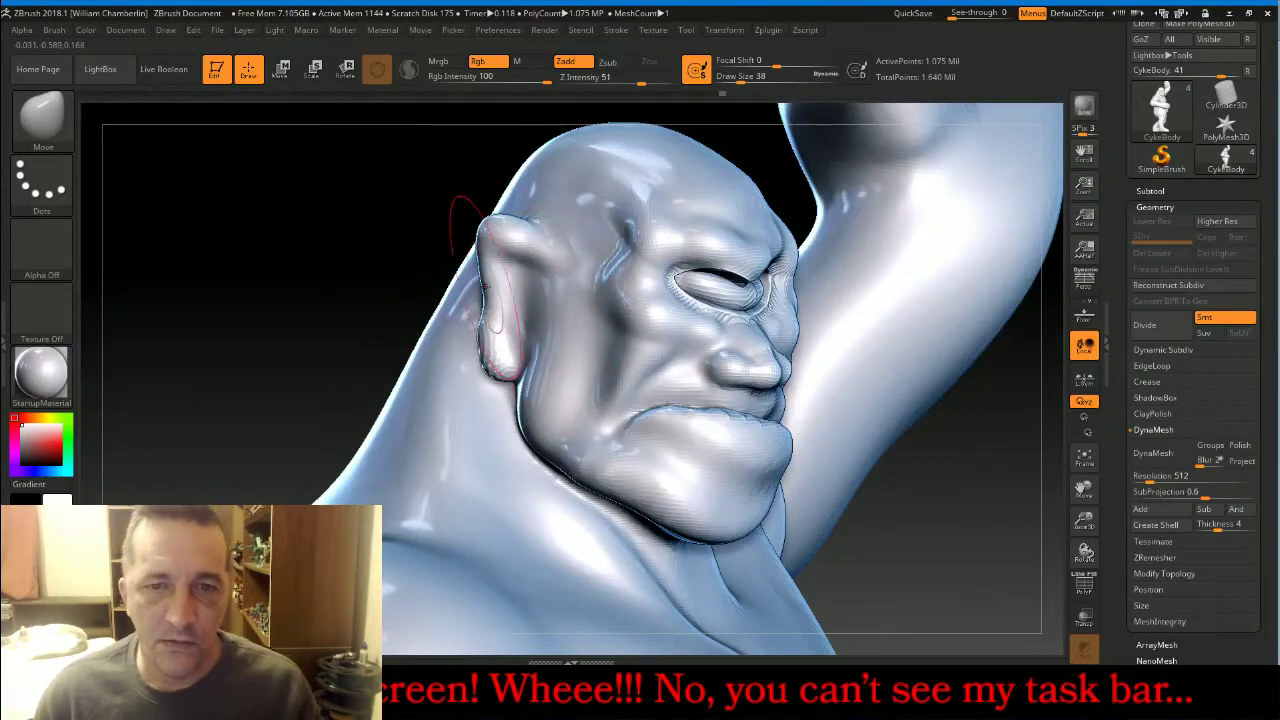
pyautogui.moveTo(505, 245)
pyautogui.mouseDown()
pyautogui.moveTo(486, 270)
pyautogui.moveTo(502, 258)
pyautogui.moveTo(498, 345)
pyautogui.mouseUp()
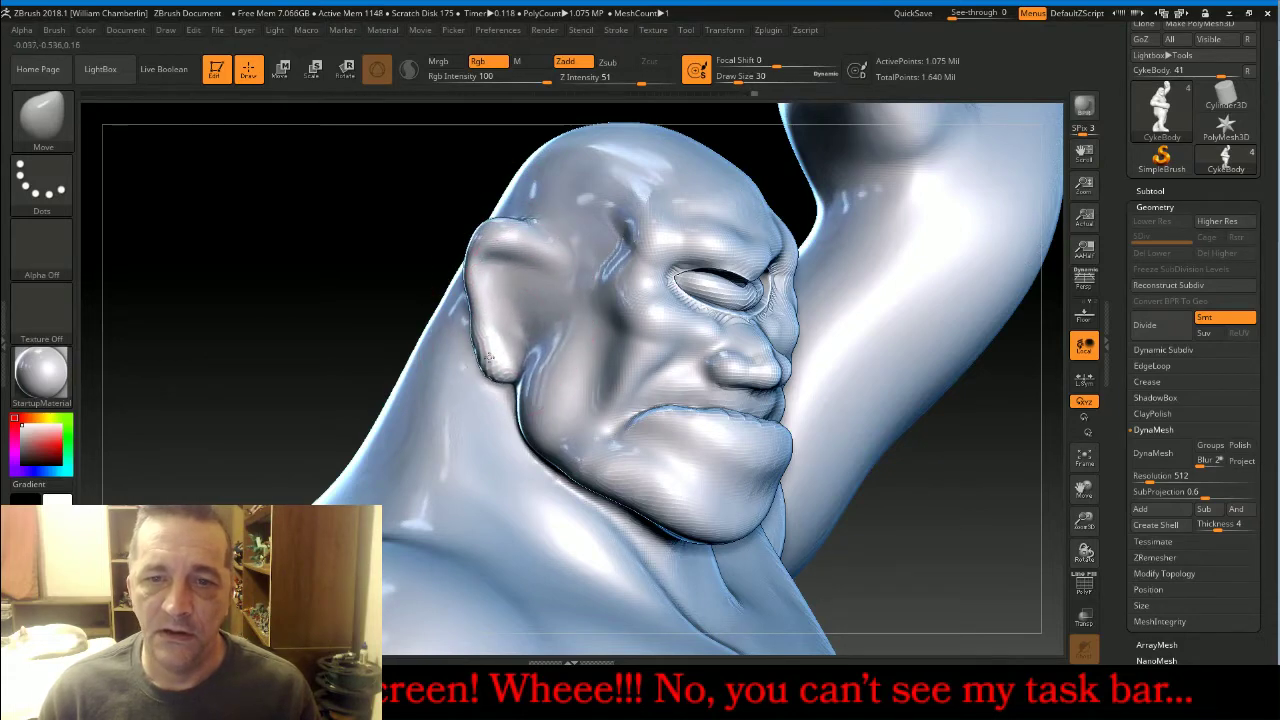
pyautogui.moveTo(396, 240); pyautogui.dragTo(351, 263)
# Reshape the left ear with the Move brush at draw size 30, rounding its back edge and lobe.
pyautogui.moveTo(948, 264); pyautogui.dragTo(908, 256)
pyautogui.moveTo(781, 240)
pyautogui.mouseDown()
pyautogui.moveTo(771, 214)
pyautogui.moveTo(770, 365)
pyautogui.moveTo(757, 243)
pyautogui.moveTo(767, 226)
pyautogui.moveTo(775, 356)
pyautogui.moveTo(753, 347)
pyautogui.mouseUp()
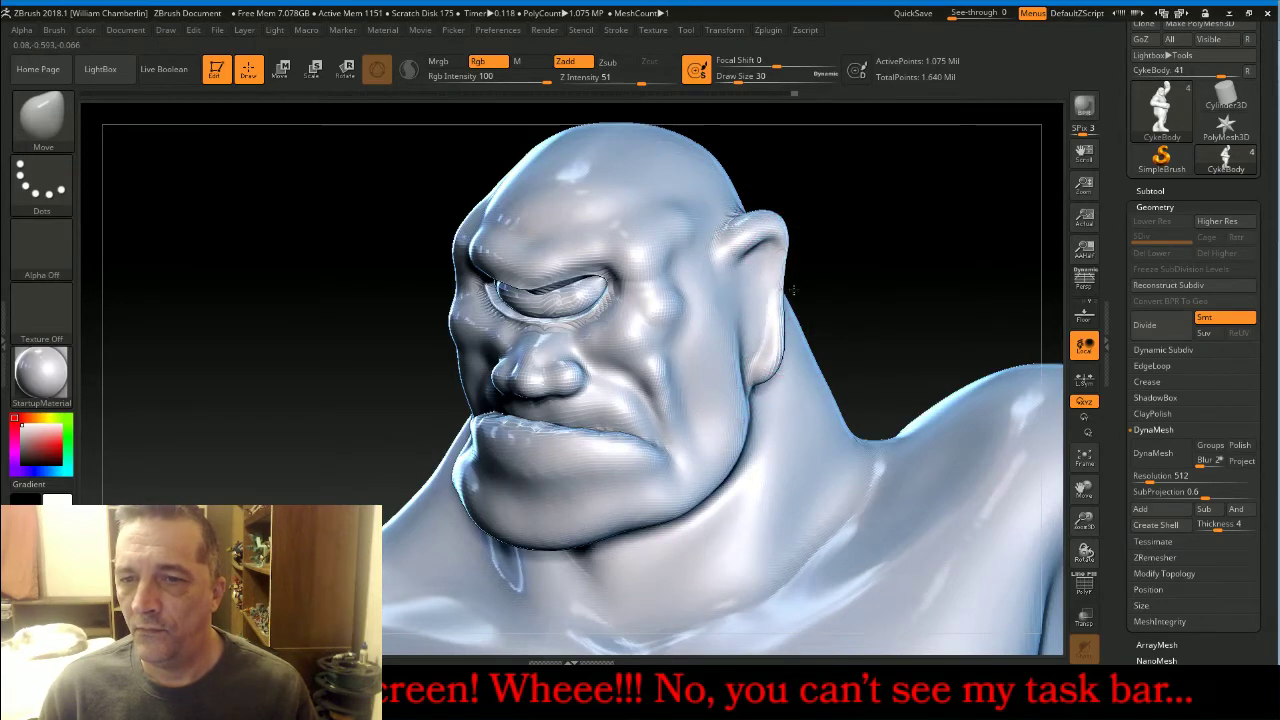
pyautogui.moveTo(793, 290)
pyautogui.mouseDown()
pyautogui.moveTo(883, 277)
pyautogui.moveTo(786, 289)
pyautogui.mouseUp()
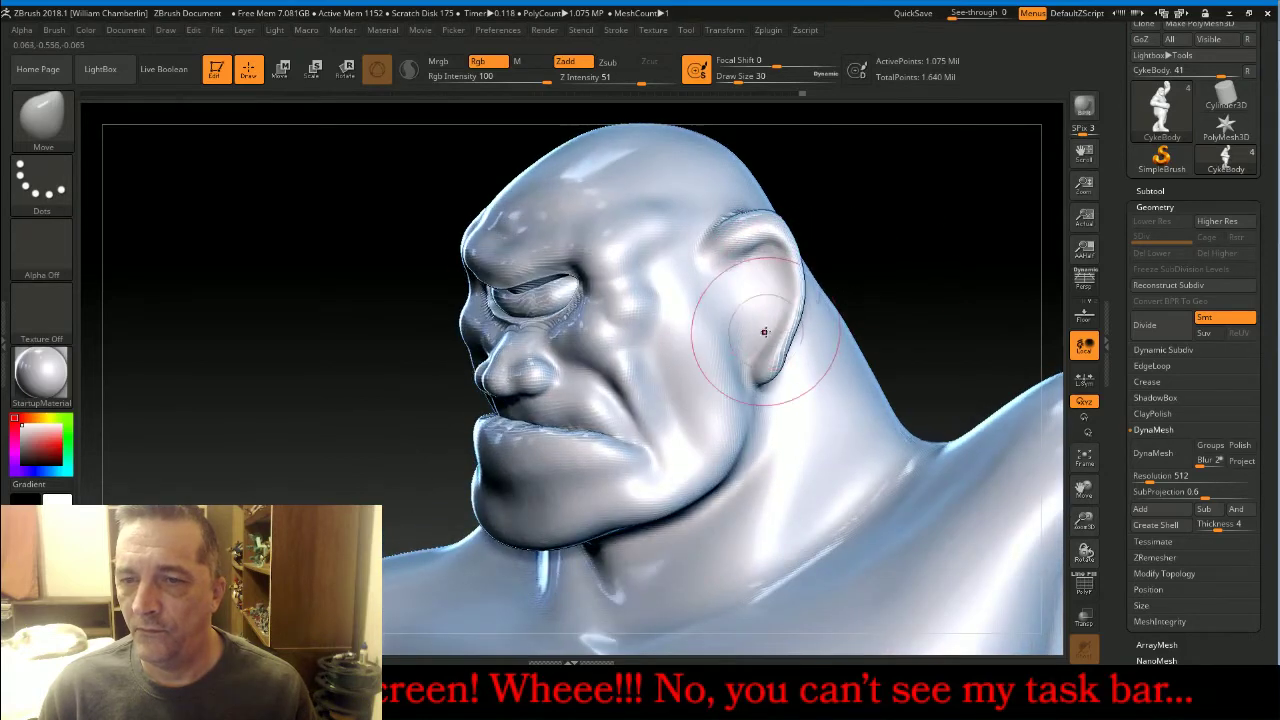
pyautogui.moveTo(934, 223)
pyautogui.mouseDown()
pyautogui.moveTo(1010, 225)
pyautogui.moveTo(866, 280)
pyautogui.mouseUp()
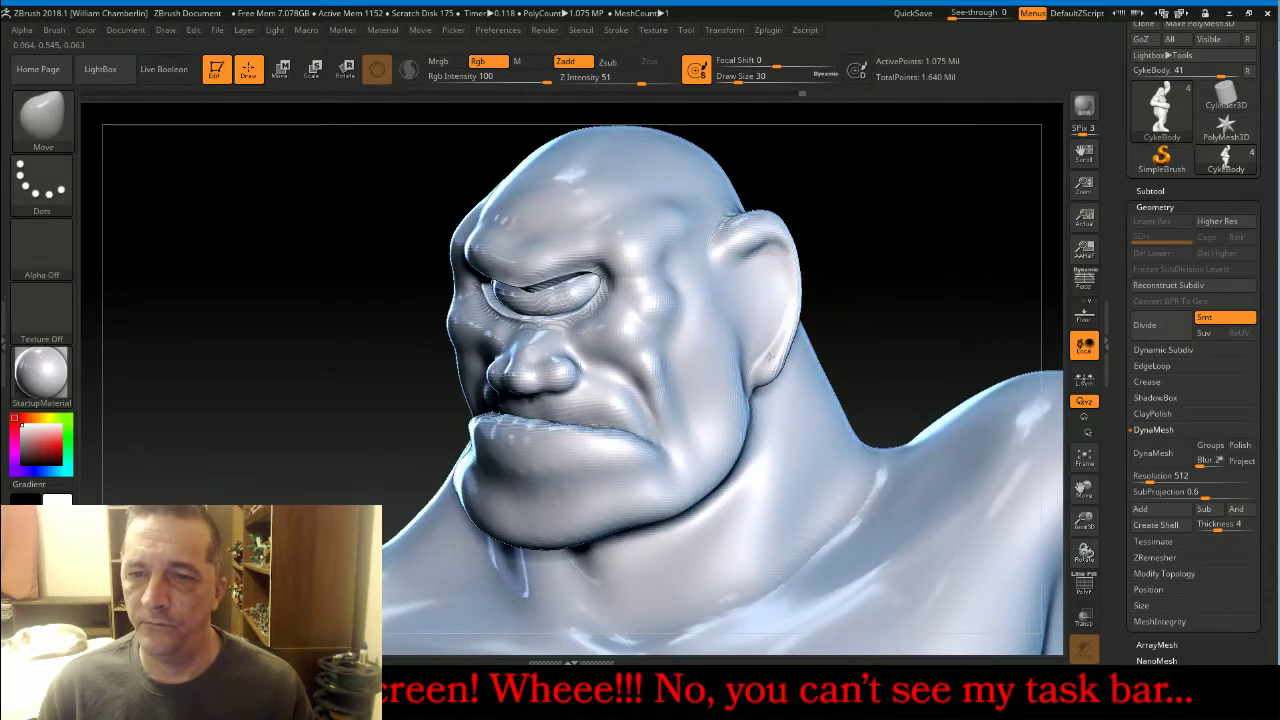
# Swell the left ear's lobe with the Inflat brush at draw size 9 and smooth the surface around the ear.
pyautogui.press('b')
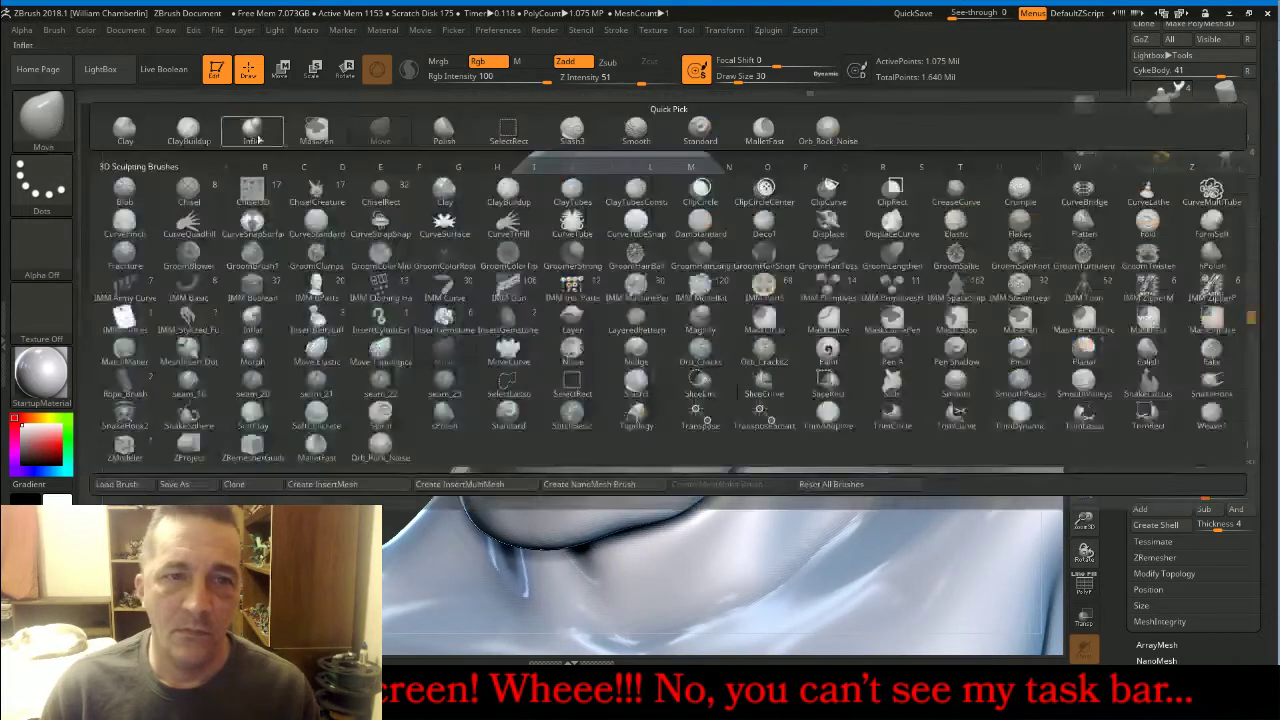
pyautogui.click(252, 130)
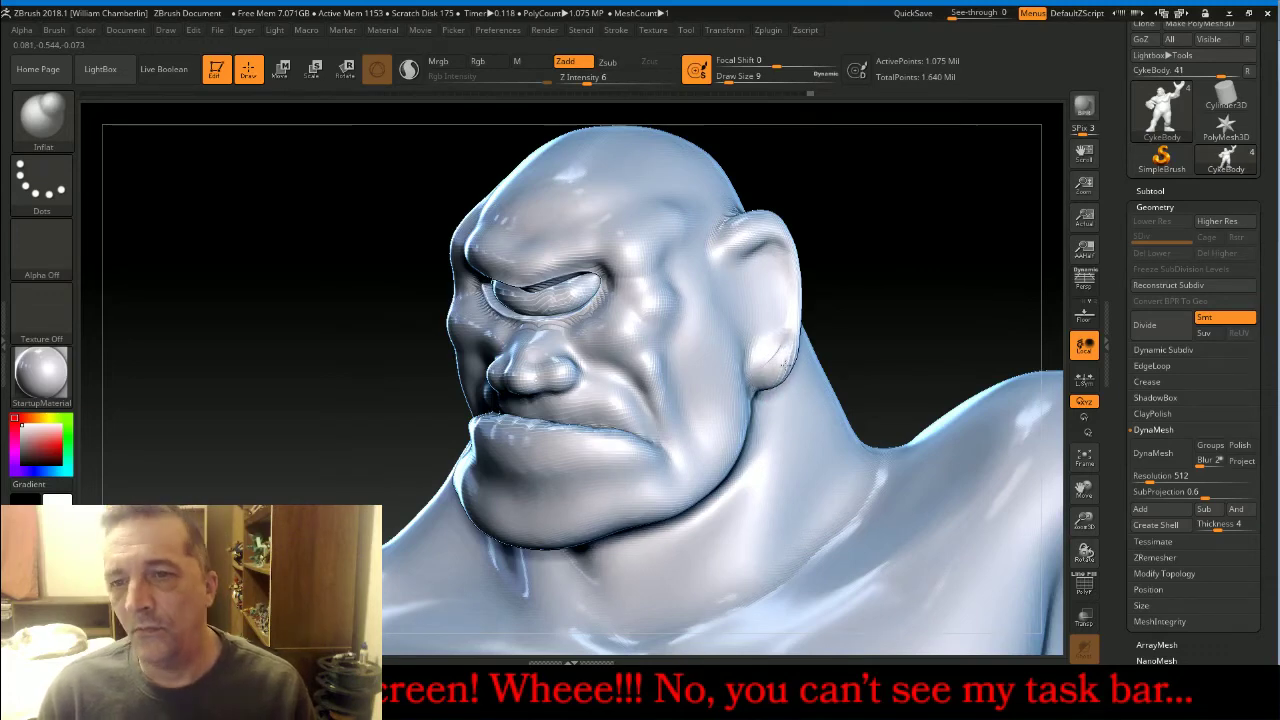
pyautogui.moveTo(900, 243)
pyautogui.mouseDown()
pyautogui.moveTo(876, 234)
pyautogui.moveTo(748, 364)
pyautogui.mouseUp()
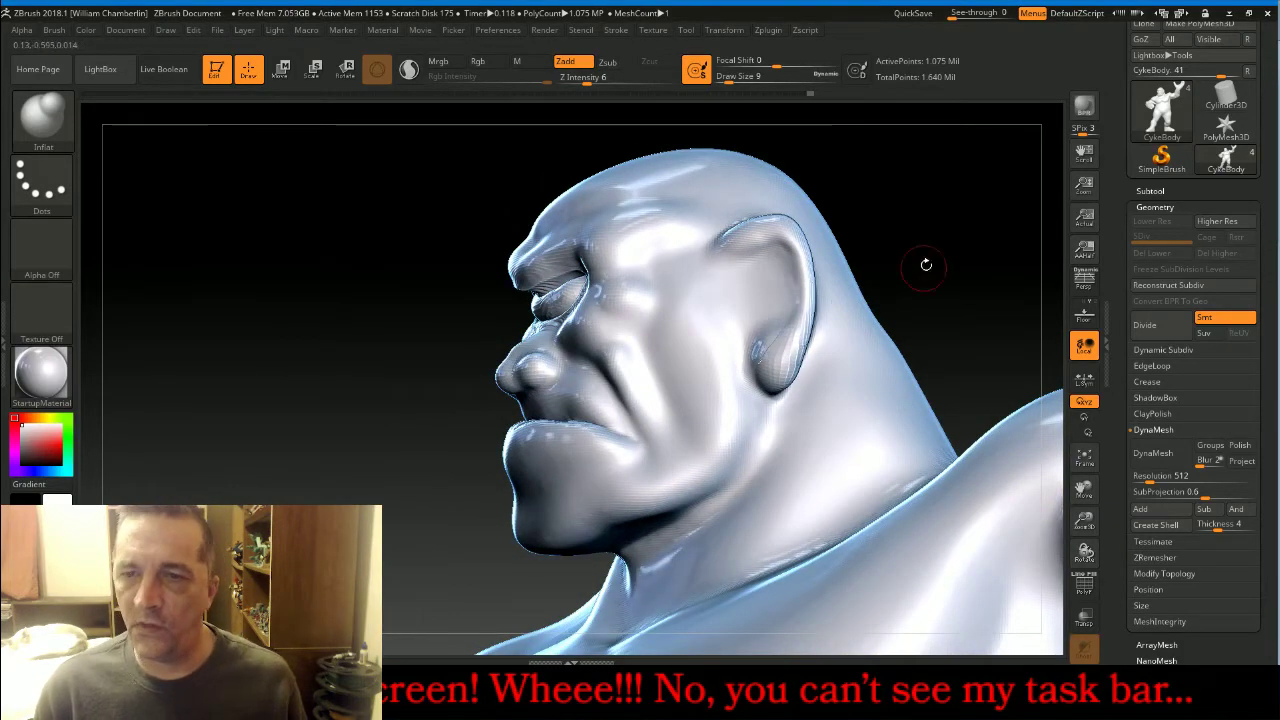
pyautogui.moveTo(920, 266)
pyautogui.mouseDown()
pyautogui.moveTo(985, 243)
pyautogui.moveTo(776, 352)
pyautogui.mouseUp()
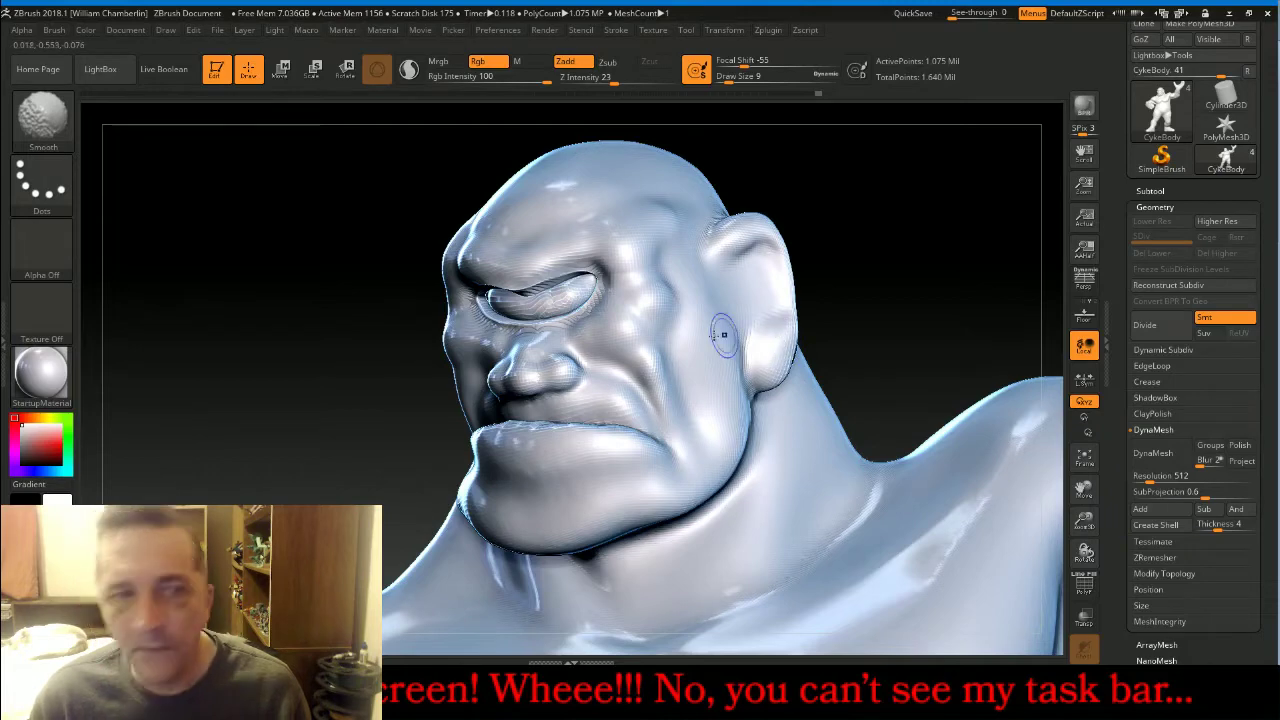
pyautogui.moveTo(914, 289); pyautogui.dragTo(887, 270)
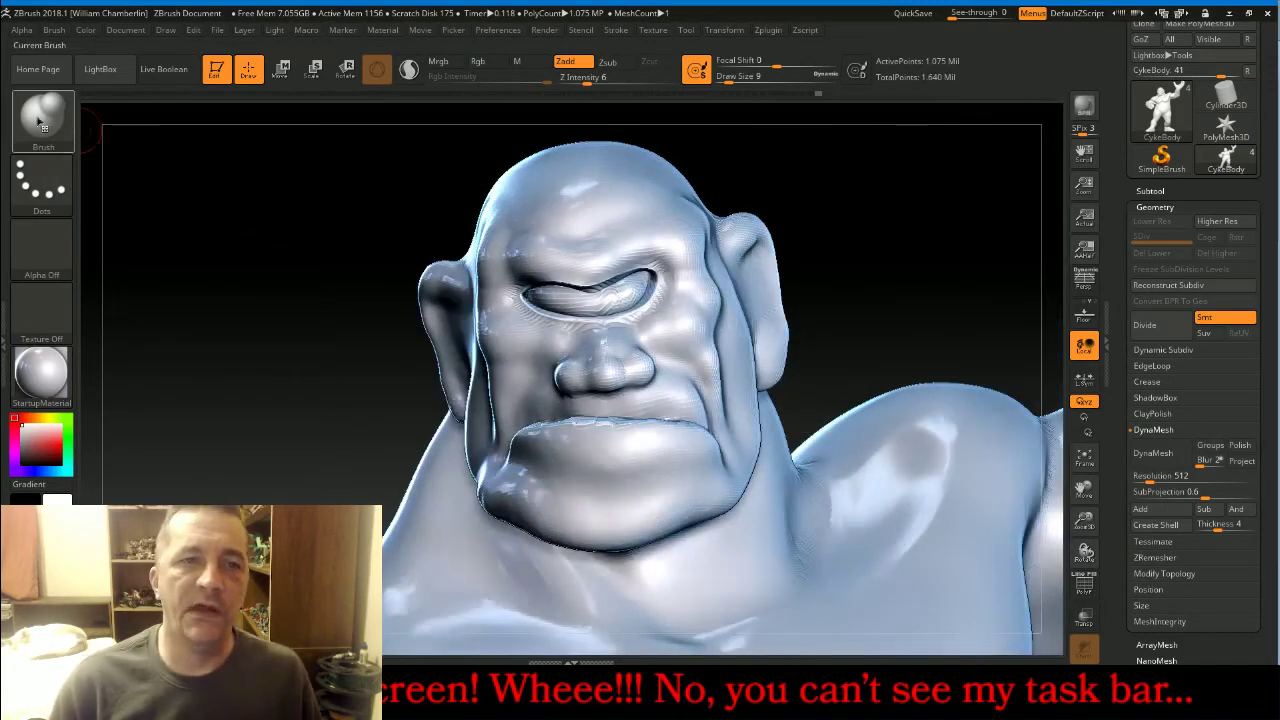
# Carve the inner rim groove of the right ear with the Slash3 brush in Zsub mode at Z Intensity 15 and draw size 14.
pyautogui.click(41, 122)
pyautogui.click(572, 130)
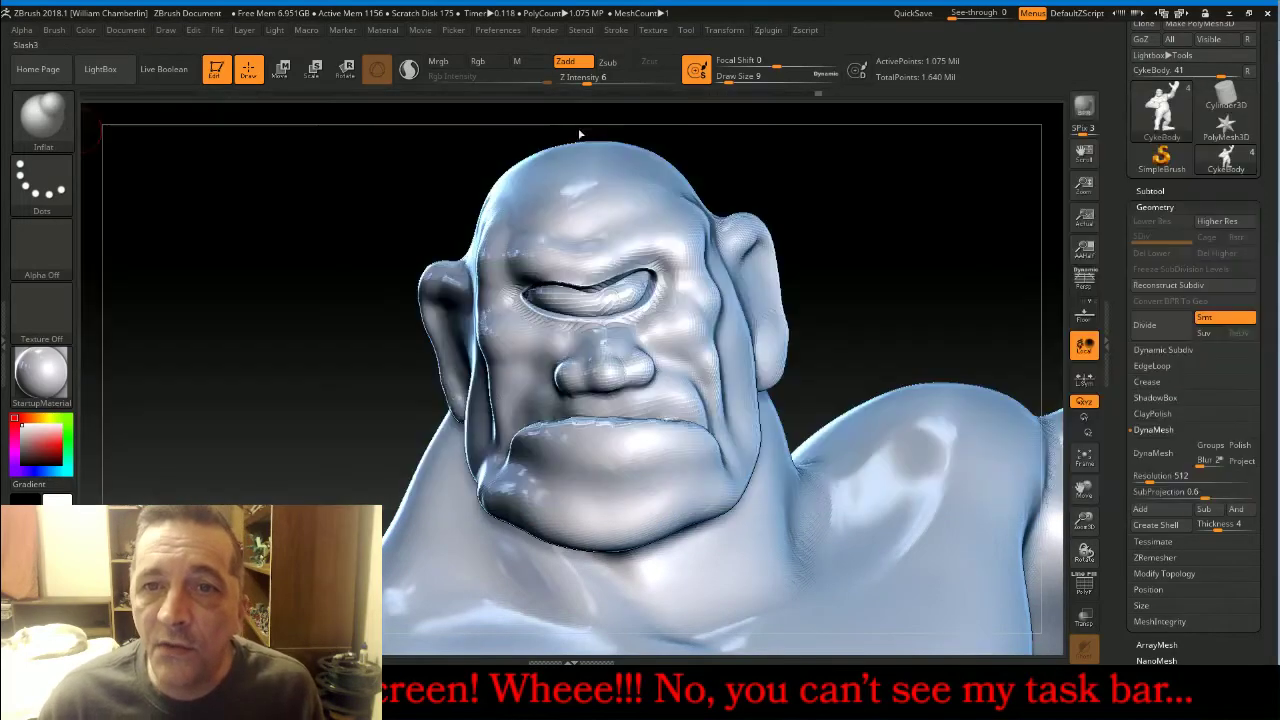
pyautogui.click(609, 63)
pyautogui.click(603, 78)
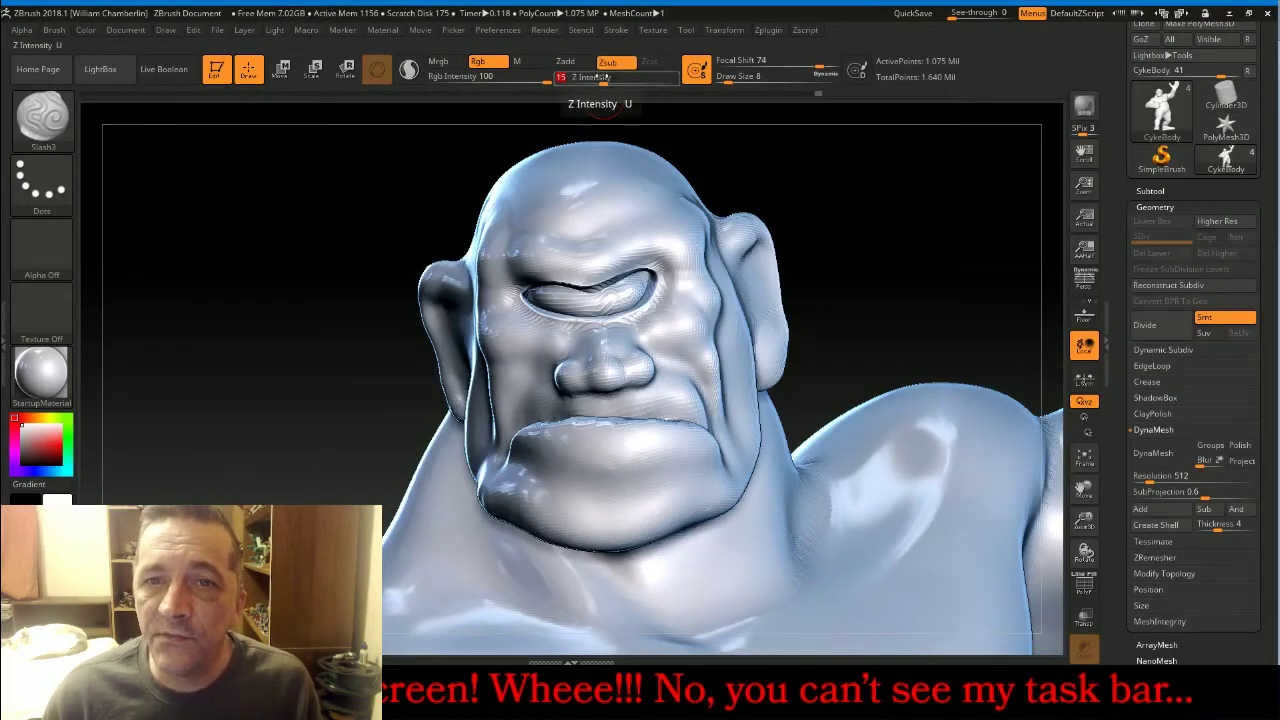
pyautogui.moveTo(897, 254); pyautogui.dragTo(826, 249)
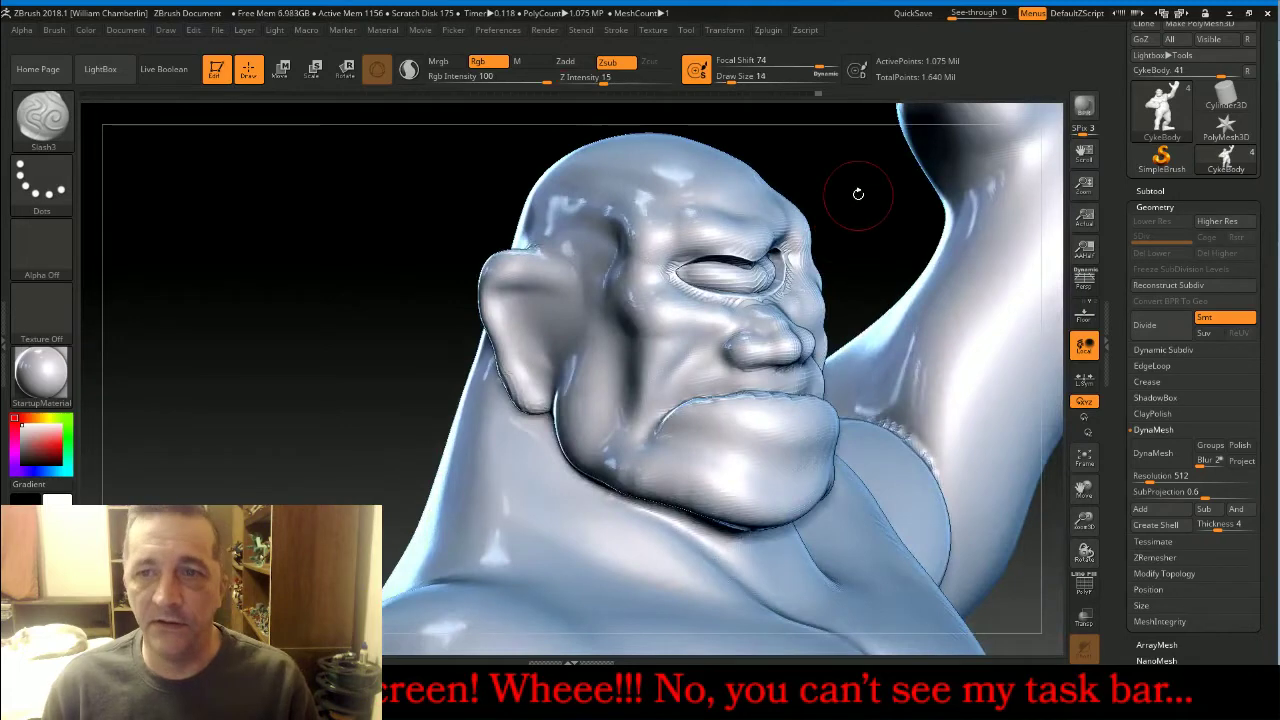
pyautogui.moveTo(857, 194)
pyautogui.mouseDown()
pyautogui.moveTo(870, 186)
pyautogui.moveTo(760, 260)
pyautogui.mouseUp()
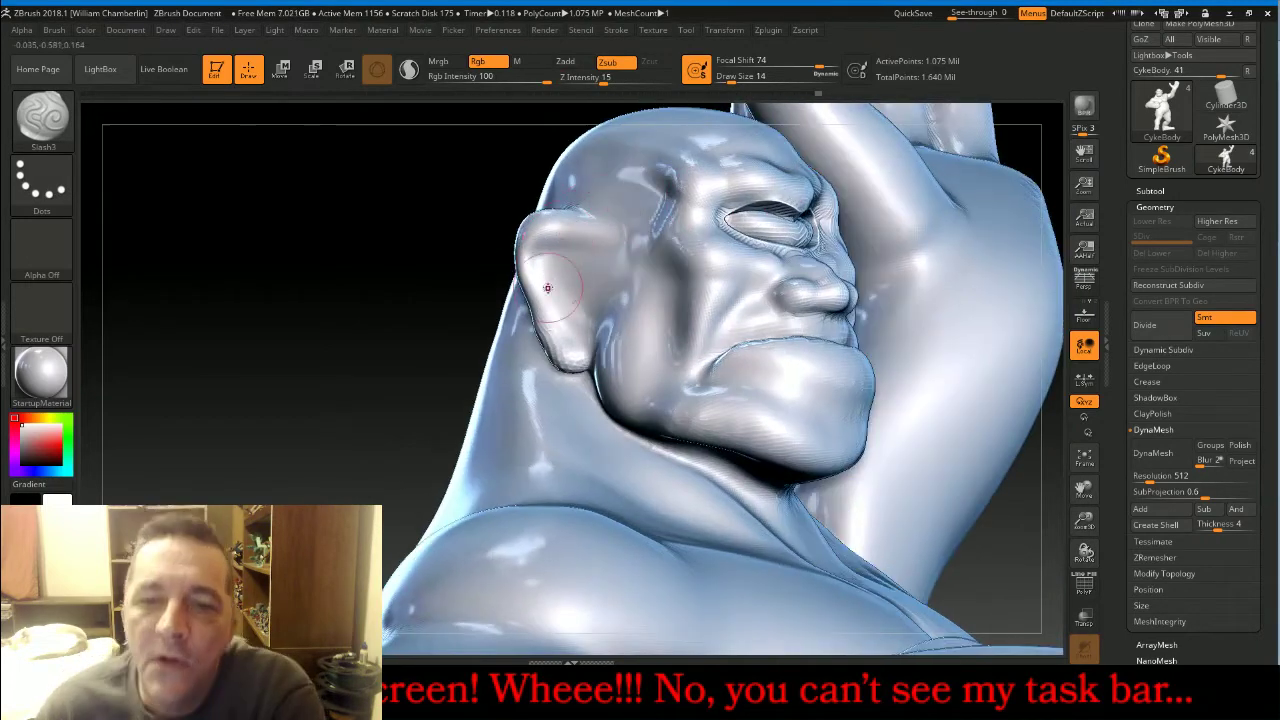
pyautogui.moveTo(541, 284)
pyautogui.mouseDown()
pyautogui.moveTo(540, 242)
pyautogui.moveTo(600, 250)
pyautogui.moveTo(597, 268)
pyautogui.mouseUp()
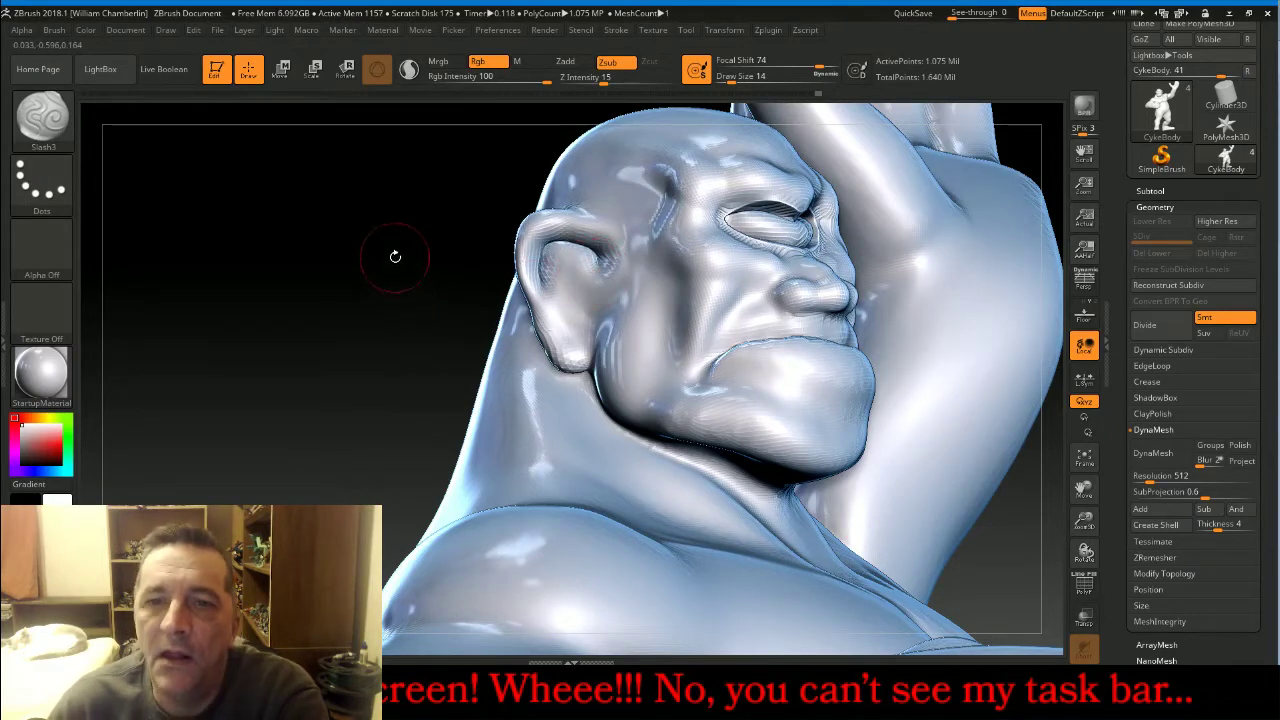
# Carve a matching groove inside the left ear's rim with the Slash3 brush, undoing the first stroke and redrawing it.
pyautogui.moveTo(391, 251); pyautogui.dragTo(340, 262)
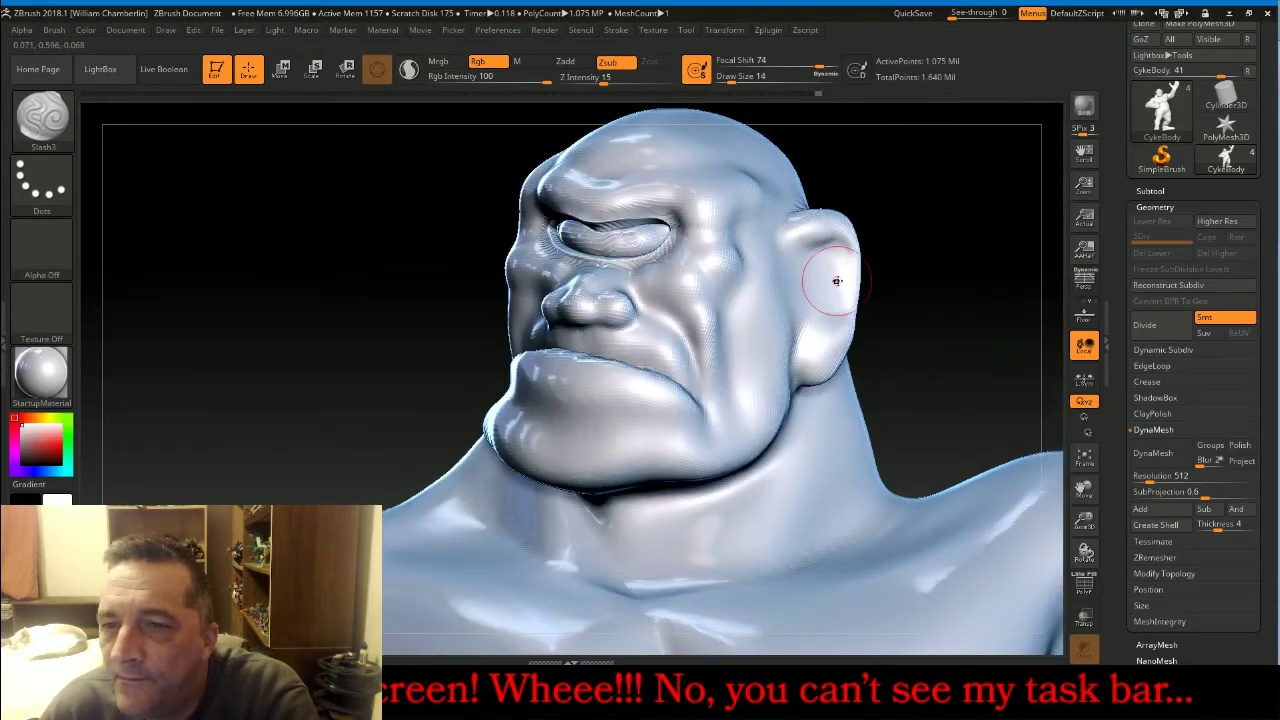
pyautogui.moveTo(842, 261)
pyautogui.mouseDown()
pyautogui.moveTo(818, 246)
pyautogui.moveTo(801, 257)
pyautogui.mouseUp()
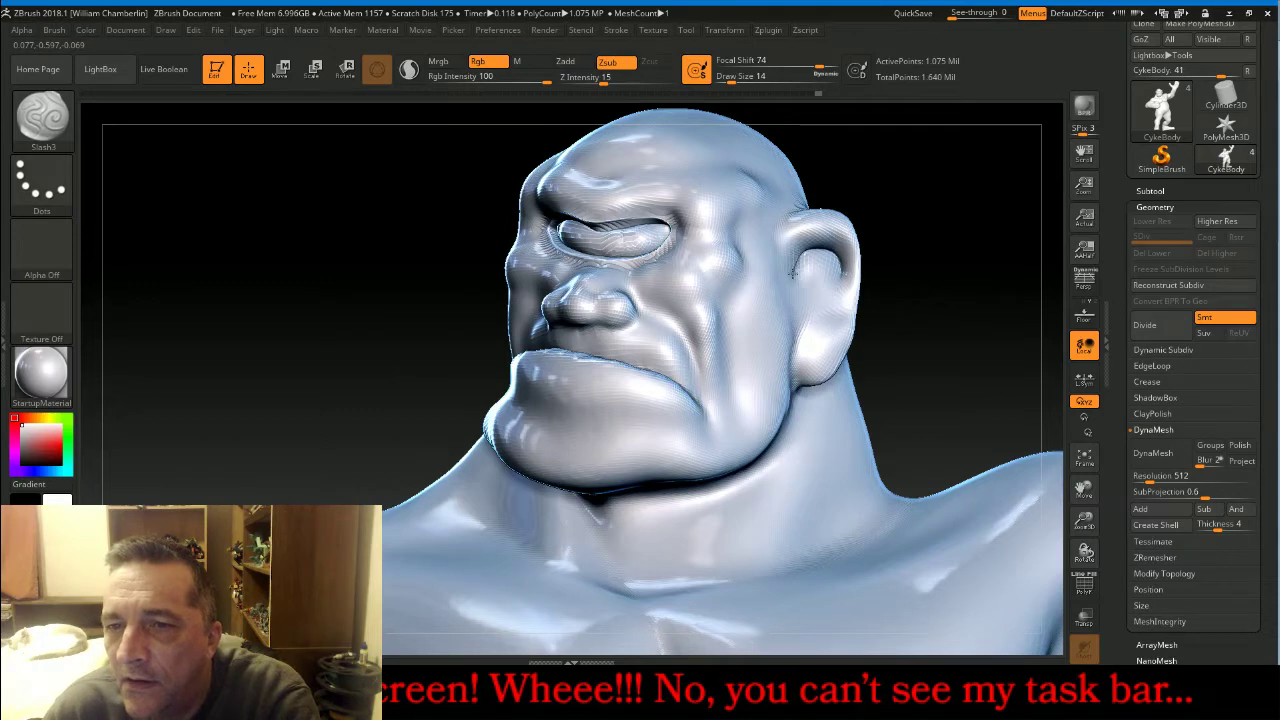
pyautogui.moveTo(960, 223)
pyautogui.mouseDown()
pyautogui.moveTo(968, 230)
pyautogui.moveTo(940, 214)
pyautogui.moveTo(943, 188)
pyautogui.mouseUp()
pyautogui.hotkey('ctrl', 'z')
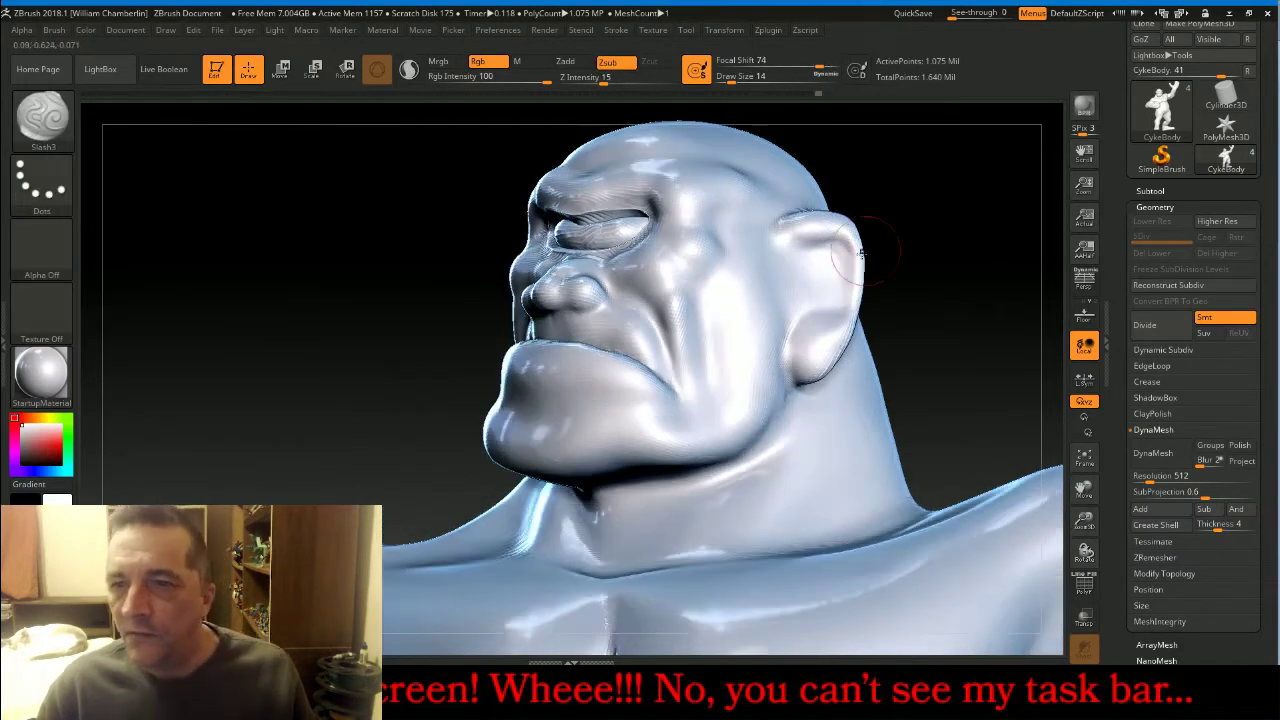
pyautogui.moveTo(849, 273)
pyautogui.mouseDown()
pyautogui.moveTo(845, 245)
pyautogui.moveTo(813, 234)
pyautogui.moveTo(793, 250)
pyautogui.moveTo(793, 275)
pyautogui.mouseUp()
pyautogui.moveTo(963, 238); pyautogui.dragTo(948, 250)
# Hollow the left ear's inner cavity with the Inflat brush in Zsub mode at Z Intensity 13 and draw size 4, smoothing its folds.
pyautogui.click(42, 118)
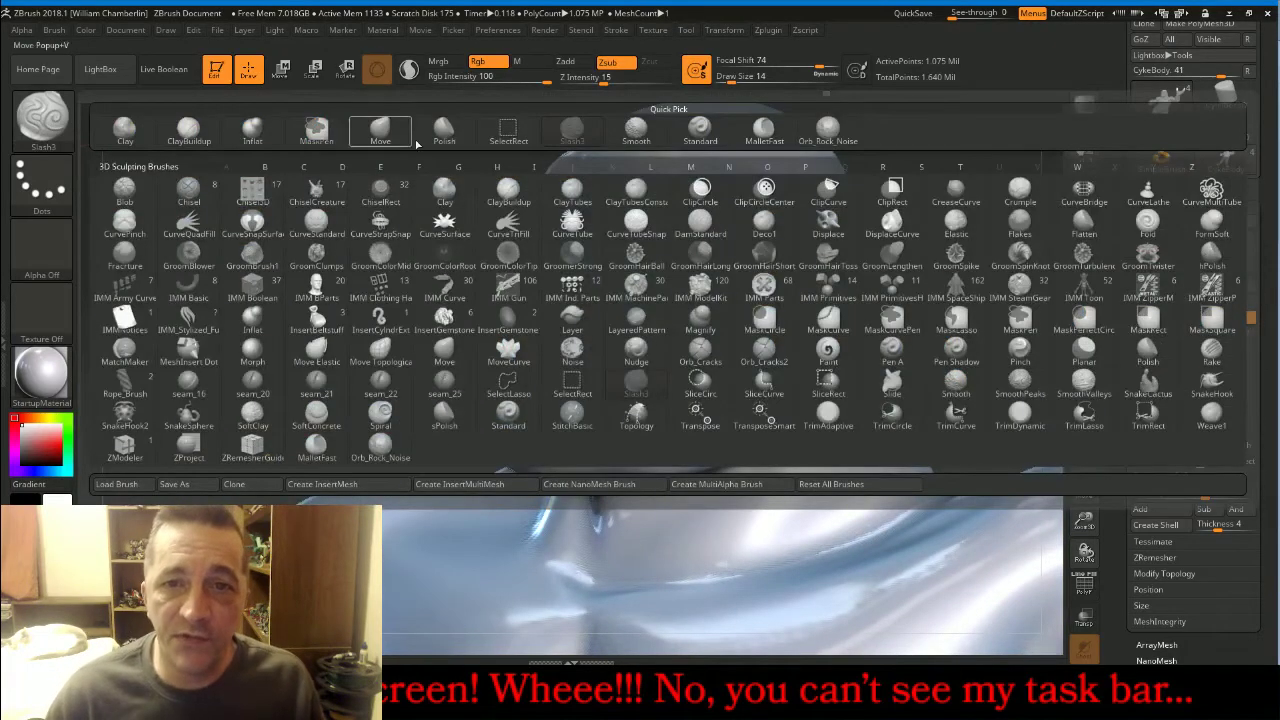
pyautogui.click(252, 128)
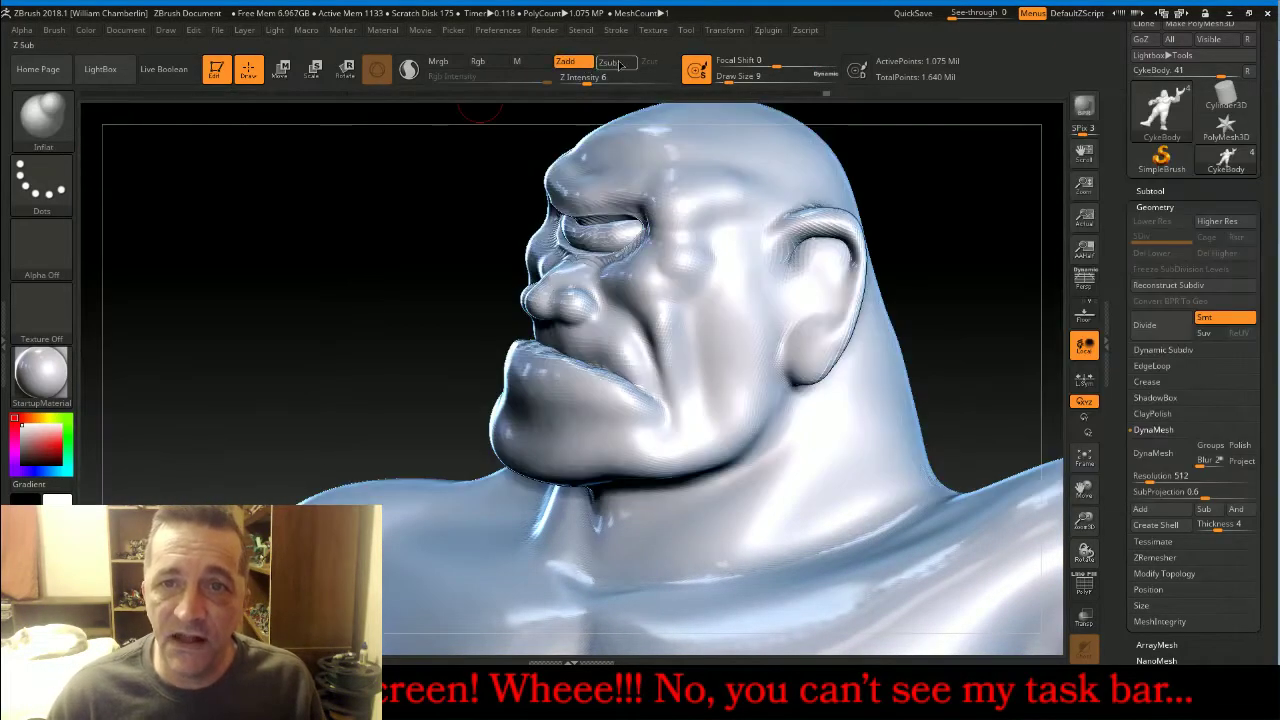
pyautogui.moveTo(583, 79); pyautogui.dragTo(595, 79)
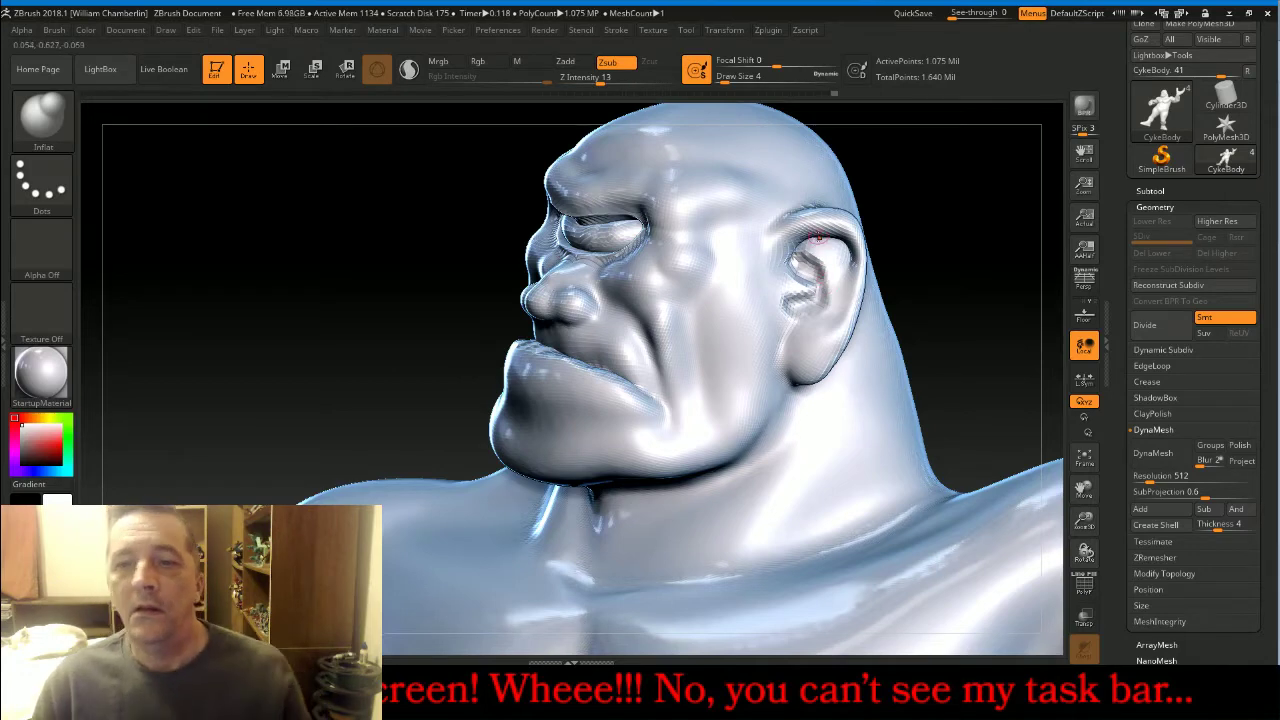
pyautogui.press('shift')
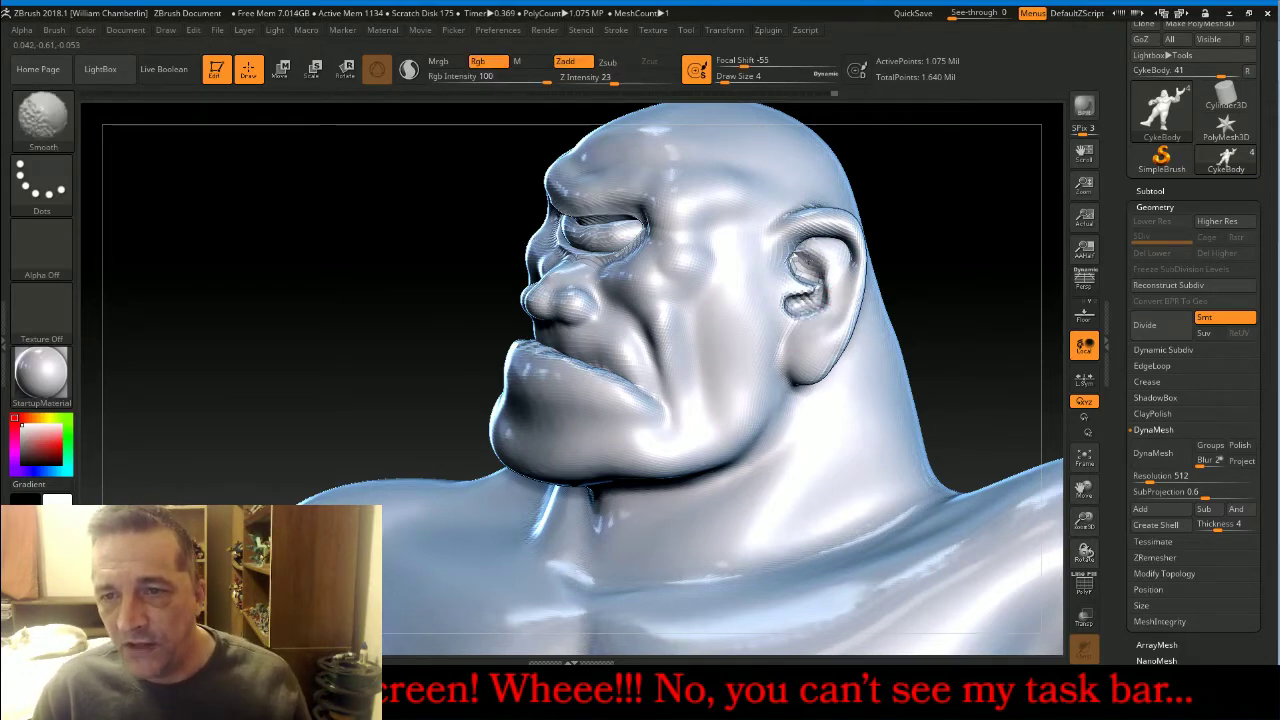
pyautogui.keyDown('shift'); pyautogui.moveTo(824, 300); pyautogui.dragTo(808, 308); pyautogui.keyUp('shift')
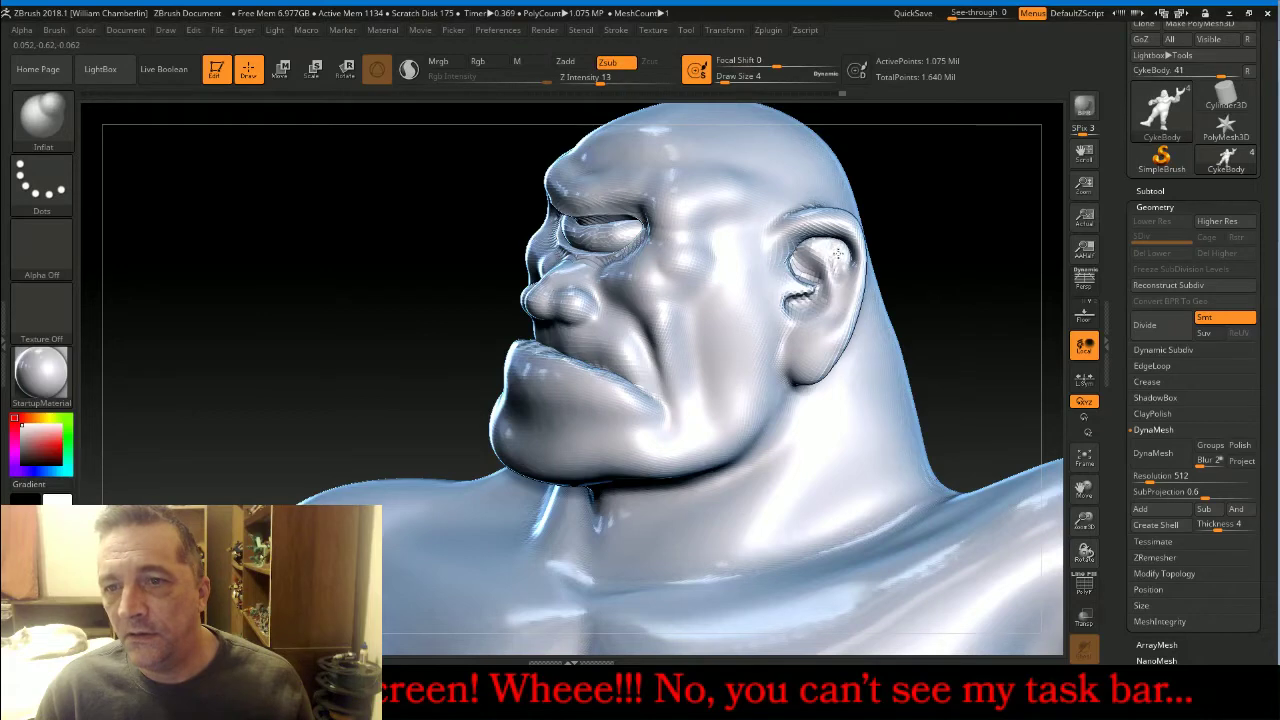
pyautogui.press('shift')
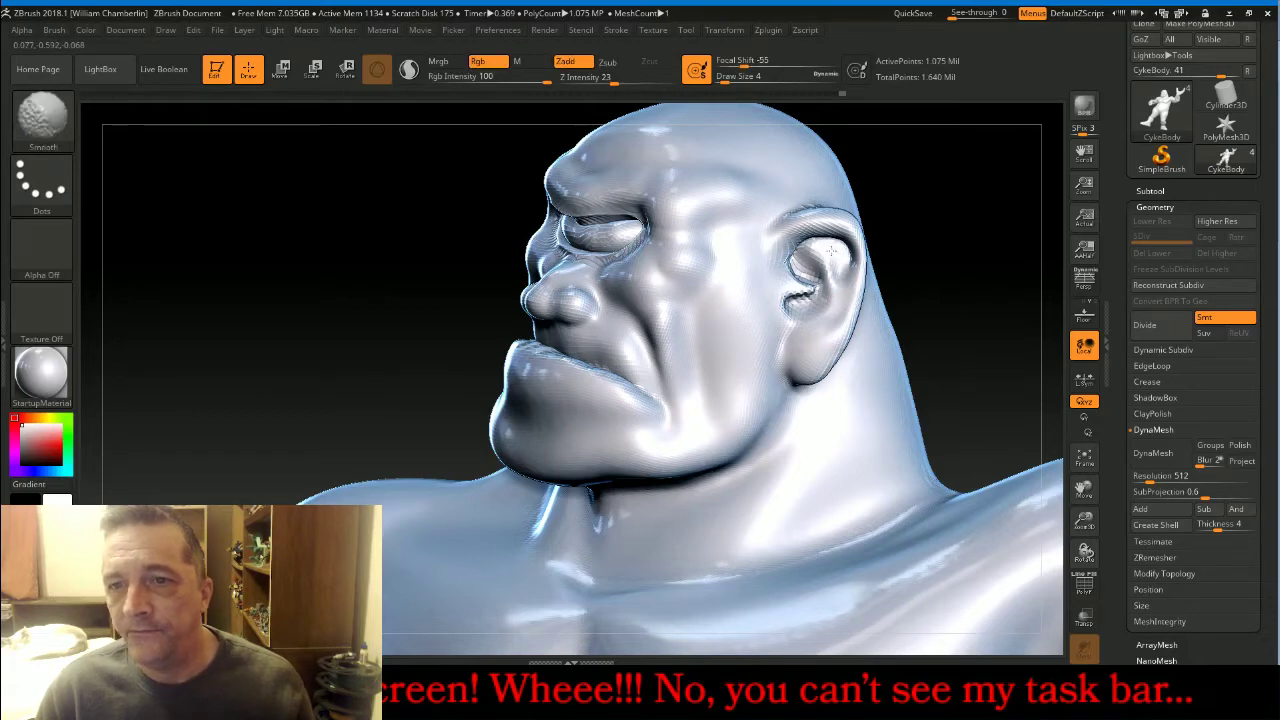
# Hollow the right ear's inner cavity above the lobe with the subtractive Inflat brush and smooth the recesses.
pyautogui.moveTo(966, 286)
pyautogui.mouseDown()
pyautogui.moveTo(943, 254)
pyautogui.moveTo(994, 266)
pyautogui.mouseUp()
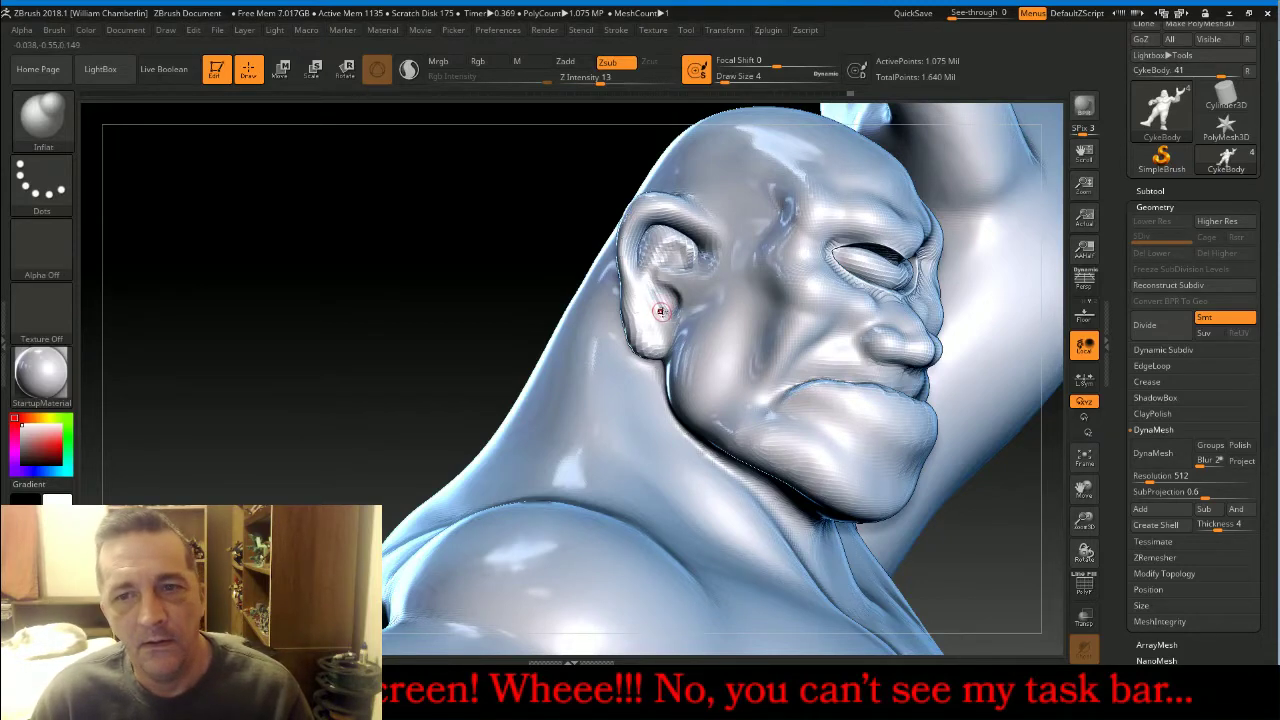
pyautogui.moveTo(661, 311); pyautogui.dragTo(669, 298)
pyautogui.press('shift')
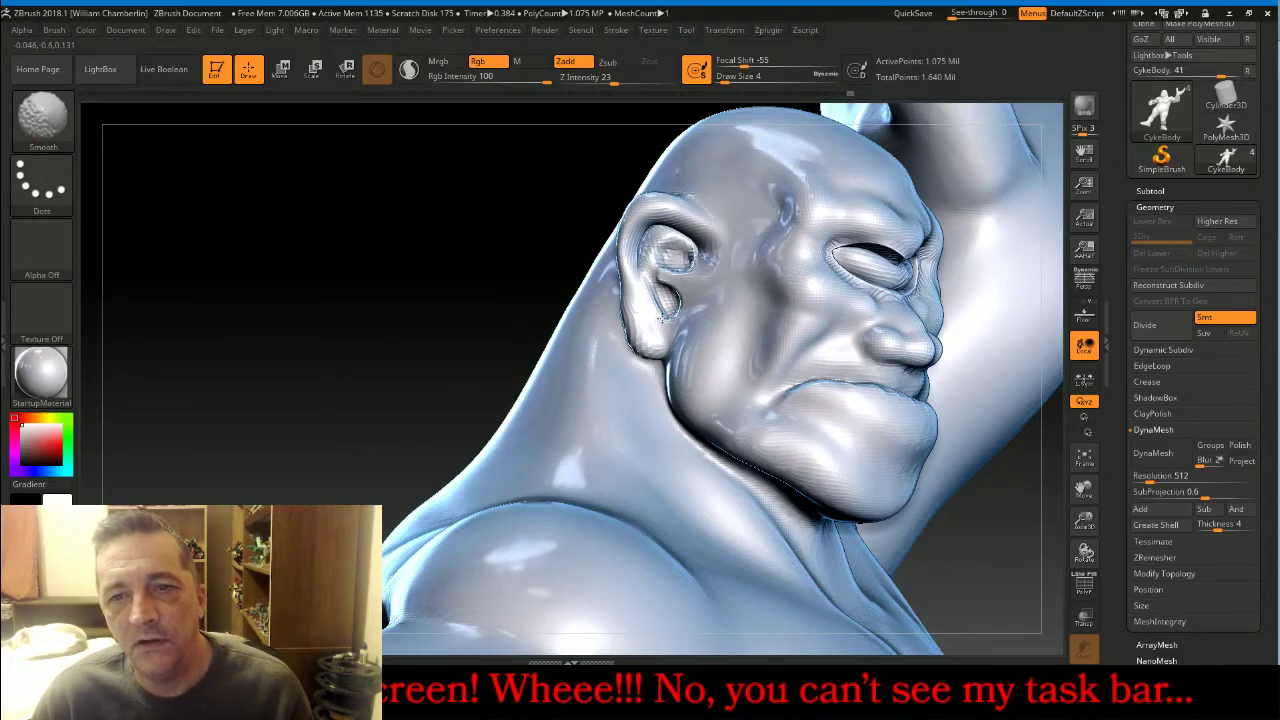
pyautogui.keyDown('shift'); pyautogui.moveTo(665, 251); pyautogui.dragTo(662, 237); pyautogui.keyUp('shift')
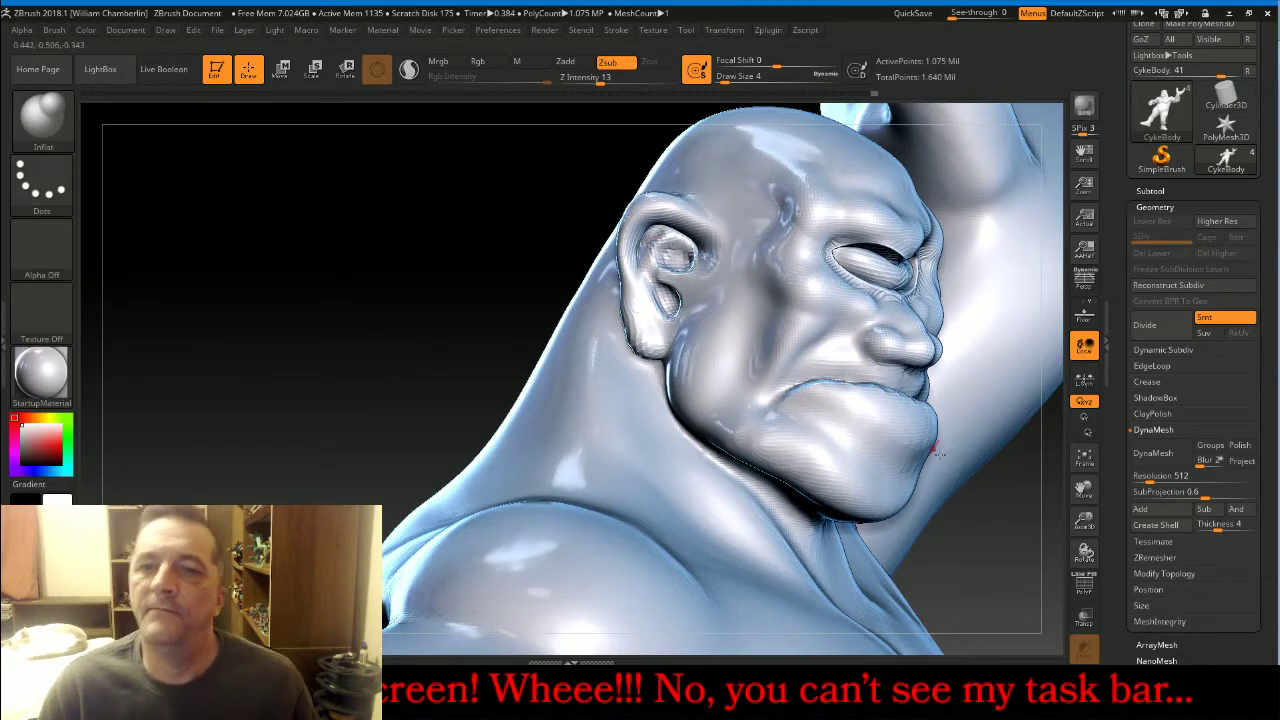
# Smooth the chest crease between and beneath the pectorals at draw size 62.
pyautogui.moveTo(1086, 486); pyautogui.dragTo(886, 443)
pyautogui.click(1084, 460)
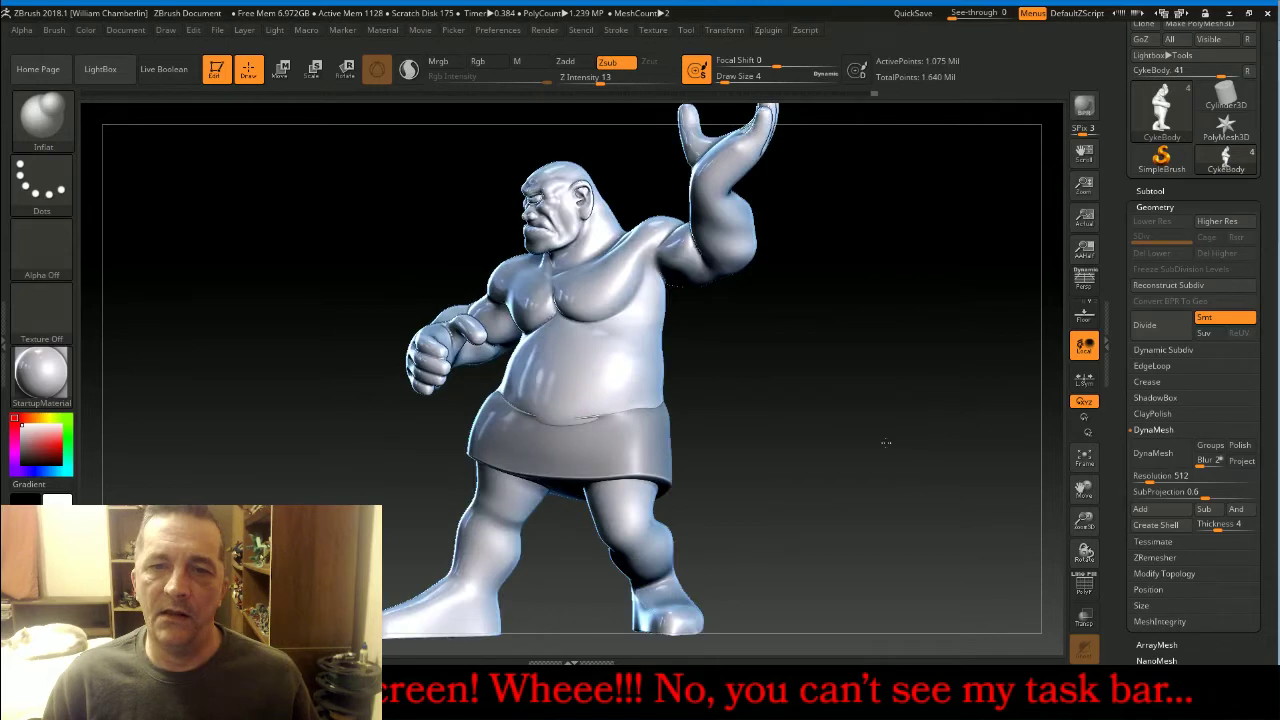
pyautogui.moveTo(886, 443); pyautogui.dragTo(911, 454)
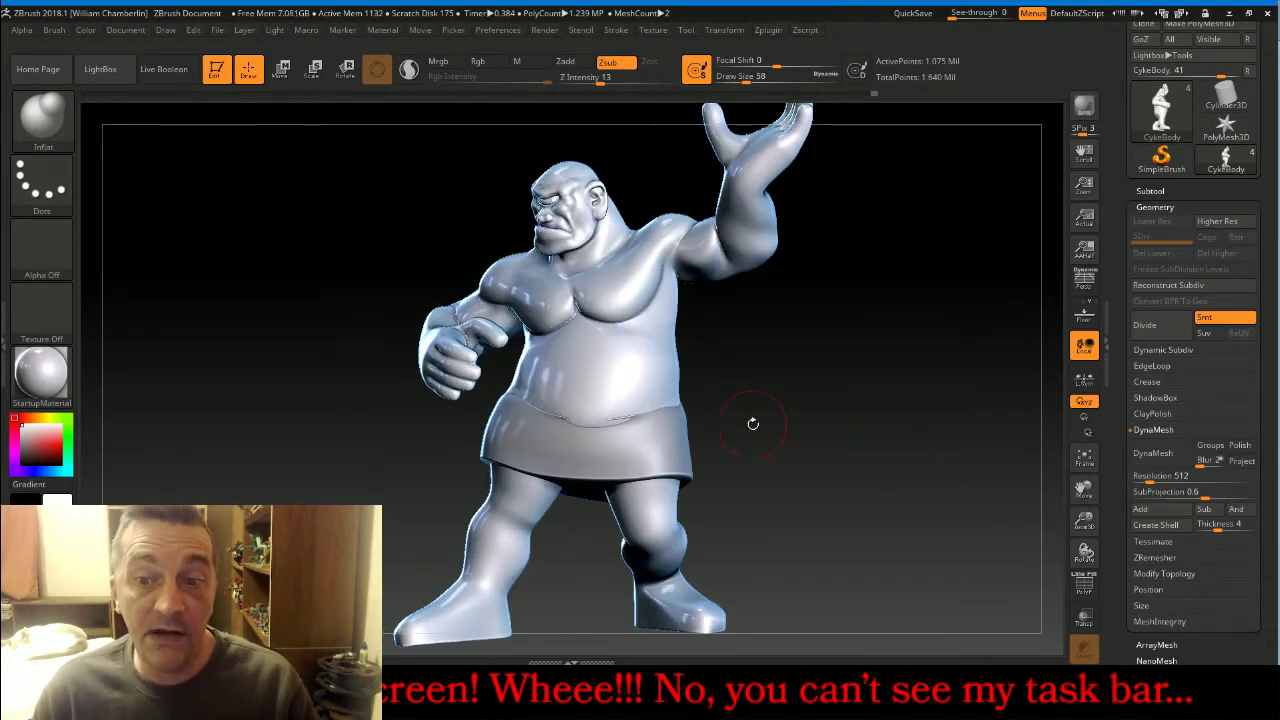
pyautogui.press(']')
pyautogui.press(']')
pyautogui.press(']')
pyautogui.press(']')
pyautogui.press(']')
pyautogui.press(']')
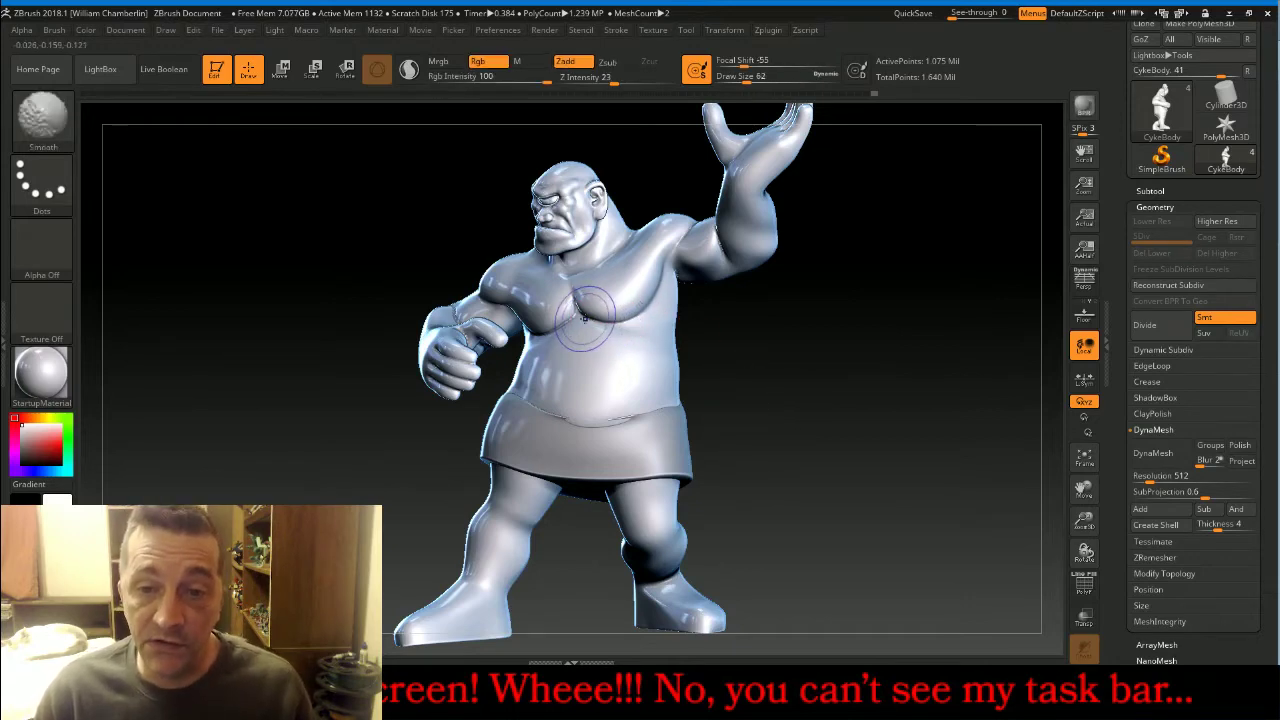
pyautogui.keyDown('shift'); pyautogui.moveTo(586, 318); pyautogui.dragTo(568, 322); pyautogui.keyUp('shift')
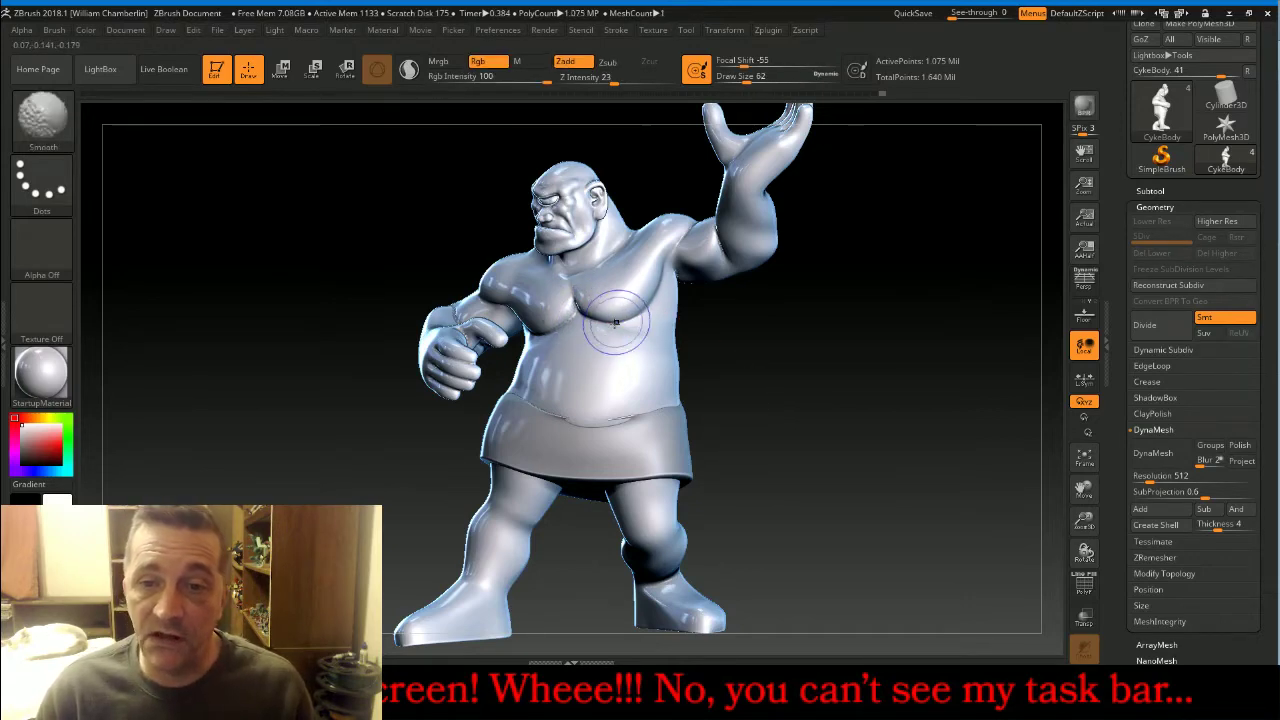
pyautogui.moveTo(657, 81); pyautogui.dragTo(682, 81)
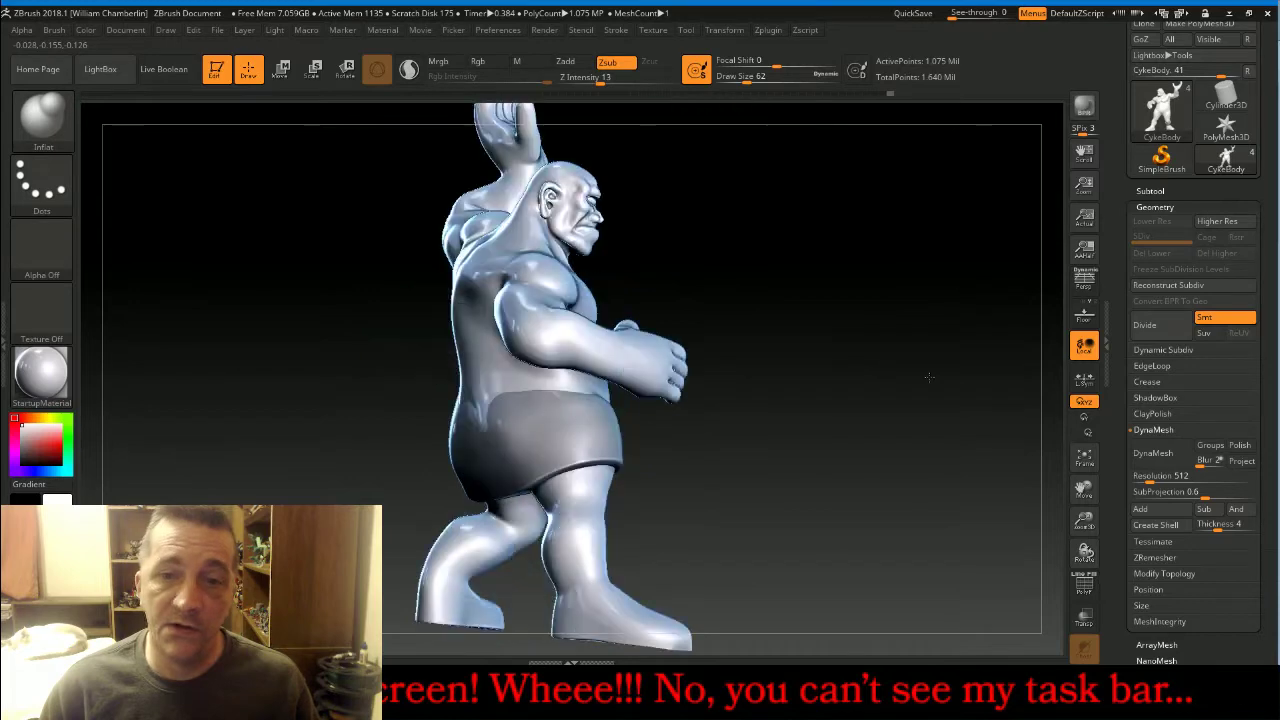
pyautogui.moveTo(943, 363); pyautogui.dragTo(842, 372)
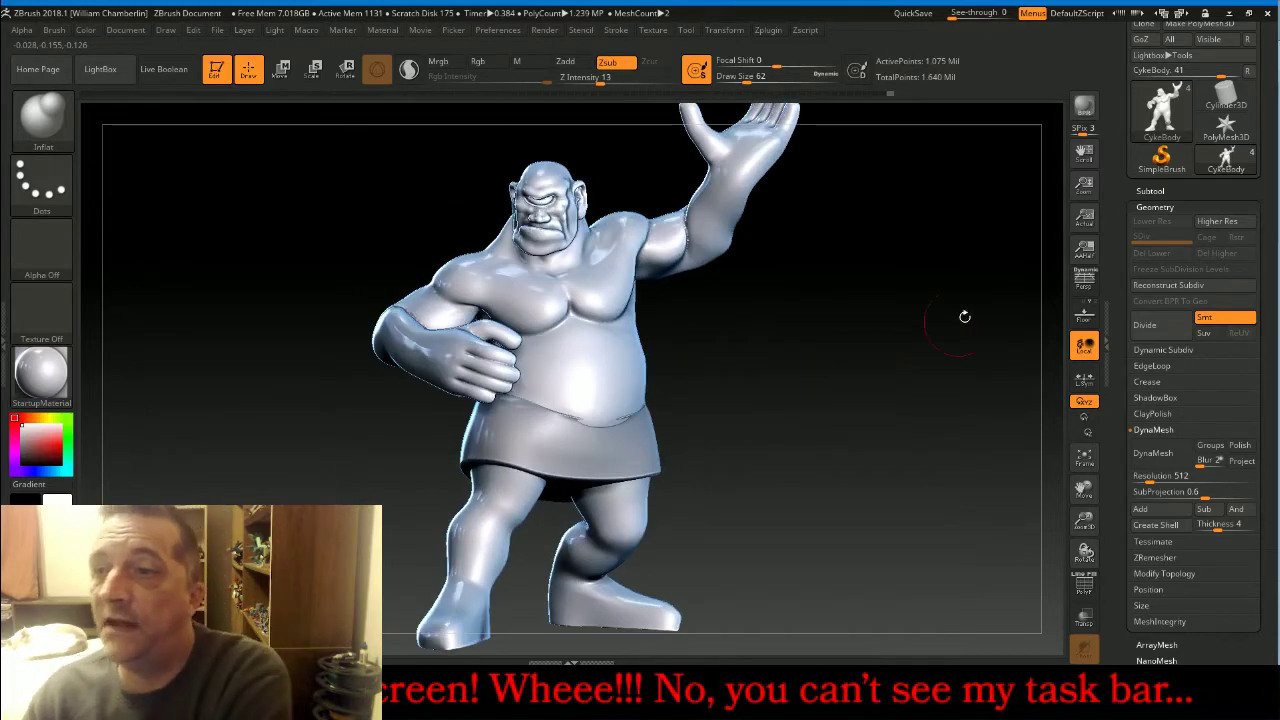
# Merge the CykeBody subtool down with CykeTunic.
pyautogui.click(1175, 190)
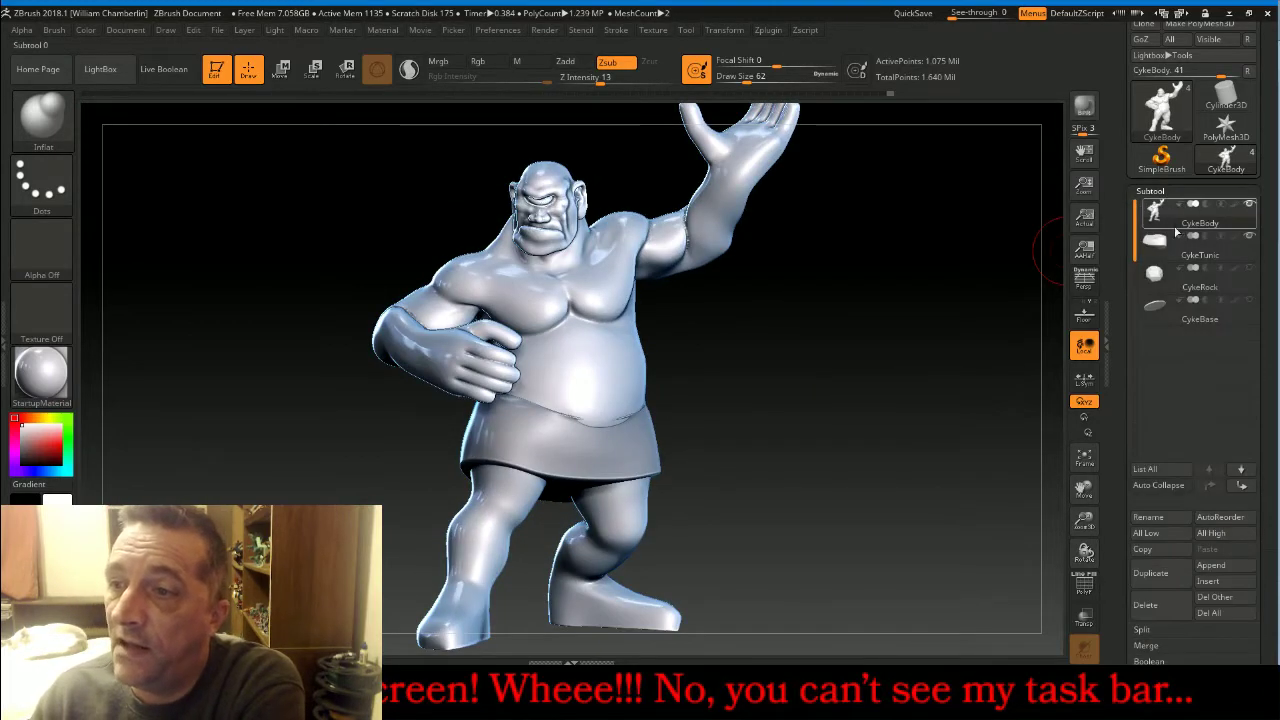
pyautogui.click(1170, 647)
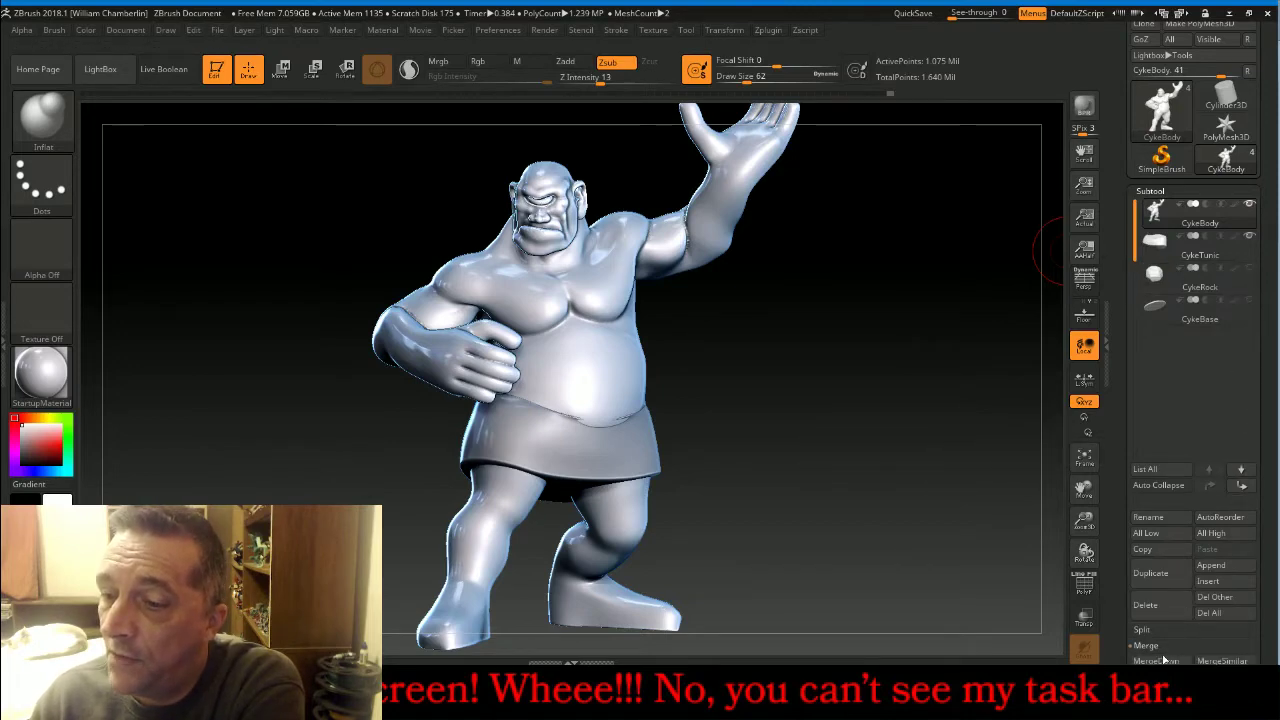
pyautogui.click(1155, 660)
pyautogui.click(1039, 650)
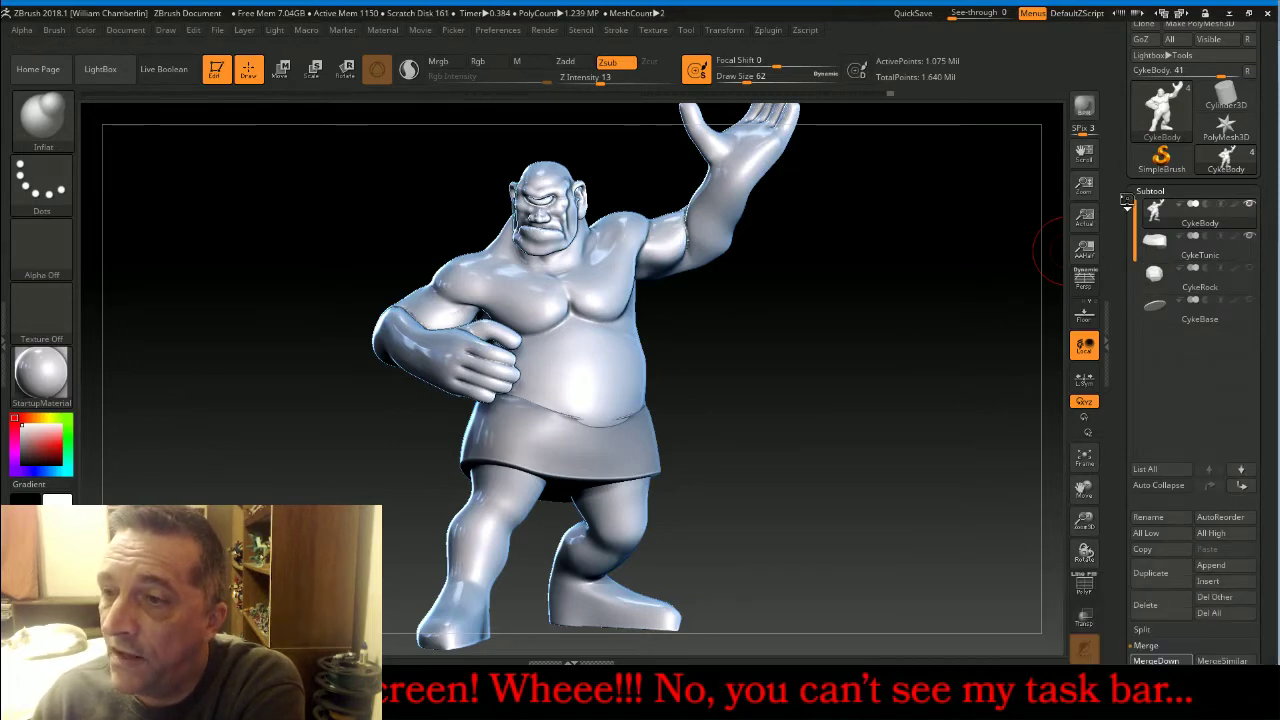
# Set the DynaMesh resolution to 1024 and DynaMesh the merged body and tunic.
pyautogui.click(1152, 192)
pyautogui.click(1155, 207)
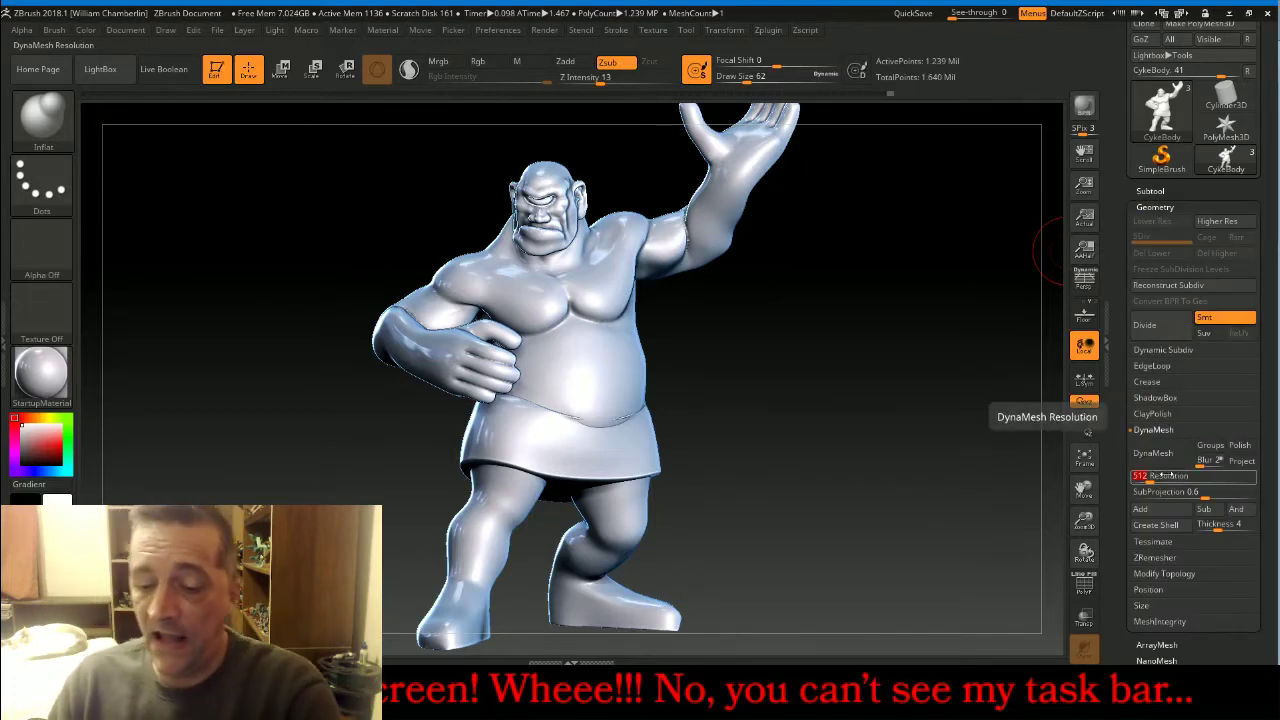
pyautogui.write('10')
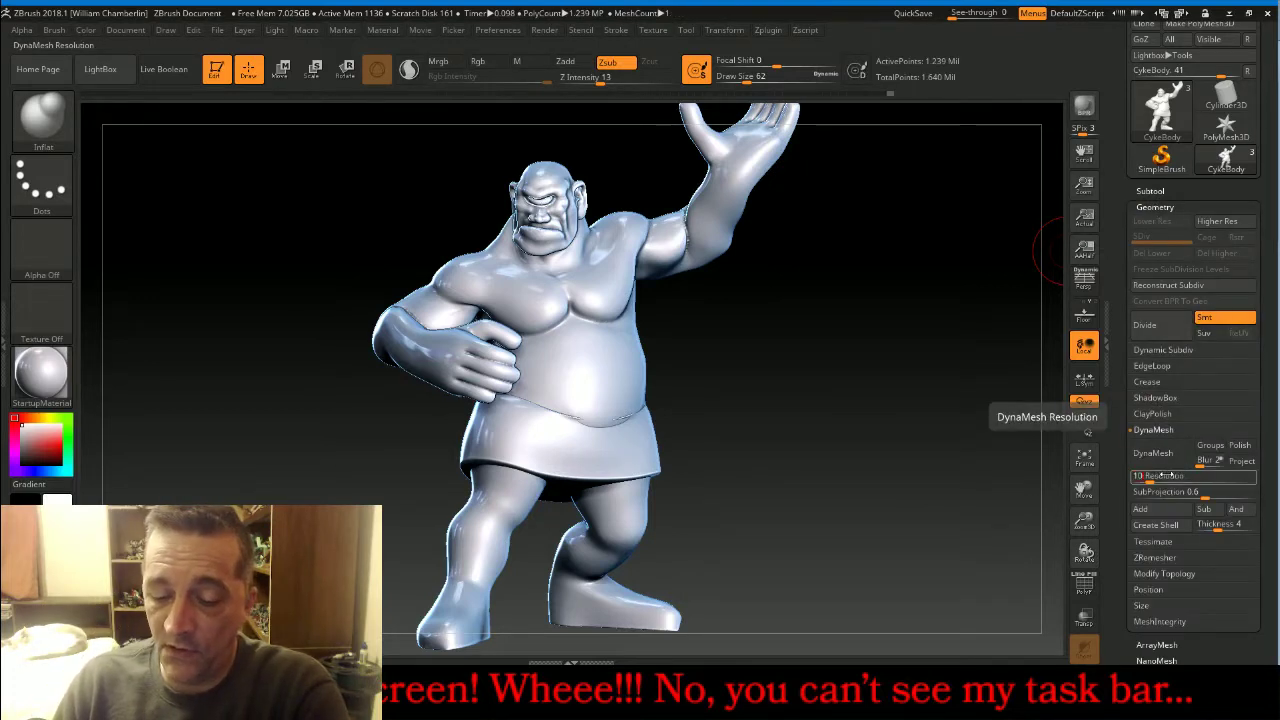
pyautogui.write('24')
pyautogui.press('Return')
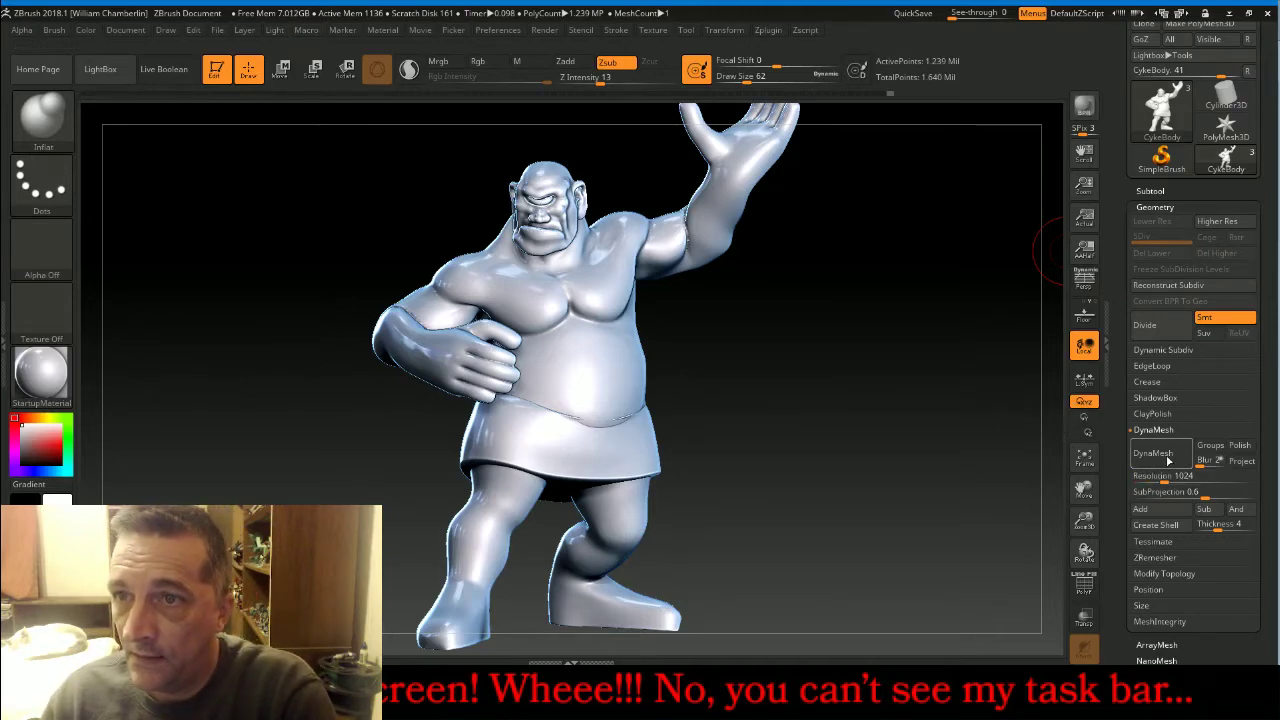
pyautogui.click(1160, 454)
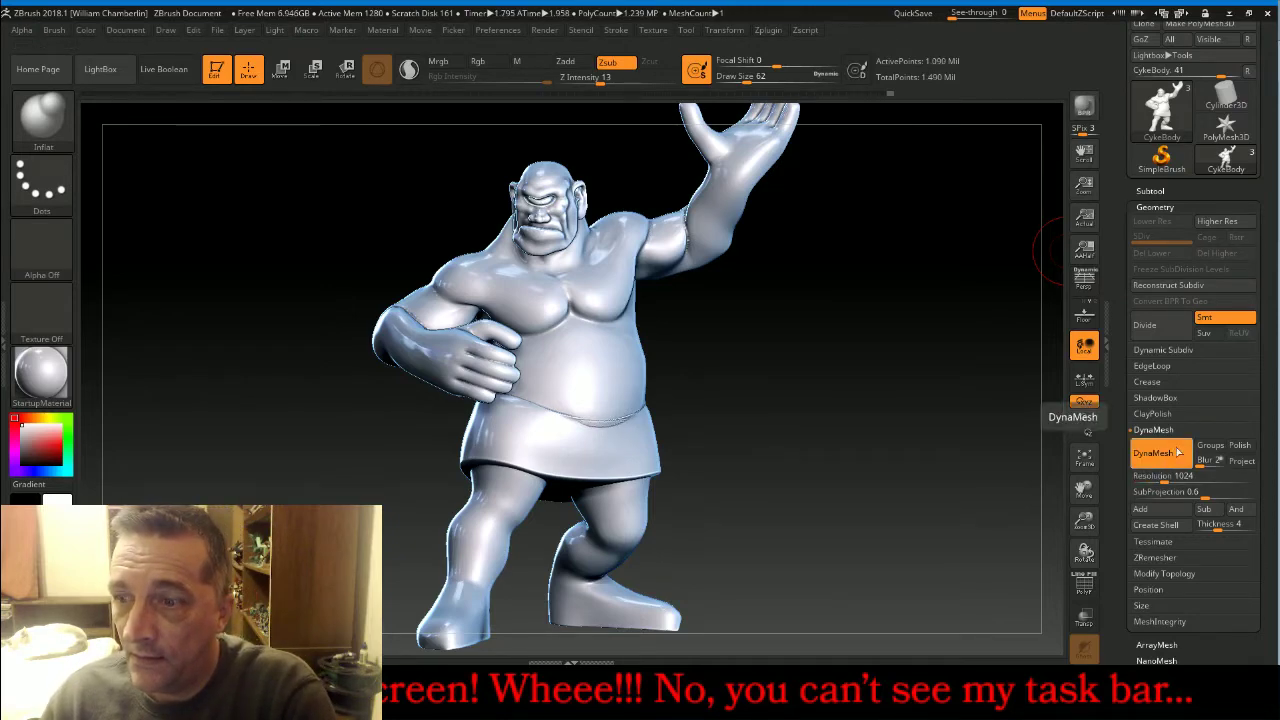
# Turn off DynaMesh and smooth the waist seam between torso and tunic around front, side and back at draw size 38.
pyautogui.click(1169, 458)
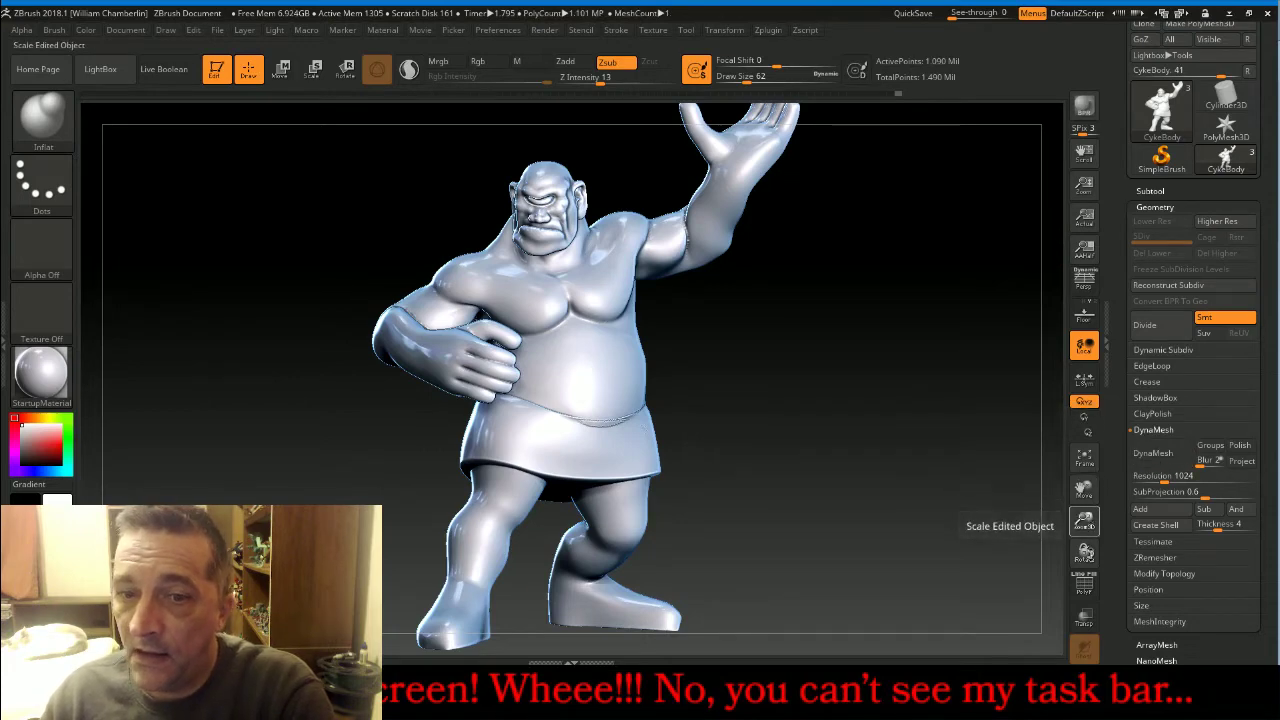
pyautogui.moveTo(1084, 520); pyautogui.dragTo(933, 513)
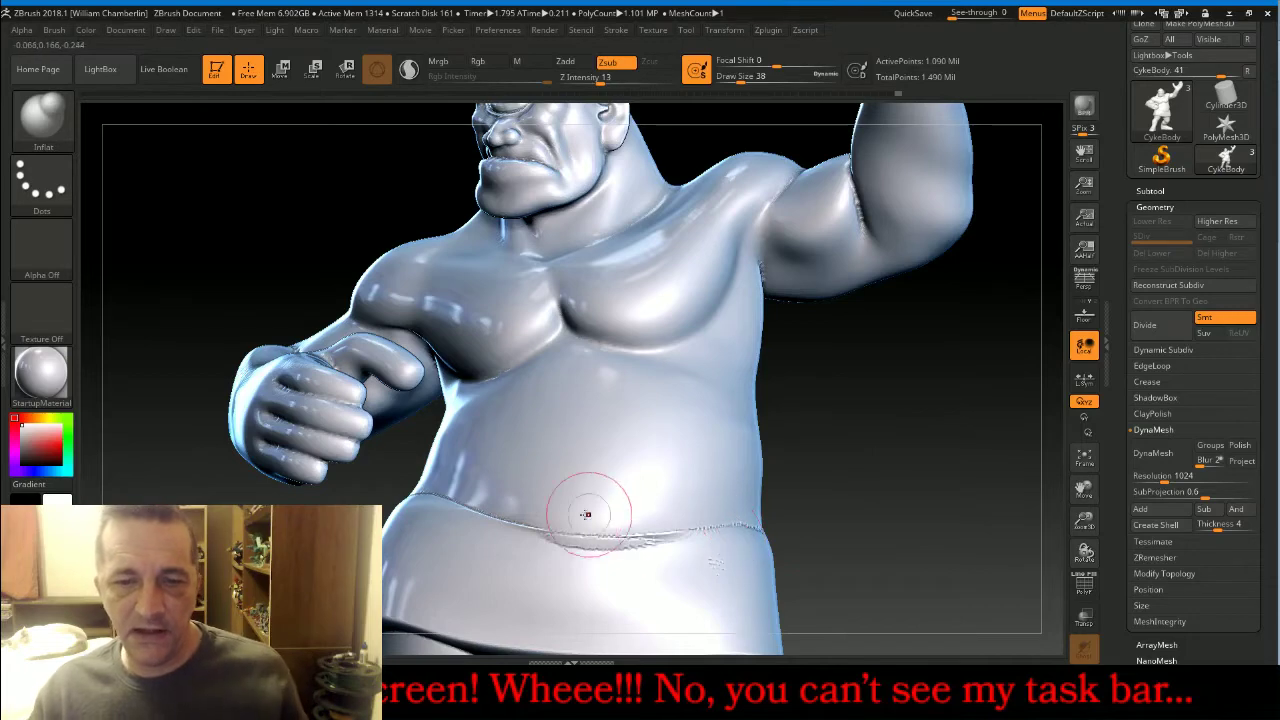
pyautogui.moveTo(586, 514)
pyautogui.keyDown('shift'); pyautogui.mouseDown()
pyautogui.moveTo(410, 495)
pyautogui.moveTo(657, 539)
pyautogui.mouseUp(); pyautogui.keyUp('shift')
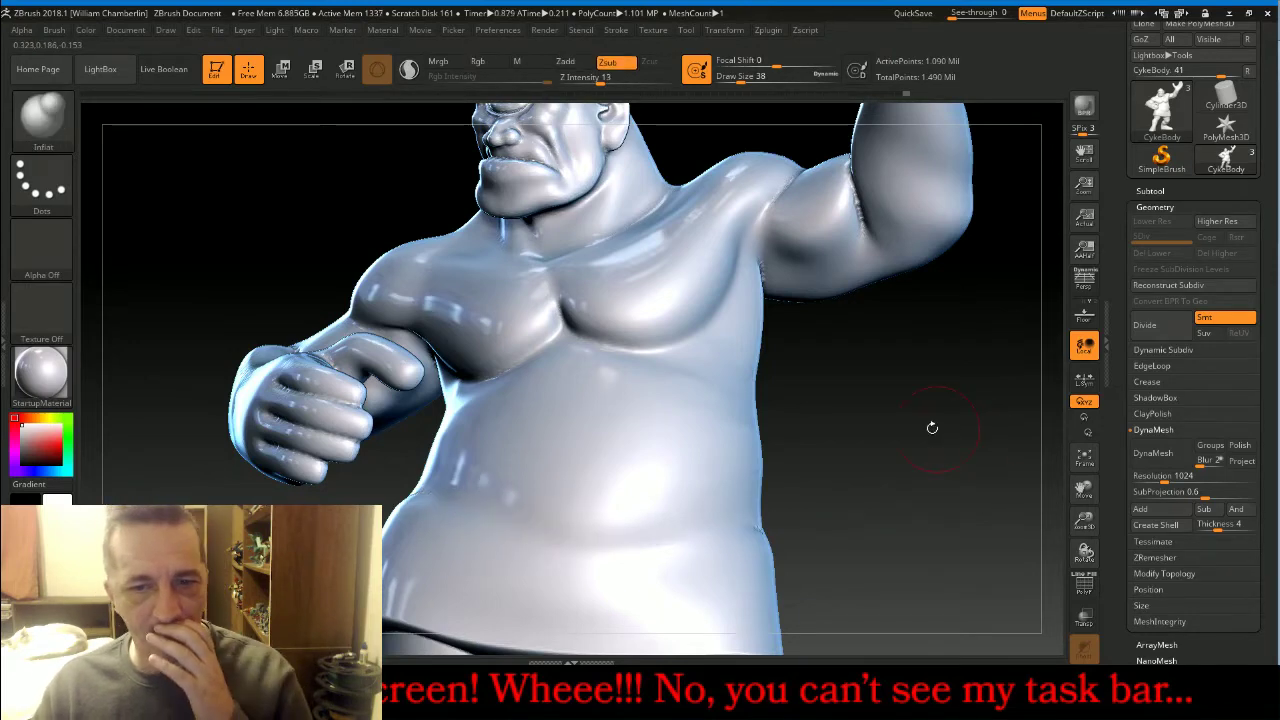
pyautogui.moveTo(977, 475); pyautogui.dragTo(905, 486)
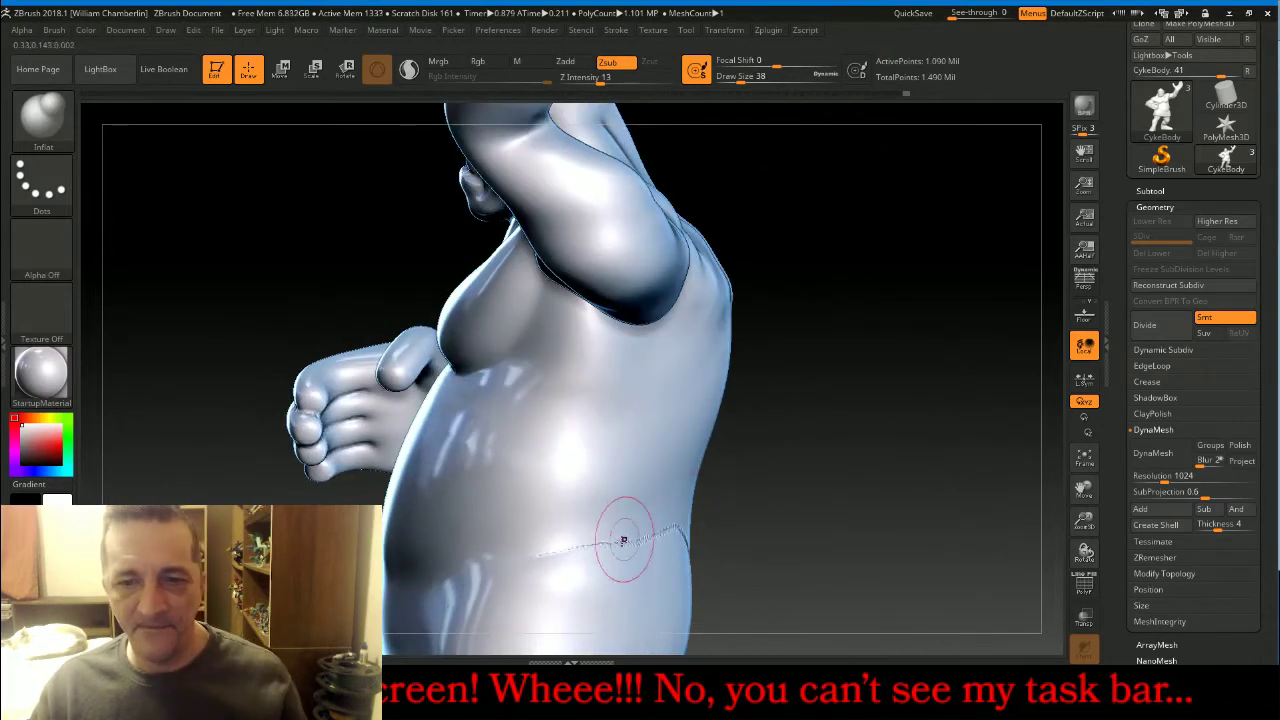
pyautogui.keyDown('shift'); pyautogui.moveTo(531, 558); pyautogui.dragTo(603, 560); pyautogui.keyUp('shift')
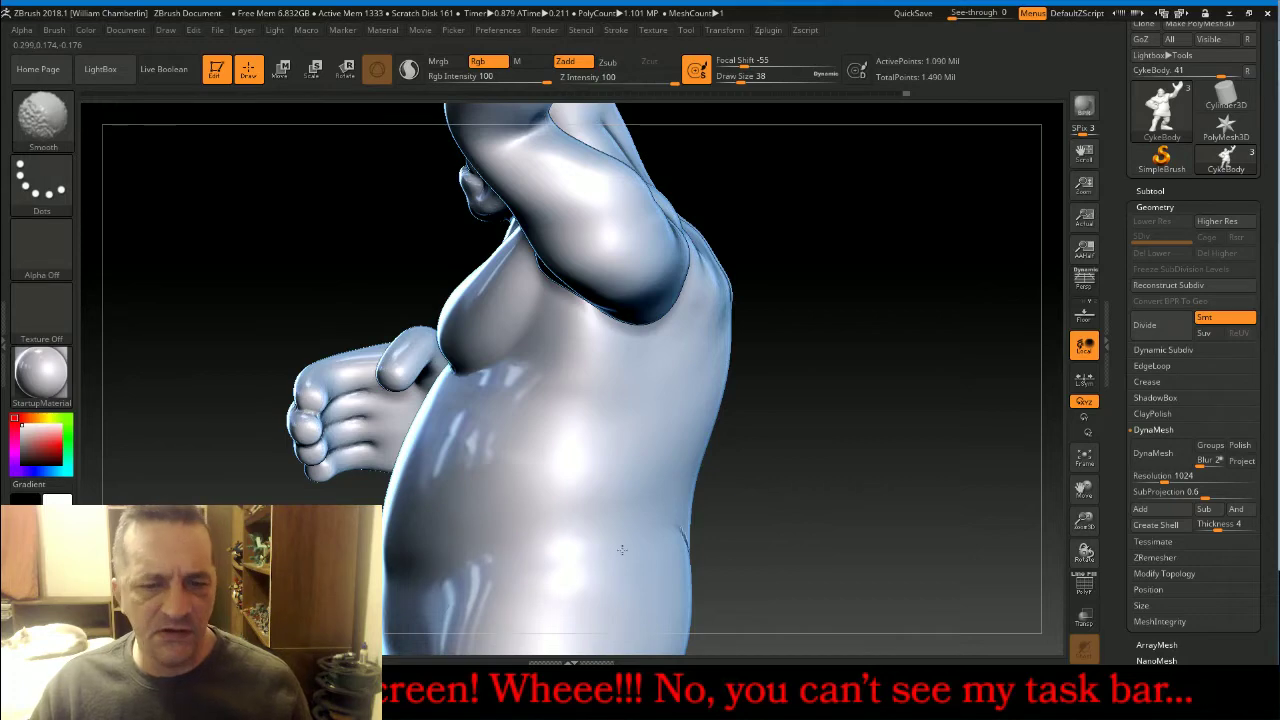
pyautogui.press('alt')
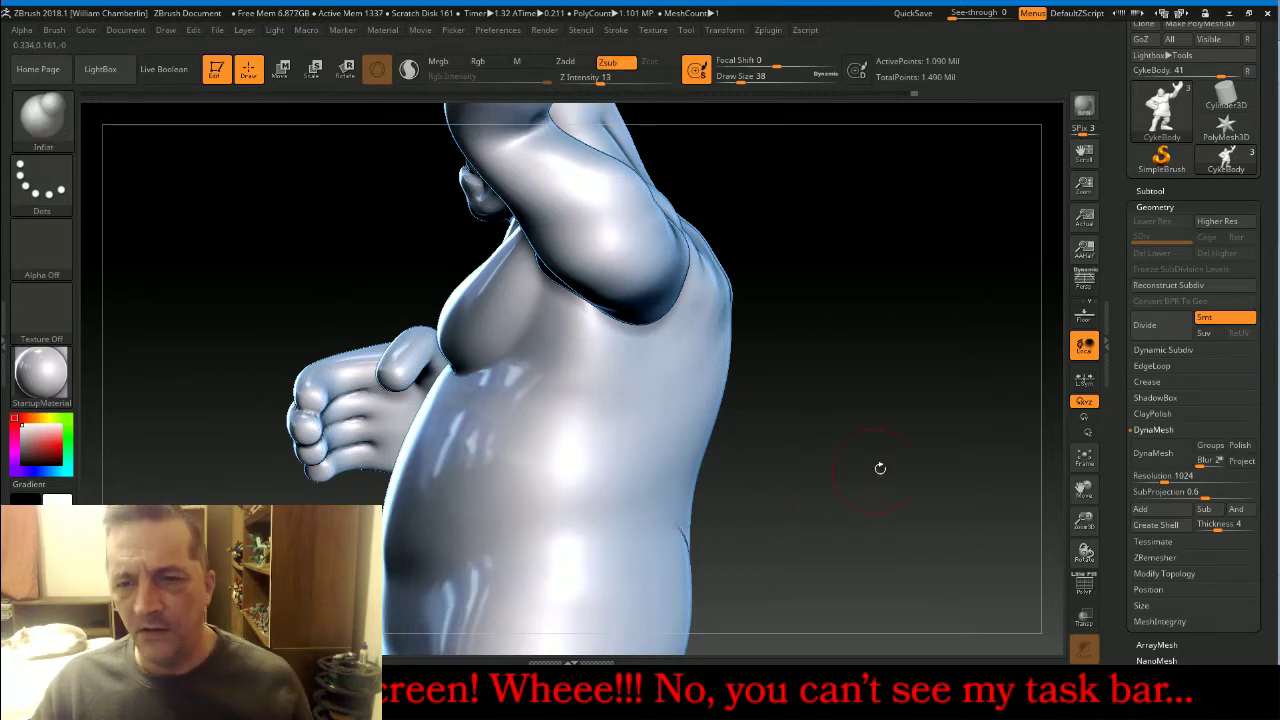
pyautogui.moveTo(877, 466)
pyautogui.mouseDown()
pyautogui.moveTo(903, 394)
pyautogui.moveTo(1043, 500)
pyautogui.moveTo(1049, 452)
pyautogui.moveTo(877, 477)
pyautogui.mouseUp()
pyautogui.press('shift')
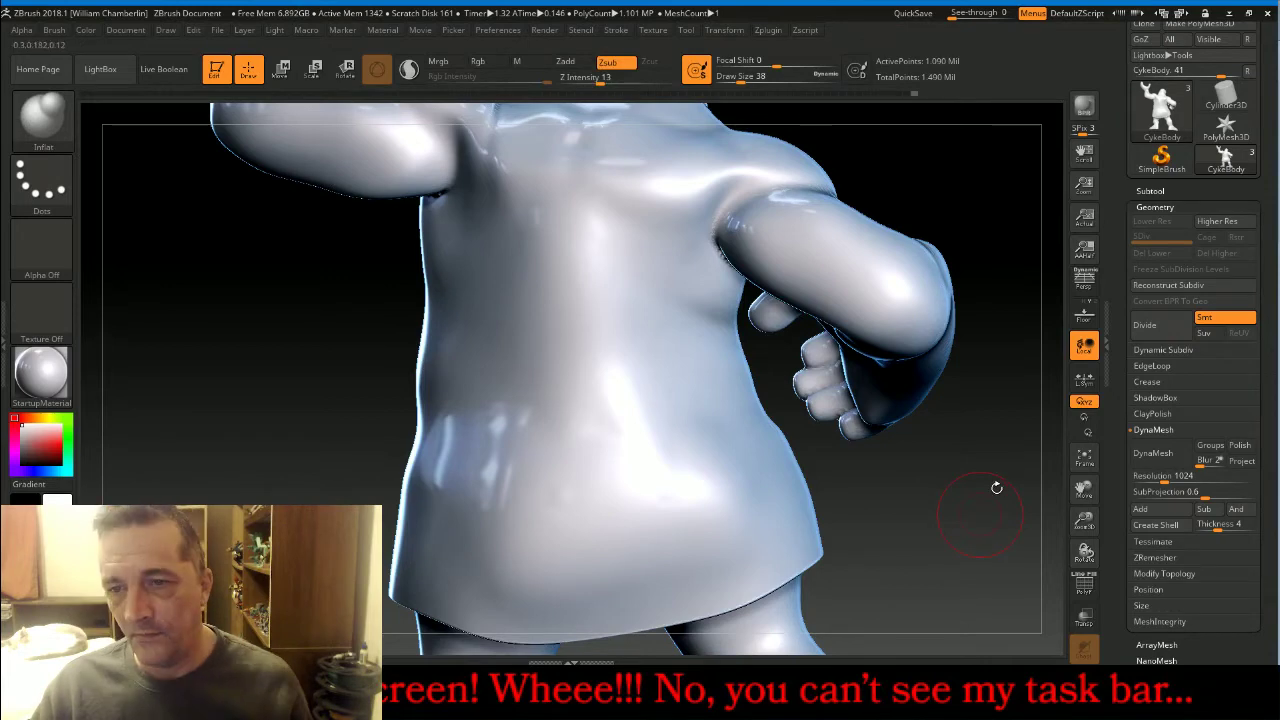
pyautogui.moveTo(897, 491); pyautogui.dragTo(857, 452)
pyautogui.press('shift')
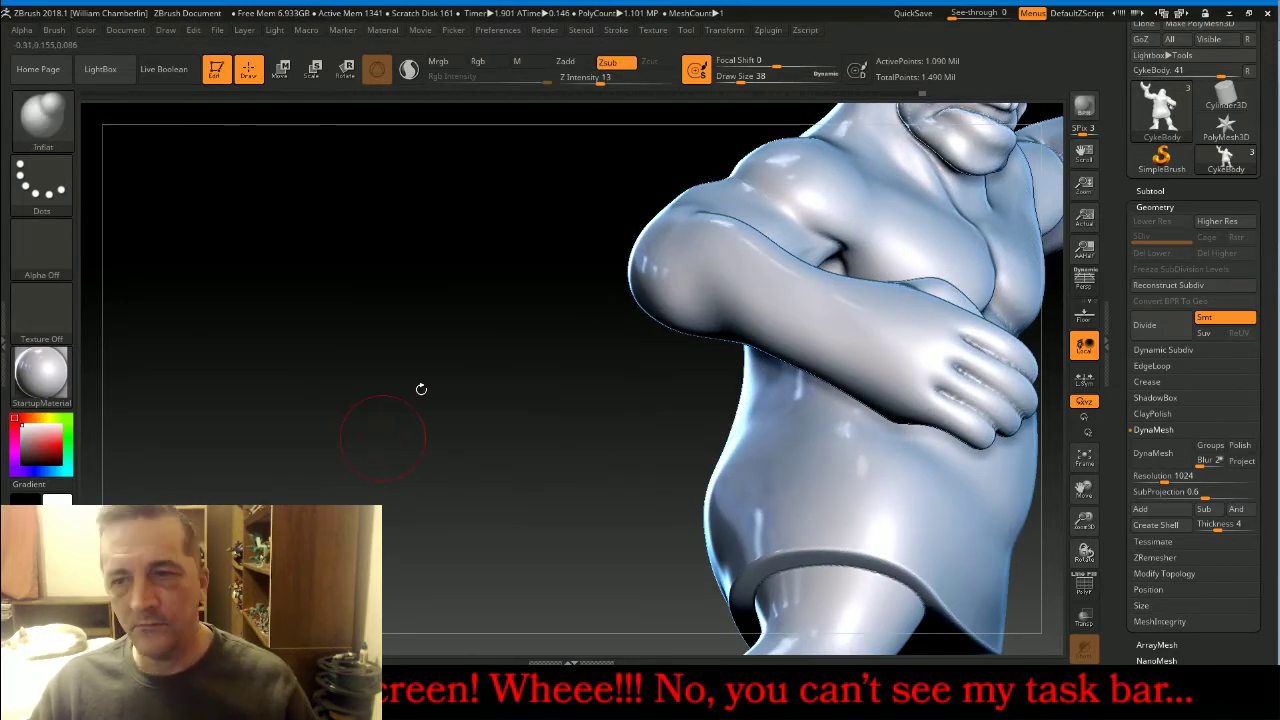
# Frame the whole figure to review the smoothed waist, and check the live chat in Firefox.
pyautogui.moveTo(511, 306)
pyautogui.mouseDown()
pyautogui.moveTo(500, 306)
pyautogui.moveTo(560, 320)
pyautogui.mouseUp()
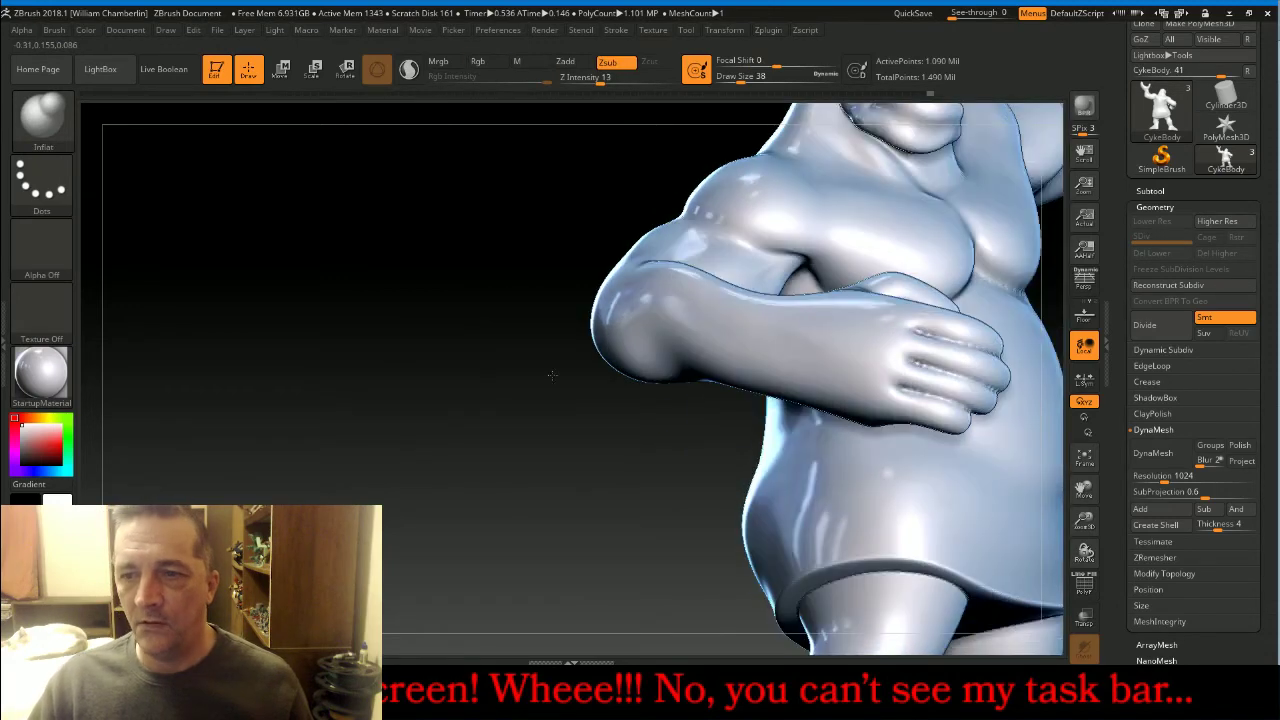
pyautogui.click(1084, 457)
pyautogui.moveTo(1016, 467)
pyautogui.mouseDown()
pyautogui.moveTo(951, 472)
pyautogui.moveTo(976, 468)
pyautogui.mouseUp()
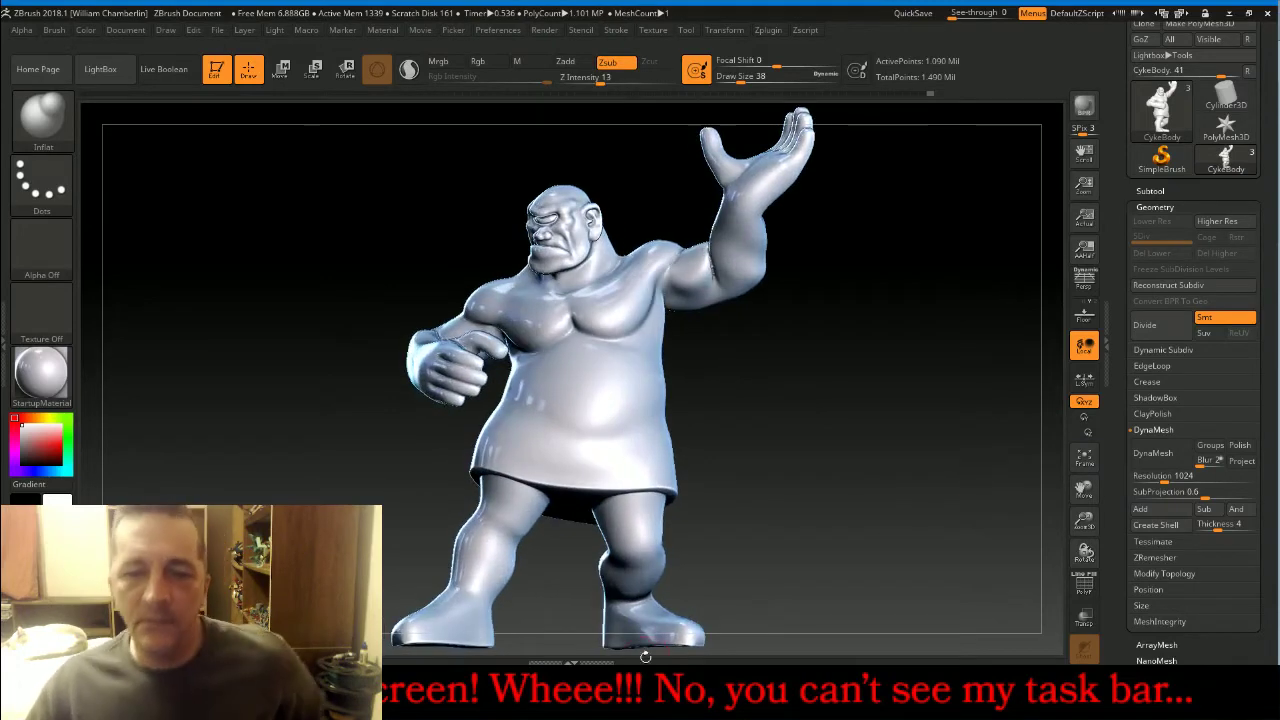
pyautogui.hotkey('alt', 'Tab')
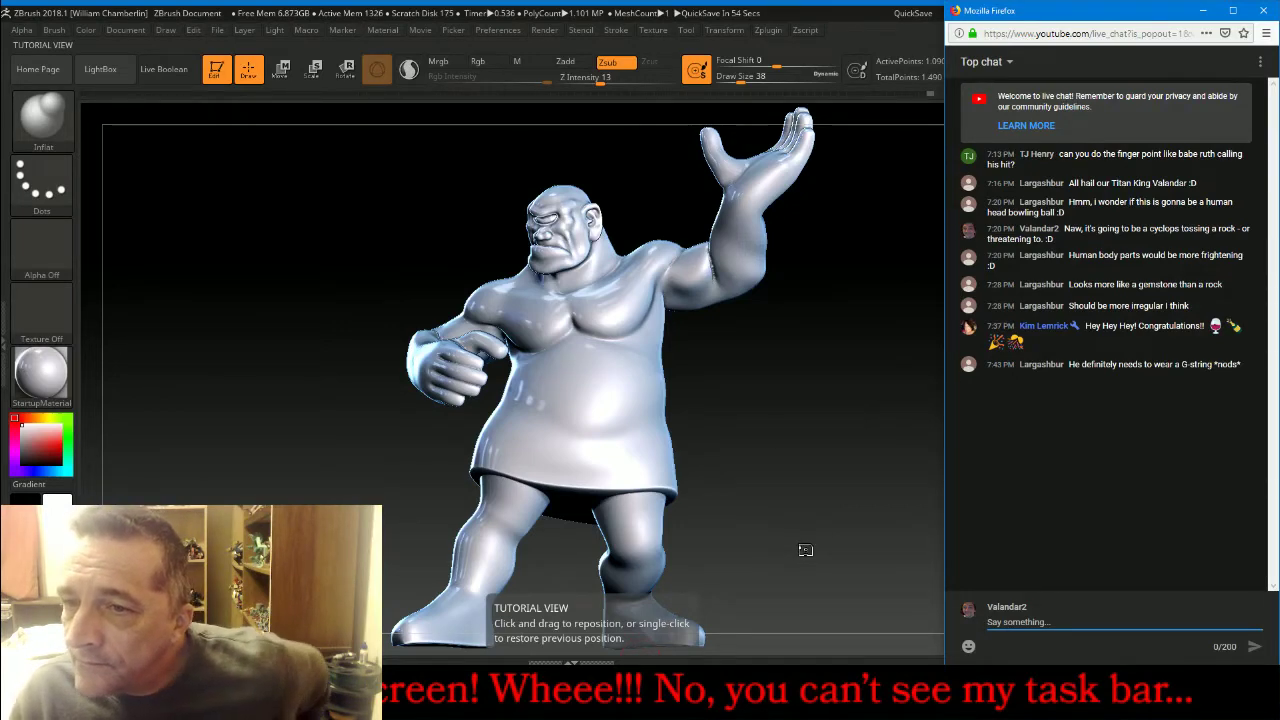
pyautogui.moveTo(805, 550); pyautogui.dragTo(820, 509)
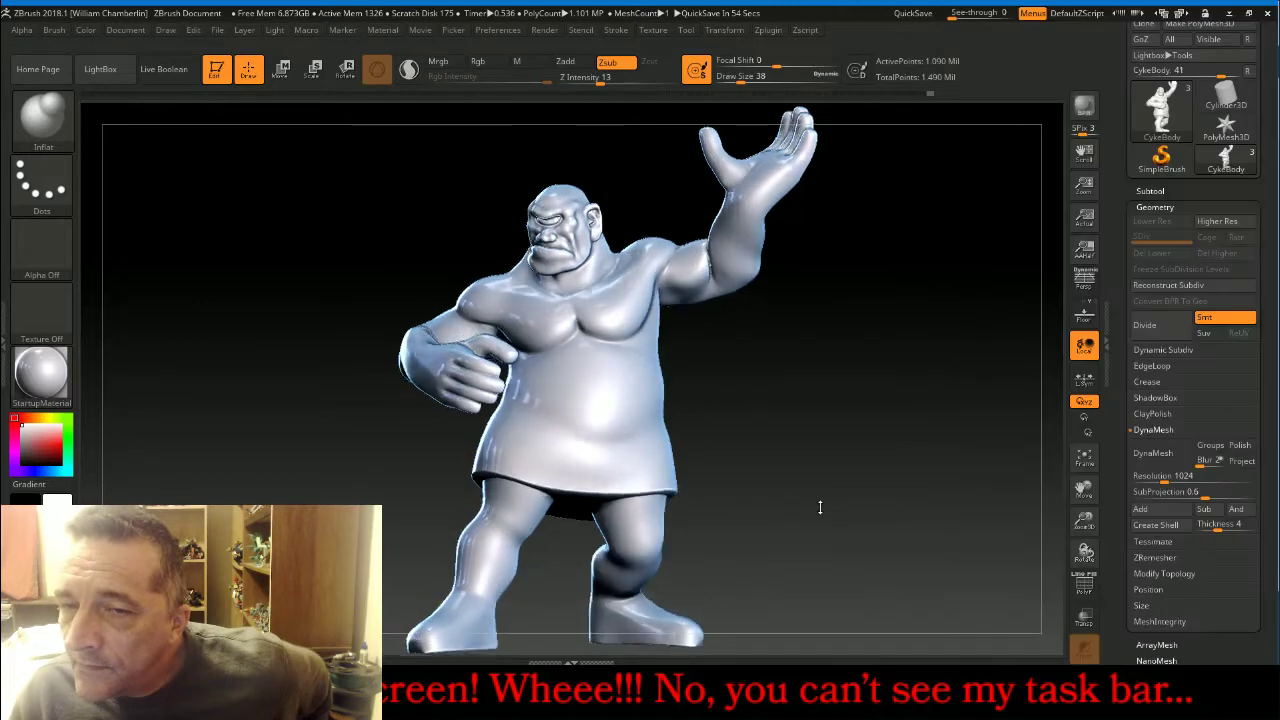
# Show the CykeRock subtool to view the rock in the raised hand, and hide it again.
pyautogui.click(1150, 191)
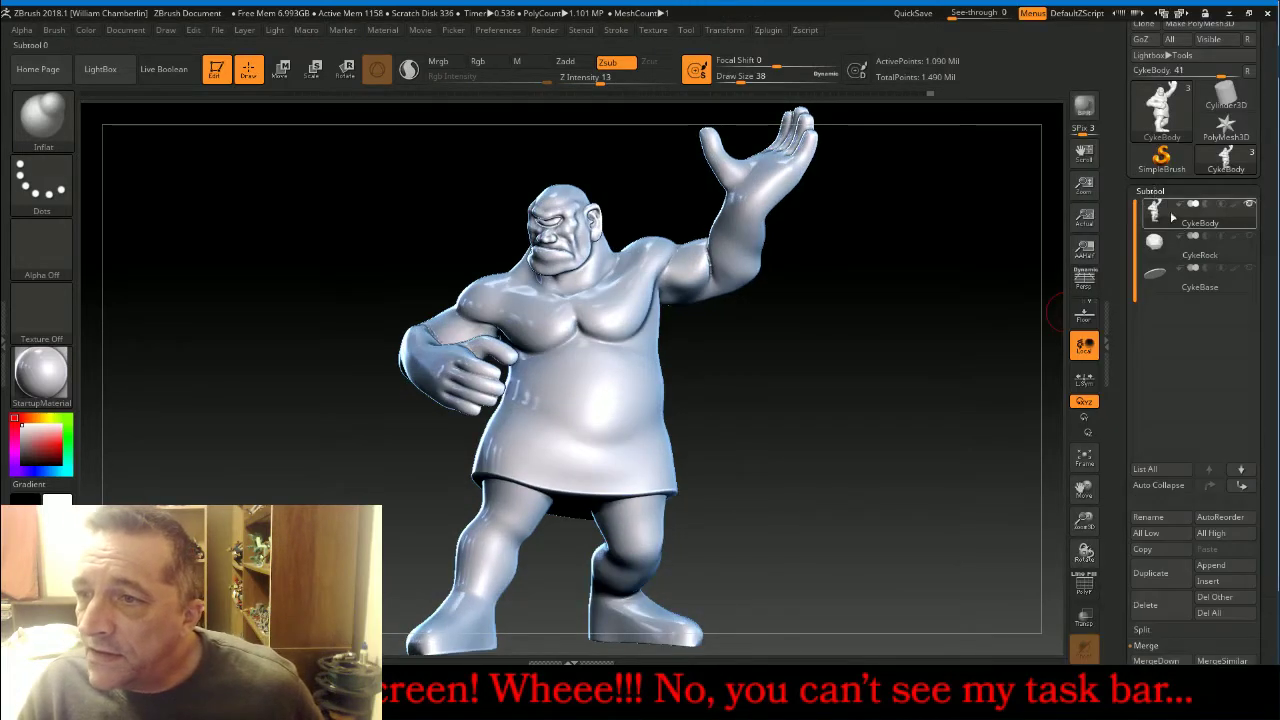
pyautogui.click(1250, 240)
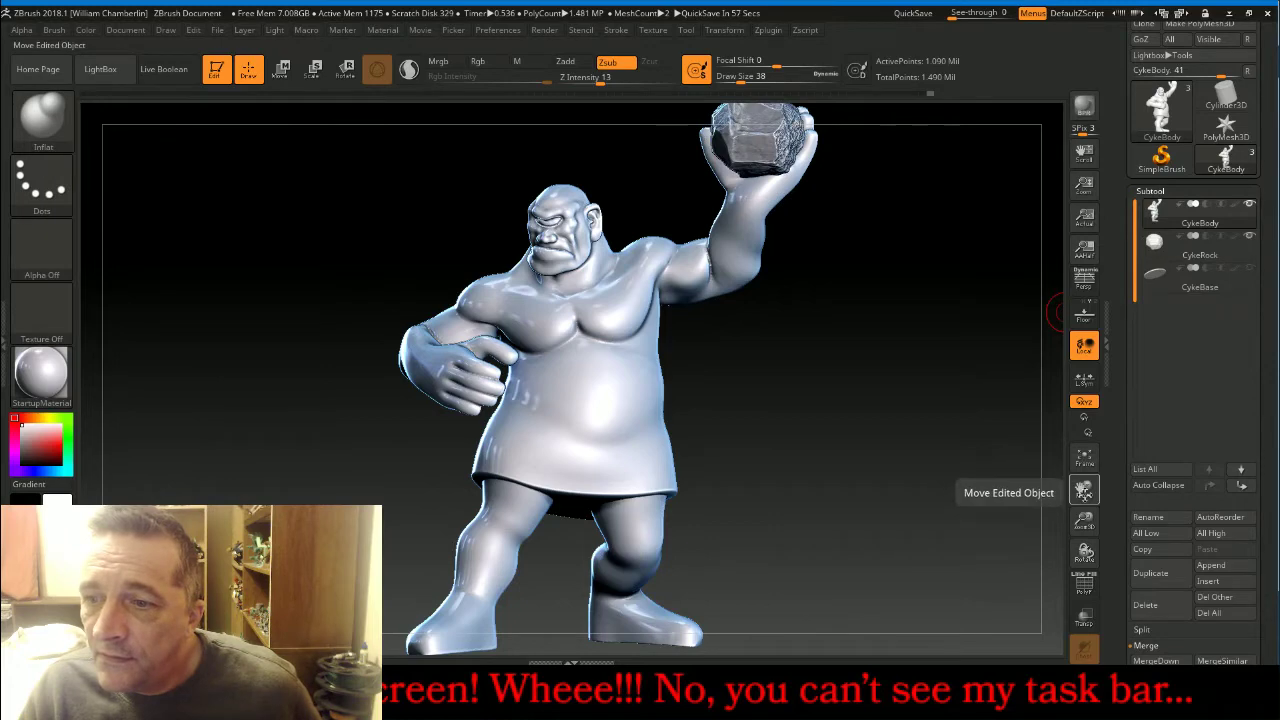
pyautogui.moveTo(1084, 488); pyautogui.dragTo(1072, 550)
pyautogui.moveTo(920, 477); pyautogui.dragTo(1055, 378)
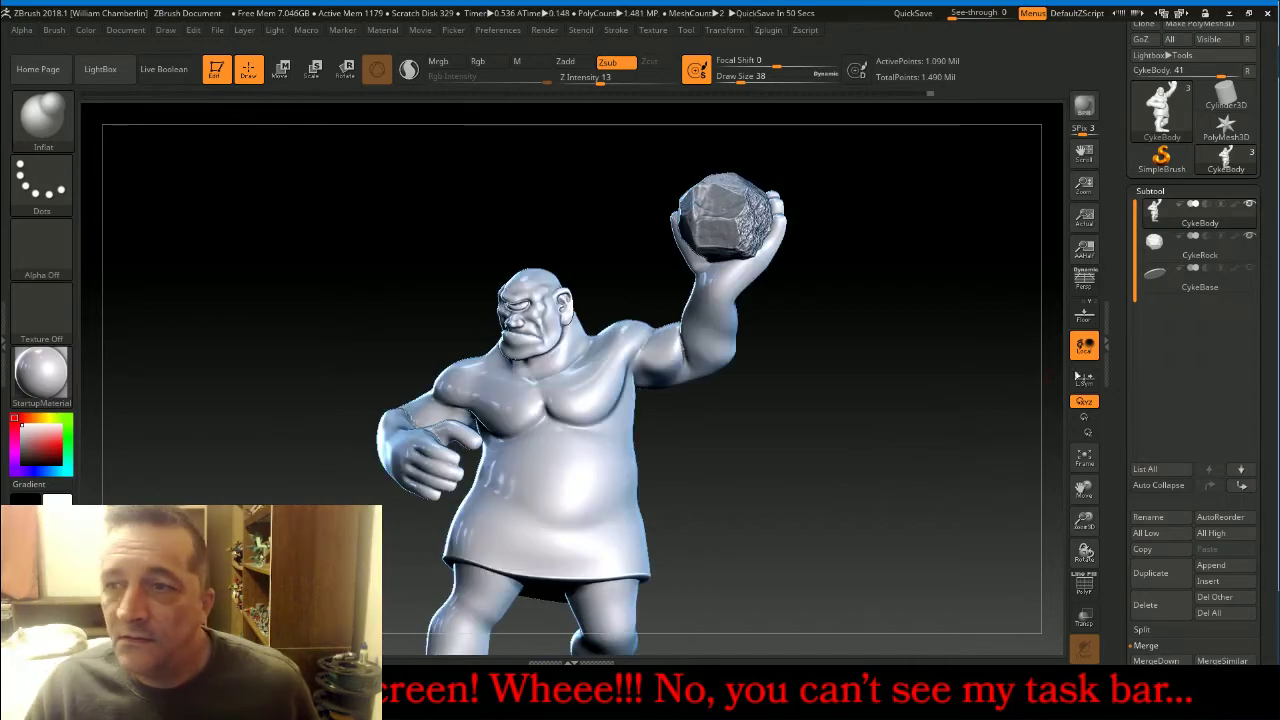
pyautogui.click(1249, 236)
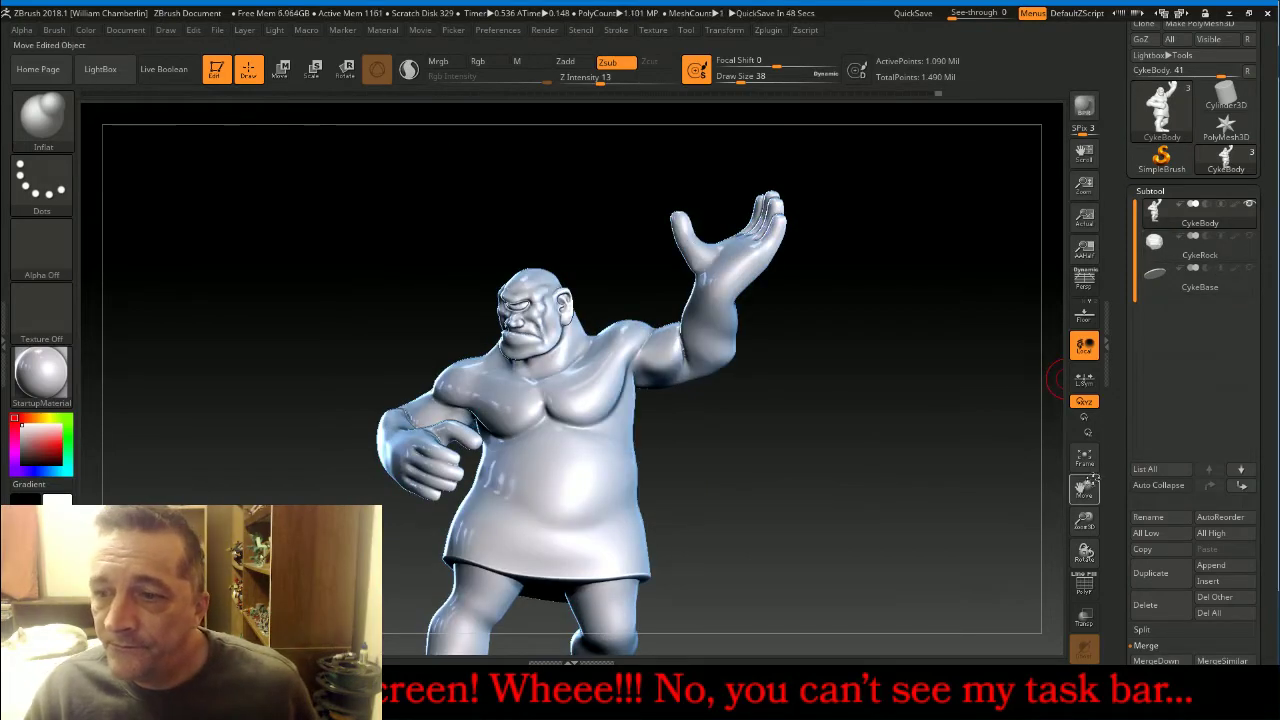
pyautogui.moveTo(1088, 488); pyautogui.dragTo(1104, 444)
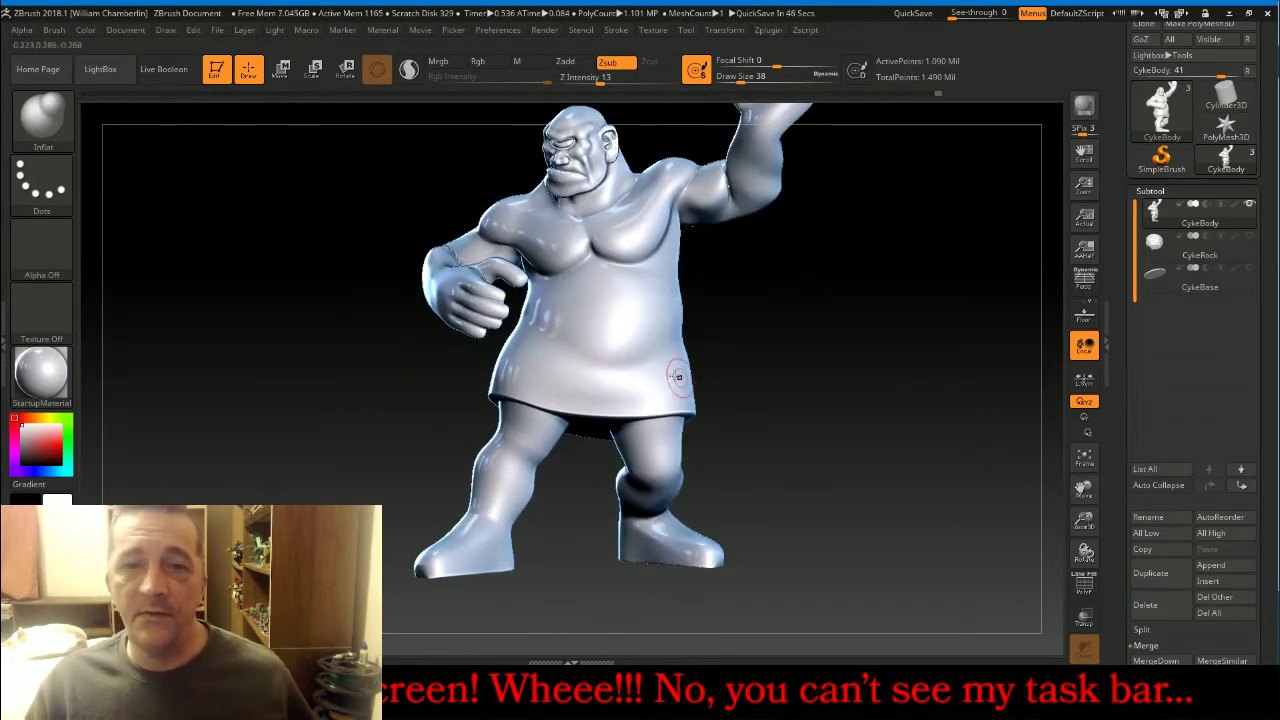
# Hide the polygroups of the lowered arm, including its hand, fingers, forearm and upper arm, to expose the tunic's side.
pyautogui.keyDown('ctrl'); pyautogui.keyDown('shift'); pyautogui.click(442, 293); pyautogui.keyUp('shift'); pyautogui.keyUp('ctrl')
pyautogui.keyDown('ctrl'); pyautogui.keyDown('shift'); pyautogui.click(442, 293); pyautogui.keyUp('shift'); pyautogui.keyUp('ctrl')
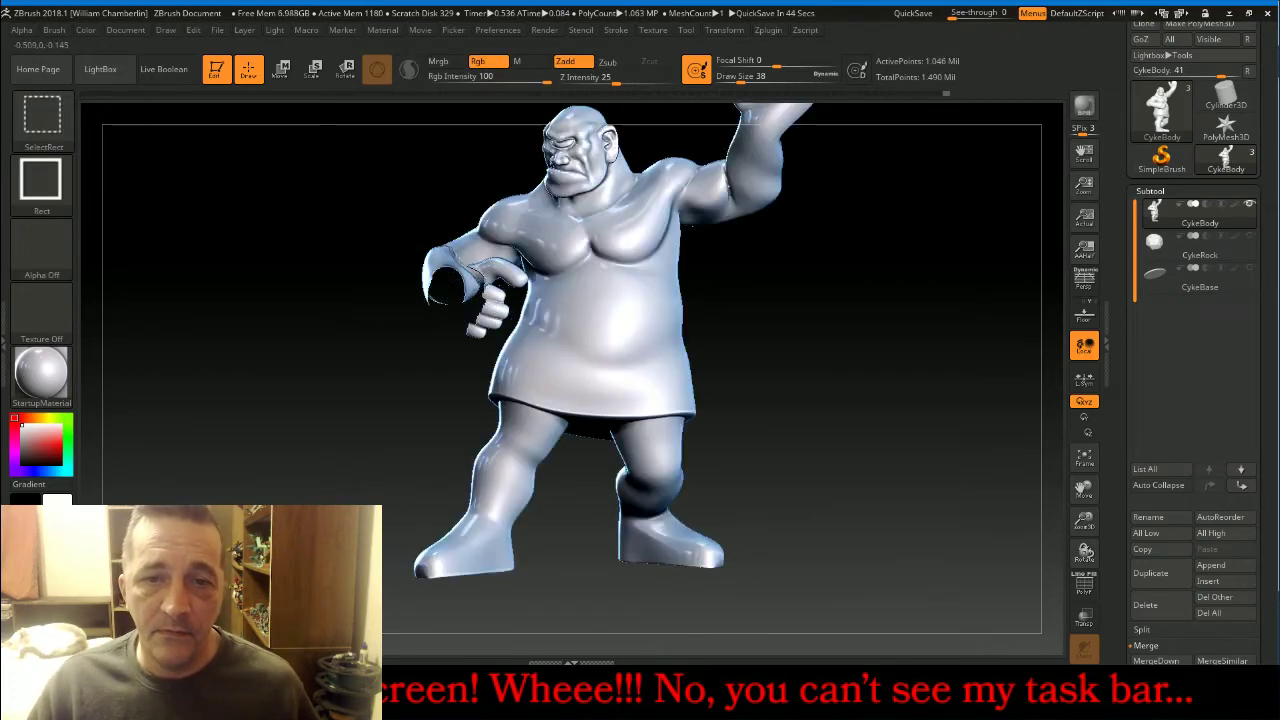
pyautogui.keyDown('ctrl'); pyautogui.keyDown('alt'); pyautogui.keyDown('shift'); pyautogui.click(500, 283); pyautogui.keyUp('shift'); pyautogui.keyUp('alt'); pyautogui.keyUp('ctrl')
pyautogui.keyDown('ctrl'); pyautogui.keyDown('alt'); pyautogui.keyDown('shift'); pyautogui.click(508, 274); pyautogui.keyUp('shift'); pyautogui.keyUp('alt'); pyautogui.keyUp('ctrl')
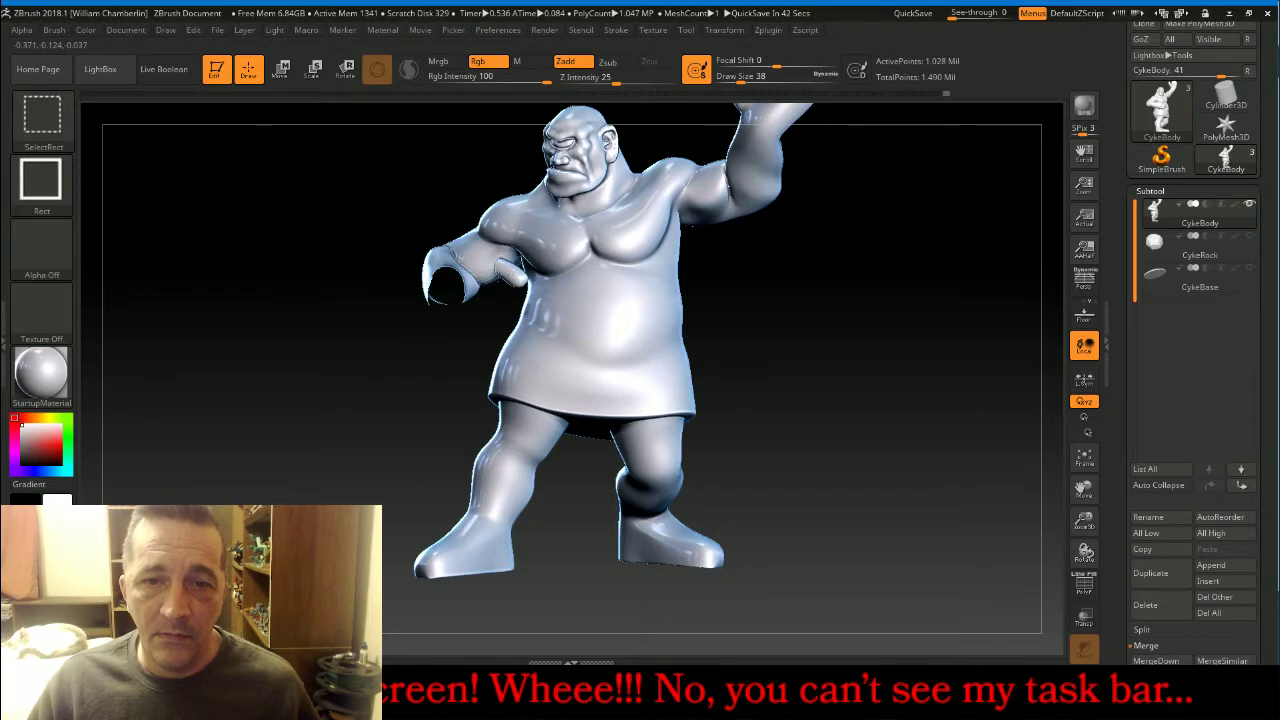
pyautogui.keyDown('ctrl'); pyautogui.keyDown('alt'); pyautogui.keyDown('shift'); pyautogui.click(510, 272); pyautogui.keyUp('shift'); pyautogui.keyUp('alt'); pyautogui.keyUp('ctrl')
pyautogui.keyDown('ctrl'); pyautogui.keyDown('alt'); pyautogui.keyDown('shift'); pyautogui.click(438, 272); pyautogui.keyUp('shift'); pyautogui.keyUp('alt'); pyautogui.keyUp('ctrl')
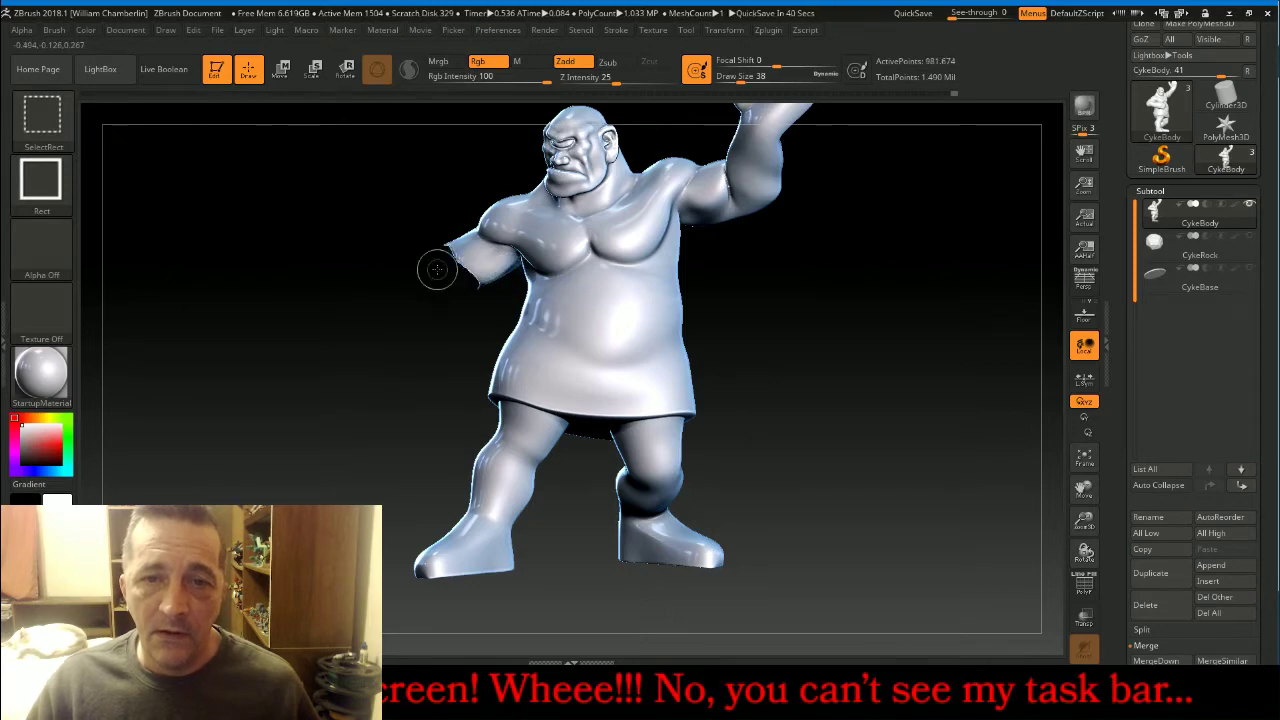
pyautogui.keyDown('ctrl'); pyautogui.keyDown('alt'); pyautogui.keyDown('shift'); pyautogui.click(488, 262); pyautogui.keyUp('shift'); pyautogui.keyUp('alt'); pyautogui.keyUp('ctrl')
pyautogui.moveTo(842, 389); pyautogui.dragTo(910, 405)
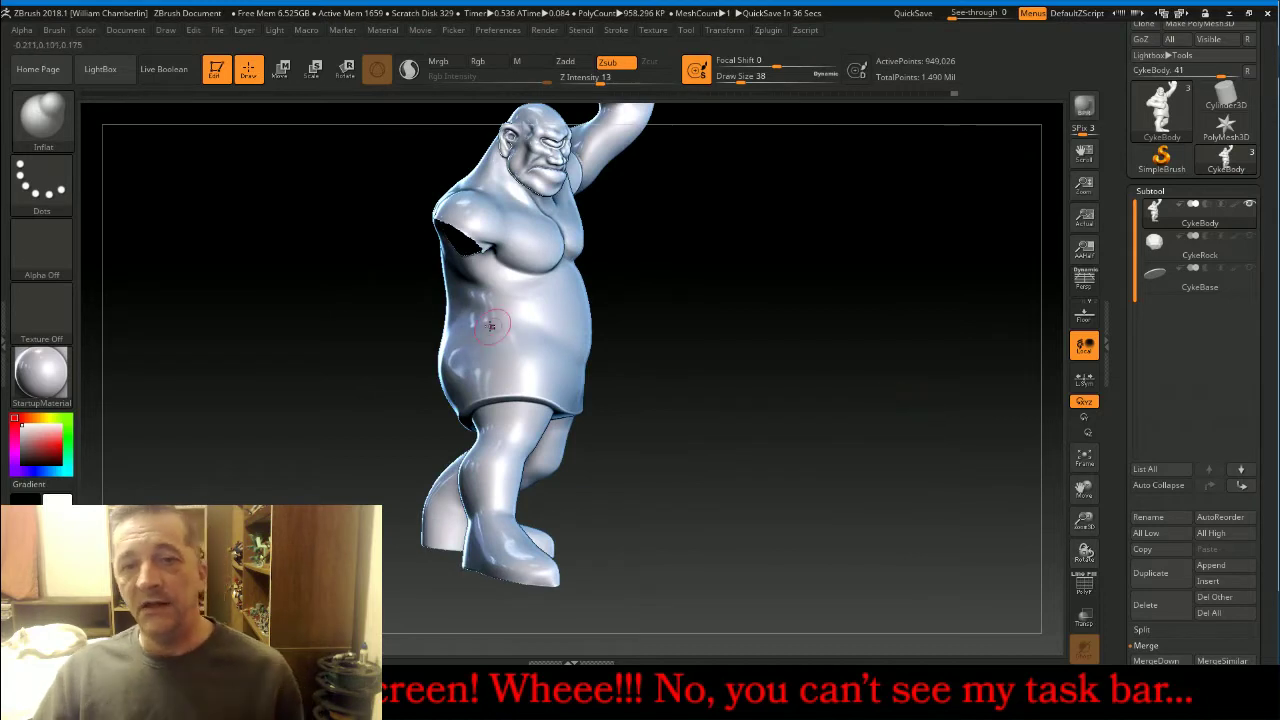
# Set the mask brush's focal shift to -100 and mask a wide band across the front of the waist at draw size 30.
pyautogui.moveTo(1038, 498); pyautogui.dragTo(920, 499)
pyautogui.moveTo(1084, 489)
pyautogui.mouseDown()
pyautogui.moveTo(1056, 511)
pyautogui.moveTo(1089, 567)
pyautogui.mouseUp()
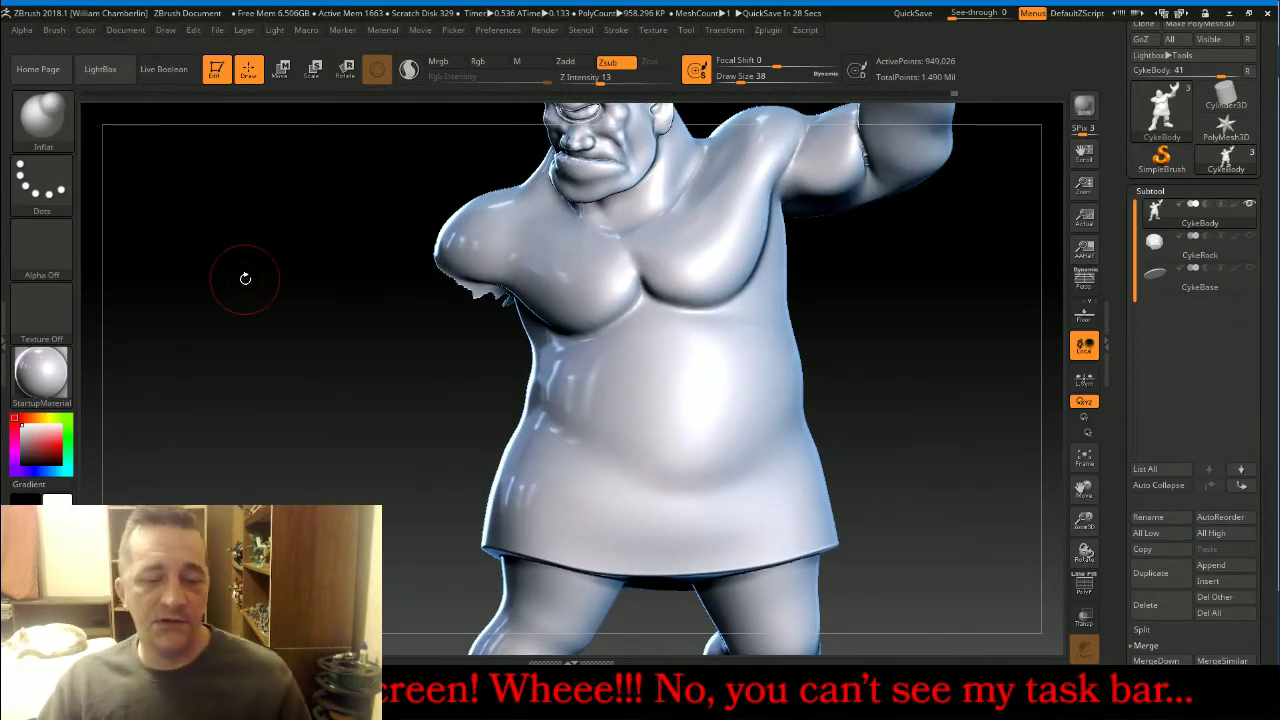
pyautogui.press('ctrl')
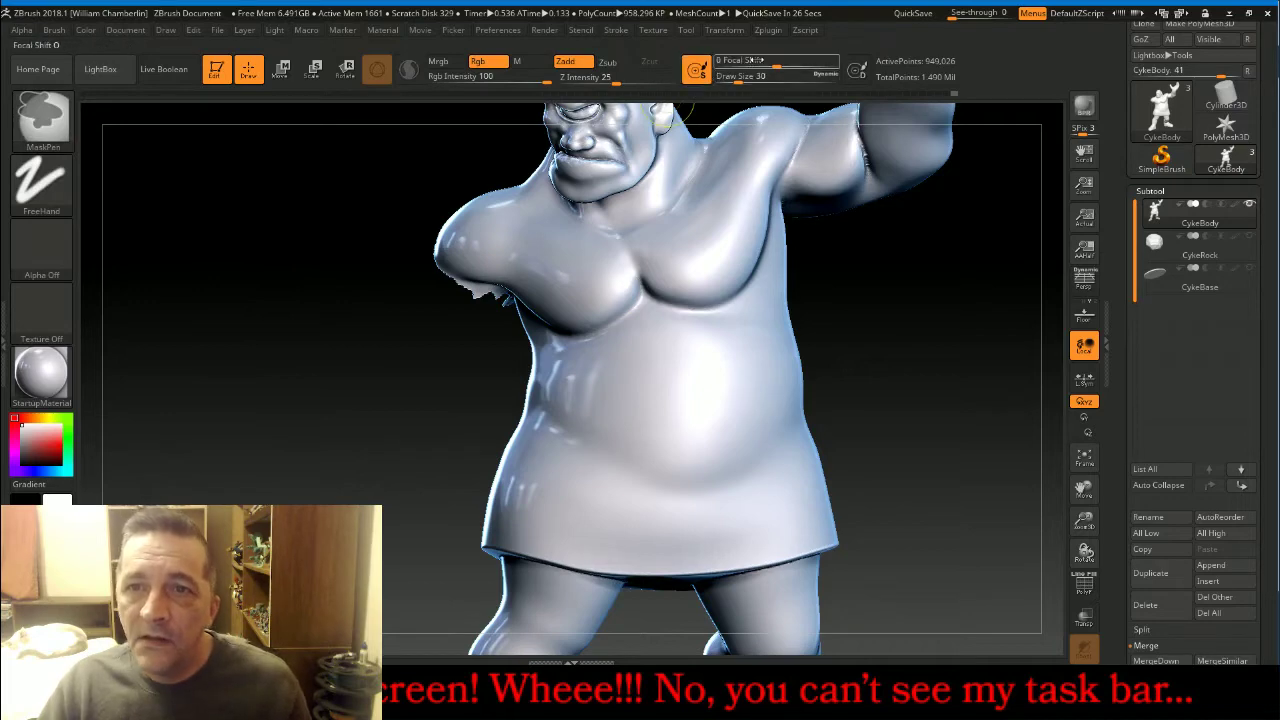
pyautogui.moveTo(761, 60)
pyautogui.moveTo(761, 60); pyautogui.dragTo(704, 116)
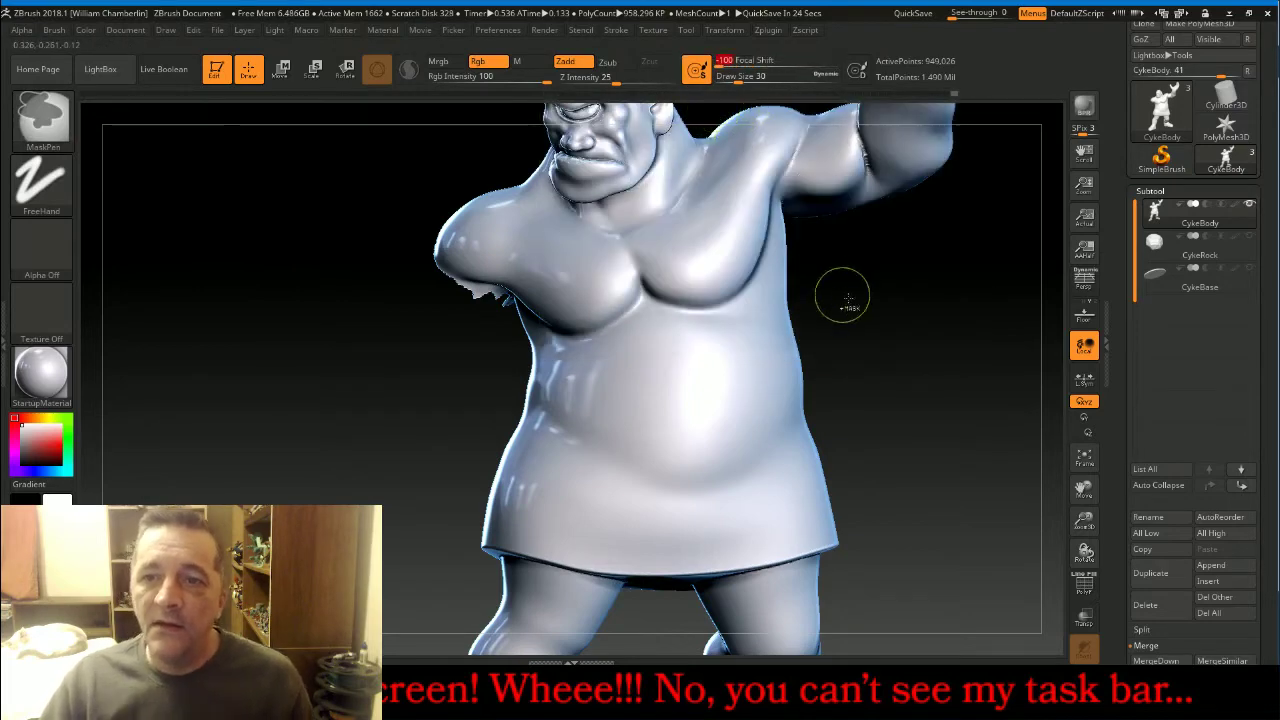
pyautogui.moveTo(805, 418)
pyautogui.keyDown('ctrl'); pyautogui.mouseDown()
pyautogui.moveTo(612, 430)
pyautogui.moveTo(530, 410)
pyautogui.moveTo(598, 465)
pyautogui.moveTo(696, 472)
pyautogui.moveTo(784, 462)
pyautogui.moveTo(805, 425)
pyautogui.mouseUp(); pyautogui.keyUp('ctrl')
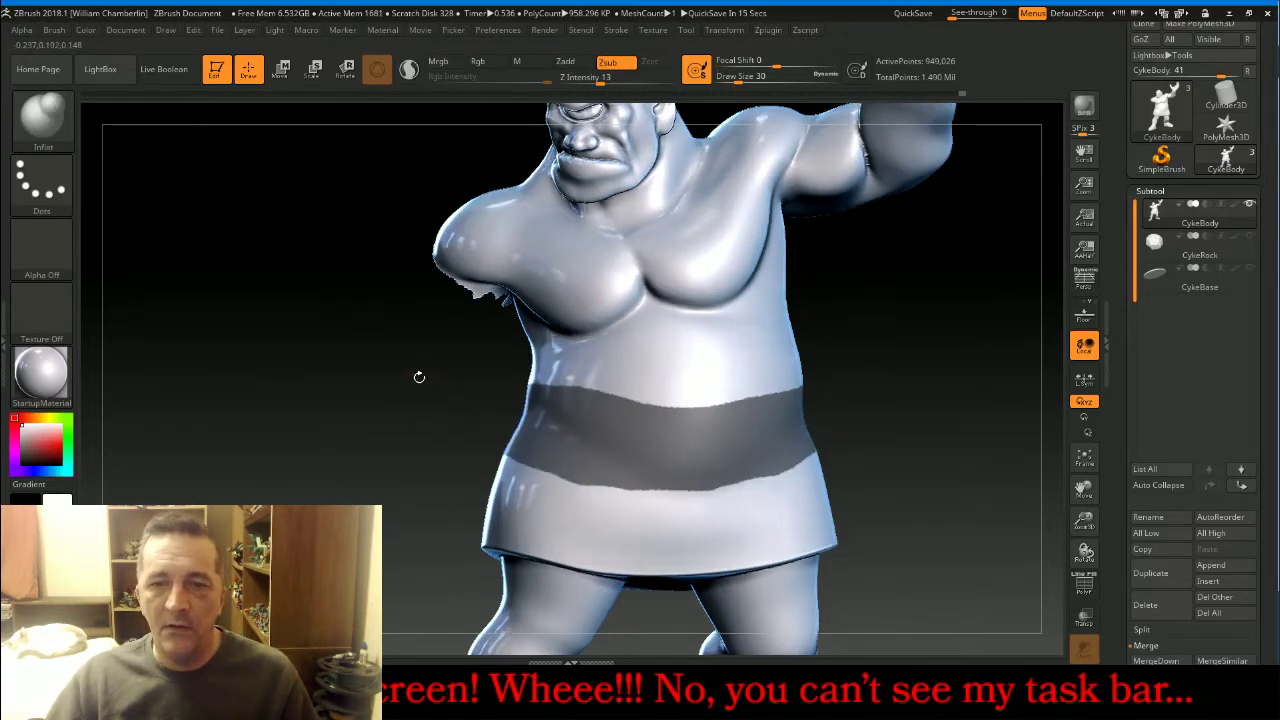
# Extend the waist mask band around the back of the tunic beneath the hidden arm.
pyautogui.moveTo(420, 377); pyautogui.dragTo(568, 417)
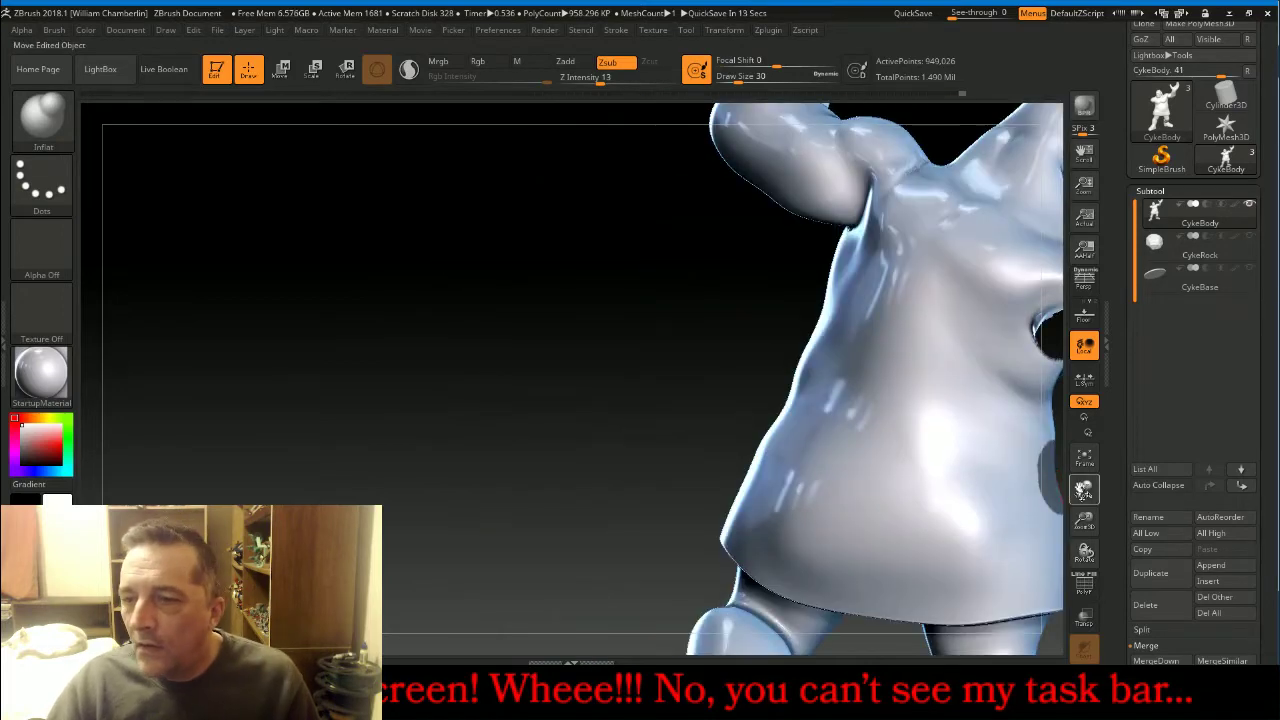
pyautogui.moveTo(1084, 489); pyautogui.dragTo(976, 464)
pyautogui.moveTo(788, 425)
pyautogui.keyDown('ctrl'); pyautogui.mouseDown()
pyautogui.moveTo(630, 422)
pyautogui.moveTo(510, 375)
pyautogui.moveTo(515, 330)
pyautogui.moveTo(601, 369)
pyautogui.moveTo(731, 387)
pyautogui.mouseUp(); pyautogui.keyUp('ctrl')
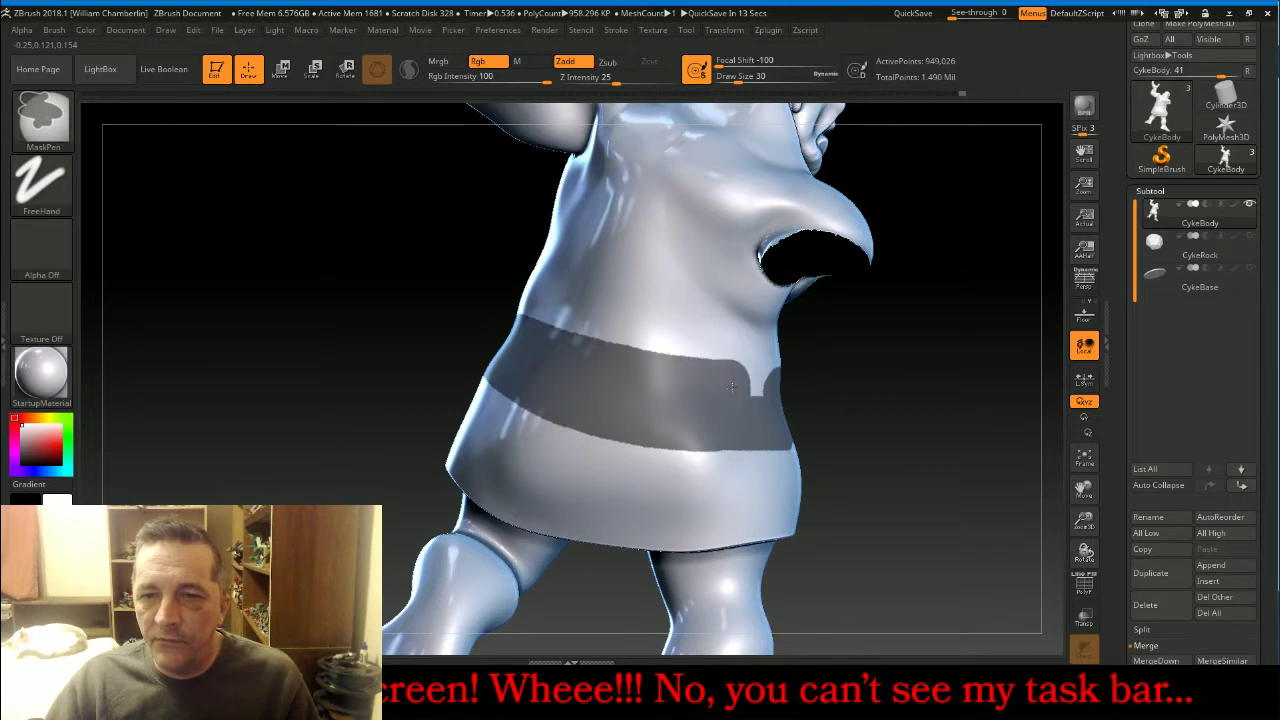
# Continue the mask band around the side below the raised arm and even out its lower edge.
pyautogui.moveTo(975, 438); pyautogui.dragTo(820, 429)
pyautogui.moveTo(385, 341); pyautogui.dragTo(640, 350)
pyautogui.moveTo(1092, 489)
pyautogui.mouseDown()
pyautogui.moveTo(594, 366)
pyautogui.moveTo(537, 373)
pyautogui.mouseUp()
pyautogui.press('ctrl')
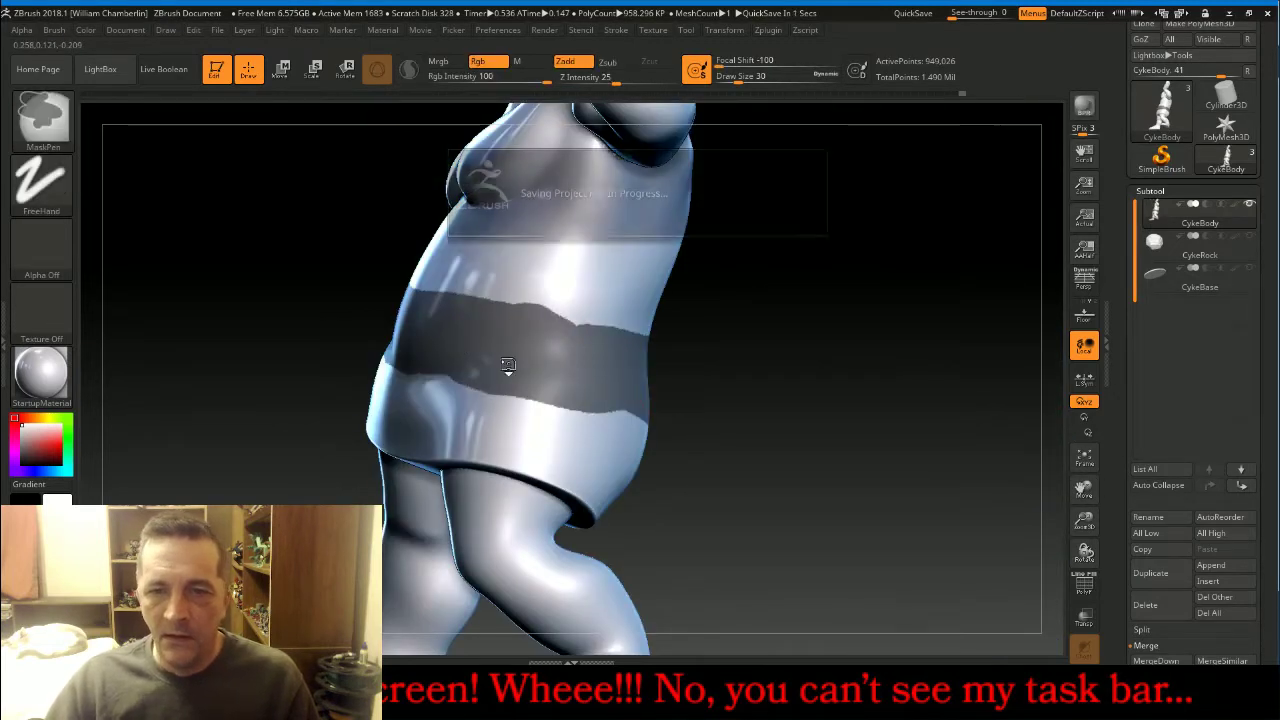
pyautogui.keyDown('ctrl'); pyautogui.moveTo(466, 351); pyautogui.dragTo(620, 402); pyautogui.keyUp('ctrl')
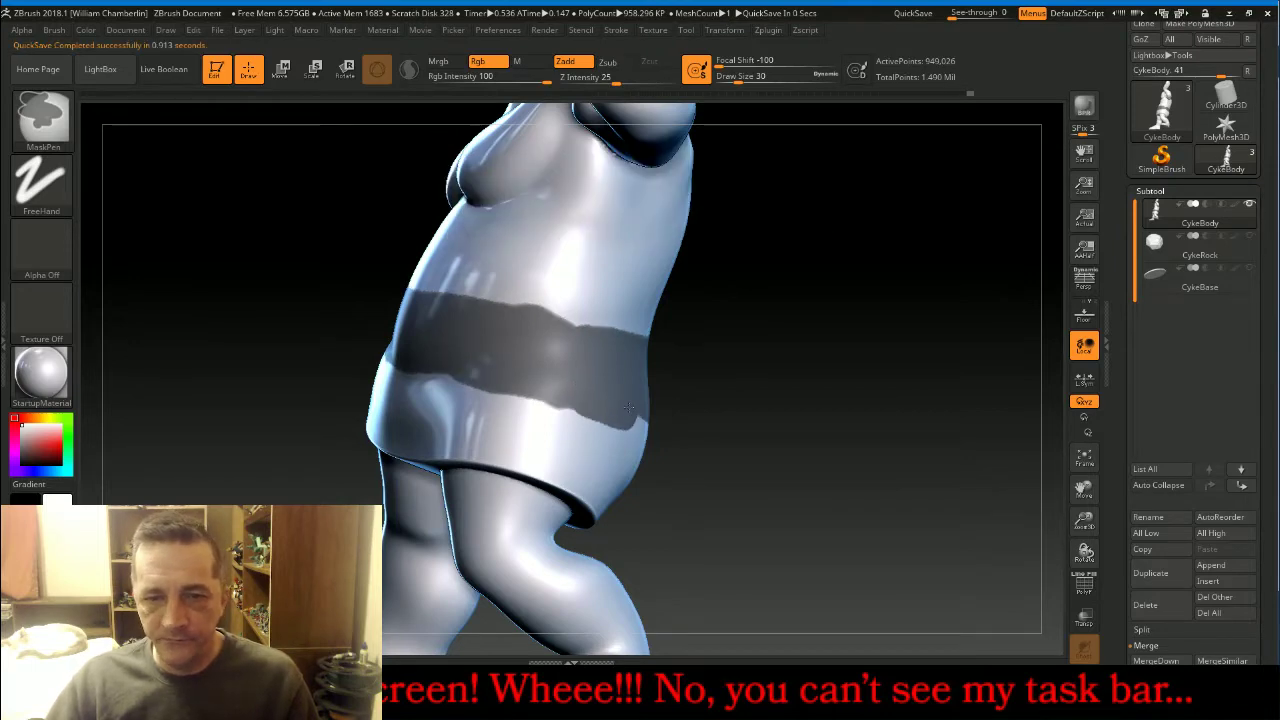
pyautogui.hotkey('ctrl', 'z')
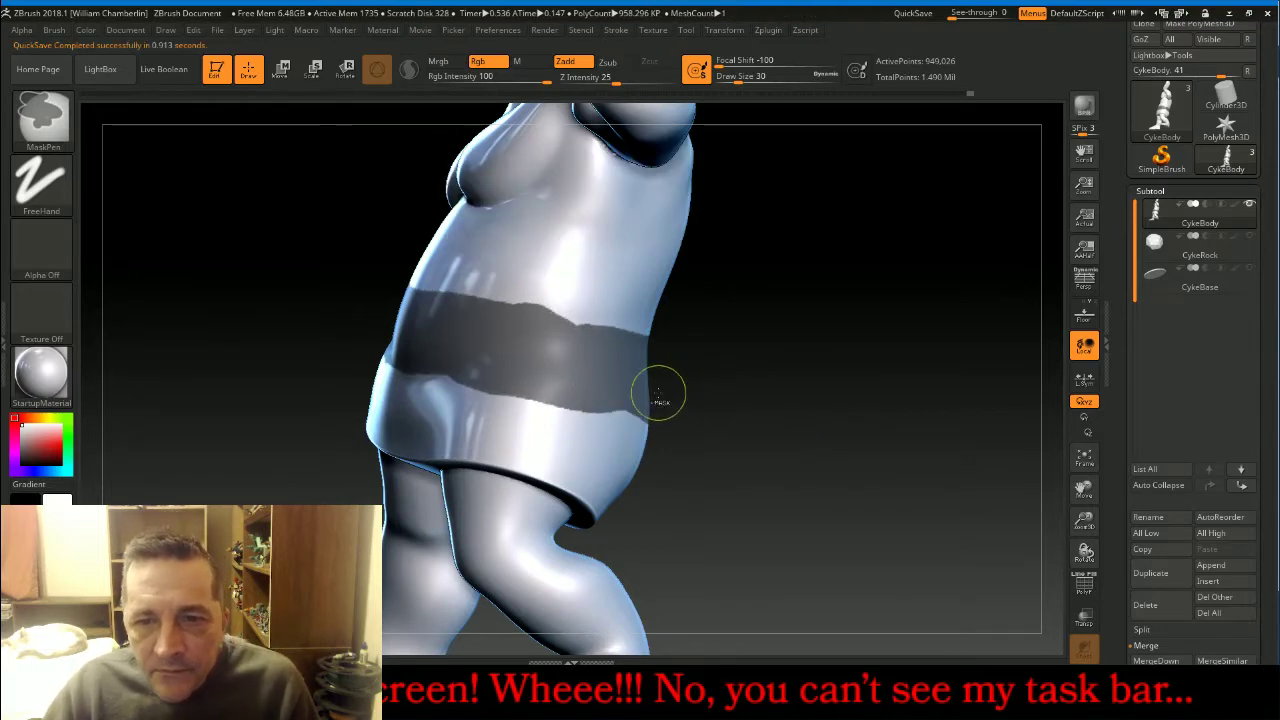
pyautogui.keyDown('ctrl'); pyautogui.moveTo(598, 383); pyautogui.dragTo(425, 352); pyautogui.keyUp('ctrl')
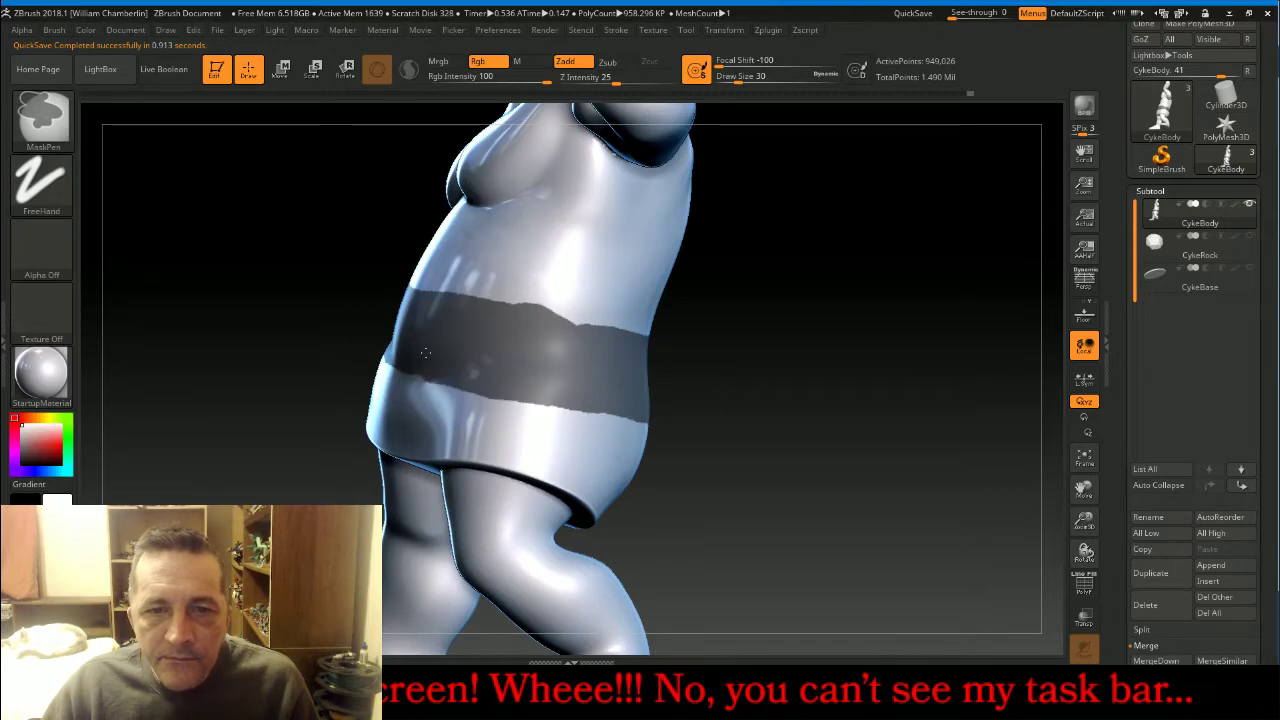
pyautogui.moveTo(754, 413); pyautogui.dragTo(891, 437)
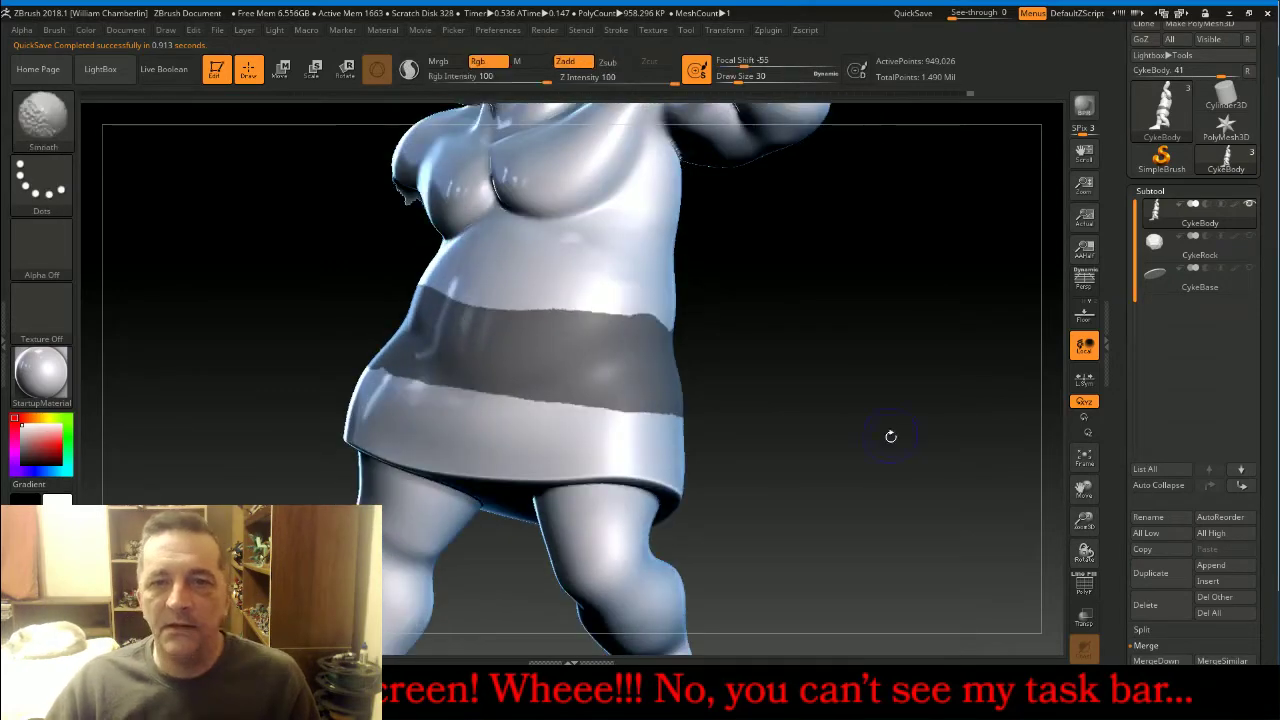
# Import the TornCloth03 alpha from the ALPHAS folder and assign it to the MaskPen brush.
pyautogui.click(47, 256)
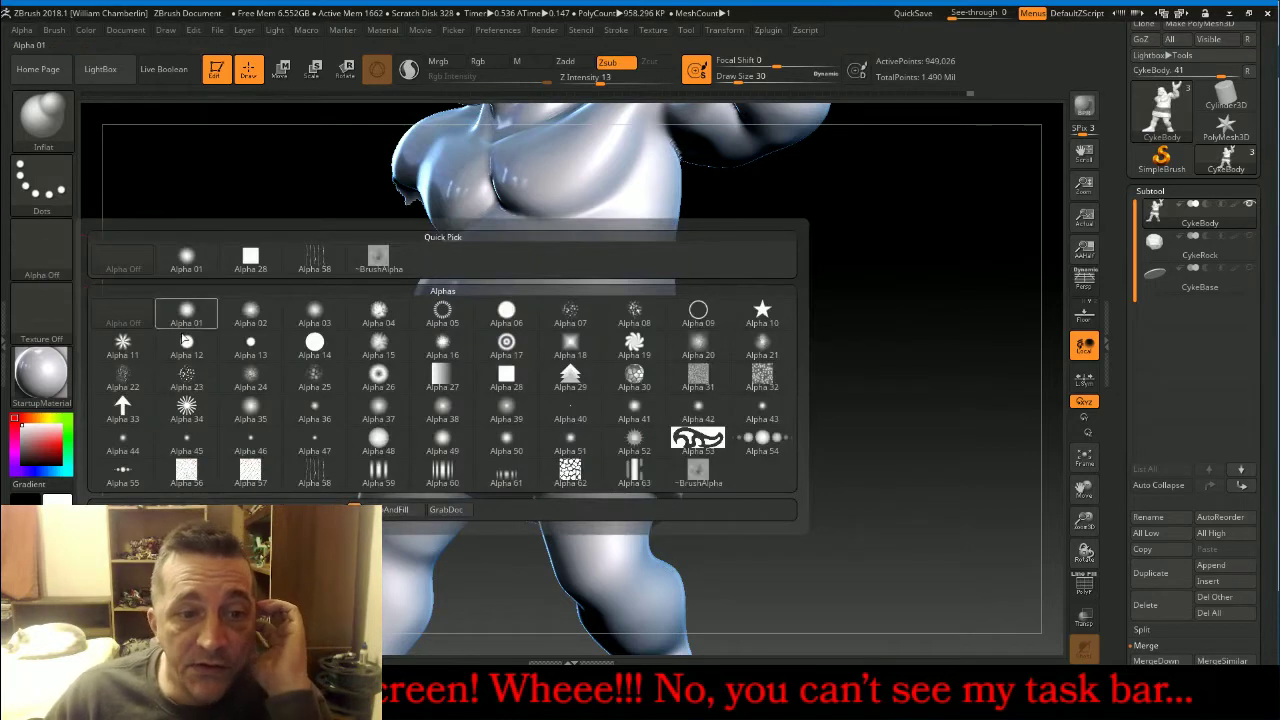
pyautogui.click(122, 509)
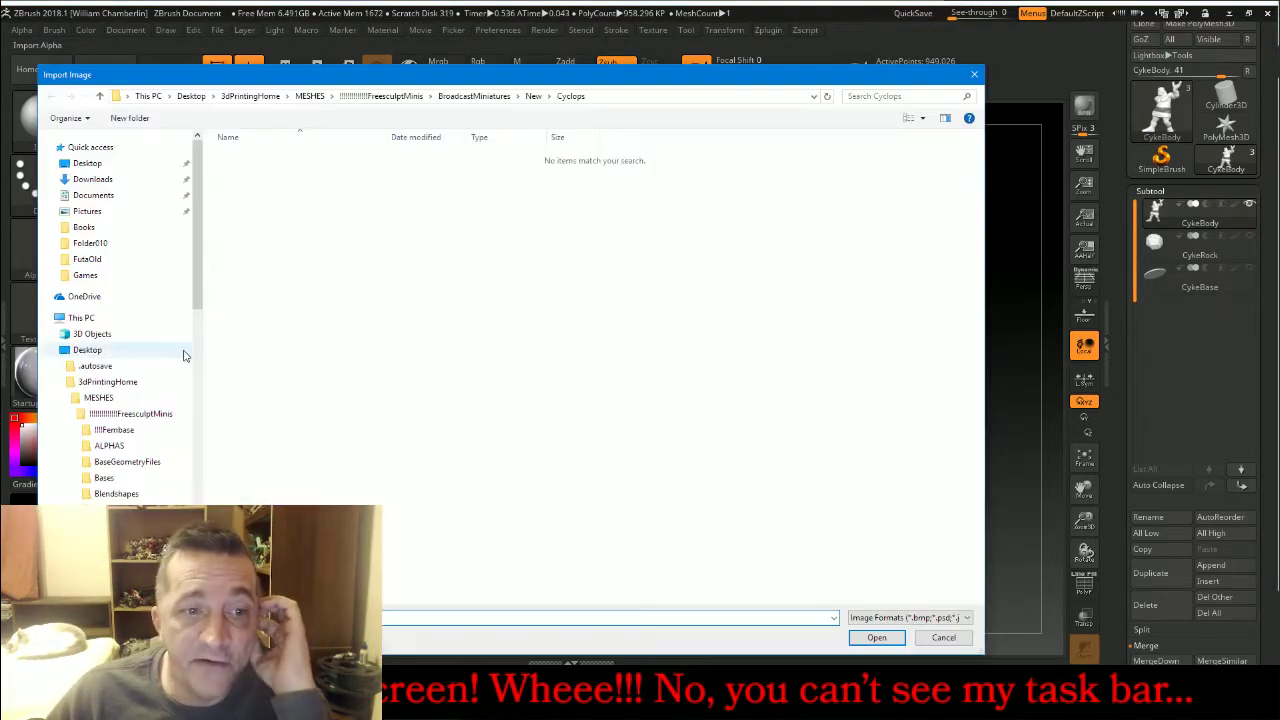
pyautogui.click(139, 450)
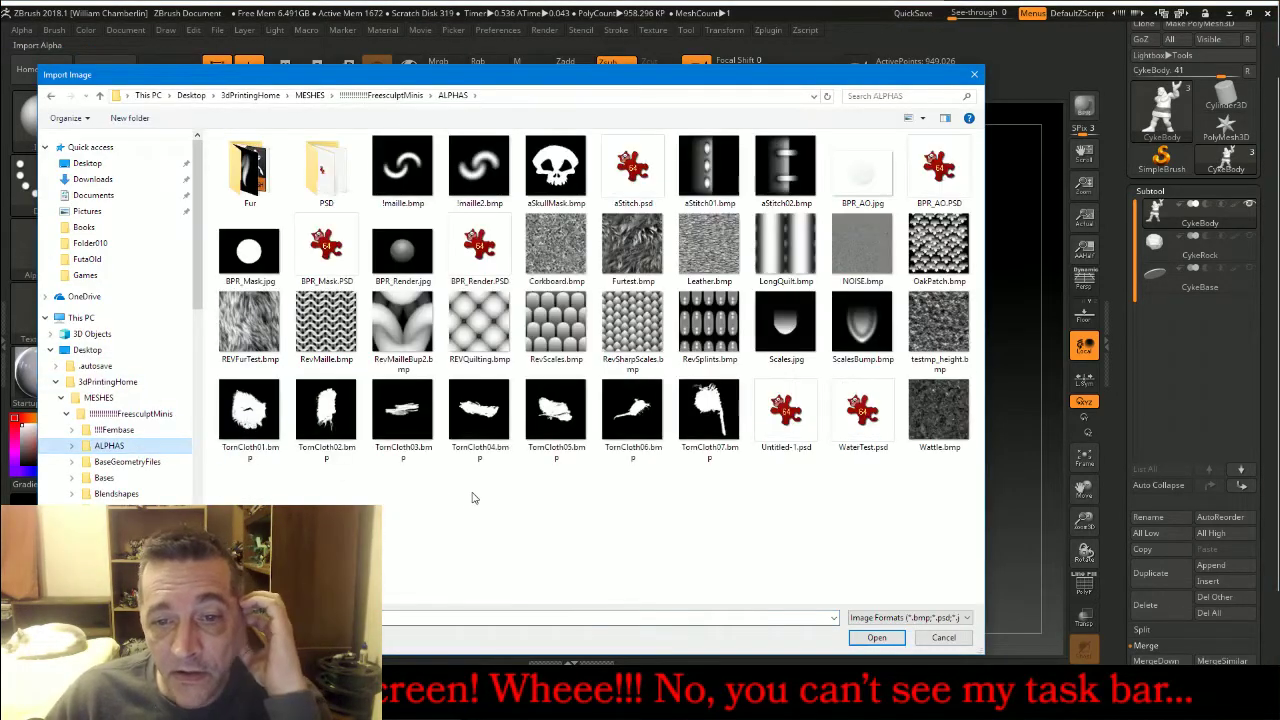
pyautogui.doubleClick(403, 410)
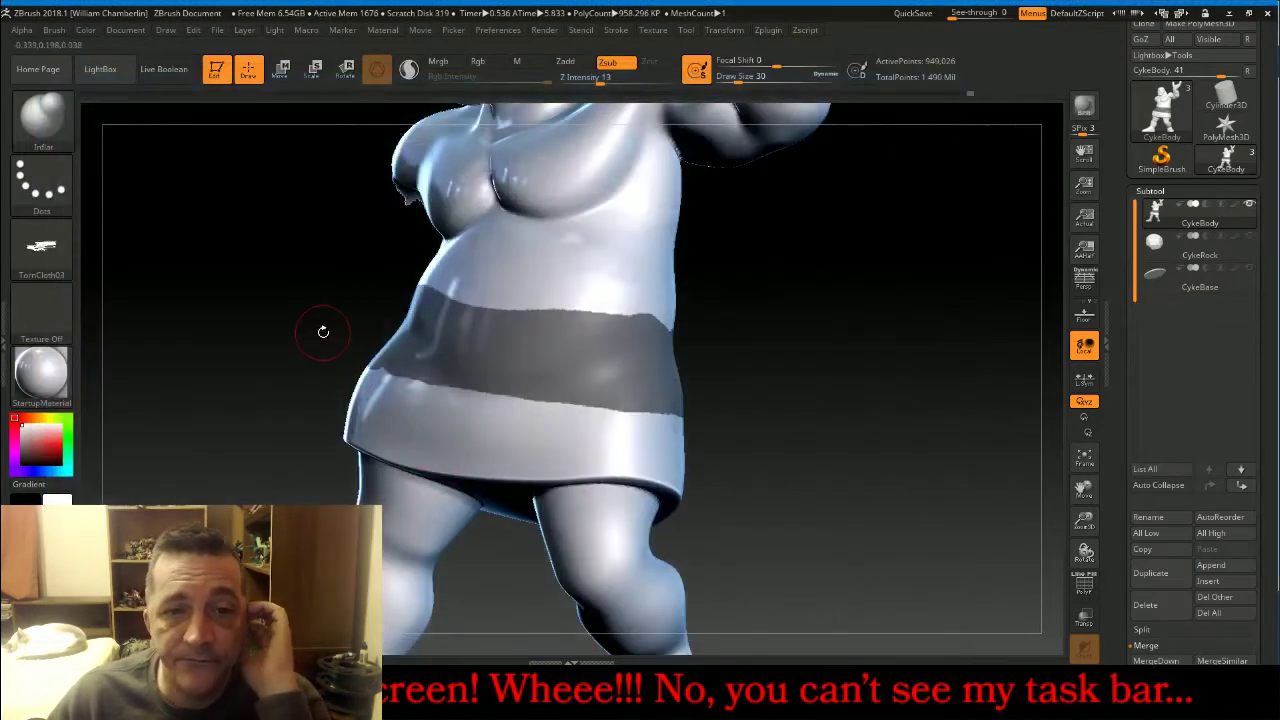
pyautogui.press('ctrl')
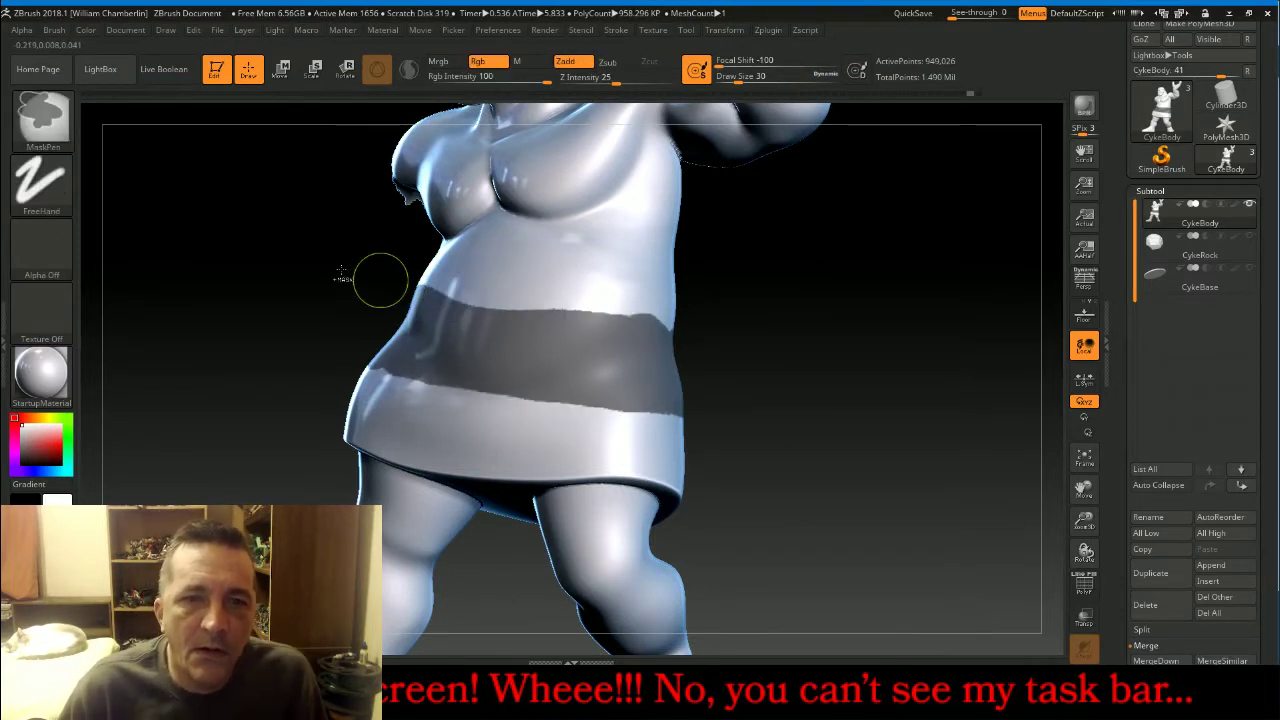
pyautogui.click(55, 258)
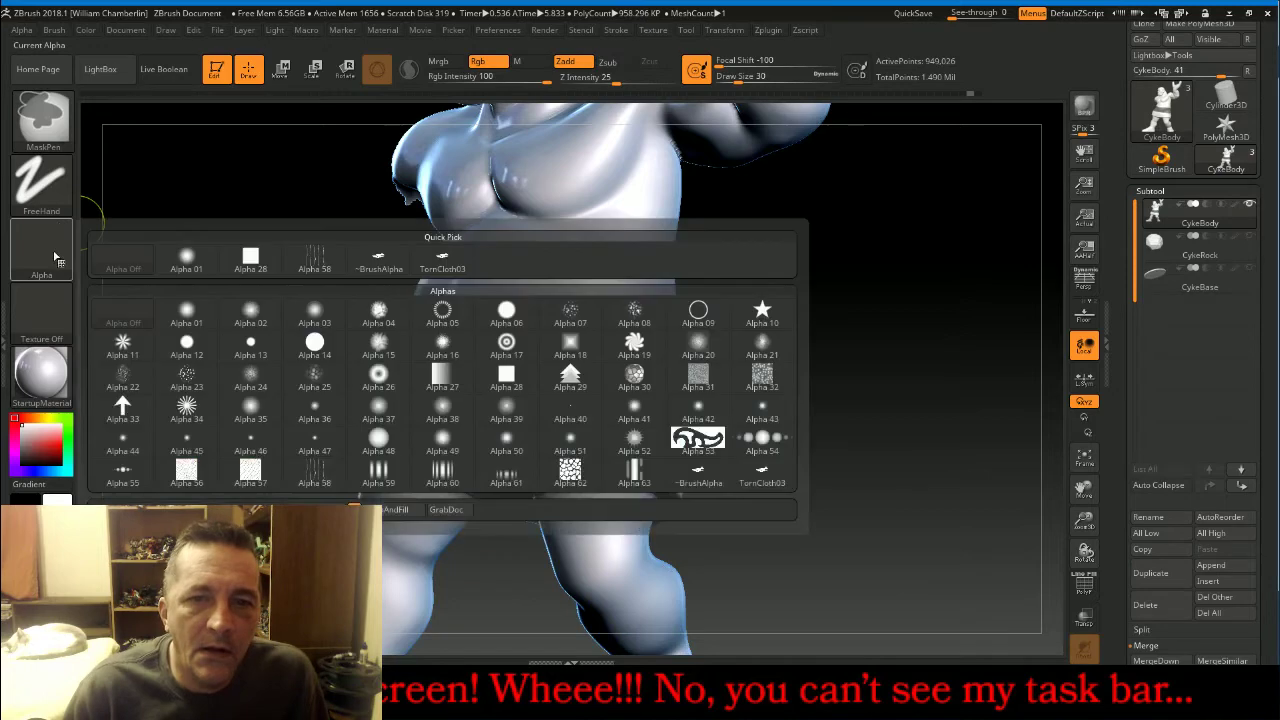
pyautogui.click(443, 260)
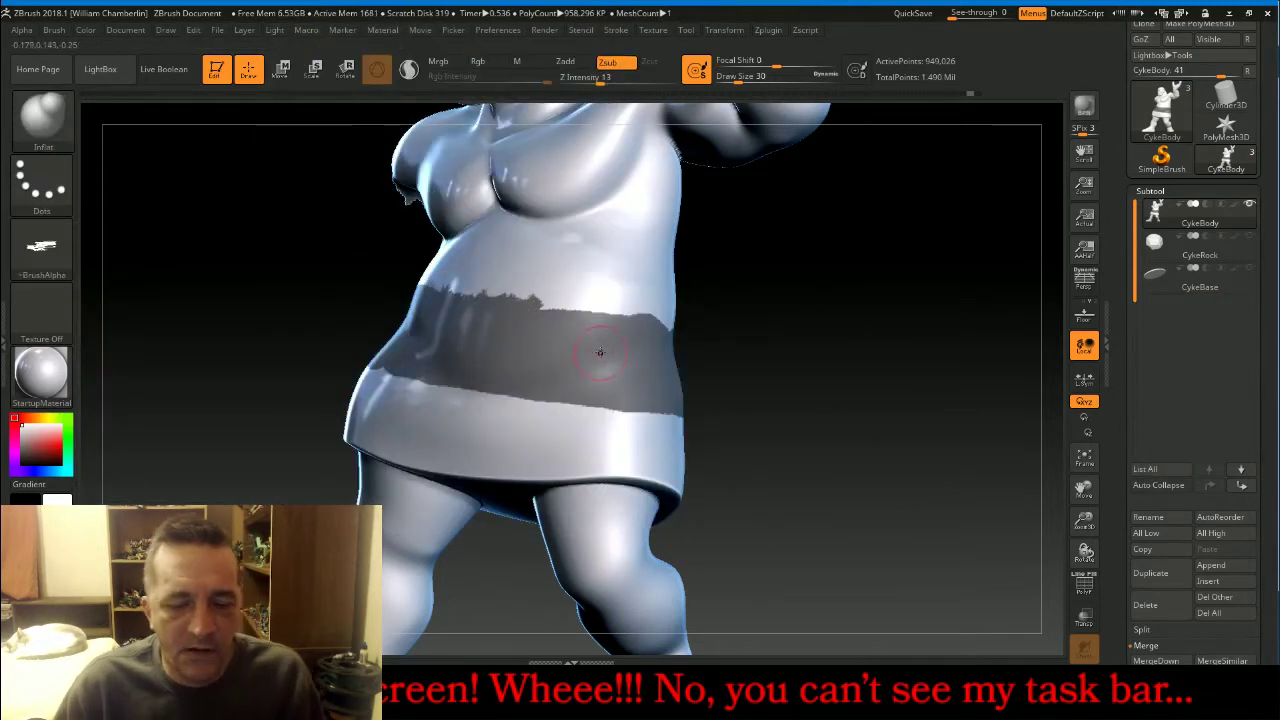
# Paint a ragged upper edge on the waist mask from the front around the raised-arm side to the back at draw size 42.
pyautogui.keyDown('ctrl'); pyautogui.moveTo(567, 308); pyautogui.dragTo(538, 284); pyautogui.keyUp('ctrl')
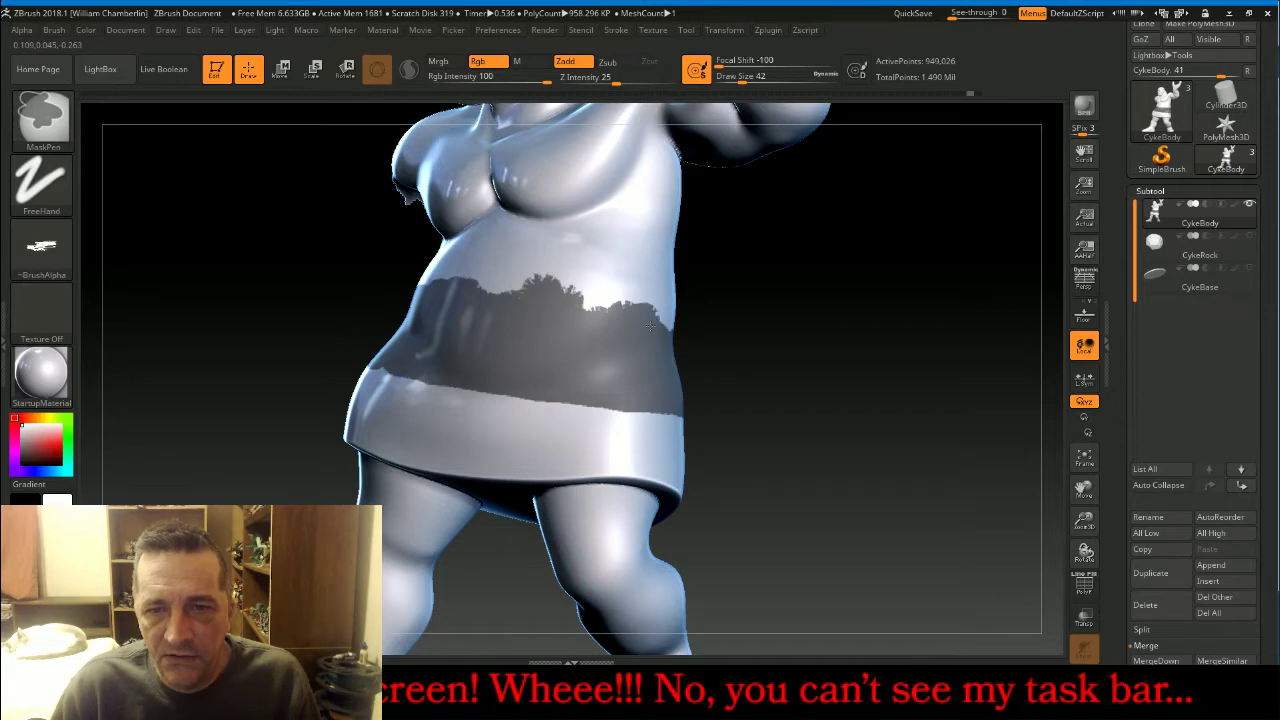
pyautogui.moveTo(814, 363); pyautogui.dragTo(665, 321)
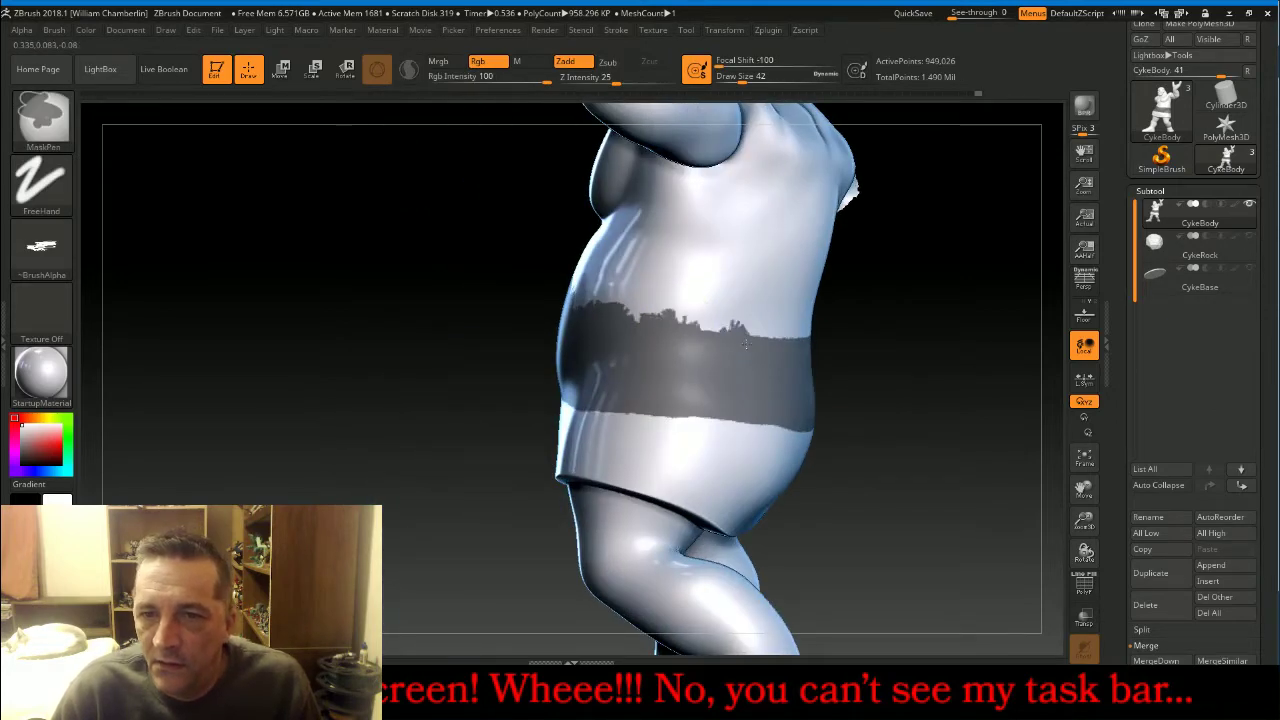
pyautogui.moveTo(902, 362); pyautogui.dragTo(814, 385)
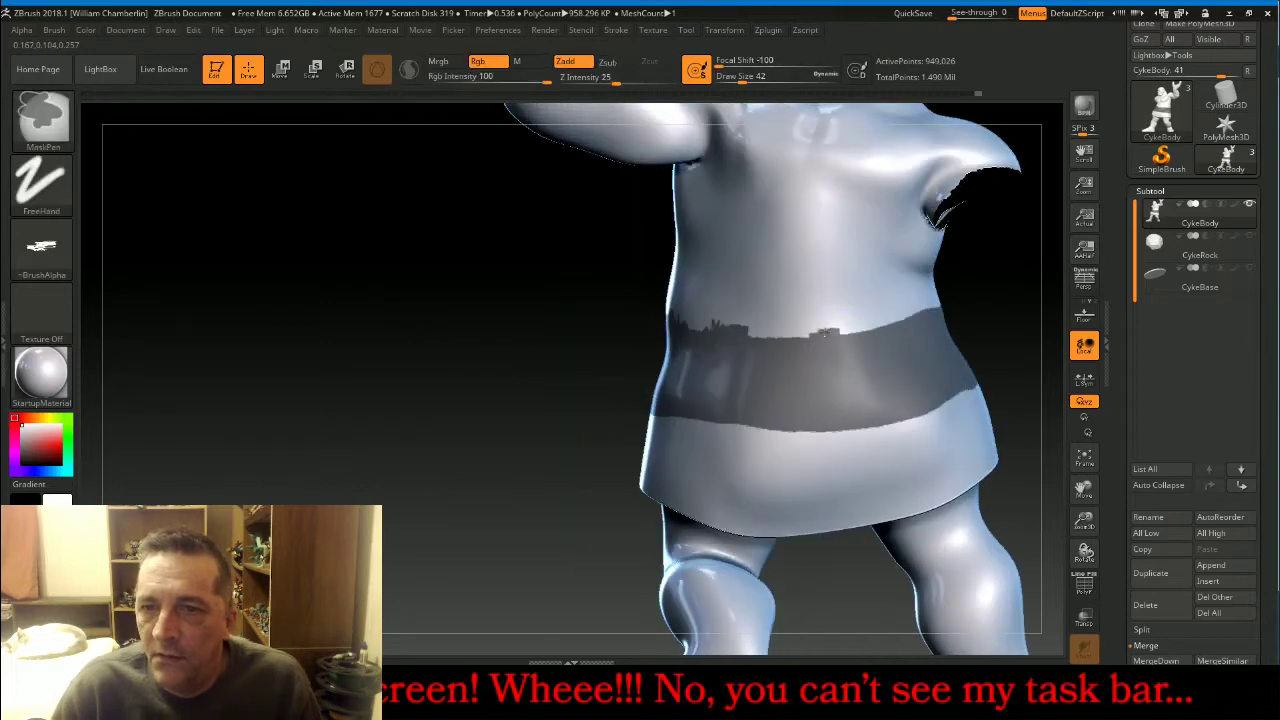
pyautogui.moveTo(836, 328)
pyautogui.keyDown('ctrl'); pyautogui.mouseDown()
pyautogui.moveTo(765, 332)
pyautogui.moveTo(772, 341)
pyautogui.mouseUp(); pyautogui.keyUp('ctrl')
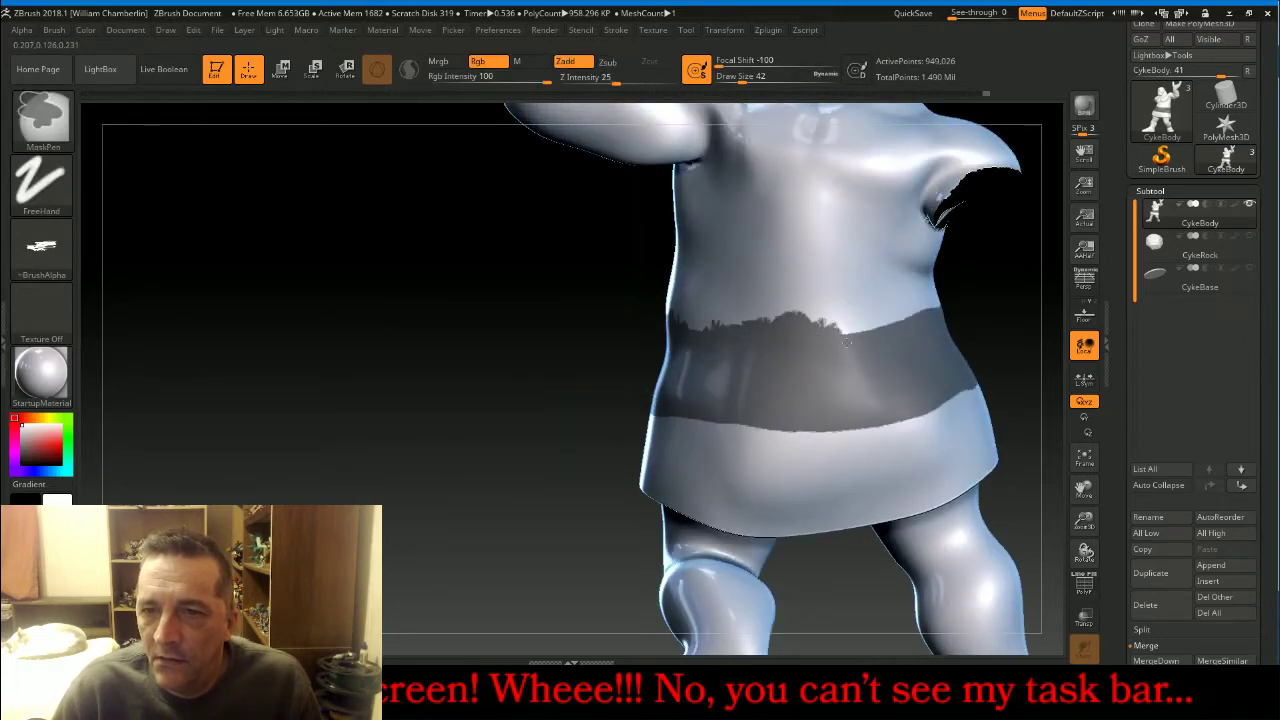
pyautogui.keyDown('ctrl'); pyautogui.moveTo(882, 330); pyautogui.dragTo(851, 333); pyautogui.keyUp('ctrl')
pyautogui.hotkey('ctrl', 'z')
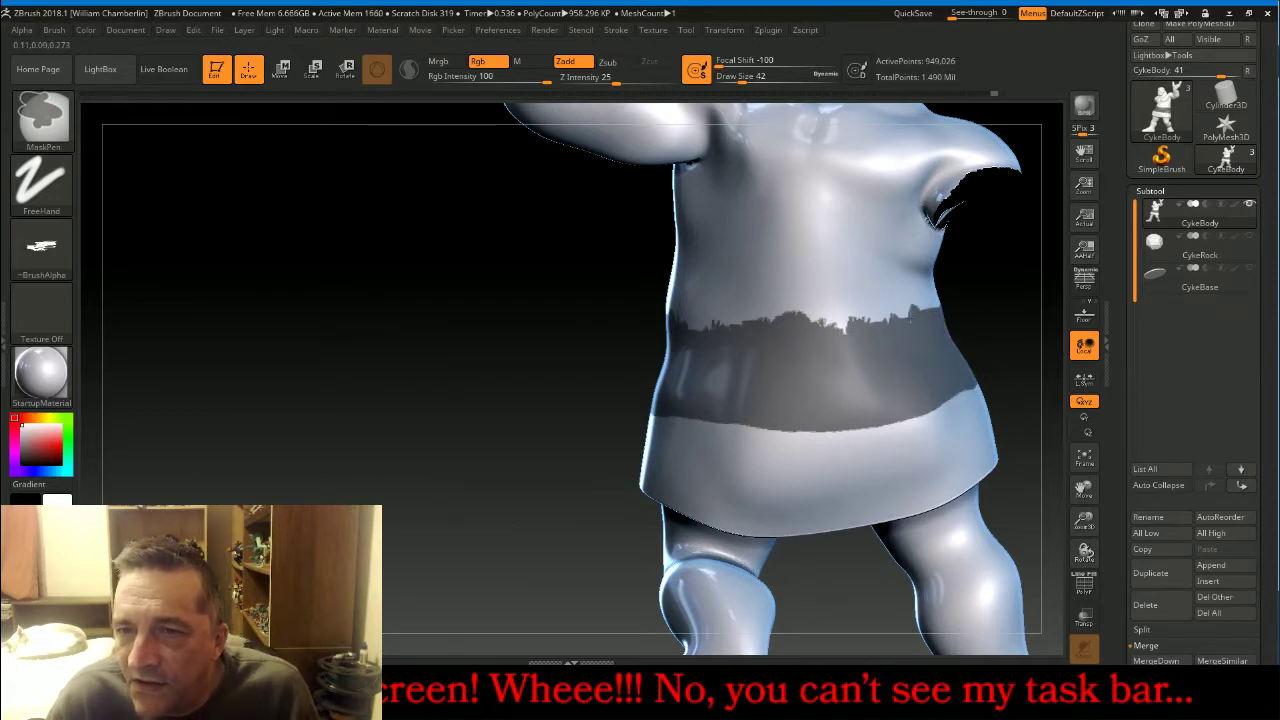
# Continue the torn upper mask edge around the side beneath the hidden arm and back to the front.
pyautogui.moveTo(1003, 308); pyautogui.dragTo(840, 325)
pyautogui.moveTo(1084, 488); pyautogui.dragTo(864, 470)
pyautogui.moveTo(751, 304)
pyautogui.keyDown('ctrl'); pyautogui.mouseDown()
pyautogui.moveTo(740, 291)
pyautogui.moveTo(805, 281)
pyautogui.mouseUp(); pyautogui.keyUp('ctrl')
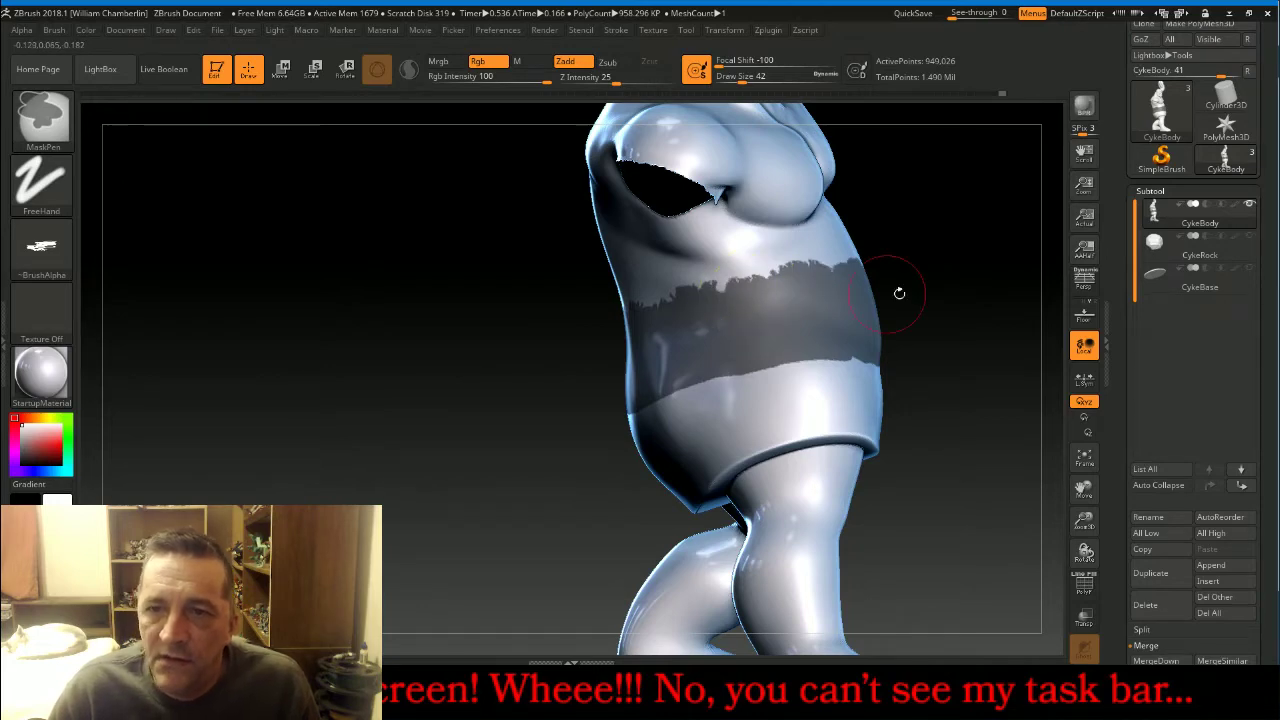
pyautogui.moveTo(899, 293)
pyautogui.mouseDown()
pyautogui.moveTo(980, 254)
pyautogui.moveTo(889, 283)
pyautogui.mouseUp()
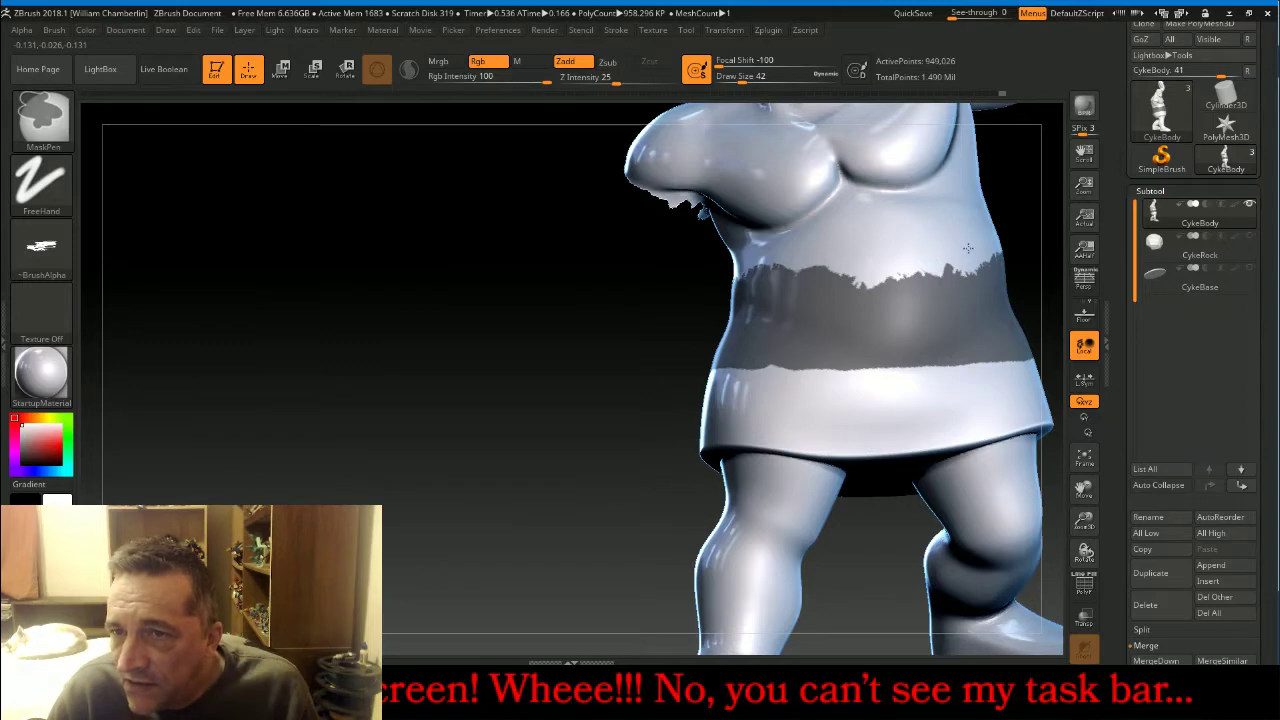
# Erase irregular notches into the mask's upper edge across the front, the raised-arm side and the back.
pyautogui.moveTo(1085, 488)
pyautogui.mouseDown()
pyautogui.moveTo(978, 424)
pyautogui.moveTo(895, 412)
pyautogui.mouseUp()
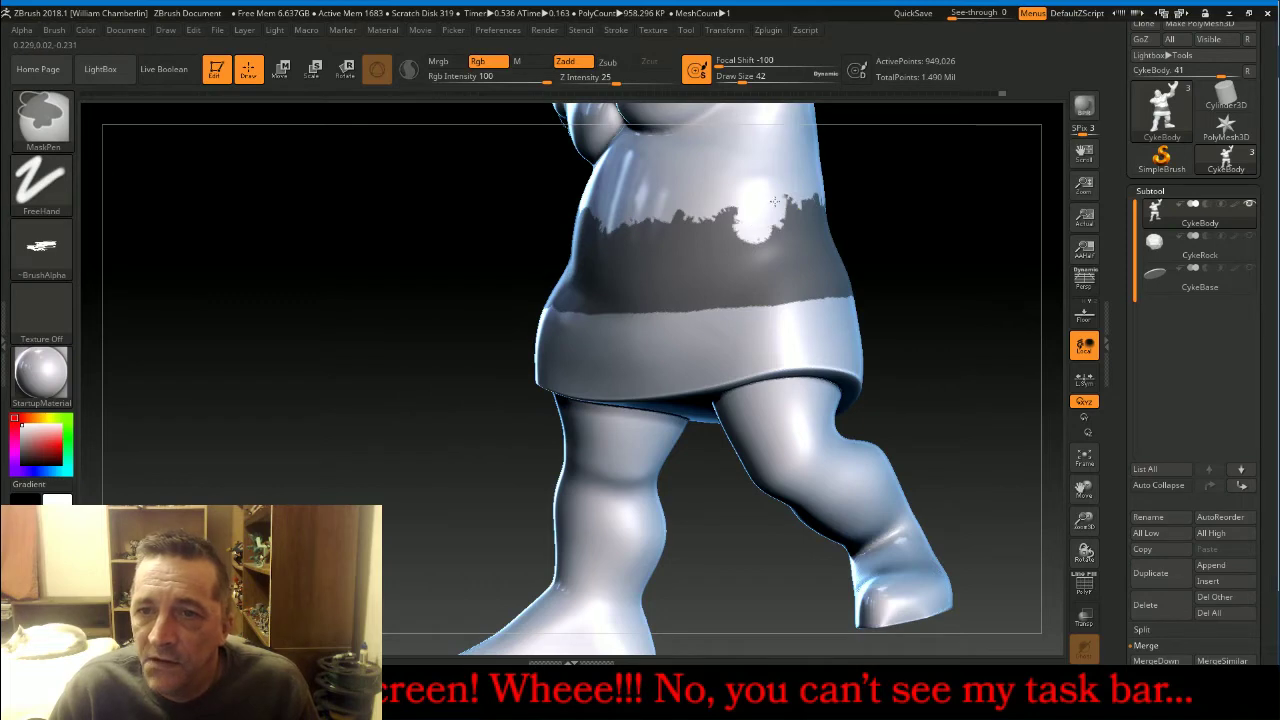
pyautogui.moveTo(761, 205)
pyautogui.mouseDown()
pyautogui.moveTo(963, 257)
pyautogui.moveTo(847, 192)
pyautogui.mouseUp()
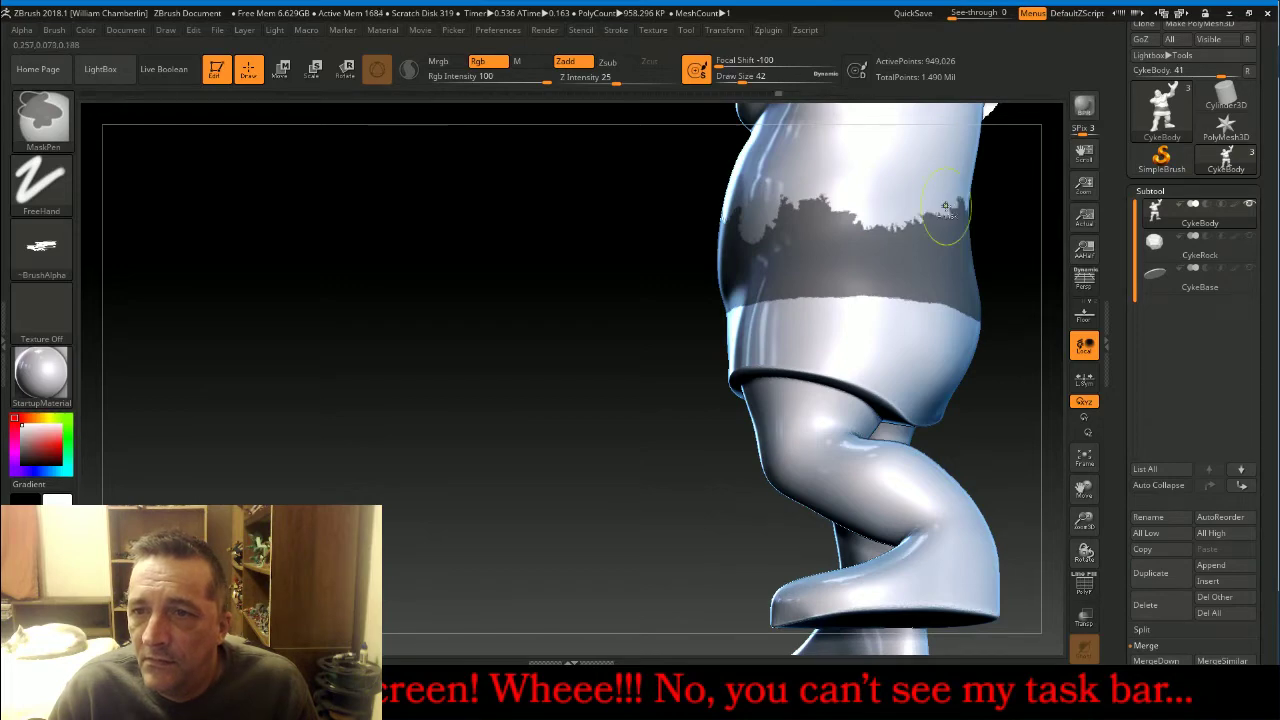
pyautogui.moveTo(997, 411); pyautogui.dragTo(985, 425)
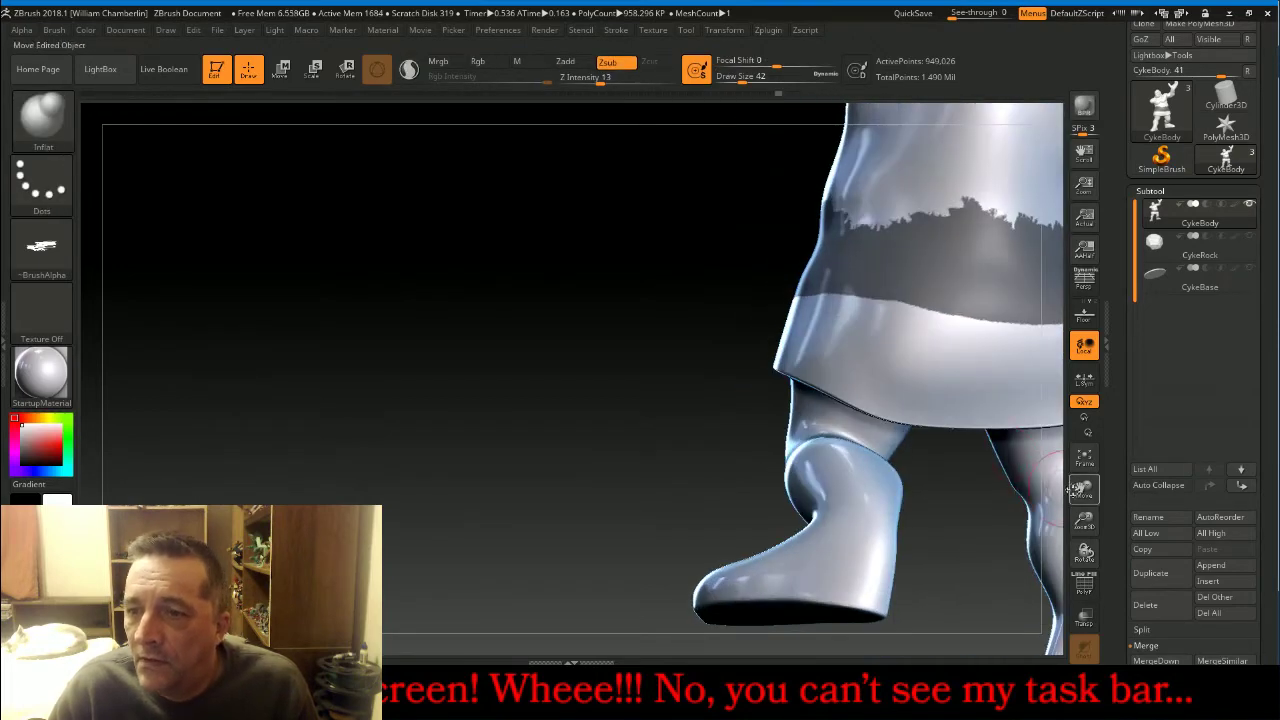
pyautogui.moveTo(1084, 487); pyautogui.dragTo(782, 492)
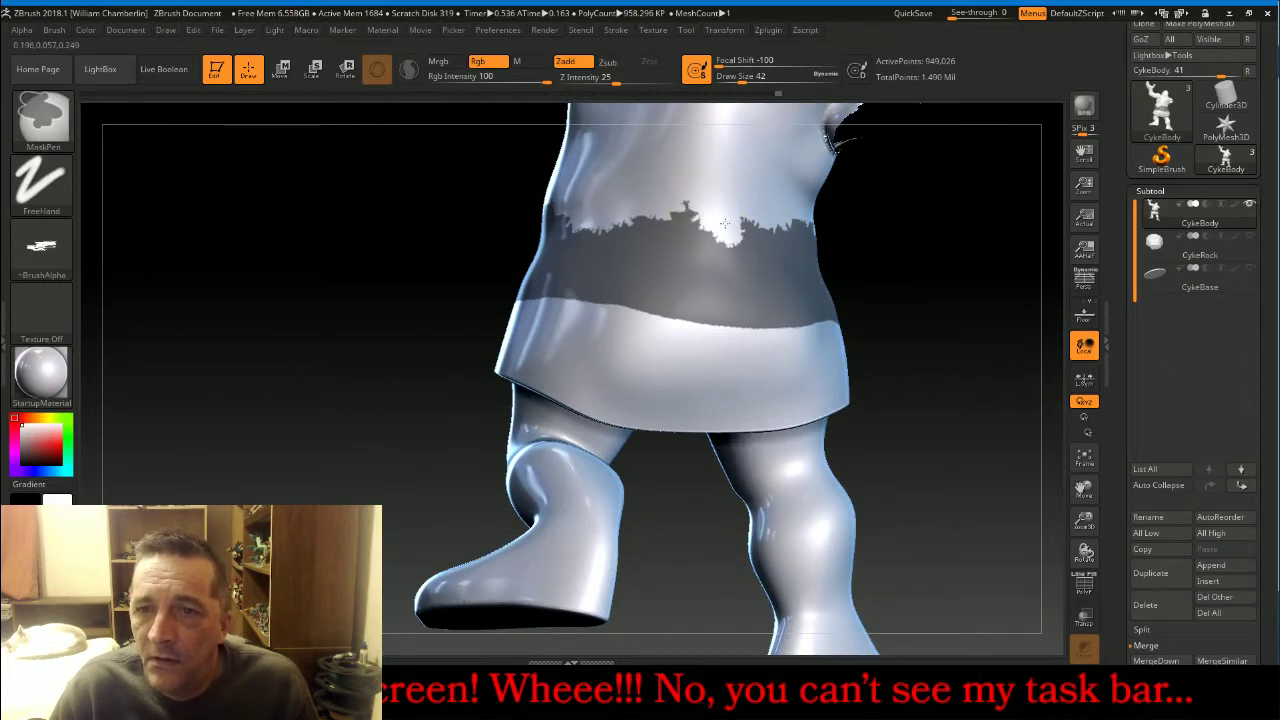
pyautogui.moveTo(900, 289); pyautogui.dragTo(930, 310)
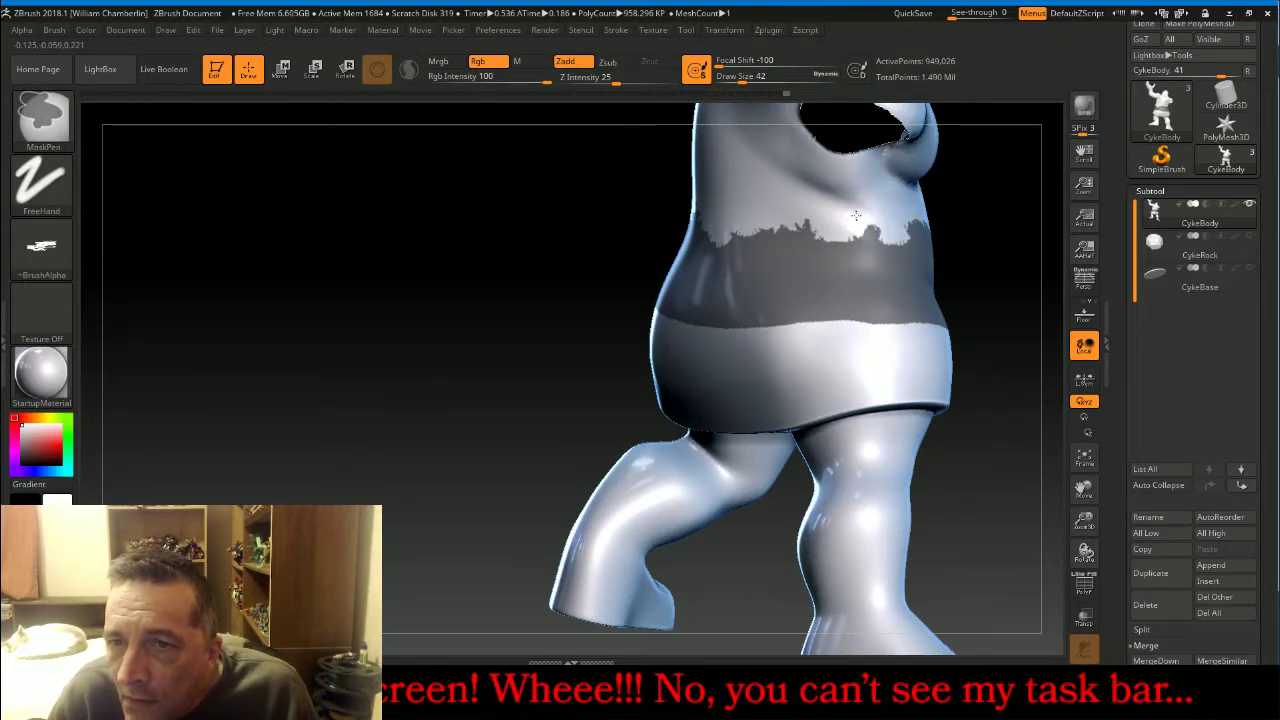
# Check the torn mask edge on the whole figure and cut another notch at the front centre of the waist.
pyautogui.keyDown('alt'); pyautogui.moveTo(966, 240); pyautogui.dragTo(993, 375, button='right'); pyautogui.keyUp('alt')
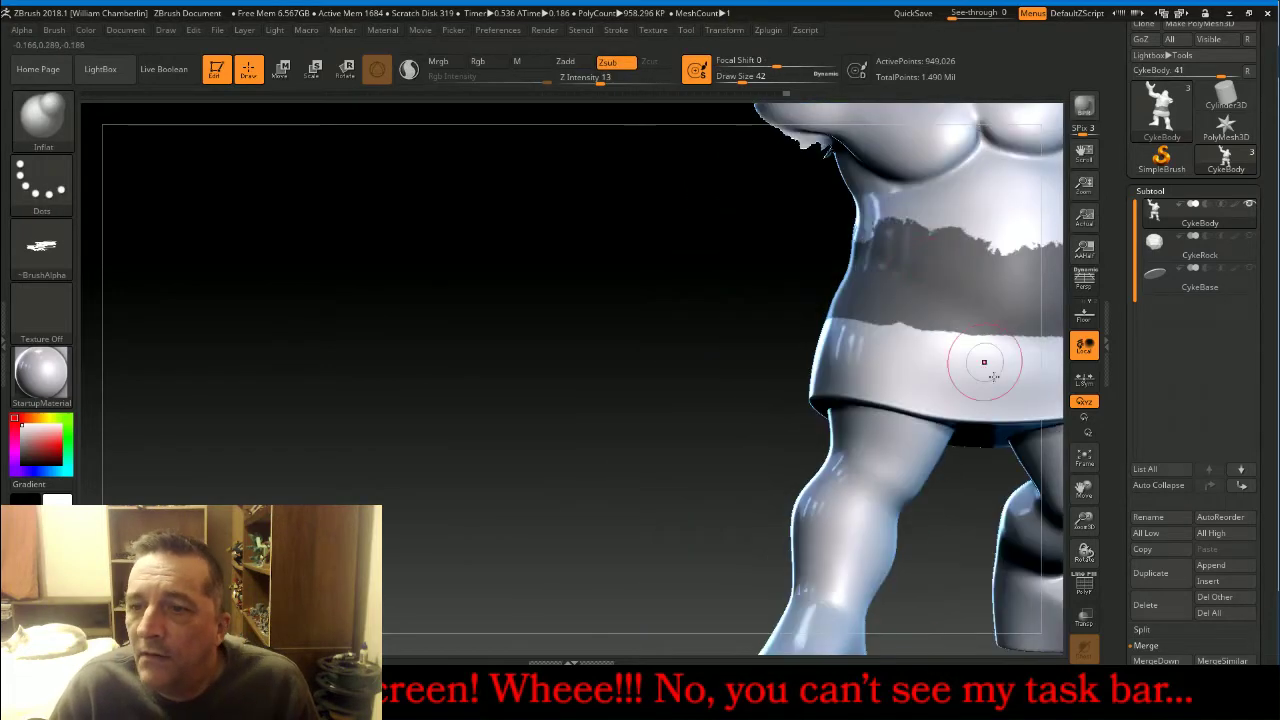
pyautogui.click(1084, 457)
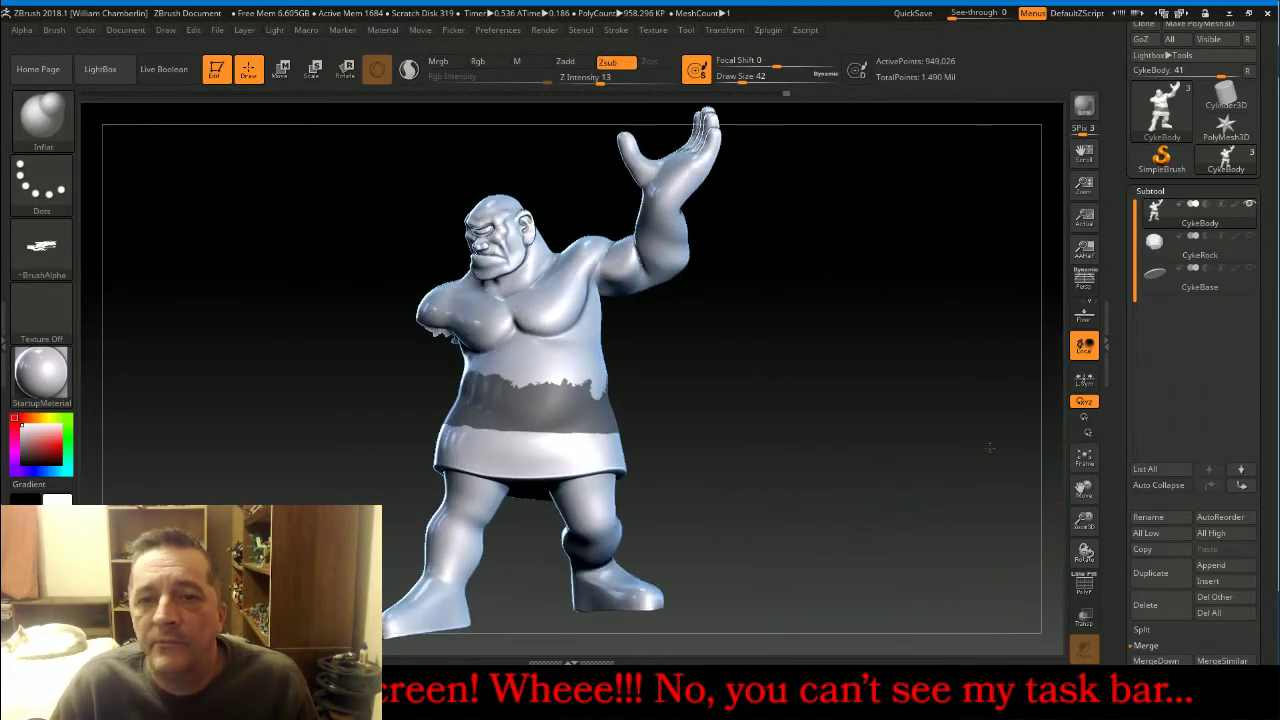
pyautogui.moveTo(989, 447); pyautogui.dragTo(737, 420)
pyautogui.press('ctrl')
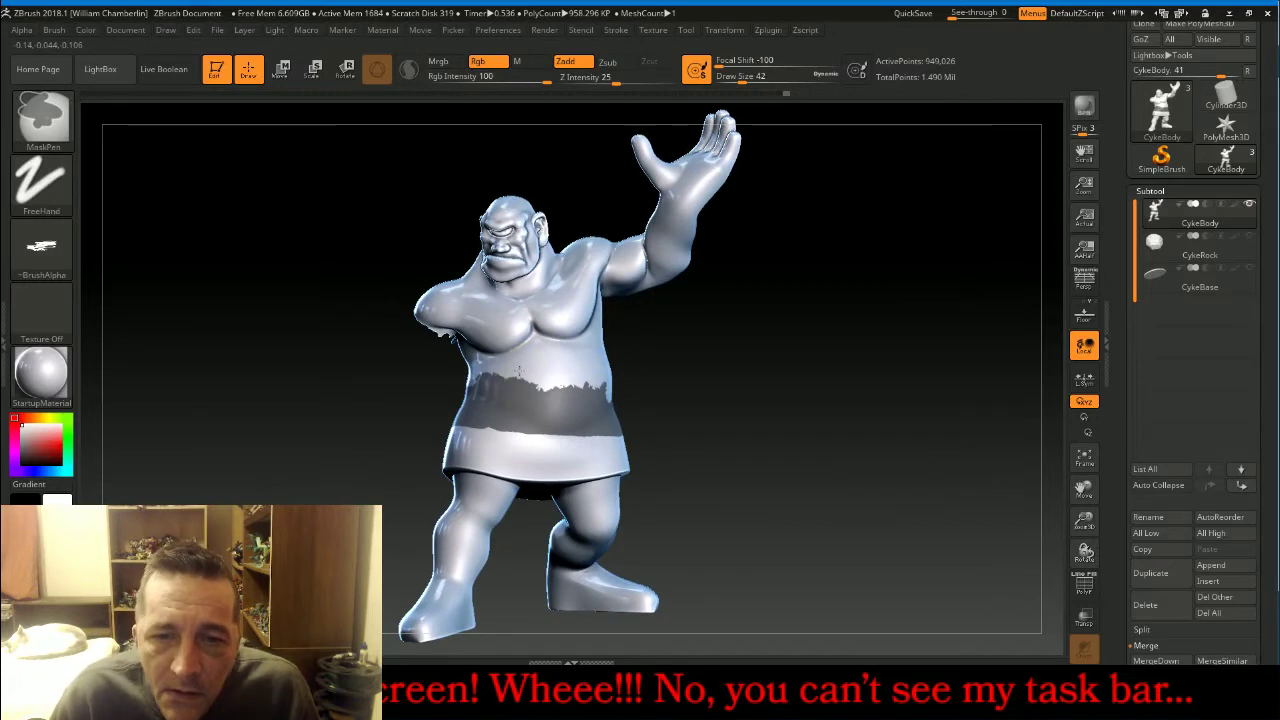
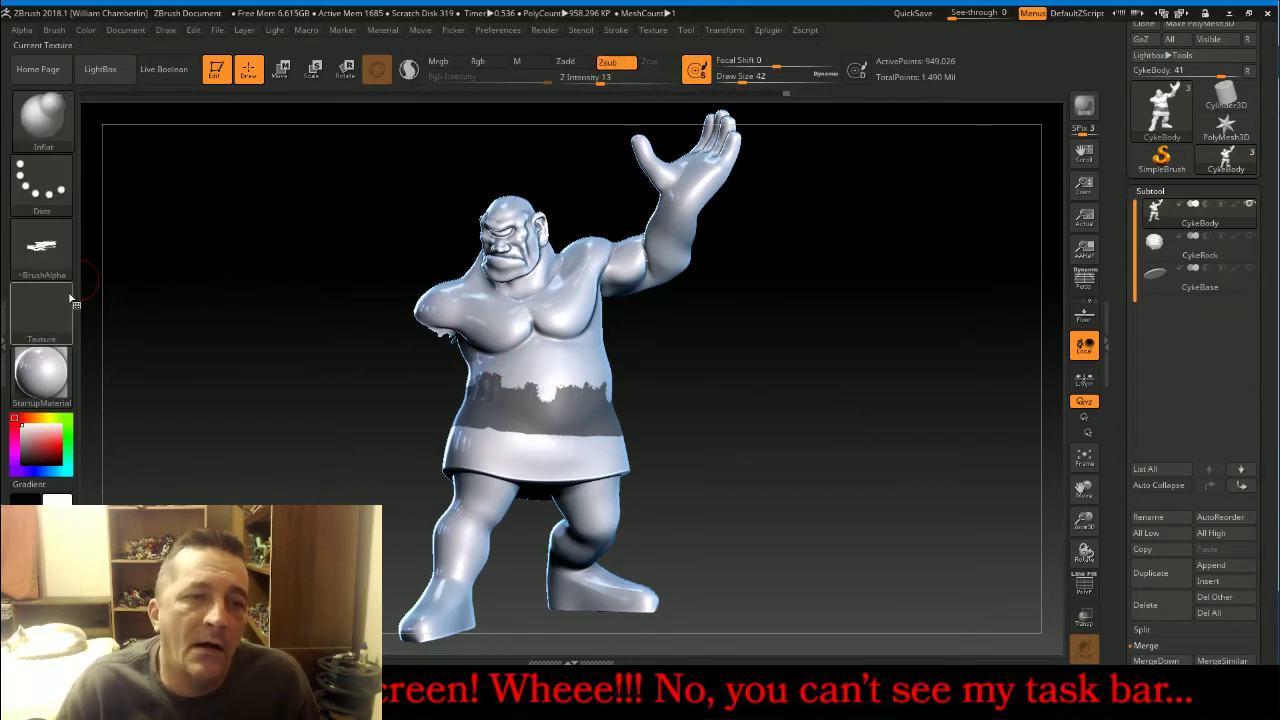
# Set the MaskPen brush's alpha back to Alpha Off.
pyautogui.keyDown('ctrl'); pyautogui.click(42, 250); pyautogui.keyUp('ctrl')
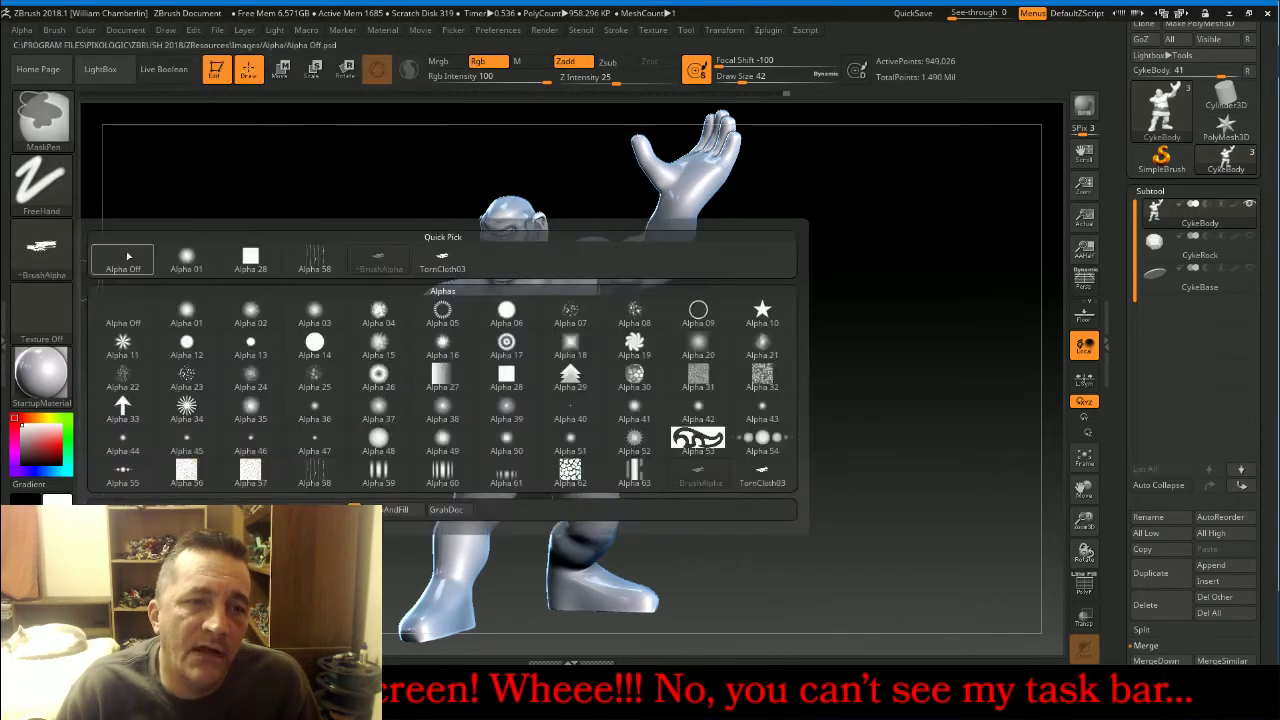
pyautogui.click(42, 250)
pyautogui.click(118, 256)
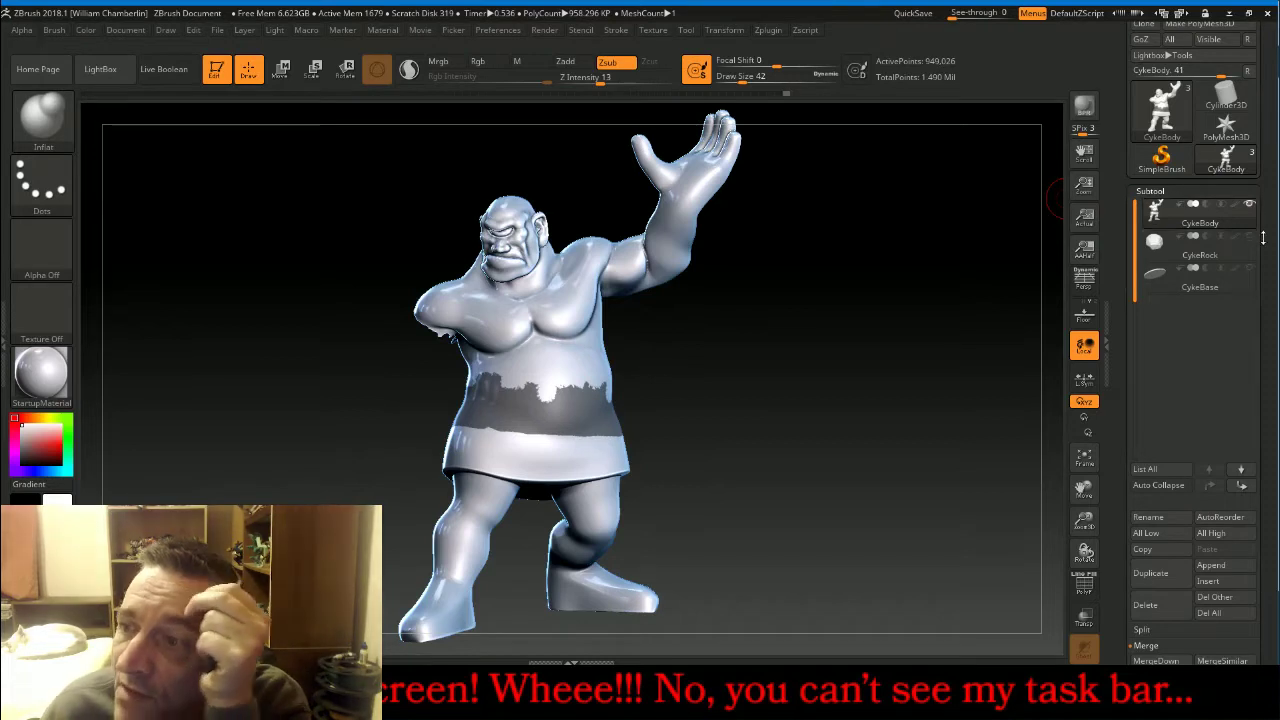
# Extract the masked waist band at thickness 0.015 with Double off and accept it as a new subtool.
pyautogui.moveTo(1263, 234); pyautogui.dragTo(1261, 127)
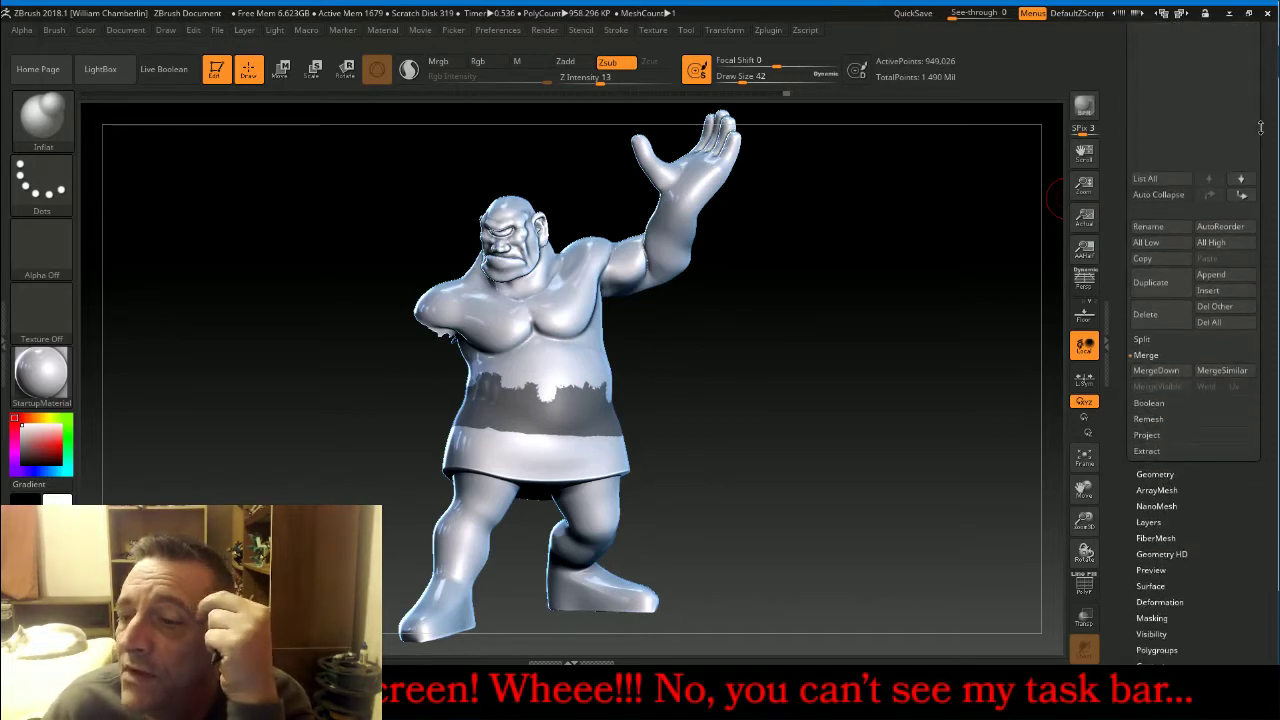
pyautogui.click(1176, 456)
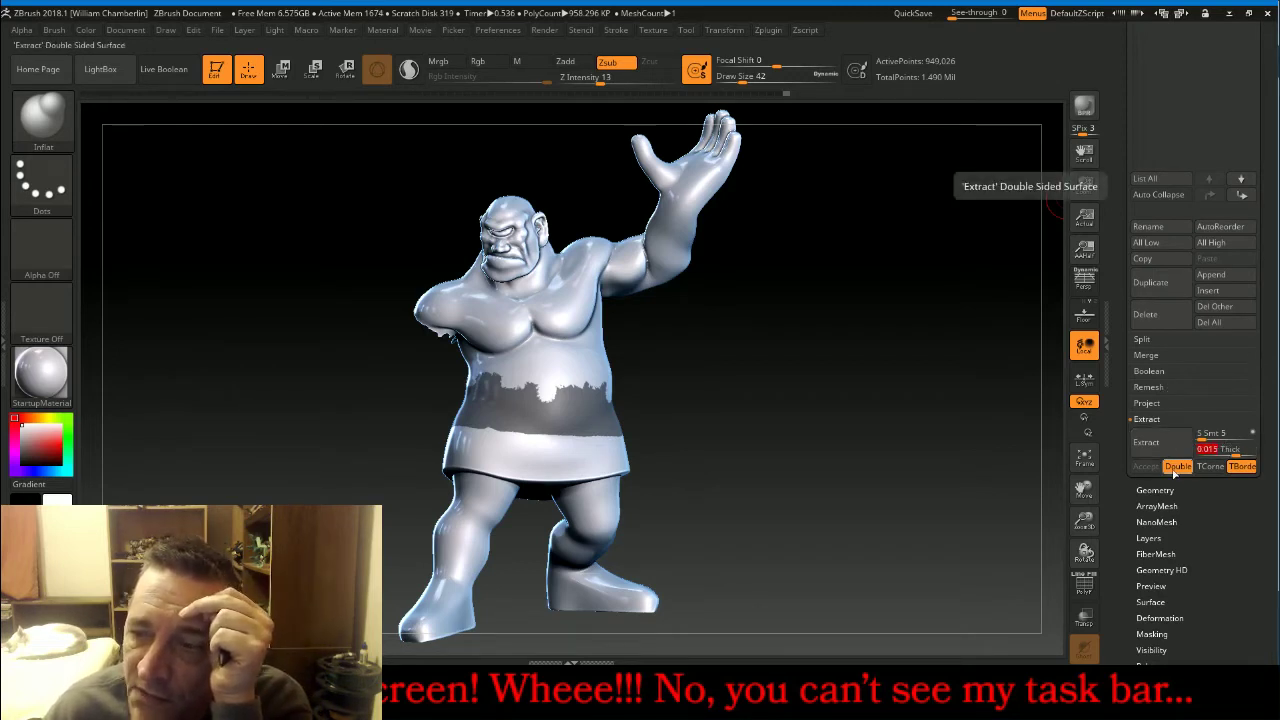
pyautogui.click(1176, 467)
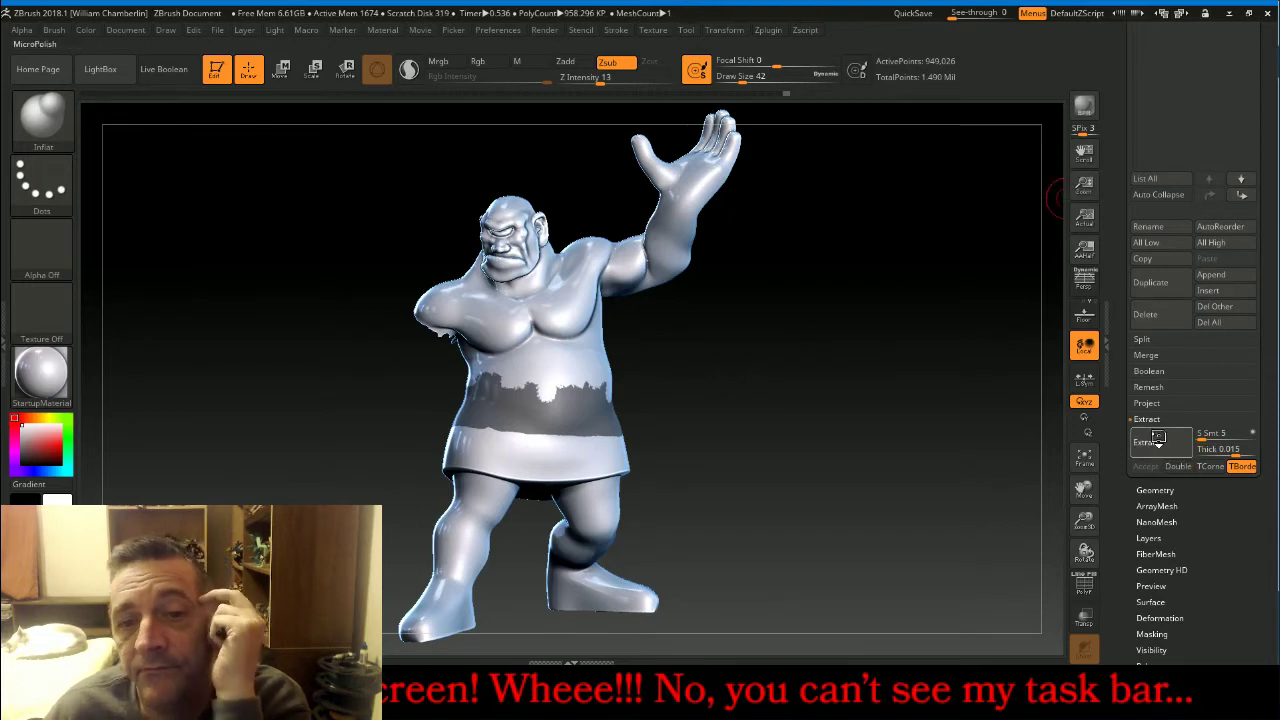
pyautogui.click(1157, 441)
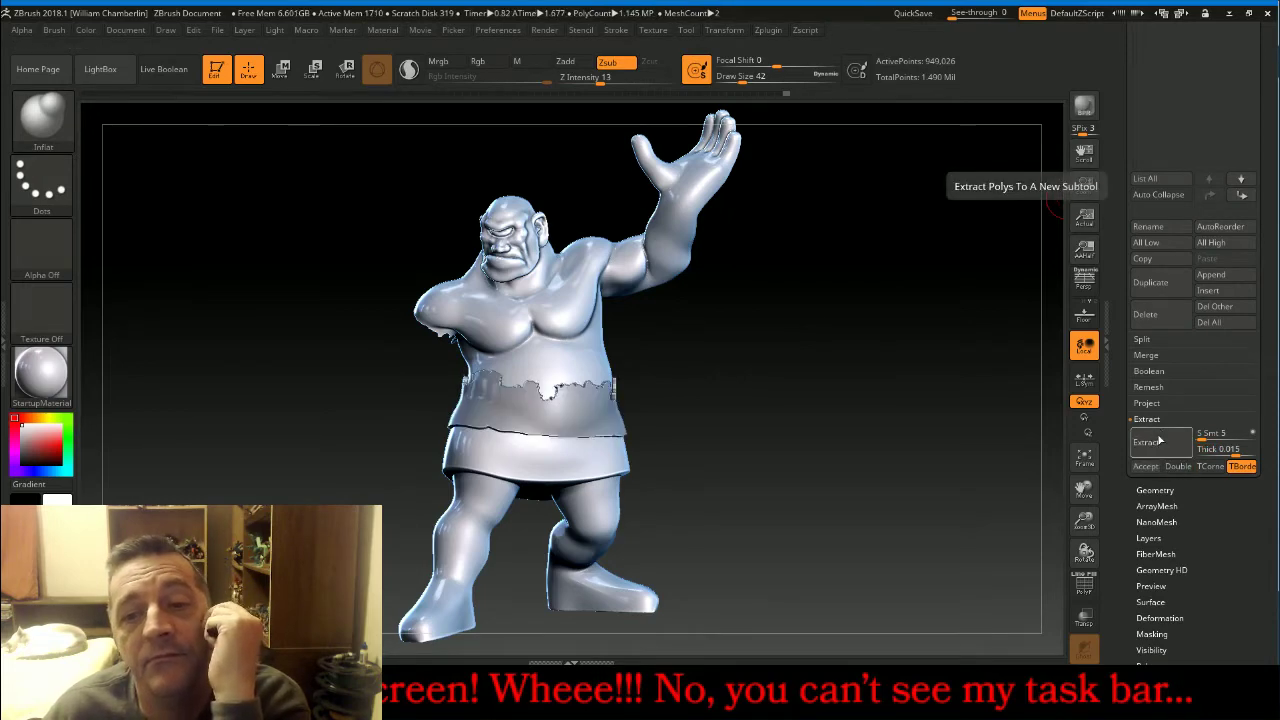
pyautogui.click(1145, 466)
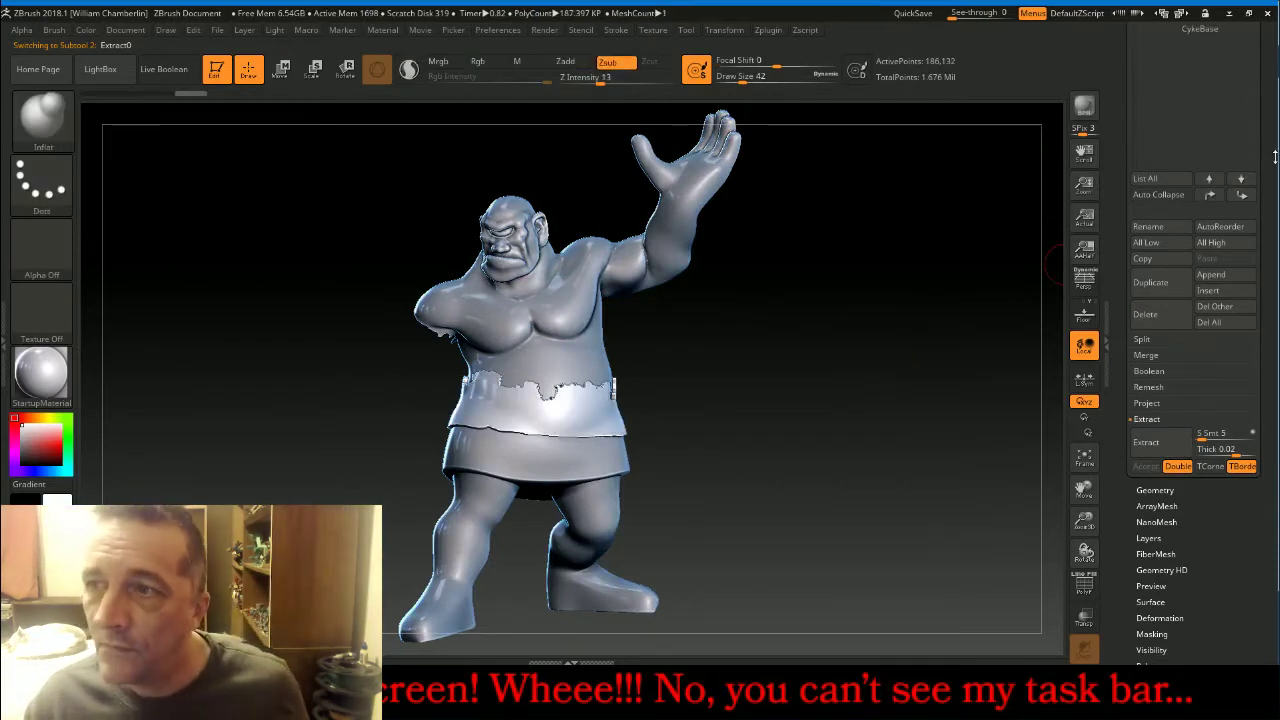
# Frame the extracted waist piece and inspect its torn edge and thickness against the body.
pyautogui.moveTo(1266, 160); pyautogui.dragTo(1266, 305)
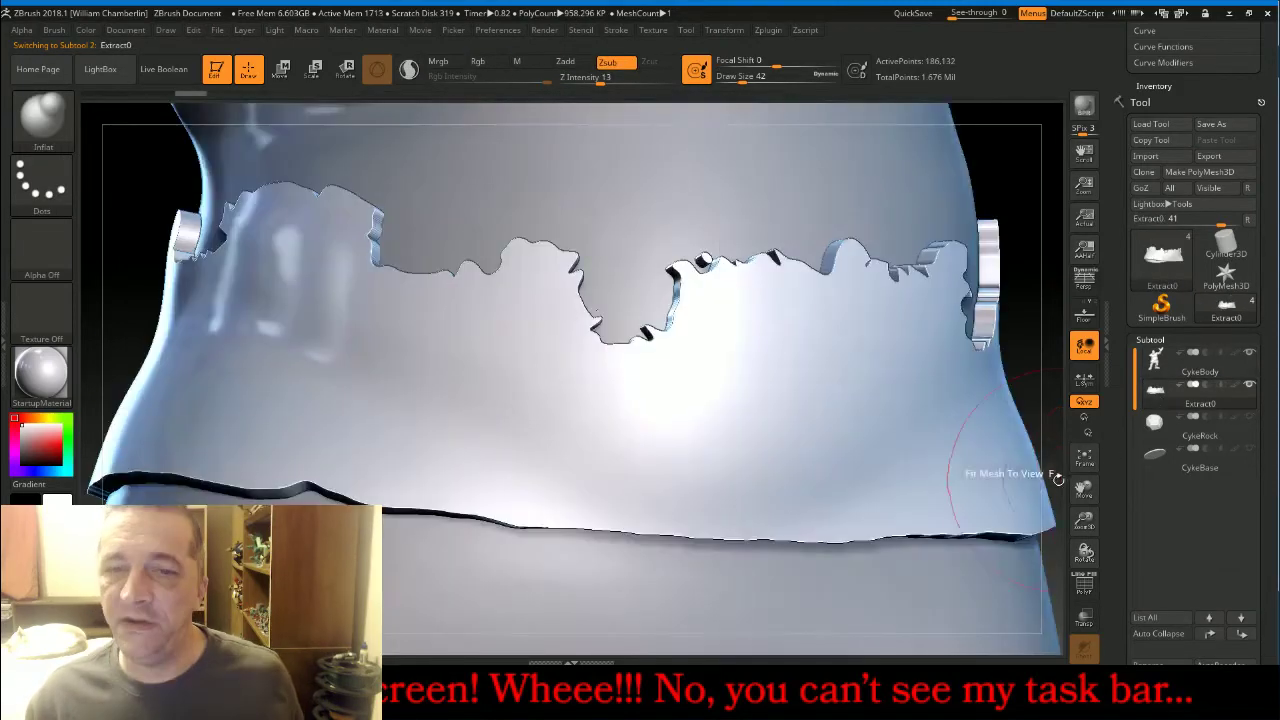
pyautogui.click(1084, 457)
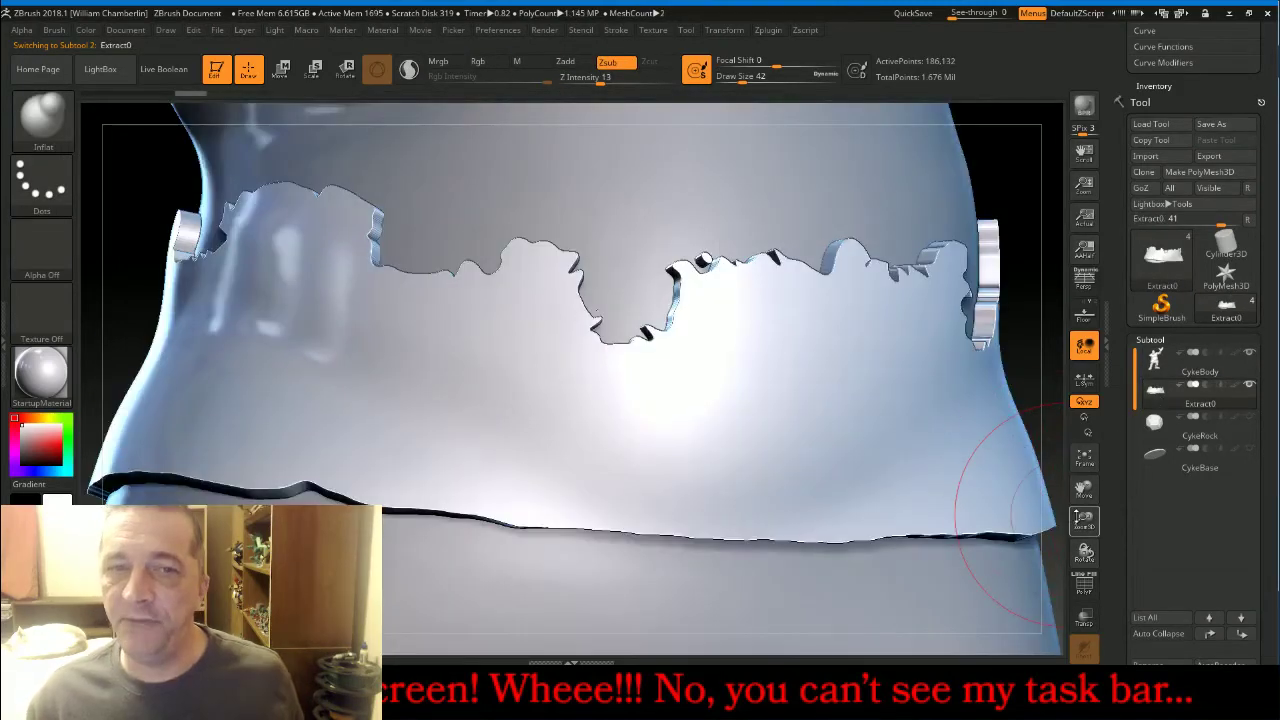
pyautogui.moveTo(1081, 515); pyautogui.dragTo(1081, 411)
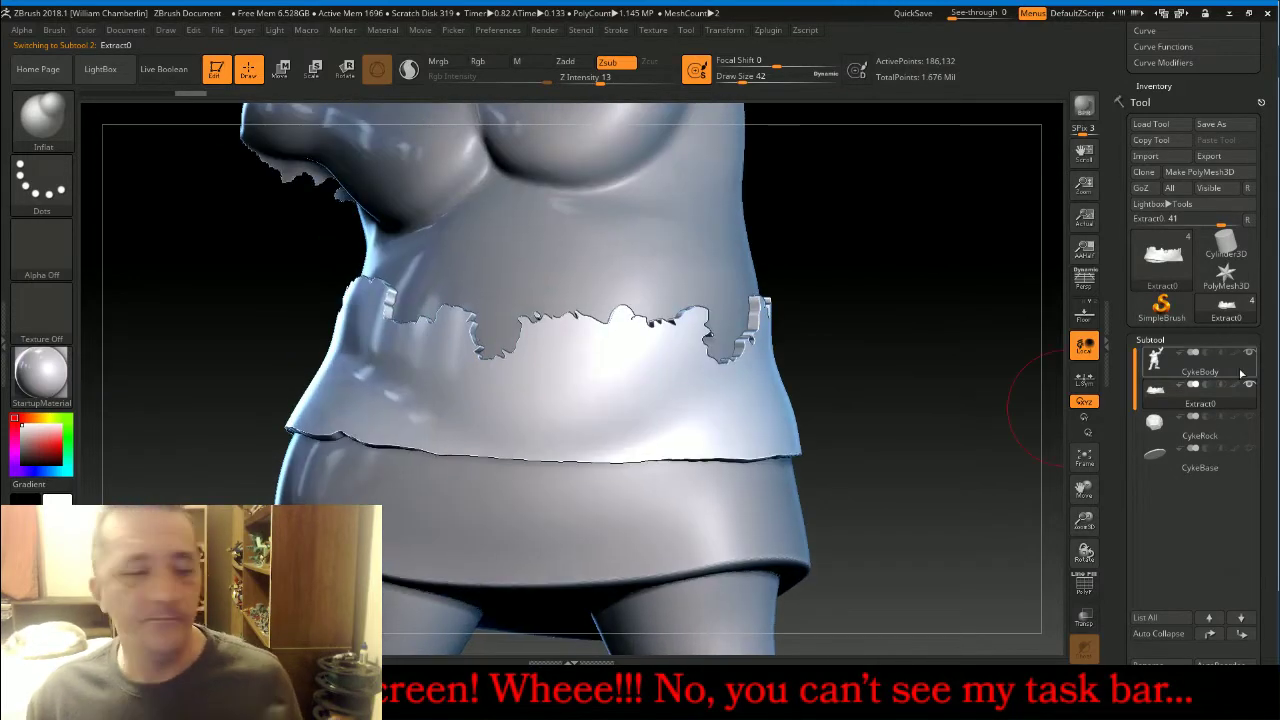
pyautogui.moveTo(1246, 371)
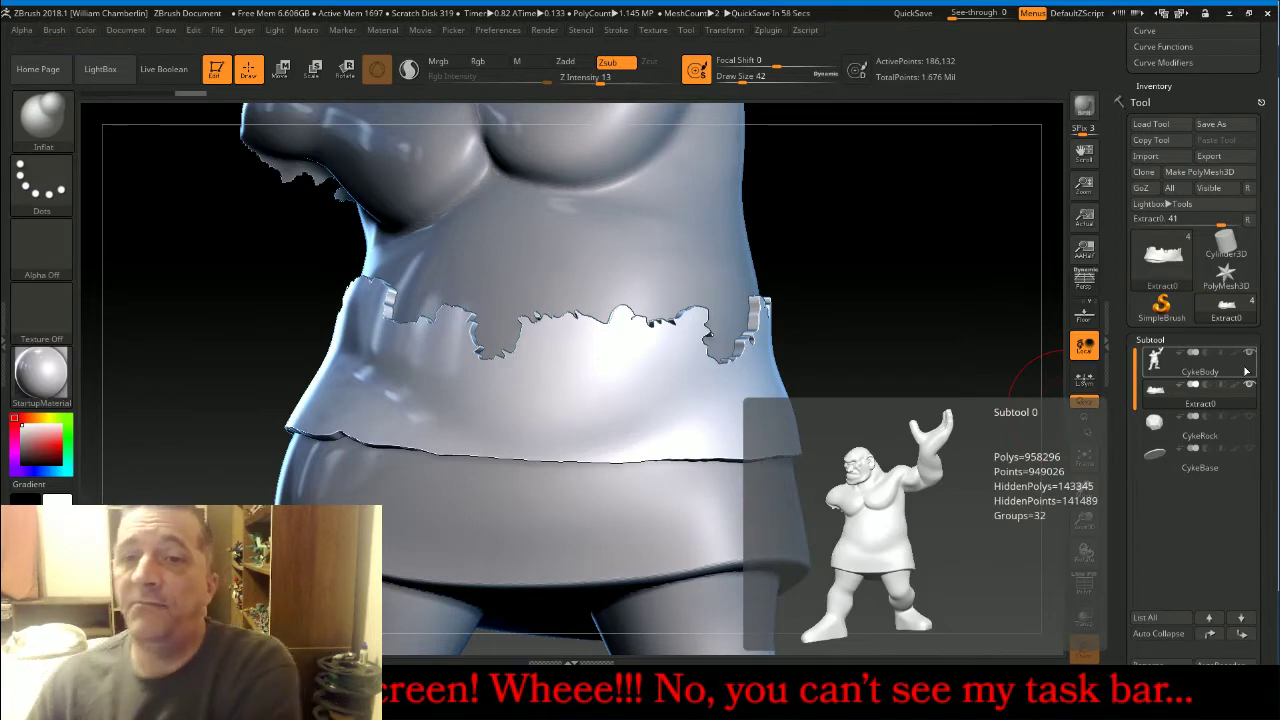
pyautogui.scroll(-10, 1270, 394)
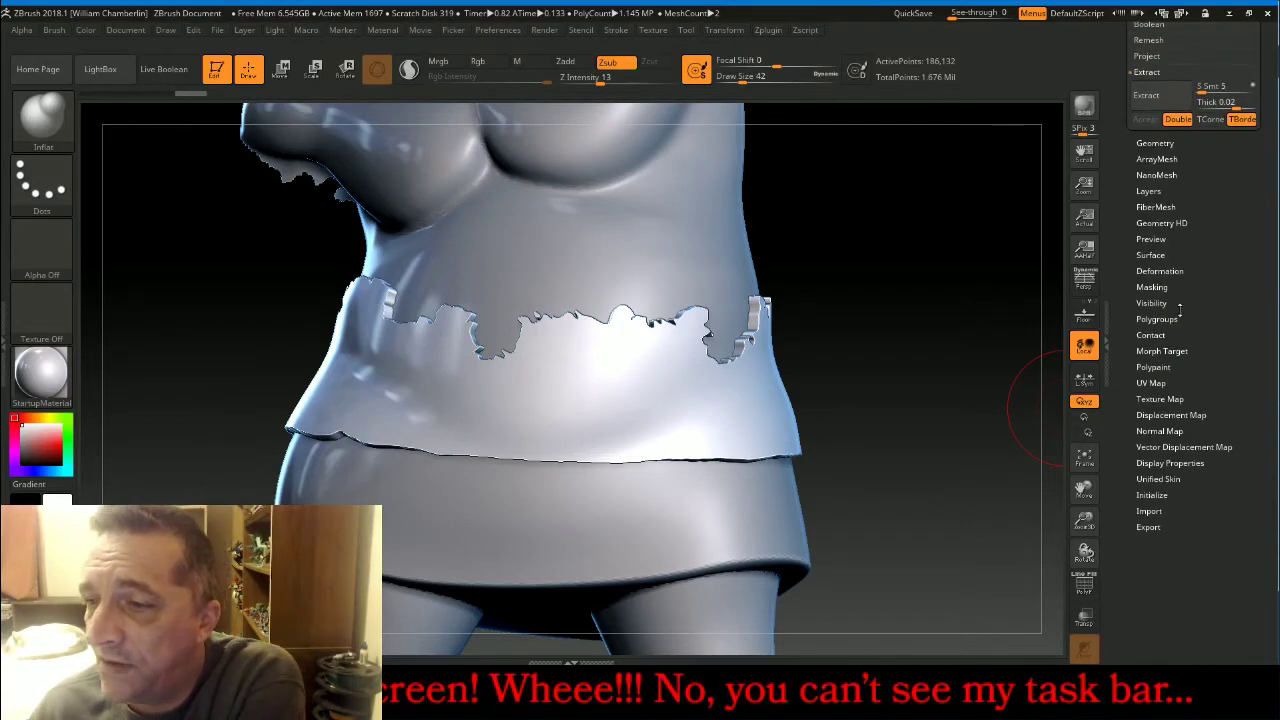
# Isolate the extracted waist piece by hiding all the other subtools, and tilt the view to see inside the band.
pyautogui.click(1177, 318)
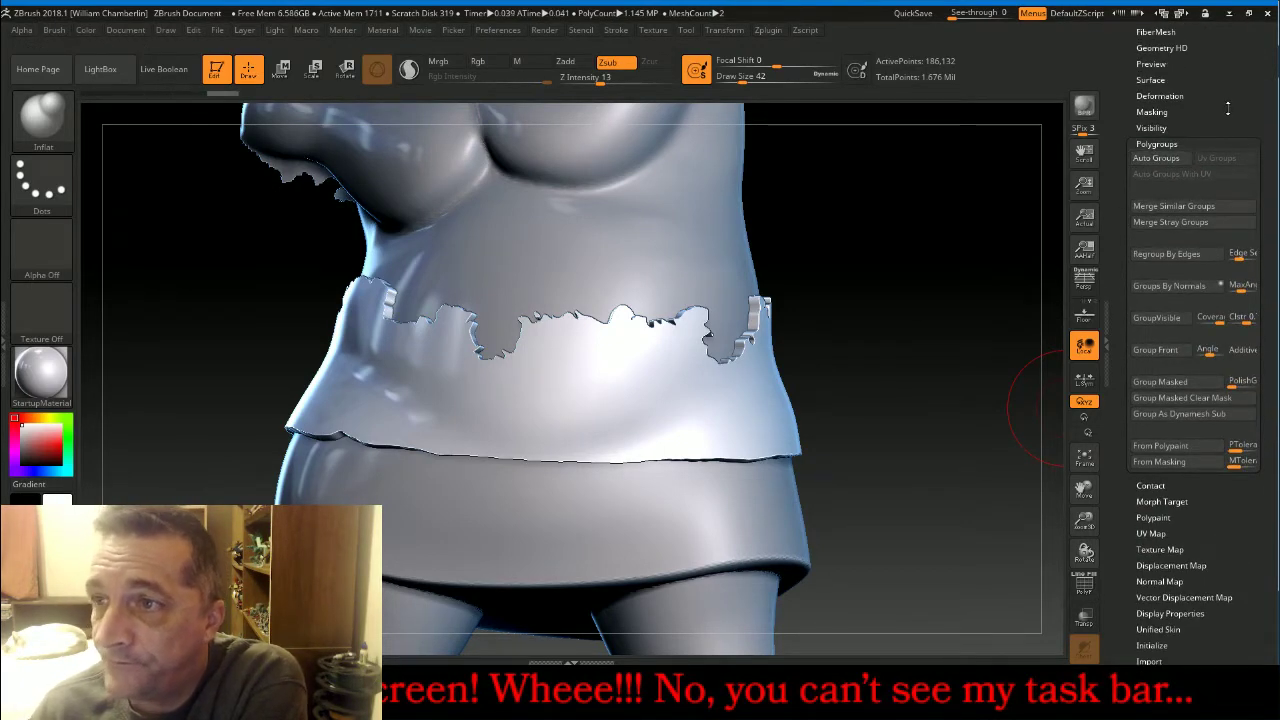
pyautogui.moveTo(1213, 124); pyautogui.dragTo(1212, 176)
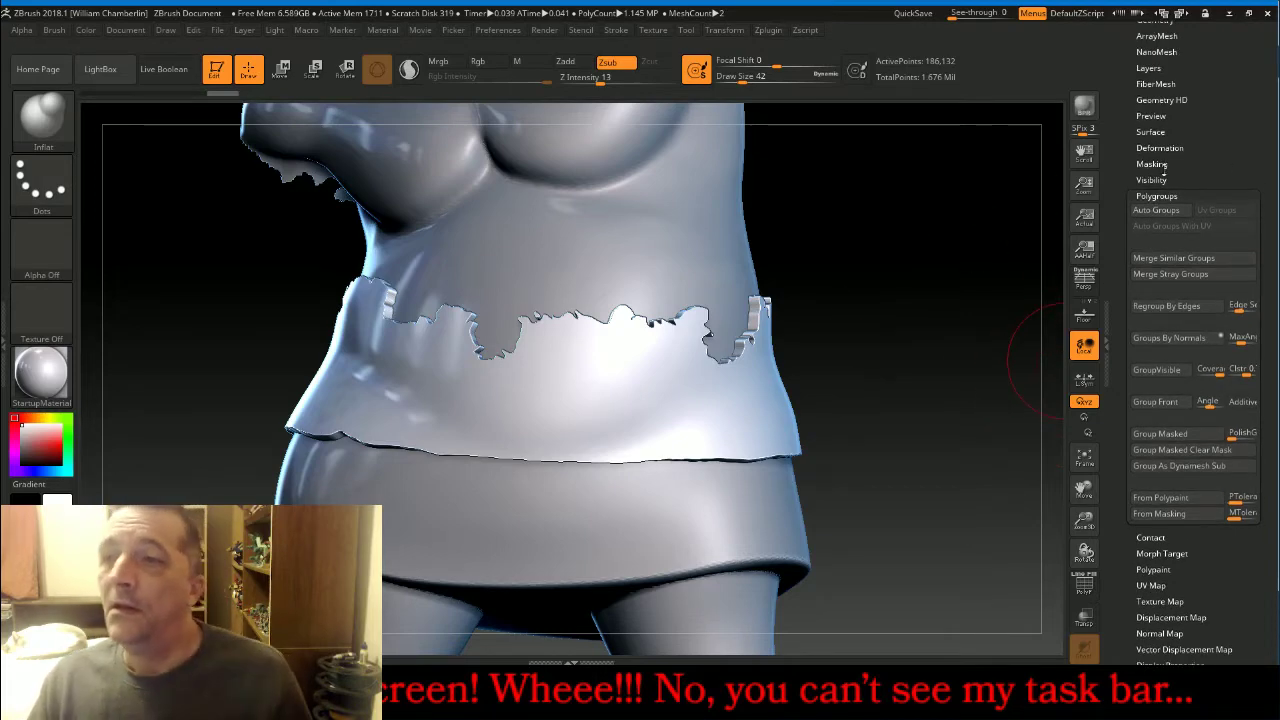
pyautogui.scroll(5, 1210, 260)
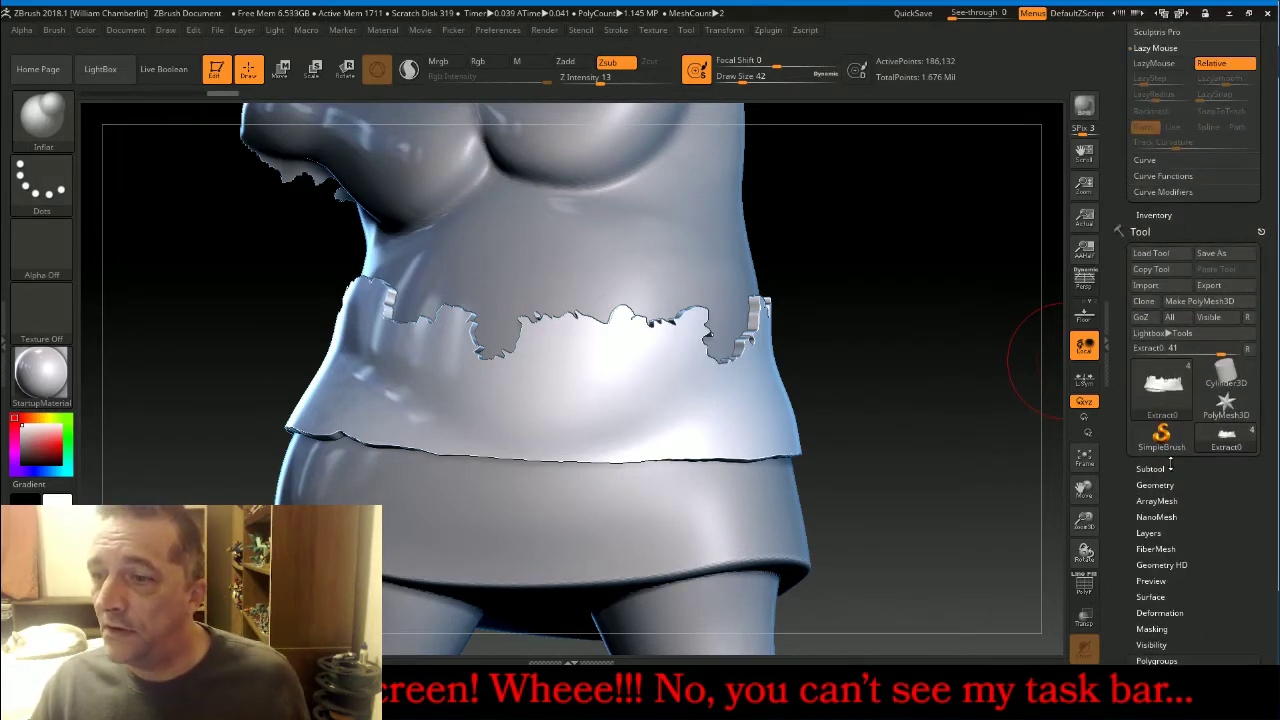
pyautogui.click(1152, 468)
pyautogui.click(1249, 483)
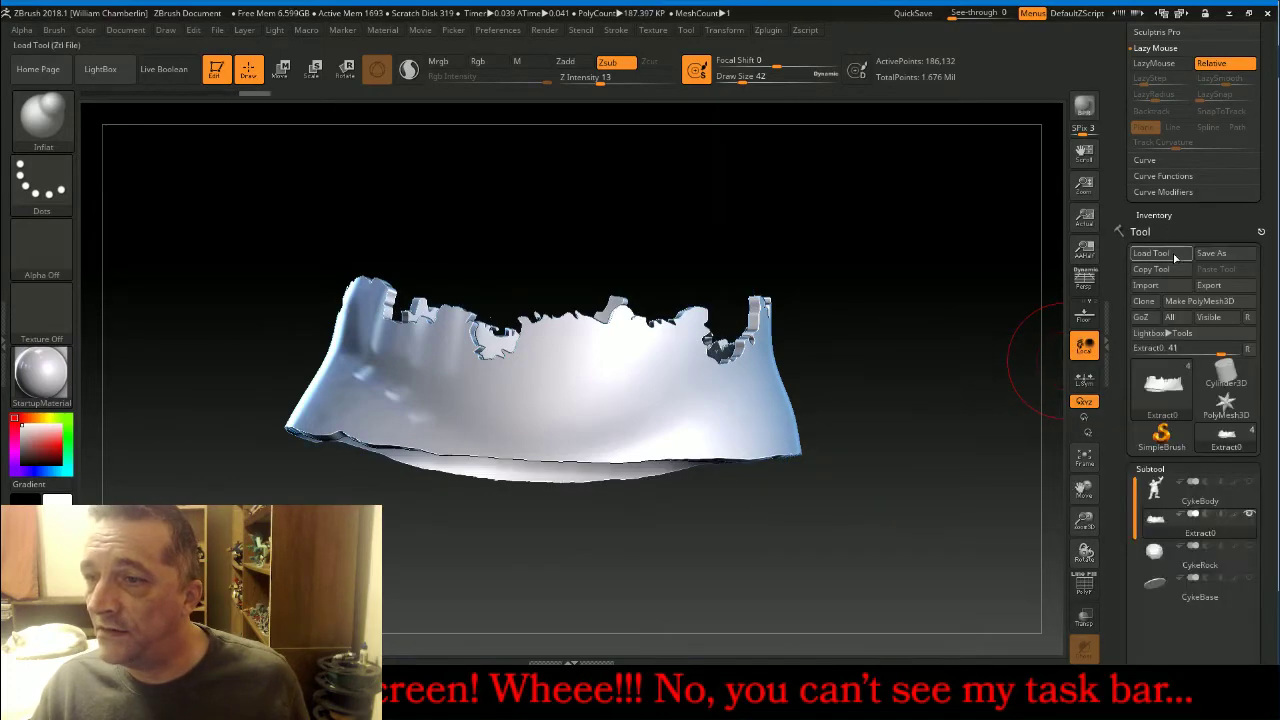
pyautogui.click(1174, 468)
pyautogui.moveTo(1174, 468); pyautogui.dragTo(1183, 140)
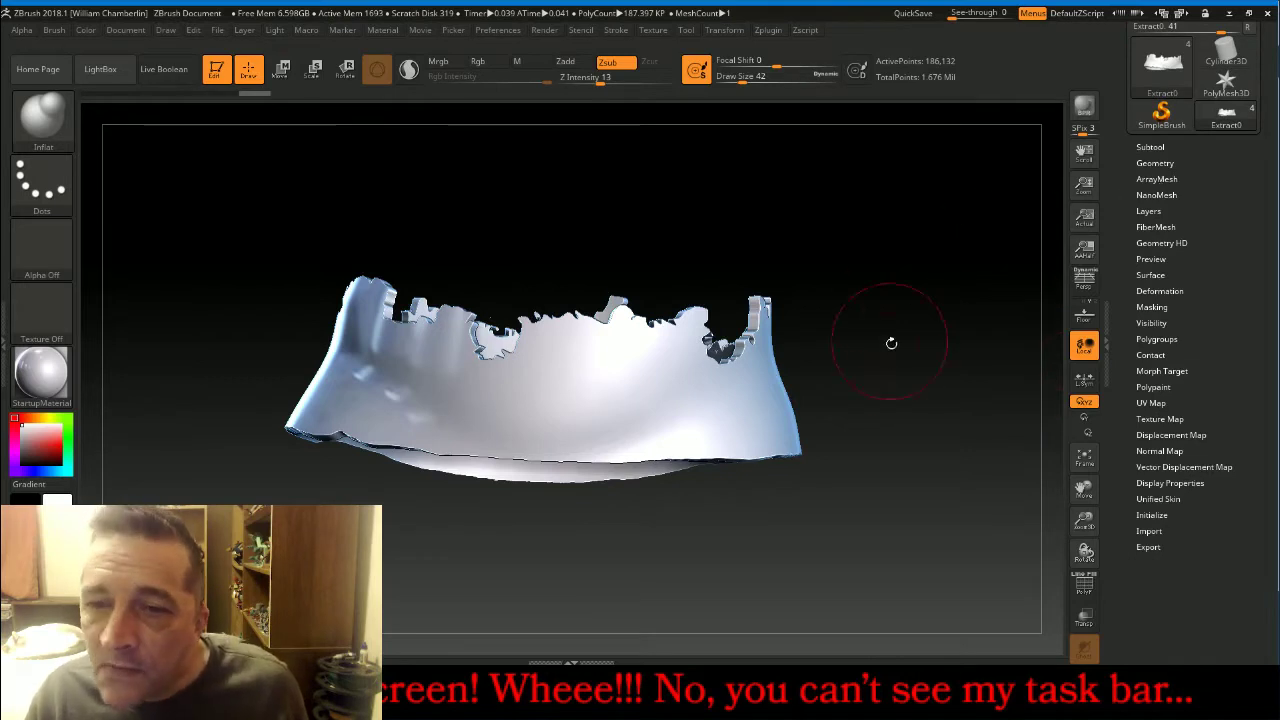
pyautogui.moveTo(912, 370); pyautogui.dragTo(906, 445)
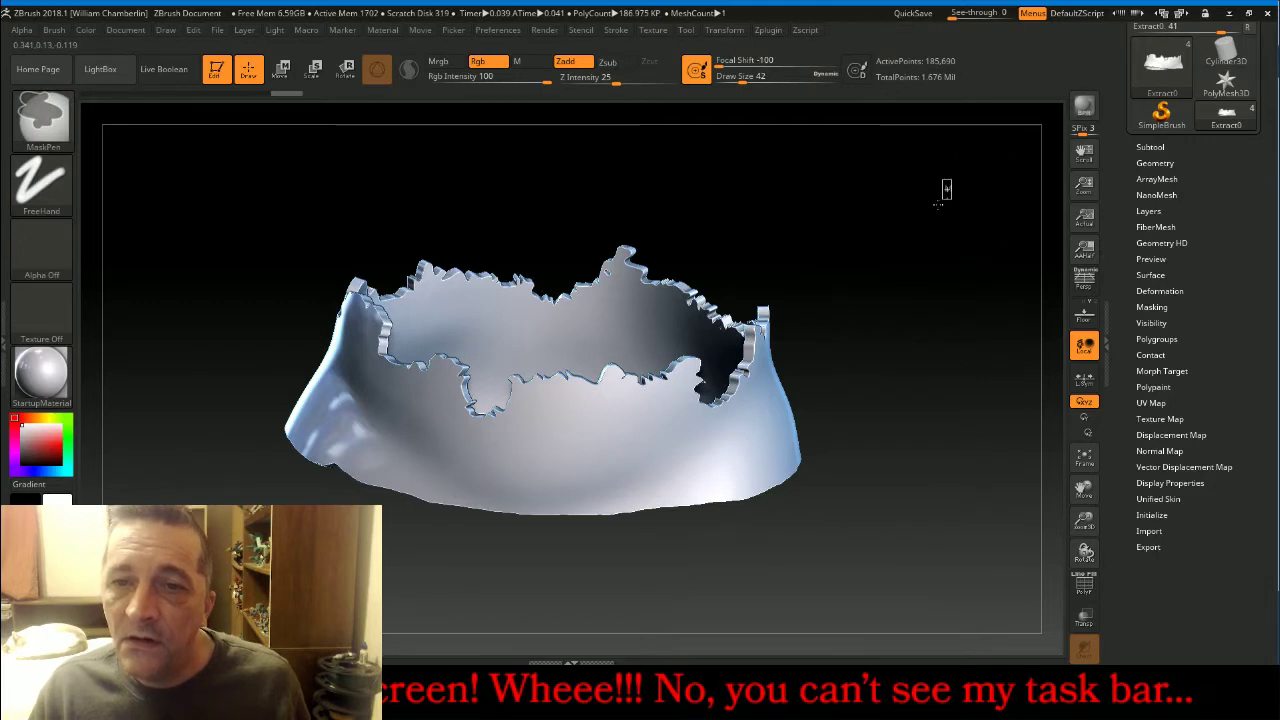
# Mask the main shell of the waist piece, hide the unmasked stray fragments with HidePt and remove them with Del Hidden.
pyautogui.keyDown('ctrl'); pyautogui.moveTo(943, 191); pyautogui.dragTo(200, 612); pyautogui.keyUp('ctrl')
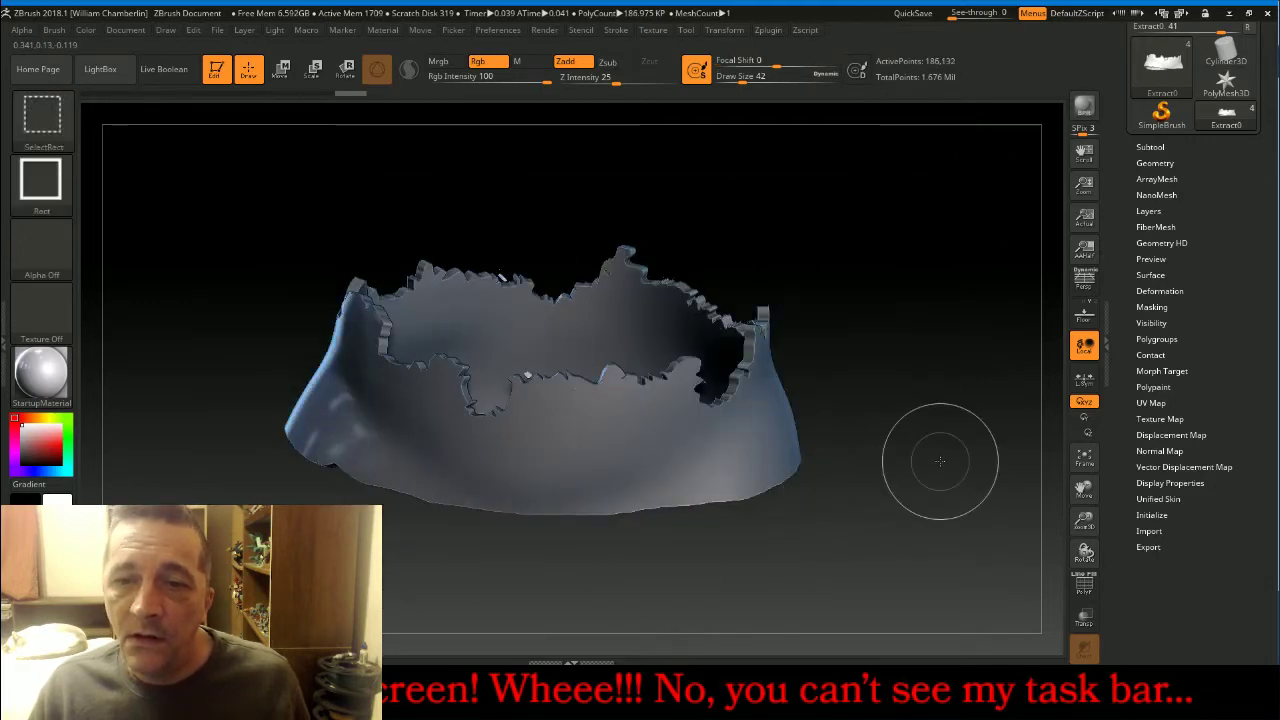
pyautogui.moveTo(940, 455); pyautogui.dragTo(1043, 343)
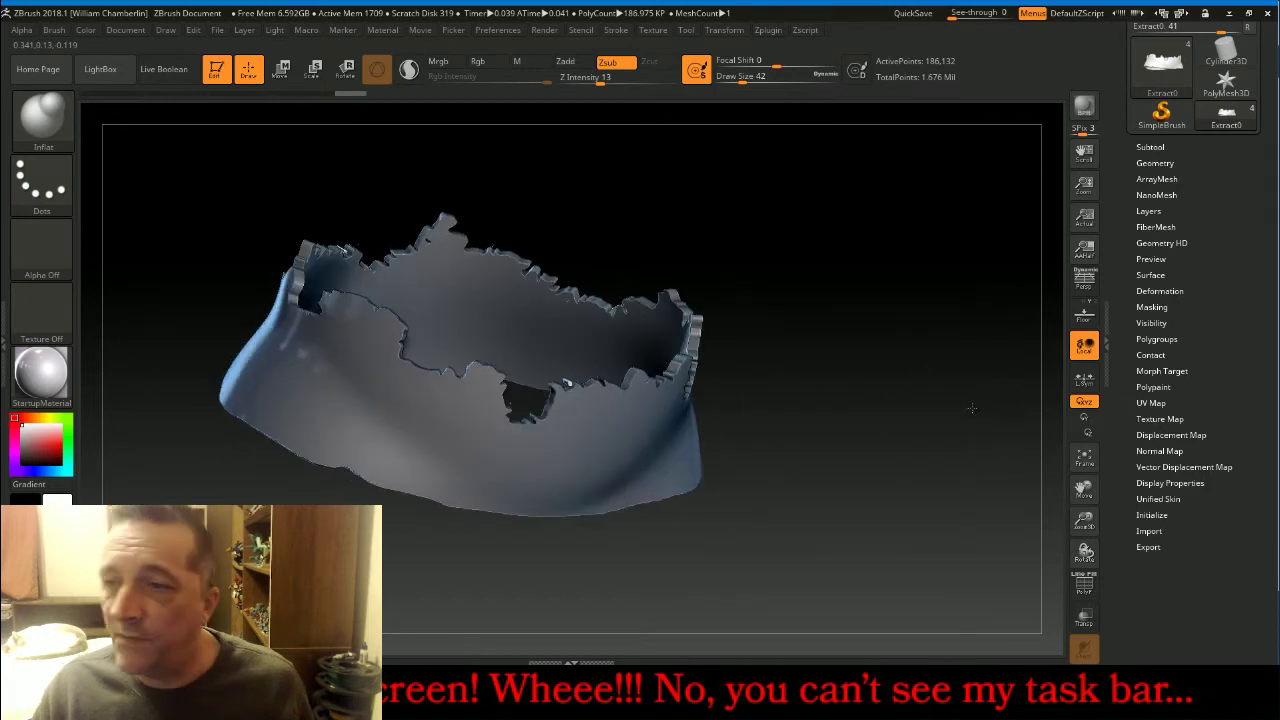
pyautogui.click(1151, 323)
pyautogui.click(1160, 338)
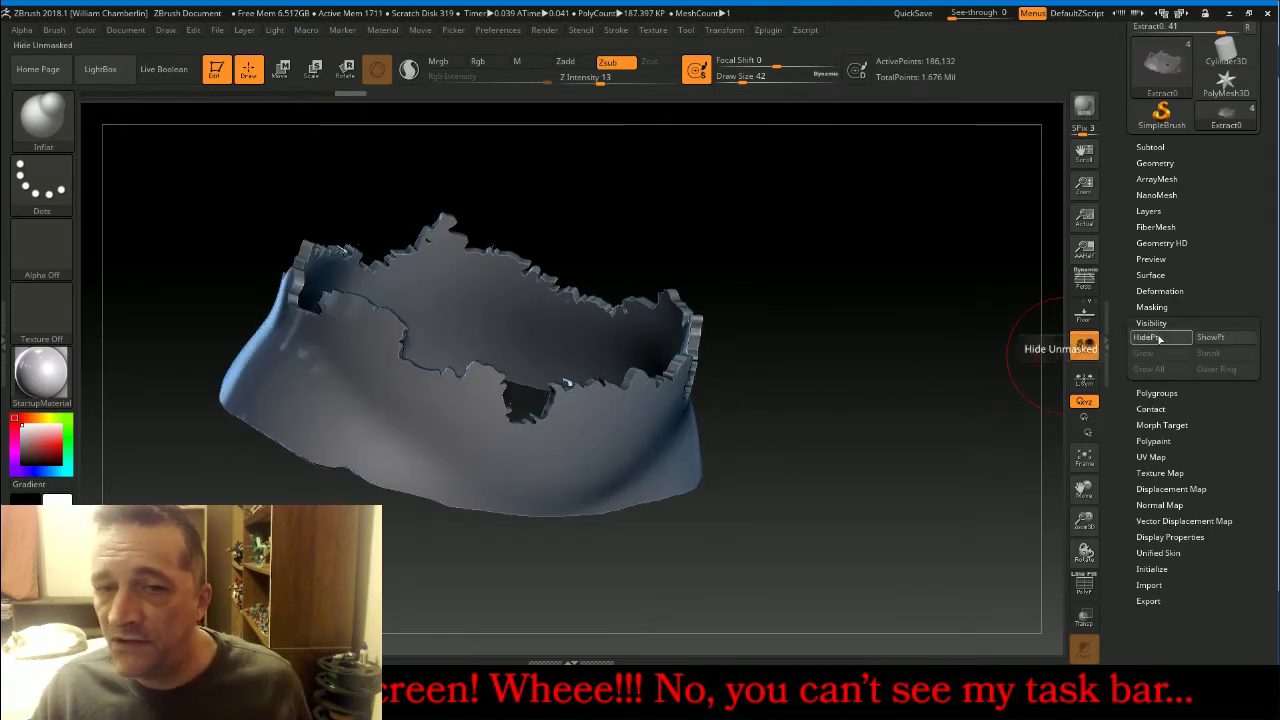
pyautogui.moveTo(955, 348); pyautogui.dragTo(975, 330)
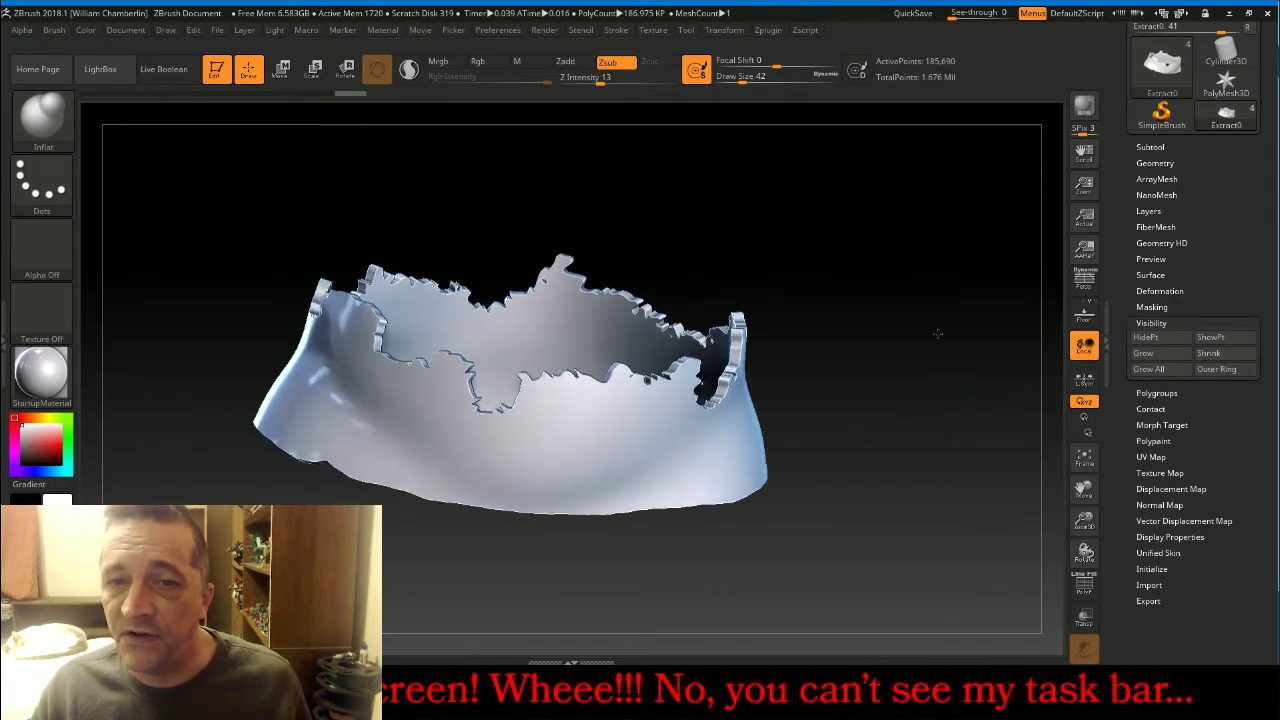
pyautogui.click(1155, 163)
pyautogui.click(1163, 531)
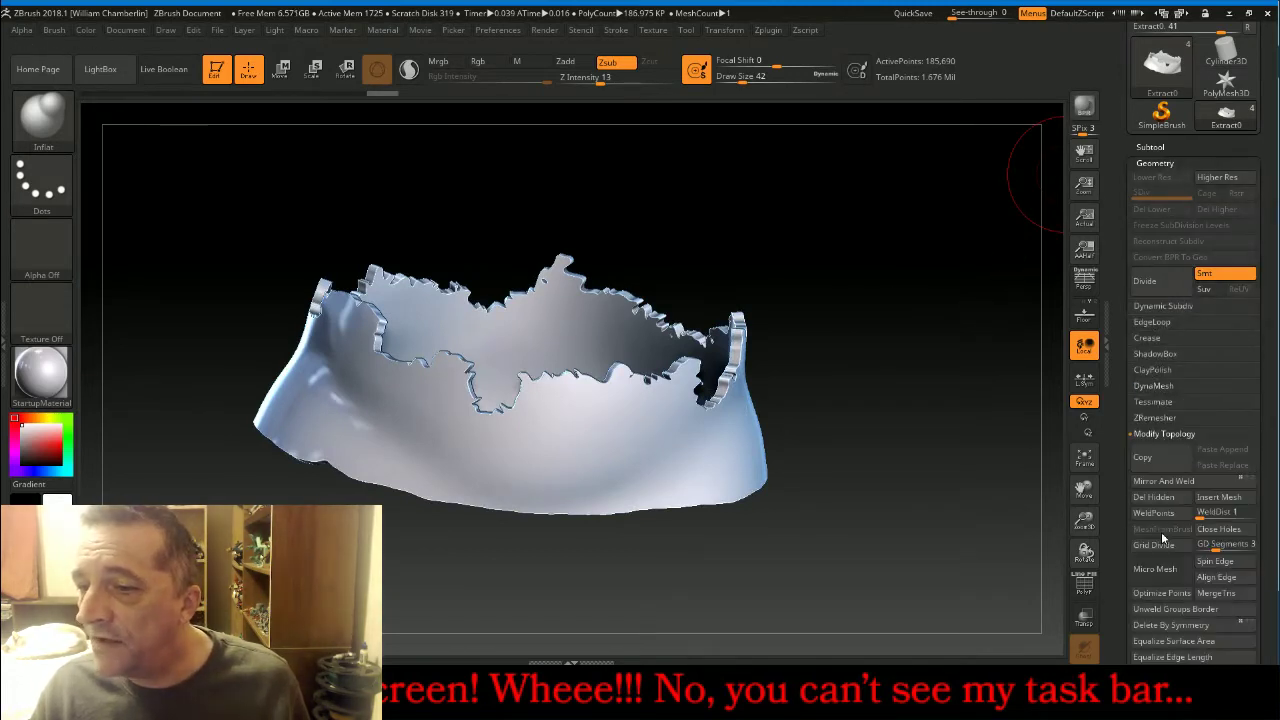
pyautogui.click(1154, 498)
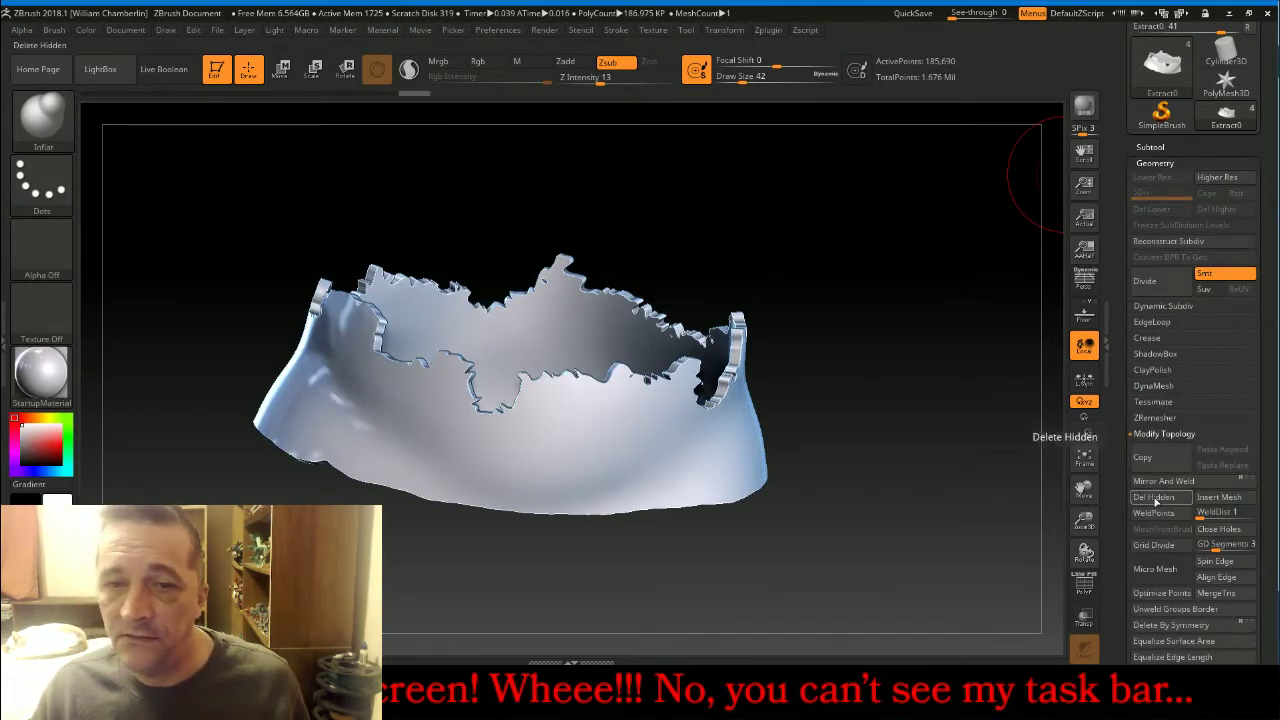
# Make the CykeBody subtool visible again together with the cleaned waist piece.
pyautogui.click(1150, 147)
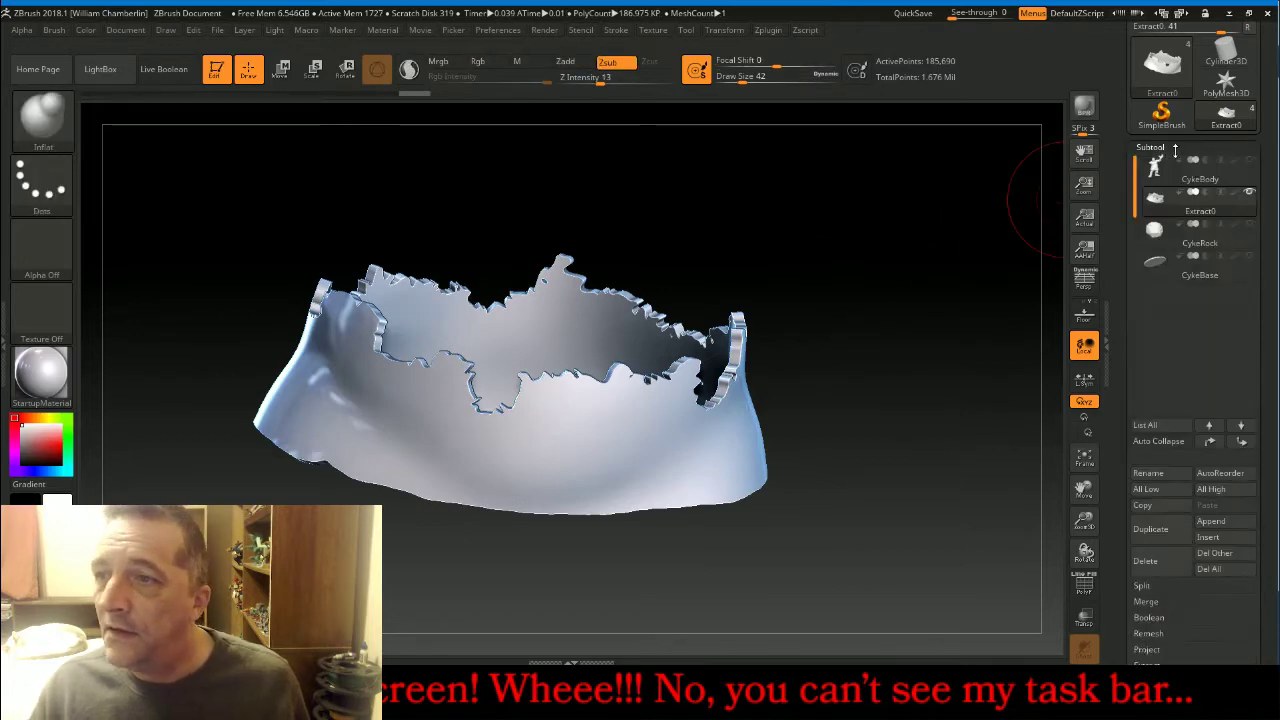
pyautogui.click(1250, 161)
pyautogui.moveTo(960, 322); pyautogui.dragTo(951, 371)
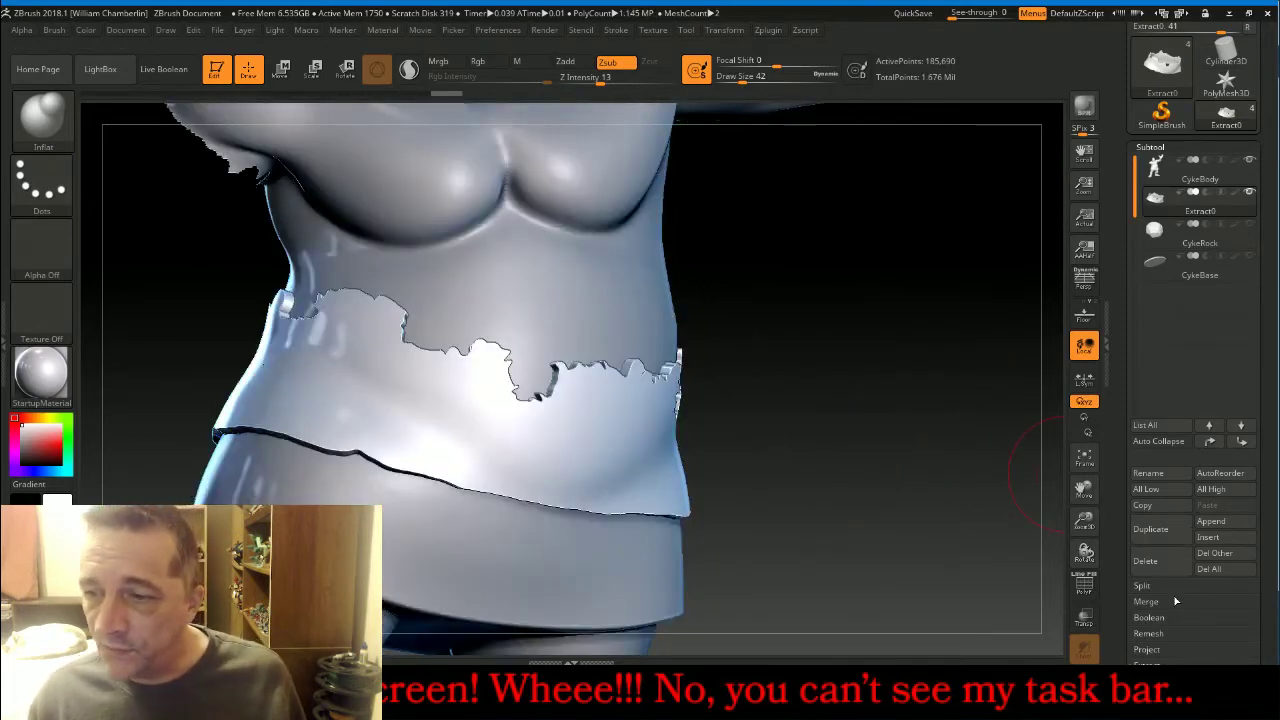
# DynaMesh the extracted waist piece at resolution 256.
pyautogui.click(1180, 147)
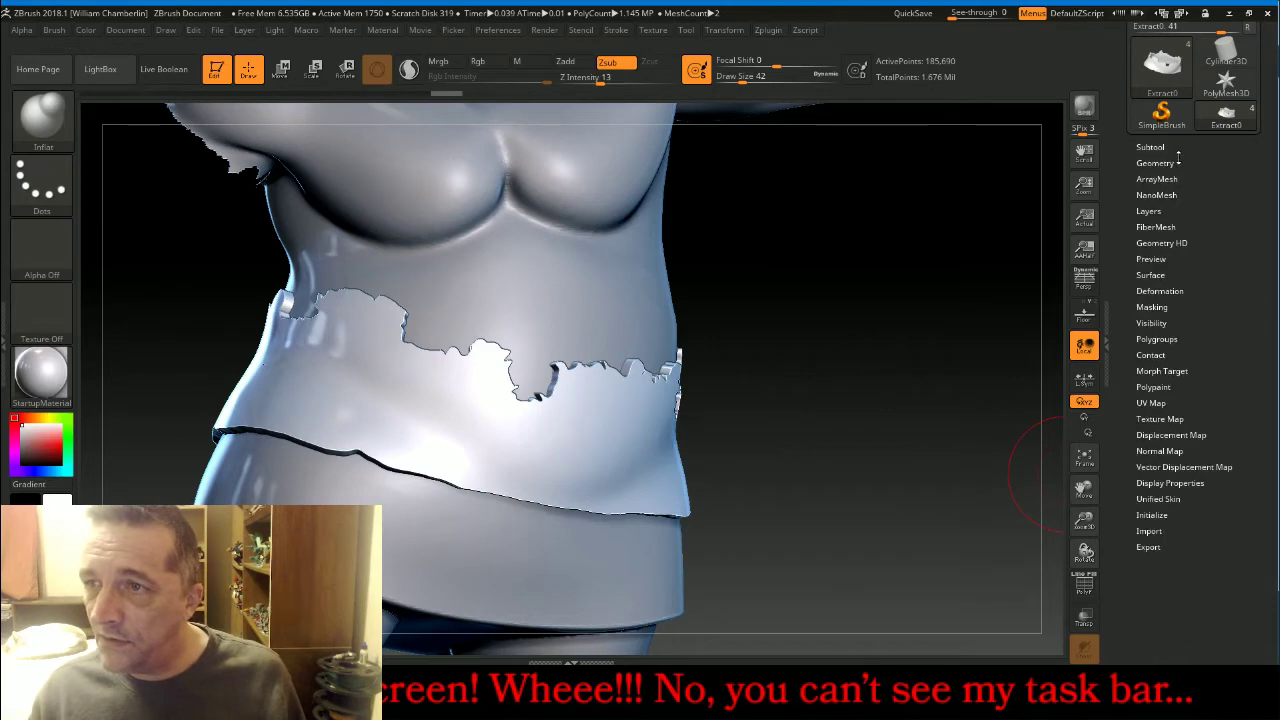
pyautogui.click(1155, 163)
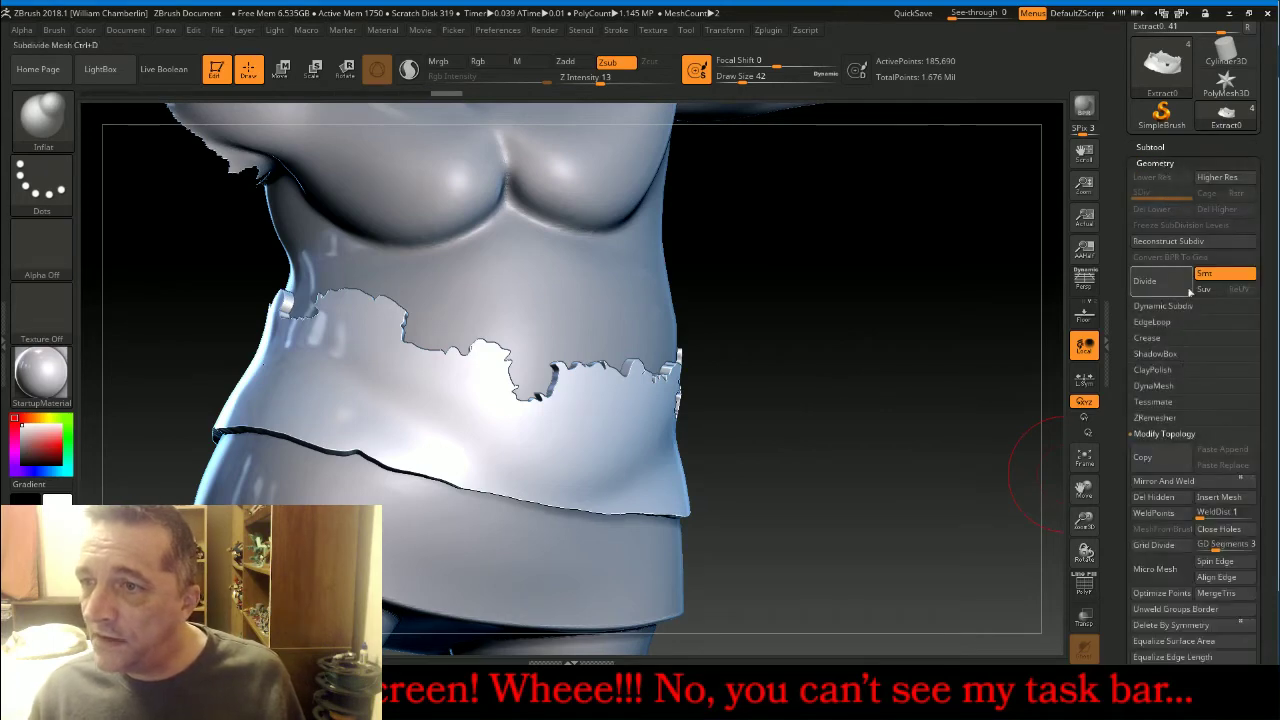
pyautogui.click(1156, 386)
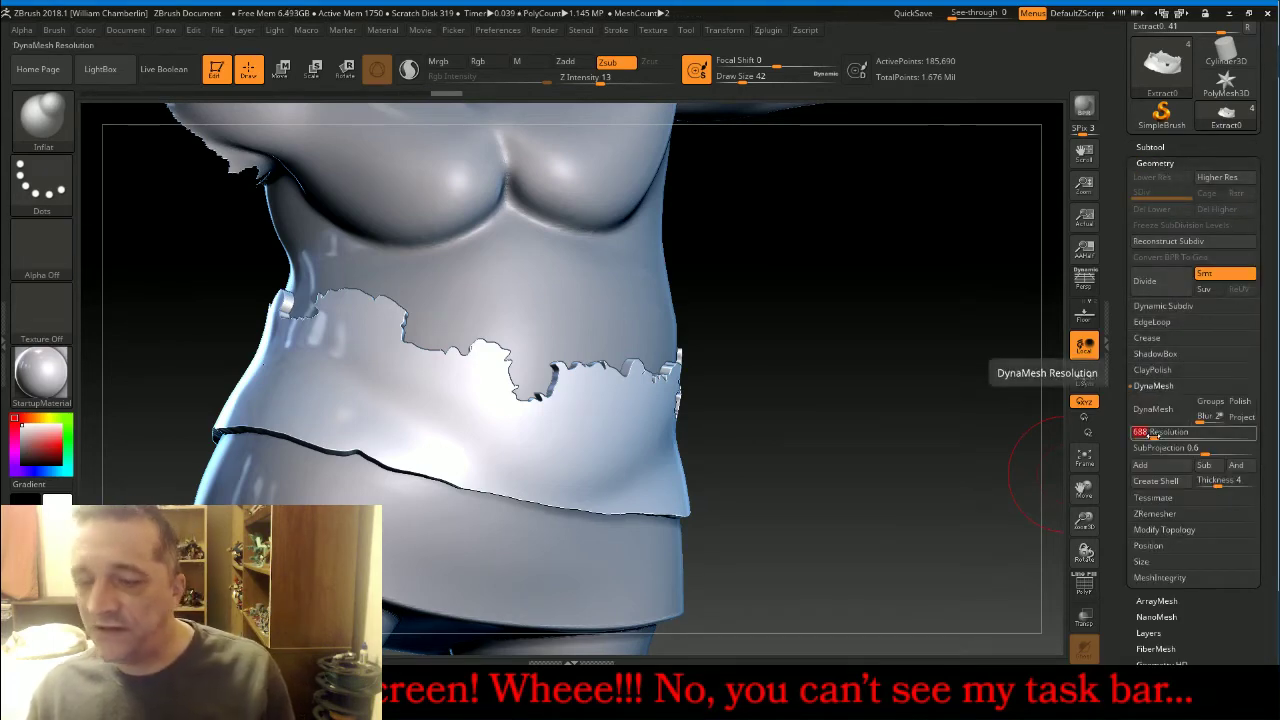
pyautogui.press('Return')
pyautogui.click(1140, 413)
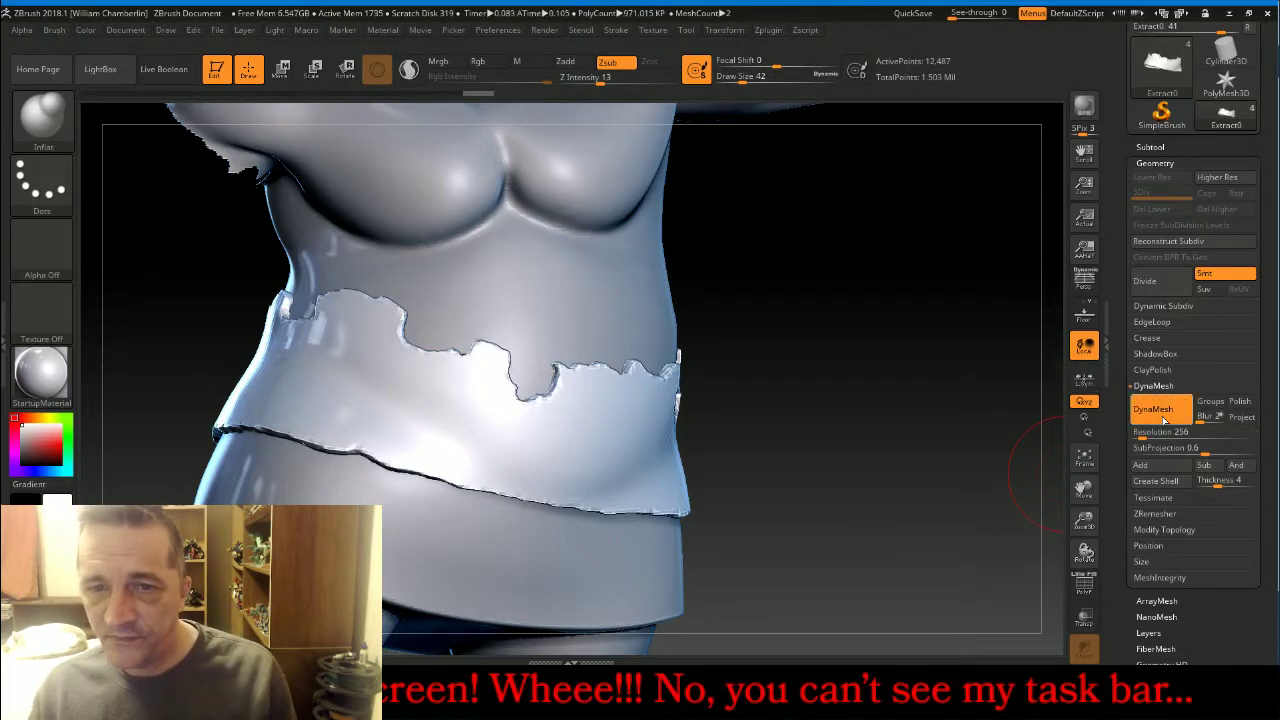
# Pull the torn upper edge away from the body around the character's left side with the Move brush at draw size 42.
pyautogui.moveTo(979, 389)
pyautogui.mouseDown()
pyautogui.moveTo(795, 367)
pyautogui.moveTo(972, 389)
pyautogui.mouseUp()
pyautogui.click(37, 135)
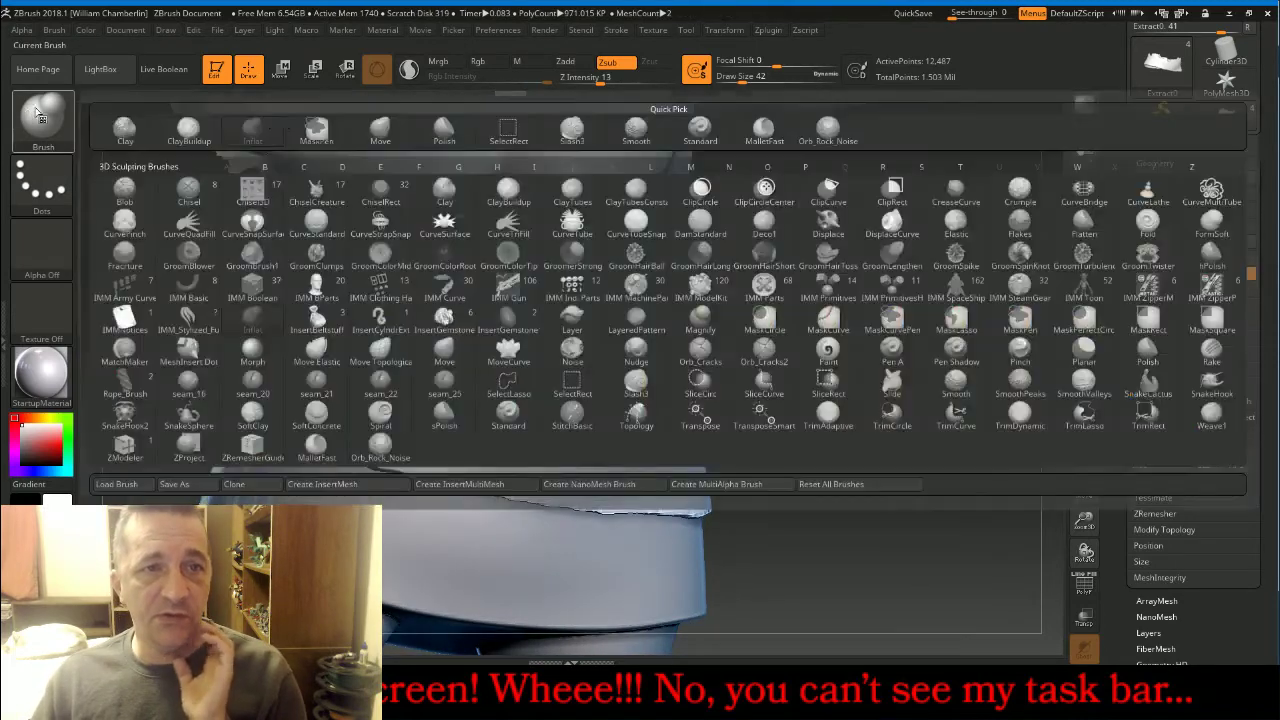
pyautogui.click(380, 128)
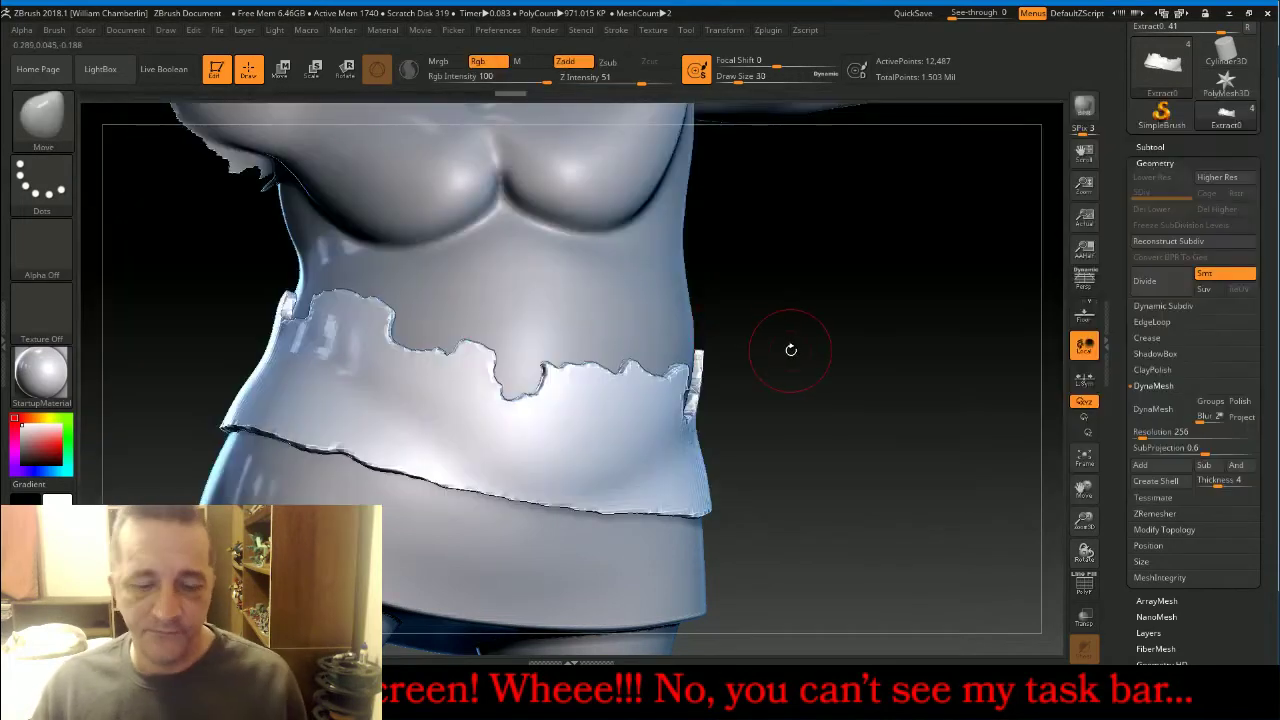
pyautogui.press(']')
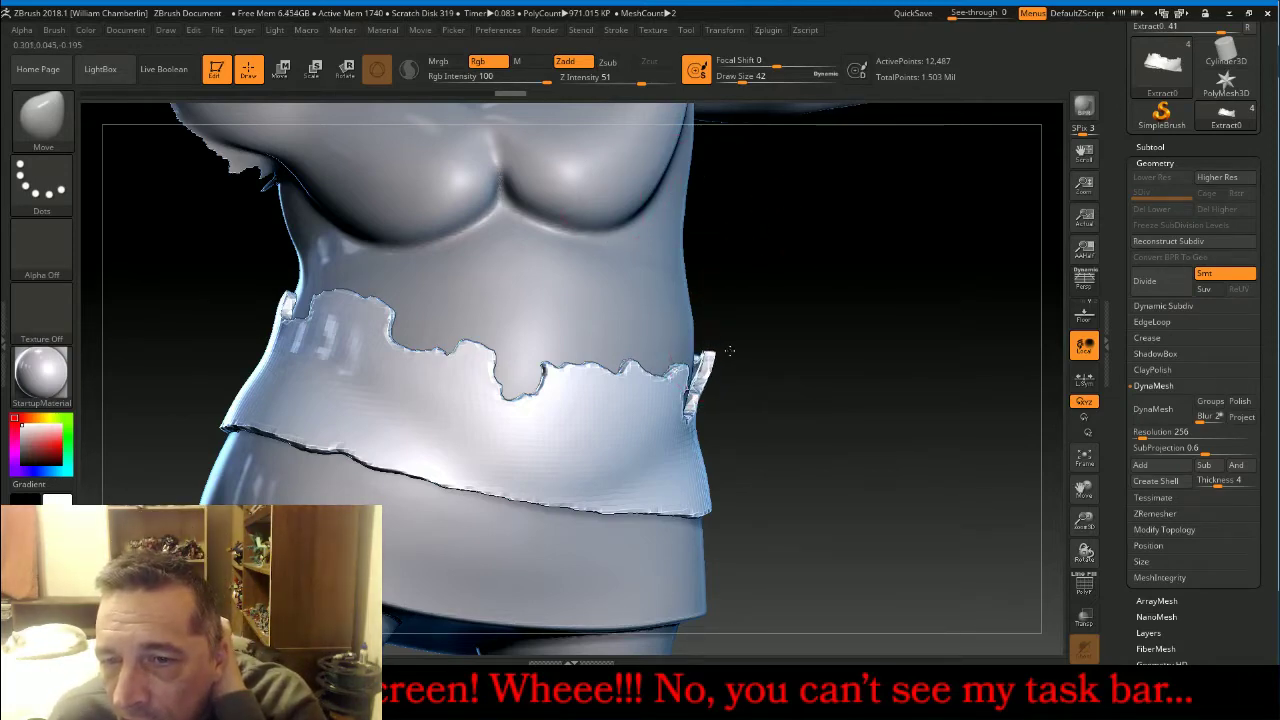
pyautogui.moveTo(743, 374)
pyautogui.mouseDown()
pyautogui.moveTo(766, 374)
pyautogui.moveTo(690, 415)
pyautogui.mouseUp()
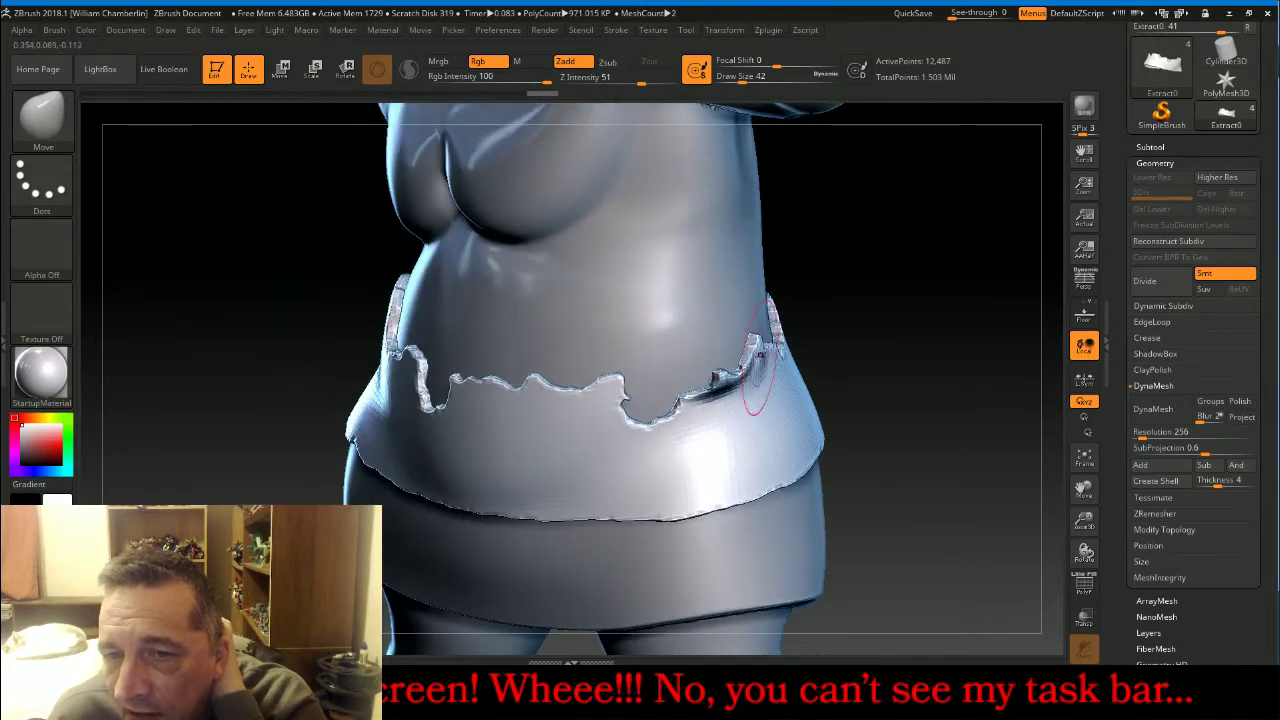
pyautogui.moveTo(869, 309); pyautogui.dragTo(836, 318)
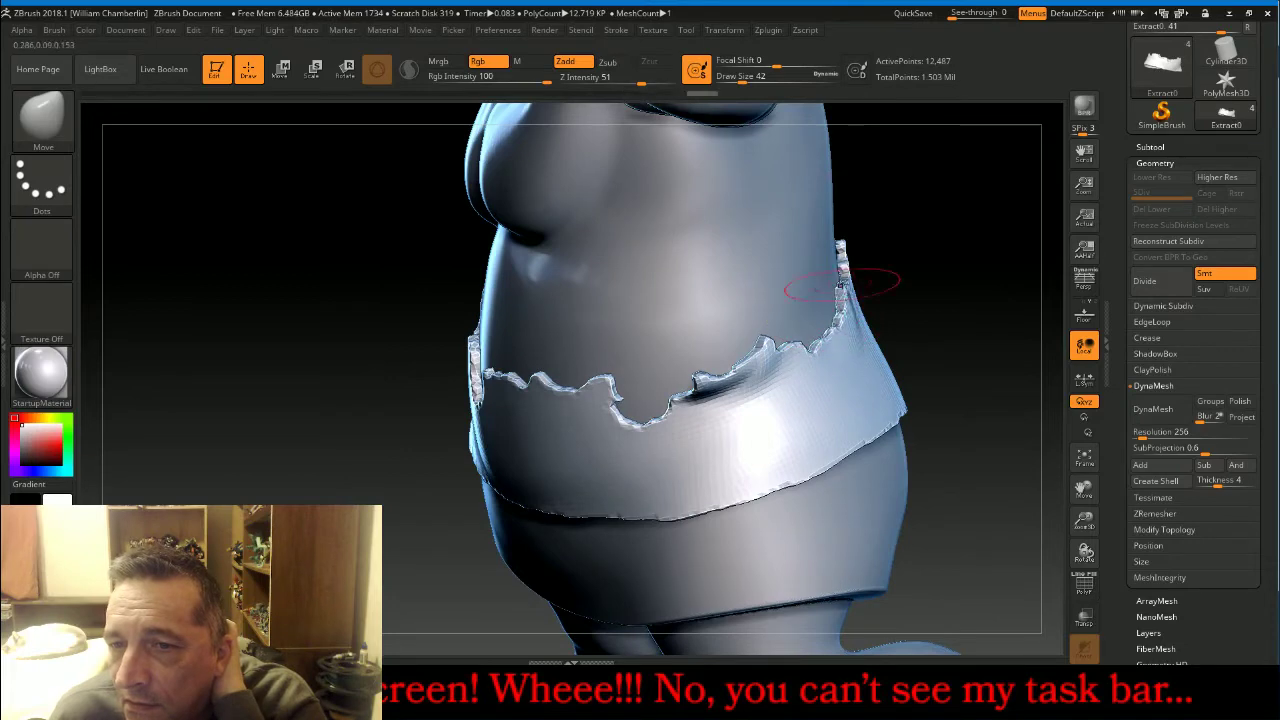
pyautogui.moveTo(845, 268)
pyautogui.mouseDown()
pyautogui.moveTo(854, 260)
pyautogui.moveTo(766, 297)
pyautogui.mouseUp()
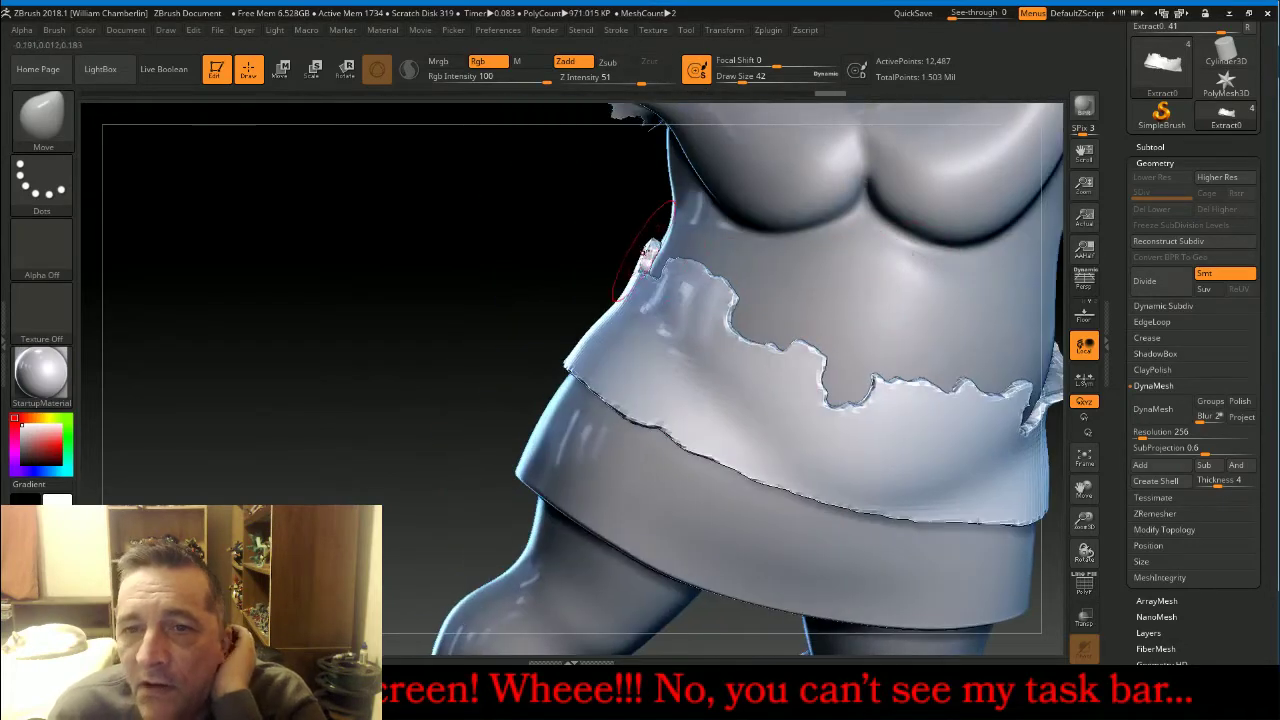
# Bend the ragged flaps outward along the character's right side and back with the Move brush.
pyautogui.moveTo(637, 232); pyautogui.dragTo(614, 249)
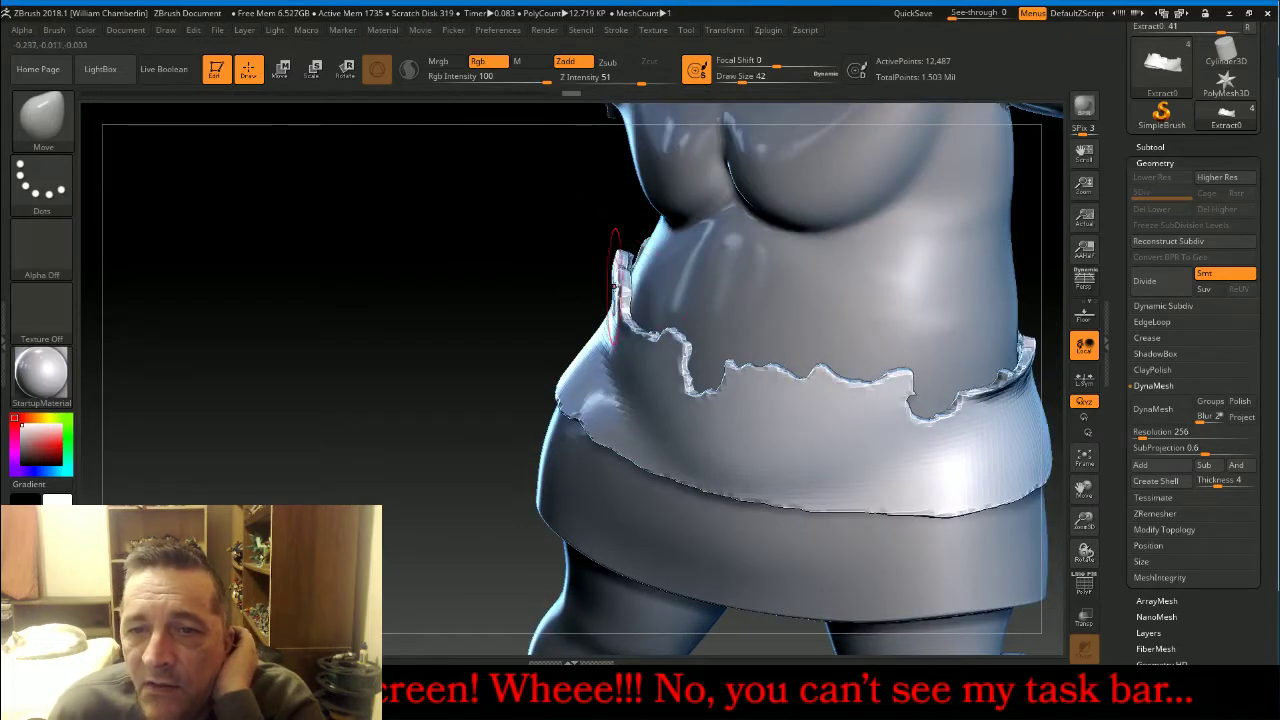
pyautogui.moveTo(563, 268); pyautogui.dragTo(580, 340)
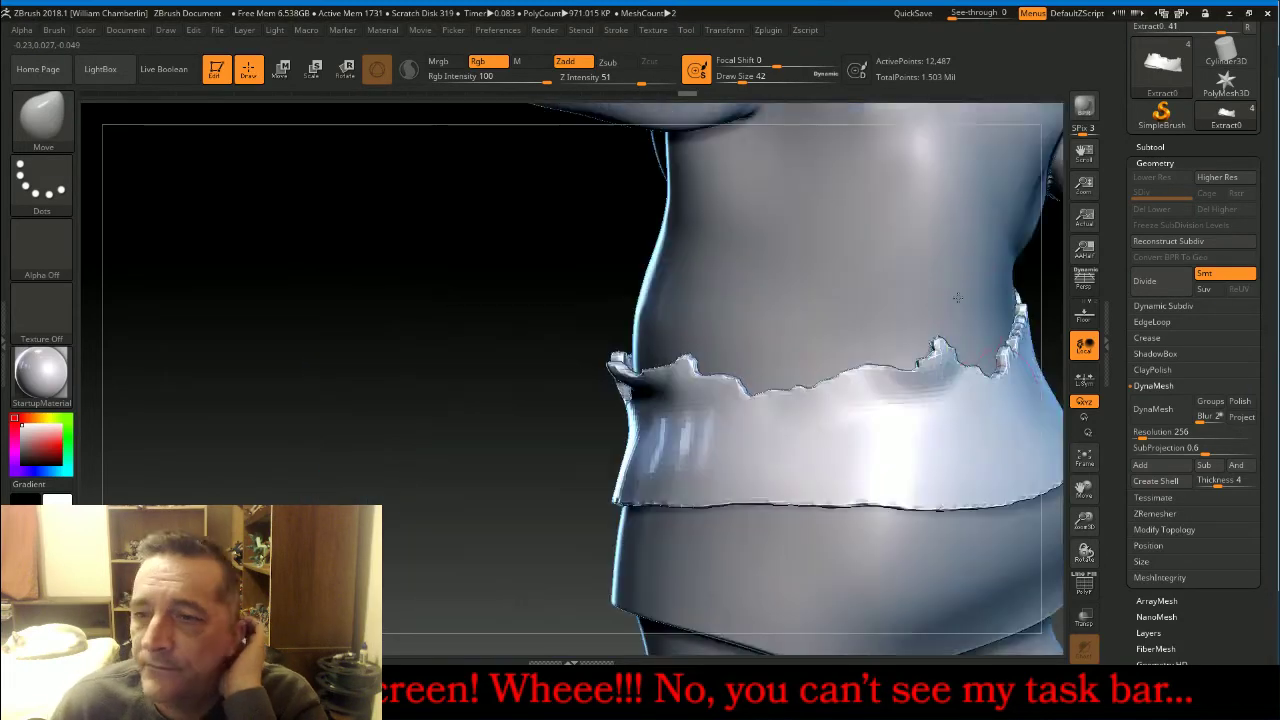
pyautogui.moveTo(1084, 489); pyautogui.dragTo(940, 331)
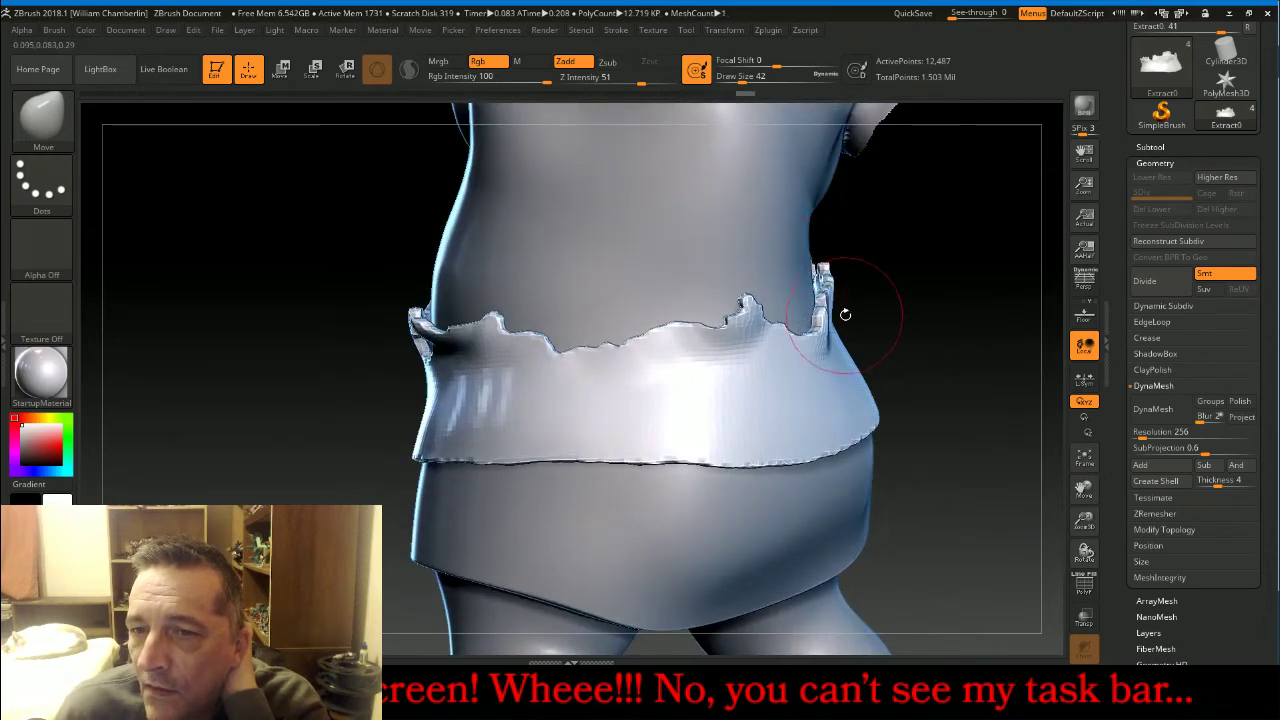
pyautogui.moveTo(846, 286); pyautogui.dragTo(986, 304)
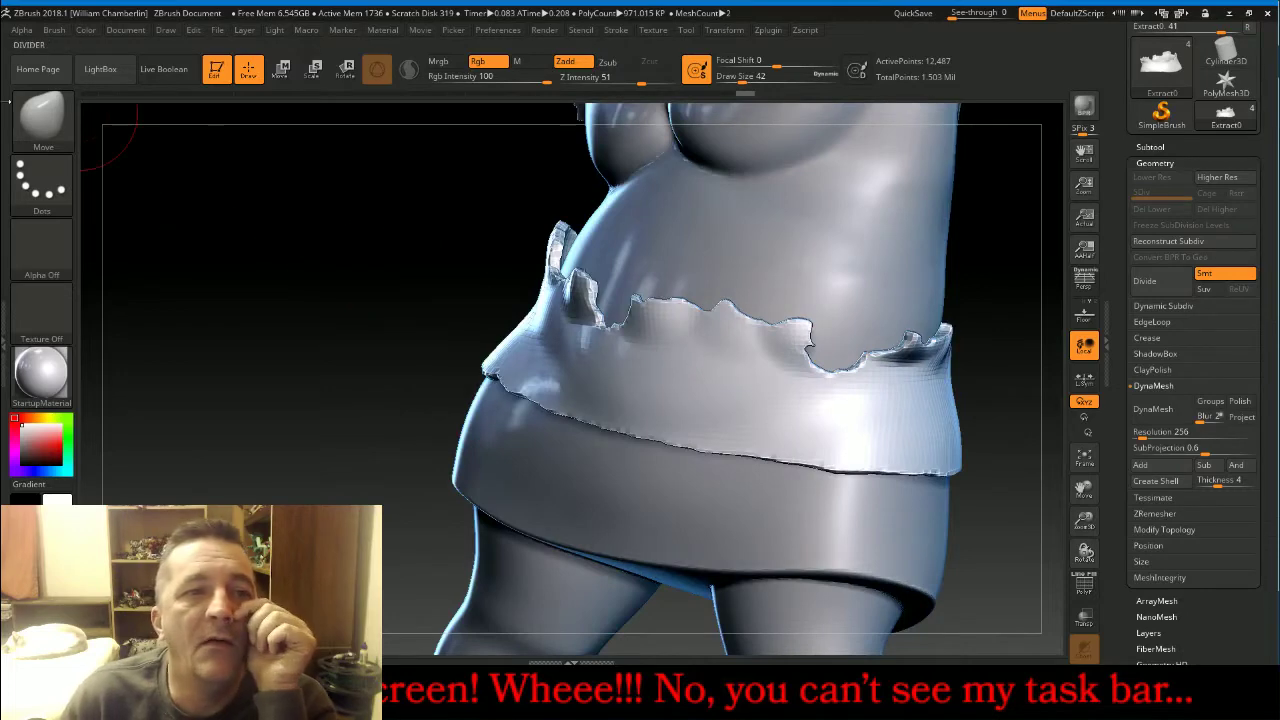
# Thicken the torn flaps on the character's right side and front with the Inflat brush in Zadd mode at intensity 7.
pyautogui.click(56, 122)
pyautogui.click(251, 127)
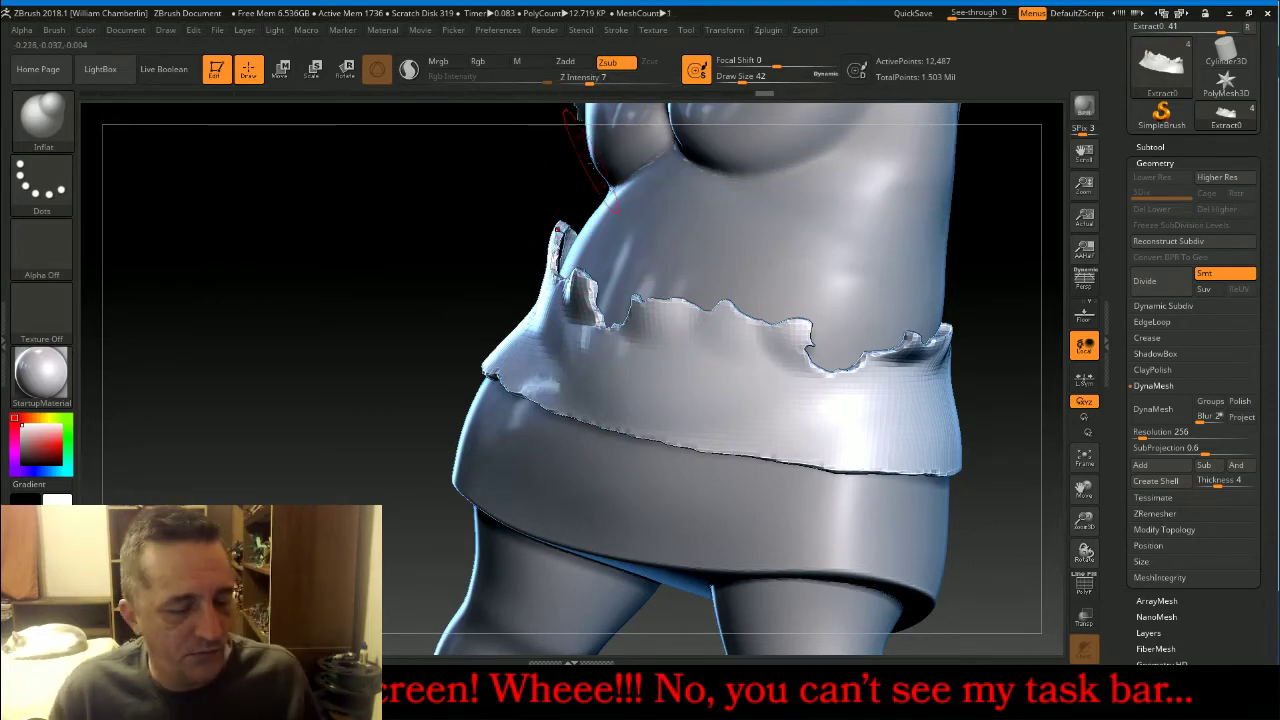
pyautogui.press('ctrl')
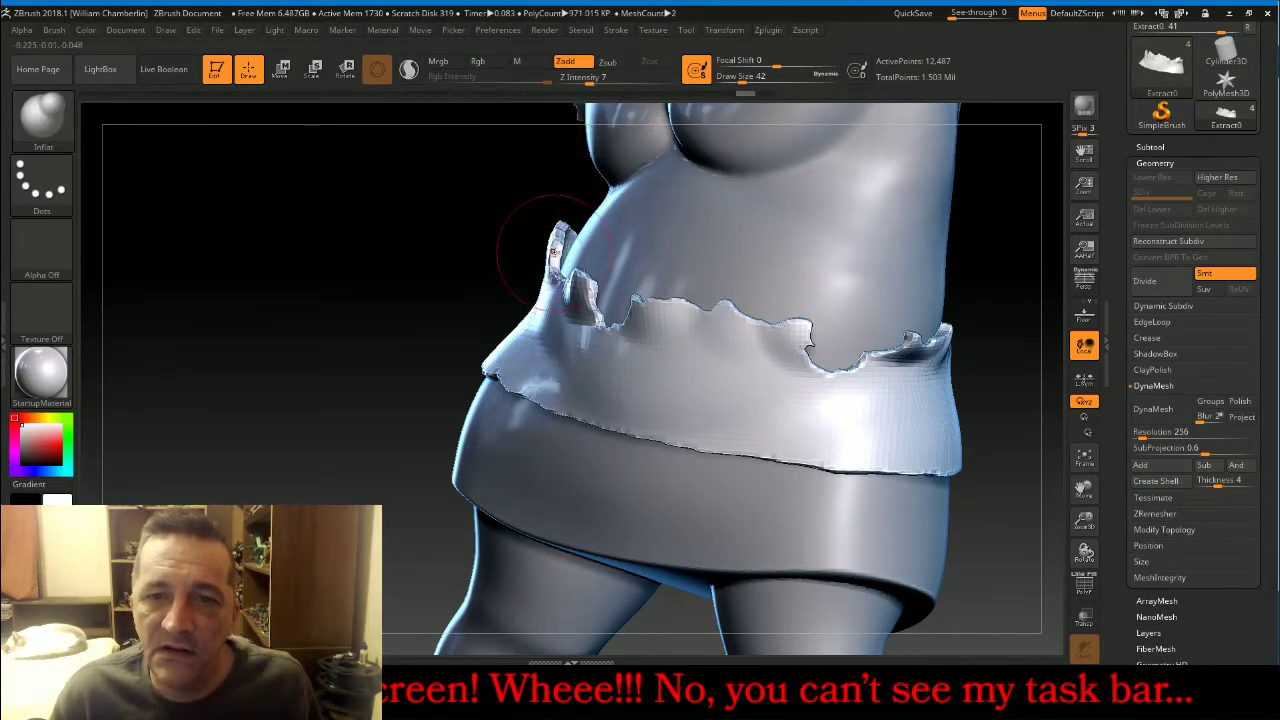
pyautogui.moveTo(552, 248); pyautogui.dragTo(560, 232)
pyautogui.moveTo(484, 270)
pyautogui.mouseDown()
pyautogui.moveTo(545, 282)
pyautogui.moveTo(501, 236)
pyautogui.mouseUp()
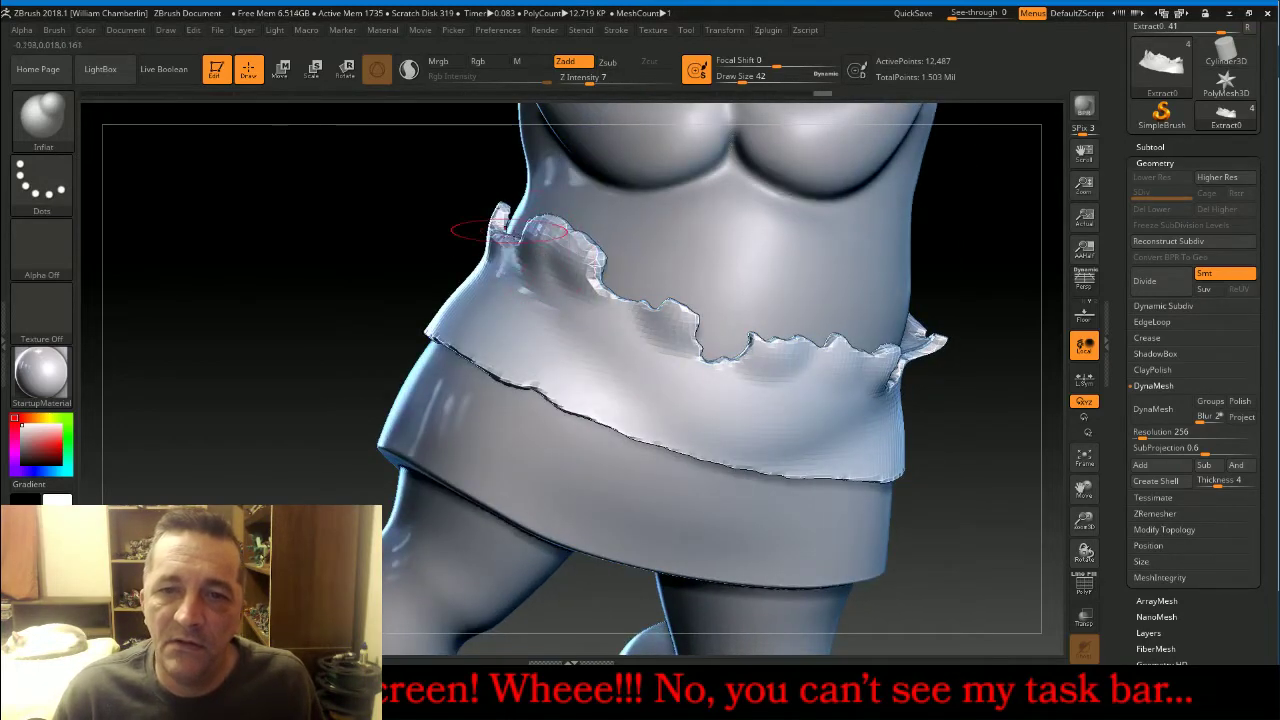
pyautogui.moveTo(585, 335)
pyautogui.mouseDown()
pyautogui.moveTo(634, 306)
pyautogui.moveTo(740, 375)
pyautogui.moveTo(890, 370)
pyautogui.mouseUp()
# Thicken the torn flaps along the character's left side and back with the Inflat brush at draw size 42.
pyautogui.moveTo(954, 405); pyautogui.dragTo(1020, 440)
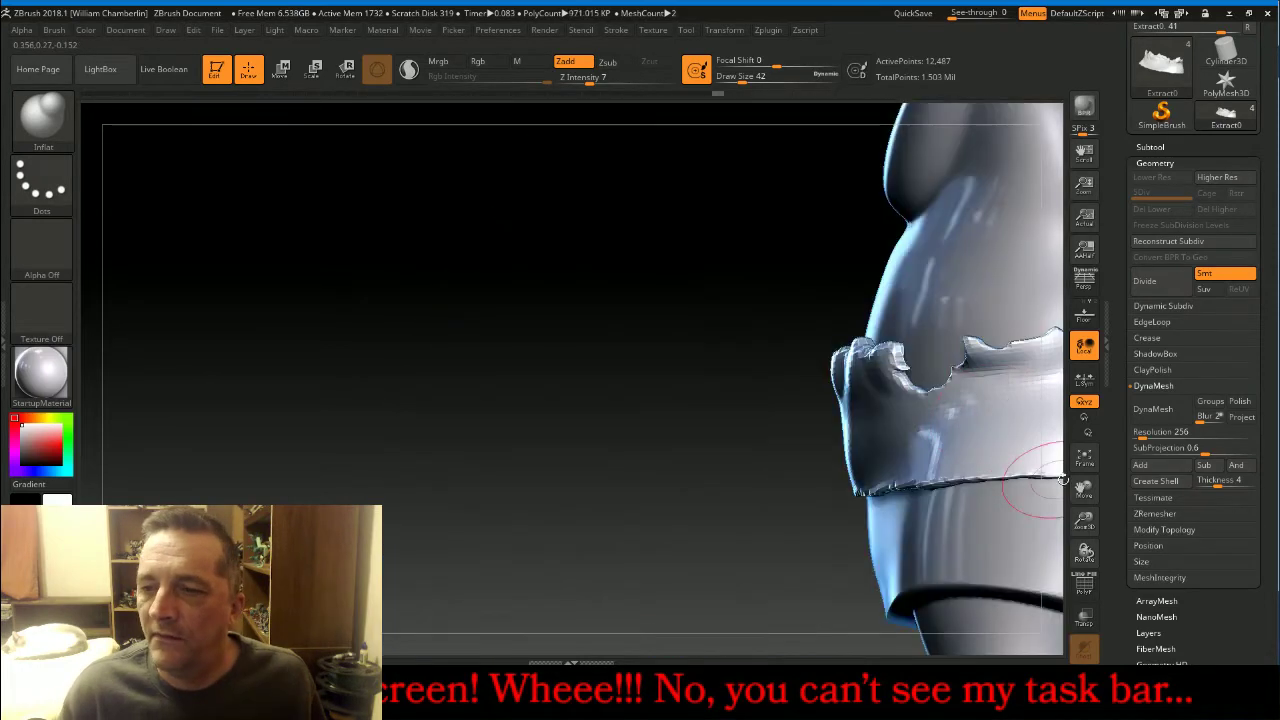
pyautogui.moveTo(1060, 480)
pyautogui.mouseDown()
pyautogui.moveTo(1008, 471)
pyautogui.moveTo(960, 430)
pyautogui.mouseUp()
pyautogui.moveTo(727, 333)
pyautogui.mouseDown()
pyautogui.moveTo(718, 318)
pyautogui.moveTo(757, 300)
pyautogui.moveTo(796, 318)
pyautogui.mouseUp()
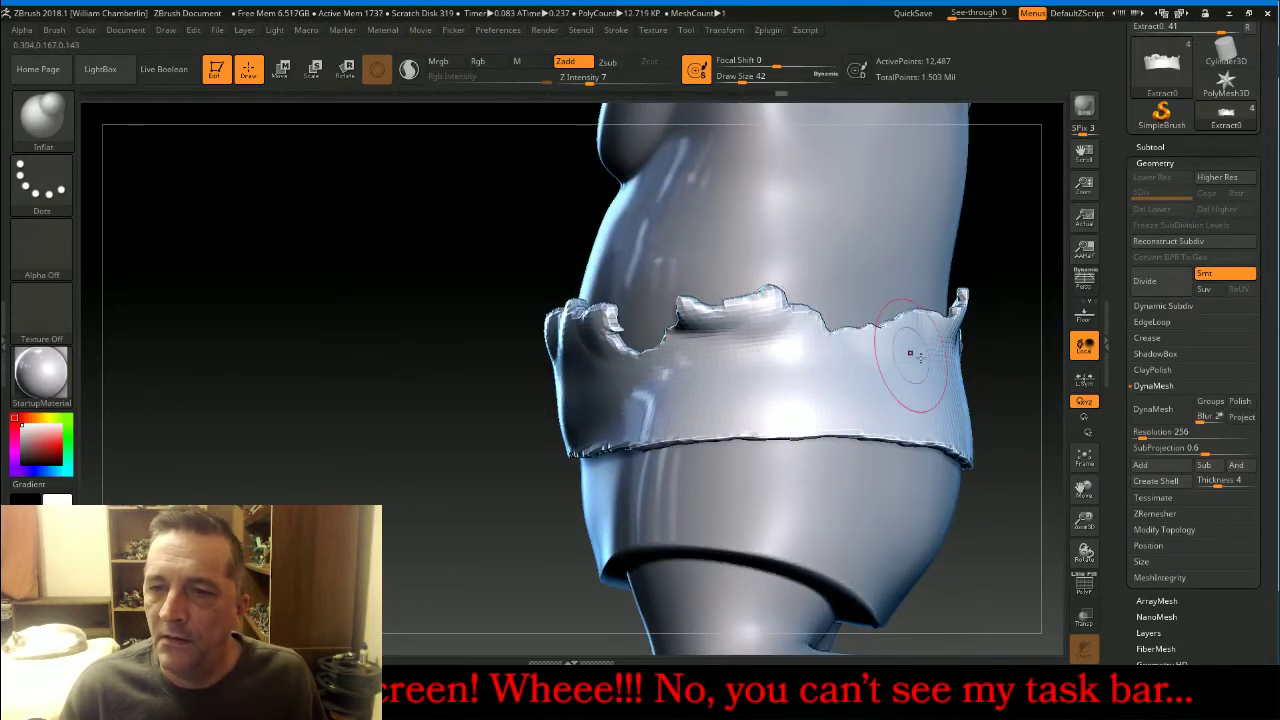
pyautogui.moveTo(1086, 489); pyautogui.dragTo(982, 457)
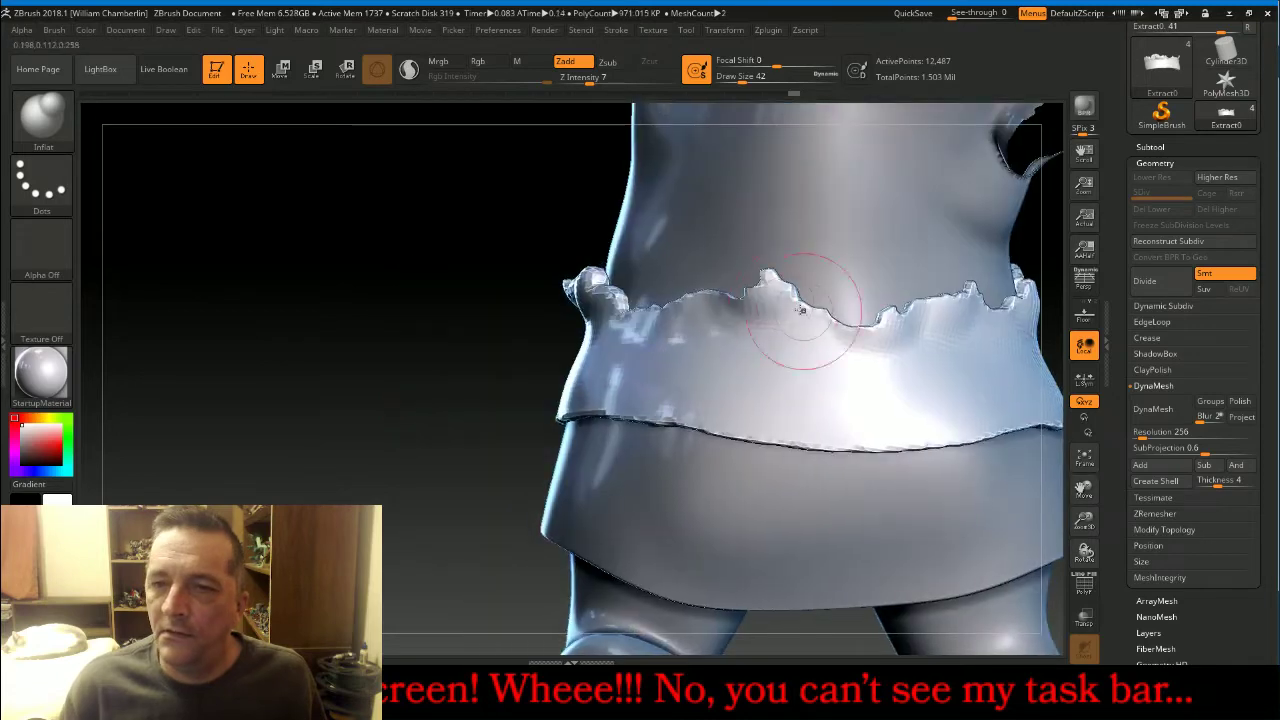
pyautogui.moveTo(777, 305)
pyautogui.mouseDown()
pyautogui.moveTo(767, 292)
pyautogui.moveTo(731, 299)
pyautogui.mouseUp()
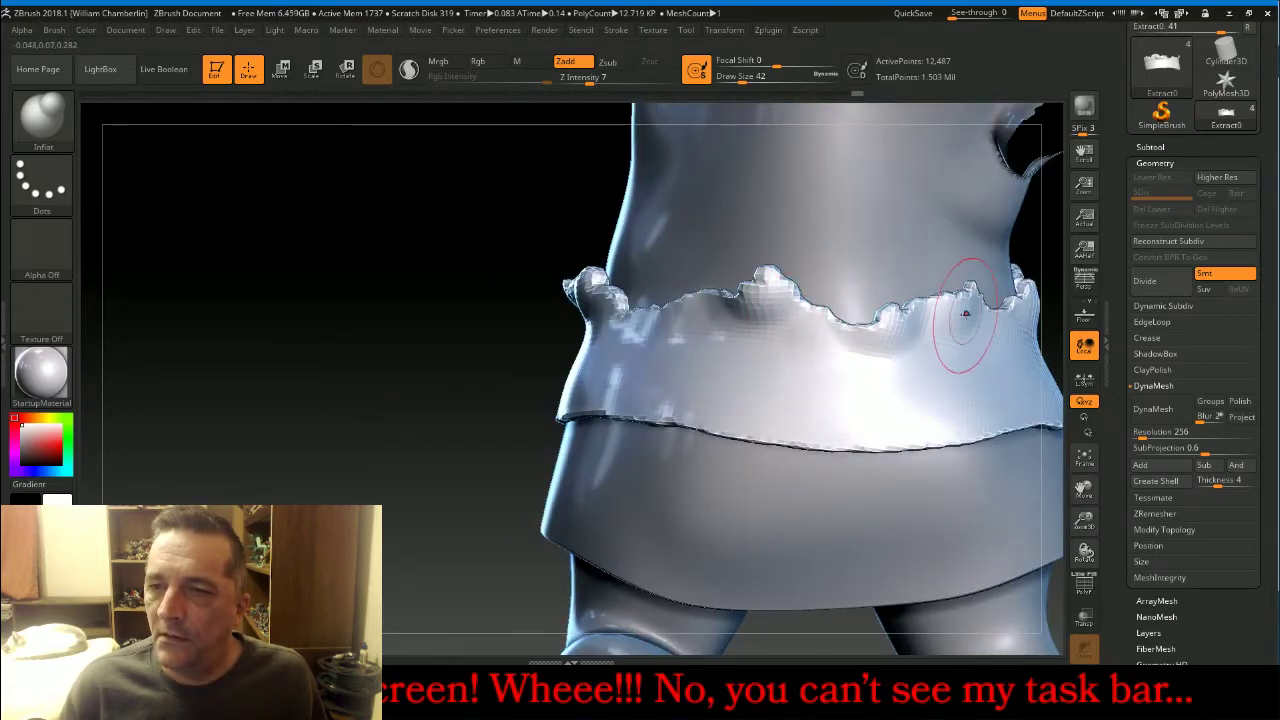
# Inflate the remaining thin flap tips on the upper edge, working around to the character's right side.
pyautogui.moveTo(500, 330)
pyautogui.mouseDown()
pyautogui.moveTo(449, 327)
pyautogui.moveTo(466, 337)
pyautogui.mouseUp()
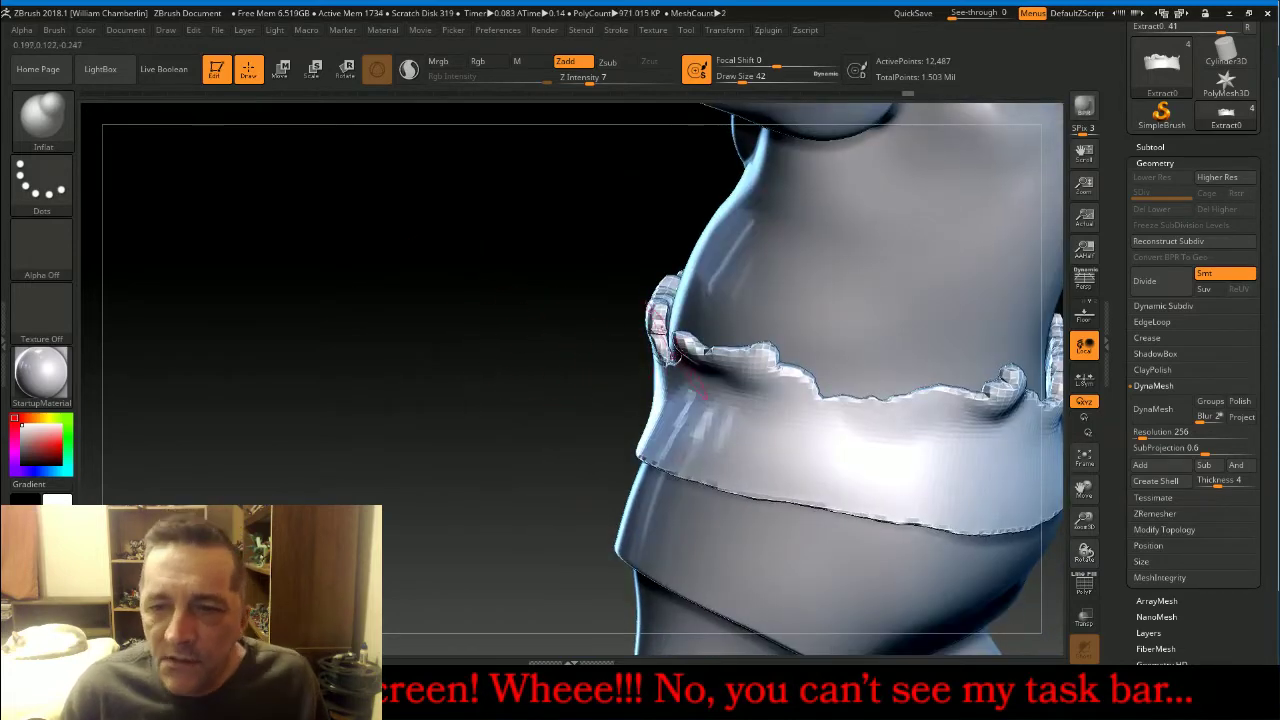
pyautogui.rightClick(693, 340)
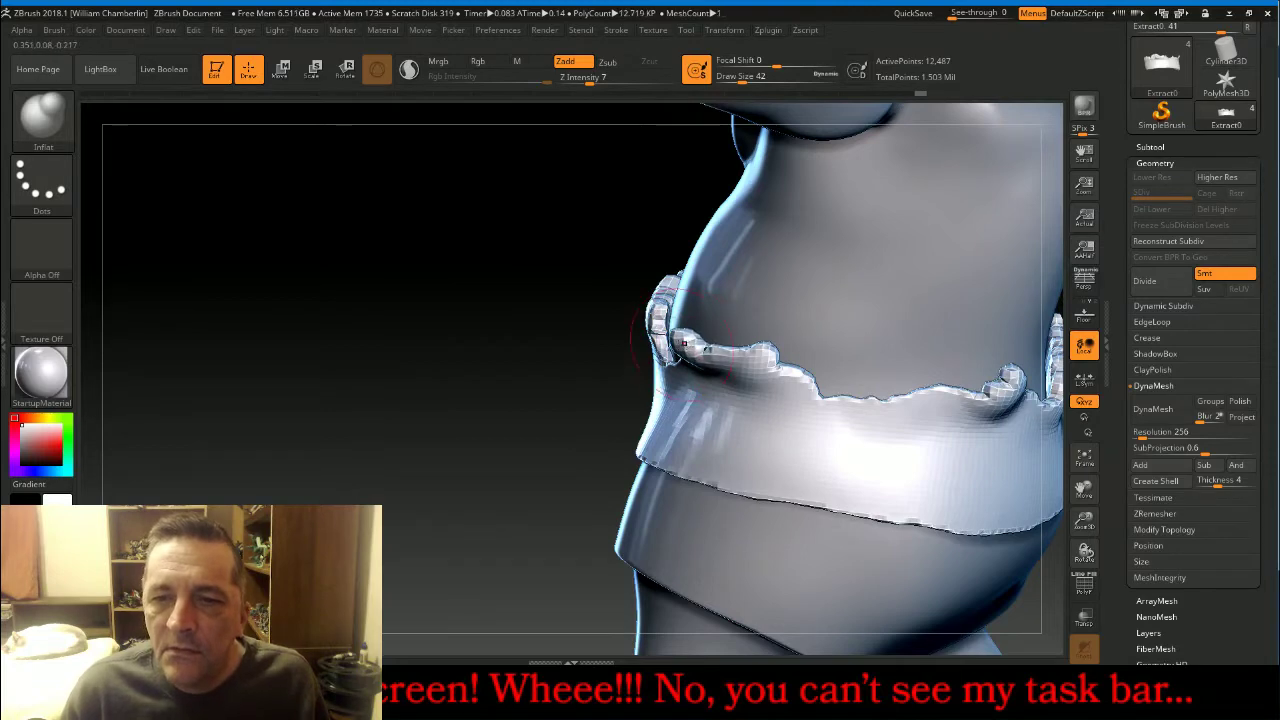
pyautogui.moveTo(684, 343); pyautogui.dragTo(632, 350)
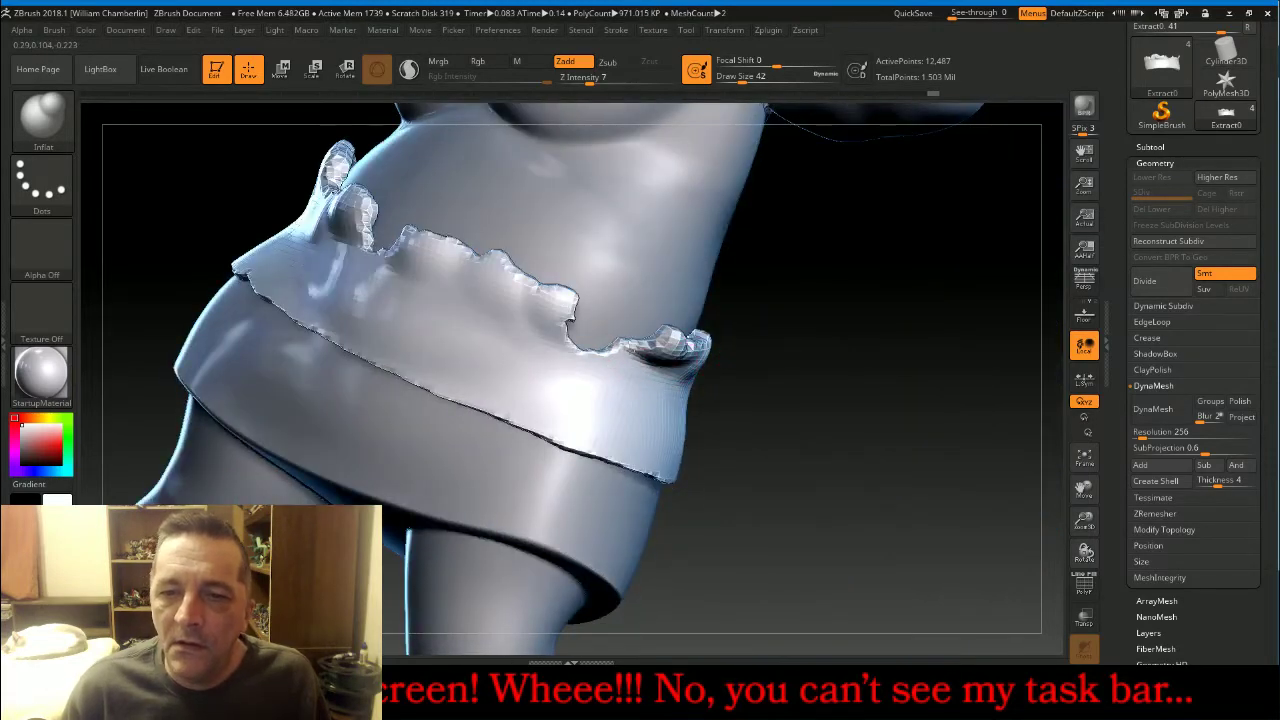
pyautogui.moveTo(857, 357); pyautogui.dragTo(891, 394)
pyautogui.moveTo(879, 312); pyautogui.dragTo(491, 357)
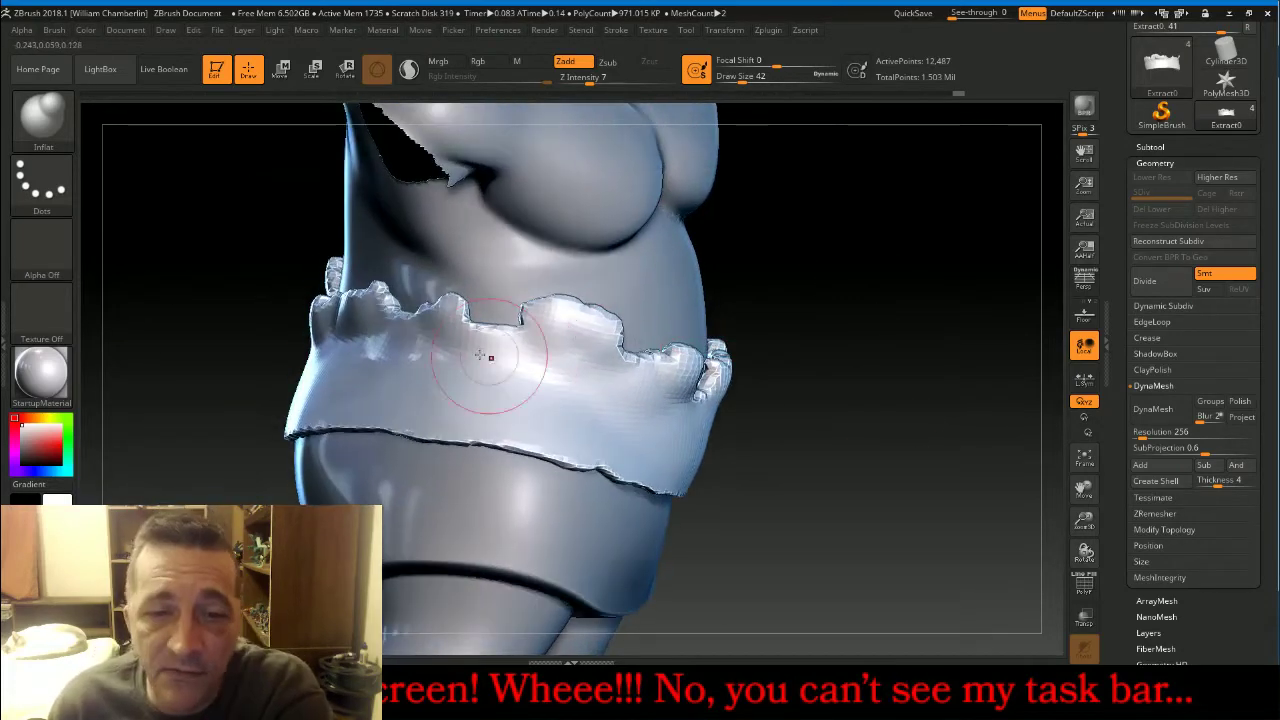
# Divide the waist garment three times with Smt on and return it to subdivision level 1.
pyautogui.click(1188, 270)
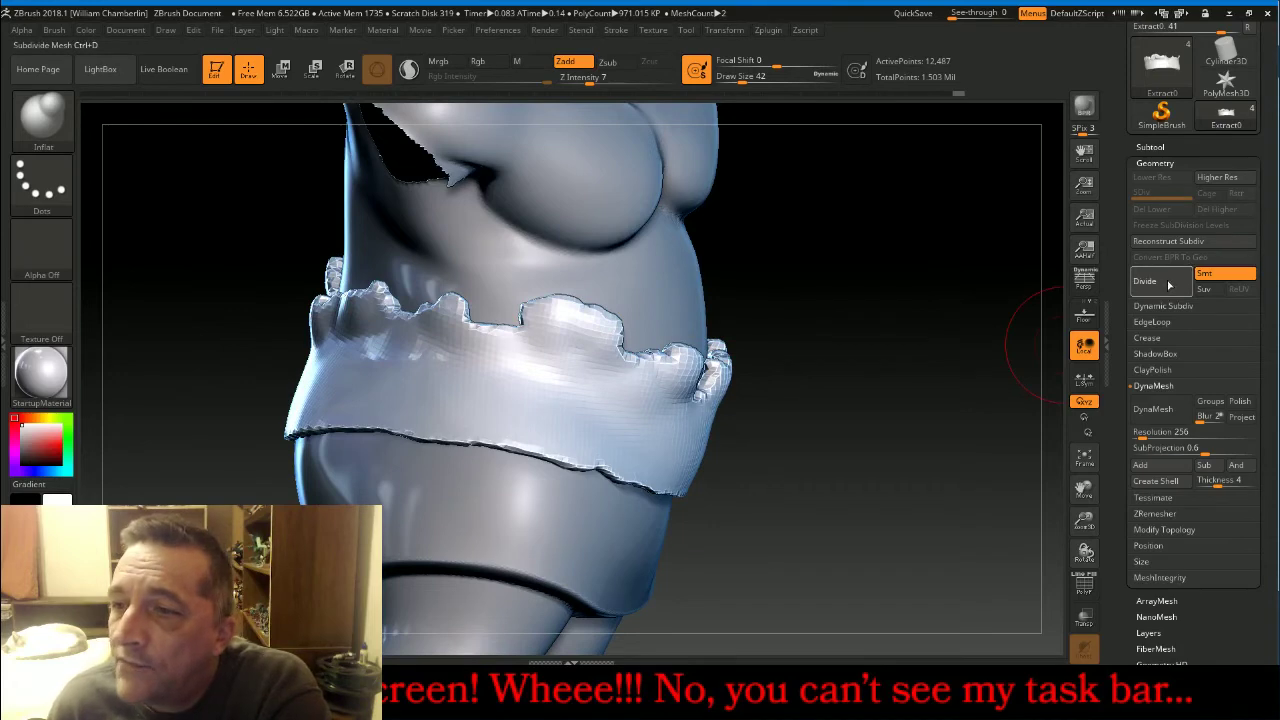
pyautogui.click(1188, 270)
pyautogui.click(1188, 270)
pyautogui.moveTo(1185, 197); pyautogui.dragTo(1134, 192)
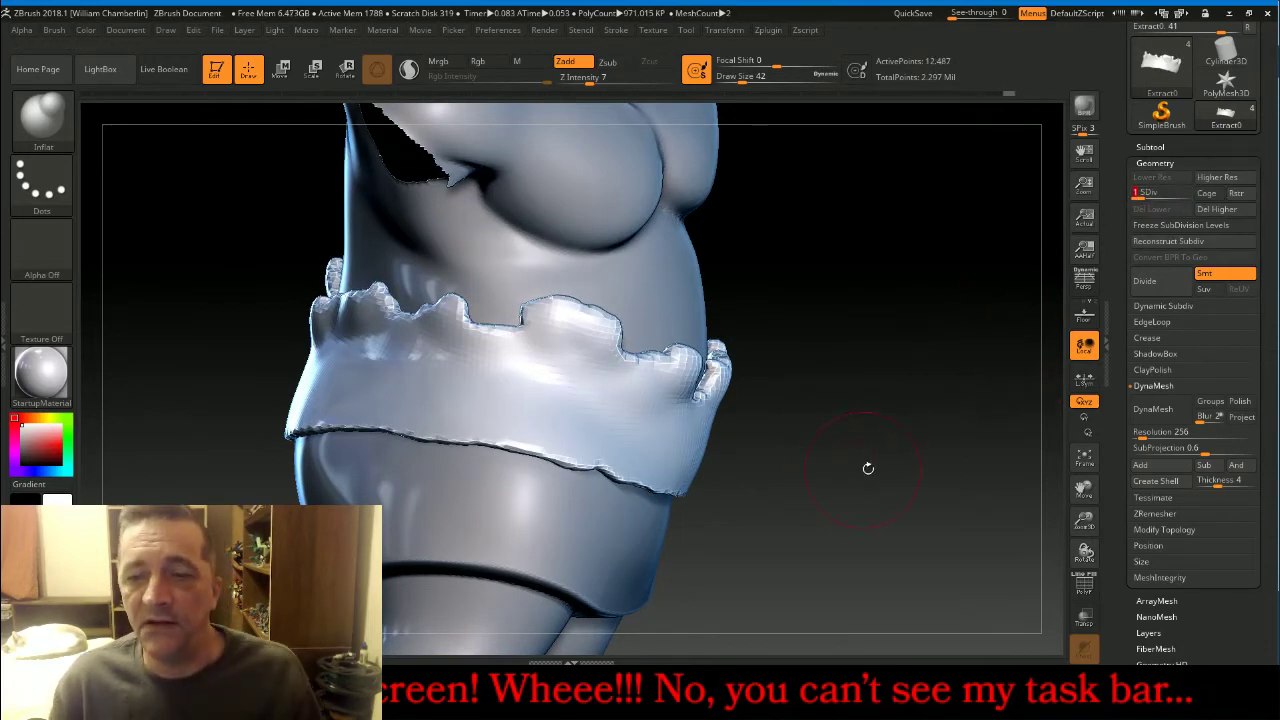
# Push the garment's lower edge in against the skirt along the right side and back with the Move brush at draw size 58.
pyautogui.moveTo(1086, 485); pyautogui.dragTo(1088, 468)
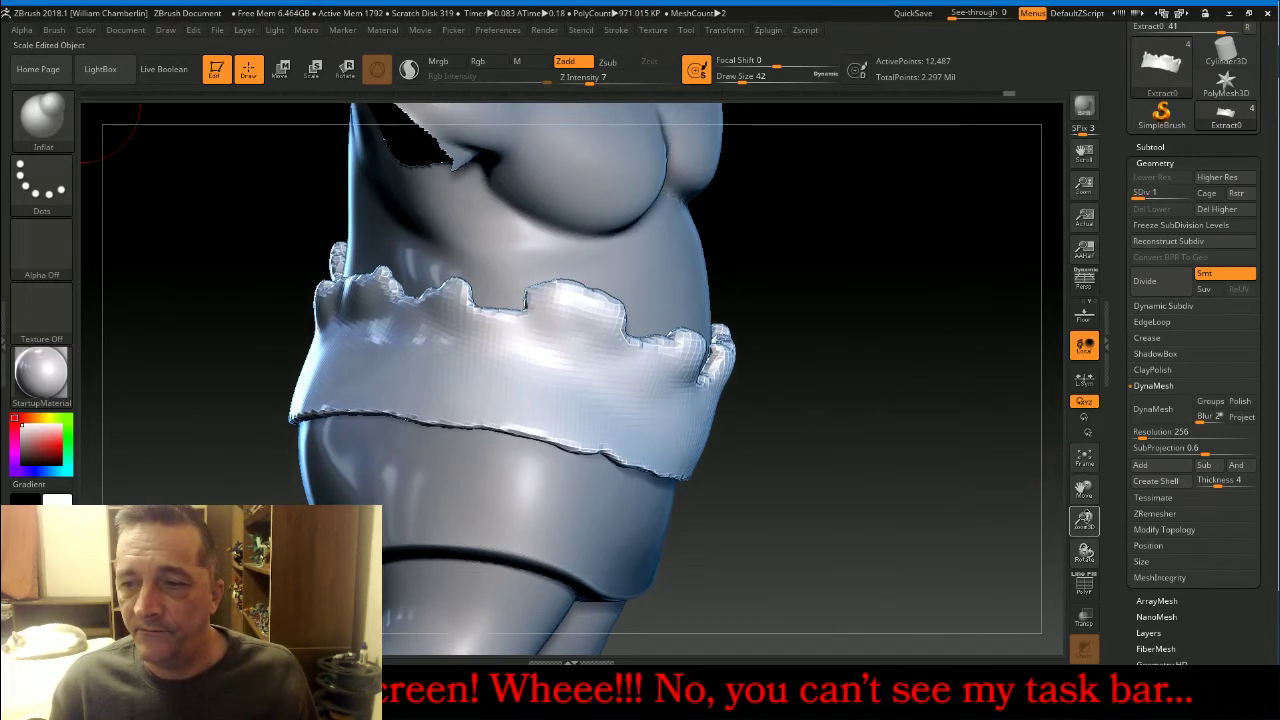
pyautogui.moveTo(1085, 521); pyautogui.dragTo(1075, 385)
pyautogui.click(42, 118)
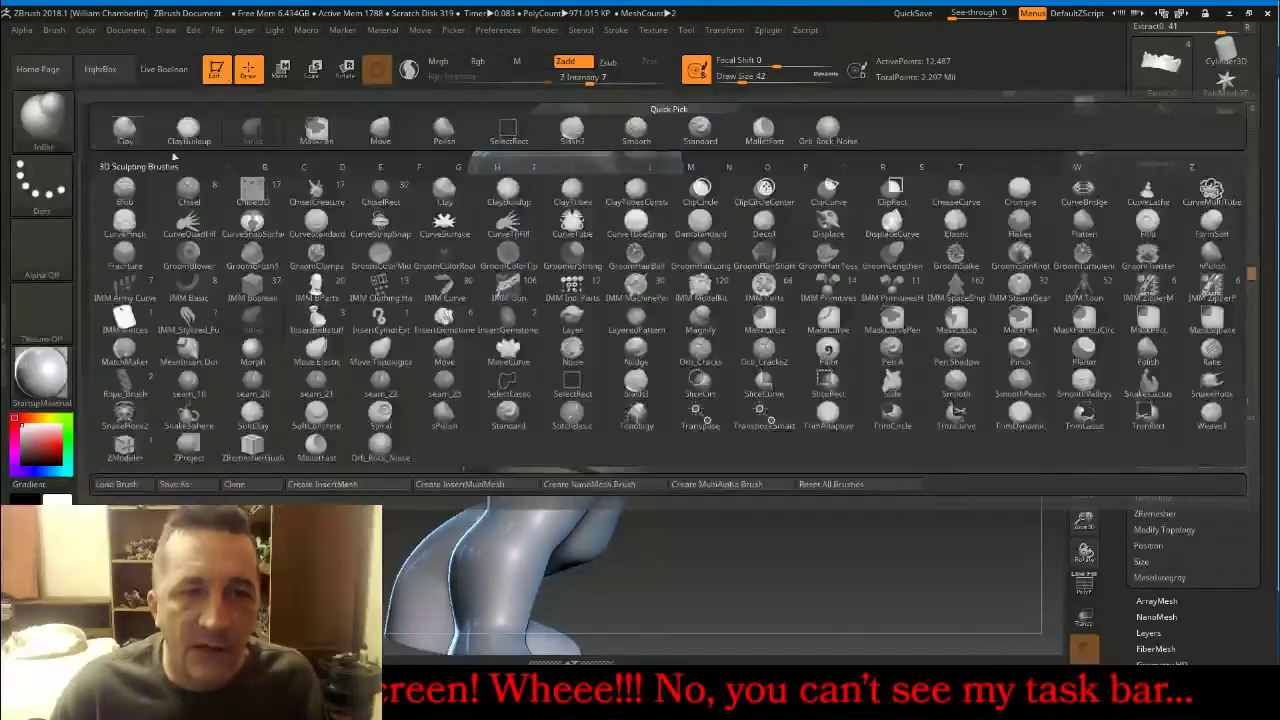
pyautogui.click(395, 140)
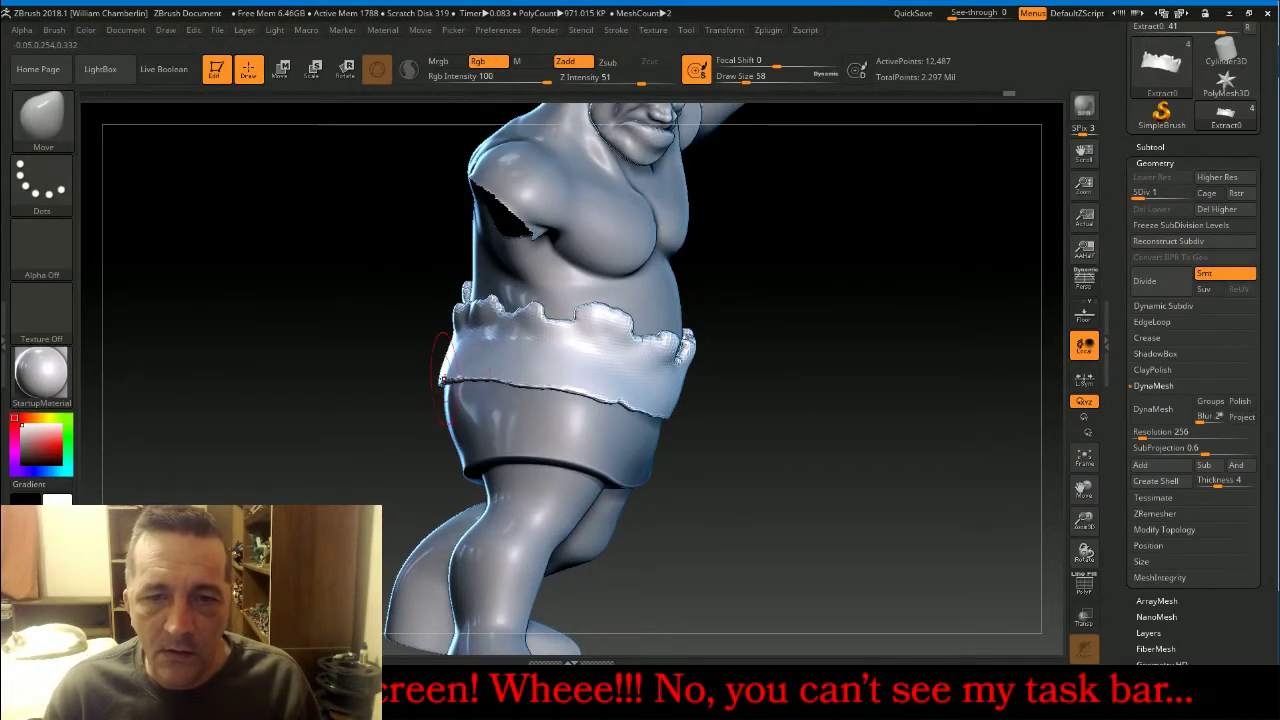
pyautogui.moveTo(386, 400); pyautogui.dragTo(418, 372)
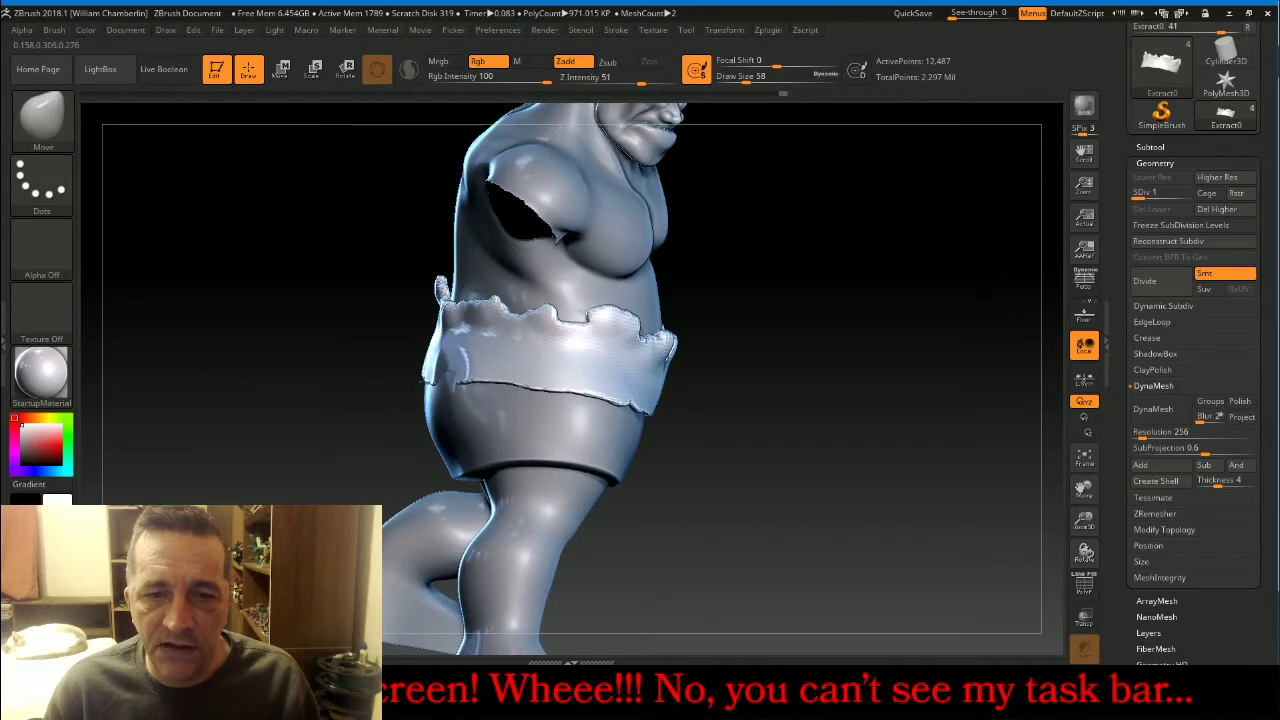
pyautogui.moveTo(375, 386); pyautogui.dragTo(416, 376)
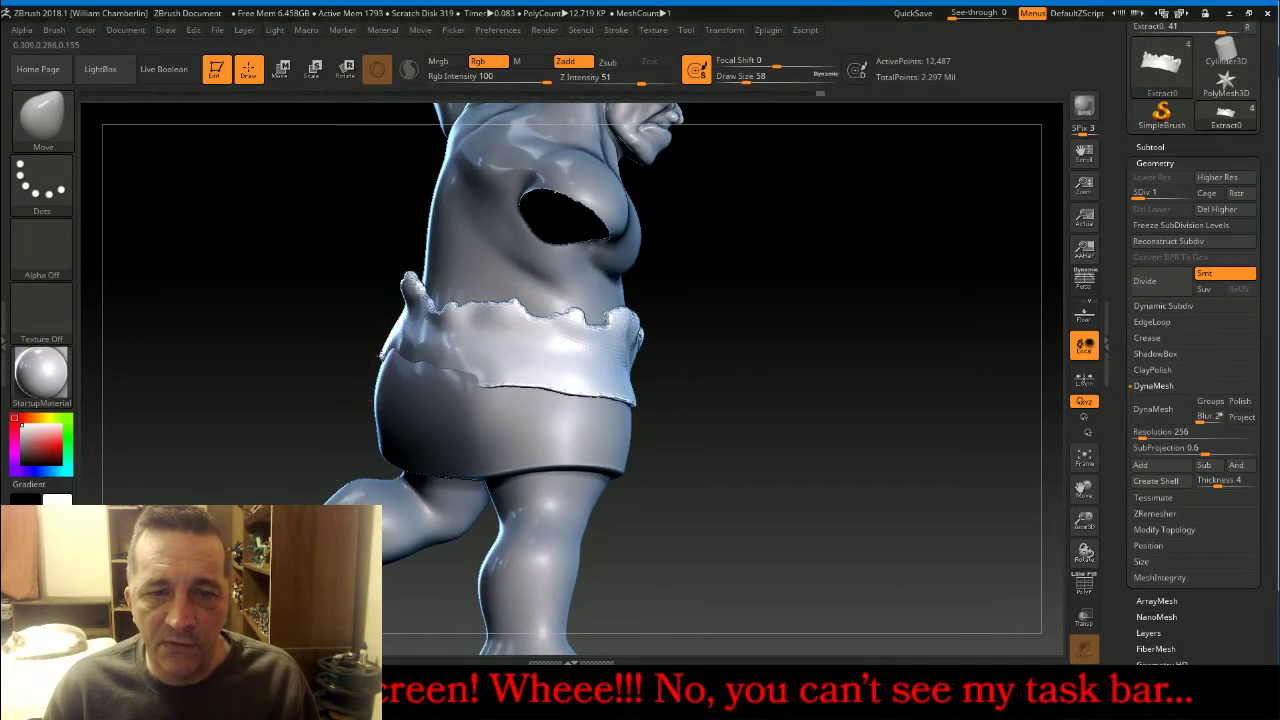
pyautogui.moveTo(336, 364)
pyautogui.mouseDown()
pyautogui.moveTo(362, 354)
pyautogui.moveTo(320, 352)
pyautogui.moveTo(330, 355)
pyautogui.moveTo(293, 370)
pyautogui.moveTo(304, 366)
pyautogui.mouseUp()
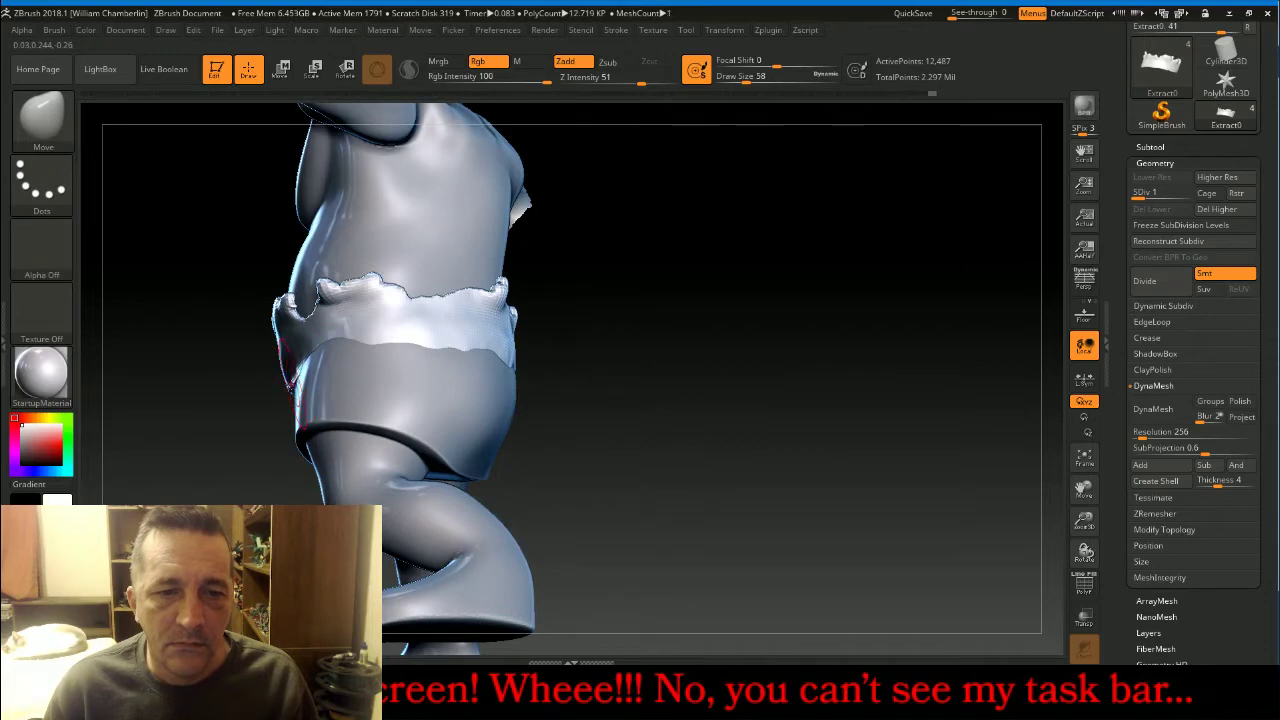
# Tuck the garment's lower edge into the skirt around the left side, front and right front with the Move brush.
pyautogui.moveTo(294, 385); pyautogui.dragTo(270, 378)
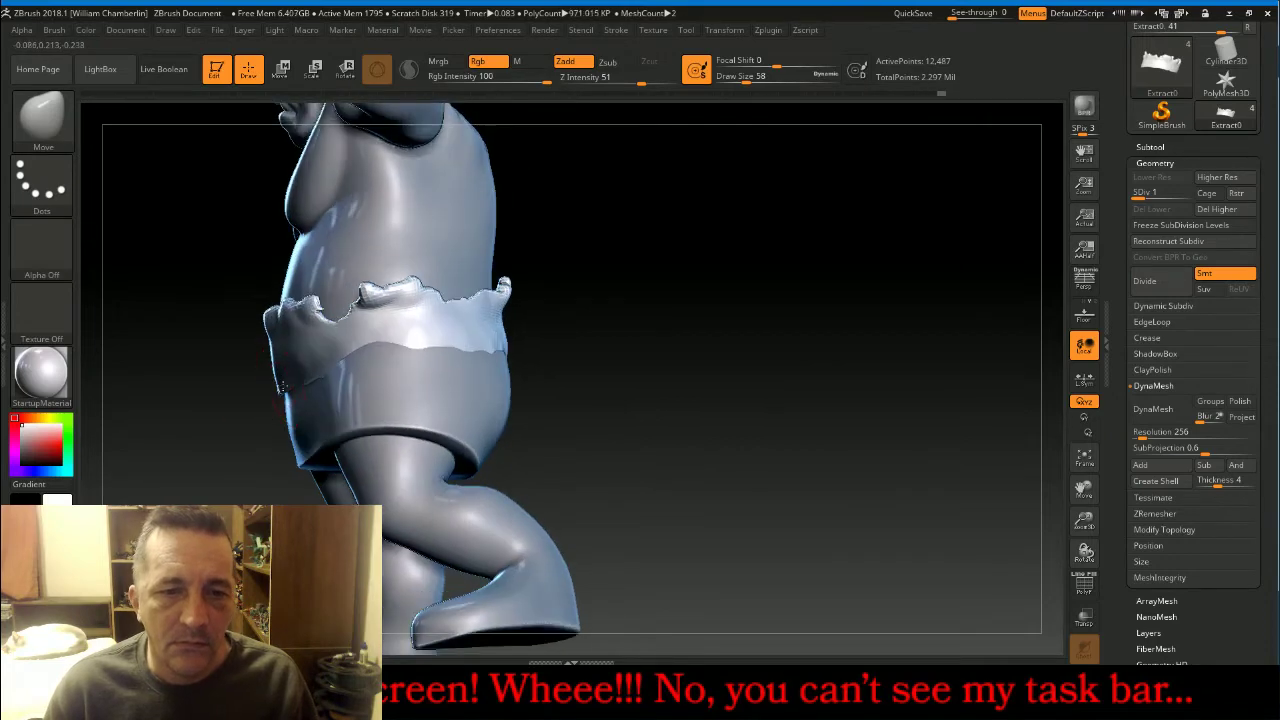
pyautogui.moveTo(570, 335); pyautogui.dragTo(668, 316)
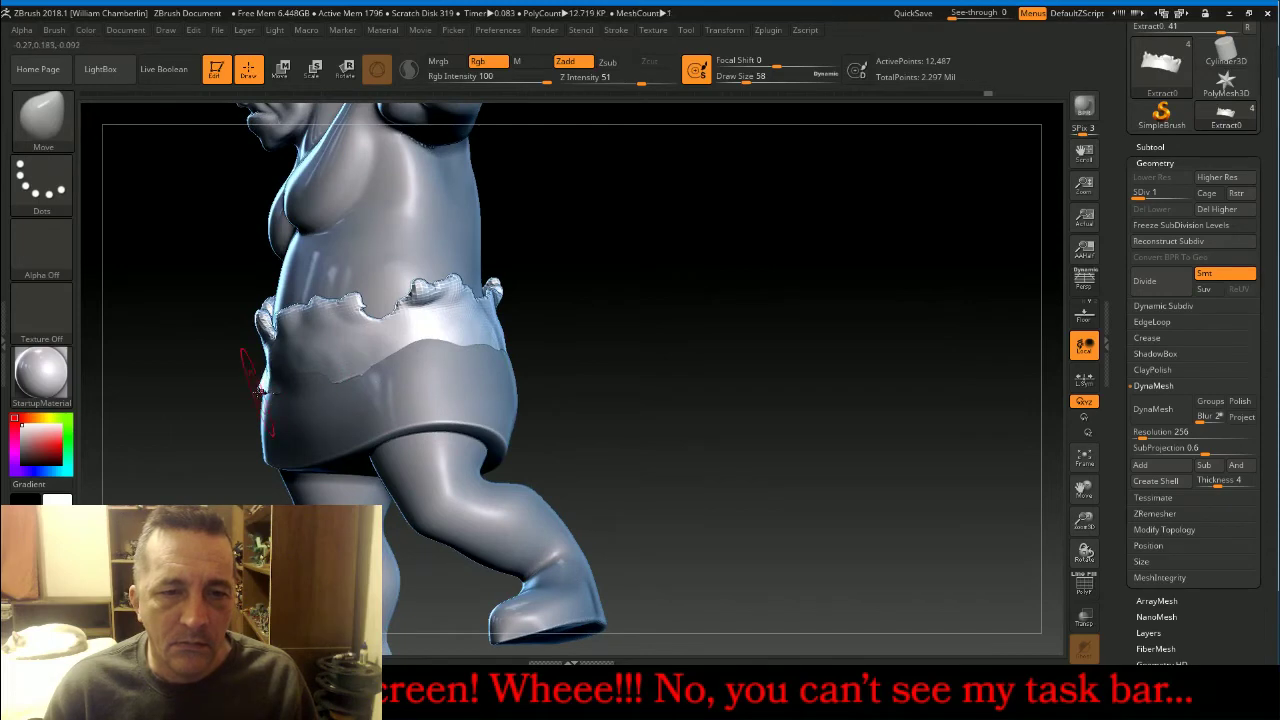
pyautogui.moveTo(610, 320)
pyautogui.mouseDown()
pyautogui.moveTo(640, 303)
pyautogui.moveTo(607, 310)
pyautogui.mouseUp()
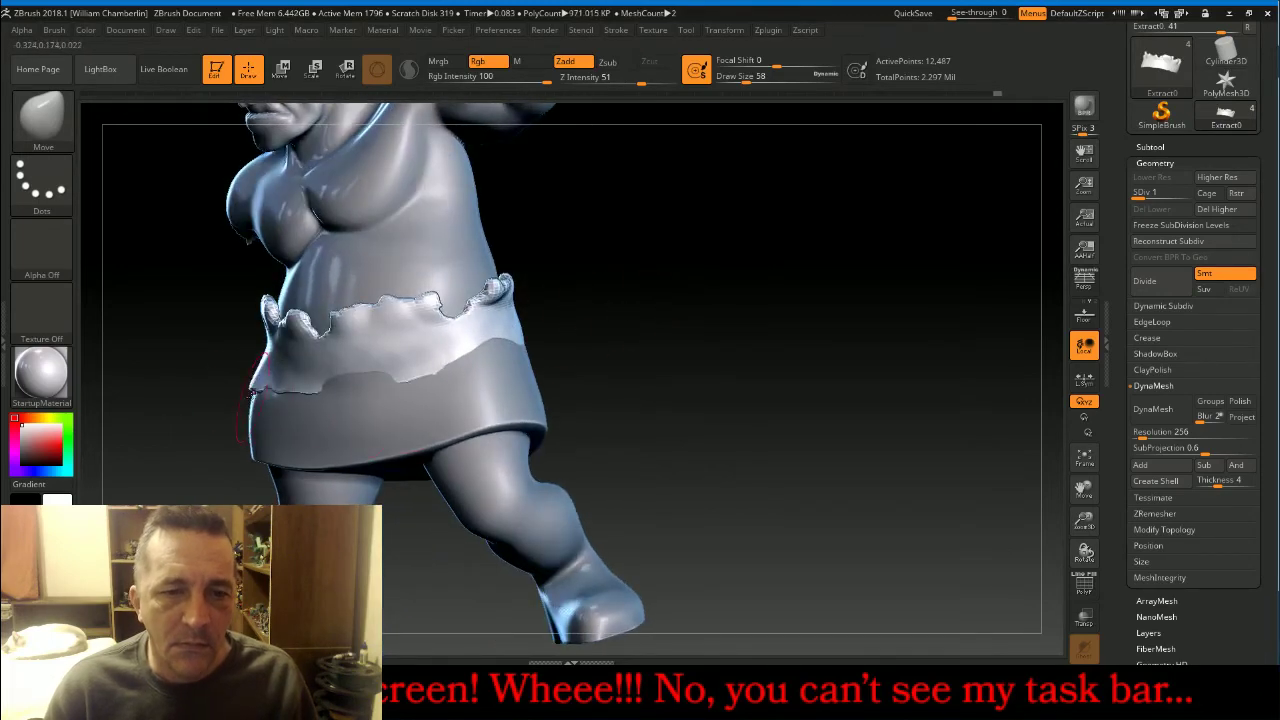
pyautogui.moveTo(249, 391); pyautogui.dragTo(253, 387)
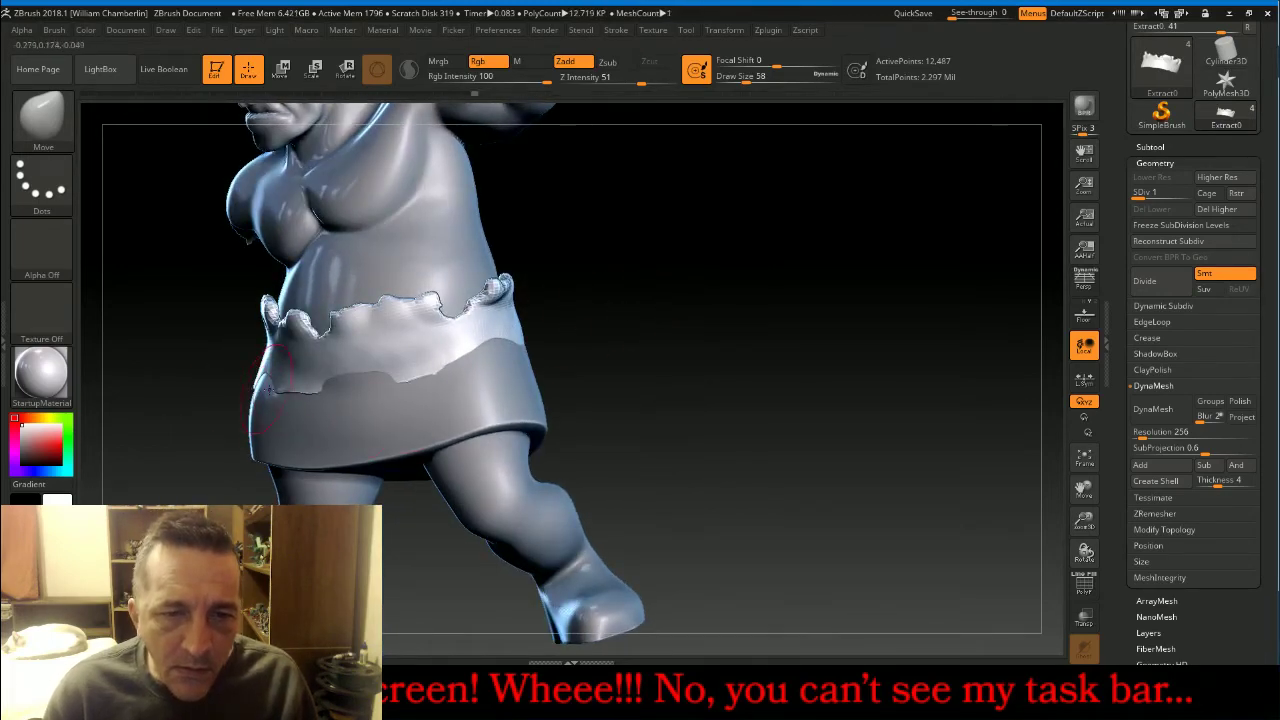
pyautogui.moveTo(672, 310)
pyautogui.mouseDown()
pyautogui.moveTo(688, 317)
pyautogui.moveTo(574, 331)
pyautogui.mouseUp()
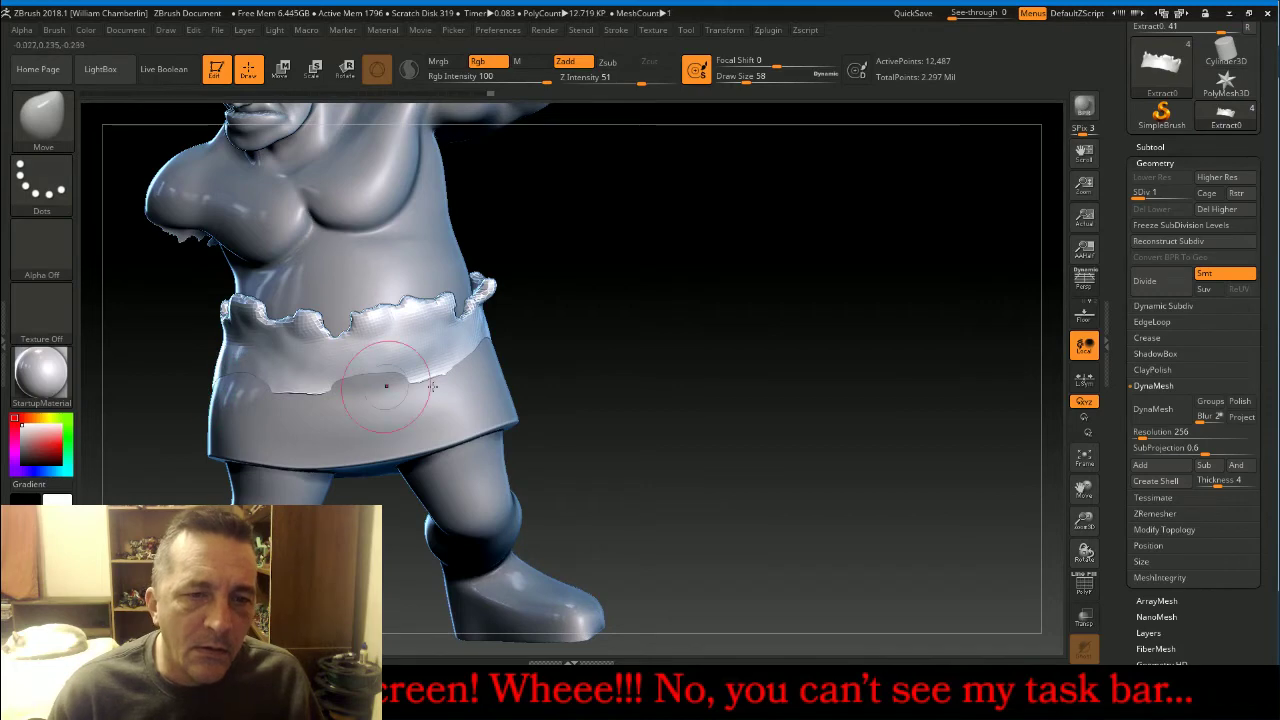
pyautogui.moveTo(650, 332); pyautogui.dragTo(694, 342)
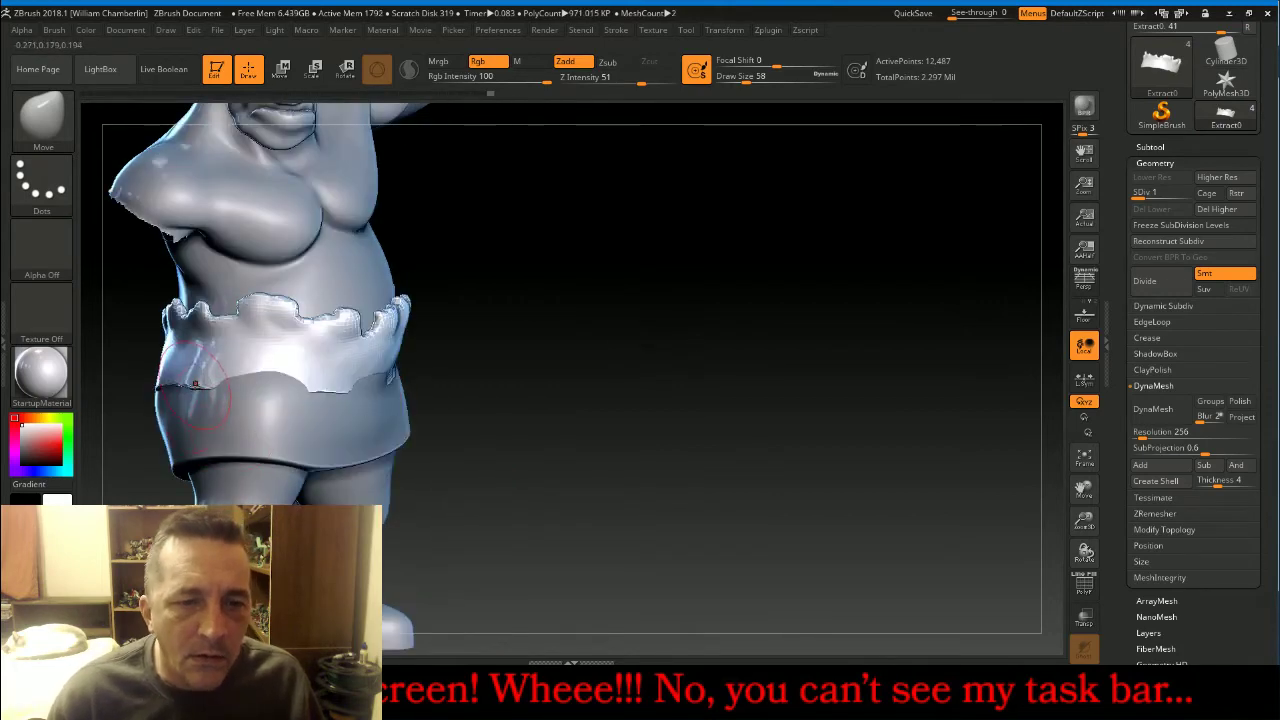
pyautogui.moveTo(204, 376); pyautogui.dragTo(162, 382)
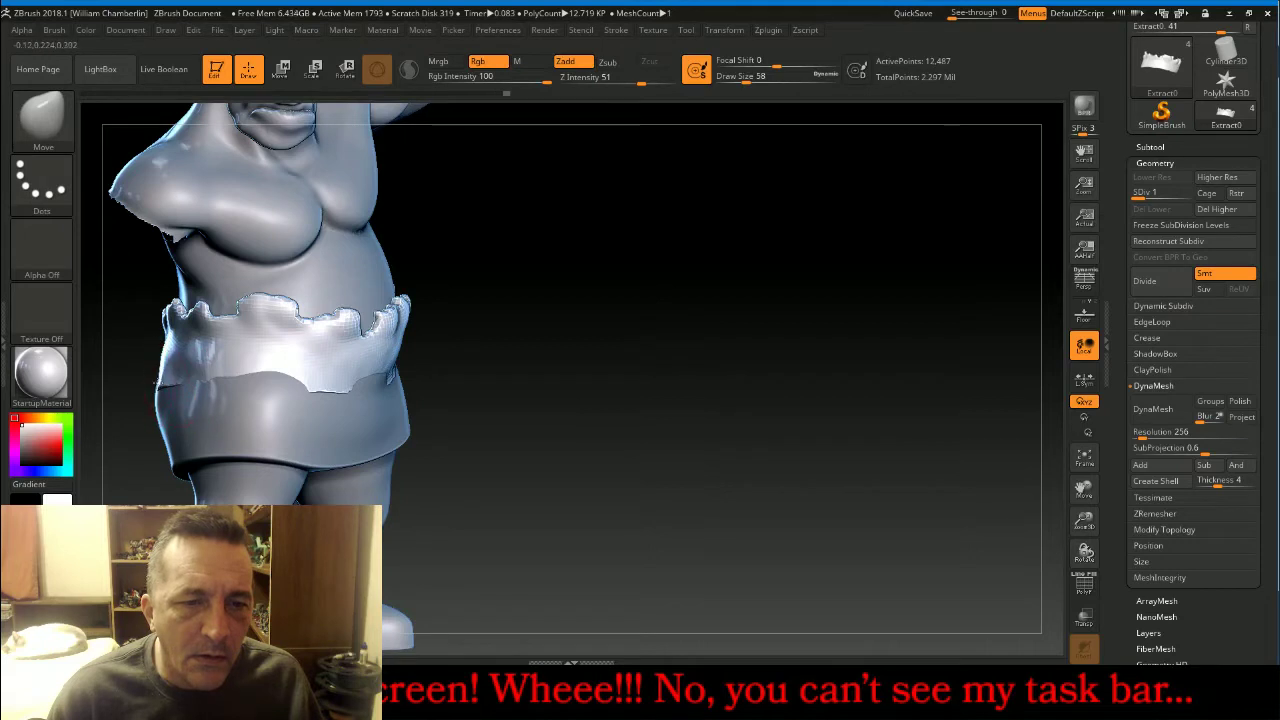
pyautogui.moveTo(628, 378); pyautogui.dragTo(660, 384)
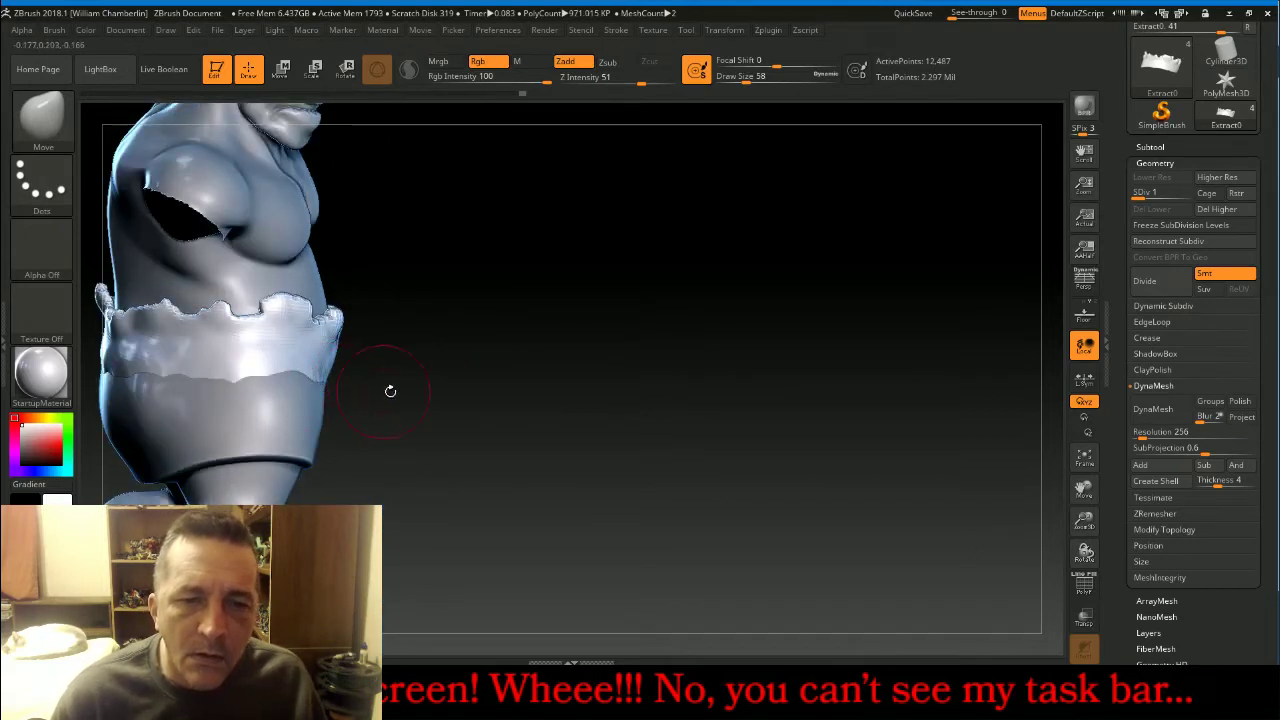
# Raise the garment to subdivision level 4 and delete its lower subdivision levels.
pyautogui.moveTo(390, 391)
pyautogui.mouseDown()
pyautogui.moveTo(523, 374)
pyautogui.moveTo(892, 447)
pyautogui.mouseUp()
pyautogui.moveTo(1100, 503); pyautogui.dragTo(1056, 440)
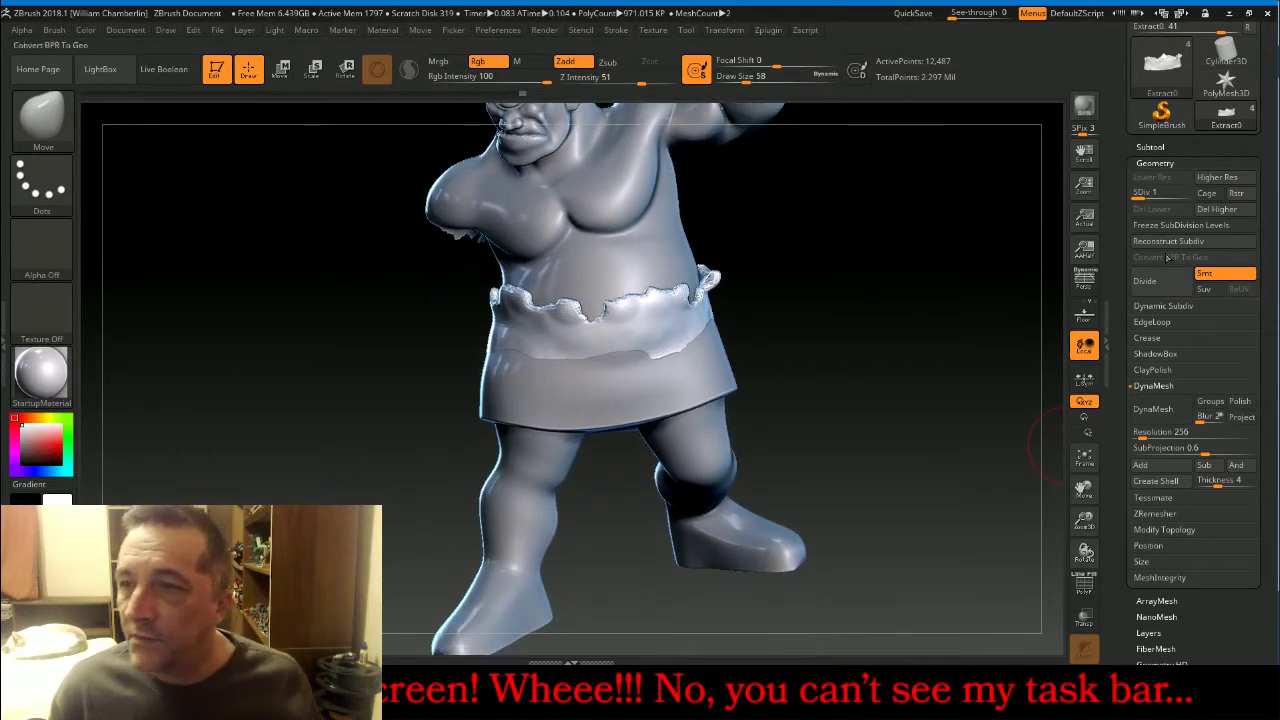
pyautogui.moveTo(1178, 200); pyautogui.dragTo(1192, 195)
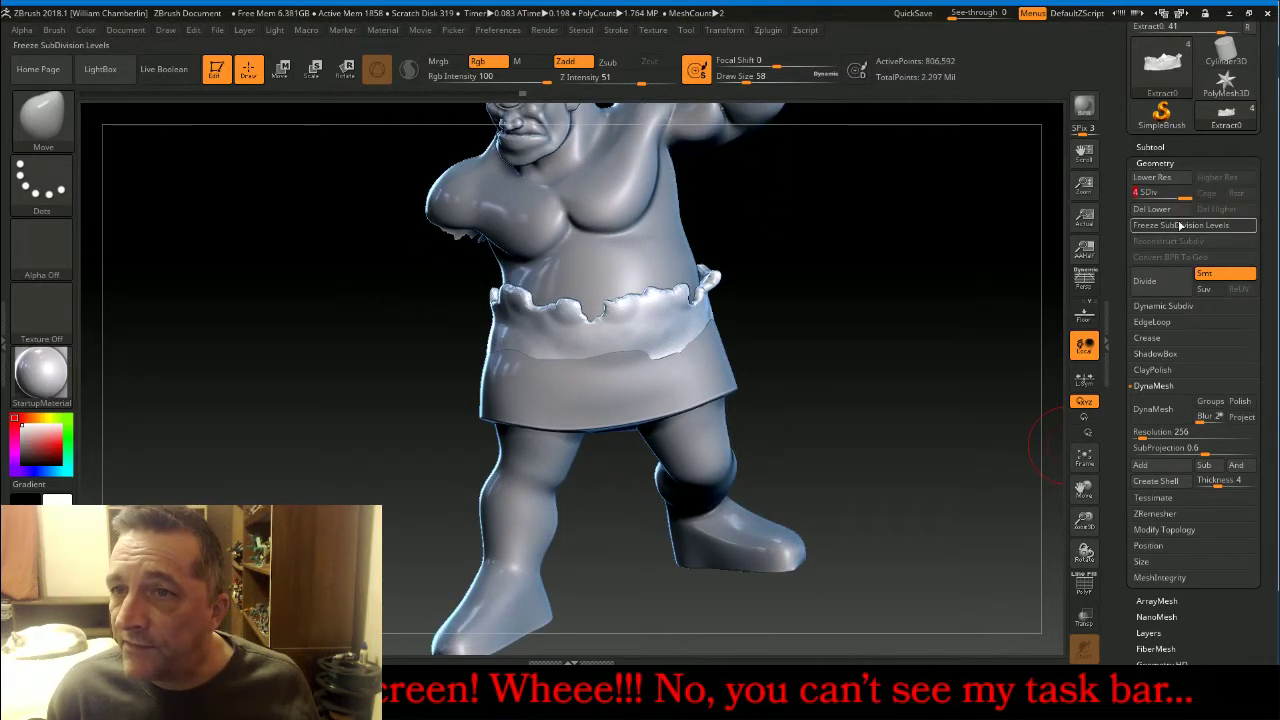
pyautogui.click(1152, 209)
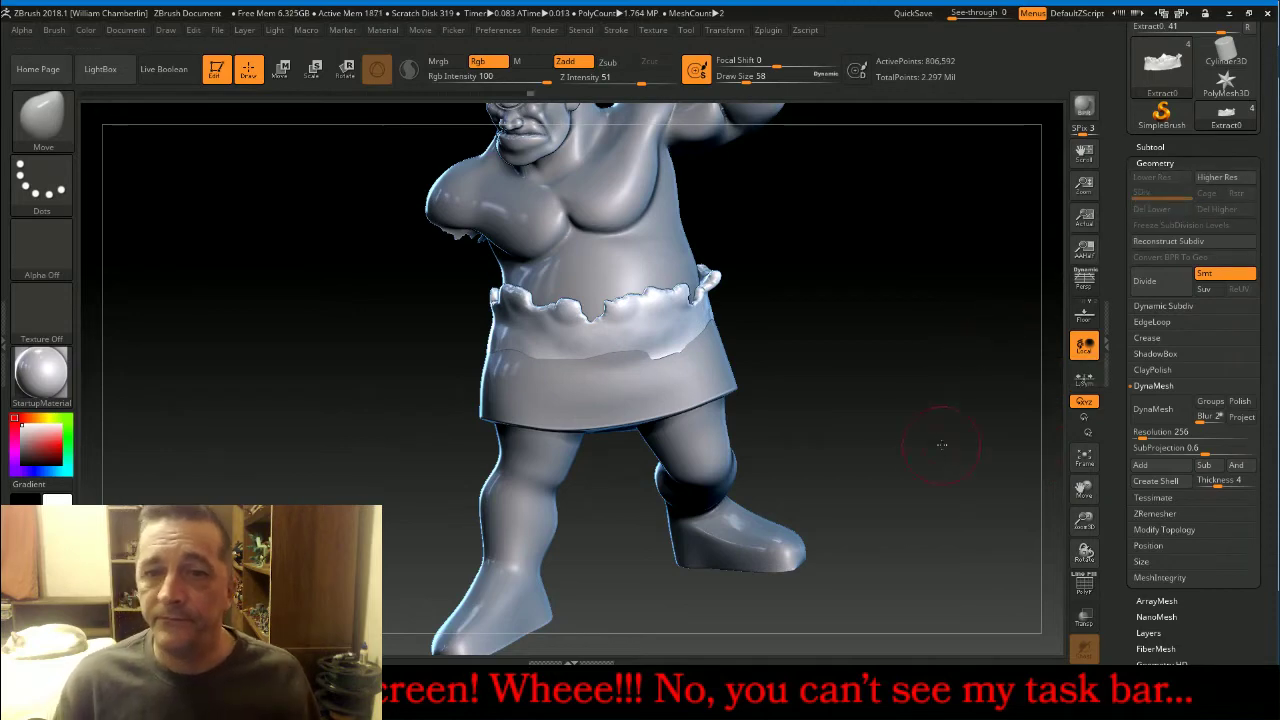
# Pick the Standard brush and mask a notch in the torn upper edge on the left rear with MaskPen at draw size 16.
pyautogui.moveTo(935, 438)
pyautogui.mouseDown()
pyautogui.moveTo(1052, 507)
pyautogui.moveTo(1087, 538)
pyautogui.moveTo(1087, 565)
pyautogui.mouseUp()
pyautogui.moveTo(1084, 490); pyautogui.dragTo(924, 490)
pyautogui.click(47, 120)
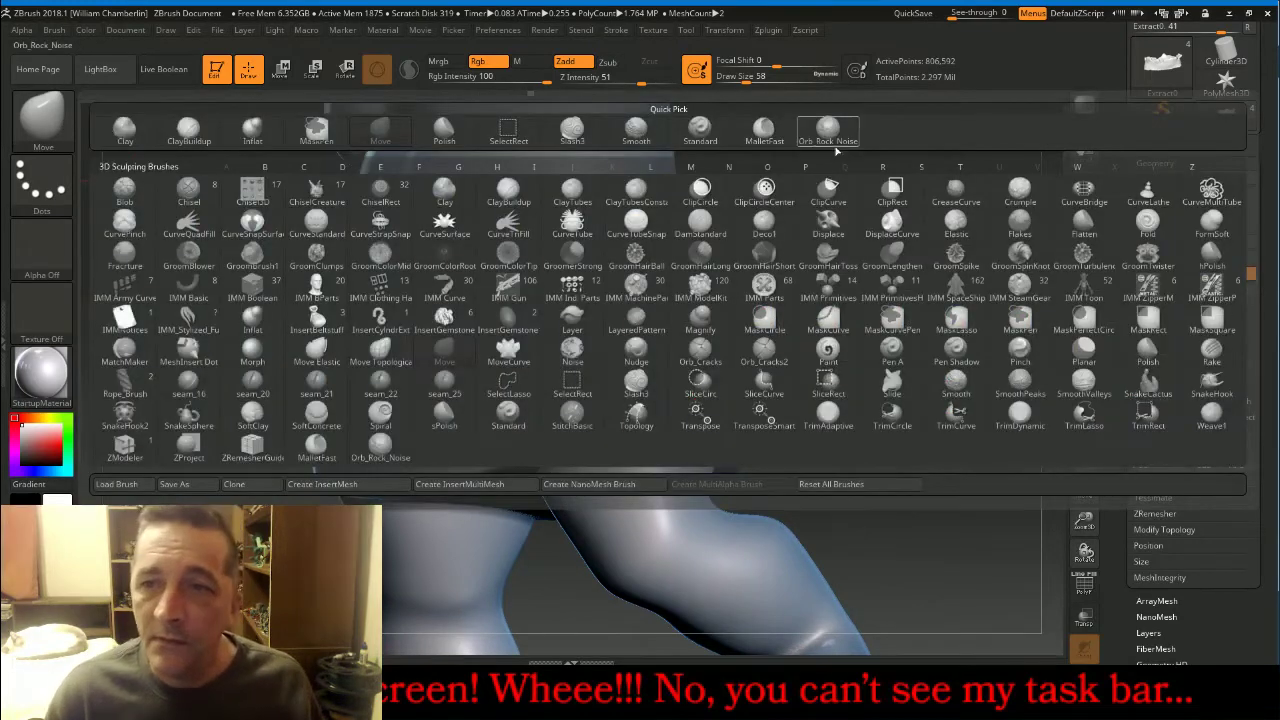
pyautogui.click(694, 131)
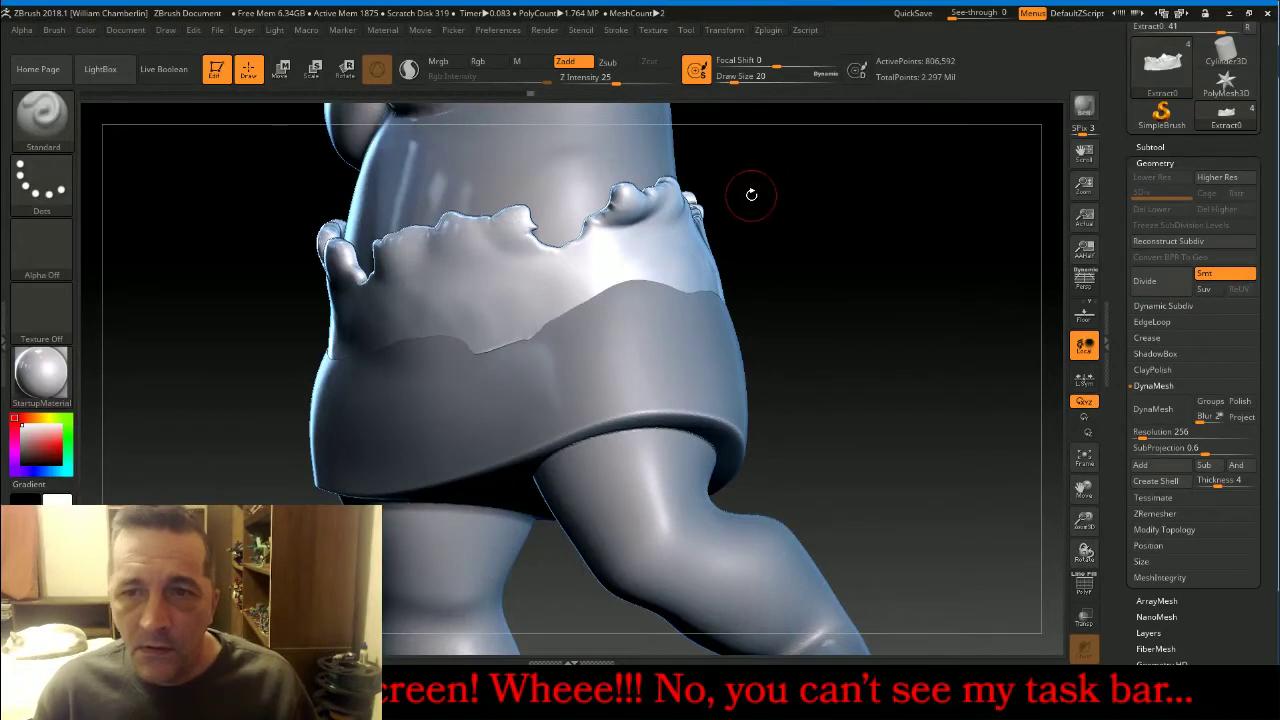
pyautogui.press('ctrl')
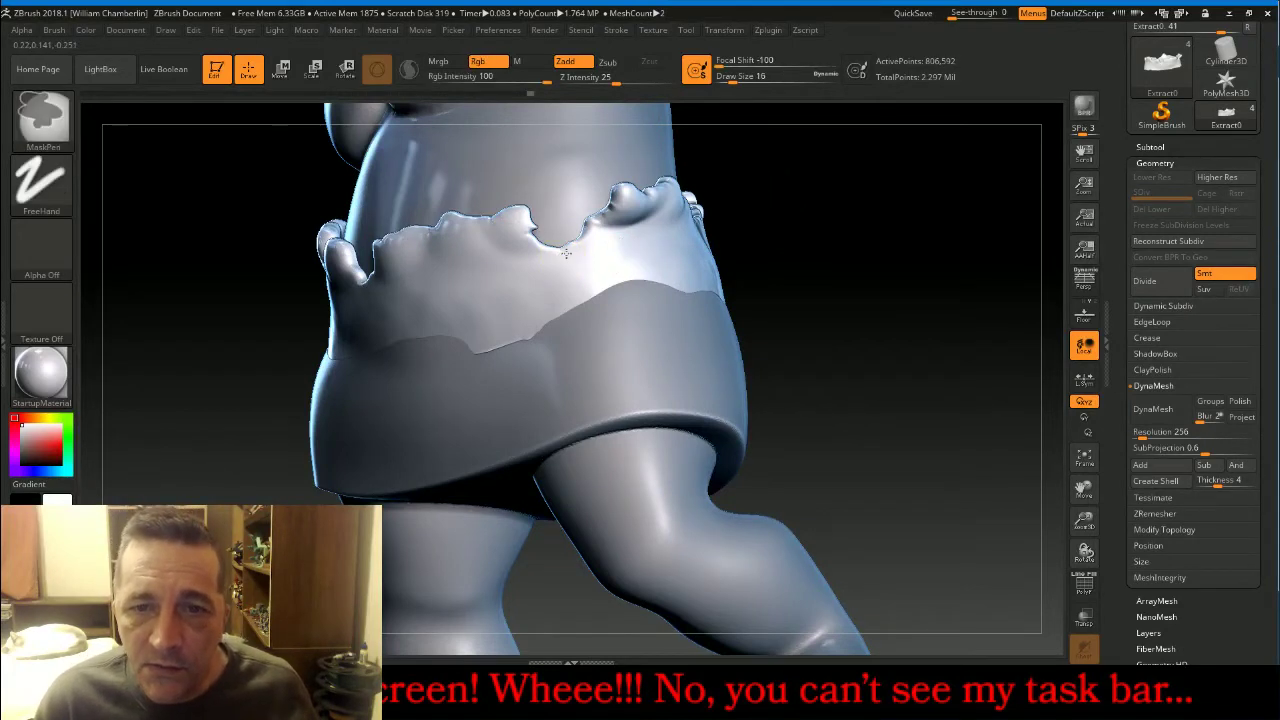
pyautogui.keyDown('ctrl'); pyautogui.moveTo(566, 253); pyautogui.dragTo(569, 265); pyautogui.keyUp('ctrl')
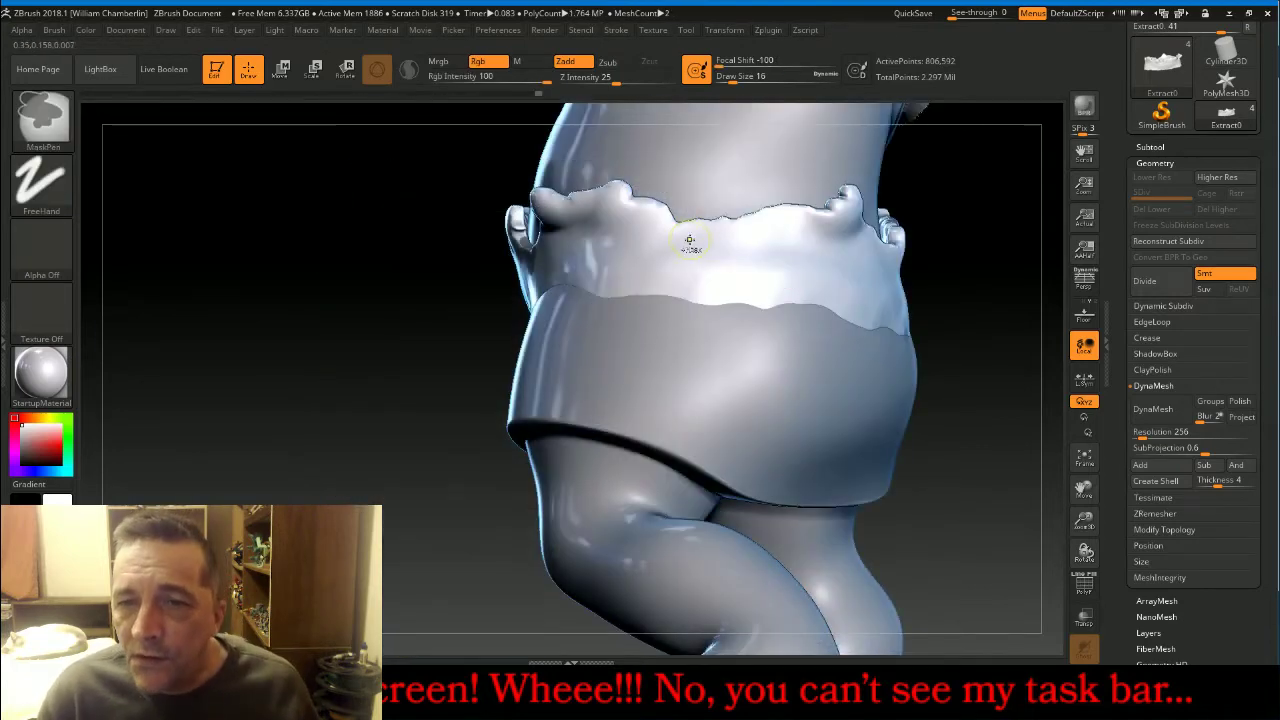
pyautogui.keyDown('ctrl'); pyautogui.click(692, 238); pyautogui.keyUp('ctrl')
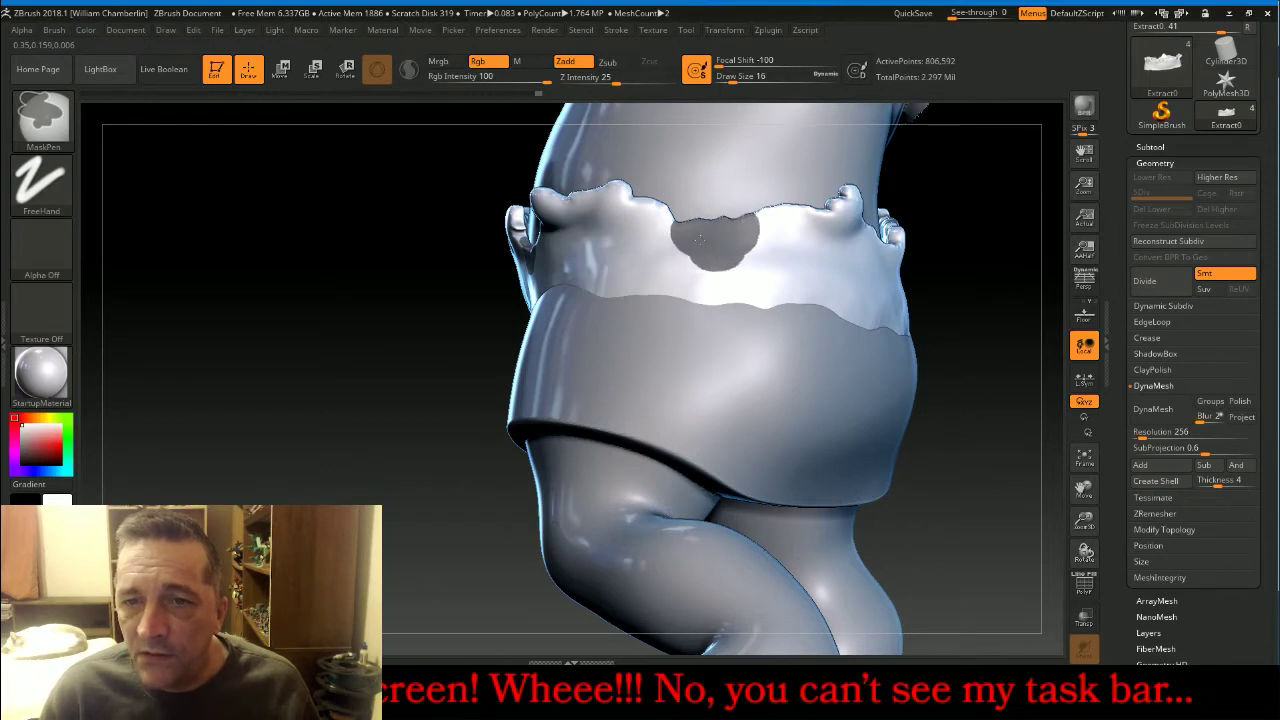
pyautogui.keyDown('ctrl'); pyautogui.moveTo(700, 238); pyautogui.dragTo(658, 231); pyautogui.keyUp('ctrl')
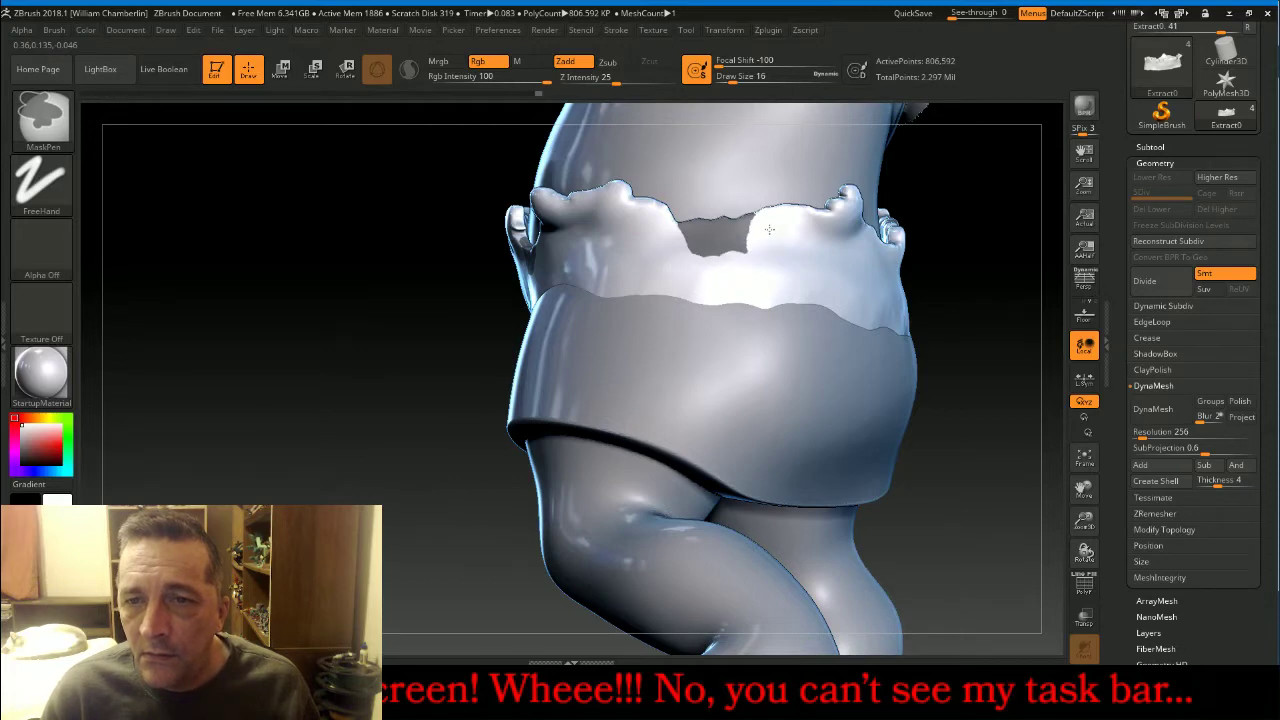
# Mask two more notches in the garment's torn upper edge across the back with MaskPen at draw size 16.
pyautogui.moveTo(980, 371)
pyautogui.mouseDown()
pyautogui.moveTo(965, 375)
pyautogui.moveTo(894, 303)
pyautogui.mouseUp()
pyautogui.keyDown('ctrl'); pyautogui.click(930, 245); pyautogui.keyUp('ctrl')
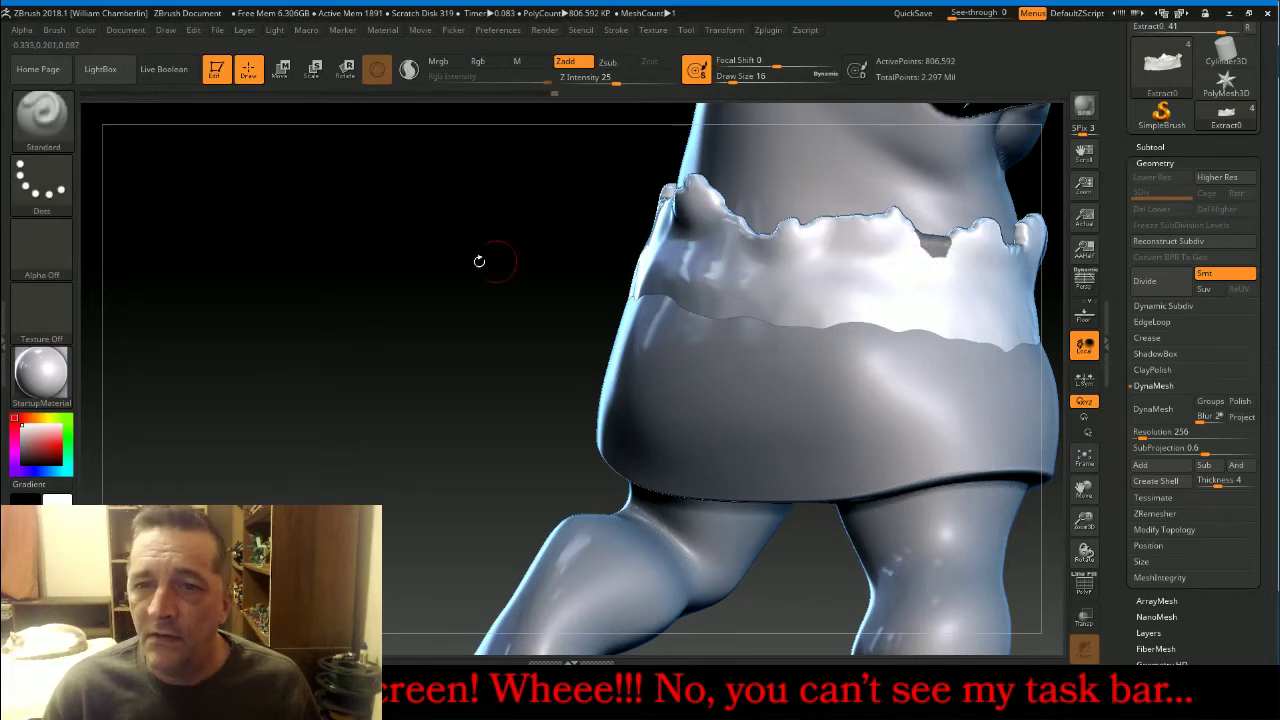
pyautogui.moveTo(480, 260)
pyautogui.mouseDown()
pyautogui.moveTo(449, 286)
pyautogui.moveTo(535, 285)
pyautogui.mouseUp()
pyautogui.press('ctrl')
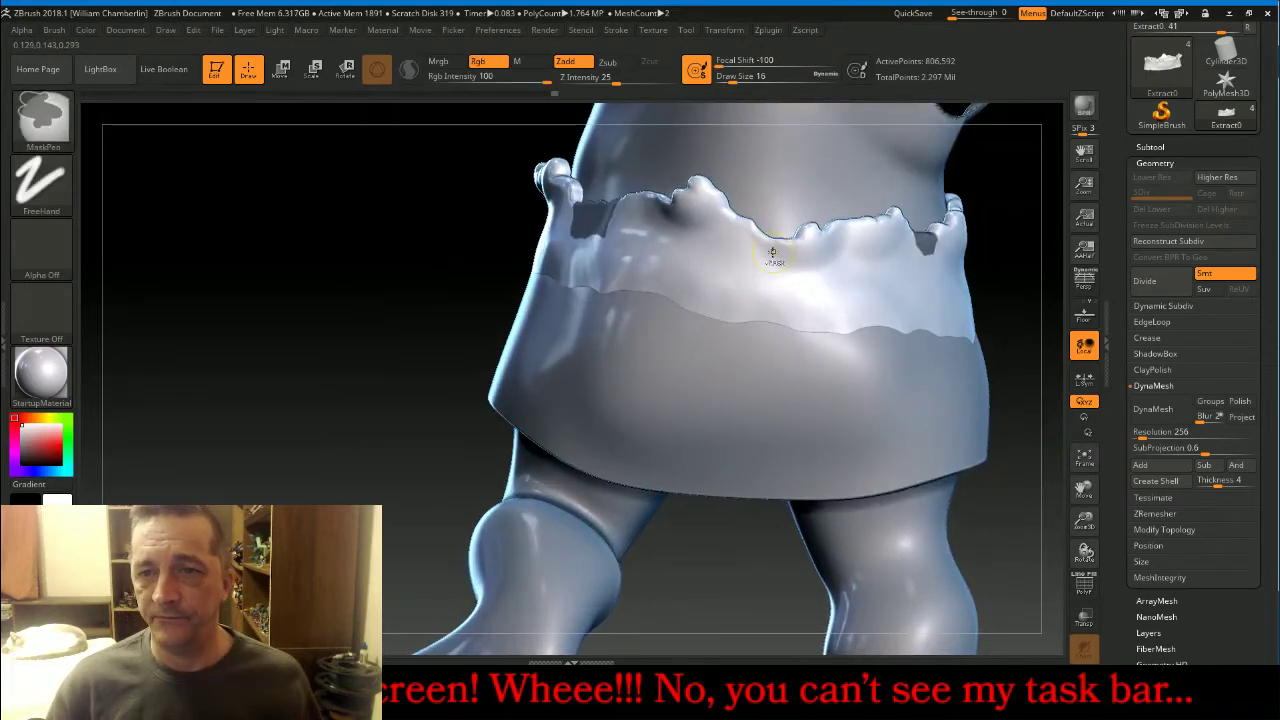
pyautogui.keyDown('ctrl'); pyautogui.click(780, 247); pyautogui.keyUp('ctrl')
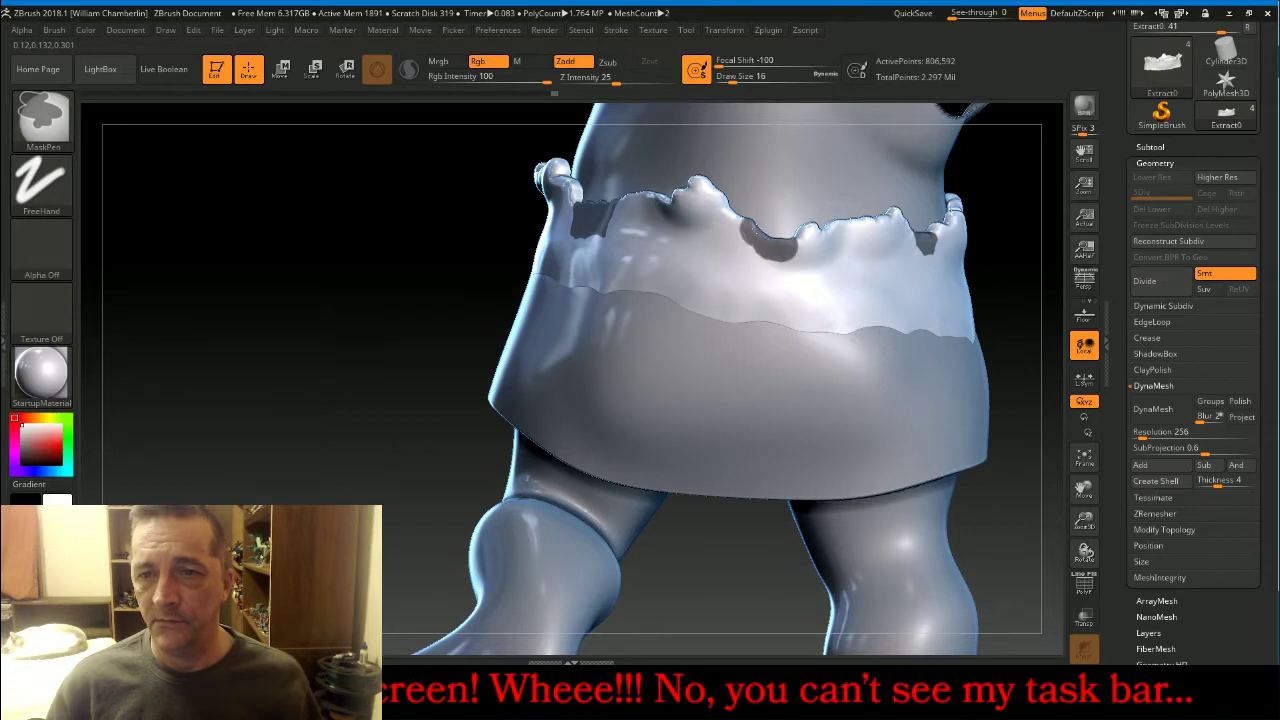
pyautogui.moveTo(744, 222)
pyautogui.keyDown('ctrl'); pyautogui.mouseDown()
pyautogui.moveTo(746, 246)
pyautogui.moveTo(818, 258)
pyautogui.mouseUp(); pyautogui.keyUp('ctrl')
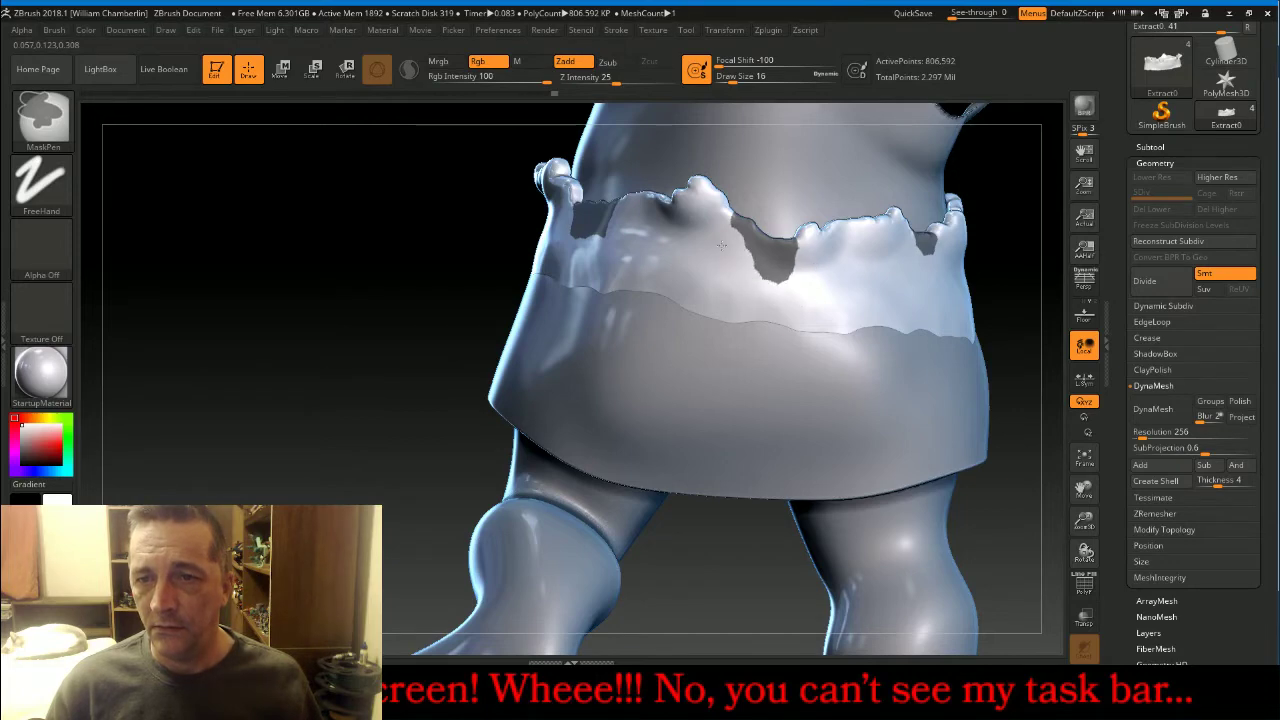
# Mask notches in the garment's torn upper edge at the right front and right side with MaskPen.
pyautogui.moveTo(249, 320)
pyautogui.mouseDown()
pyautogui.moveTo(291, 351)
pyautogui.moveTo(391, 369)
pyautogui.mouseUp()
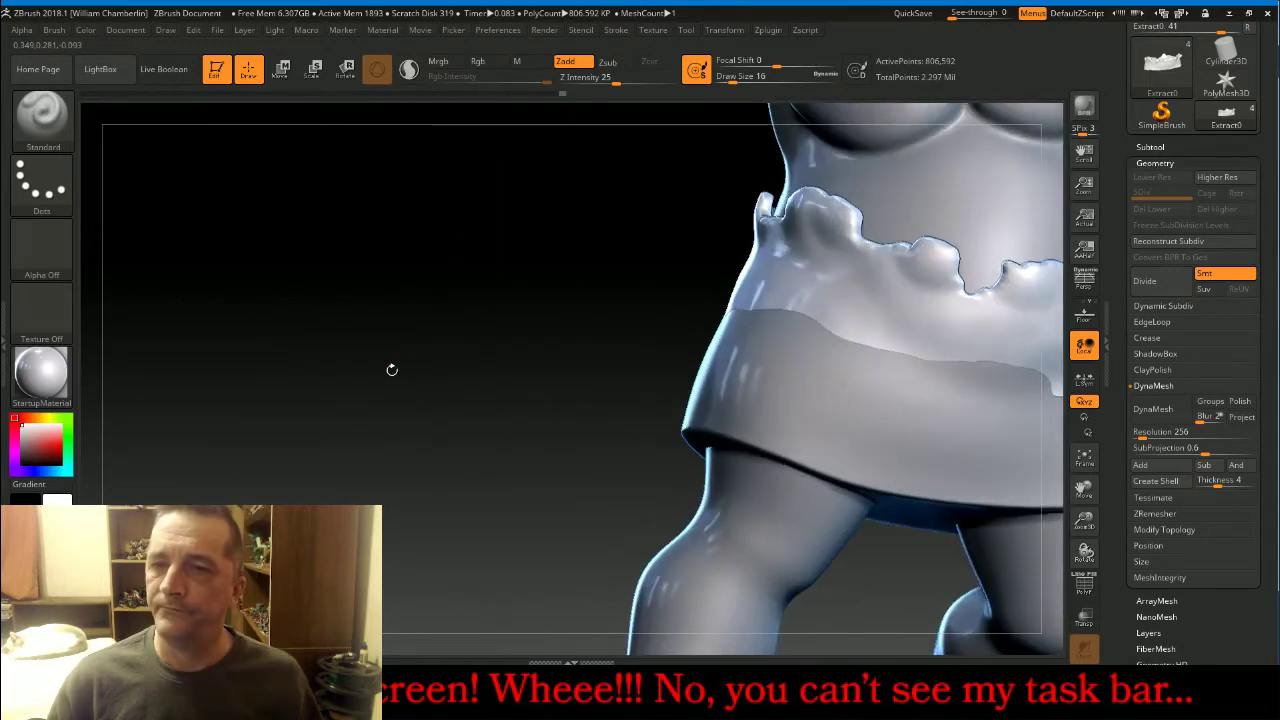
pyautogui.moveTo(1084, 488); pyautogui.dragTo(588, 286)
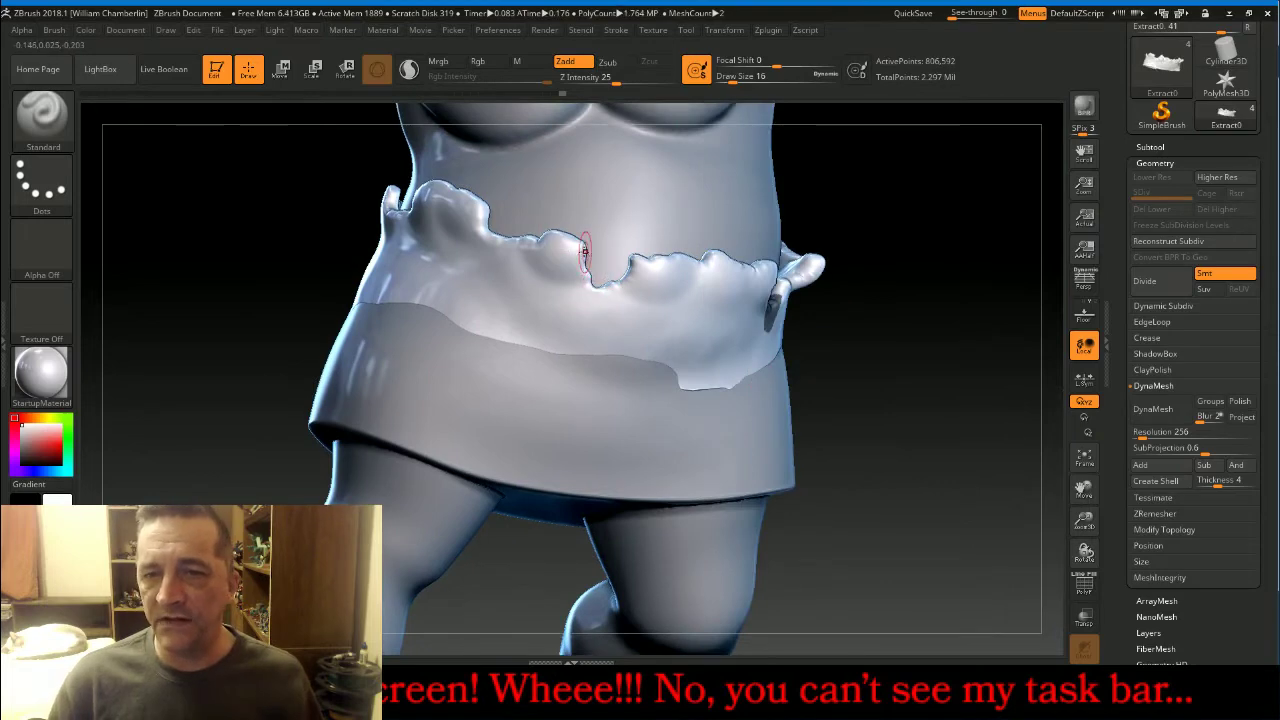
pyautogui.moveTo(887, 356); pyautogui.dragTo(837, 360)
pyautogui.press('ctrl')
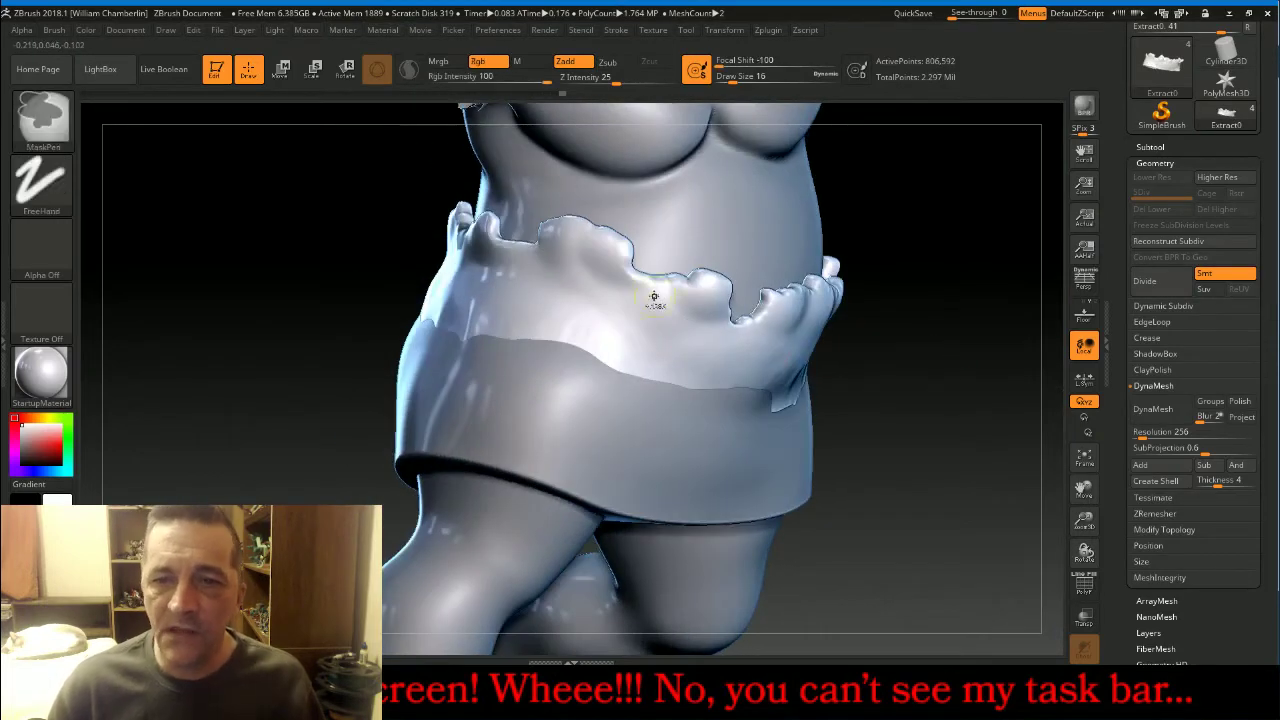
pyautogui.moveTo(676, 283)
pyautogui.keyDown('ctrl'); pyautogui.mouseDown()
pyautogui.moveTo(652, 296)
pyautogui.moveTo(673, 309)
pyautogui.mouseUp(); pyautogui.keyUp('ctrl')
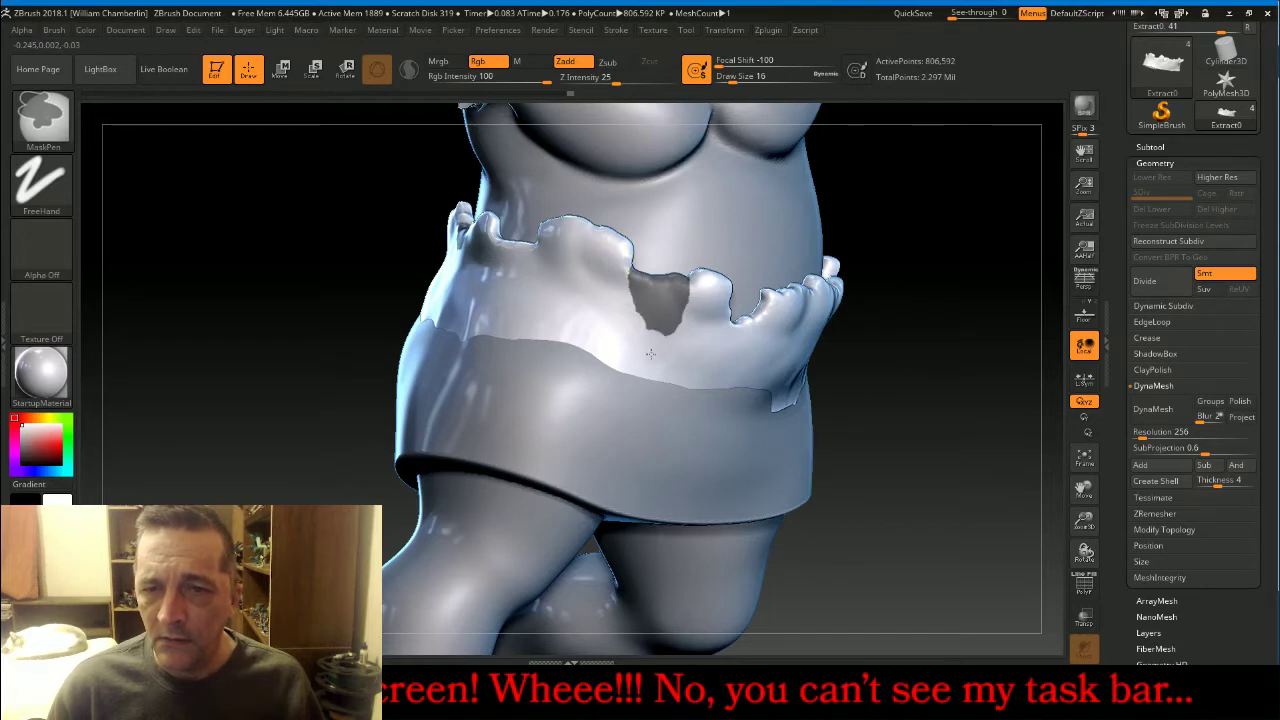
pyautogui.moveTo(951, 386)
pyautogui.mouseDown()
pyautogui.moveTo(997, 403)
pyautogui.moveTo(766, 366)
pyautogui.mouseUp()
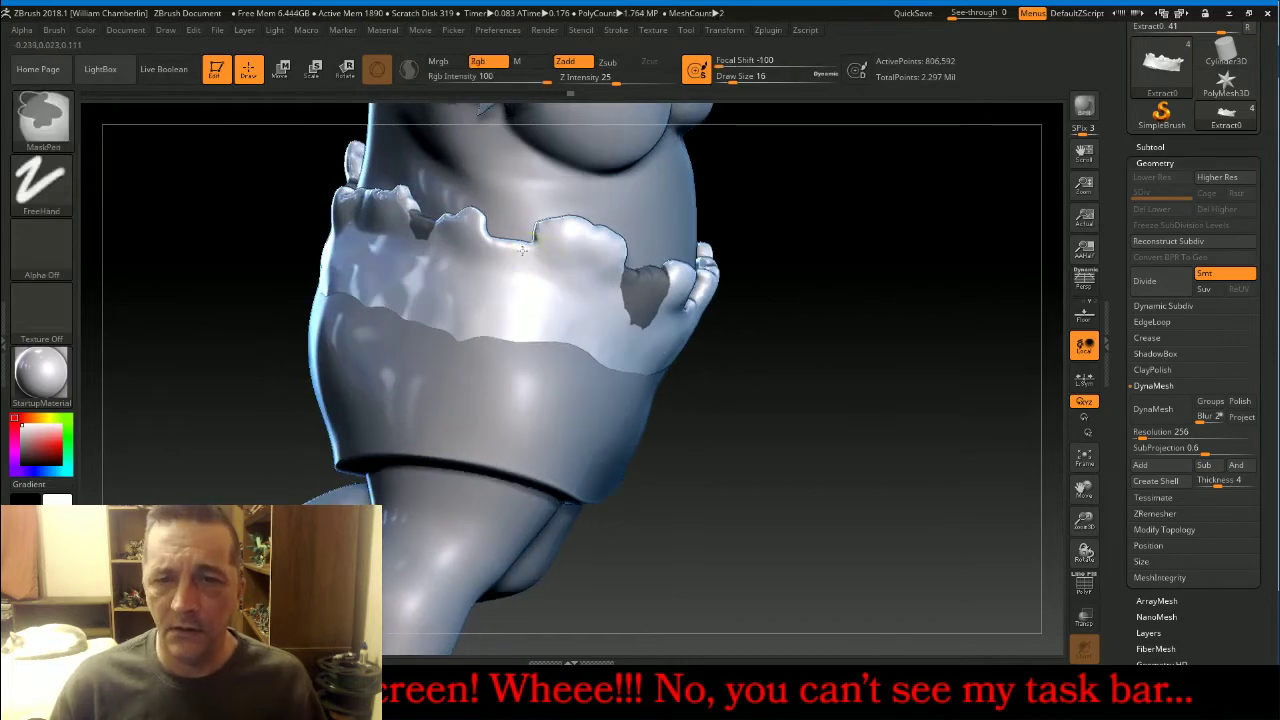
pyautogui.keyDown('ctrl'); pyautogui.moveTo(521, 250); pyautogui.dragTo(502, 283); pyautogui.keyUp('ctrl')
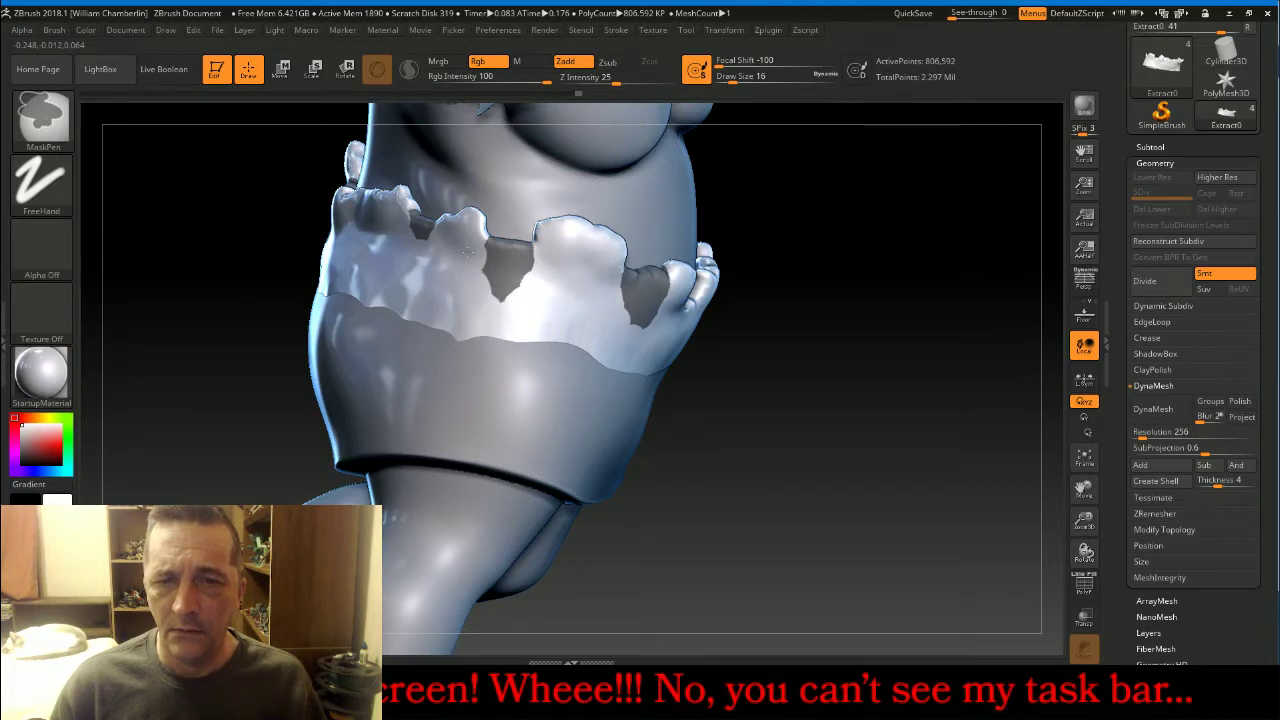
# Extract the masked notches as a new subtool with a thickness of 0.015 and accept the result.
pyautogui.moveTo(924, 398)
pyautogui.mouseDown()
pyautogui.moveTo(886, 403)
pyautogui.moveTo(1056, 412)
pyautogui.mouseUp()
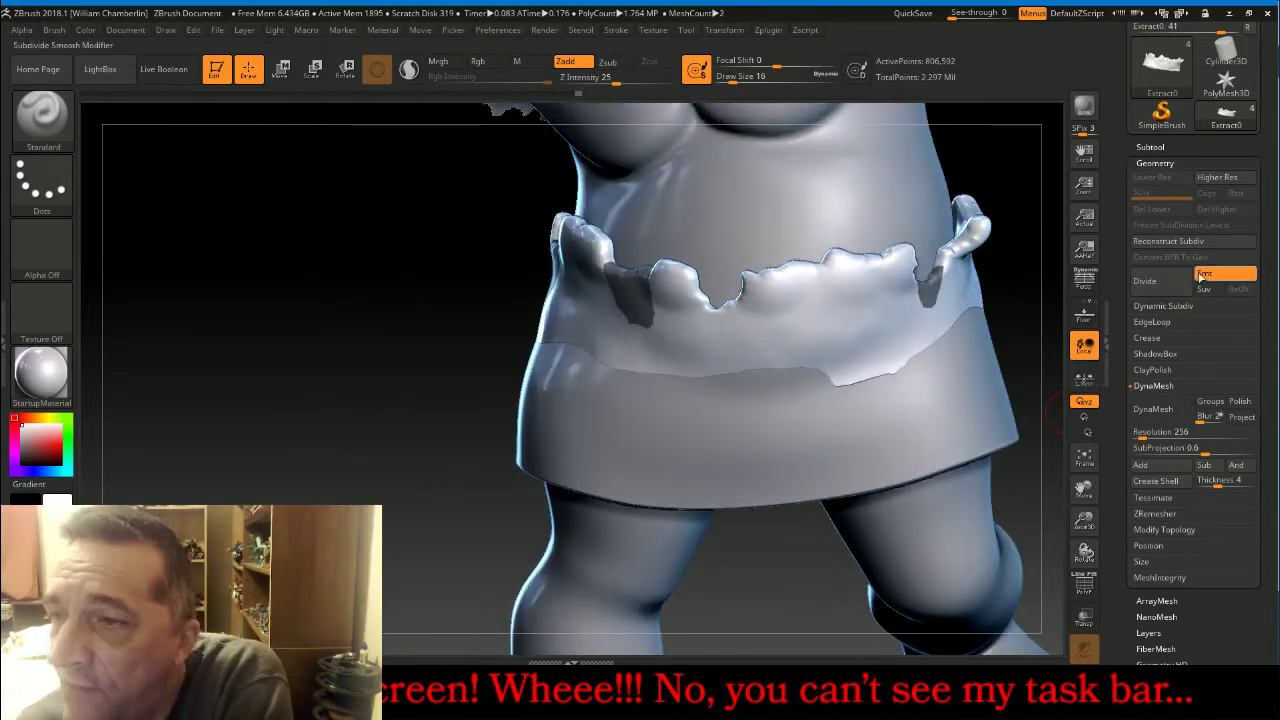
pyautogui.click(1151, 146)
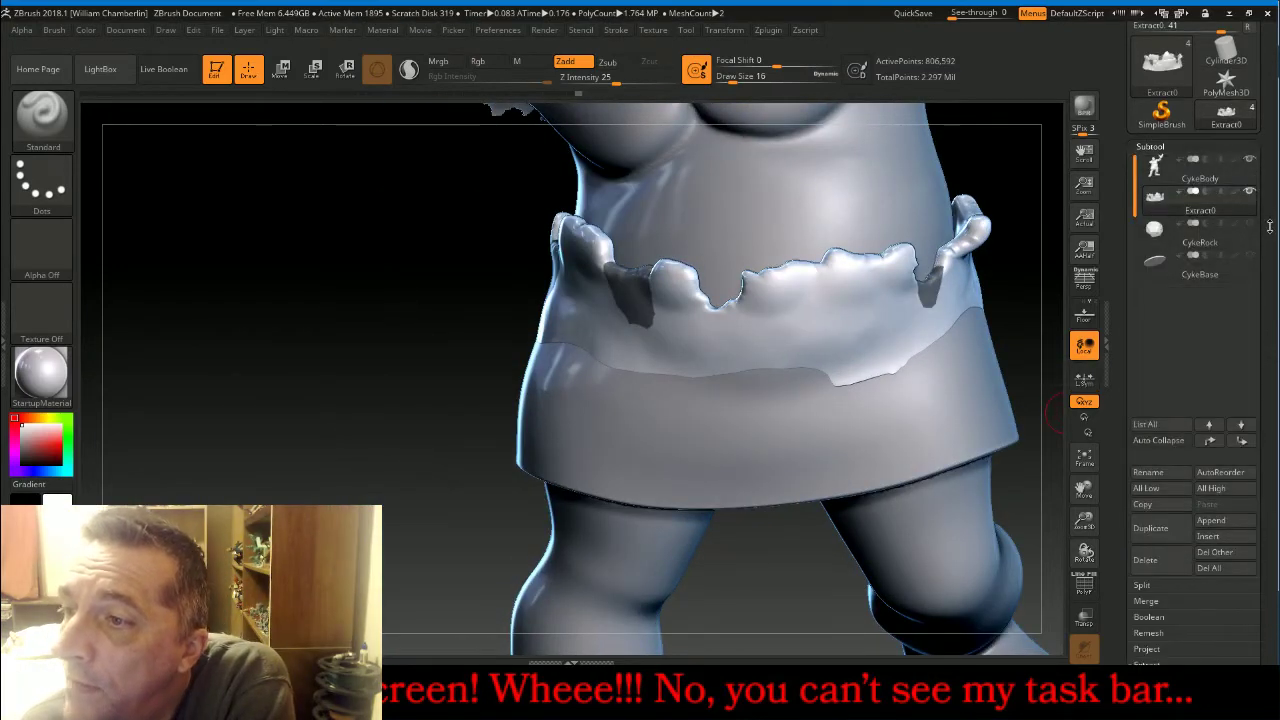
pyautogui.scroll(-5, 1193, 297)
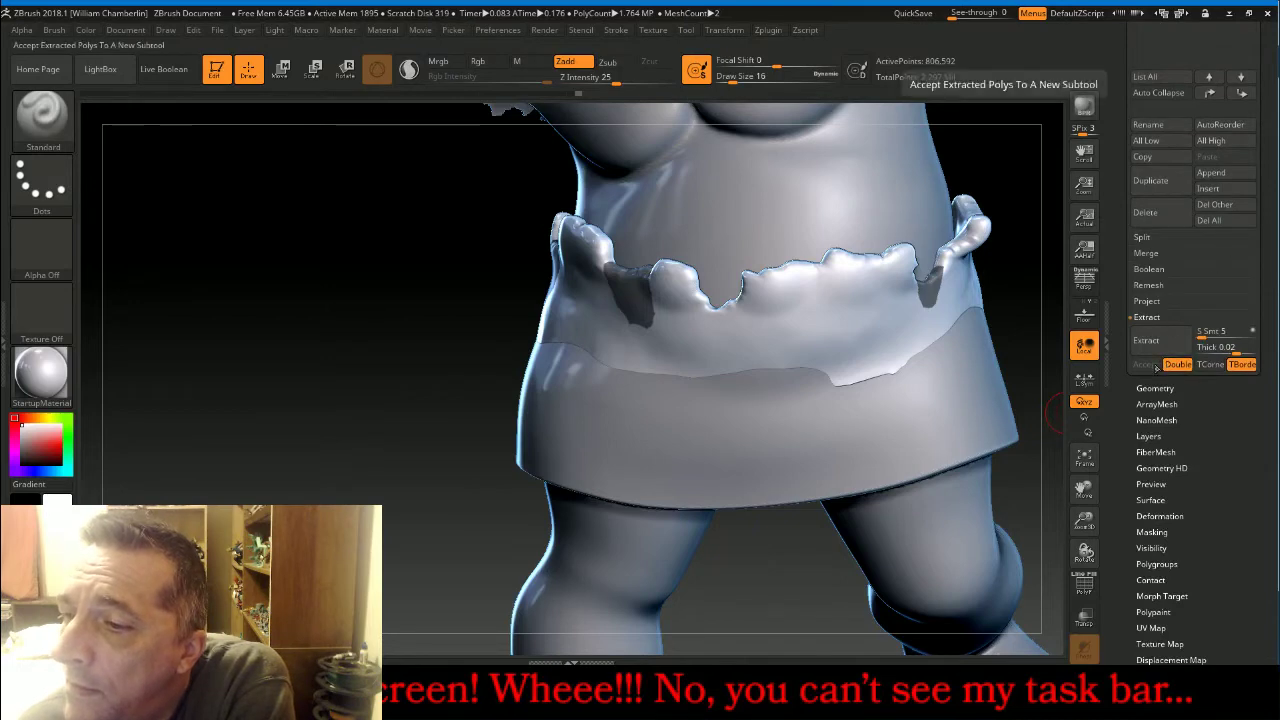
pyautogui.click(1231, 343)
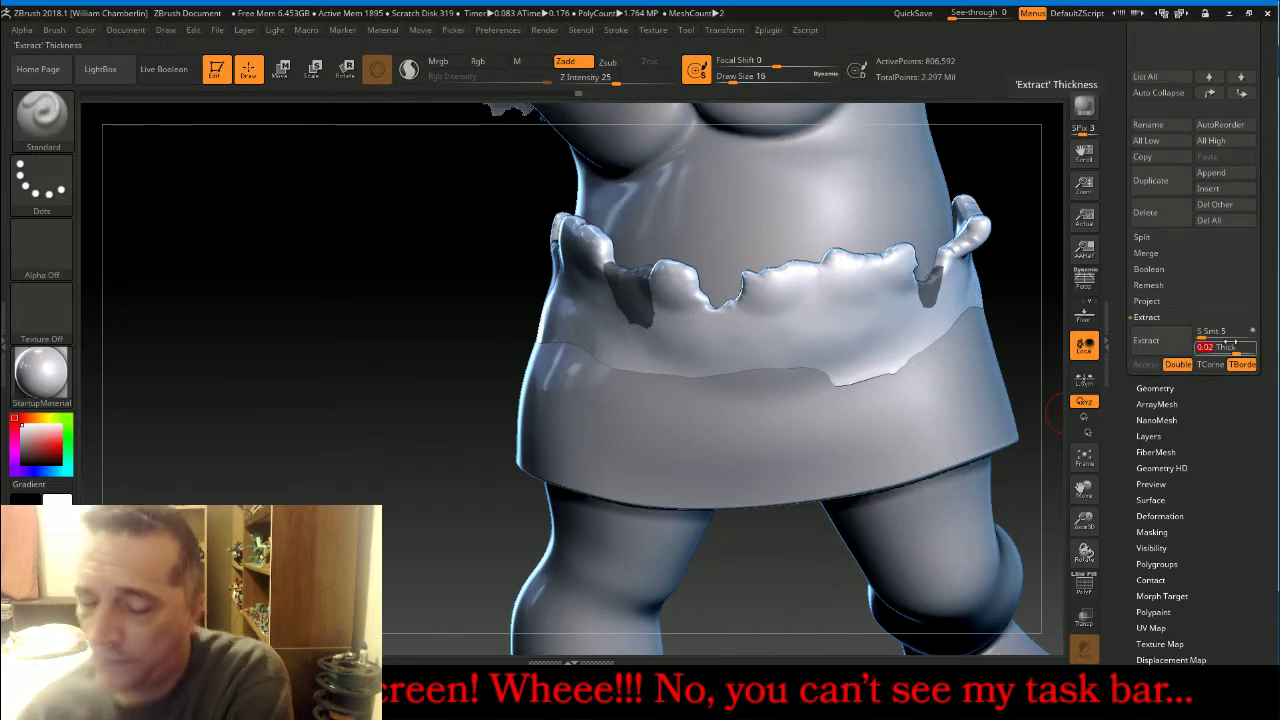
pyautogui.write('.015')
pyautogui.press('Return')
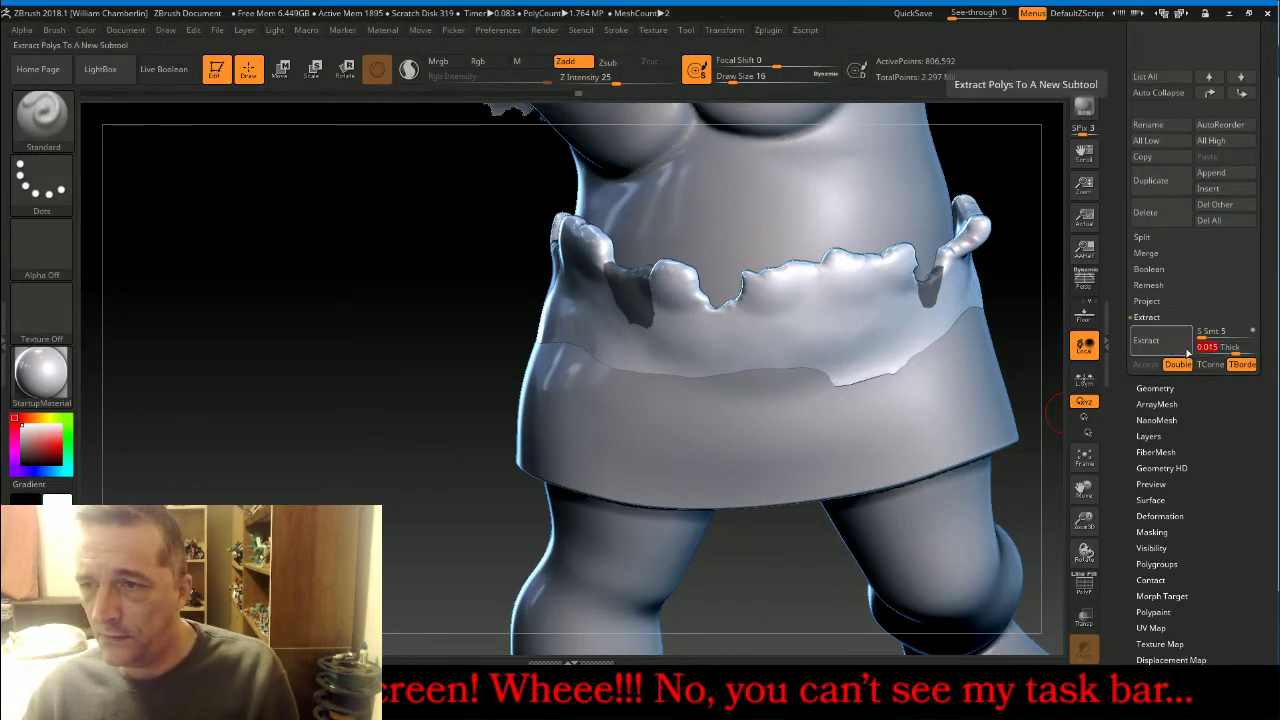
pyautogui.click(1172, 350)
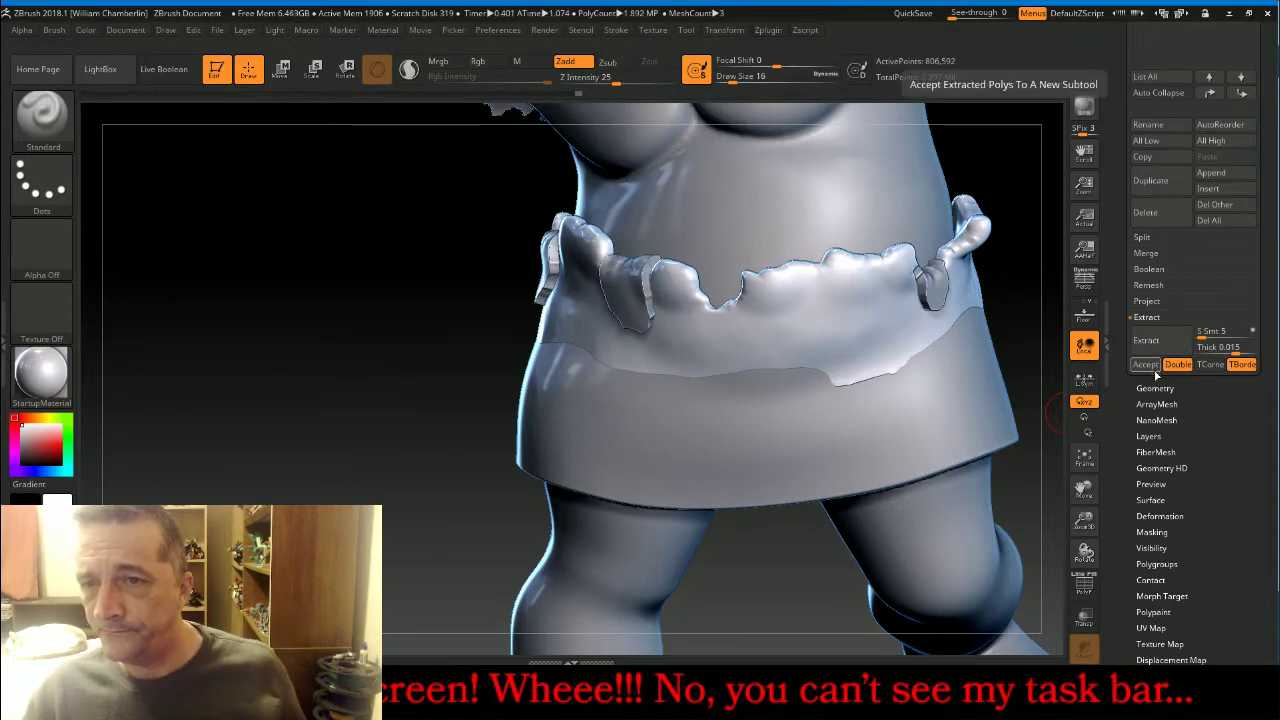
pyautogui.click(1147, 365)
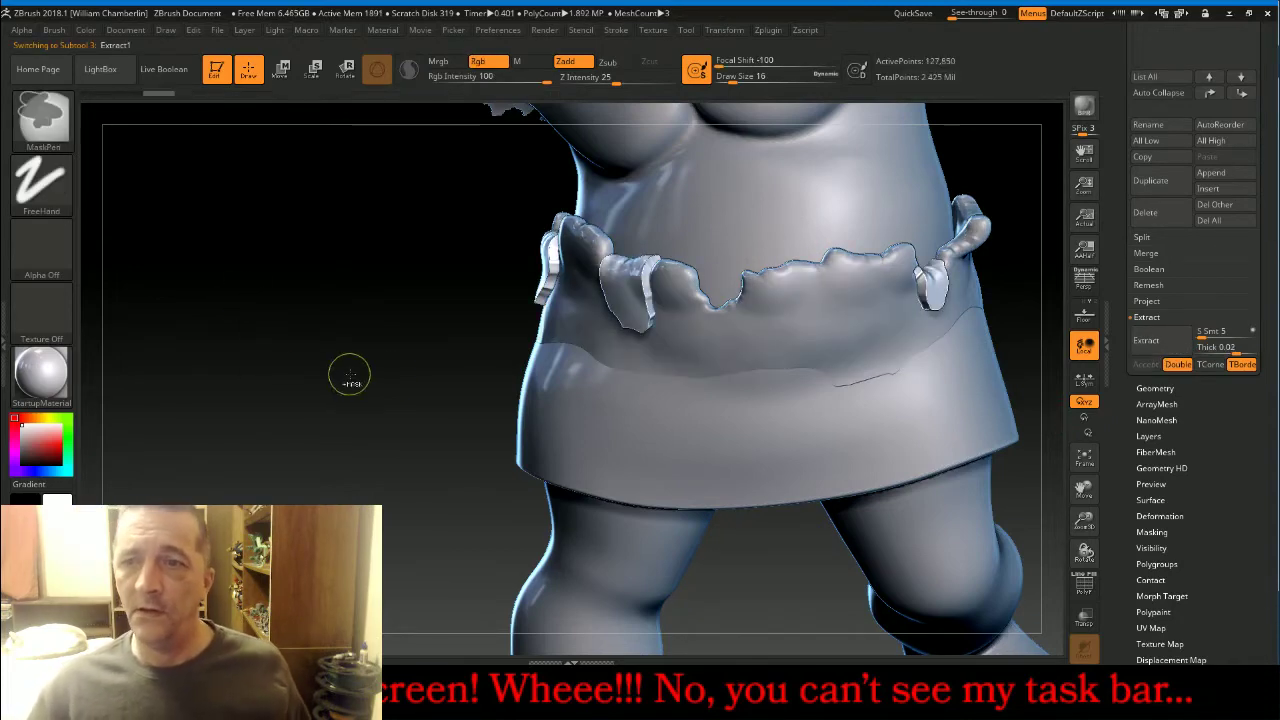
# DynaMesh the extracted notch pieces at resolution 256.
pyautogui.moveTo(1225, 463); pyautogui.dragTo(1186, 340)
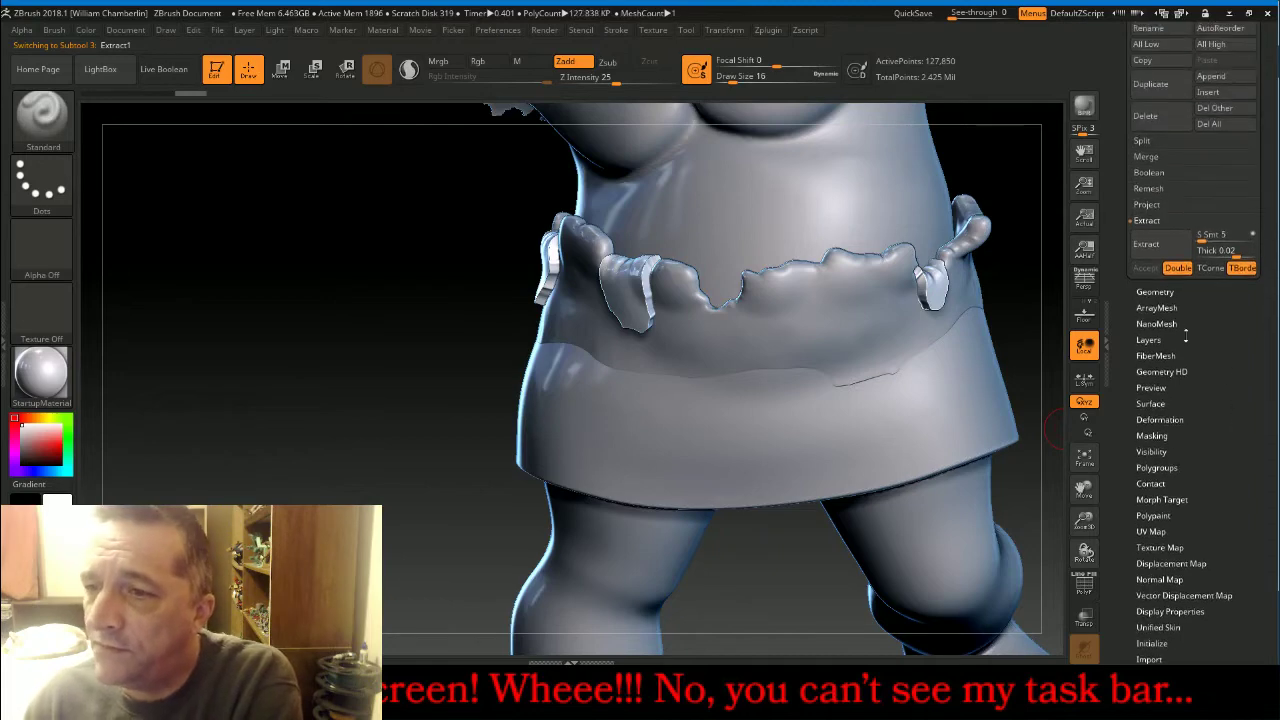
pyautogui.click(1155, 291)
pyautogui.scroll(5, 1218, 296)
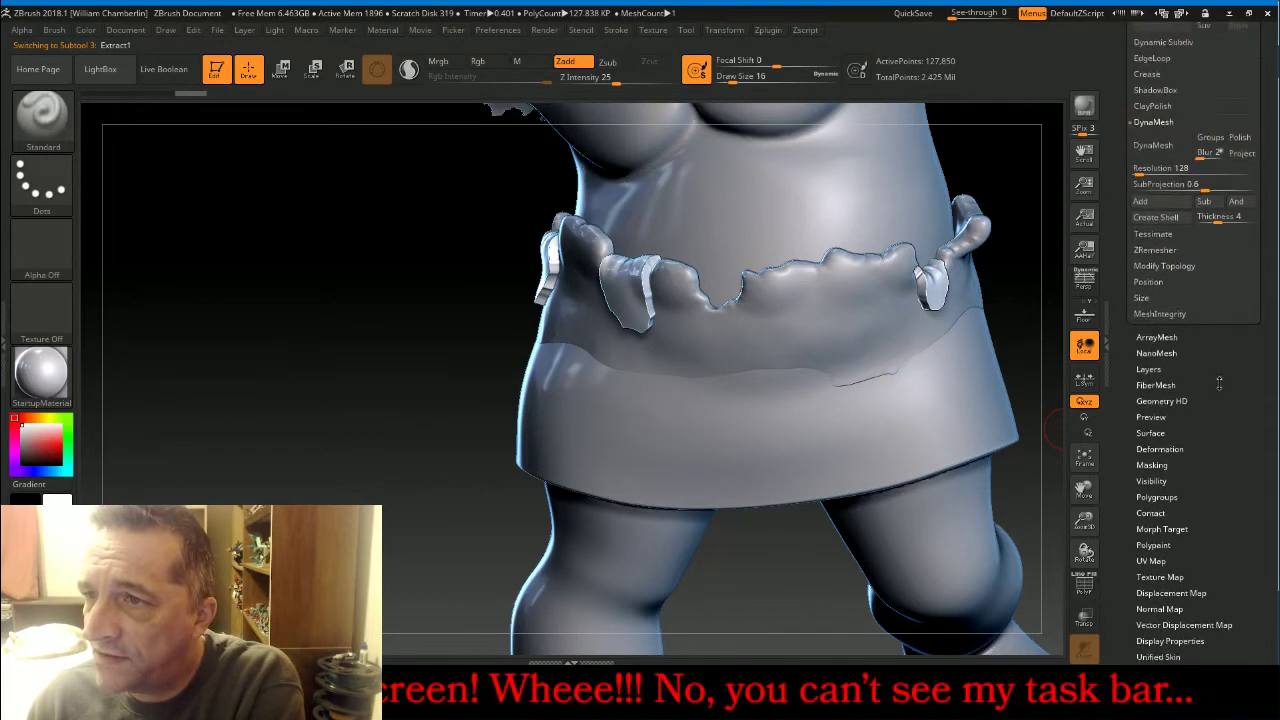
pyautogui.click(1157, 181)
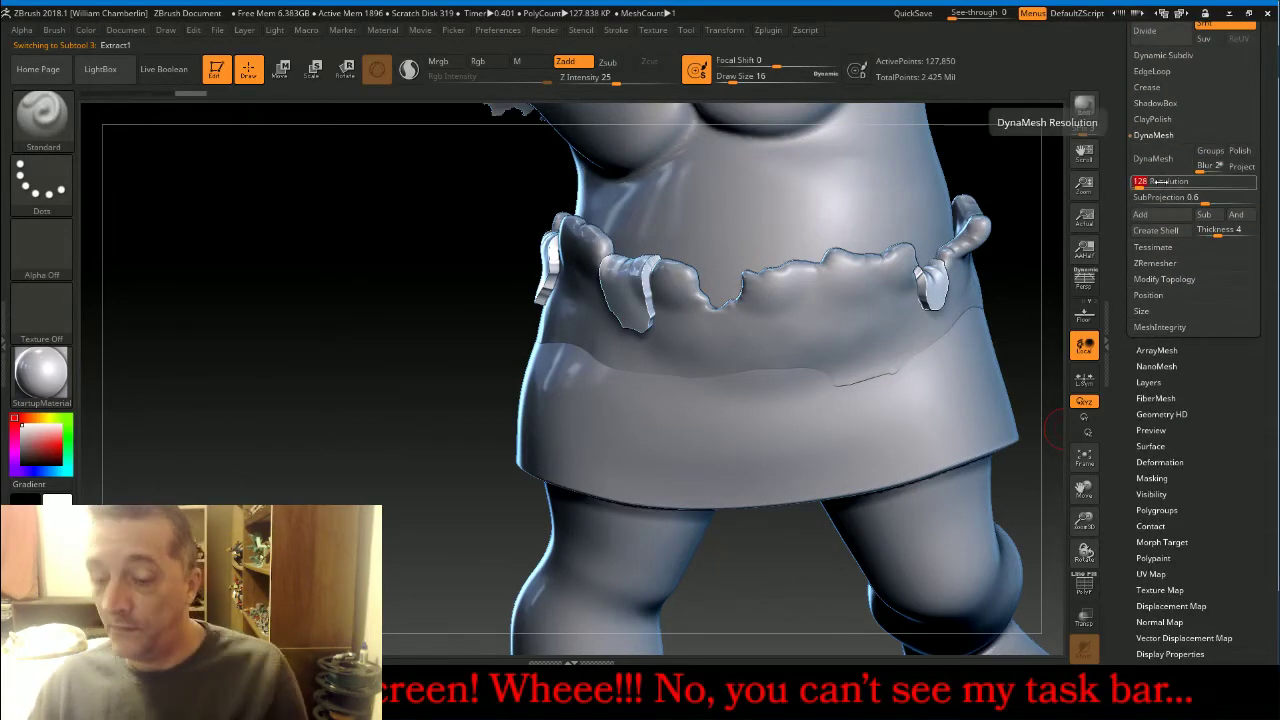
pyautogui.write('256')
pyautogui.press('Return')
pyautogui.click(1155, 158)
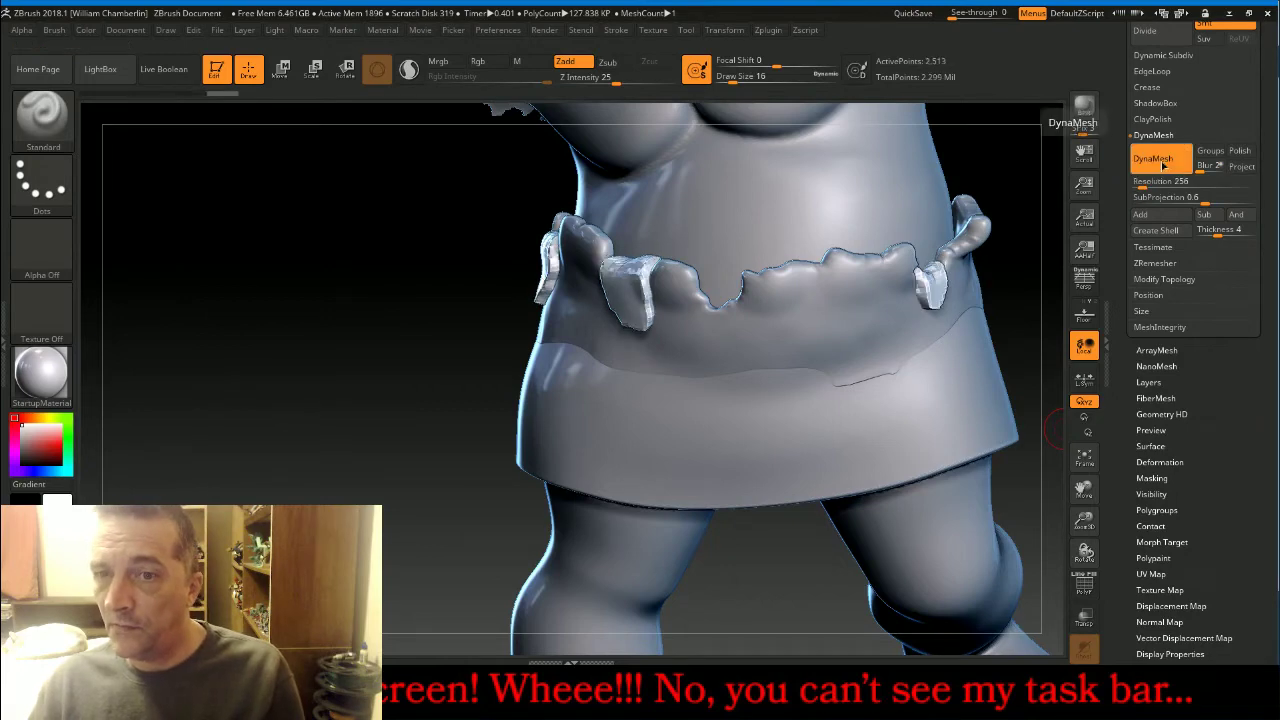
# Hide the notch pieces, select the Extract0 garment subtool and clear its mask.
pyautogui.scroll(5, 1240, 130)
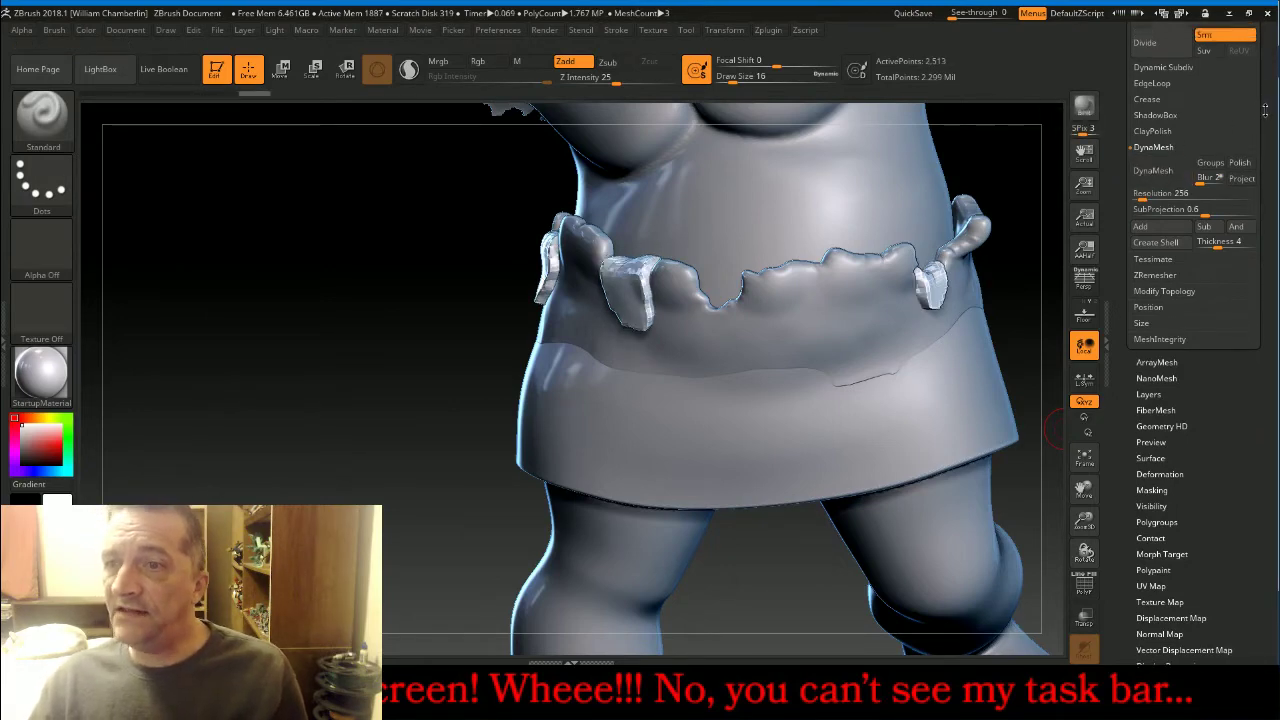
pyautogui.click(1191, 178)
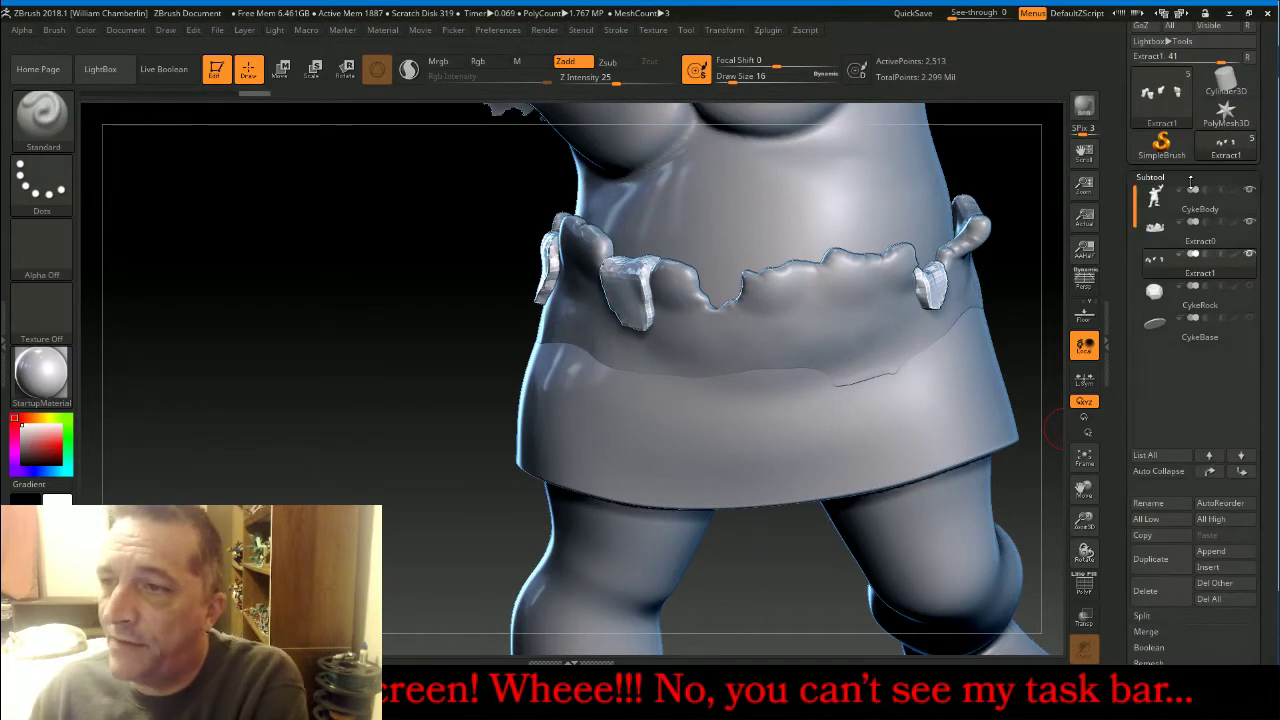
pyautogui.moveTo(1252, 256)
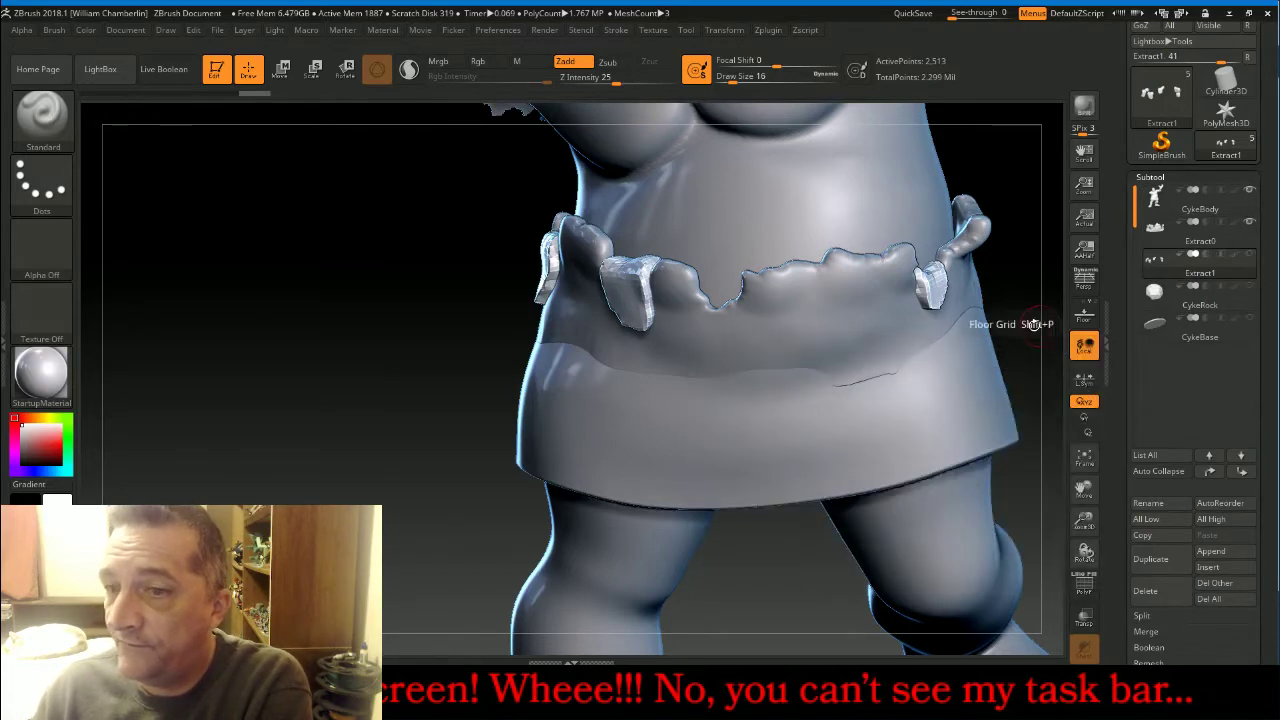
pyautogui.click(1160, 231)
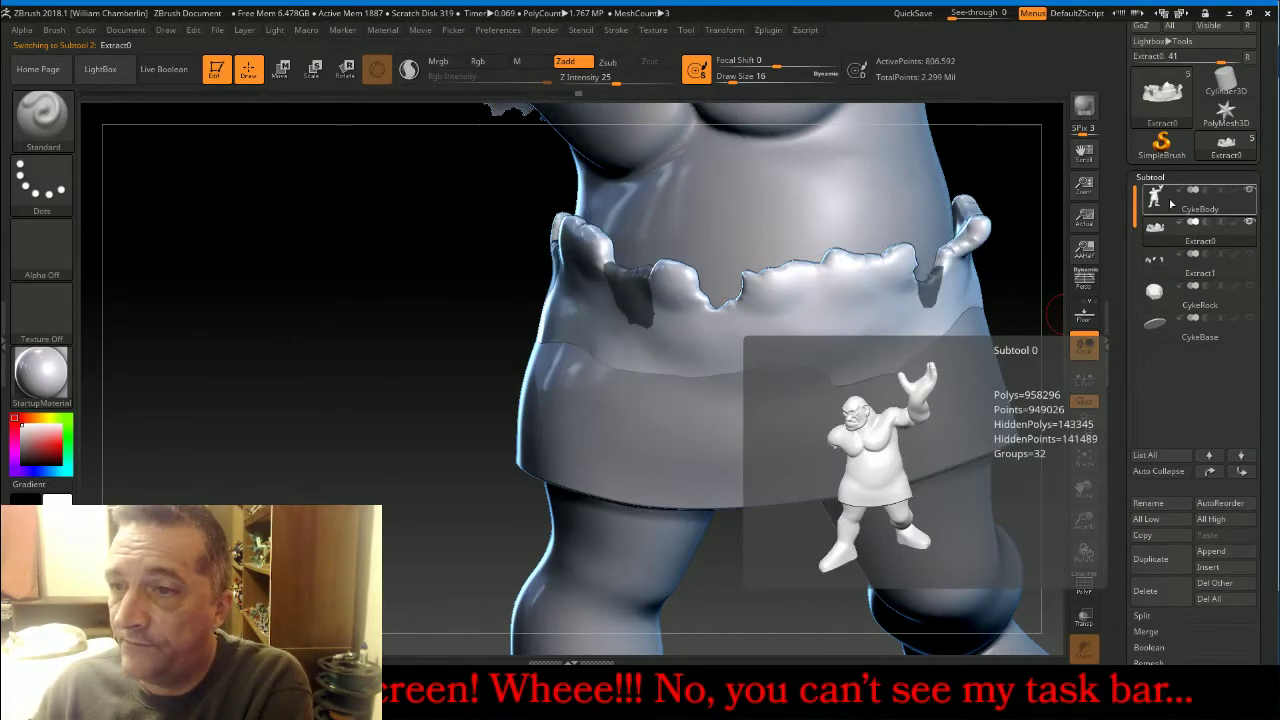
pyautogui.keyDown('ctrl'); pyautogui.moveTo(267, 252); pyautogui.dragTo(324, 338); pyautogui.keyUp('ctrl')
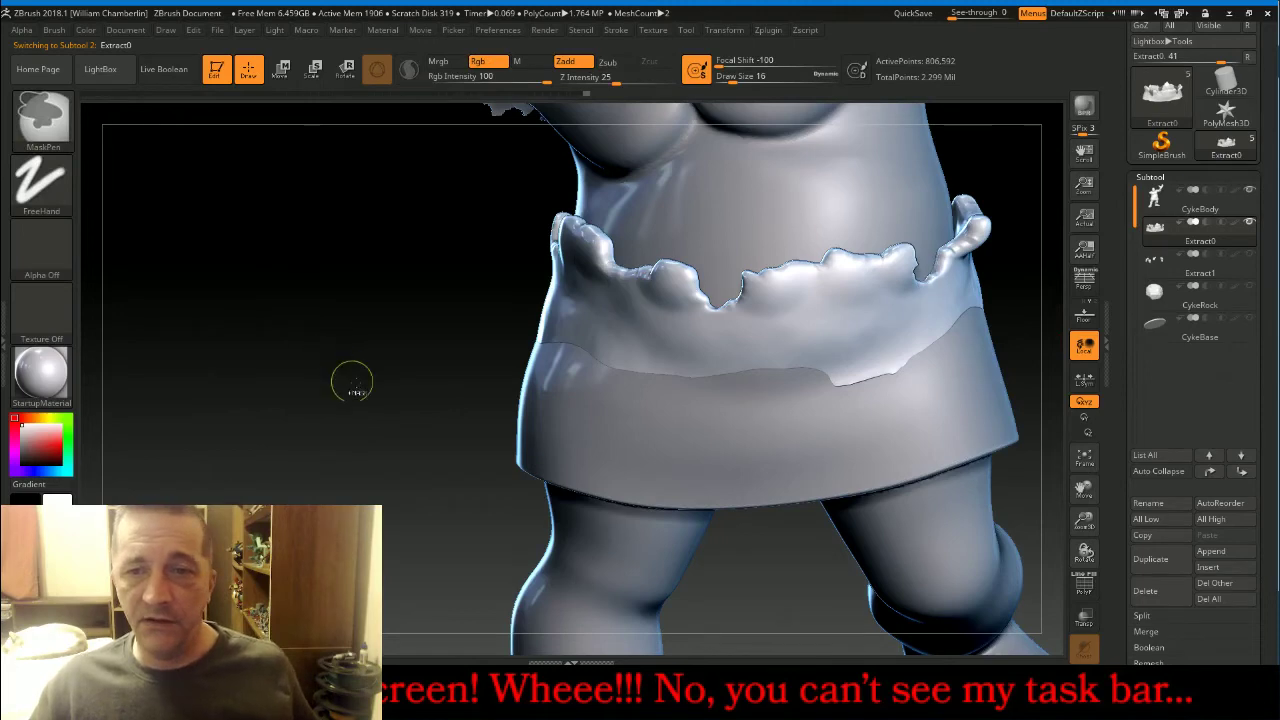
# Select CykeBody, clear its mask, unhide all its points and merge it down with the Extract0 garment.
pyautogui.click(1249, 190)
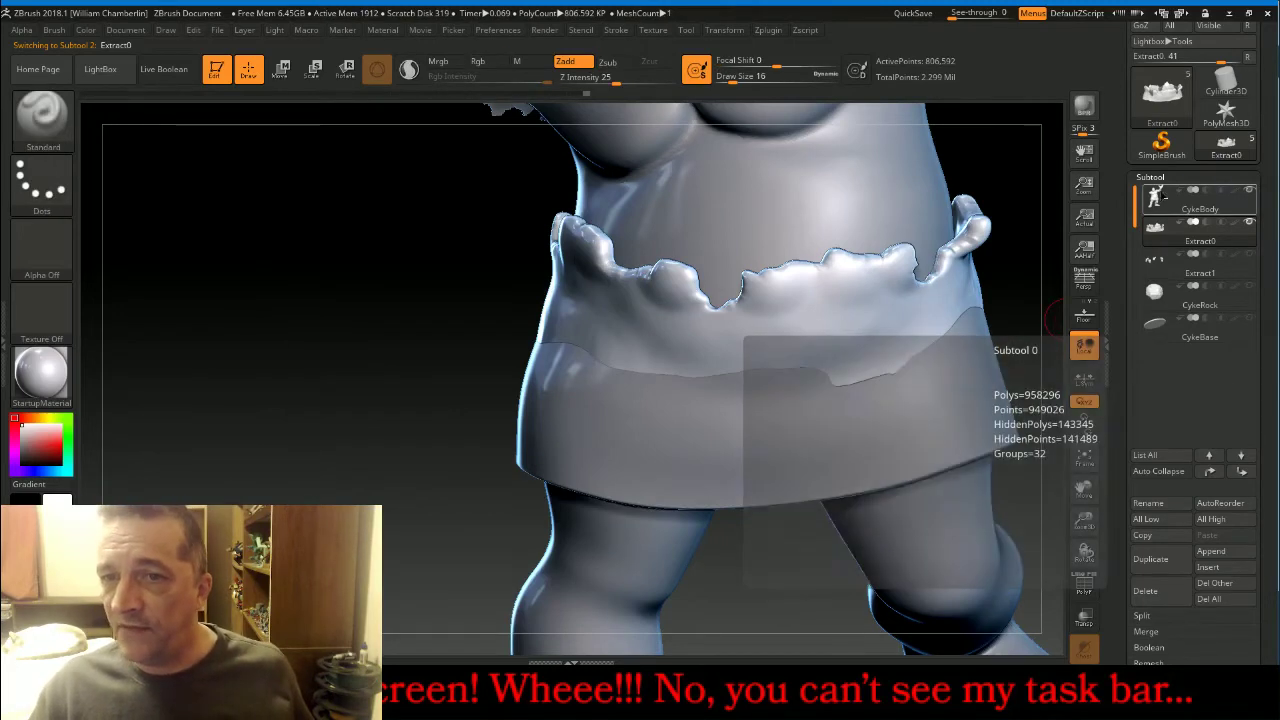
pyautogui.click(1160, 196)
pyautogui.moveTo(266, 222)
pyautogui.keyDown('ctrl'); pyautogui.mouseDown()
pyautogui.moveTo(388, 321)
pyautogui.moveTo(390, 339)
pyautogui.mouseUp(); pyautogui.keyUp('ctrl')
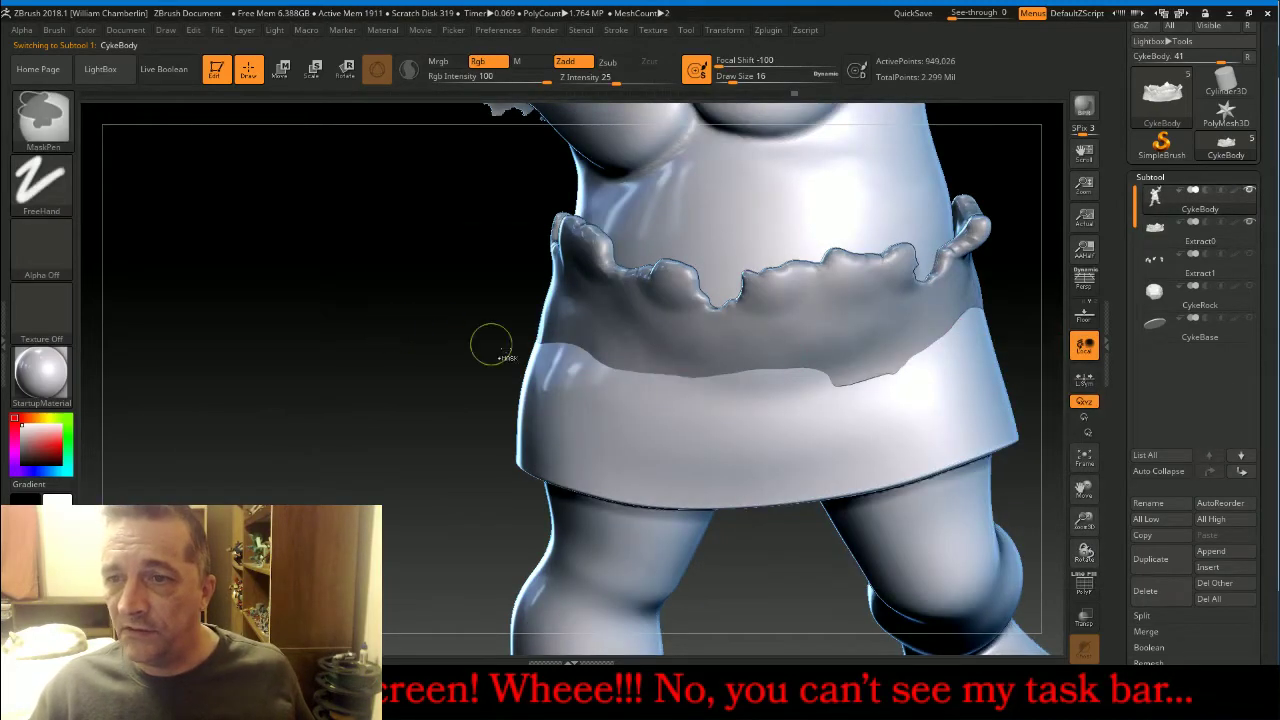
pyautogui.click(1176, 629)
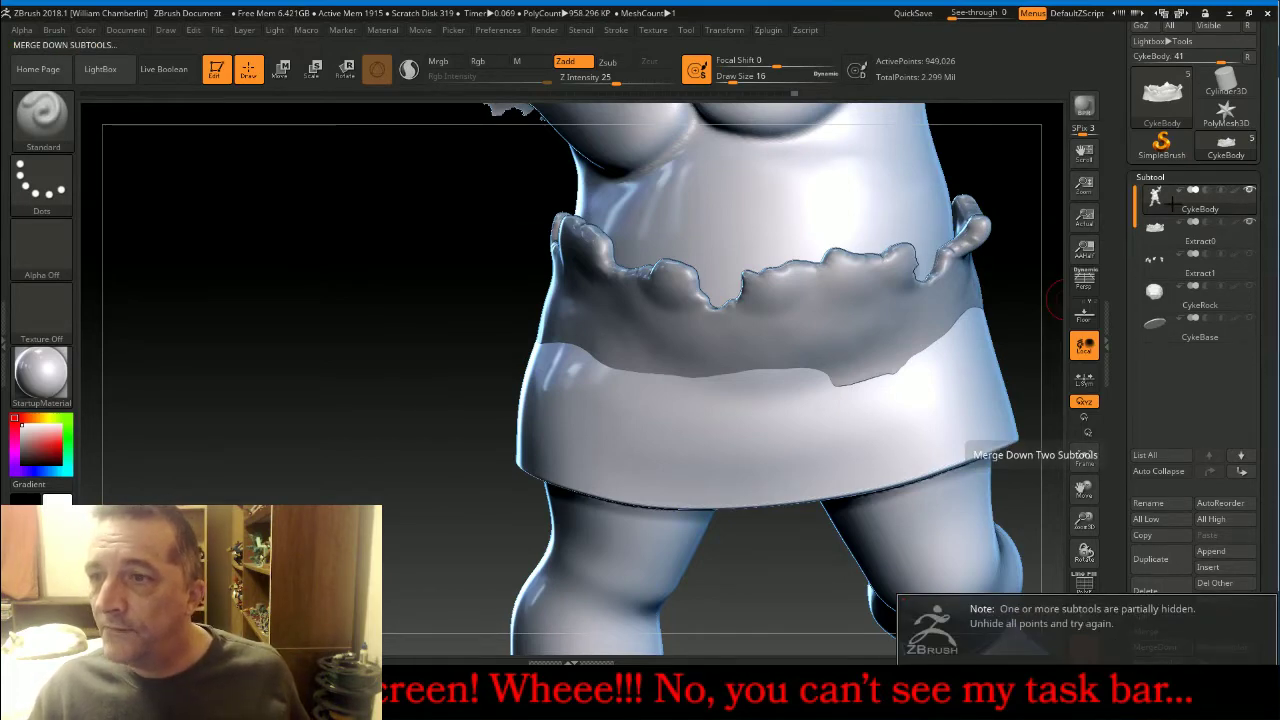
pyautogui.keyDown('ctrl'); pyautogui.keyDown('shift'); pyautogui.click(245, 337); pyautogui.keyUp('shift'); pyautogui.keyUp('ctrl')
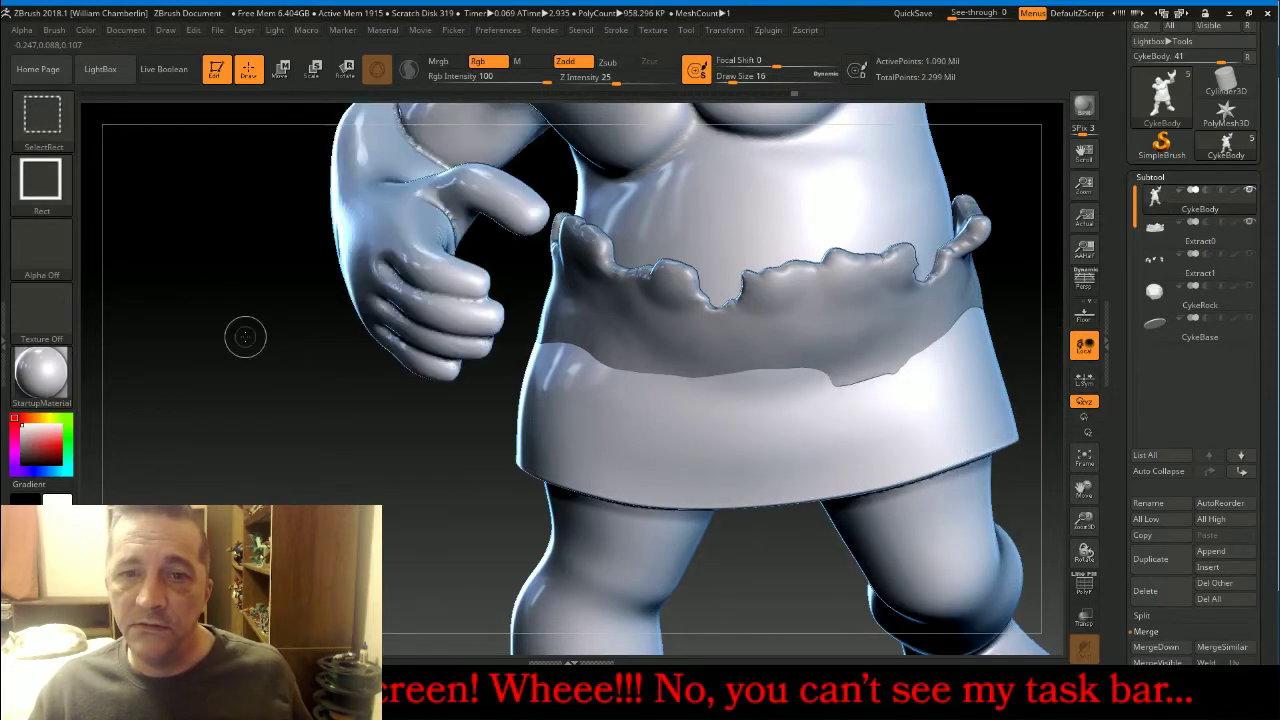
pyautogui.click(1156, 647)
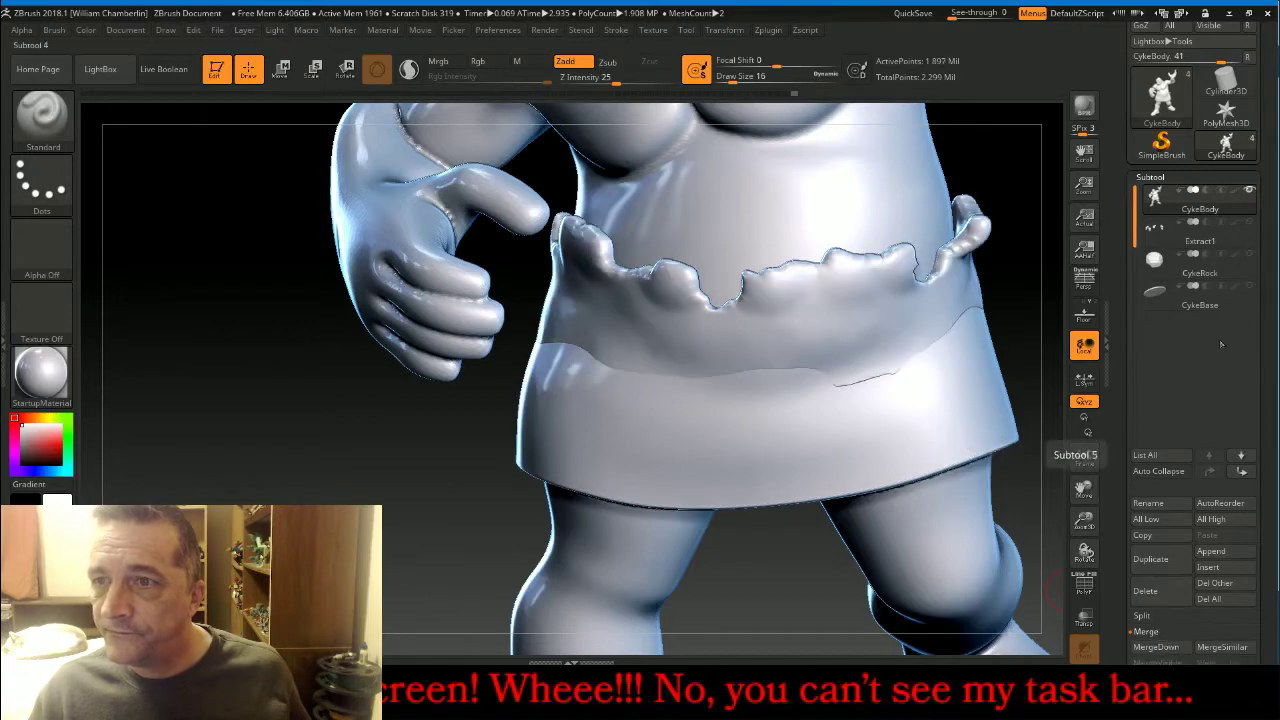
# DynaMesh the merged body and garment at resolution 1024.
pyautogui.click(1152, 177)
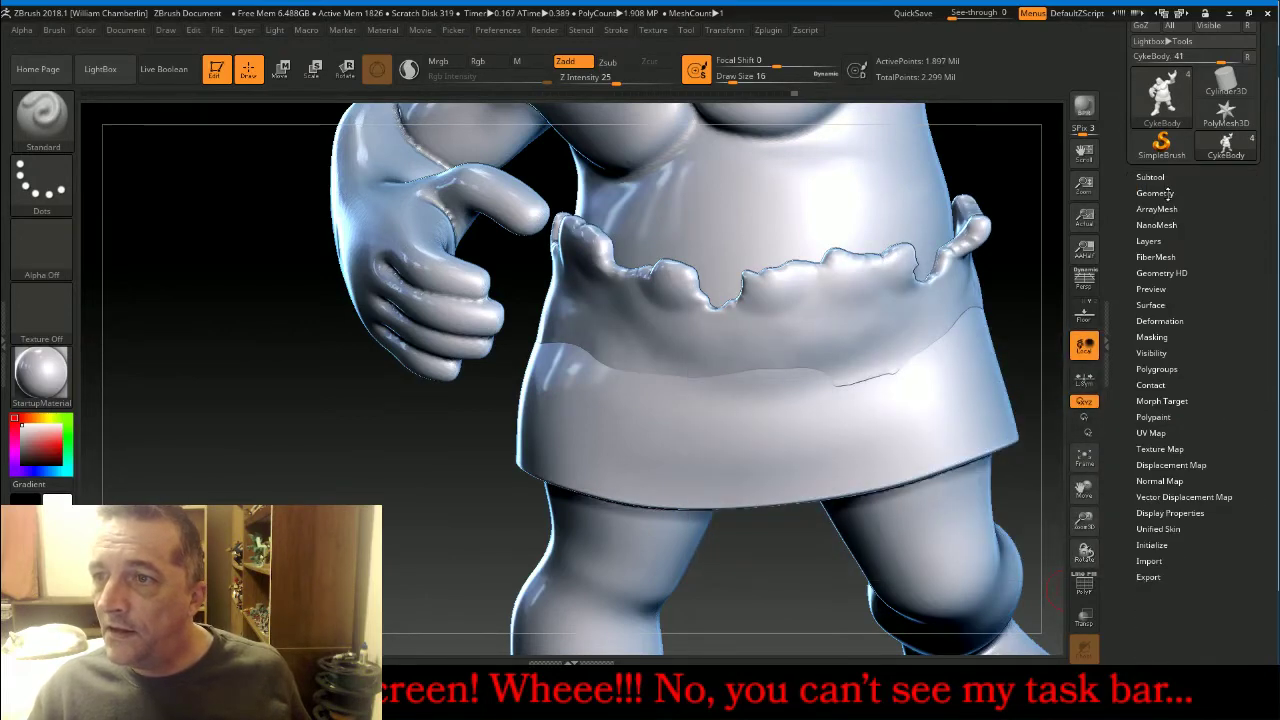
pyautogui.click(1155, 193)
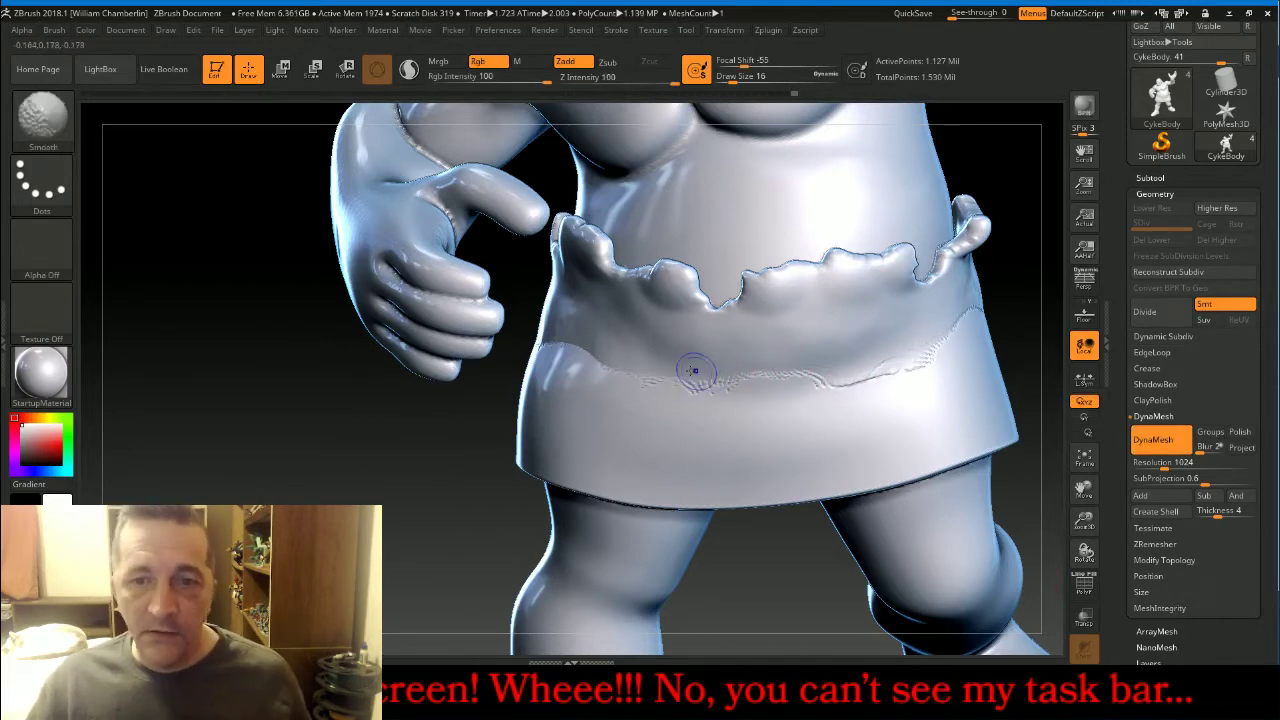
# Choose the Inflat brush and smooth out the rough seam across the front of the merged waist garment at Draw Size 42.
pyautogui.click(42, 115)
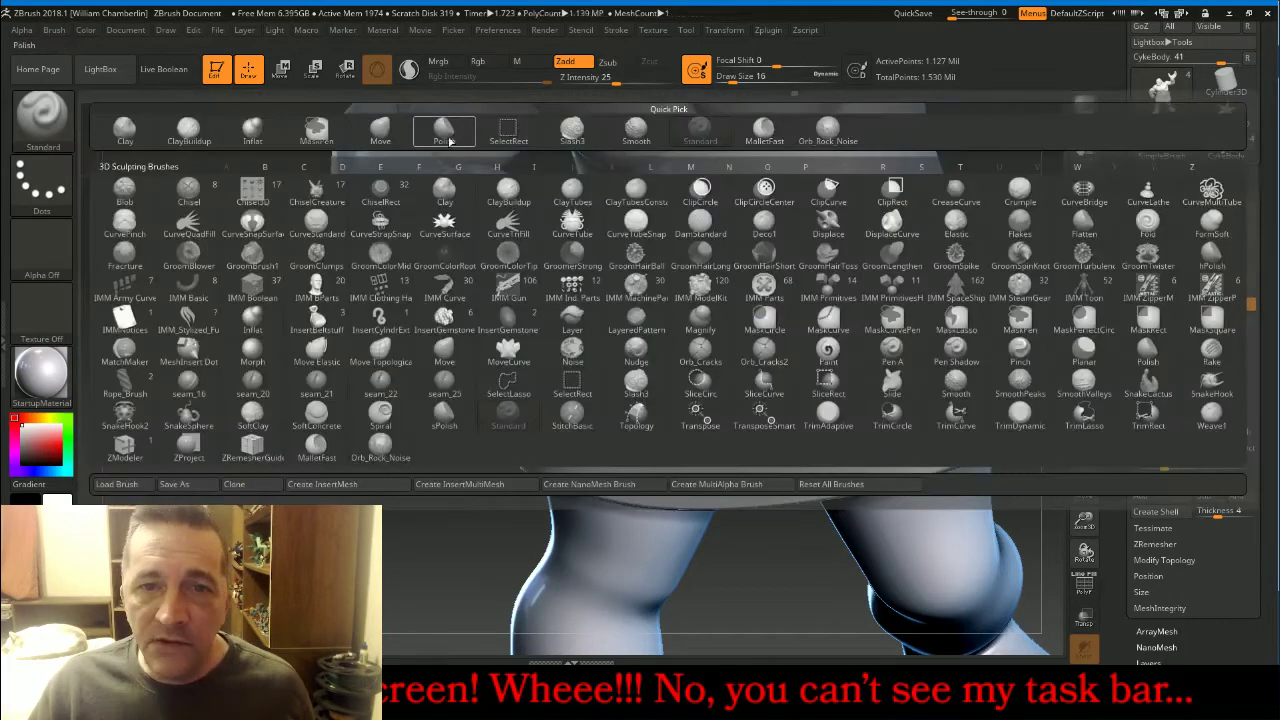
pyautogui.click(252, 128)
pyautogui.press('shift')
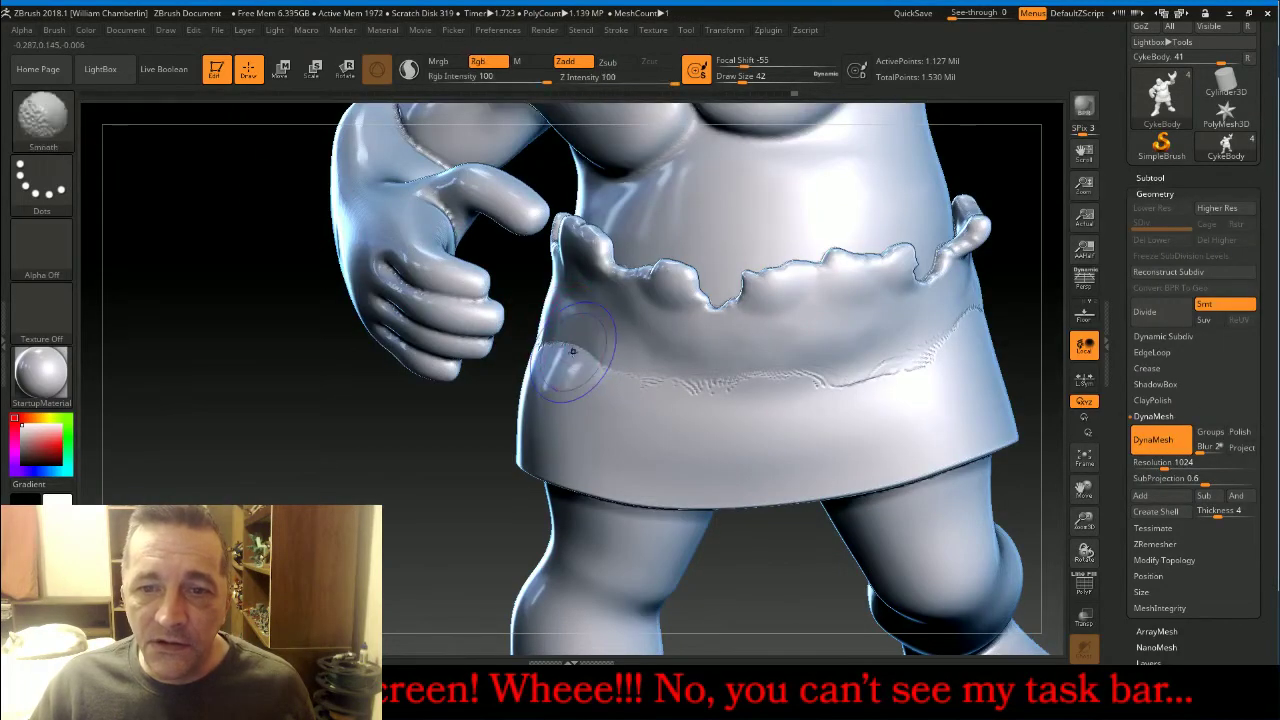
pyautogui.moveTo(692, 372)
pyautogui.keyDown('shift'); pyautogui.mouseDown()
pyautogui.moveTo(875, 378)
pyautogui.moveTo(951, 340)
pyautogui.mouseUp(); pyautogui.keyUp('shift')
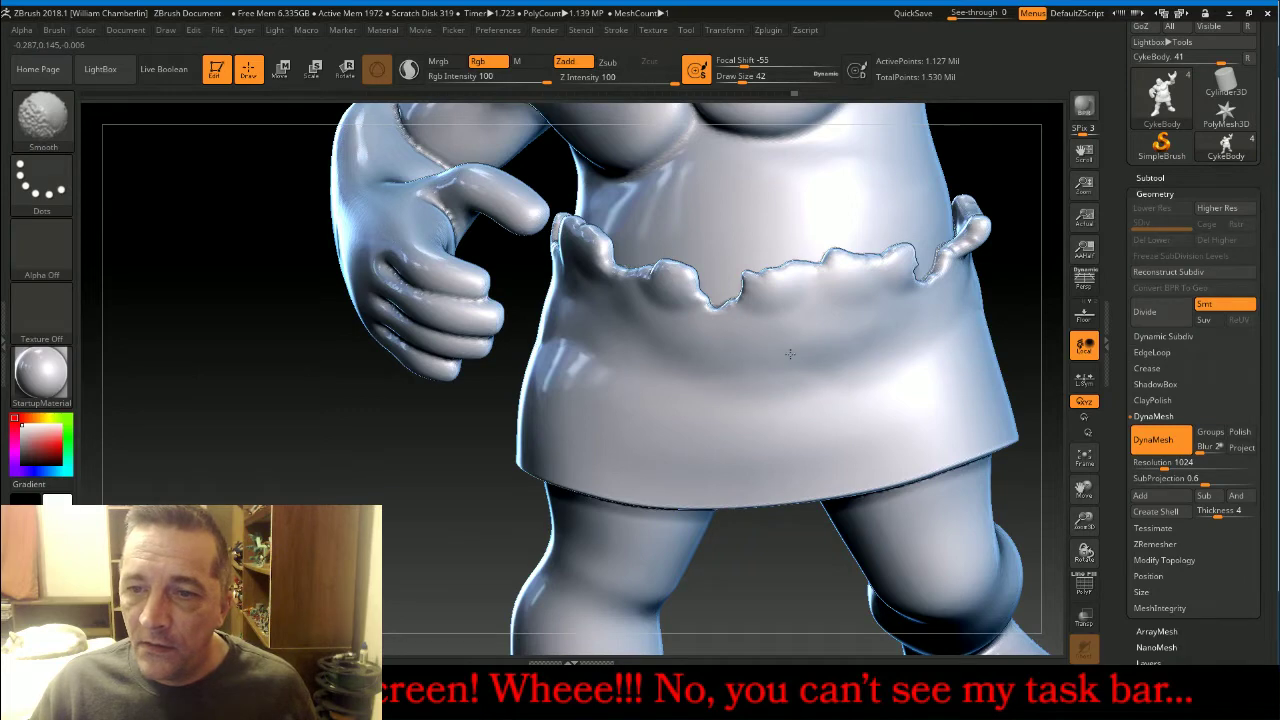
pyautogui.keyDown('shift'); pyautogui.moveTo(597, 365); pyautogui.dragTo(633, 368); pyautogui.keyUp('shift')
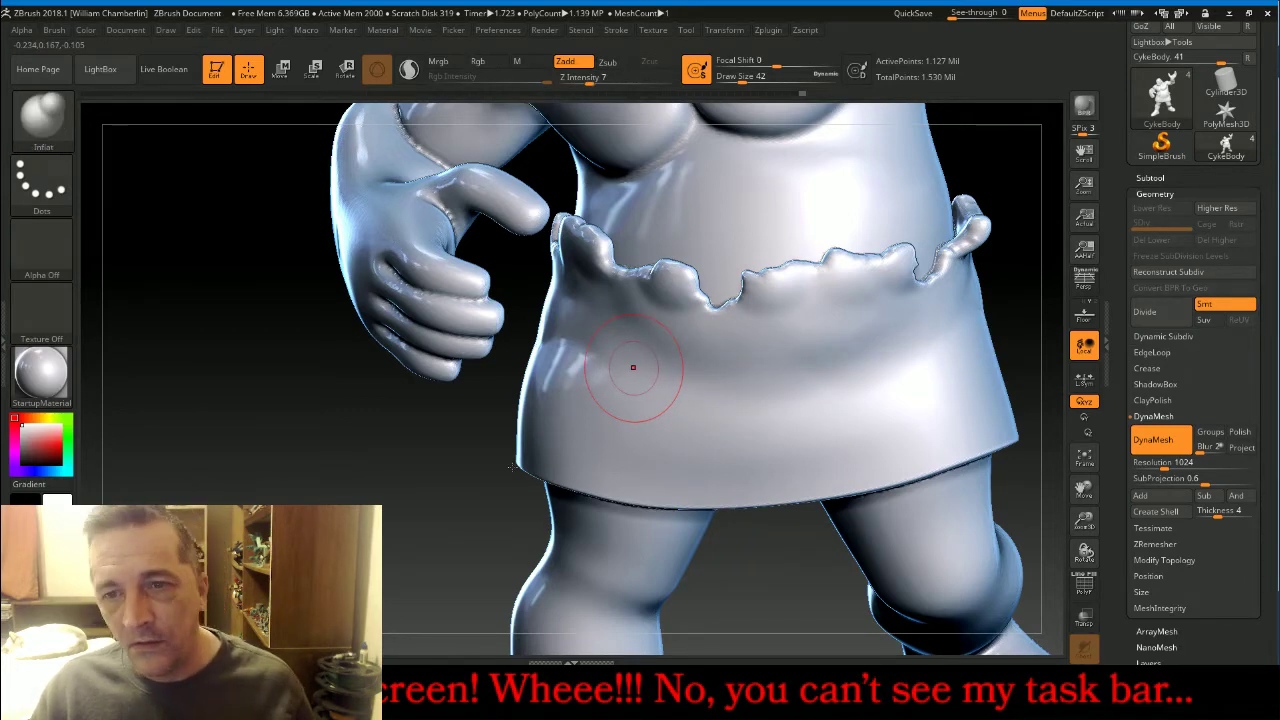
# Smooth the remaining seam marks around the side and back of the waist garment.
pyautogui.moveTo(486, 472); pyautogui.dragTo(740, 465)
pyautogui.moveTo(506, 400)
pyautogui.keyDown('shift'); pyautogui.mouseDown()
pyautogui.moveTo(550, 375)
pyautogui.moveTo(276, 370)
pyautogui.mouseUp(); pyautogui.keyUp('shift')
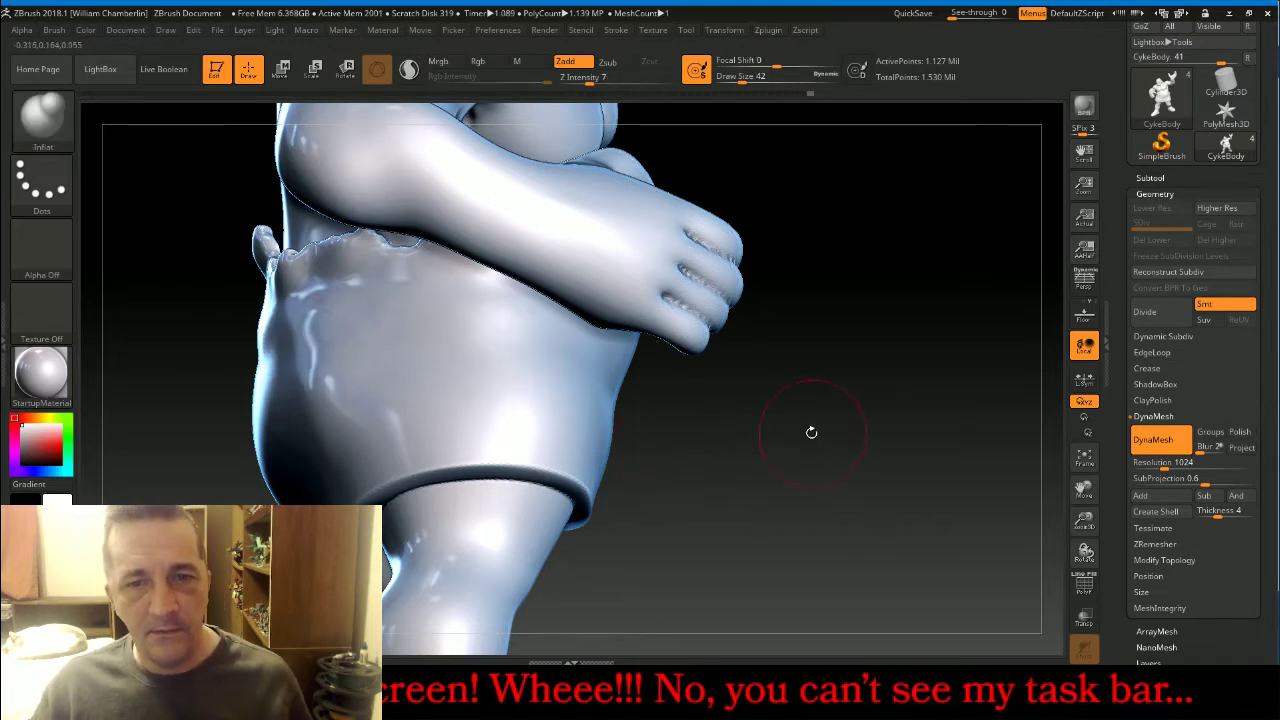
pyautogui.moveTo(788, 429)
pyautogui.mouseDown()
pyautogui.moveTo(845, 436)
pyautogui.moveTo(529, 386)
pyautogui.mouseUp()
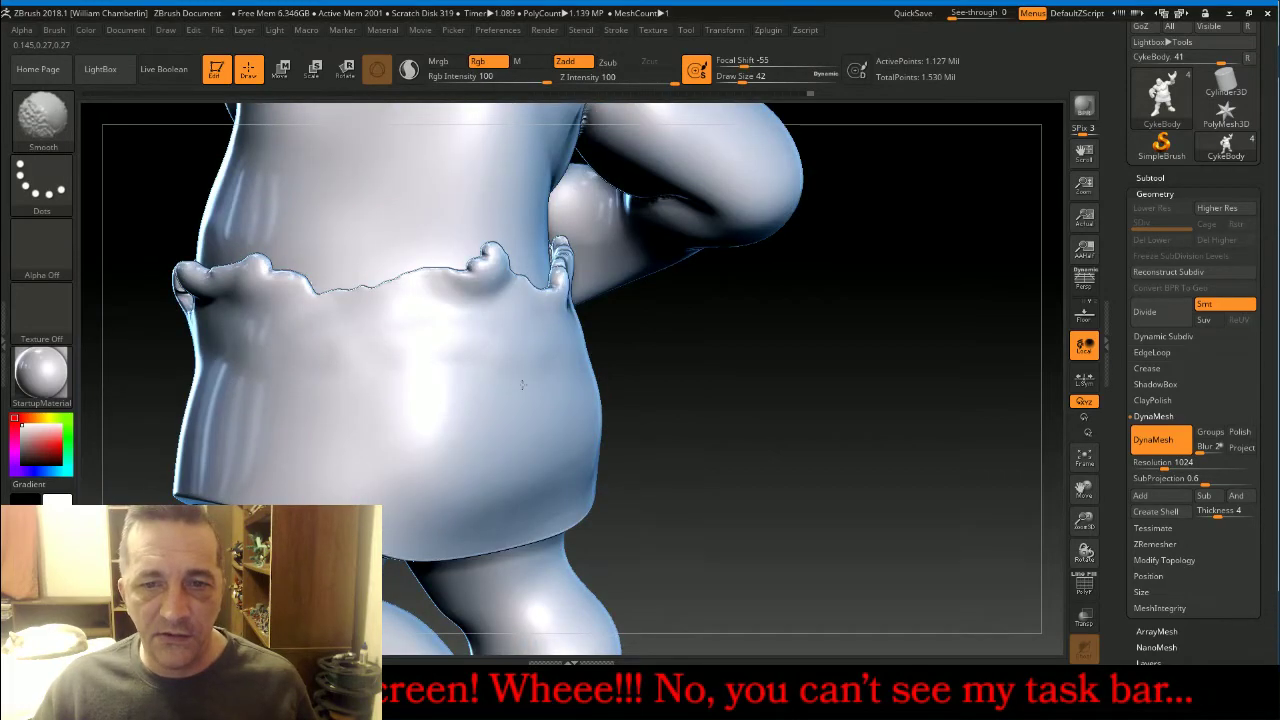
pyautogui.keyDown('shift'); pyautogui.moveTo(307, 388); pyautogui.dragTo(274, 392); pyautogui.keyUp('shift')
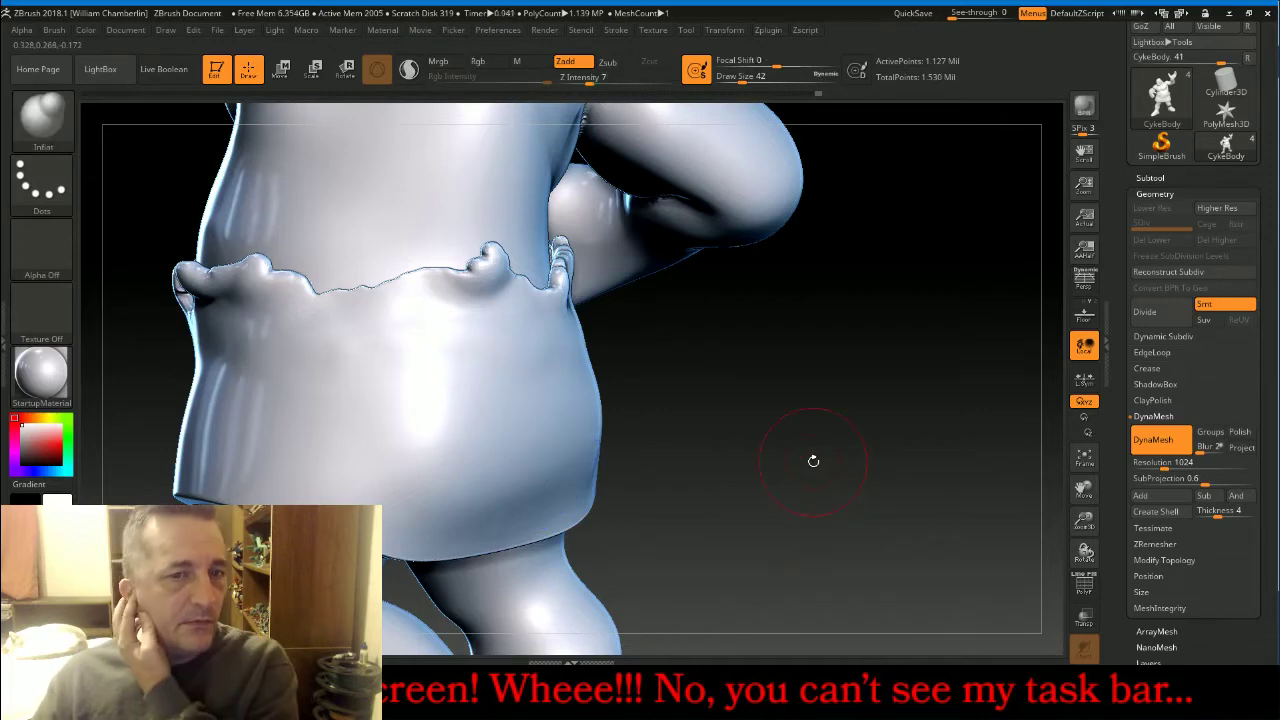
# Draw a Rope_Brush rope across the front of the garment just below its ragged edge and thin it using Draw Size 16.
pyautogui.moveTo(814, 449); pyautogui.dragTo(840, 460)
pyautogui.click(1085, 457)
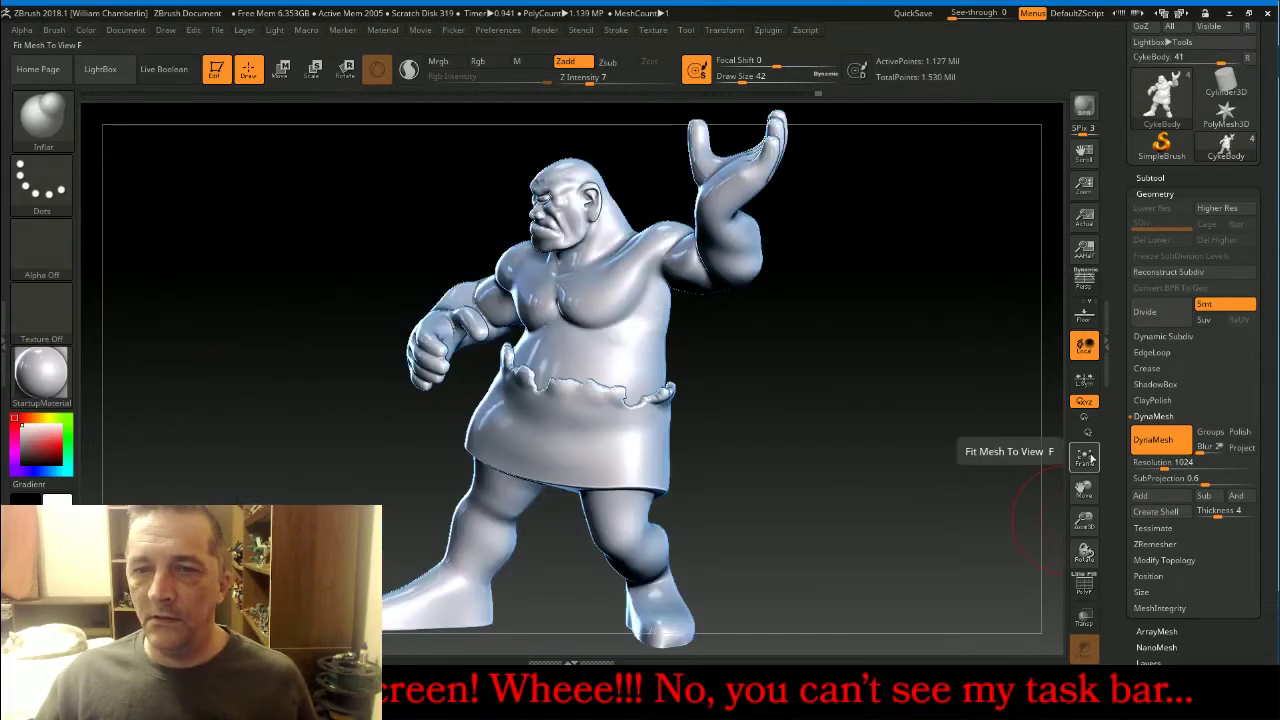
pyautogui.moveTo(922, 452); pyautogui.dragTo(927, 445)
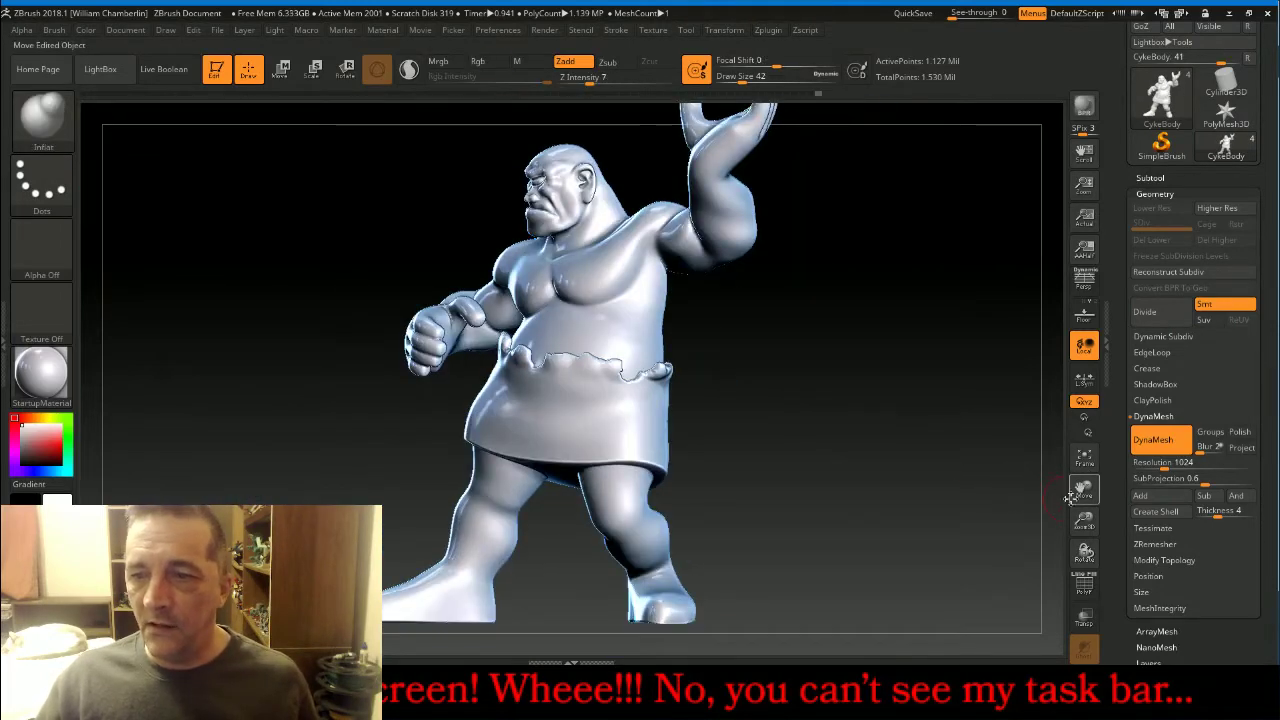
pyautogui.moveTo(1084, 521); pyautogui.dragTo(1078, 548)
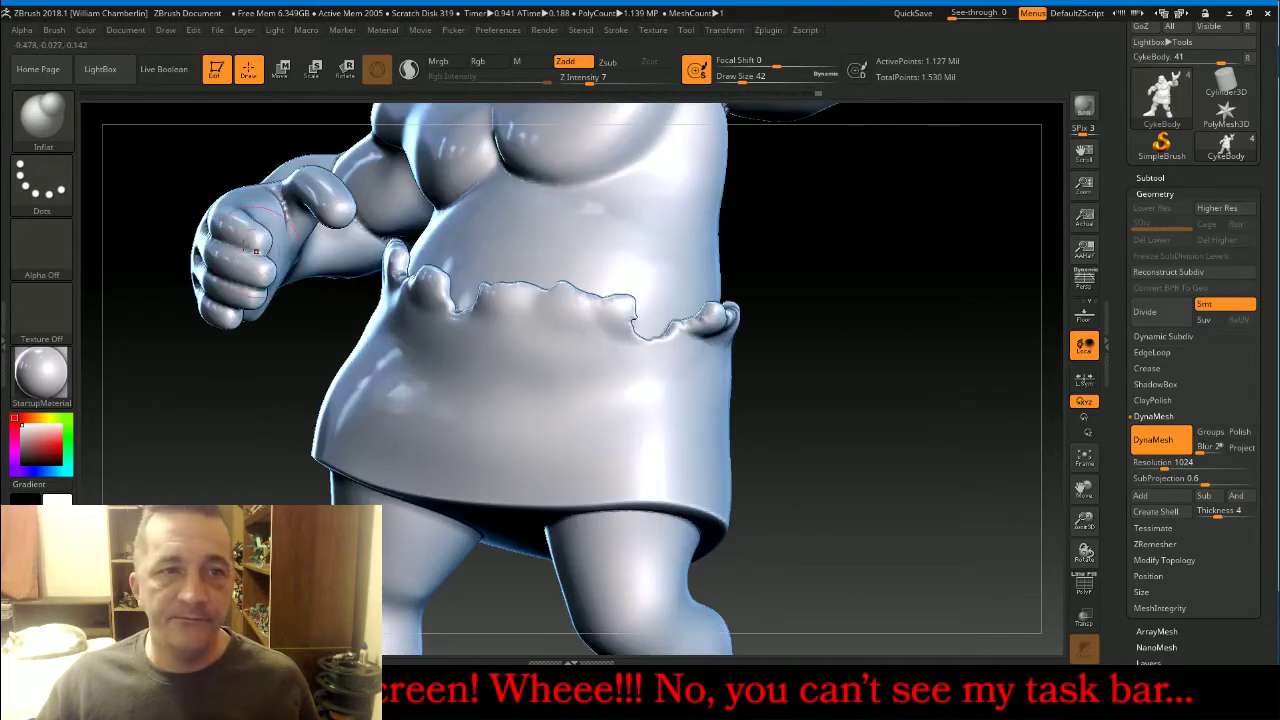
pyautogui.click(42, 118)
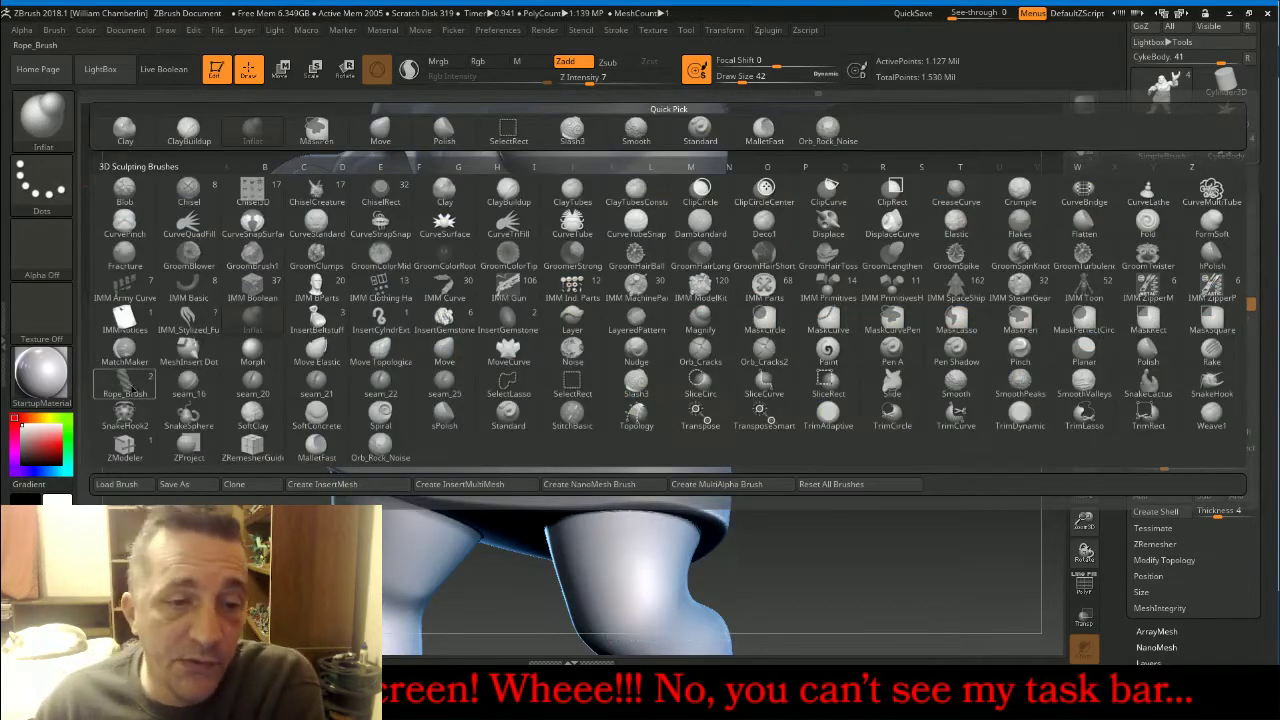
pyautogui.click(124, 385)
pyautogui.press('[')
pyautogui.press('[')
pyautogui.press('[')
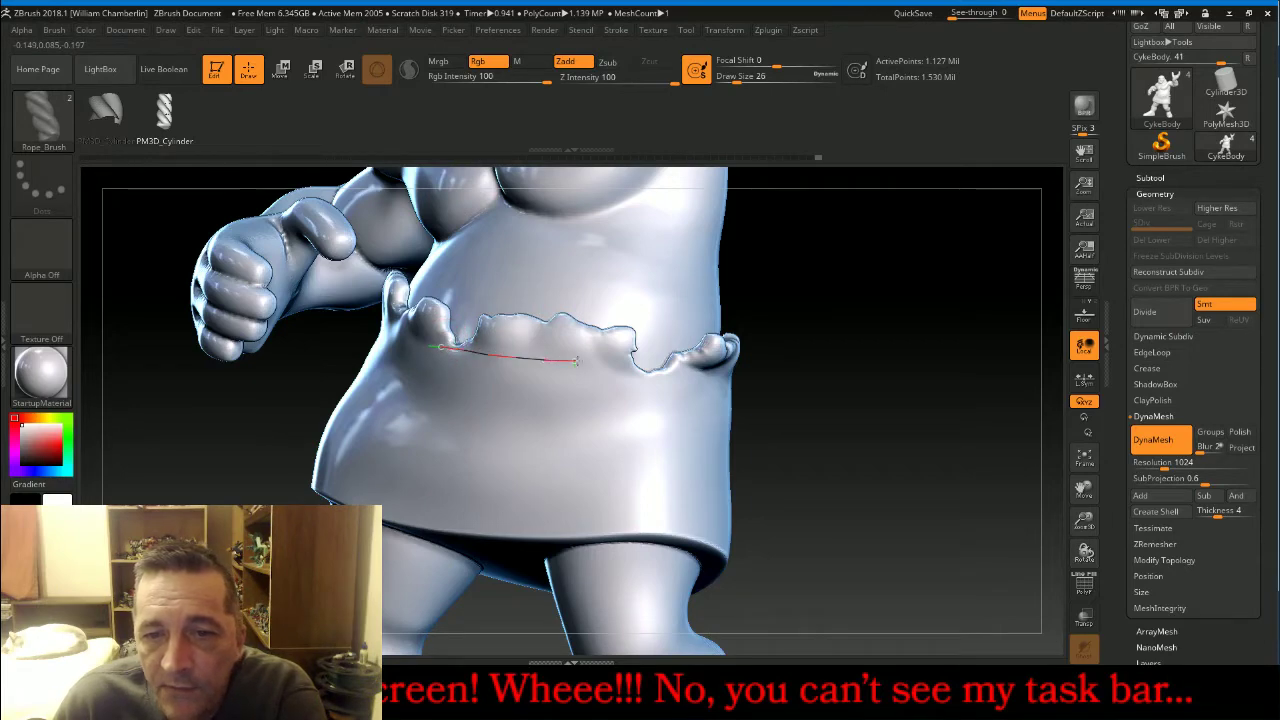
pyautogui.moveTo(630, 370); pyautogui.dragTo(647, 375)
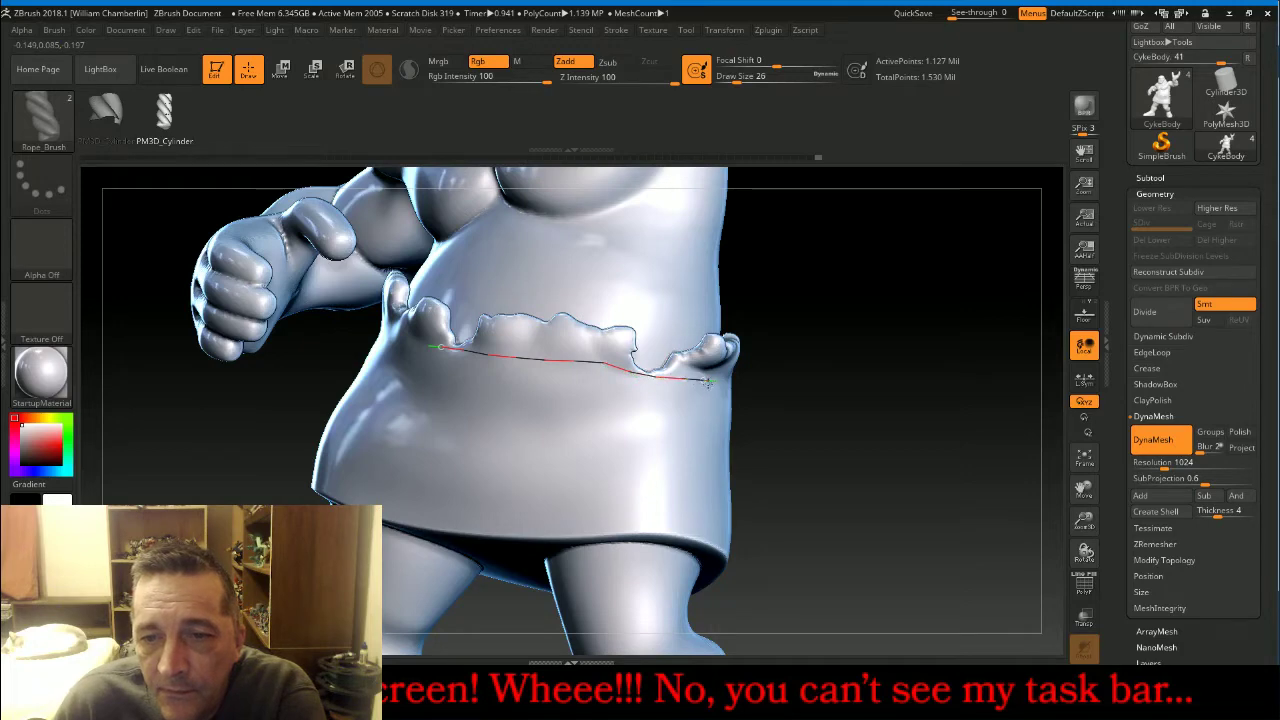
pyautogui.moveTo(708, 381); pyautogui.dragTo(722, 387)
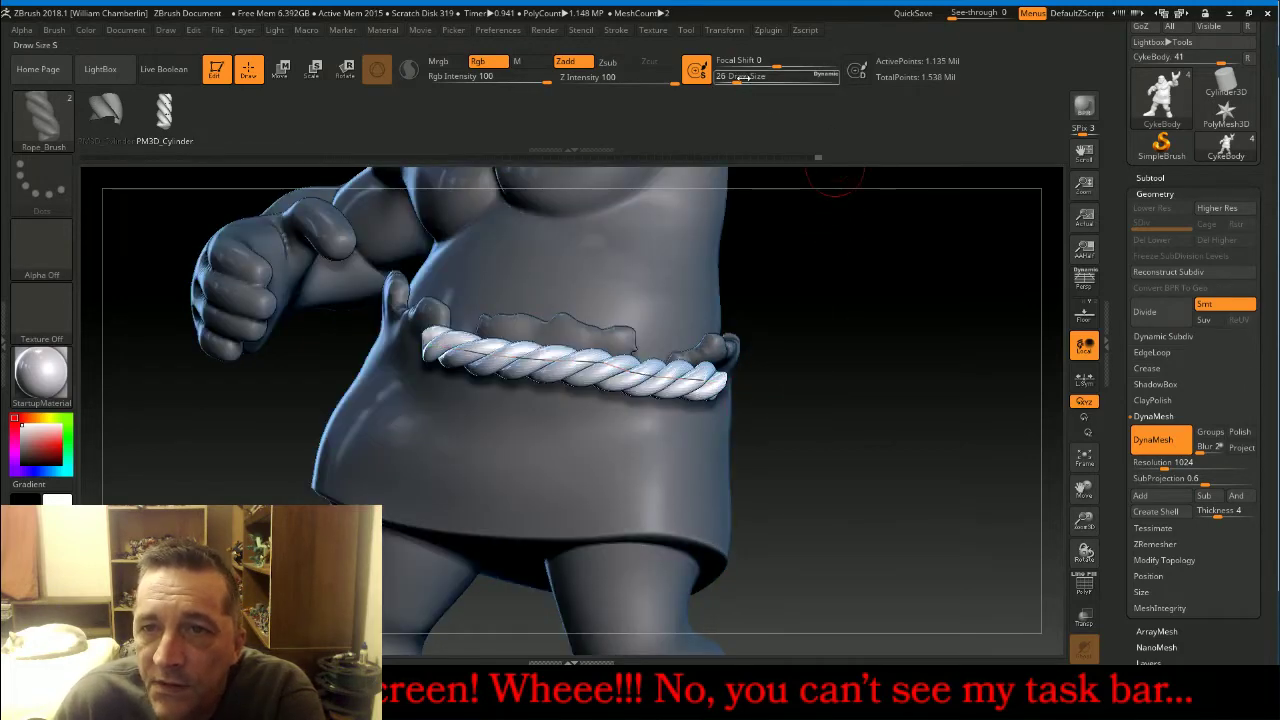
pyautogui.moveTo(745, 78); pyautogui.dragTo(732, 78)
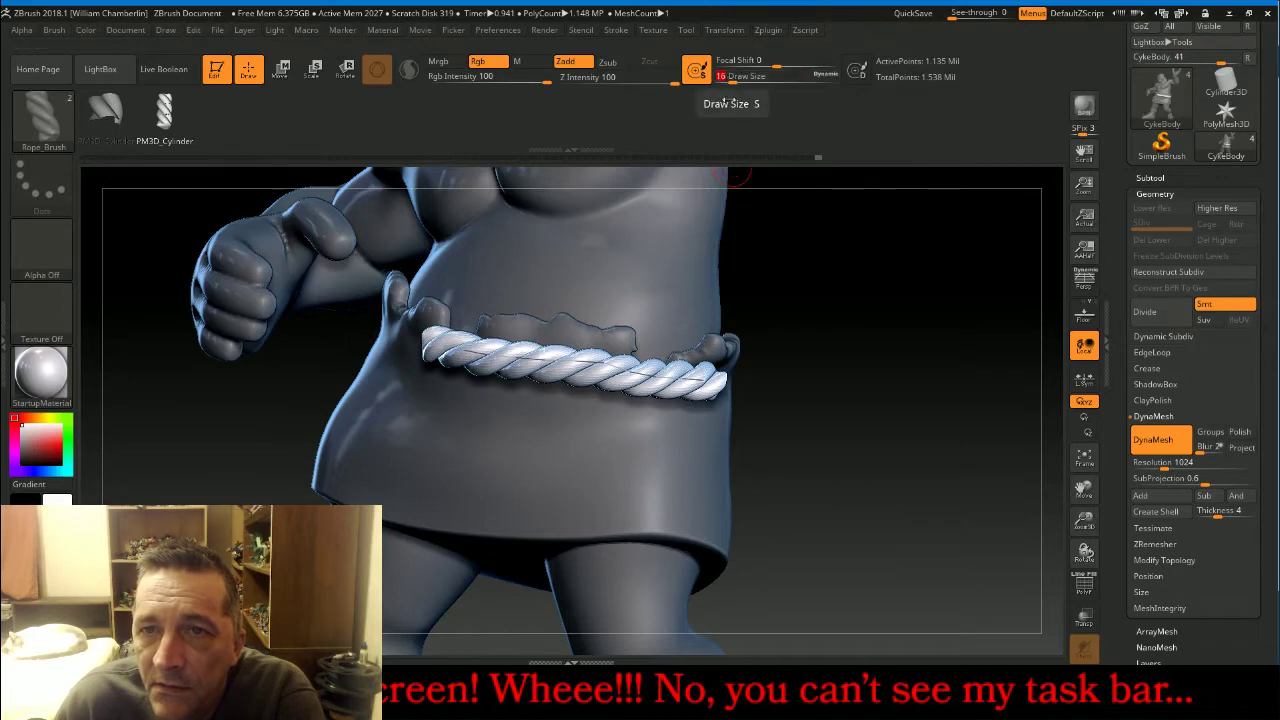
pyautogui.click(550, 358)
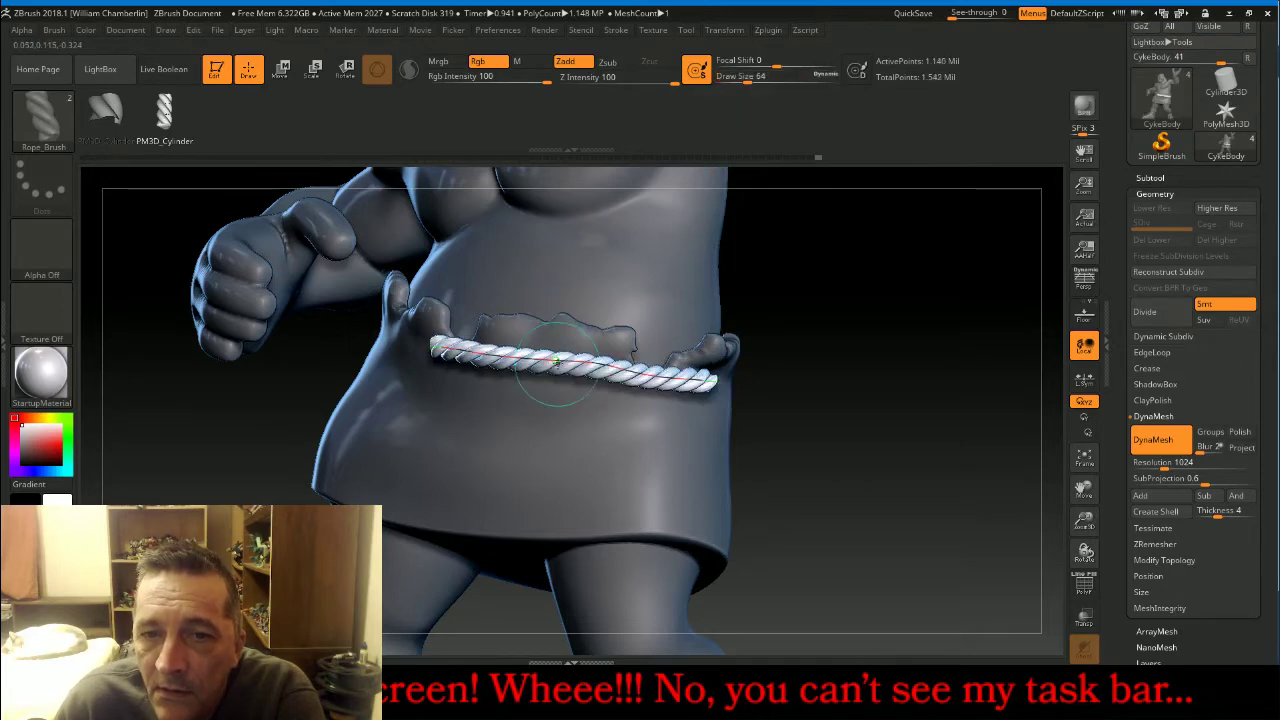
# Extend the rope from its front end around the hip, following the garment's ragged edge.
pyautogui.moveTo(923, 366)
pyautogui.mouseDown()
pyautogui.moveTo(910, 355)
pyautogui.moveTo(945, 407)
pyautogui.mouseUp()
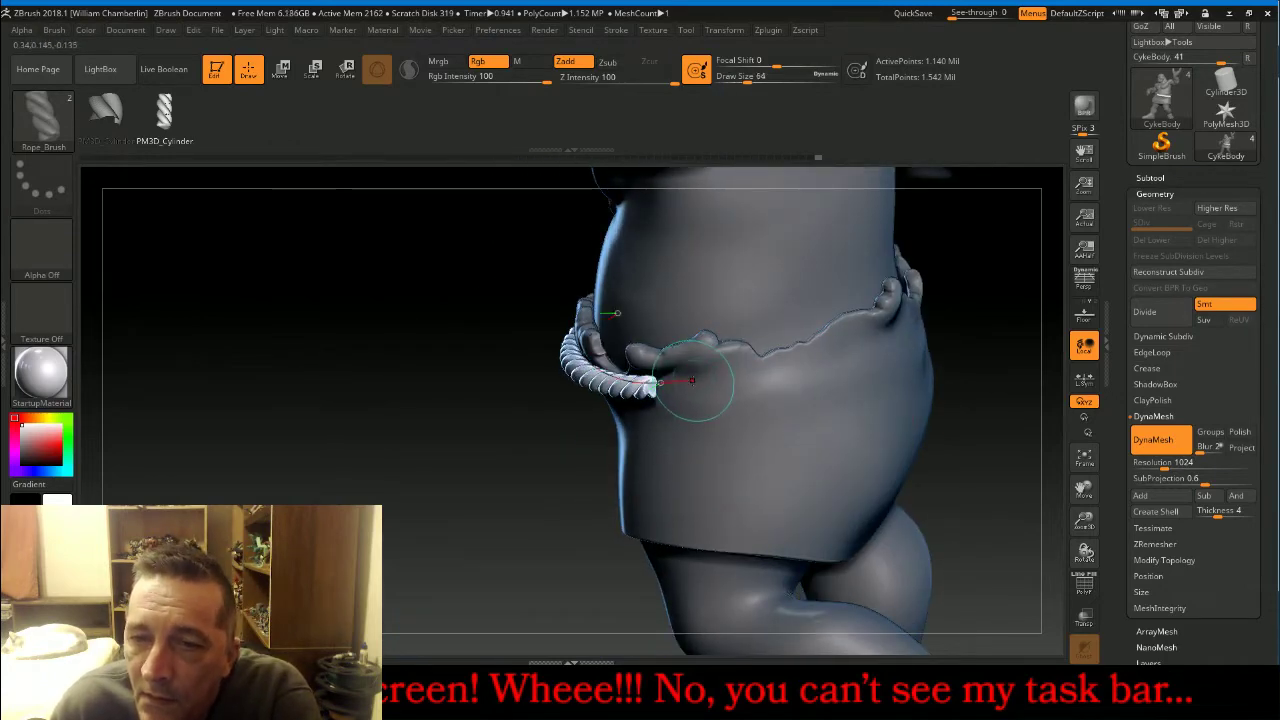
pyautogui.moveTo(696, 384); pyautogui.dragTo(726, 377)
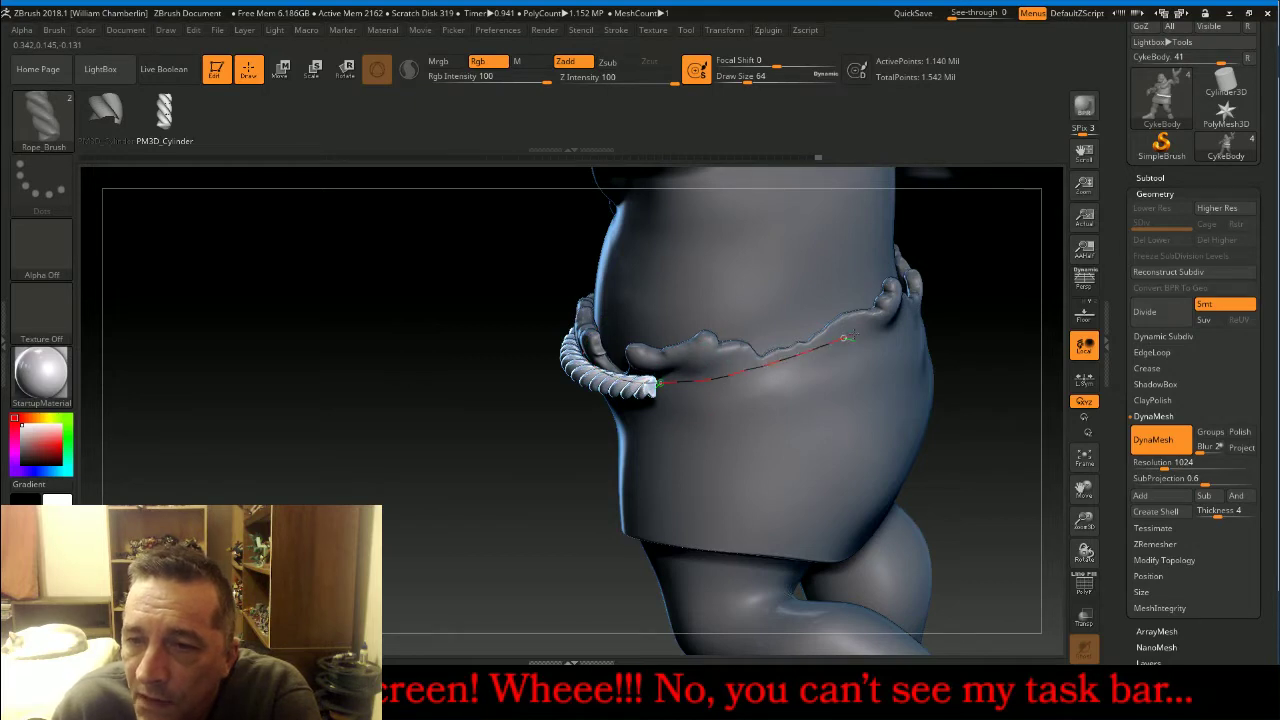
pyautogui.moveTo(873, 329); pyautogui.dragTo(876, 330)
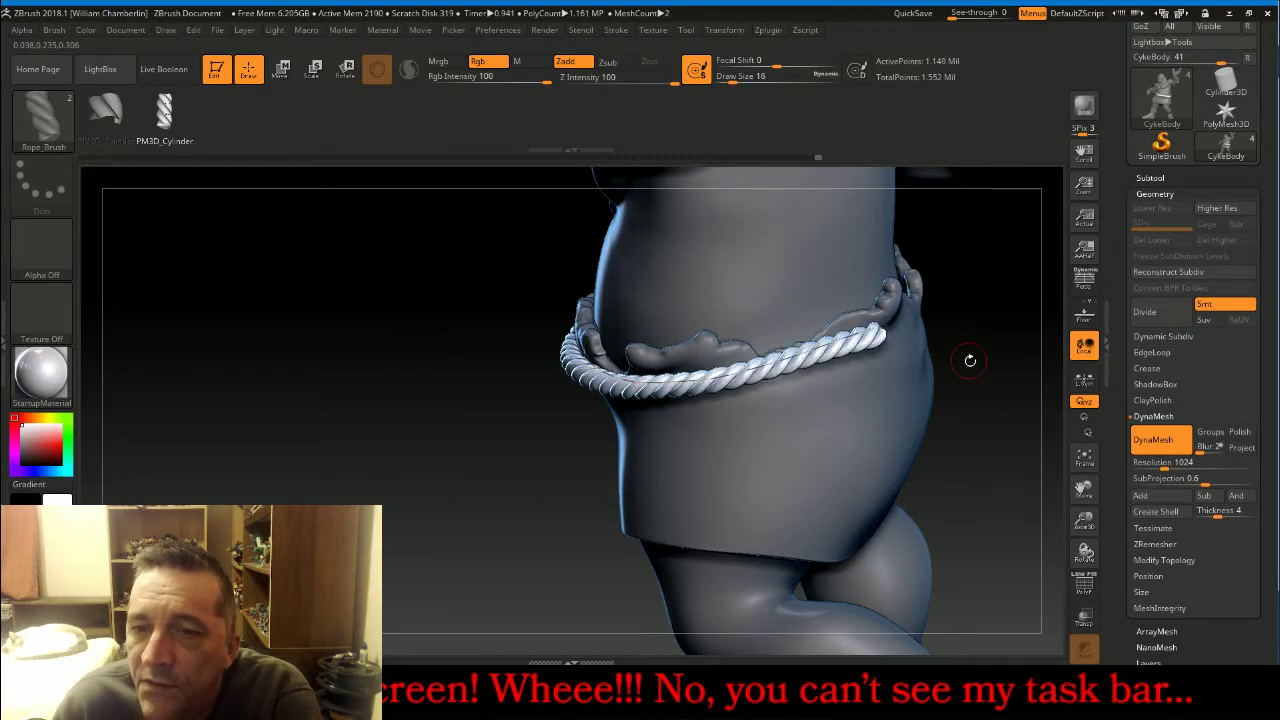
# Try to continue the rope from the hip across the back of the garment.
pyautogui.moveTo(993, 443); pyautogui.dragTo(924, 454)
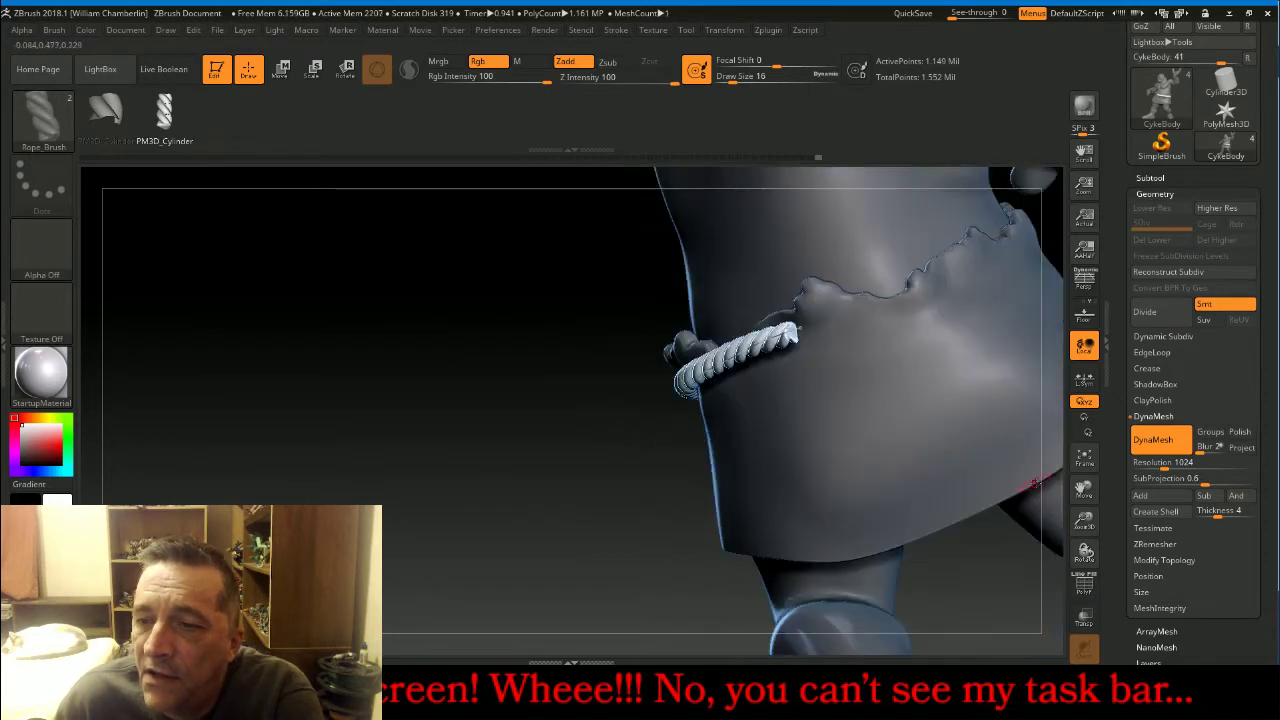
pyautogui.moveTo(1077, 490); pyautogui.dragTo(722, 523)
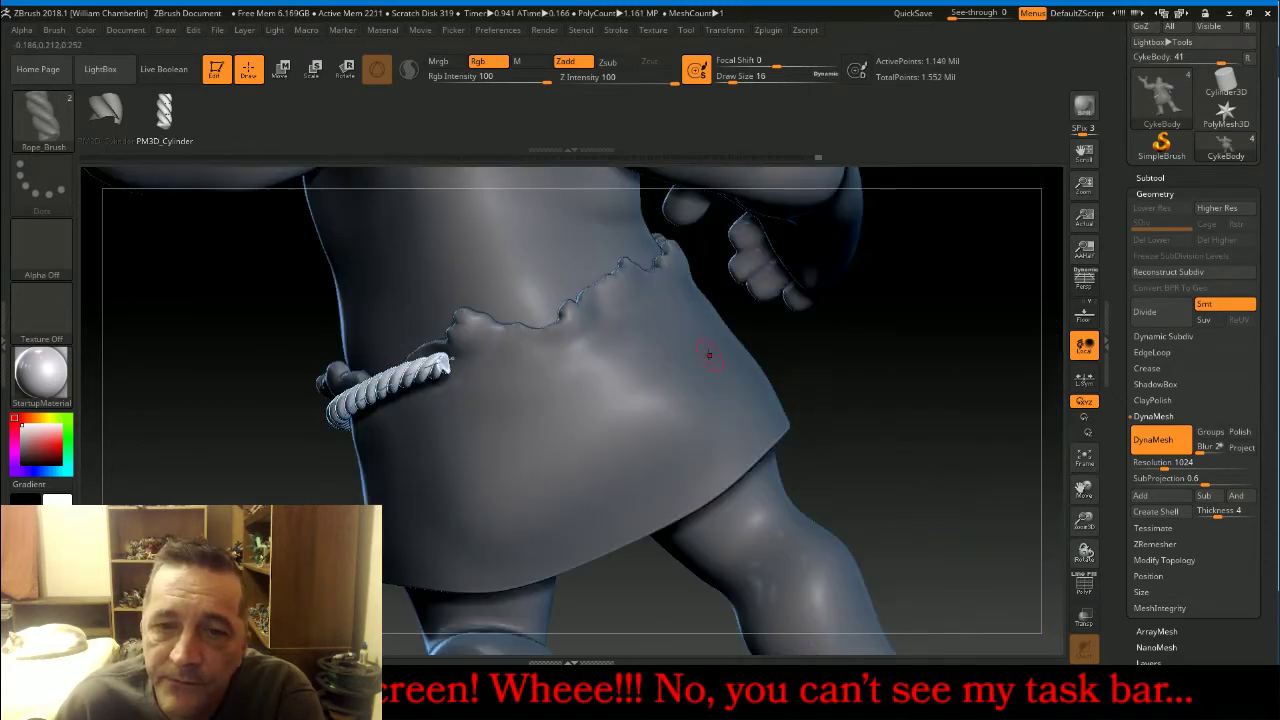
pyautogui.moveTo(877, 377); pyautogui.dragTo(830, 381)
pyautogui.press('[')
pyautogui.press('[')
pyautogui.press('[')
pyautogui.press('[')
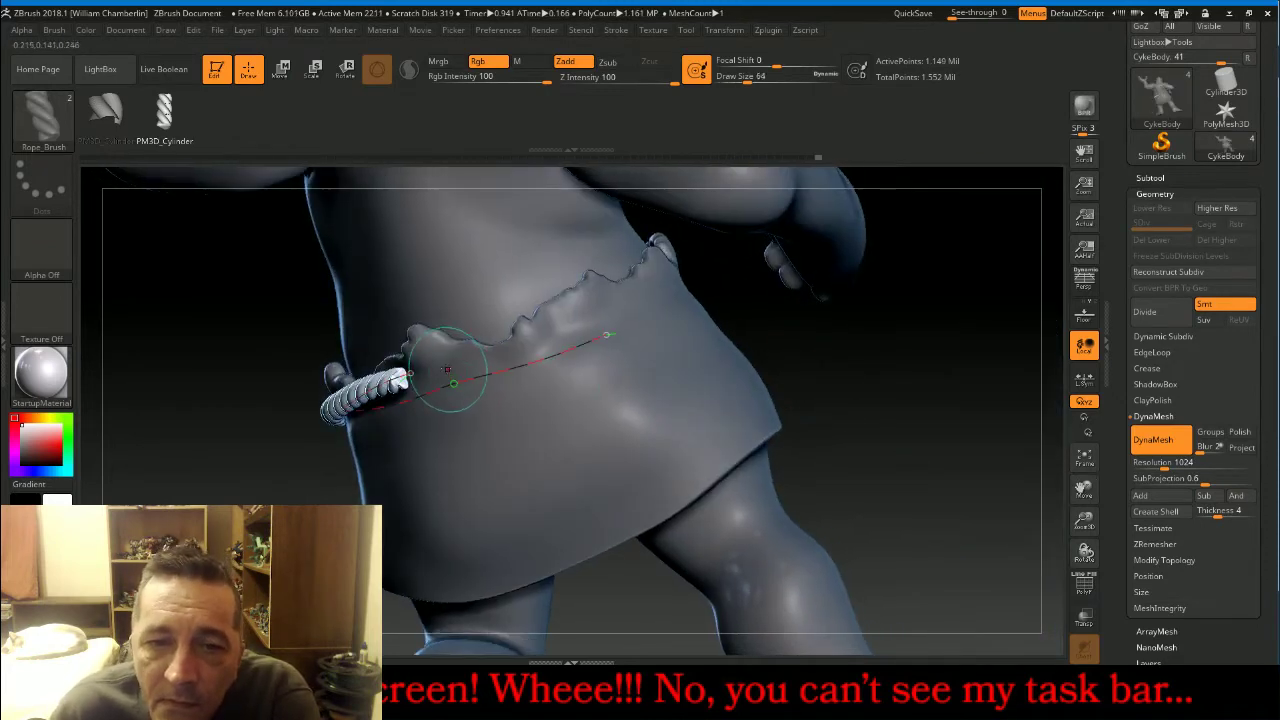
pyautogui.click(432, 365)
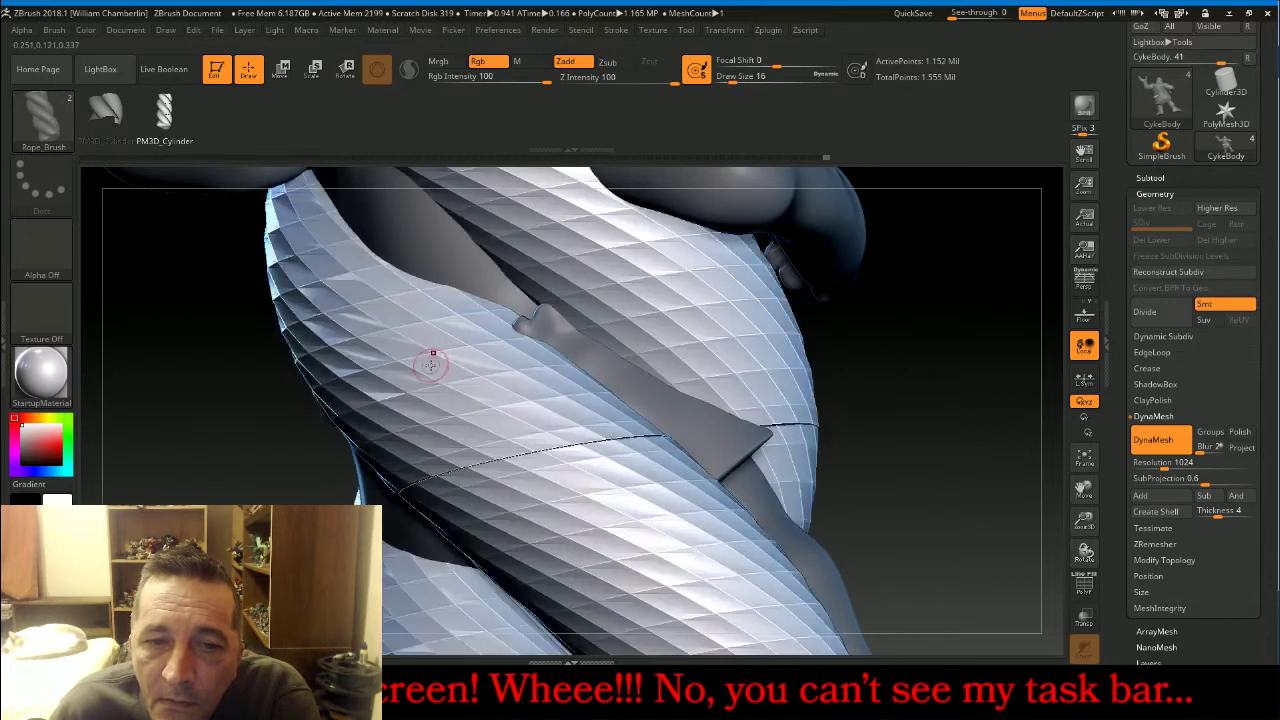
pyautogui.press('ctrl')
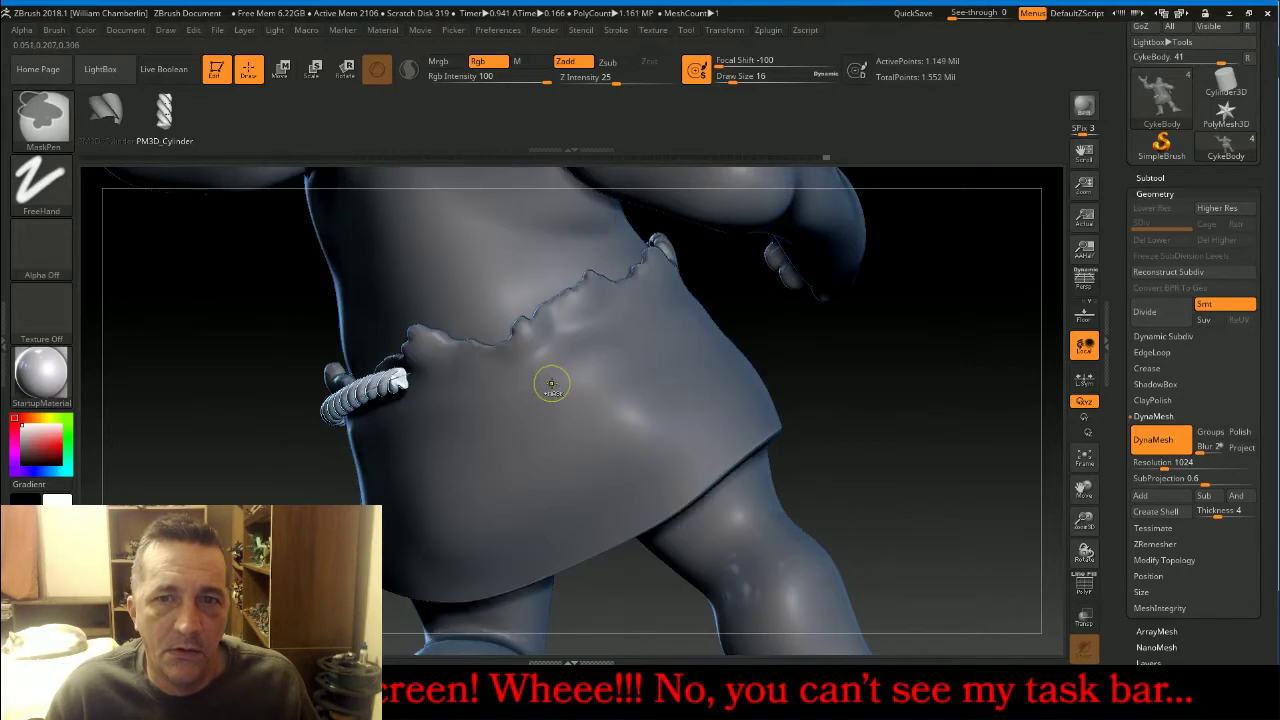
# Draw the next rope section from the hip end across the back of the garment, just under the ragged edge.
pyautogui.moveTo(534, 380)
pyautogui.mouseDown()
pyautogui.moveTo(443, 329)
pyautogui.moveTo(430, 360)
pyautogui.mouseUp()
pyautogui.moveTo(607, 334)
pyautogui.mouseDown()
pyautogui.moveTo(447, 358)
pyautogui.moveTo(539, 330)
pyautogui.mouseUp()
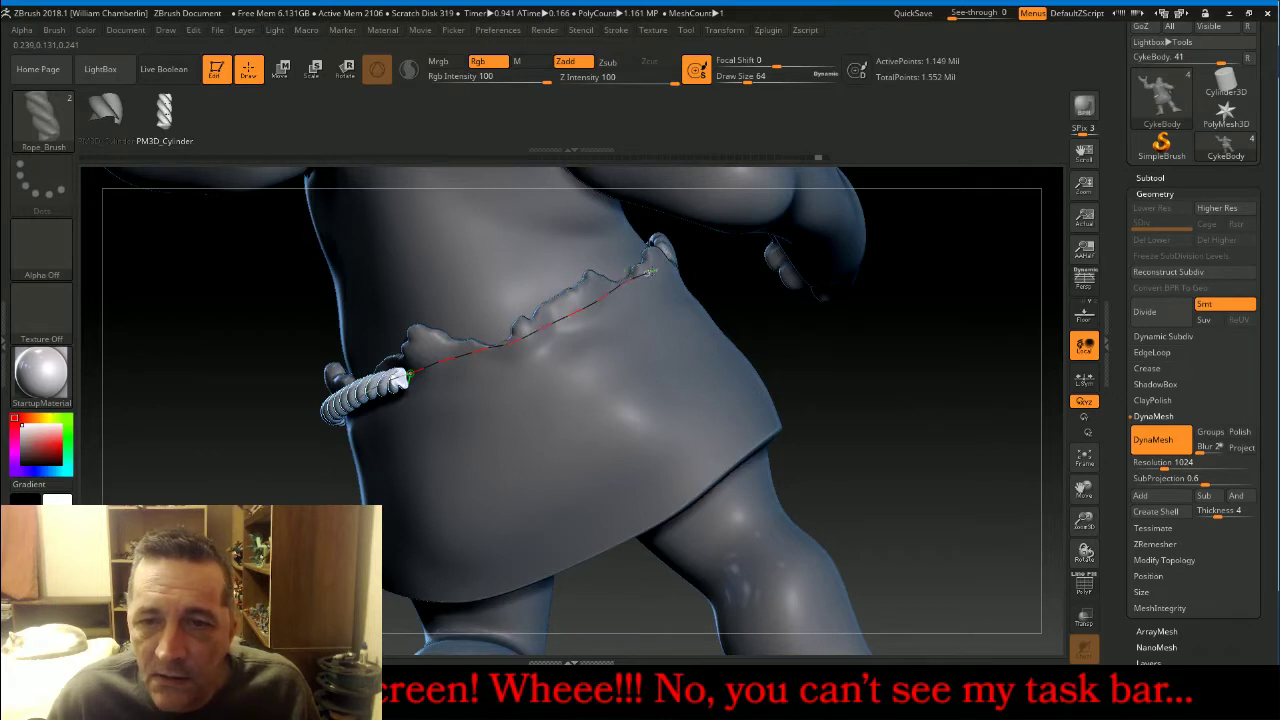
pyautogui.moveTo(660, 267); pyautogui.dragTo(672, 265)
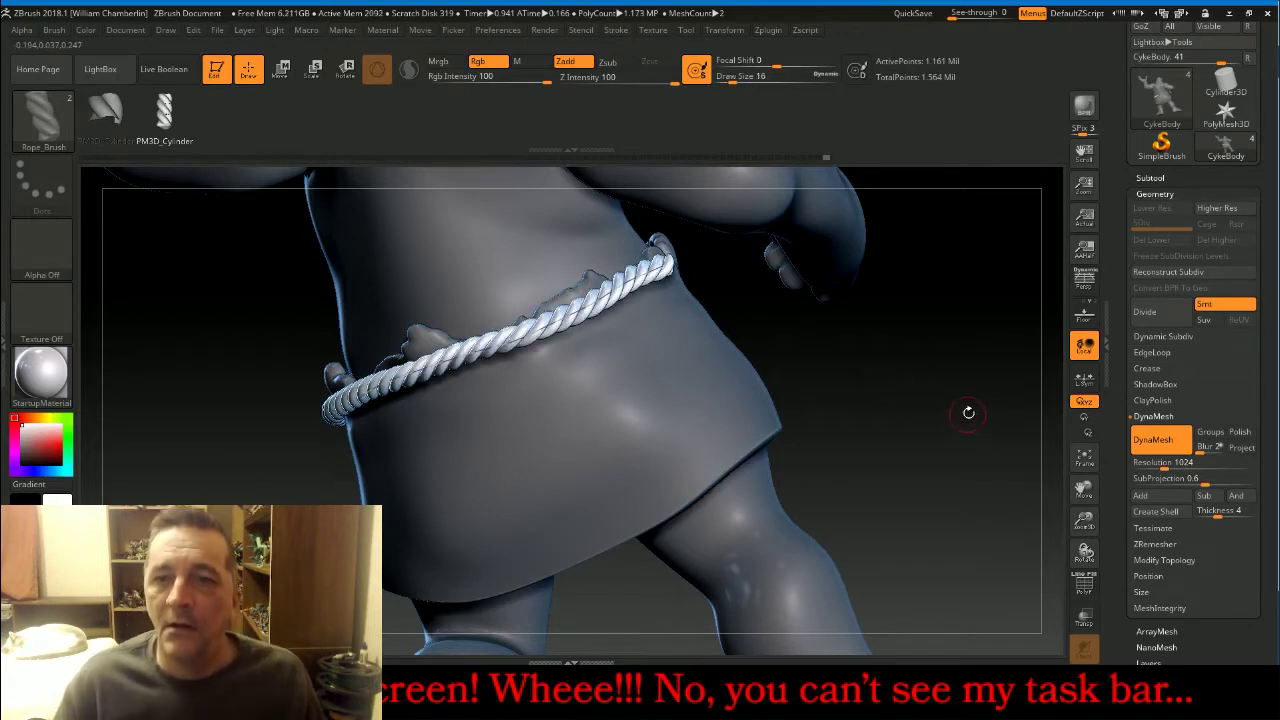
# Close the rope belt around the remaining side of the waist, joining the back section to the front starting end.
pyautogui.moveTo(968, 413); pyautogui.dragTo(966, 405)
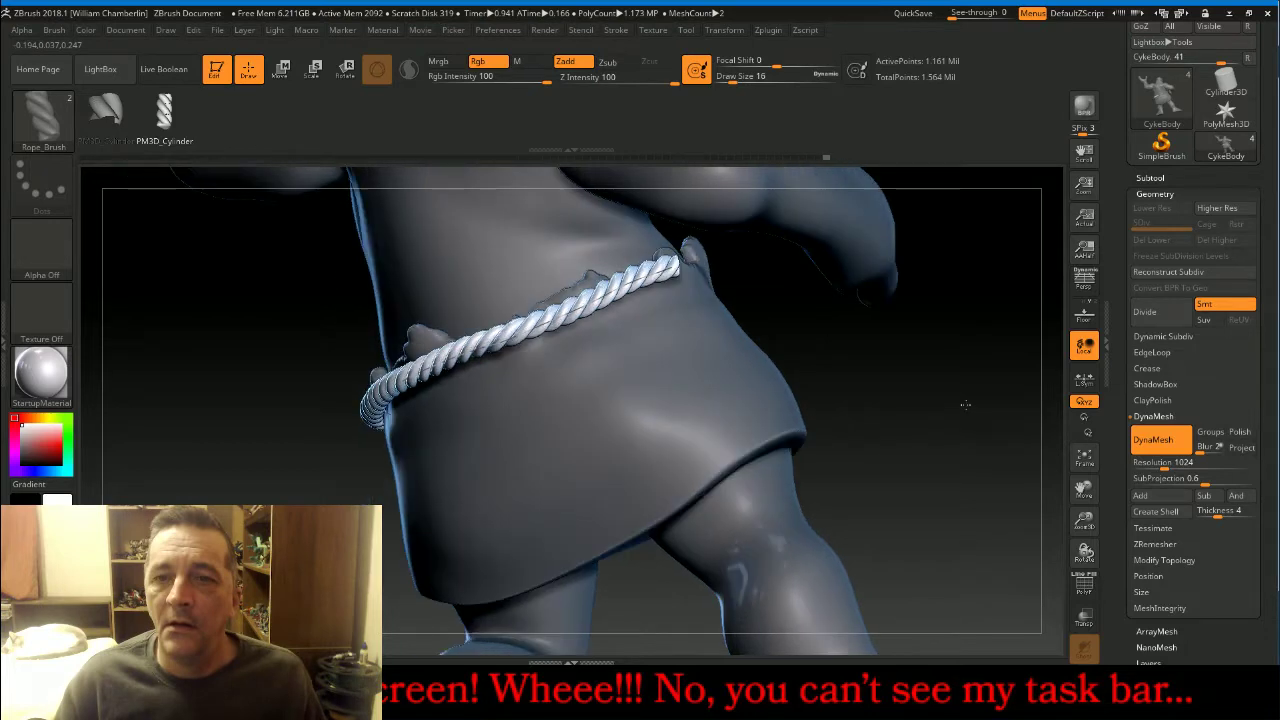
pyautogui.moveTo(965, 404); pyautogui.dragTo(810, 380)
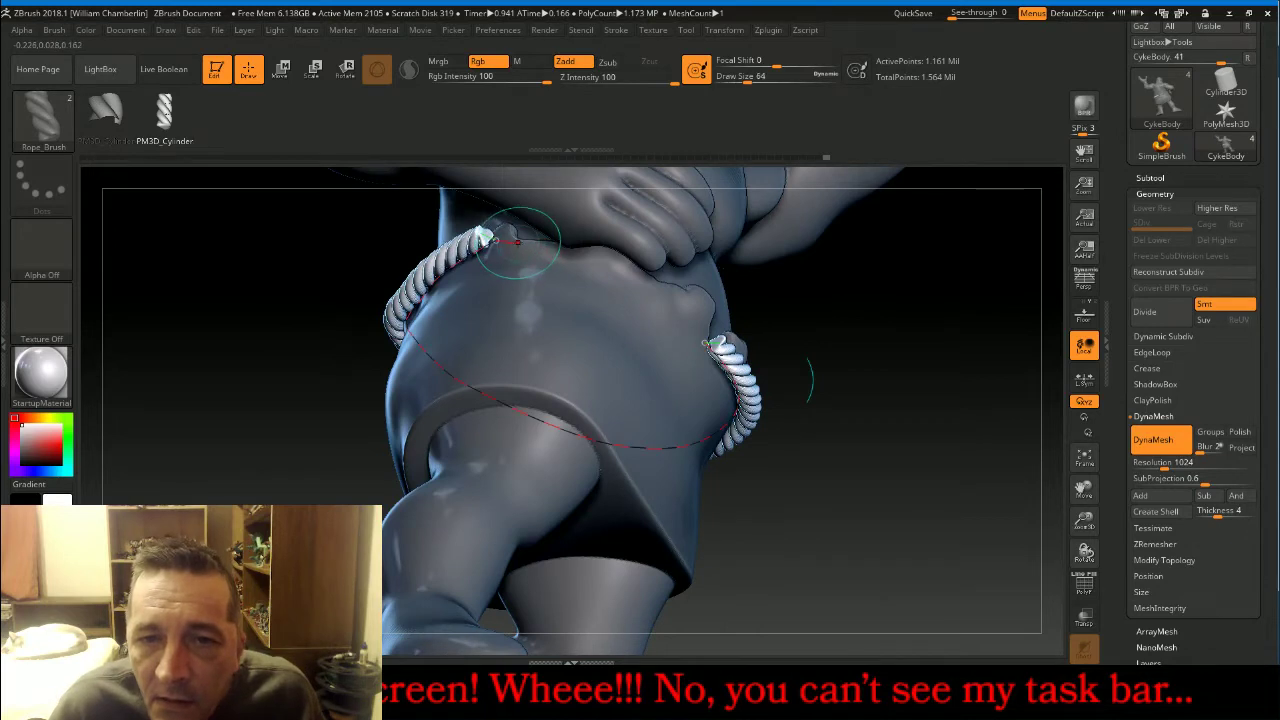
pyautogui.click(515, 241)
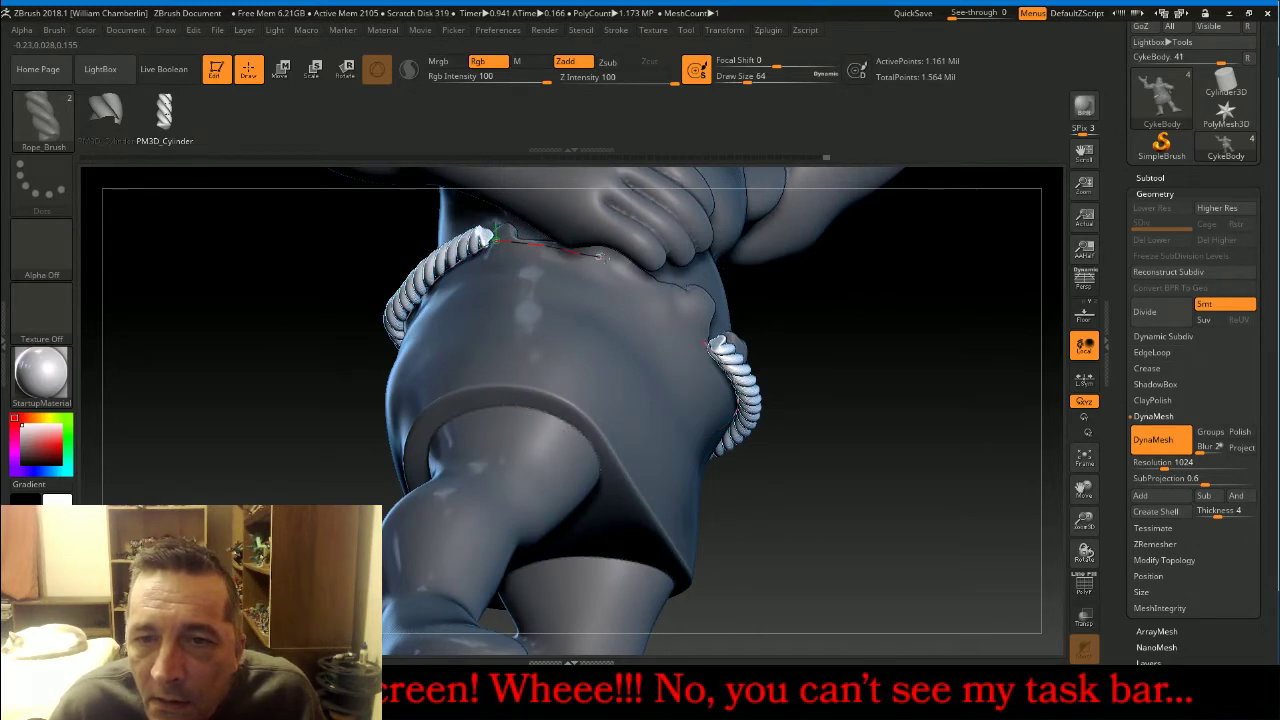
pyautogui.moveTo(615, 264); pyautogui.dragTo(675, 307)
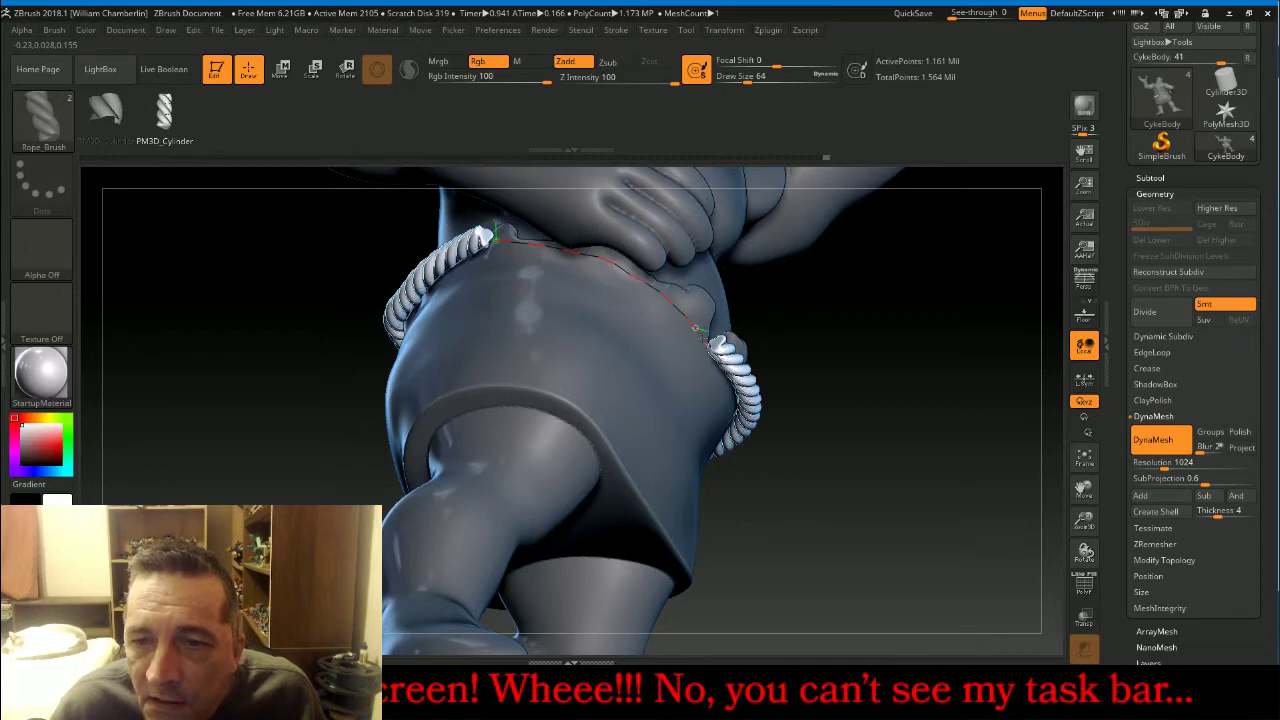
pyautogui.moveTo(712, 343); pyautogui.dragTo(714, 345)
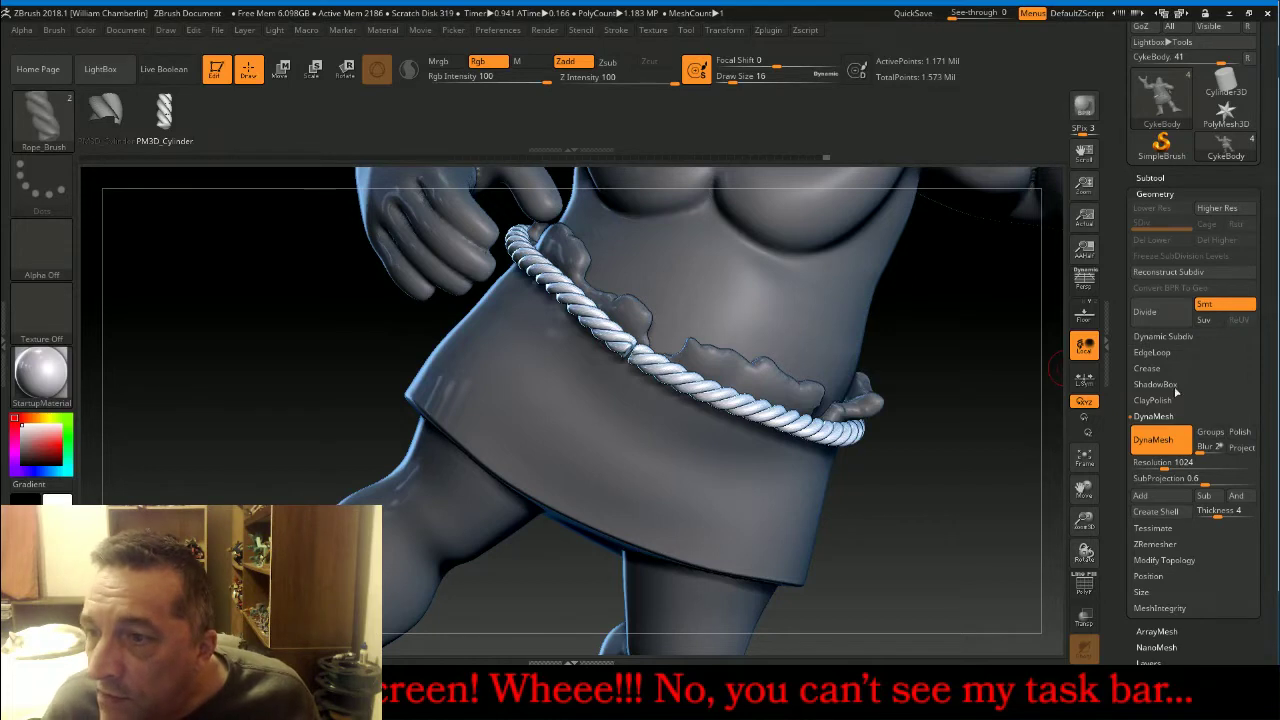
# Separate the unmasked rope belt from the CykeBody subtool with Split Unmasked Points.
pyautogui.click(1158, 178)
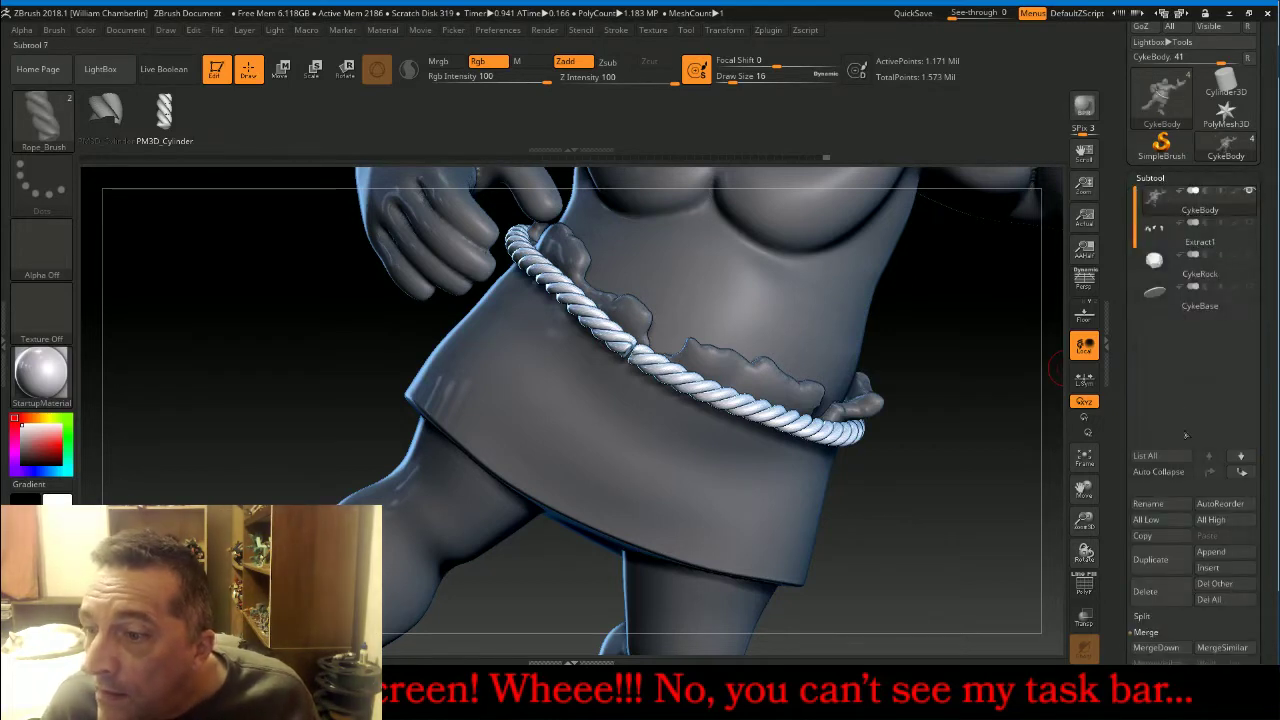
pyautogui.moveTo(1262, 531); pyautogui.dragTo(1268, 368)
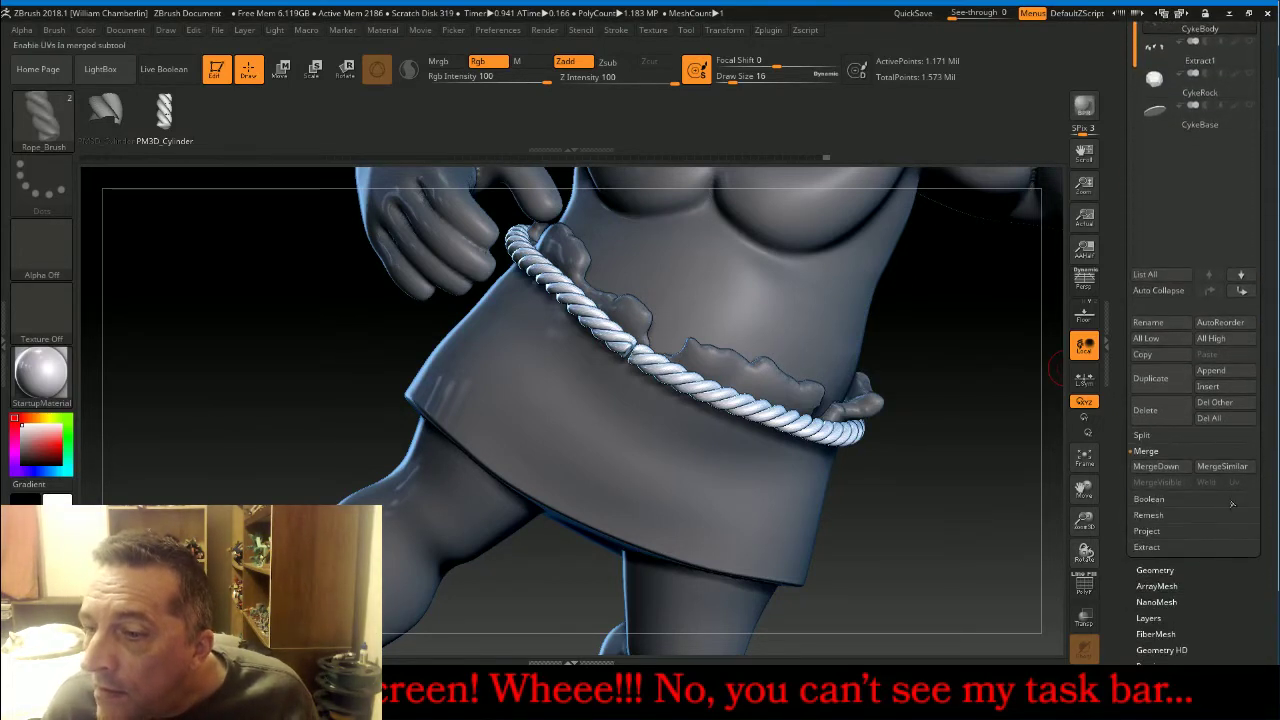
pyautogui.click(1178, 437)
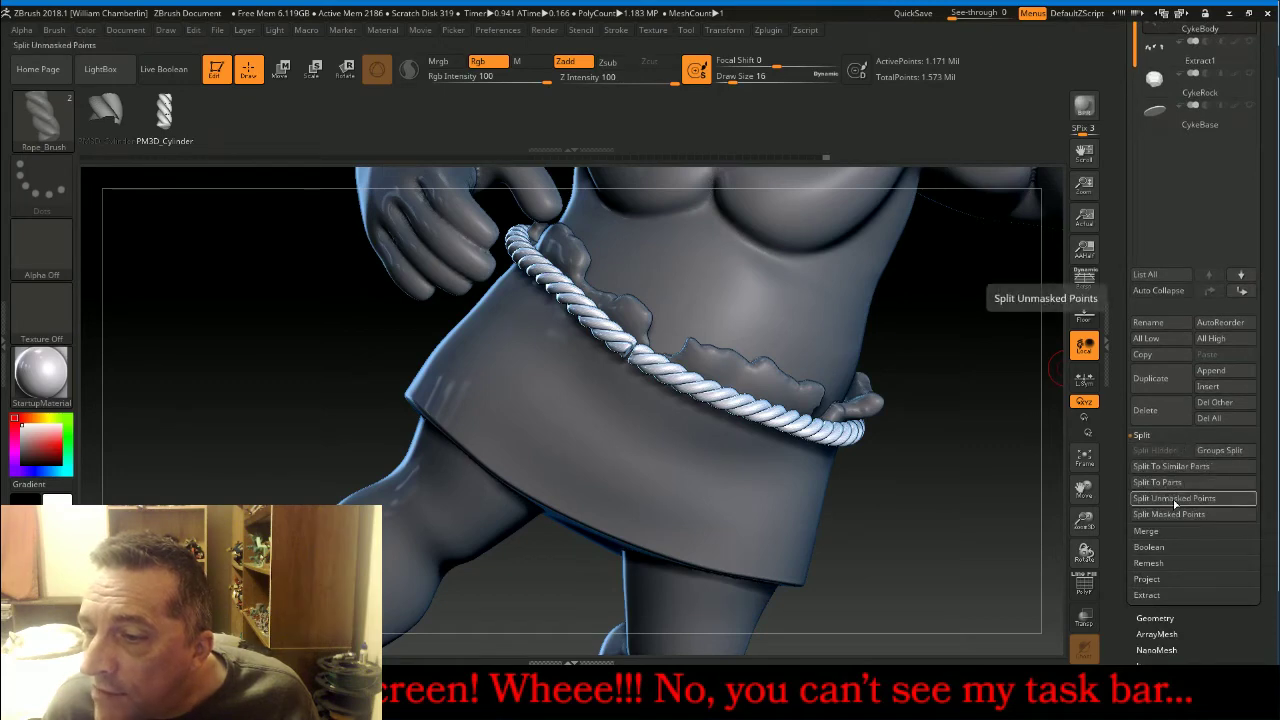
pyautogui.click(1176, 498)
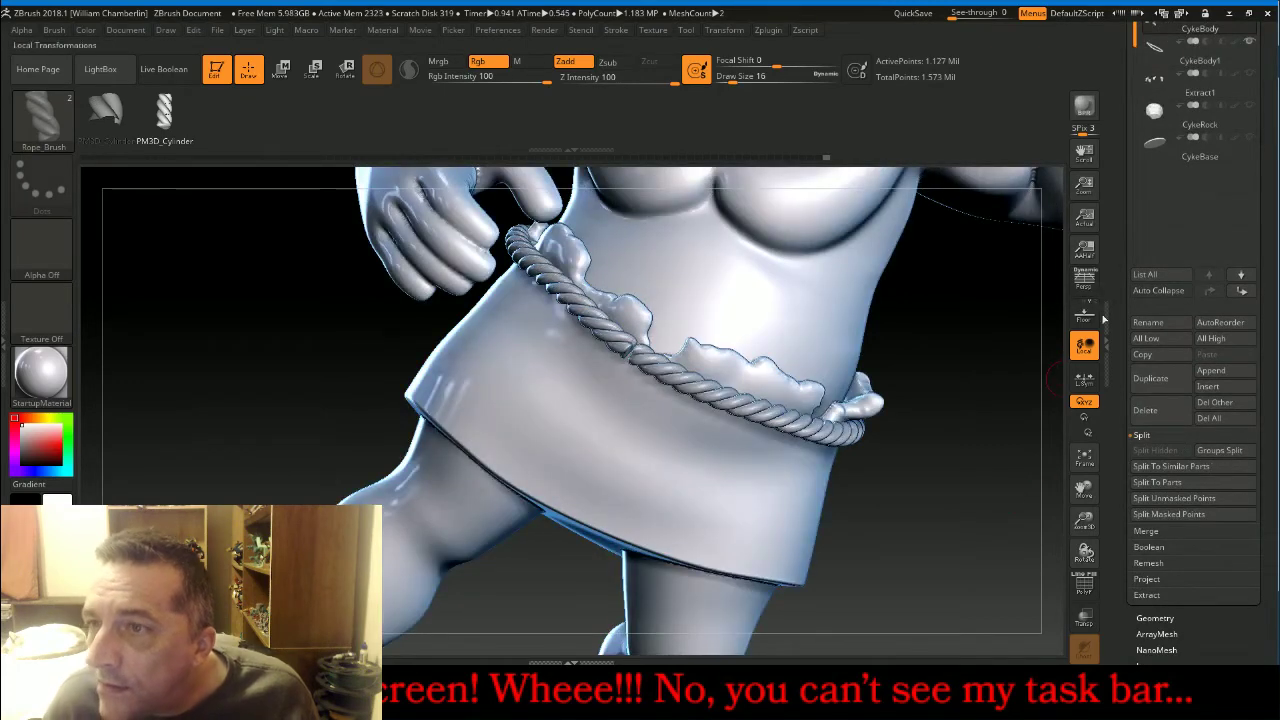
# Hide the separated rope belt subtool so the front of the garment is clear for drawing.
pyautogui.moveTo(1265, 92); pyautogui.dragTo(1265, 205)
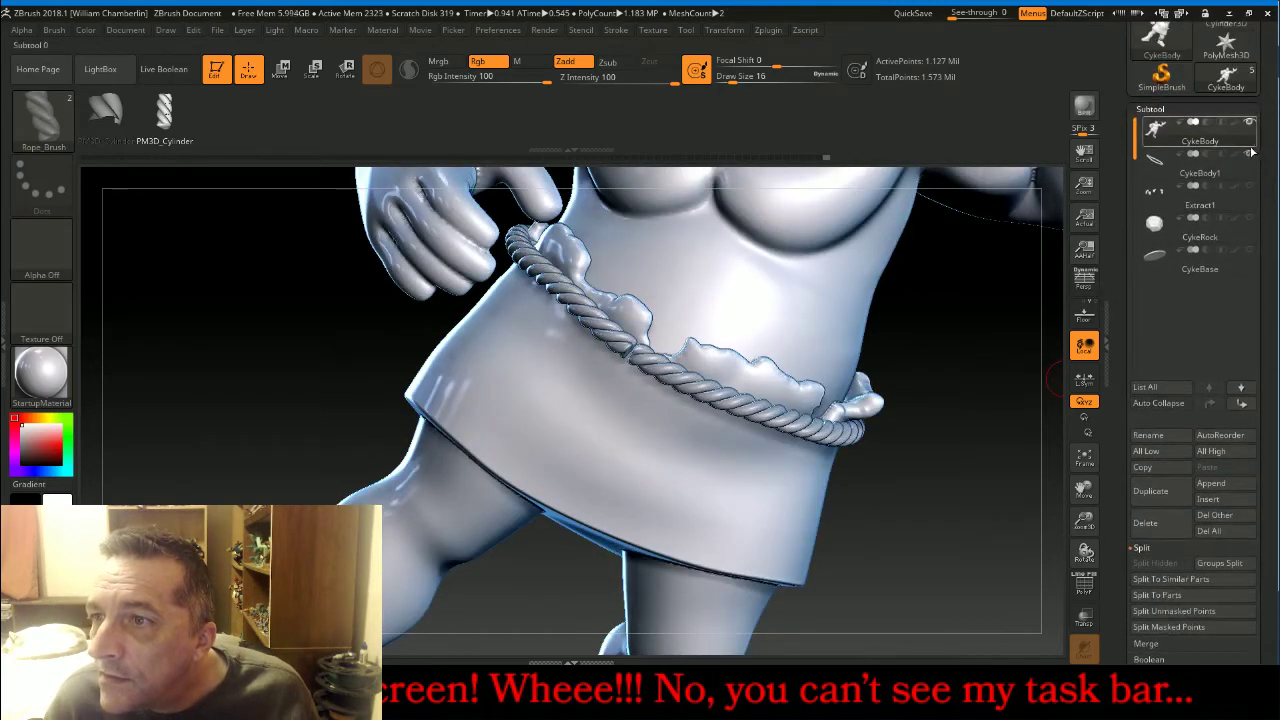
pyautogui.click(1249, 157)
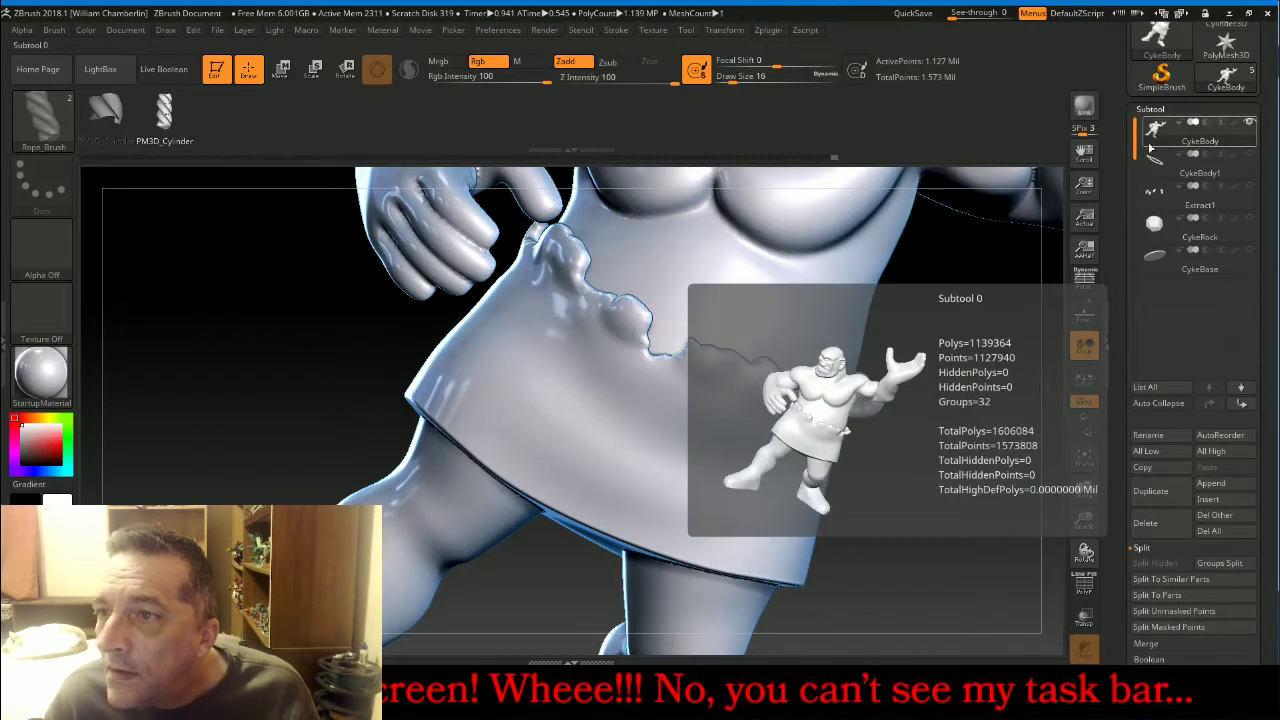
pyautogui.click(1236, 157)
pyautogui.click(1250, 156)
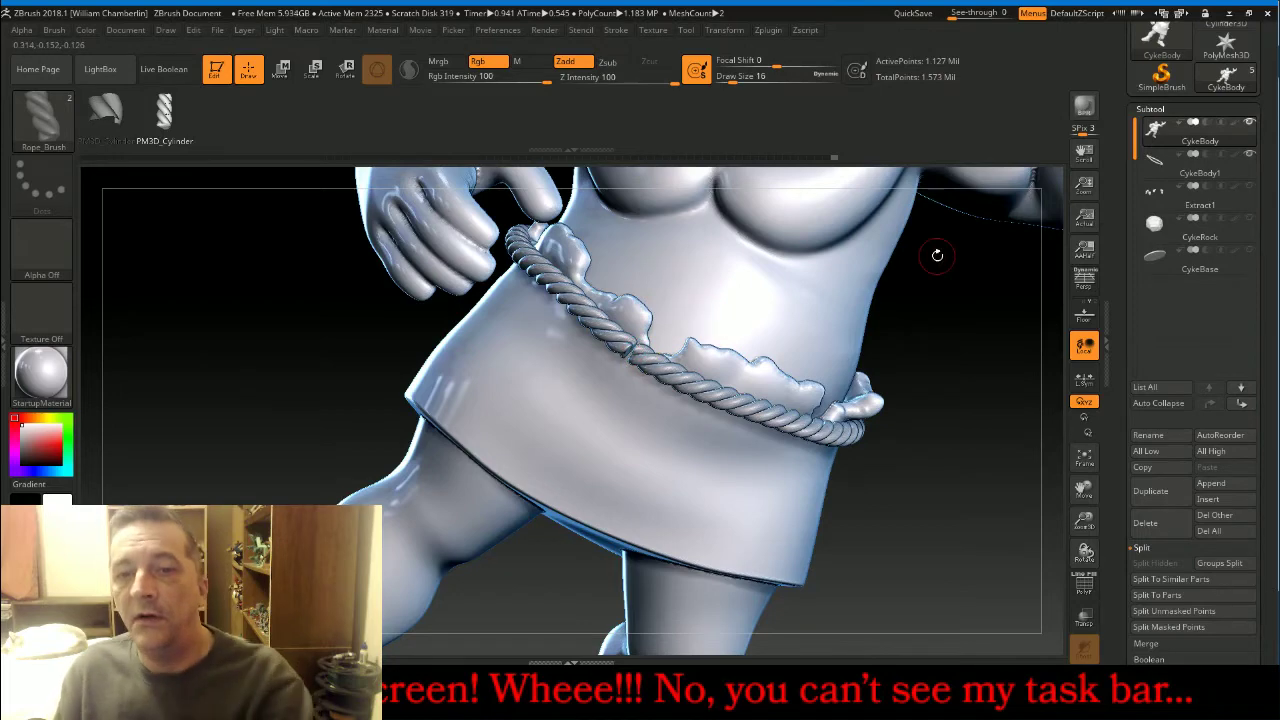
pyautogui.click(1251, 157)
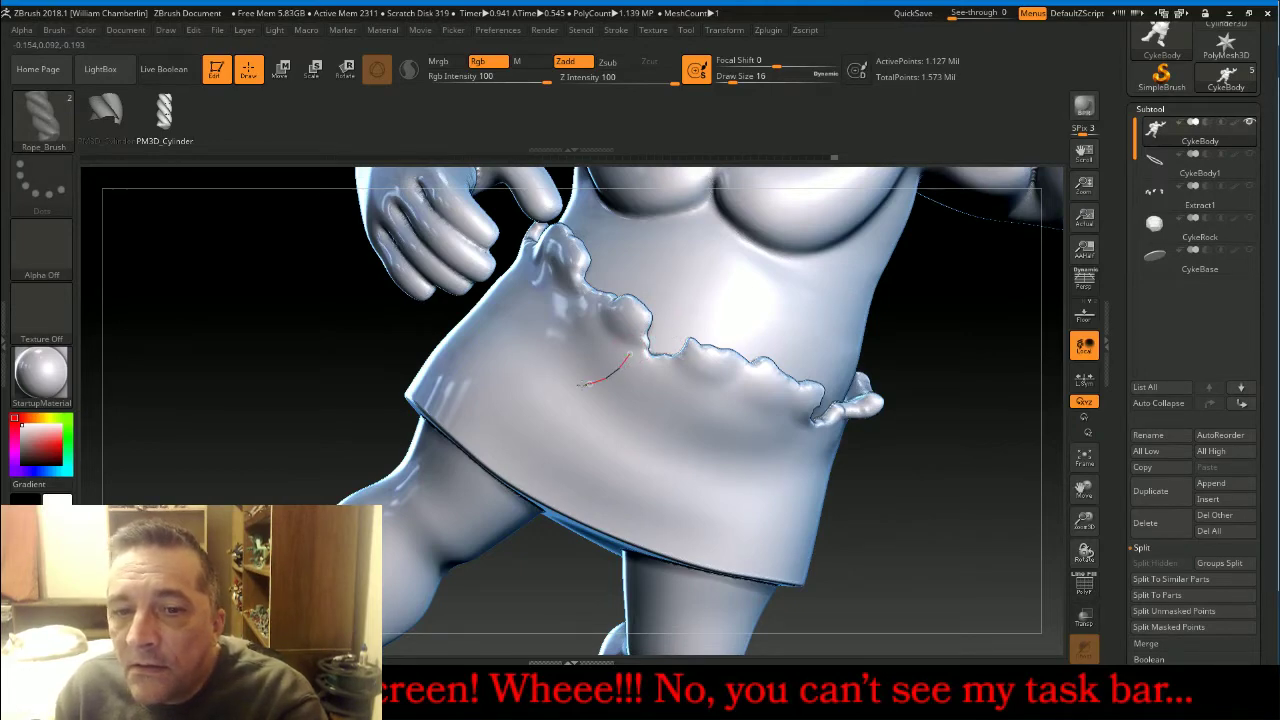
# Draw a rope tail across the front of the garment from the belt's joint and separate it with Split Unmasked Points.
pyautogui.moveTo(541, 382); pyautogui.dragTo(443, 386)
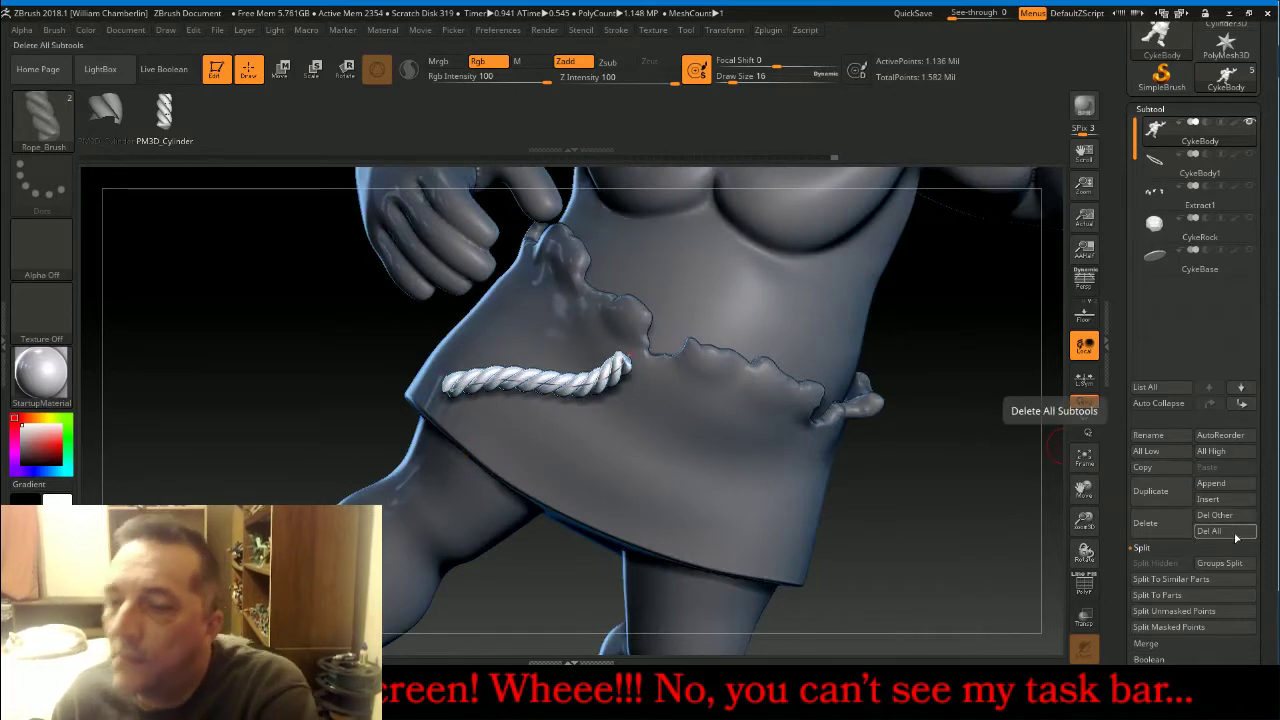
pyautogui.click(1175, 611)
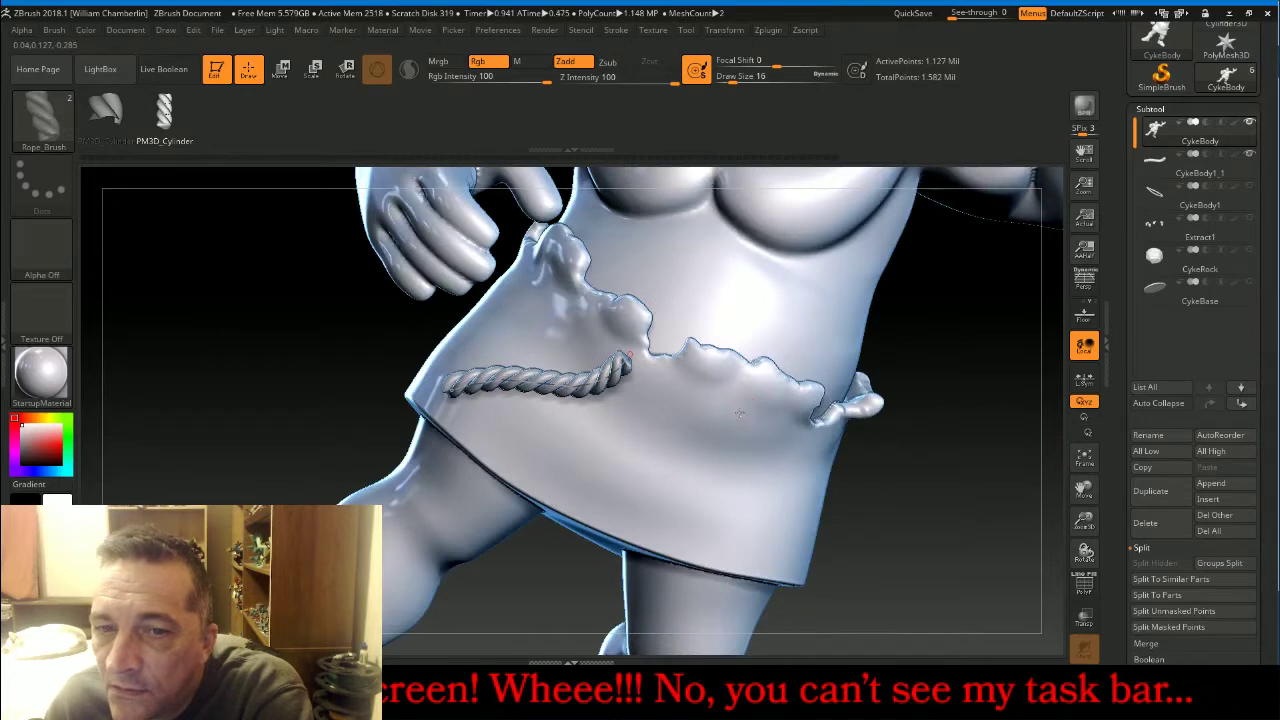
pyautogui.click(1248, 185)
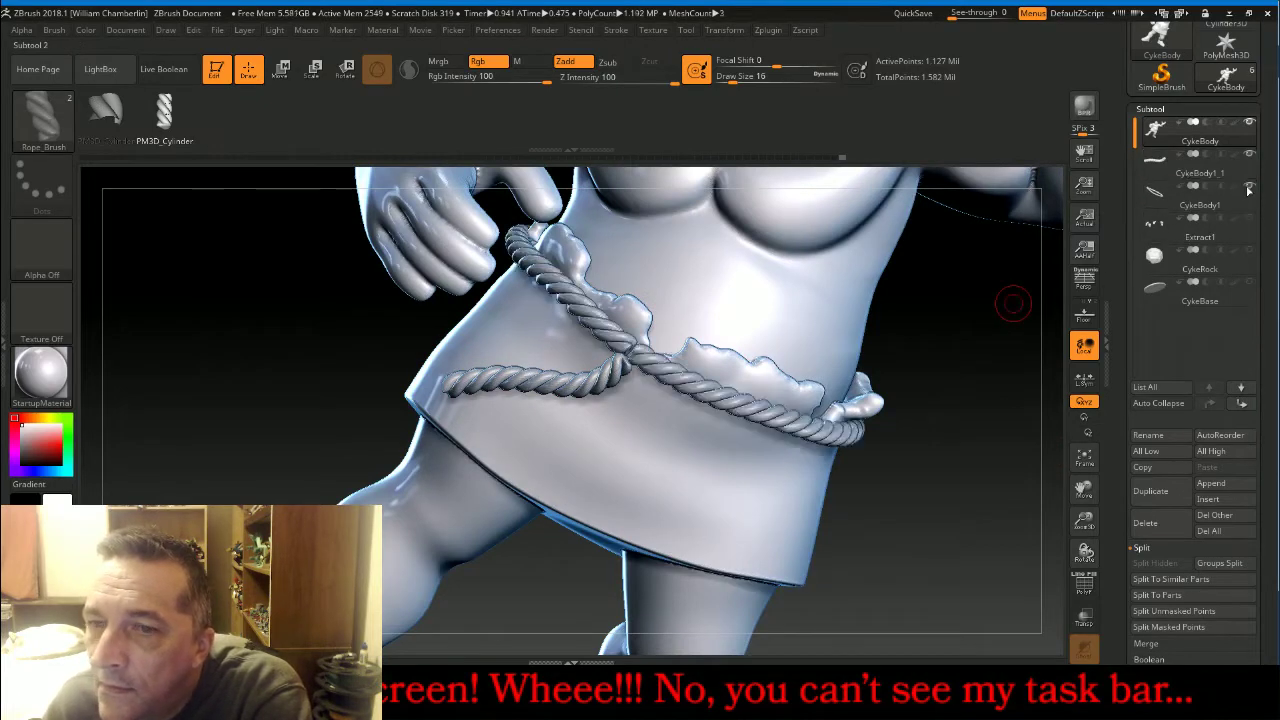
pyautogui.click(1247, 187)
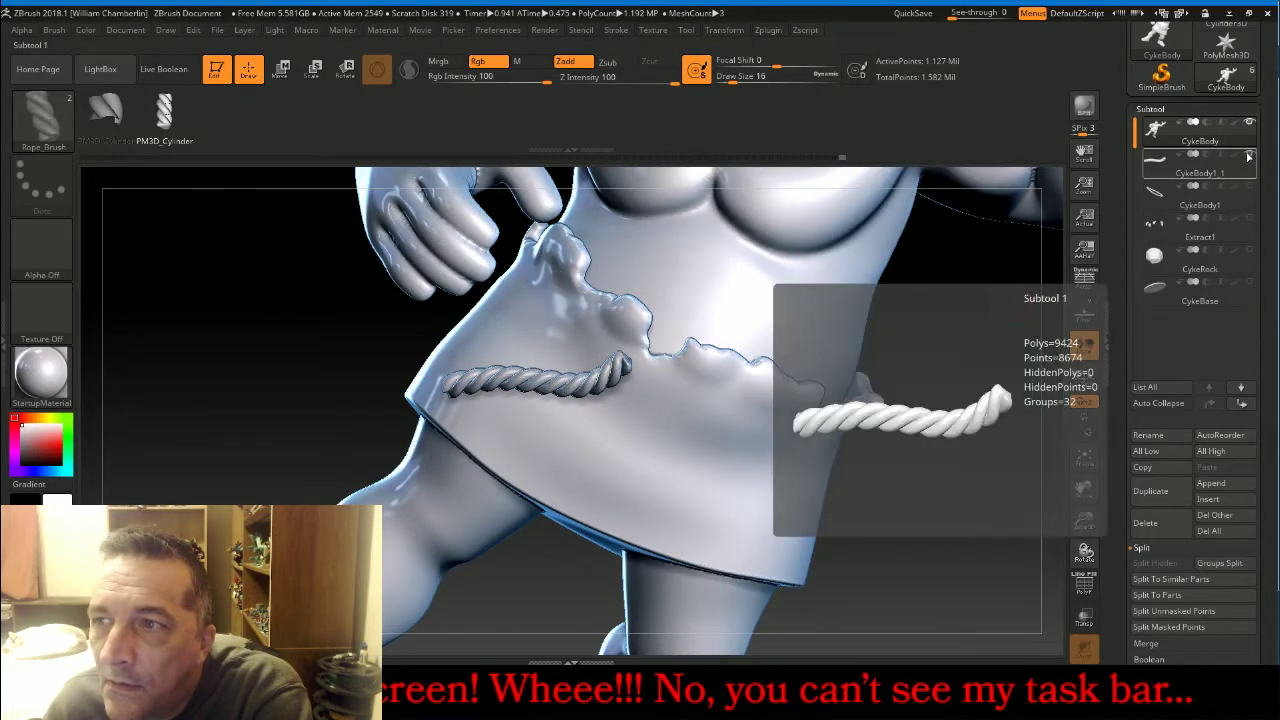
# With the first tail hidden, draw a second tail curving down from the belt's joint and separate it with Split Unmasked Points.
pyautogui.click(1249, 156)
pyautogui.click(1250, 157)
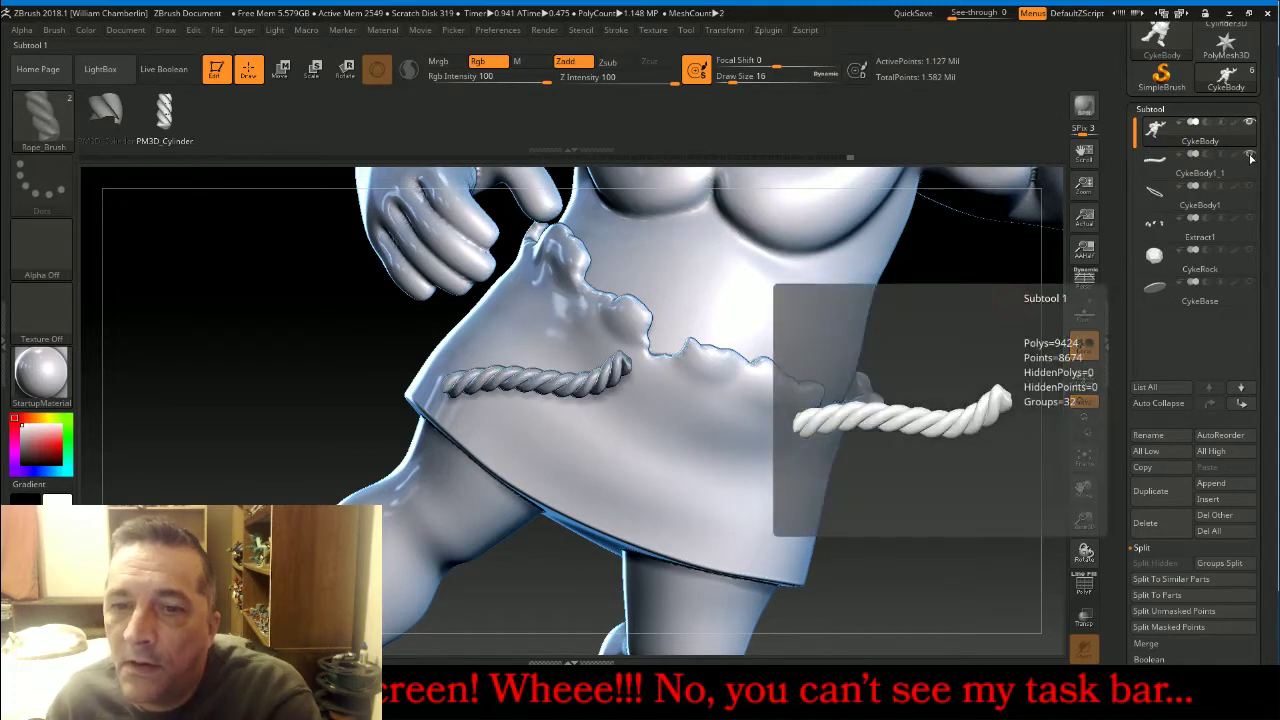
pyautogui.click(1251, 157)
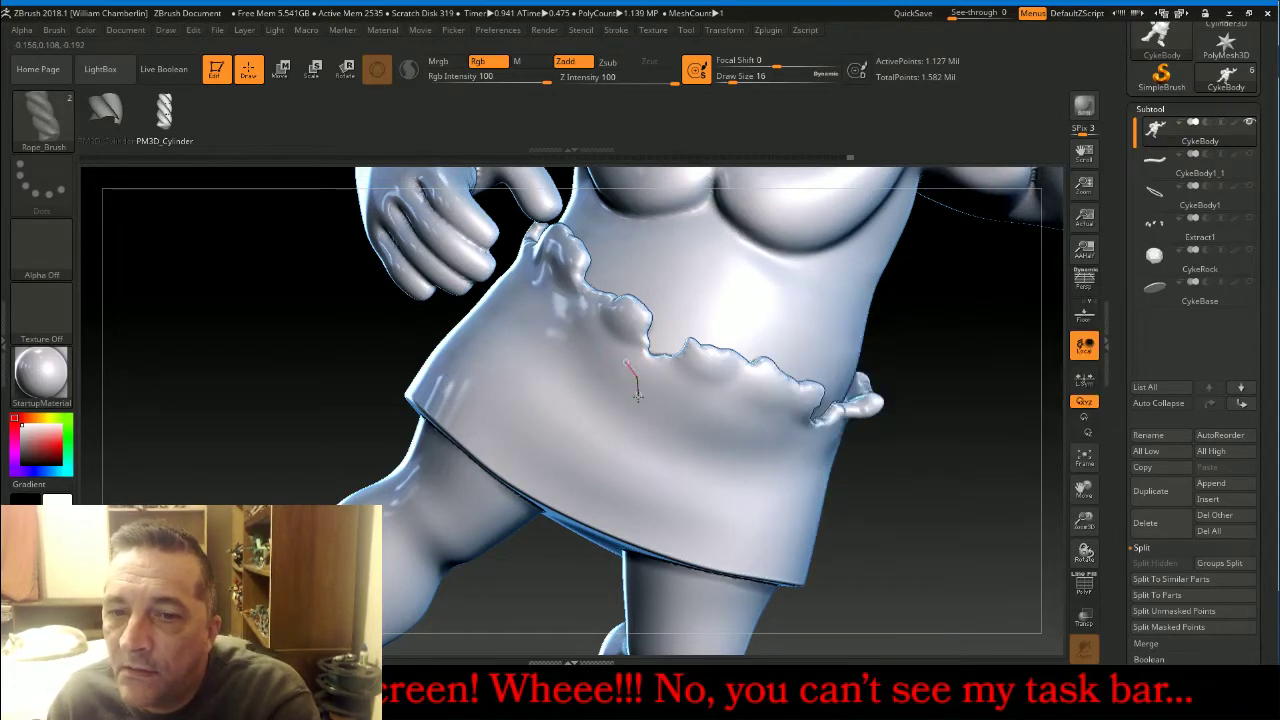
pyautogui.moveTo(637, 397); pyautogui.dragTo(618, 427)
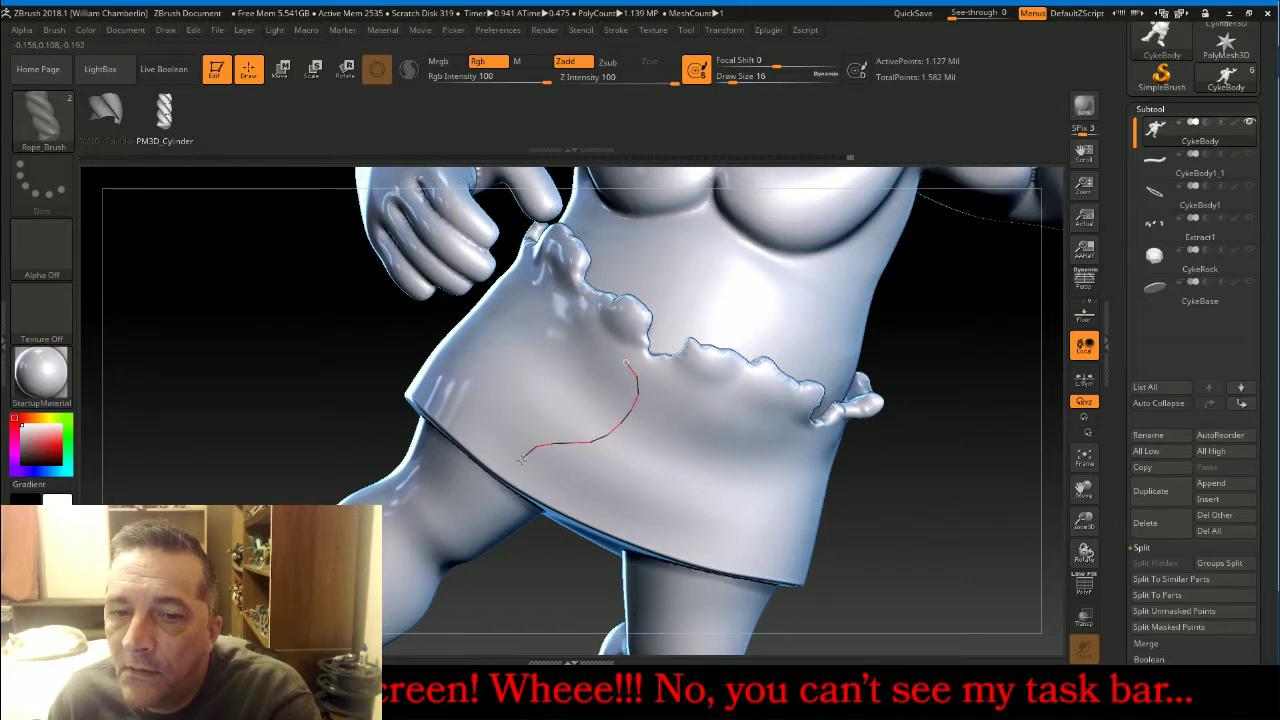
pyautogui.moveTo(518, 460); pyautogui.dragTo(519, 461)
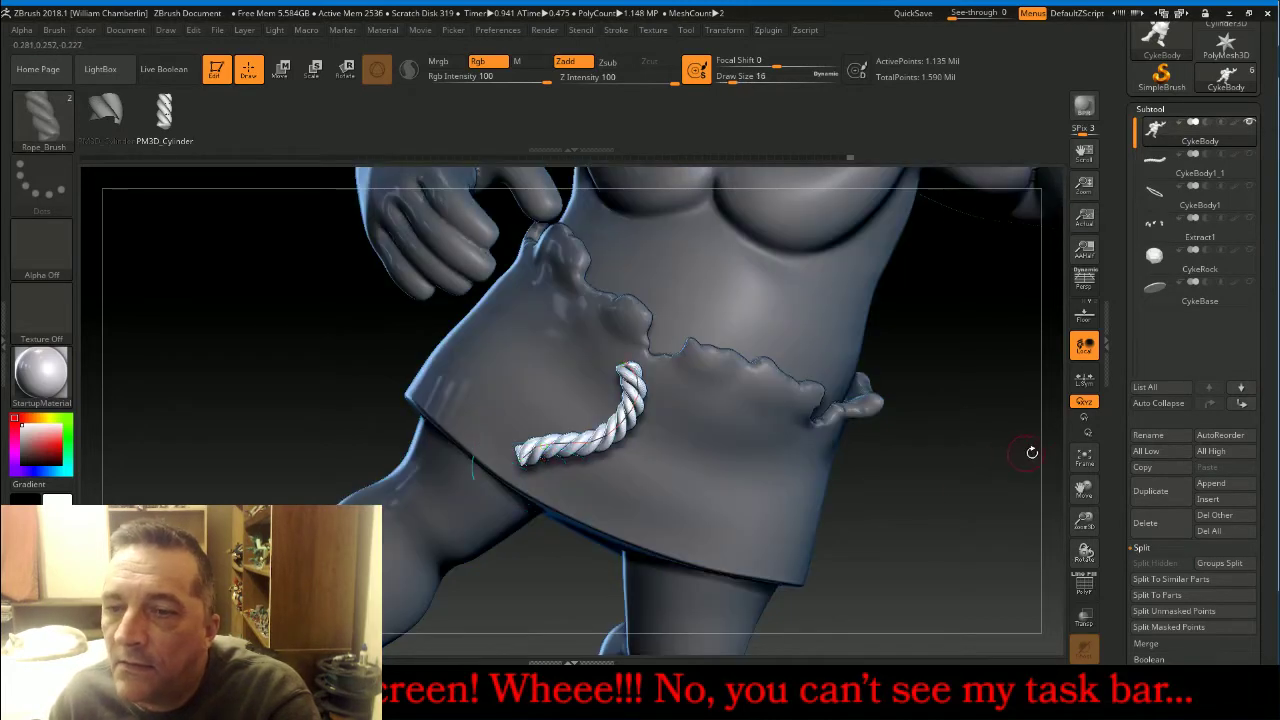
pyautogui.click(1173, 611)
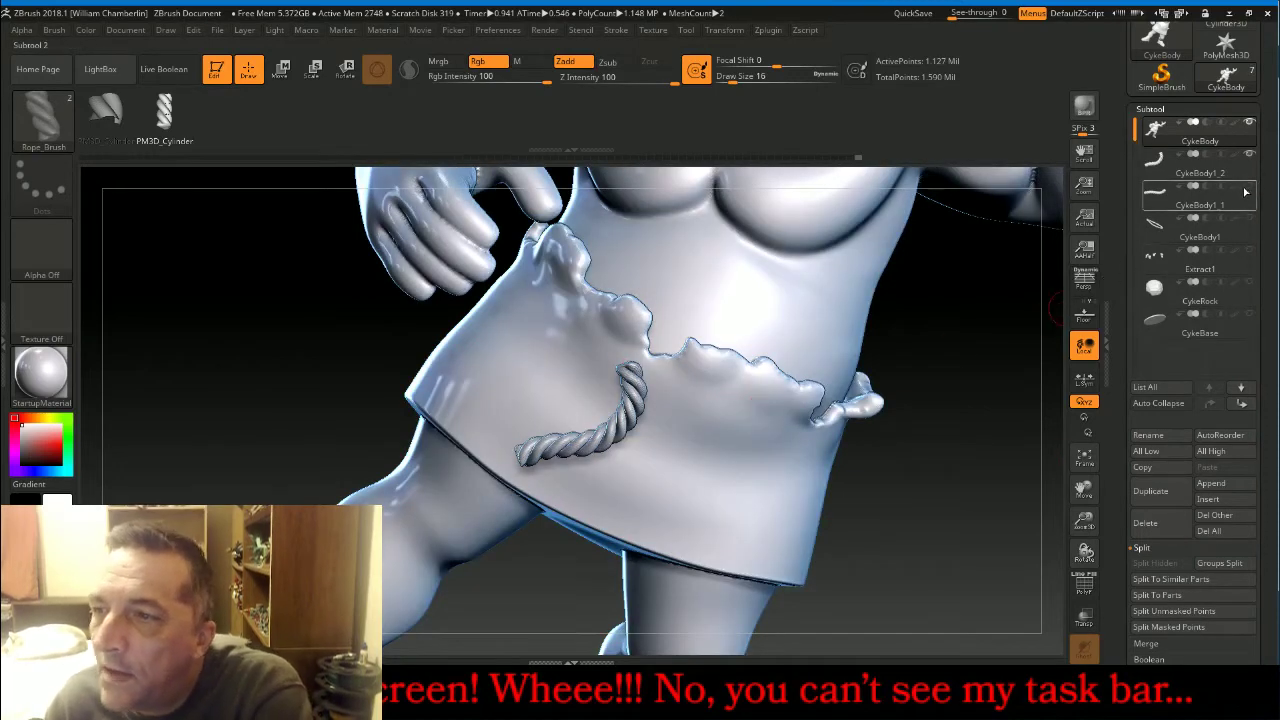
# Show the belt and both rope tails again and merge these rope pieces down into one subtool.
pyautogui.click(1247, 187)
pyautogui.click(1249, 217)
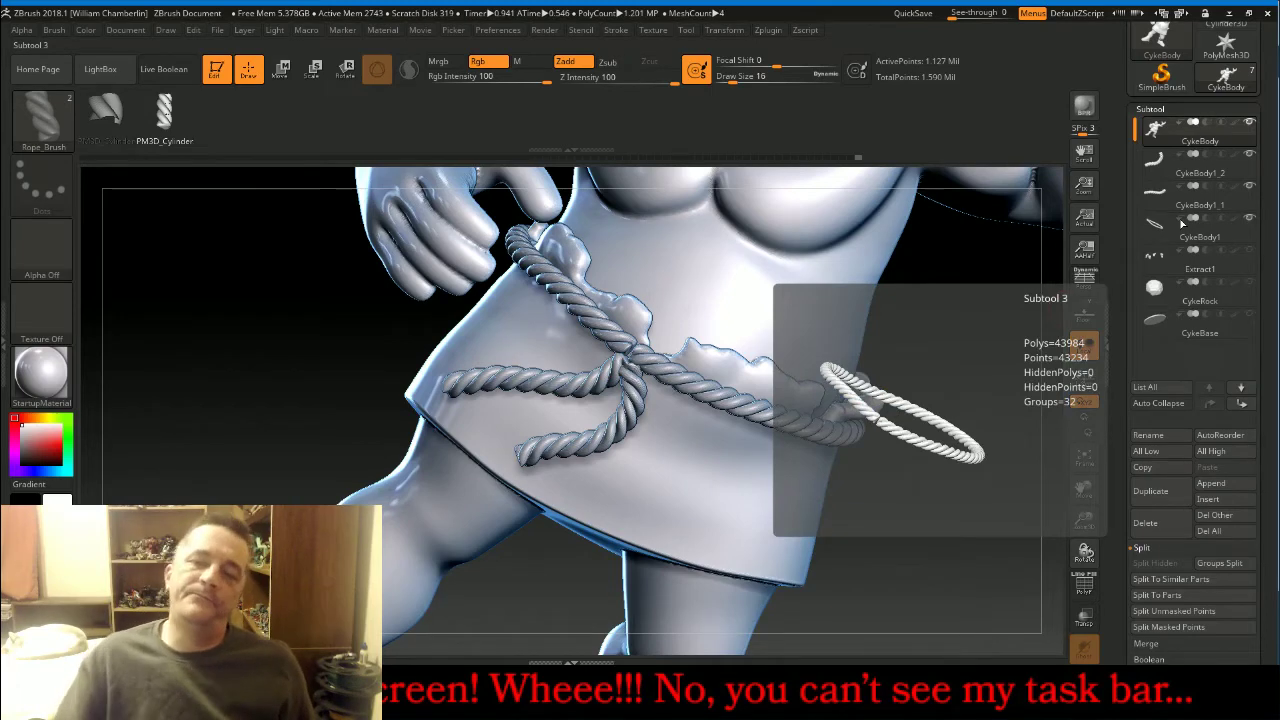
pyautogui.moveTo(1084, 521)
pyautogui.mouseDown()
pyautogui.moveTo(1081, 463)
pyautogui.moveTo(978, 464)
pyautogui.moveTo(1068, 462)
pyautogui.moveTo(1020, 446)
pyautogui.mouseUp()
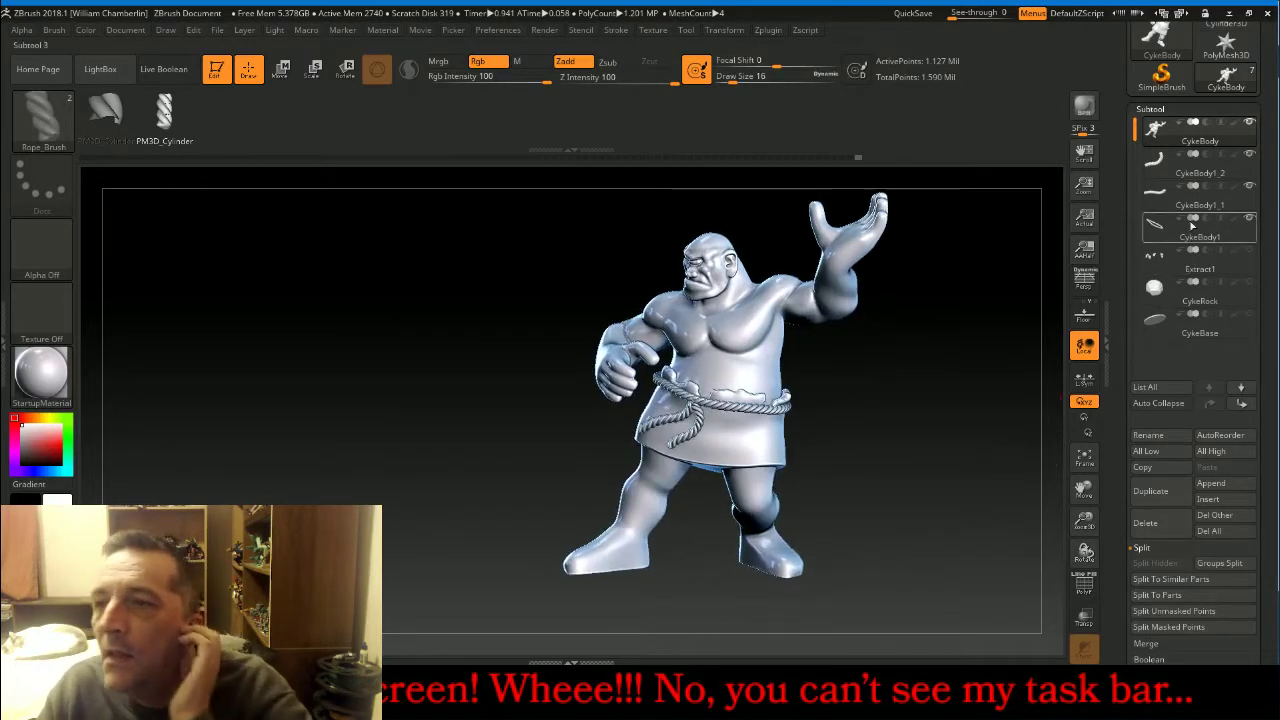
pyautogui.click(1157, 166)
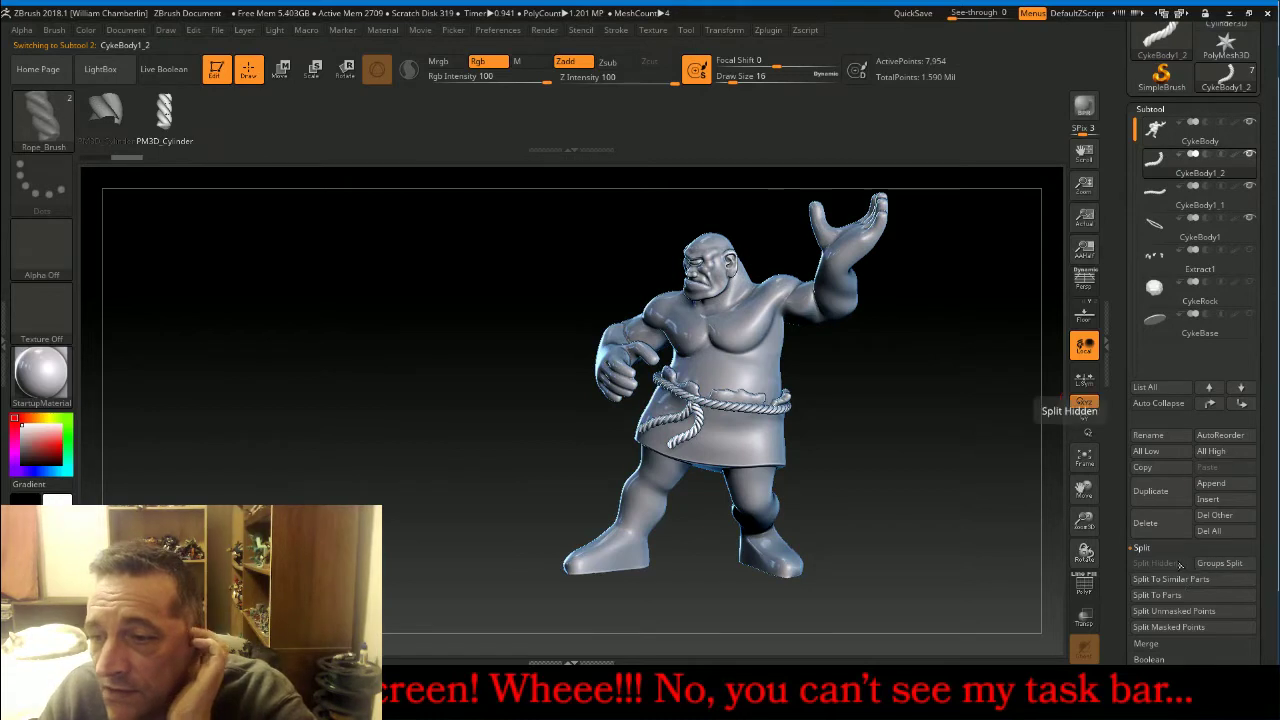
pyautogui.click(1148, 641)
pyautogui.click(1154, 579)
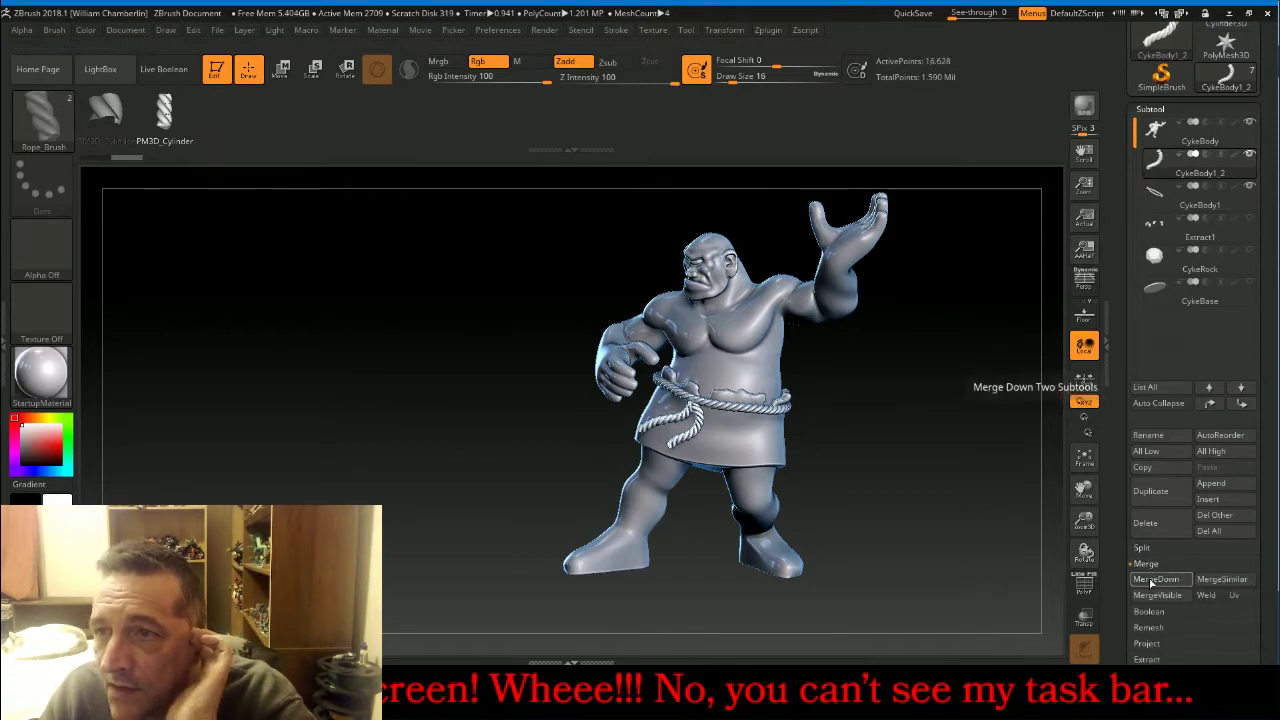
# Choose the InsertGemstone brush with its knot mesh and open the brush's depth settings.
pyautogui.click(1156, 134)
pyautogui.moveTo(1085, 523); pyautogui.dragTo(1085, 490)
pyautogui.click(40, 118)
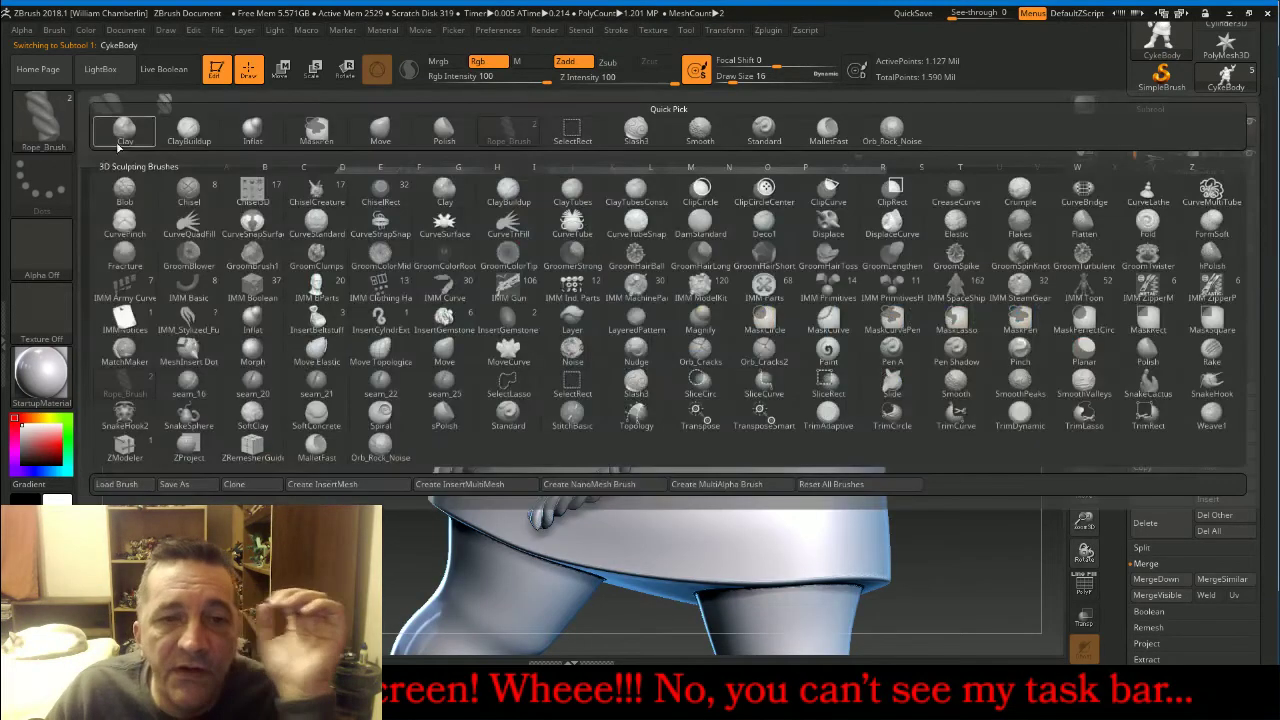
pyautogui.click(444, 316)
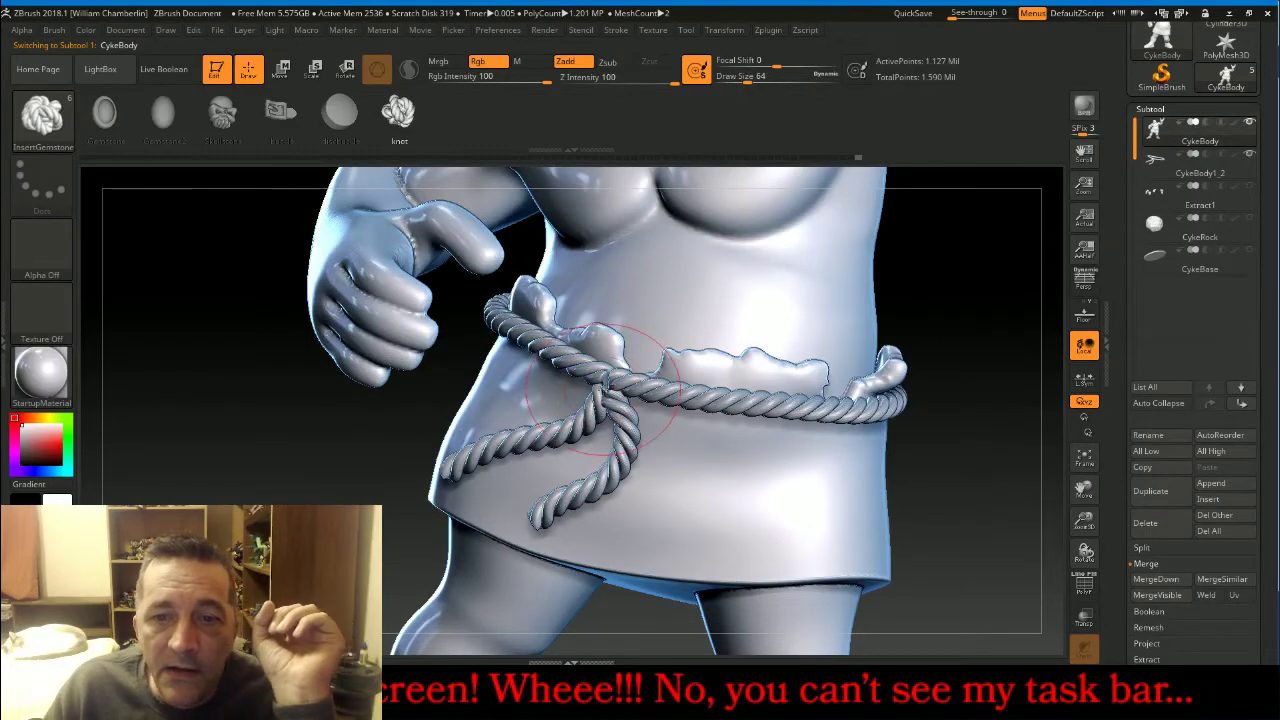
pyautogui.click(4, 342)
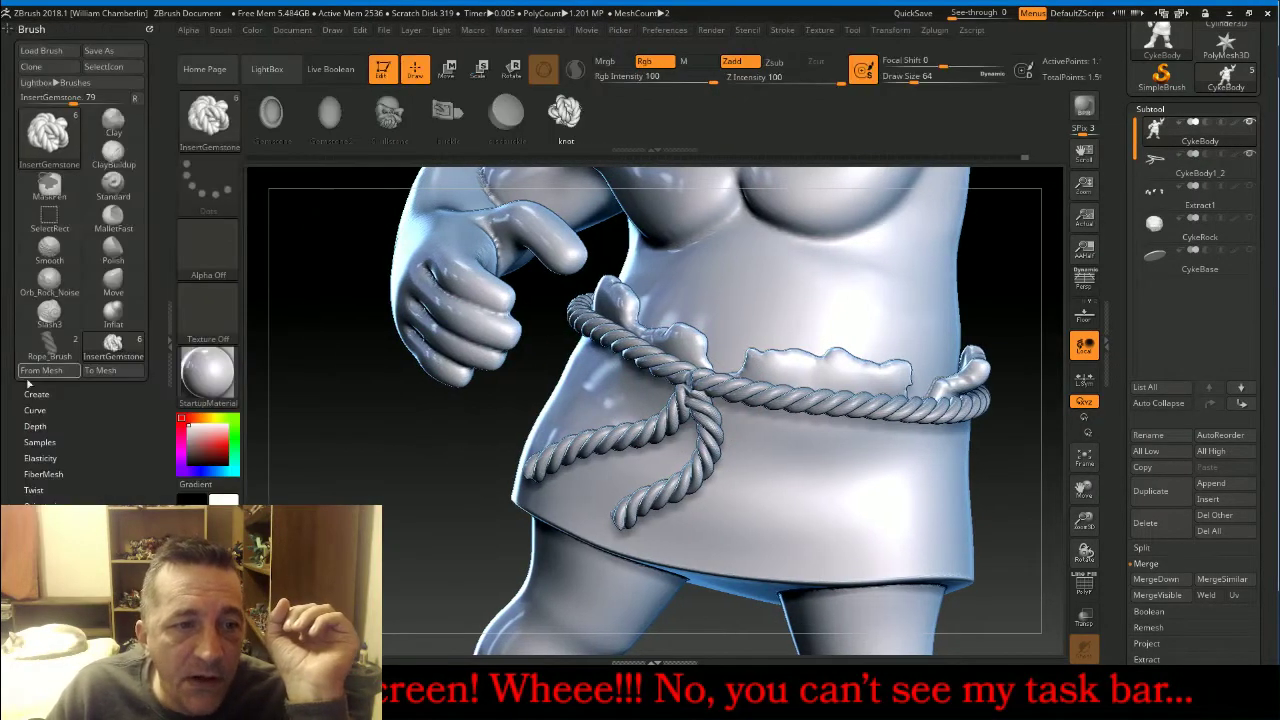
pyautogui.click(35, 426)
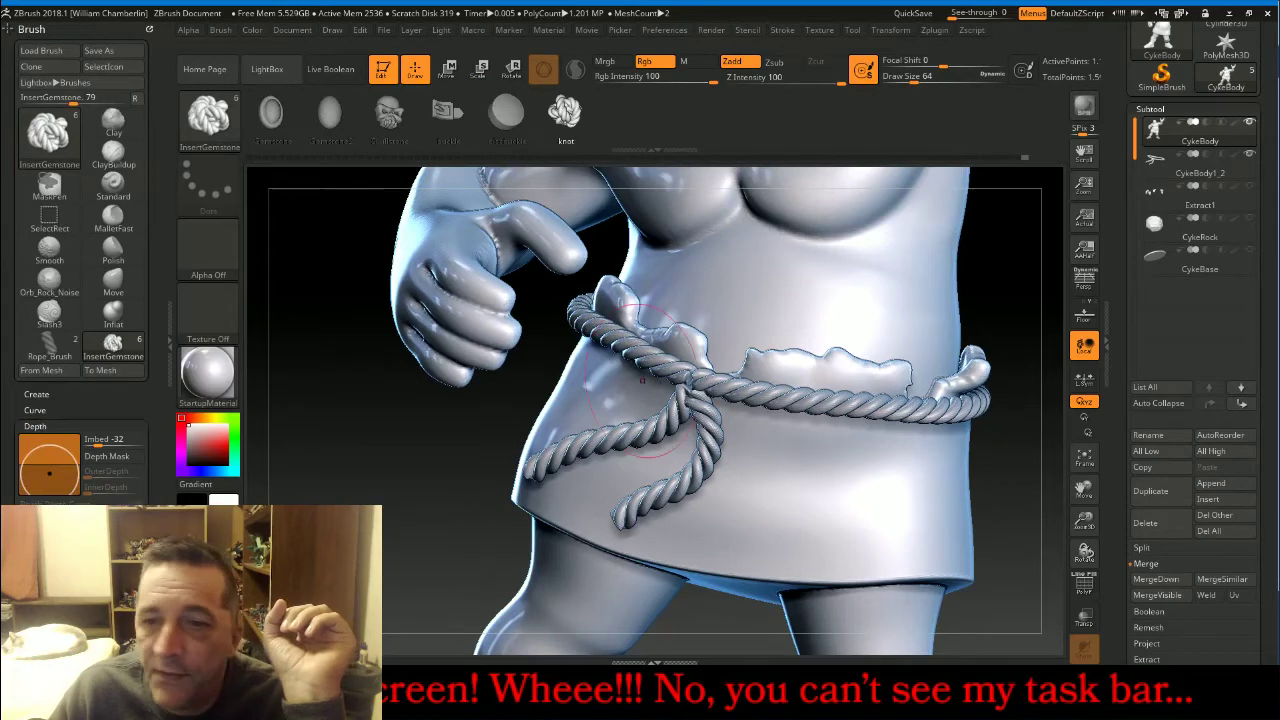
# Insert the knot on the merged rope subtool where the two tails meet the belt, and clear the mask.
pyautogui.click(1199, 173)
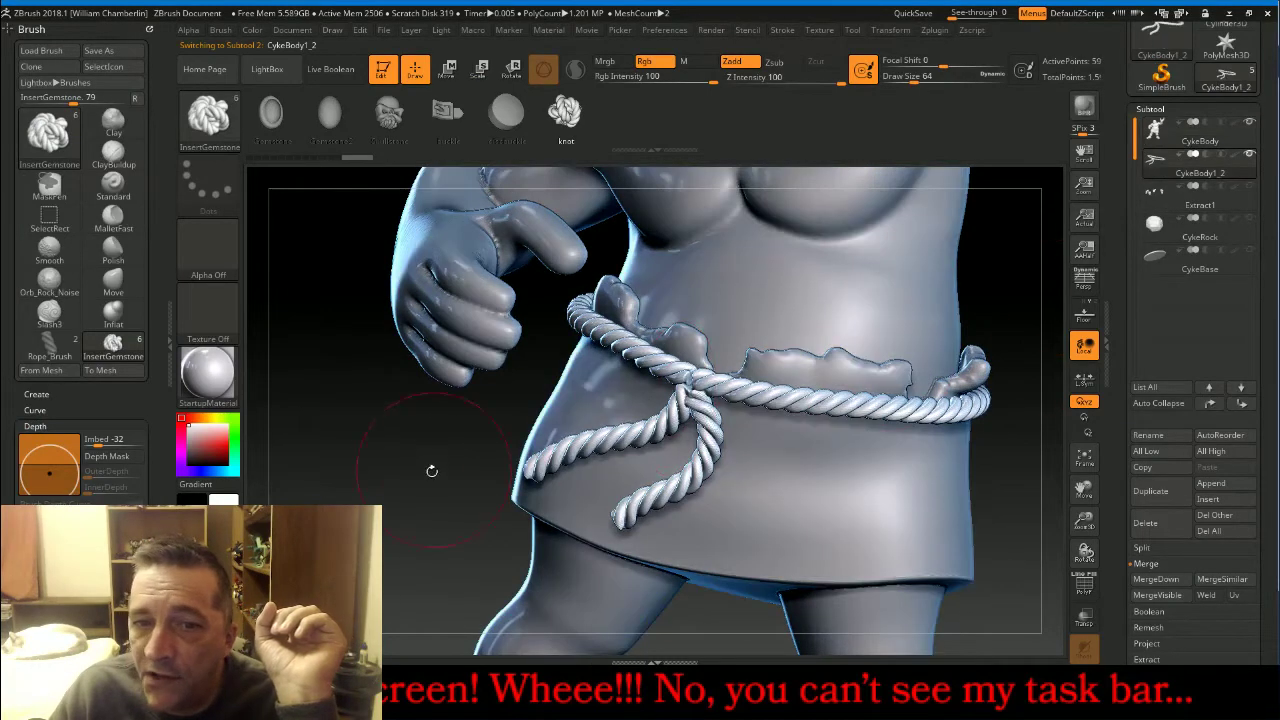
pyautogui.moveTo(431, 470); pyautogui.dragTo(520, 458)
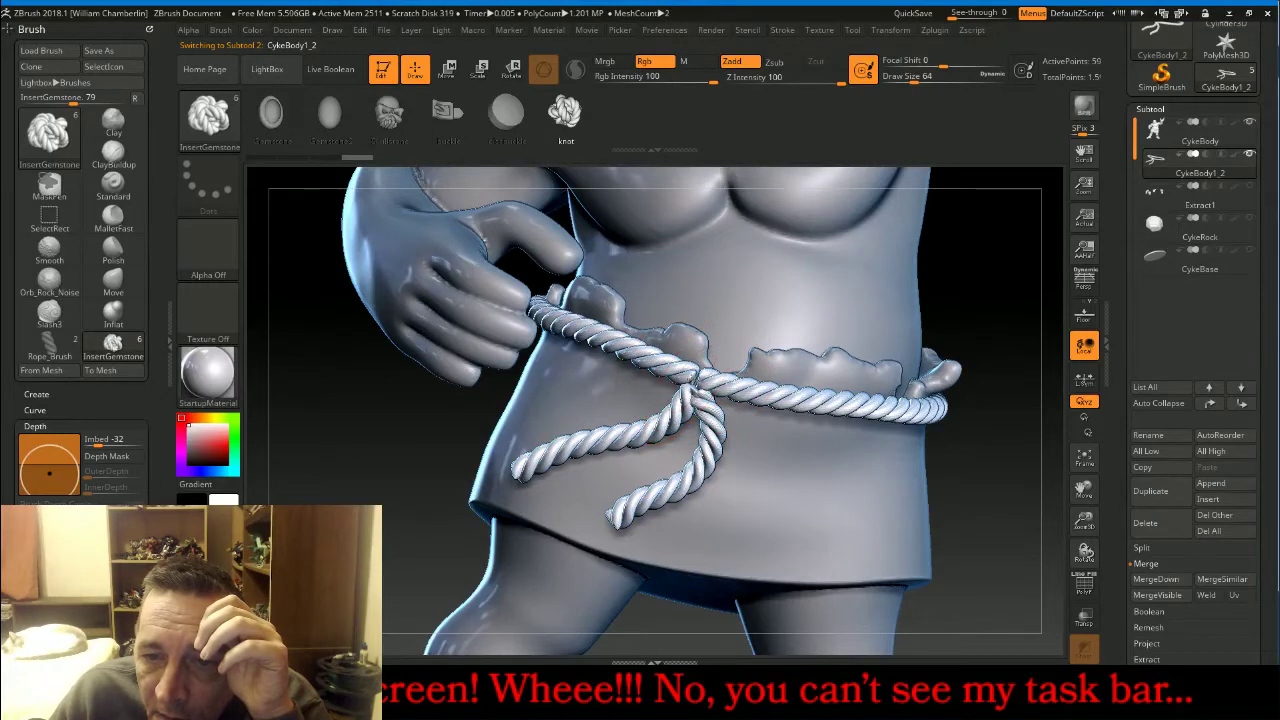
pyautogui.moveTo(693, 380); pyautogui.dragTo(740, 406)
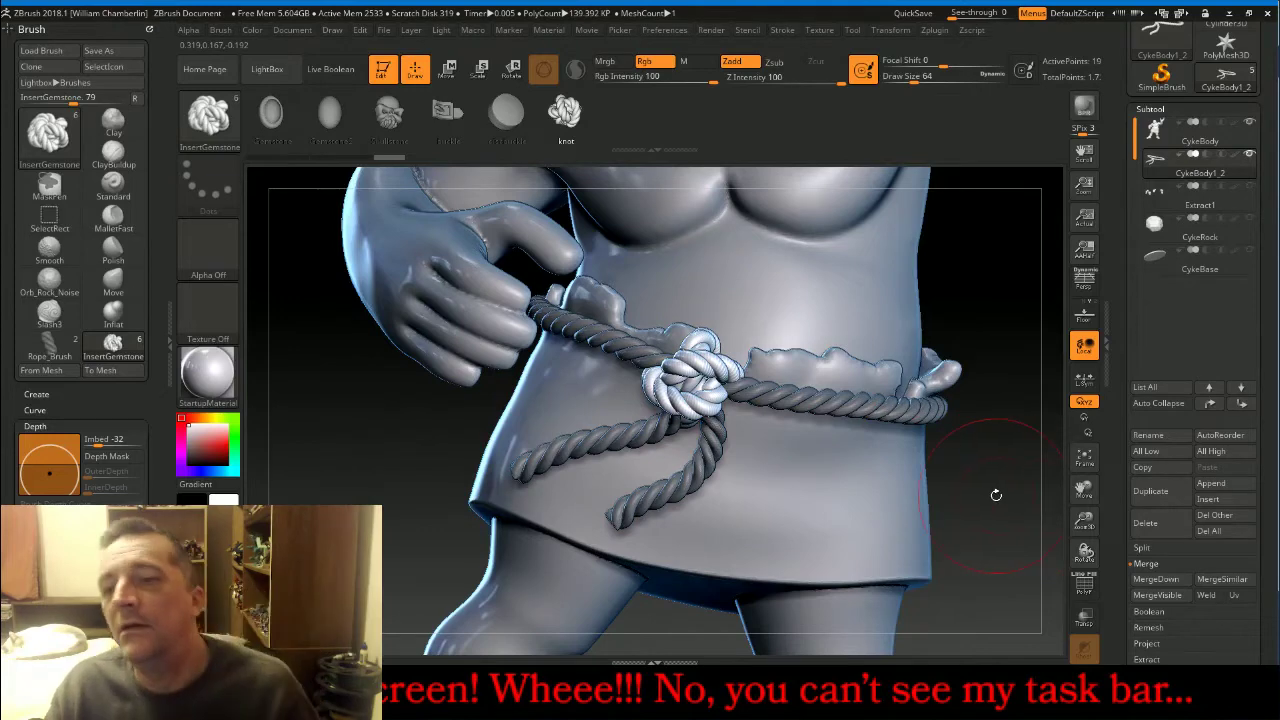
pyautogui.moveTo(996, 495)
pyautogui.keyDown('ctrl'); pyautogui.mouseDown()
pyautogui.moveTo(998, 509)
pyautogui.moveTo(993, 483)
pyautogui.mouseUp(); pyautogui.keyUp('ctrl')
pyautogui.moveTo(993, 483); pyautogui.dragTo(1030, 495, button='right')
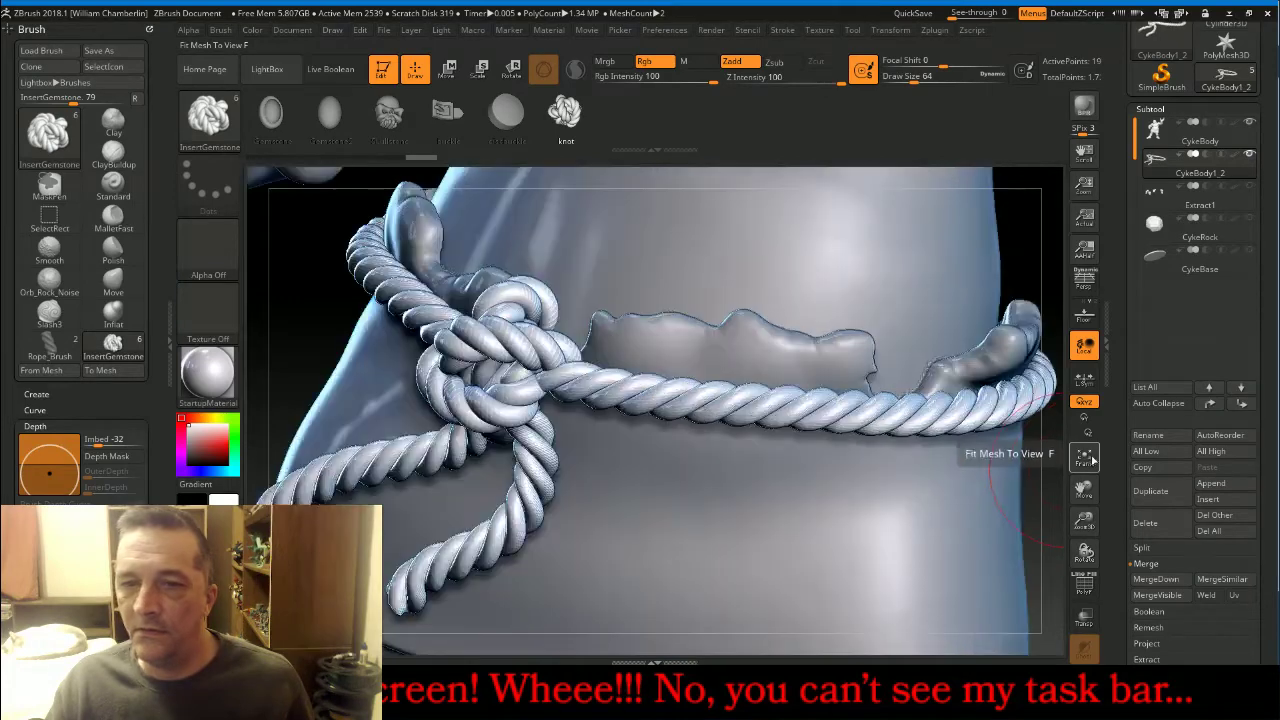
pyautogui.click(1086, 458)
pyautogui.click(1089, 460)
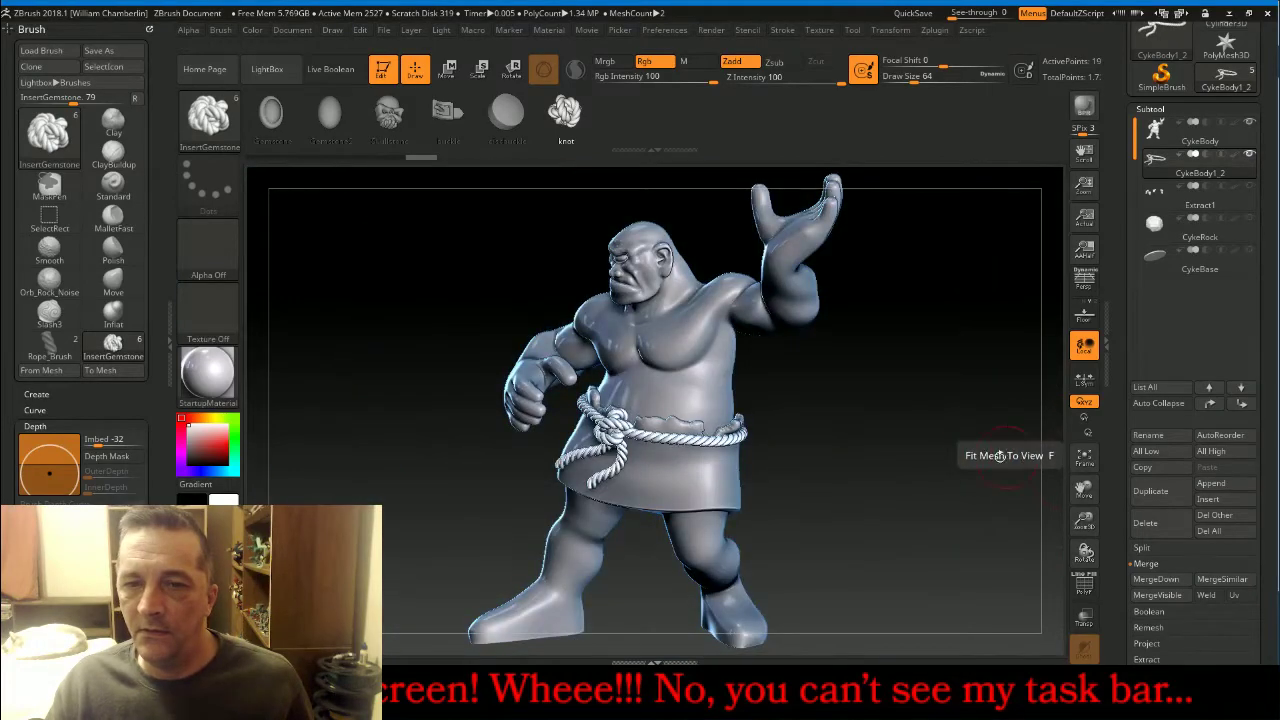
pyautogui.moveTo(965, 455)
pyautogui.mouseDown()
pyautogui.moveTo(1037, 459)
pyautogui.moveTo(920, 459)
pyautogui.moveTo(962, 446)
pyautogui.mouseUp()
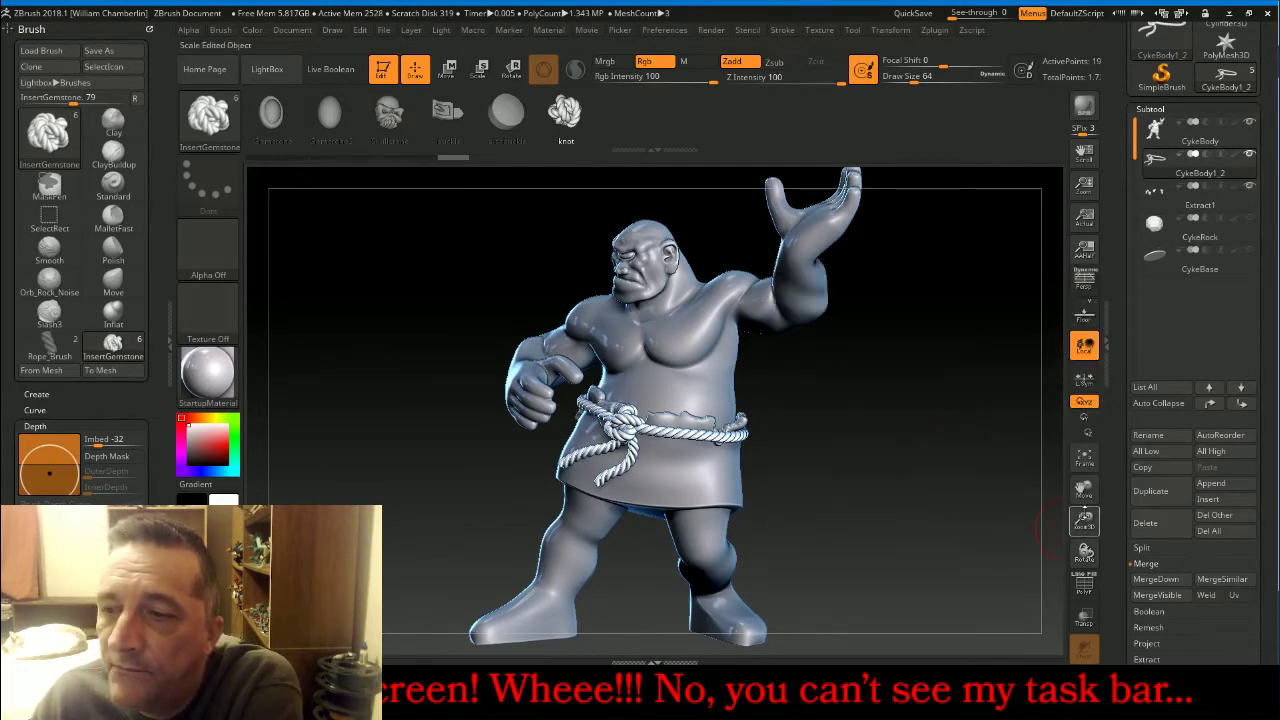
# Activate and show the Extract1 strips around the waist, and switch to the Move brush.
pyautogui.click(1158, 195)
pyautogui.moveTo(961, 480); pyautogui.dragTo(834, 470)
pyautogui.click(209, 122)
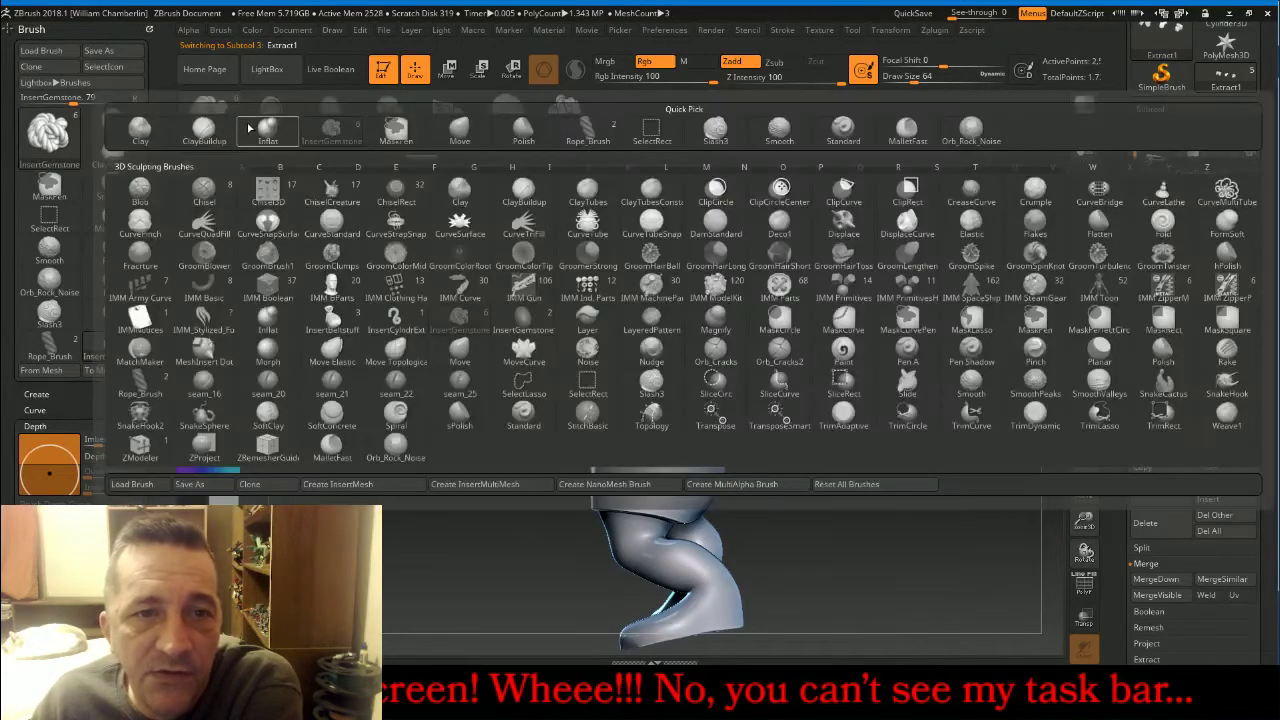
pyautogui.click(461, 130)
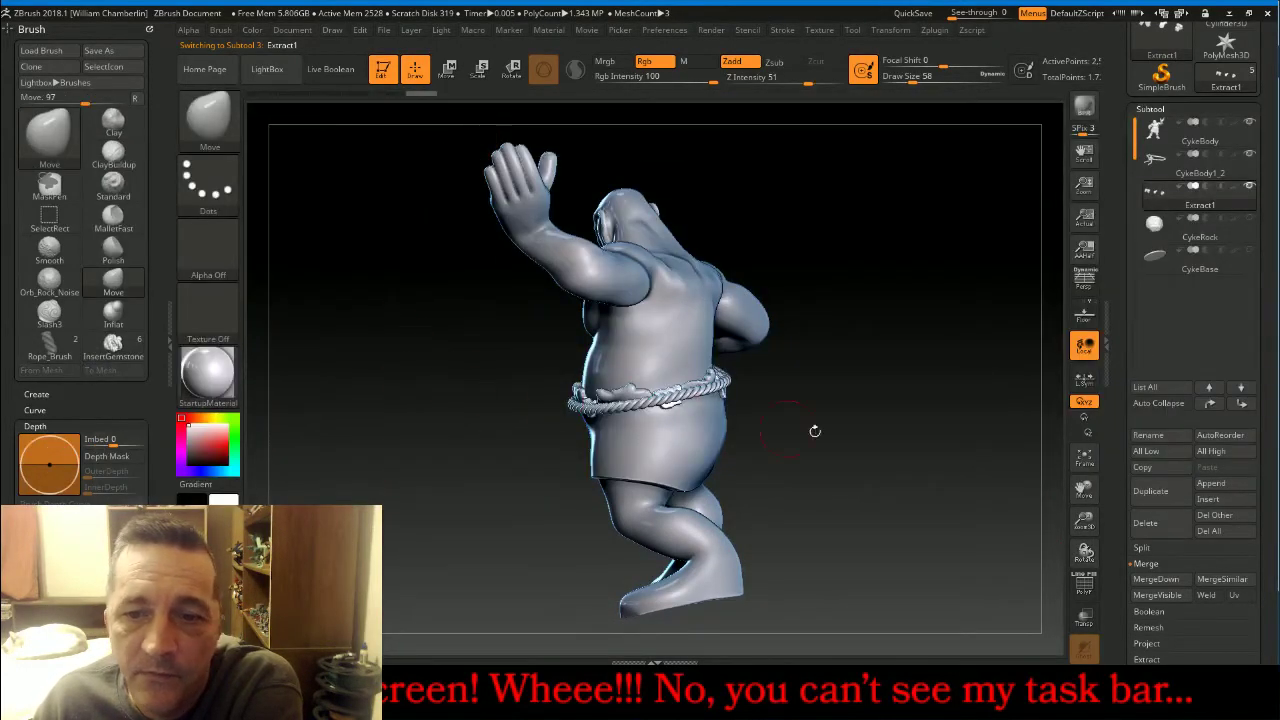
pyautogui.moveTo(1084, 520); pyautogui.dragTo(1080, 574)
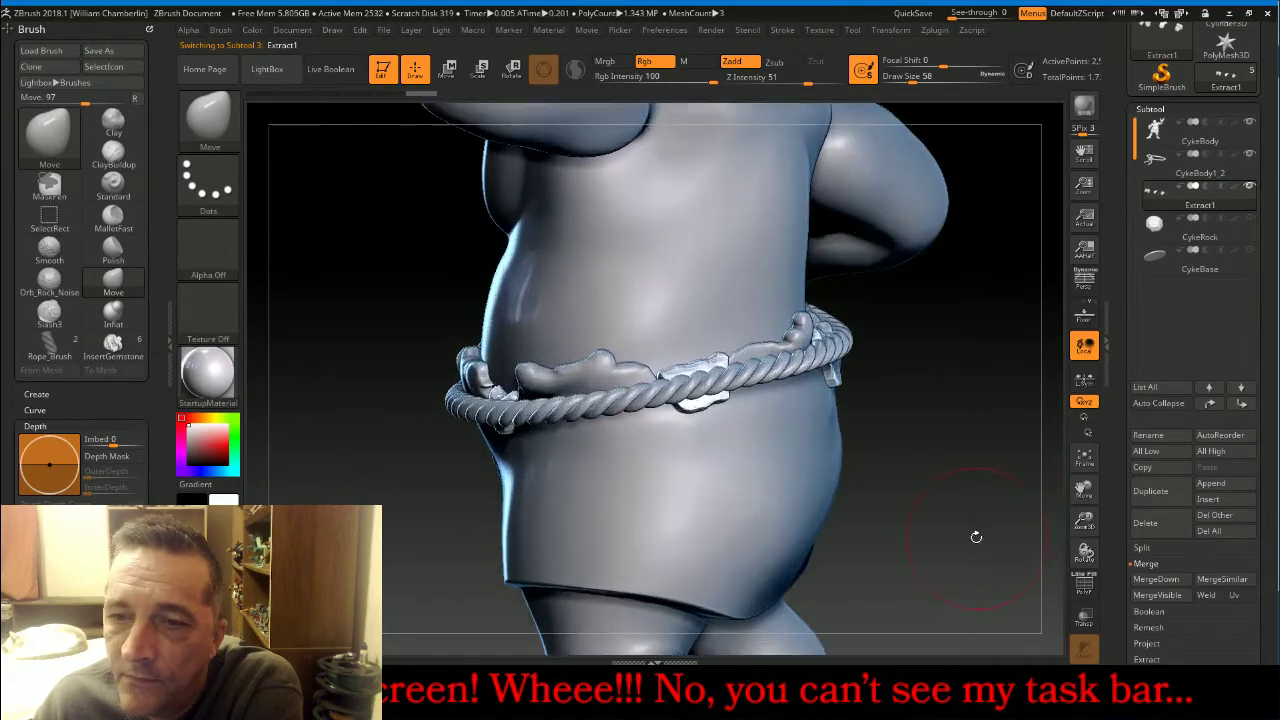
pyautogui.moveTo(976, 537); pyautogui.dragTo(948, 543)
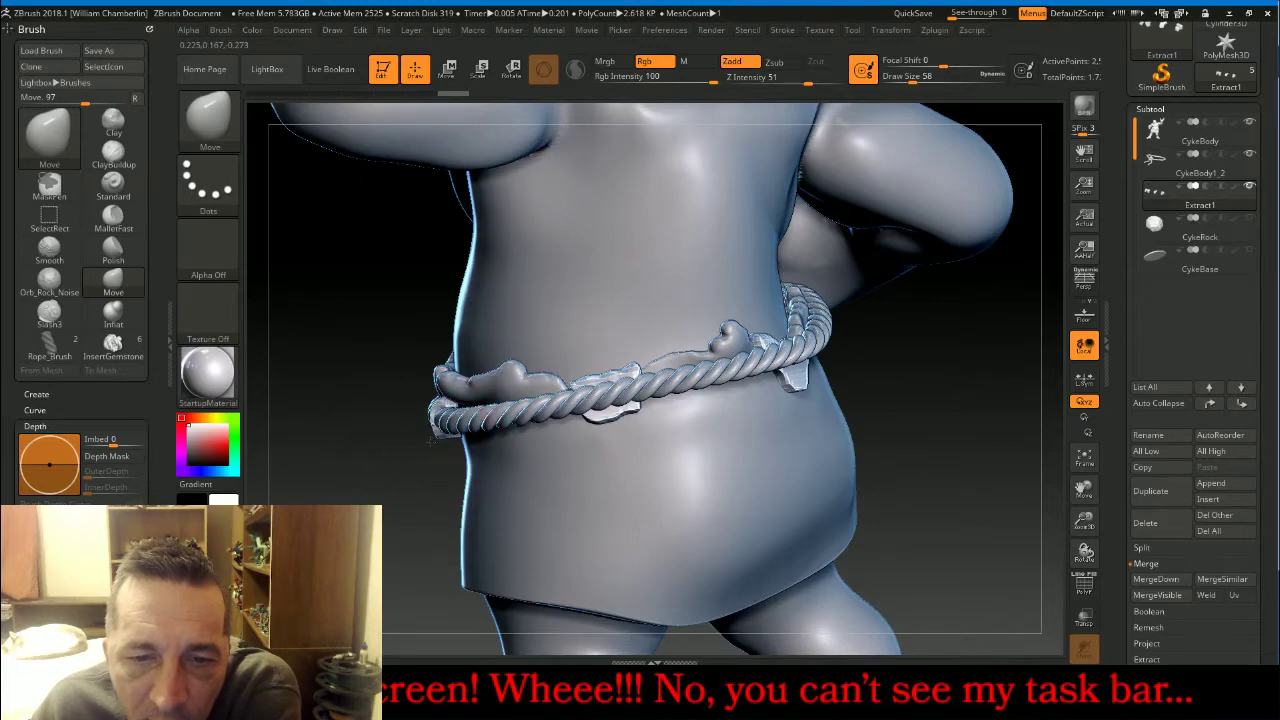
# Smooth and nudge the small Extract1 strip on the front side of the waist over the rope, smoothing at draw size 8.
pyautogui.moveTo(425, 443); pyautogui.dragTo(515, 474)
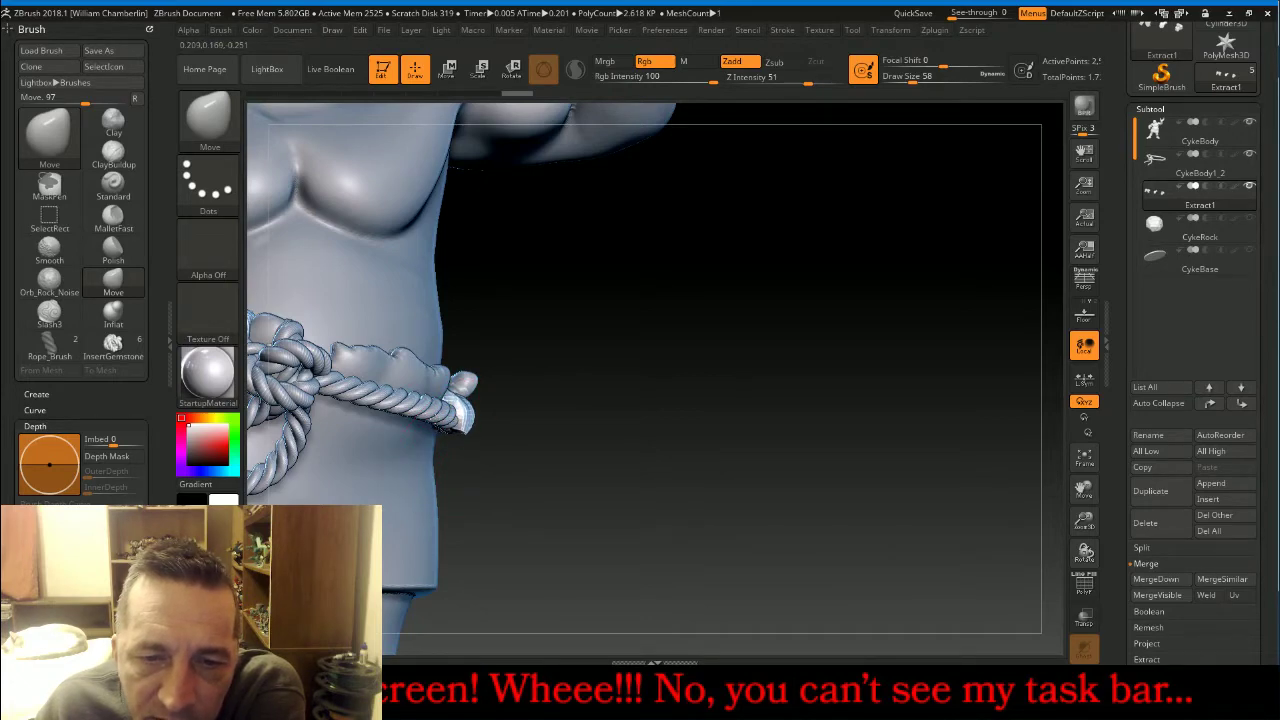
pyautogui.moveTo(531, 457); pyautogui.dragTo(400, 412)
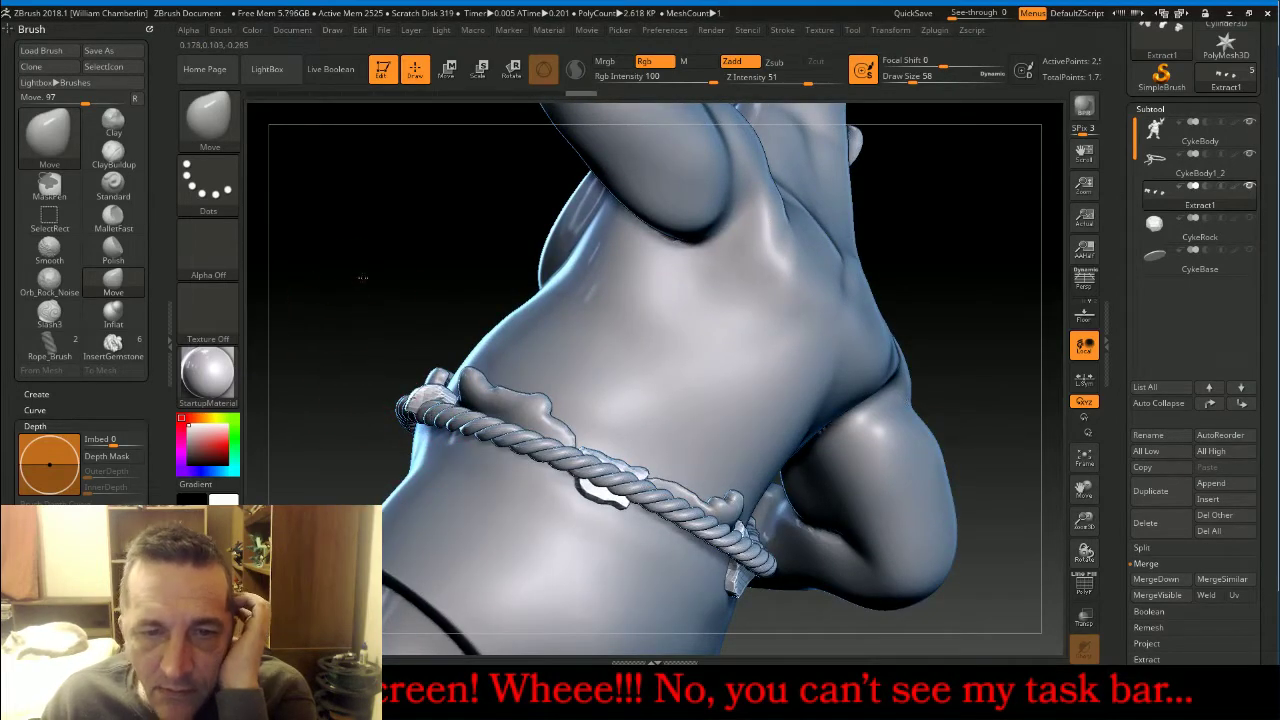
pyautogui.moveTo(349, 429); pyautogui.dragTo(403, 366)
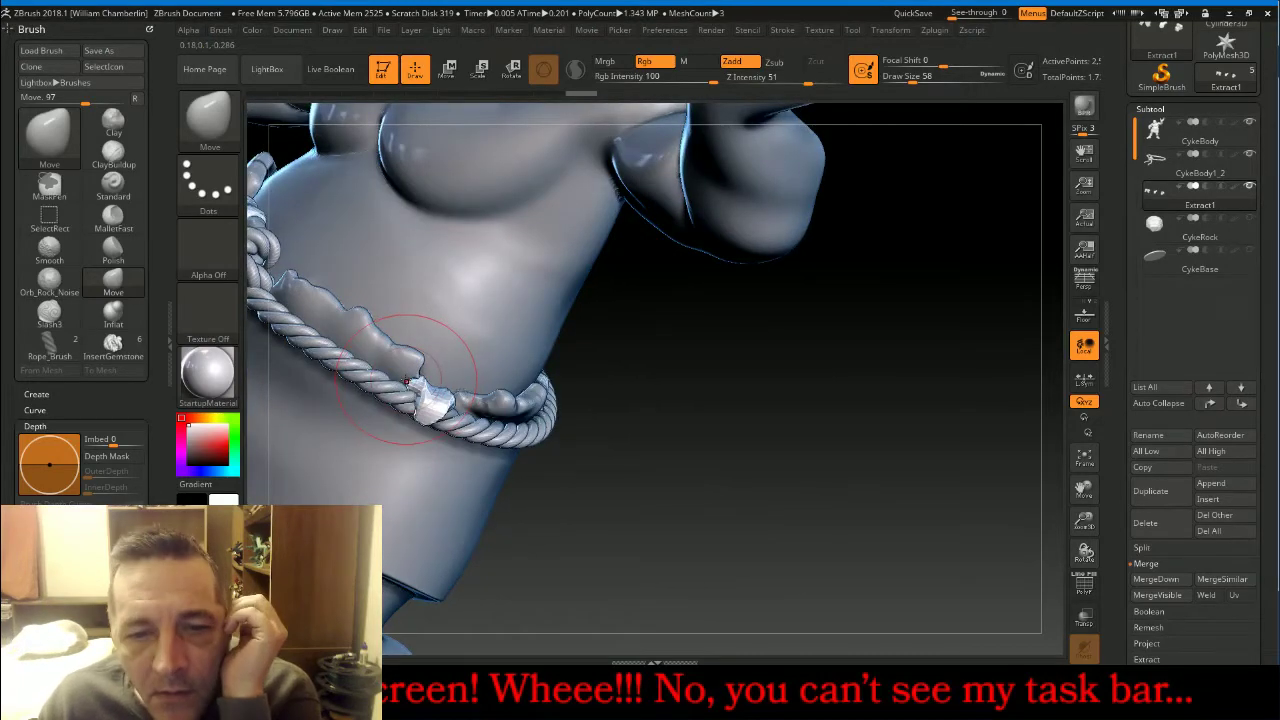
pyautogui.press('[')
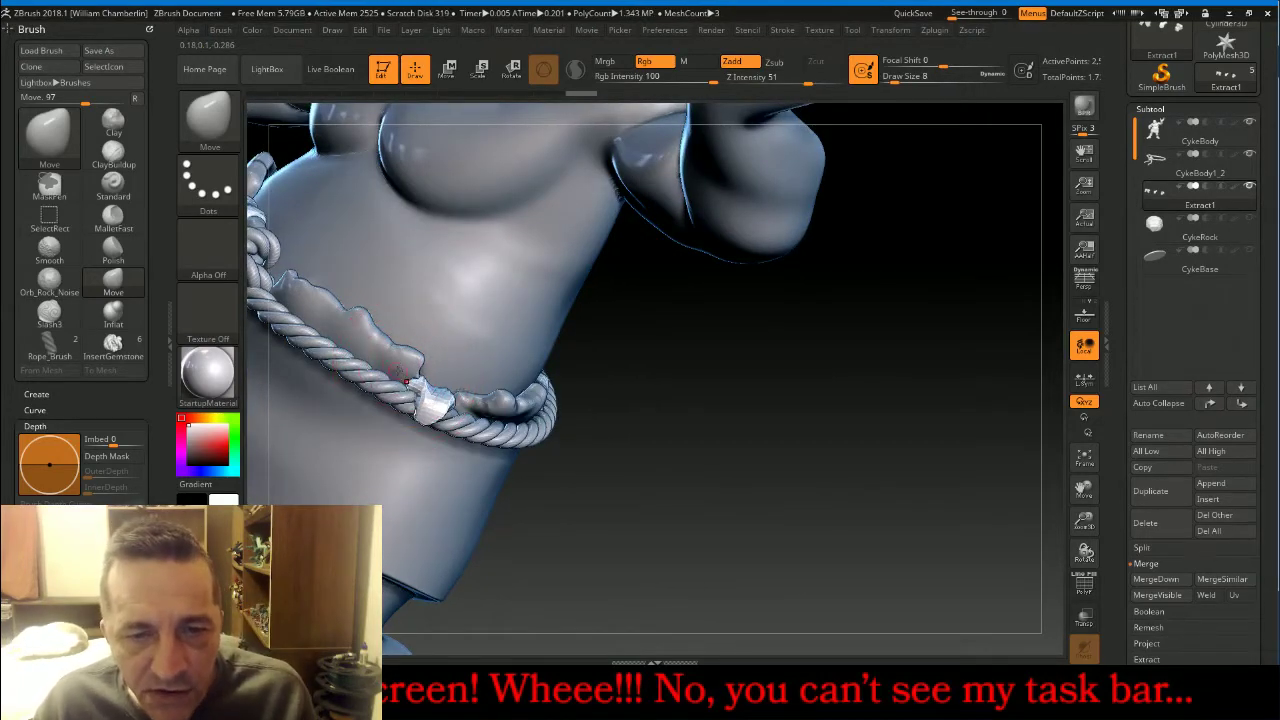
pyautogui.press('shift')
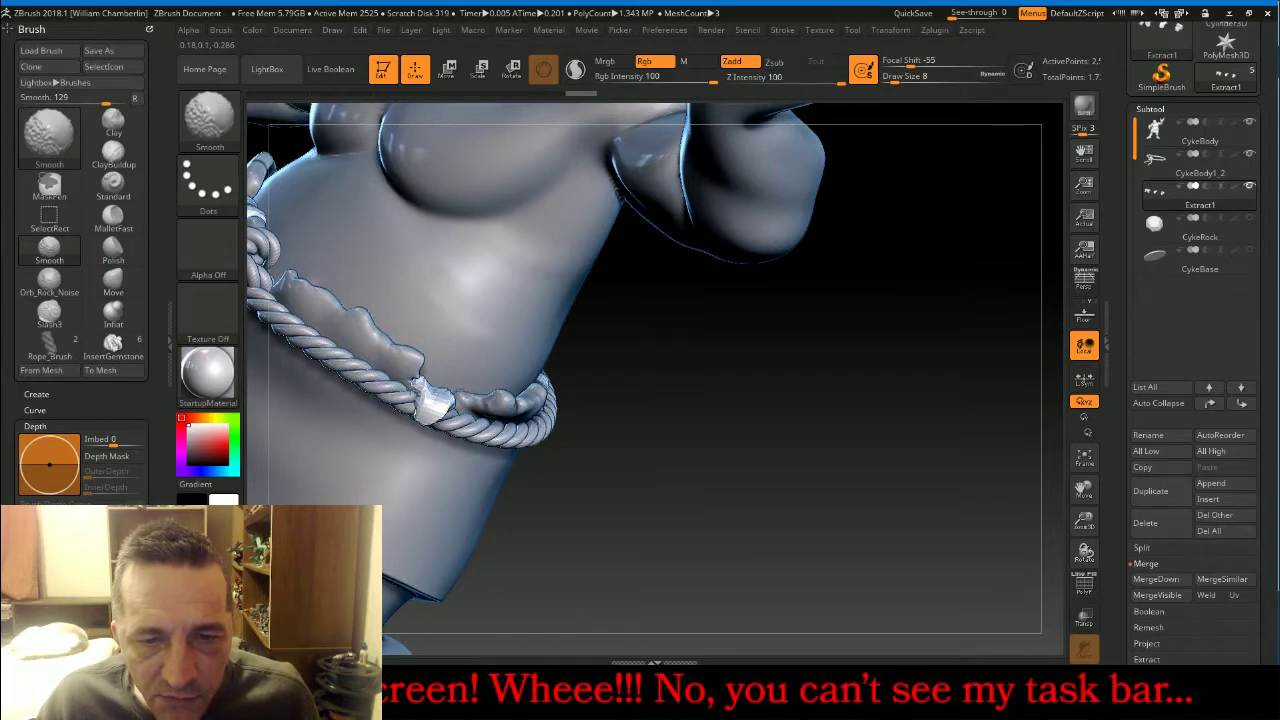
pyautogui.keyDown('shift'); pyautogui.moveTo(413, 383); pyautogui.dragTo(419, 374); pyautogui.keyUp('shift')
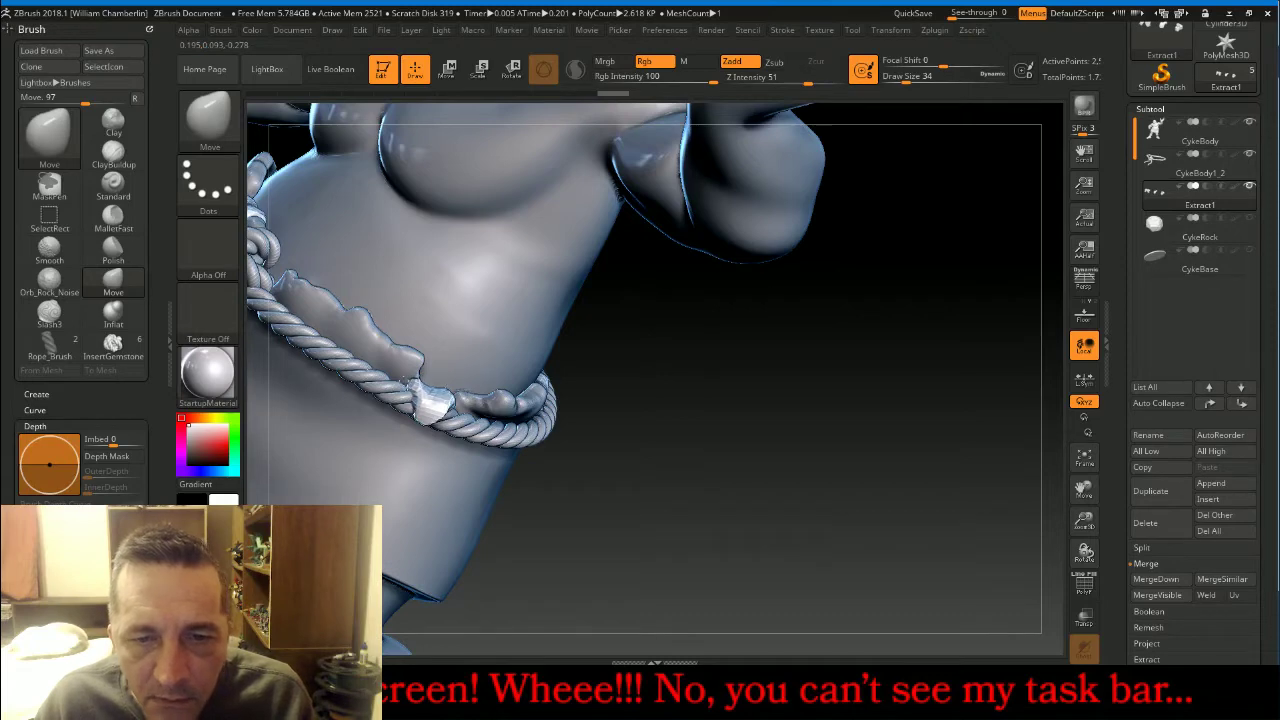
pyautogui.moveTo(411, 385); pyautogui.dragTo(406, 383)
# Pull the Extract1 strip at the back of the hip outward over the rope belt with the Move brush at draw size 46.
pyautogui.moveTo(747, 477)
pyautogui.mouseDown()
pyautogui.moveTo(820, 486)
pyautogui.moveTo(646, 434)
pyautogui.mouseUp()
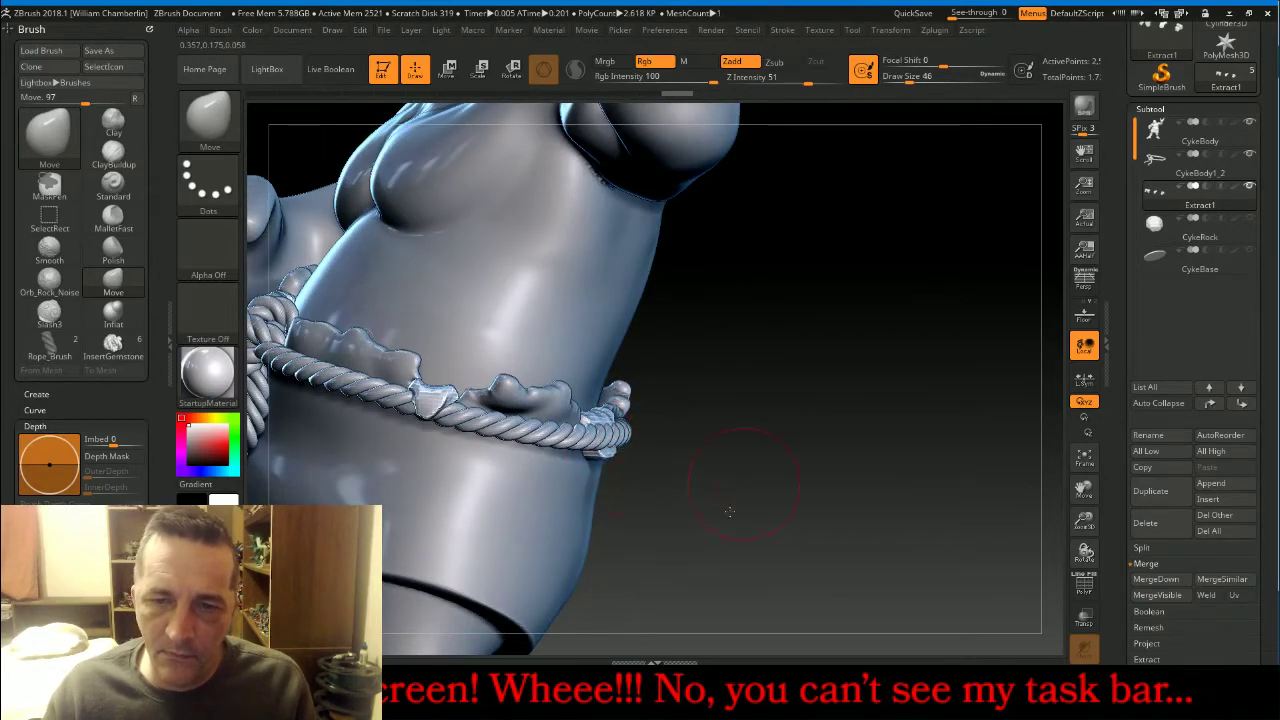
pyautogui.moveTo(627, 453); pyautogui.dragTo(713, 597)
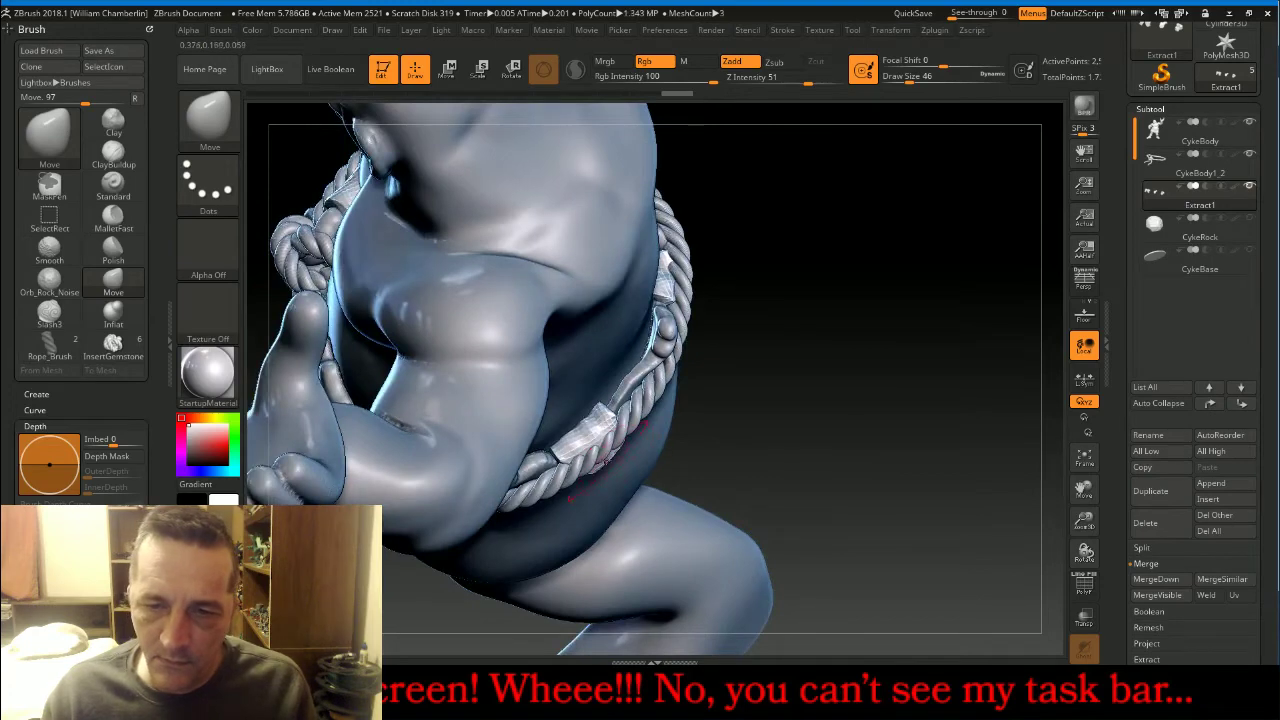
pyautogui.moveTo(597, 458)
pyautogui.mouseDown()
pyautogui.moveTo(588, 484)
pyautogui.moveTo(604, 452)
pyautogui.mouseUp()
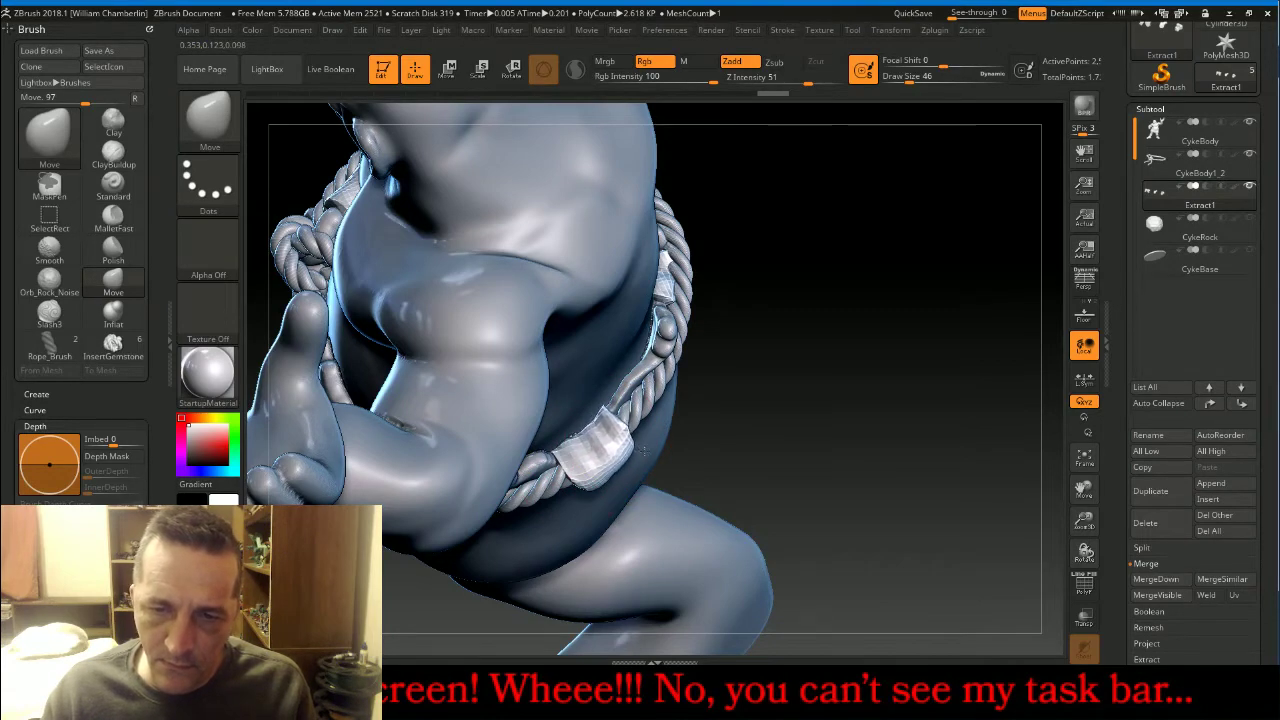
pyautogui.moveTo(737, 449)
pyautogui.mouseDown()
pyautogui.moveTo(809, 432)
pyautogui.moveTo(737, 447)
pyautogui.mouseUp()
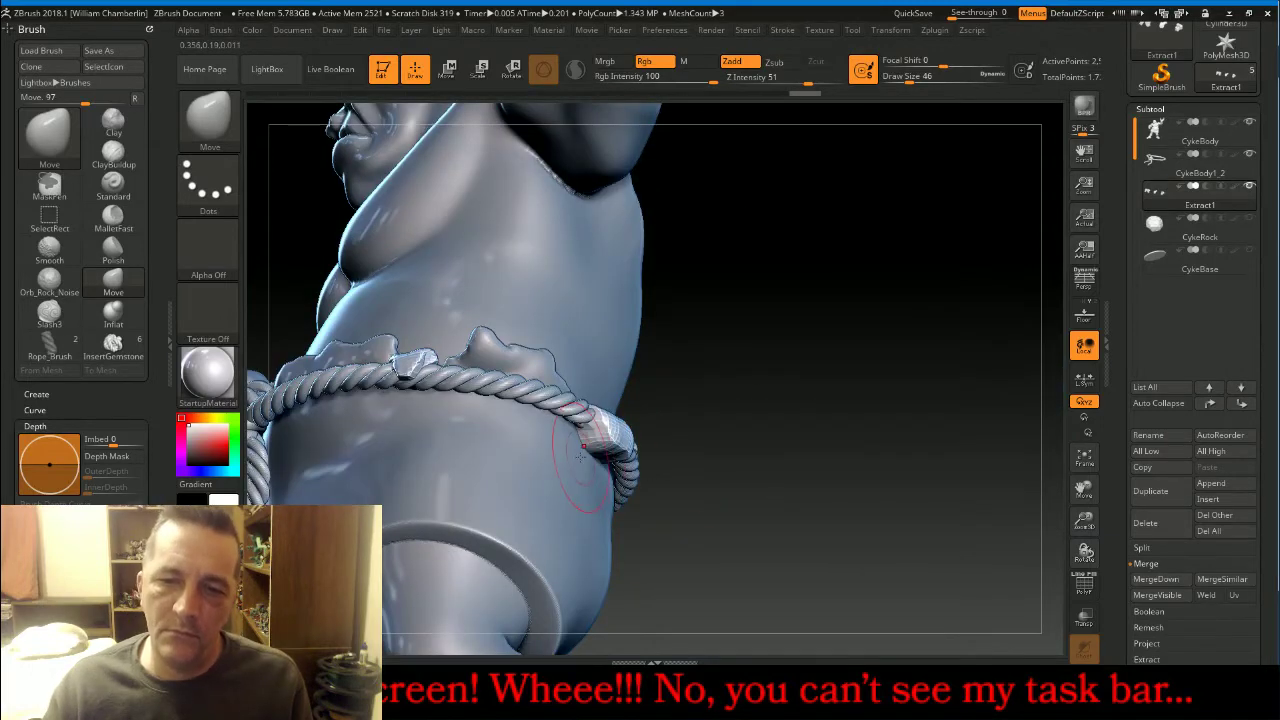
pyautogui.moveTo(609, 433); pyautogui.dragTo(594, 444)
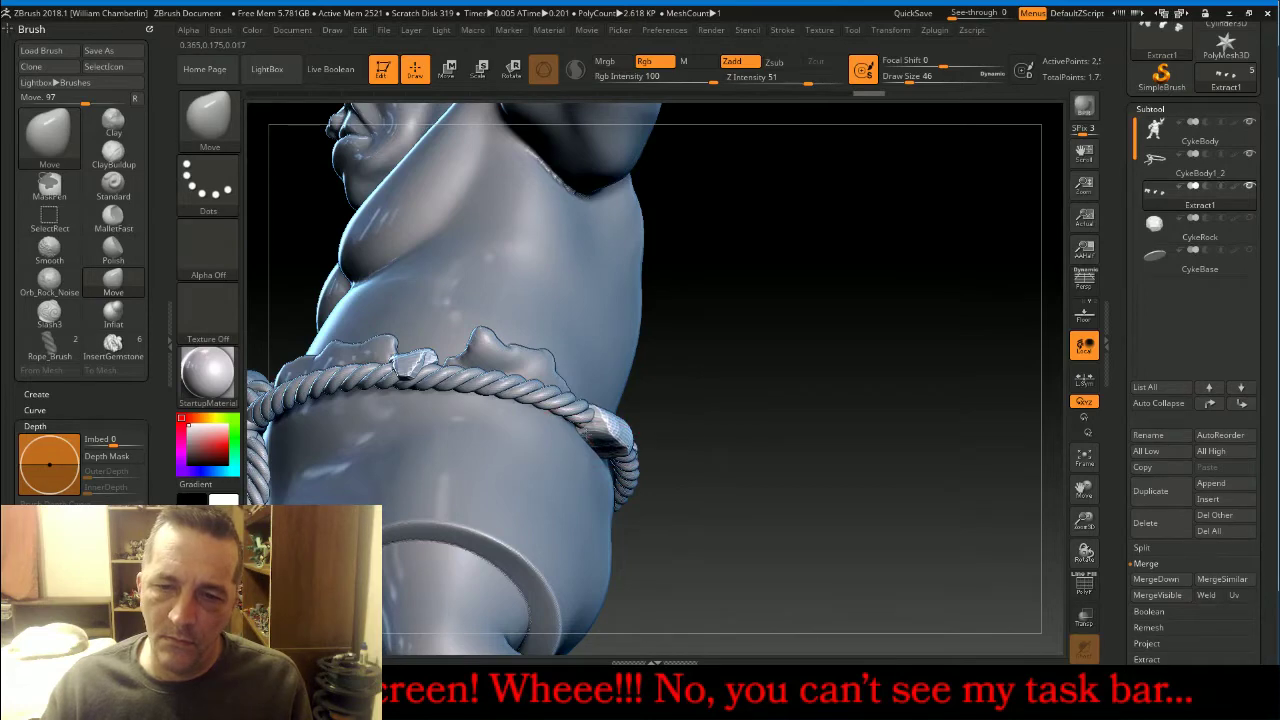
pyautogui.moveTo(732, 440)
pyautogui.mouseDown()
pyautogui.moveTo(566, 448)
pyautogui.moveTo(624, 434)
pyautogui.moveTo(627, 472)
pyautogui.mouseUp()
pyautogui.moveTo(610, 416); pyautogui.dragTo(612, 402)
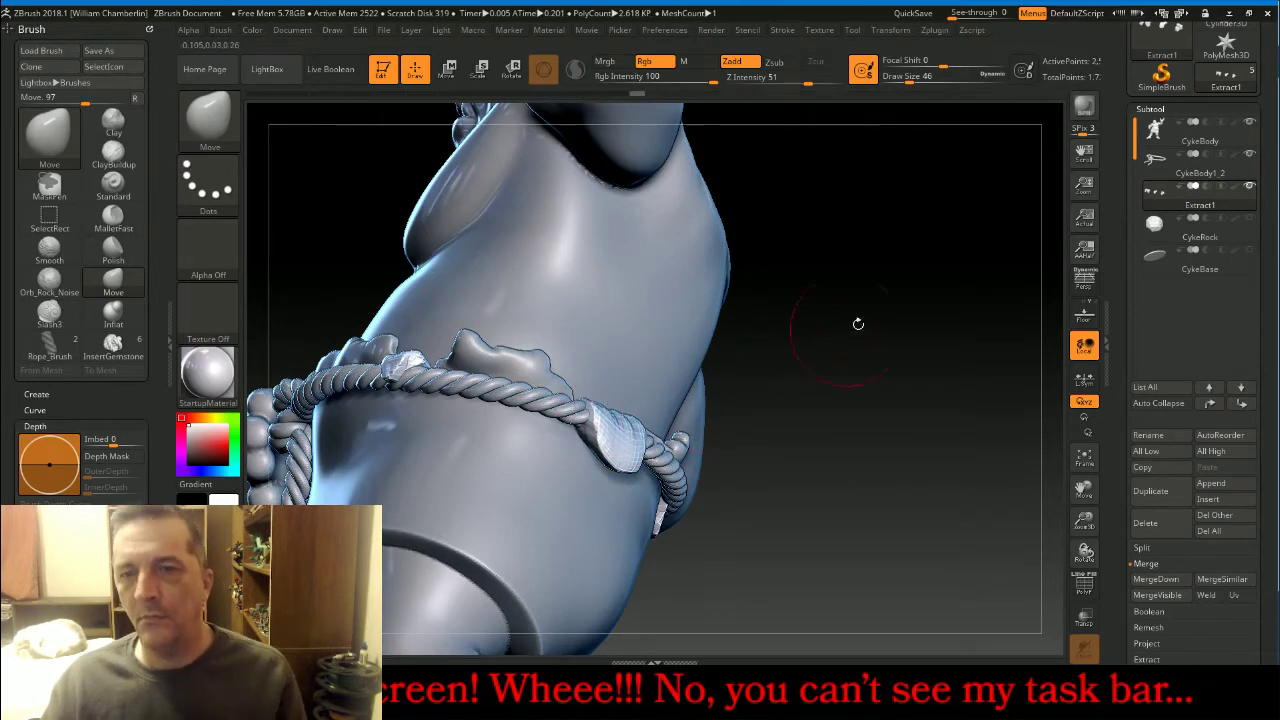
# Activate the CykeBody subtool and hide the polygroups of the hand, fingers, forearm and upper arm that cover the belt.
pyautogui.moveTo(857, 323); pyautogui.dragTo(980, 317)
pyautogui.click(1155, 128)
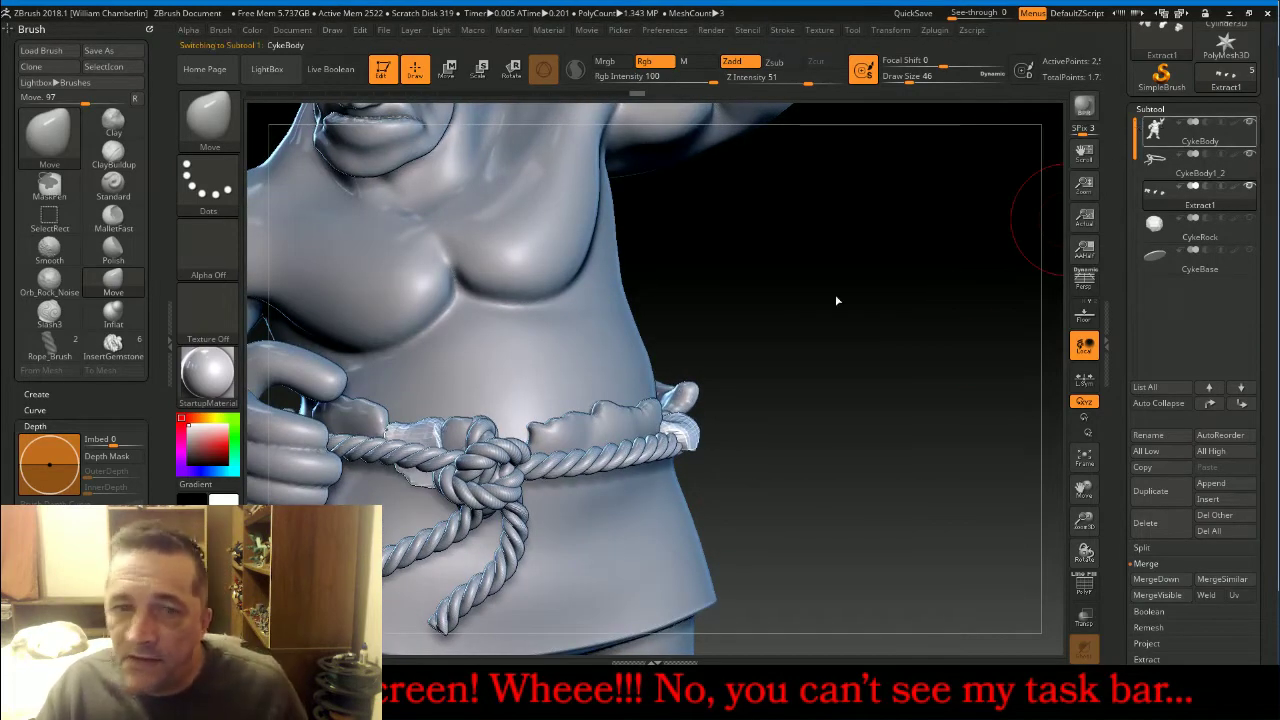
pyautogui.moveTo(1083, 488); pyautogui.dragTo(1274, 481)
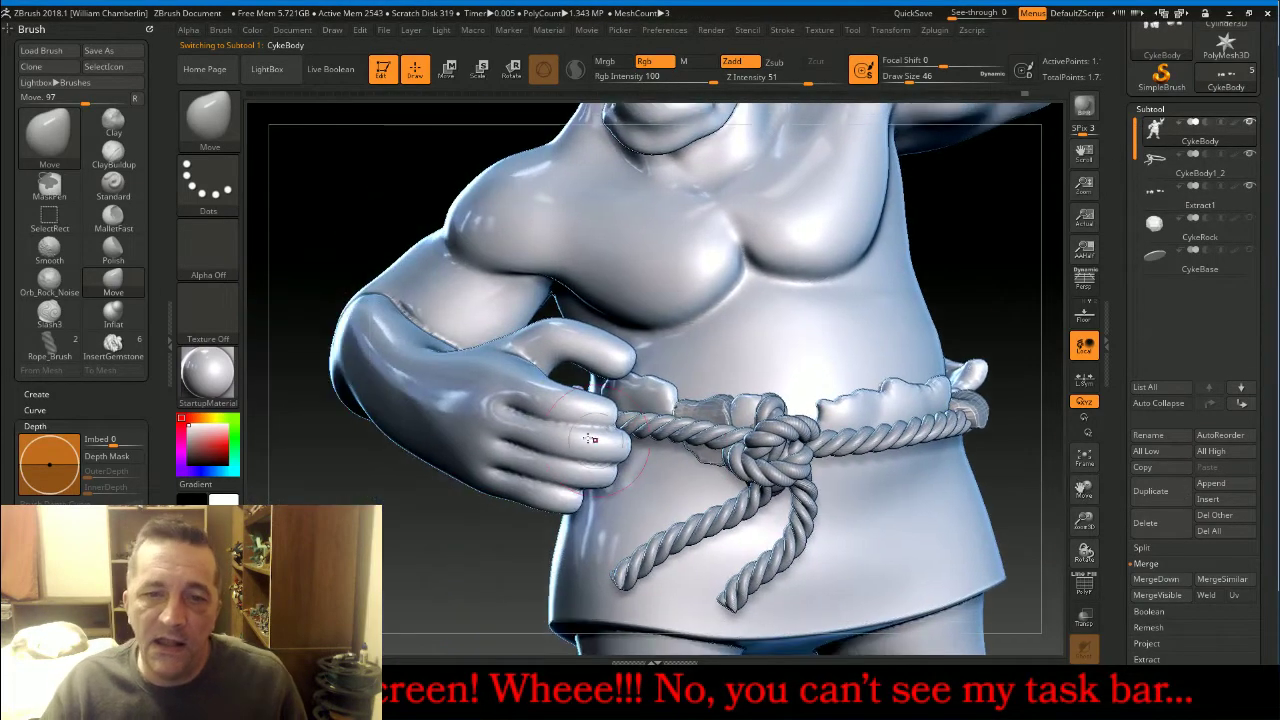
pyautogui.keyDown('ctrl'); pyautogui.keyDown('shift'); pyautogui.click(485, 402); pyautogui.keyUp('shift'); pyautogui.keyUp('ctrl')
pyautogui.keyDown('ctrl'); pyautogui.keyDown('shift'); pyautogui.click(483, 406); pyautogui.keyUp('shift'); pyautogui.keyUp('ctrl')
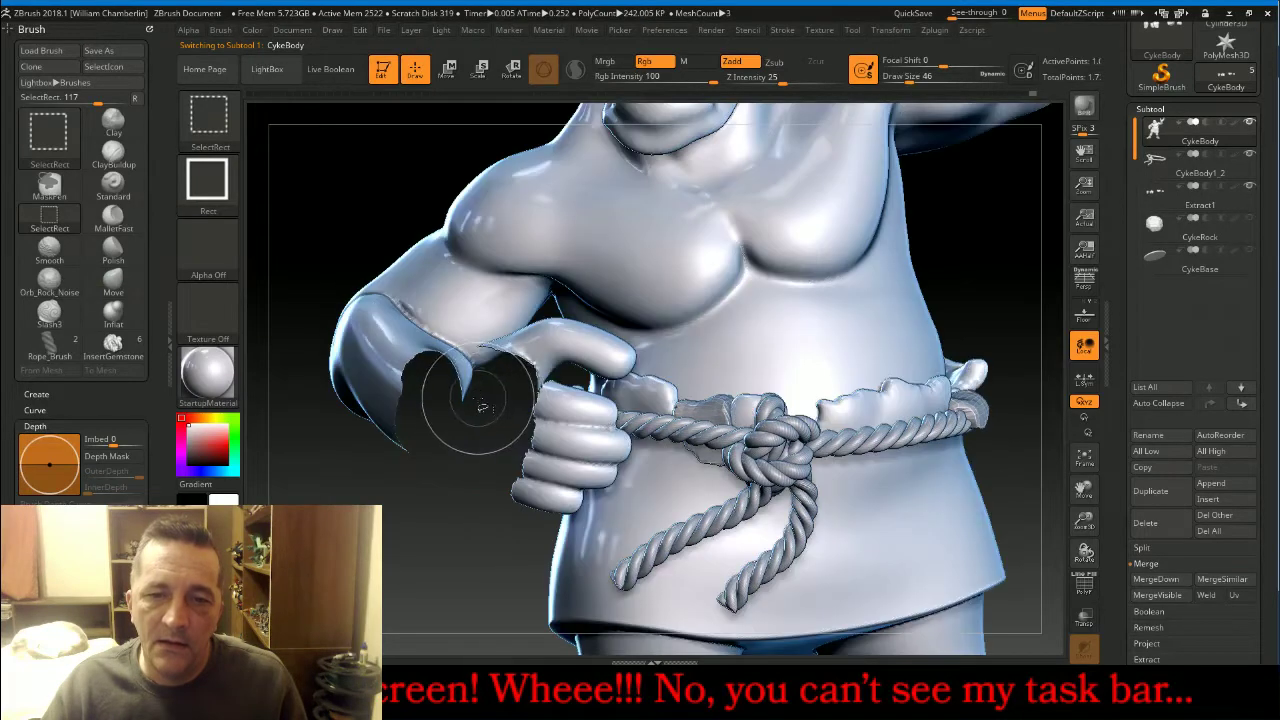
pyautogui.keyDown('ctrl'); pyautogui.keyDown('shift'); pyautogui.click(542, 403); pyautogui.keyUp('shift'); pyautogui.keyUp('ctrl')
pyautogui.keyDown('ctrl'); pyautogui.keyDown('shift'); pyautogui.click(592, 405); pyautogui.keyUp('shift'); pyautogui.keyUp('ctrl')
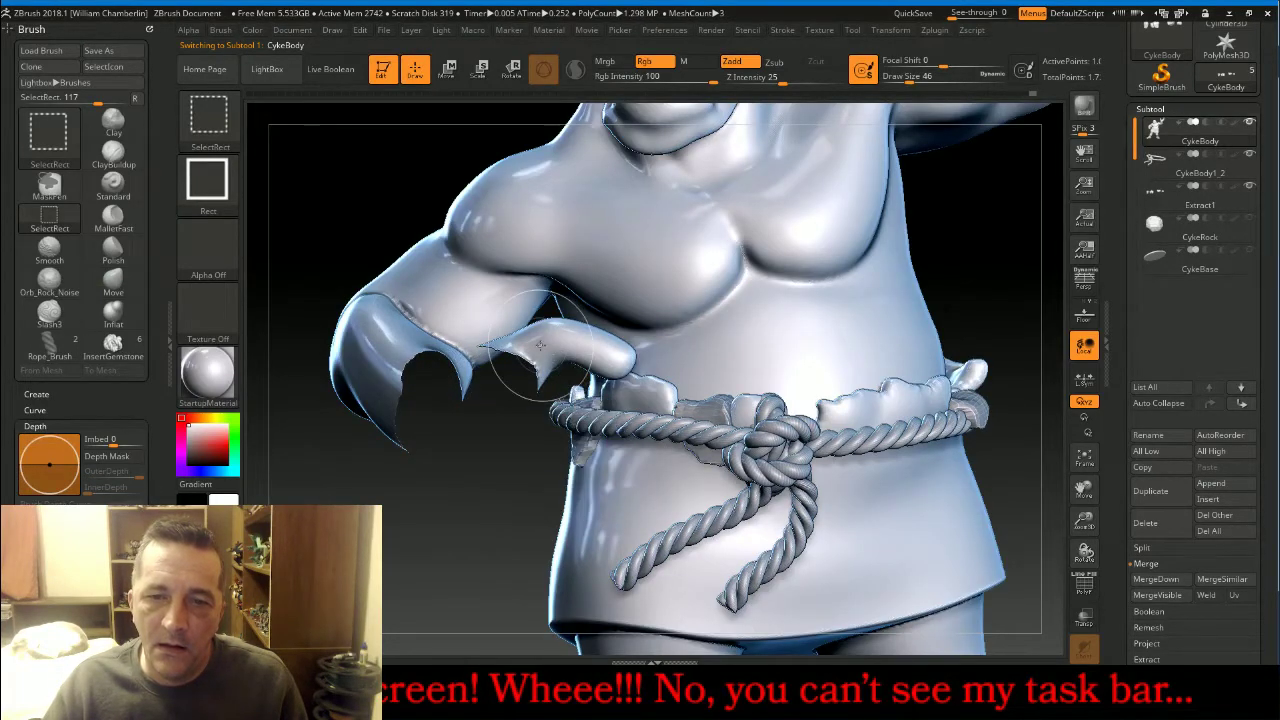
pyautogui.keyDown('ctrl'); pyautogui.keyDown('shift'); pyautogui.click(550, 350); pyautogui.keyUp('shift'); pyautogui.keyUp('ctrl')
pyautogui.keyDown('ctrl'); pyautogui.keyDown('shift'); pyautogui.click(609, 351); pyautogui.keyUp('shift'); pyautogui.keyUp('ctrl')
pyautogui.keyDown('ctrl'); pyautogui.keyDown('shift'); pyautogui.click(385, 358); pyautogui.keyUp('shift'); pyautogui.keyUp('ctrl')
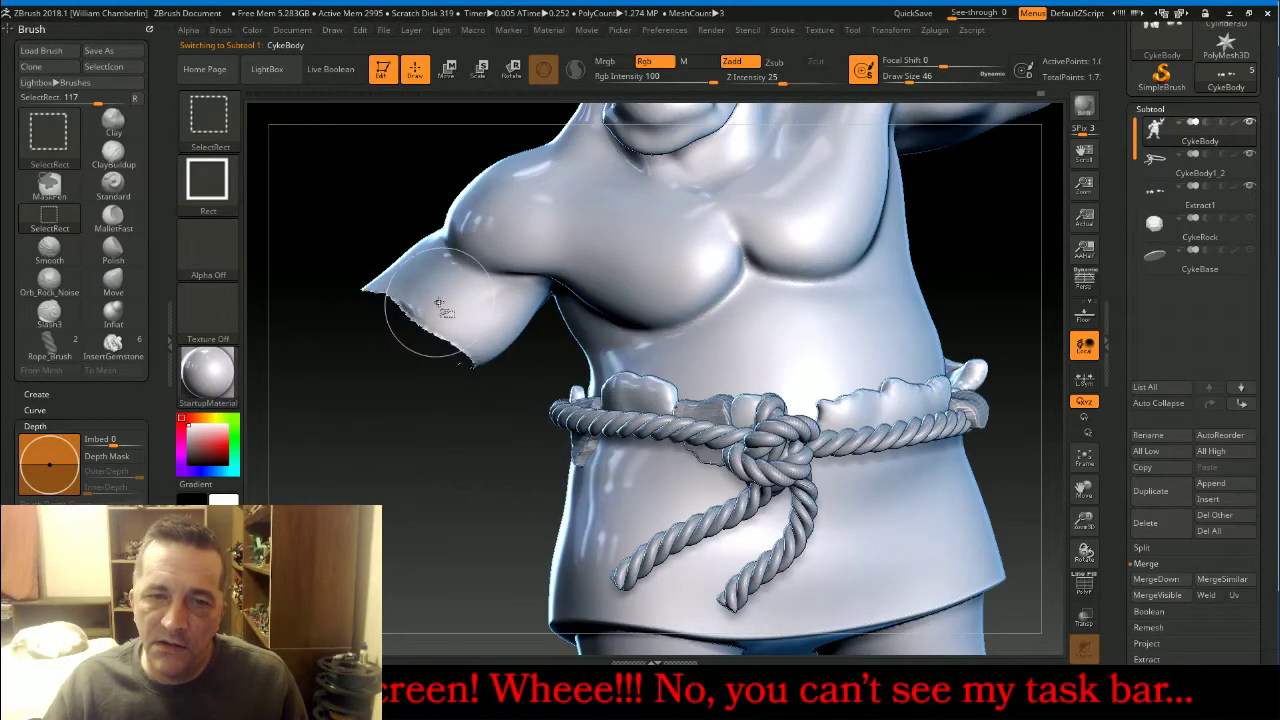
pyautogui.keyDown('ctrl'); pyautogui.keyDown('shift'); pyautogui.click(432, 300); pyautogui.keyUp('shift'); pyautogui.keyUp('ctrl')
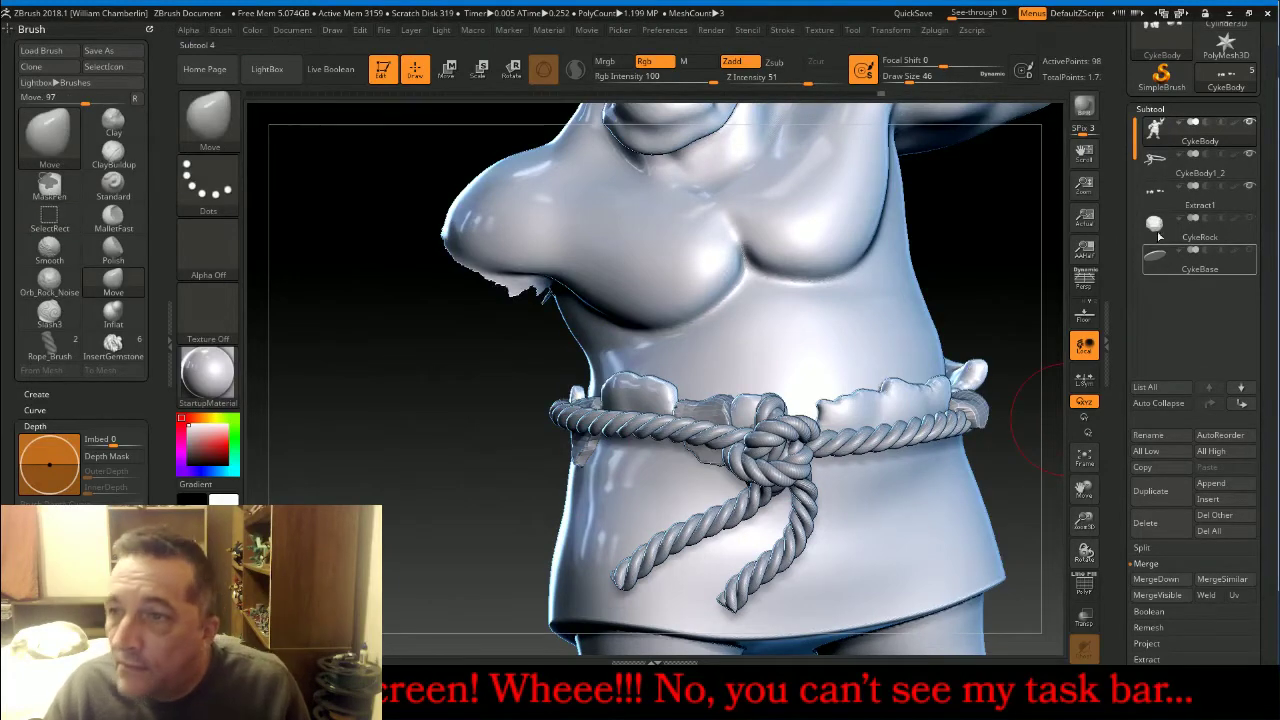
# Activate the Extract1 subtool and pull the strip beside the front knot outward so it wraps over the rope.
pyautogui.click(1198, 203)
pyautogui.moveTo(402, 444); pyautogui.dragTo(510, 455)
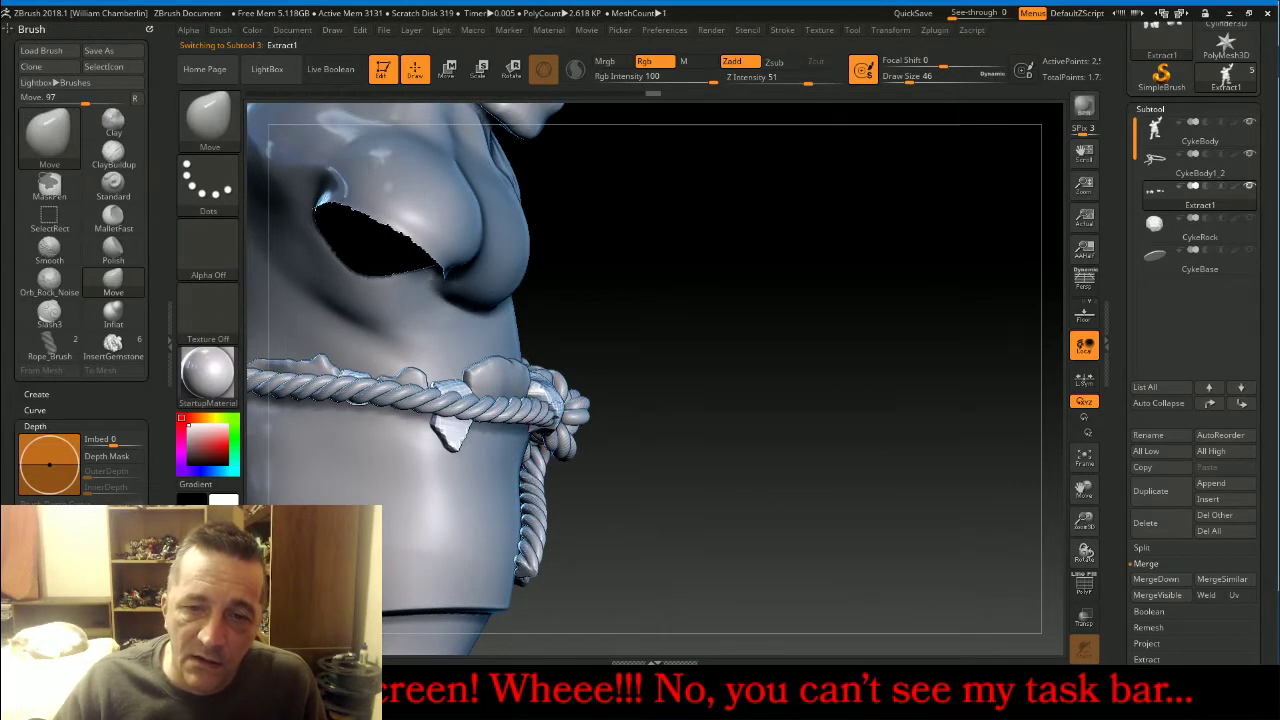
pyautogui.moveTo(823, 449); pyautogui.dragTo(500, 447)
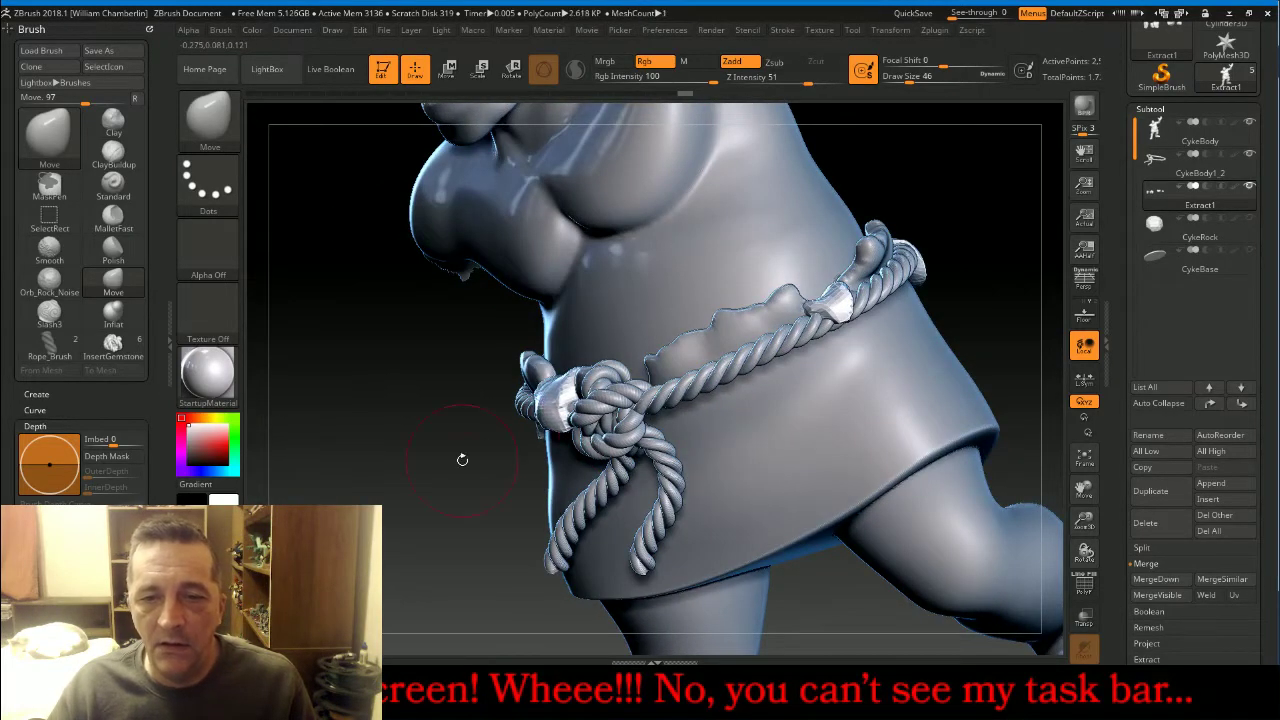
pyautogui.moveTo(460, 457); pyautogui.dragTo(562, 420)
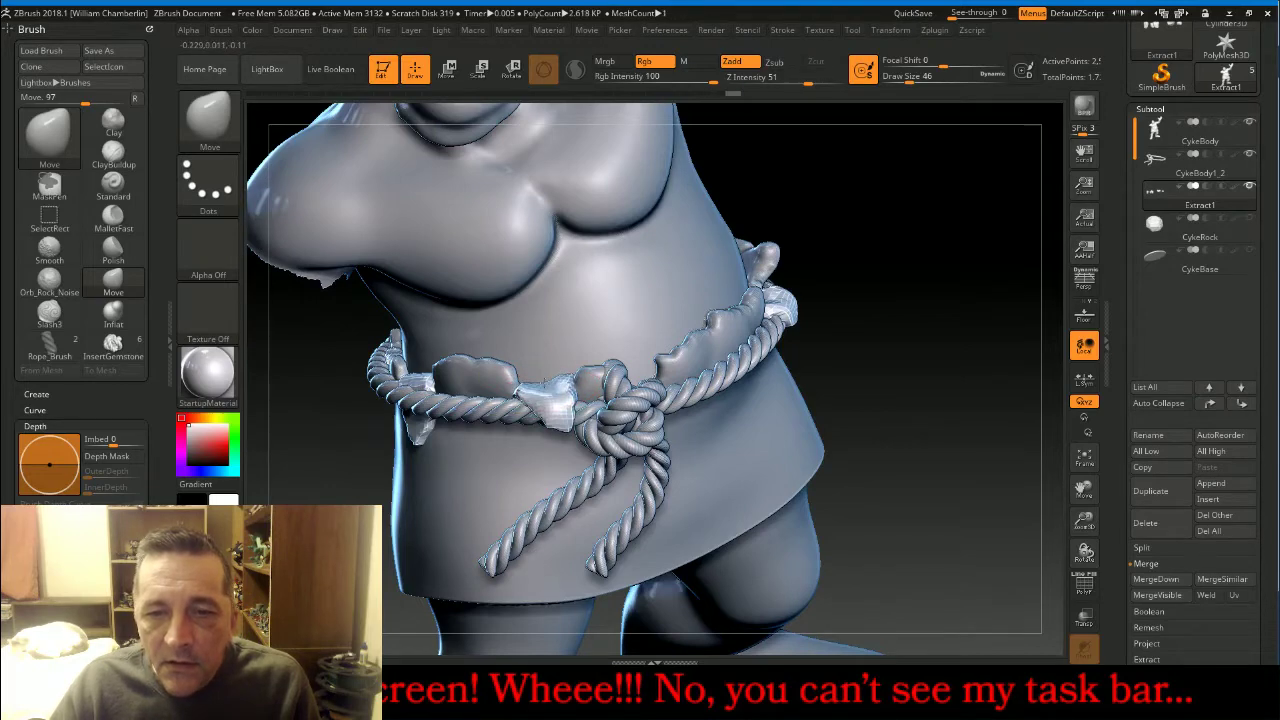
# Pull the pointed Extract1 strip on the hip below the hidden arm out over the rope belt.
pyautogui.moveTo(838, 354)
pyautogui.mouseDown()
pyautogui.moveTo(1010, 366)
pyautogui.moveTo(862, 382)
pyautogui.moveTo(909, 402)
pyautogui.mouseUp()
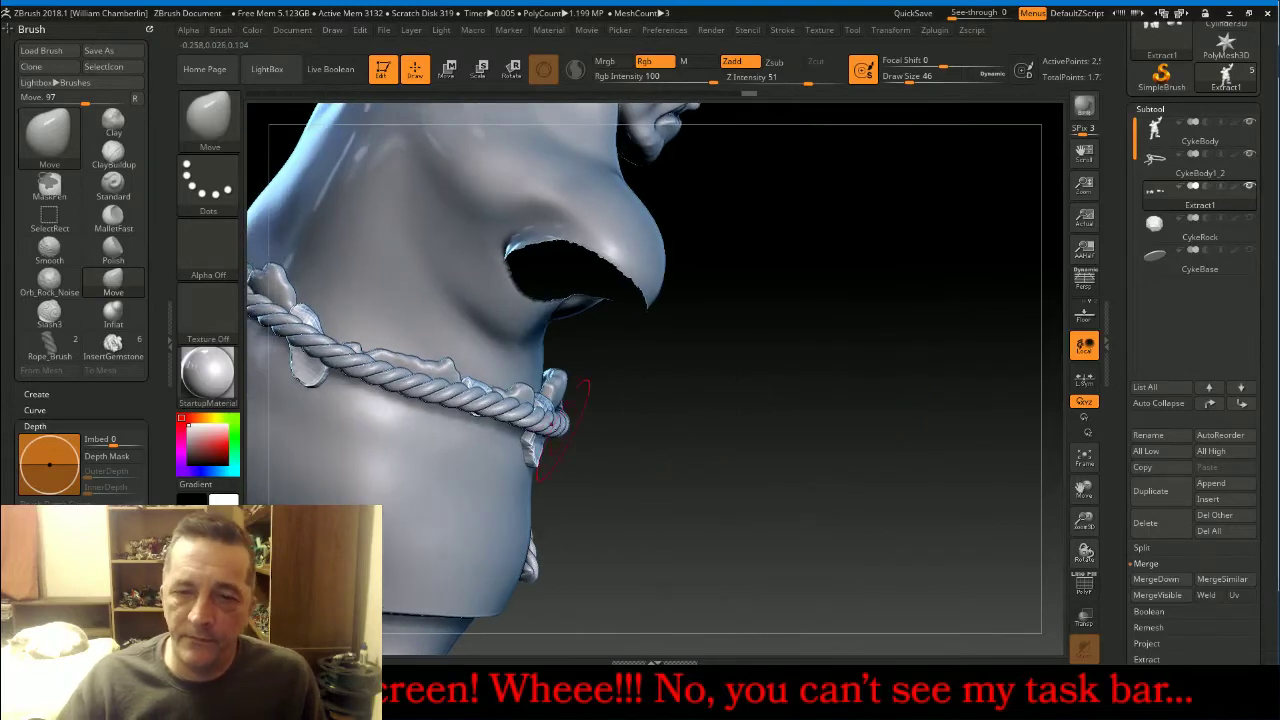
pyautogui.moveTo(546, 438); pyautogui.dragTo(534, 454)
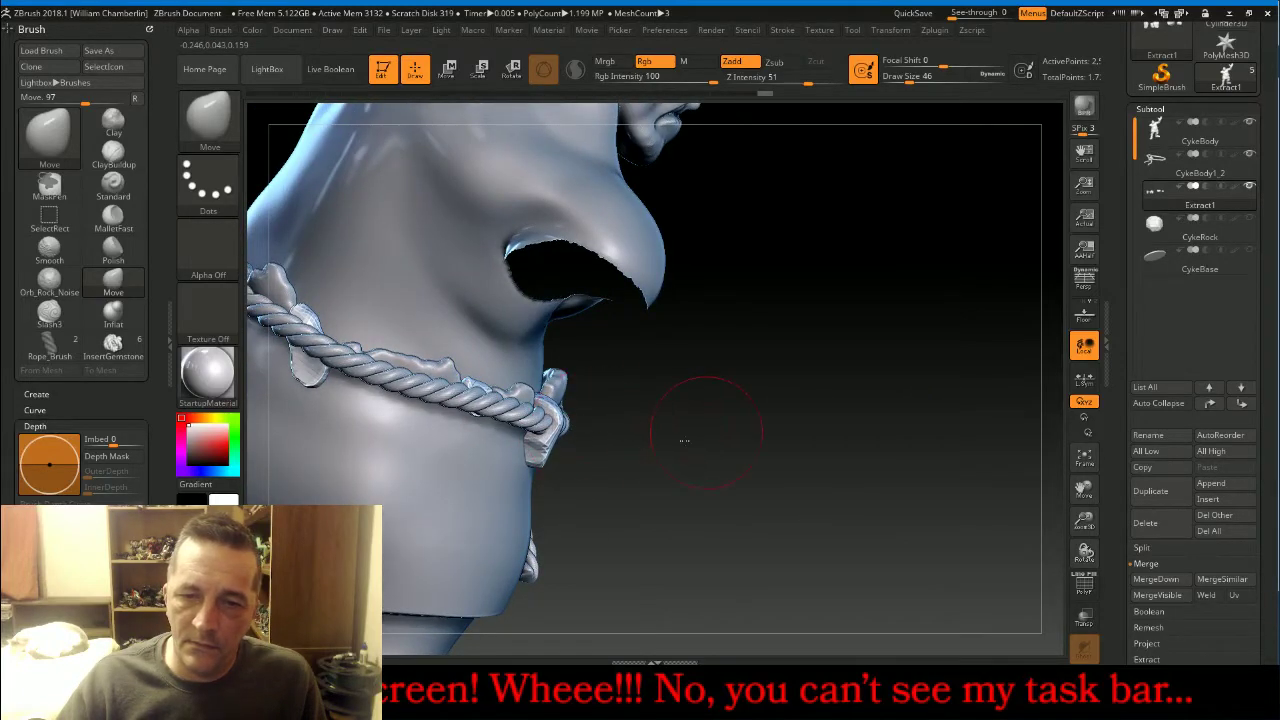
pyautogui.moveTo(684, 440); pyautogui.dragTo(543, 430)
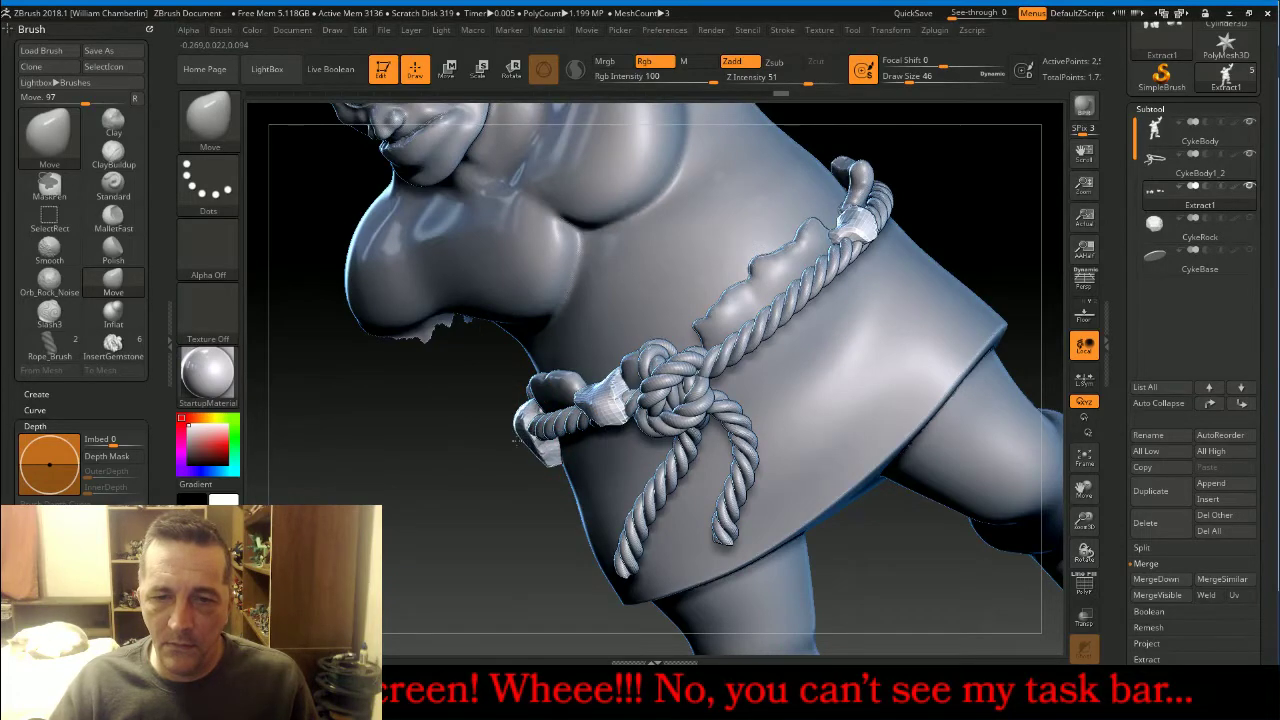
pyautogui.moveTo(517, 450)
pyautogui.mouseDown()
pyautogui.moveTo(540, 440)
pyautogui.moveTo(497, 393)
pyautogui.moveTo(502, 408)
pyautogui.mouseUp()
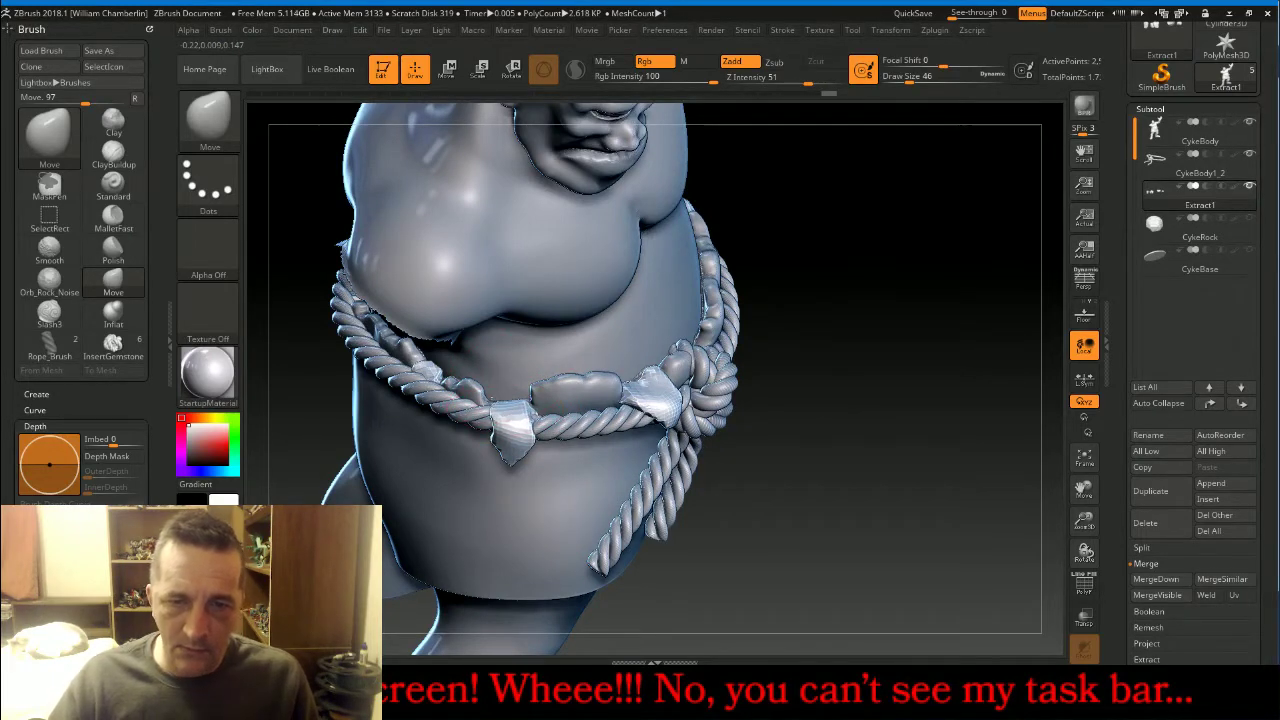
pyautogui.moveTo(505, 415)
pyautogui.mouseDown()
pyautogui.moveTo(495, 418)
pyautogui.moveTo(515, 405)
pyautogui.mouseUp()
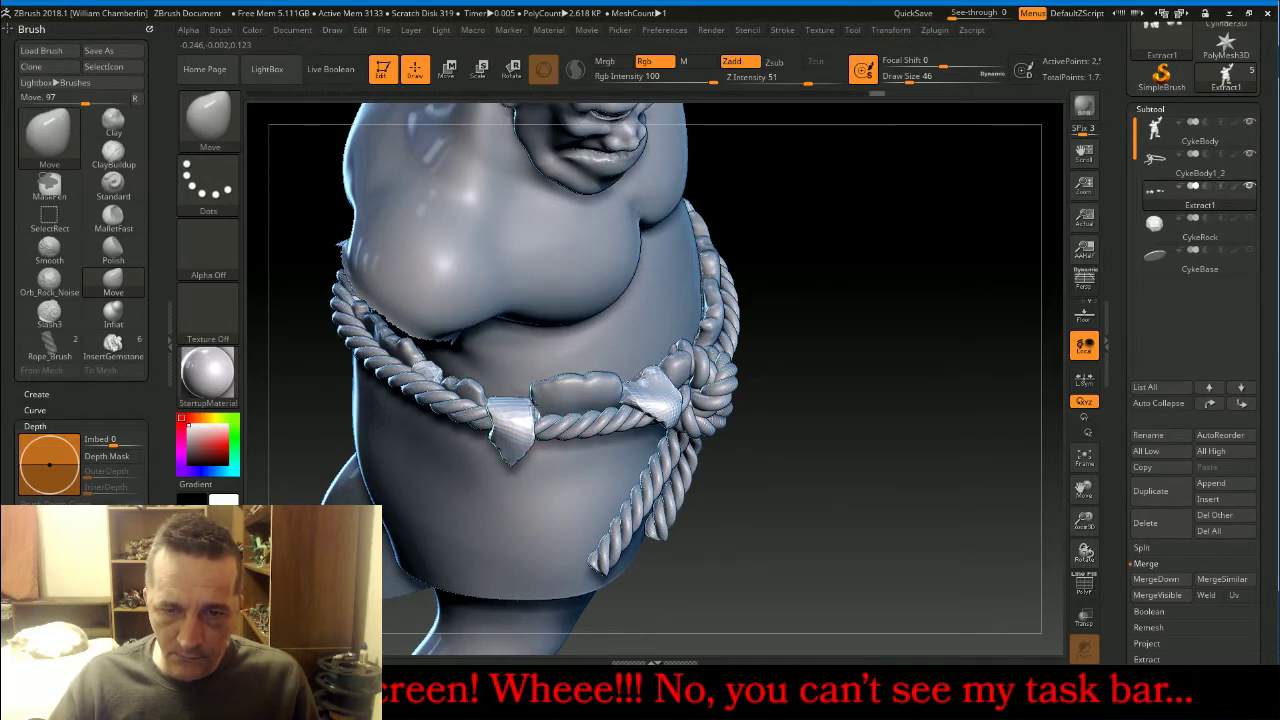
pyautogui.moveTo(894, 503)
pyautogui.mouseDown()
pyautogui.moveTo(920, 466)
pyautogui.moveTo(892, 440)
pyautogui.mouseUp()
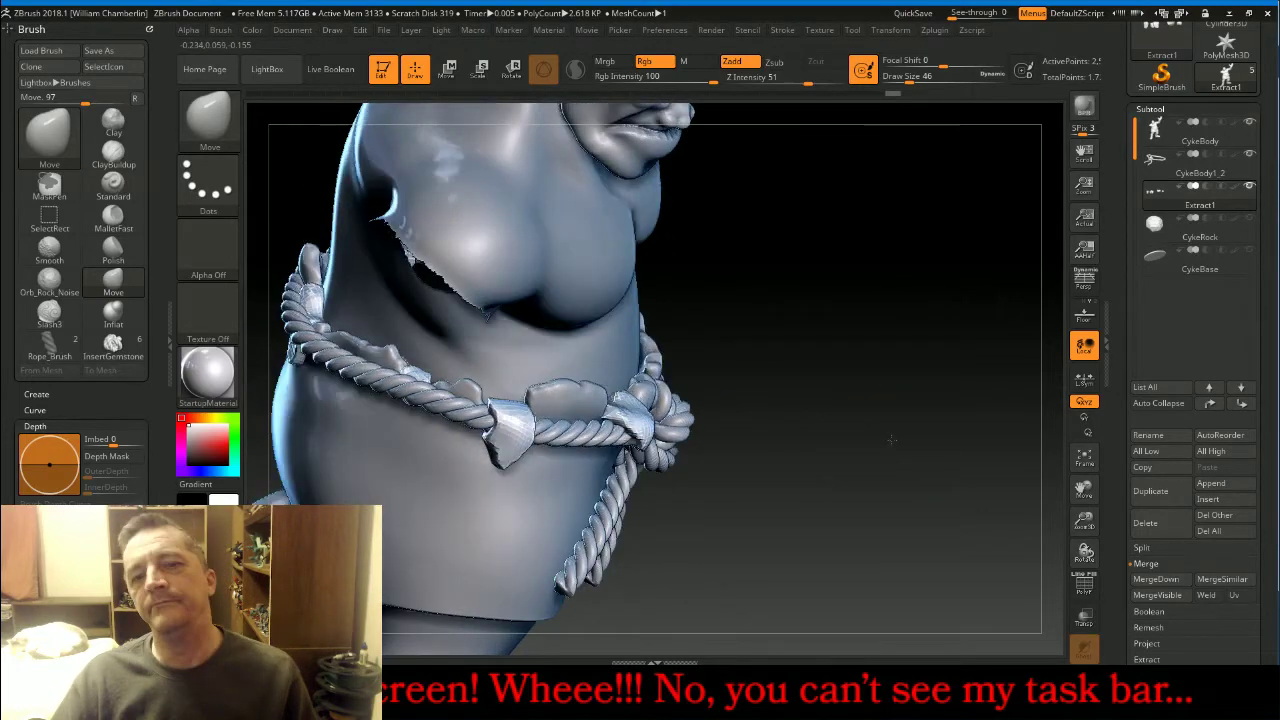
pyautogui.moveTo(891, 440)
pyautogui.mouseDown()
pyautogui.moveTo(882, 376)
pyautogui.moveTo(714, 457)
pyautogui.mouseUp()
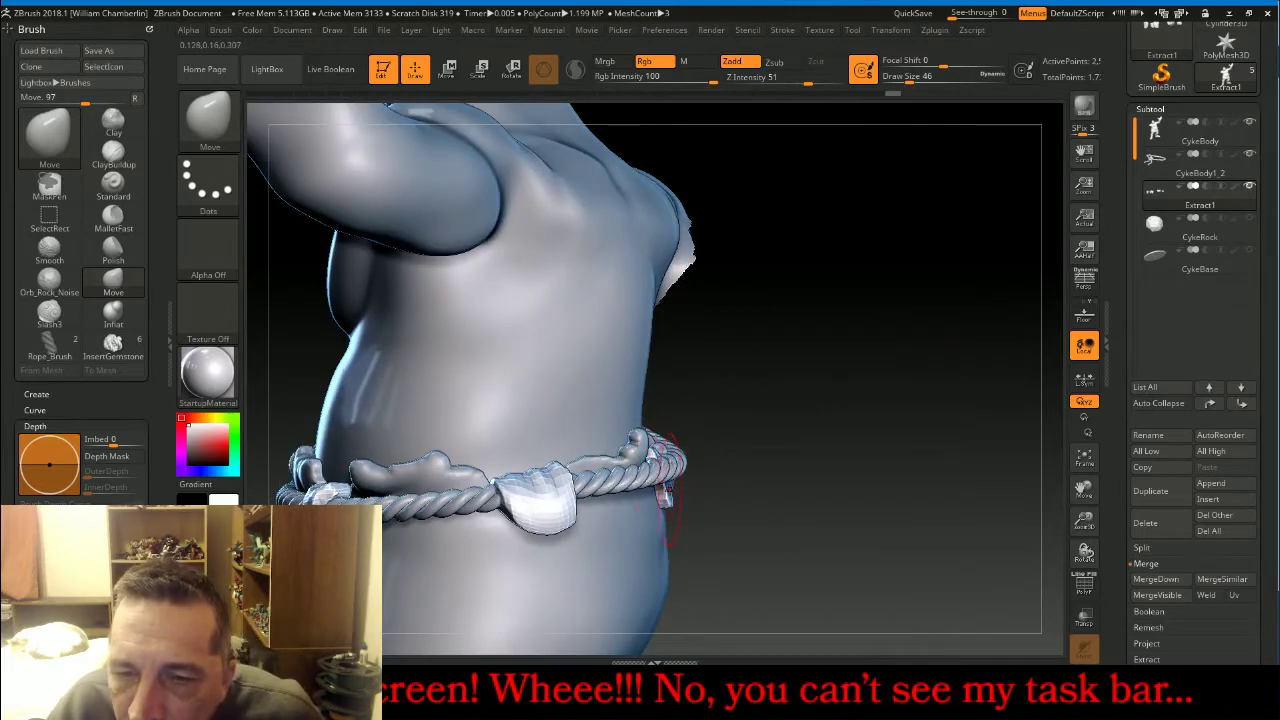
# Reshape the Extract1 cloth flap at the back of the waist with the Move brush so it hangs over the rope belt.
pyautogui.moveTo(668, 488)
pyautogui.mouseDown()
pyautogui.moveTo(710, 466)
pyautogui.moveTo(820, 598)
pyautogui.mouseUp()
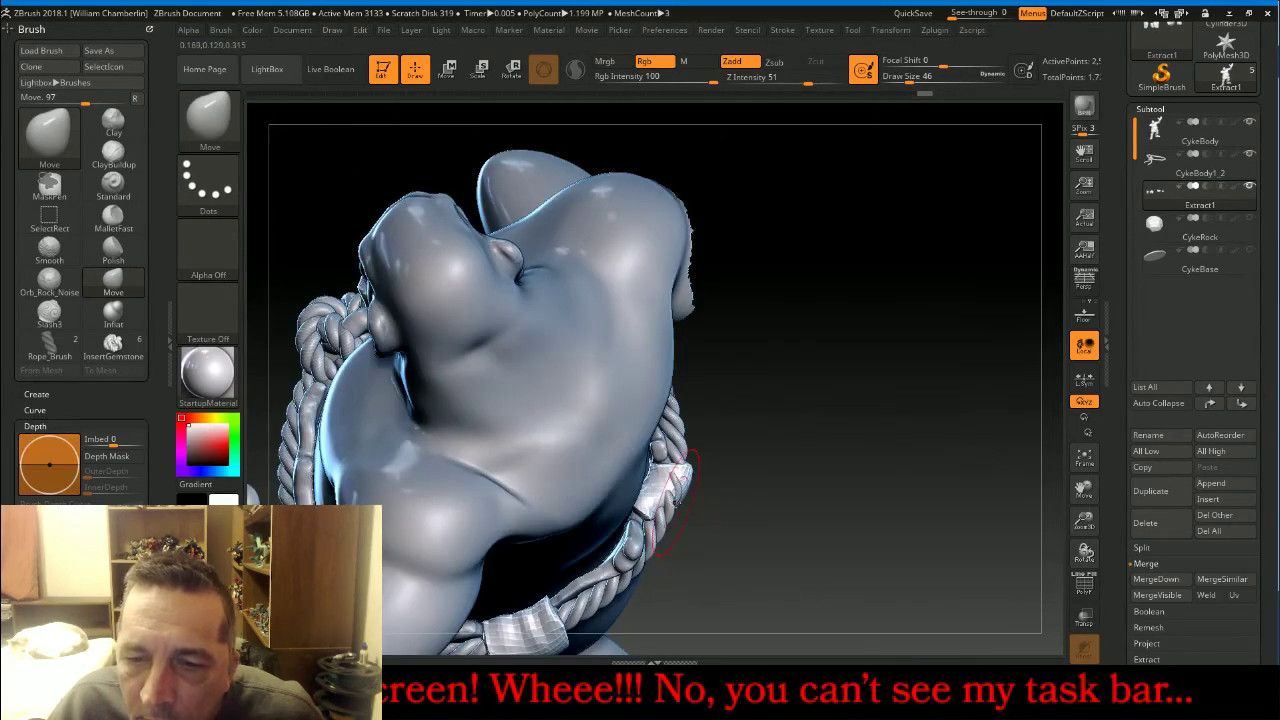
pyautogui.moveTo(670, 488); pyautogui.dragTo(696, 504)
pyautogui.moveTo(782, 534); pyautogui.dragTo(705, 478)
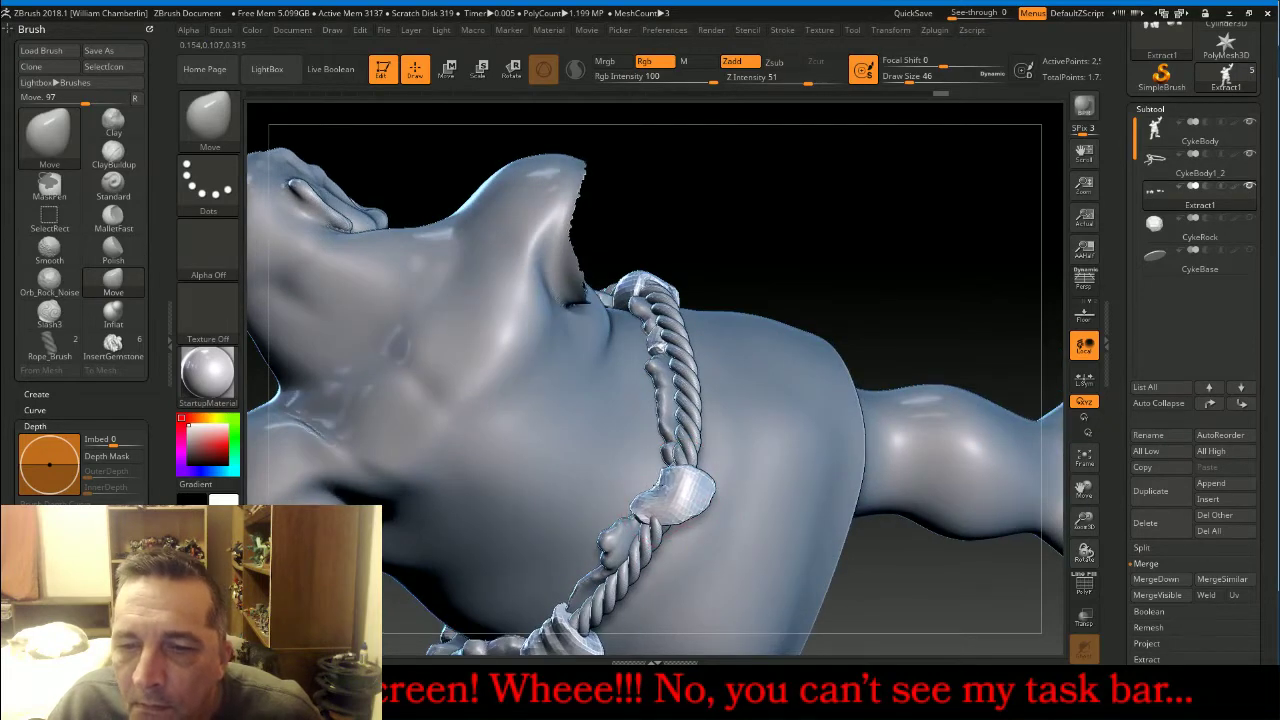
pyautogui.moveTo(928, 306)
pyautogui.mouseDown()
pyautogui.moveTo(922, 345)
pyautogui.moveTo(660, 517)
pyautogui.moveTo(697, 530)
pyautogui.moveTo(659, 466)
pyautogui.moveTo(661, 496)
pyautogui.mouseUp()
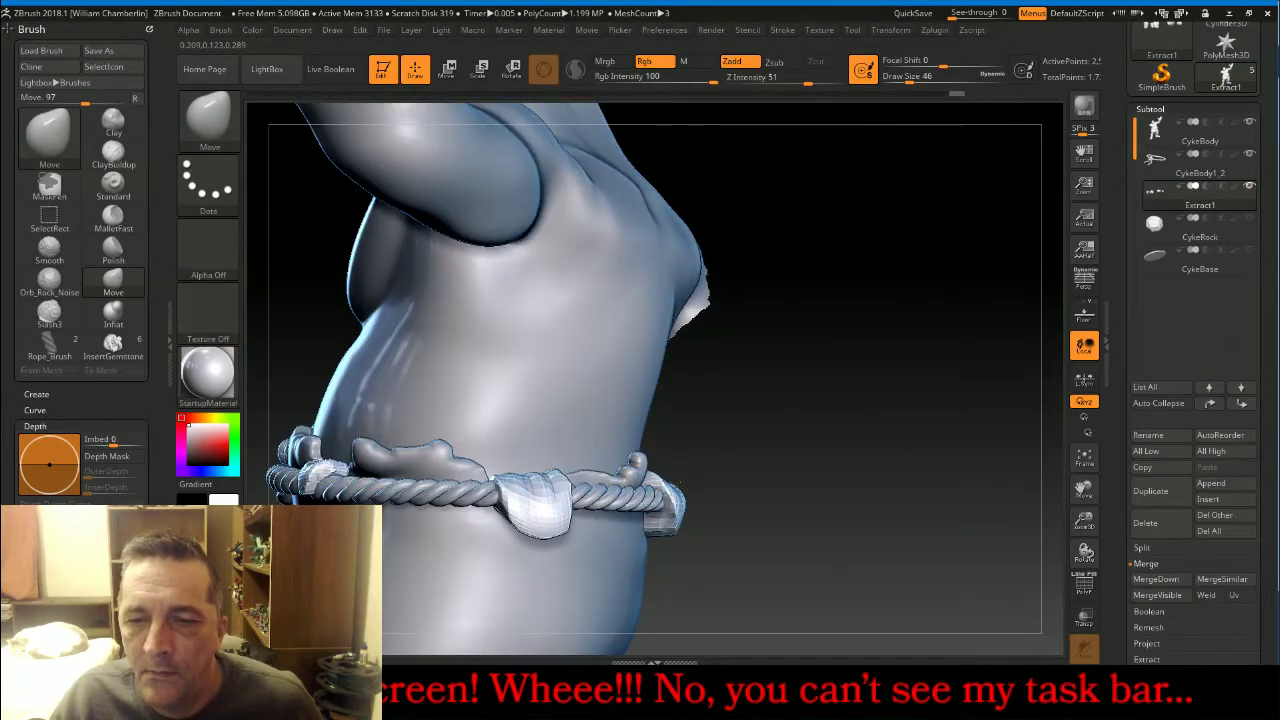
pyautogui.moveTo(856, 512); pyautogui.dragTo(828, 518)
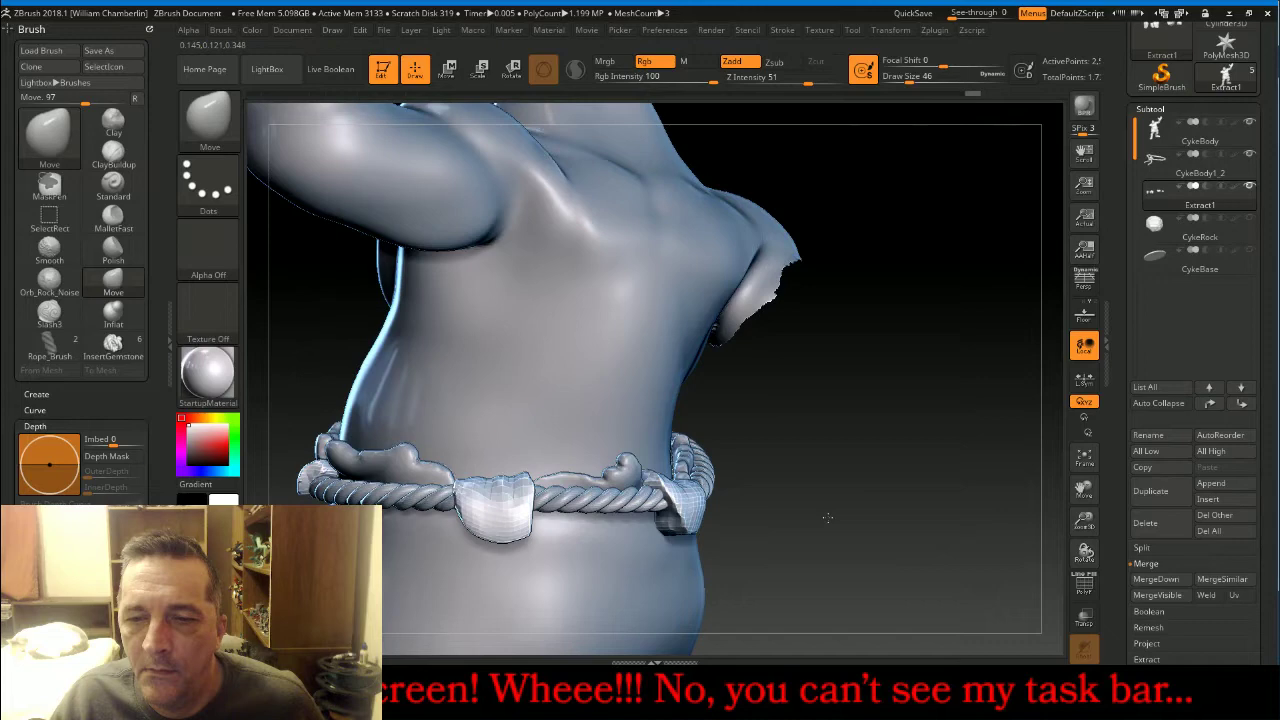
pyautogui.moveTo(828, 518); pyautogui.dragTo(1050, 432)
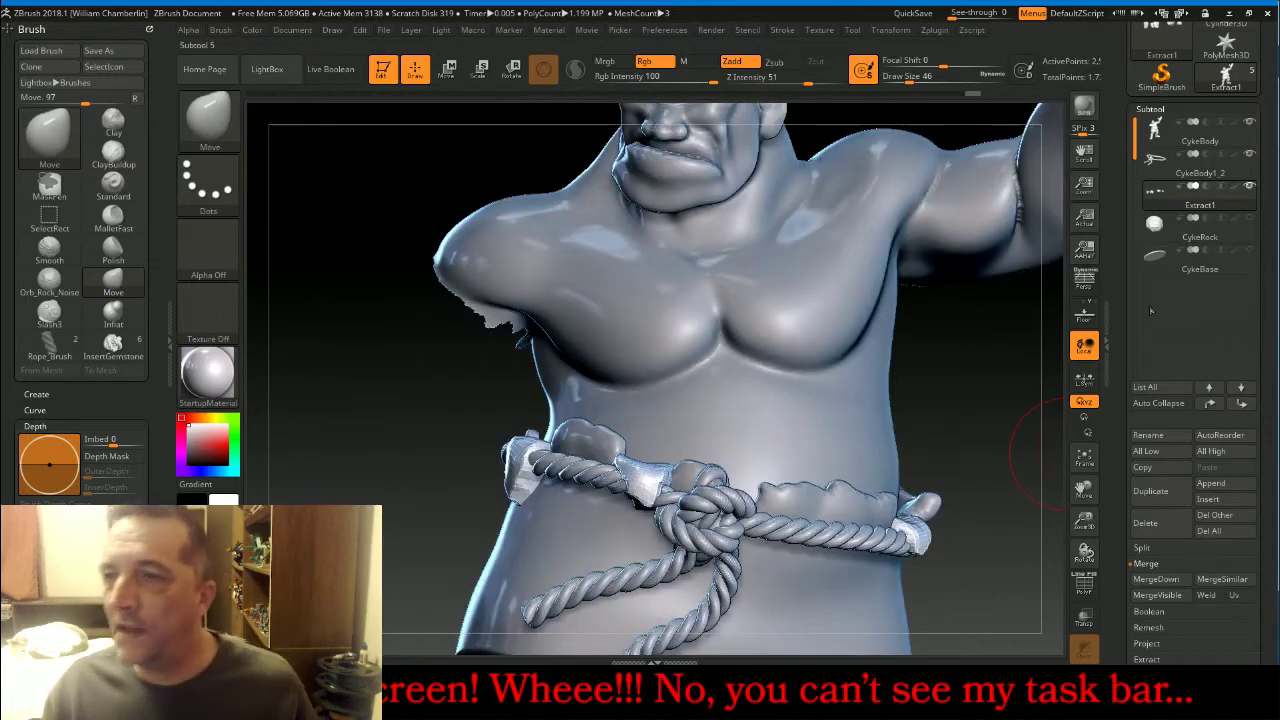
# Subdivide the Extract1 cloth pieces up to subdivision level 4.
pyautogui.click(1175, 108)
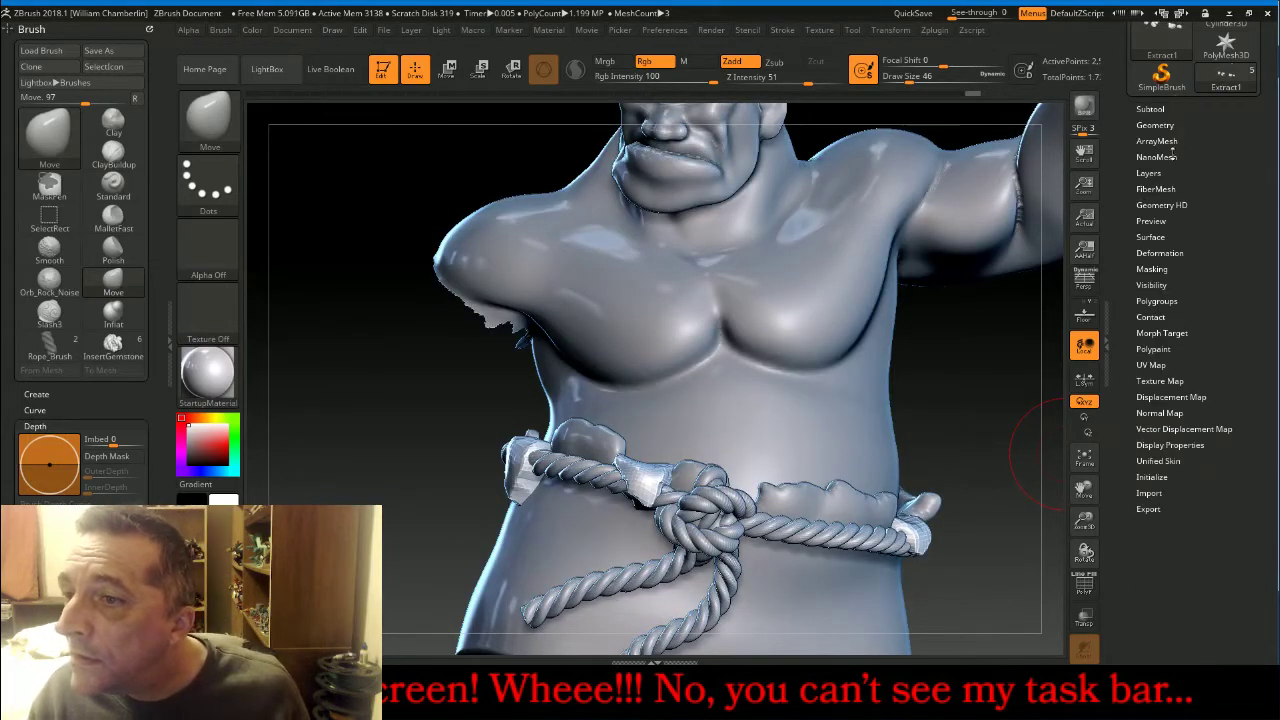
pyautogui.click(1156, 125)
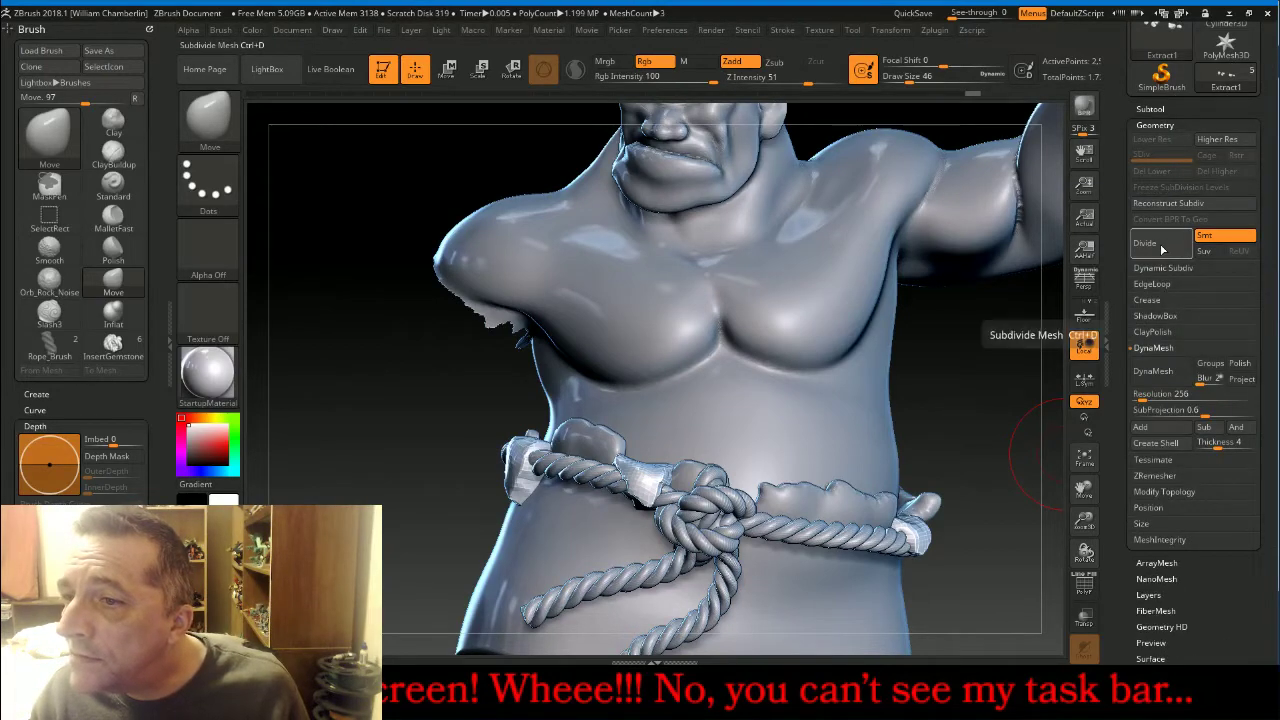
pyautogui.click(168, 340)
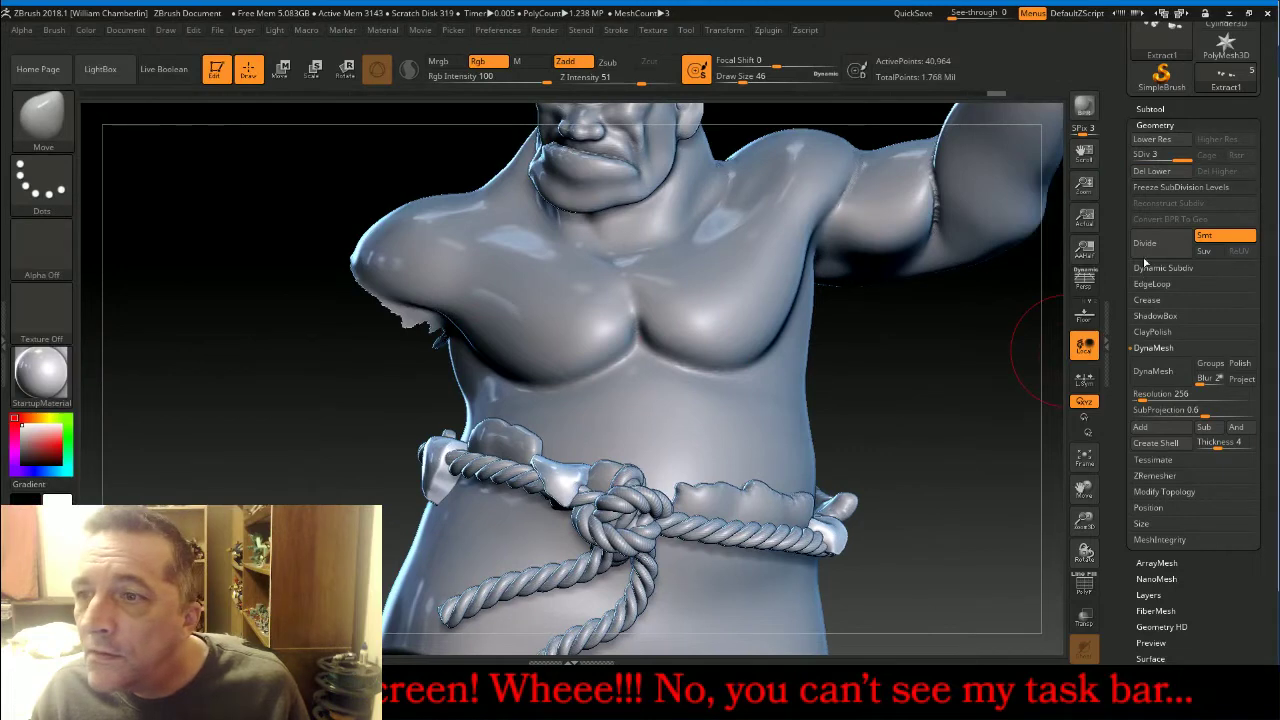
pyautogui.click(1148, 244)
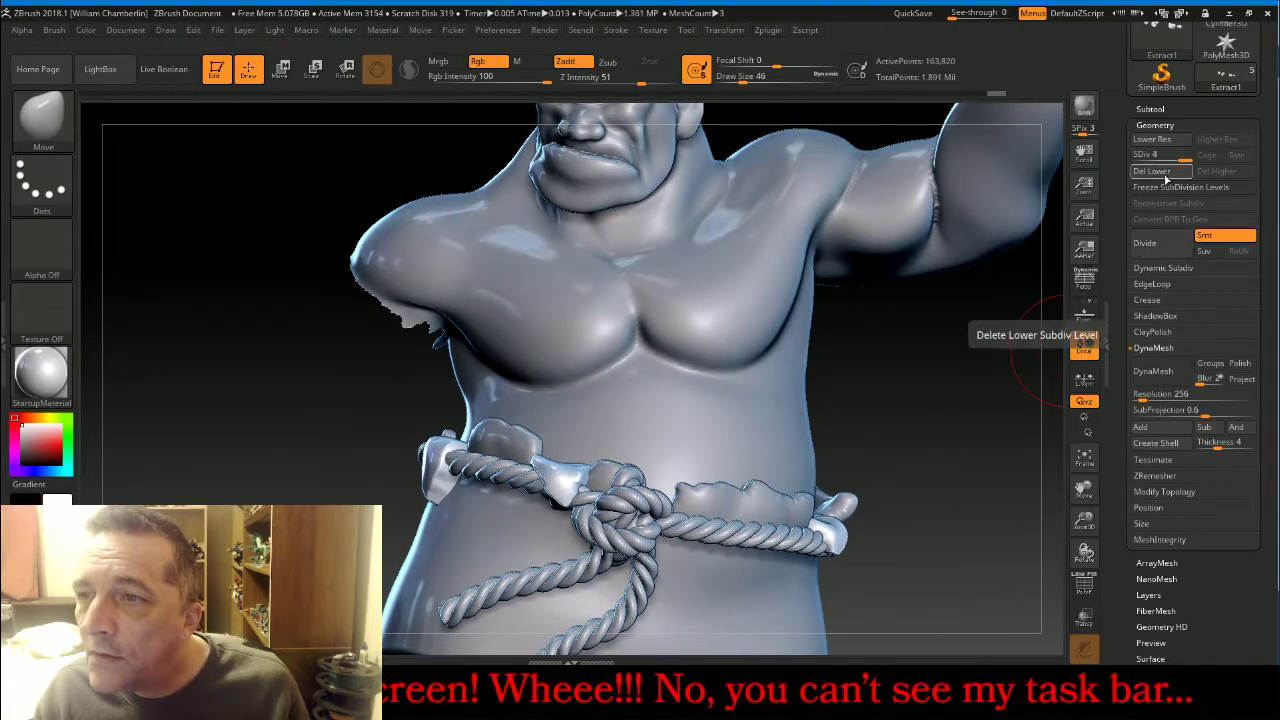
# Reorder the Extract1 subtool so it sits directly below CykeBody, and make CykeBody the active subtool.
pyautogui.click(1150, 108)
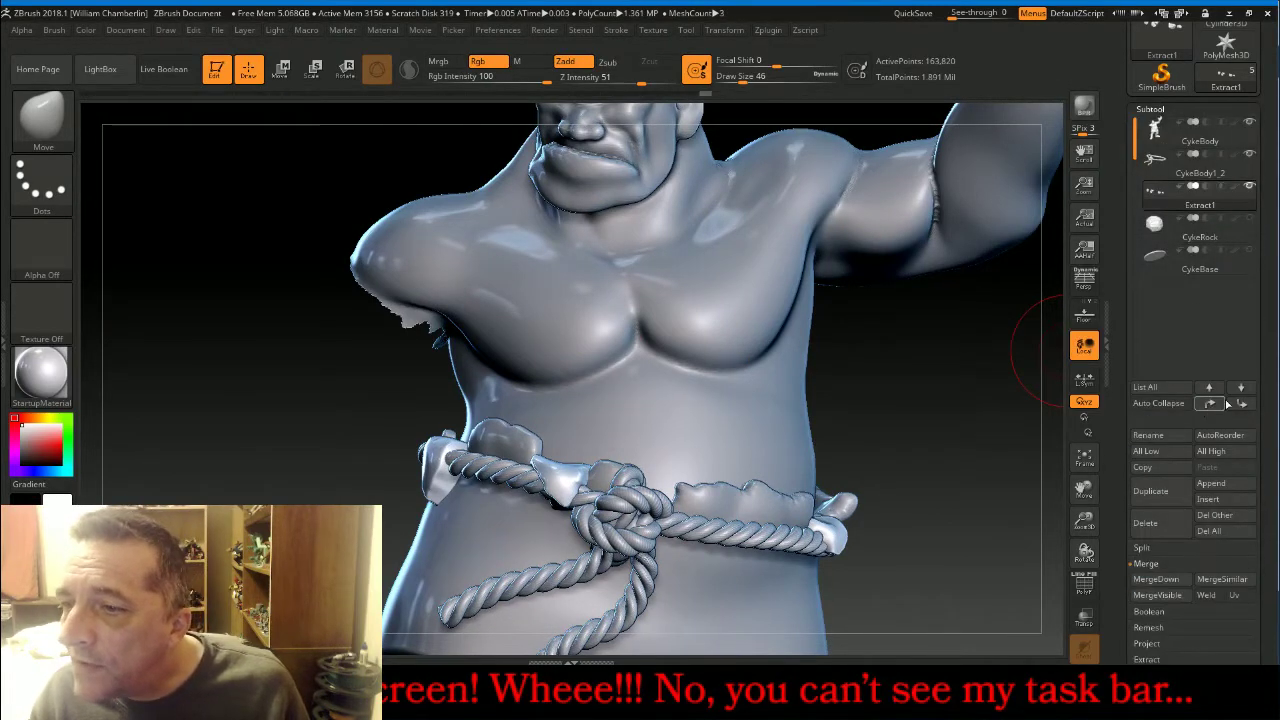
pyautogui.click(1214, 406)
pyautogui.click(1178, 133)
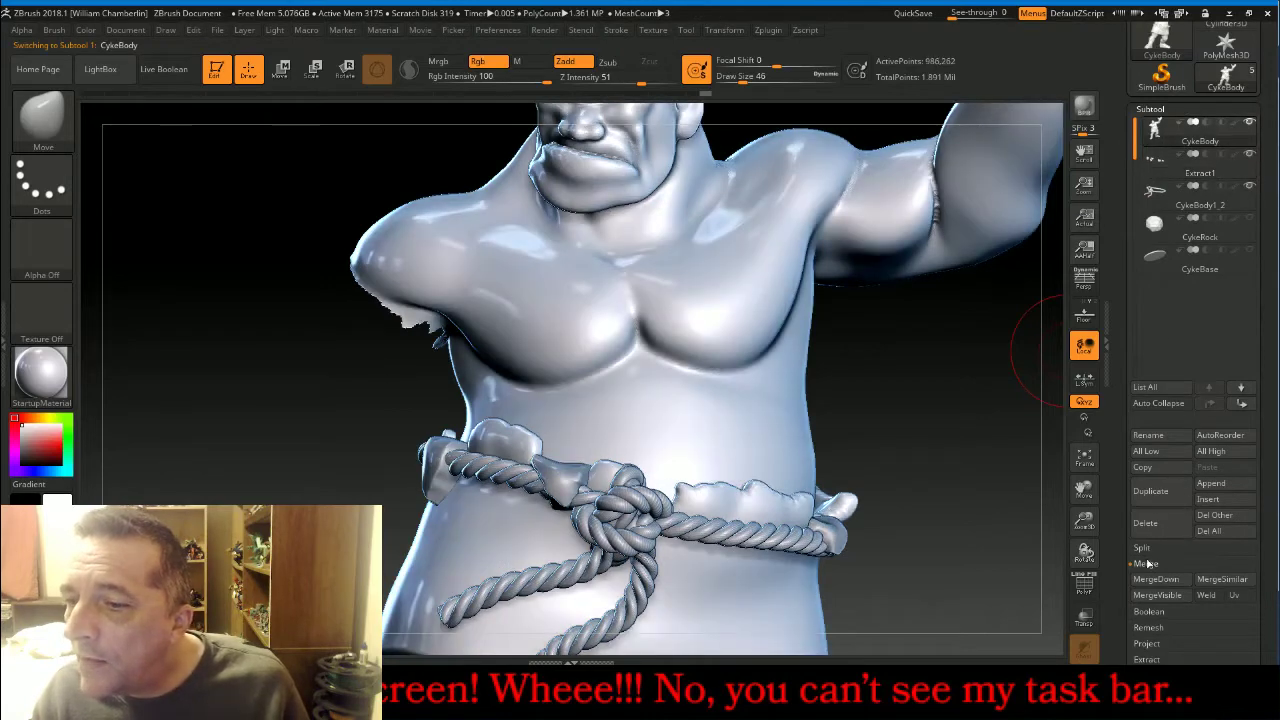
# Unhide all of CykeBody to merge Extract1 down into it, and remesh the combined body with DynaMesh.
pyautogui.click(1153, 580)
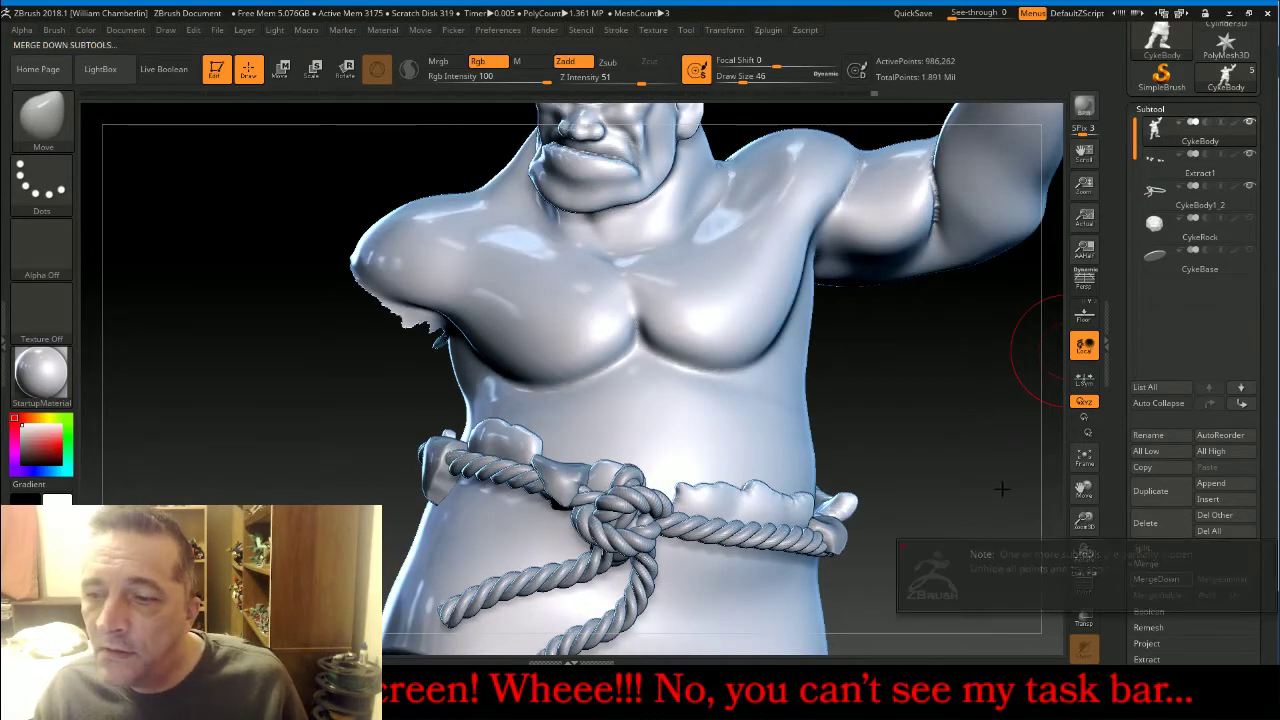
pyautogui.keyDown('ctrl'); pyautogui.keyDown('shift'); pyautogui.click(990, 460); pyautogui.keyUp('shift'); pyautogui.keyUp('ctrl')
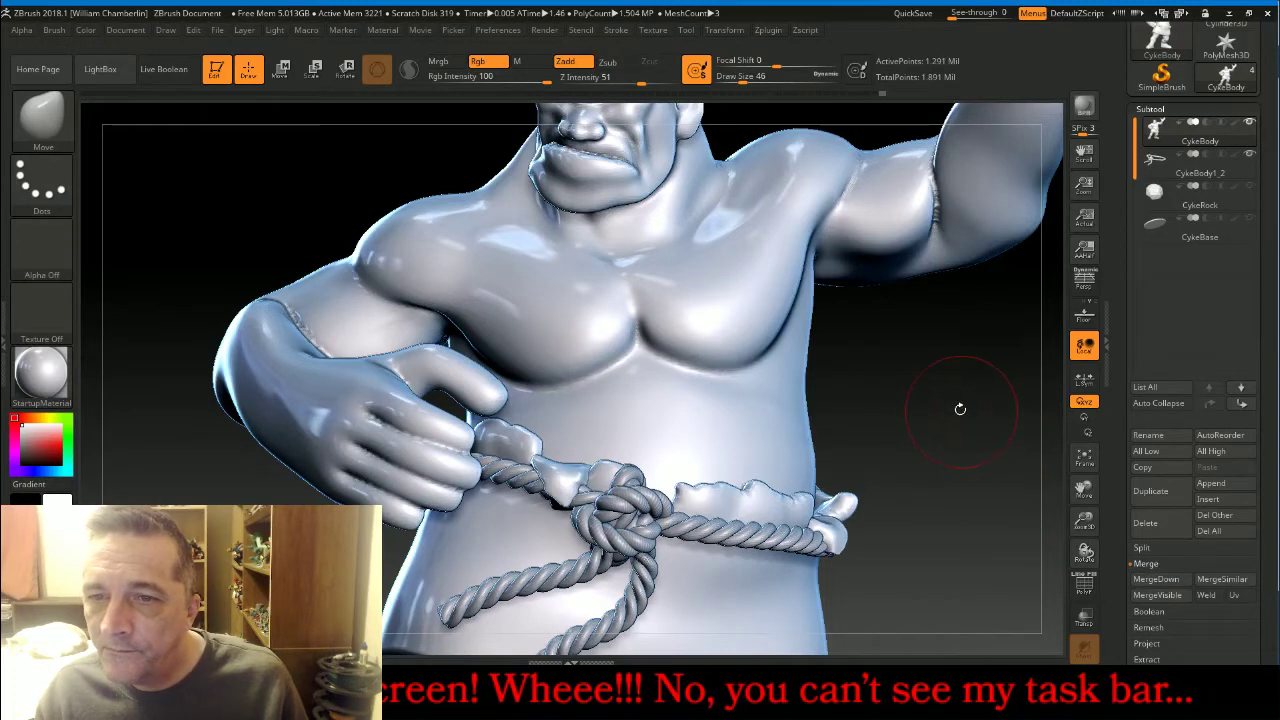
pyautogui.press('ctrl')
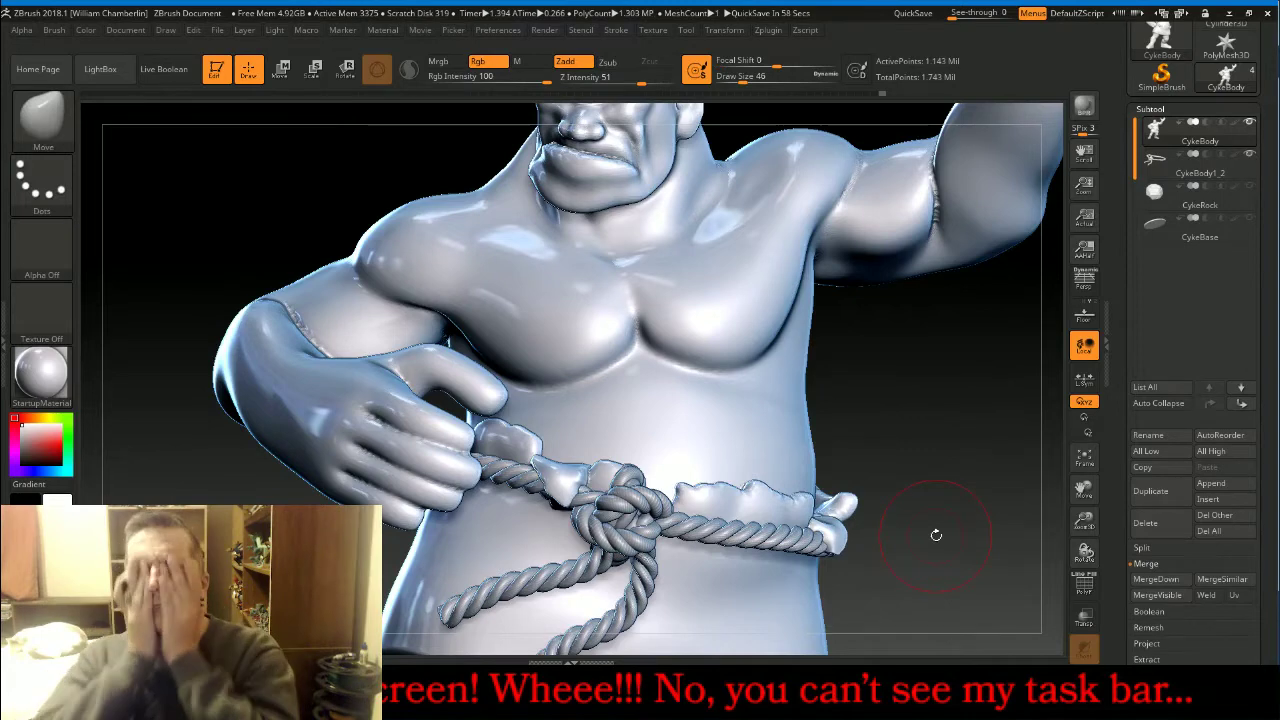
# Frame the whole figure and show the CykeRock subtool to inspect the pose with the rock in the raised hand.
pyautogui.click(1084, 459)
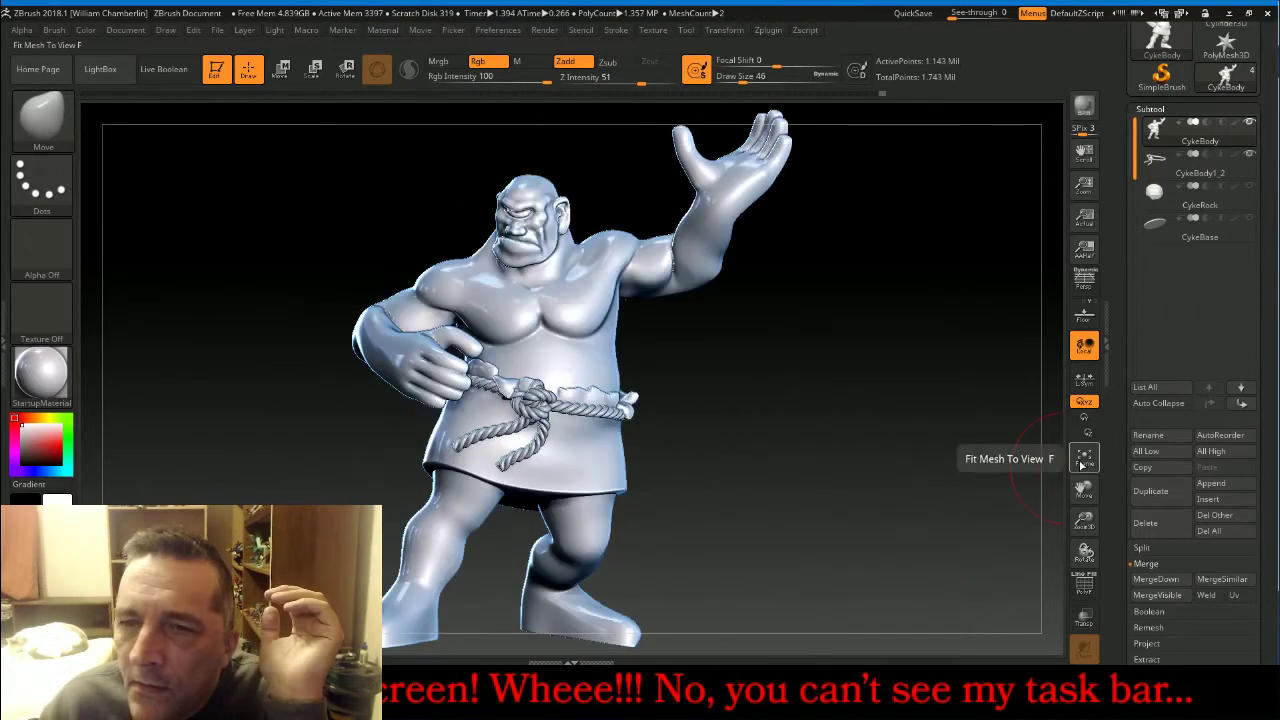
pyautogui.moveTo(970, 450); pyautogui.dragTo(941, 453)
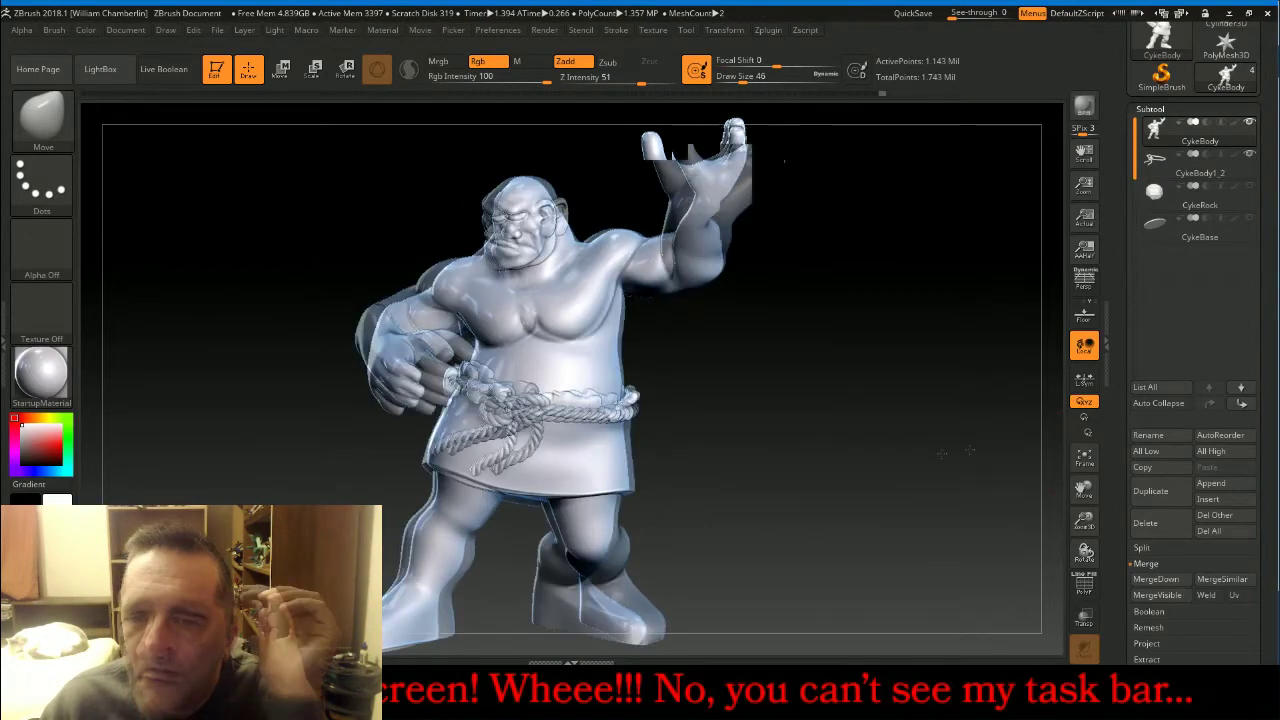
pyautogui.moveTo(941, 453); pyautogui.dragTo(956, 440)
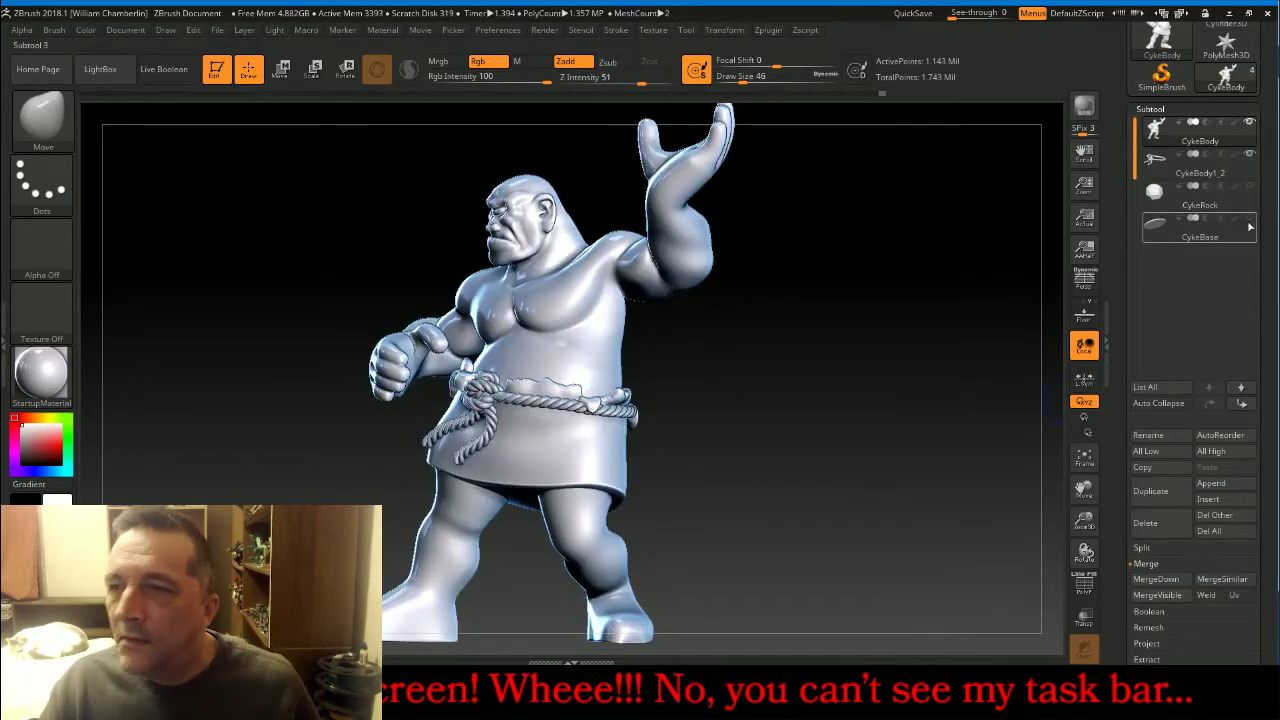
pyautogui.click(1250, 188)
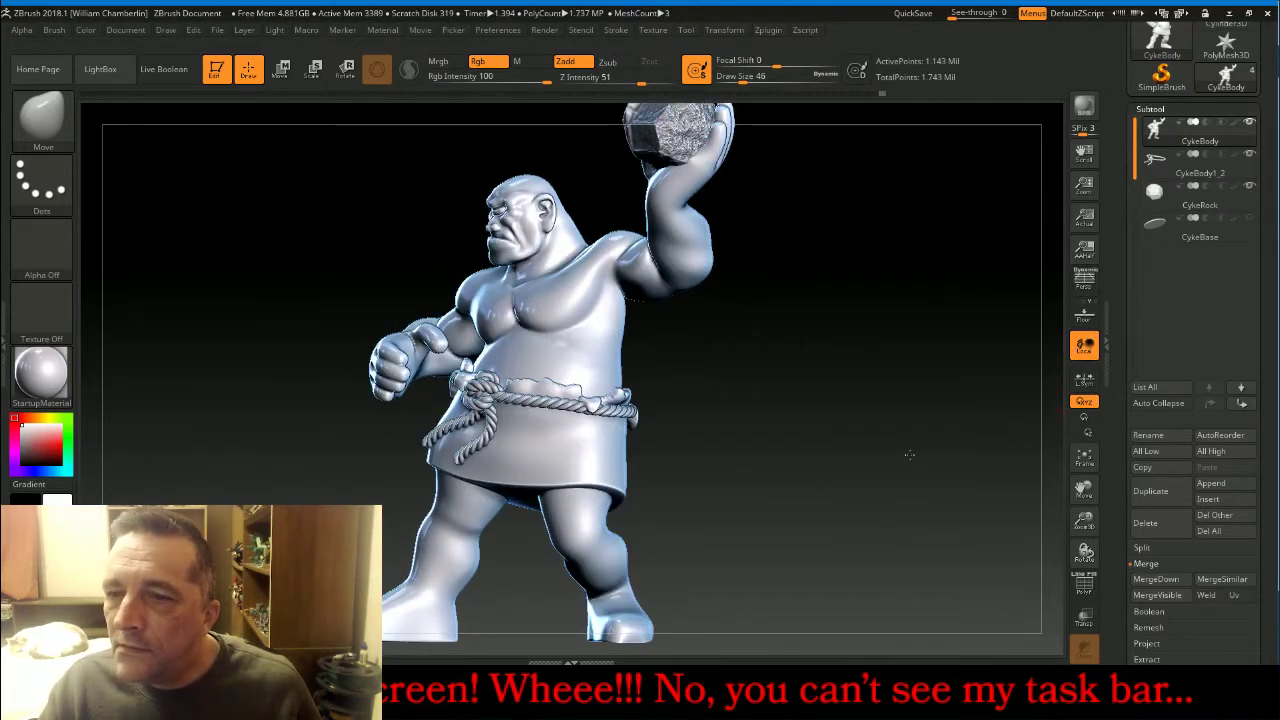
pyautogui.moveTo(908, 453); pyautogui.dragTo(938, 467)
pyautogui.moveTo(1086, 523)
pyautogui.mouseDown()
pyautogui.moveTo(1079, 504)
pyautogui.moveTo(1082, 522)
pyautogui.mouseUp()
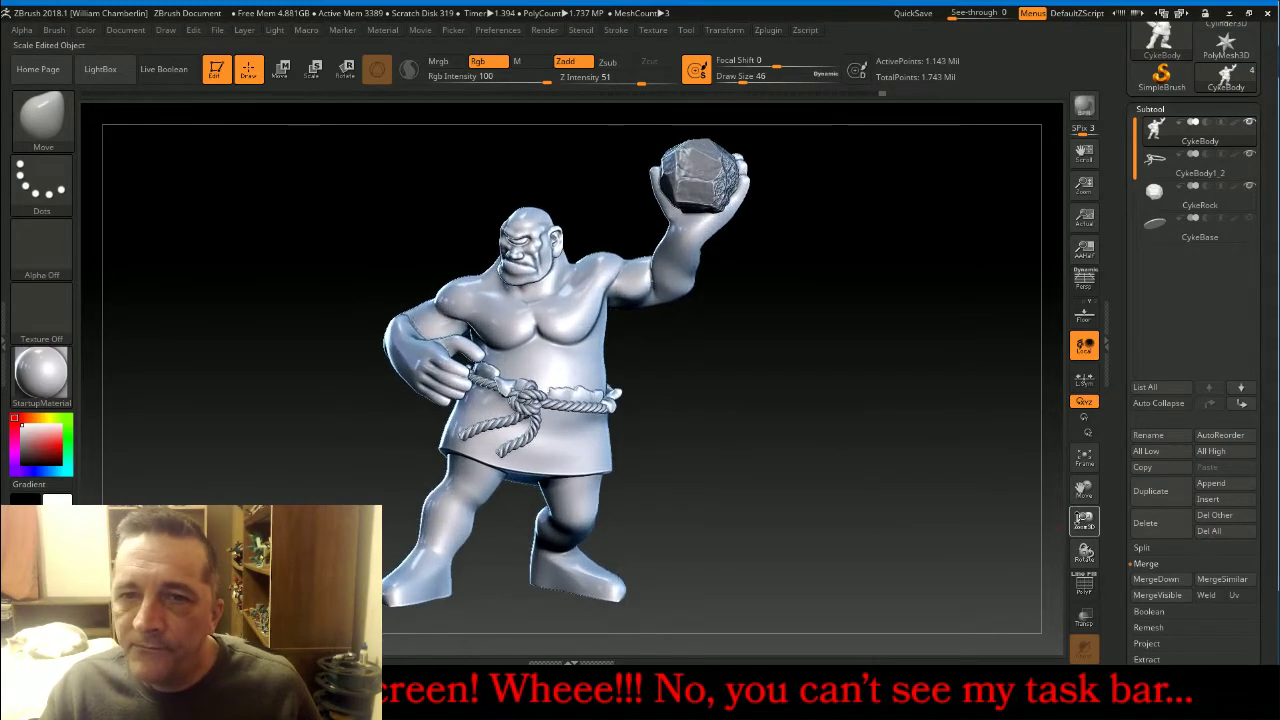
pyautogui.moveTo(971, 509); pyautogui.dragTo(925, 498)
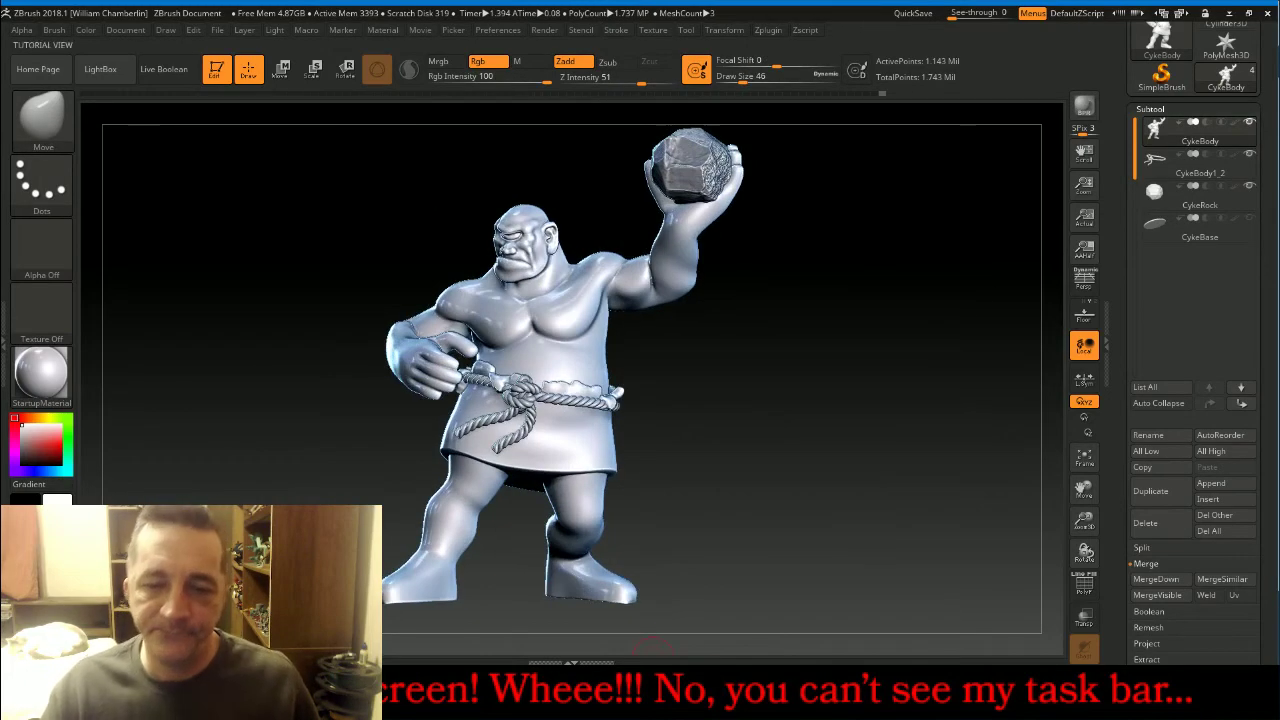
pyautogui.click(662, 688)
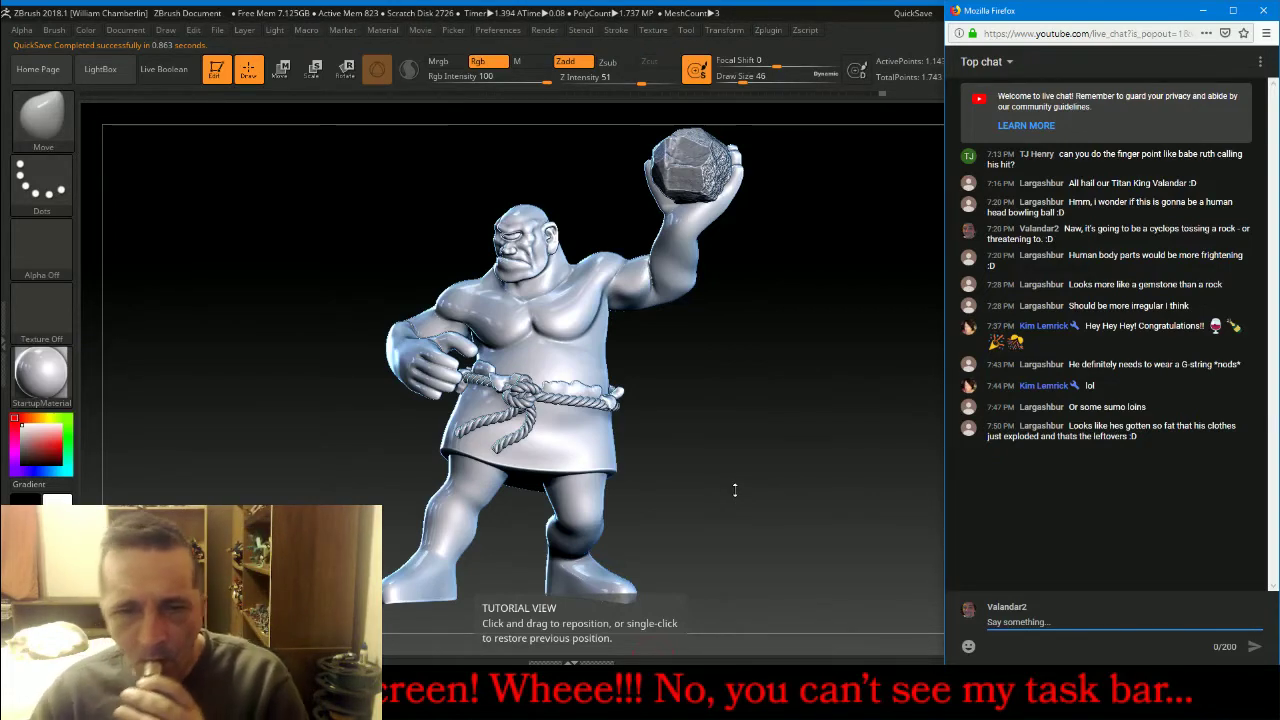
pyautogui.click(761, 475)
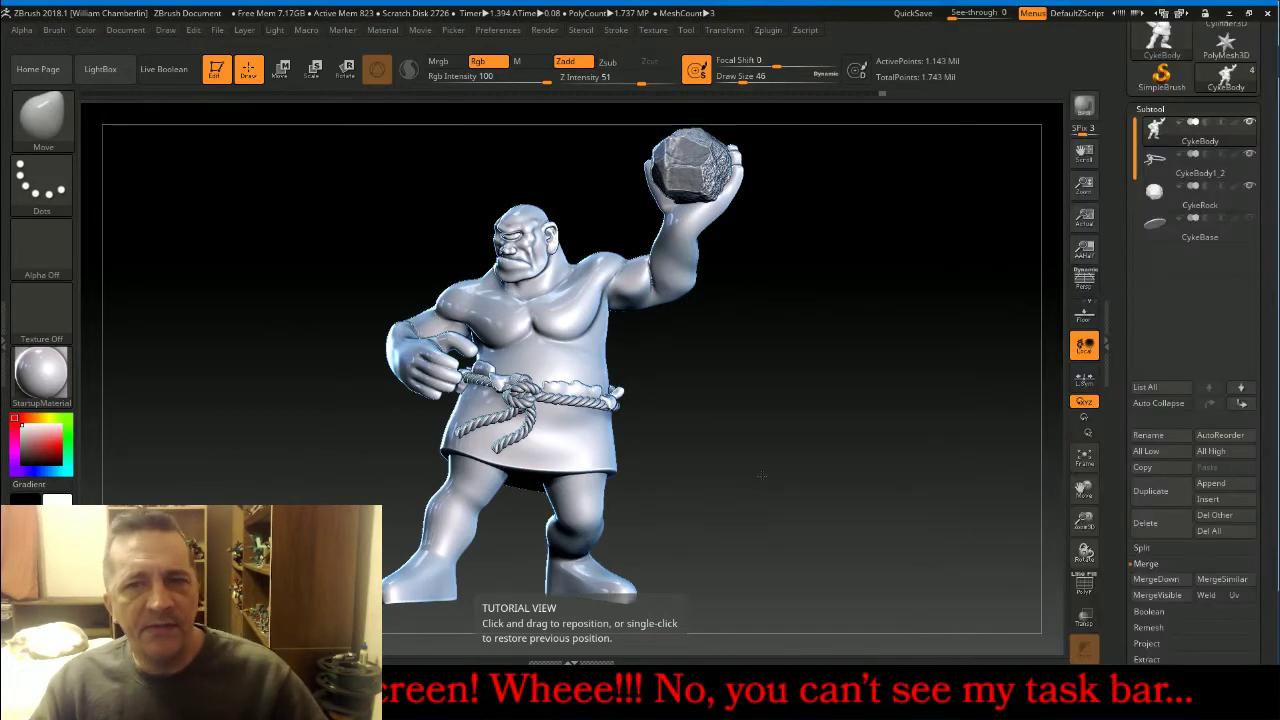
pyautogui.moveTo(761, 475); pyautogui.dragTo(867, 465)
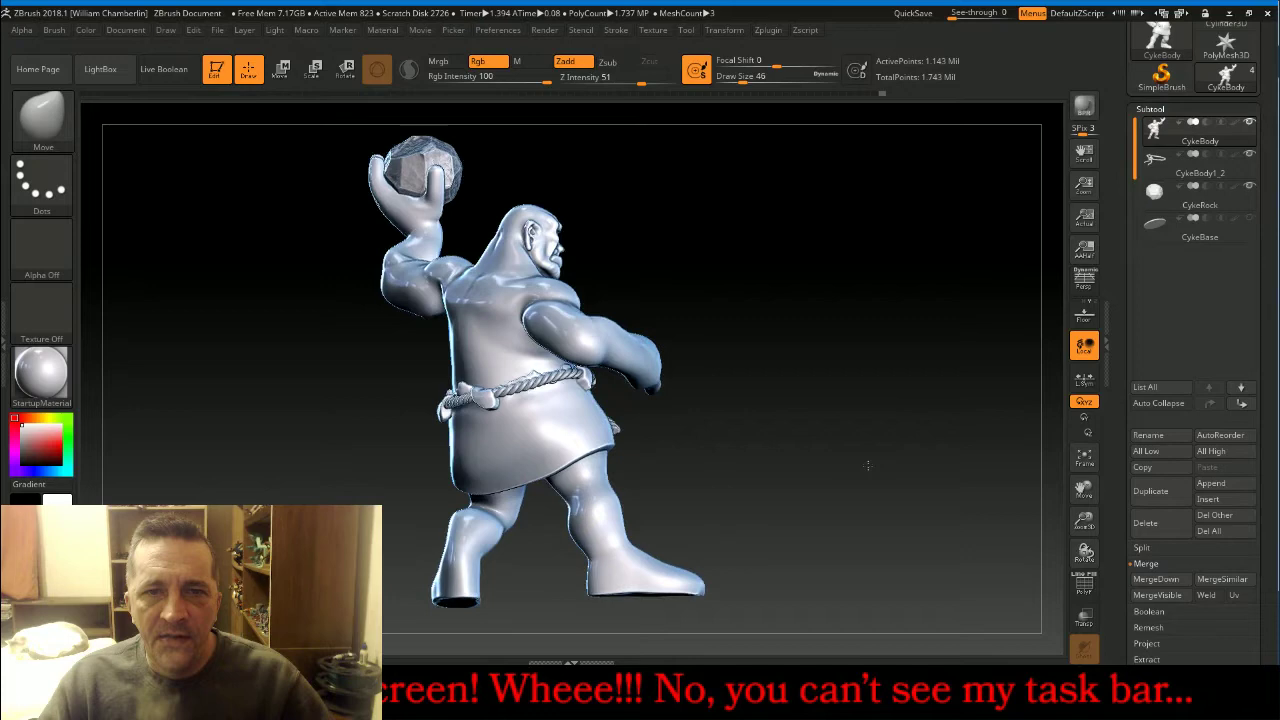
pyautogui.moveTo(867, 465); pyautogui.dragTo(754, 494)
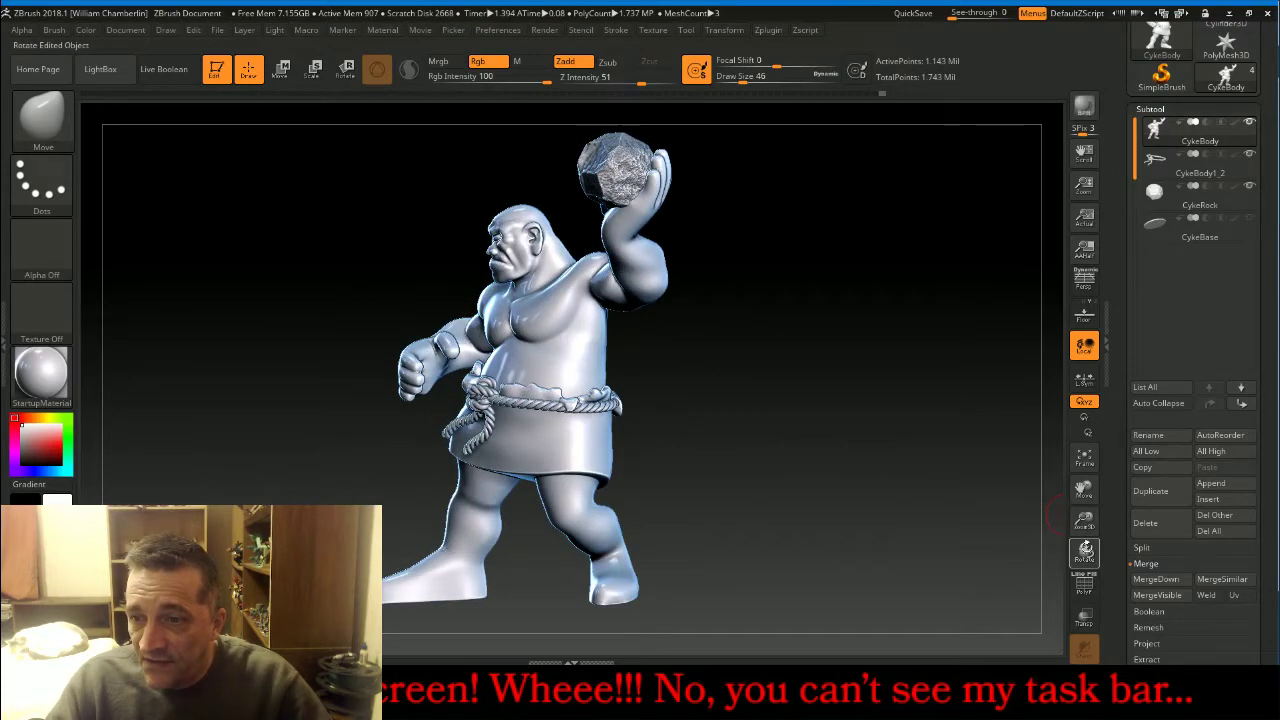
# Choose the ClayBuildup brush with Alpha 01 for sculpting the figure's back.
pyautogui.moveTo(1085, 520); pyautogui.dragTo(1060, 535)
pyautogui.moveTo(922, 508)
pyautogui.mouseDown()
pyautogui.moveTo(876, 478)
pyautogui.moveTo(788, 476)
pyautogui.mouseUp()
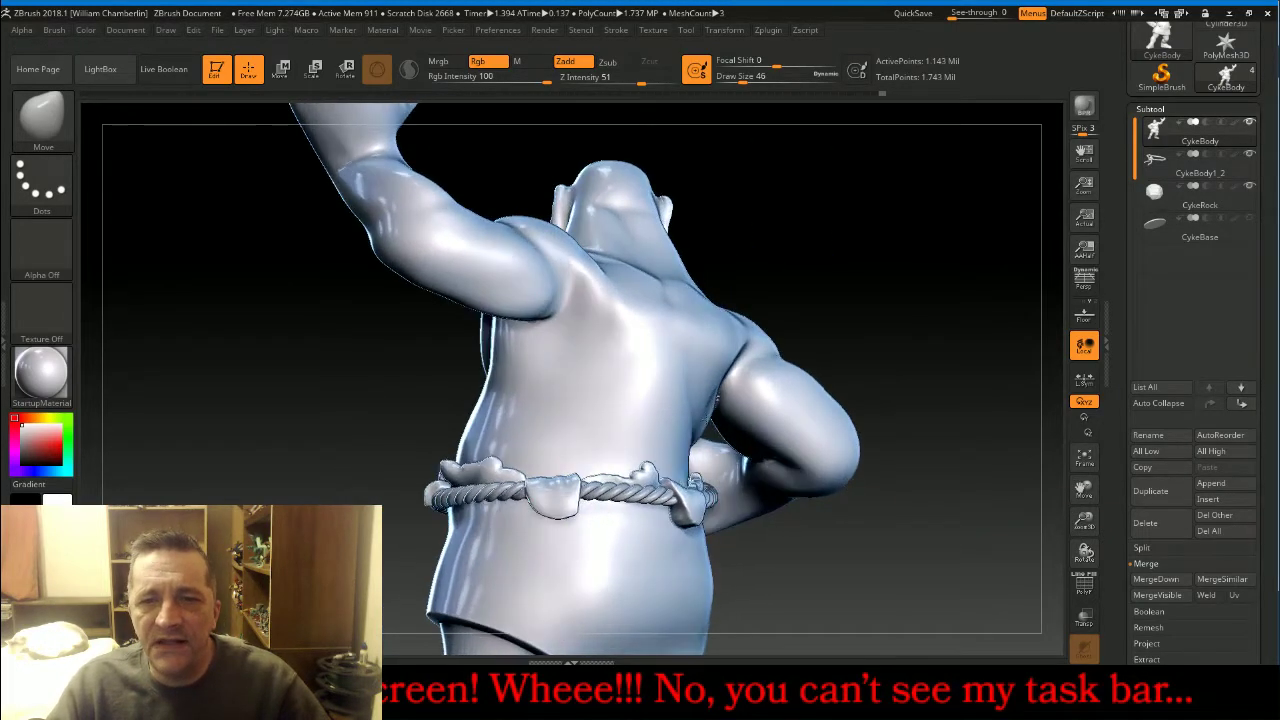
pyautogui.click(40, 122)
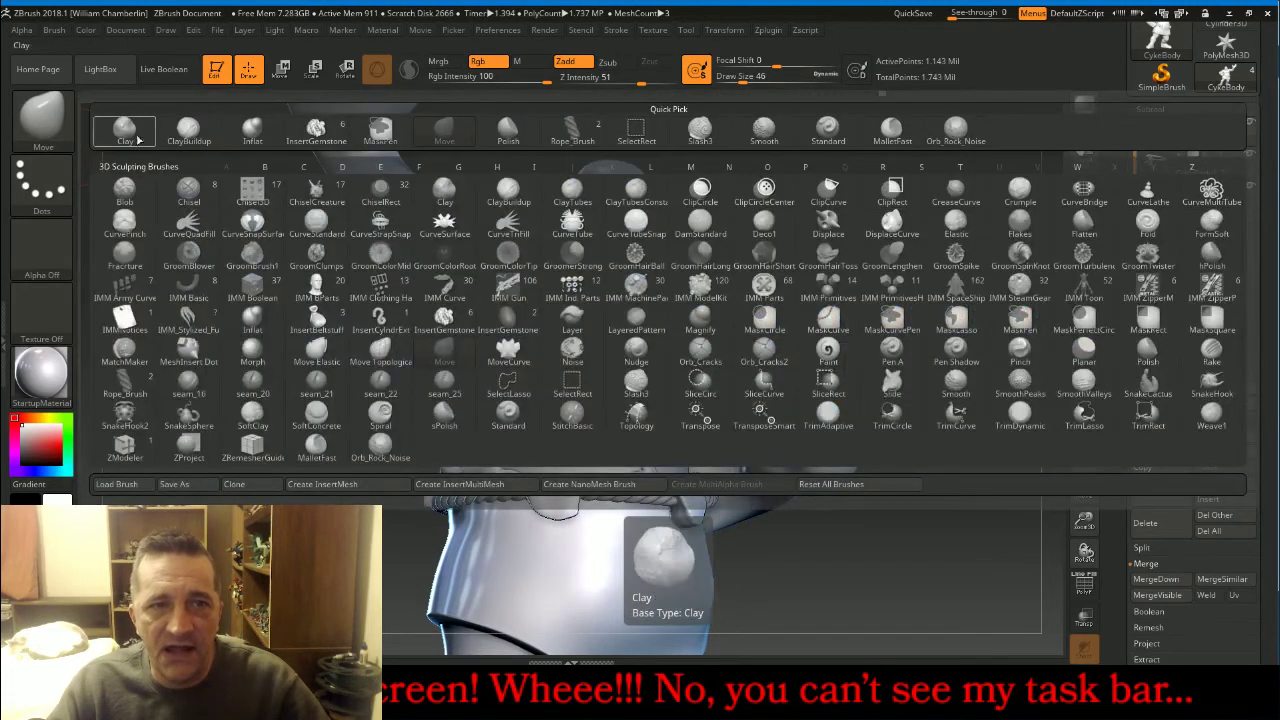
pyautogui.click(188, 130)
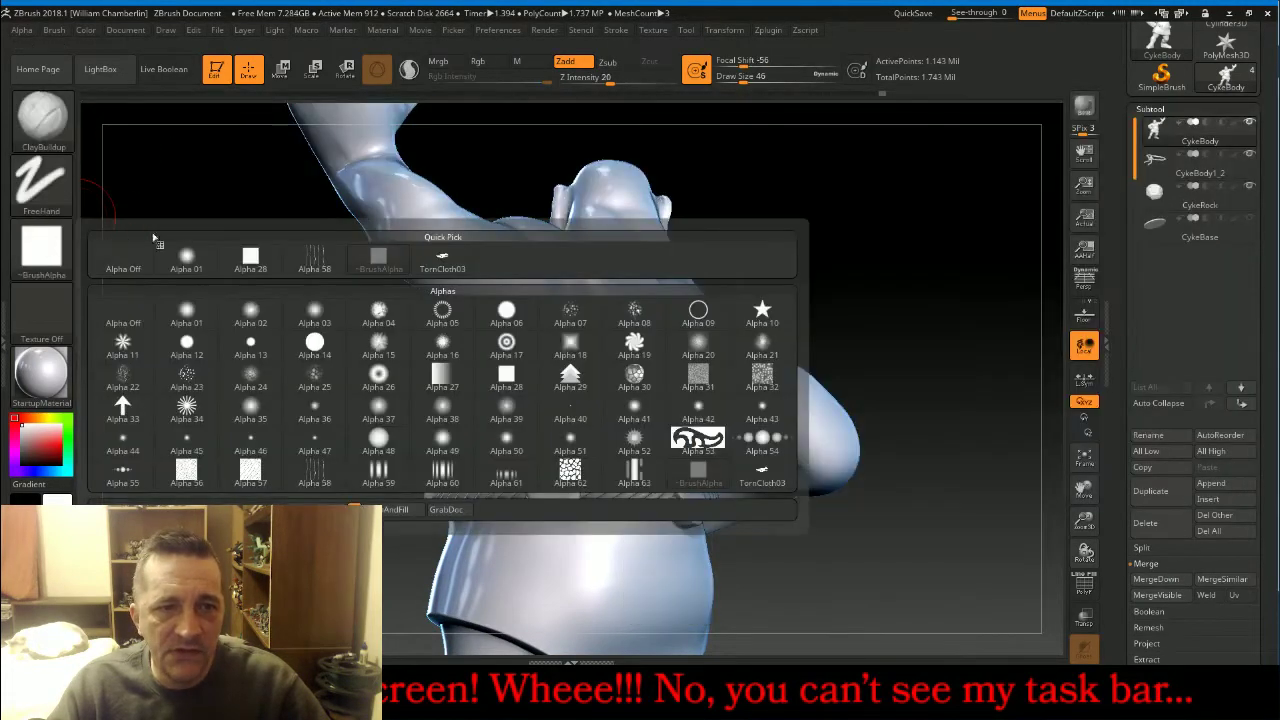
pyautogui.click(41, 245)
pyautogui.click(197, 257)
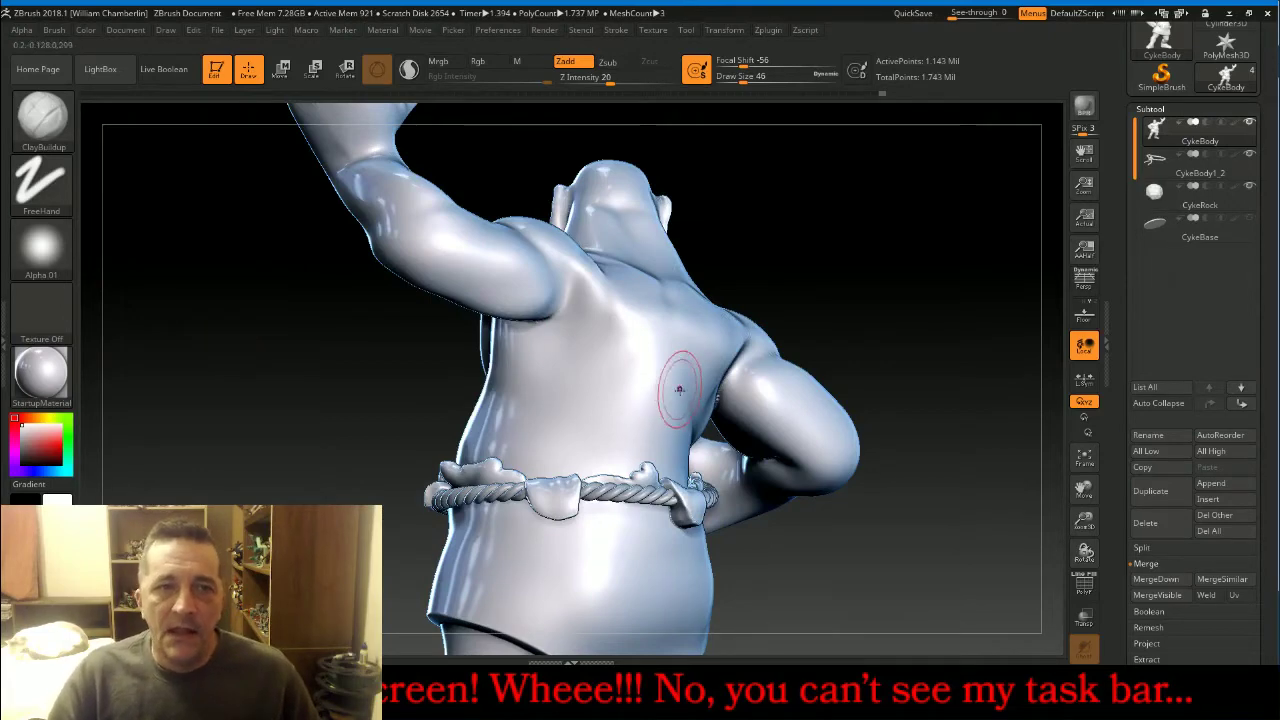
# Build up muscle forms on the side of the torso beneath the raised arm and smooth them into the surface.
pyautogui.moveTo(370, 363); pyautogui.dragTo(450, 357)
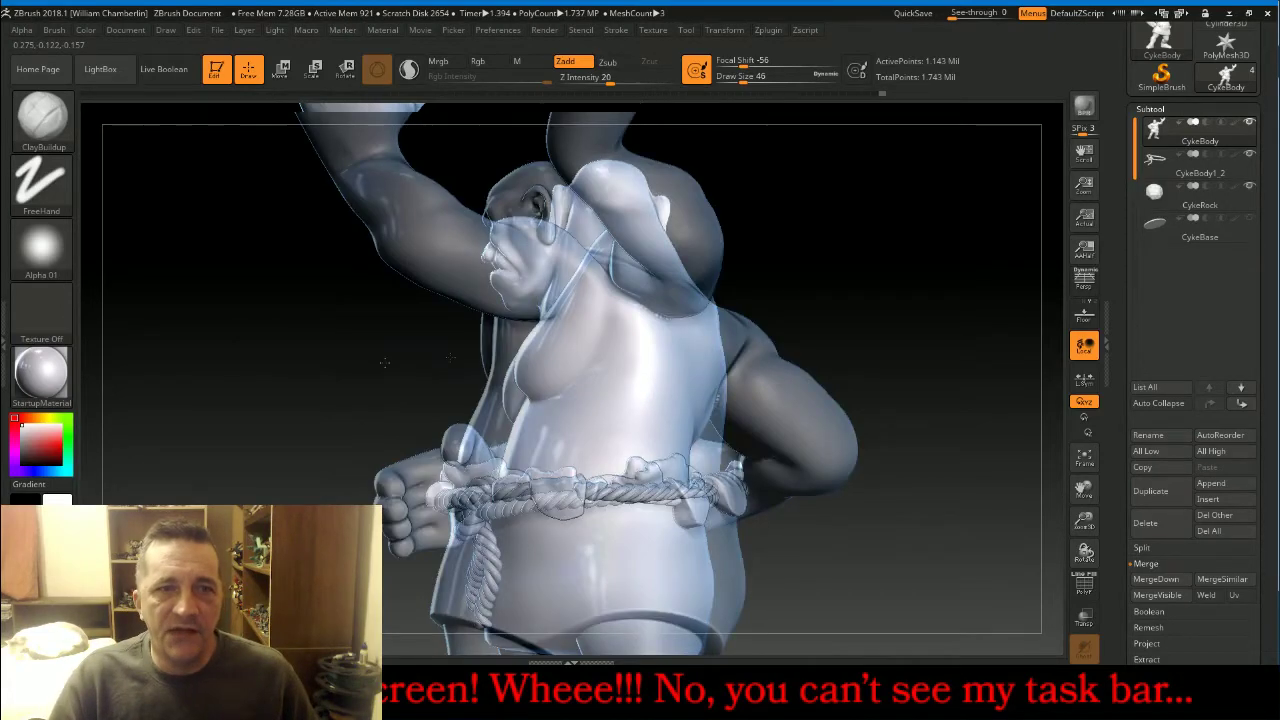
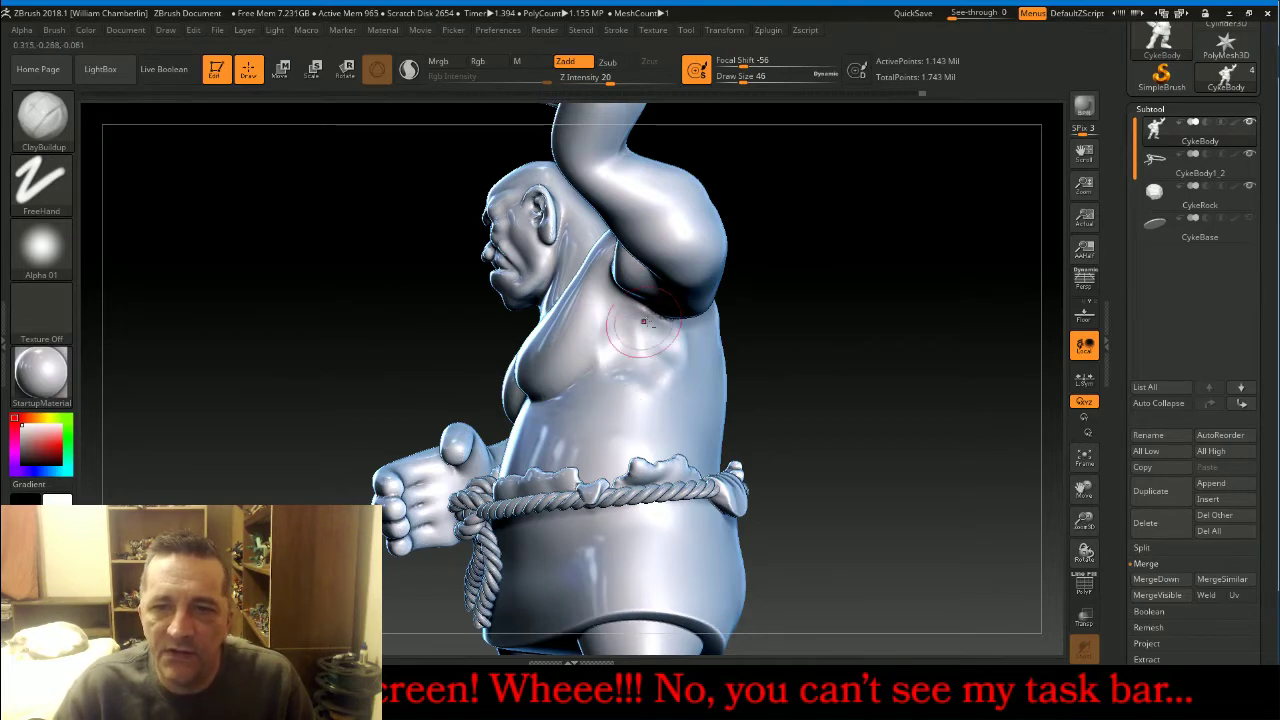
pyautogui.press('shift')
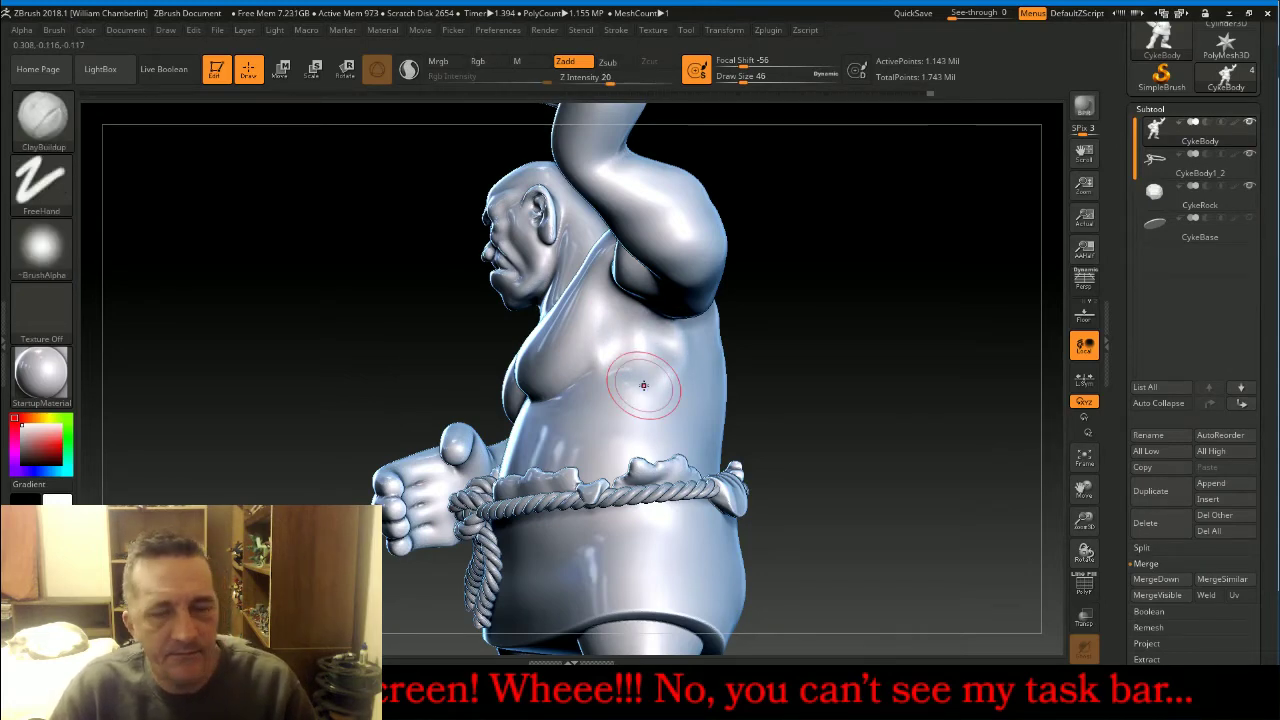
pyautogui.press('shift')
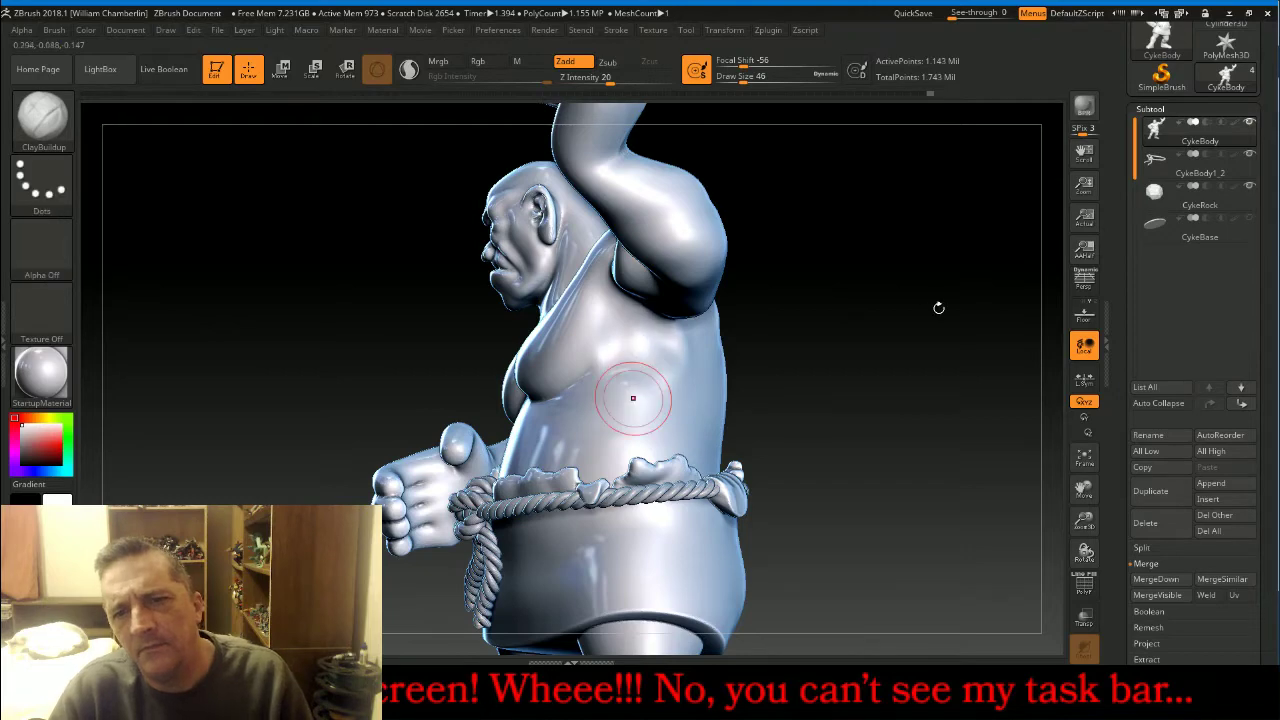
# Build up the shoulder blade and back muscle beneath the raised arm with ClayBuildup strokes running down toward the waist.
pyautogui.moveTo(930, 276)
pyautogui.mouseDown()
pyautogui.moveTo(686, 334)
pyautogui.moveTo(733, 384)
pyautogui.mouseUp()
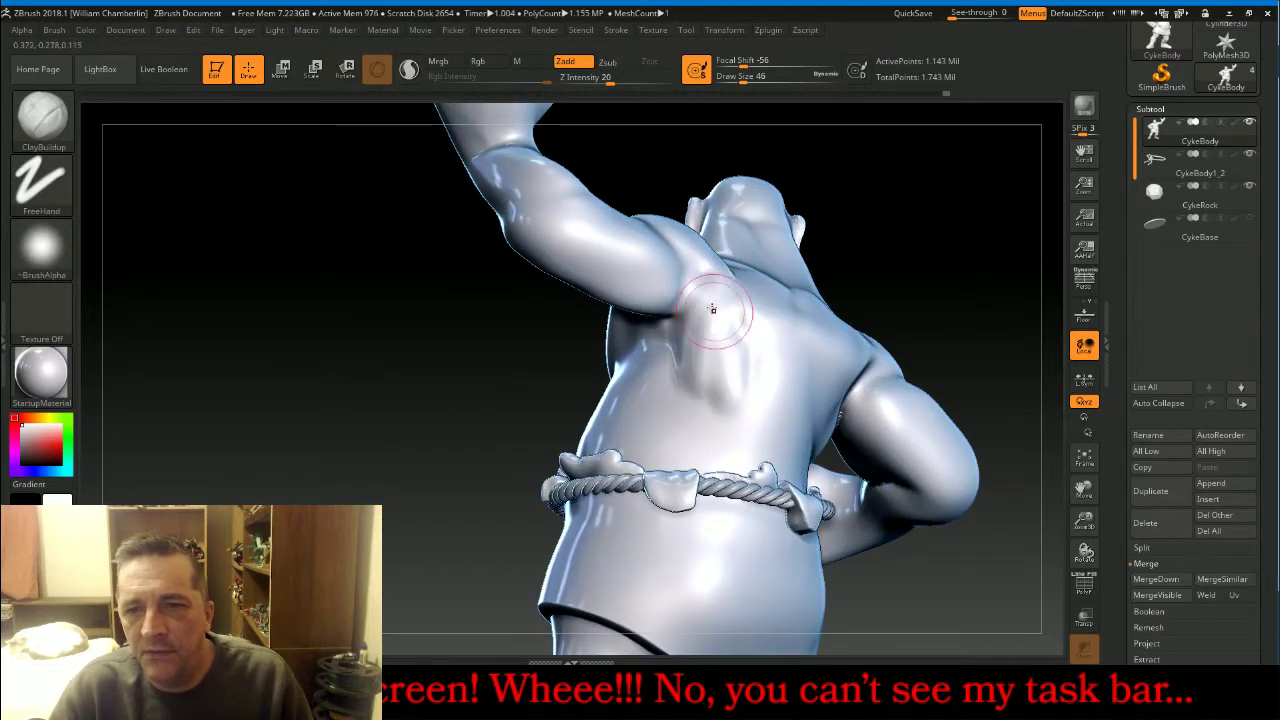
pyautogui.moveTo(711, 308)
pyautogui.mouseDown()
pyautogui.moveTo(714, 386)
pyautogui.moveTo(698, 394)
pyautogui.mouseUp()
pyautogui.moveTo(712, 337); pyautogui.dragTo(722, 414)
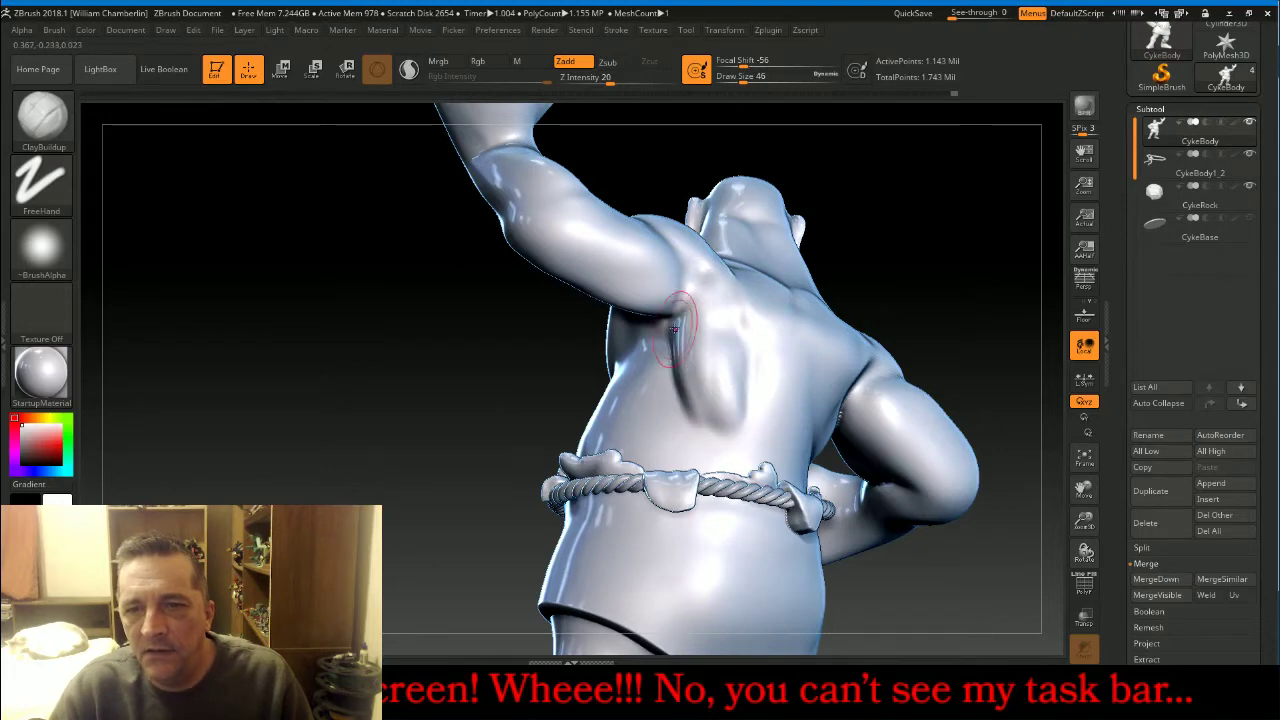
pyautogui.moveTo(686, 302)
pyautogui.mouseDown()
pyautogui.moveTo(686, 396)
pyautogui.moveTo(708, 441)
pyautogui.mouseUp()
# Build up the back muscle running from the lowered arm's armpit toward the spine, and smooth its lower edge.
pyautogui.moveTo(564, 389)
pyautogui.mouseDown()
pyautogui.moveTo(469, 363)
pyautogui.moveTo(649, 363)
pyautogui.mouseUp()
pyautogui.moveTo(905, 365)
pyautogui.mouseDown()
pyautogui.moveTo(850, 460)
pyautogui.moveTo(815, 470)
pyautogui.mouseUp()
pyautogui.moveTo(905, 410)
pyautogui.keyDown('shift'); pyautogui.mouseDown()
pyautogui.moveTo(820, 485)
pyautogui.moveTo(860, 455)
pyautogui.moveTo(805, 480)
pyautogui.mouseUp(); pyautogui.keyUp('shift')
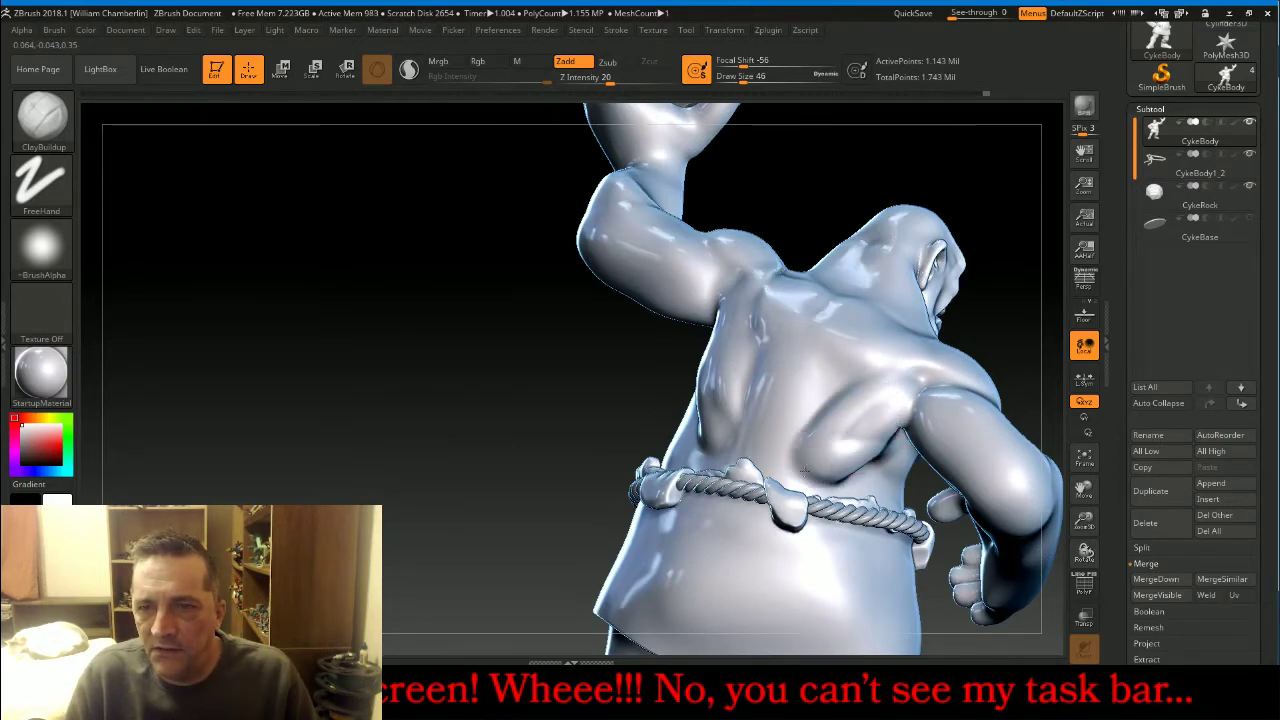
# Build up muscle bands along both sides of the spine and around the shoulder blades, and smooth them into the back.
pyautogui.keyDown('shift'); pyautogui.moveTo(850, 400); pyautogui.dragTo(800, 440); pyautogui.keyUp('shift')
pyautogui.keyDown('shift'); pyautogui.moveTo(870, 290); pyautogui.dragTo(820, 370); pyautogui.keyUp('shift')
pyautogui.keyDown('shift'); pyautogui.moveTo(855, 310); pyautogui.dragTo(815, 368); pyautogui.keyUp('shift')
pyautogui.moveTo(880, 335)
pyautogui.keyDown('shift'); pyautogui.mouseDown()
pyautogui.moveTo(790, 435)
pyautogui.moveTo(790, 335)
pyautogui.moveTo(760, 300)
pyautogui.moveTo(748, 325)
pyautogui.moveTo(790, 375)
pyautogui.moveTo(745, 390)
pyautogui.moveTo(740, 420)
pyautogui.moveTo(840, 300)
pyautogui.moveTo(780, 350)
pyautogui.moveTo(740, 440)
pyautogui.moveTo(840, 315)
pyautogui.moveTo(780, 455)
pyautogui.mouseUp(); pyautogui.keyUp('shift')
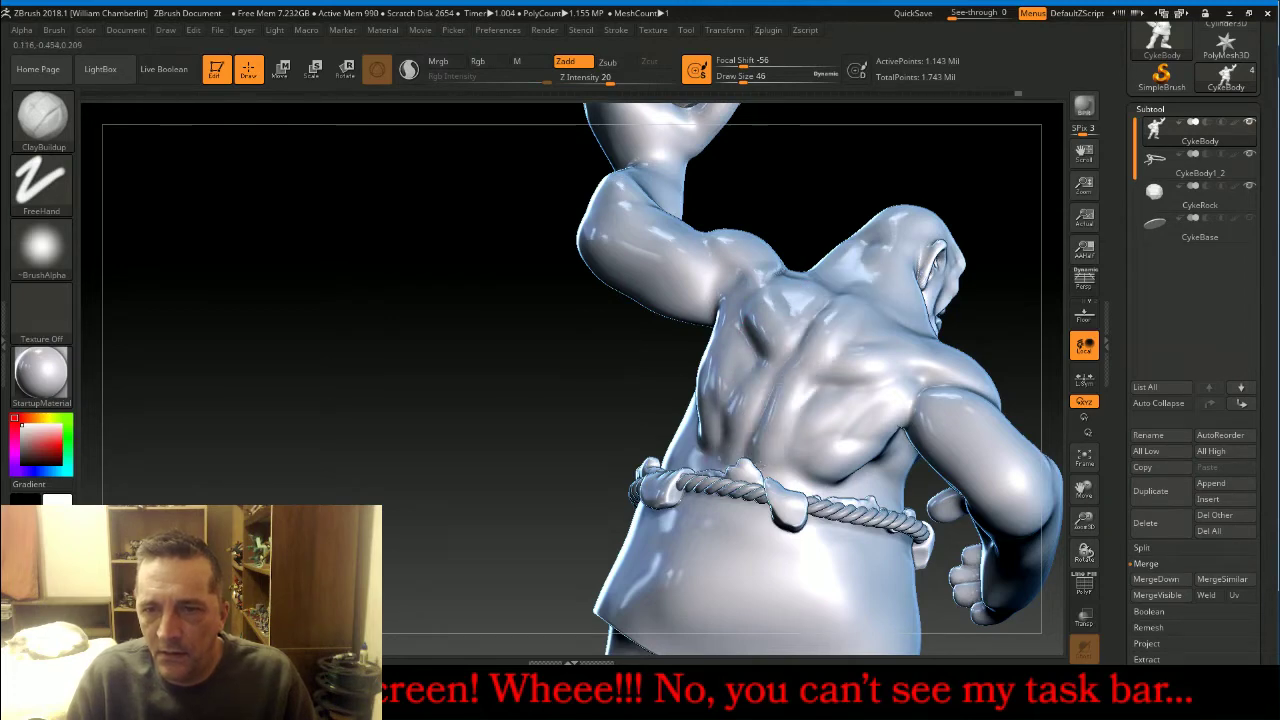
pyautogui.moveTo(790, 304); pyautogui.dragTo(730, 408)
pyautogui.moveTo(878, 324)
pyautogui.mouseDown()
pyautogui.moveTo(856, 355)
pyautogui.moveTo(780, 325)
pyautogui.moveTo(810, 340)
pyautogui.moveTo(861, 328)
pyautogui.mouseUp()
pyautogui.press('shift')
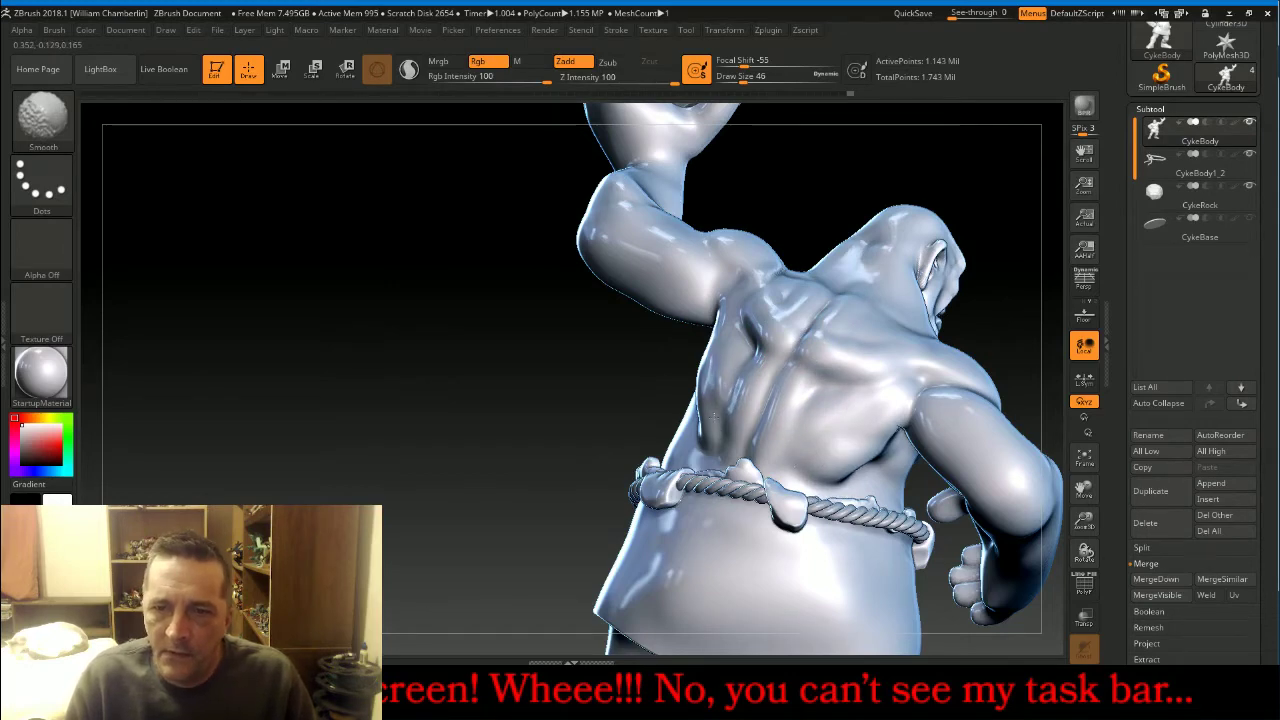
pyautogui.moveTo(486, 386); pyautogui.dragTo(729, 400)
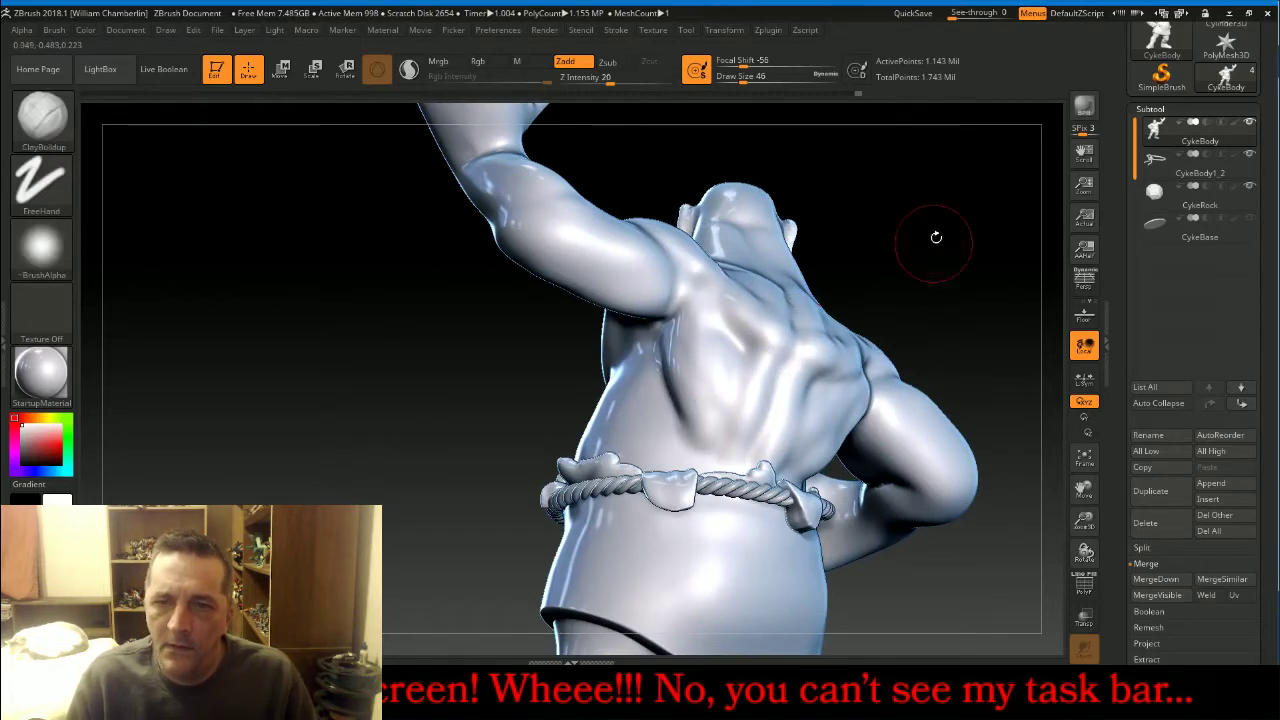
# Increase the Draw Size to 58 and build up the flank between the raised arm and the belt, smoothing the added volume.
pyautogui.moveTo(936, 237); pyautogui.dragTo(1066, 229)
pyautogui.moveTo(850, 240); pyautogui.dragTo(1000, 252)
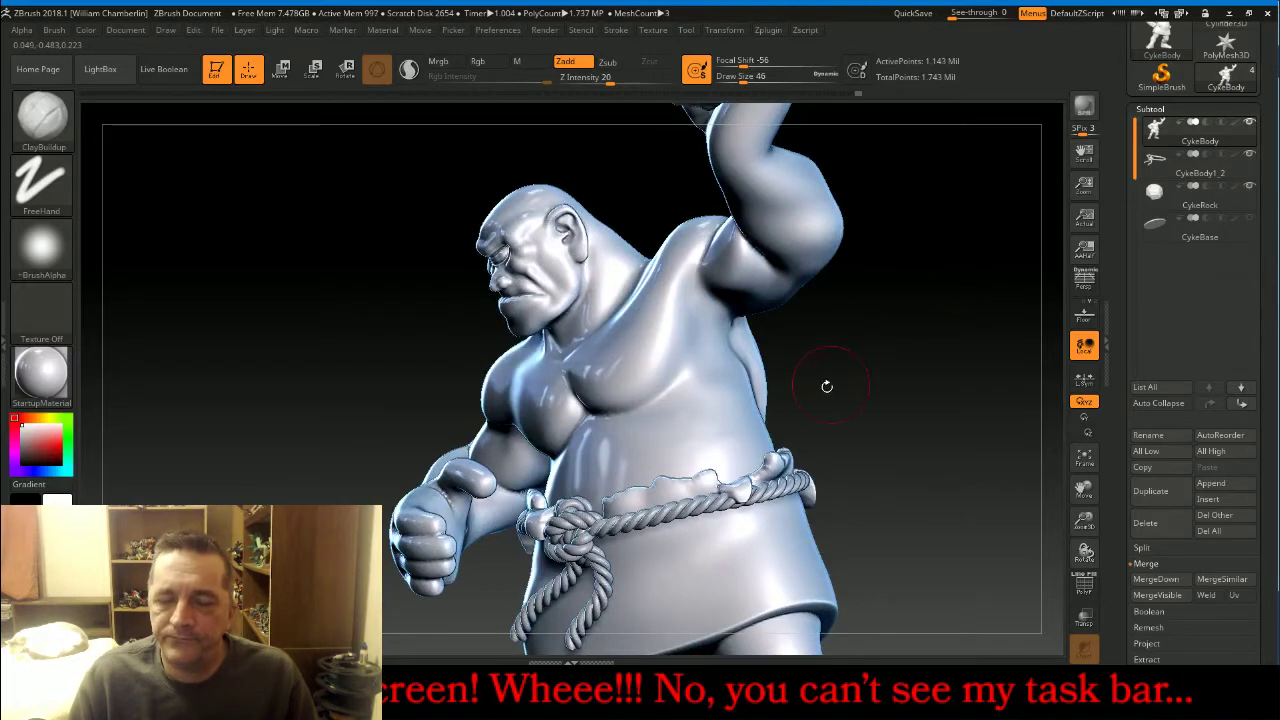
pyautogui.press(']')
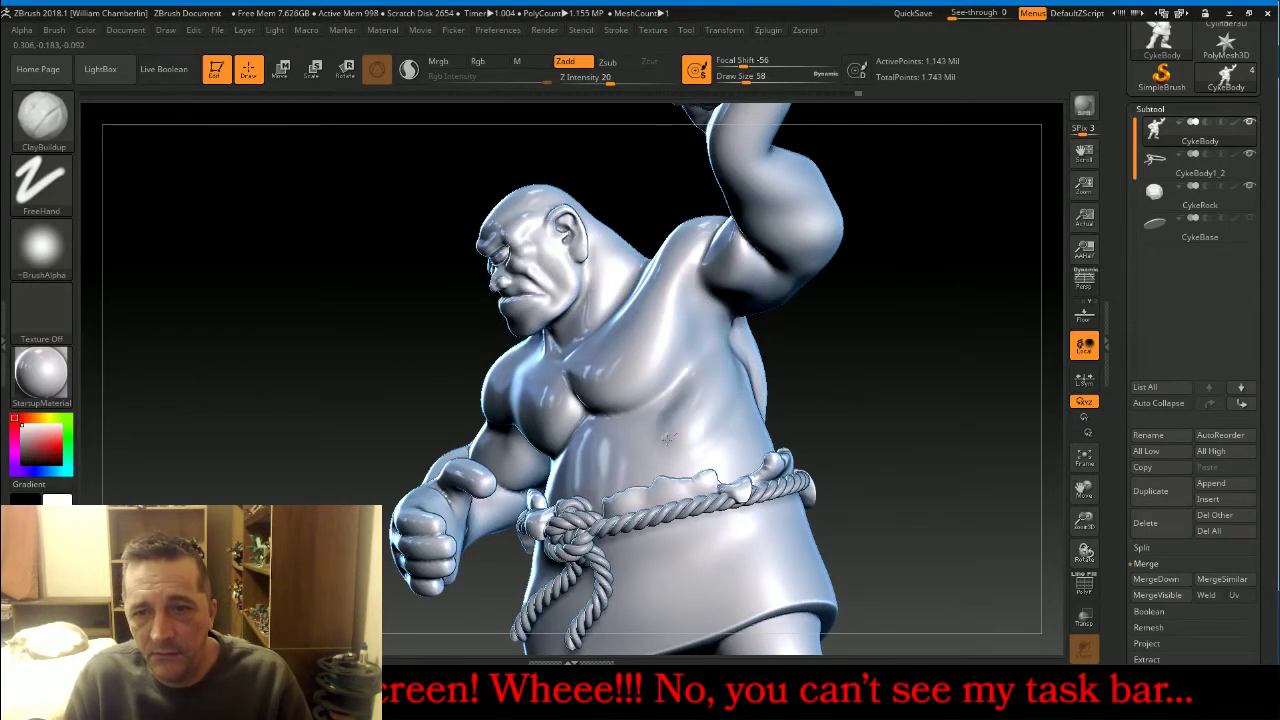
pyautogui.moveTo(711, 455)
pyautogui.mouseDown()
pyautogui.moveTo(708, 434)
pyautogui.moveTo(750, 450)
pyautogui.mouseUp()
pyautogui.moveTo(888, 433)
pyautogui.mouseDown()
pyautogui.moveTo(815, 418)
pyautogui.moveTo(840, 440)
pyautogui.moveTo(755, 410)
pyautogui.moveTo(780, 420)
pyautogui.moveTo(836, 400)
pyautogui.moveTo(814, 395)
pyautogui.moveTo(801, 418)
pyautogui.mouseUp()
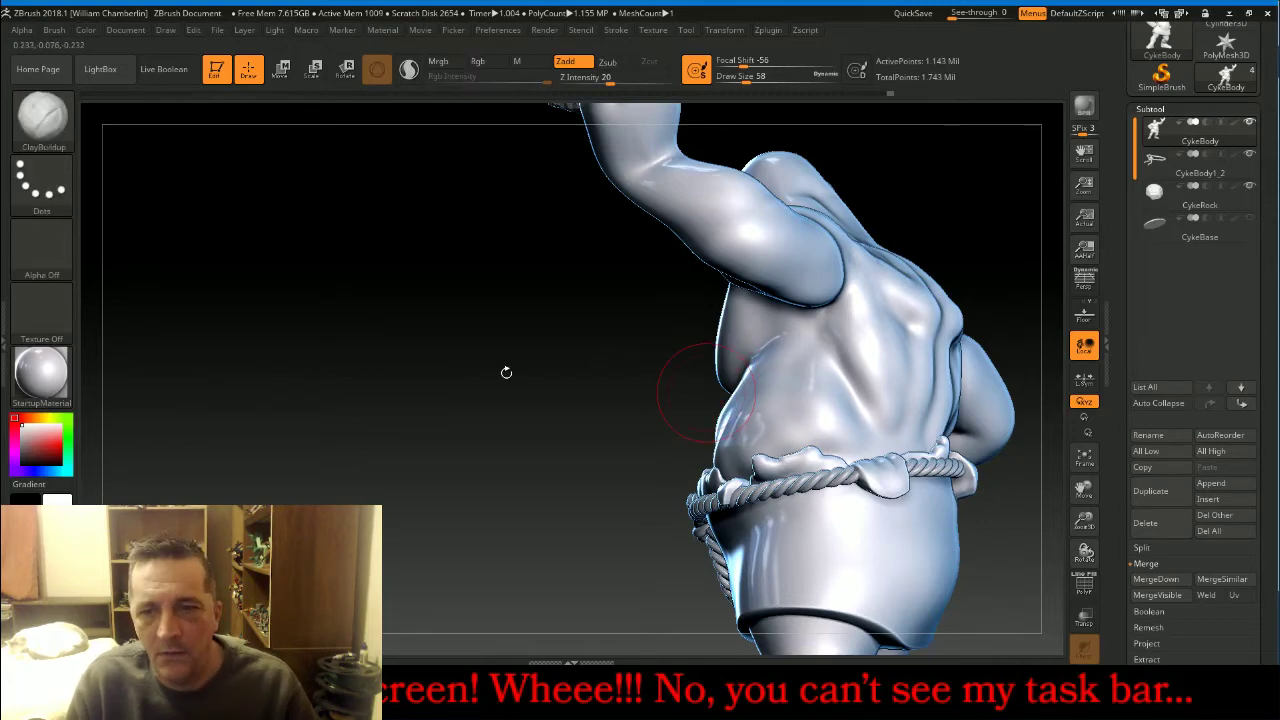
pyautogui.moveTo(529, 391); pyautogui.dragTo(700, 414)
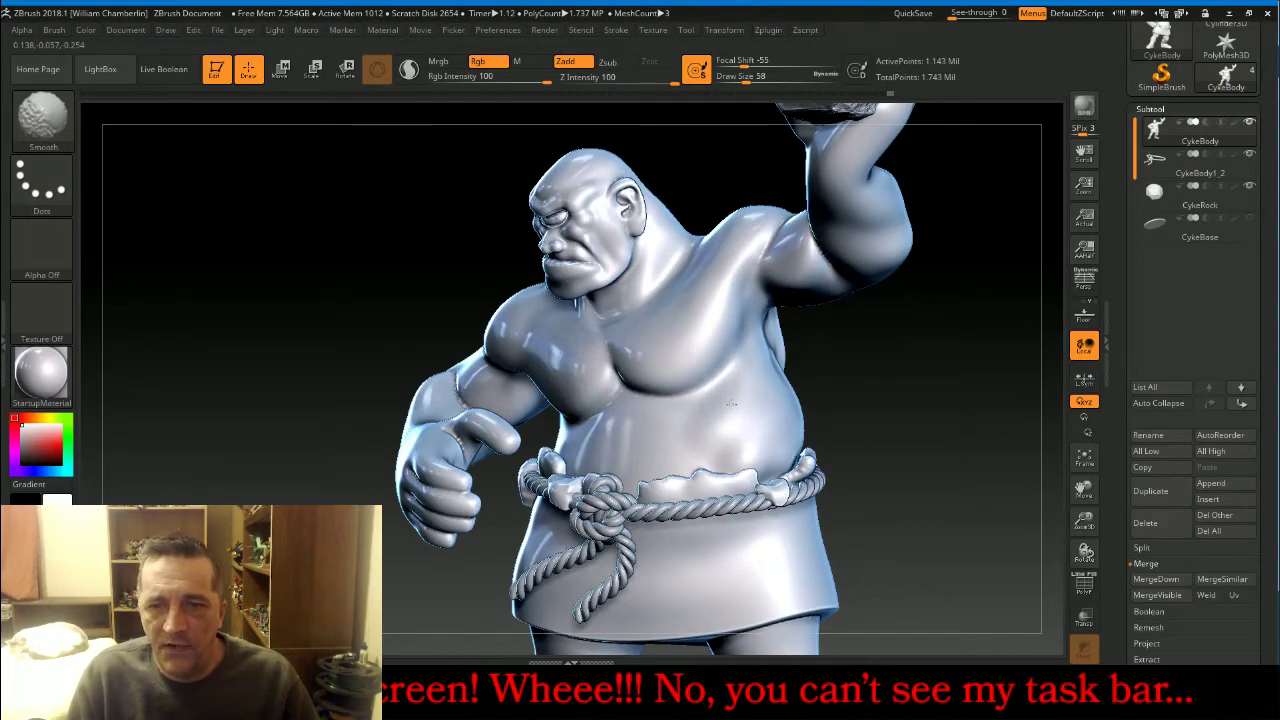
# Build up the fat belly beneath the chest across the front of the torso and smooth it into a rounded form.
pyautogui.moveTo(935, 390); pyautogui.dragTo(845, 412)
pyautogui.moveTo(612, 434)
pyautogui.mouseDown()
pyautogui.moveTo(606, 444)
pyautogui.moveTo(628, 453)
pyautogui.moveTo(667, 457)
pyautogui.moveTo(680, 440)
pyautogui.moveTo(705, 450)
pyautogui.moveTo(640, 428)
pyautogui.moveTo(578, 458)
pyautogui.moveTo(547, 440)
pyautogui.moveTo(590, 455)
pyautogui.mouseUp()
pyautogui.press('shift')
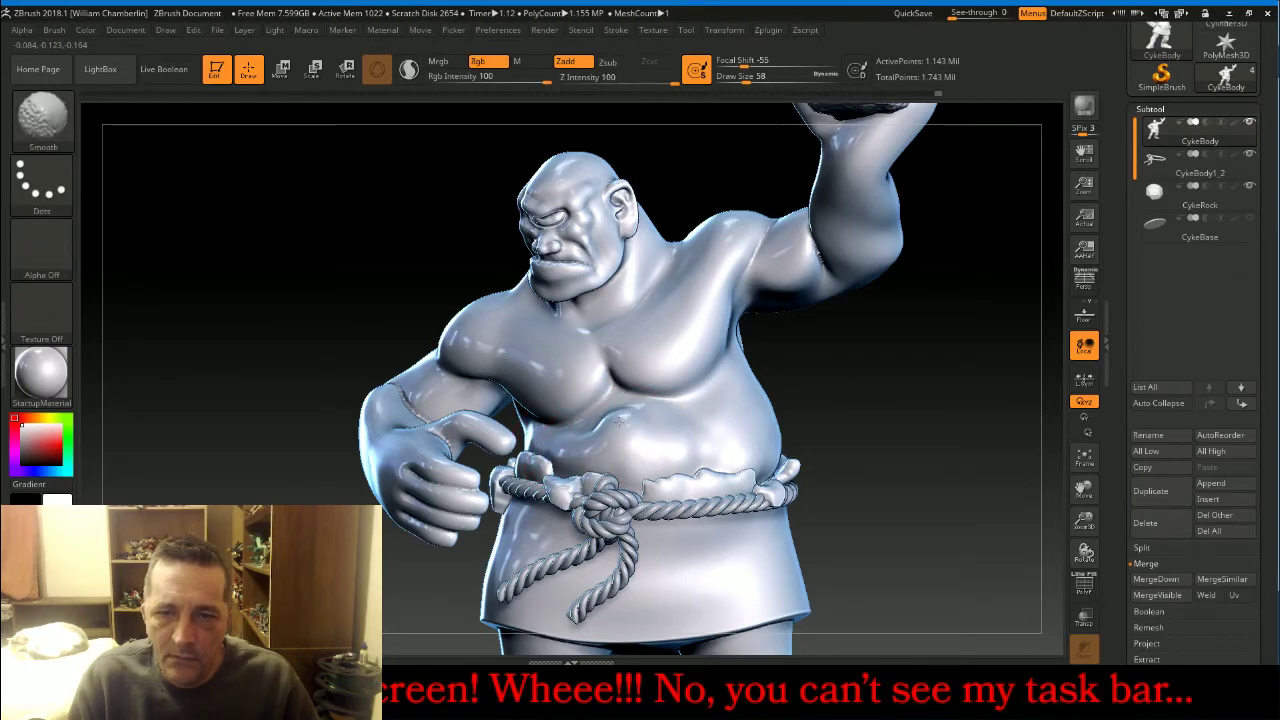
pyautogui.keyDown('shift'); pyautogui.moveTo(620, 423); pyautogui.dragTo(641, 427); pyautogui.keyUp('shift')
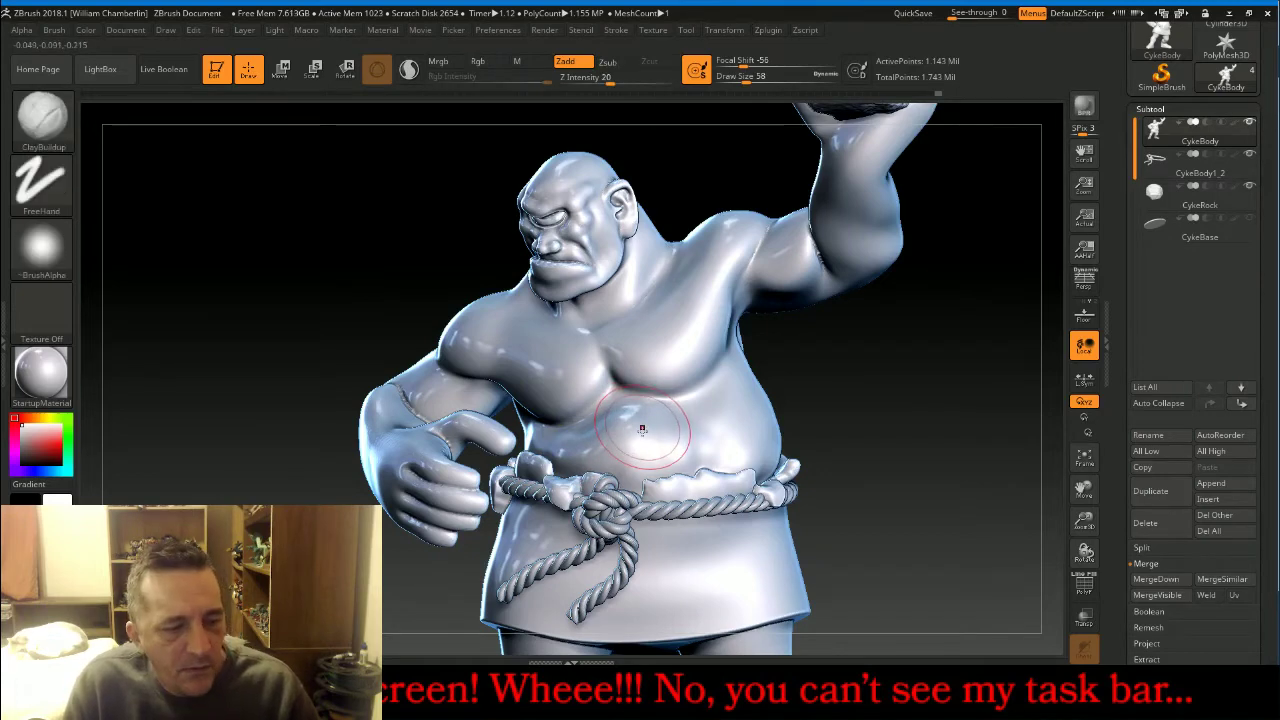
pyautogui.moveTo(724, 425)
pyautogui.mouseDown()
pyautogui.moveTo(710, 428)
pyautogui.moveTo(722, 438)
pyautogui.moveTo(710, 452)
pyautogui.moveTo(724, 447)
pyautogui.mouseUp()
pyautogui.moveTo(724, 447)
pyautogui.mouseDown()
pyautogui.moveTo(721, 464)
pyautogui.moveTo(718, 438)
pyautogui.moveTo(683, 438)
pyautogui.mouseUp()
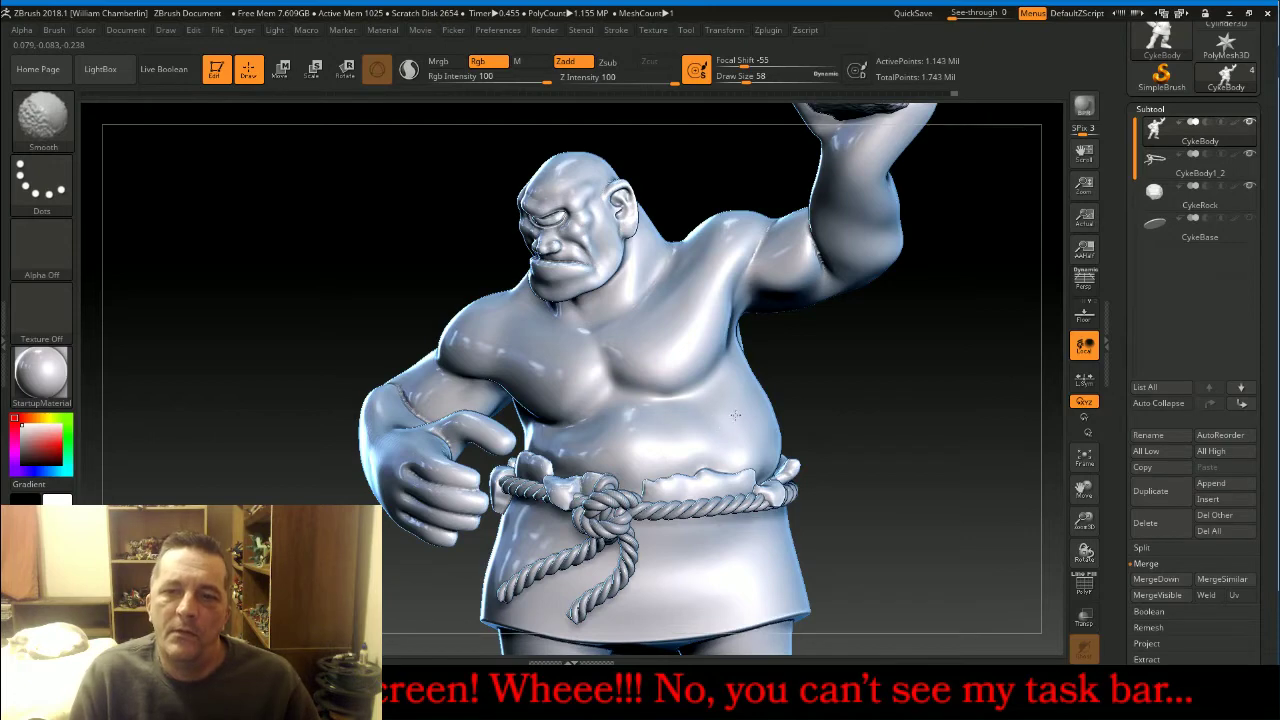
pyautogui.keyDown('shift'); pyautogui.moveTo(706, 427); pyautogui.dragTo(693, 431); pyautogui.keyUp('shift')
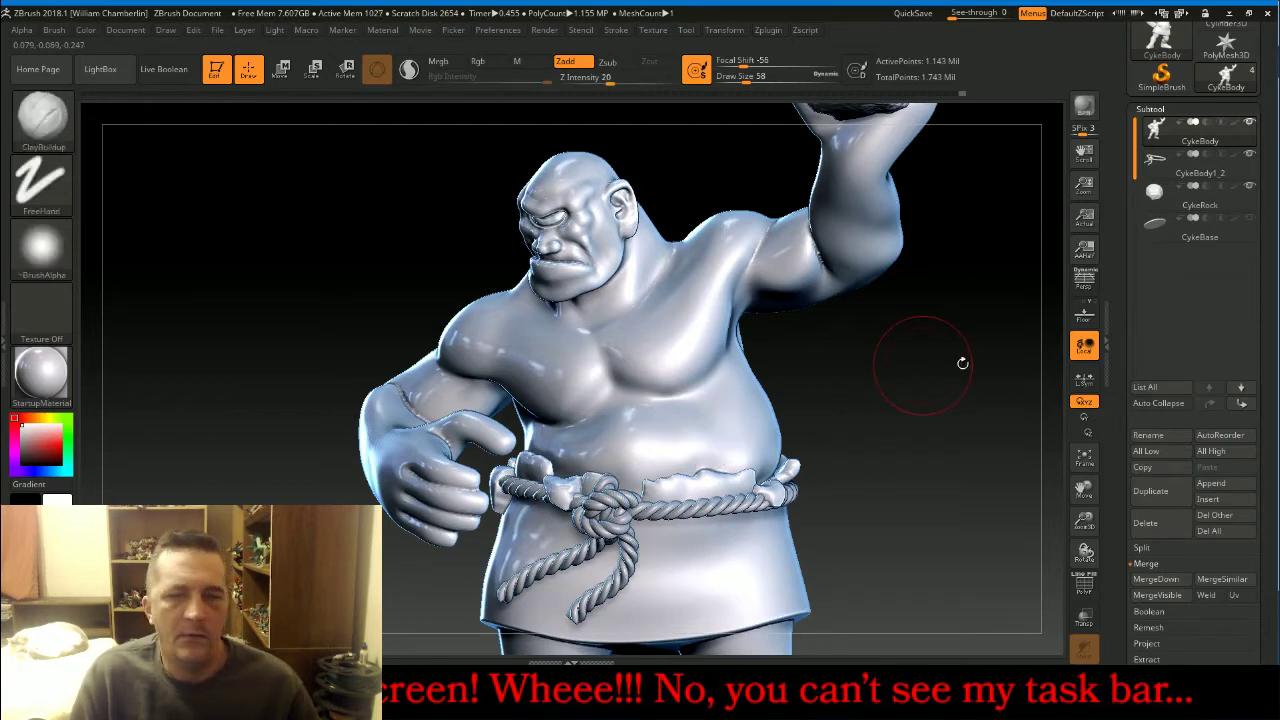
# Build up the side of the waist beneath the lowered arm and smooth it into the back and belly.
pyautogui.moveTo(978, 409); pyautogui.dragTo(828, 388)
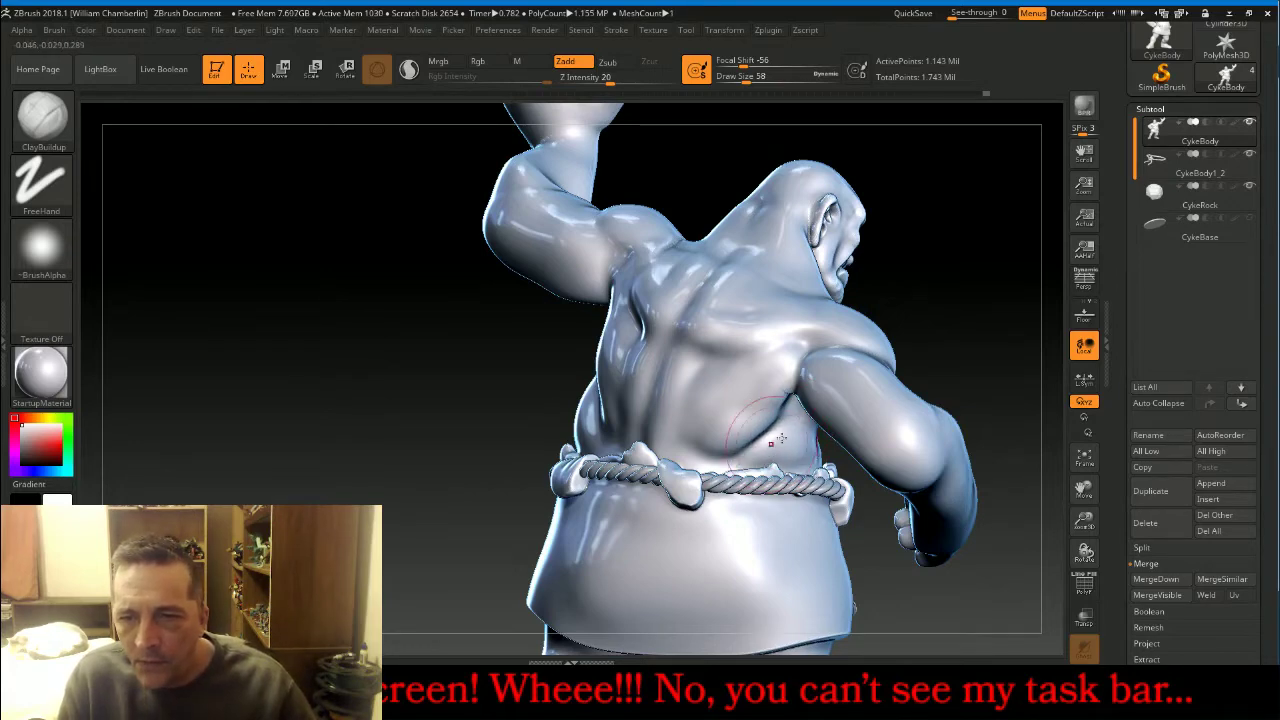
pyautogui.moveTo(980, 278)
pyautogui.mouseDown()
pyautogui.moveTo(959, 288)
pyautogui.moveTo(847, 240)
pyautogui.moveTo(800, 470)
pyautogui.mouseUp()
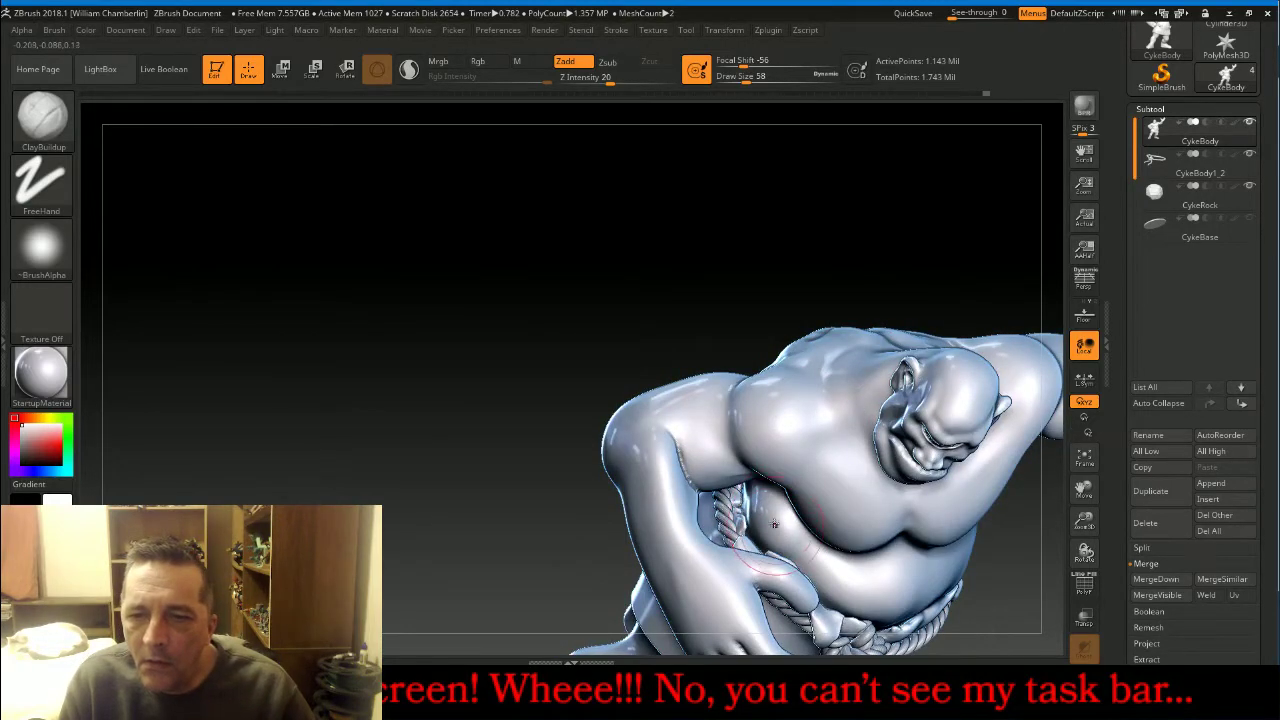
pyautogui.moveTo(776, 271)
pyautogui.mouseDown()
pyautogui.moveTo(802, 254)
pyautogui.moveTo(820, 525)
pyautogui.mouseUp()
pyautogui.moveTo(805, 250); pyautogui.dragTo(806, 512)
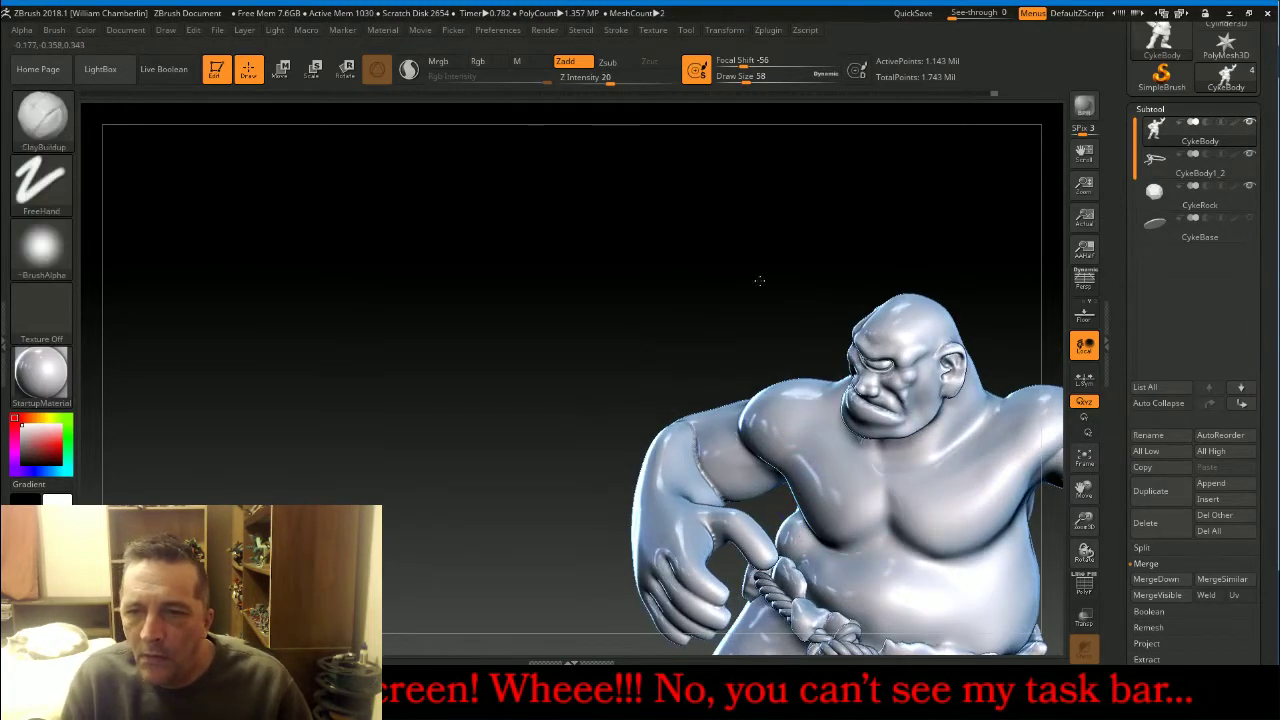
pyautogui.moveTo(760, 280)
pyautogui.mouseDown()
pyautogui.moveTo(793, 289)
pyautogui.moveTo(770, 505)
pyautogui.mouseUp()
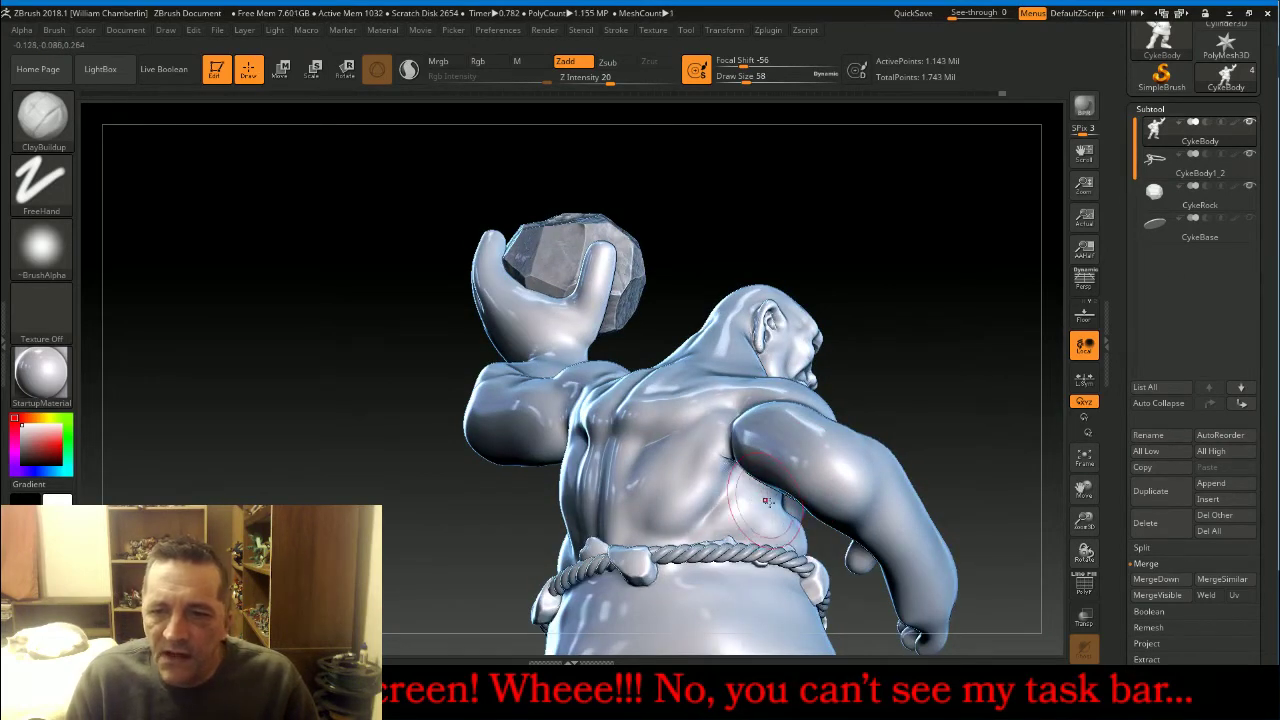
pyautogui.press('shift')
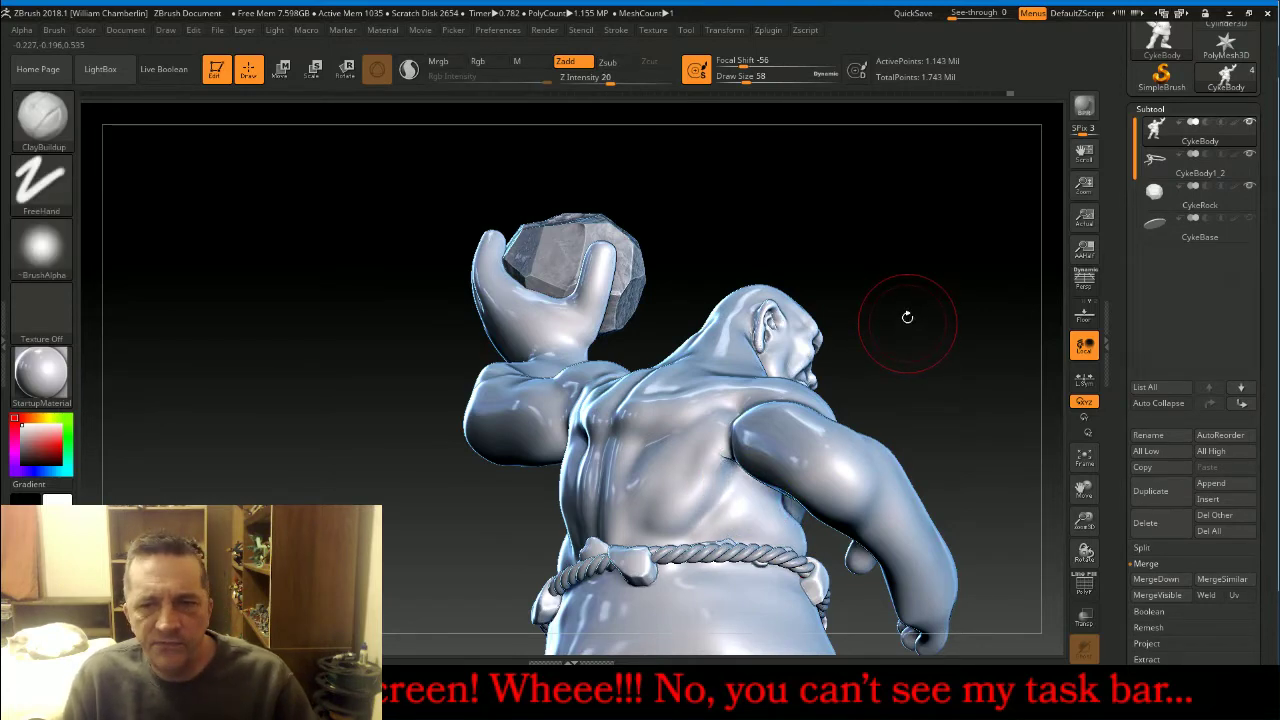
pyautogui.press('shift')
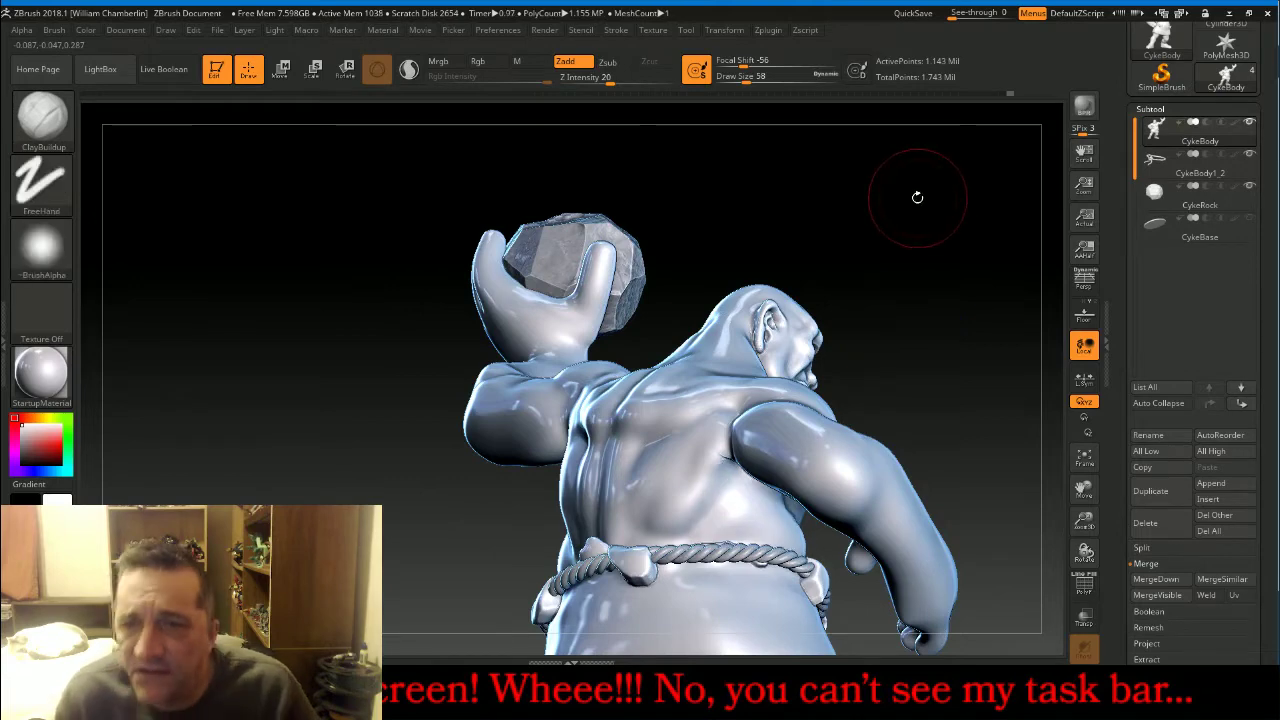
# Build up the trapezius between the neck and the raised arm's shoulder with ClayBuildup strokes.
pyautogui.moveTo(917, 197); pyautogui.dragTo(773, 455)
pyautogui.press('shift')
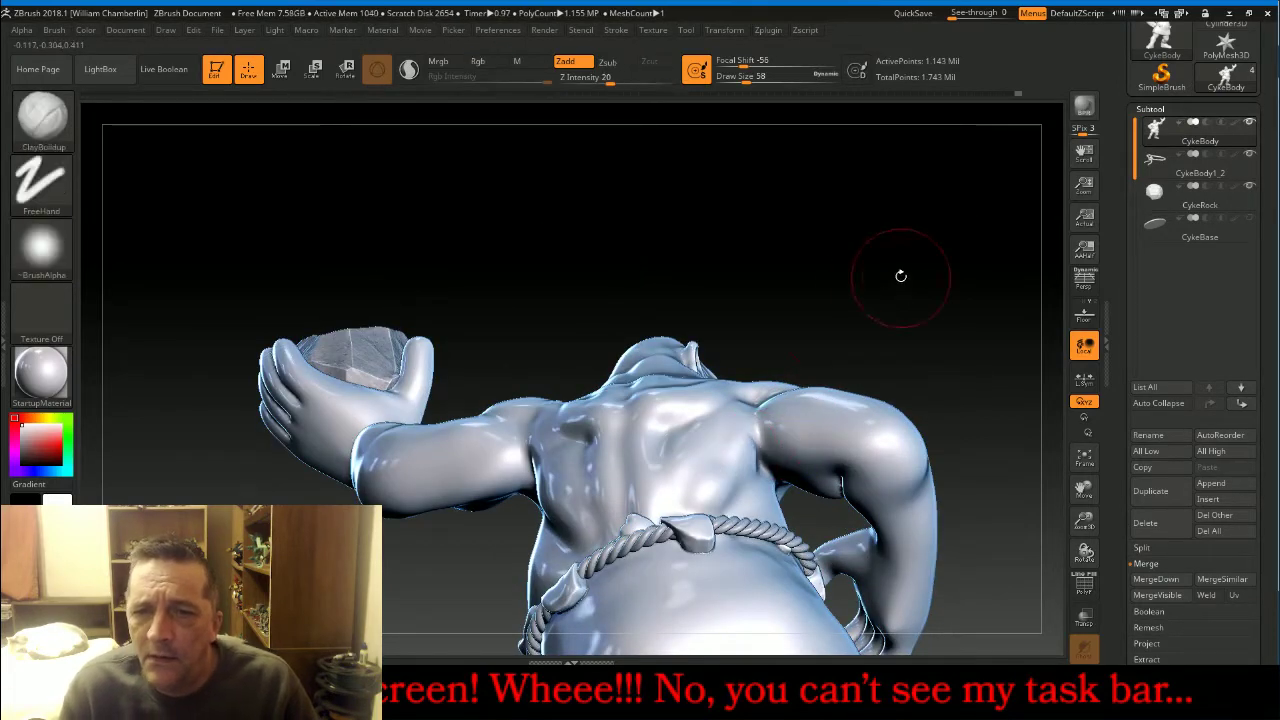
pyautogui.moveTo(900, 277)
pyautogui.mouseDown()
pyautogui.moveTo(920, 325)
pyautogui.moveTo(960, 280)
pyautogui.moveTo(971, 214)
pyautogui.moveTo(903, 194)
pyautogui.moveTo(760, 370)
pyautogui.mouseUp()
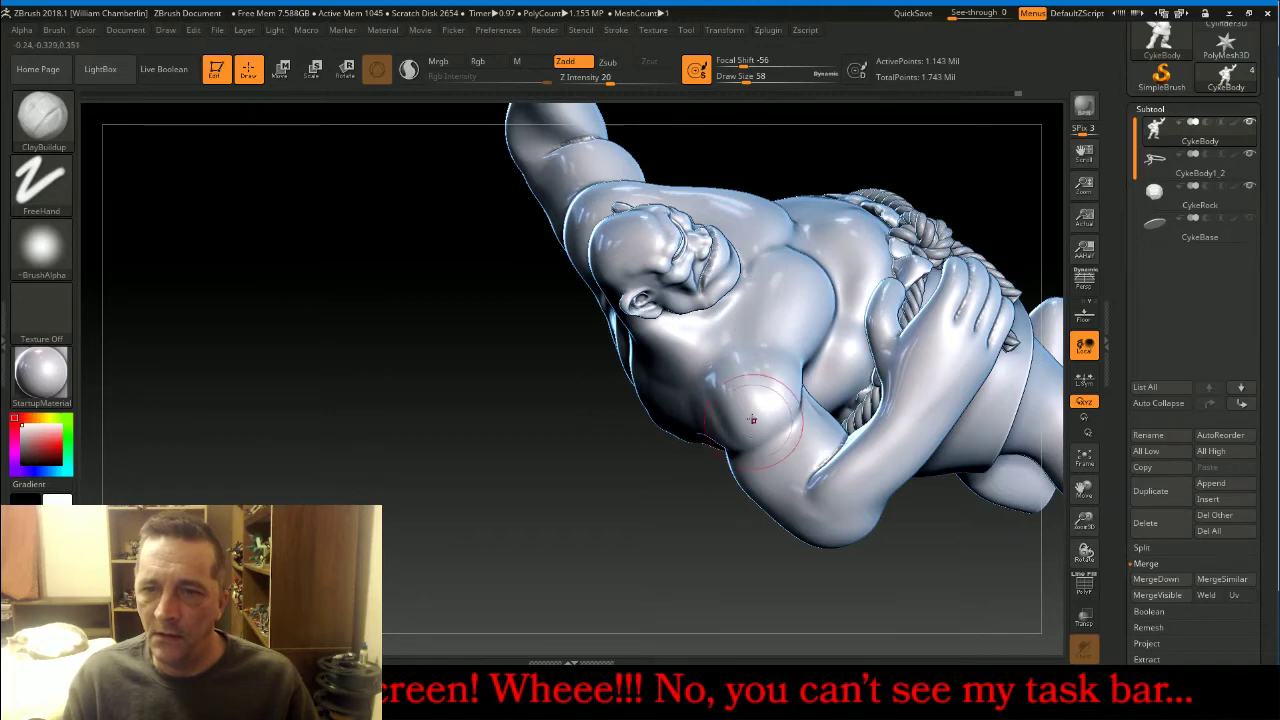
pyautogui.moveTo(690, 470); pyautogui.dragTo(728, 468)
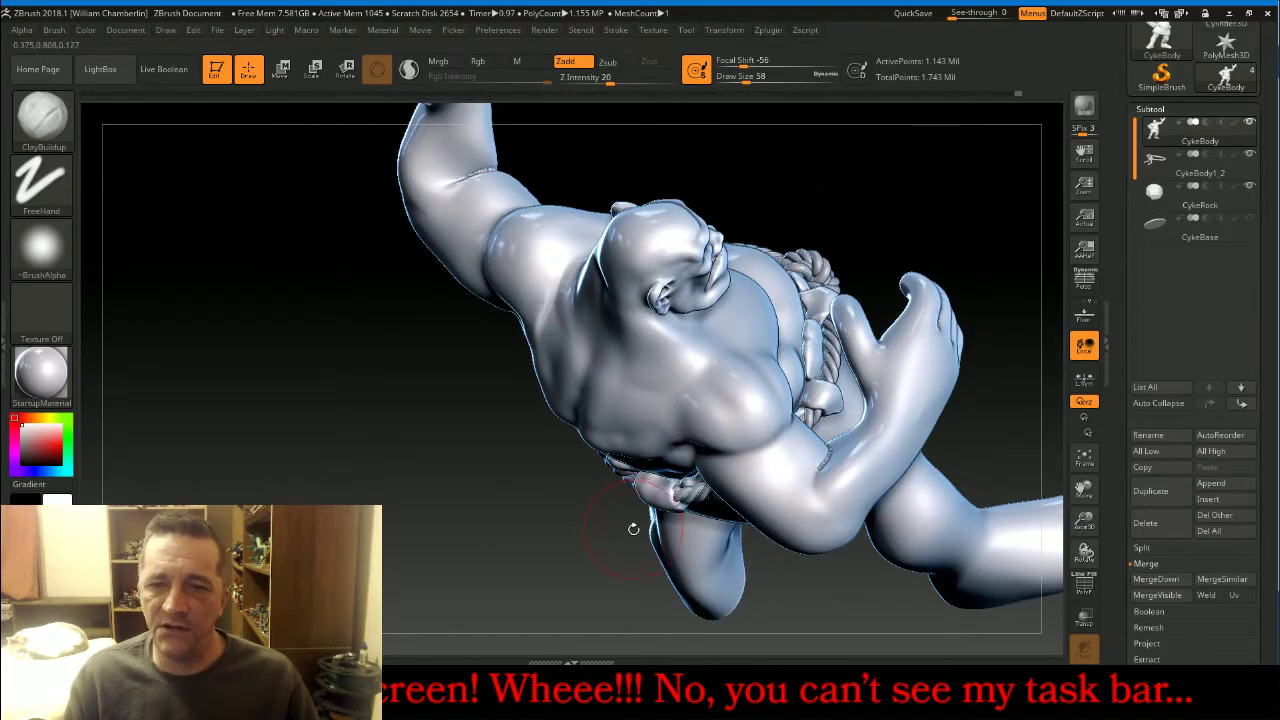
pyautogui.moveTo(614, 551); pyautogui.dragTo(603, 538)
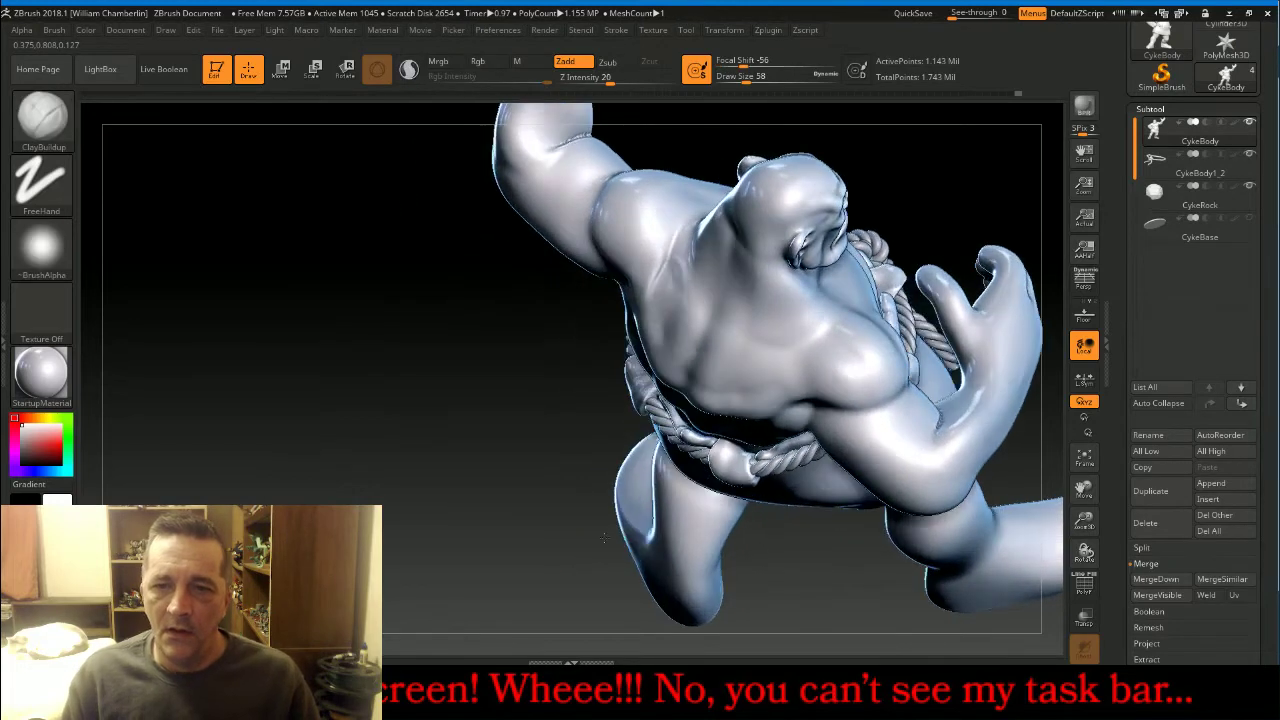
pyautogui.moveTo(1084, 488); pyautogui.dragTo(1006, 414)
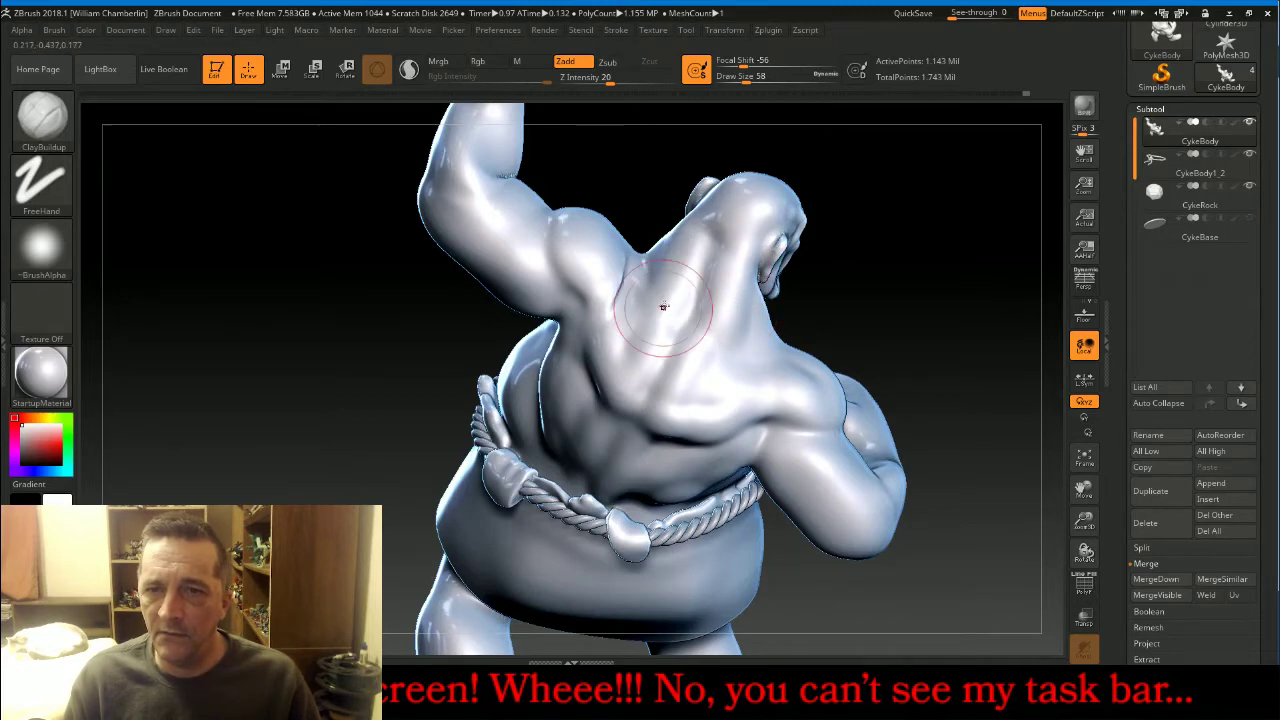
pyautogui.moveTo(664, 305)
pyautogui.mouseDown()
pyautogui.moveTo(684, 262)
pyautogui.moveTo(680, 280)
pyautogui.moveTo(728, 306)
pyautogui.mouseUp()
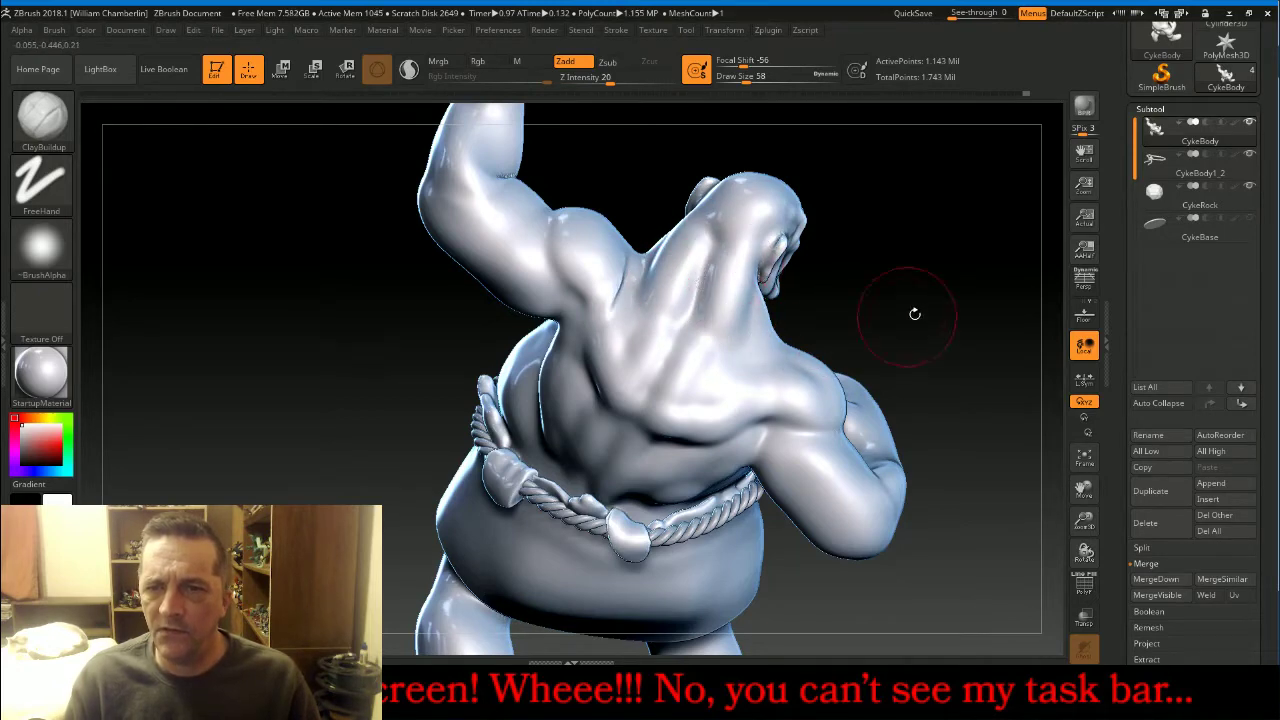
# Add volume to the trapezius beside the lowered arm's shoulder and fill out the neck's base on the raised arm's side.
pyautogui.moveTo(914, 314); pyautogui.dragTo(790, 330)
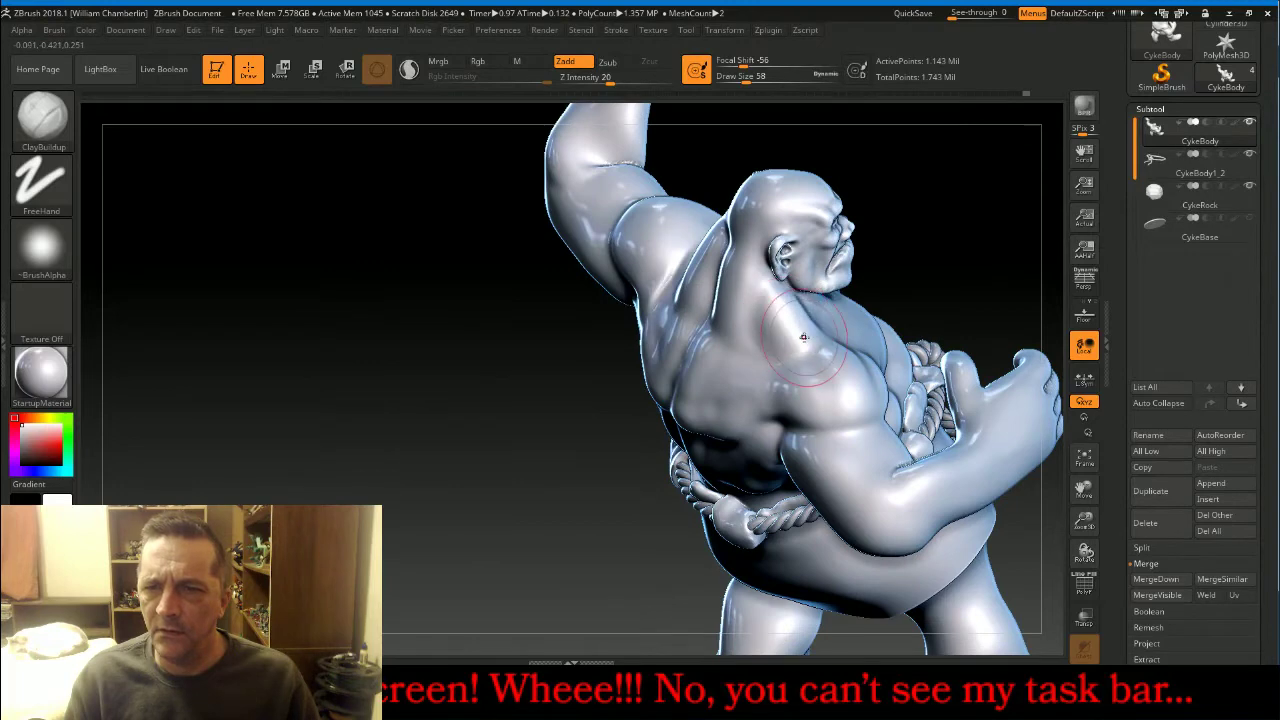
pyautogui.moveTo(1008, 222); pyautogui.dragTo(905, 276)
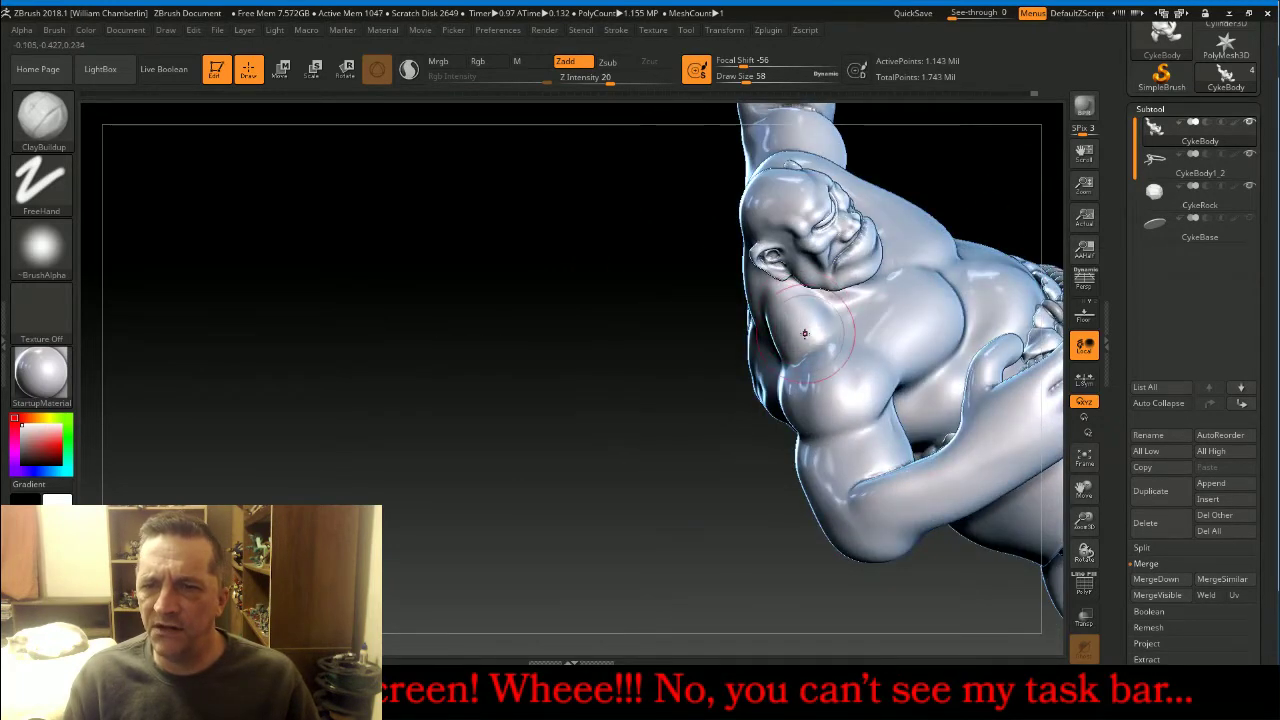
pyautogui.moveTo(634, 458)
pyautogui.mouseDown()
pyautogui.moveTo(946, 297)
pyautogui.moveTo(958, 340)
pyautogui.moveTo(938, 470)
pyautogui.moveTo(905, 500)
pyautogui.mouseUp()
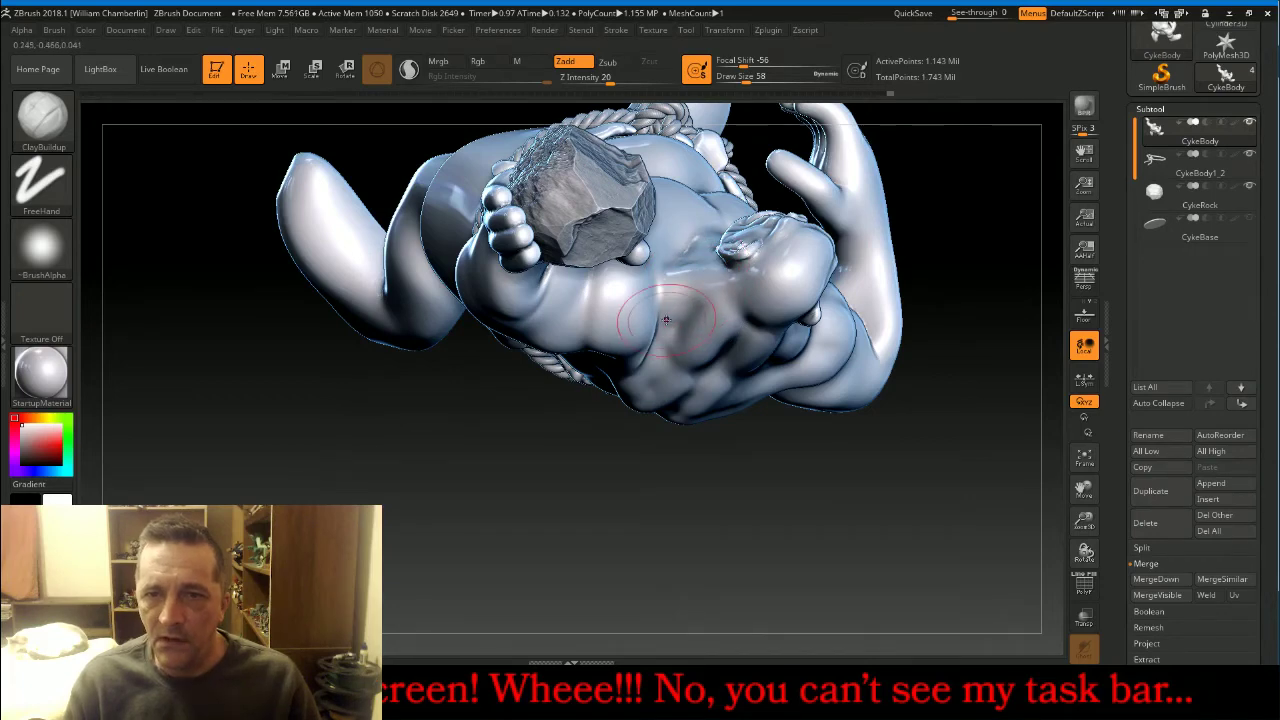
pyautogui.moveTo(803, 506); pyautogui.dragTo(737, 297)
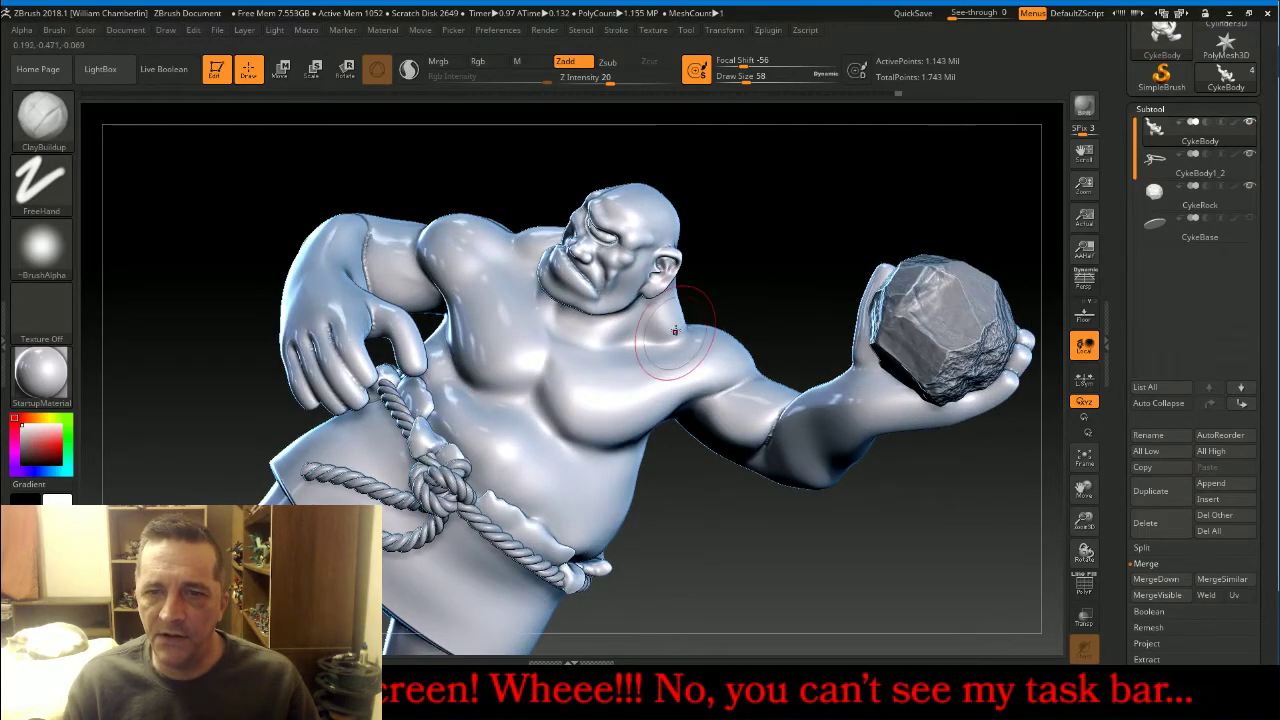
pyautogui.moveTo(777, 287); pyautogui.dragTo(757, 312)
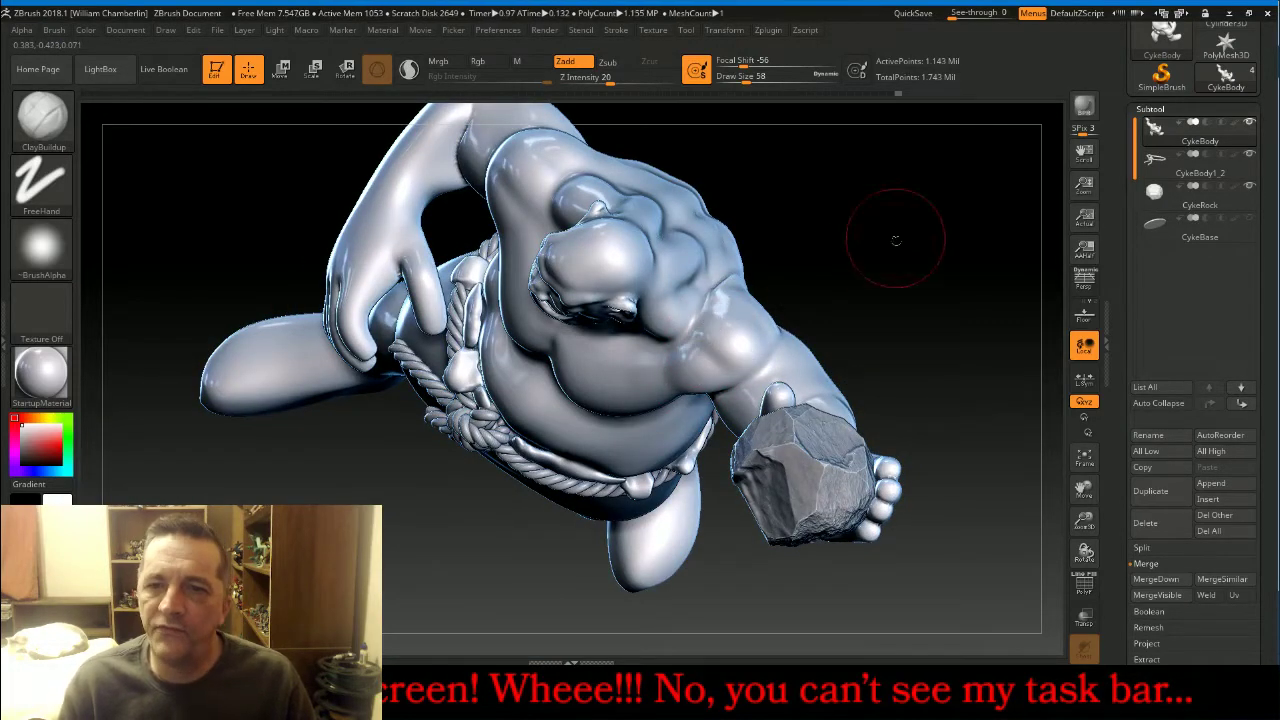
# Build up the shoulder muscles of both arms, using a Draw Size of 42 for the lowered arm's deltoid.
pyautogui.moveTo(894, 237); pyautogui.dragTo(755, 282)
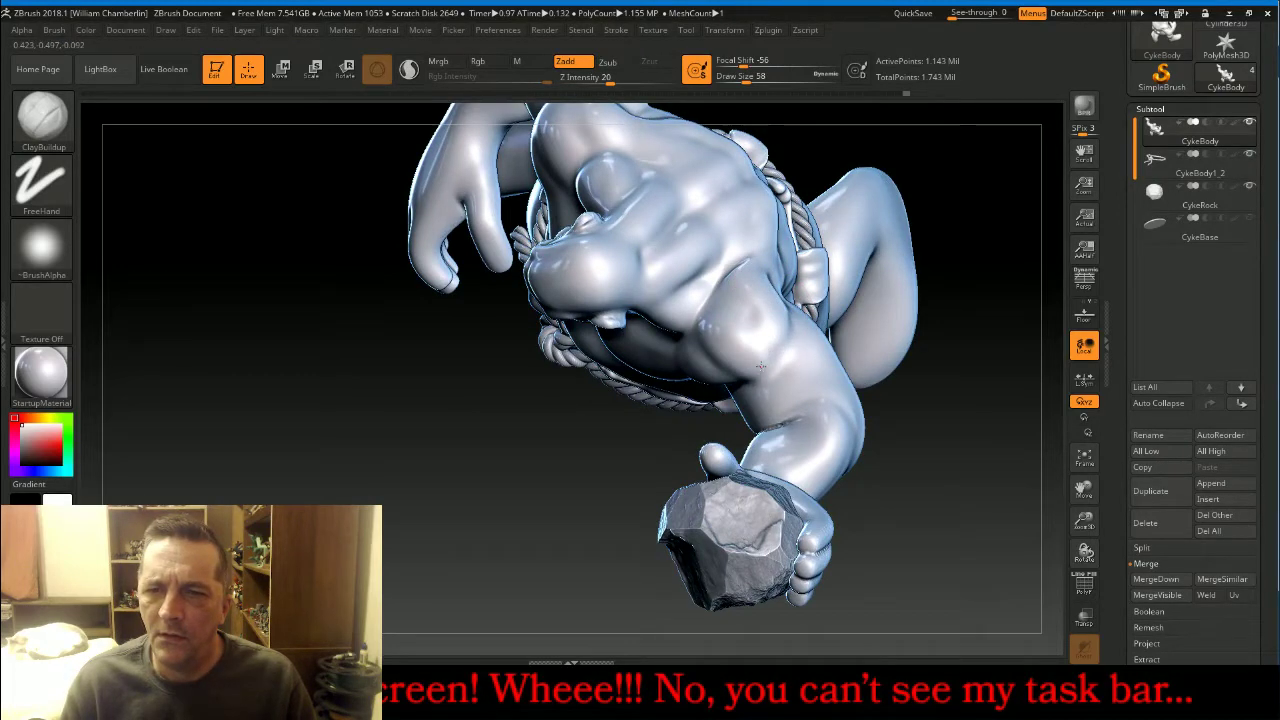
pyautogui.moveTo(511, 428); pyautogui.dragTo(1032, 437)
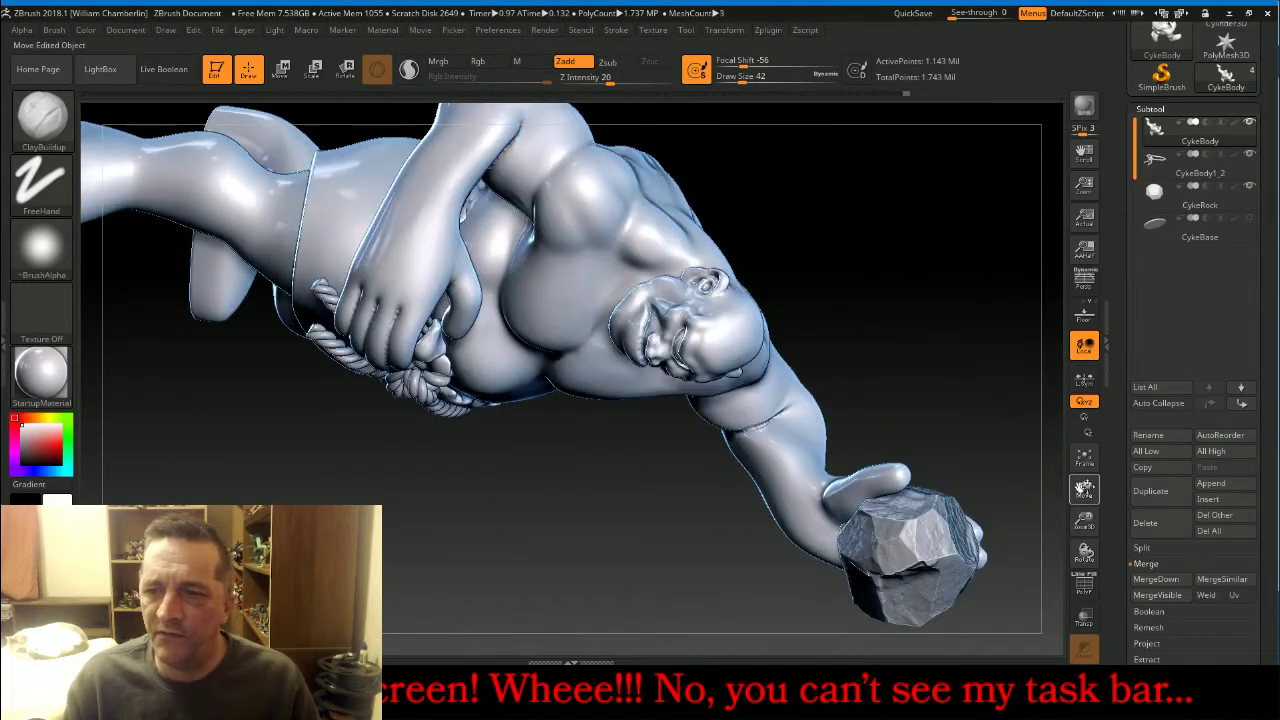
pyautogui.moveTo(1085, 488); pyautogui.dragTo(814, 320)
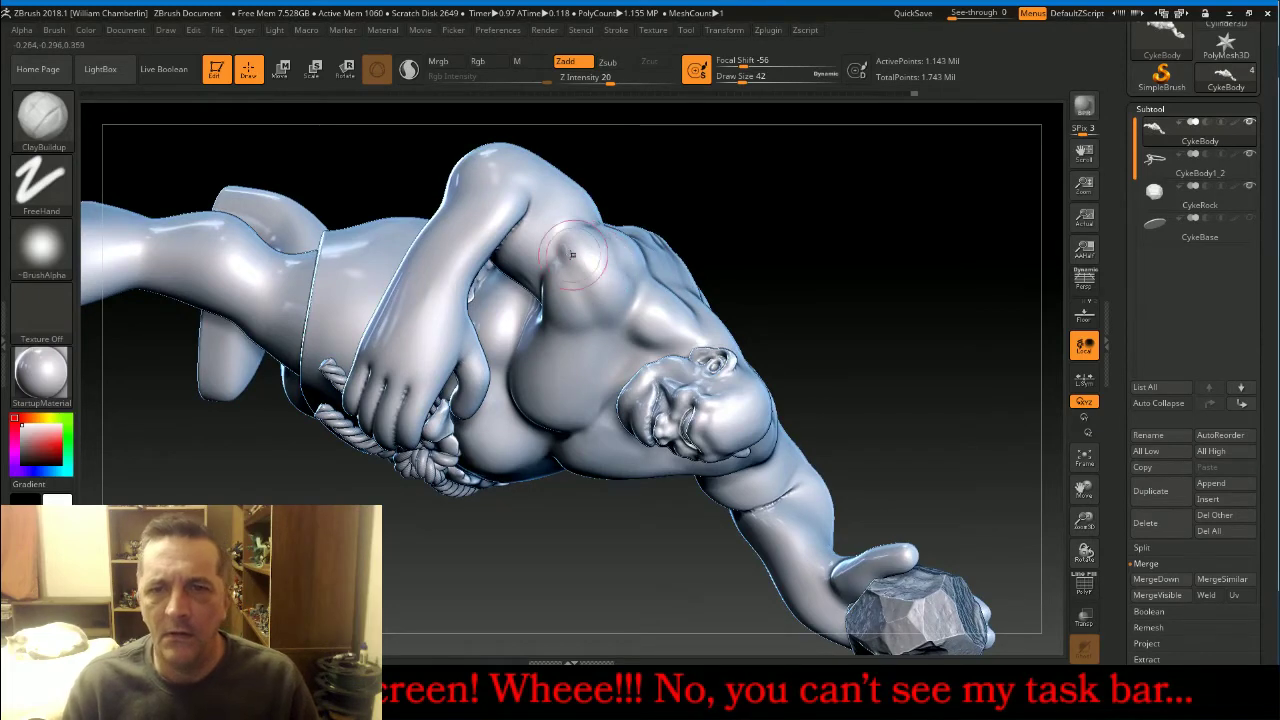
pyautogui.moveTo(572, 255)
pyautogui.mouseDown()
pyautogui.moveTo(592, 292)
pyautogui.moveTo(615, 250)
pyautogui.moveTo(630, 296)
pyautogui.mouseUp()
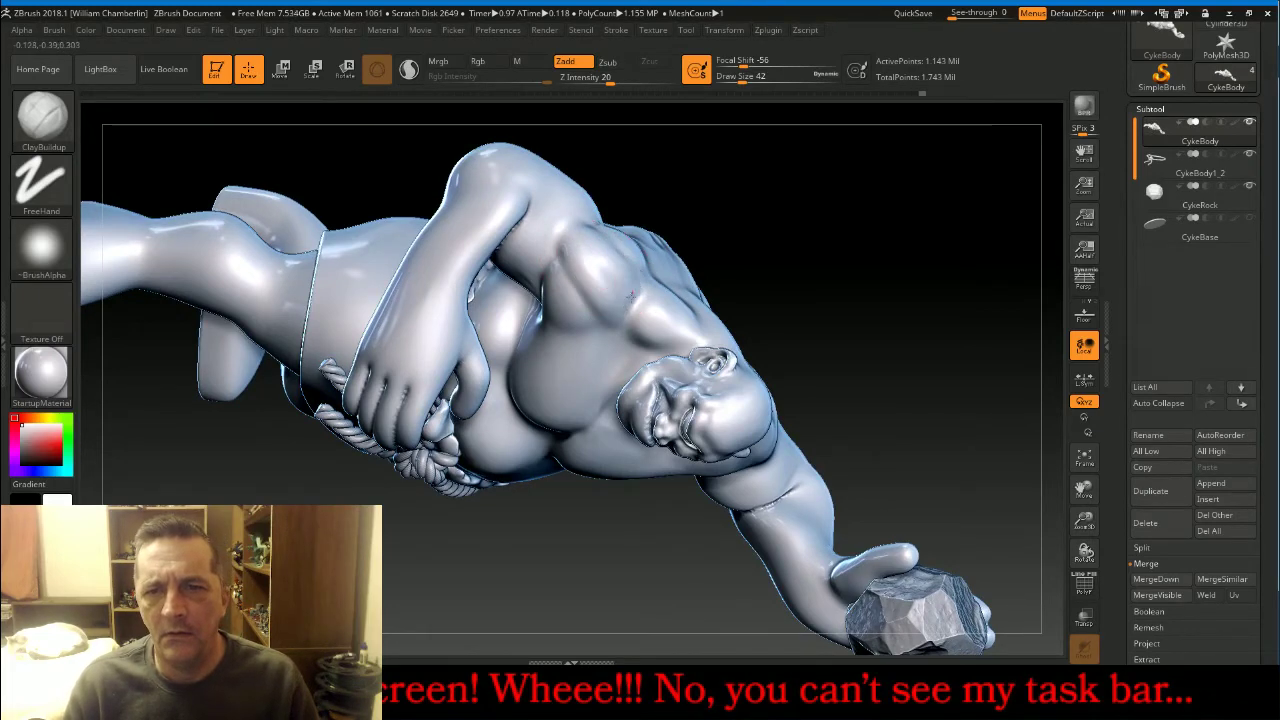
# Define the raised arm's deltoid with ClayBuildup strokes and hide the CykeRock subtool.
pyautogui.moveTo(741, 271); pyautogui.dragTo(908, 457)
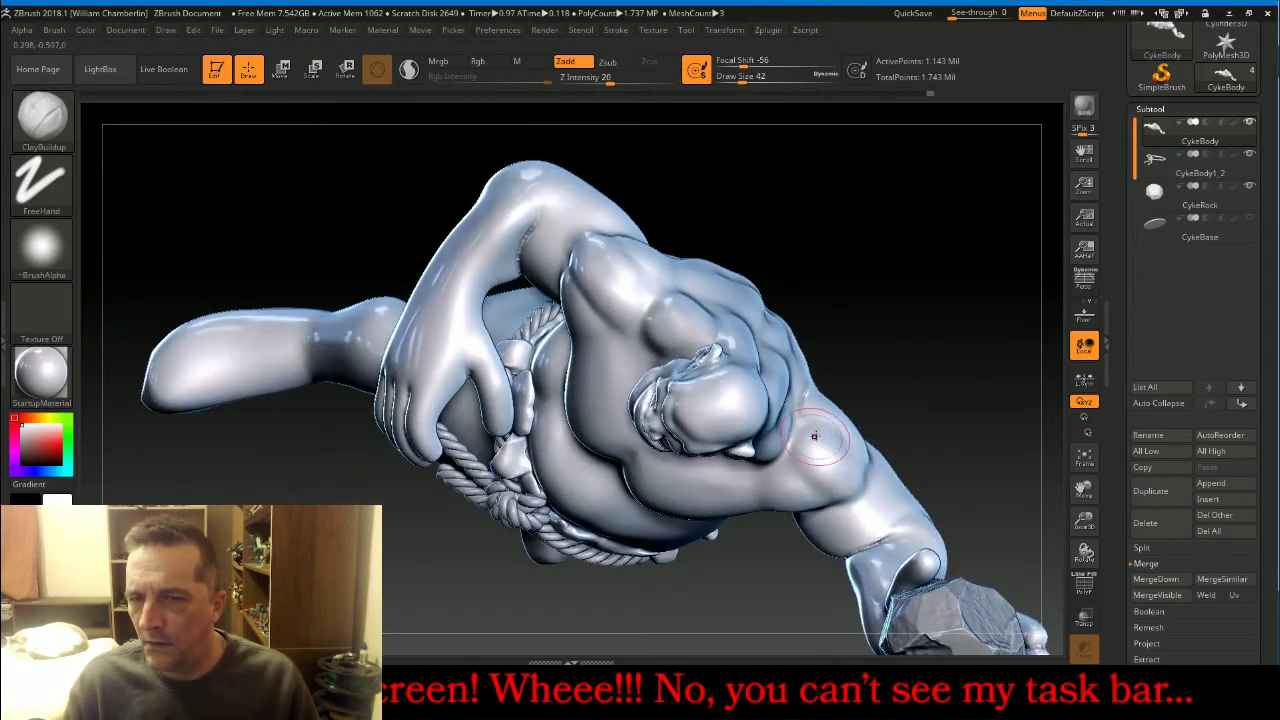
pyautogui.moveTo(986, 329)
pyautogui.mouseDown()
pyautogui.moveTo(930, 340)
pyautogui.moveTo(826, 441)
pyautogui.moveTo(872, 490)
pyautogui.moveTo(859, 484)
pyautogui.mouseUp()
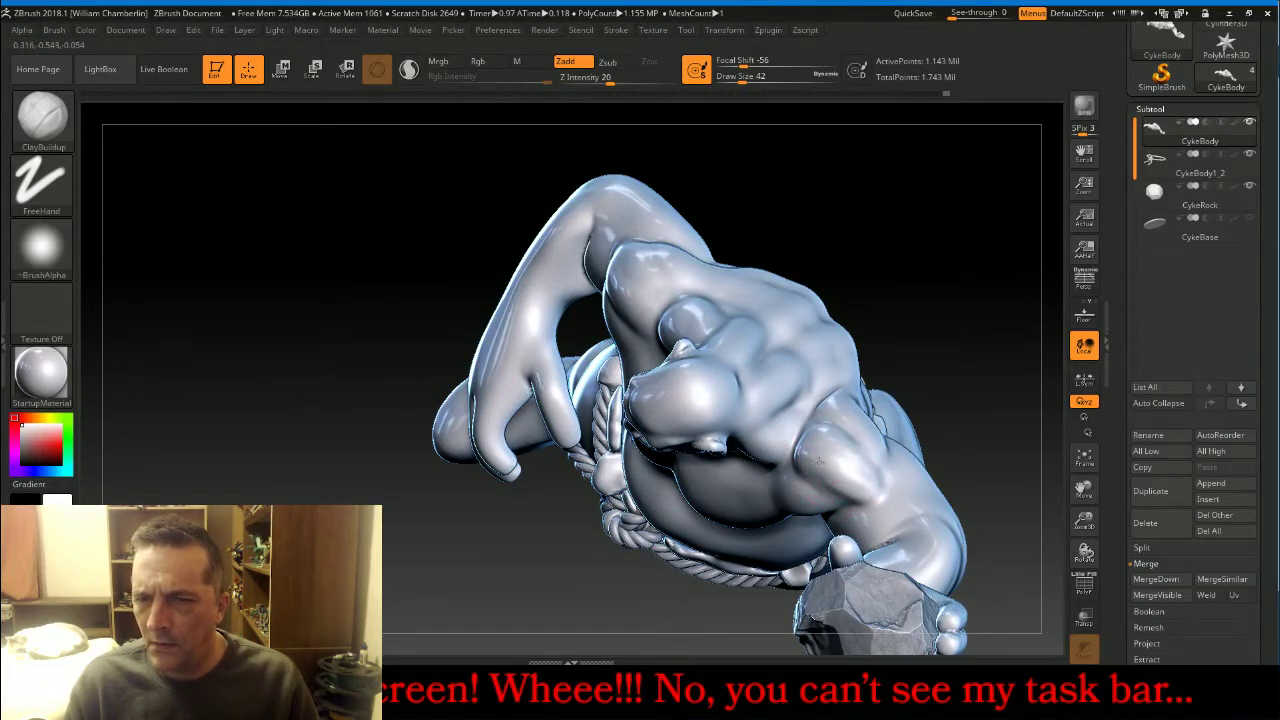
pyautogui.click(1249, 185)
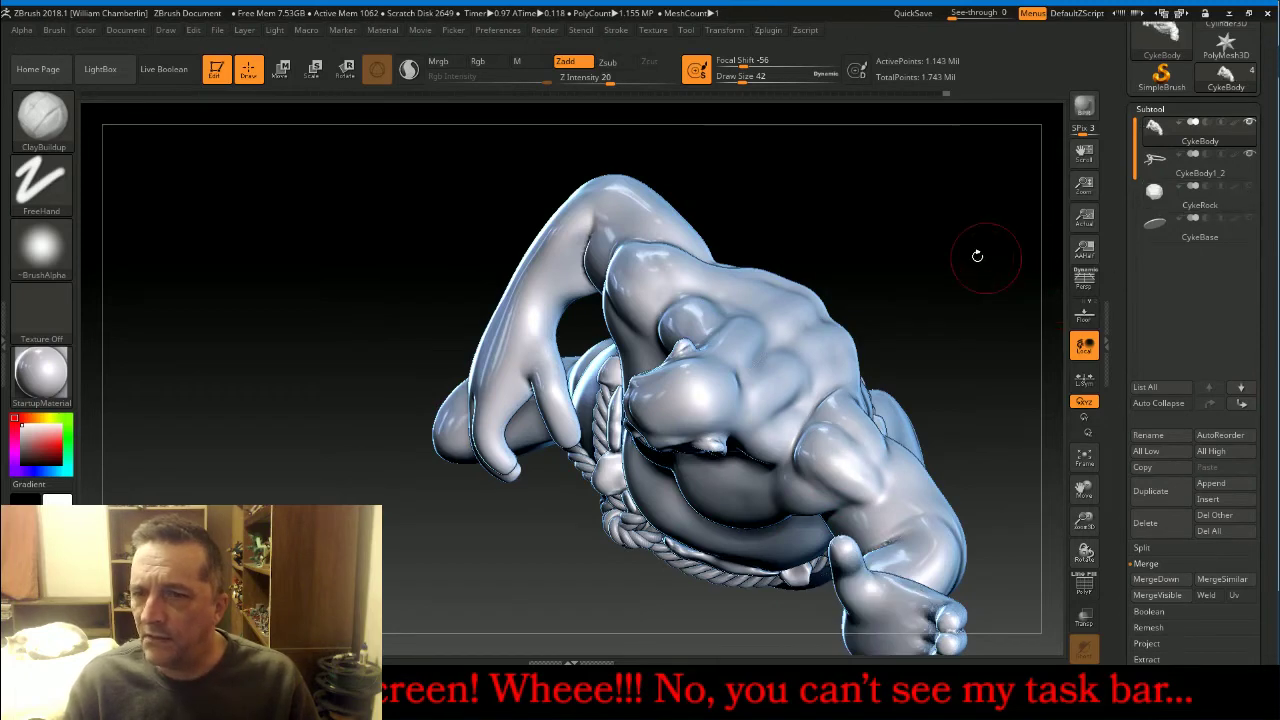
# Refine the pectoral on the lowered arm's side of the chest with ClayBuildup strokes.
pyautogui.moveTo(977, 251)
pyautogui.mouseDown()
pyautogui.moveTo(952, 215)
pyautogui.moveTo(923, 331)
pyautogui.mouseUp()
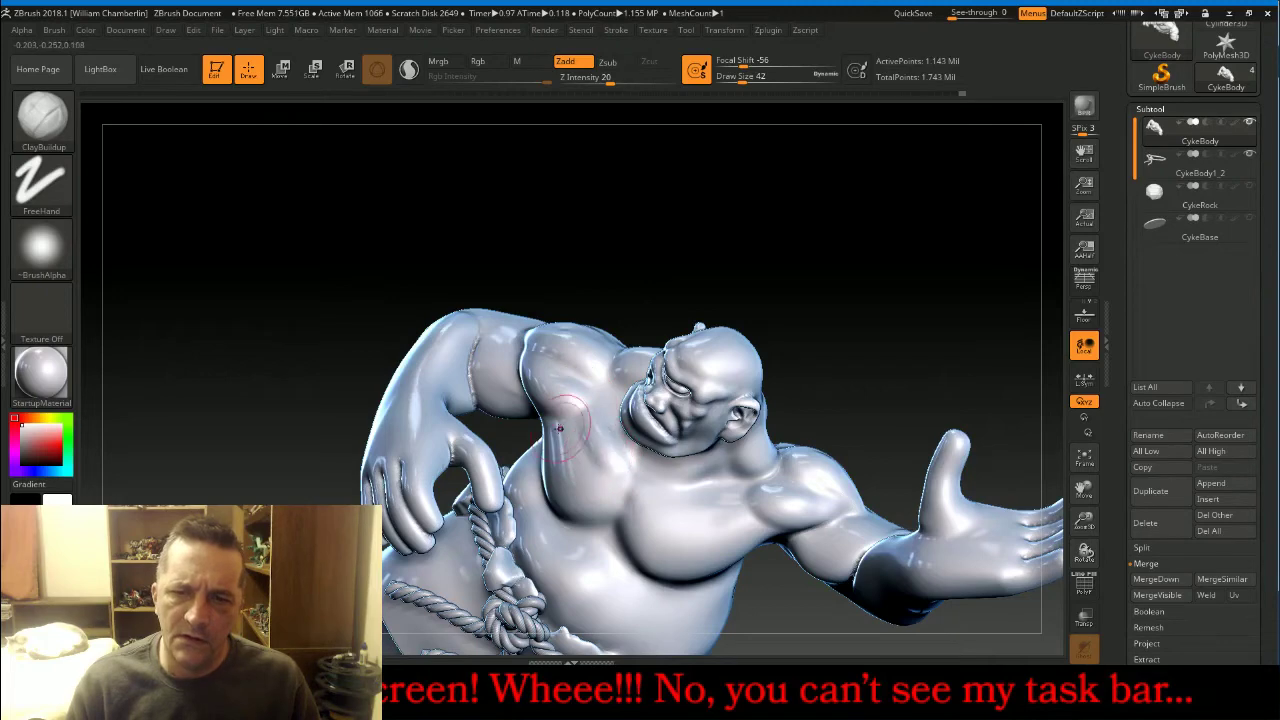
pyautogui.moveTo(774, 170); pyautogui.dragTo(850, 148)
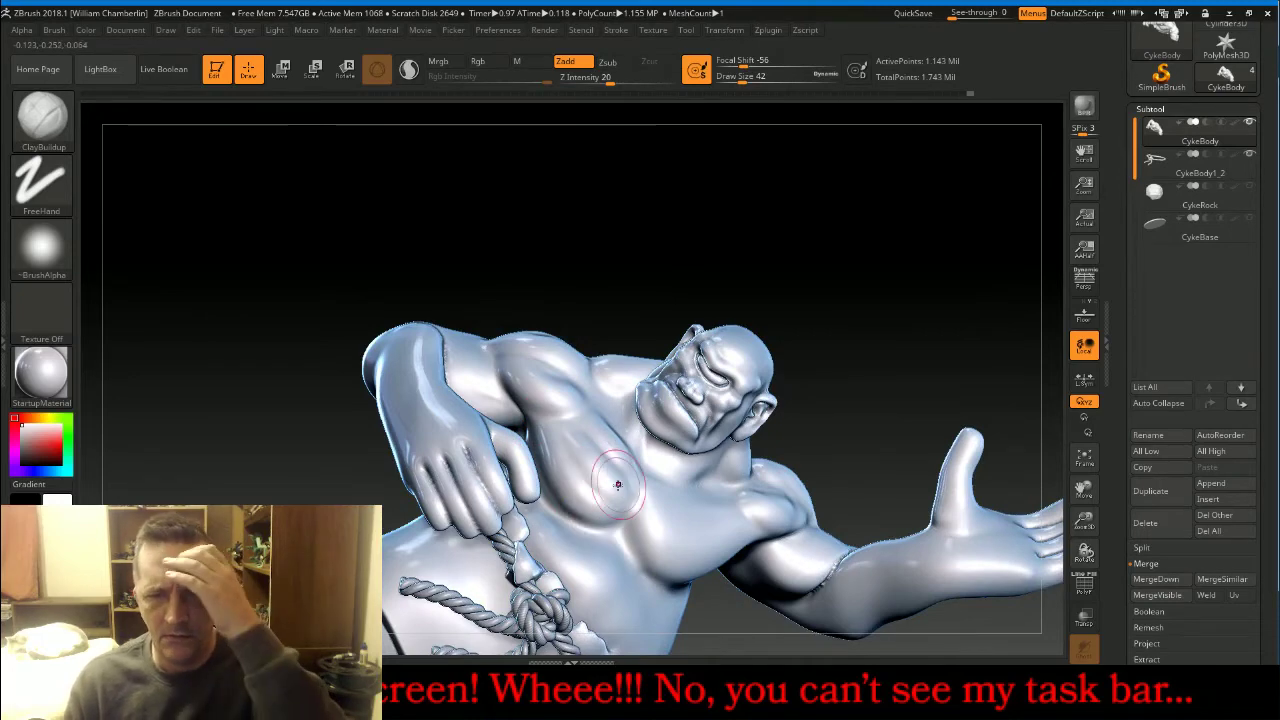
pyautogui.moveTo(946, 303); pyautogui.dragTo(975, 330)
pyautogui.moveTo(1084, 490)
pyautogui.mouseDown()
pyautogui.moveTo(898, 214)
pyautogui.moveTo(913, 205)
pyautogui.moveTo(872, 226)
pyautogui.mouseUp()
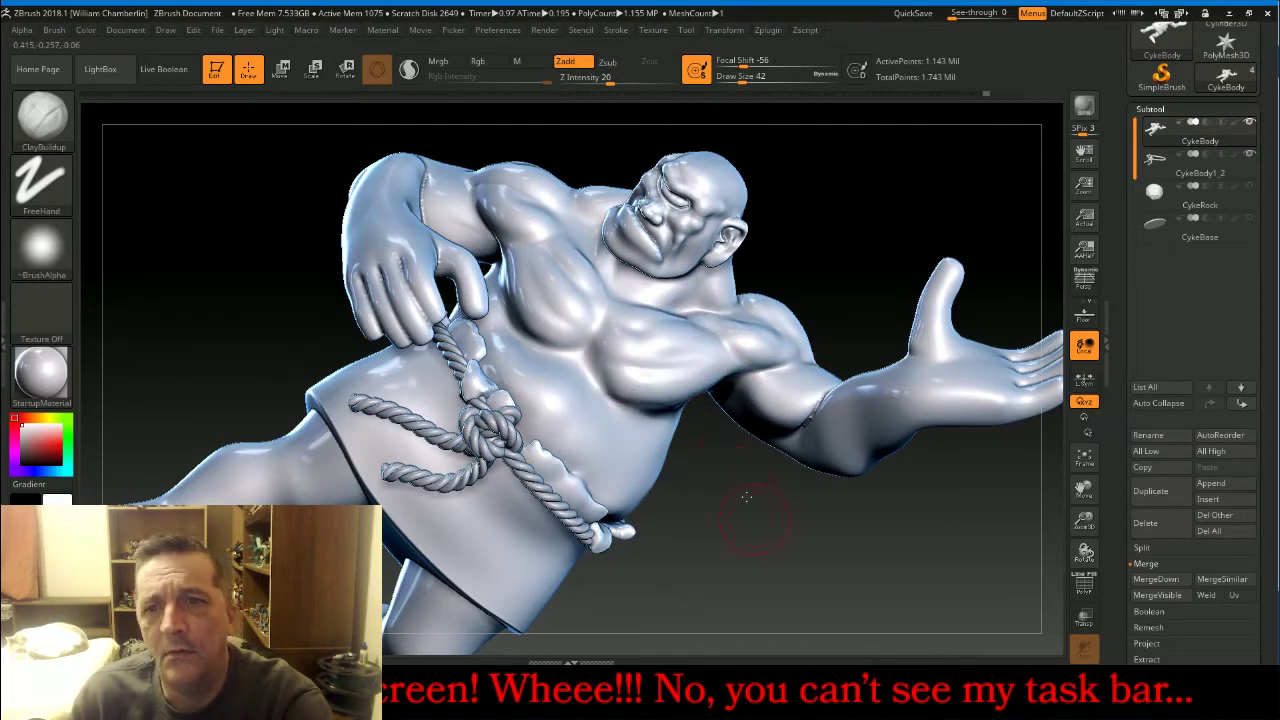
# Build up the pectoral on the raised arm's side and round out the raised arm's biceps.
pyautogui.moveTo(737, 528); pyautogui.dragTo(665, 372)
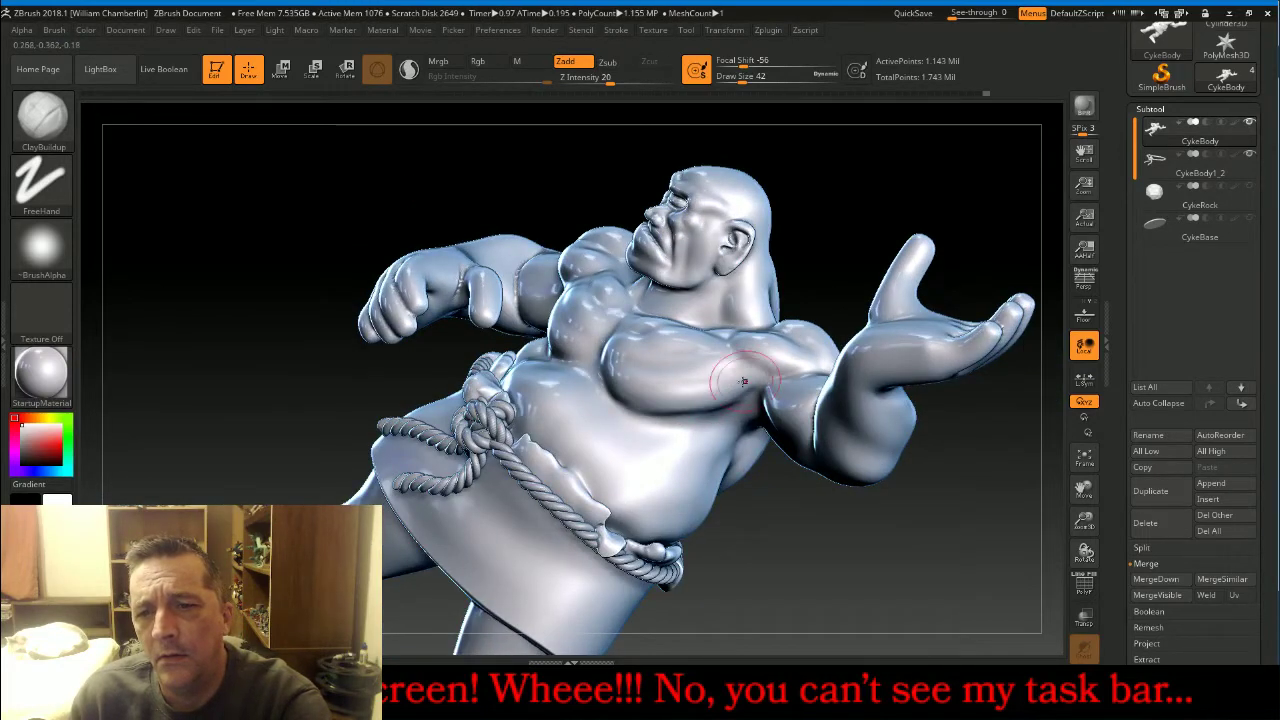
pyautogui.moveTo(871, 256)
pyautogui.mouseDown()
pyautogui.moveTo(897, 246)
pyautogui.moveTo(835, 357)
pyautogui.moveTo(800, 380)
pyautogui.moveTo(848, 390)
pyautogui.moveTo(768, 383)
pyautogui.mouseUp()
pyautogui.moveTo(865, 268)
pyautogui.mouseDown()
pyautogui.moveTo(775, 388)
pyautogui.moveTo(808, 404)
pyautogui.mouseUp()
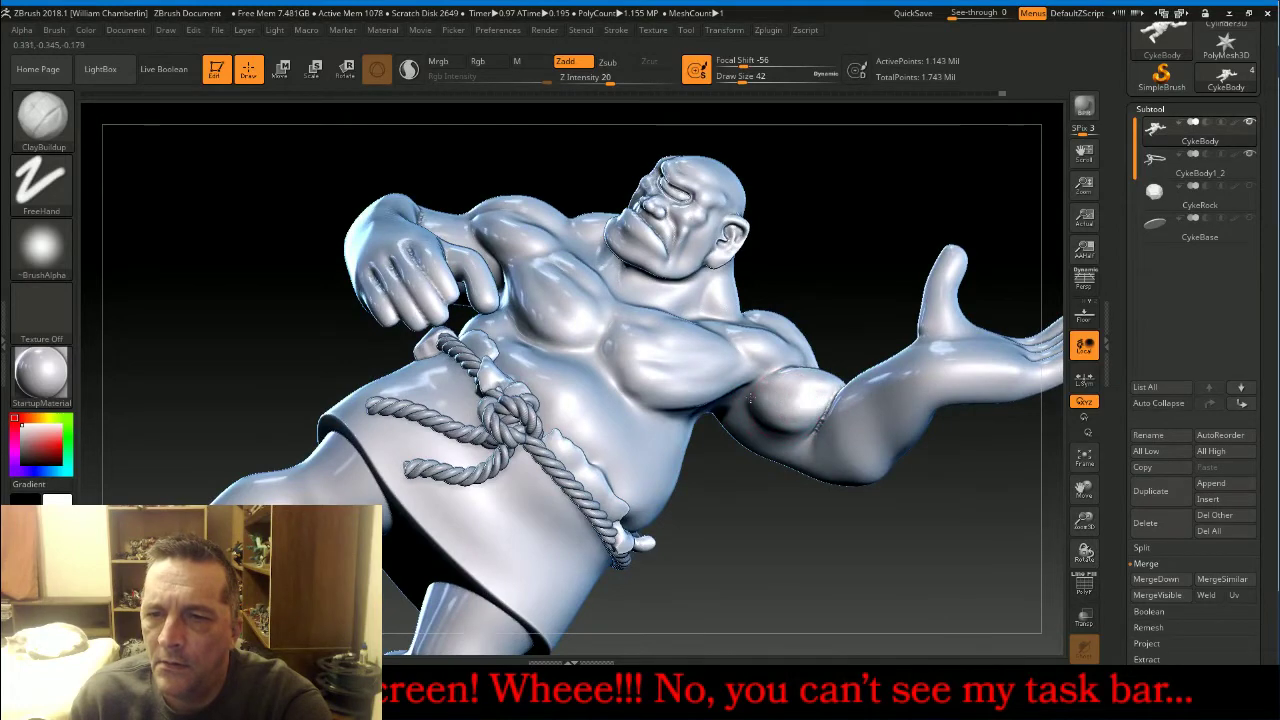
pyautogui.moveTo(891, 271); pyautogui.dragTo(732, 411)
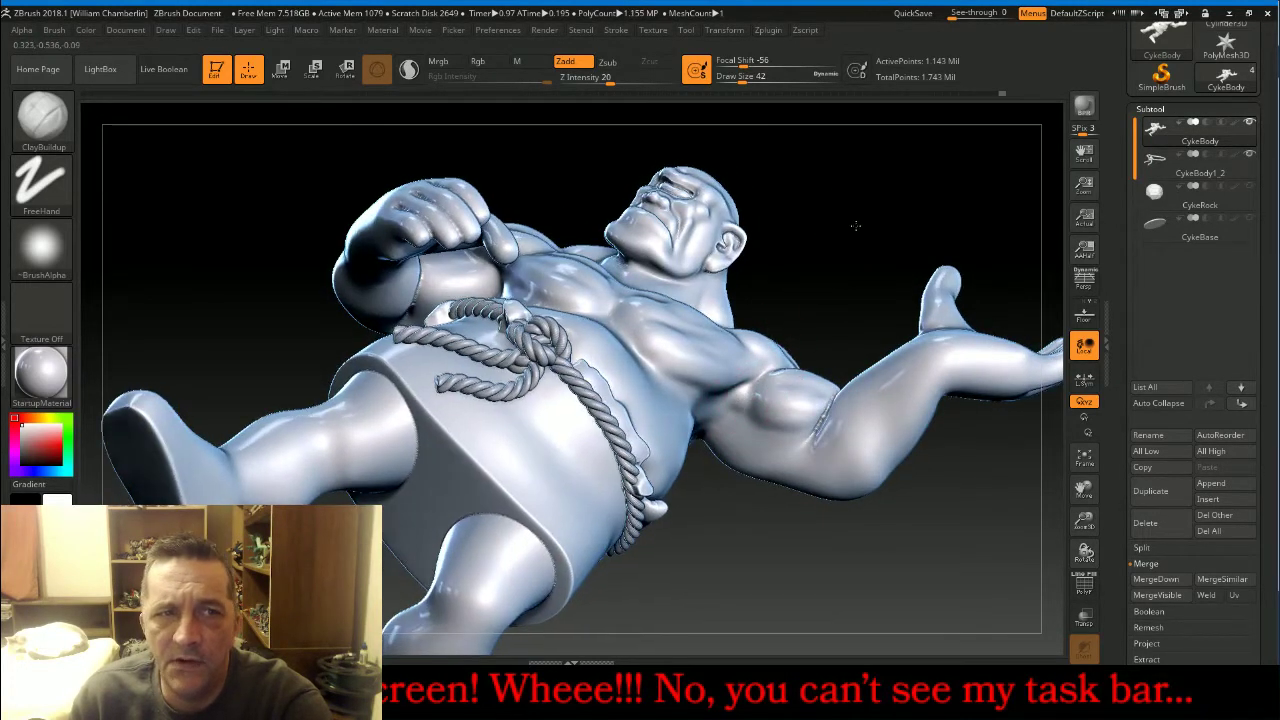
pyautogui.moveTo(851, 223)
pyautogui.mouseDown()
pyautogui.moveTo(977, 196)
pyautogui.moveTo(978, 274)
pyautogui.moveTo(1056, 452)
pyautogui.moveTo(1050, 462)
pyautogui.moveTo(1007, 432)
pyautogui.moveTo(1022, 446)
pyautogui.mouseUp()
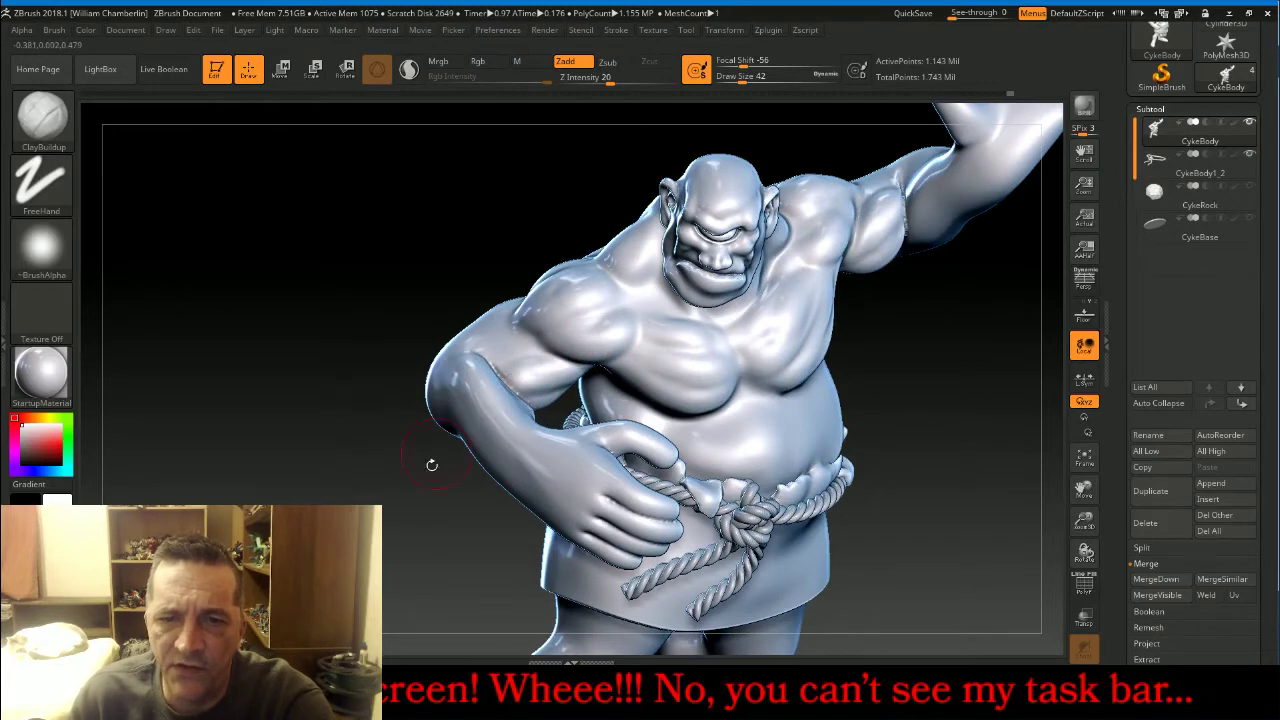
# Build up the lowered arm's biceps along the inner and front sides of the upper arm.
pyautogui.moveTo(432, 465)
pyautogui.mouseDown()
pyautogui.moveTo(468, 410)
pyautogui.moveTo(447, 385)
pyautogui.moveTo(357, 457)
pyautogui.moveTo(380, 437)
pyautogui.moveTo(407, 457)
pyautogui.mouseUp()
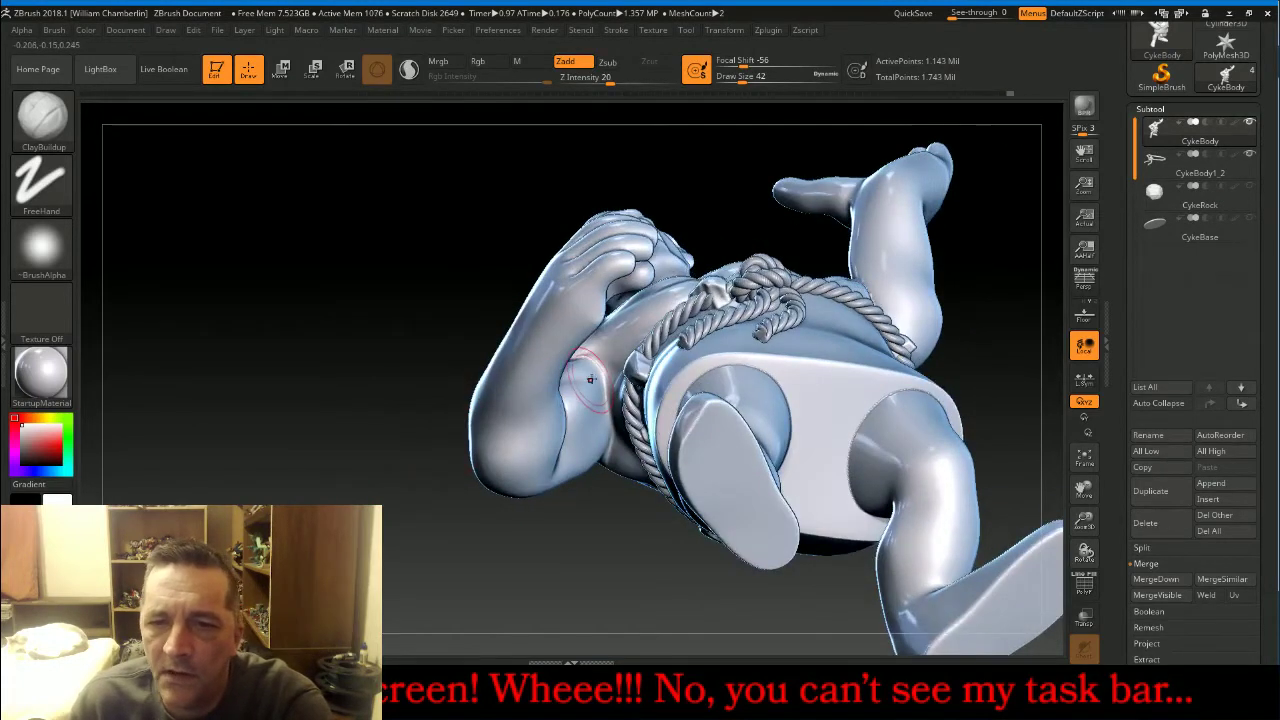
pyautogui.moveTo(593, 385)
pyautogui.mouseDown()
pyautogui.moveTo(587, 416)
pyautogui.moveTo(593, 370)
pyautogui.mouseUp()
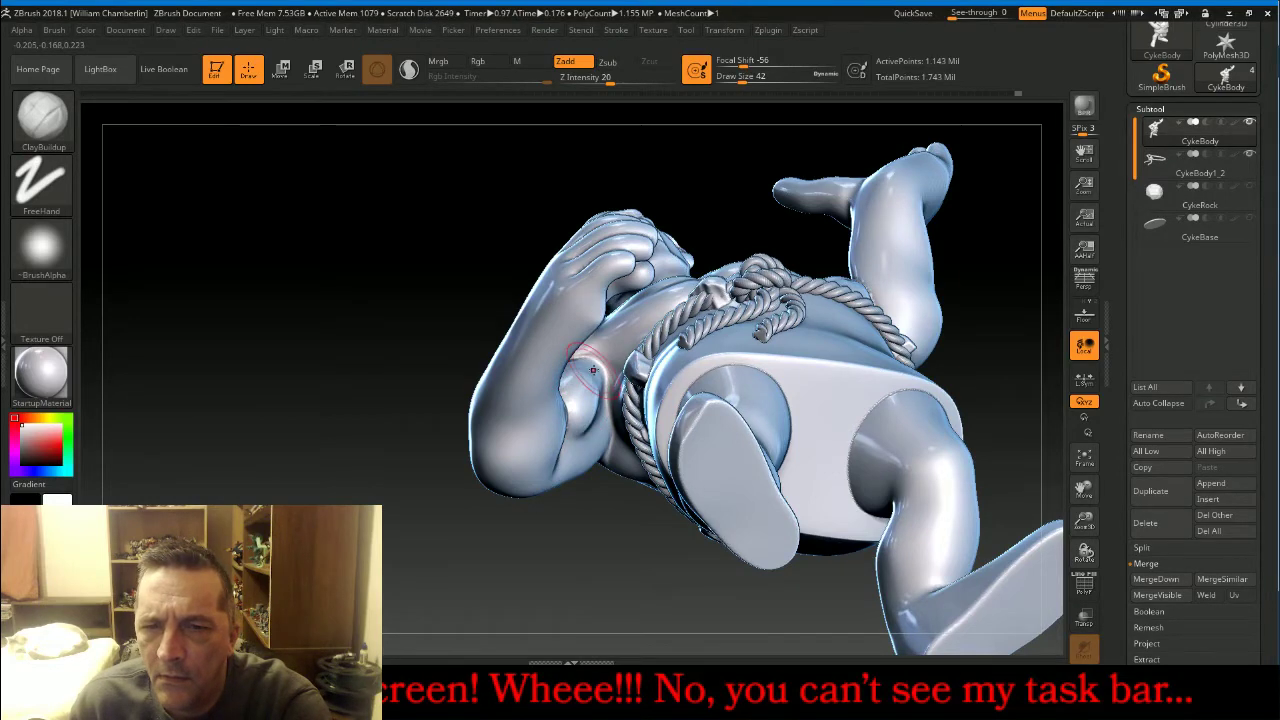
pyautogui.moveTo(412, 285)
pyautogui.mouseDown()
pyautogui.moveTo(426, 404)
pyautogui.moveTo(440, 400)
pyautogui.mouseUp()
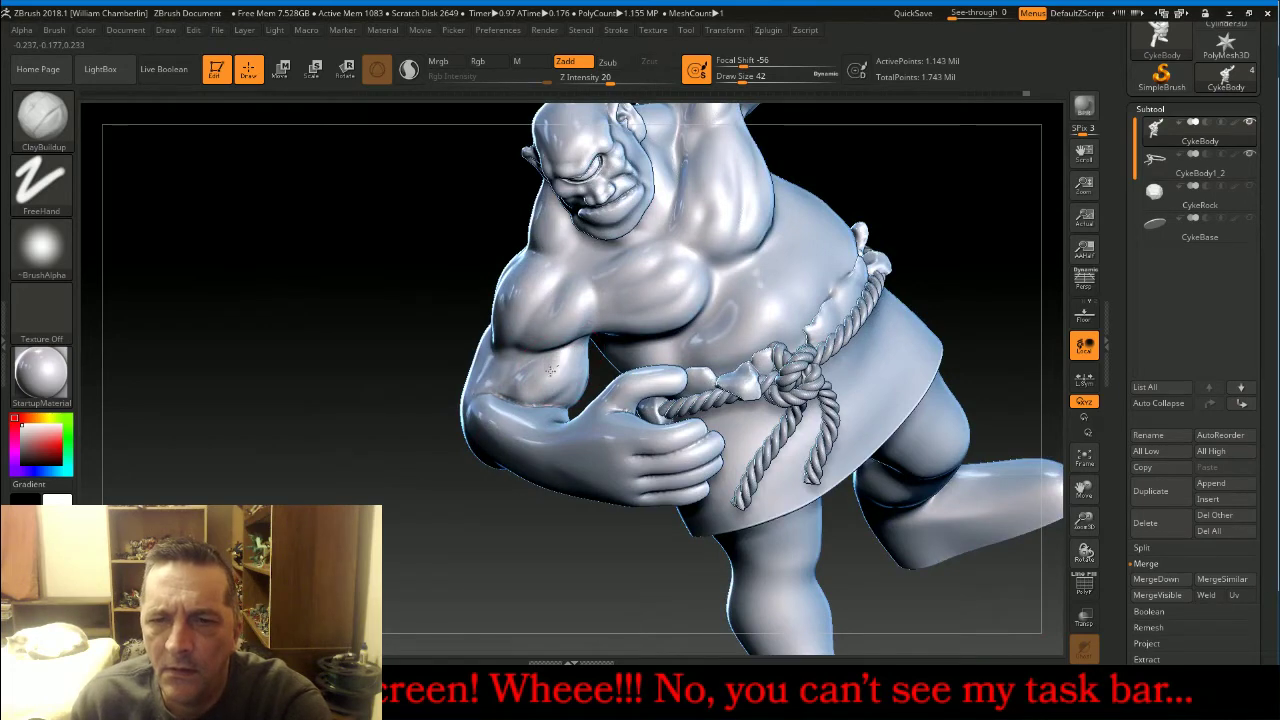
pyautogui.moveTo(550, 371); pyautogui.dragTo(541, 375)
pyautogui.moveTo(455, 432)
pyautogui.mouseDown()
pyautogui.moveTo(496, 357)
pyautogui.moveTo(458, 352)
pyautogui.moveTo(474, 370)
pyautogui.mouseUp()
# Add the triceps to the back of the lowered arm, running from below the deltoid towards the elbow.
pyautogui.moveTo(342, 432)
pyautogui.mouseDown()
pyautogui.moveTo(376, 435)
pyautogui.moveTo(415, 410)
pyautogui.moveTo(428, 375)
pyautogui.mouseUp()
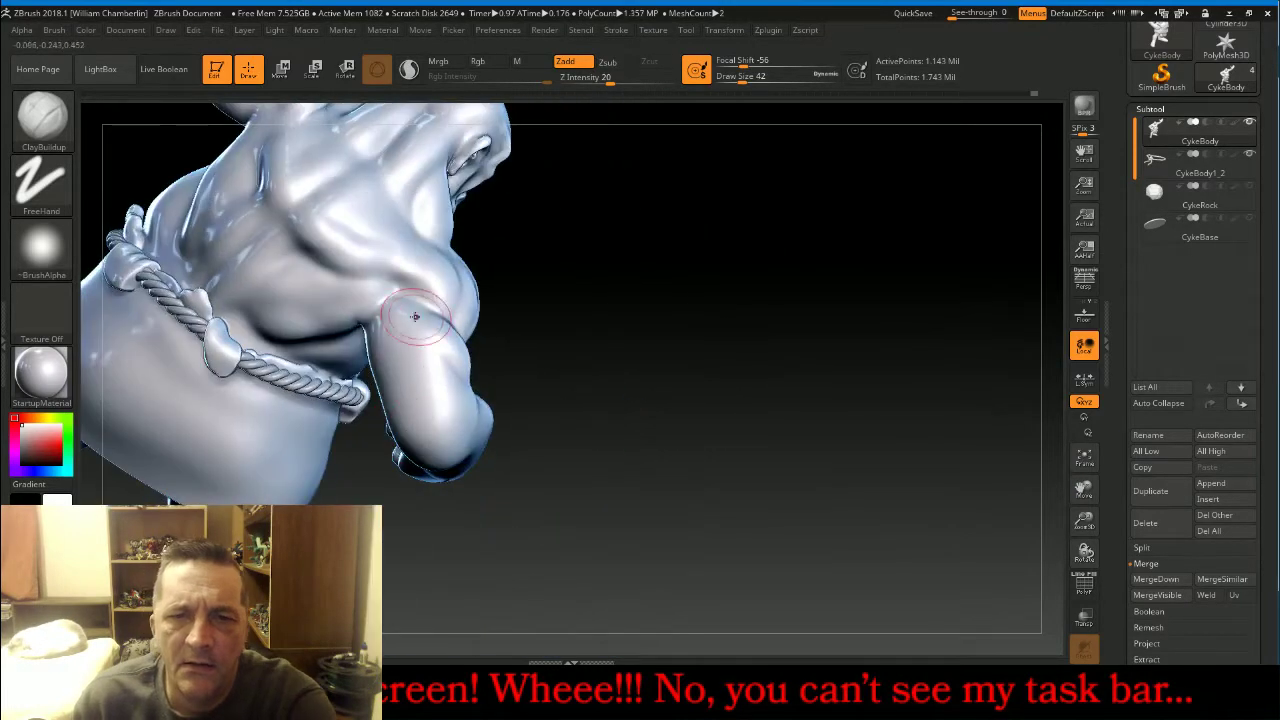
pyautogui.moveTo(416, 318); pyautogui.dragTo(478, 374)
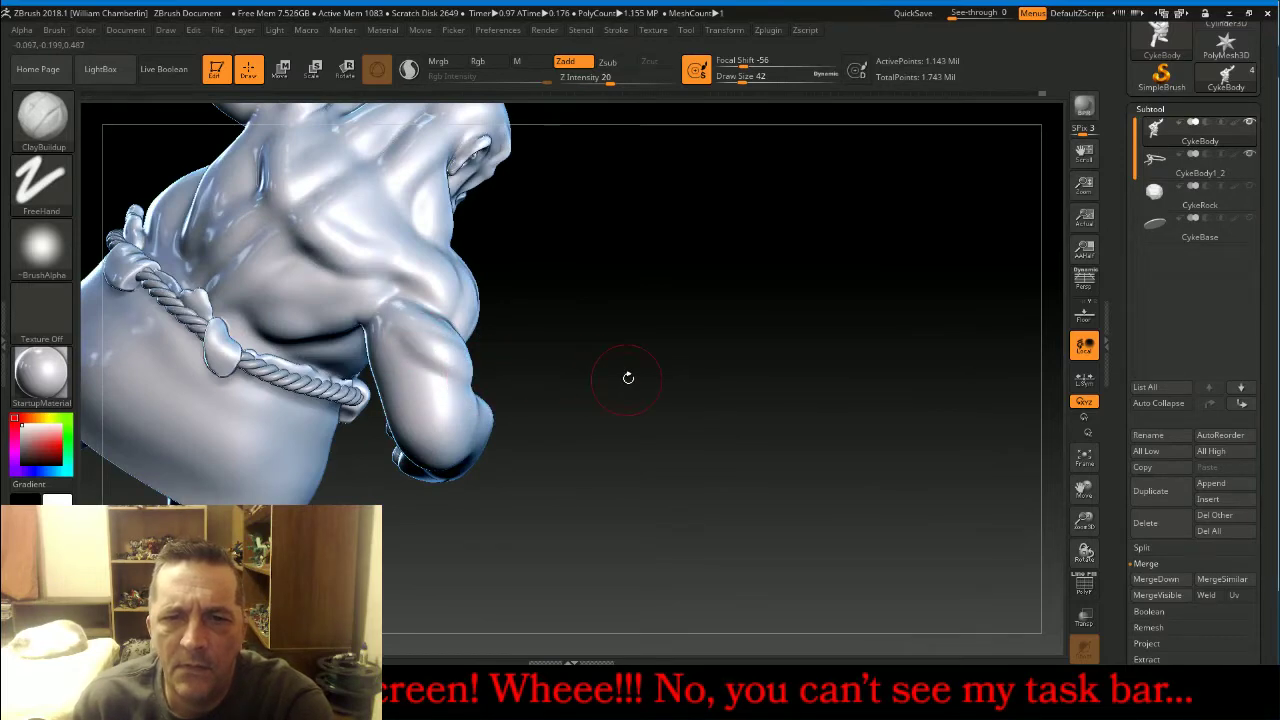
pyautogui.moveTo(626, 374); pyautogui.dragTo(510, 373)
pyautogui.moveTo(415, 357); pyautogui.dragTo(459, 377)
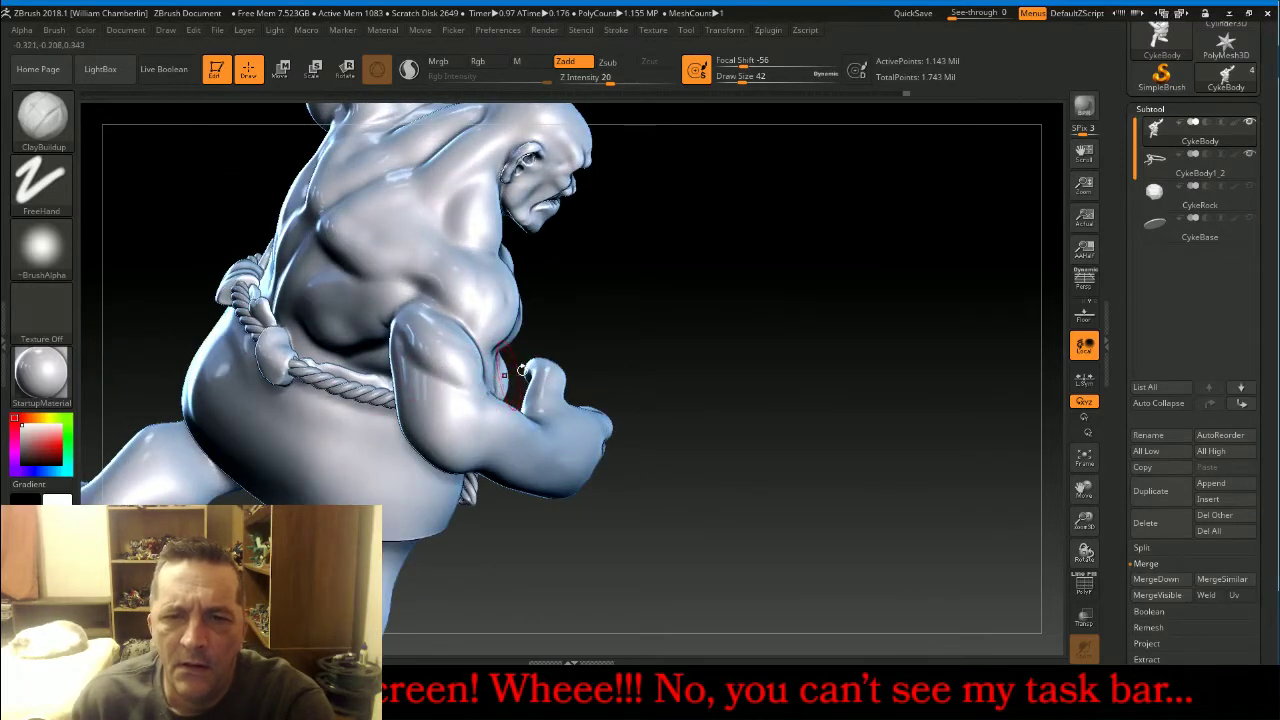
pyautogui.moveTo(735, 278)
pyautogui.mouseDown()
pyautogui.moveTo(783, 268)
pyautogui.moveTo(880, 285)
pyautogui.mouseUp()
pyautogui.moveTo(380, 322)
pyautogui.mouseDown()
pyautogui.moveTo(388, 366)
pyautogui.moveTo(352, 354)
pyautogui.moveTo(381, 396)
pyautogui.mouseUp()
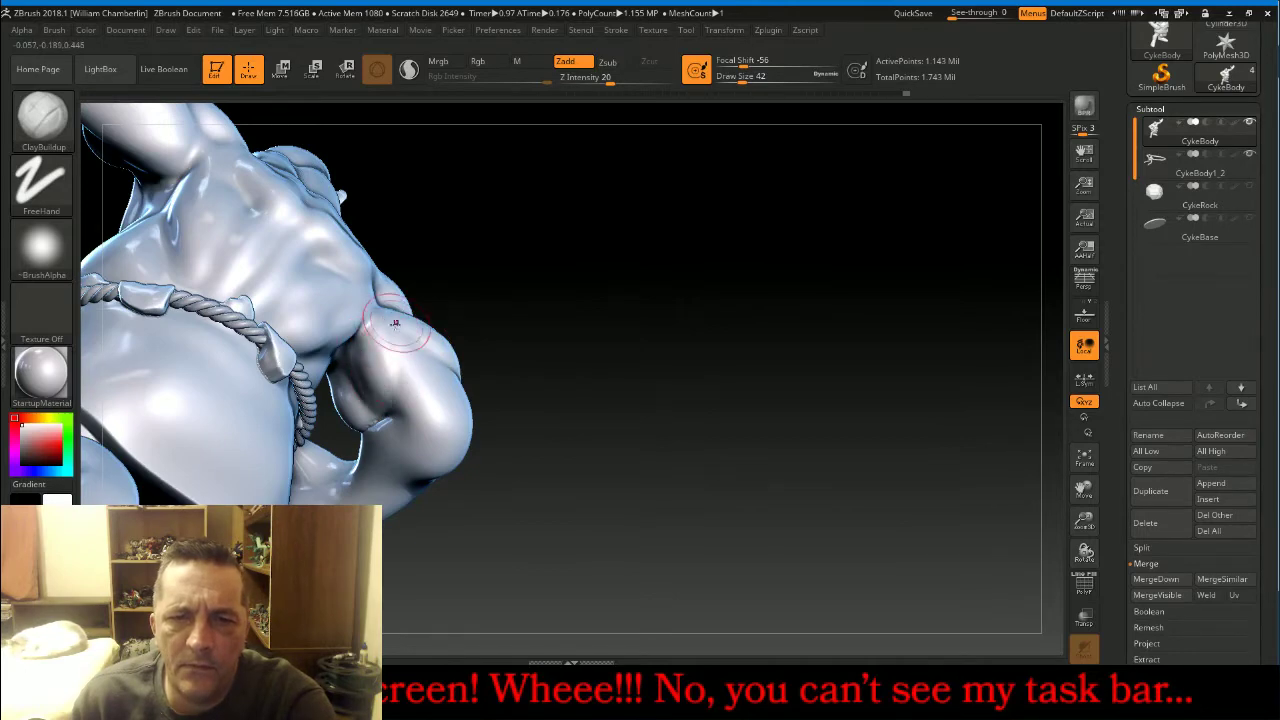
pyautogui.moveTo(396, 323)
pyautogui.mouseDown()
pyautogui.moveTo(391, 400)
pyautogui.moveTo(397, 365)
pyautogui.mouseUp()
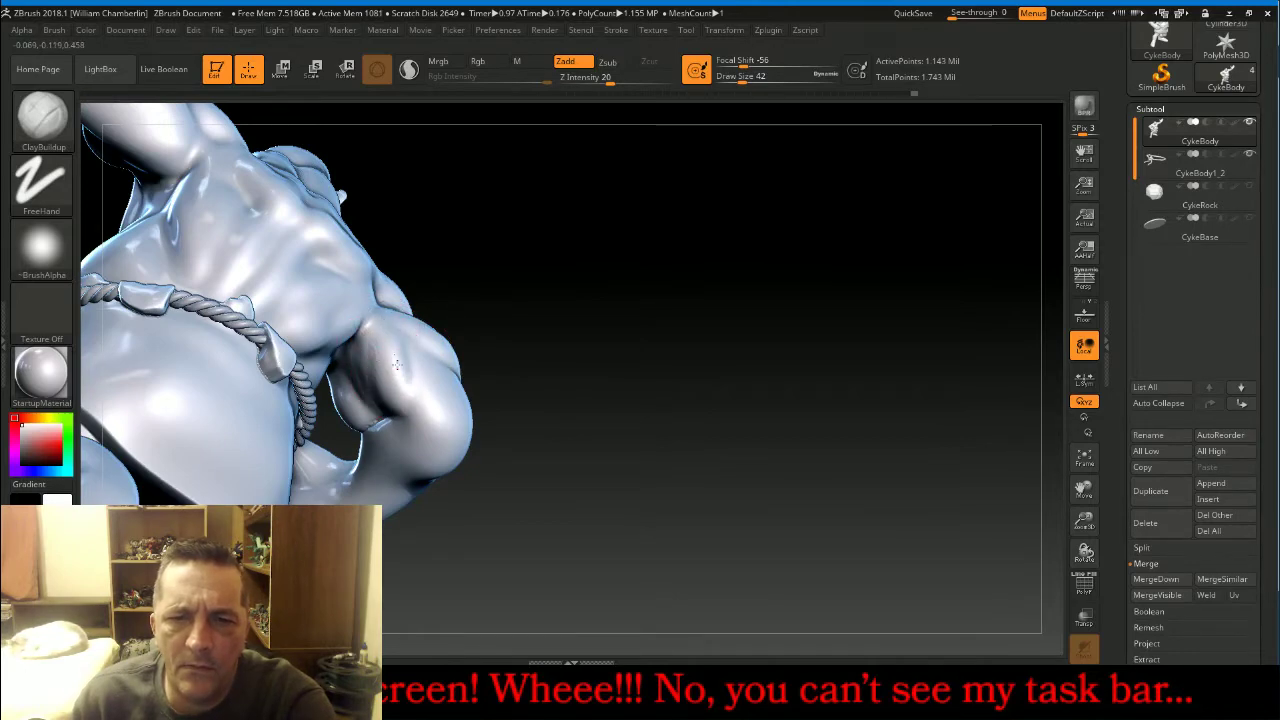
# Shape the lower end of the lowered arm's triceps above the elbow and smooth the strokes.
pyautogui.moveTo(628, 400)
pyautogui.mouseDown()
pyautogui.moveTo(608, 386)
pyautogui.moveTo(452, 427)
pyautogui.mouseUp()
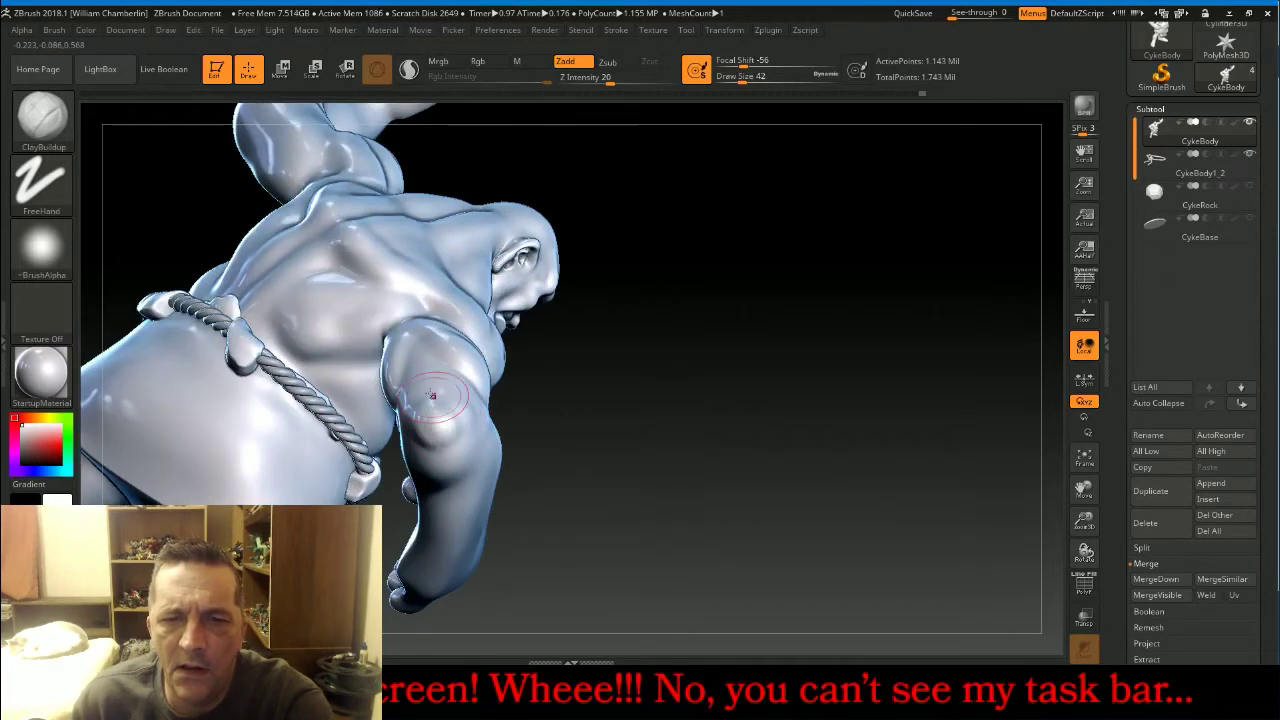
pyautogui.moveTo(657, 366); pyautogui.dragTo(603, 403)
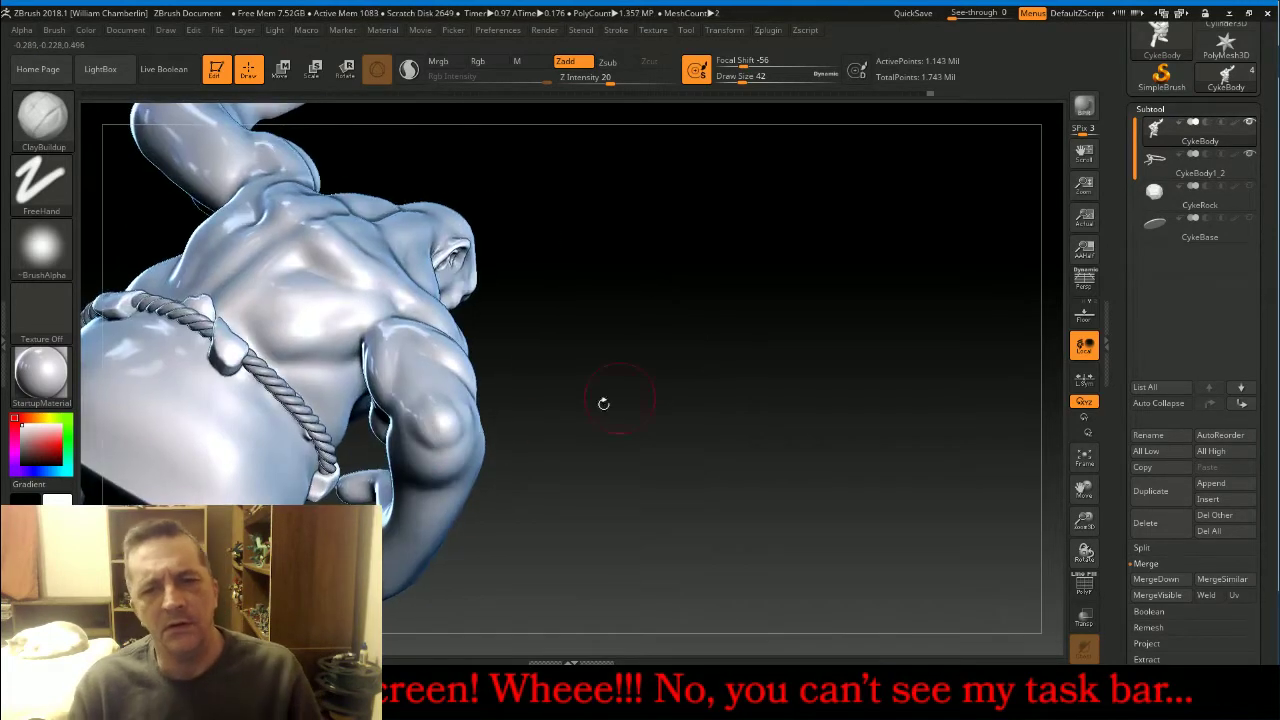
pyautogui.press('shift')
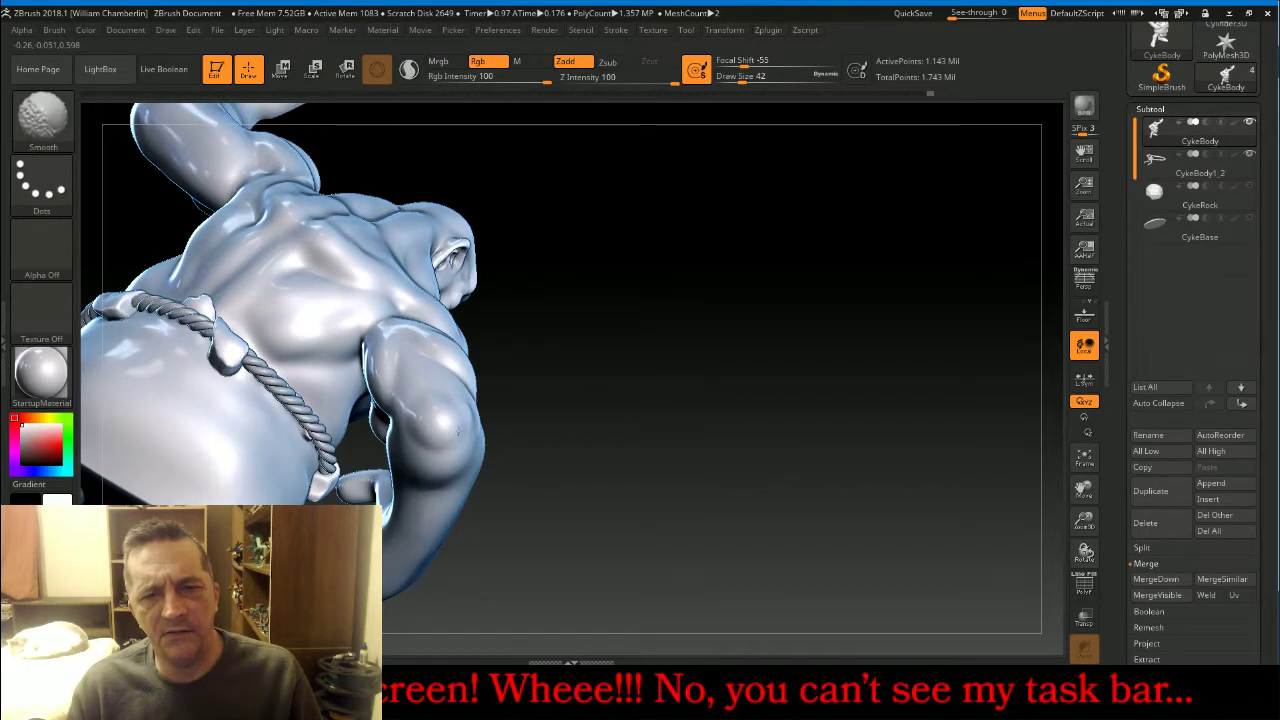
# Build up the top of the lowered arm's forearm at the elbow crease and smooth the surface.
pyautogui.moveTo(757, 366)
pyautogui.mouseDown()
pyautogui.moveTo(933, 373)
pyautogui.moveTo(906, 316)
pyautogui.moveTo(945, 325)
pyautogui.mouseUp()
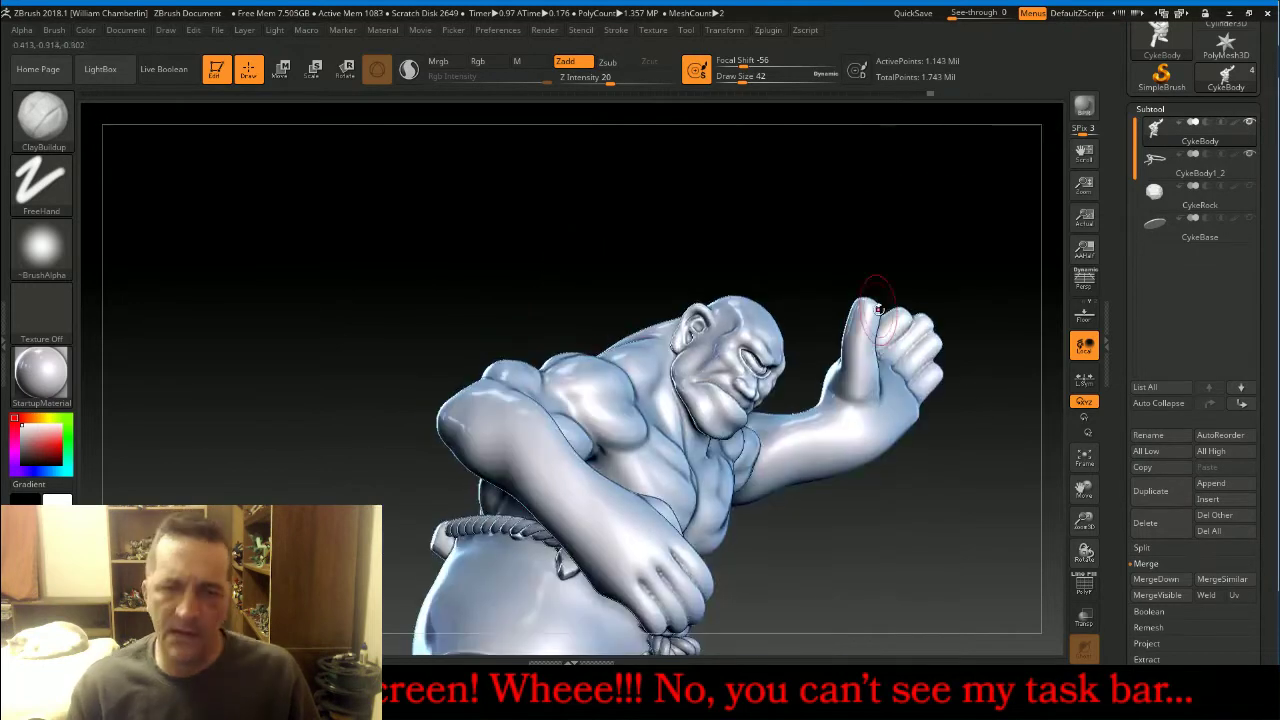
pyautogui.moveTo(651, 223); pyautogui.dragTo(622, 246)
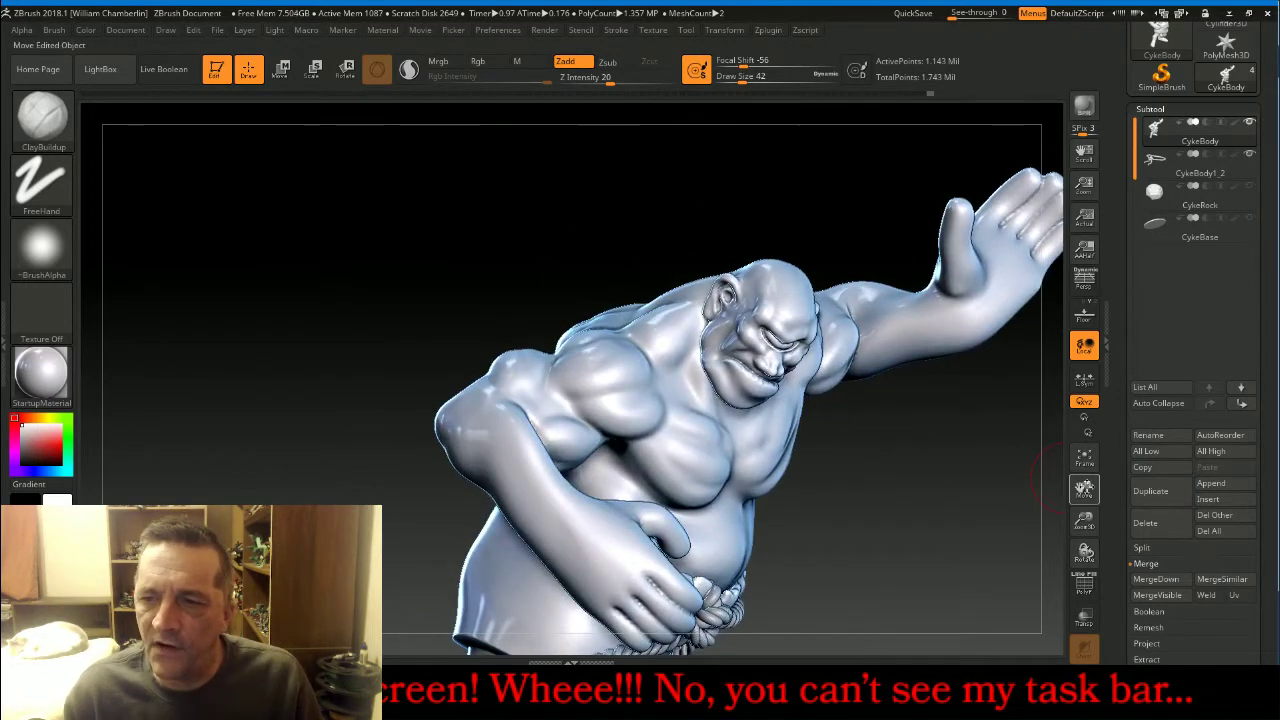
pyautogui.moveTo(1084, 488); pyautogui.dragTo(1062, 368)
pyautogui.moveTo(974, 446); pyautogui.dragTo(961, 442)
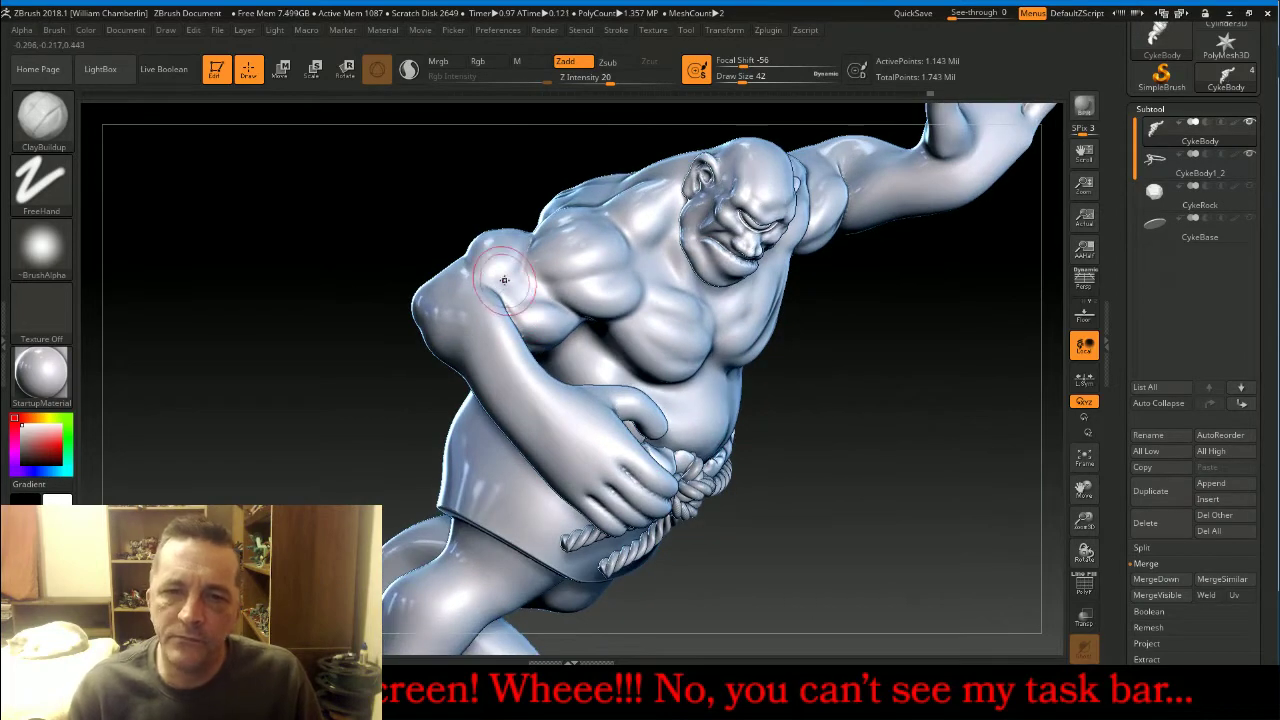
pyautogui.moveTo(504, 280)
pyautogui.mouseDown()
pyautogui.moveTo(494, 328)
pyautogui.moveTo(484, 300)
pyautogui.moveTo(480, 330)
pyautogui.moveTo(513, 362)
pyautogui.moveTo(508, 376)
pyautogui.moveTo(505, 324)
pyautogui.mouseUp()
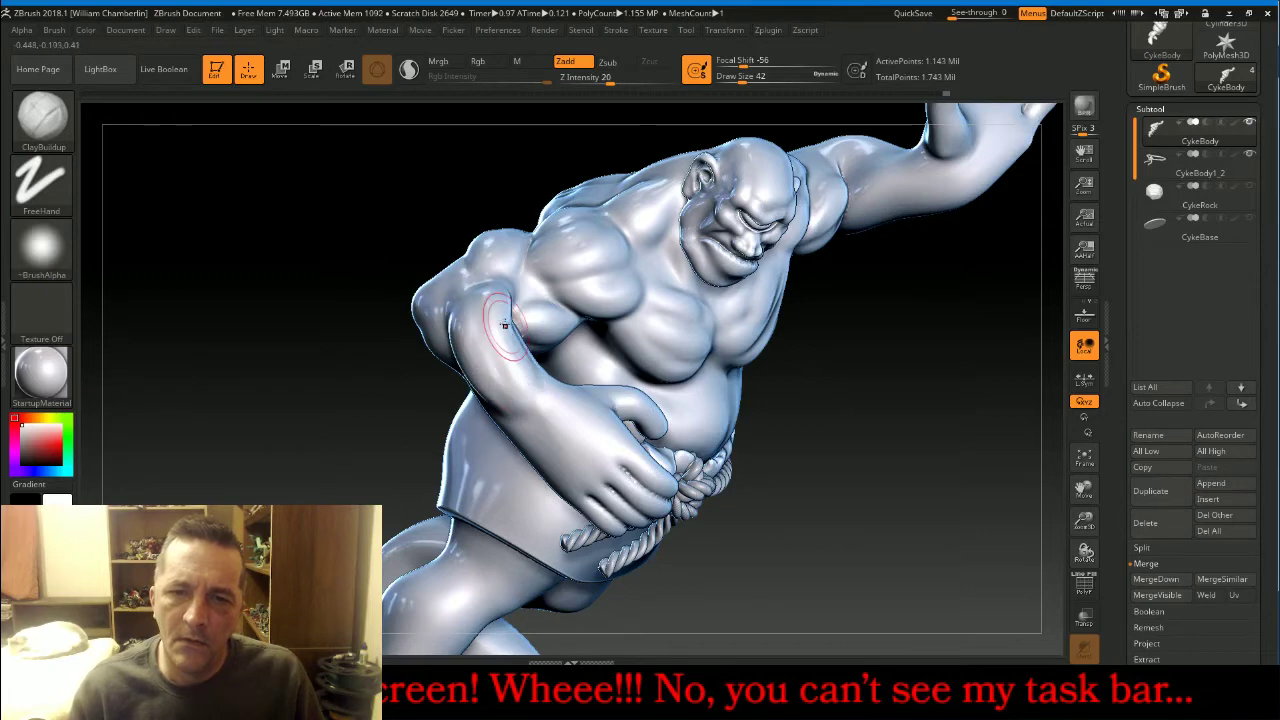
pyautogui.moveTo(390, 416); pyautogui.dragTo(335, 420)
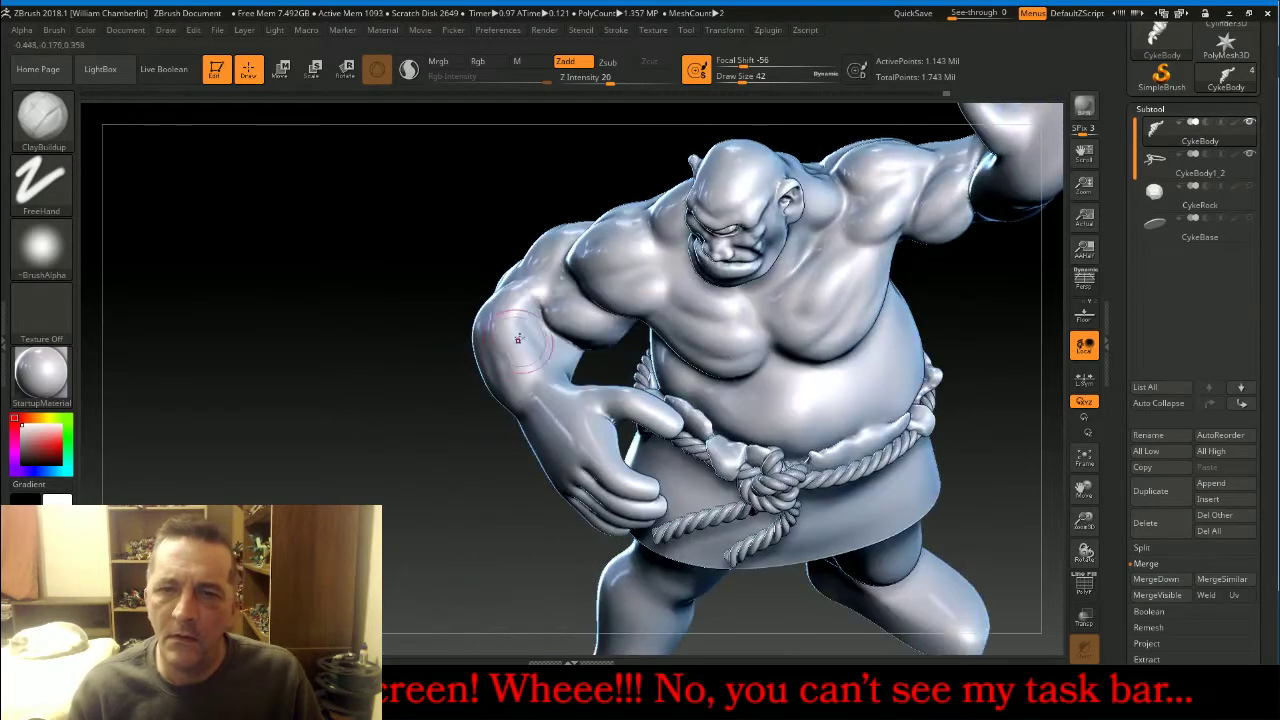
pyautogui.press('shift')
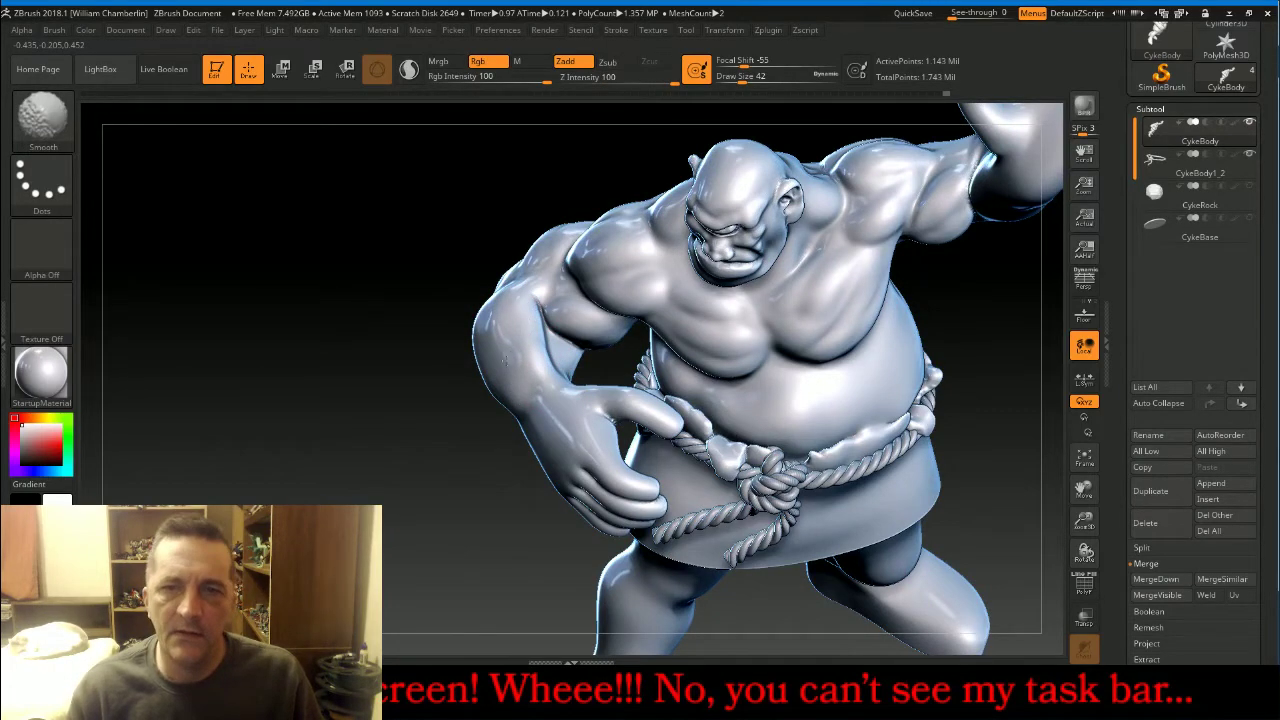
pyautogui.press('shift')
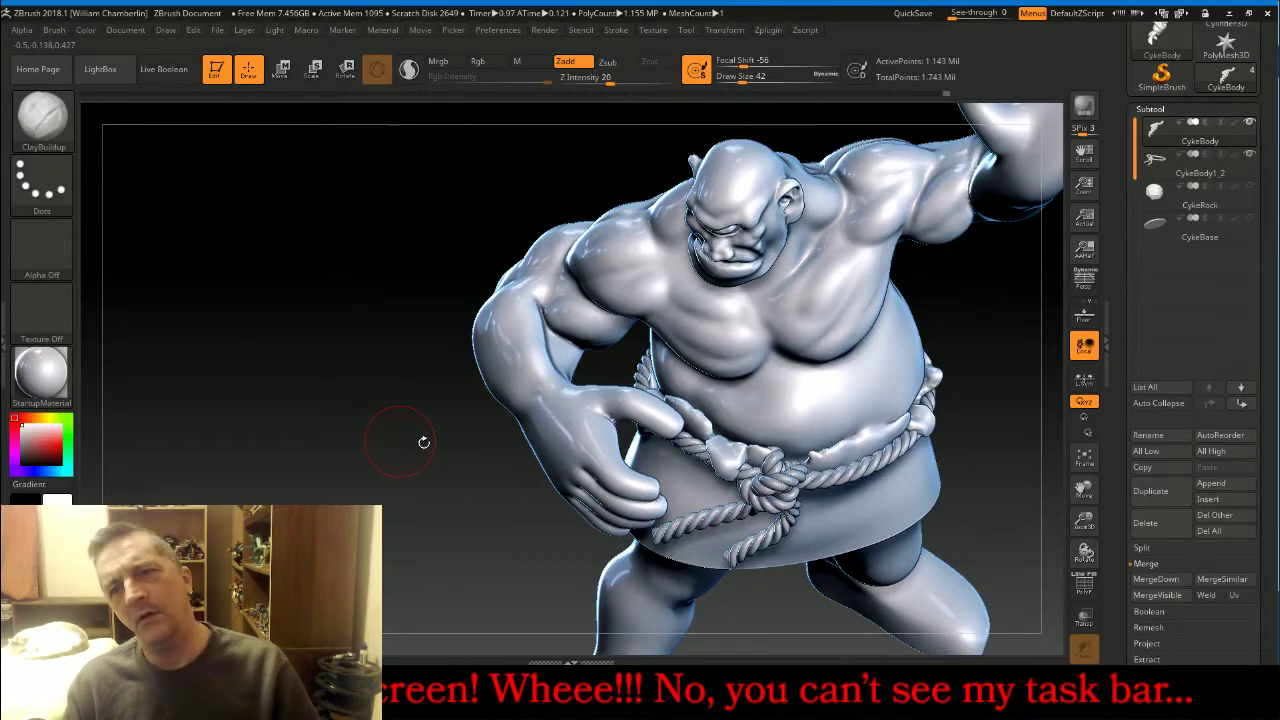
# Sculpt long muscle ridges along the outer side of the lowered arm's forearm towards the wrist and smooth them.
pyautogui.moveTo(420, 440)
pyautogui.mouseDown()
pyautogui.moveTo(484, 351)
pyautogui.moveTo(546, 397)
pyautogui.mouseUp()
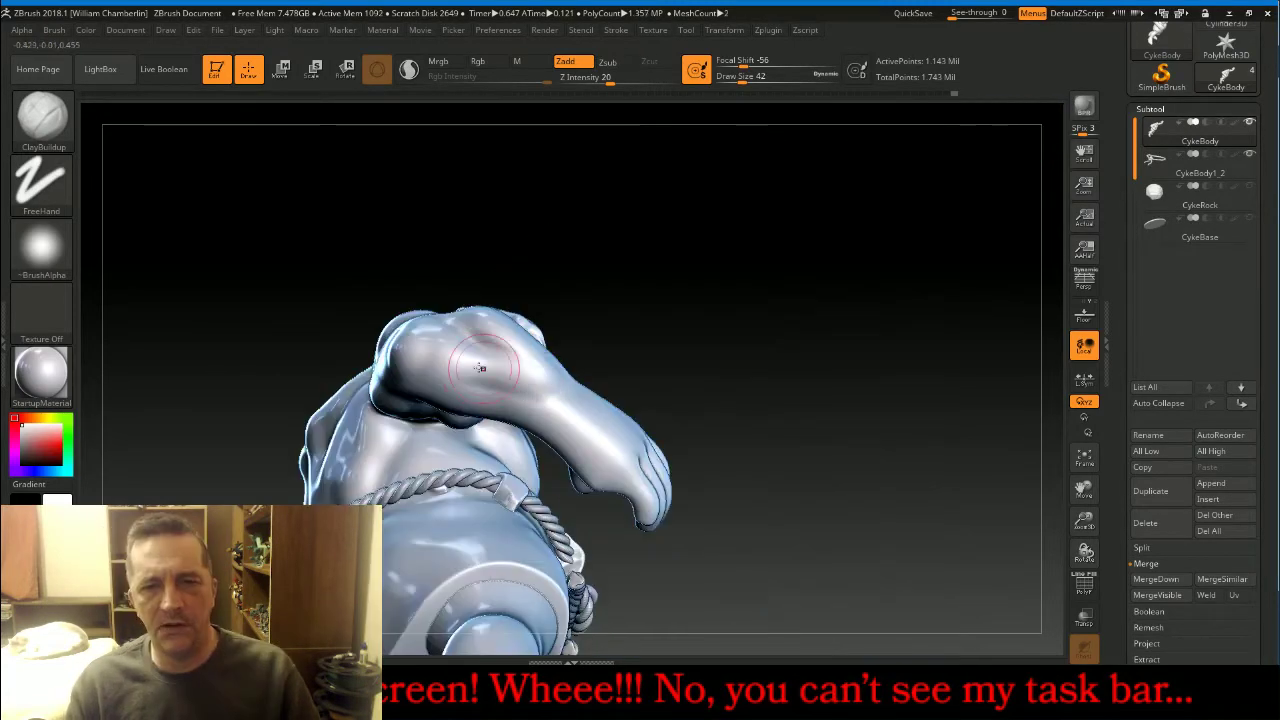
pyautogui.moveTo(481, 365)
pyautogui.mouseDown()
pyautogui.moveTo(570, 398)
pyautogui.moveTo(557, 385)
pyautogui.mouseUp()
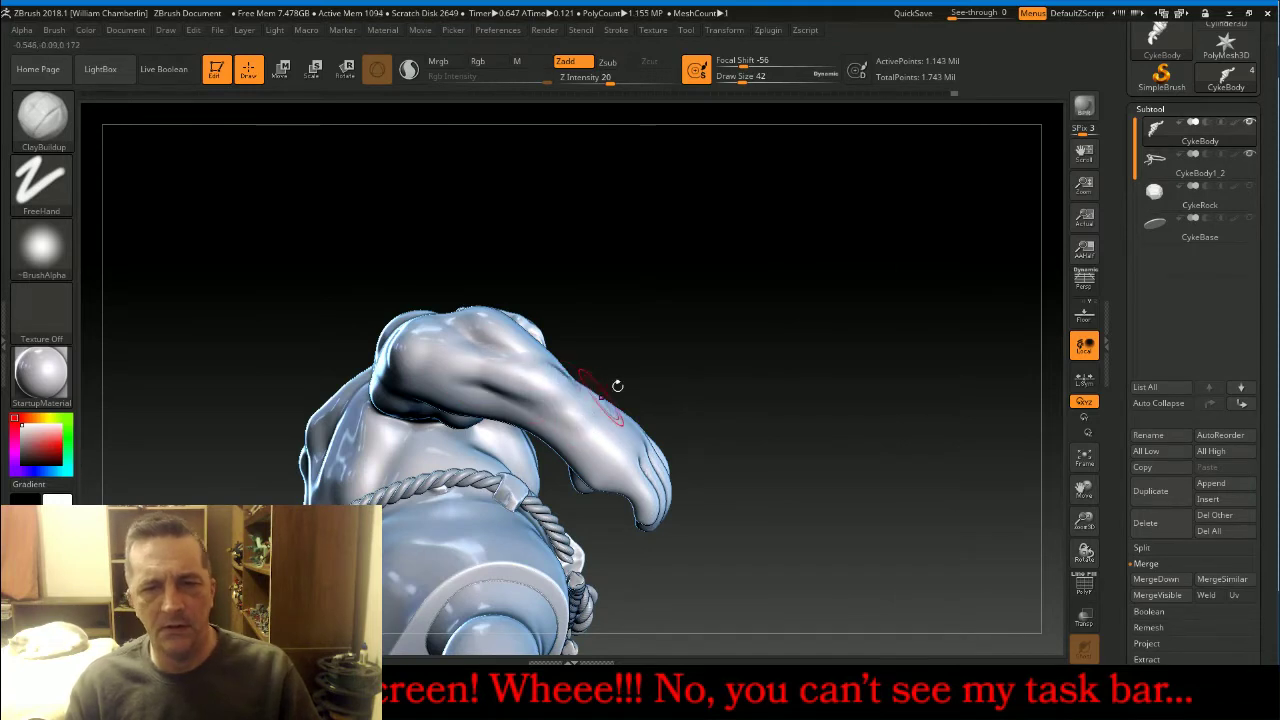
pyautogui.moveTo(471, 363); pyautogui.dragTo(544, 393)
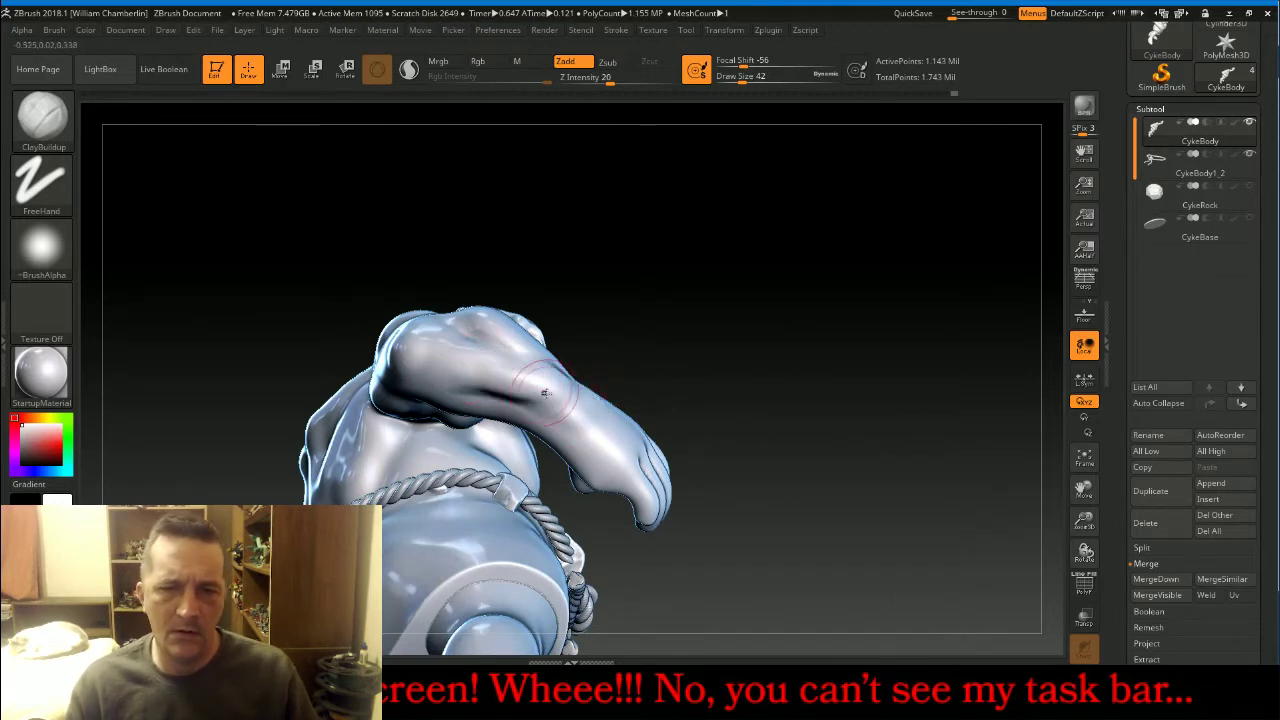
pyautogui.moveTo(428, 363); pyautogui.dragTo(506, 369)
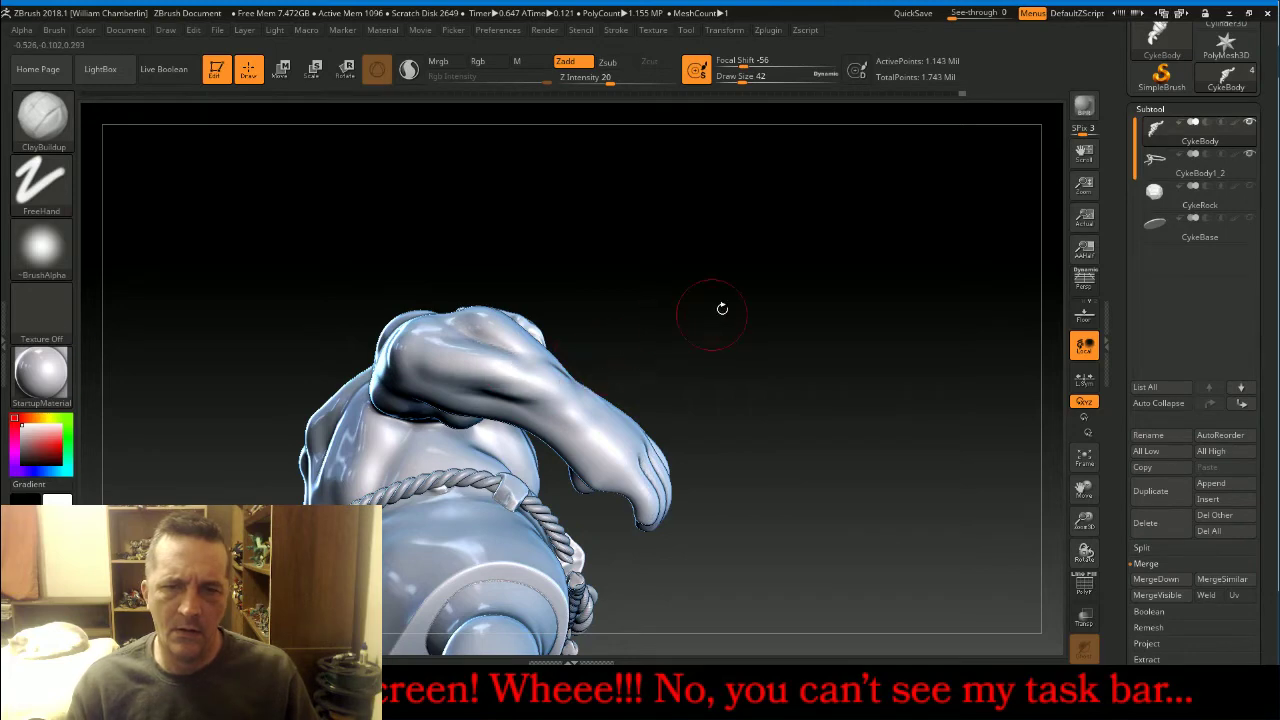
pyautogui.moveTo(722, 308)
pyautogui.mouseDown()
pyautogui.moveTo(718, 394)
pyautogui.moveTo(533, 368)
pyautogui.mouseUp()
pyautogui.press('shift')
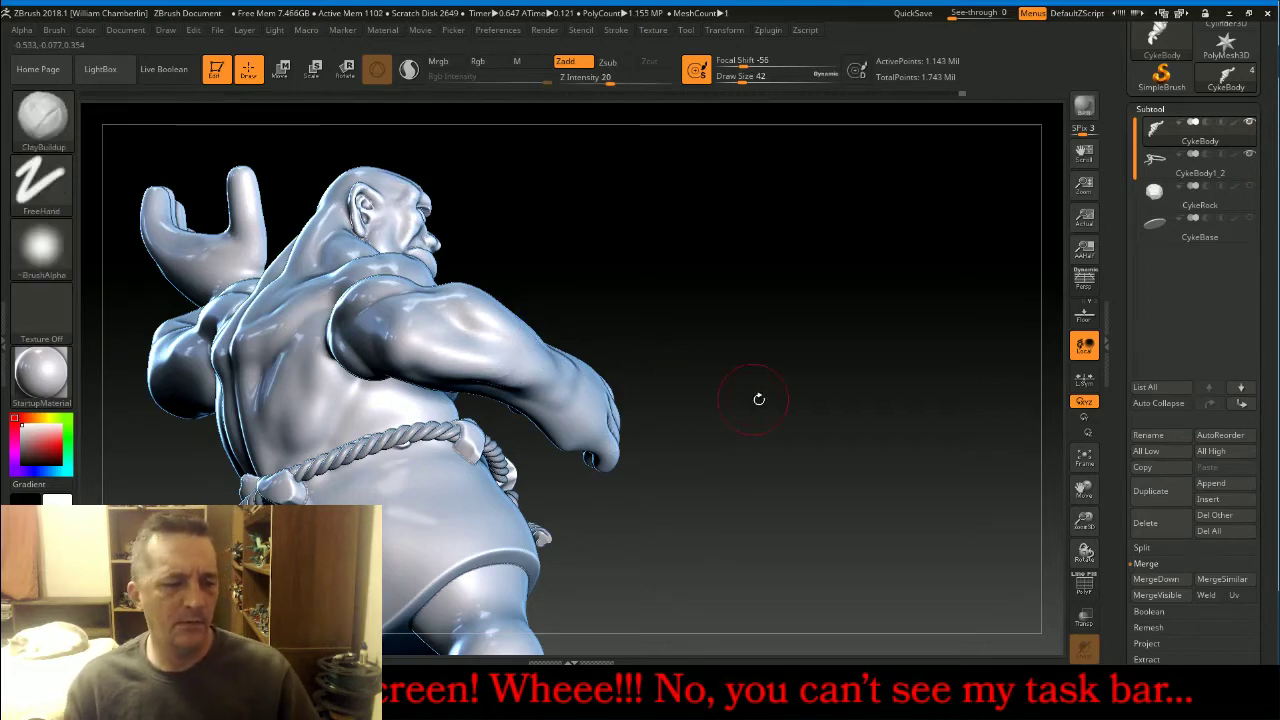
# Build up the lowered arm's forearm muscles between the elbow and wrist and soften the transitions.
pyautogui.moveTo(811, 379)
pyautogui.mouseDown()
pyautogui.moveTo(686, 354)
pyautogui.moveTo(652, 262)
pyautogui.mouseUp()
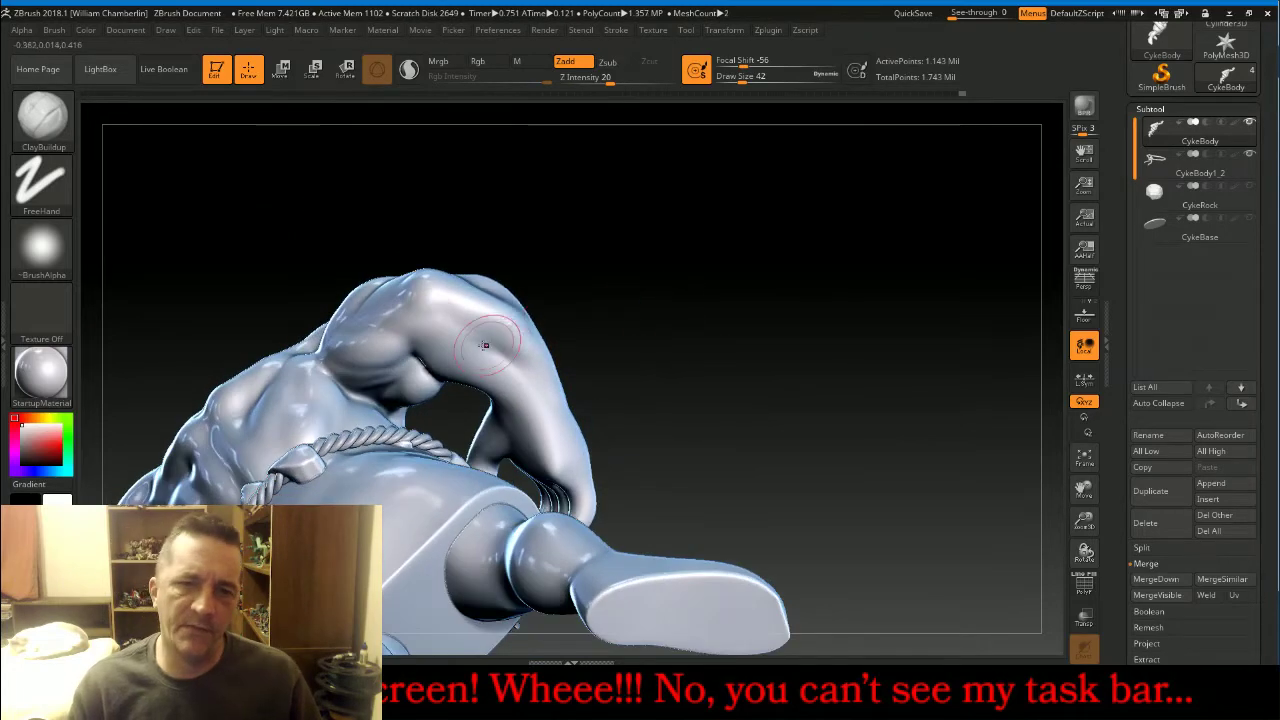
pyautogui.moveTo(486, 340)
pyautogui.mouseDown()
pyautogui.moveTo(440, 361)
pyautogui.moveTo(452, 346)
pyautogui.moveTo(471, 381)
pyautogui.moveTo(482, 362)
pyautogui.moveTo(488, 378)
pyautogui.moveTo(520, 382)
pyautogui.mouseUp()
pyautogui.moveTo(655, 352); pyautogui.dragTo(735, 328)
pyautogui.moveTo(472, 380); pyautogui.dragTo(510, 412)
pyautogui.moveTo(772, 322)
pyautogui.mouseDown()
pyautogui.moveTo(638, 334)
pyautogui.moveTo(766, 366)
pyautogui.moveTo(700, 372)
pyautogui.mouseUp()
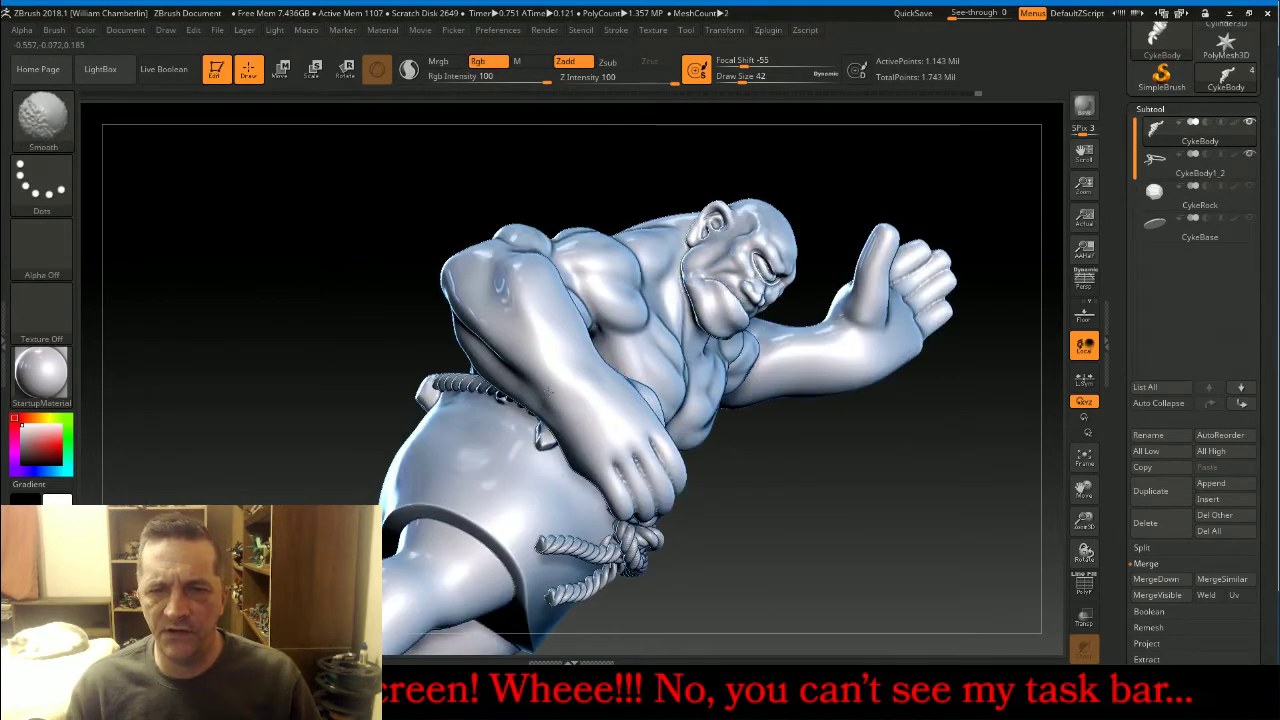
# Add volume along the rear edge of the lowered arm's forearm, from the elbow towards the wrist.
pyautogui.moveTo(741, 461)
pyautogui.mouseDown()
pyautogui.moveTo(977, 501)
pyautogui.moveTo(986, 491)
pyautogui.moveTo(1005, 507)
pyautogui.moveTo(529, 334)
pyautogui.mouseUp()
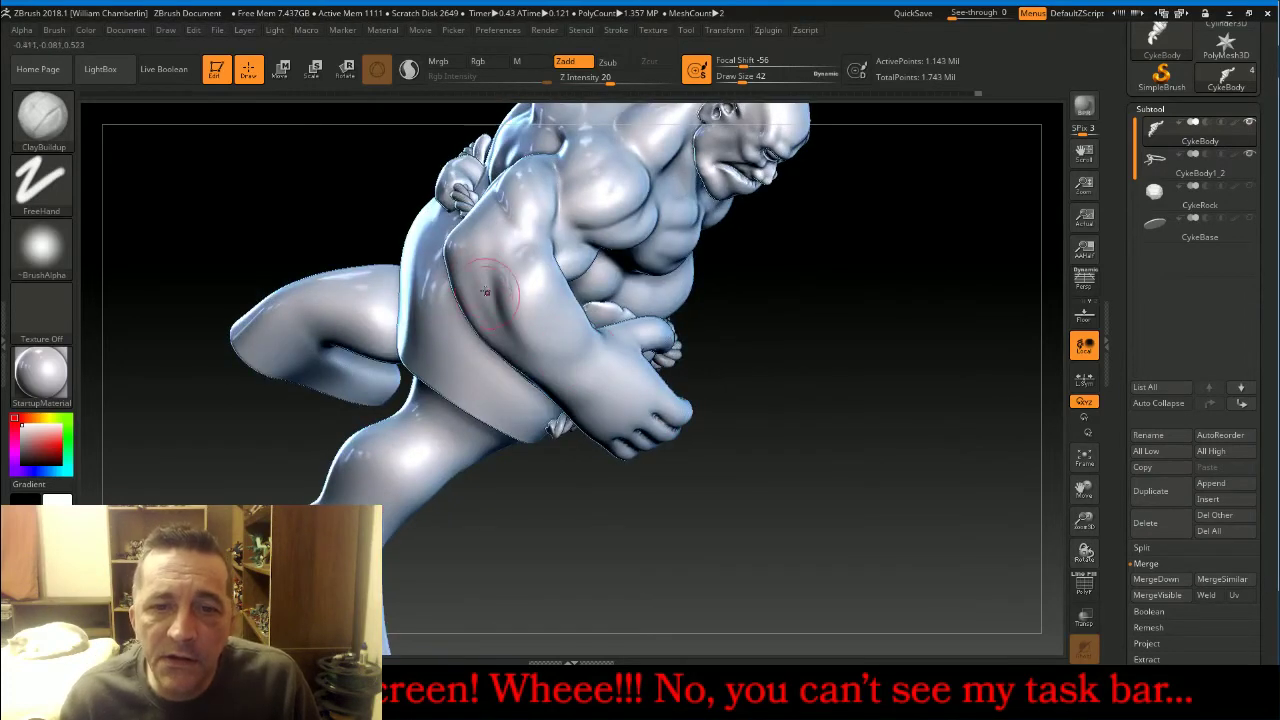
pyautogui.moveTo(486, 292); pyautogui.dragTo(511, 341)
pyautogui.moveTo(463, 253); pyautogui.dragTo(503, 339)
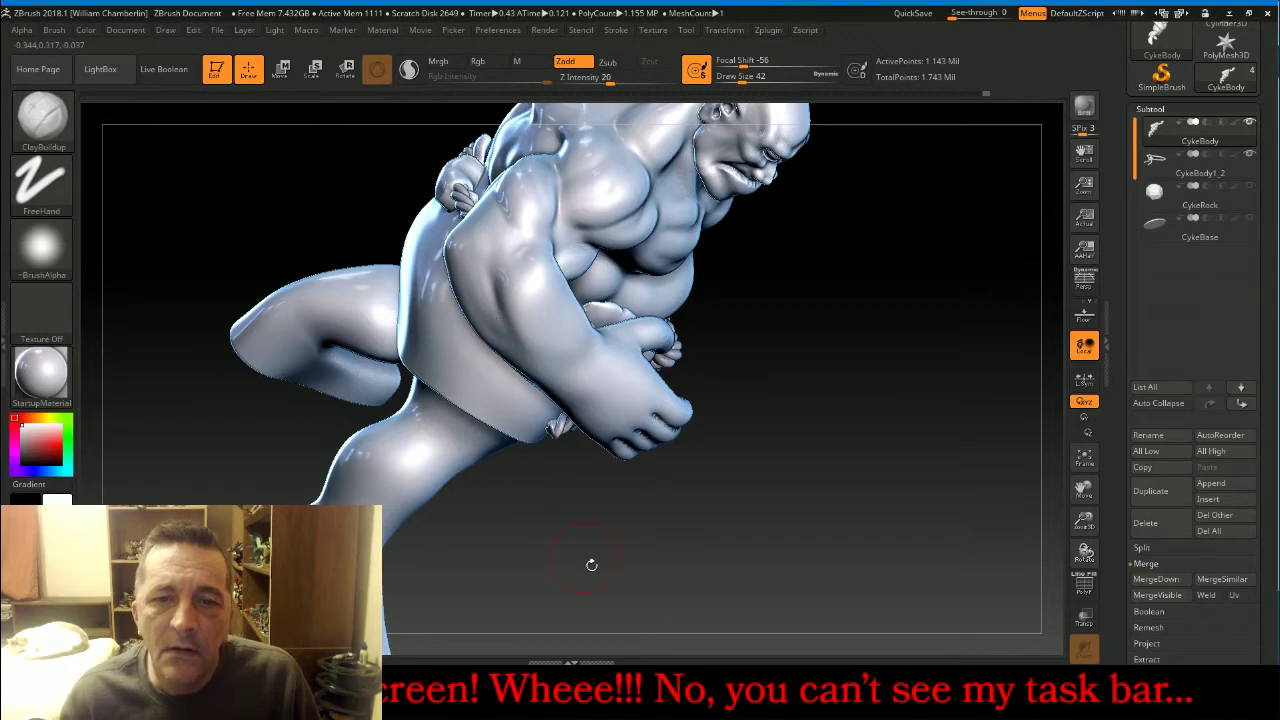
pyautogui.moveTo(591, 565); pyautogui.dragTo(530, 300)
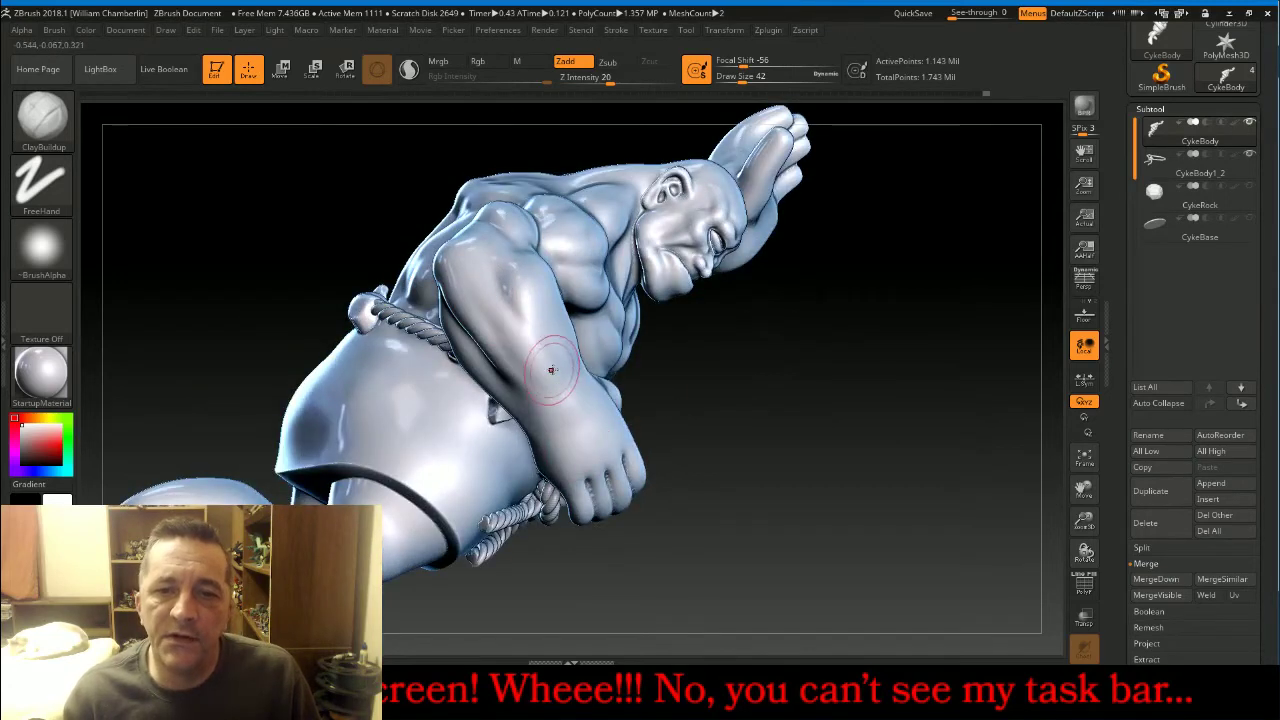
# Add volume along the top of the lowered arm's forearm down to the wrist and smooth the transition into the hand.
pyautogui.moveTo(714, 414)
pyautogui.mouseDown()
pyautogui.moveTo(523, 294)
pyautogui.moveTo(540, 300)
pyautogui.moveTo(575, 367)
pyautogui.mouseUp()
pyautogui.moveTo(522, 308); pyautogui.dragTo(606, 405)
pyautogui.moveTo(566, 368); pyautogui.dragTo(604, 411)
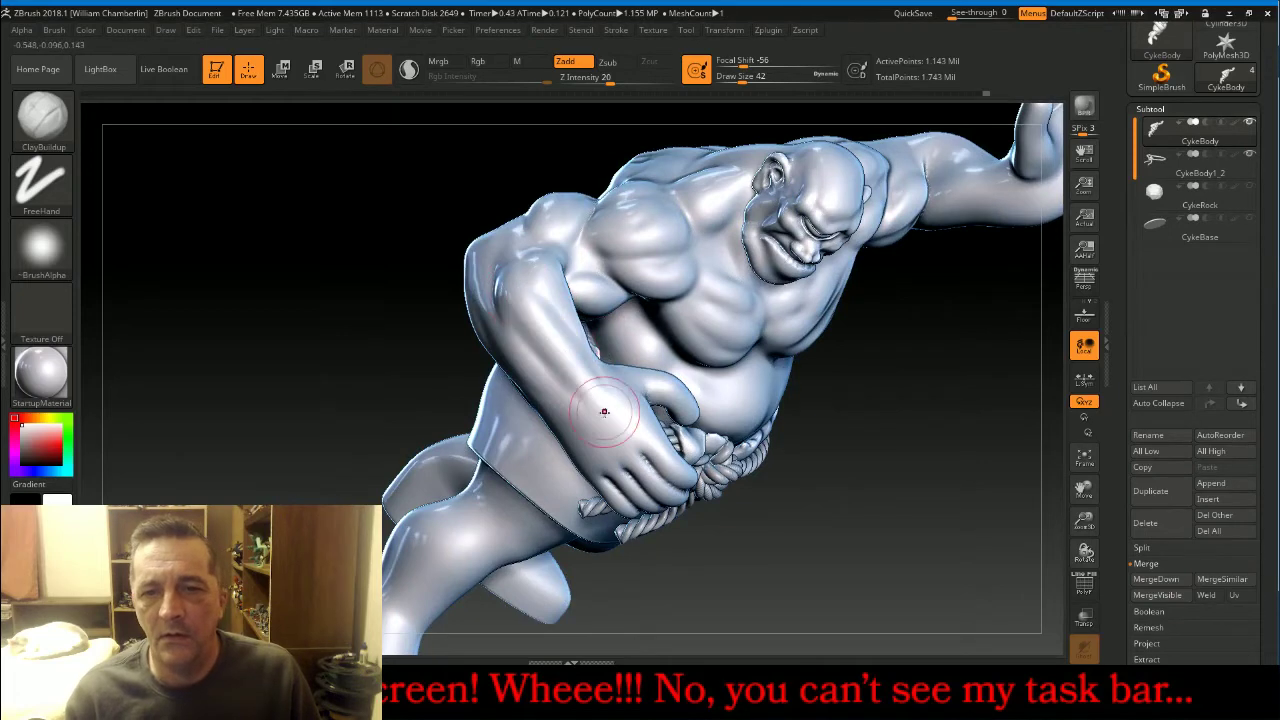
pyautogui.press('shift')
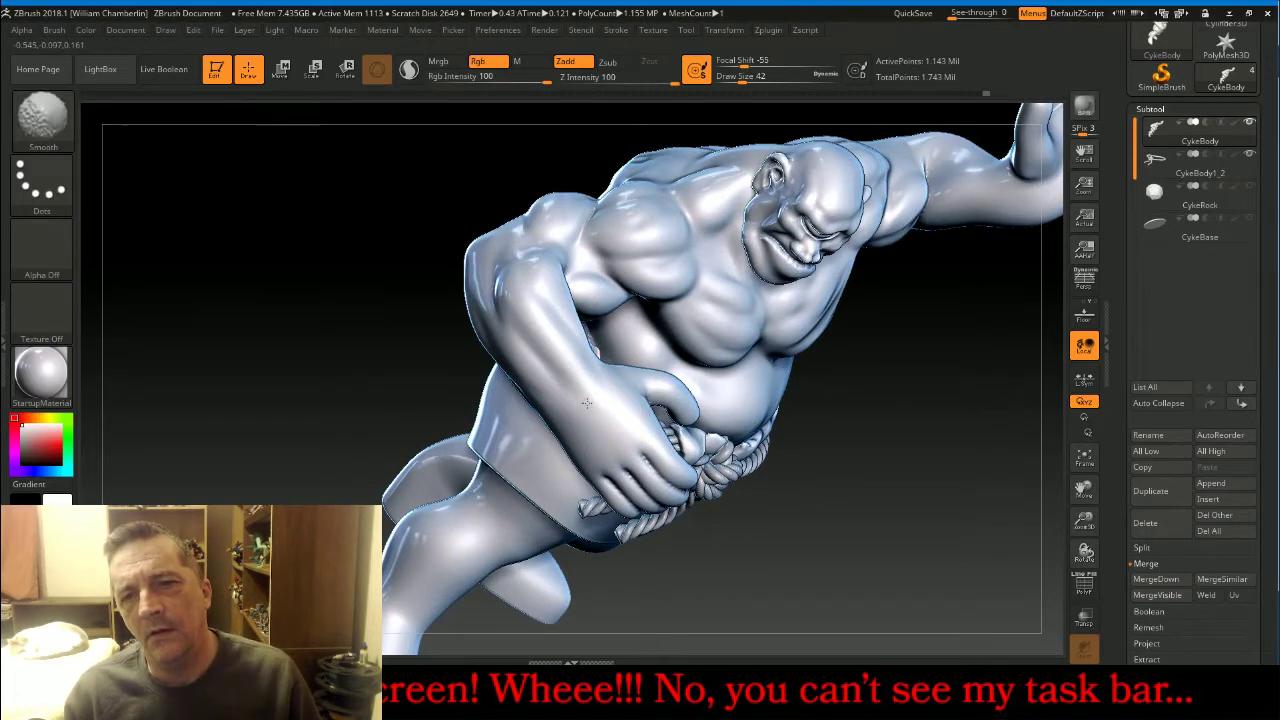
# Sculpt the triceps on the back of the raised upper arm, running from the elbow towards the armpit.
pyautogui.moveTo(951, 449)
pyautogui.mouseDown()
pyautogui.moveTo(955, 410)
pyautogui.moveTo(1010, 440)
pyautogui.moveTo(990, 472)
pyautogui.moveTo(937, 449)
pyautogui.mouseUp()
pyautogui.click(1084, 458)
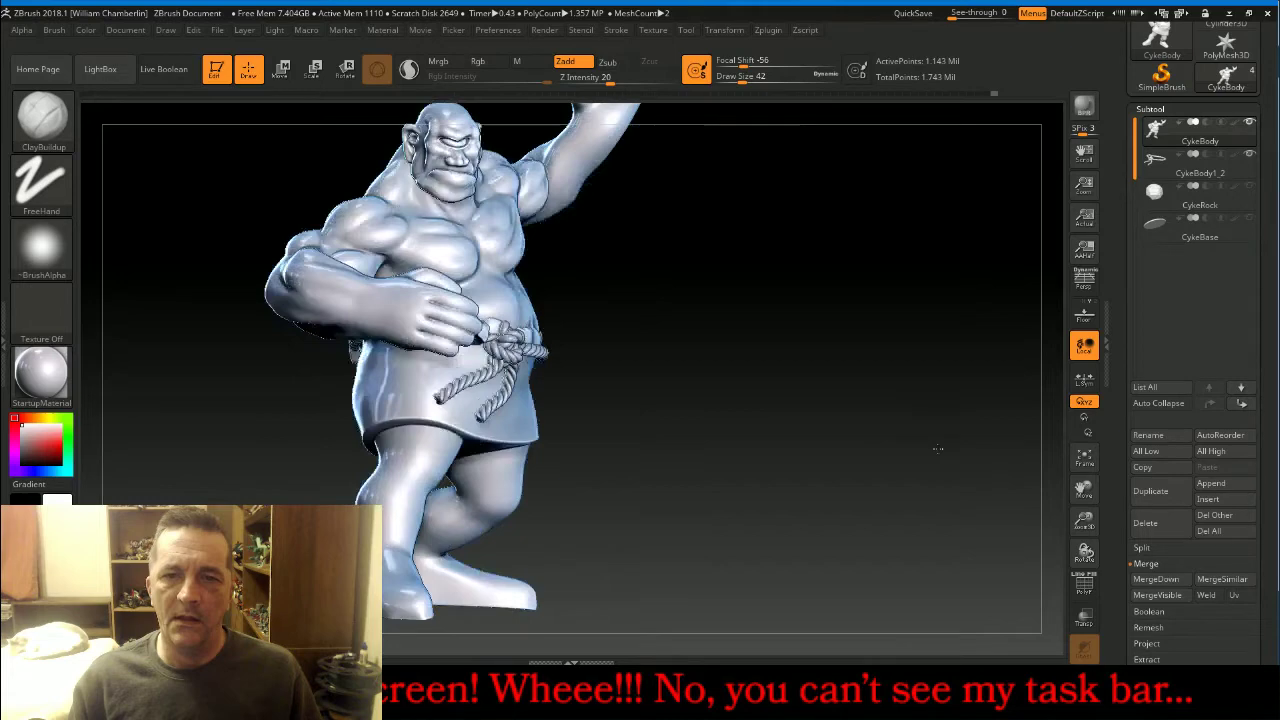
pyautogui.moveTo(937, 449); pyautogui.dragTo(814, 443)
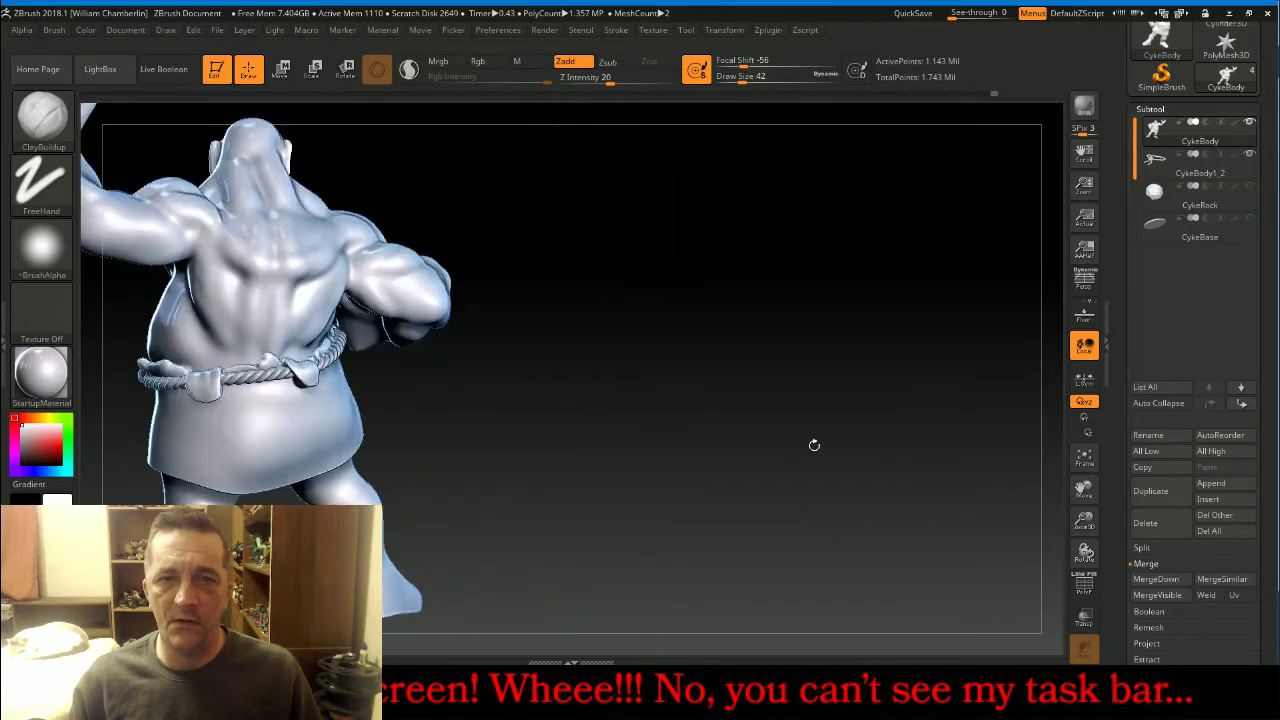
pyautogui.moveTo(1084, 490); pyautogui.dragTo(1268, 557)
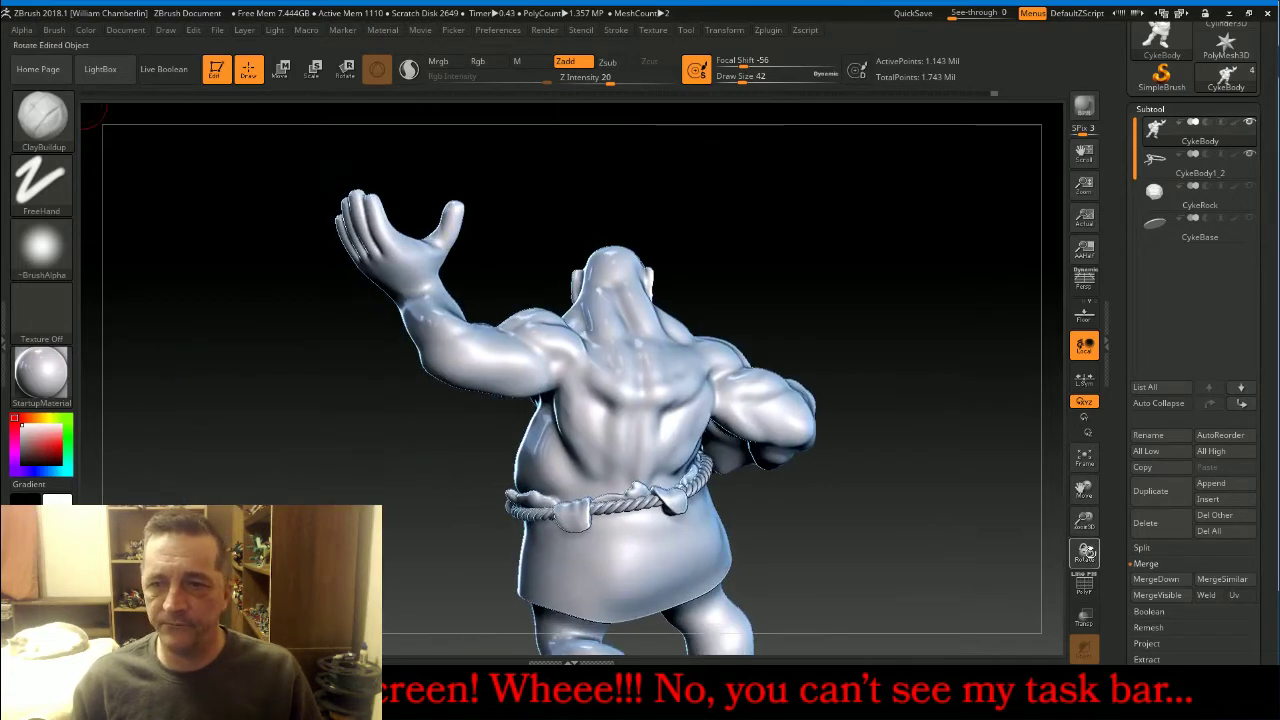
pyautogui.moveTo(1084, 521); pyautogui.dragTo(1085, 578)
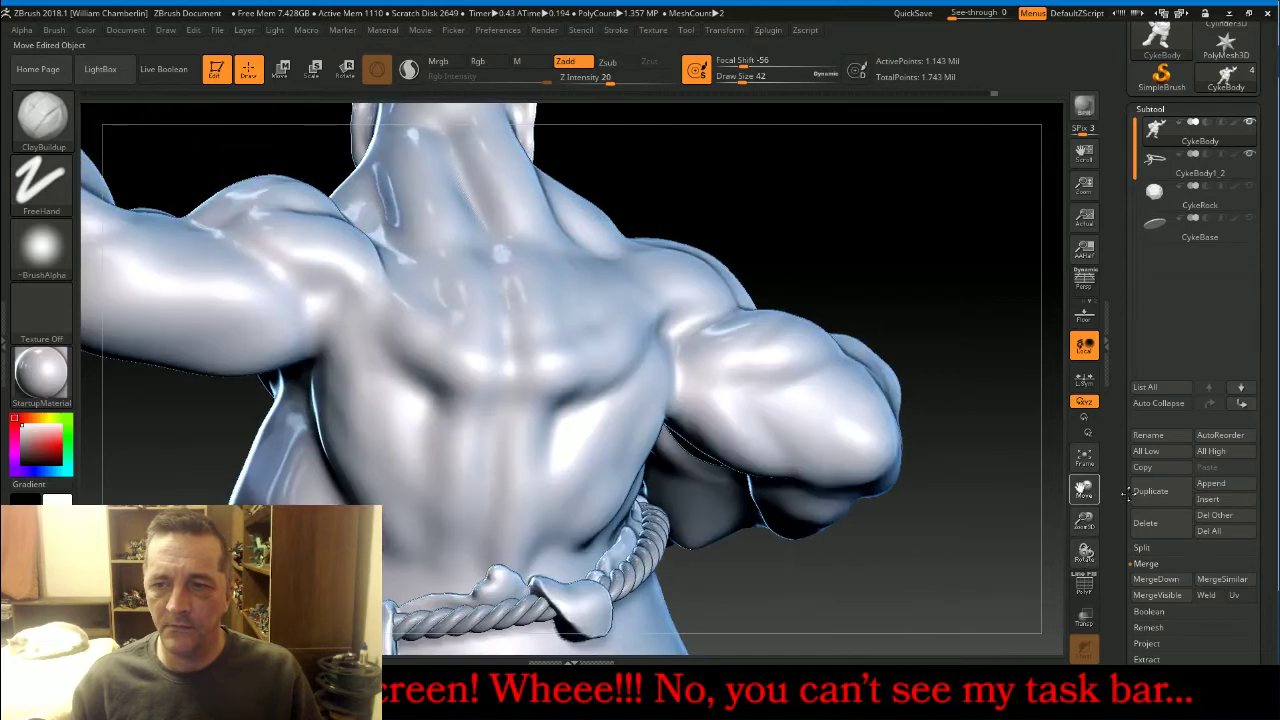
pyautogui.moveTo(1084, 490); pyautogui.dragTo(1270, 512)
pyautogui.moveTo(988, 140)
pyautogui.keyDown('alt'); pyautogui.mouseDown()
pyautogui.moveTo(982, 224)
pyautogui.moveTo(580, 385)
pyautogui.mouseUp(); pyautogui.keyUp('alt')
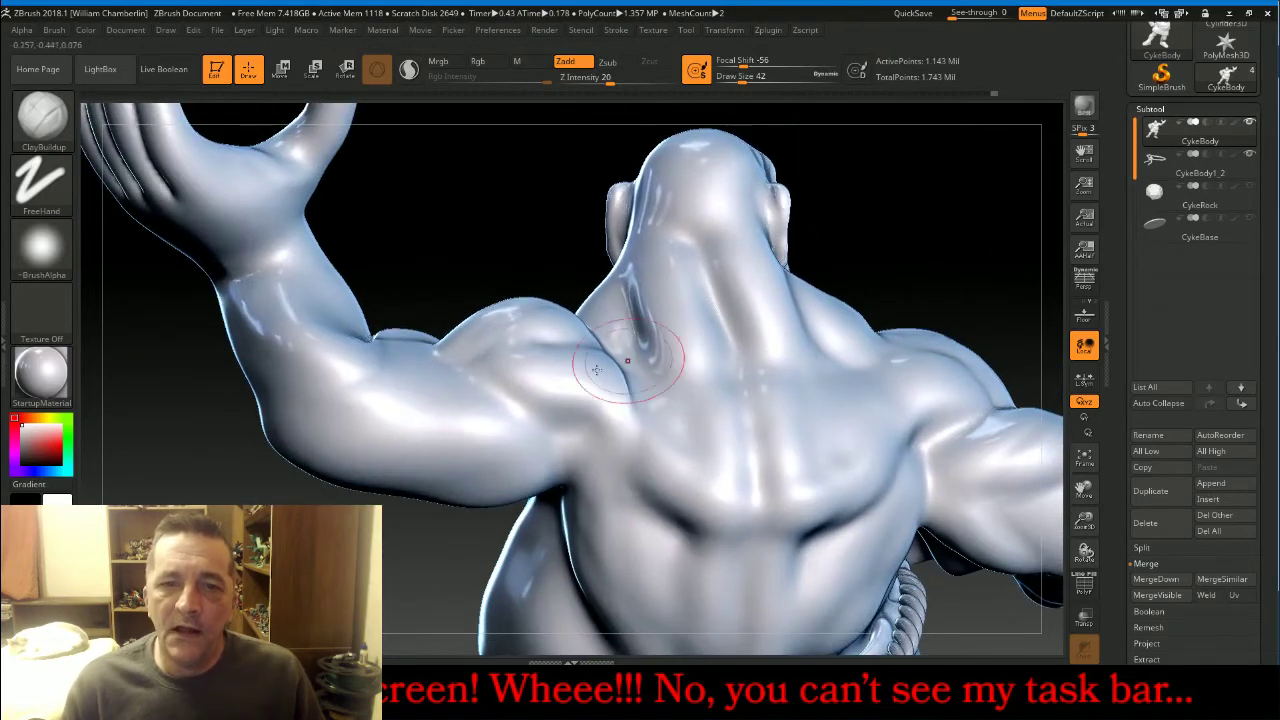
pyautogui.moveTo(406, 384)
pyautogui.mouseDown()
pyautogui.moveTo(496, 421)
pyautogui.moveTo(534, 455)
pyautogui.moveTo(575, 445)
pyautogui.moveTo(491, 449)
pyautogui.mouseUp()
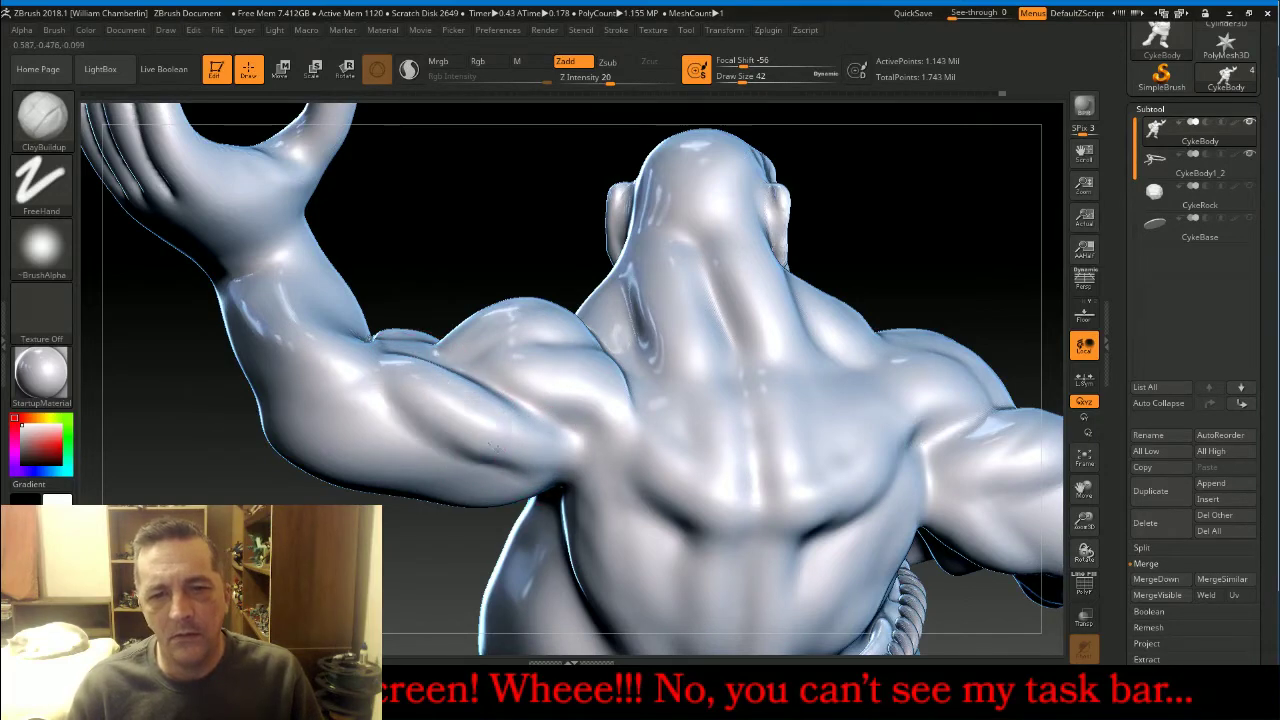
pyautogui.moveTo(388, 400); pyautogui.dragTo(535, 476)
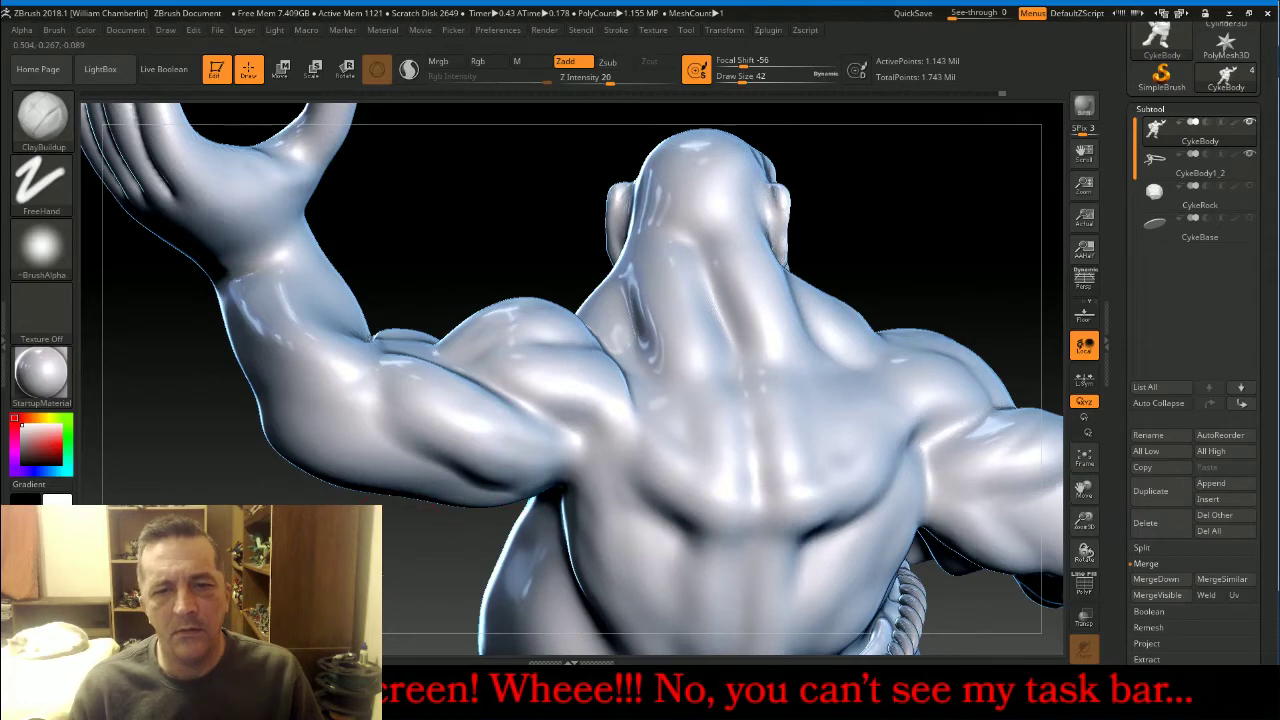
# Build up the underside of the raised upper arm where it meets the armpit.
pyautogui.moveTo(425, 520); pyautogui.dragTo(400, 445, button='right')
pyautogui.moveTo(466, 486); pyautogui.dragTo(468, 468, button='right')
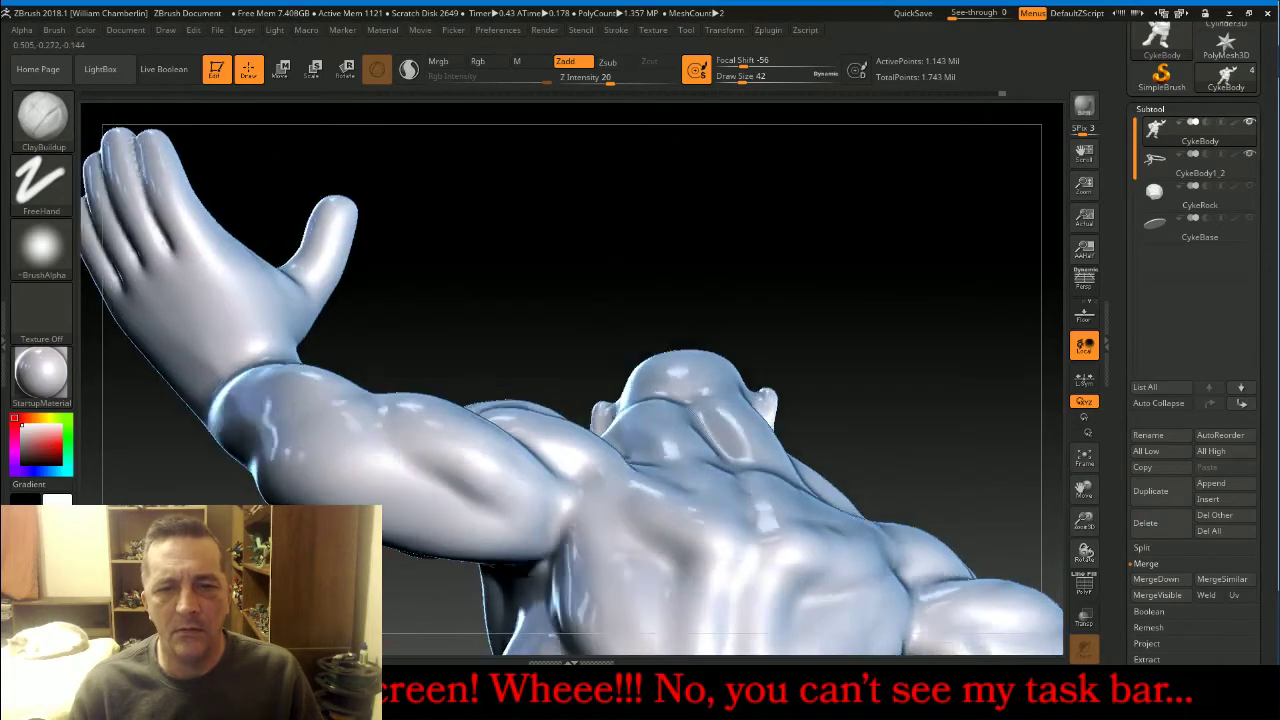
pyautogui.moveTo(235, 498); pyautogui.dragTo(391, 539, button='right')
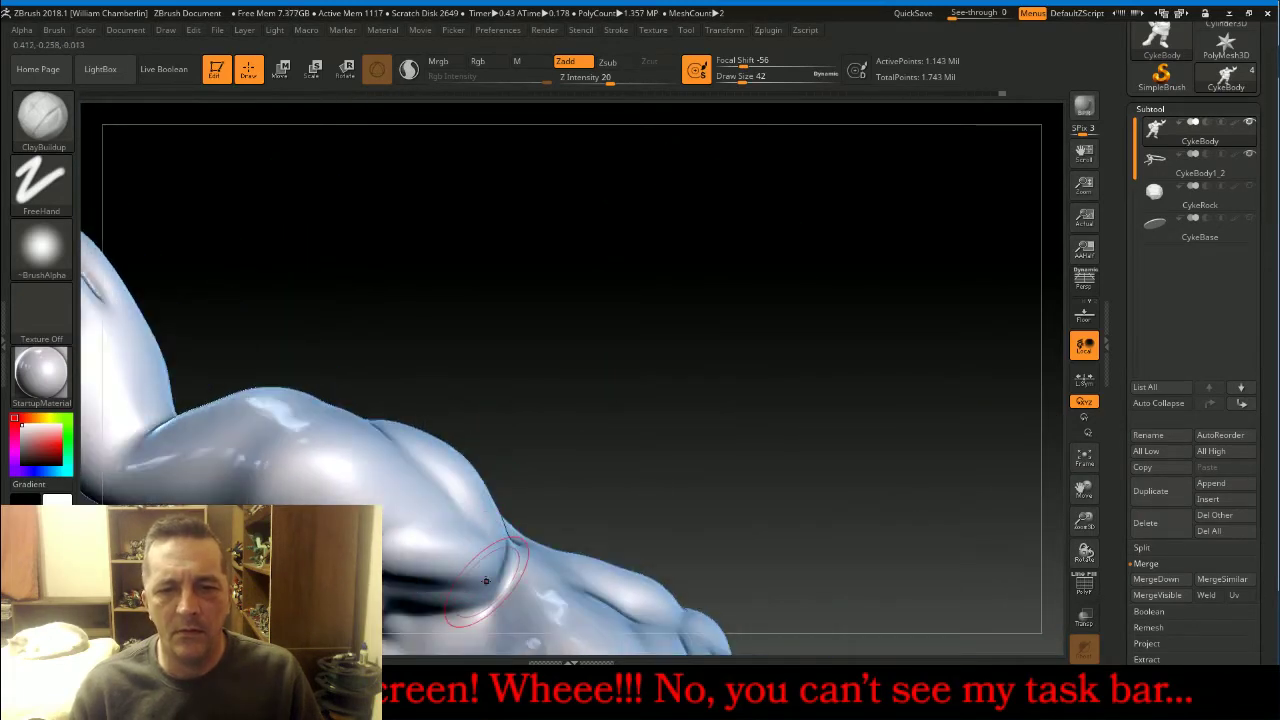
pyautogui.moveTo(495, 563); pyautogui.dragTo(550, 364, button='right')
pyautogui.moveTo(395, 545); pyautogui.dragTo(474, 578)
pyautogui.moveTo(393, 521); pyautogui.dragTo(485, 566)
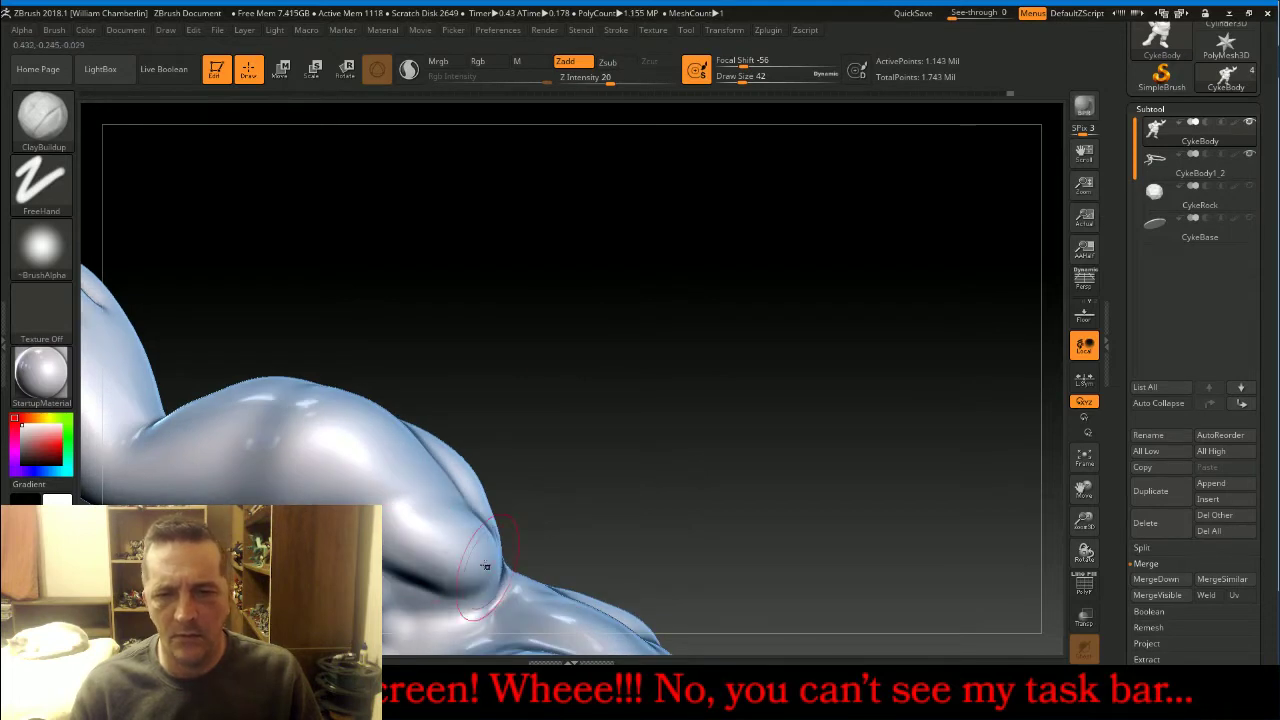
# Sculpt a long muscle form along the back of the raised upper arm, starting from the elbow.
pyautogui.moveTo(515, 553)
pyautogui.mouseDown(button='right')
pyautogui.moveTo(600, 470)
pyautogui.moveTo(571, 514)
pyautogui.mouseUp(button='right')
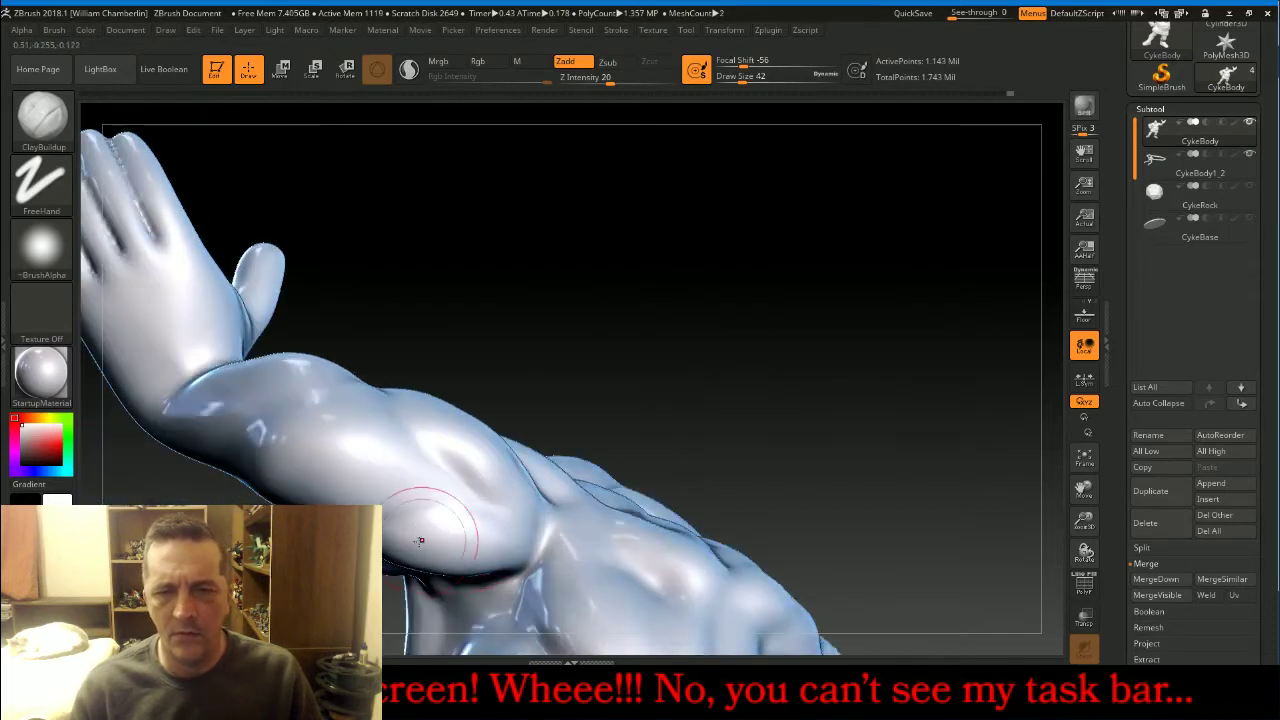
pyautogui.moveTo(331, 423)
pyautogui.mouseDown()
pyautogui.moveTo(350, 450)
pyautogui.moveTo(366, 434)
pyautogui.moveTo(322, 433)
pyautogui.moveTo(345, 440)
pyautogui.moveTo(318, 420)
pyautogui.moveTo(371, 455)
pyautogui.mouseUp()
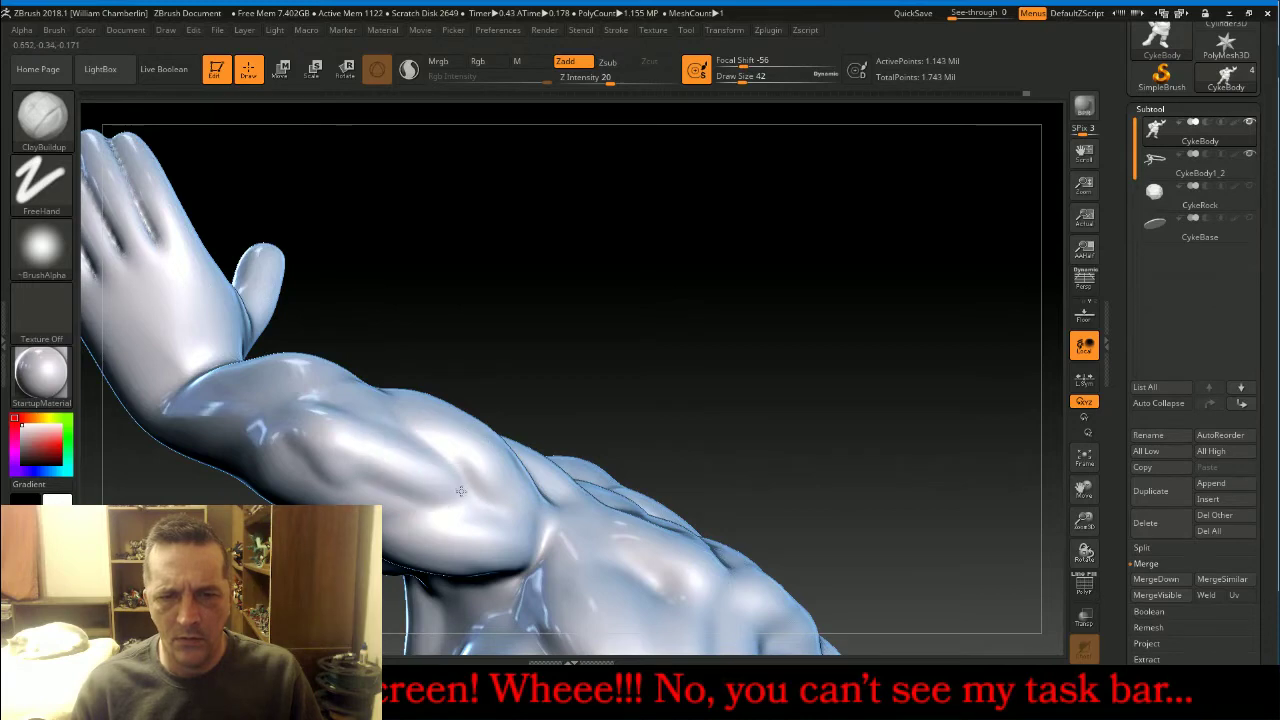
pyautogui.moveTo(549, 361)
pyautogui.mouseDown()
pyautogui.moveTo(632, 366)
pyautogui.moveTo(357, 443)
pyautogui.mouseUp()
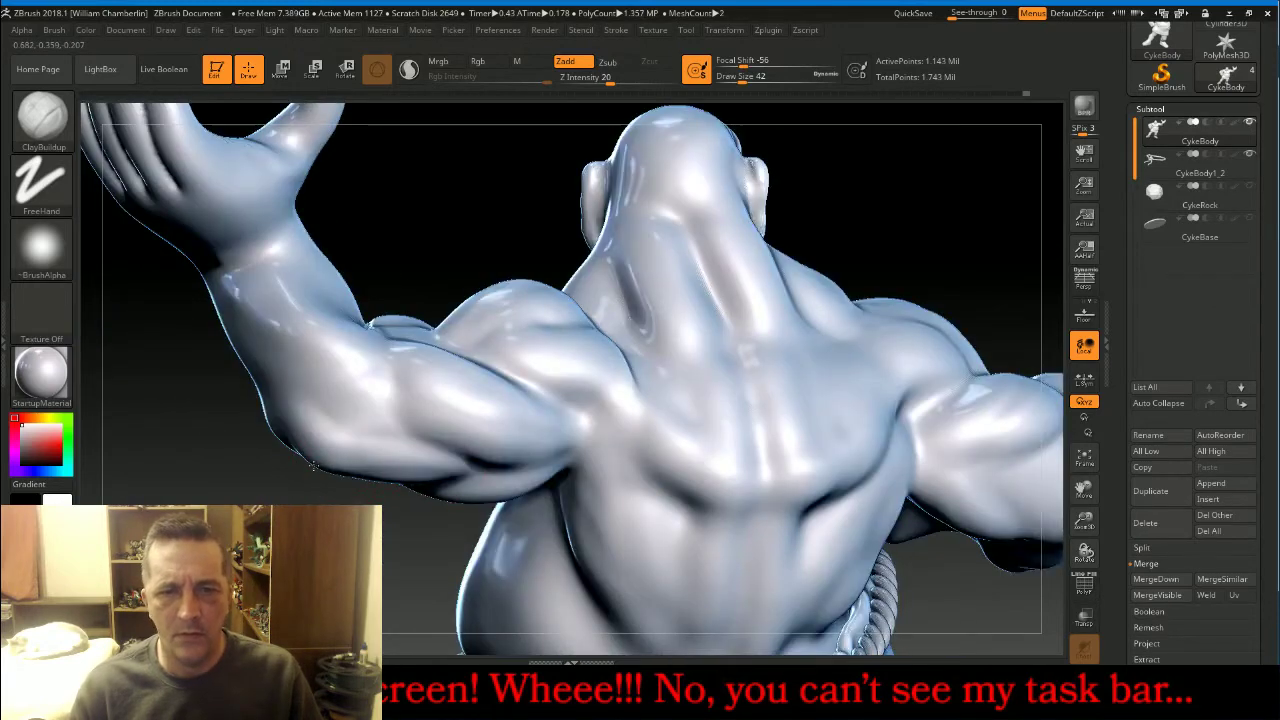
pyautogui.moveTo(330, 490); pyautogui.dragTo(270, 462)
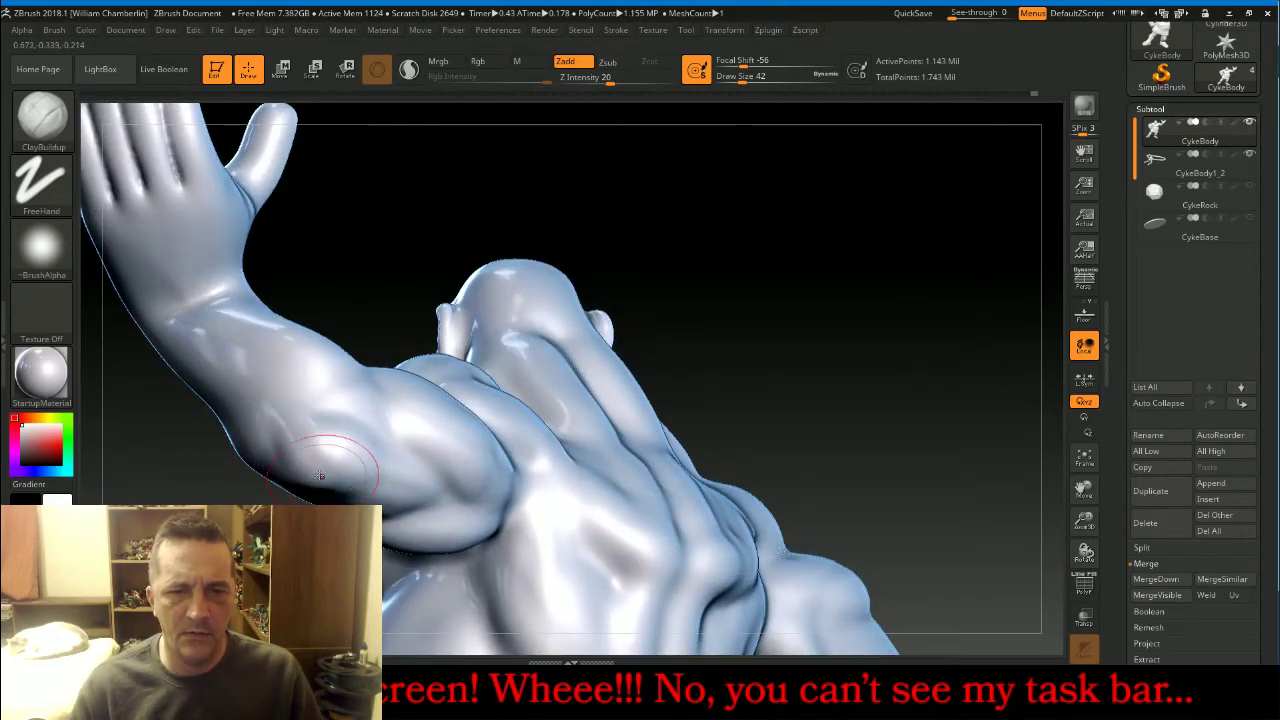
# Build up the raised arm's forearm muscles on the back and outer side, between the elbow and the wrist.
pyautogui.moveTo(860, 317)
pyautogui.mouseDown()
pyautogui.moveTo(819, 367)
pyautogui.moveTo(614, 251)
pyautogui.moveTo(428, 371)
pyautogui.mouseUp()
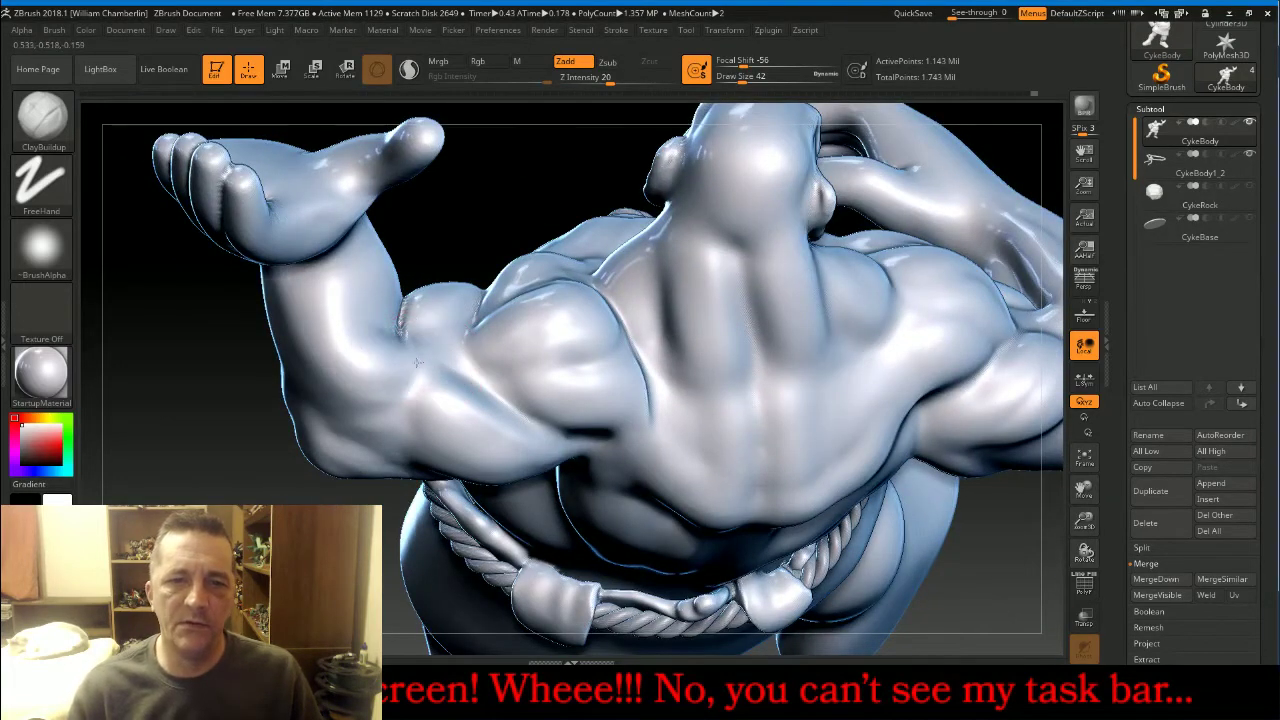
pyautogui.moveTo(357, 342); pyautogui.dragTo(362, 318)
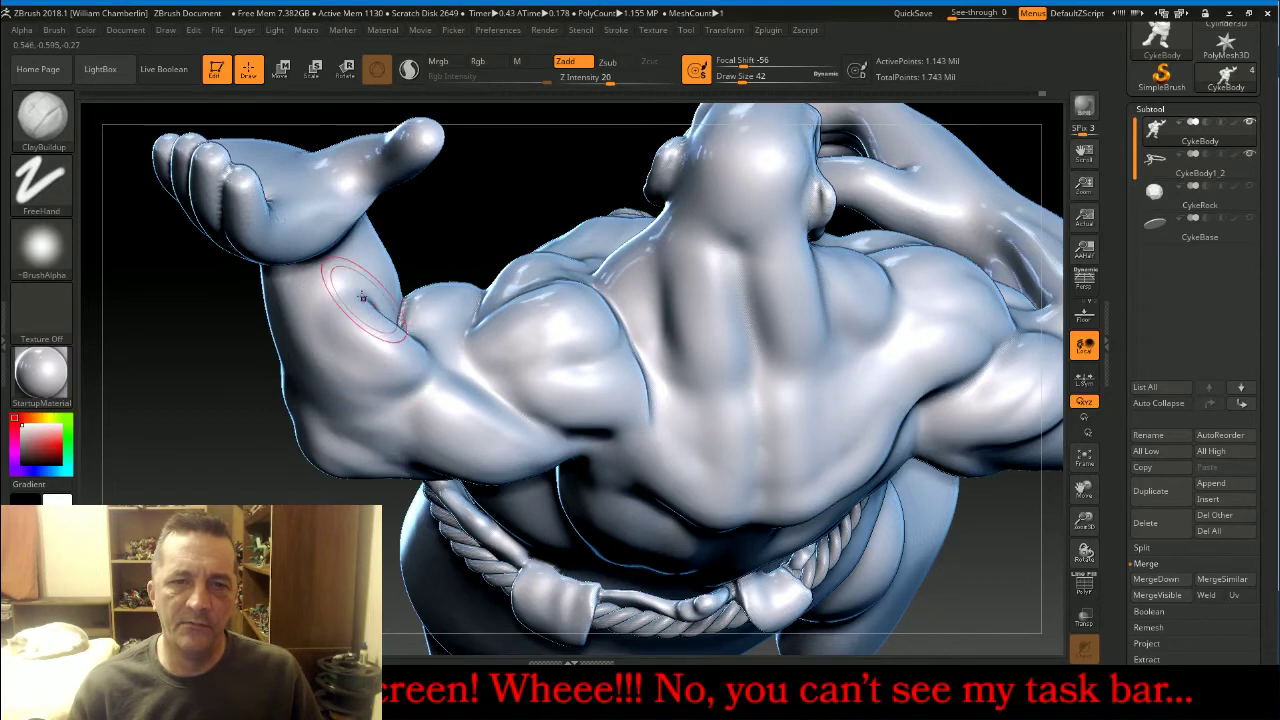
pyautogui.moveTo(374, 273)
pyautogui.mouseDown()
pyautogui.moveTo(343, 306)
pyautogui.moveTo(335, 283)
pyautogui.moveTo(371, 389)
pyautogui.mouseUp()
pyautogui.moveTo(371, 389); pyautogui.dragTo(312, 358, button='right')
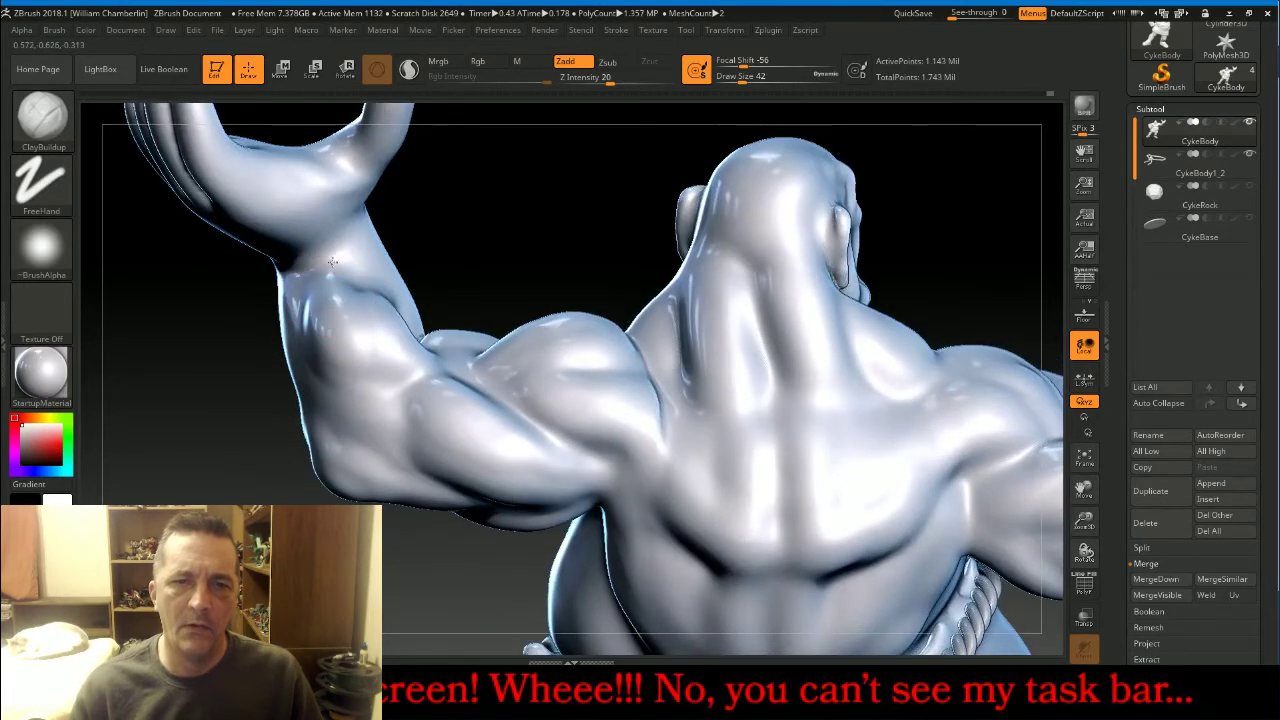
pyautogui.moveTo(332, 262)
pyautogui.mouseDown()
pyautogui.moveTo(388, 371)
pyautogui.moveTo(410, 350)
pyautogui.mouseUp()
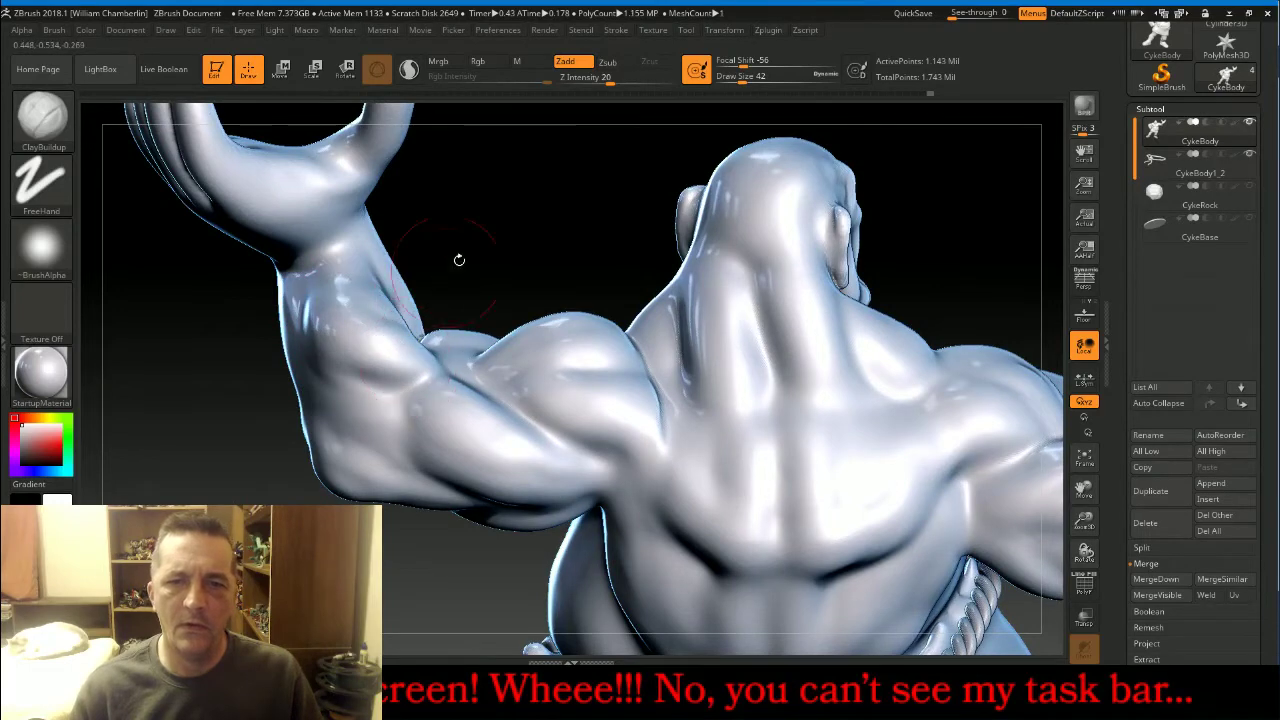
pyautogui.moveTo(459, 260)
pyautogui.mouseDown()
pyautogui.moveTo(323, 371)
pyautogui.moveTo(314, 408)
pyautogui.mouseUp()
pyautogui.moveTo(240, 318); pyautogui.dragTo(285, 386)
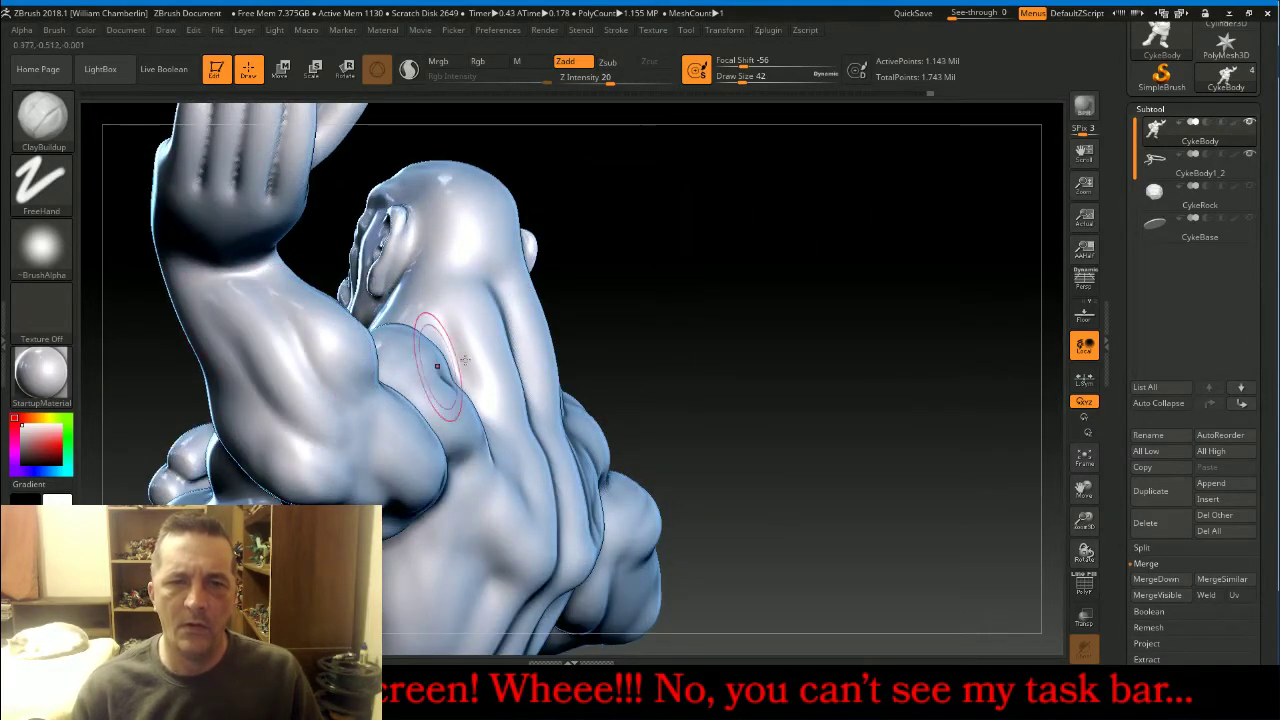
# Build up the front of the raised arm's forearm with long strokes from below the wrist down to the elbow.
pyautogui.moveTo(690, 290); pyautogui.dragTo(732, 308)
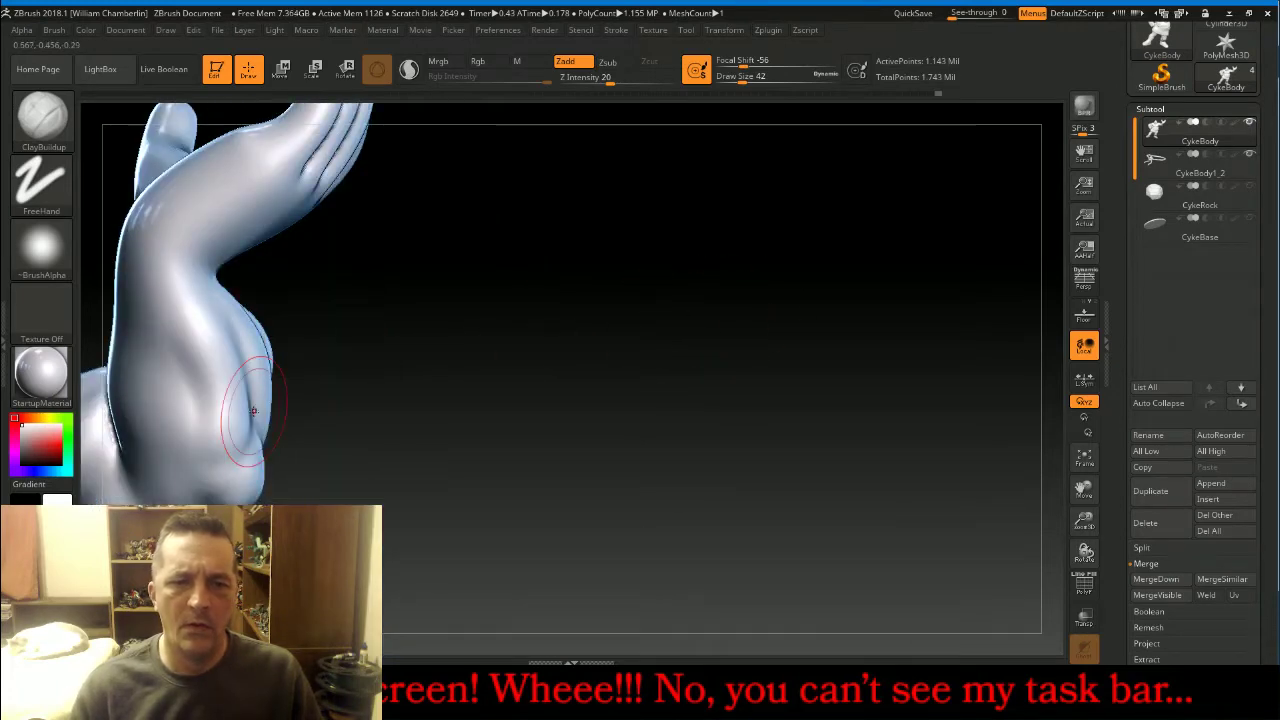
pyautogui.moveTo(1084, 488)
pyautogui.mouseDown()
pyautogui.moveTo(1157, 490)
pyautogui.moveTo(1206, 463)
pyautogui.mouseUp()
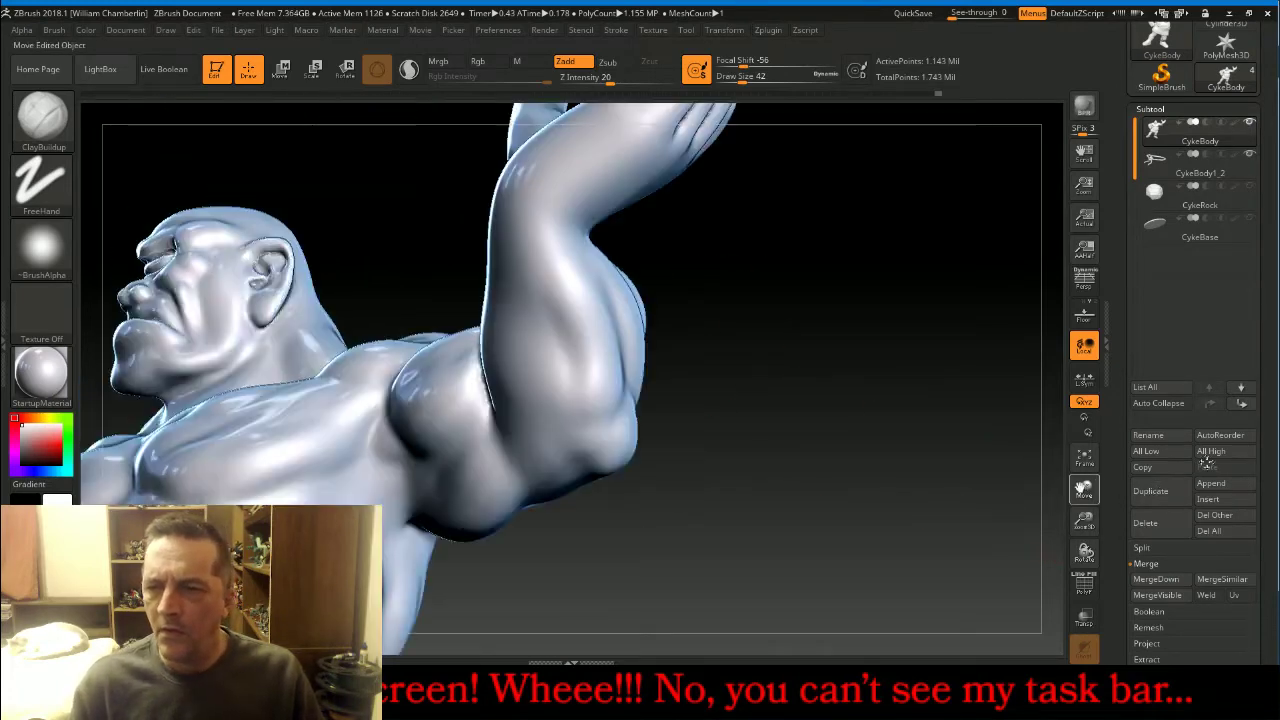
pyautogui.moveTo(926, 508); pyautogui.dragTo(869, 487)
pyautogui.moveTo(475, 418)
pyautogui.mouseDown()
pyautogui.moveTo(460, 414)
pyautogui.moveTo(466, 290)
pyautogui.moveTo(474, 376)
pyautogui.mouseUp()
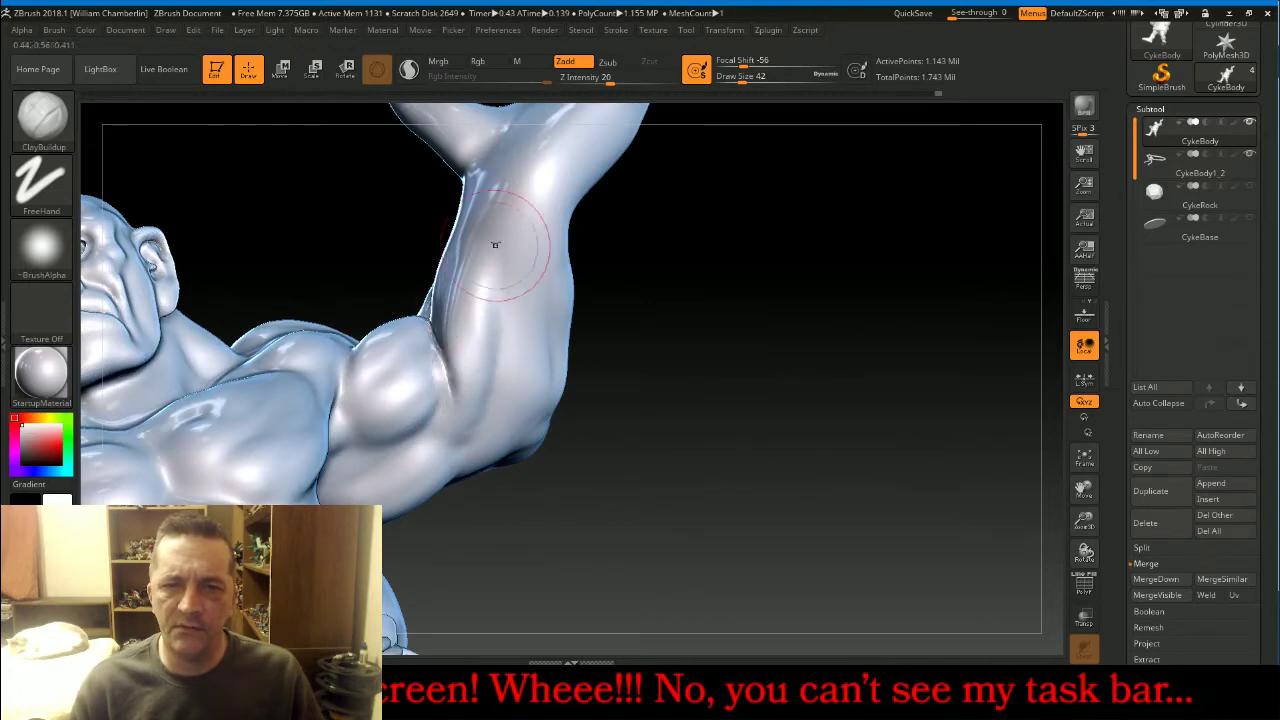
pyautogui.moveTo(496, 246)
pyautogui.mouseDown()
pyautogui.moveTo(520, 380)
pyautogui.moveTo(487, 289)
pyautogui.moveTo(486, 392)
pyautogui.moveTo(459, 408)
pyautogui.moveTo(460, 424)
pyautogui.mouseUp()
pyautogui.moveTo(512, 312)
pyautogui.mouseDown()
pyautogui.moveTo(517, 391)
pyautogui.moveTo(511, 377)
pyautogui.mouseUp()
pyautogui.moveTo(522, 265)
pyautogui.mouseDown()
pyautogui.moveTo(491, 350)
pyautogui.moveTo(514, 320)
pyautogui.moveTo(511, 352)
pyautogui.moveTo(548, 322)
pyautogui.moveTo(547, 368)
pyautogui.mouseUp()
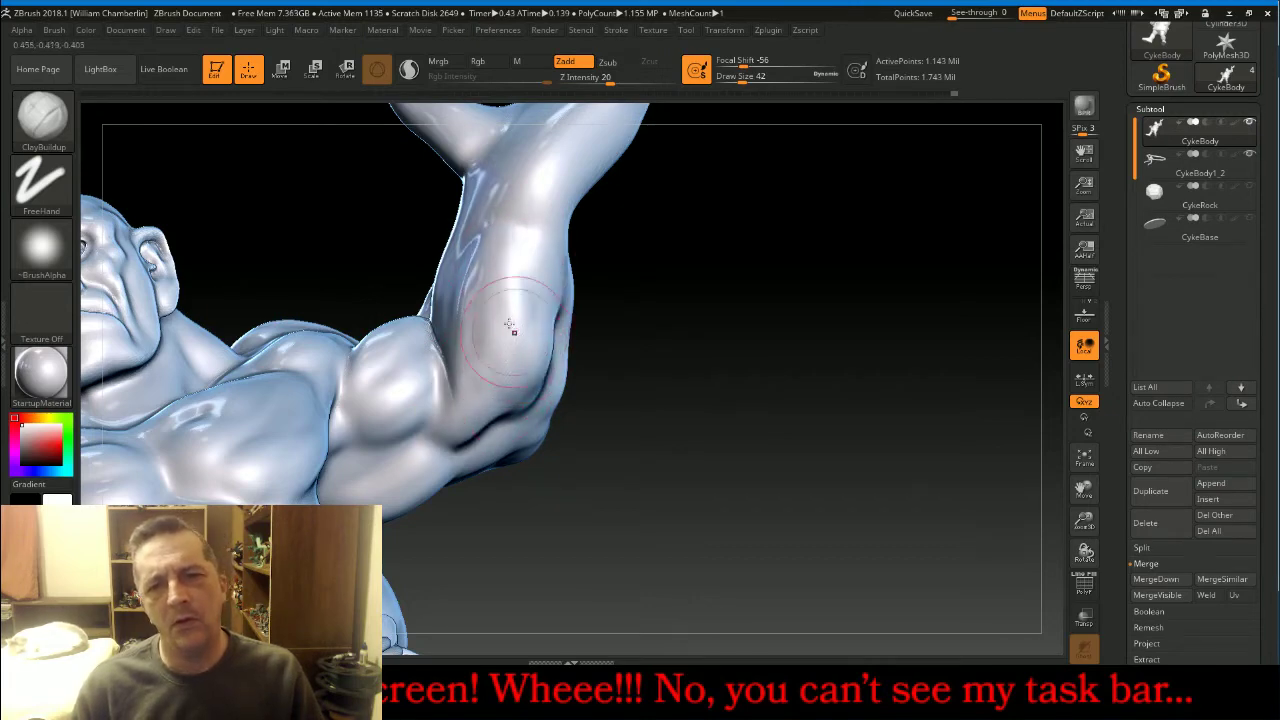
pyautogui.moveTo(527, 236); pyautogui.dragTo(508, 342)
pyautogui.moveTo(499, 282); pyautogui.dragTo(486, 352)
pyautogui.moveTo(477, 253); pyautogui.dragTo(489, 340)
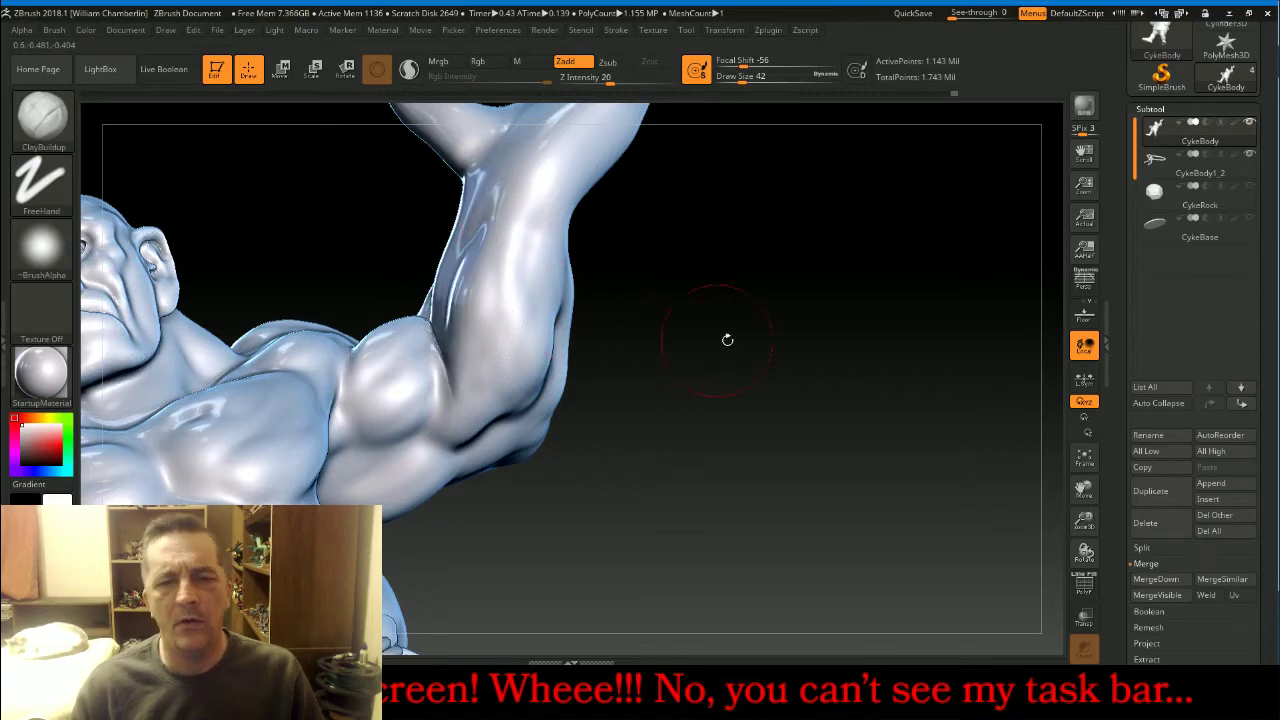
# Add volume along the inner edge of the raised arm's forearm below the wrist and soften the muscle surface there.
pyautogui.moveTo(726, 340); pyautogui.dragTo(835, 405)
pyautogui.moveTo(461, 208); pyautogui.dragTo(447, 302)
pyautogui.moveTo(467, 206); pyautogui.dragTo(446, 314)
pyautogui.moveTo(562, 298)
pyautogui.mouseDown()
pyautogui.moveTo(687, 351)
pyautogui.moveTo(735, 425)
pyautogui.mouseUp()
pyautogui.press('shift')
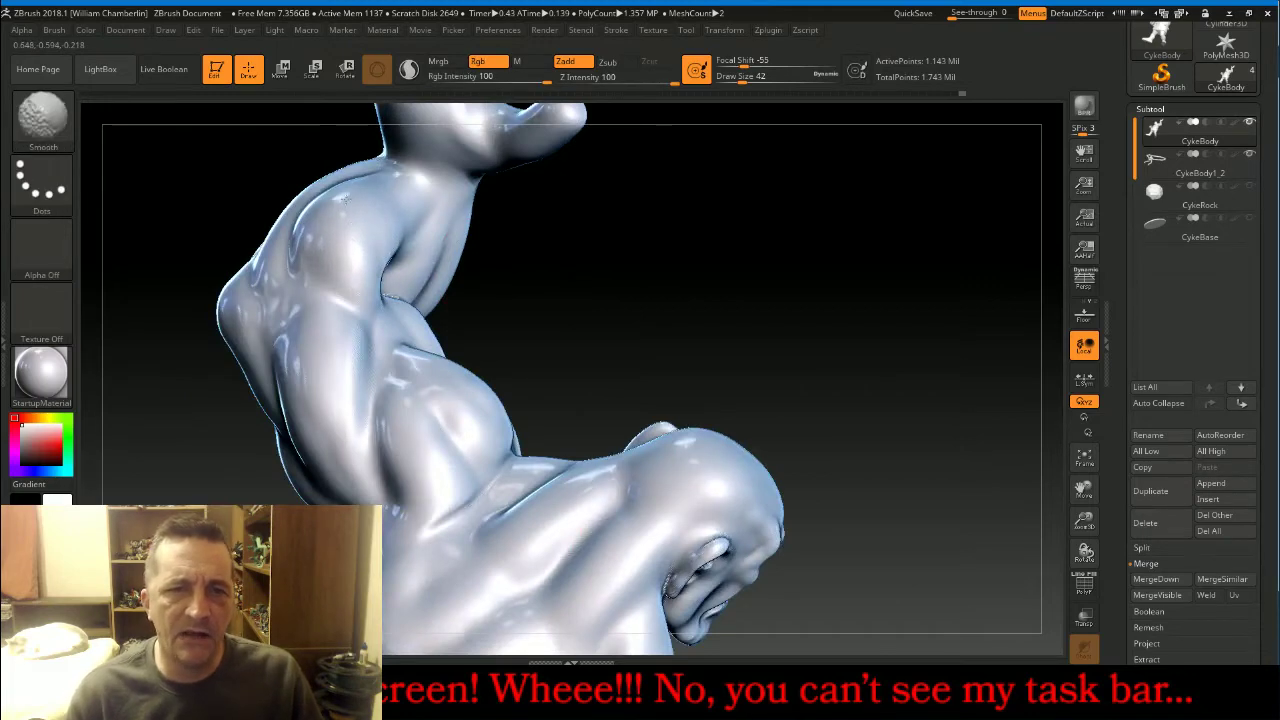
pyautogui.keyDown('shift'); pyautogui.moveTo(346, 198); pyautogui.dragTo(360, 223); pyautogui.keyUp('shift')
pyautogui.hotkey('ctrl', 'z')
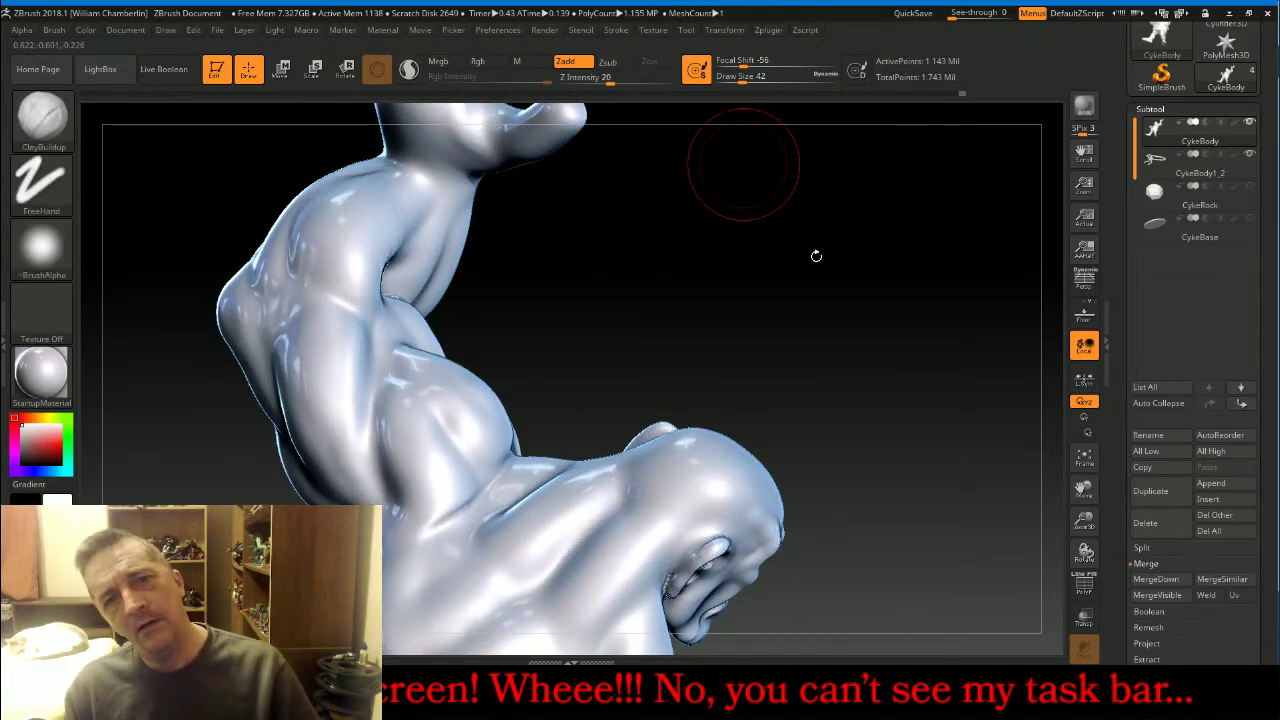
# Sculpt a fuller biceps on the raised arm between the shoulder and the elbow crease.
pyautogui.moveTo(866, 274)
pyautogui.mouseDown()
pyautogui.moveTo(771, 209)
pyautogui.moveTo(860, 217)
pyautogui.moveTo(857, 309)
pyautogui.mouseUp()
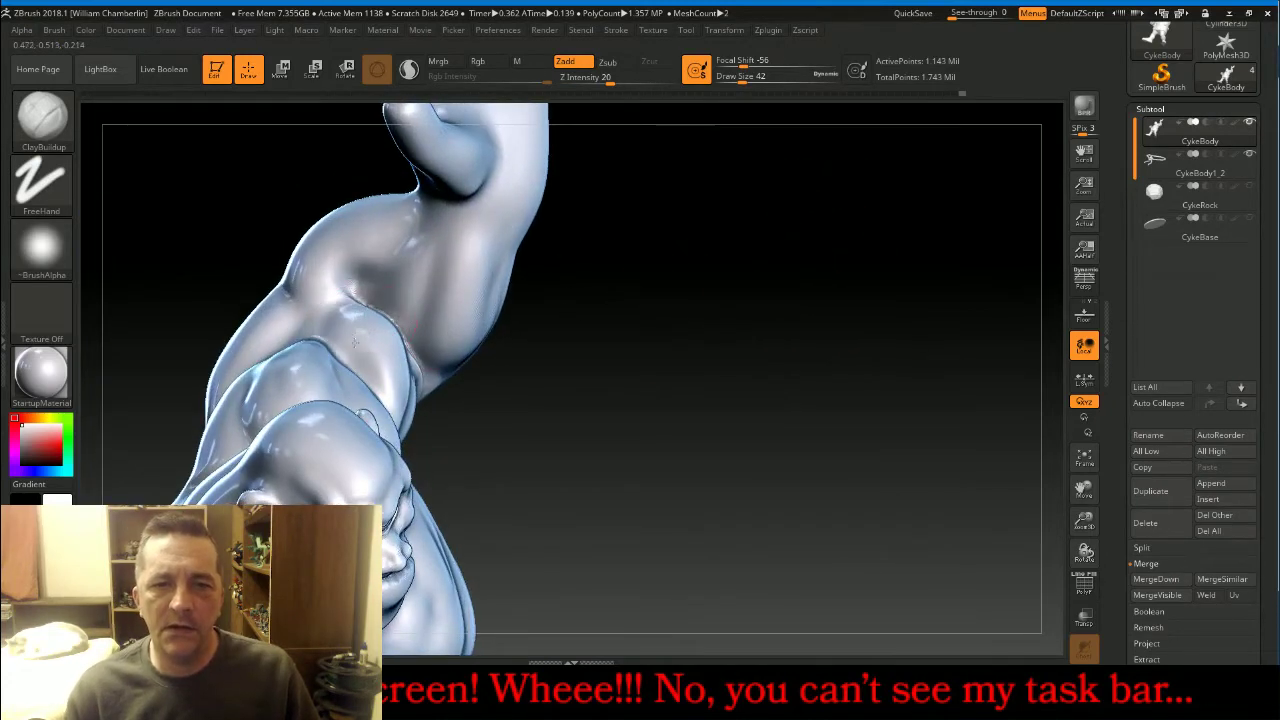
pyautogui.moveTo(355, 343)
pyautogui.mouseDown()
pyautogui.moveTo(350, 312)
pyautogui.moveTo(391, 352)
pyautogui.mouseUp()
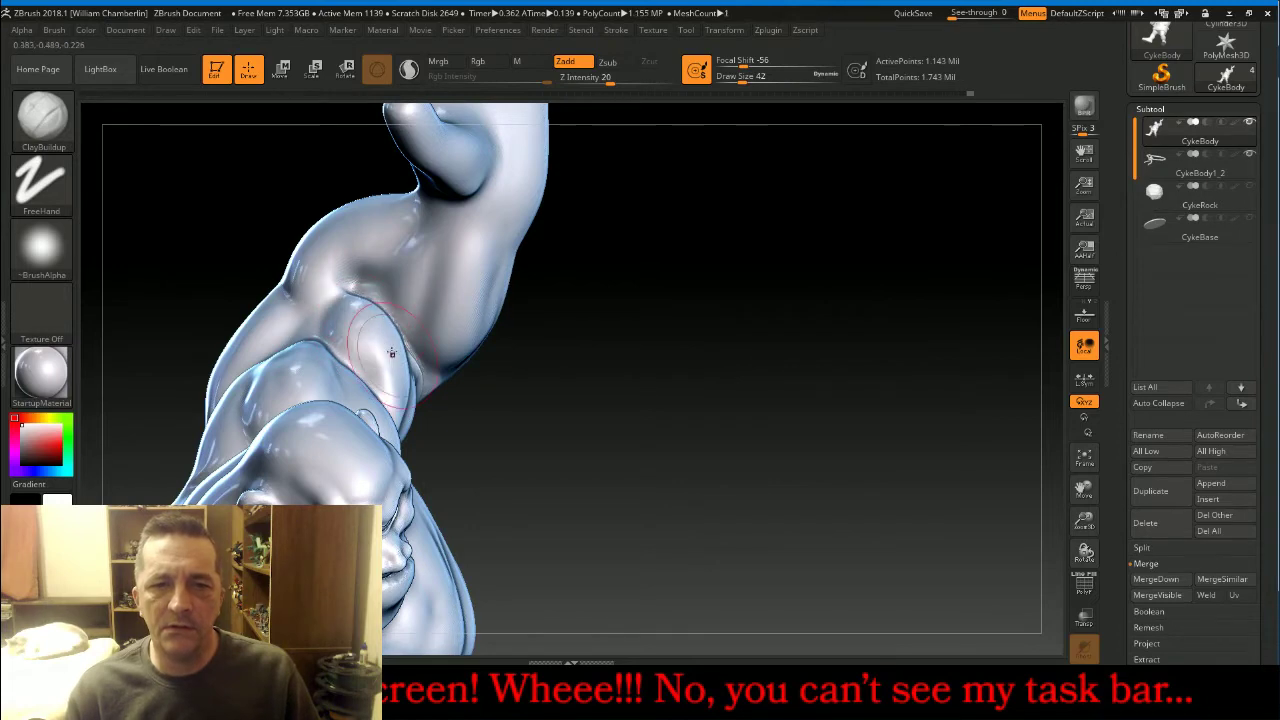
pyautogui.moveTo(765, 398); pyautogui.dragTo(583, 385)
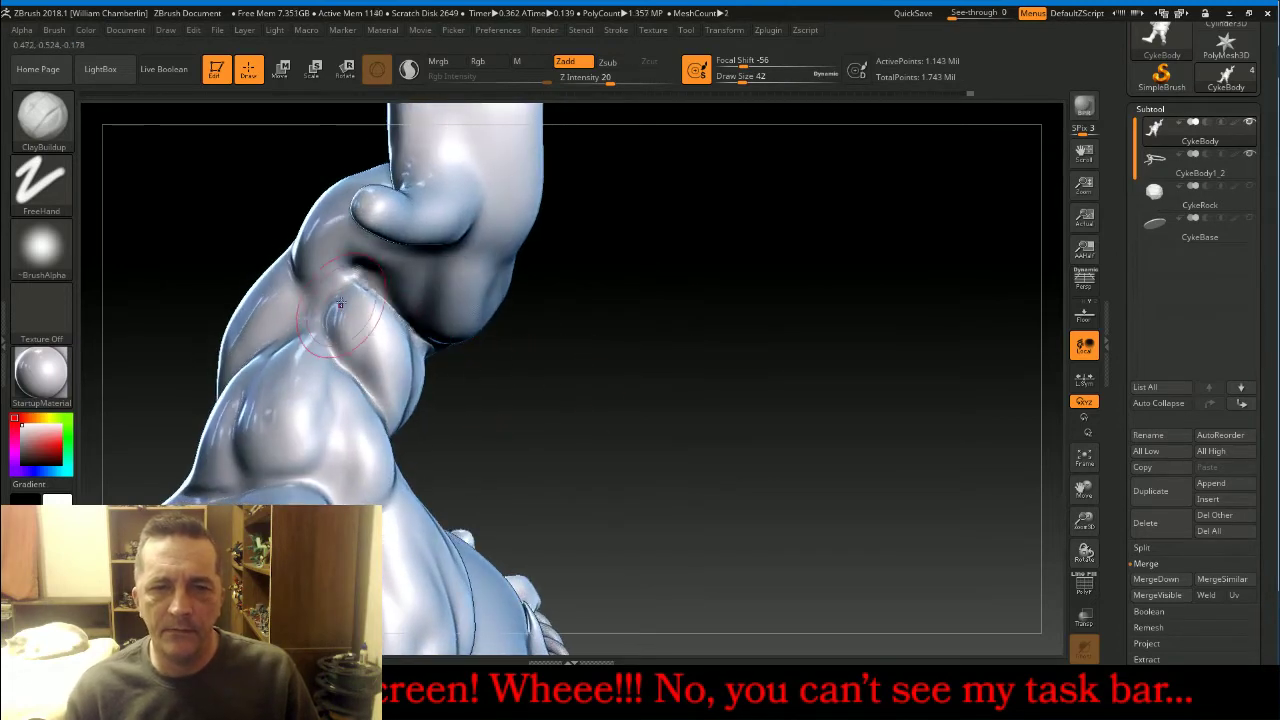
pyautogui.moveTo(340, 304)
pyautogui.mouseDown()
pyautogui.moveTo(369, 323)
pyautogui.moveTo(397, 386)
pyautogui.mouseUp()
pyautogui.moveTo(662, 403); pyautogui.dragTo(520, 422)
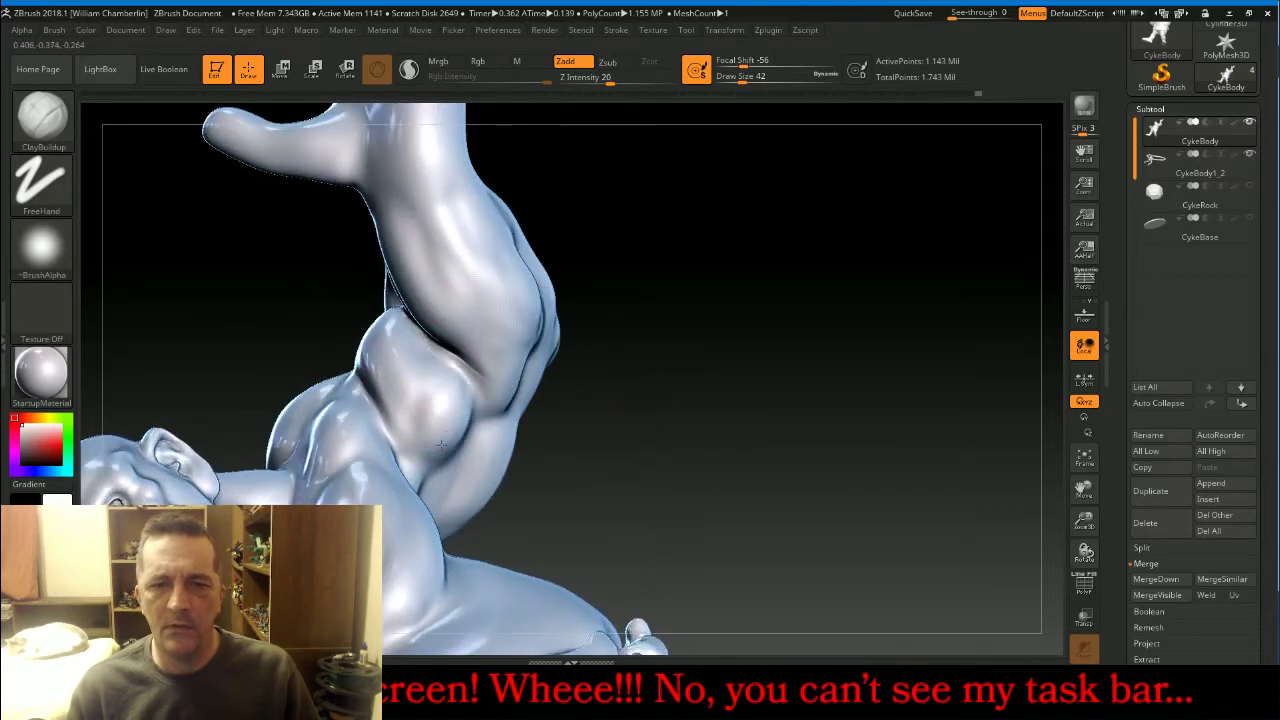
pyautogui.moveTo(441, 445)
pyautogui.mouseDown()
pyautogui.moveTo(438, 390)
pyautogui.moveTo(430, 425)
pyautogui.moveTo(440, 385)
pyautogui.mouseUp()
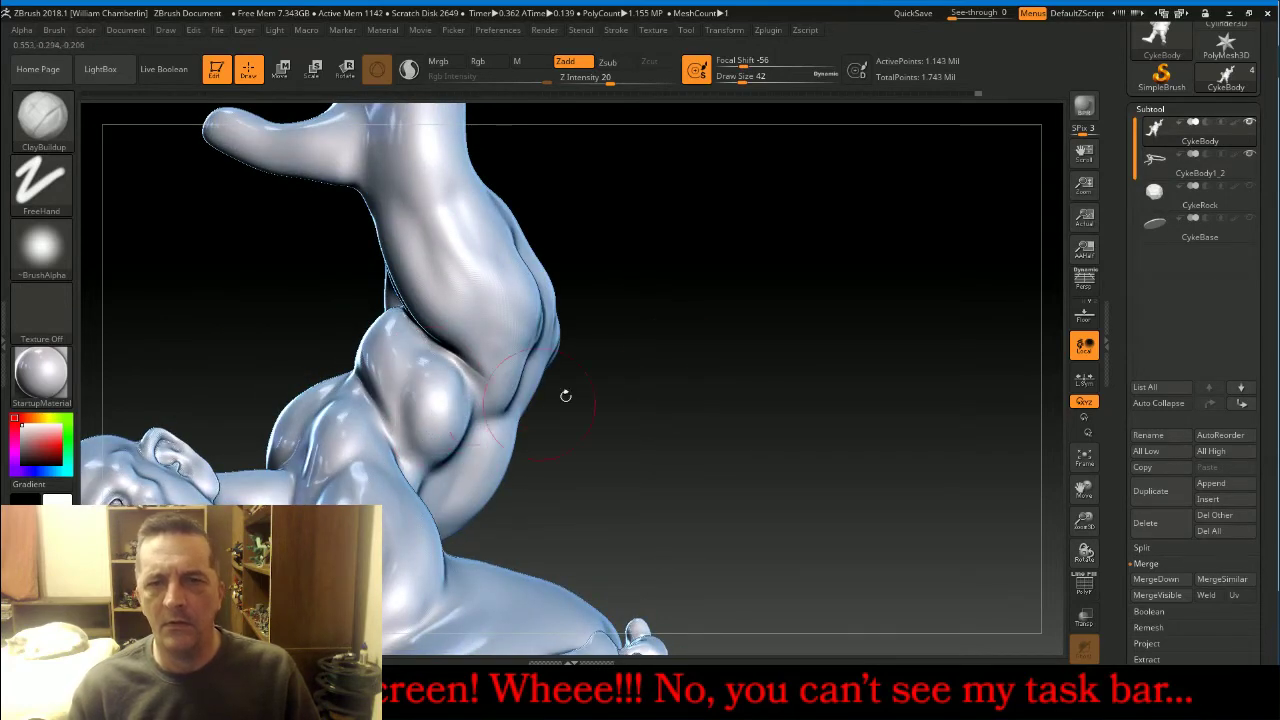
pyautogui.moveTo(565, 396)
pyautogui.mouseDown()
pyautogui.moveTo(846, 306)
pyautogui.moveTo(994, 382)
pyautogui.mouseUp()
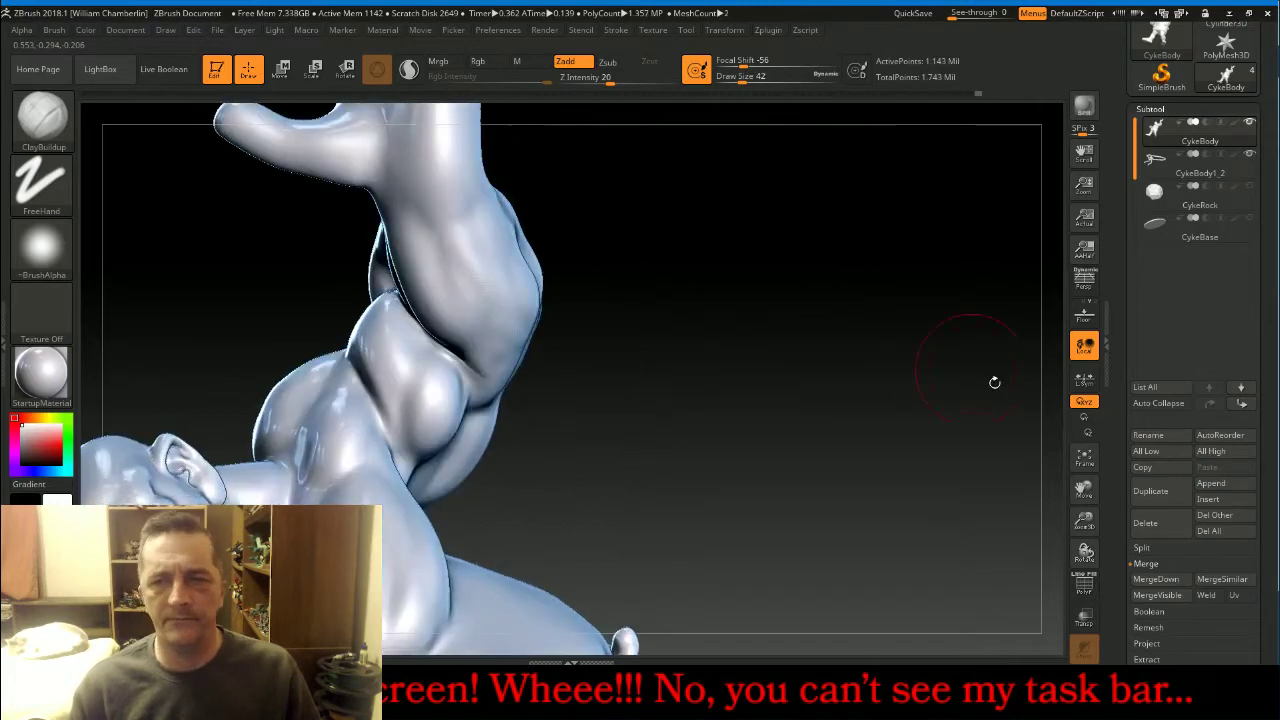
pyautogui.click(1084, 457)
pyautogui.moveTo(1005, 440)
pyautogui.mouseDown()
pyautogui.moveTo(964, 396)
pyautogui.moveTo(937, 417)
pyautogui.moveTo(900, 405)
pyautogui.moveTo(977, 410)
pyautogui.moveTo(805, 387)
pyautogui.mouseUp()
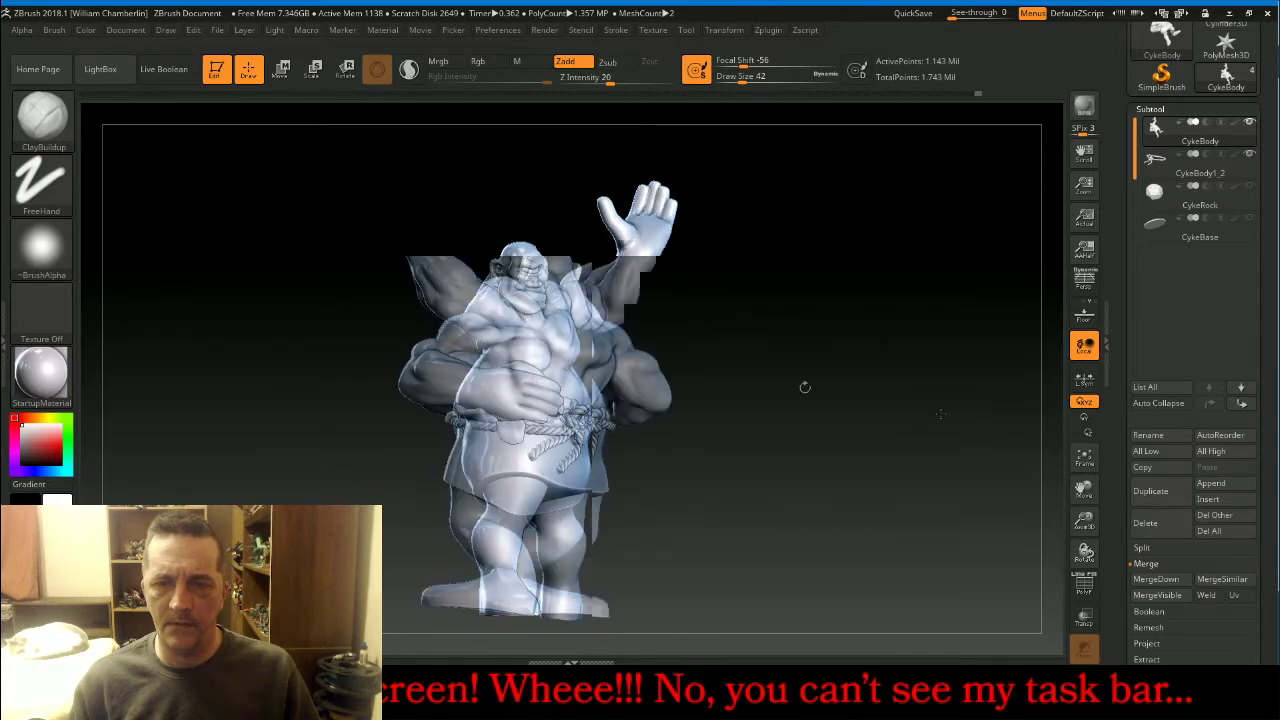
# Refine and smooth the muscle forms on the cyclops's lower back and along the lowered-arm side of the back.
pyautogui.moveTo(806, 384); pyautogui.dragTo(837, 277)
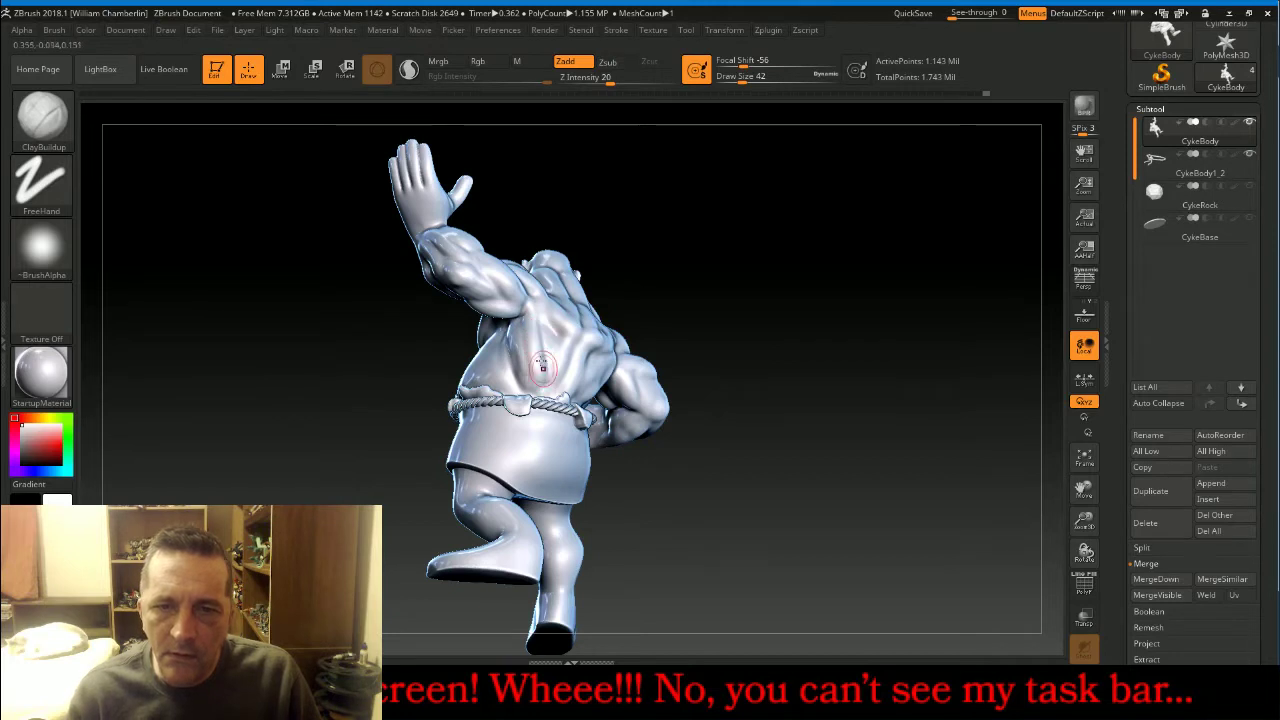
pyautogui.press('shift')
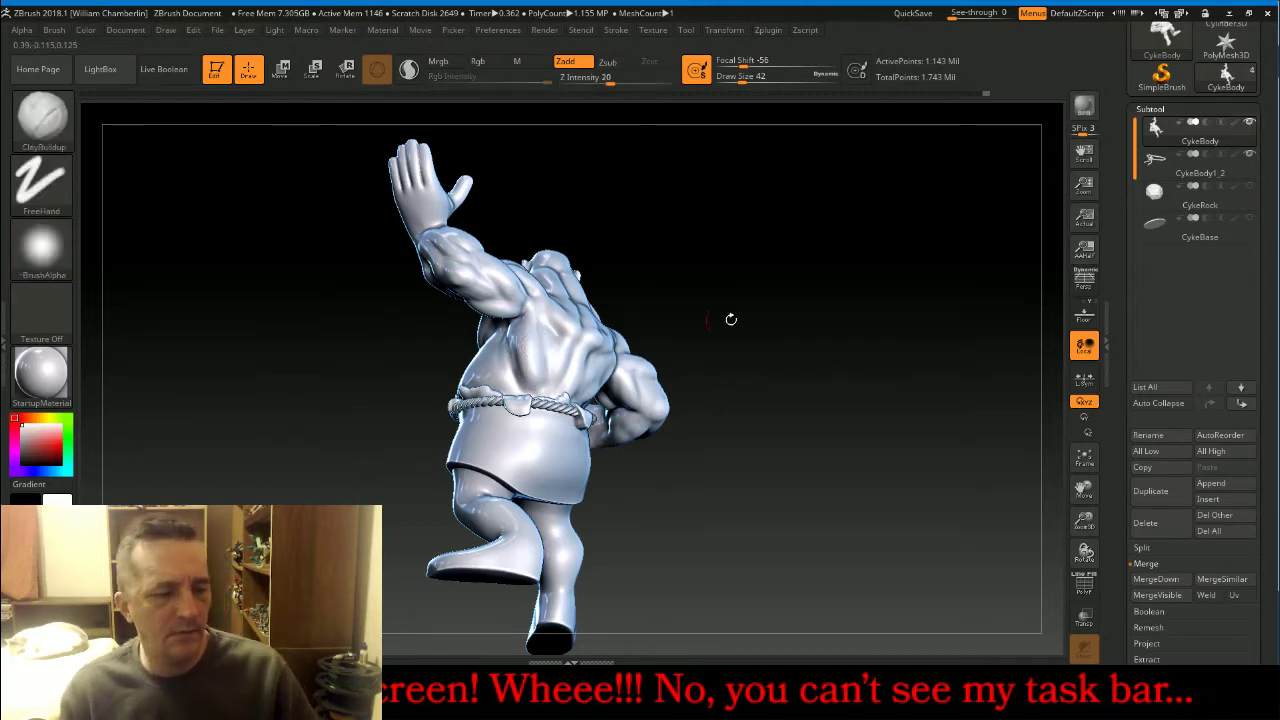
pyautogui.moveTo(946, 256); pyautogui.dragTo(925, 250)
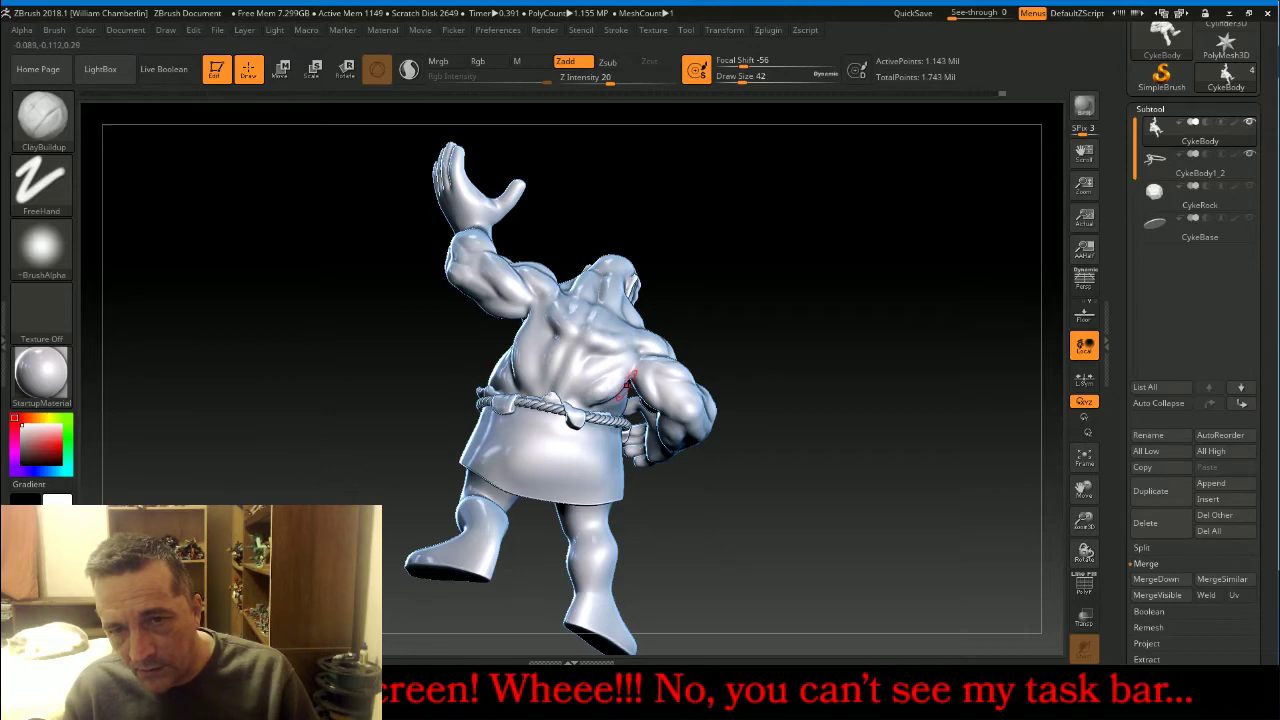
pyautogui.moveTo(855, 265); pyautogui.dragTo(835, 215)
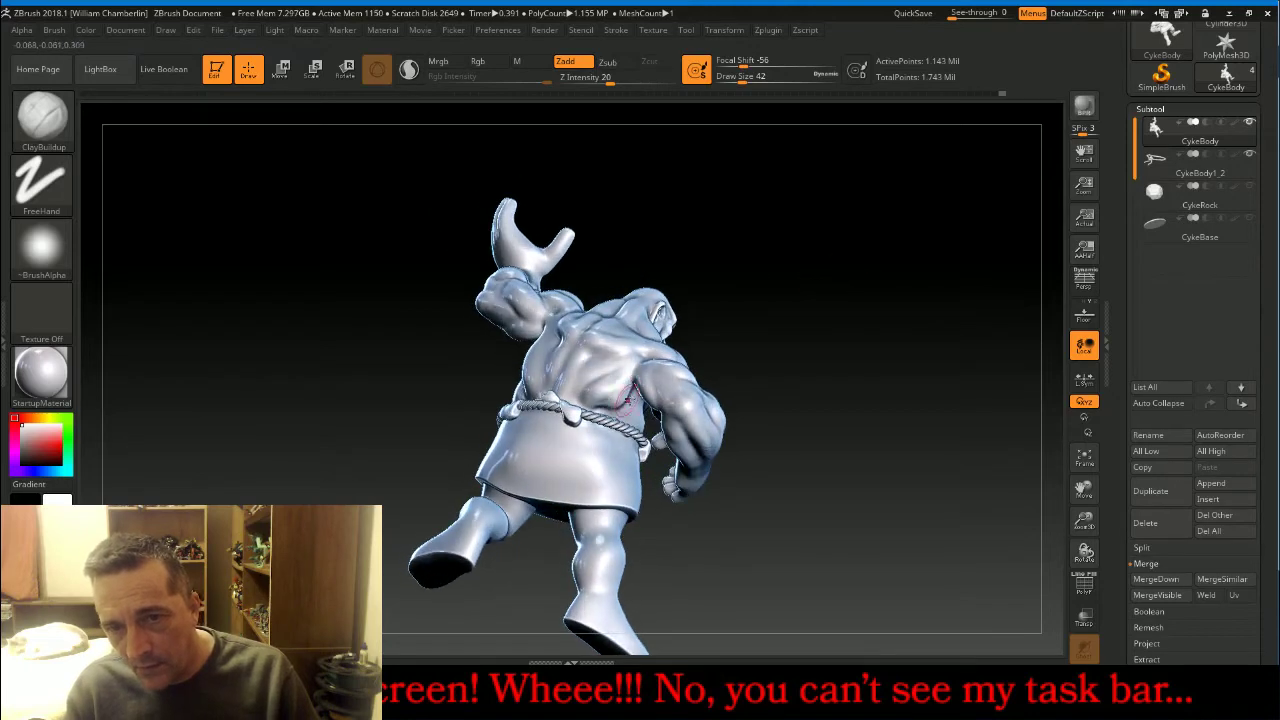
pyautogui.press('shift')
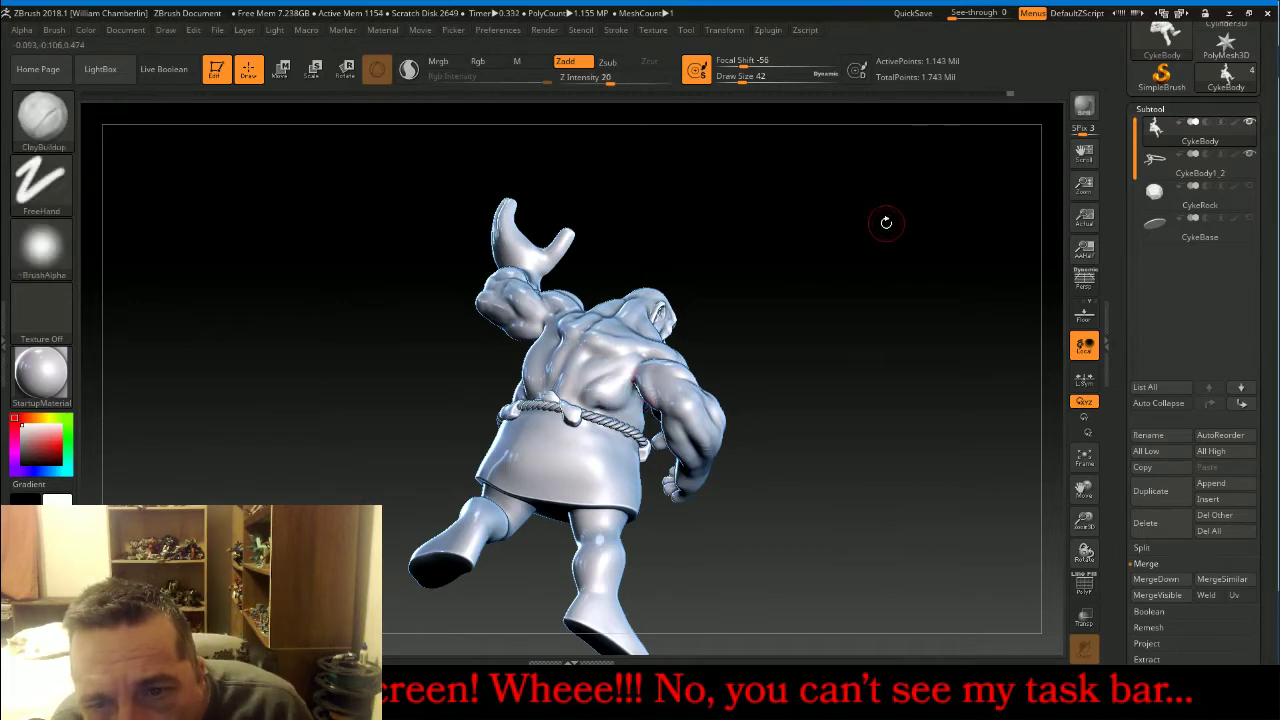
pyautogui.moveTo(886, 222); pyautogui.dragTo(880, 258)
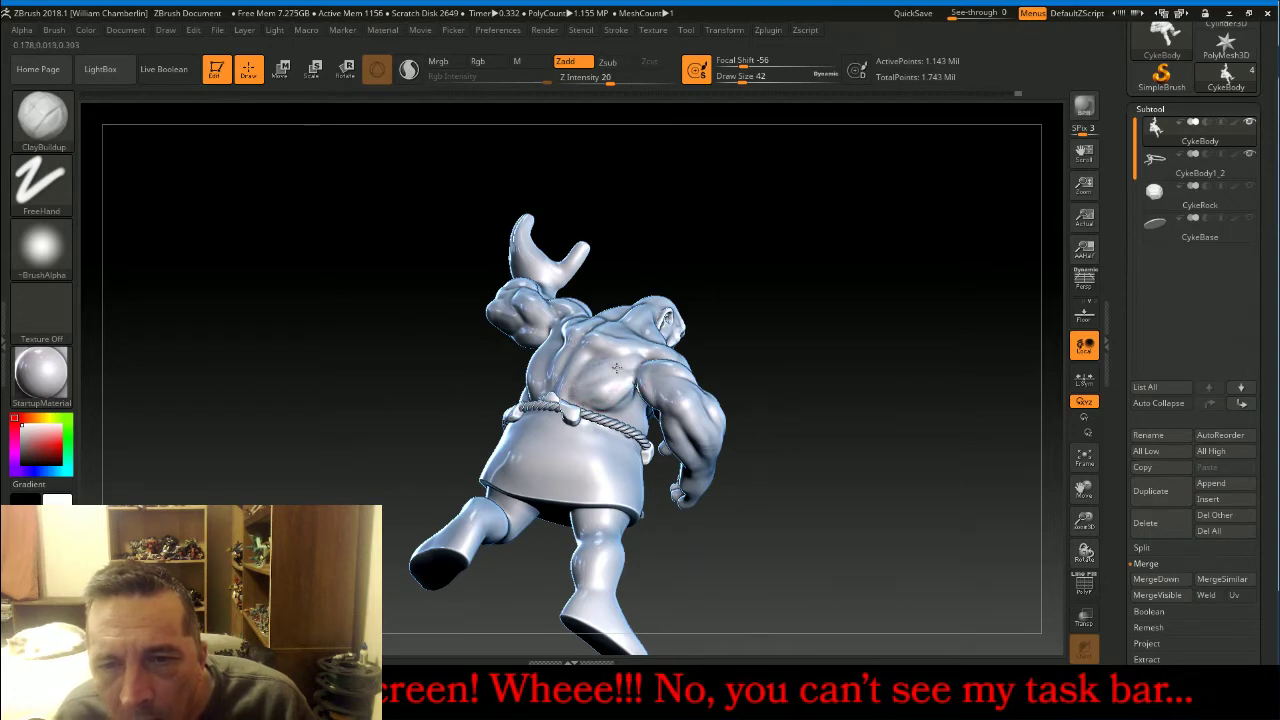
pyautogui.press('shift')
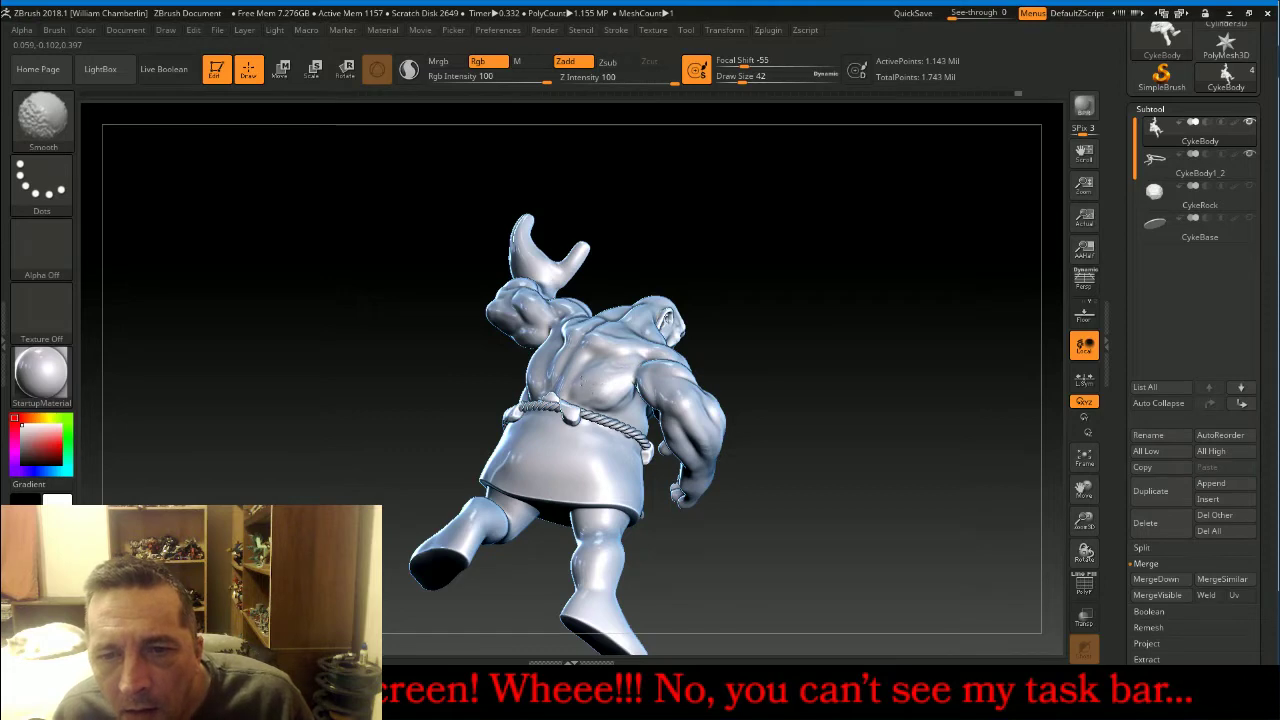
pyautogui.moveTo(803, 229)
pyautogui.mouseDown()
pyautogui.moveTo(833, 262)
pyautogui.moveTo(863, 177)
pyautogui.moveTo(946, 163)
pyautogui.mouseUp()
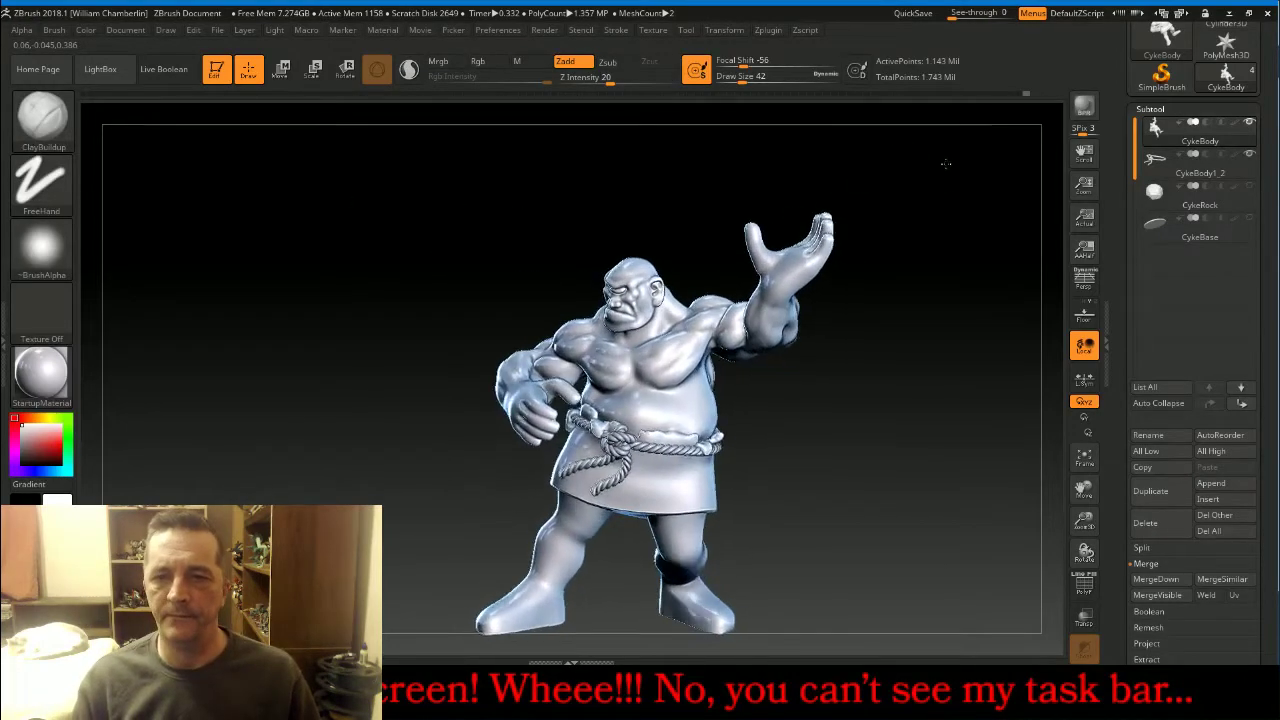
# Check the live chat pop-out in Firefox for new viewer messages and return to the ZBrush sculpt.
pyautogui.moveTo(960, 237); pyautogui.dragTo(946, 399)
pyautogui.moveTo(1083, 491); pyautogui.dragTo(1086, 474)
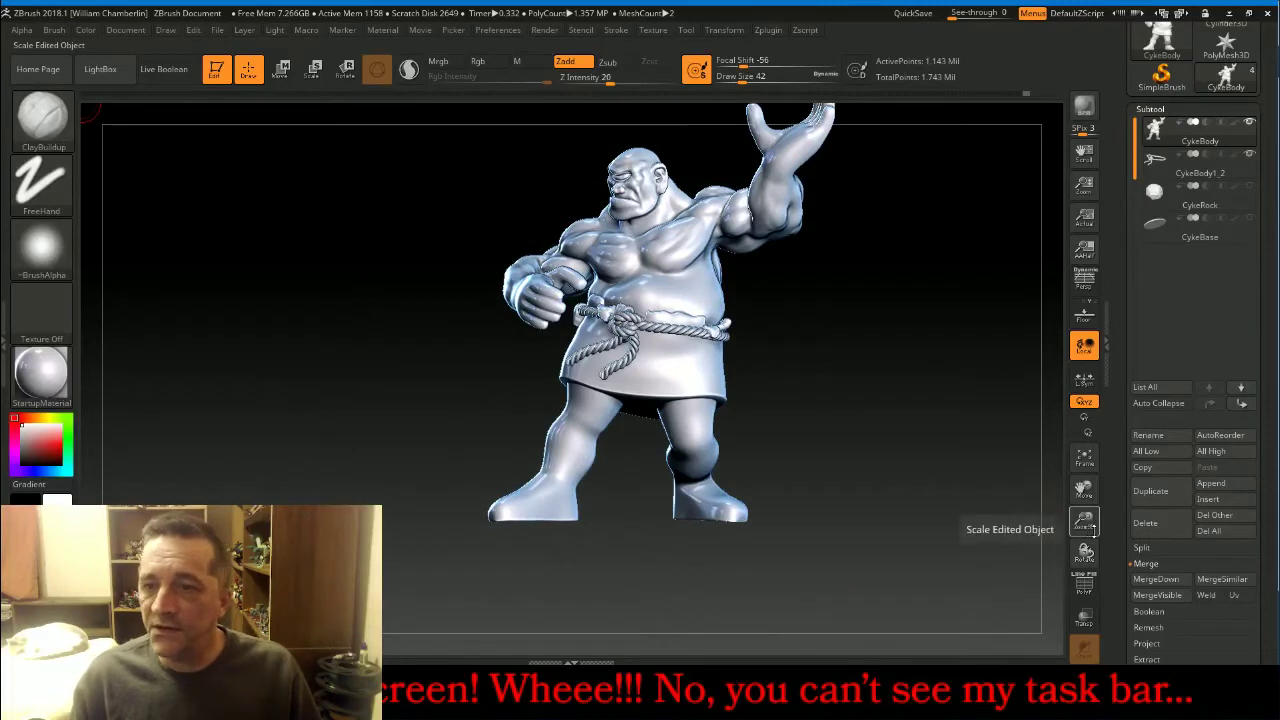
pyautogui.moveTo(1086, 524); pyautogui.dragTo(1098, 545)
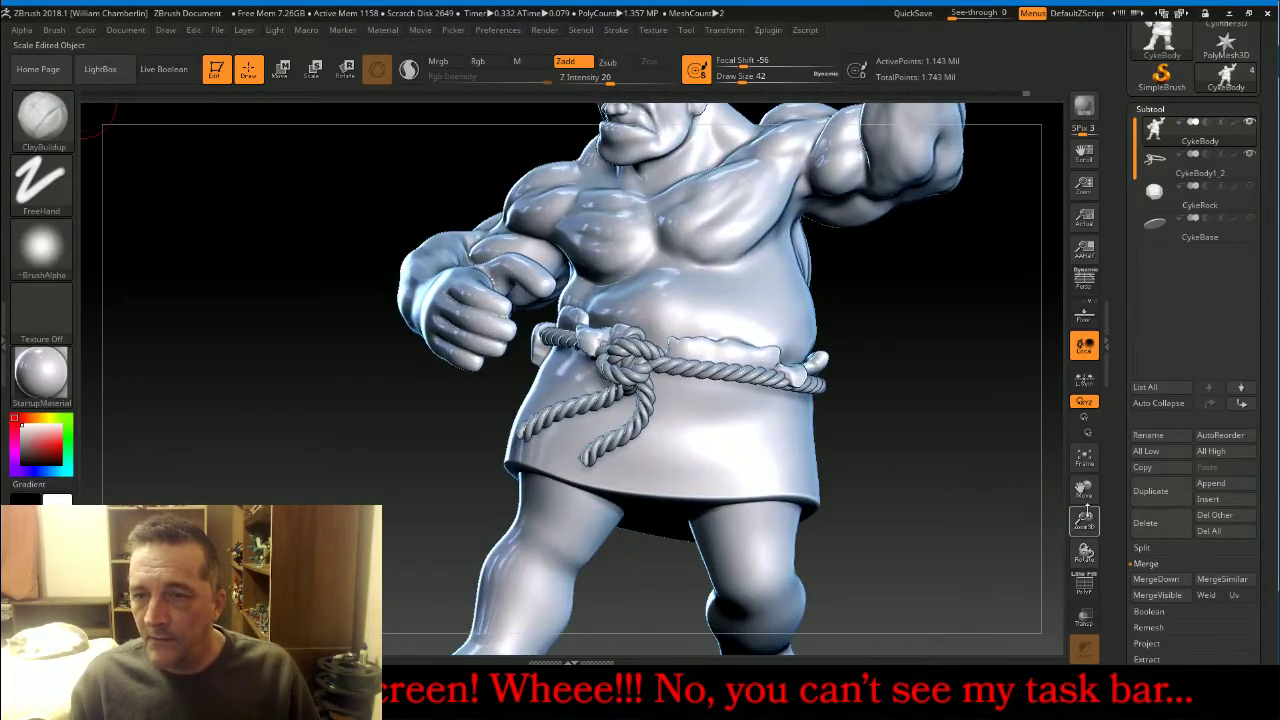
pyautogui.moveTo(1084, 489); pyautogui.dragTo(1020, 403)
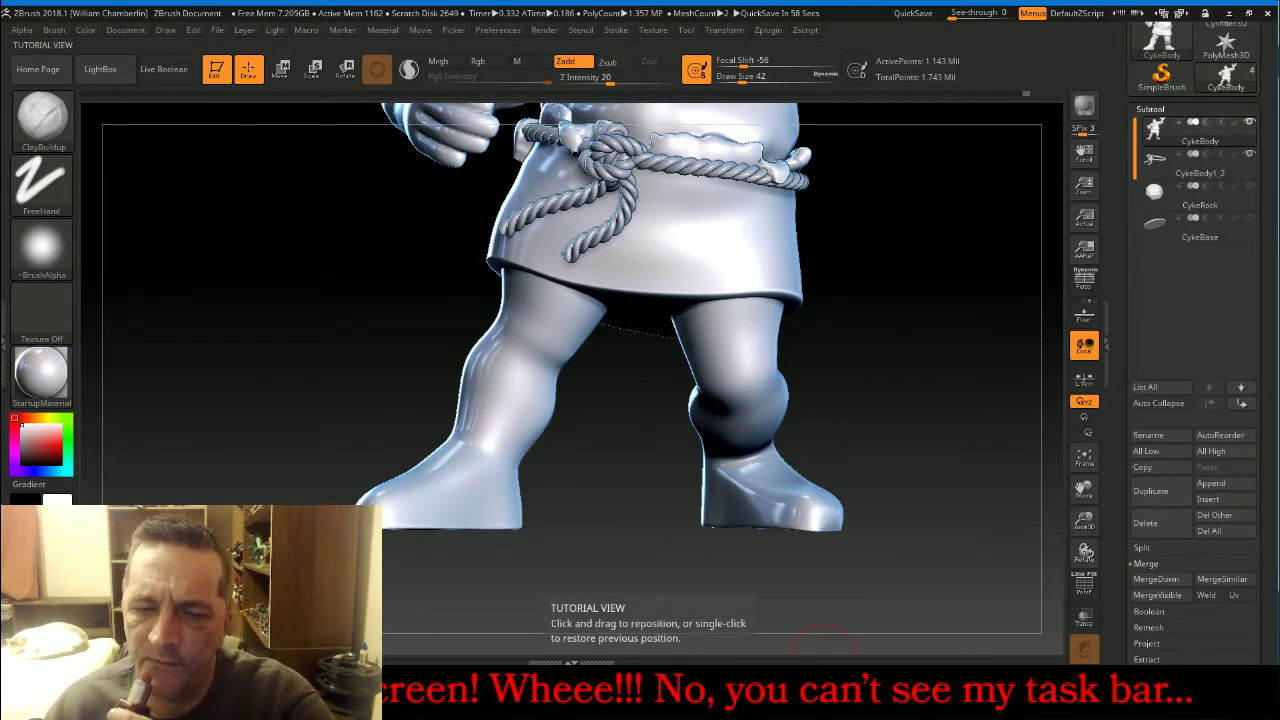
pyautogui.moveTo(458, 690)
pyautogui.click(605, 625)
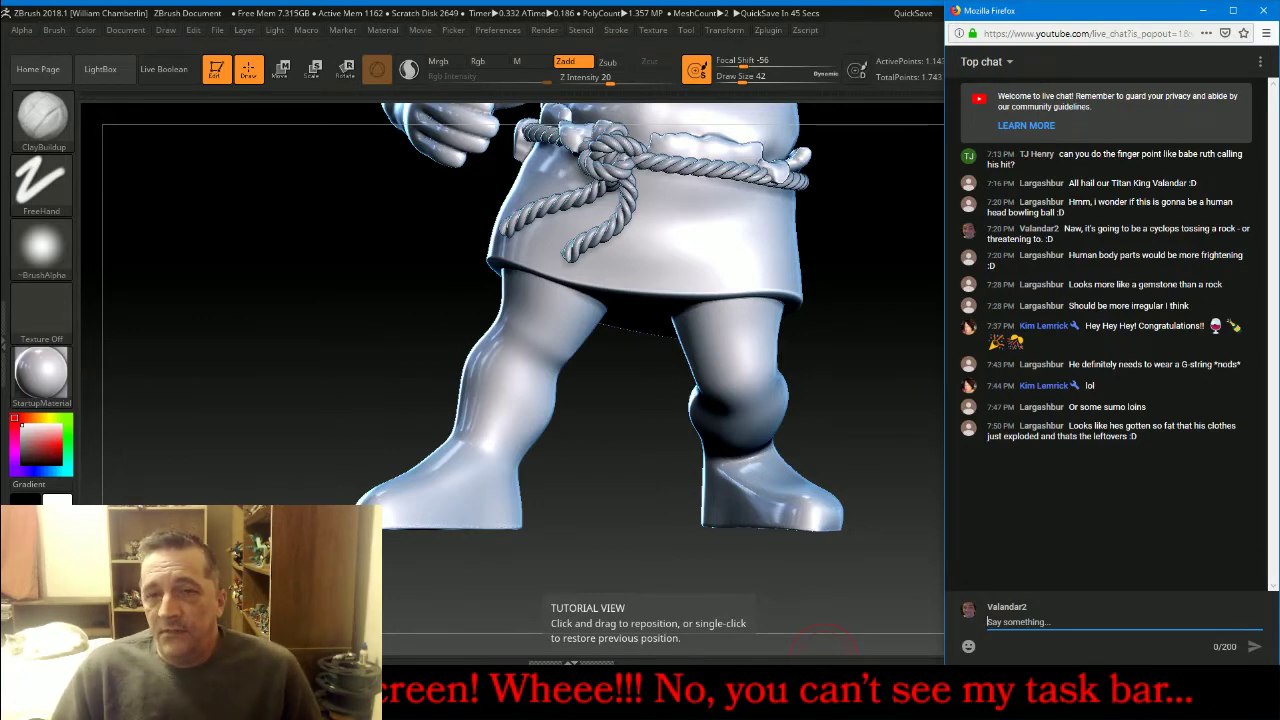
pyautogui.click(883, 422)
# Turn on ghost transparency so the rope belt is see-through, and try a cloth fold stroke below it at draw size 20.
pyautogui.moveTo(1083, 488); pyautogui.dragTo(1069, 568)
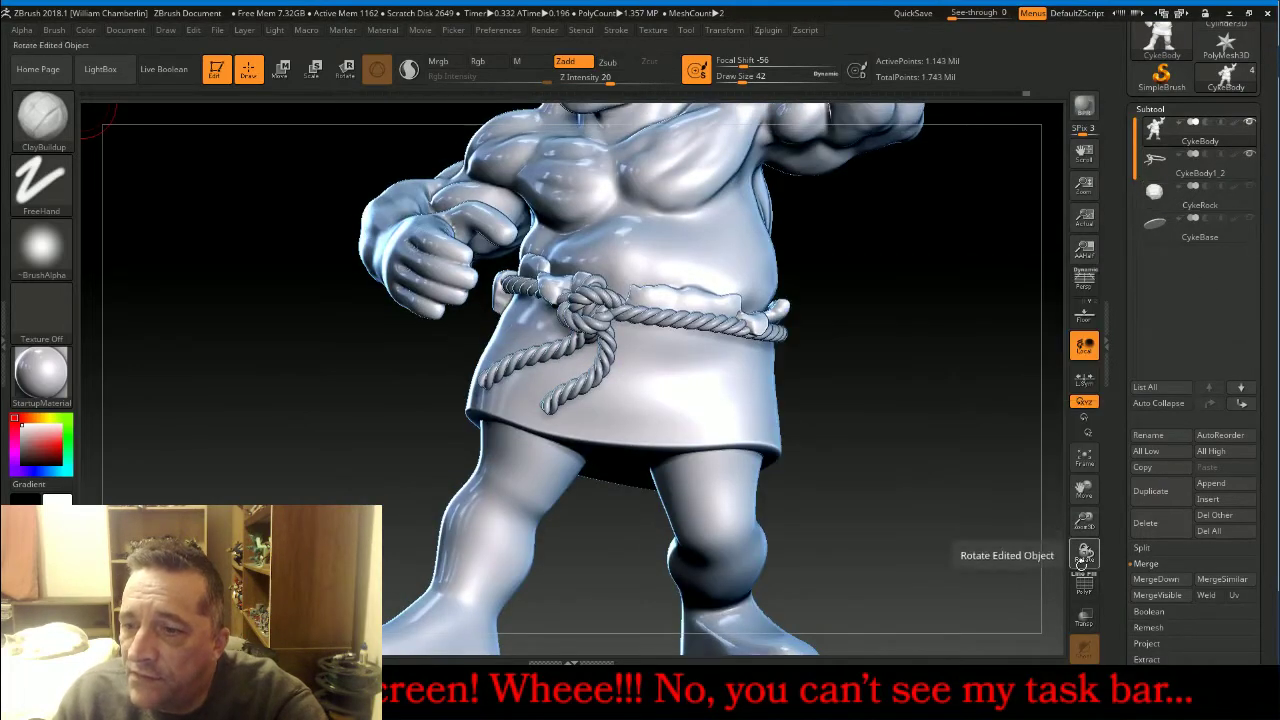
pyautogui.click(1084, 616)
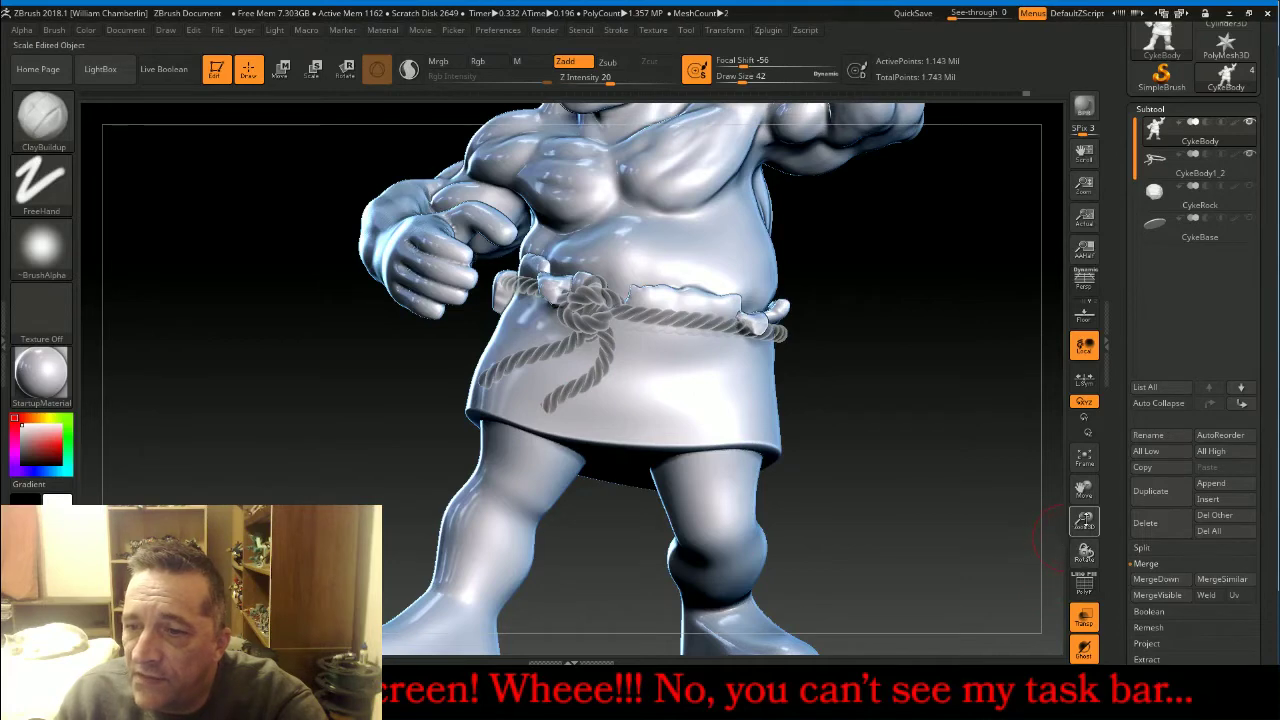
pyautogui.moveTo(1084, 522); pyautogui.dragTo(85, 151)
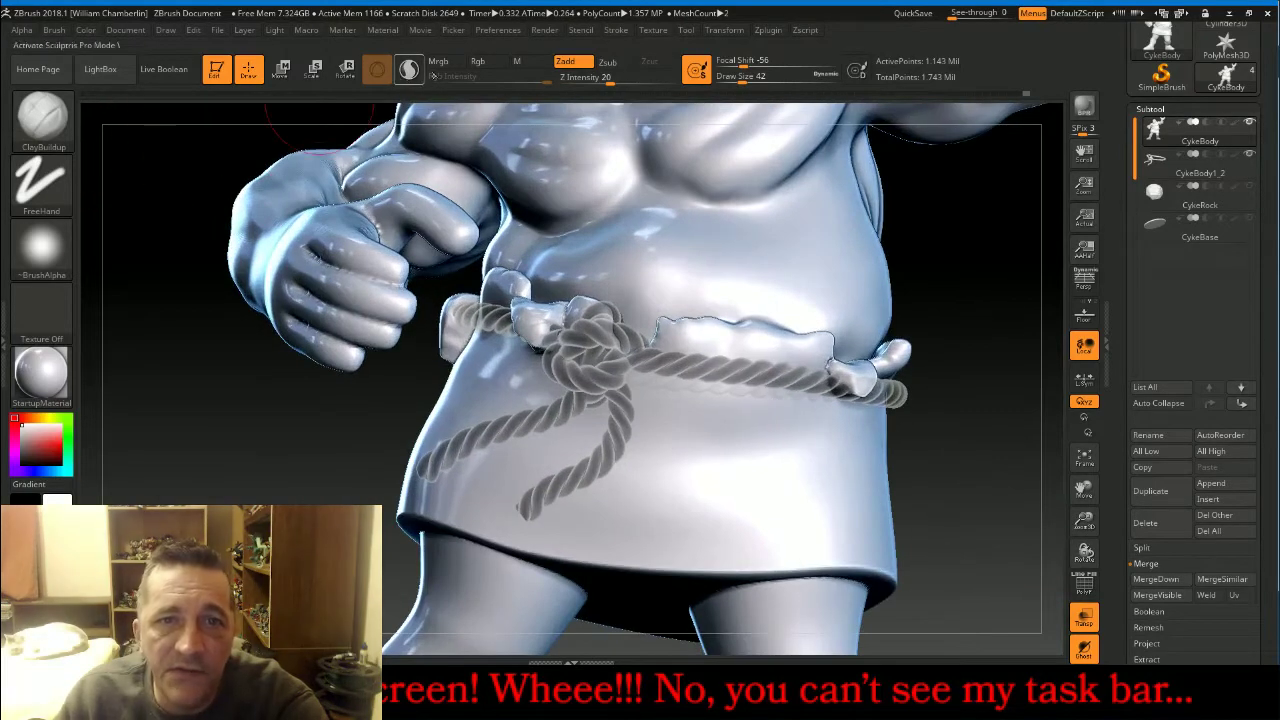
pyautogui.moveTo(740, 82); pyautogui.dragTo(734, 82)
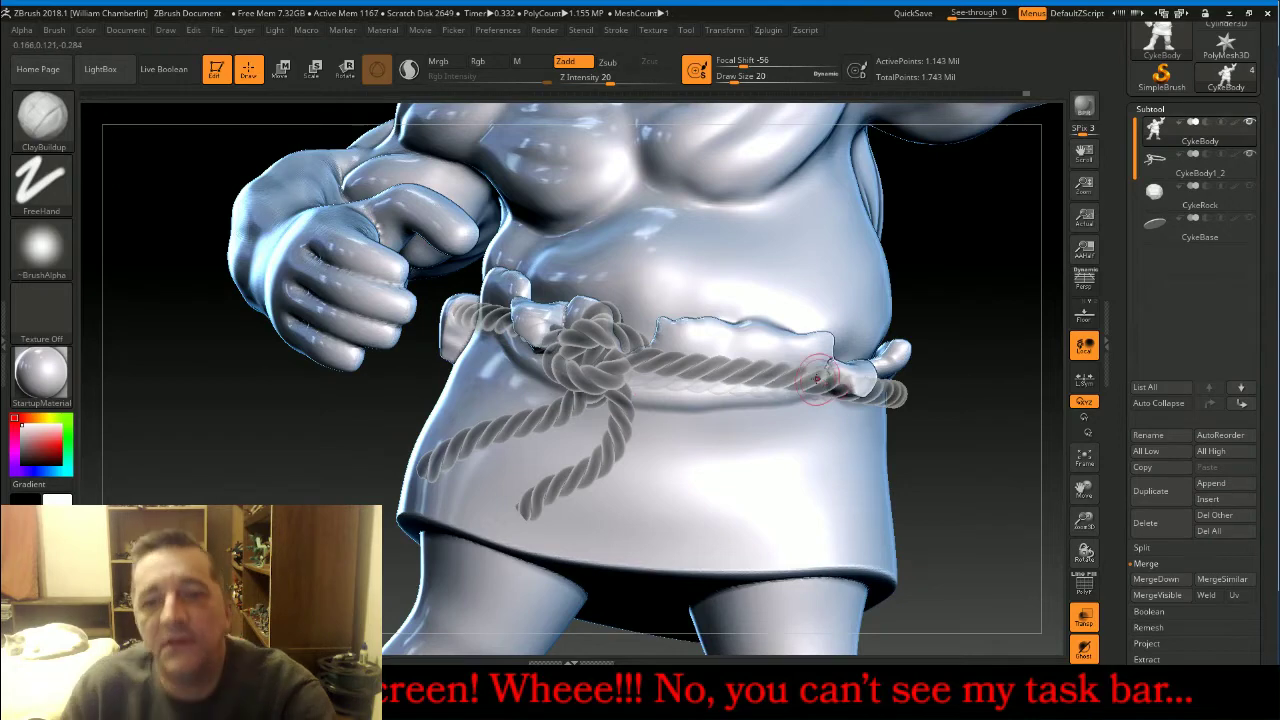
pyautogui.hotkey('ctrl', 'z')
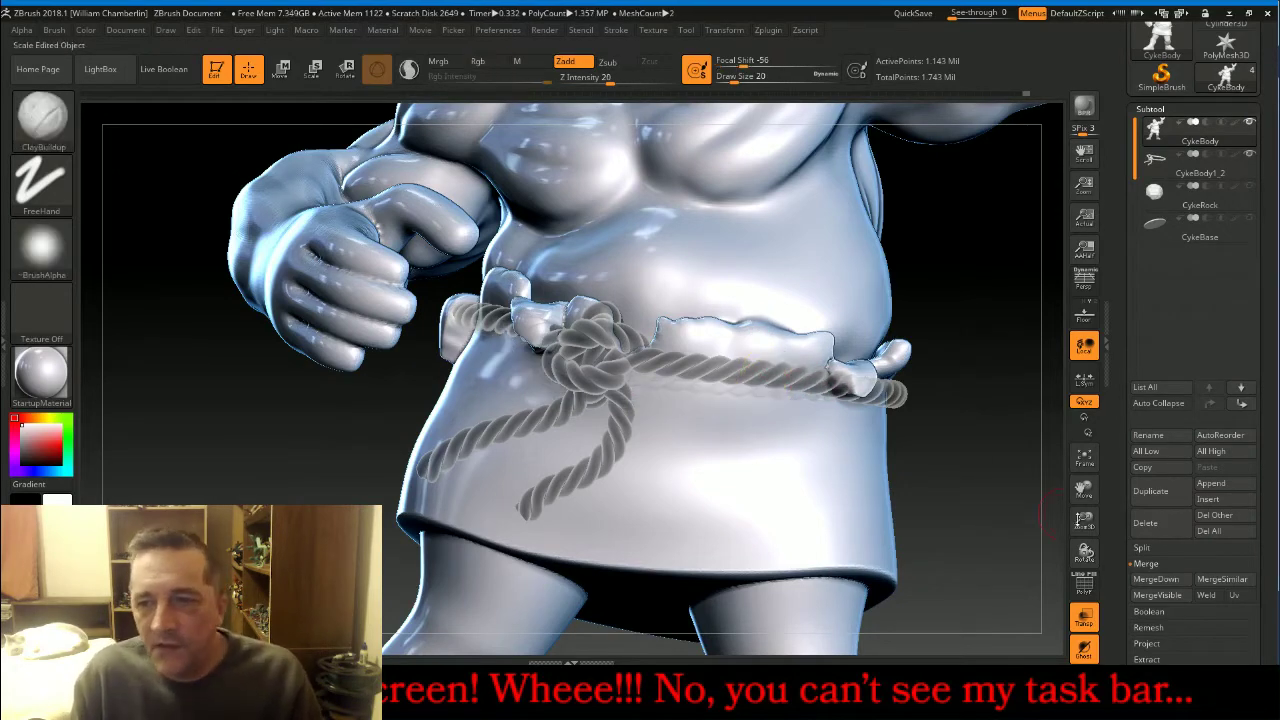
# Set the ClayBuildup brush's LazyRadius to 25, Z Intensity to 15 and Draw Size to 28.
pyautogui.moveTo(1085, 520); pyautogui.dragTo(929, 371)
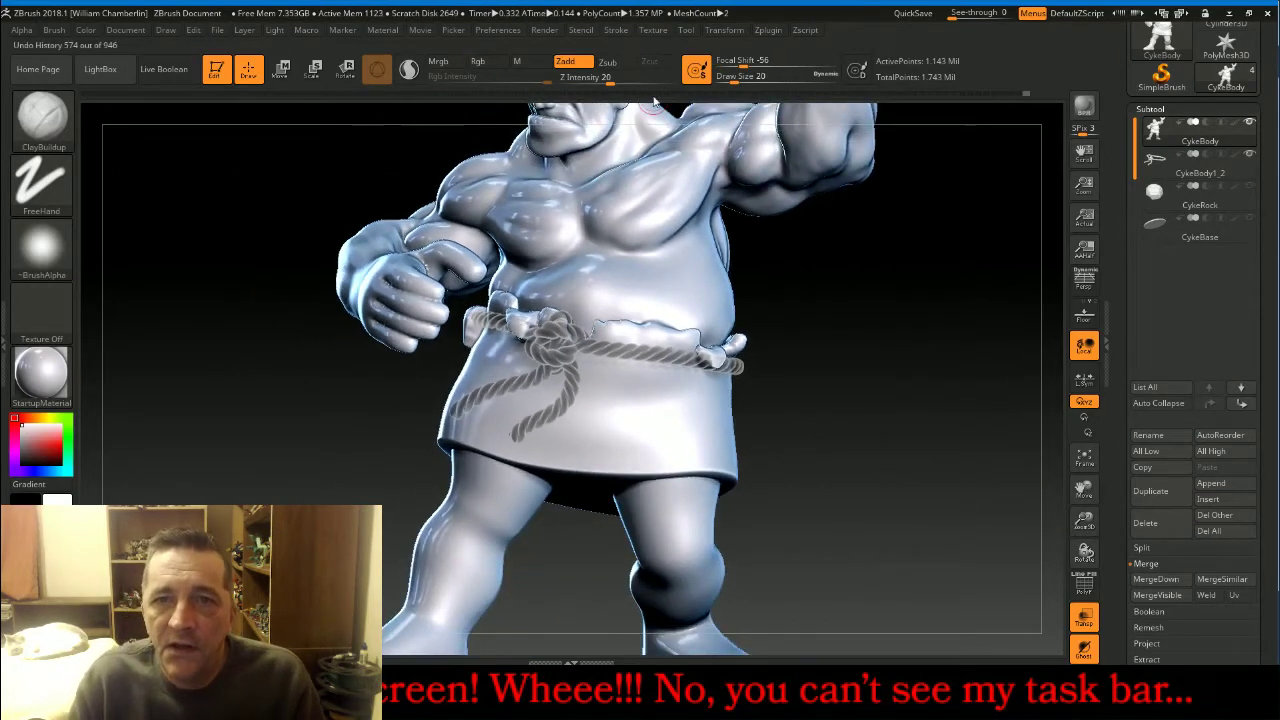
pyautogui.scroll(5, 1273, 106)
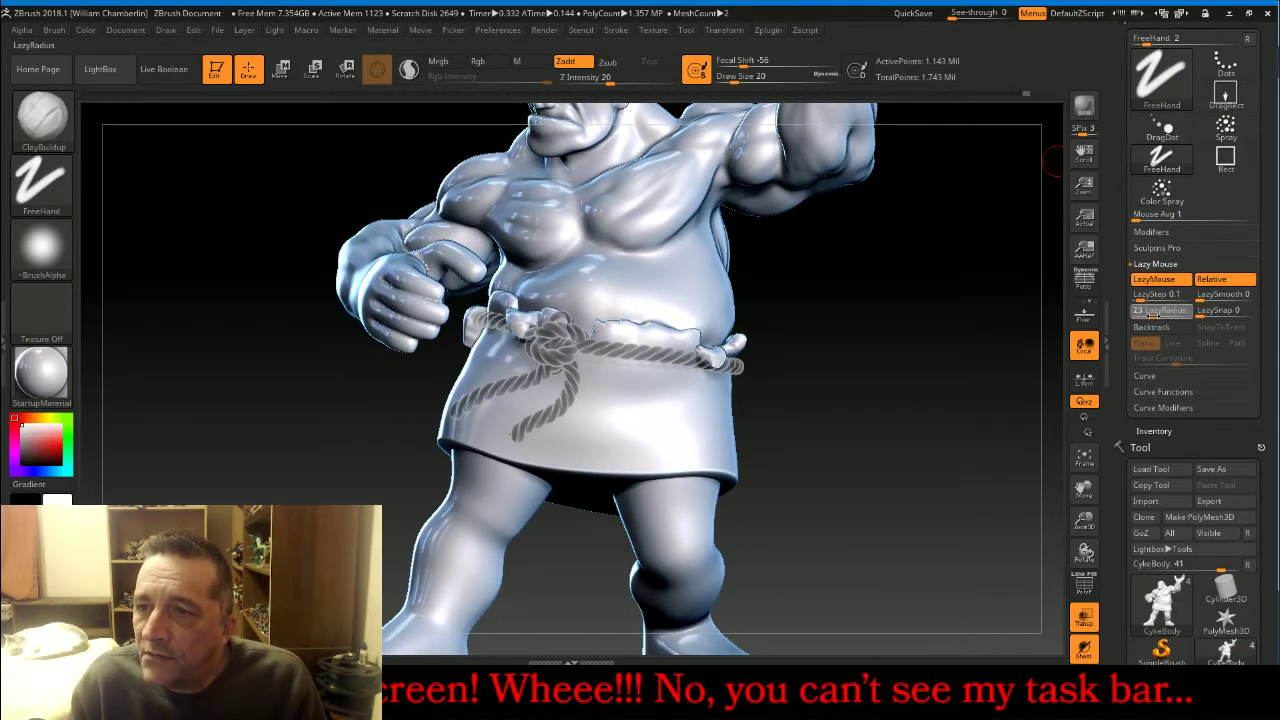
pyautogui.moveTo(1153, 316); pyautogui.dragTo(1155, 316)
pyautogui.moveTo(611, 80); pyautogui.dragTo(603, 81)
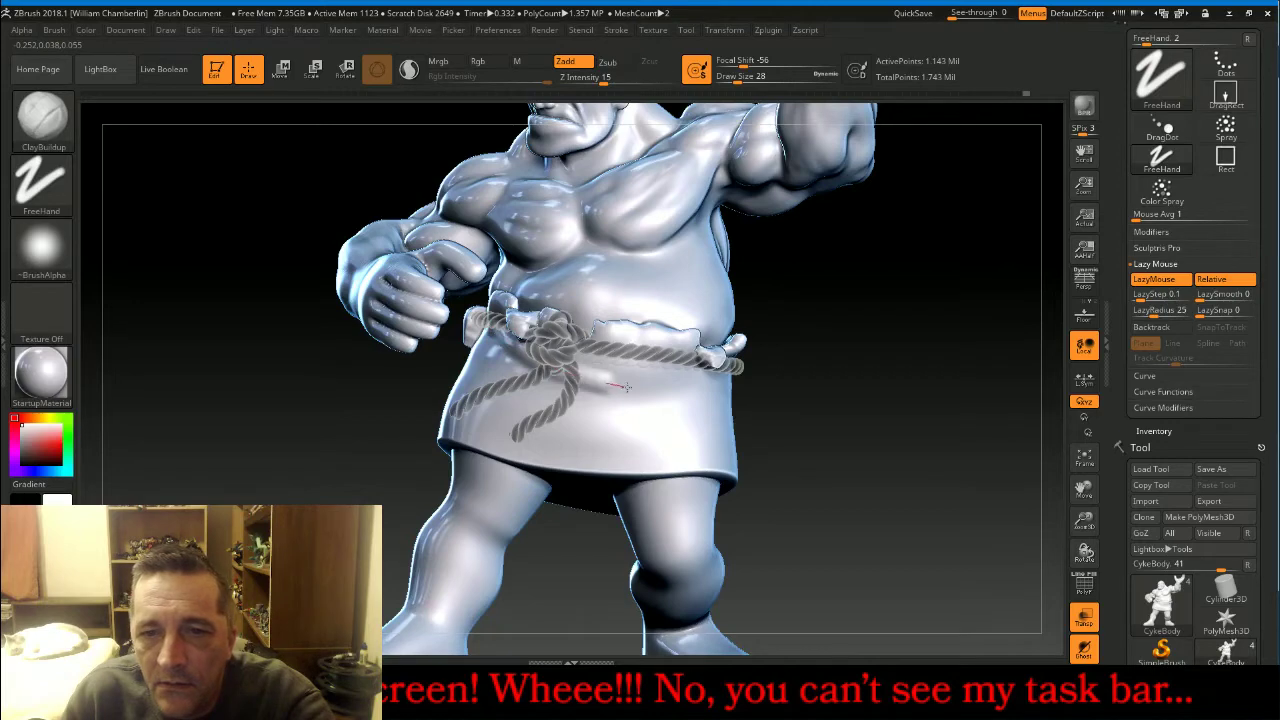
# Sculpt curved, sagging cloth folds across the front of the loincloth, from below the rope knot towards the lowered-arm hip.
pyautogui.moveTo(625, 387)
pyautogui.mouseDown()
pyautogui.moveTo(690, 372)
pyautogui.moveTo(620, 364)
pyautogui.mouseUp()
pyautogui.moveTo(484, 352); pyautogui.dragTo(490, 327)
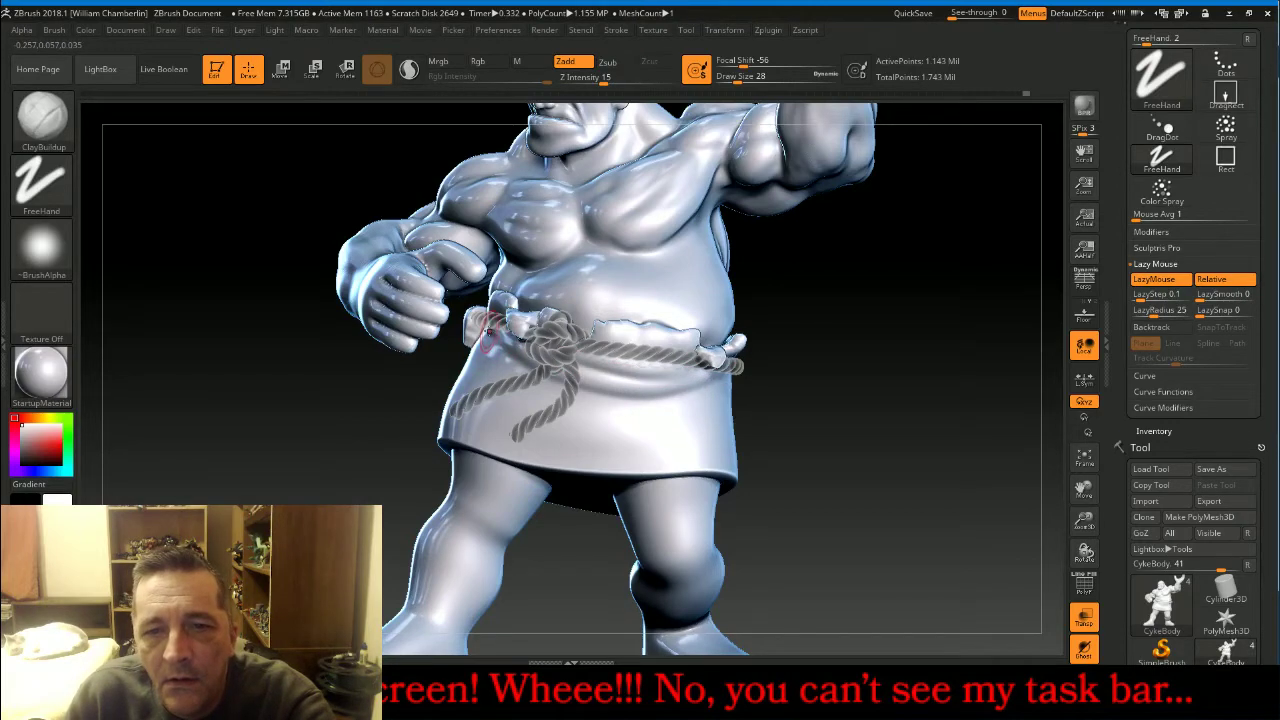
pyautogui.moveTo(540, 392); pyautogui.dragTo(614, 414)
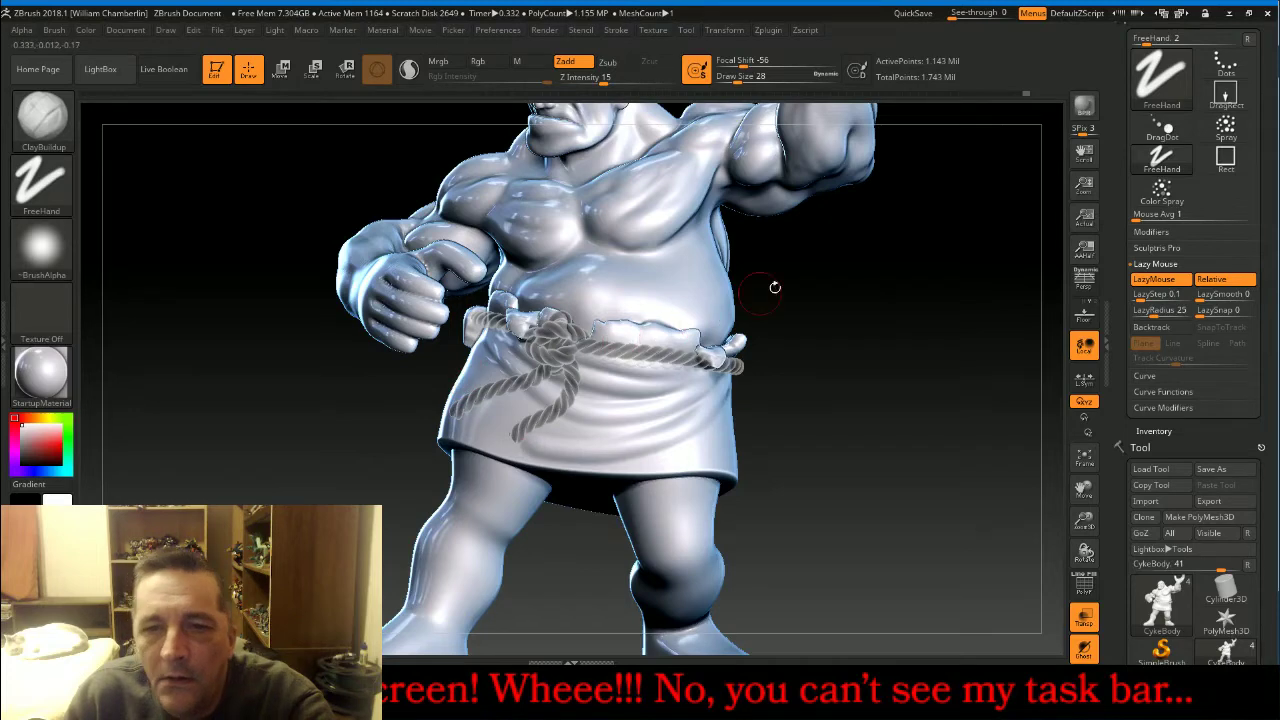
pyautogui.moveTo(771, 286)
pyautogui.mouseDown()
pyautogui.moveTo(887, 260)
pyautogui.moveTo(881, 246)
pyautogui.moveTo(532, 345)
pyautogui.mouseUp()
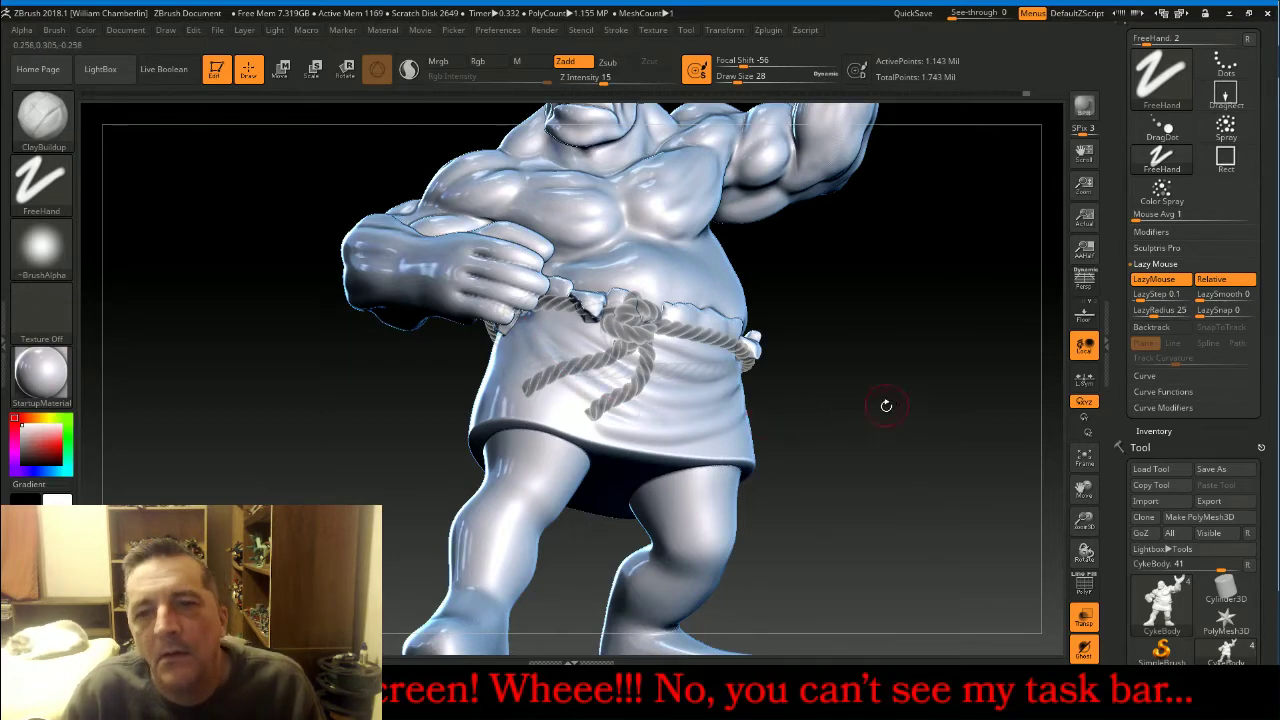
pyautogui.moveTo(886, 403); pyautogui.dragTo(517, 347)
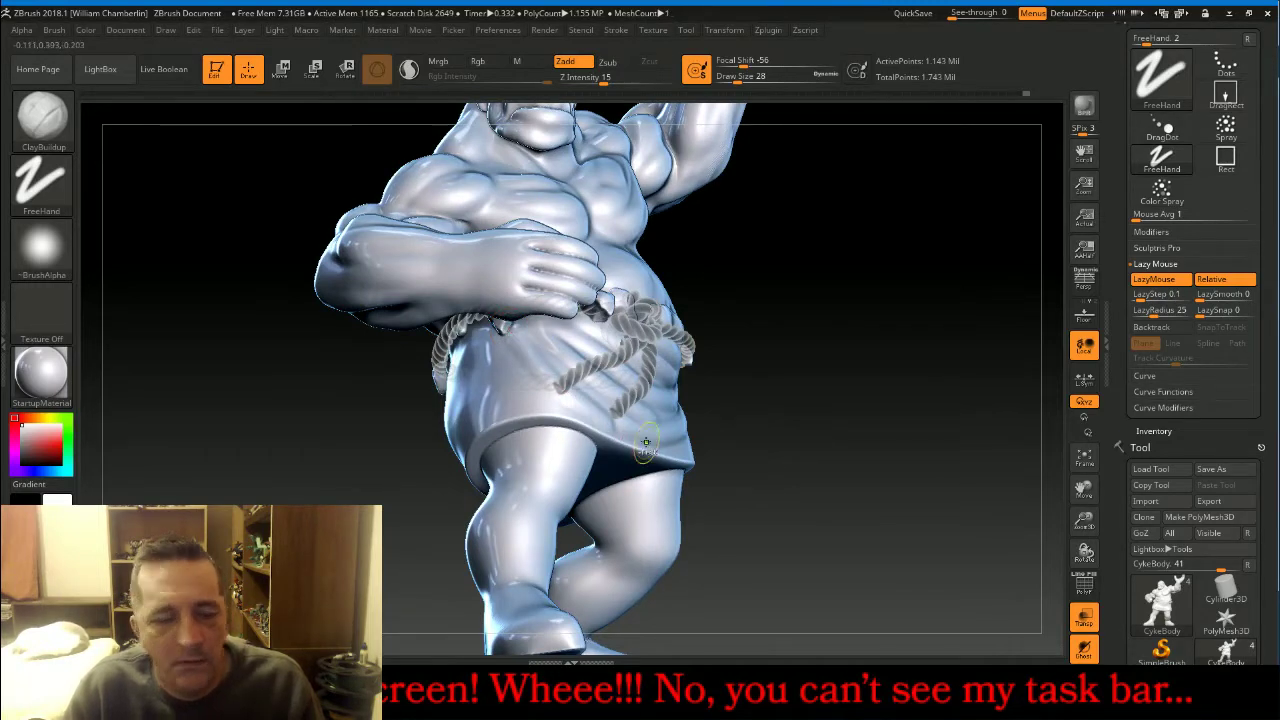
# Enlarge the brush to draw size 36 and sculpt diagonal cloth folds around the raised-arm side of the loincloth.
pyautogui.press(']')
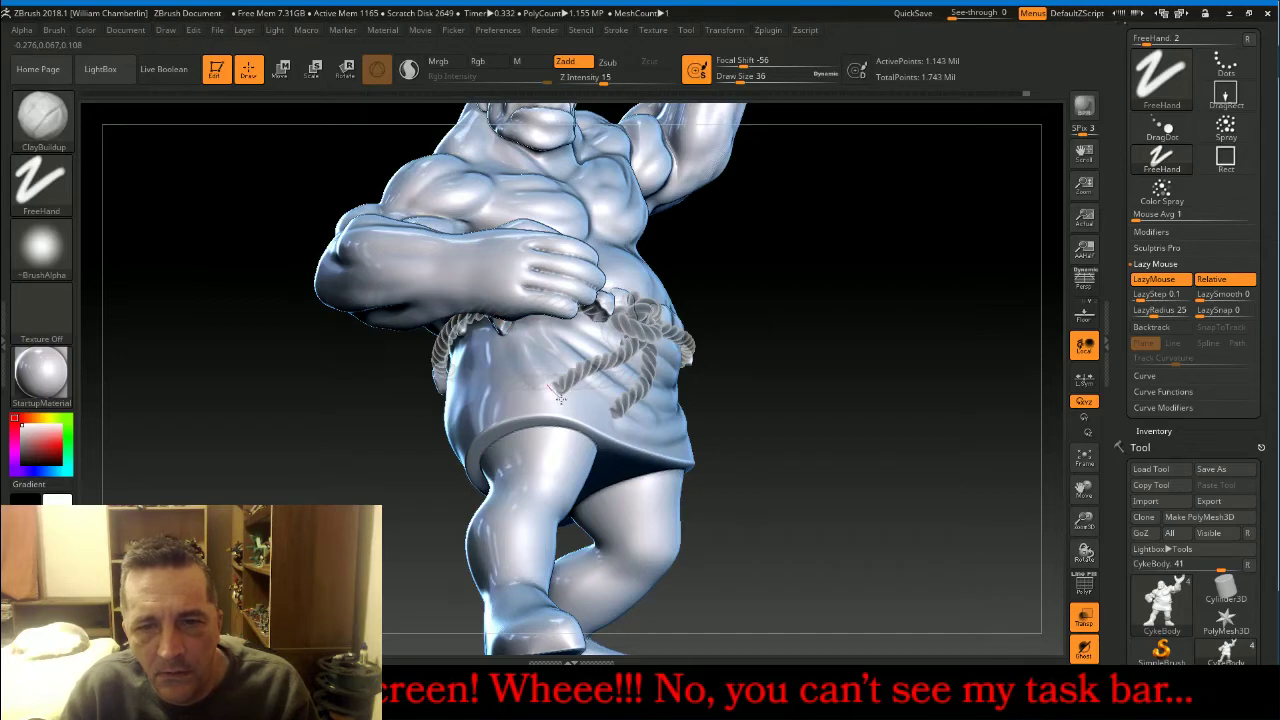
pyautogui.moveTo(735, 400)
pyautogui.mouseDown()
pyautogui.moveTo(800, 377)
pyautogui.moveTo(905, 375)
pyautogui.mouseUp()
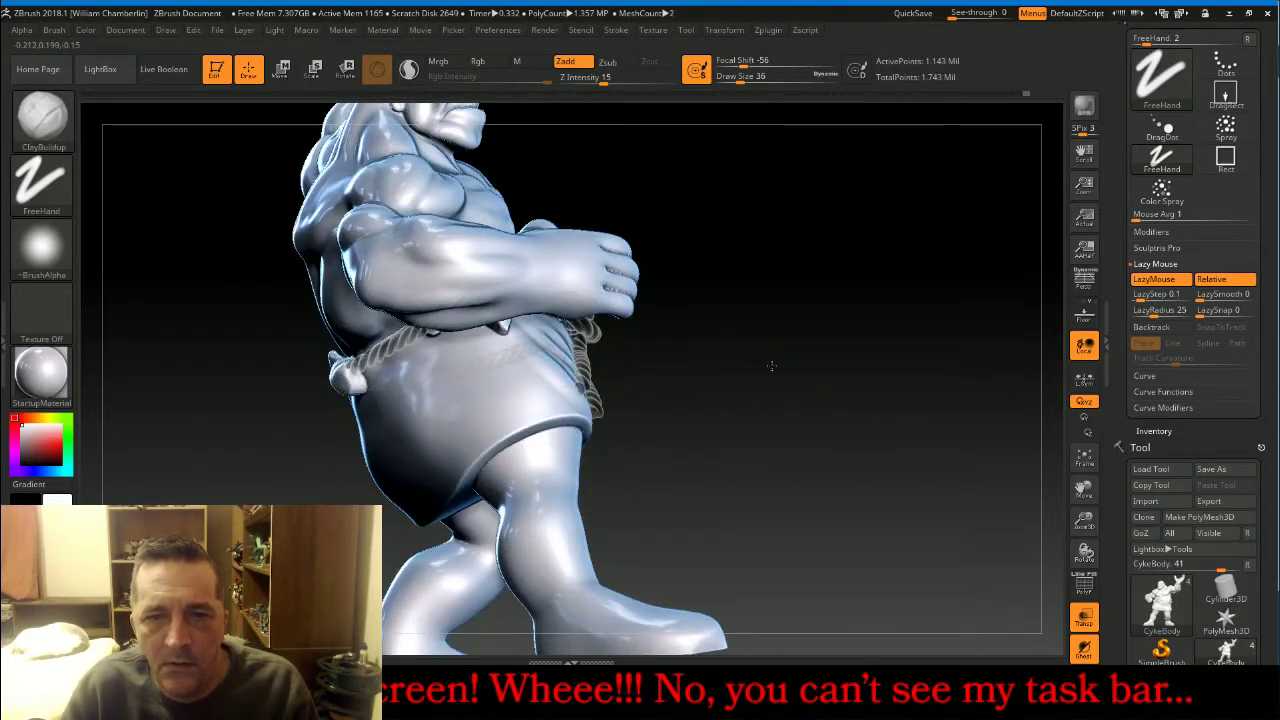
pyautogui.moveTo(766, 366)
pyautogui.mouseDown()
pyautogui.moveTo(879, 314)
pyautogui.moveTo(771, 340)
pyautogui.mouseUp()
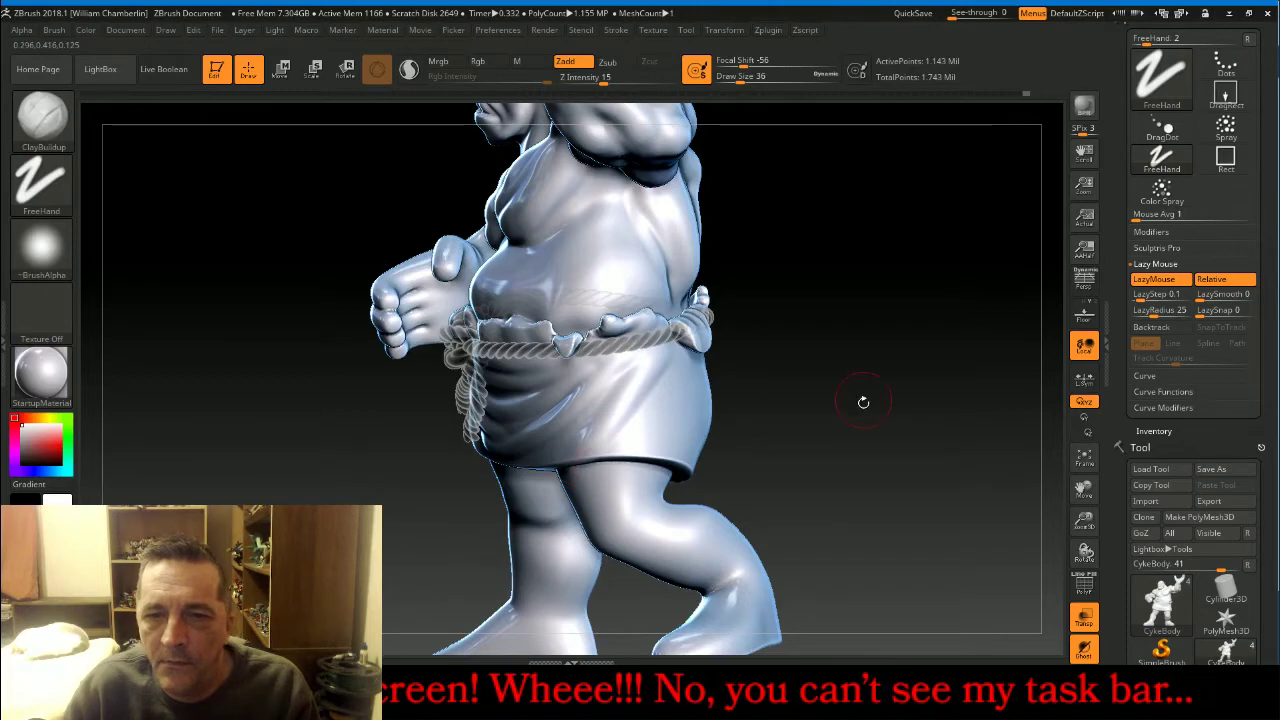
pyautogui.moveTo(863, 400); pyautogui.dragTo(691, 374)
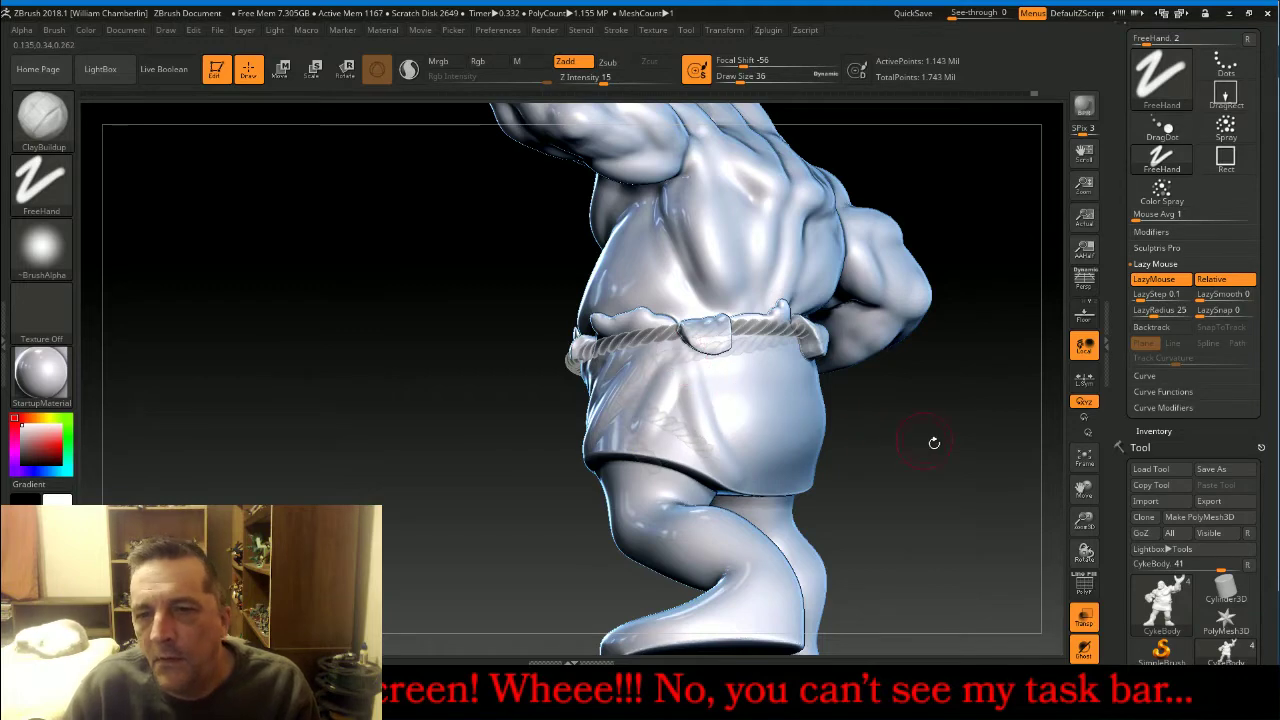
# Sculpt broad cloth folds on the loincloth's lowered-arm side, running from the rope down to the hem.
pyautogui.moveTo(934, 437); pyautogui.dragTo(873, 396)
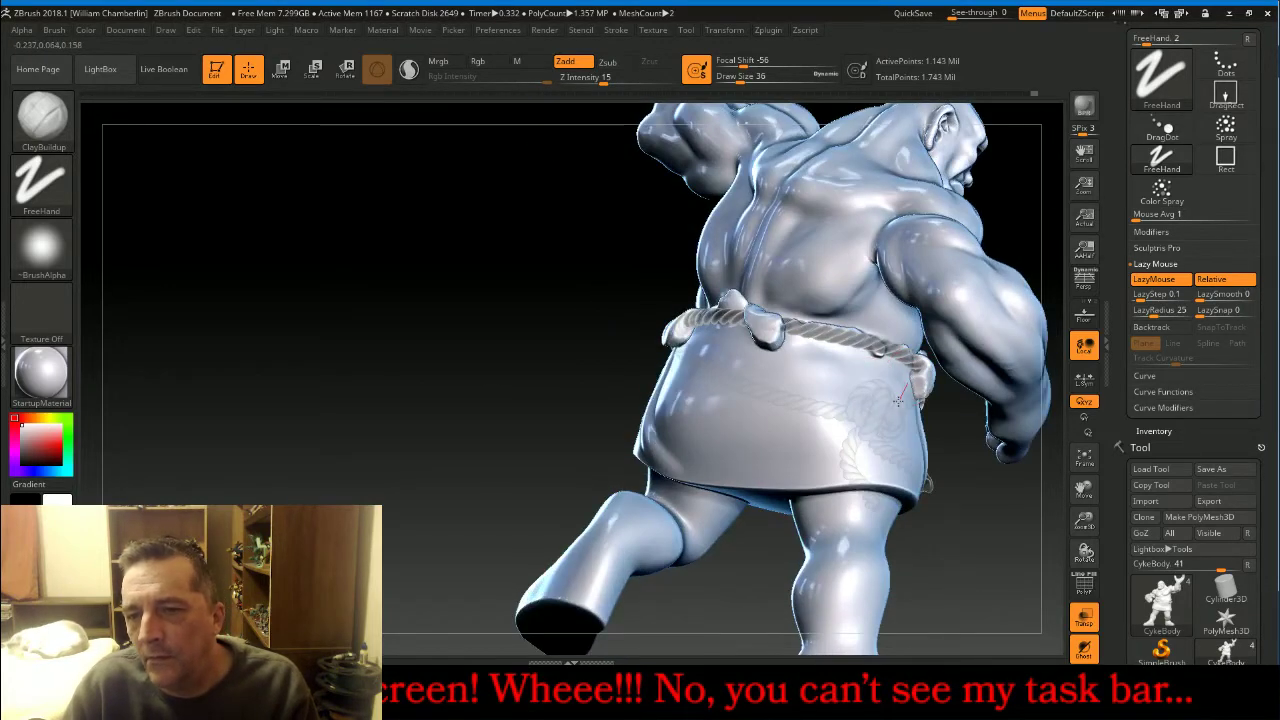
pyautogui.moveTo(840, 476); pyautogui.dragTo(840, 474)
pyautogui.moveTo(1003, 482); pyautogui.dragTo(924, 468)
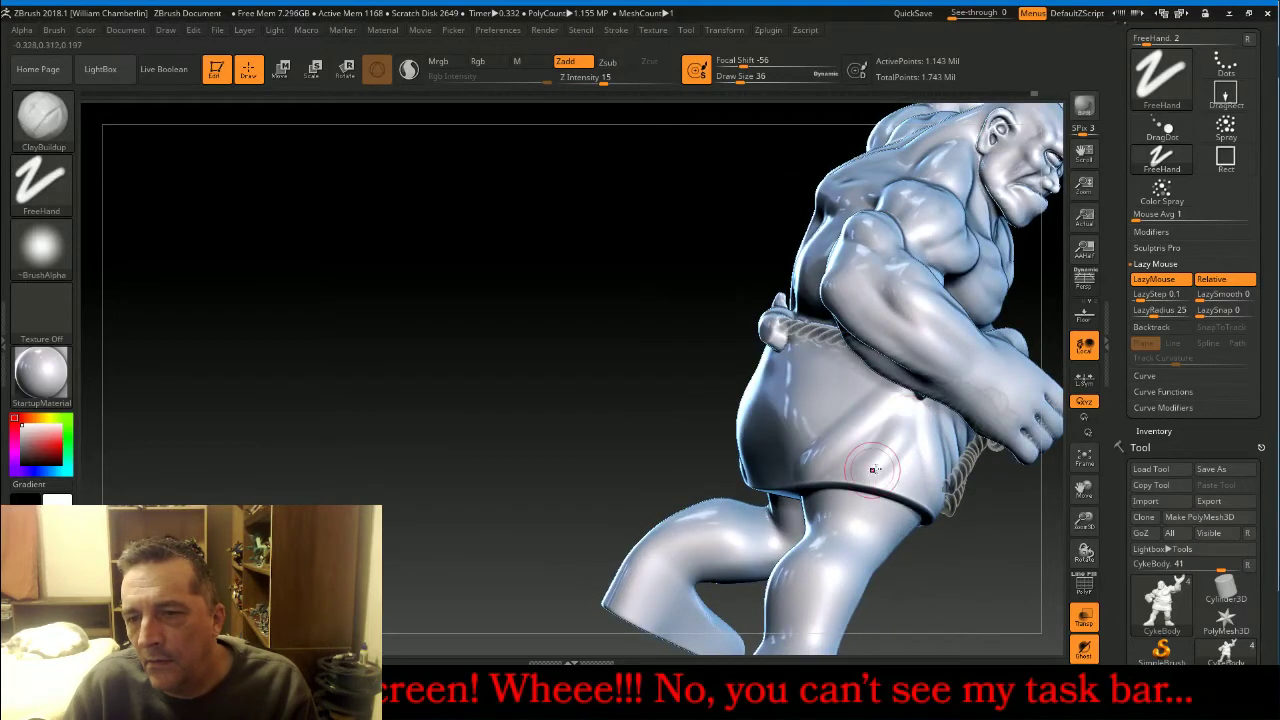
# Sculpt long, drooping cloth folds across the back of the loincloth, from the tucks at the rope down to the hem.
pyautogui.moveTo(663, 371); pyautogui.dragTo(543, 357)
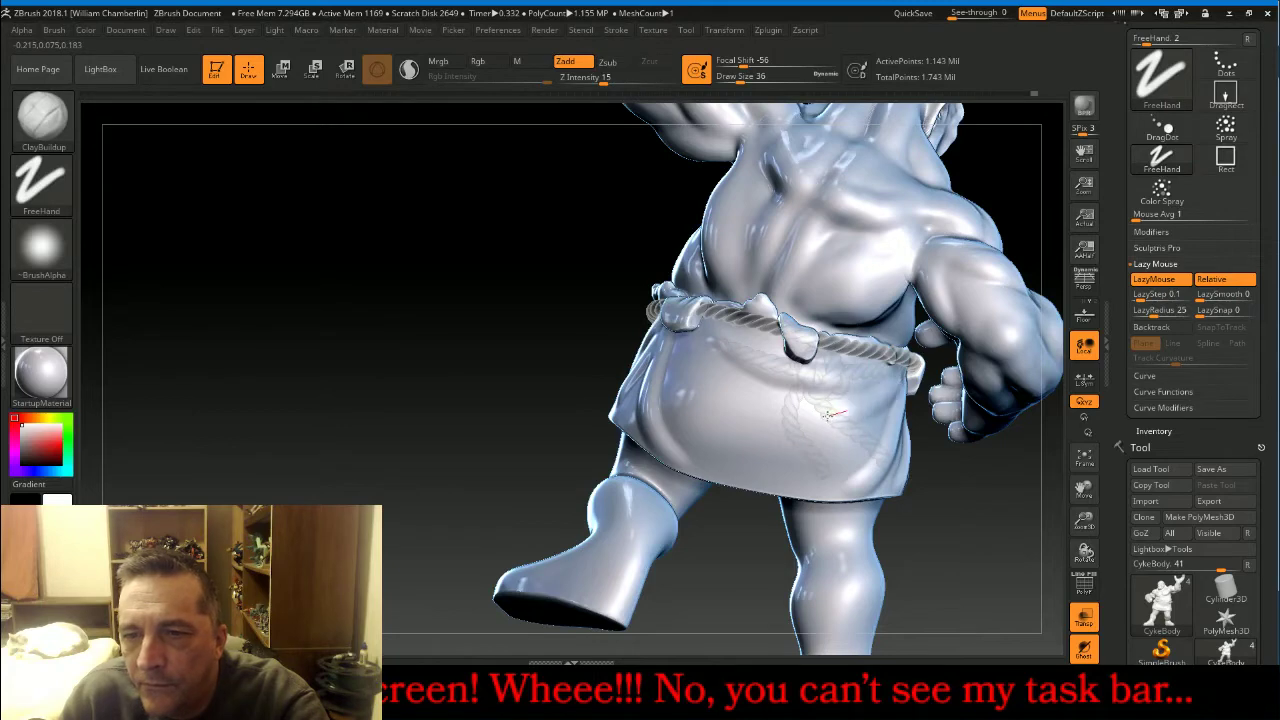
pyautogui.moveTo(828, 413)
pyautogui.mouseDown()
pyautogui.moveTo(718, 378)
pyautogui.moveTo(670, 318)
pyautogui.mouseUp()
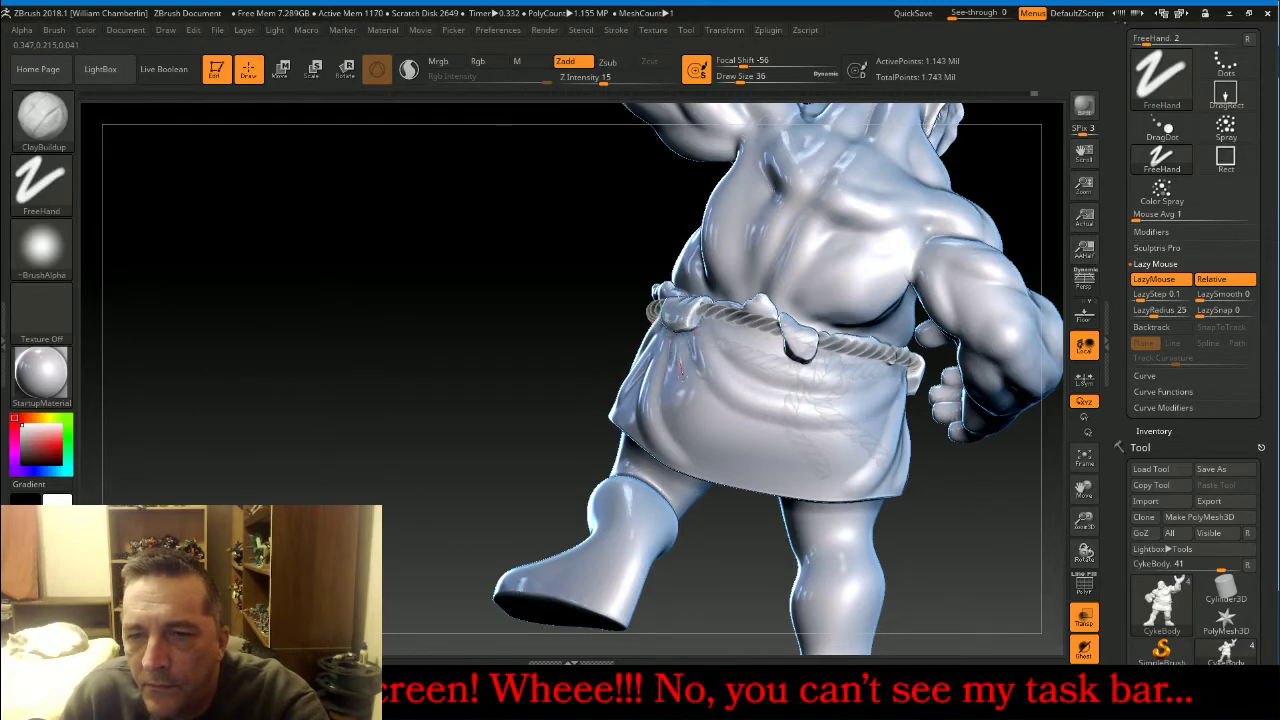
pyautogui.moveTo(682, 374)
pyautogui.mouseDown()
pyautogui.moveTo(706, 413)
pyautogui.moveTo(778, 454)
pyautogui.mouseUp()
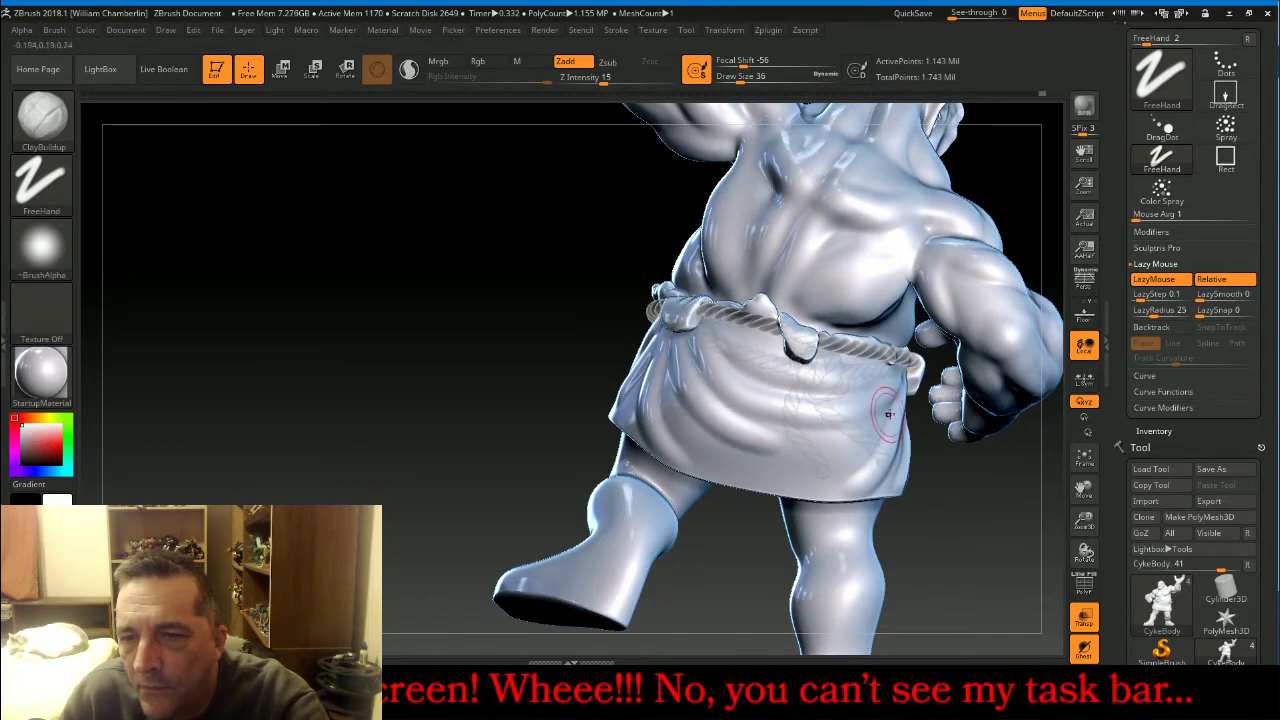
pyautogui.moveTo(888, 413)
pyautogui.mouseDown()
pyautogui.moveTo(855, 450)
pyautogui.moveTo(812, 465)
pyautogui.moveTo(712, 468)
pyautogui.mouseUp()
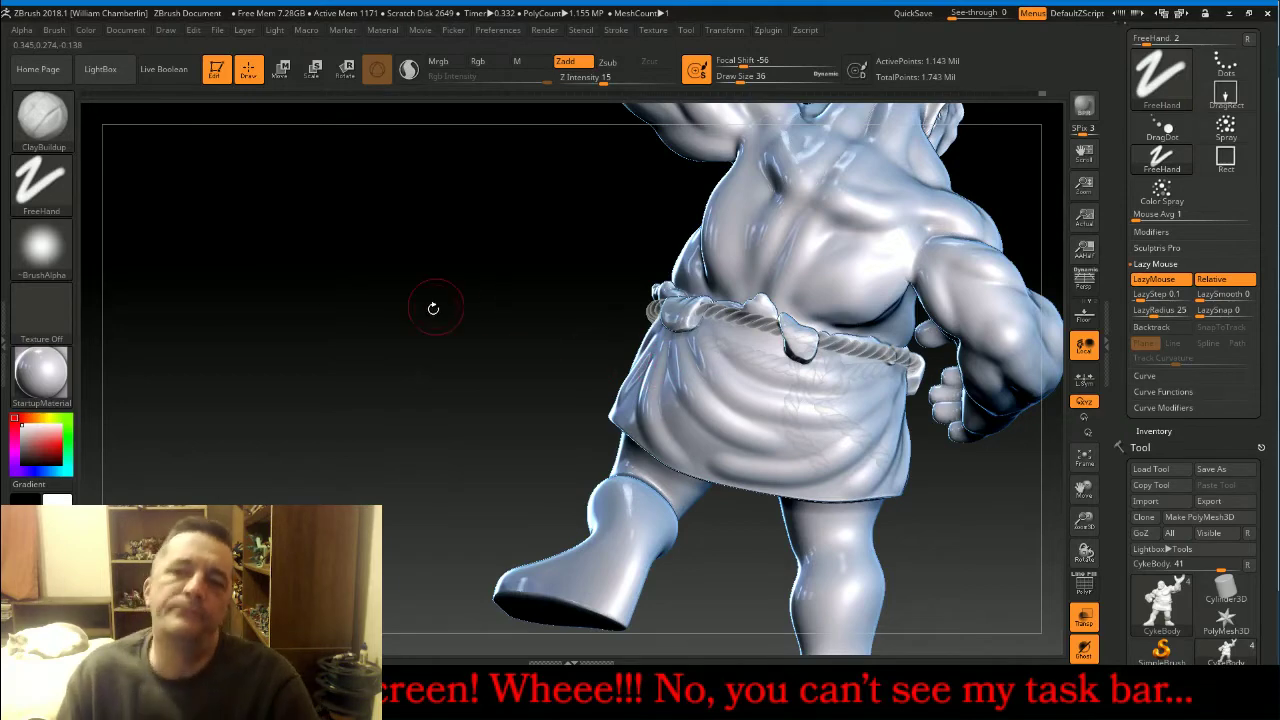
pyautogui.moveTo(386, 314); pyautogui.dragTo(402, 323)
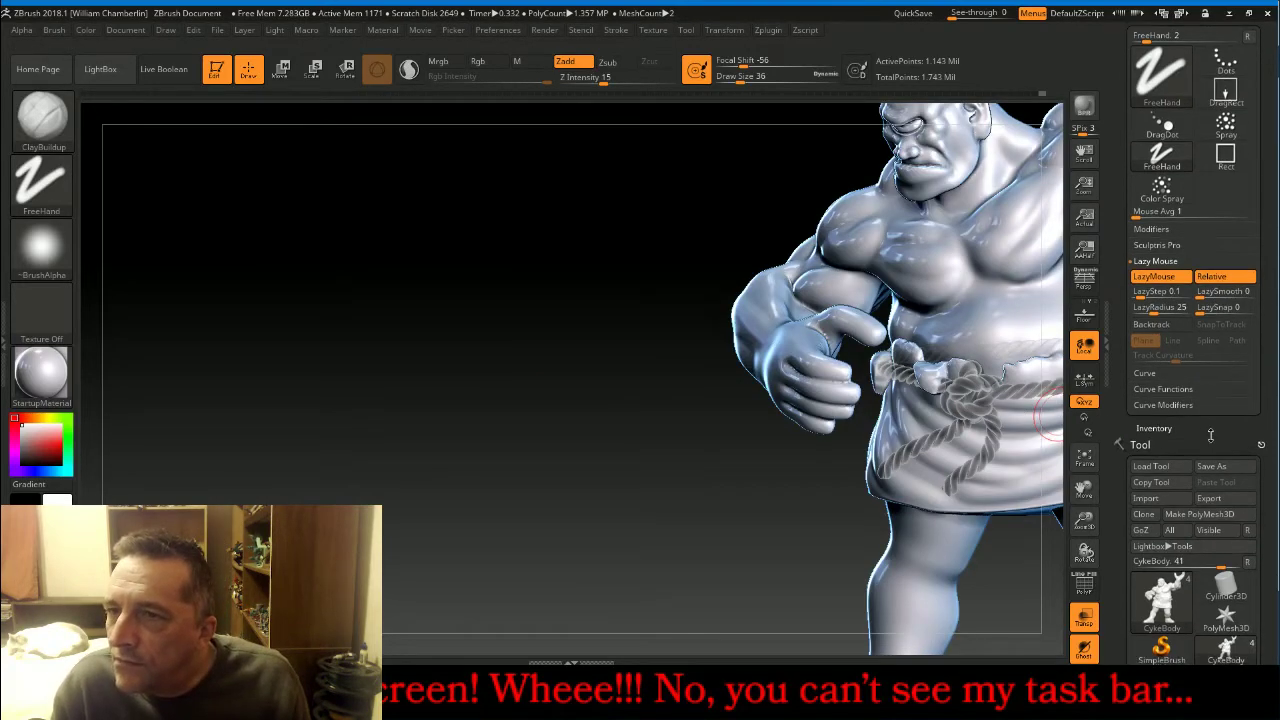
# Hide the rope belt subtool and turn off transparency so the cyclops body's loincloth can be sculpted unobstructed.
pyautogui.moveTo(1211, 435); pyautogui.dragTo(1211, 40)
pyautogui.click(1249, 330)
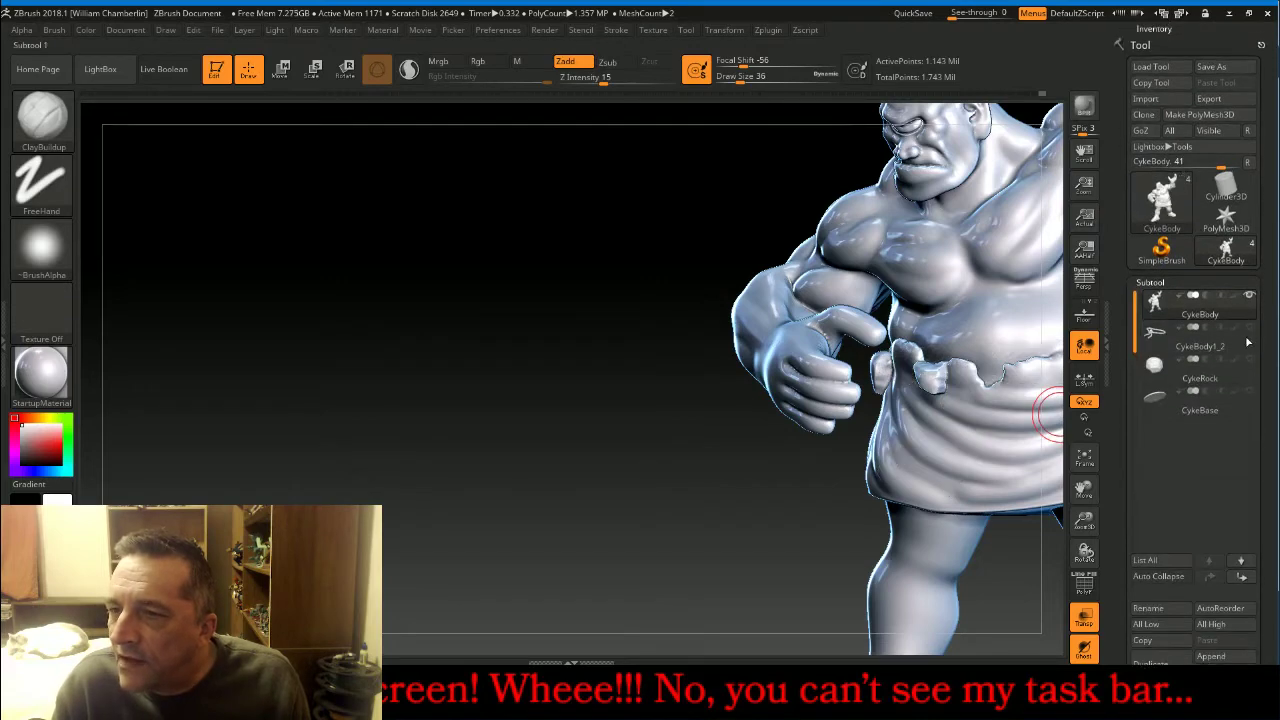
pyautogui.click(1085, 617)
pyautogui.moveTo(1085, 489); pyautogui.dragTo(1030, 484)
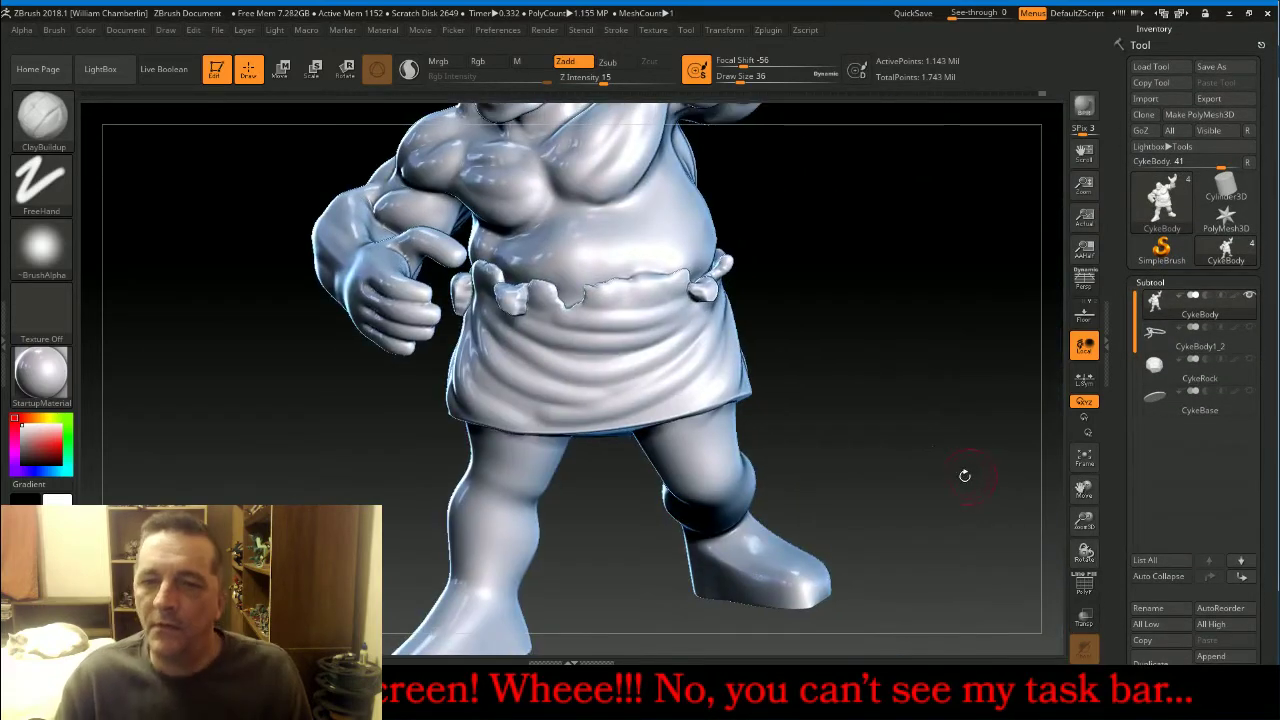
pyautogui.moveTo(963, 474); pyautogui.dragTo(784, 469)
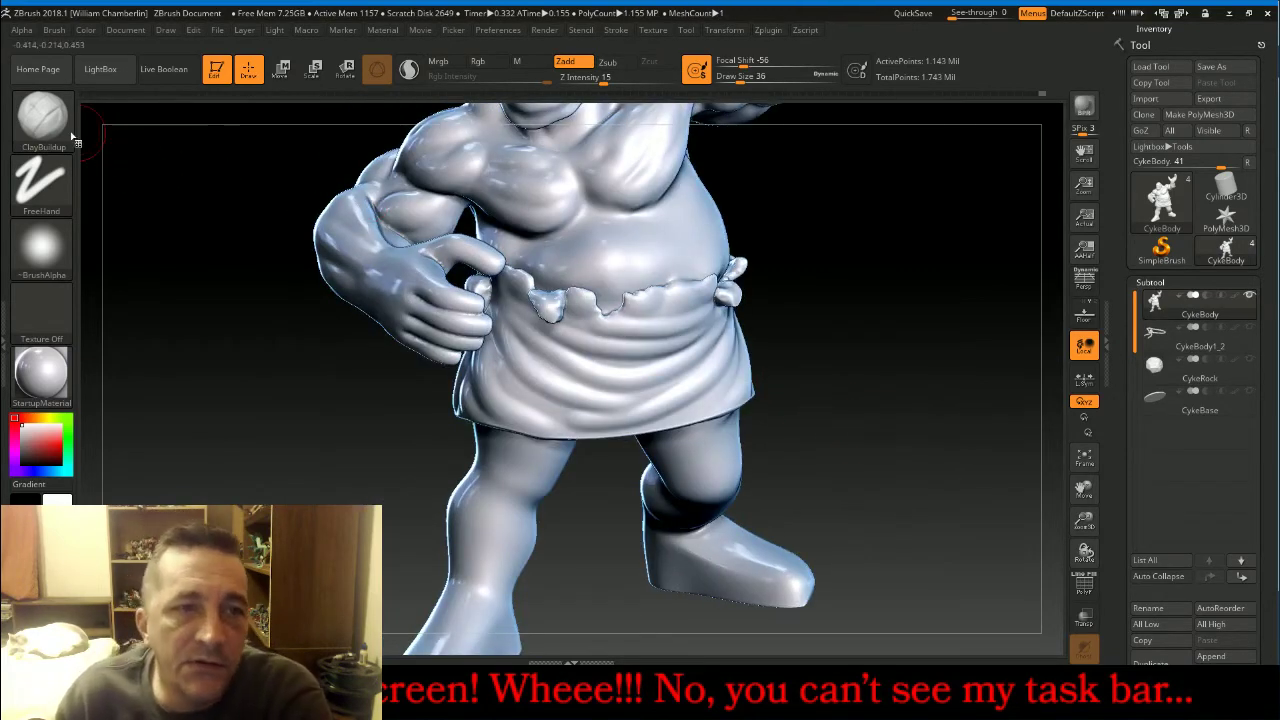
# Choose the Slash3 brush at draw size 26 and cut sharp creases between the cloth folds on the loincloth's front.
pyautogui.click(42, 115)
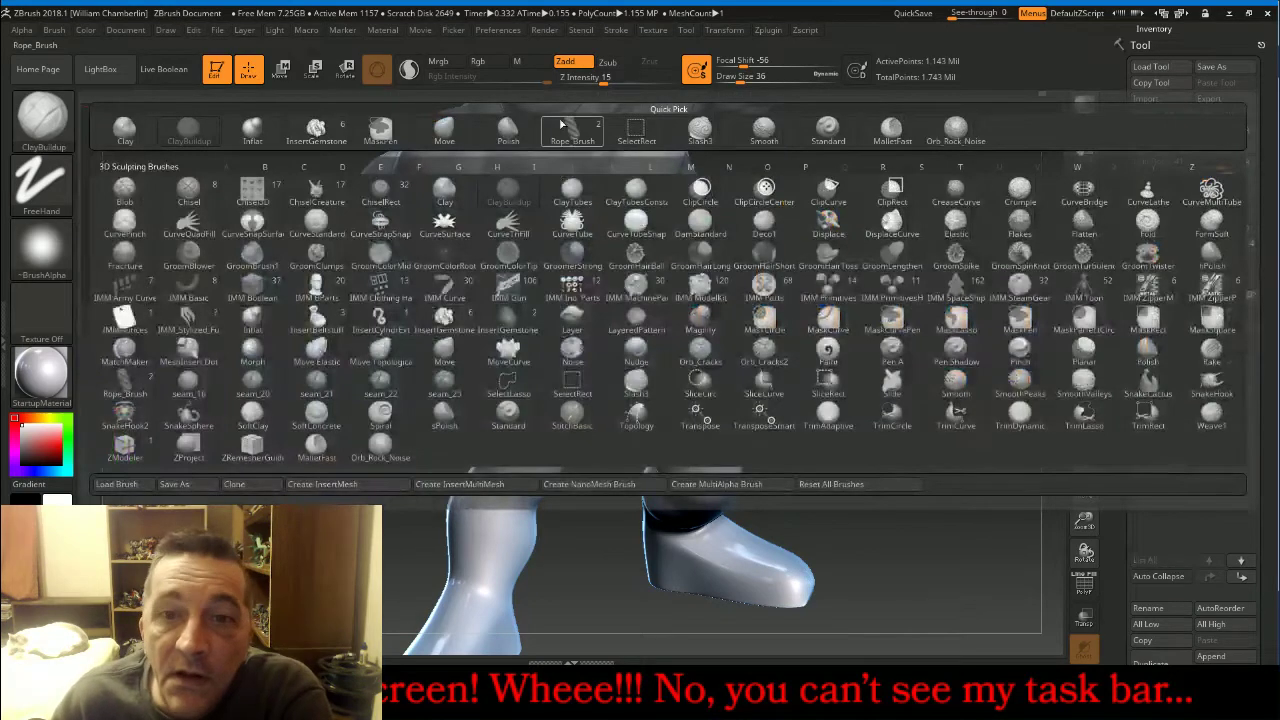
pyautogui.click(700, 128)
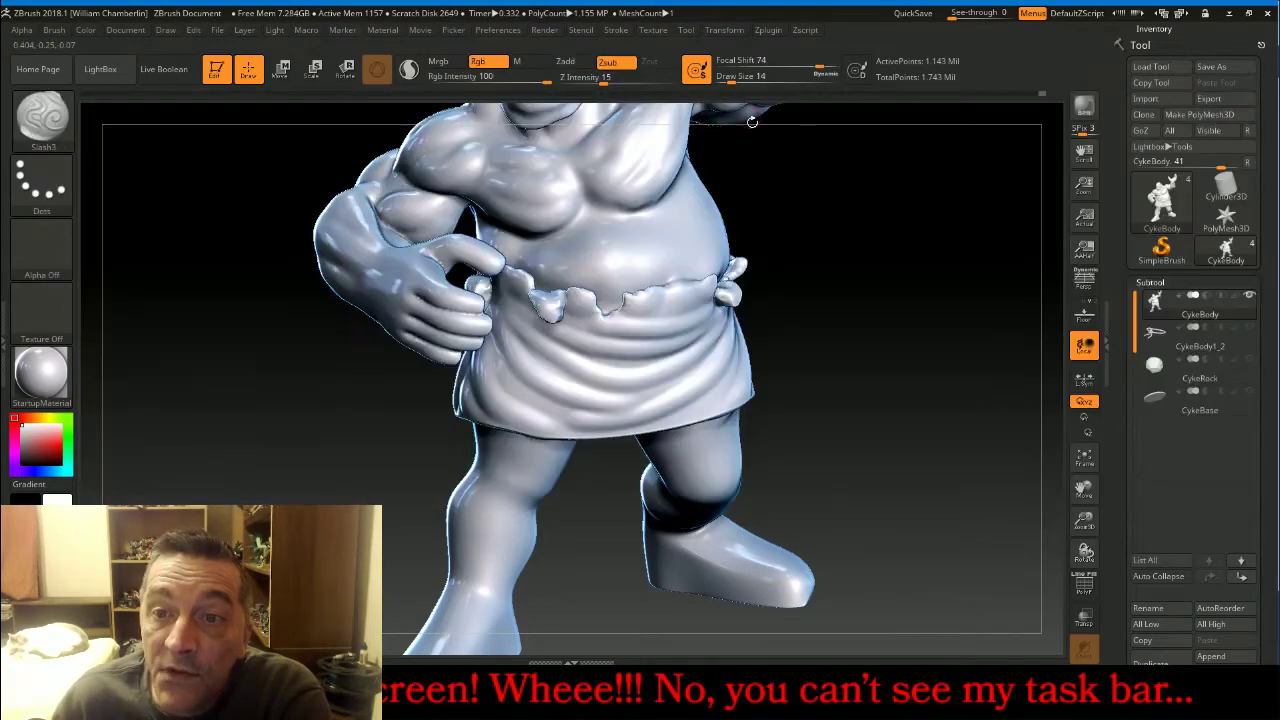
pyautogui.press(']')
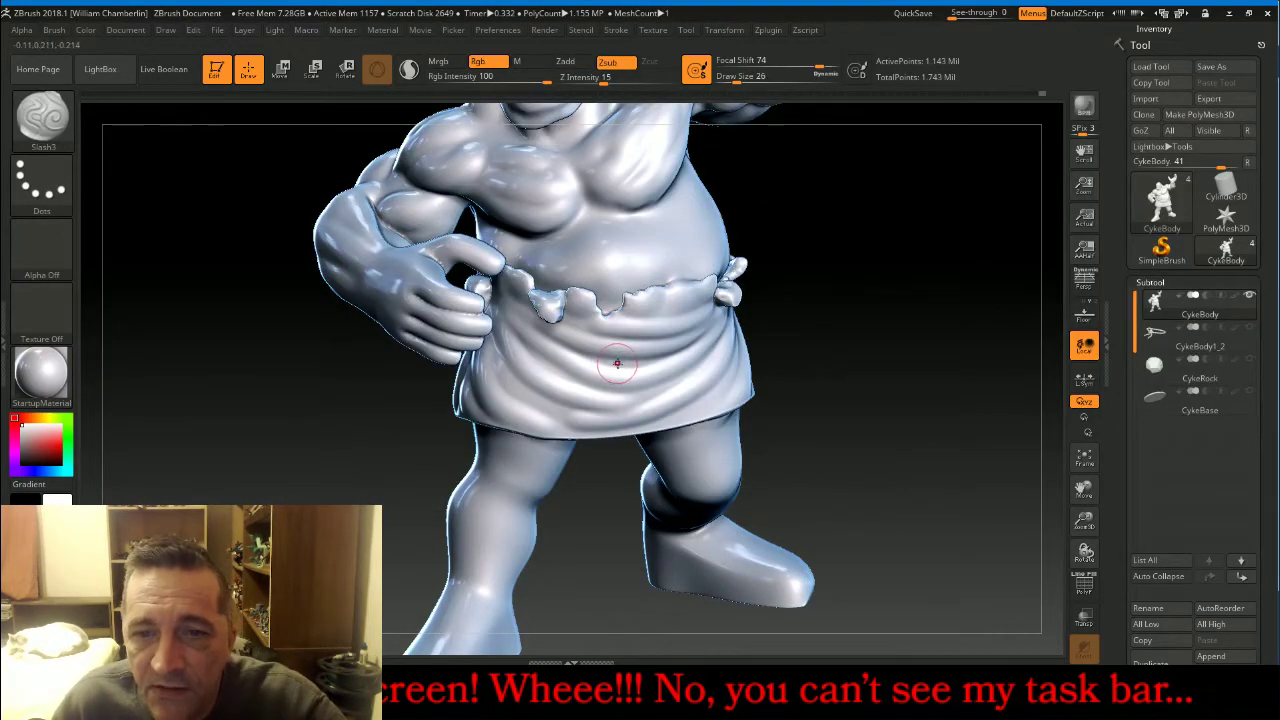
pyautogui.moveTo(903, 324); pyautogui.dragTo(880, 308)
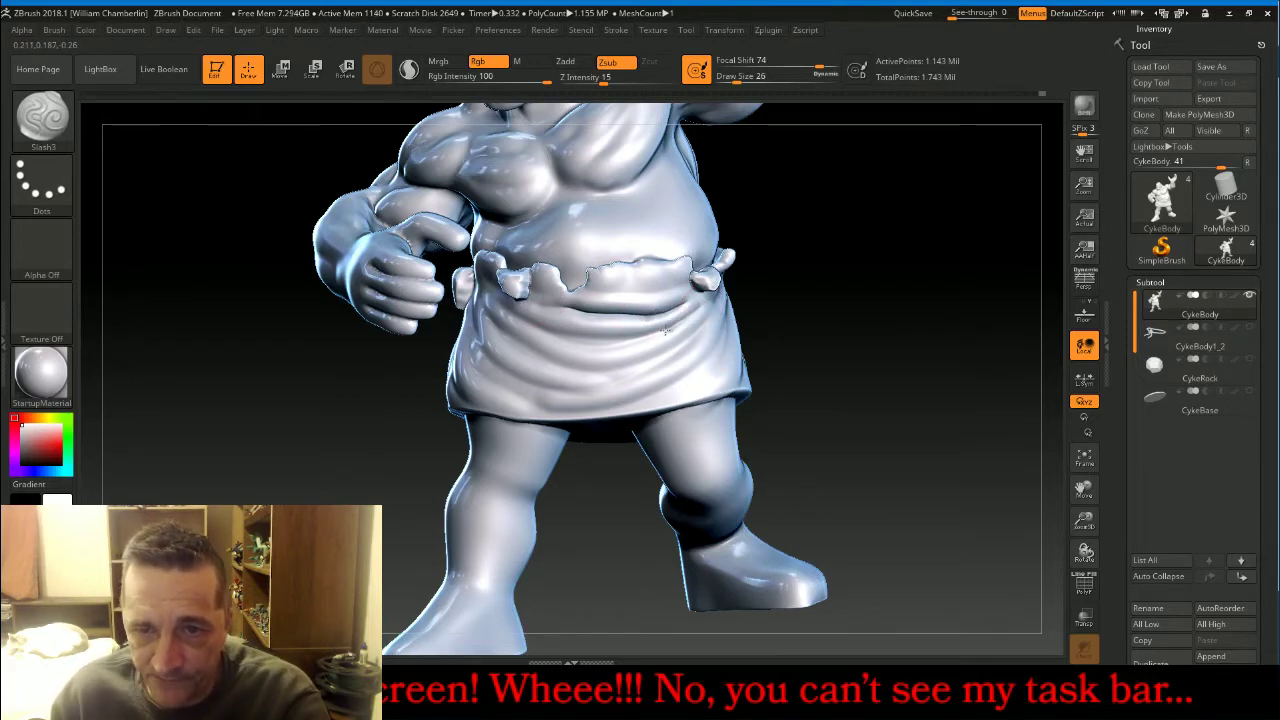
pyautogui.moveTo(643, 338); pyautogui.dragTo(612, 343)
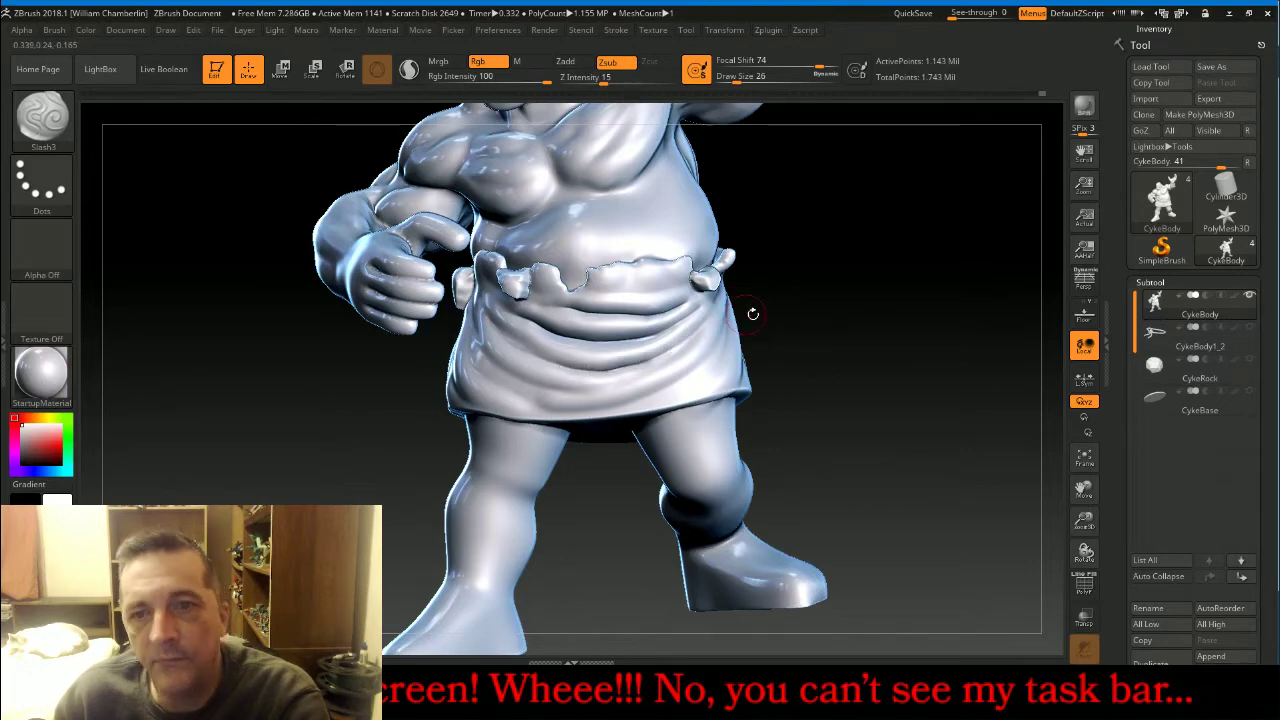
pyautogui.moveTo(751, 311)
pyautogui.mouseDown()
pyautogui.moveTo(849, 281)
pyautogui.moveTo(640, 300)
pyautogui.mouseUp()
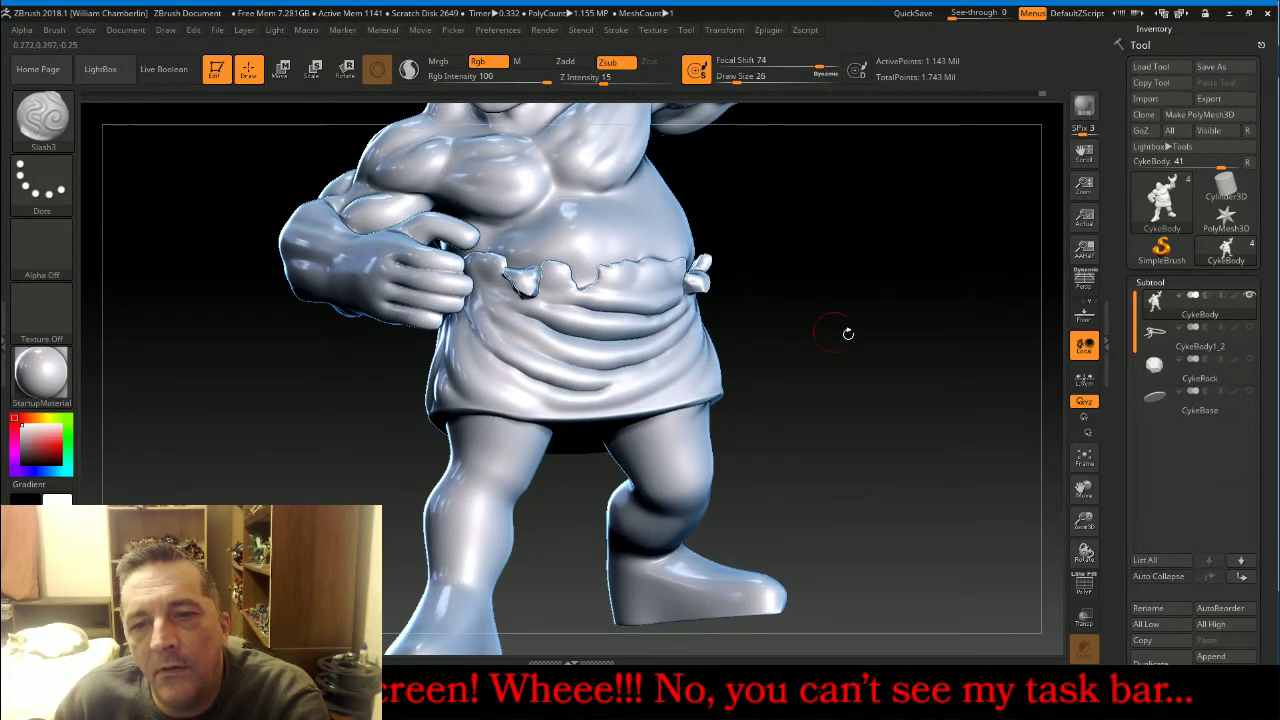
pyautogui.moveTo(848, 334); pyautogui.dragTo(800, 336)
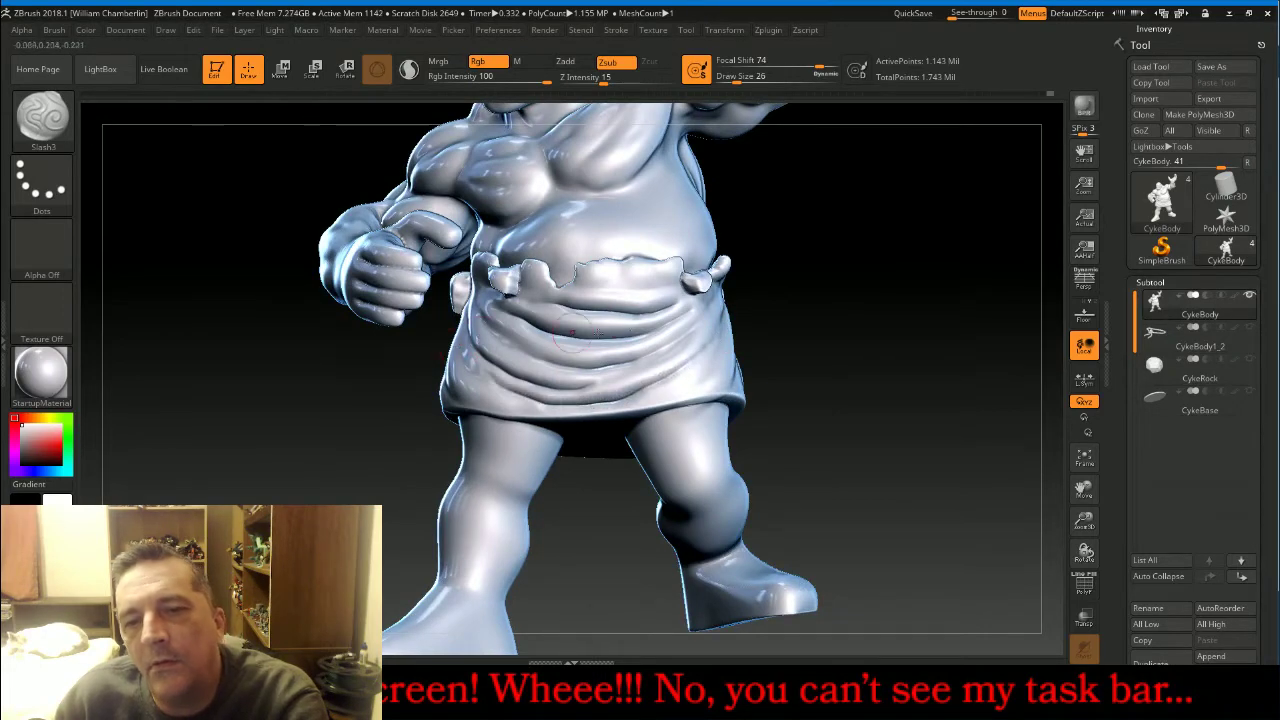
# Cut sharp creases between the folds on the loincloth's lowered-arm side, continuing around towards the back.
pyautogui.moveTo(864, 288); pyautogui.dragTo(928, 283)
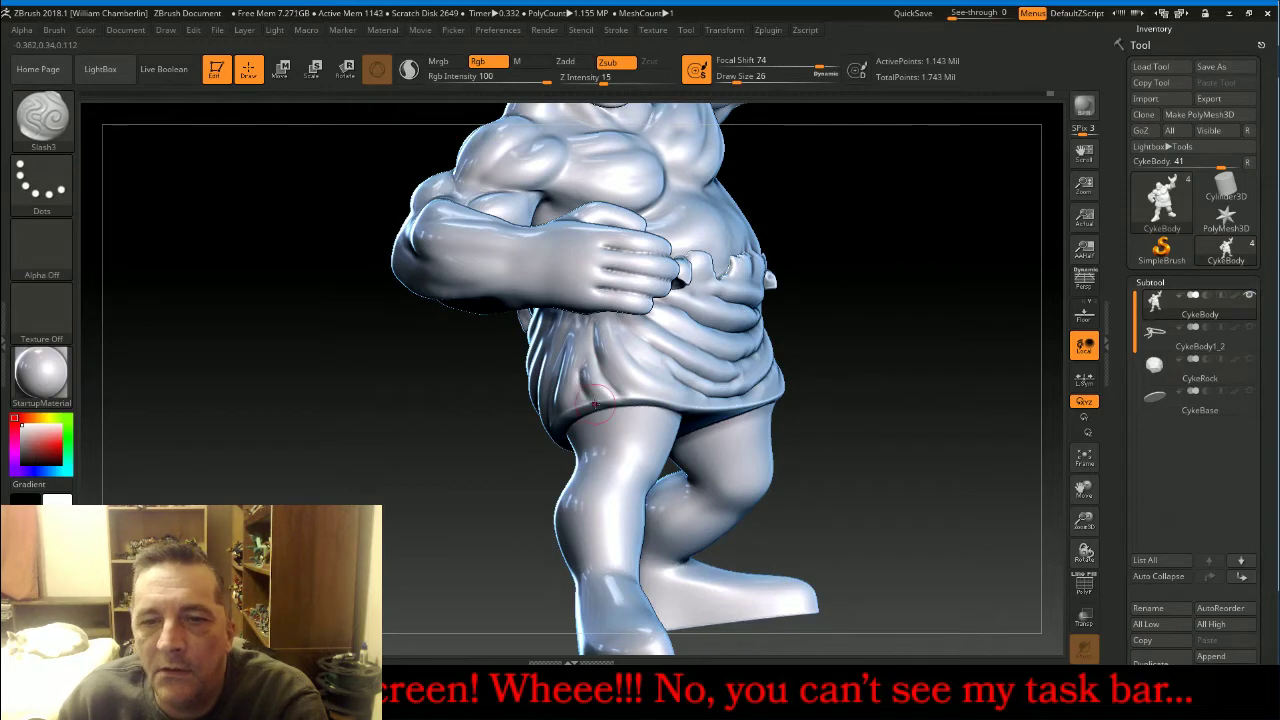
pyautogui.moveTo(900, 323)
pyautogui.mouseDown()
pyautogui.moveTo(920, 320)
pyautogui.moveTo(870, 322)
pyautogui.mouseUp()
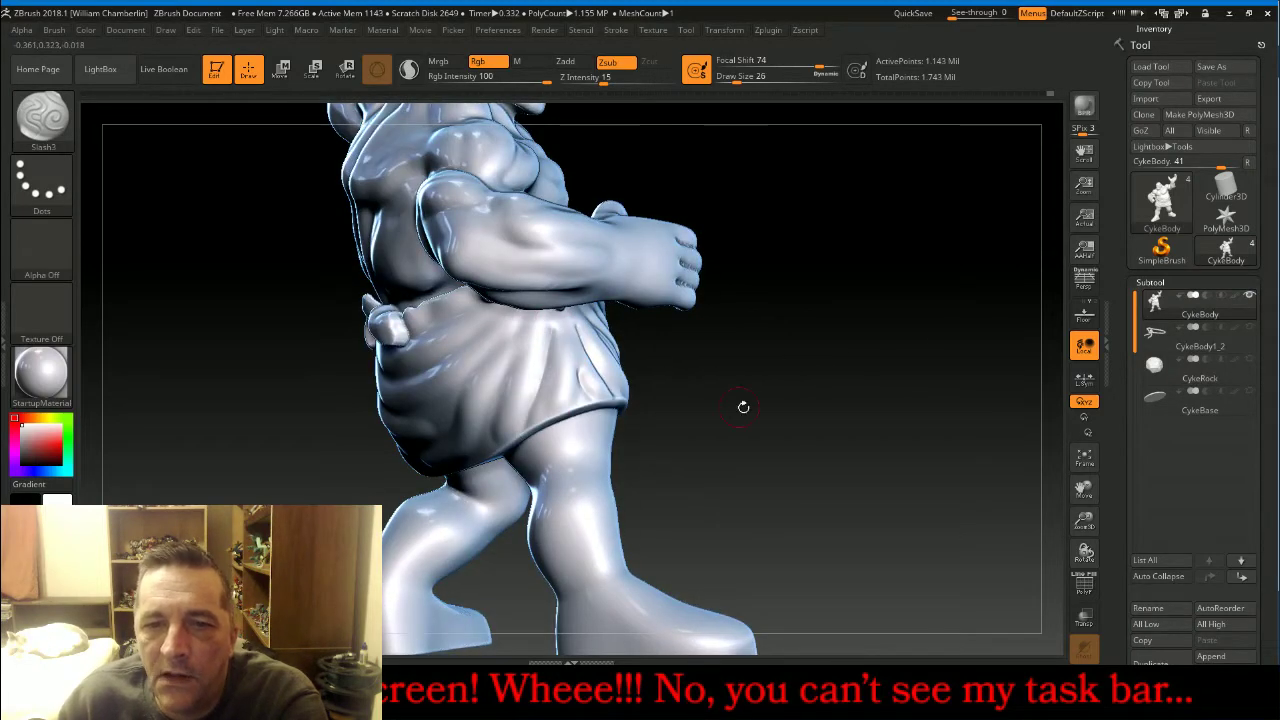
pyautogui.moveTo(740, 406); pyautogui.dragTo(530, 334)
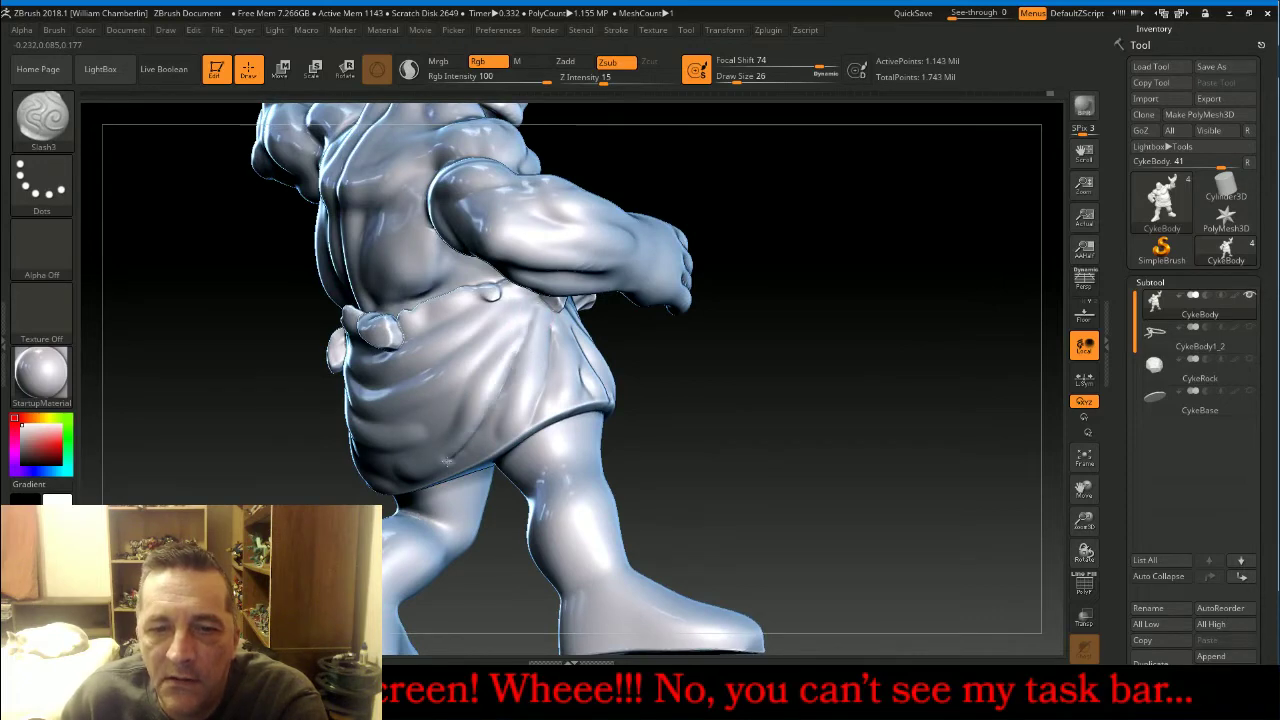
pyautogui.moveTo(772, 397)
pyautogui.mouseDown()
pyautogui.moveTo(780, 383)
pyautogui.moveTo(734, 357)
pyautogui.mouseUp()
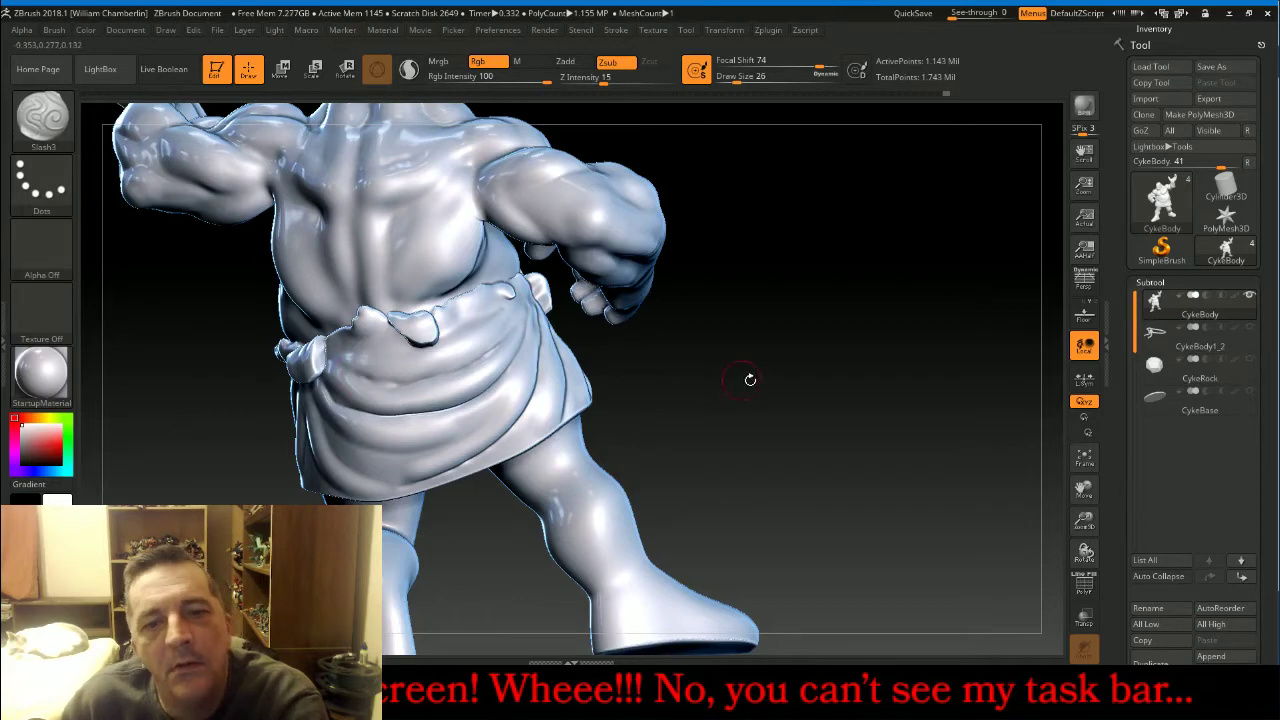
# Deepen the fold creases across the back of the loincloth and smooth the cloth near the hem.
pyautogui.moveTo(749, 377); pyautogui.dragTo(850, 382)
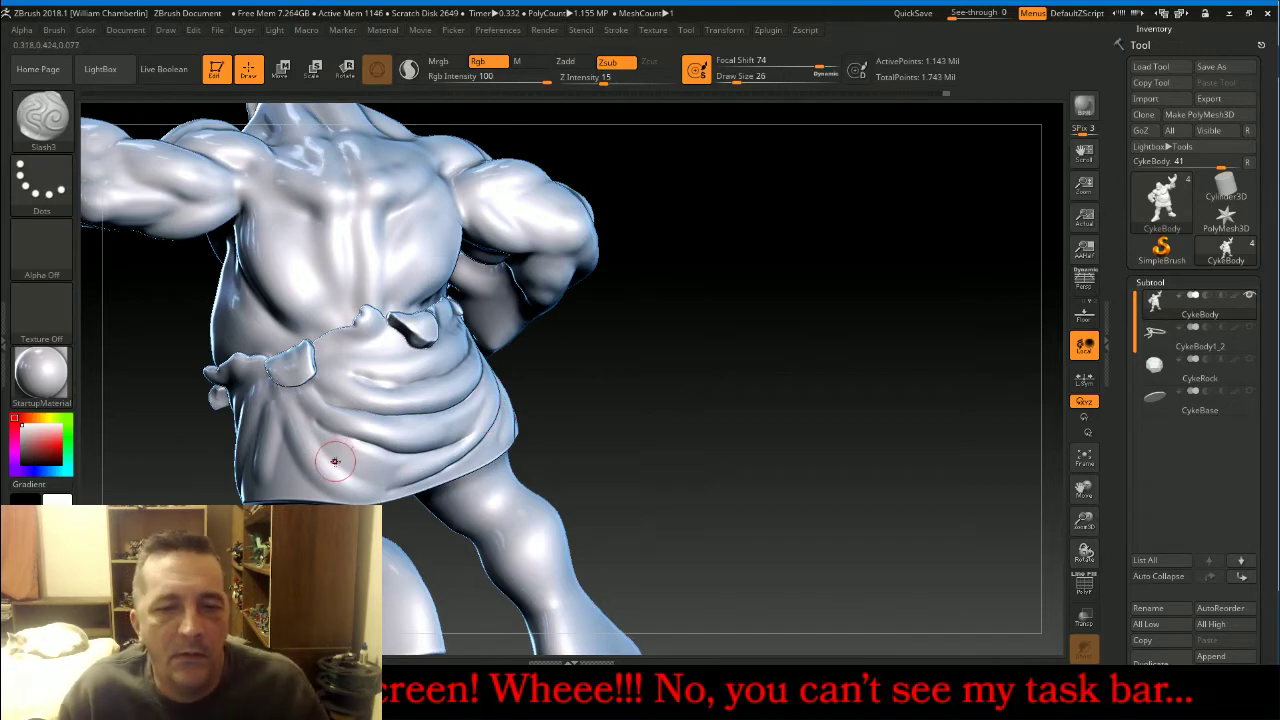
pyautogui.press('shift')
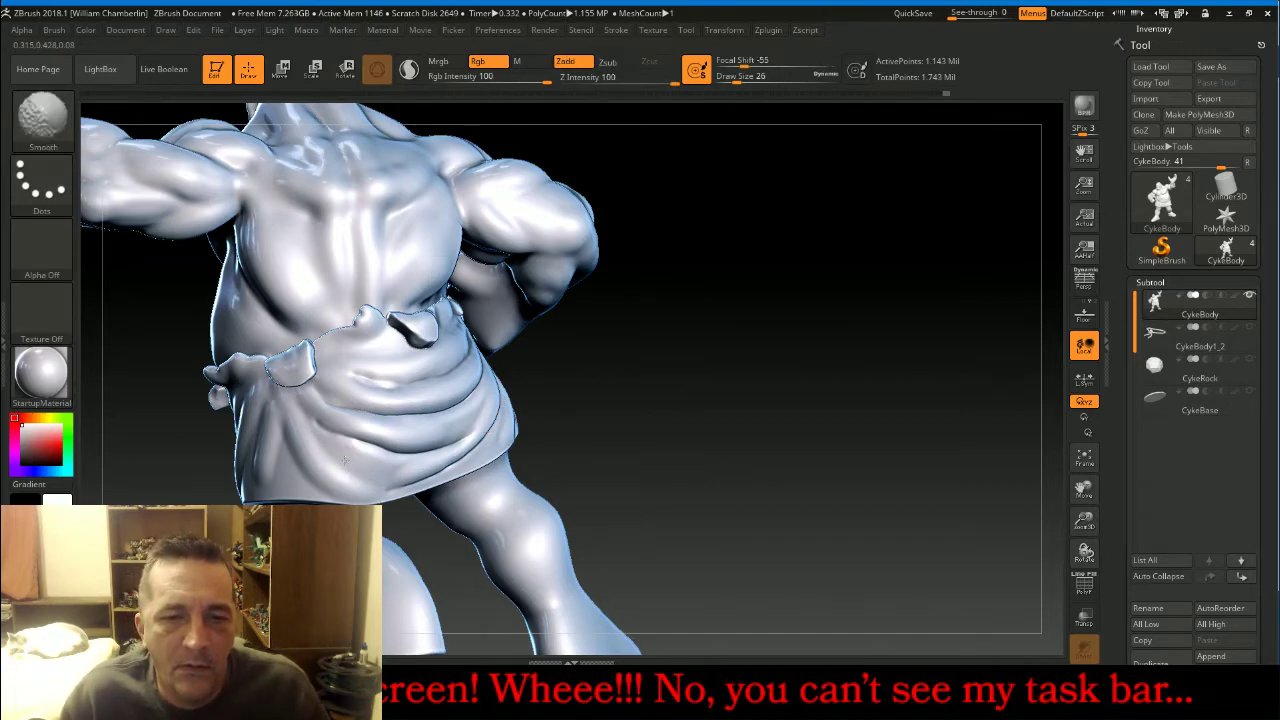
pyautogui.keyDown('shift'); pyautogui.moveTo(345, 460); pyautogui.dragTo(327, 452); pyautogui.keyUp('shift')
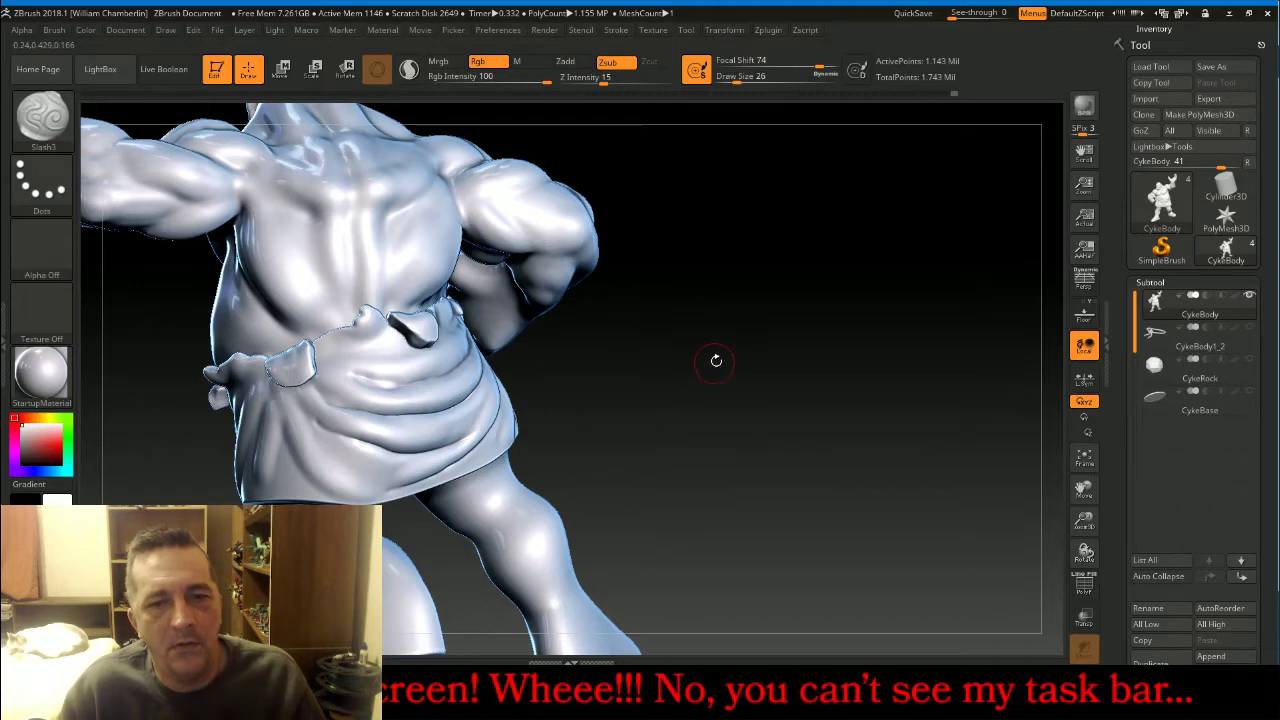
# Cut long creases between the folds on the loincloth's raised-arm side, running from the waist tuck towards the hem.
pyautogui.moveTo(716, 360); pyautogui.dragTo(620, 372)
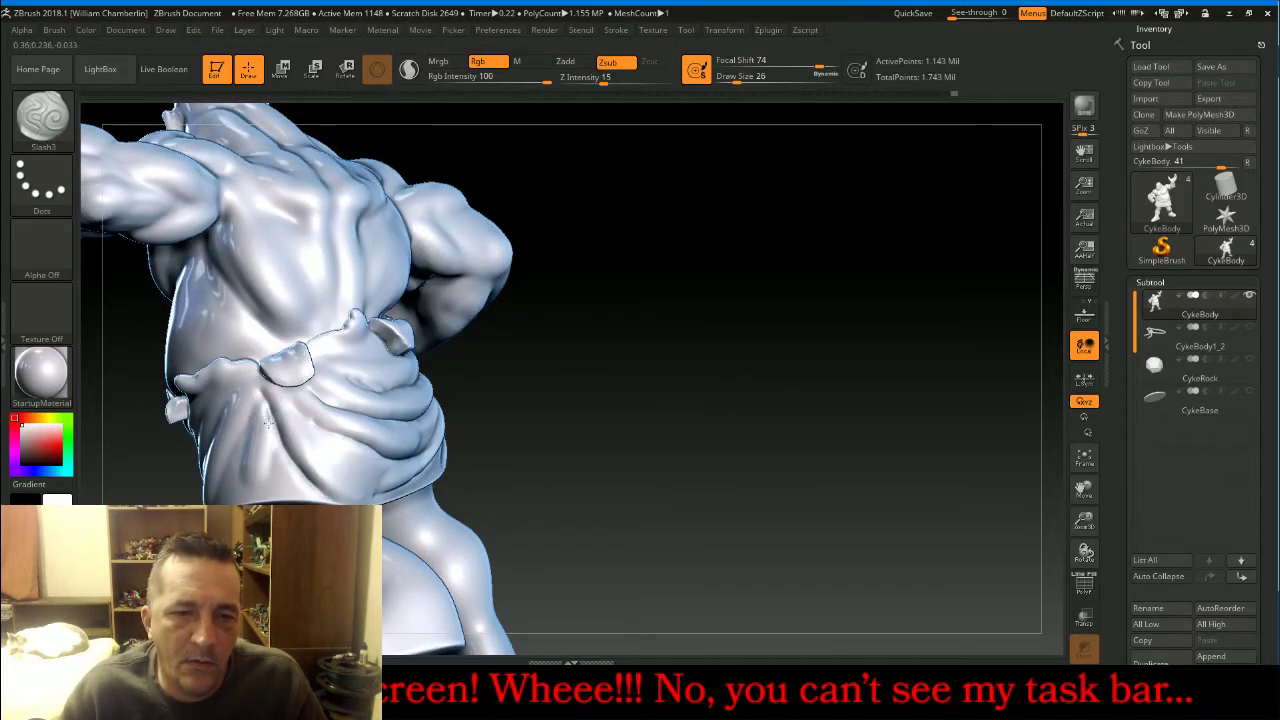
pyautogui.moveTo(623, 386); pyautogui.dragTo(266, 405)
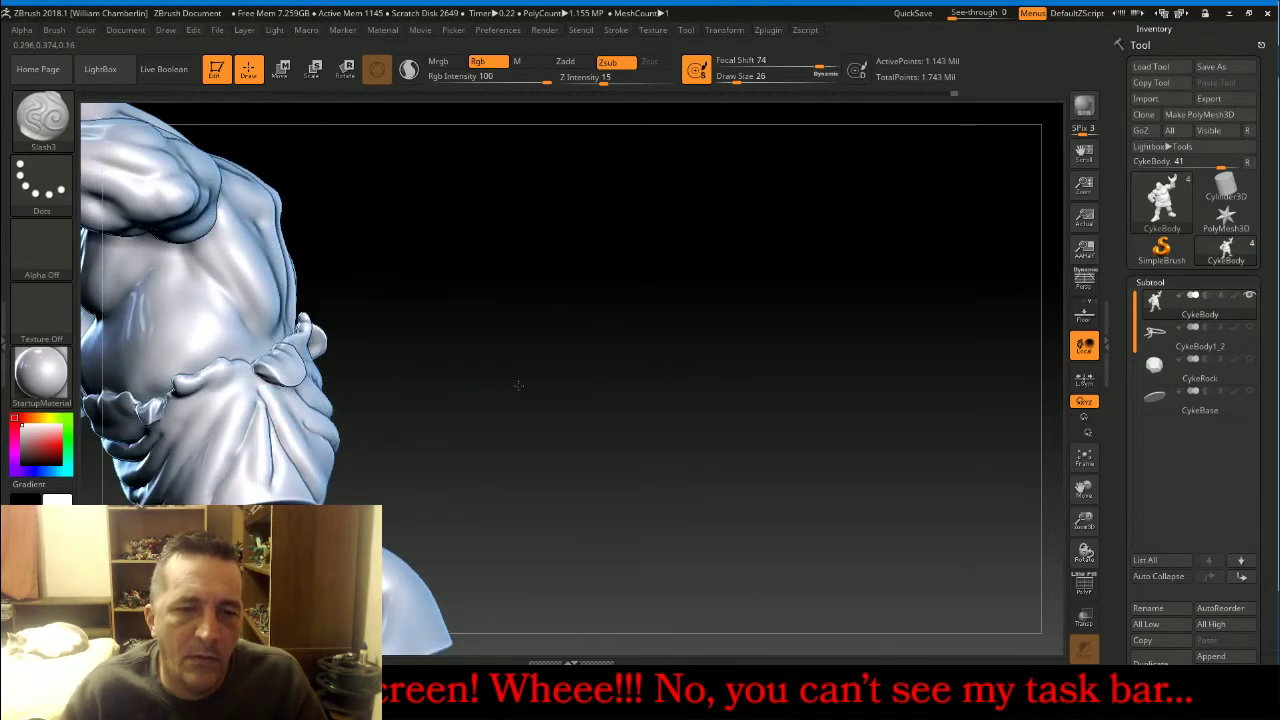
pyautogui.moveTo(519, 385); pyautogui.dragTo(545, 365)
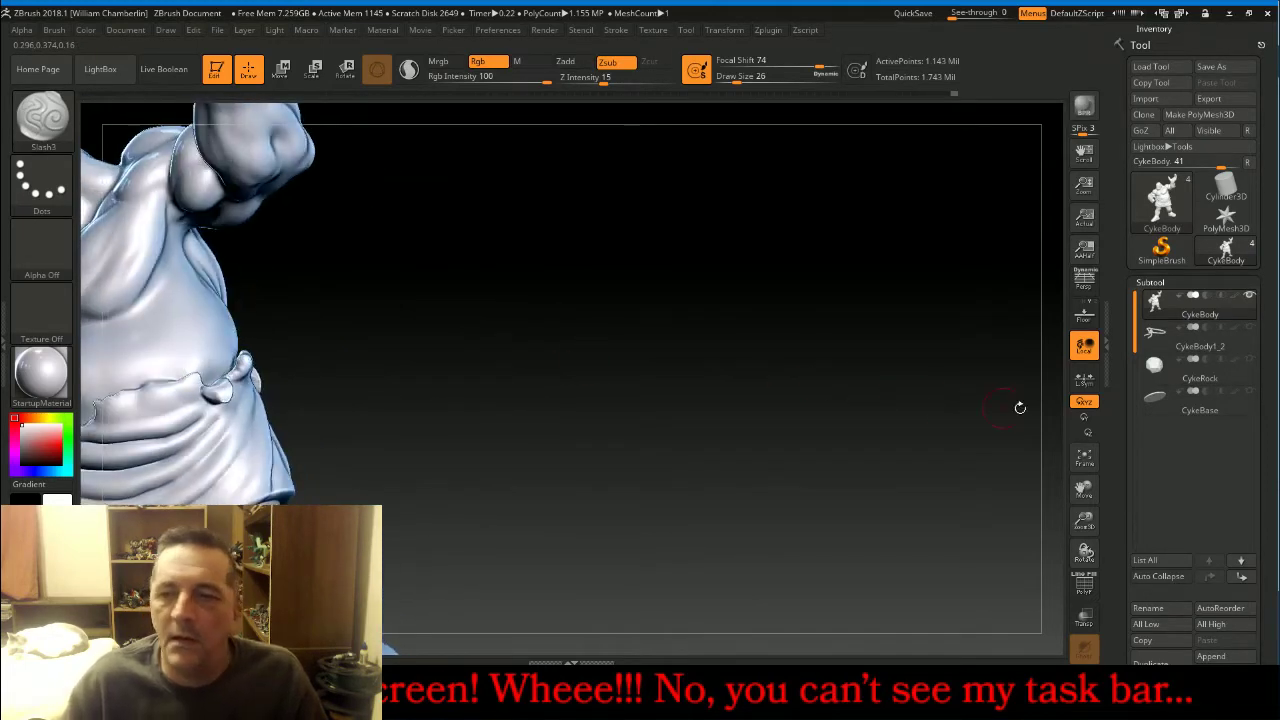
# Refine the fold creases on the raised-arm half of the loincloth's front, smoothing their harsh ends.
pyautogui.click(1085, 458)
pyautogui.moveTo(1085, 522); pyautogui.dragTo(944, 425)
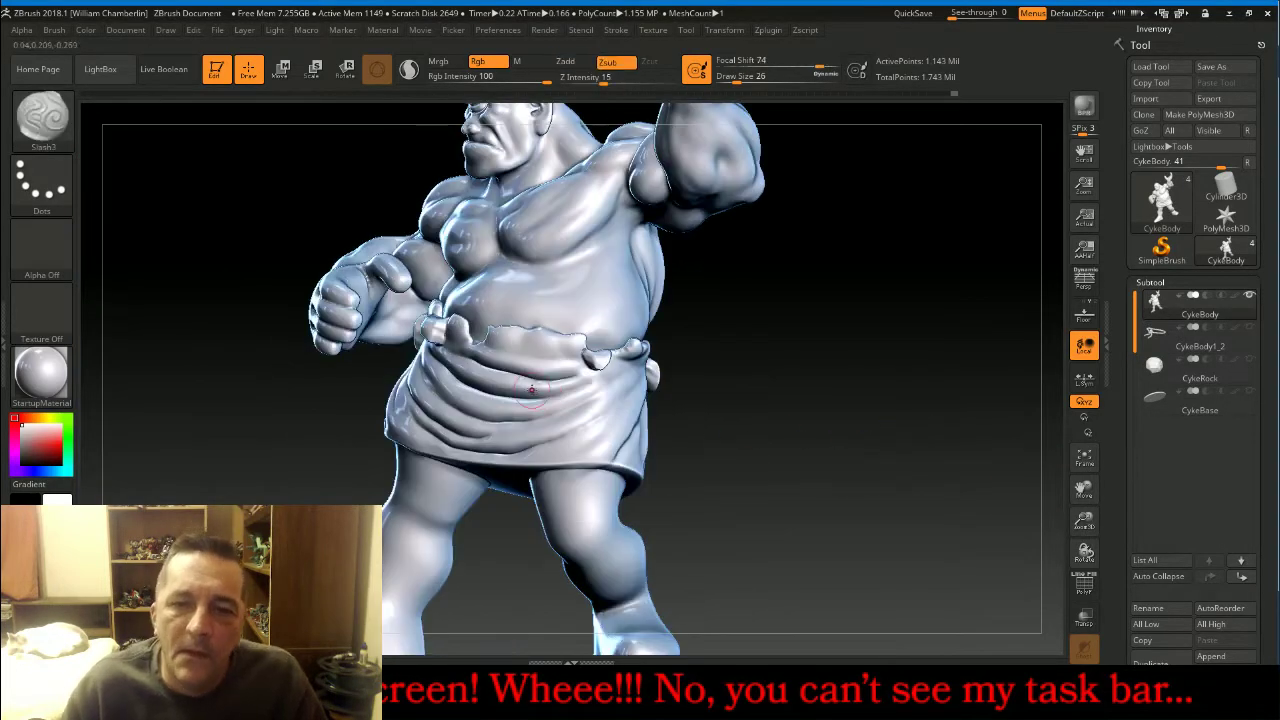
pyautogui.press('shift')
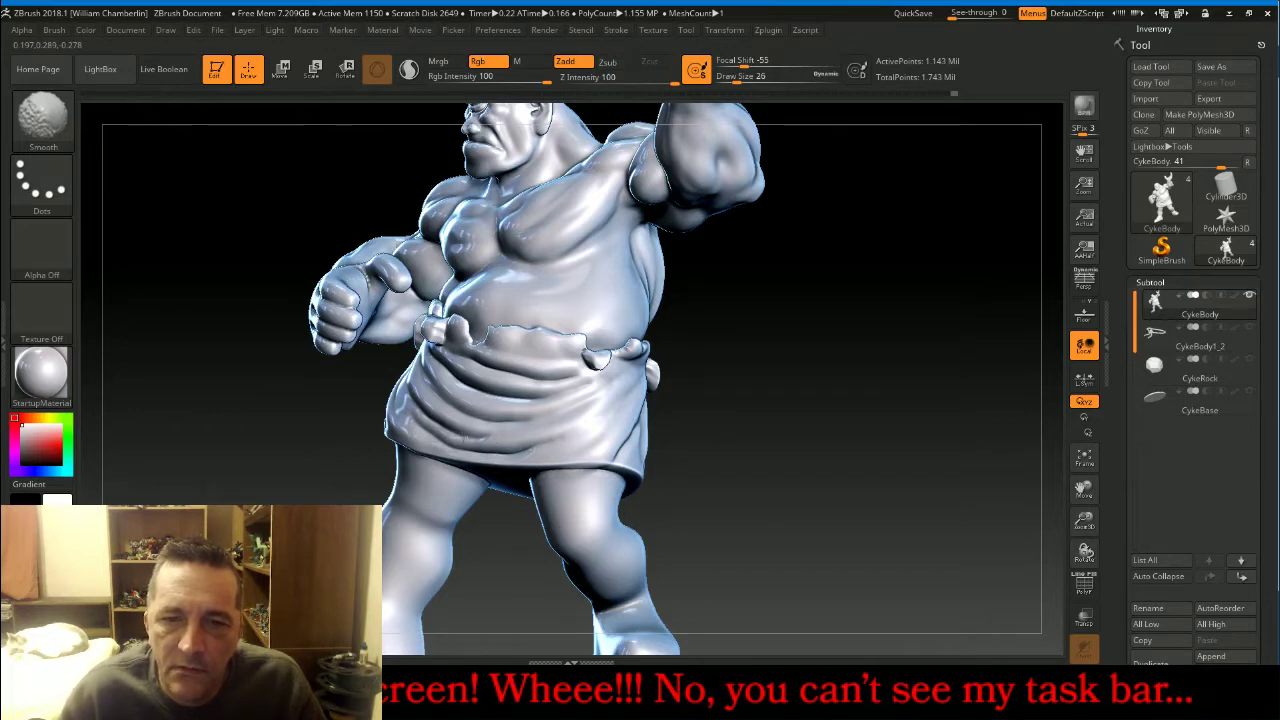
pyautogui.press('alt')
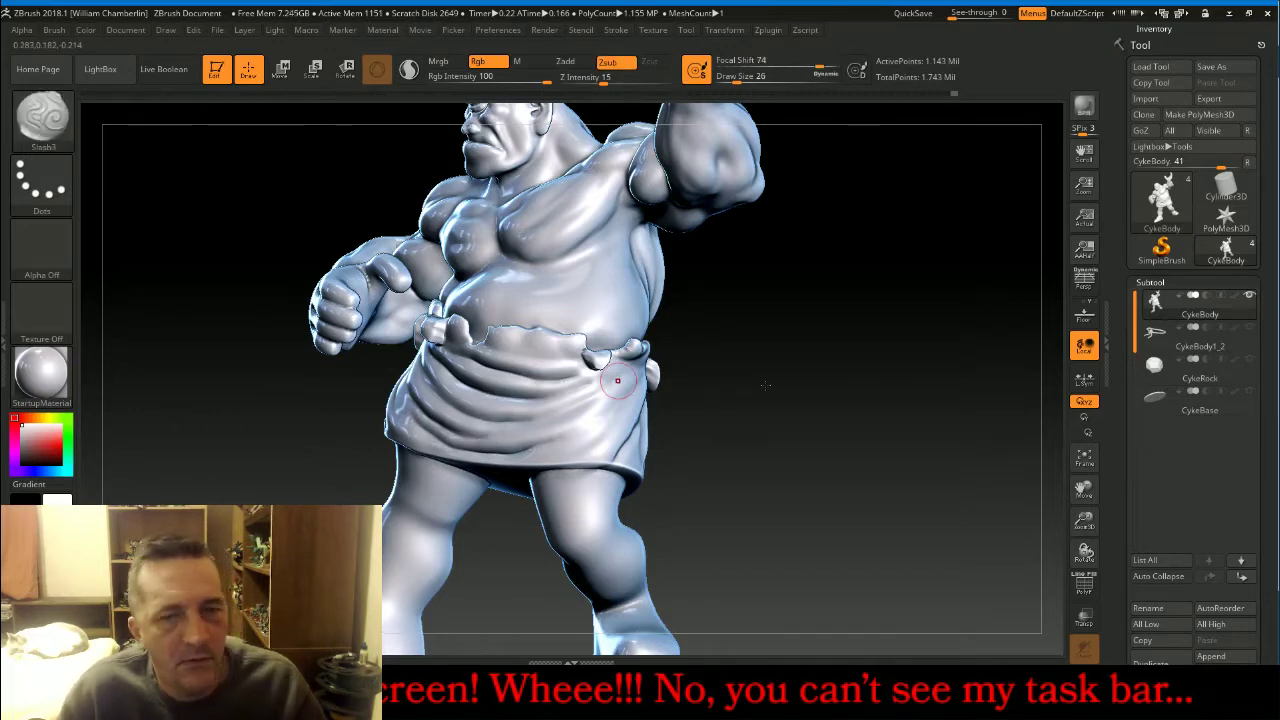
pyautogui.moveTo(886, 388); pyautogui.dragTo(840, 390)
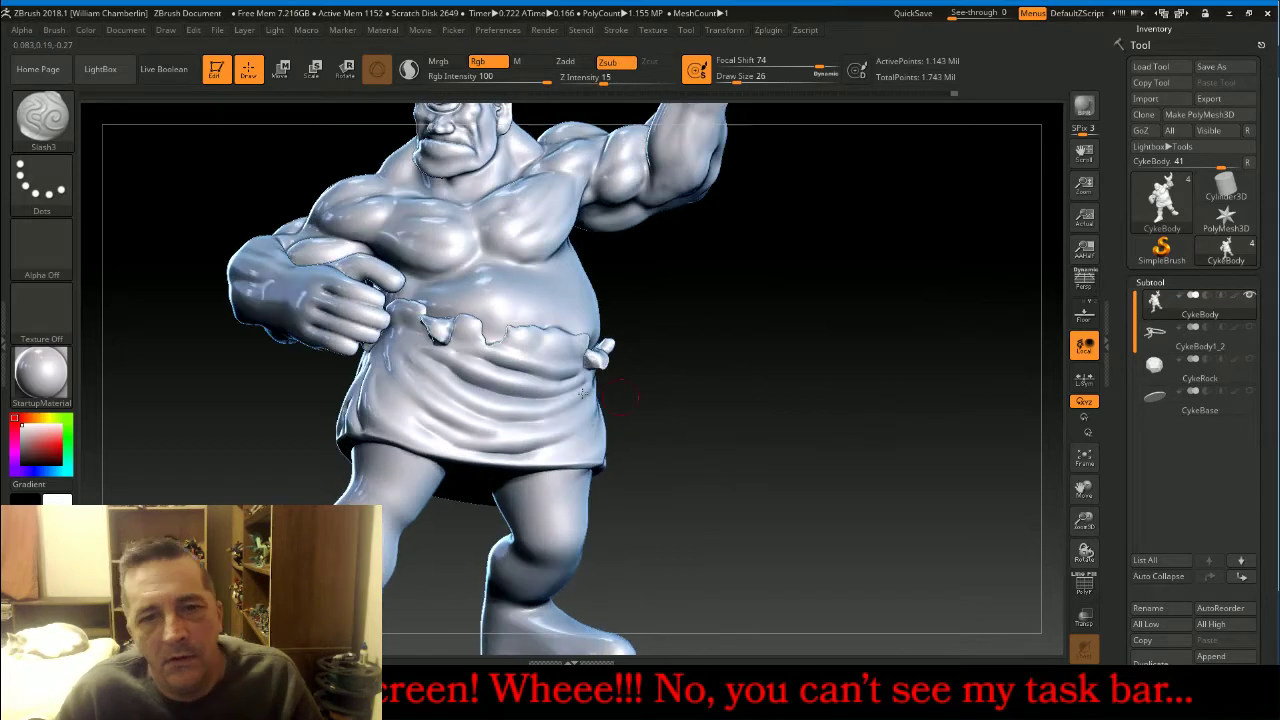
pyautogui.press('shift')
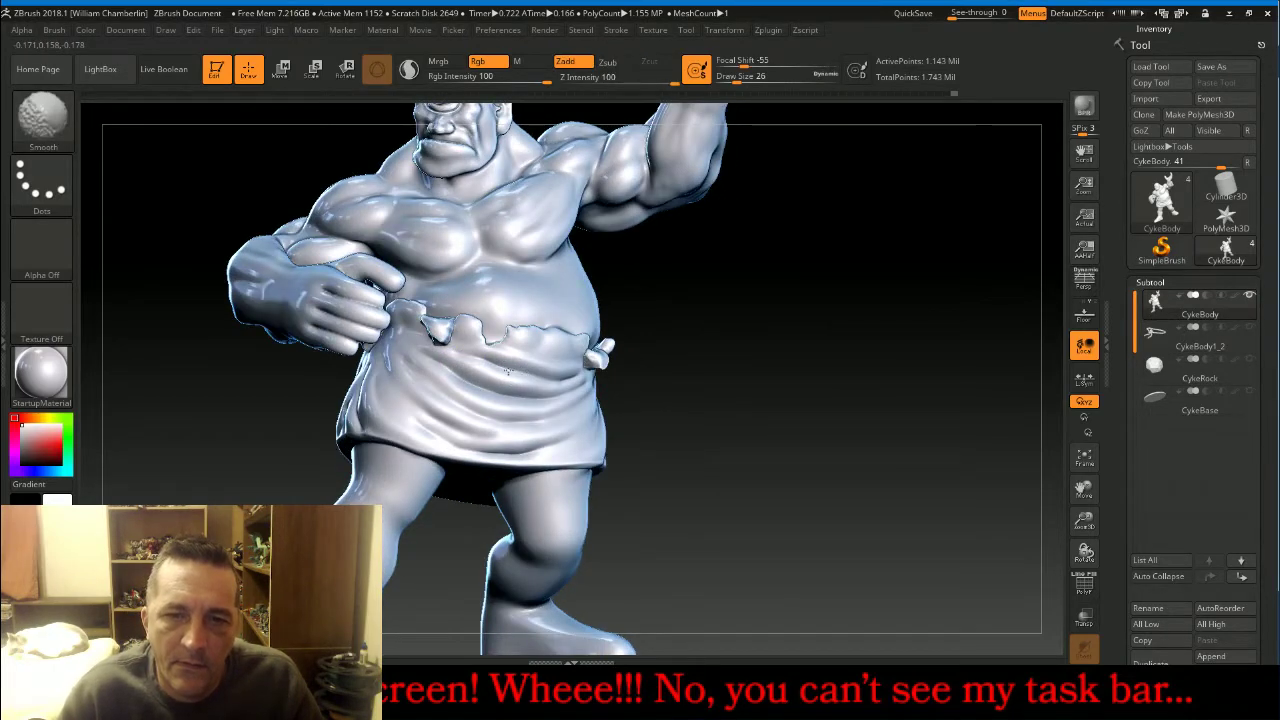
pyautogui.press('alt')
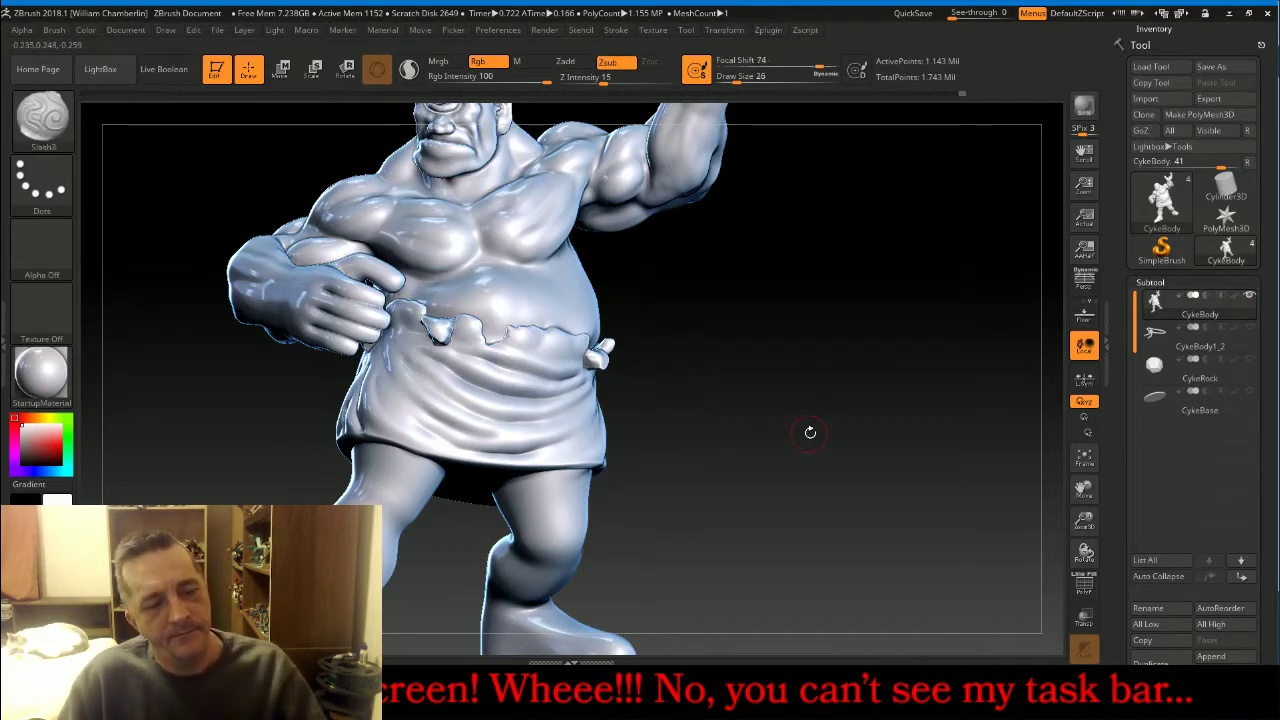
# Add and soften creases below the tucked cloth flap at the rear of the loincloth's raised-arm side.
pyautogui.moveTo(917, 354); pyautogui.dragTo(430, 402)
pyautogui.press('shift')
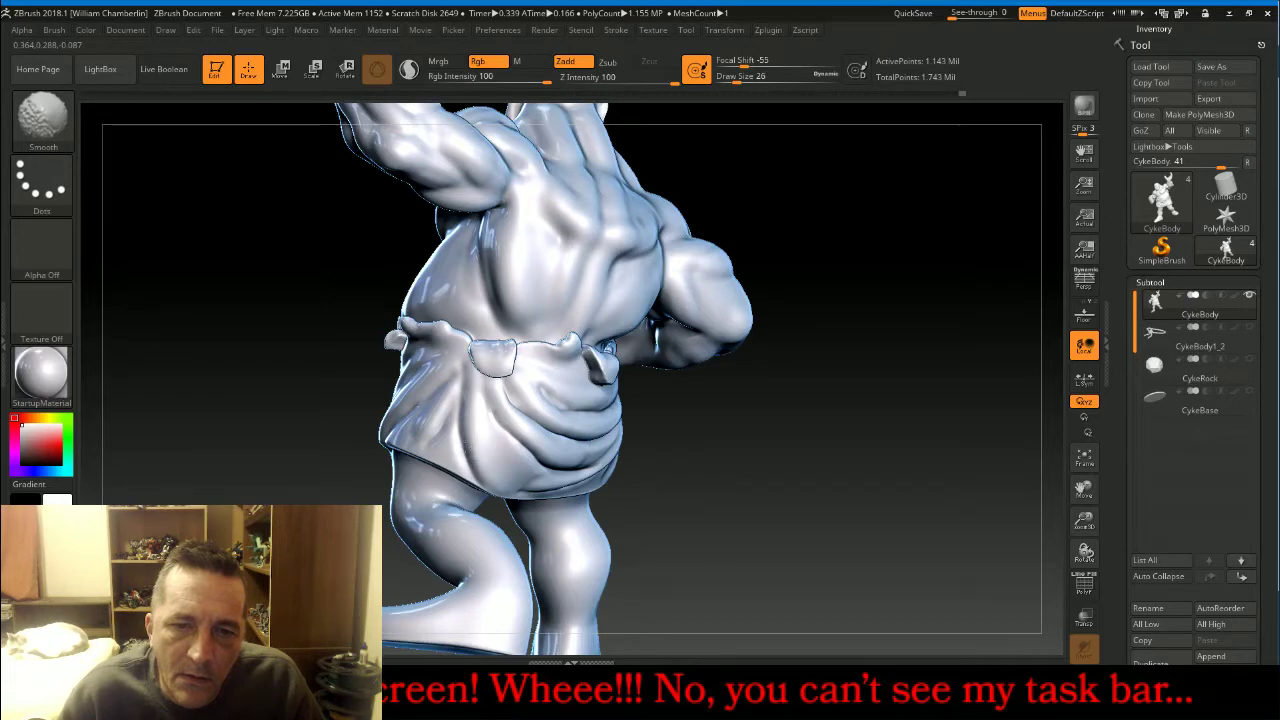
pyautogui.press('alt')
# Sharpen the creases across the upper back of the loincloth and smooth the cloth between them.
pyautogui.moveTo(943, 354)
pyautogui.mouseDown()
pyautogui.moveTo(932, 334)
pyautogui.moveTo(540, 400)
pyautogui.mouseUp()
pyautogui.press('shift')
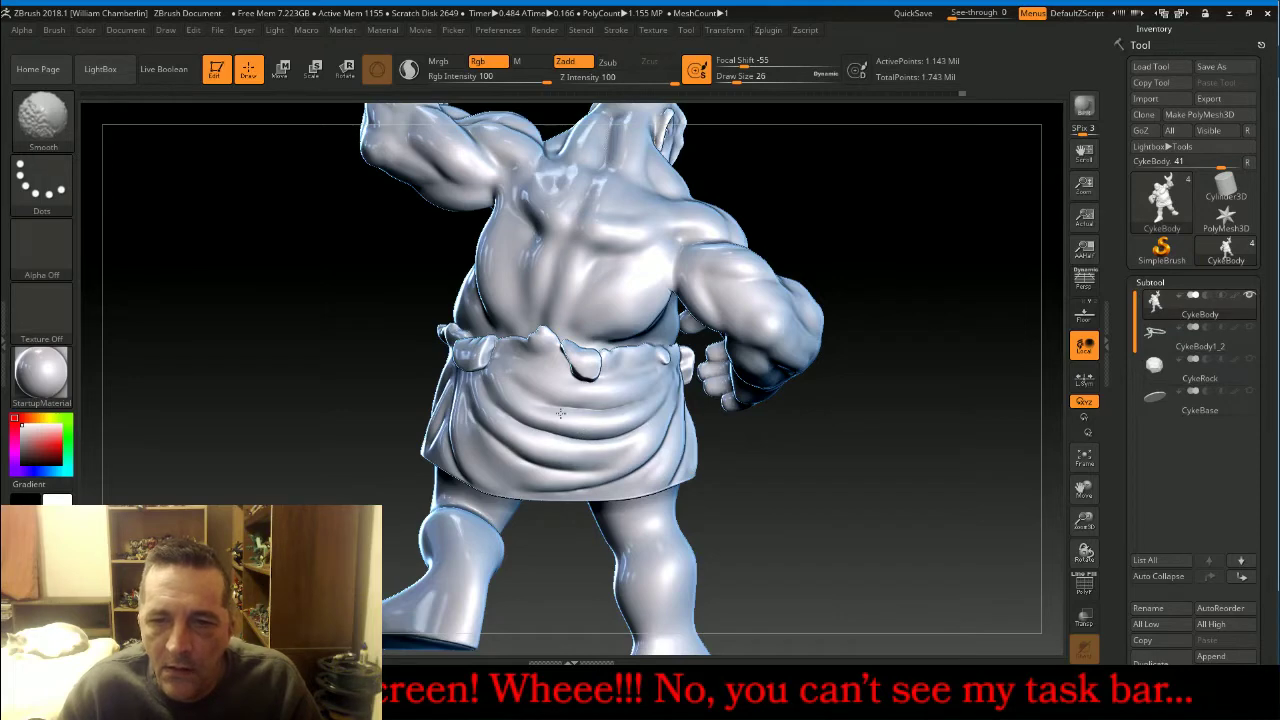
pyautogui.keyDown('shift'); pyautogui.moveTo(560, 413); pyautogui.dragTo(622, 410); pyautogui.keyUp('shift')
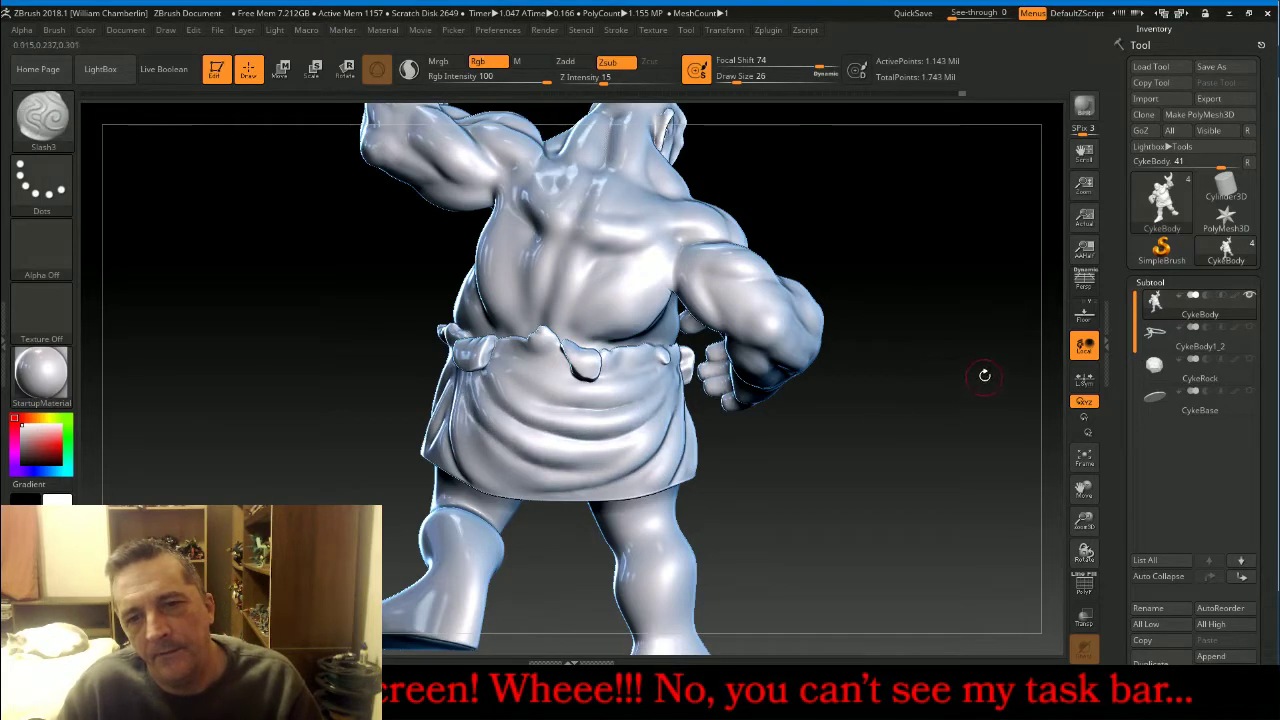
pyautogui.moveTo(985, 374)
pyautogui.mouseDown()
pyautogui.moveTo(934, 380)
pyautogui.moveTo(959, 354)
pyautogui.moveTo(930, 365)
pyautogui.mouseUp()
pyautogui.press('shift')
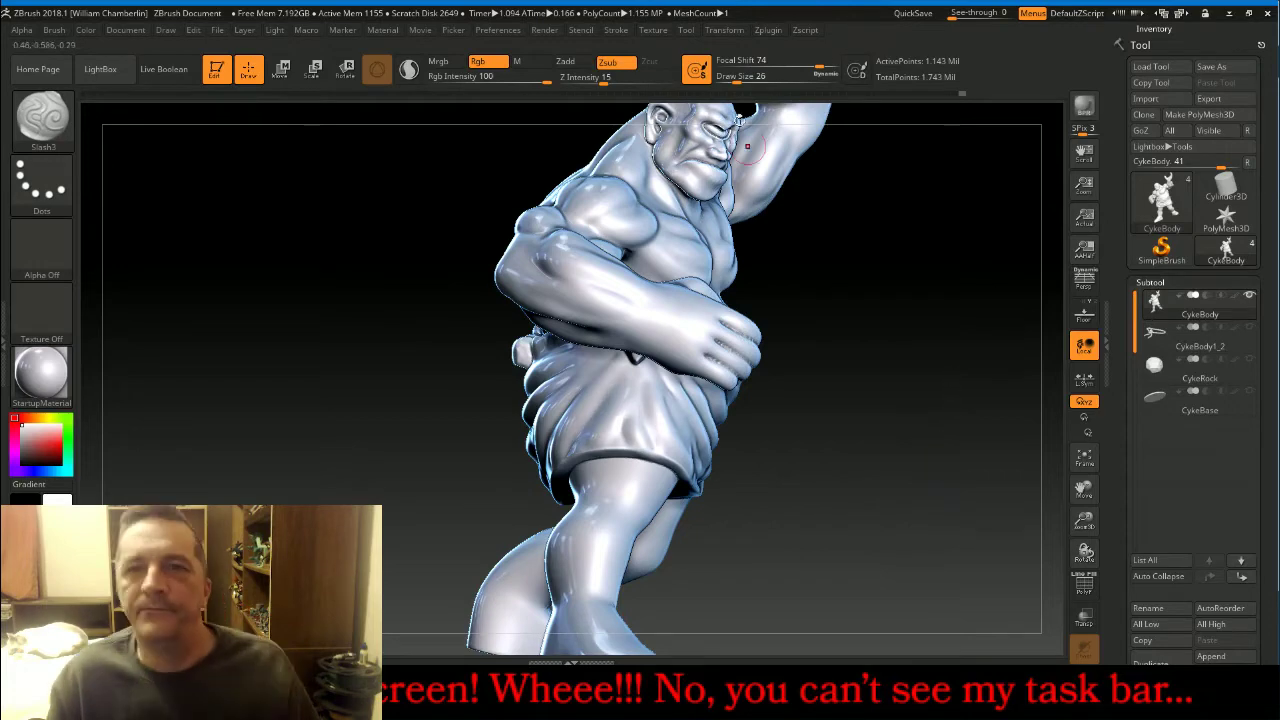
# Switch the Slash3 brush to additive sculpting with Z intensity 7 and draw size 34.
pyautogui.click(575, 62)
pyautogui.click(598, 79)
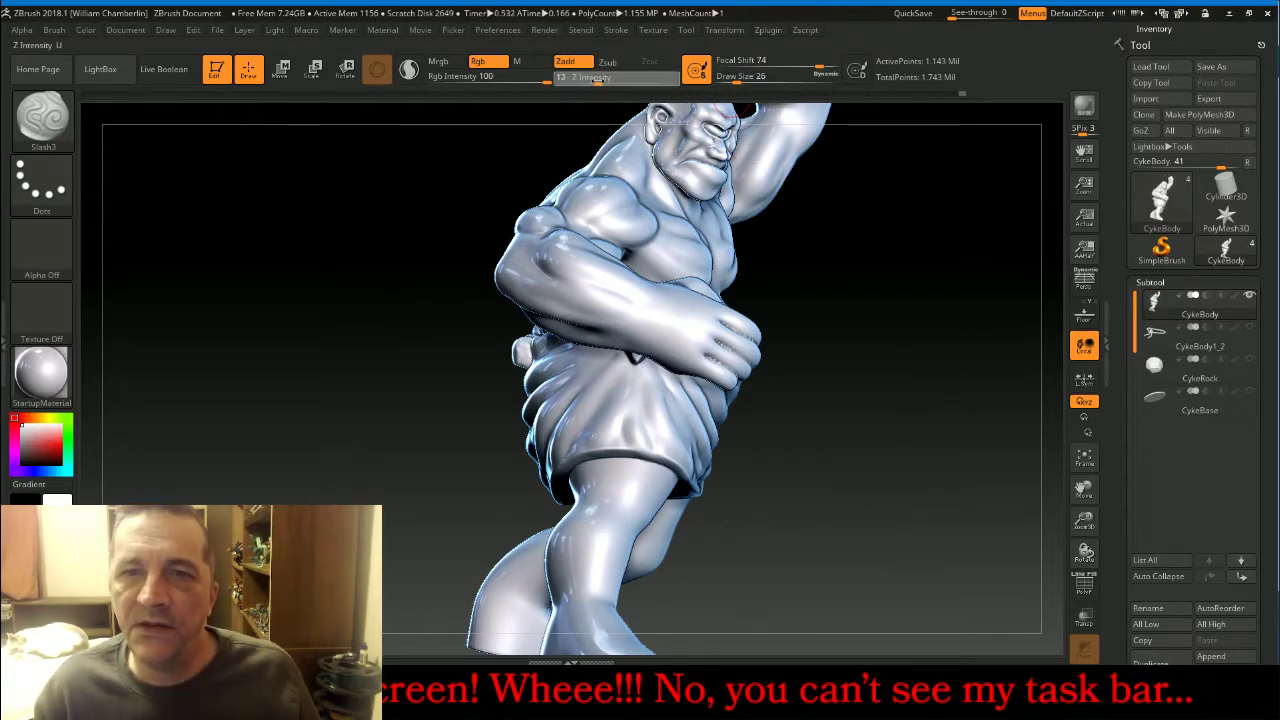
pyautogui.moveTo(592, 80); pyautogui.dragTo(590, 80)
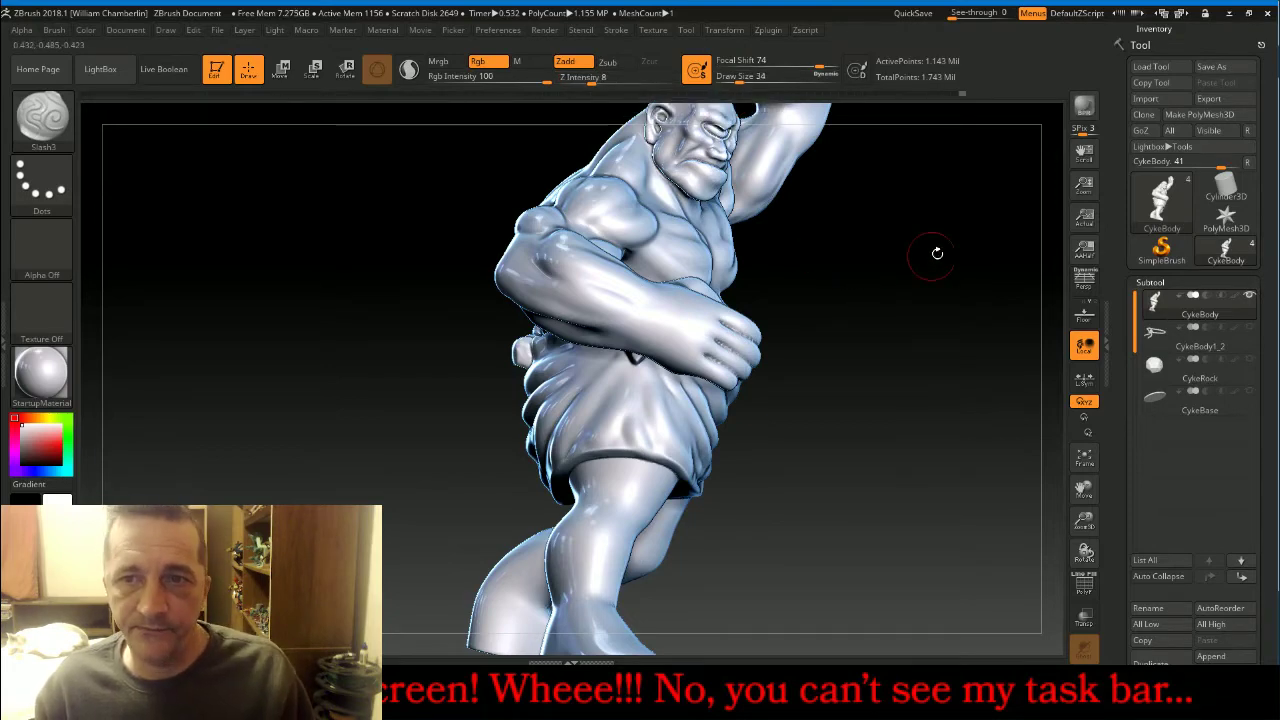
pyautogui.moveTo(934, 254)
pyautogui.mouseDown()
pyautogui.moveTo(916, 254)
pyautogui.moveTo(990, 350)
pyautogui.mouseUp()
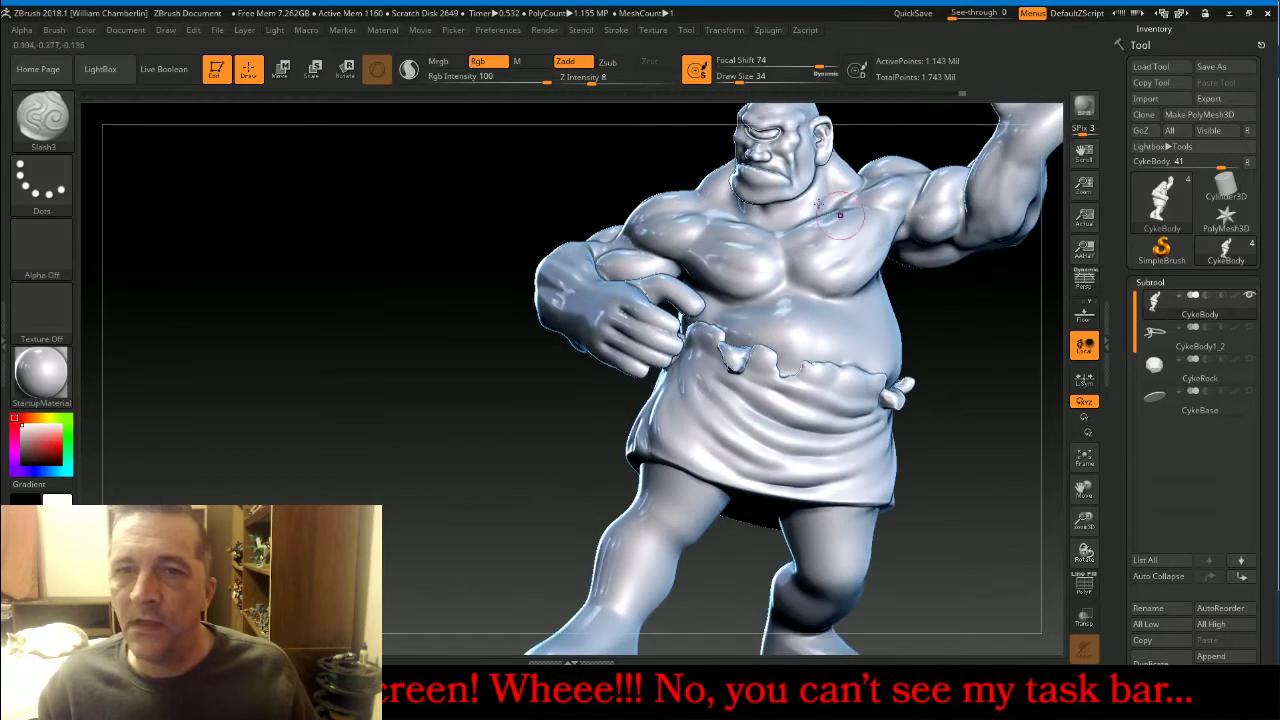
pyautogui.moveTo(594, 82); pyautogui.dragTo(589, 82)
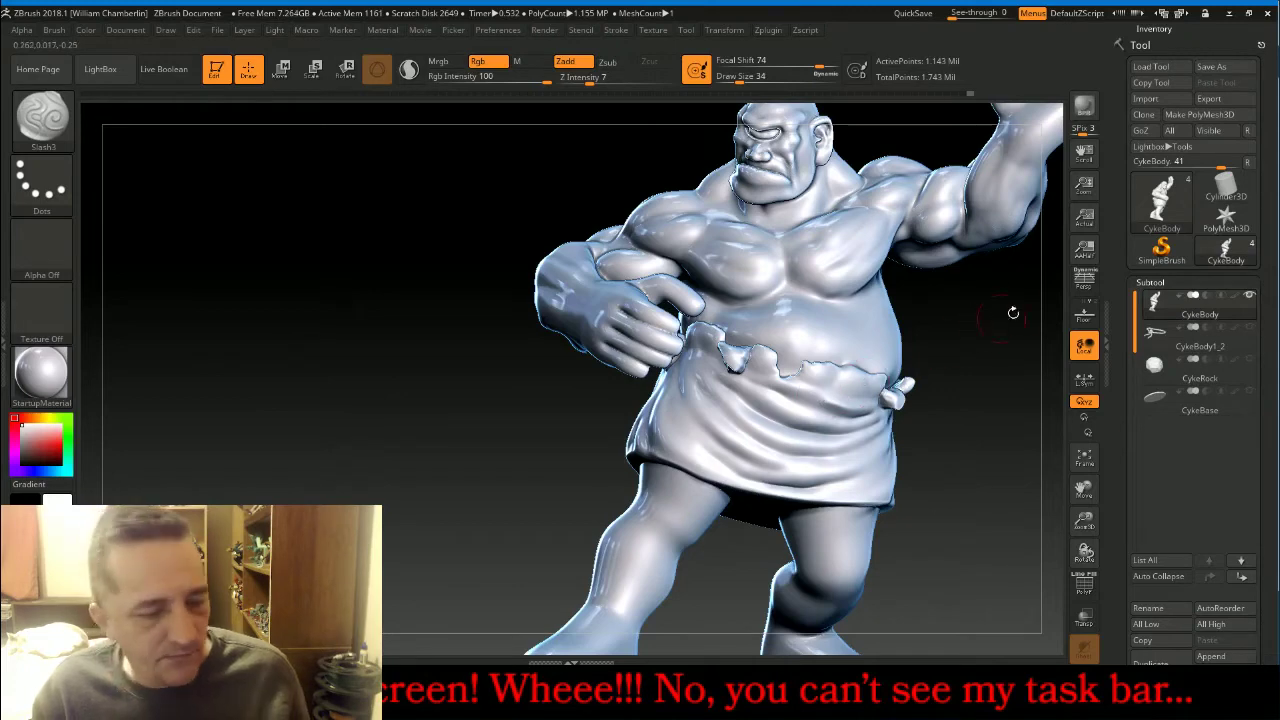
# Turn on LazyMouse for the Slash3 brush and set its LazyRadius to 34.
pyautogui.moveTo(1229, 51); pyautogui.dragTo(1237, 149)
pyautogui.click(1169, 141)
pyautogui.moveTo(1145, 173); pyautogui.dragTo(1151, 174)
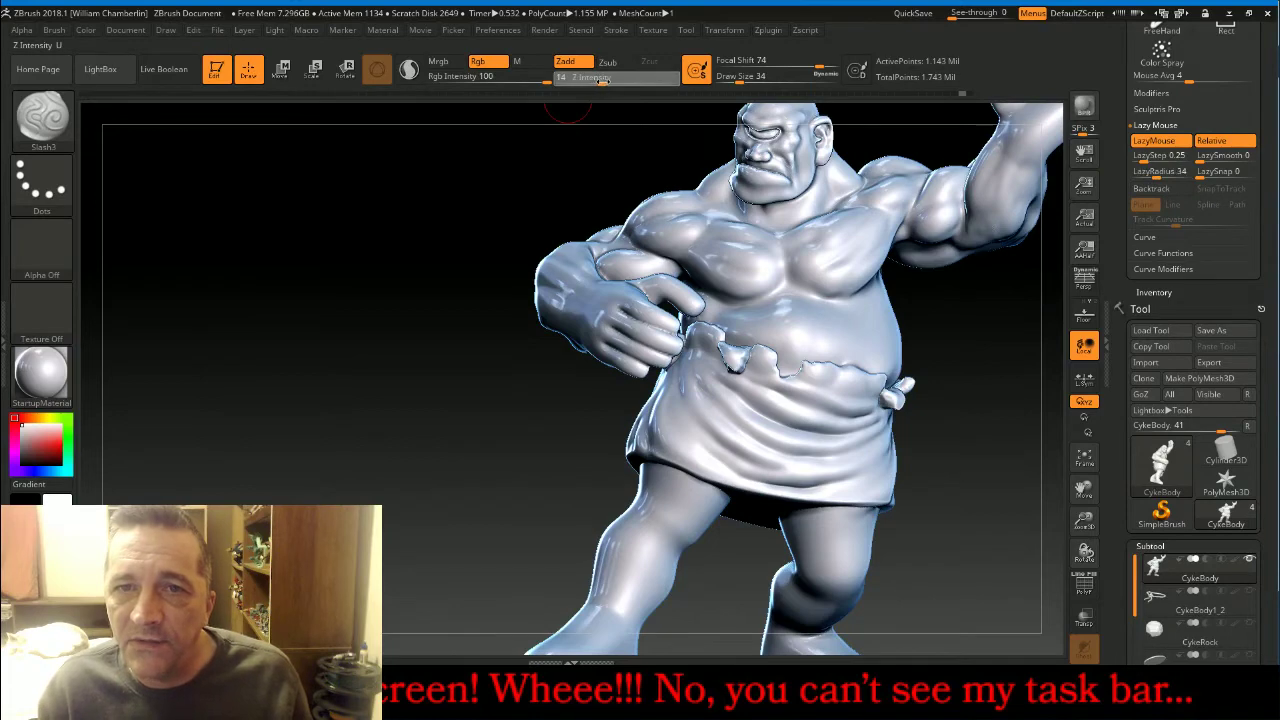
# Set the Slash3 brush's Z intensity to 25 and reframe the figure around the loincloth.
pyautogui.moveTo(603, 80); pyautogui.dragTo(607, 80)
pyautogui.moveTo(1083, 488); pyautogui.dragTo(1008, 433)
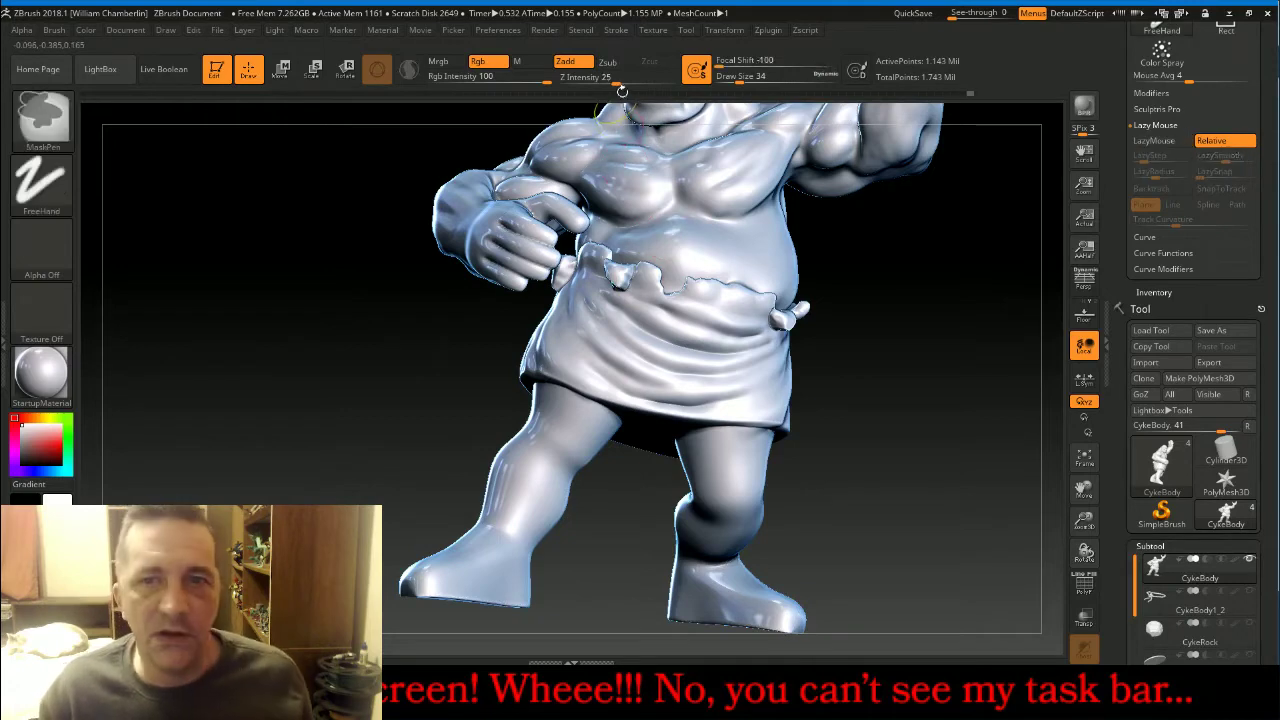
pyautogui.moveTo(628, 82); pyautogui.dragTo(621, 84)
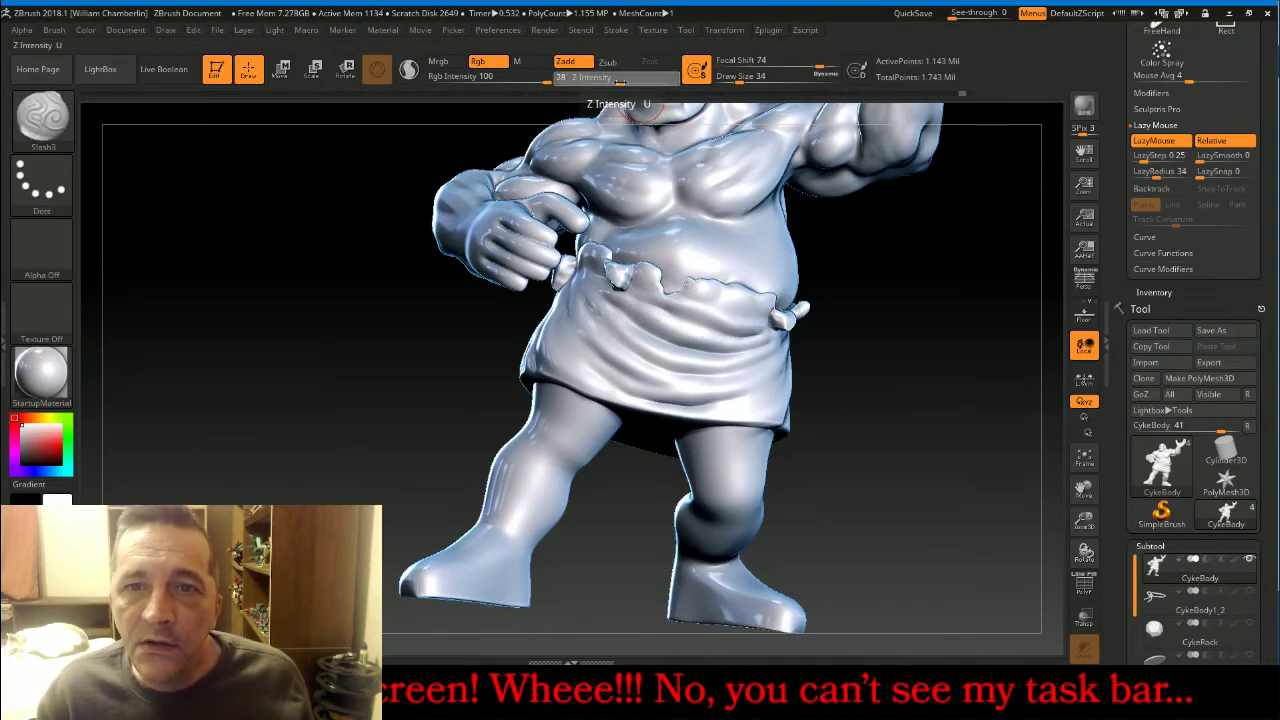
pyautogui.moveTo(619, 81); pyautogui.dragTo(615, 80)
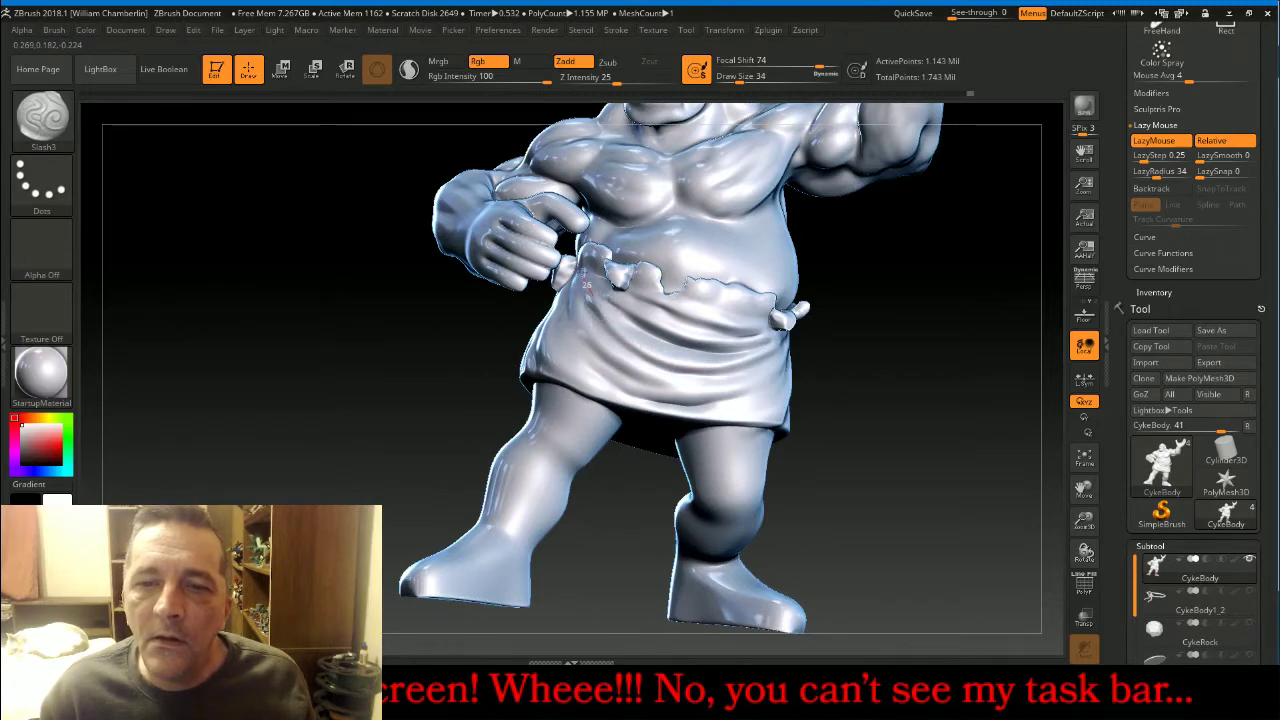
# Raise ridges along the cloth folds sweeping across the front of the loincloth with the Slash3 brush.
pyautogui.moveTo(580, 260); pyautogui.dragTo(587, 281, button='right')
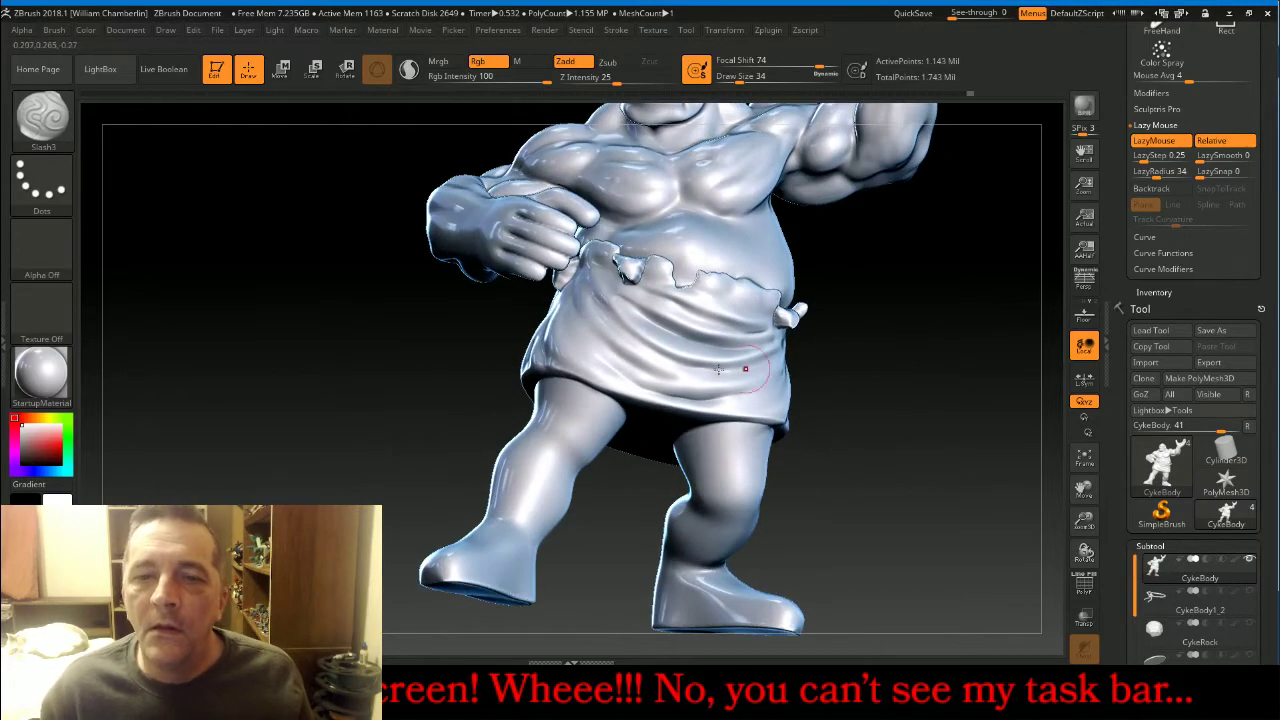
pyautogui.moveTo(584, 278)
pyautogui.mouseDown()
pyautogui.moveTo(578, 306)
pyautogui.moveTo(598, 338)
pyautogui.moveTo(684, 376)
pyautogui.moveTo(762, 387)
pyautogui.mouseUp()
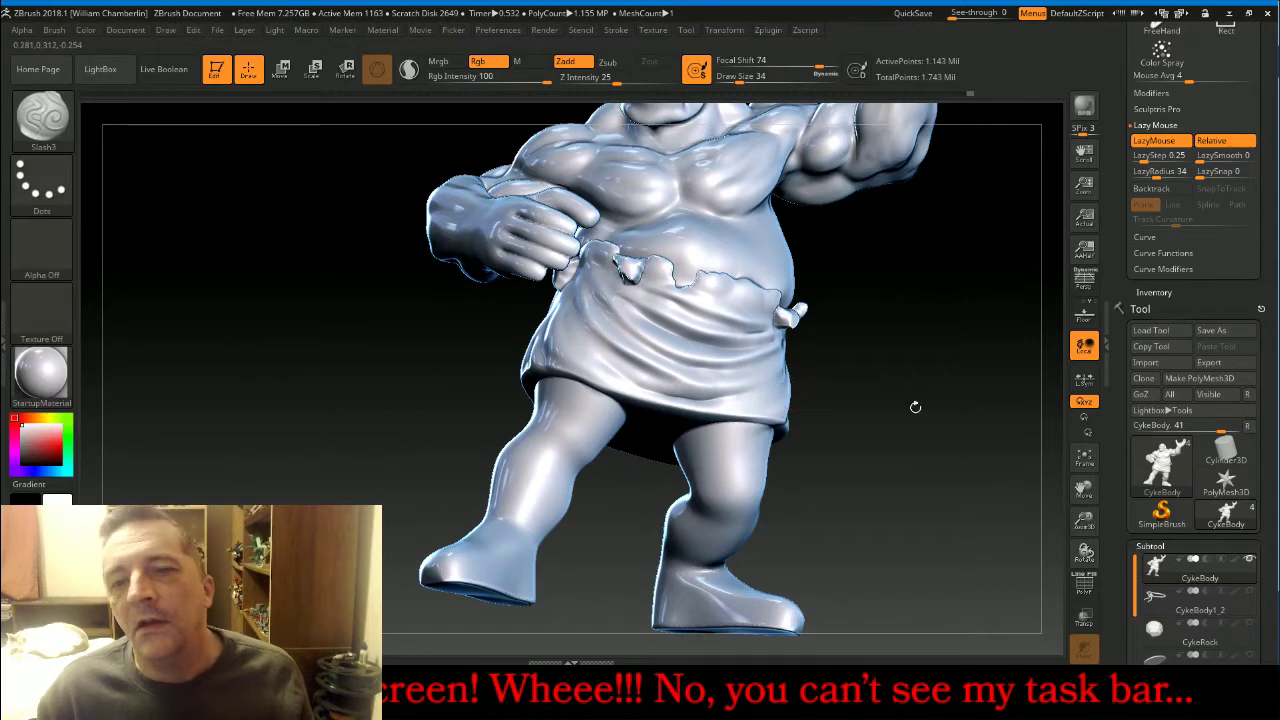
pyautogui.moveTo(914, 406); pyautogui.dragTo(886, 399)
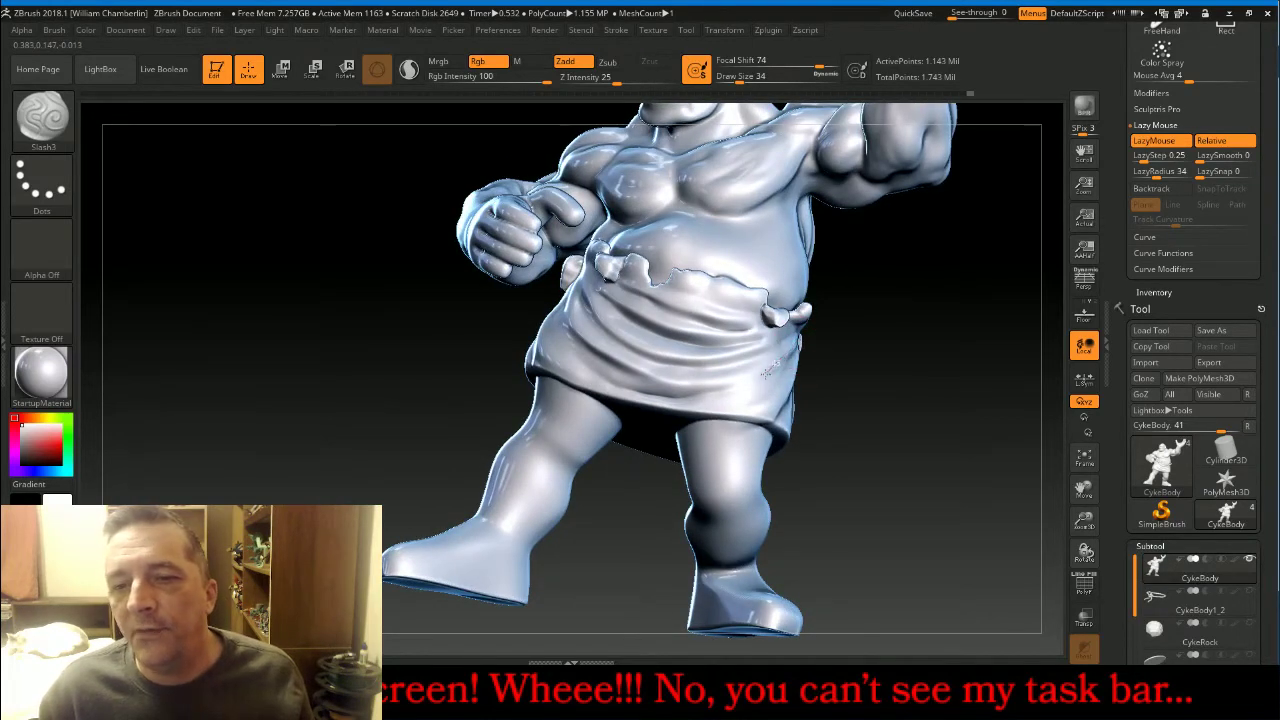
pyautogui.moveTo(765, 372)
pyautogui.mouseDown()
pyautogui.moveTo(684, 389)
pyautogui.moveTo(618, 376)
pyautogui.mouseUp()
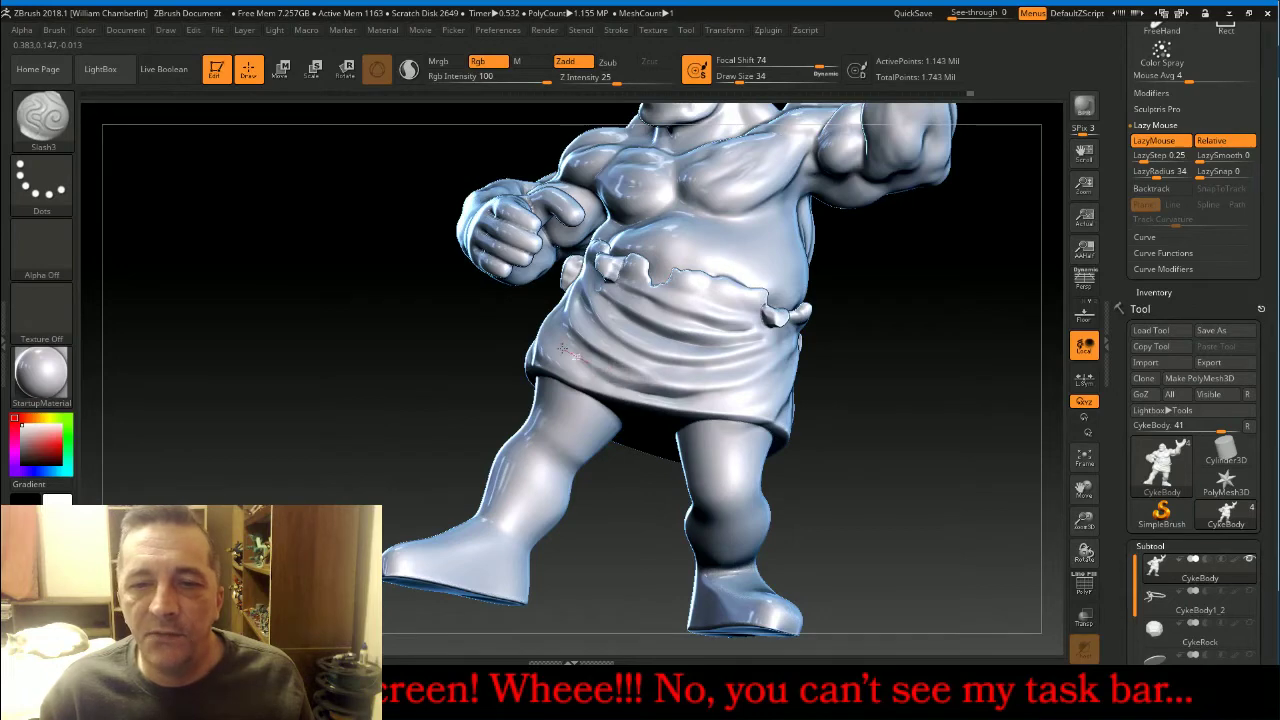
# Raise the fold ridges running down to the hem on the raised-arm side of the loincloth.
pyautogui.moveTo(928, 397); pyautogui.dragTo(815, 360)
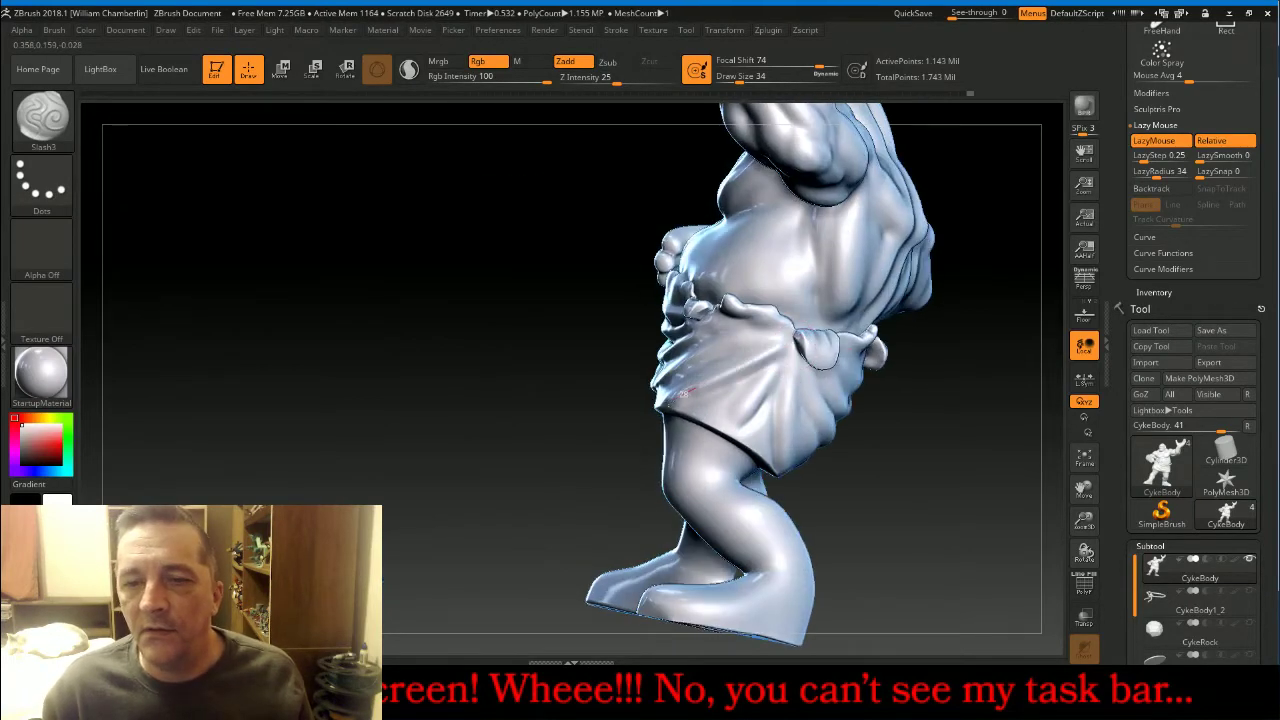
pyautogui.moveTo(683, 394); pyautogui.dragTo(654, 414)
pyautogui.moveTo(783, 367); pyautogui.dragTo(718, 439)
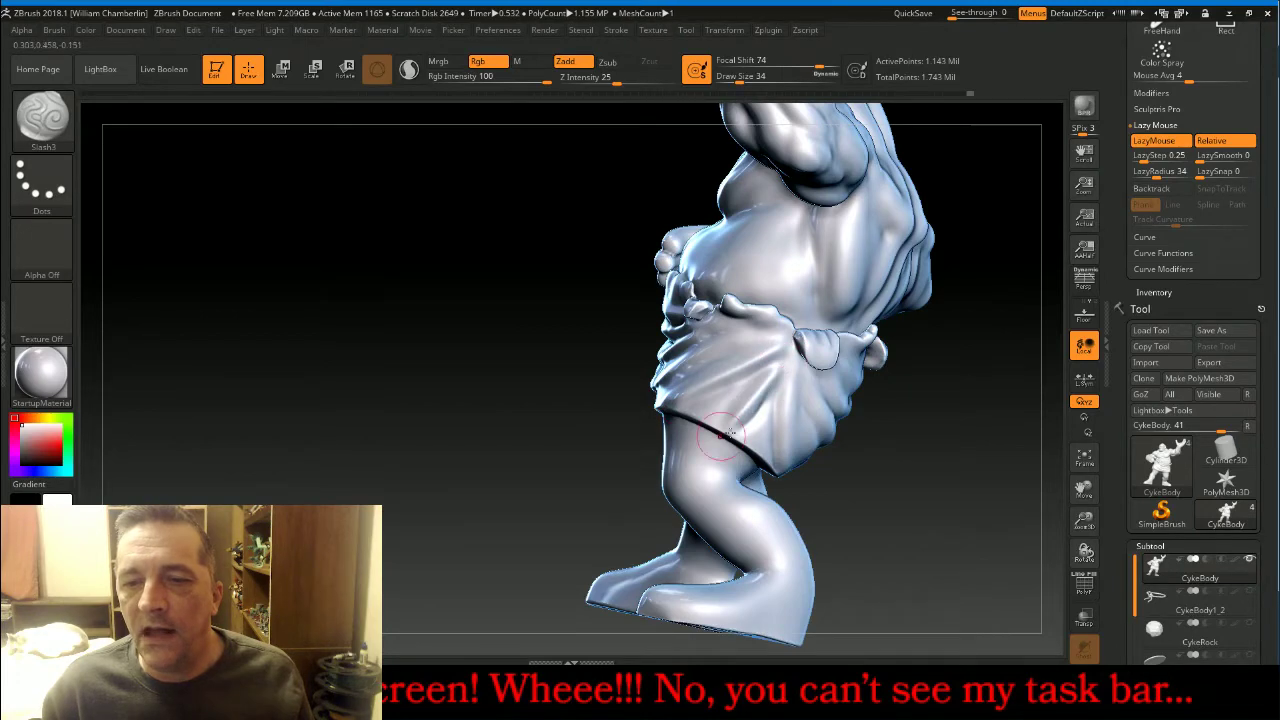
pyautogui.moveTo(940, 491); pyautogui.dragTo(920, 460)
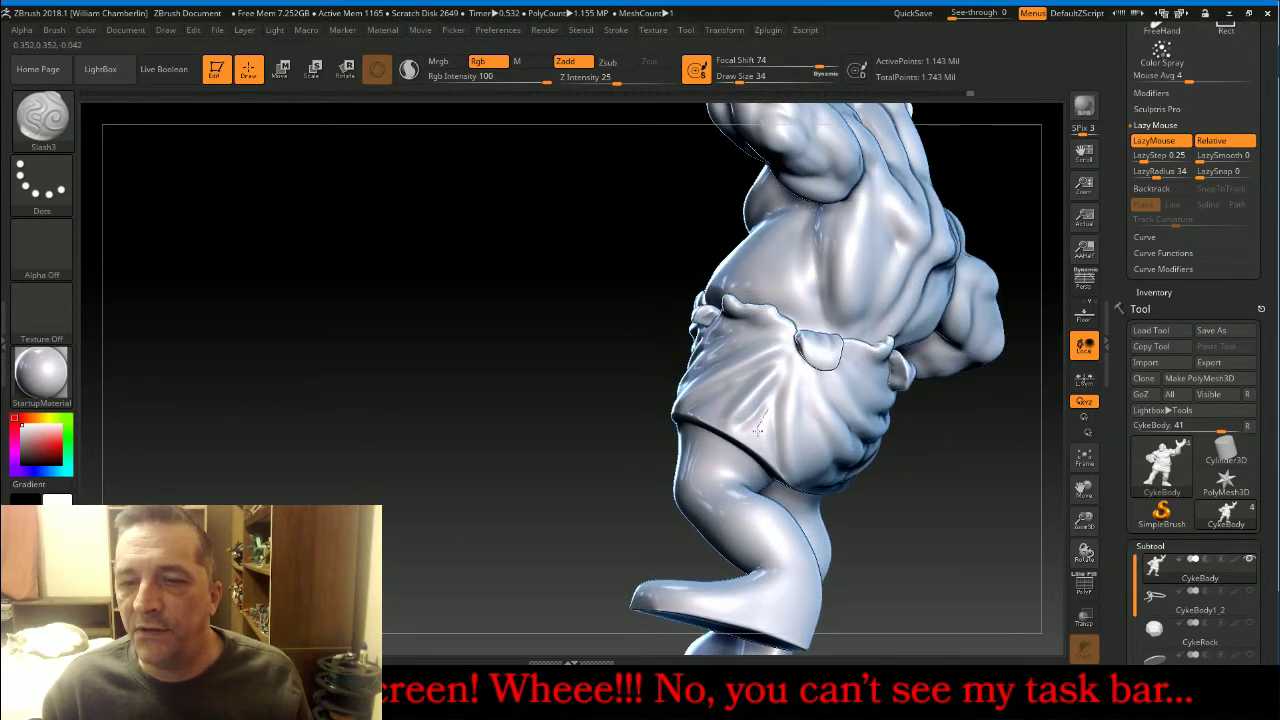
pyautogui.moveTo(757, 432); pyautogui.dragTo(754, 452)
pyautogui.moveTo(803, 366); pyautogui.dragTo(783, 478)
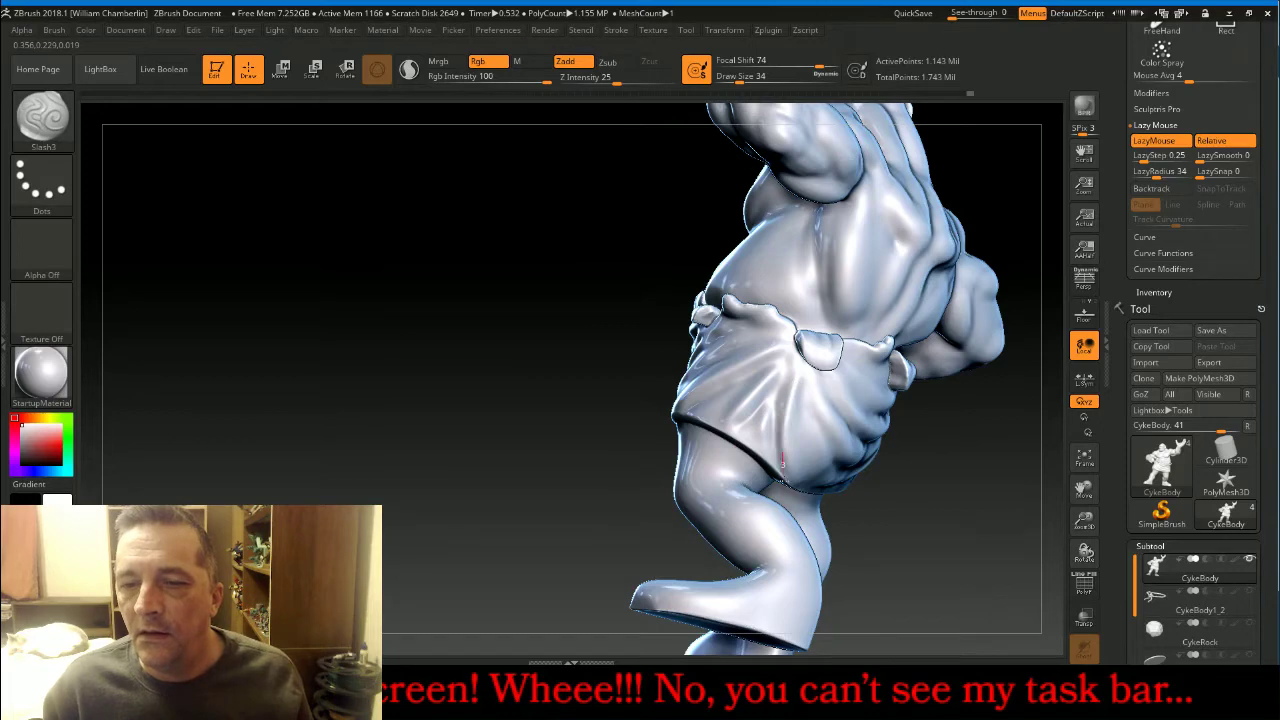
# Raise ridges along the folds on the lowered-arm side and across the back of the loincloth.
pyautogui.moveTo(903, 517)
pyautogui.mouseDown()
pyautogui.moveTo(973, 510)
pyautogui.moveTo(1036, 530)
pyautogui.mouseUp()
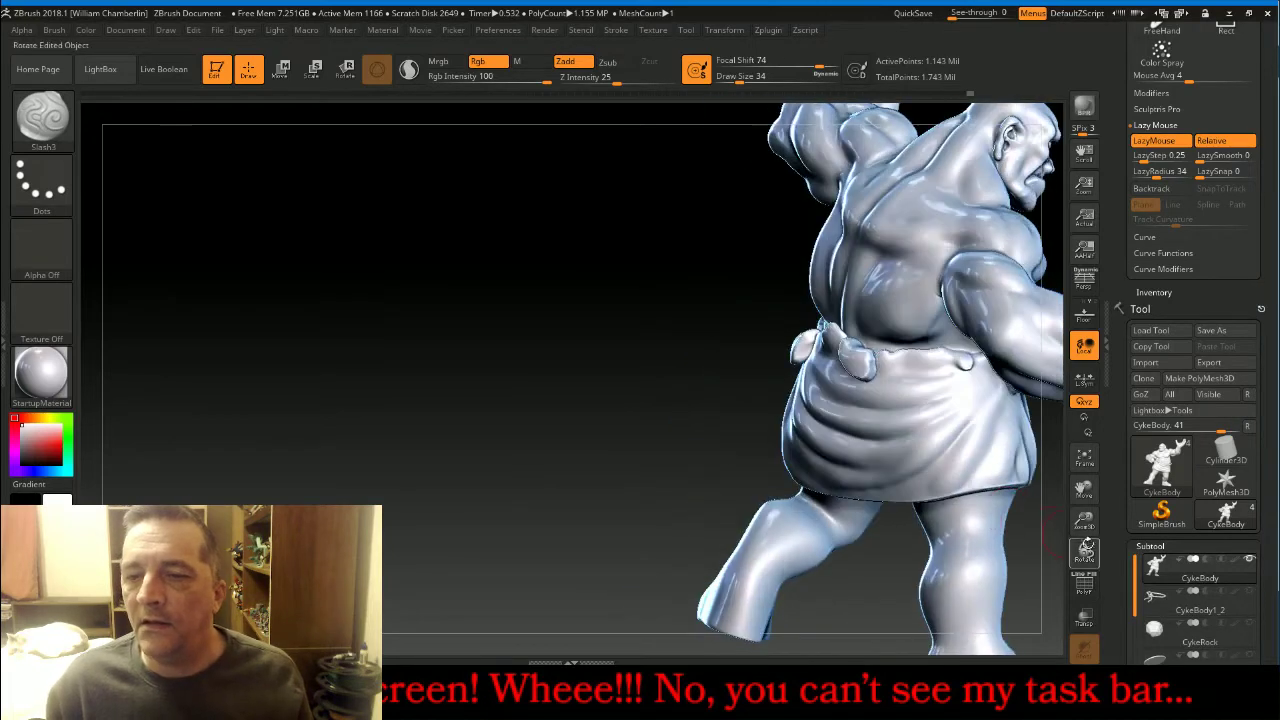
pyautogui.moveTo(1084, 489); pyautogui.dragTo(1056, 480)
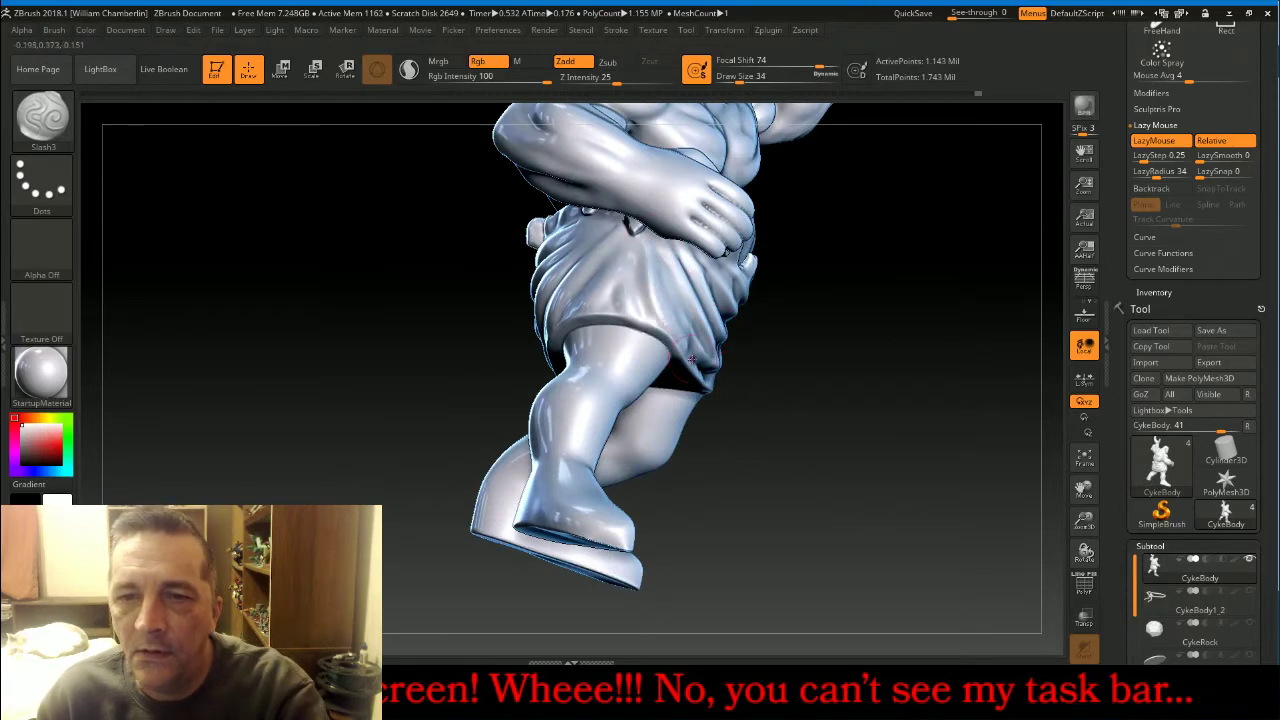
pyautogui.moveTo(823, 414); pyautogui.dragTo(945, 414)
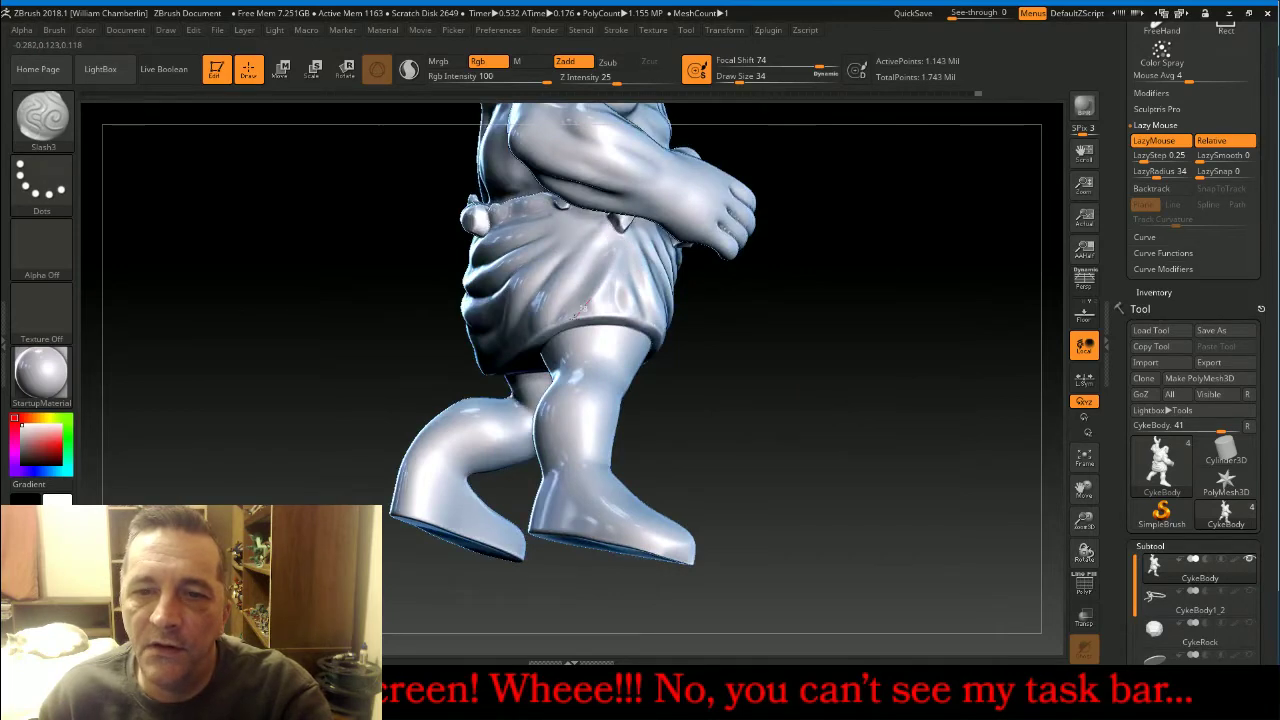
pyautogui.moveTo(740, 333); pyautogui.dragTo(857, 374)
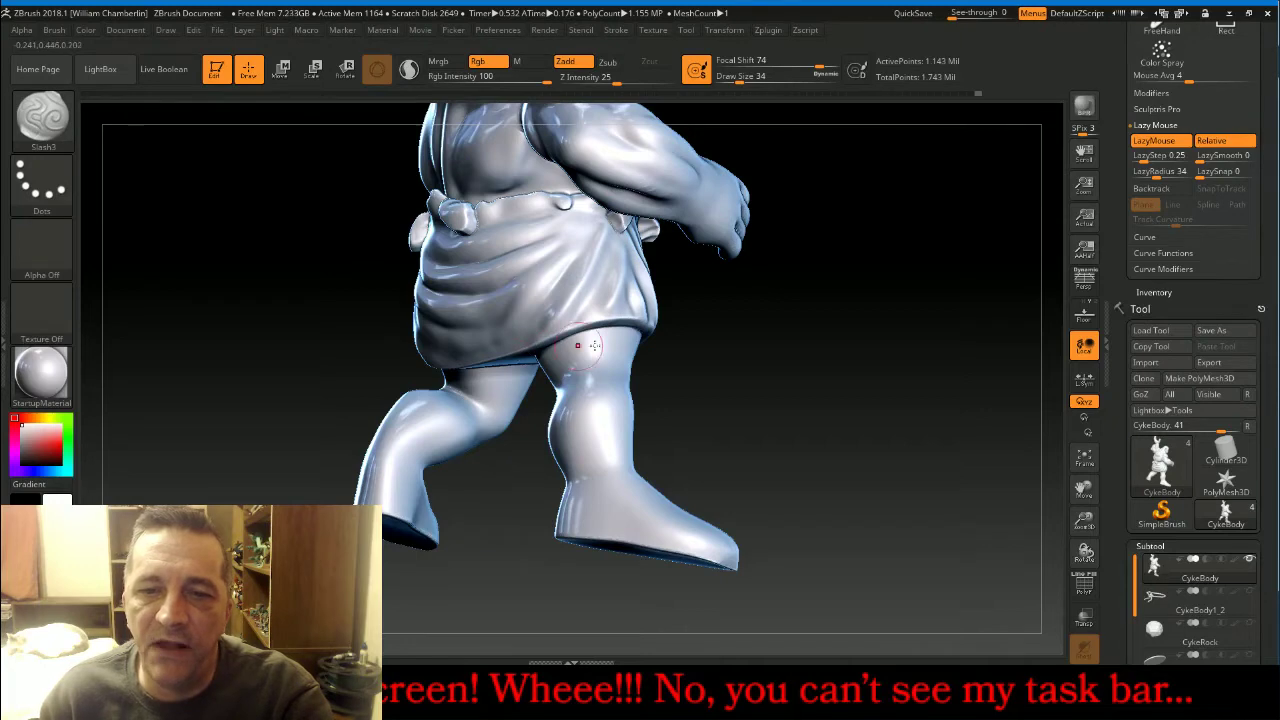
pyautogui.moveTo(790, 345); pyautogui.dragTo(826, 357)
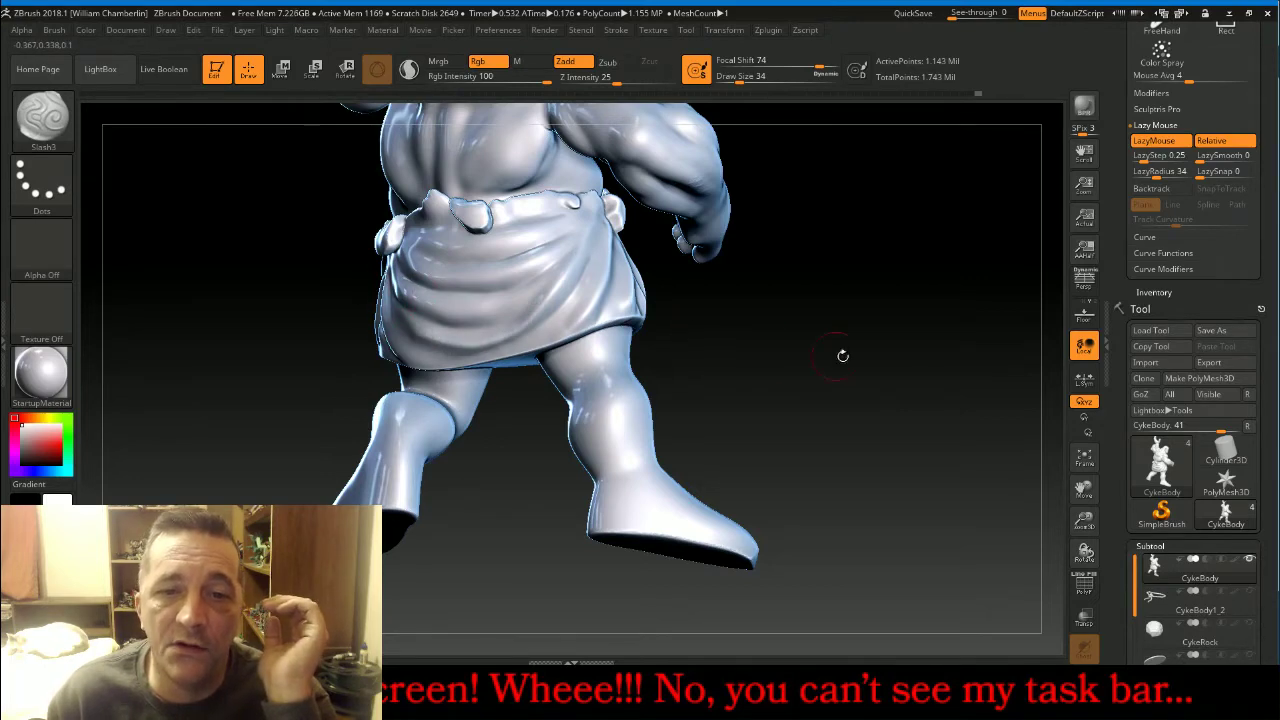
pyautogui.moveTo(843, 357); pyautogui.dragTo(790, 345)
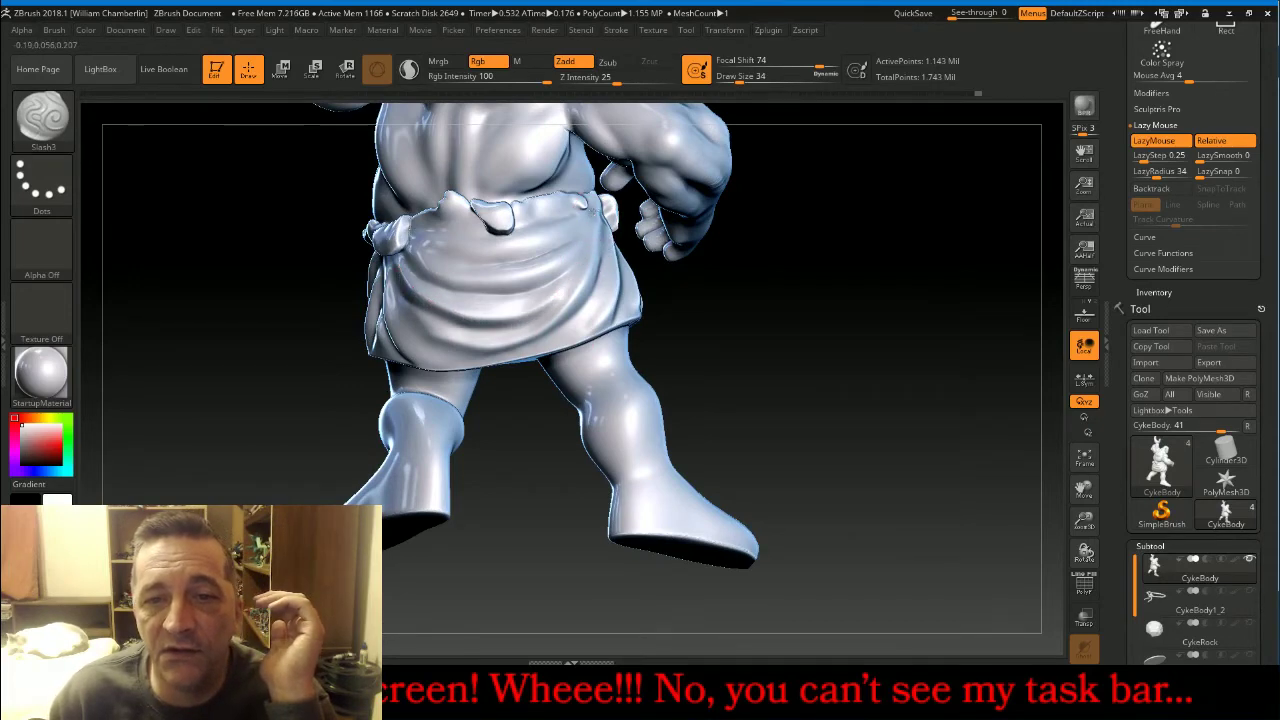
pyautogui.moveTo(562, 262)
pyautogui.mouseDown()
pyautogui.moveTo(484, 289)
pyautogui.moveTo(436, 279)
pyautogui.mouseUp()
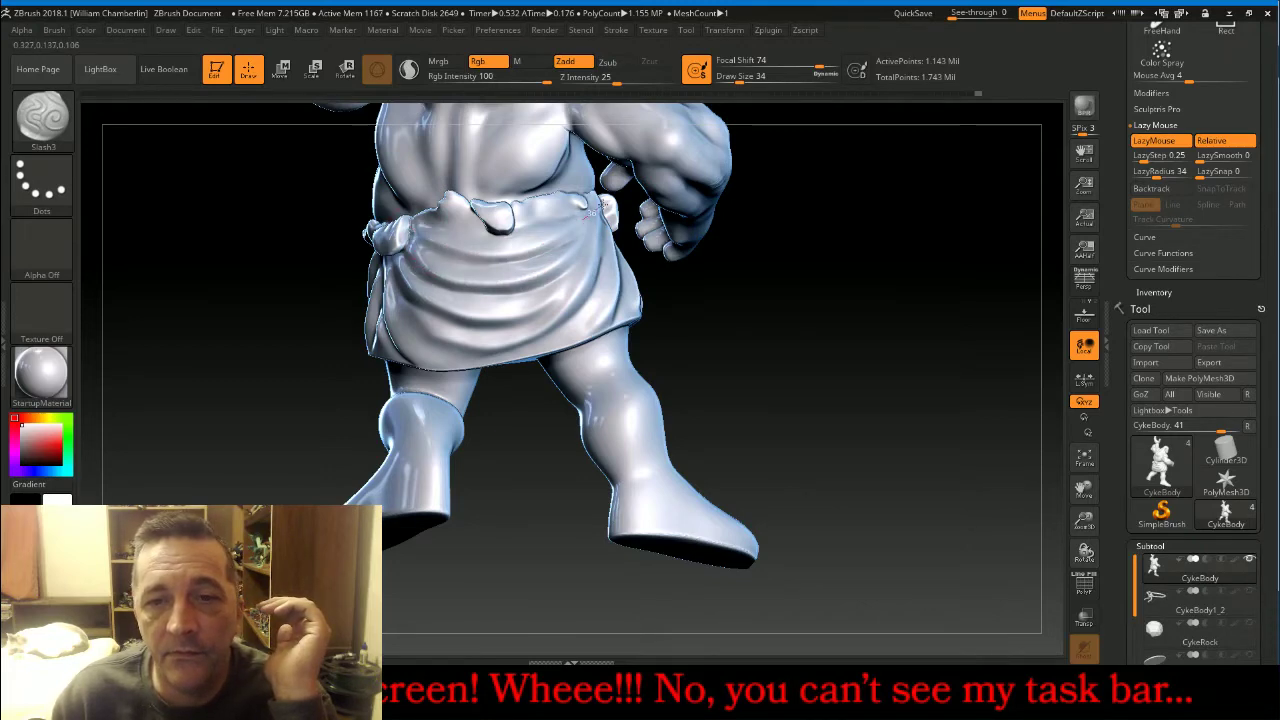
# Show the rope belt subtool, fit the model to the view and review the whole figure from several sides.
pyautogui.moveTo(826, 349); pyautogui.dragTo(937, 386)
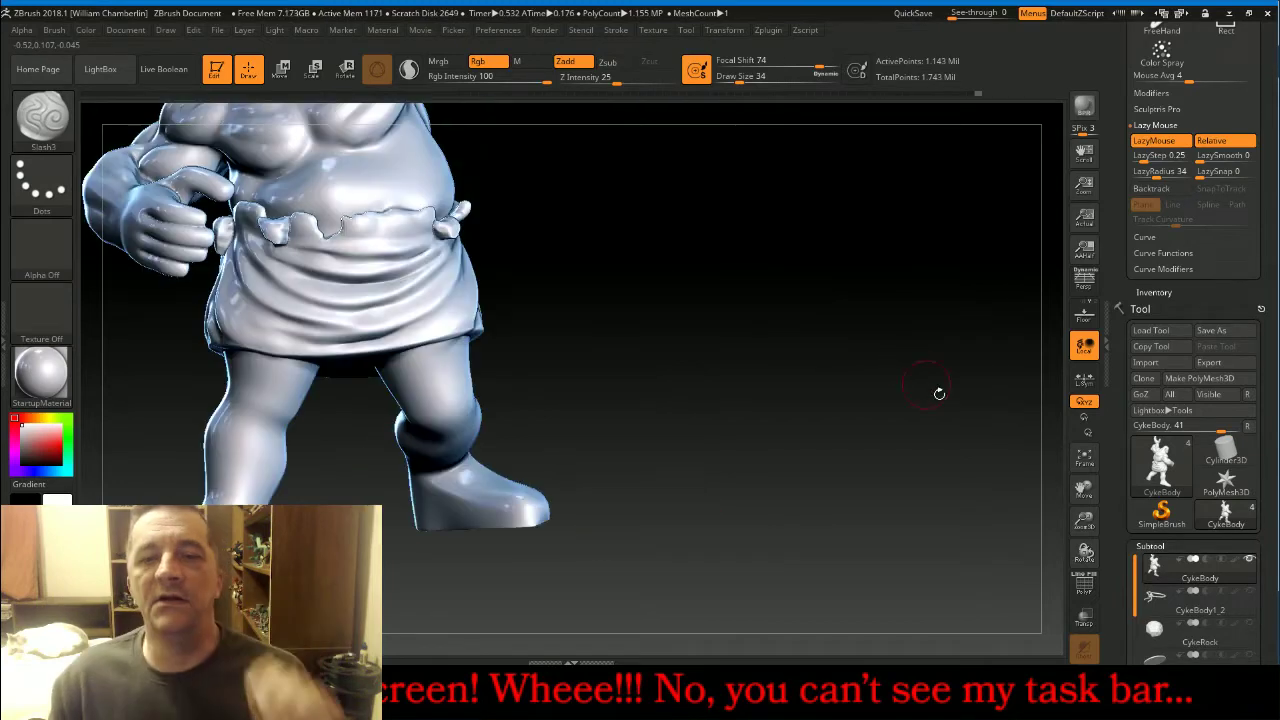
pyautogui.click(1249, 592)
pyautogui.click(1085, 458)
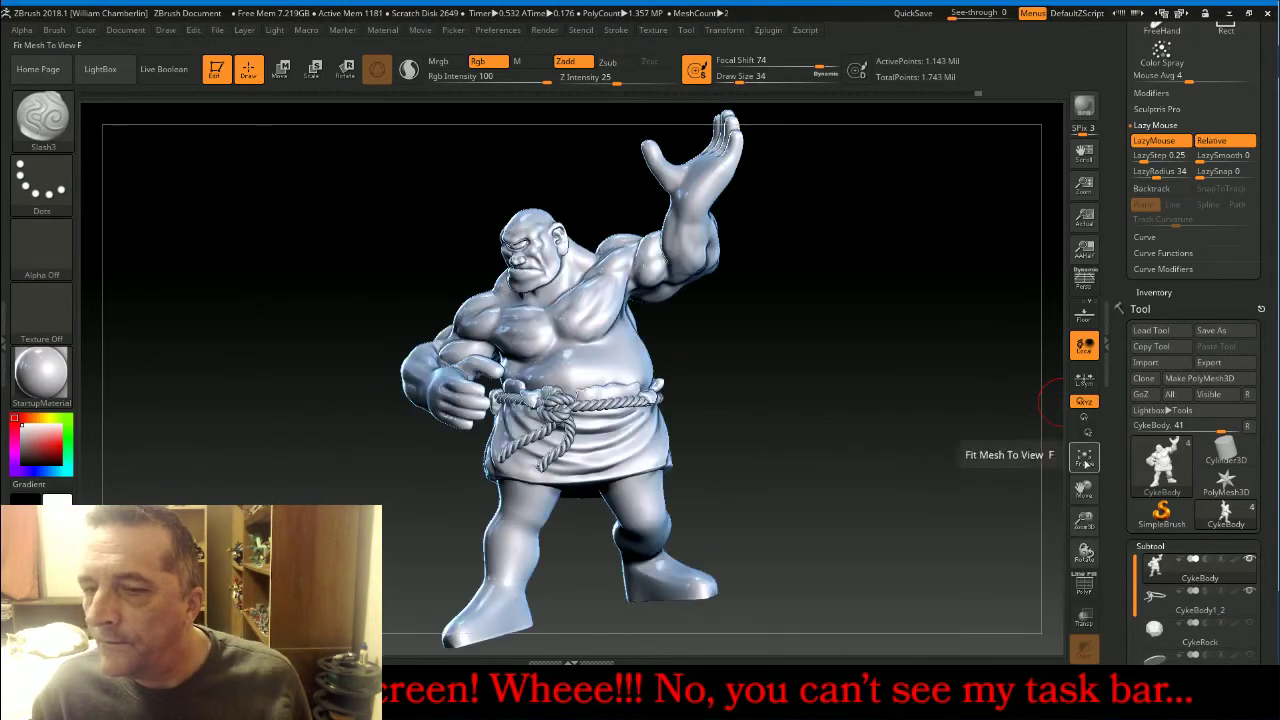
pyautogui.keyDown('shift'); pyautogui.moveTo(962, 482); pyautogui.dragTo(948, 487); pyautogui.keyUp('shift')
pyautogui.moveTo(949, 435); pyautogui.dragTo(830, 385)
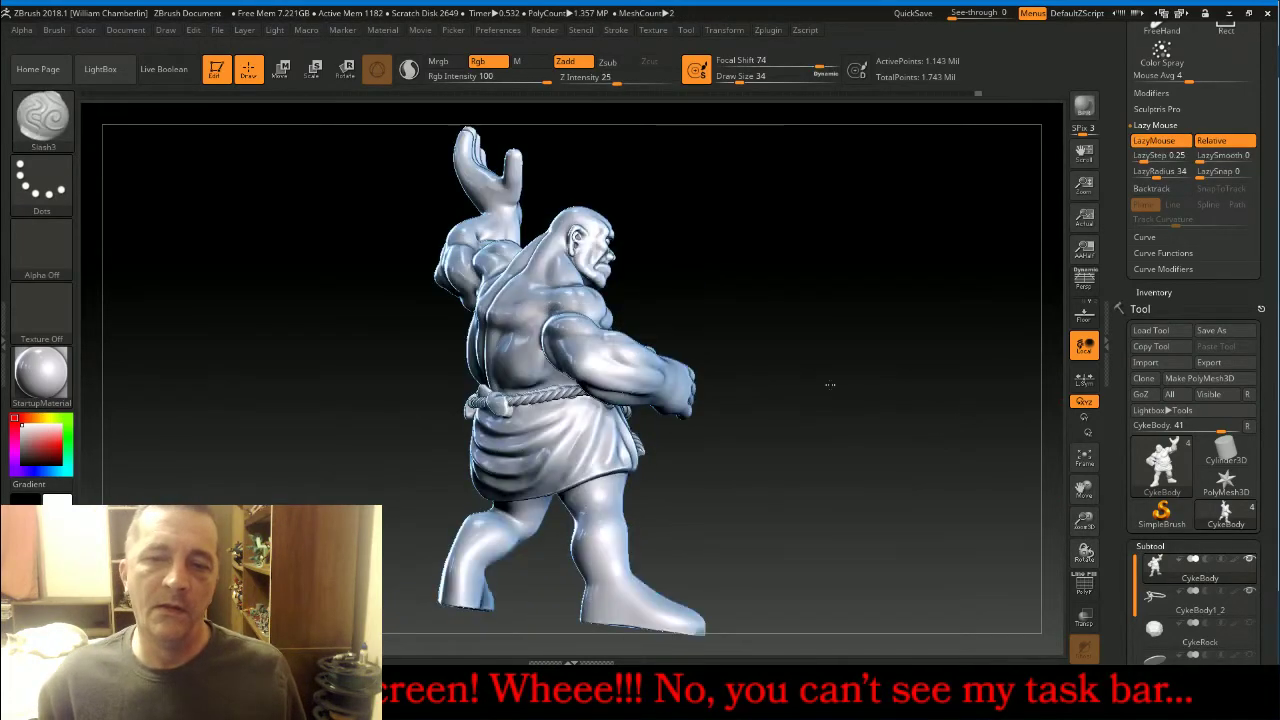
pyautogui.moveTo(830, 384); pyautogui.dragTo(997, 403)
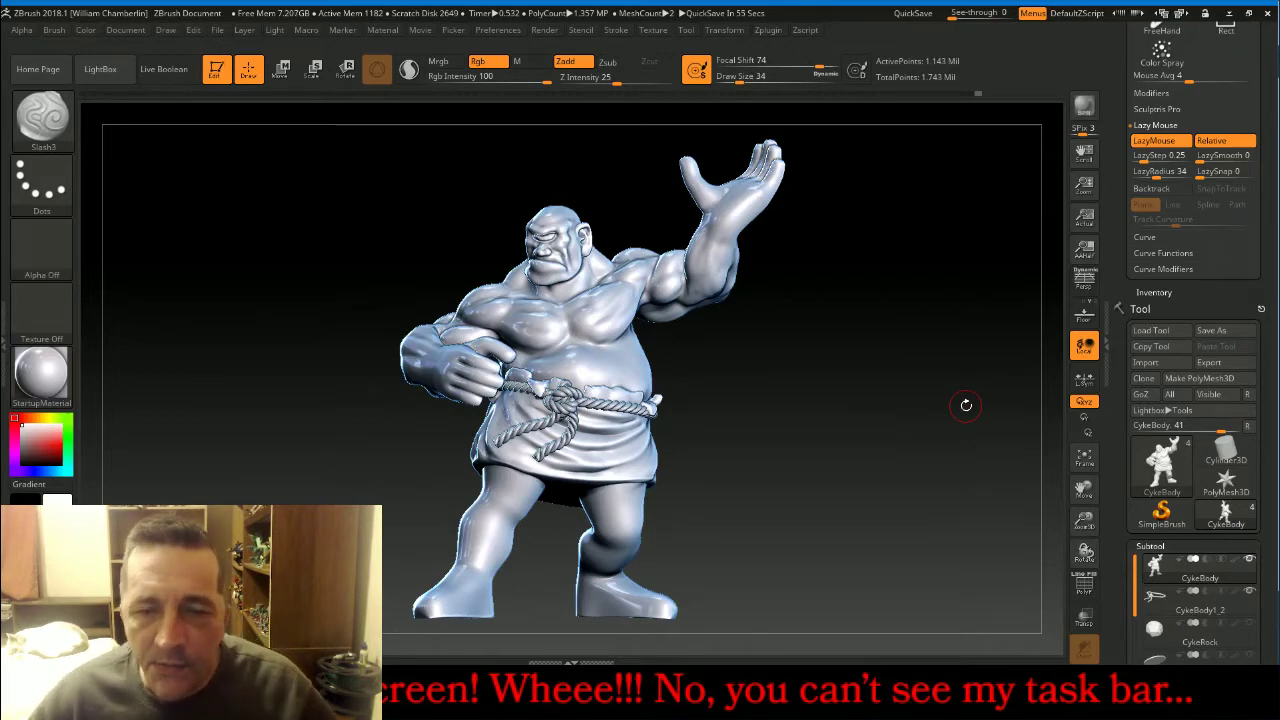
pyautogui.moveTo(966, 405); pyautogui.dragTo(997, 449)
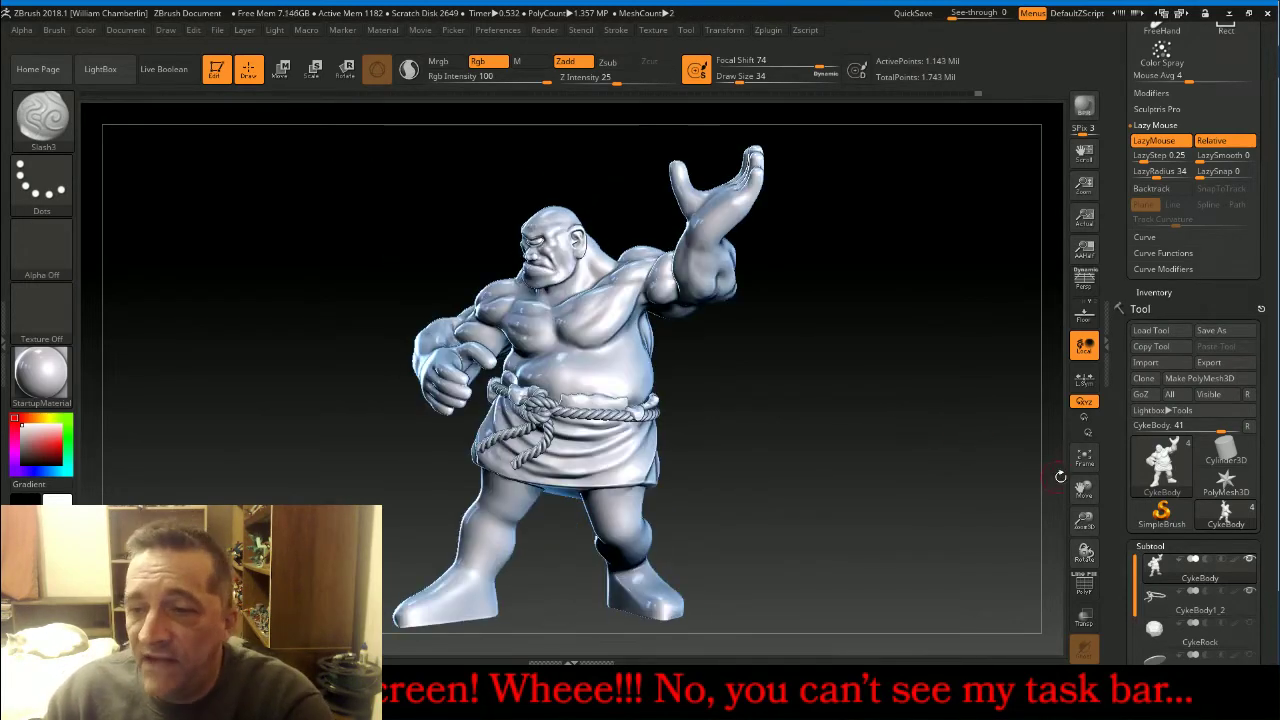
pyautogui.moveTo(1084, 488); pyautogui.dragTo(1124, 466)
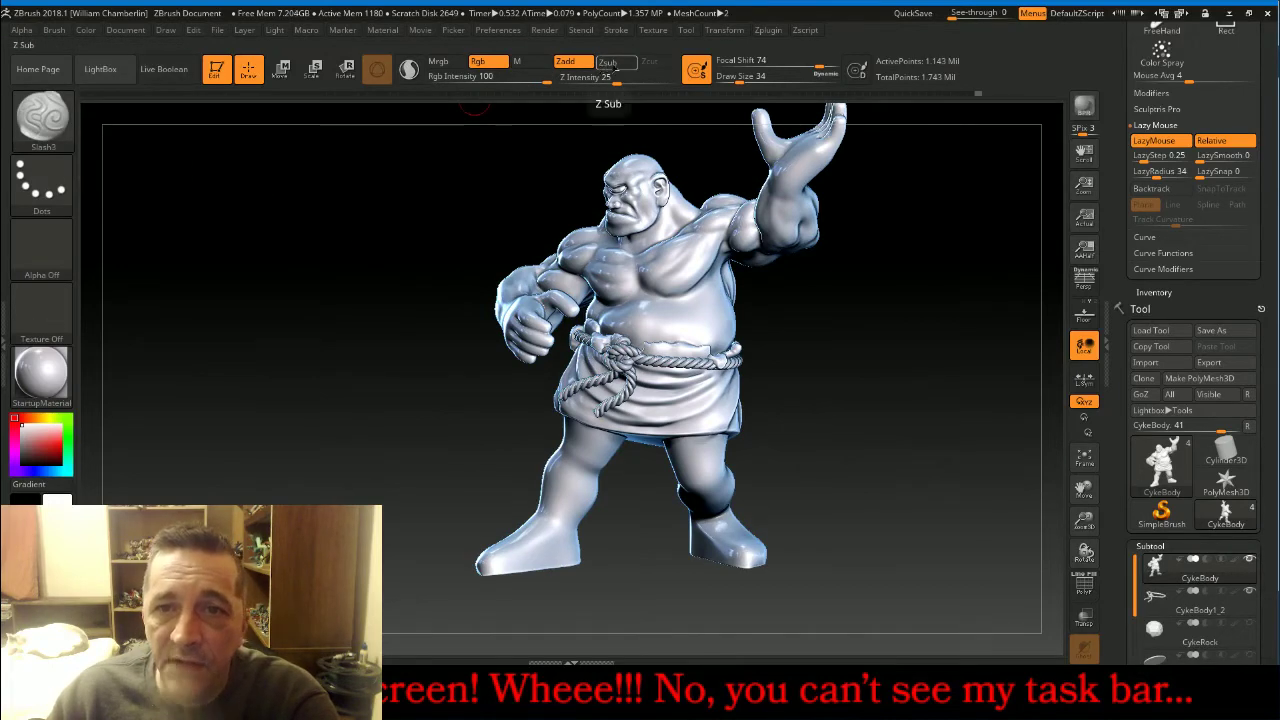
# Set the Slash3 brush to subtractive sculpting without LazyMouse, with Z intensity 10 and draw size 42.
pyautogui.click(607, 62)
pyautogui.click(1154, 140)
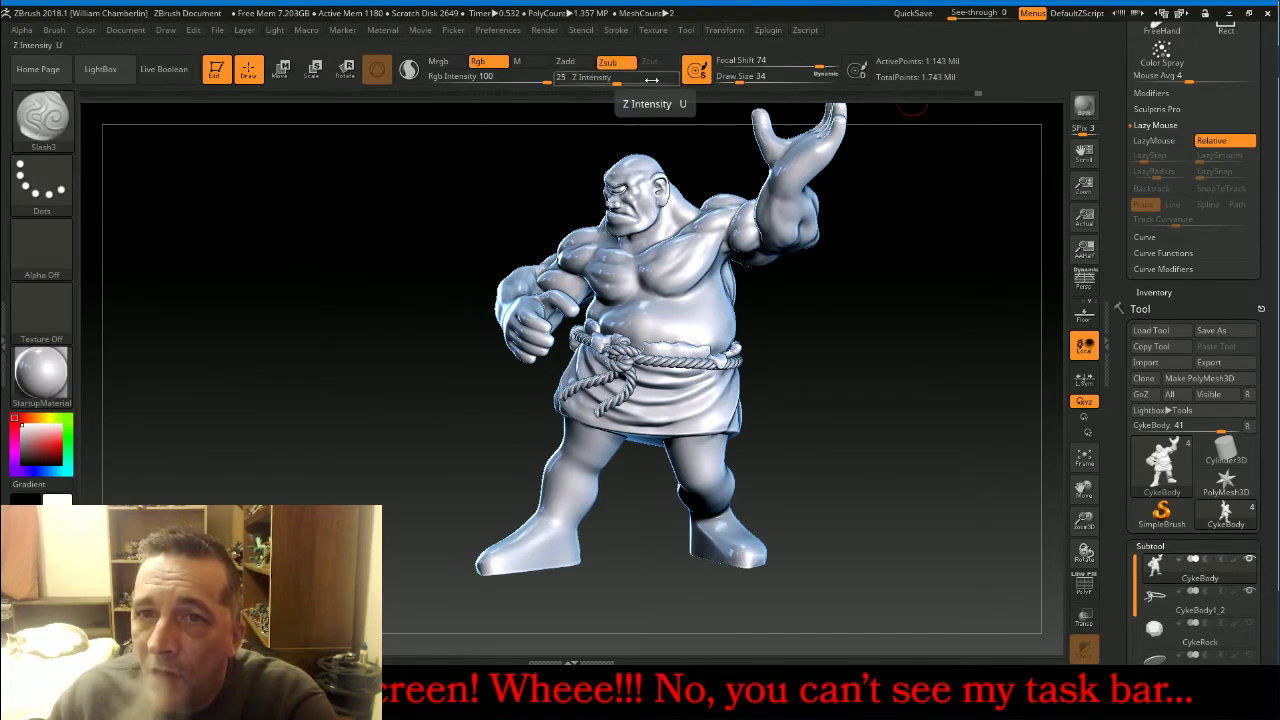
pyautogui.moveTo(618, 82); pyautogui.dragTo(596, 82)
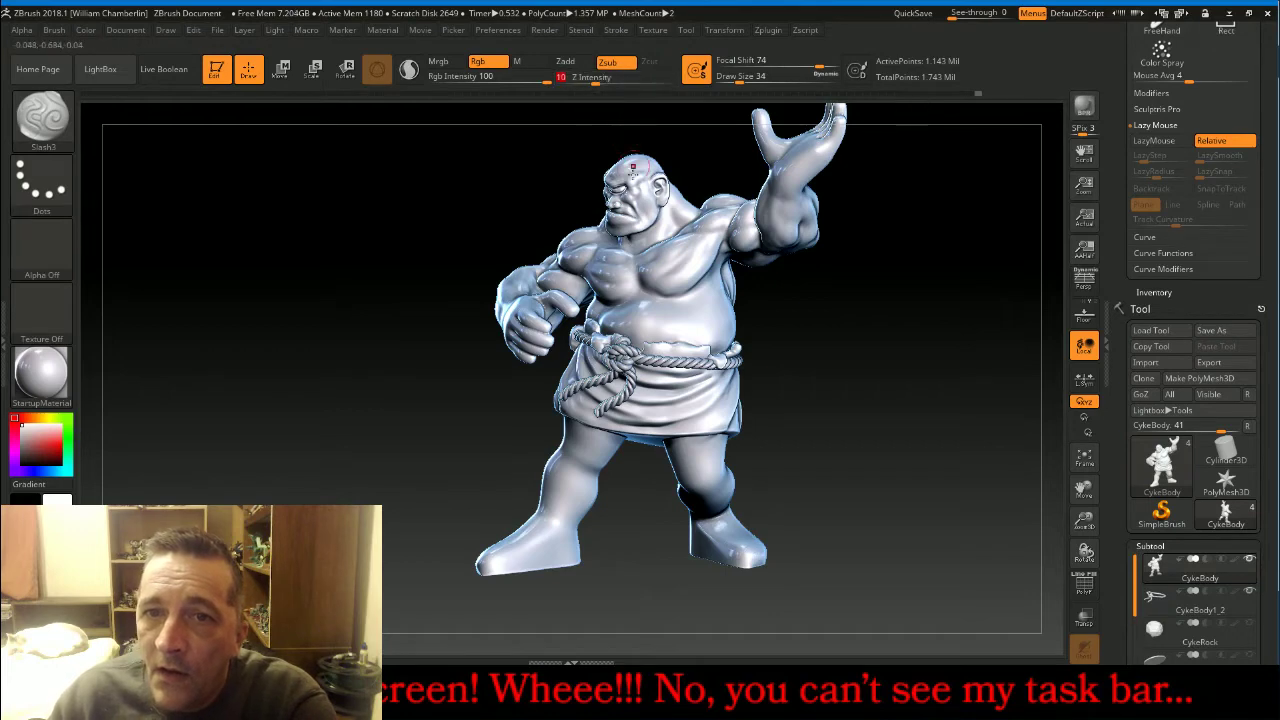
pyautogui.press(']')
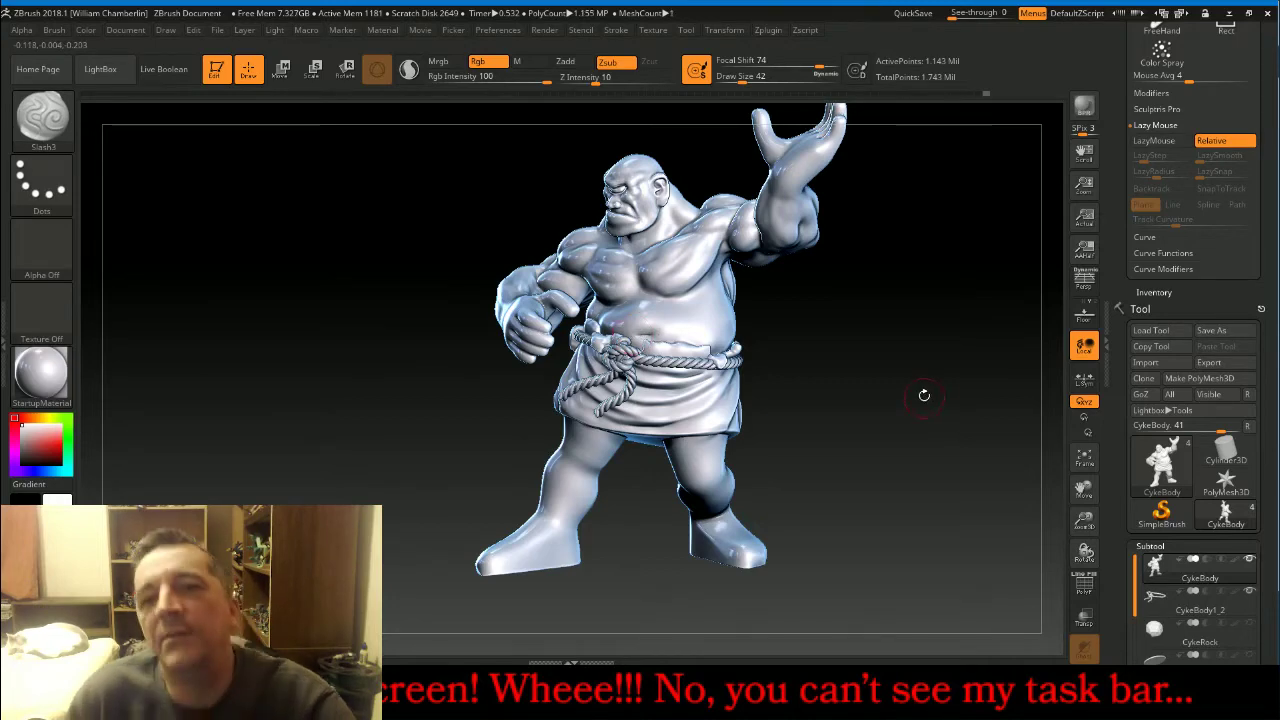
# Switch to the Inflat brush and set its draw size to 17 and Z intensity to 10.
pyautogui.moveTo(928, 366); pyautogui.dragTo(948, 362)
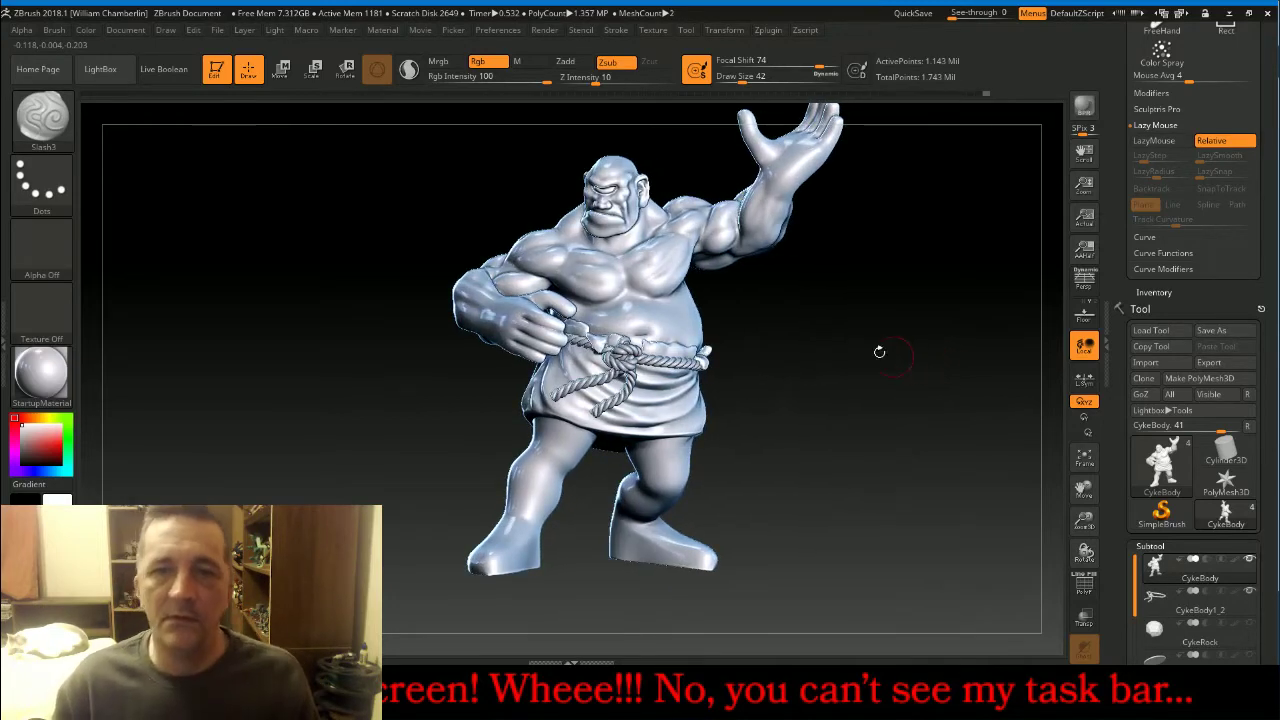
pyautogui.click(64, 133)
pyautogui.click(273, 130)
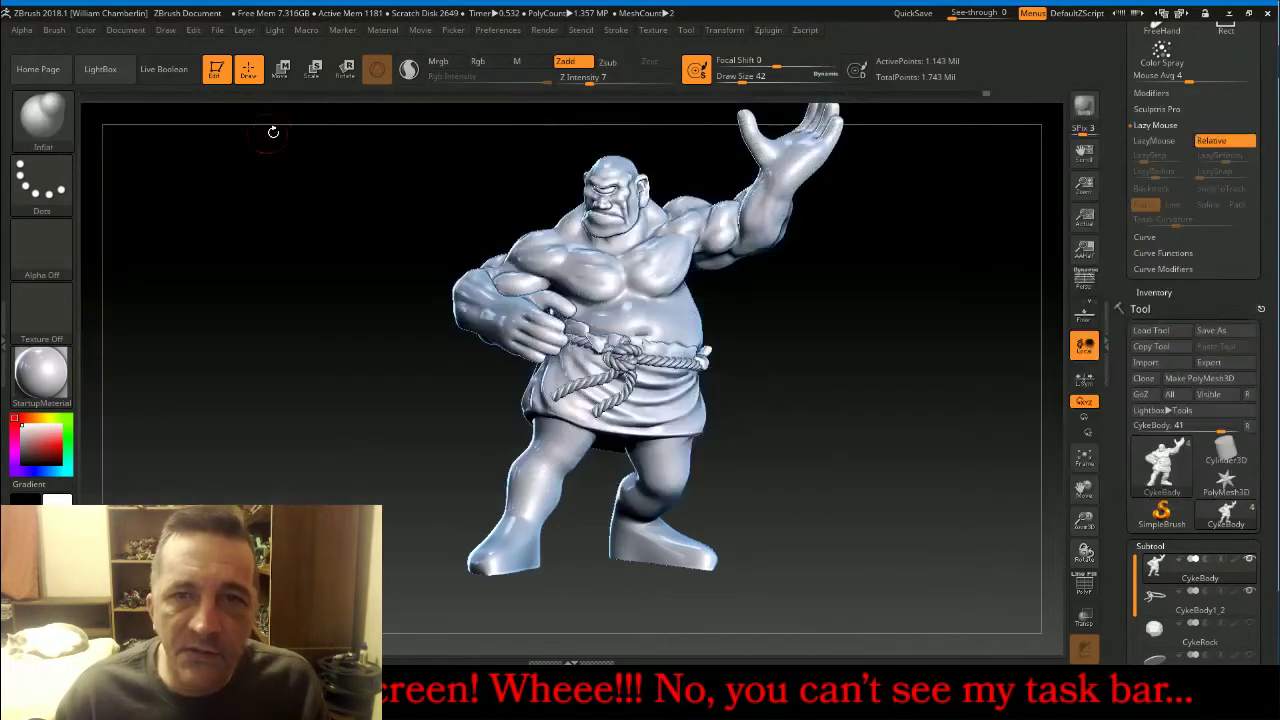
pyautogui.click(726, 79)
pyautogui.write('17')
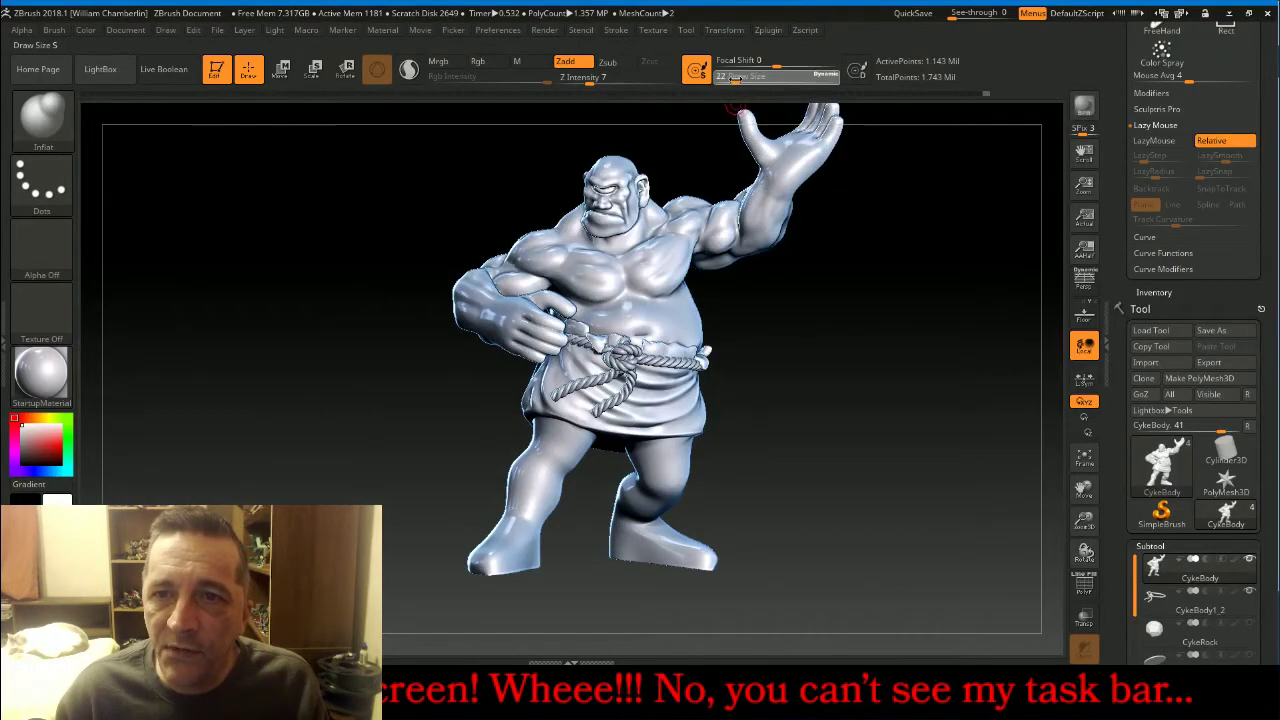
pyautogui.click(577, 81)
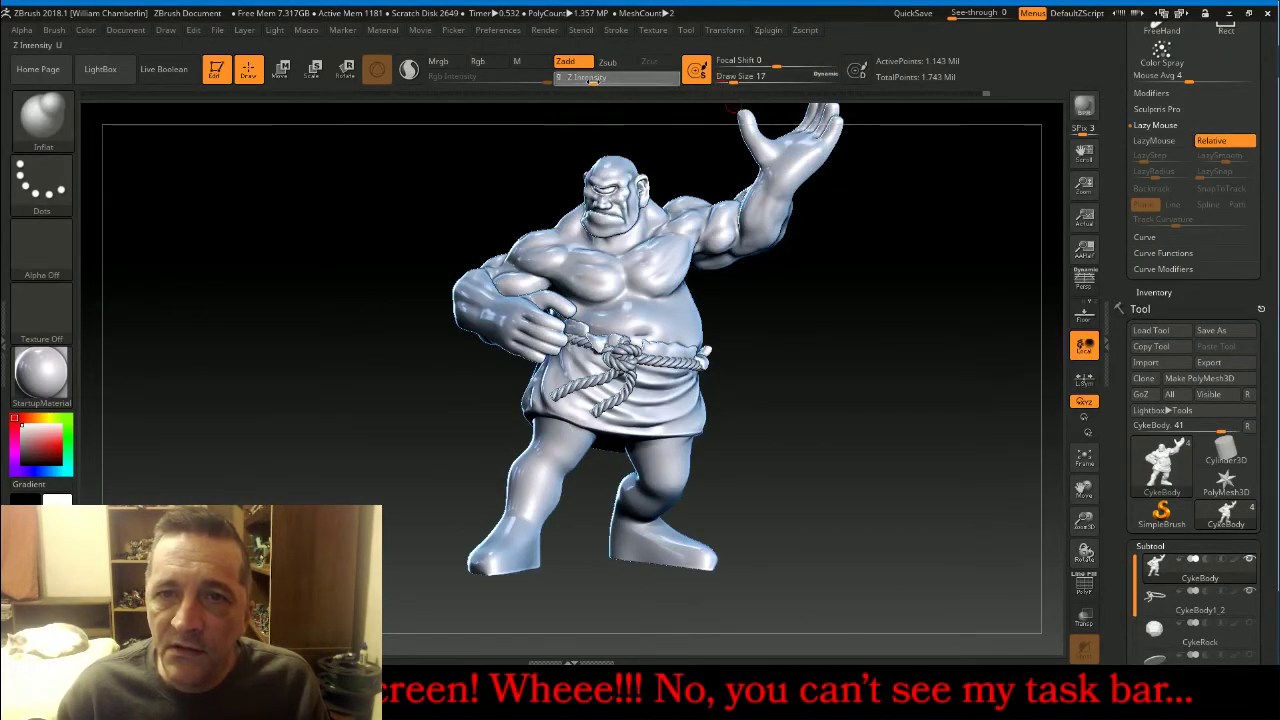
pyautogui.write('10')
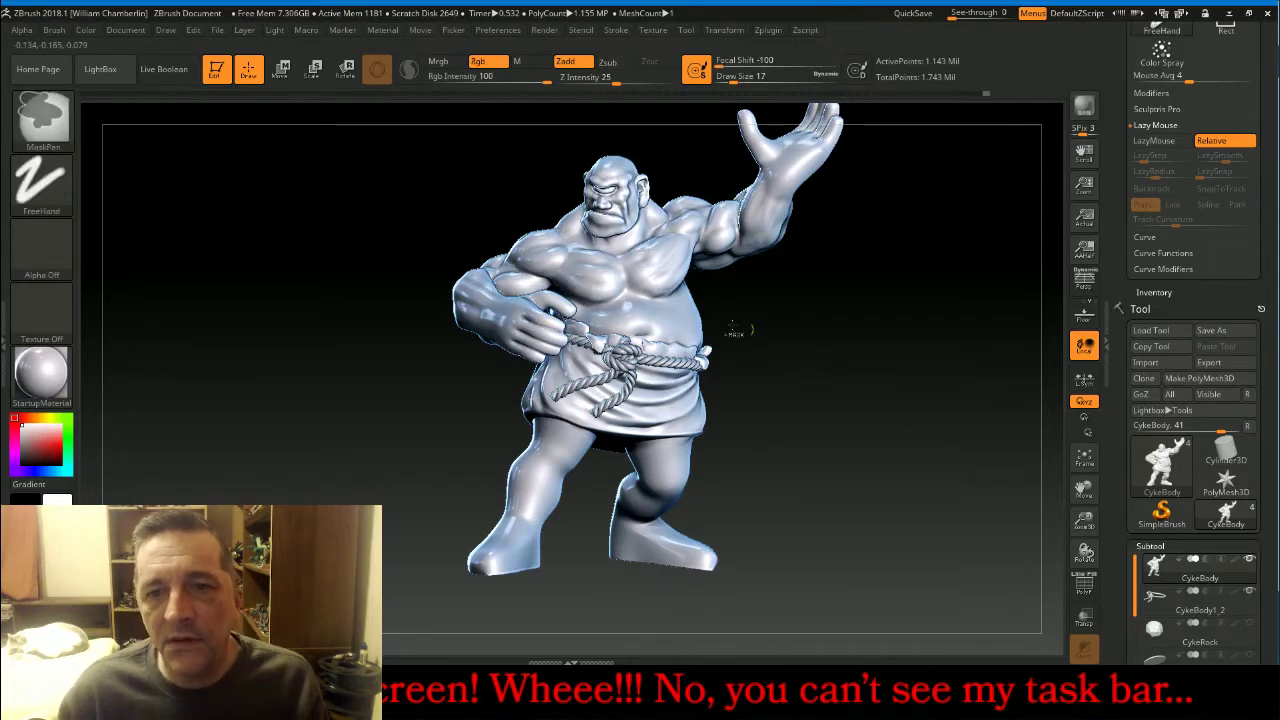
# Choose the Layer brush and turn off LazyMouse for it.
pyautogui.click(45, 118)
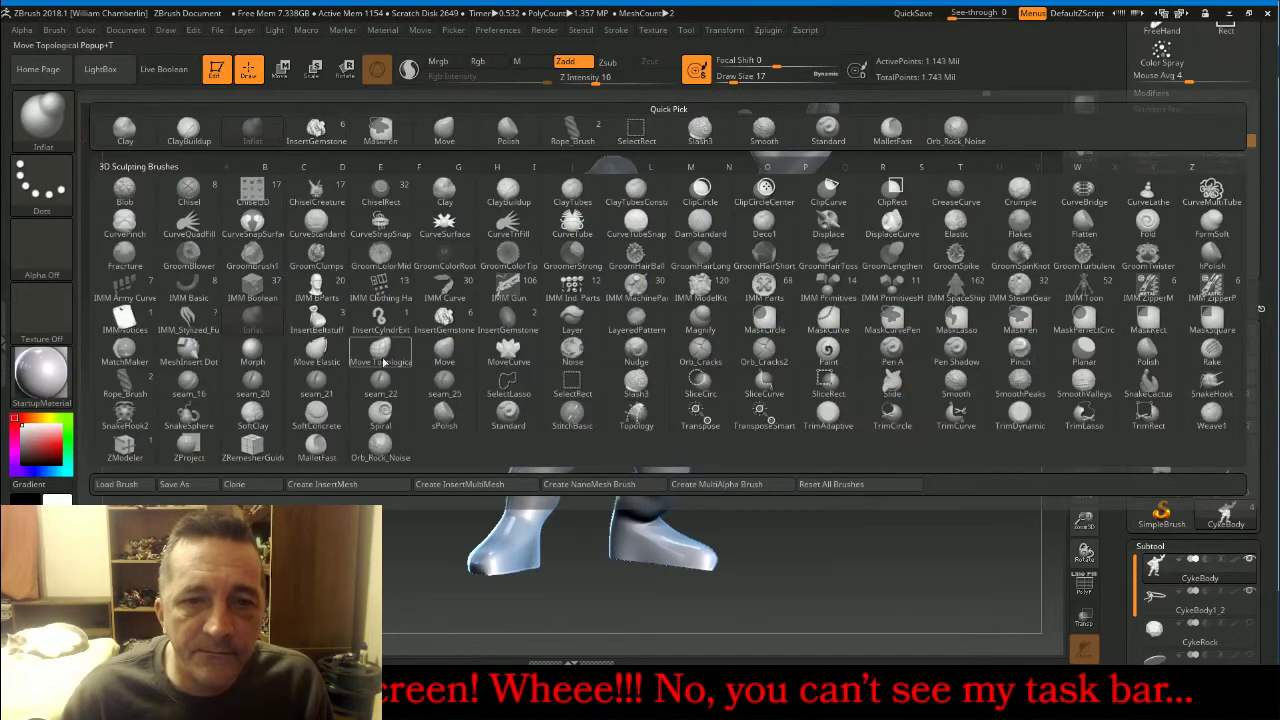
pyautogui.click(572, 320)
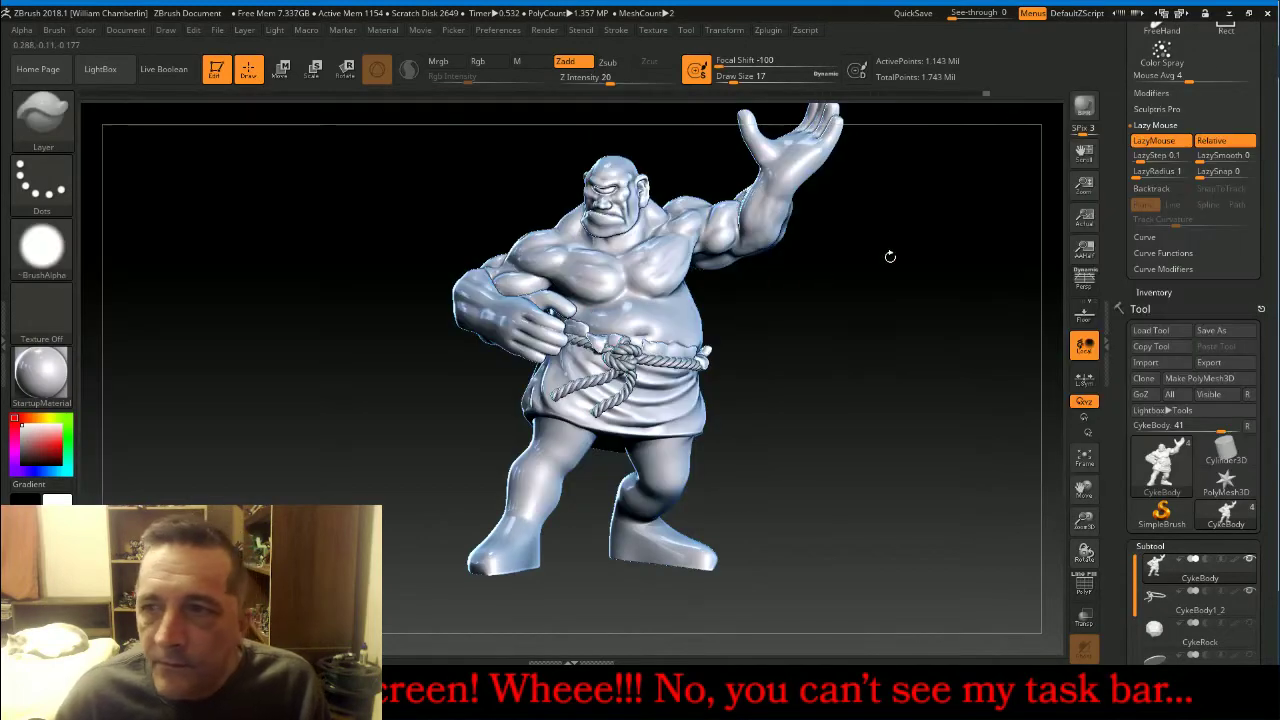
pyautogui.click(1172, 142)
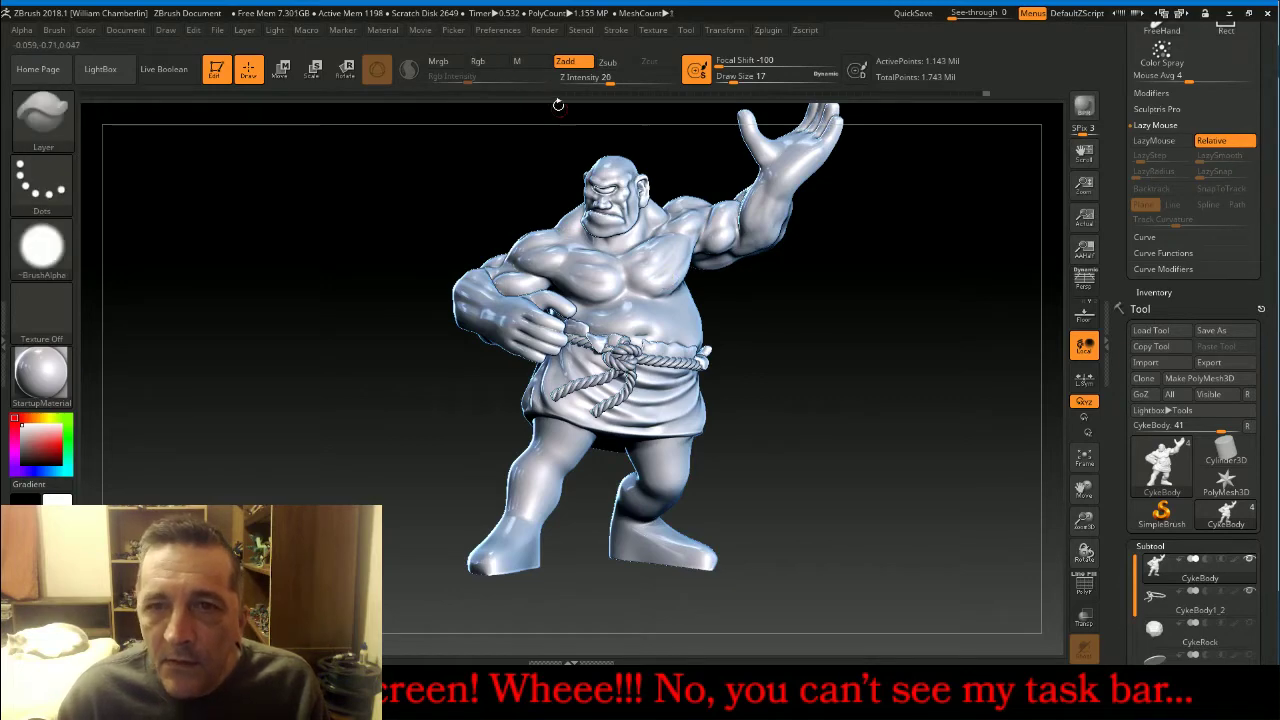
# Set the Layer brush's Z intensity to 43, stamp a raised areola on each pectoral and smooth it into the skin.
pyautogui.moveTo(606, 79); pyautogui.dragTo(632, 80)
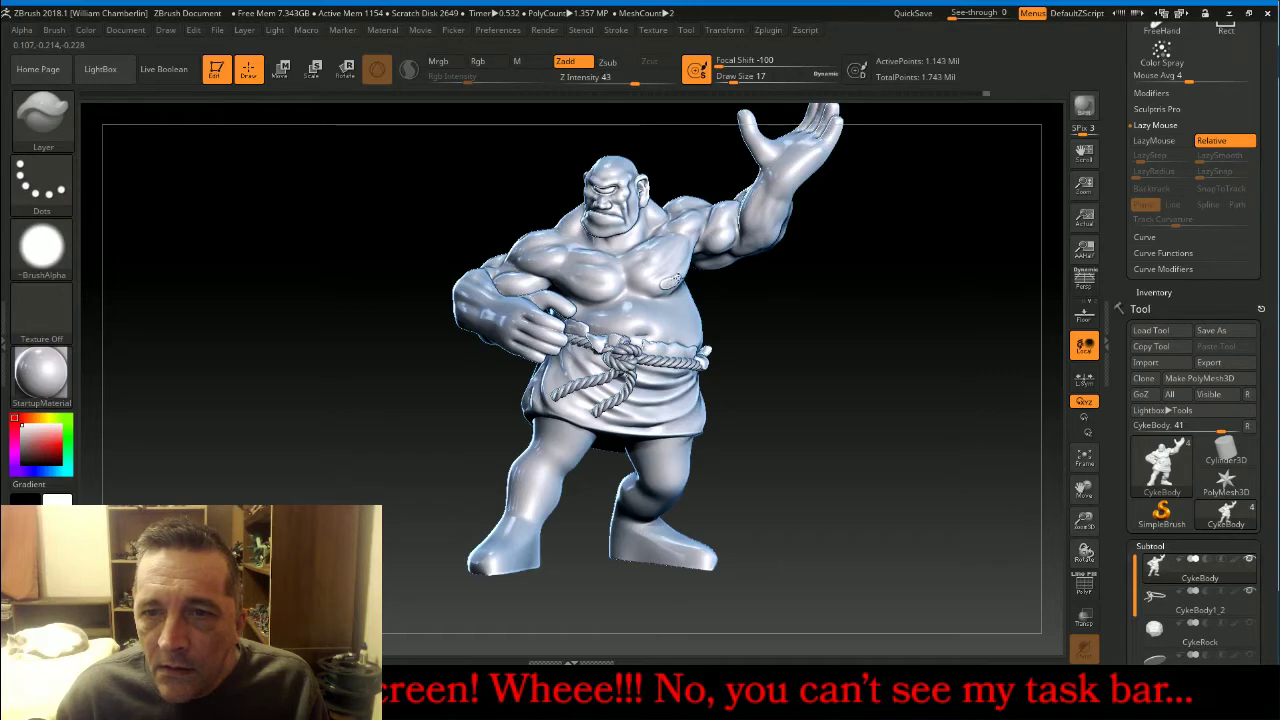
pyautogui.press('shift')
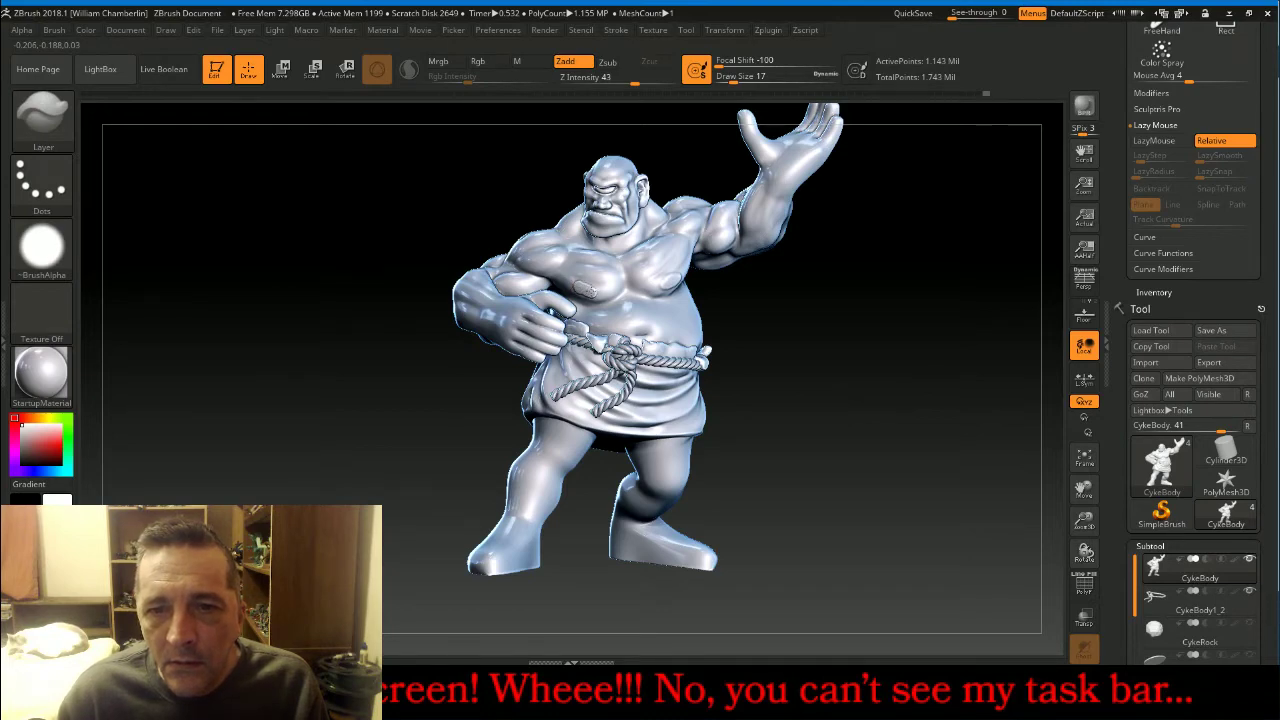
pyautogui.press('shift')
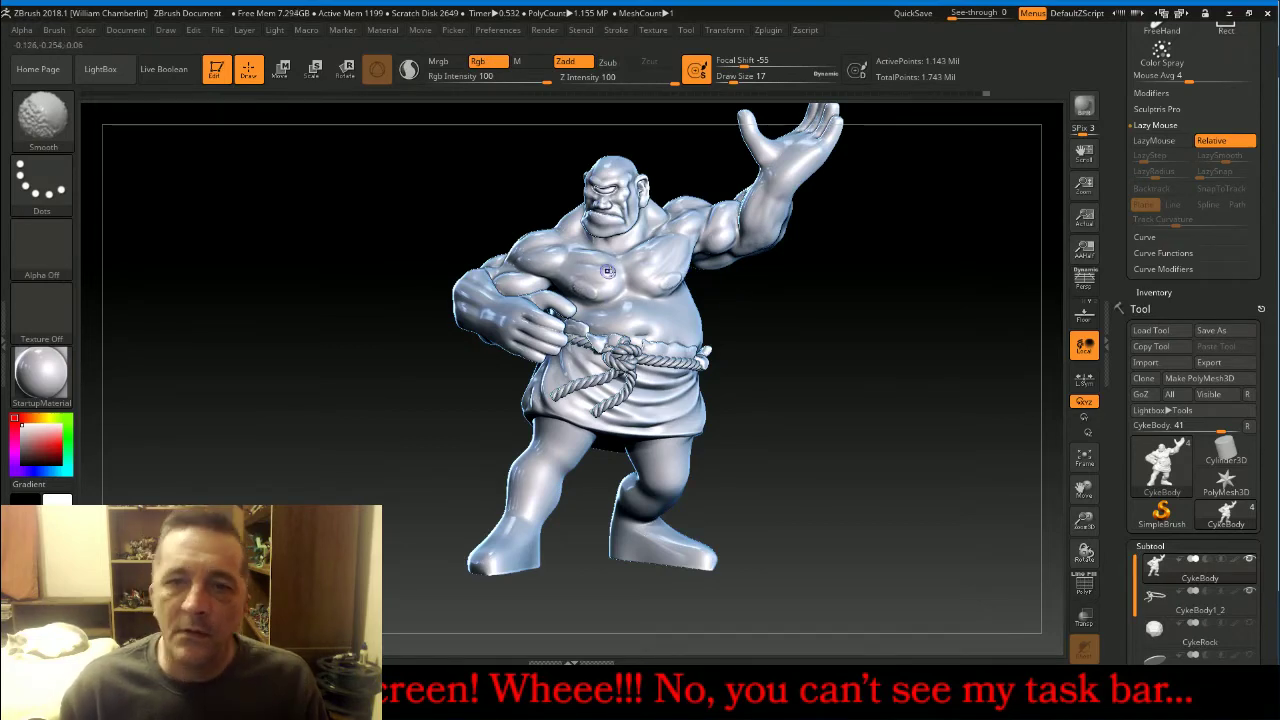
# Inflate a small nipple on each pectoral with the Inflat brush at draw size 7, focal shift -44 and Z intensity 15.
pyautogui.press('b')
pyautogui.press('i')
pyautogui.press('n')
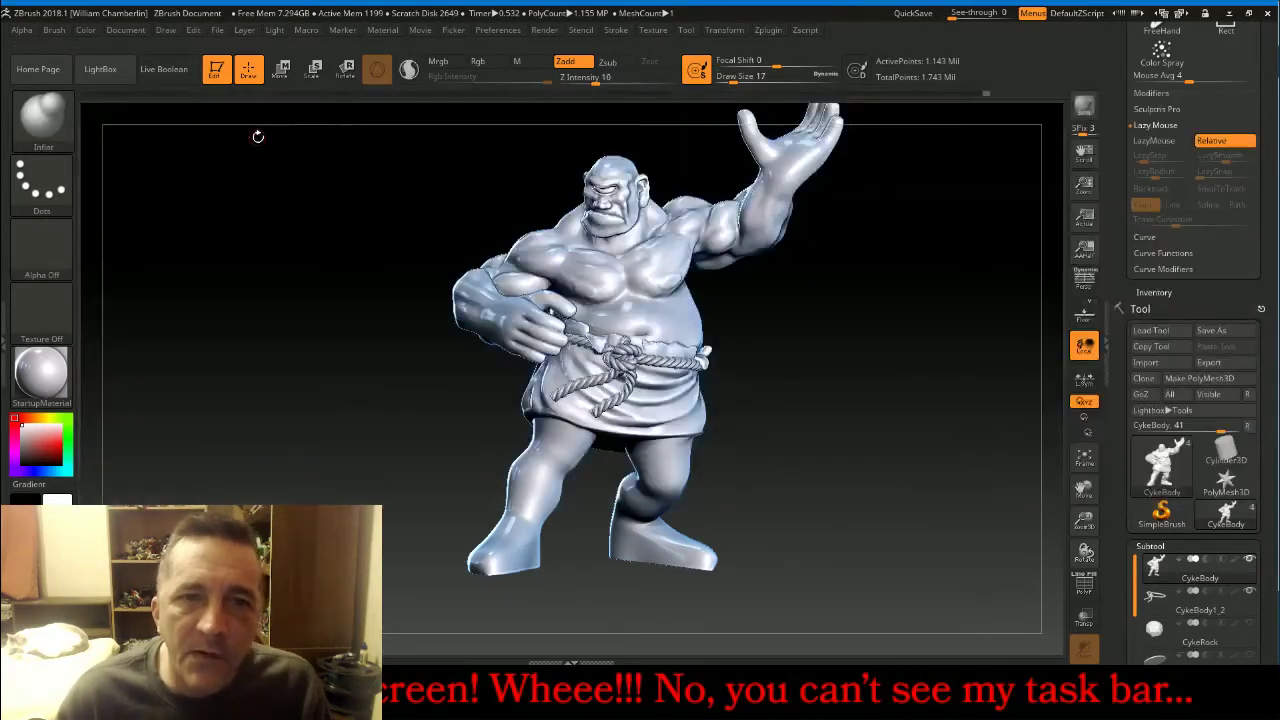
pyautogui.moveTo(1084, 521); pyautogui.dragTo(1026, 552)
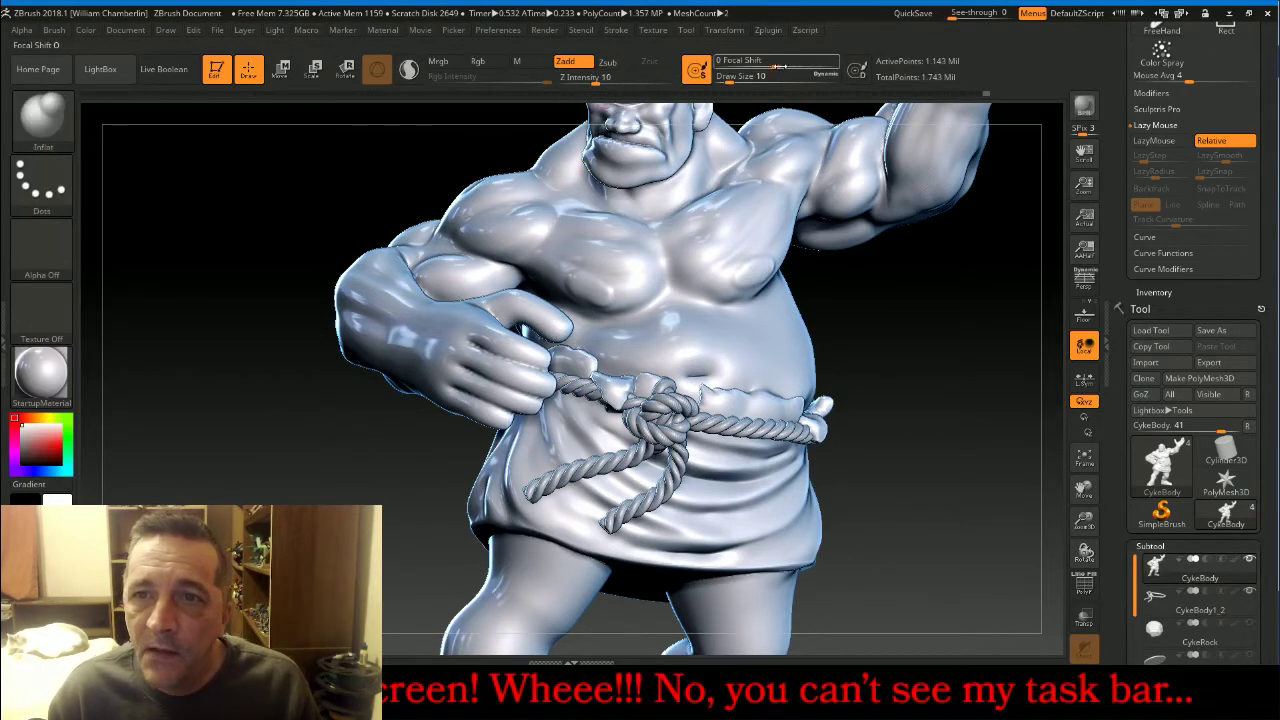
pyautogui.moveTo(778, 63); pyautogui.dragTo(722, 81)
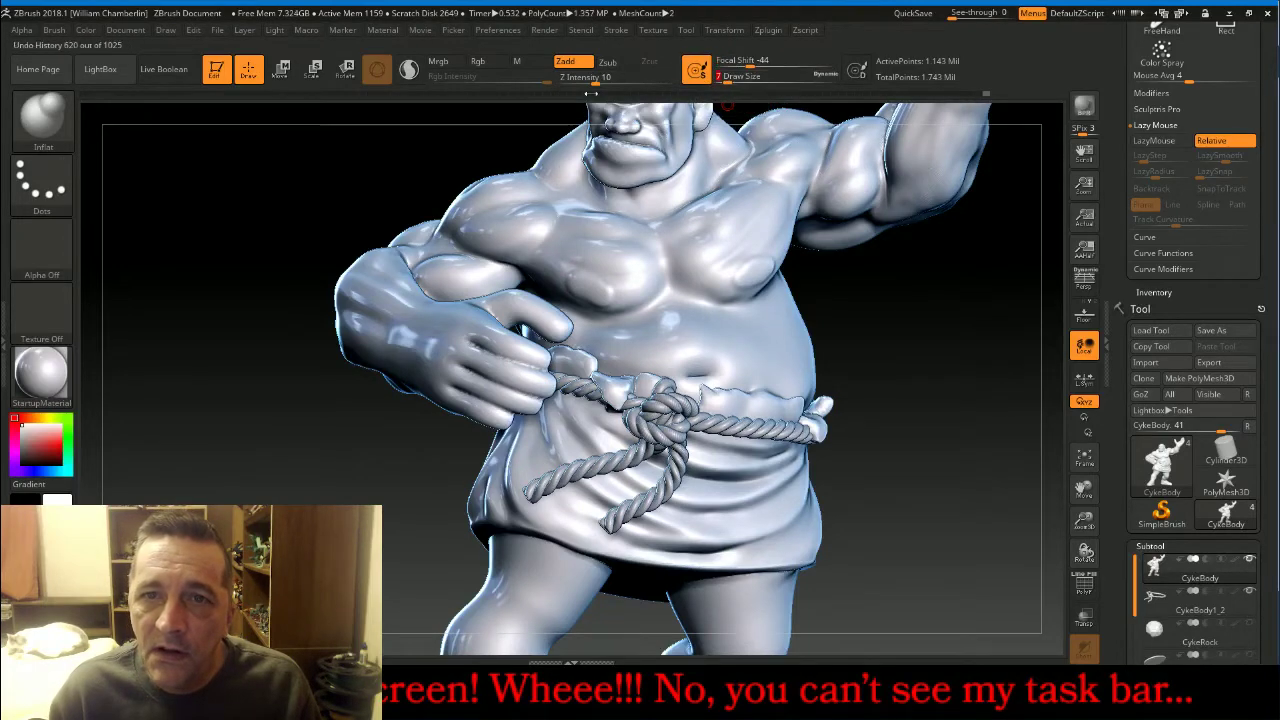
pyautogui.moveTo(596, 80); pyautogui.dragTo(606, 82)
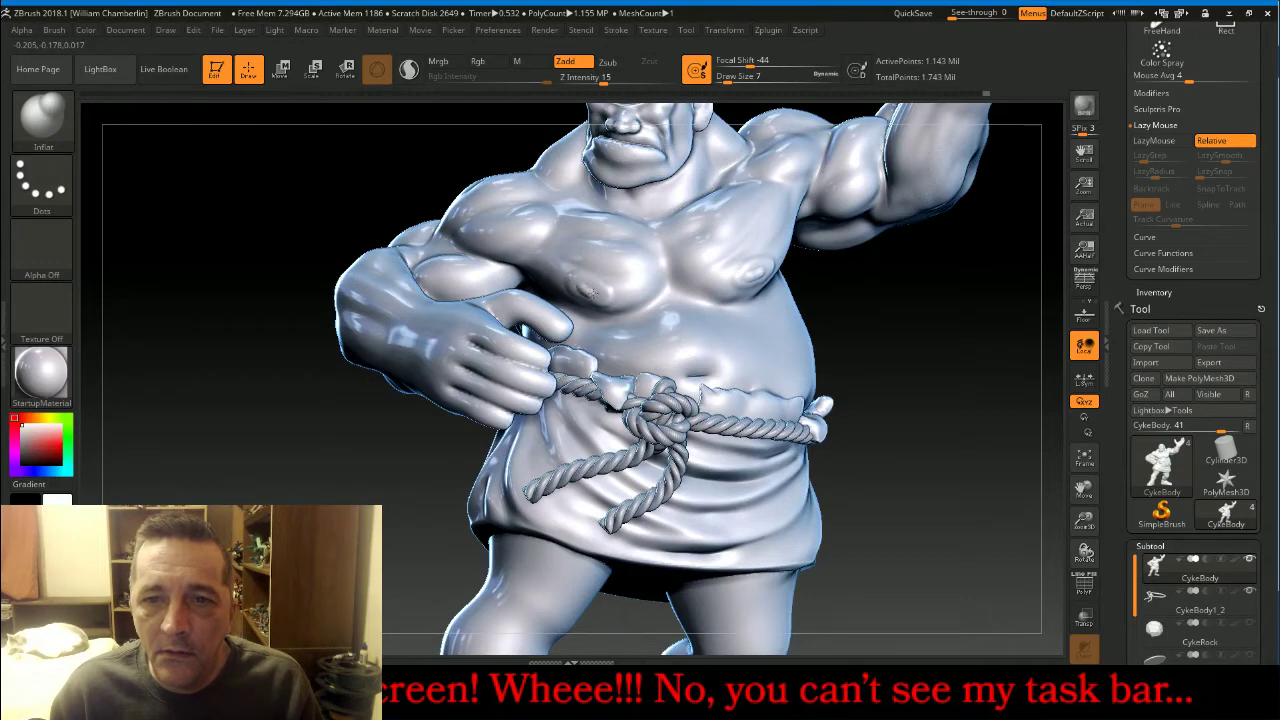
pyautogui.press('shift')
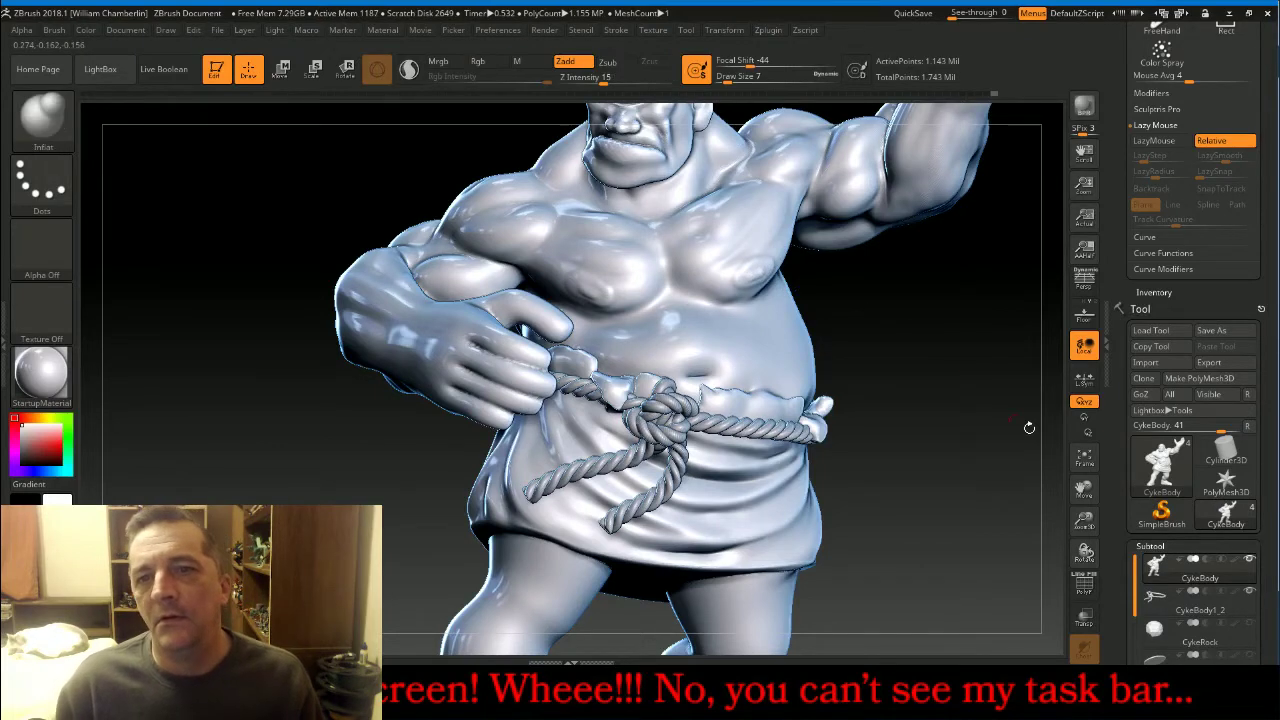
# Review the whole figure from several sides and read the YouTube live chat in the Firefox window.
pyautogui.click(1084, 456)
pyautogui.moveTo(988, 447)
pyautogui.mouseDown()
pyautogui.moveTo(972, 438)
pyautogui.moveTo(980, 429)
pyautogui.moveTo(994, 438)
pyautogui.moveTo(943, 438)
pyautogui.mouseUp()
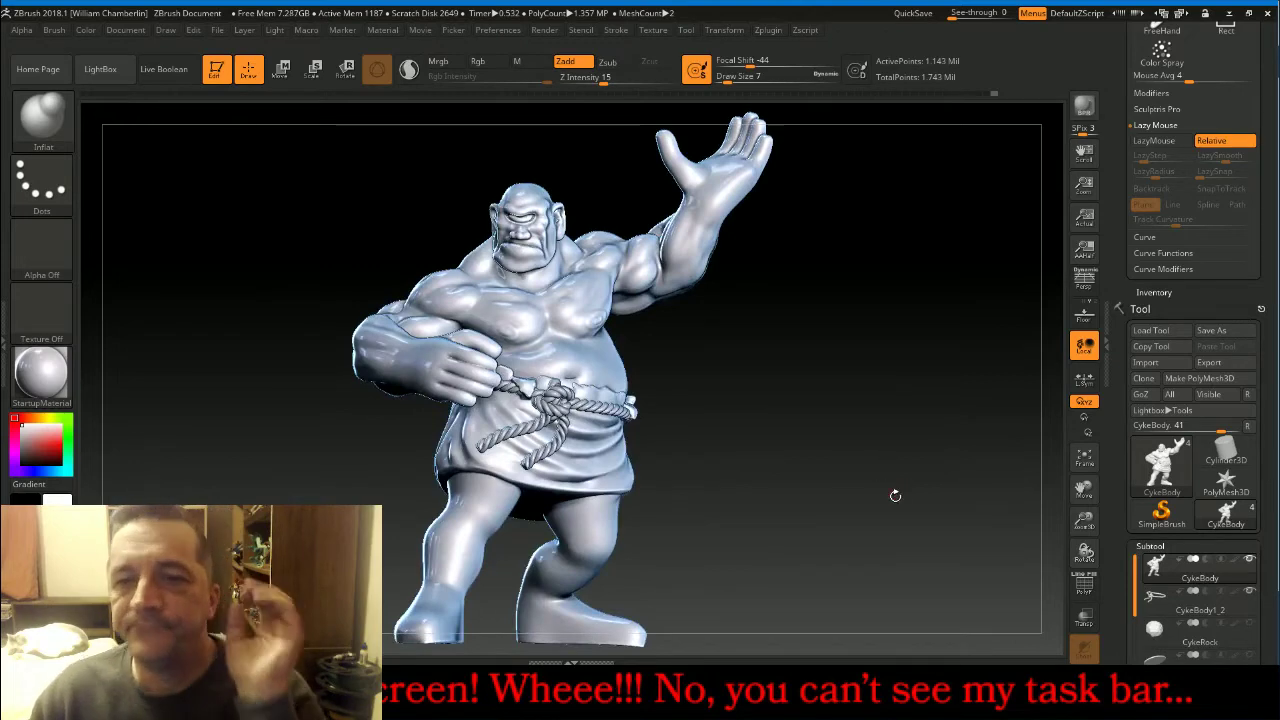
pyautogui.moveTo(1084, 488); pyautogui.dragTo(1108, 457)
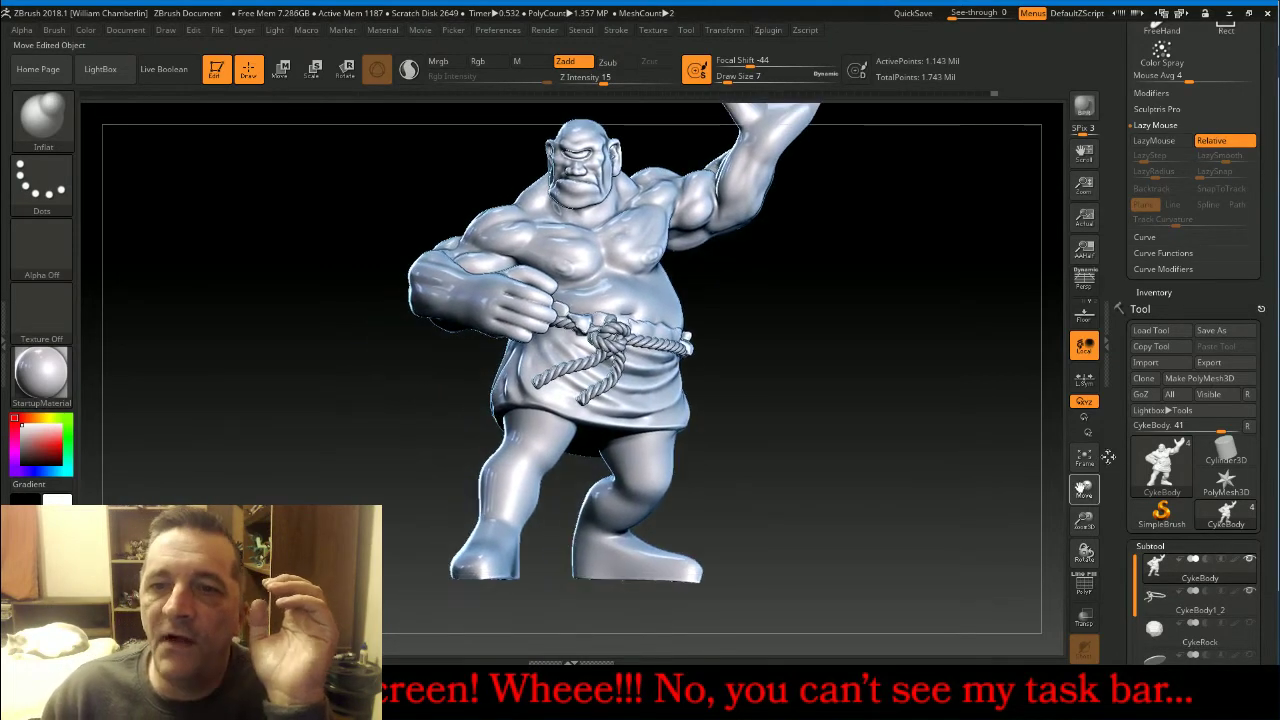
pyautogui.moveTo(934, 461); pyautogui.dragTo(881, 493)
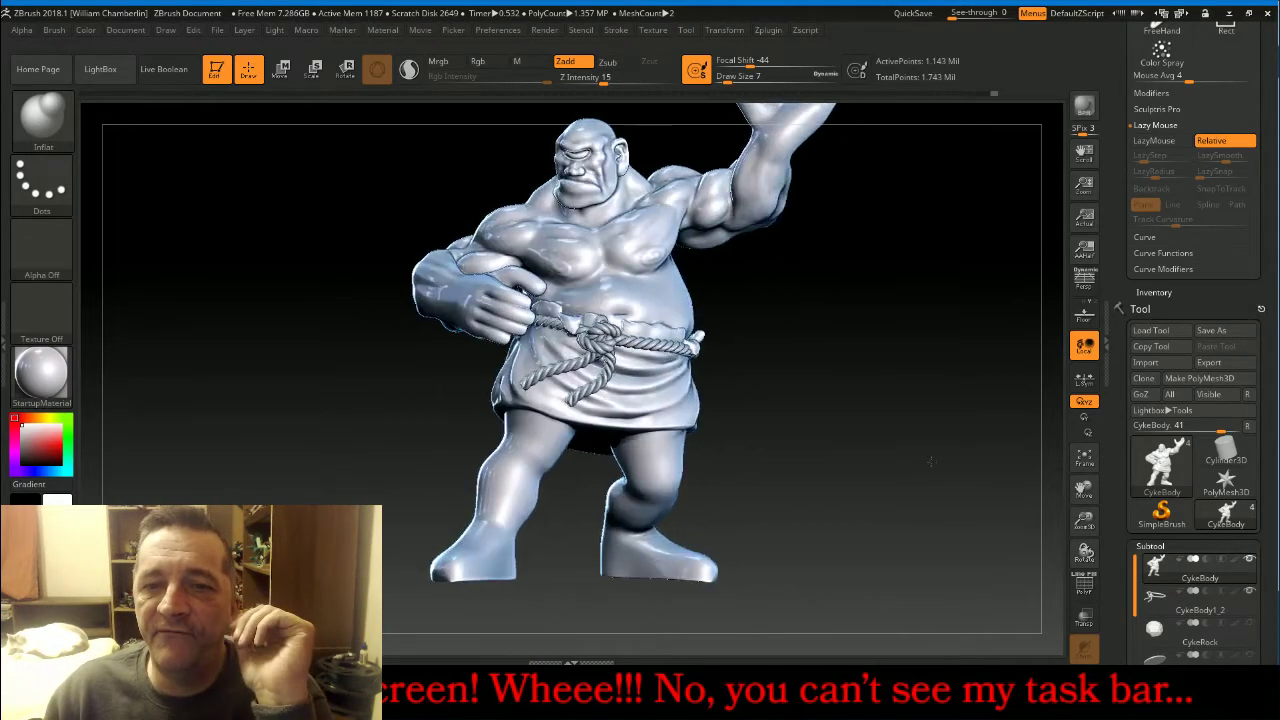
pyautogui.moveTo(460, 690)
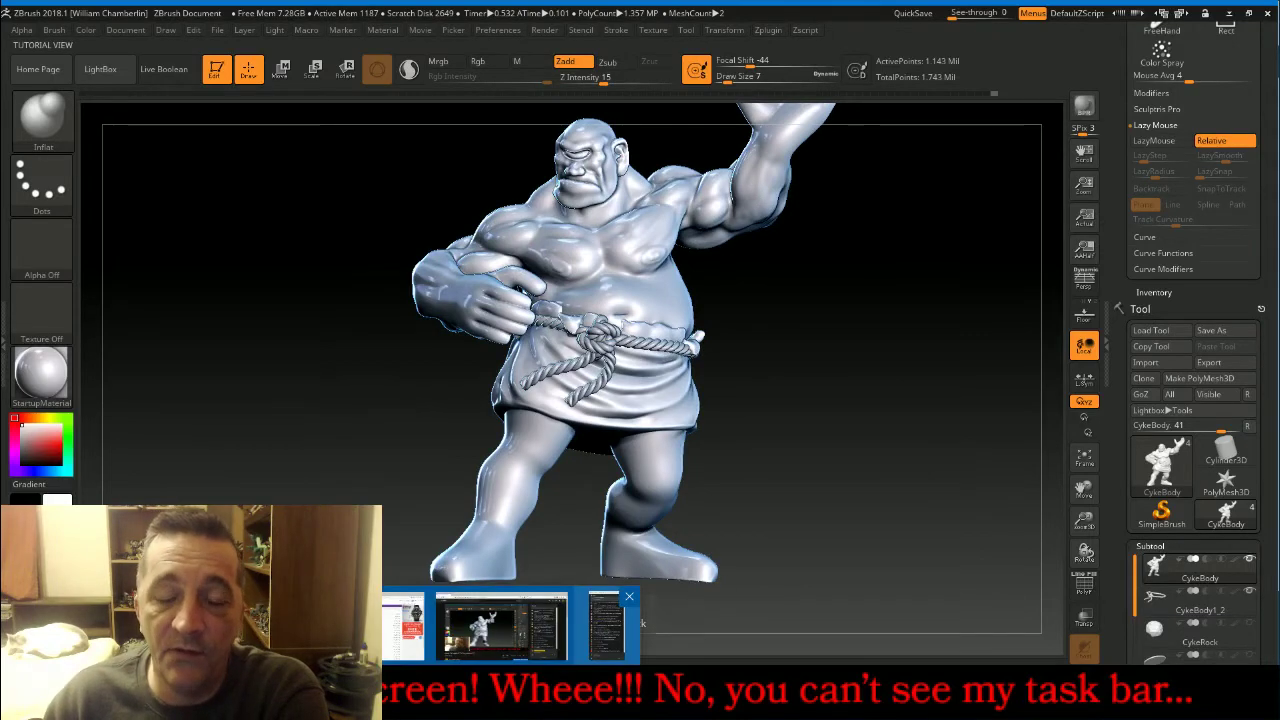
pyautogui.click(605, 625)
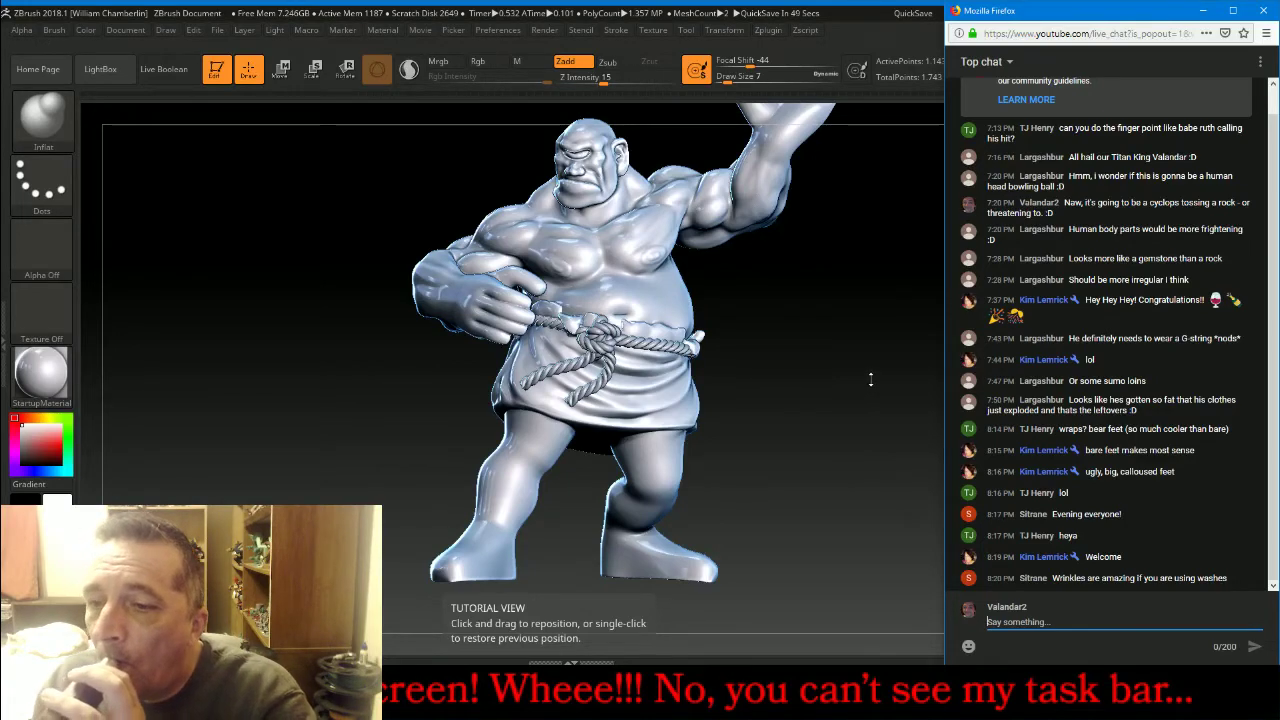
pyautogui.click(849, 343)
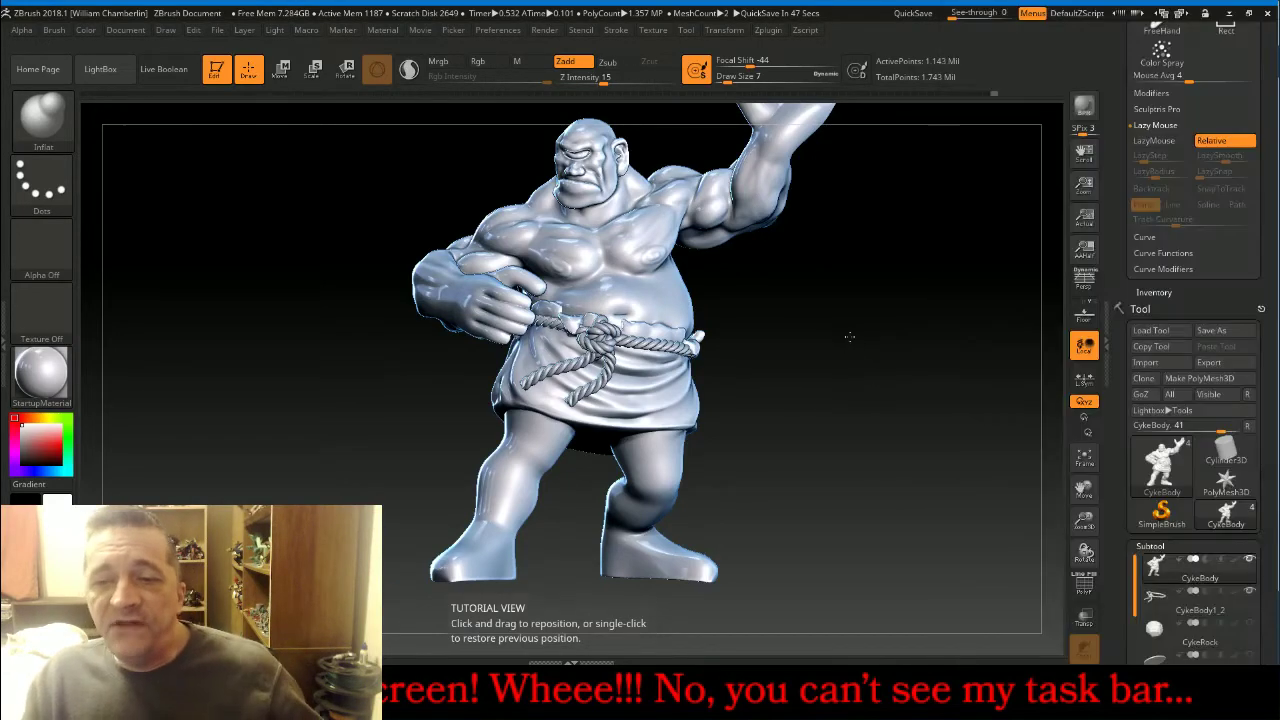
pyautogui.moveTo(849, 338); pyautogui.dragTo(840, 372)
pyautogui.click(440, 692)
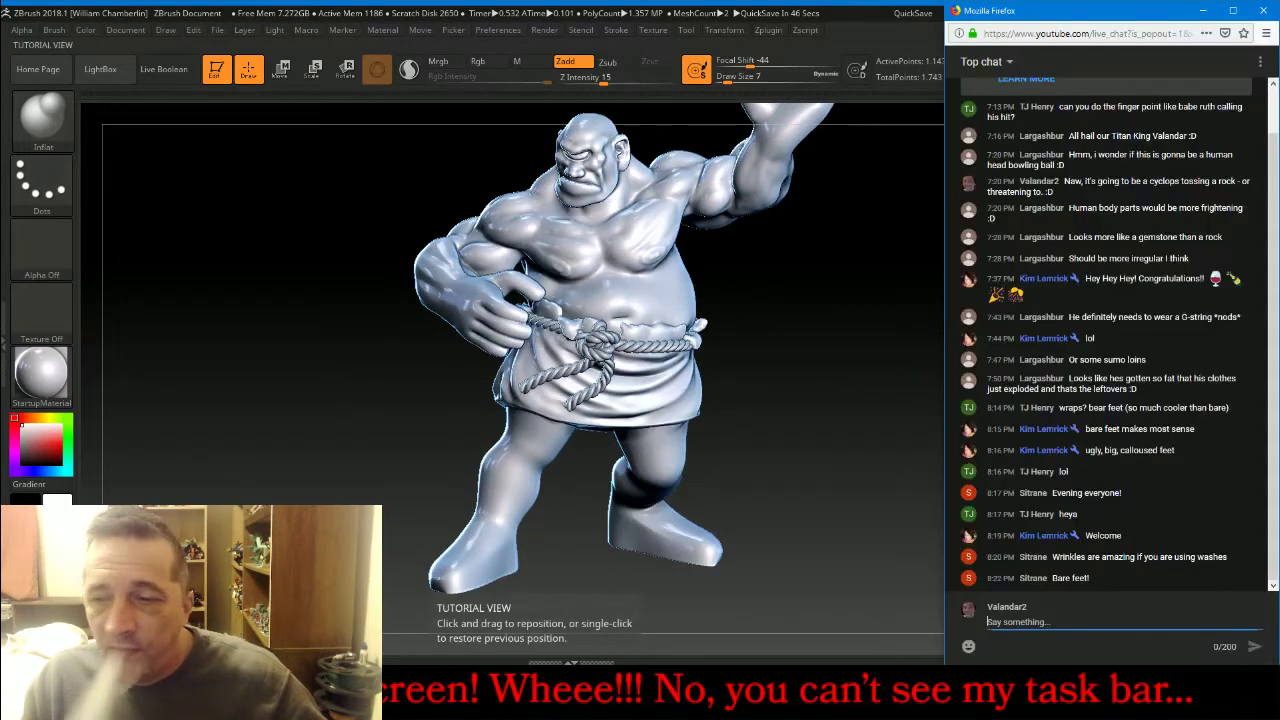
pyautogui.click(845, 436)
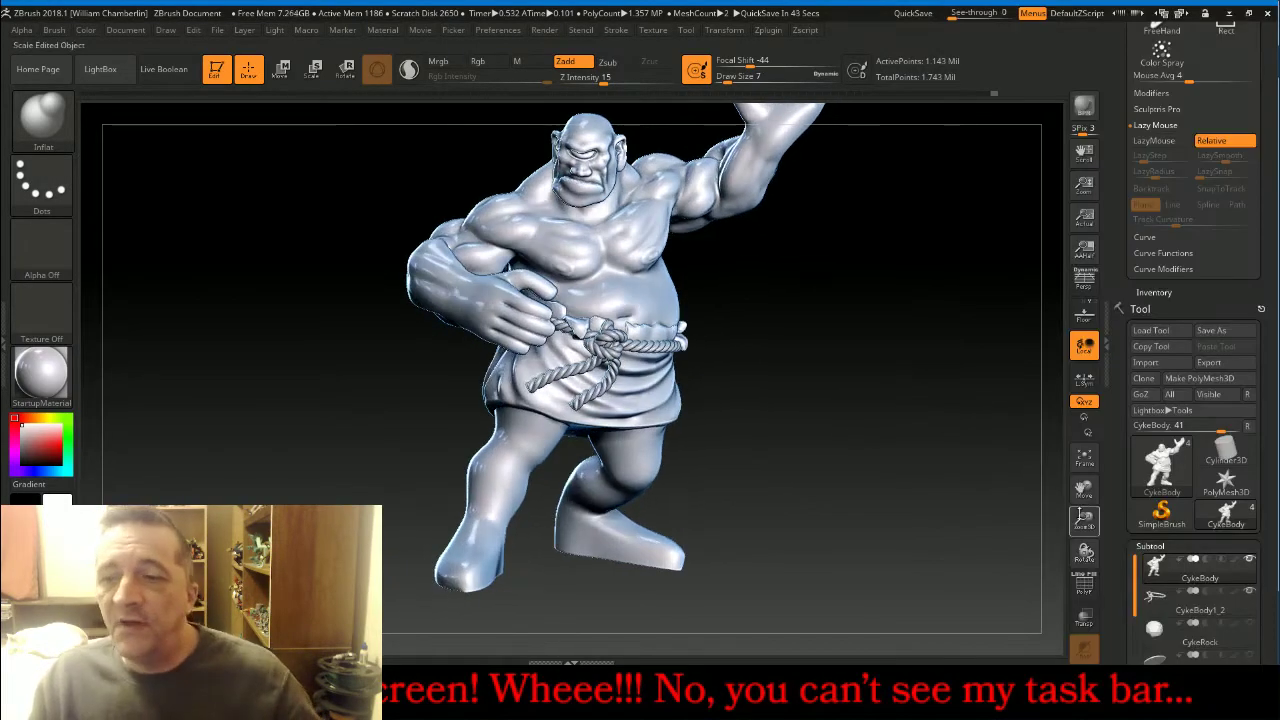
# Focus on the lower legs and switch to the Standard brush with a draw size of 44.
pyautogui.moveTo(1093, 492); pyautogui.dragTo(1113, 190)
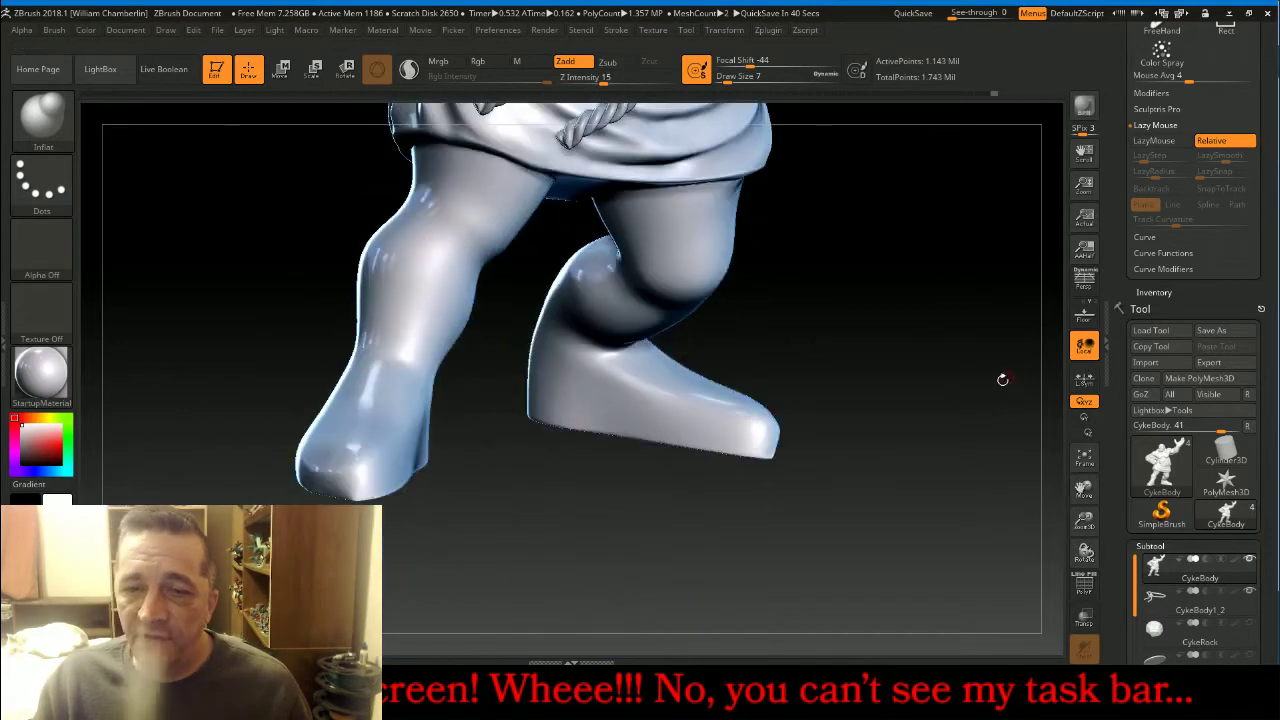
pyautogui.click(43, 115)
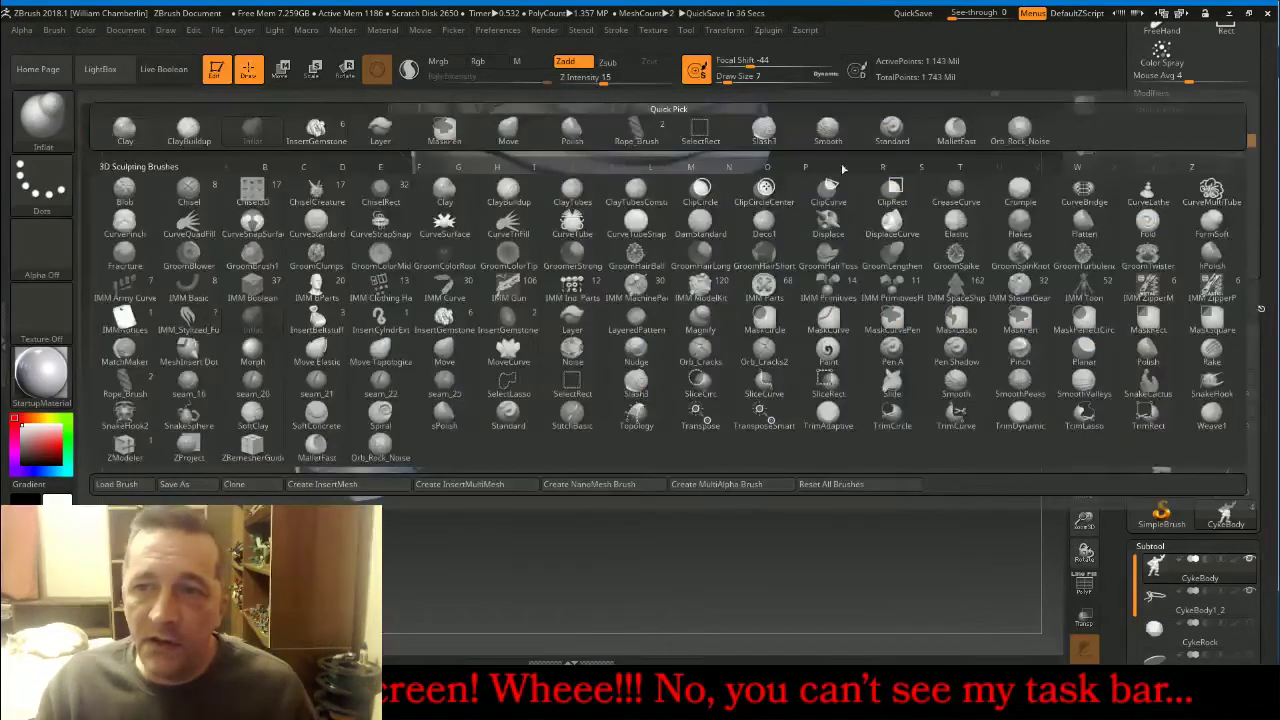
pyautogui.click(889, 128)
pyautogui.press(']')
pyautogui.press(']')
pyautogui.press(']')
pyautogui.press(']')
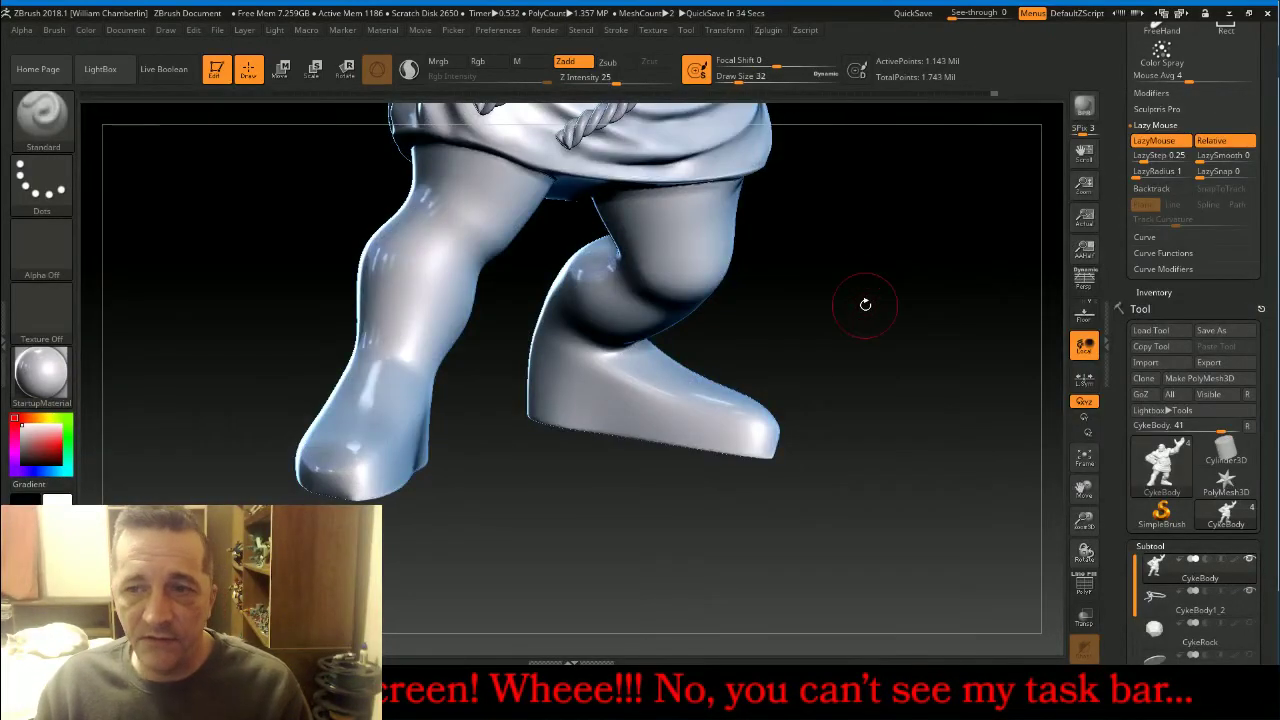
# Smooth the hard sole edge of the cyclops's left foot around the heel, side and toes.
pyautogui.moveTo(882, 324); pyautogui.dragTo(938, 252)
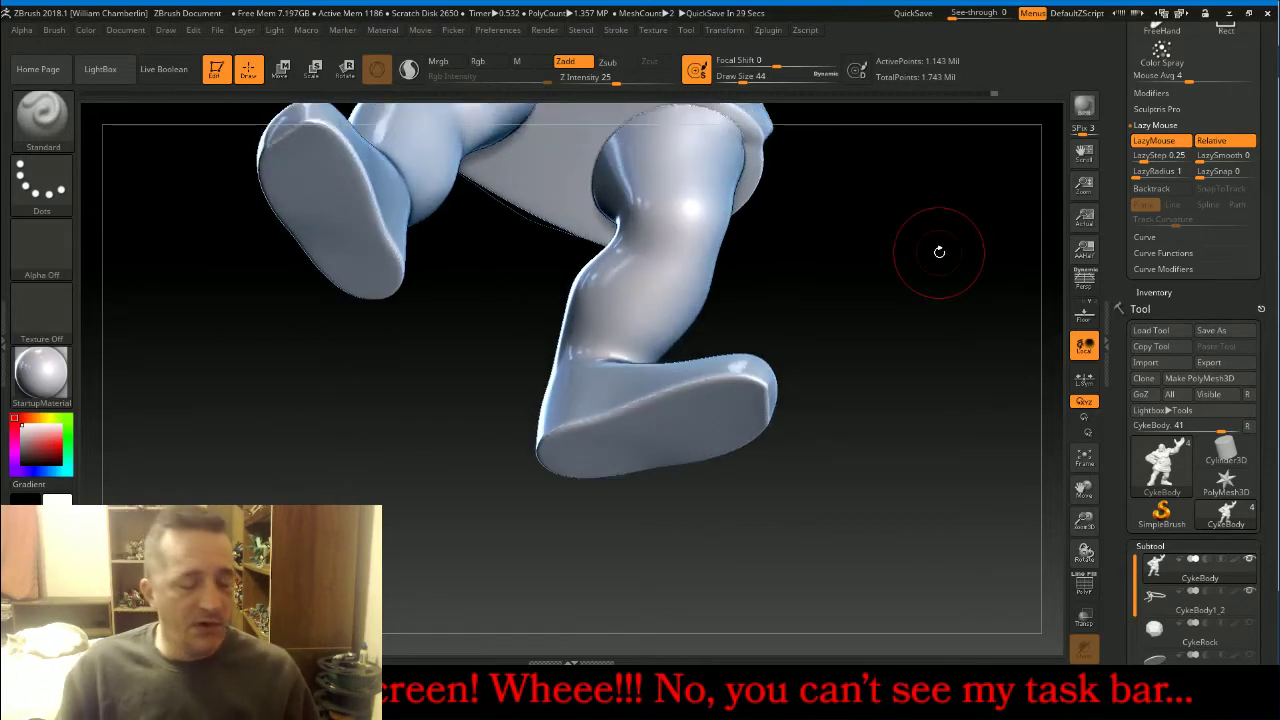
pyautogui.press('shift')
pyautogui.keyDown('shift'); pyautogui.moveTo(575, 444); pyautogui.dragTo(556, 453); pyautogui.keyUp('shift')
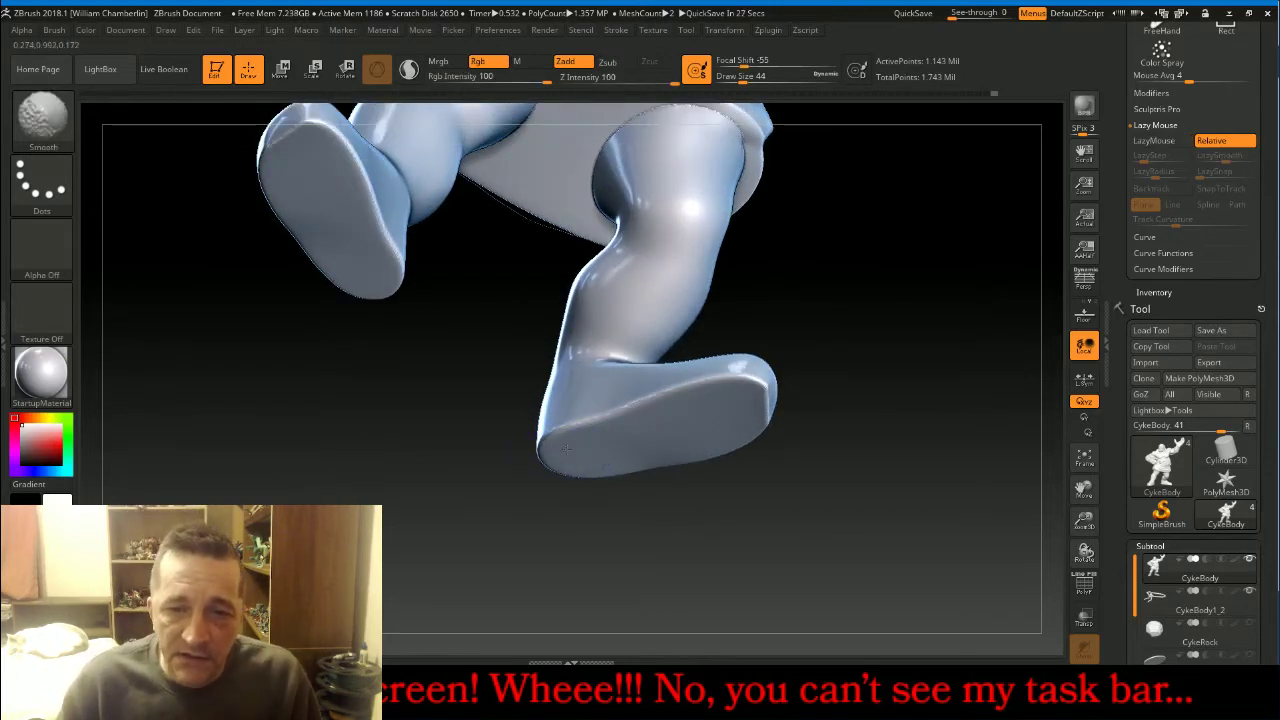
pyautogui.keyDown('shift'); pyautogui.moveTo(631, 408); pyautogui.dragTo(742, 405); pyautogui.keyUp('shift')
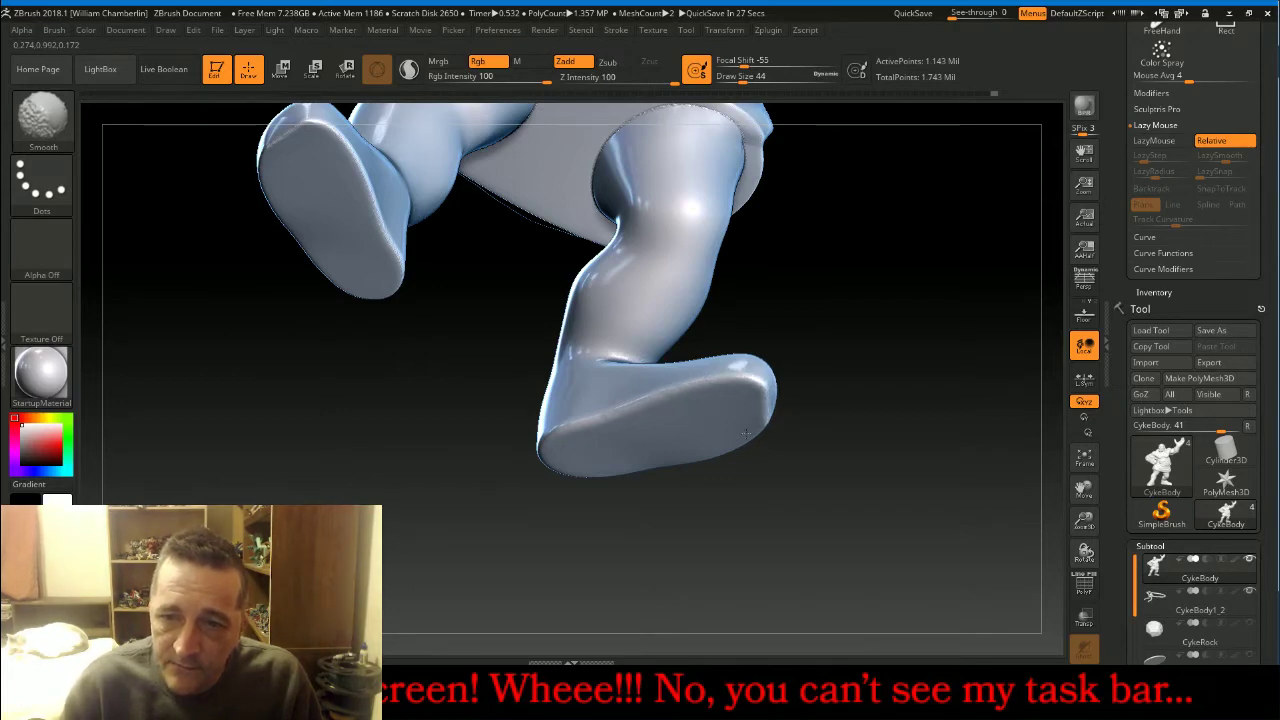
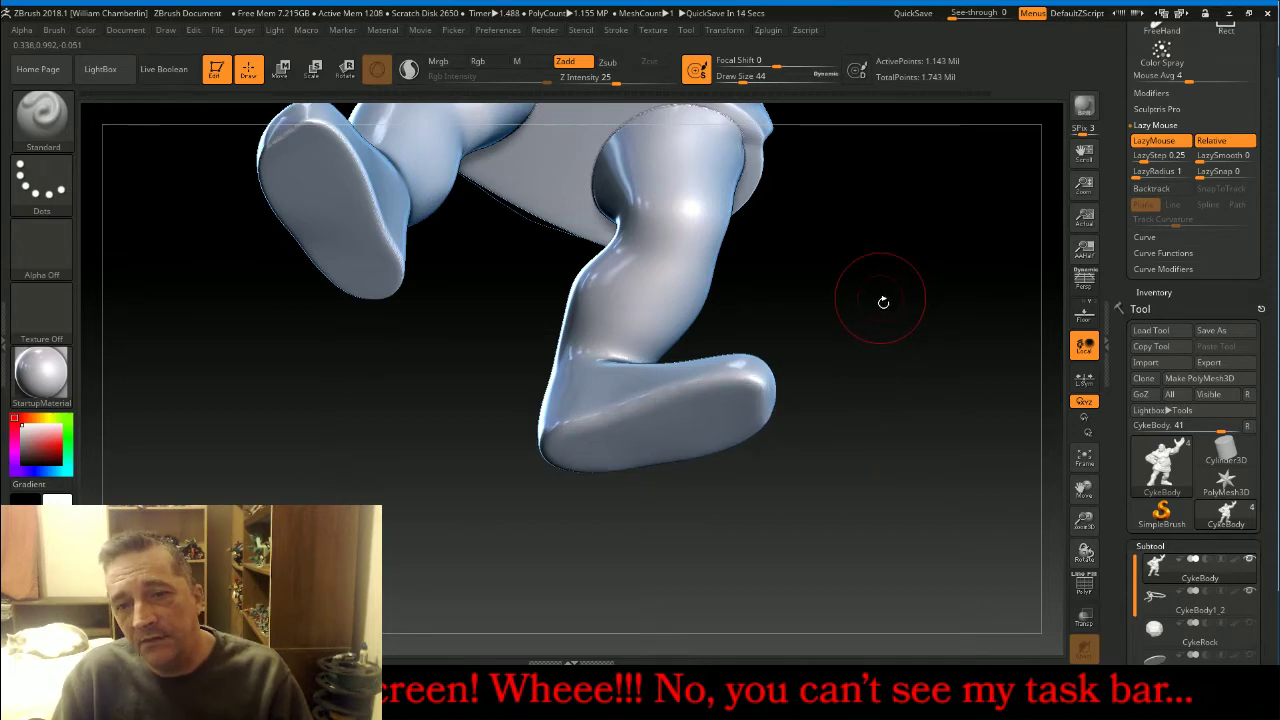
pyautogui.moveTo(903, 294)
pyautogui.mouseDown()
pyautogui.moveTo(957, 306)
pyautogui.moveTo(950, 287)
pyautogui.mouseUp()
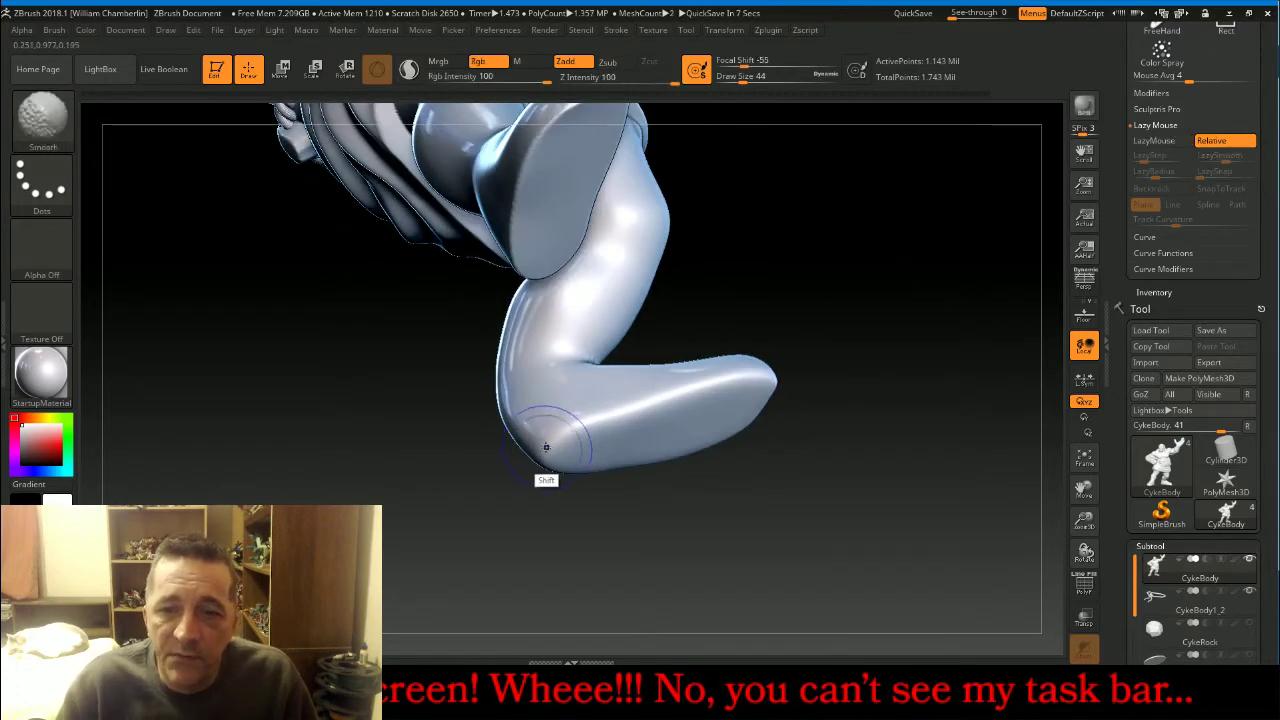
pyautogui.moveTo(543, 443)
pyautogui.keyDown('shift'); pyautogui.mouseDown()
pyautogui.moveTo(580, 423)
pyautogui.moveTo(548, 446)
pyautogui.mouseUp(); pyautogui.keyUp('shift')
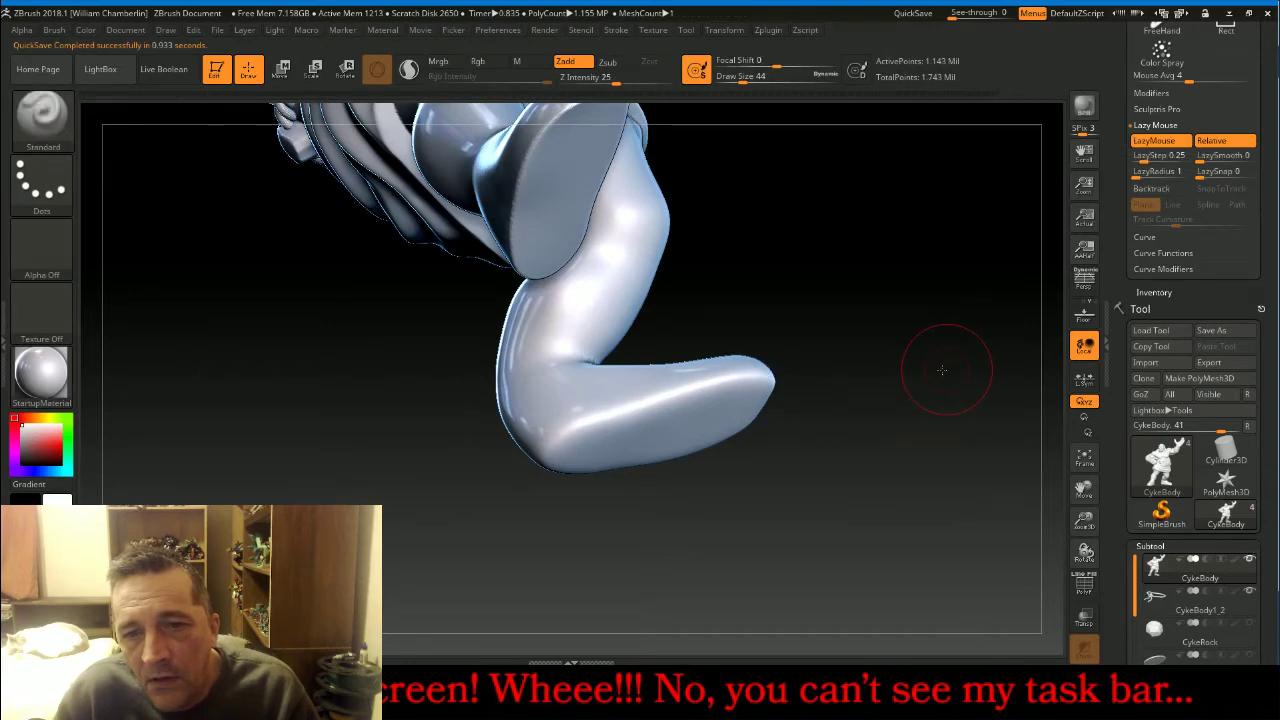
# Smooth the remaining sole edge near the left foot's toes from the opposite side.
pyautogui.moveTo(936, 350); pyautogui.dragTo(876, 269)
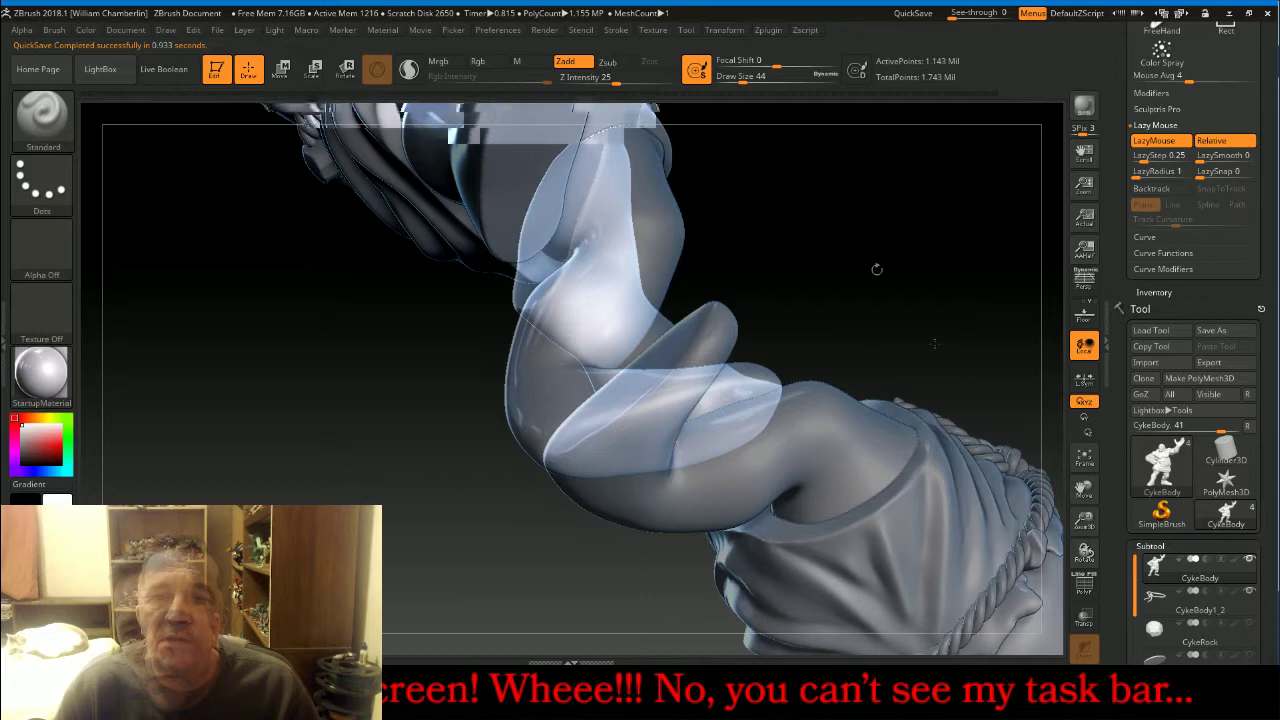
pyautogui.moveTo(876, 269)
pyautogui.mouseDown()
pyautogui.moveTo(889, 229)
pyautogui.moveTo(900, 240)
pyautogui.moveTo(868, 255)
pyautogui.mouseUp()
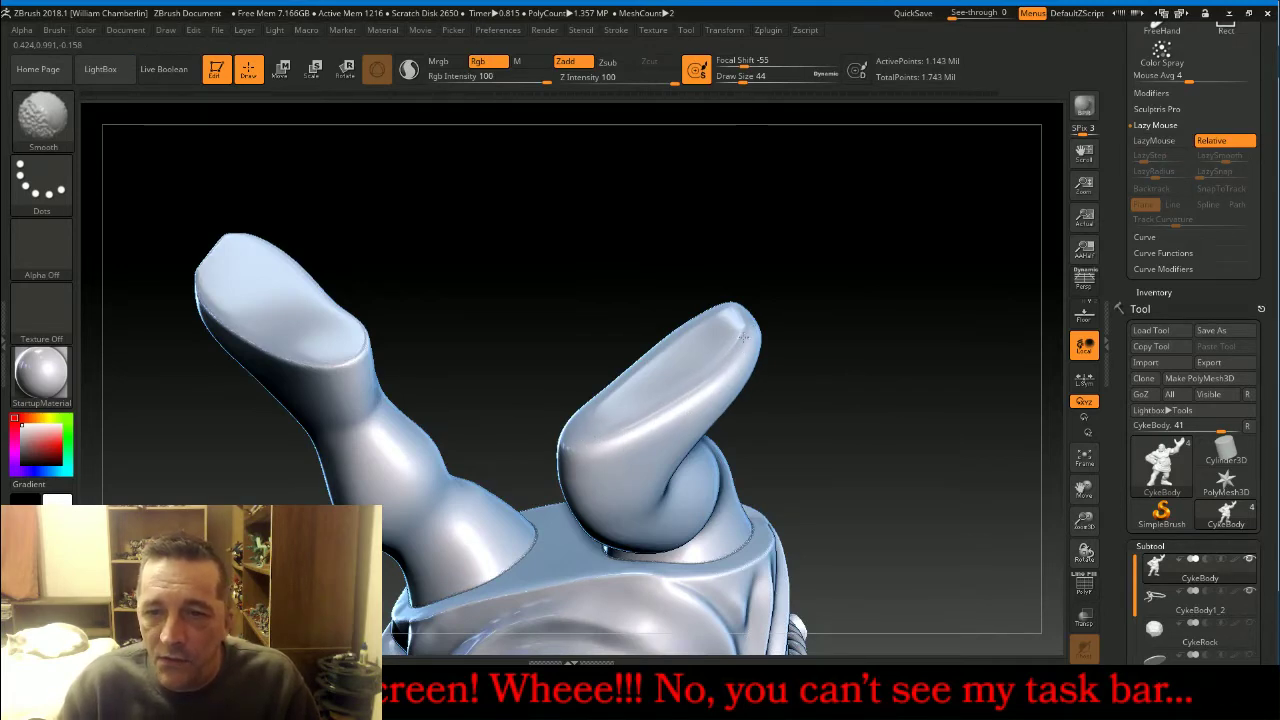
pyautogui.press('shift')
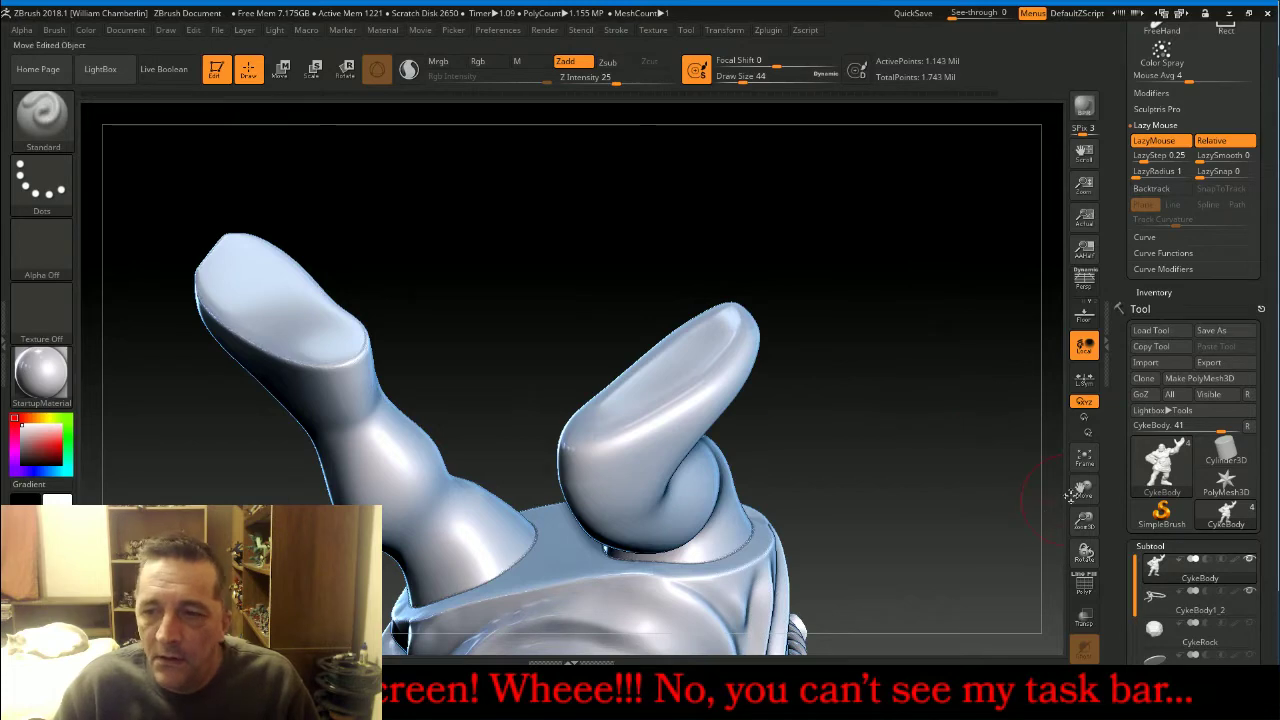
# Inspect the feet from several angles and show the CykeBase subtool briefly to check how they stand on it.
pyautogui.moveTo(1086, 490); pyautogui.dragTo(1135, 498)
pyautogui.moveTo(957, 286); pyautogui.dragTo(917, 291)
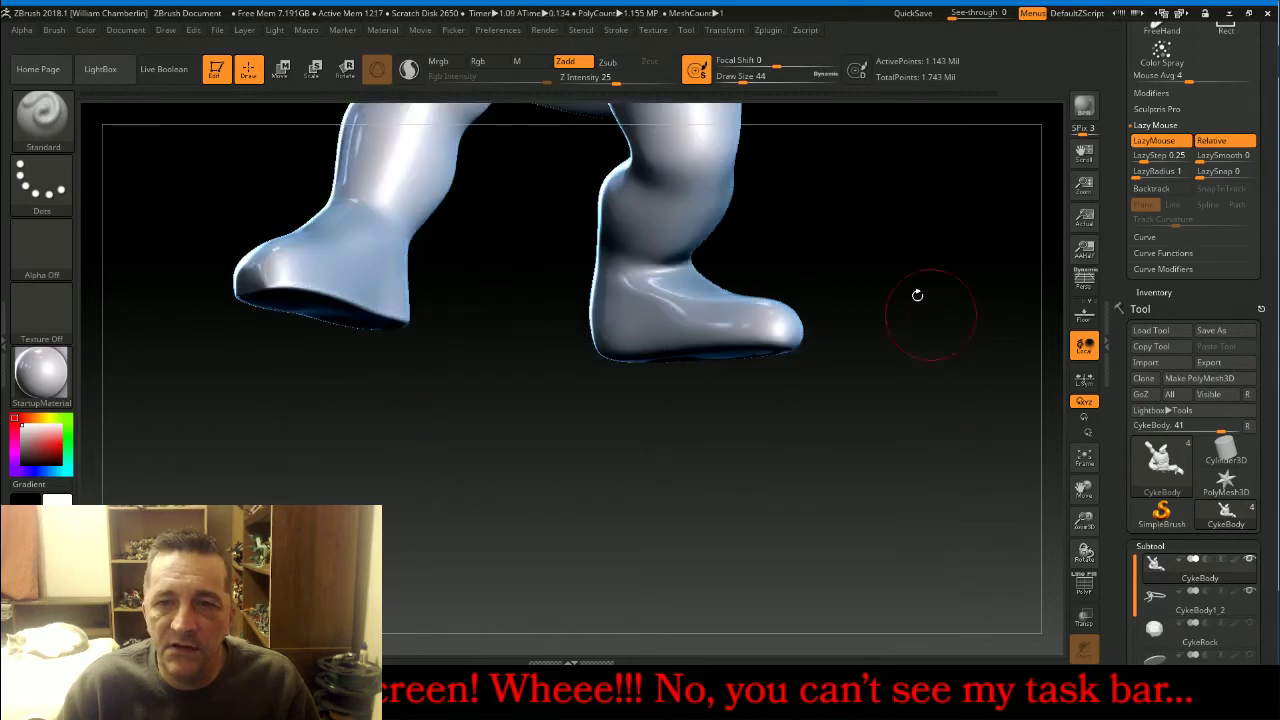
pyautogui.moveTo(824, 428); pyautogui.dragTo(763, 457)
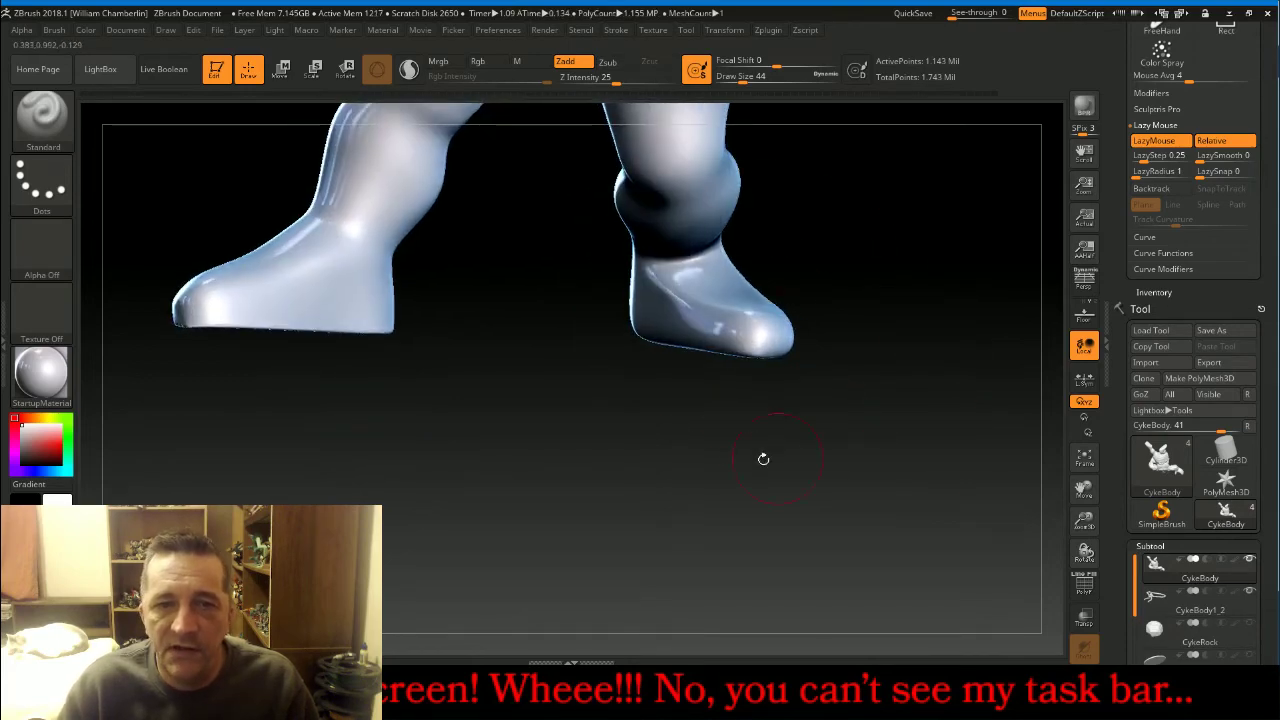
pyautogui.moveTo(474, 369); pyautogui.dragTo(814, 437)
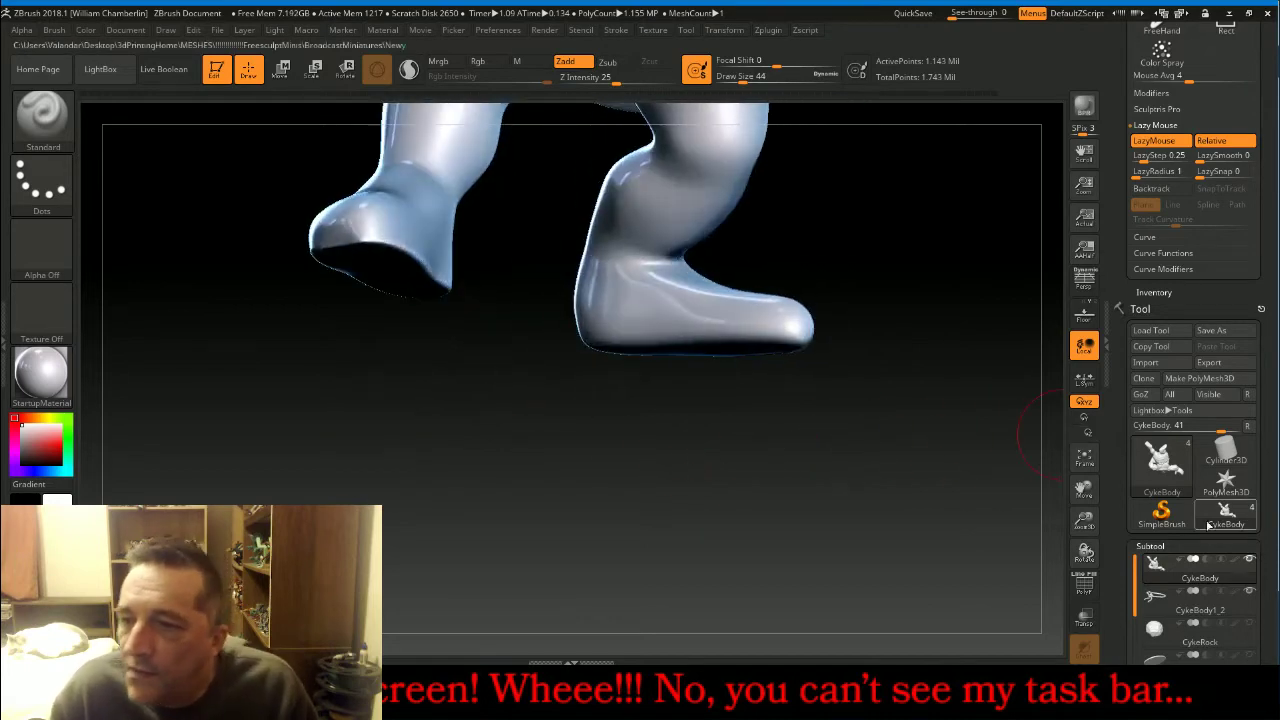
pyautogui.scroll(-3, 1208, 524)
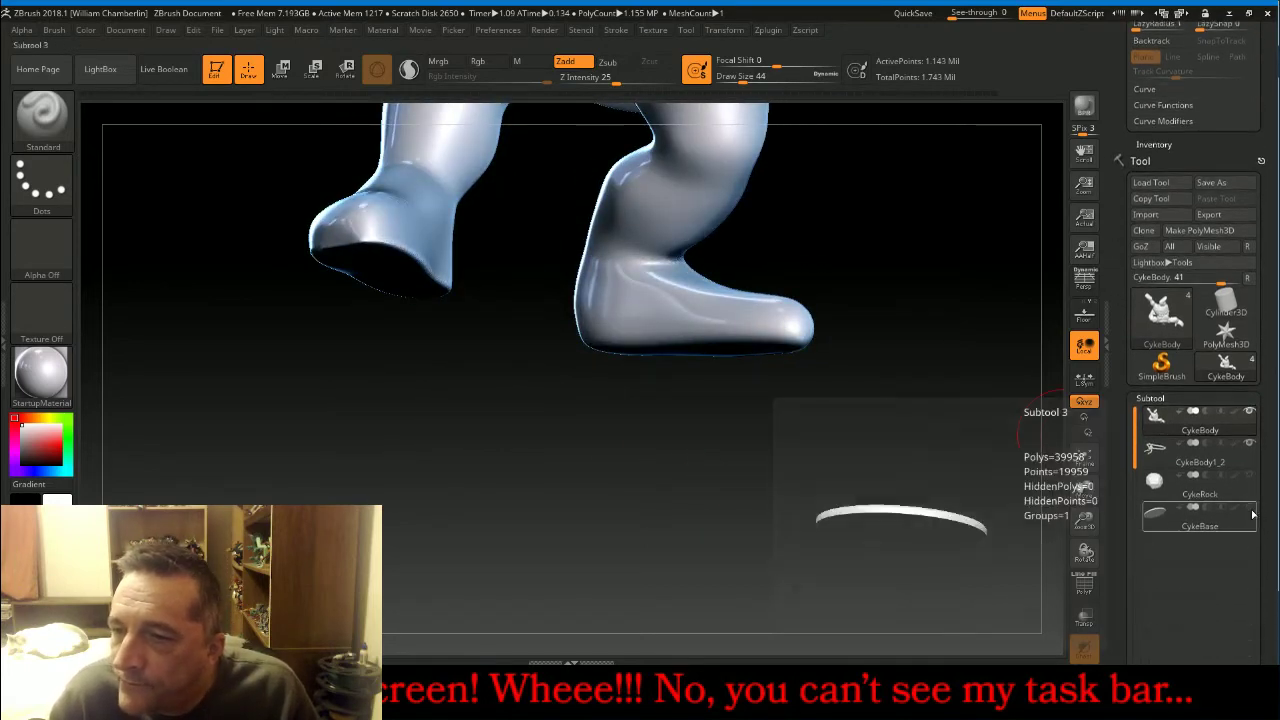
pyautogui.click(1250, 510)
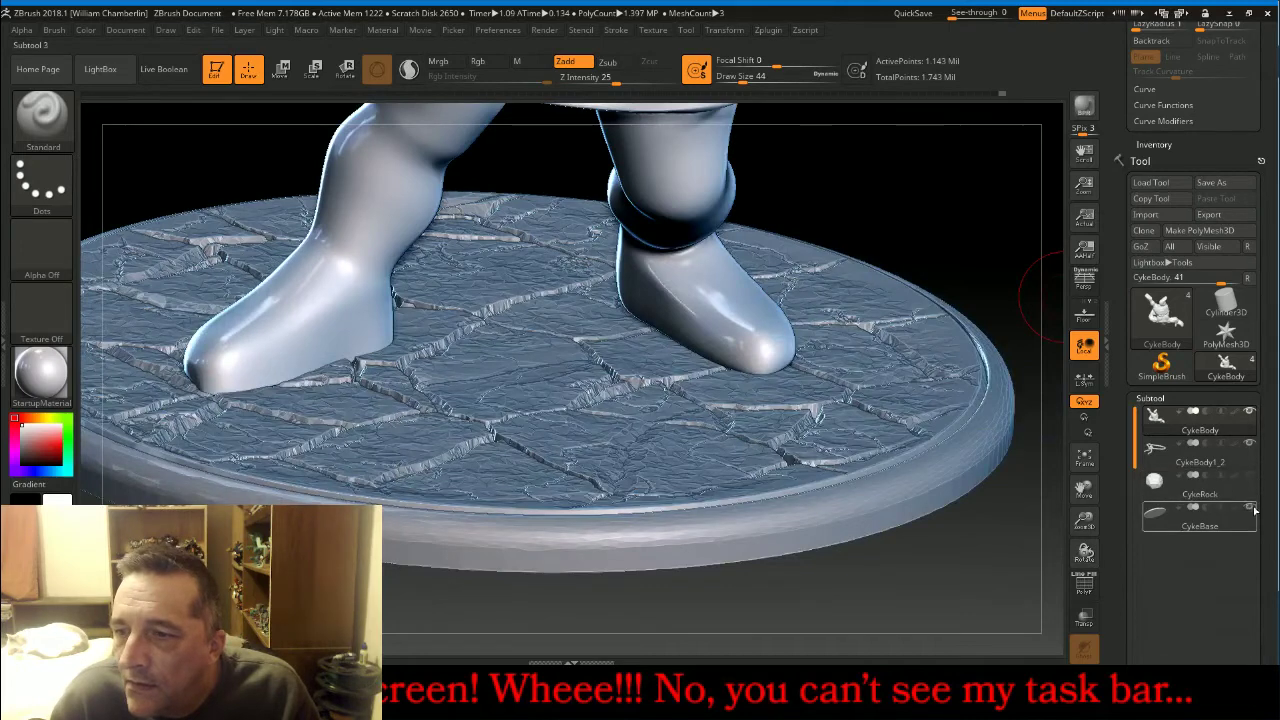
pyautogui.click(1249, 508)
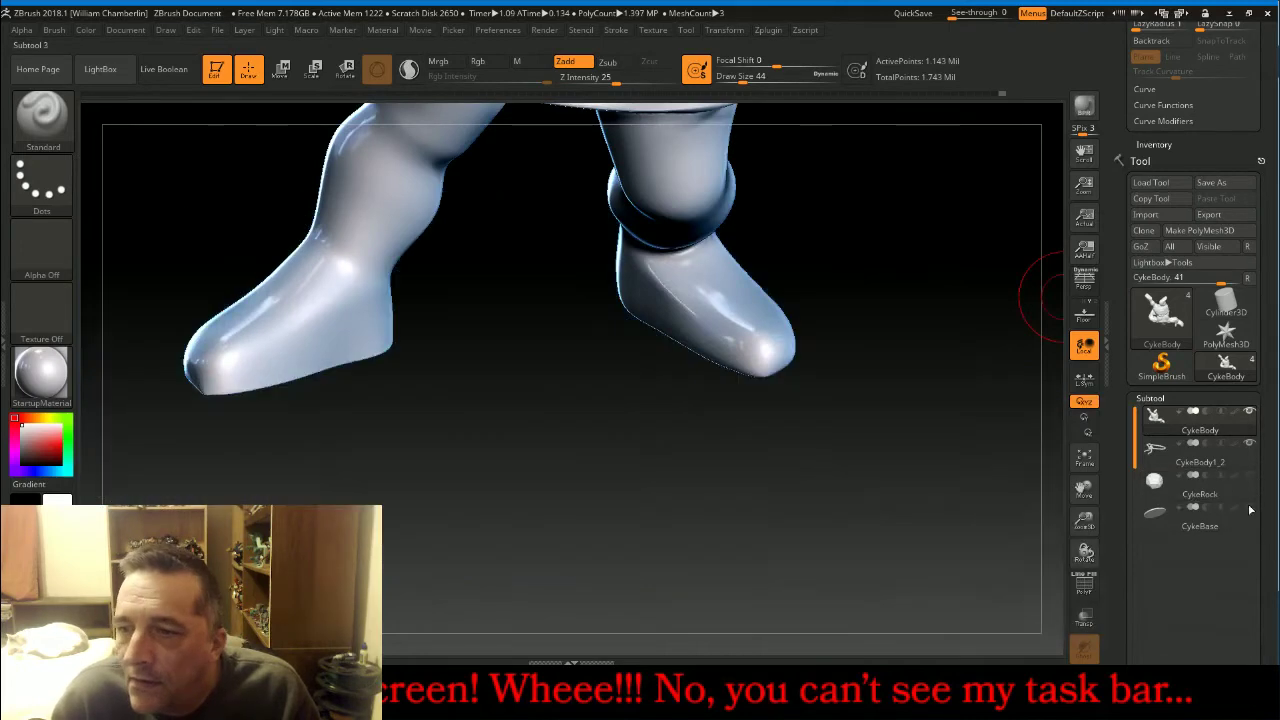
# Smooth the hard sole edge of the cyclops's right foot along its outer side and around the heel.
pyautogui.moveTo(952, 528)
pyautogui.mouseDown()
pyautogui.moveTo(987, 524)
pyautogui.moveTo(615, 494)
pyautogui.moveTo(603, 468)
pyautogui.mouseUp()
pyautogui.moveTo(409, 240)
pyautogui.keyDown('shift'); pyautogui.mouseDown()
pyautogui.moveTo(391, 226)
pyautogui.moveTo(374, 254)
pyautogui.moveTo(381, 302)
pyautogui.mouseUp(); pyautogui.keyUp('shift')
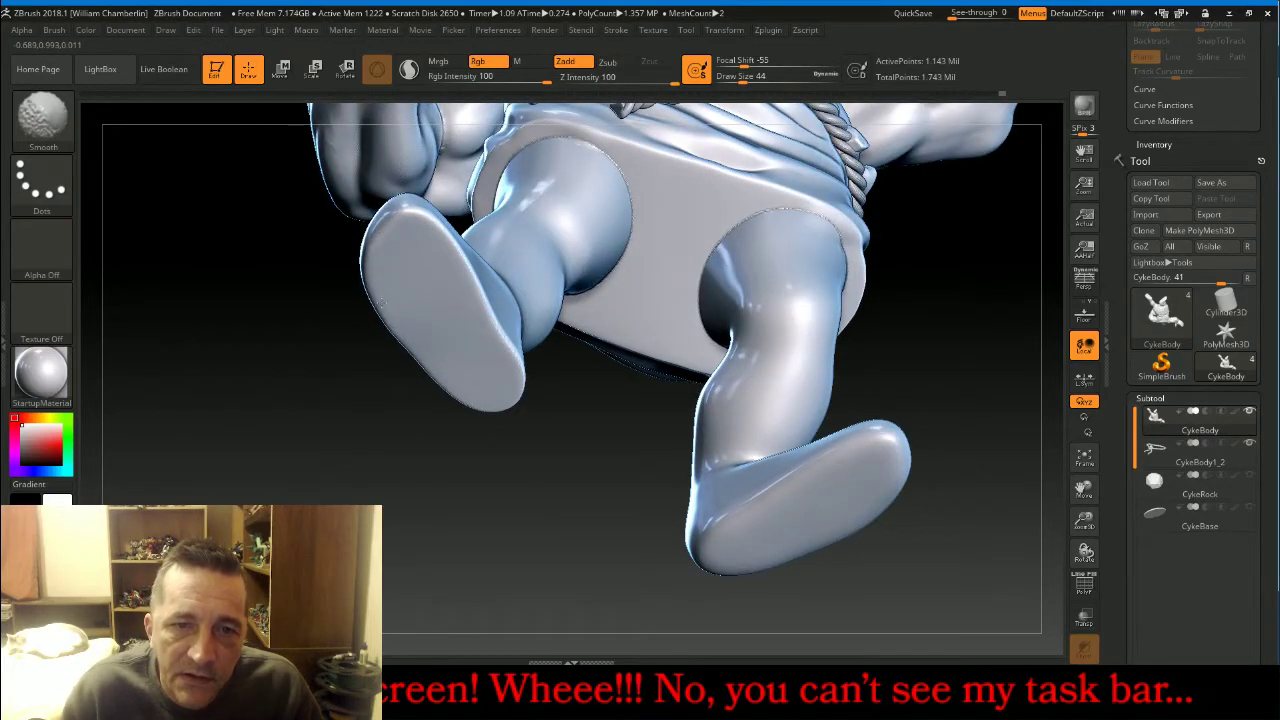
pyautogui.keyDown('shift'); pyautogui.moveTo(418, 345); pyautogui.dragTo(462, 402); pyautogui.keyUp('shift')
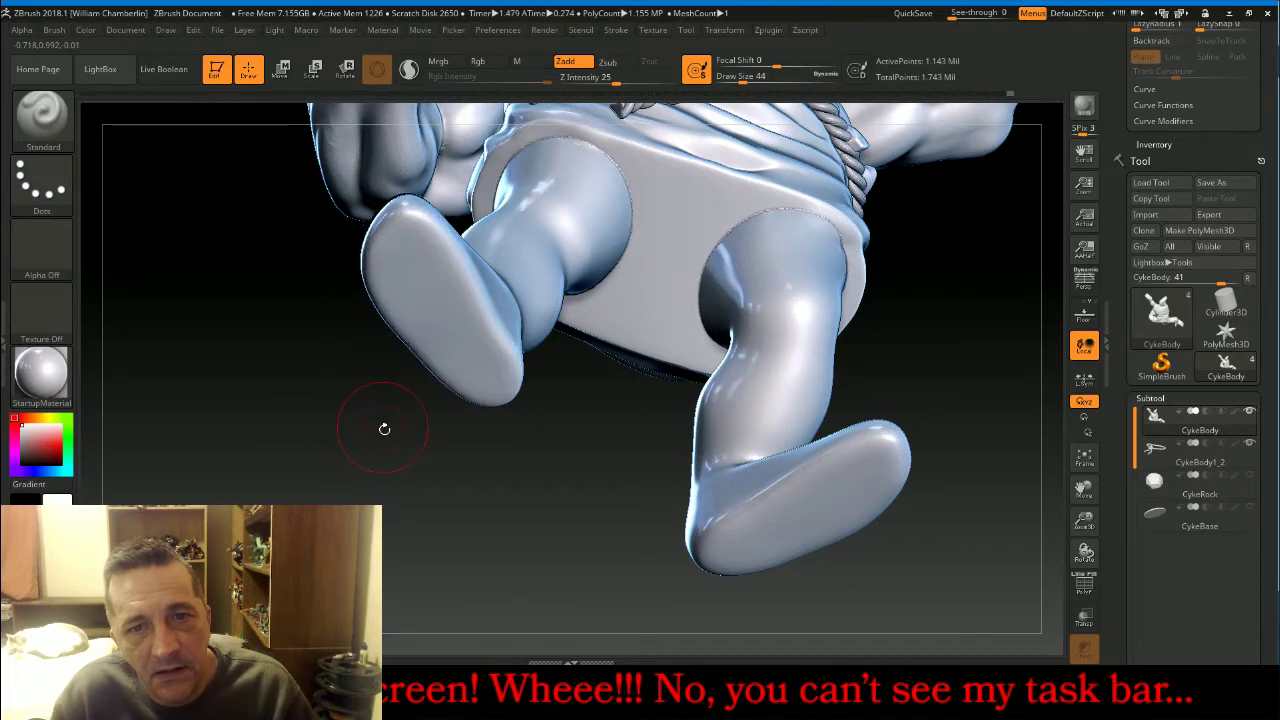
pyautogui.moveTo(314, 354)
pyautogui.mouseDown()
pyautogui.moveTo(329, 399)
pyautogui.moveTo(306, 437)
pyautogui.moveTo(340, 410)
pyautogui.mouseUp()
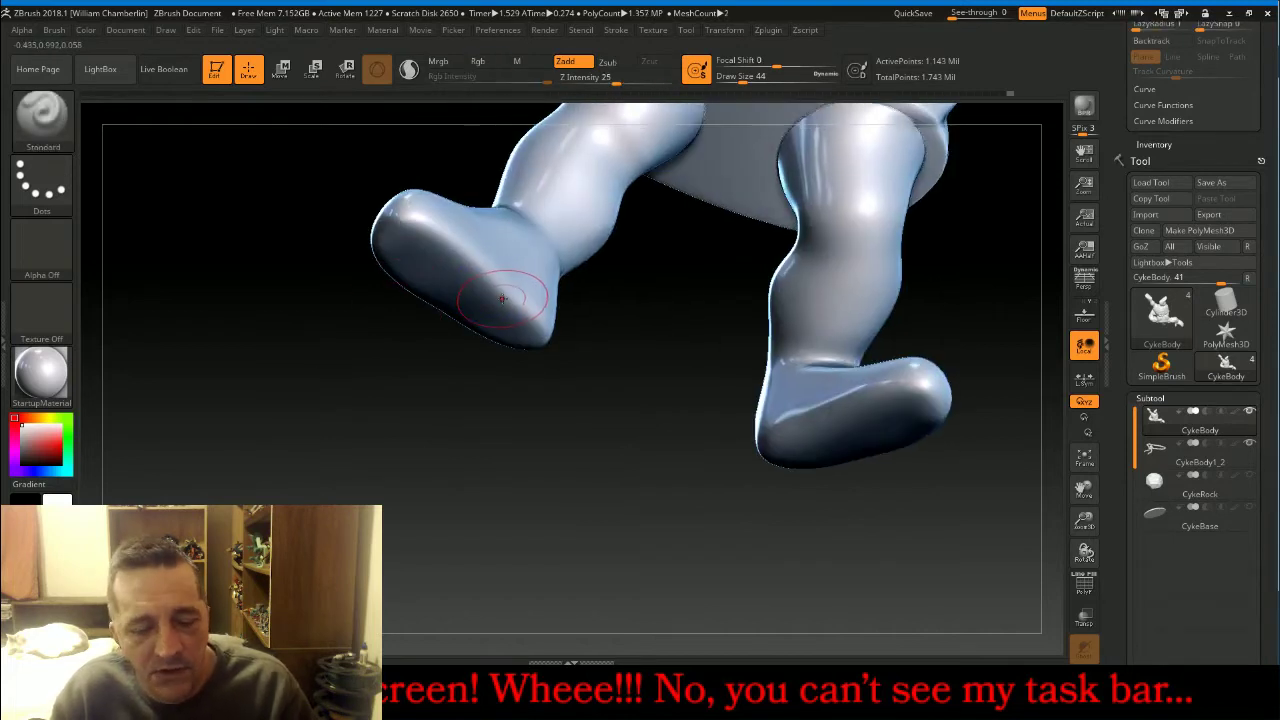
pyautogui.press('shift')
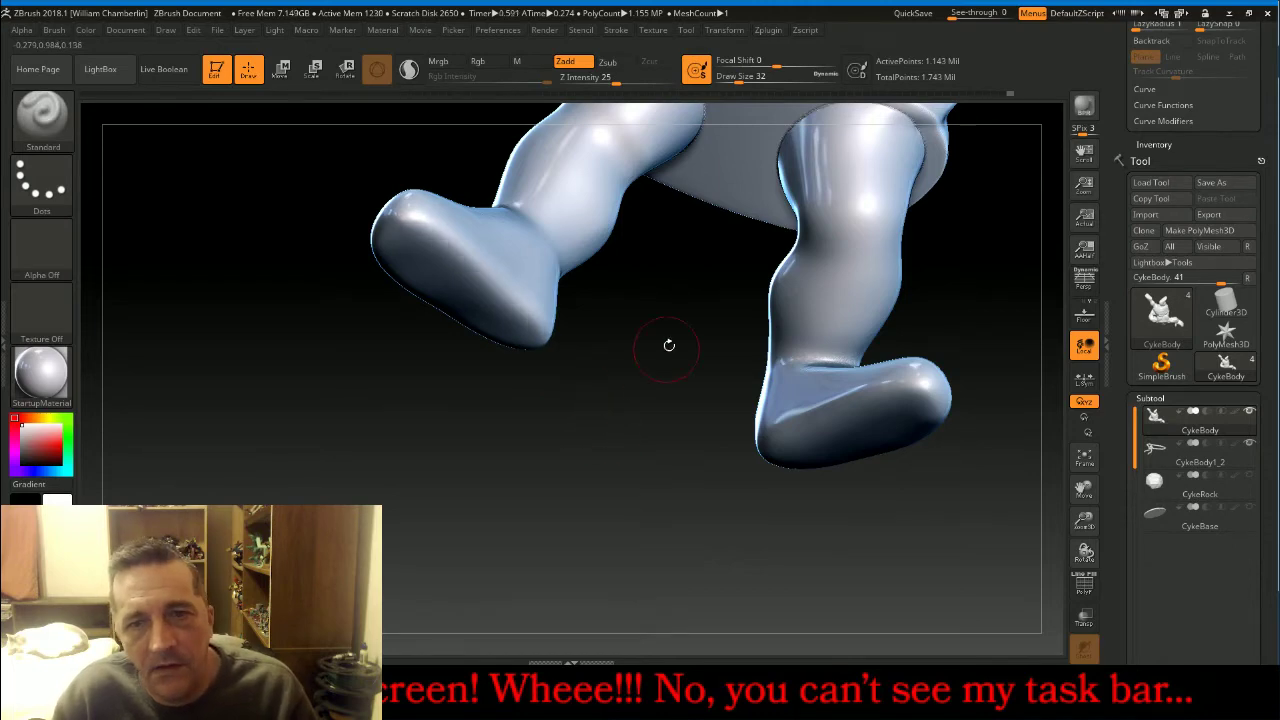
# Use the Move brush at draw size 102 to widen the forefoot of the cyclops's right foot, working from below.
pyautogui.moveTo(662, 330)
pyautogui.mouseDown()
pyautogui.moveTo(657, 380)
pyautogui.moveTo(687, 450)
pyautogui.moveTo(514, 526)
pyautogui.moveTo(533, 508)
pyautogui.mouseUp()
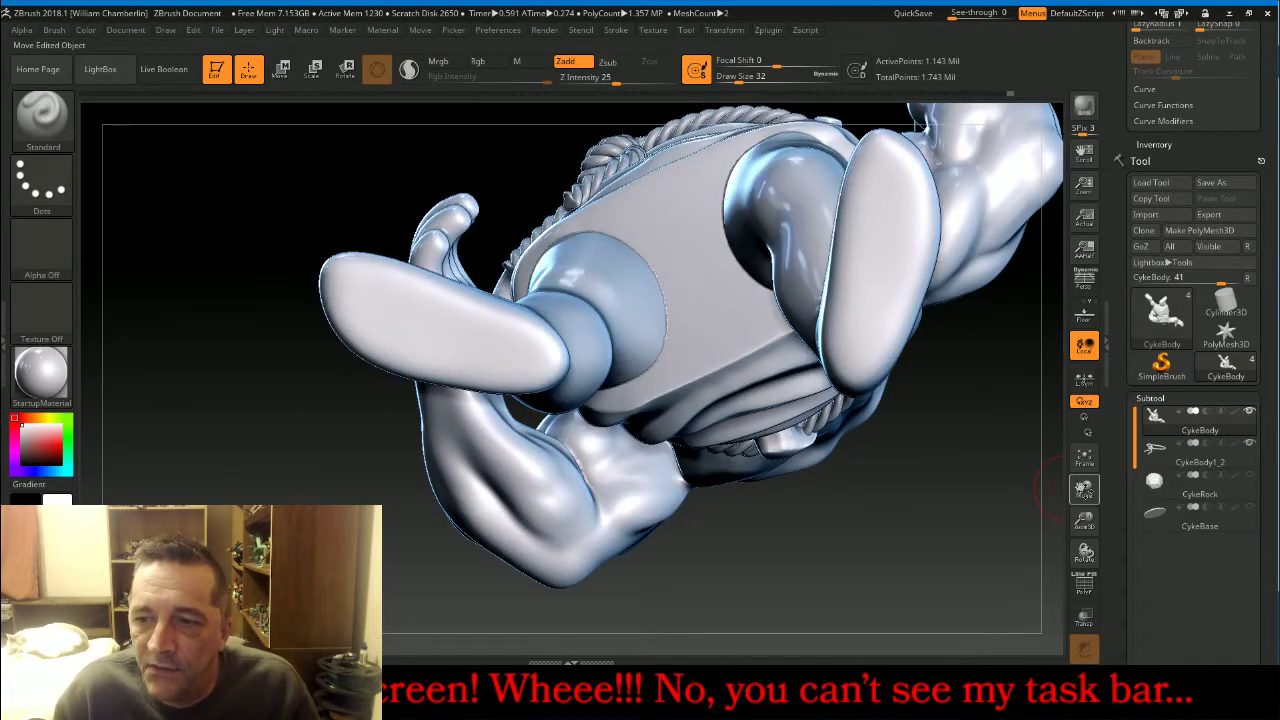
pyautogui.moveTo(1084, 489); pyautogui.dragTo(656, 386)
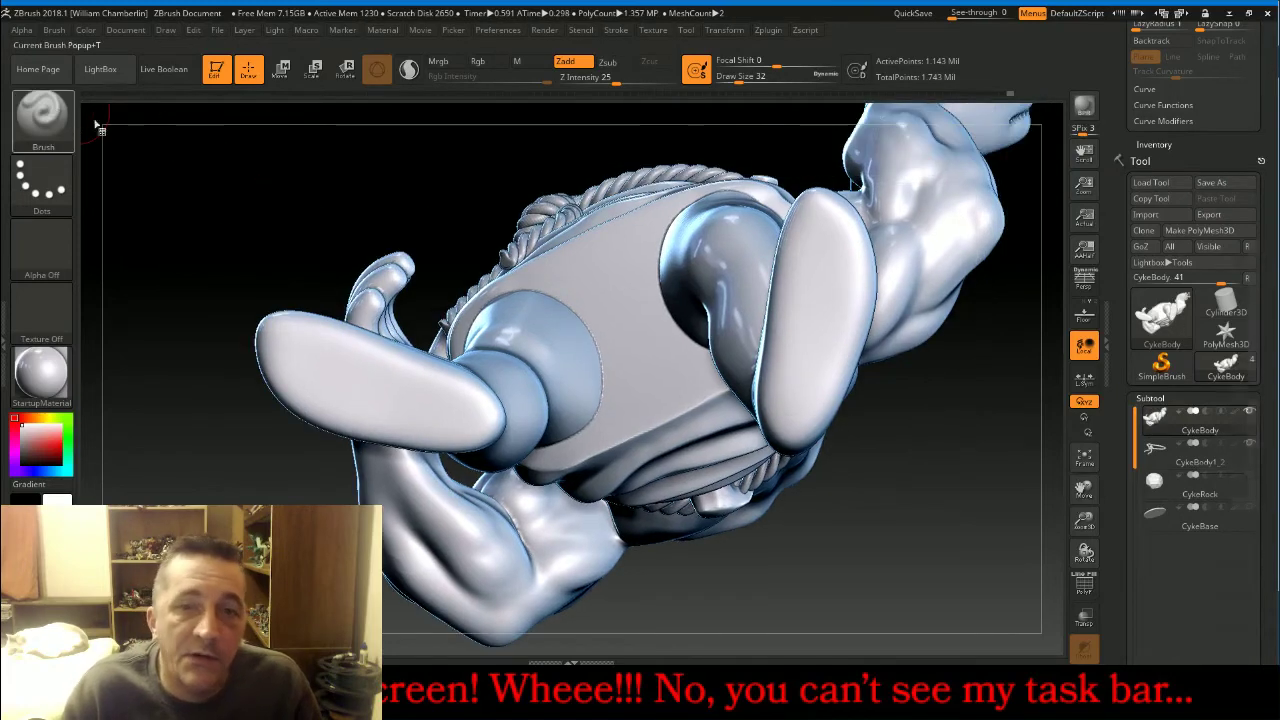
pyautogui.click(42, 115)
pyautogui.click(500, 134)
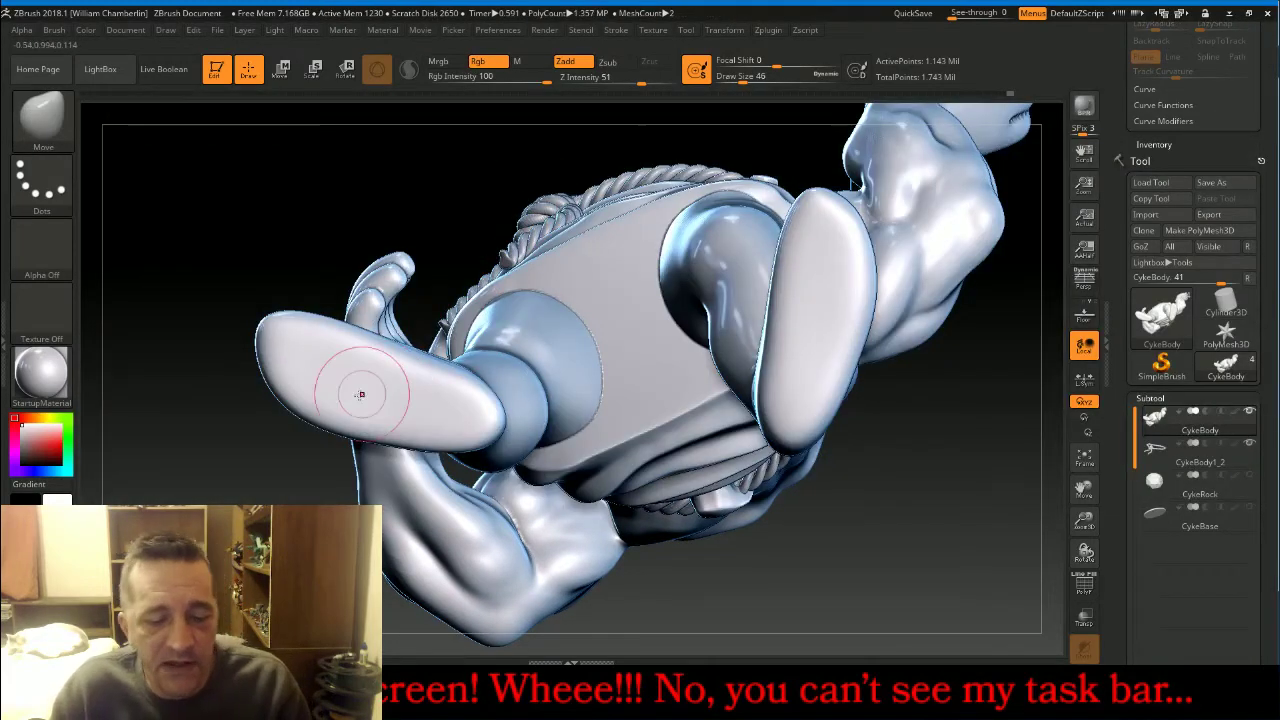
pyautogui.press(']')
pyautogui.press(']')
pyautogui.press(']')
pyautogui.press(']')
pyautogui.press(']')
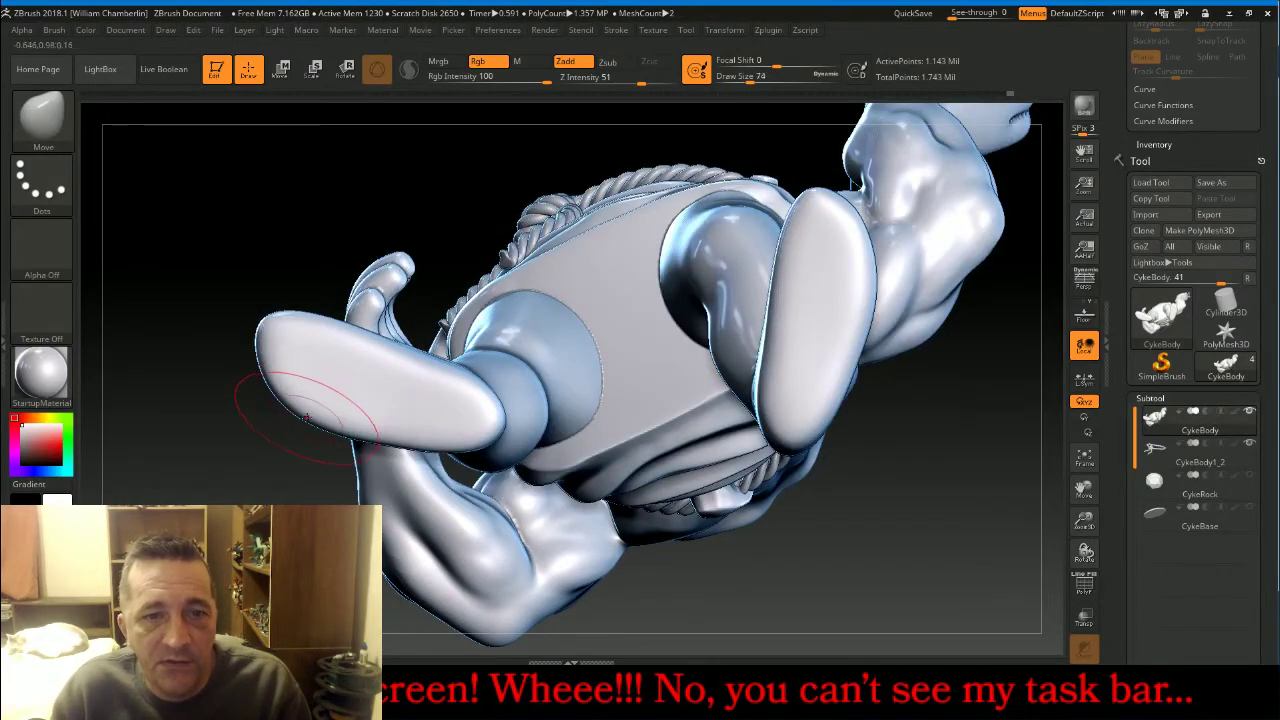
pyautogui.press(']')
pyautogui.moveTo(319, 404); pyautogui.dragTo(291, 440)
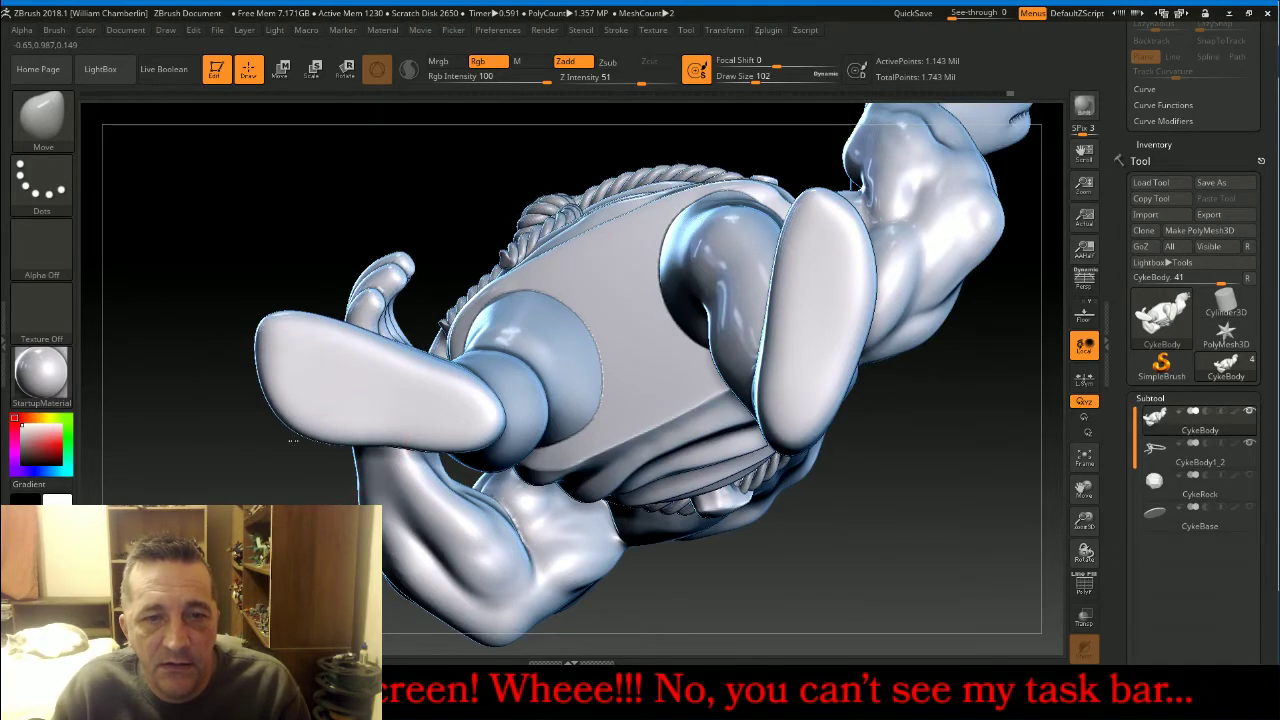
pyautogui.moveTo(287, 326); pyautogui.dragTo(288, 305)
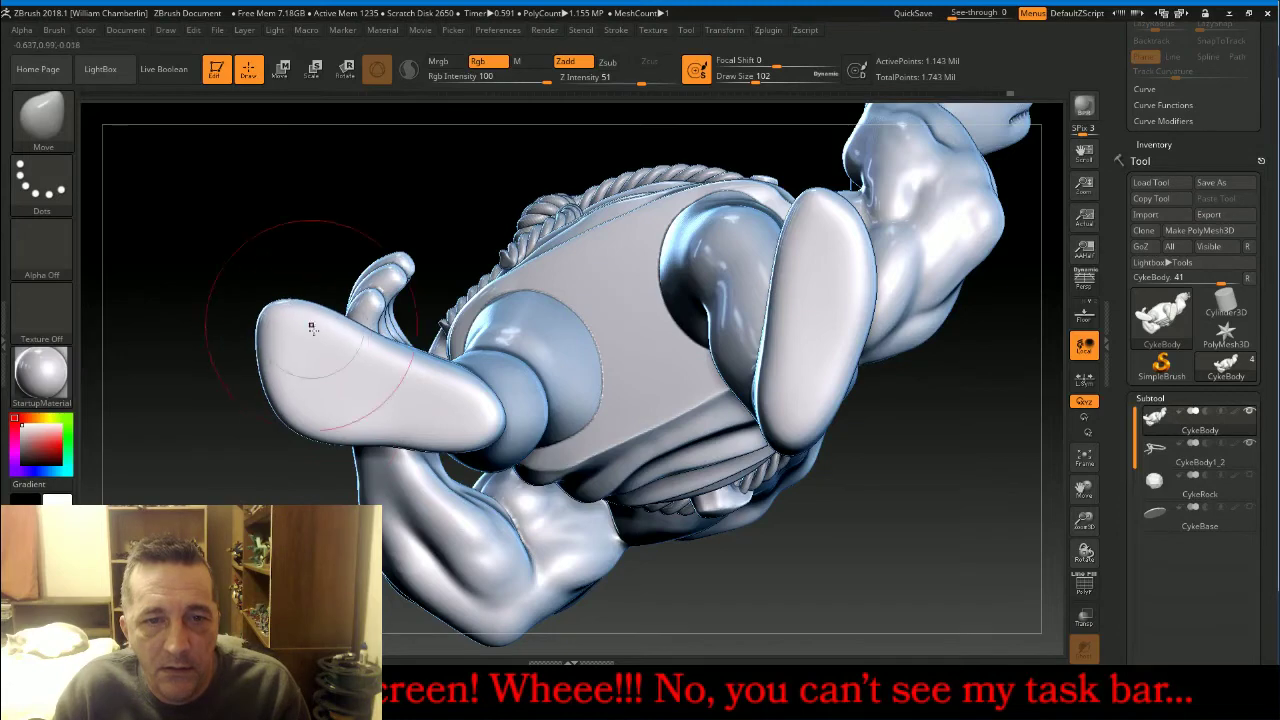
pyautogui.moveTo(341, 349); pyautogui.dragTo(340, 331)
pyautogui.moveTo(382, 422)
pyautogui.mouseDown()
pyautogui.moveTo(386, 434)
pyautogui.moveTo(410, 417)
pyautogui.mouseUp()
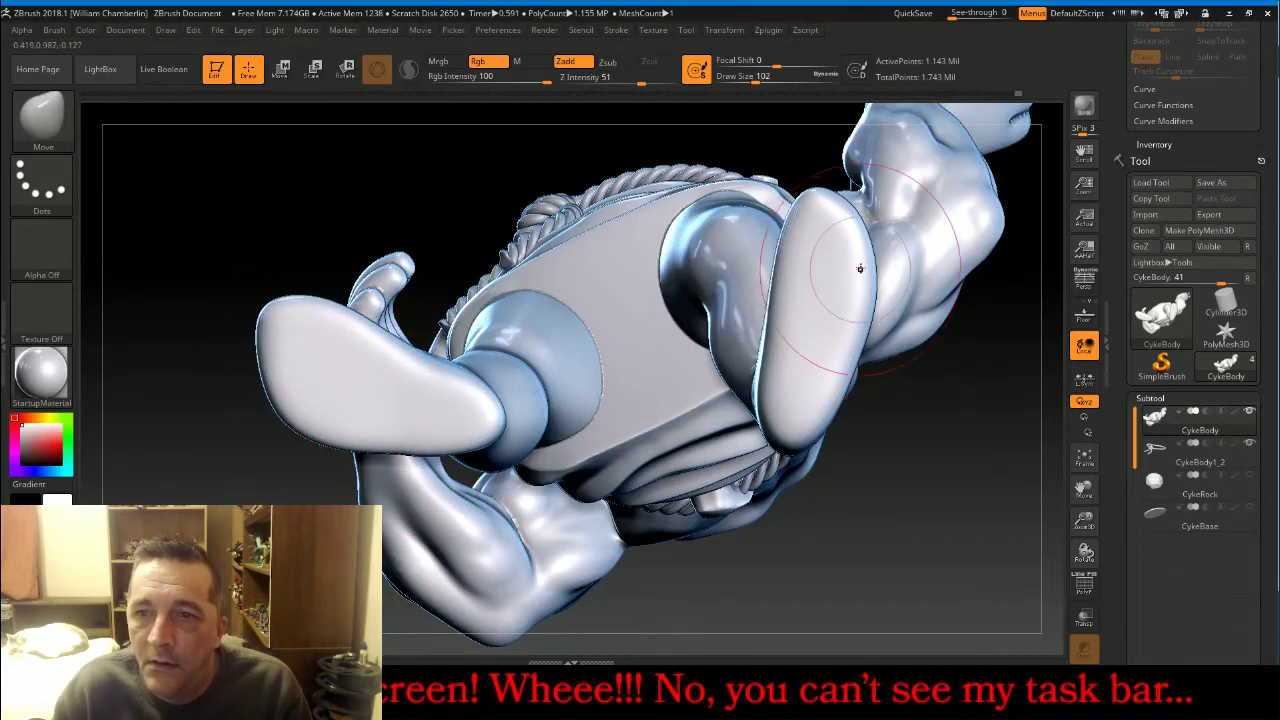
# Widen the ball of the cyclops's left foot outward with the Move brush and pull its arch inward.
pyautogui.moveTo(870, 271)
pyautogui.mouseDown()
pyautogui.moveTo(898, 276)
pyautogui.moveTo(874, 358)
pyautogui.mouseUp()
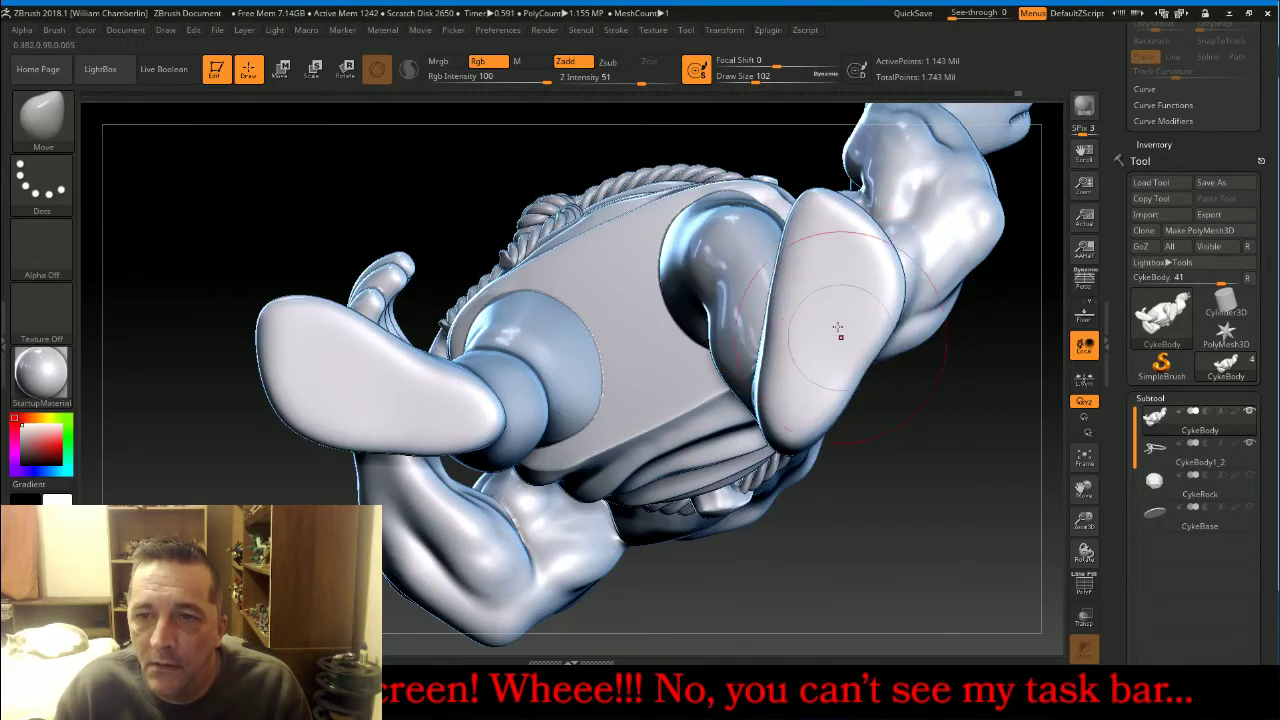
pyautogui.moveTo(789, 263); pyautogui.dragTo(808, 220)
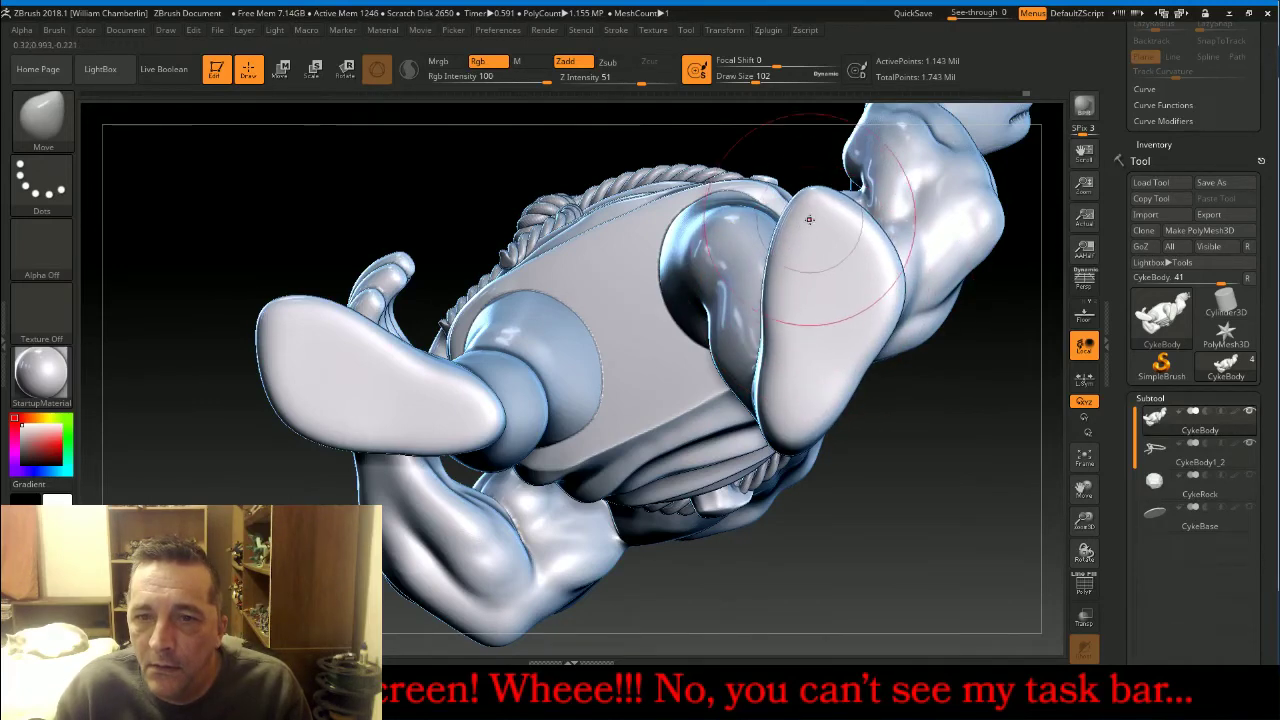
pyautogui.moveTo(790, 311)
pyautogui.mouseDown()
pyautogui.moveTo(779, 318)
pyautogui.moveTo(799, 341)
pyautogui.moveTo(812, 334)
pyautogui.mouseUp()
# Narrow the right foot's arch, then refine the toe end and outer side of the left foot's sole outline.
pyautogui.moveTo(398, 363)
pyautogui.mouseDown()
pyautogui.moveTo(364, 369)
pyautogui.moveTo(400, 376)
pyautogui.mouseUp()
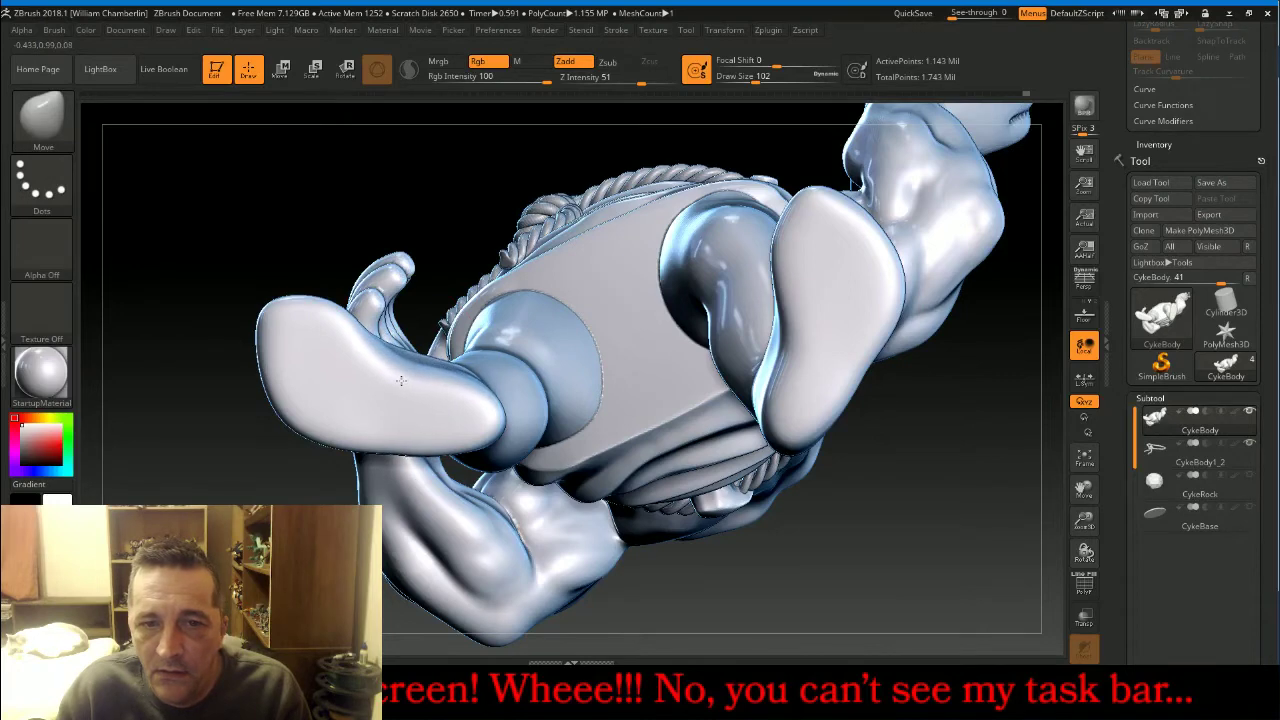
pyautogui.moveTo(281, 337)
pyautogui.mouseDown()
pyautogui.moveTo(269, 343)
pyautogui.moveTo(372, 352)
pyautogui.mouseUp()
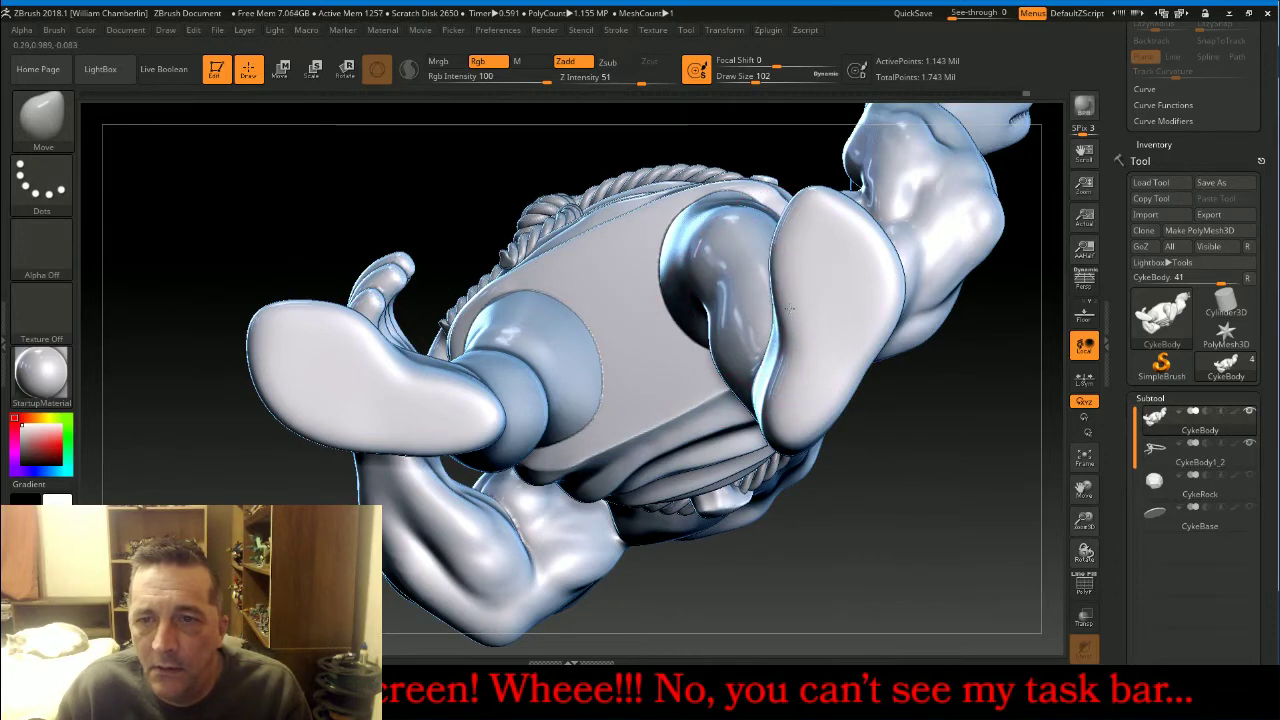
pyautogui.moveTo(788, 284); pyautogui.dragTo(778, 282)
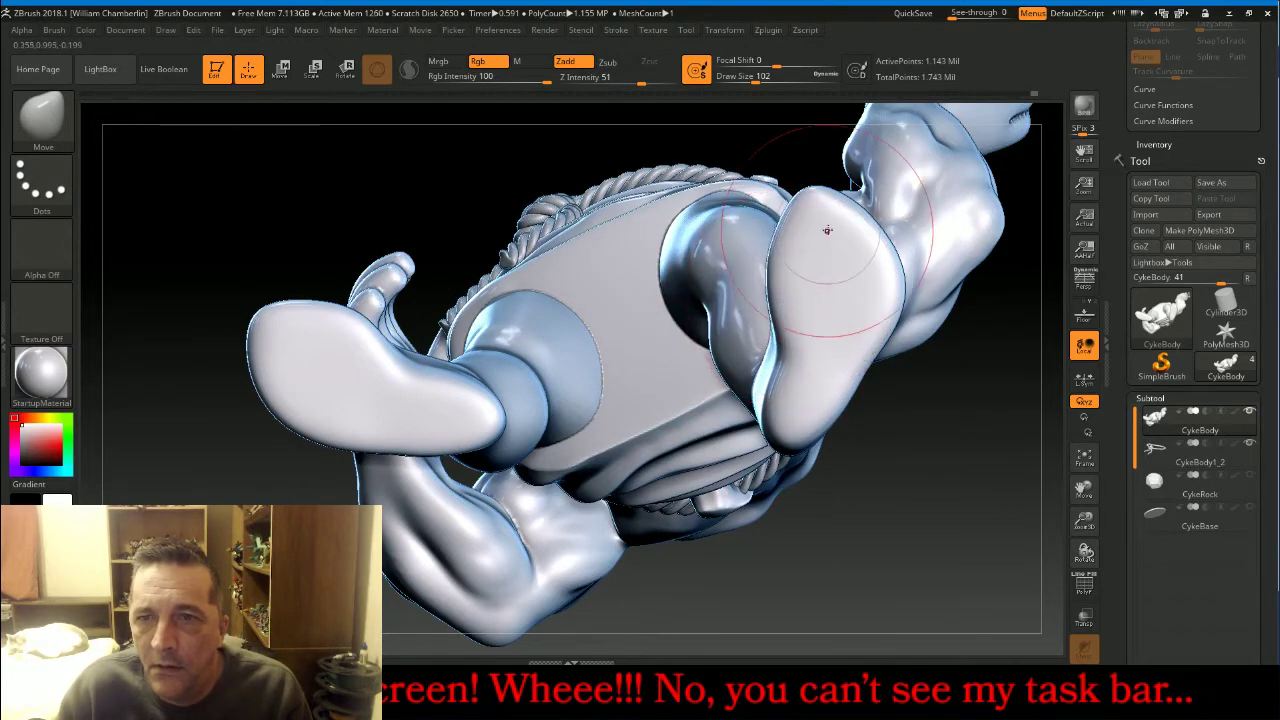
pyautogui.moveTo(822, 203); pyautogui.dragTo(866, 216)
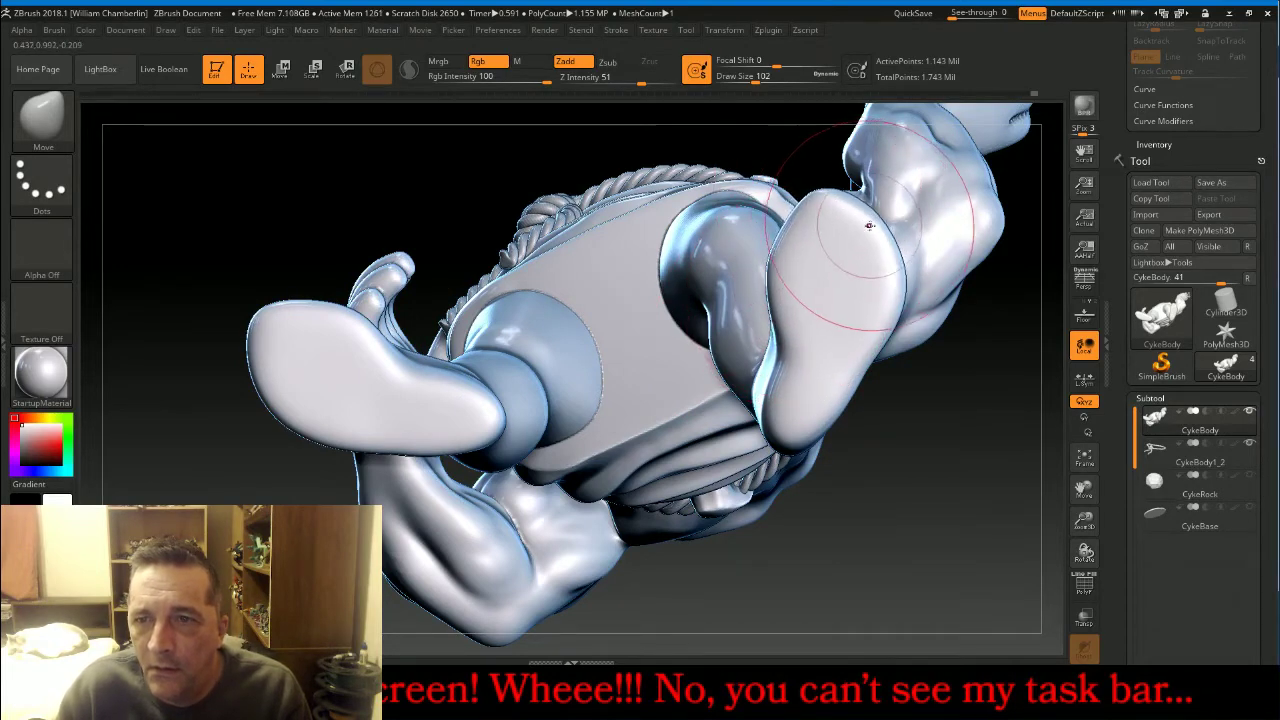
pyautogui.moveTo(894, 294); pyautogui.dragTo(877, 323)
# Carve the grooves separating the toes on the cyclops's left foot with the Slash3 brush at Z Intensity 16.
pyautogui.moveTo(962, 468)
pyautogui.mouseDown()
pyautogui.moveTo(955, 557)
pyautogui.moveTo(960, 520)
pyautogui.moveTo(949, 536)
pyautogui.moveTo(929, 494)
pyautogui.mouseUp()
pyautogui.press('b')
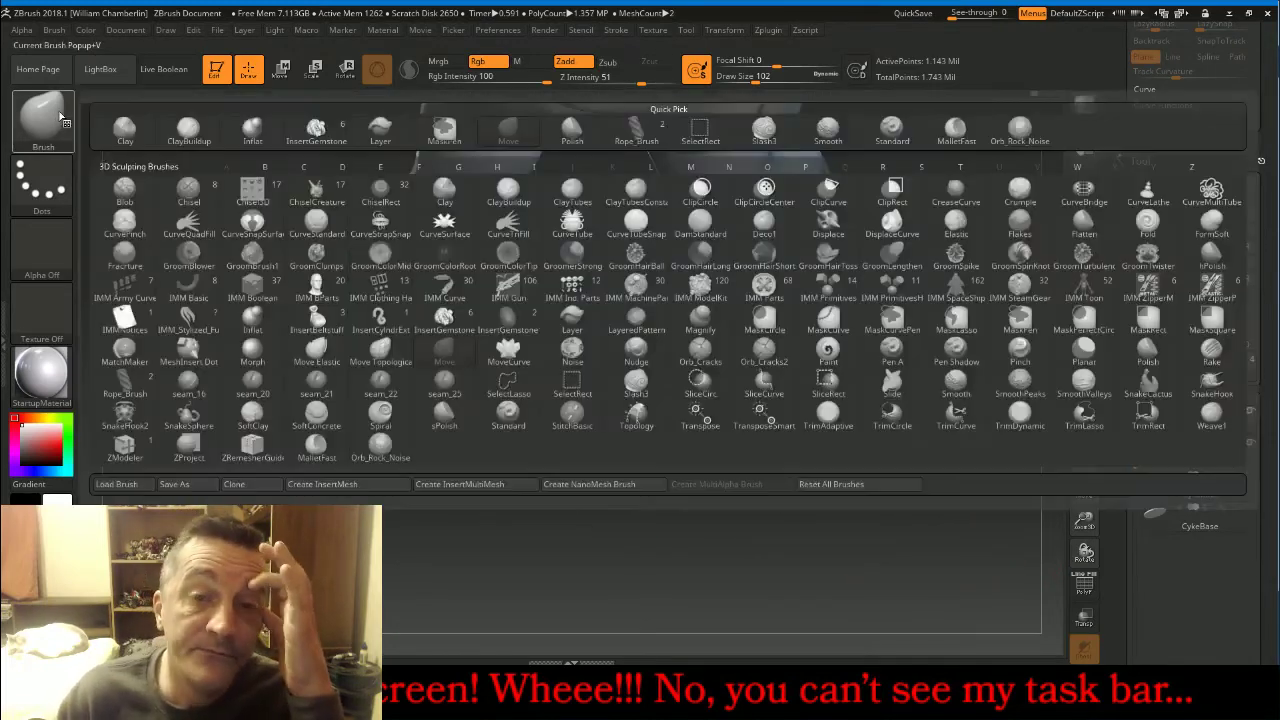
pyautogui.click(764, 128)
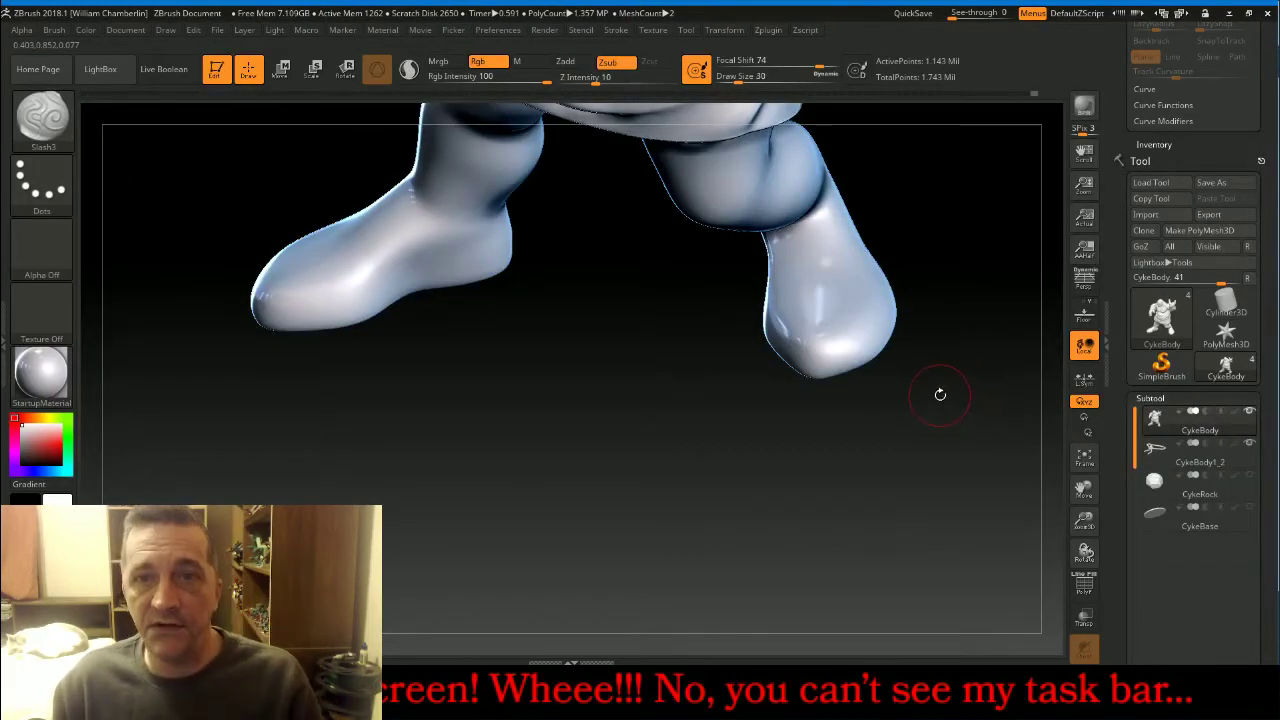
pyautogui.moveTo(1228, 144); pyautogui.dragTo(1238, 250)
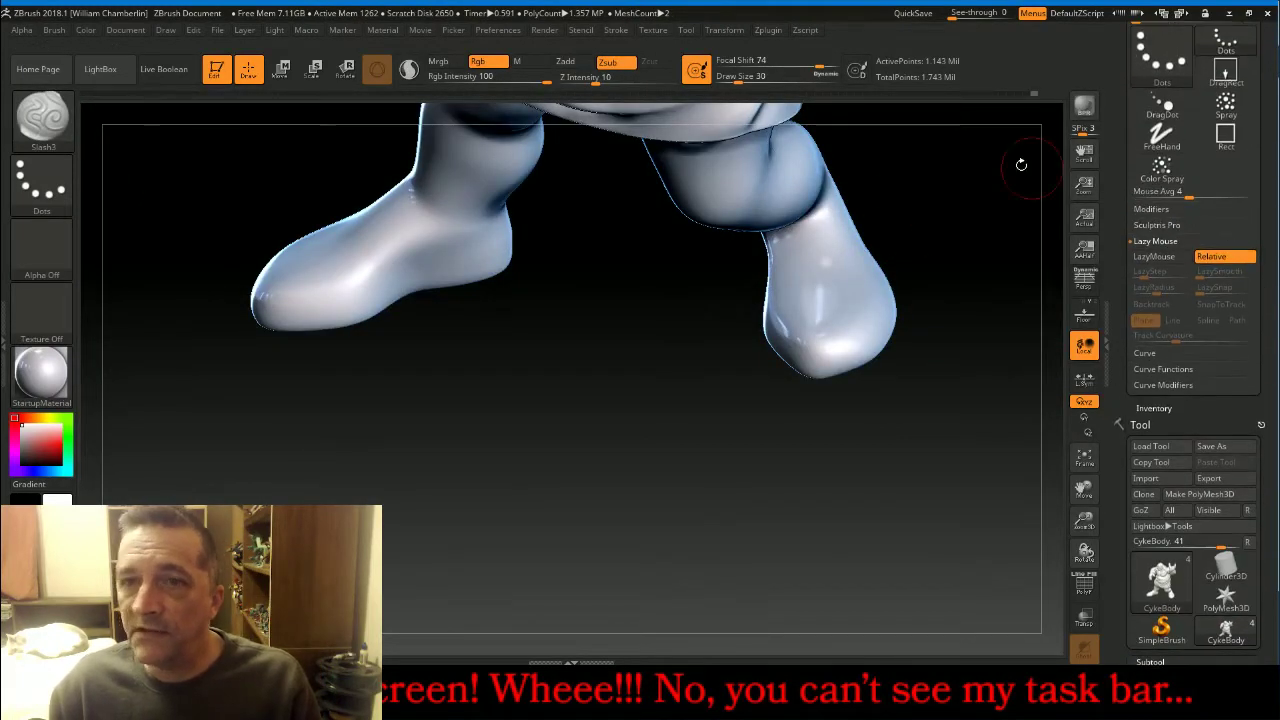
pyautogui.moveTo(595, 78); pyautogui.dragTo(601, 78)
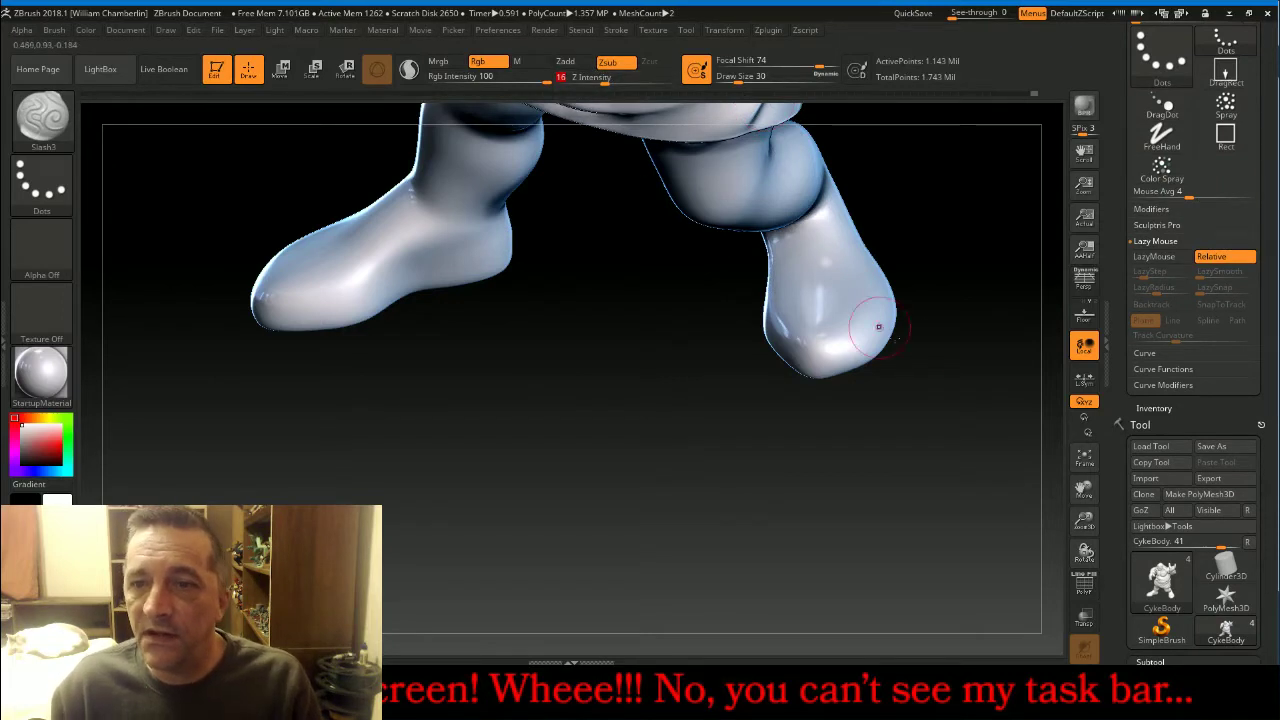
pyautogui.moveTo(974, 474); pyautogui.dragTo(972, 515)
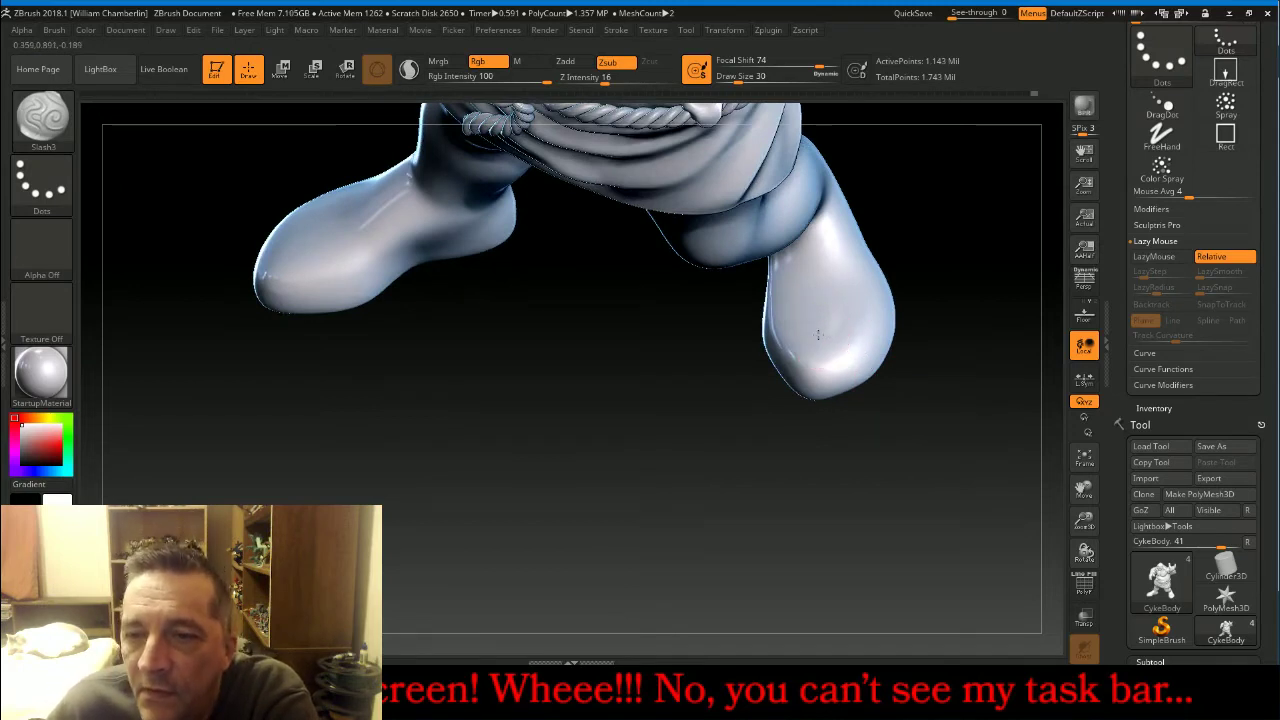
pyautogui.moveTo(820, 342); pyautogui.dragTo(828, 389)
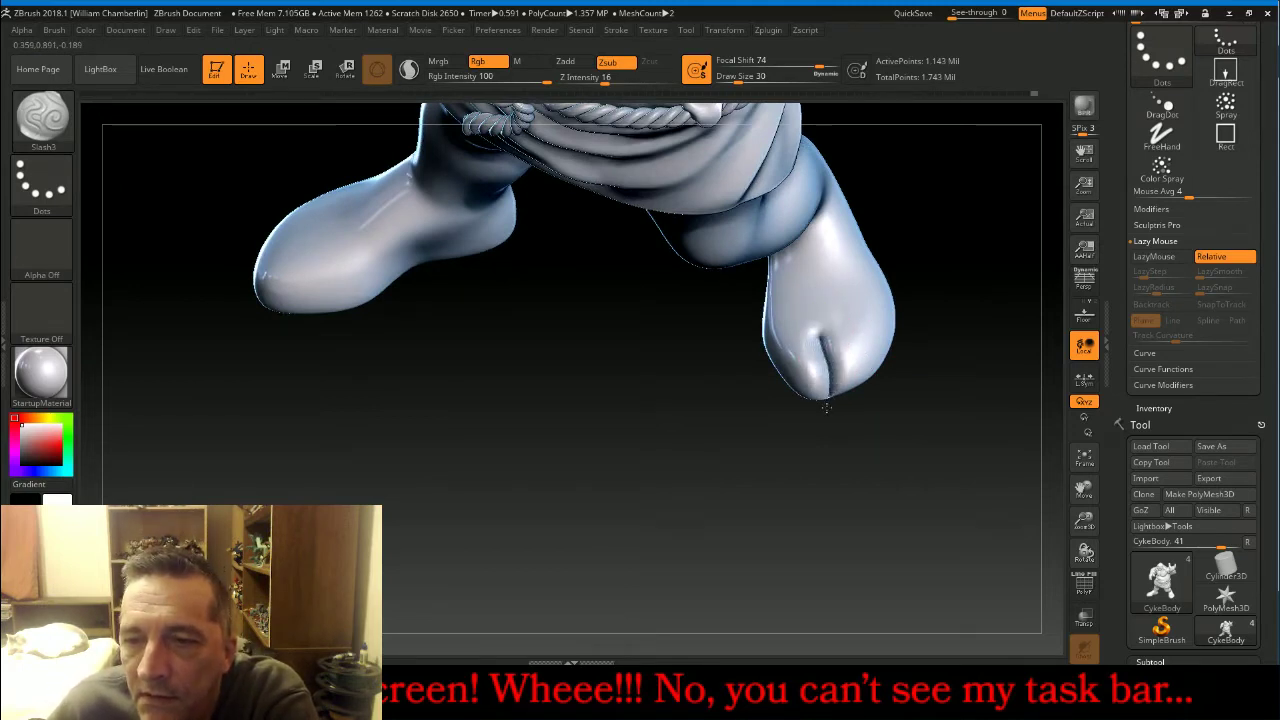
pyautogui.moveTo(920, 403); pyautogui.dragTo(925, 410)
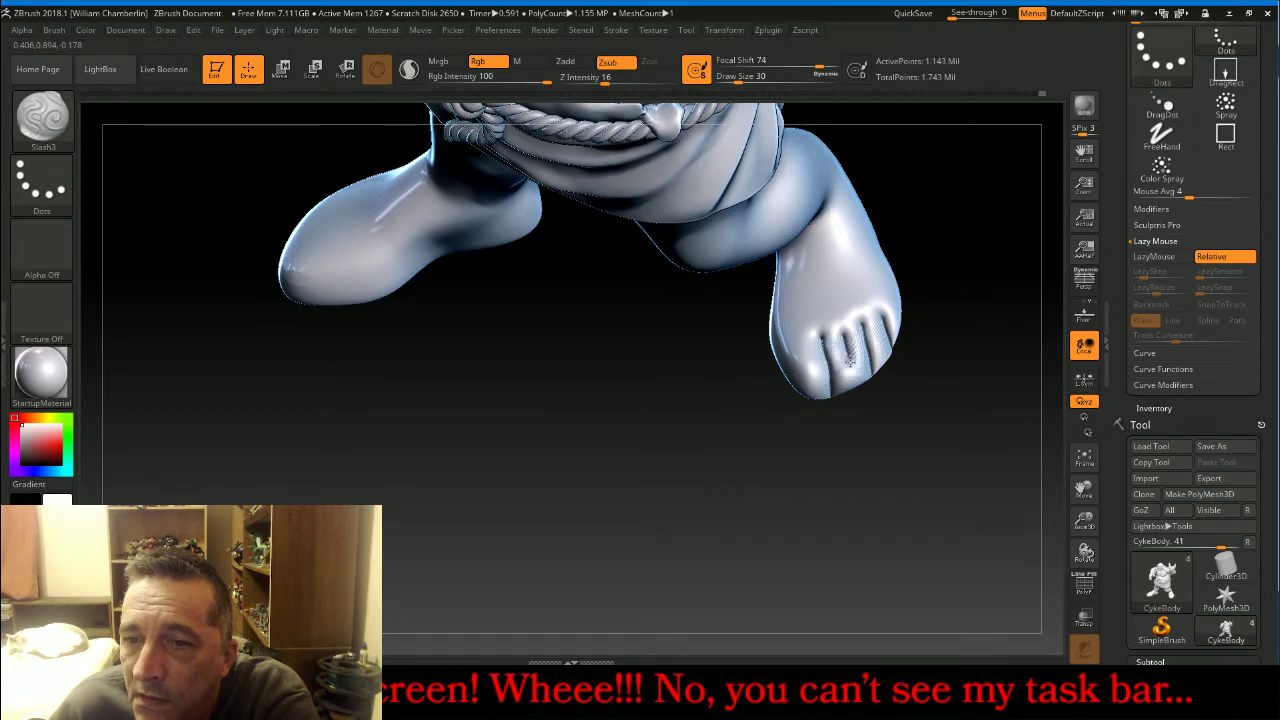
# Undo the misplaced toe cuts on the left foot and recut the gaps between its smaller toes.
pyautogui.moveTo(869, 466); pyautogui.dragTo(859, 443)
pyautogui.hotkey('ctrl', 'z')
pyautogui.hotkey('ctrl', 'z')
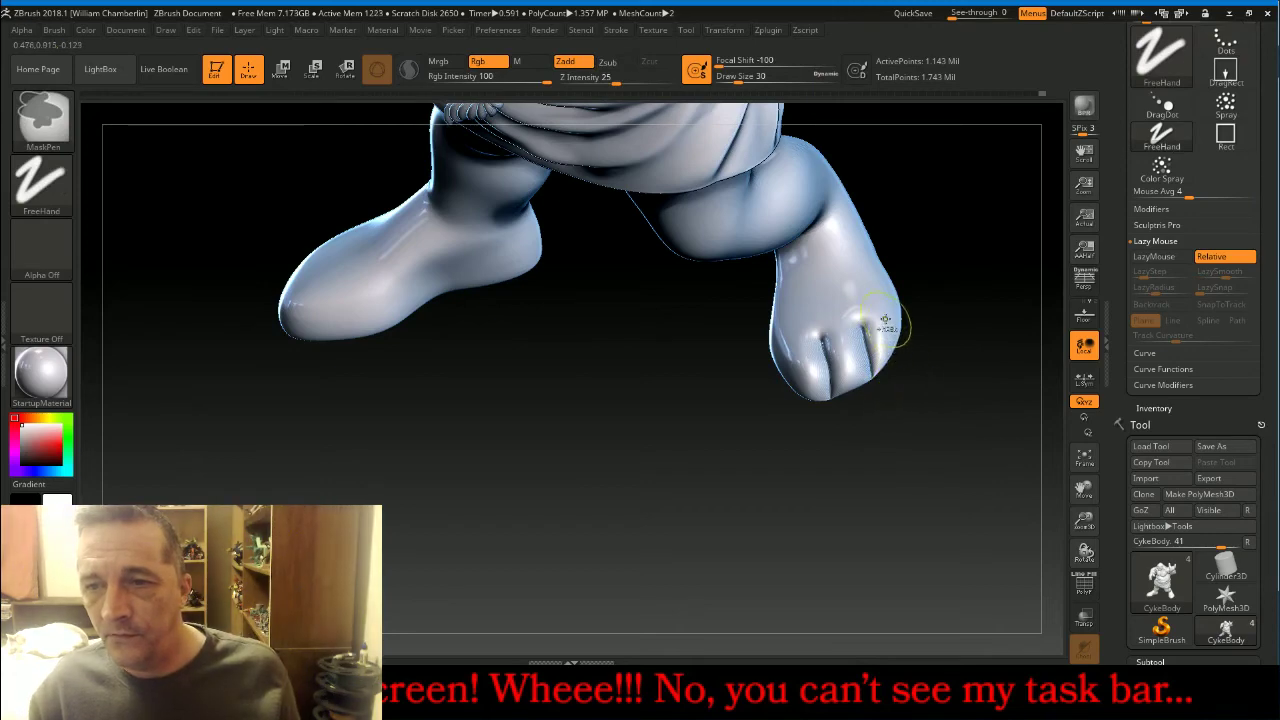
pyautogui.press('alt')
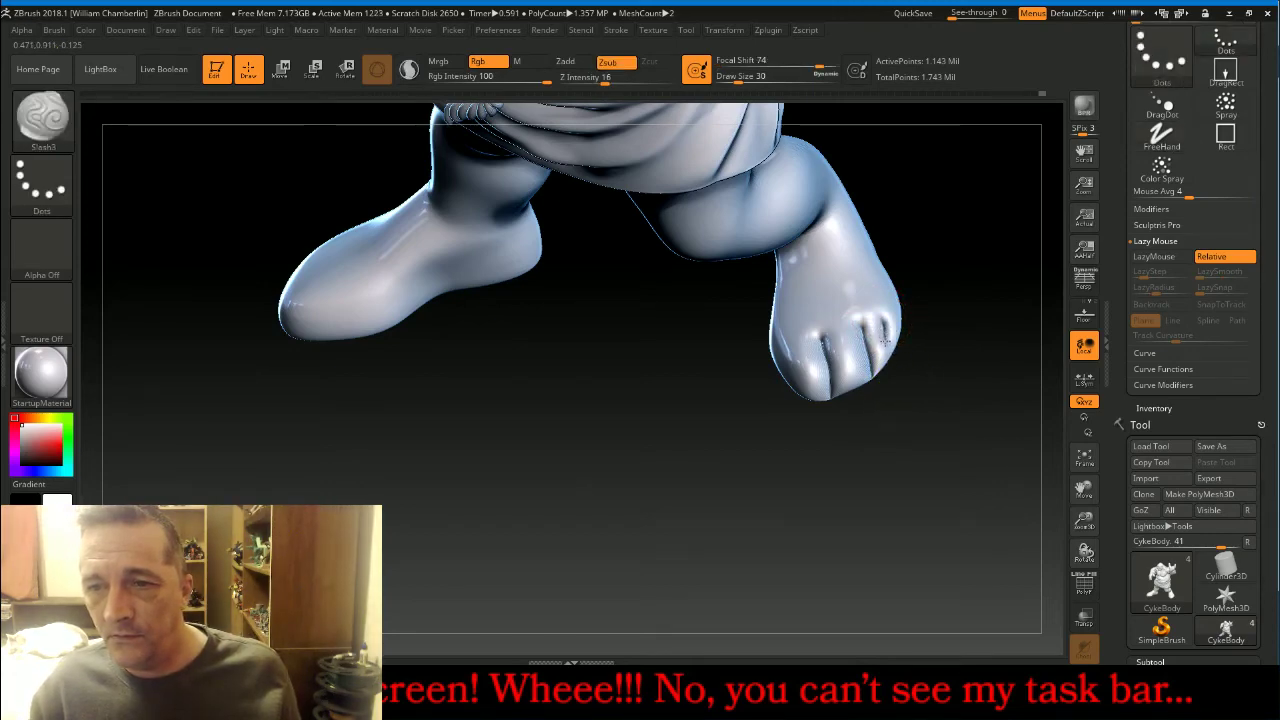
pyautogui.moveTo(884, 342); pyautogui.dragTo(878, 372)
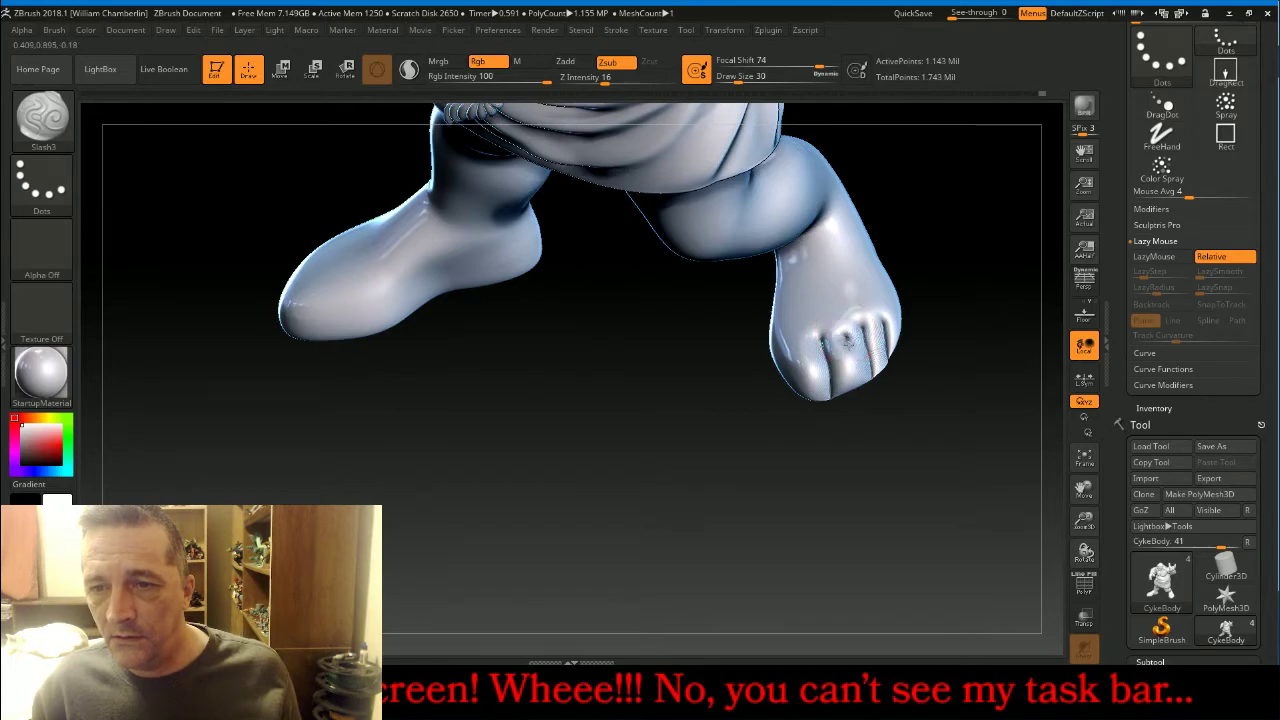
pyautogui.hotkey('ctrl', 'z')
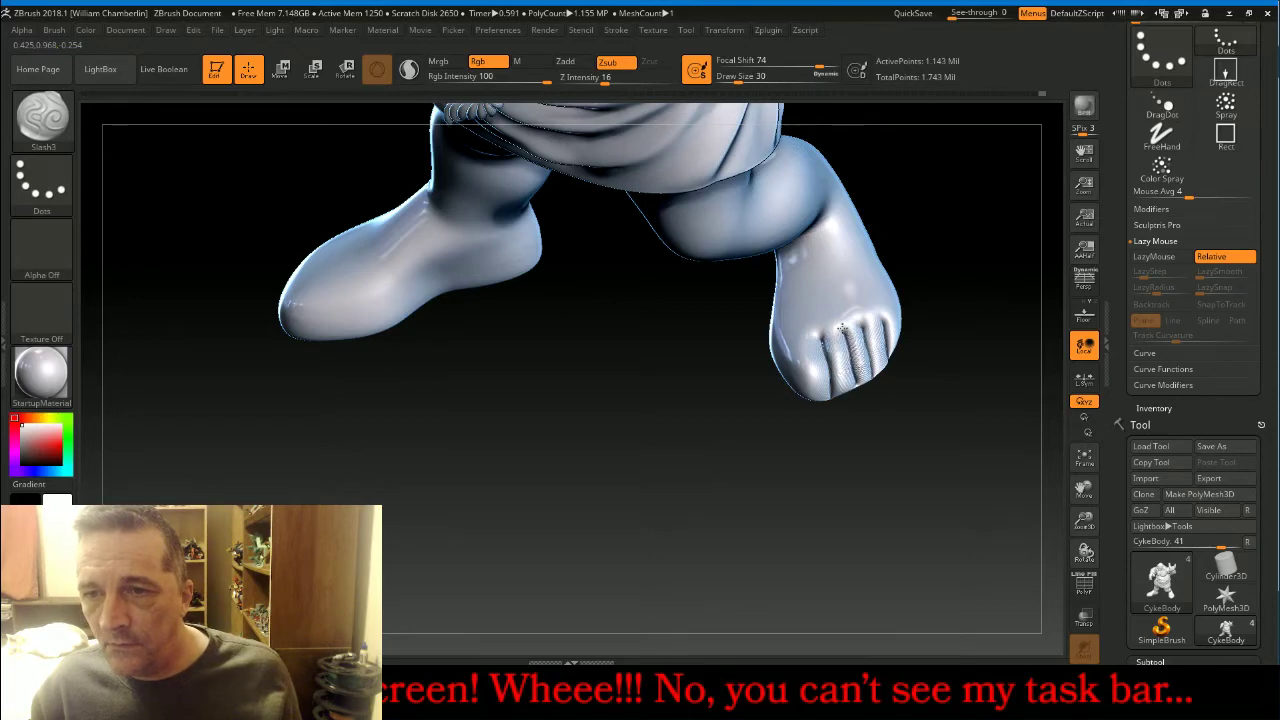
# Smooth the underside end of the gap beside the left foot's big toe.
pyautogui.moveTo(761, 539); pyautogui.dragTo(736, 498)
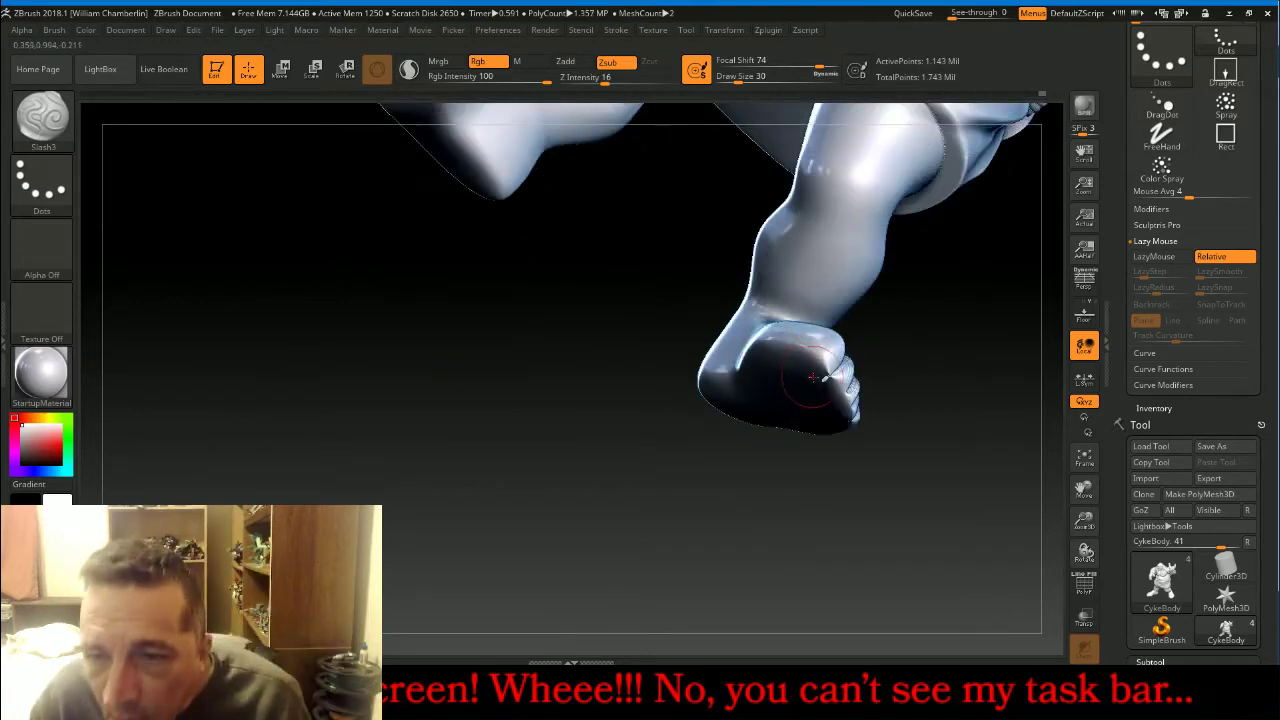
pyautogui.press('shift')
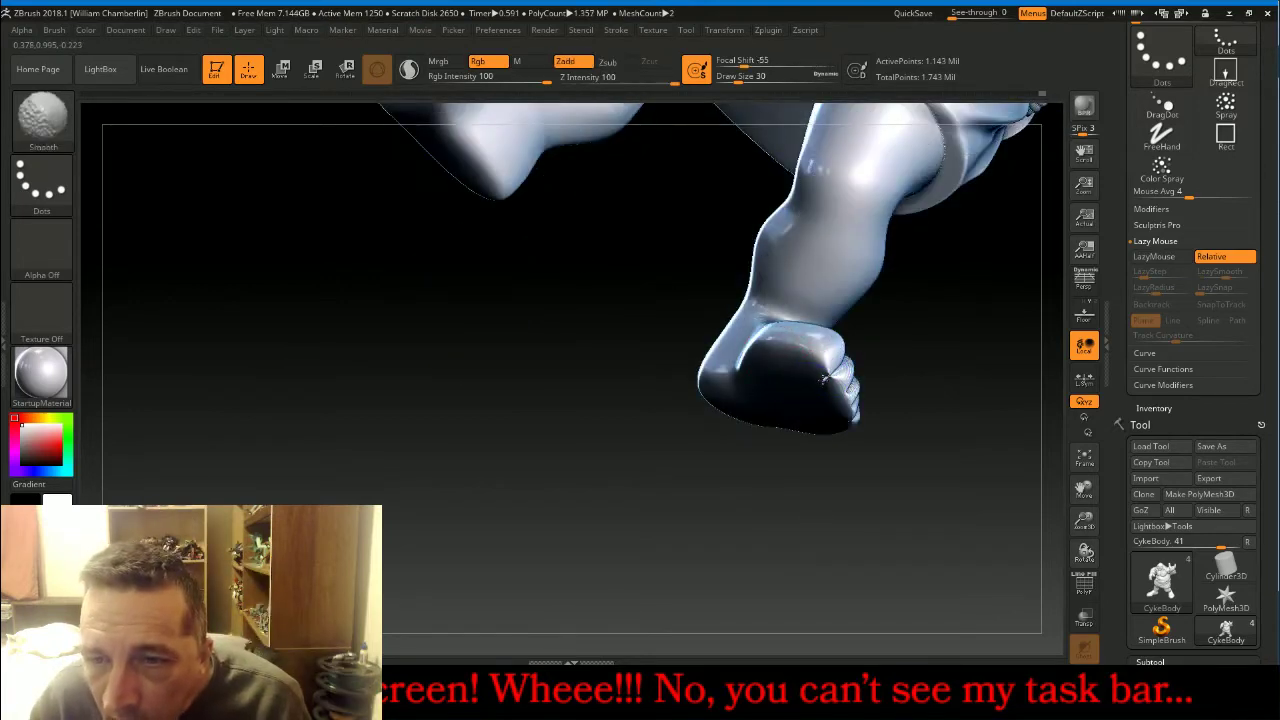
pyautogui.keyDown('shift'); pyautogui.moveTo(821, 378); pyautogui.dragTo(838, 375); pyautogui.keyUp('shift')
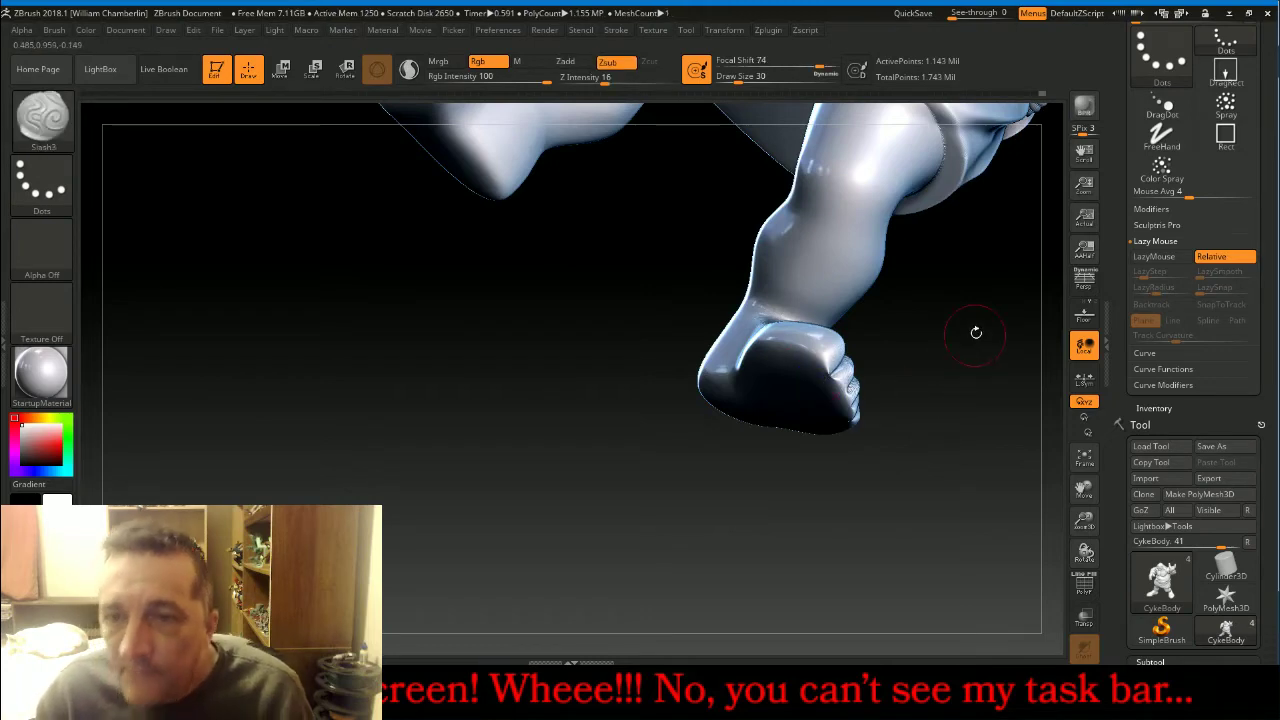
# Carve four grooves across the front of the cyclops's right foot to separate its toes.
pyautogui.moveTo(974, 333)
pyautogui.mouseDown()
pyautogui.moveTo(1000, 381)
pyautogui.moveTo(948, 449)
pyautogui.moveTo(951, 395)
pyautogui.moveTo(893, 436)
pyautogui.mouseUp()
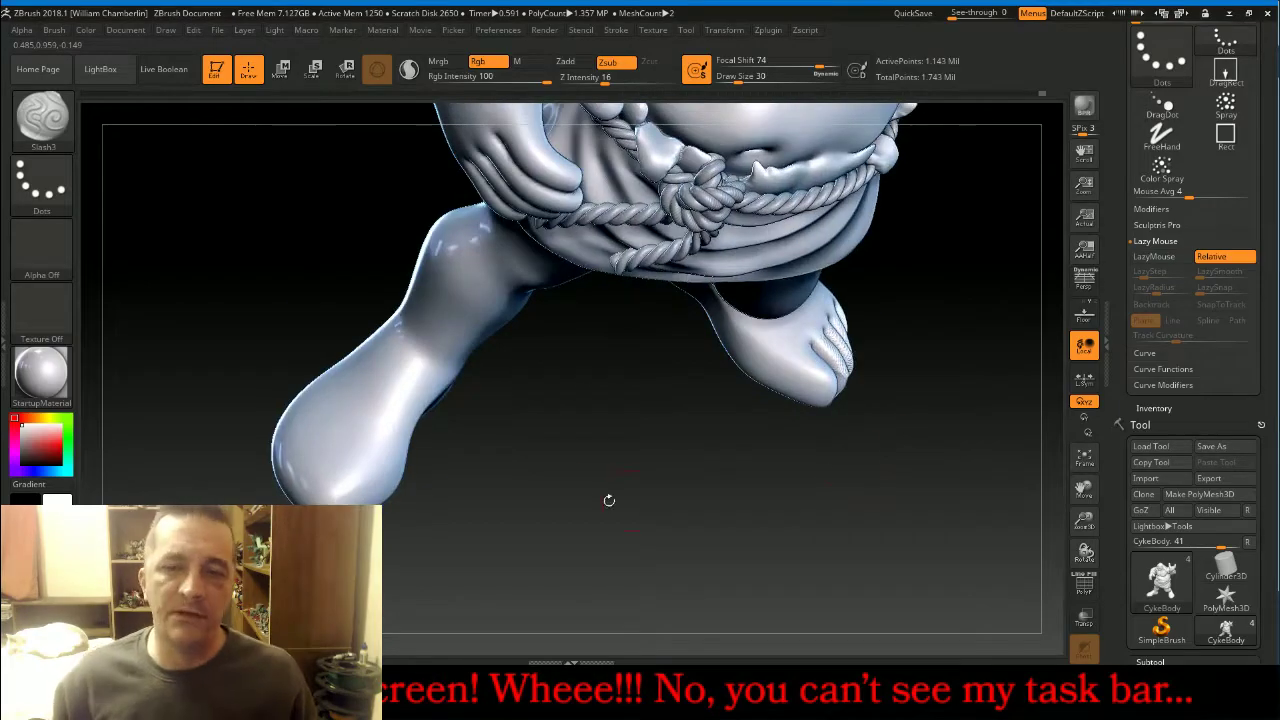
pyautogui.moveTo(608, 500)
pyautogui.mouseDown()
pyautogui.moveTo(457, 480)
pyautogui.moveTo(468, 470)
pyautogui.moveTo(441, 508)
pyautogui.mouseUp()
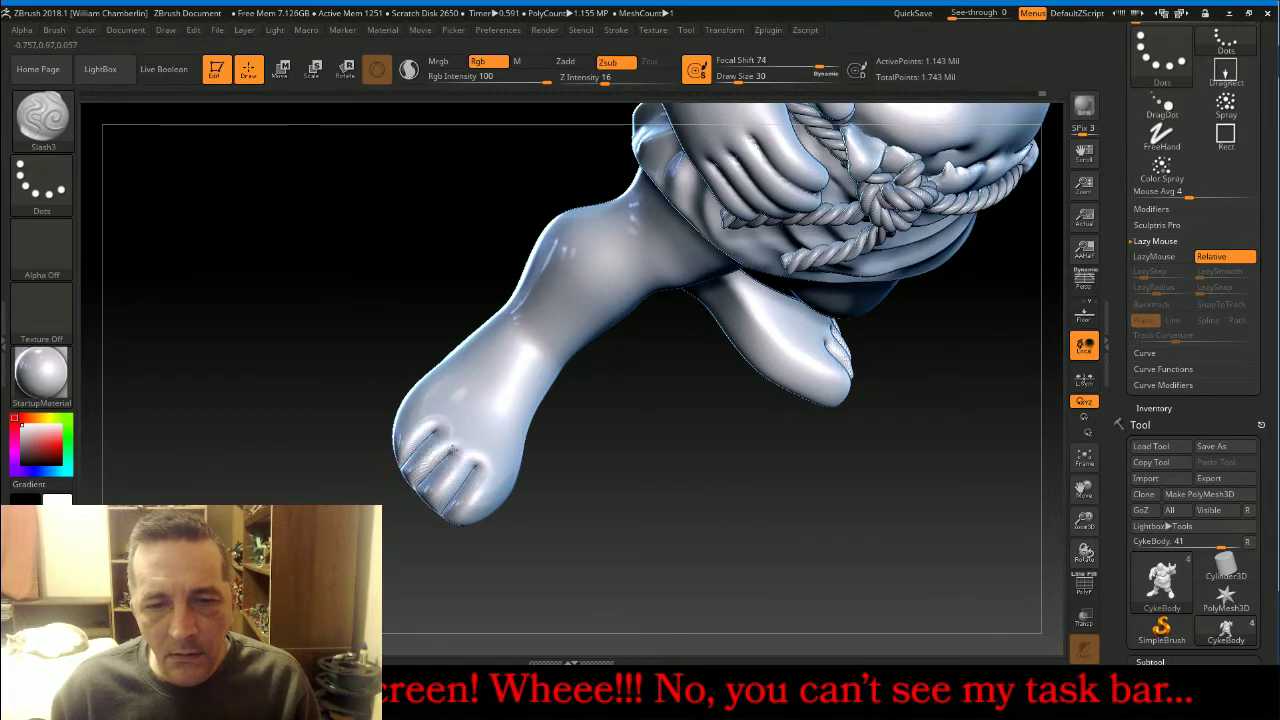
pyautogui.moveTo(612, 500); pyautogui.dragTo(612, 532)
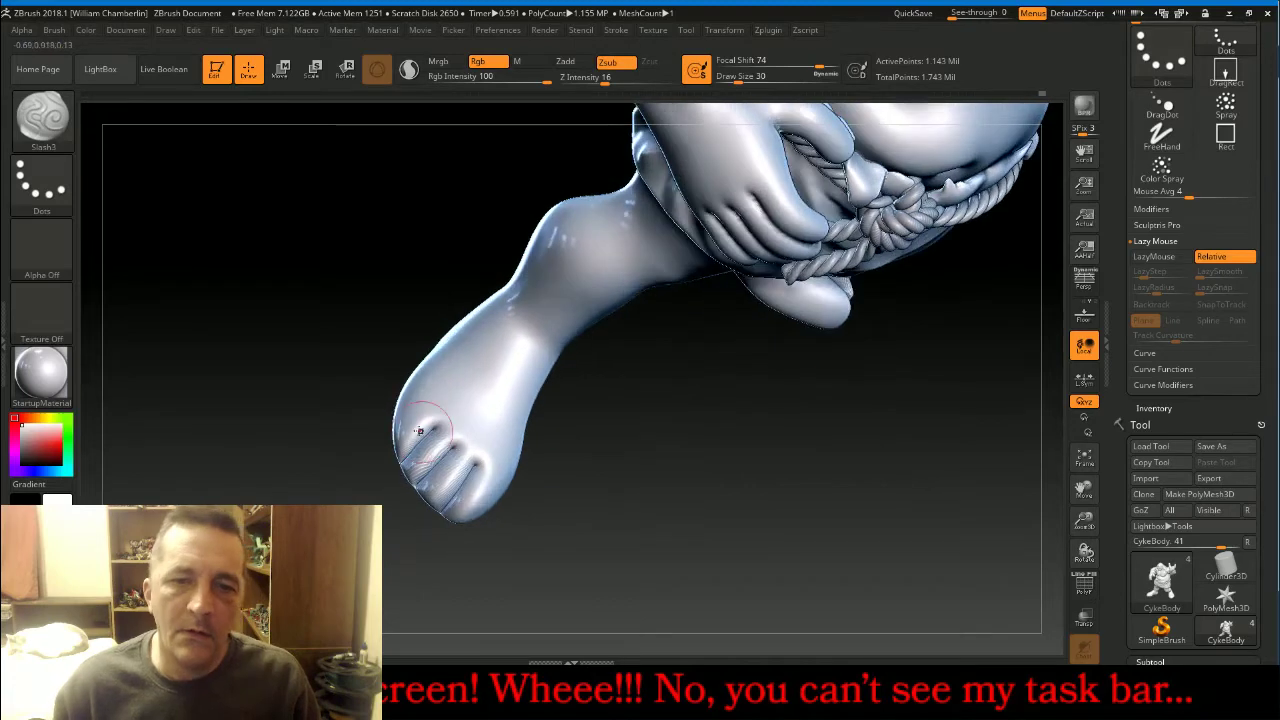
pyautogui.click(413, 406)
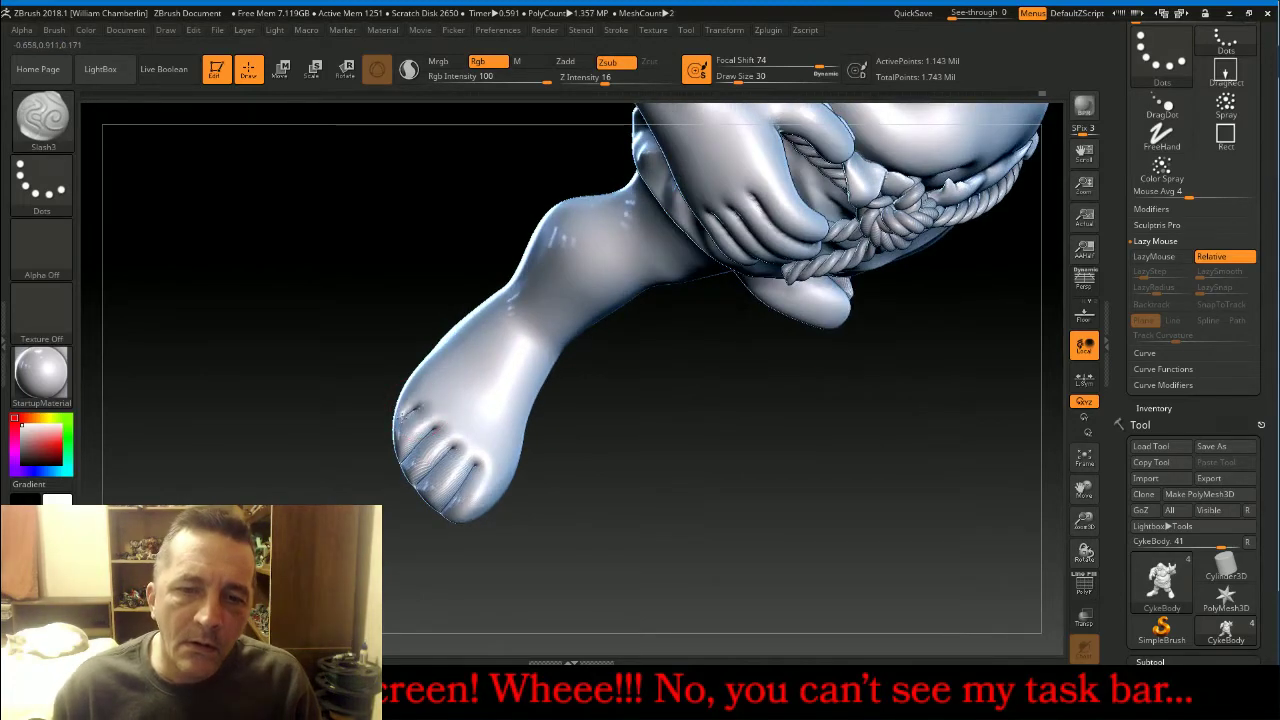
# Smooth the upper end of the outermost toe groove beside the right foot's little toe.
pyautogui.keyDown('shift'); pyautogui.moveTo(418, 408); pyautogui.dragTo(409, 423); pyautogui.keyUp('shift')
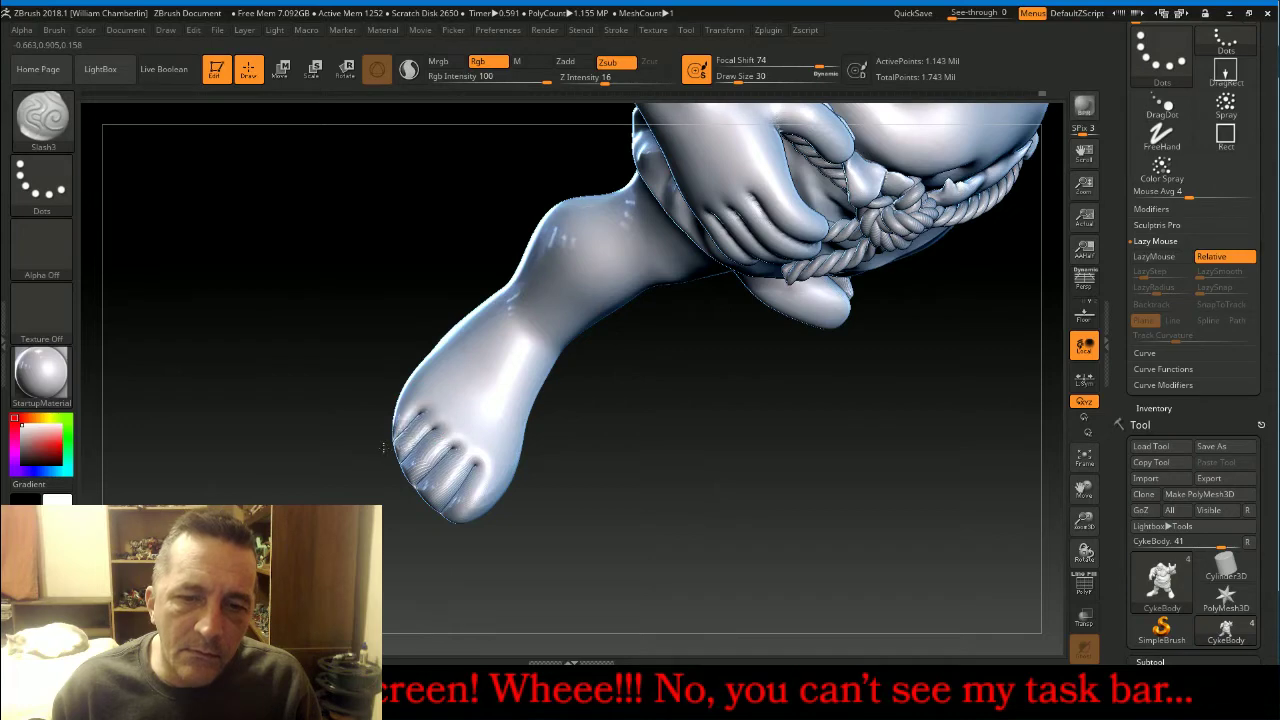
pyautogui.moveTo(860, 523)
pyautogui.mouseDown()
pyautogui.moveTo(845, 515)
pyautogui.moveTo(822, 561)
pyautogui.moveTo(637, 437)
pyautogui.mouseUp()
# Try to puff up each toe of the cyclops's right foot with the Inflat brush at Draw Size 22 and smooth the smaller toes.
pyautogui.click(43, 118)
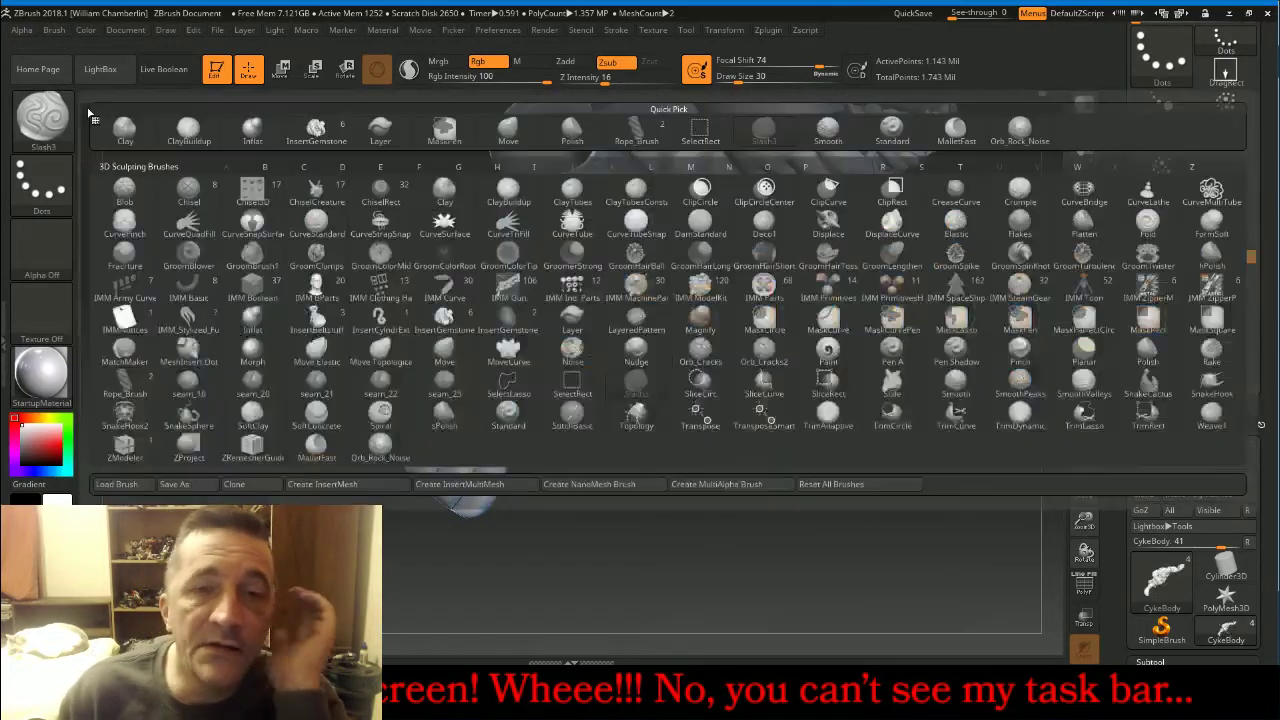
pyautogui.click(262, 128)
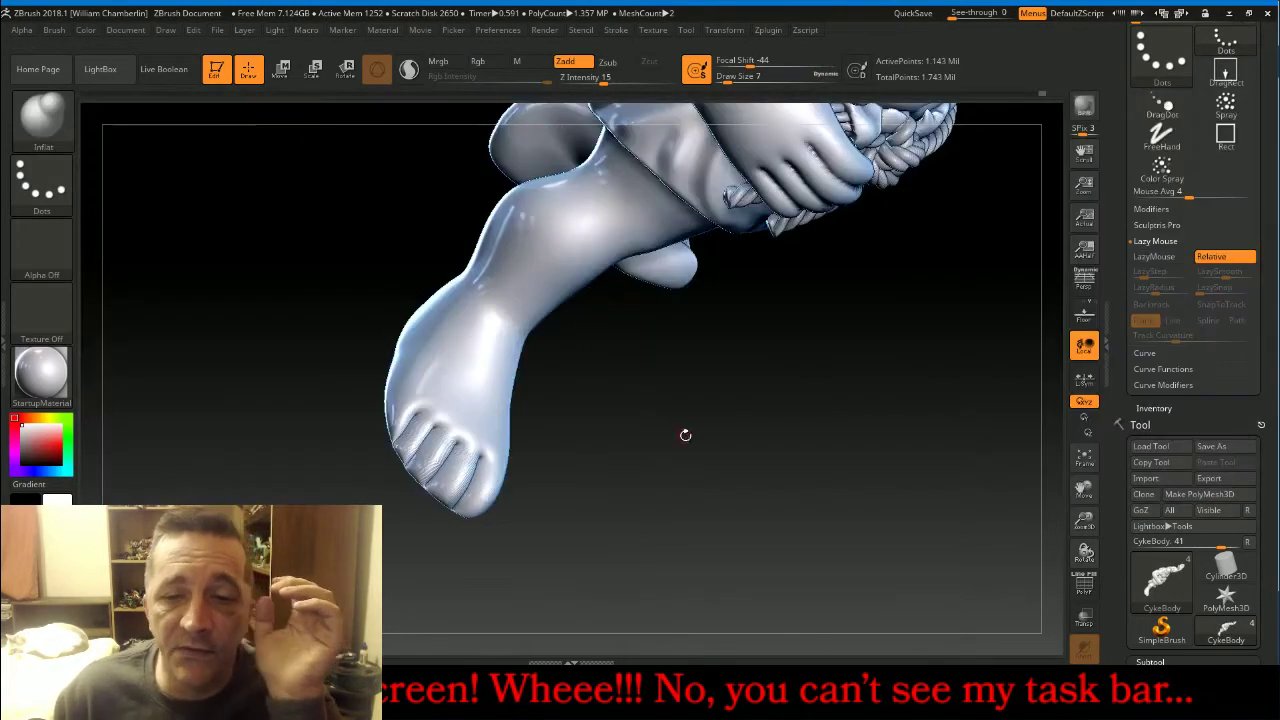
pyautogui.press(']')
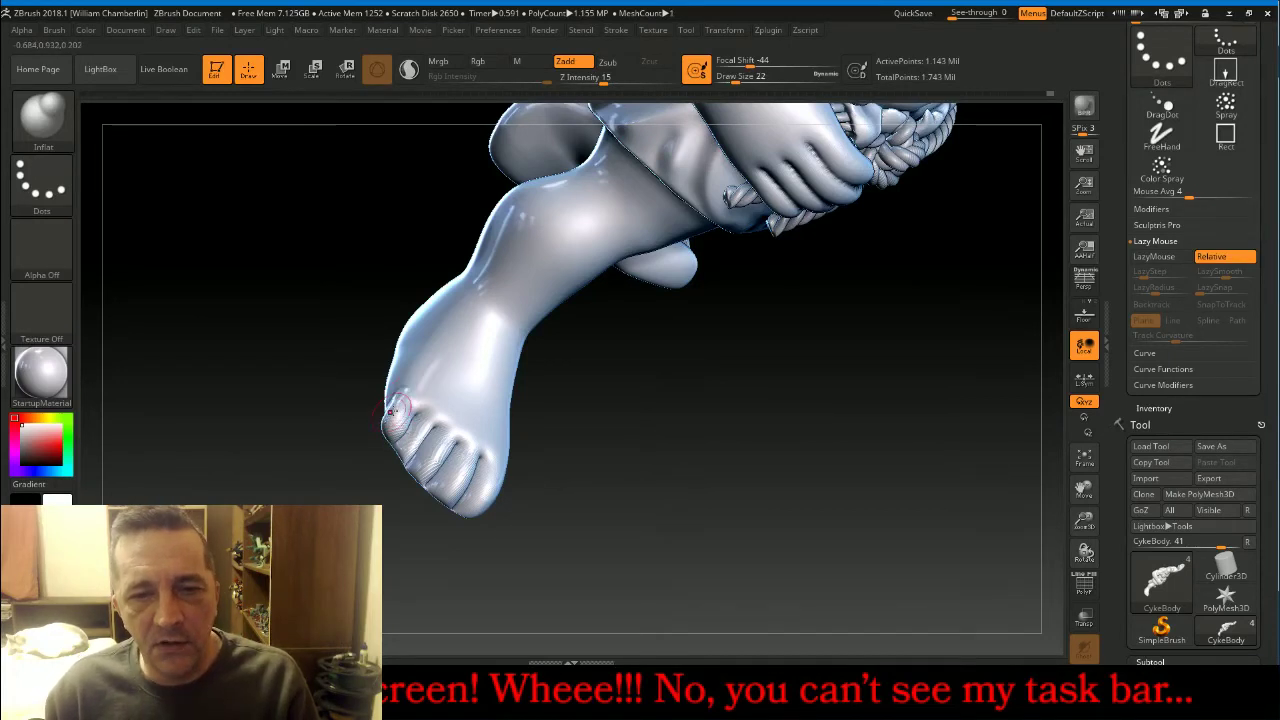
pyautogui.moveTo(682, 481); pyautogui.dragTo(615, 473)
pyautogui.moveTo(417, 428); pyautogui.dragTo(405, 455)
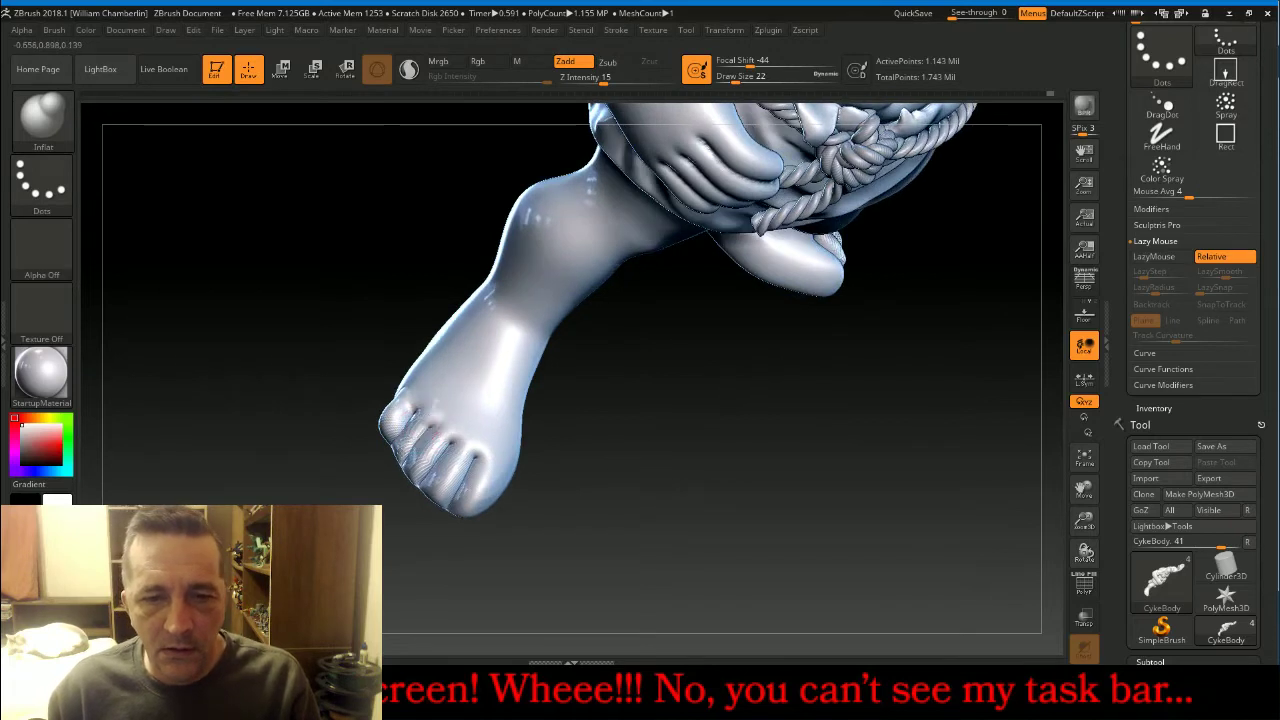
pyautogui.moveTo(405, 437)
pyautogui.mouseDown()
pyautogui.moveTo(428, 452)
pyautogui.moveTo(435, 440)
pyautogui.moveTo(403, 469)
pyautogui.moveTo(468, 436)
pyautogui.moveTo(398, 468)
pyautogui.moveTo(440, 480)
pyautogui.moveTo(475, 462)
pyautogui.moveTo(490, 490)
pyautogui.moveTo(516, 468)
pyautogui.mouseUp()
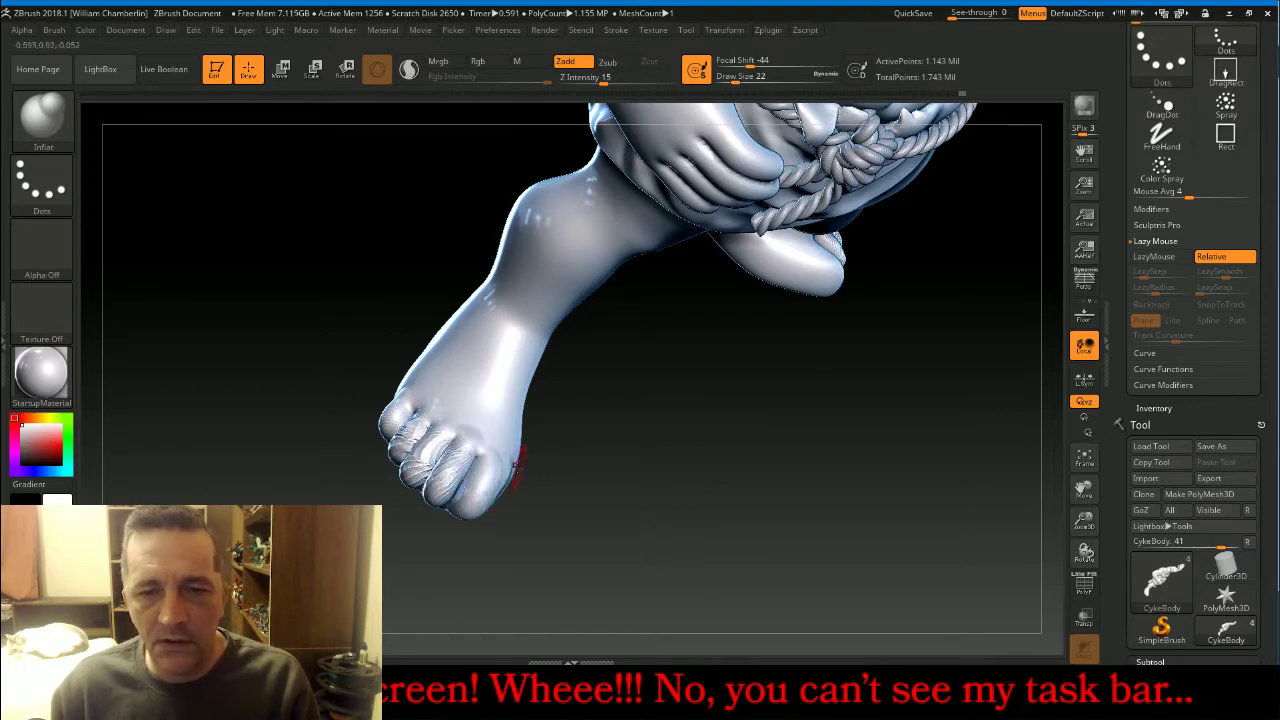
pyautogui.moveTo(617, 511); pyautogui.dragTo(534, 491)
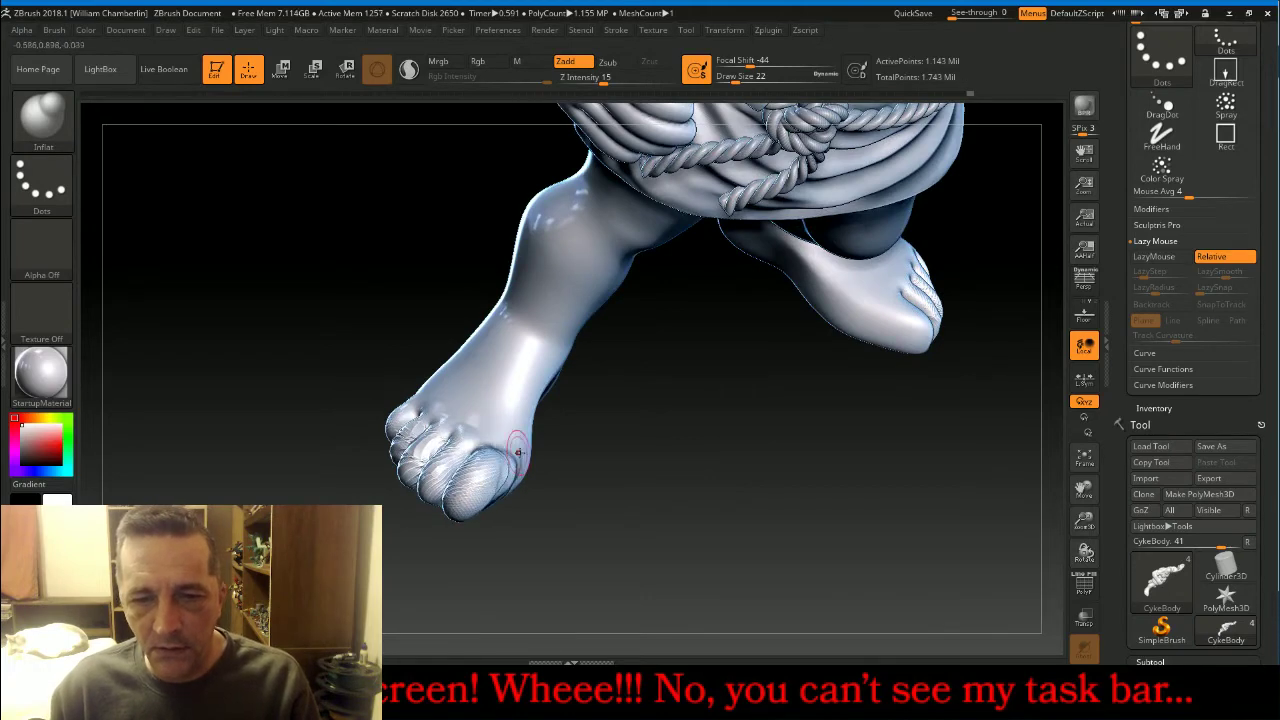
pyautogui.moveTo(535, 470)
pyautogui.mouseDown()
pyautogui.moveTo(590, 472)
pyautogui.moveTo(502, 482)
pyautogui.mouseUp()
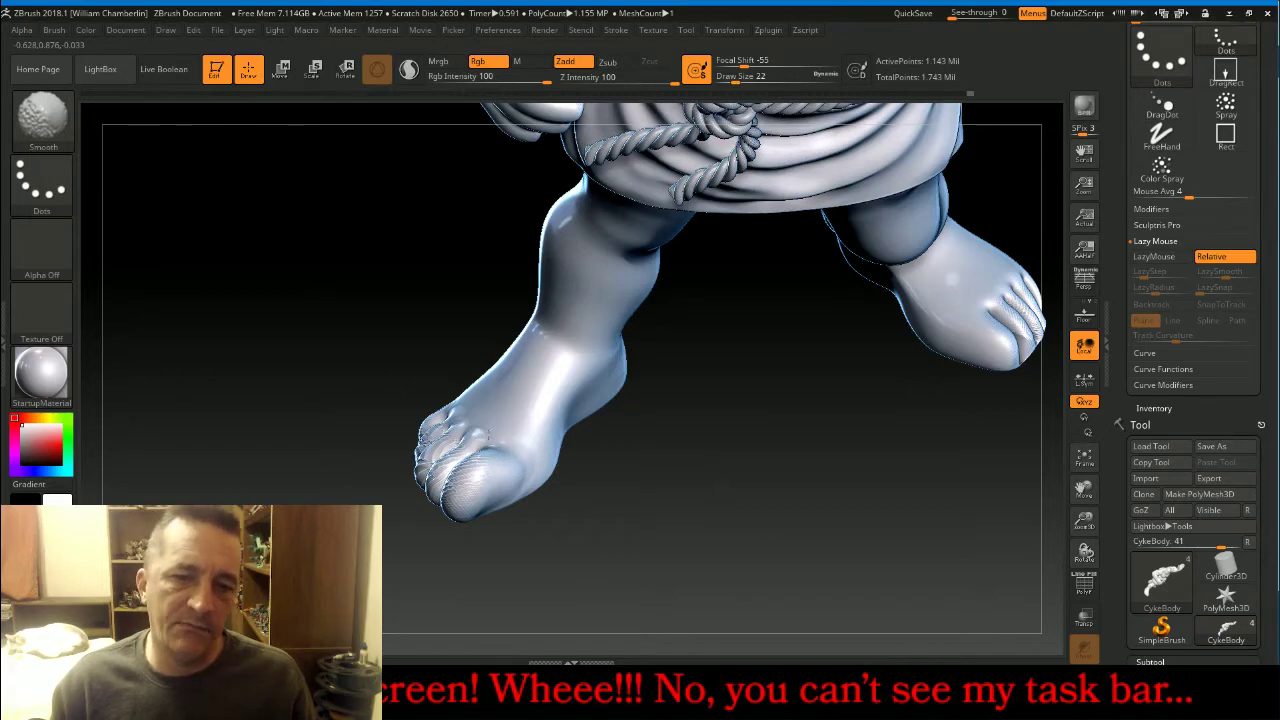
pyautogui.moveTo(572, 476); pyautogui.dragTo(645, 485)
pyautogui.moveTo(436, 446)
pyautogui.keyDown('shift'); pyautogui.mouseDown()
pyautogui.moveTo(428, 468)
pyautogui.moveTo(442, 458)
pyautogui.moveTo(440, 470)
pyautogui.moveTo(428, 446)
pyautogui.moveTo(447, 431)
pyautogui.mouseUp(); pyautogui.keyUp('shift')
# Undo the smoothing and all the Inflat strokes on the right foot's toes.
pyautogui.hotkey('ctrl', 'z')
pyautogui.hotkey('ctrl', 'z')
pyautogui.hotkey('ctrl', 'z')
pyautogui.hotkey('ctrl', 'z')
pyautogui.hotkey('ctrl', 'z')
pyautogui.hotkey('ctrl', 'z')
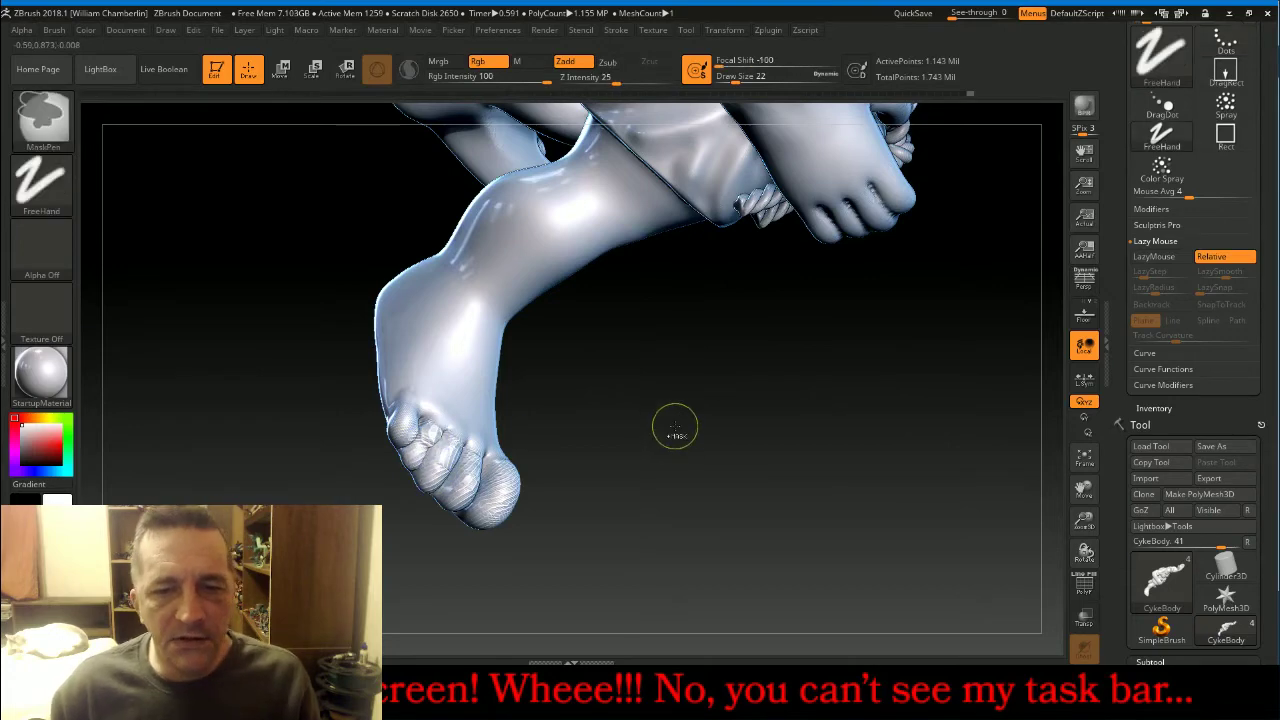
pyautogui.hotkey('ctrl', 'z')
pyautogui.hotkey('ctrl', 'z')
pyautogui.hotkey('ctrl', 'z')
pyautogui.hotkey('ctrl', 'z')
pyautogui.hotkey('ctrl', 'z')
pyautogui.hotkey('ctrl', 'z')
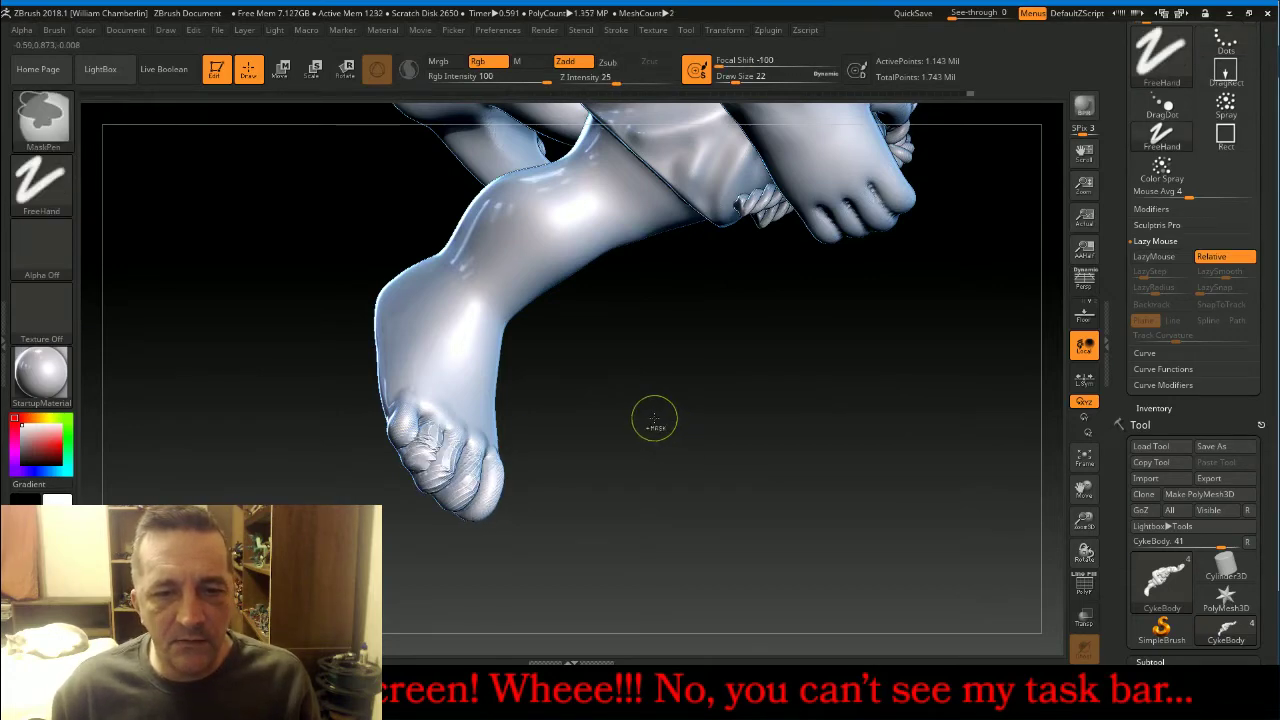
pyautogui.hotkey('ctrl', 'z')
pyautogui.hotkey('ctrl', 'z')
pyautogui.hotkey('ctrl', 'z')
pyautogui.hotkey('ctrl', 'z')
pyautogui.hotkey('ctrl', 'z')
pyautogui.hotkey('ctrl', 'z')
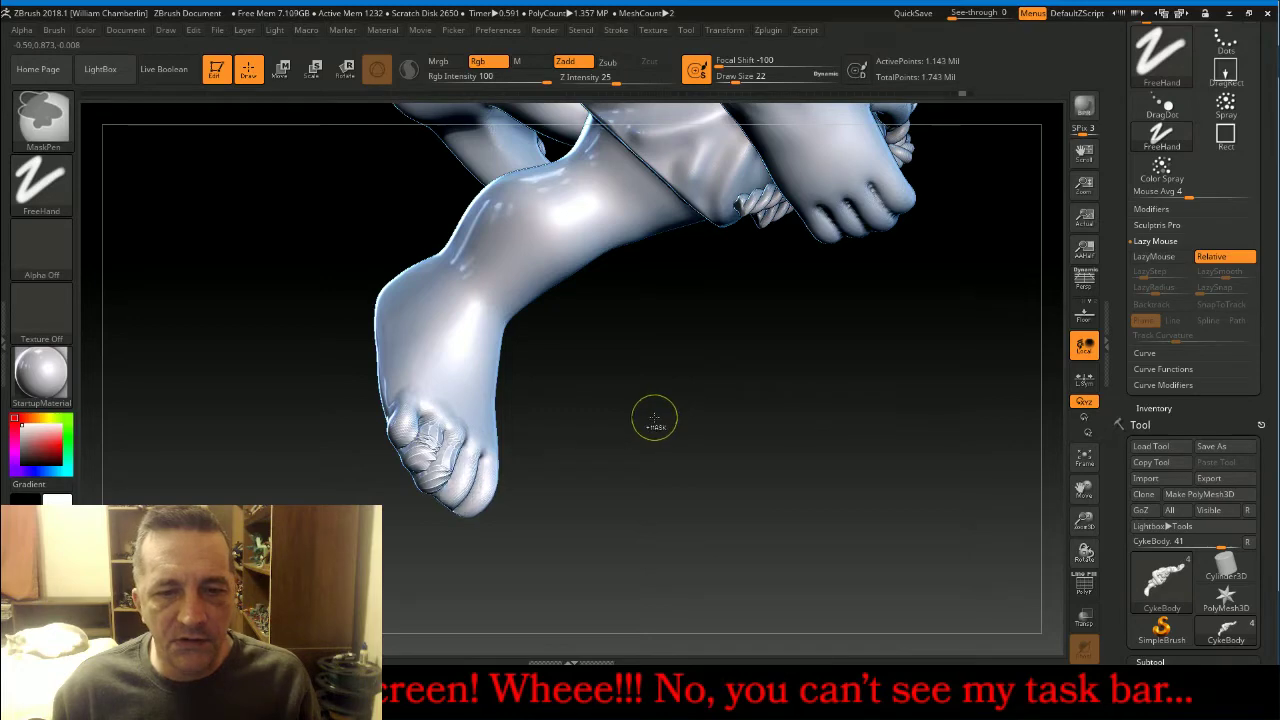
pyautogui.hotkey('ctrl', 'z')
pyautogui.hotkey('ctrl', 'z')
pyautogui.hotkey('ctrl', 'z')
pyautogui.hotkey('ctrl', 'z')
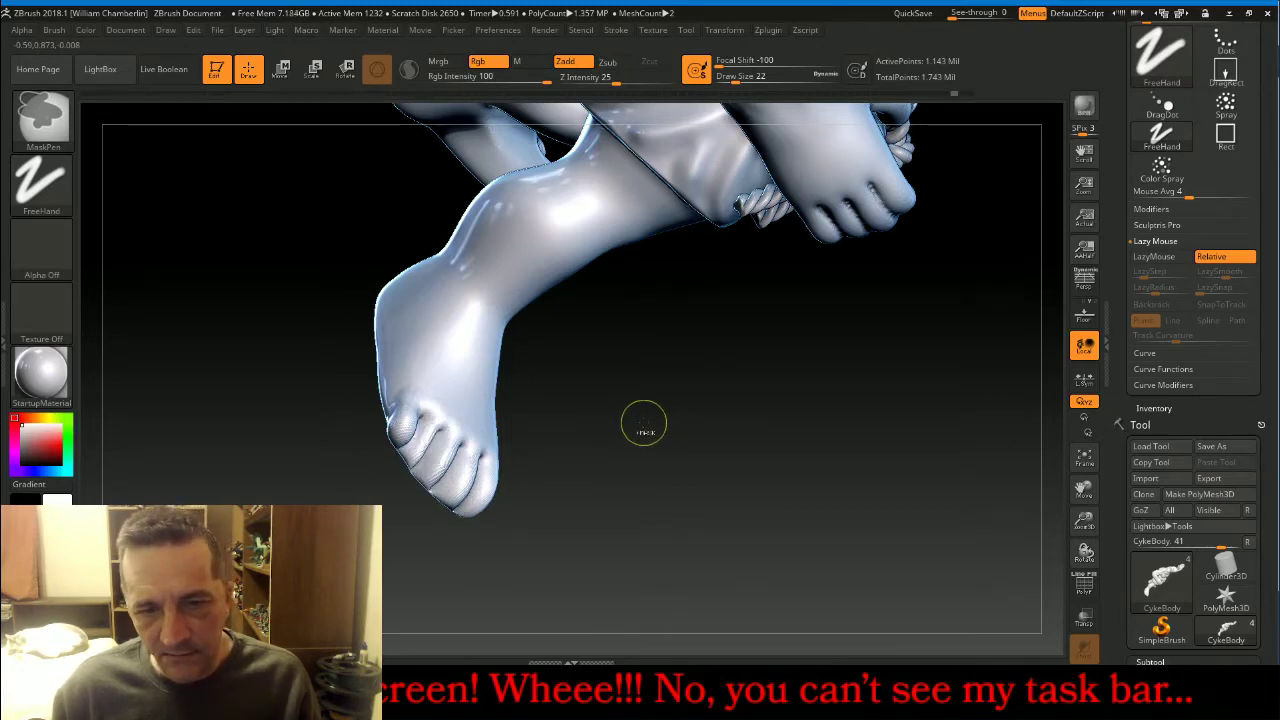
pyautogui.hotkey('ctrl', 'z')
pyautogui.hotkey('ctrl', 'z')
pyautogui.hotkey('ctrl', 'z')
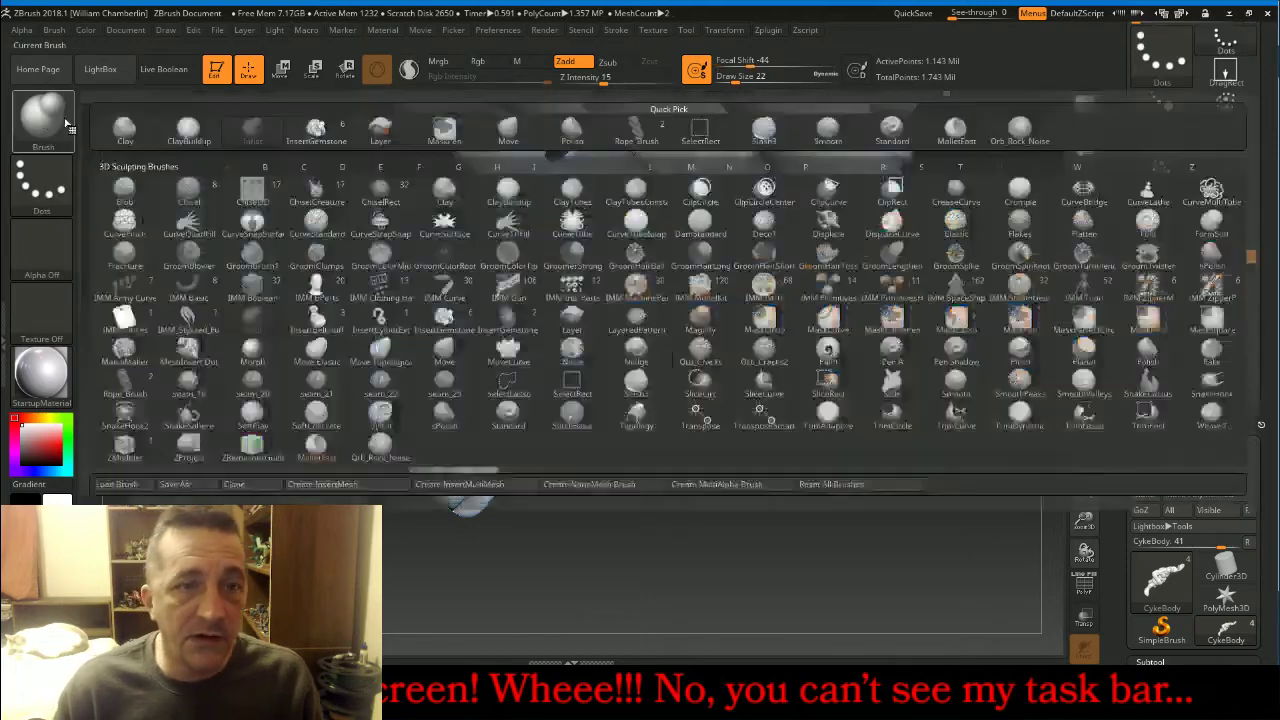
# Select the ClayBuildup brush and turn on BackfaceMask in its auto masking settings.
pyautogui.click(41, 118)
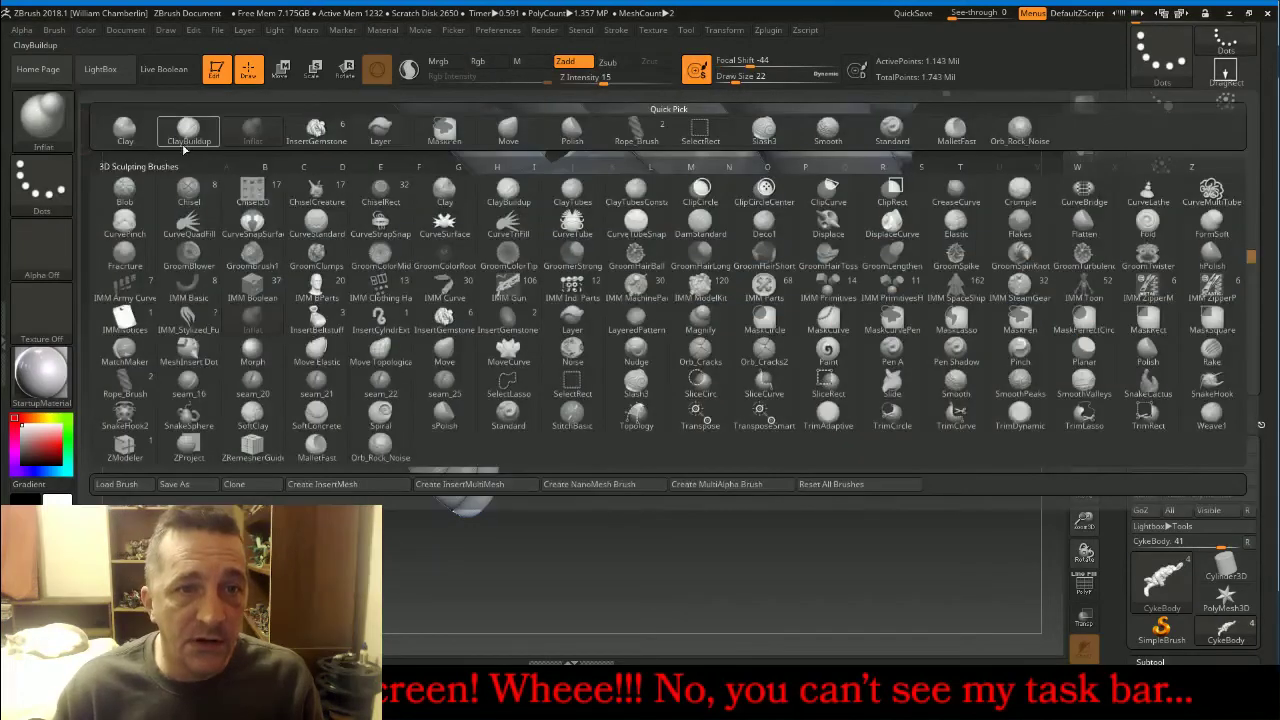
pyautogui.click(186, 136)
pyautogui.click(10, 348)
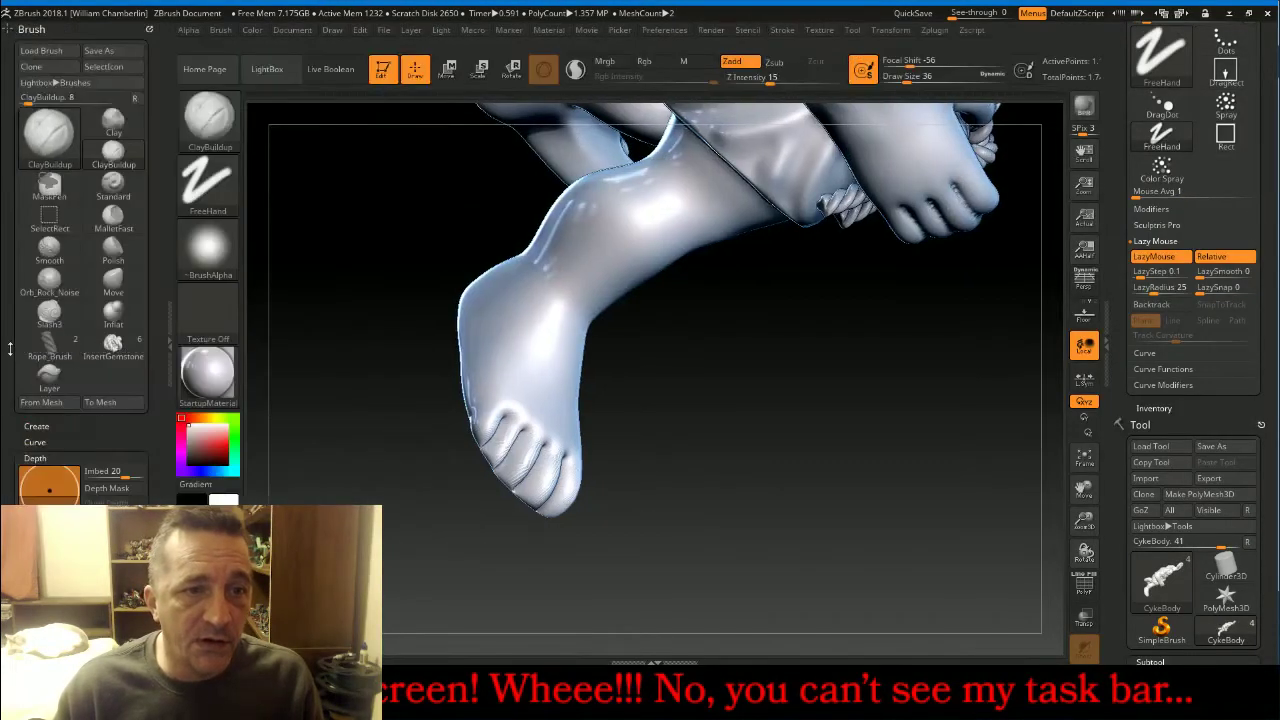
pyautogui.scroll(-8, 60, 352)
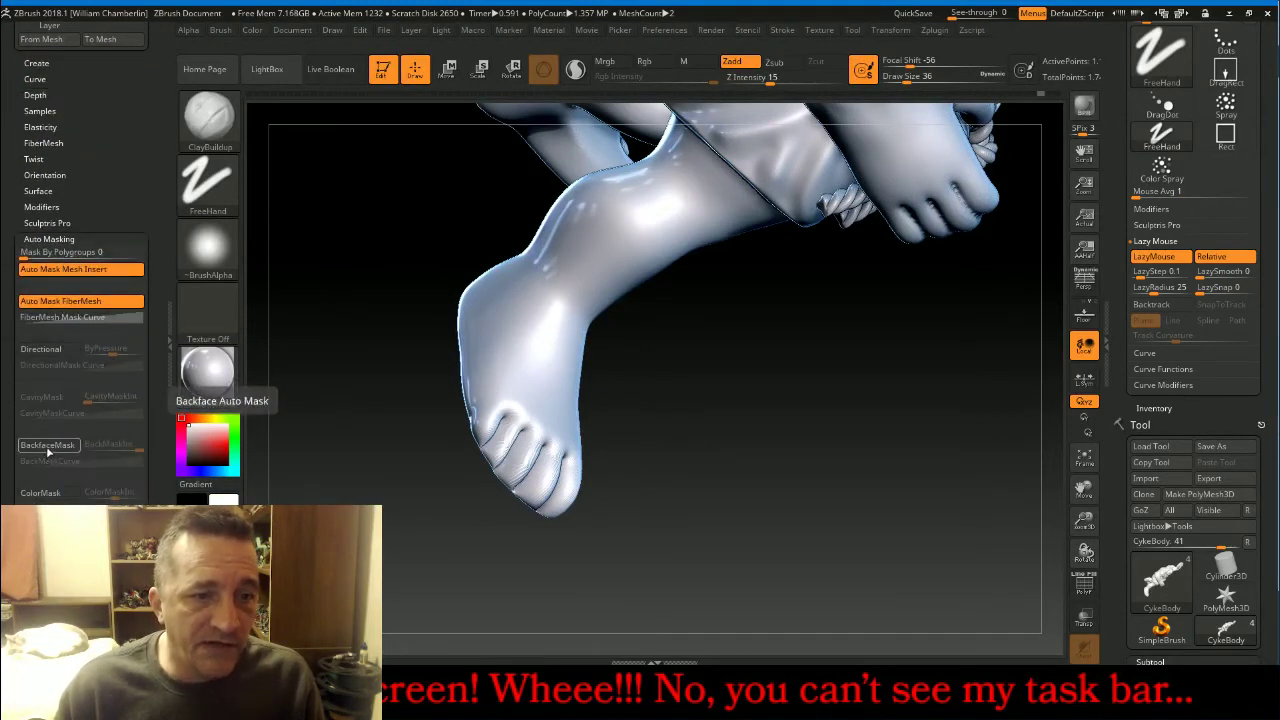
pyautogui.click(47, 444)
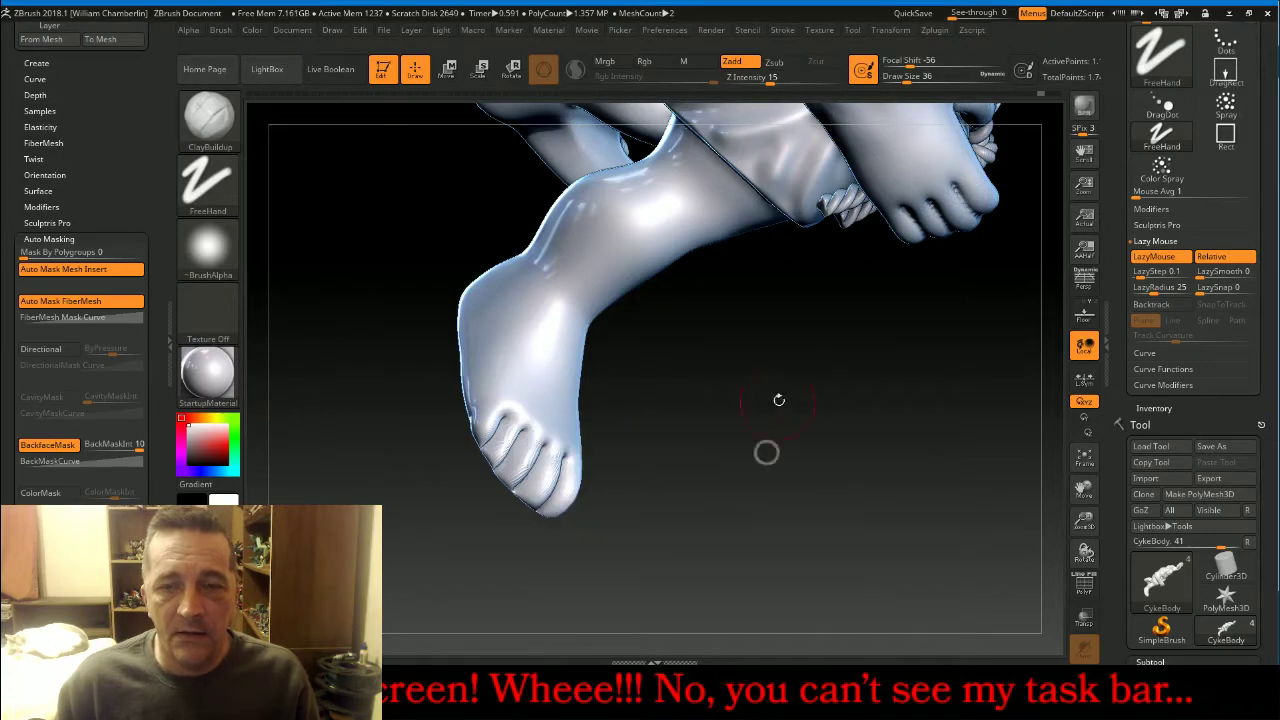
pyautogui.moveTo(789, 371); pyautogui.dragTo(737, 378)
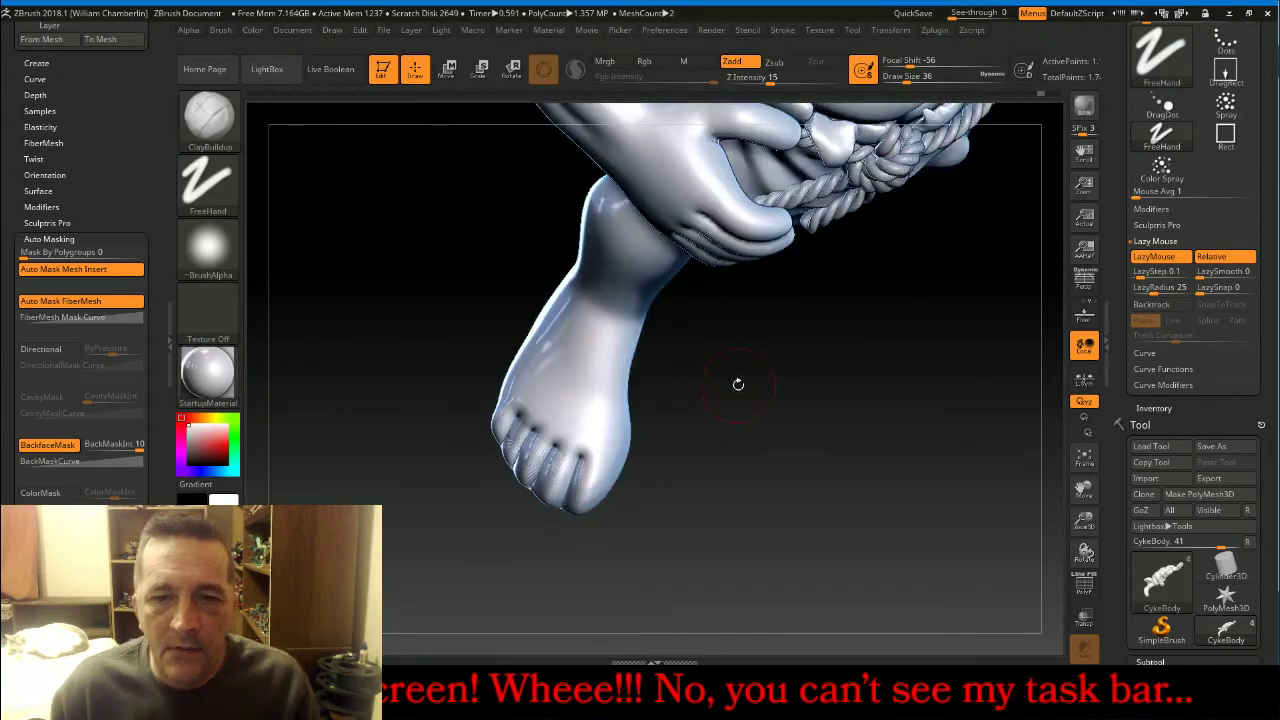
pyautogui.click(166, 343)
pyautogui.click(166, 343)
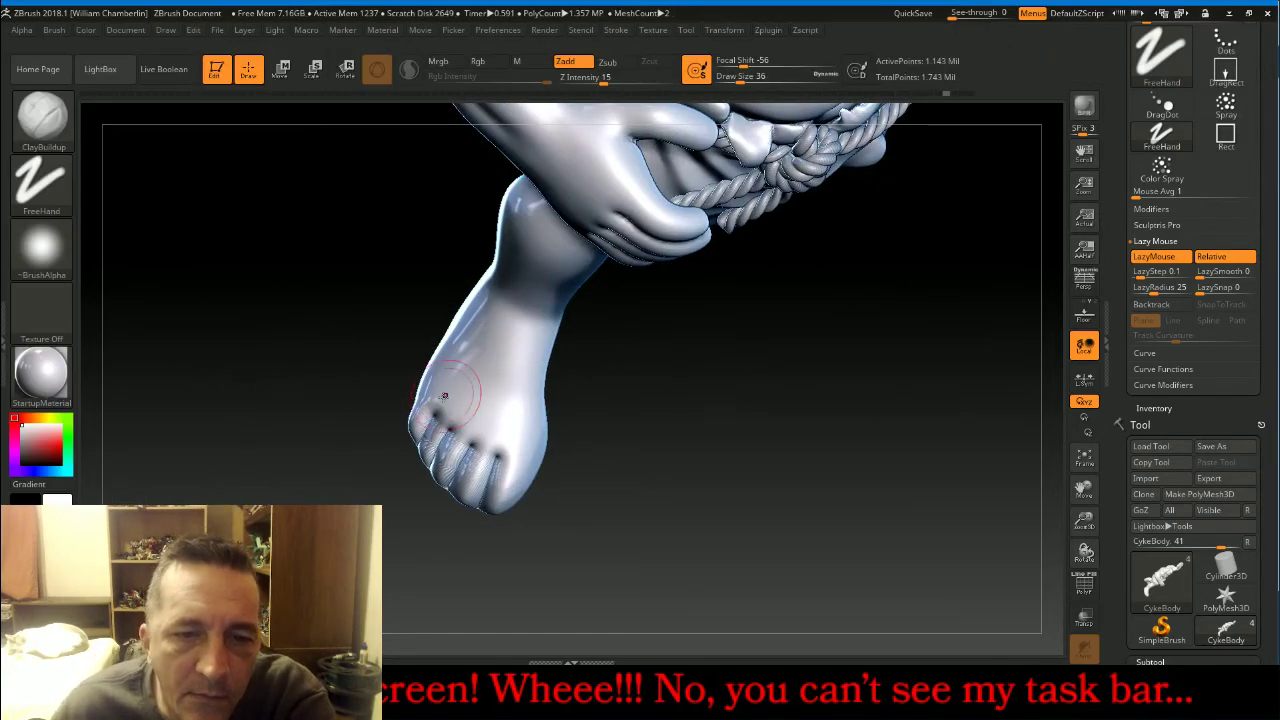
# Accept dropping the undone history entries and configure ClayBuildup with LazyMouse off, Z Intensity 12 and Draw Size 24.
pyautogui.click(420, 408)
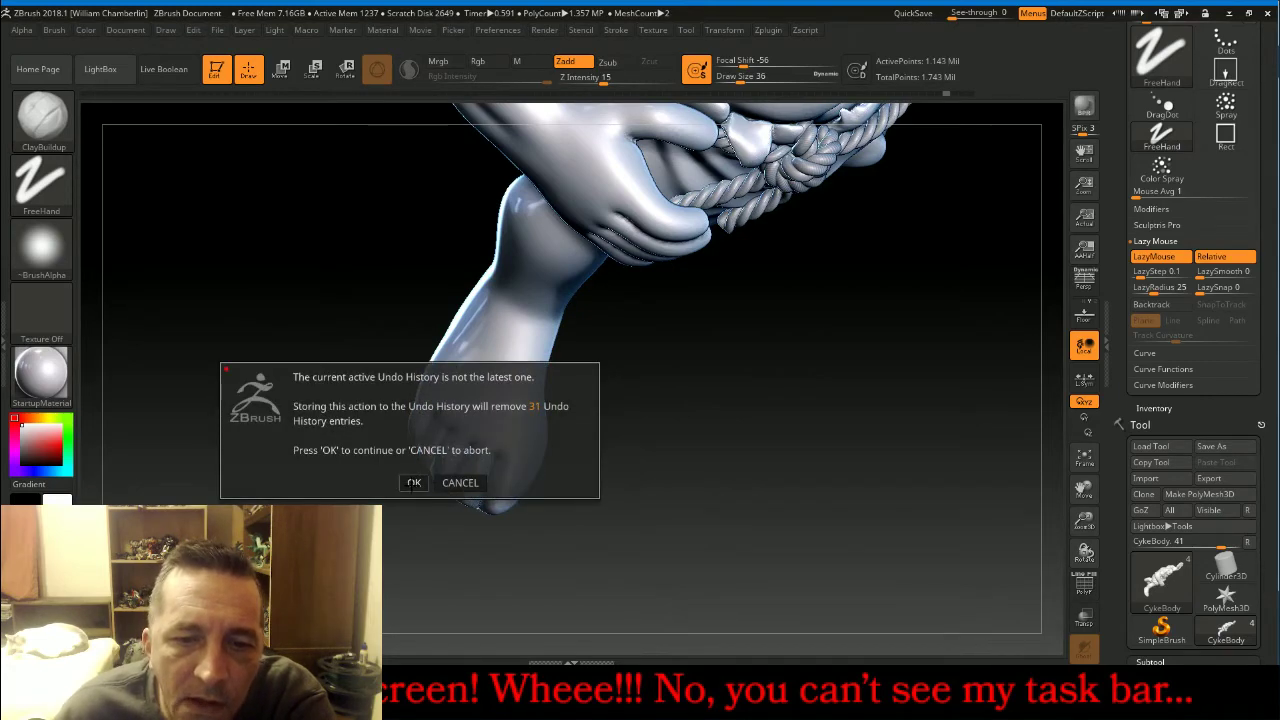
pyautogui.click(414, 483)
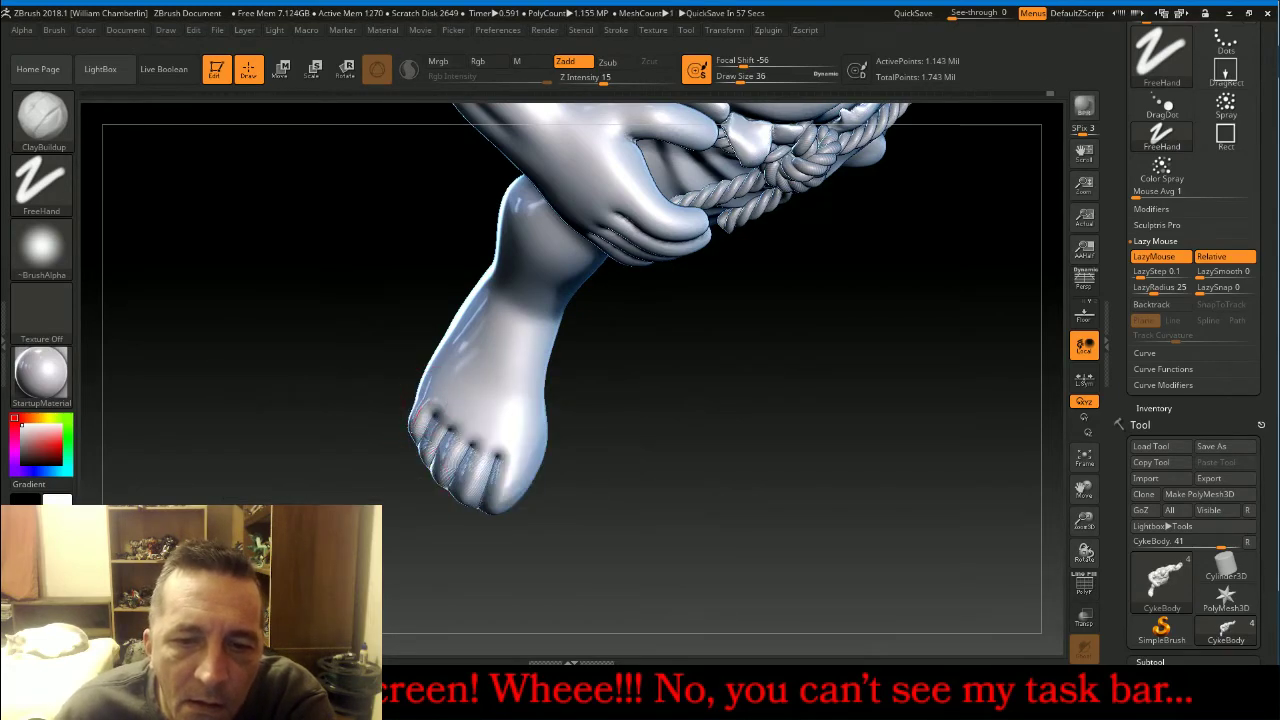
pyautogui.click(1155, 256)
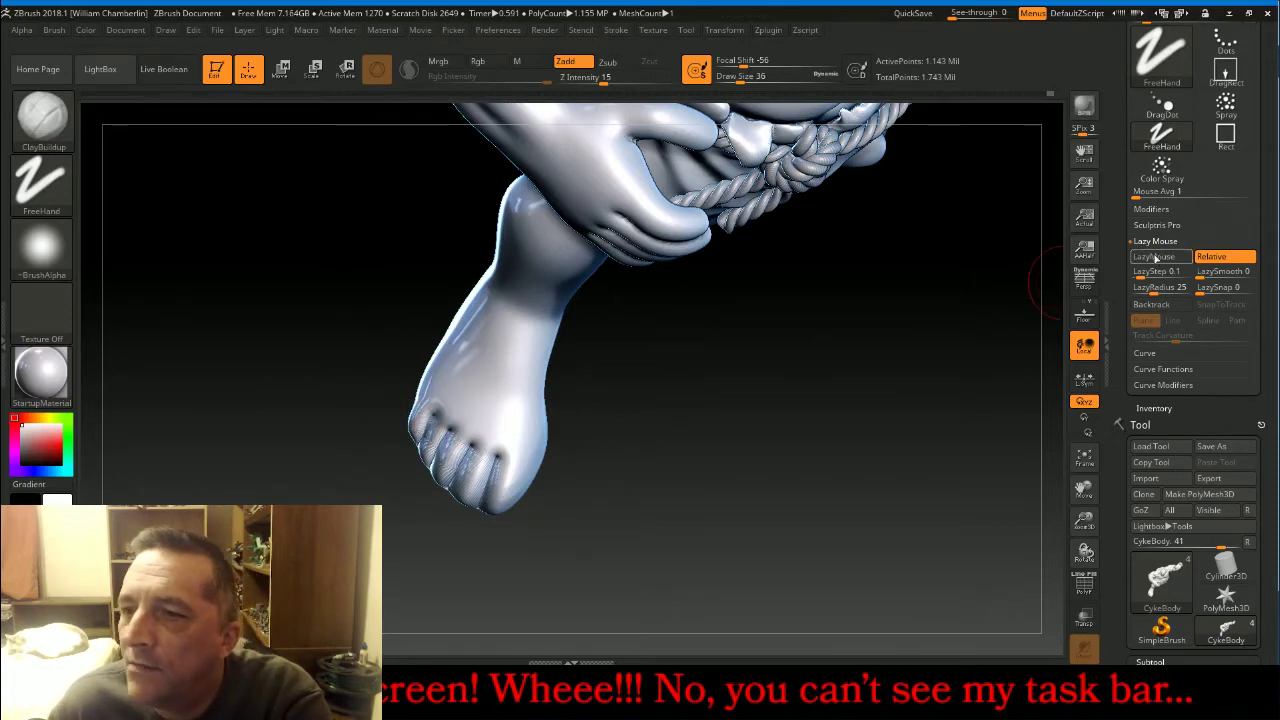
pyautogui.click(603, 82)
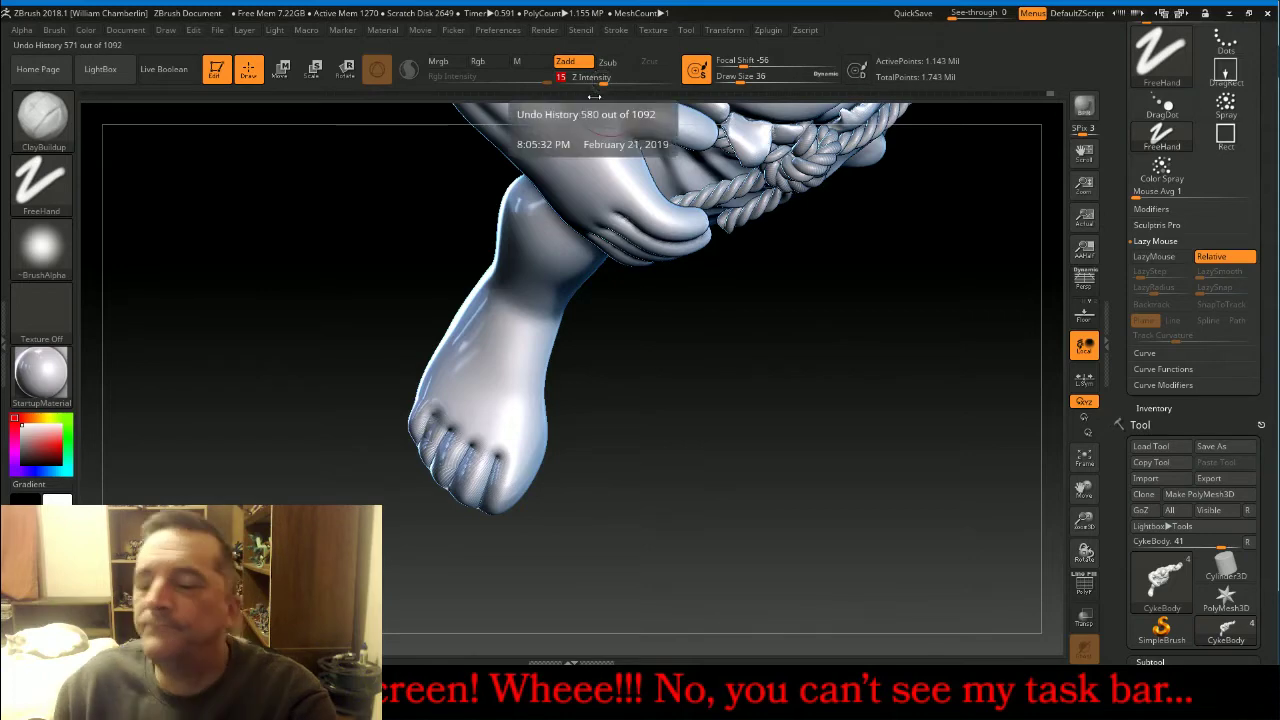
pyautogui.moveTo(603, 82); pyautogui.dragTo(599, 82)
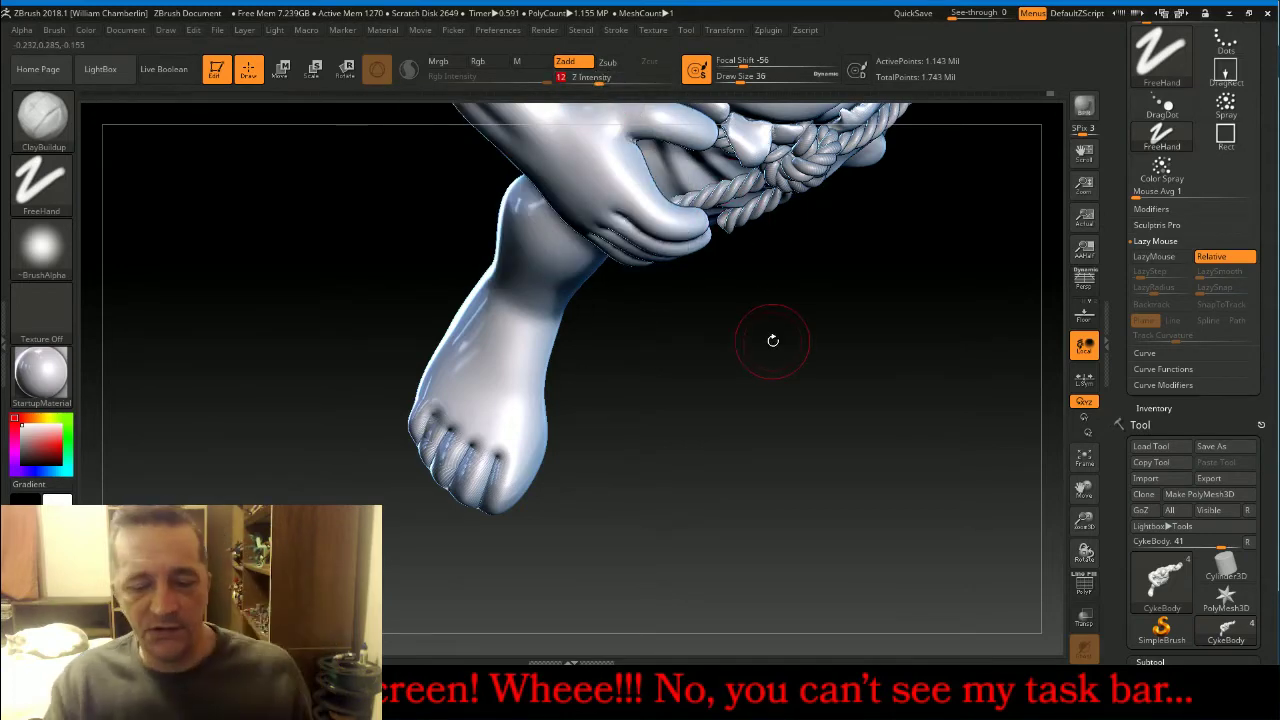
pyautogui.press('[')
pyautogui.press('[')
pyautogui.press('[')
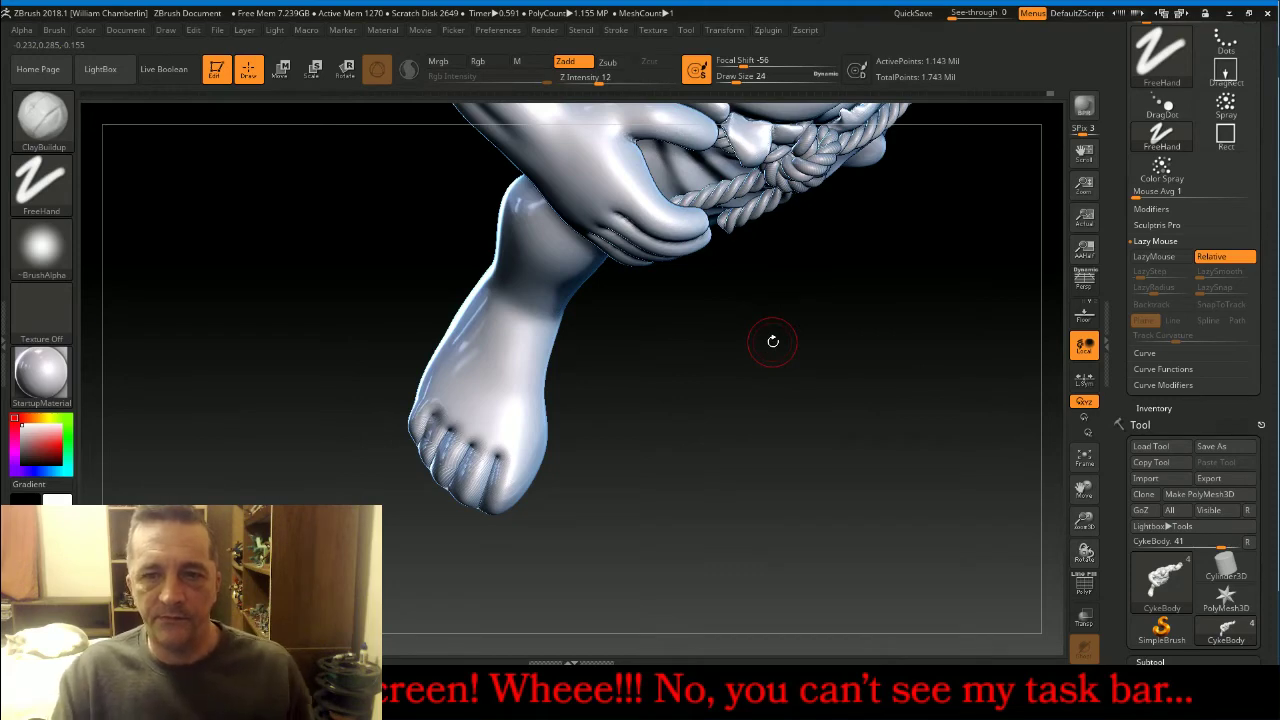
# Build up volume on the right foot's smaller toes and big toe with ClayBuildup strokes.
pyautogui.moveTo(691, 477)
pyautogui.mouseDown()
pyautogui.moveTo(800, 443)
pyautogui.moveTo(631, 453)
pyautogui.mouseUp()
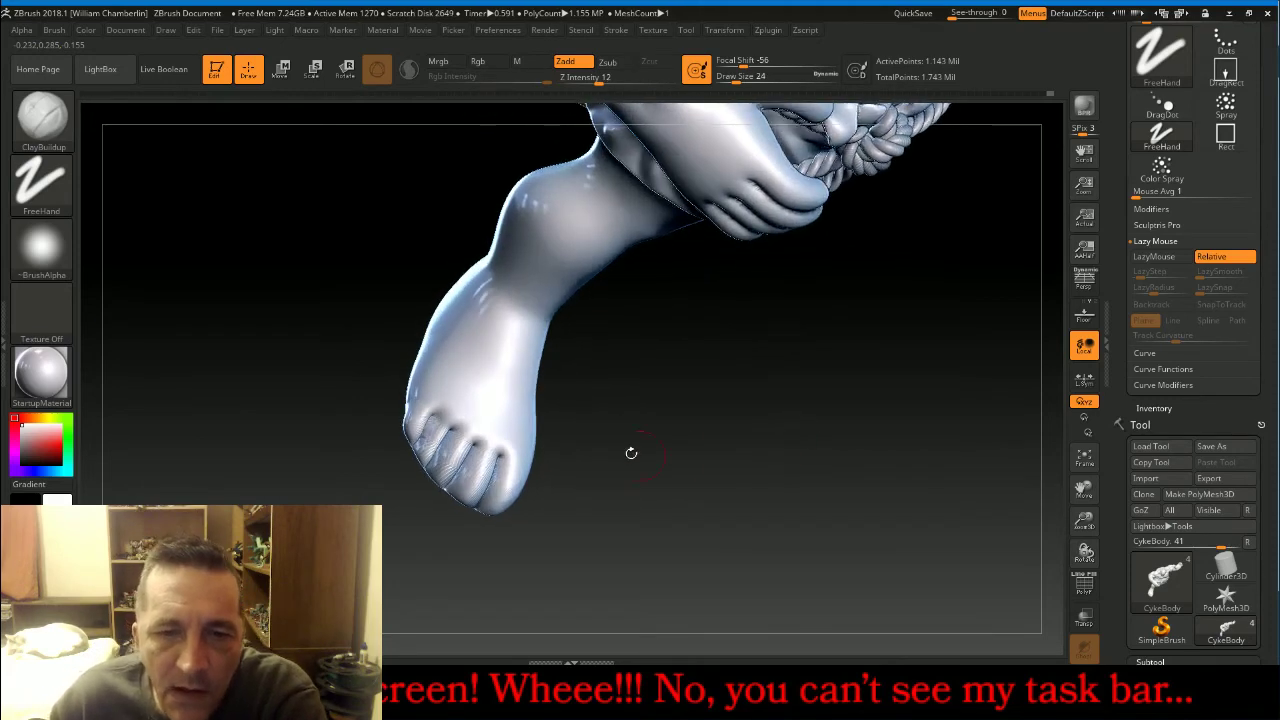
pyautogui.moveTo(424, 402)
pyautogui.mouseDown()
pyautogui.moveTo(417, 422)
pyautogui.moveTo(440, 412)
pyautogui.moveTo(428, 447)
pyautogui.moveTo(462, 438)
pyautogui.moveTo(460, 454)
pyautogui.moveTo(492, 470)
pyautogui.moveTo(484, 486)
pyautogui.mouseUp()
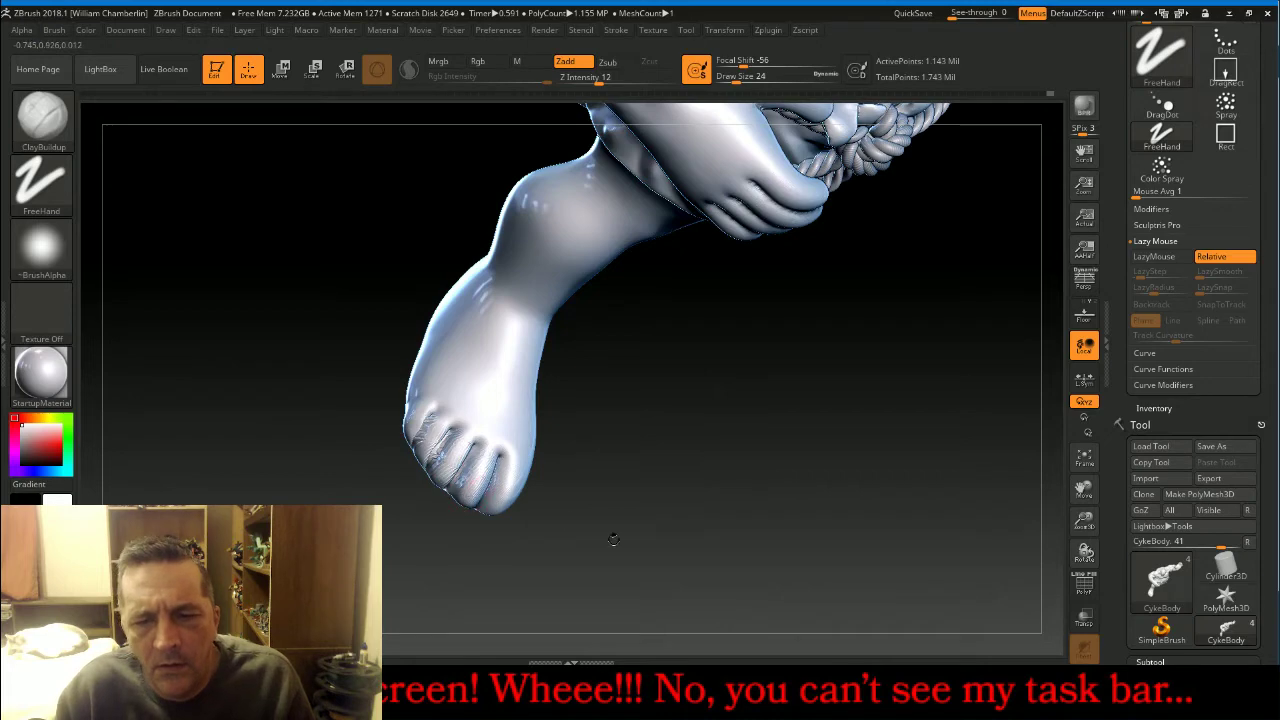
pyautogui.moveTo(611, 537); pyautogui.dragTo(560, 508)
pyautogui.moveTo(510, 468)
pyautogui.mouseDown()
pyautogui.moveTo(540, 465)
pyautogui.moveTo(528, 458)
pyautogui.moveTo(536, 490)
pyautogui.moveTo(544, 470)
pyautogui.mouseUp()
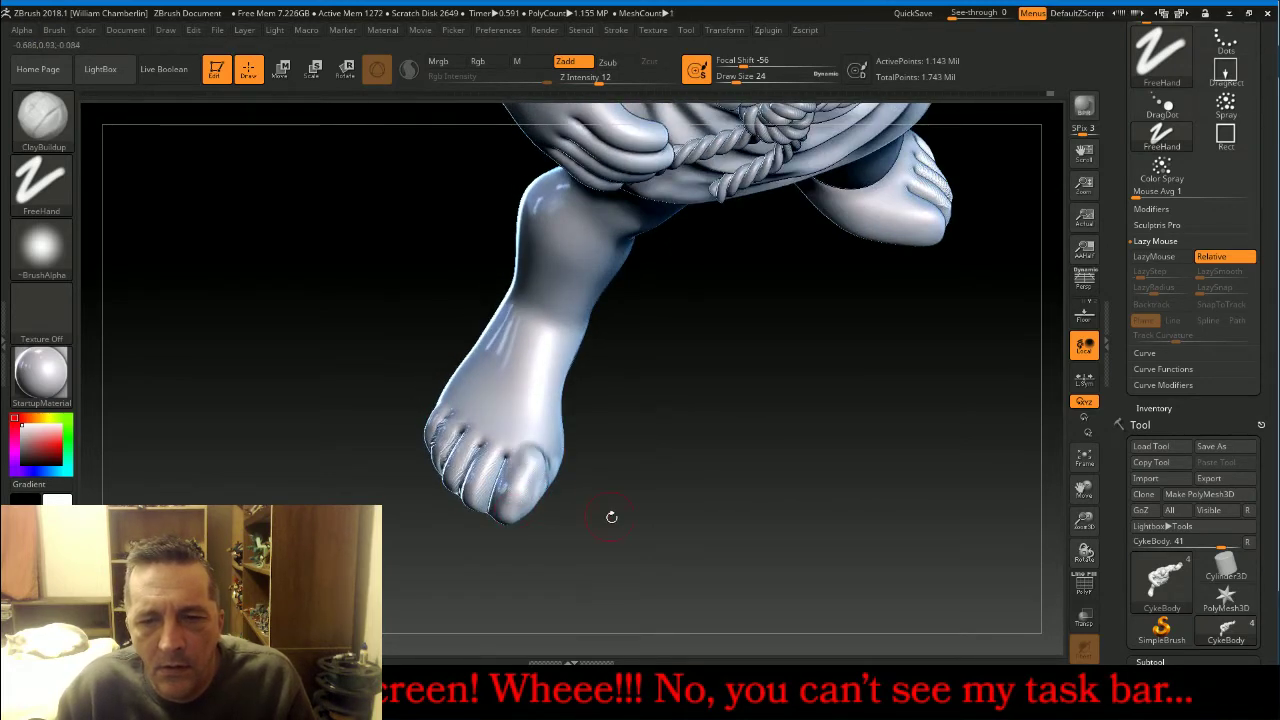
pyautogui.moveTo(611, 517)
pyautogui.mouseDown()
pyautogui.moveTo(525, 486)
pyautogui.moveTo(540, 510)
pyautogui.moveTo(516, 520)
pyautogui.mouseUp()
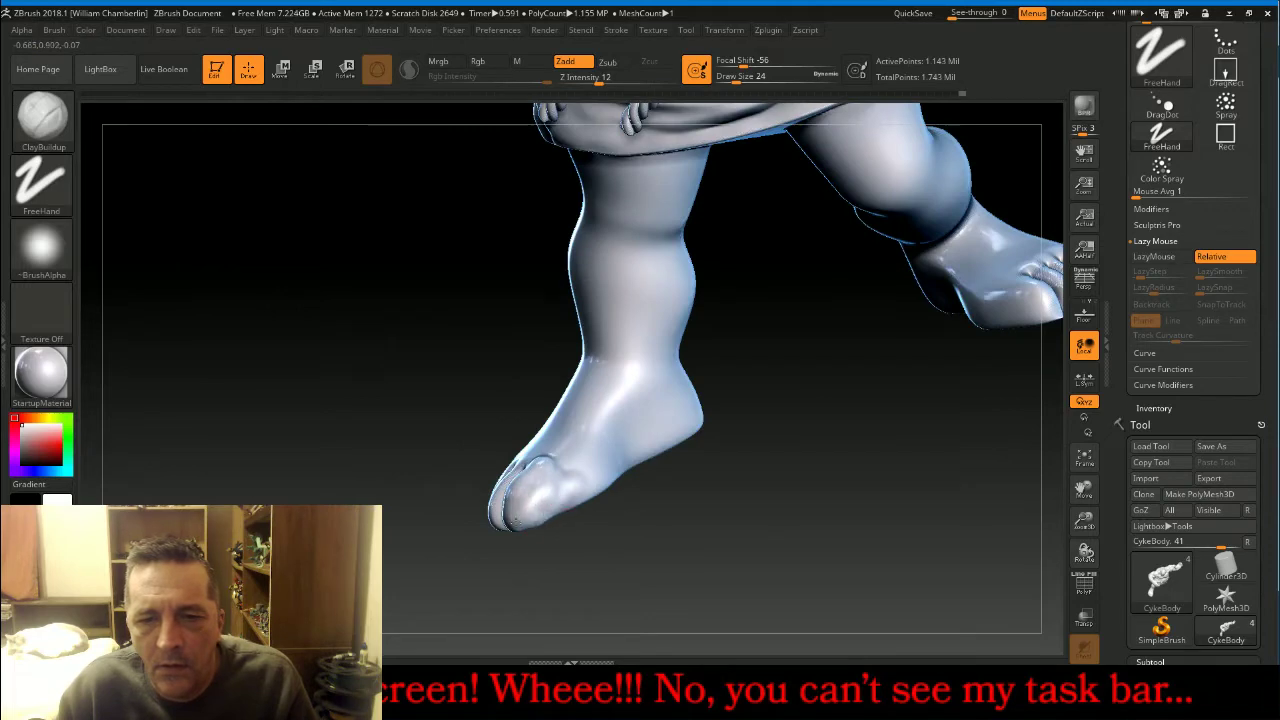
# Smooth the built-up clay on the right foot's big toe and smaller toes.
pyautogui.press('shift')
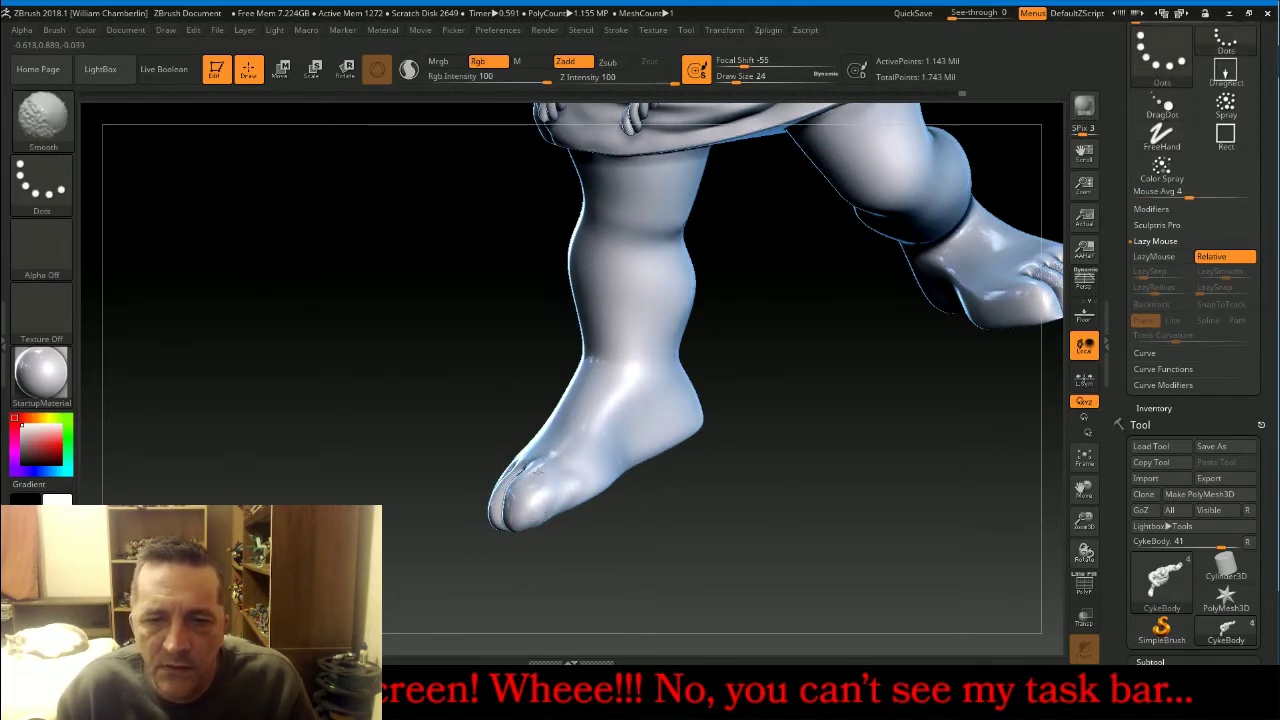
pyautogui.moveTo(660, 522)
pyautogui.mouseDown()
pyautogui.moveTo(709, 526)
pyautogui.moveTo(694, 540)
pyautogui.mouseUp()
pyautogui.moveTo(494, 485)
pyautogui.keyDown('shift'); pyautogui.mouseDown()
pyautogui.moveTo(445, 484)
pyautogui.moveTo(460, 494)
pyautogui.moveTo(445, 480)
pyautogui.mouseUp(); pyautogui.keyUp('shift')
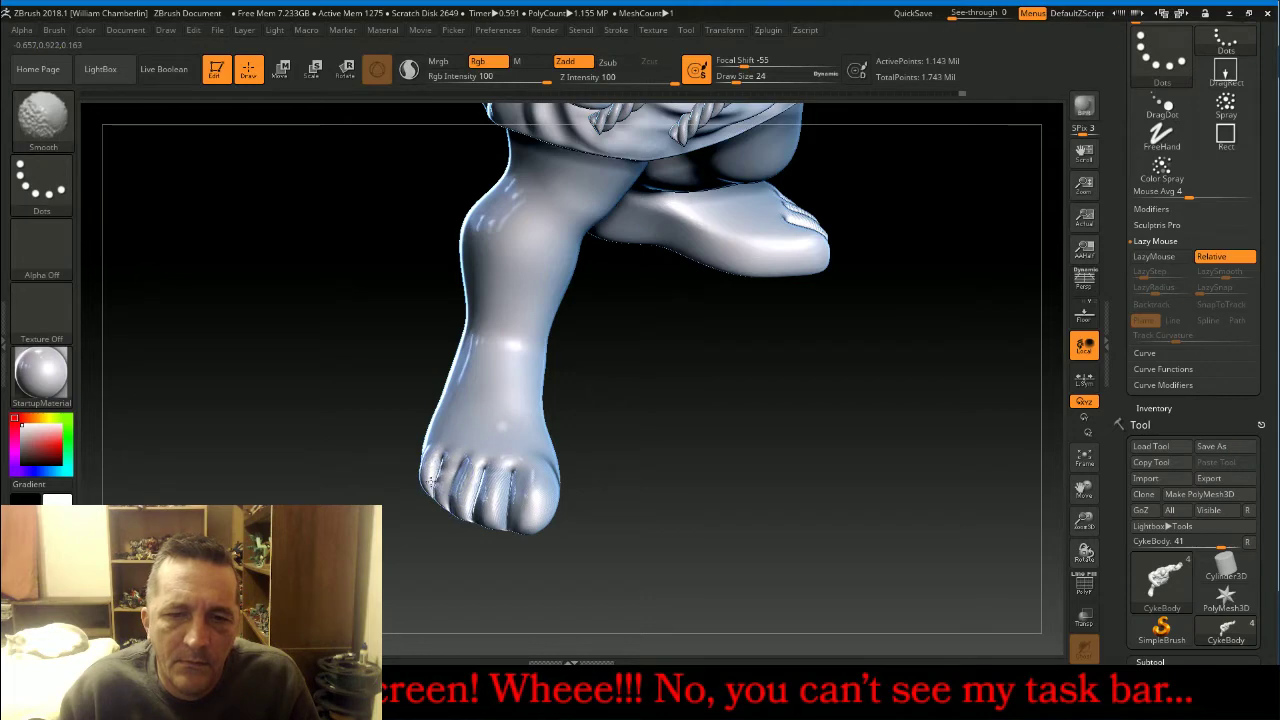
# Reduce the Draw Size to 12 and touch up and smooth the outermost small toes of the right foot.
pyautogui.moveTo(700, 476); pyautogui.dragTo(651, 486)
pyautogui.press('[')
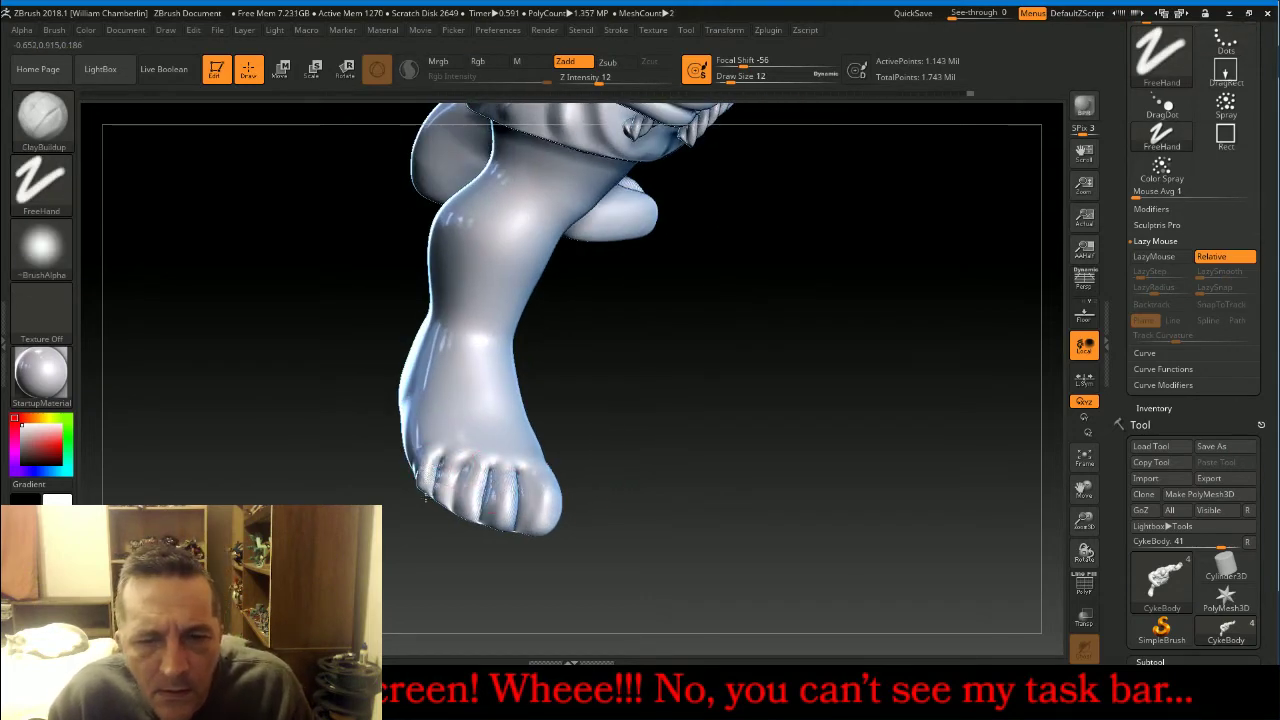
pyautogui.press('ctrl')
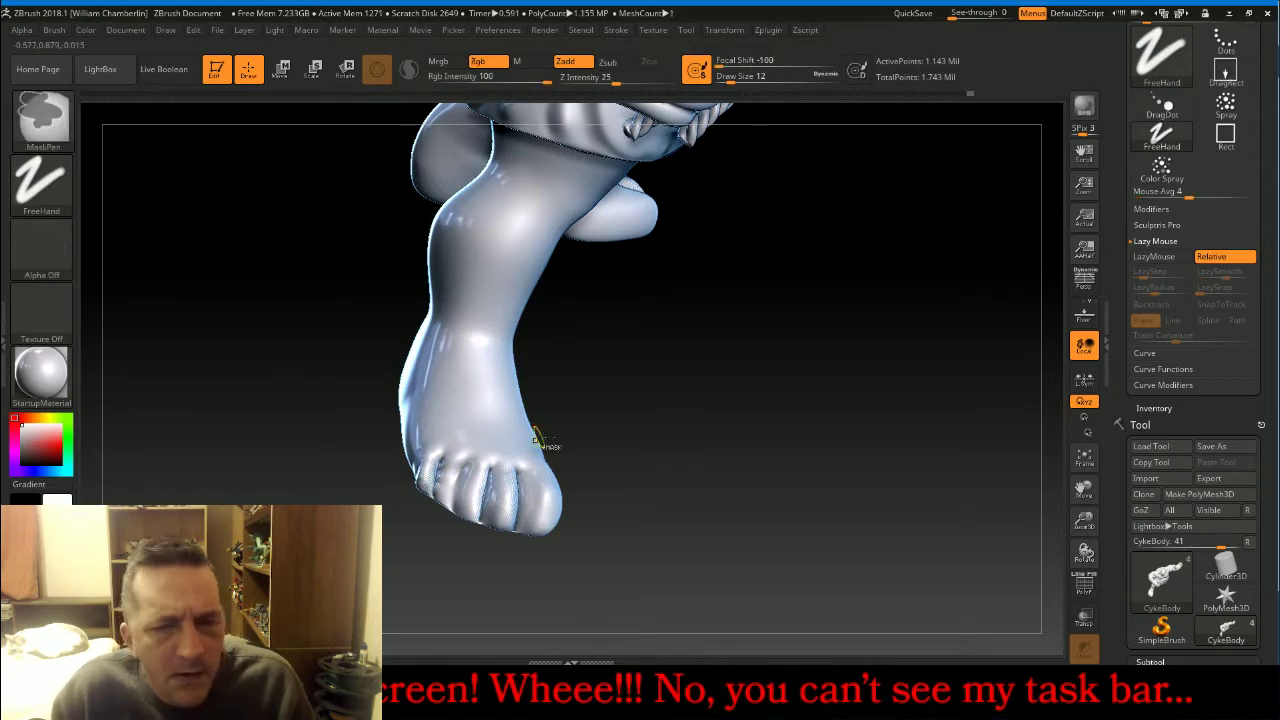
pyautogui.press('shift')
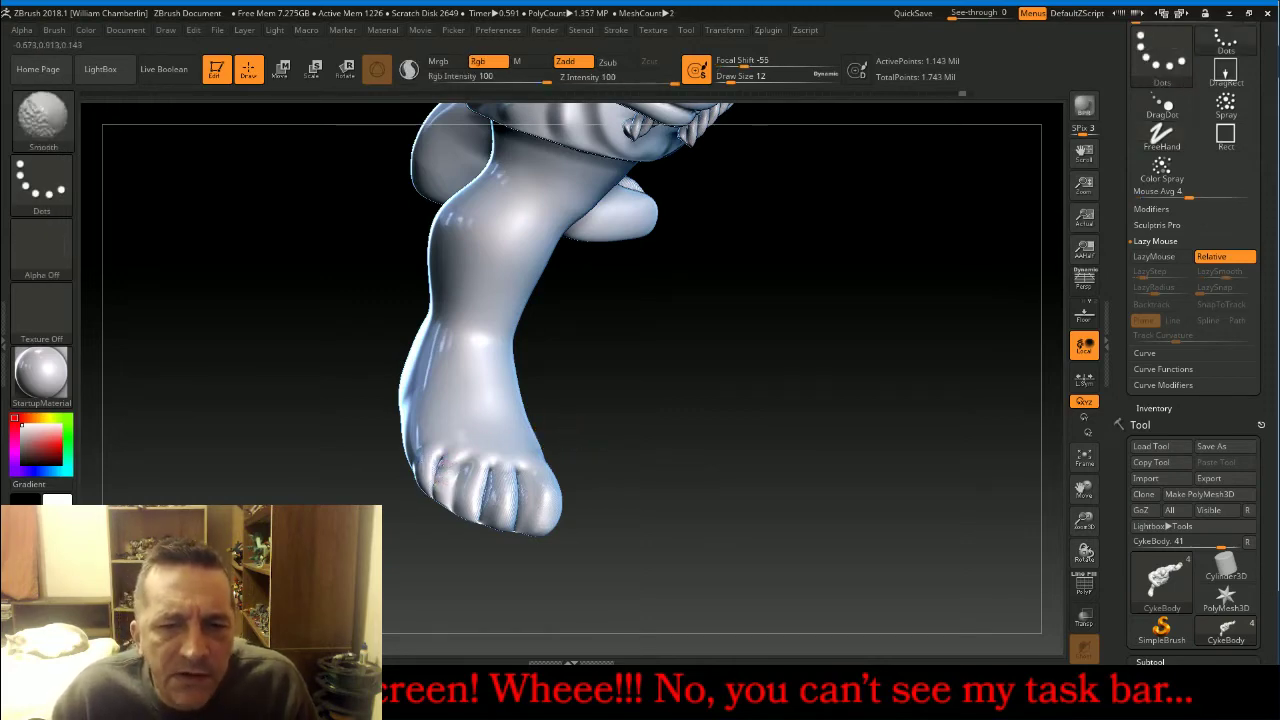
# Switch to the Inflat brush with Draw Size 14 and puff up the smaller toes of the right foot.
pyautogui.press('b')
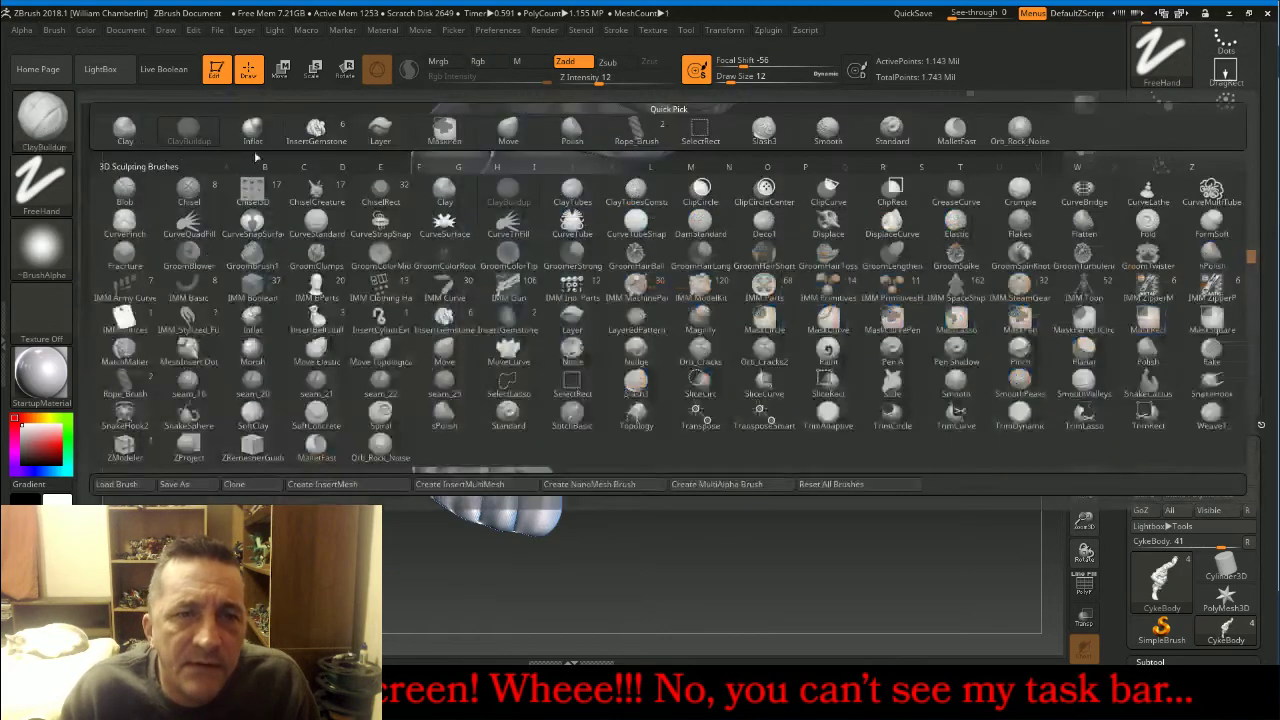
pyautogui.press('i')
pyautogui.press('n')
pyautogui.moveTo(420, 457)
pyautogui.mouseDown()
pyautogui.moveTo(430, 441)
pyautogui.moveTo(410, 472)
pyautogui.mouseUp()
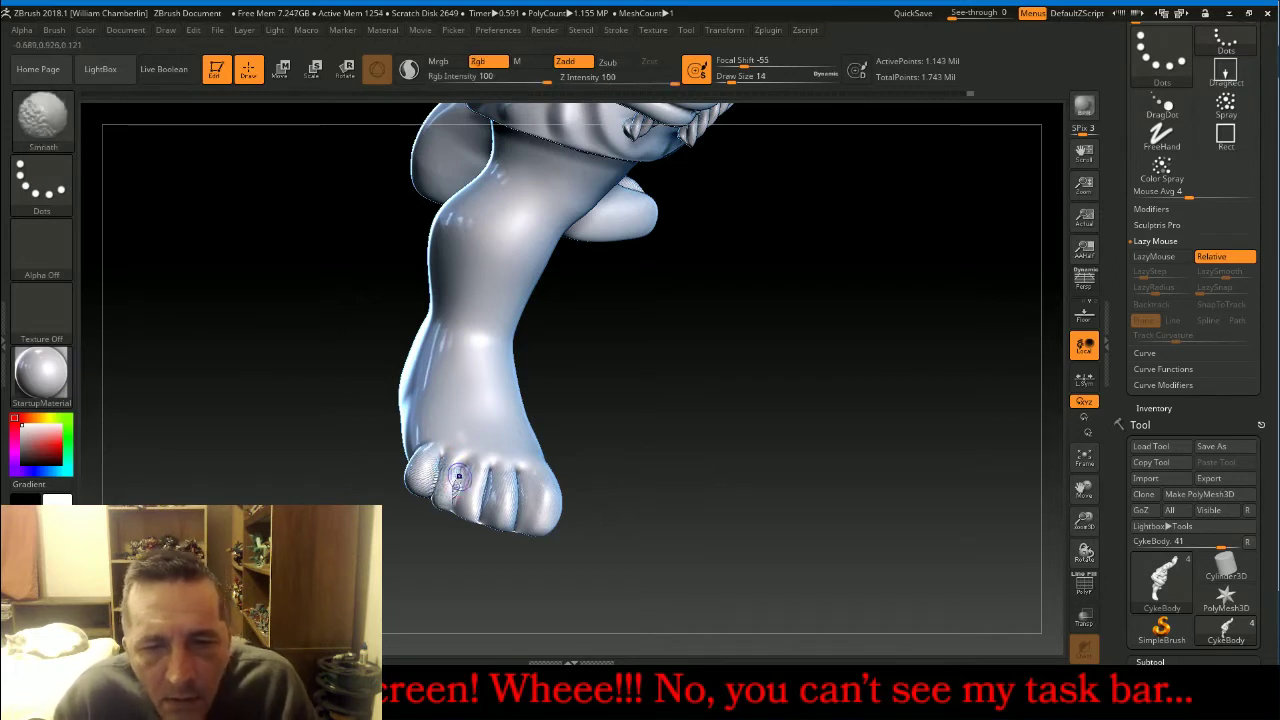
pyautogui.press('shift')
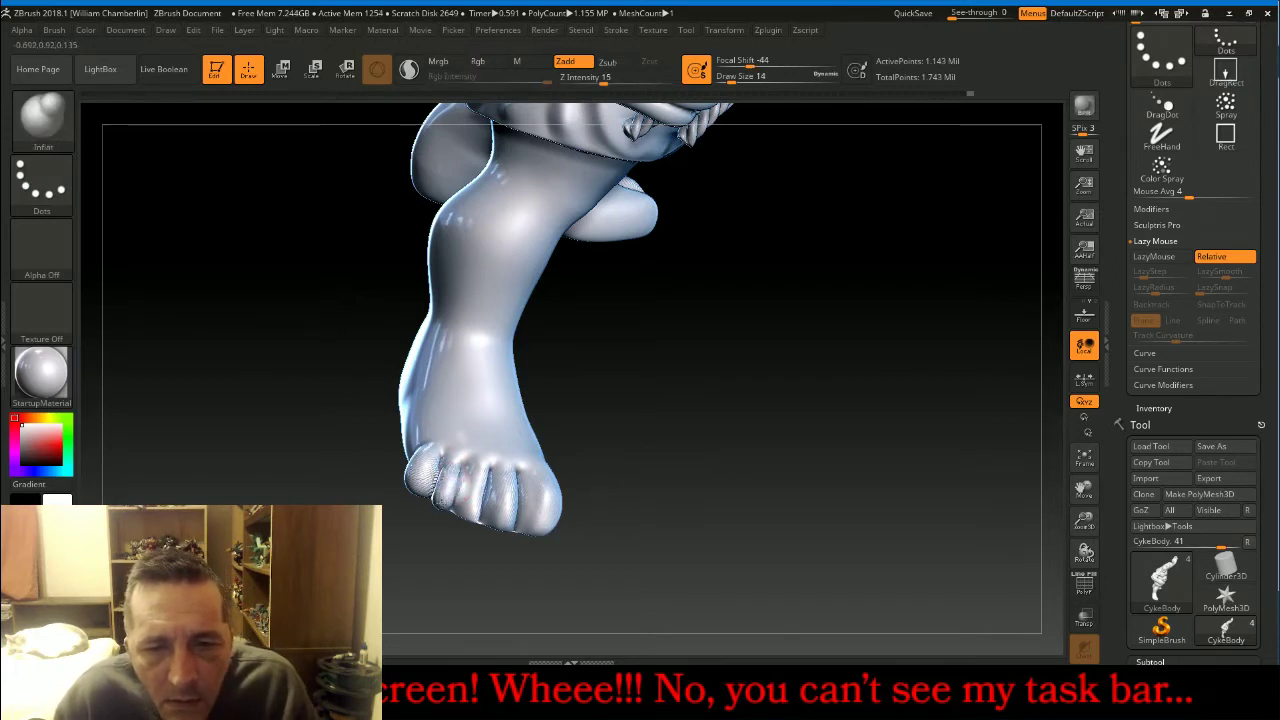
pyautogui.moveTo(462, 489)
pyautogui.mouseDown()
pyautogui.moveTo(474, 471)
pyautogui.moveTo(466, 507)
pyautogui.moveTo(500, 510)
pyautogui.mouseUp()
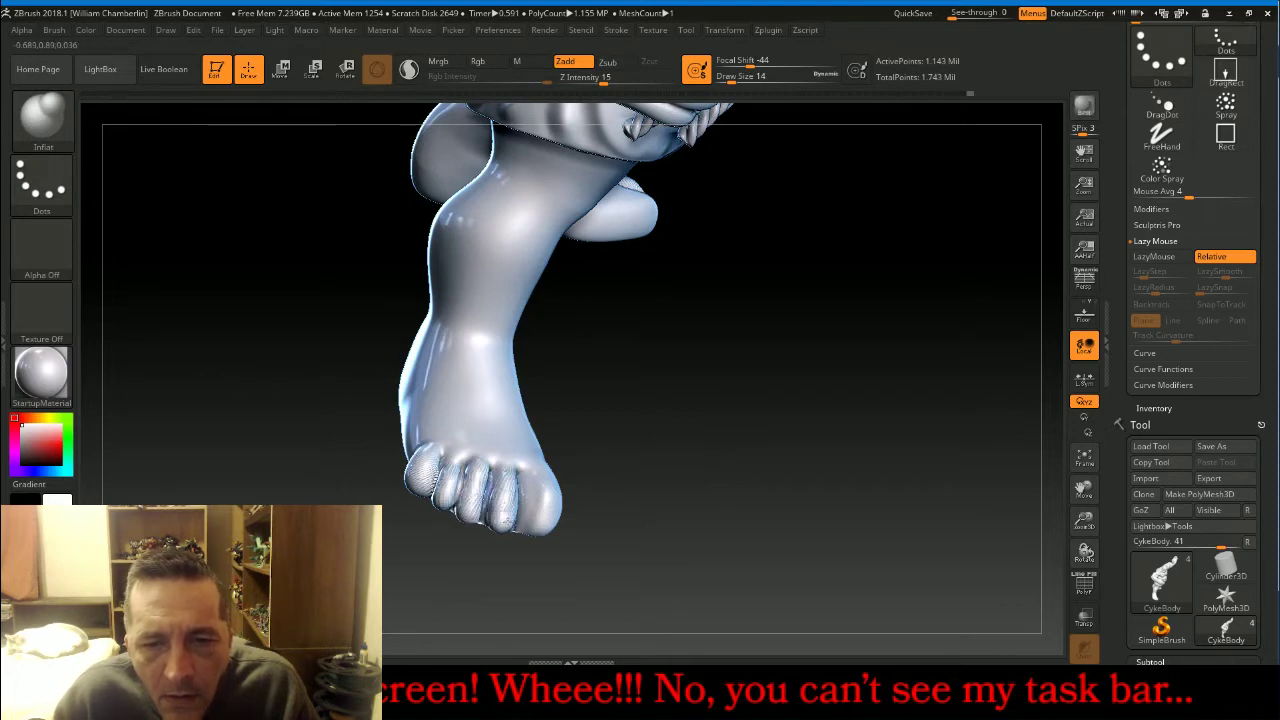
pyautogui.moveTo(575, 468); pyautogui.dragTo(565, 492)
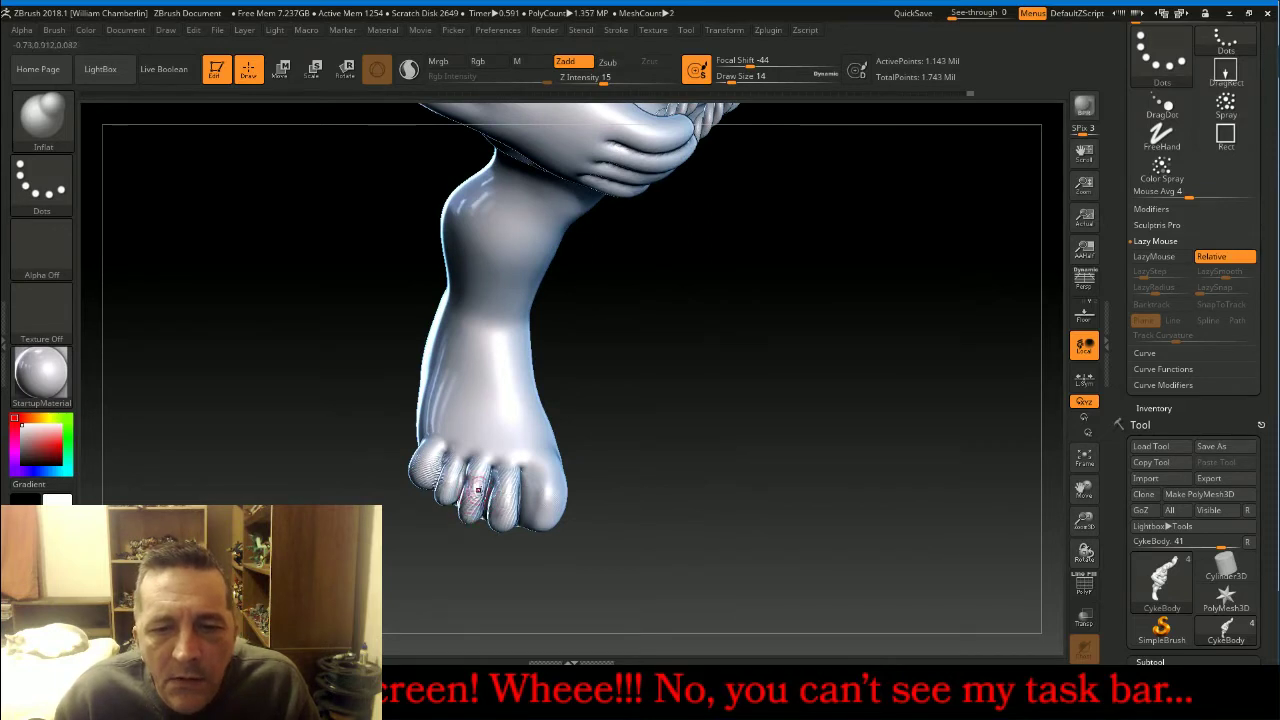
# Smooth the inflated smaller toes of the right foot, including the little toe and the creases between toes.
pyautogui.moveTo(642, 465)
pyautogui.mouseDown()
pyautogui.moveTo(677, 438)
pyautogui.moveTo(609, 443)
pyautogui.mouseUp()
pyautogui.moveTo(456, 448)
pyautogui.keyDown('shift'); pyautogui.mouseDown()
pyautogui.moveTo(425, 468)
pyautogui.moveTo(440, 462)
pyautogui.mouseUp(); pyautogui.keyUp('shift')
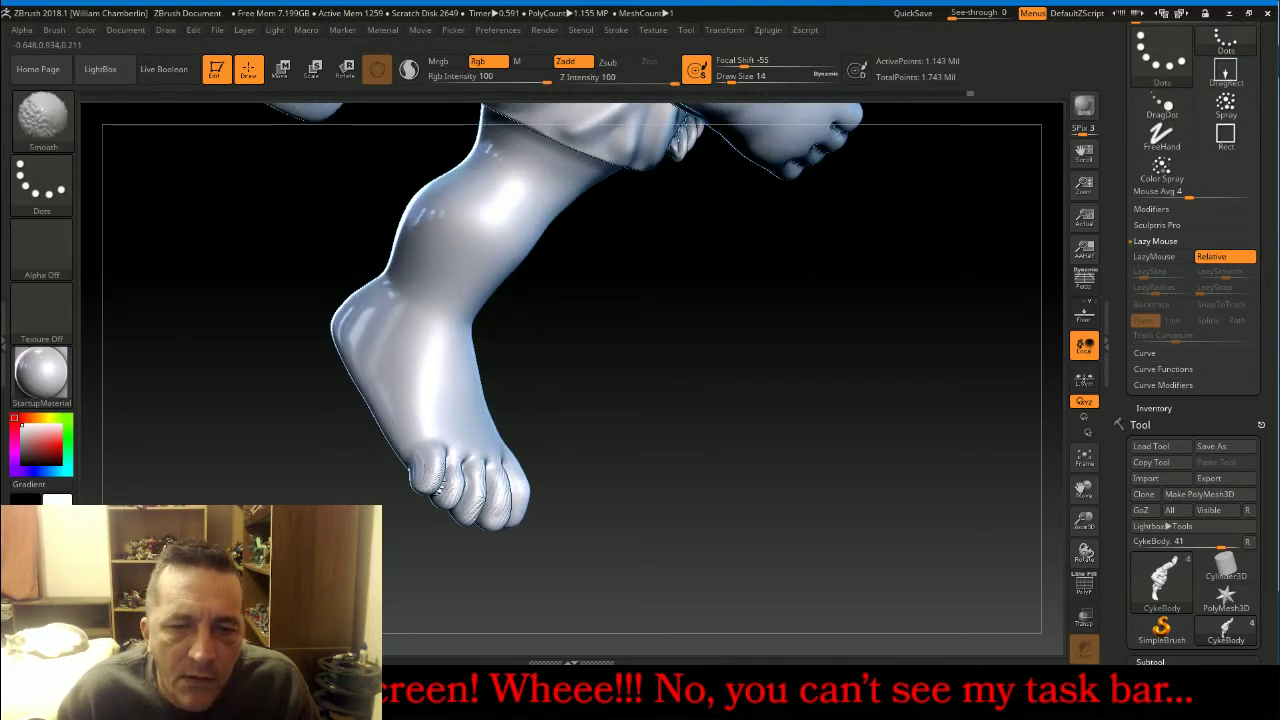
pyautogui.moveTo(603, 443); pyautogui.dragTo(436, 462)
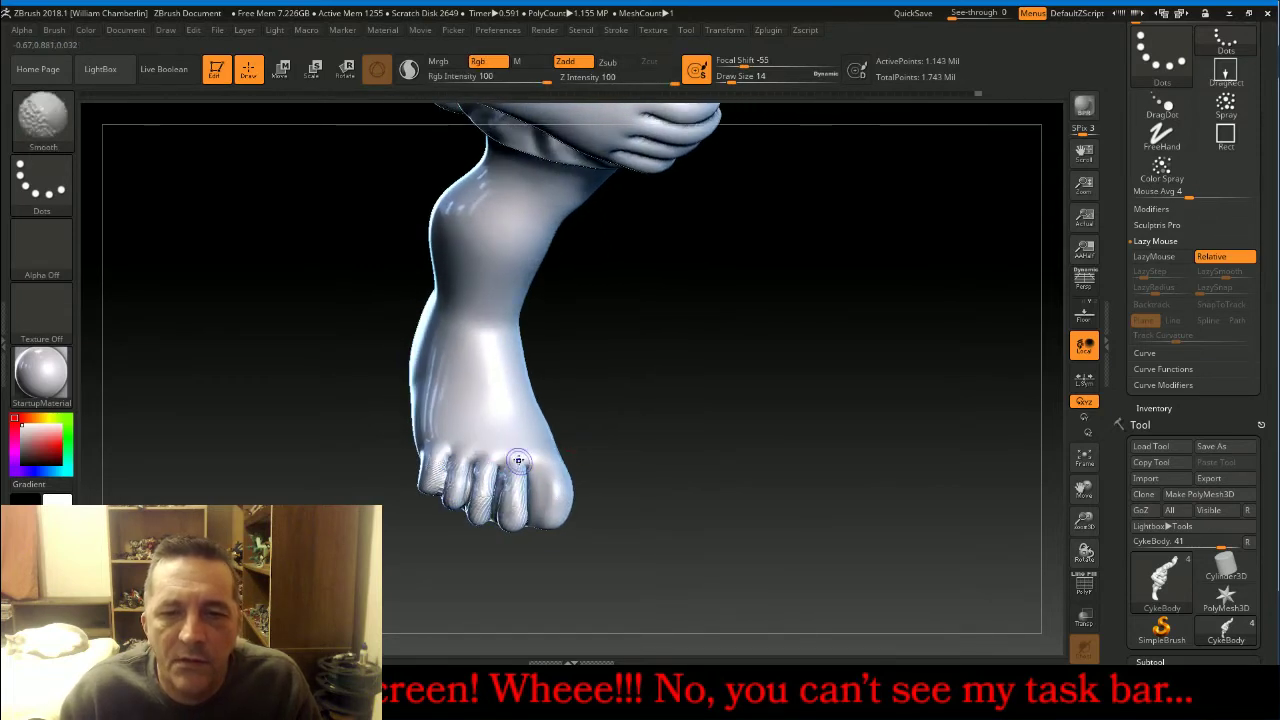
# Inflate the right foot's big toe at Z Intensity 15 and smooth its surface.
pyautogui.moveTo(743, 457)
pyautogui.mouseDown()
pyautogui.moveTo(761, 450)
pyautogui.moveTo(574, 520)
pyautogui.mouseUp()
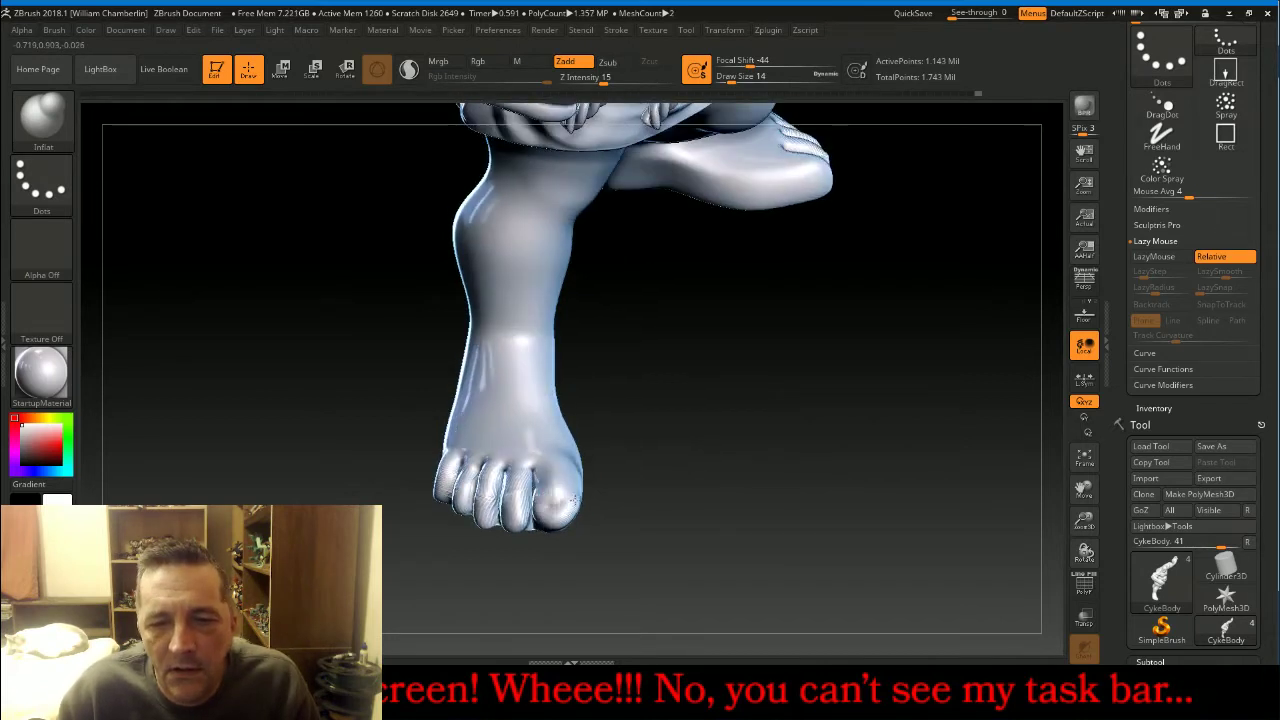
pyautogui.moveTo(650, 500)
pyautogui.mouseDown()
pyautogui.moveTo(644, 488)
pyautogui.moveTo(585, 495)
pyautogui.mouseUp()
pyautogui.moveTo(647, 528); pyautogui.dragTo(687, 492)
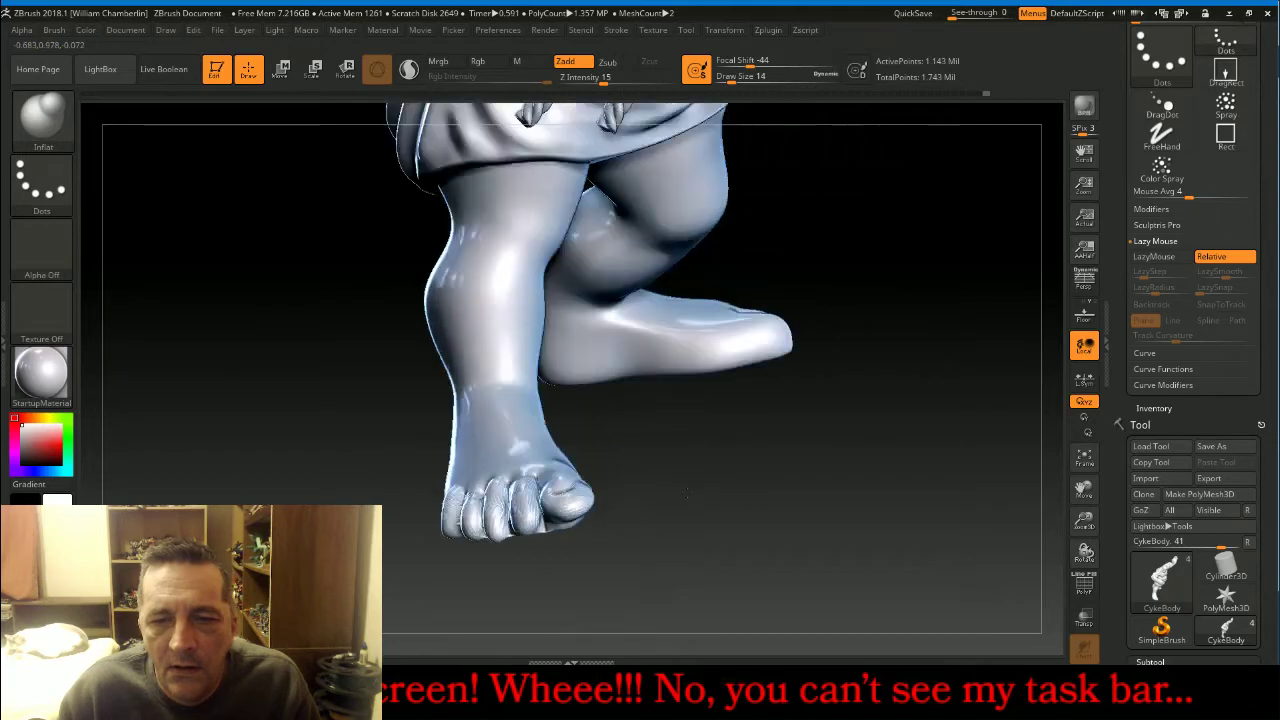
pyautogui.press('shift')
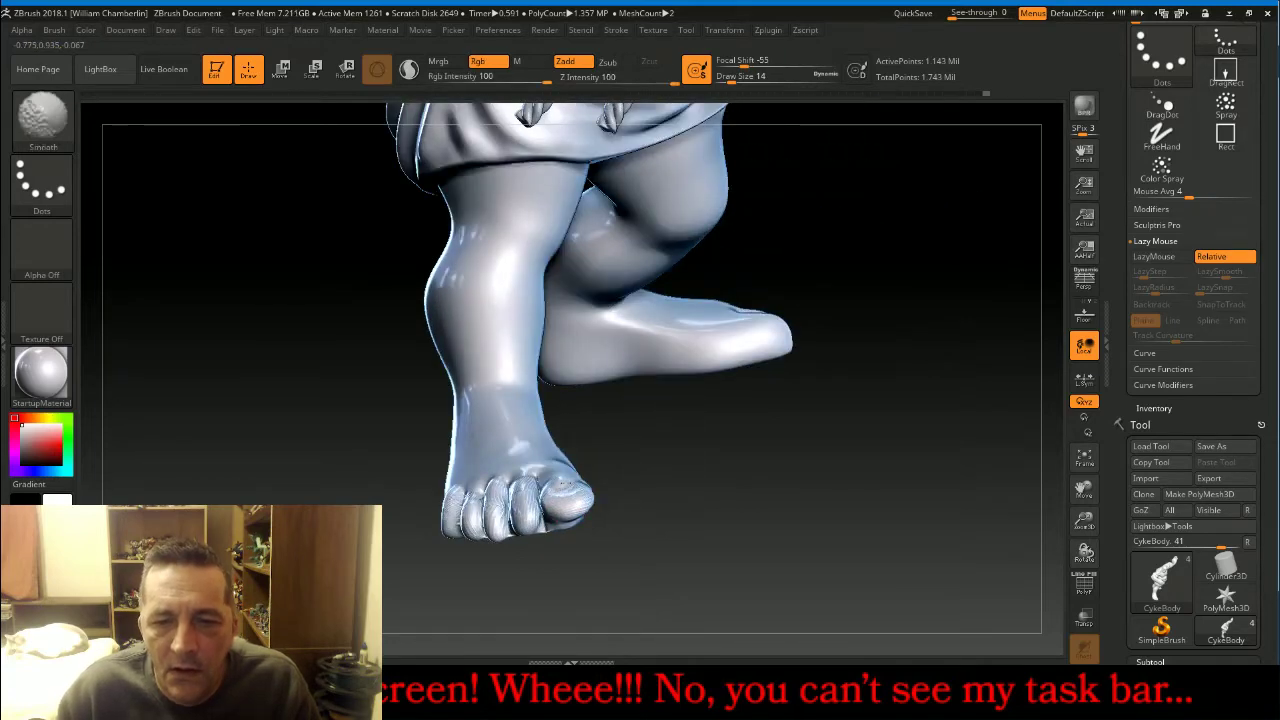
pyautogui.moveTo(565, 510)
pyautogui.keyDown('shift'); pyautogui.mouseDown()
pyautogui.moveTo(580, 511)
pyautogui.moveTo(568, 508)
pyautogui.mouseUp(); pyautogui.keyUp('shift')
pyautogui.press('shift')
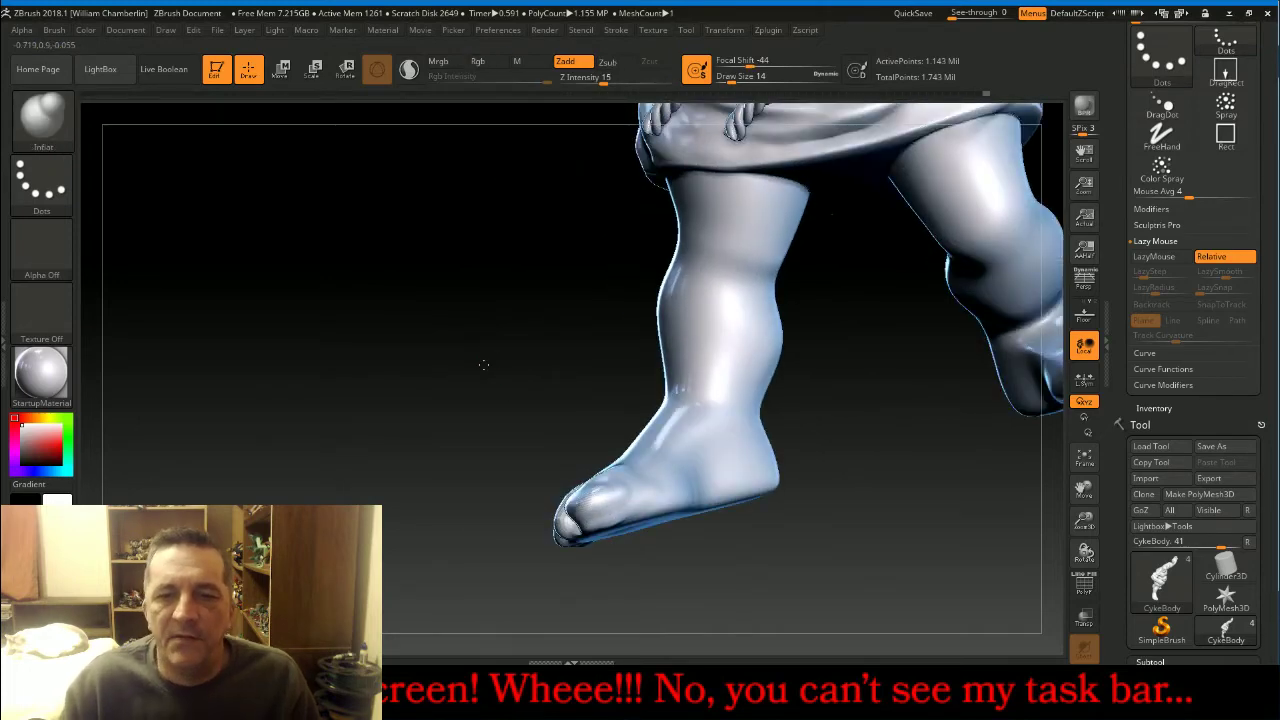
# Smooth the small toes of the figure's left foot with the Smooth brush at draw size 14.
pyautogui.moveTo(483, 363); pyautogui.dragTo(514, 406)
pyautogui.moveTo(780, 449)
pyautogui.mouseDown()
pyautogui.moveTo(832, 460)
pyautogui.moveTo(960, 451)
pyautogui.mouseUp()
pyautogui.moveTo(1083, 490); pyautogui.dragTo(986, 523)
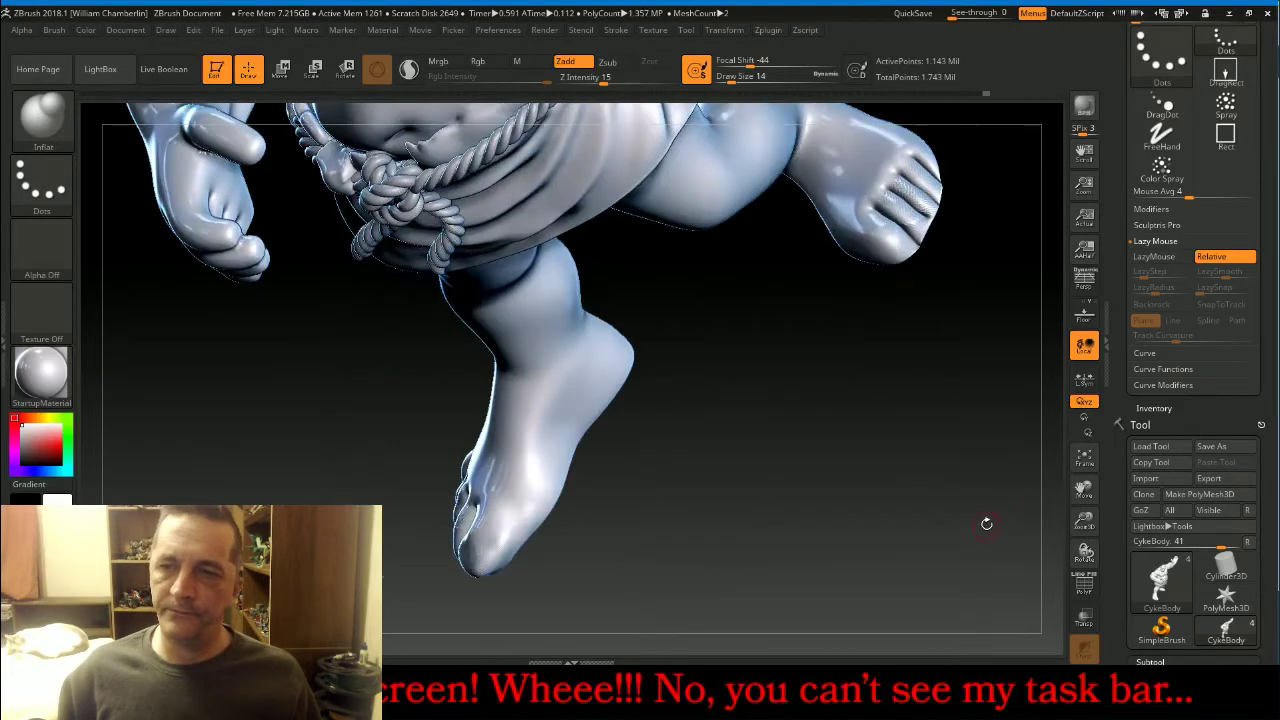
pyautogui.moveTo(1084, 489); pyautogui.dragTo(935, 650)
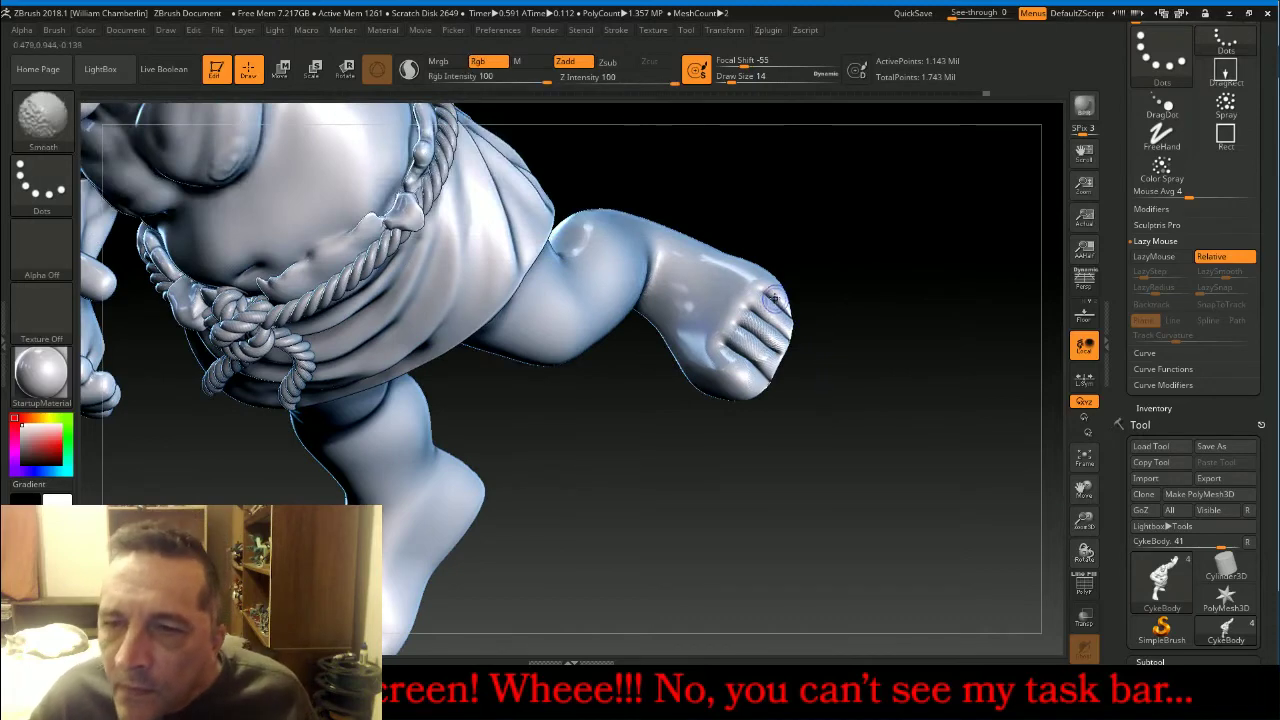
pyautogui.keyDown('shift'); pyautogui.moveTo(776, 300); pyautogui.dragTo(771, 315); pyautogui.keyUp('shift')
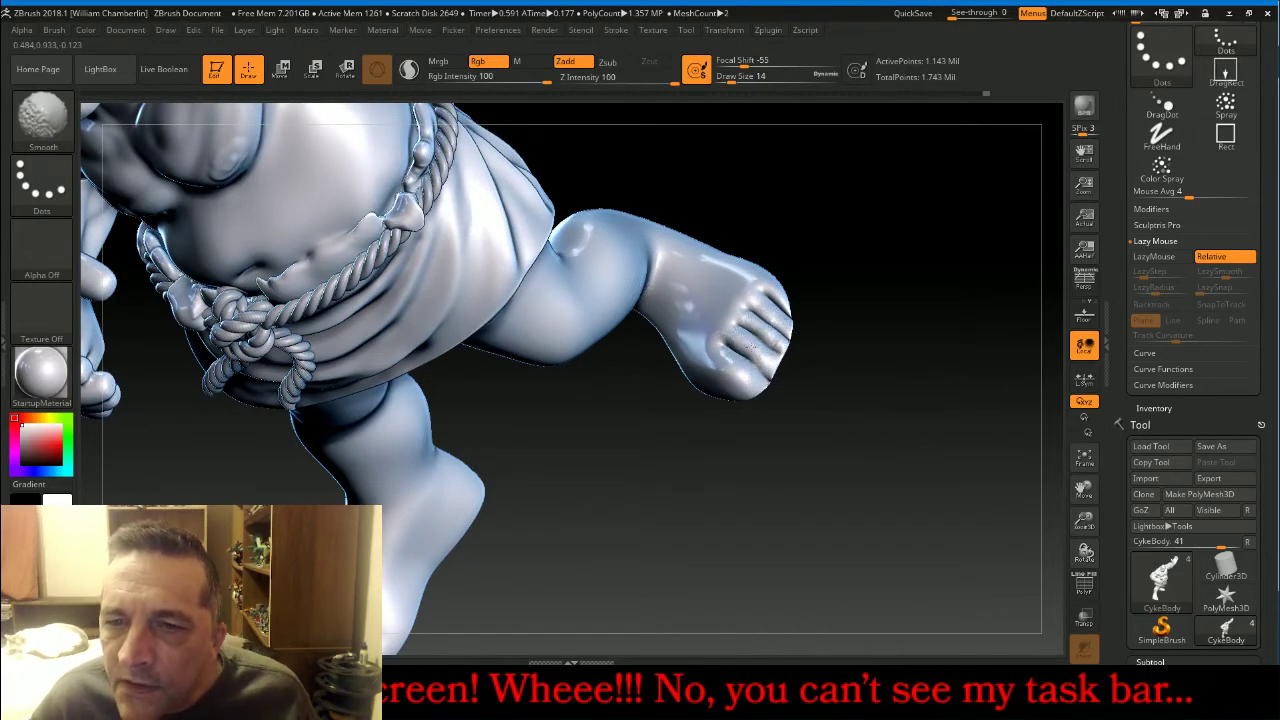
# Try inflating the left foot's small toes with the Inflat brush at draw size 14, smoothing between strokes.
pyautogui.moveTo(772, 282)
pyautogui.mouseDown()
pyautogui.moveTo(787, 301)
pyautogui.moveTo(758, 302)
pyautogui.moveTo(786, 322)
pyautogui.mouseUp()
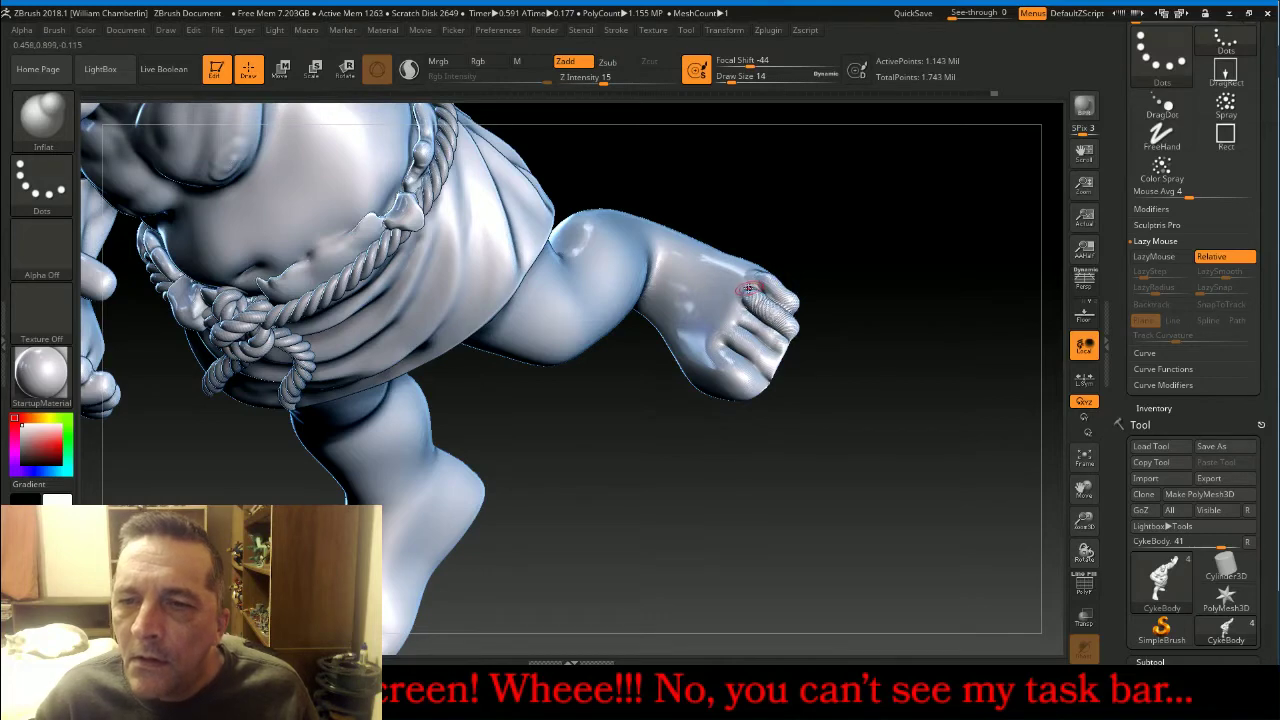
pyautogui.press('shift')
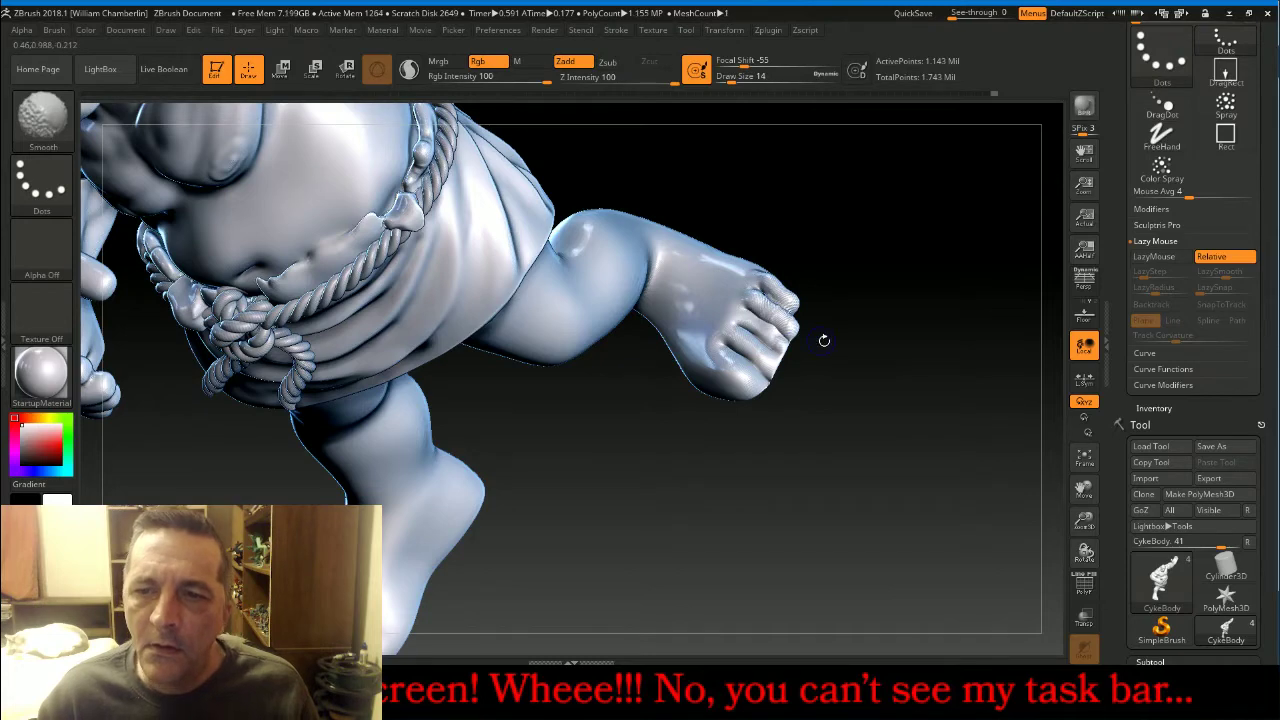
pyautogui.moveTo(823, 337); pyautogui.dragTo(765, 315)
pyautogui.press('shift')
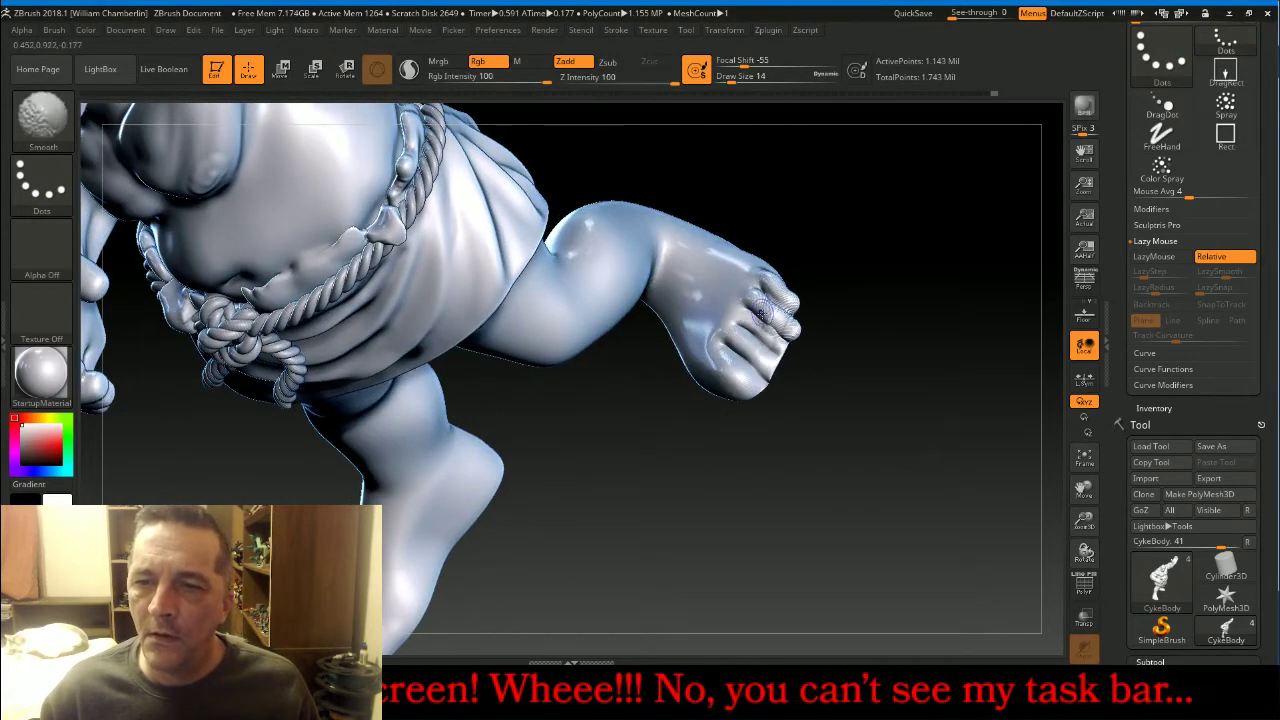
pyautogui.press('shift')
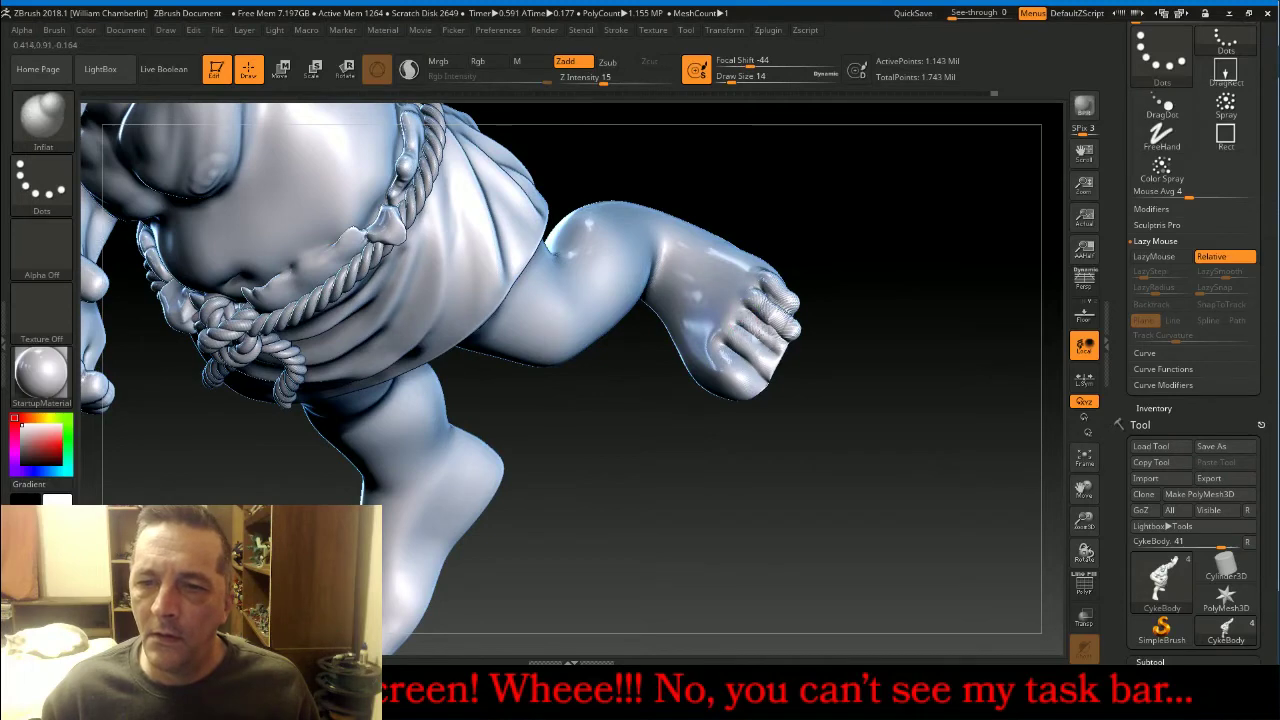
pyautogui.moveTo(779, 345); pyautogui.dragTo(742, 318)
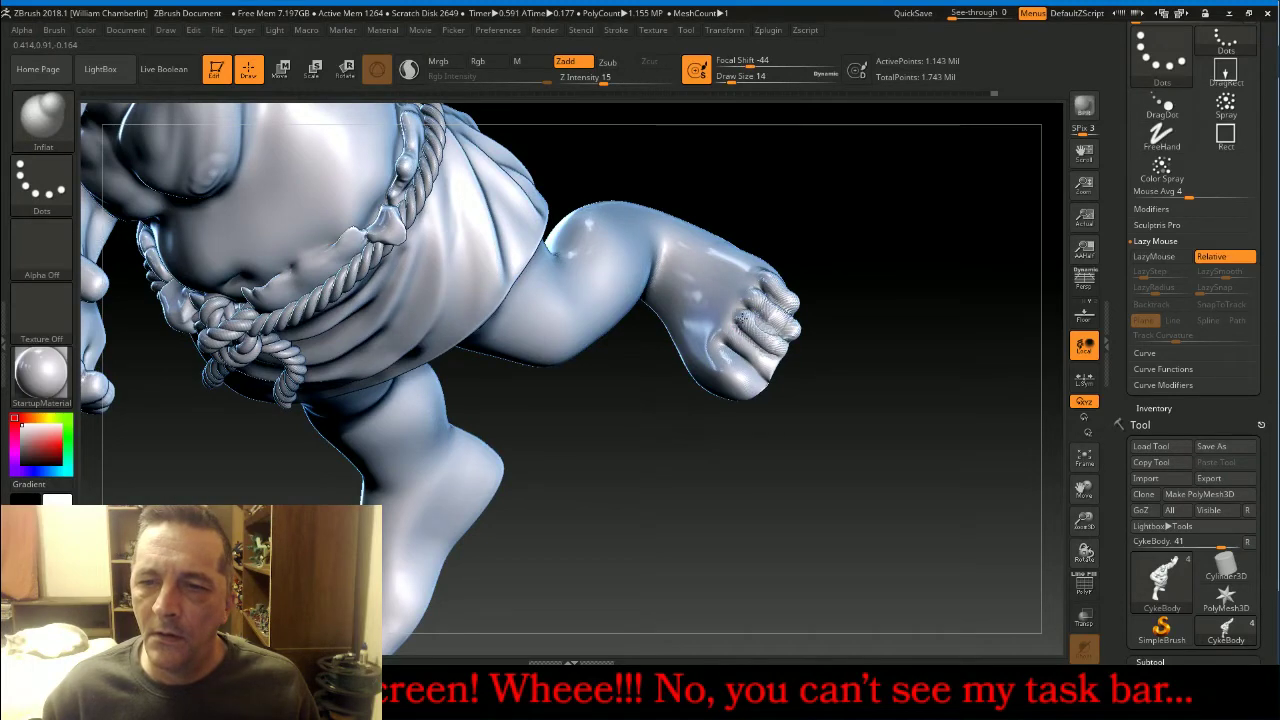
pyautogui.moveTo(768, 366); pyautogui.dragTo(744, 353)
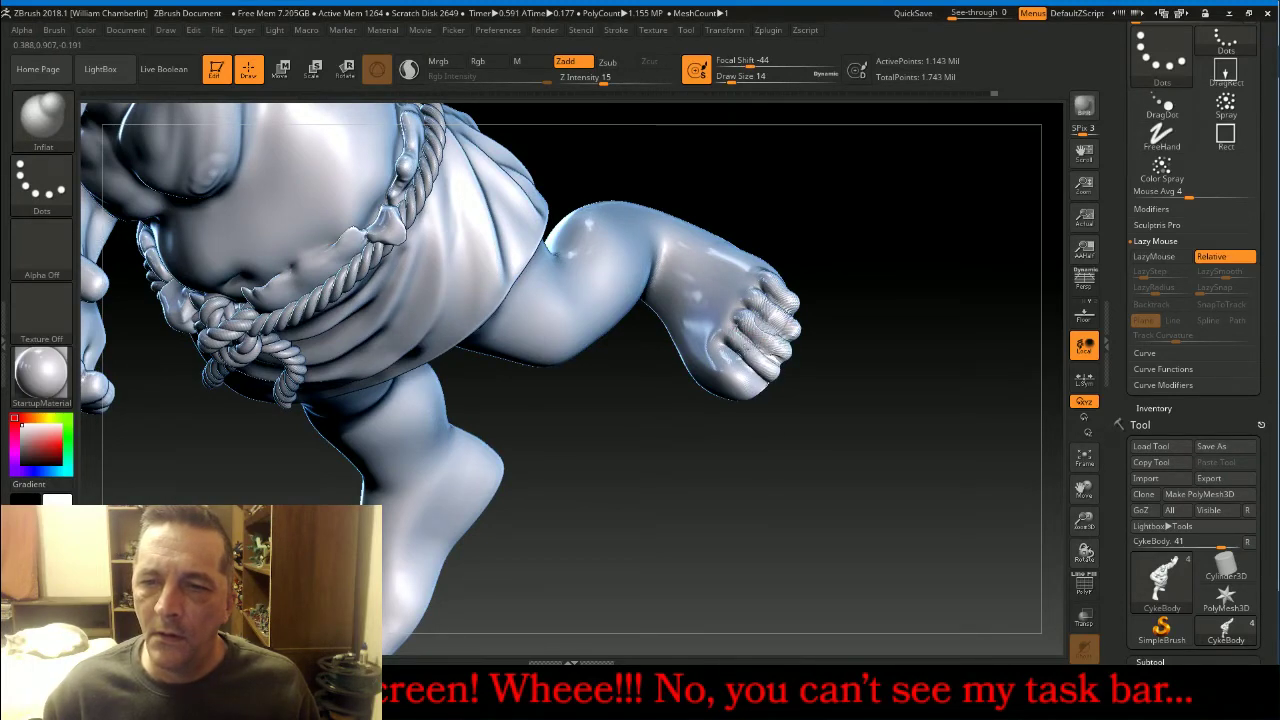
pyautogui.press('shift')
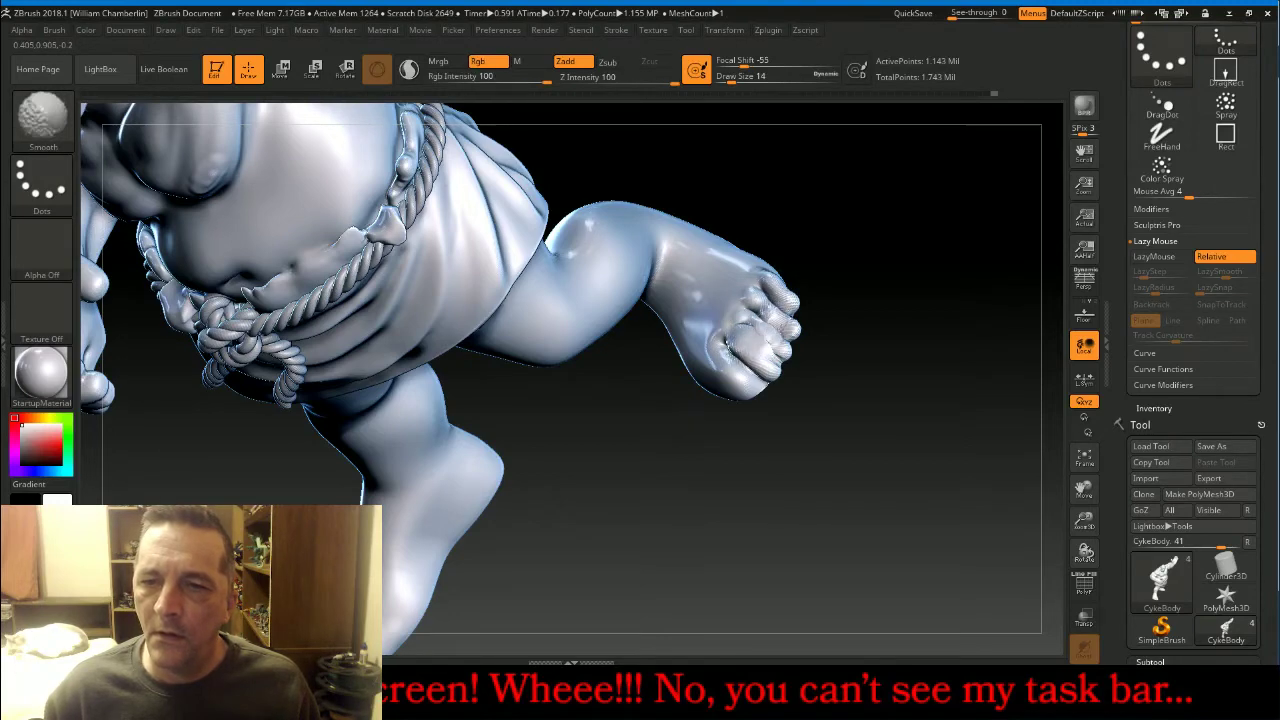
pyautogui.press('ctrl')
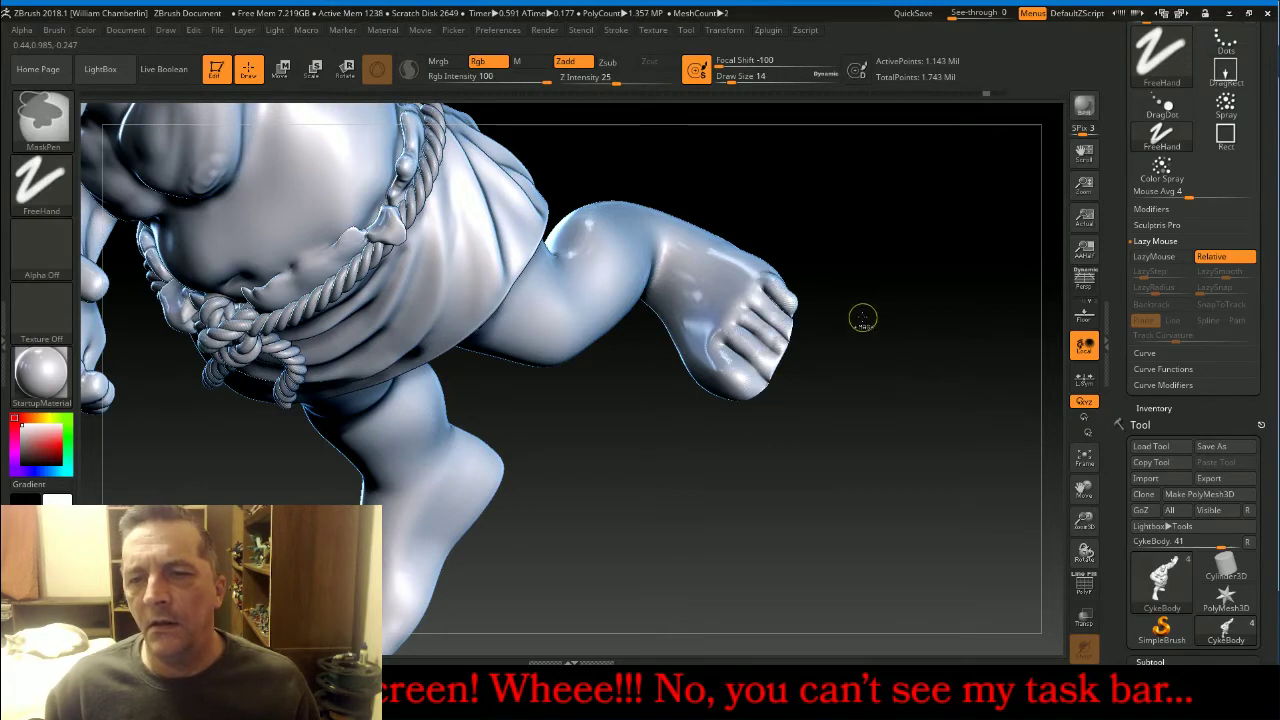
# Smooth the left foot's toes again and inflate each small toe with the Inflat brush at draw size 10.
pyautogui.press('shift')
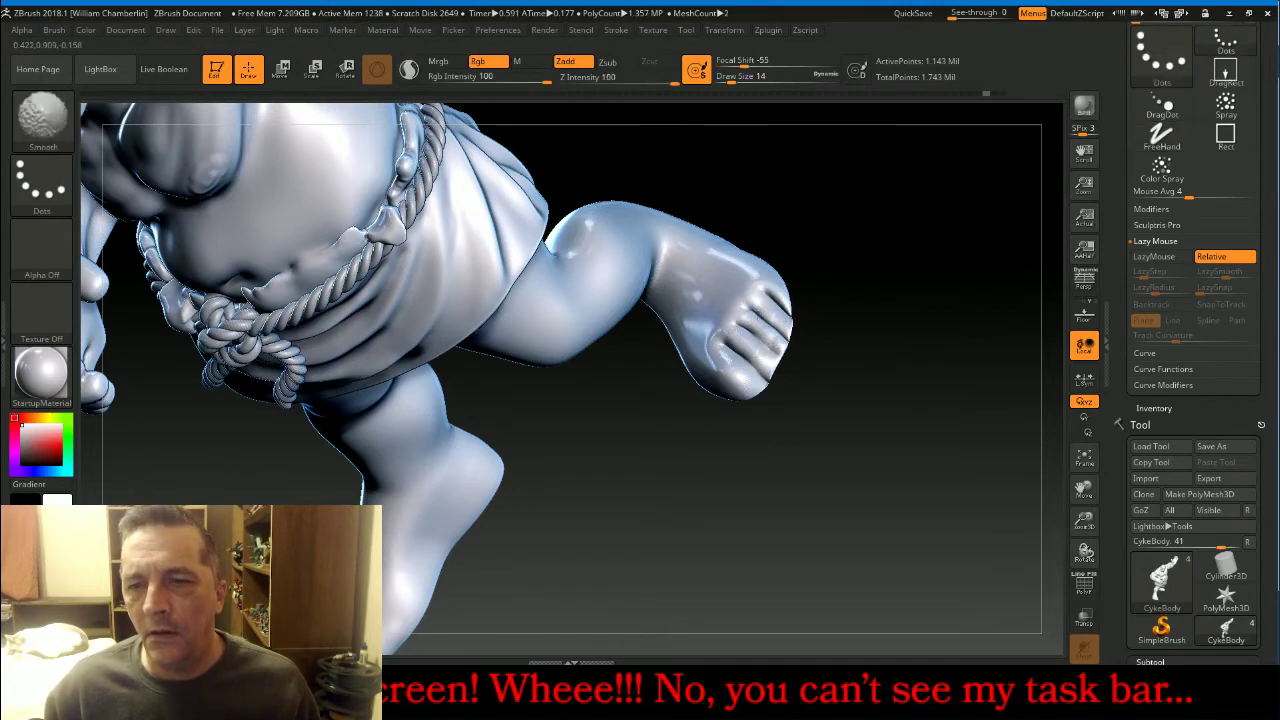
pyautogui.keyDown('shift'); pyautogui.moveTo(776, 346); pyautogui.dragTo(733, 346); pyautogui.keyUp('shift')
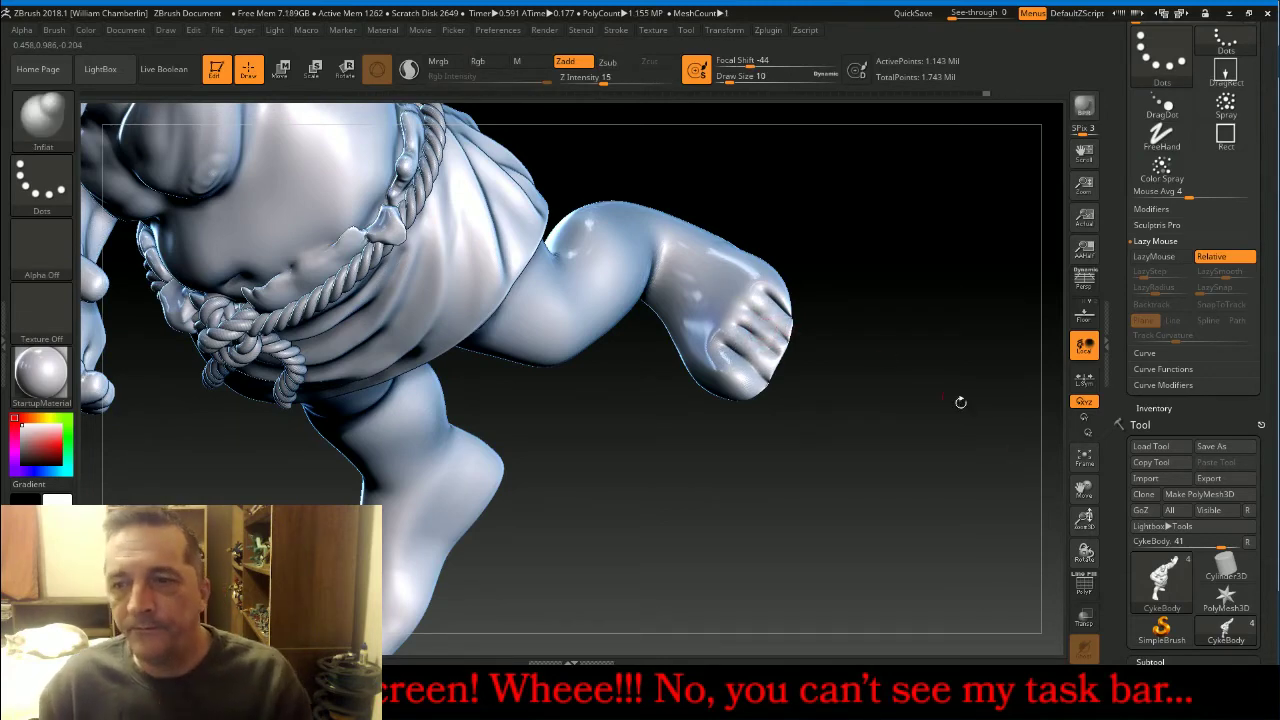
pyautogui.moveTo(1089, 516); pyautogui.dragTo(1087, 546)
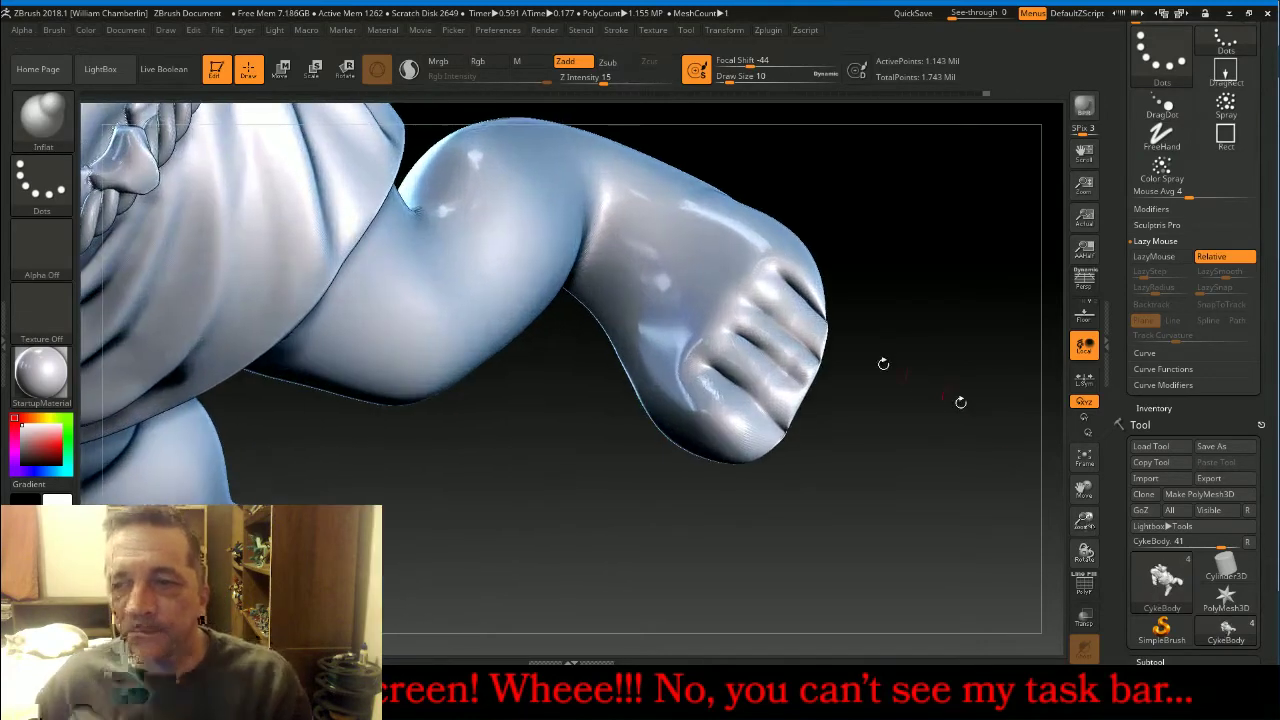
pyautogui.moveTo(779, 291); pyautogui.dragTo(812, 325)
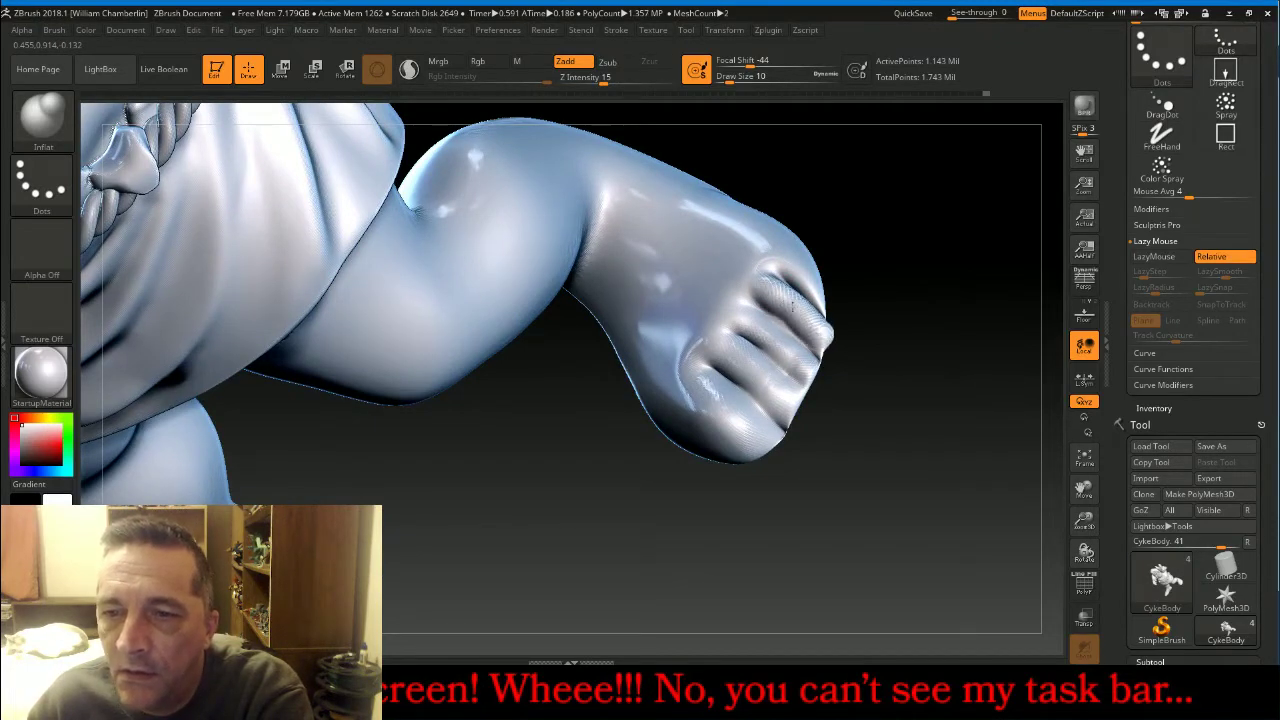
pyautogui.moveTo(788, 318)
pyautogui.mouseDown()
pyautogui.moveTo(824, 342)
pyautogui.moveTo(798, 294)
pyautogui.mouseUp()
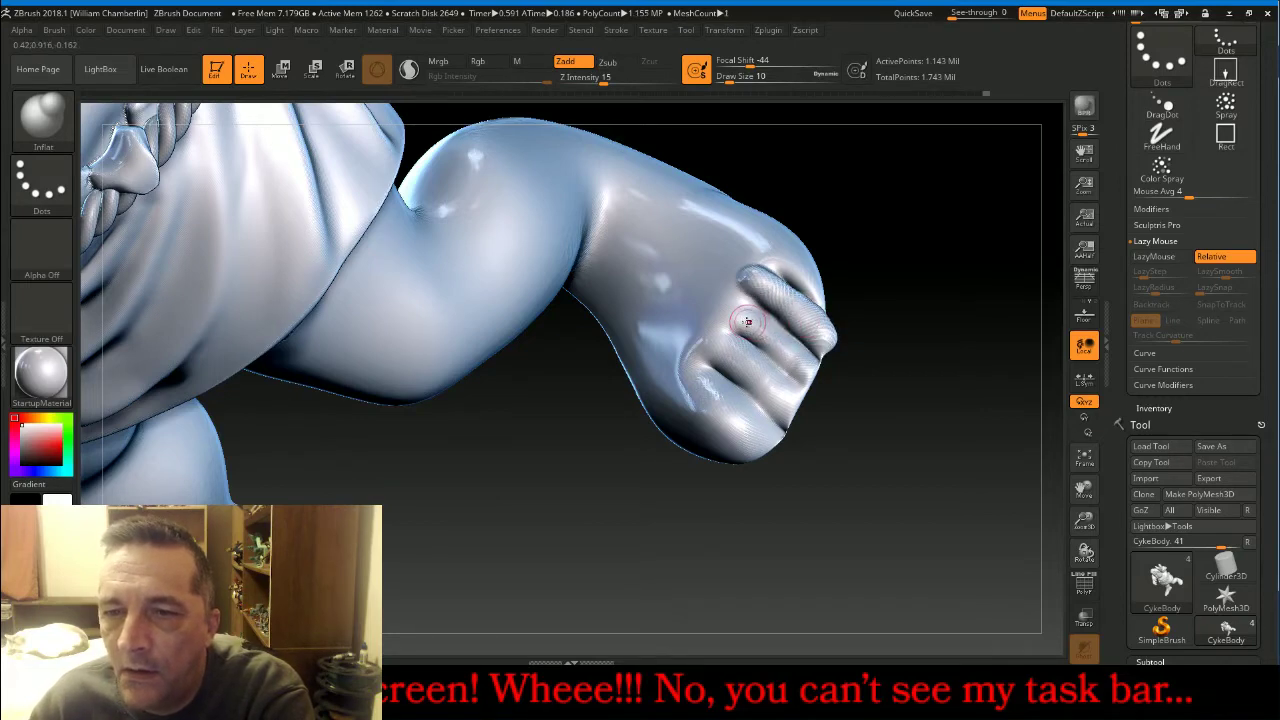
pyautogui.moveTo(743, 326)
pyautogui.mouseDown()
pyautogui.moveTo(777, 339)
pyautogui.moveTo(800, 370)
pyautogui.moveTo(794, 339)
pyautogui.mouseUp()
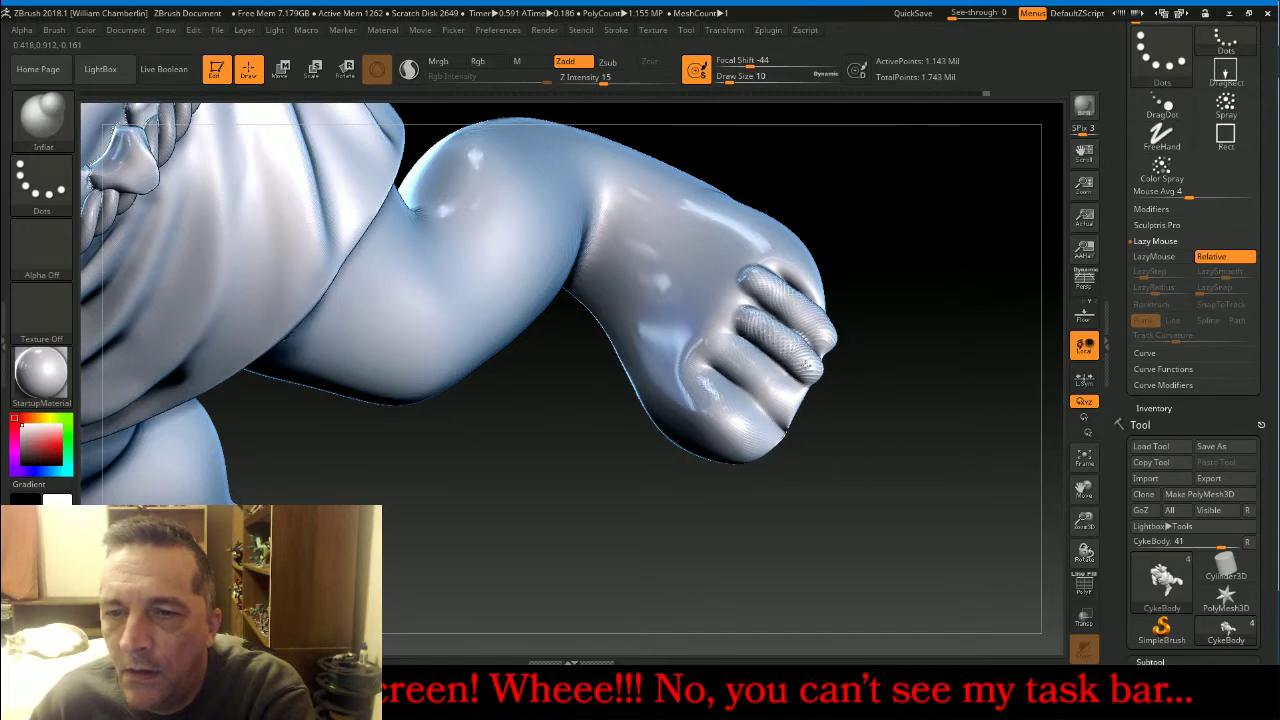
pyautogui.moveTo(808, 367)
pyautogui.mouseDown()
pyautogui.moveTo(787, 405)
pyautogui.moveTo(734, 354)
pyautogui.moveTo(788, 410)
pyautogui.moveTo(773, 380)
pyautogui.moveTo(718, 342)
pyautogui.mouseUp()
pyautogui.moveTo(951, 280)
pyautogui.mouseDown()
pyautogui.moveTo(937, 305)
pyautogui.moveTo(806, 262)
pyautogui.moveTo(836, 295)
pyautogui.moveTo(796, 248)
pyautogui.moveTo(846, 292)
pyautogui.mouseUp()
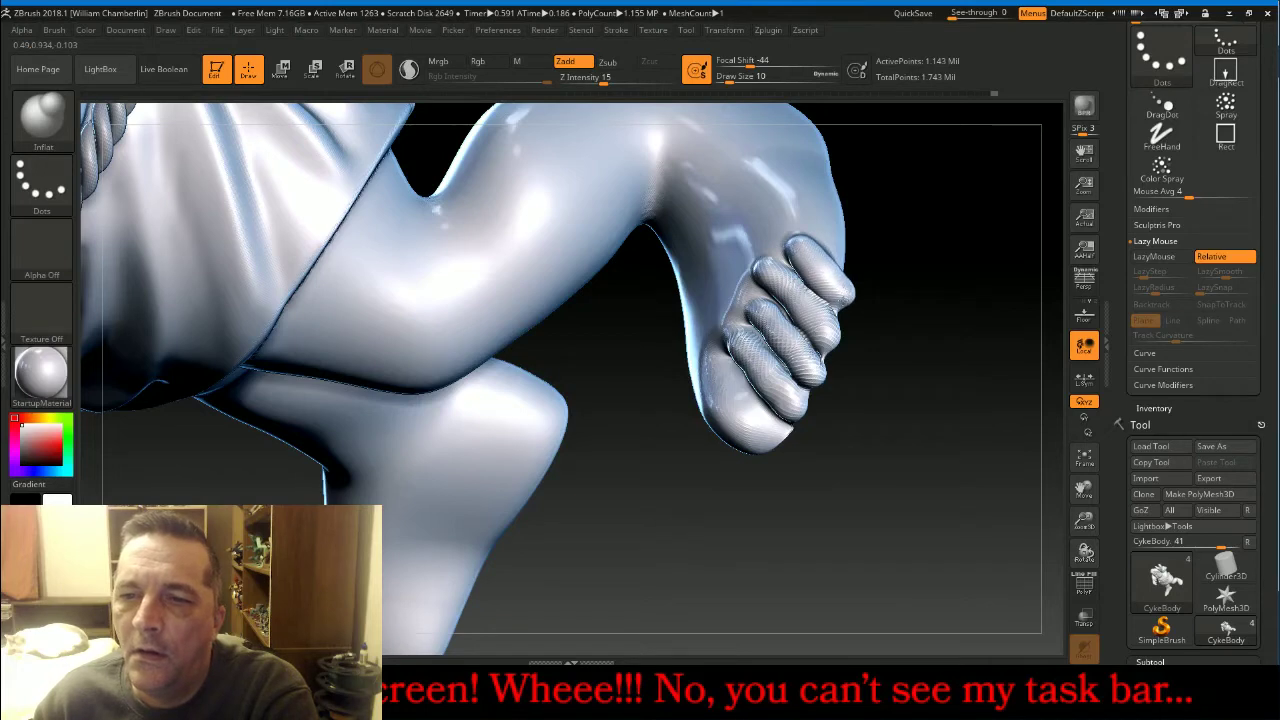
# Smooth the tops and bases of the inflated small toes so they blend into the left foot.
pyautogui.moveTo(888, 369); pyautogui.dragTo(874, 317)
pyautogui.keyDown('shift'); pyautogui.moveTo(791, 243); pyautogui.dragTo(738, 300); pyautogui.keyUp('shift')
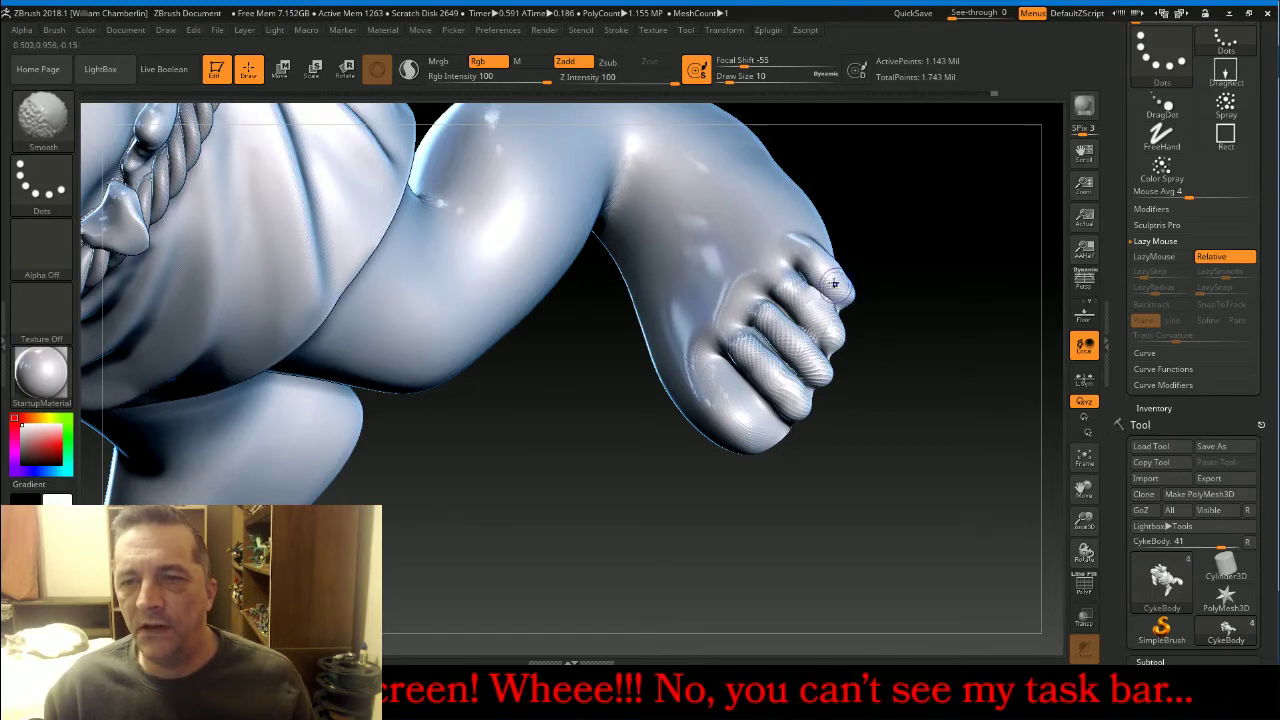
pyautogui.moveTo(834, 284)
pyautogui.keyDown('shift'); pyautogui.mouseDown()
pyautogui.moveTo(790, 350)
pyautogui.moveTo(812, 378)
pyautogui.moveTo(835, 325)
pyautogui.mouseUp(); pyautogui.keyUp('shift')
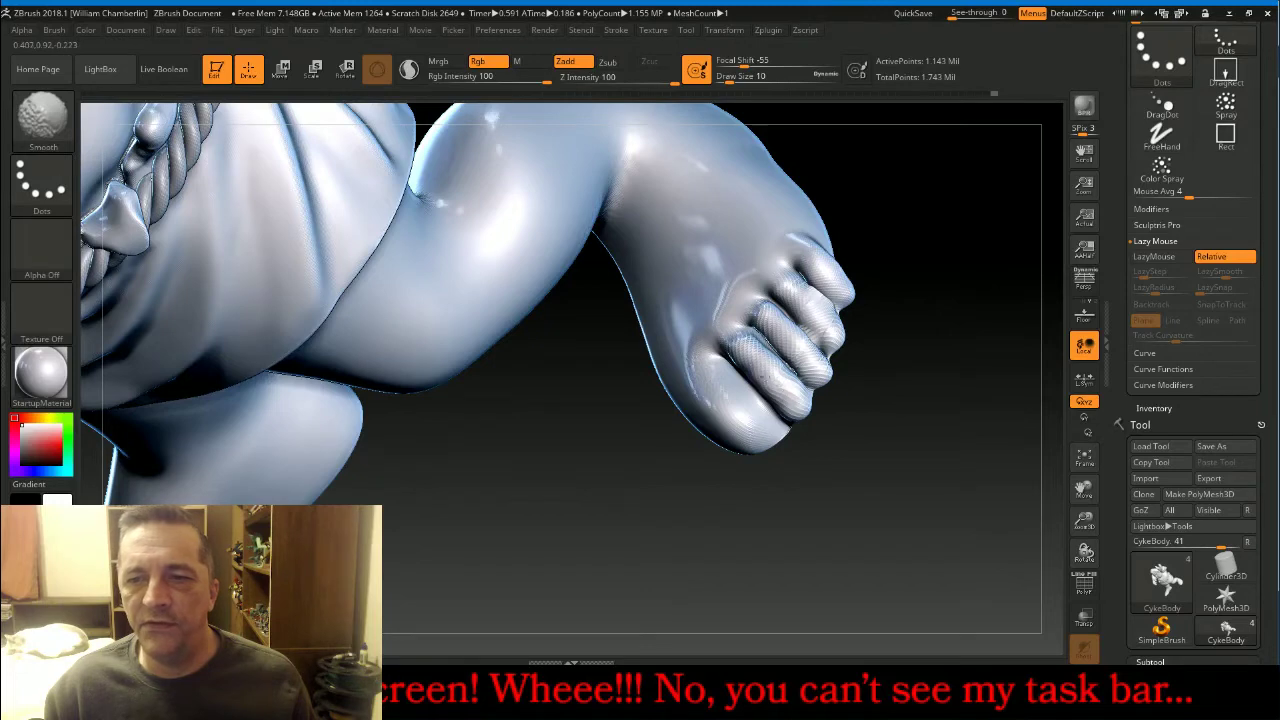
pyautogui.moveTo(764, 378)
pyautogui.keyDown('shift'); pyautogui.mouseDown()
pyautogui.moveTo(735, 350)
pyautogui.moveTo(762, 314)
pyautogui.mouseUp(); pyautogui.keyUp('shift')
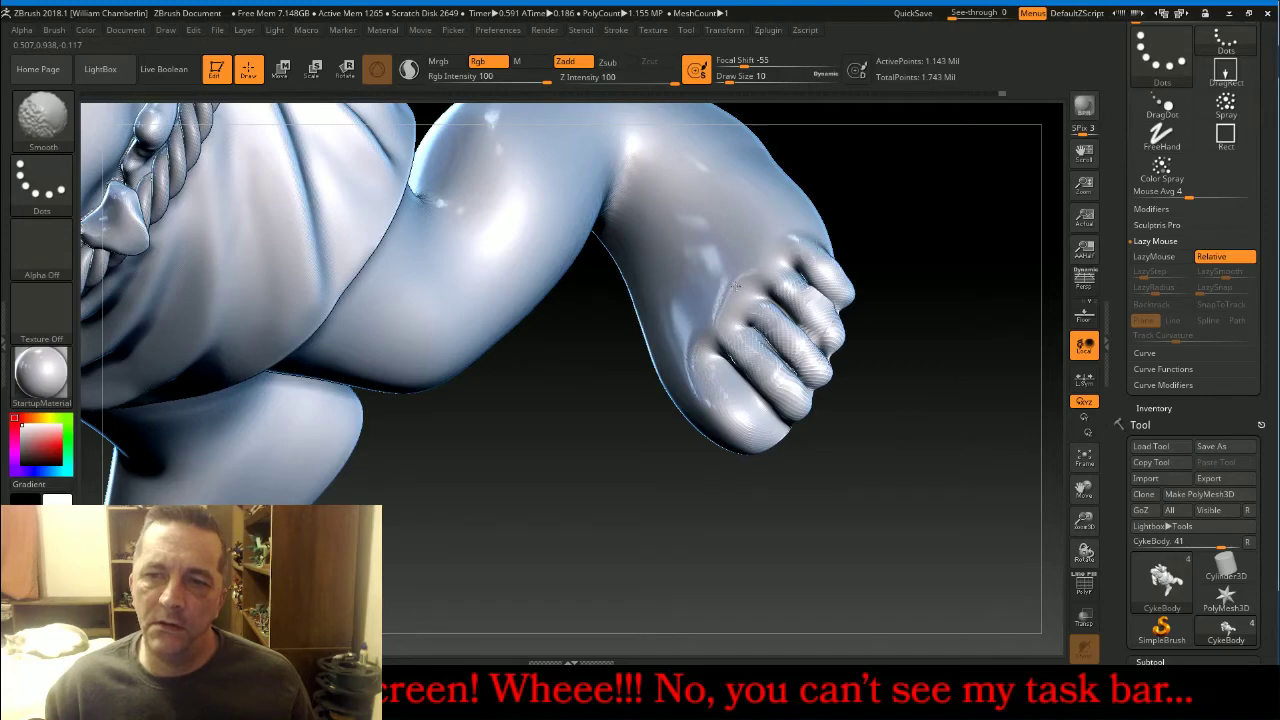
# Inflate the top and inner side of the left foot's big toe with the Inflat brush at draw size 10.
pyautogui.moveTo(828, 502)
pyautogui.mouseDown()
pyautogui.moveTo(889, 506)
pyautogui.moveTo(911, 471)
pyautogui.moveTo(852, 490)
pyautogui.mouseUp()
pyautogui.moveTo(711, 370)
pyautogui.mouseDown()
pyautogui.moveTo(744, 384)
pyautogui.moveTo(776, 428)
pyautogui.moveTo(749, 443)
pyautogui.moveTo(702, 404)
pyautogui.moveTo(754, 418)
pyautogui.moveTo(766, 440)
pyautogui.moveTo(722, 436)
pyautogui.moveTo(772, 438)
pyautogui.mouseUp()
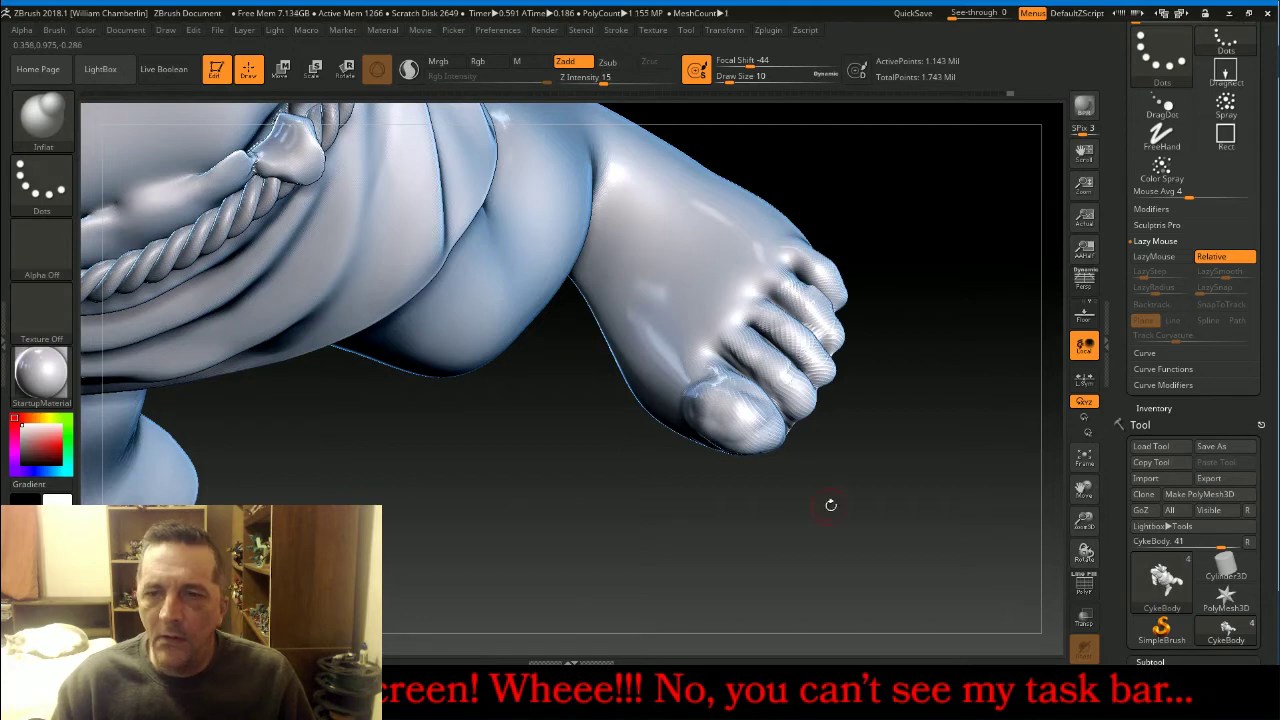
pyautogui.moveTo(831, 506); pyautogui.dragTo(845, 465)
pyautogui.moveTo(711, 413)
pyautogui.mouseDown()
pyautogui.moveTo(770, 439)
pyautogui.moveTo(680, 419)
pyautogui.moveTo(695, 406)
pyautogui.moveTo(700, 432)
pyautogui.mouseUp()
pyautogui.moveTo(784, 486)
pyautogui.mouseDown()
pyautogui.moveTo(793, 441)
pyautogui.moveTo(775, 463)
pyautogui.mouseUp()
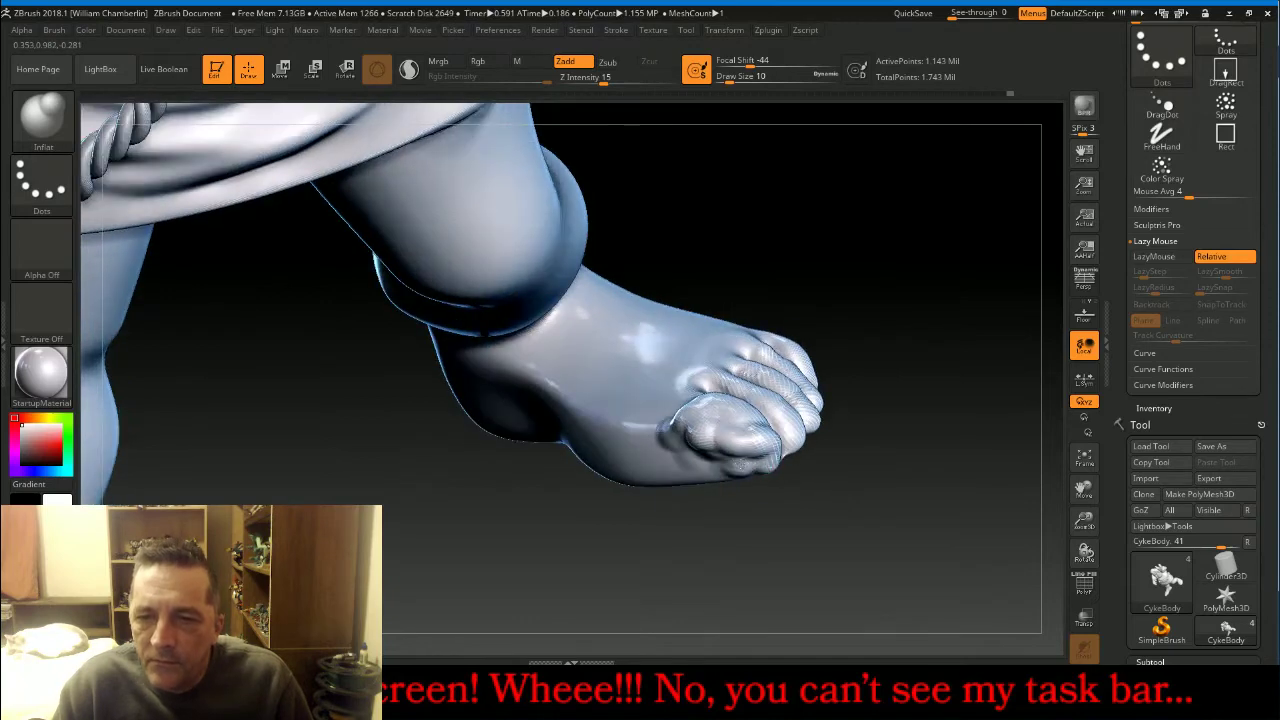
# Smooth the left big toe's surface and blend its base into the foot.
pyautogui.press('shift')
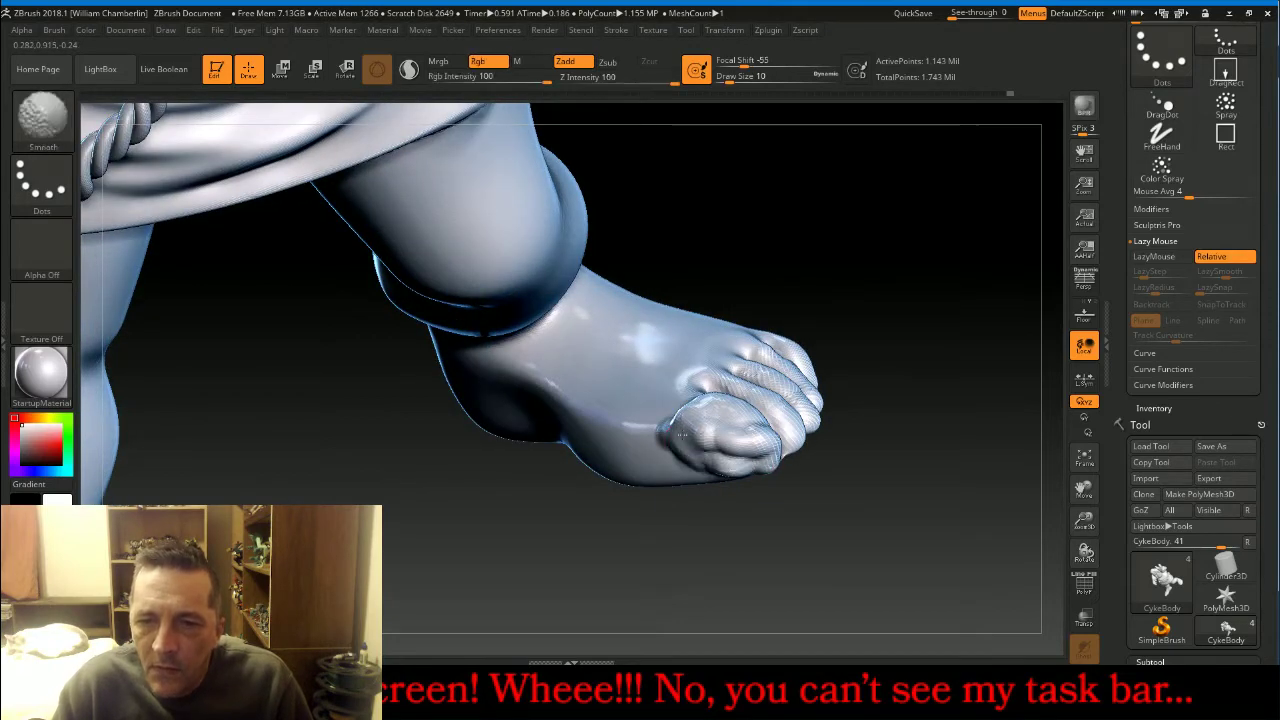
pyautogui.keyDown('shift'); pyautogui.moveTo(728, 464); pyautogui.dragTo(765, 457); pyautogui.keyUp('shift')
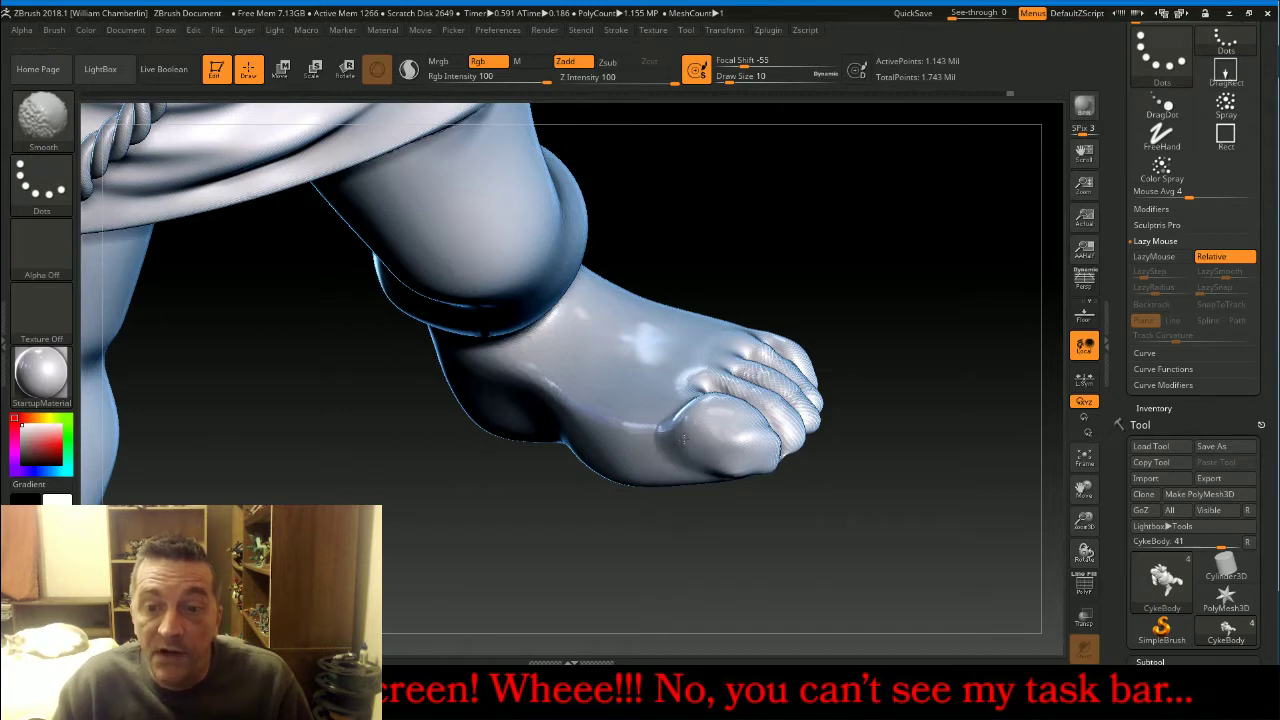
pyautogui.moveTo(960, 371); pyautogui.dragTo(963, 412)
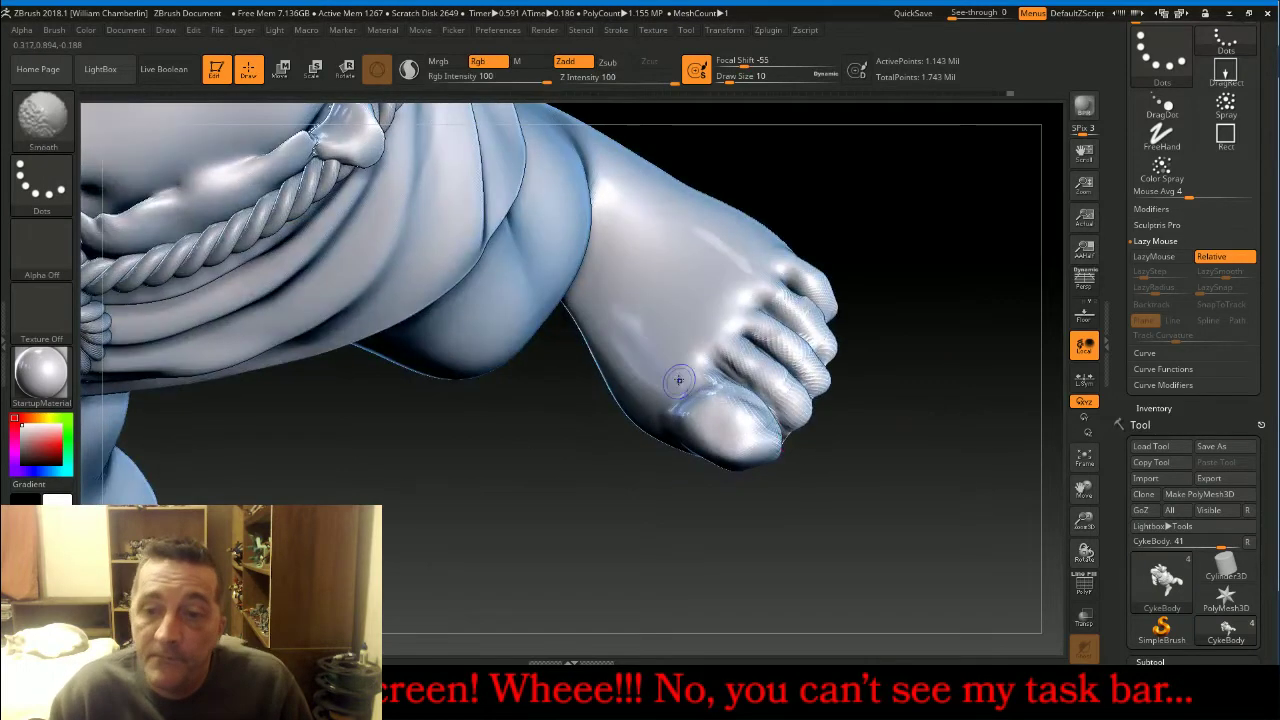
pyautogui.moveTo(680, 378)
pyautogui.keyDown('shift'); pyautogui.mouseDown()
pyautogui.moveTo(702, 401)
pyautogui.moveTo(735, 406)
pyautogui.moveTo(770, 450)
pyautogui.mouseUp(); pyautogui.keyUp('shift')
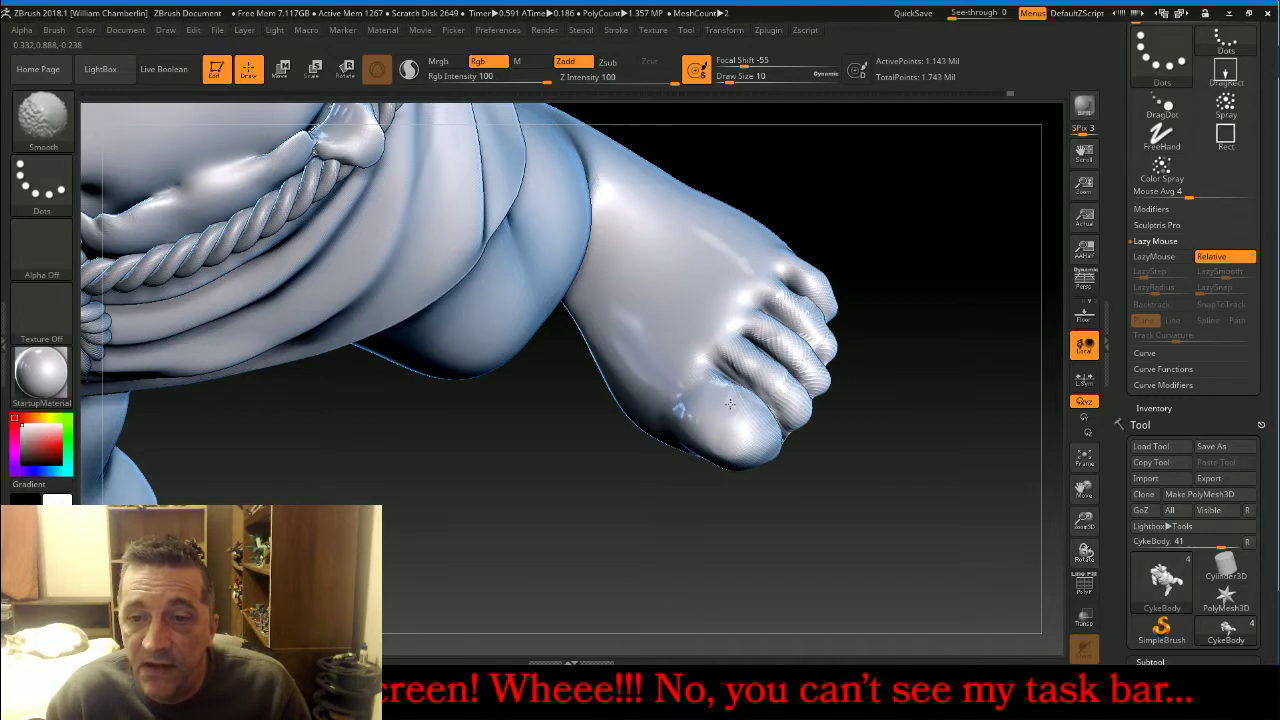
# Inflate the lower inner edge of the left big toe and smooth the added volume.
pyautogui.moveTo(768, 590); pyautogui.dragTo(758, 496)
pyautogui.press('shift')
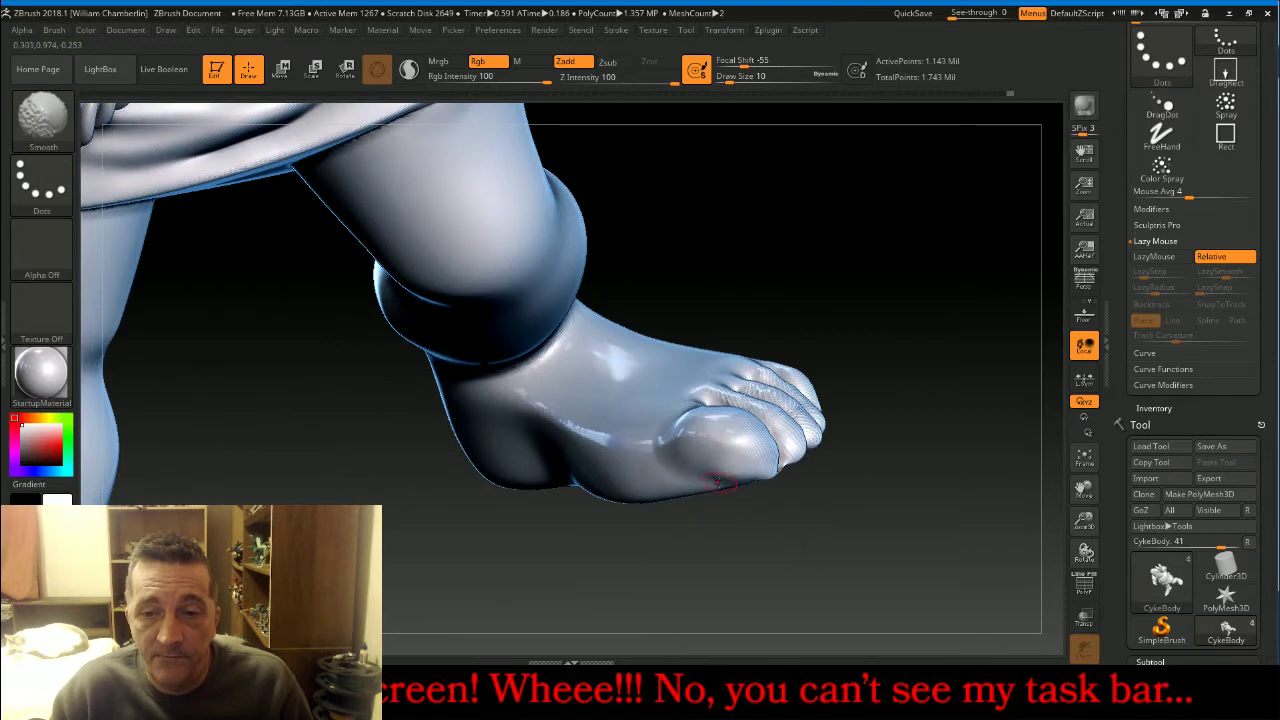
pyautogui.moveTo(650, 452); pyautogui.dragTo(672, 482)
pyautogui.moveTo(786, 518)
pyautogui.mouseDown()
pyautogui.moveTo(780, 473)
pyautogui.moveTo(765, 465)
pyautogui.mouseUp()
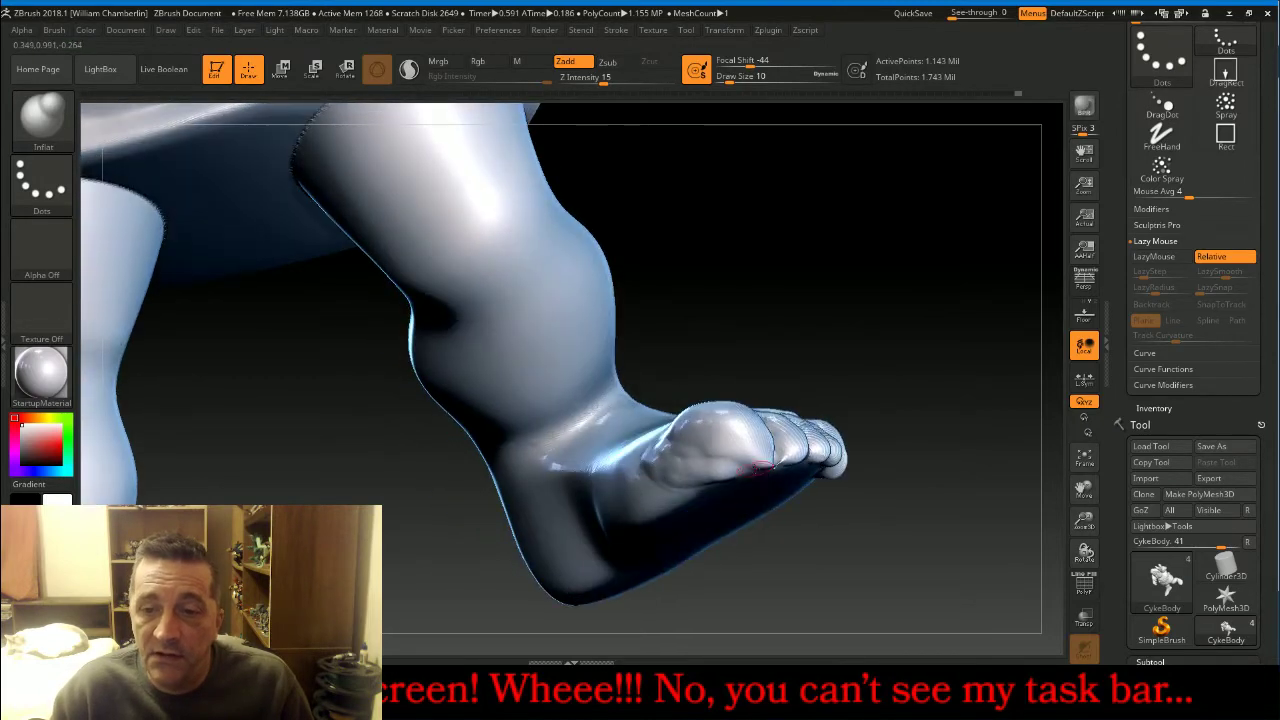
pyautogui.press('shift')
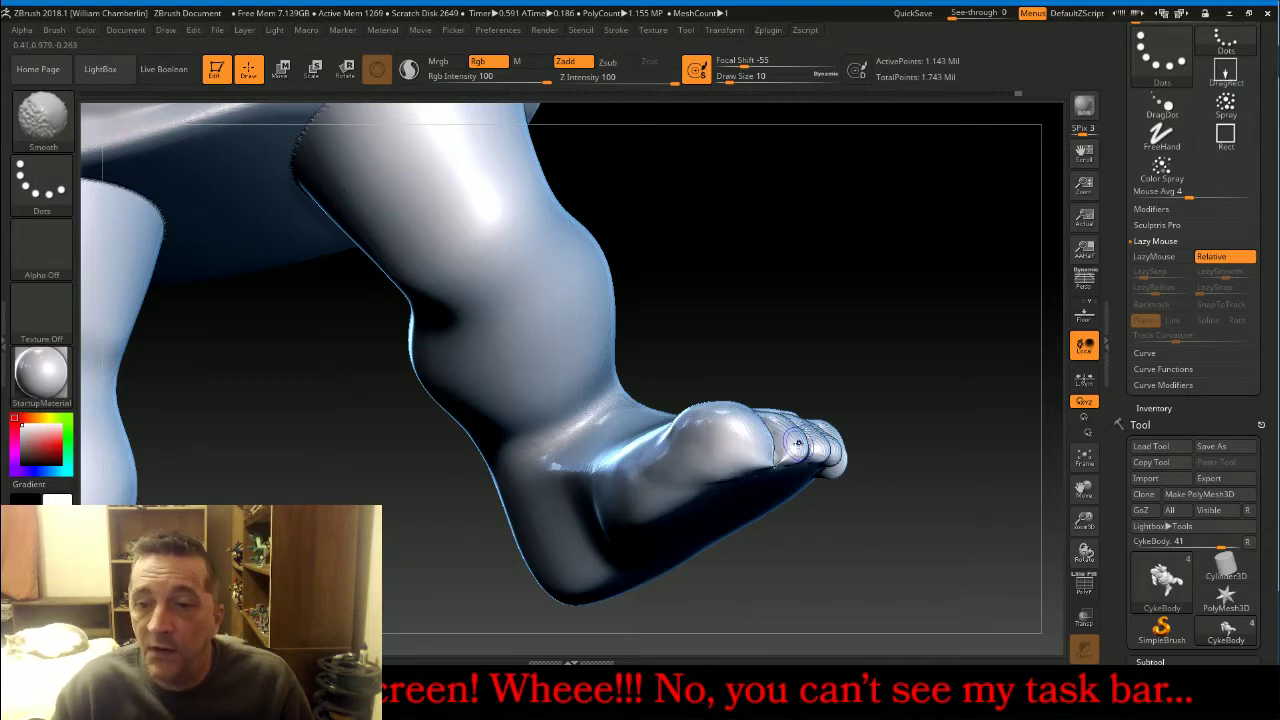
# Refine the left foot's small toes with smoothing and light Inflat strokes.
pyautogui.moveTo(951, 306)
pyautogui.mouseDown()
pyautogui.moveTo(948, 337)
pyautogui.moveTo(689, 403)
pyautogui.mouseUp()
pyautogui.press('shift')
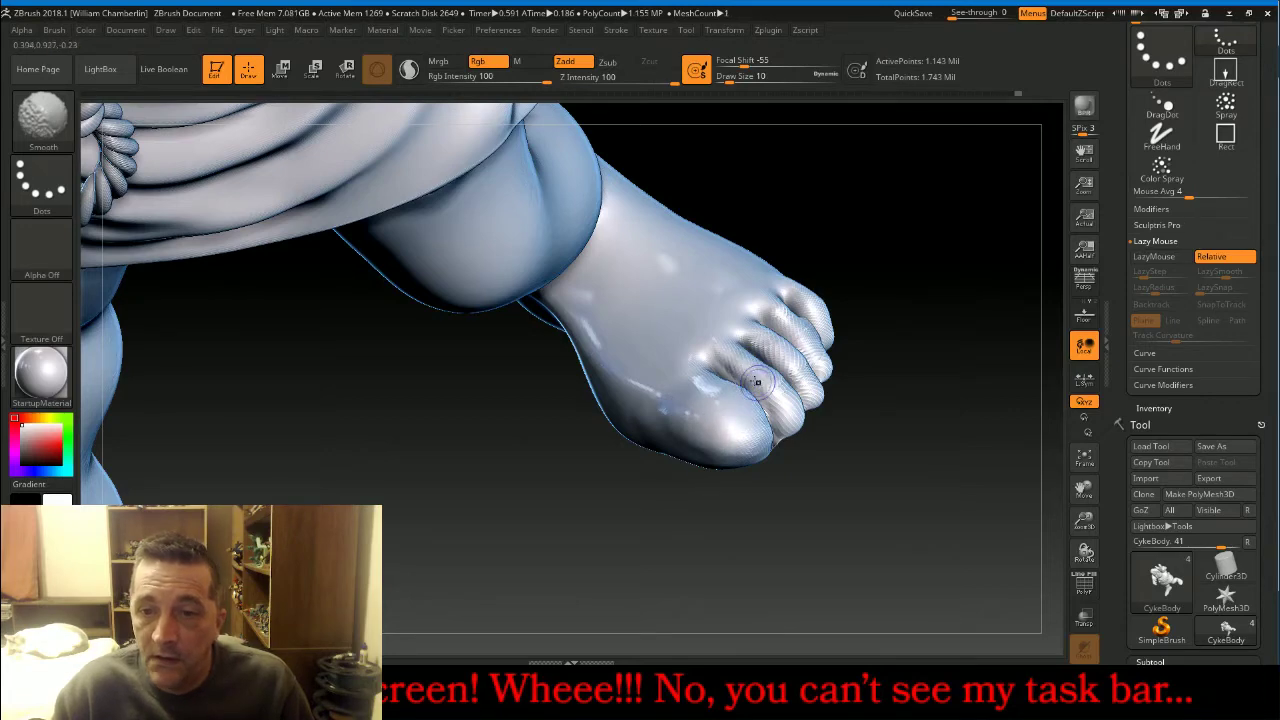
pyautogui.moveTo(782, 392)
pyautogui.mouseDown()
pyautogui.moveTo(785, 325)
pyautogui.moveTo(824, 342)
pyautogui.mouseUp()
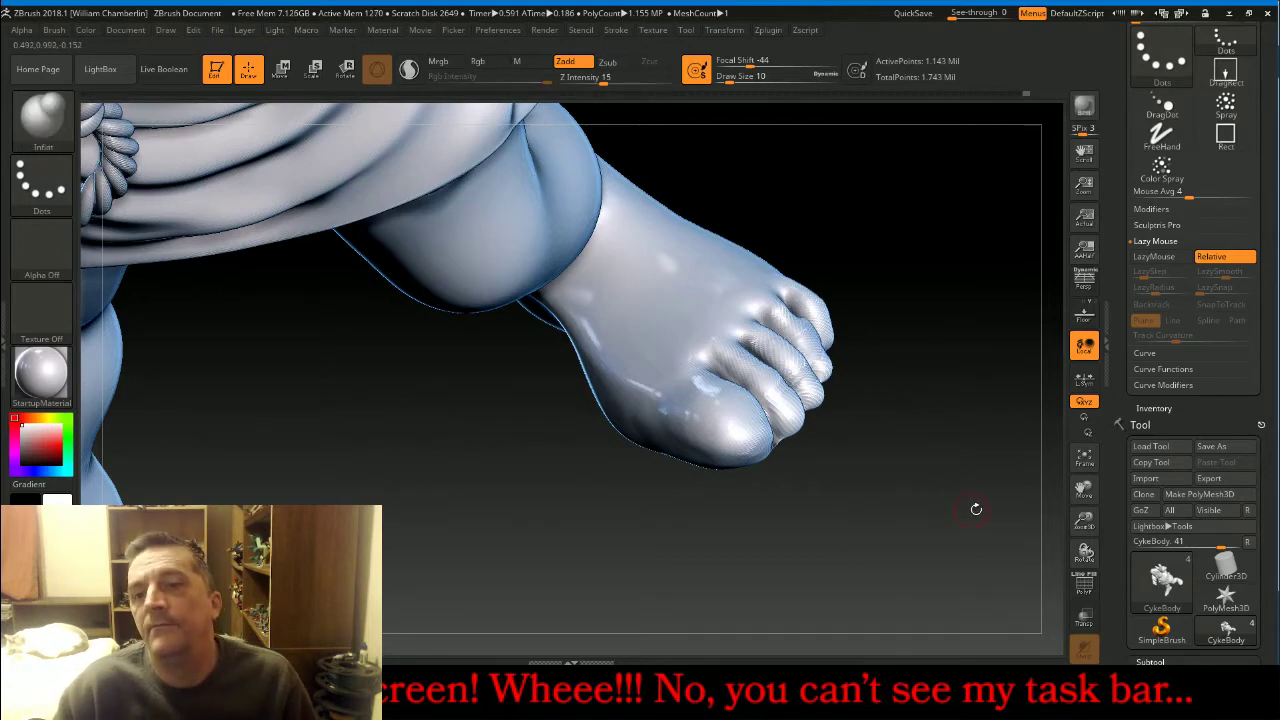
# Switch to the ClayBuildup brush at draw size 24 and bring the figure's legs into close view.
pyautogui.click(1084, 458)
pyautogui.moveTo(966, 399)
pyautogui.mouseDown()
pyautogui.moveTo(958, 431)
pyautogui.moveTo(941, 367)
pyautogui.mouseUp()
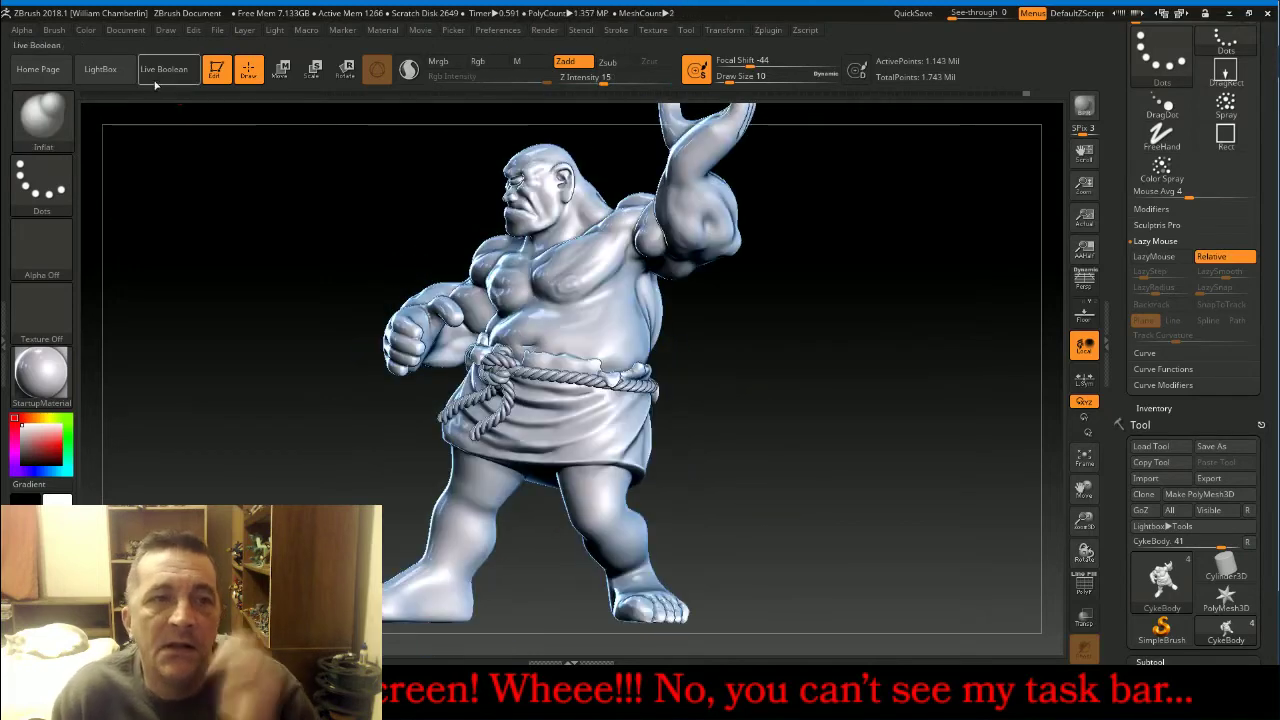
pyautogui.click(40, 120)
pyautogui.click(181, 125)
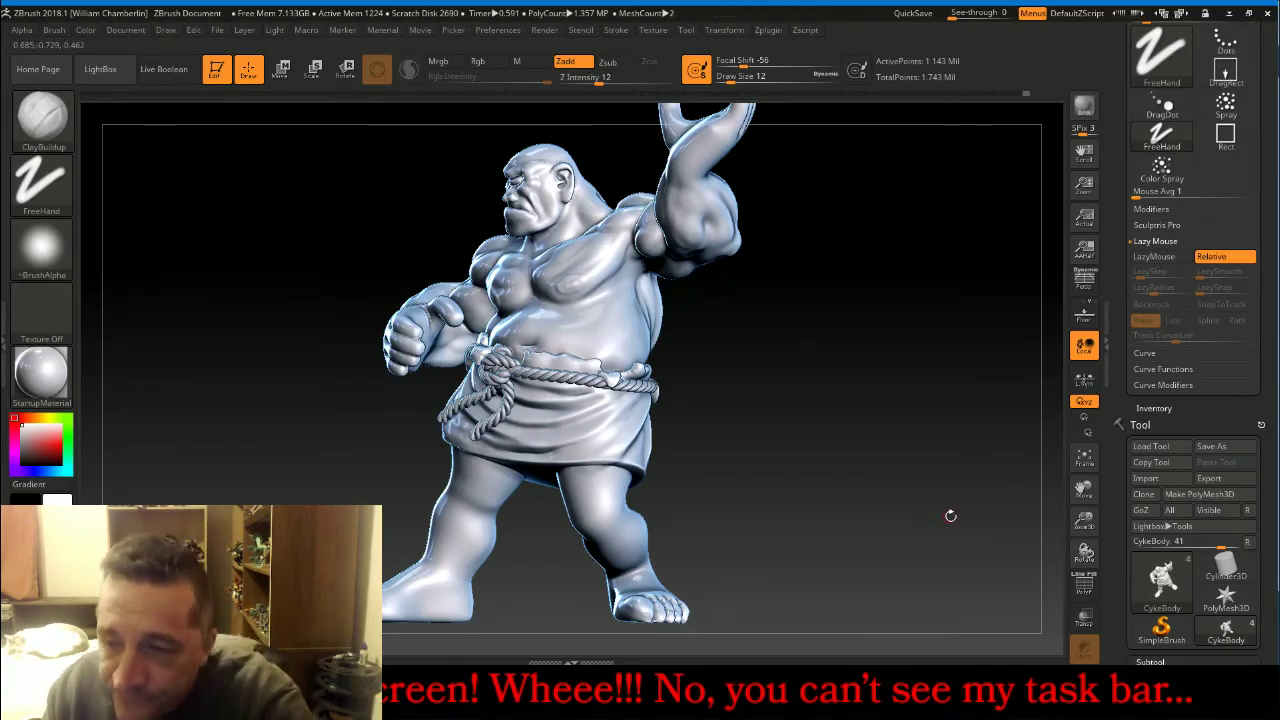
pyautogui.moveTo(1085, 517); pyautogui.dragTo(1272, 326)
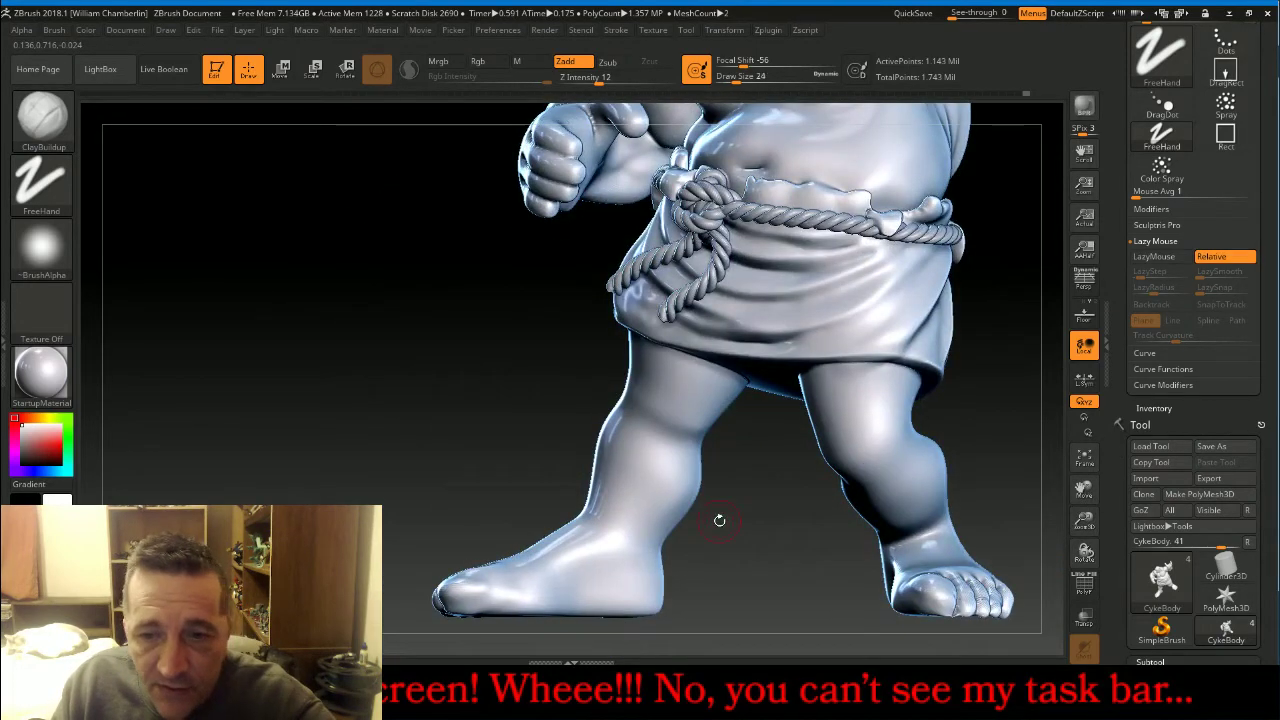
# Set the ClayBuildup draw size to 28 and frame the figure's left knee from a low front view.
pyautogui.press('[')
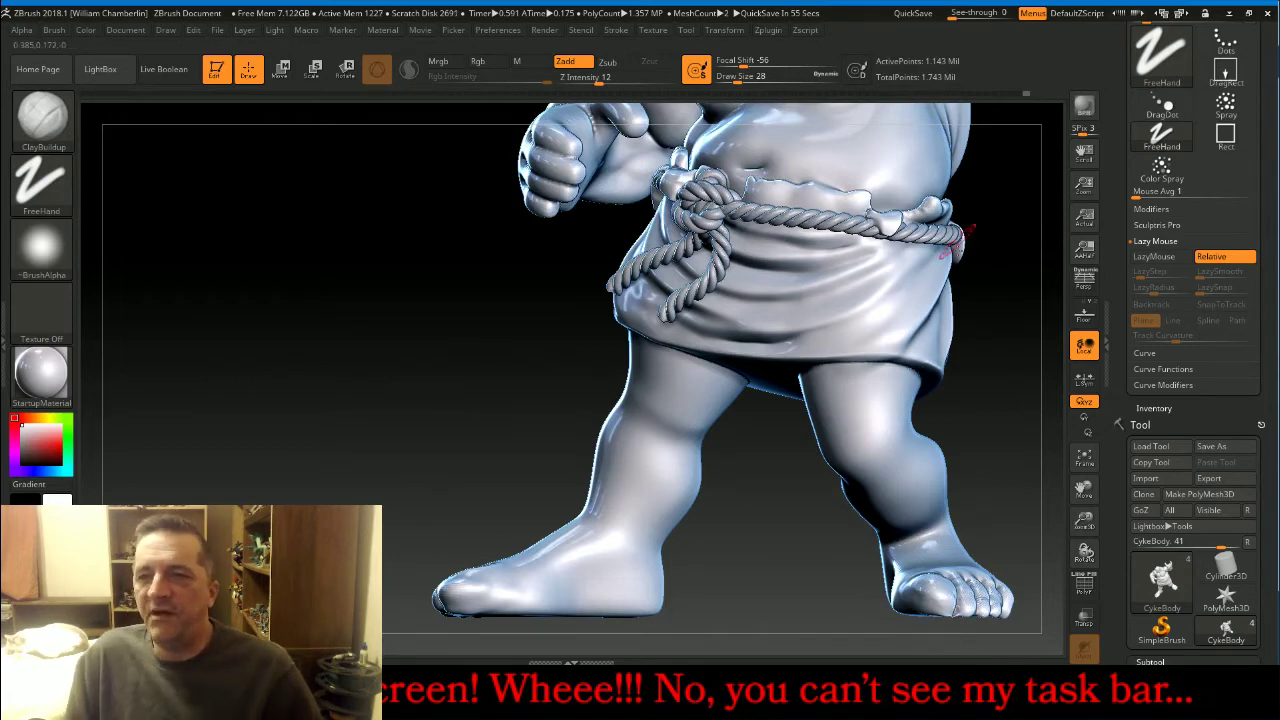
pyautogui.moveTo(1083, 487); pyautogui.dragTo(931, 380)
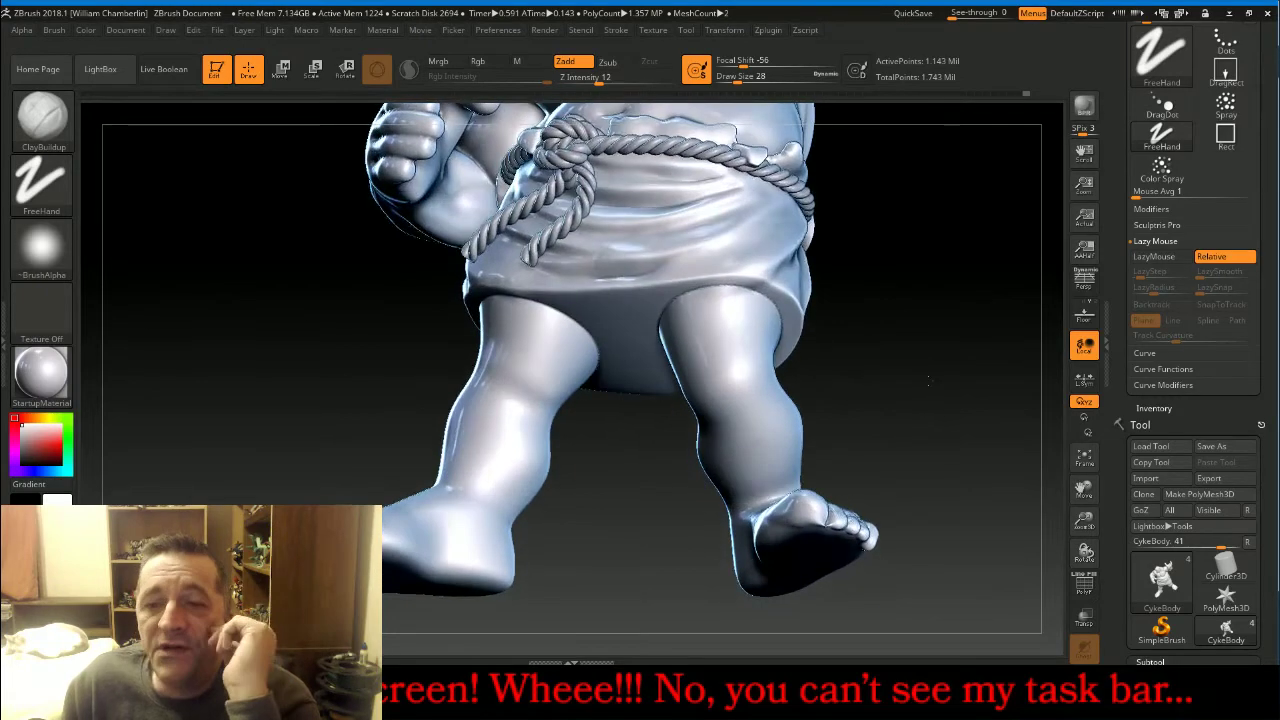
pyautogui.moveTo(747, 374)
pyautogui.mouseDown()
pyautogui.moveTo(720, 390)
pyautogui.moveTo(752, 395)
pyautogui.moveTo(750, 412)
pyautogui.moveTo(717, 395)
pyautogui.moveTo(738, 390)
pyautogui.mouseUp()
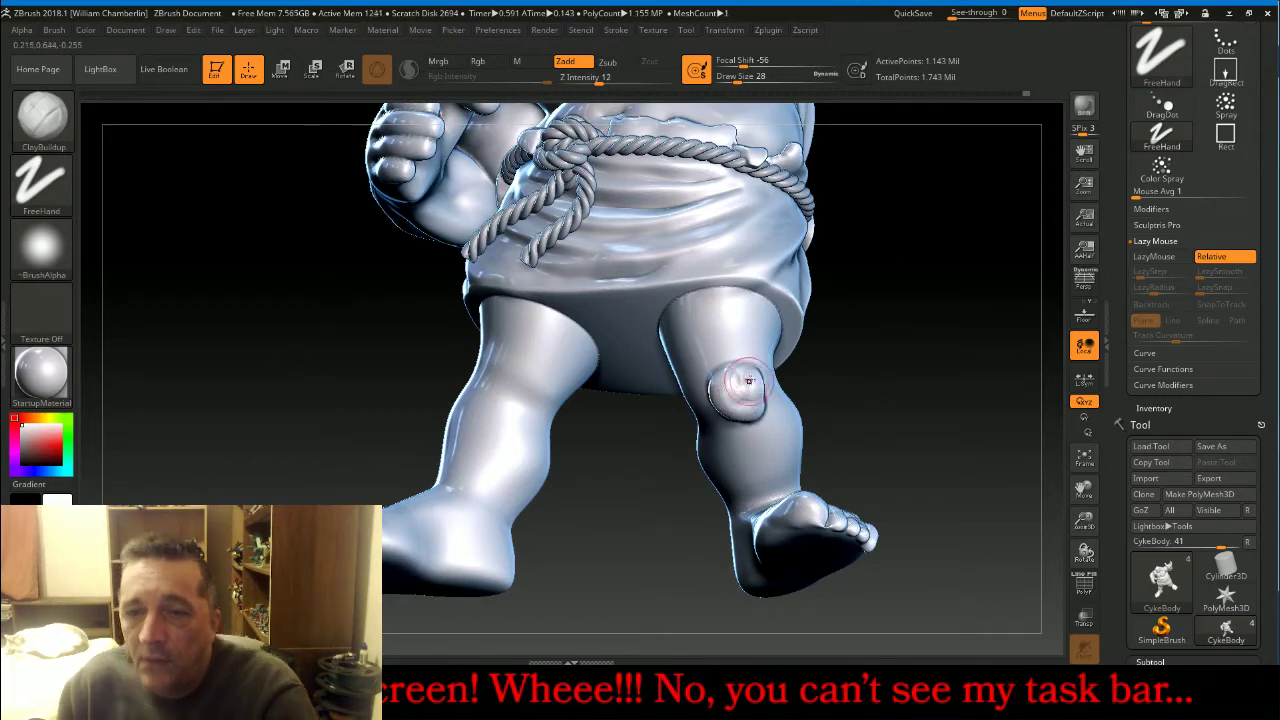
pyautogui.press('shift')
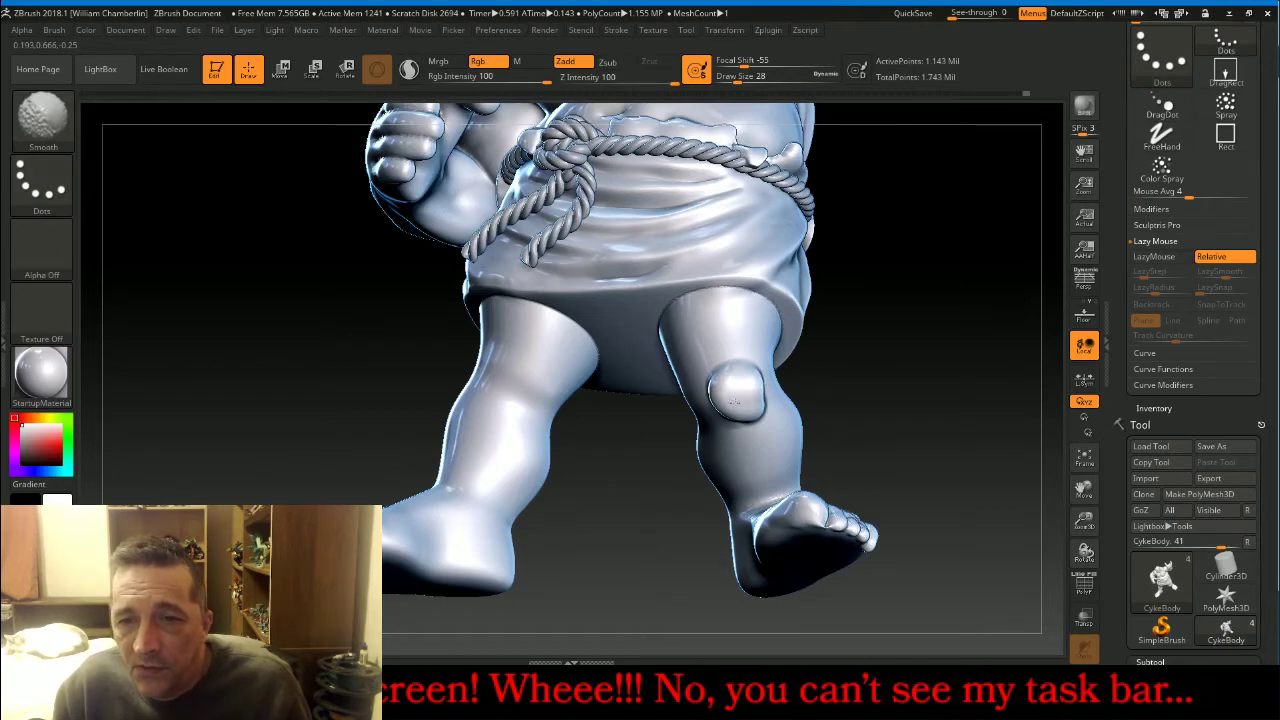
pyautogui.moveTo(742, 381)
pyautogui.keyDown('shift'); pyautogui.mouseDown()
pyautogui.moveTo(755, 440)
pyautogui.moveTo(765, 420)
pyautogui.moveTo(756, 476)
pyautogui.moveTo(766, 468)
pyautogui.mouseUp(); pyautogui.keyUp('shift')
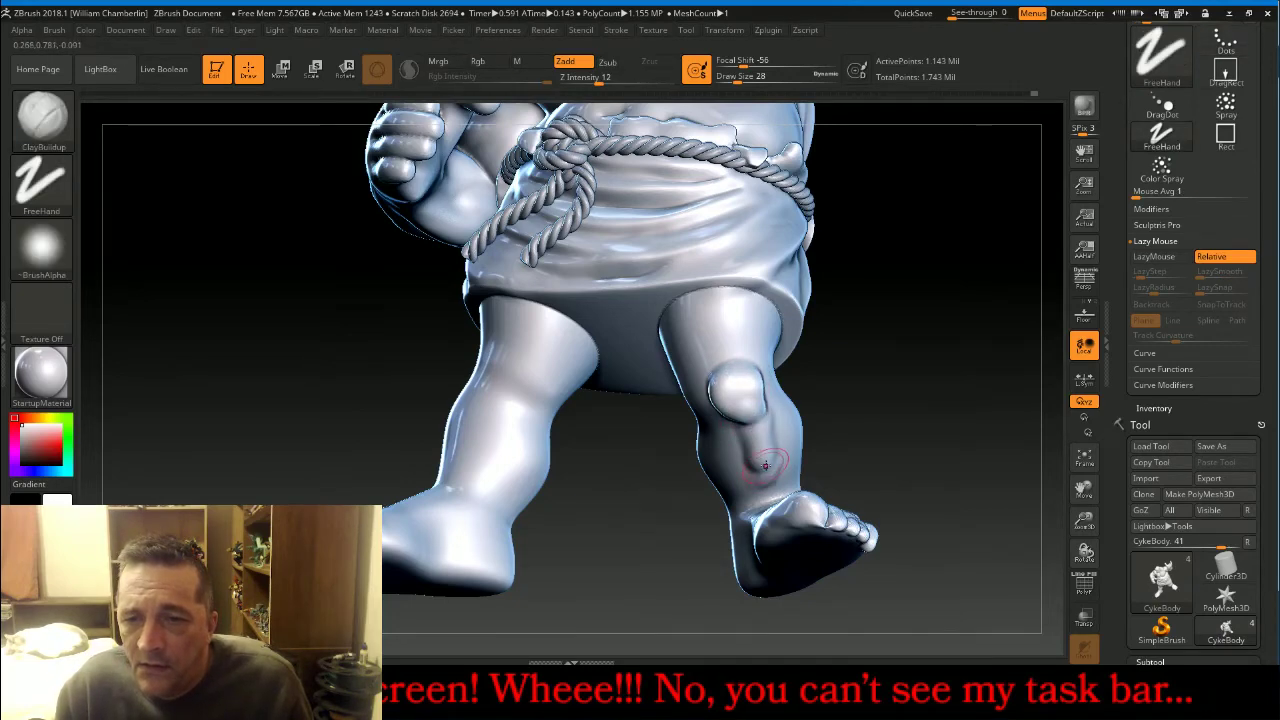
pyautogui.moveTo(860, 357); pyautogui.dragTo(920, 314)
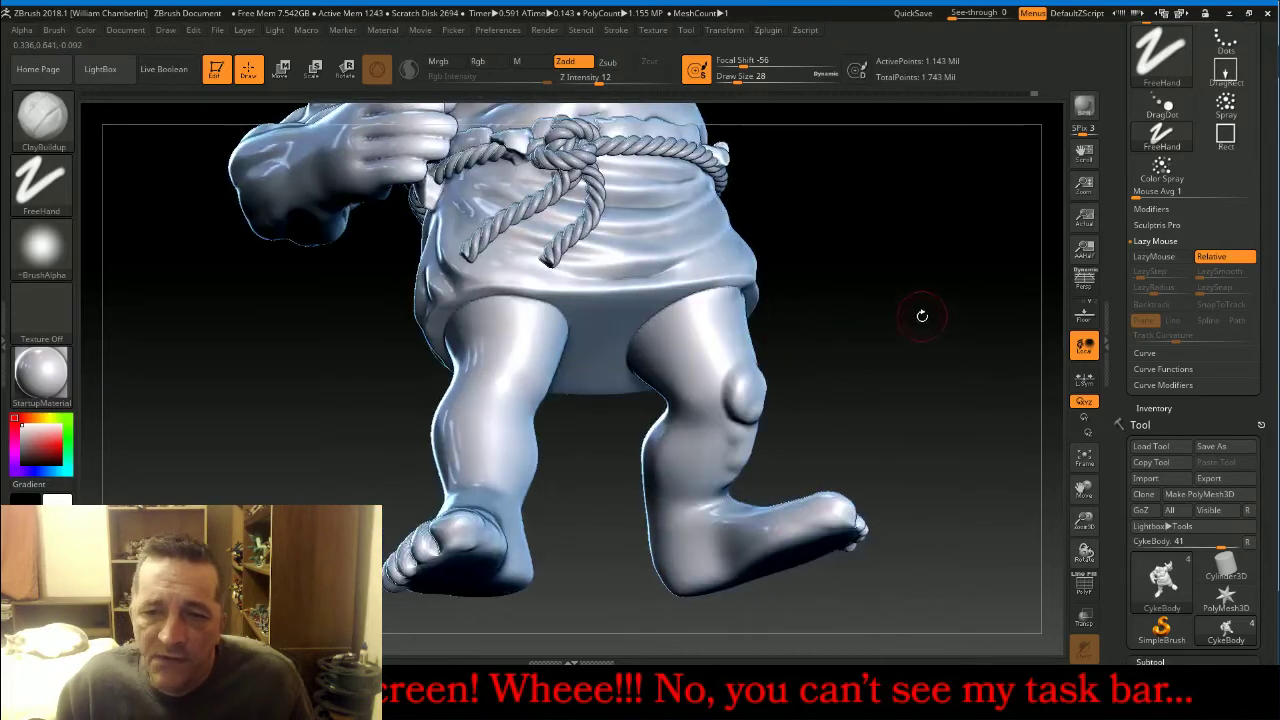
pyautogui.press('ctrl')
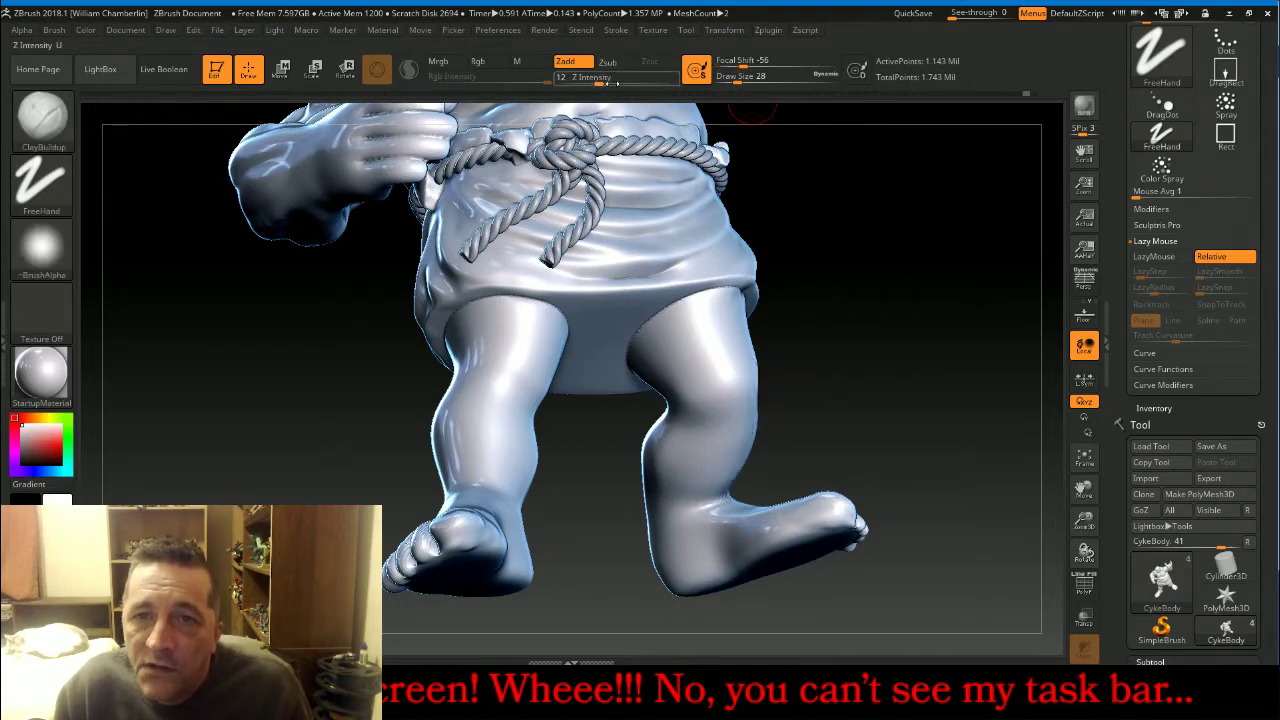
# Lower the Z Intensity to 9, then build up the left kneecap and upper shin and smooth them into the leg.
pyautogui.moveTo(601, 82); pyautogui.dragTo(594, 85)
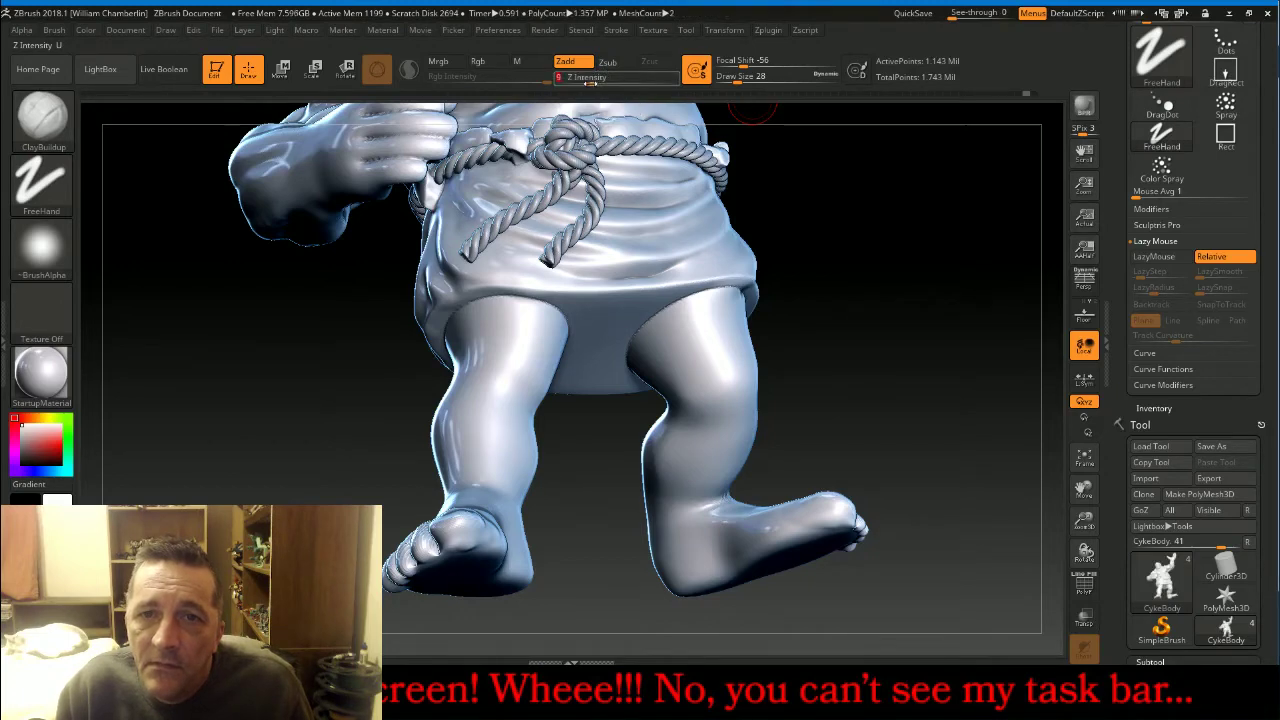
pyautogui.moveTo(896, 266)
pyautogui.mouseDown()
pyautogui.moveTo(747, 384)
pyautogui.moveTo(727, 405)
pyautogui.moveTo(738, 418)
pyautogui.moveTo(740, 383)
pyautogui.moveTo(755, 440)
pyautogui.mouseUp()
pyautogui.press('shift')
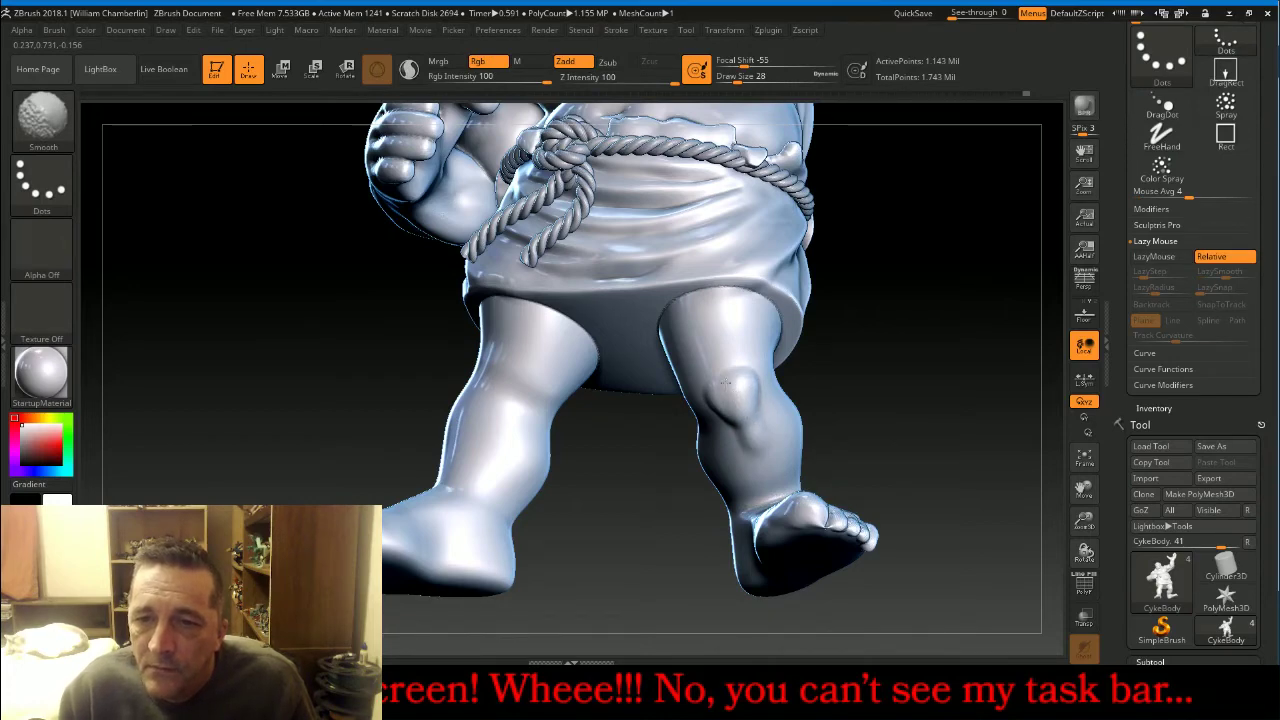
pyautogui.moveTo(903, 320)
pyautogui.mouseDown()
pyautogui.moveTo(940, 306)
pyautogui.moveTo(866, 331)
pyautogui.mouseUp()
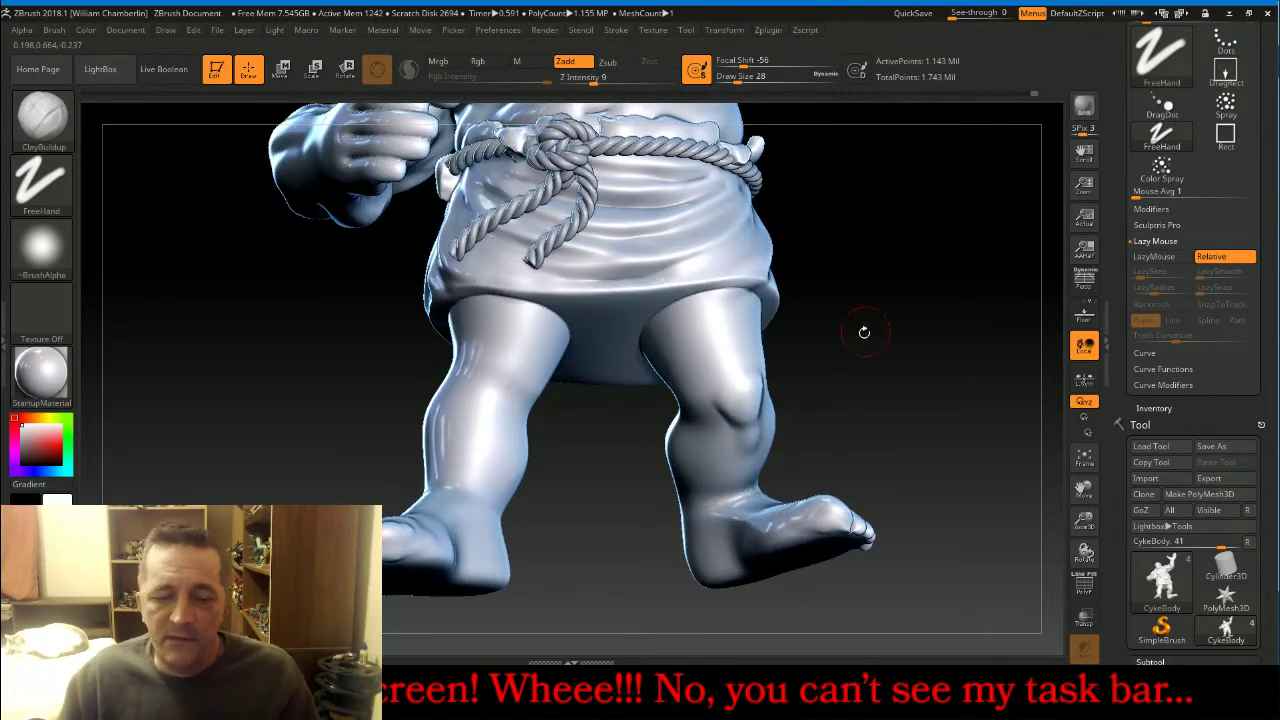
# Build up the thigh muscles above the left knee with ClayBuildup strokes at draw size 36.
pyautogui.moveTo(756, 353)
pyautogui.mouseDown()
pyautogui.moveTo(705, 360)
pyautogui.moveTo(700, 335)
pyautogui.moveTo(708, 385)
pyautogui.moveTo(694, 338)
pyautogui.moveTo(698, 400)
pyautogui.moveTo(697, 310)
pyautogui.mouseUp()
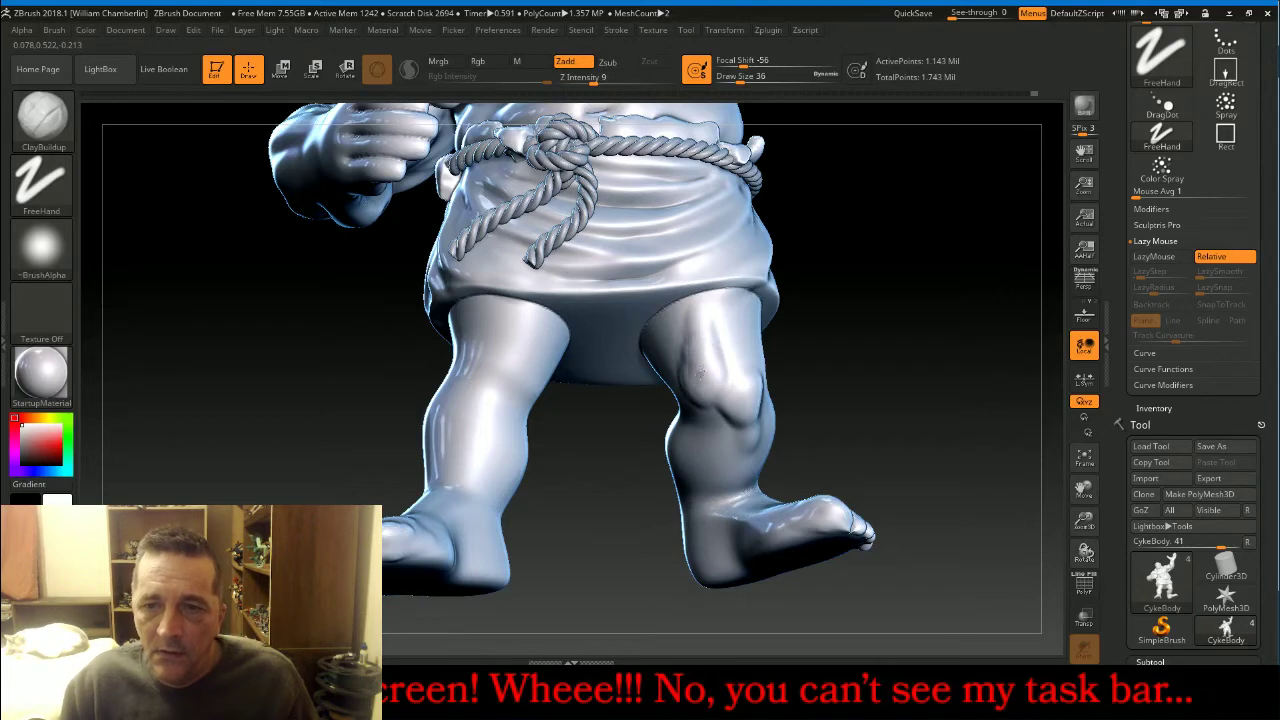
pyautogui.moveTo(710, 373); pyautogui.dragTo(700, 405)
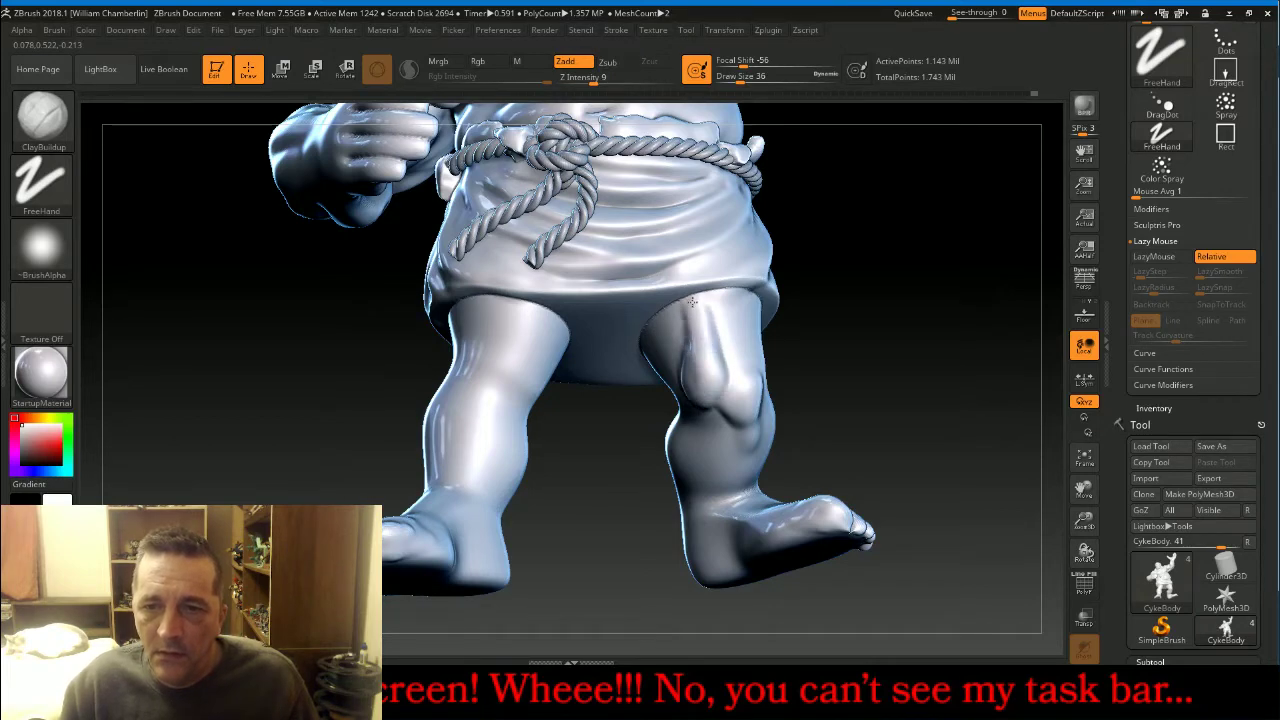
pyautogui.moveTo(692, 302); pyautogui.dragTo(690, 342)
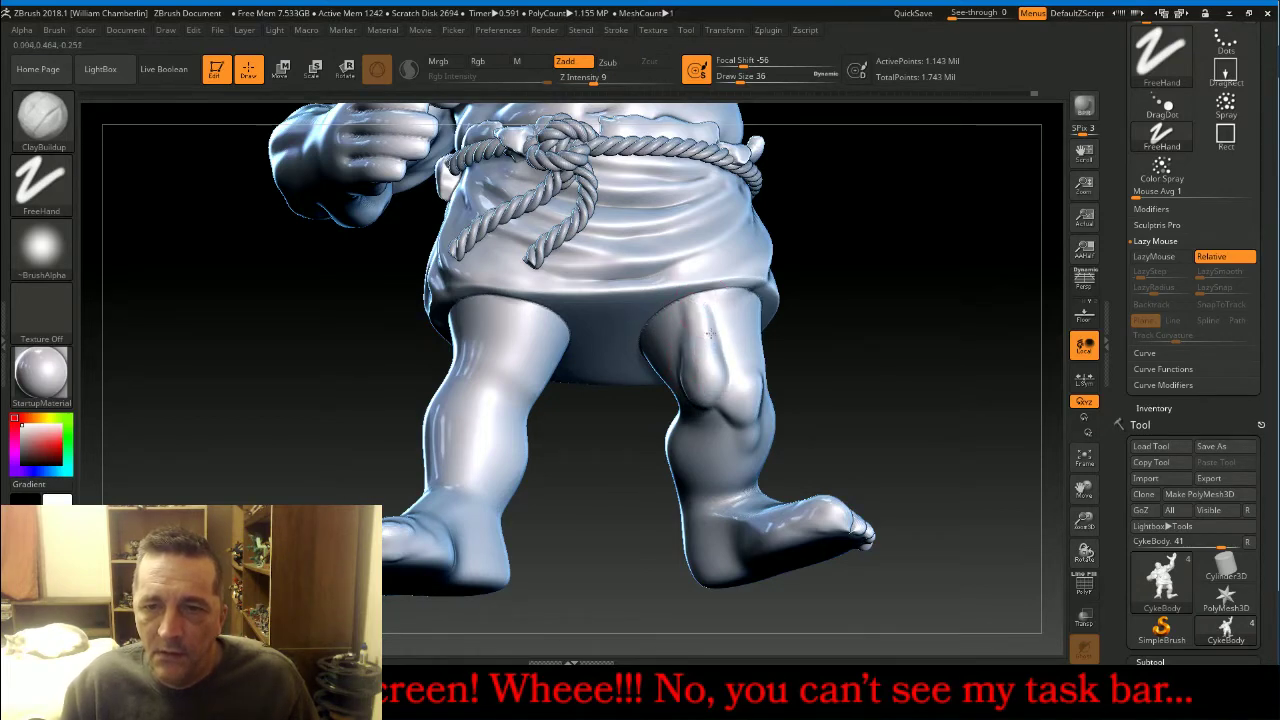
pyautogui.moveTo(880, 357); pyautogui.dragTo(785, 350)
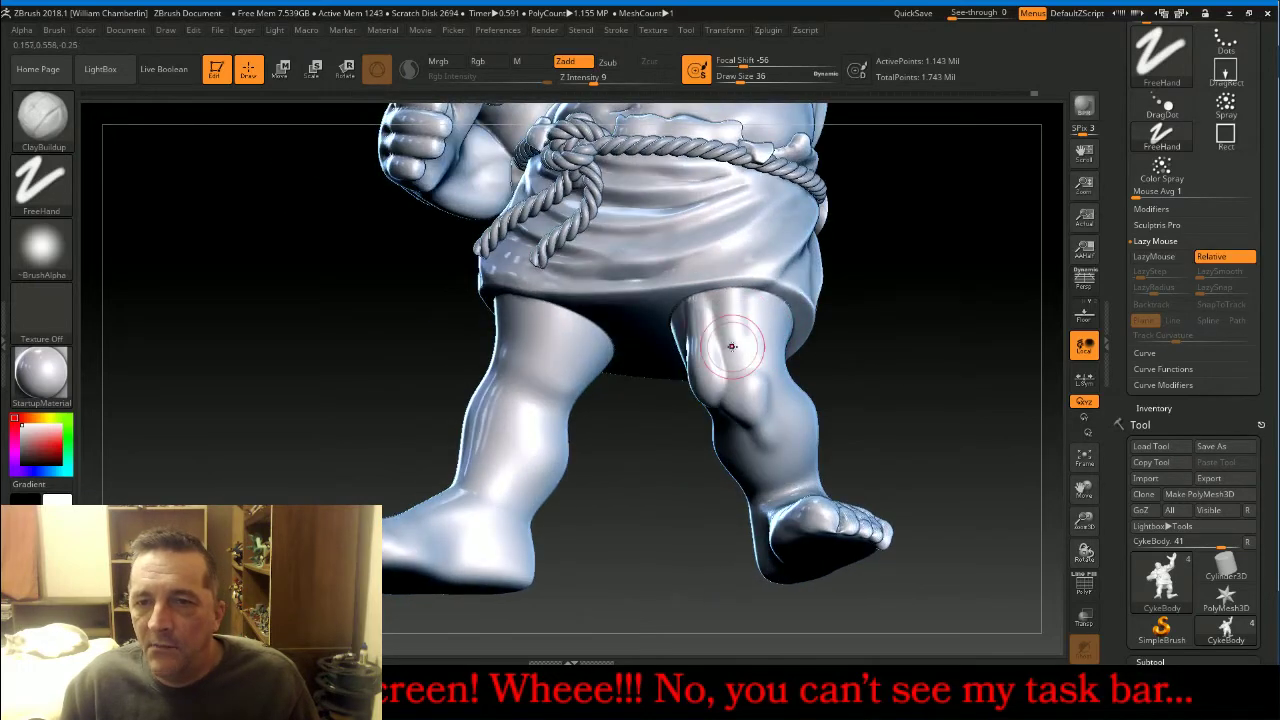
pyautogui.moveTo(754, 296)
pyautogui.mouseDown()
pyautogui.moveTo(729, 333)
pyautogui.moveTo(730, 392)
pyautogui.moveTo(720, 315)
pyautogui.moveTo(728, 300)
pyautogui.moveTo(737, 319)
pyautogui.moveTo(737, 295)
pyautogui.moveTo(748, 371)
pyautogui.mouseUp()
# Add muscle volume on the left leg's outer thigh and around the back of the knee, smoothing the strokes.
pyautogui.moveTo(950, 342)
pyautogui.mouseDown()
pyautogui.moveTo(920, 363)
pyautogui.moveTo(817, 328)
pyautogui.moveTo(800, 350)
pyautogui.moveTo(782, 345)
pyautogui.mouseUp()
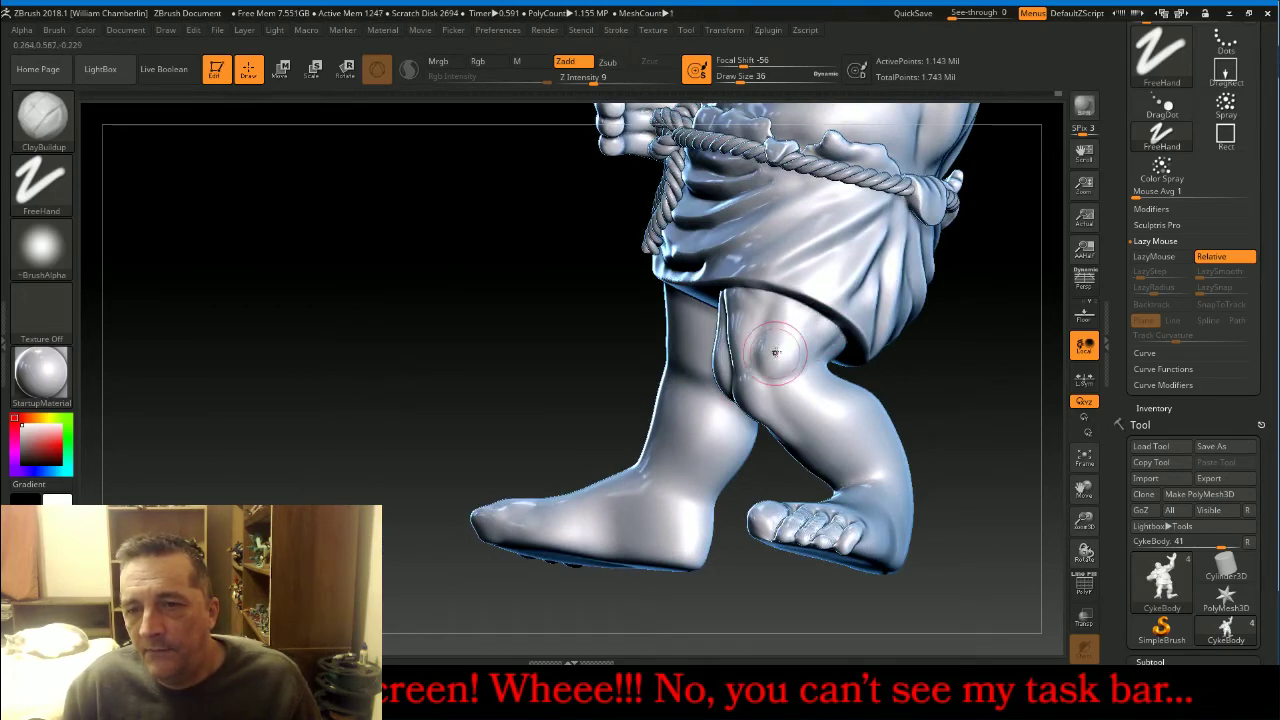
pyautogui.moveTo(962, 411); pyautogui.dragTo(832, 372)
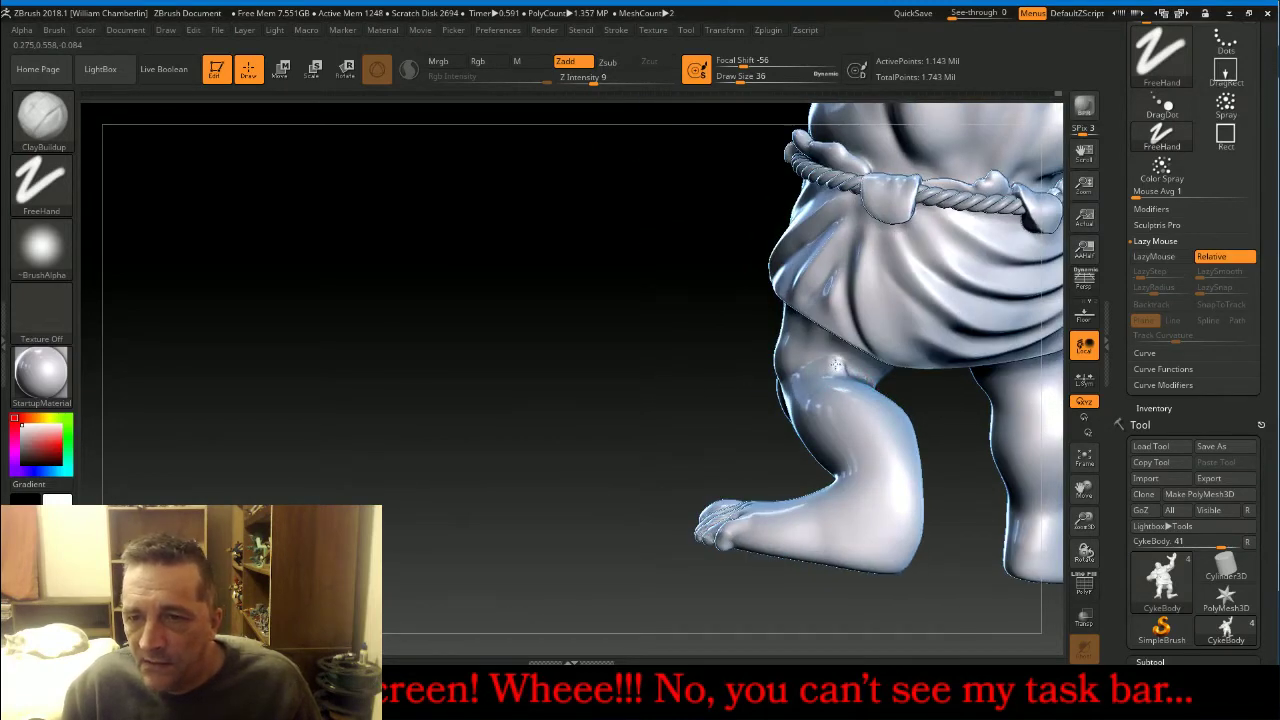
pyautogui.moveTo(843, 382)
pyautogui.mouseDown()
pyautogui.moveTo(887, 397)
pyautogui.moveTo(875, 378)
pyautogui.mouseUp()
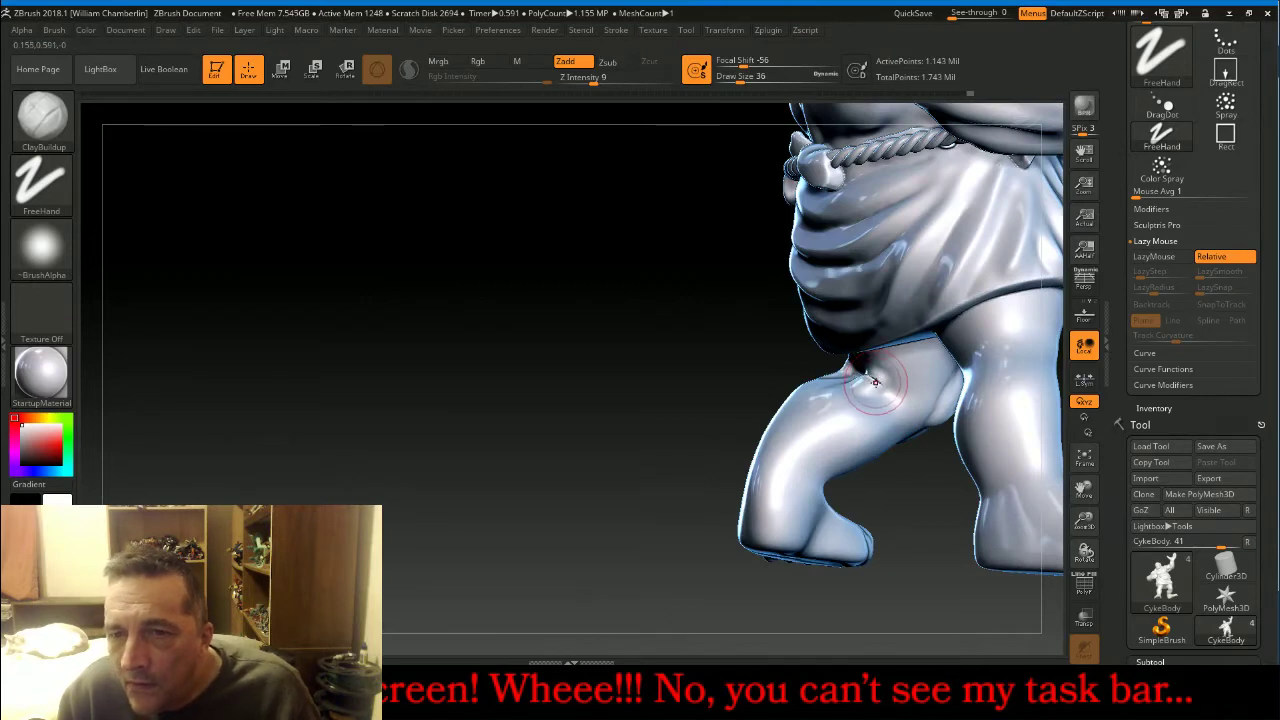
pyautogui.press('shift')
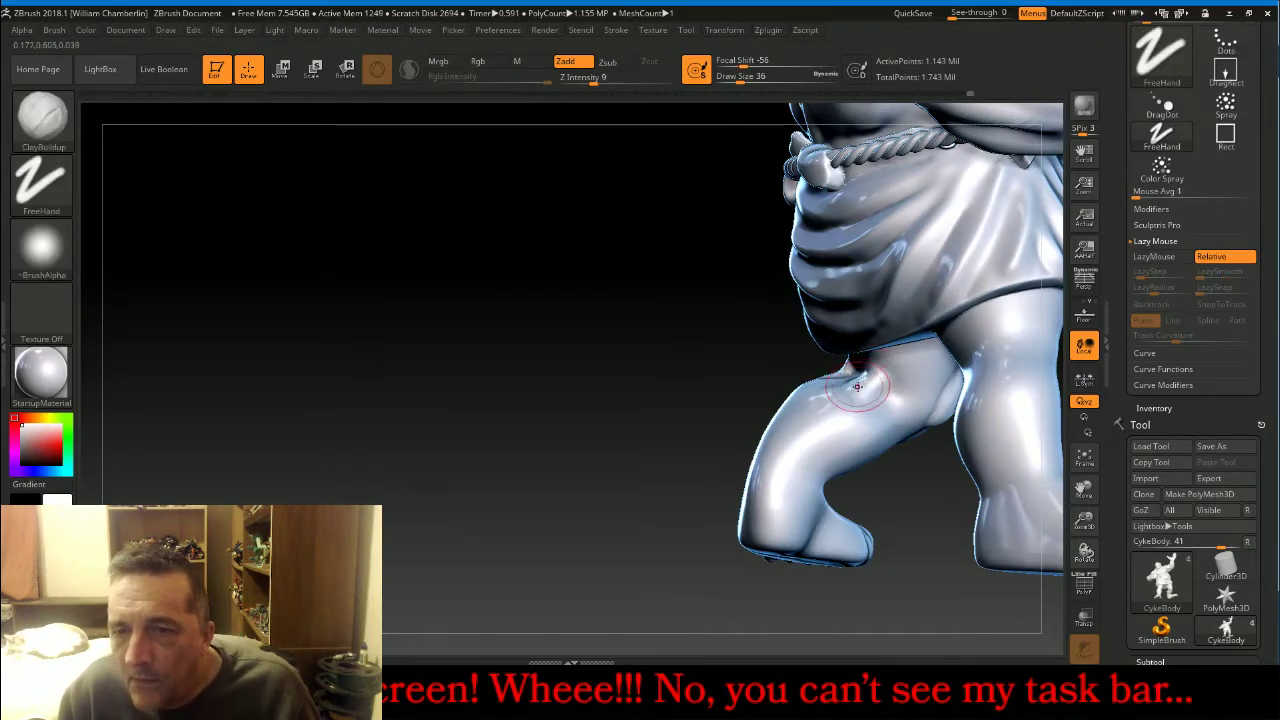
# Build up a rounded calf muscle on the back of the left lower leg and smooth it.
pyautogui.moveTo(812, 421)
pyautogui.mouseDown()
pyautogui.moveTo(855, 423)
pyautogui.moveTo(858, 438)
pyautogui.moveTo(819, 437)
pyautogui.moveTo(842, 397)
pyautogui.mouseUp()
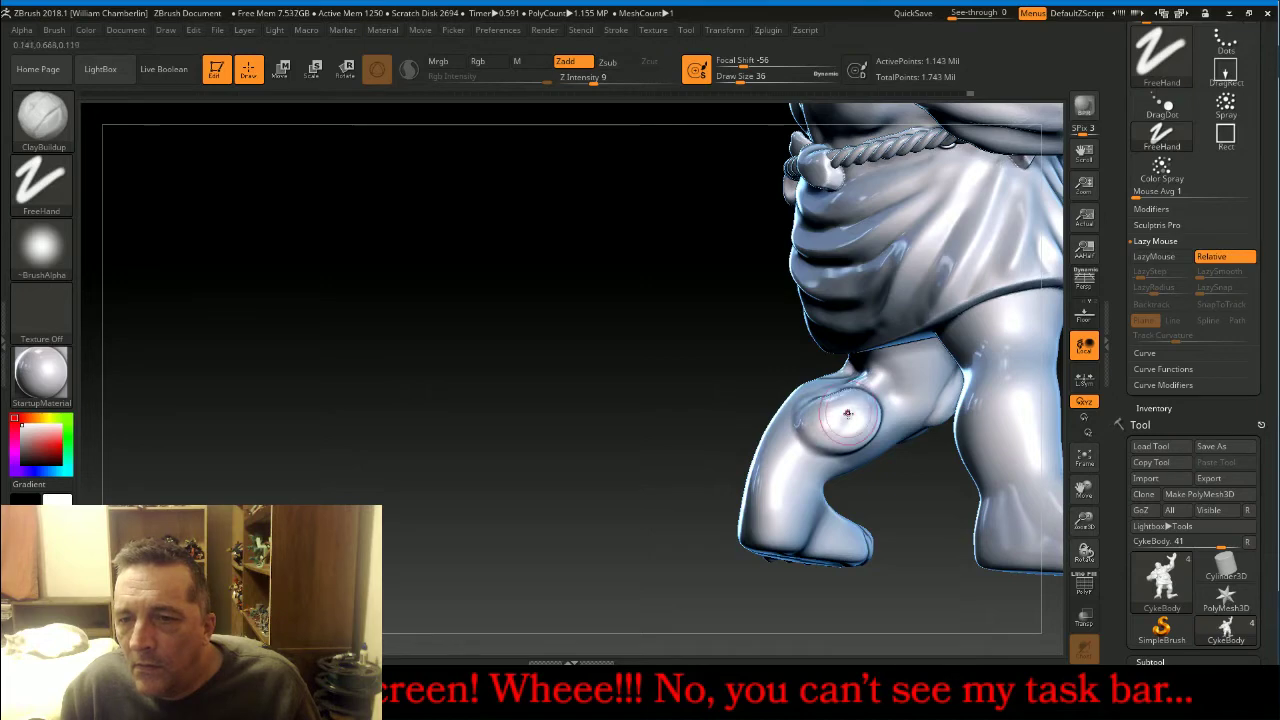
pyautogui.moveTo(826, 420); pyautogui.dragTo(878, 434, button='right')
pyautogui.moveTo(883, 425)
pyautogui.mouseDown()
pyautogui.moveTo(792, 438)
pyautogui.moveTo(830, 445)
pyautogui.mouseUp()
pyautogui.moveTo(709, 429); pyautogui.dragTo(790, 402)
pyautogui.press('shift')
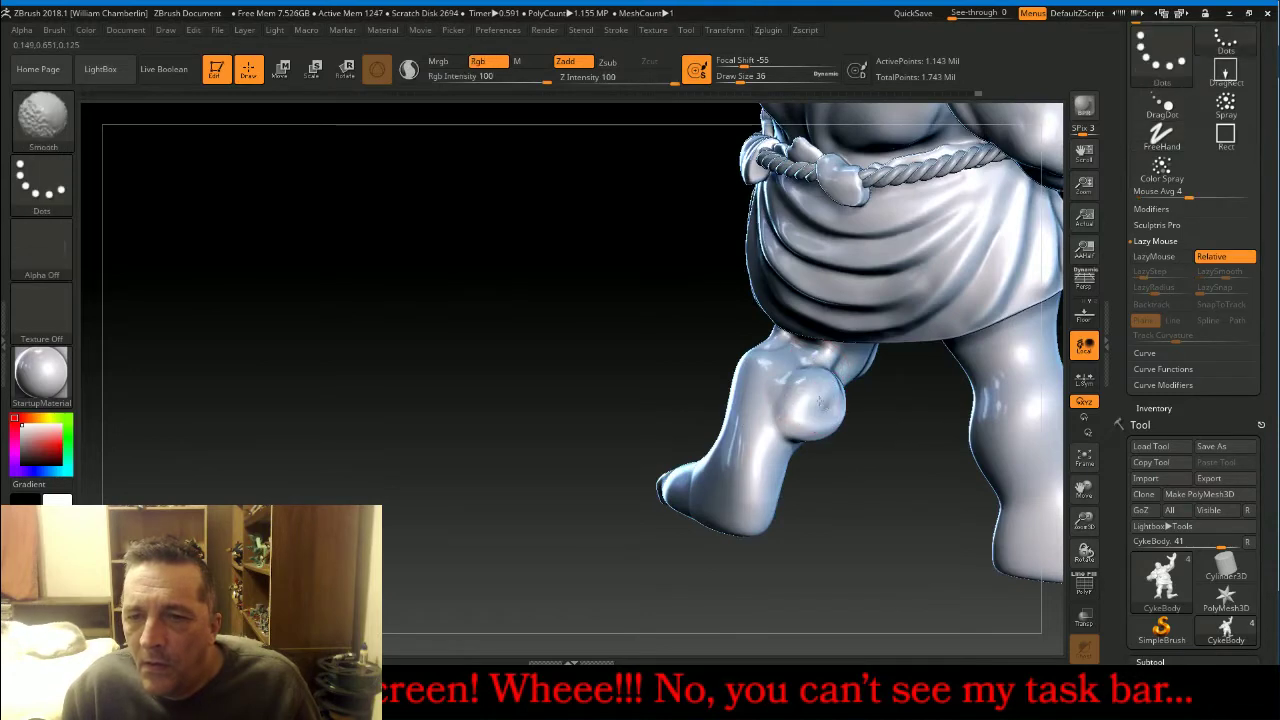
pyautogui.moveTo(848, 447); pyautogui.dragTo(852, 425)
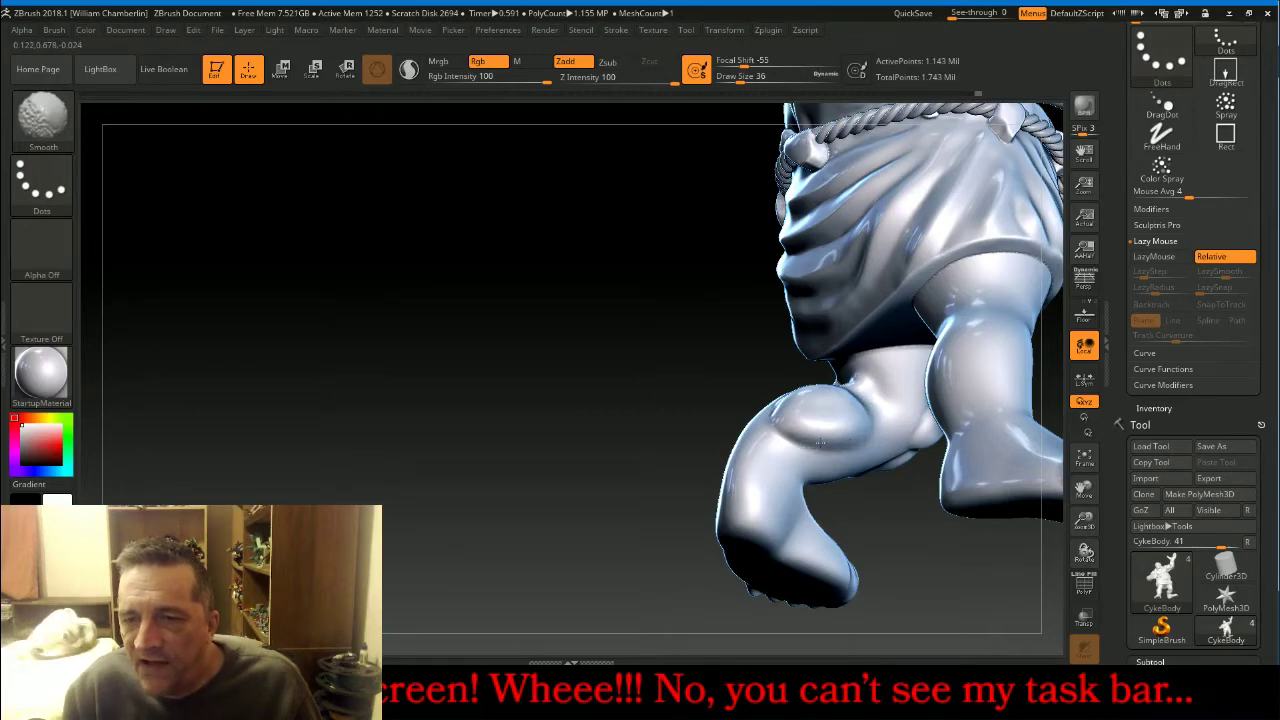
# Shape and smooth the muscle forms along the inner side of the left knee and calf.
pyautogui.moveTo(856, 438)
pyautogui.keyDown('shift'); pyautogui.mouseDown()
pyautogui.moveTo(857, 417)
pyautogui.moveTo(911, 408)
pyautogui.moveTo(902, 423)
pyautogui.mouseUp(); pyautogui.keyUp('shift')
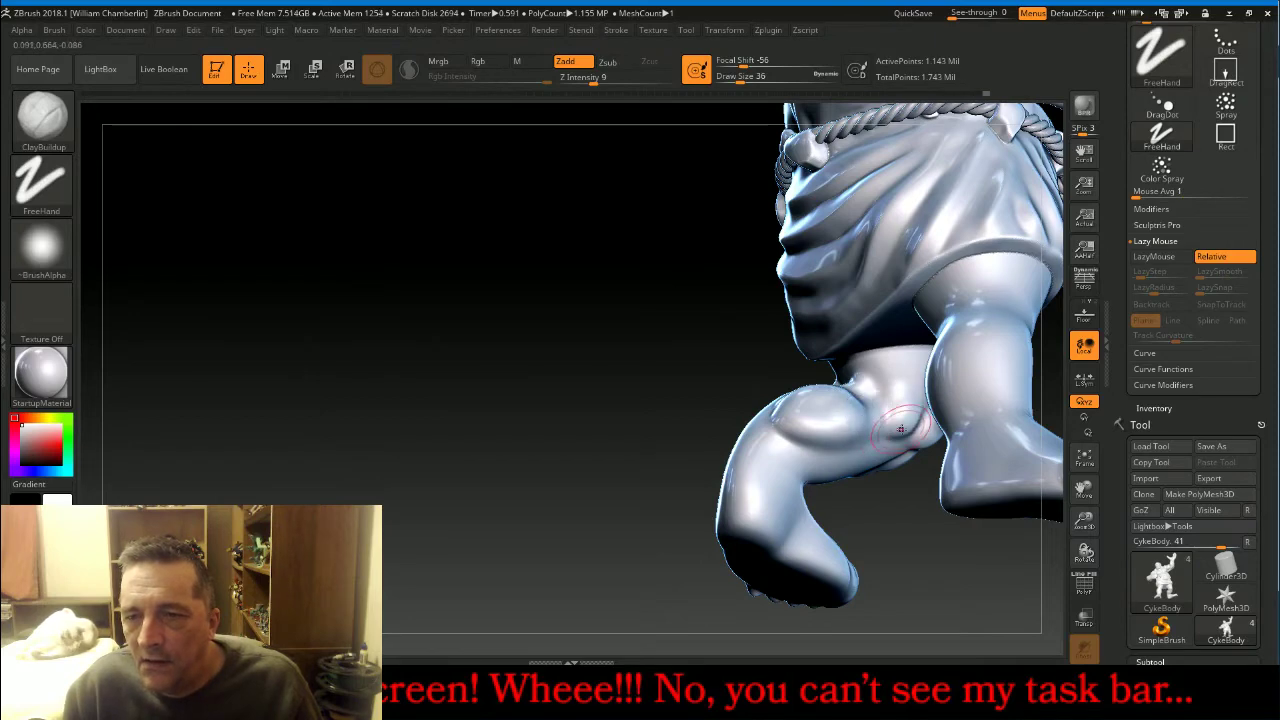
pyautogui.moveTo(885, 470)
pyautogui.mouseDown()
pyautogui.moveTo(887, 513)
pyautogui.moveTo(893, 458)
pyautogui.moveTo(868, 474)
pyautogui.mouseUp()
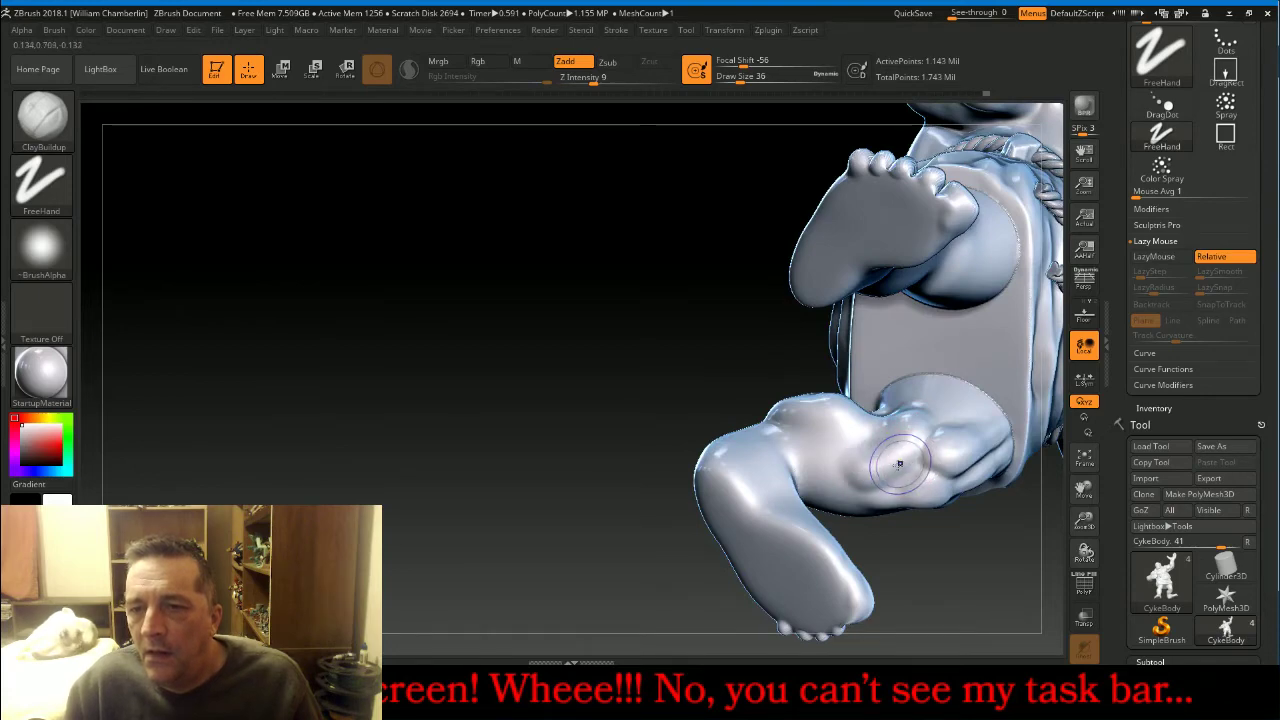
pyautogui.press('shift')
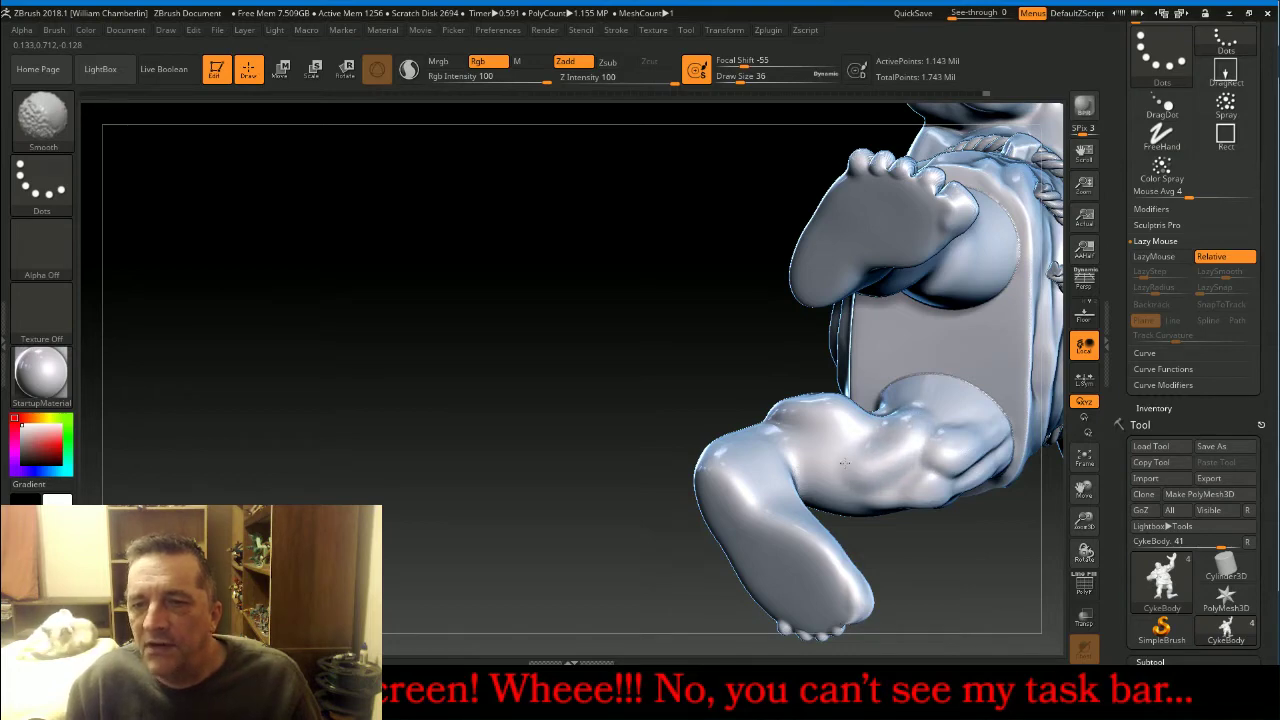
# Soften the left inner thigh forms and smooth the inner side of the shin below the knee.
pyautogui.moveTo(531, 320); pyautogui.dragTo(580, 325)
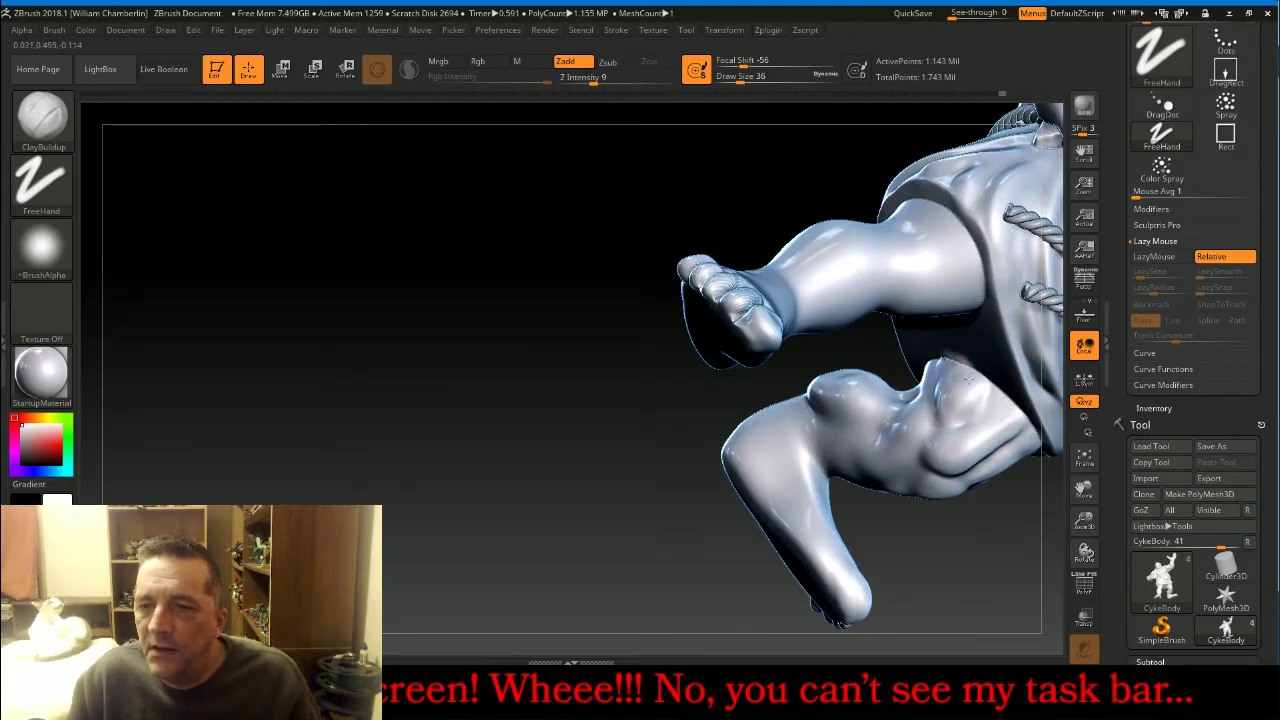
pyautogui.press('shift')
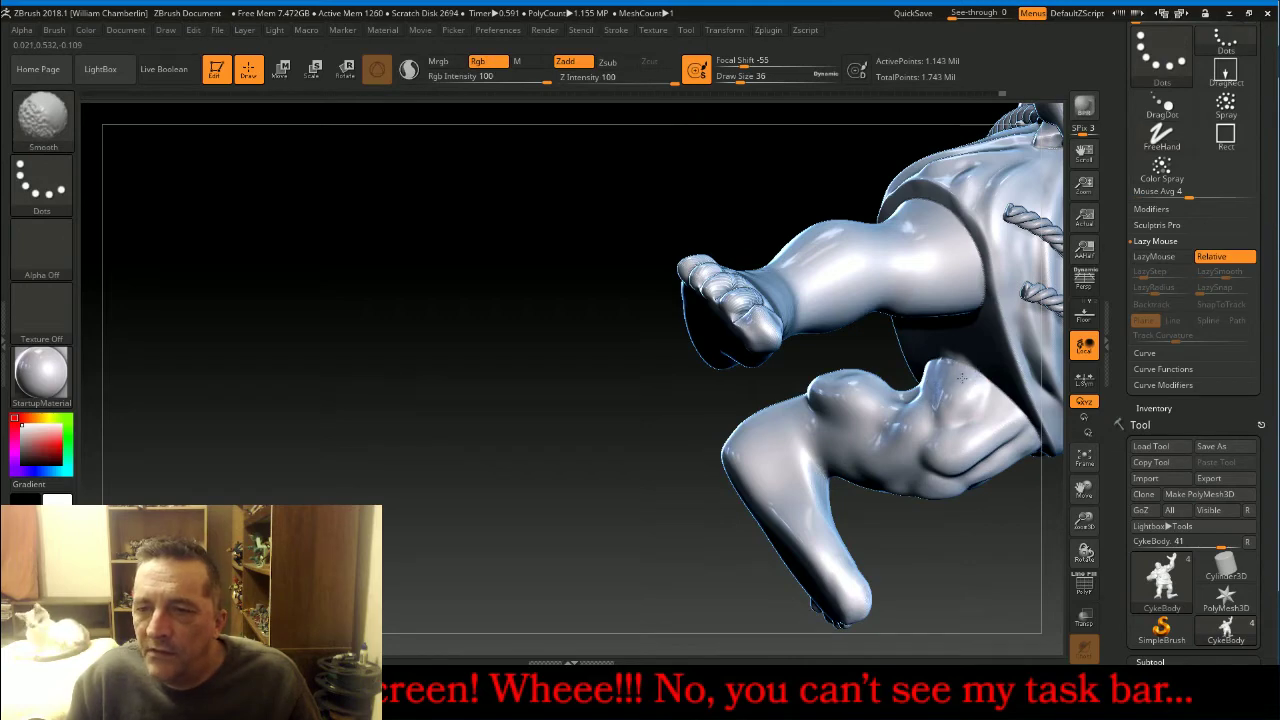
pyautogui.keyDown('shift'); pyautogui.moveTo(970, 384); pyautogui.dragTo(940, 398); pyautogui.keyUp('shift')
pyautogui.moveTo(443, 371)
pyautogui.mouseDown()
pyautogui.moveTo(481, 290)
pyautogui.moveTo(737, 414)
pyautogui.mouseUp()
pyautogui.press('shift')
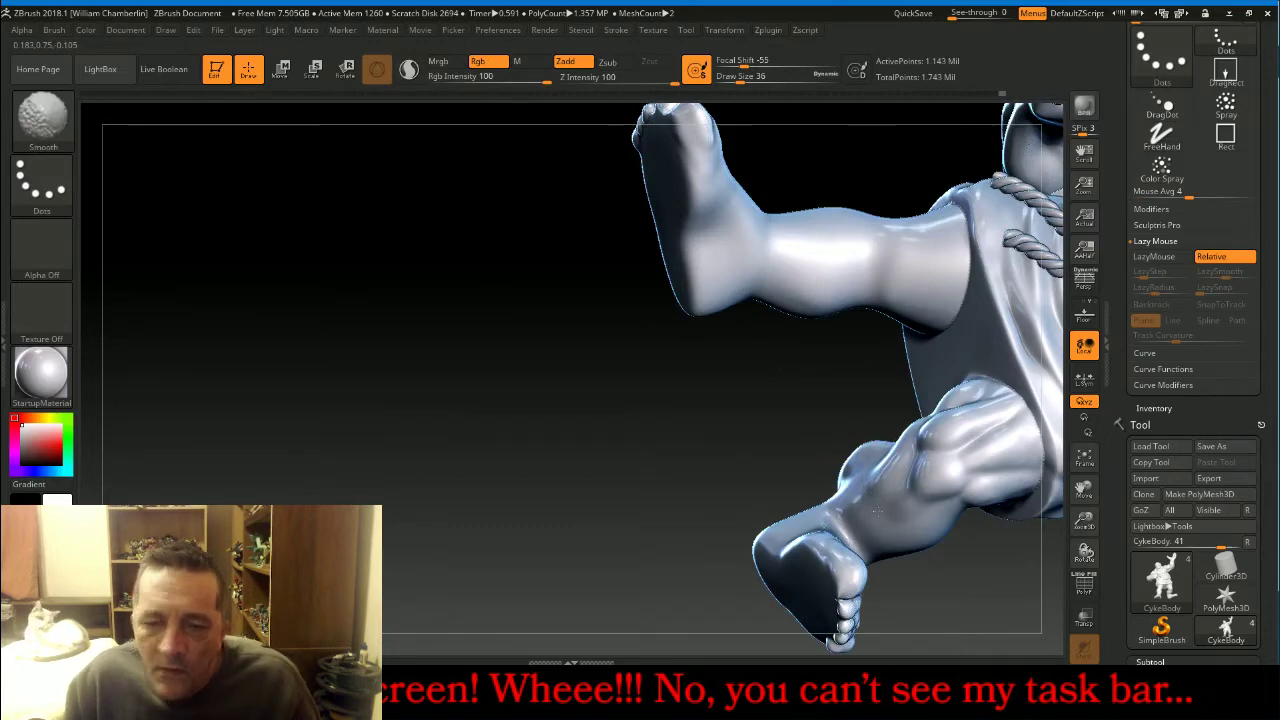
pyautogui.keyDown('shift'); pyautogui.moveTo(891, 502); pyautogui.dragTo(880, 510); pyautogui.keyUp('shift')
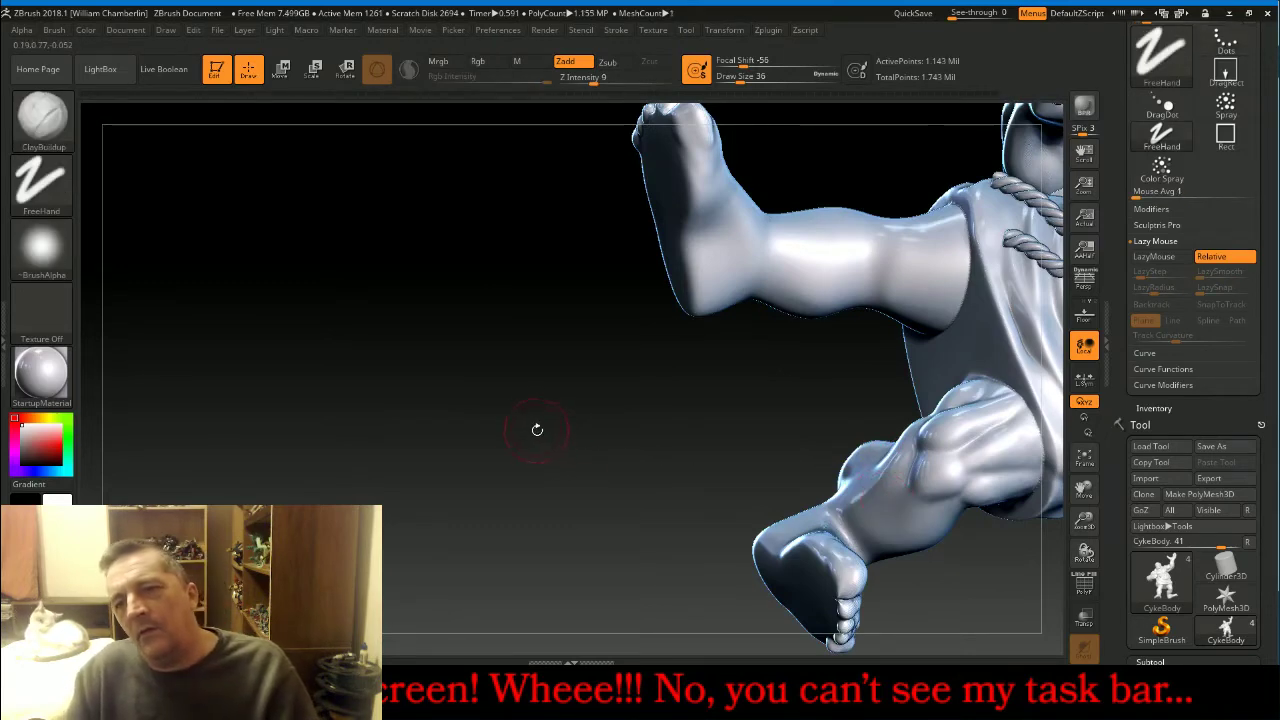
# Build up long muscle forms along the outer side of the left lower leg, between the knee and the ankle.
pyautogui.moveTo(531, 409); pyautogui.dragTo(566, 428)
pyautogui.moveTo(698, 463); pyautogui.dragTo(740, 506)
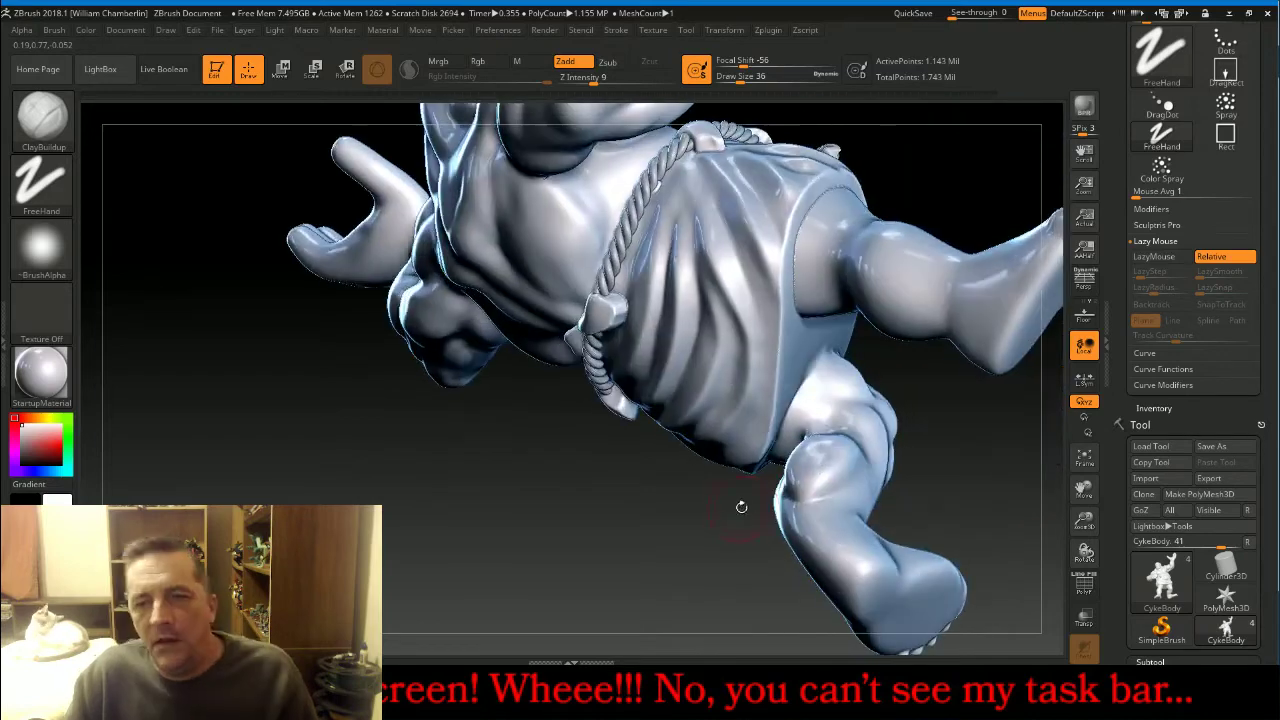
pyautogui.moveTo(937, 463); pyautogui.dragTo(100, 361)
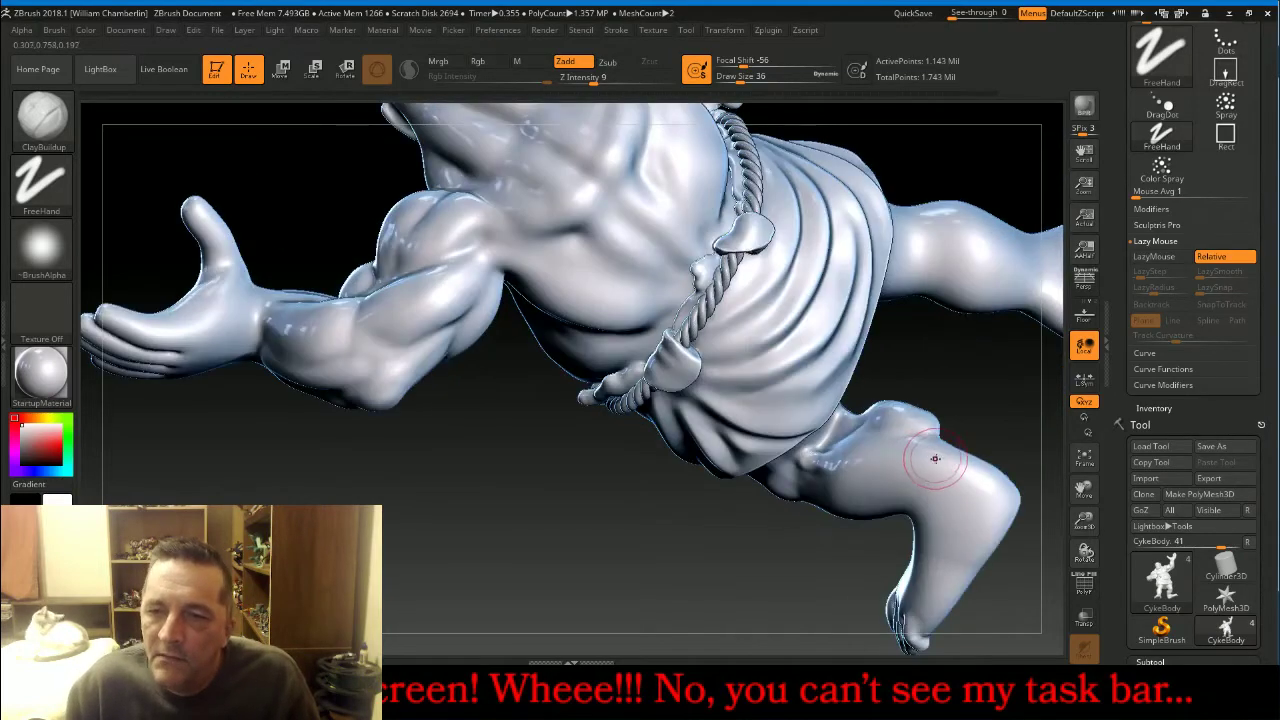
pyautogui.moveTo(933, 455)
pyautogui.mouseDown()
pyautogui.moveTo(849, 451)
pyautogui.moveTo(910, 467)
pyautogui.moveTo(856, 458)
pyautogui.moveTo(843, 477)
pyautogui.mouseUp()
pyautogui.moveTo(907, 475); pyautogui.dragTo(816, 471, button='right')
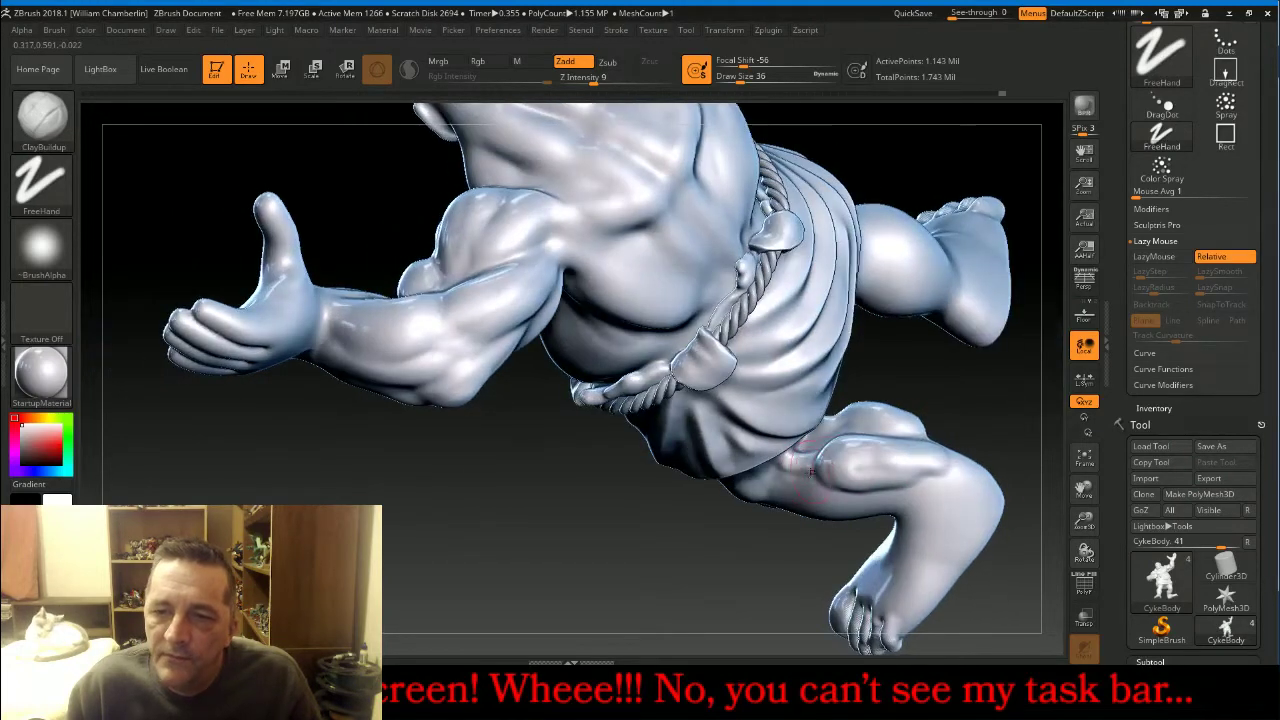
pyautogui.moveTo(805, 465); pyautogui.dragTo(900, 477)
pyautogui.moveTo(815, 497); pyautogui.dragTo(905, 475)
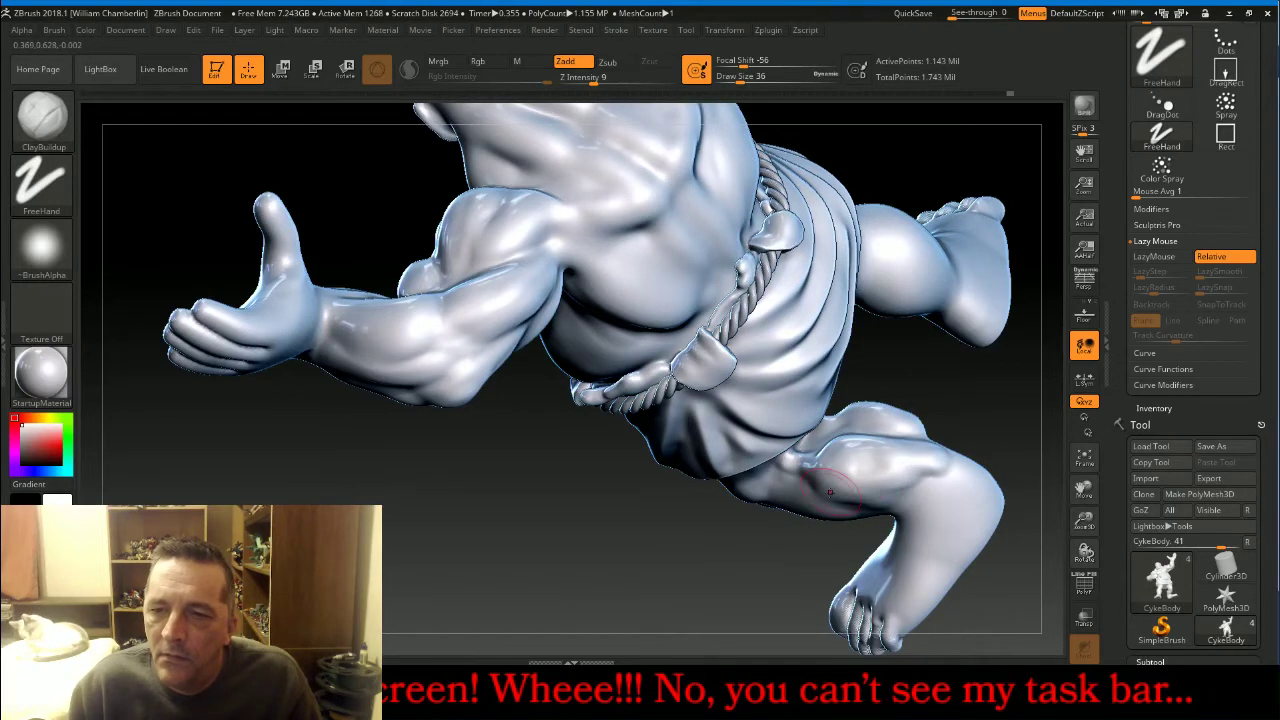
# Refine the outer calf's volume and its transitions toward the back of the left lower leg.
pyautogui.moveTo(830, 500); pyautogui.dragTo(870, 479)
pyautogui.moveTo(870, 479); pyautogui.dragTo(845, 427, button='right')
pyautogui.moveTo(872, 443)
pyautogui.mouseDown()
pyautogui.moveTo(876, 385)
pyautogui.moveTo(909, 419)
pyautogui.mouseUp()
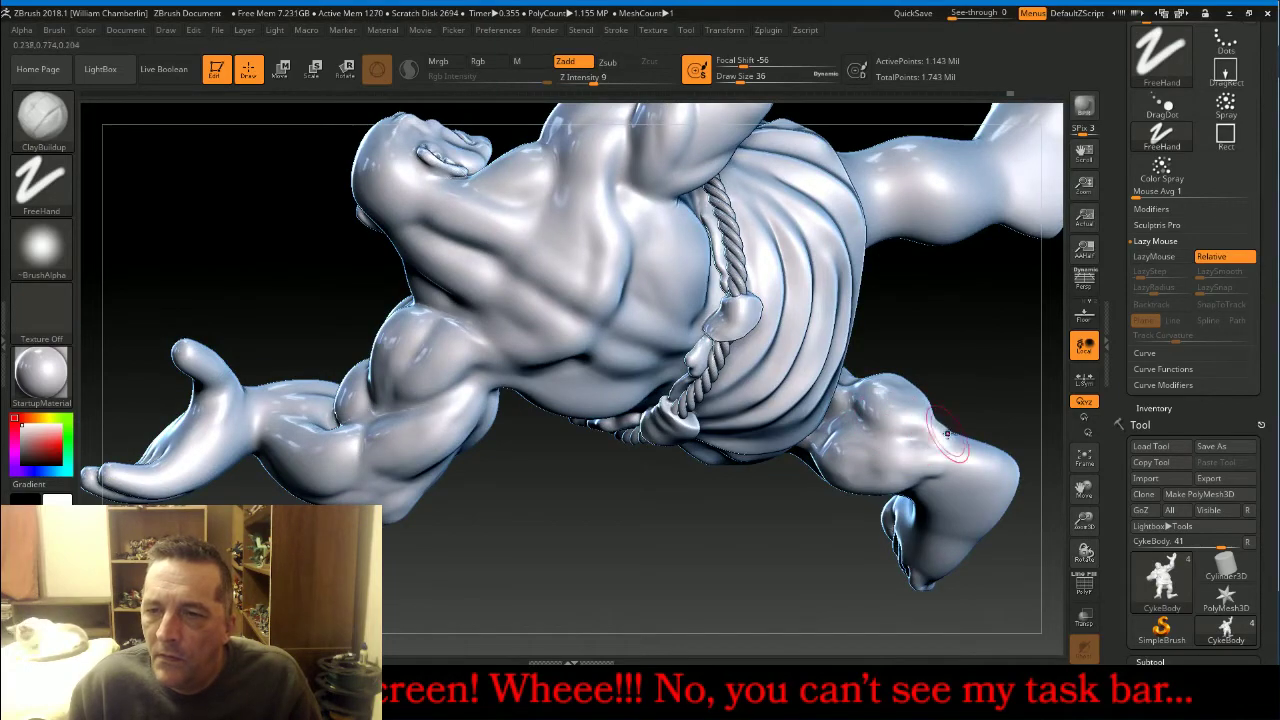
pyautogui.moveTo(940, 435); pyautogui.dragTo(944, 394, button='right')
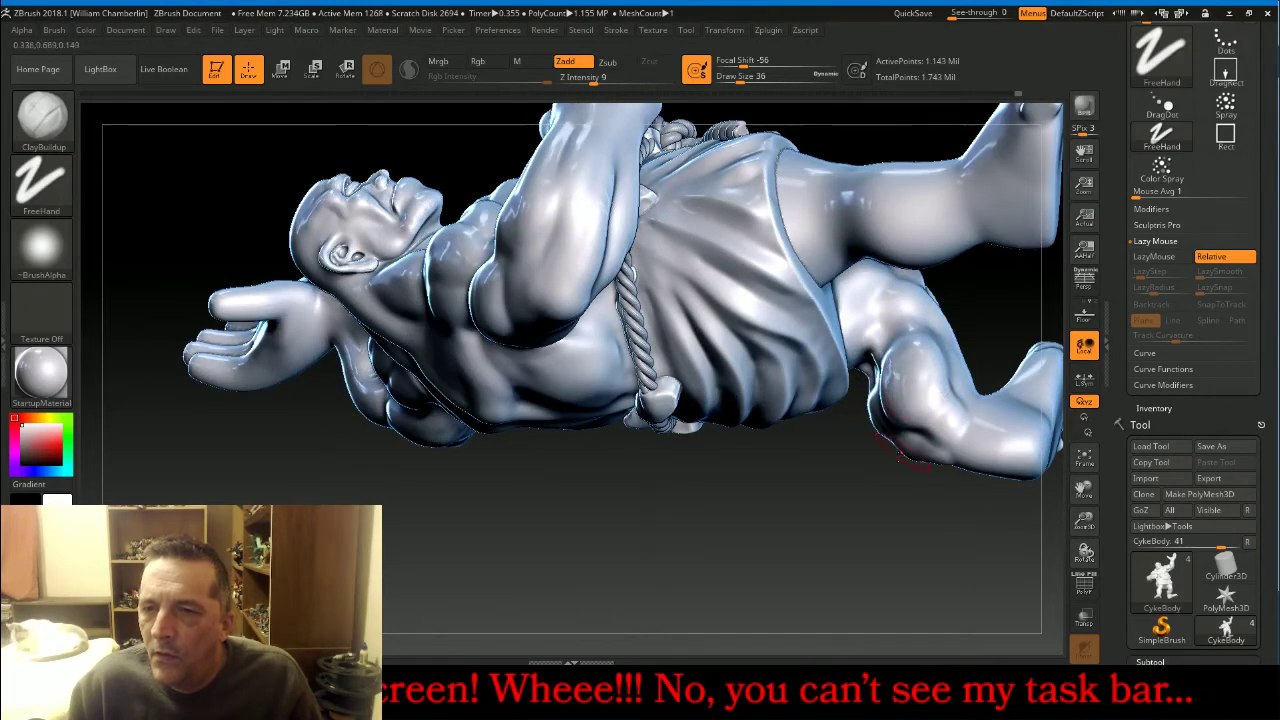
pyautogui.moveTo(900, 452); pyautogui.dragTo(890, 452, button='right')
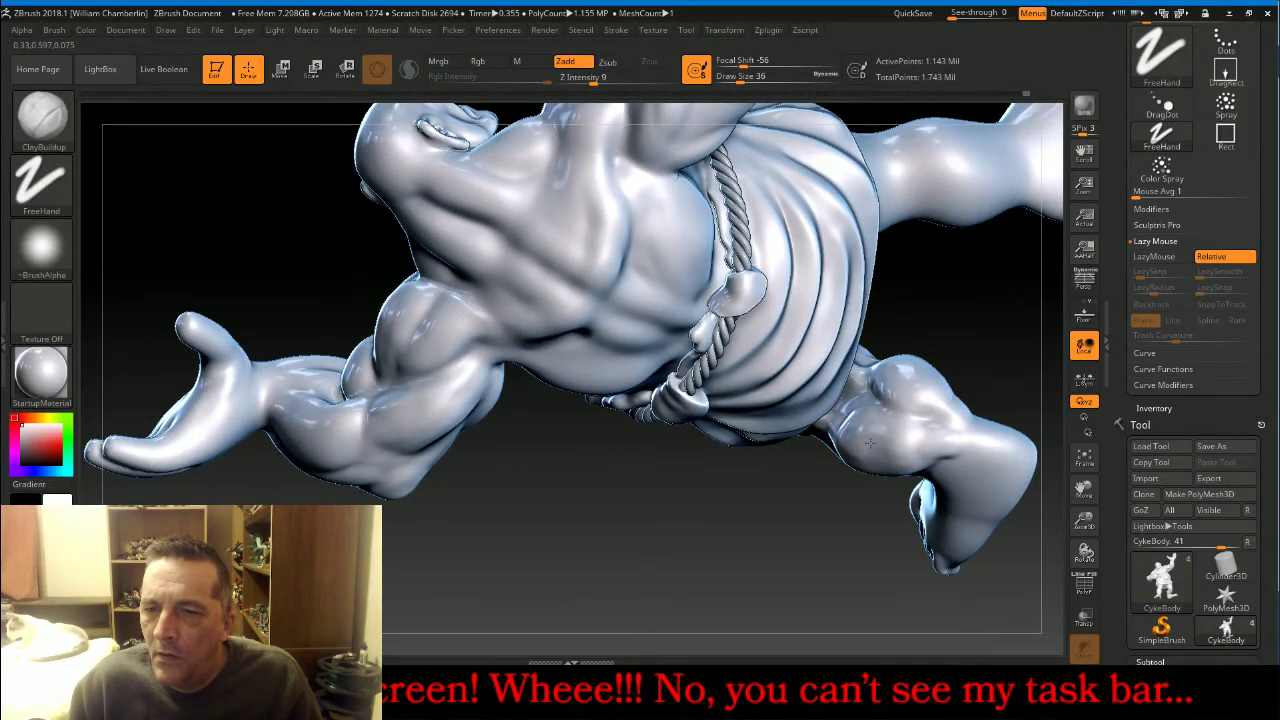
# Refine the lower end of the left calf muscle and smooth its transitions along the side and back of the leg.
pyautogui.moveTo(862, 466); pyautogui.dragTo(869, 457, button='right')
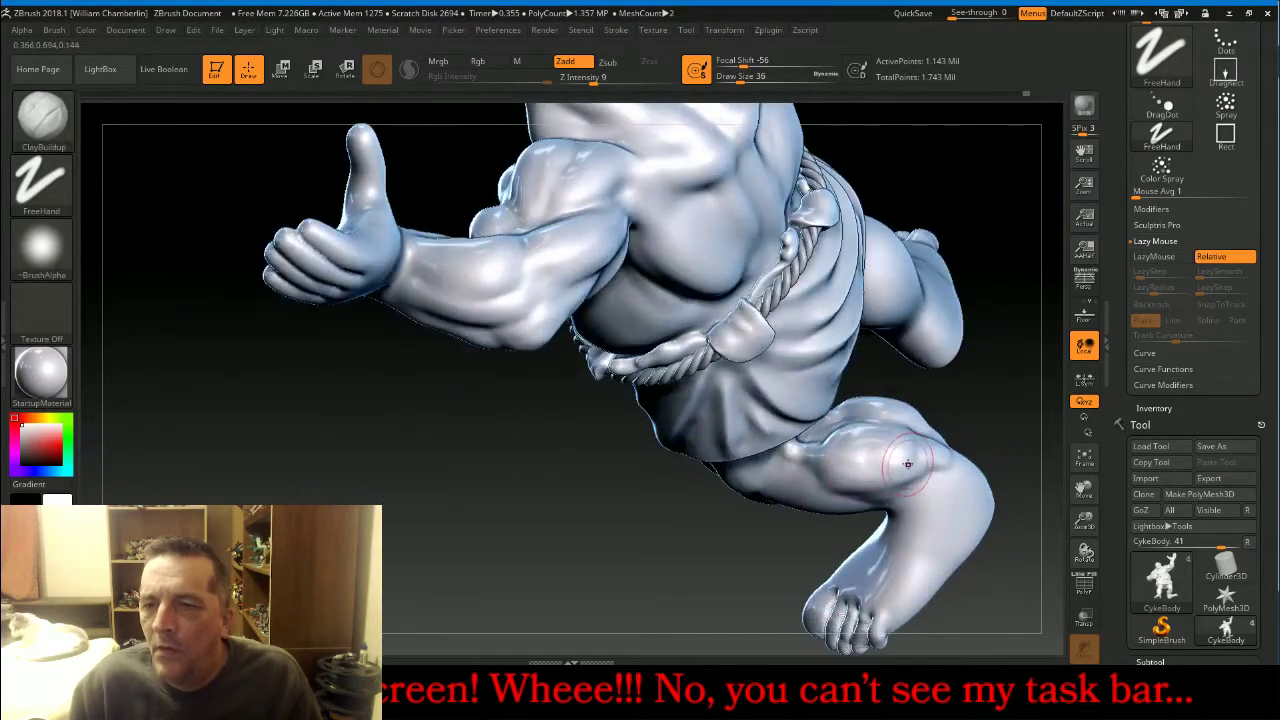
pyautogui.press('shift')
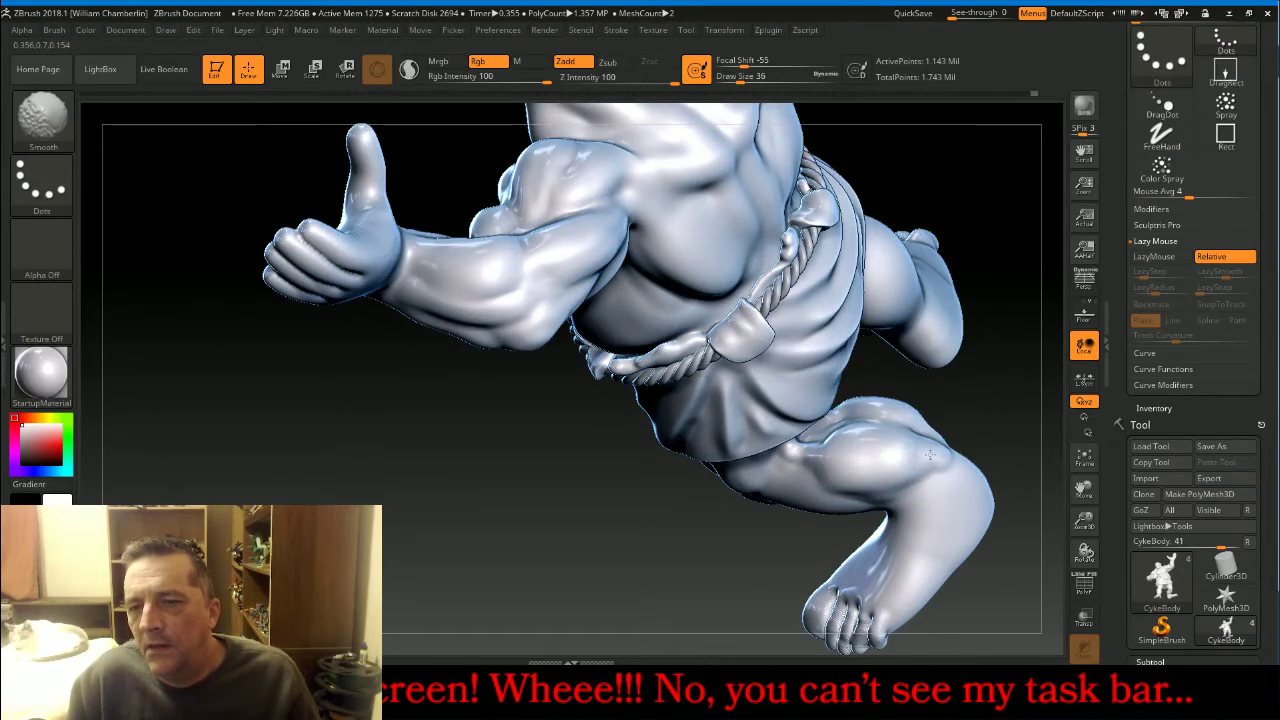
pyautogui.press('shift')
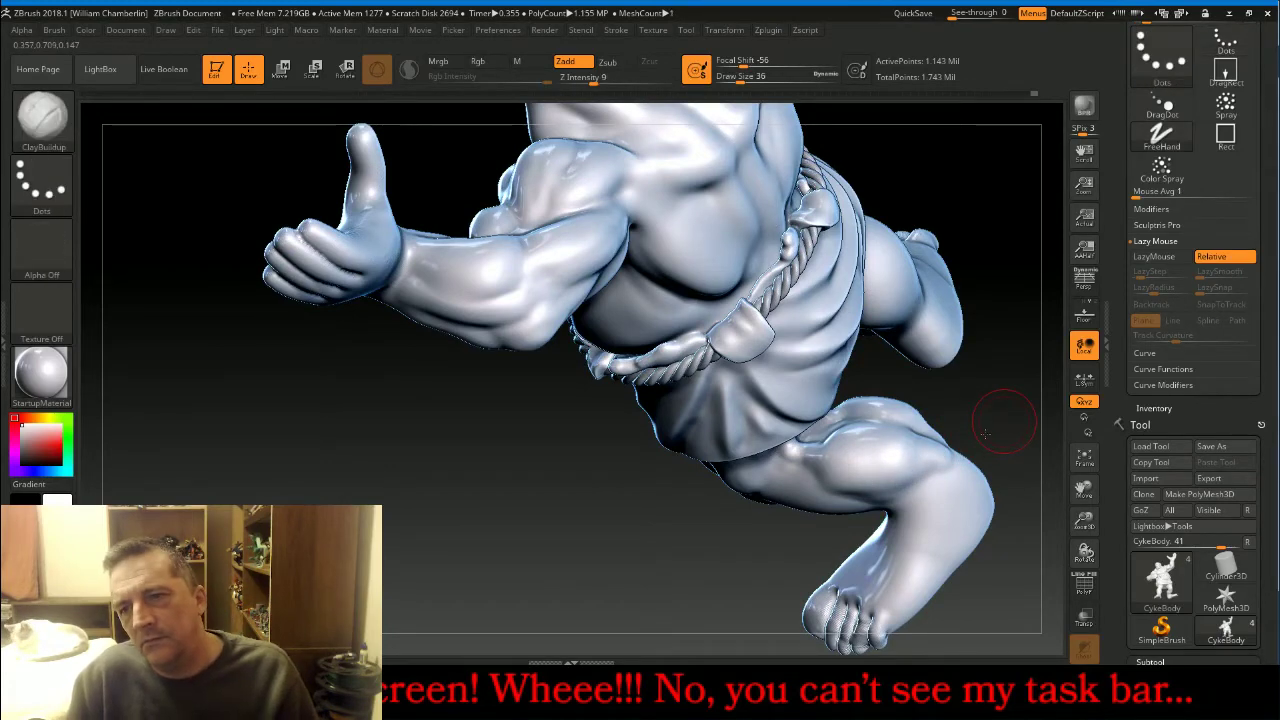
pyautogui.moveTo(1006, 394); pyautogui.dragTo(905, 405, button='right')
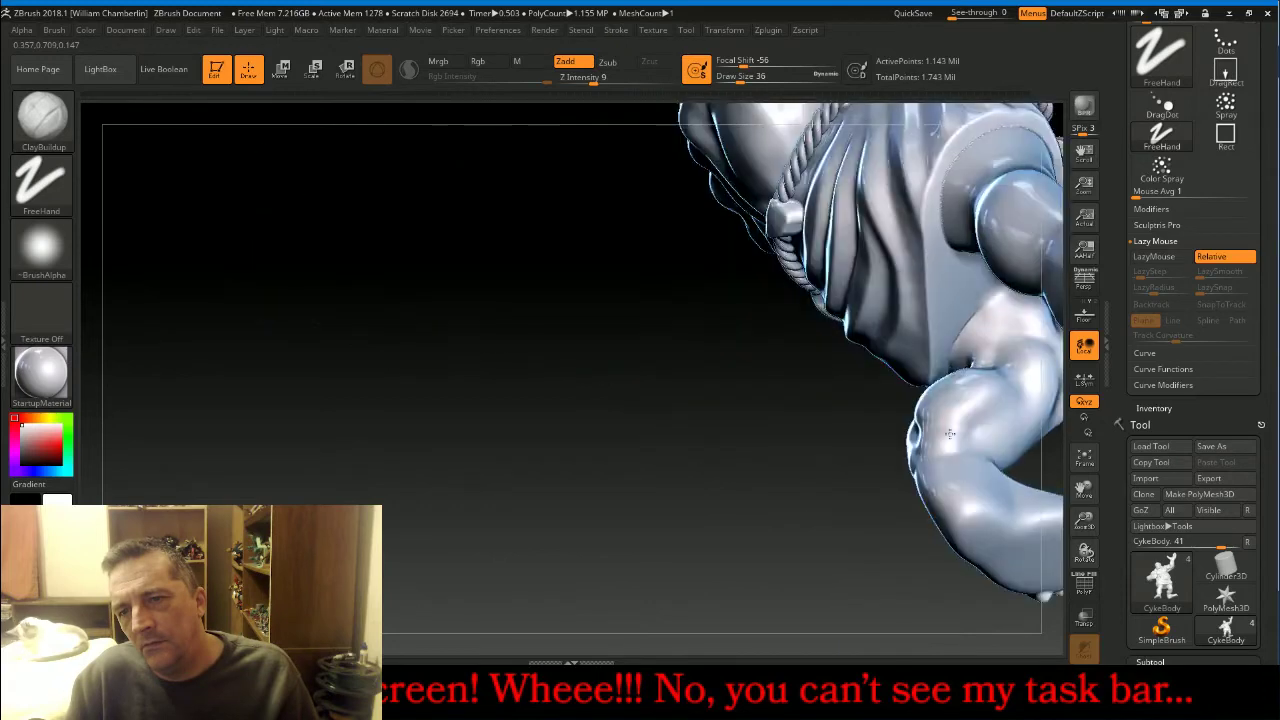
pyautogui.press('shift')
pyautogui.keyDown('shift'); pyautogui.moveTo(963, 405); pyautogui.dragTo(955, 415); pyautogui.keyUp('shift')
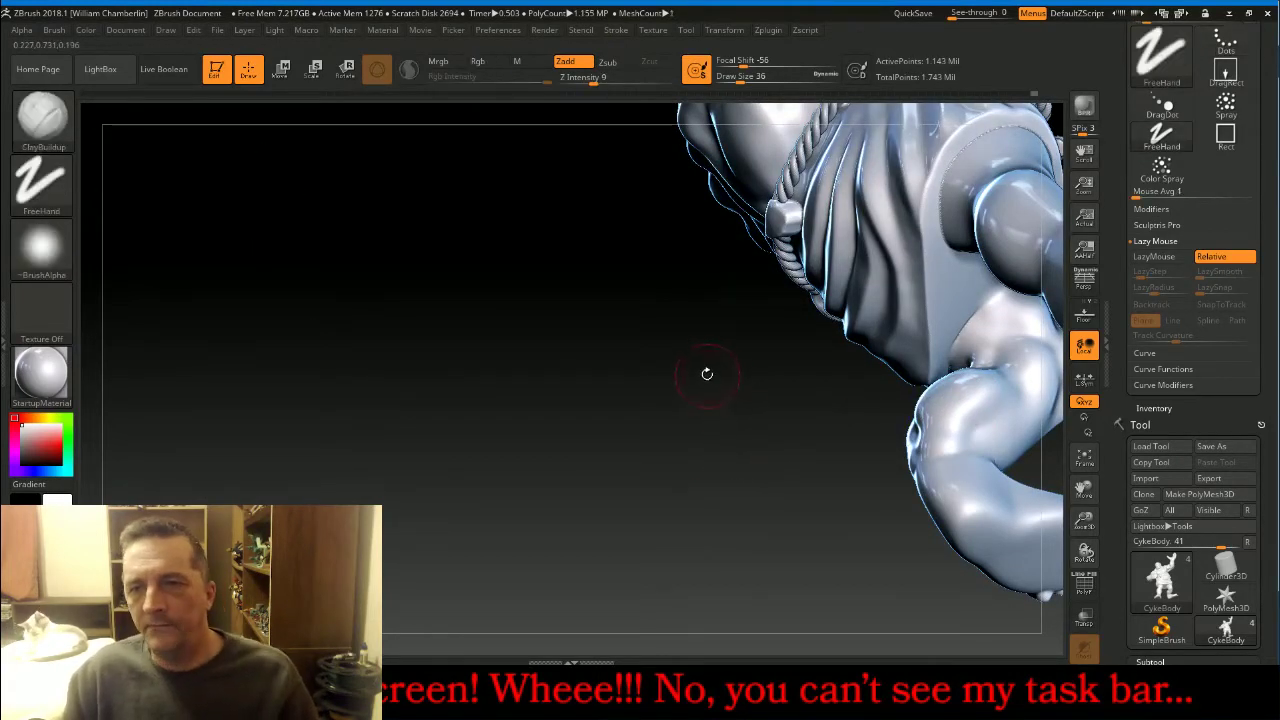
# Shape the left calf's taper toward the foot and smooth the outer ankle area.
pyautogui.moveTo(706, 371); pyautogui.dragTo(800, 431, button='right')
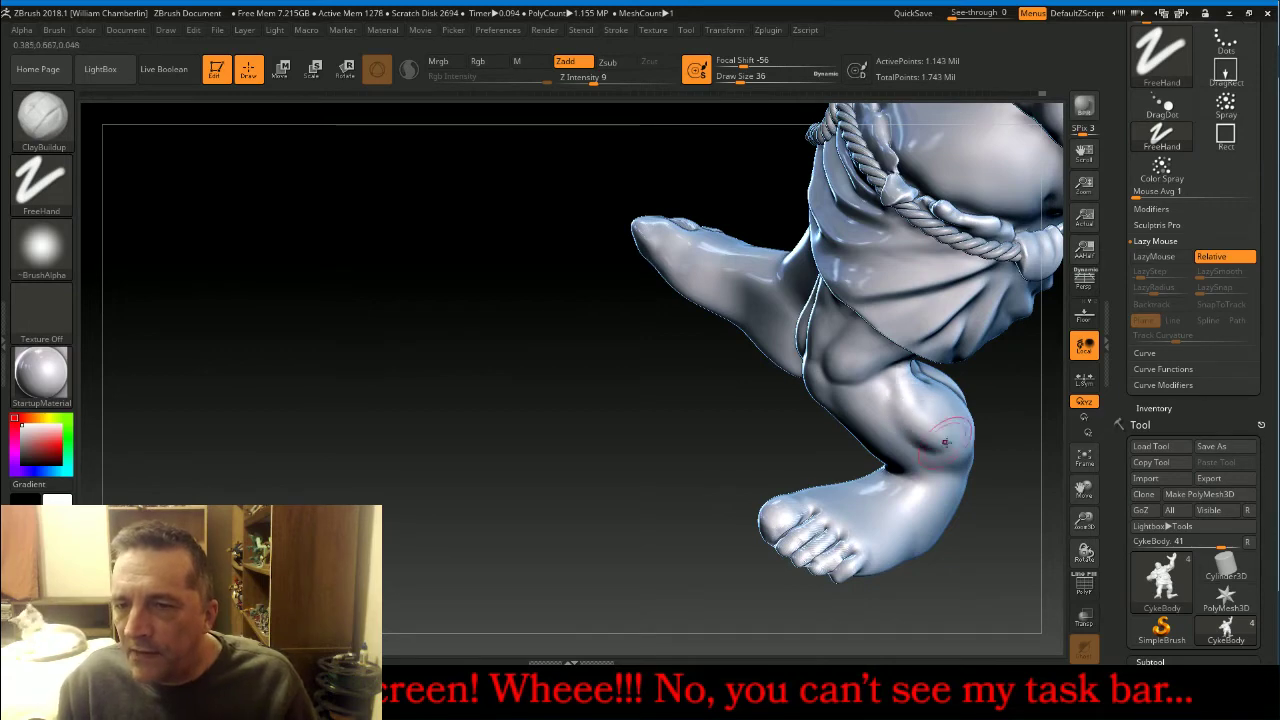
pyautogui.moveTo(928, 446); pyautogui.dragTo(964, 433, button='right')
pyautogui.press('shift')
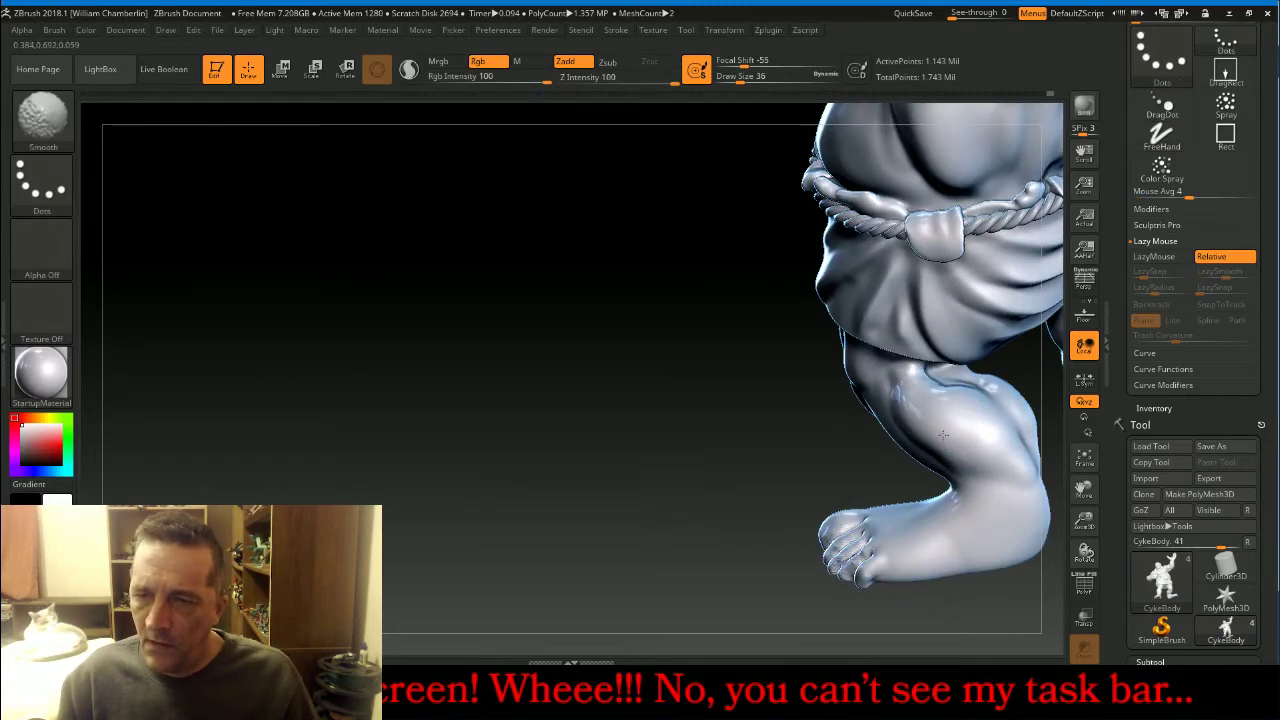
pyautogui.moveTo(1083, 488); pyautogui.dragTo(865, 441)
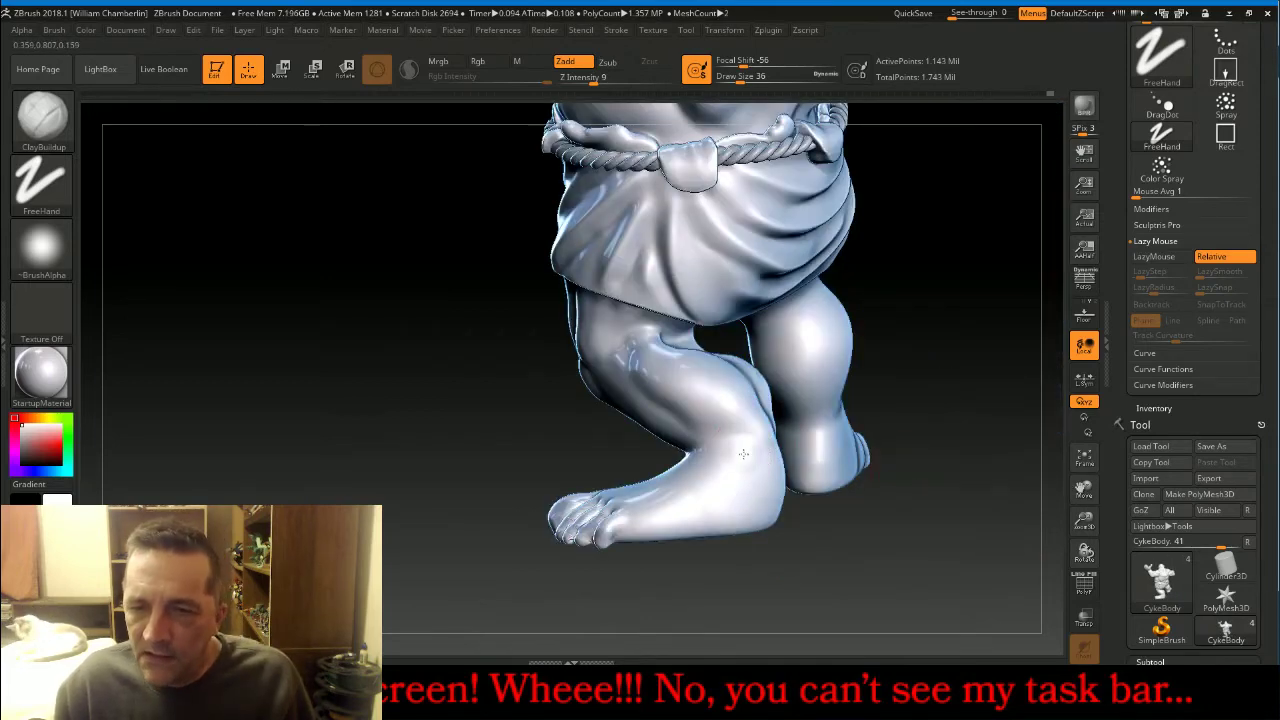
pyautogui.press('shift')
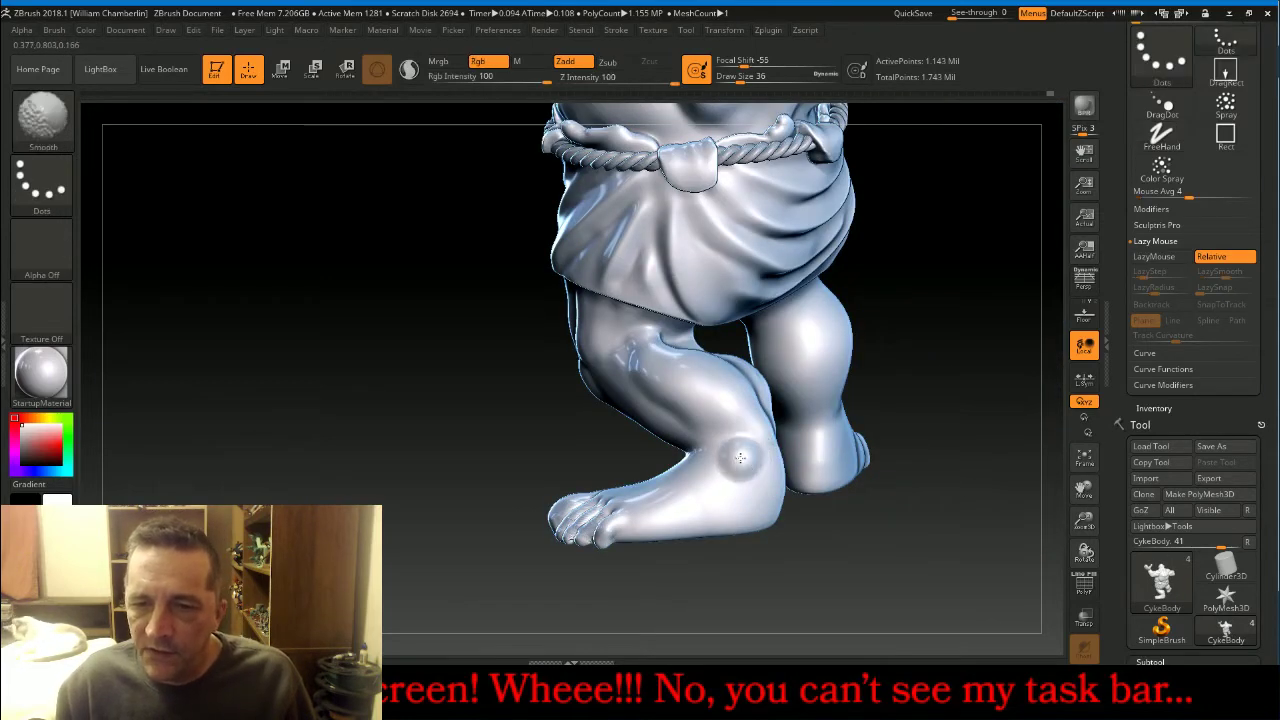
# Build up the ankle bone on the inner side of the left foot and smooth it into the surrounding surface.
pyautogui.moveTo(895, 488)
pyautogui.mouseDown()
pyautogui.moveTo(975, 495)
pyautogui.moveTo(828, 505)
pyautogui.mouseUp()
pyautogui.moveTo(716, 450)
pyautogui.mouseDown()
pyautogui.moveTo(706, 466)
pyautogui.moveTo(712, 455)
pyautogui.mouseUp()
pyautogui.press('shift')
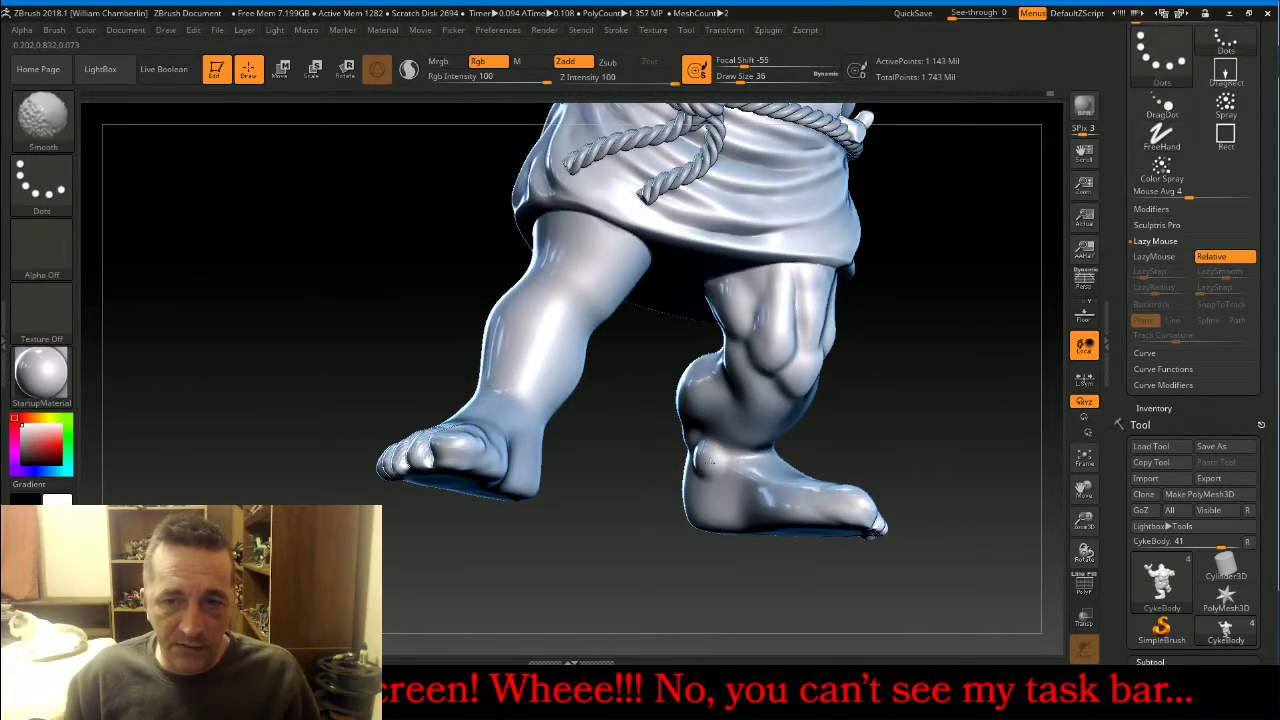
pyautogui.moveTo(934, 374); pyautogui.dragTo(800, 388)
pyautogui.moveTo(712, 482)
pyautogui.mouseDown()
pyautogui.moveTo(698, 474)
pyautogui.moveTo(700, 505)
pyautogui.moveTo(650, 530)
pyautogui.mouseUp()
pyautogui.moveTo(762, 512)
pyautogui.mouseDown()
pyautogui.moveTo(745, 518)
pyautogui.moveTo(700, 480)
pyautogui.moveTo(665, 525)
pyautogui.mouseUp()
# Define the heel and Achilles tendon area at the back of the left ankle, smoothing the forms on both sides.
pyautogui.moveTo(690, 466); pyautogui.dragTo(660, 532)
pyautogui.moveTo(686, 470); pyautogui.dragTo(670, 530)
pyautogui.moveTo(686, 444); pyautogui.dragTo(660, 535)
pyautogui.moveTo(672, 480); pyautogui.dragTo(650, 525)
pyautogui.moveTo(588, 565); pyautogui.dragTo(700, 560)
pyautogui.moveTo(640, 501); pyautogui.dragTo(640, 498)
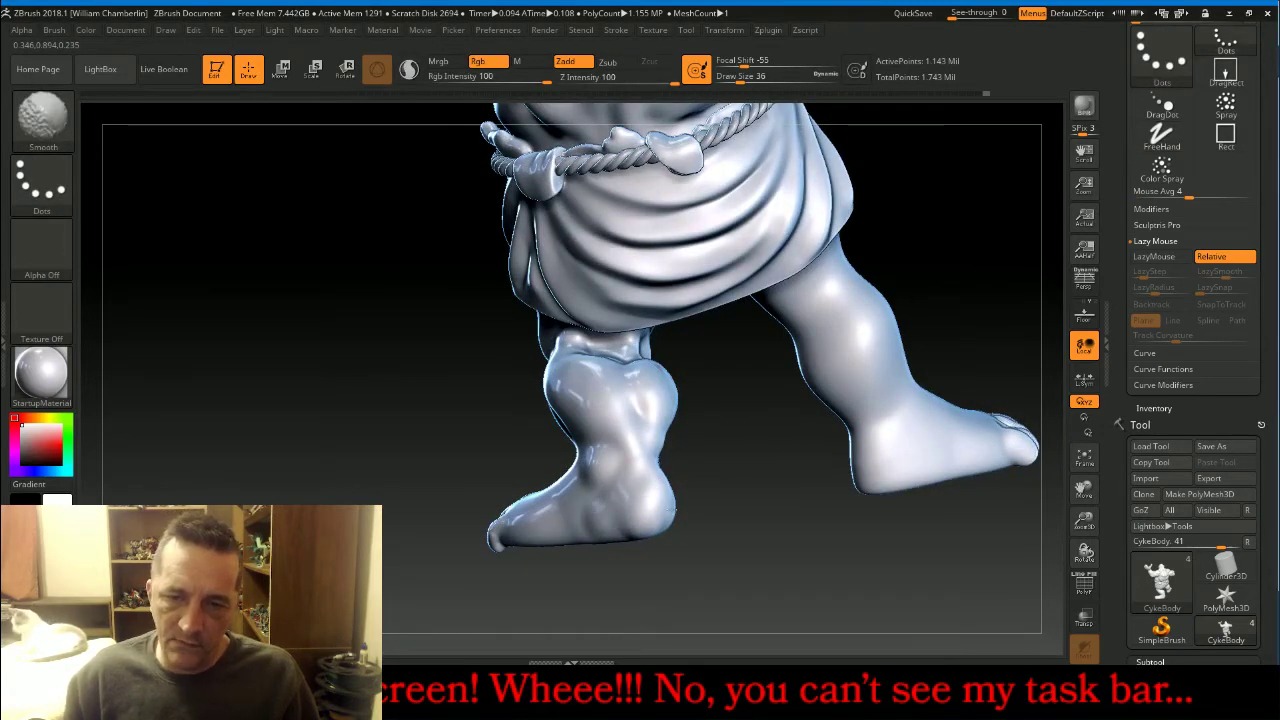
pyautogui.press('shift')
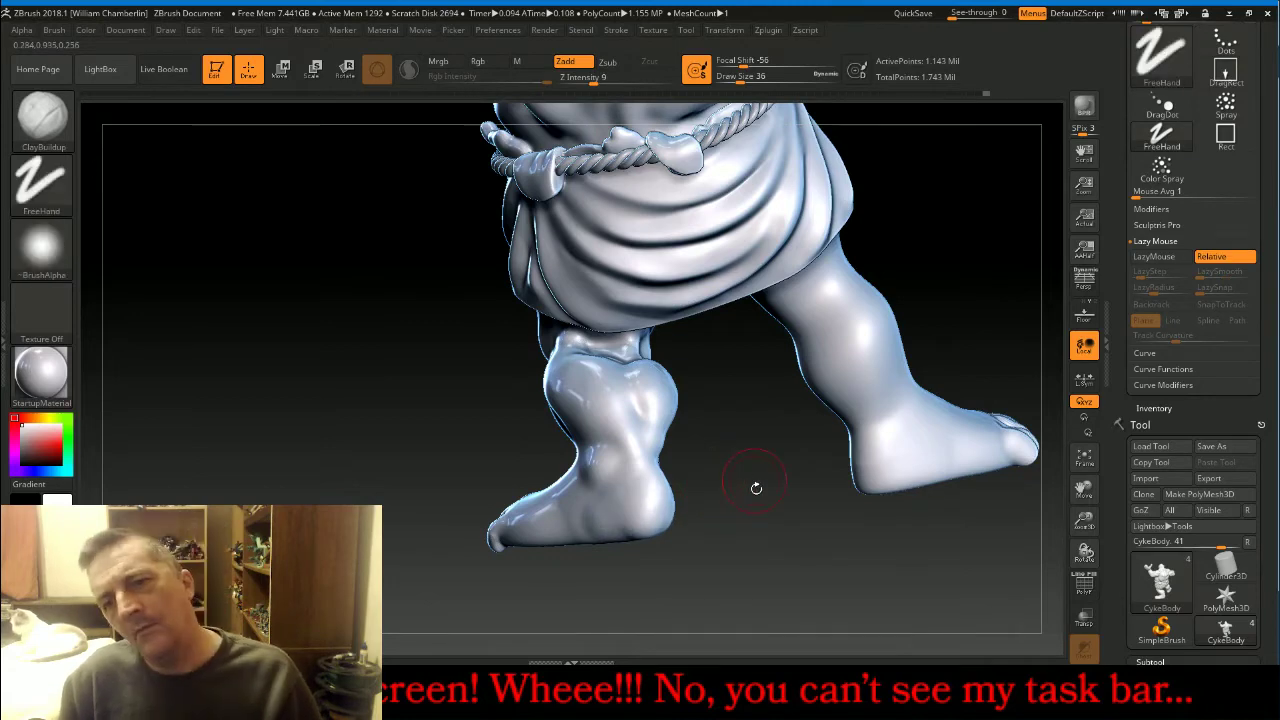
pyautogui.moveTo(771, 451); pyautogui.dragTo(650, 498)
pyautogui.press('shift')
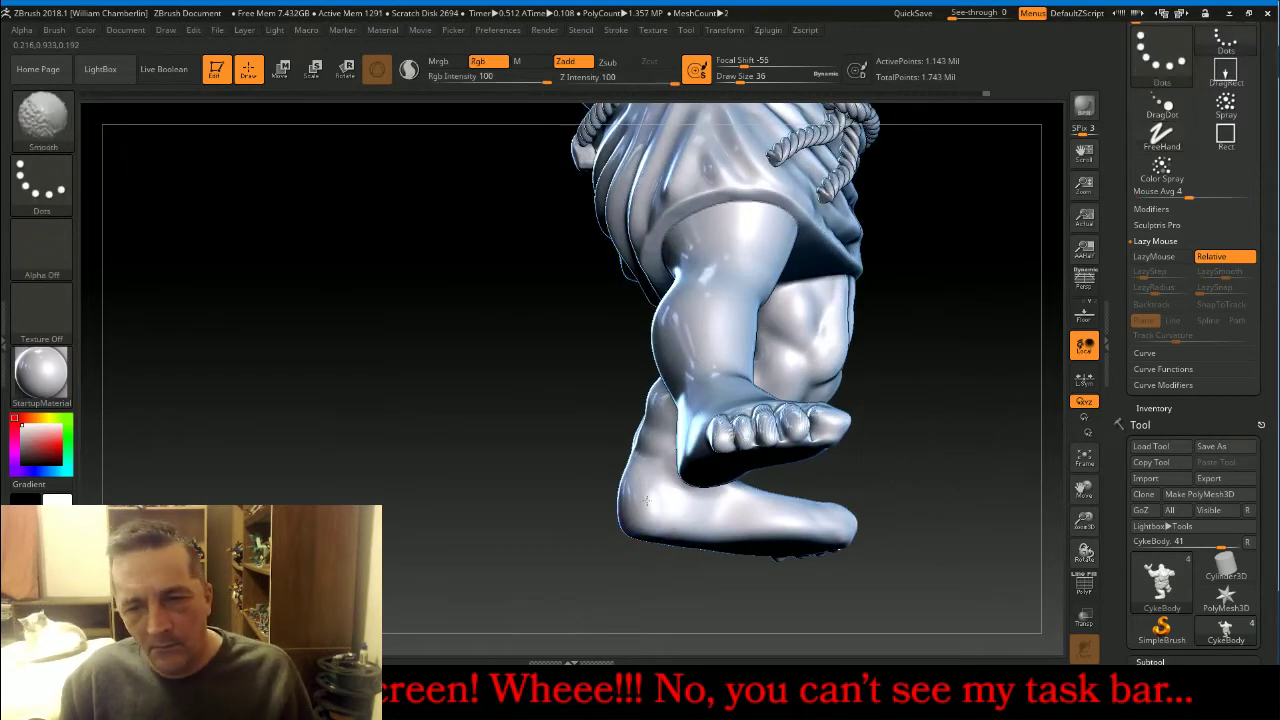
pyautogui.moveTo(540, 471)
pyautogui.mouseDown()
pyautogui.moveTo(823, 520)
pyautogui.moveTo(900, 505)
pyautogui.mouseUp()
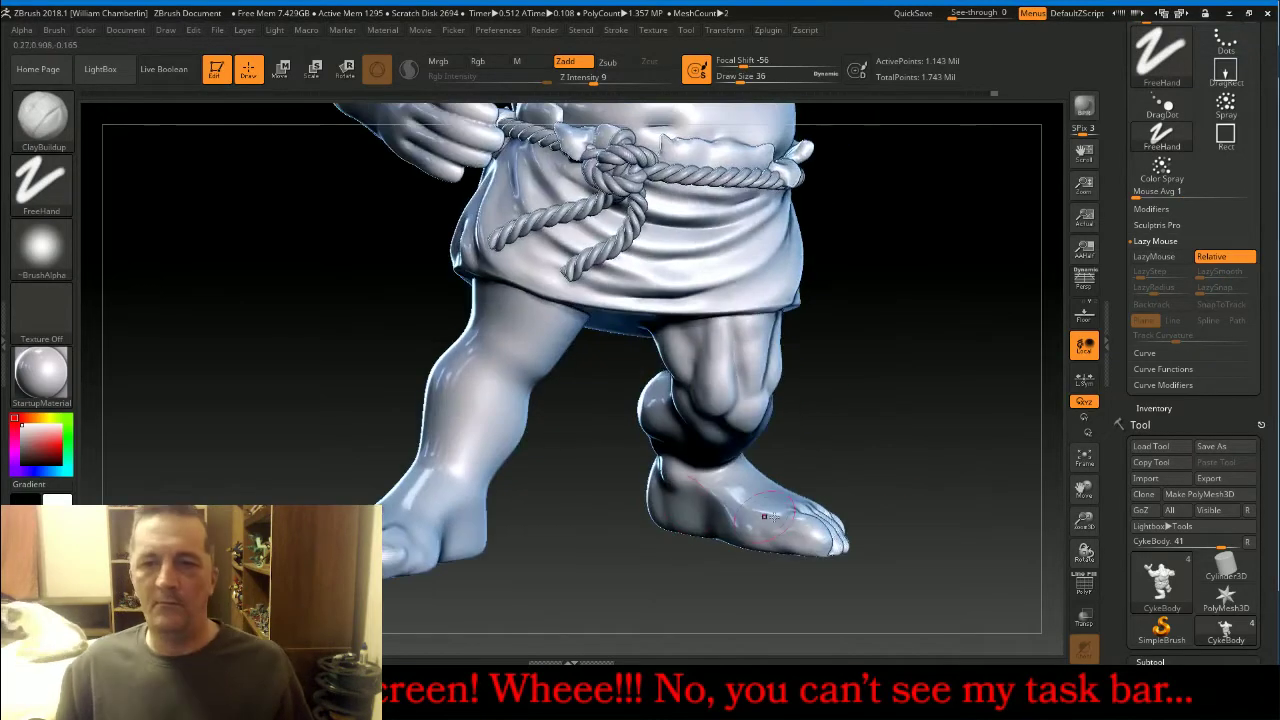
# Touch up and smooth the left leg's forms below the knee while judging them against the whole figure.
pyautogui.click(1084, 457)
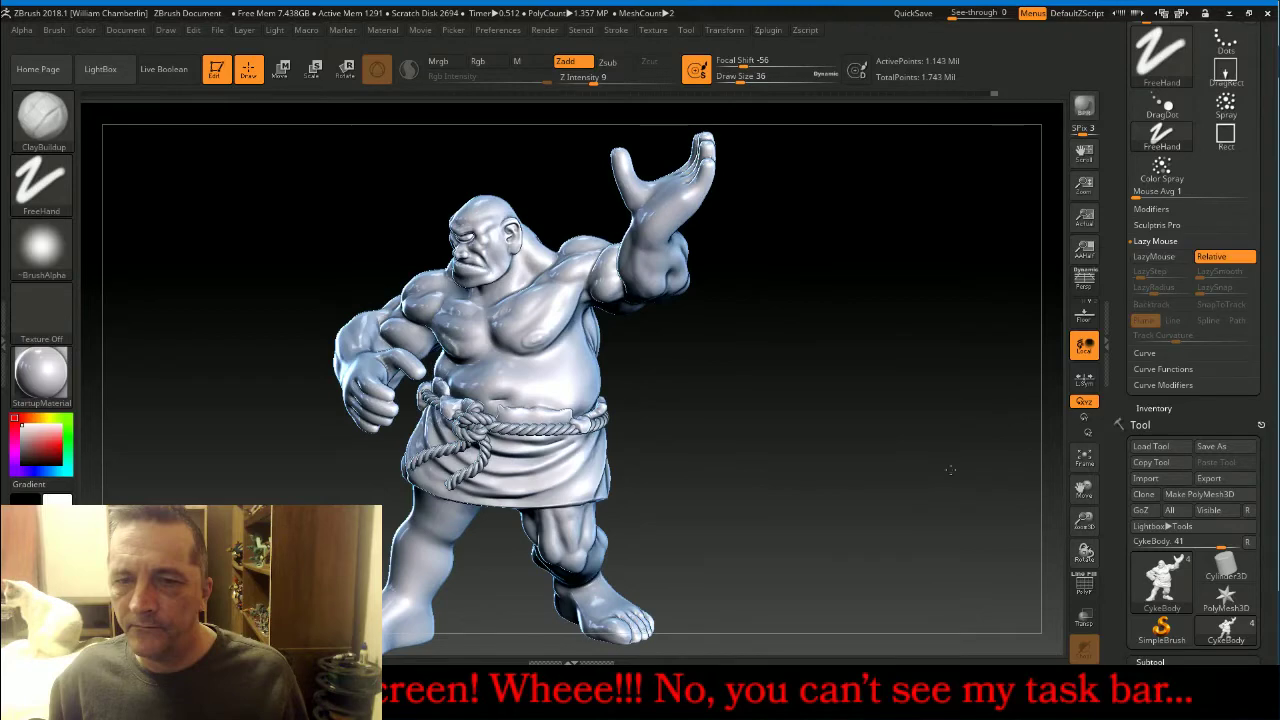
pyautogui.moveTo(950, 469); pyautogui.dragTo(740, 477)
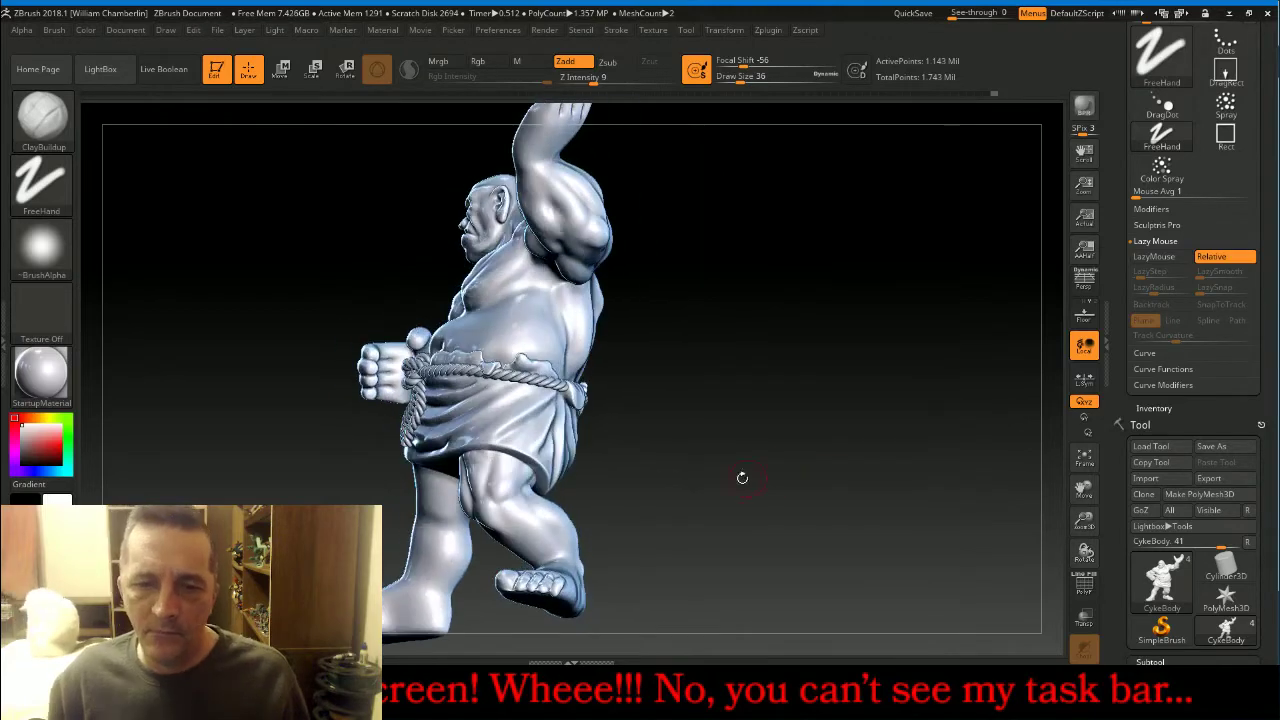
pyautogui.moveTo(511, 523); pyautogui.dragTo(534, 540)
pyautogui.press('shift')
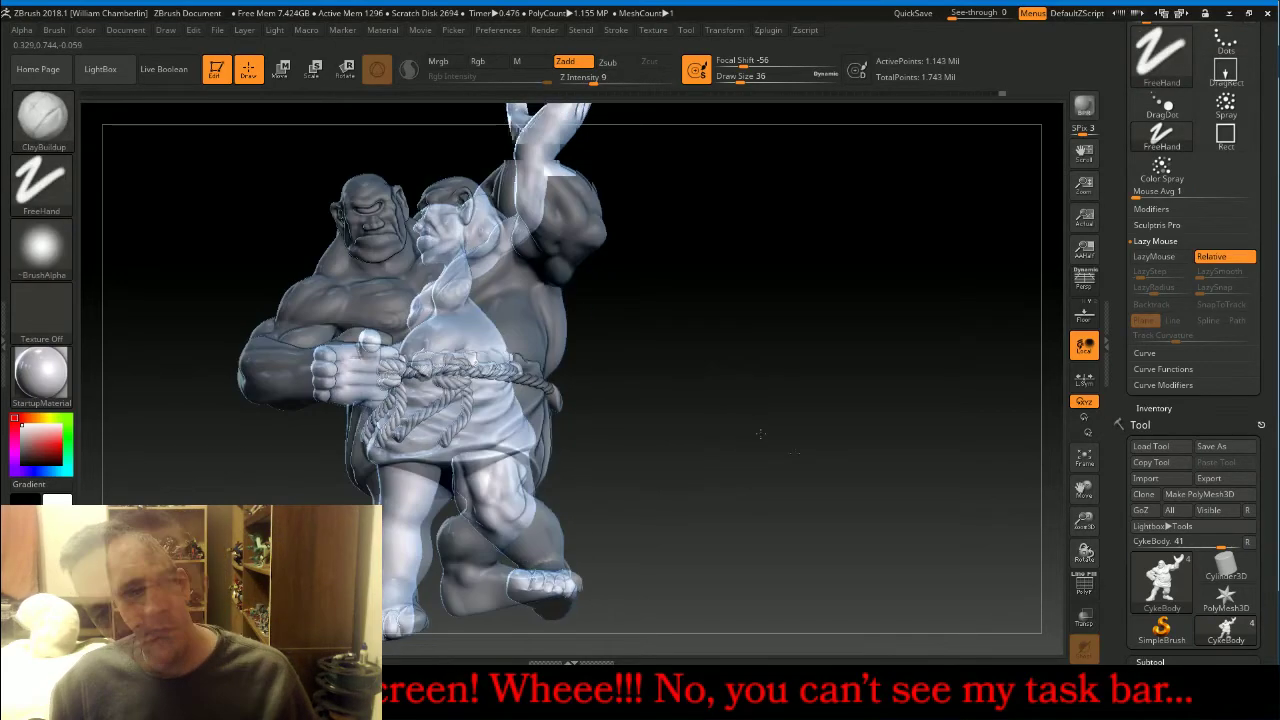
# Build up the right leg's kneecap, shin and front thigh muscle forms and smooth them.
pyautogui.moveTo(778, 461); pyautogui.dragTo(782, 461)
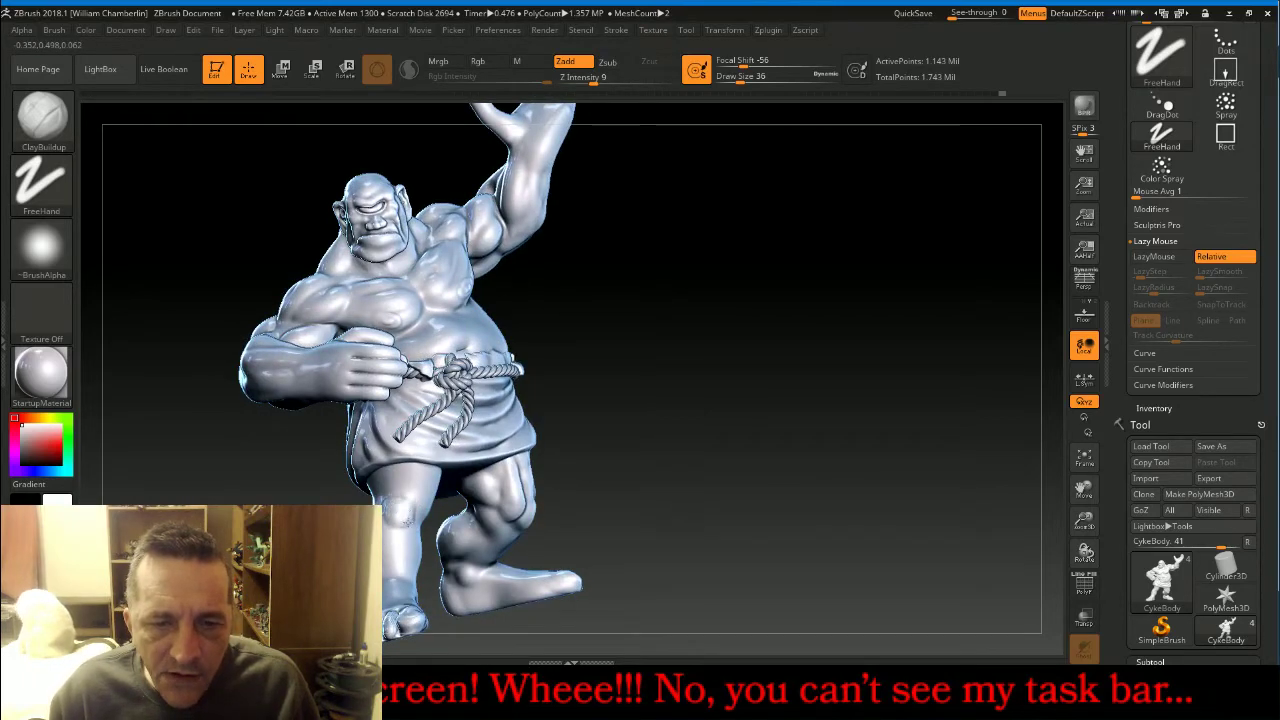
pyautogui.moveTo(690, 484); pyautogui.dragTo(625, 488)
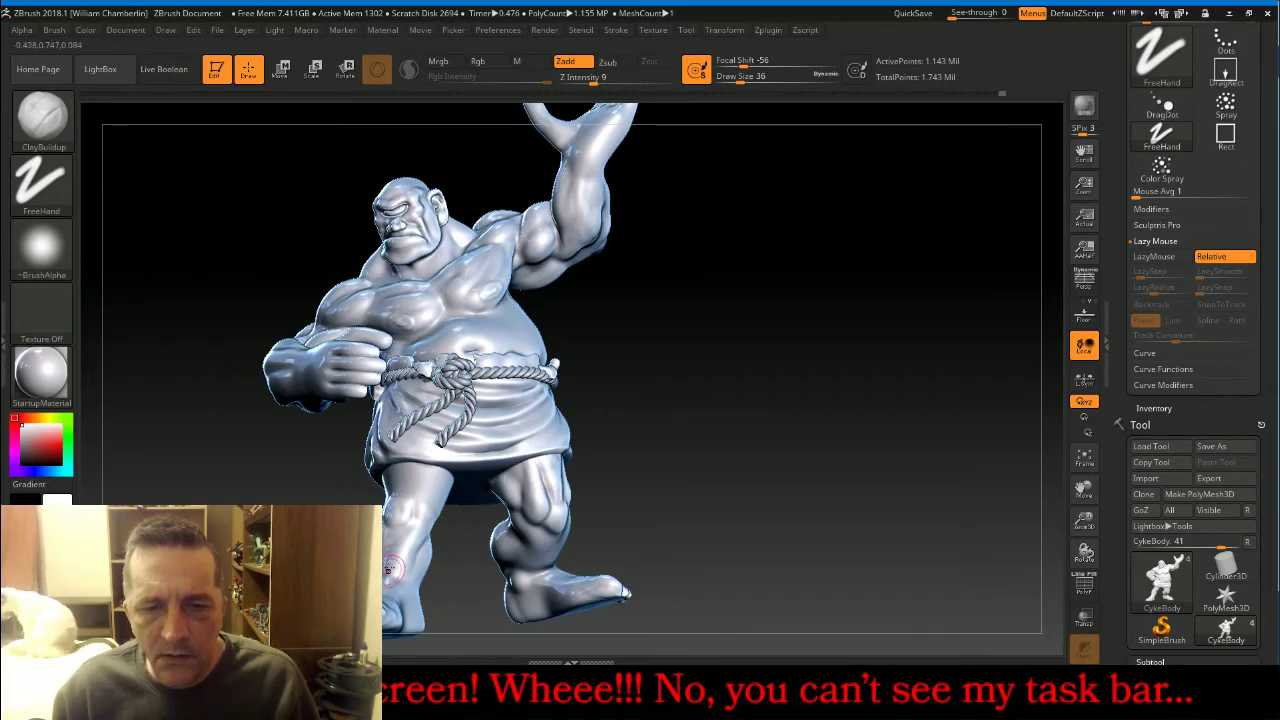
pyautogui.moveTo(467, 552); pyautogui.dragTo(436, 548)
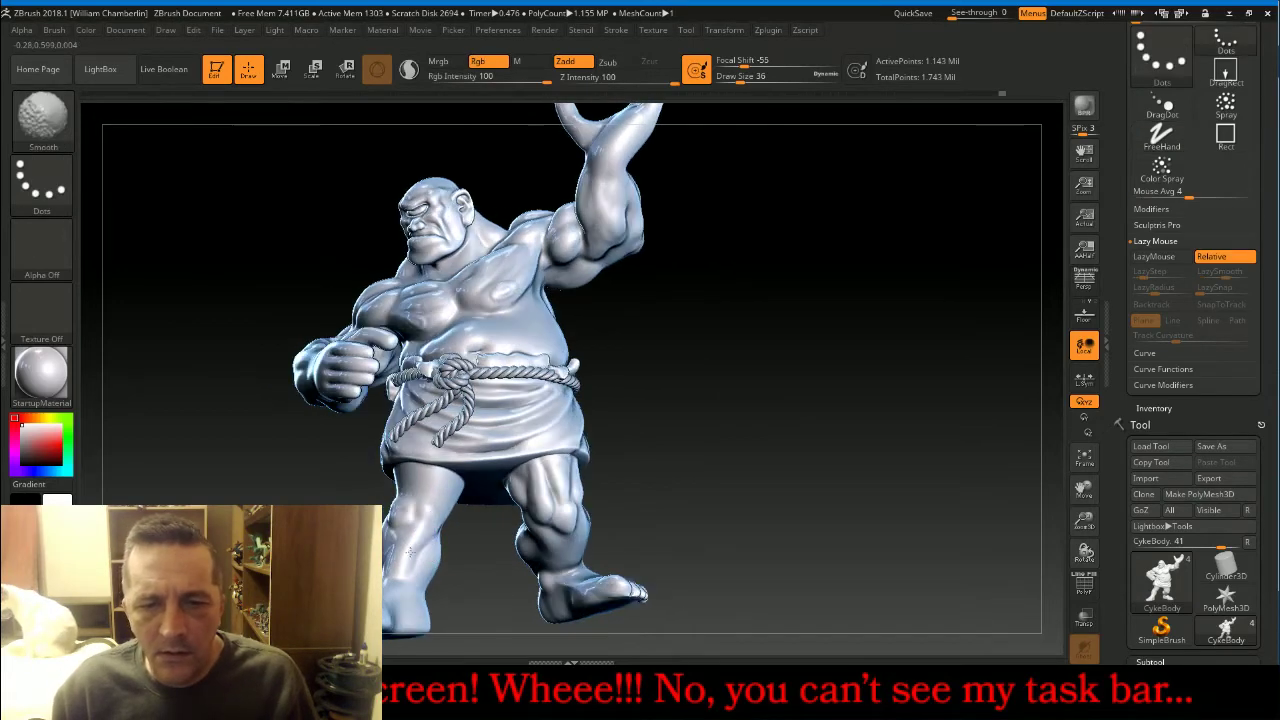
pyautogui.moveTo(428, 484)
pyautogui.mouseDown()
pyautogui.moveTo(442, 496)
pyautogui.moveTo(436, 482)
pyautogui.moveTo(424, 488)
pyautogui.mouseUp()
pyautogui.press('shift')
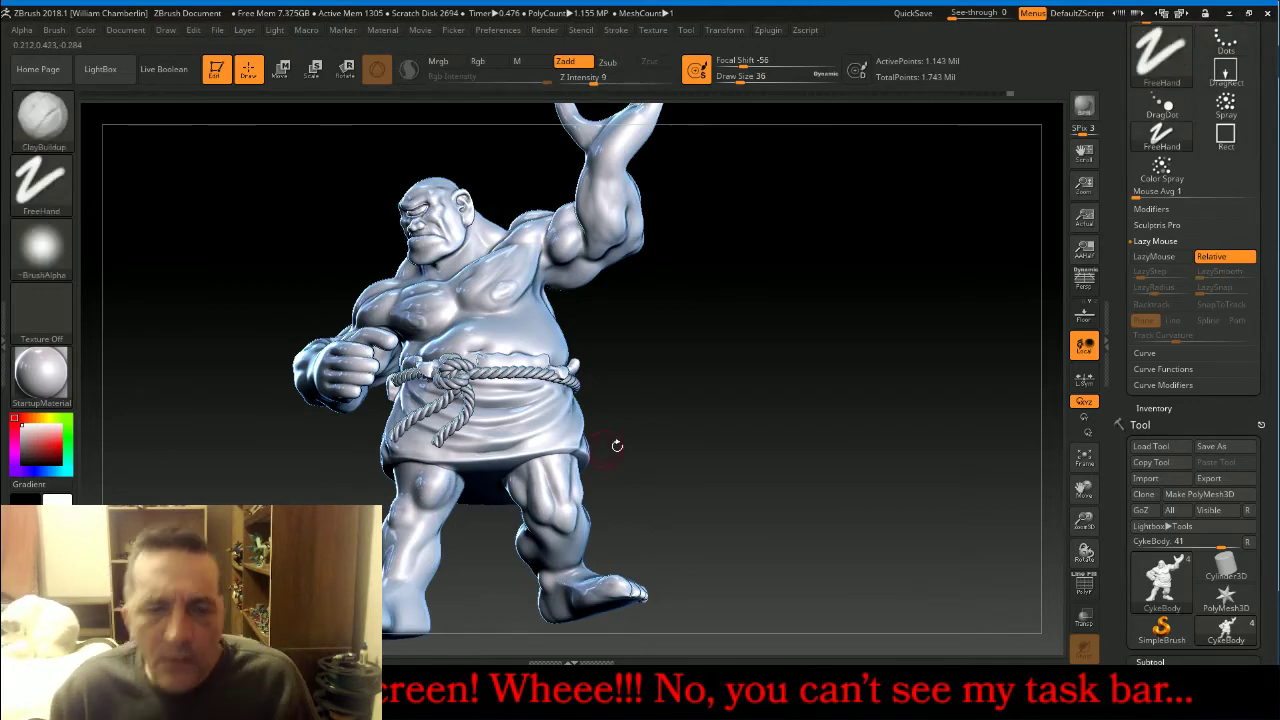
# Add muscle forms to the right thigh between the kneecap and the skirt hem, smoothing their transitions.
pyautogui.moveTo(614, 443); pyautogui.dragTo(776, 392)
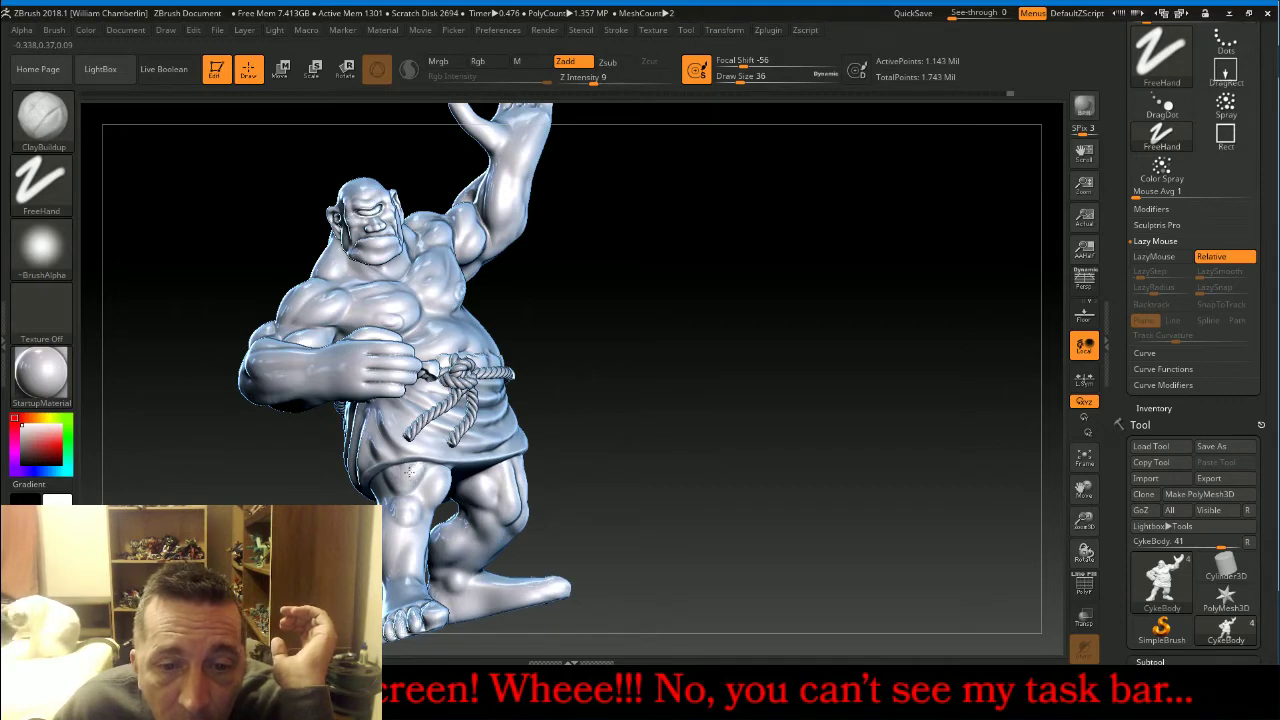
pyautogui.moveTo(663, 343); pyautogui.dragTo(609, 383)
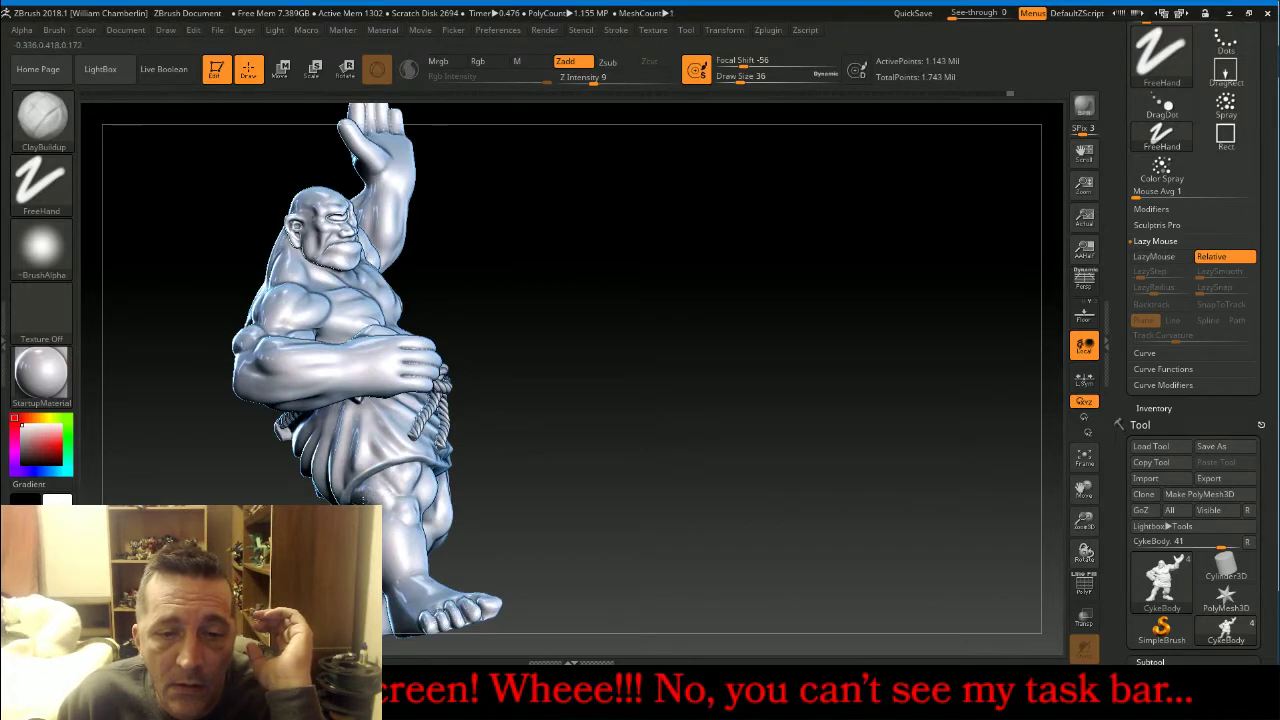
pyautogui.press('shift')
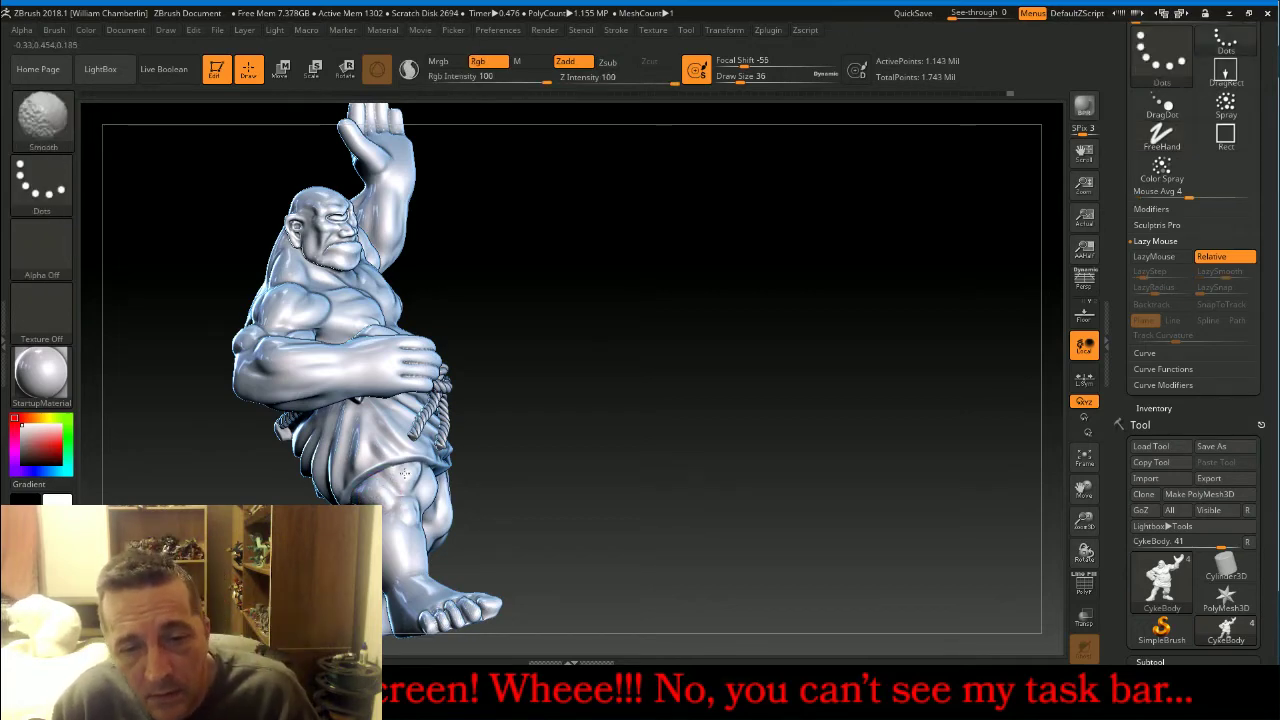
# Build up the calf muscle on the outer side and back of the right lower leg.
pyautogui.moveTo(666, 366)
pyautogui.mouseDown()
pyautogui.moveTo(580, 428)
pyautogui.moveTo(388, 516)
pyautogui.mouseUp()
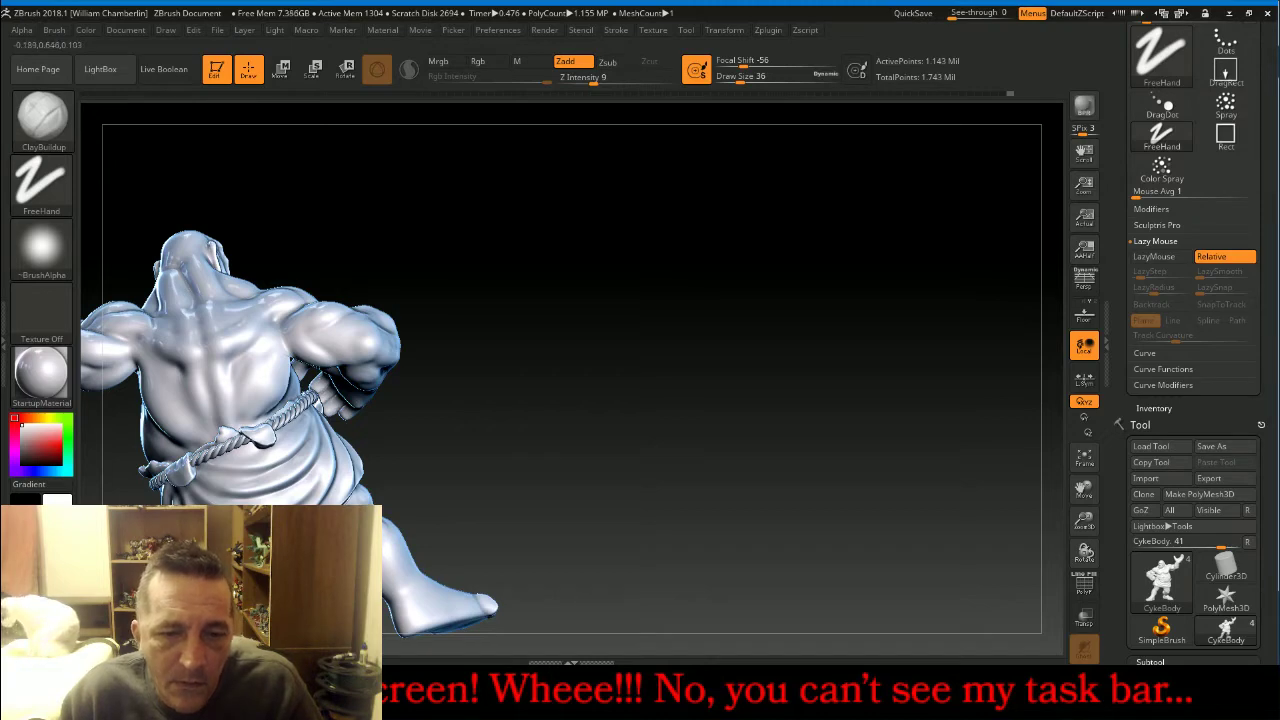
pyautogui.moveTo(506, 429); pyautogui.dragTo(391, 512)
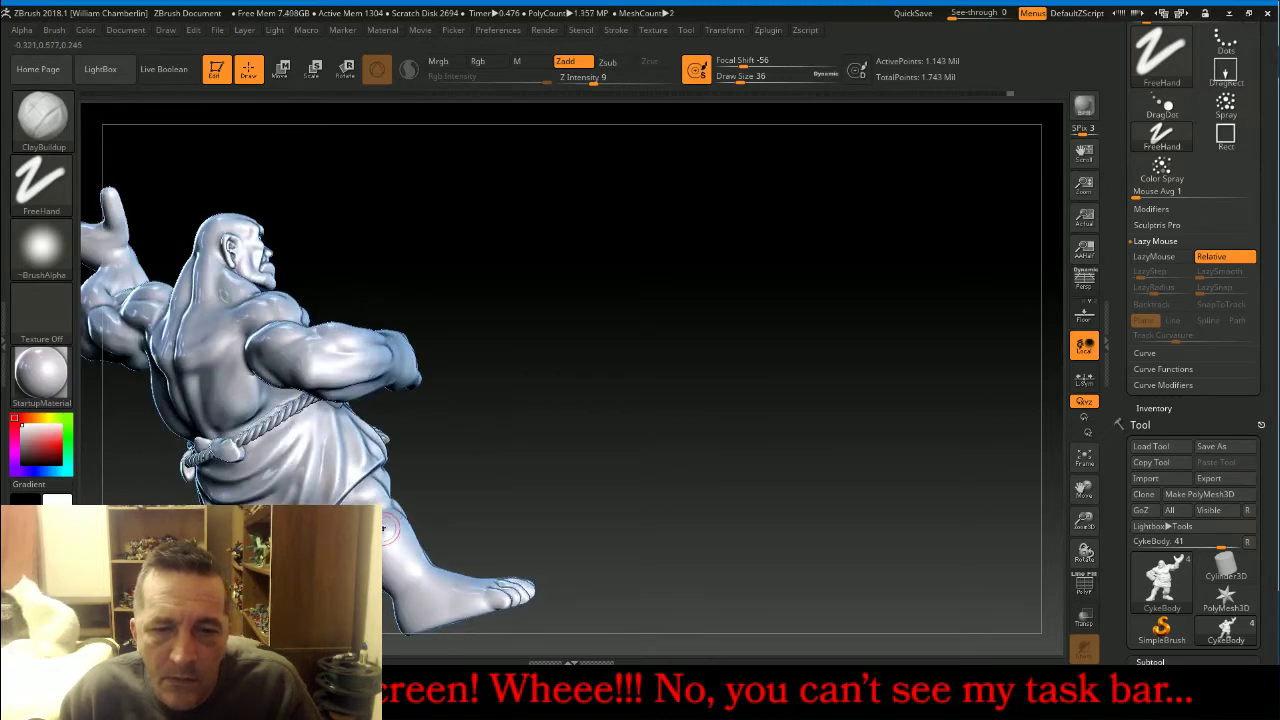
pyautogui.moveTo(518, 419); pyautogui.dragTo(502, 451)
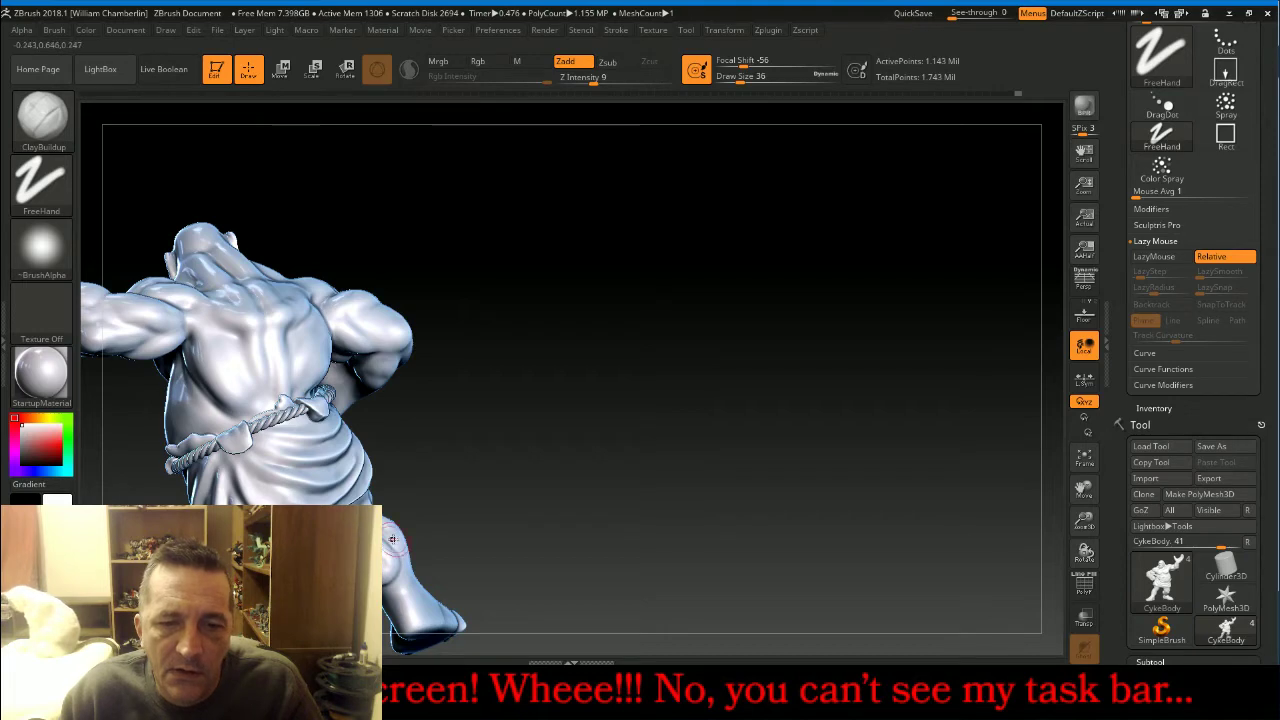
# Hide the left leg's polygroups to expose the right leg, and fit the remaining figure in view.
pyautogui.keyDown('ctrl'); pyautogui.keyDown('shift'); pyautogui.click(262, 425); pyautogui.keyUp('shift'); pyautogui.keyUp('ctrl')
pyautogui.keyDown('ctrl'); pyautogui.keyDown('shift'); pyautogui.click(368, 499); pyautogui.keyUp('shift'); pyautogui.keyUp('ctrl')
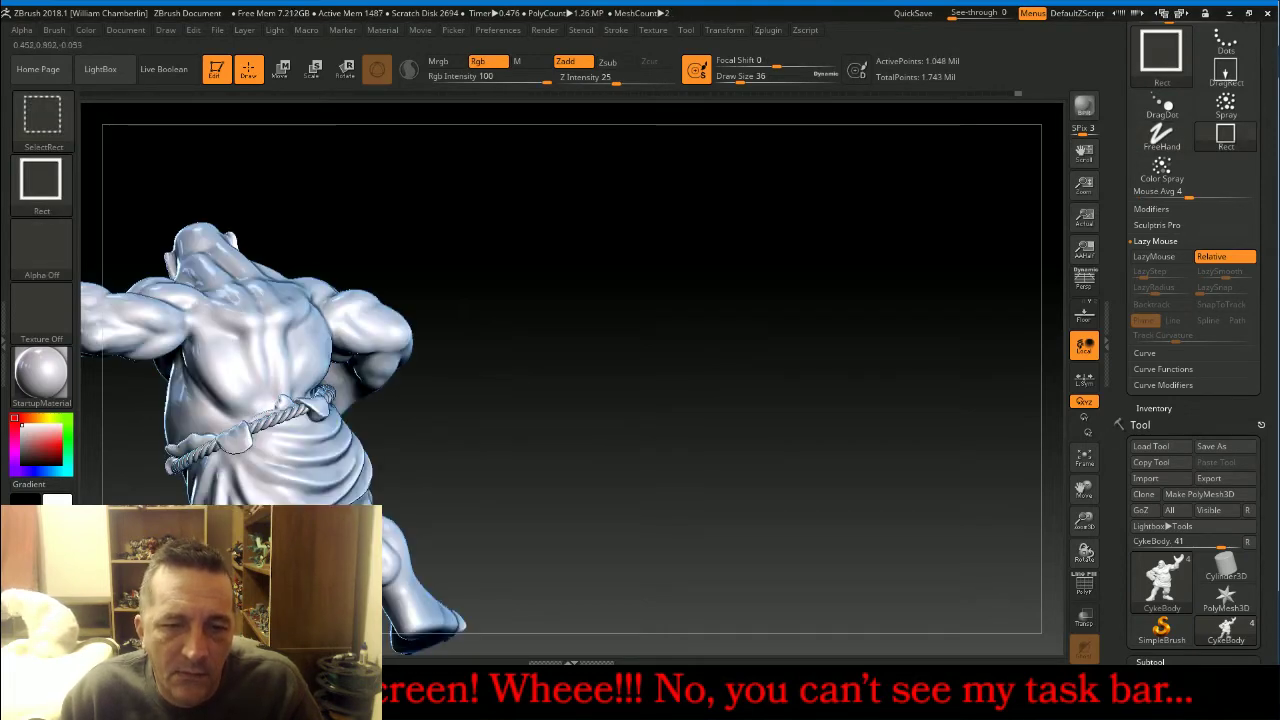
pyautogui.keyDown('ctrl'); pyautogui.keyDown('shift'); pyautogui.click(170, 622); pyautogui.keyUp('shift'); pyautogui.keyUp('ctrl')
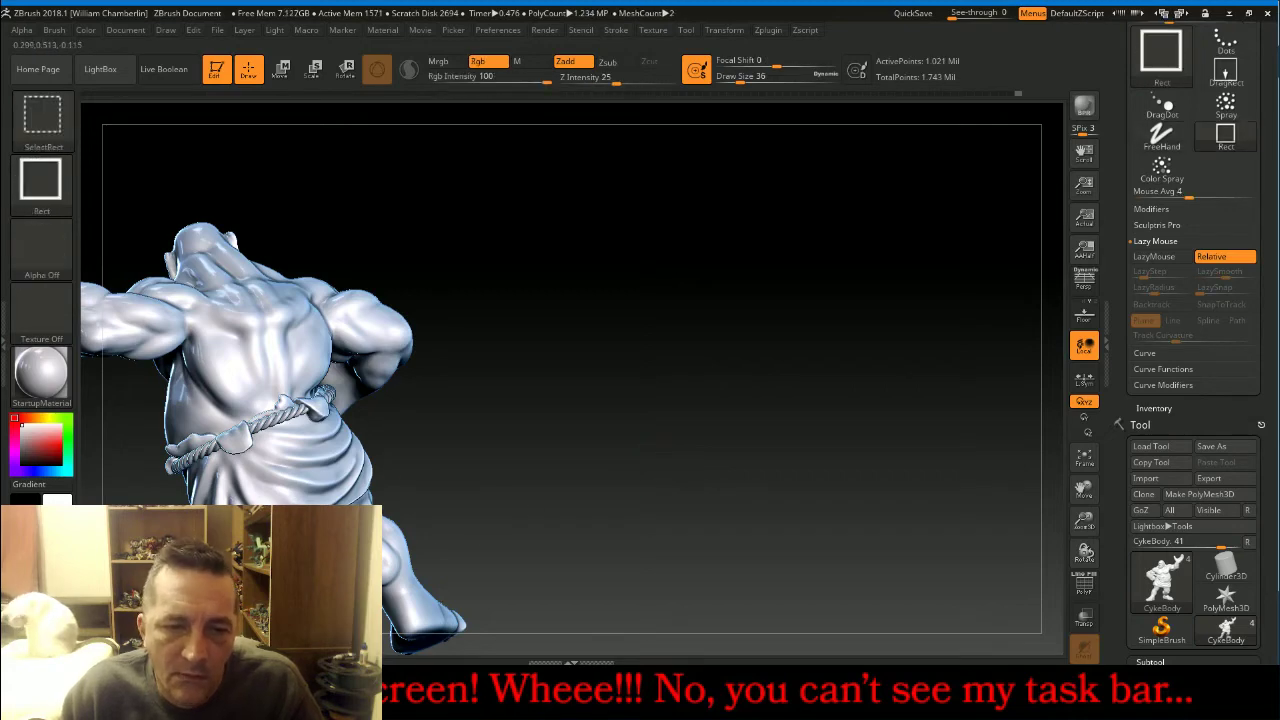
pyautogui.keyDown('ctrl'); pyautogui.keyDown('shift'); pyautogui.click(240, 600); pyautogui.keyUp('shift'); pyautogui.keyUp('ctrl')
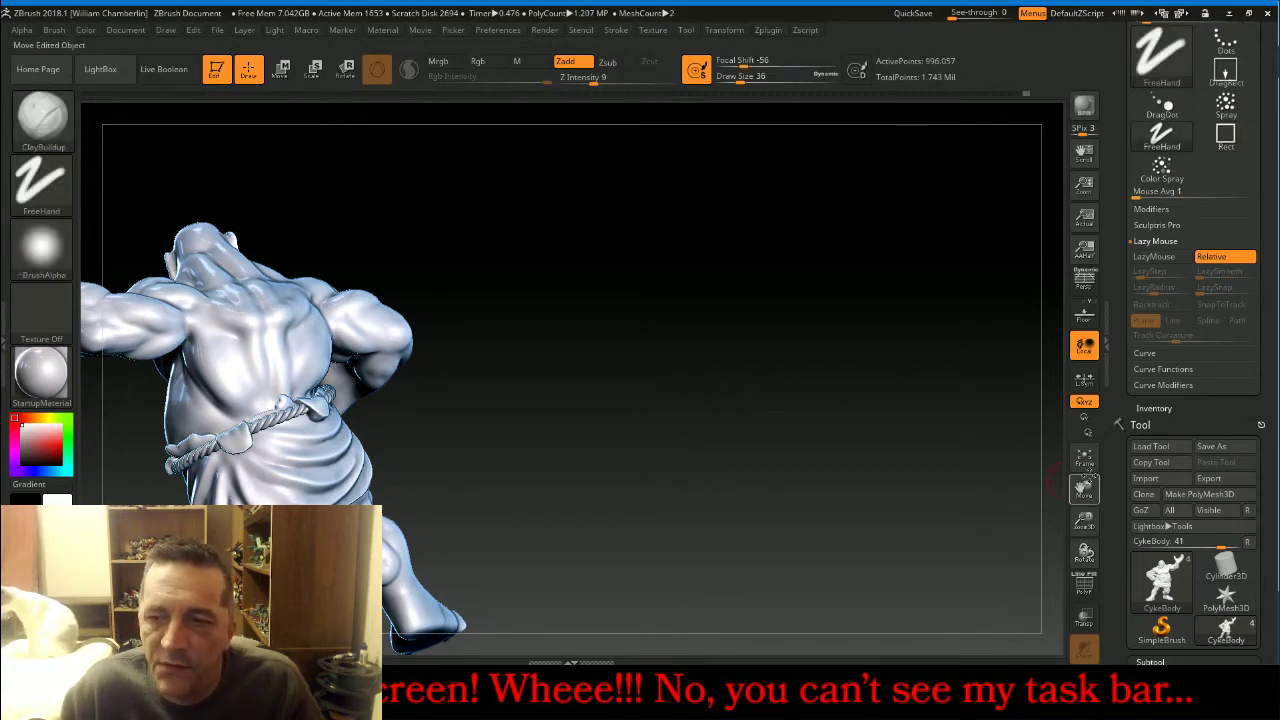
pyautogui.click(1084, 458)
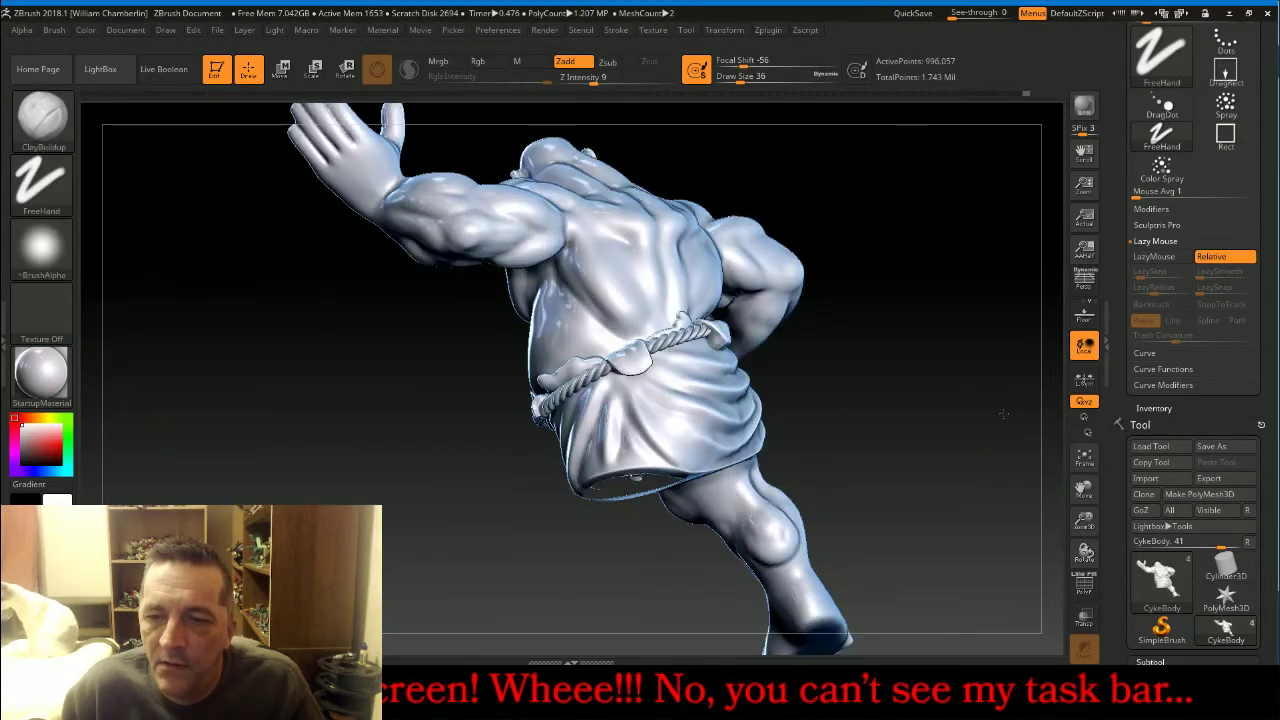
# Shape the right calf's muscle heads from the inner, back and outer sides, and smooth their transitions.
pyautogui.moveTo(1004, 414); pyautogui.dragTo(1040, 408)
pyautogui.moveTo(1084, 487); pyautogui.dragTo(966, 314)
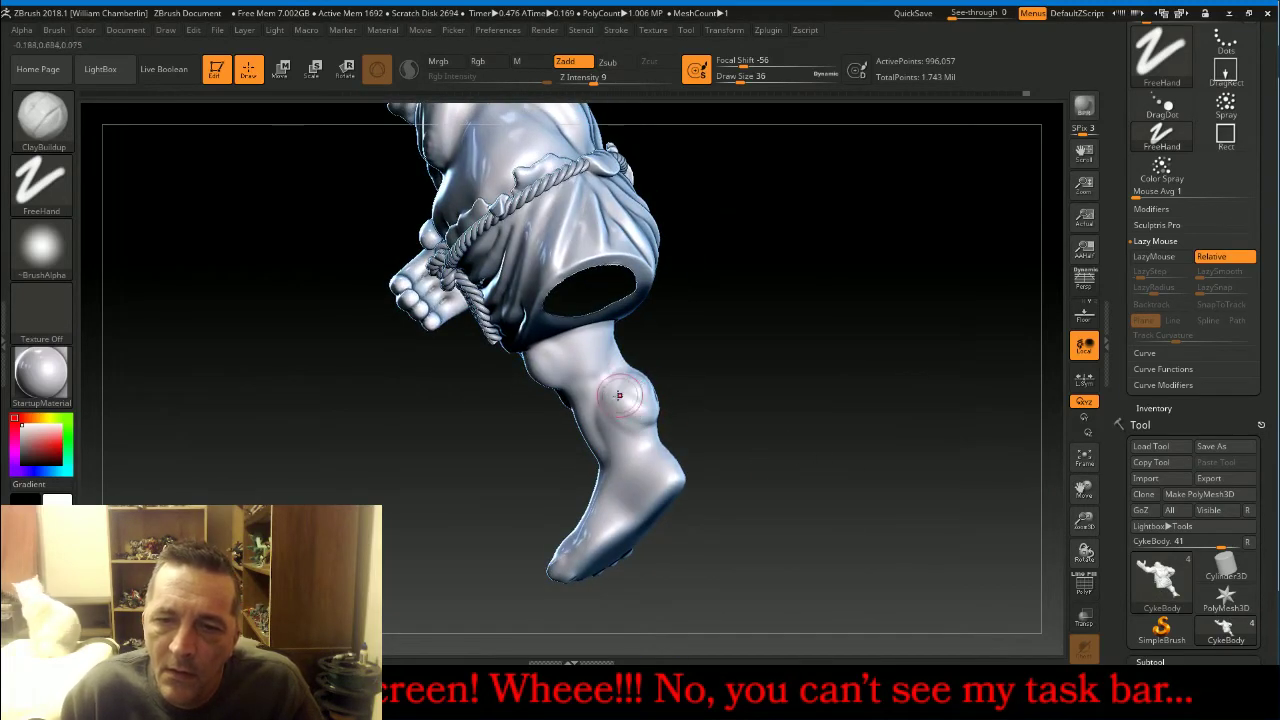
pyautogui.moveTo(788, 422); pyautogui.dragTo(686, 420)
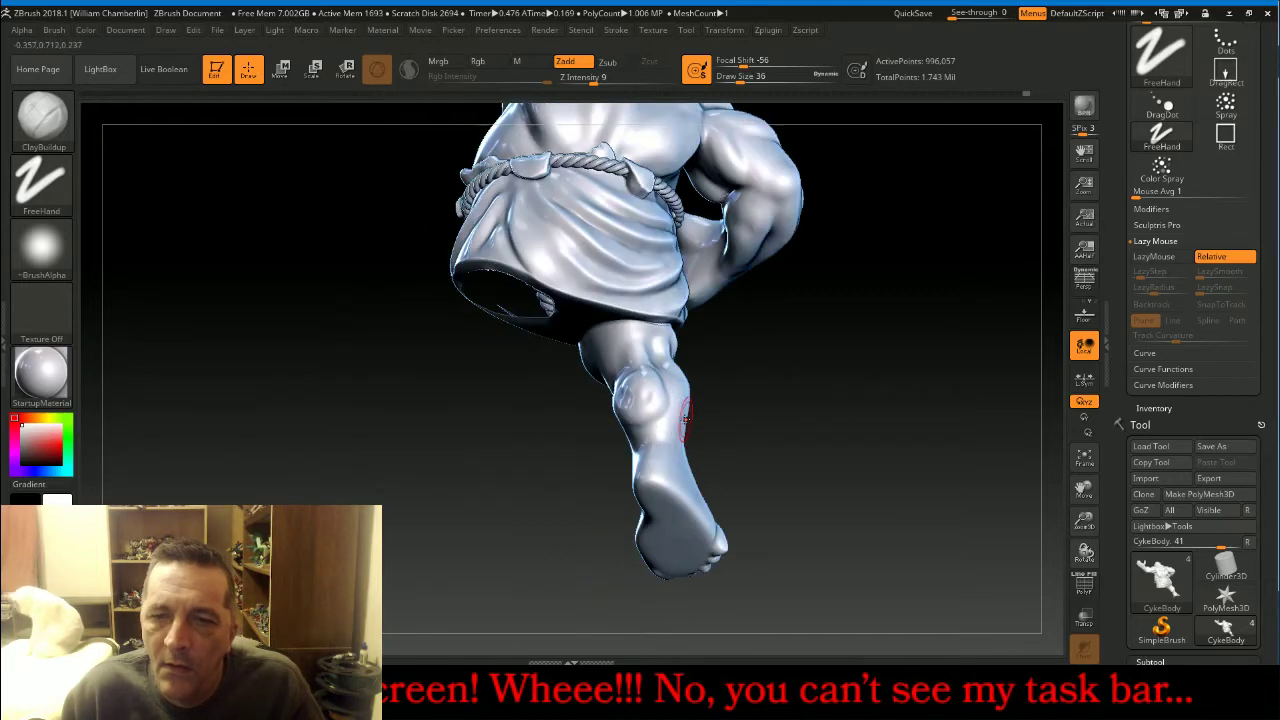
pyautogui.press('shift')
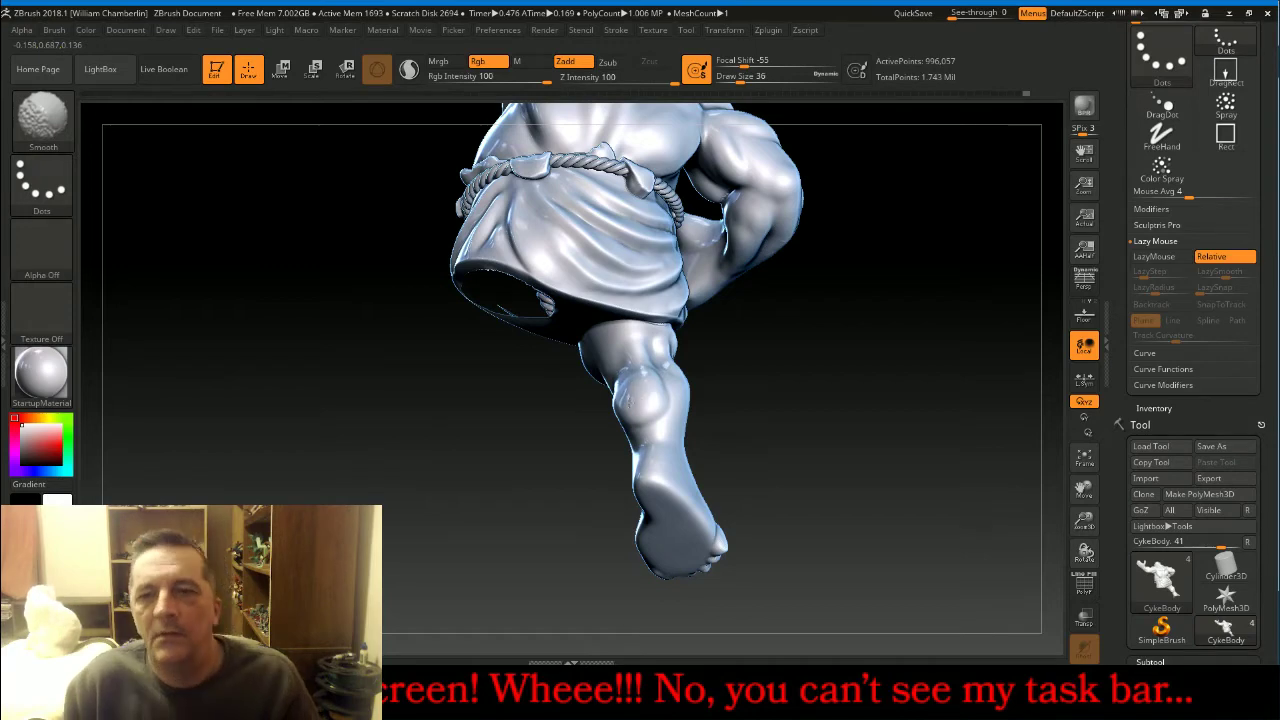
pyautogui.press('shift')
pyautogui.moveTo(902, 368)
pyautogui.mouseDown()
pyautogui.moveTo(903, 343)
pyautogui.moveTo(780, 406)
pyautogui.moveTo(862, 414)
pyautogui.moveTo(851, 414)
pyautogui.mouseUp()
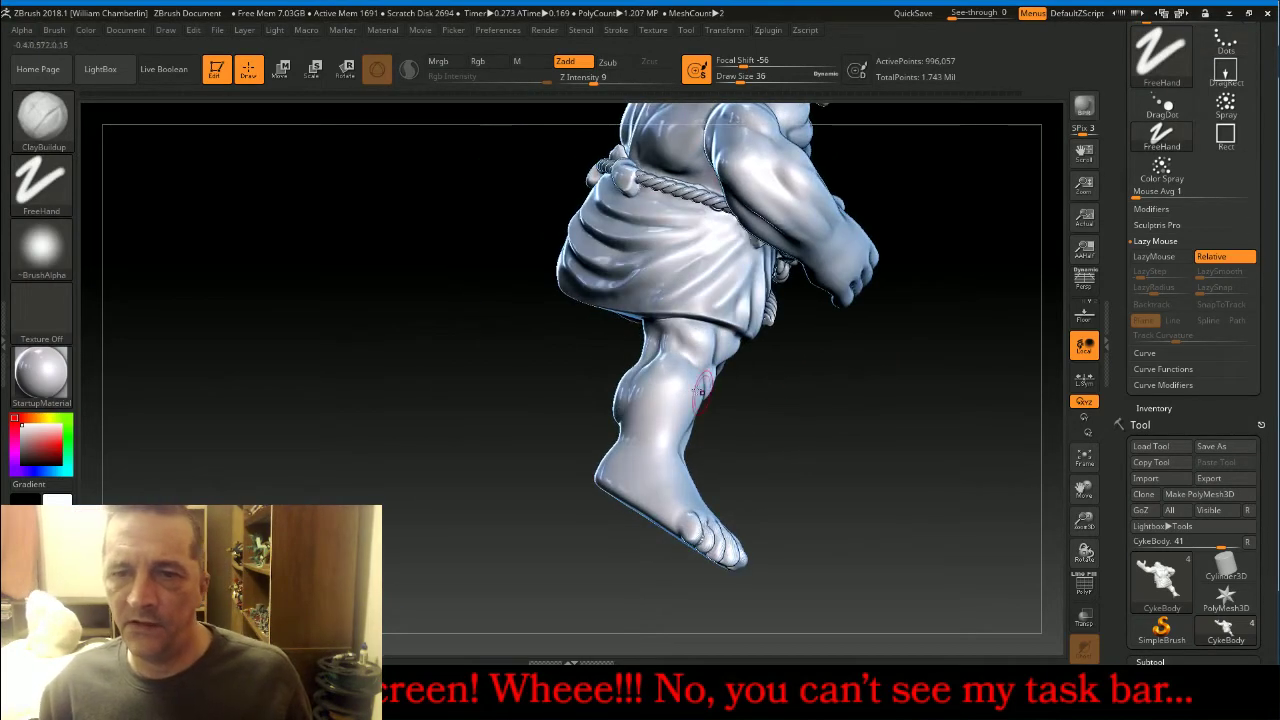
# Refine the right calf's lower edge and muscle separation at the back and outer side, smoothing the transitions toward the ankle.
pyautogui.moveTo(642, 384)
pyautogui.mouseDown()
pyautogui.moveTo(646, 404)
pyautogui.moveTo(683, 372)
pyautogui.moveTo(665, 365)
pyautogui.moveTo(675, 362)
pyautogui.moveTo(645, 428)
pyautogui.mouseUp()
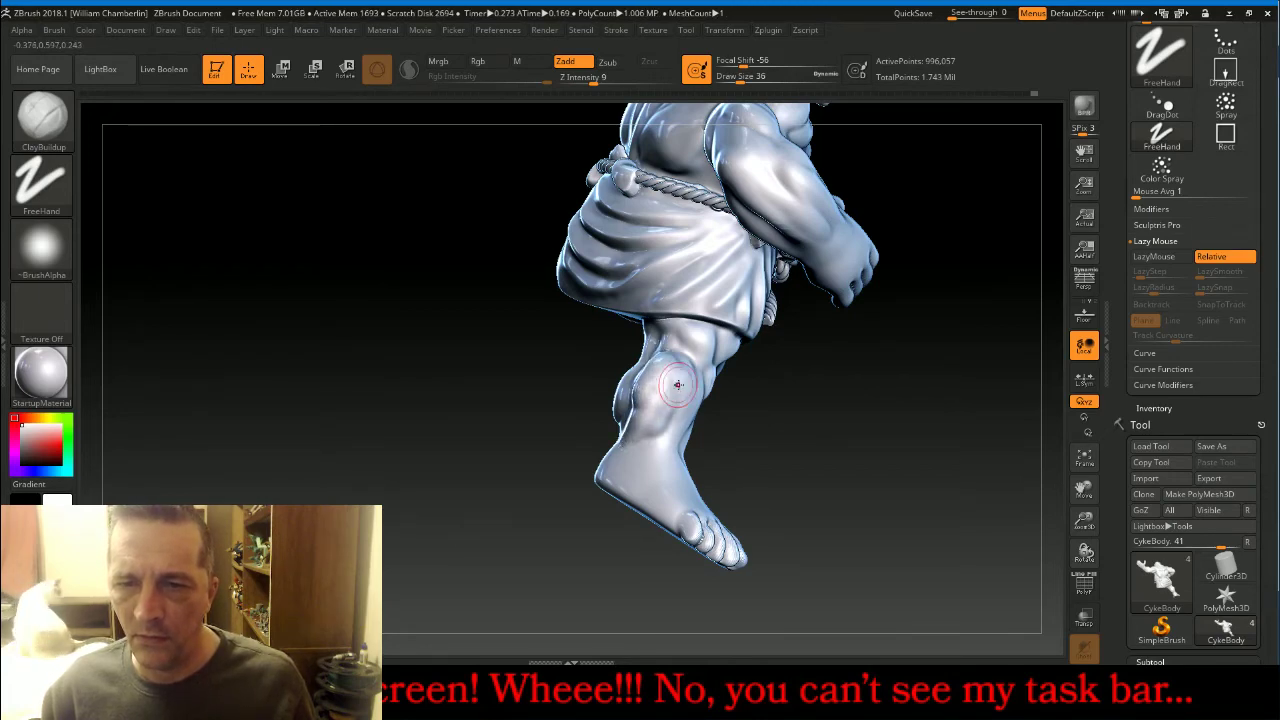
pyautogui.press('shift')
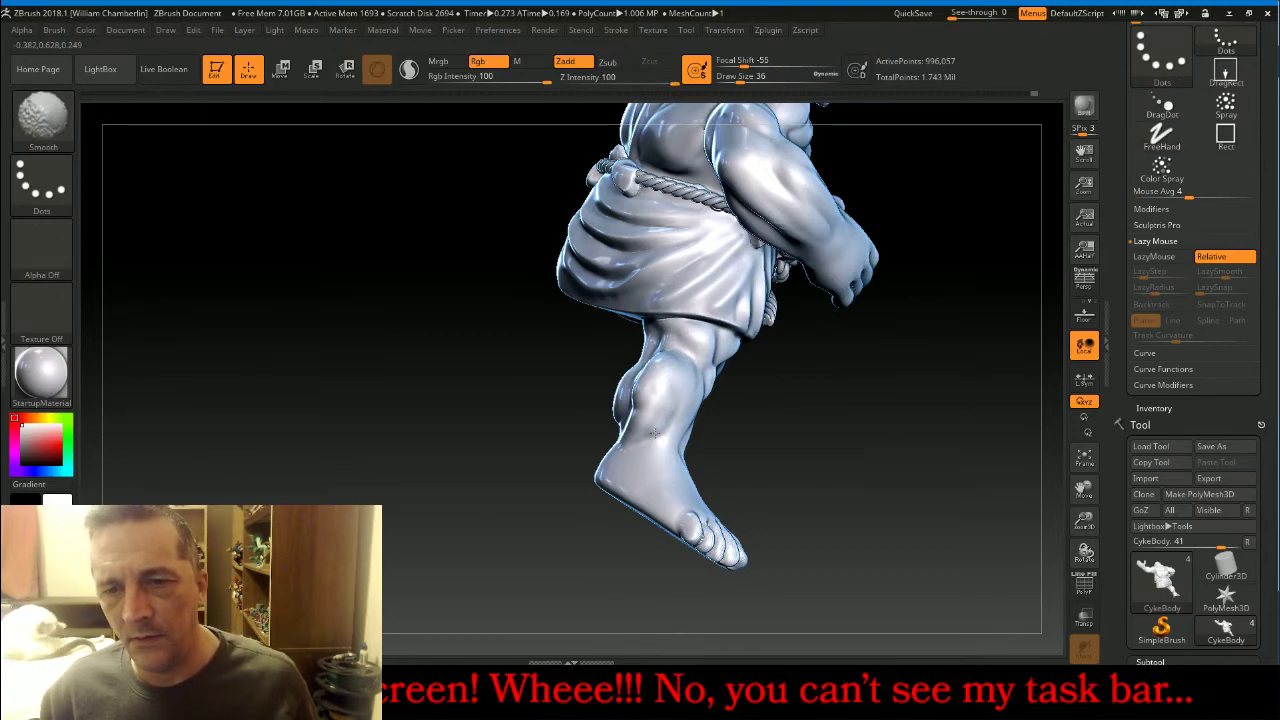
pyautogui.hotkey('ctrl', 'z')
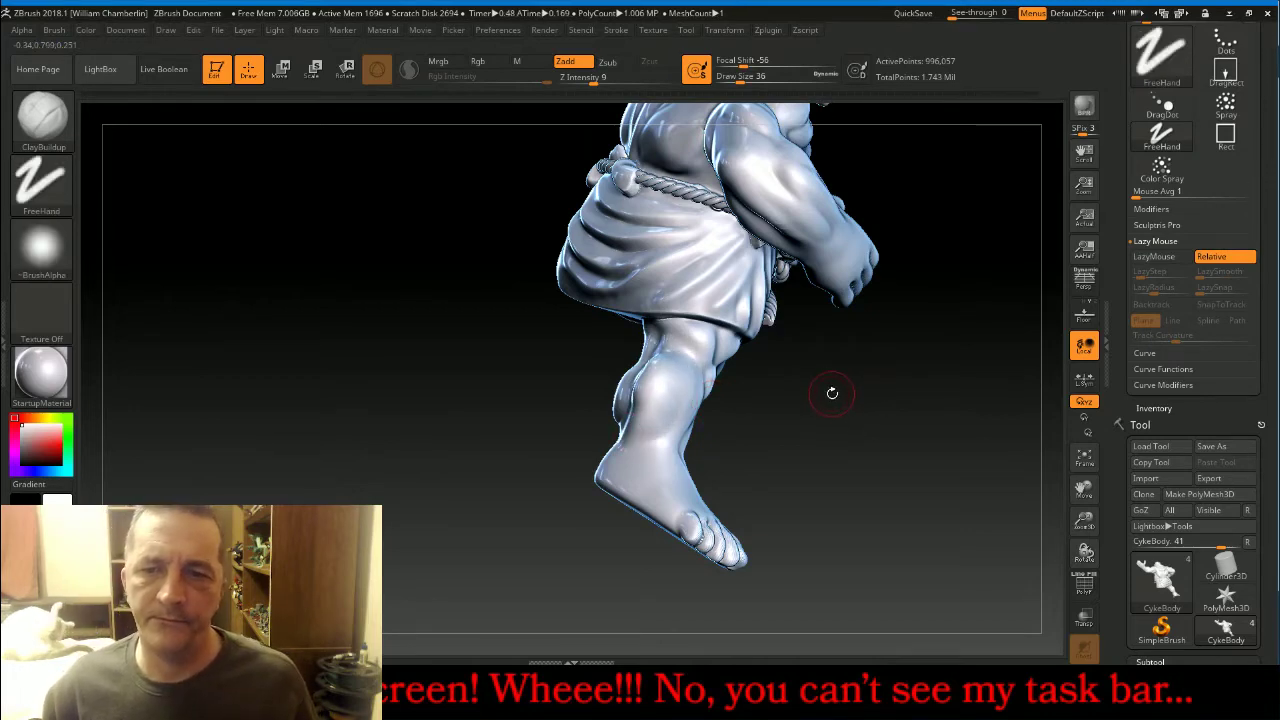
pyautogui.moveTo(831, 391)
pyautogui.mouseDown()
pyautogui.moveTo(885, 413)
pyautogui.moveTo(870, 410)
pyautogui.mouseUp()
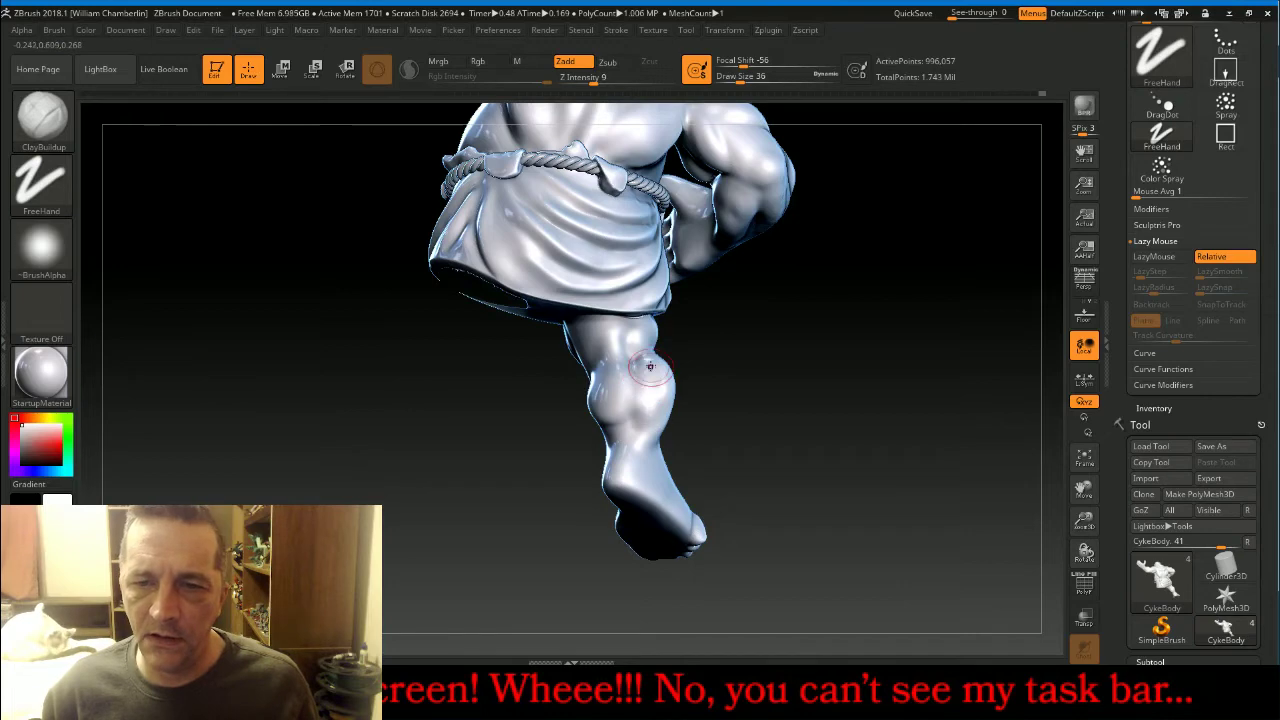
pyautogui.moveTo(644, 420)
pyautogui.mouseDown()
pyautogui.moveTo(654, 403)
pyautogui.moveTo(772, 422)
pyautogui.mouseUp()
pyautogui.keyDown('shift'); pyautogui.moveTo(655, 372); pyautogui.dragTo(646, 420); pyautogui.keyUp('shift')
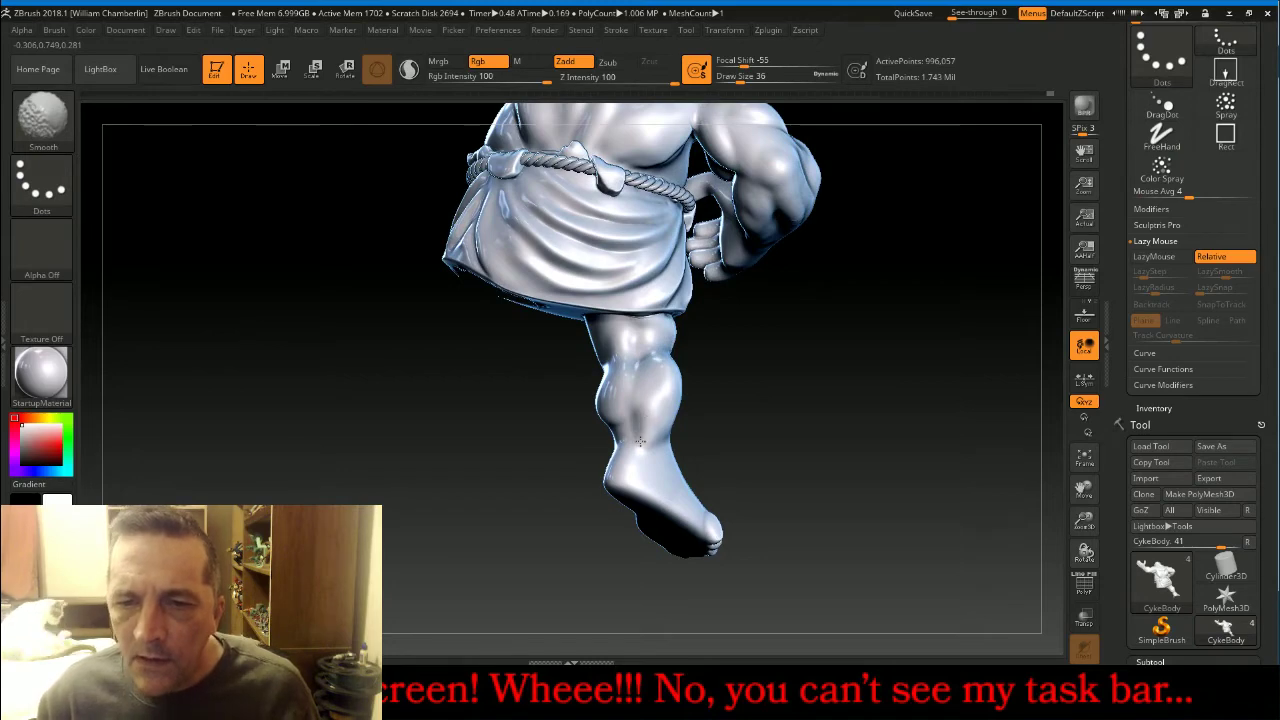
pyautogui.moveTo(723, 403)
pyautogui.mouseDown()
pyautogui.moveTo(843, 366)
pyautogui.moveTo(628, 442)
pyautogui.mouseUp()
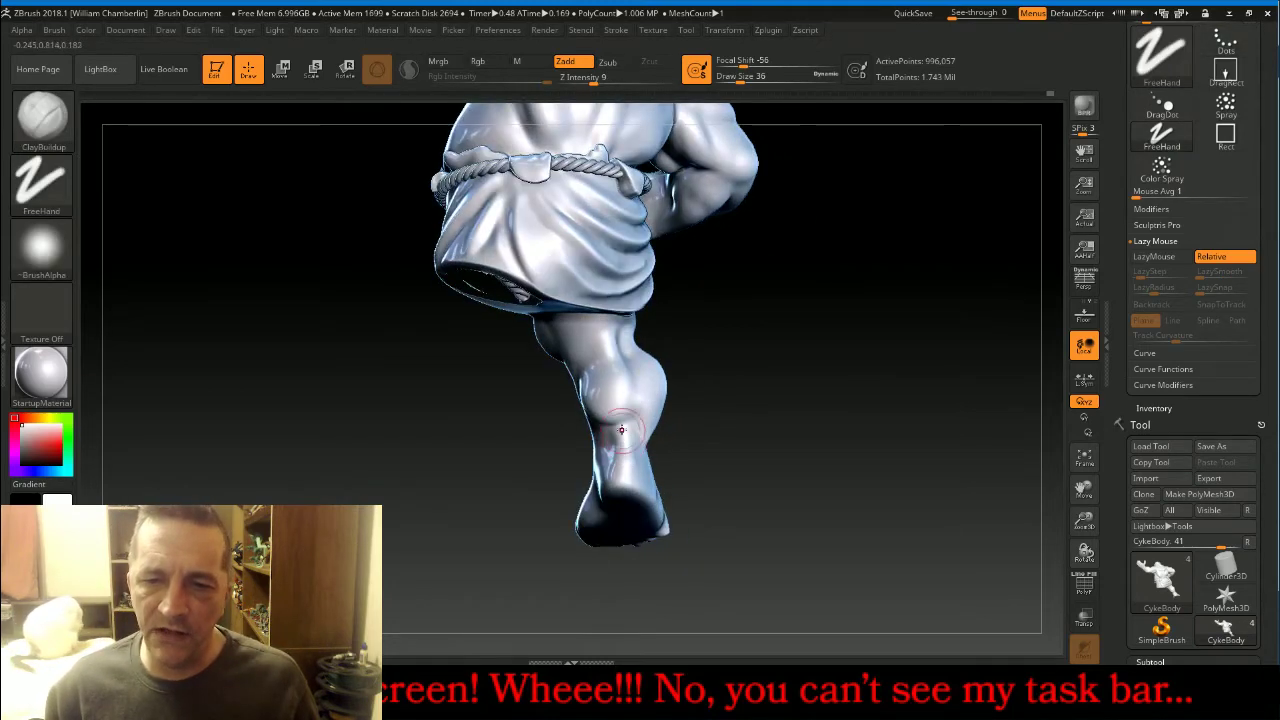
# Shape the hollows between the Achilles tendon and heel on both sides of the right foot, and smooth them.
pyautogui.moveTo(767, 453); pyautogui.dragTo(955, 490)
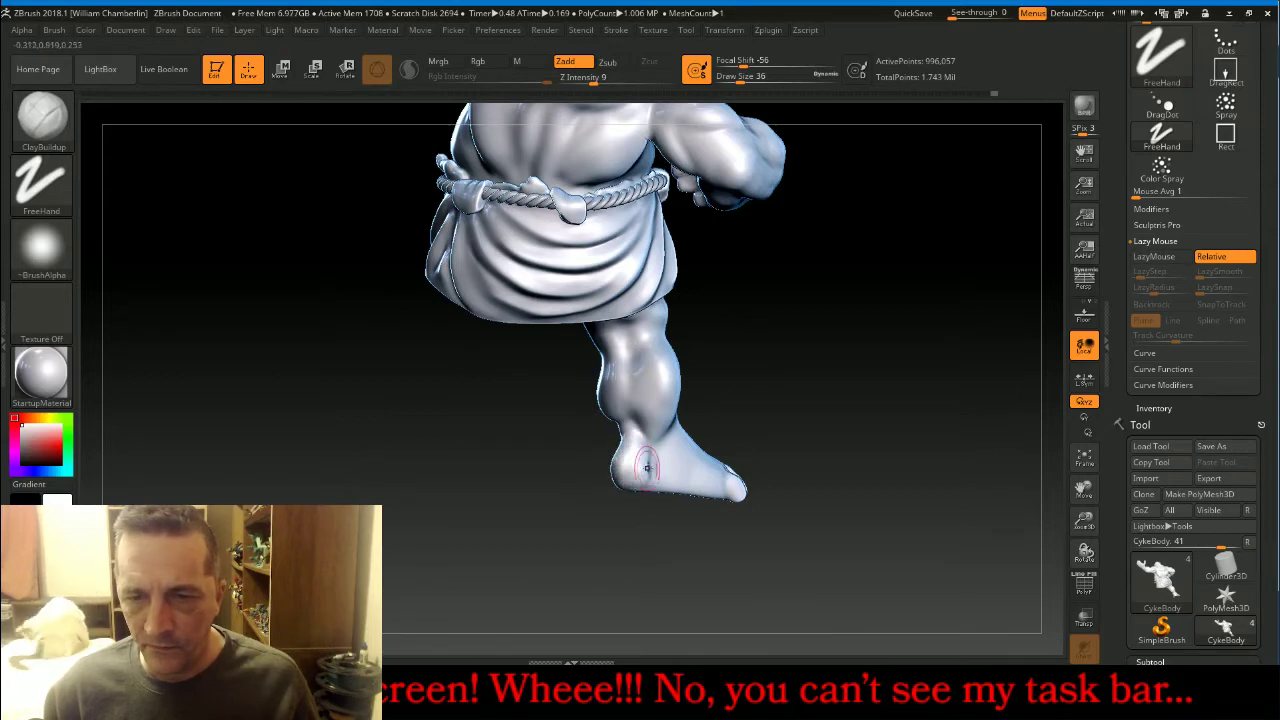
pyautogui.moveTo(760, 460)
pyautogui.mouseDown()
pyautogui.moveTo(886, 354)
pyautogui.moveTo(723, 457)
pyautogui.mouseUp()
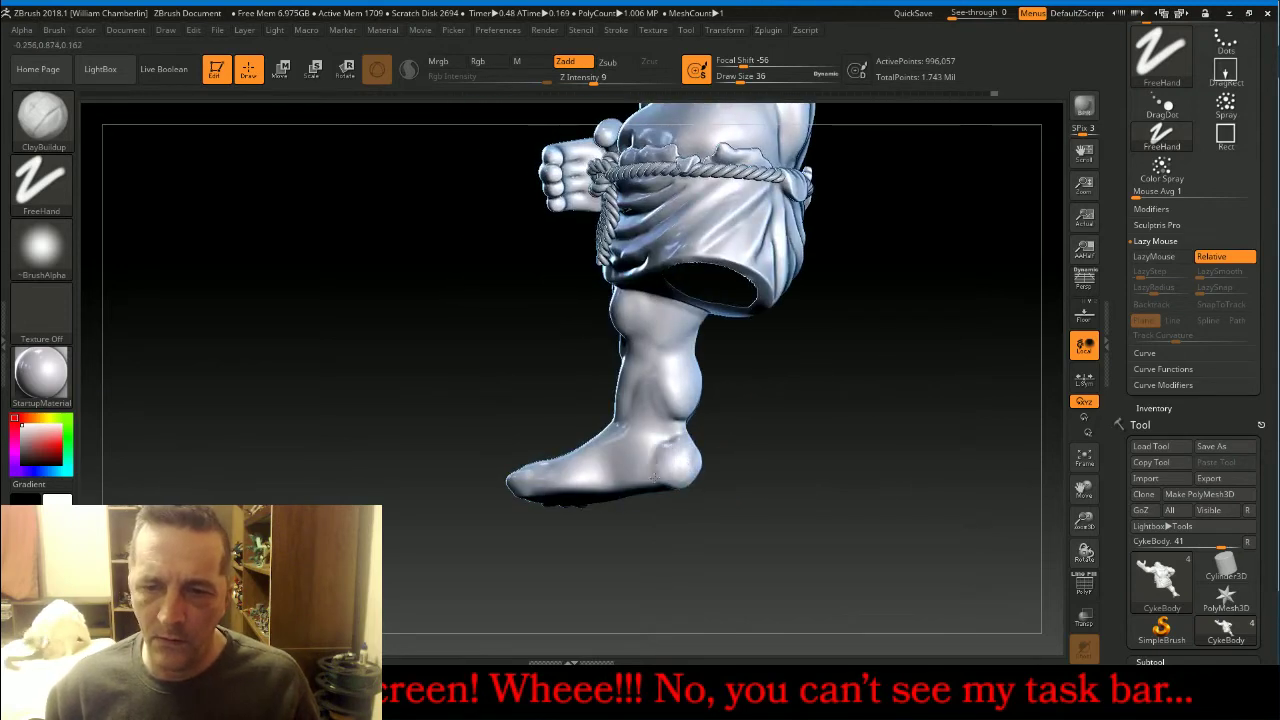
pyautogui.press('shift')
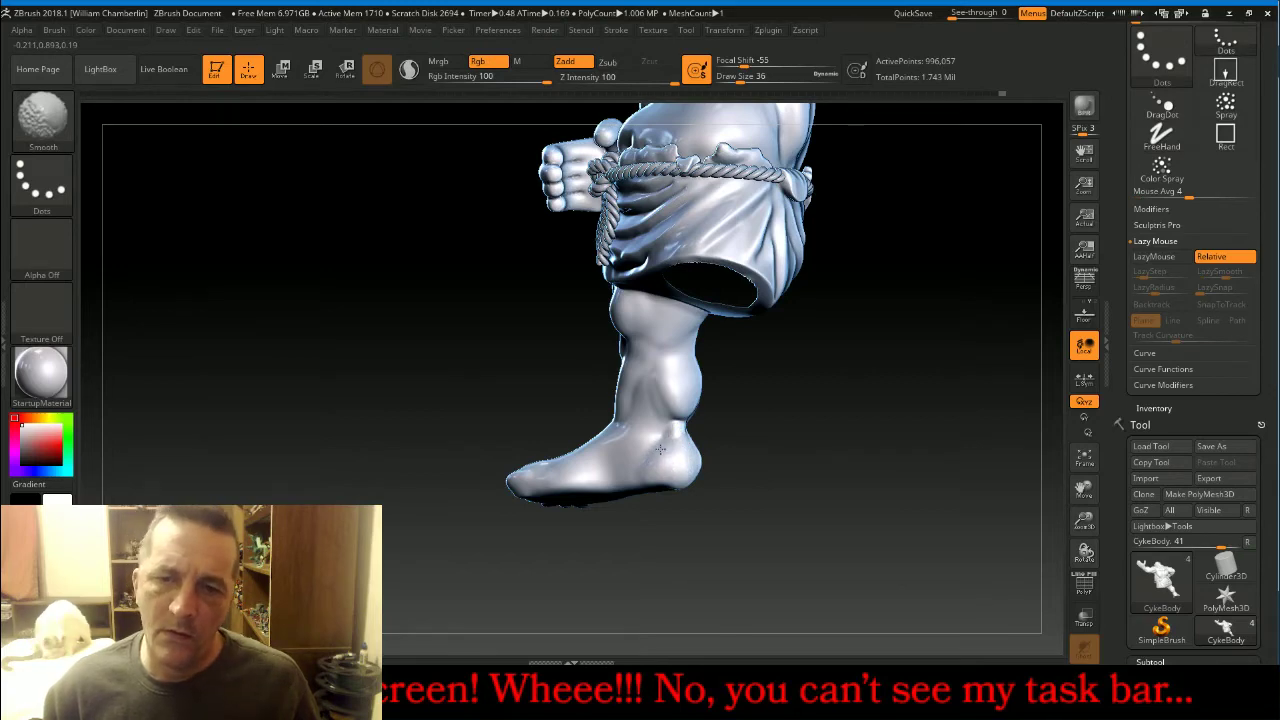
pyautogui.keyDown('shift'); pyautogui.moveTo(660, 449); pyautogui.dragTo(666, 456); pyautogui.keyUp('shift')
# Build up the ankle bones on the outer and inner sides of the right ankle and smooth their edges.
pyautogui.moveTo(840, 402); pyautogui.dragTo(732, 462)
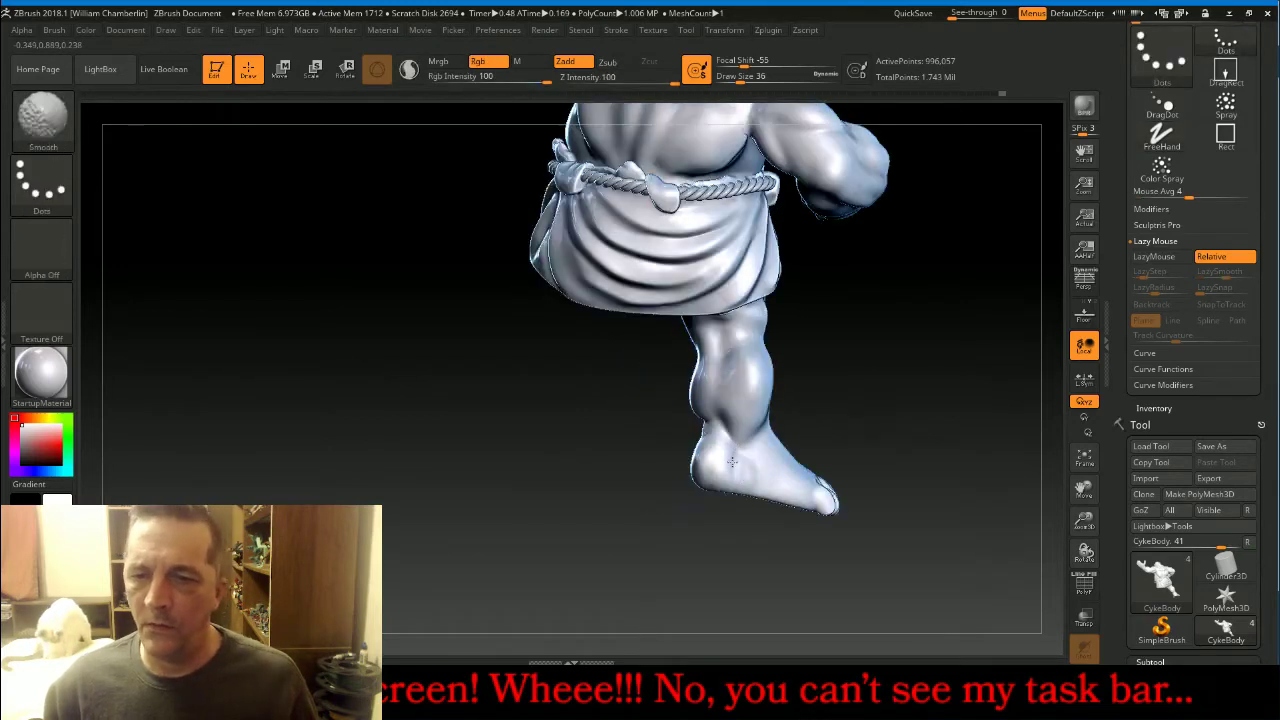
pyautogui.moveTo(843, 368)
pyautogui.mouseDown()
pyautogui.moveTo(857, 353)
pyautogui.moveTo(806, 362)
pyautogui.mouseUp()
pyautogui.moveTo(742, 444); pyautogui.dragTo(756, 446)
pyautogui.hotkey('ctrl', 'z')
pyautogui.press('shift')
pyautogui.moveTo(615, 472)
pyautogui.mouseDown()
pyautogui.moveTo(660, 479)
pyautogui.moveTo(728, 460)
pyautogui.moveTo(710, 426)
pyautogui.mouseUp()
pyautogui.press('shift')
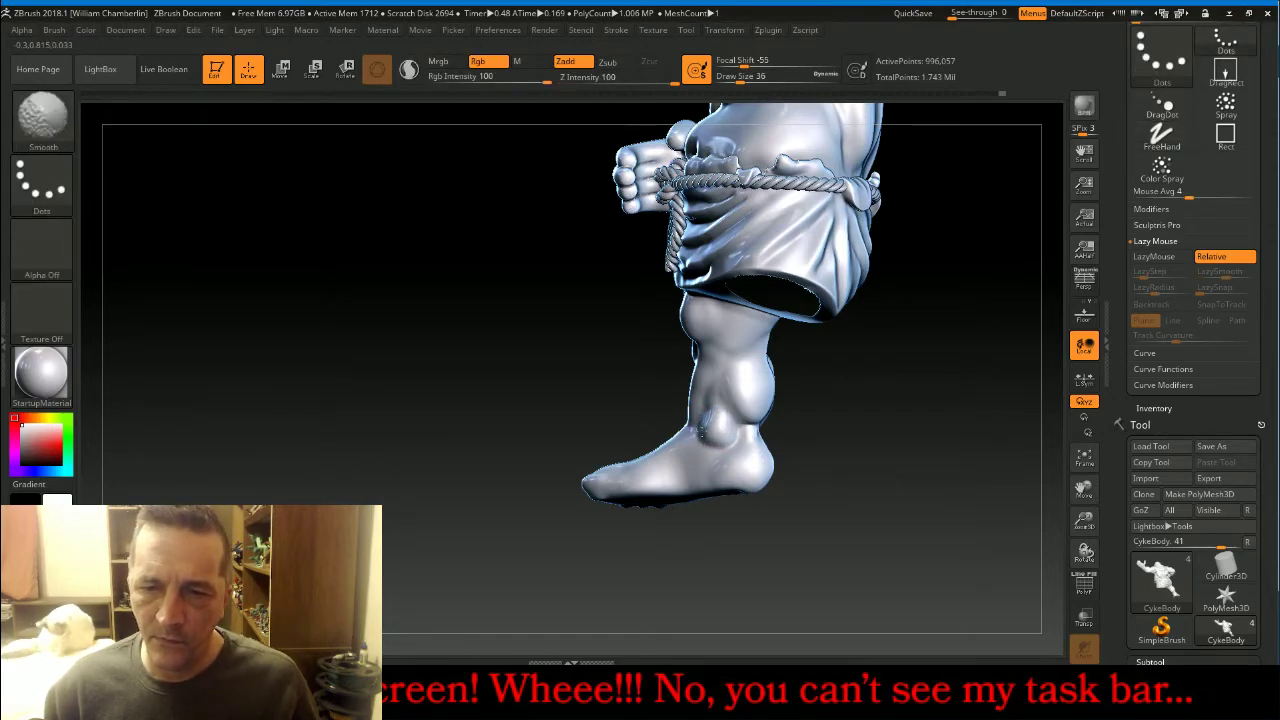
# Unhide the left leg and fit the whole figure in view from the front.
pyautogui.moveTo(451, 331); pyautogui.dragTo(517, 357)
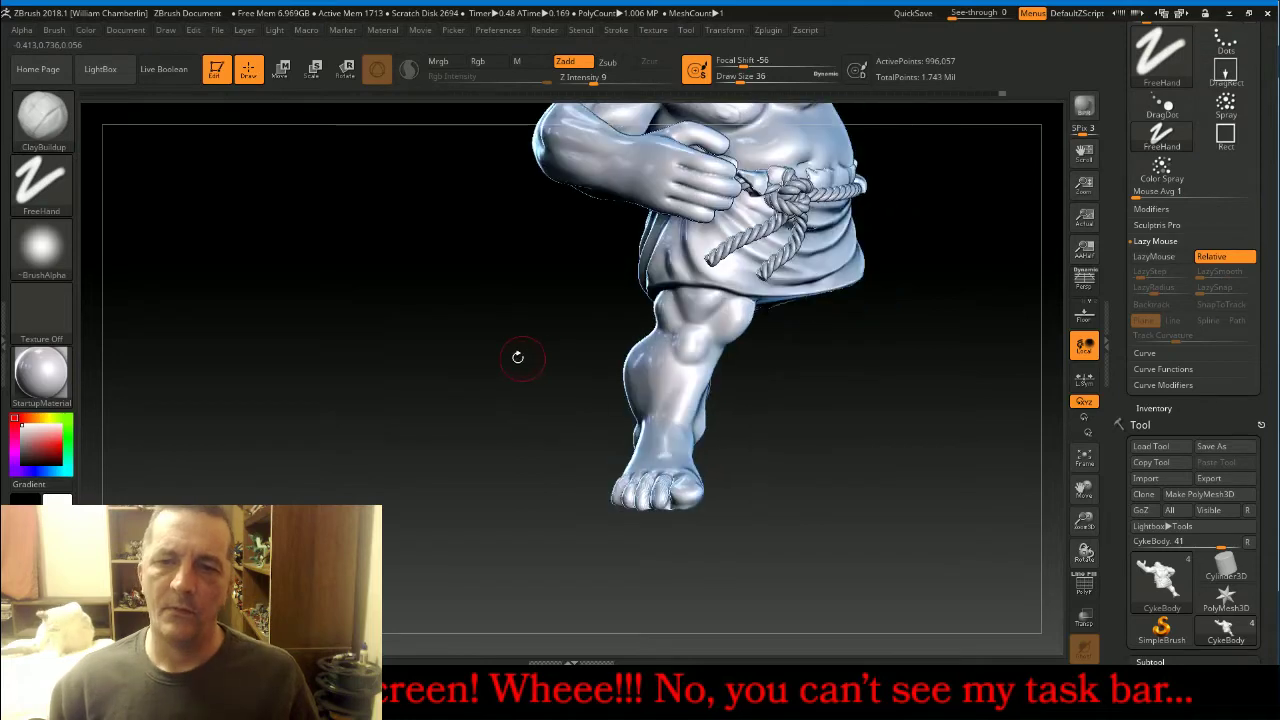
pyautogui.hotkey('ctrl', 'shift')
pyautogui.keyDown('ctrl'); pyautogui.keyDown('shift'); pyautogui.click(430, 349); pyautogui.keyUp('shift'); pyautogui.keyUp('ctrl')
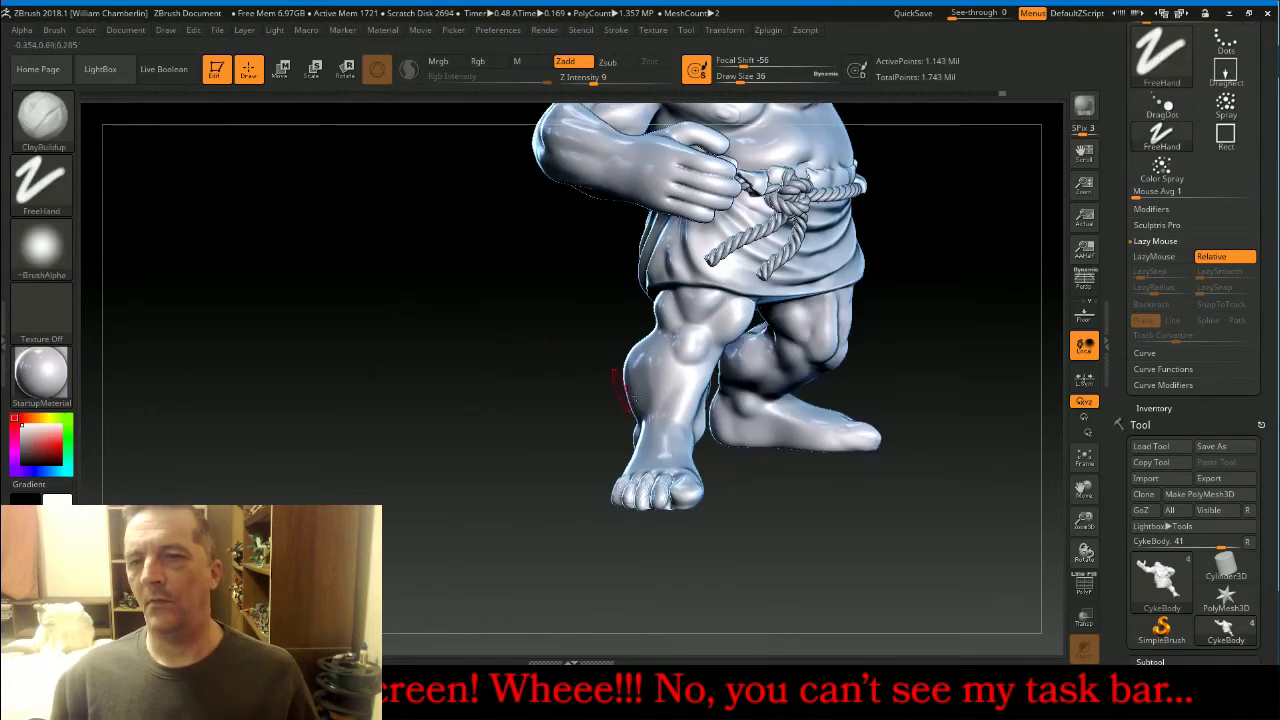
pyautogui.click(1083, 459)
pyautogui.moveTo(1028, 500)
pyautogui.mouseDown()
pyautogui.moveTo(983, 513)
pyautogui.moveTo(938, 482)
pyautogui.moveTo(1022, 487)
pyautogui.moveTo(894, 486)
pyautogui.moveTo(1034, 508)
pyautogui.moveTo(973, 448)
pyautogui.moveTo(366, 291)
pyautogui.mouseUp()
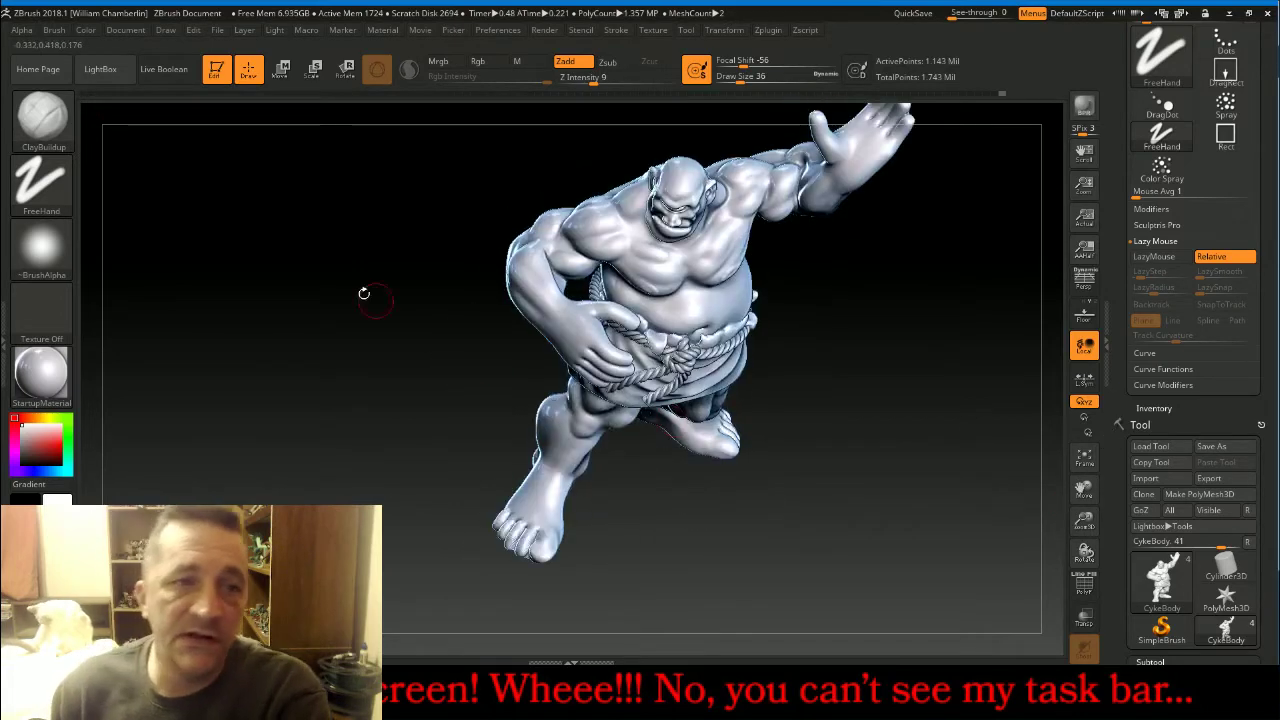
# Select the Inflat brush with Z Intensity 19, enable LazyMouse, and frame the right foot closely.
pyautogui.click(41, 118)
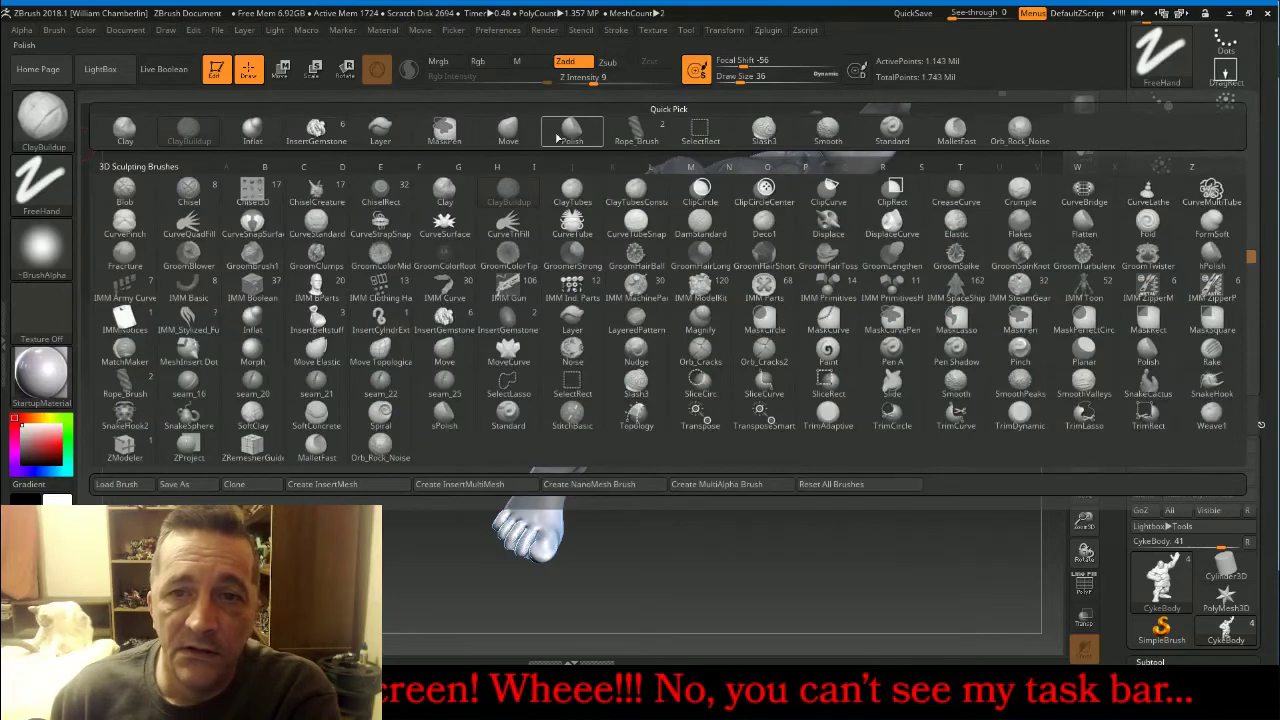
pyautogui.click(249, 133)
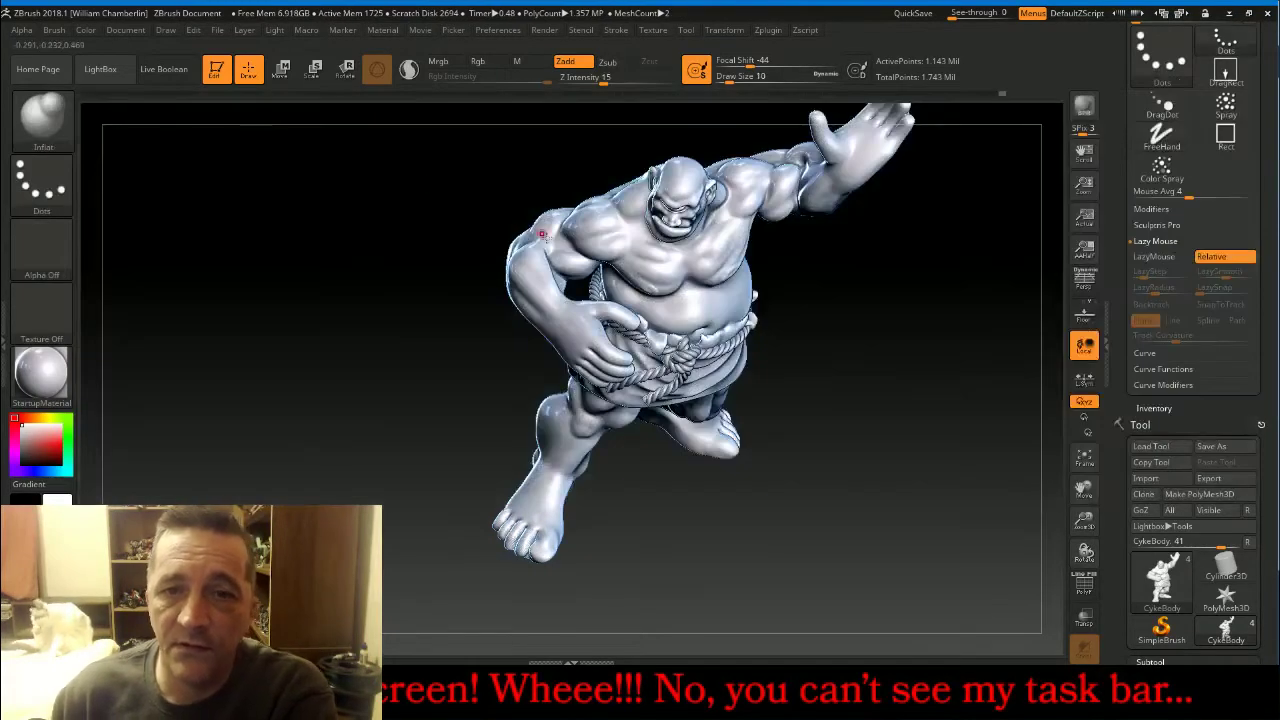
pyautogui.click(608, 80)
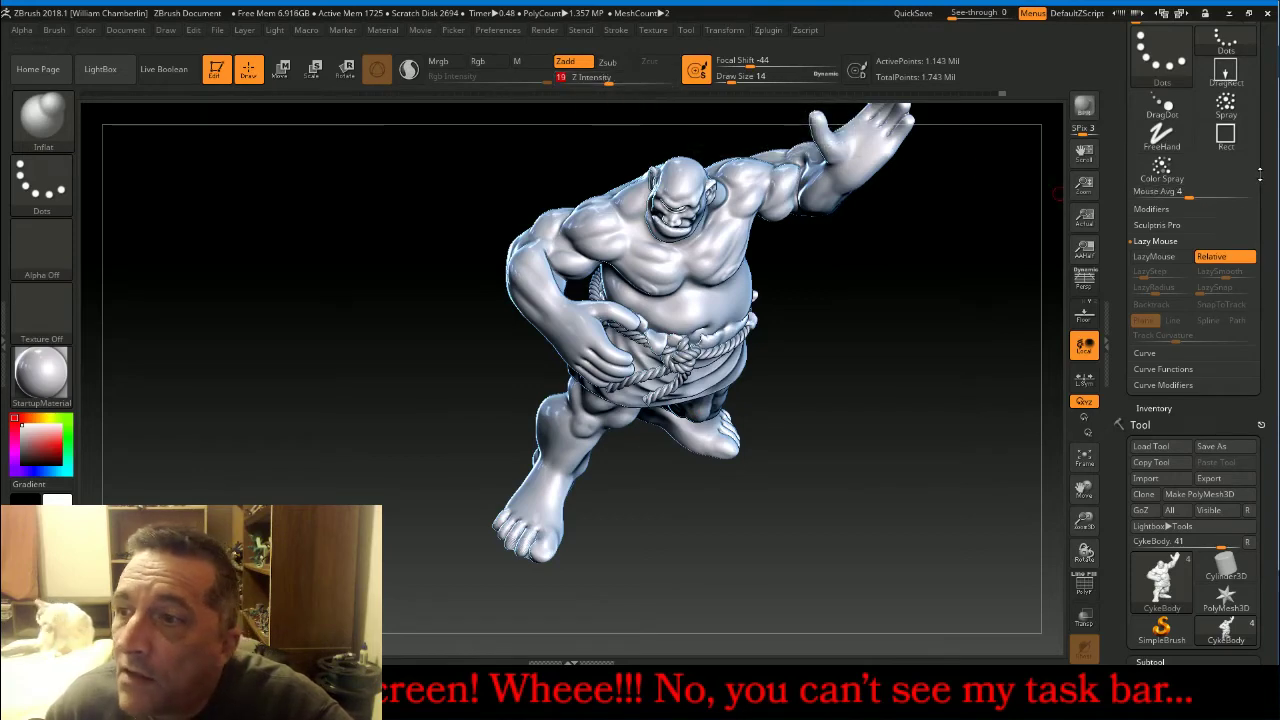
pyautogui.click(1154, 256)
pyautogui.moveTo(1084, 522); pyautogui.dragTo(1092, 595)
pyautogui.moveTo(1087, 489); pyautogui.dragTo(794, 457)
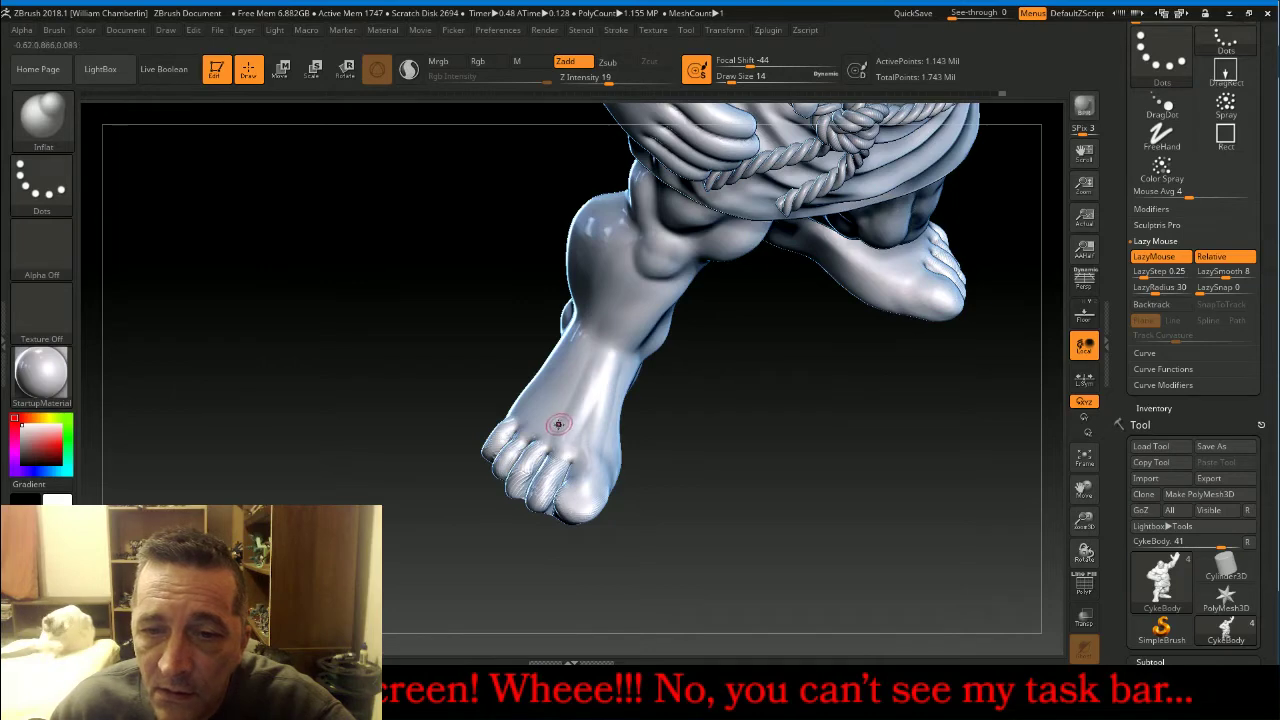
# Raise tendons on top of the right foot from the toes to the ankle using Draw Size 9.
pyautogui.keyDown('shift'); pyautogui.moveTo(598, 433); pyautogui.dragTo(593, 445); pyautogui.keyUp('shift')
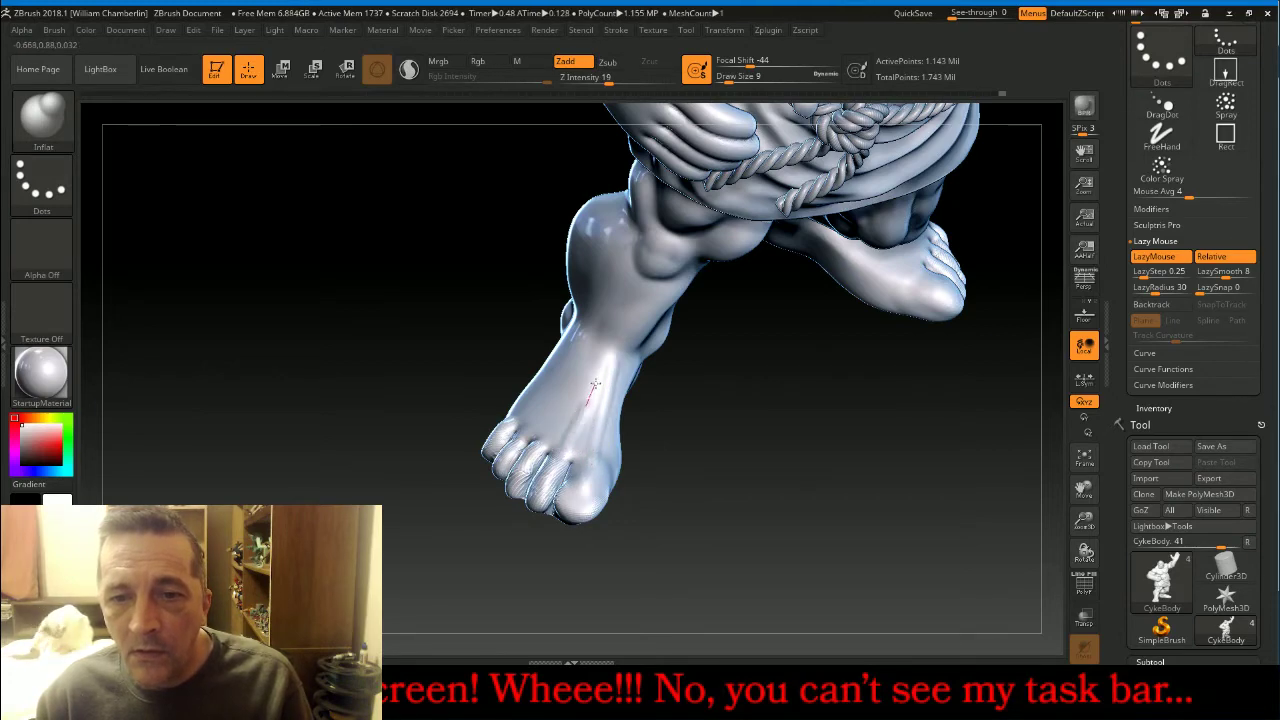
pyautogui.moveTo(595, 384); pyautogui.dragTo(604, 357)
pyautogui.moveTo(609, 350); pyautogui.dragTo(547, 435, button='right')
pyautogui.moveTo(558, 399); pyautogui.dragTo(585, 335)
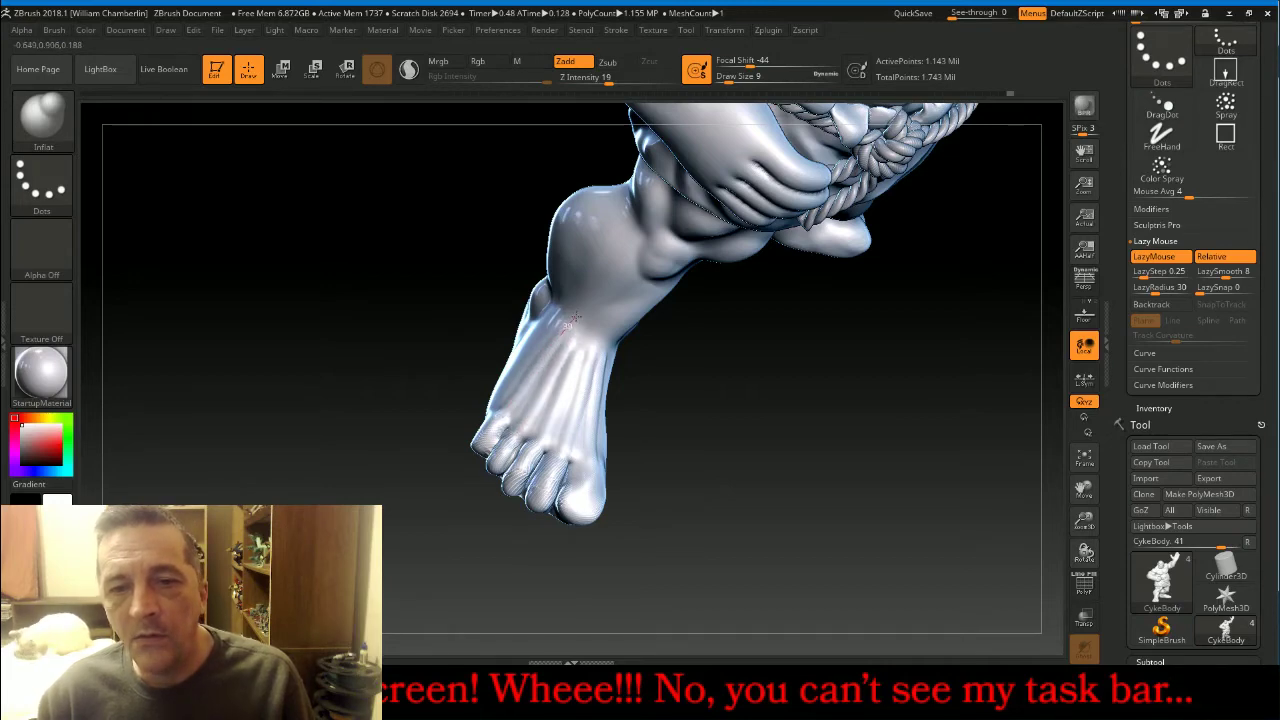
# Raise matching tendons across the top of the left foot from the toes to the ankle.
pyautogui.moveTo(854, 534); pyautogui.dragTo(836, 497)
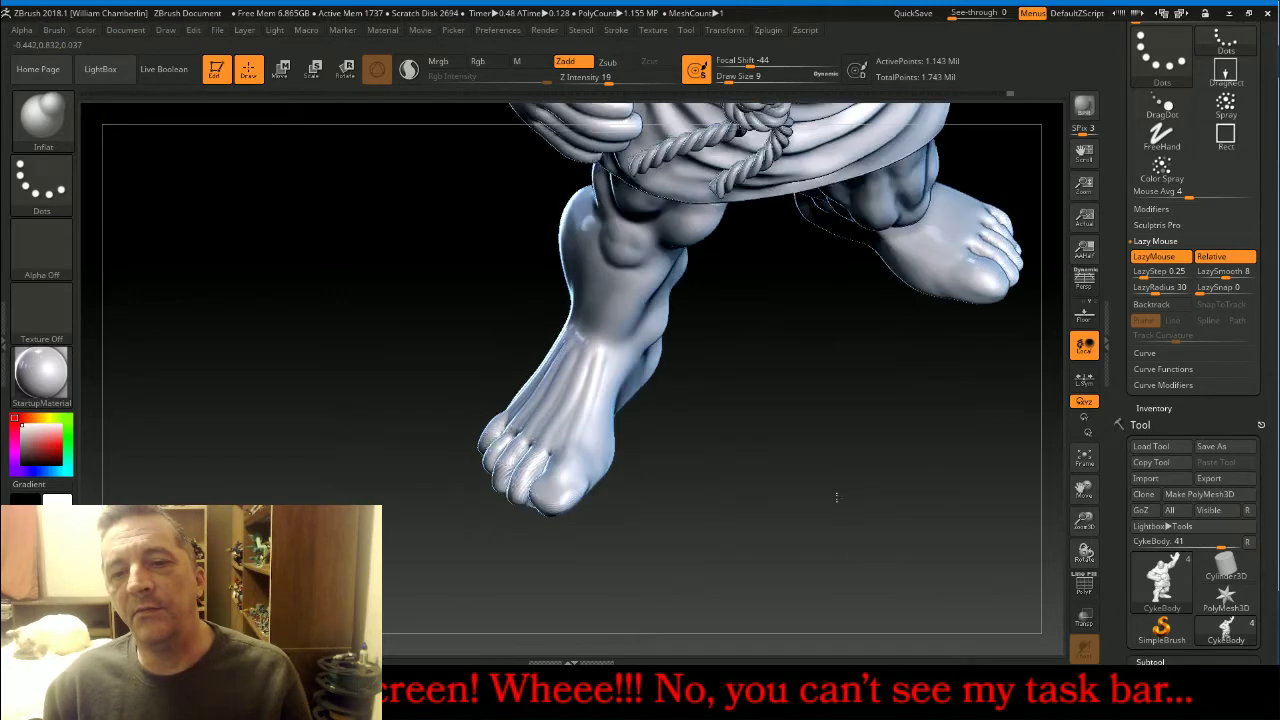
pyautogui.moveTo(1083, 488); pyautogui.dragTo(1046, 509)
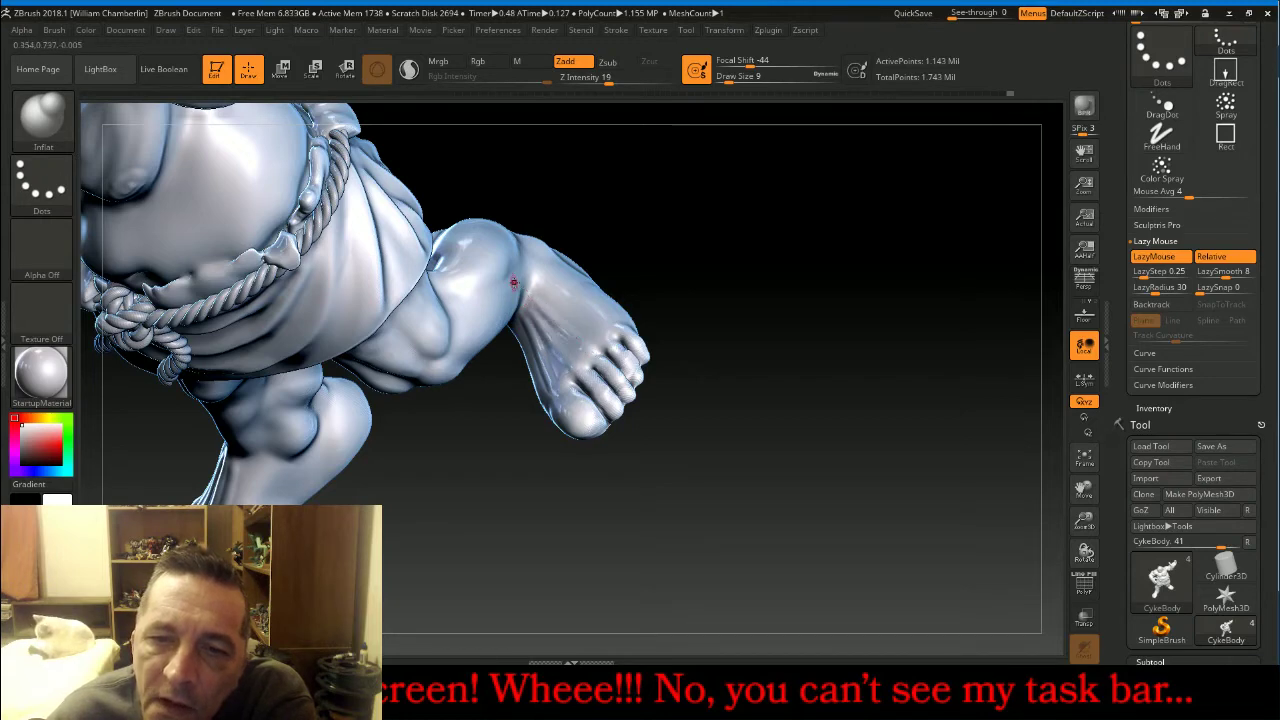
pyautogui.moveTo(590, 326); pyautogui.dragTo(520, 274)
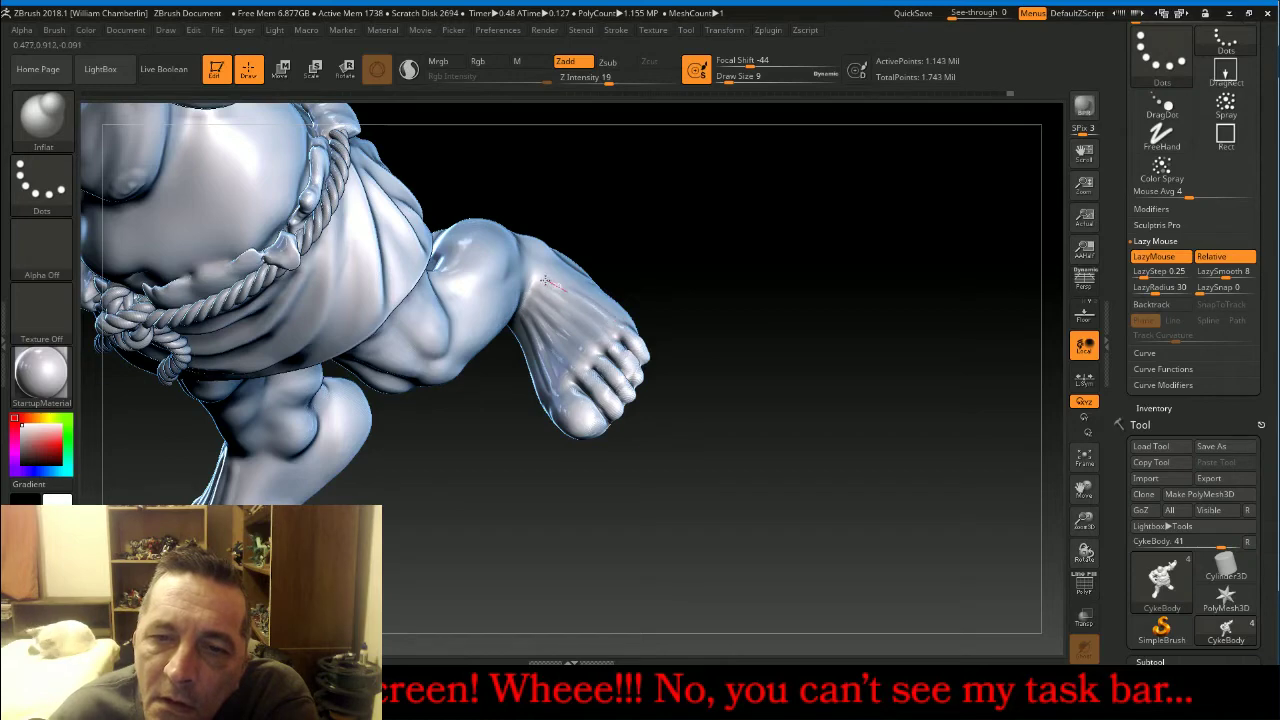
# Turn off LazyMouse and set the Inflat brush to Draw Size 14 and Z Intensity 7 for the left foot's knuckles.
pyautogui.click(1150, 257)
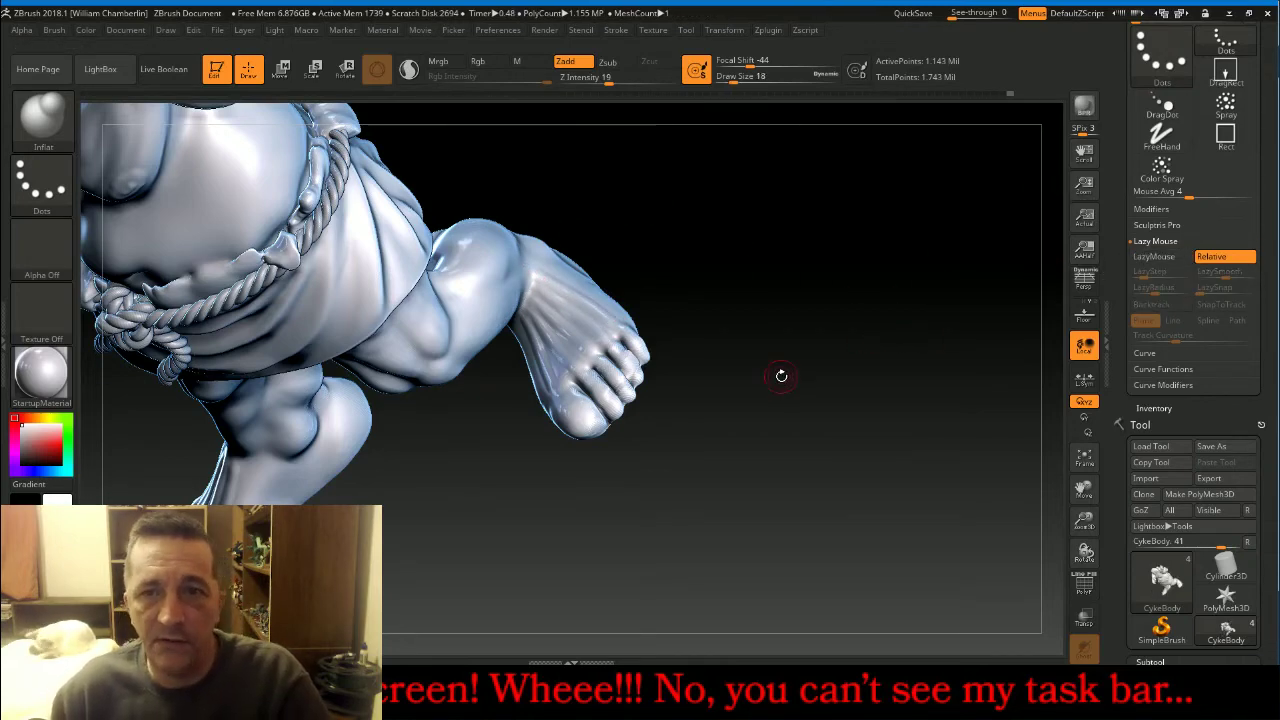
pyautogui.moveTo(794, 374); pyautogui.dragTo(553, 387)
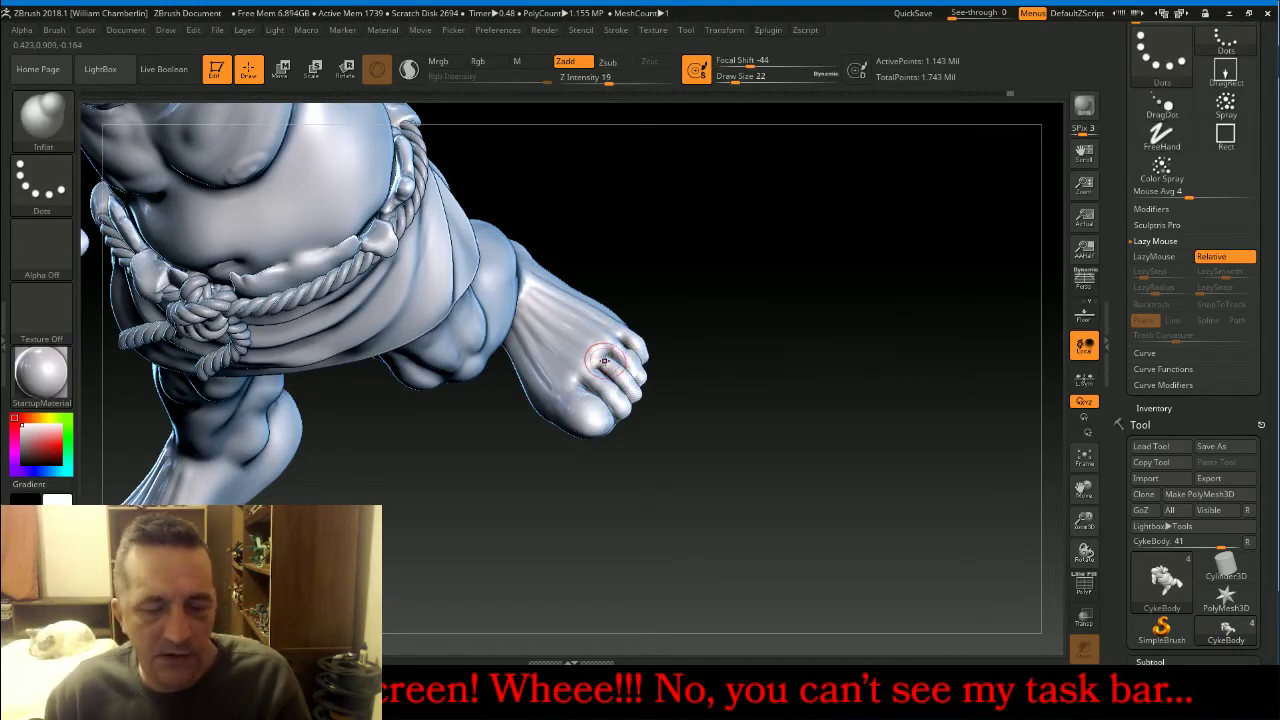
pyautogui.press('[')
pyautogui.moveTo(609, 80); pyautogui.dragTo(600, 81)
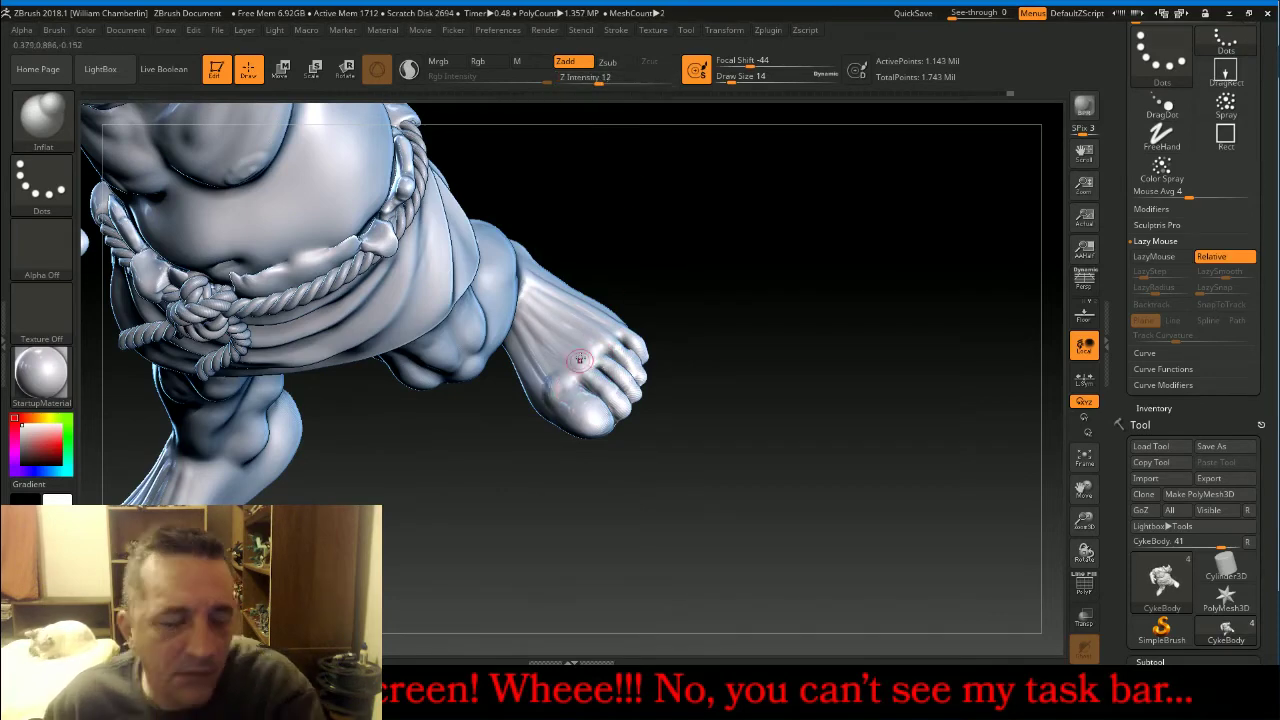
pyautogui.press('shift')
pyautogui.click(590, 82)
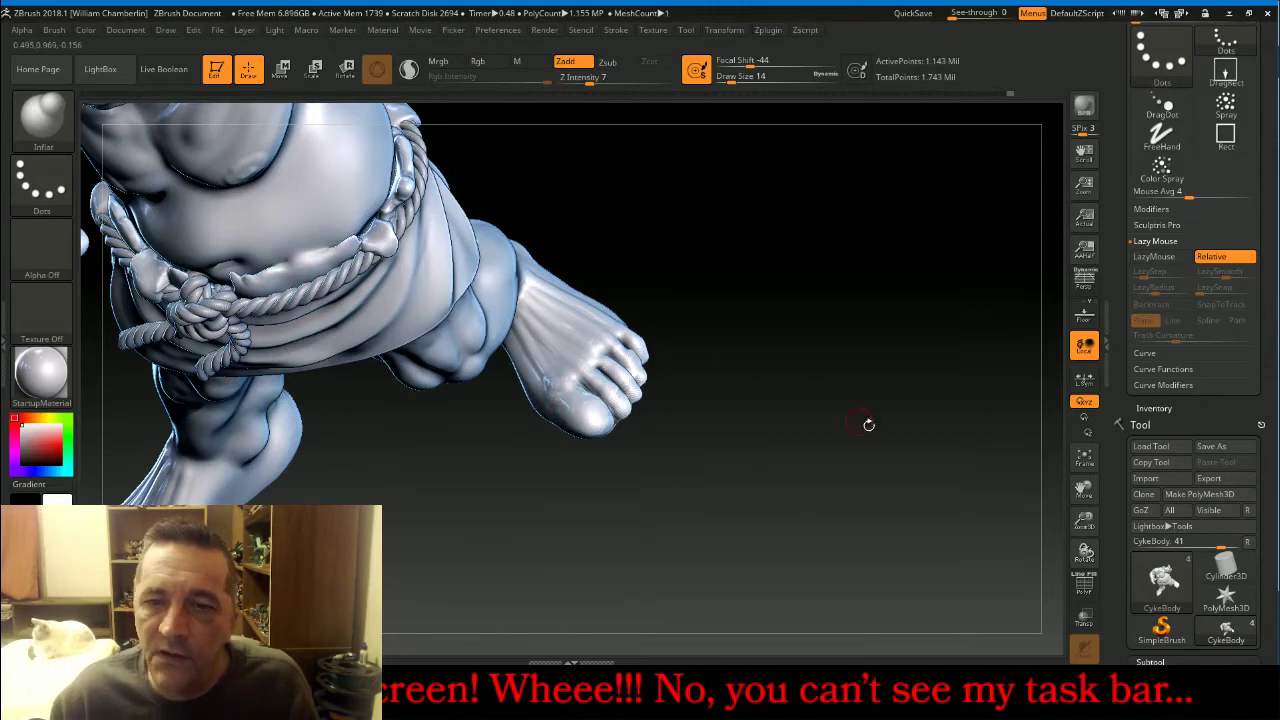
# Inflate the knuckles at the base of the left foot's toes and smooth the big toe joint and outer knuckles.
pyautogui.moveTo(1084, 521); pyautogui.dragTo(1084, 470)
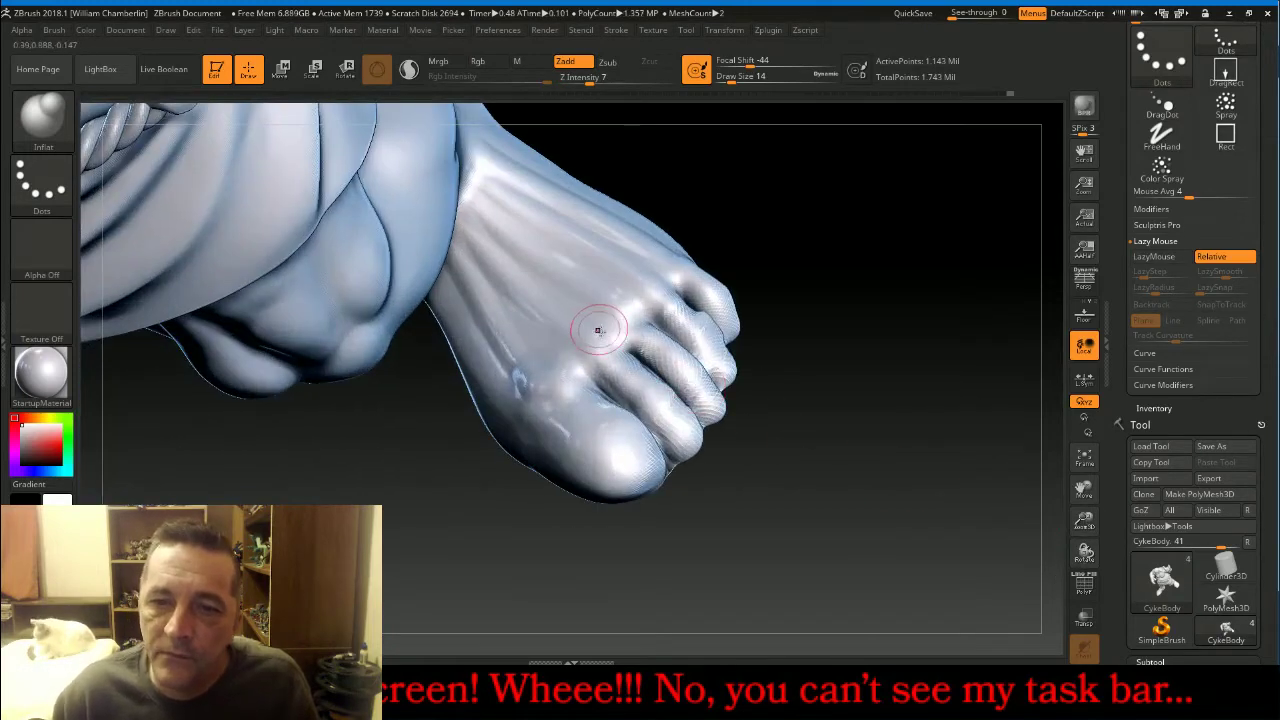
pyautogui.moveTo(592, 344)
pyautogui.mouseDown()
pyautogui.moveTo(600, 360)
pyautogui.moveTo(677, 256)
pyautogui.mouseUp()
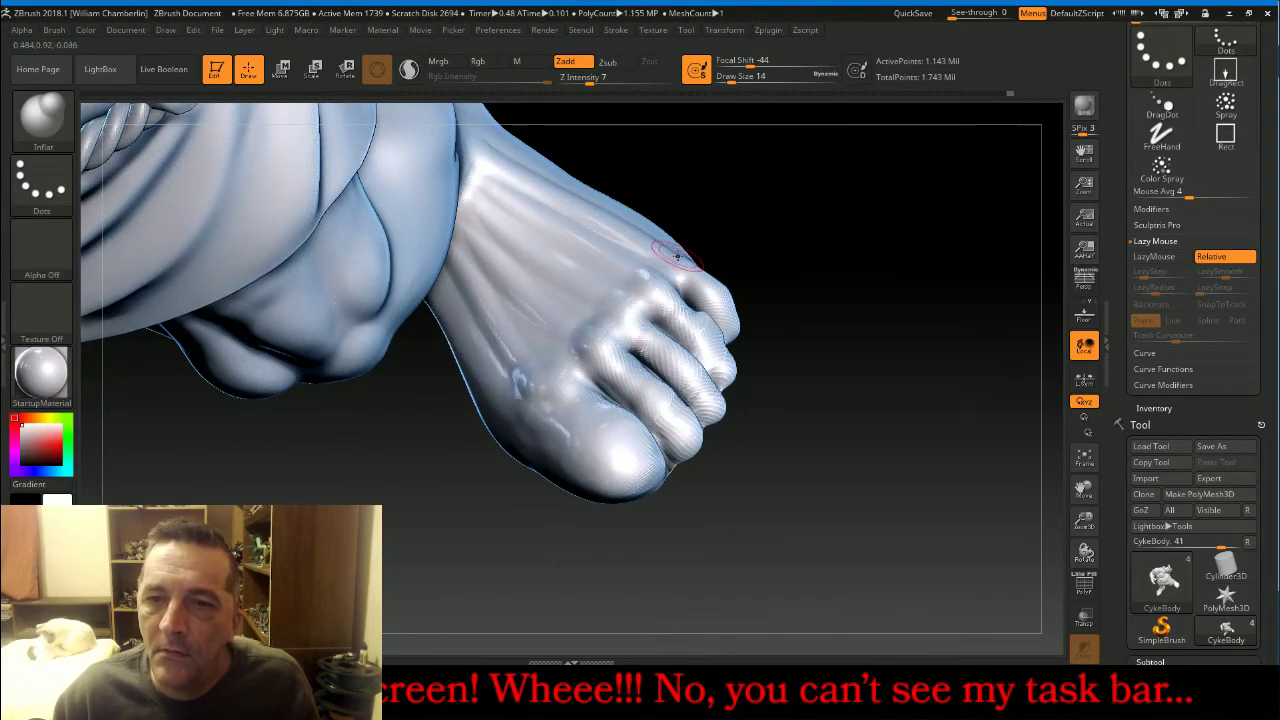
pyautogui.moveTo(602, 358)
pyautogui.mouseDown()
pyautogui.moveTo(578, 368)
pyautogui.moveTo(579, 349)
pyautogui.mouseUp()
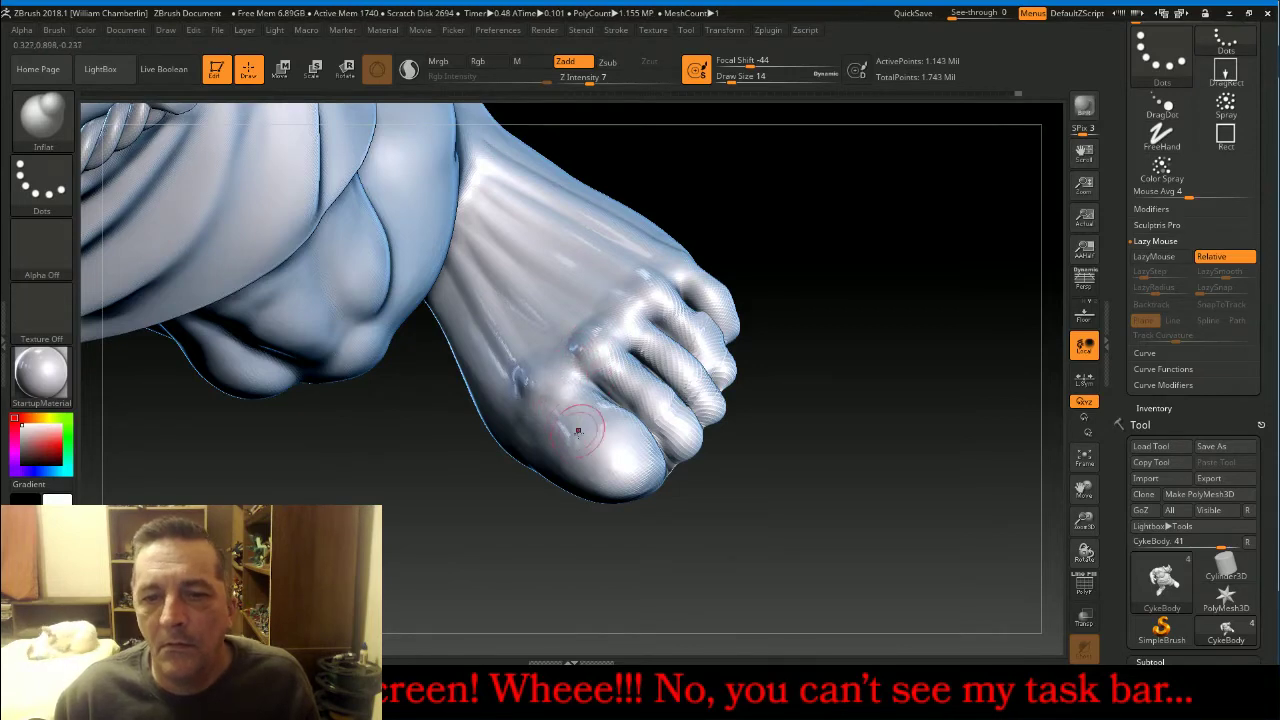
pyautogui.press('shift')
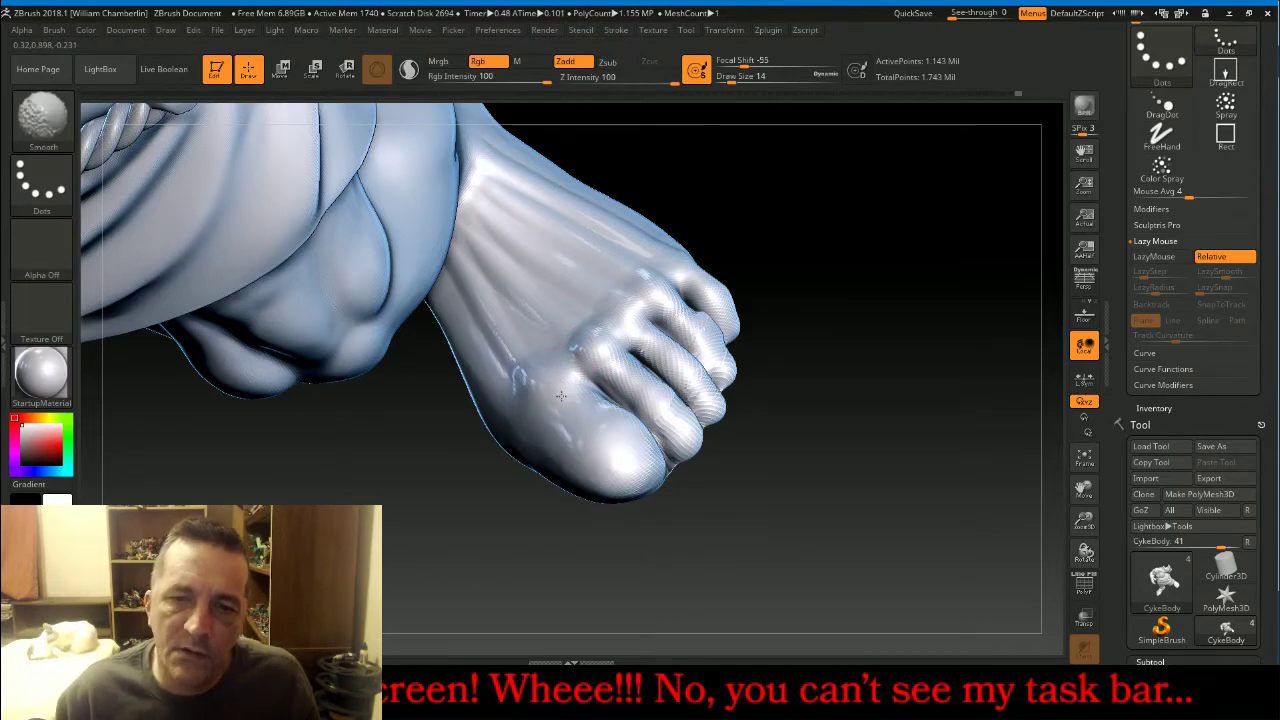
pyautogui.keyDown('shift'); pyautogui.moveTo(561, 396); pyautogui.dragTo(578, 407); pyautogui.keyUp('shift')
pyautogui.keyDown('shift'); pyautogui.moveTo(658, 281); pyautogui.dragTo(668, 256); pyautogui.keyUp('shift')
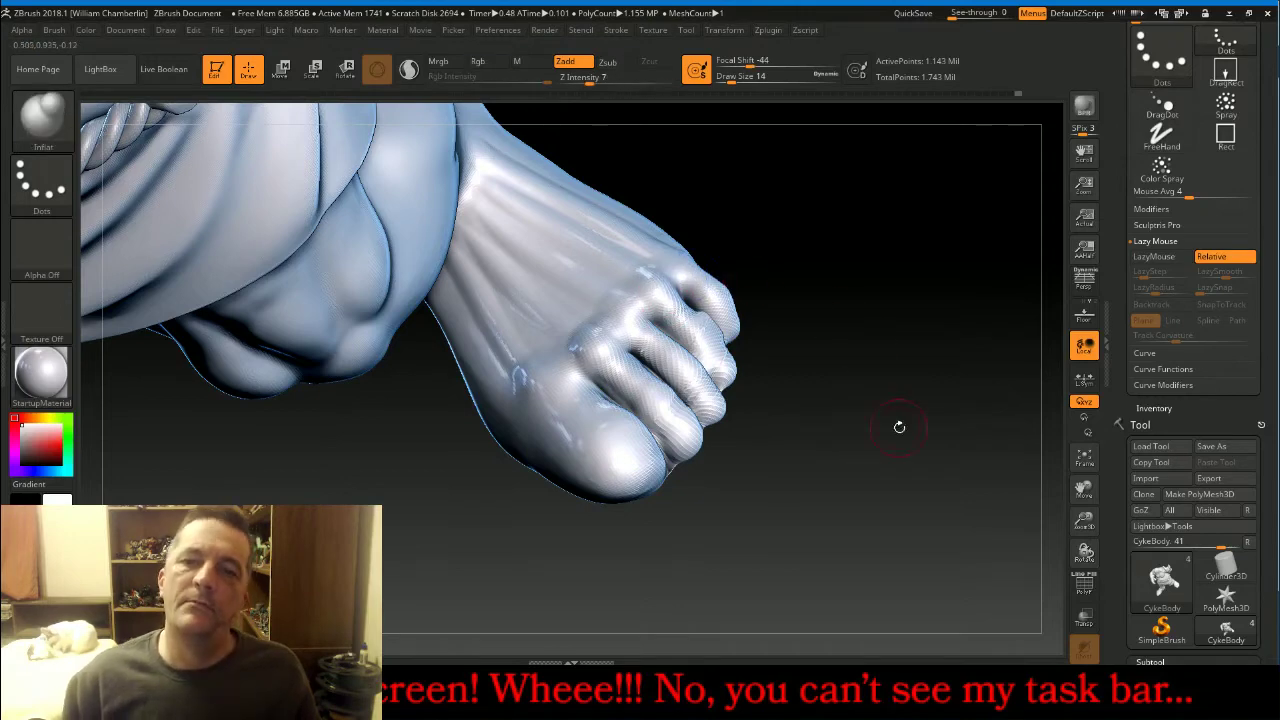
# Inflate the knuckles at the base of the right foot's toes at Draw Size 14 and smooth them into the foot.
pyautogui.moveTo(899, 427)
pyautogui.mouseDown()
pyautogui.moveTo(873, 421)
pyautogui.moveTo(951, 423)
pyautogui.moveTo(883, 434)
pyautogui.mouseUp()
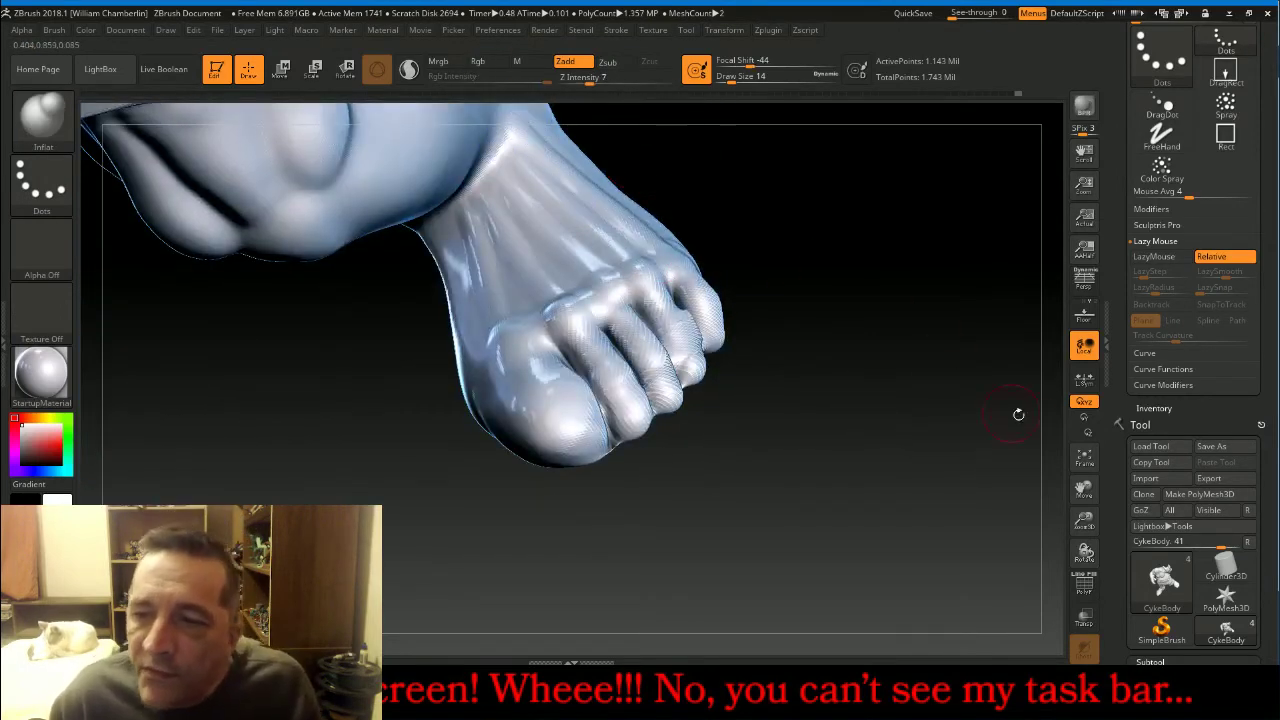
pyautogui.moveTo(1018, 414); pyautogui.dragTo(960, 440)
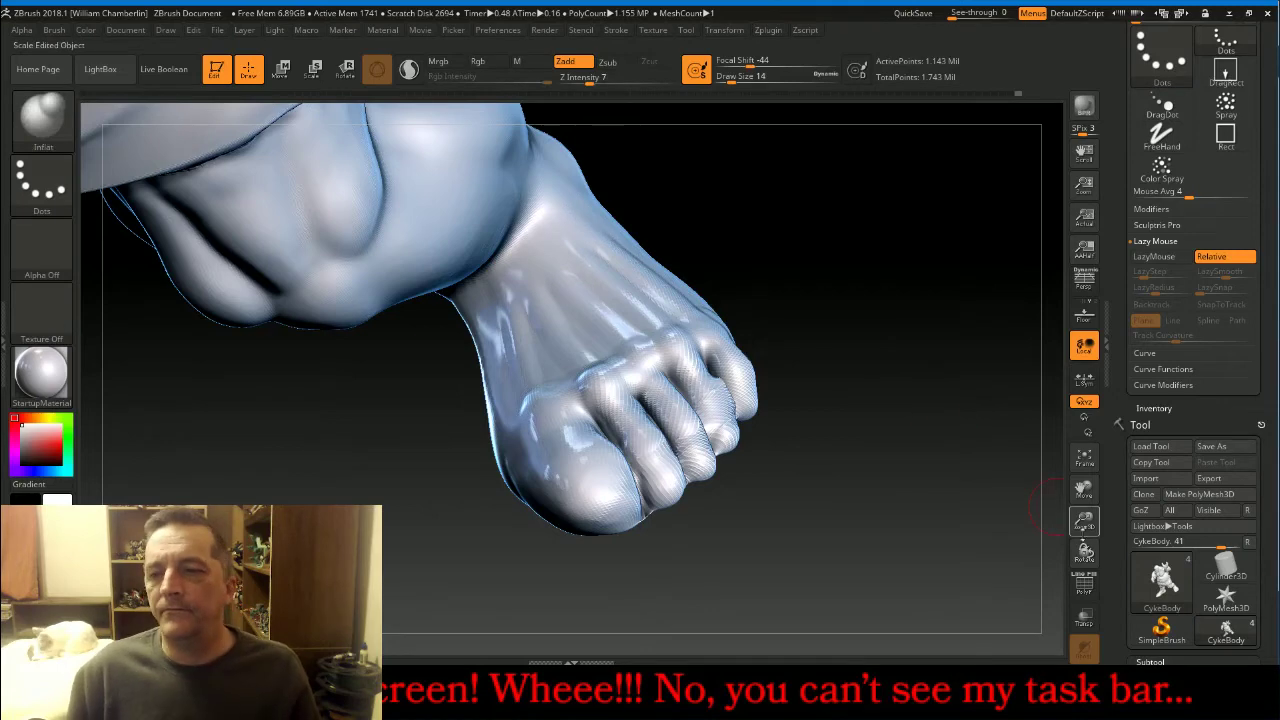
pyautogui.moveTo(1084, 488); pyautogui.dragTo(1270, 460)
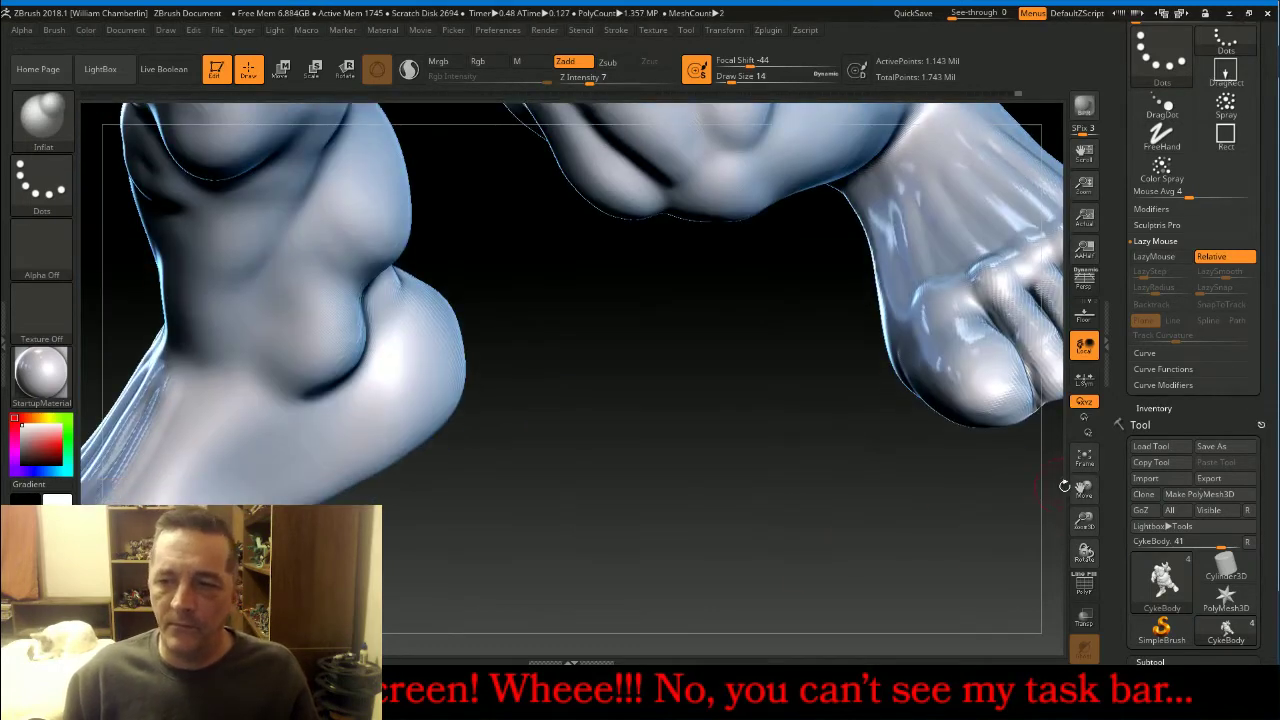
pyautogui.moveTo(1084, 488); pyautogui.dragTo(1268, 424)
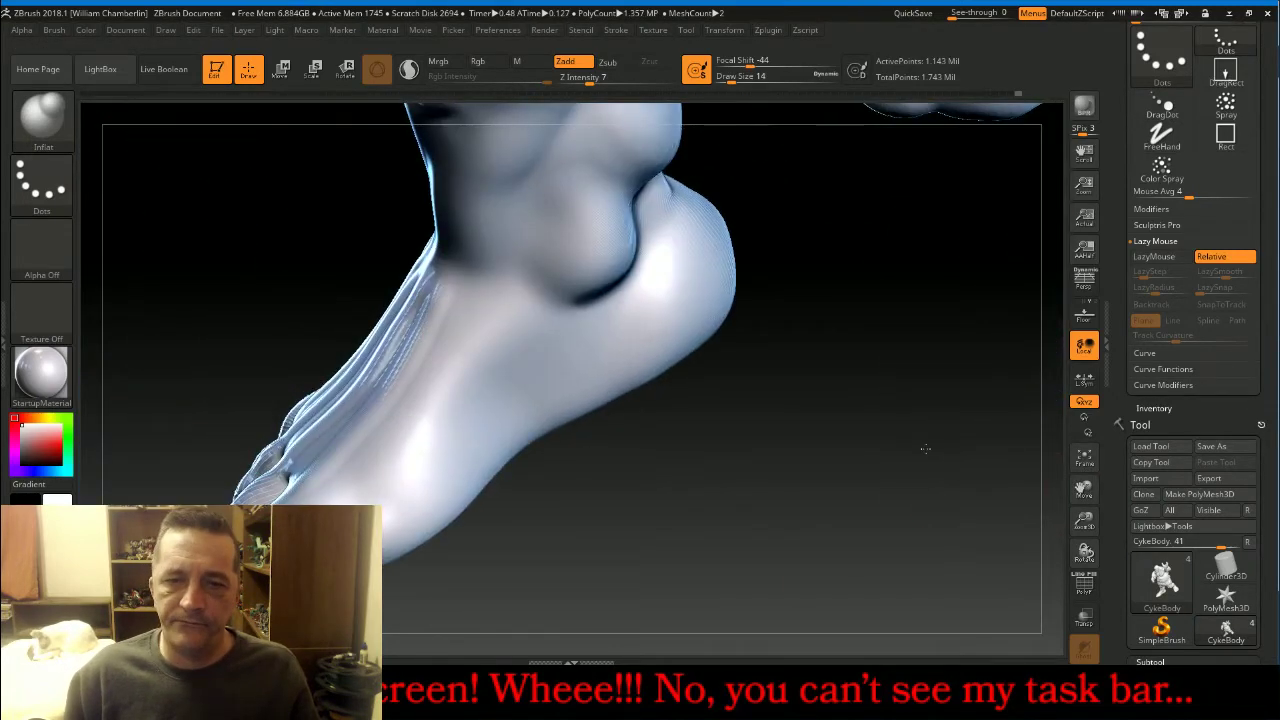
pyautogui.moveTo(925, 449); pyautogui.dragTo(1141, 422)
pyautogui.moveTo(710, 490); pyautogui.dragTo(651, 517)
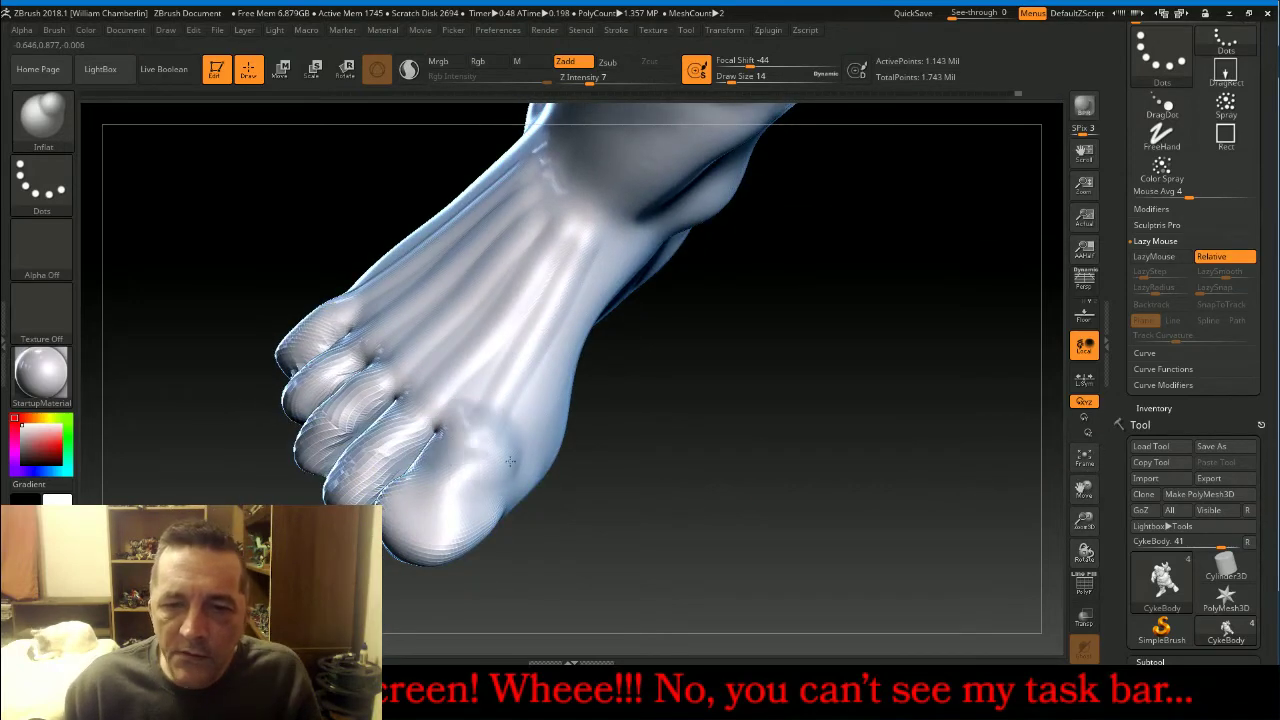
pyautogui.moveTo(495, 430); pyautogui.dragTo(480, 440)
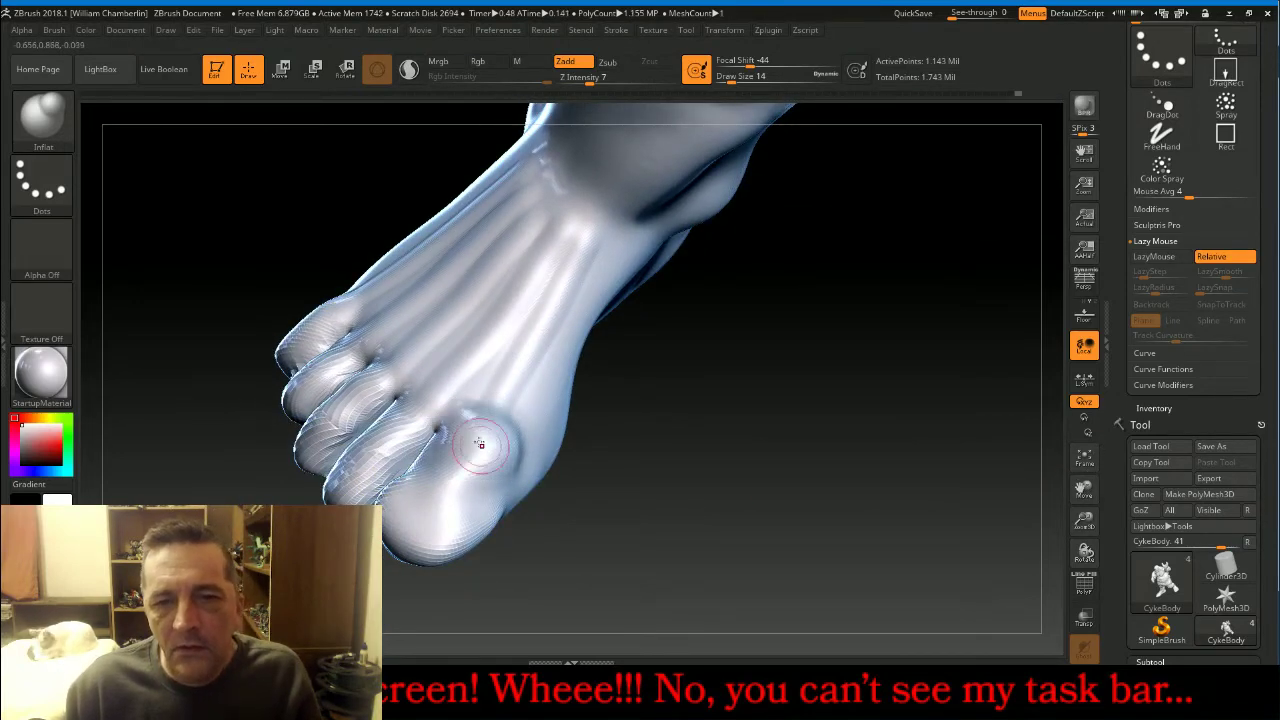
pyautogui.moveTo(431, 402)
pyautogui.mouseDown()
pyautogui.moveTo(434, 423)
pyautogui.moveTo(399, 364)
pyautogui.moveTo(380, 365)
pyautogui.moveTo(354, 286)
pyautogui.moveTo(400, 373)
pyautogui.mouseUp()
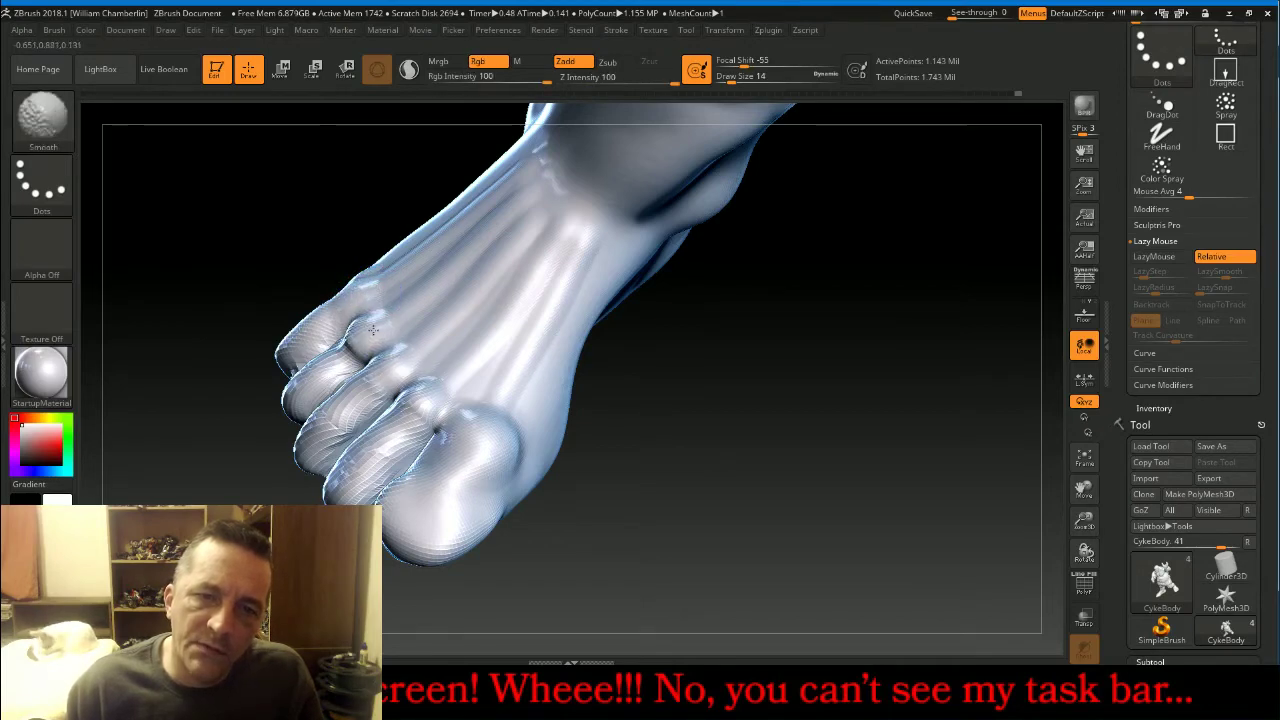
pyautogui.moveTo(372, 329)
pyautogui.keyDown('shift'); pyautogui.mouseDown()
pyautogui.moveTo(392, 368)
pyautogui.moveTo(380, 379)
pyautogui.moveTo(428, 414)
pyautogui.mouseUp(); pyautogui.keyUp('shift')
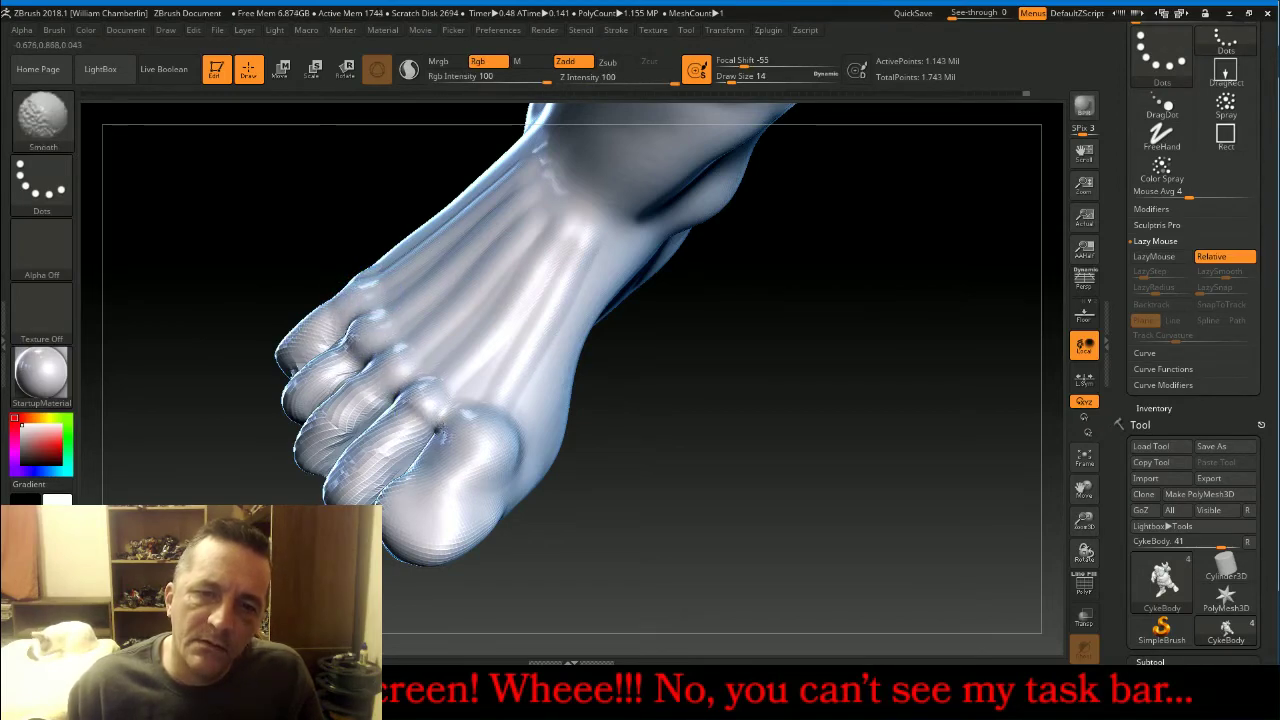
pyautogui.keyDown('shift'); pyautogui.moveTo(491, 461); pyautogui.dragTo(512, 450); pyautogui.keyUp('shift')
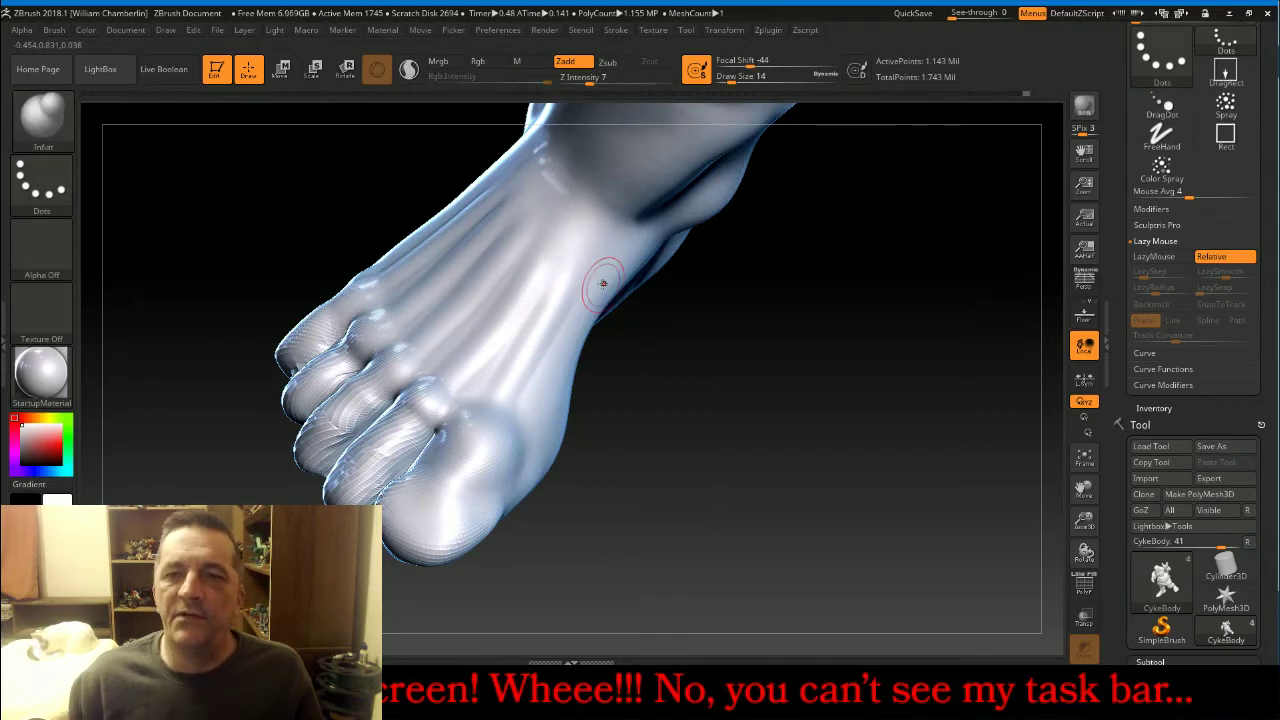
# Inflate a bony bump on the thumb side of the right wrist at Draw Size 30.
pyautogui.moveTo(845, 467)
pyautogui.mouseDown()
pyautogui.moveTo(837, 423)
pyautogui.moveTo(929, 438)
pyautogui.mouseUp()
pyautogui.click(1085, 460)
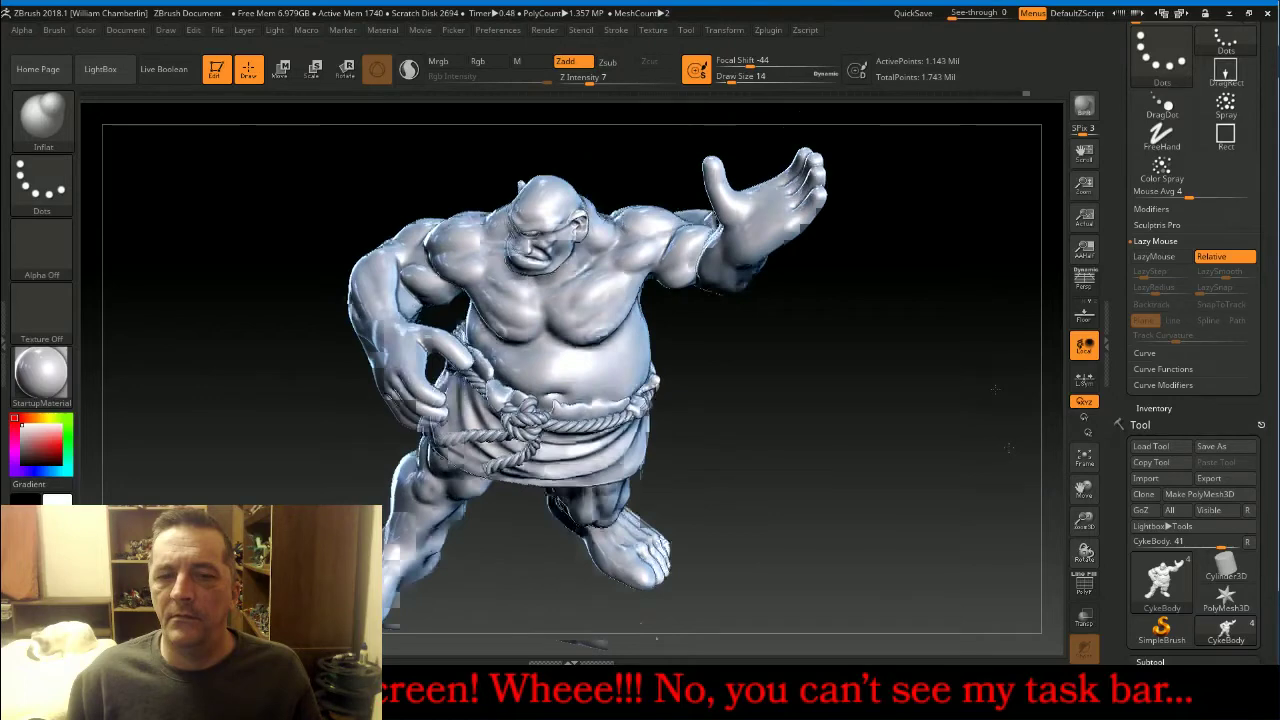
pyautogui.moveTo(994, 388); pyautogui.dragTo(1000, 470)
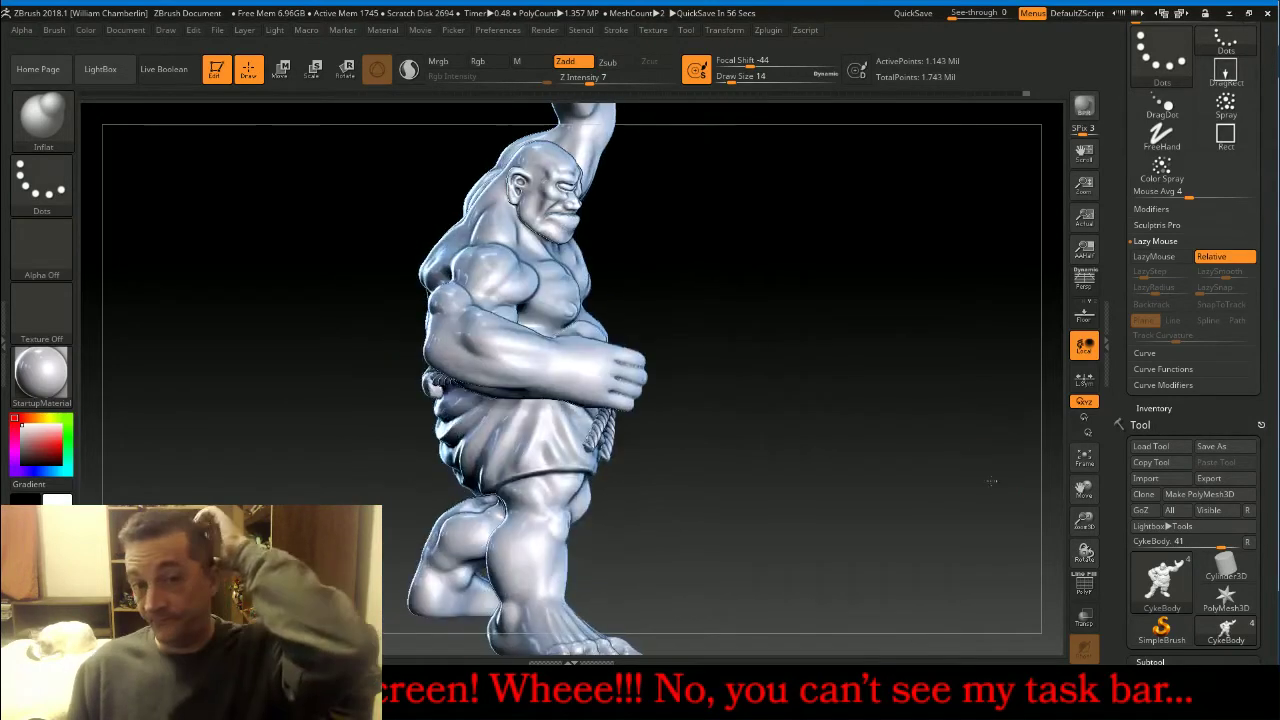
pyautogui.moveTo(1084, 521); pyautogui.dragTo(971, 394)
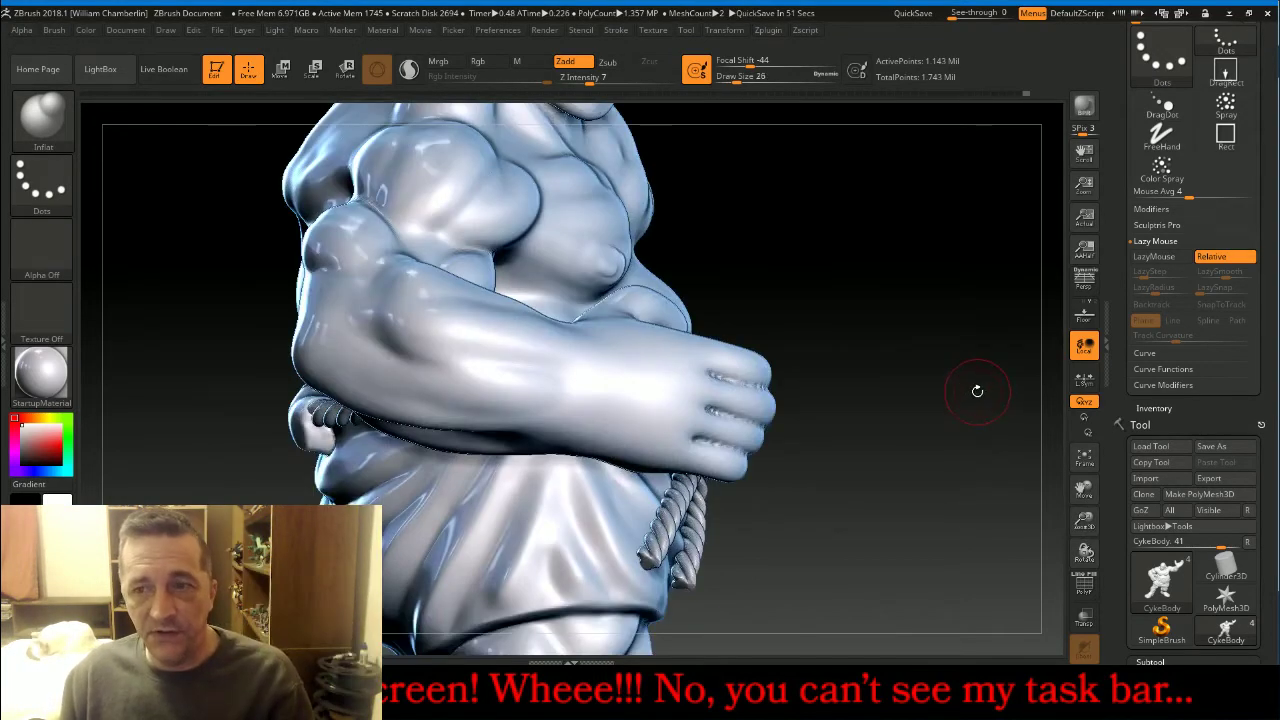
pyautogui.moveTo(934, 263); pyautogui.dragTo(990, 413)
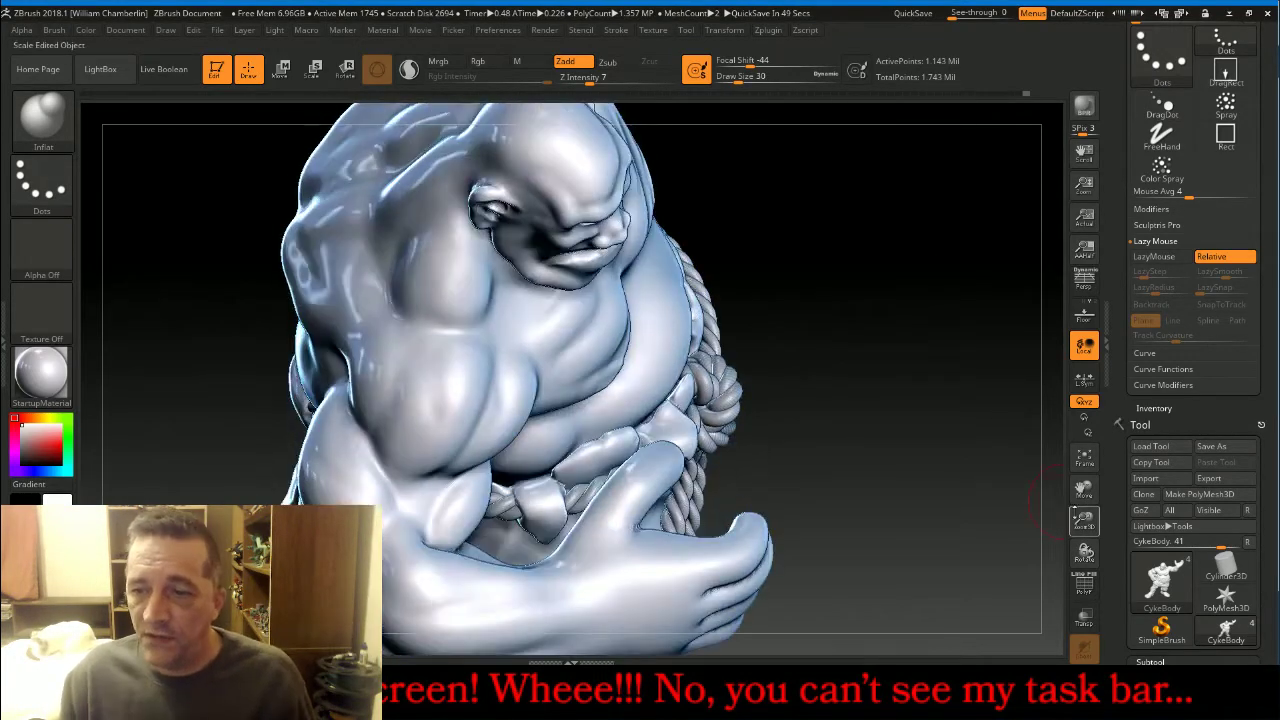
pyautogui.moveTo(1085, 489); pyautogui.dragTo(1085, 275)
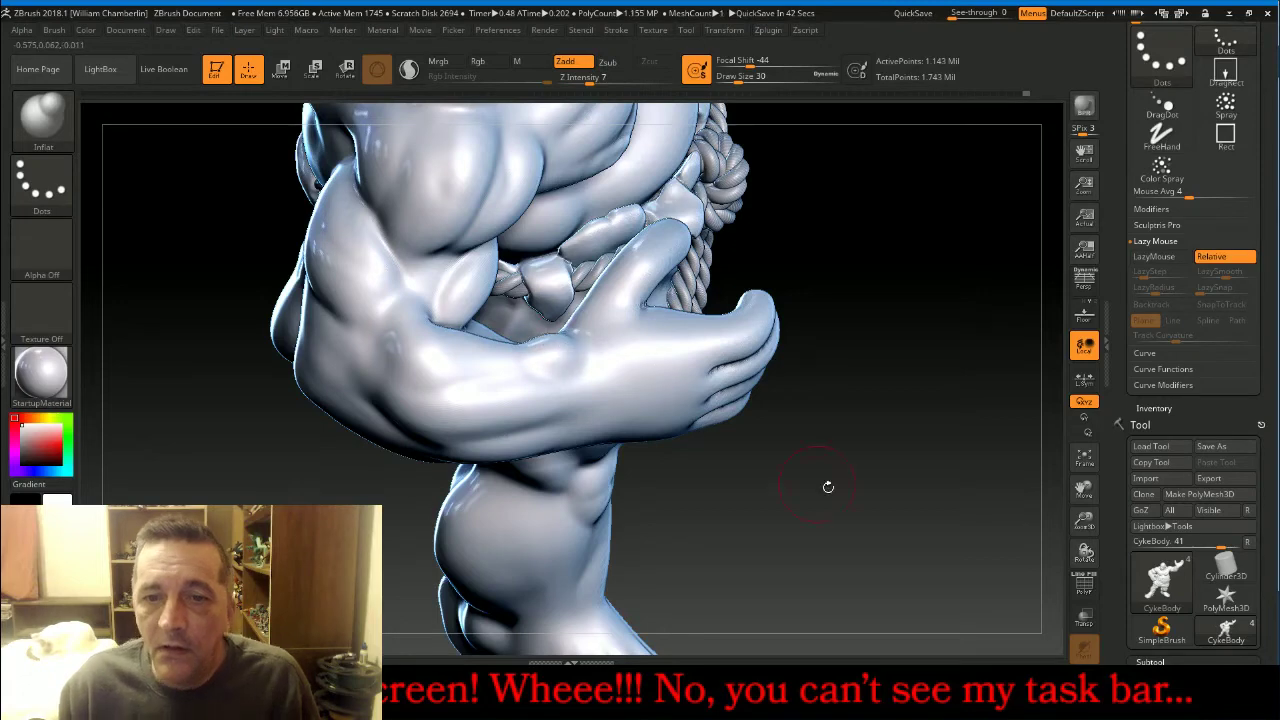
# Inflate and smooth the wrist bone on the little-finger side of the right forearm, undoing the first attempt.
pyautogui.moveTo(826, 486)
pyautogui.mouseDown()
pyautogui.moveTo(861, 425)
pyautogui.moveTo(543, 400)
pyautogui.moveTo(572, 400)
pyautogui.mouseUp()
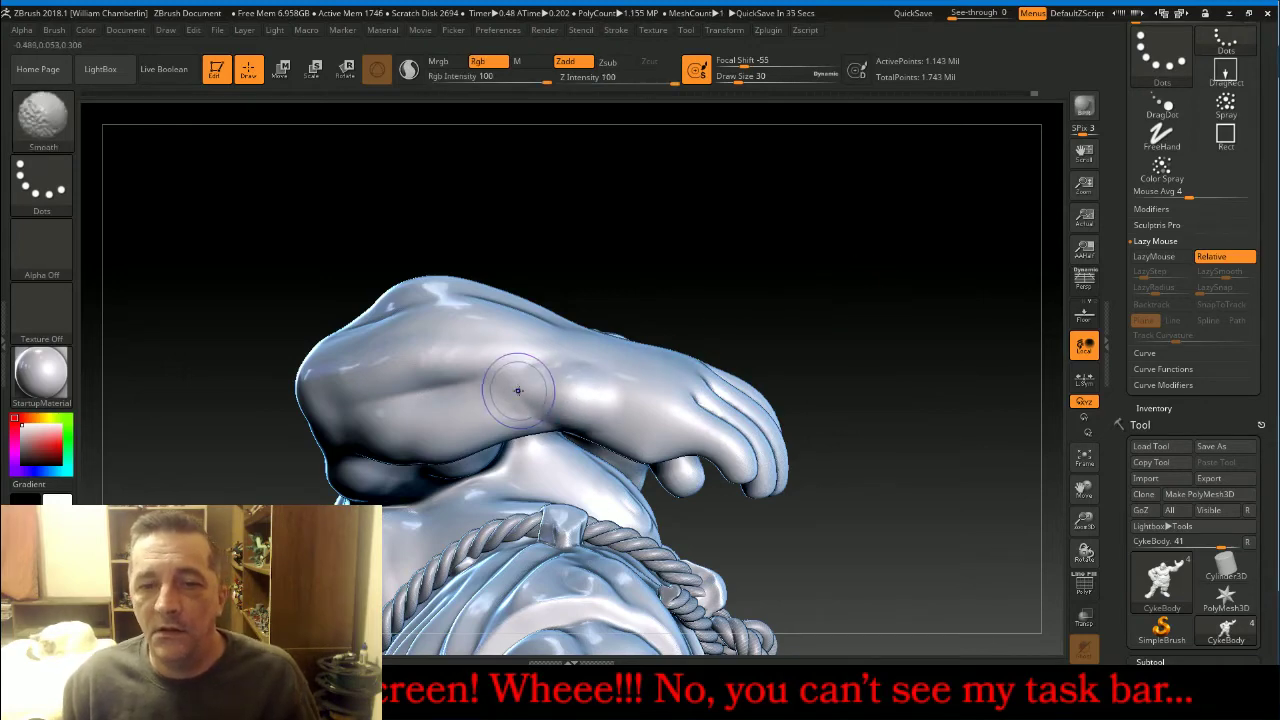
pyautogui.moveTo(922, 274)
pyautogui.mouseDown()
pyautogui.moveTo(934, 366)
pyautogui.moveTo(981, 371)
pyautogui.moveTo(969, 352)
pyautogui.mouseUp()
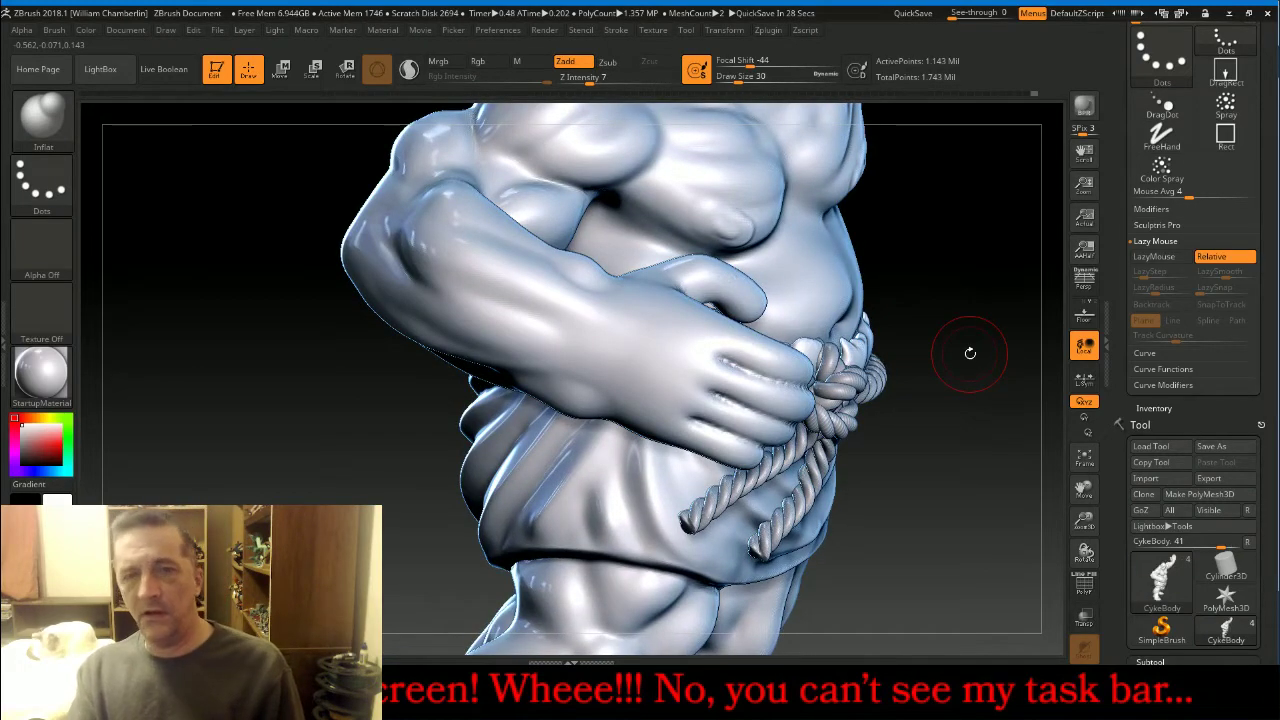
pyautogui.press('ctrl')
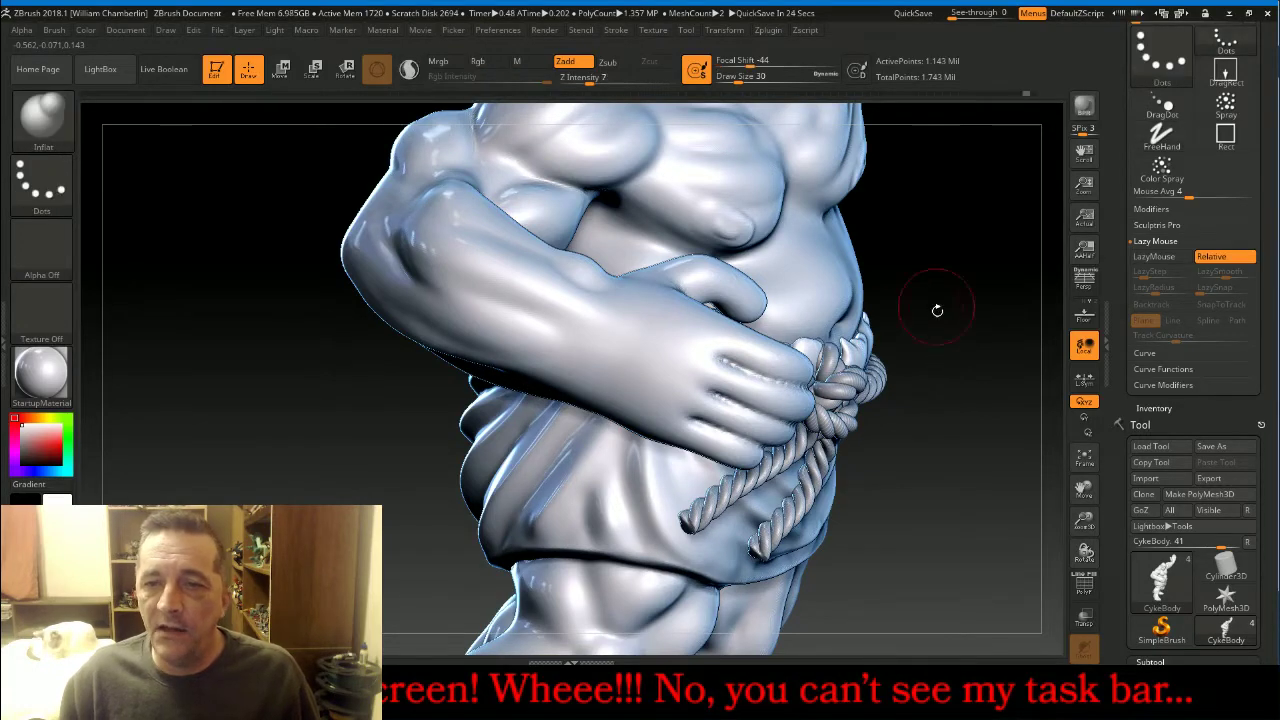
pyautogui.moveTo(966, 396)
pyautogui.mouseDown()
pyautogui.moveTo(973, 371)
pyautogui.moveTo(656, 390)
pyautogui.mouseUp()
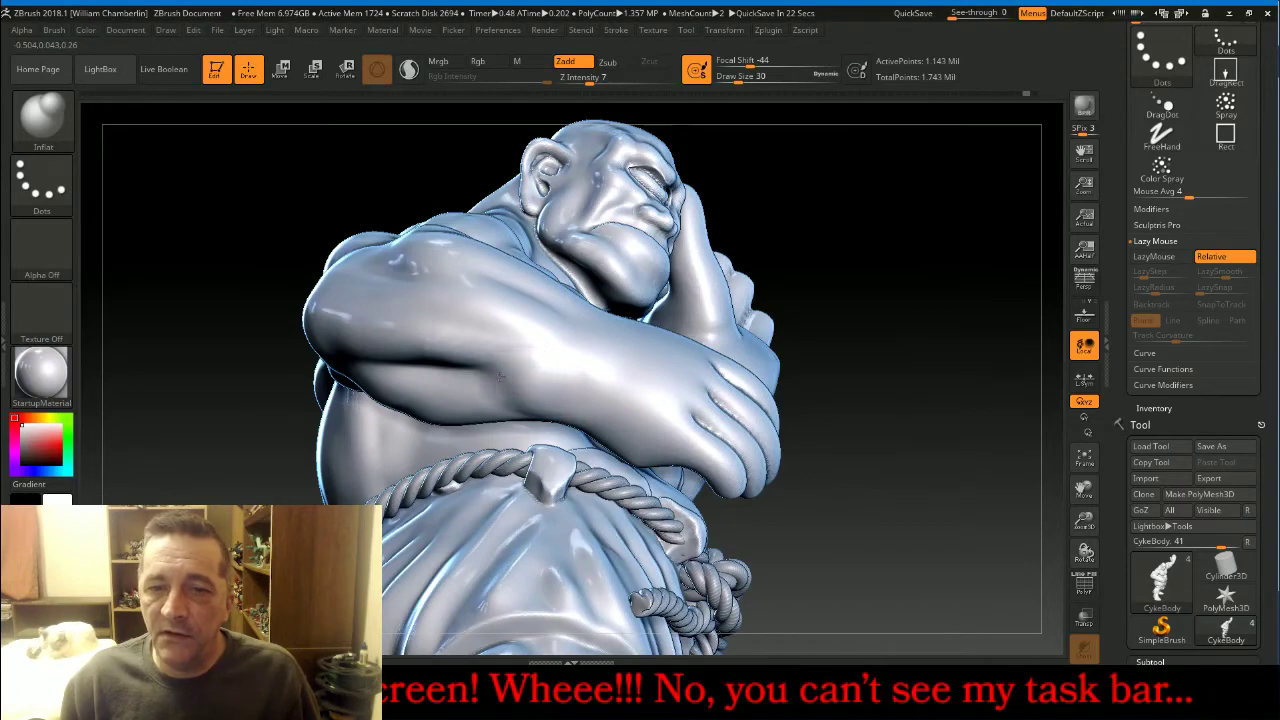
pyautogui.moveTo(542, 390)
pyautogui.mouseDown()
pyautogui.moveTo(486, 378)
pyautogui.moveTo(528, 380)
pyautogui.mouseUp()
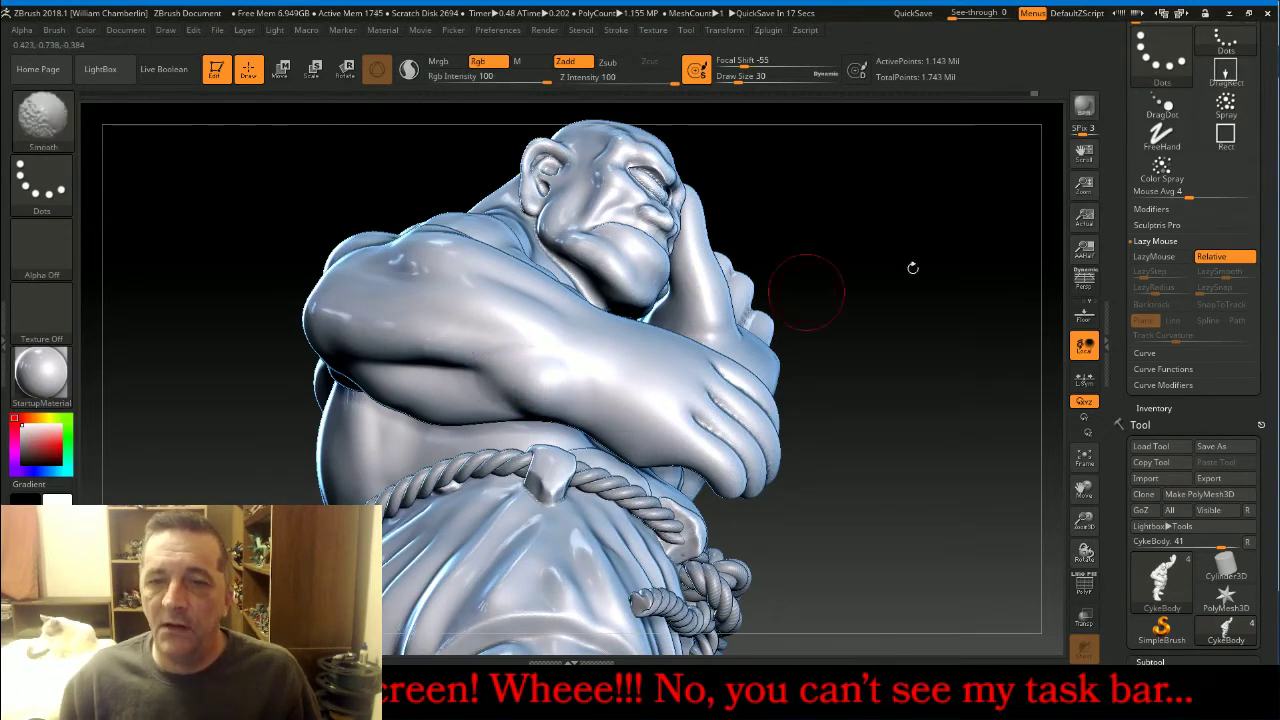
# Inflate a bony bump on the thumb side of the raised left wrist and smooth it into the forearm.
pyautogui.moveTo(808, 286)
pyautogui.mouseDown()
pyautogui.moveTo(965, 275)
pyautogui.moveTo(965, 326)
pyautogui.moveTo(872, 338)
pyautogui.mouseUp()
pyautogui.moveTo(1084, 488)
pyautogui.mouseDown()
pyautogui.moveTo(1037, 467)
pyautogui.moveTo(554, 507)
pyautogui.mouseUp()
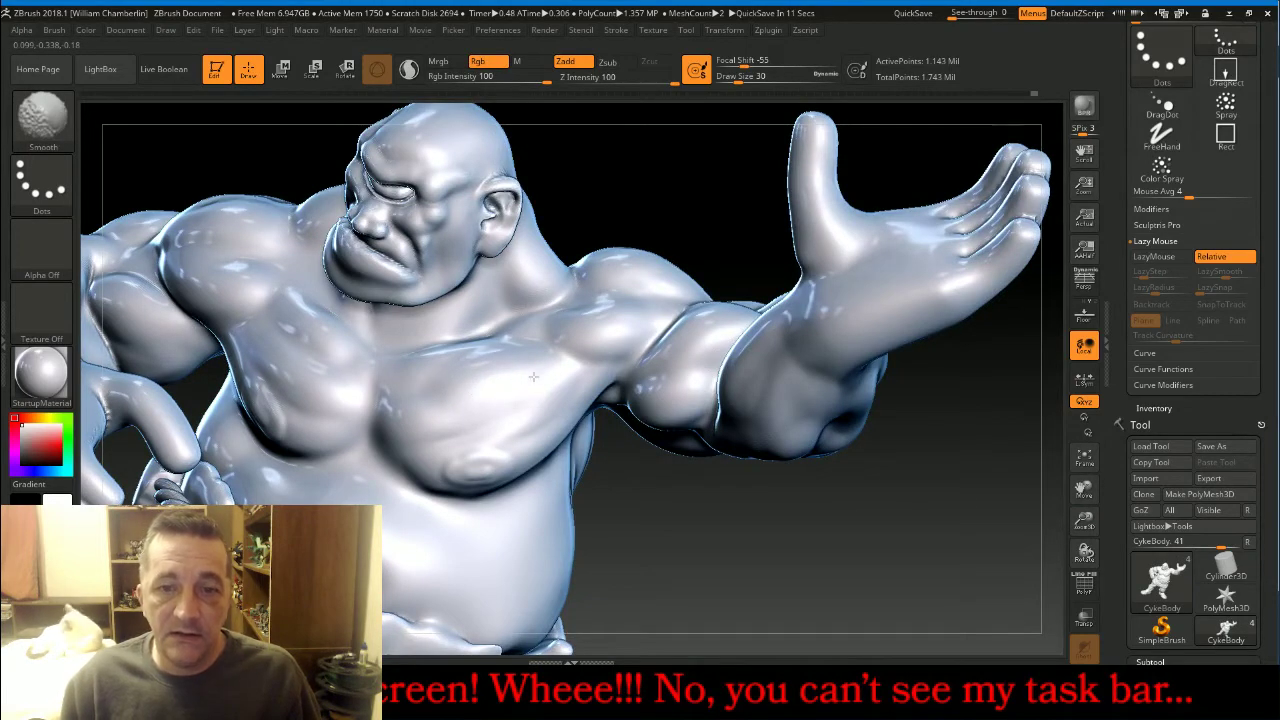
pyautogui.moveTo(928, 525)
pyautogui.mouseDown()
pyautogui.moveTo(958, 493)
pyautogui.moveTo(814, 286)
pyautogui.moveTo(791, 349)
pyautogui.moveTo(799, 297)
pyautogui.mouseUp()
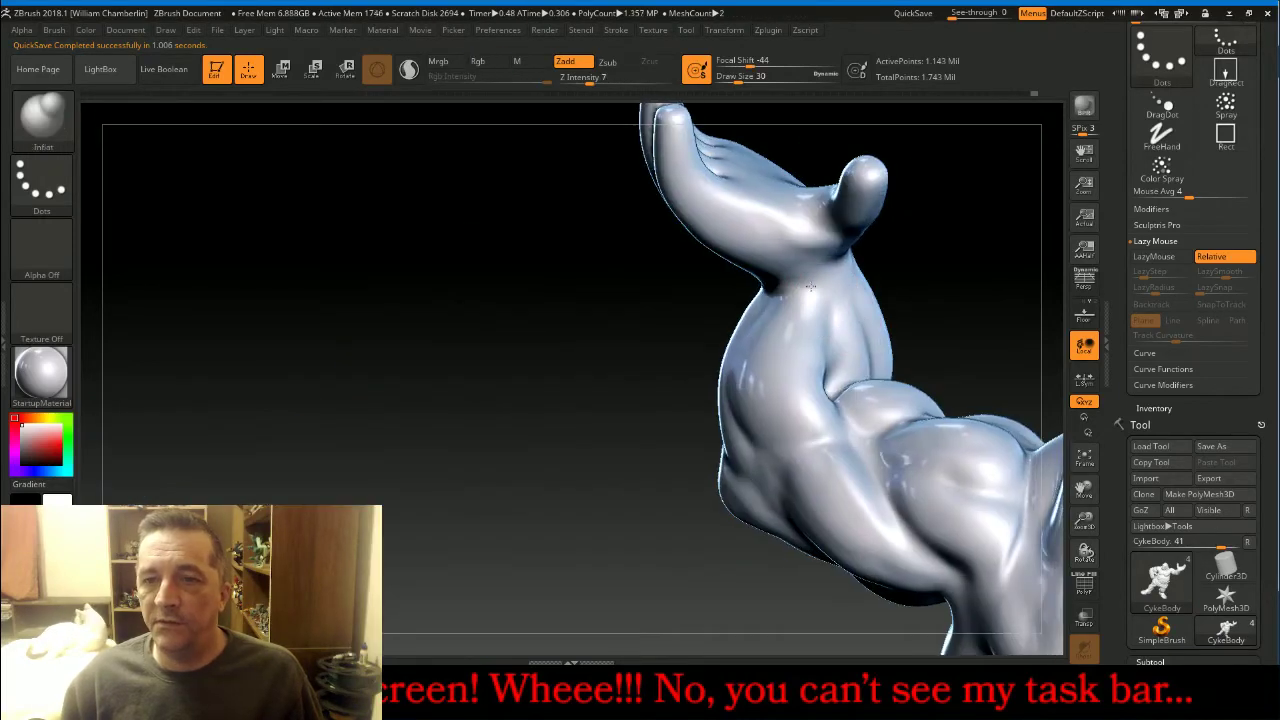
pyautogui.press('shift')
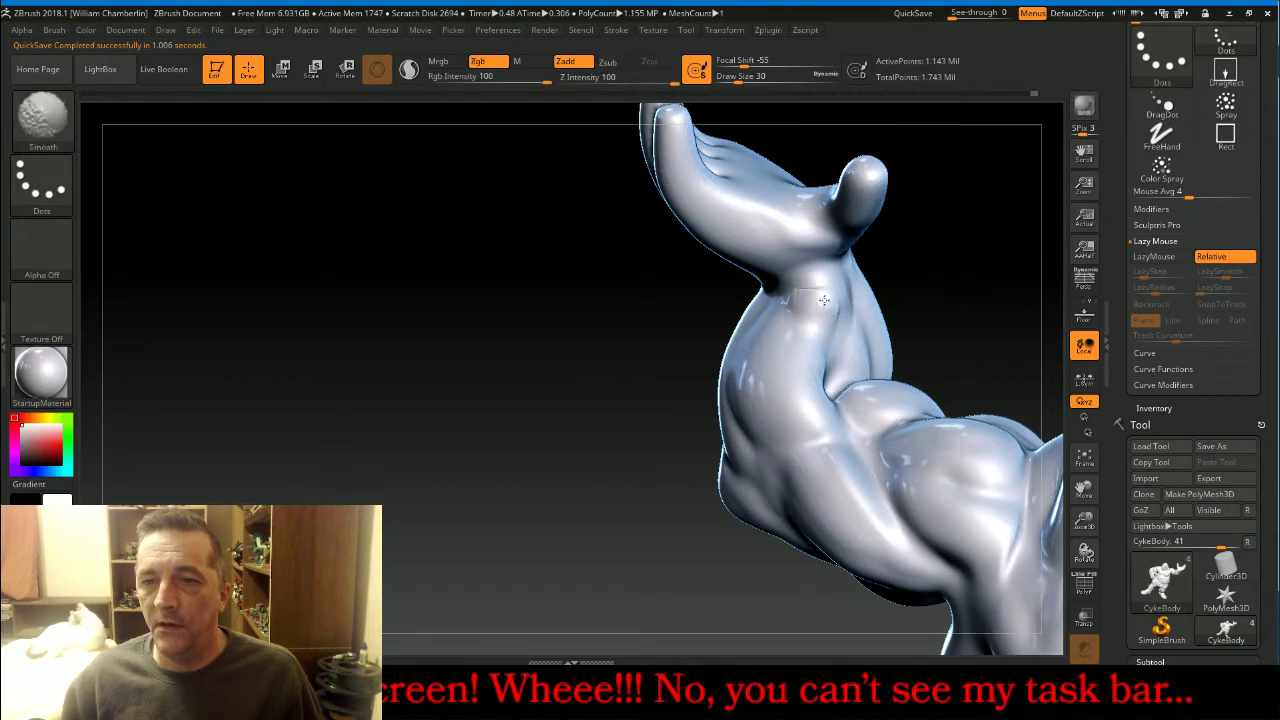
pyautogui.keyDown('shift'); pyautogui.moveTo(825, 291); pyautogui.dragTo(823, 308); pyautogui.keyUp('shift')
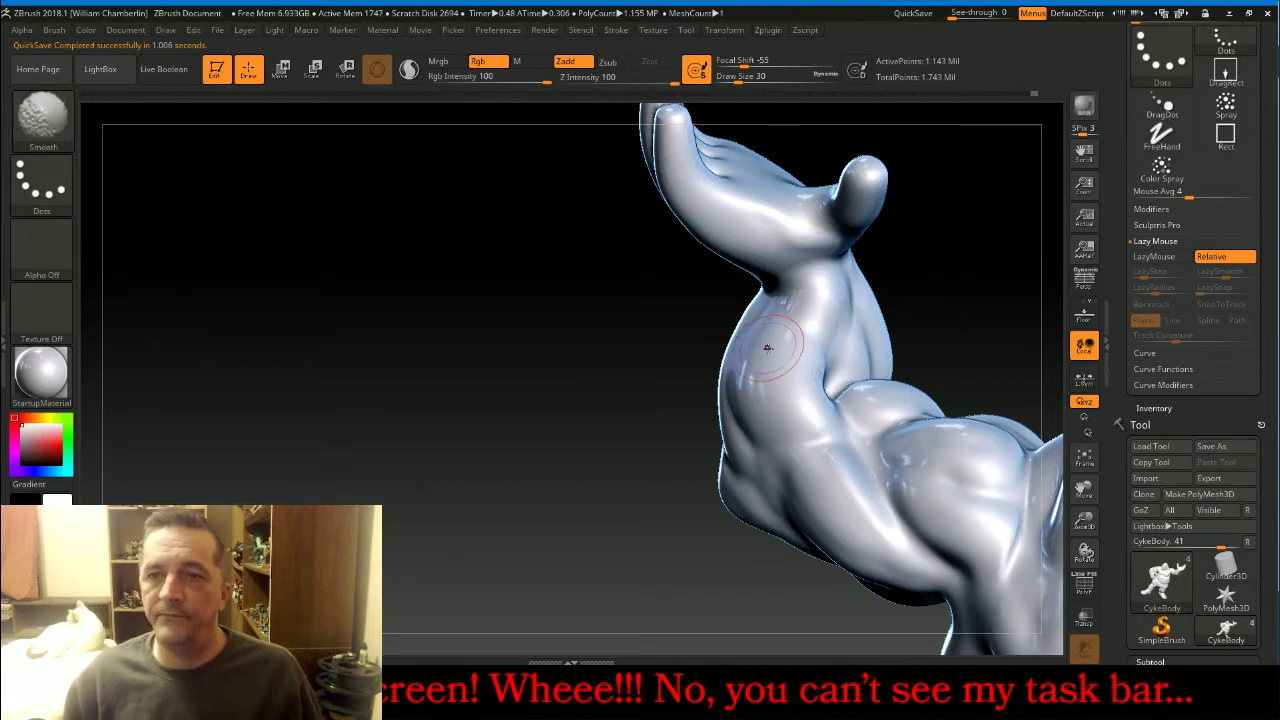
# Inflate and smooth the knuckles at the base of the left hand's fingers at Draw Size 18, using 14 for the little finger.
pyautogui.moveTo(640, 388)
pyautogui.mouseDown()
pyautogui.moveTo(572, 453)
pyautogui.moveTo(1010, 500)
pyautogui.mouseUp()
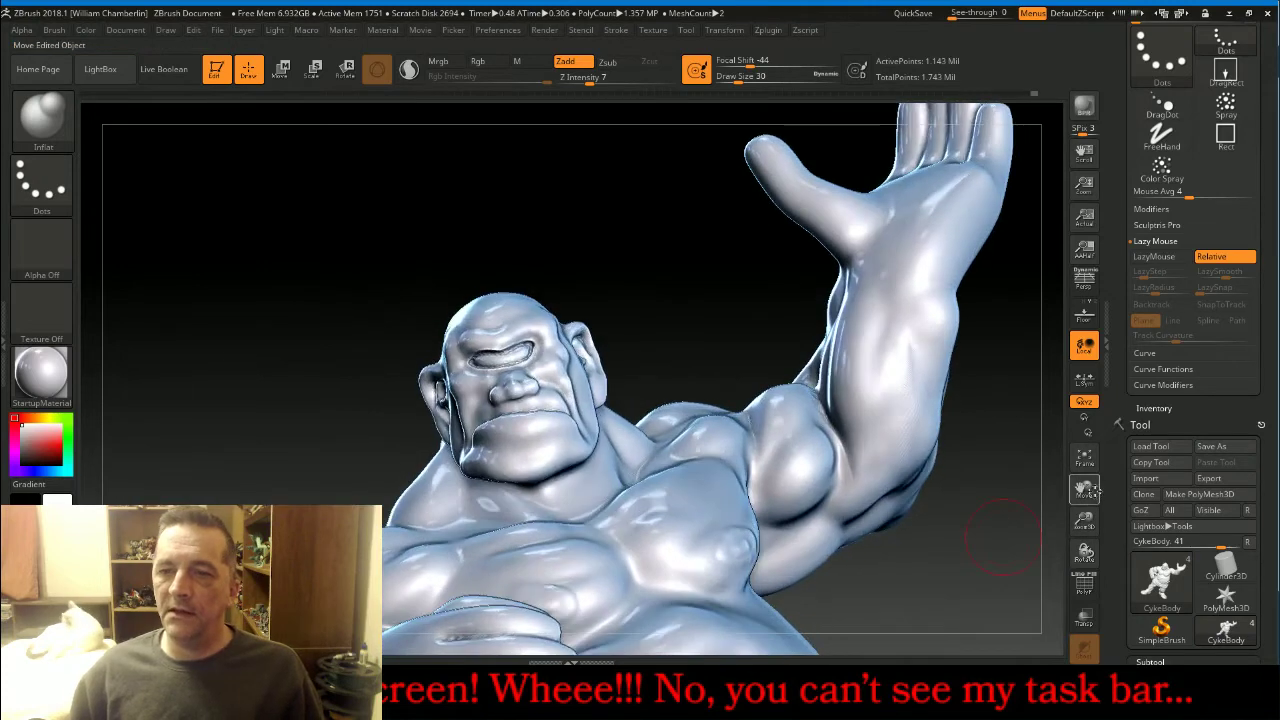
pyautogui.moveTo(1084, 488)
pyautogui.mouseDown()
pyautogui.moveTo(1012, 543)
pyautogui.moveTo(963, 397)
pyautogui.mouseUp()
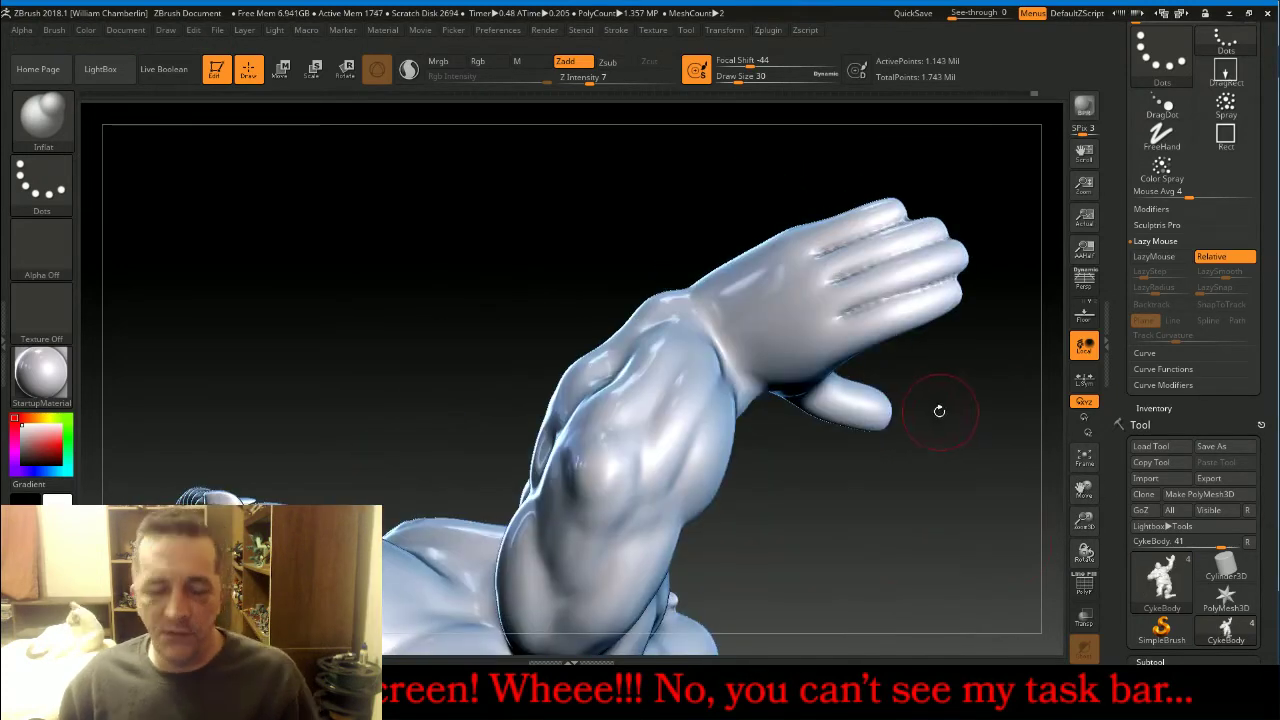
pyautogui.press('[')
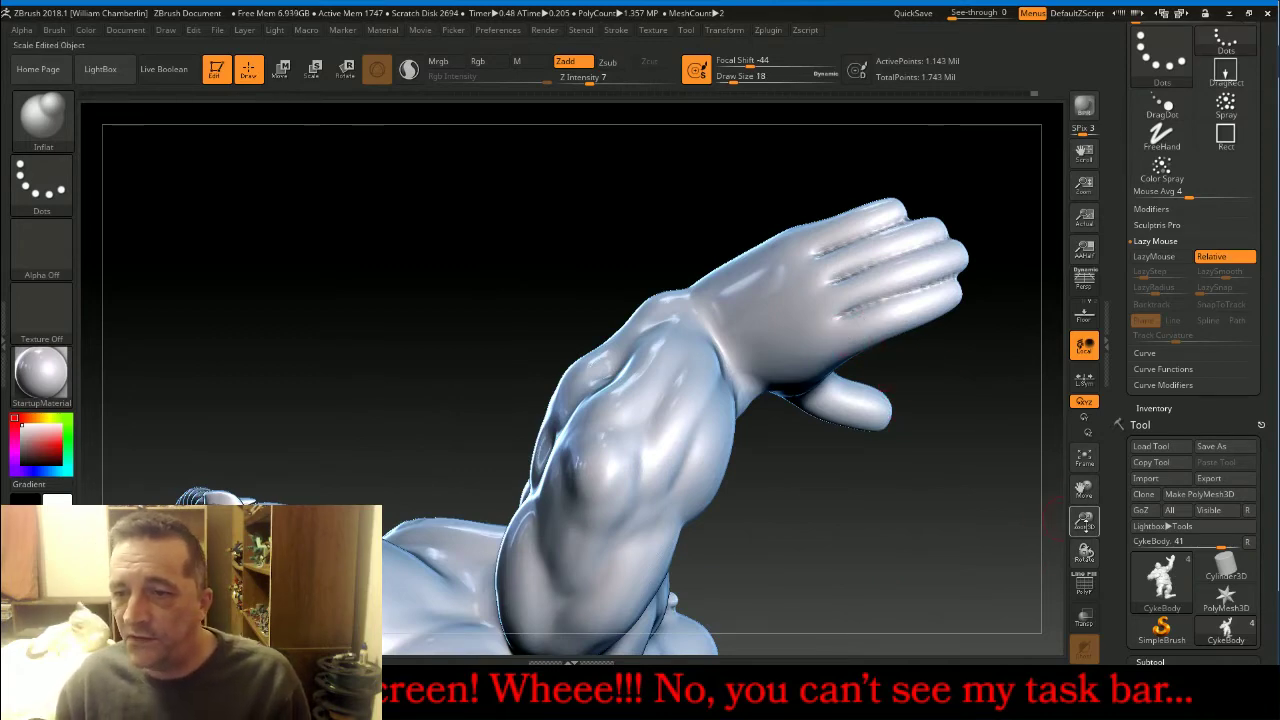
pyautogui.moveTo(1084, 521); pyautogui.dragTo(989, 522)
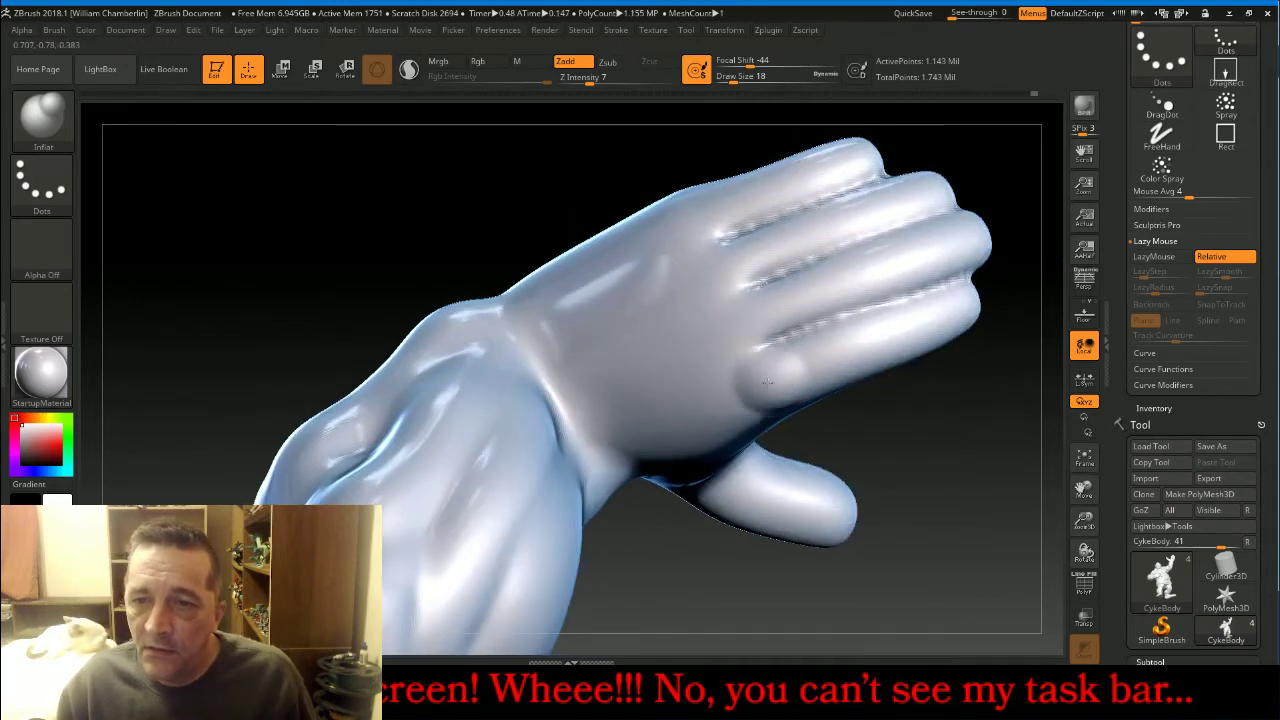
pyautogui.click(733, 314)
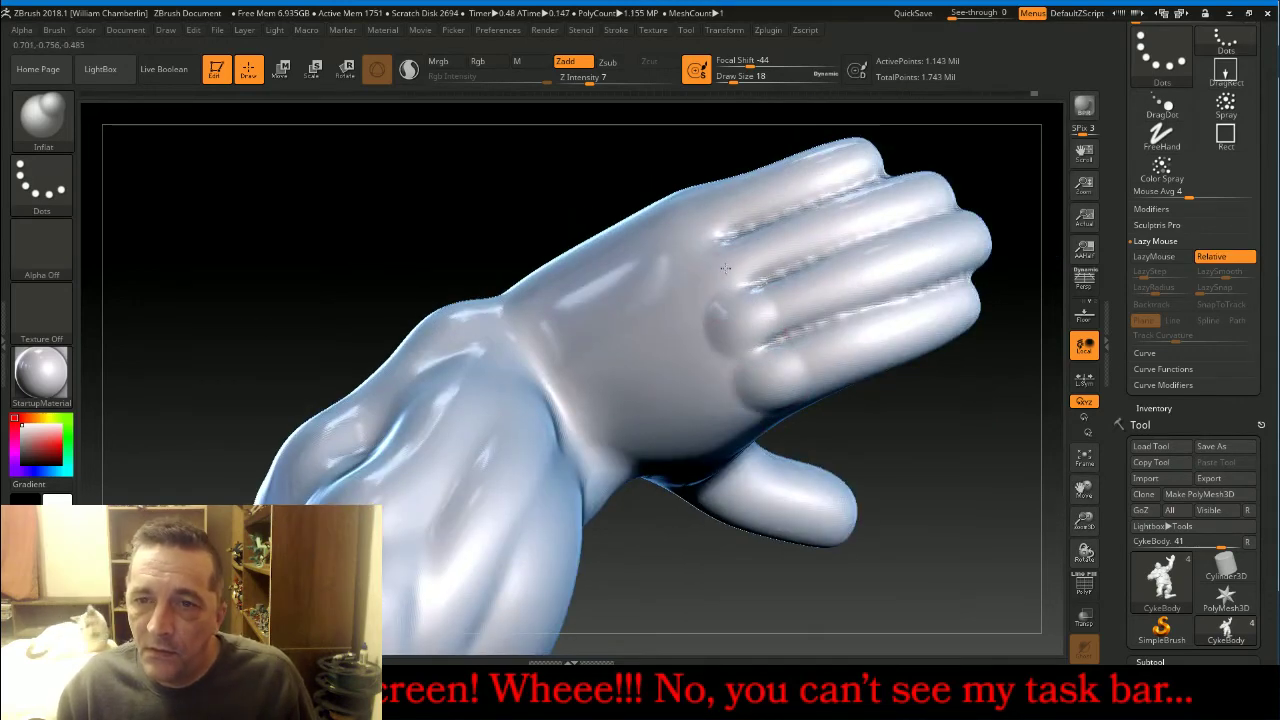
pyautogui.click(722, 268)
pyautogui.keyDown('shift'); pyautogui.moveTo(740, 278); pyautogui.dragTo(728, 270); pyautogui.keyUp('shift')
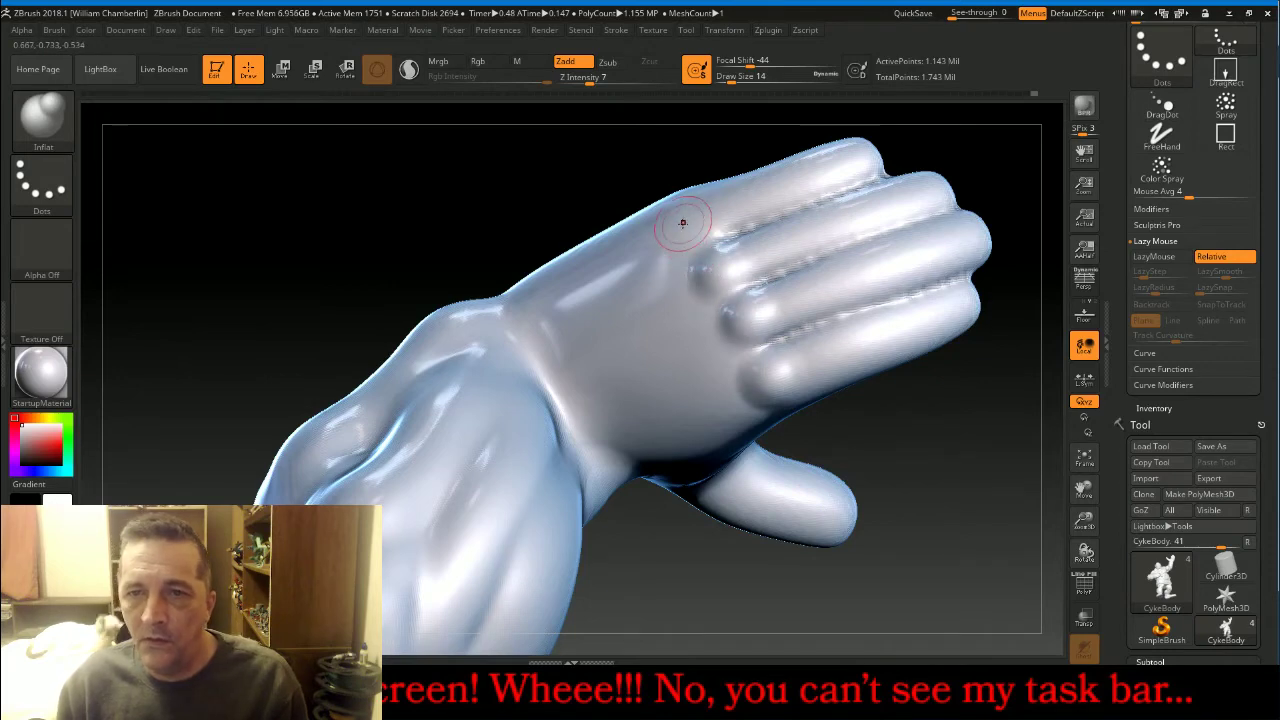
pyautogui.moveTo(683, 222)
pyautogui.mouseDown()
pyautogui.moveTo(665, 230)
pyautogui.moveTo(680, 224)
pyautogui.mouseUp()
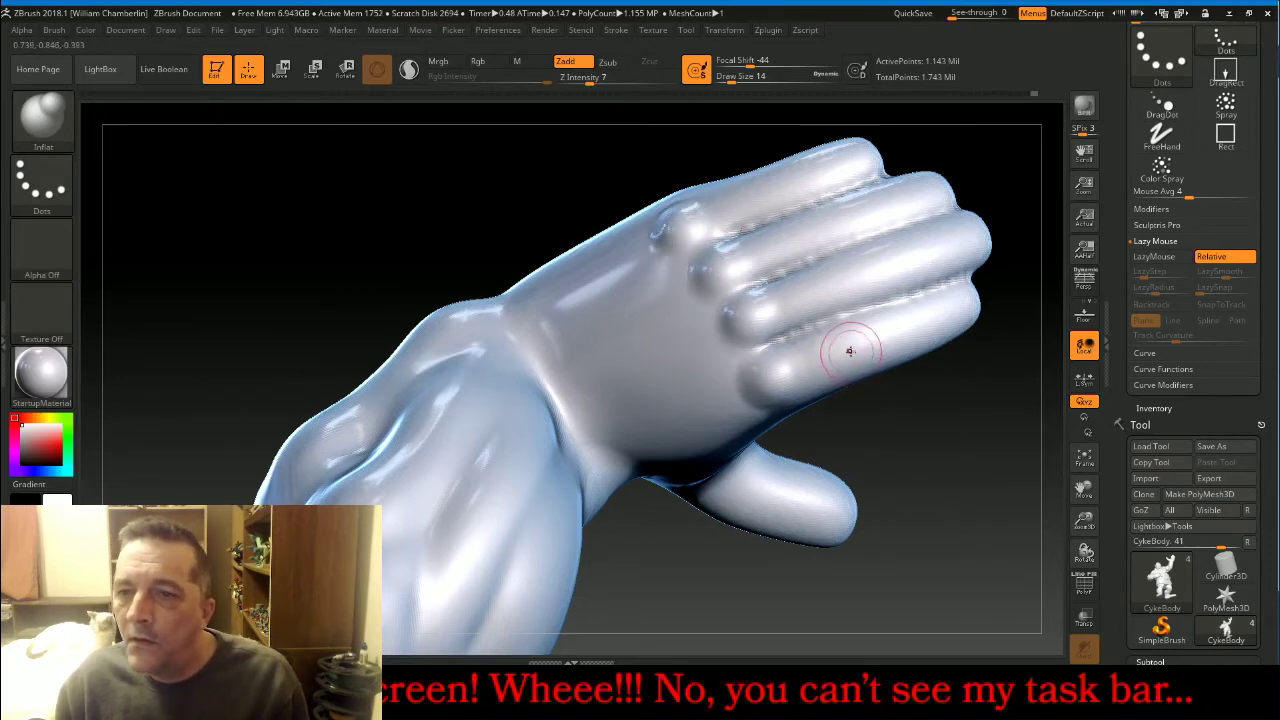
# Inflate the middle and outer joints of all four left-hand fingers at Draw Size 14.
pyautogui.moveTo(919, 325); pyautogui.dragTo(923, 323)
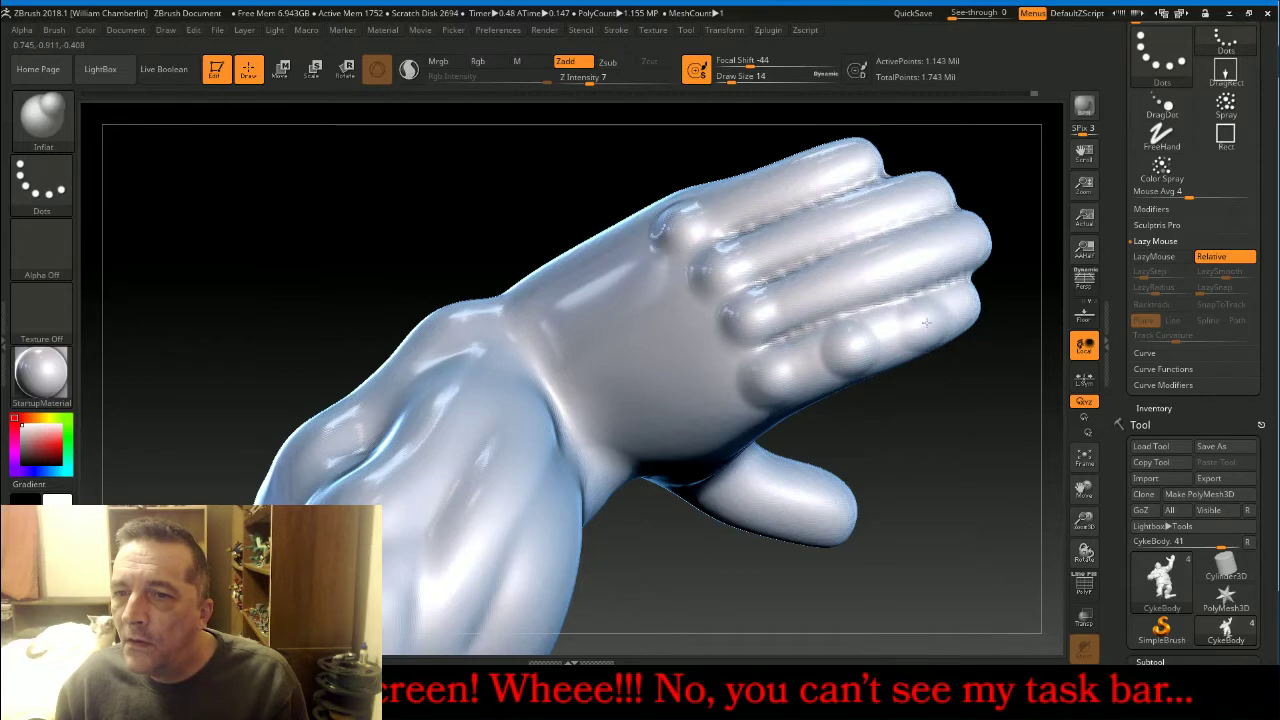
pyautogui.moveTo(839, 277); pyautogui.dragTo(839, 278)
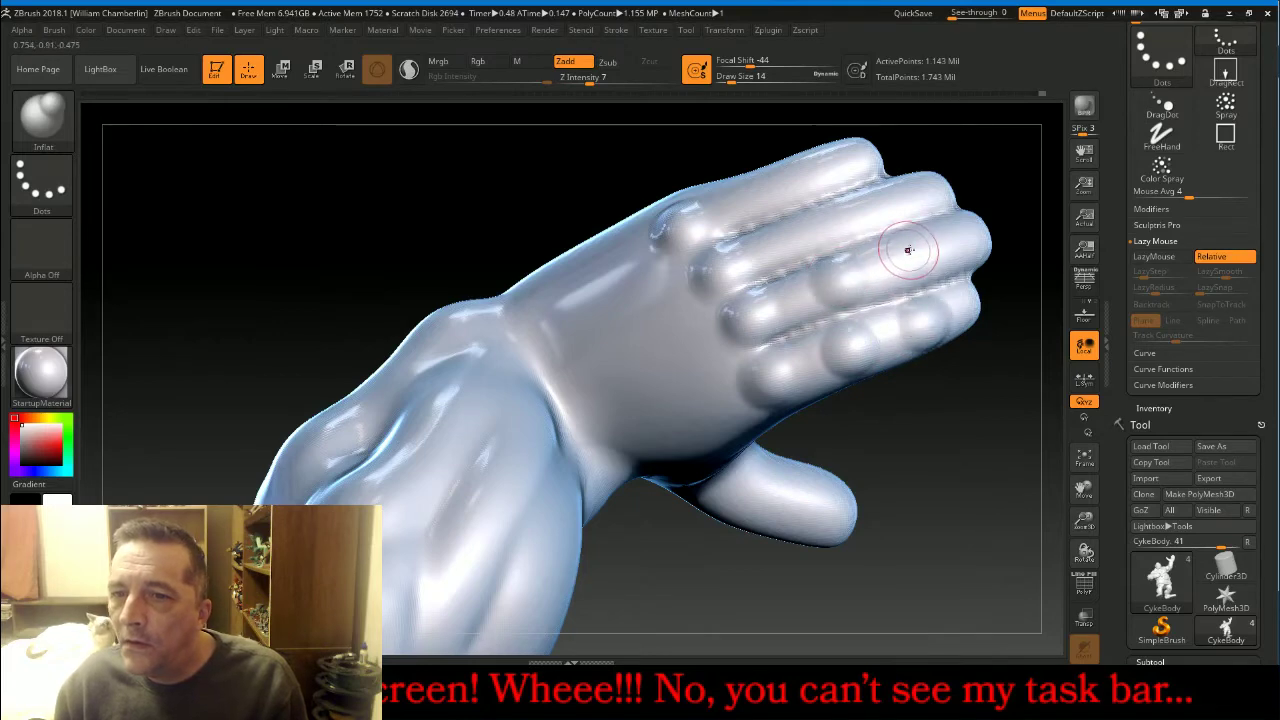
pyautogui.moveTo(920, 247); pyautogui.dragTo(922, 251)
pyautogui.moveTo(788, 245); pyautogui.dragTo(790, 247)
pyautogui.moveTo(876, 201); pyautogui.dragTo(876, 206)
pyautogui.moveTo(752, 192); pyautogui.dragTo(755, 194)
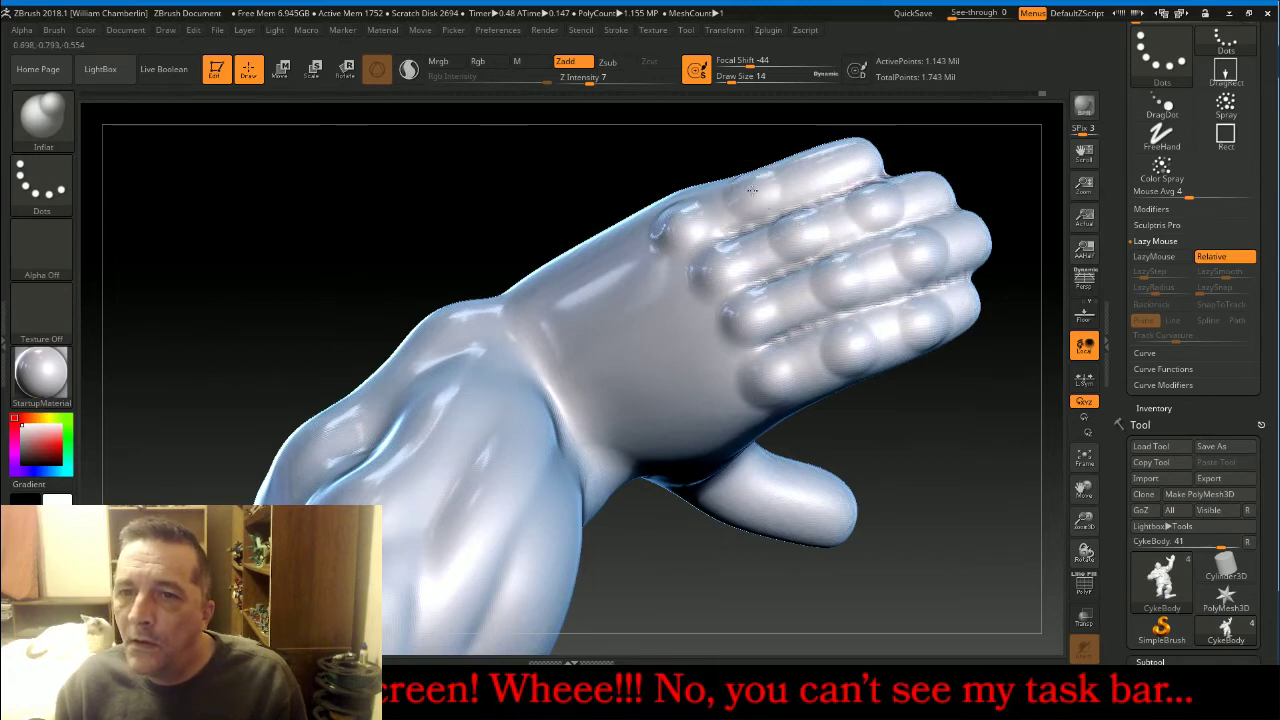
pyautogui.moveTo(829, 171); pyautogui.dragTo(842, 172)
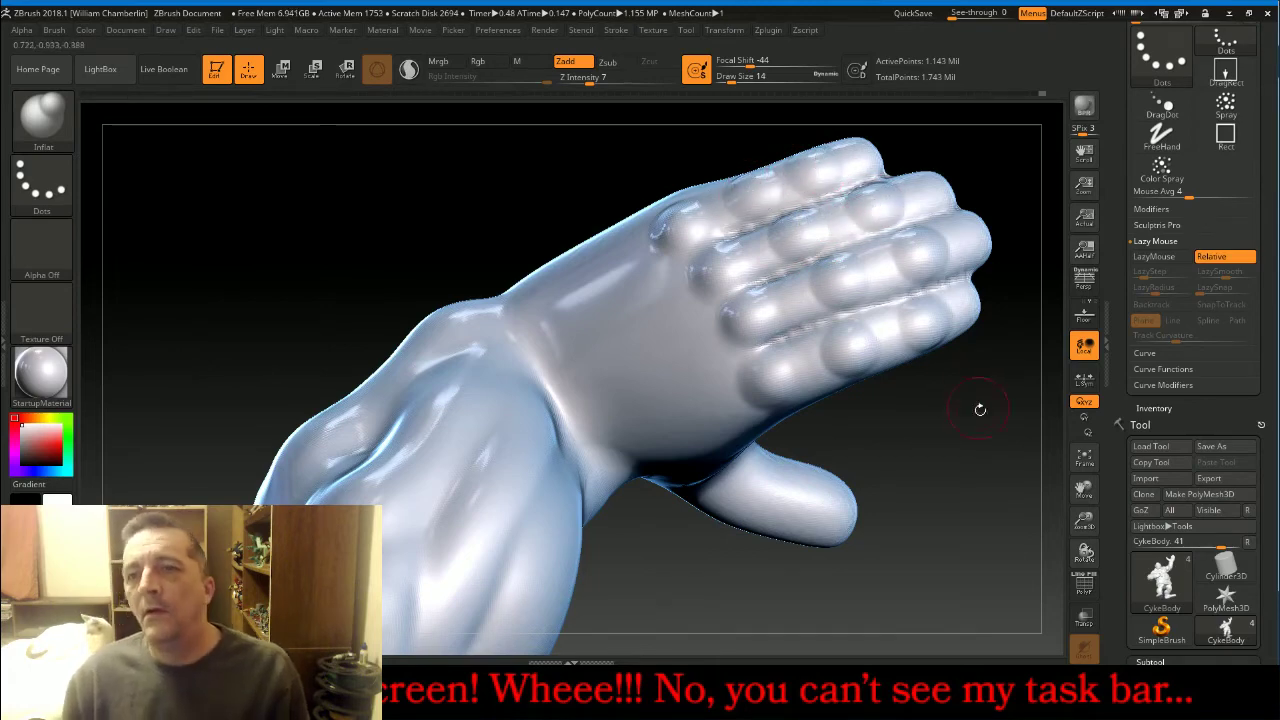
# Smooth the middle and outer joints of all four left-hand fingers into the fingers at Draw Size 9.
pyautogui.moveTo(980, 409); pyautogui.dragTo(981, 438)
pyautogui.press('[')
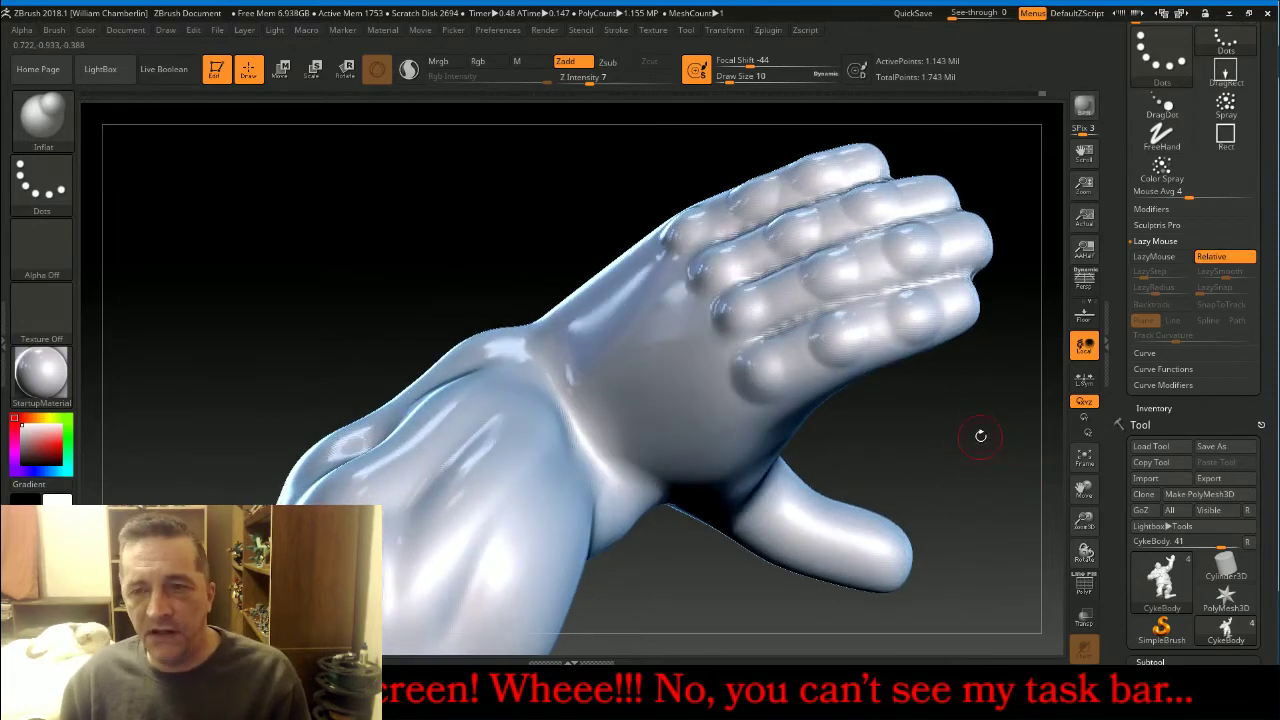
pyautogui.press('shift')
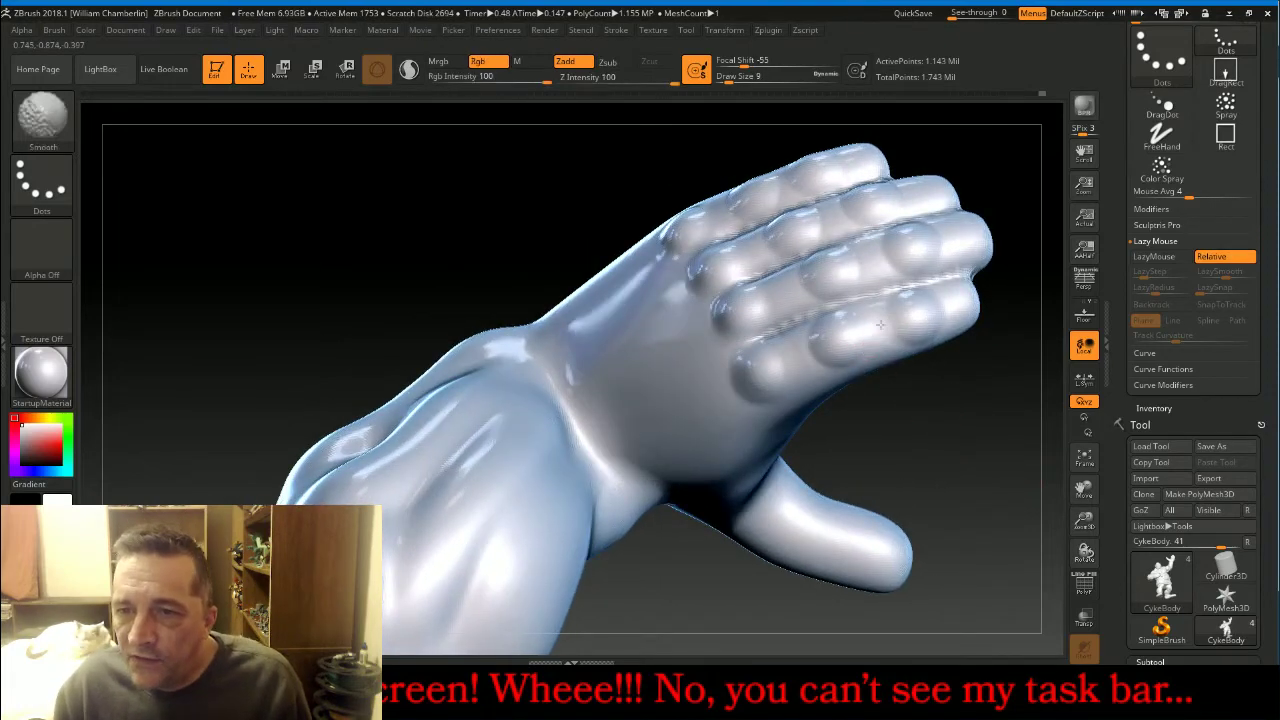
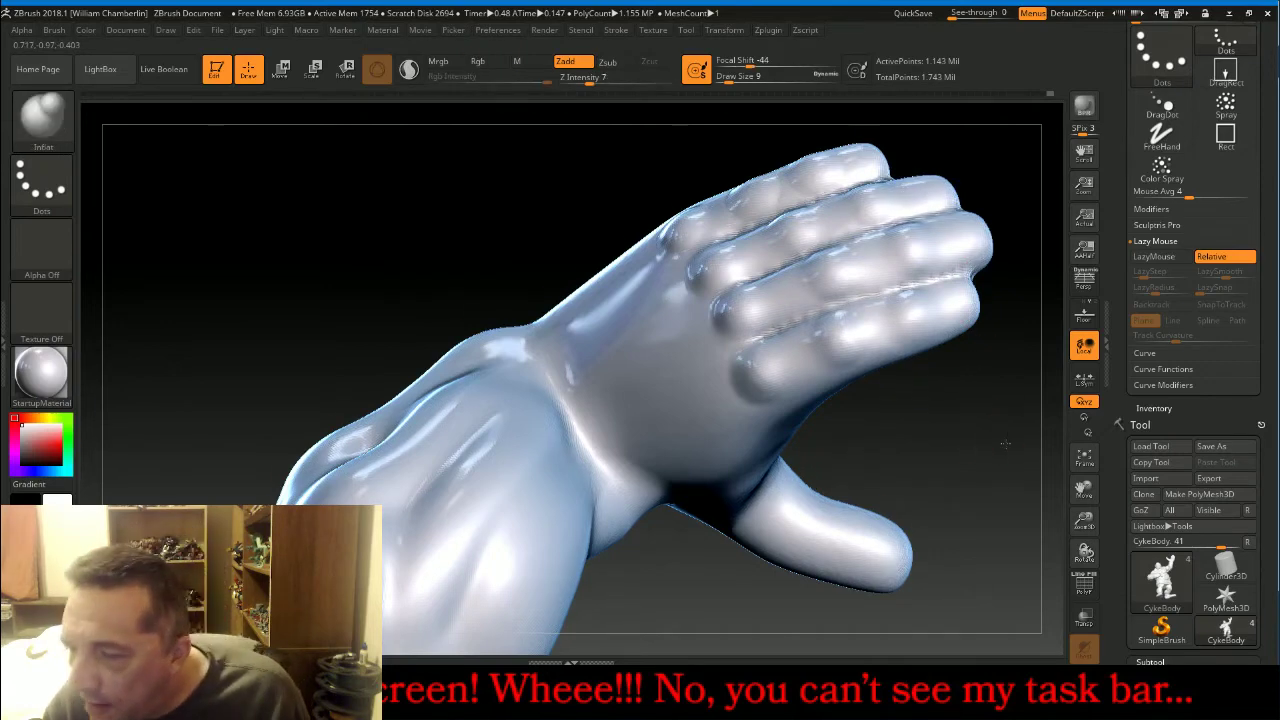
pyautogui.moveTo(1005, 443); pyautogui.dragTo(1004, 480)
pyautogui.press('shift')
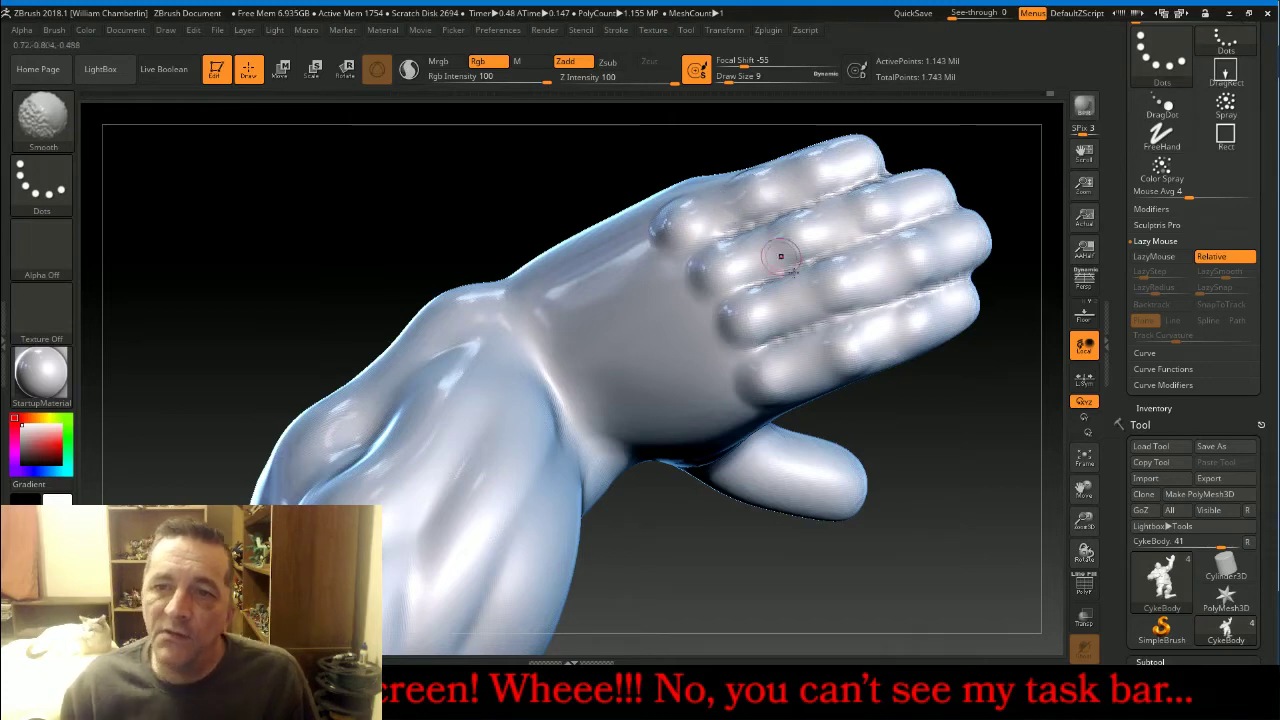
# Inflate the tendons running across the back of the left hand at Draw Size 9 and smooth them into the hand.
pyautogui.moveTo(991, 466); pyautogui.dragTo(740, 393)
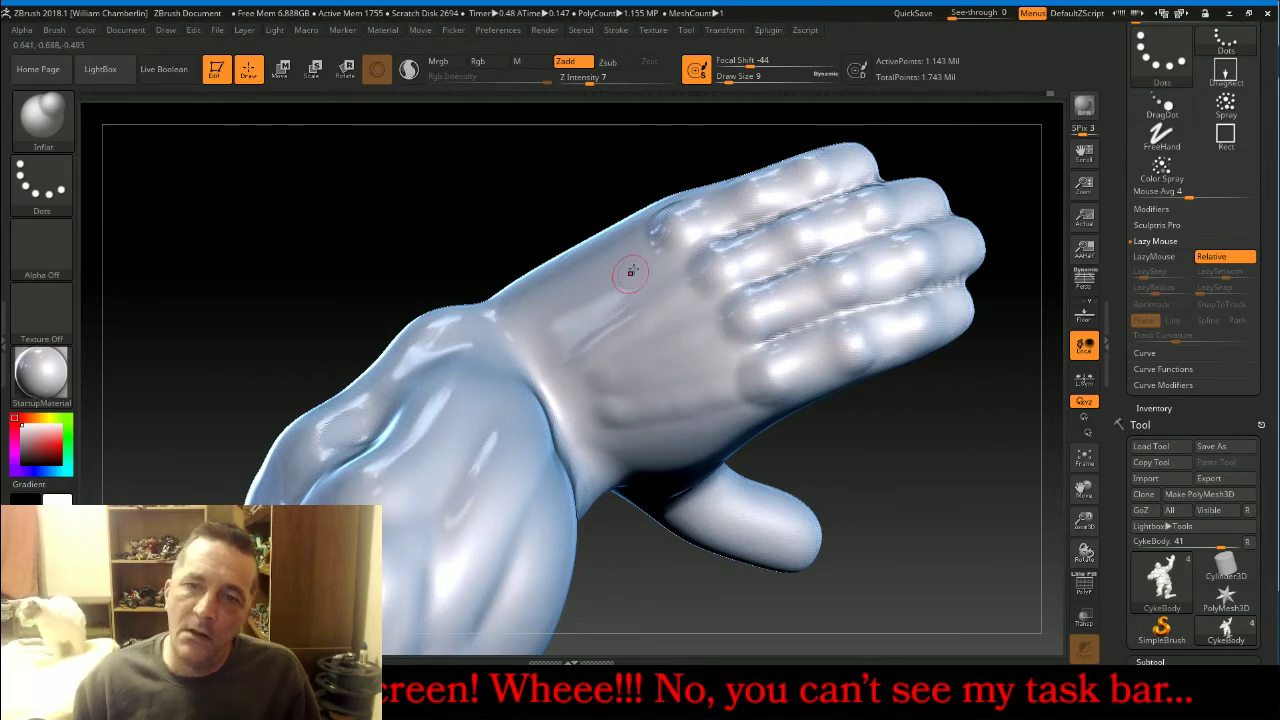
pyautogui.keyDown('shift'); pyautogui.moveTo(555, 324); pyautogui.dragTo(563, 307); pyautogui.keyUp('shift')
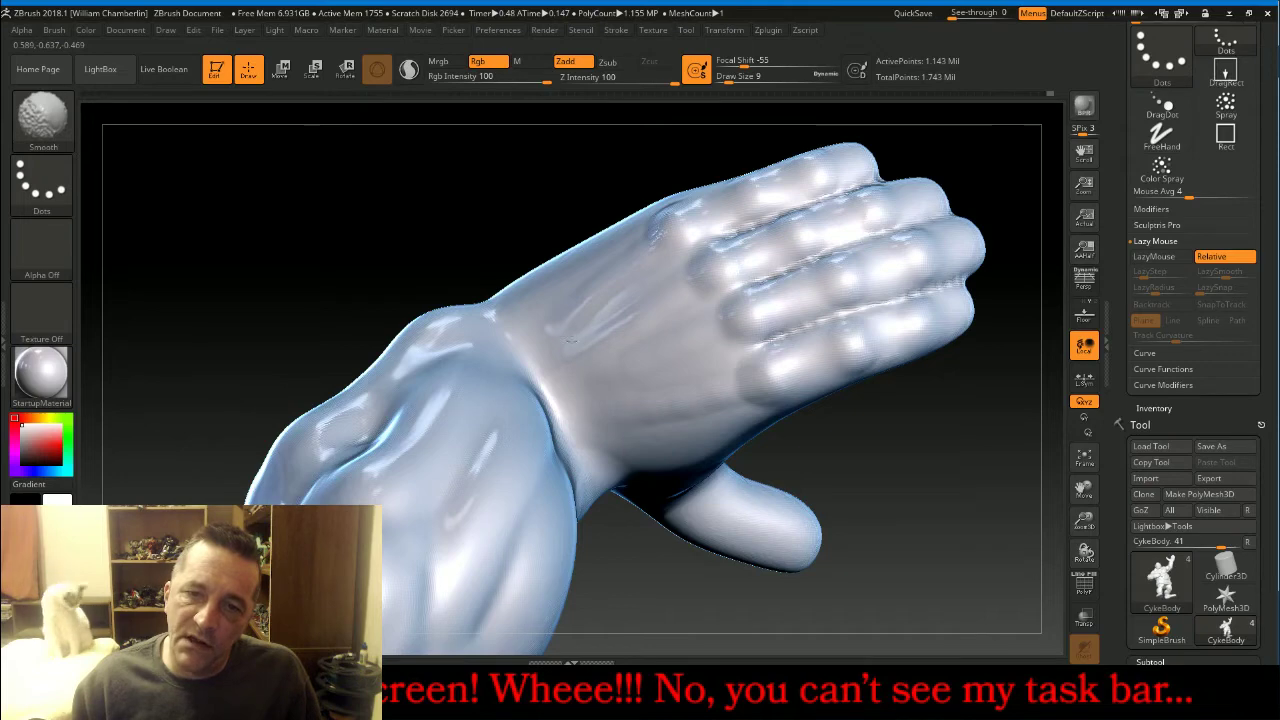
pyautogui.moveTo(963, 466); pyautogui.dragTo(966, 435)
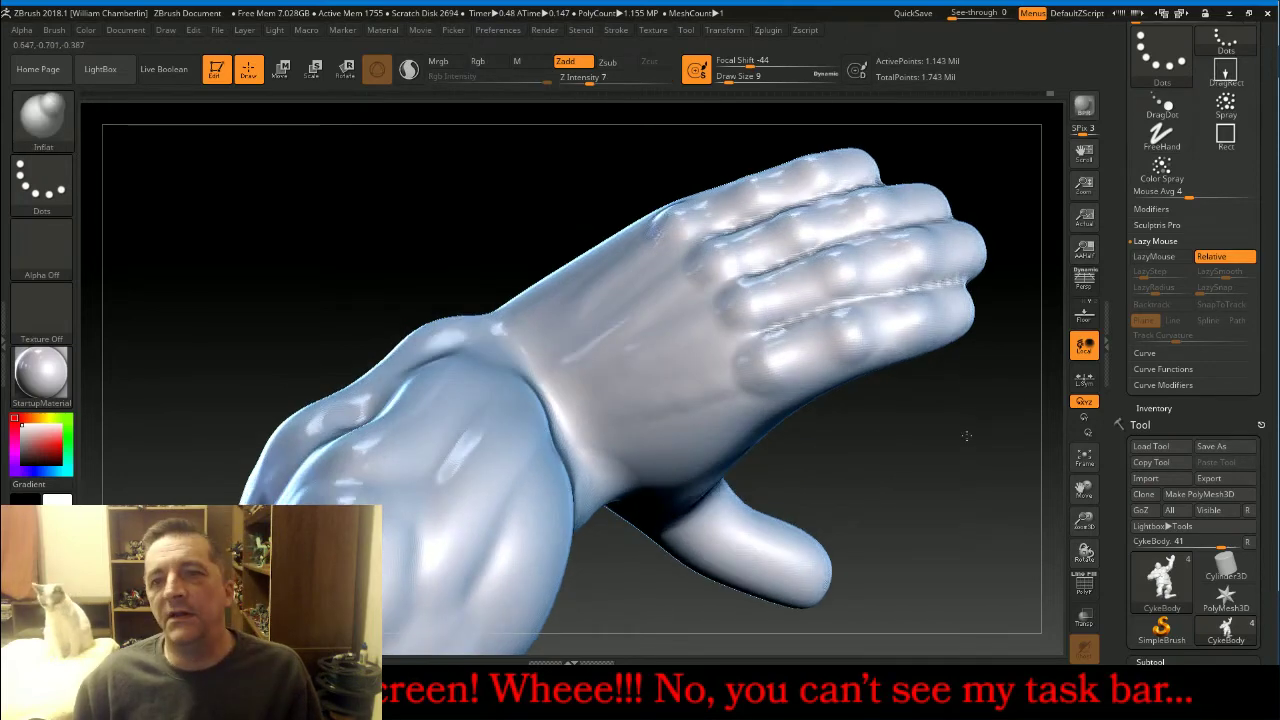
# Inflate the base and middle joints of the raised left hand's thumb, varying the Draw Size between 18, 26 and 14.
pyautogui.moveTo(966, 435); pyautogui.dragTo(942, 446)
pyautogui.moveTo(1085, 489); pyautogui.dragTo(1087, 549)
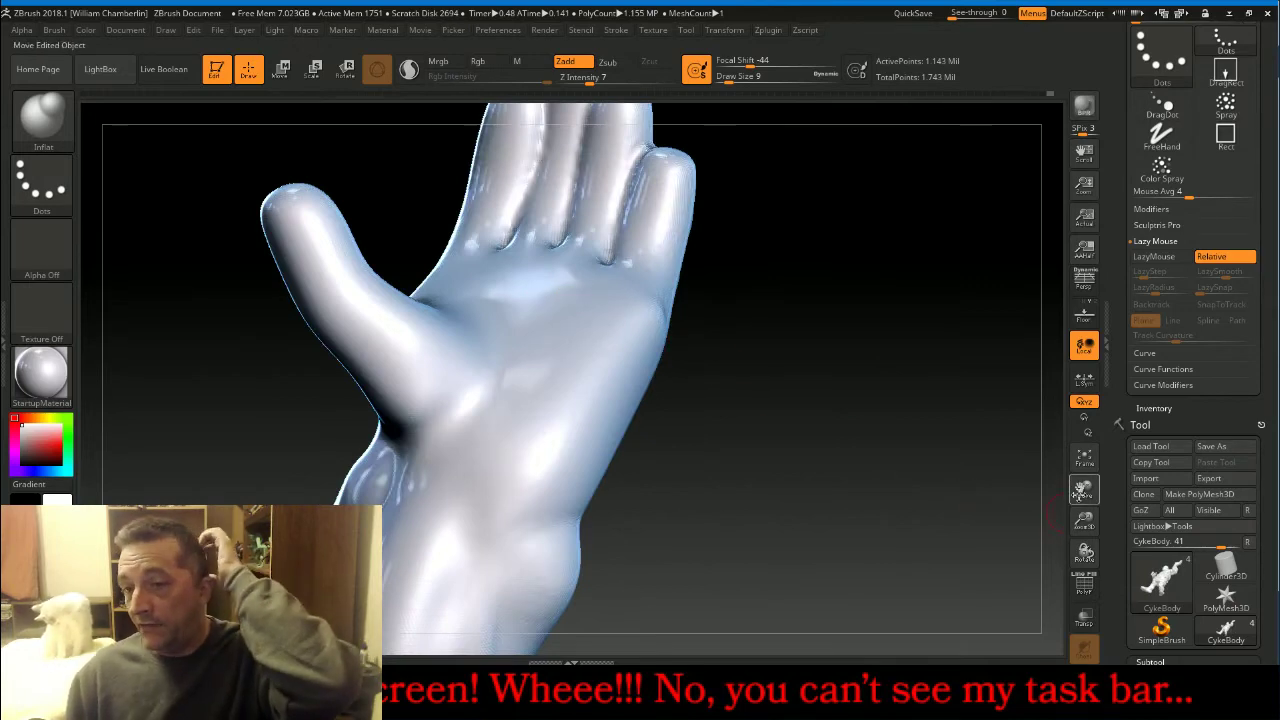
pyautogui.moveTo(1085, 489); pyautogui.dragTo(1130, 411)
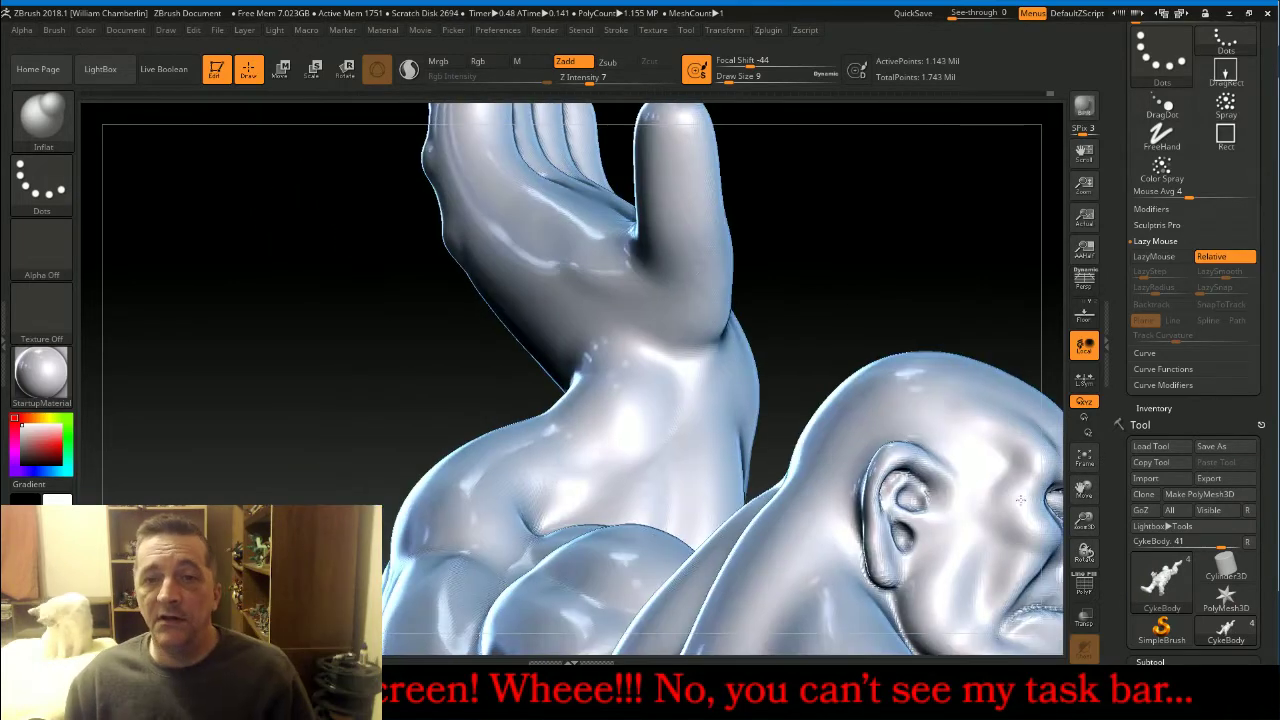
pyautogui.moveTo(1040, 478)
pyautogui.mouseDown()
pyautogui.moveTo(1001, 488)
pyautogui.moveTo(1042, 486)
pyautogui.mouseUp()
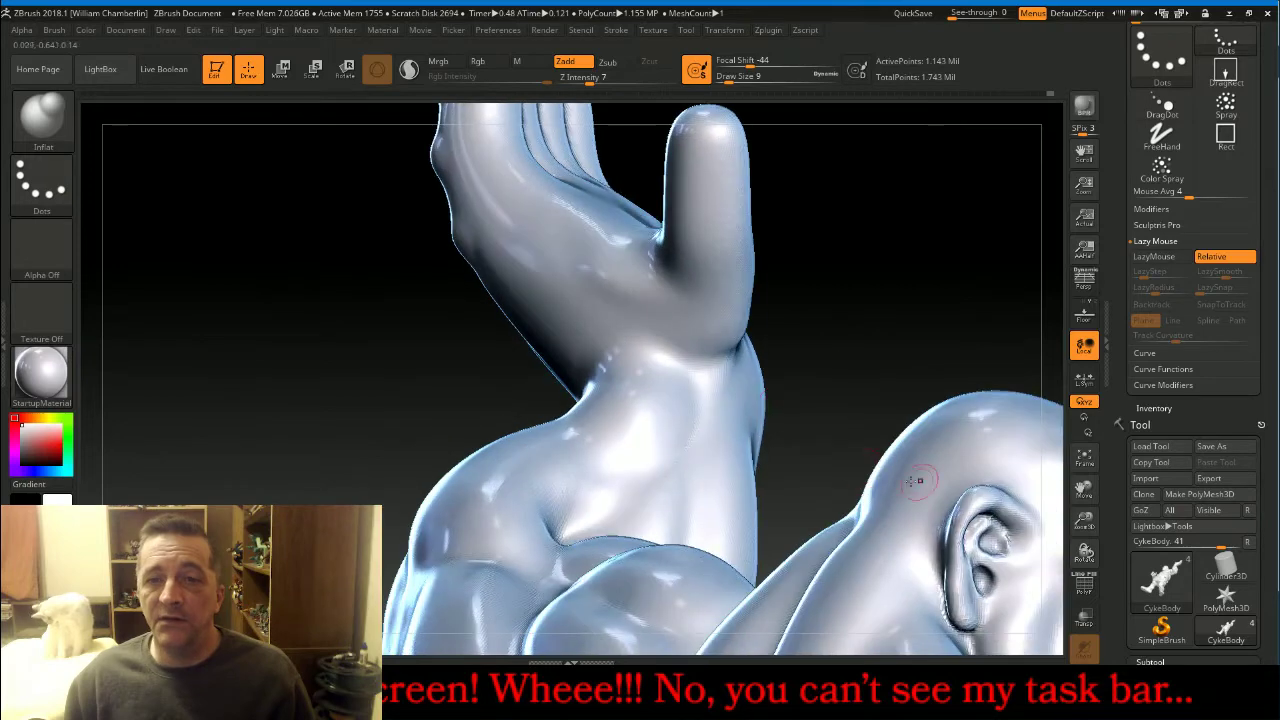
pyautogui.press(']')
pyautogui.press(']')
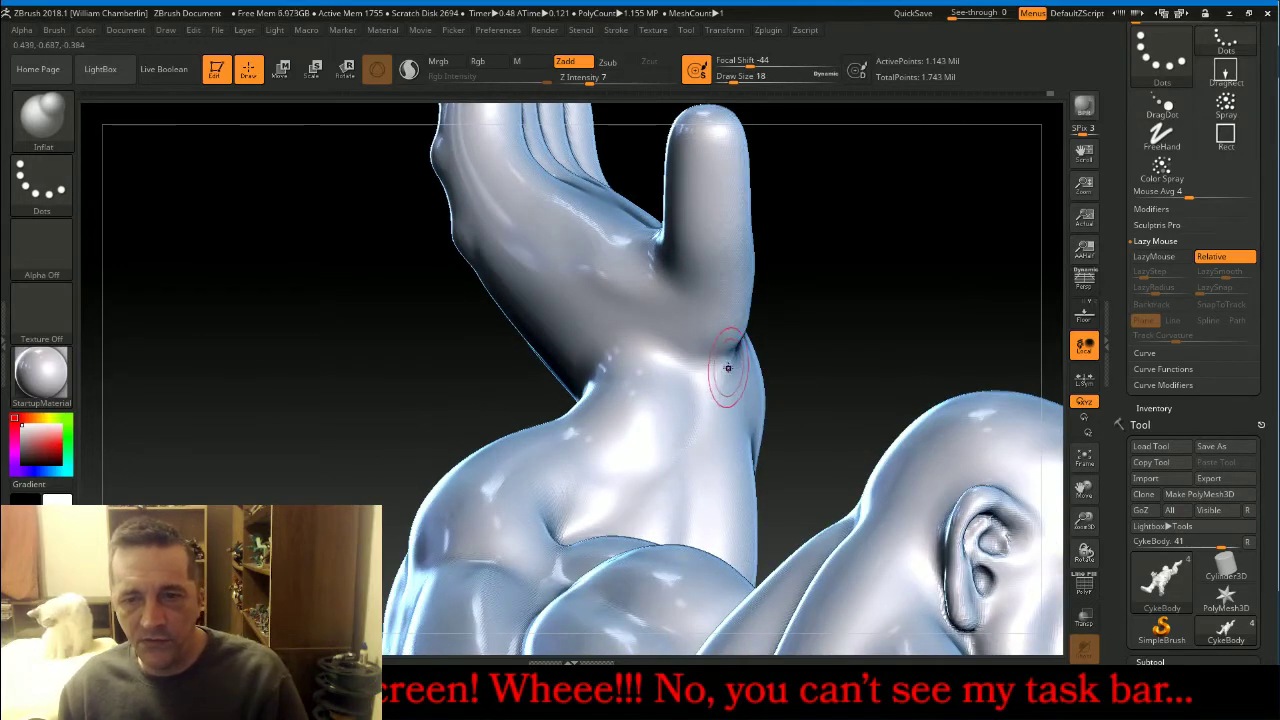
pyautogui.moveTo(670, 306)
pyautogui.mouseDown()
pyautogui.moveTo(718, 353)
pyautogui.moveTo(692, 350)
pyautogui.moveTo(731, 356)
pyautogui.mouseUp()
pyautogui.moveTo(878, 307)
pyautogui.mouseDown()
pyautogui.moveTo(754, 332)
pyautogui.moveTo(683, 299)
pyautogui.moveTo(700, 280)
pyautogui.mouseUp()
pyautogui.moveTo(632, 204); pyautogui.dragTo(622, 222)
pyautogui.moveTo(549, 251); pyautogui.dragTo(614, 177)
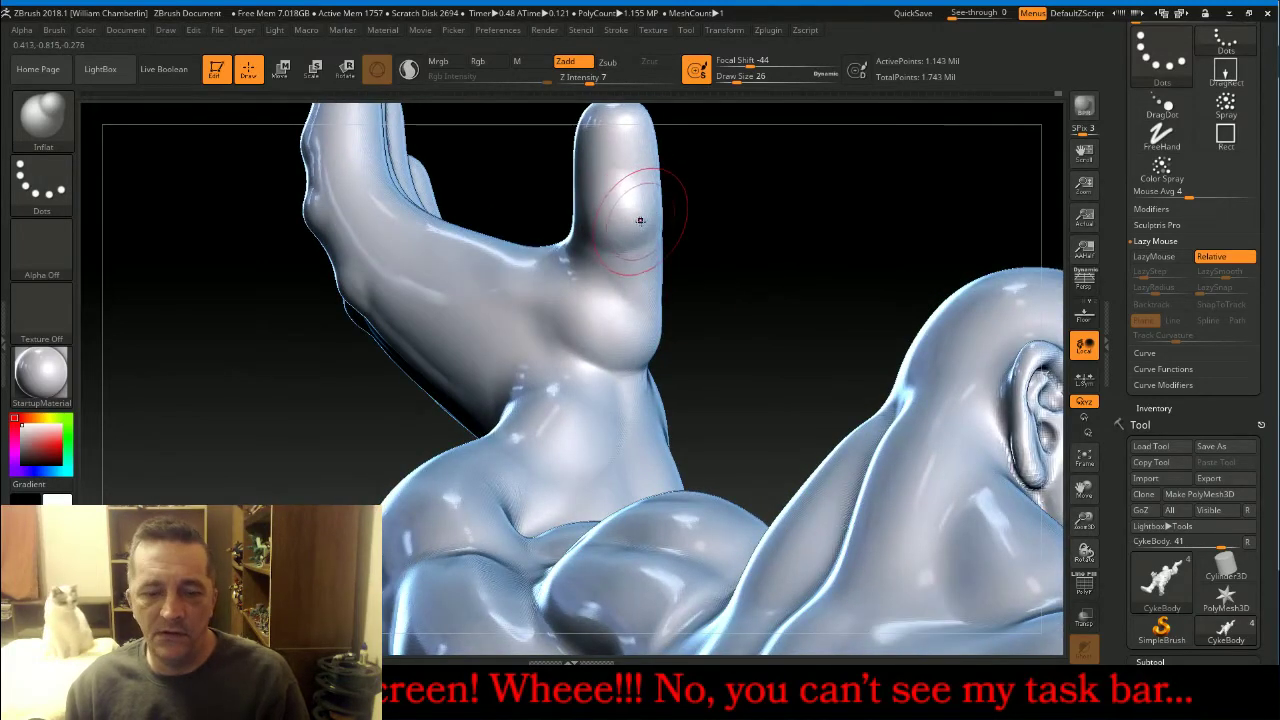
pyautogui.press('[')
pyautogui.press('[')
pyautogui.moveTo(635, 219)
pyautogui.mouseDown()
pyautogui.moveTo(601, 218)
pyautogui.moveTo(629, 236)
pyautogui.moveTo(621, 248)
pyautogui.moveTo(617, 165)
pyautogui.moveTo(637, 181)
pyautogui.mouseUp()
pyautogui.moveTo(789, 234)
pyautogui.mouseDown()
pyautogui.moveTo(820, 214)
pyautogui.moveTo(1000, 250)
pyautogui.mouseUp()
# Inflate the knuckles at the base of the right hand's fingers at Draw Size 10.
pyautogui.click(1084, 457)
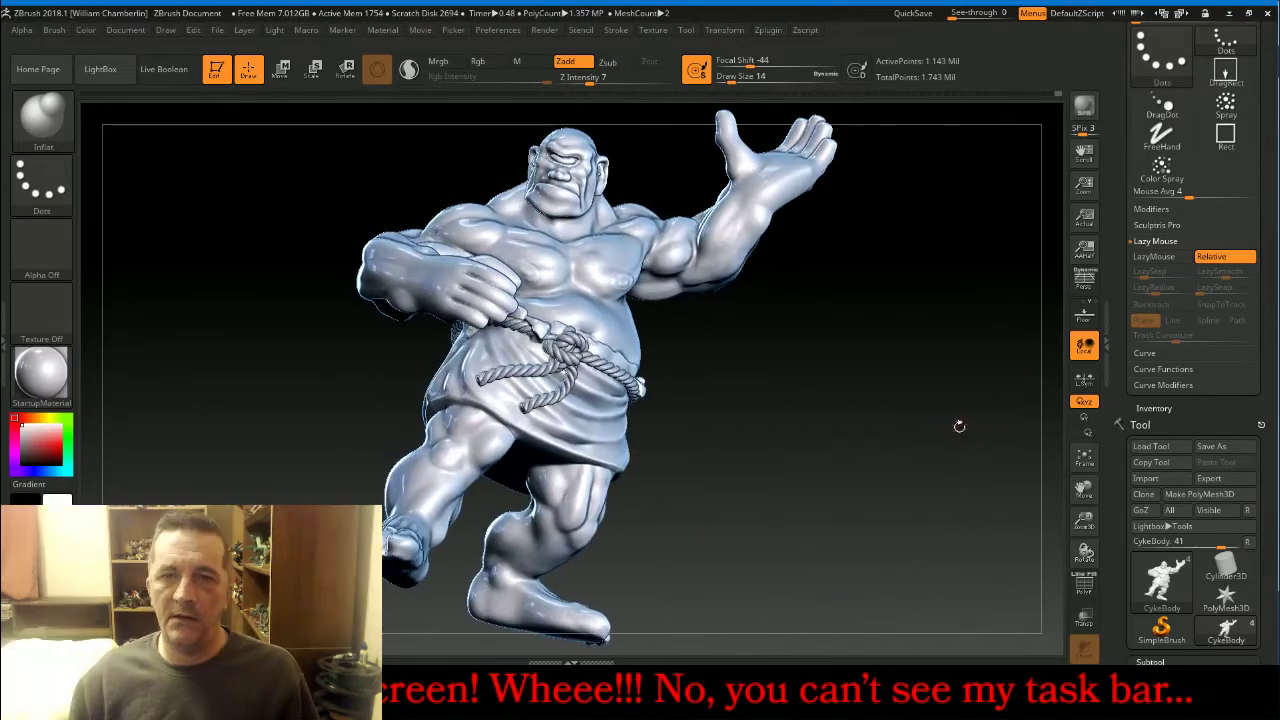
pyautogui.moveTo(1084, 526); pyautogui.dragTo(1085, 348)
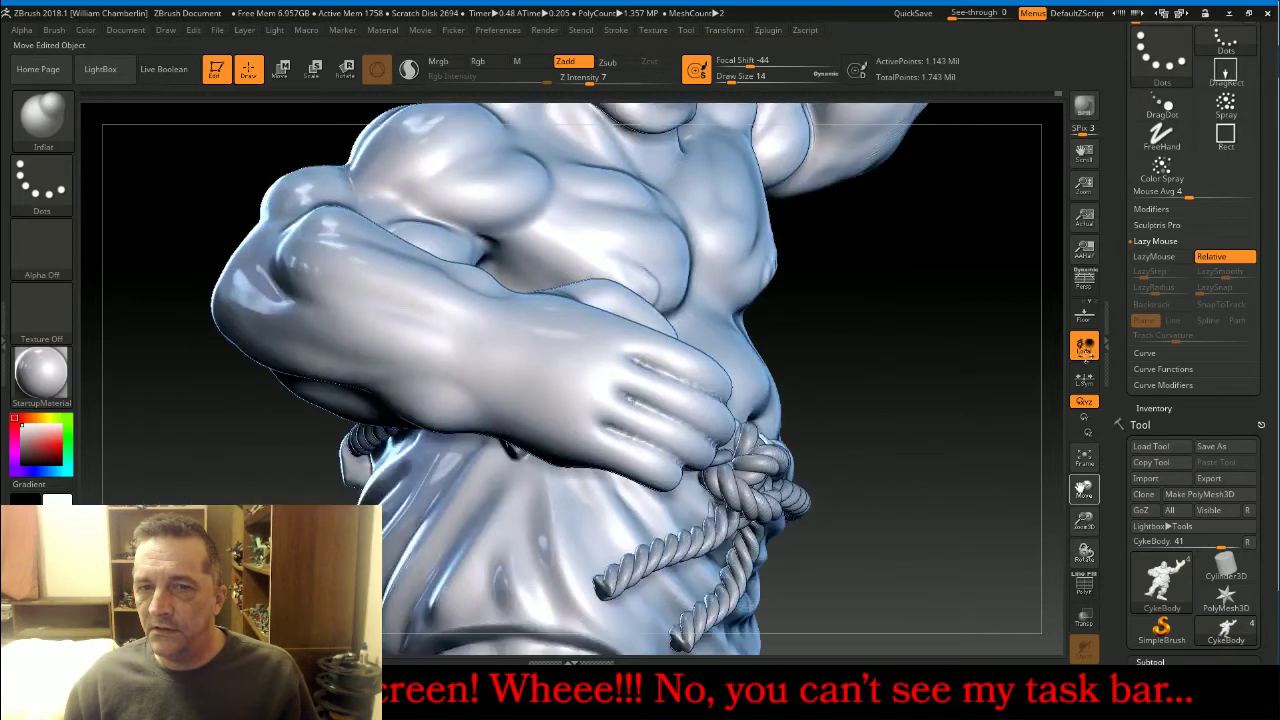
pyautogui.moveTo(1084, 552); pyautogui.dragTo(1079, 592)
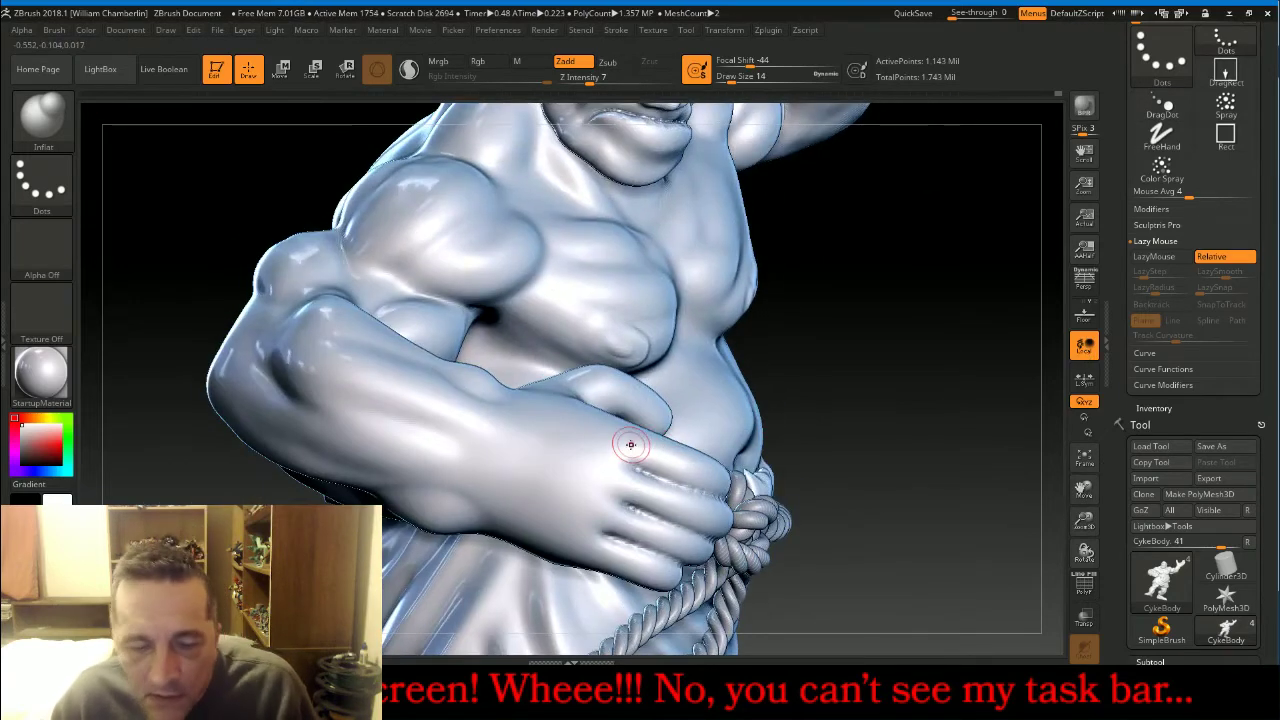
pyautogui.press('[')
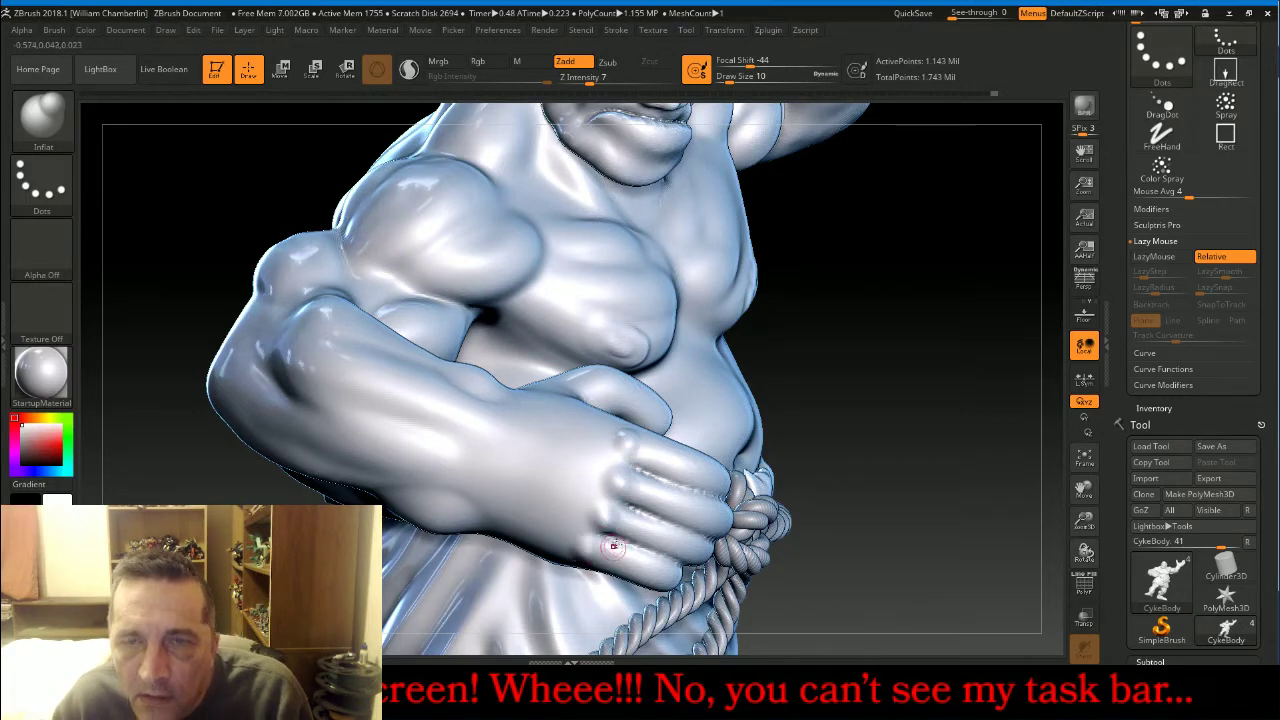
# Inflate the middle and outer joints of the right hand's fingers at Draw Size 10 and smooth them at Draw Size 9.
pyautogui.moveTo(931, 397); pyautogui.dragTo(691, 466)
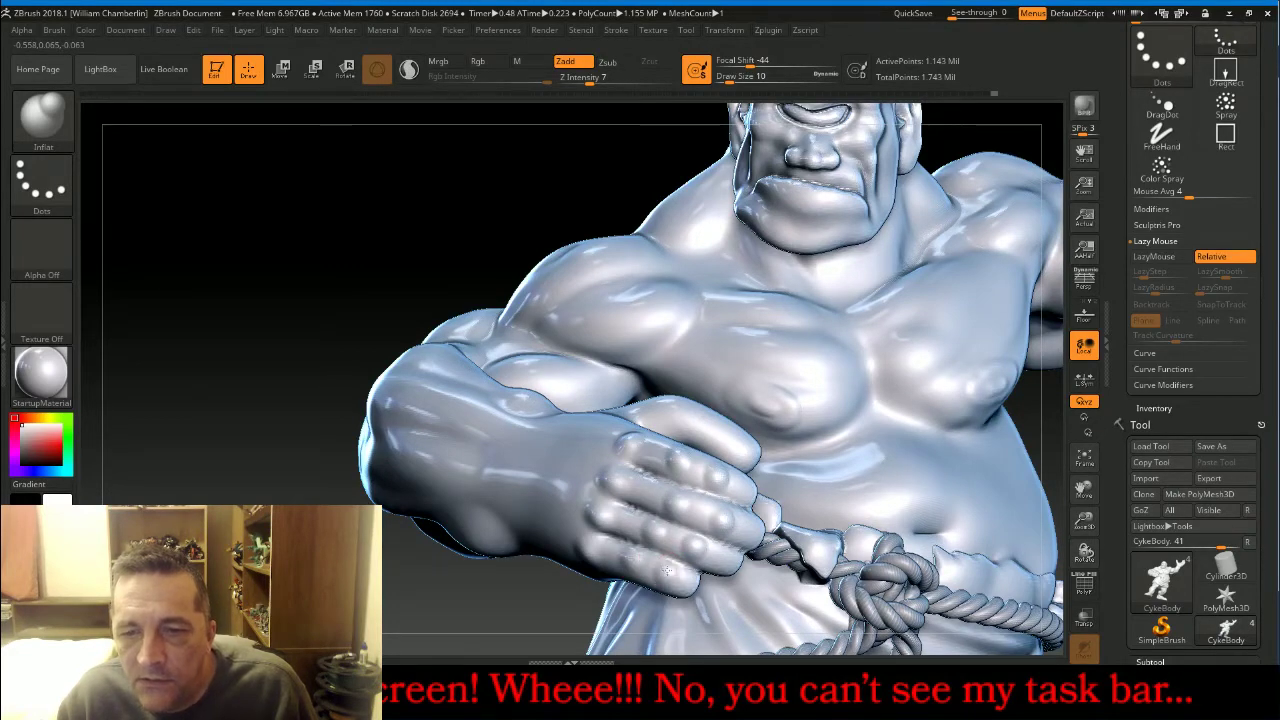
pyautogui.moveTo(1084, 490); pyautogui.dragTo(1014, 366)
pyautogui.press('ctrl')
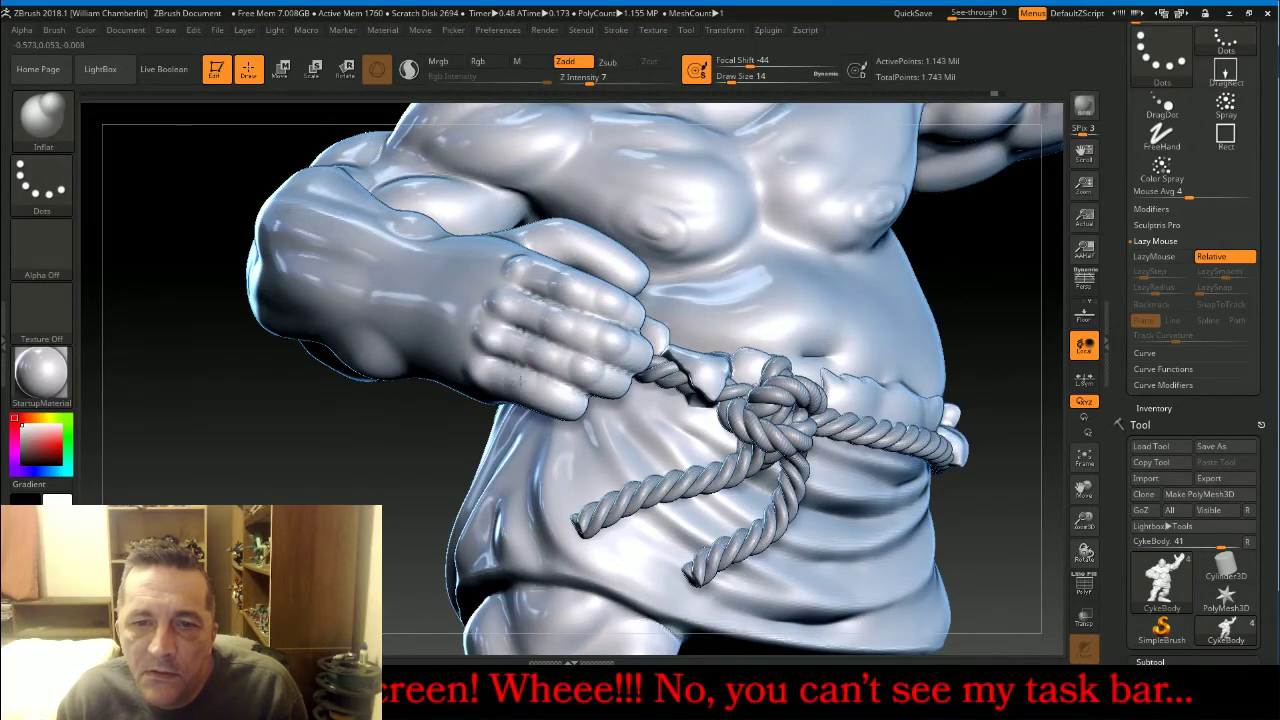
pyautogui.moveTo(553, 392); pyautogui.dragTo(551, 394)
pyautogui.press('[')
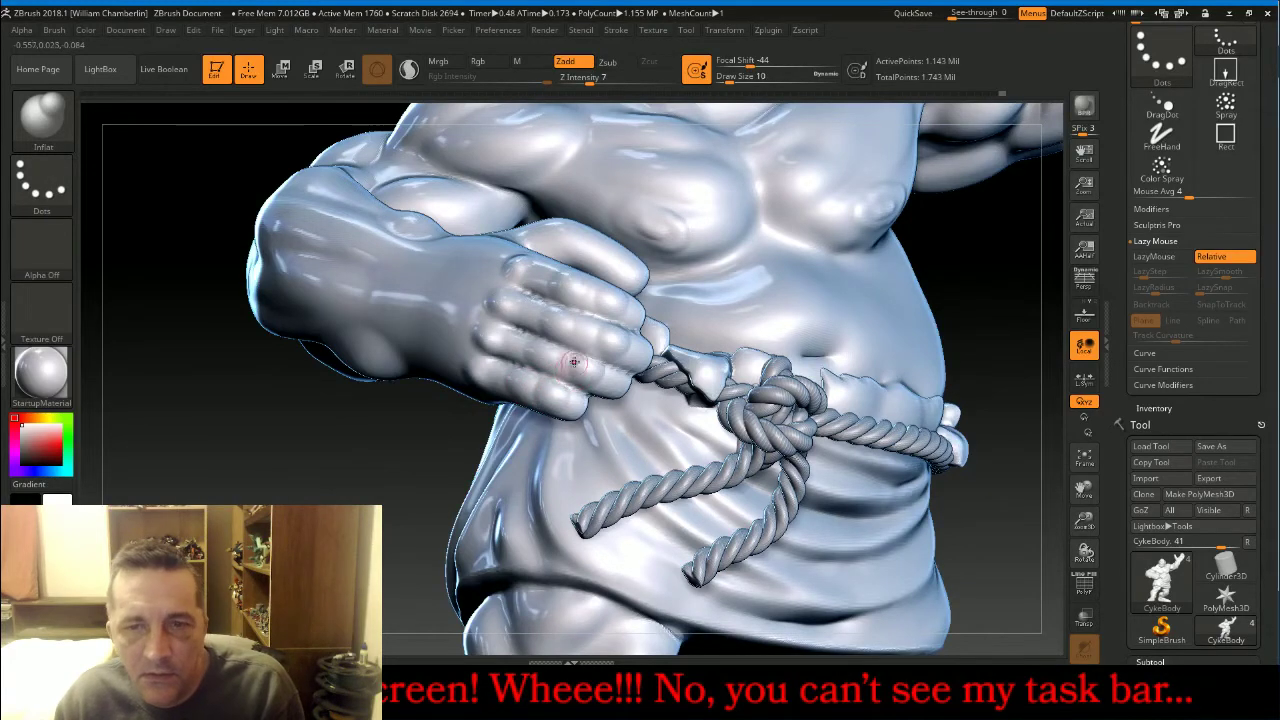
pyautogui.press('shift')
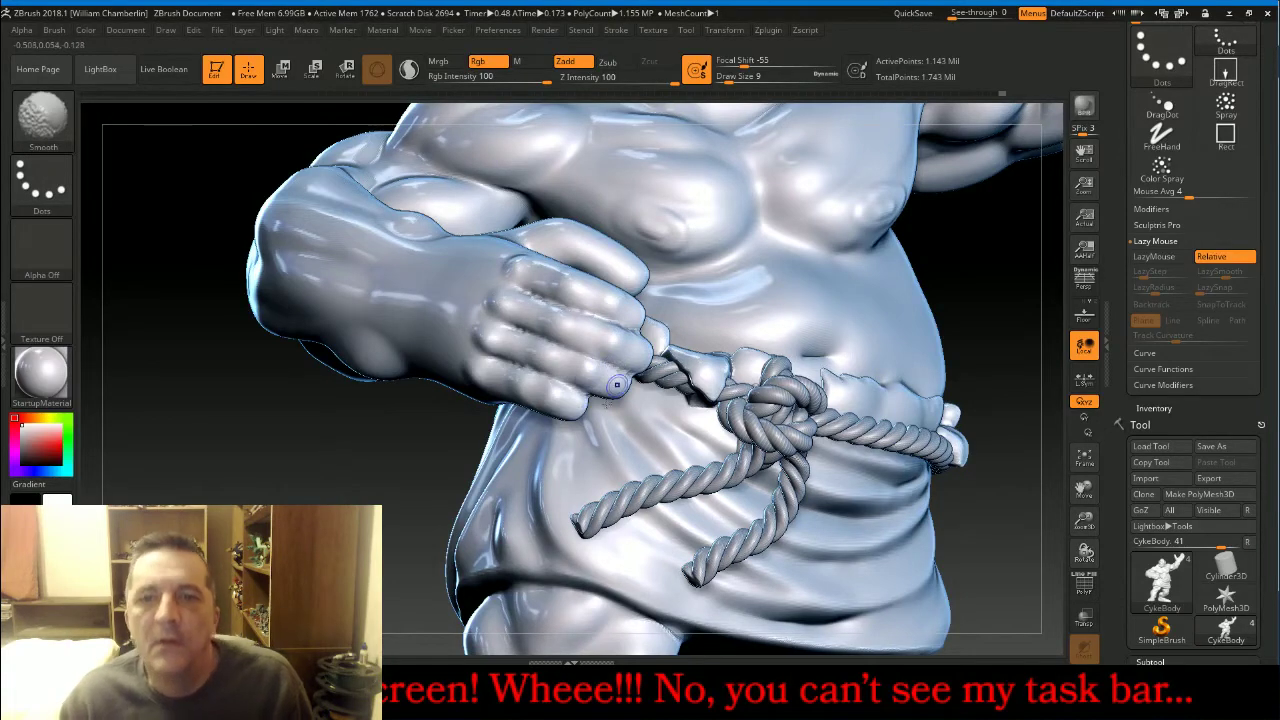
# Inflate the tendons across the back of the right hand at Draw Size 9 and smooth them toward the wrist.
pyautogui.moveTo(985, 300); pyautogui.dragTo(1020, 315)
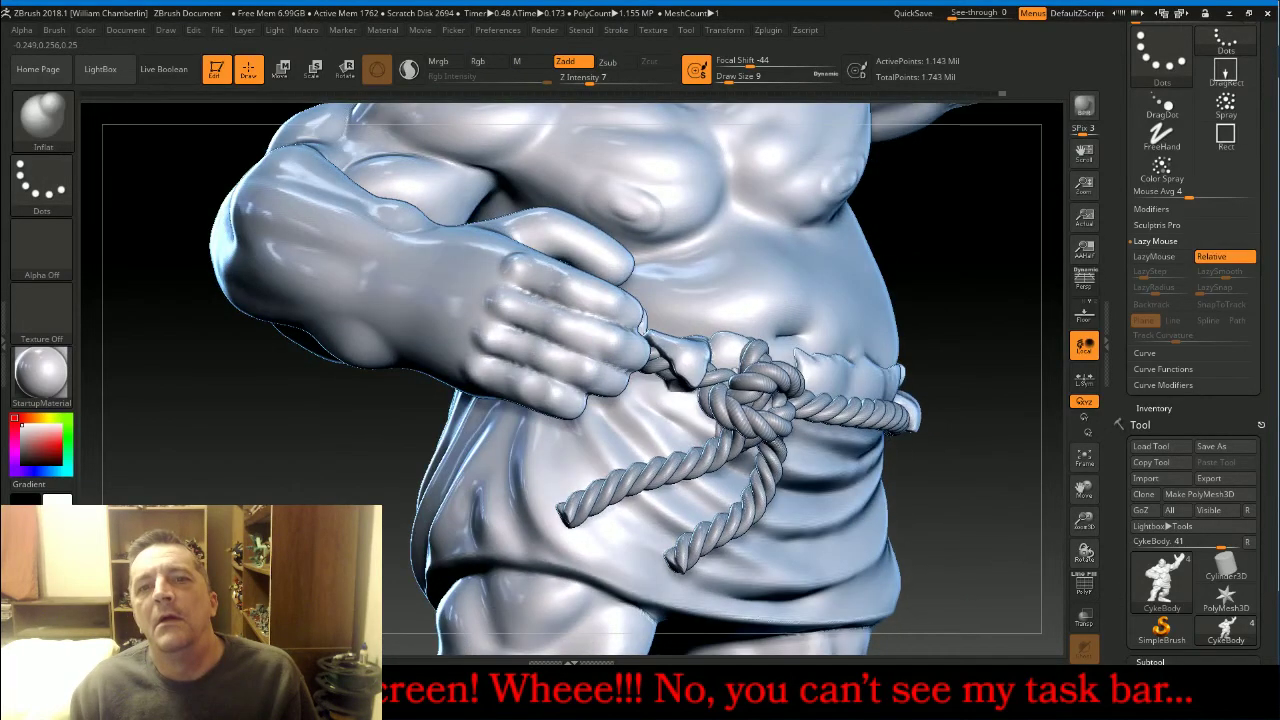
pyautogui.moveTo(330, 425); pyautogui.dragTo(539, 366)
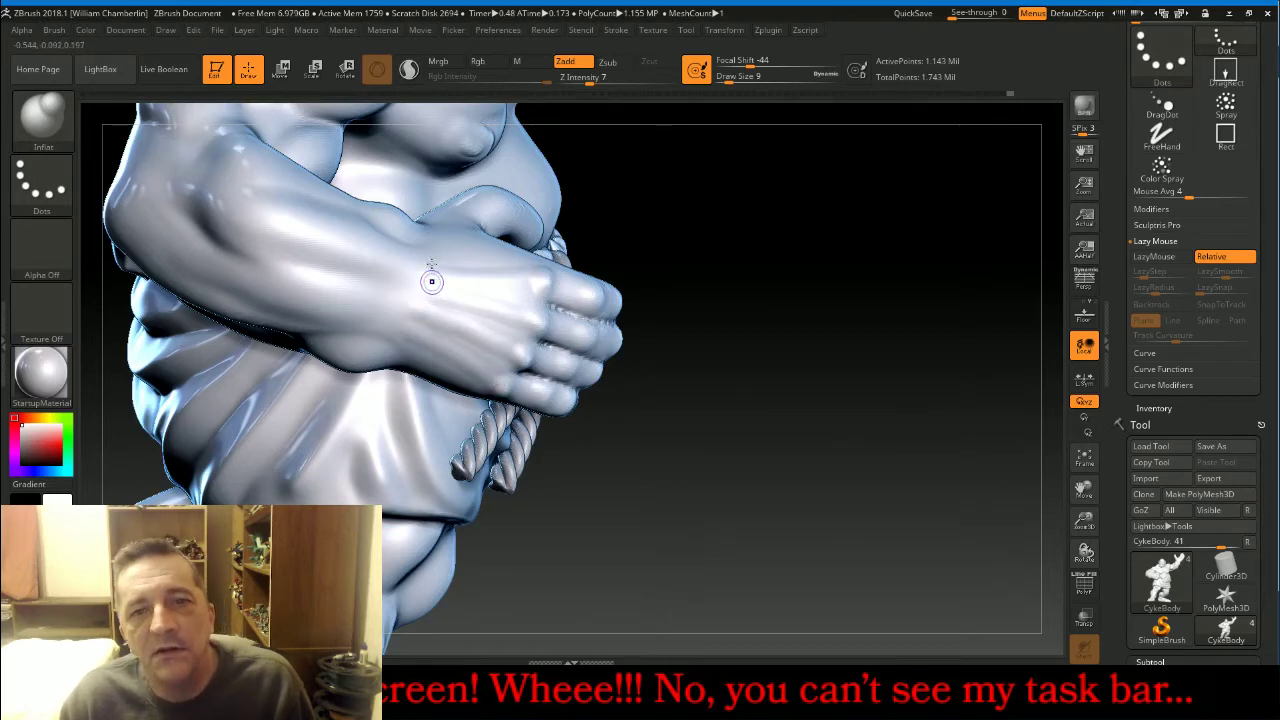
pyautogui.press('shift')
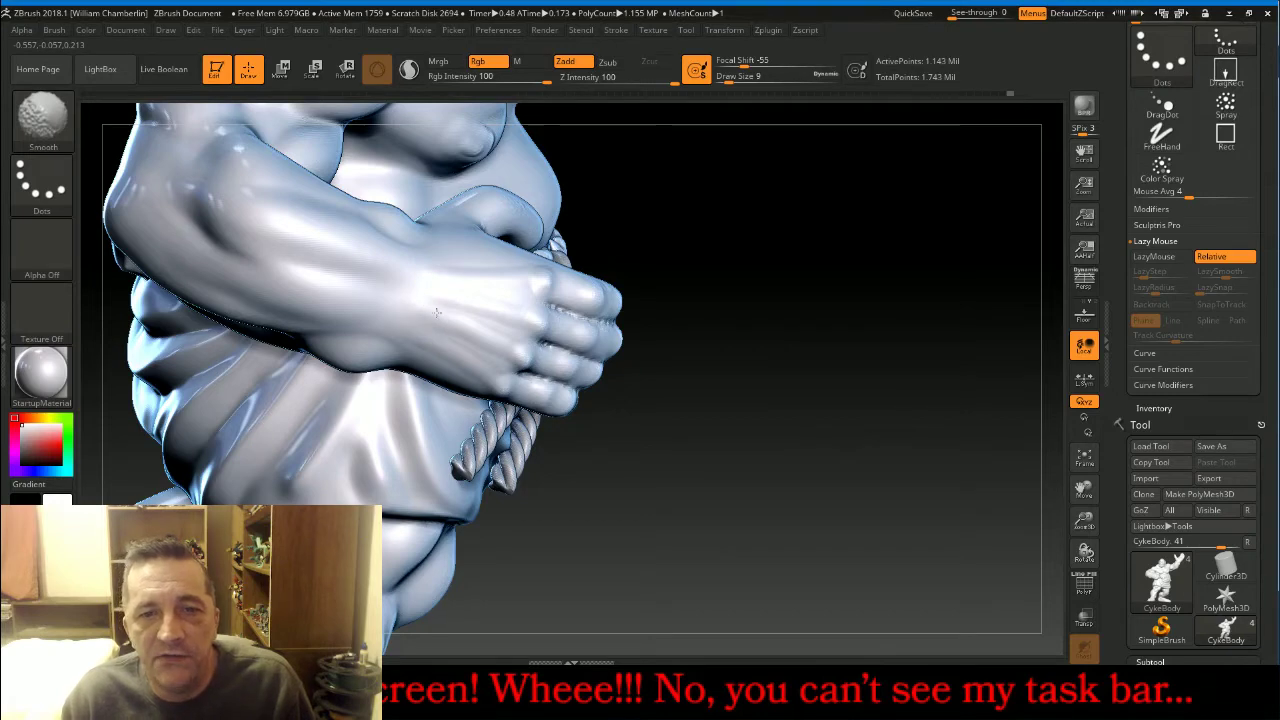
# Hide the waist and belly sections of the body mesh beside the right hand, leaving the hand and forearm visible.
pyautogui.moveTo(897, 337); pyautogui.dragTo(680, 360)
pyautogui.moveTo(1092, 424)
pyautogui.mouseDown()
pyautogui.moveTo(1060, 443)
pyautogui.moveTo(608, 502)
pyautogui.moveTo(718, 308)
pyautogui.mouseUp()
pyautogui.hotkey('ctrl', 'shift')
pyautogui.keyDown('ctrl'); pyautogui.keyDown('shift'); pyautogui.click(712, 300); pyautogui.keyUp('shift'); pyautogui.keyUp('ctrl')
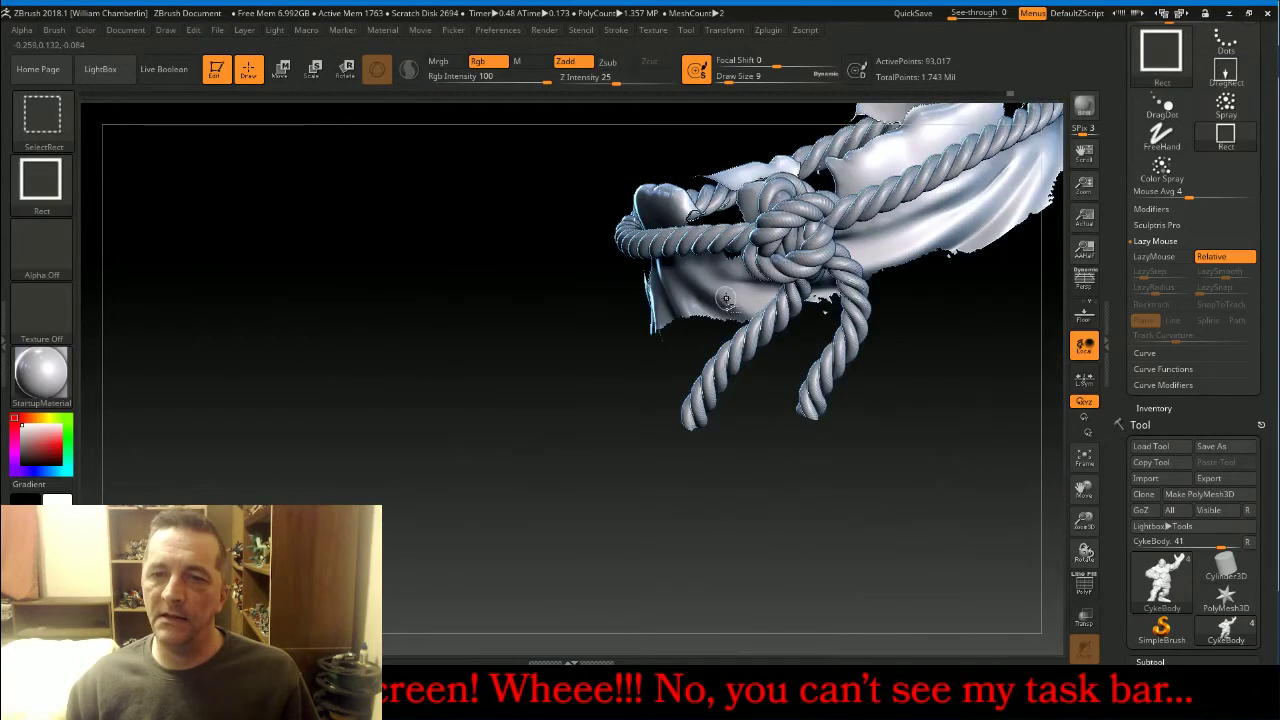
pyautogui.keyDown('ctrl'); pyautogui.keyDown('shift'); pyautogui.click(717, 172); pyautogui.keyUp('shift'); pyautogui.keyUp('ctrl')
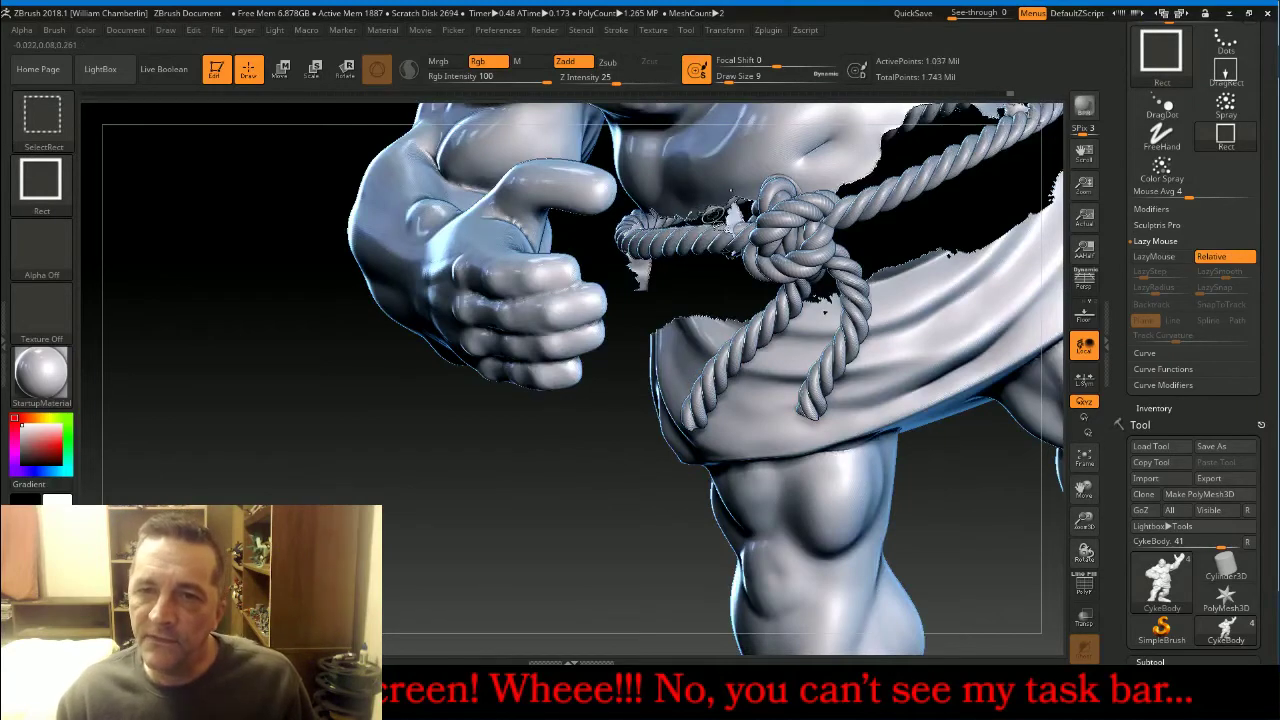
pyautogui.keyDown('ctrl'); pyautogui.keyDown('shift'); pyautogui.click(717, 172); pyautogui.keyUp('shift'); pyautogui.keyUp('ctrl')
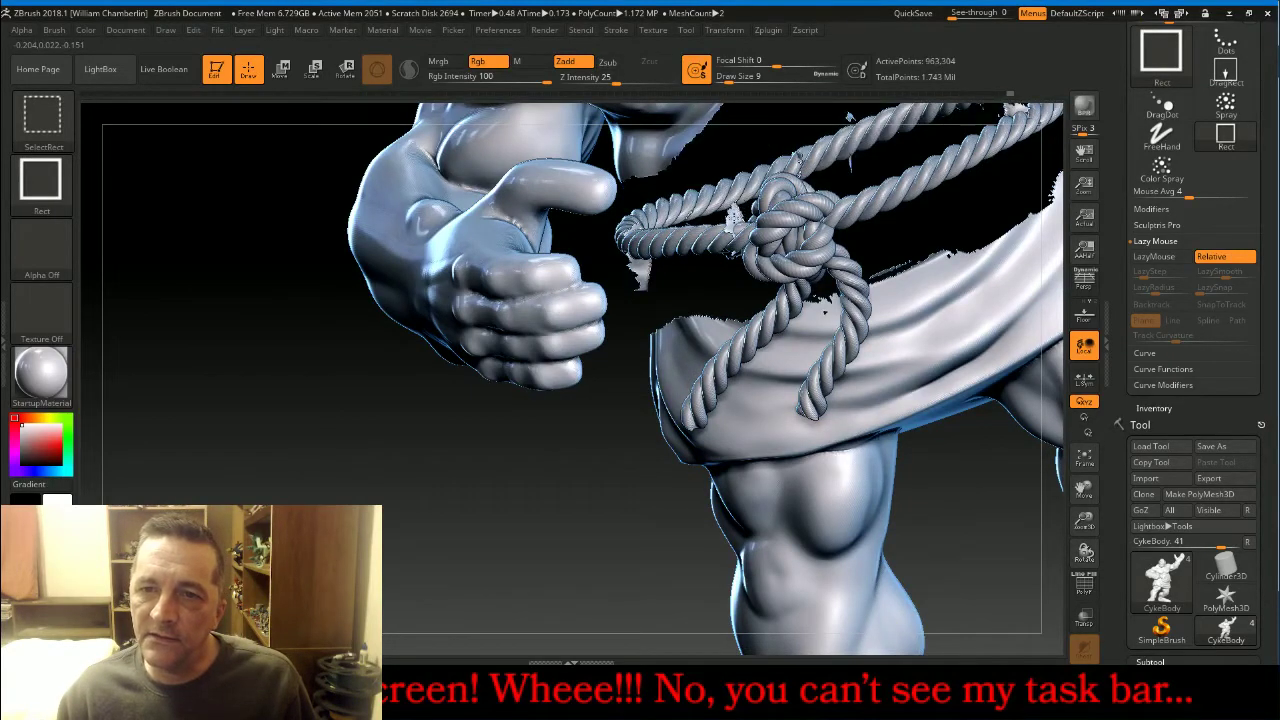
pyautogui.keyDown('ctrl'); pyautogui.keyDown('shift'); pyautogui.click(638, 266); pyautogui.keyUp('shift'); pyautogui.keyUp('ctrl')
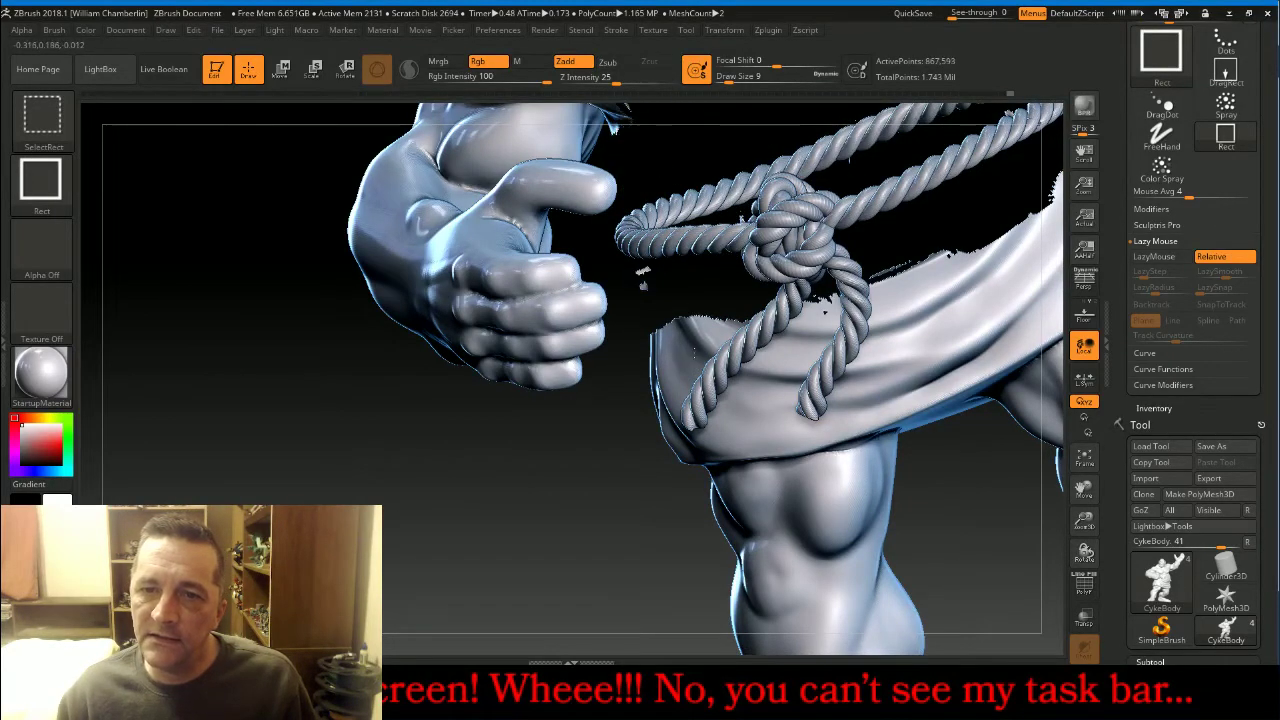
# Hide the loincloth and upper-thigh sections of the body mesh below the rope belt, including the leftover fragments.
pyautogui.keyDown('ctrl'); pyautogui.keyDown('shift'); pyautogui.click(694, 364); pyautogui.keyUp('shift'); pyautogui.keyUp('ctrl')
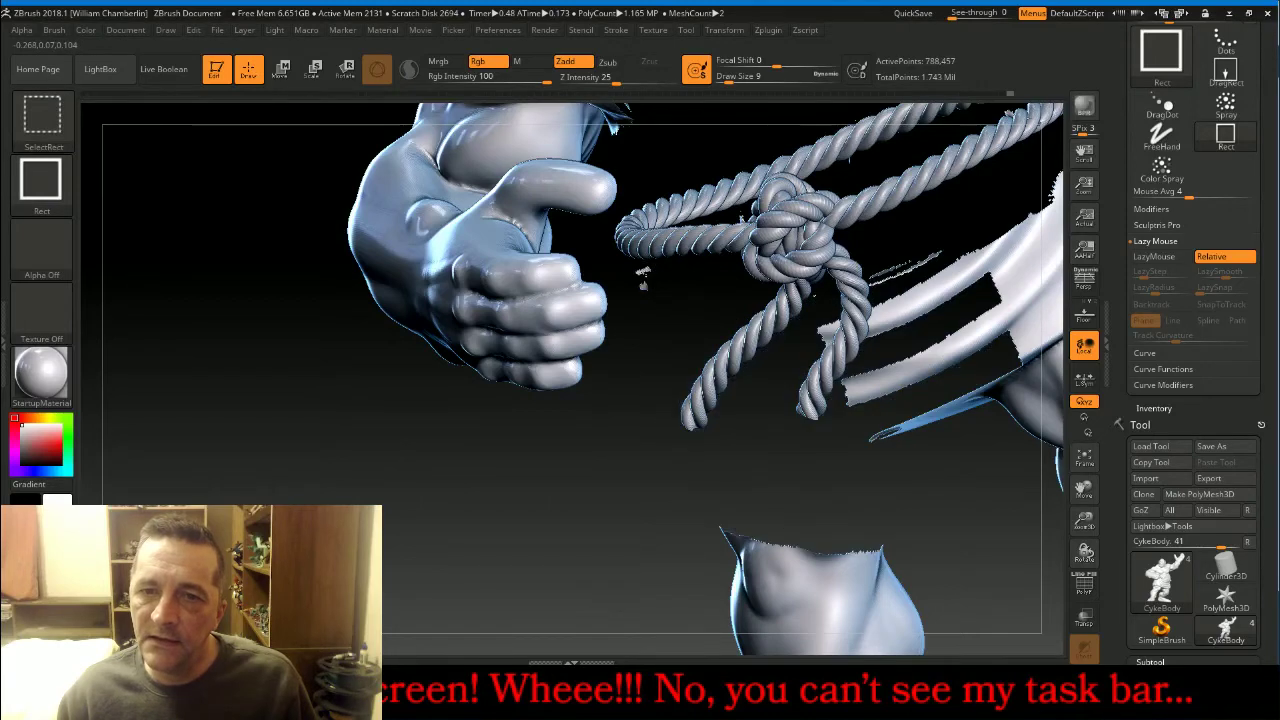
pyautogui.keyDown('ctrl'); pyautogui.keyDown('shift'); pyautogui.click(883, 312); pyautogui.keyUp('shift'); pyautogui.keyUp('ctrl')
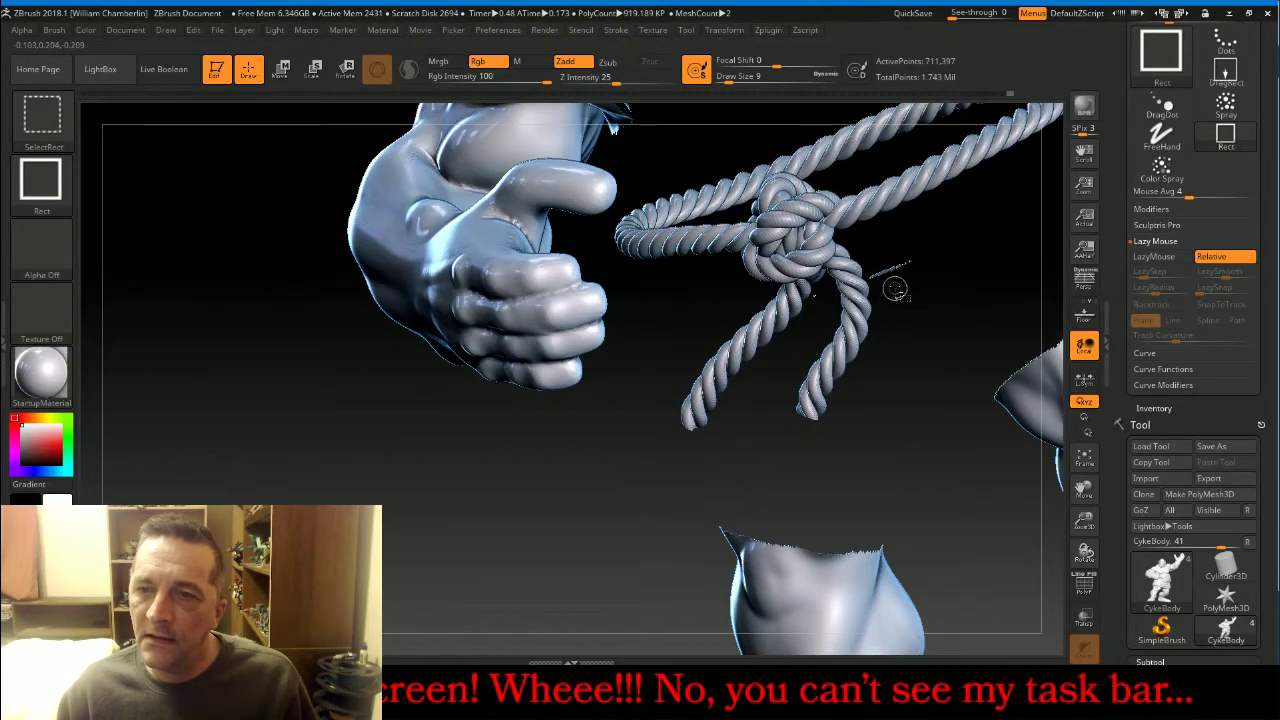
pyautogui.keyDown('ctrl'); pyautogui.keyDown('shift'); pyautogui.click(891, 280); pyautogui.keyUp('shift'); pyautogui.keyUp('ctrl')
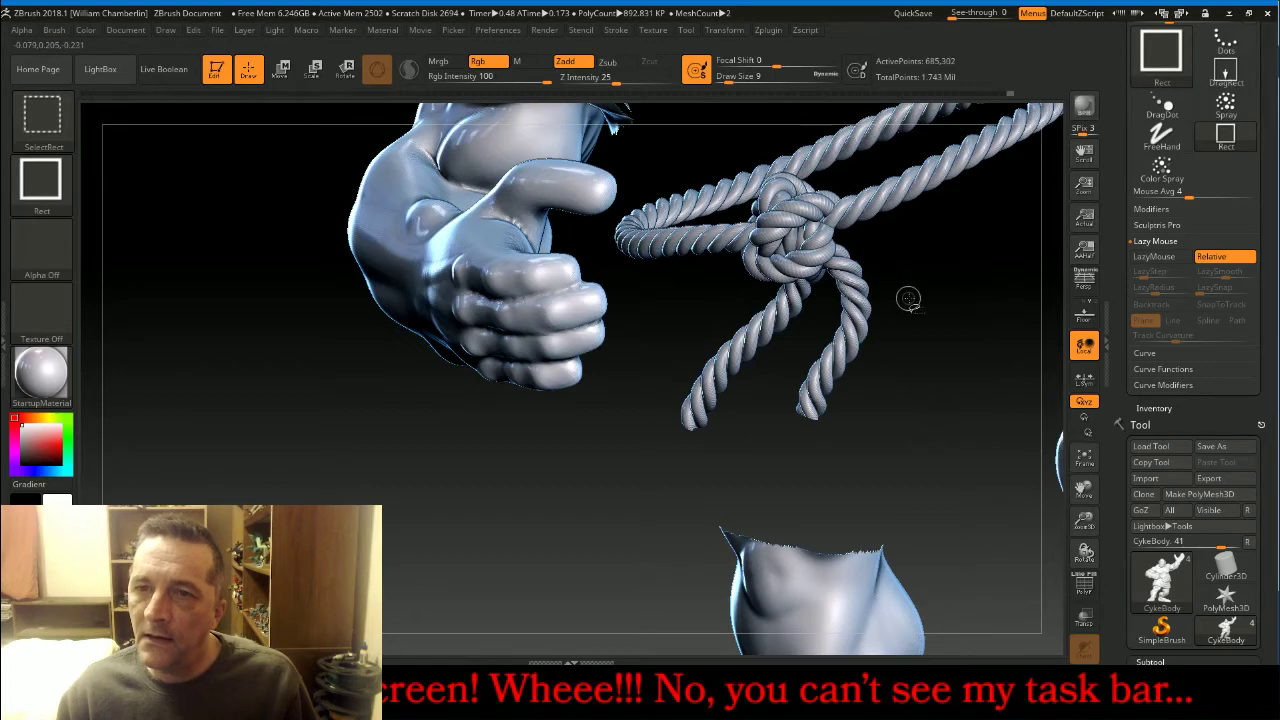
# Hide the rope belt subtool CykeBody1_2 and the remaining thigh section of the bent leg below the right hand.
pyautogui.moveTo(906, 294)
pyautogui.mouseDown()
pyautogui.moveTo(934, 307)
pyautogui.moveTo(917, 280)
pyautogui.mouseUp()
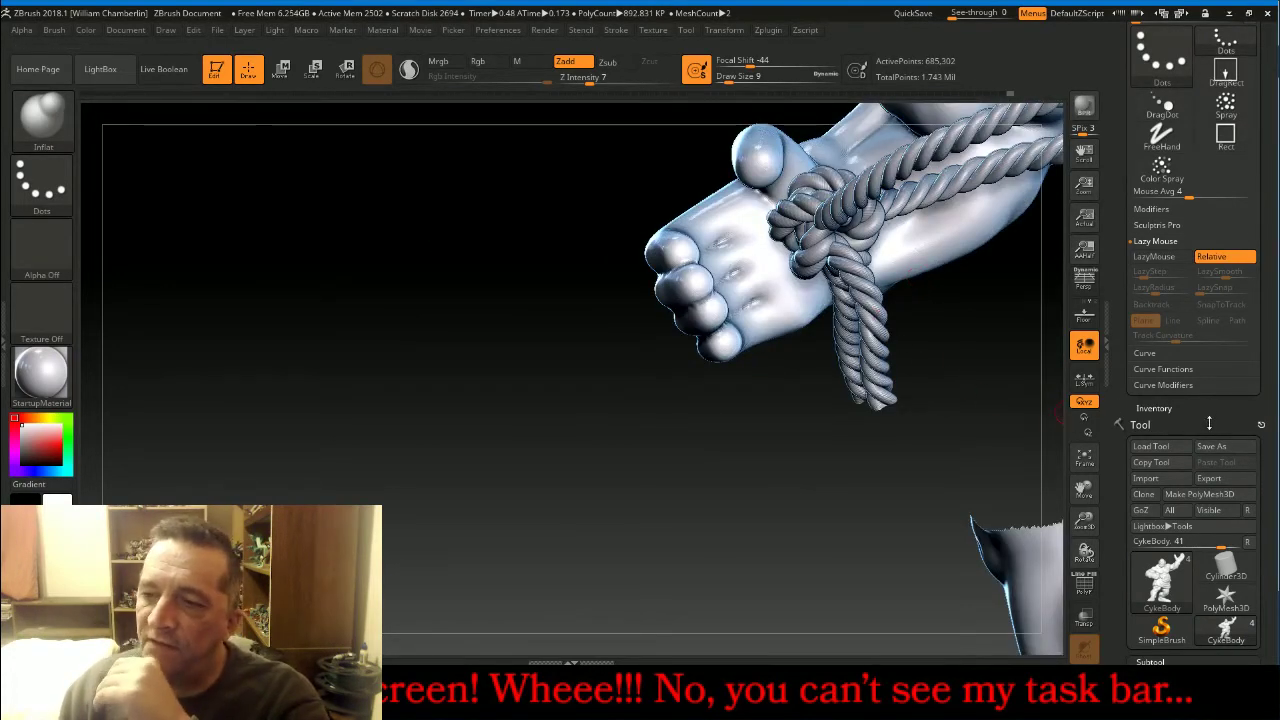
pyautogui.scroll(-5, 1200, 450)
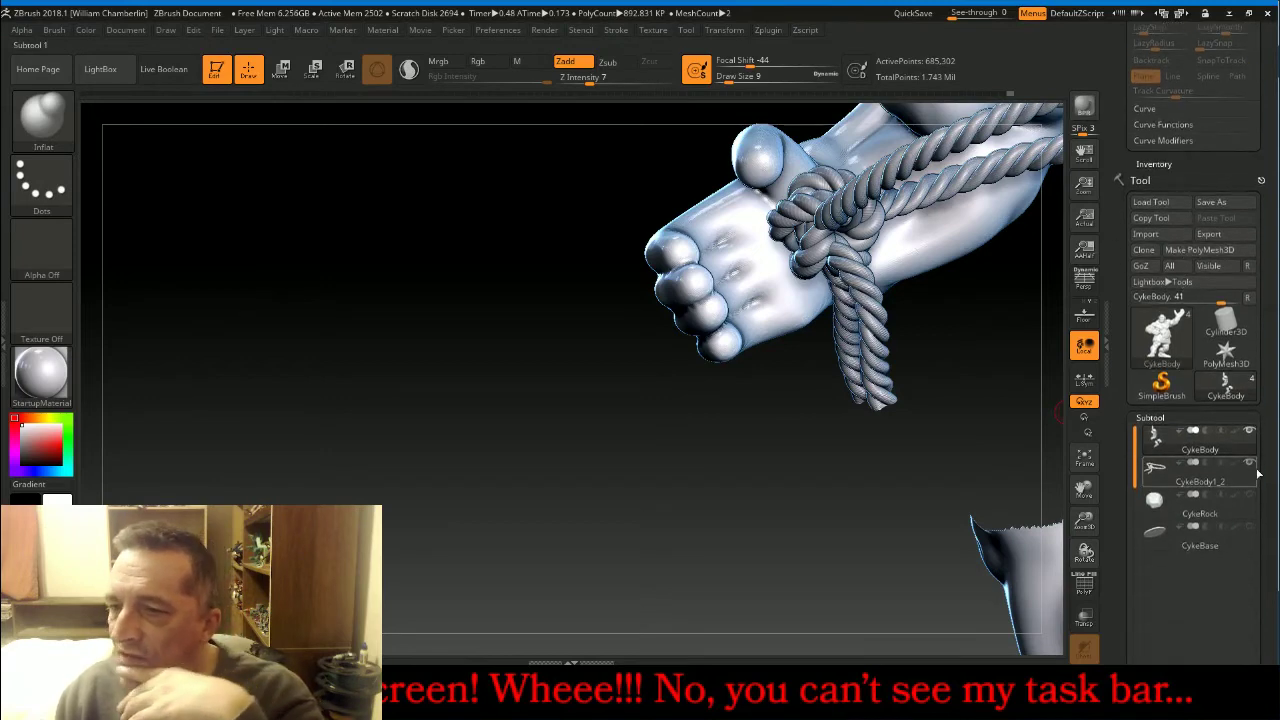
pyautogui.click(1249, 462)
pyautogui.moveTo(834, 471); pyautogui.dragTo(860, 476)
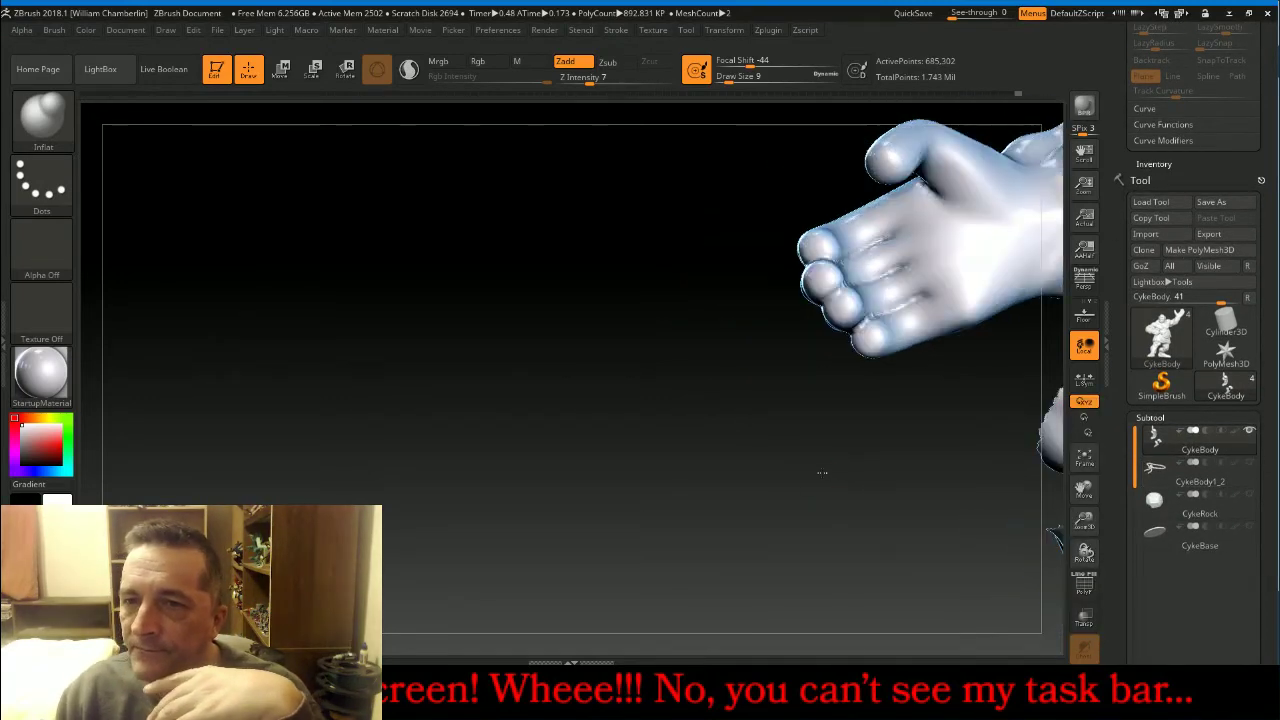
pyautogui.moveTo(1084, 488); pyautogui.dragTo(668, 494)
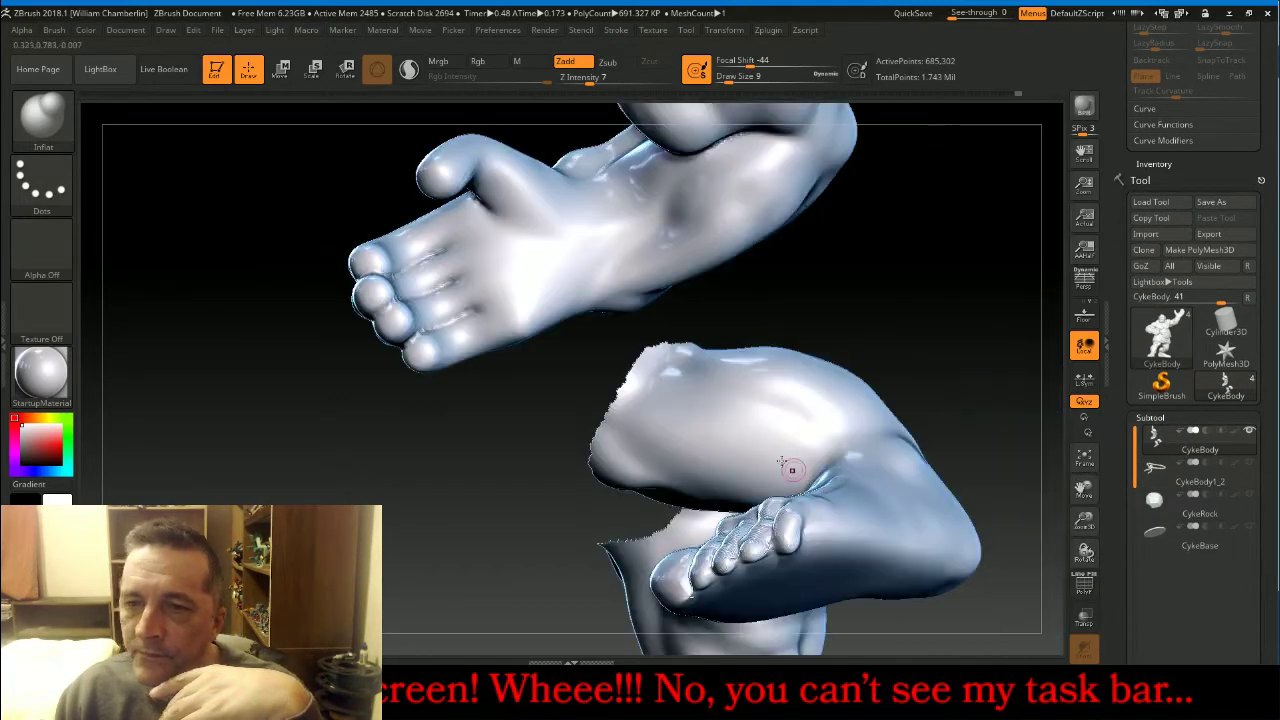
pyautogui.keyDown('ctrl'); pyautogui.keyDown('shift'); pyautogui.click(694, 405); pyautogui.keyUp('shift'); pyautogui.keyUp('ctrl')
pyautogui.moveTo(740, 390)
pyautogui.mouseDown()
pyautogui.moveTo(923, 346)
pyautogui.moveTo(930, 375)
pyautogui.moveTo(955, 393)
pyautogui.mouseUp()
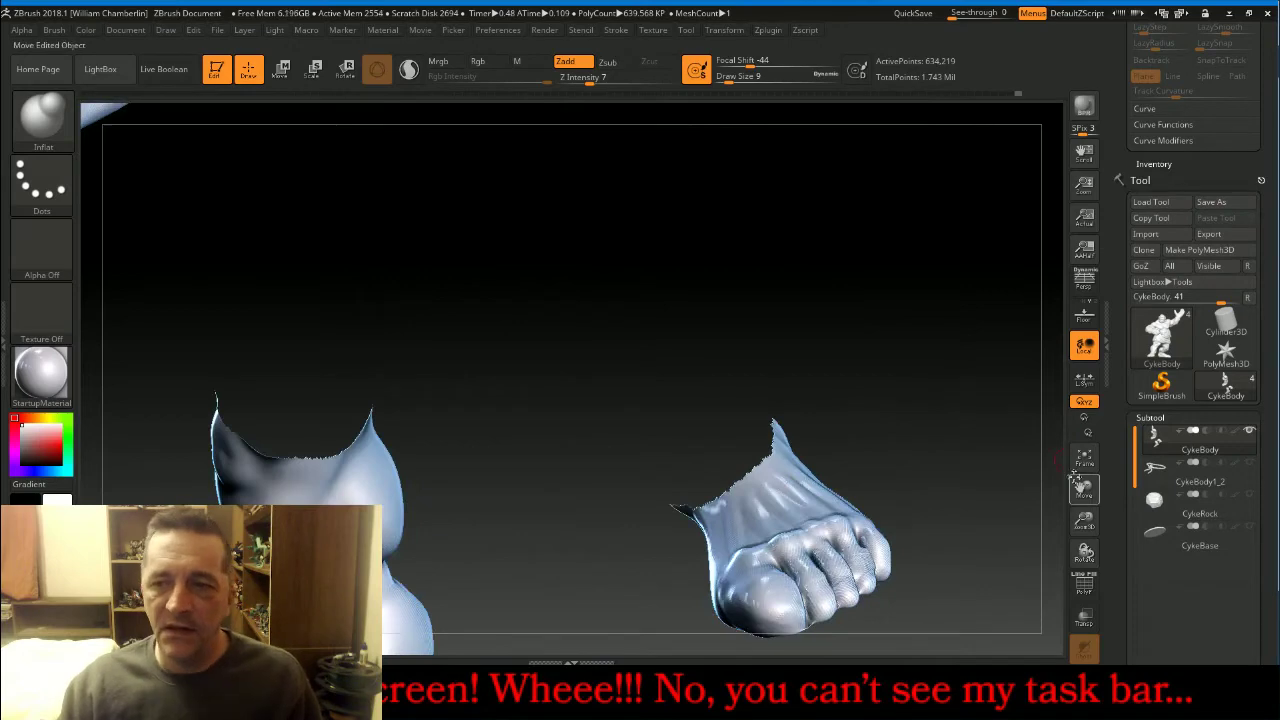
# Reshape the heel of the right palm below the little finger with the Move brush at Draw Size 34.
pyautogui.moveTo(1084, 488); pyautogui.dragTo(752, 317)
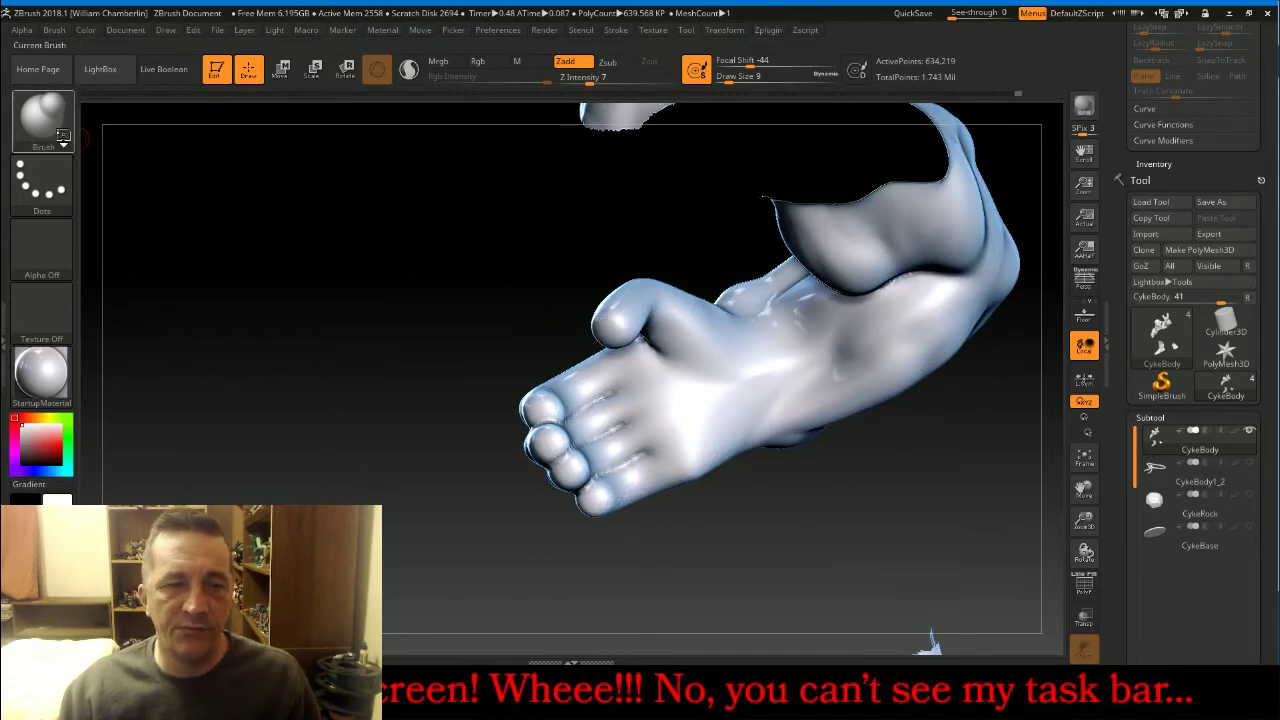
pyautogui.click(64, 140)
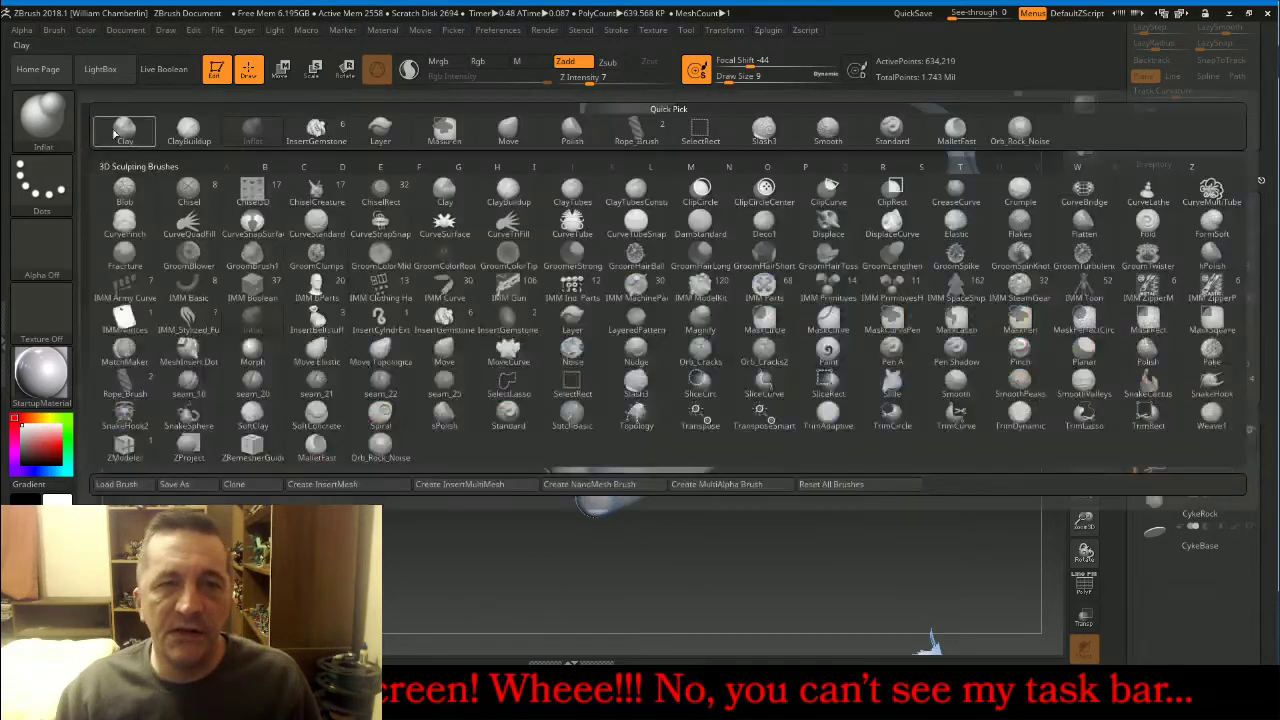
pyautogui.click(508, 131)
pyautogui.press('[')
pyautogui.press('[')
pyautogui.press('[')
pyautogui.press('[')
pyautogui.press('[')
pyautogui.press('[')
pyautogui.press('[')
pyautogui.press('[')
pyautogui.press('[')
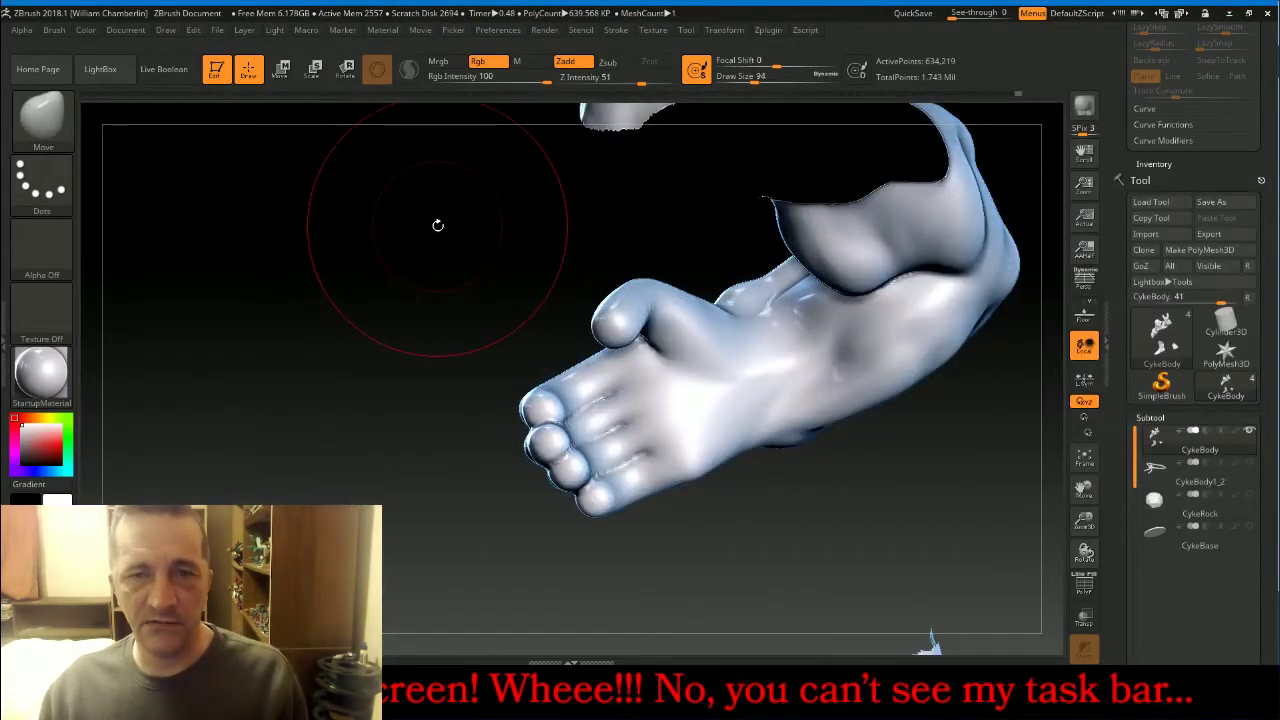
pyautogui.moveTo(438, 227)
pyautogui.mouseDown()
pyautogui.moveTo(414, 206)
pyautogui.moveTo(714, 352)
pyautogui.moveTo(683, 410)
pyautogui.moveTo(457, 431)
pyautogui.mouseUp()
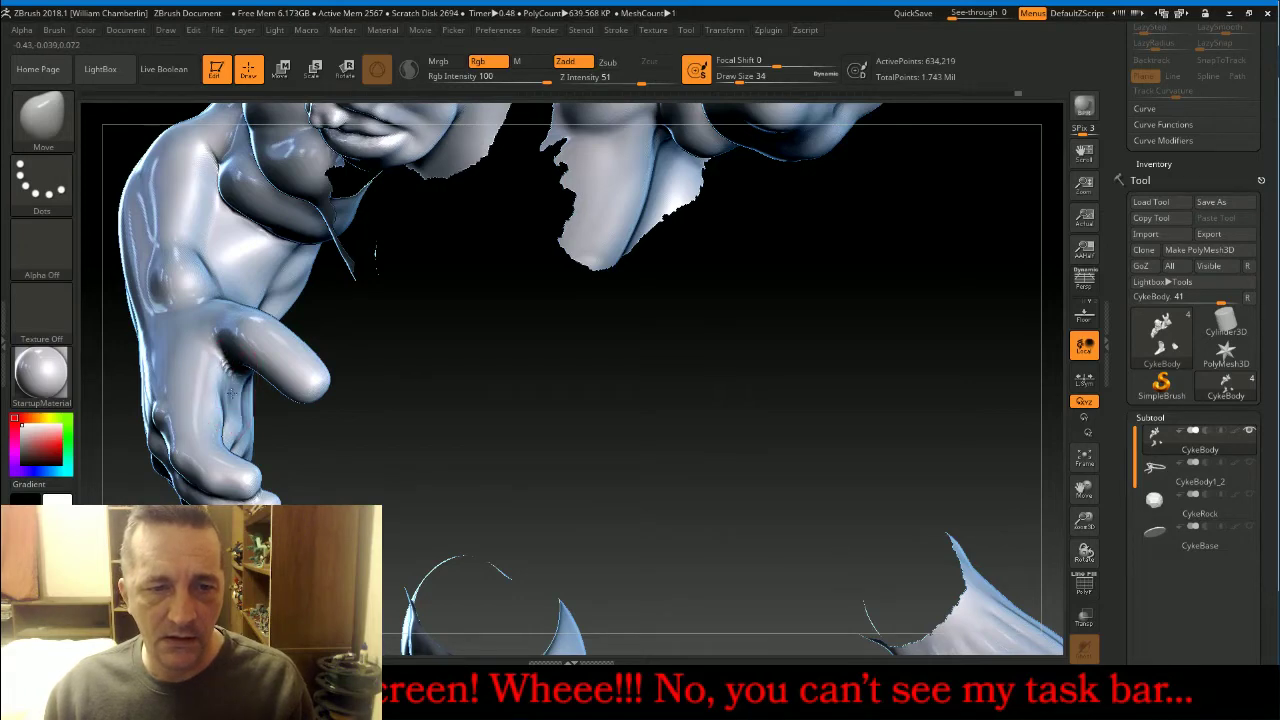
pyautogui.moveTo(494, 449); pyautogui.dragTo(260, 370)
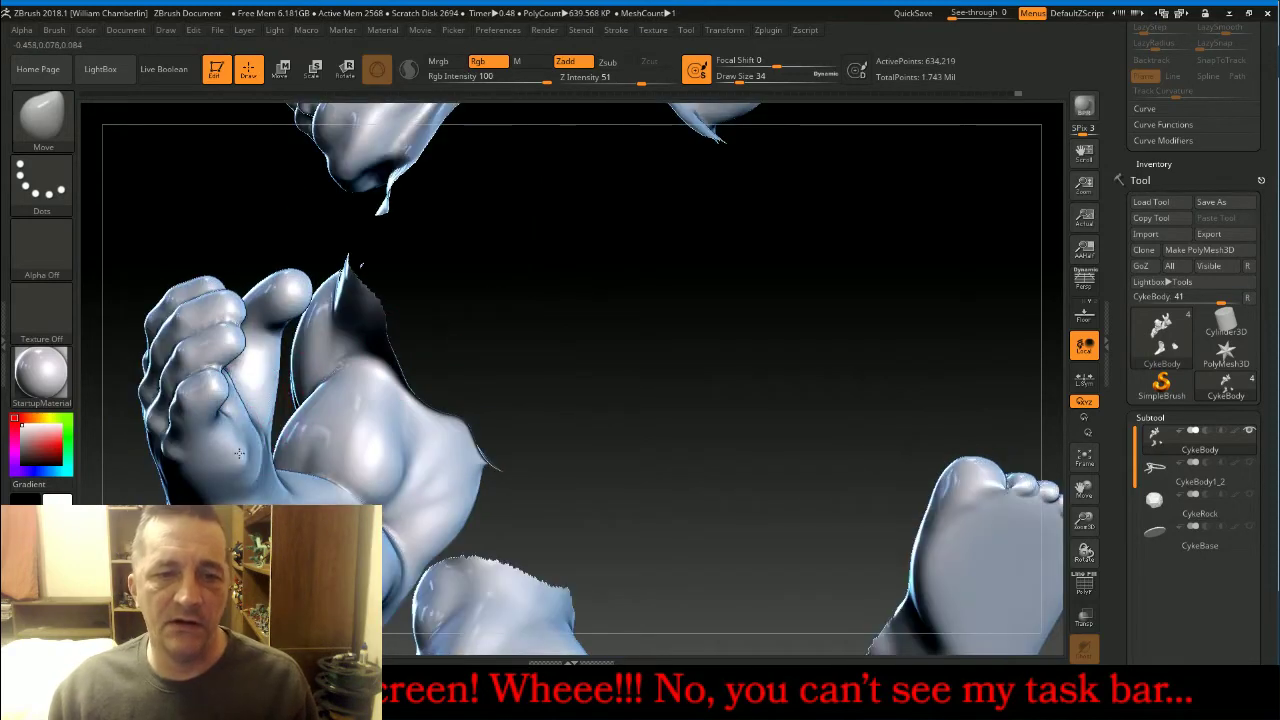
pyautogui.moveTo(258, 435); pyautogui.dragTo(242, 436)
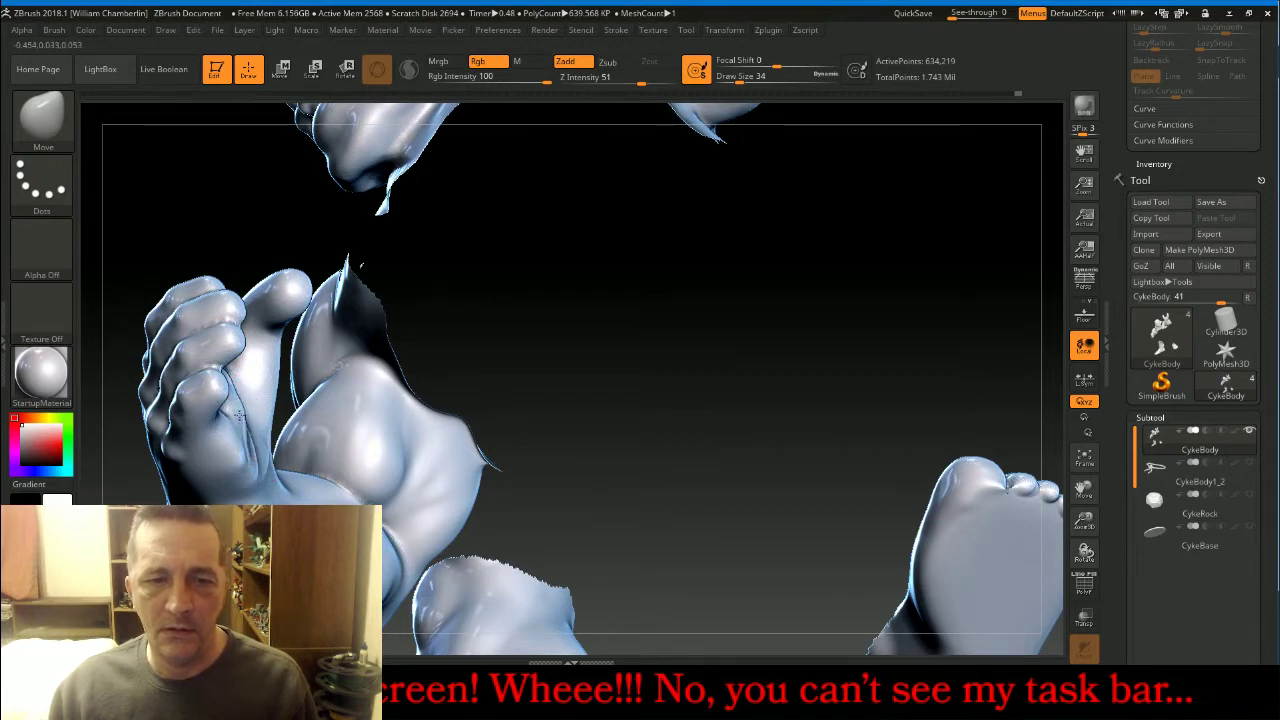
pyautogui.moveTo(236, 415); pyautogui.dragTo(230, 453)
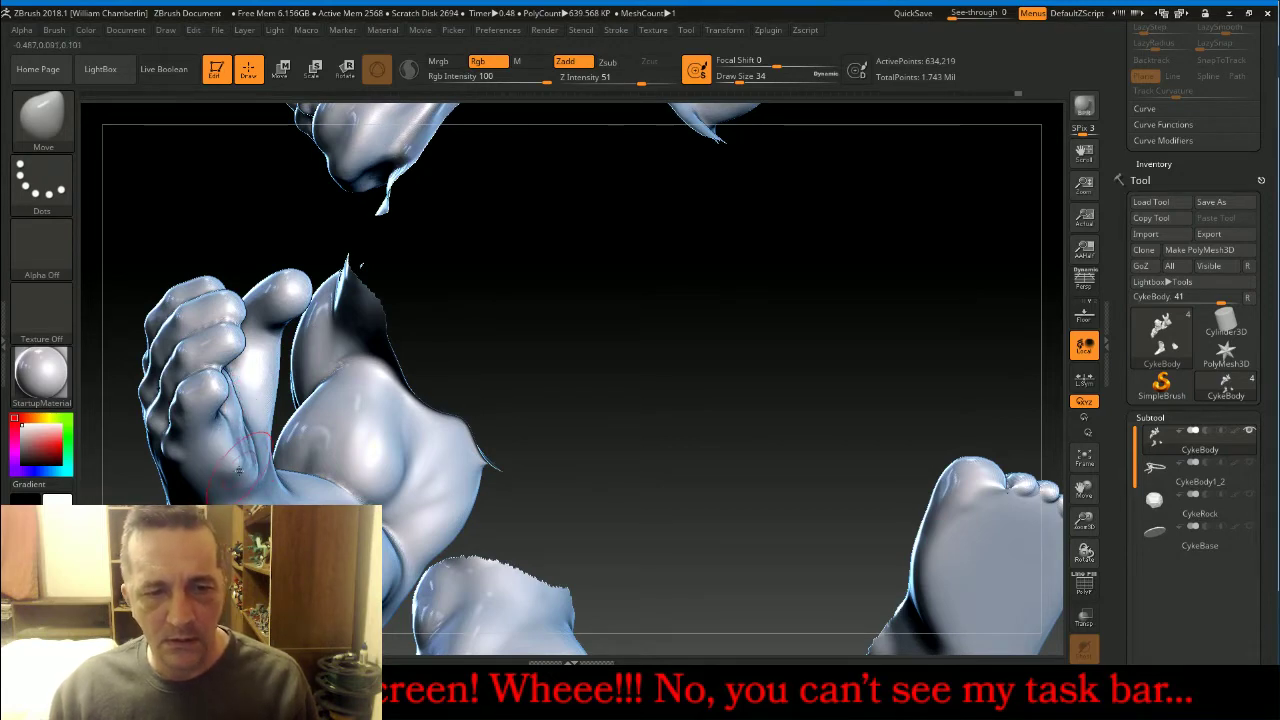
pyautogui.moveTo(551, 297); pyautogui.dragTo(551, 325)
pyautogui.press('shift')
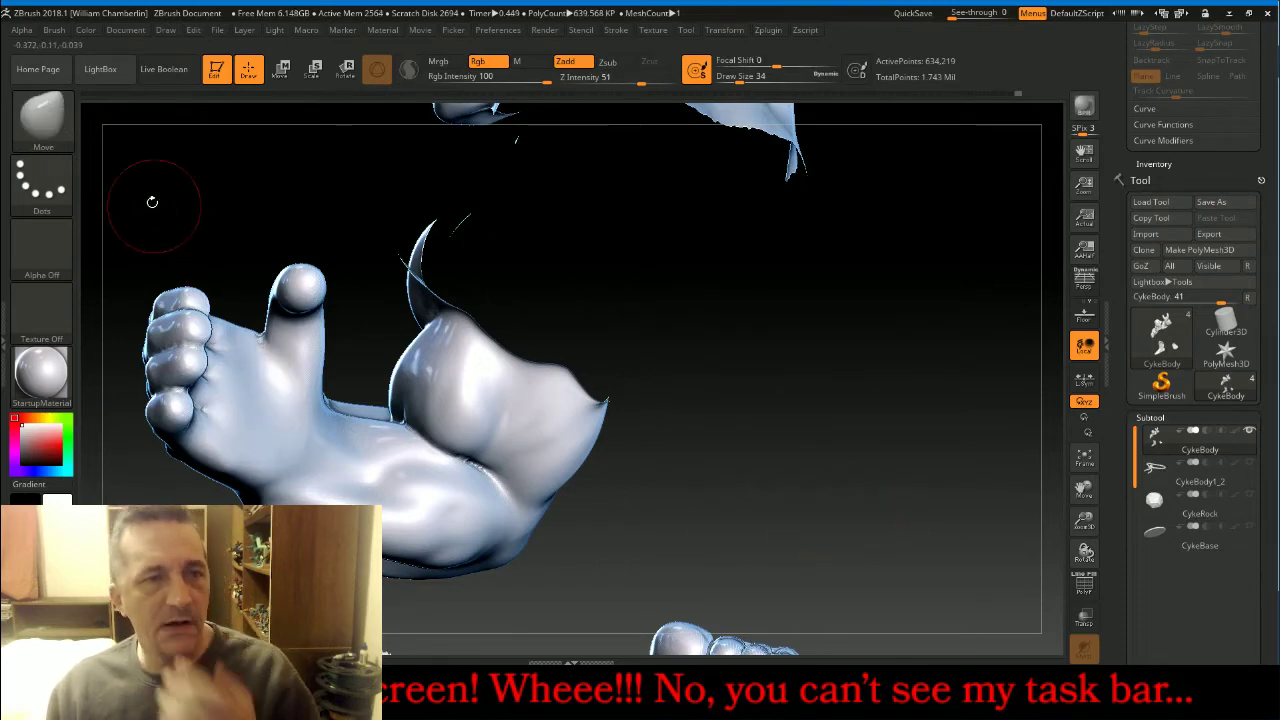
# Build up the thumb base and heel pads of the right palm using the Inflat brush at Draw Size 26 and Z Intensity 4.
pyautogui.click(55, 127)
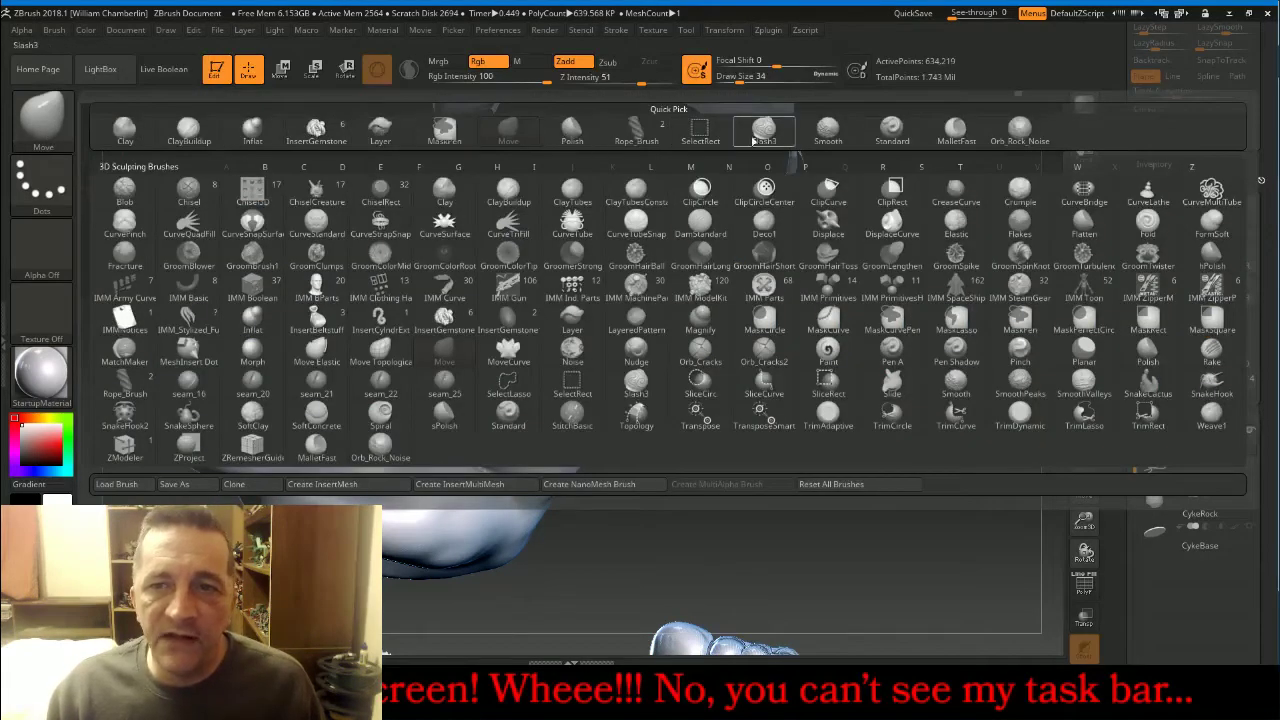
pyautogui.click(252, 130)
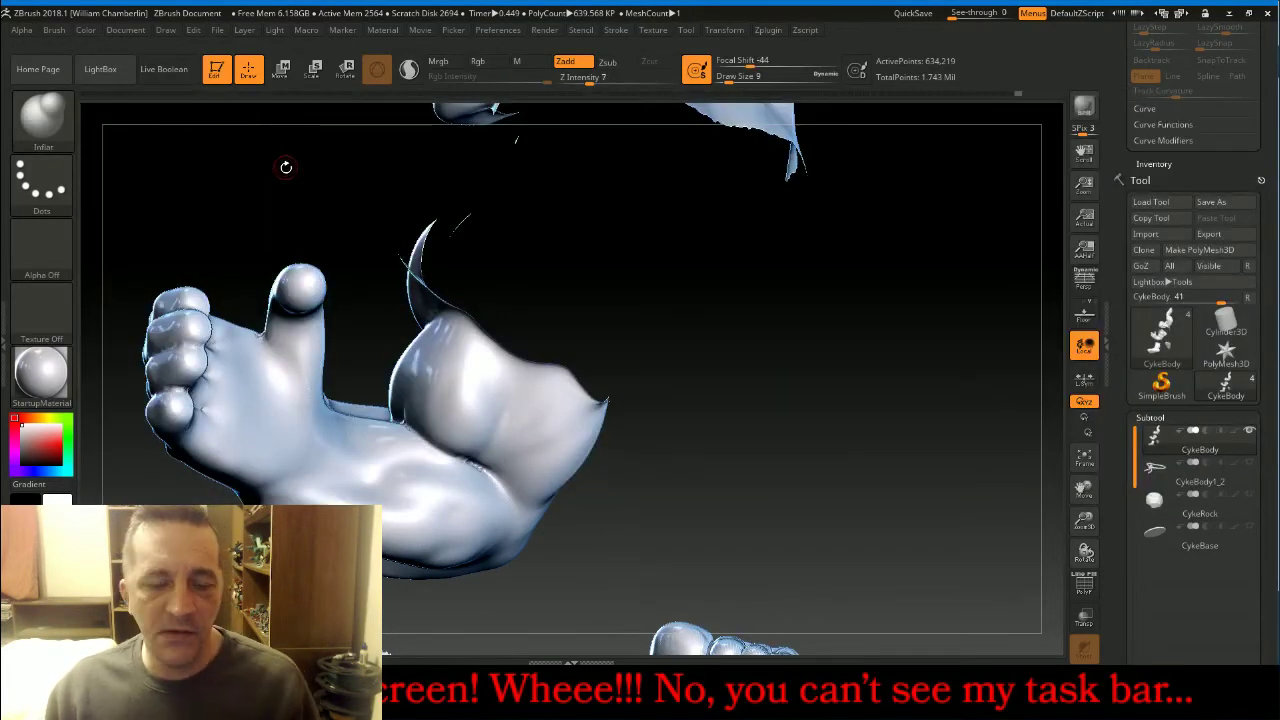
pyautogui.press(']')
pyautogui.press(']')
pyautogui.press(']')
pyautogui.press(']')
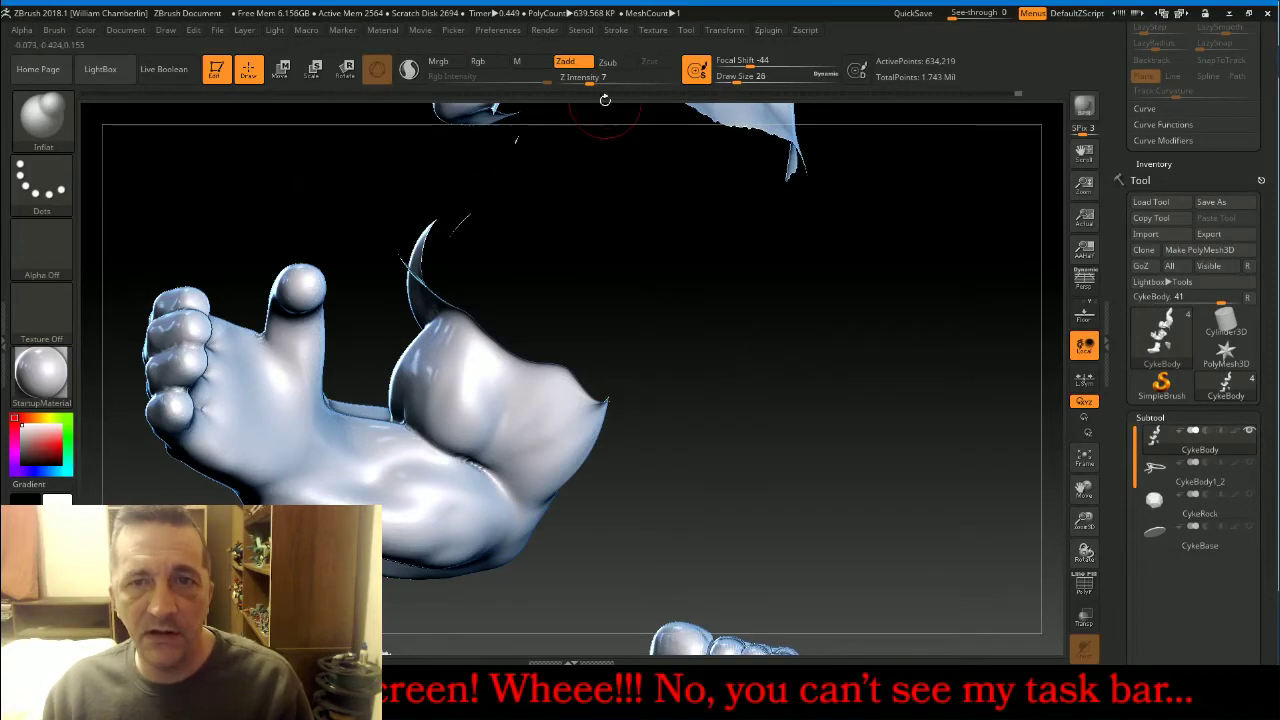
pyautogui.moveTo(590, 79); pyautogui.dragTo(582, 79)
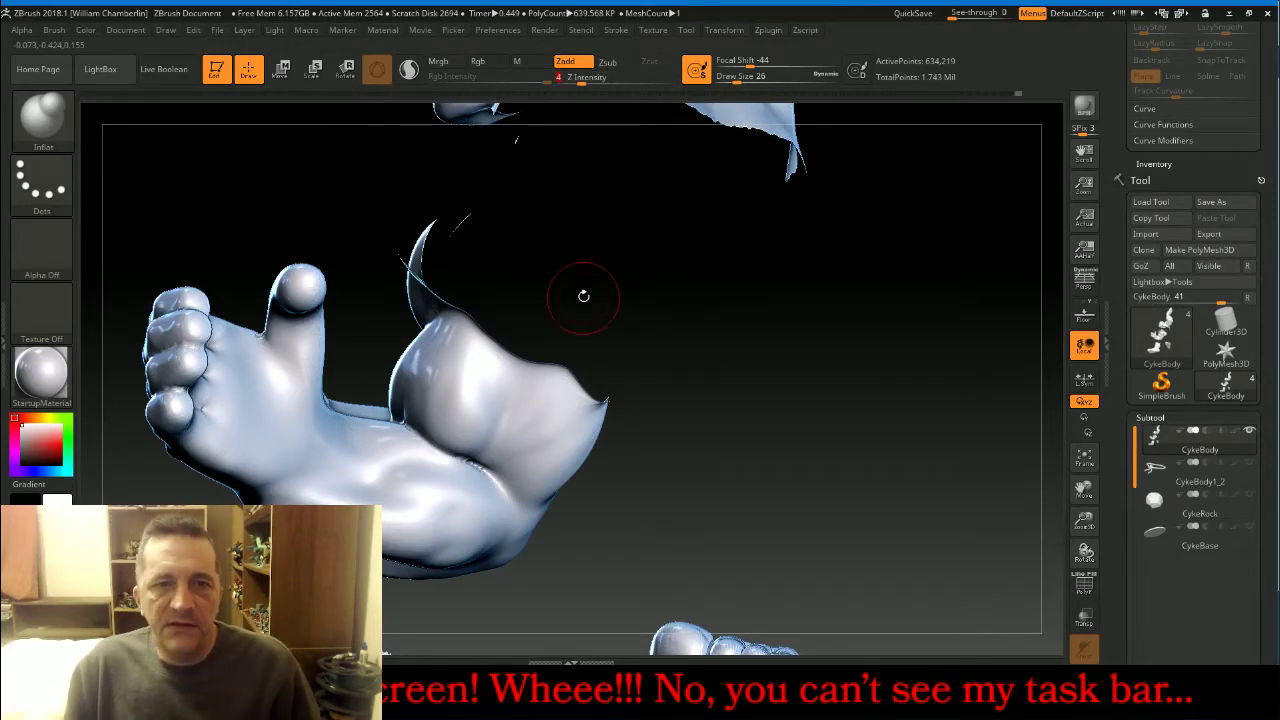
pyautogui.moveTo(329, 237)
pyautogui.mouseDown()
pyautogui.moveTo(297, 186)
pyautogui.moveTo(308, 215)
pyautogui.mouseUp()
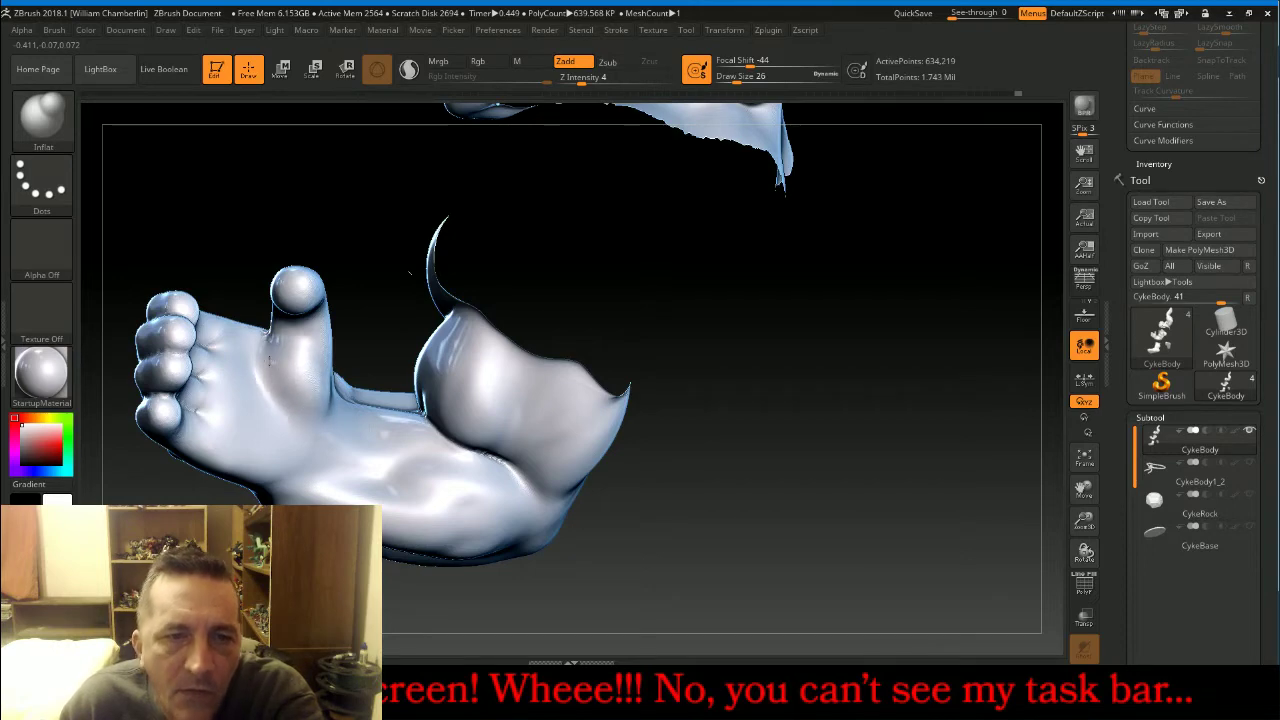
pyautogui.moveTo(270, 361); pyautogui.dragTo(271, 370)
pyautogui.moveTo(272, 441)
pyautogui.mouseDown()
pyautogui.moveTo(292, 437)
pyautogui.moveTo(277, 436)
pyautogui.mouseUp()
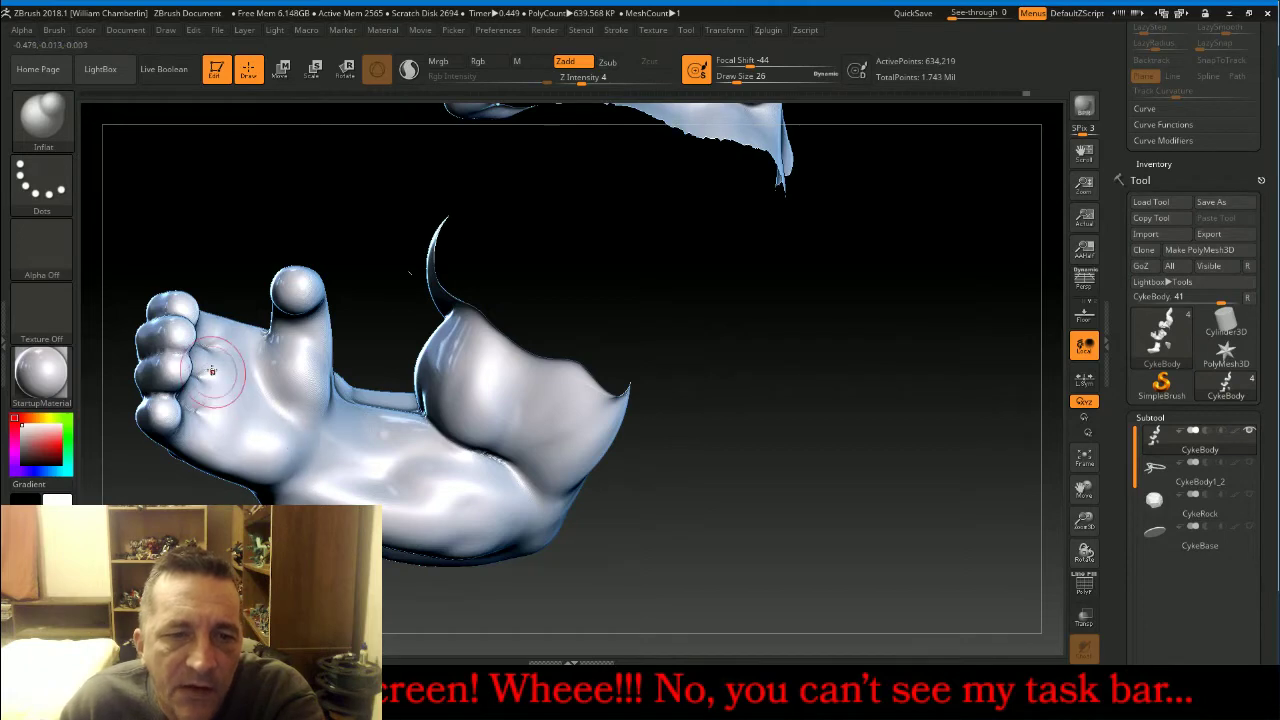
# Inflate the palm pads at the base of the right hand's fingers at Draw Size 18 and Z Intensity 6.
pyautogui.press('[')
pyautogui.press('[')
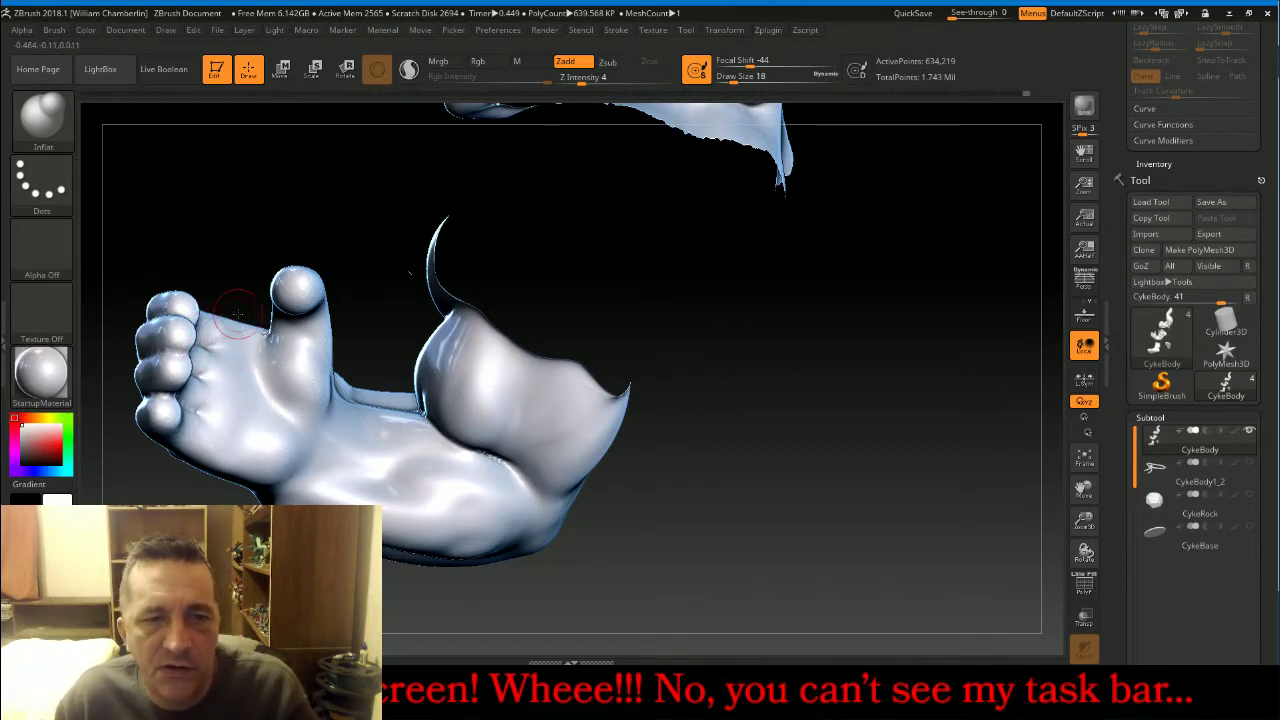
pyautogui.click(583, 78)
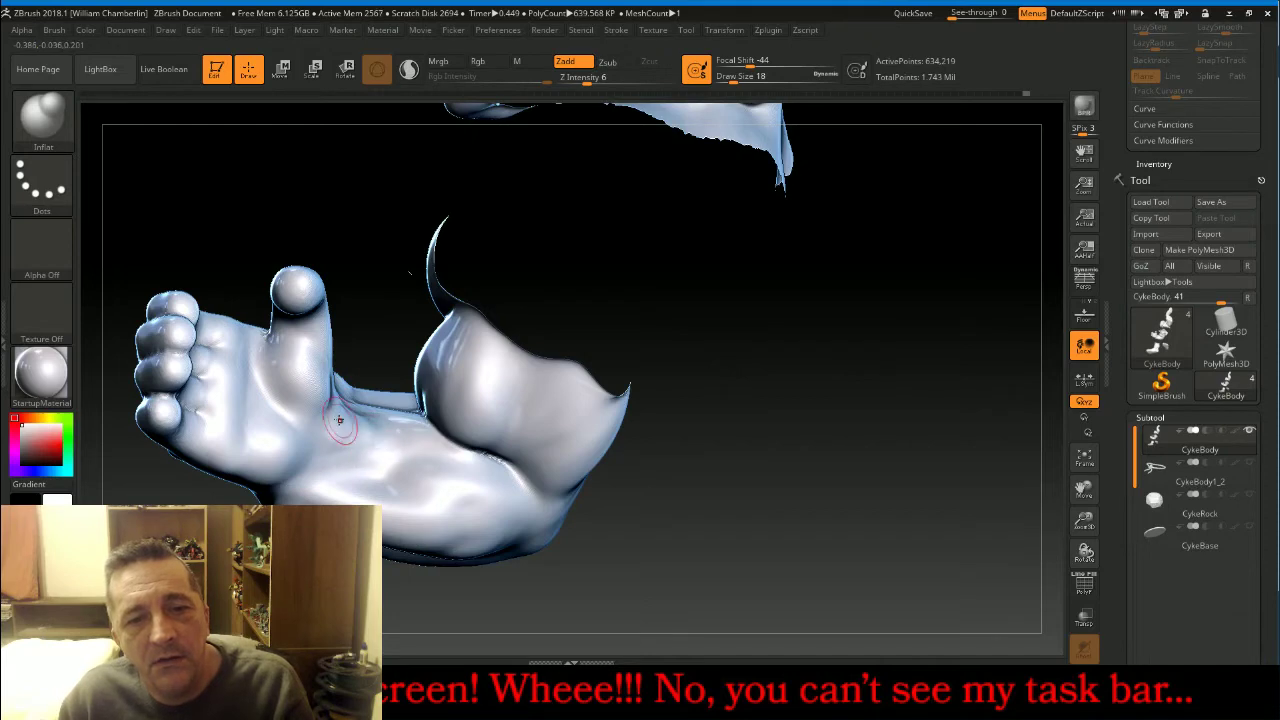
# Inflate the thumb's base joint on the back of the right hand toward the wrist at Draw Size 26.
pyautogui.moveTo(863, 354)
pyautogui.mouseDown()
pyautogui.moveTo(846, 380)
pyautogui.moveTo(866, 355)
pyautogui.mouseUp()
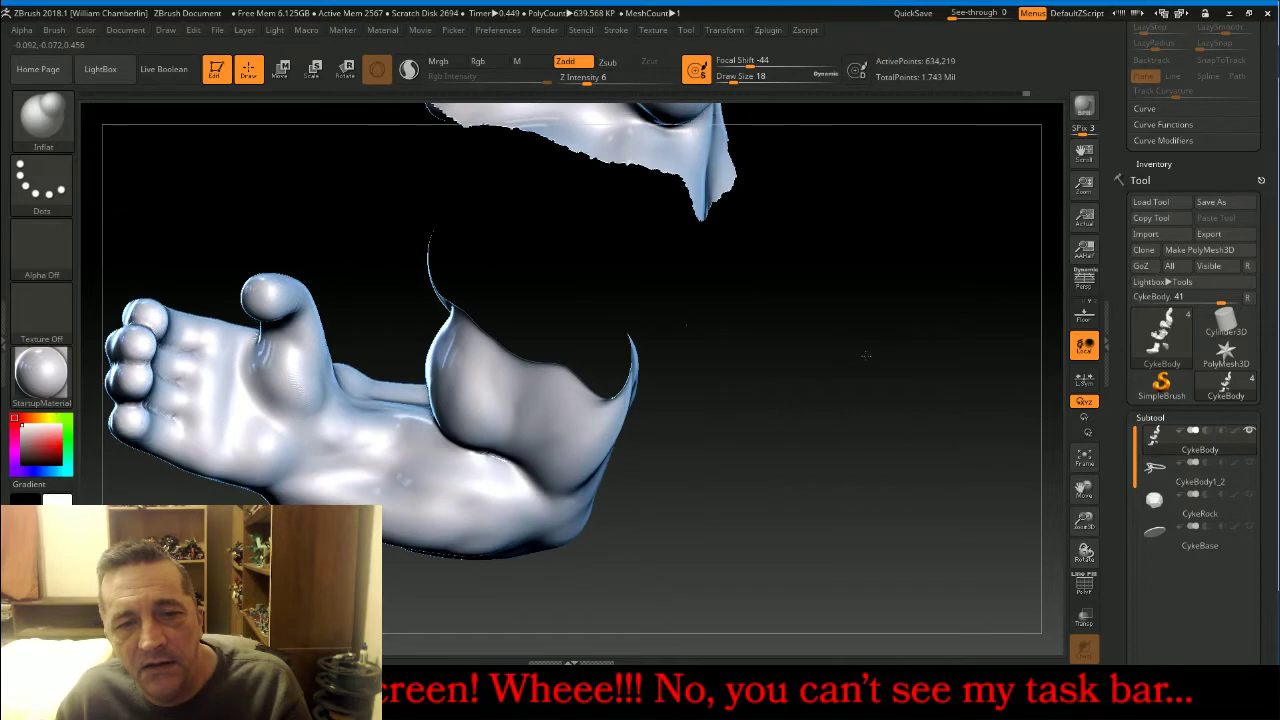
pyautogui.moveTo(866, 355); pyautogui.dragTo(500, 163)
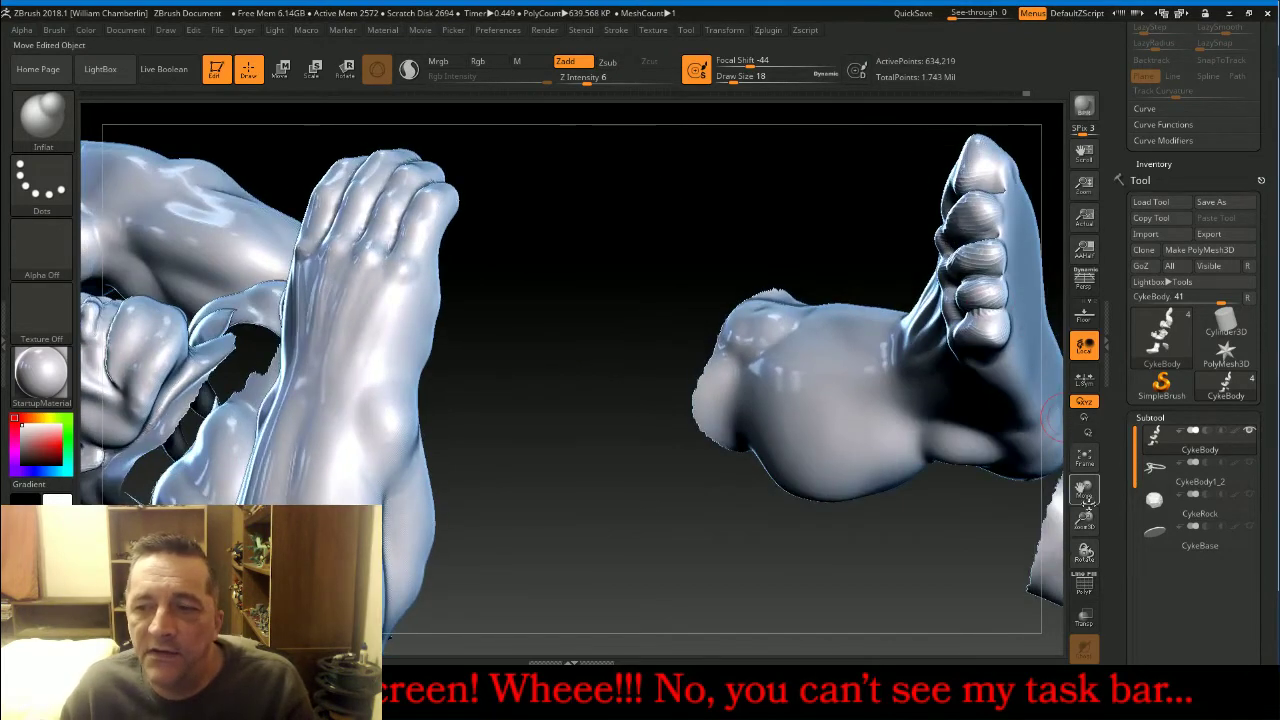
pyautogui.moveTo(1088, 503); pyautogui.dragTo(1257, 666)
pyautogui.moveTo(823, 314); pyautogui.dragTo(735, 328)
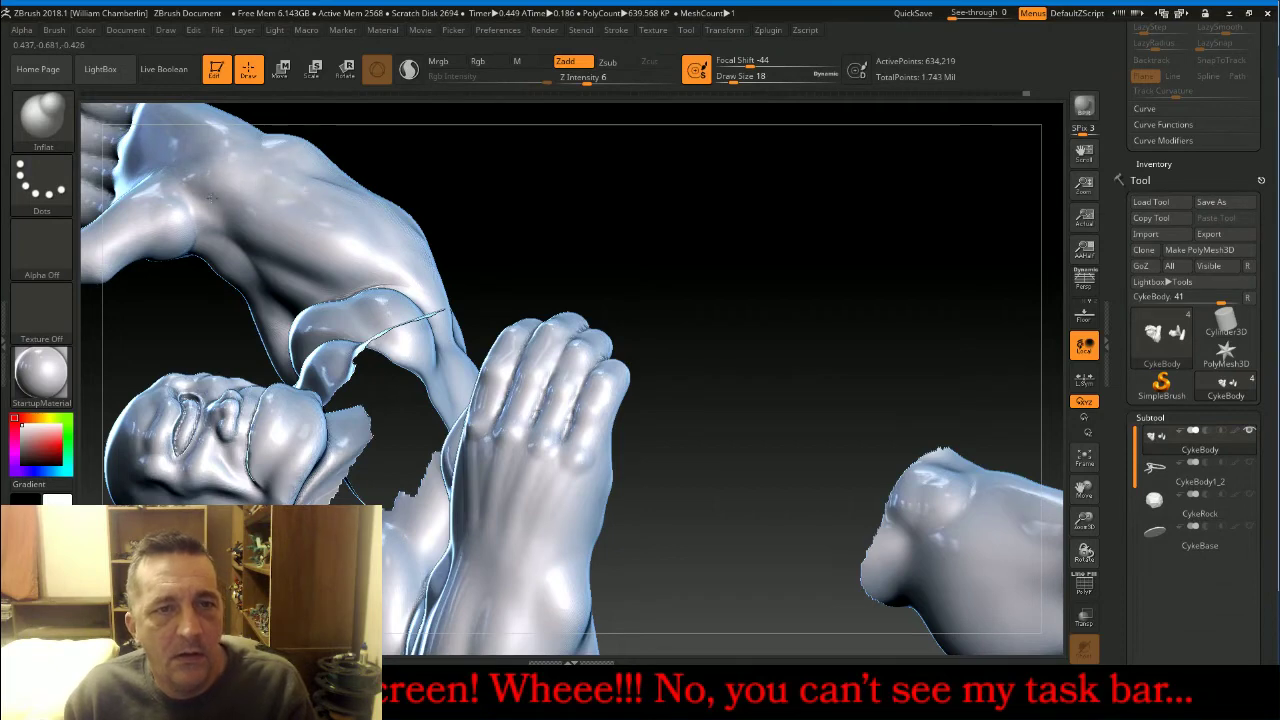
pyautogui.moveTo(920, 200); pyautogui.dragTo(900, 360)
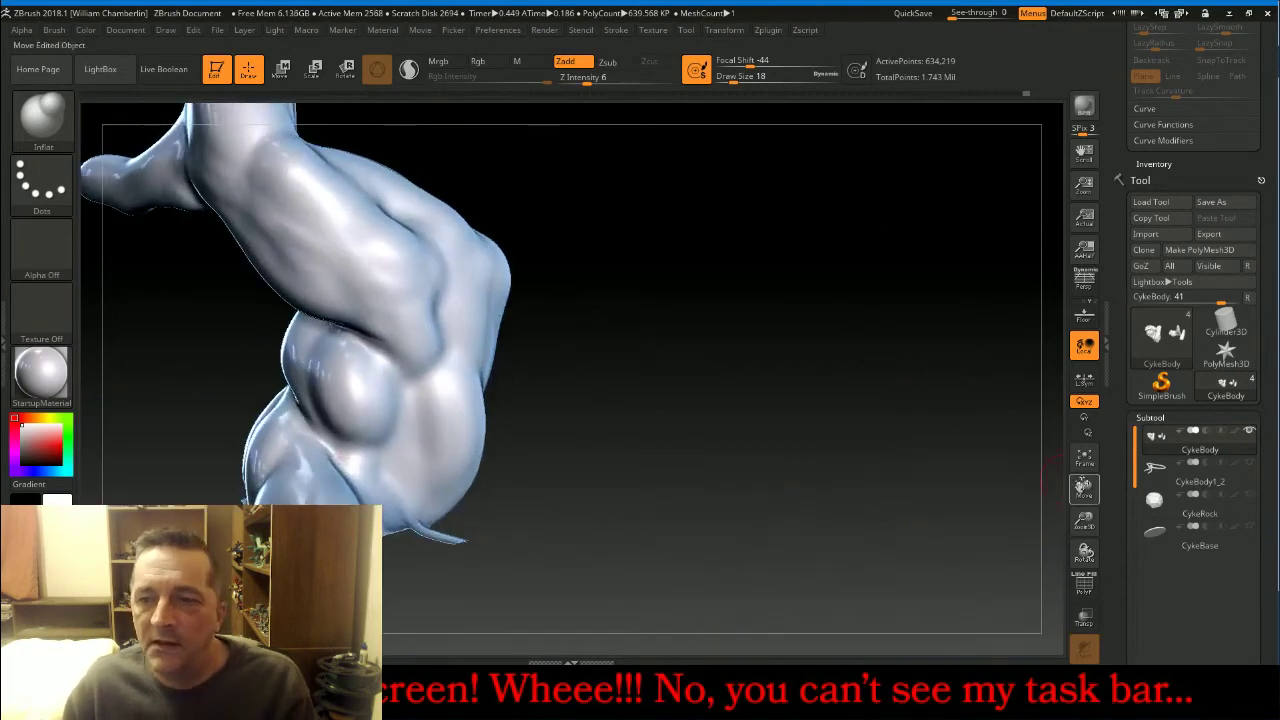
pyautogui.moveTo(1084, 487); pyautogui.dragTo(1084, 487)
pyautogui.moveTo(975, 320); pyautogui.dragTo(962, 384)
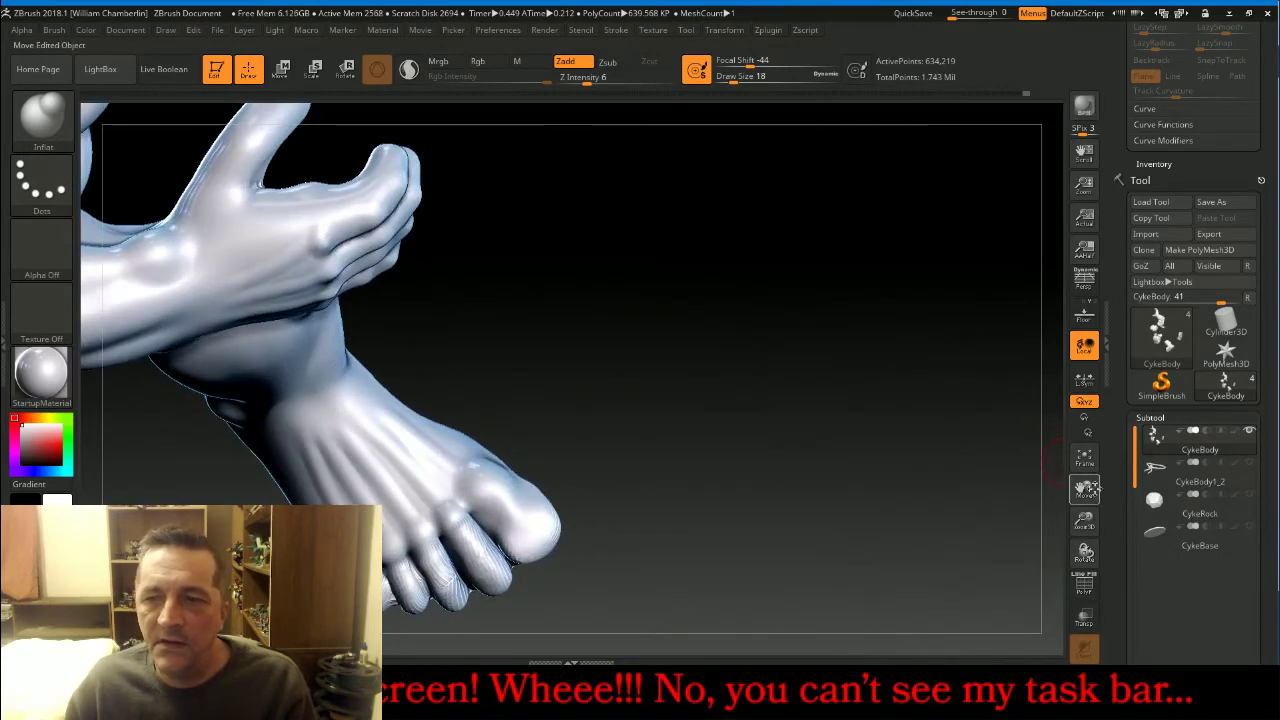
pyautogui.moveTo(1084, 487); pyautogui.dragTo(1133, 508)
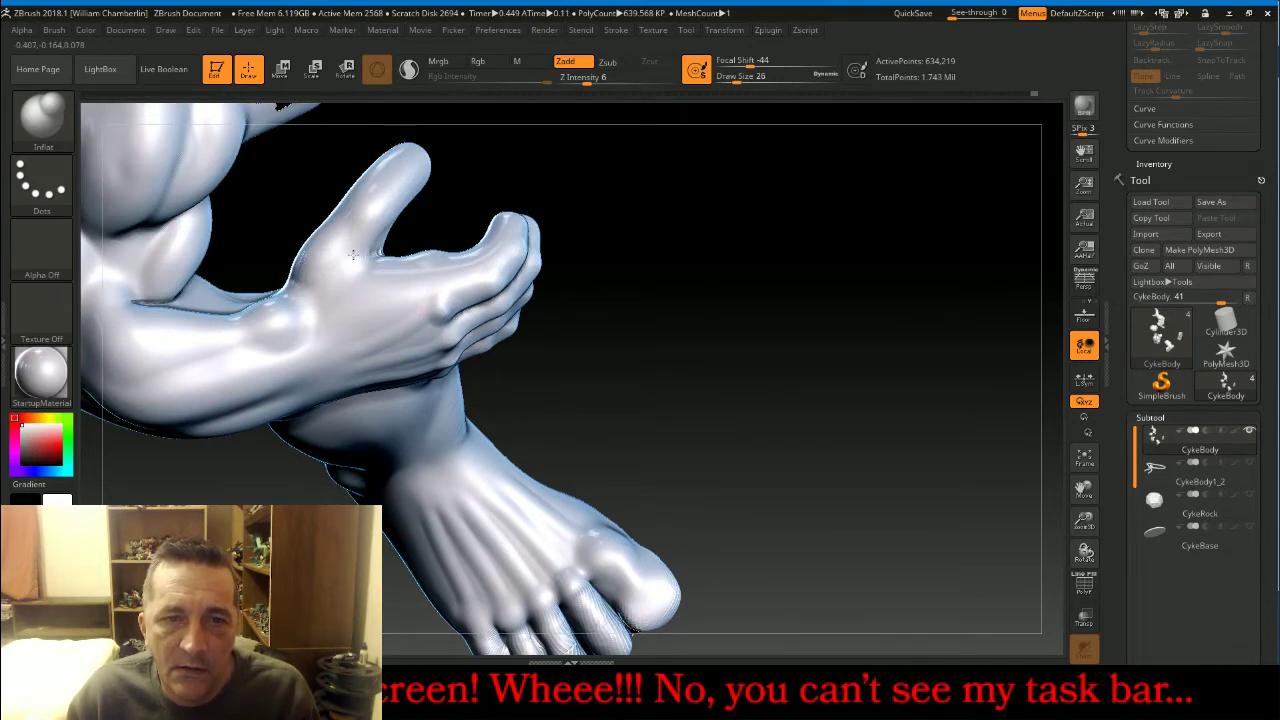
pyautogui.moveTo(353, 254); pyautogui.dragTo(297, 278)
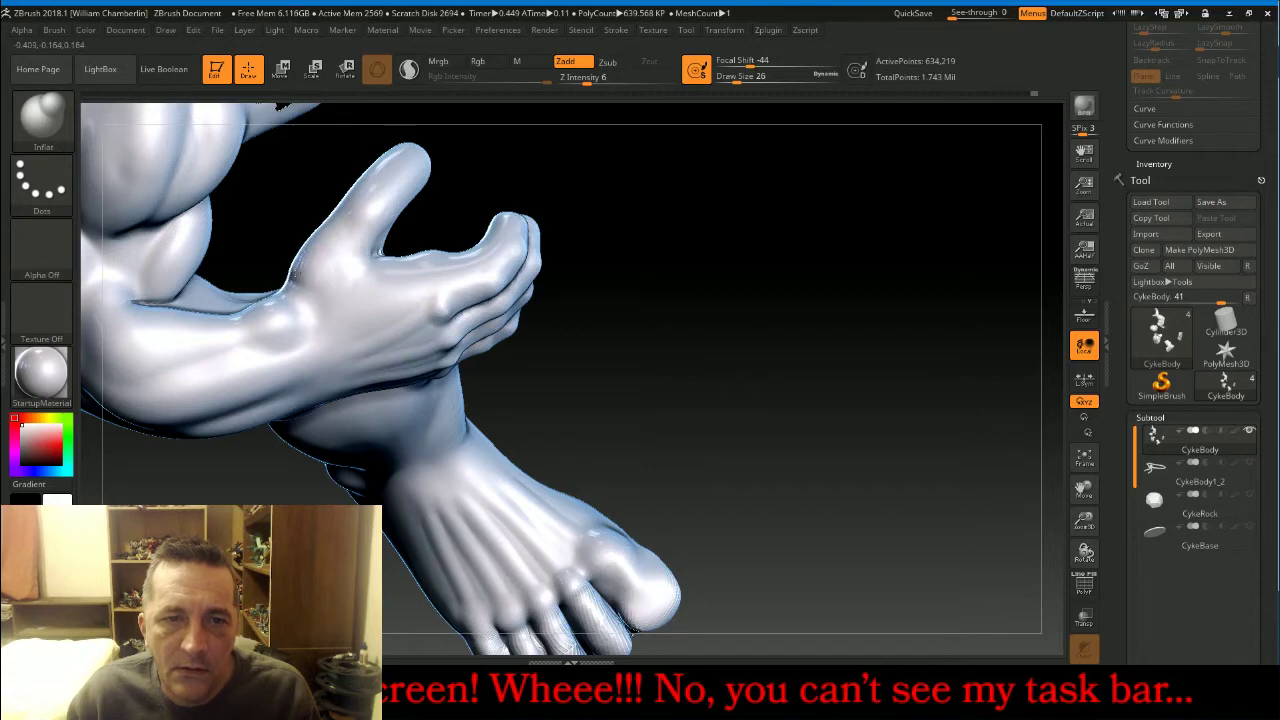
# Inflate the outer side of the right thumb's base and smooth it into the palm pad.
pyautogui.moveTo(729, 277)
pyautogui.mouseDown()
pyautogui.moveTo(649, 397)
pyautogui.moveTo(657, 545)
pyautogui.mouseUp()
pyautogui.moveTo(694, 349)
pyautogui.mouseDown()
pyautogui.moveTo(645, 372)
pyautogui.moveTo(610, 370)
pyautogui.mouseUp()
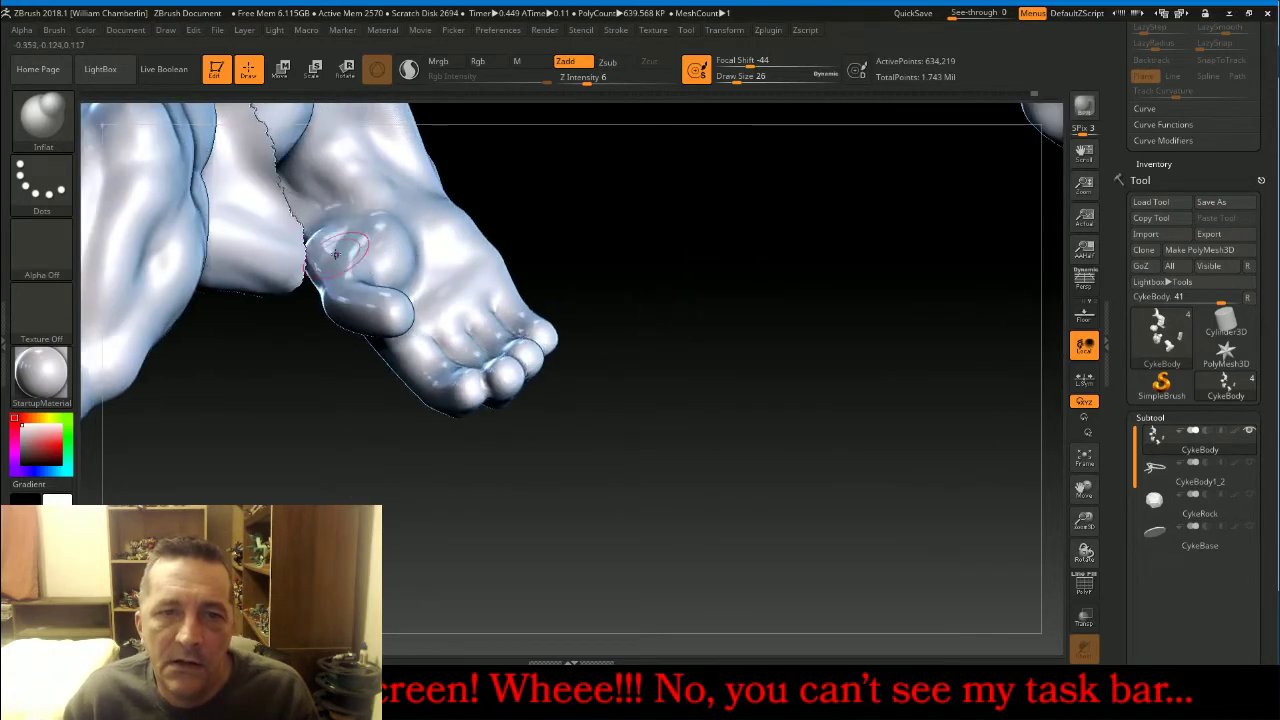
pyautogui.moveTo(336, 253)
pyautogui.mouseDown()
pyautogui.moveTo(345, 232)
pyautogui.moveTo(327, 242)
pyautogui.moveTo(344, 245)
pyautogui.mouseUp()
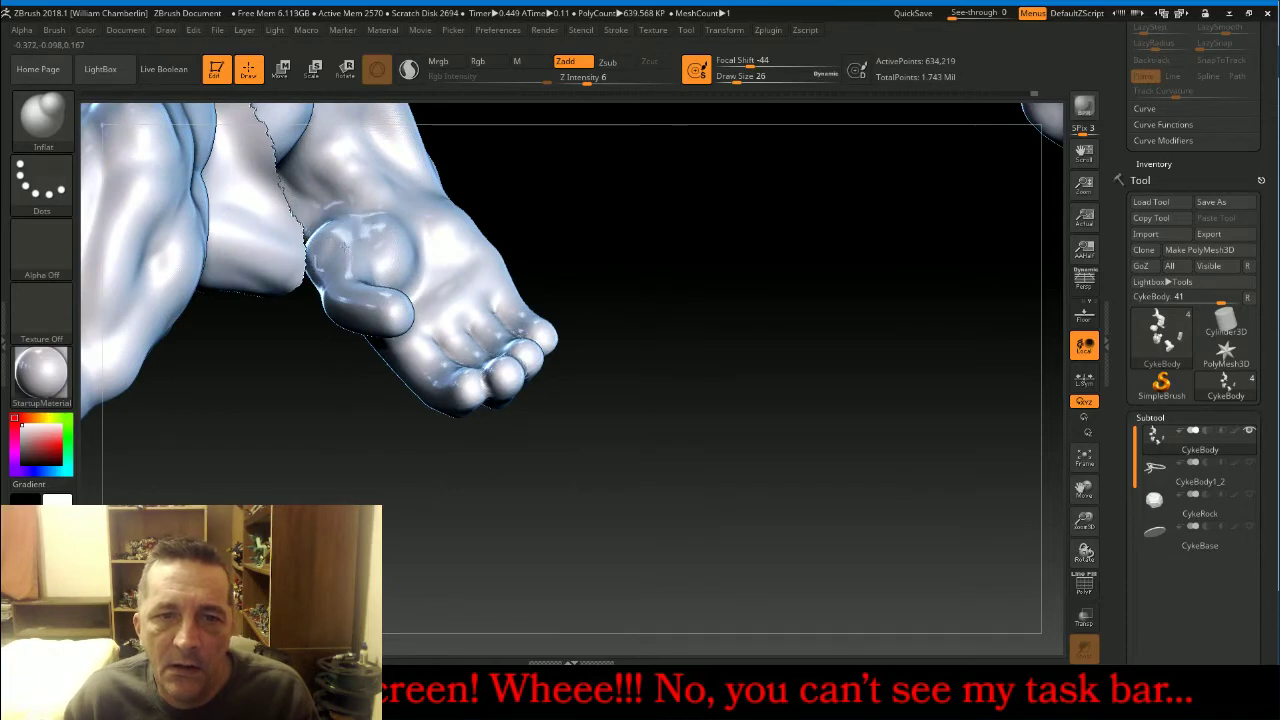
pyautogui.moveTo(345, 418); pyautogui.dragTo(530, 412)
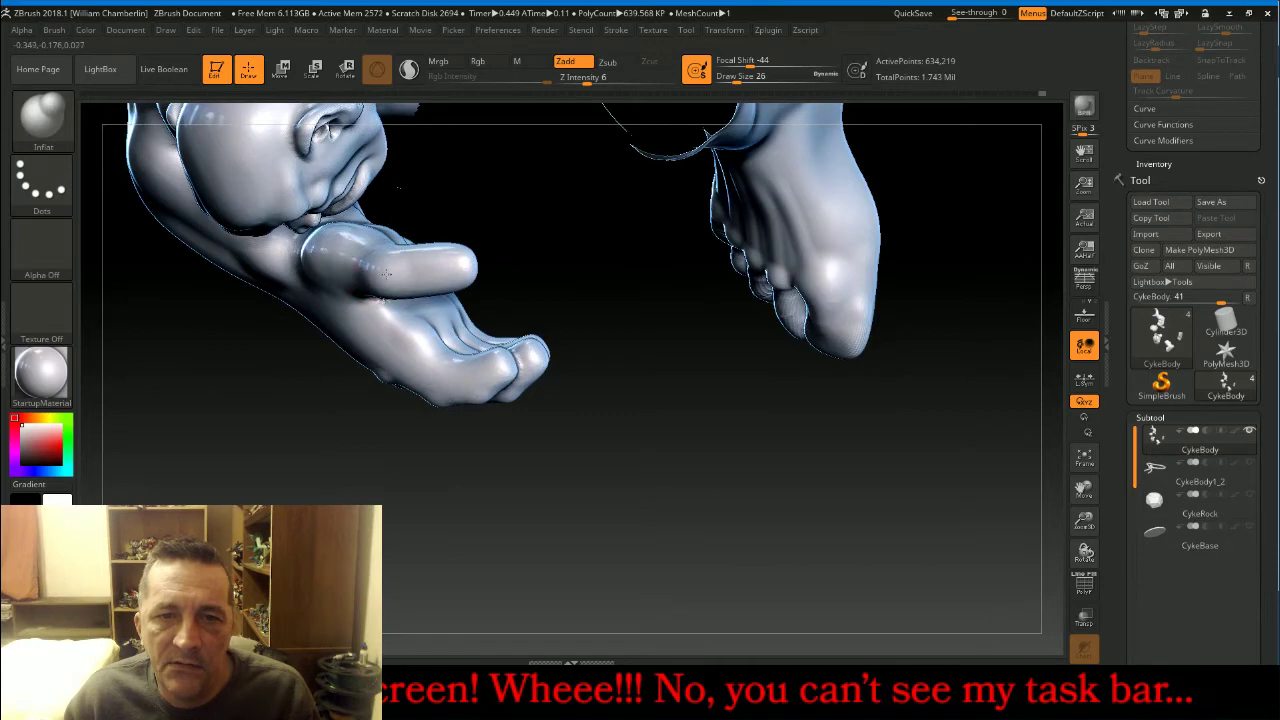
pyautogui.moveTo(480, 240)
pyautogui.mouseDown()
pyautogui.moveTo(540, 202)
pyautogui.moveTo(445, 195)
pyautogui.mouseUp()
pyautogui.press('shift')
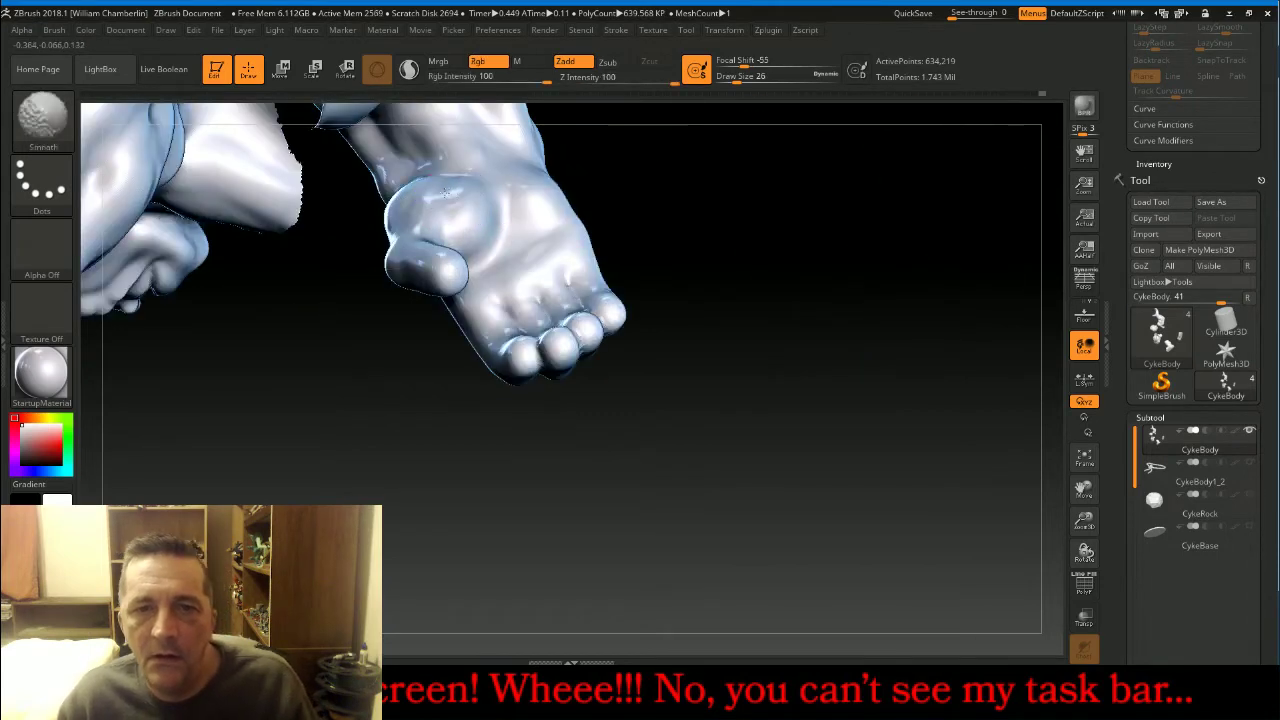
# Restore the hidden parts of the body mesh, show the CykeBody1_2 rope belt and CykeRock subtools, and frame the whole figure.
pyautogui.moveTo(463, 489); pyautogui.dragTo(548, 408)
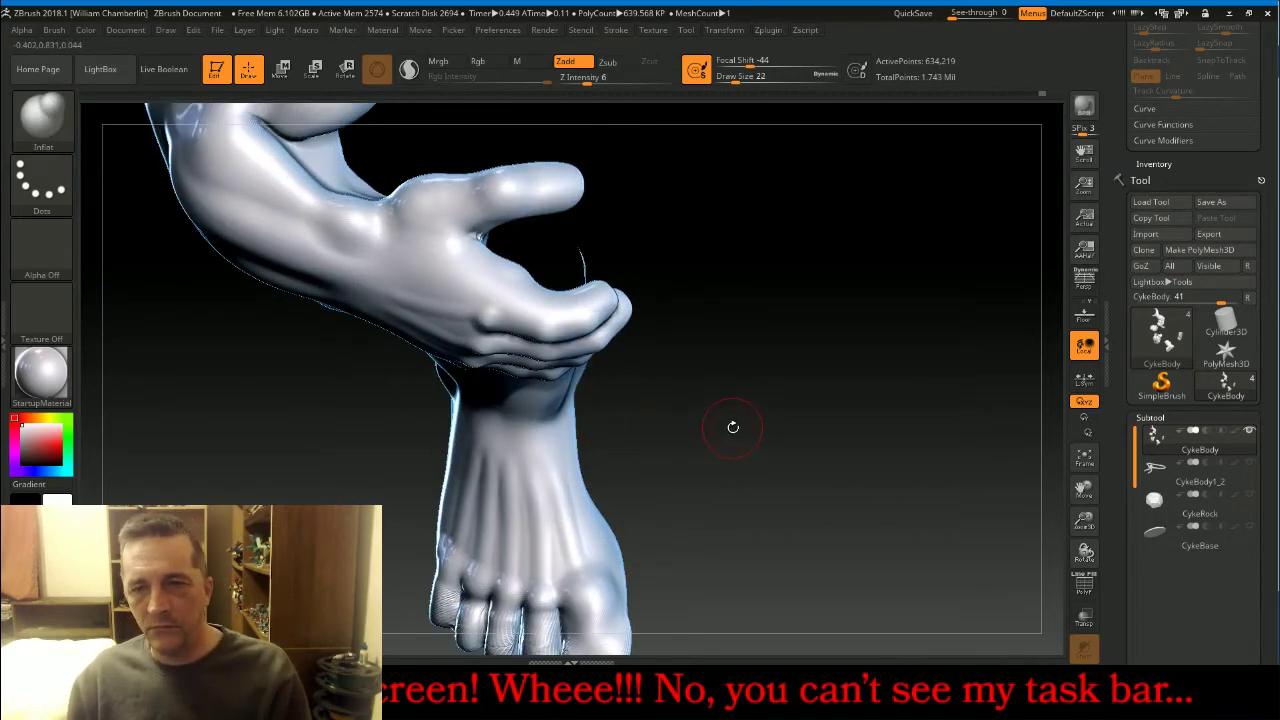
pyautogui.press('f')
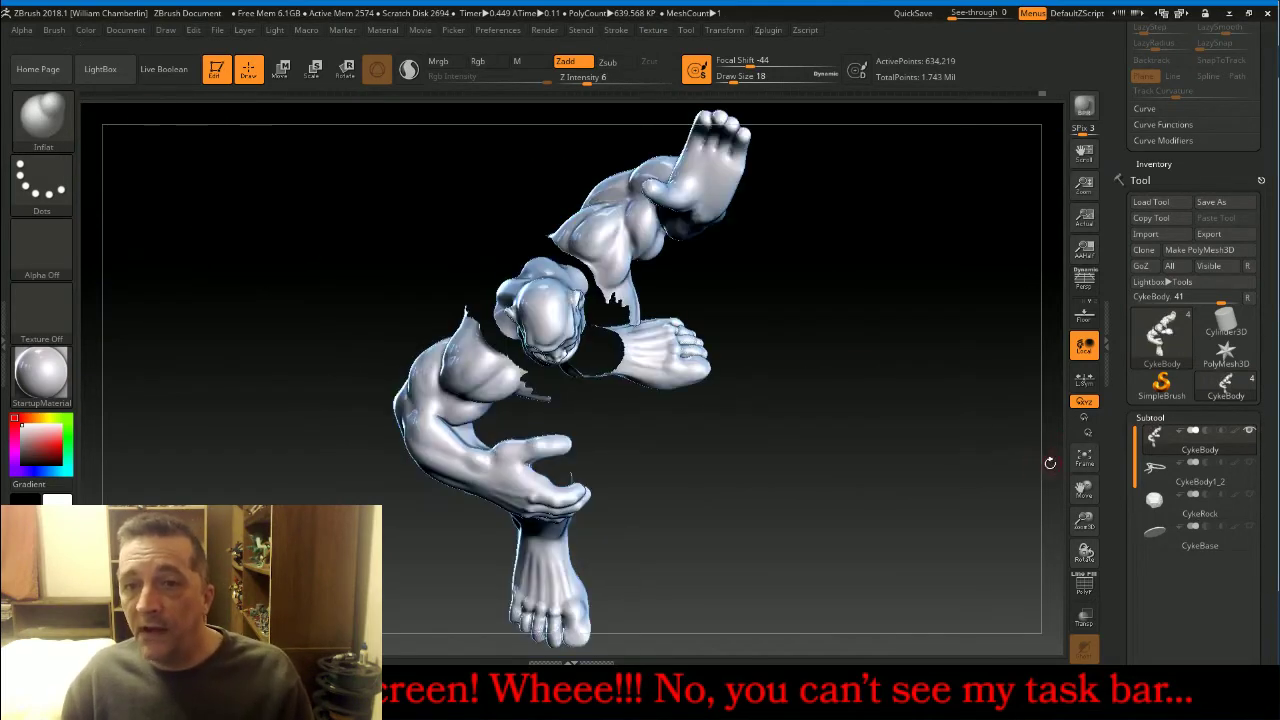
pyautogui.press('ctrl')
pyautogui.moveTo(984, 406)
pyautogui.mouseDown()
pyautogui.moveTo(971, 443)
pyautogui.moveTo(943, 443)
pyautogui.moveTo(940, 416)
pyautogui.moveTo(971, 403)
pyautogui.moveTo(902, 425)
pyautogui.moveTo(943, 423)
pyautogui.mouseUp()
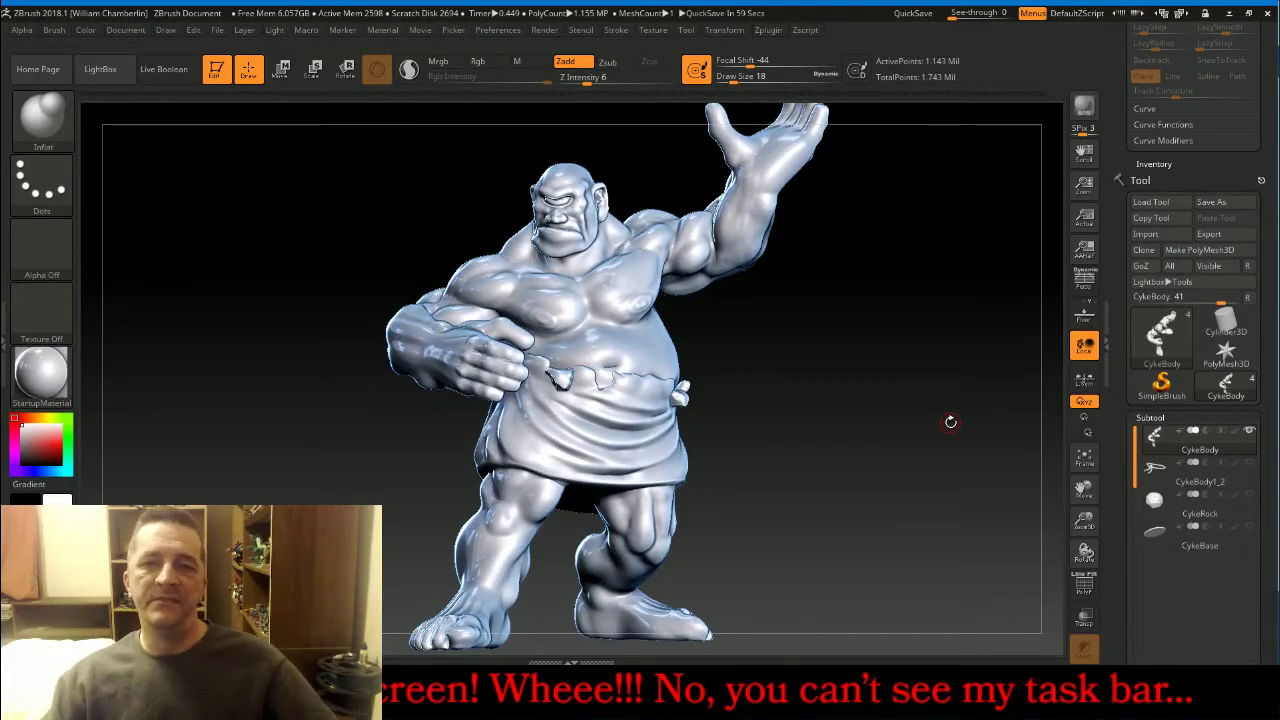
pyautogui.click(1250, 465)
pyautogui.click(1250, 496)
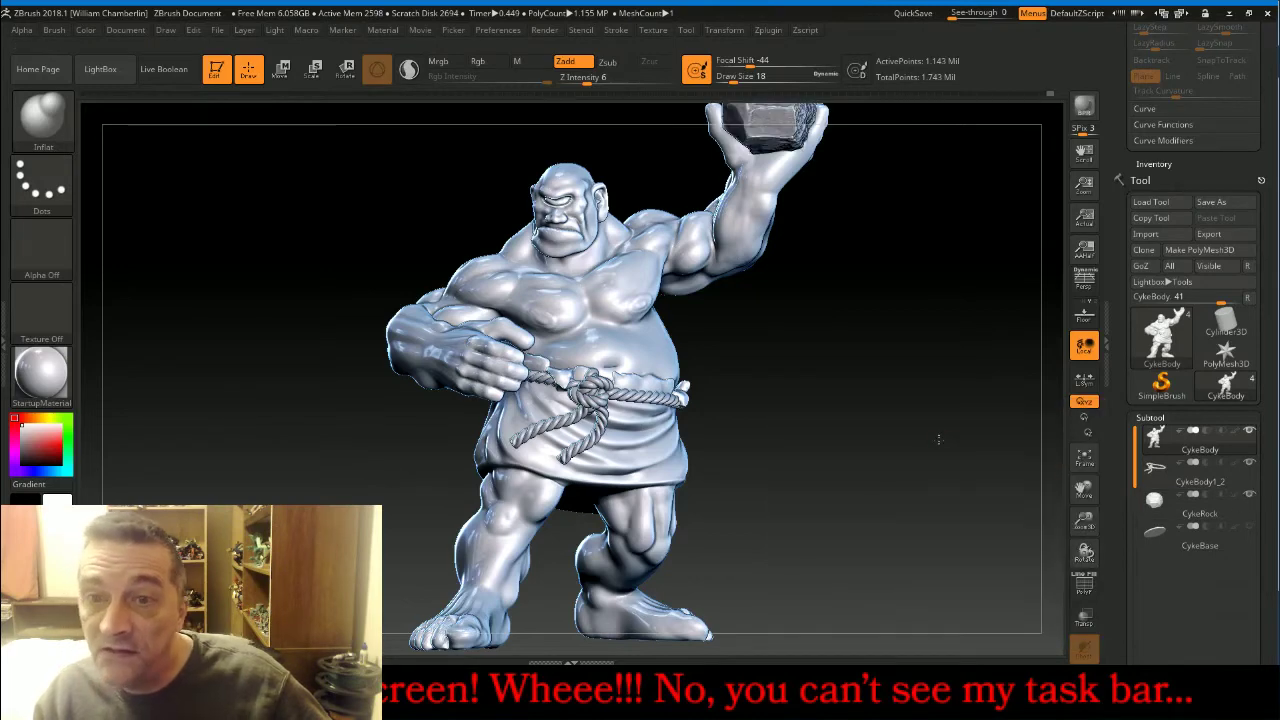
pyautogui.moveTo(938, 438); pyautogui.dragTo(965, 457)
pyautogui.click(1082, 460)
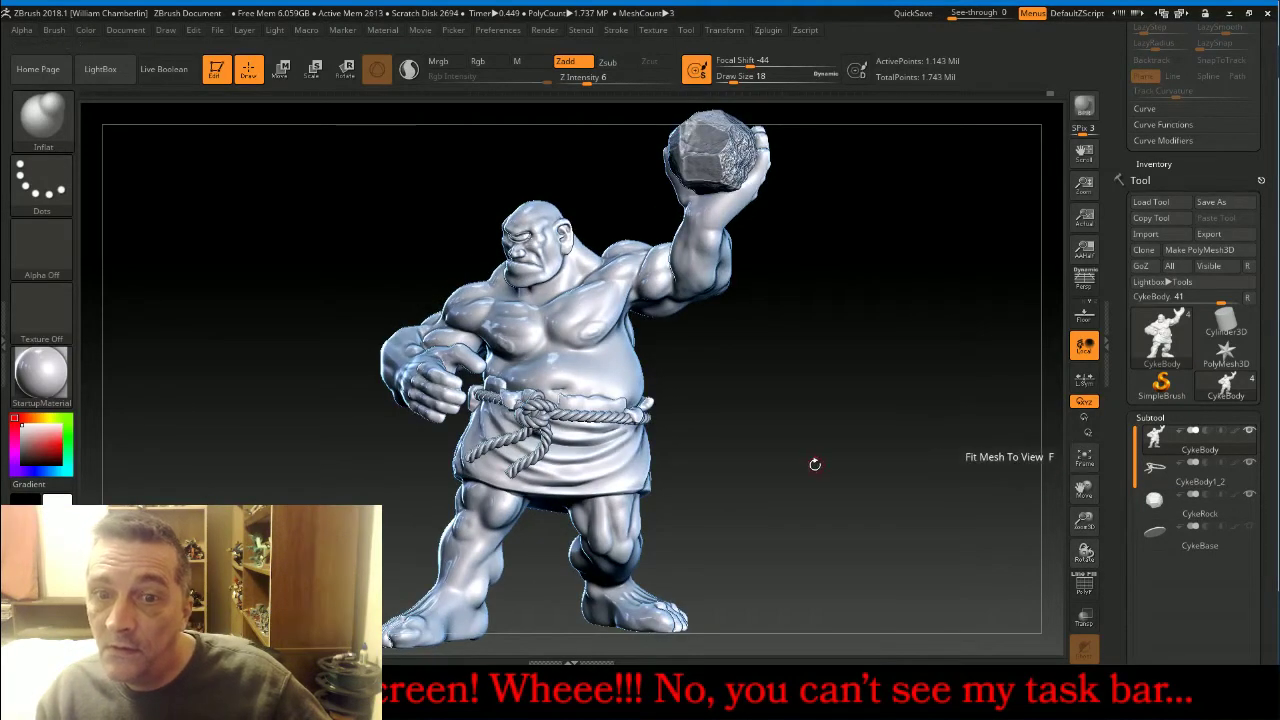
pyautogui.moveTo(814, 463); pyautogui.dragTo(840, 457)
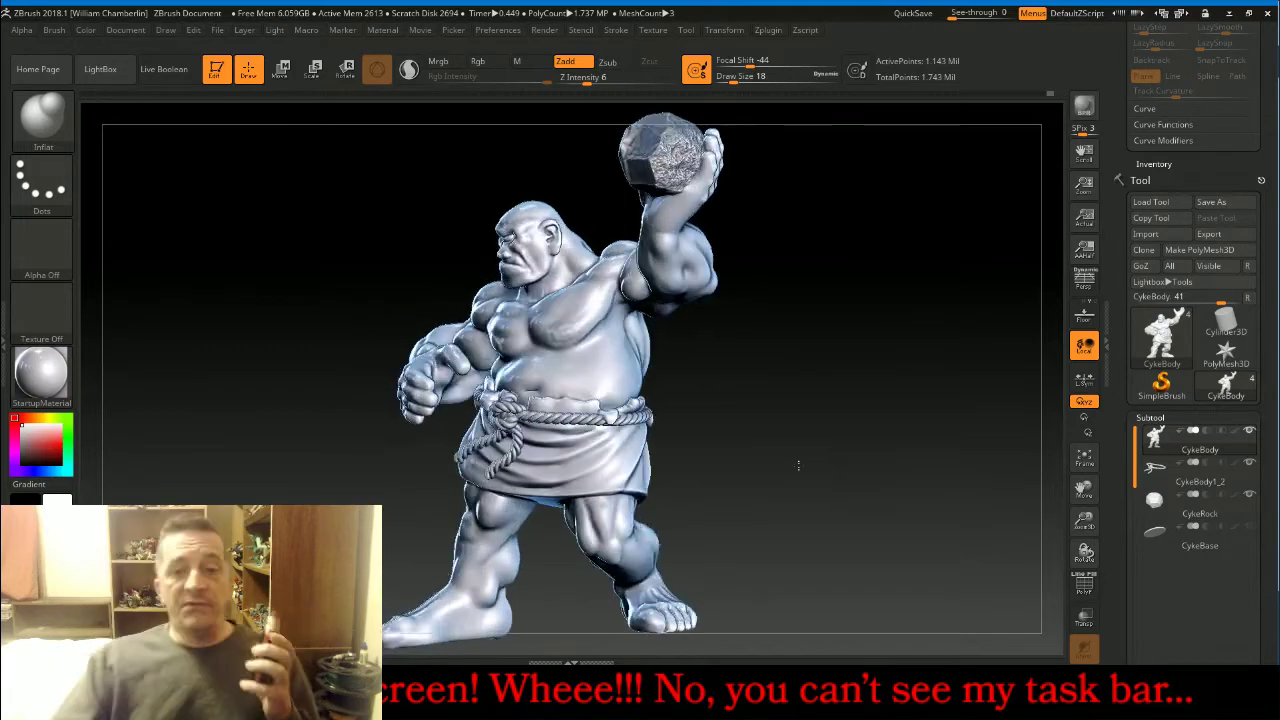
pyautogui.moveTo(797, 463); pyautogui.dragTo(846, 457)
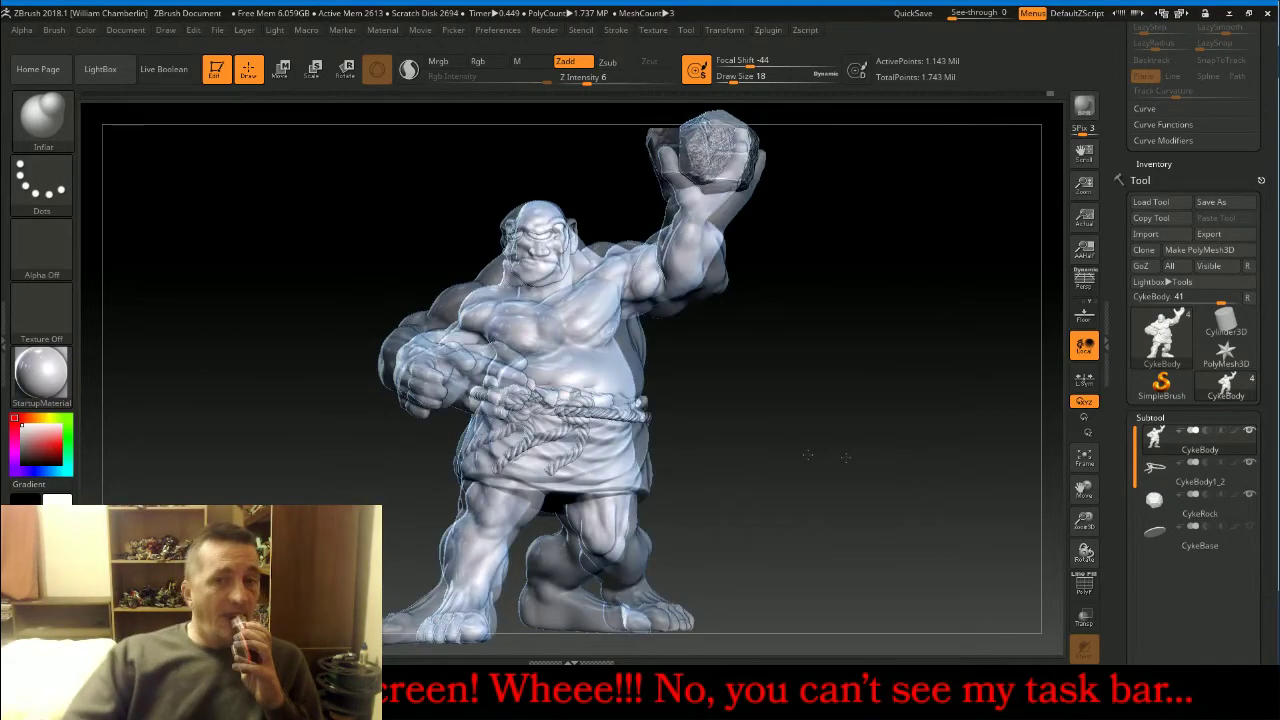
pyautogui.moveTo(846, 457); pyautogui.dragTo(808, 455)
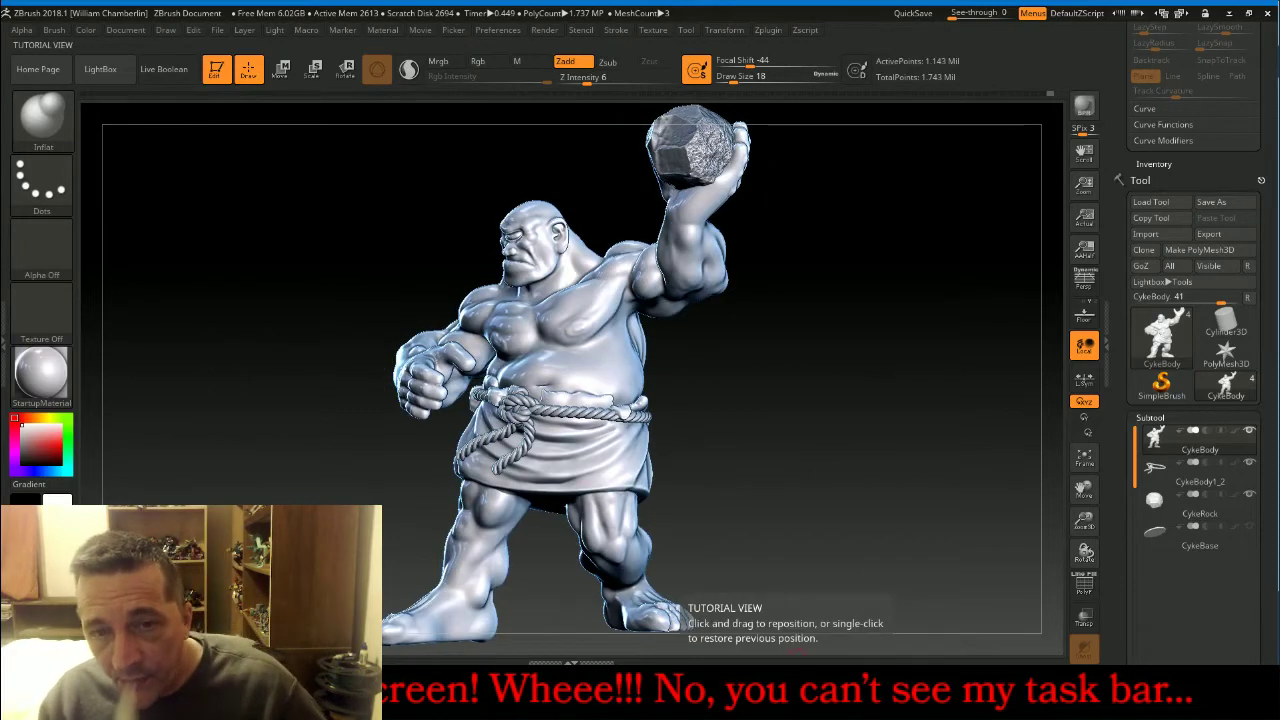
pyautogui.click(640, 698)
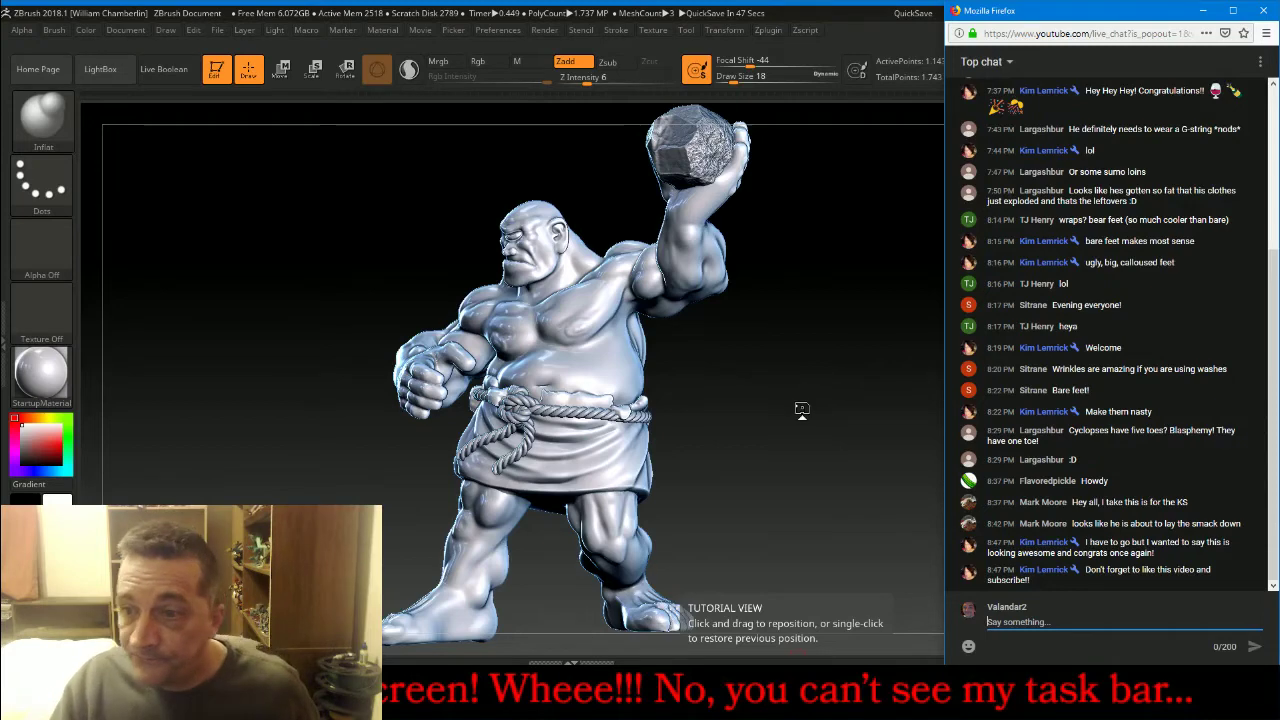
pyautogui.click(801, 409)
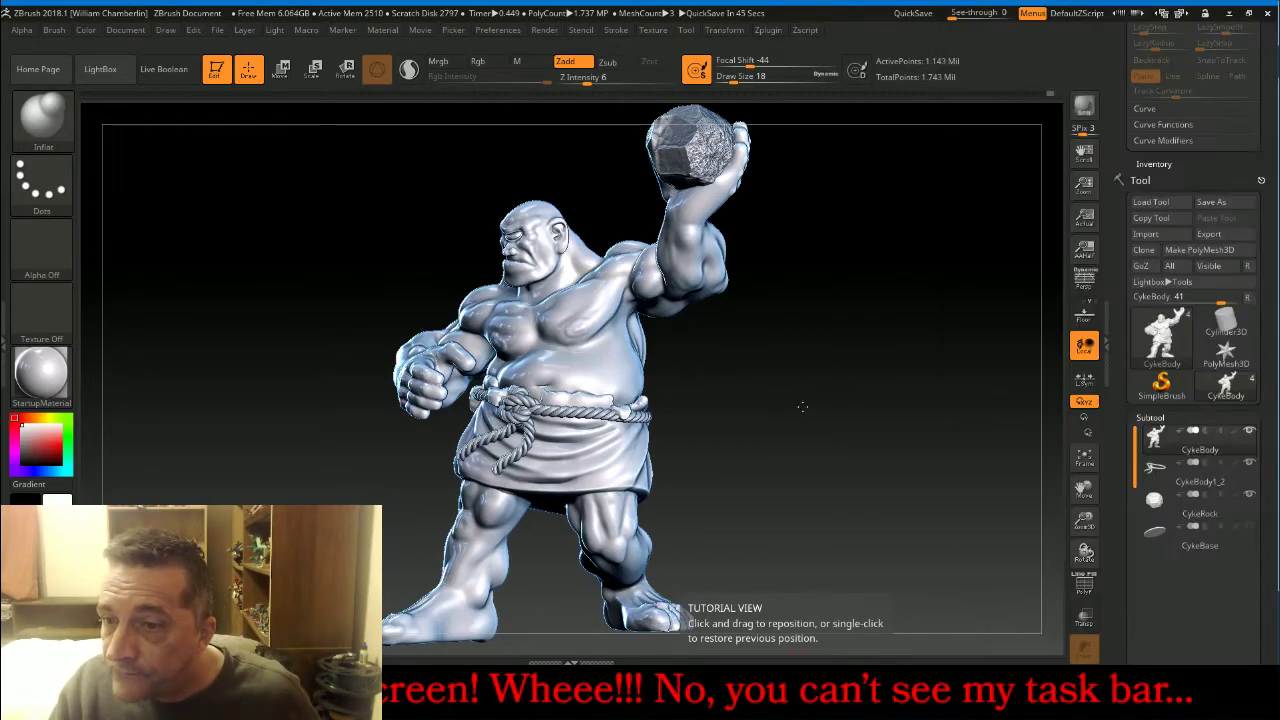
# Switch to the Slash3 brush with Z Intensity 8 and Draw Size 50 for carving the cyclops's torso.
pyautogui.moveTo(804, 406); pyautogui.dragTo(880, 402)
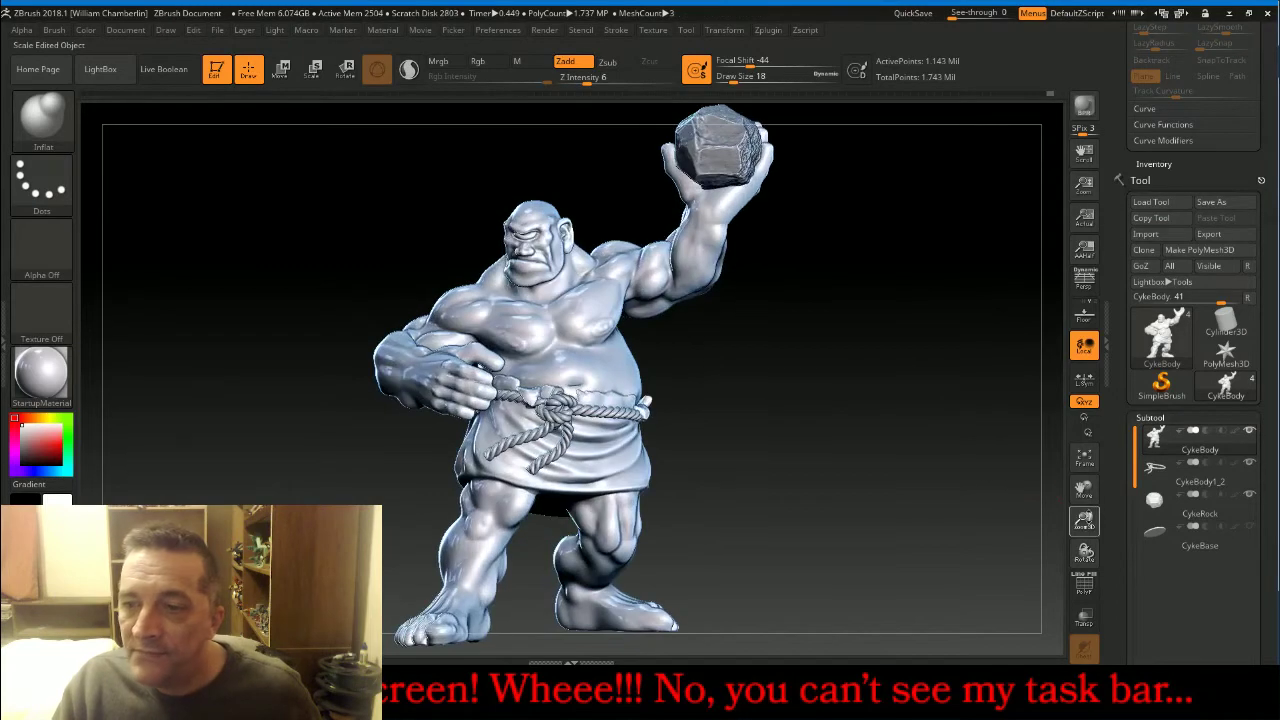
pyautogui.moveTo(1084, 520)
pyautogui.mouseDown()
pyautogui.moveTo(700, 360)
pyautogui.moveTo(260, 203)
pyautogui.mouseUp()
pyautogui.press('b')
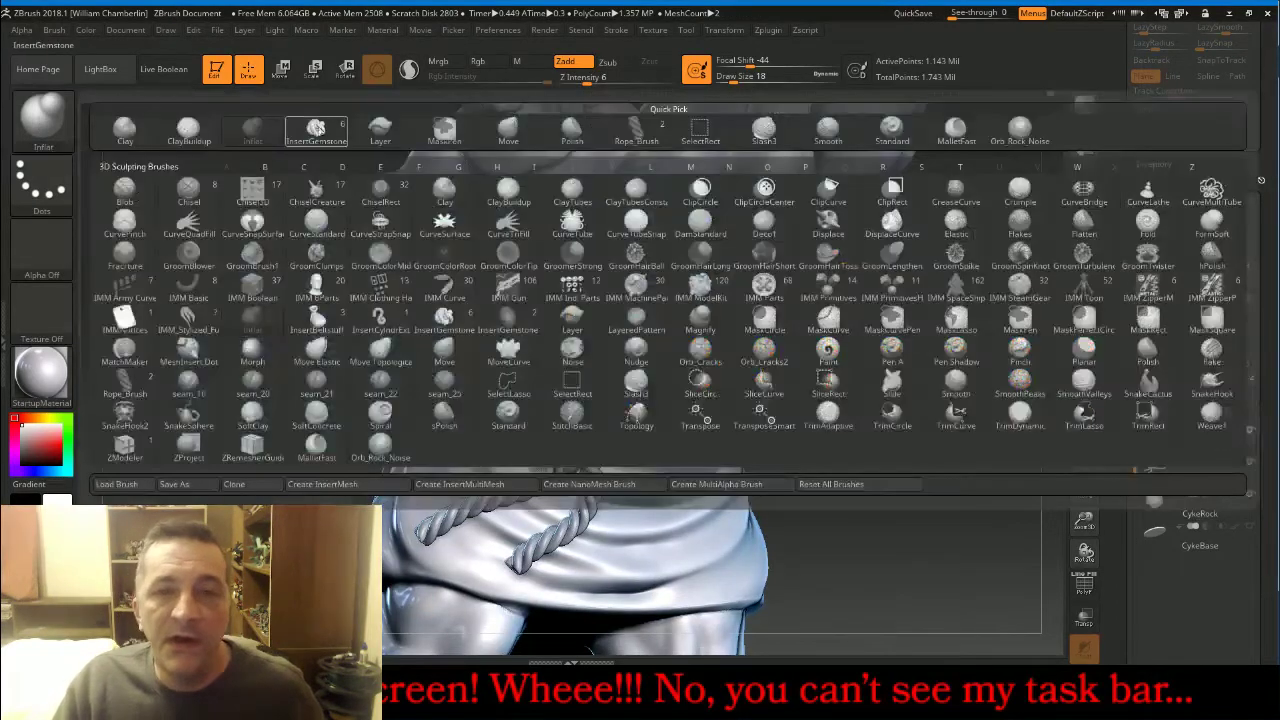
pyautogui.click(768, 136)
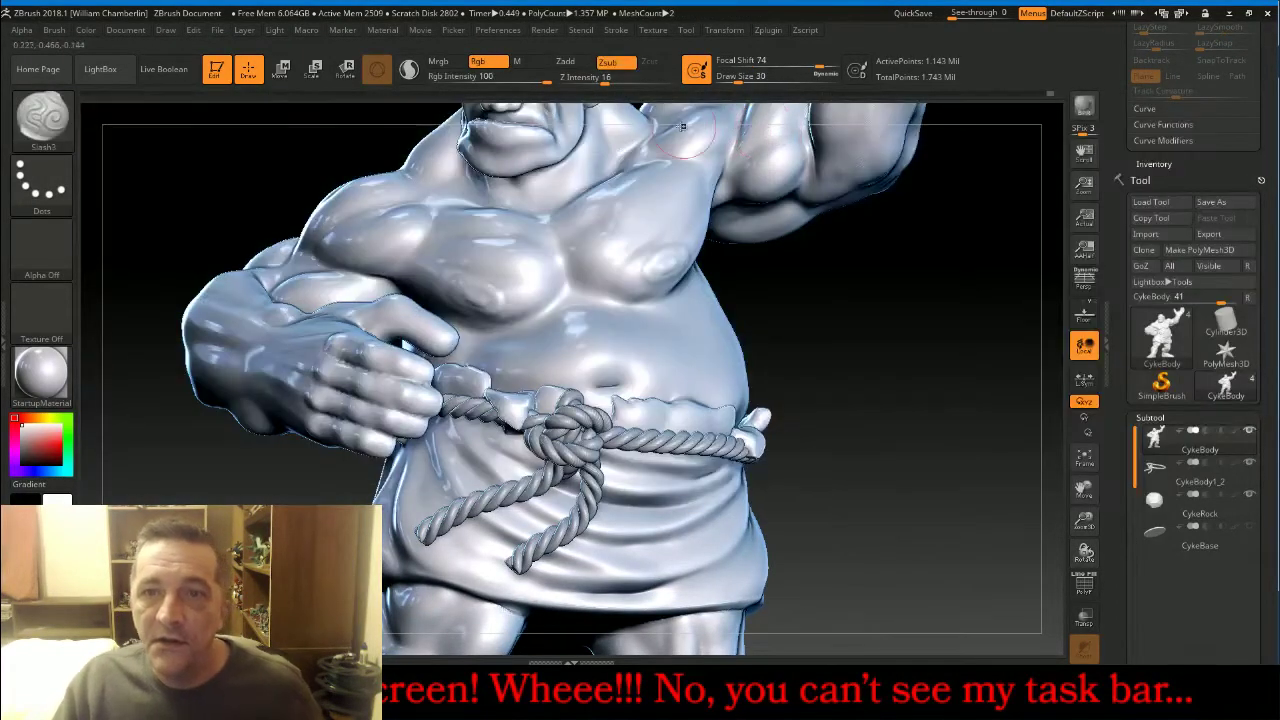
pyautogui.click(597, 81)
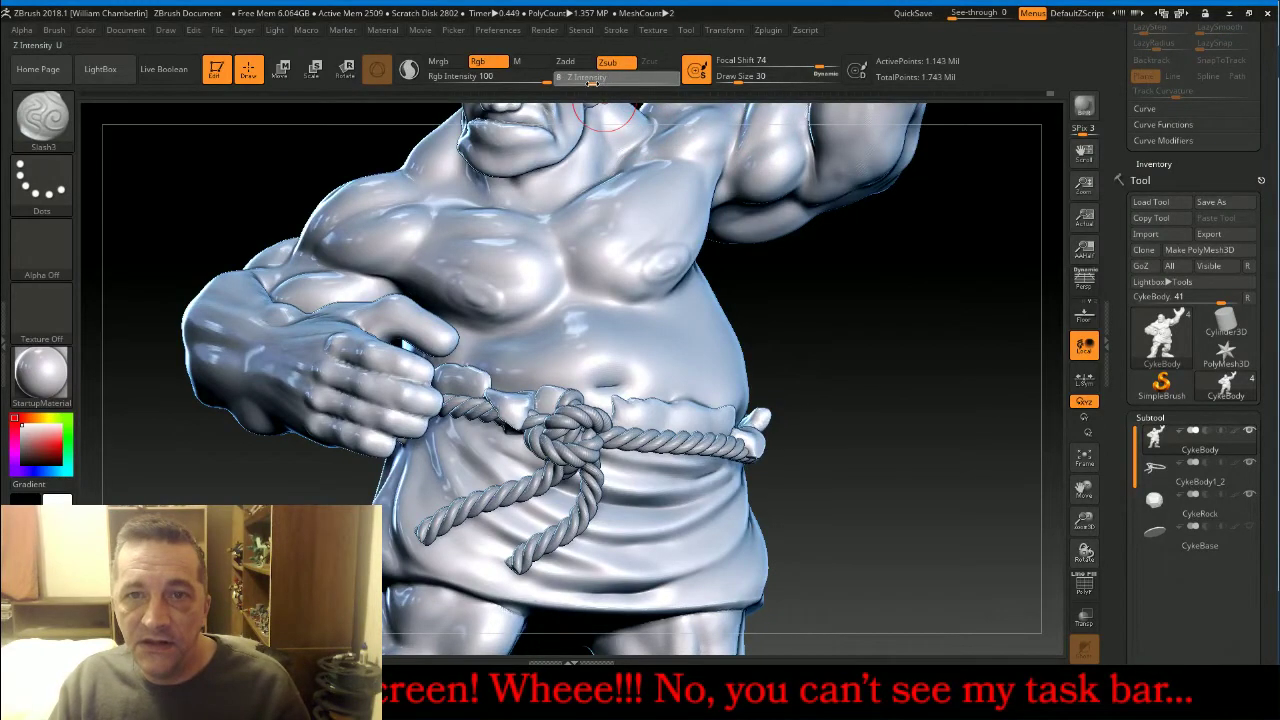
pyautogui.press(']')
pyautogui.press(']')
pyautogui.press(']')
pyautogui.press(']')
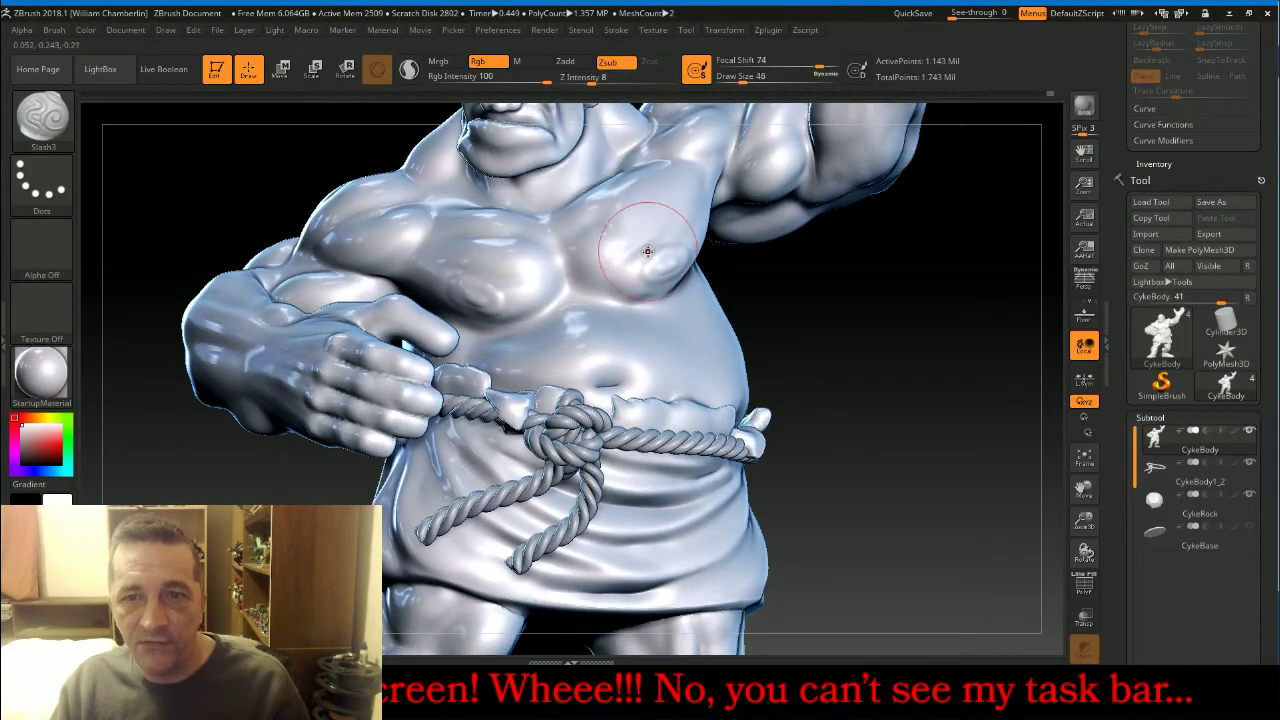
pyautogui.press(']')
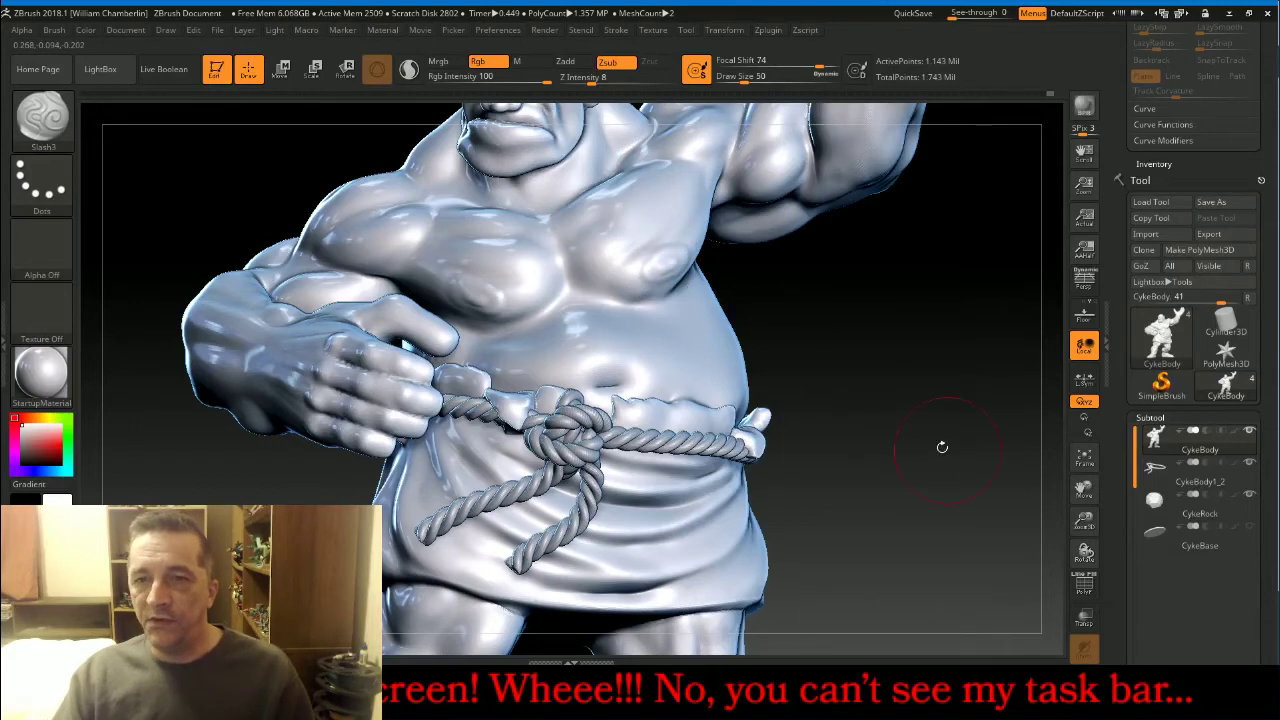
# Carve and smooth the fold beneath the pectoral on the raised-arm side, reducing Draw Size to 34 near the sternum.
pyautogui.moveTo(943, 446)
pyautogui.mouseDown()
pyautogui.moveTo(909, 446)
pyautogui.moveTo(890, 394)
pyautogui.mouseUp()
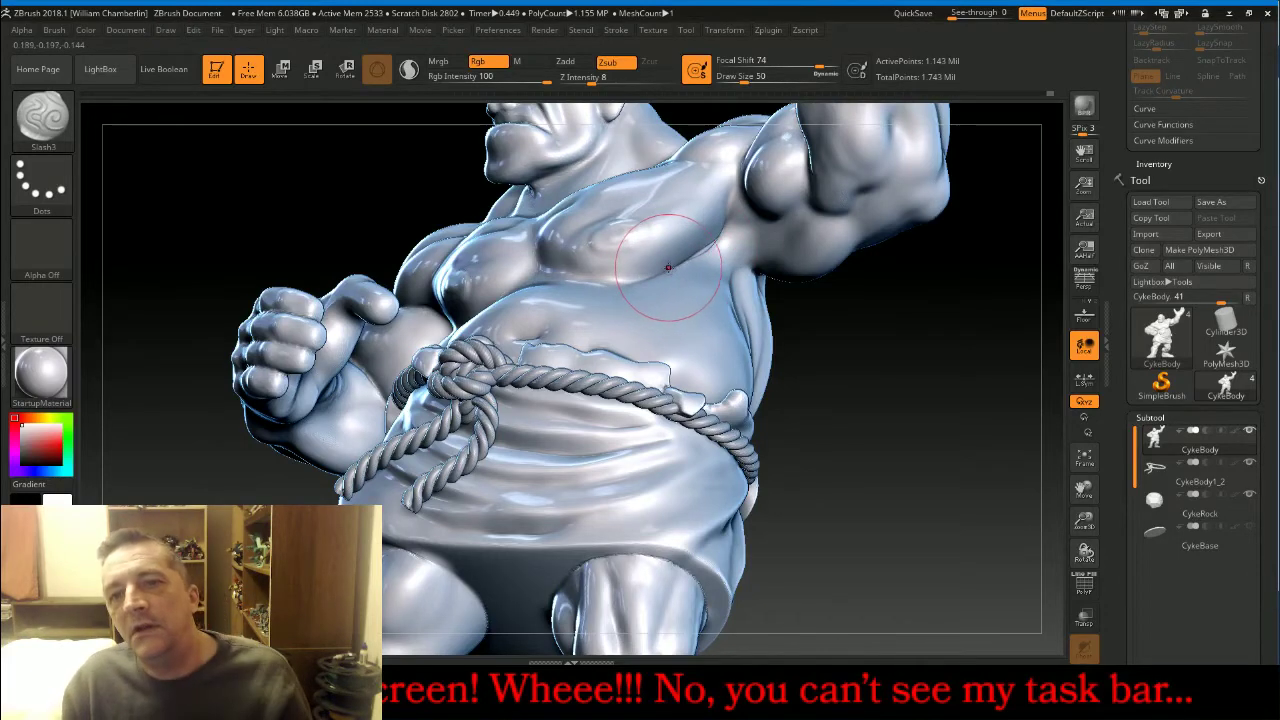
pyautogui.press('shift')
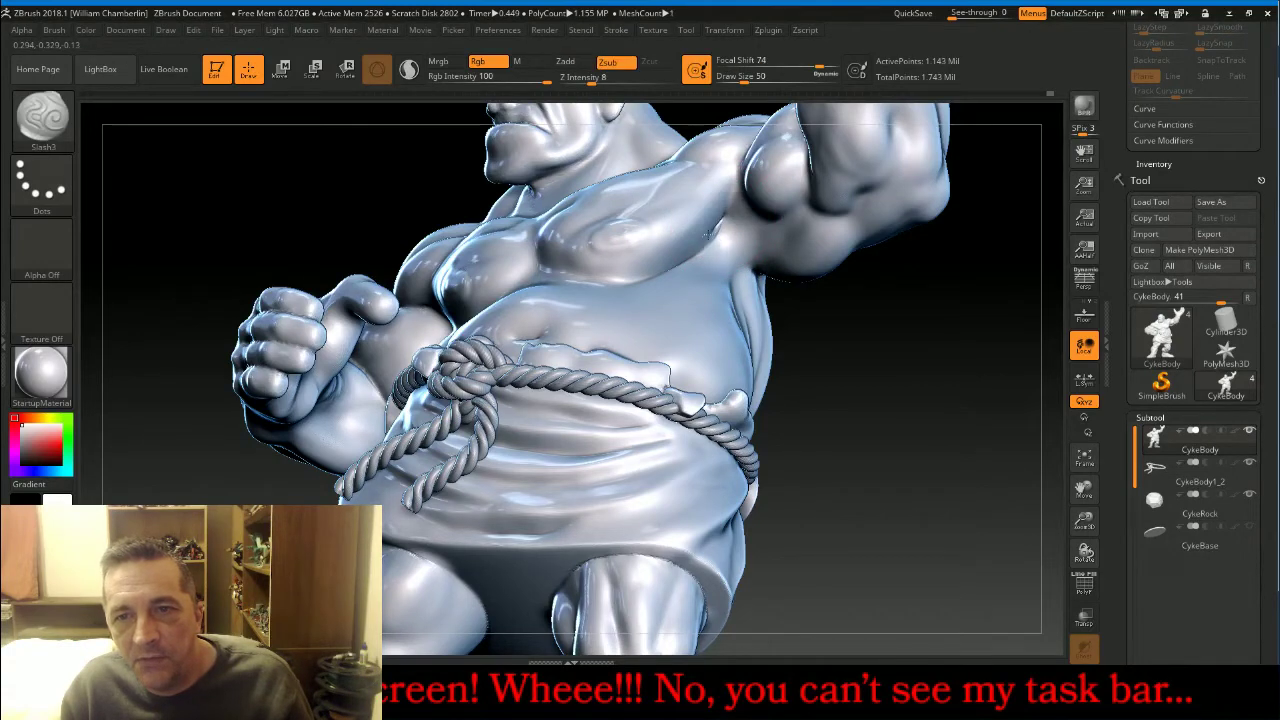
pyautogui.press('shift')
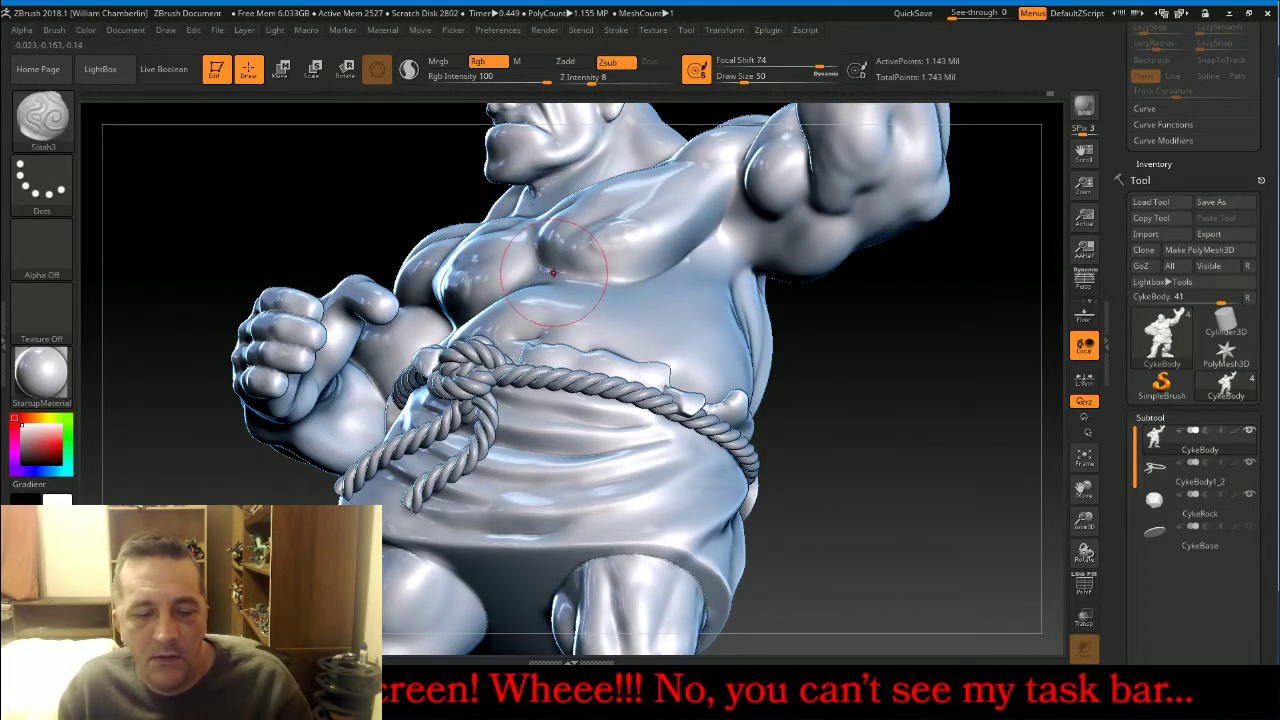
pyautogui.press('[')
pyautogui.press('[')
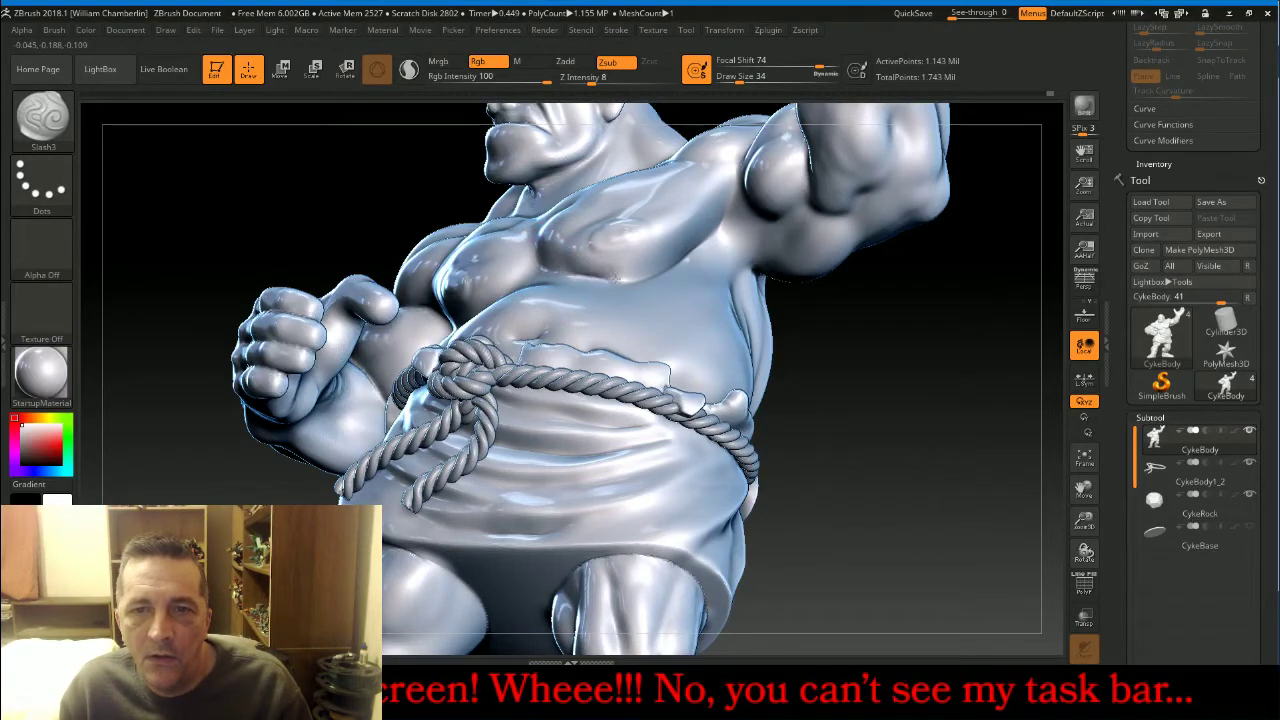
pyautogui.moveTo(851, 371)
pyautogui.mouseDown()
pyautogui.moveTo(903, 369)
pyautogui.moveTo(545, 299)
pyautogui.mouseUp()
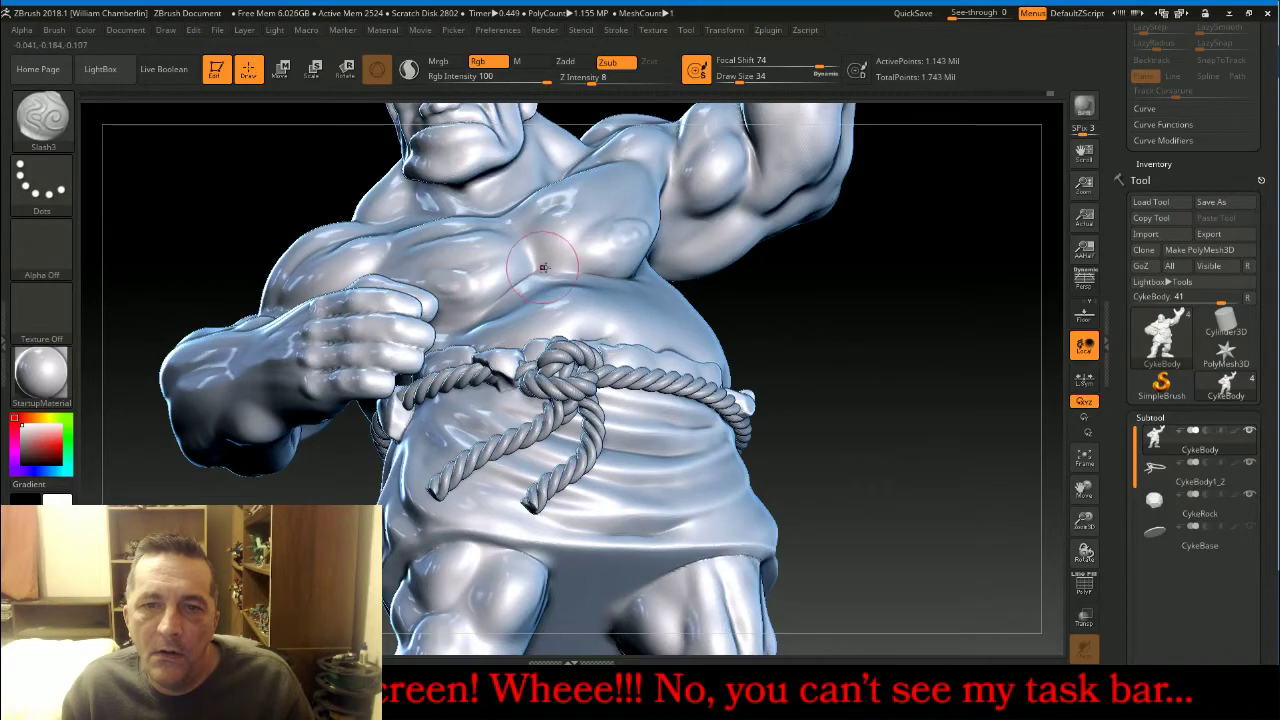
# Hide the lowered arm's hand and arm polygroups to expose the underside of the chest.
pyautogui.moveTo(900, 286)
pyautogui.mouseDown()
pyautogui.moveTo(924, 291)
pyautogui.moveTo(915, 190)
pyautogui.mouseUp()
pyautogui.keyDown('ctrl'); pyautogui.keyDown('shift'); pyautogui.click(402, 276); pyautogui.keyUp('shift'); pyautogui.keyUp('ctrl')
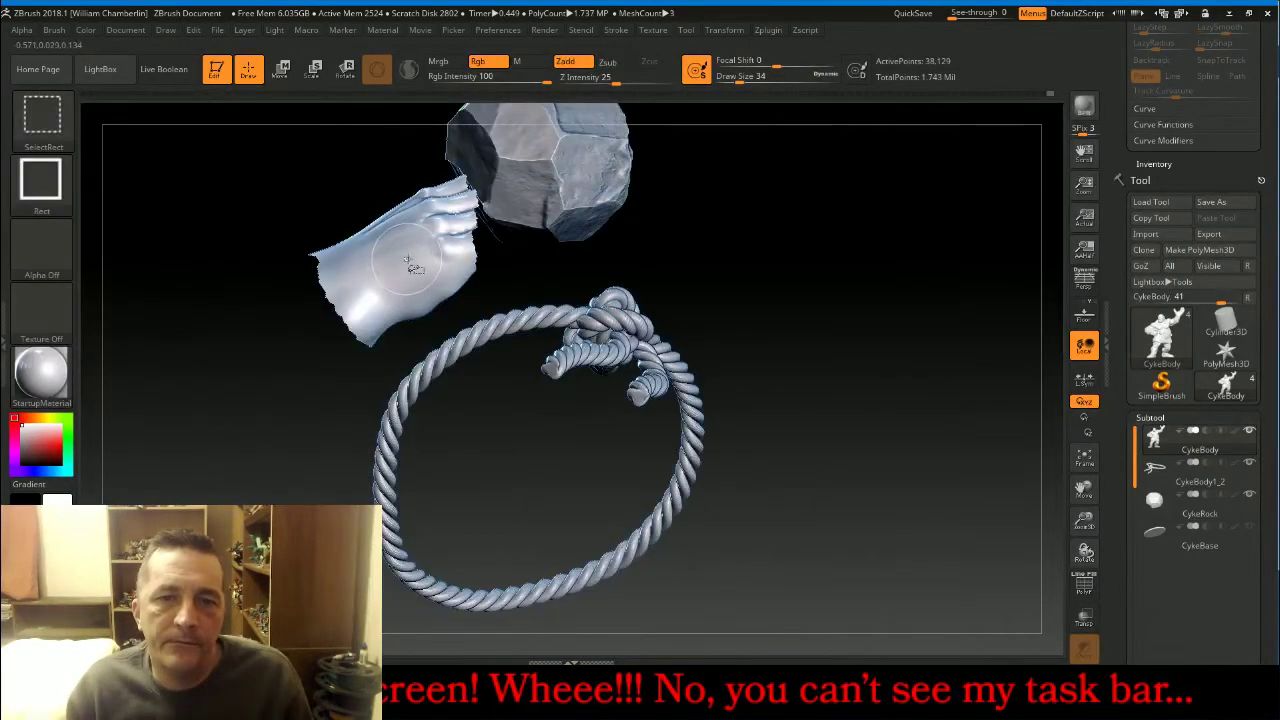
pyautogui.keyDown('ctrl'); pyautogui.keyDown('shift'); pyautogui.click(413, 266); pyautogui.keyUp('shift'); pyautogui.keyUp('ctrl')
pyautogui.keyDown('ctrl'); pyautogui.keyDown('shift'); pyautogui.click(463, 247); pyautogui.keyUp('shift'); pyautogui.keyUp('ctrl')
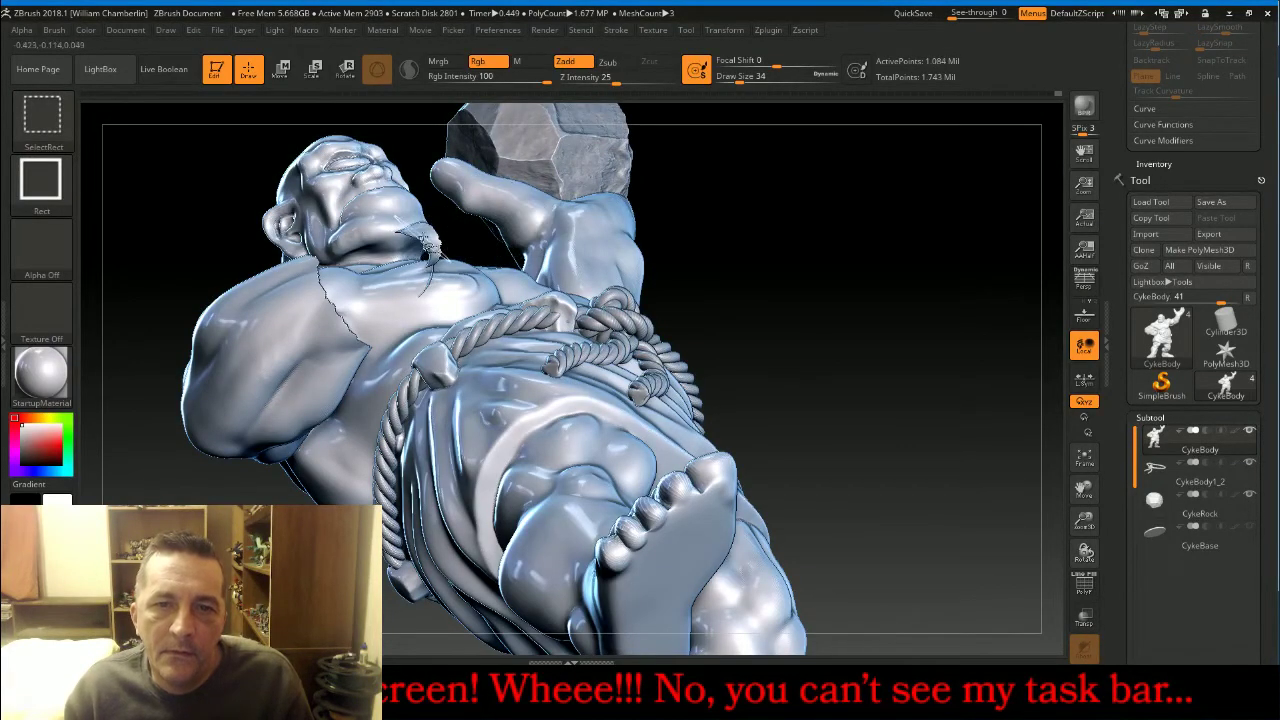
pyautogui.keyDown('ctrl'); pyautogui.keyDown('shift'); pyautogui.click(425, 238); pyautogui.keyUp('shift'); pyautogui.keyUp('ctrl')
pyautogui.keyDown('ctrl'); pyautogui.keyDown('shift'); pyautogui.click(319, 338); pyautogui.keyUp('shift'); pyautogui.keyUp('ctrl')
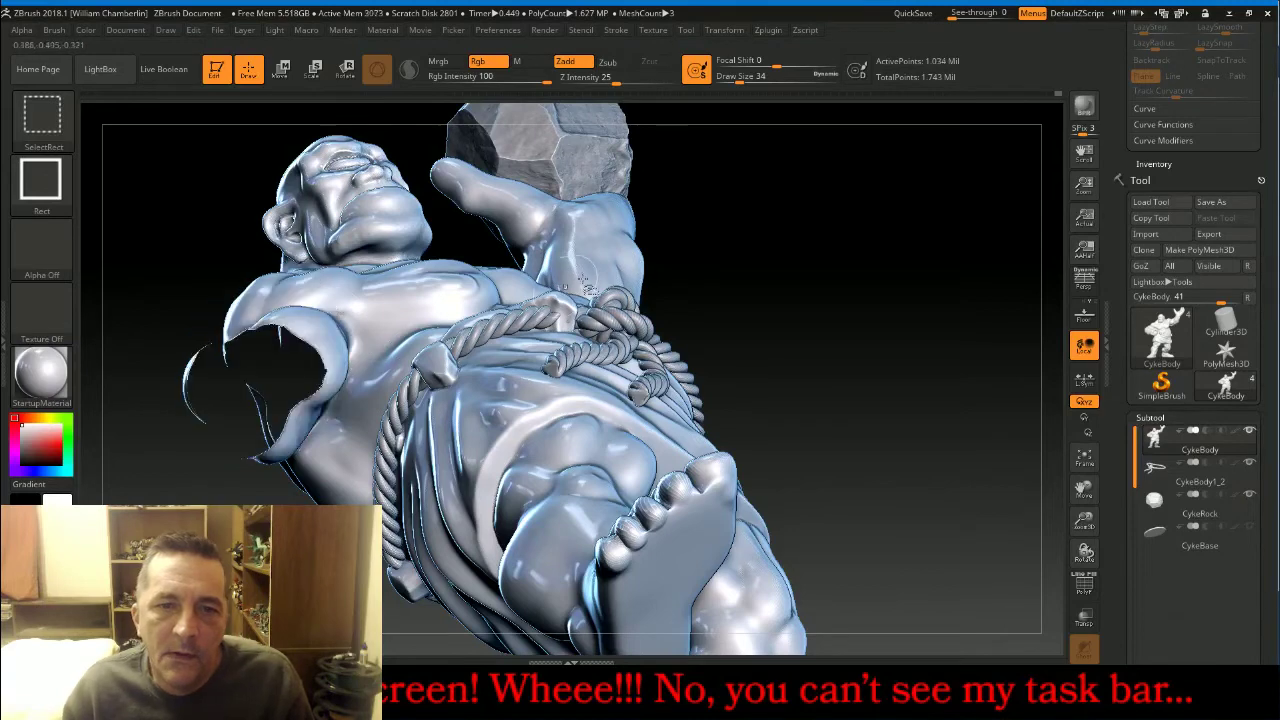
# Carve the crease beneath the pectoral on the lowered-arm side at Draw Size 34, smooth it, and restore the hidden arm.
pyautogui.moveTo(880, 196)
pyautogui.mouseDown()
pyautogui.moveTo(886, 220)
pyautogui.moveTo(870, 234)
pyautogui.mouseUp()
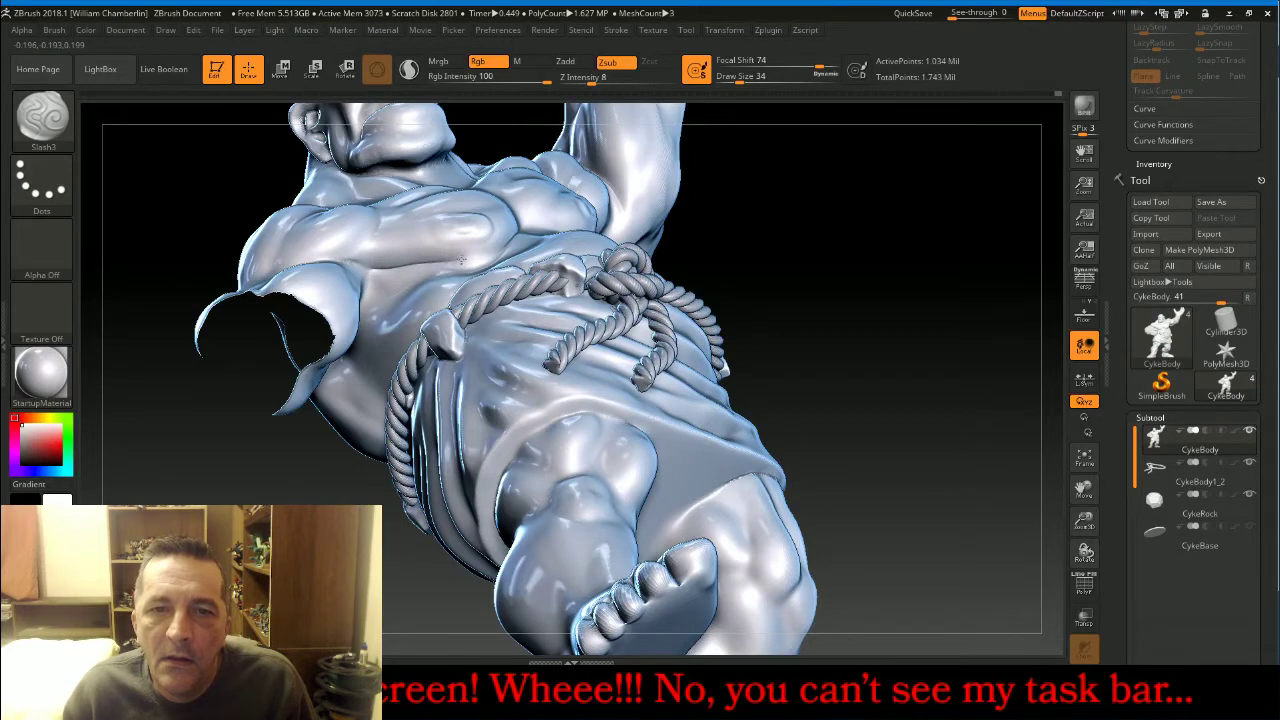
pyautogui.press('shift')
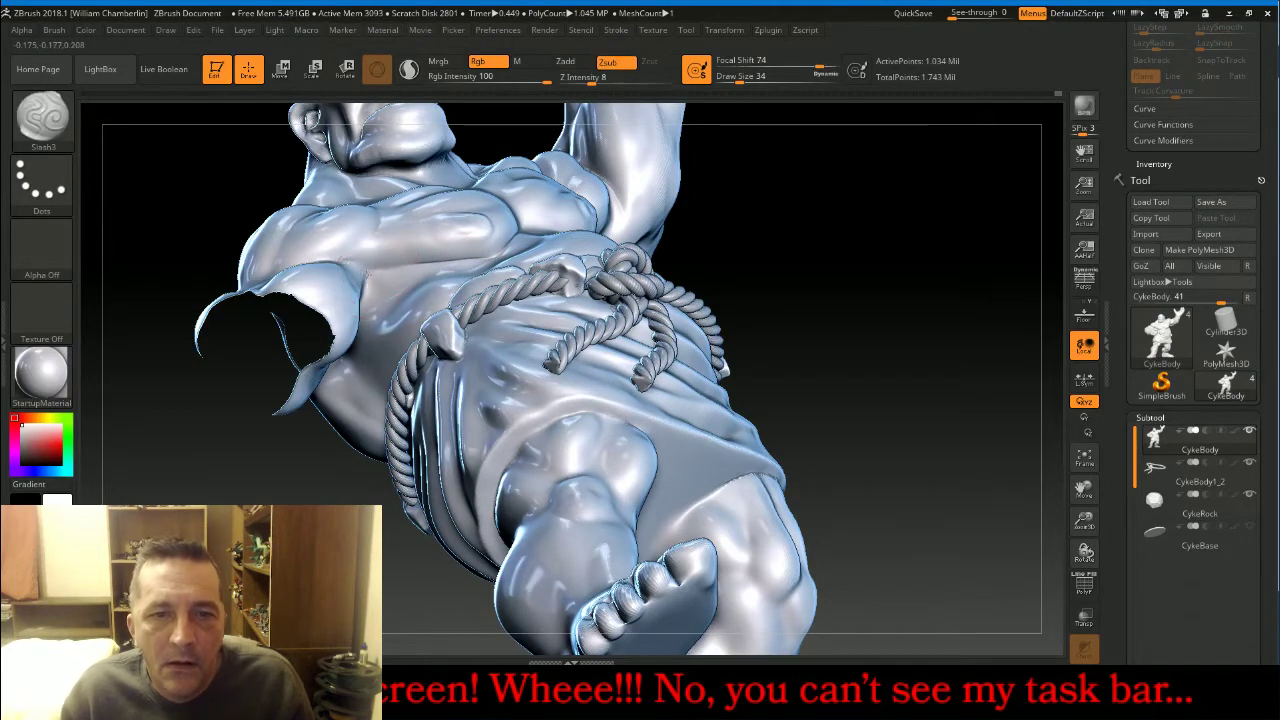
pyautogui.moveTo(363, 275); pyautogui.dragTo(404, 264)
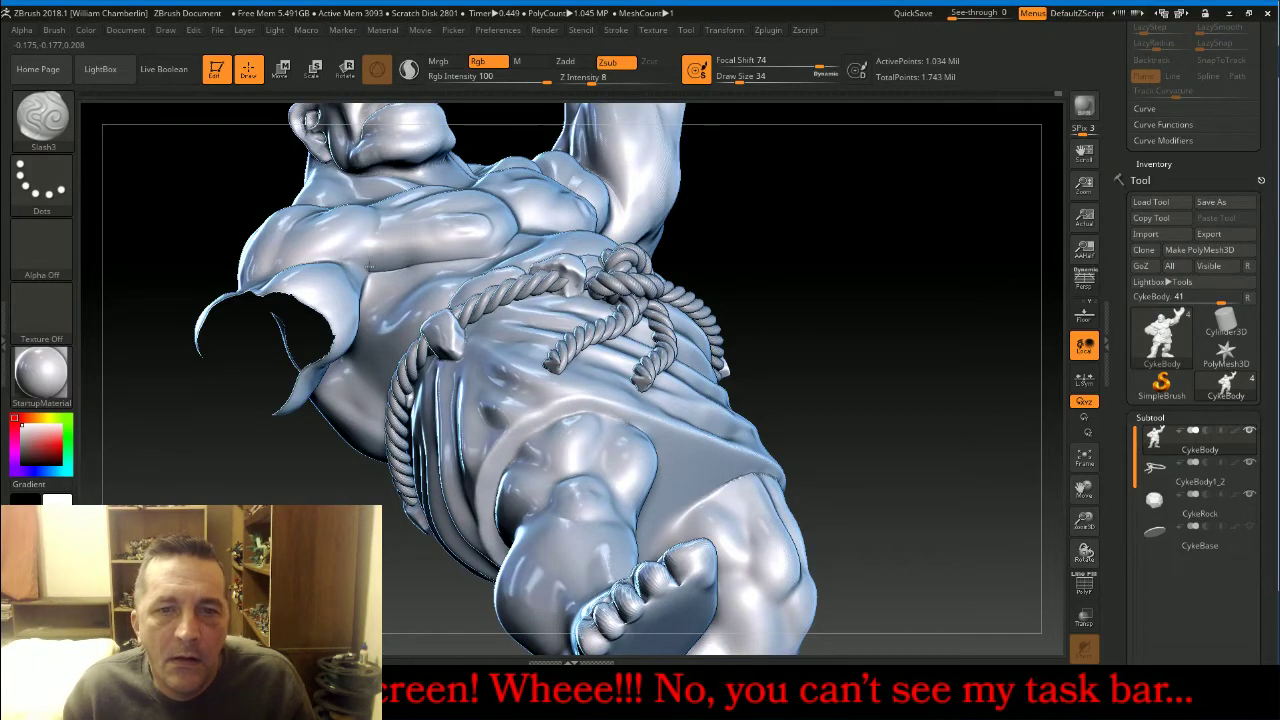
pyautogui.press('shift')
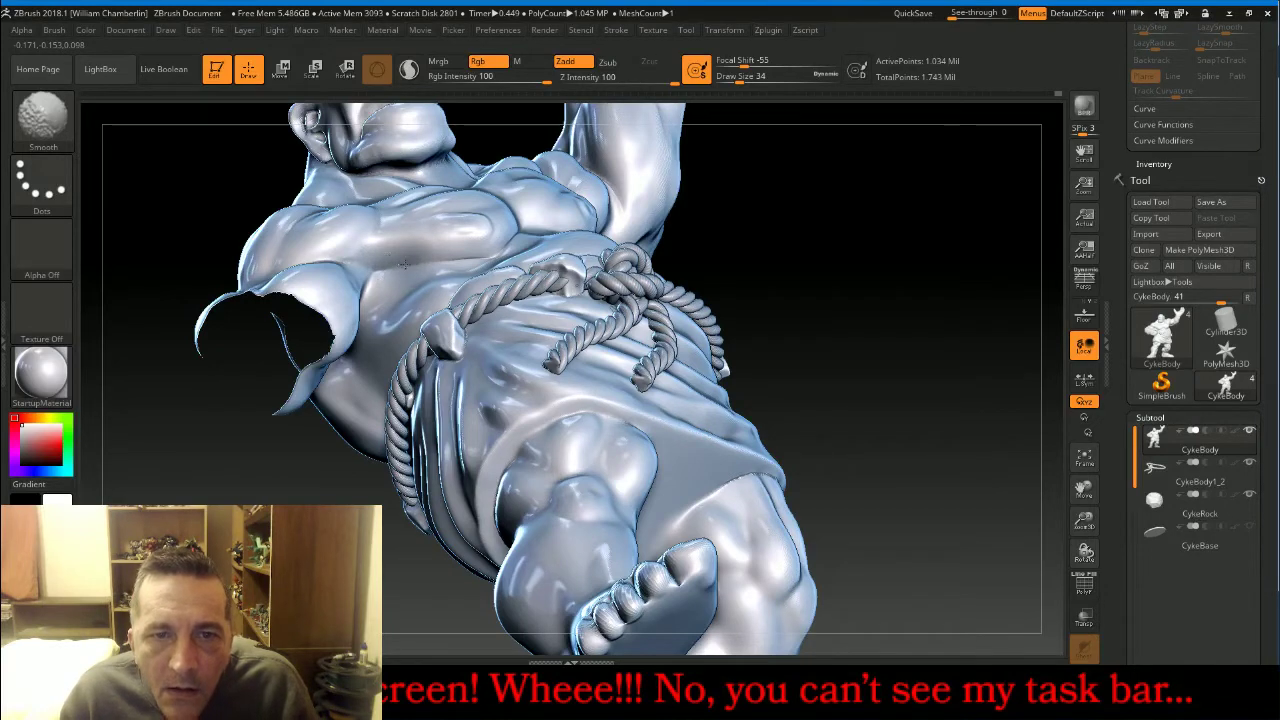
pyautogui.keyDown('shift'); pyautogui.moveTo(379, 273); pyautogui.dragTo(382, 264); pyautogui.keyUp('shift')
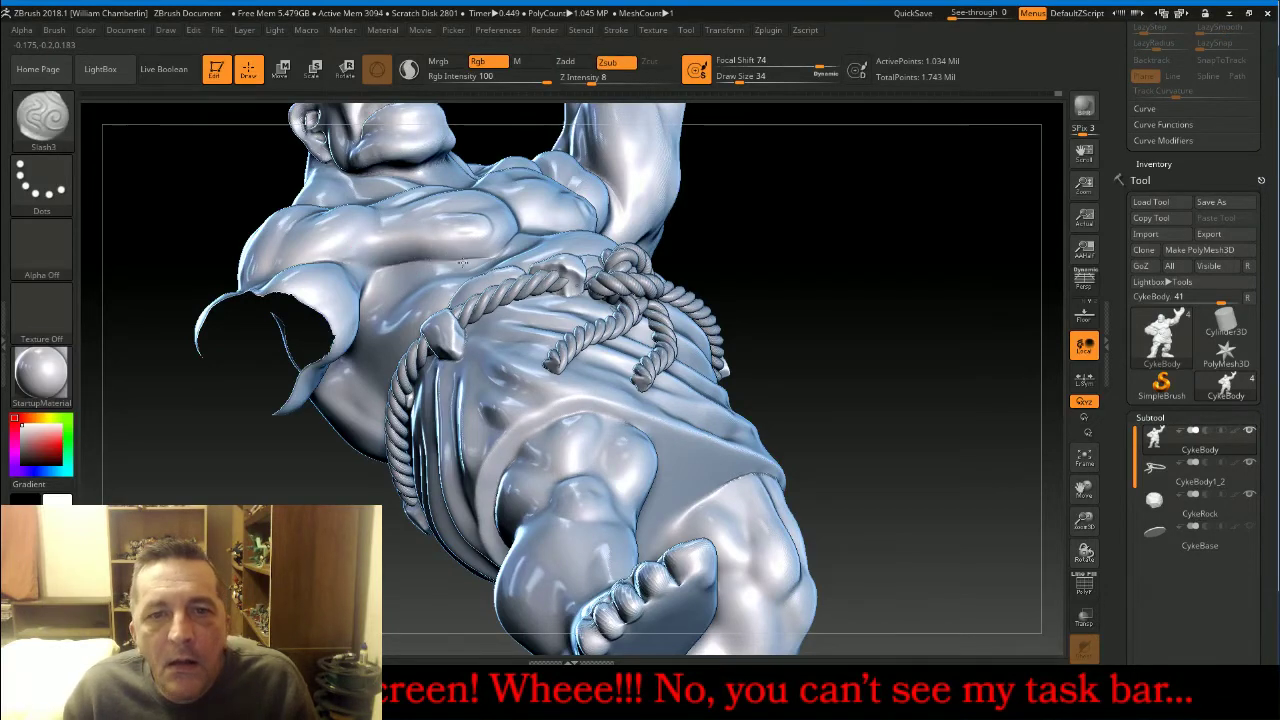
pyautogui.moveTo(846, 229); pyautogui.dragTo(840, 277)
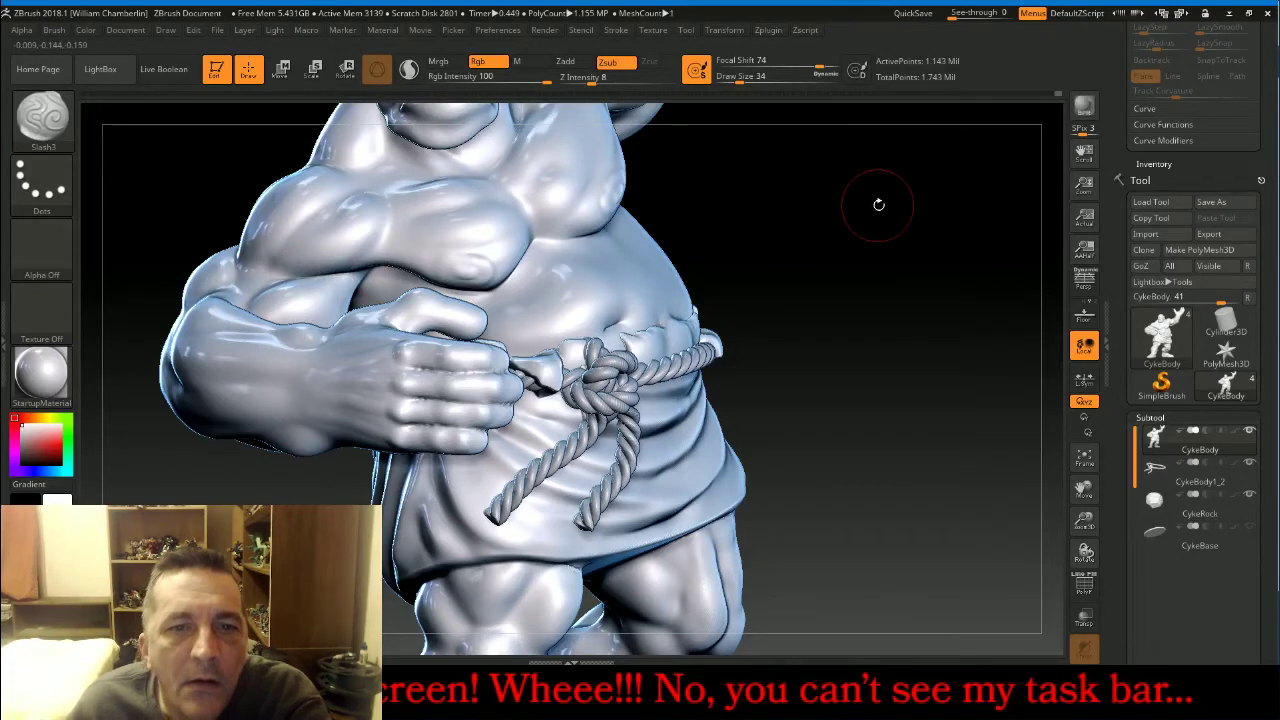
# Deepen the crease at the lowered arm's elbow between the upper arm and forearm with Slash3.
pyautogui.moveTo(877, 203); pyautogui.dragTo(686, 297)
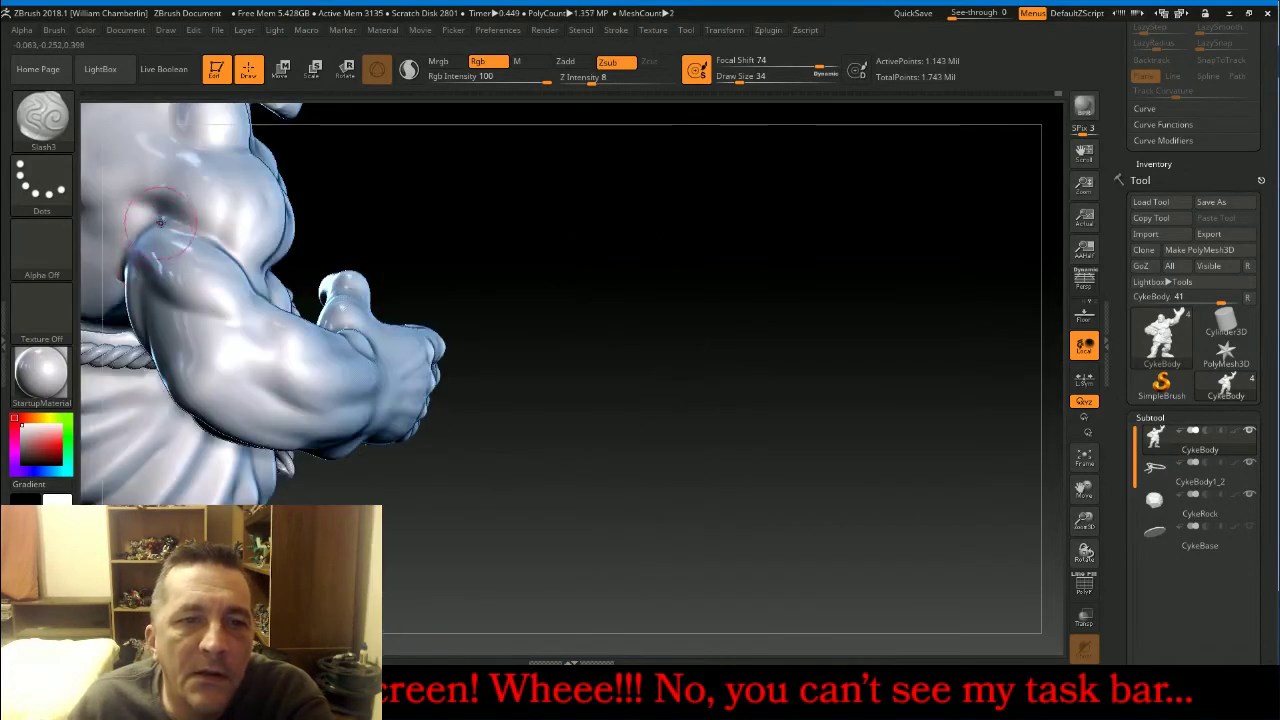
pyautogui.moveTo(161, 222); pyautogui.dragTo(183, 227)
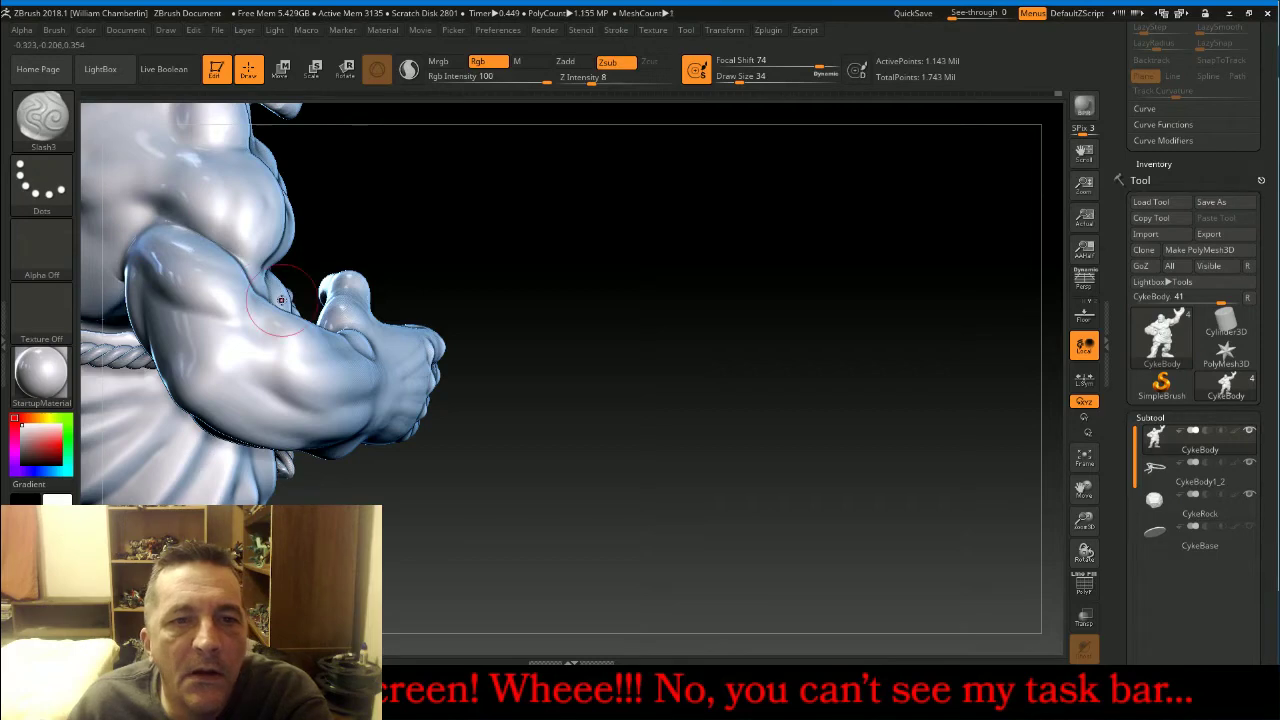
pyautogui.moveTo(628, 306); pyautogui.dragTo(403, 329)
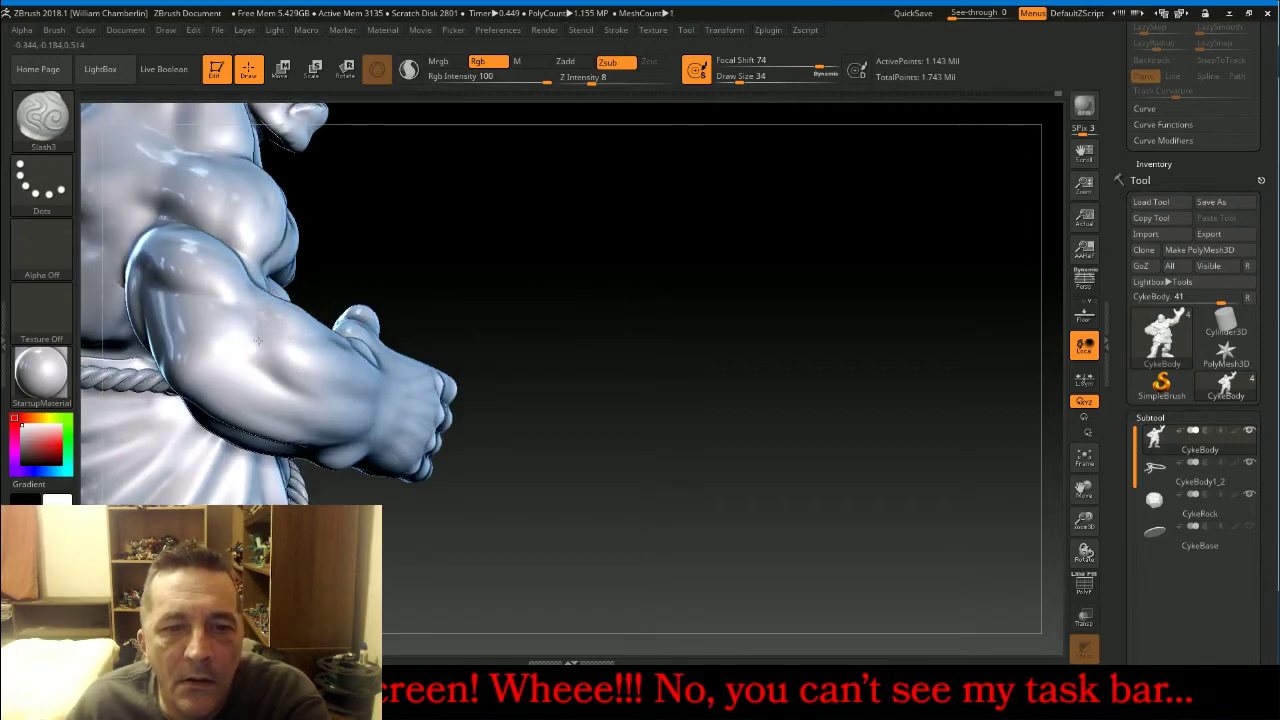
pyautogui.moveTo(640, 337); pyautogui.dragTo(642, 264)
pyautogui.moveTo(508, 303); pyautogui.dragTo(630, 305)
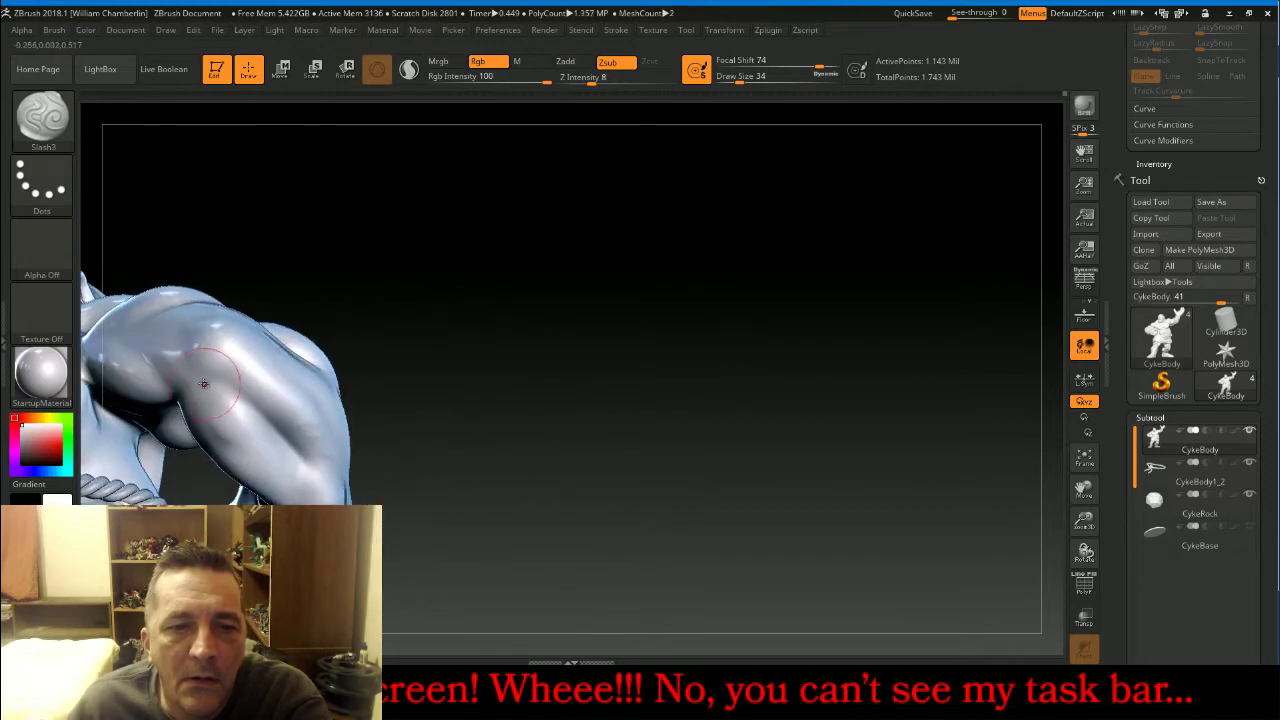
pyautogui.moveTo(500, 366); pyautogui.dragTo(507, 299)
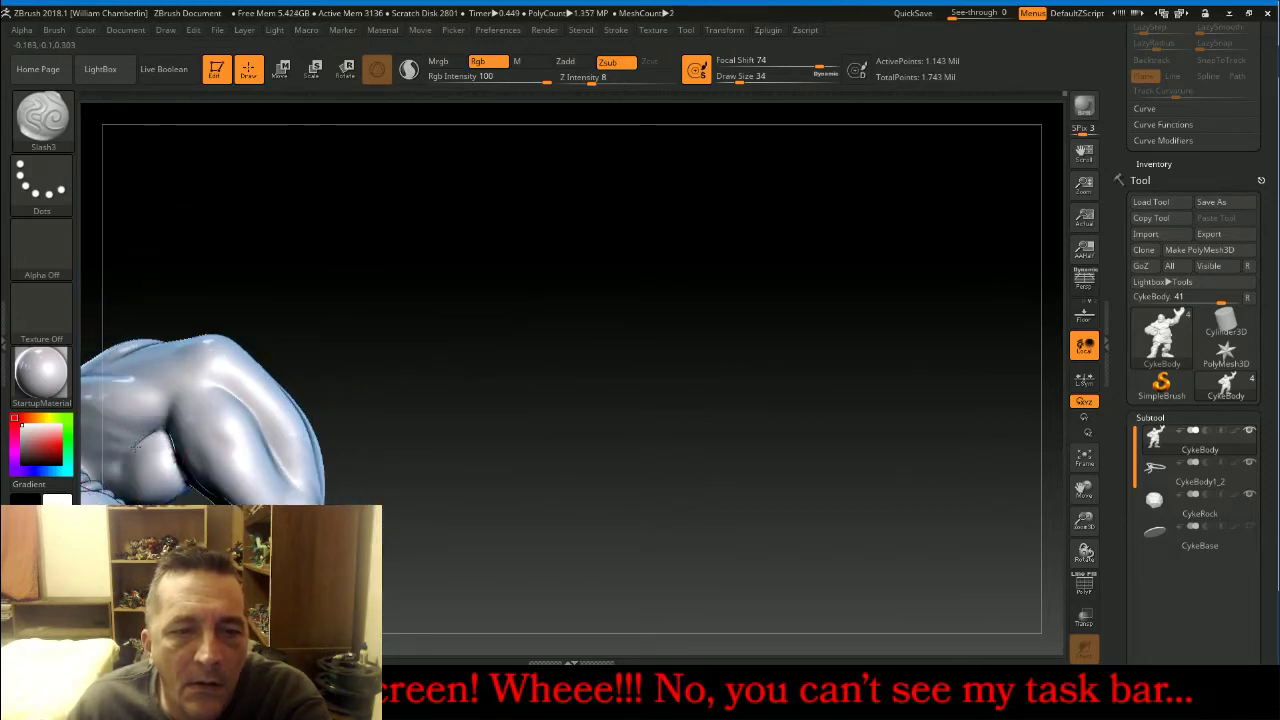
pyautogui.moveTo(634, 297); pyautogui.dragTo(443, 286)
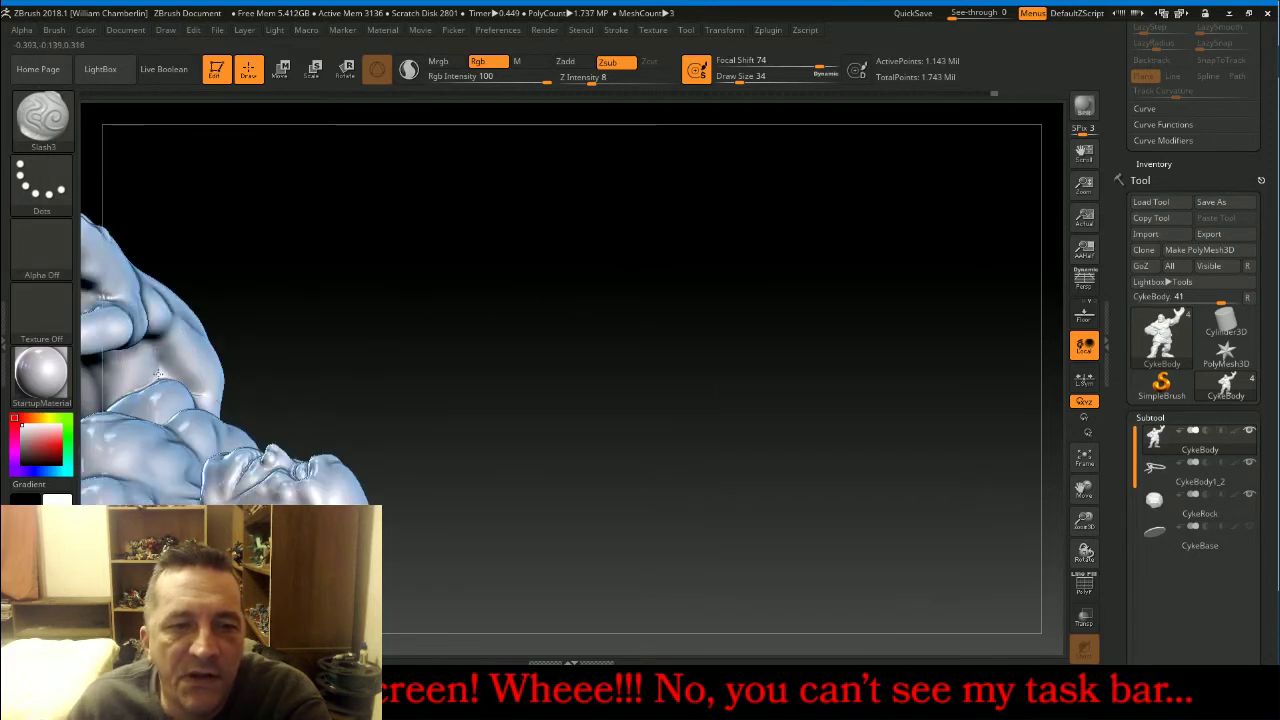
# Examine the cyclops's back, underside, head and raised arm for muscle creases that need more definition.
pyautogui.moveTo(440, 355); pyautogui.dragTo(760, 380)
pyautogui.moveTo(1084, 489); pyautogui.dragTo(1270, 364)
pyautogui.moveTo(896, 492)
pyautogui.mouseDown()
pyautogui.moveTo(902, 481)
pyautogui.moveTo(370, 287)
pyautogui.mouseUp()
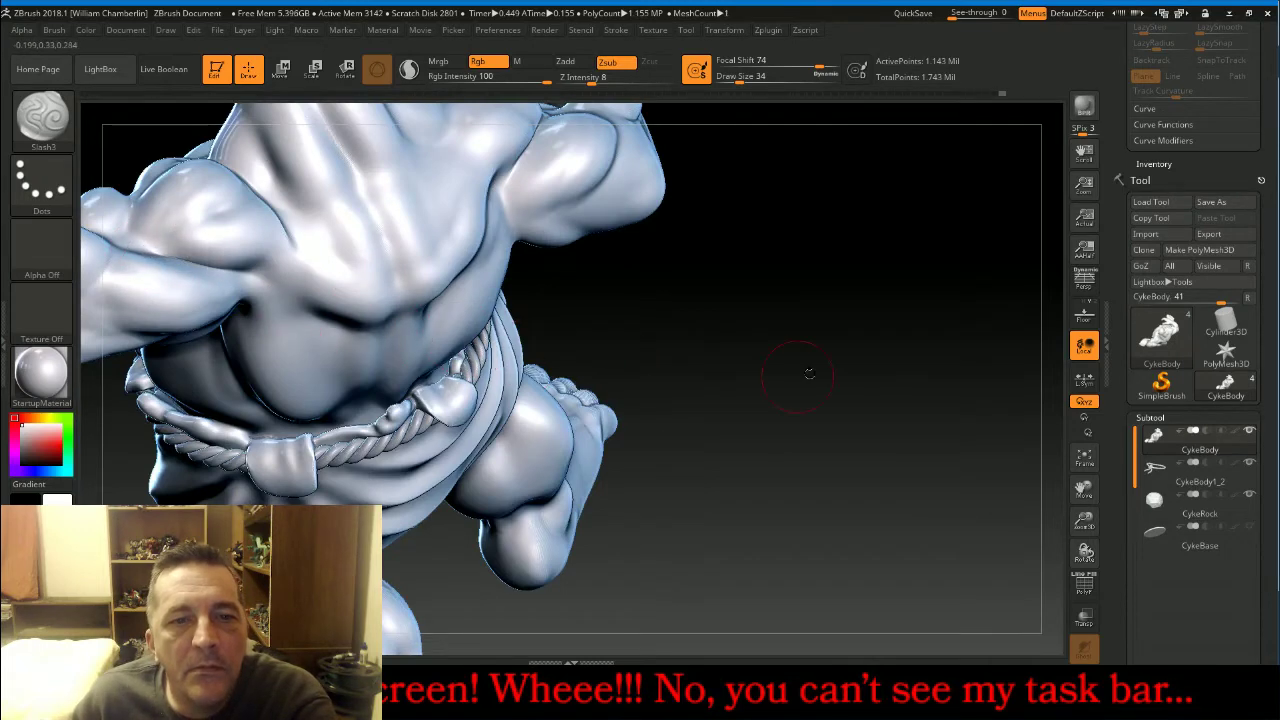
pyautogui.moveTo(810, 374)
pyautogui.mouseDown()
pyautogui.moveTo(798, 302)
pyautogui.moveTo(663, 237)
pyautogui.moveTo(543, 249)
pyautogui.mouseUp()
pyautogui.moveTo(466, 223); pyautogui.dragTo(220, 275)
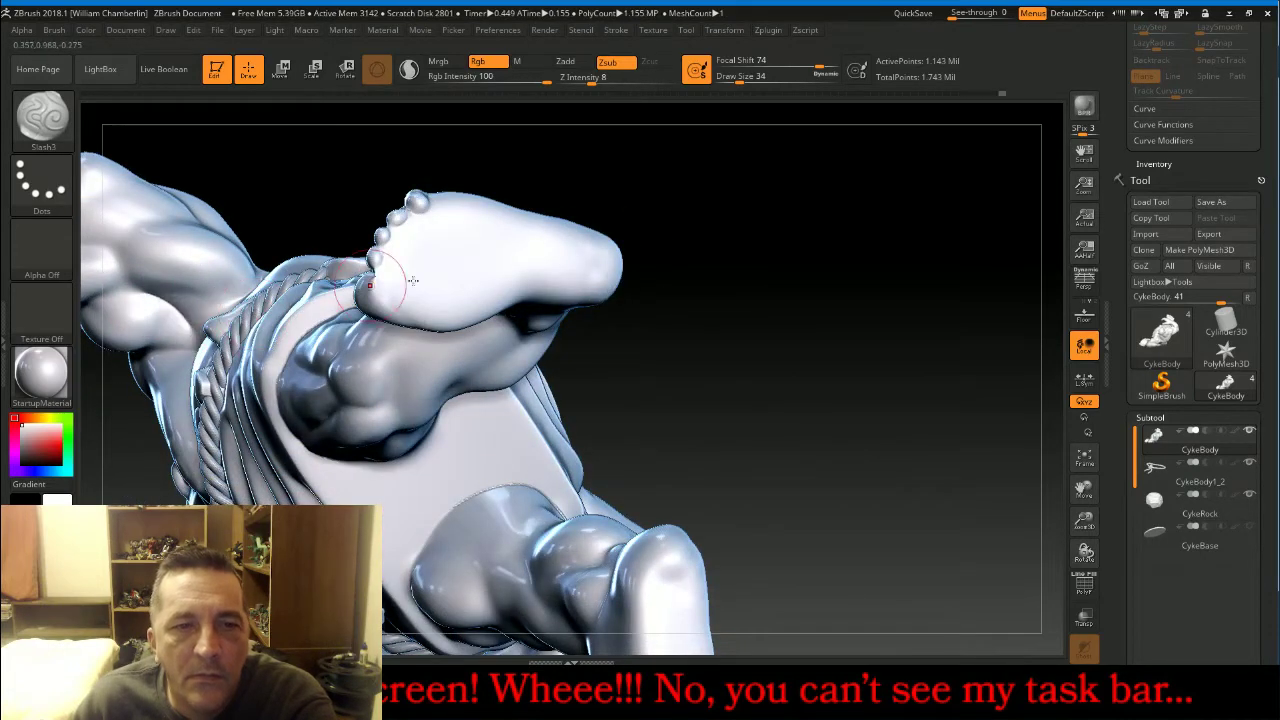
pyautogui.moveTo(852, 277)
pyautogui.mouseDown()
pyautogui.moveTo(1040, 460)
pyautogui.moveTo(908, 460)
pyautogui.moveTo(890, 445)
pyautogui.mouseUp()
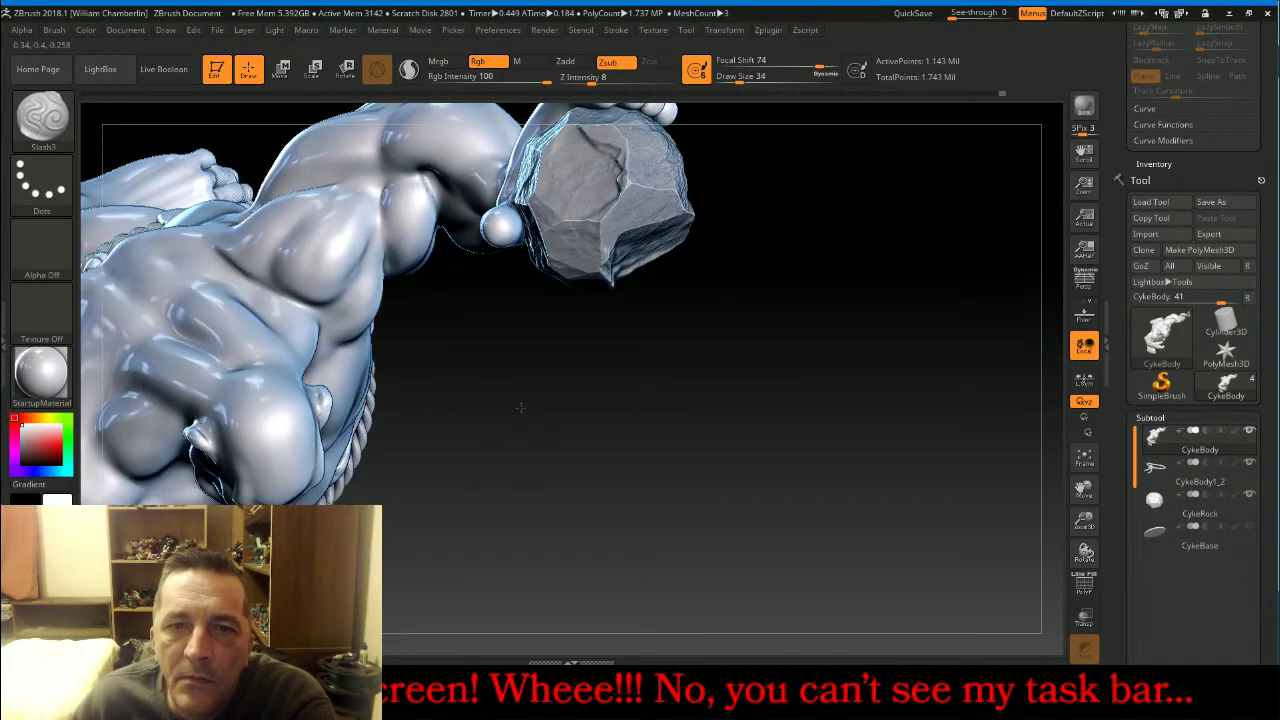
pyautogui.moveTo(520, 407); pyautogui.dragTo(418, 192)
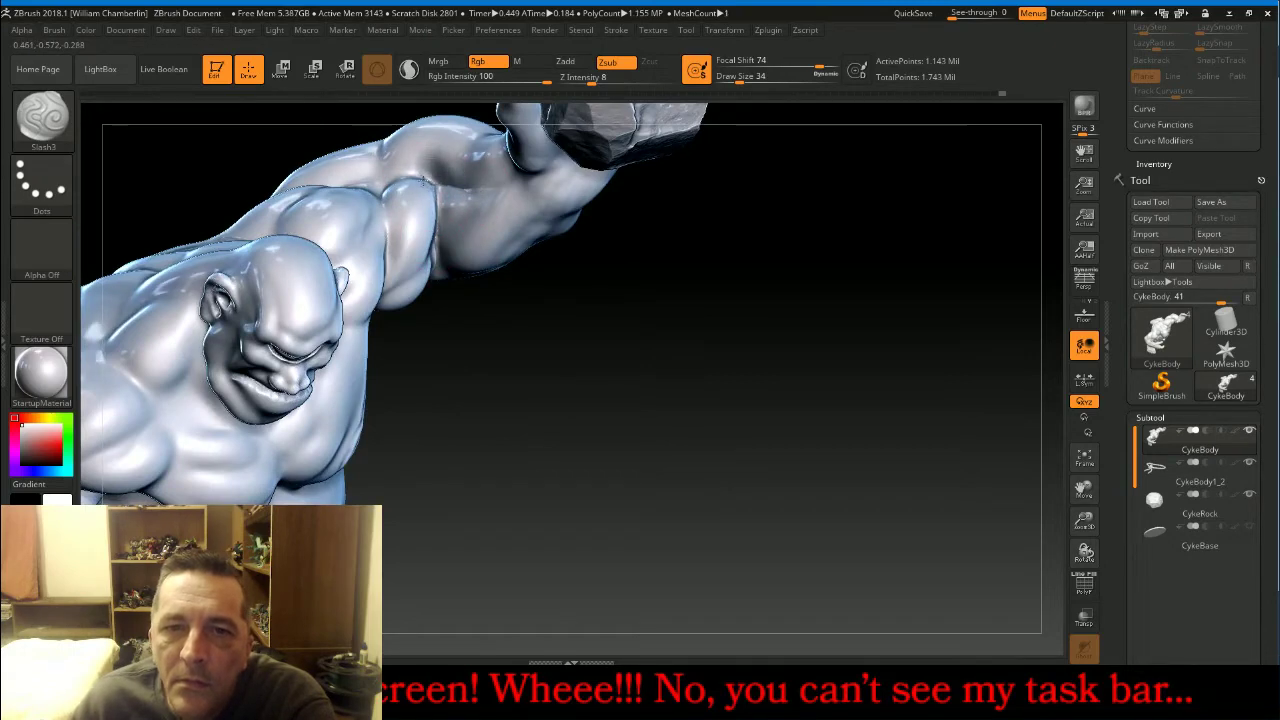
pyautogui.moveTo(563, 374)
pyautogui.mouseDown()
pyautogui.moveTo(501, 253)
pyautogui.moveTo(537, 236)
pyautogui.mouseUp()
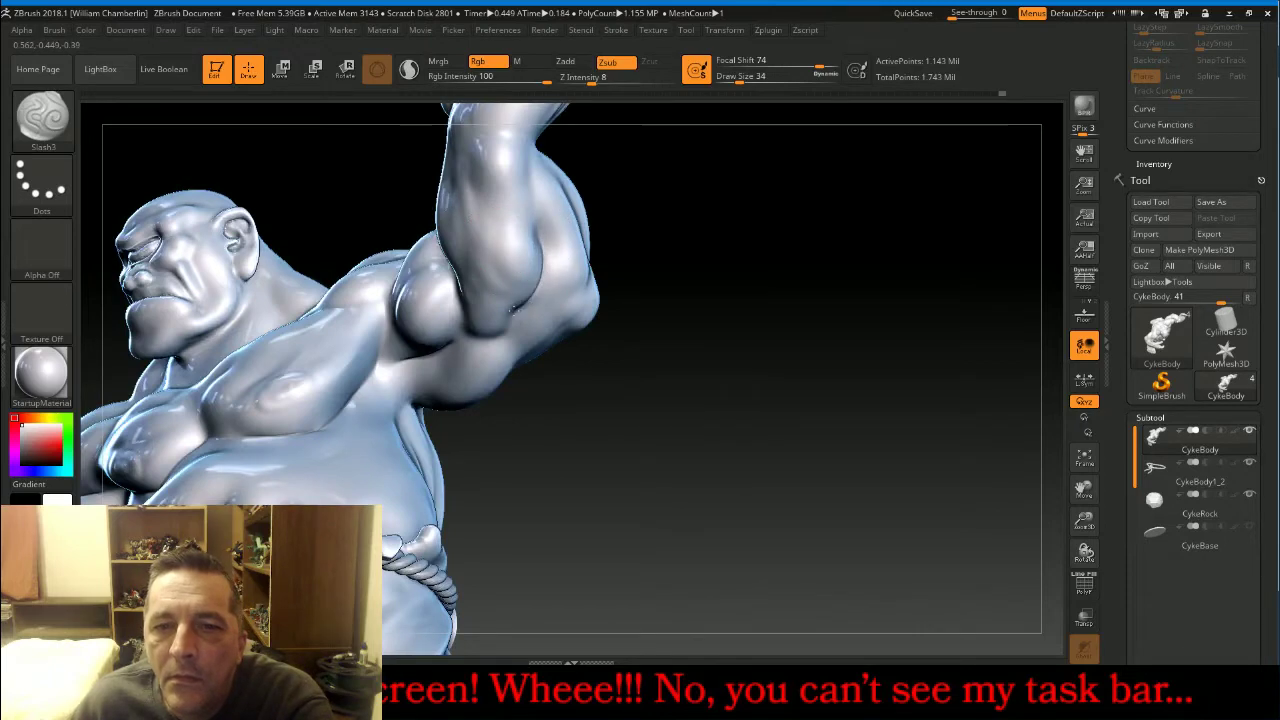
# Carve muscle creases along the raised forearm with Slash3 at Draw Size 34 and frame the whole figure.
pyautogui.moveTo(651, 414); pyautogui.dragTo(565, 243)
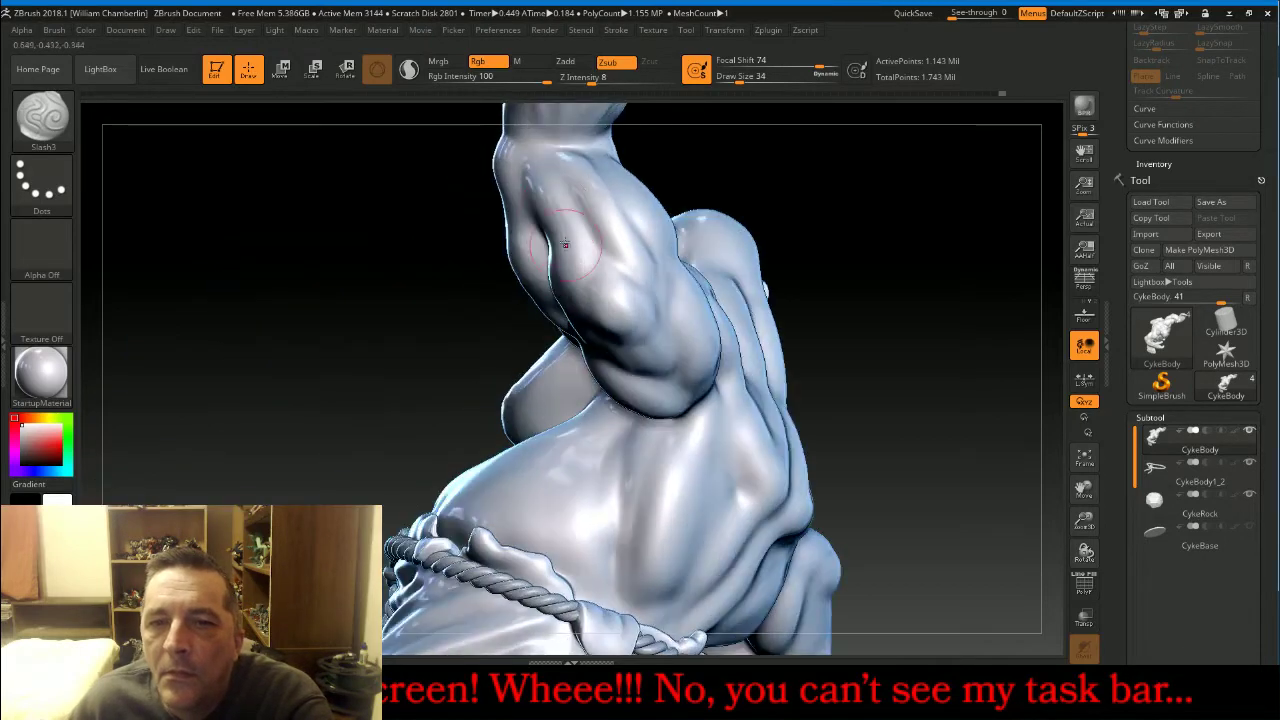
pyautogui.moveTo(558, 190); pyautogui.dragTo(614, 248)
pyautogui.moveTo(584, 173)
pyautogui.mouseDown()
pyautogui.moveTo(634, 210)
pyautogui.moveTo(686, 342)
pyautogui.mouseUp()
pyautogui.moveTo(357, 349); pyautogui.dragTo(700, 430)
pyautogui.click(1085, 458)
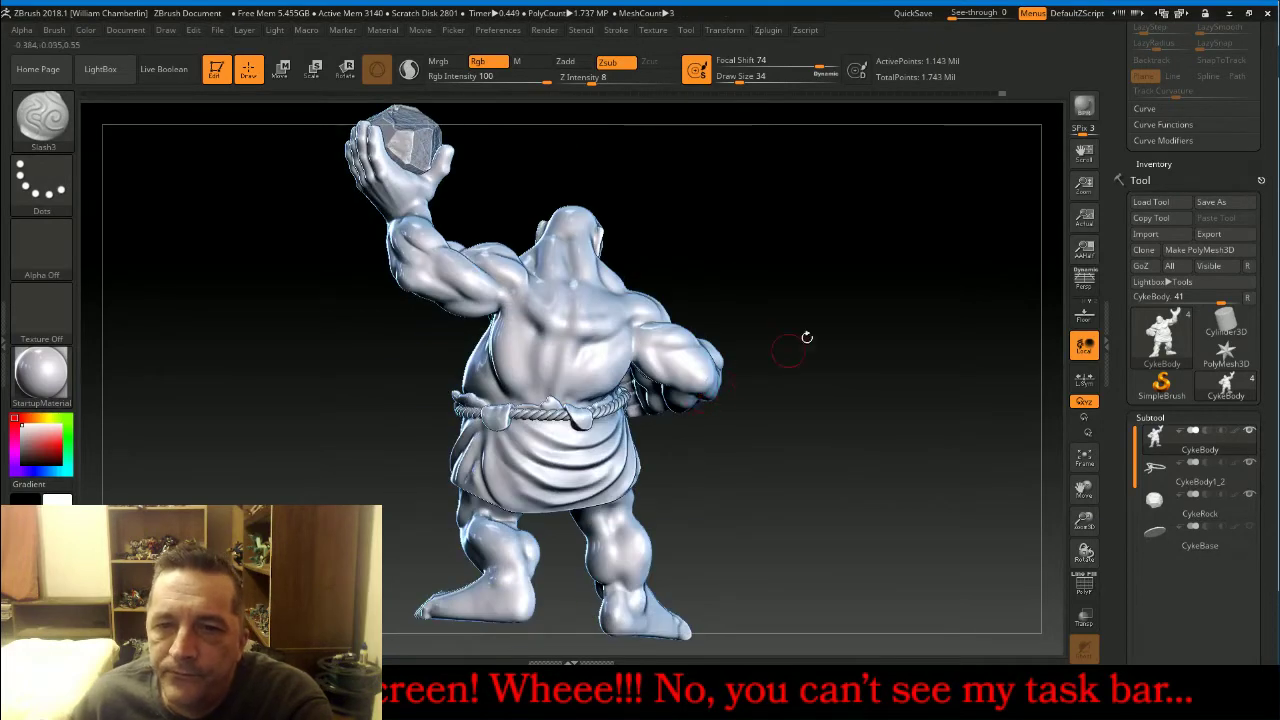
# Inspect the cyclops from behind and below, and smooth the back of the head.
pyautogui.moveTo(809, 334); pyautogui.dragTo(593, 340)
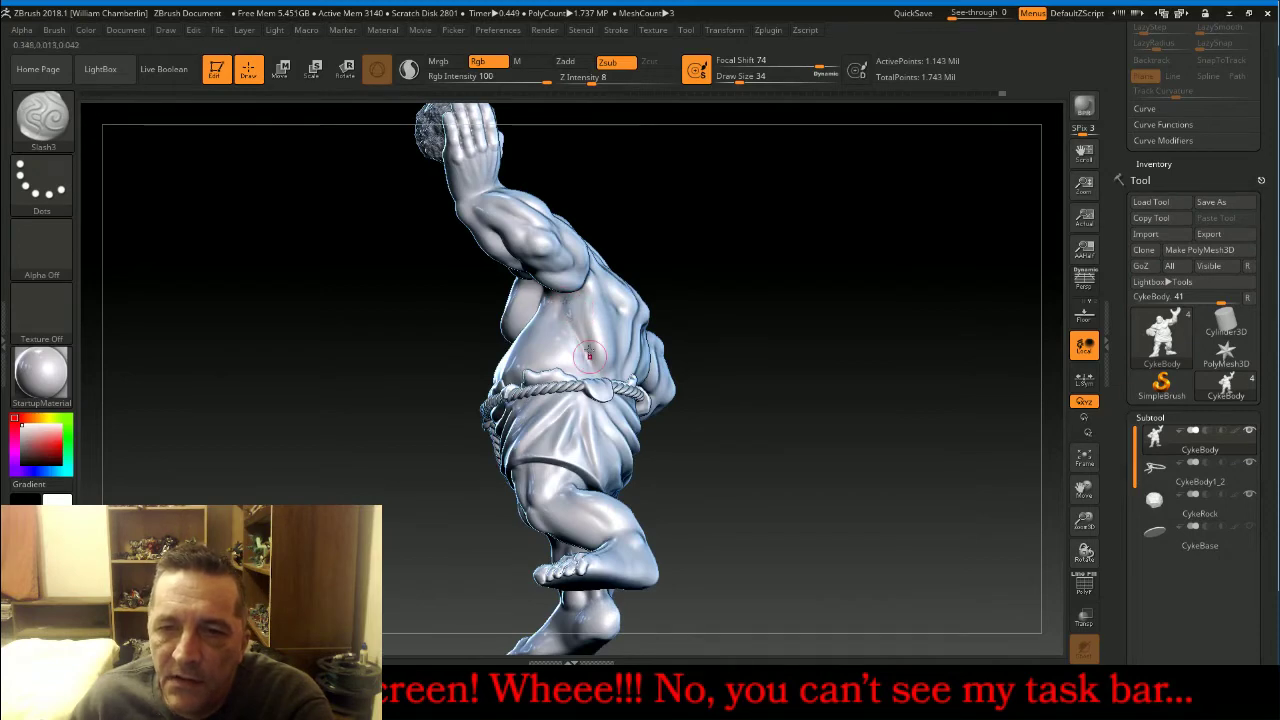
pyautogui.moveTo(604, 367); pyautogui.dragTo(658, 395, button='right')
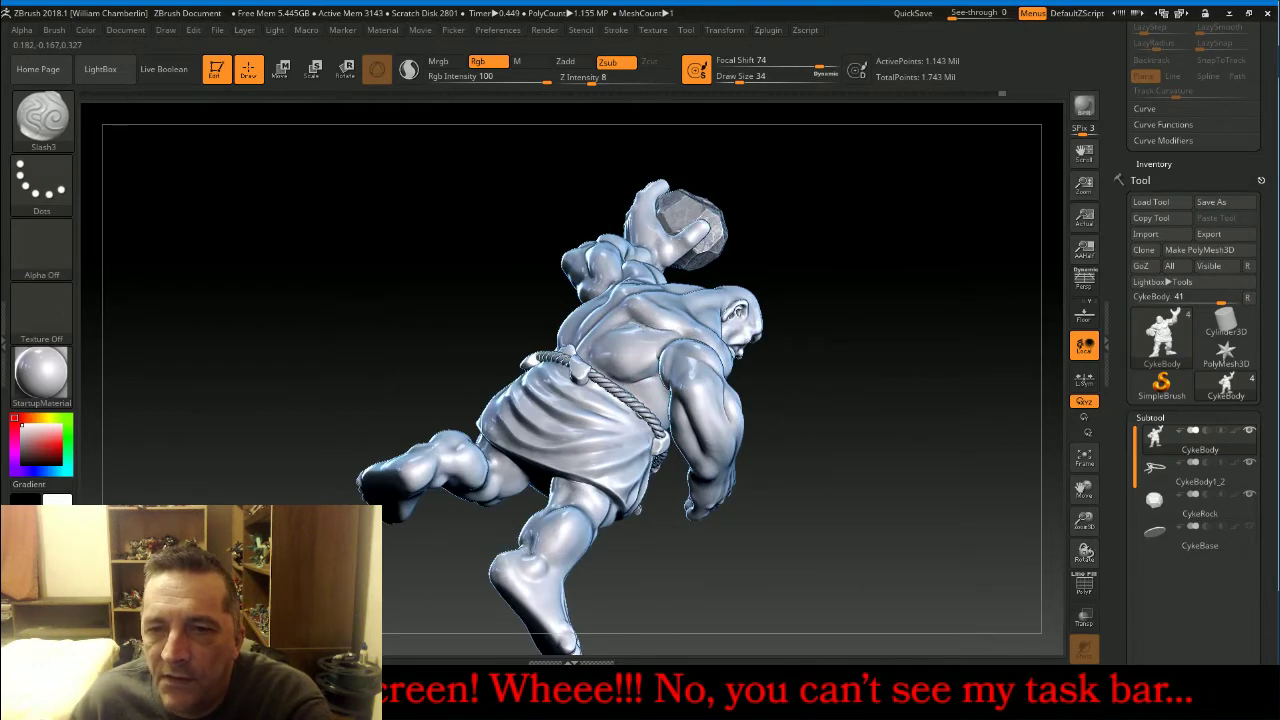
pyautogui.moveTo(886, 286); pyautogui.dragTo(975, 250)
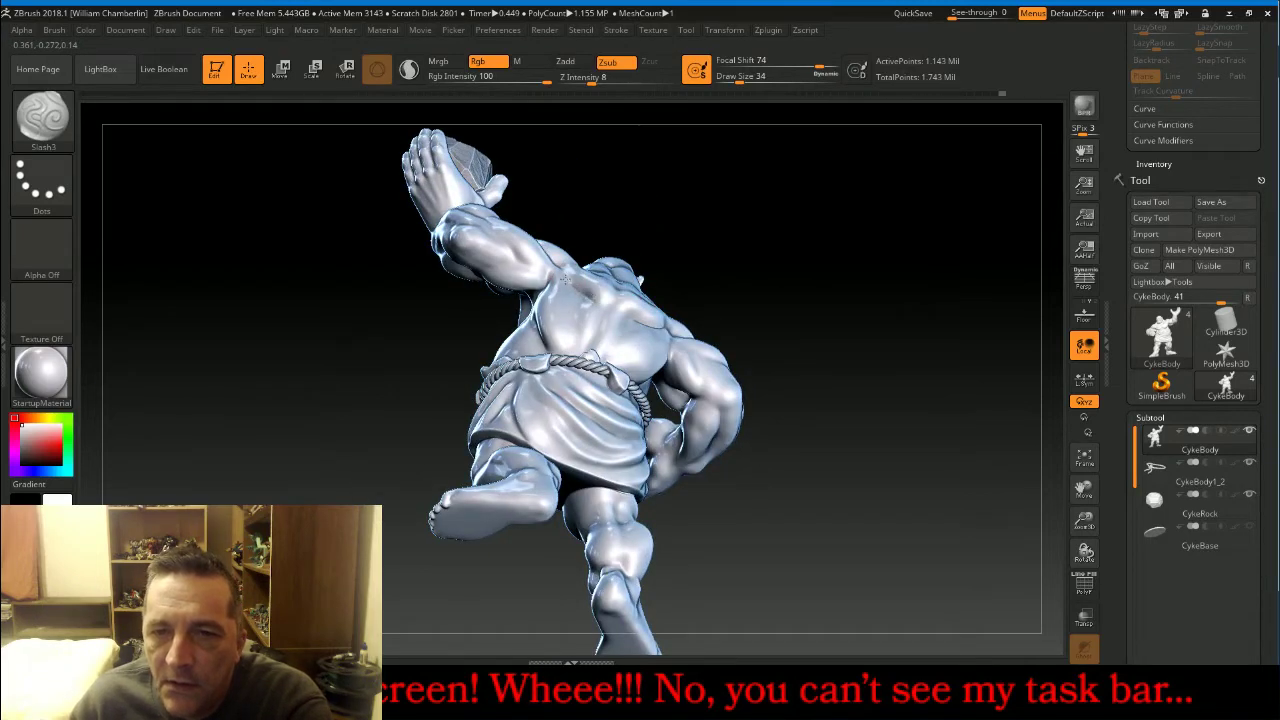
pyautogui.moveTo(827, 200); pyautogui.dragTo(860, 262)
pyautogui.press('shift')
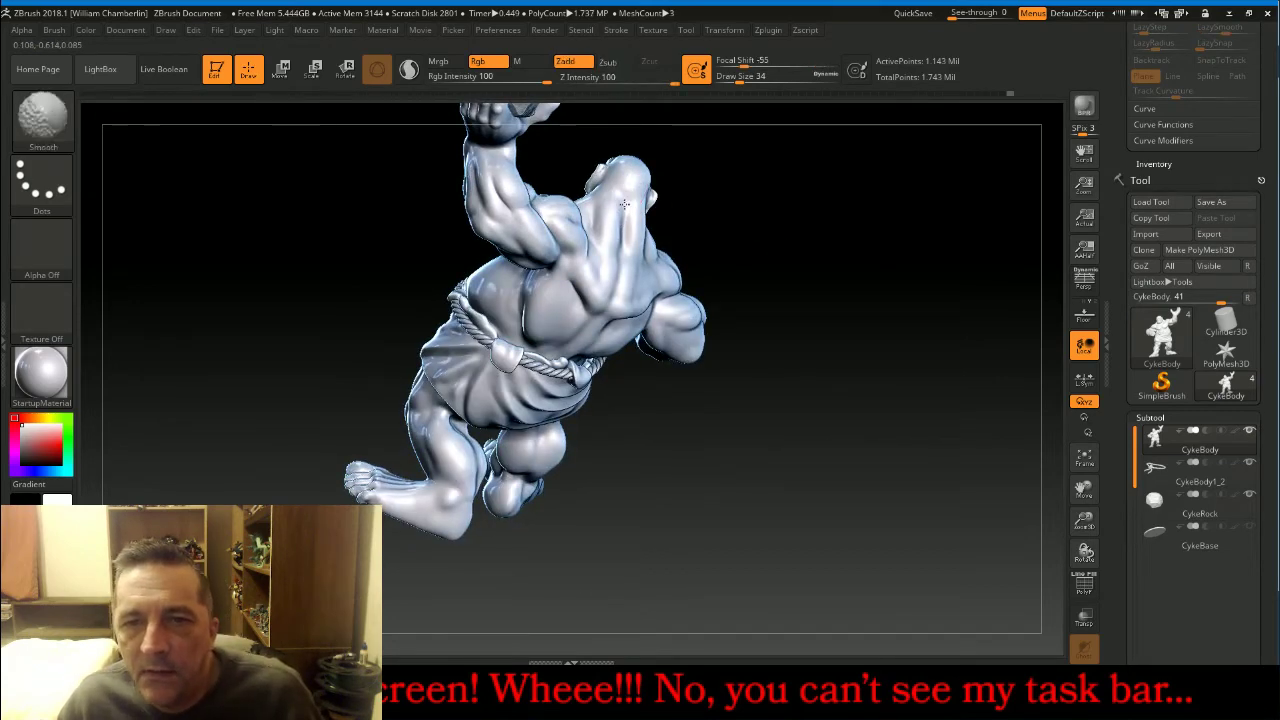
pyautogui.keyDown('shift'); pyautogui.moveTo(616, 188); pyautogui.dragTo(646, 201); pyautogui.keyUp('shift')
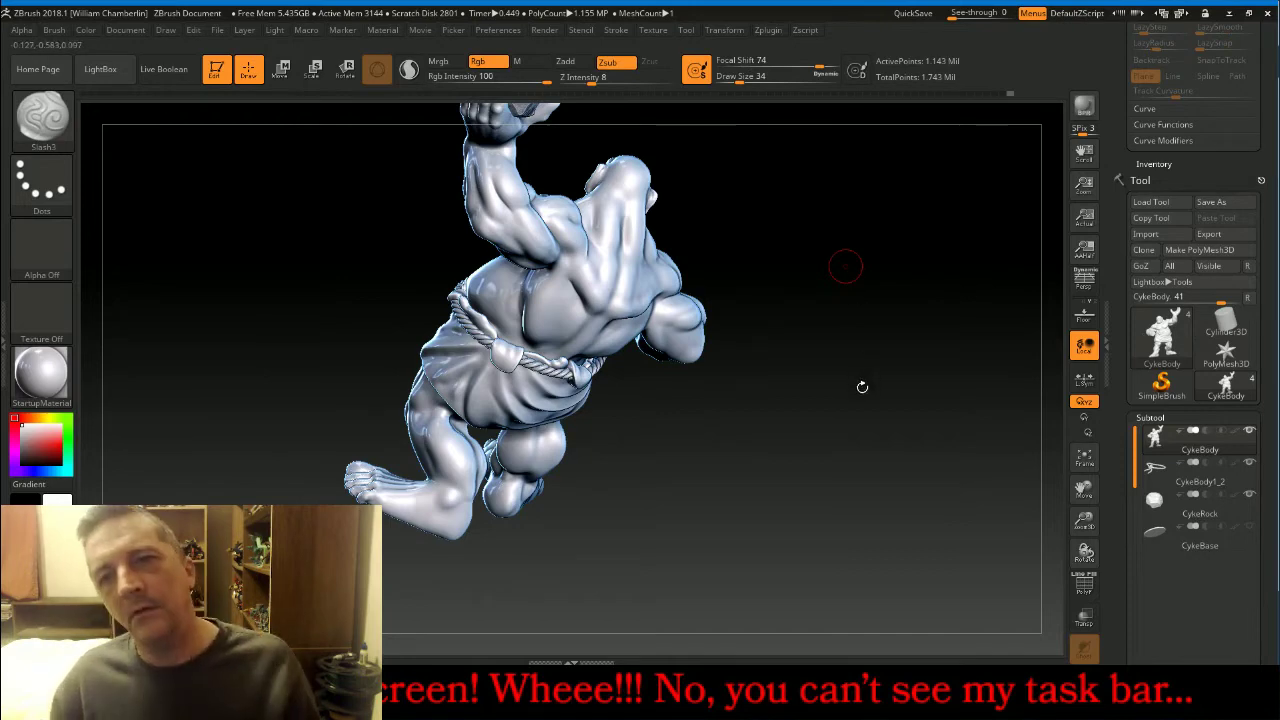
# Build up an Adam's apple on the throat with the Inflat brush at Draw Size 18 and smooth it.
pyautogui.moveTo(826, 424)
pyautogui.mouseDown()
pyautogui.moveTo(873, 361)
pyautogui.moveTo(928, 440)
pyautogui.mouseUp()
pyautogui.click(46, 122)
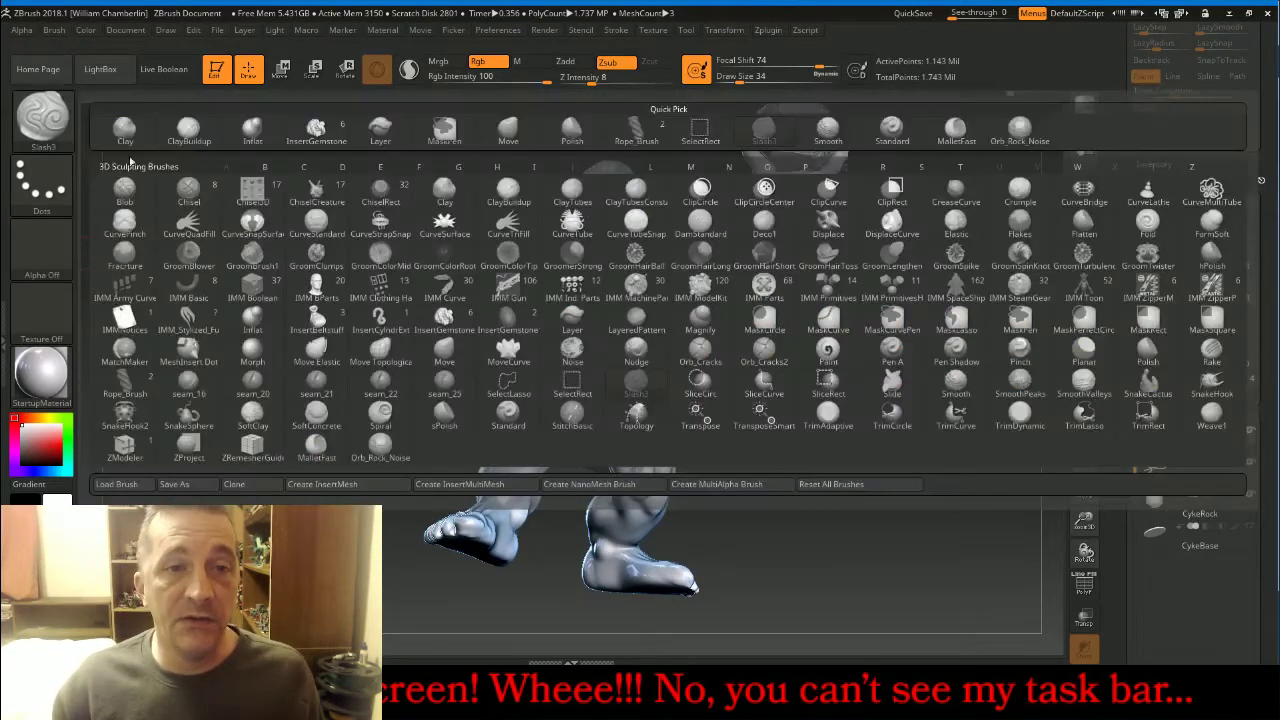
pyautogui.click(250, 136)
pyautogui.moveTo(1084, 520); pyautogui.dragTo(1092, 560)
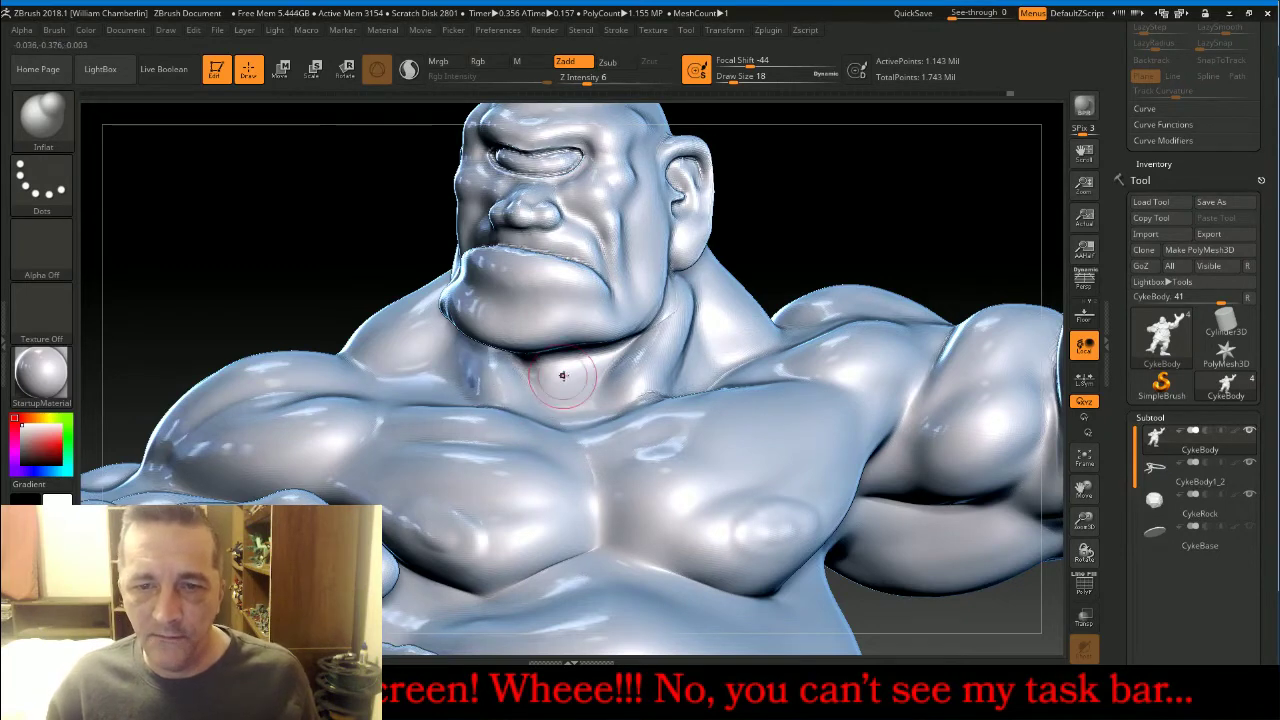
pyautogui.moveTo(851, 191); pyautogui.dragTo(589, 363)
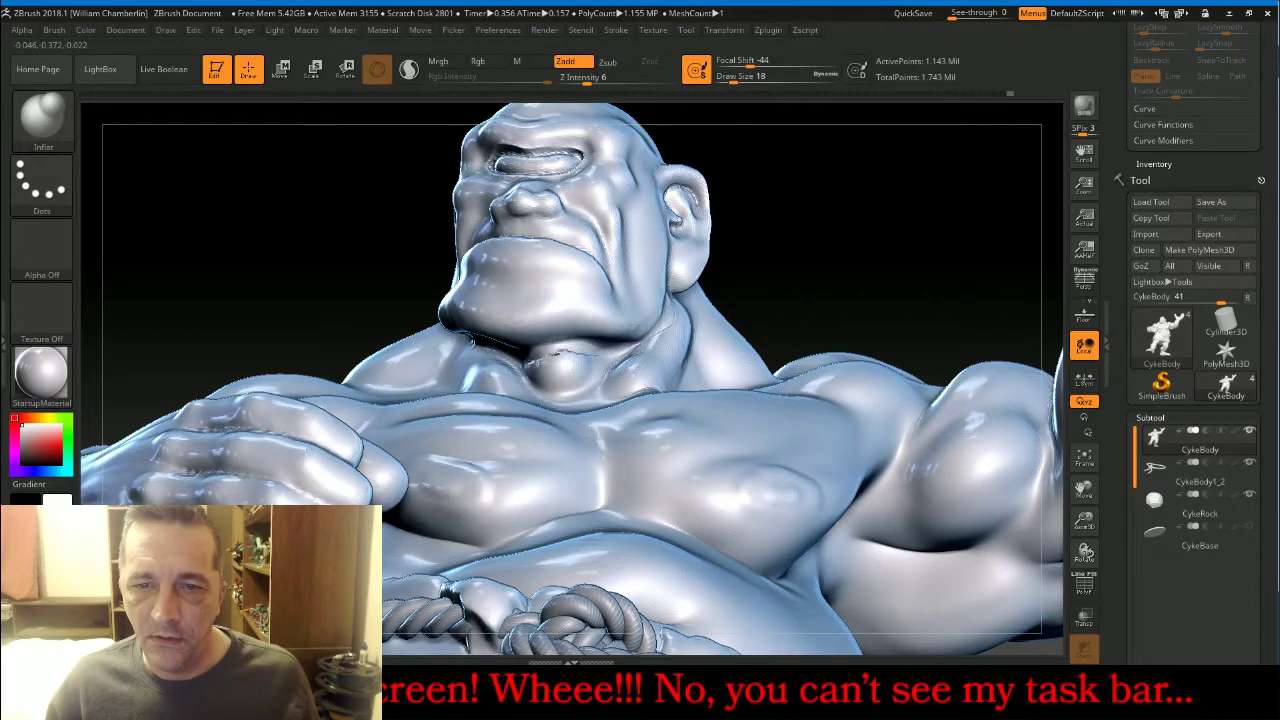
pyautogui.press('shift')
pyautogui.keyDown('shift'); pyautogui.moveTo(571, 358); pyautogui.dragTo(565, 366); pyautogui.keyUp('shift')
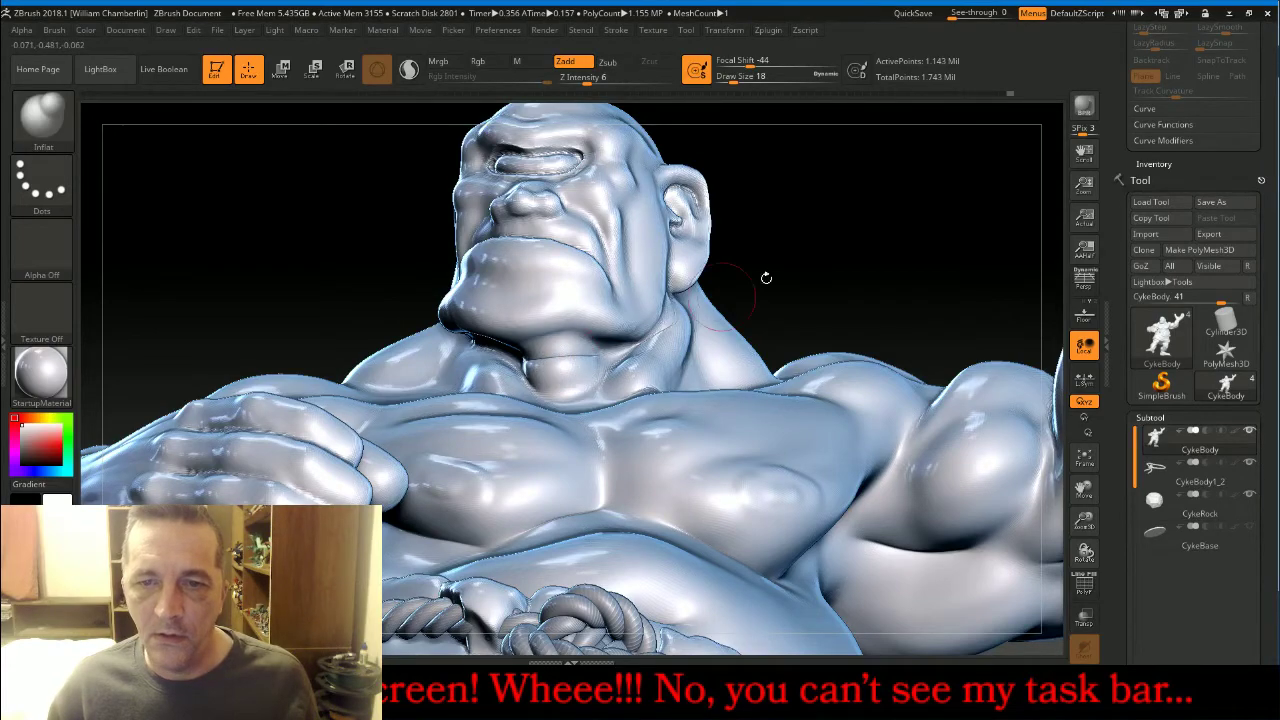
# Define the neck muscle creases with Slash3 at Draw Size 34 and frame the whole figure.
pyautogui.moveTo(875, 194)
pyautogui.mouseDown()
pyautogui.moveTo(928, 271)
pyautogui.moveTo(972, 300)
pyautogui.mouseUp()
pyautogui.press('b')
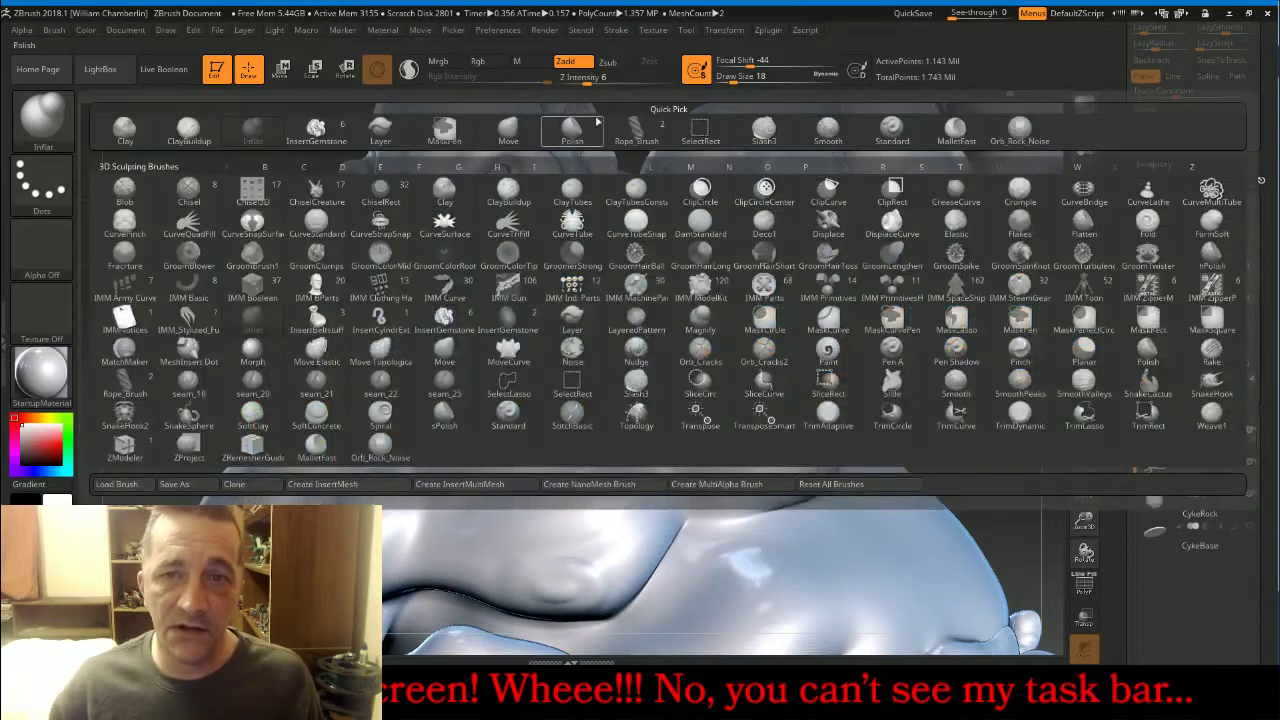
pyautogui.press('s')
pyautogui.press('l')
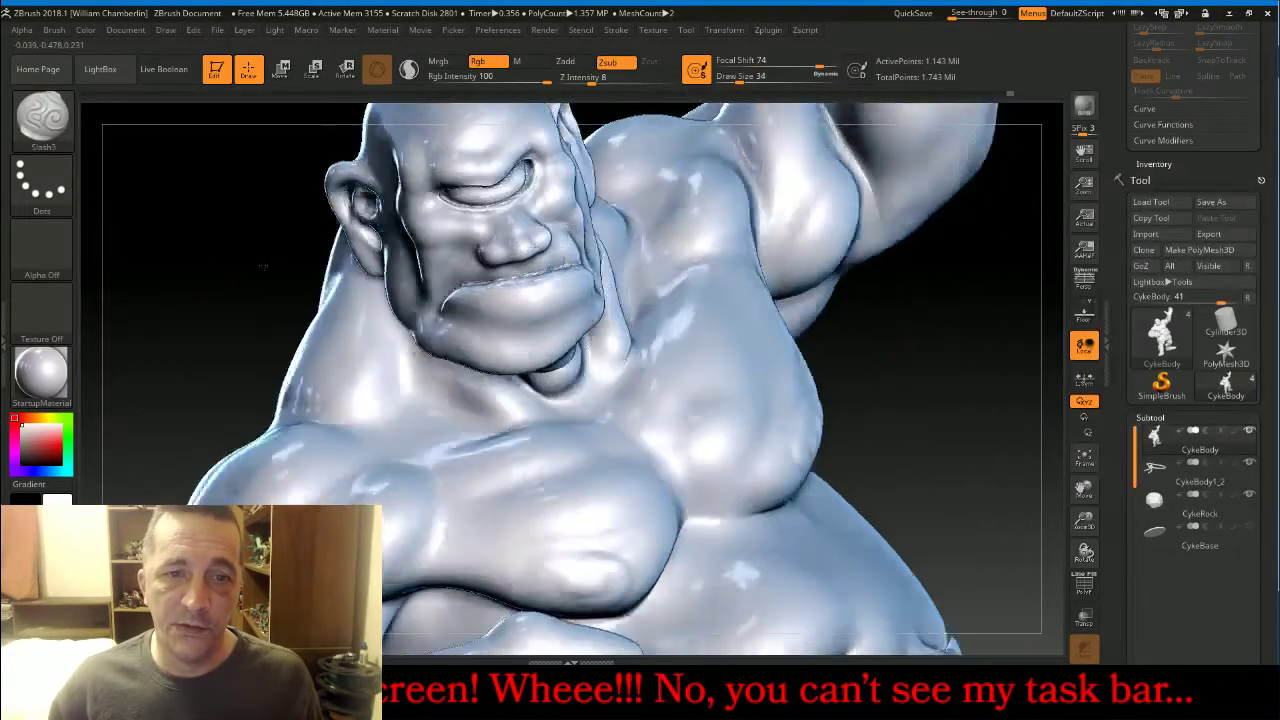
pyautogui.moveTo(262, 266); pyautogui.dragTo(340, 290)
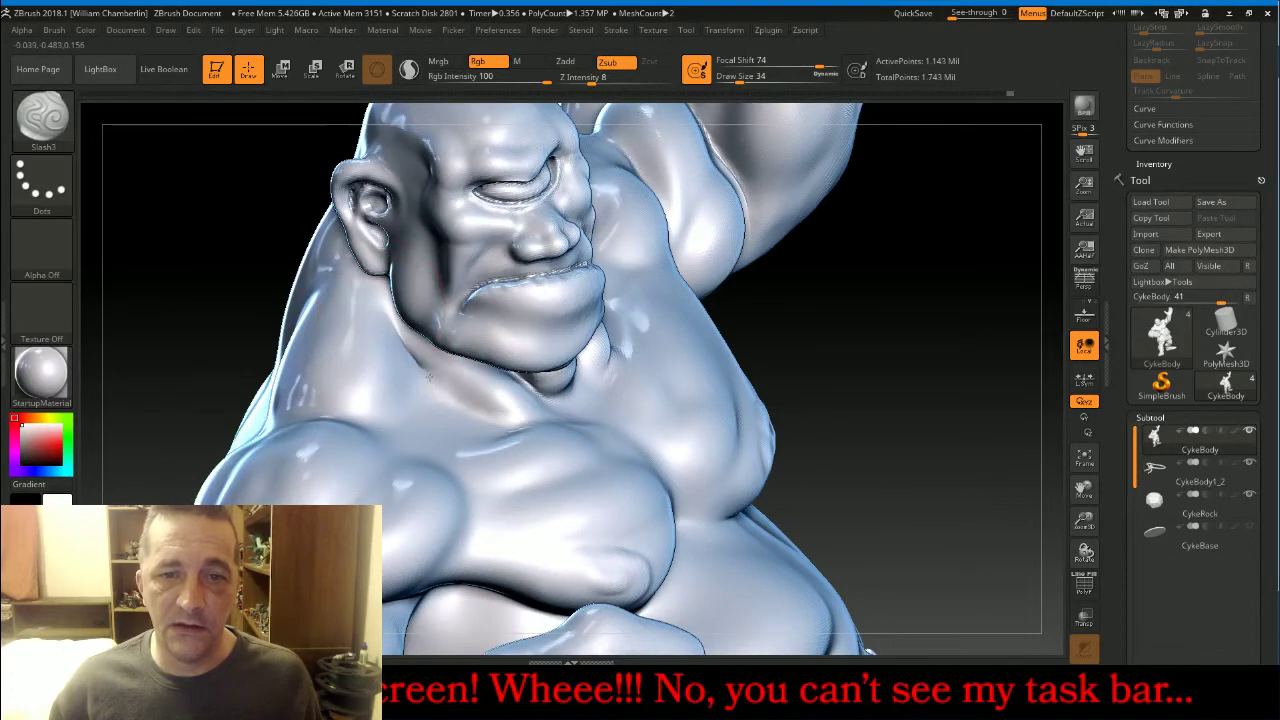
pyautogui.moveTo(900, 353); pyautogui.dragTo(612, 238)
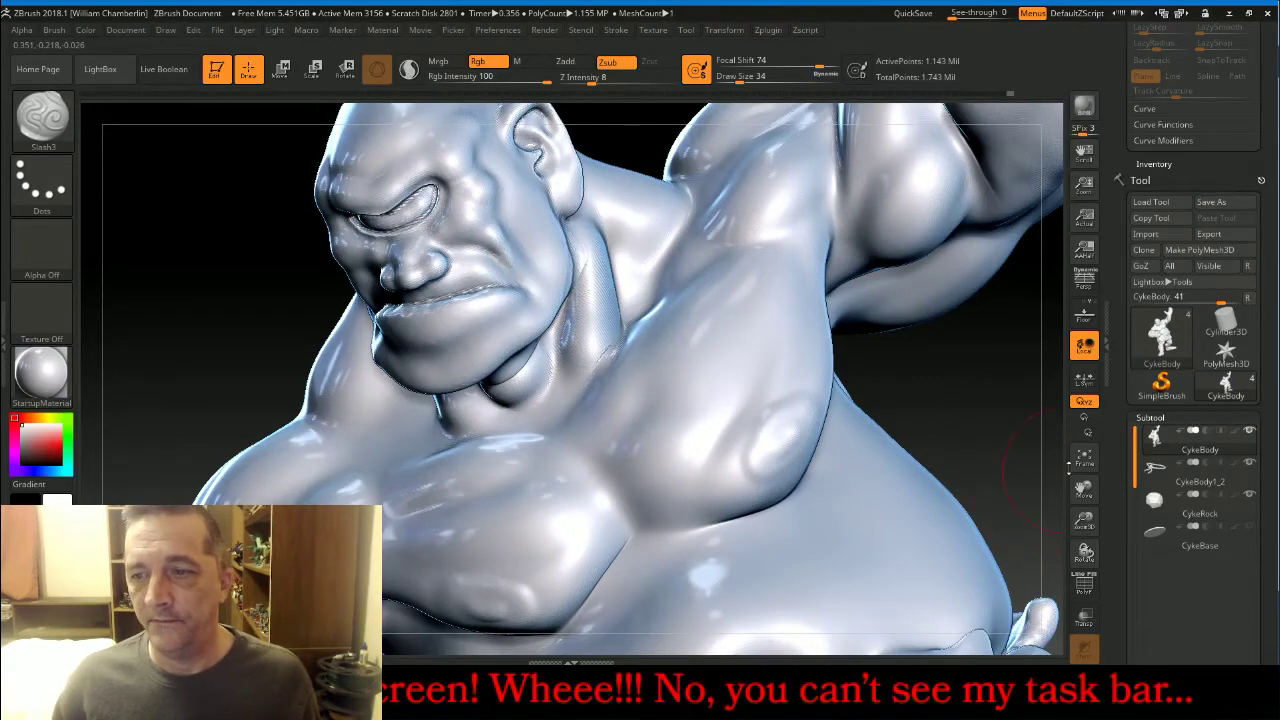
pyautogui.click(1084, 458)
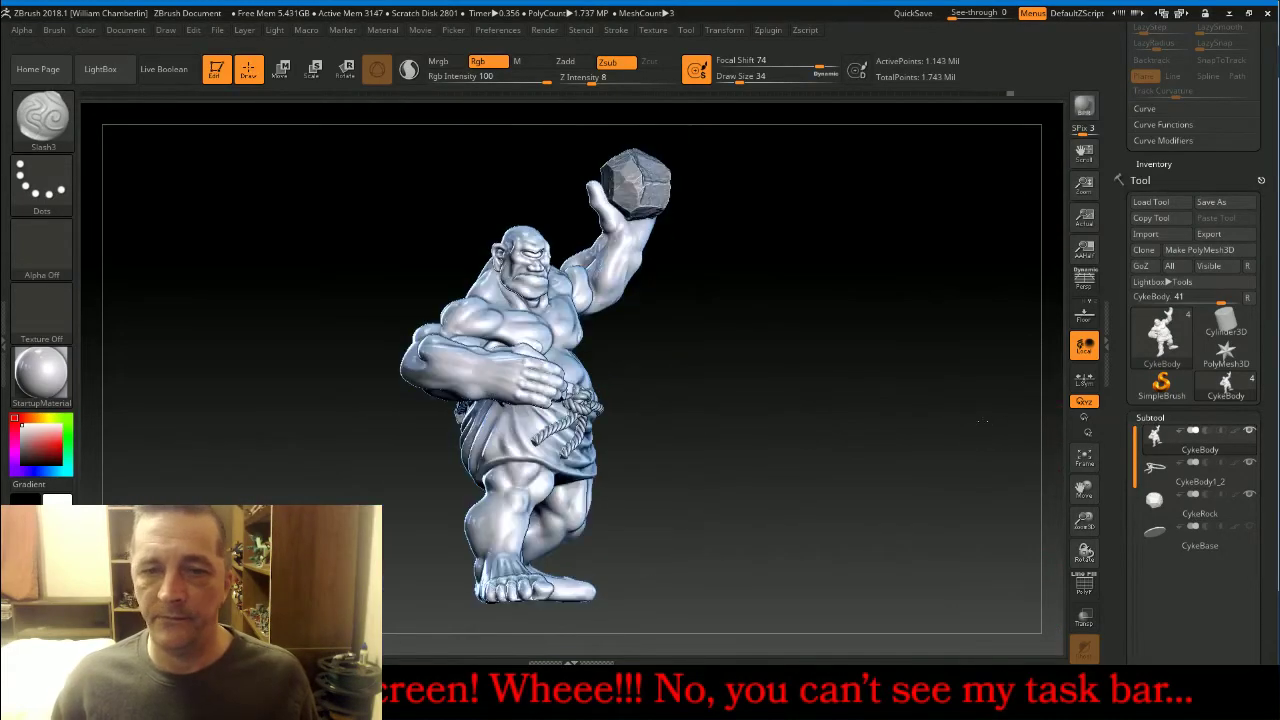
pyautogui.moveTo(946, 363); pyautogui.dragTo(885, 397)
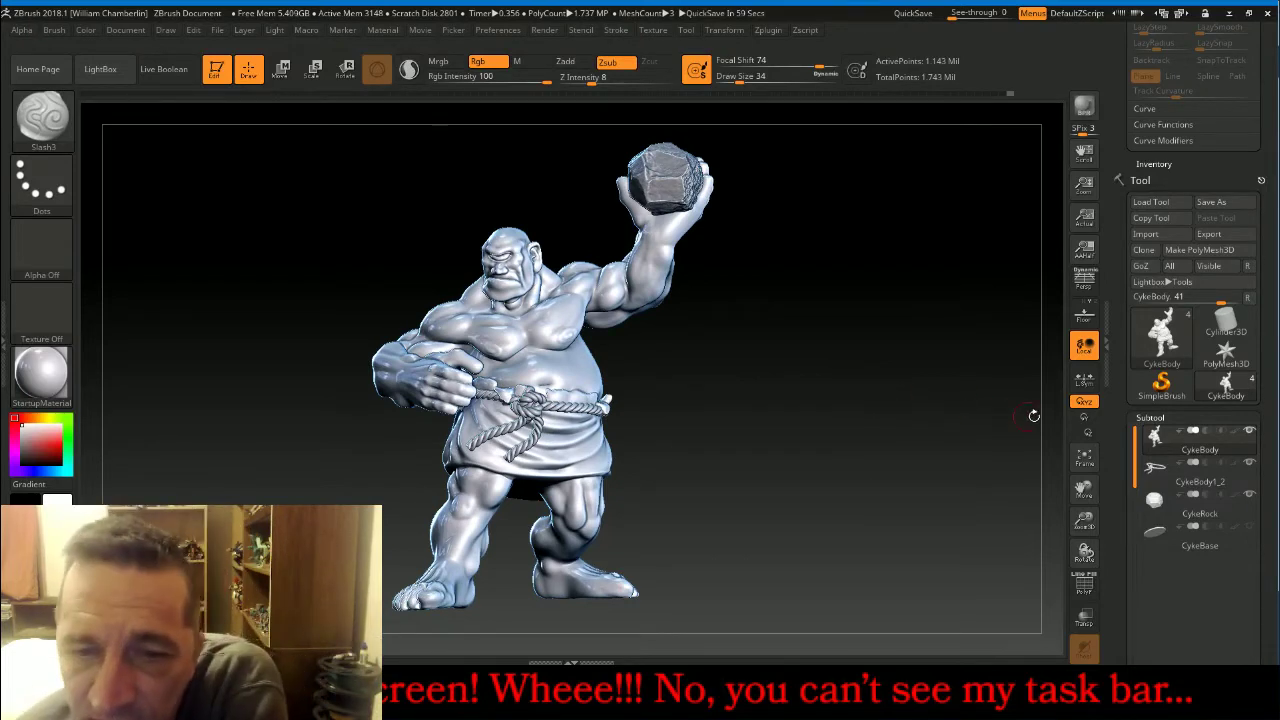
# Remesh the cyclops body with DynaMesh at resolution 1024.
pyautogui.click(1152, 418)
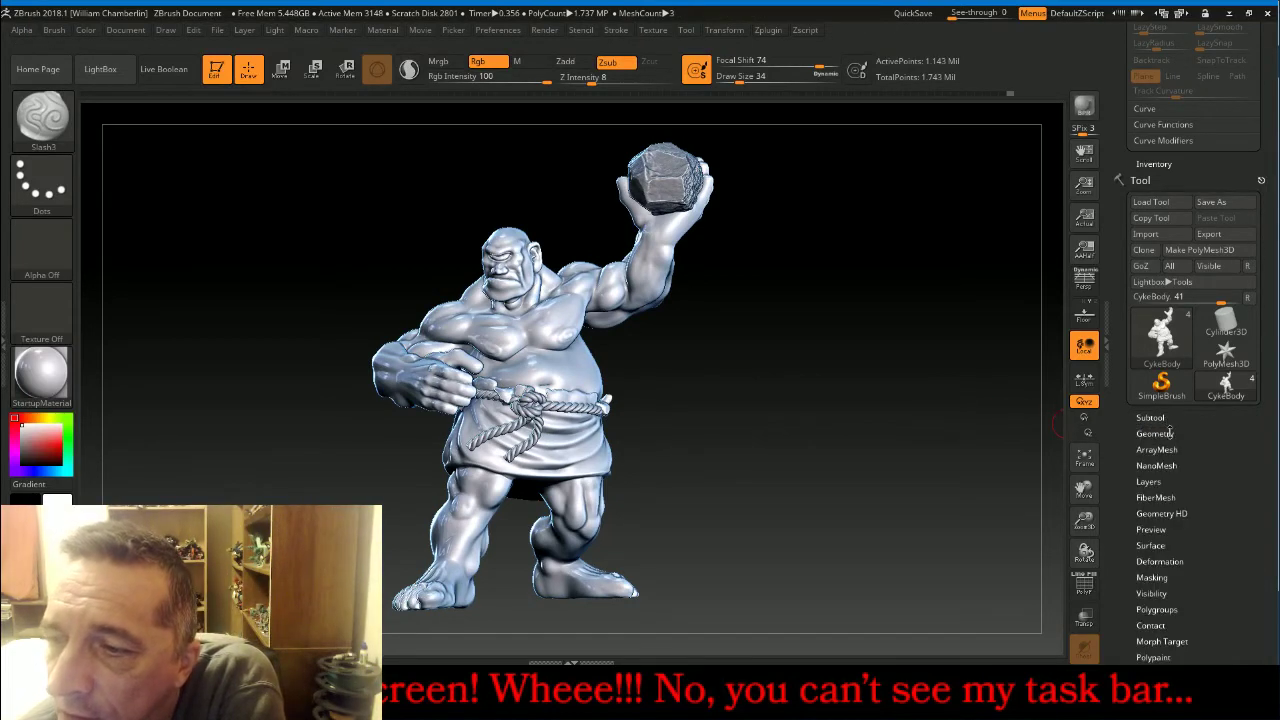
pyautogui.click(1155, 433)
pyautogui.scroll(-3, 1261, 418)
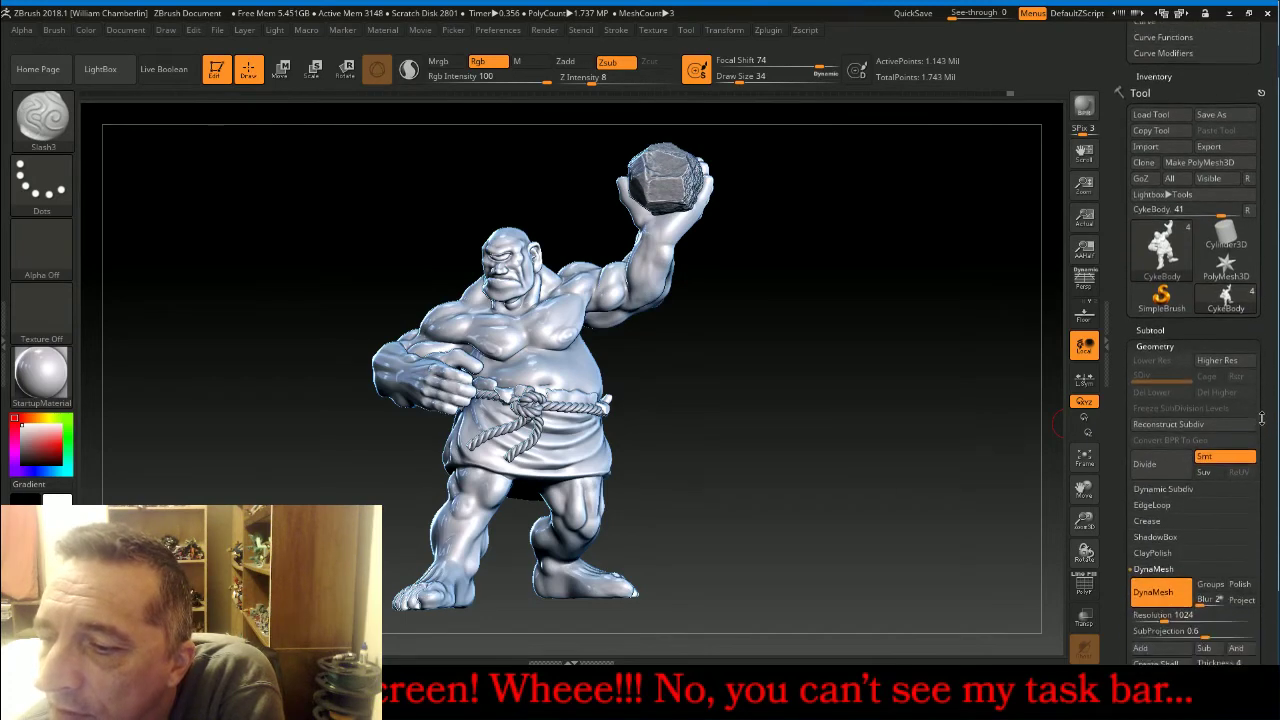
pyautogui.scroll(-2, 1261, 418)
pyautogui.press('ctrl')
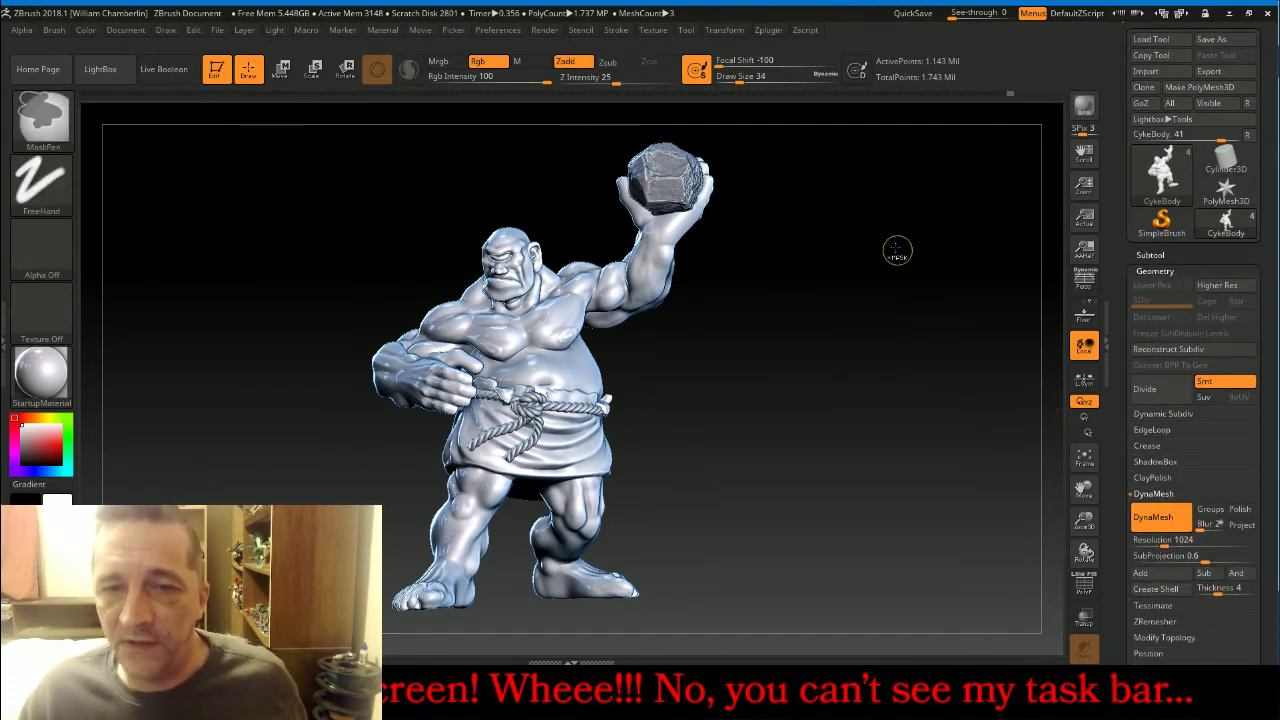
pyautogui.keyDown('ctrl'); pyautogui.moveTo(881, 228); pyautogui.dragTo(938, 323); pyautogui.keyUp('ctrl')
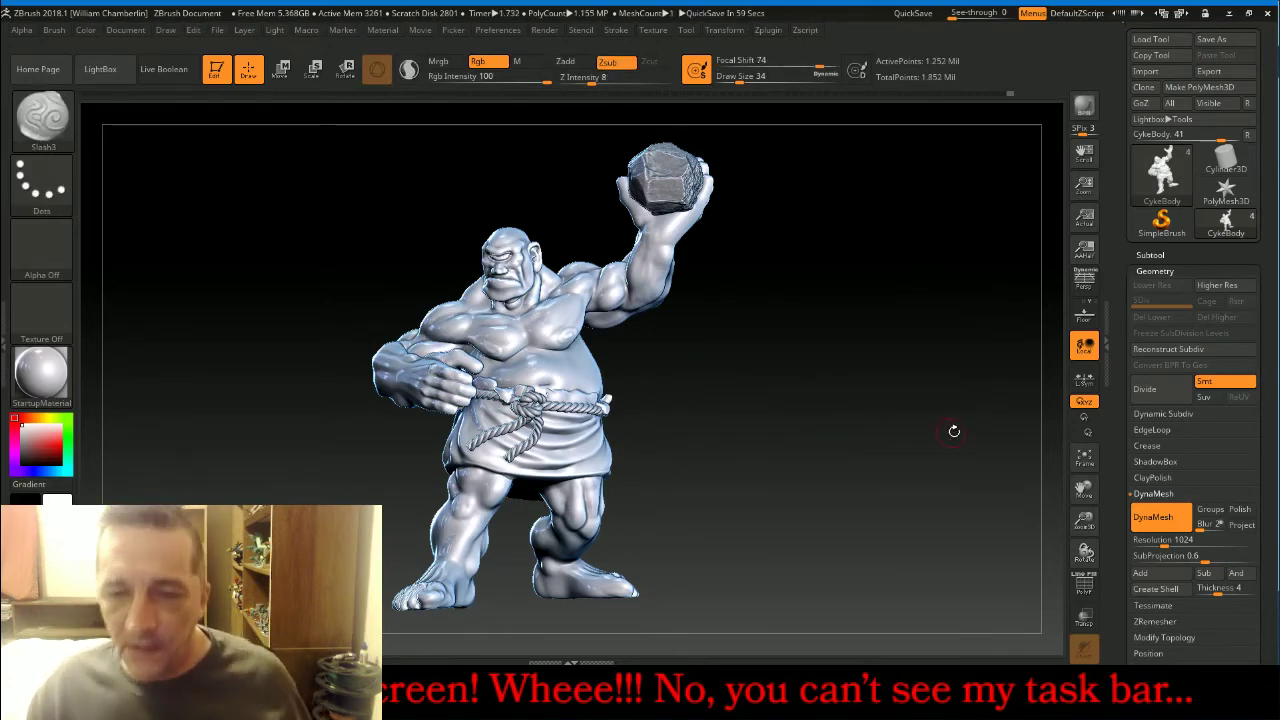
# Move in on the legs and feet and subdivide the body mesh once.
pyautogui.moveTo(954, 430)
pyautogui.mouseDown()
pyautogui.moveTo(1054, 527)
pyautogui.moveTo(1118, 434)
pyautogui.moveTo(1132, 386)
pyautogui.mouseUp()
pyautogui.moveTo(1090, 518); pyautogui.dragTo(1096, 630)
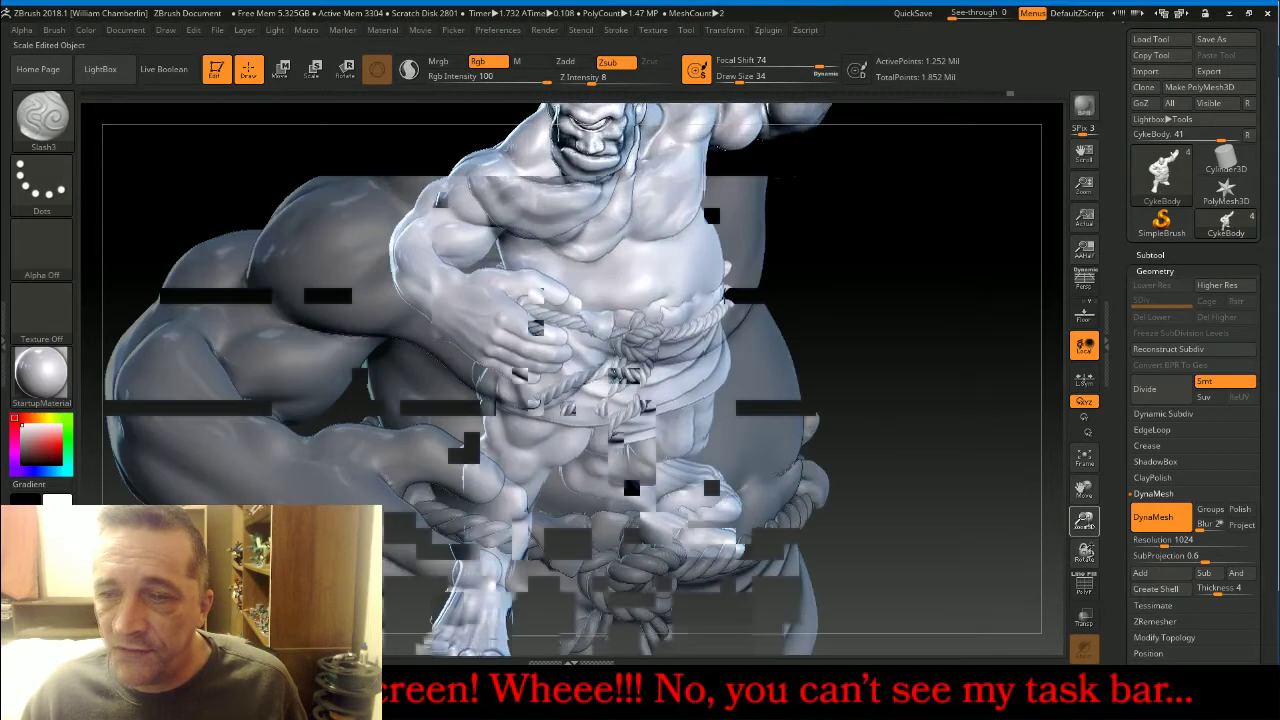
pyautogui.moveTo(1086, 490); pyautogui.dragTo(1117, 200)
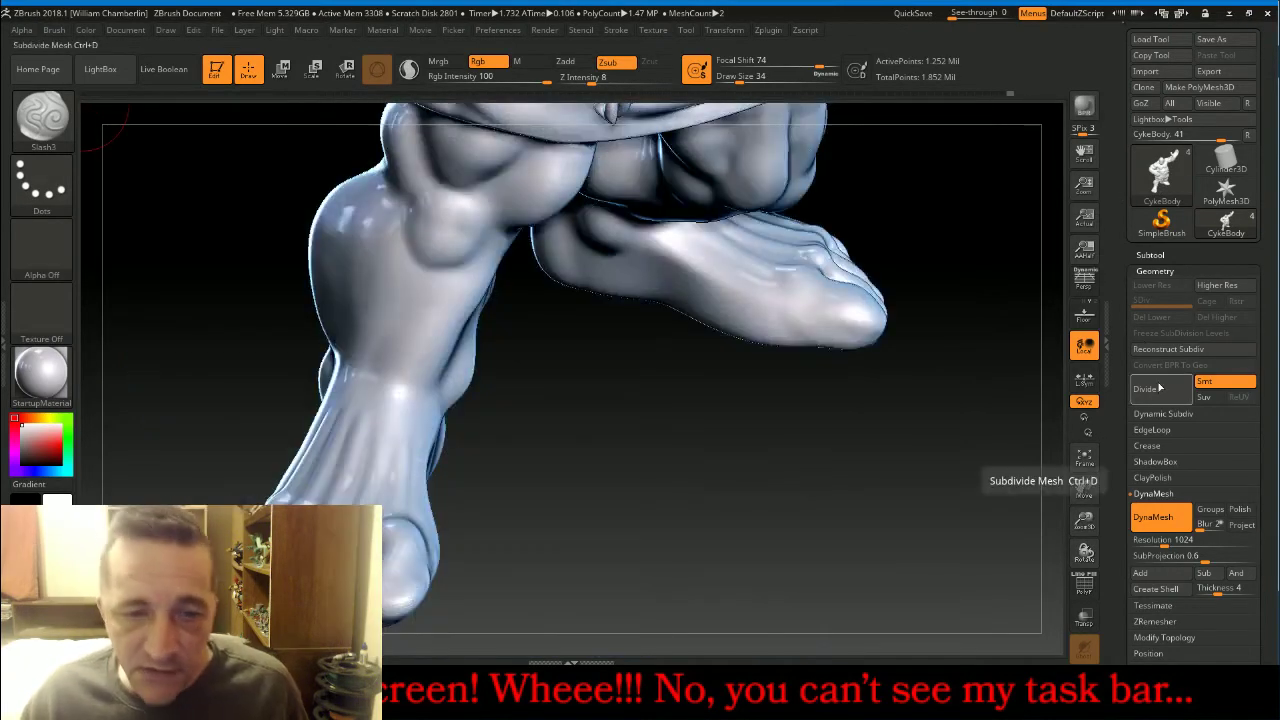
pyautogui.click(1158, 386)
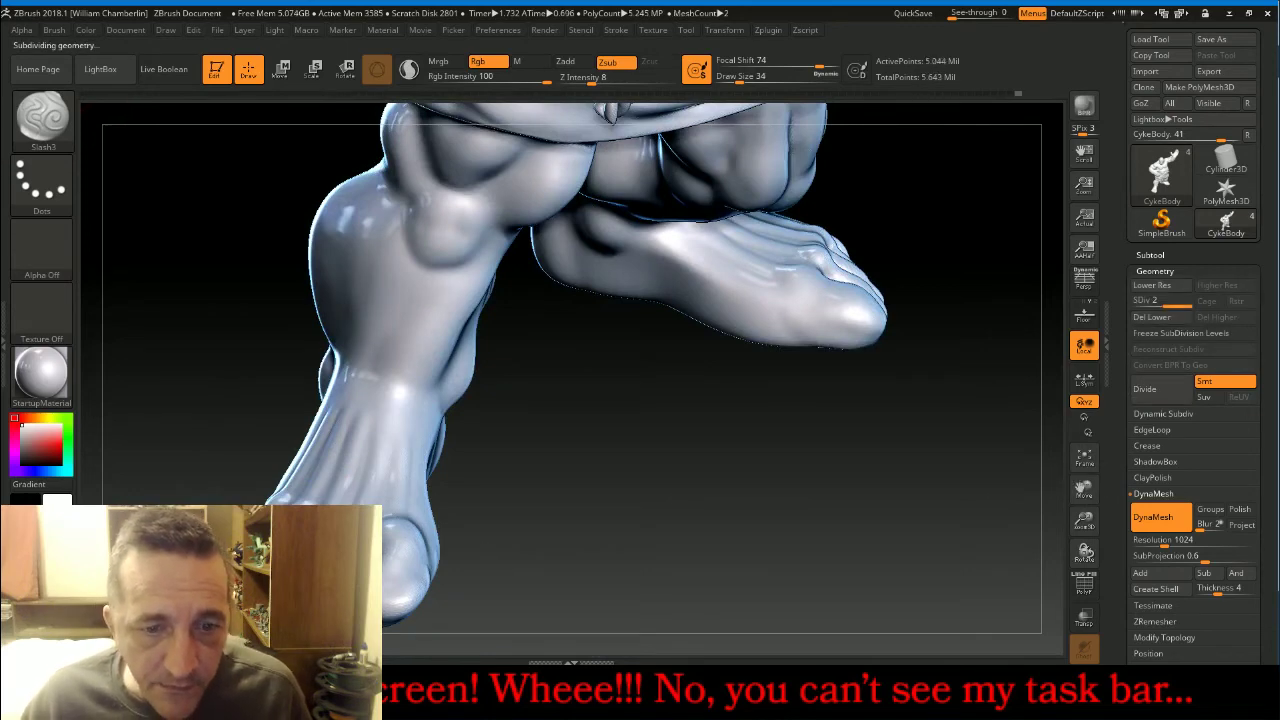
# Smooth the toes of the foot on the raised-arm side.
pyautogui.press('shift')
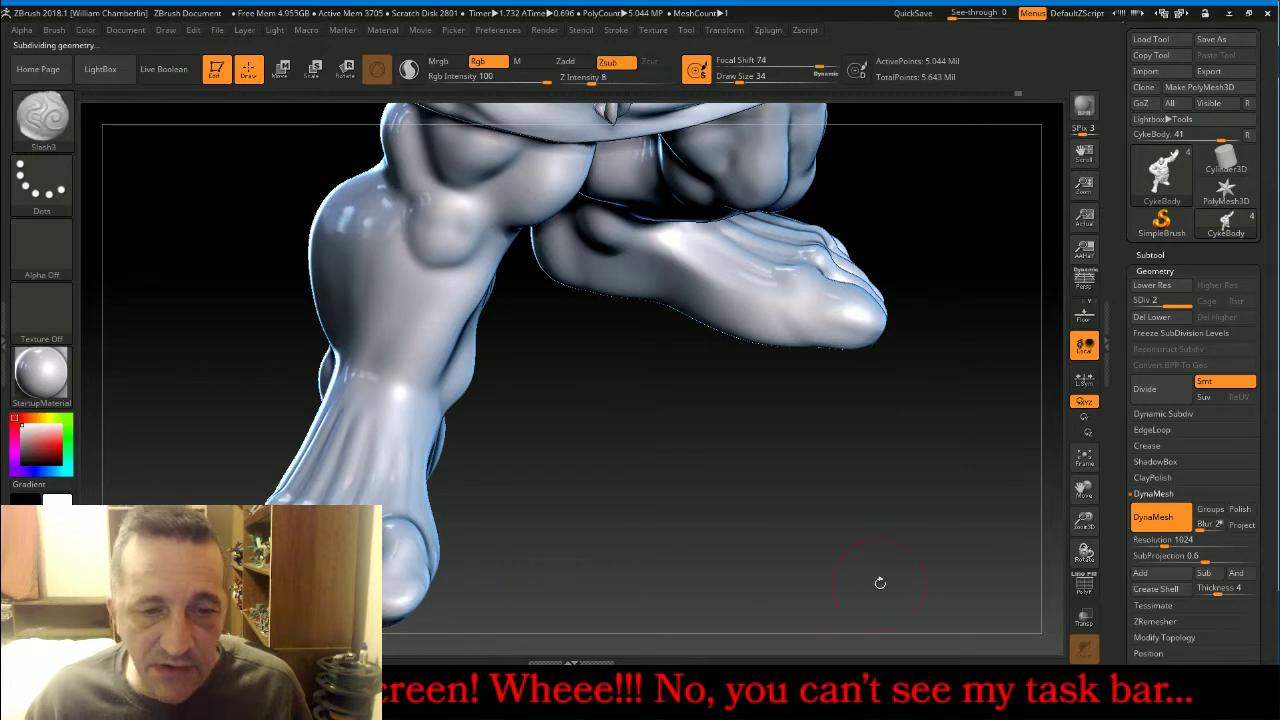
pyautogui.moveTo(880, 581)
pyautogui.mouseDown()
pyautogui.moveTo(846, 580)
pyautogui.moveTo(882, 473)
pyautogui.moveTo(930, 470)
pyautogui.mouseUp()
pyautogui.keyDown('shift'); pyautogui.moveTo(792, 432); pyautogui.dragTo(823, 459); pyautogui.keyUp('shift')
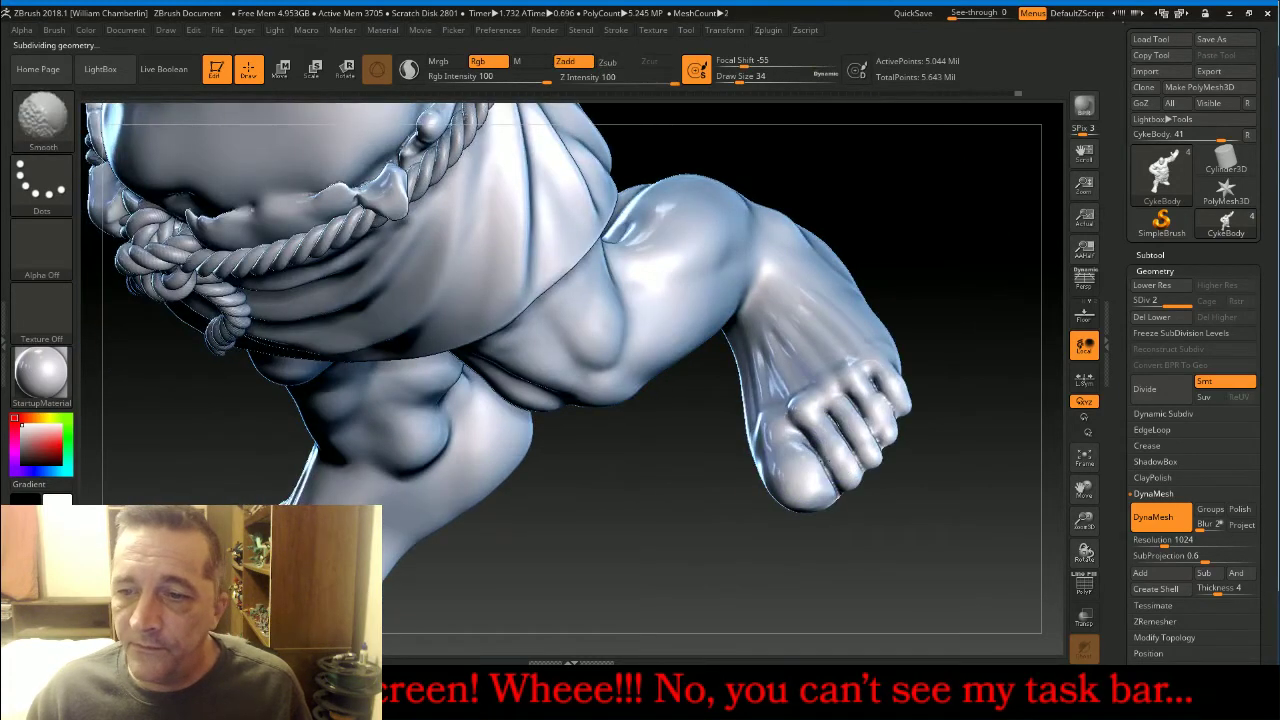
pyautogui.moveTo(830, 402)
pyautogui.keyDown('shift'); pyautogui.mouseDown()
pyautogui.moveTo(858, 450)
pyautogui.moveTo(875, 410)
pyautogui.mouseUp(); pyautogui.keyUp('shift')
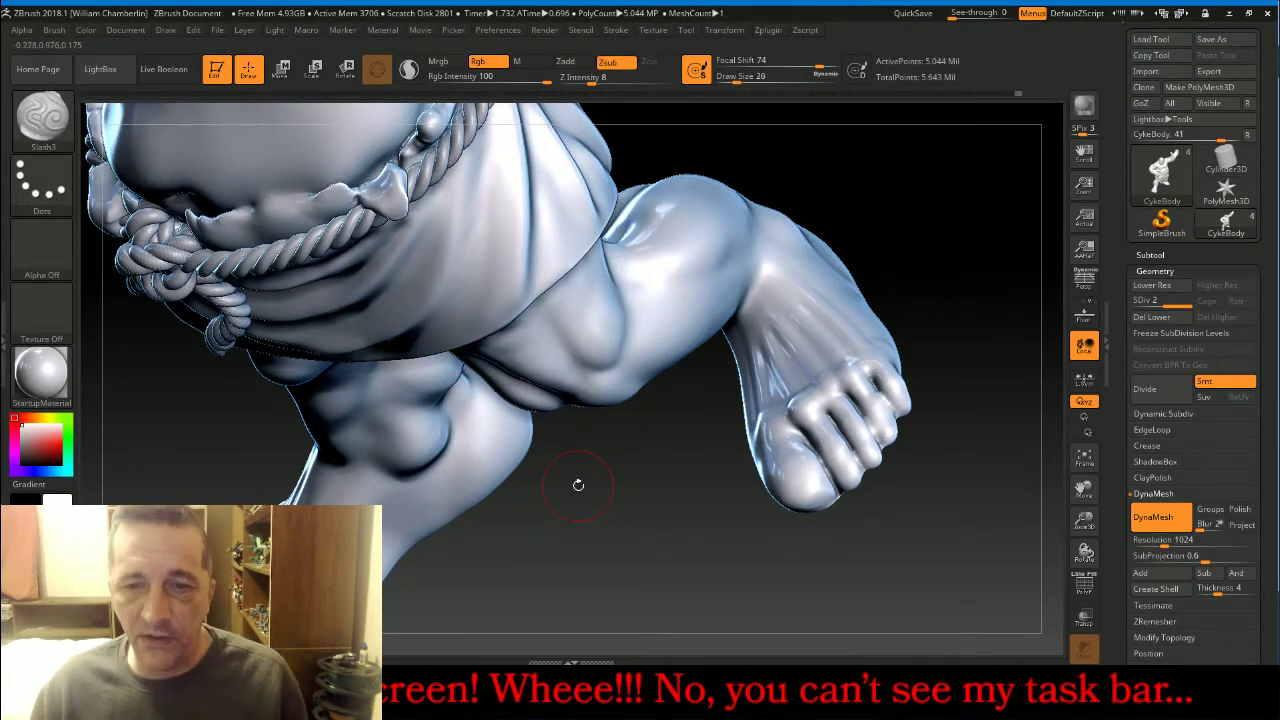
# Sharpen the toes of the raised-arm side foot with Slash3 at Z Intensity 14, reducing Draw Size to 22 and 14.
pyautogui.press('[')
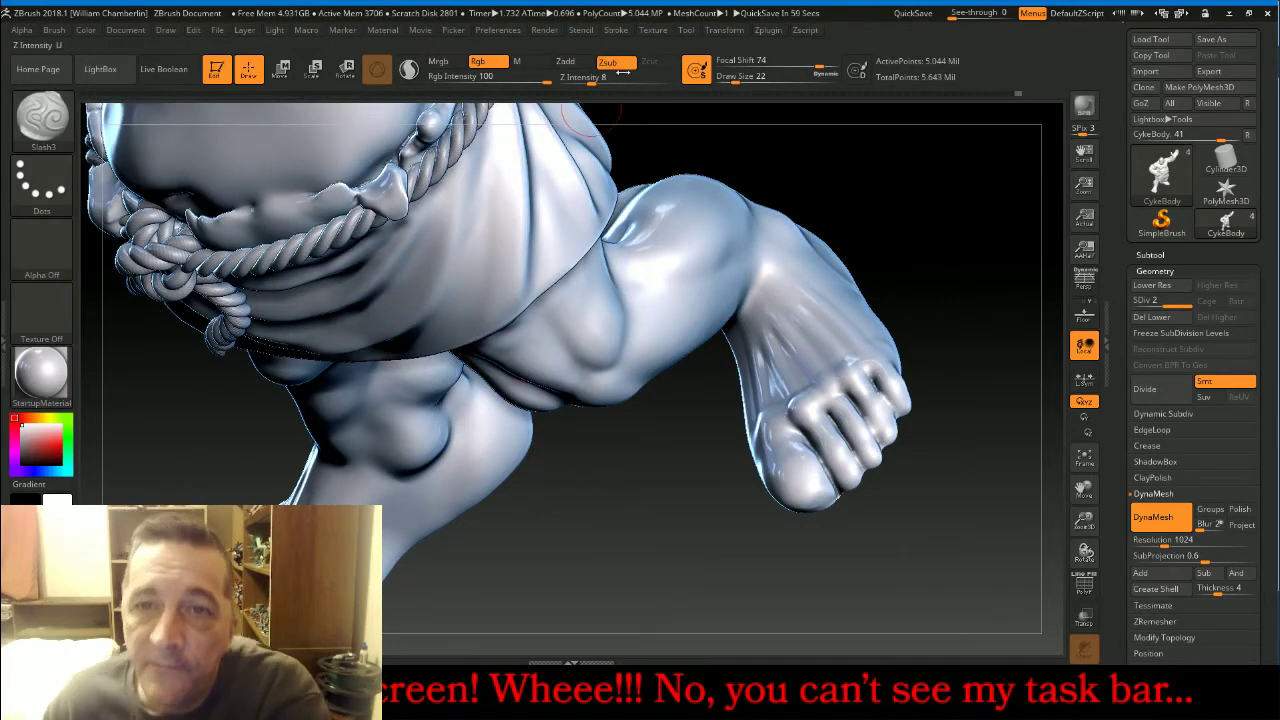
pyautogui.moveTo(592, 82); pyautogui.dragTo(602, 82)
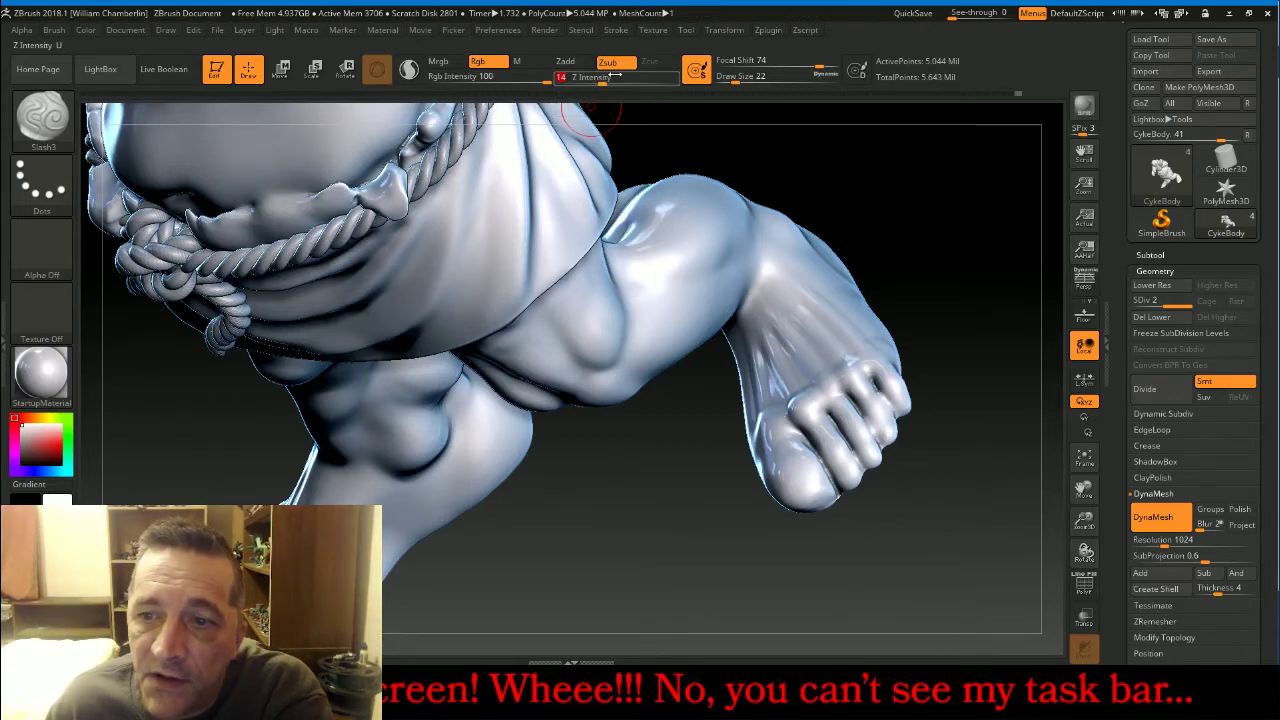
pyautogui.moveTo(965, 357); pyautogui.dragTo(925, 363)
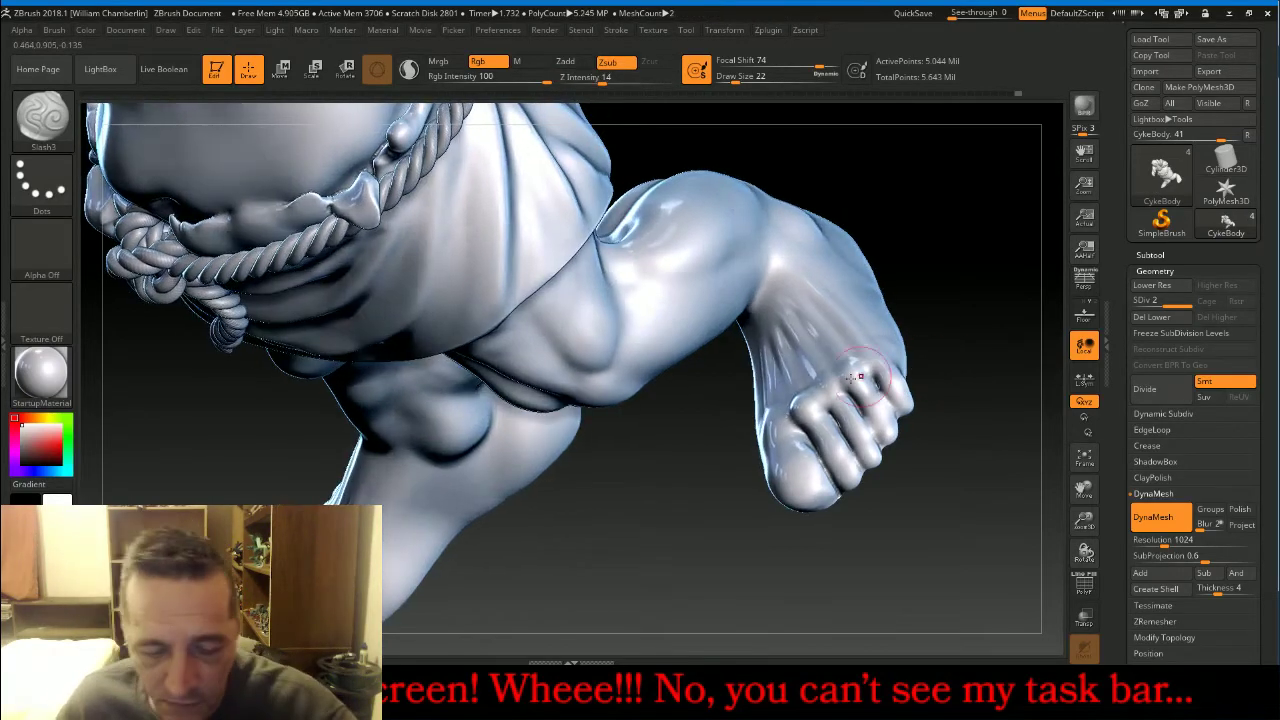
pyautogui.press('[')
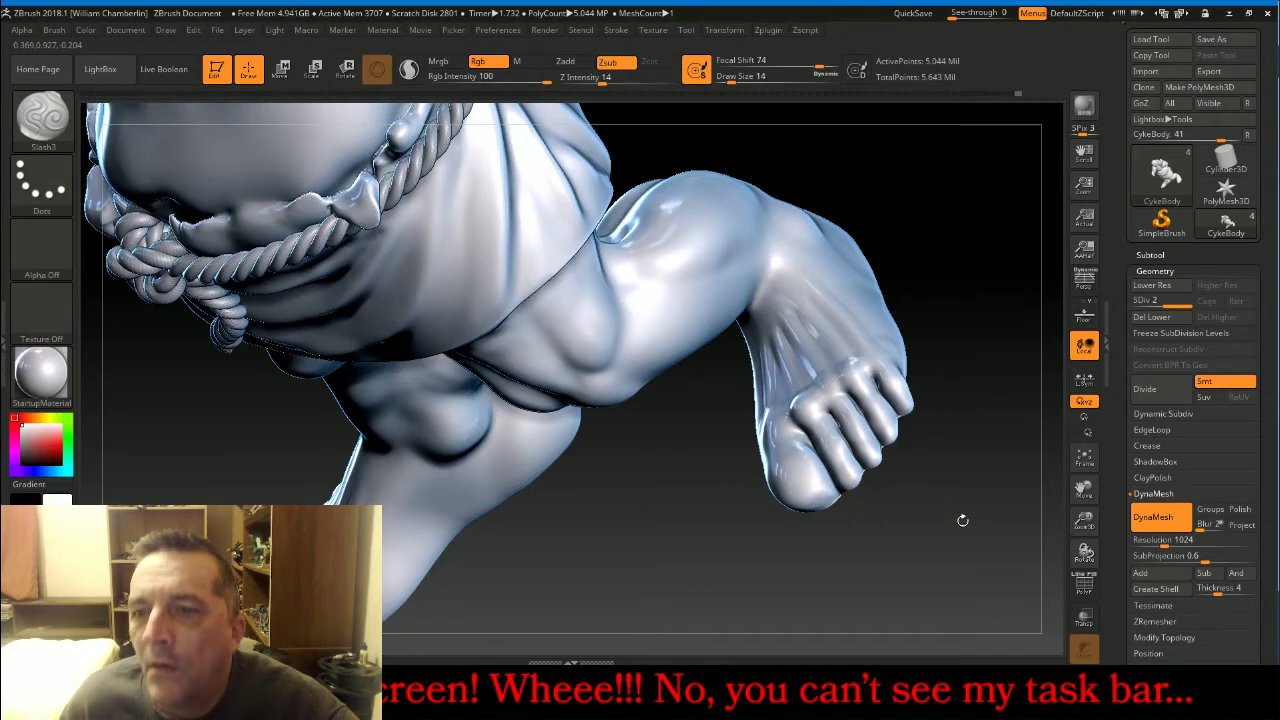
# Carve the toenails of the lowered-arm side foot, including the big toe, with Slash3 at Draw Size 14.
pyautogui.moveTo(962, 520); pyautogui.dragTo(1138, 460)
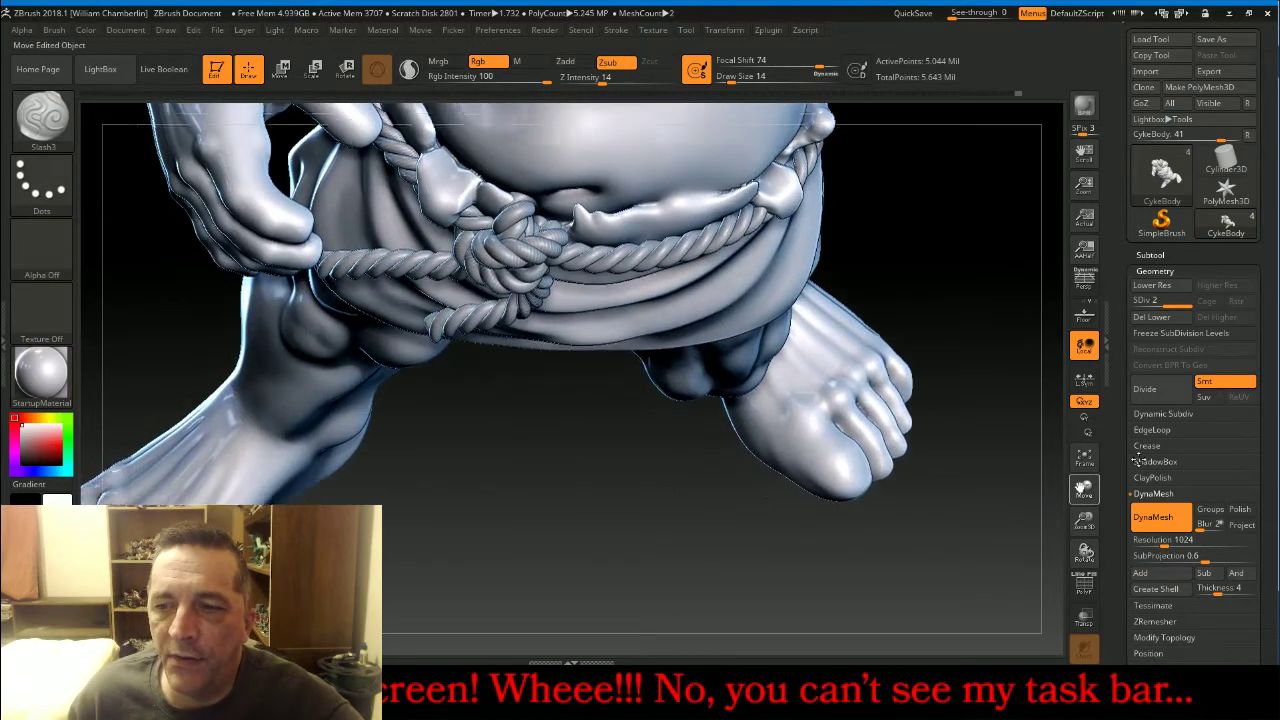
pyautogui.moveTo(1000, 482); pyautogui.dragTo(411, 496)
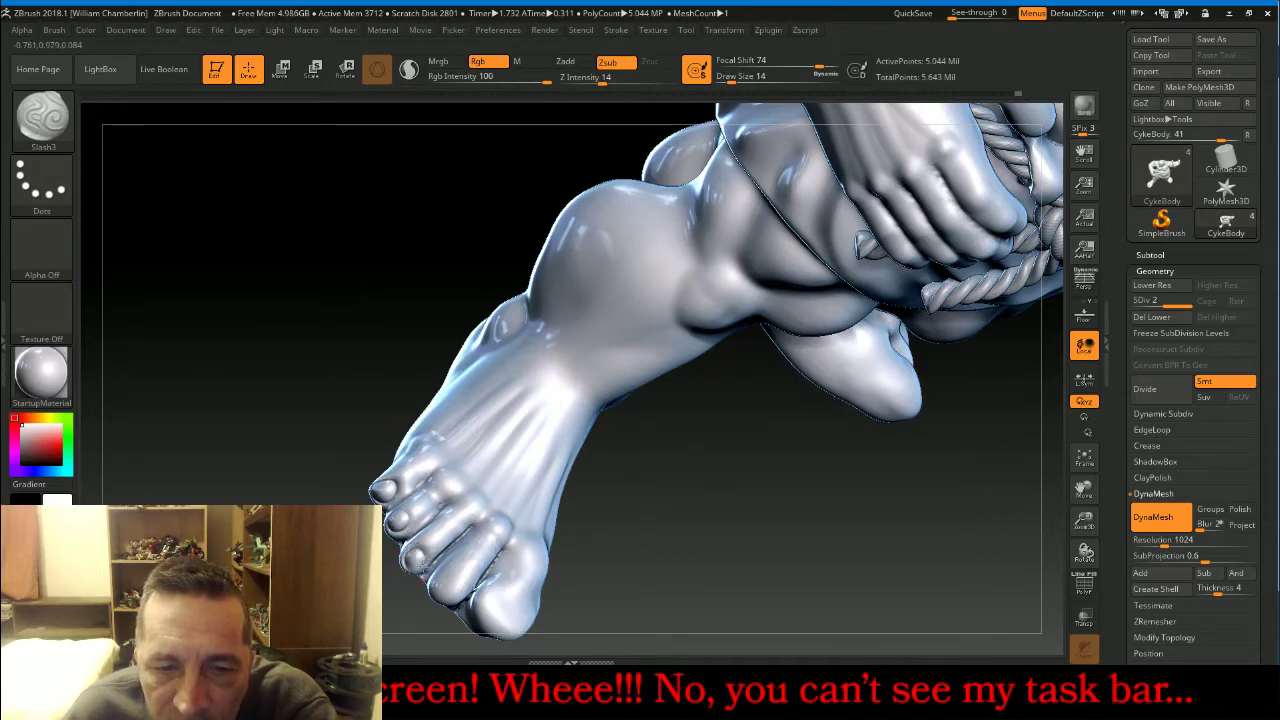
pyautogui.moveTo(661, 540); pyautogui.dragTo(694, 556)
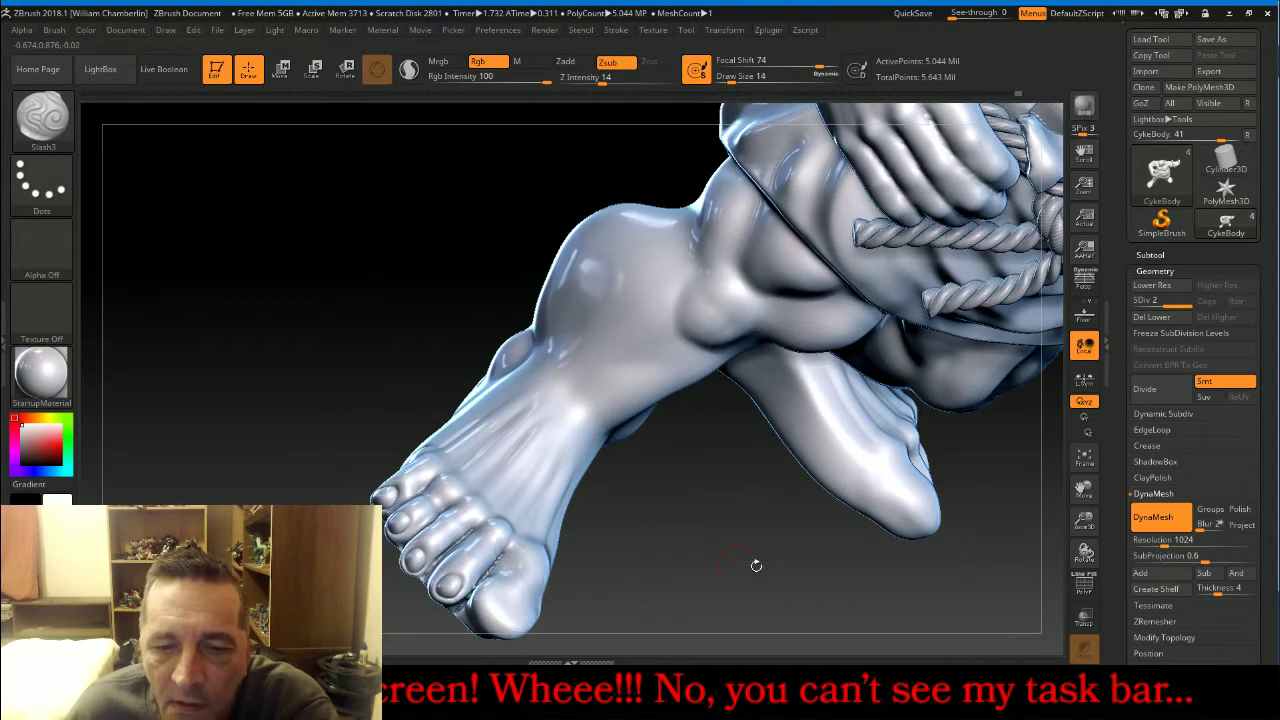
pyautogui.moveTo(1081, 483); pyautogui.dragTo(1080, 365)
pyautogui.moveTo(725, 472); pyautogui.dragTo(665, 474)
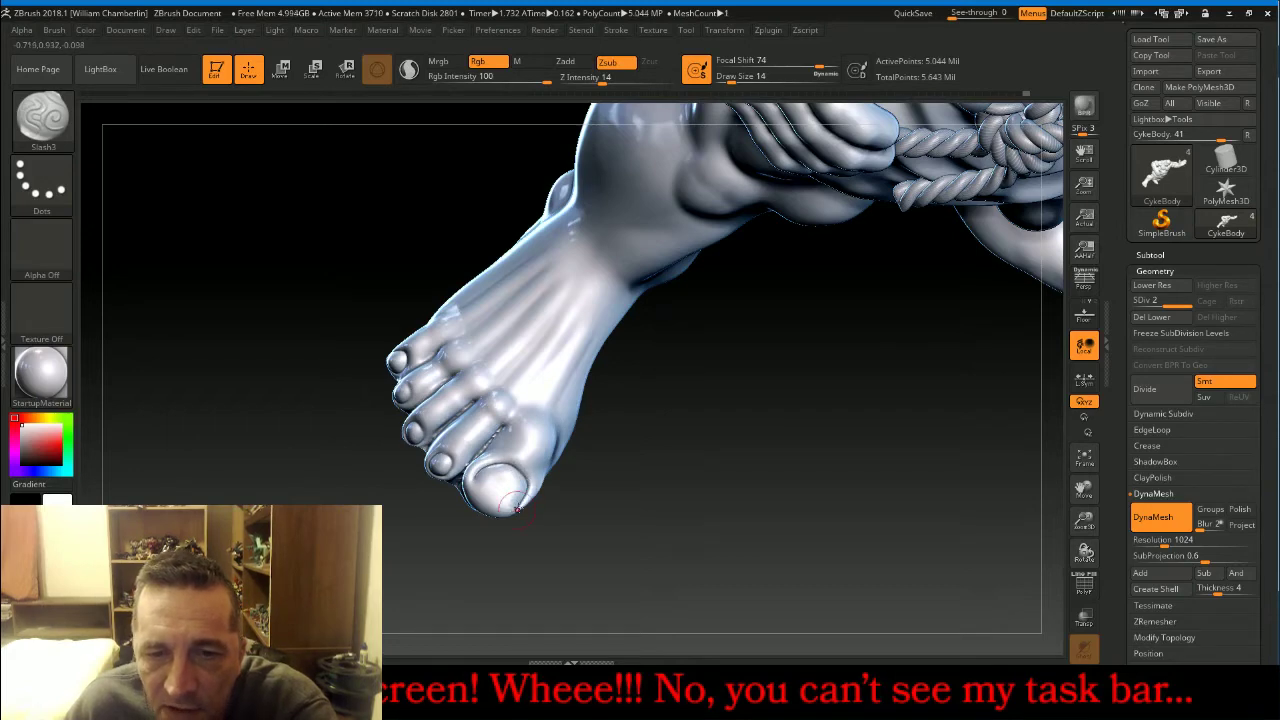
pyautogui.moveTo(629, 534)
pyautogui.mouseDown()
pyautogui.moveTo(640, 515)
pyautogui.moveTo(610, 545)
pyautogui.mouseUp()
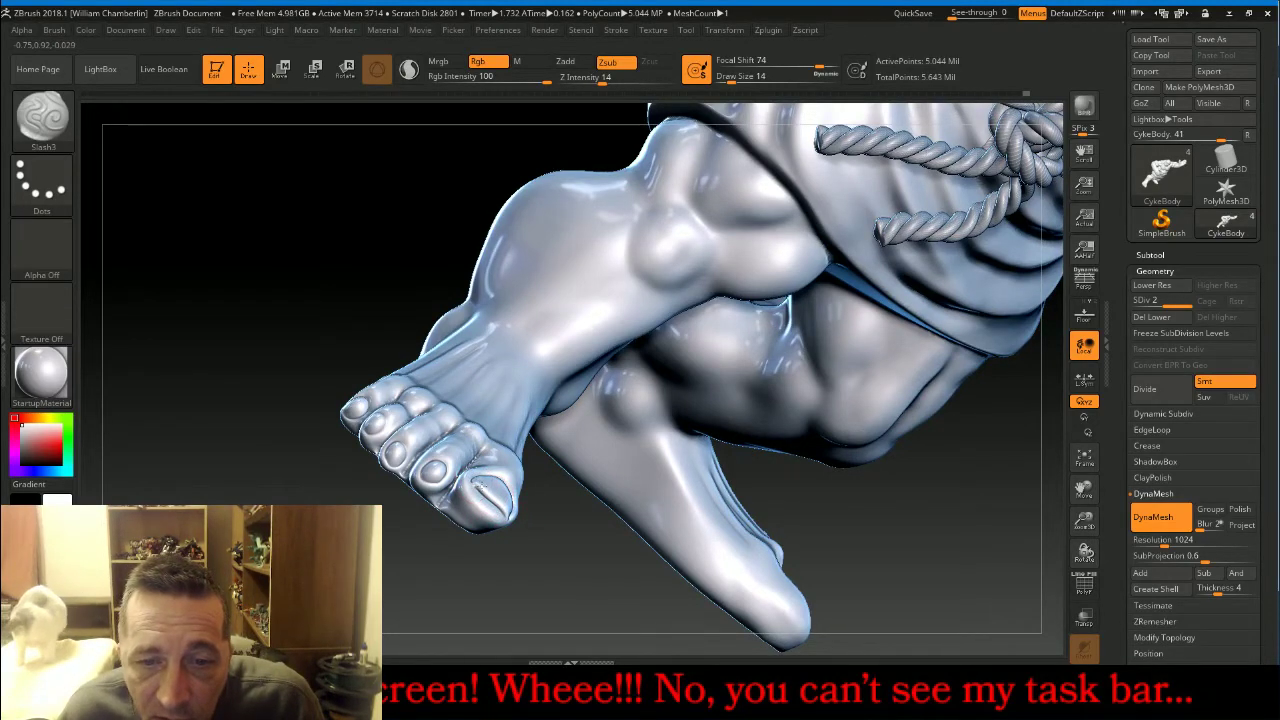
pyautogui.moveTo(477, 486)
pyautogui.mouseDown()
pyautogui.moveTo(492, 500)
pyautogui.moveTo(482, 486)
pyautogui.mouseUp()
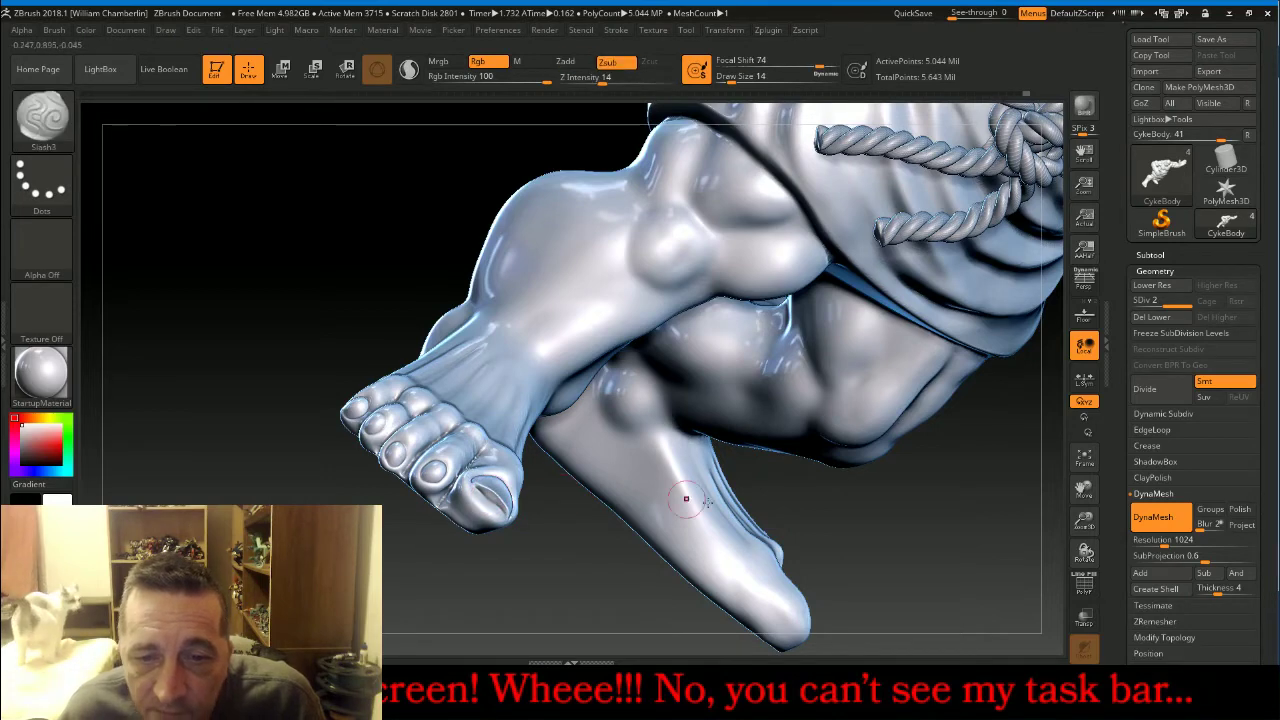
# Carve the nails of the four small toes on the raised-arm side foot with Slash3 at Draw Size 14.
pyautogui.moveTo(960, 533); pyautogui.dragTo(924, 539)
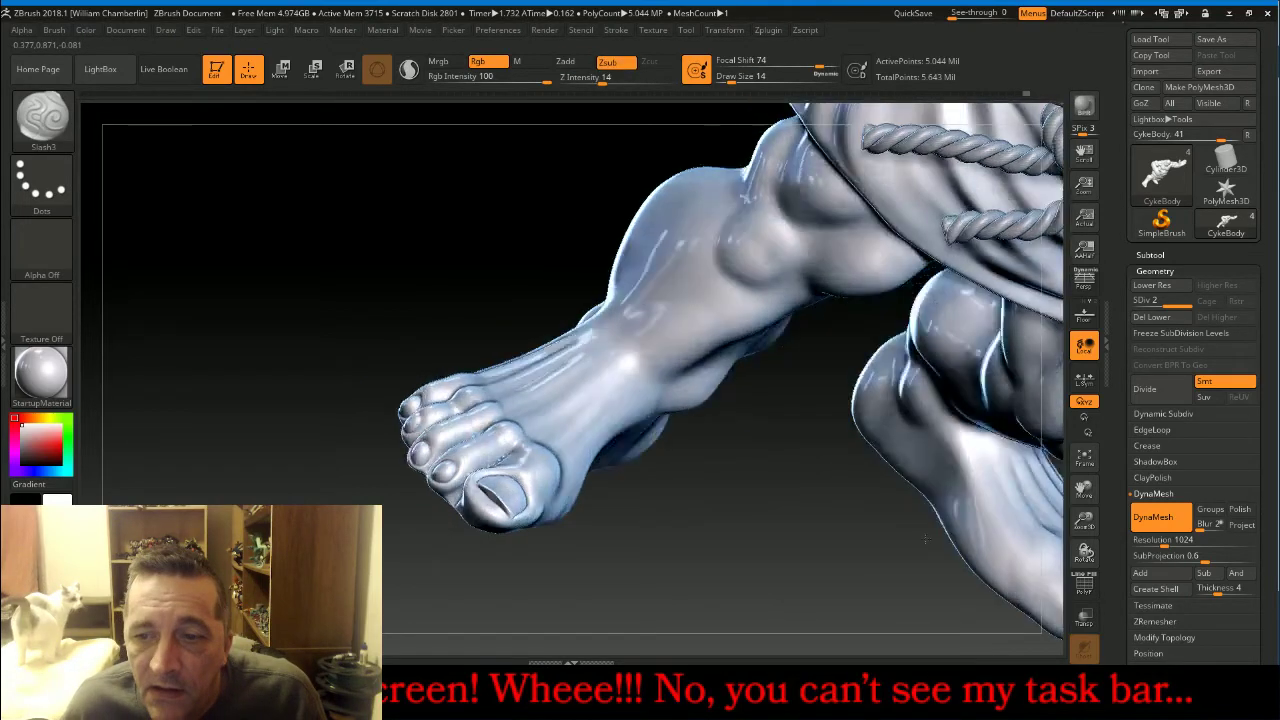
pyautogui.moveTo(925, 539); pyautogui.dragTo(971, 546)
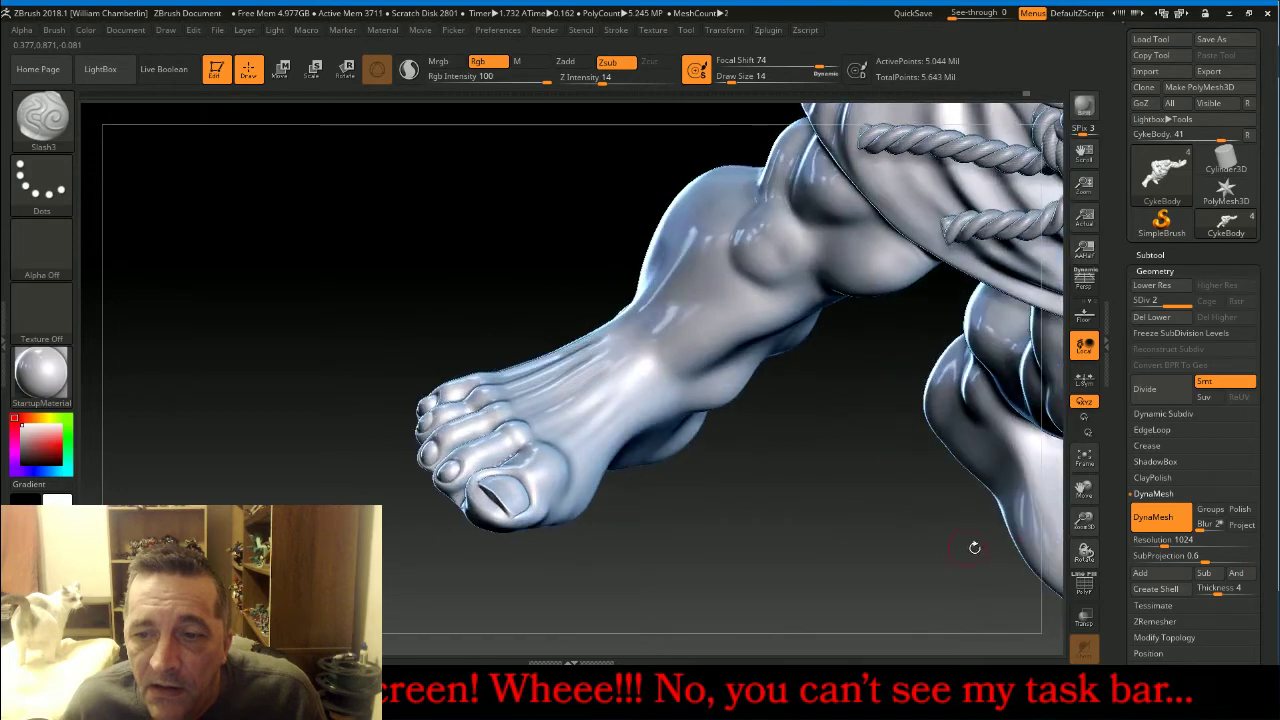
pyautogui.moveTo(1084, 489); pyautogui.dragTo(1055, 481)
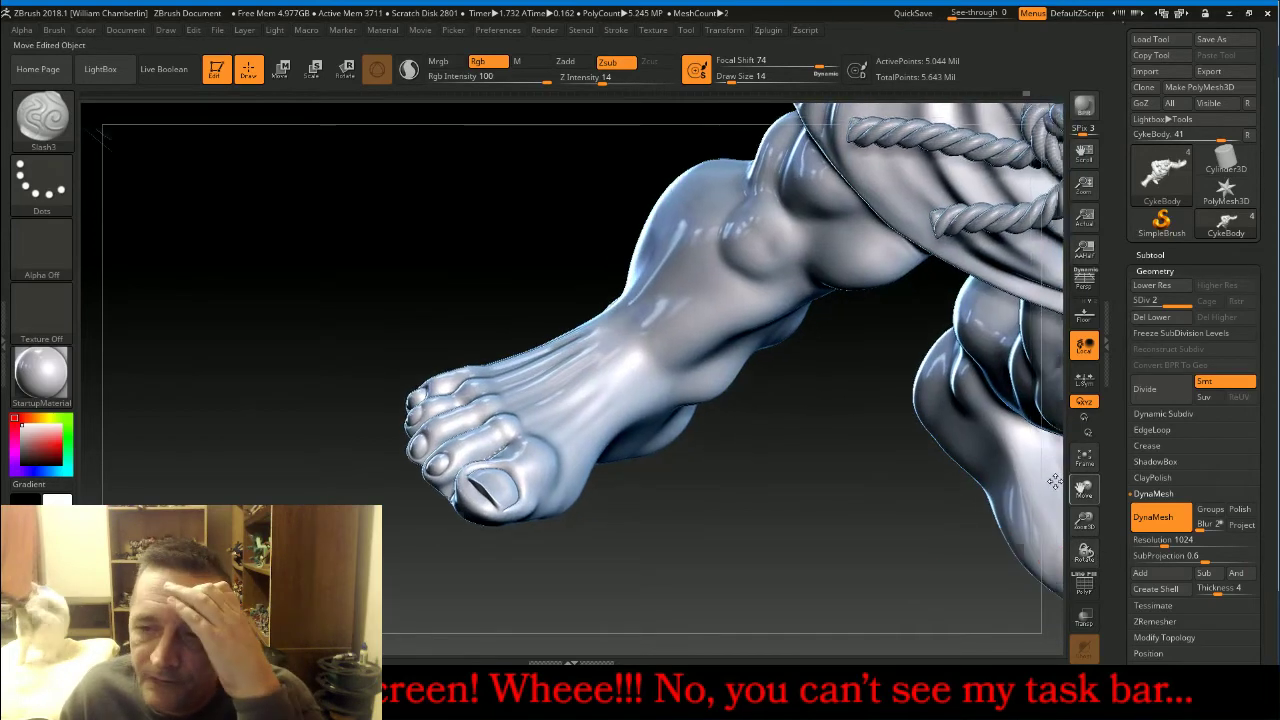
pyautogui.moveTo(1000, 450); pyautogui.dragTo(823, 408)
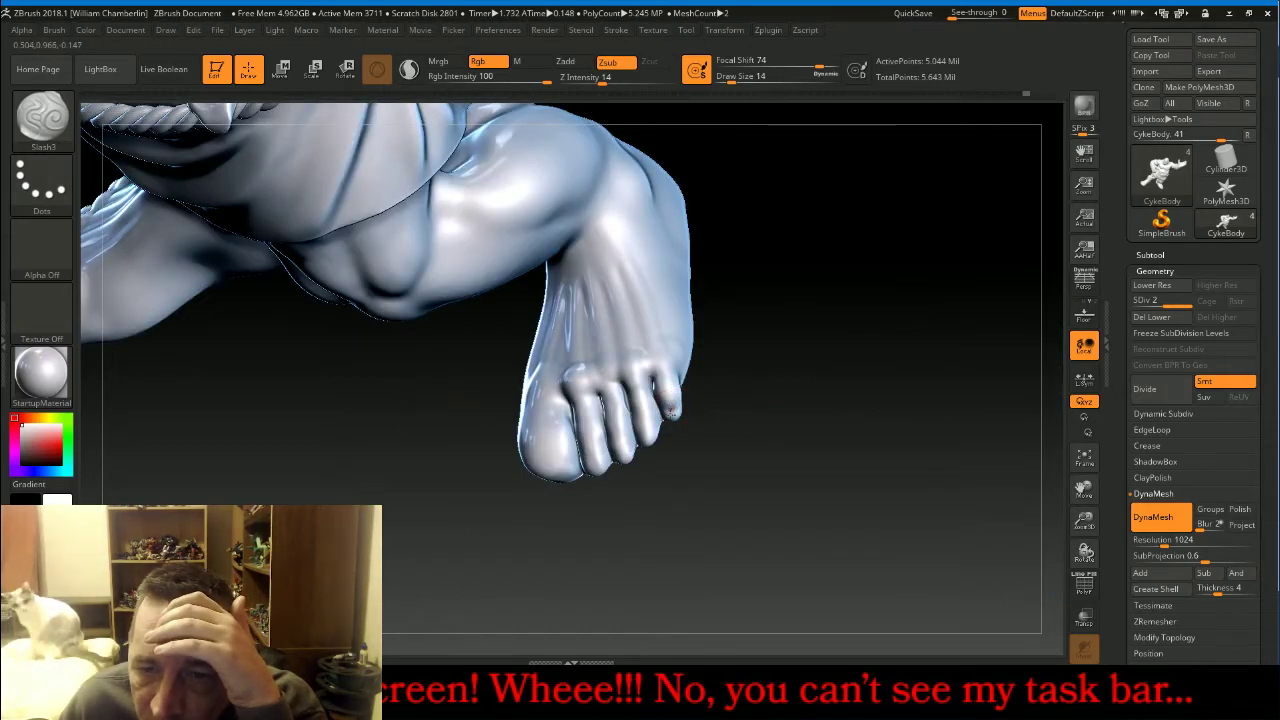
pyautogui.press('ctrl')
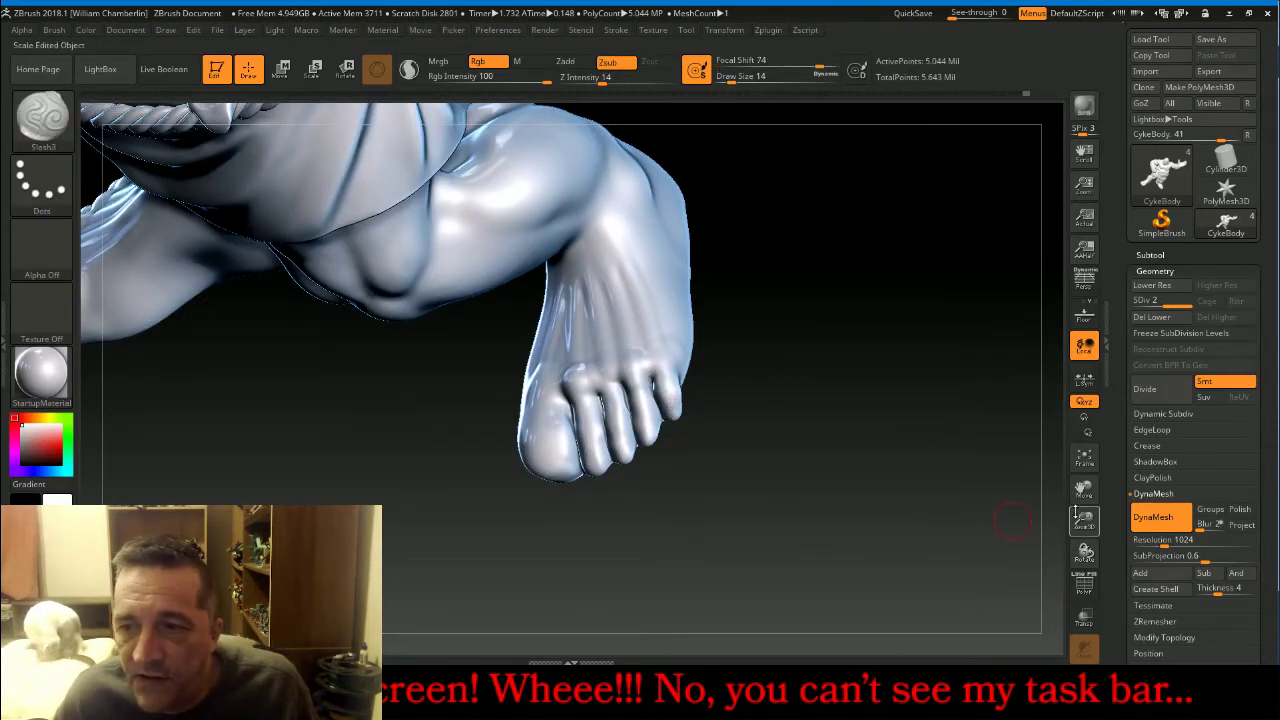
pyautogui.moveTo(1084, 520); pyautogui.dragTo(956, 523)
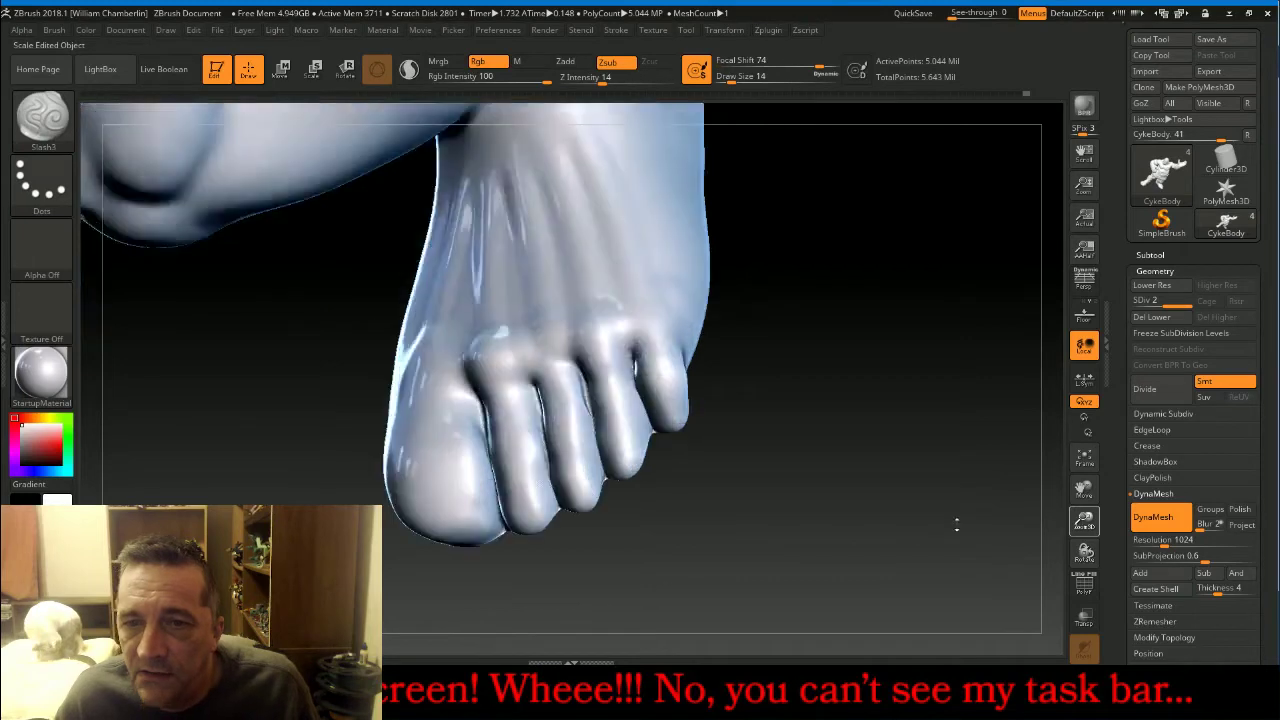
pyautogui.moveTo(957, 525); pyautogui.dragTo(897, 450, button='right')
pyautogui.moveTo(681, 409)
pyautogui.mouseDown()
pyautogui.moveTo(668, 418)
pyautogui.moveTo(679, 411)
pyautogui.mouseUp()
pyautogui.moveTo(727, 485); pyautogui.dragTo(634, 441, button='right')
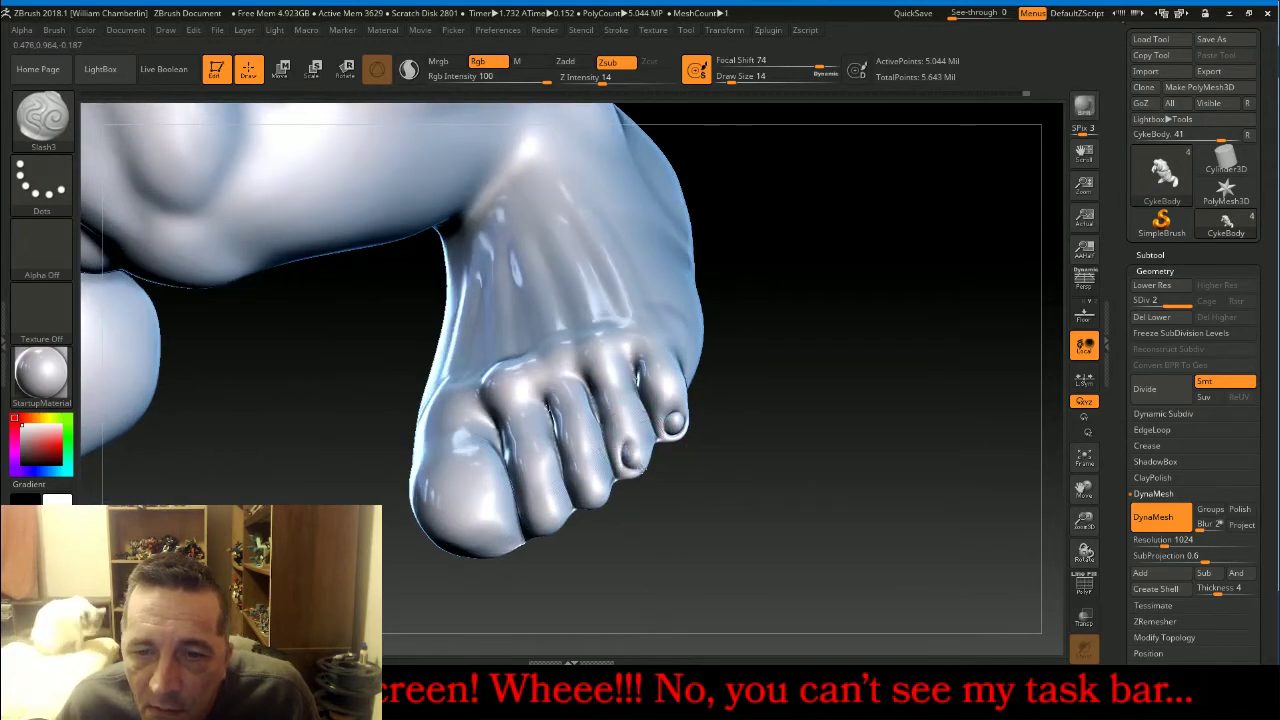
pyautogui.moveTo(642, 470)
pyautogui.mouseDown()
pyautogui.moveTo(649, 457)
pyautogui.moveTo(627, 441)
pyautogui.mouseUp()
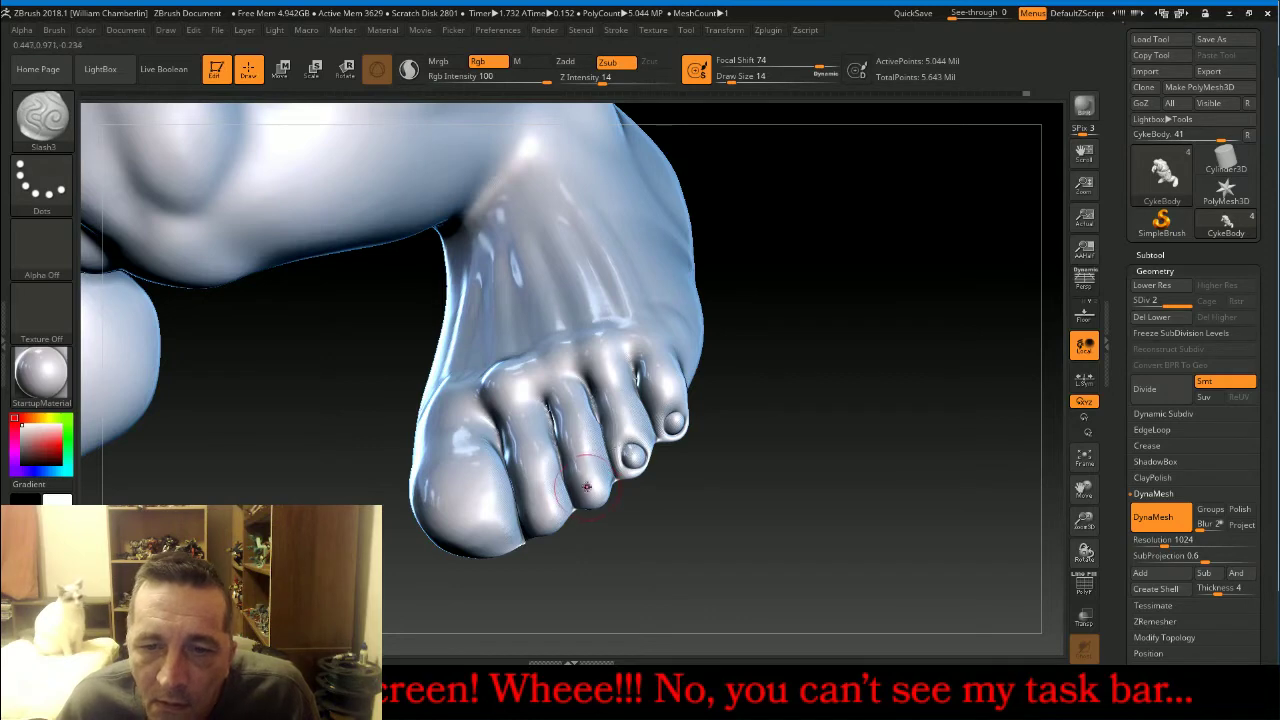
pyautogui.moveTo(583, 480)
pyautogui.mouseDown()
pyautogui.moveTo(588, 500)
pyautogui.moveTo(591, 470)
pyautogui.moveTo(540, 492)
pyautogui.moveTo(548, 480)
pyautogui.moveTo(538, 524)
pyautogui.mouseUp()
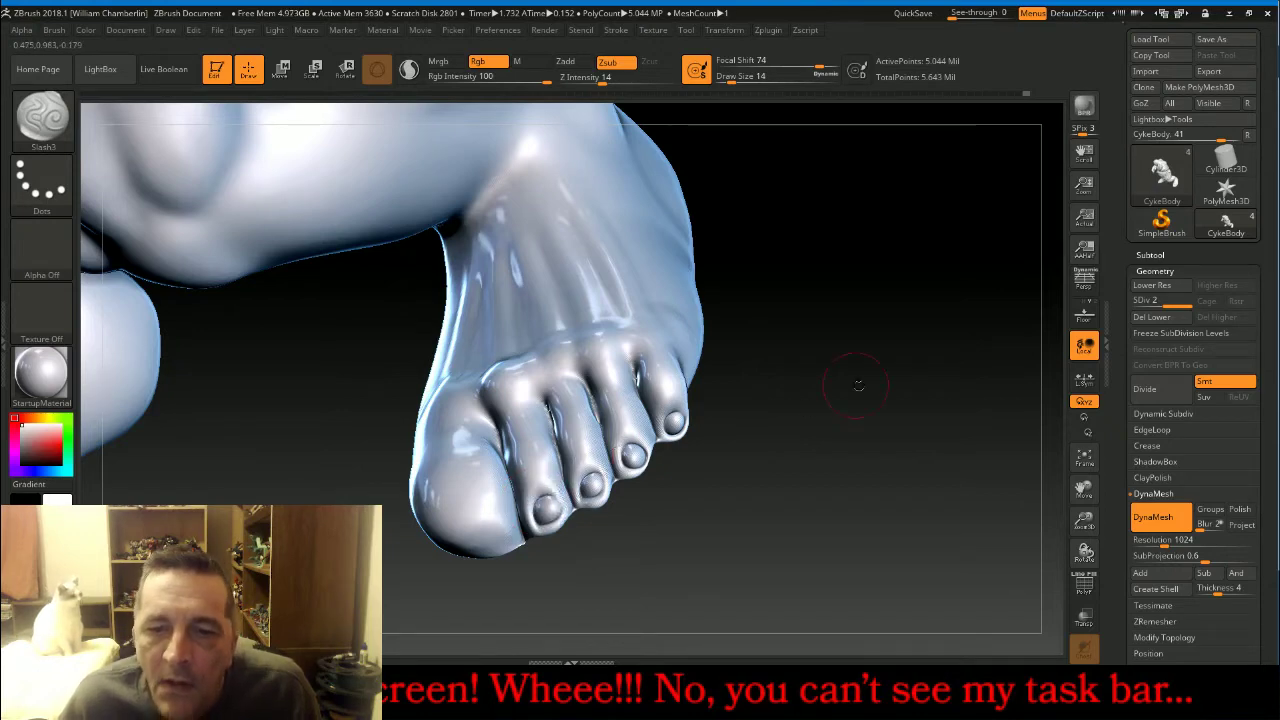
# Carve the big toe's nail outline and front edge on the raised-arm side foot with Slash3.
pyautogui.moveTo(857, 380); pyautogui.dragTo(772, 419)
pyautogui.moveTo(458, 478)
pyautogui.mouseDown()
pyautogui.moveTo(466, 505)
pyautogui.moveTo(490, 500)
pyautogui.moveTo(462, 466)
pyautogui.moveTo(440, 472)
pyautogui.moveTo(420, 488)
pyautogui.moveTo(432, 527)
pyautogui.mouseUp()
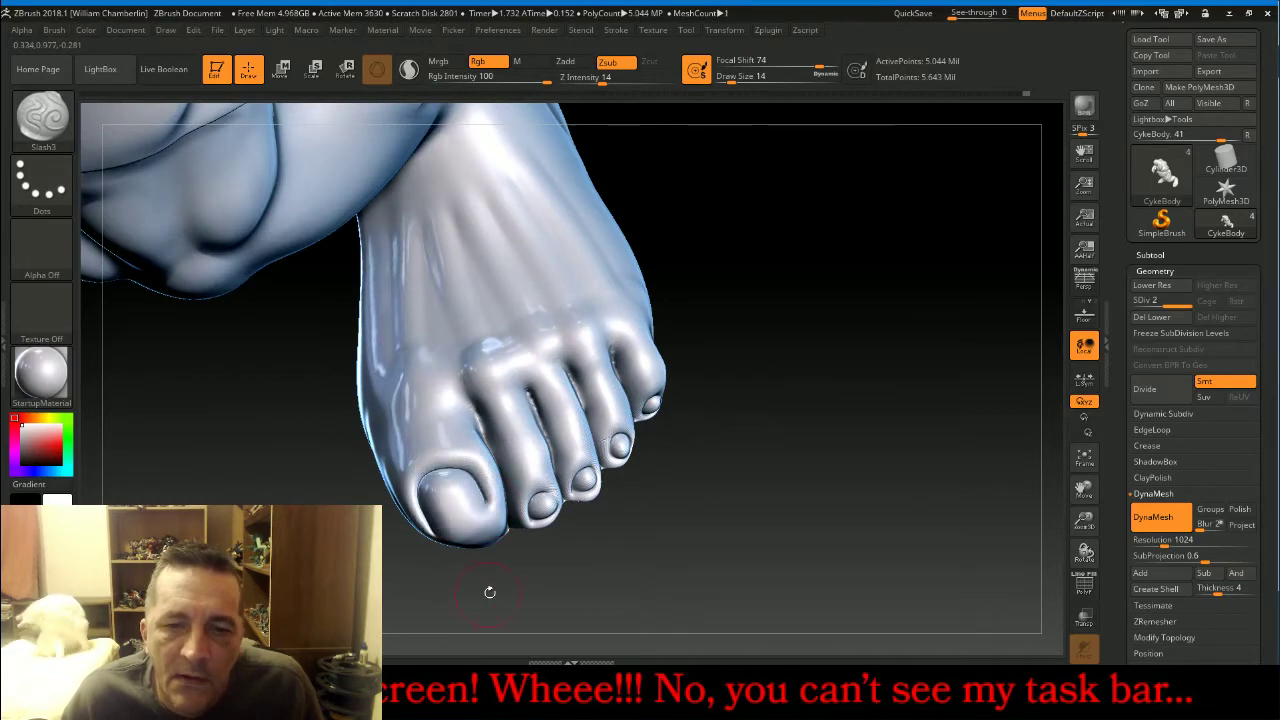
pyautogui.moveTo(491, 591)
pyautogui.mouseDown()
pyautogui.moveTo(489, 540)
pyautogui.moveTo(441, 540)
pyautogui.mouseUp()
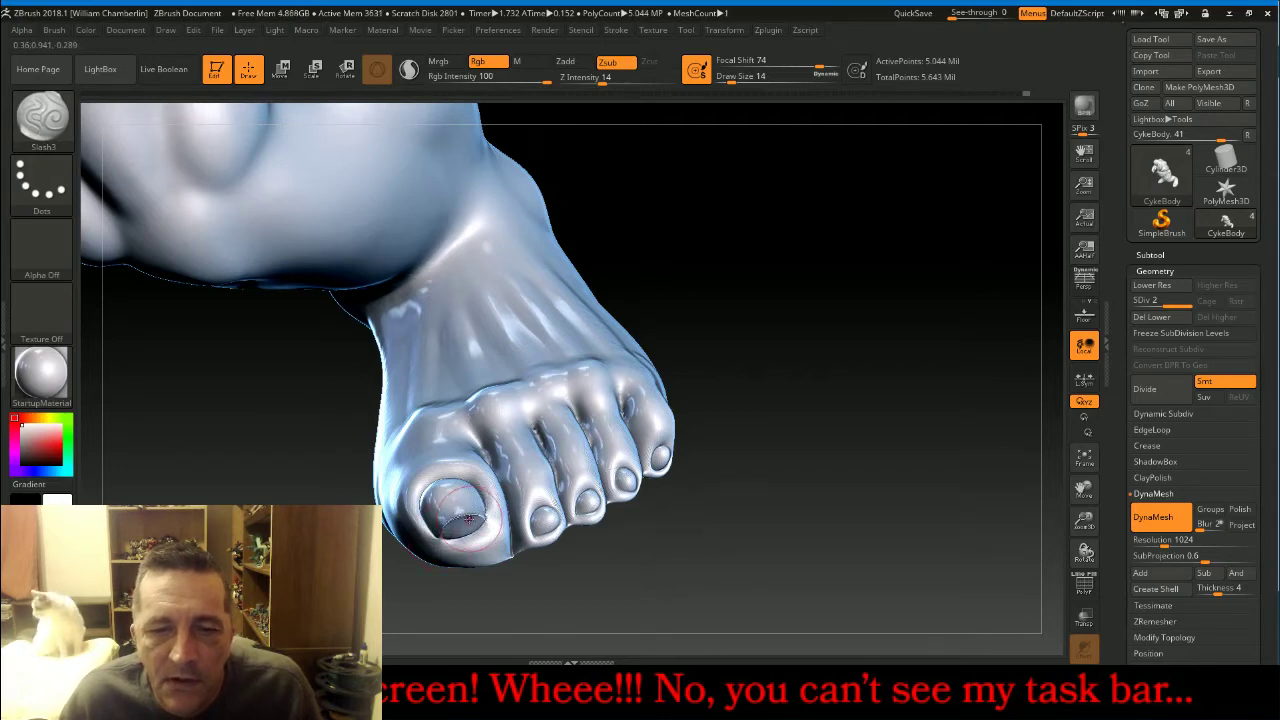
pyautogui.press('shift')
pyautogui.moveTo(766, 371)
pyautogui.mouseDown()
pyautogui.moveTo(822, 361)
pyautogui.moveTo(870, 375)
pyautogui.mouseUp()
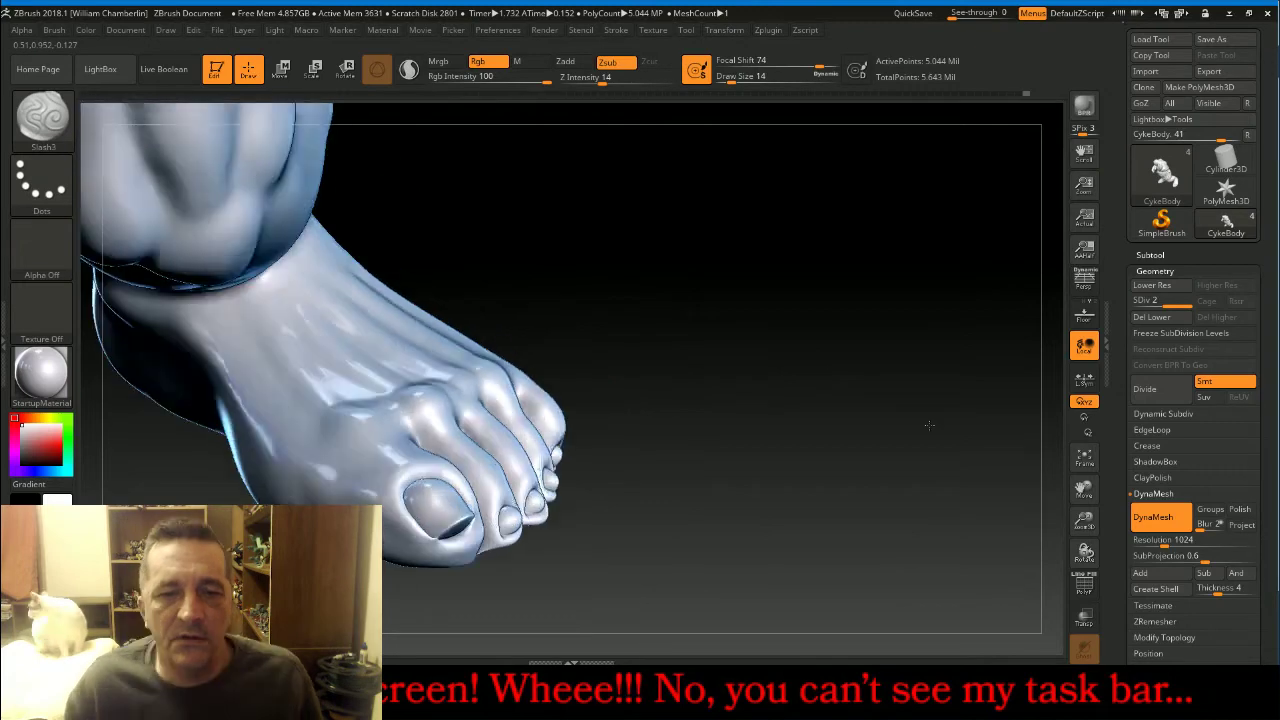
# Carve the nails of the four fingers and the thumb on the lowered hand beside the rope belt with Slash3.
pyautogui.click(1084, 459)
pyautogui.moveTo(986, 430)
pyautogui.mouseDown()
pyautogui.moveTo(977, 491)
pyautogui.moveTo(994, 450)
pyautogui.mouseUp()
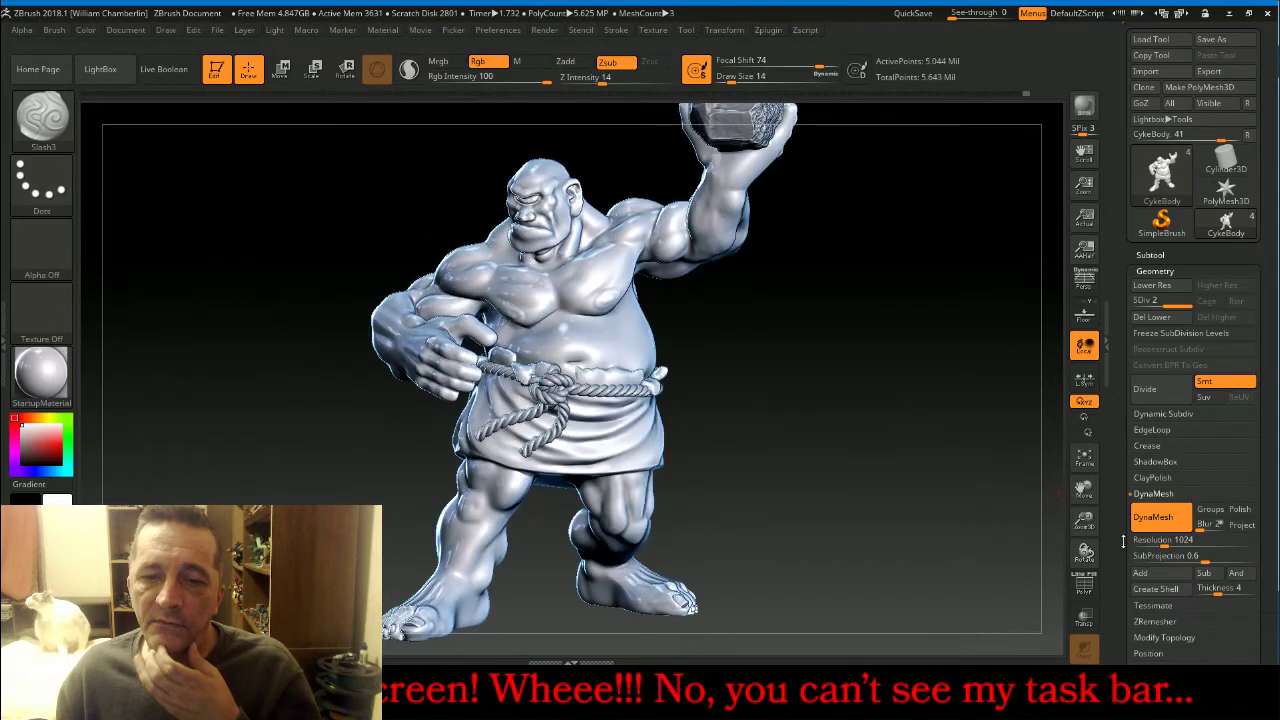
pyautogui.moveTo(1086, 524); pyautogui.dragTo(1090, 590)
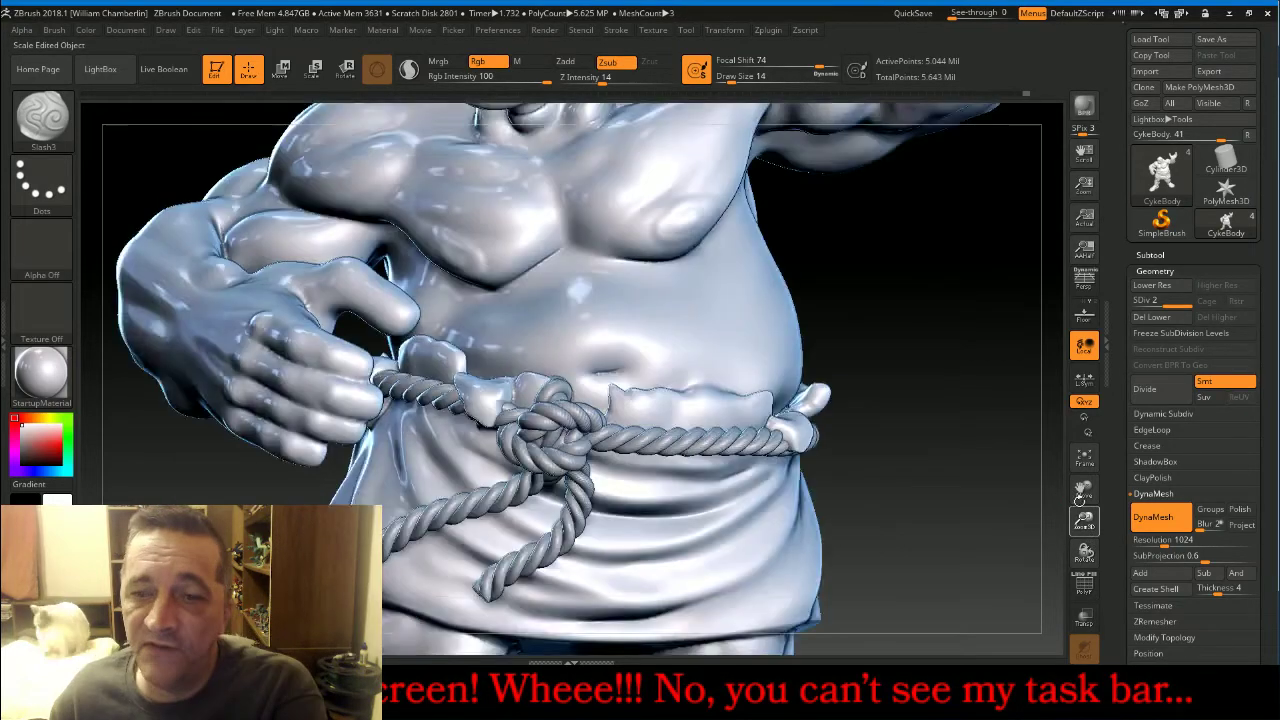
pyautogui.moveTo(1083, 488); pyautogui.dragTo(1228, 470)
pyautogui.moveTo(408, 498); pyautogui.dragTo(436, 474)
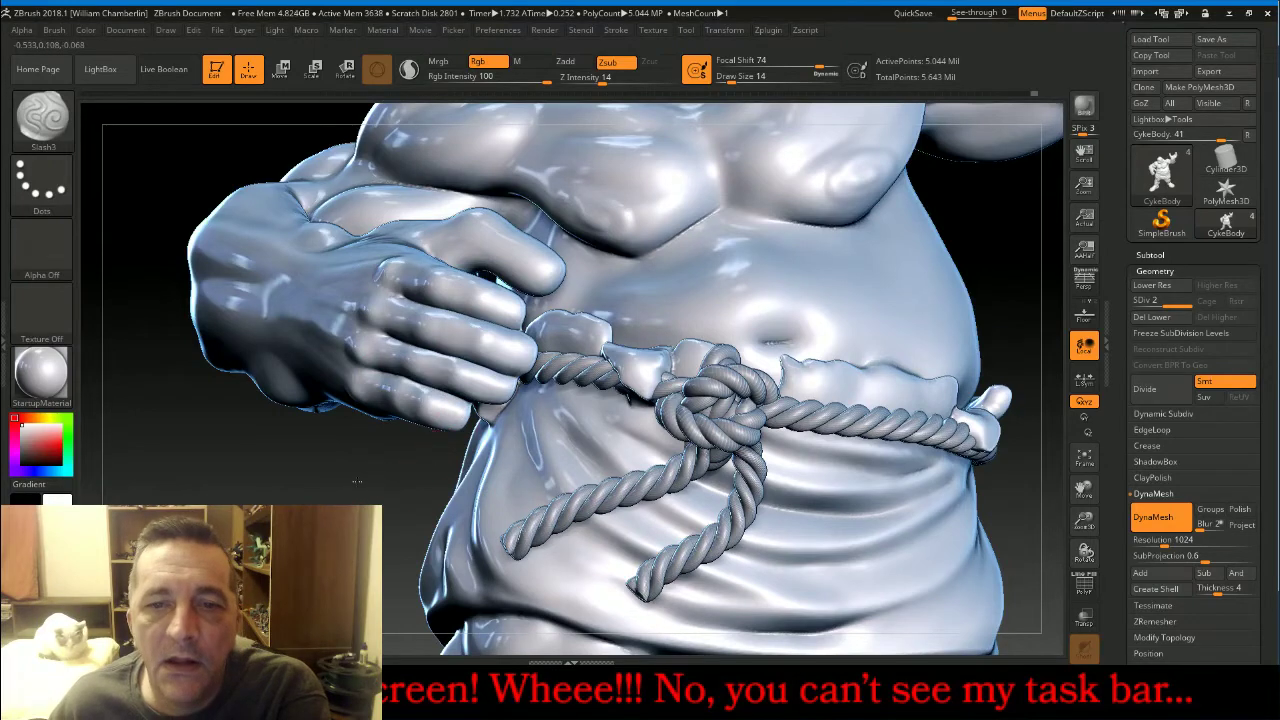
pyautogui.moveTo(470, 403); pyautogui.dragTo(494, 308)
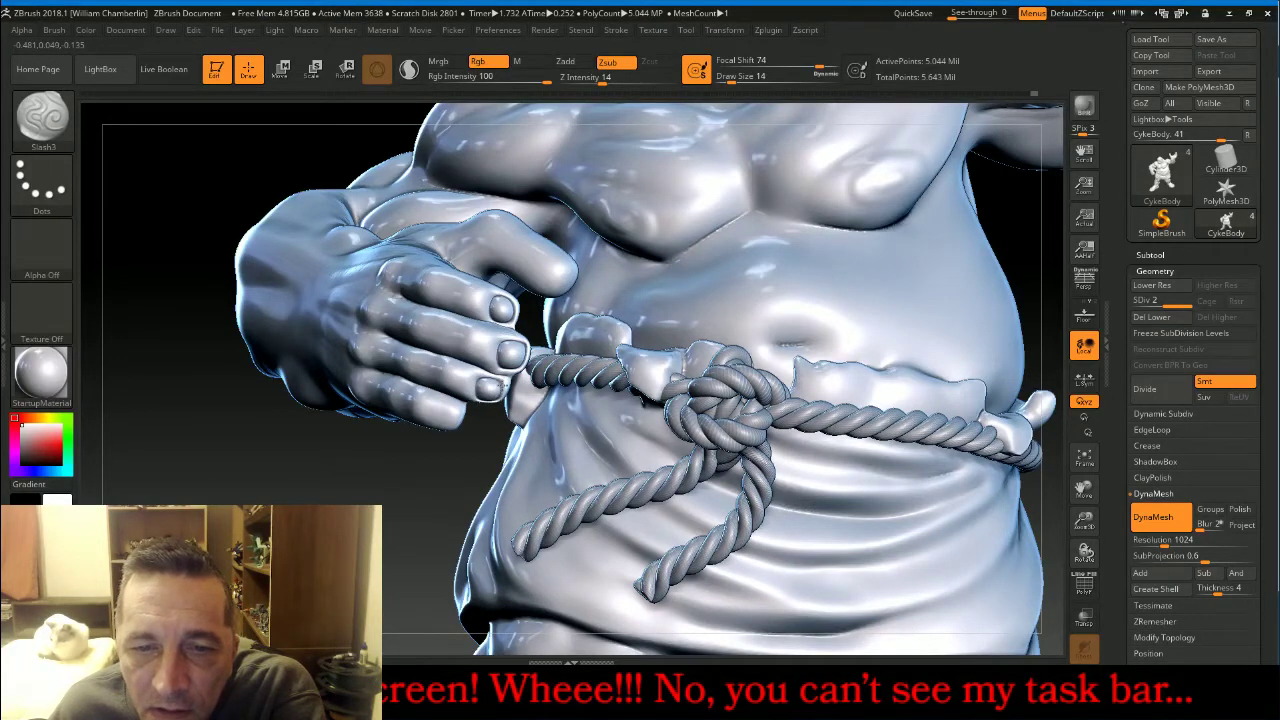
pyautogui.moveTo(406, 477); pyautogui.dragTo(450, 415)
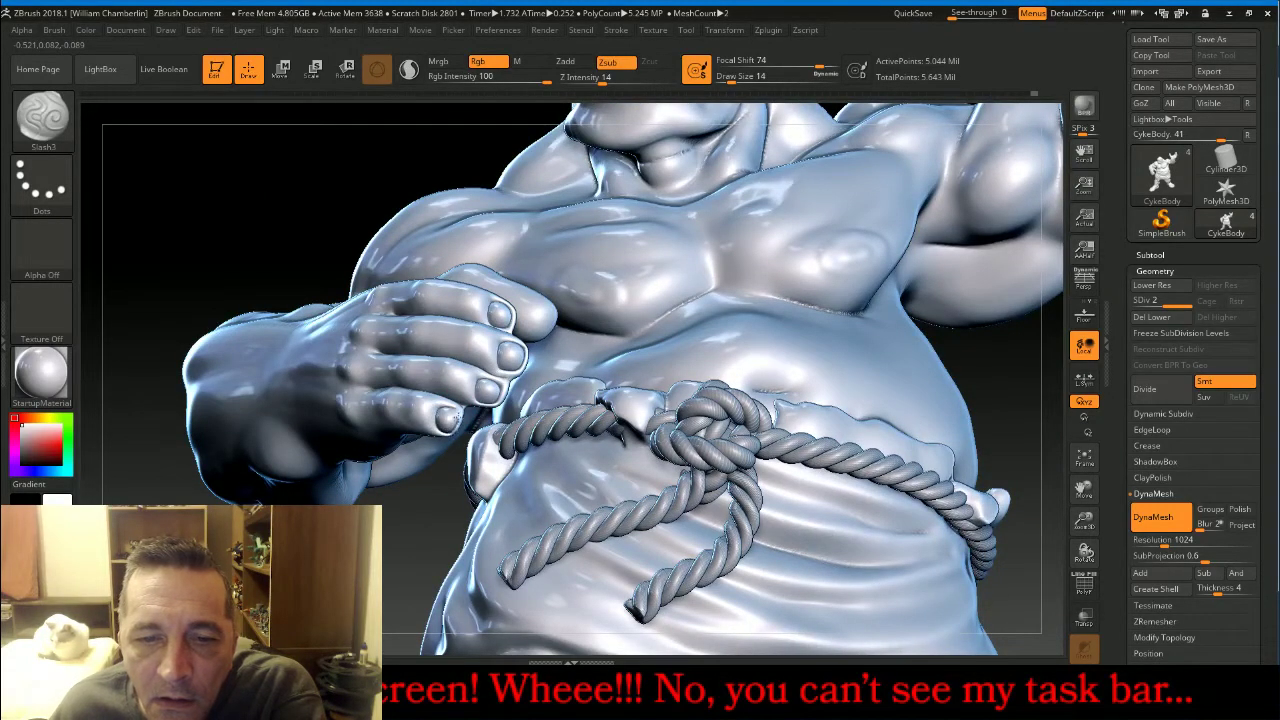
pyautogui.moveTo(430, 545)
pyautogui.mouseDown()
pyautogui.moveTo(413, 537)
pyautogui.moveTo(580, 250)
pyautogui.moveTo(579, 282)
pyautogui.moveTo(607, 270)
pyautogui.mouseUp()
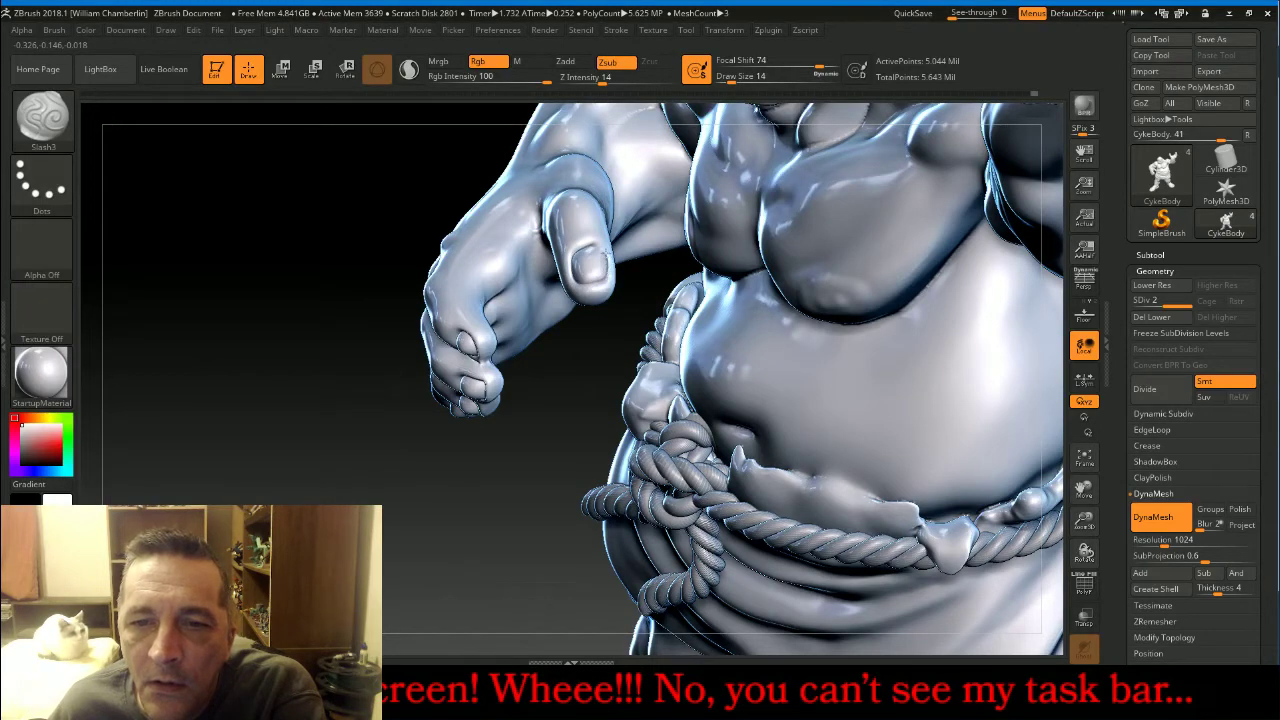
# Carve the thumbnail and fingernails of the raised hand holding the boulder, smoothing the fingertips first.
pyautogui.moveTo(571, 437); pyautogui.dragTo(570, 355)
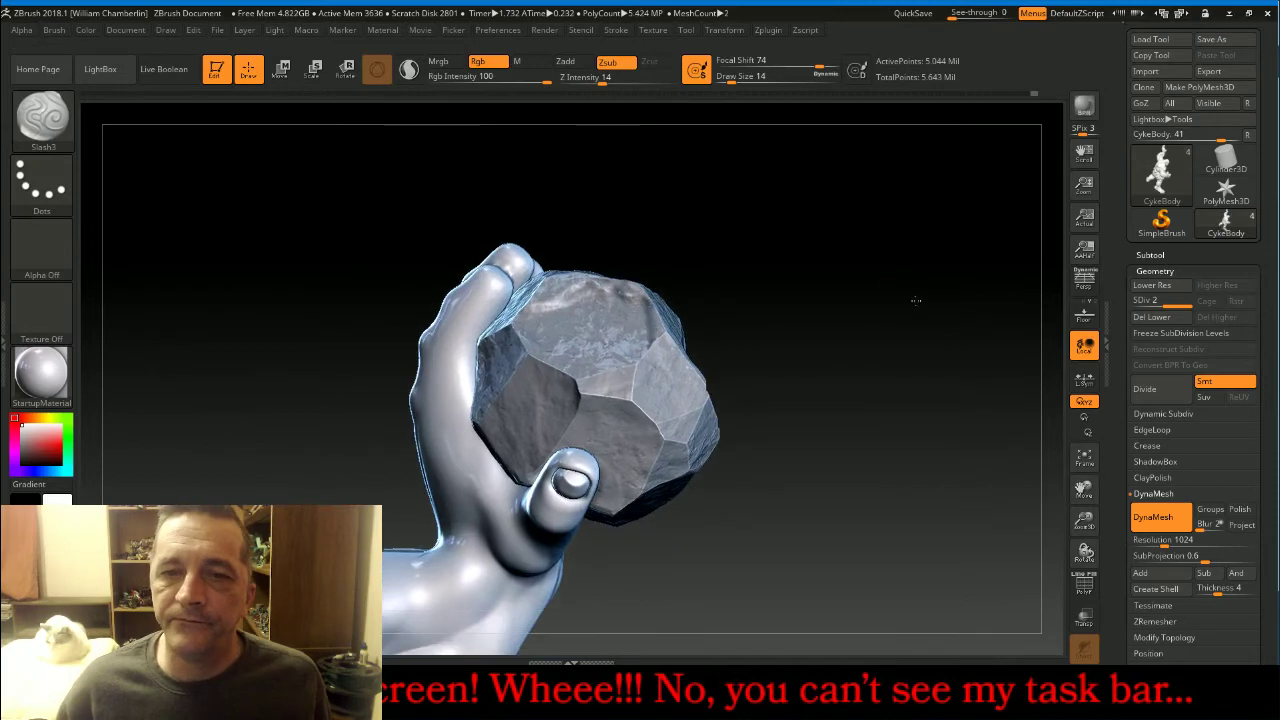
pyautogui.moveTo(916, 300); pyautogui.dragTo(814, 366)
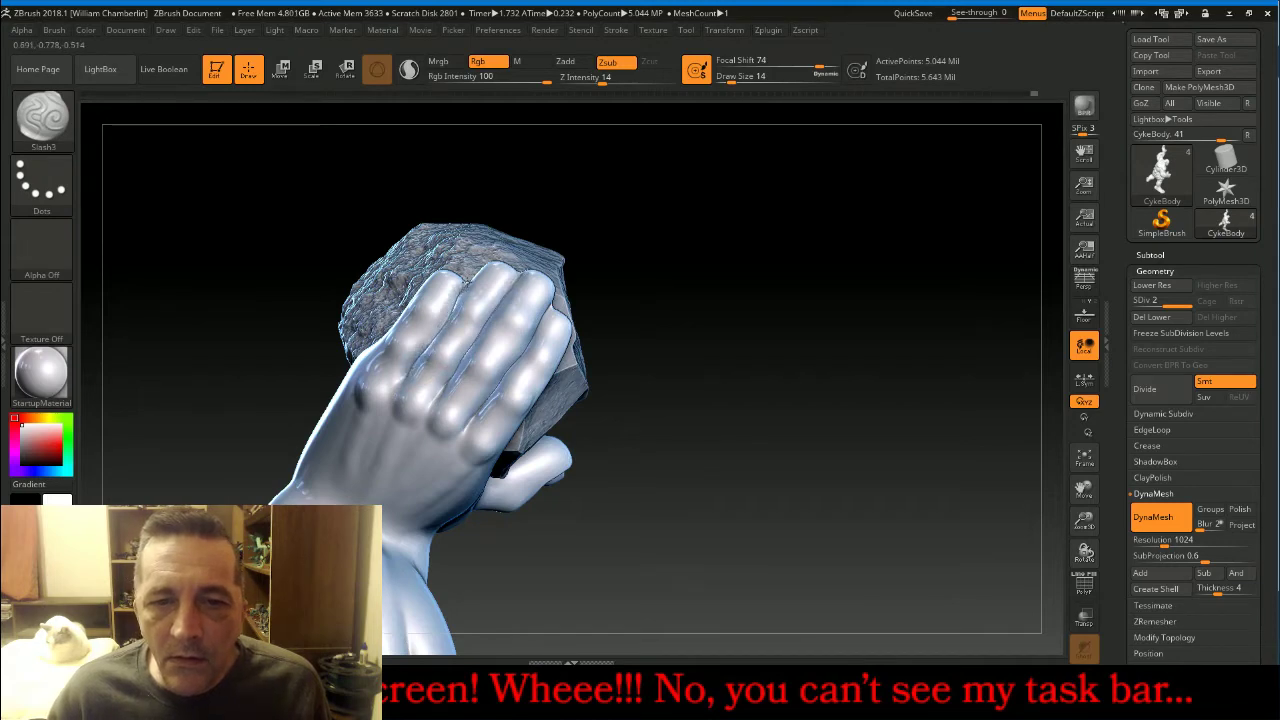
pyautogui.keyDown('shift'); pyautogui.moveTo(470, 283); pyautogui.dragTo(408, 376); pyautogui.keyUp('shift')
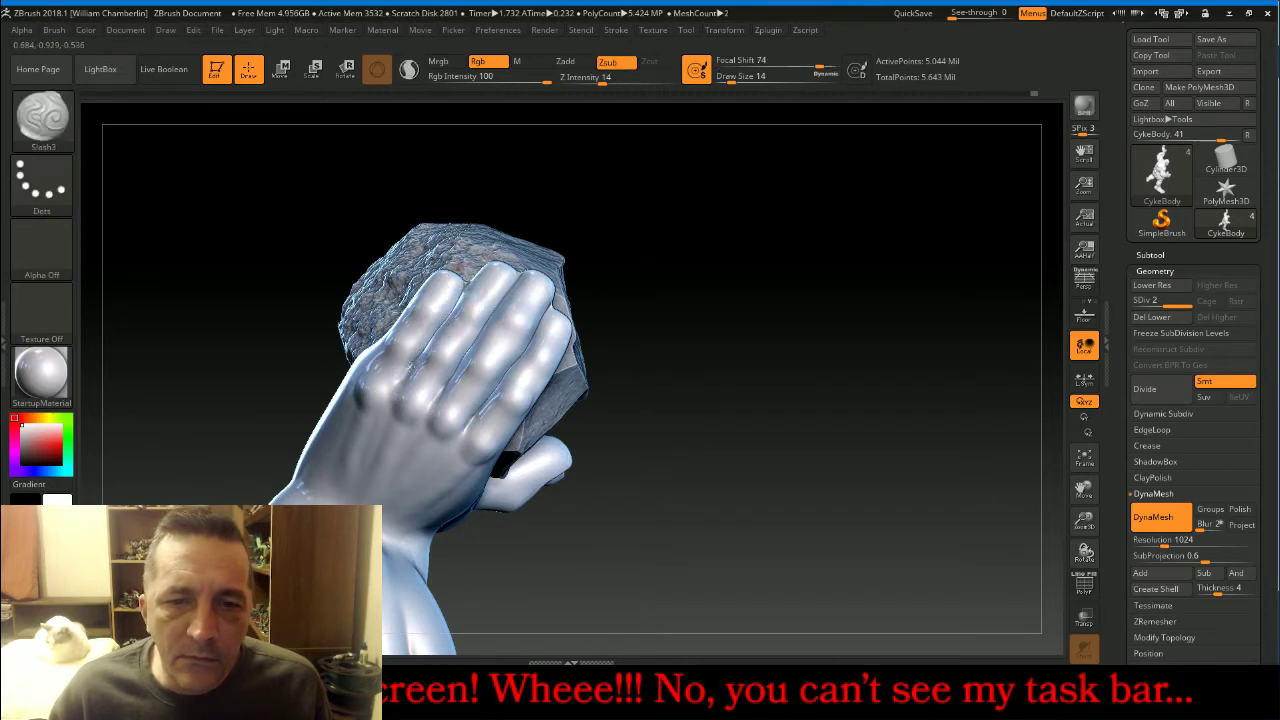
pyautogui.moveTo(716, 272); pyautogui.dragTo(711, 295)
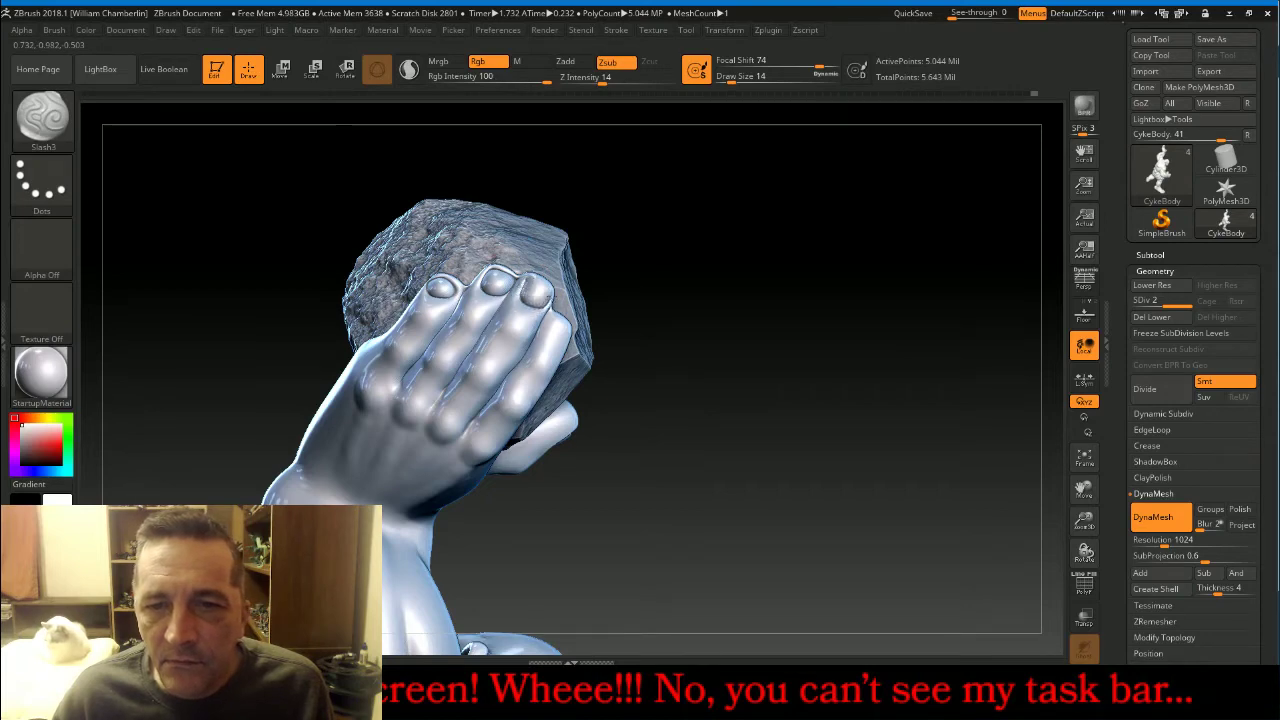
pyautogui.moveTo(737, 311)
pyautogui.mouseDown()
pyautogui.moveTo(723, 297)
pyautogui.moveTo(698, 302)
pyautogui.mouseUp()
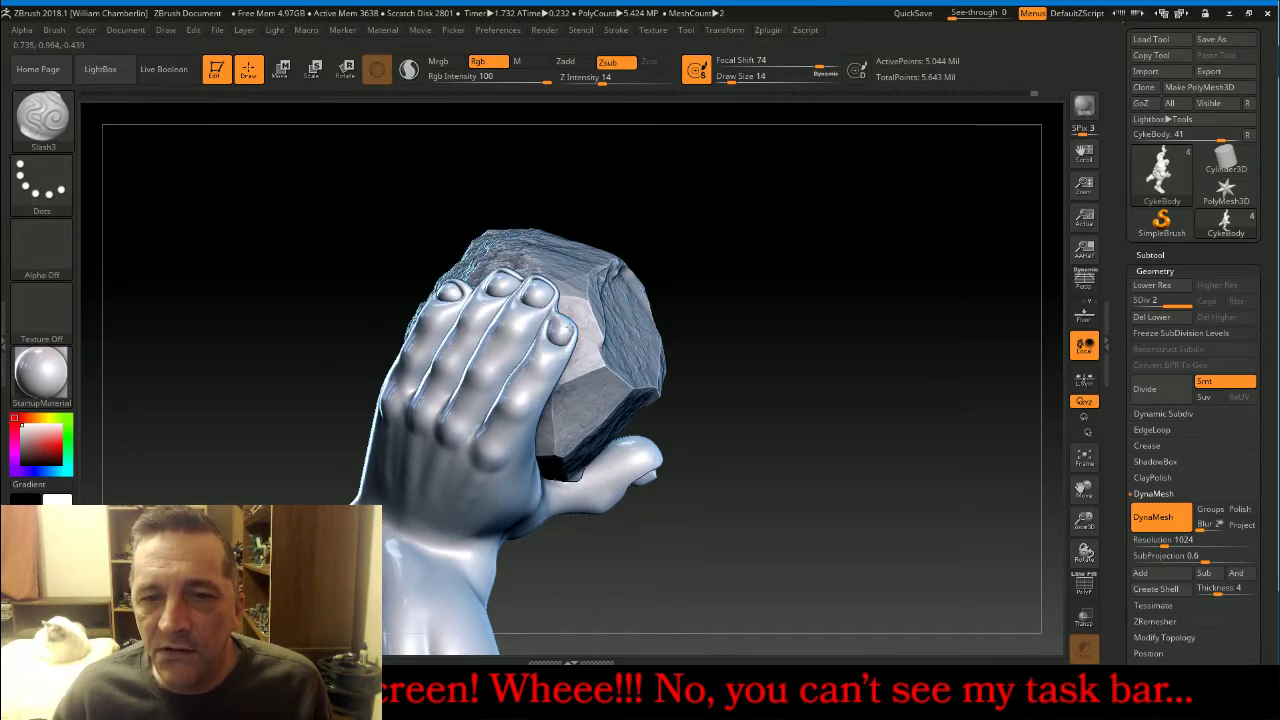
pyautogui.moveTo(834, 237)
pyautogui.mouseDown()
pyautogui.moveTo(842, 262)
pyautogui.moveTo(814, 297)
pyautogui.moveTo(583, 318)
pyautogui.mouseUp()
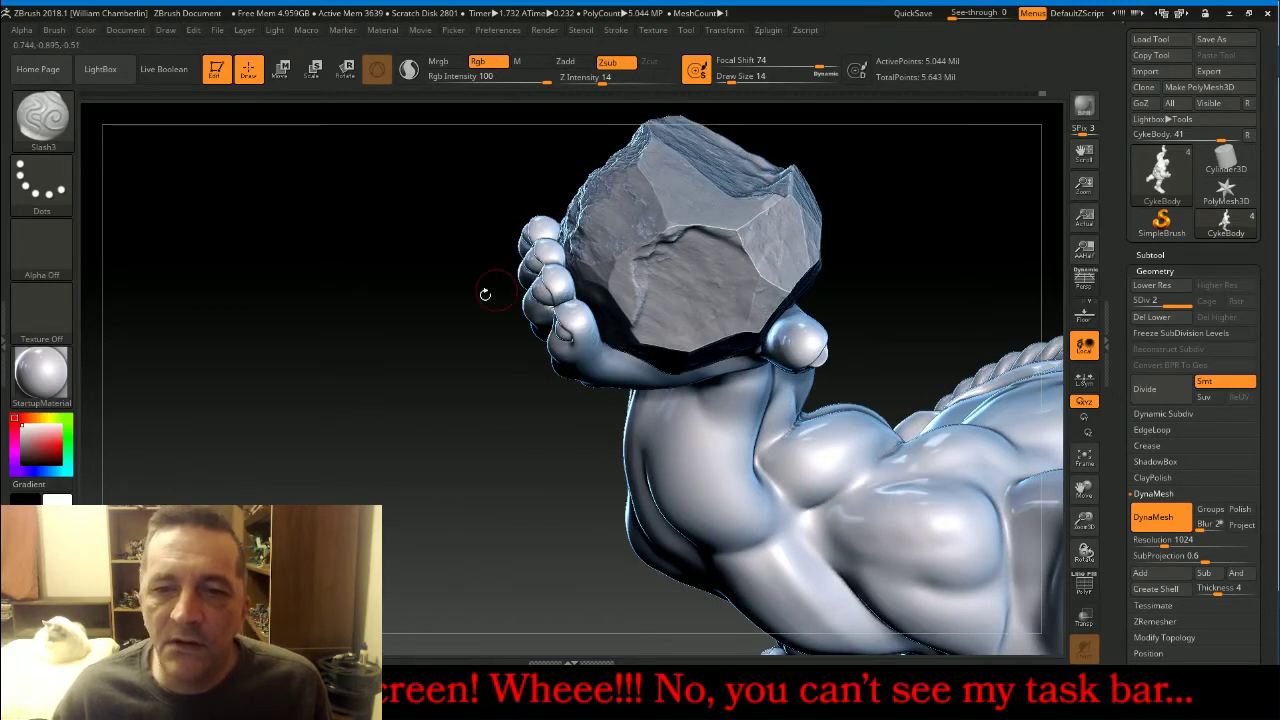
pyautogui.moveTo(483, 294)
pyautogui.mouseDown()
pyautogui.moveTo(433, 402)
pyautogui.moveTo(545, 264)
pyautogui.mouseUp()
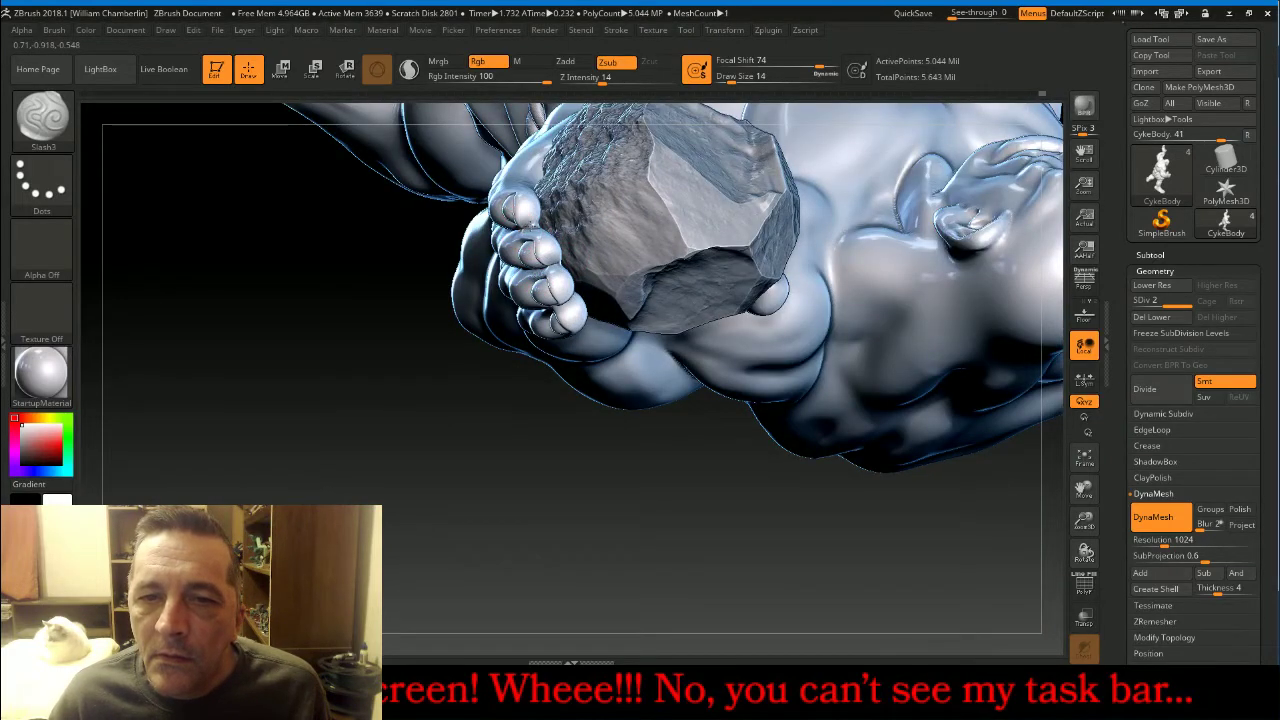
pyautogui.moveTo(523, 531); pyautogui.dragTo(530, 514)
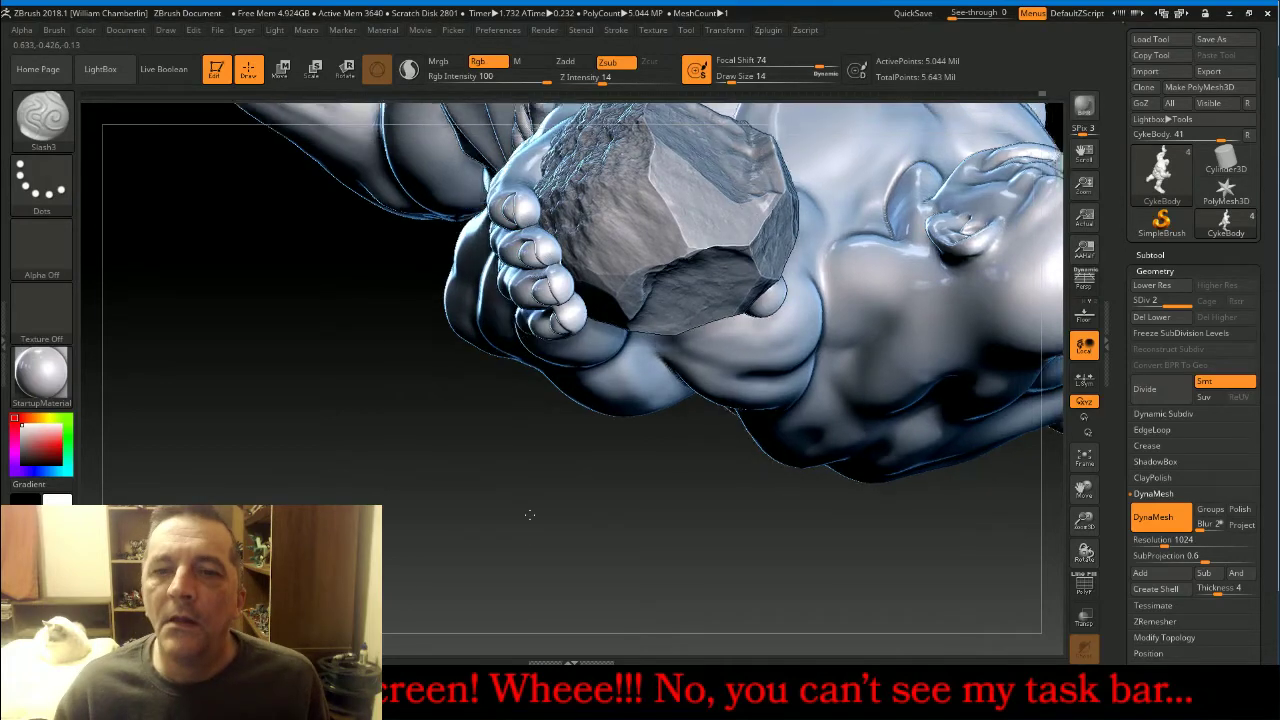
pyautogui.moveTo(530, 514)
pyautogui.mouseDown()
pyautogui.moveTo(760, 340)
pyautogui.moveTo(960, 440)
pyautogui.moveTo(1003, 384)
pyautogui.mouseUp()
pyautogui.click(1084, 458)
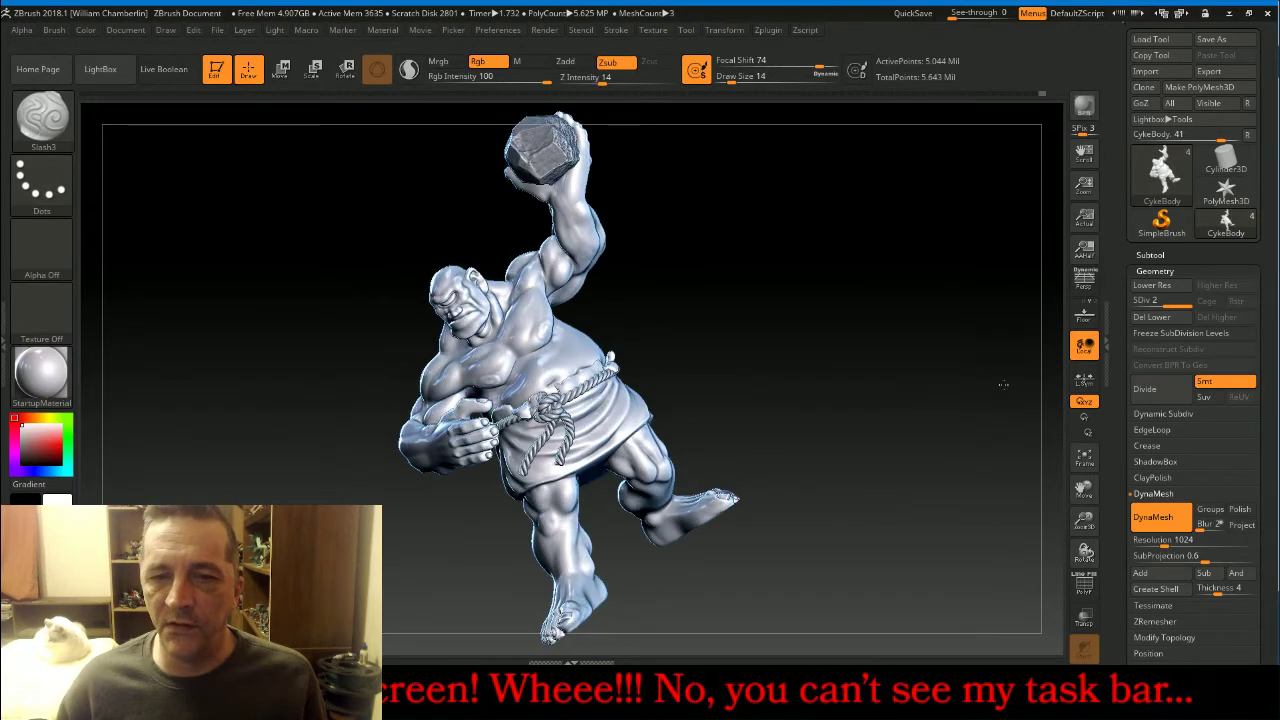
pyautogui.moveTo(1003, 384); pyautogui.dragTo(1050, 480)
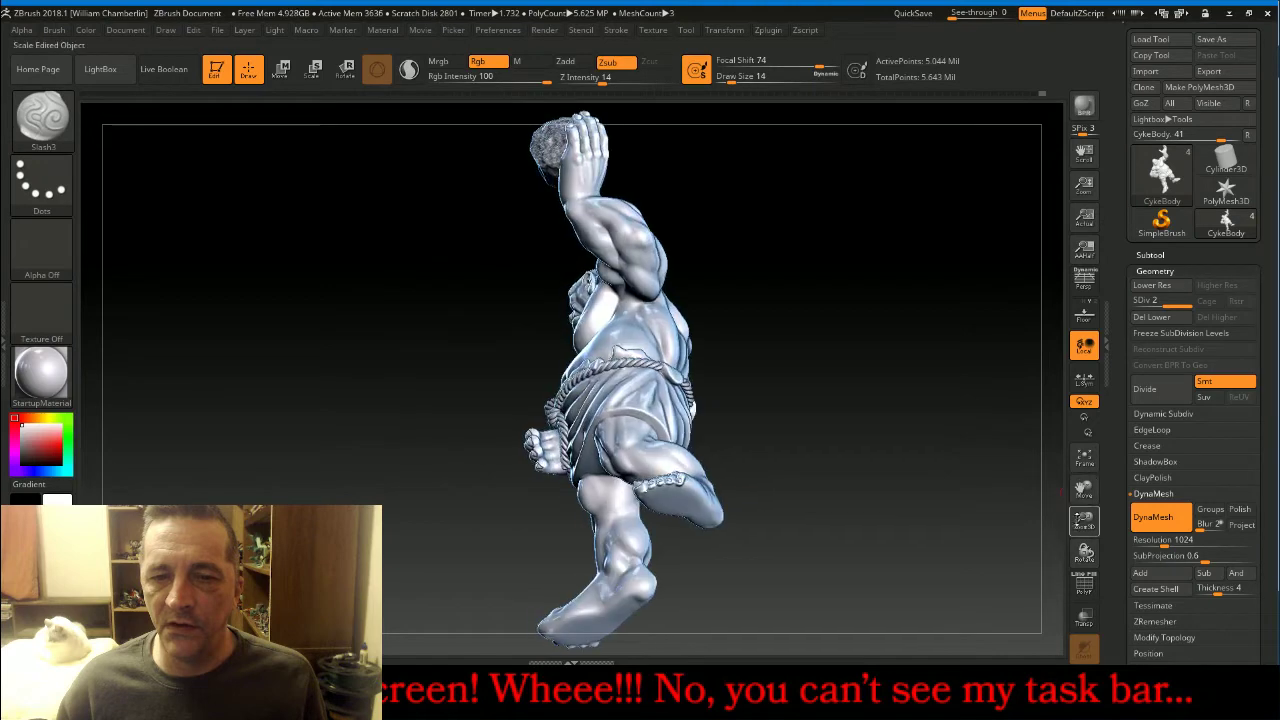
pyautogui.press('ctrl')
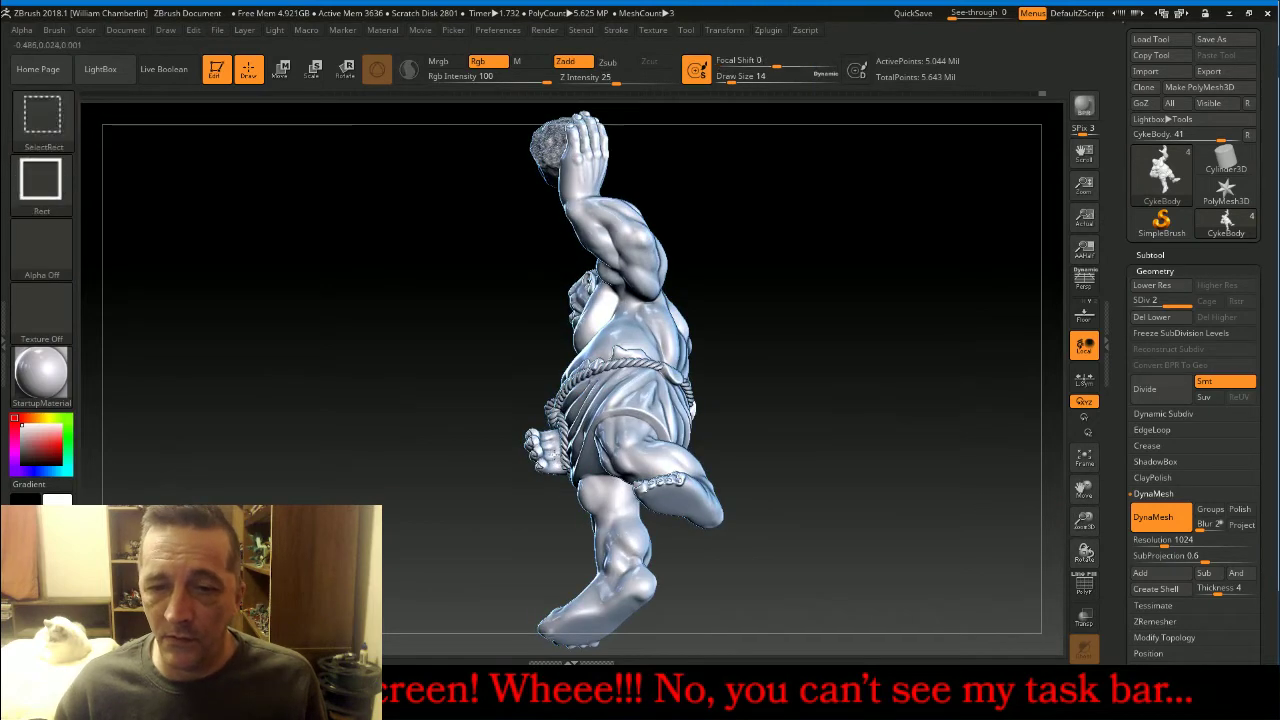
pyautogui.keyDown('ctrl'); pyautogui.keyDown('shift'); pyautogui.click(560, 458); pyautogui.keyUp('shift'); pyautogui.keyUp('ctrl')
pyautogui.click(1083, 462)
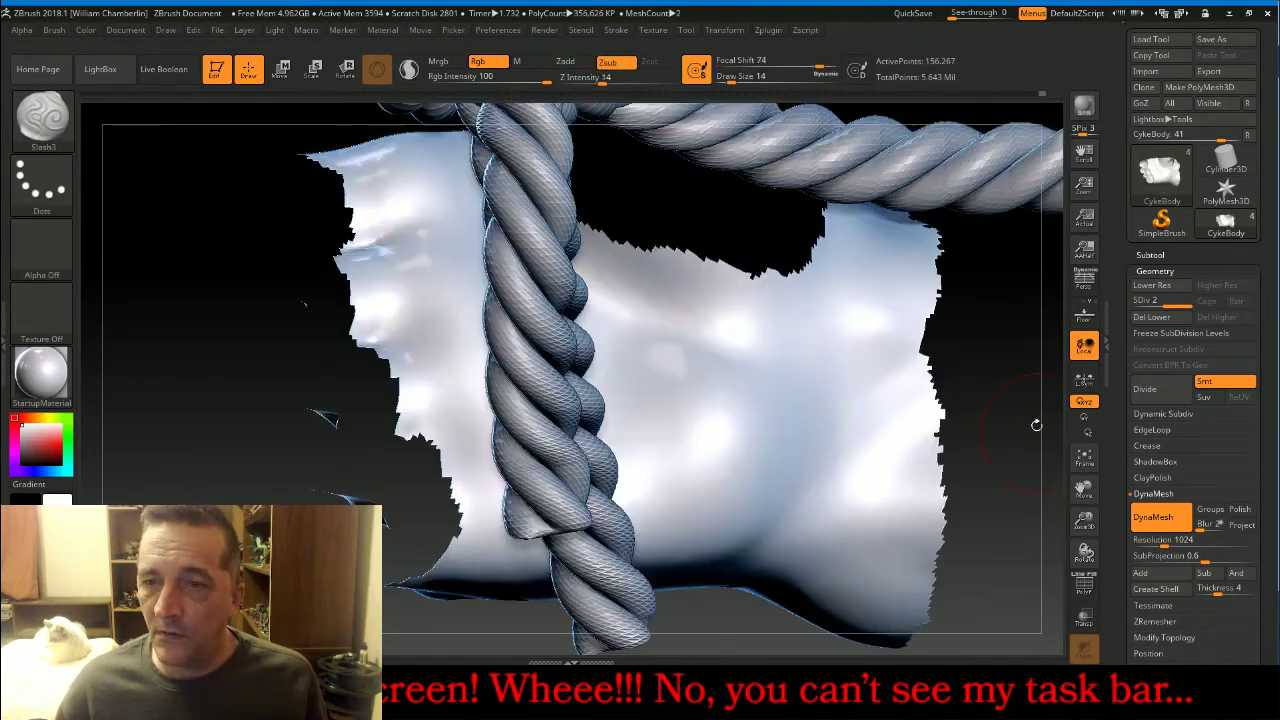
pyautogui.hotkey('ctrl', 'shift')
pyautogui.keyDown('ctrl'); pyautogui.keyDown('shift'); pyautogui.click(305, 303); pyautogui.keyUp('shift'); pyautogui.keyUp('ctrl')
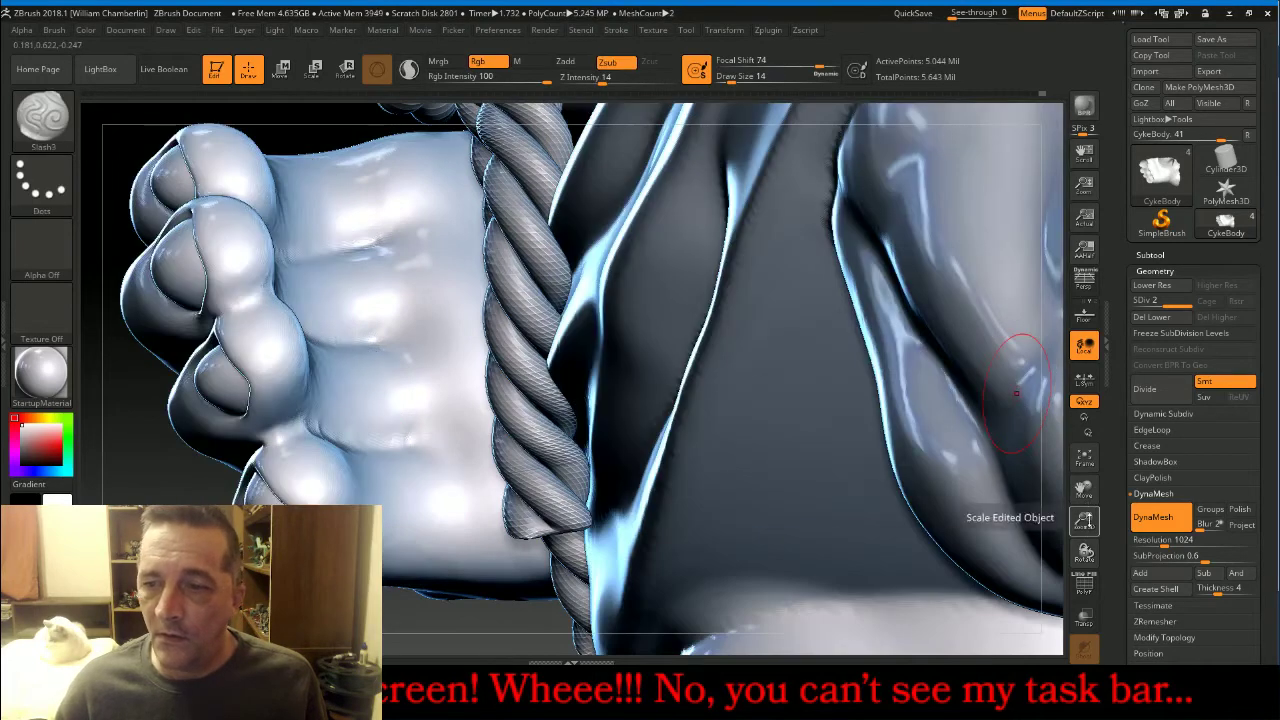
# Hide the lowered arm's forearm, hand, finger and thumb polygroups, keeping the rest of the cyclops body visible.
pyautogui.moveTo(1085, 521); pyautogui.dragTo(1085, 490)
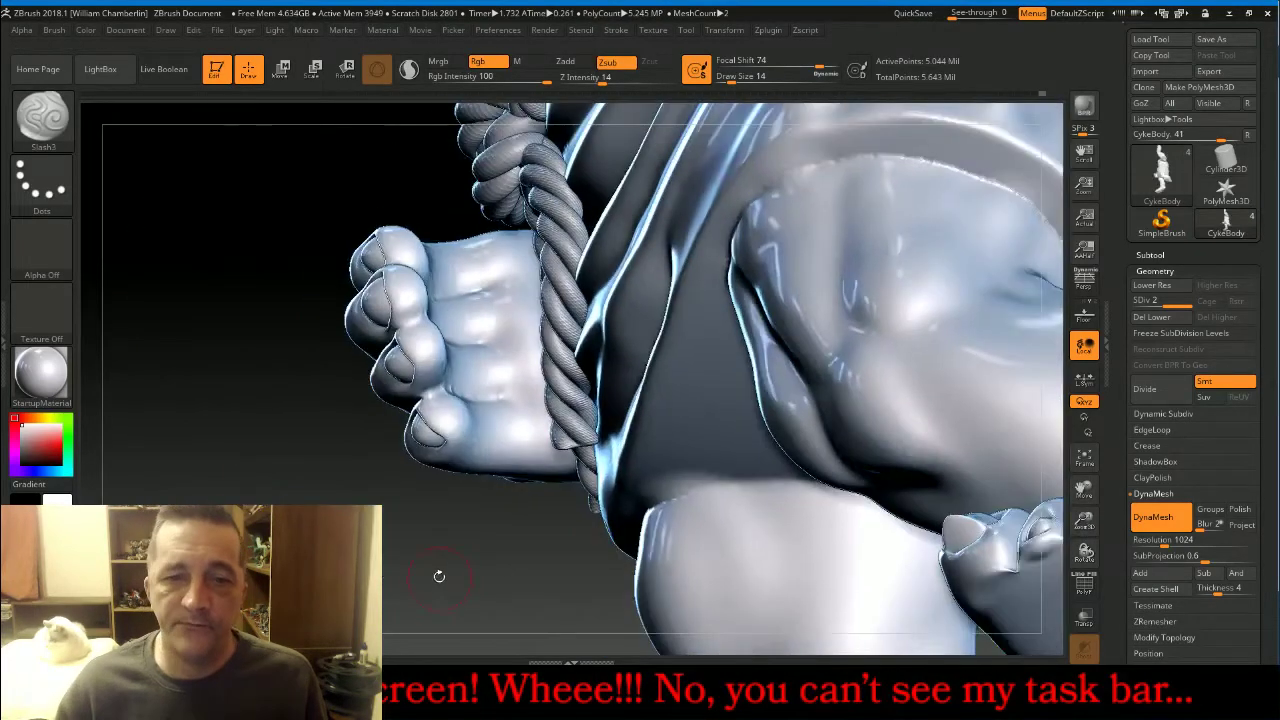
pyautogui.moveTo(438, 575); pyautogui.dragTo(530, 590)
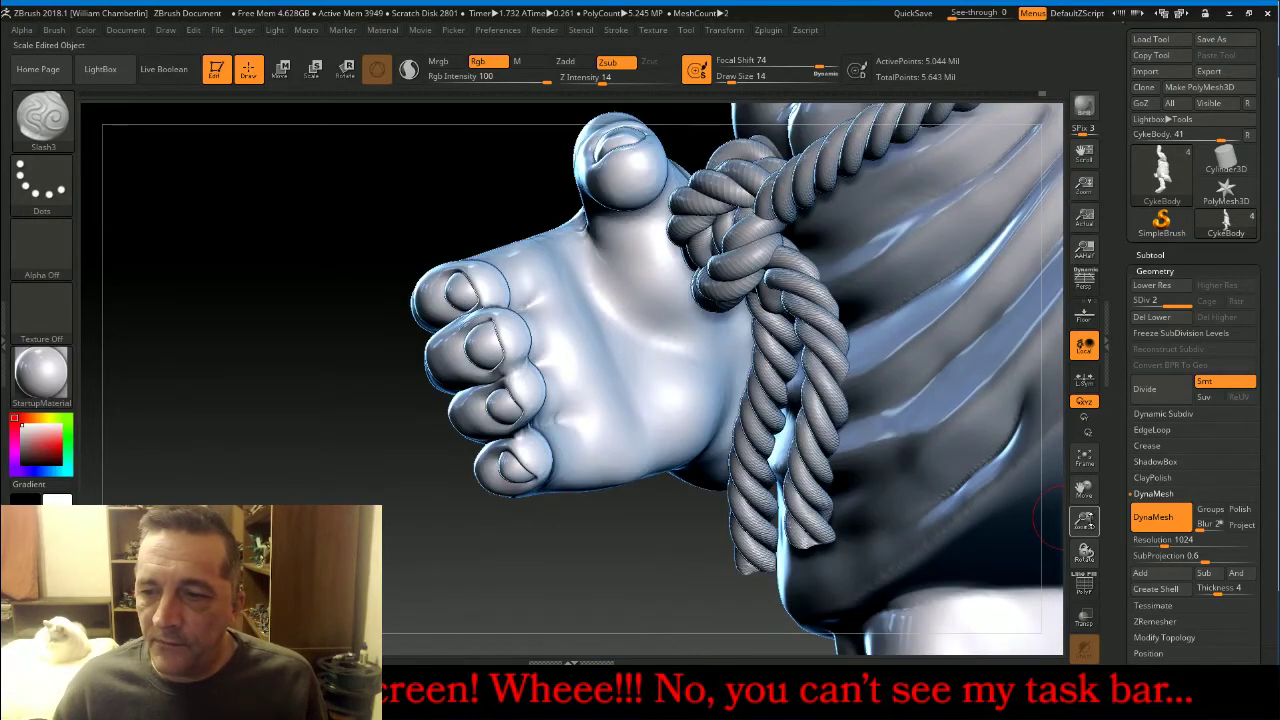
pyautogui.moveTo(1089, 521); pyautogui.dragTo(1079, 470)
pyautogui.moveTo(540, 543); pyautogui.dragTo(540, 544)
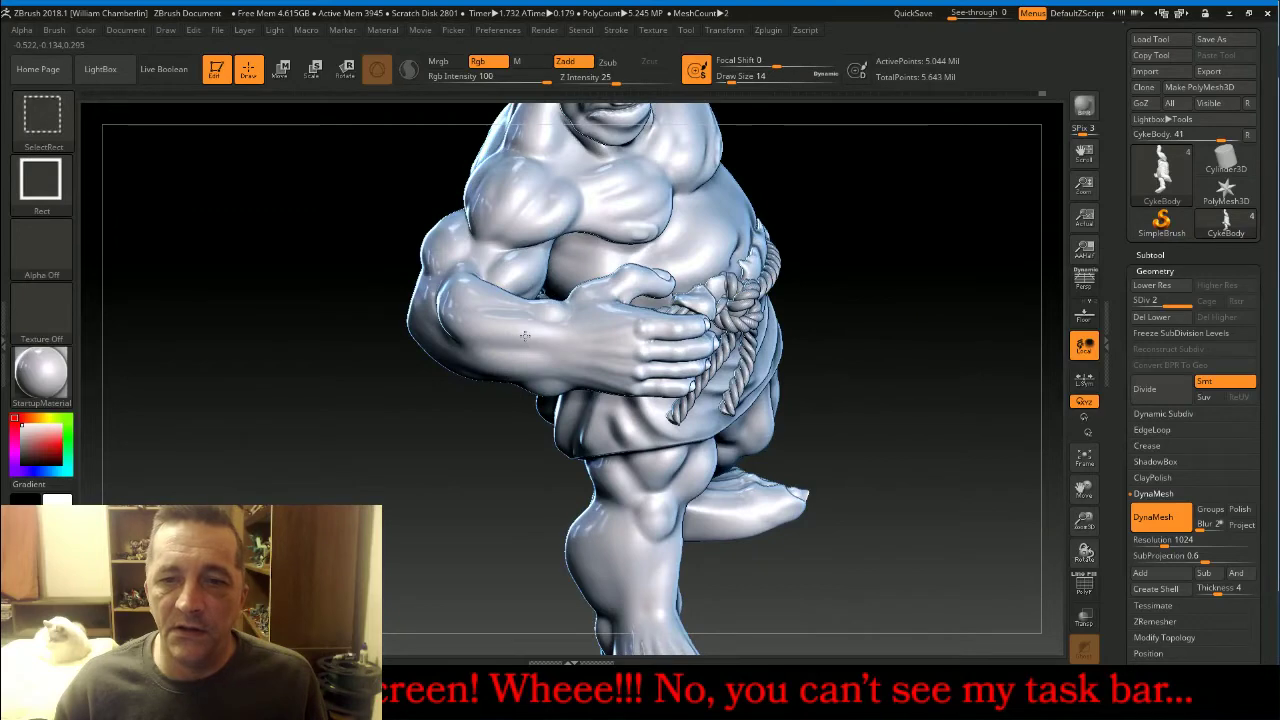
pyautogui.keyDown('ctrl'); pyautogui.keyDown('shift'); pyautogui.click(522, 336); pyautogui.keyUp('shift'); pyautogui.keyUp('ctrl')
pyautogui.keyDown('ctrl'); pyautogui.keyDown('shift'); pyautogui.click(589, 354); pyautogui.keyUp('shift'); pyautogui.keyUp('ctrl')
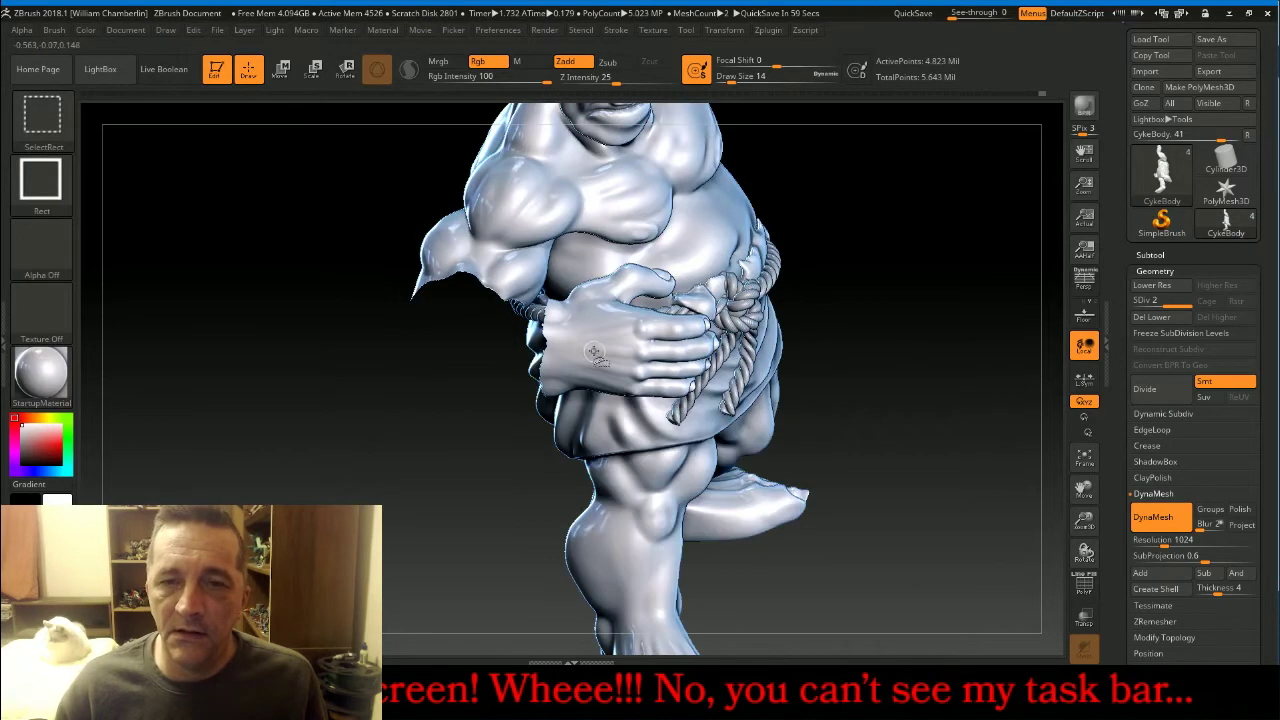
pyautogui.keyDown('ctrl'); pyautogui.keyDown('alt'); pyautogui.keyDown('shift'); pyautogui.click(665, 335); pyautogui.keyUp('shift'); pyautogui.keyUp('alt'); pyautogui.keyUp('ctrl')
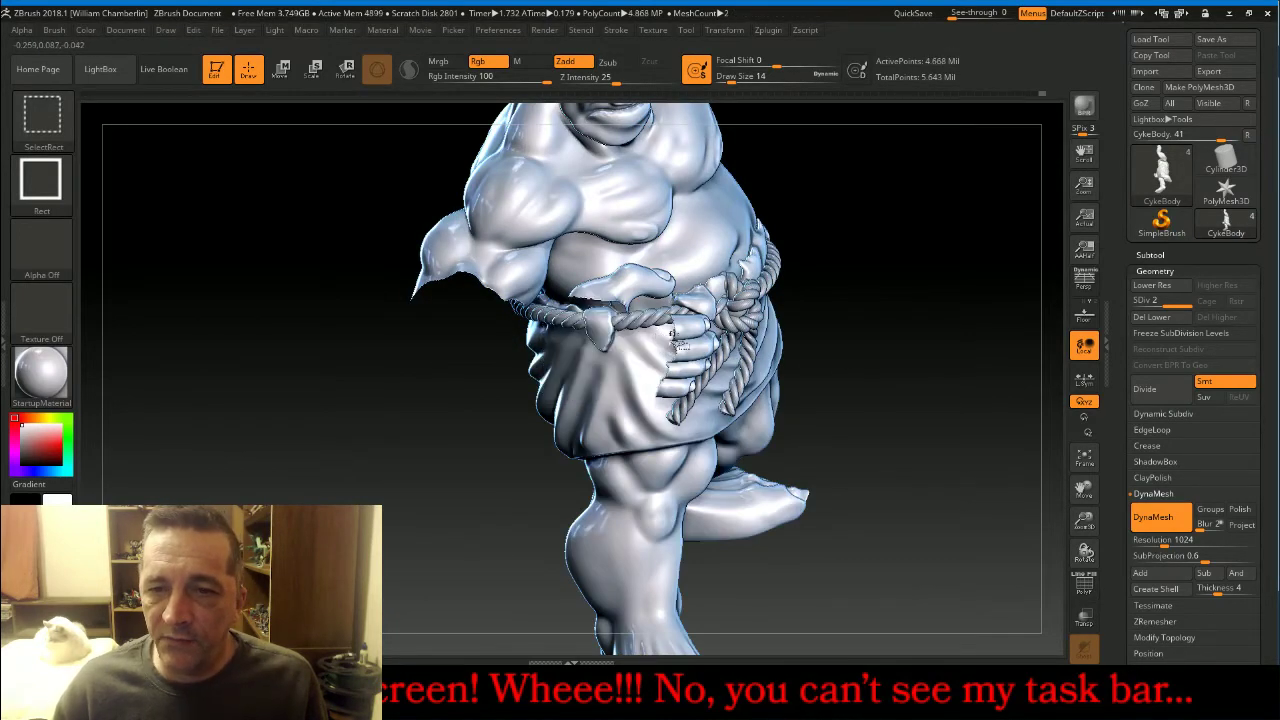
pyautogui.keyDown('ctrl'); pyautogui.keyDown('shift'); pyautogui.click(714, 342); pyautogui.keyUp('shift'); pyautogui.keyUp('ctrl')
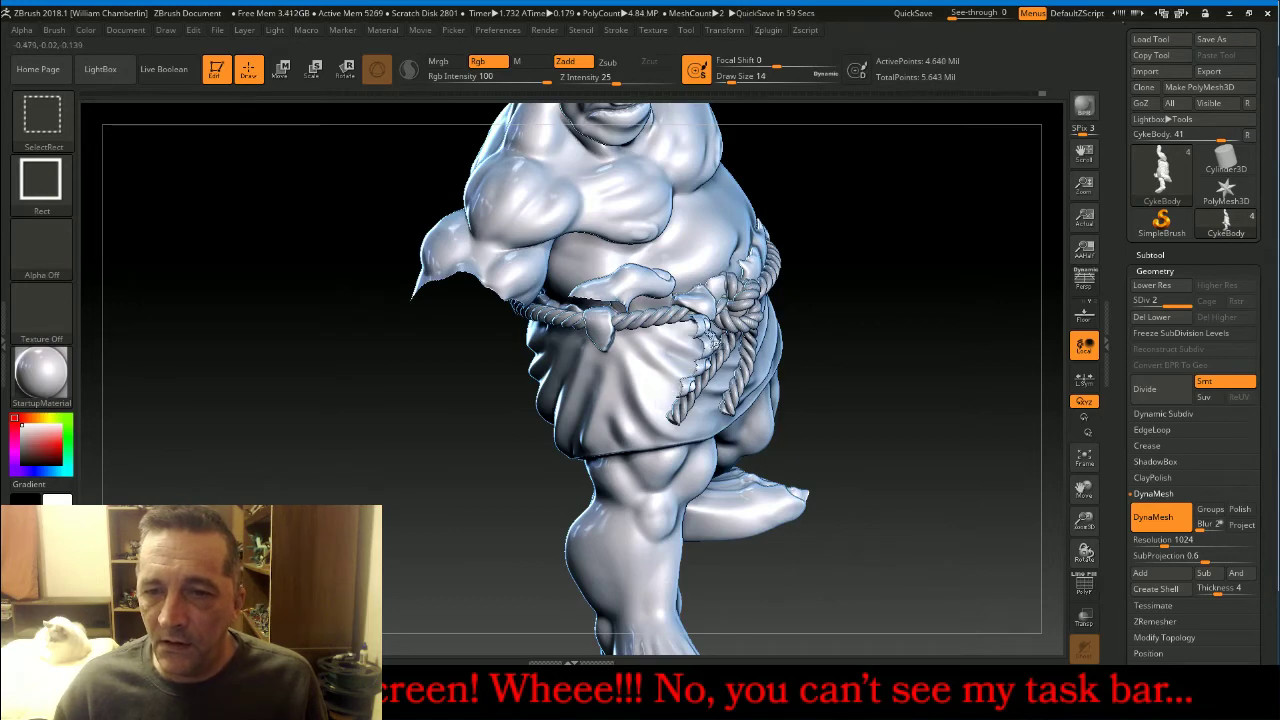
pyautogui.keyDown('ctrl'); pyautogui.keyDown('shift'); pyautogui.click(696, 330); pyautogui.keyUp('shift'); pyautogui.keyUp('ctrl')
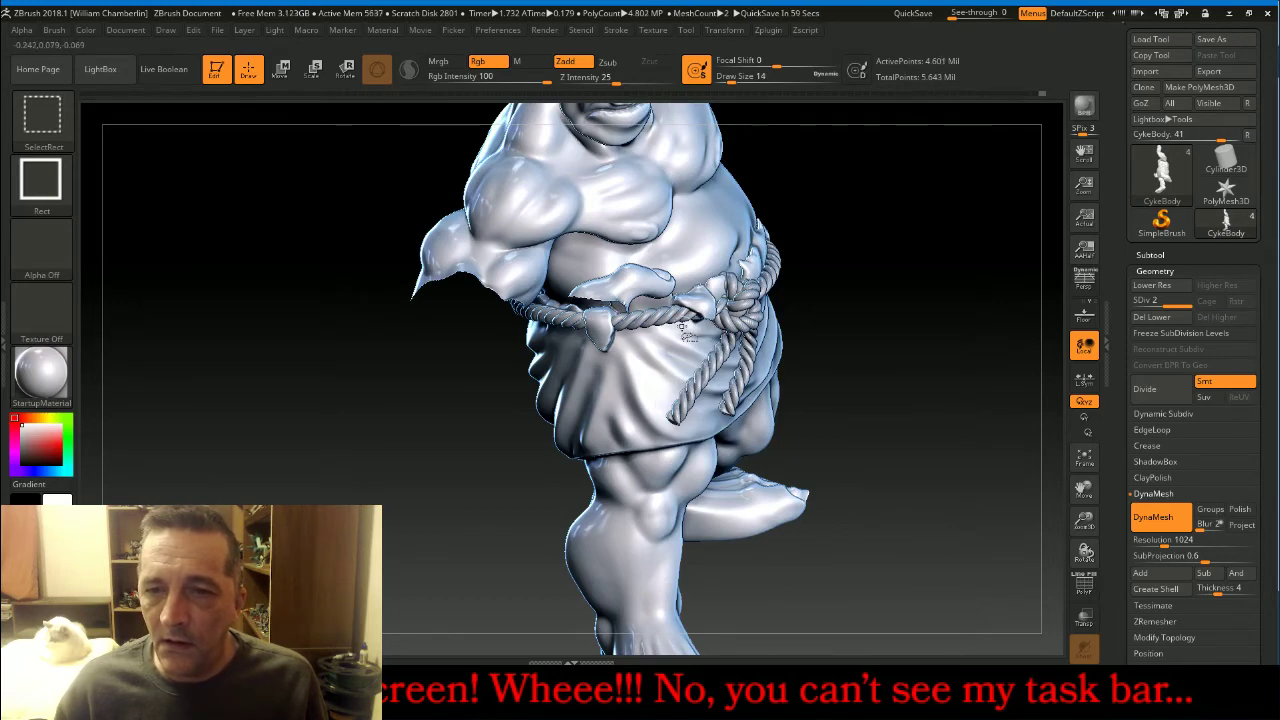
pyautogui.keyDown('ctrl'); pyautogui.keyDown('shift'); pyautogui.click(638, 284); pyautogui.keyUp('shift'); pyautogui.keyUp('ctrl')
pyautogui.keyDown('ctrl'); pyautogui.keyDown('shift'); pyautogui.click(652, 286); pyautogui.keyUp('shift'); pyautogui.keyUp('ctrl')
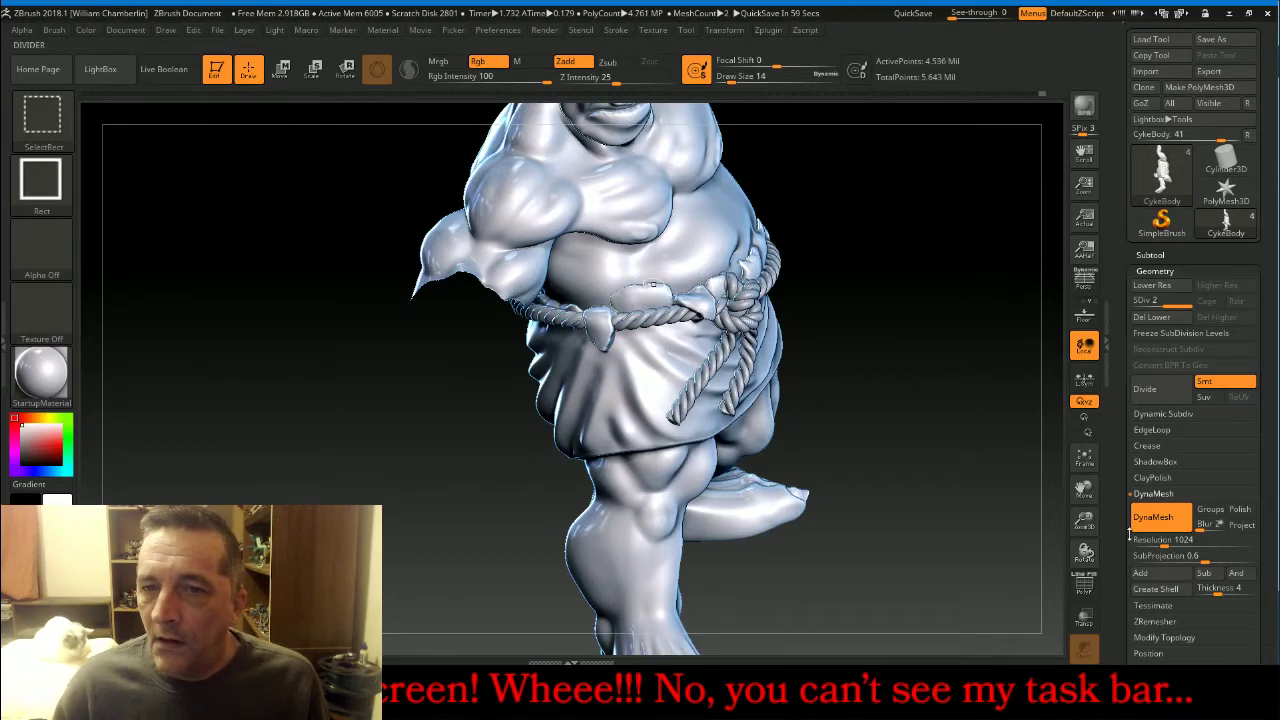
# Mask all of the visible body geometry and unhide the lowered forearm and hand, leaving them unmasked.
pyautogui.click(1092, 470)
pyautogui.moveTo(1084, 522); pyautogui.dragTo(1040, 430)
pyautogui.keyDown('ctrl'); pyautogui.moveTo(765, 186); pyautogui.dragTo(481, 621); pyautogui.keyUp('ctrl')
pyautogui.keyDown('ctrl'); pyautogui.keyDown('shift'); pyautogui.click(947, 375); pyautogui.keyUp('shift'); pyautogui.keyUp('ctrl')
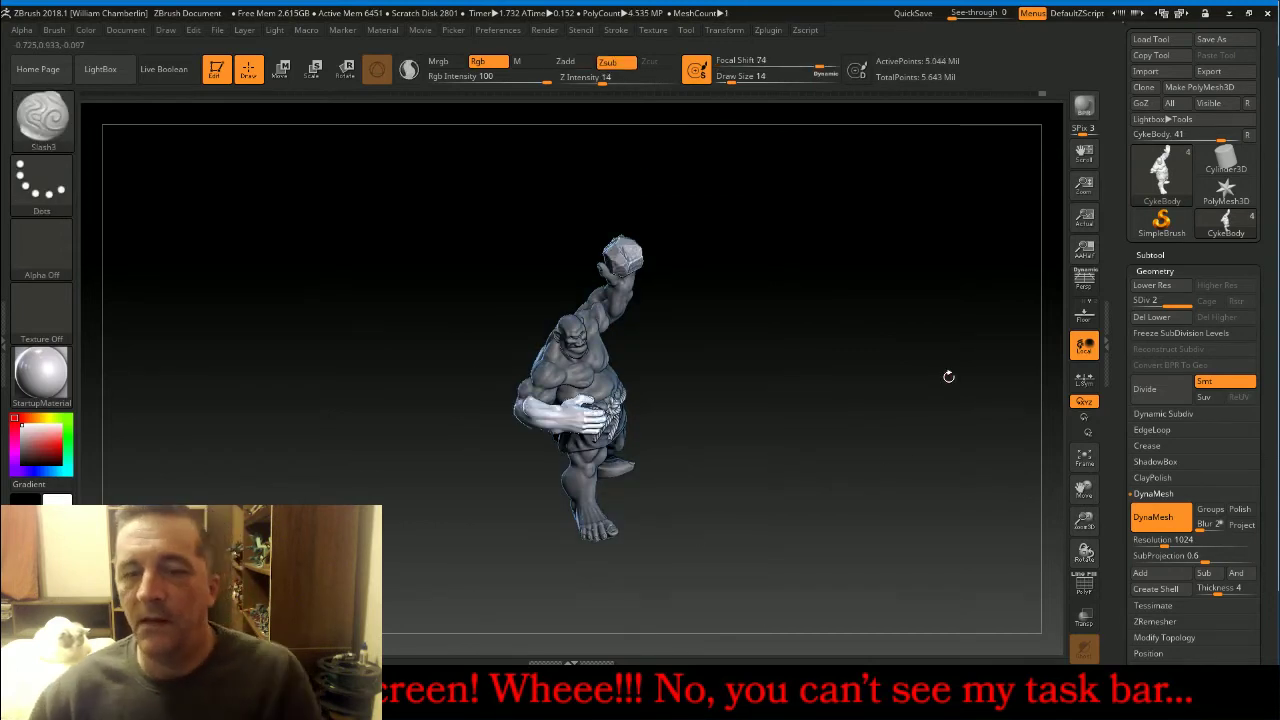
# Invert the mask so the lowered forearm and hand are masked, and hide the unmasked body.
pyautogui.moveTo(923, 386); pyautogui.dragTo(854, 389)
pyautogui.click(1195, 272)
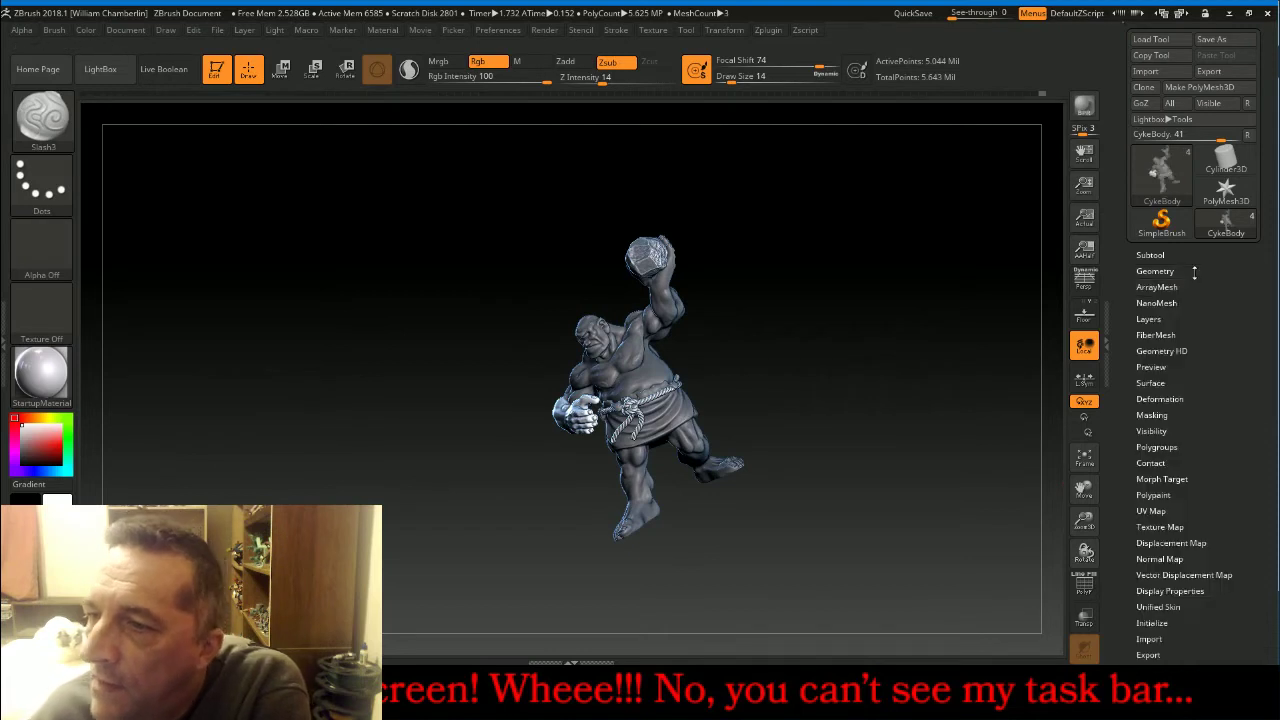
pyautogui.click(1170, 415)
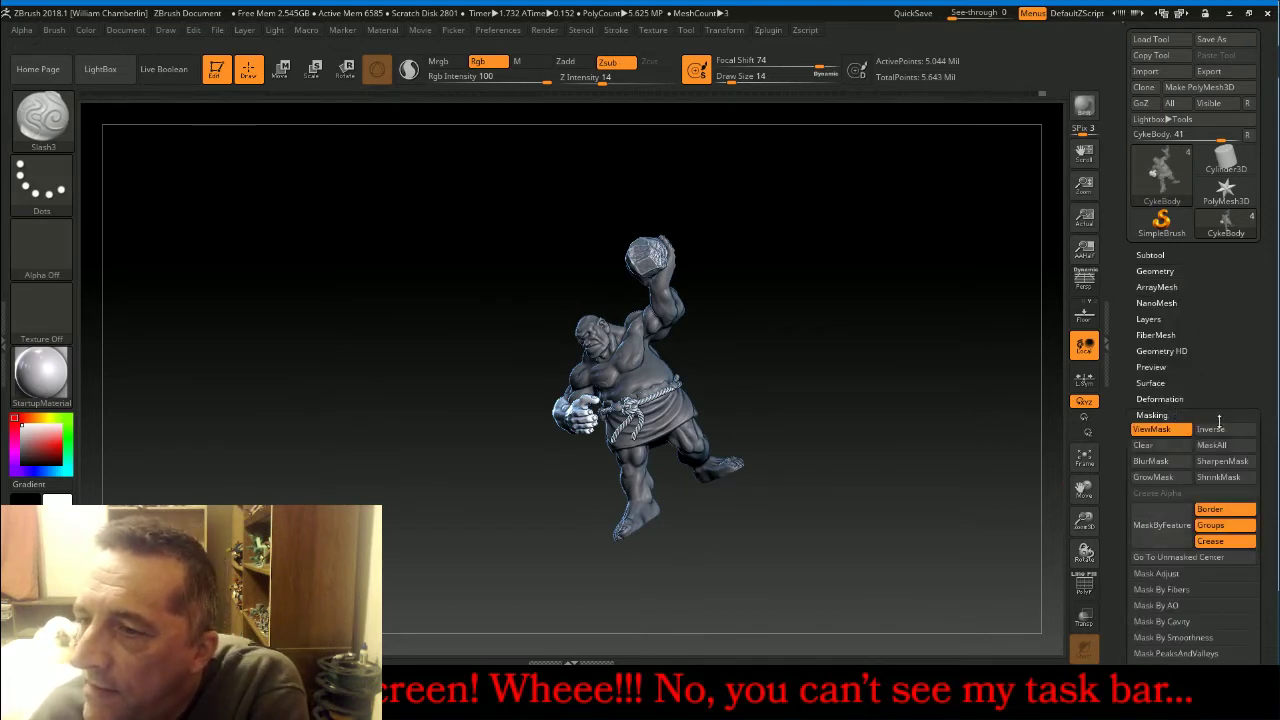
pyautogui.click(1211, 429)
pyautogui.click(1193, 414)
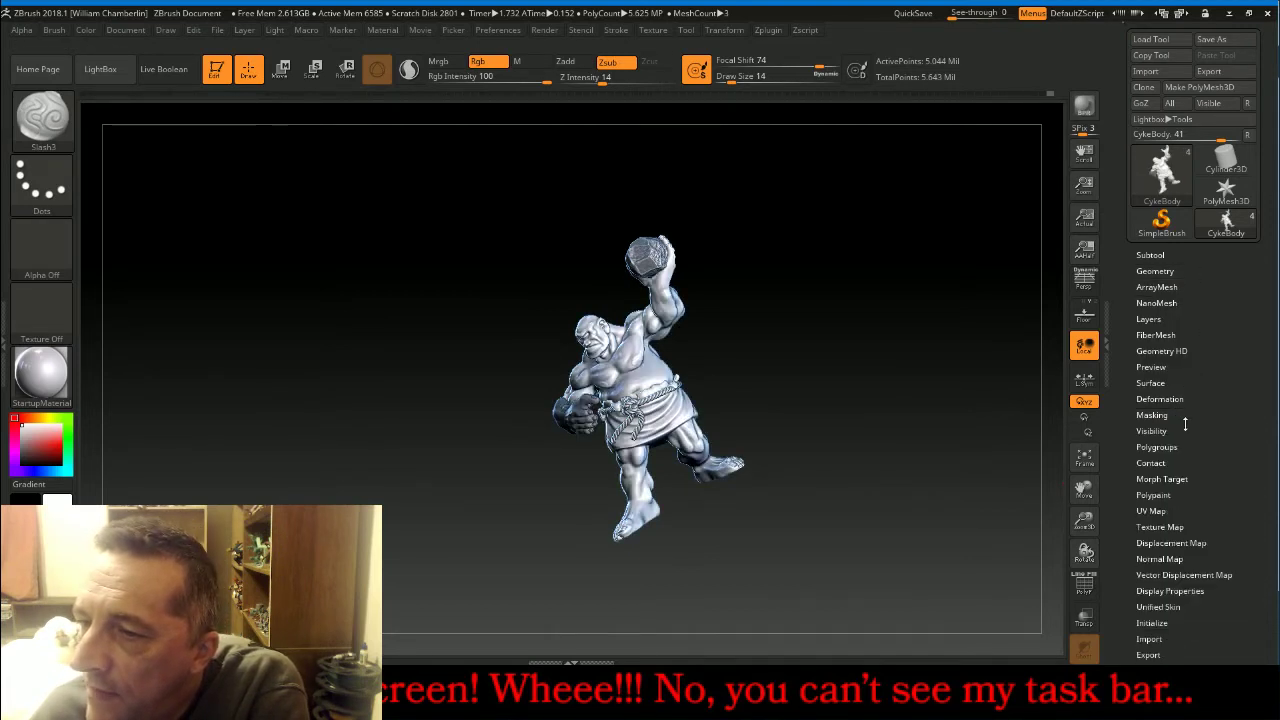
pyautogui.click(1166, 431)
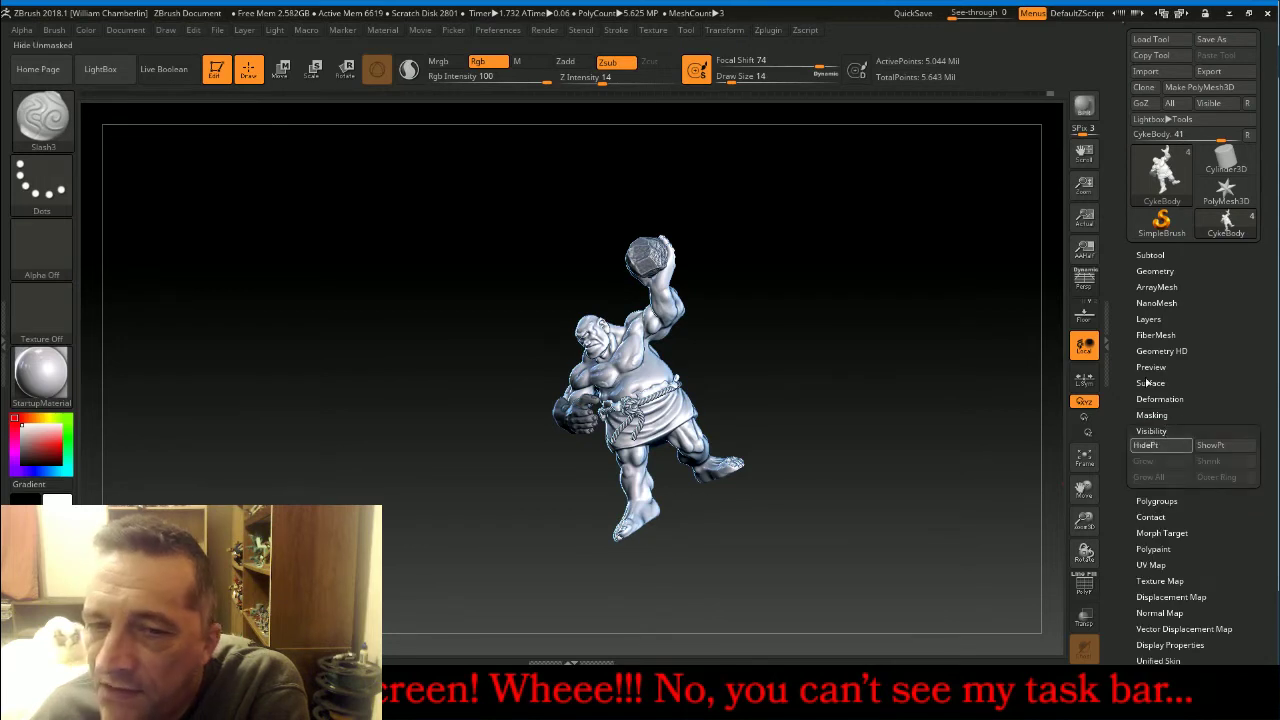
# Hide the CykeBody1_2 rope and CykeRock subtools to isolate the lowered hand.
pyautogui.click(1151, 254)
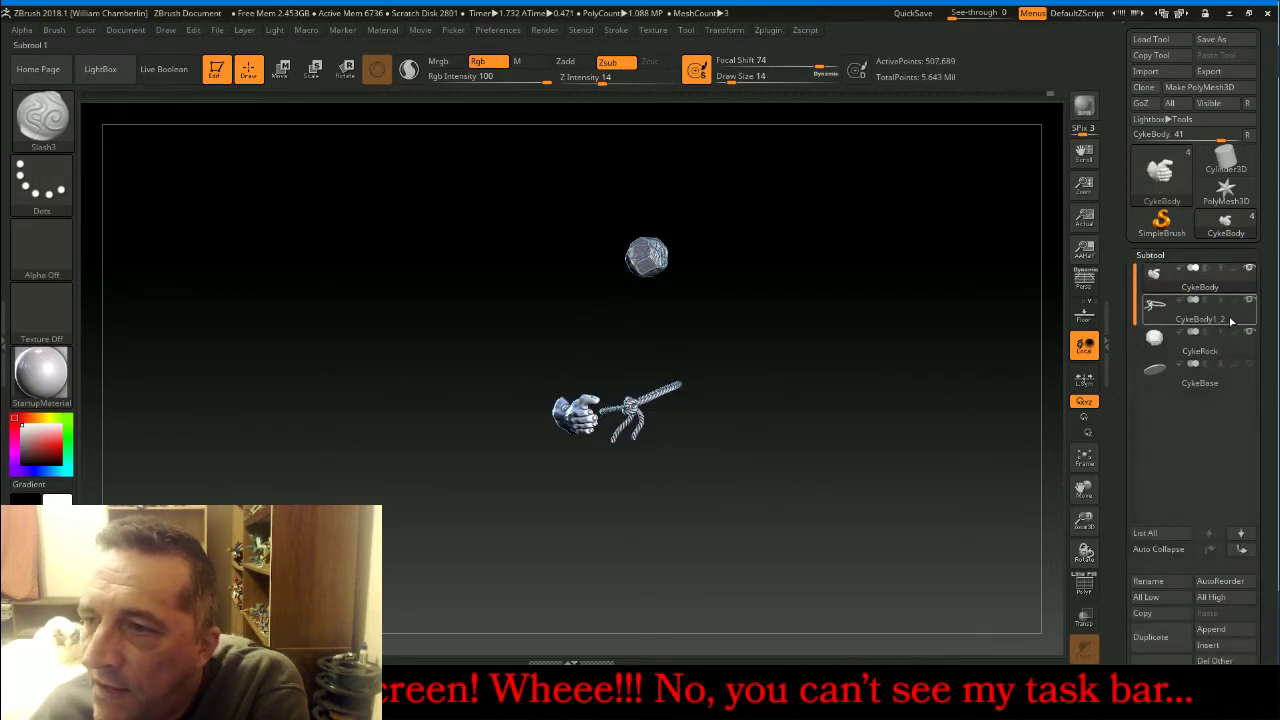
pyautogui.click(1249, 300)
pyautogui.click(1249, 331)
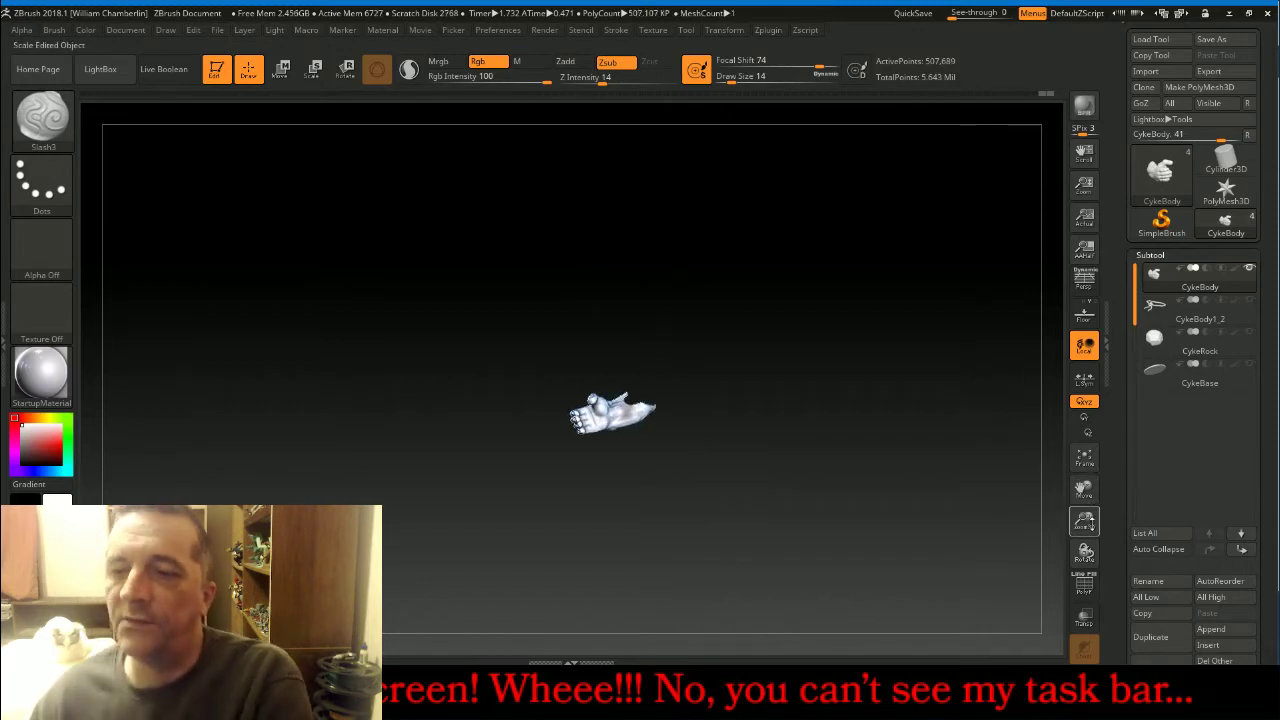
# Carve finger joint creases on the palm side of the isolated hand with Slash3 at Draw Size 14.
pyautogui.moveTo(1088, 522); pyautogui.dragTo(1097, 598)
pyautogui.moveTo(1020, 500); pyautogui.dragTo(1016, 342)
pyautogui.moveTo(1083, 489); pyautogui.dragTo(1083, 354)
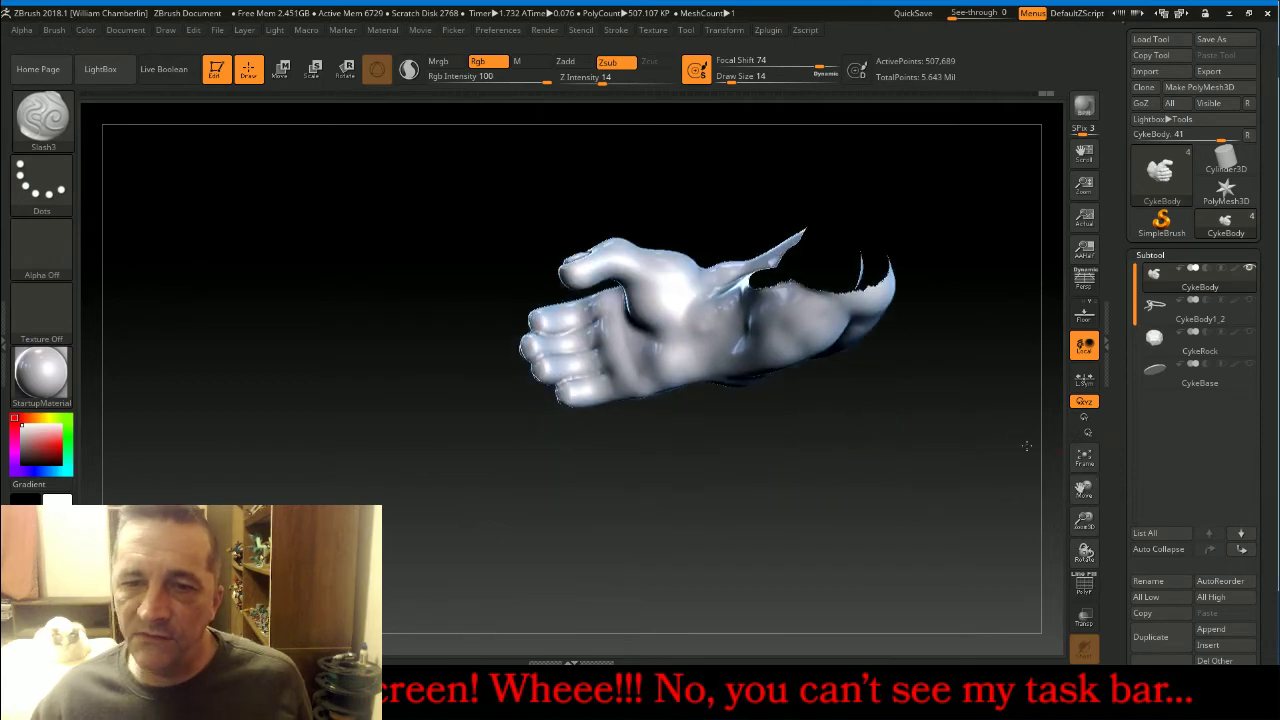
pyautogui.moveTo(1026, 444); pyautogui.dragTo(1037, 450)
pyautogui.moveTo(1084, 522); pyautogui.dragTo(1121, 567)
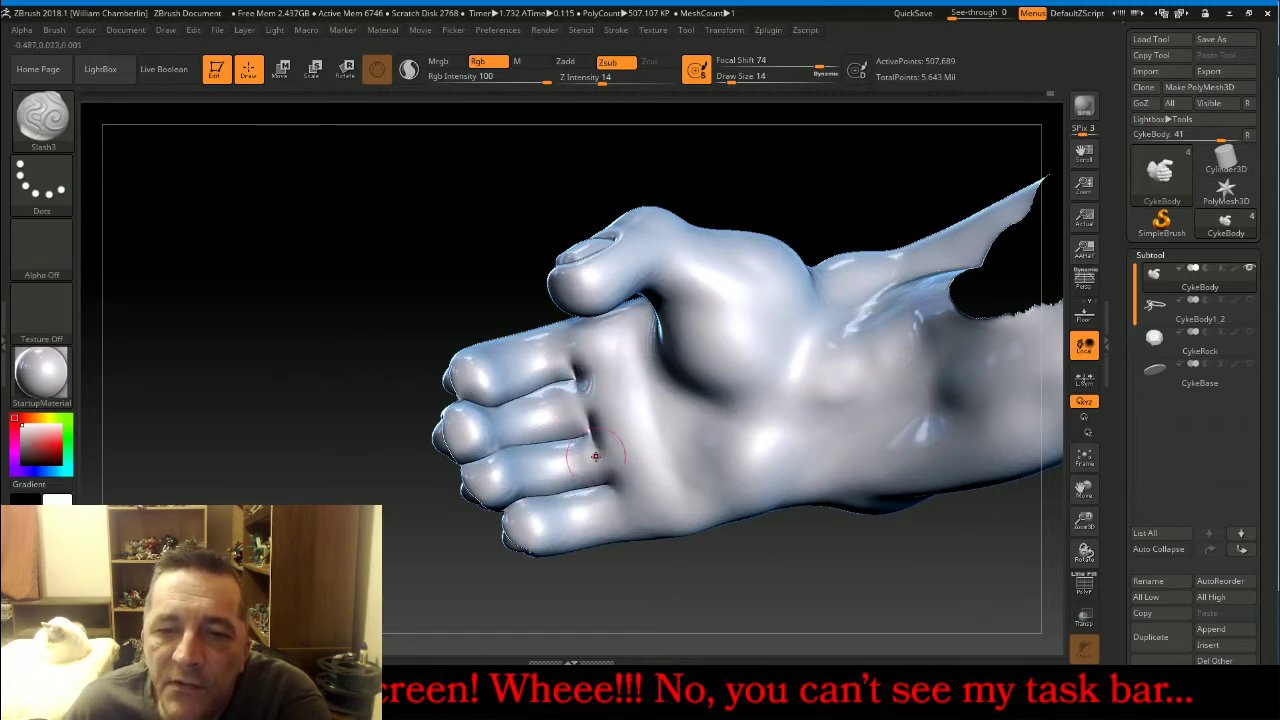
pyautogui.moveTo(663, 603); pyautogui.dragTo(623, 571)
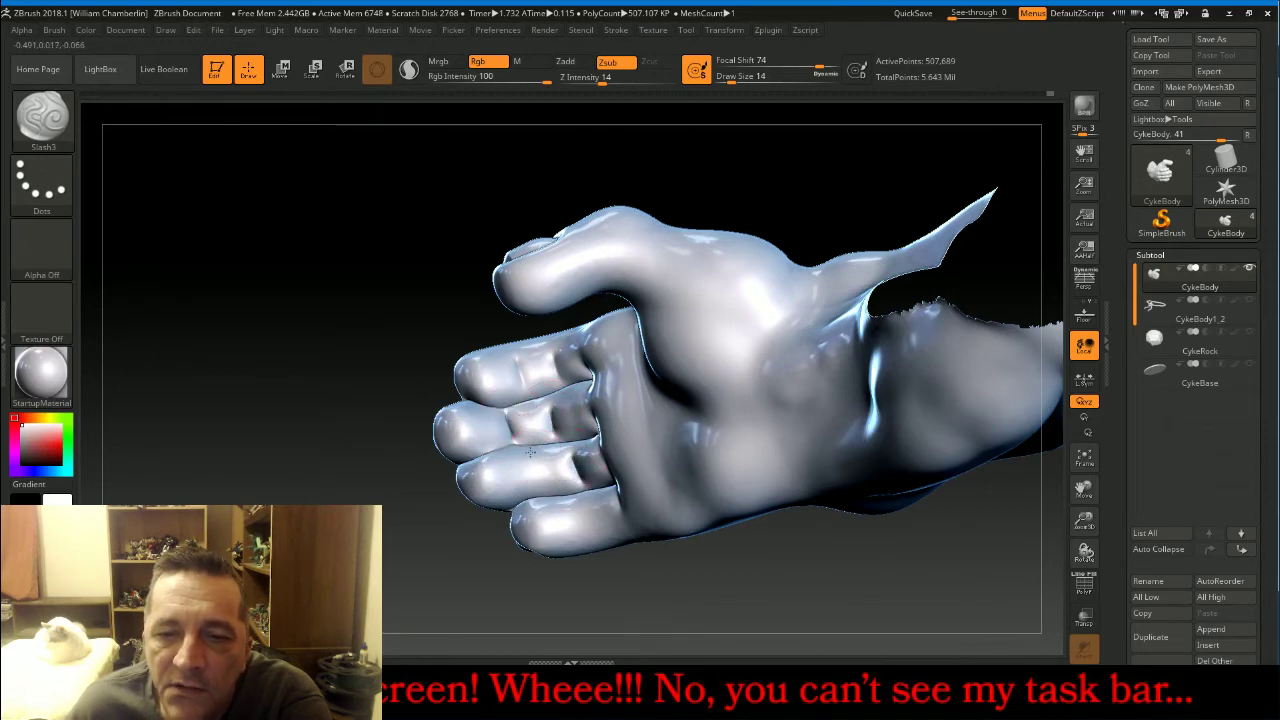
# Carve creases across the palm of the hand held at the belly with the Slash3 brush, draw size 22 and Z intensity 7.
pyautogui.moveTo(584, 589); pyautogui.dragTo(602, 516)
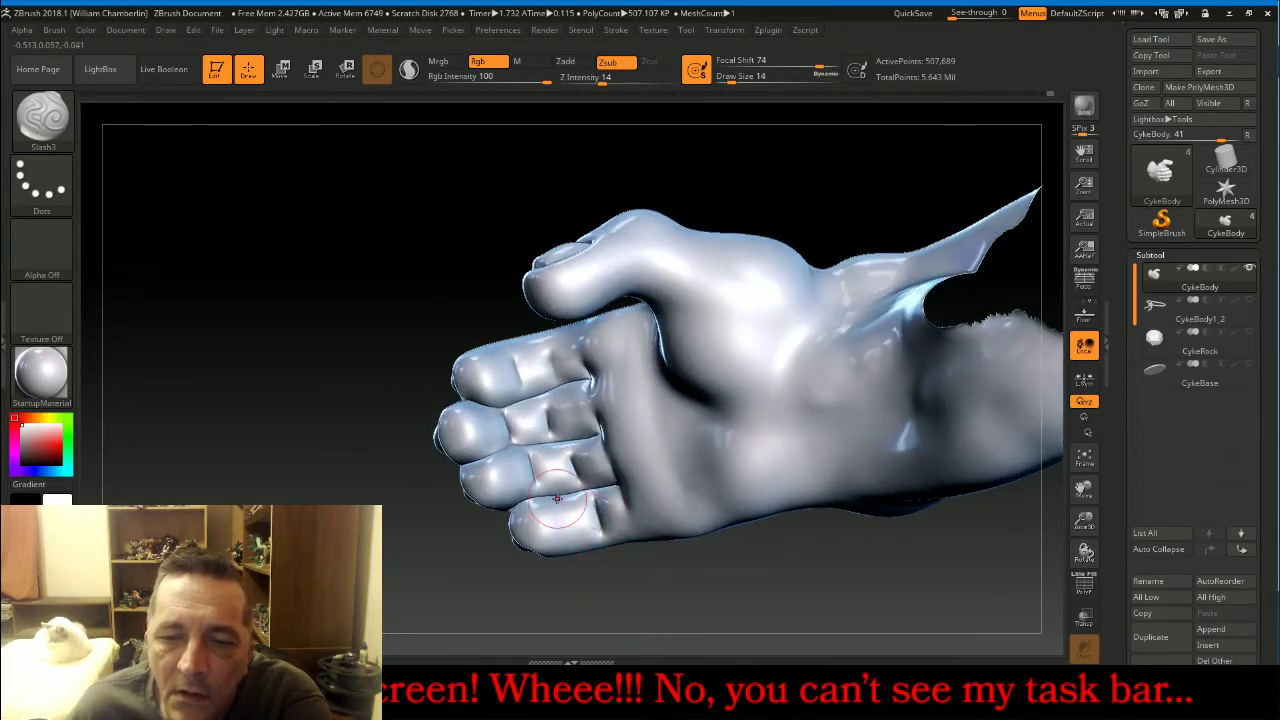
pyautogui.moveTo(436, 577); pyautogui.dragTo(442, 553)
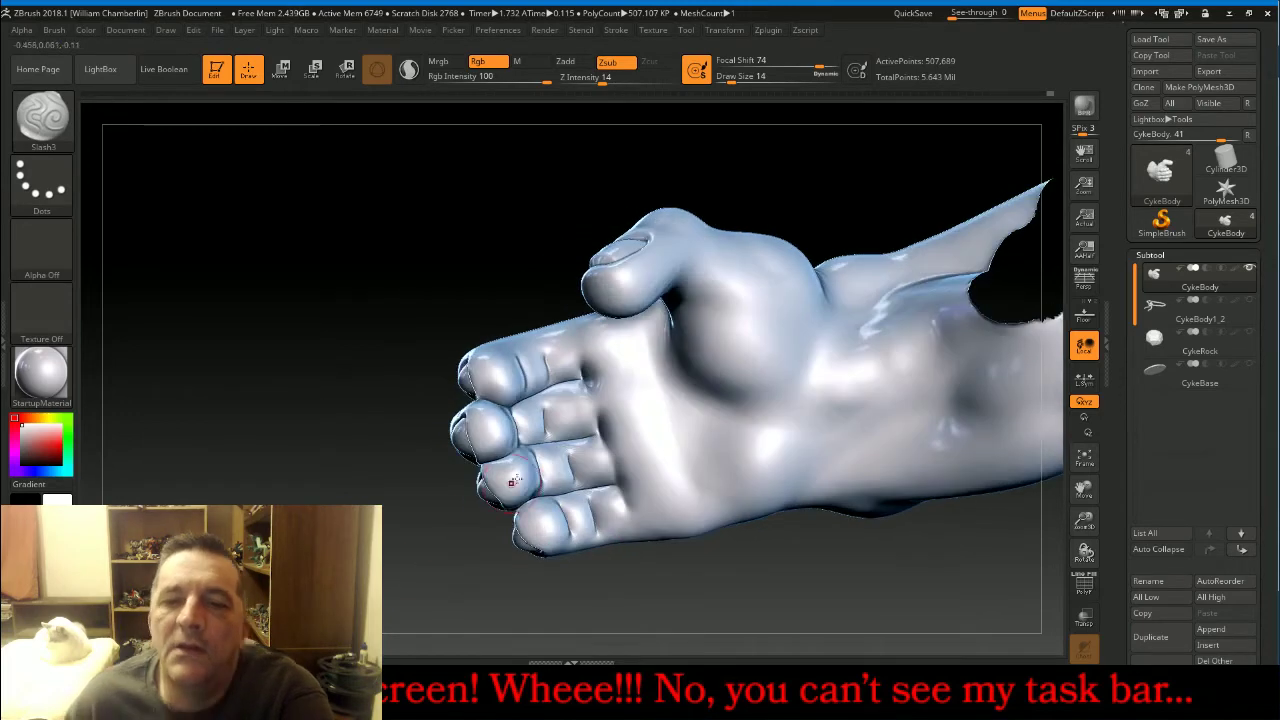
pyautogui.press(']')
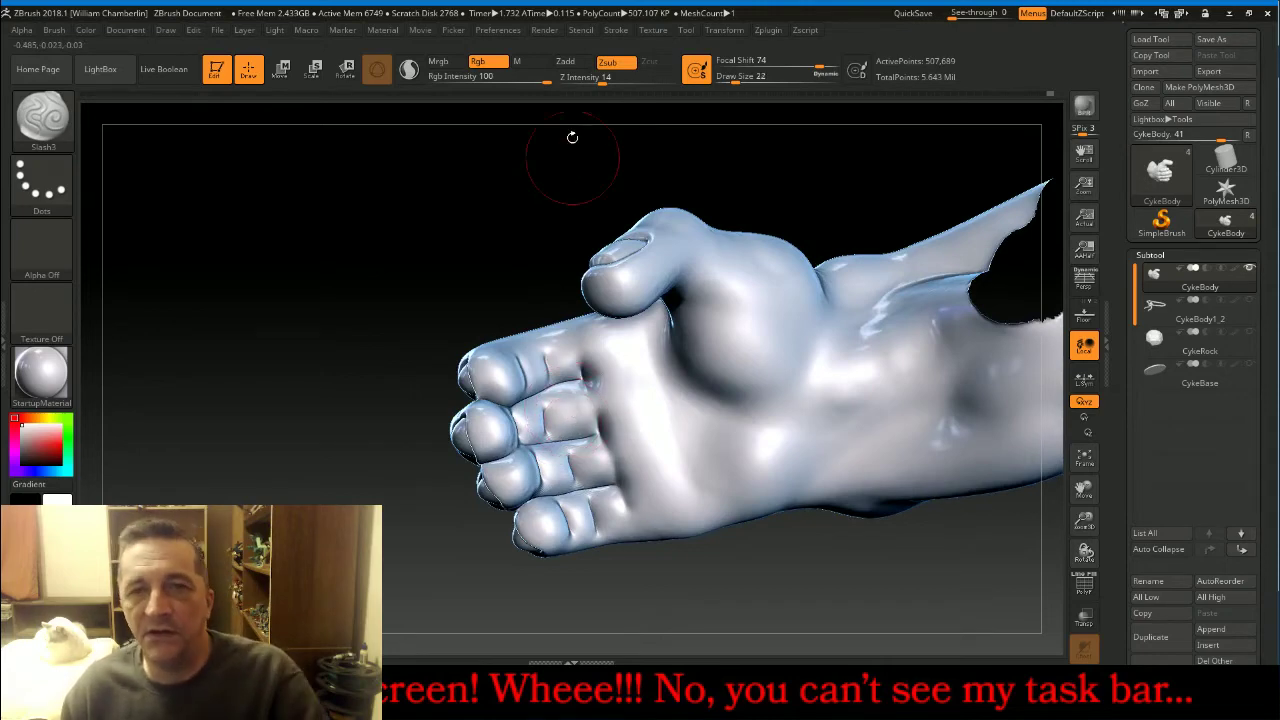
pyautogui.moveTo(592, 77); pyautogui.dragTo(575, 78)
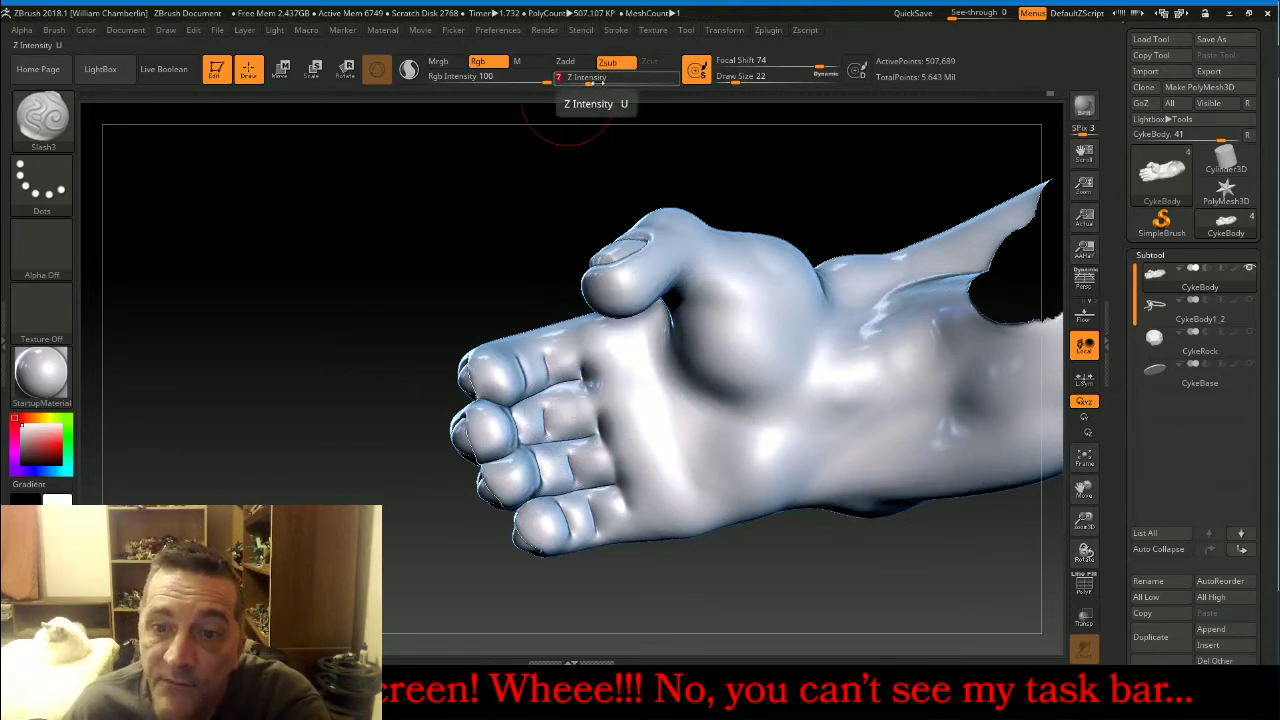
pyautogui.moveTo(627, 347); pyautogui.dragTo(643, 380)
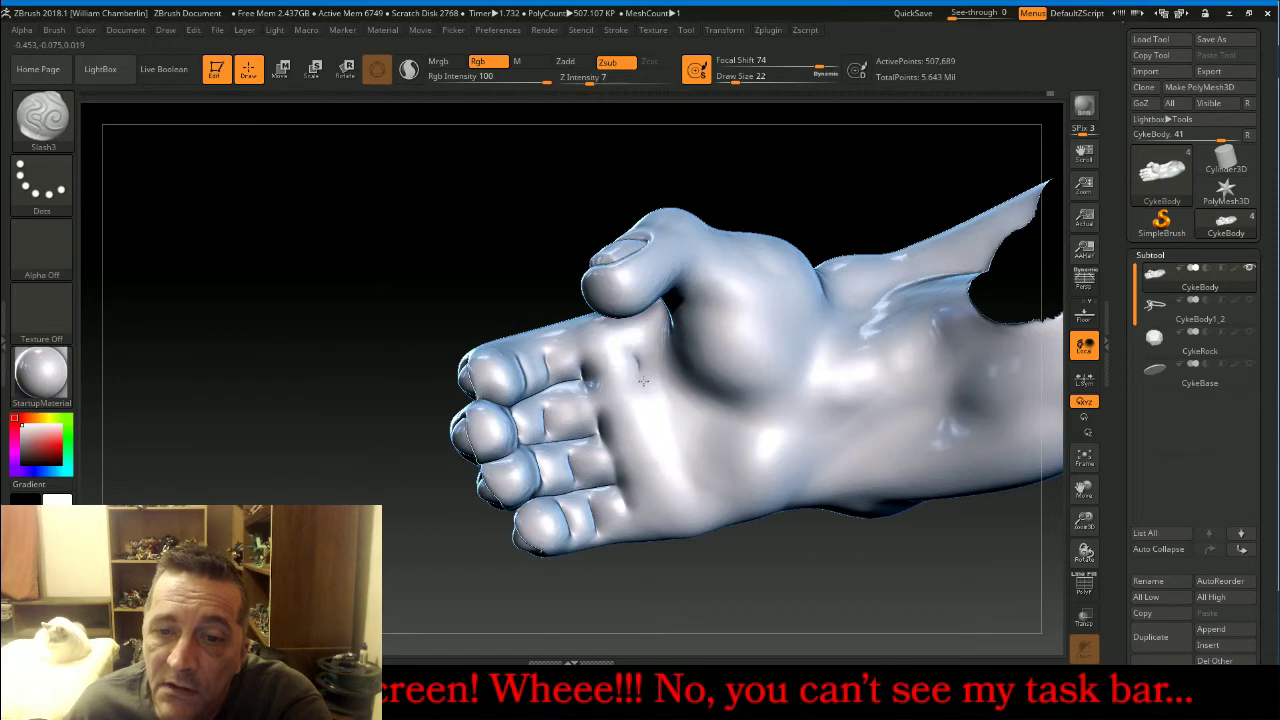
pyautogui.moveTo(665, 434)
pyautogui.mouseDown()
pyautogui.moveTo(686, 499)
pyautogui.moveTo(672, 437)
pyautogui.moveTo(712, 488)
pyautogui.mouseUp()
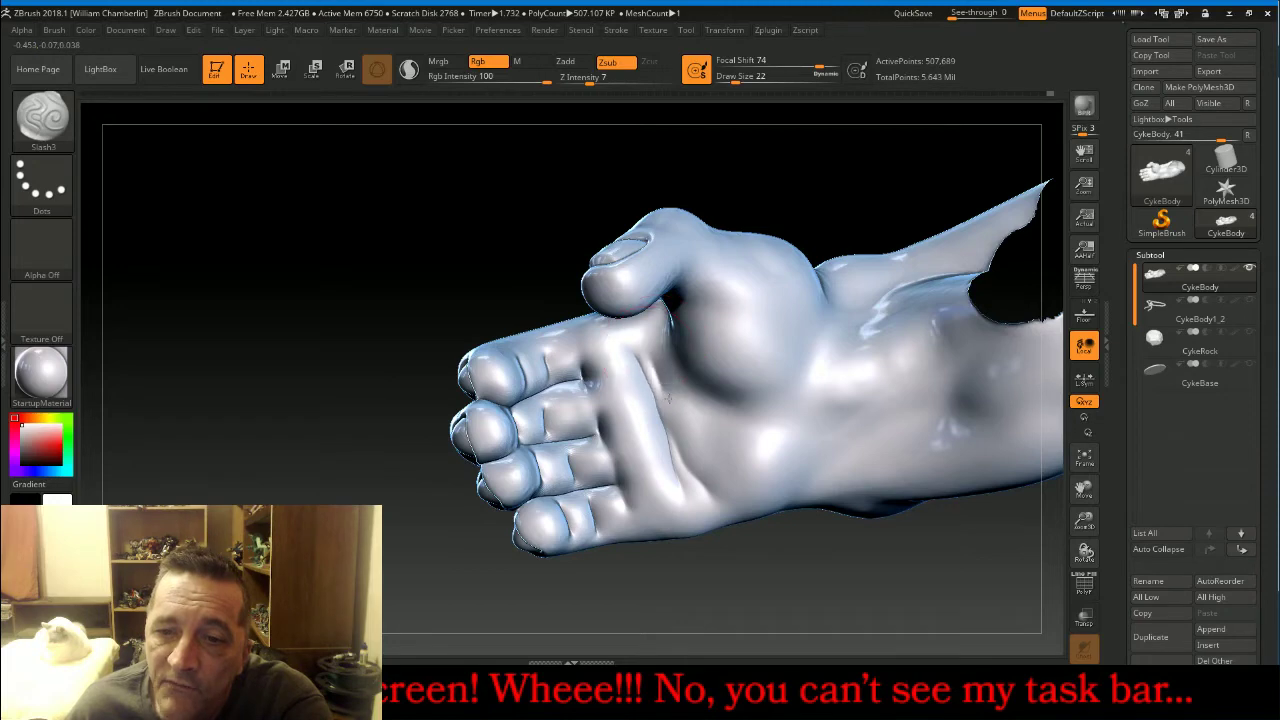
pyautogui.moveTo(763, 563); pyautogui.dragTo(705, 378)
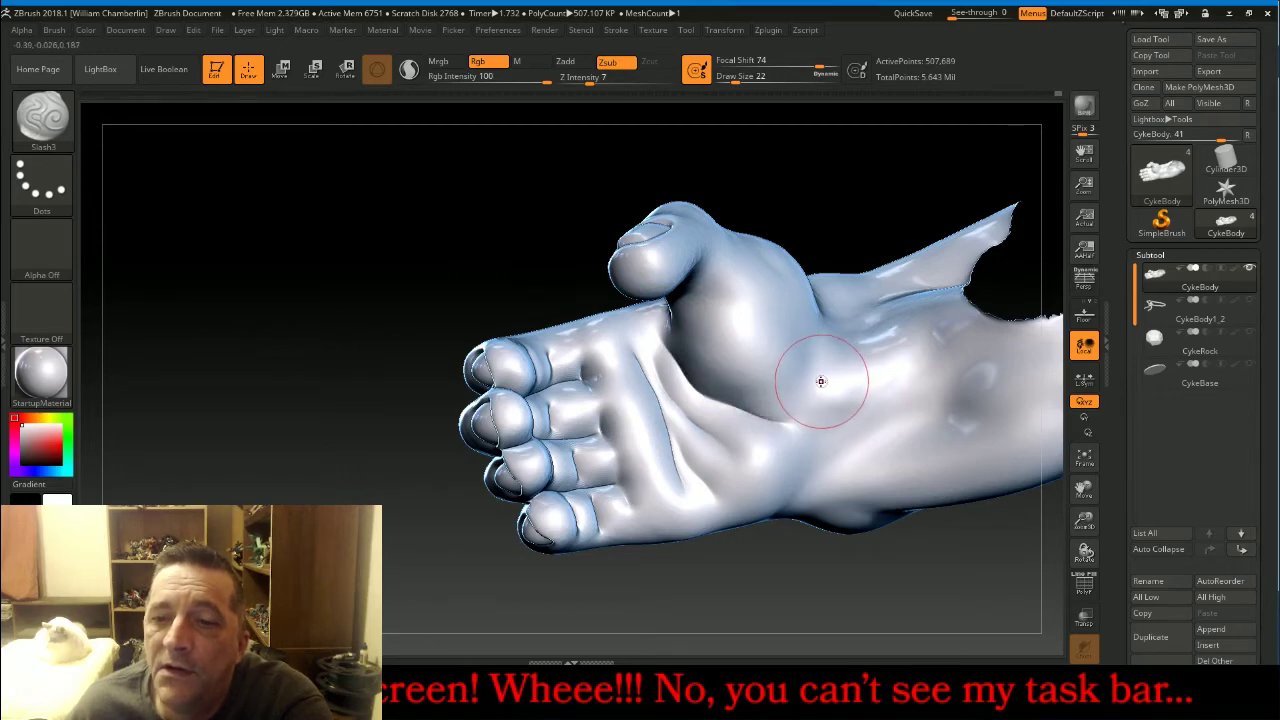
pyautogui.moveTo(854, 380); pyautogui.dragTo(879, 377)
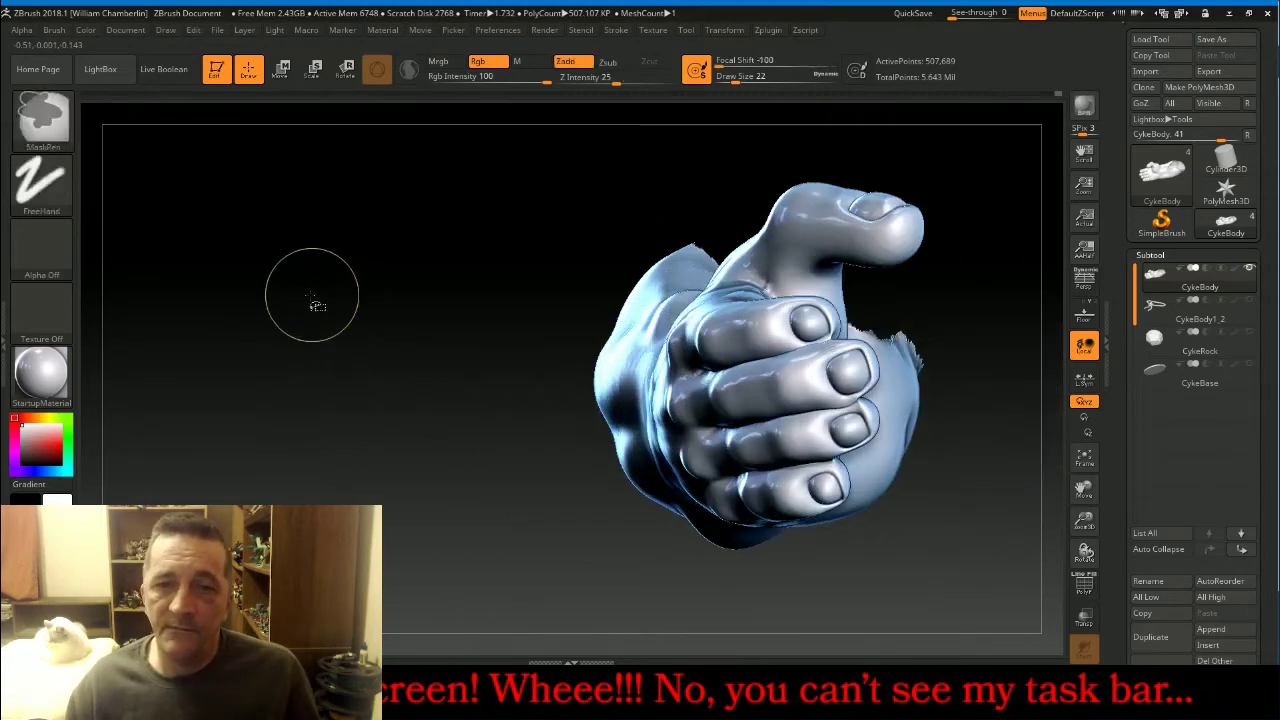
# Unhide the rest of the CykeBody mesh and bring the cyclops's head into close view.
pyautogui.hotkey('ctrl', 'shift')
pyautogui.keyDown('ctrl'); pyautogui.keyDown('shift'); pyautogui.click(1046, 530); pyautogui.keyUp('shift'); pyautogui.keyUp('ctrl')
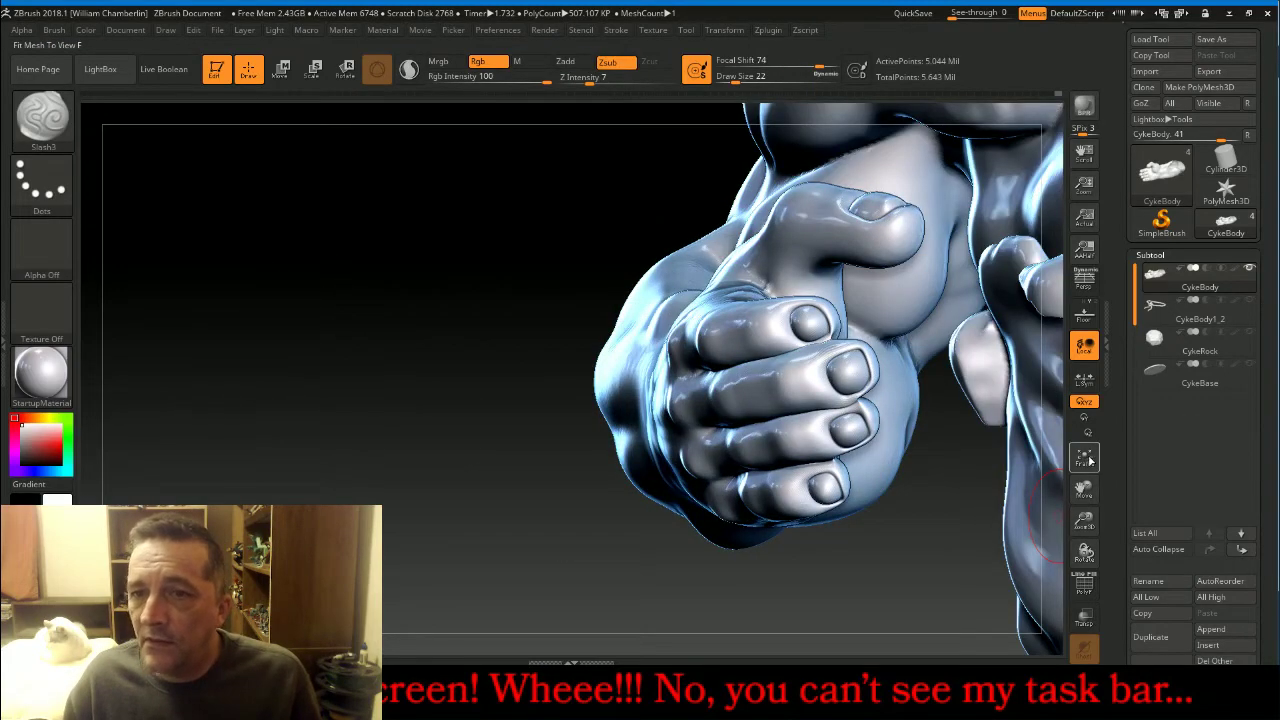
pyautogui.click(1090, 461)
pyautogui.moveTo(1034, 476); pyautogui.dragTo(949, 490)
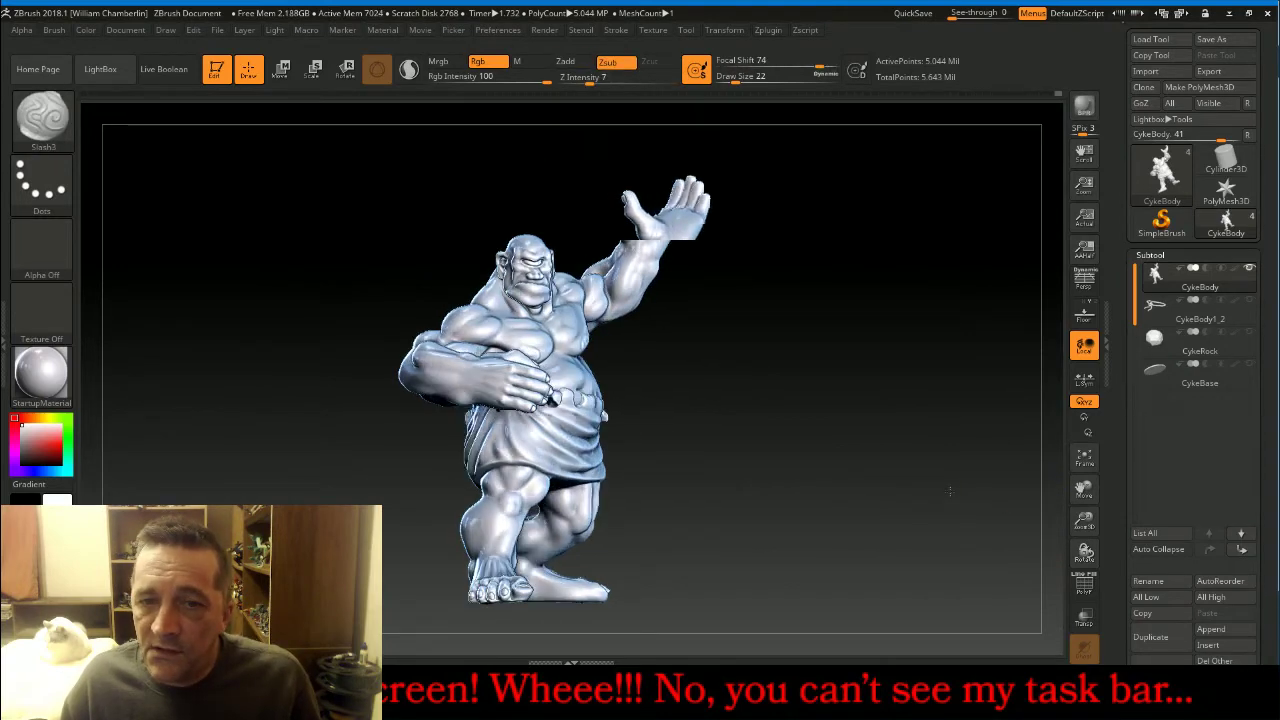
pyautogui.moveTo(949, 490); pyautogui.dragTo(1083, 490)
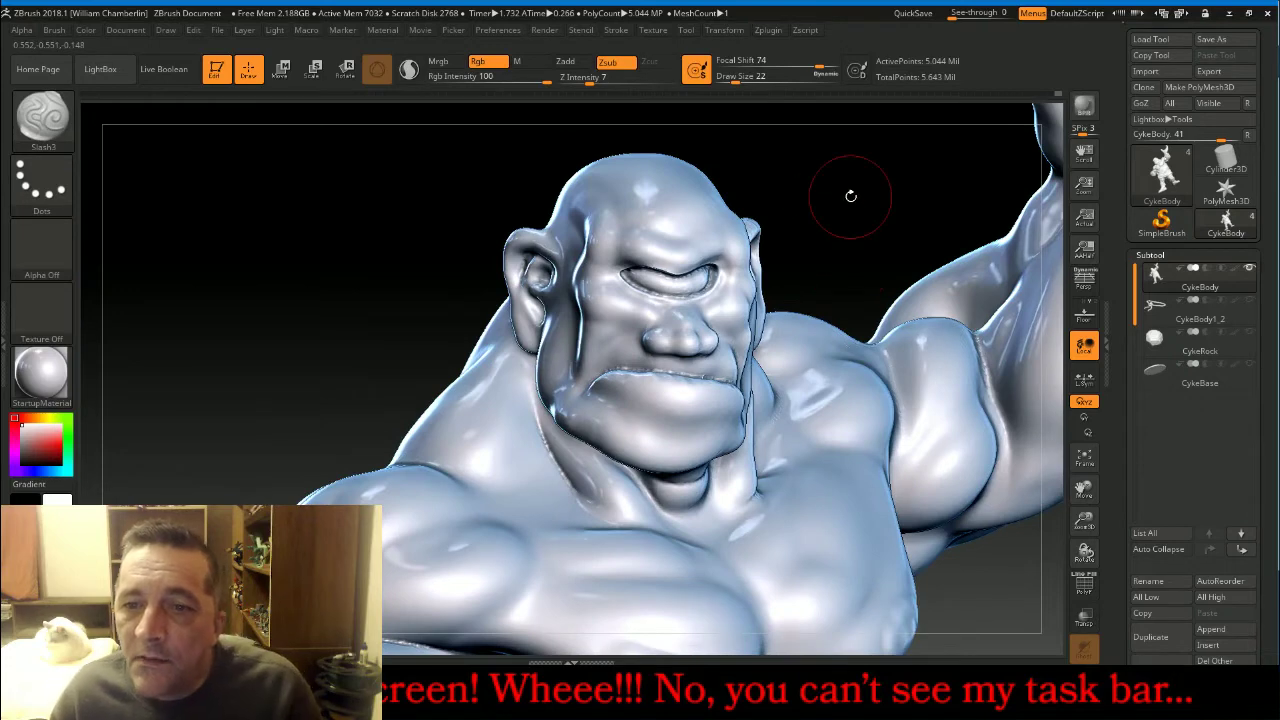
# Reduce the Slash3 brush to draw size 10 and undo the last strokes on the cyclops's face.
pyautogui.moveTo(822, 208); pyautogui.dragTo(820, 198)
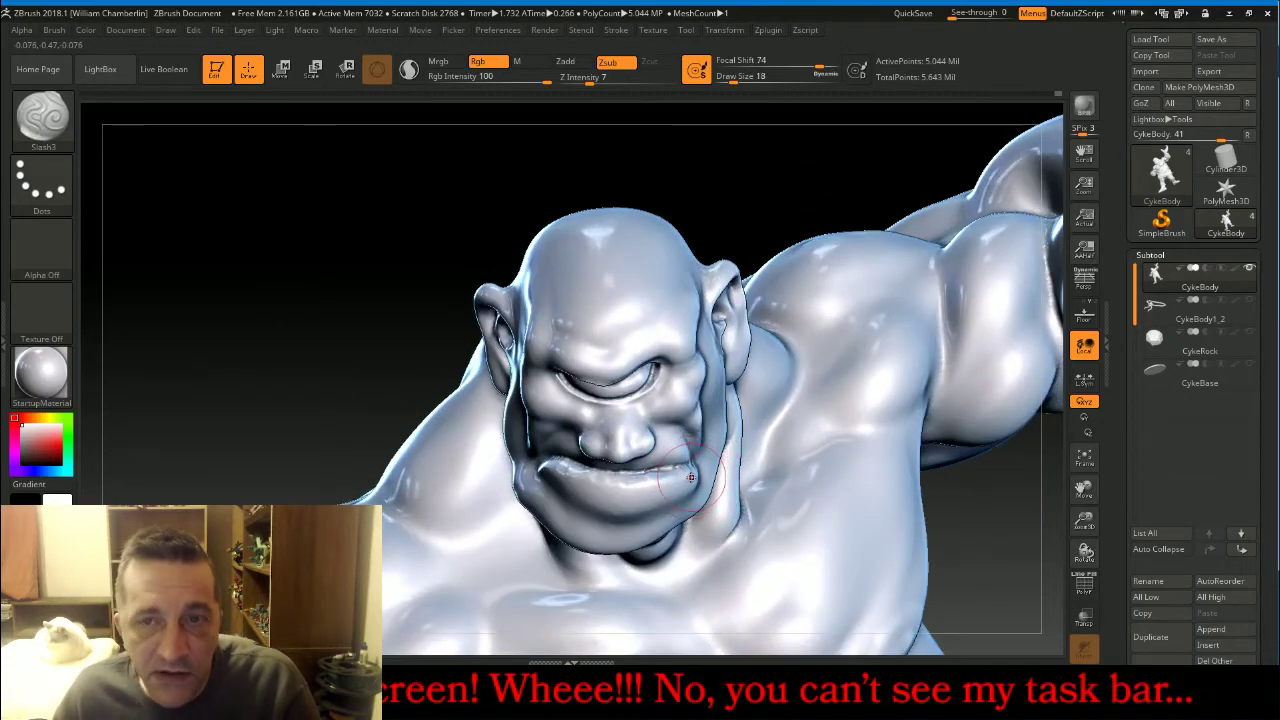
pyautogui.press('[')
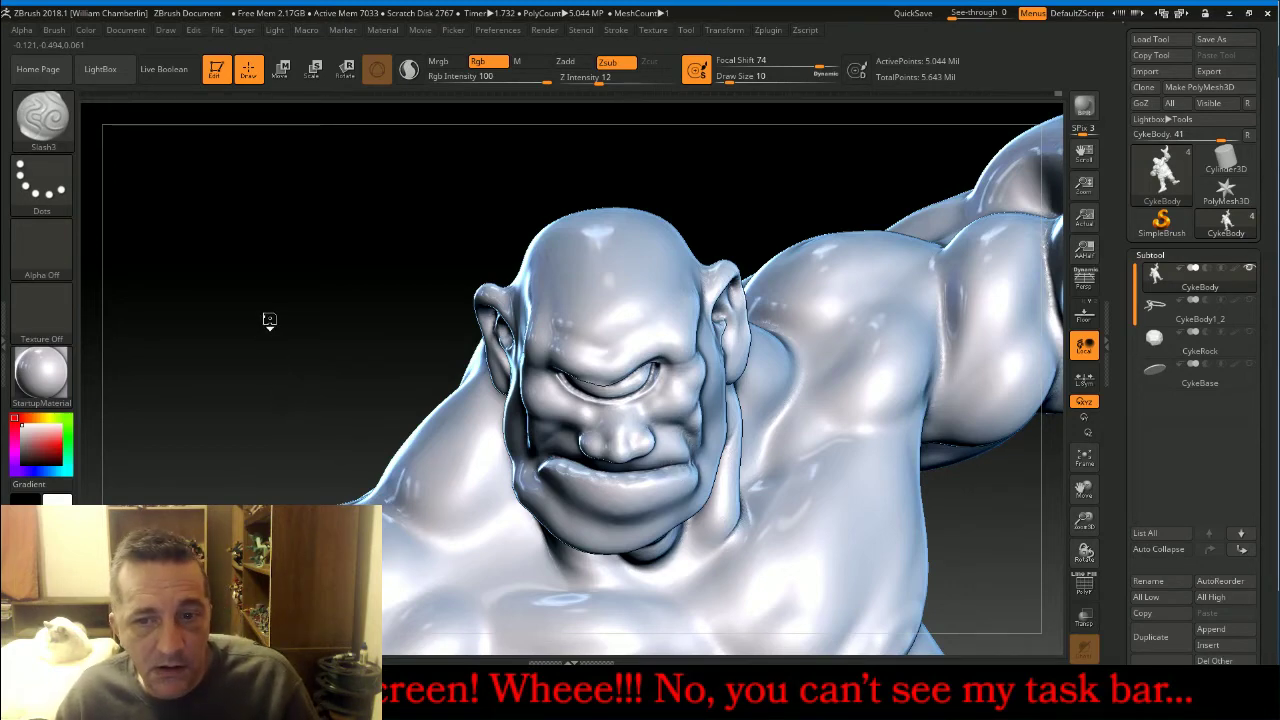
pyautogui.hotkey('ctrl', 'z')
pyautogui.hotkey('ctrl', 'z')
pyautogui.hotkey('ctrl', 'z')
pyautogui.hotkey('ctrl', 'z')
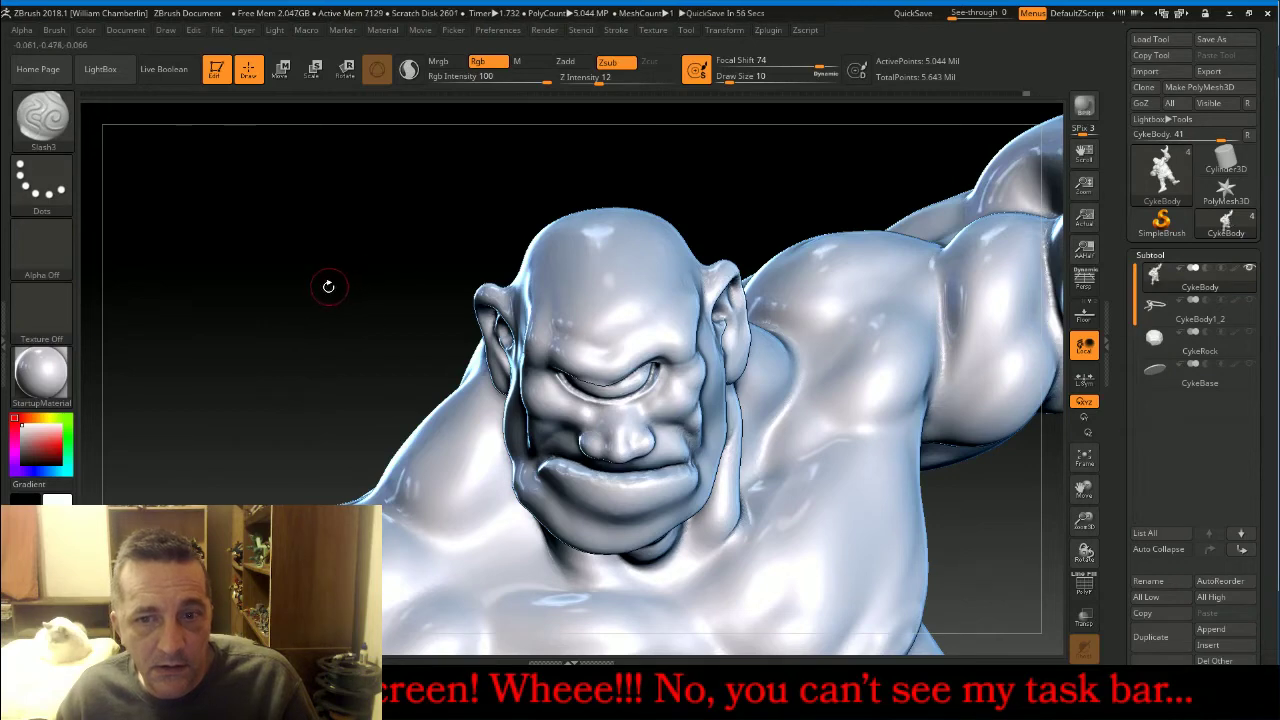
# Inflate and smooth the area around the cyclops's mouth with the Inflat brush at draw size 9 and Z intensity 6.
pyautogui.moveTo(300, 292)
pyautogui.mouseDown()
pyautogui.moveTo(323, 286)
pyautogui.moveTo(289, 277)
pyautogui.mouseUp()
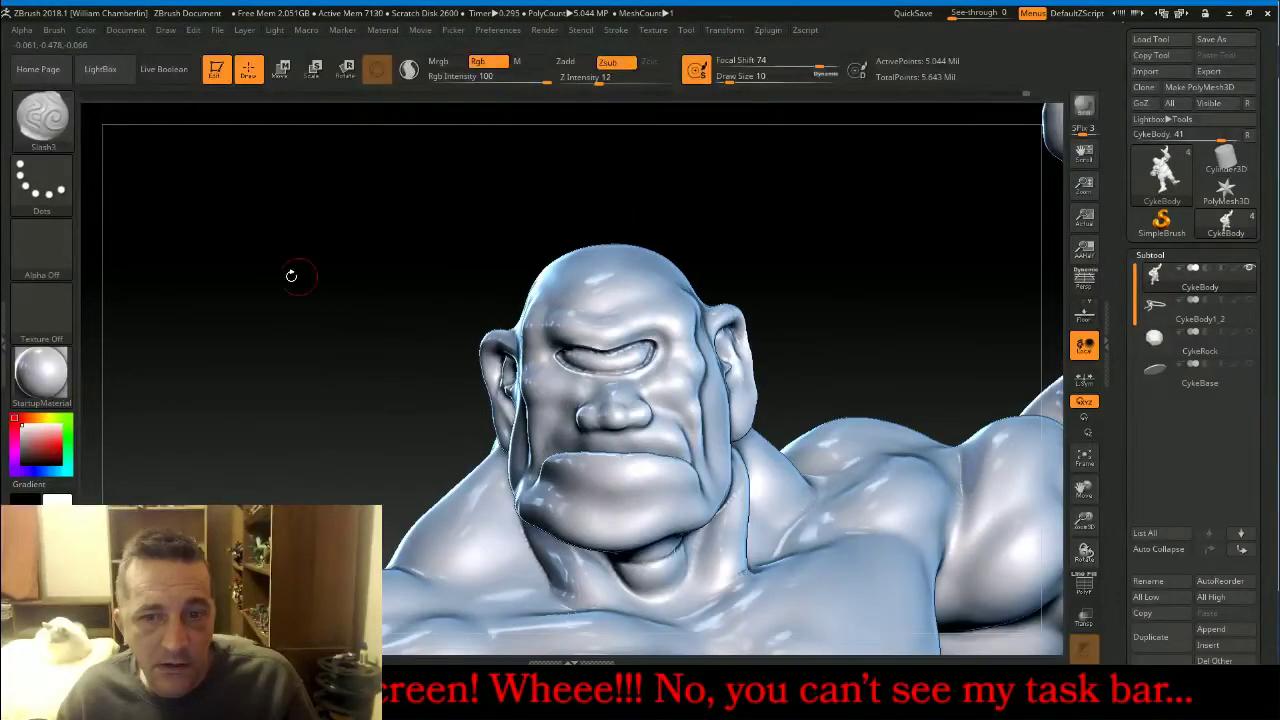
pyautogui.click(60, 133)
pyautogui.click(400, 357)
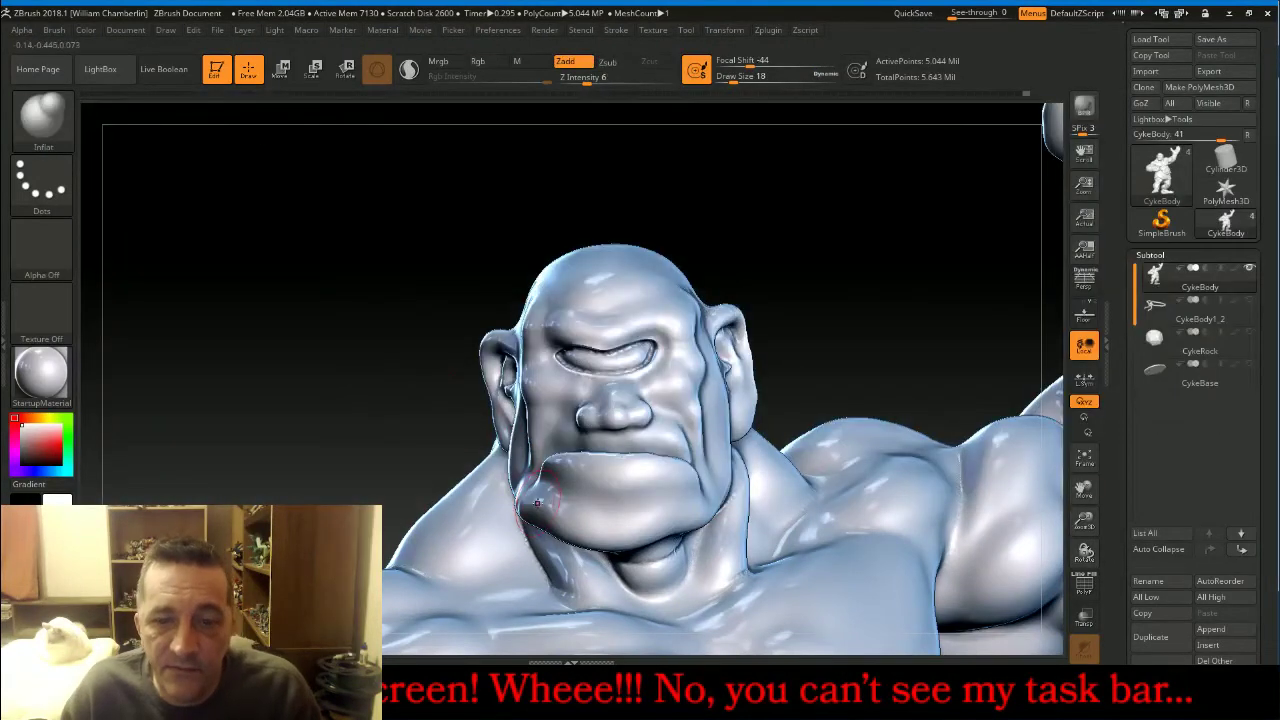
pyautogui.moveTo(294, 398); pyautogui.dragTo(410, 402)
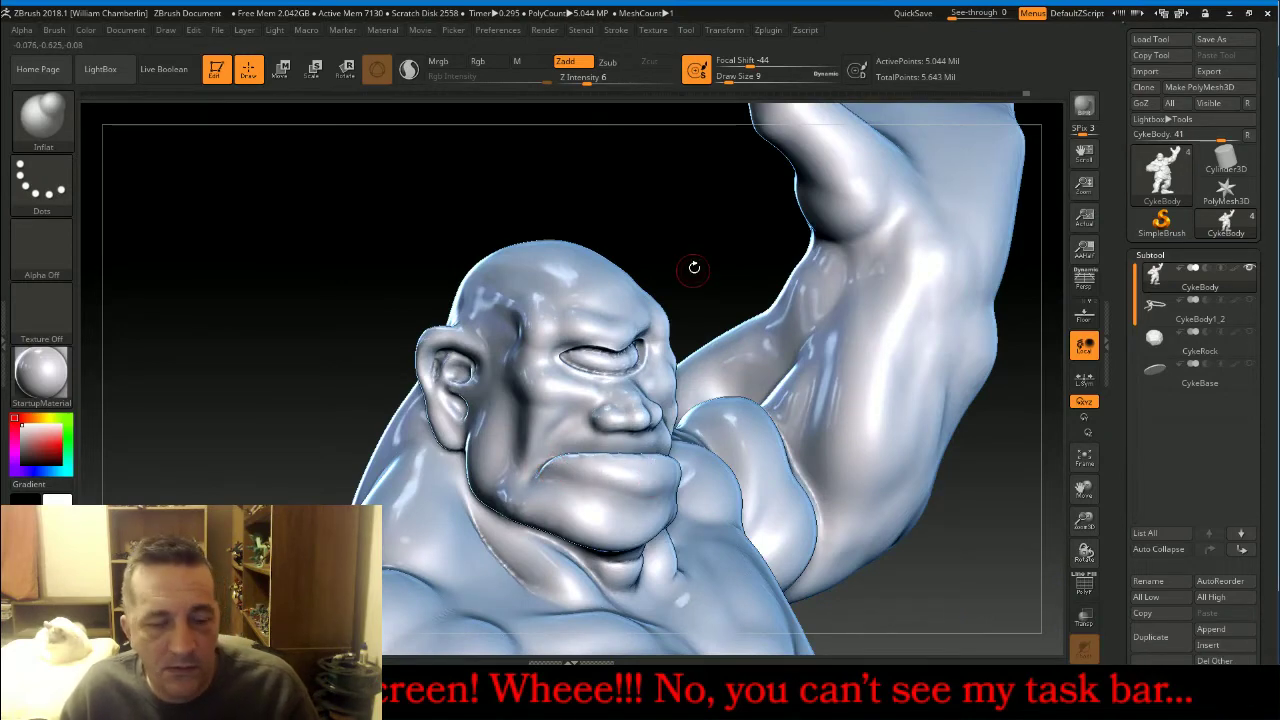
pyautogui.press('ctrl')
pyautogui.moveTo(683, 194); pyautogui.dragTo(662, 194)
pyautogui.moveTo(698, 460); pyautogui.dragTo(701, 487)
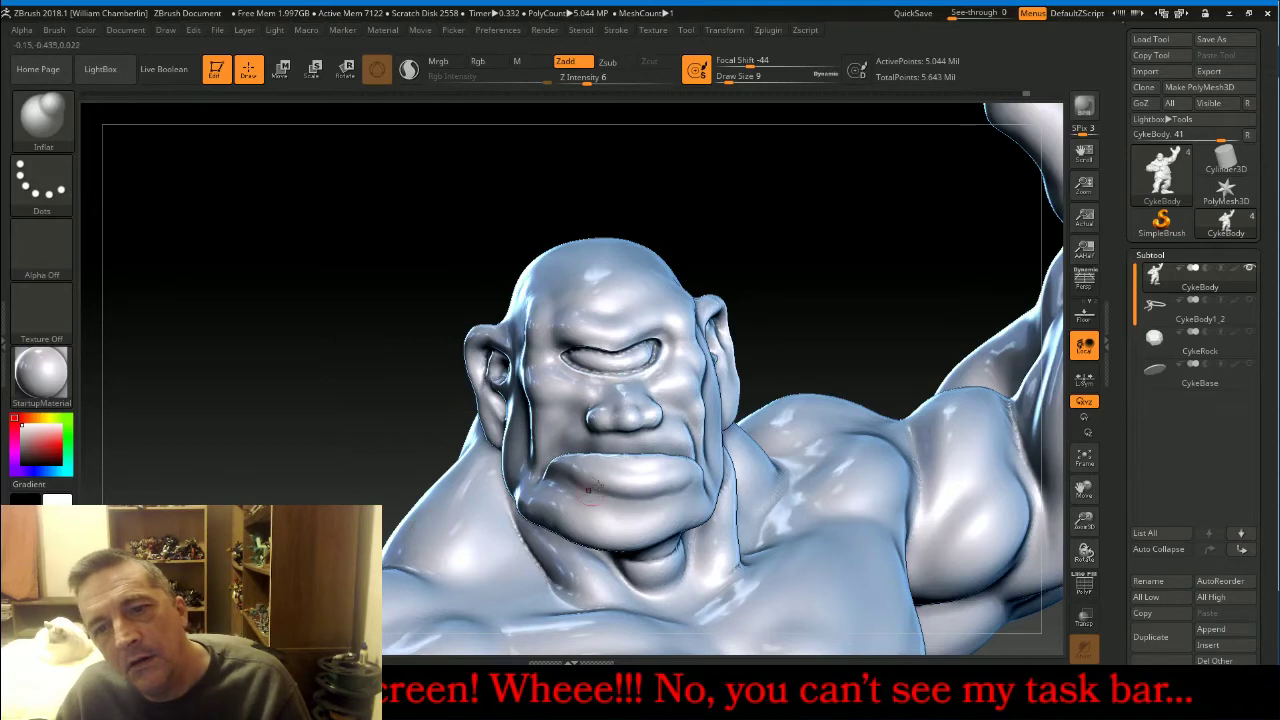
pyautogui.press('shift')
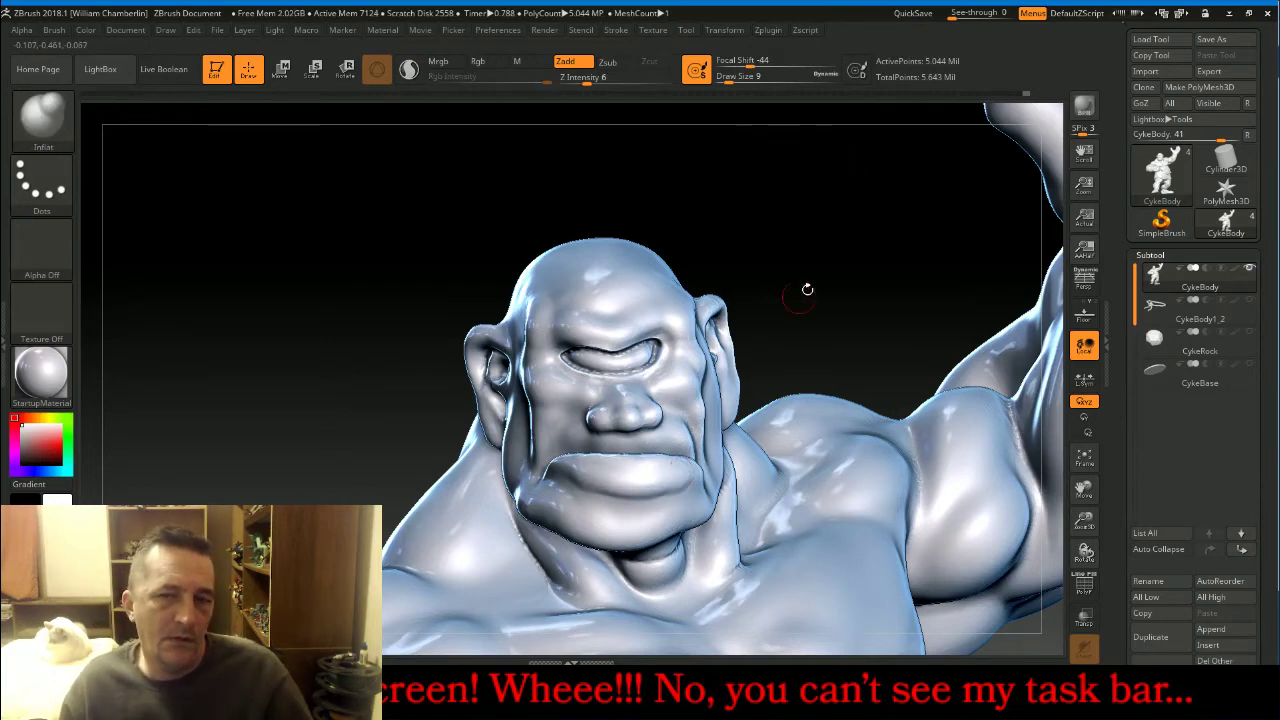
# Make the CykeBody1_2, CykeRock and CykeBase subtools visible and frame the complete cyclops figure on its base.
pyautogui.moveTo(776, 214); pyautogui.dragTo(1040, 430)
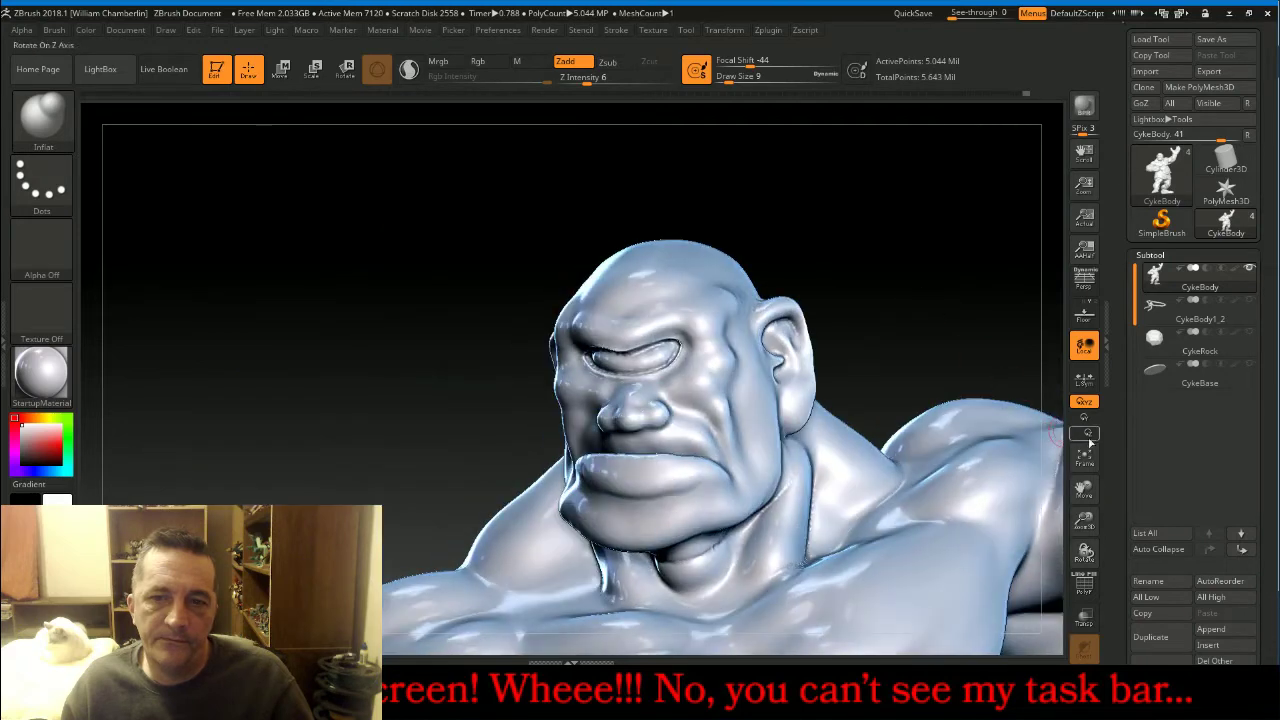
pyautogui.click(1084, 458)
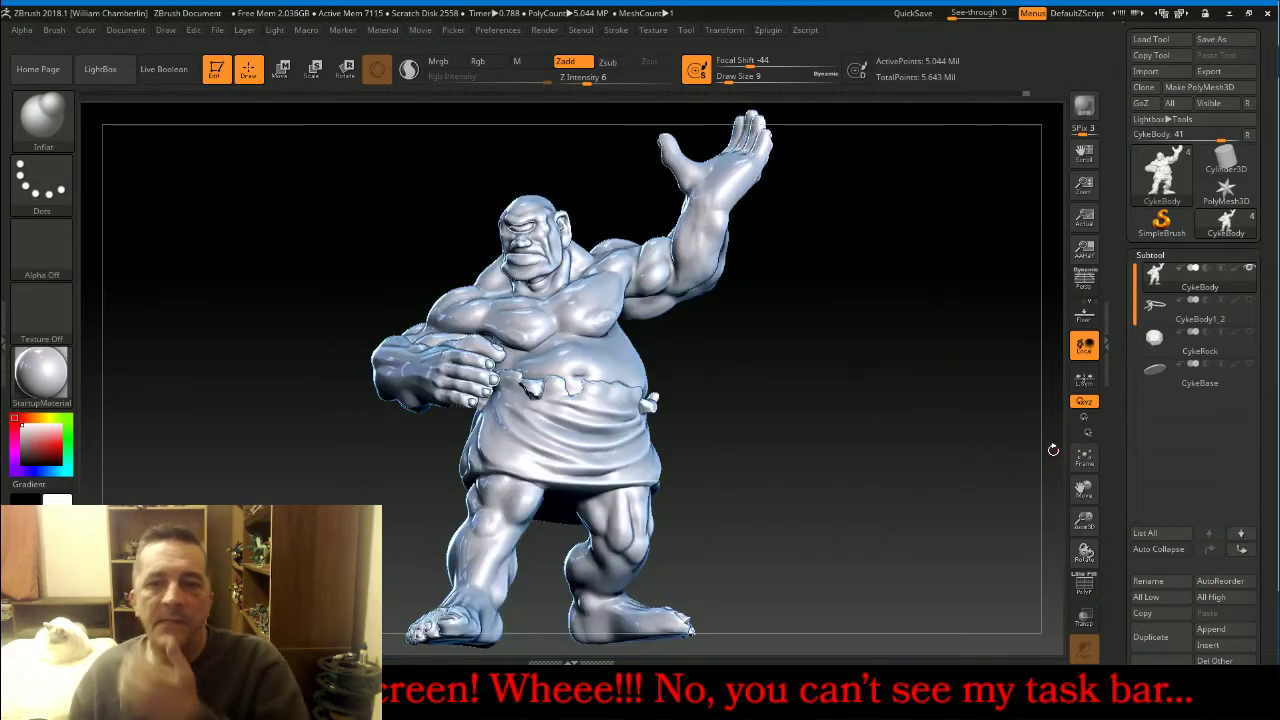
pyautogui.click(1249, 300)
pyautogui.click(1249, 332)
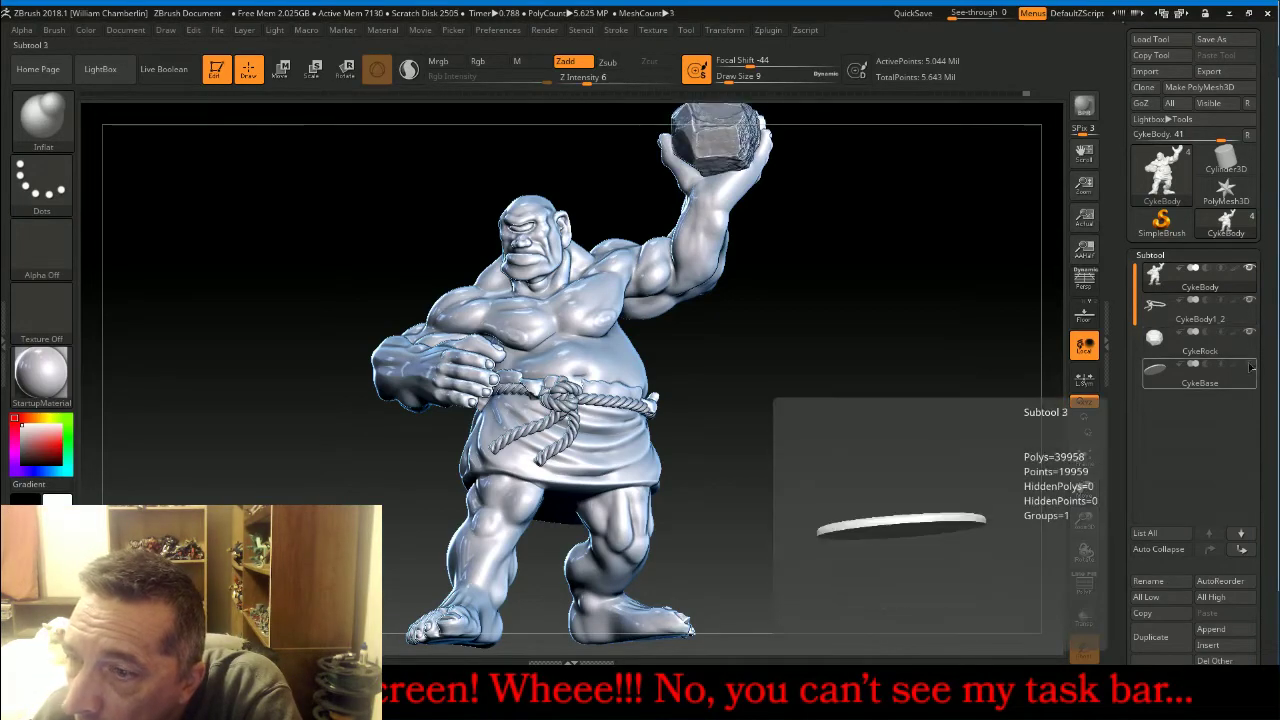
pyautogui.click(1249, 364)
pyautogui.moveTo(948, 289); pyautogui.dragTo(1015, 413)
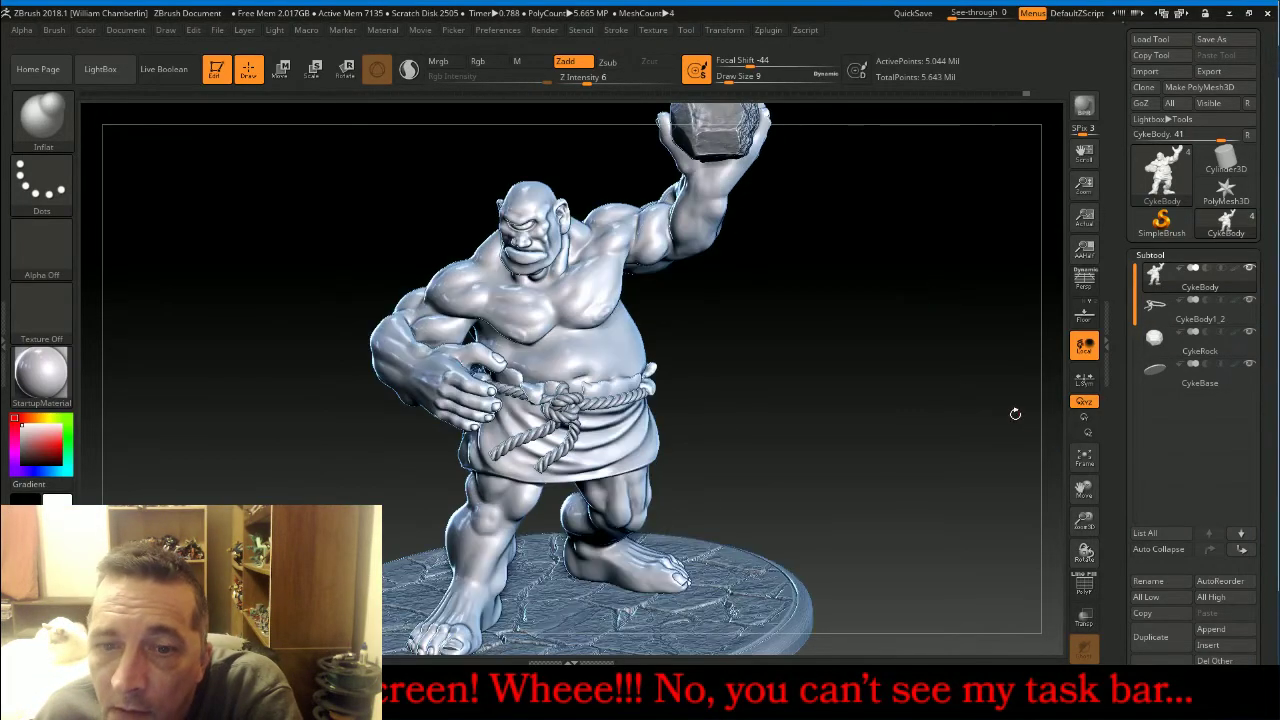
pyautogui.click(1082, 458)
pyautogui.moveTo(1084, 520); pyautogui.dragTo(1084, 490)
pyautogui.moveTo(914, 429)
pyautogui.mouseDown()
pyautogui.moveTo(947, 395)
pyautogui.moveTo(914, 399)
pyautogui.moveTo(927, 406)
pyautogui.mouseUp()
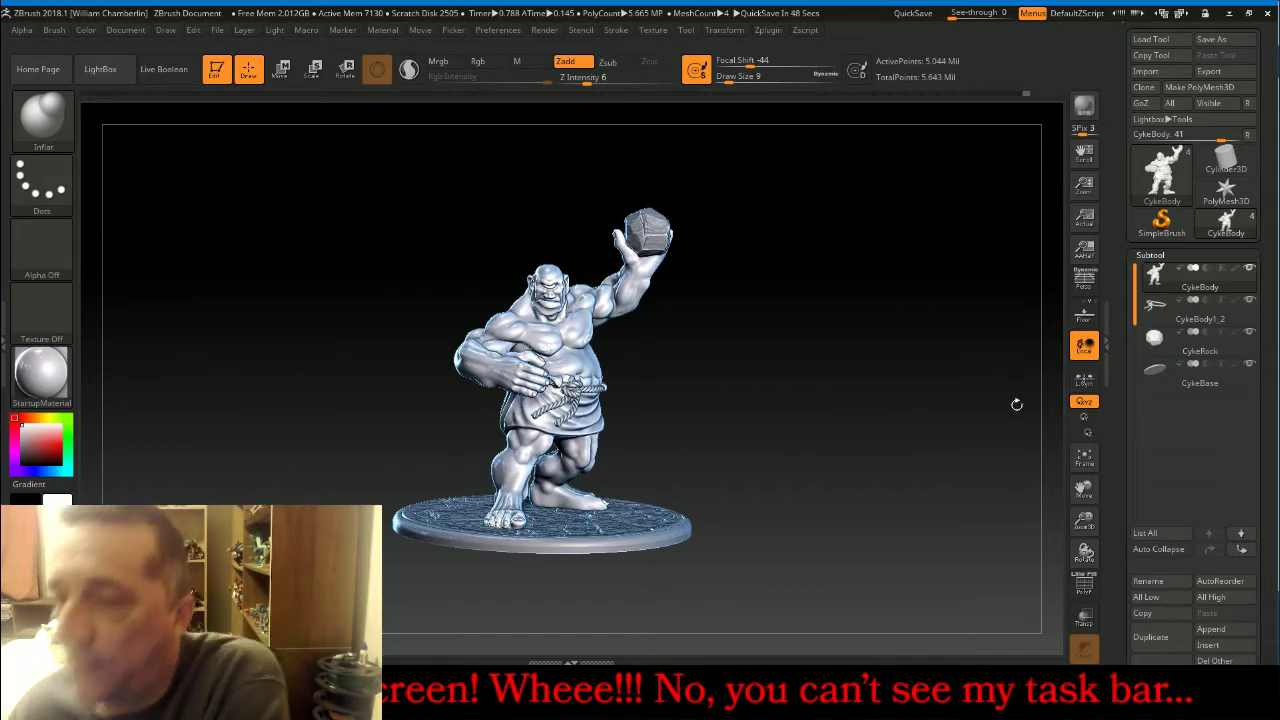
# Append a PolyMesh3D star as a new subtool and open the mesh import dialog for it.
pyautogui.click(1201, 631)
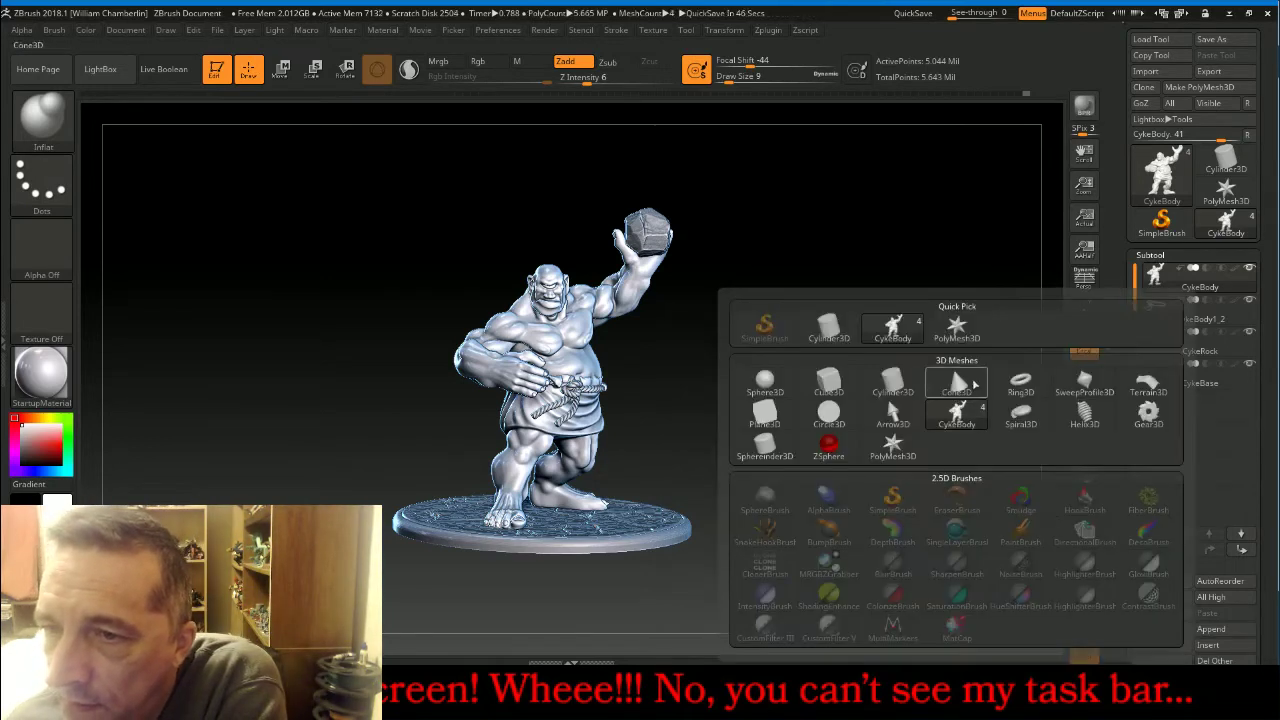
pyautogui.click(957, 329)
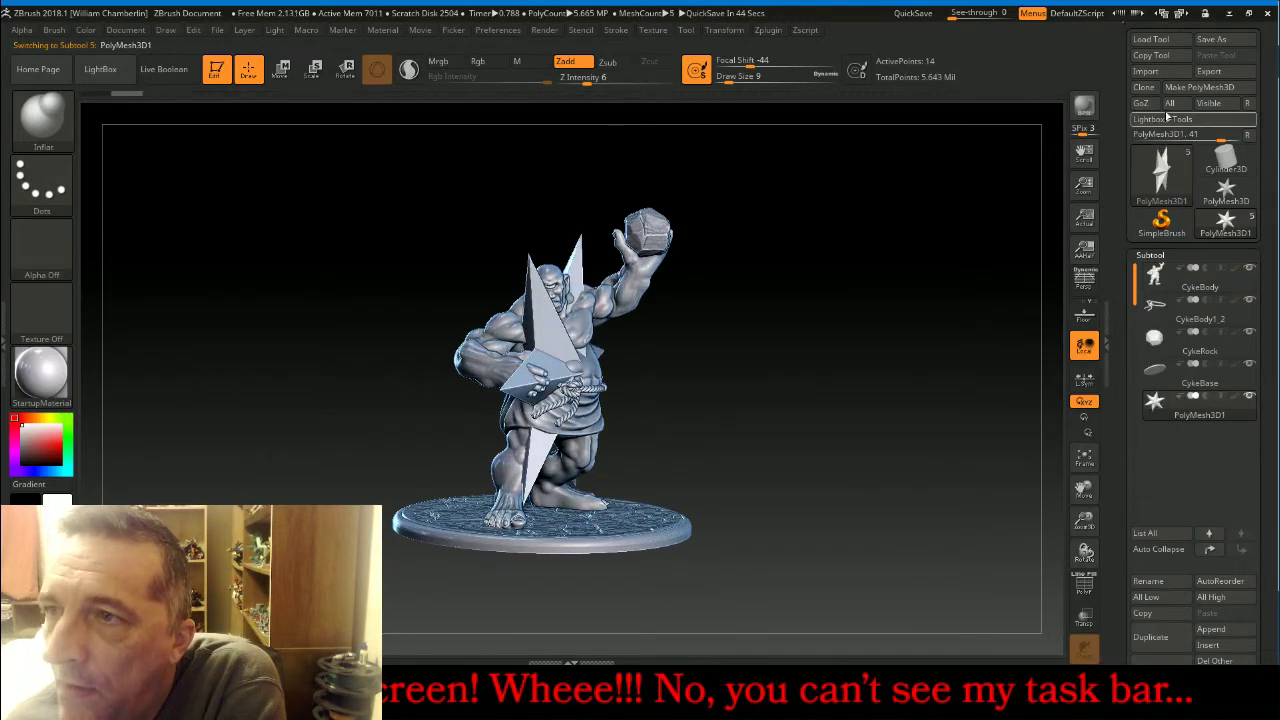
pyautogui.click(1169, 73)
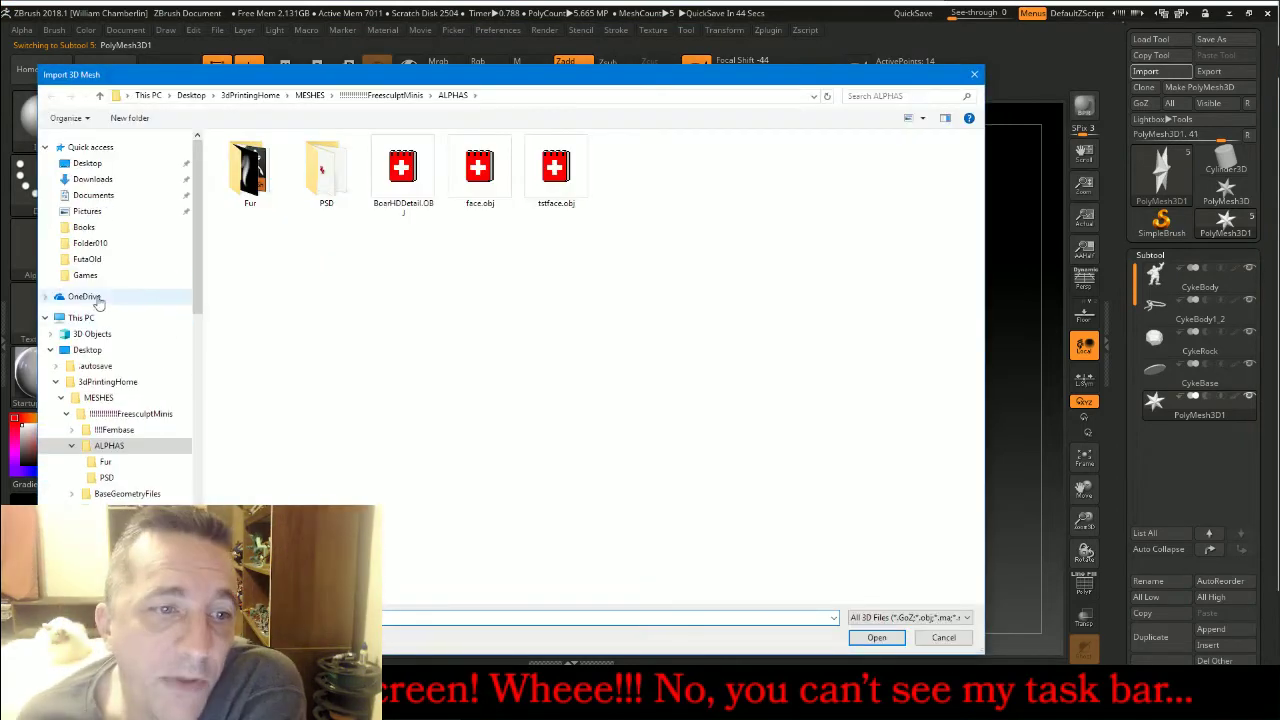
pyautogui.scroll(-3, 50, 290)
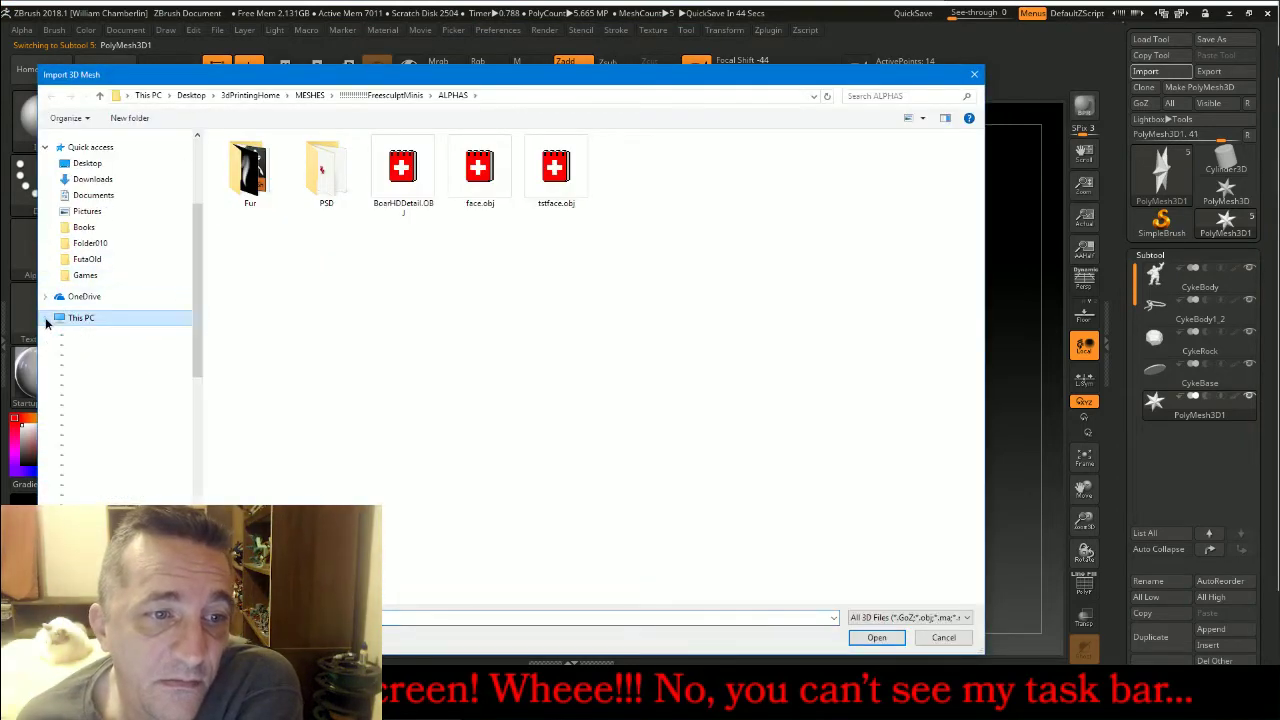
pyautogui.click(50, 175)
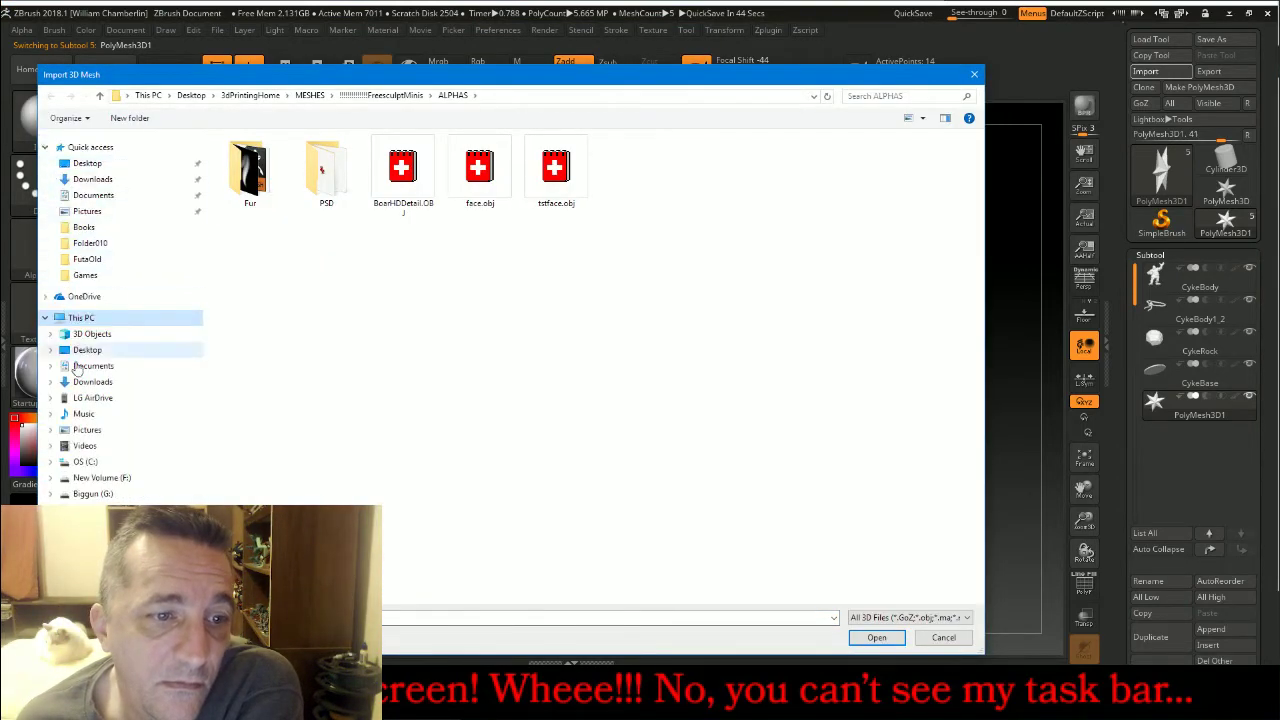
pyautogui.click(88, 494)
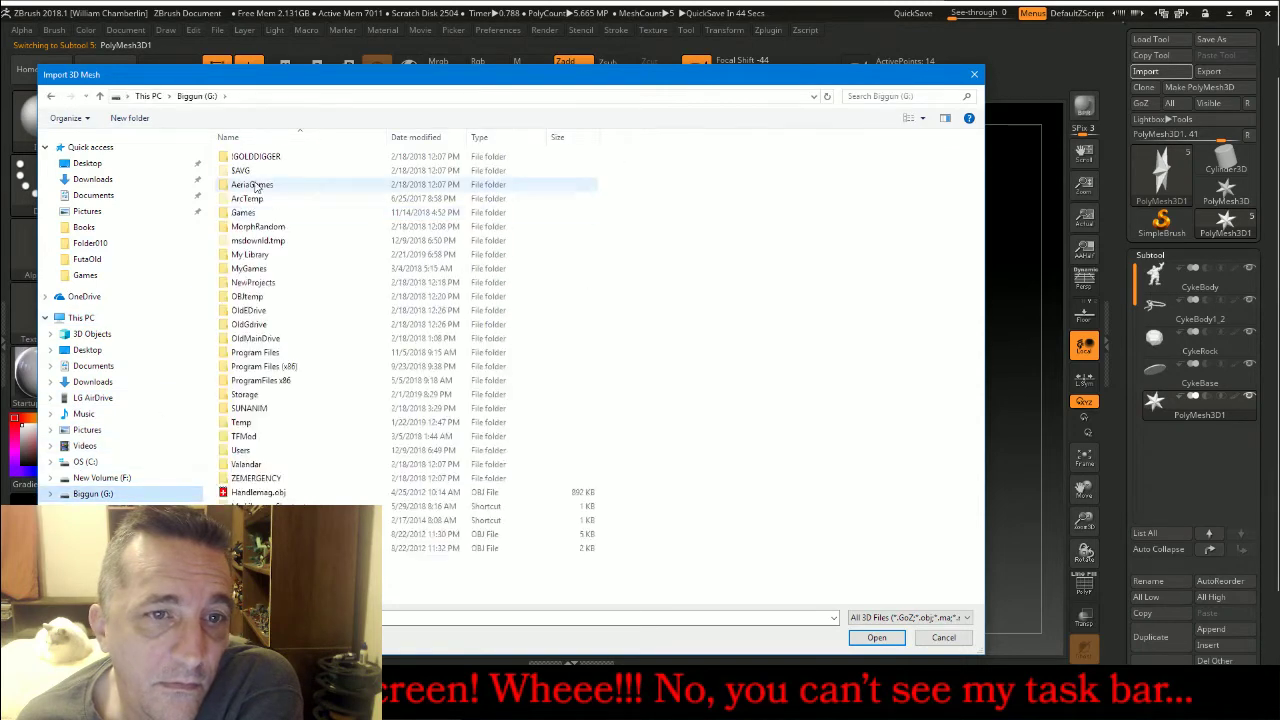
pyautogui.doubleClick(249, 408)
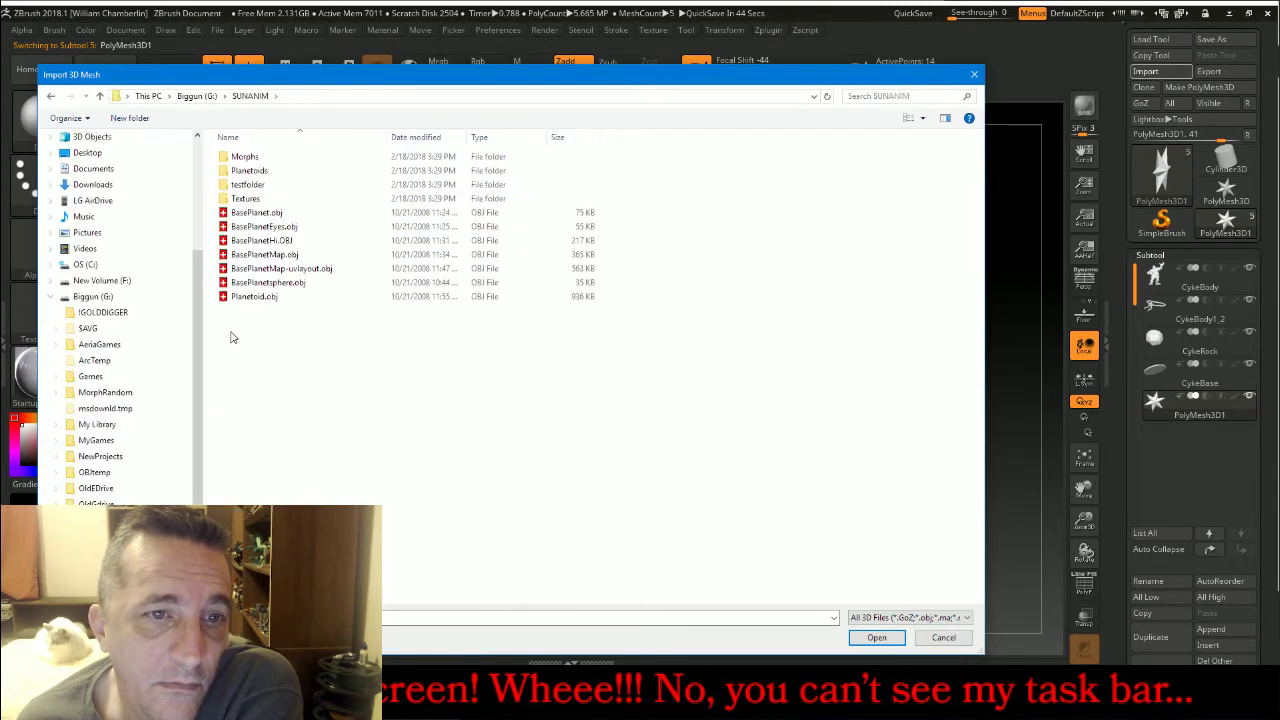
pyautogui.click(100, 96)
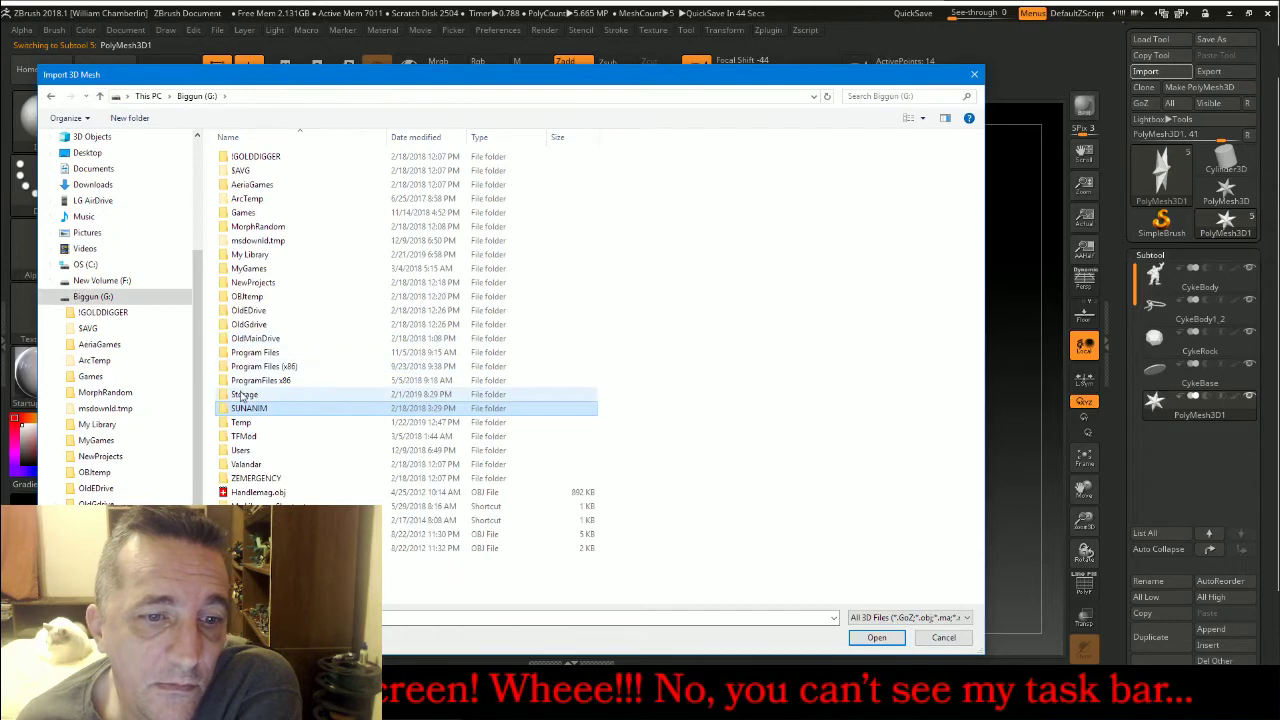
pyautogui.doubleClick(245, 399)
pyautogui.doubleClick(253, 158)
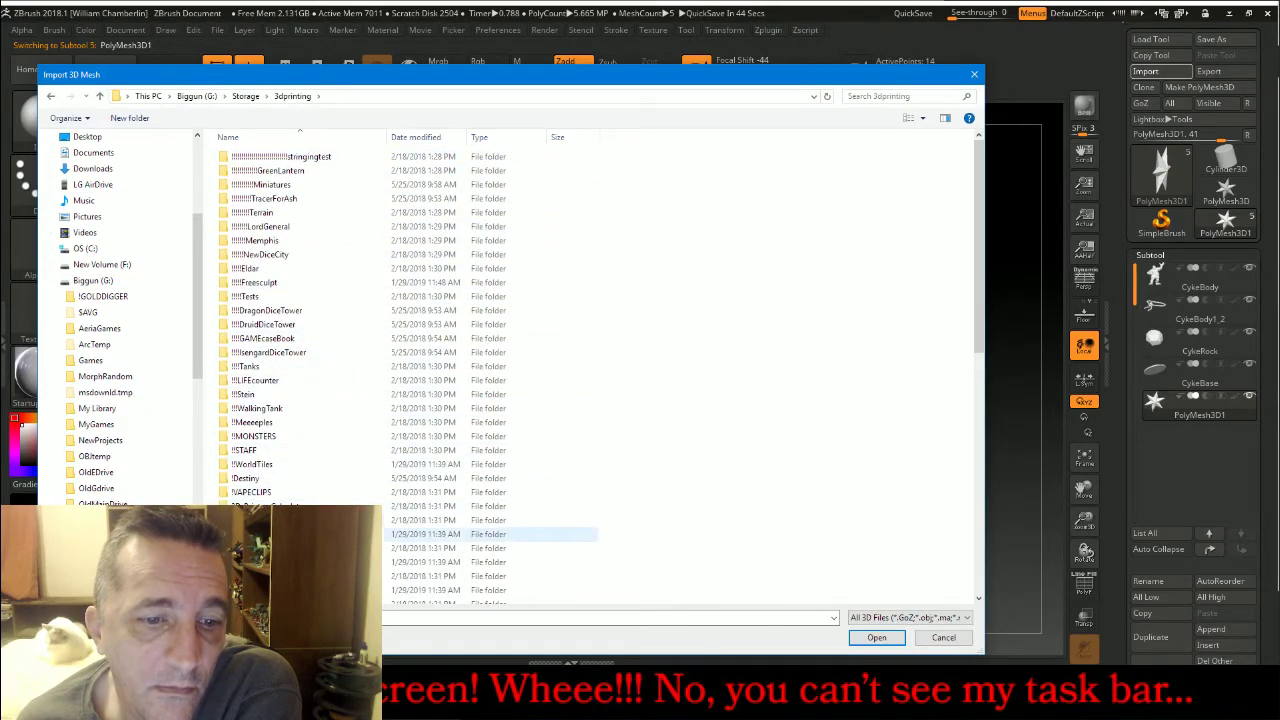
pyautogui.scroll(-10, 281, 437)
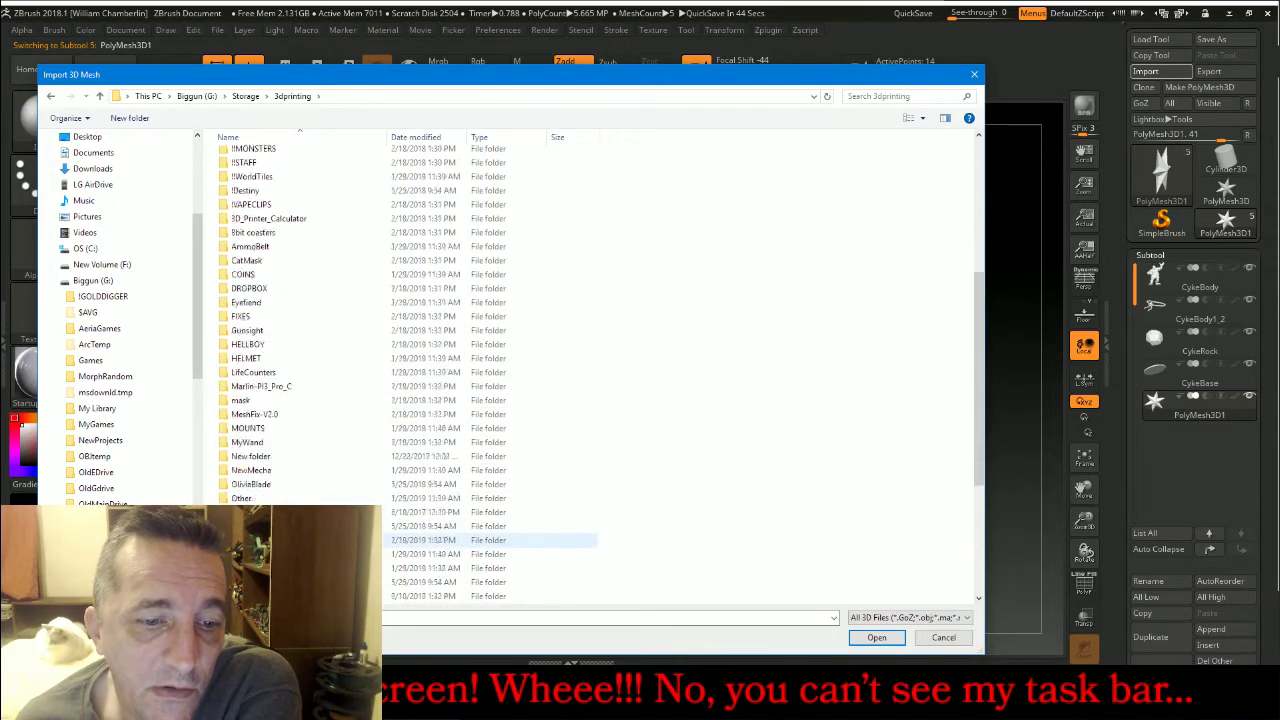
pyautogui.doubleClick(300, 541)
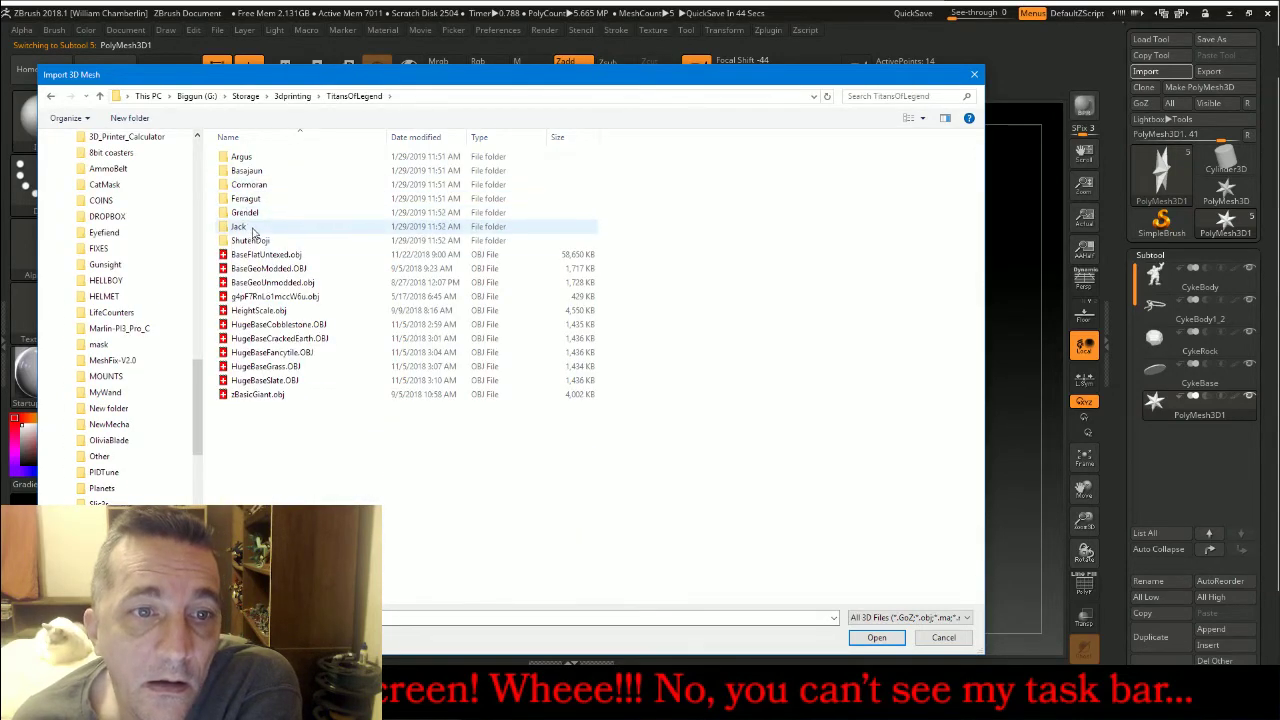
pyautogui.moveTo(198, 393); pyautogui.dragTo(206, 170)
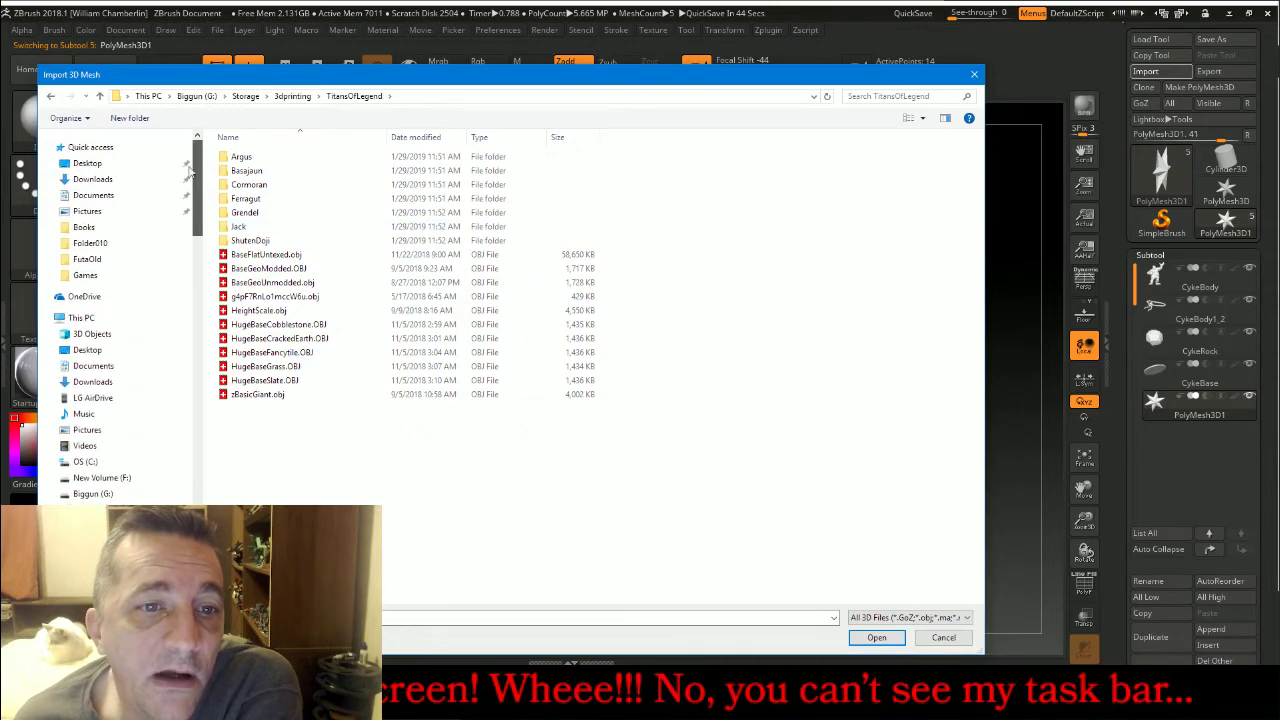
# Import the PolyphemusFullFigure mesh from the Fin folder under Desktop, 3dPrintingHome, MESHES, !!!TitansOfLegend, Polyphemus.
pyautogui.click(96, 164)
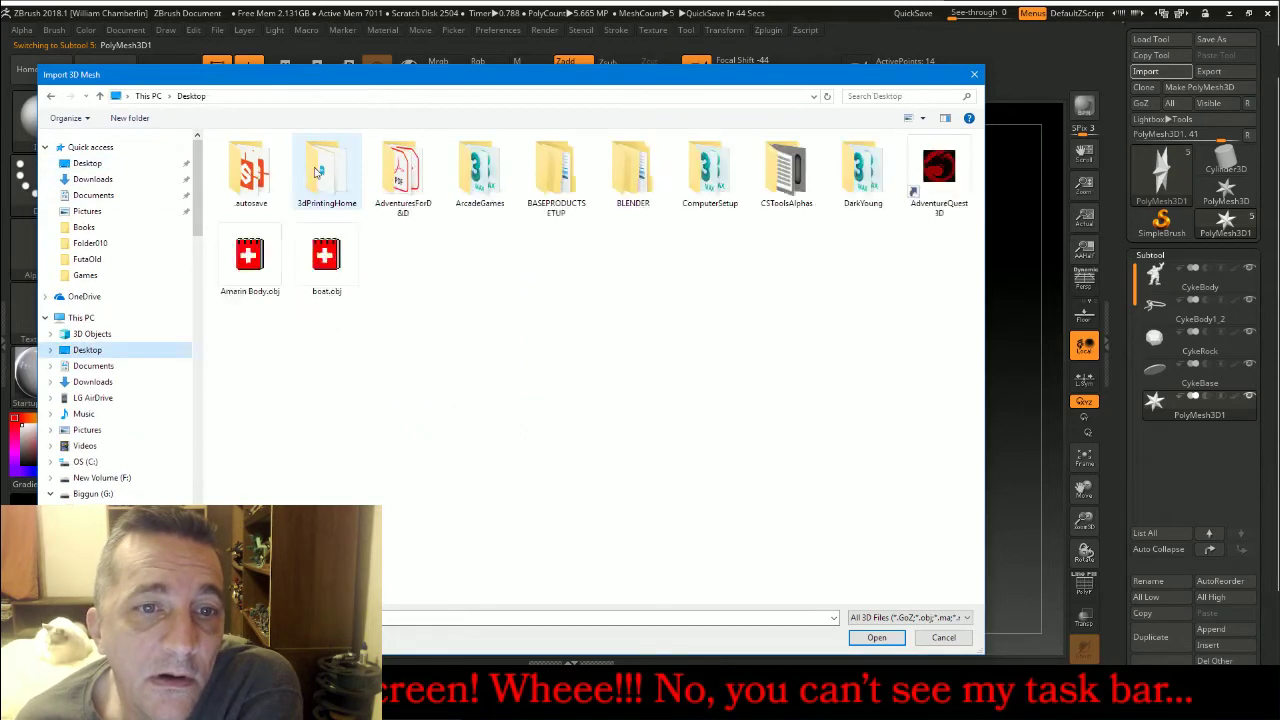
pyautogui.doubleClick(315, 172)
pyautogui.doubleClick(262, 168)
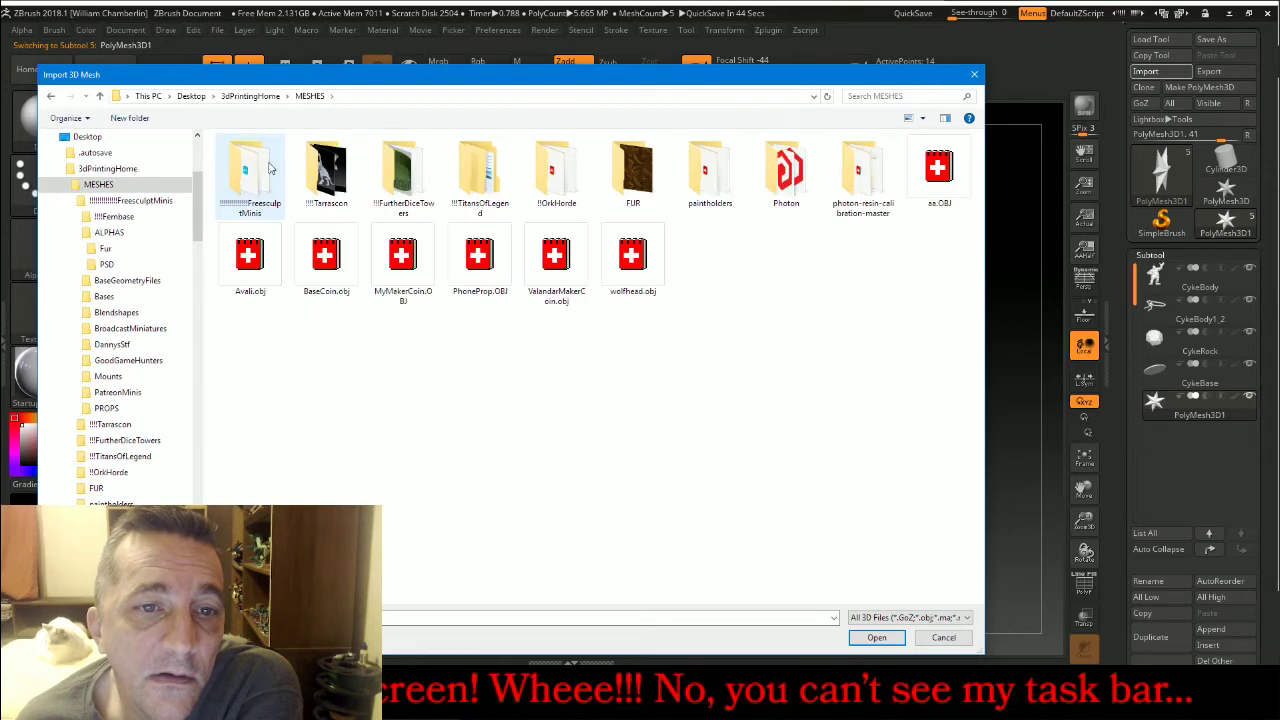
pyautogui.doubleClick(479, 170)
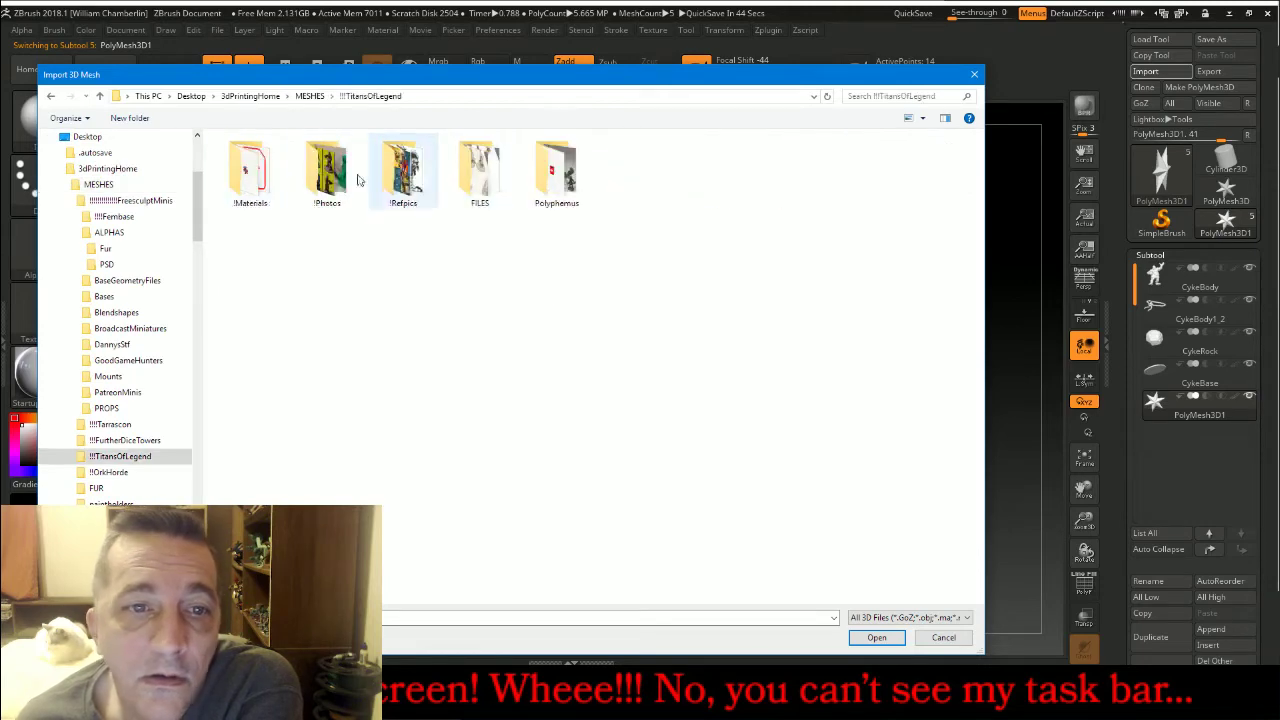
pyautogui.doubleClick(556, 172)
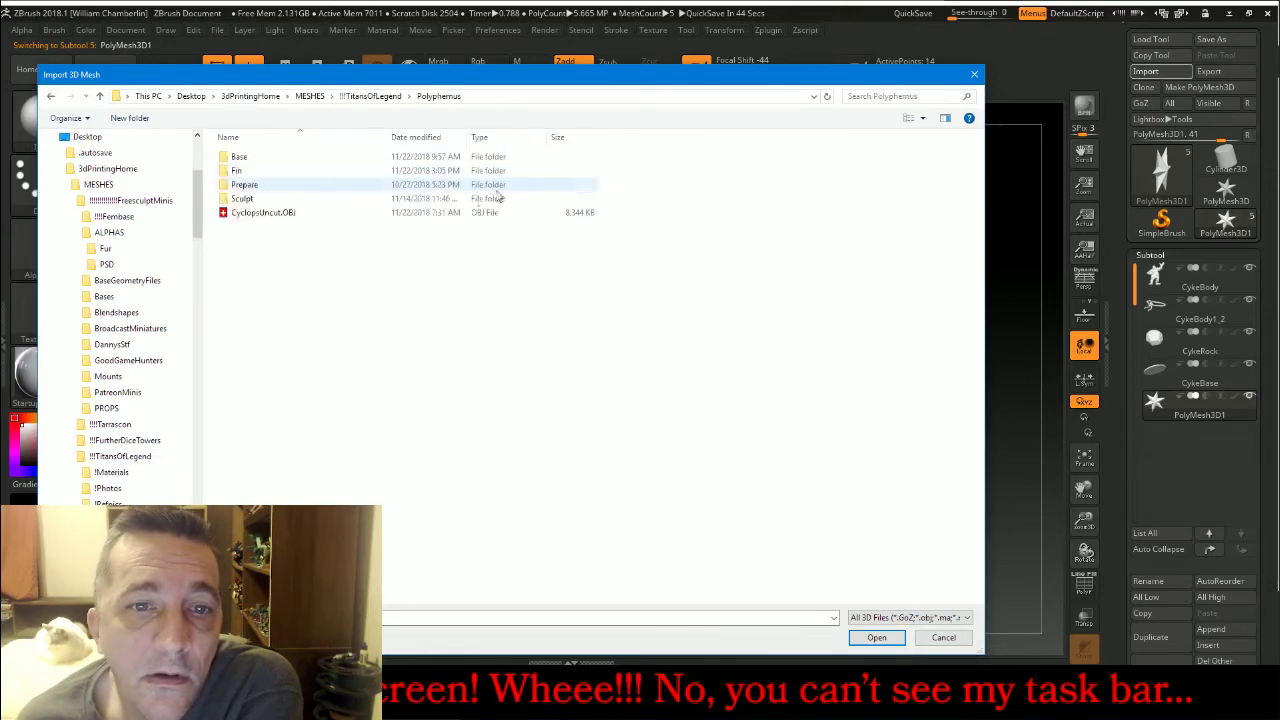
pyautogui.click(263, 175)
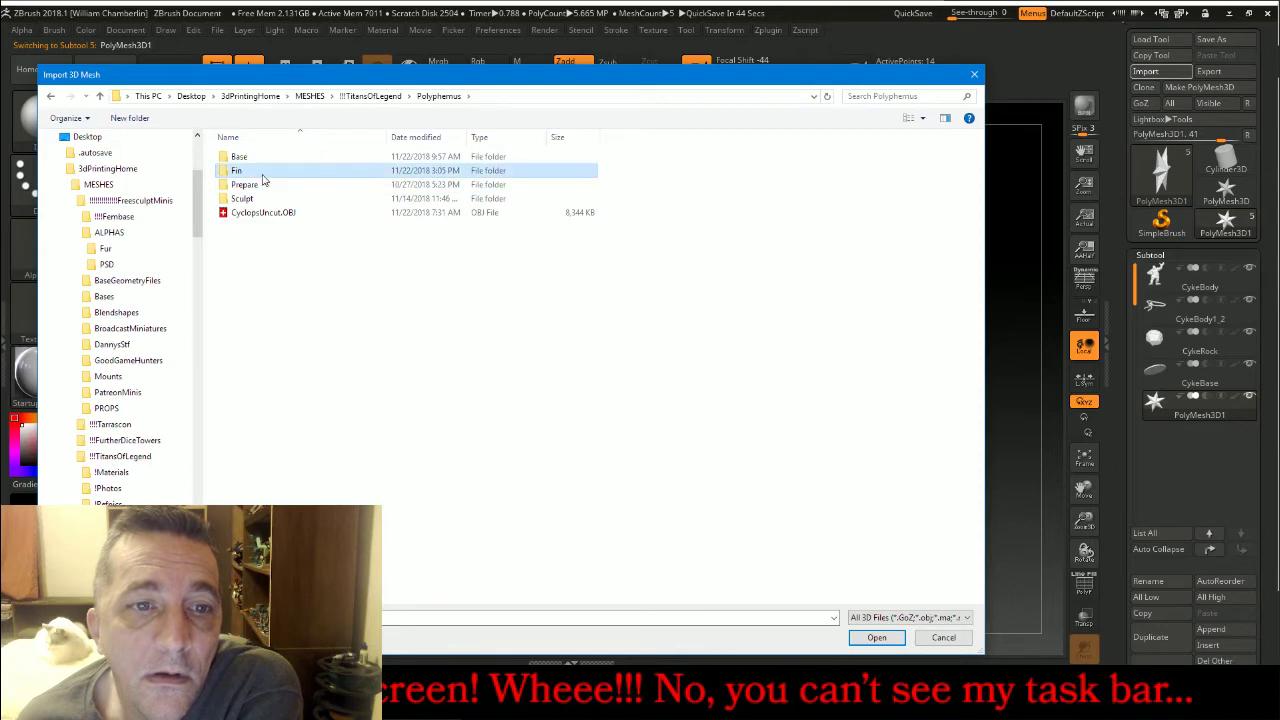
pyautogui.doubleClick(263, 175)
pyautogui.doubleClick(266, 171)
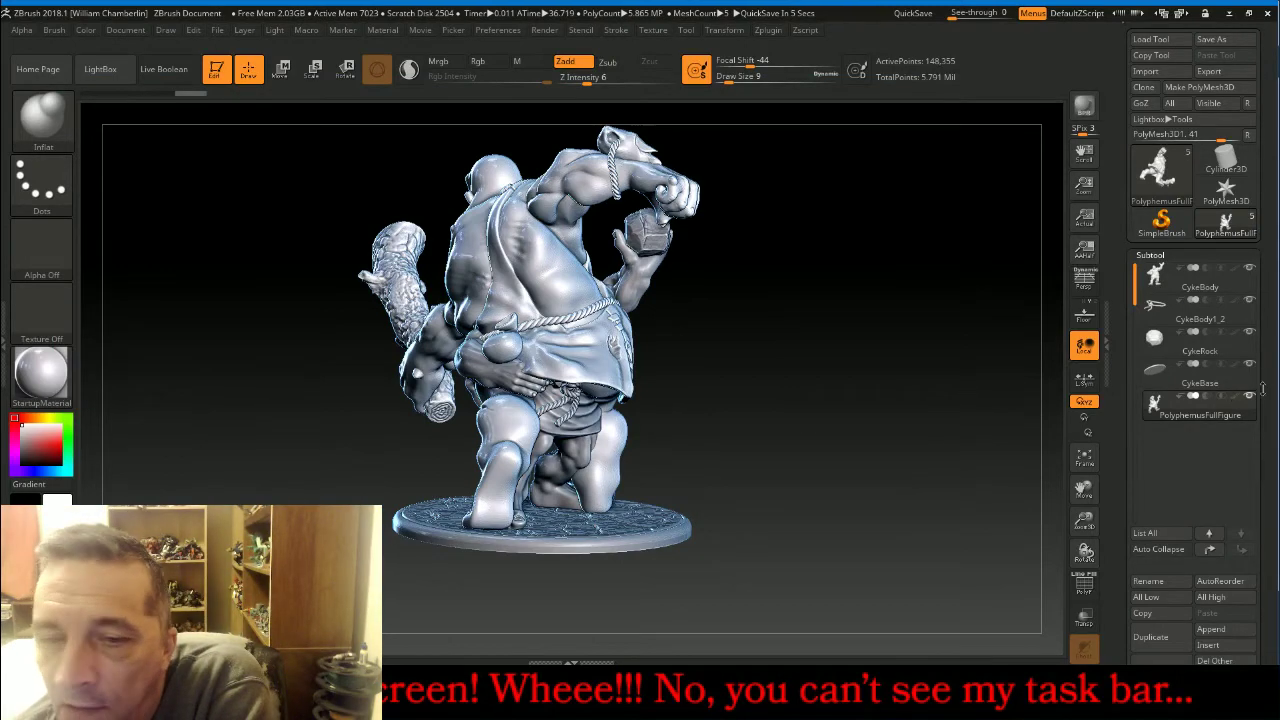
# Rotate the imported Polyphemus figure by 180 with the Rotate deformation so that it faces forward.
pyautogui.scroll(-10, 1262, 388)
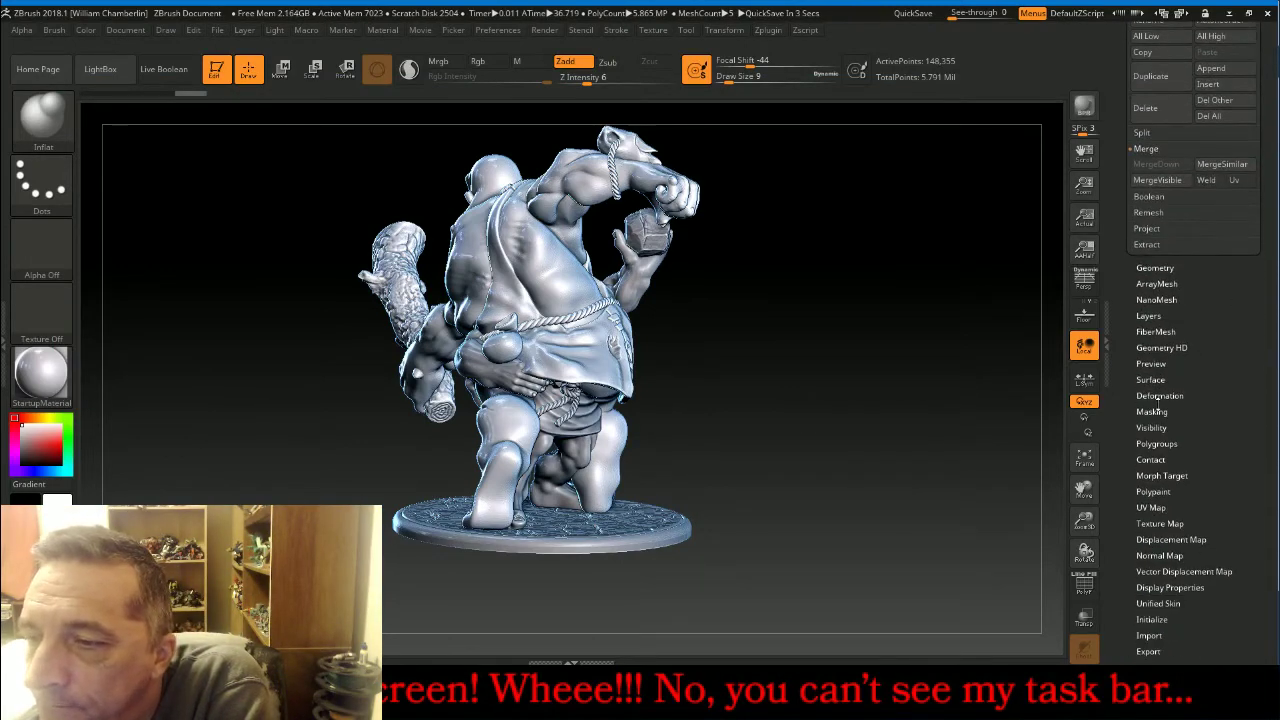
pyautogui.click(1158, 396)
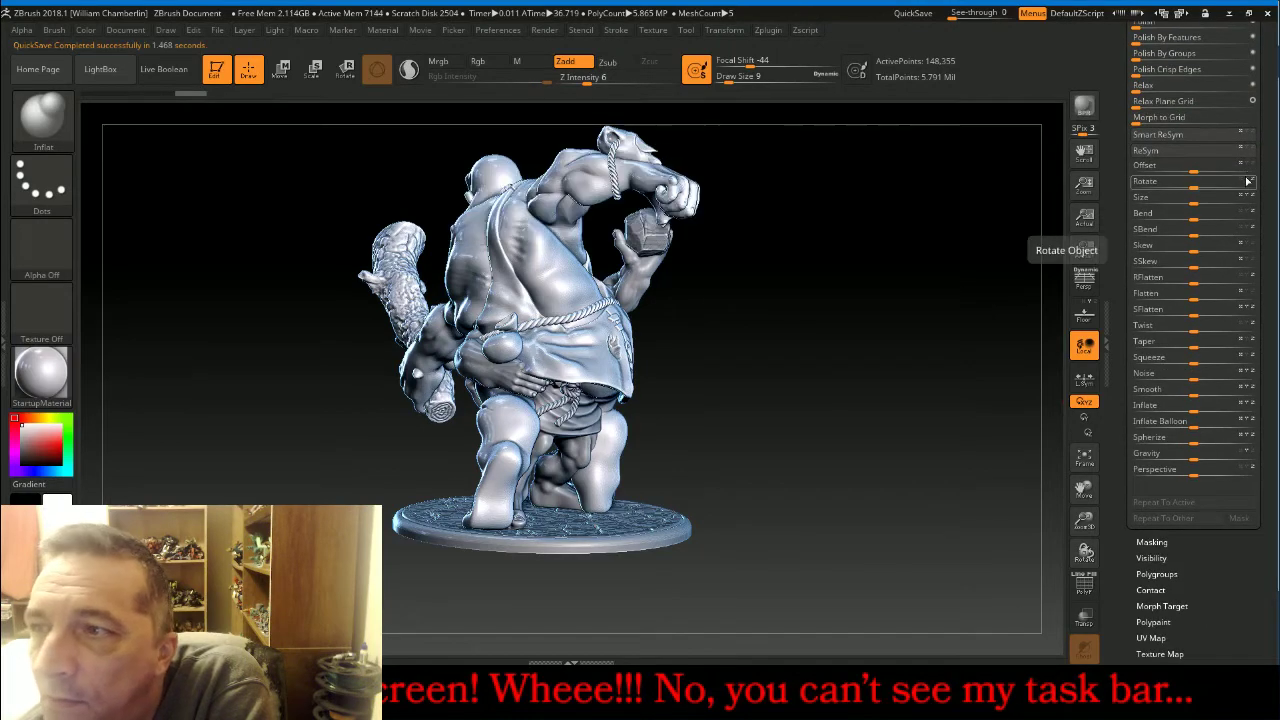
pyautogui.click(1145, 180)
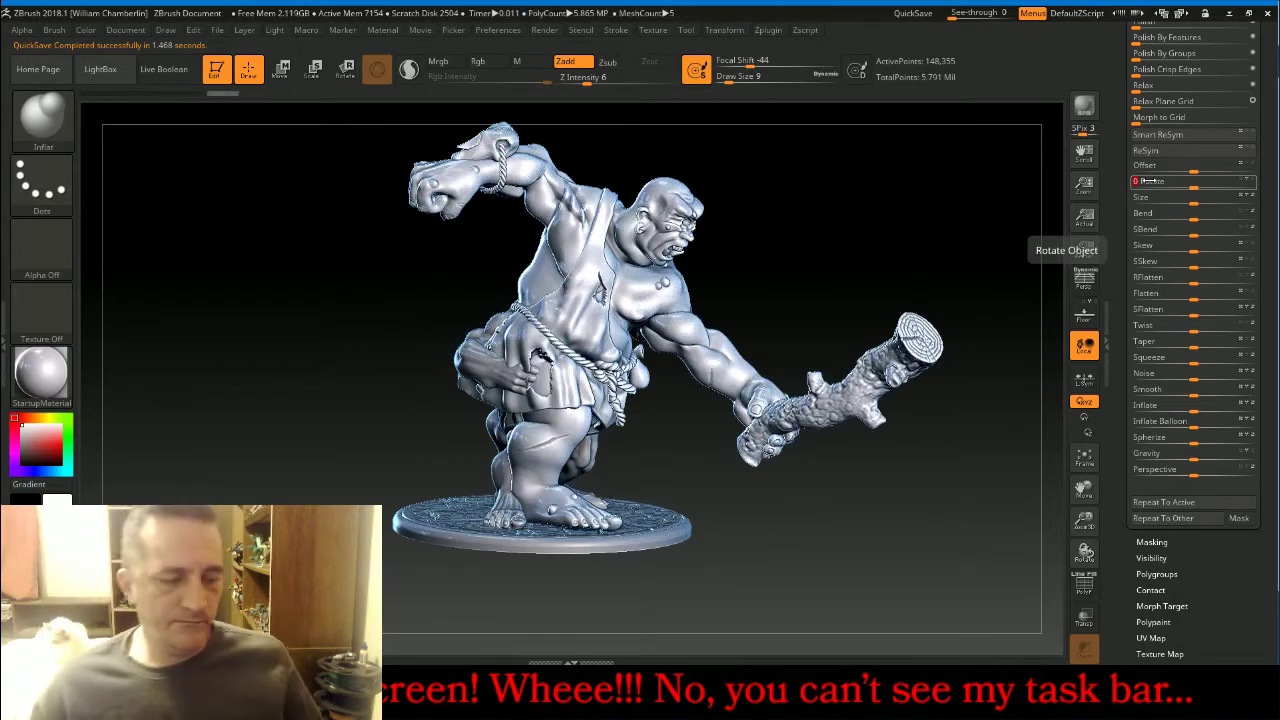
pyautogui.hotkey('ctrl', 'z')
pyautogui.click(1137, 181)
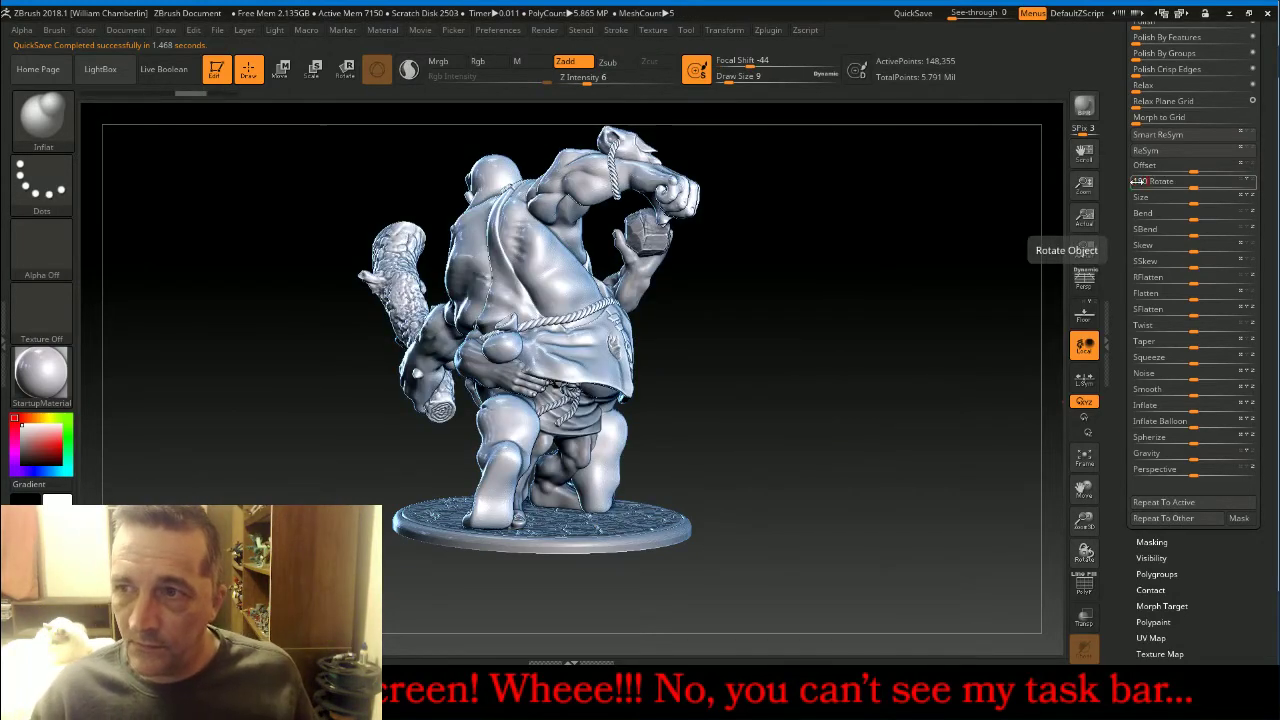
pyautogui.write('180')
pyautogui.press('Return')
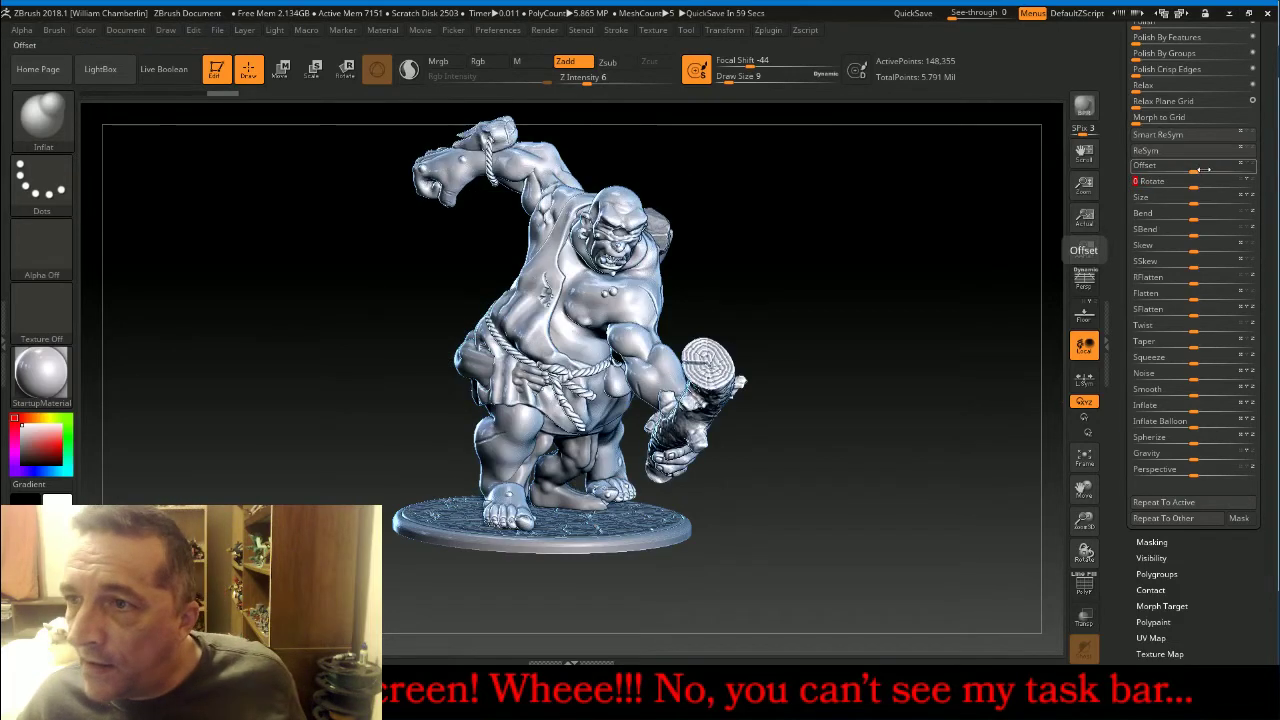
# Offset the imported Polyphemus figure forward and sideways to compare it side by side with the cyclops.
pyautogui.moveTo(1201, 171); pyautogui.dragTo(1108, 193)
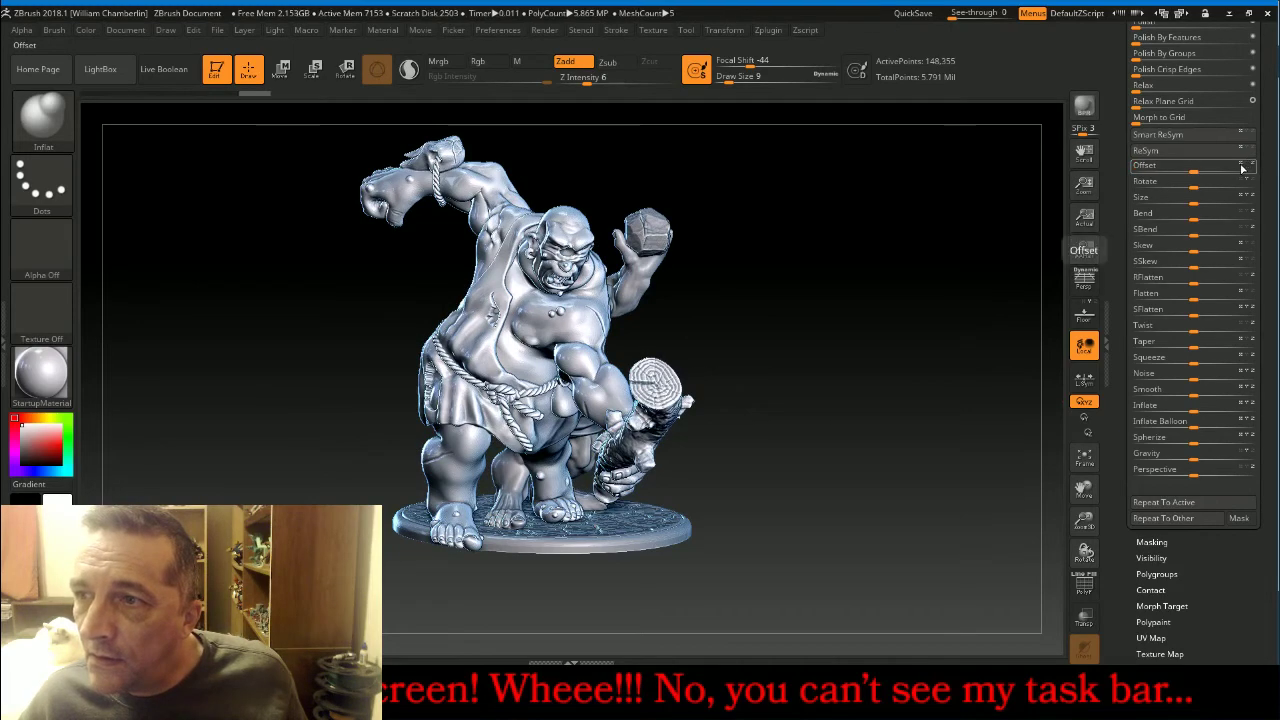
pyautogui.moveTo(1195, 171); pyautogui.dragTo(1268, 197)
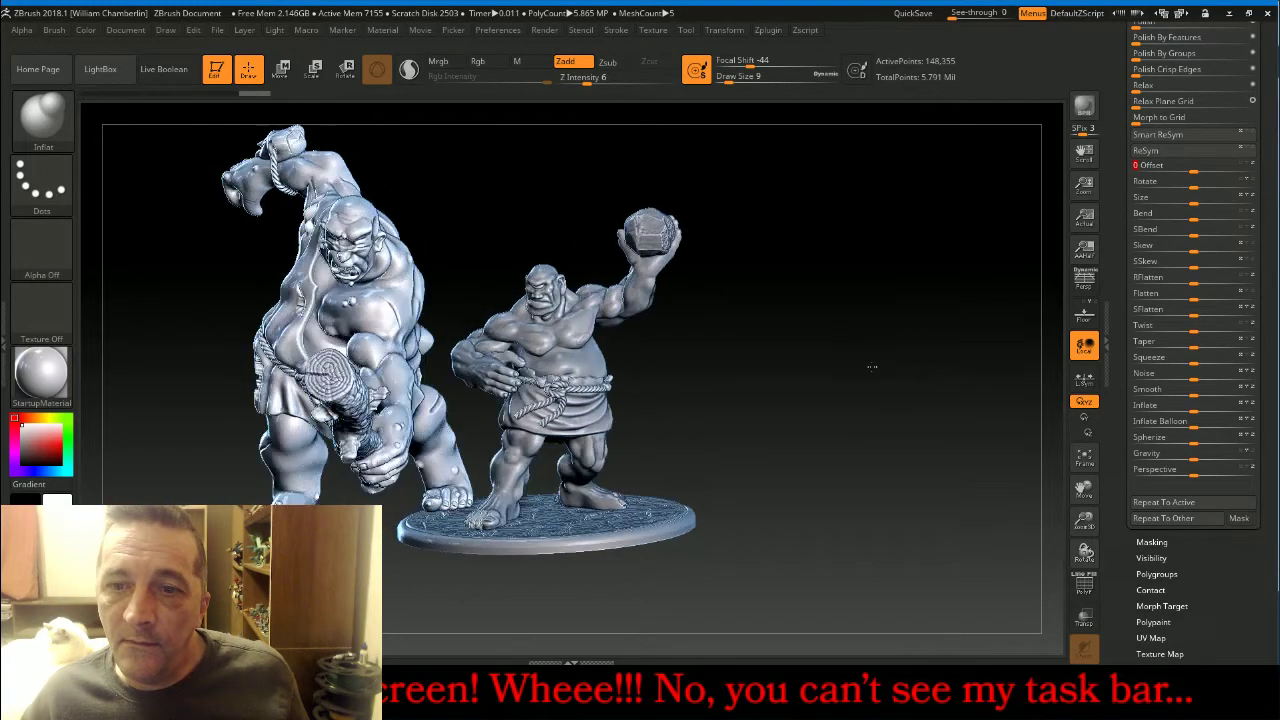
pyautogui.moveTo(894, 355); pyautogui.dragTo(914, 364)
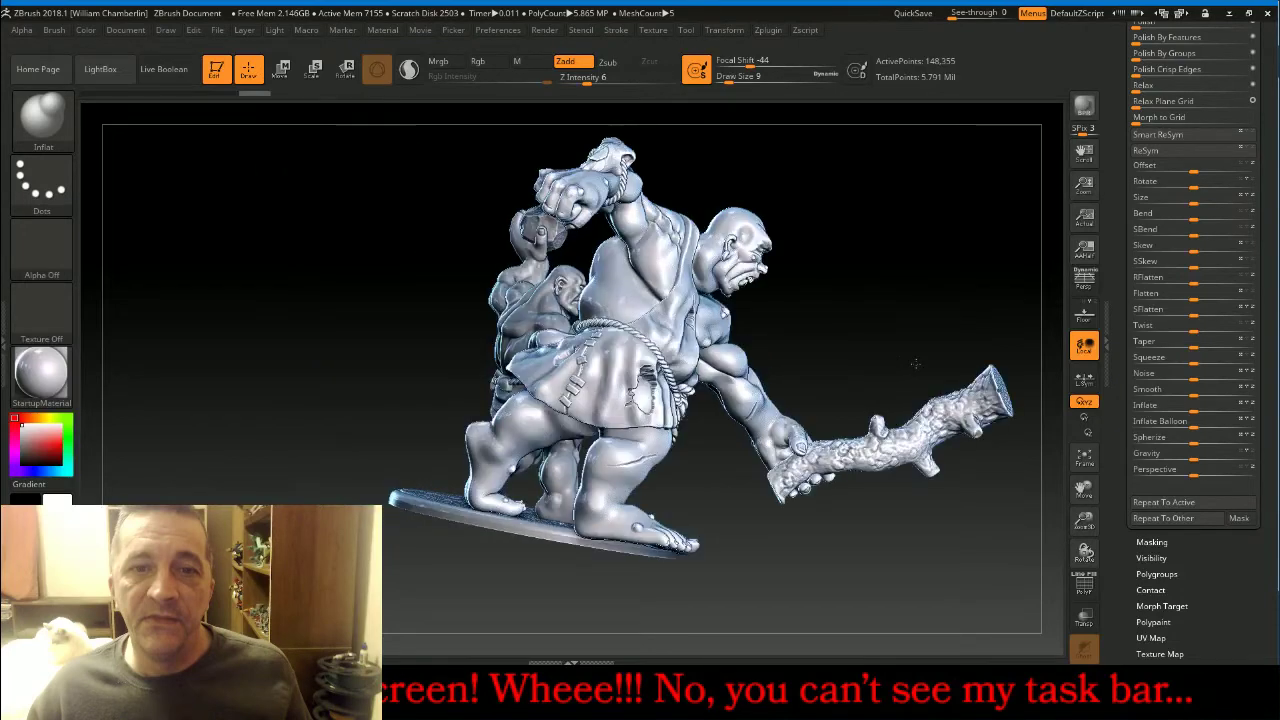
pyautogui.moveTo(915, 363); pyautogui.dragTo(861, 369)
pyautogui.moveTo(879, 359); pyautogui.dragTo(912, 357)
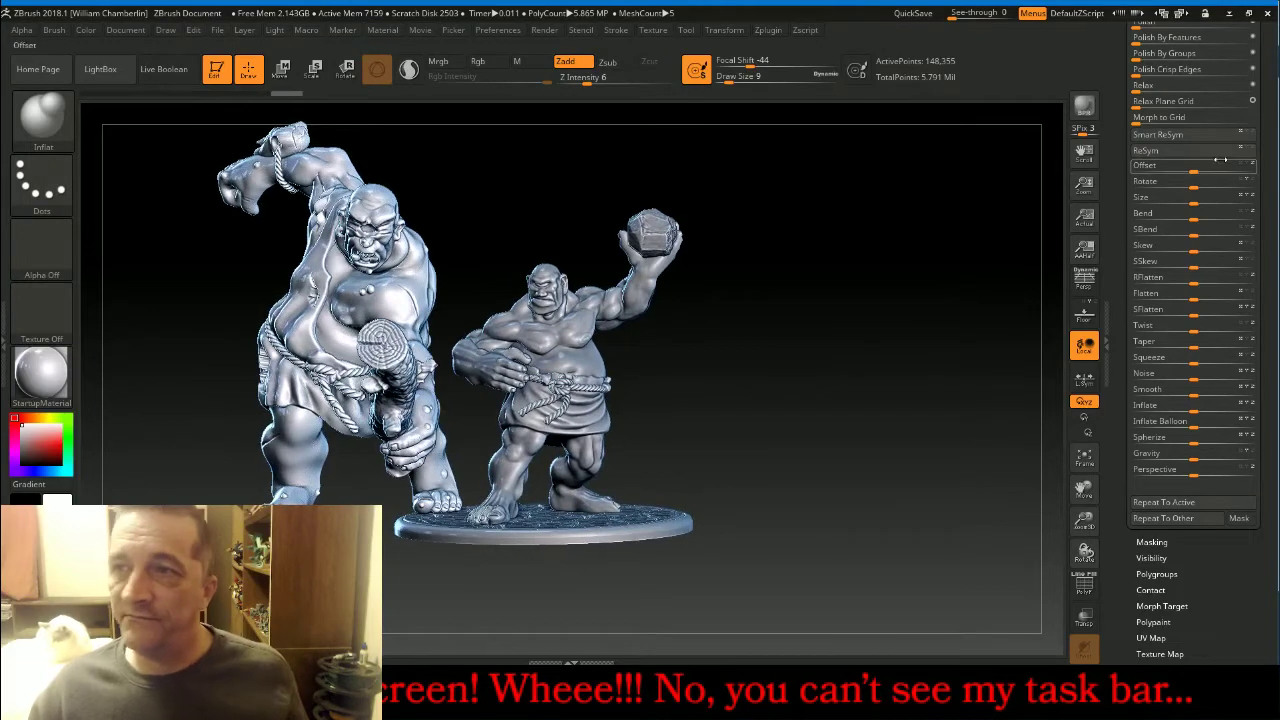
# Delete the PolyphemusFullFigure subtool and make CykeBody the active subtool.
pyautogui.moveTo(1268, 126); pyautogui.dragTo(1267, 246)
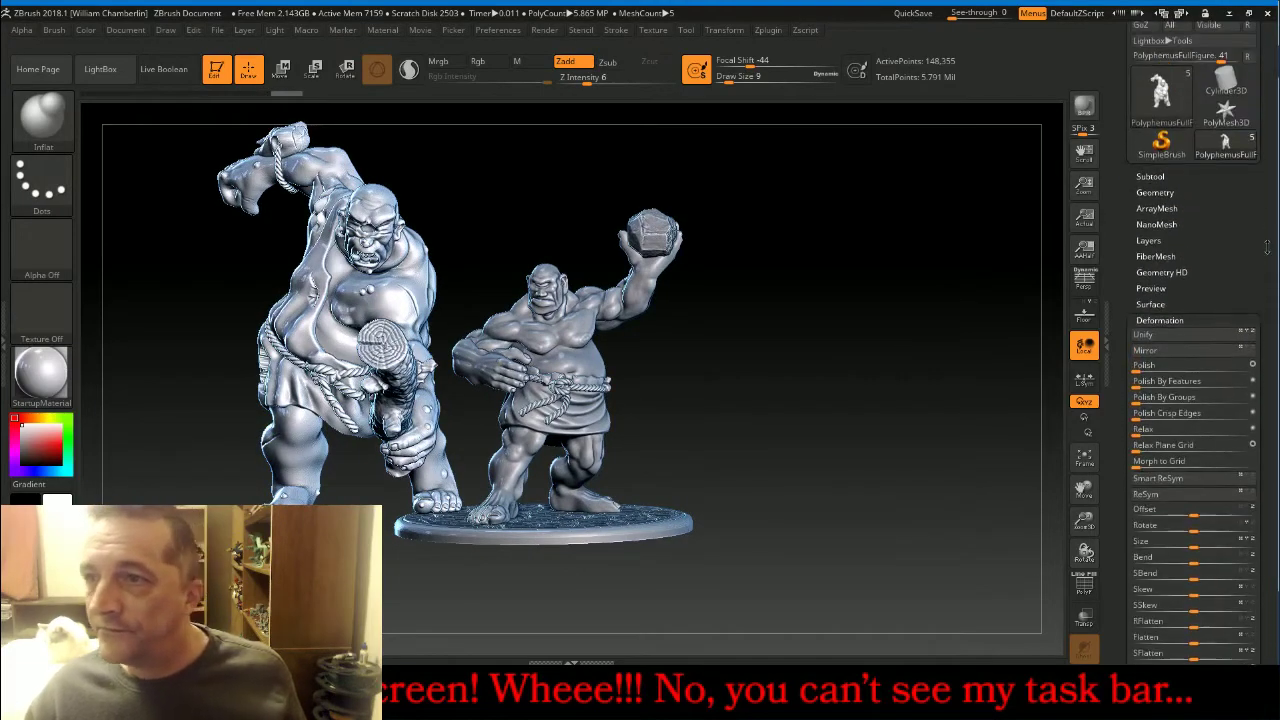
pyautogui.click(1178, 180)
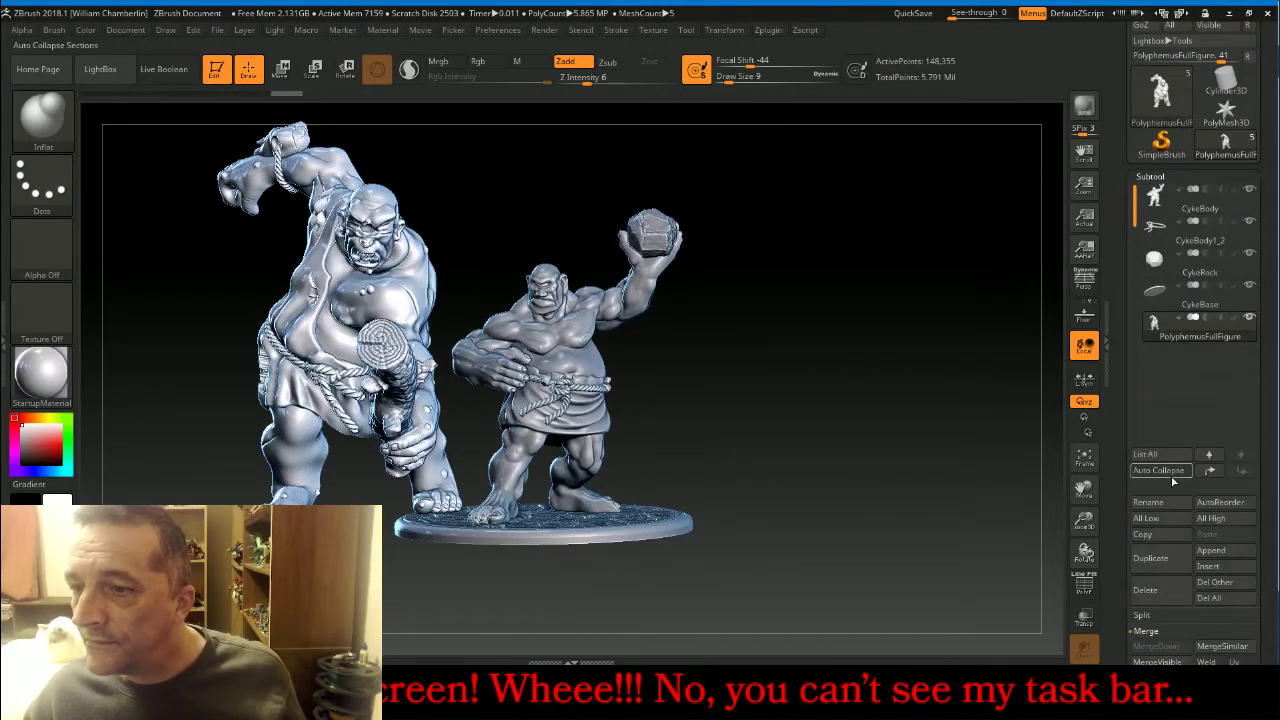
pyautogui.click(1150, 589)
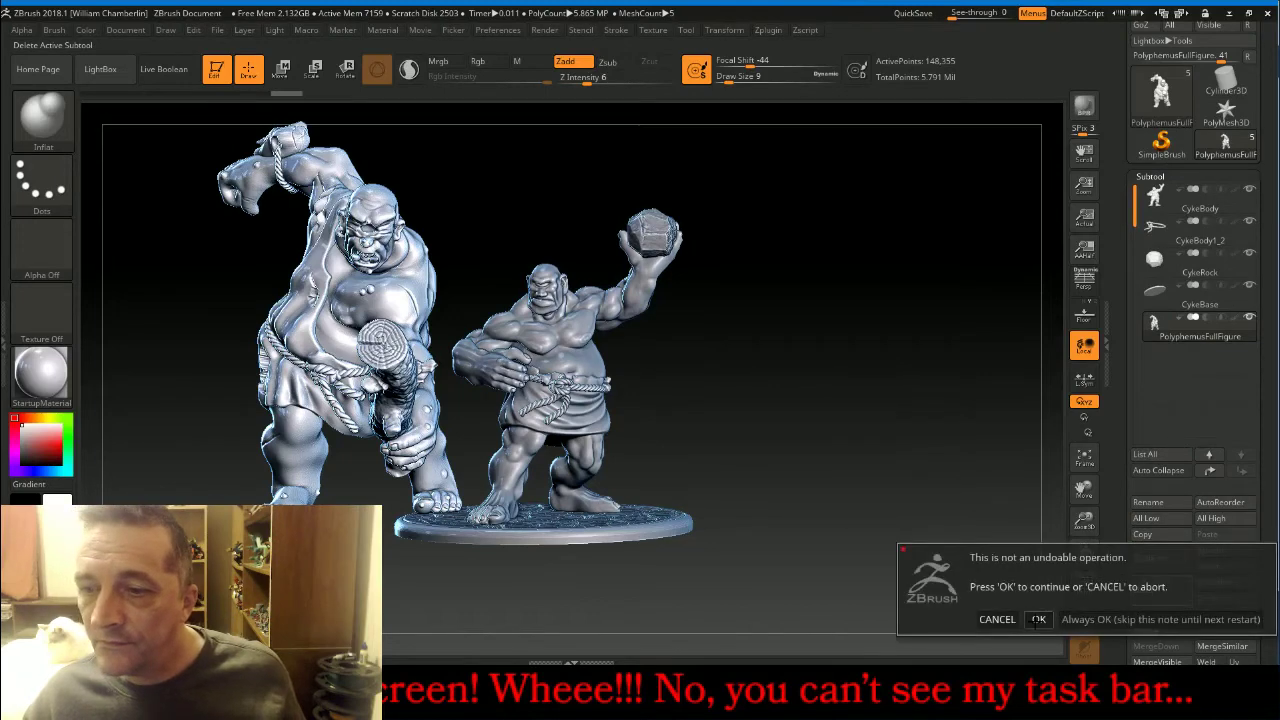
pyautogui.click(1038, 619)
pyautogui.moveTo(866, 391); pyautogui.dragTo(1010, 467)
pyautogui.click(1083, 458)
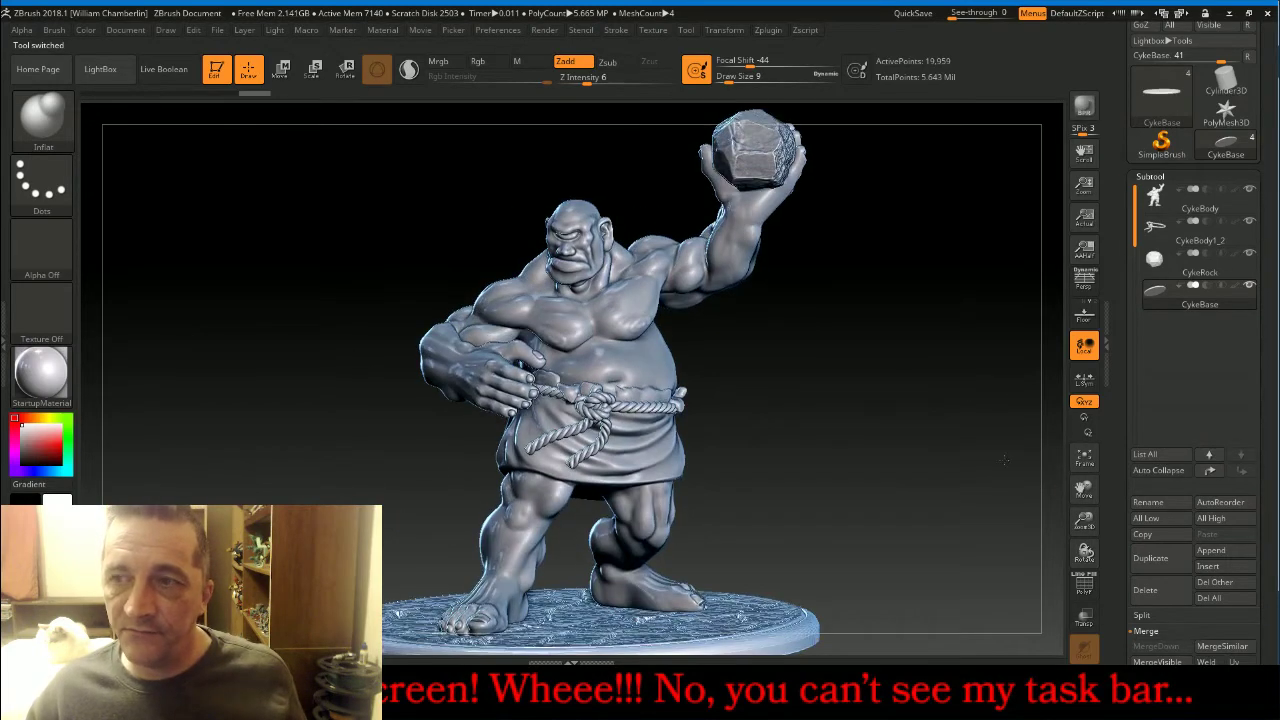
pyautogui.moveTo(1083, 520); pyautogui.dragTo(1100, 476)
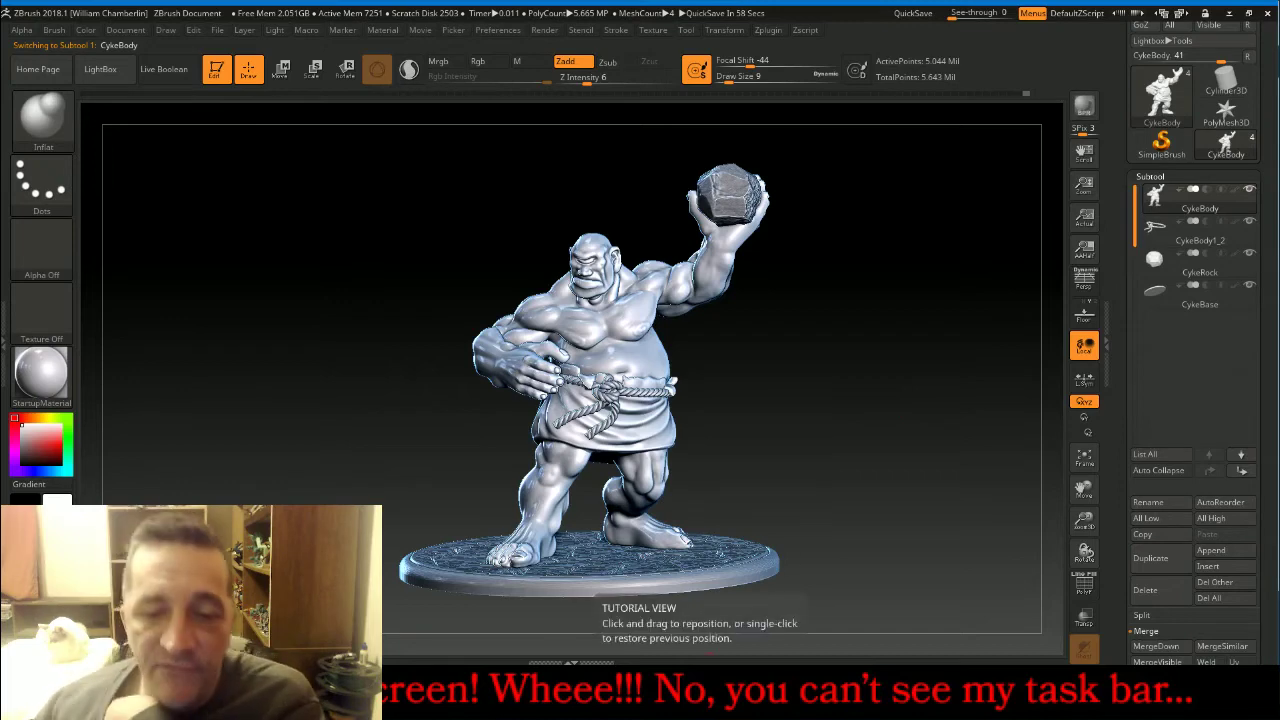
# Switch to the Firefox window with the YouTube live chat and check the viewers' messages.
pyautogui.hotkey('alt', 'Tab')
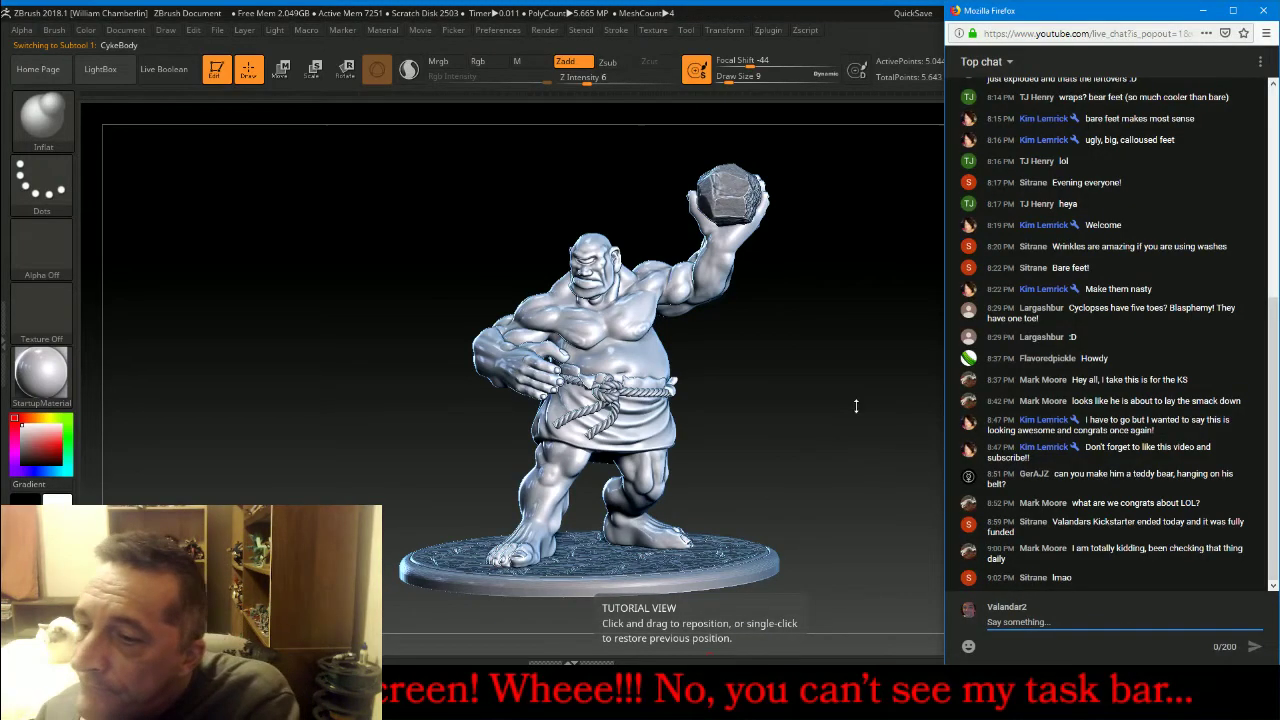
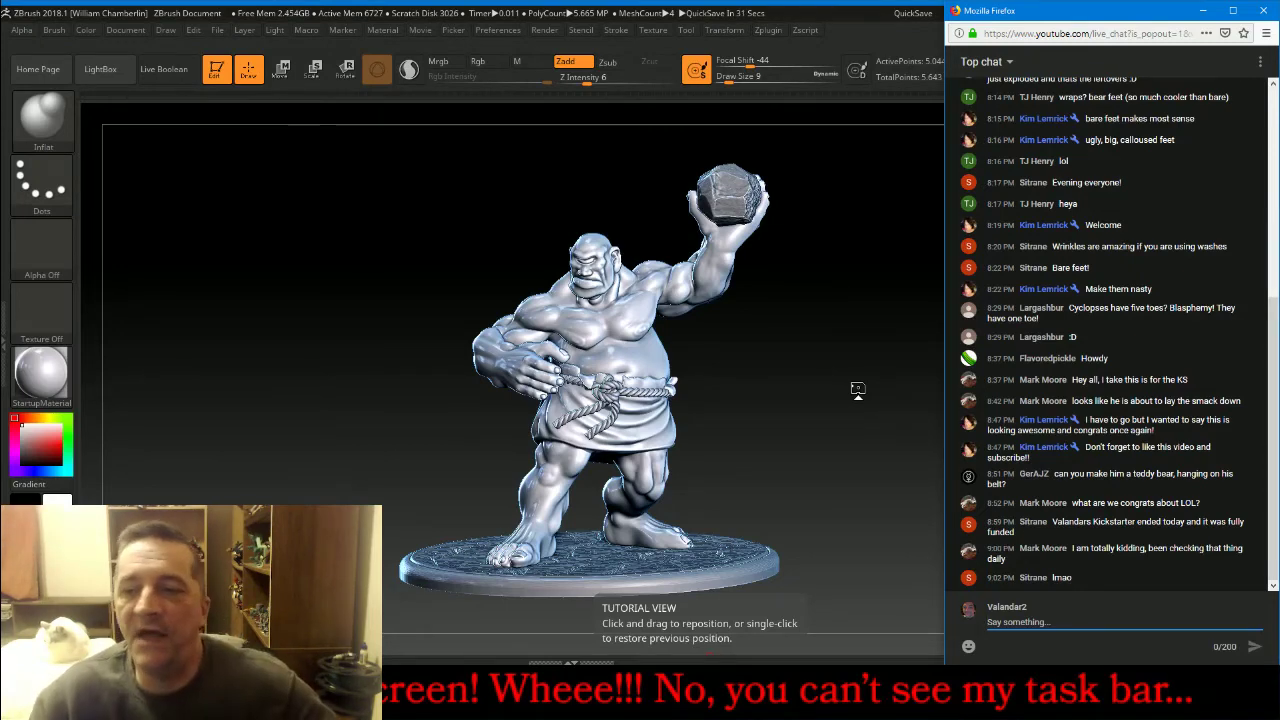
# Insert the Bag mesh from the InsertBeltstuff brush onto the CykeBody1_2 rope belt at the cyclops's hip, hanging down over the loincloth.
pyautogui.moveTo(790, 371)
pyautogui.mouseDown()
pyautogui.moveTo(846, 371)
pyautogui.moveTo(605, 404)
pyautogui.mouseUp()
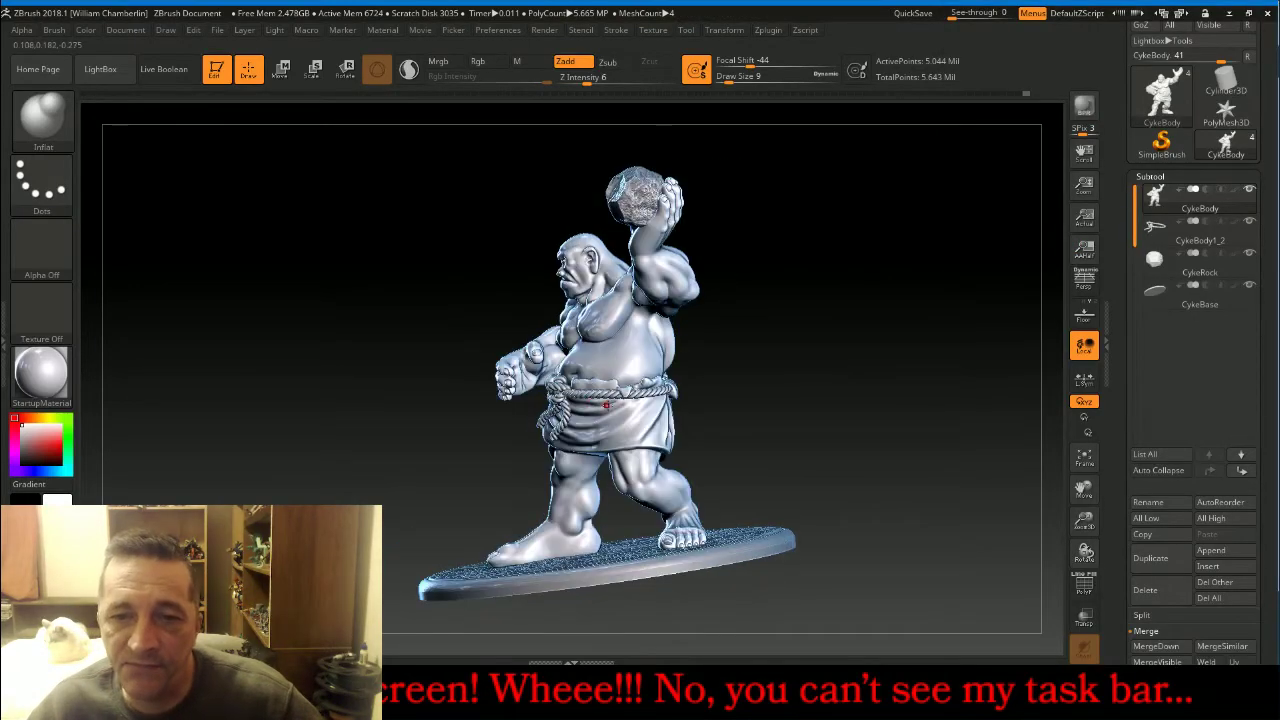
pyautogui.moveTo(1068, 530); pyautogui.dragTo(1073, 585)
pyautogui.press('b')
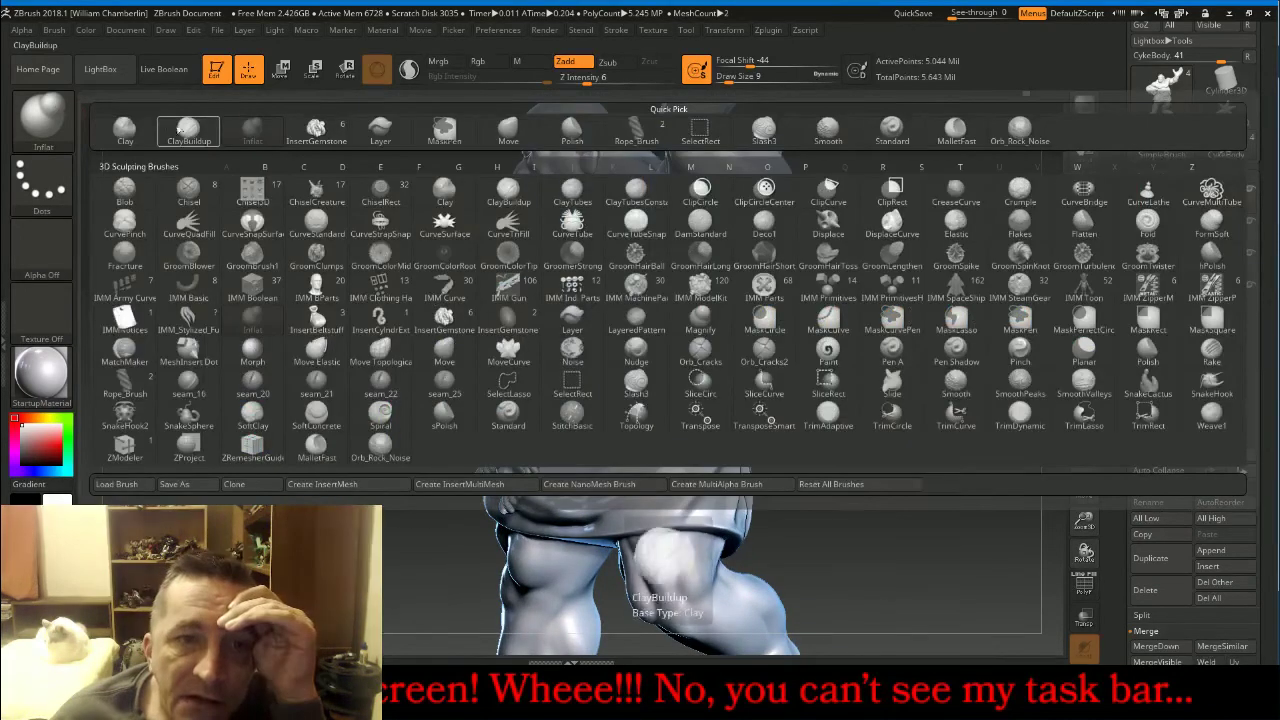
pyautogui.click(316, 320)
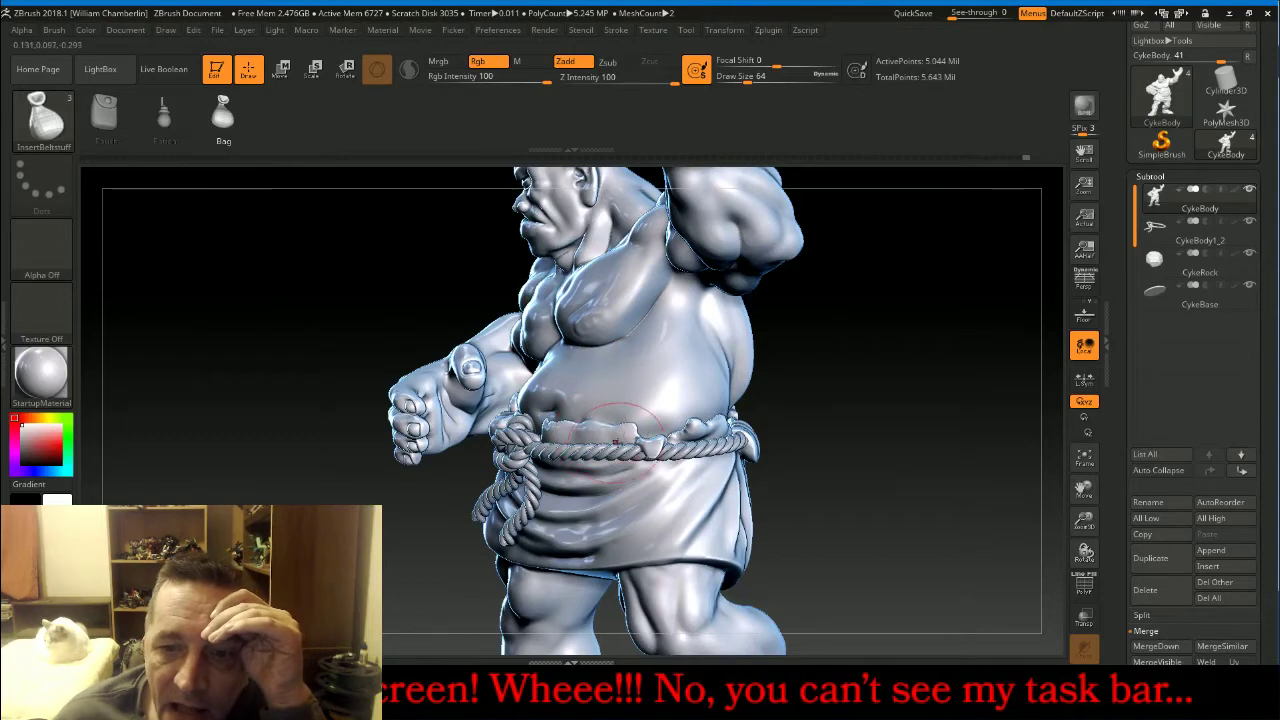
pyautogui.moveTo(847, 397); pyautogui.dragTo(861, 388)
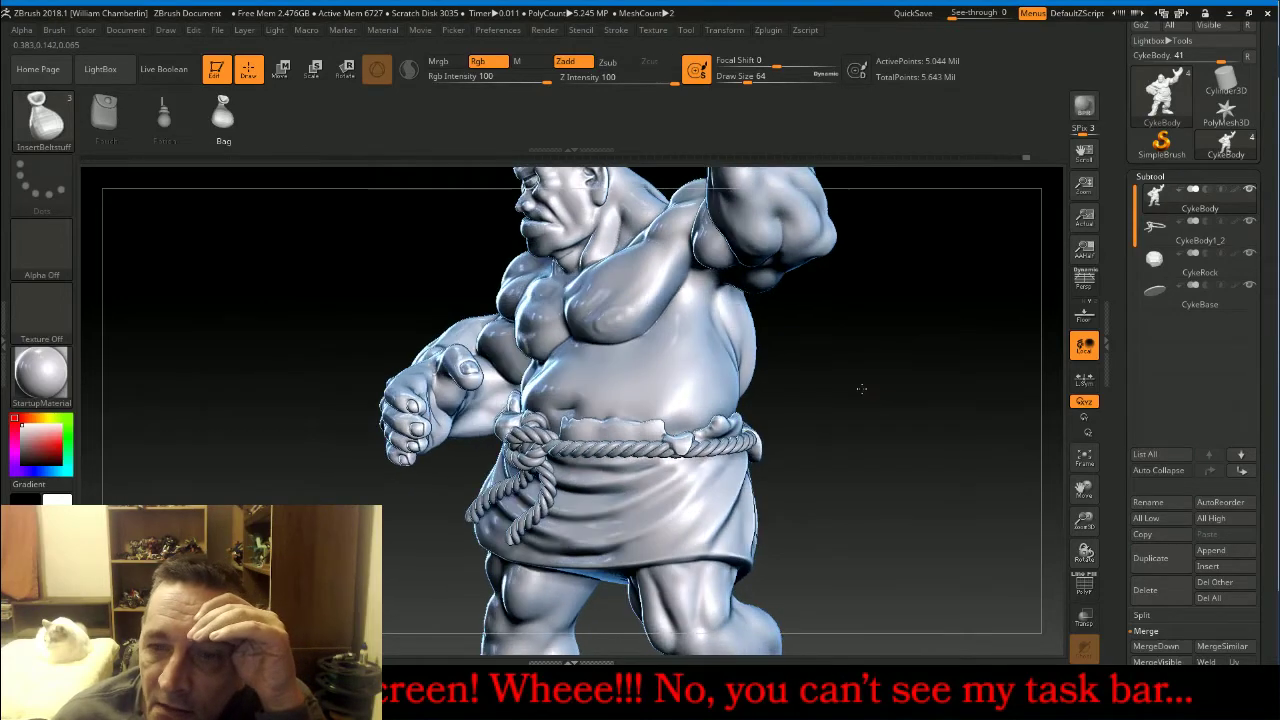
pyautogui.click(1160, 240)
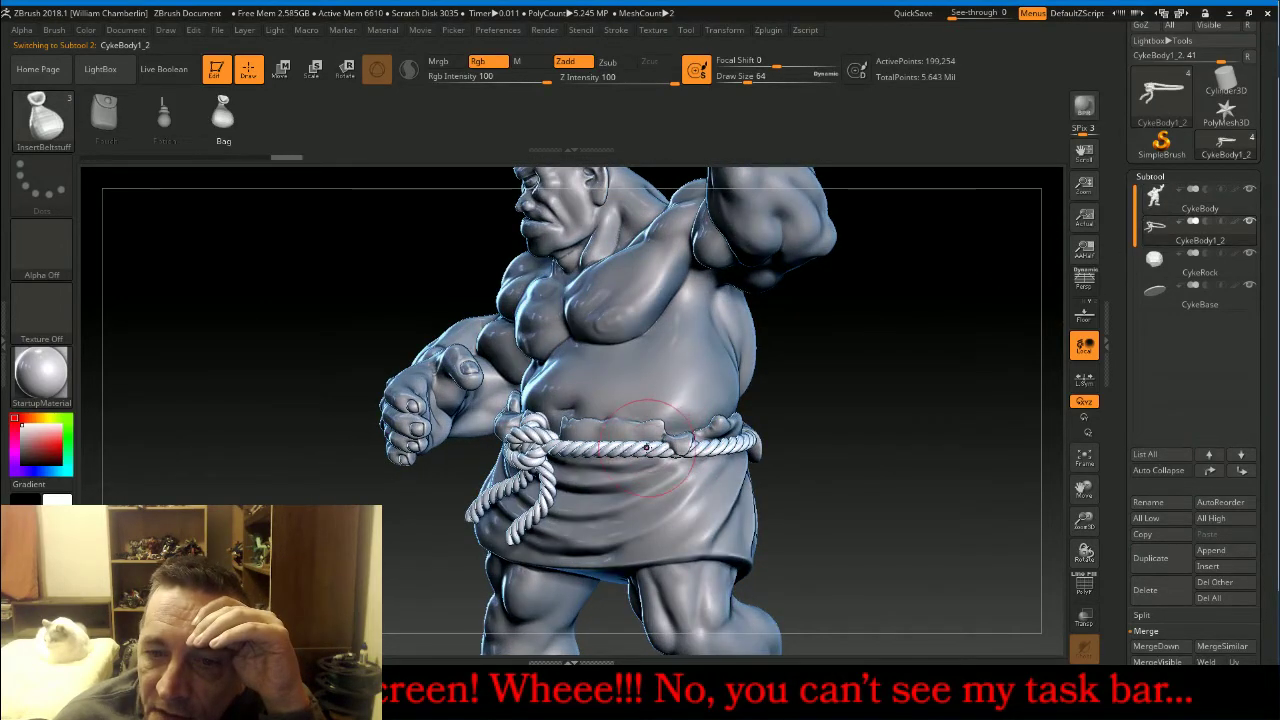
pyautogui.moveTo(649, 449); pyautogui.dragTo(647, 479)
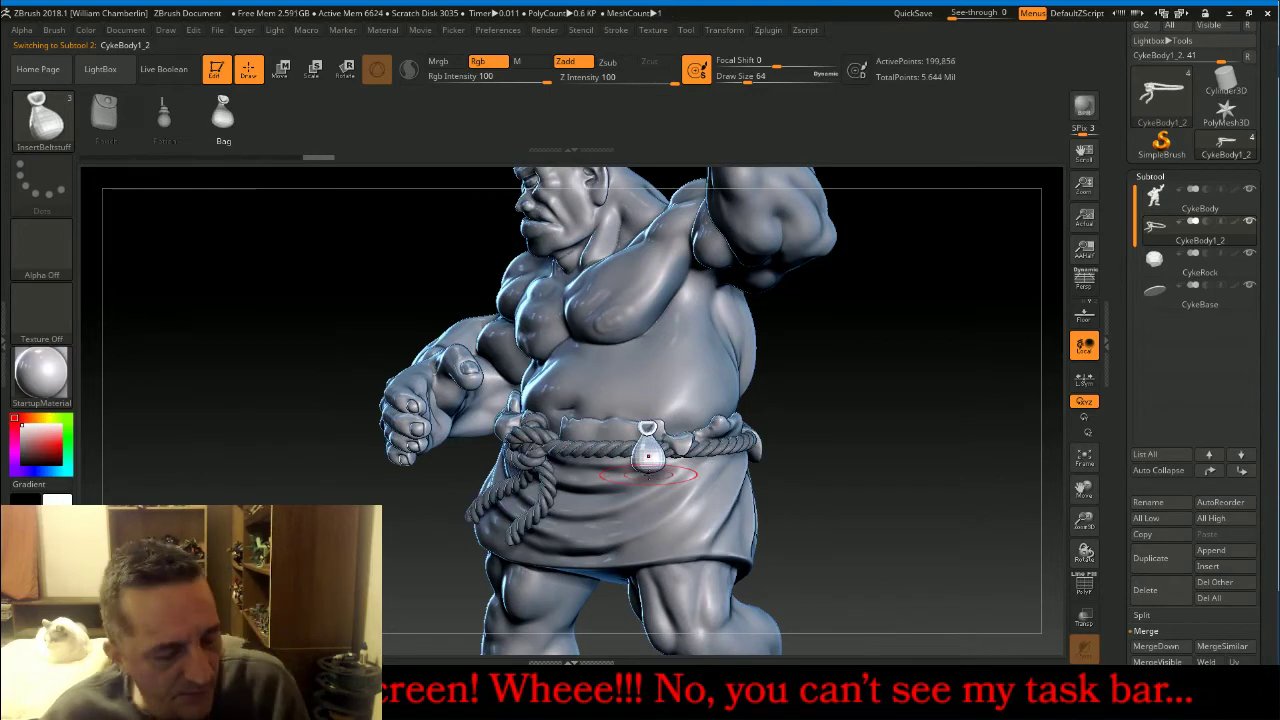
pyautogui.hotkey('ctrl', 'z')
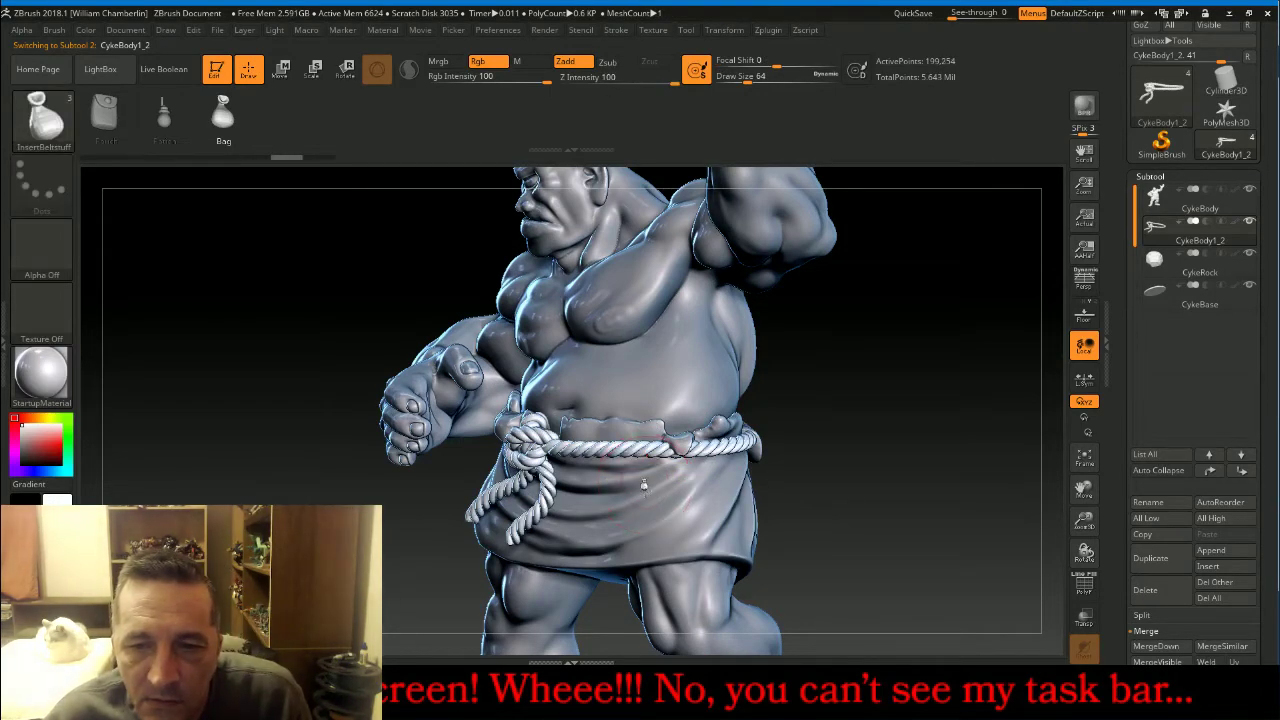
pyautogui.moveTo(642, 500); pyautogui.dragTo(646, 557)
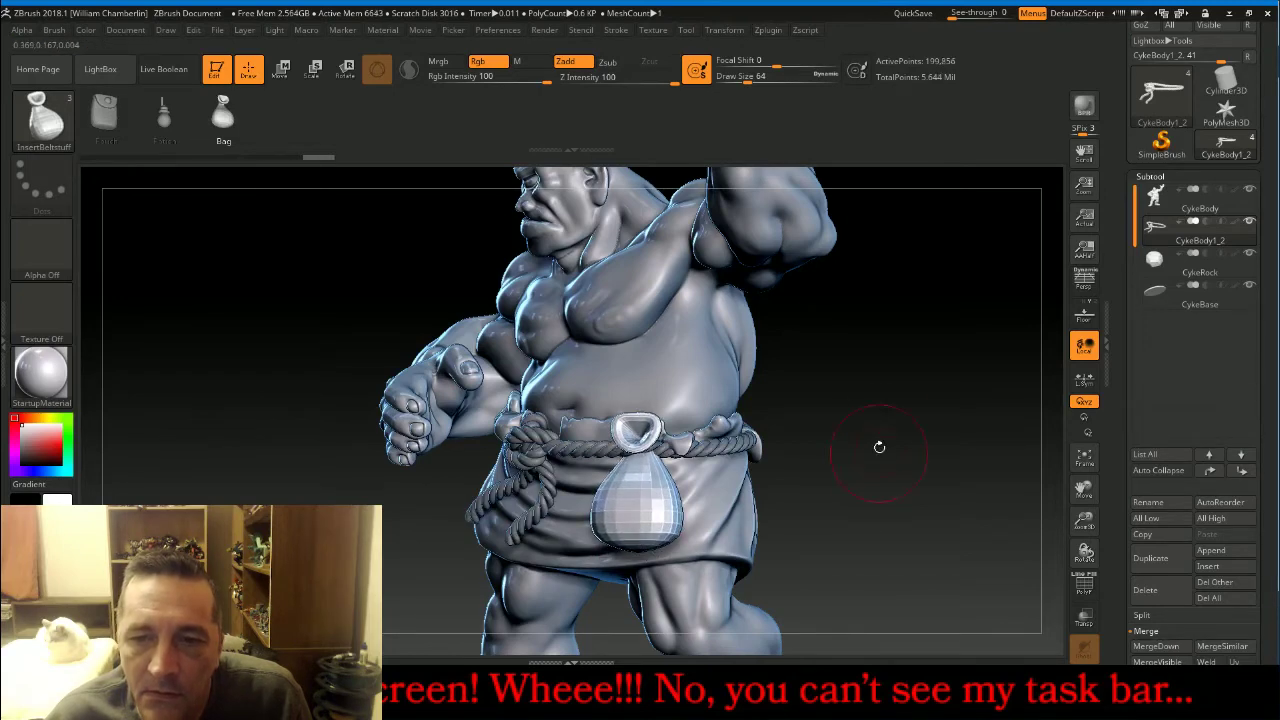
# Split the rope belt subtool into its separate parts and make the bag the active subtool.
pyautogui.moveTo(890, 369); pyautogui.dragTo(1040, 422)
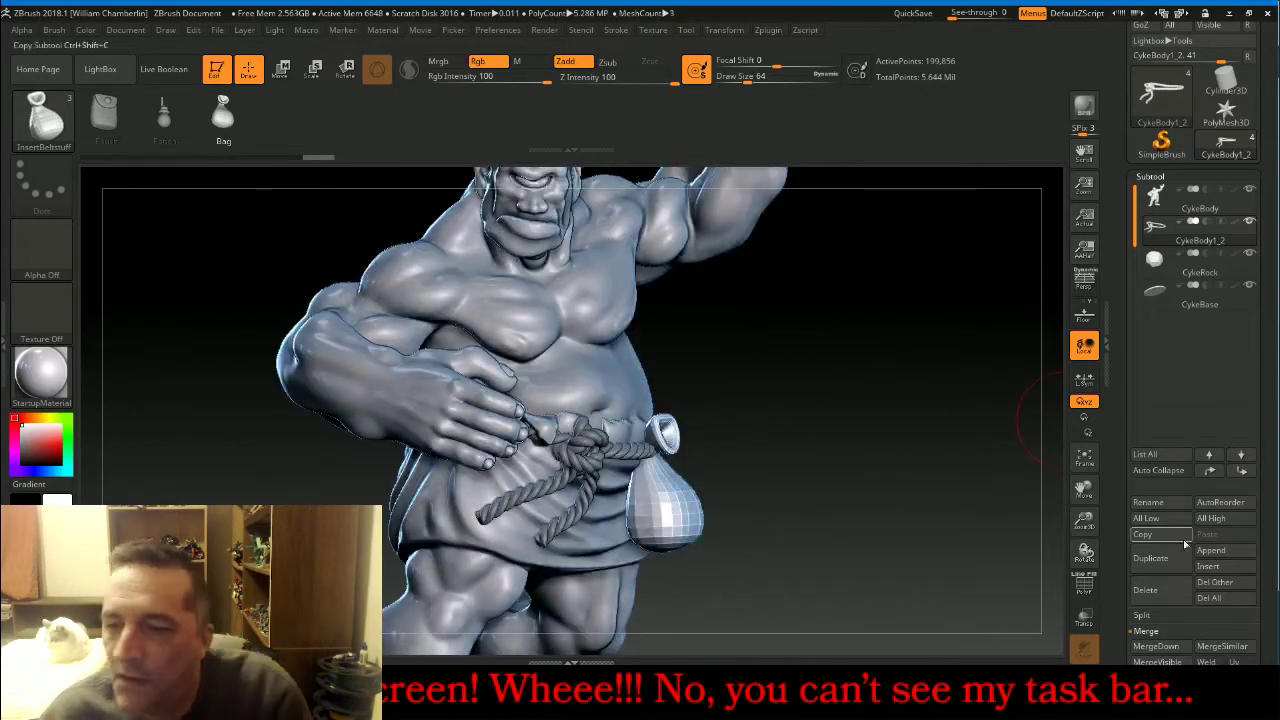
pyautogui.click(1245, 615)
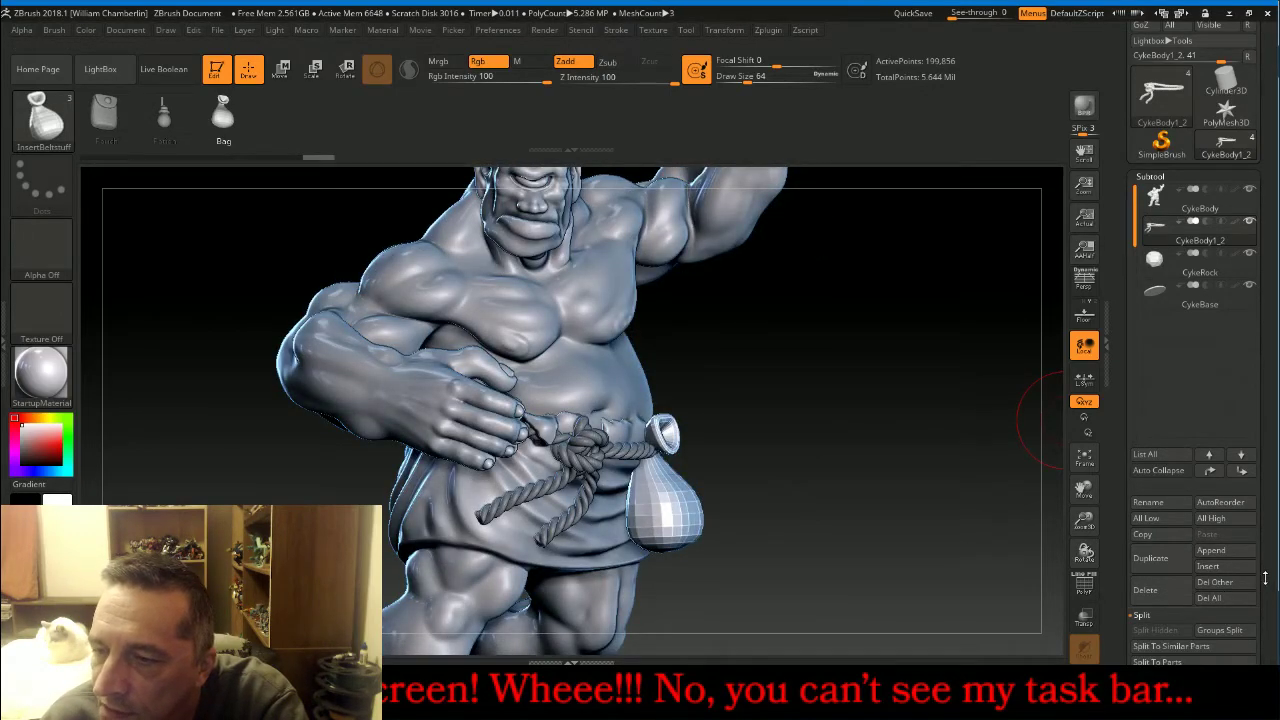
pyautogui.moveTo(1265, 578); pyautogui.dragTo(1265, 468)
pyautogui.click(1204, 556)
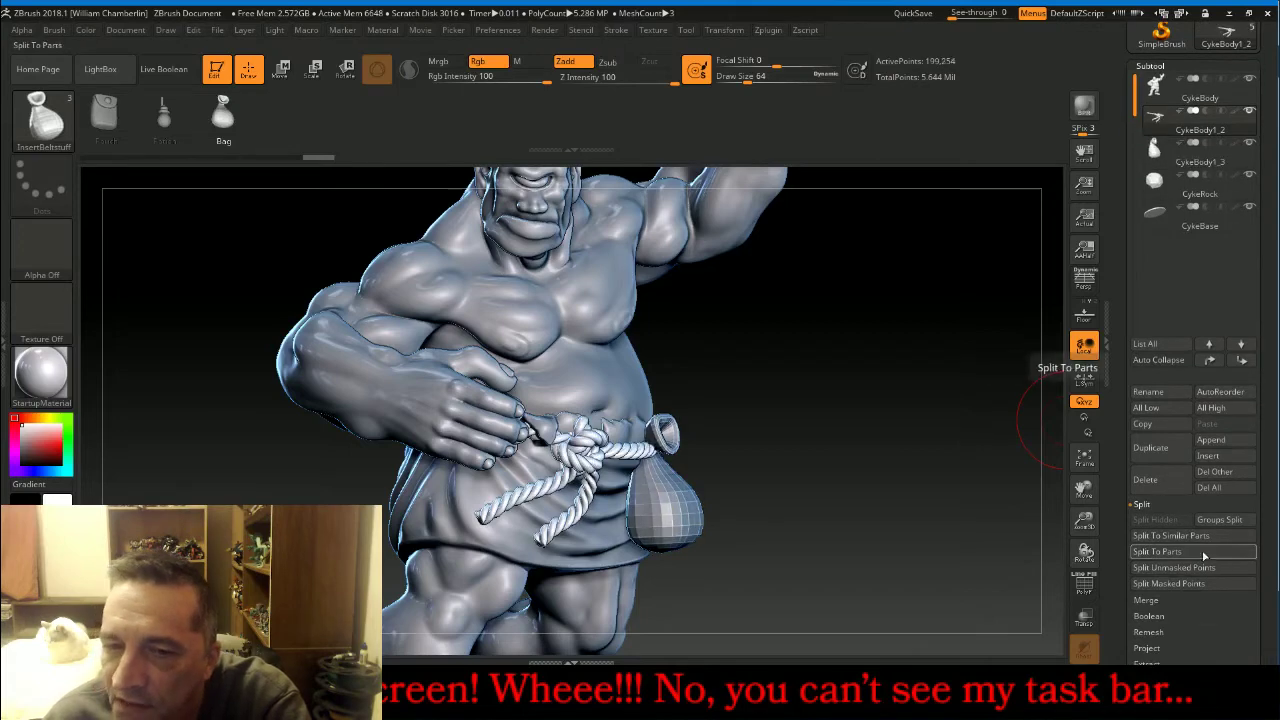
pyautogui.click(1192, 154)
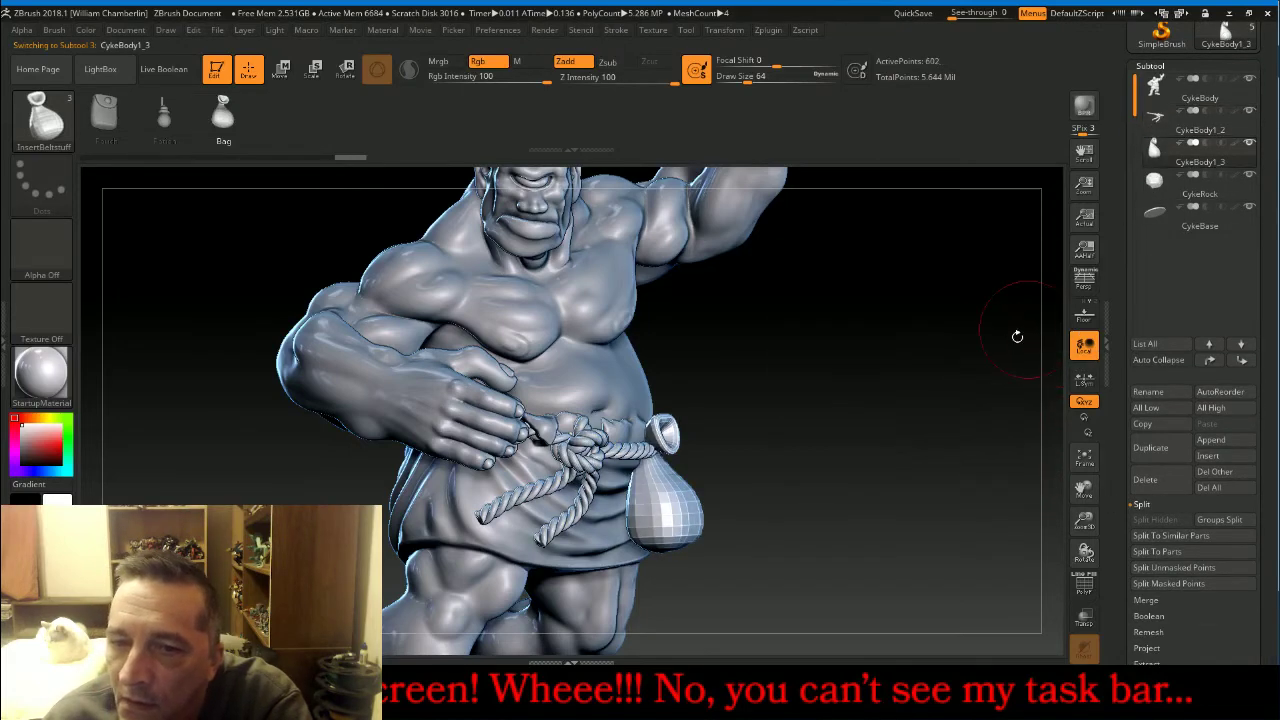
# Reshape the bag's neck with the Move brush at draw size 114, pulling it outward from the rope while the other subtools are transparent.
pyautogui.moveTo(957, 357); pyautogui.dragTo(924, 399)
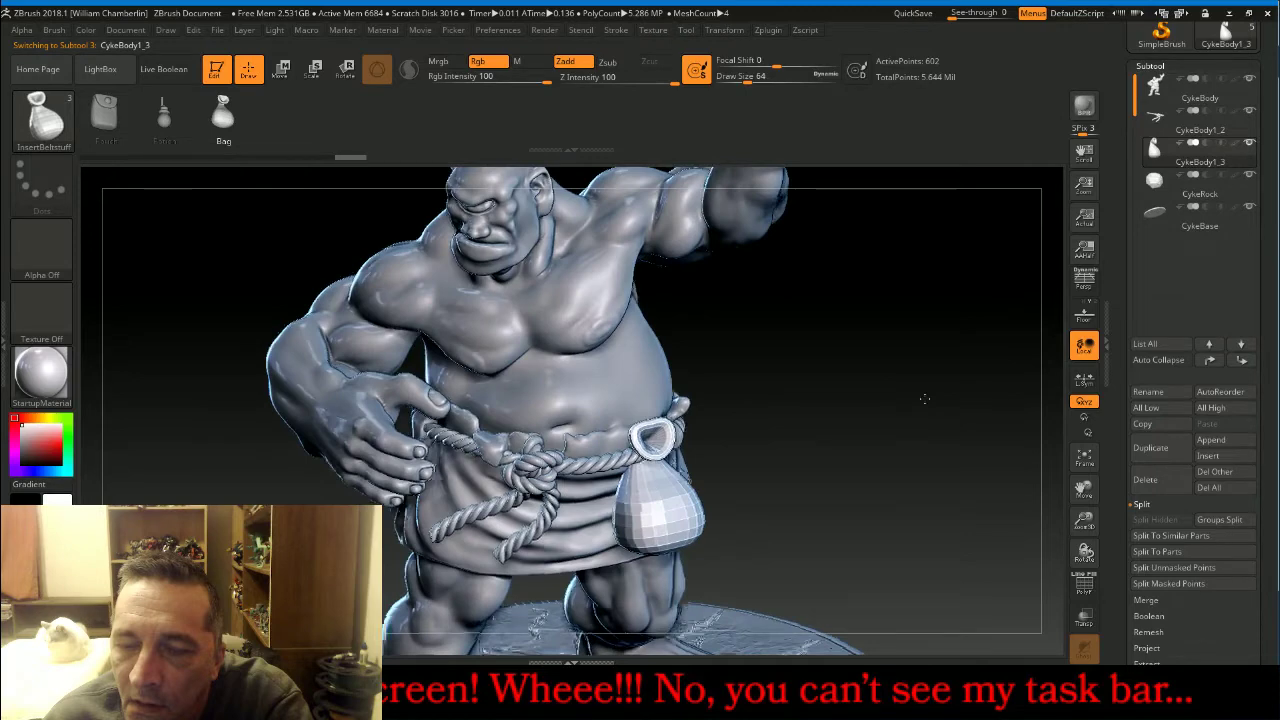
pyautogui.moveTo(924, 399); pyautogui.dragTo(971, 314)
pyautogui.click(44, 118)
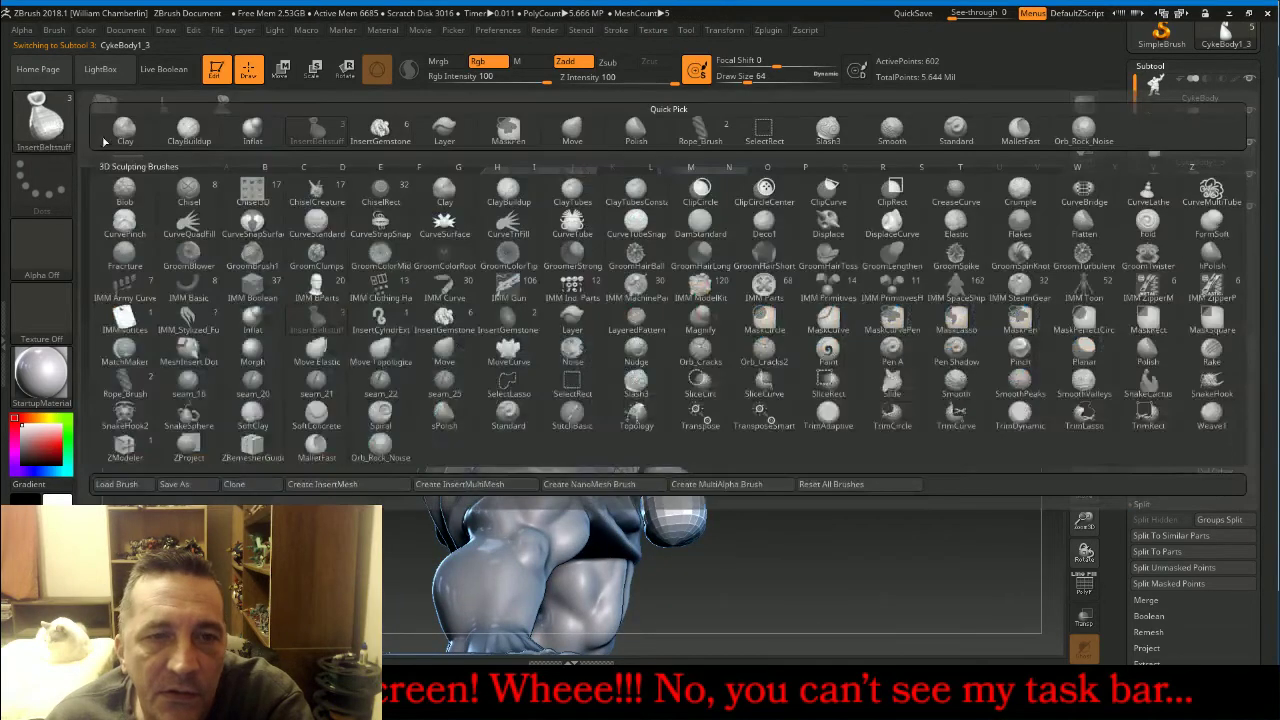
pyautogui.click(570, 130)
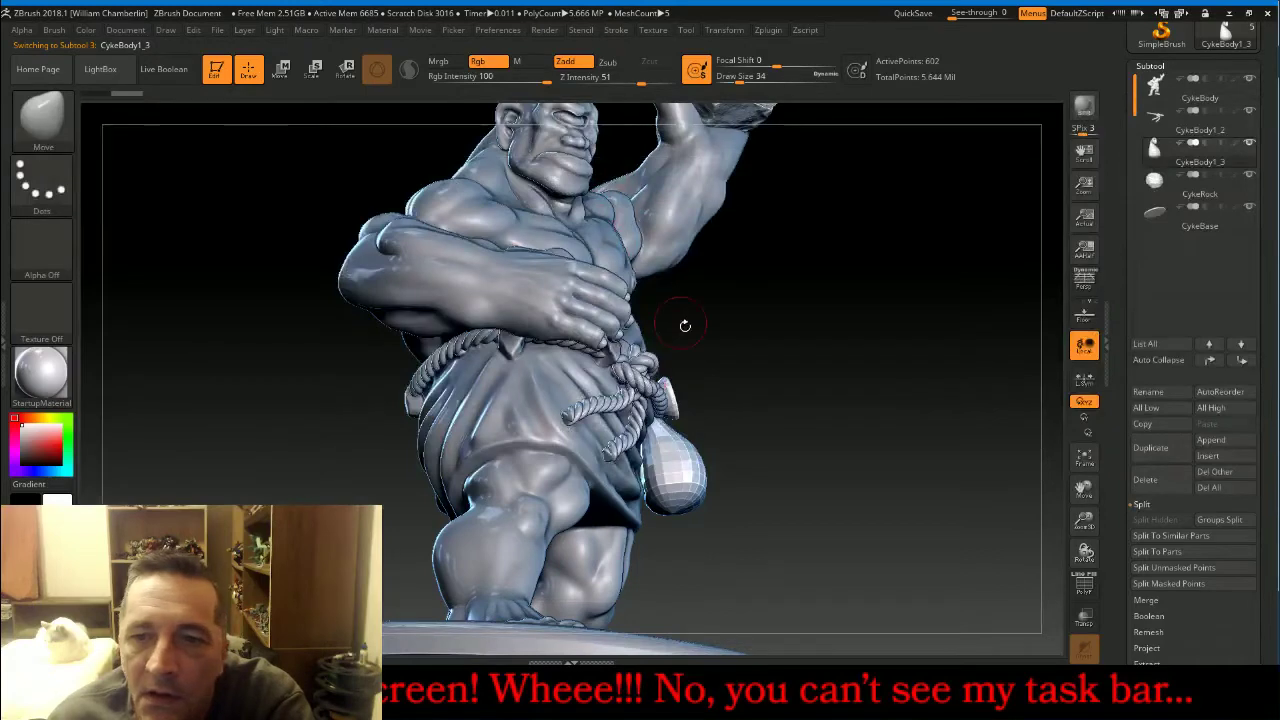
pyautogui.press(']')
pyautogui.press(']')
pyautogui.press(']')
pyautogui.press(']')
pyautogui.press(']')
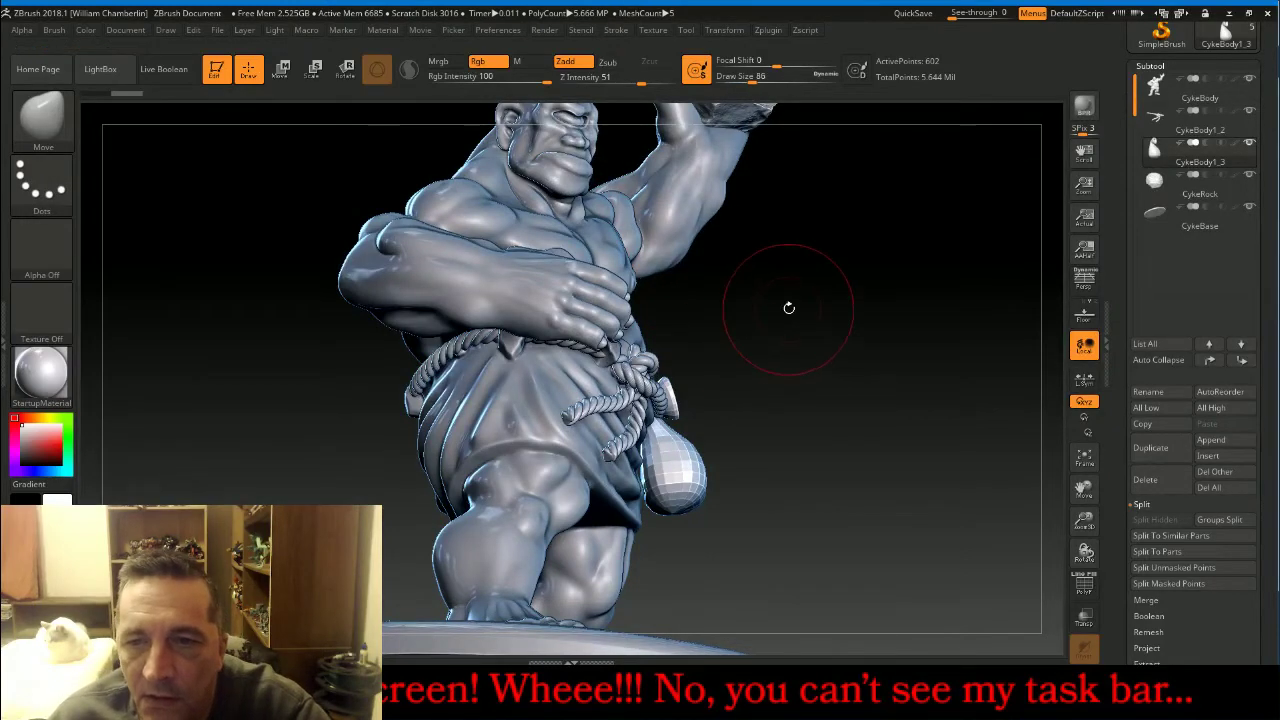
pyautogui.press(']')
pyautogui.press(']')
pyautogui.moveTo(804, 297)
pyautogui.mouseDown()
pyautogui.moveTo(790, 330)
pyautogui.moveTo(805, 350)
pyautogui.mouseUp()
pyautogui.click(1084, 617)
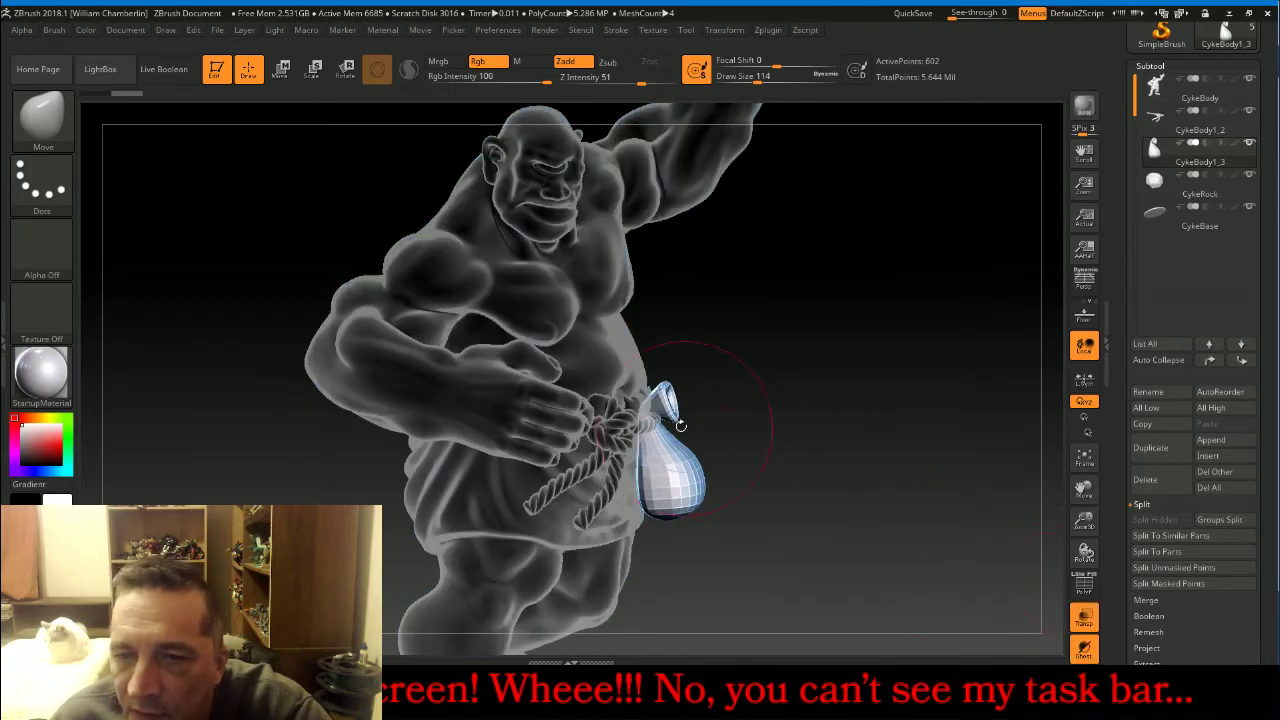
pyautogui.moveTo(645, 417)
pyautogui.mouseDown()
pyautogui.moveTo(669, 410)
pyautogui.moveTo(661, 426)
pyautogui.moveTo(668, 400)
pyautogui.mouseUp()
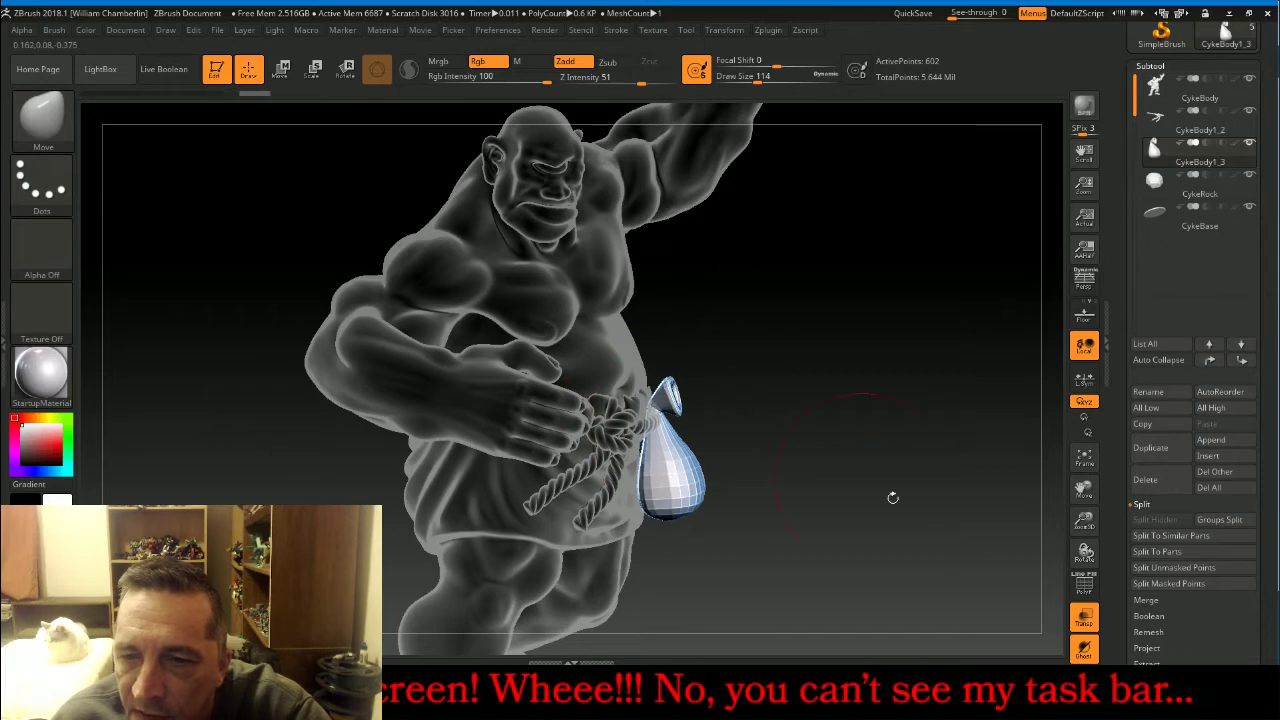
pyautogui.click(1084, 618)
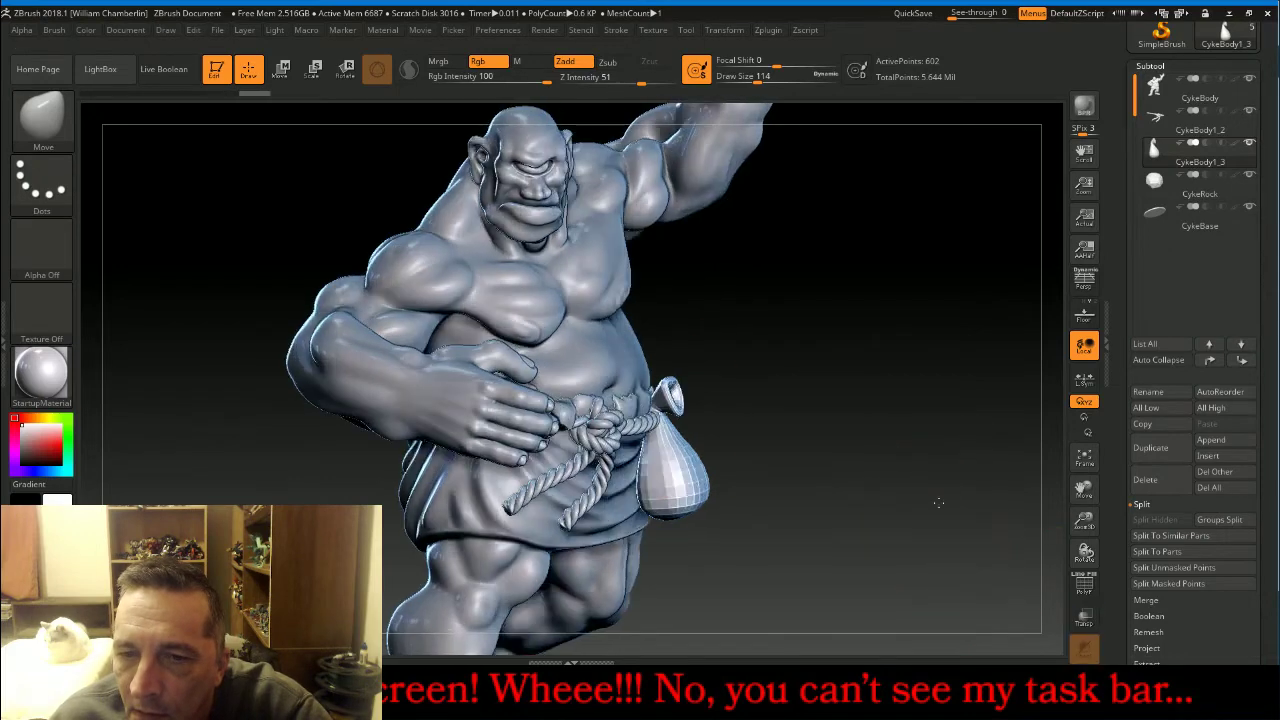
# Pull the rope belt outward at the bag's neck with the Move brush at draw size 66, working on the CykeBody1_2 subtool.
pyautogui.moveTo(938, 503); pyautogui.dragTo(898, 497)
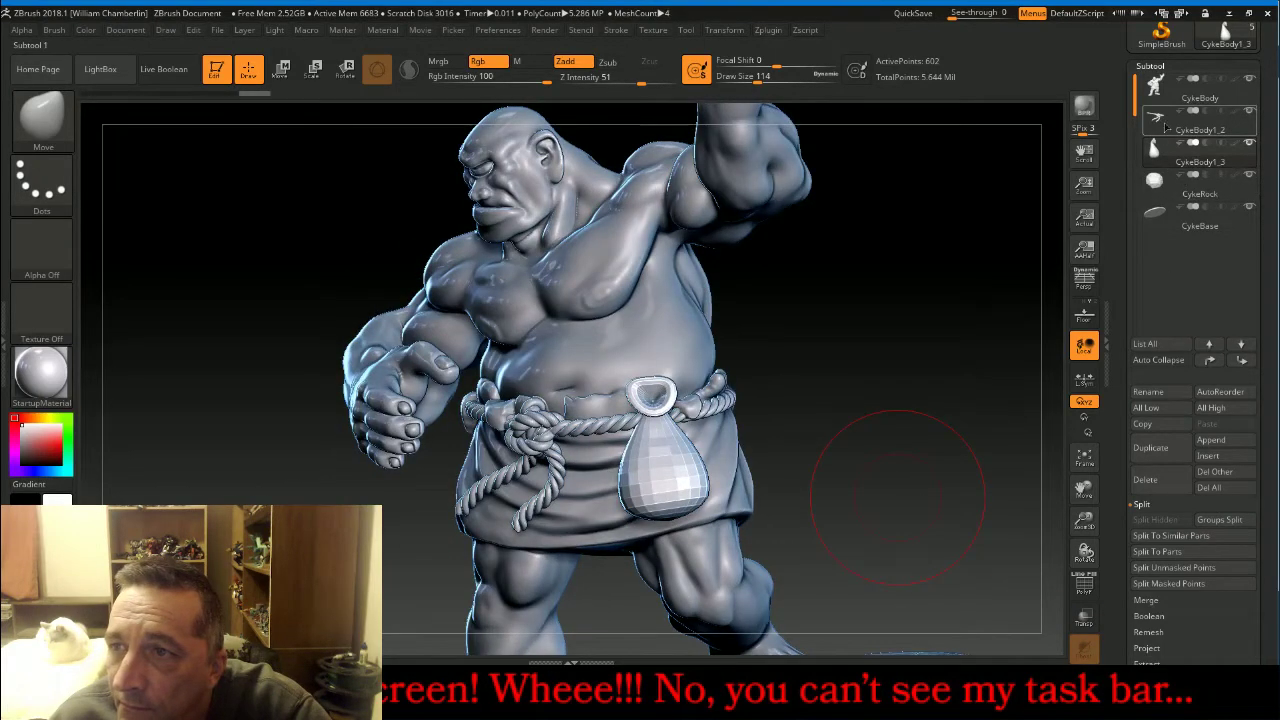
pyautogui.click(1168, 130)
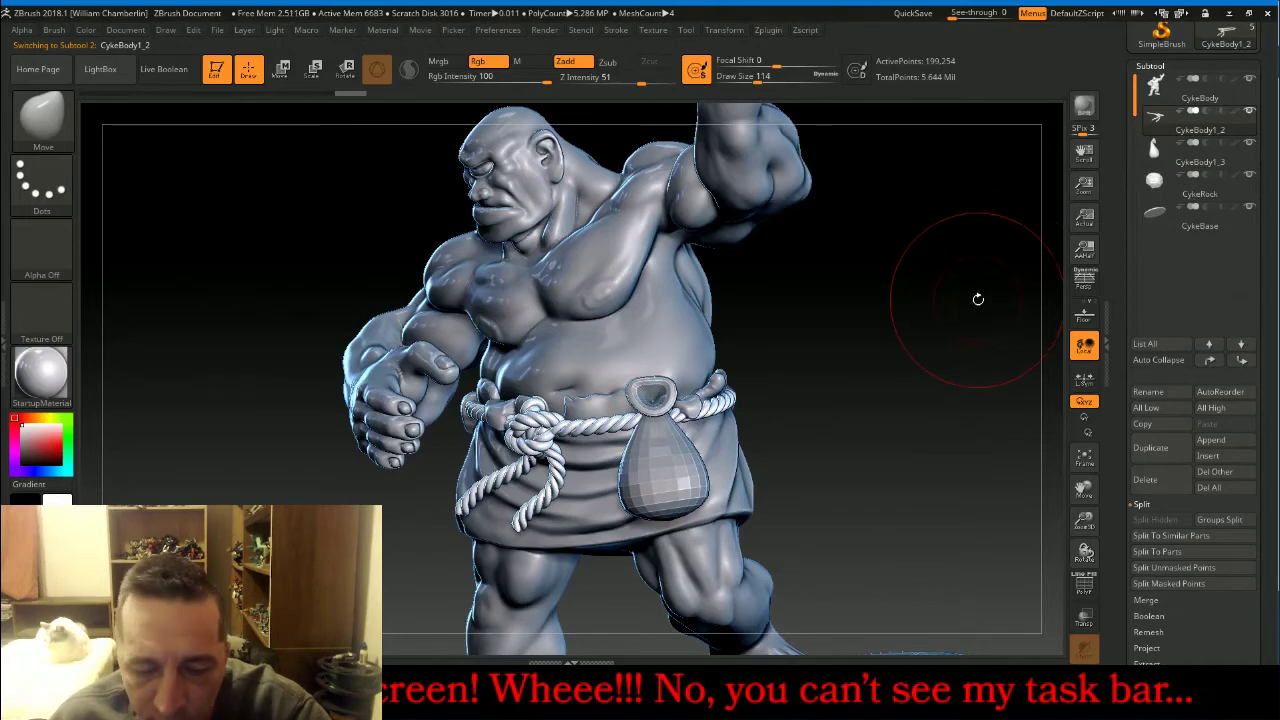
pyautogui.press('[')
pyautogui.press('[')
pyautogui.press('[')
pyautogui.press('[')
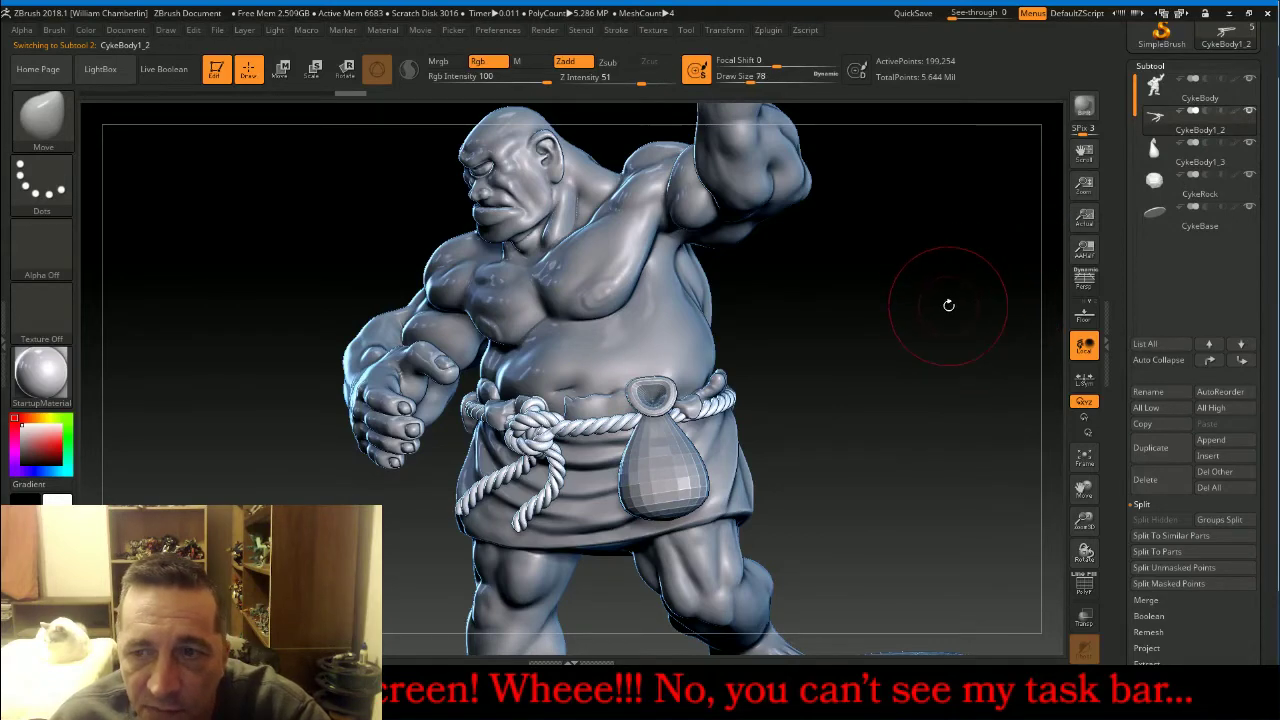
pyautogui.press('[')
pyautogui.moveTo(929, 300)
pyautogui.mouseDown()
pyautogui.moveTo(920, 371)
pyautogui.moveTo(1054, 544)
pyautogui.mouseUp()
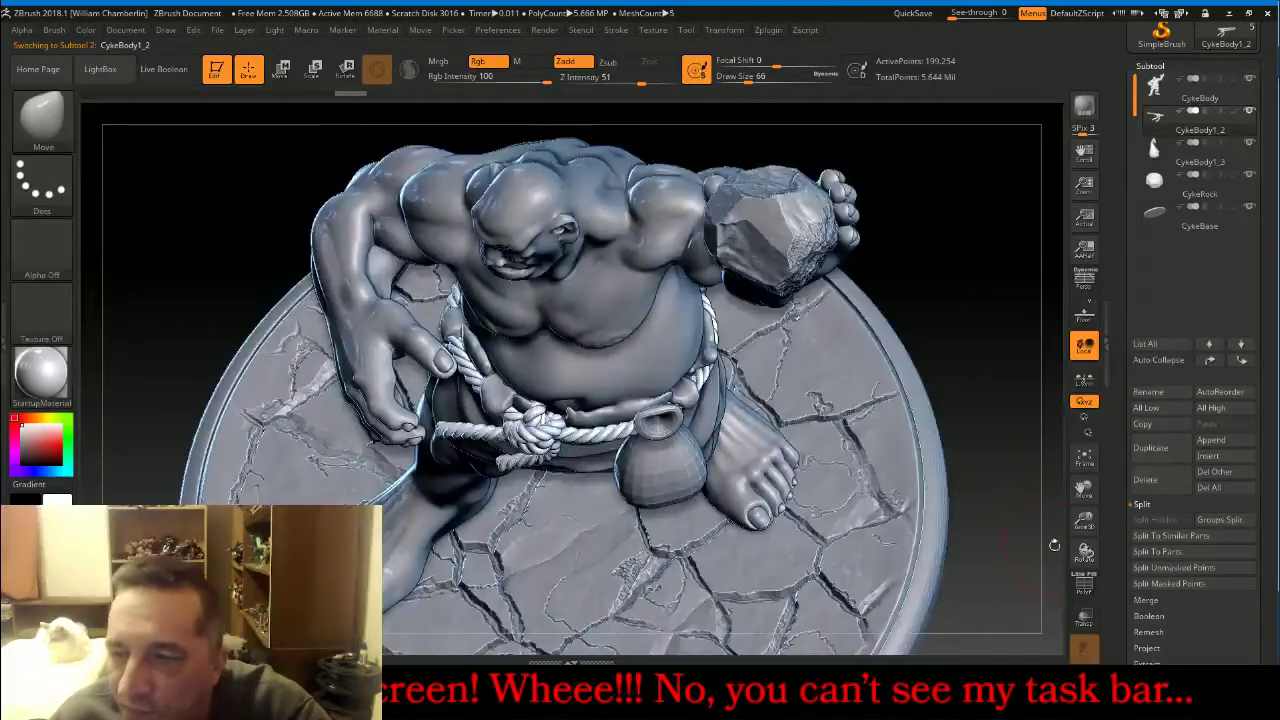
pyautogui.click(1085, 618)
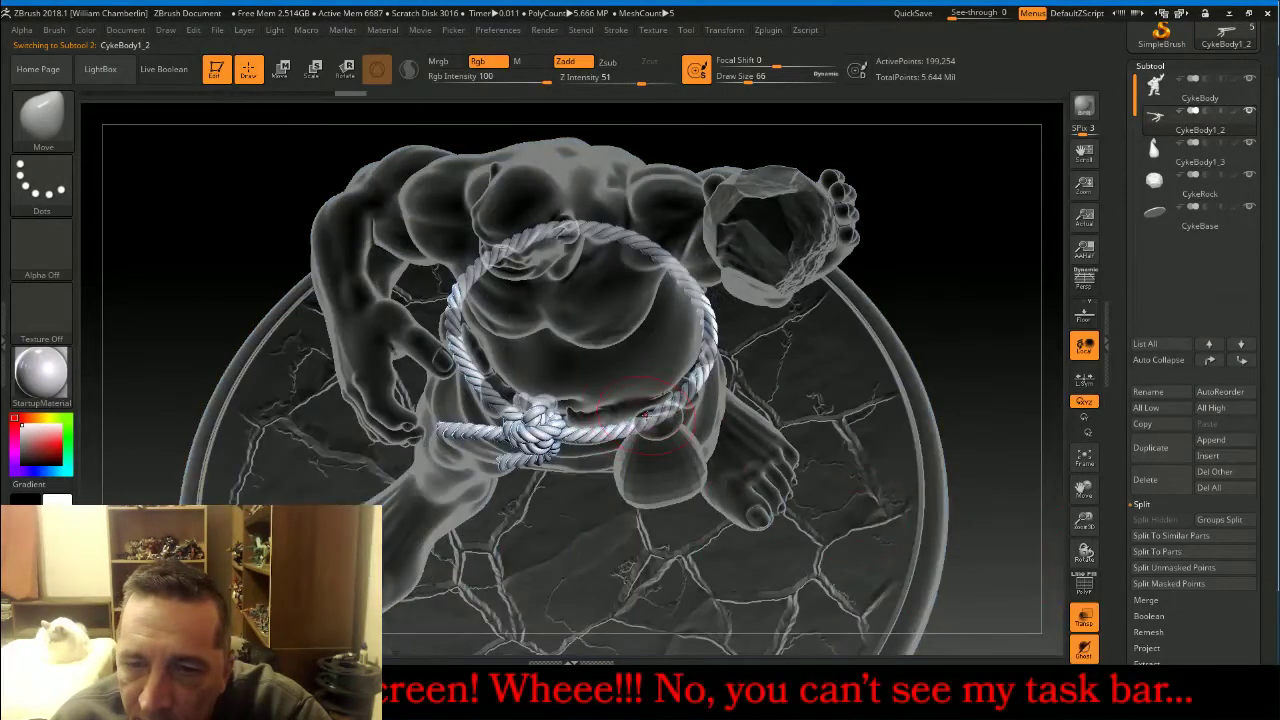
pyautogui.moveTo(651, 417); pyautogui.dragTo(655, 432)
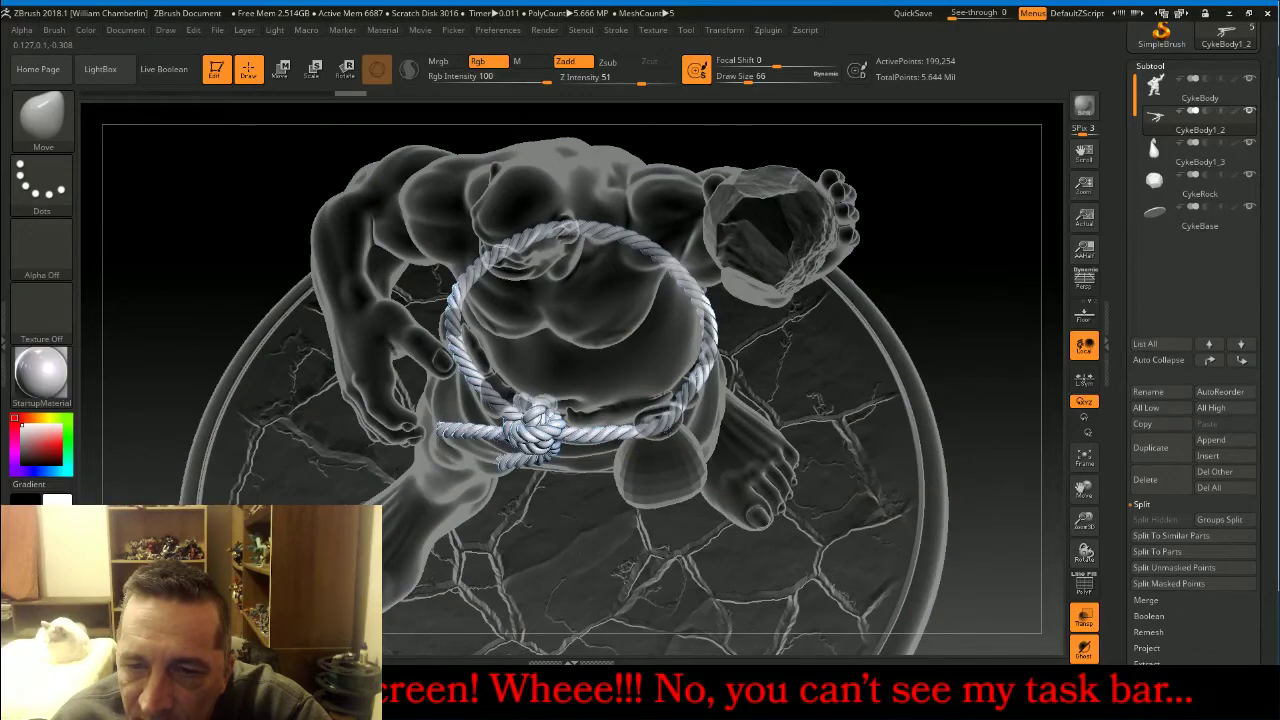
pyautogui.moveTo(973, 372); pyautogui.dragTo(988, 245)
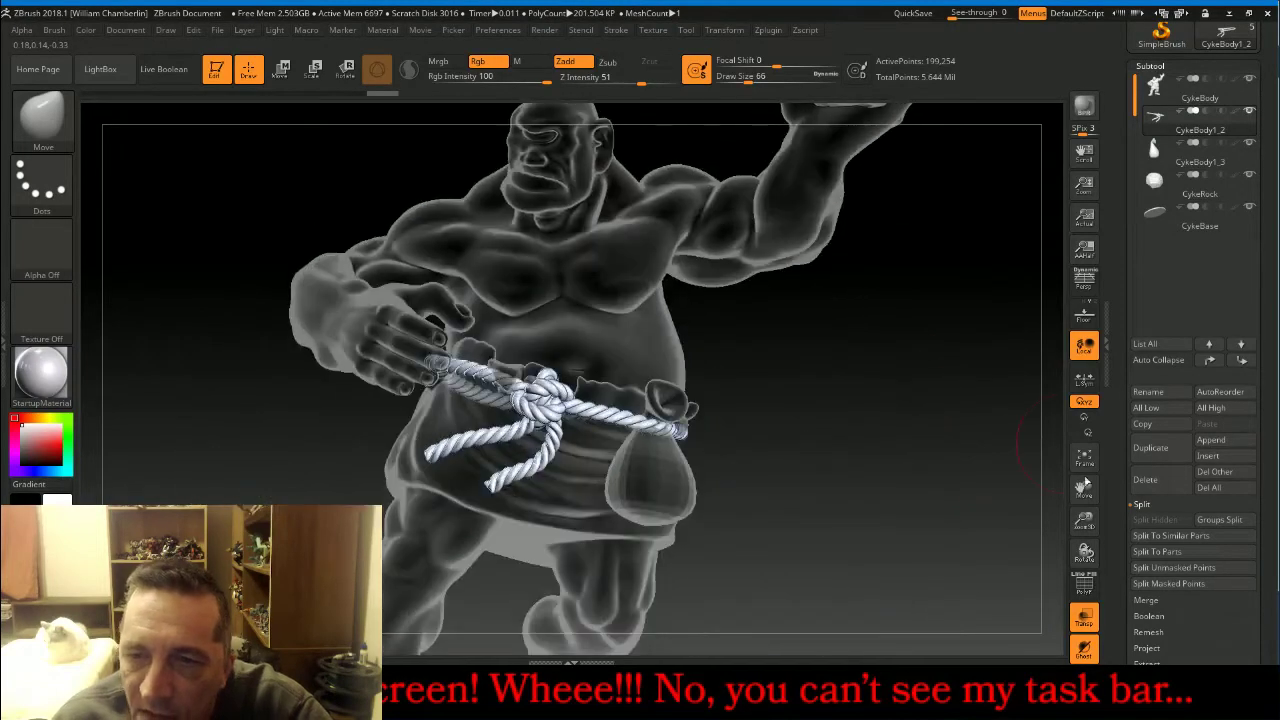
pyautogui.click(1084, 617)
pyautogui.moveTo(898, 485); pyautogui.dragTo(723, 384)
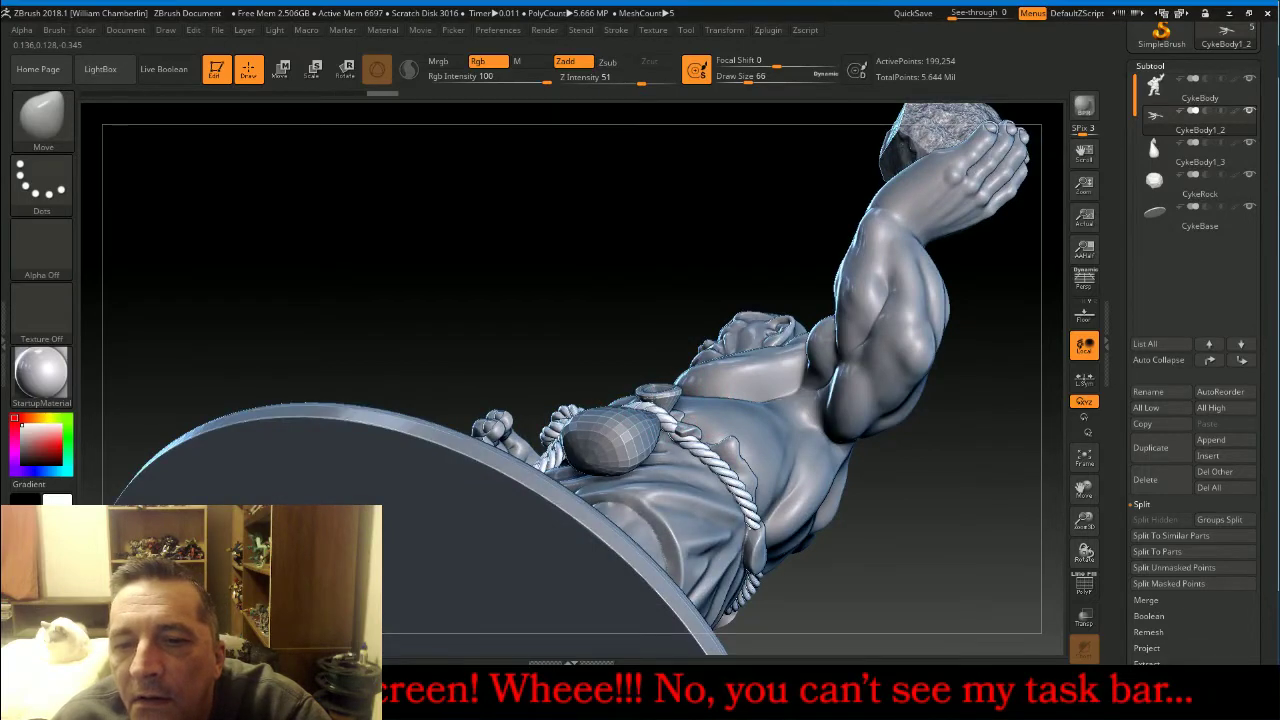
pyautogui.moveTo(583, 271); pyautogui.dragTo(780, 357)
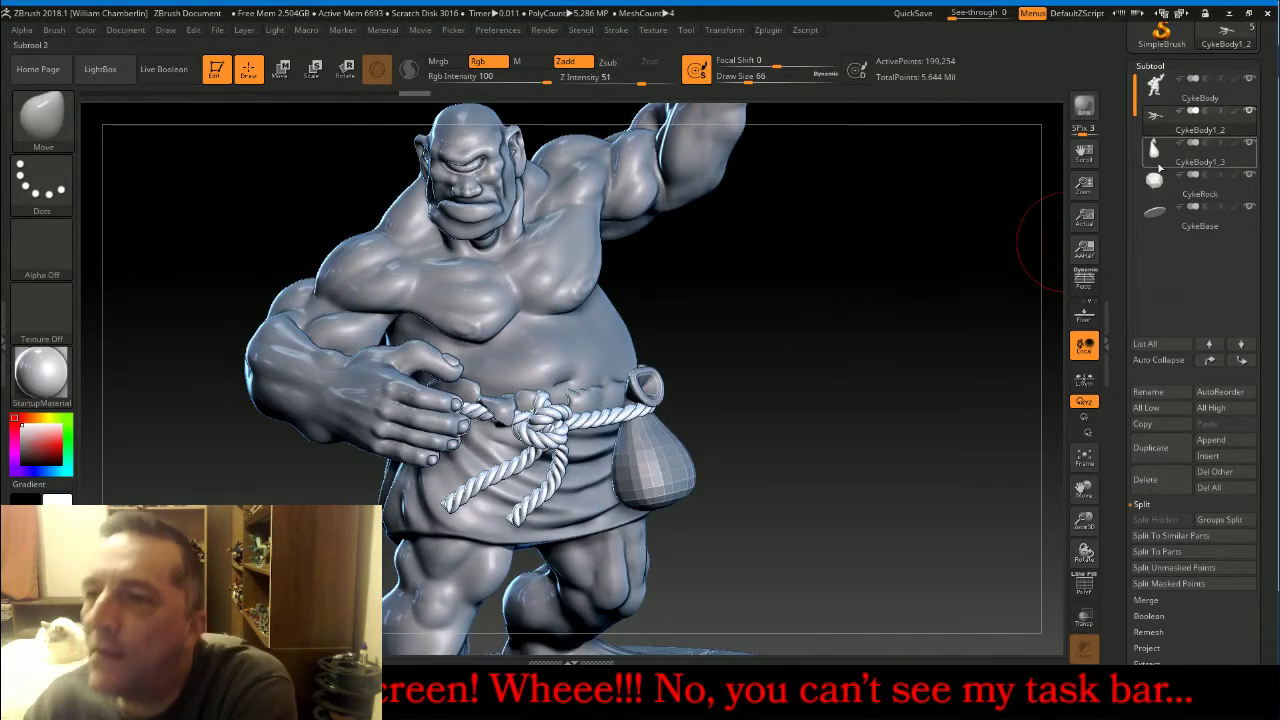
# Subdivide the bag subtool three times with smoothing and delete its lower subdivision levels.
pyautogui.click(1157, 155)
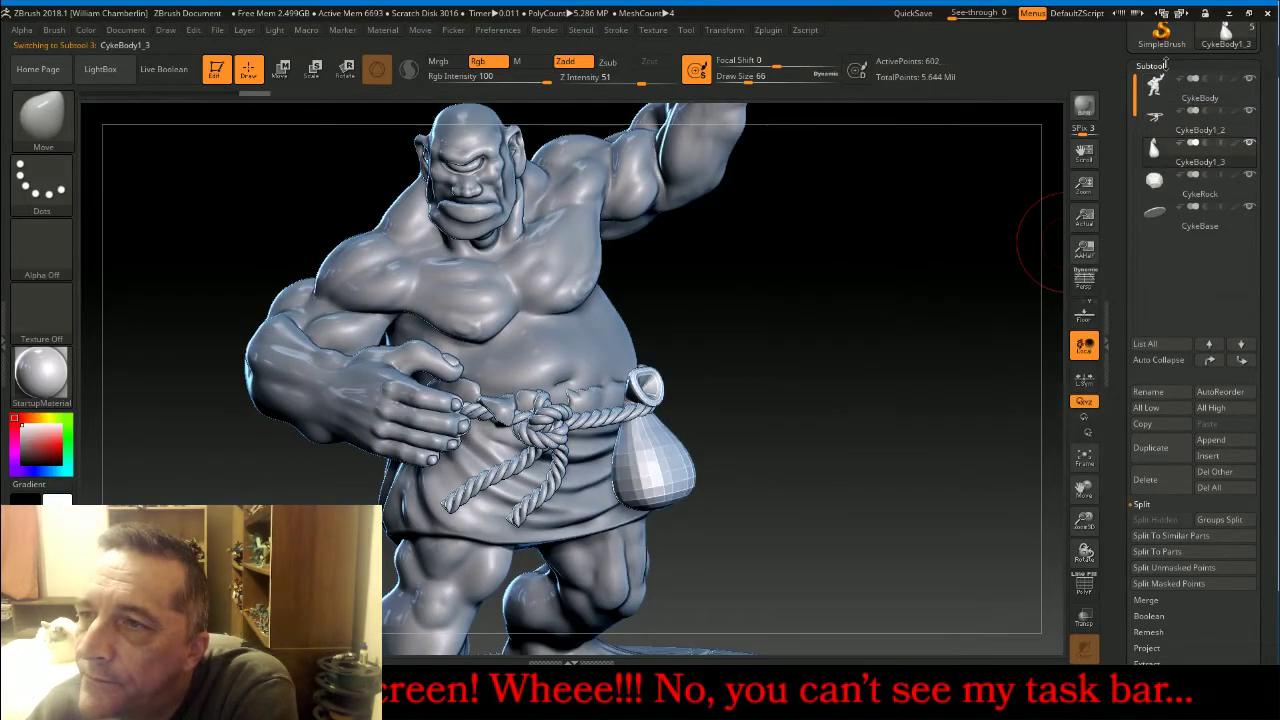
pyautogui.click(1158, 65)
pyautogui.click(1155, 81)
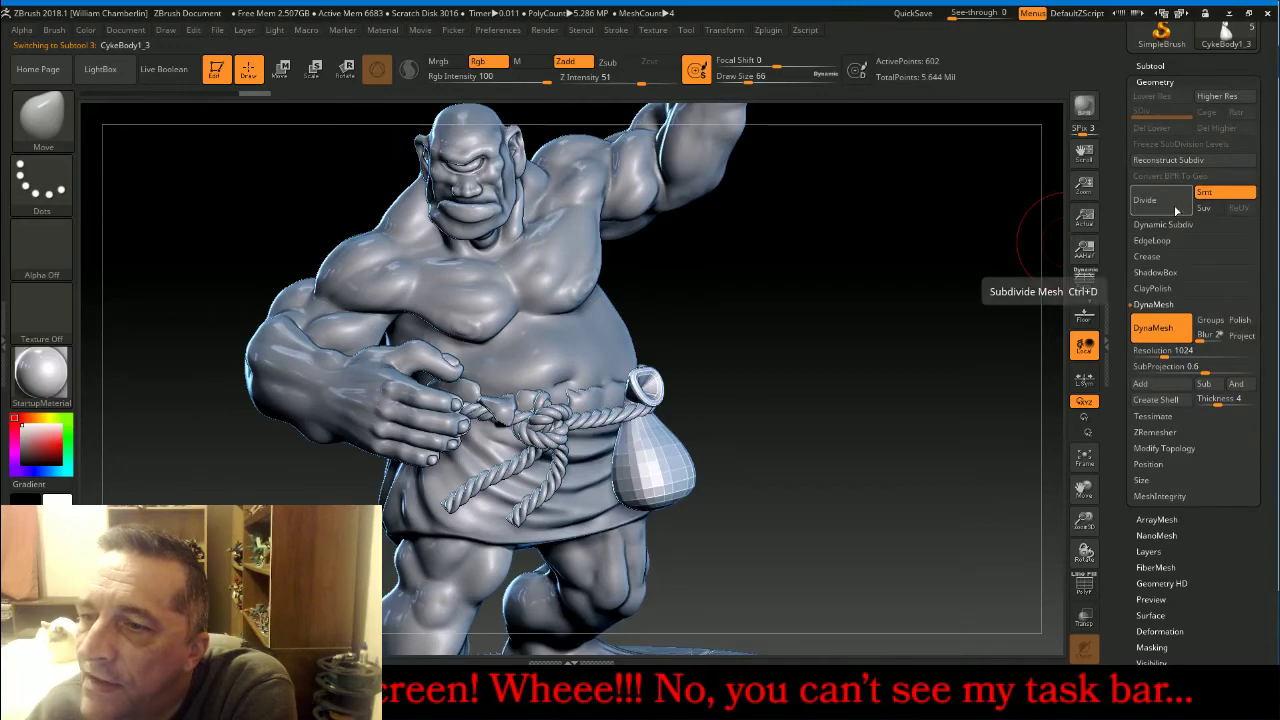
pyautogui.click(1158, 308)
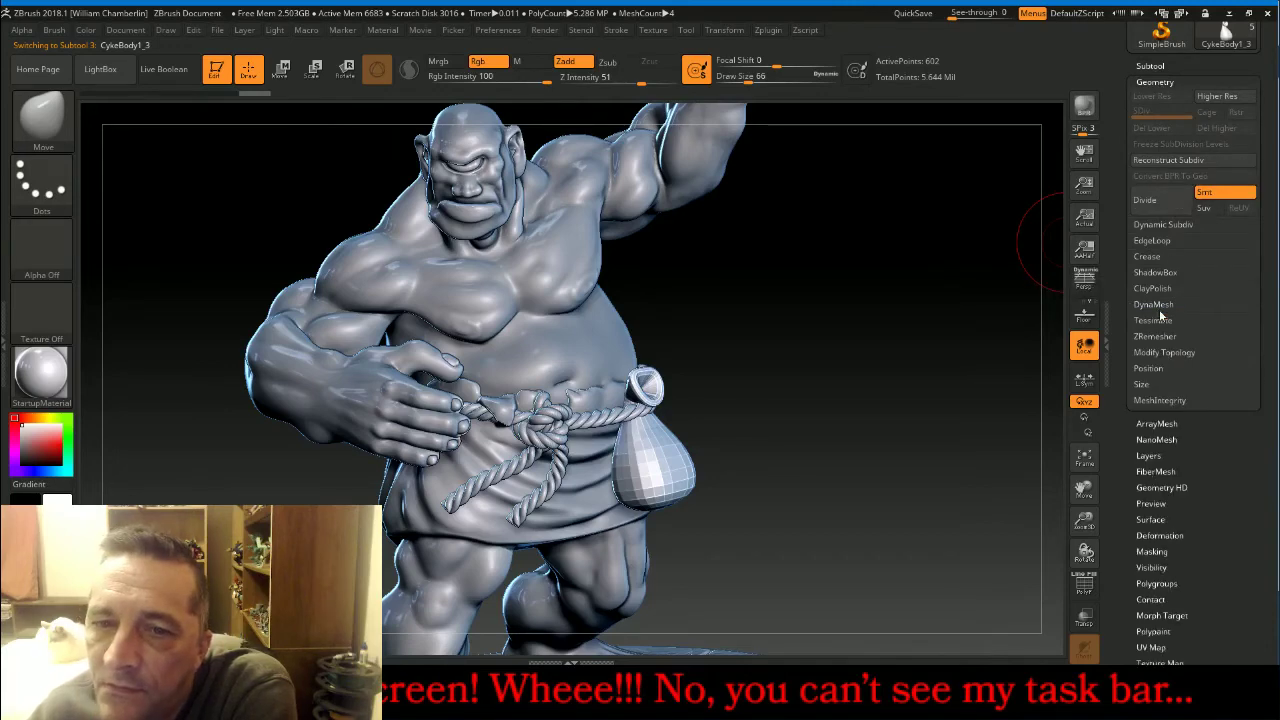
pyautogui.click(1156, 196)
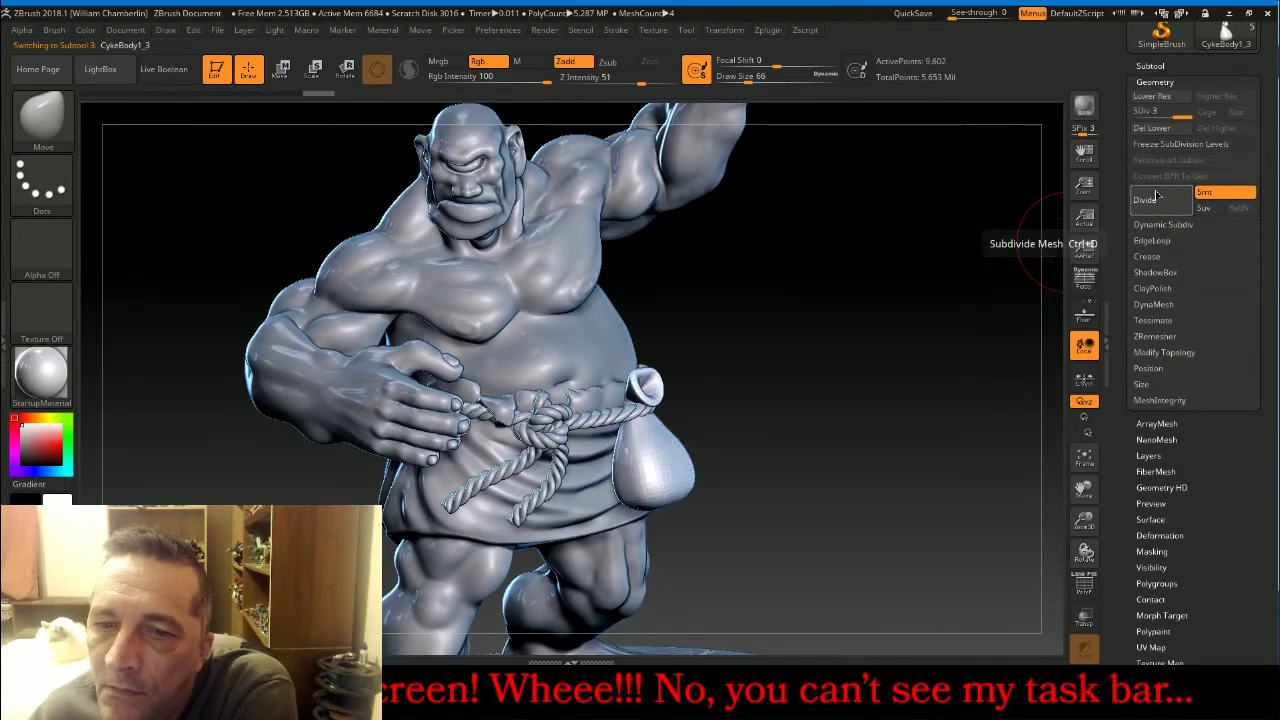
pyautogui.click(1151, 128)
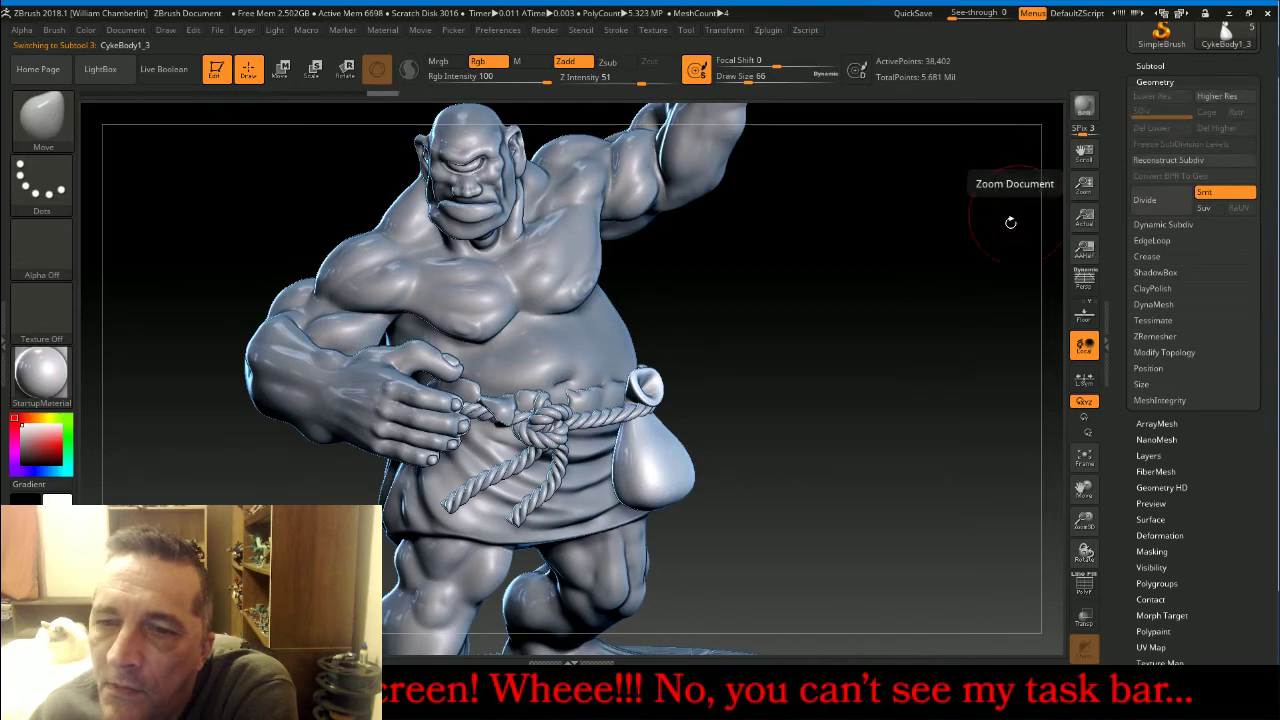
# Carve the first vertical folds into the bag with the Slash3 brush at draw size 26 and Z Intensity 10, making the other subtools transparent.
pyautogui.moveTo(938, 293); pyautogui.dragTo(908, 251)
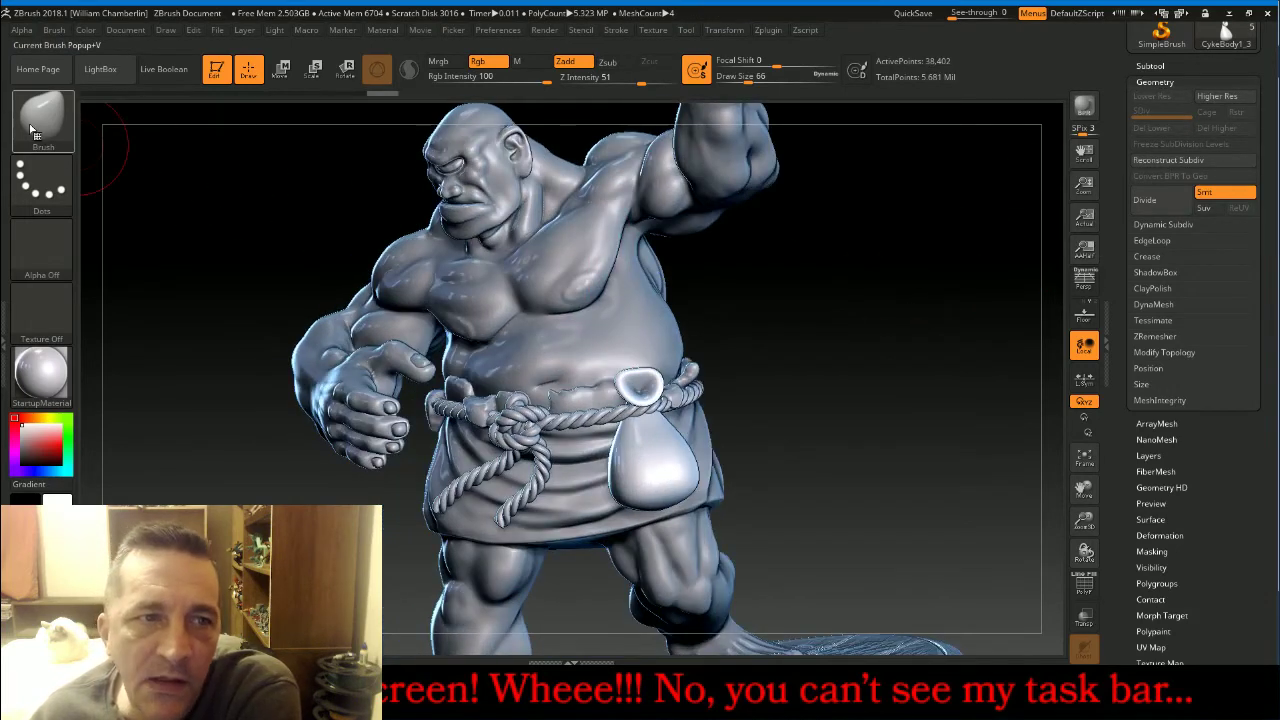
pyautogui.click(37, 131)
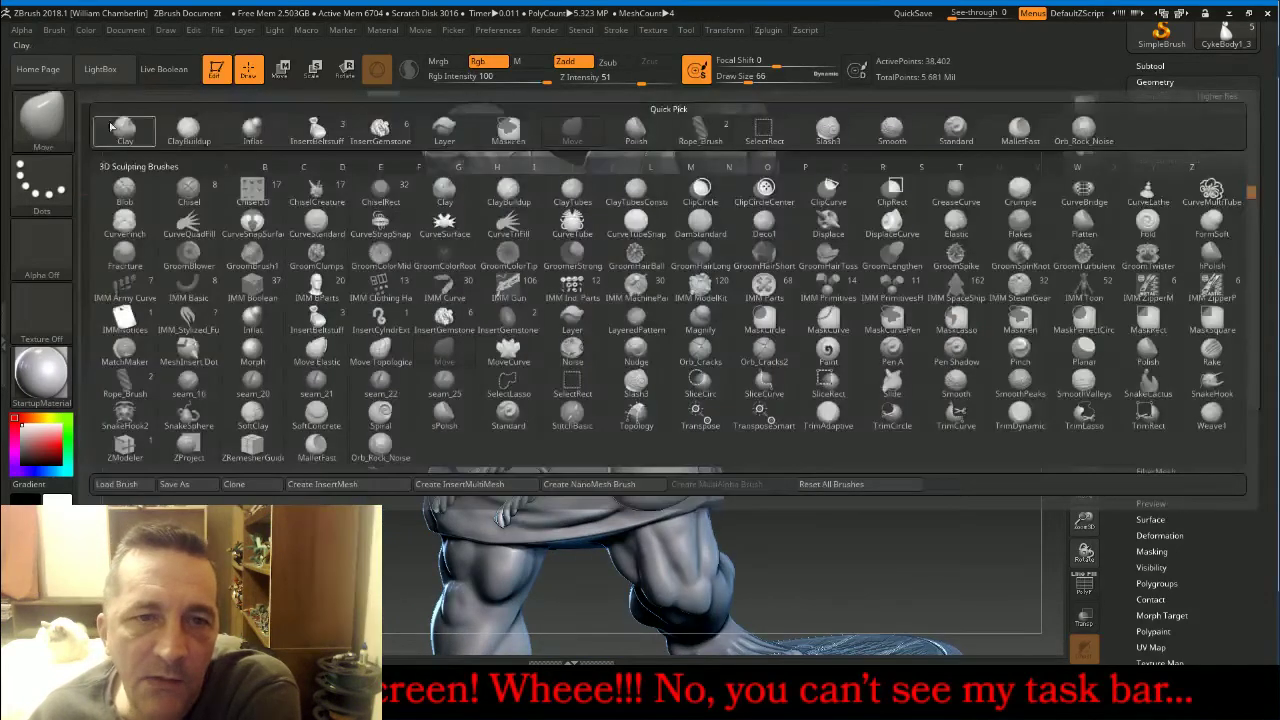
pyautogui.click(830, 133)
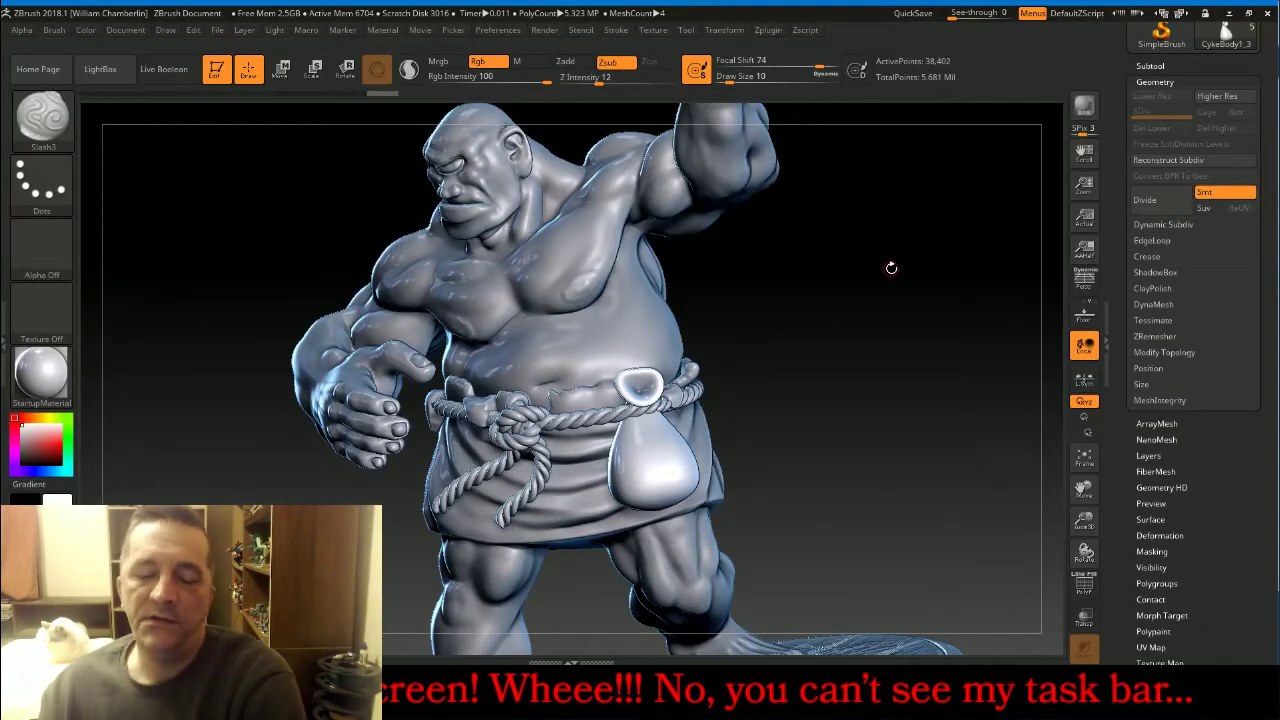
pyautogui.press(']')
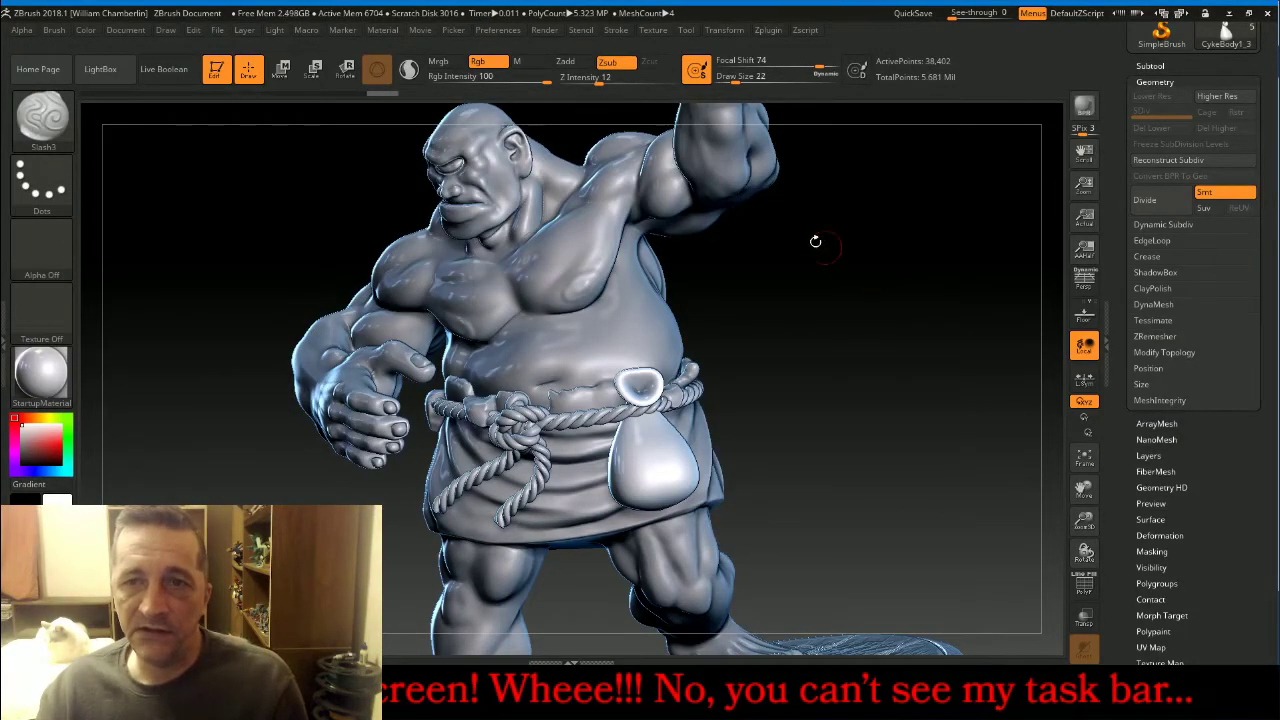
pyautogui.click(597, 80)
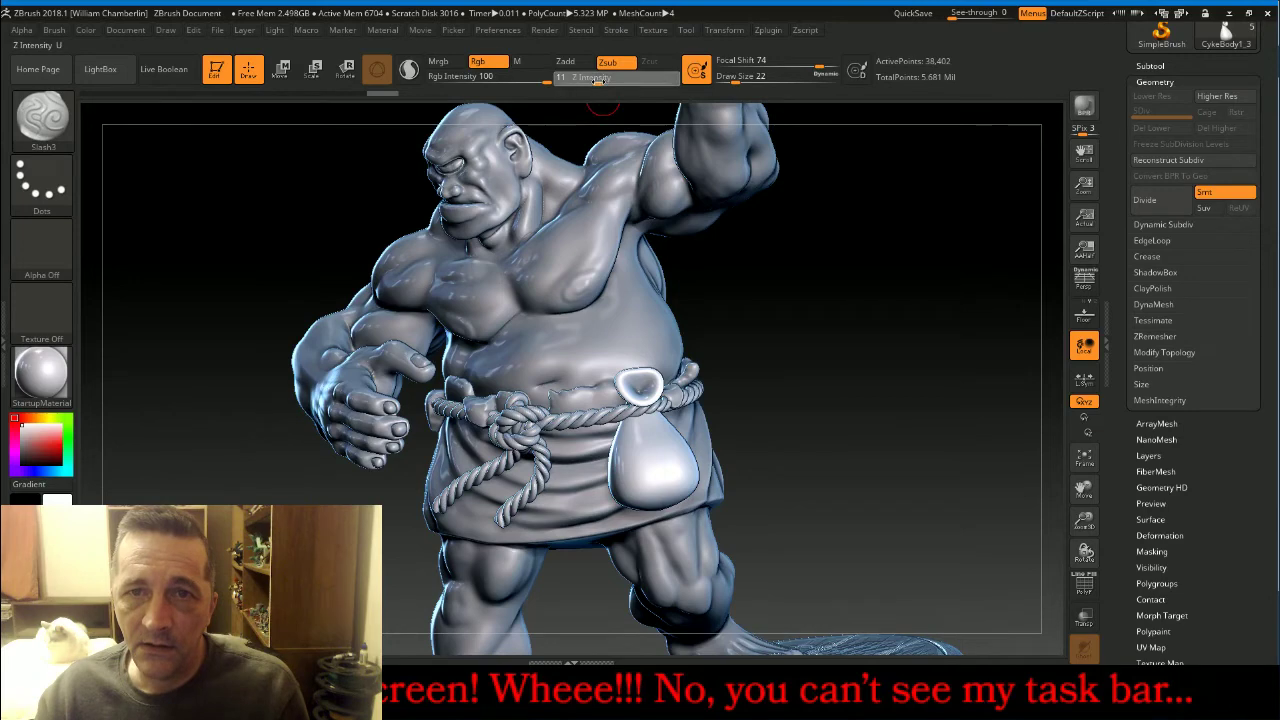
pyautogui.moveTo(597, 80); pyautogui.dragTo(594, 80)
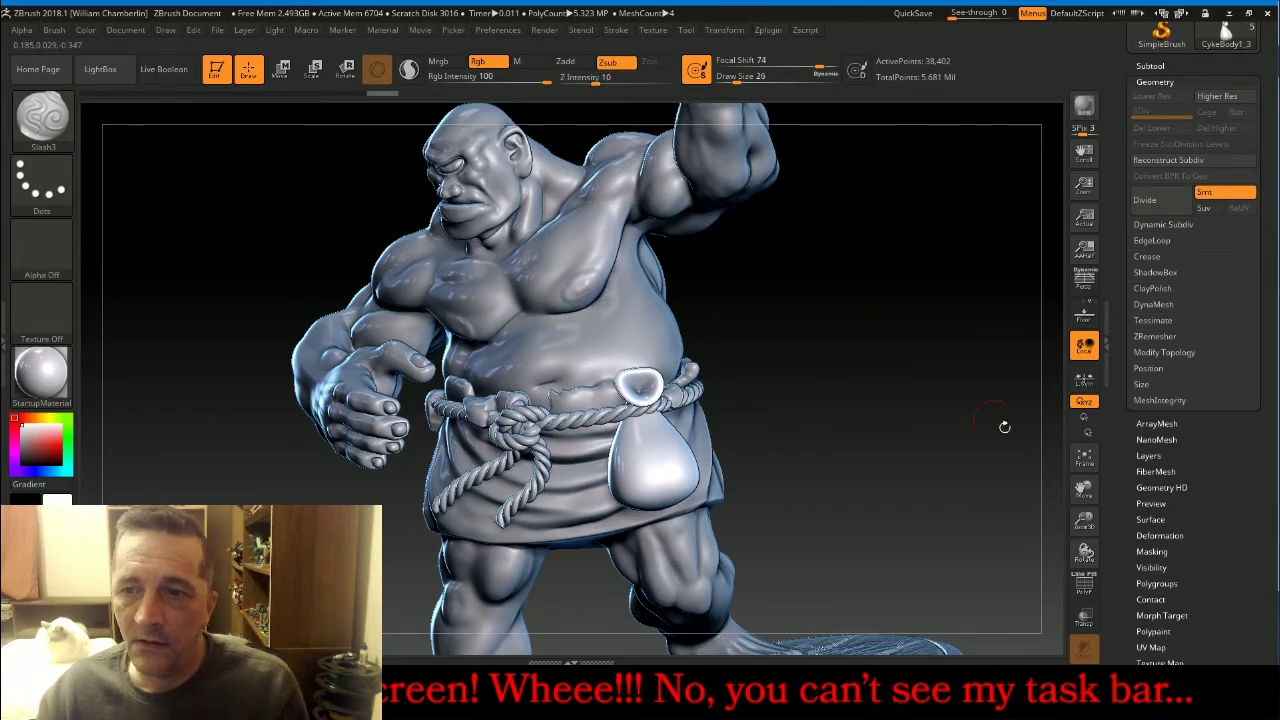
pyautogui.click(1086, 462)
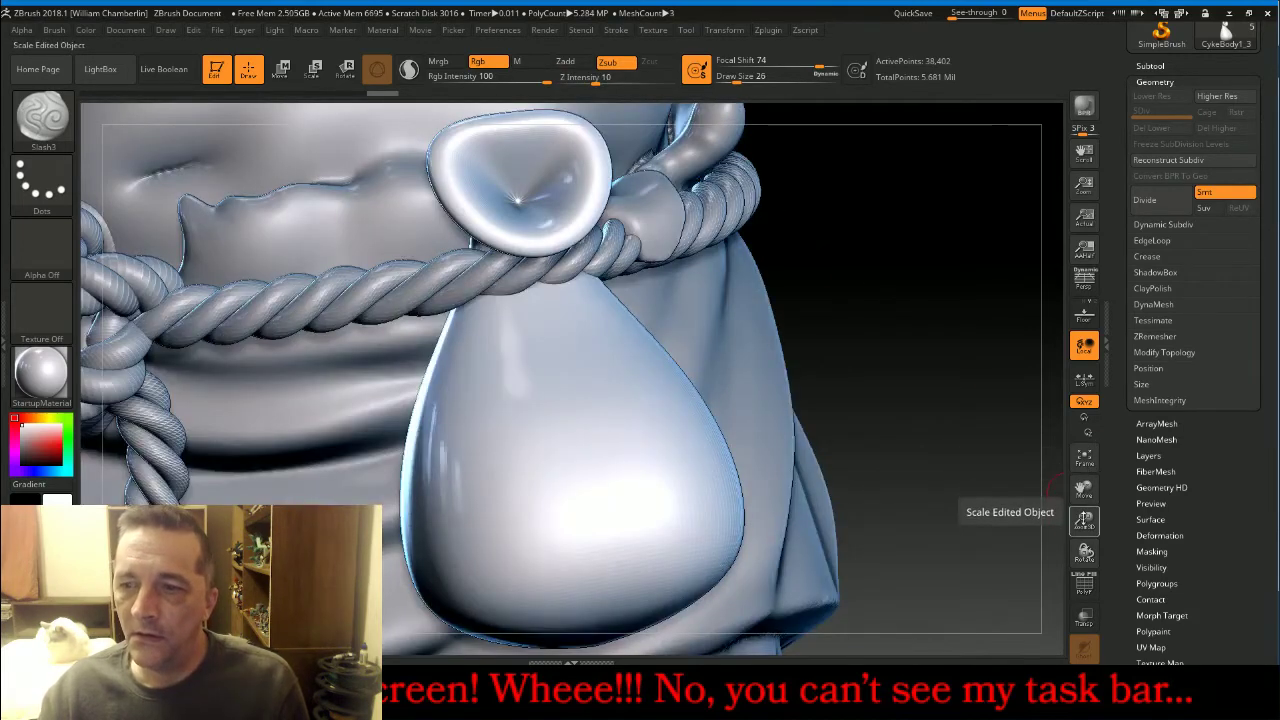
pyautogui.moveTo(1077, 516); pyautogui.dragTo(977, 391)
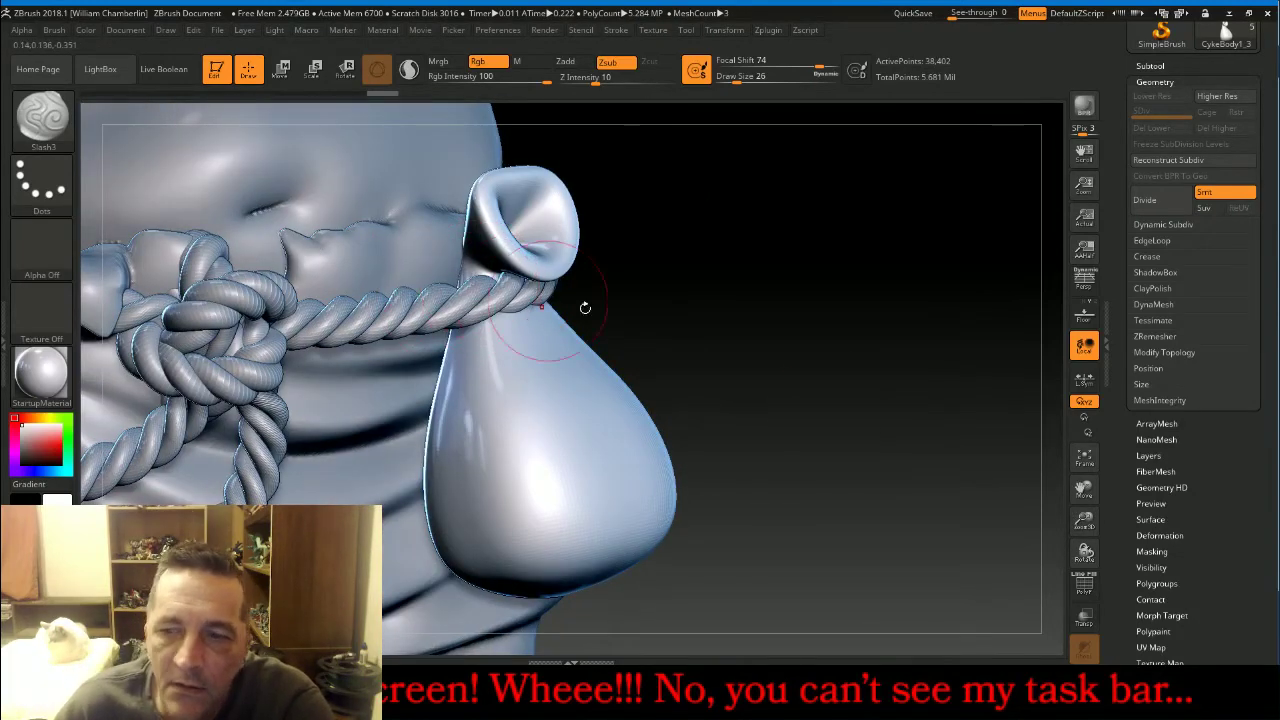
pyautogui.click(1085, 620)
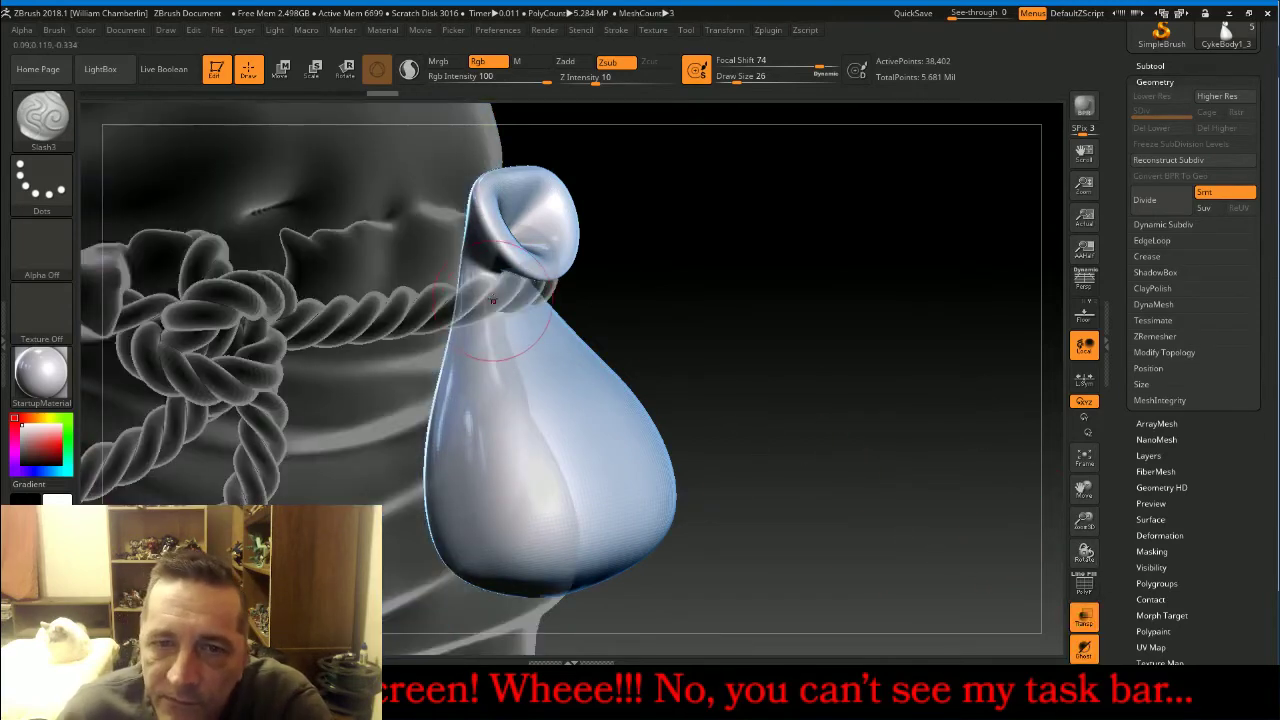
pyautogui.moveTo(479, 262); pyautogui.dragTo(471, 379)
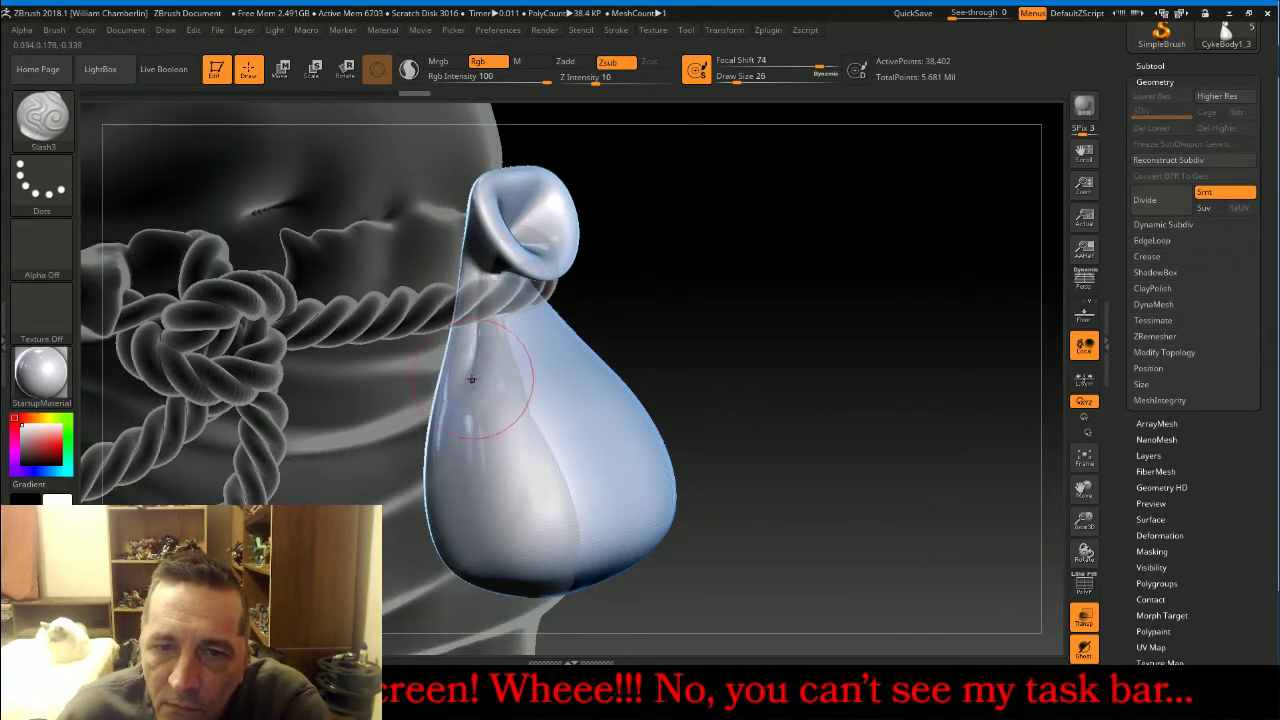
pyautogui.moveTo(489, 283)
pyautogui.mouseDown()
pyautogui.moveTo(492, 400)
pyautogui.moveTo(525, 475)
pyautogui.moveTo(560, 490)
pyautogui.mouseUp()
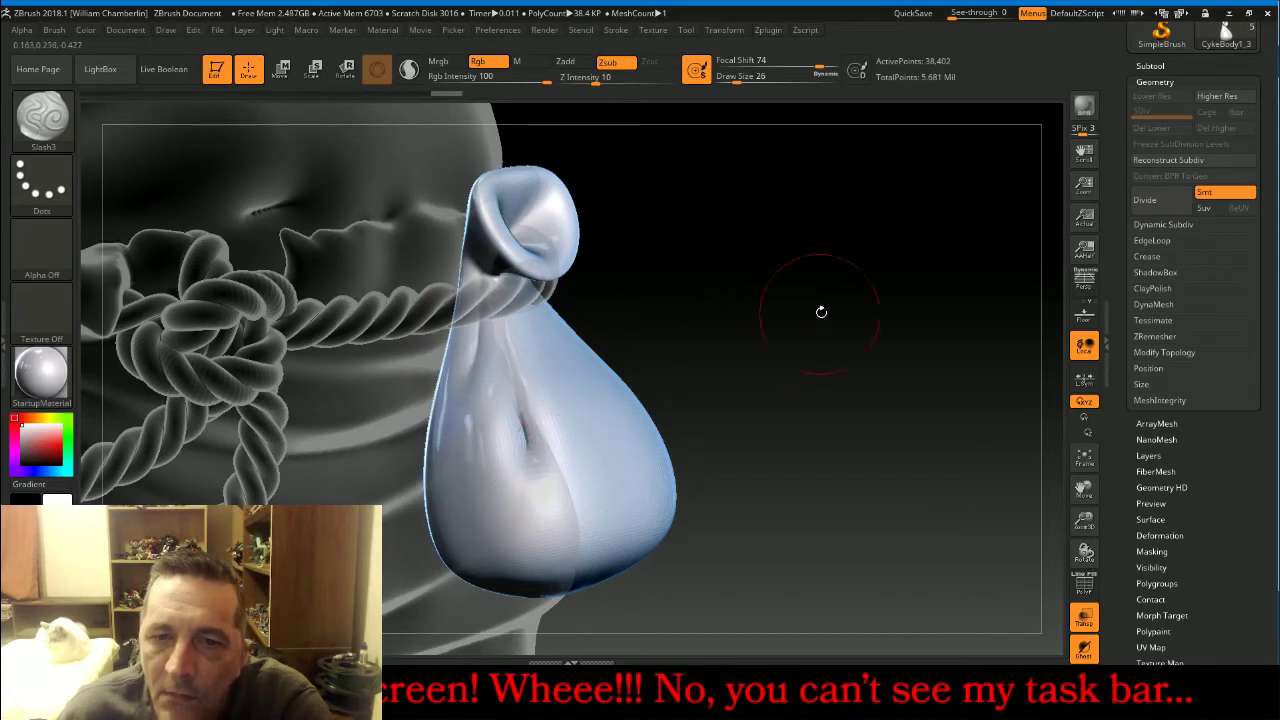
# Carve more gathered folds down the bag's front and outer side, running from the rope at its neck toward the belly.
pyautogui.moveTo(823, 309); pyautogui.dragTo(780, 330)
pyautogui.moveTo(532, 292); pyautogui.dragTo(555, 412)
pyautogui.moveTo(814, 349); pyautogui.dragTo(610, 310)
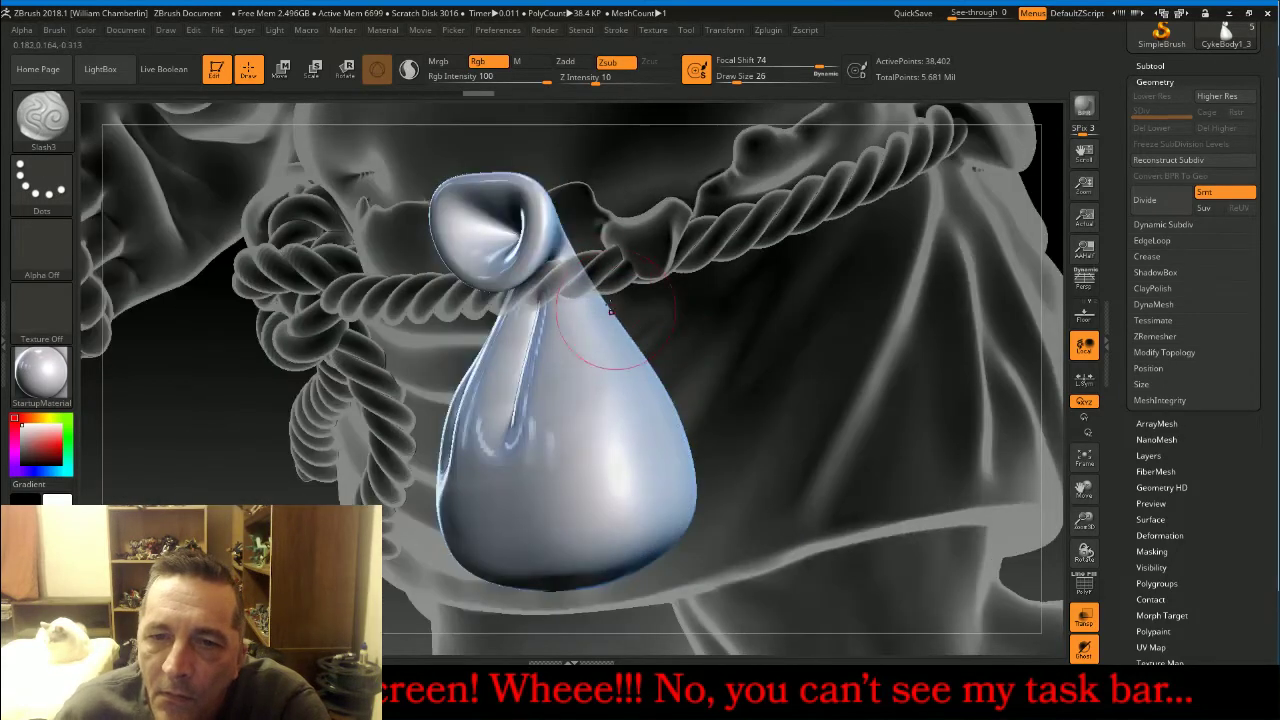
pyautogui.moveTo(555, 257)
pyautogui.mouseDown()
pyautogui.moveTo(598, 390)
pyautogui.moveTo(566, 491)
pyautogui.mouseUp()
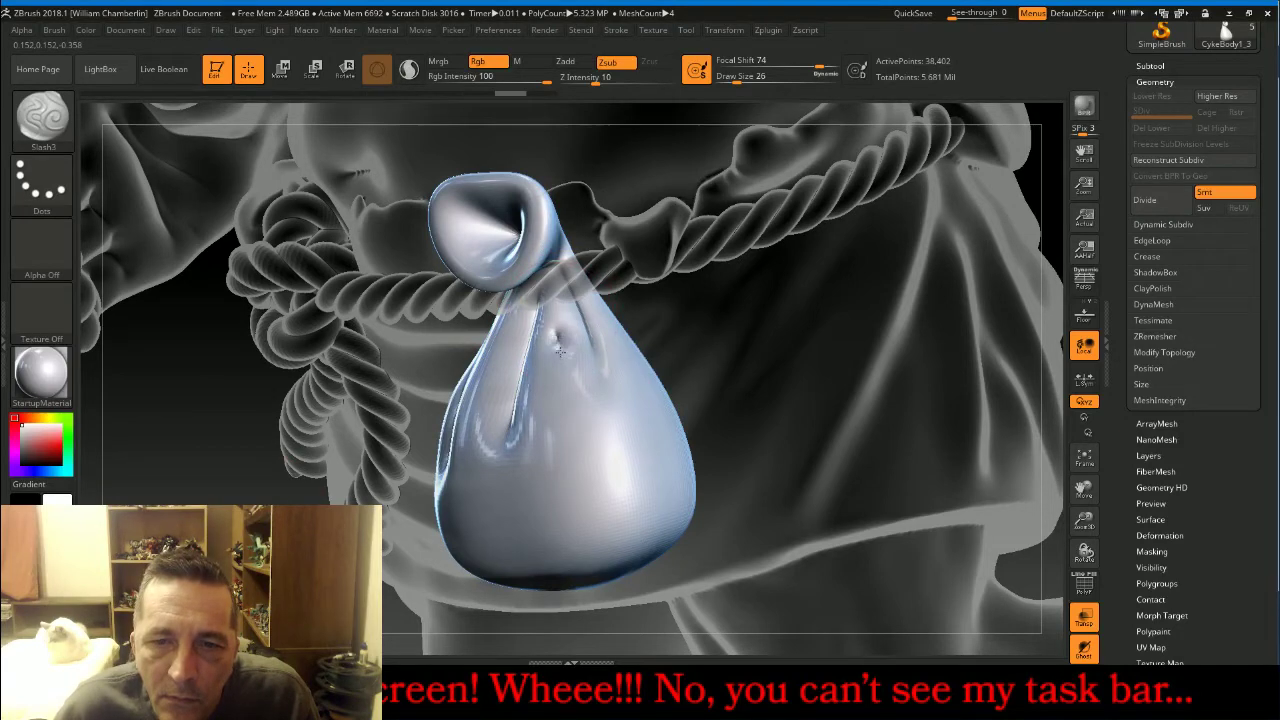
pyautogui.moveTo(558, 348); pyautogui.dragTo(595, 465)
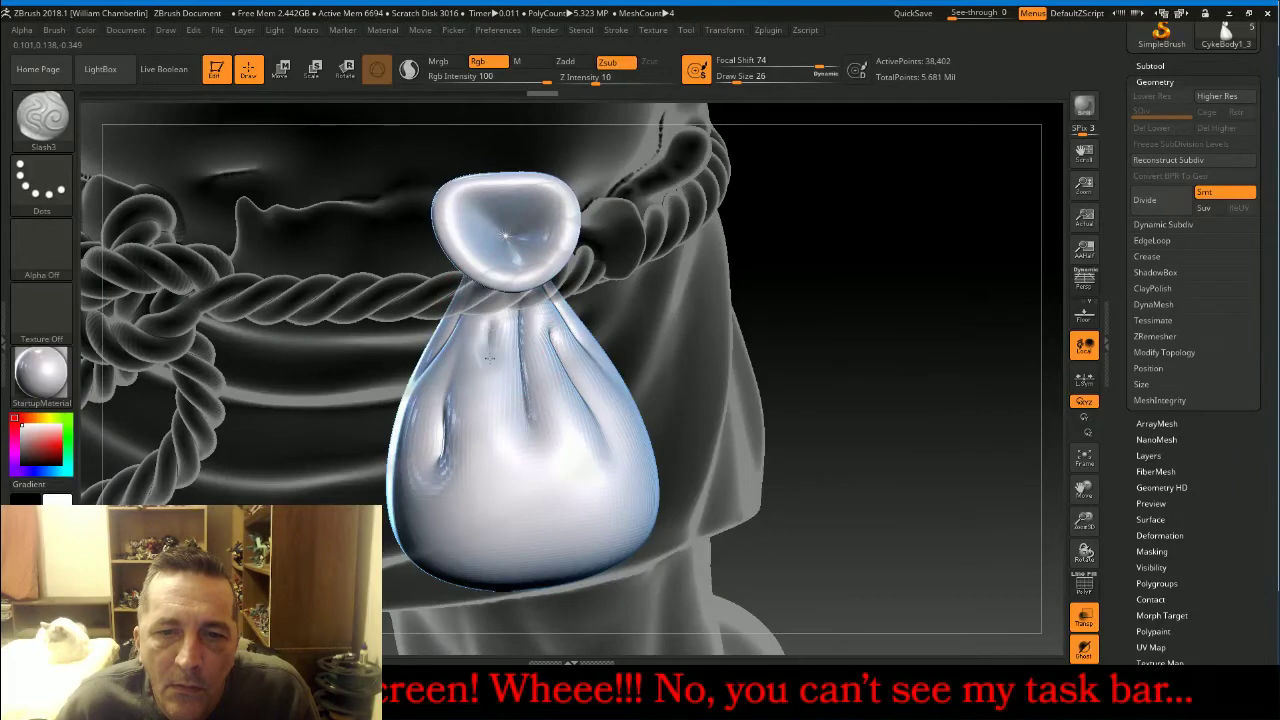
pyautogui.moveTo(489, 355); pyautogui.dragTo(492, 480)
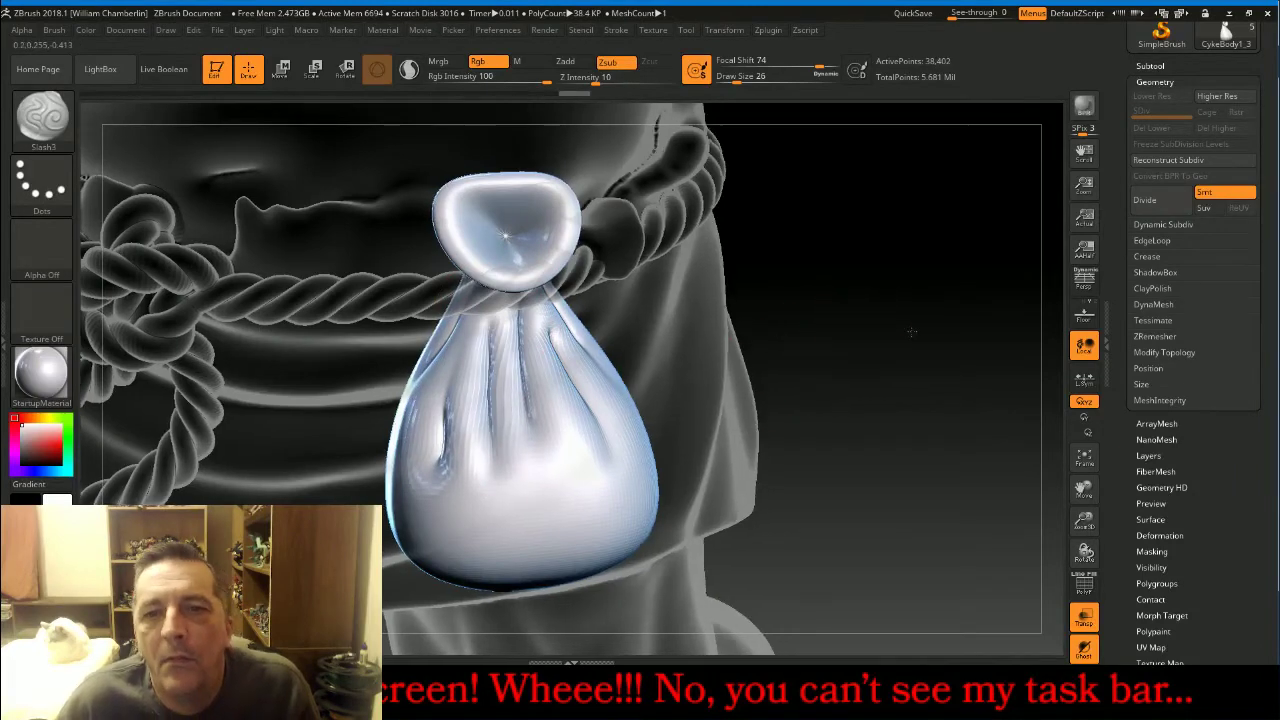
pyautogui.moveTo(911, 332)
pyautogui.mouseDown()
pyautogui.moveTo(650, 345)
pyautogui.moveTo(500, 375)
pyautogui.mouseUp()
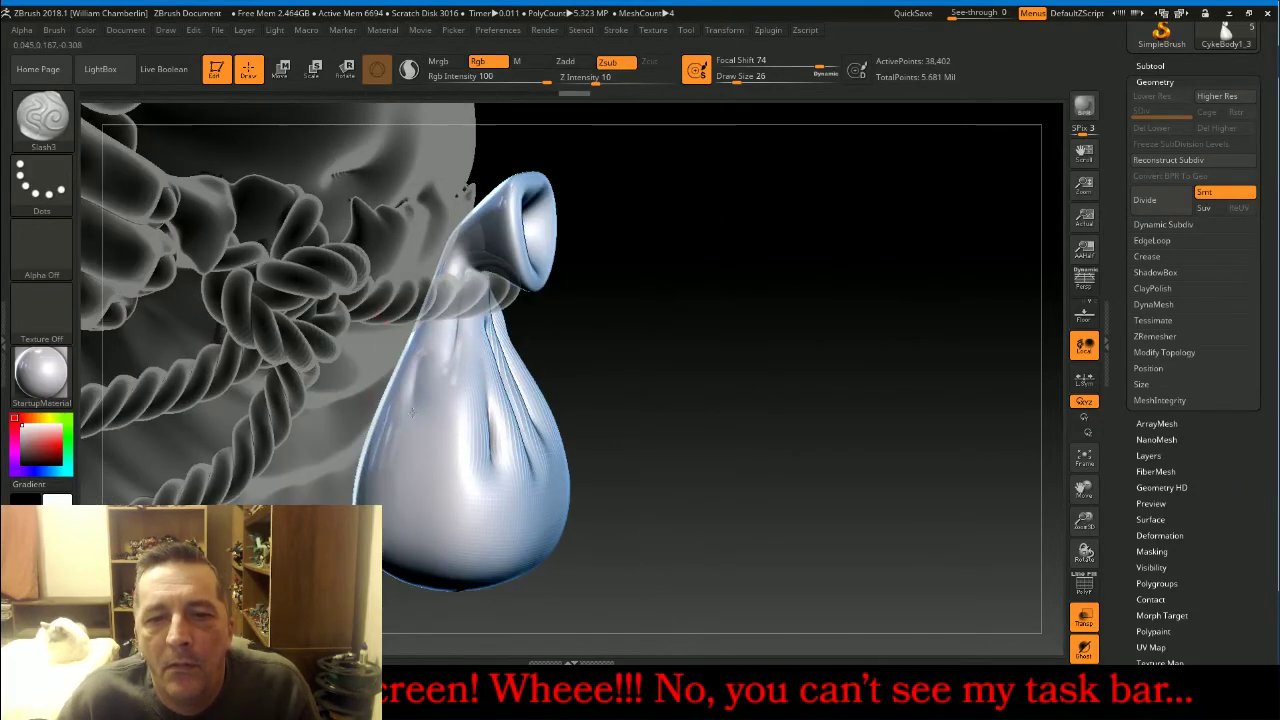
# Carve further creases around the bag's sides and neck and notch the rim of its mouth with the Slash3 brush.
pyautogui.moveTo(411, 412); pyautogui.dragTo(405, 510)
pyautogui.moveTo(452, 260); pyautogui.dragTo(484, 234)
pyautogui.moveTo(655, 322); pyautogui.dragTo(530, 240)
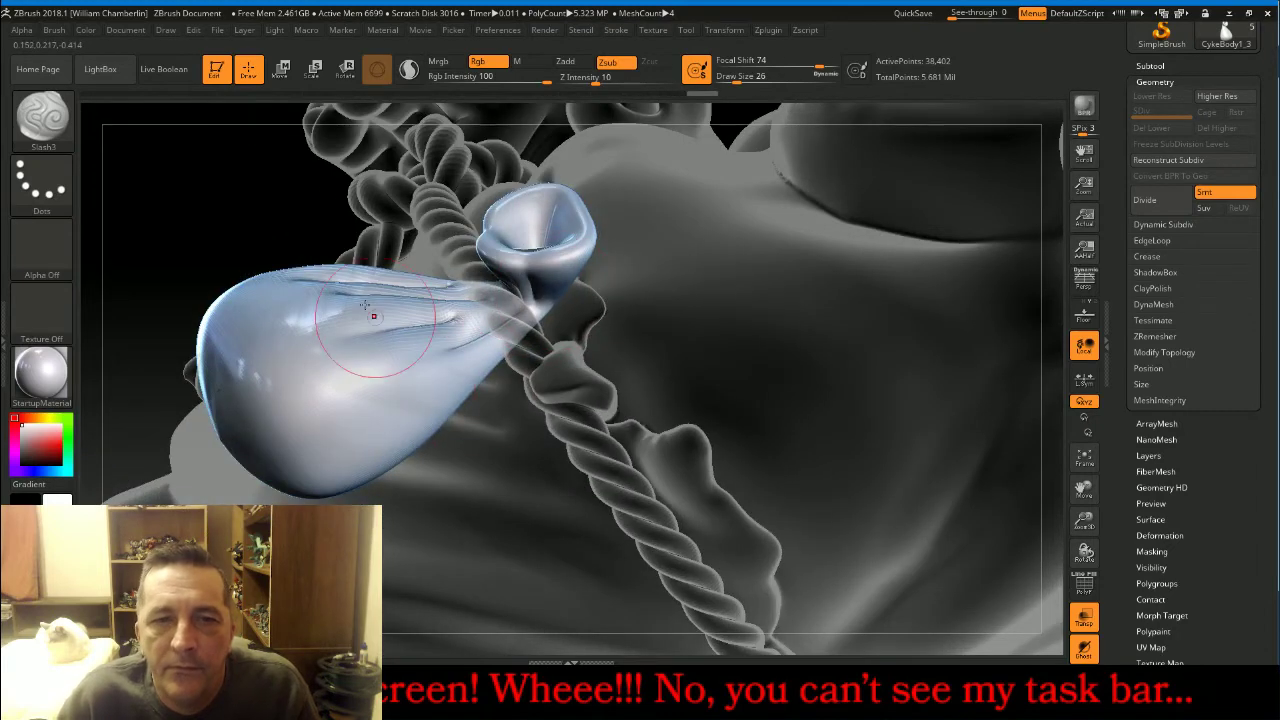
pyautogui.moveTo(253, 194); pyautogui.dragTo(599, 290)
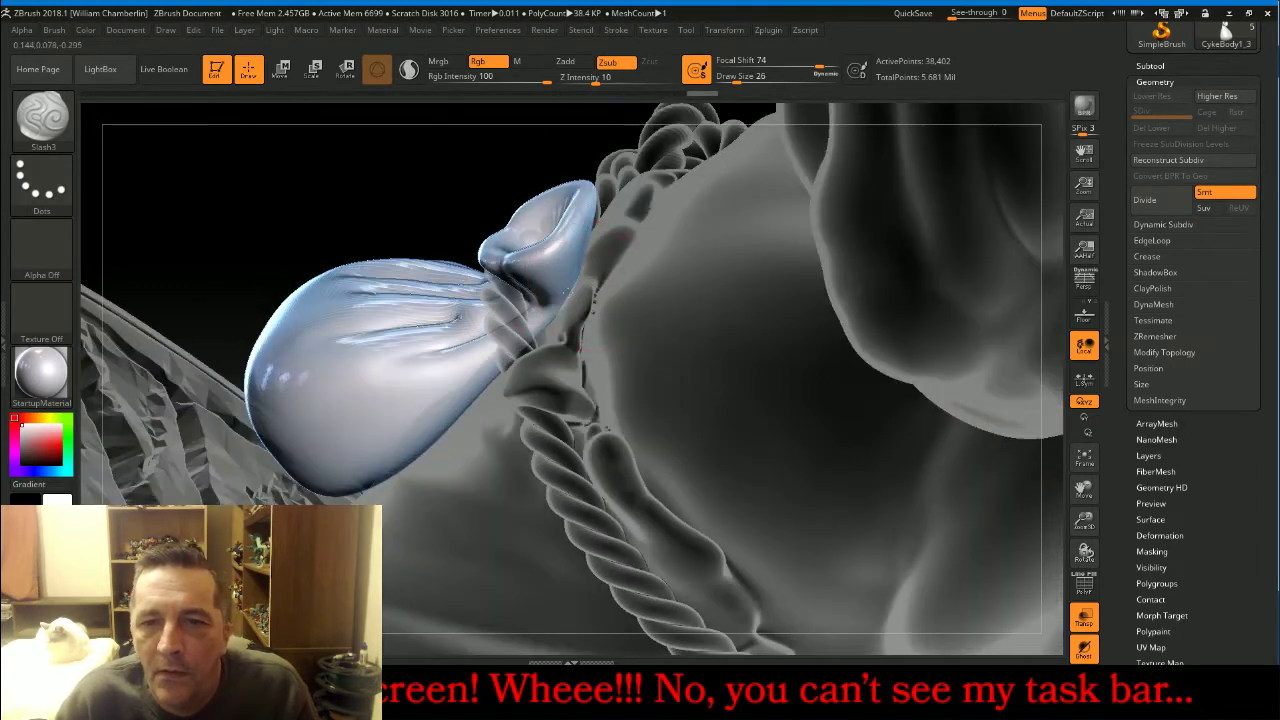
pyautogui.moveTo(381, 192); pyautogui.dragTo(700, 170)
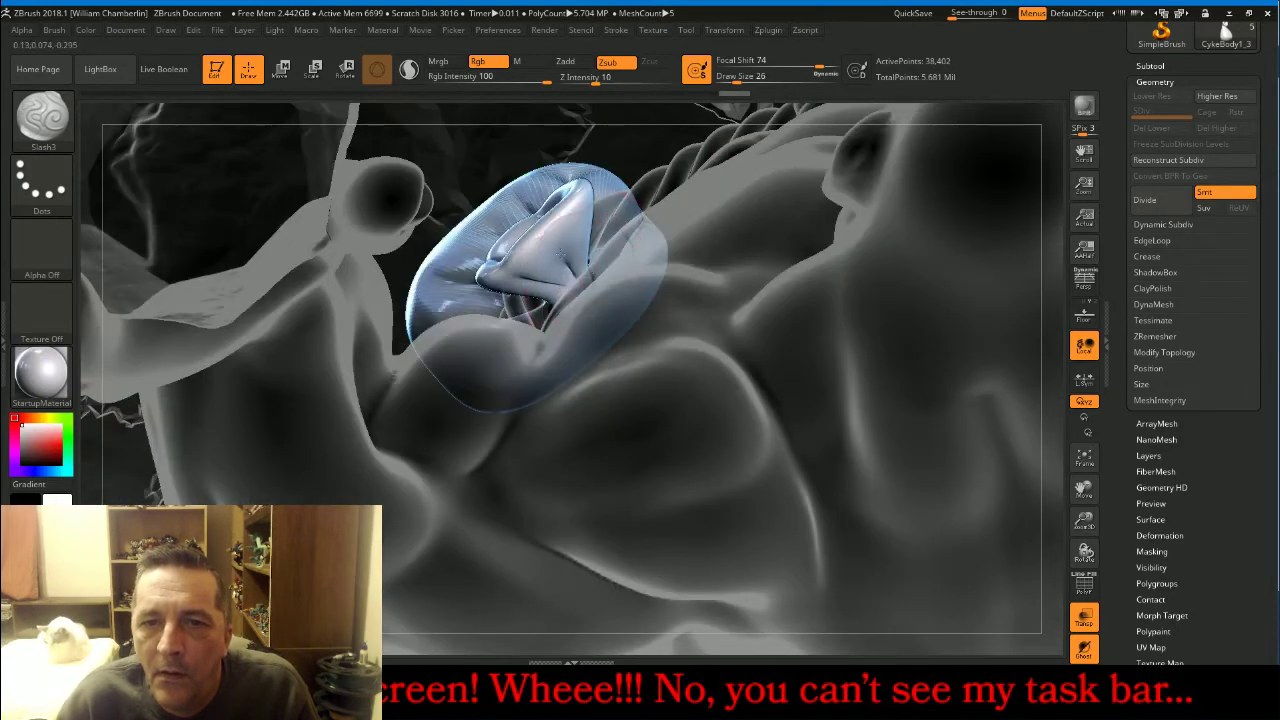
pyautogui.moveTo(640, 167); pyautogui.dragTo(674, 197)
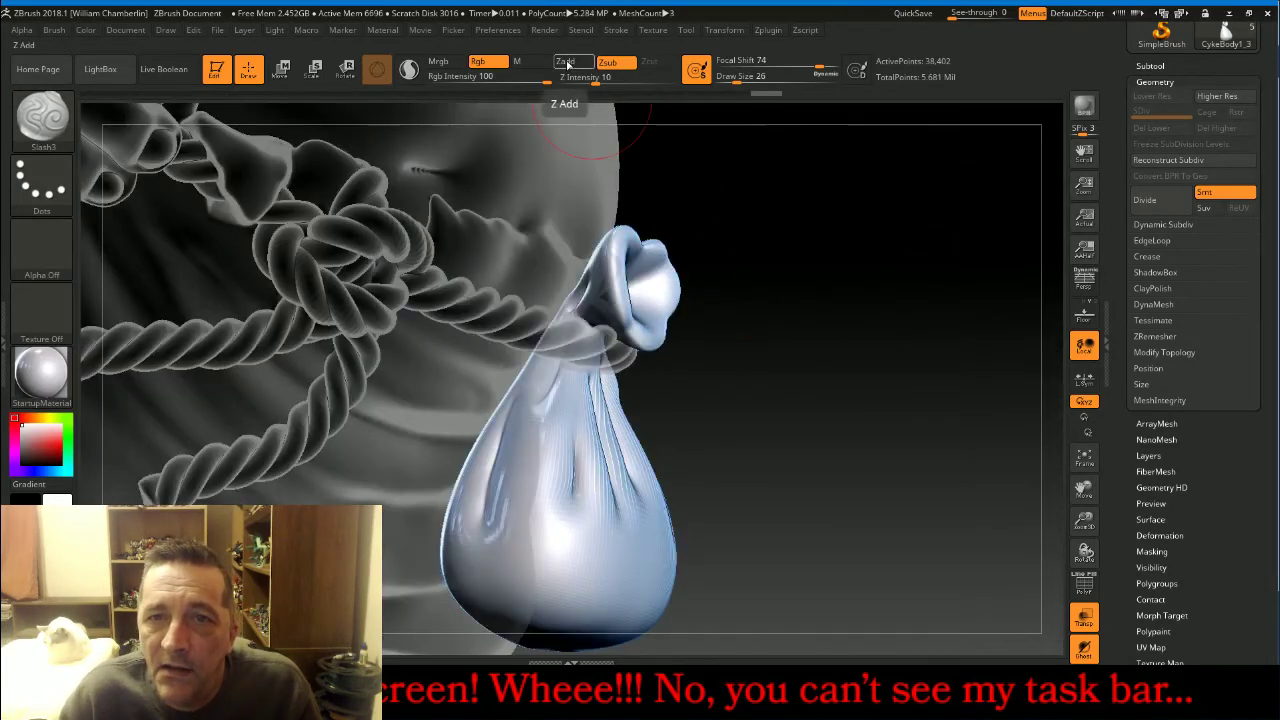
# Raise ridges between the bag's folds with Slash3 in Zadd mode at draw size 18 and Z Intensity 6, and turn off subtool transparency.
pyautogui.click(575, 66)
pyautogui.moveTo(575, 75); pyautogui.dragTo(586, 79)
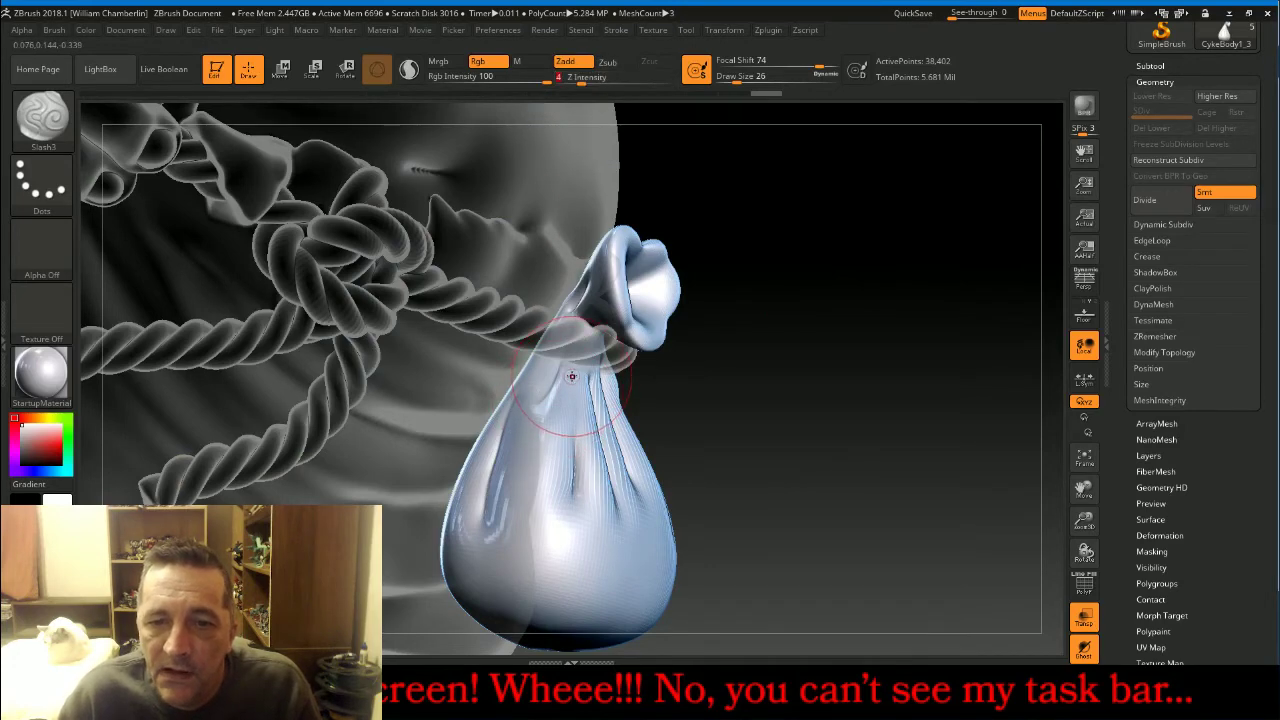
pyautogui.press('[')
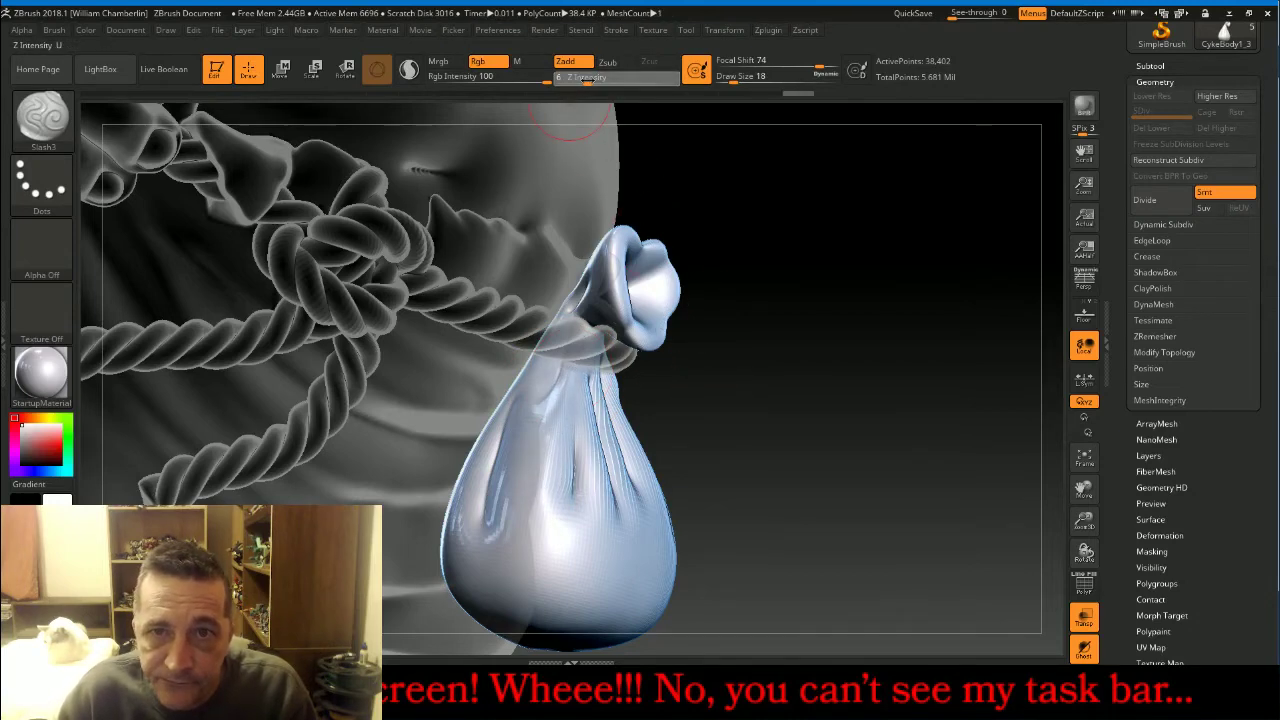
pyautogui.moveTo(584, 79); pyautogui.dragTo(588, 79)
pyautogui.moveTo(830, 250); pyautogui.dragTo(718, 338)
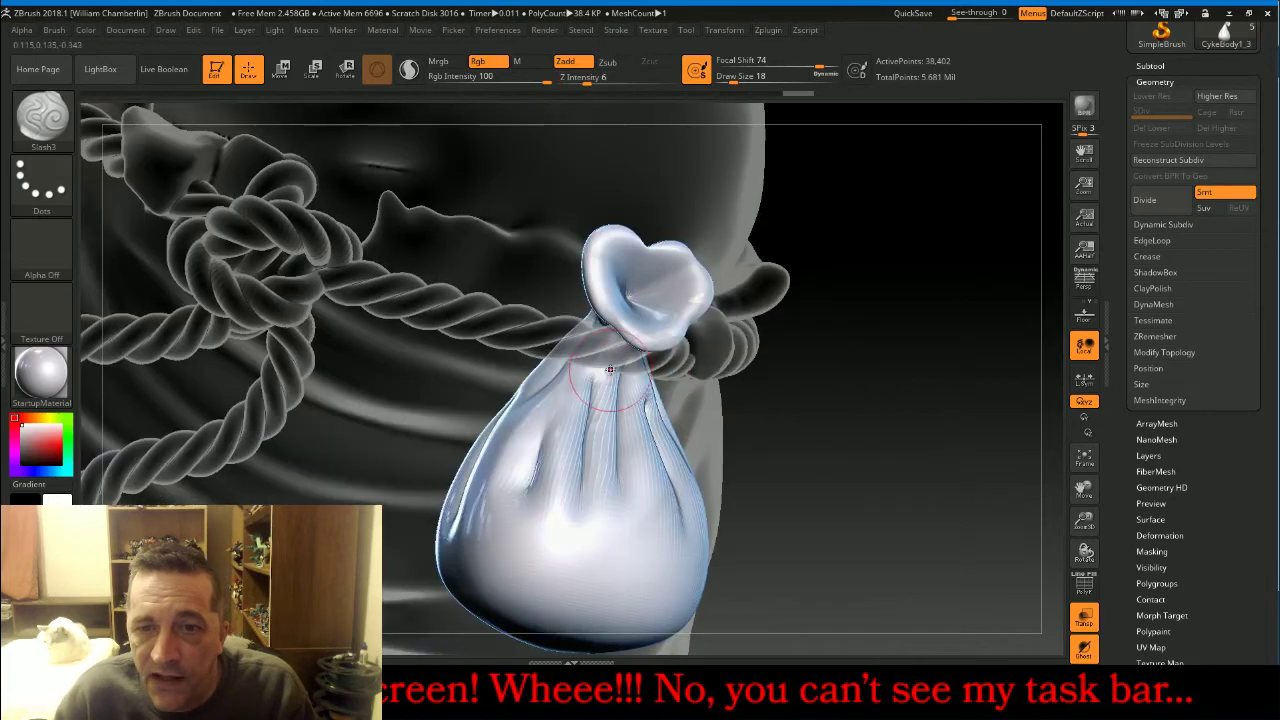
pyautogui.moveTo(610, 376); pyautogui.dragTo(596, 552)
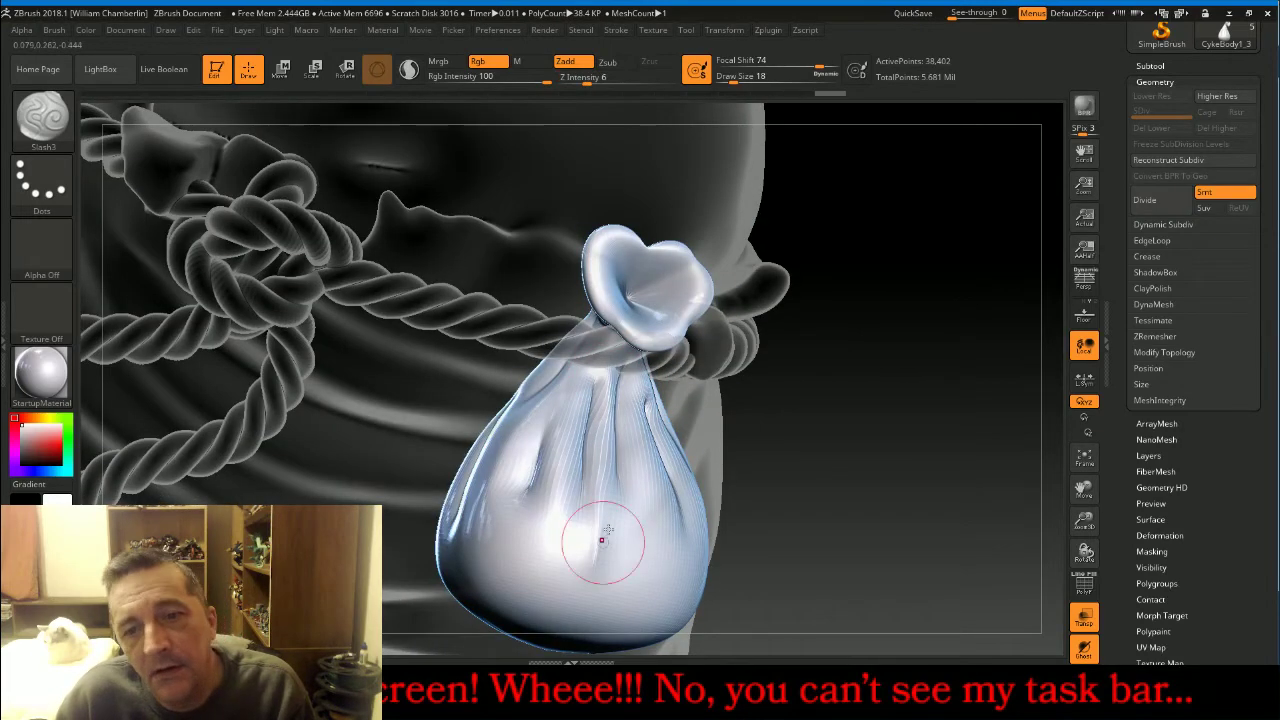
pyautogui.moveTo(620, 392); pyautogui.dragTo(647, 538)
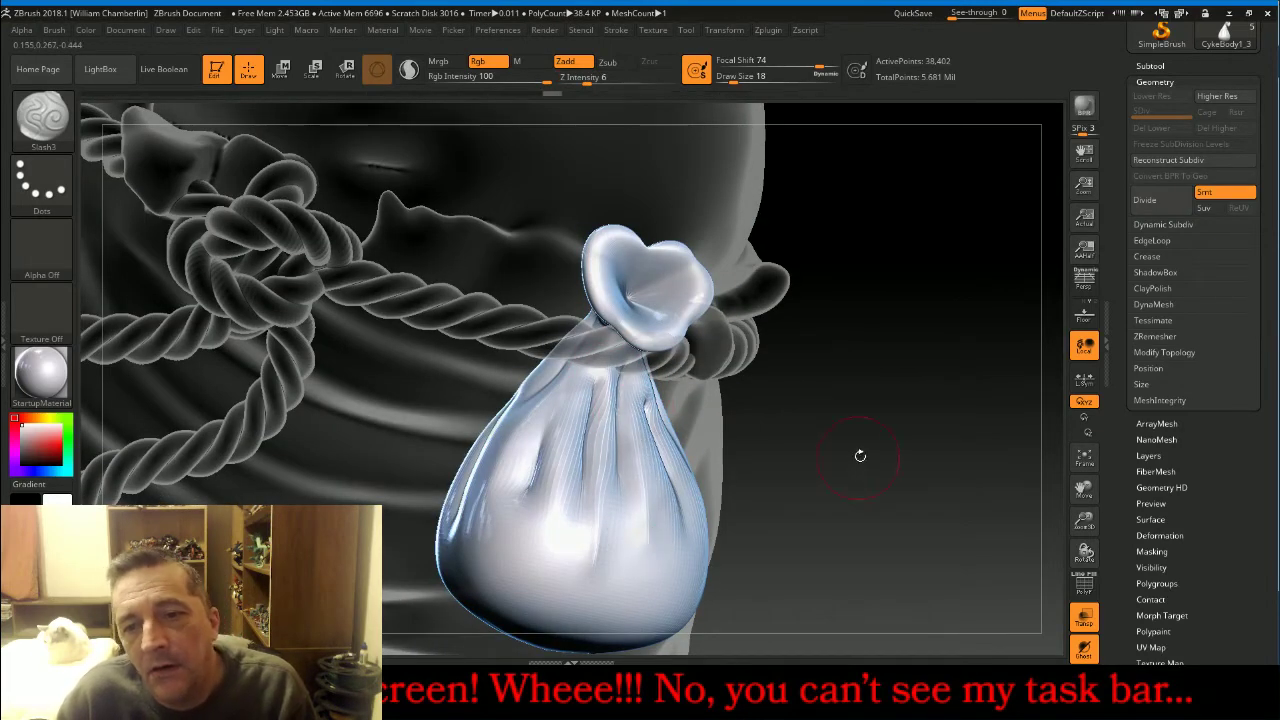
pyautogui.moveTo(857, 451); pyautogui.dragTo(790, 420)
pyautogui.moveTo(665, 393); pyautogui.dragTo(690, 545)
pyautogui.moveTo(1030, 468); pyautogui.dragTo(700, 400)
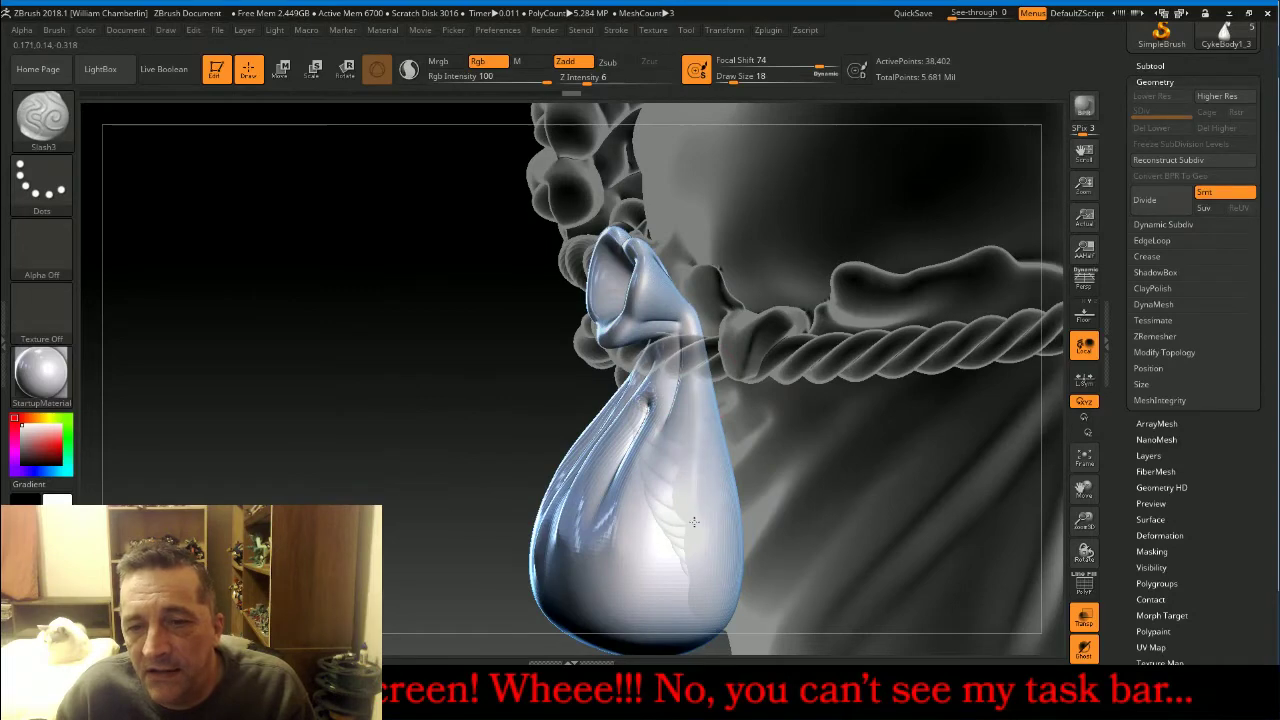
pyautogui.click(1090, 465)
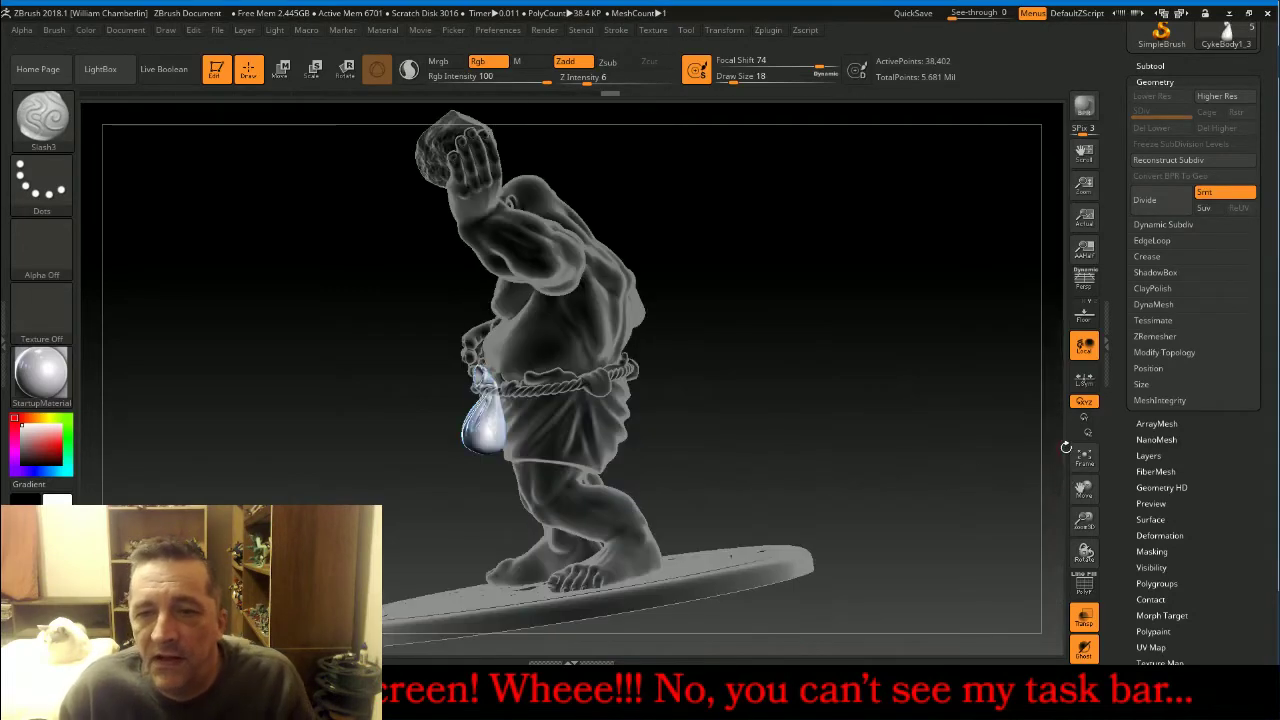
pyautogui.click(1084, 618)
# Examine the whole cyclops with the finished bag, check the YouTube live chat in Firefox, and return to ZBrush.
pyautogui.moveTo(951, 457); pyautogui.dragTo(949, 397)
pyautogui.moveTo(1088, 491); pyautogui.dragTo(917, 451)
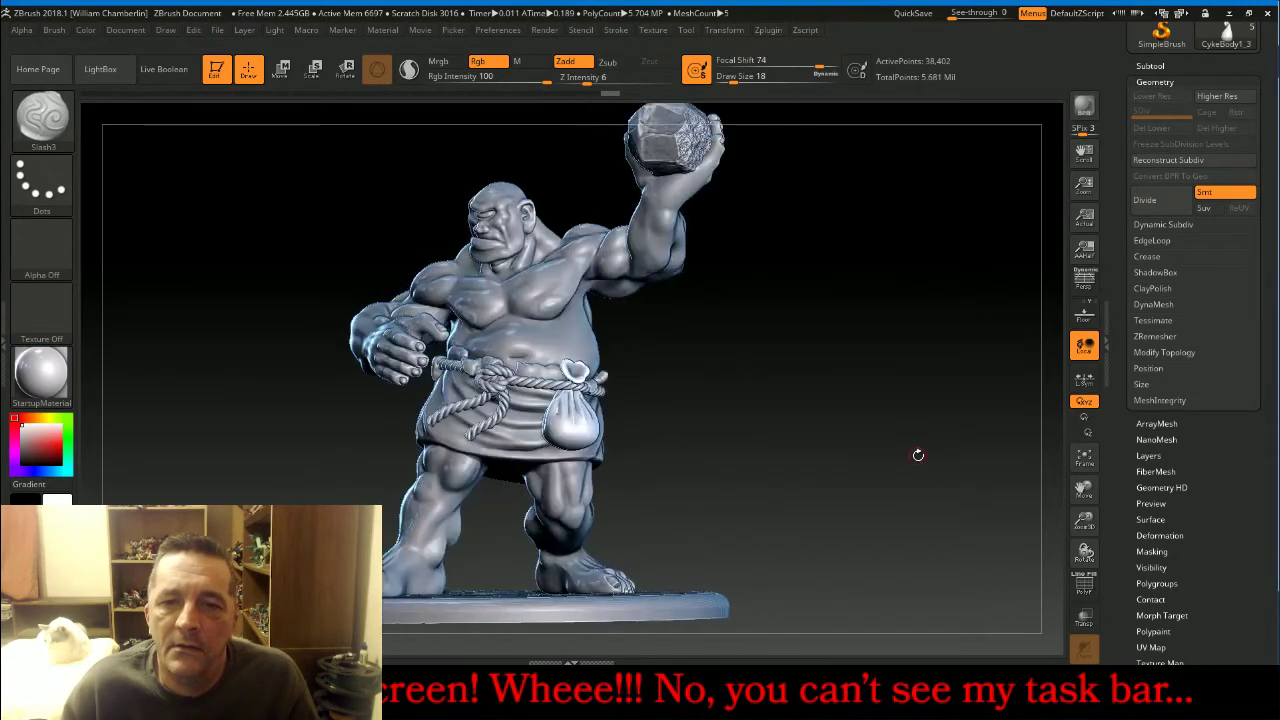
pyautogui.hotkey('alt', 'Tab')
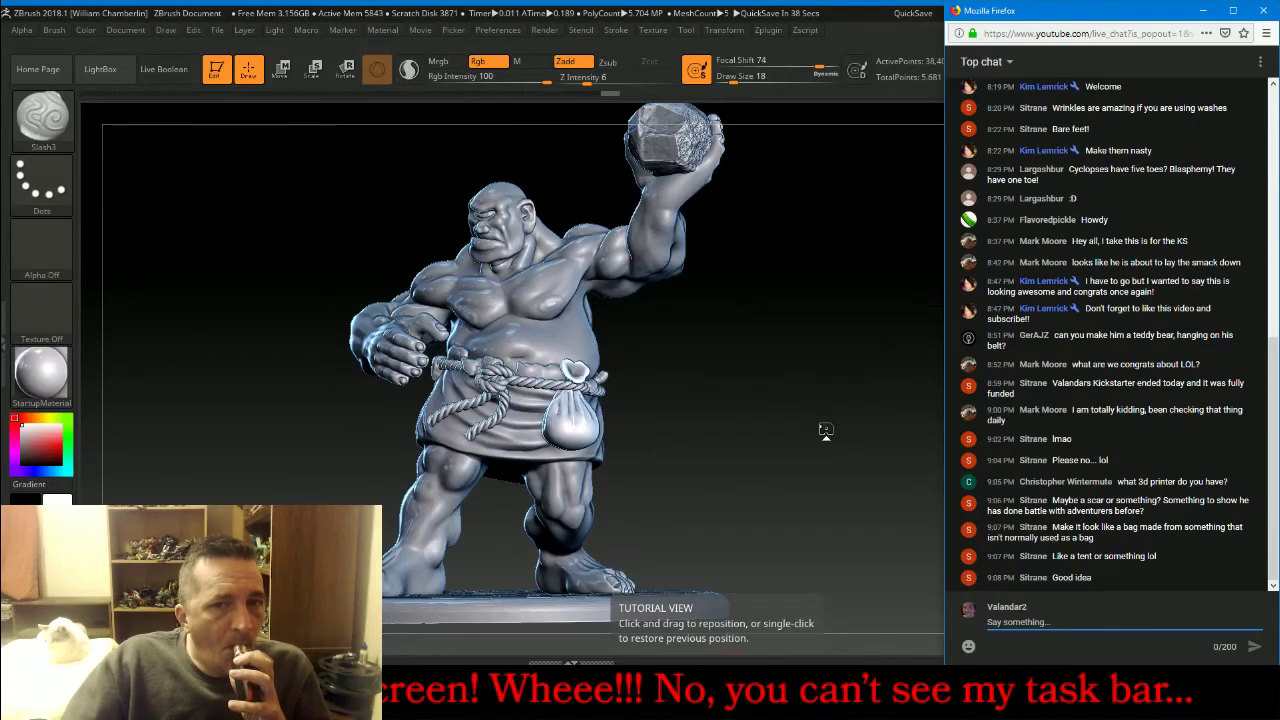
pyautogui.click(824, 432)
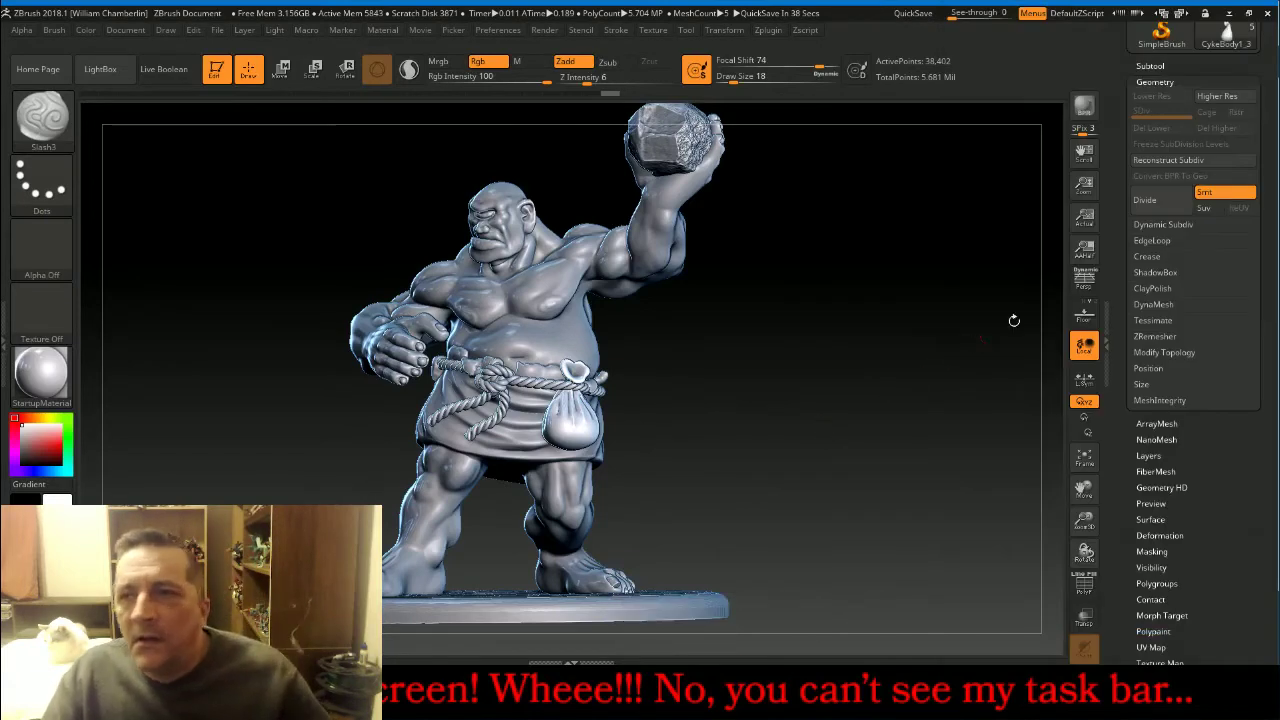
# Make the CykeBody subtool active and raise a small wart on the chin with the Inflat brush at draw size 9.
pyautogui.click(1169, 66)
pyautogui.click(1200, 92)
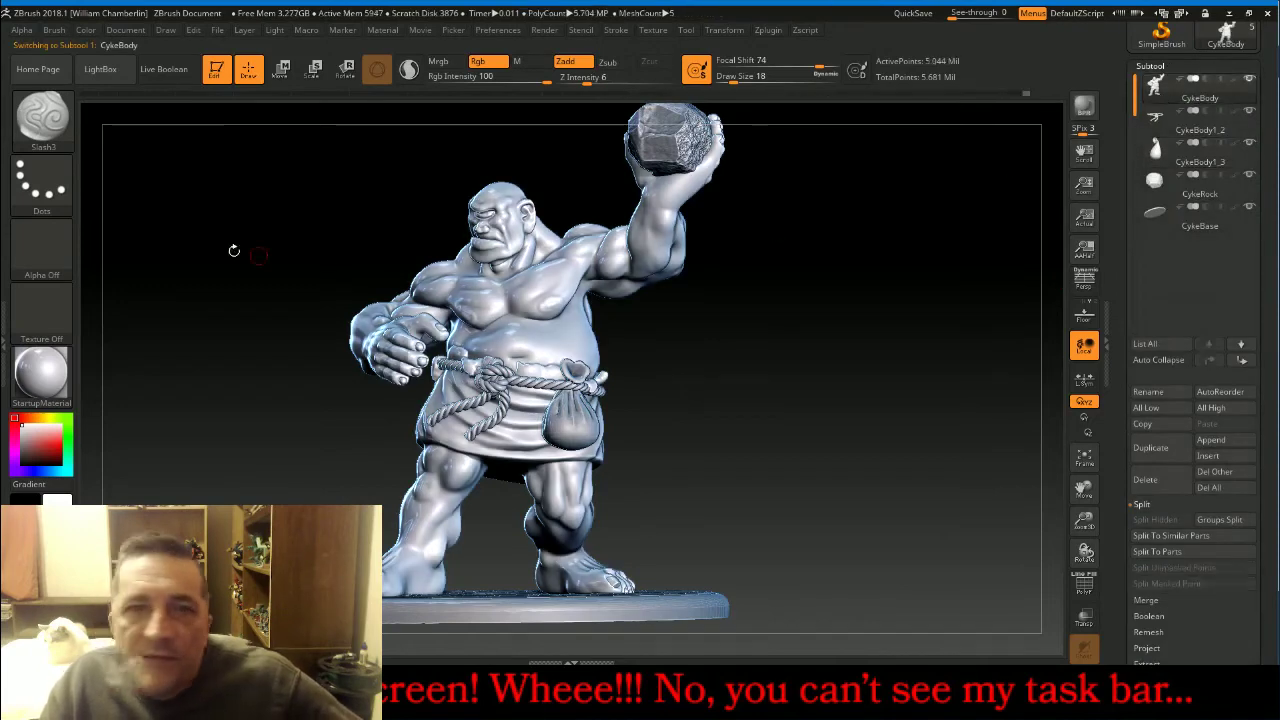
pyautogui.click(43, 120)
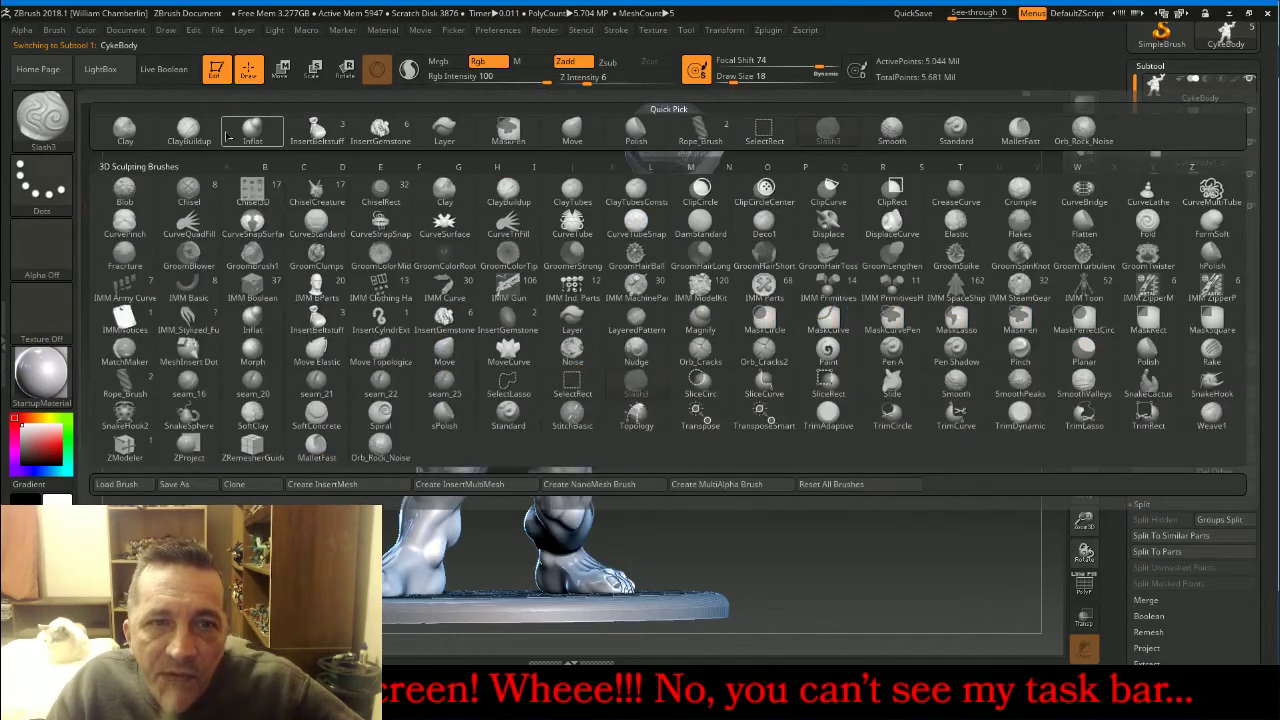
pyautogui.click(240, 130)
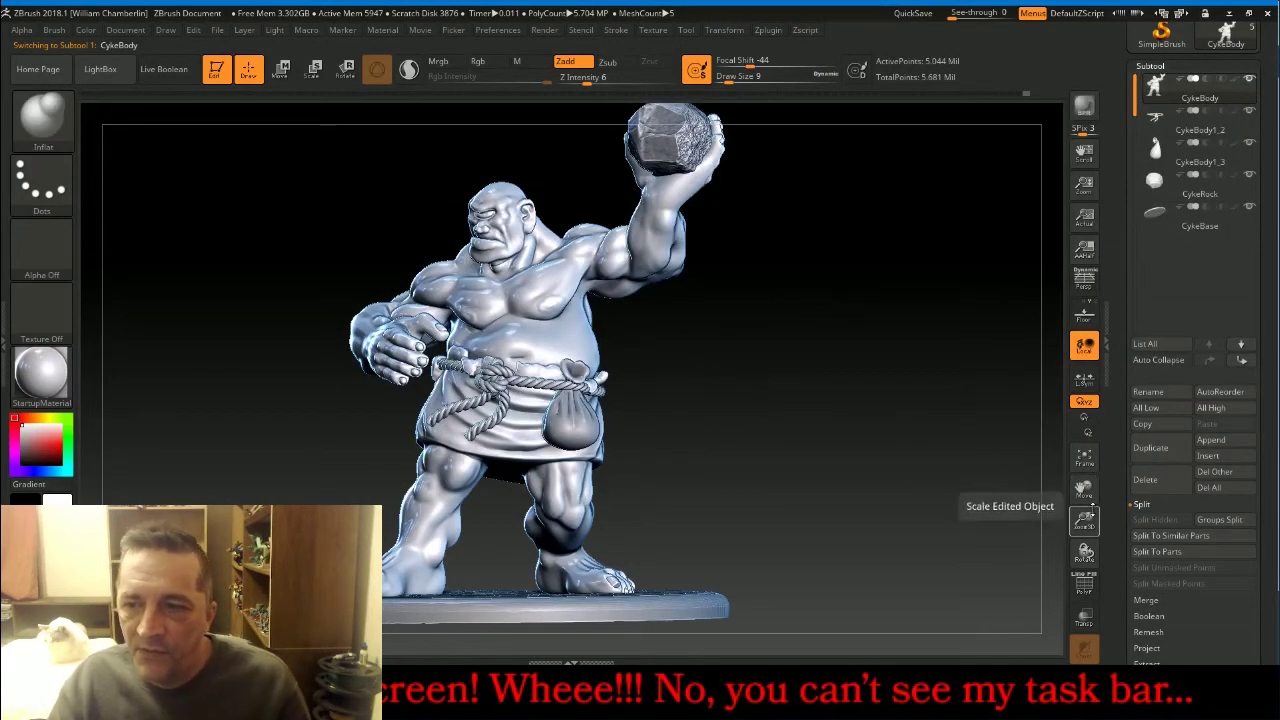
pyautogui.moveTo(1084, 521); pyautogui.dragTo(1102, 540)
pyautogui.moveTo(851, 354); pyautogui.dragTo(857, 345)
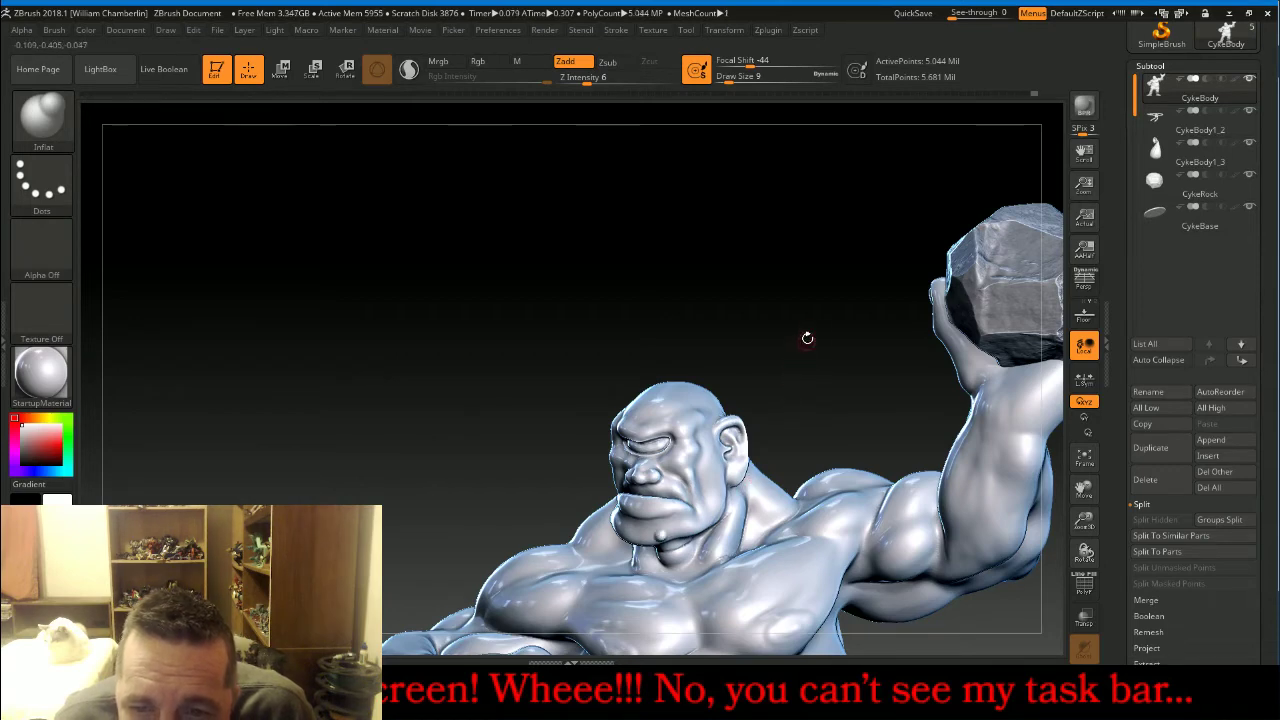
# Add a smaller wart on the brow above the outer corner of the eye with the Inflat brush at draw size 4.
pyautogui.moveTo(808, 316); pyautogui.dragTo(720, 334)
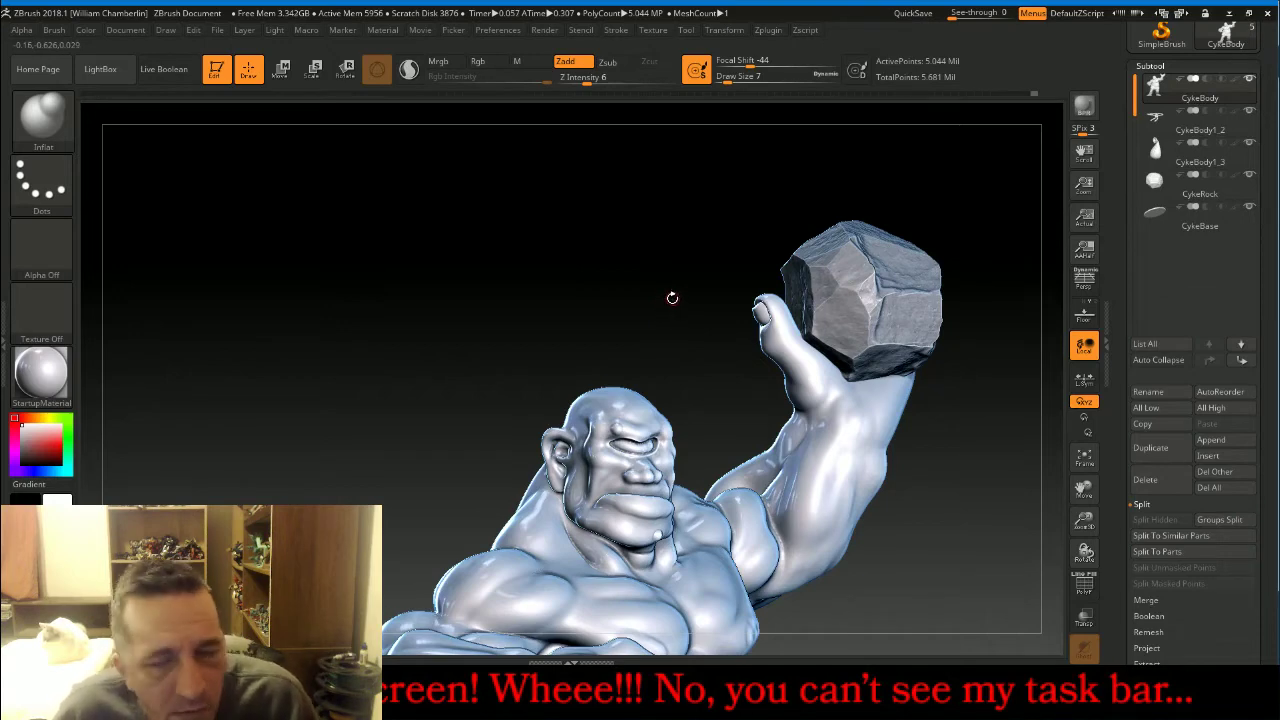
pyautogui.moveTo(659, 281)
pyautogui.mouseDown()
pyautogui.moveTo(646, 279)
pyautogui.moveTo(674, 288)
pyautogui.mouseUp()
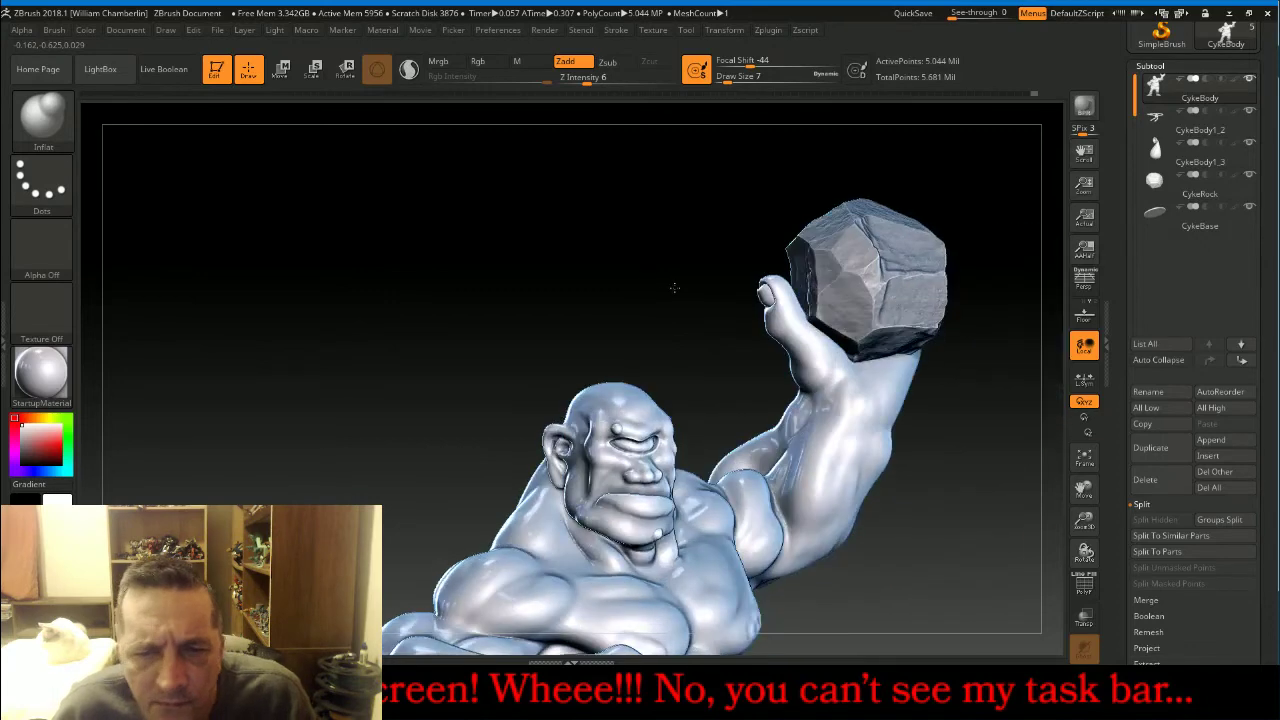
pyautogui.press('ctrl')
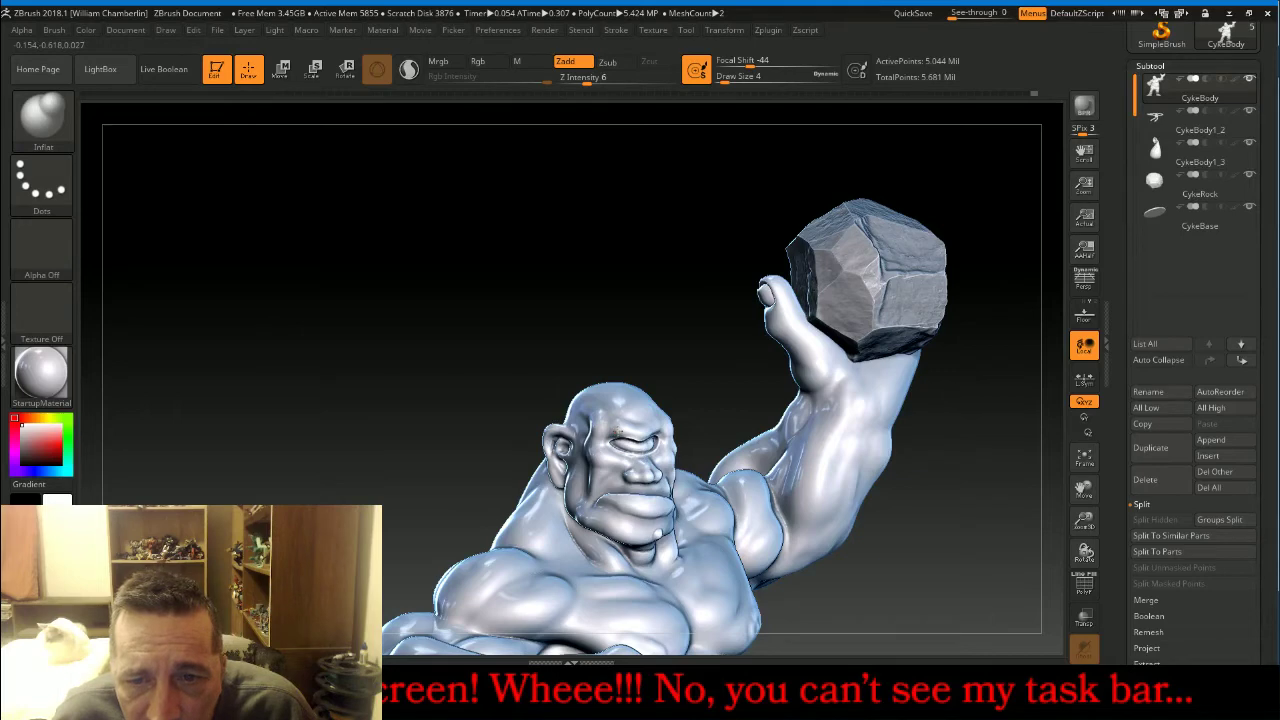
pyautogui.click(616, 432)
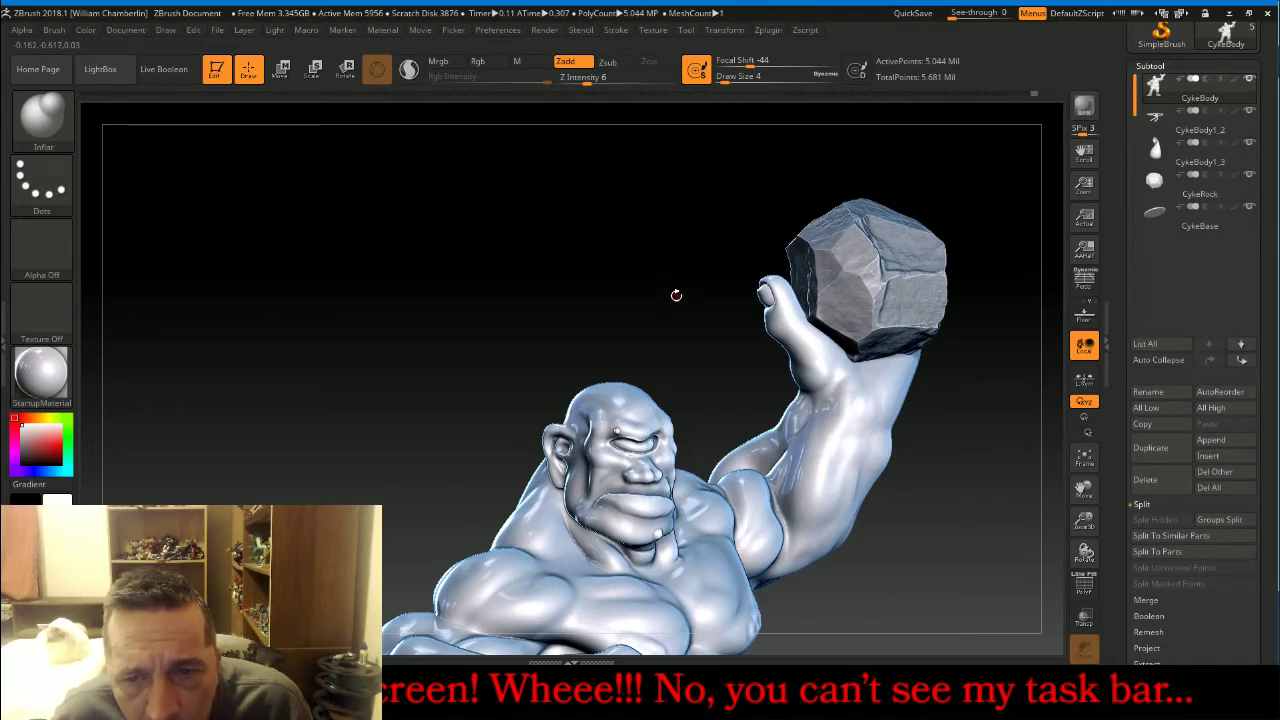
pyautogui.moveTo(672, 286); pyautogui.dragTo(638, 271)
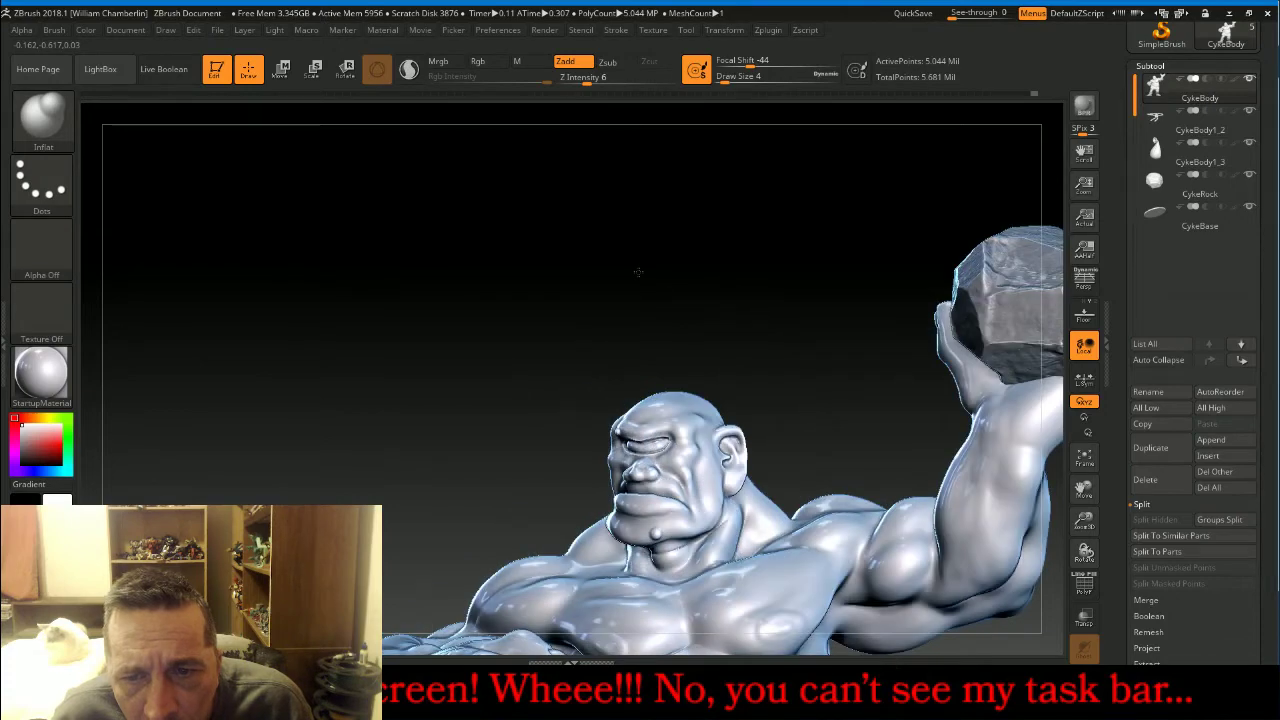
pyautogui.moveTo(638, 271); pyautogui.dragTo(930, 407)
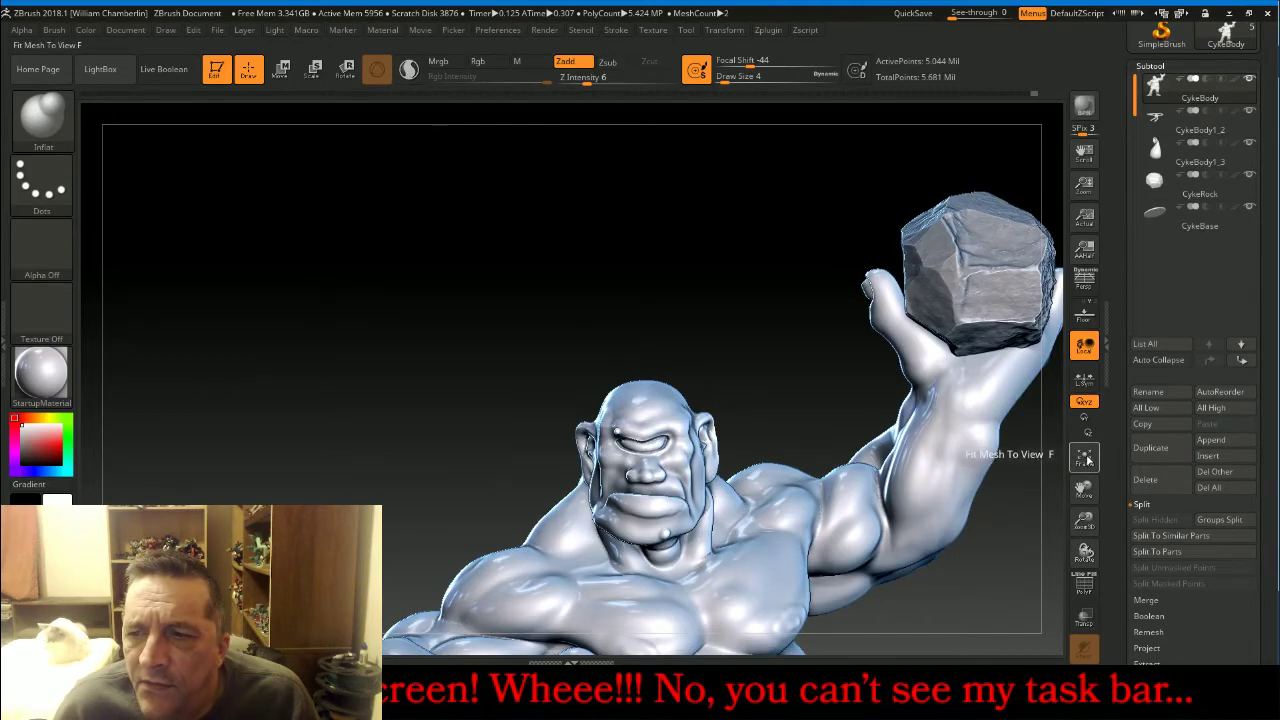
# Hide the rope, bag, rock and base subtools so only CykeBody is shown in full.
pyautogui.click(1084, 458)
pyautogui.click(1080, 460)
pyautogui.moveTo(1028, 453); pyautogui.dragTo(982, 460)
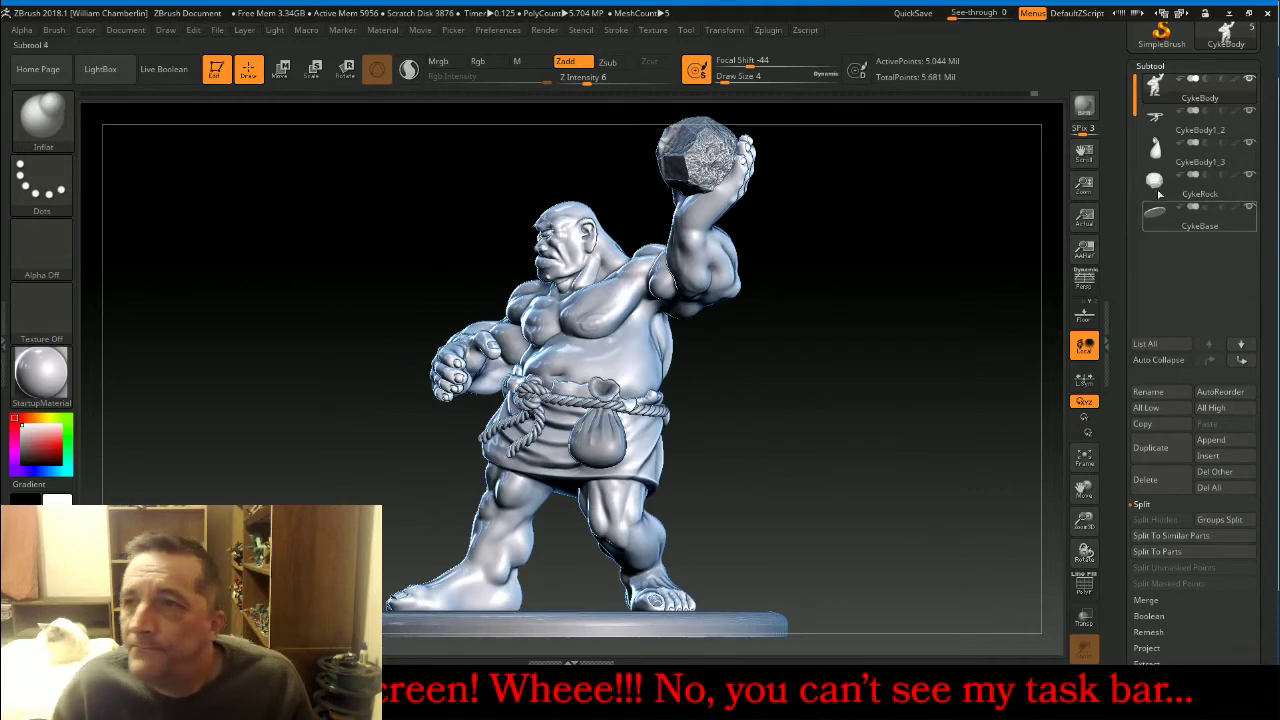
pyautogui.click(1248, 117)
pyautogui.click(1249, 142)
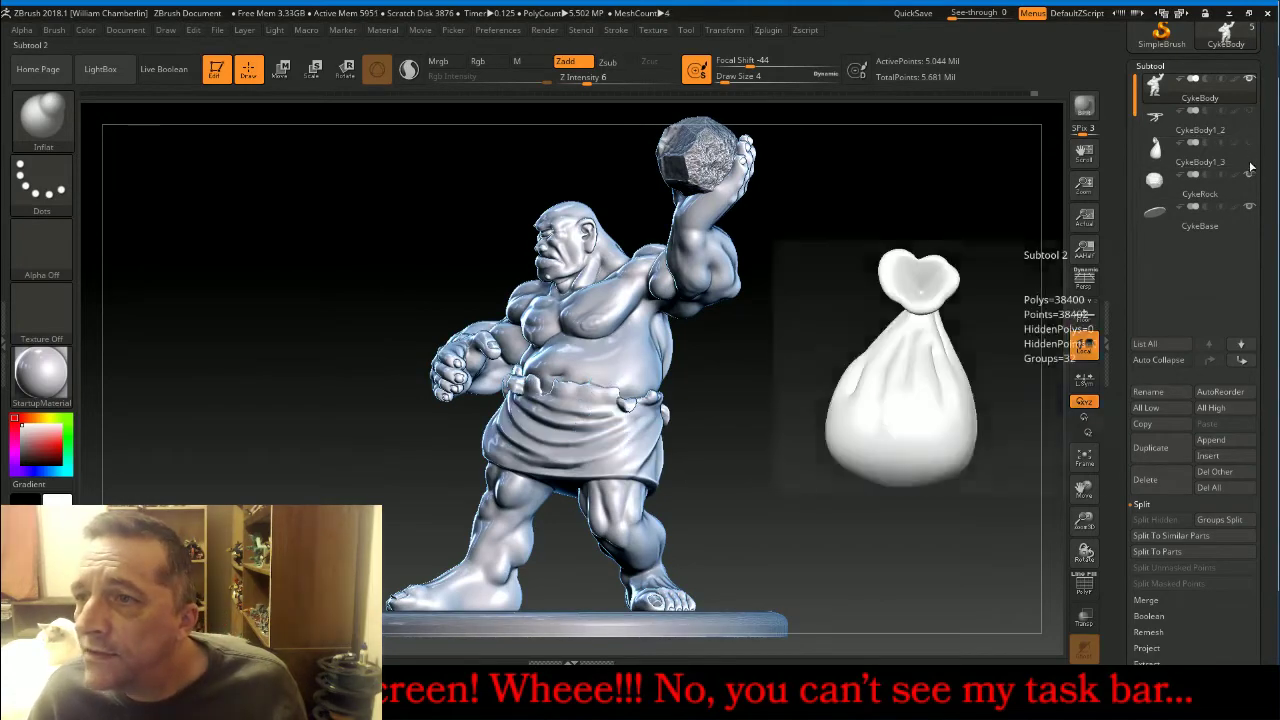
pyautogui.click(1249, 174)
pyautogui.click(1249, 206)
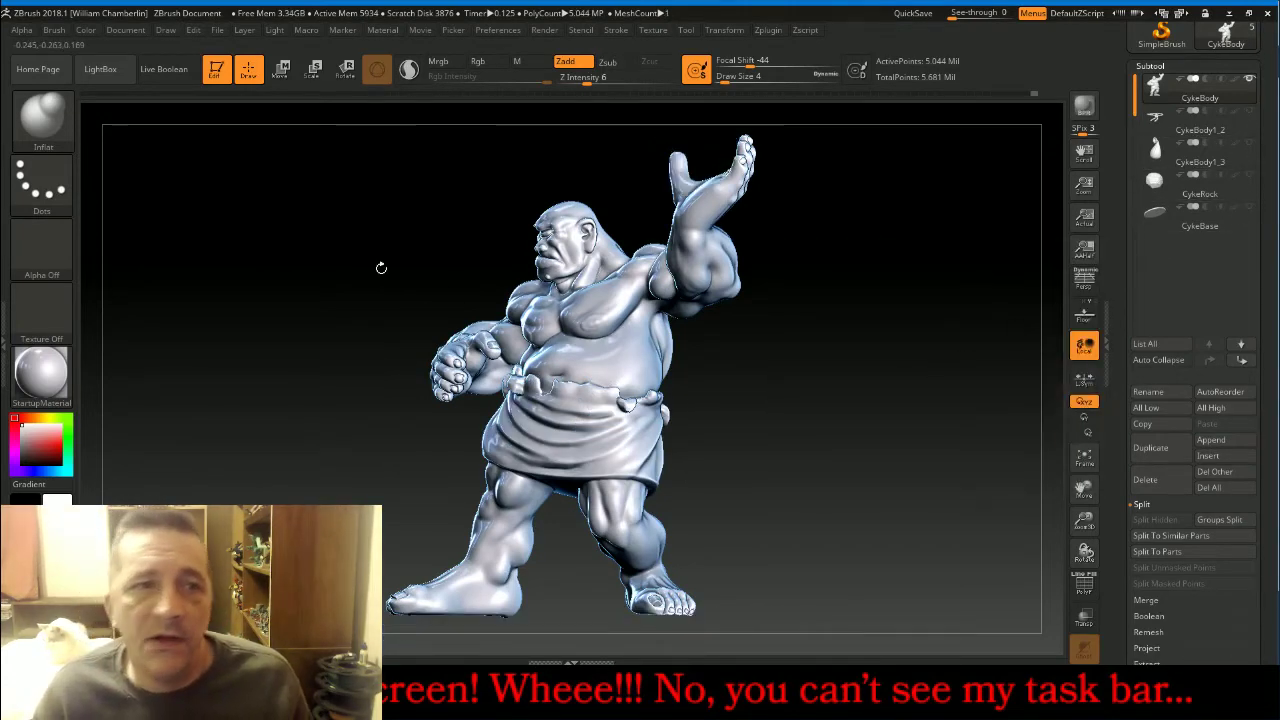
# Load the Orb_insert_stitch brush from the Orb brush library.
pyautogui.click(43, 120)
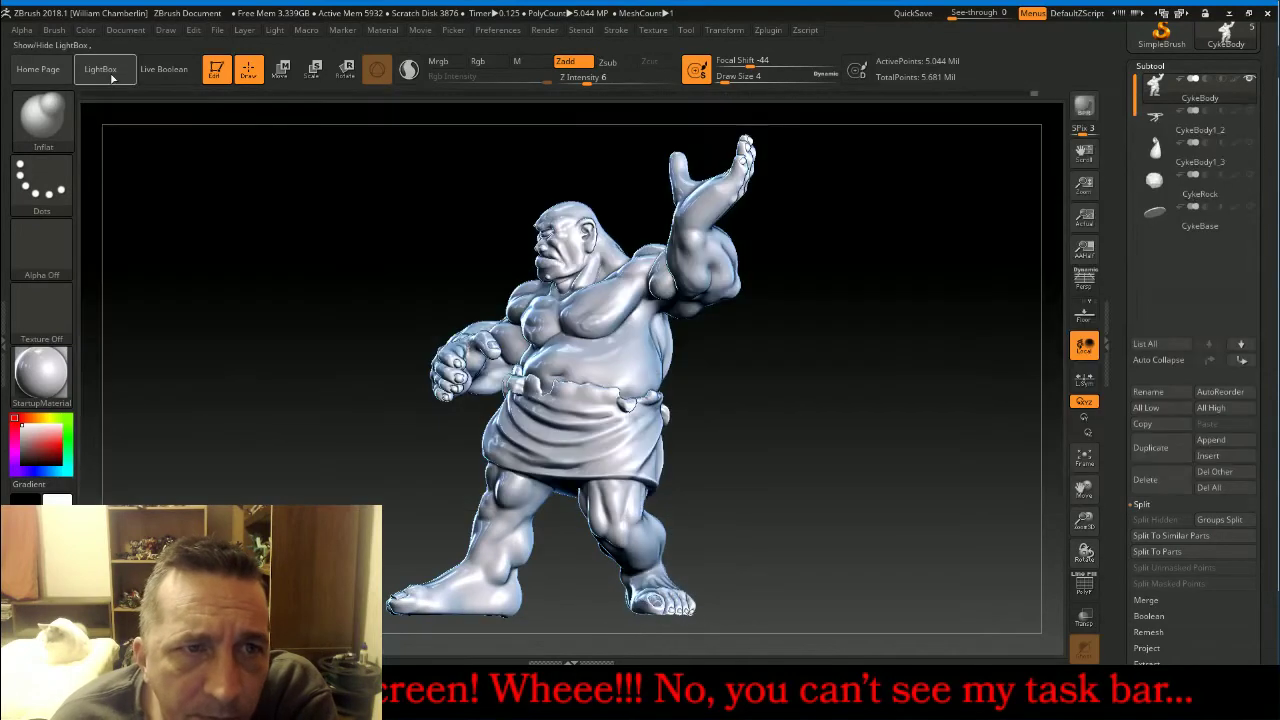
pyautogui.click(100, 69)
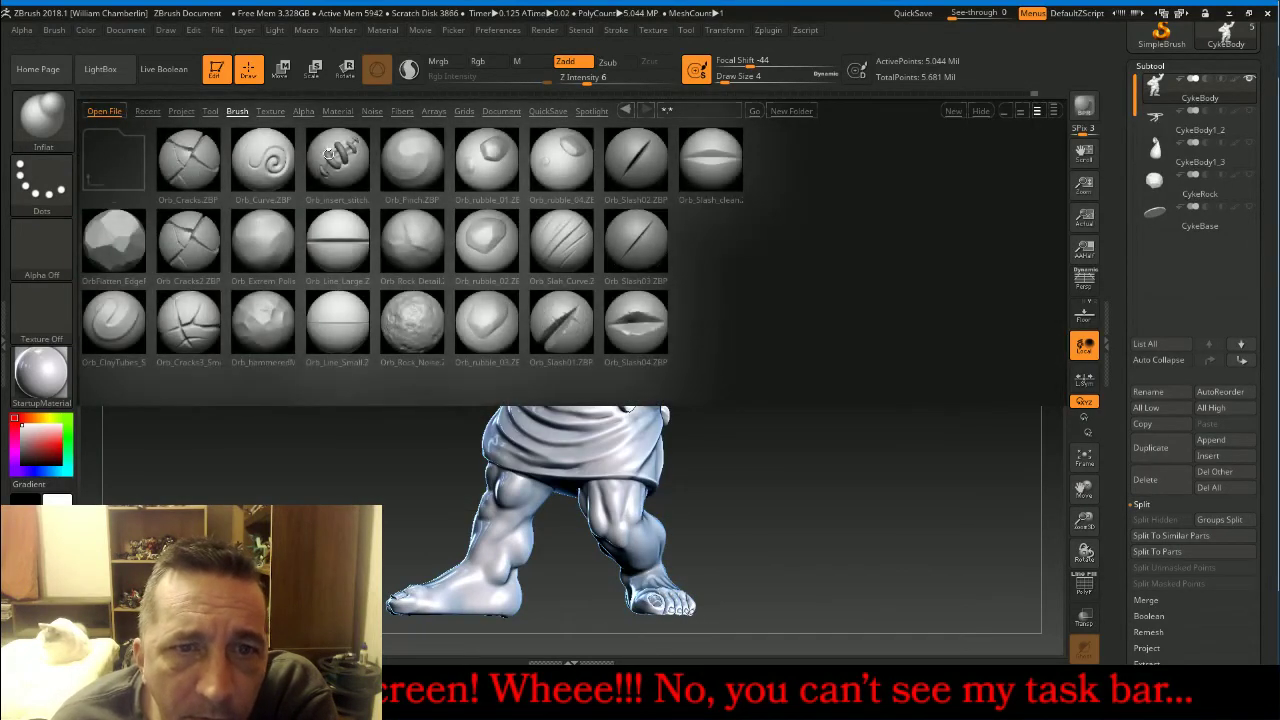
pyautogui.doubleClick(340, 149)
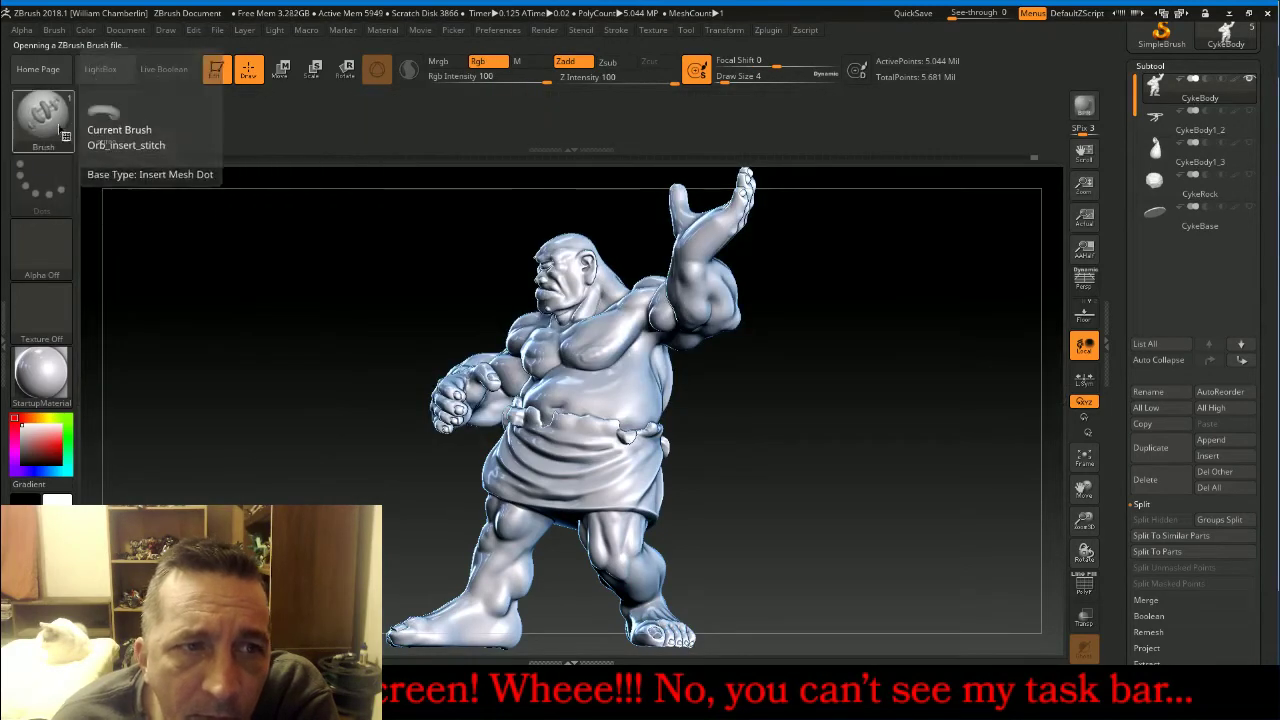
pyautogui.click(45, 115)
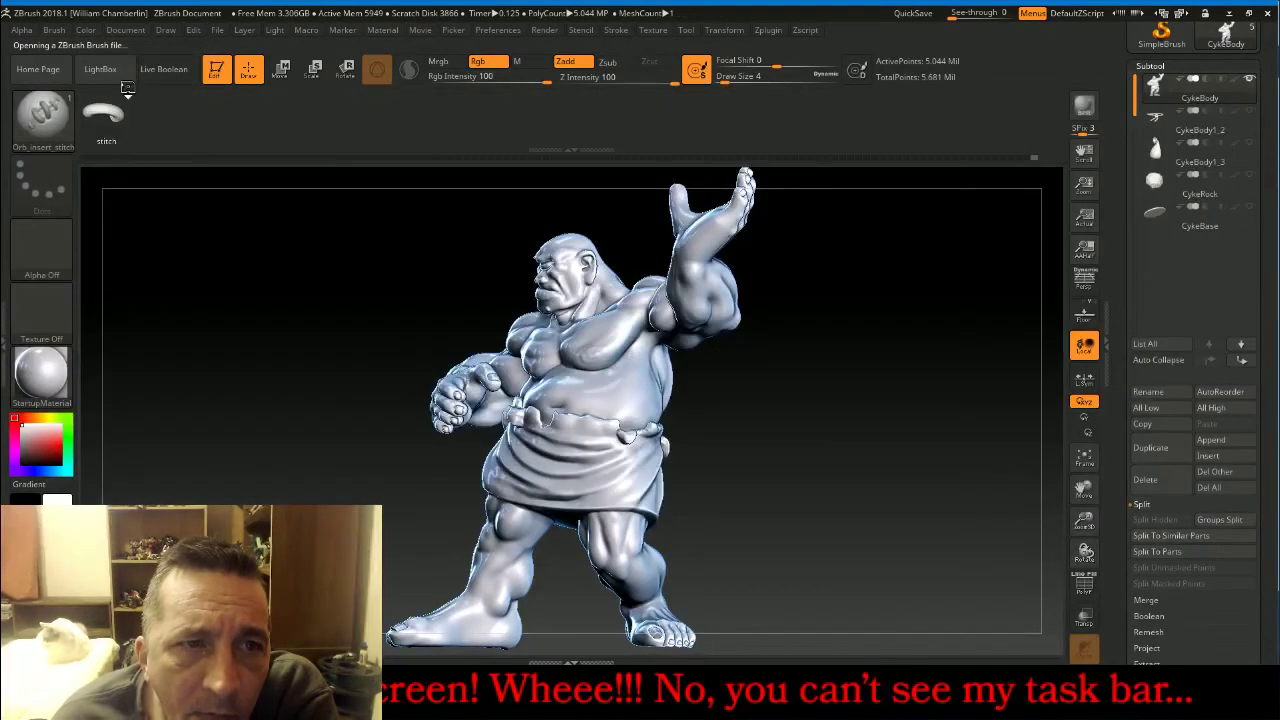
pyautogui.click(166, 69)
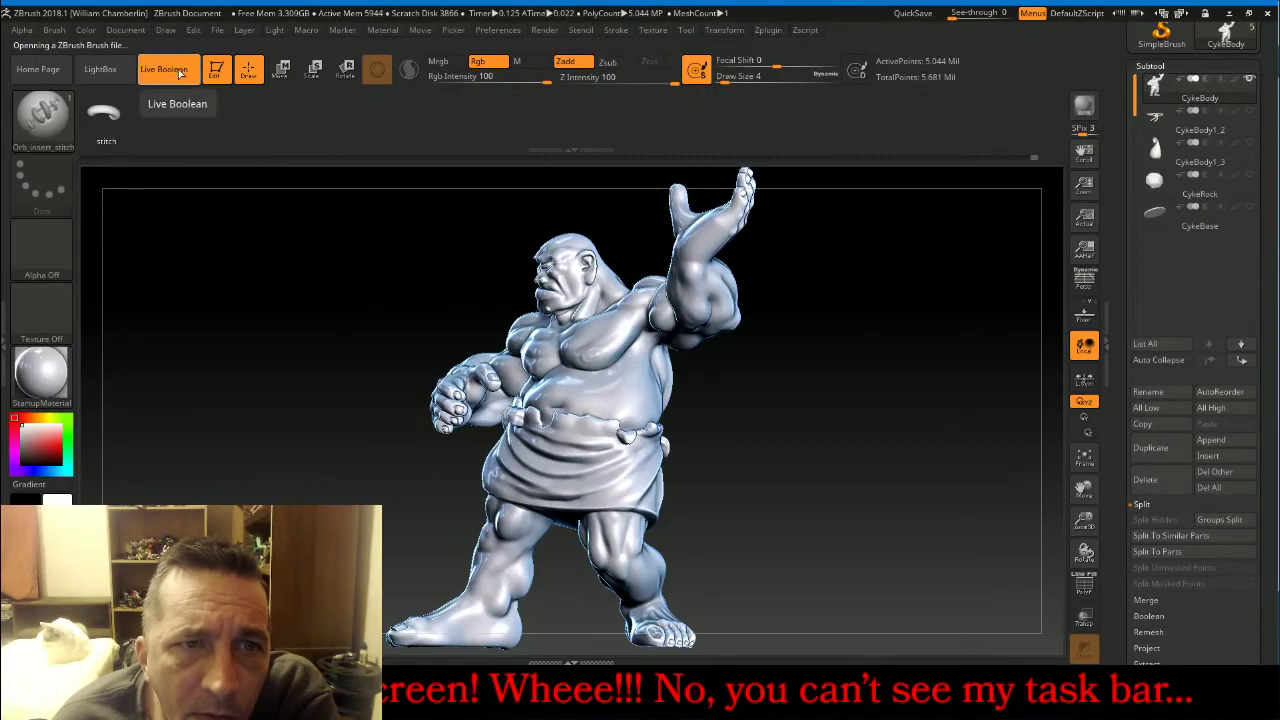
pyautogui.click(166, 69)
# Load the seam_25 brush from the Stitch2 brush folder and set its draw size to 46.
pyautogui.click(100, 69)
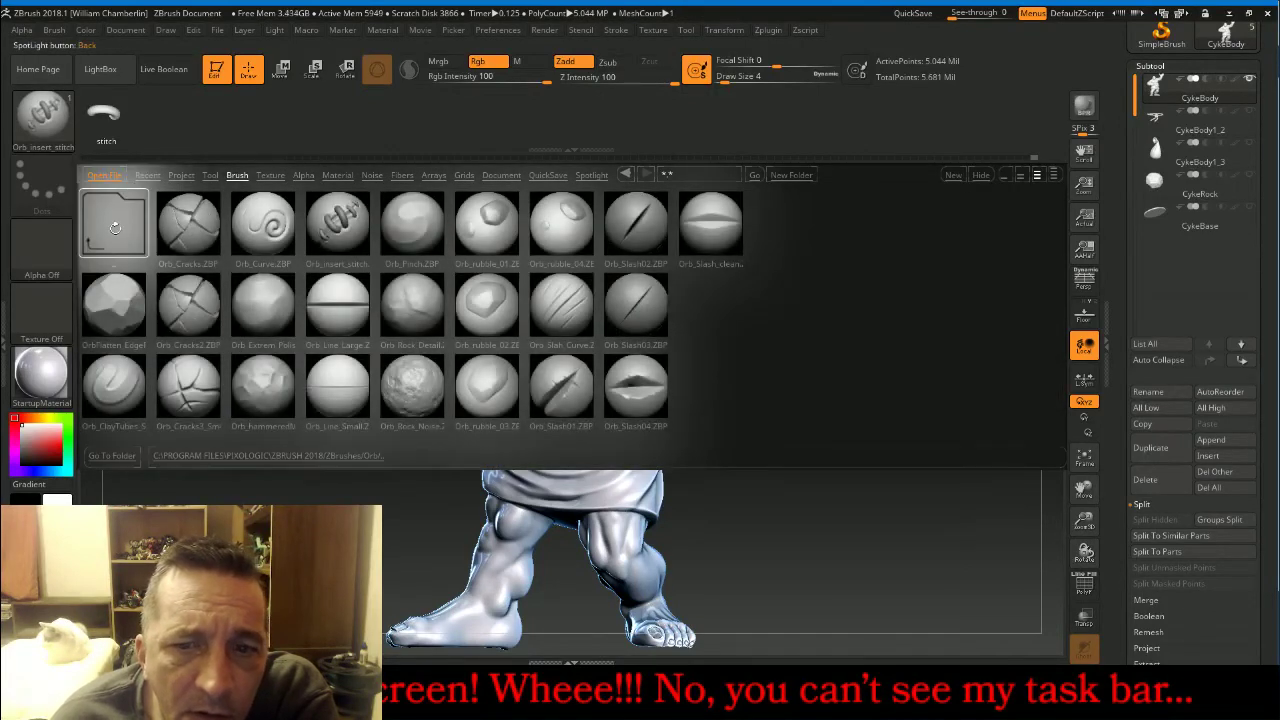
pyautogui.click(115, 224)
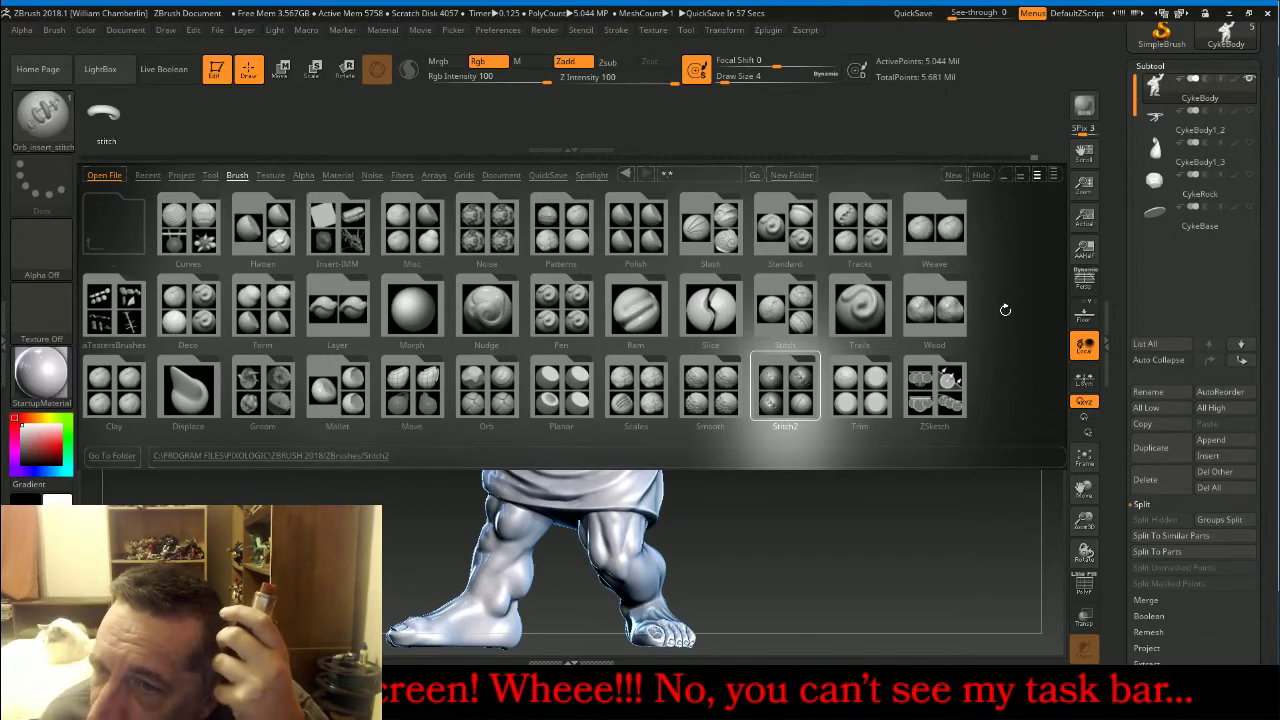
pyautogui.click(175, 234)
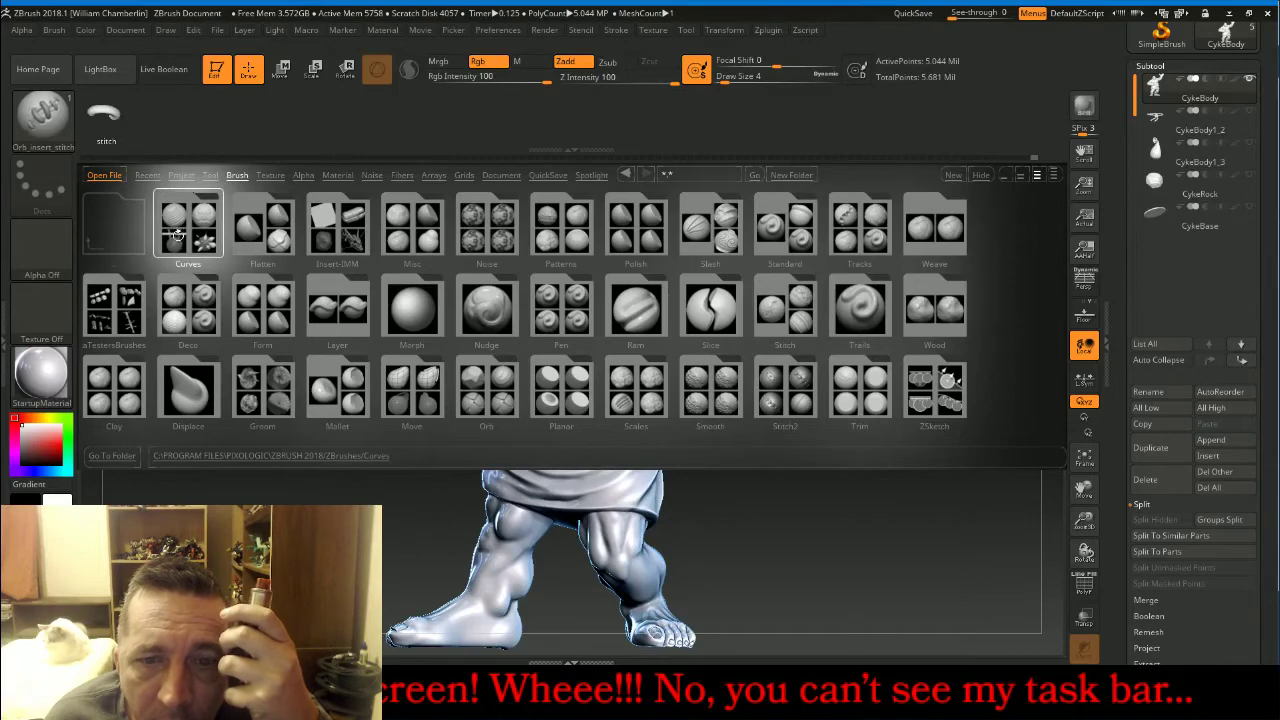
pyautogui.doubleClick(790, 389)
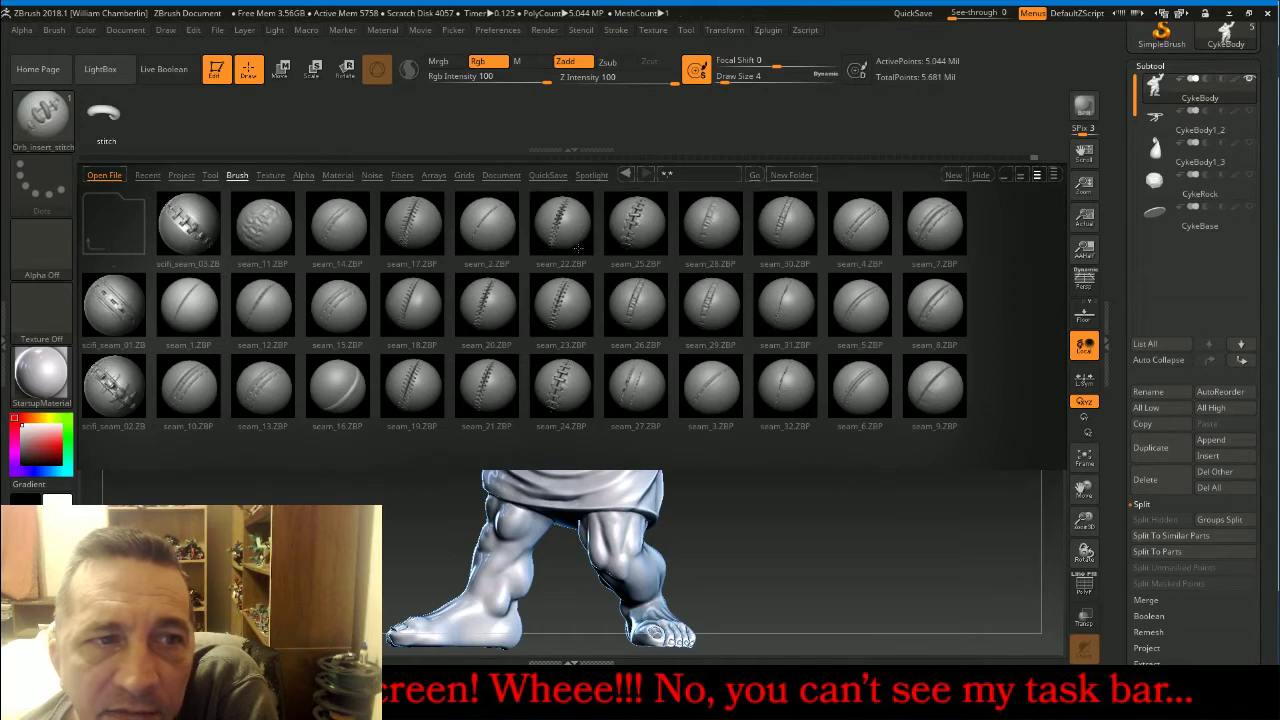
pyautogui.doubleClick(630, 230)
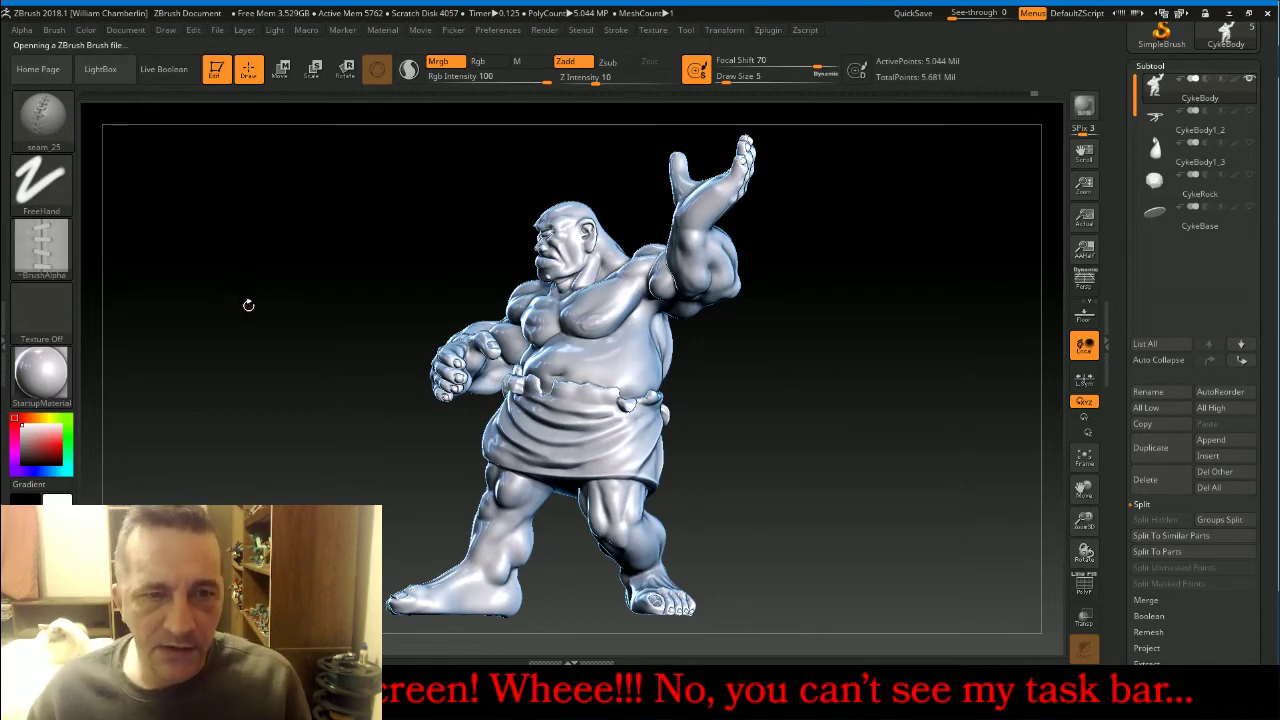
pyautogui.press(']')
pyautogui.press(']')
pyautogui.press(']')
pyautogui.press(']')
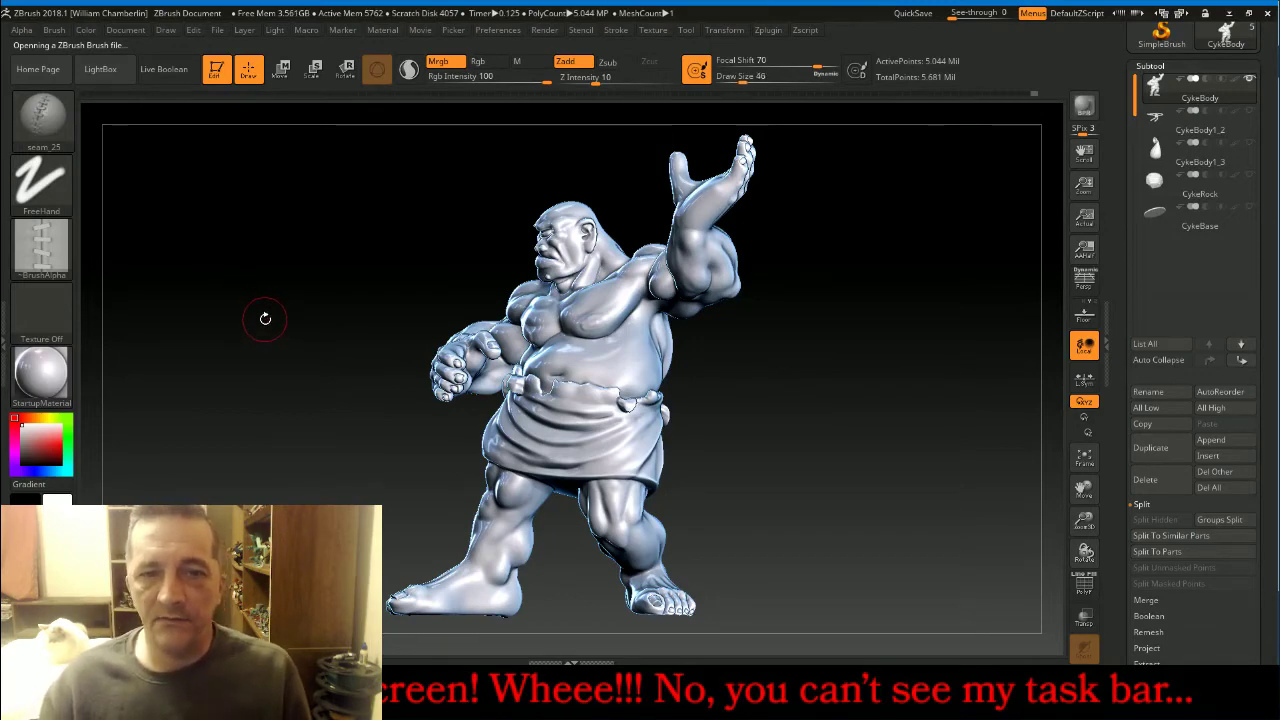
# Try a stitched seam from the loincloth's waistband down to its hem, and undo it.
pyautogui.moveTo(1084, 521); pyautogui.dragTo(1086, 558)
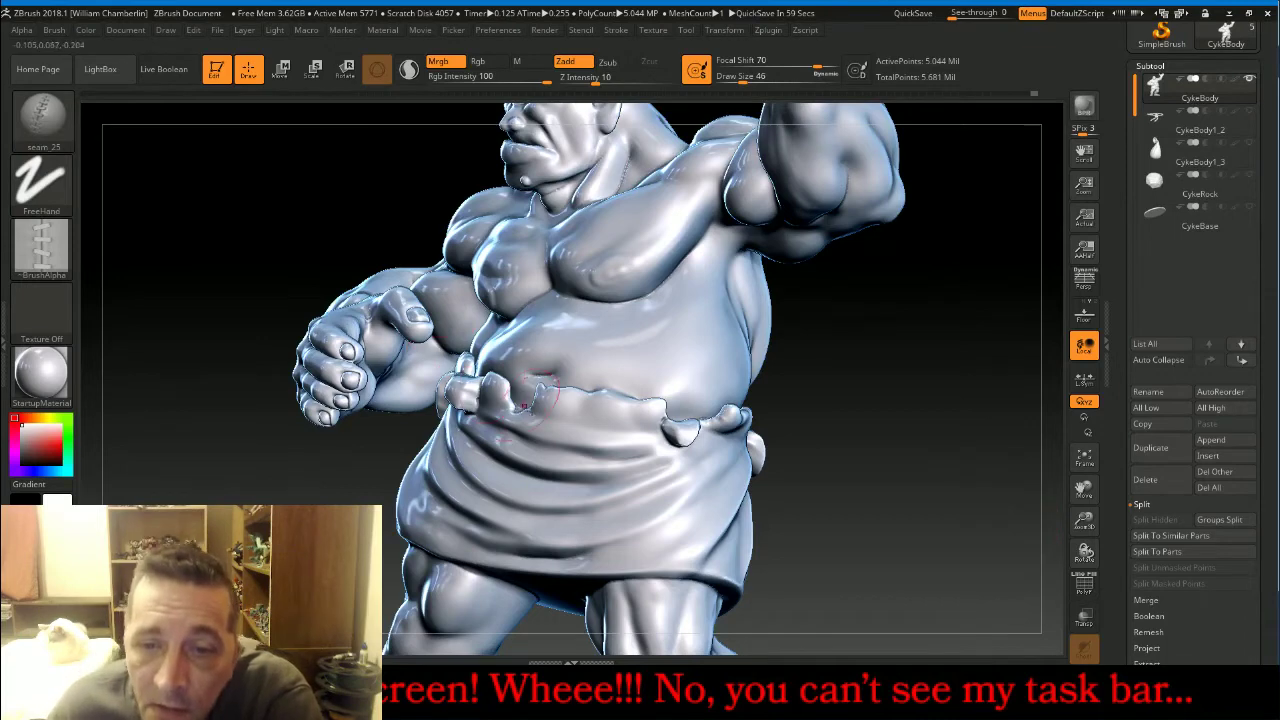
pyautogui.moveTo(579, 399); pyautogui.dragTo(608, 514)
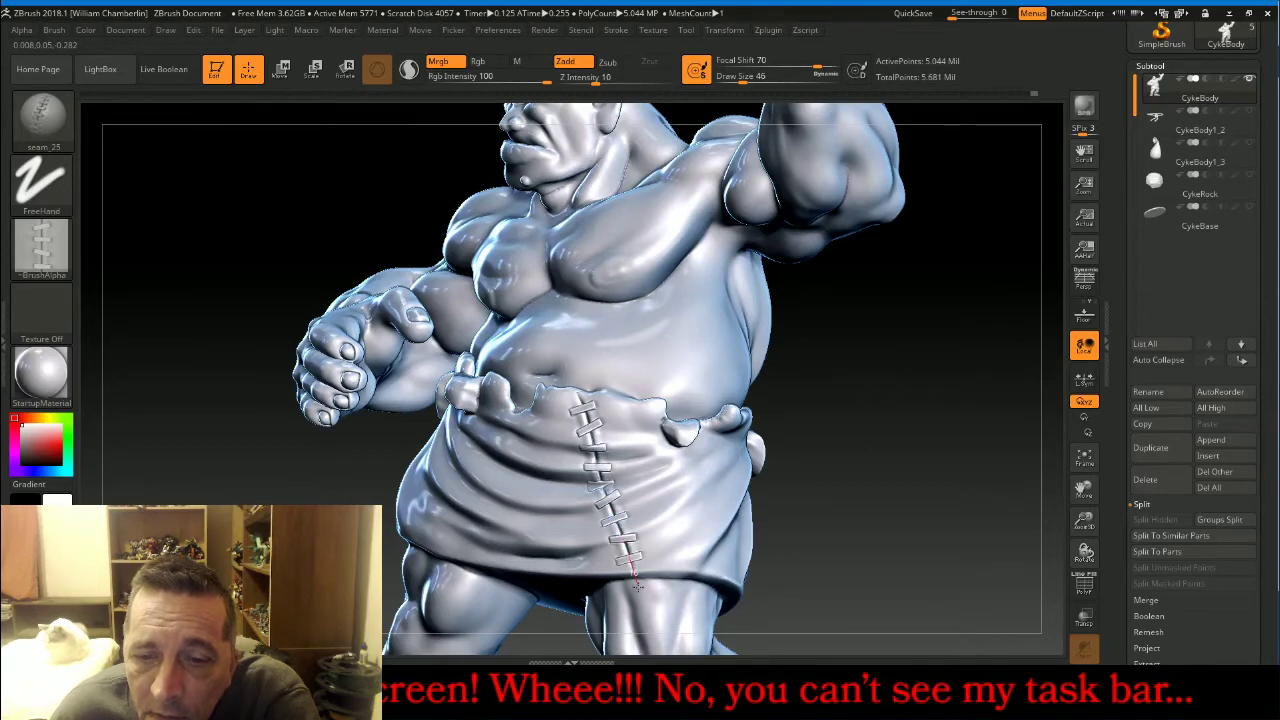
pyautogui.moveTo(636, 583); pyautogui.dragTo(637, 586)
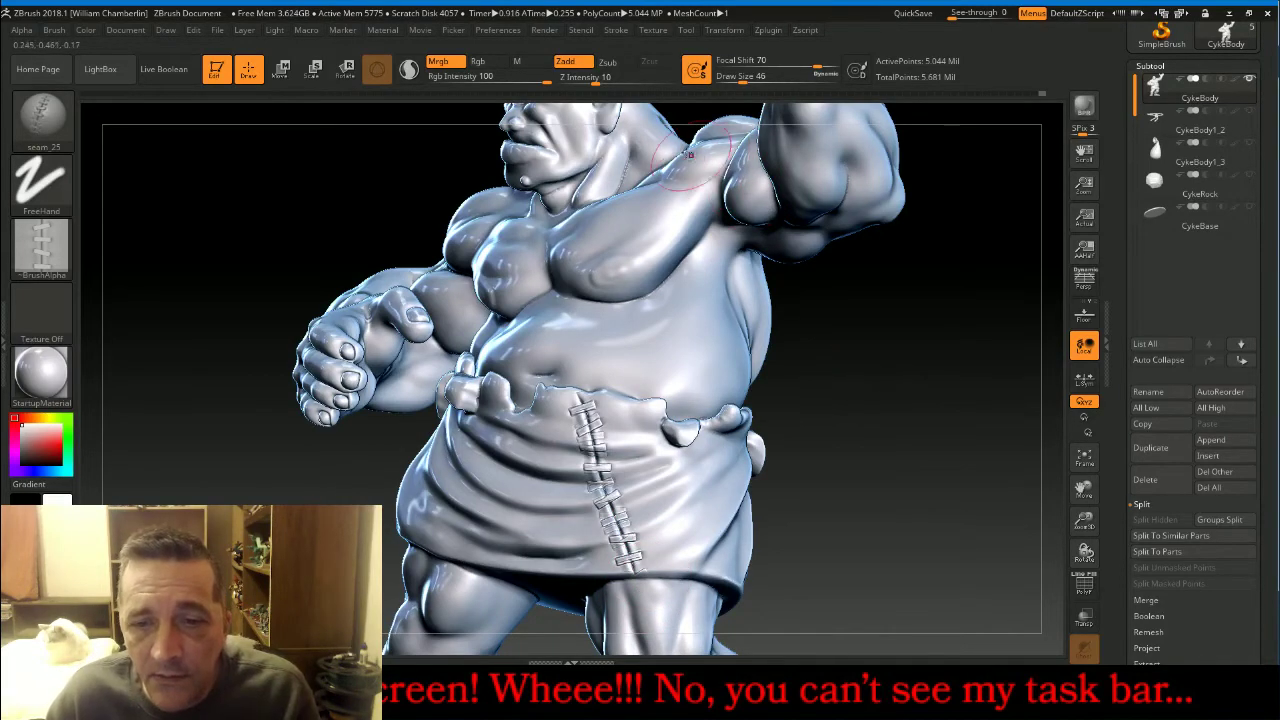
pyautogui.press('ctrl')
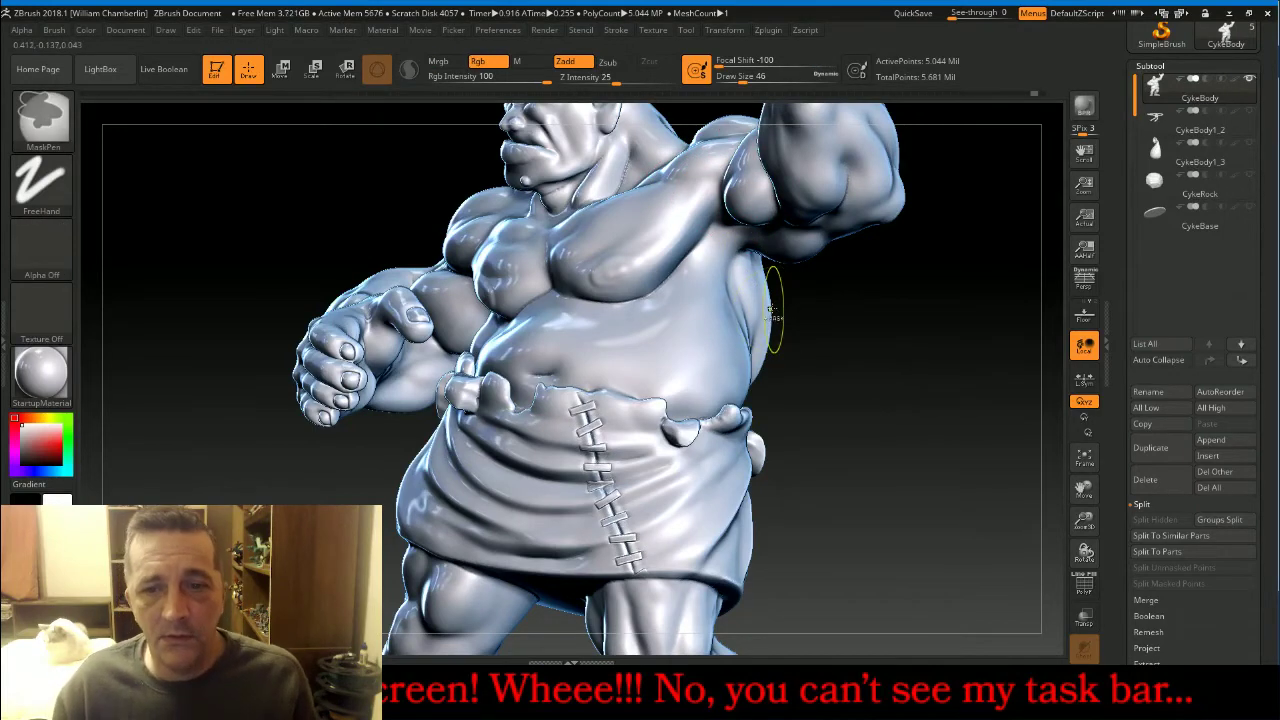
pyautogui.hotkey('ctrl', 'z')
# Set the seam brush's Z Intensity to 16 and its LazyRadius to 18.
pyautogui.moveTo(590, 77); pyautogui.dragTo(606, 80)
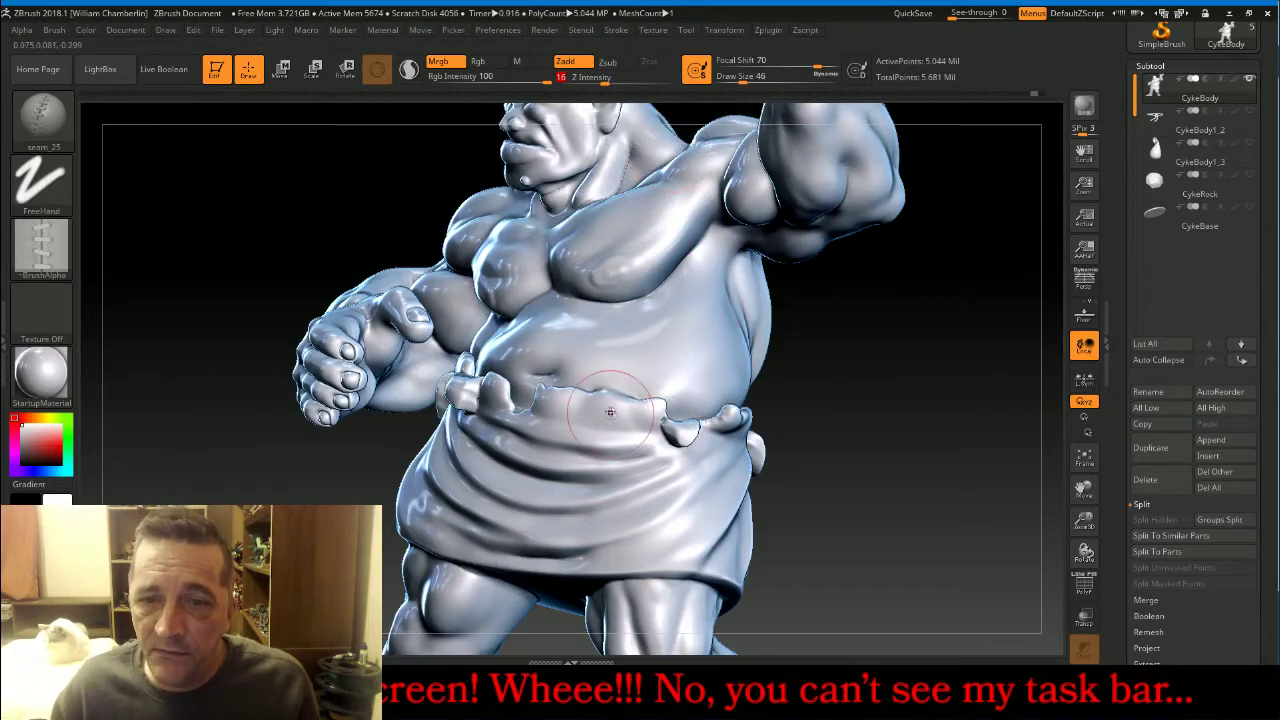
pyautogui.scroll(10, 1264, 367)
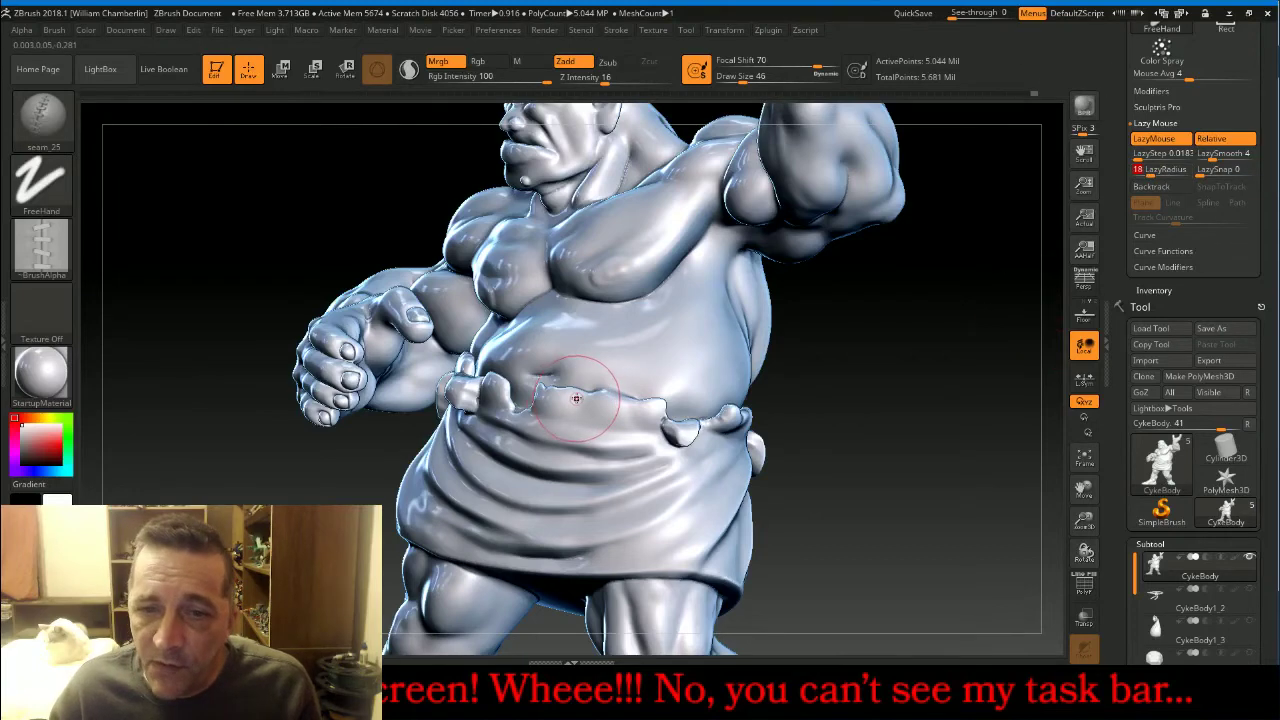
# Try the vertical stitched seam on the loincloth again with the adjusted brush, and undo it.
pyautogui.moveTo(577, 398); pyautogui.dragTo(578, 424)
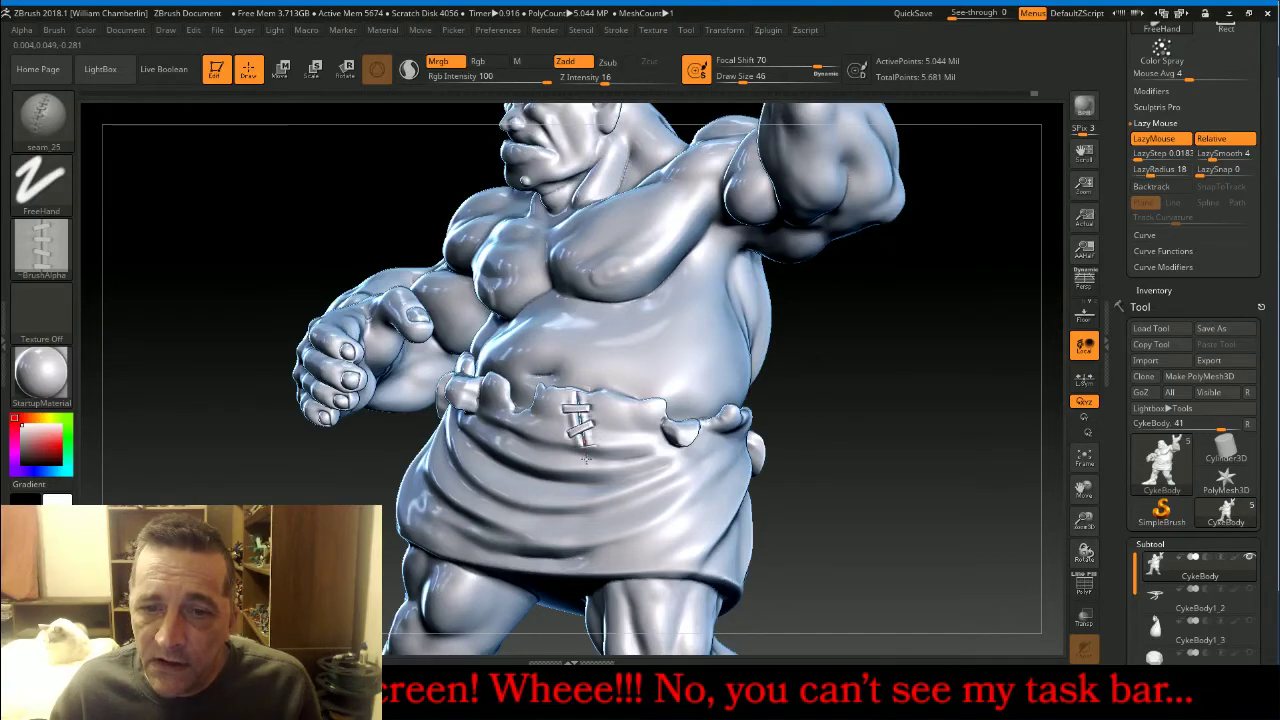
pyautogui.moveTo(592, 484); pyautogui.dragTo(612, 592)
pyautogui.moveTo(952, 463); pyautogui.dragTo(948, 463)
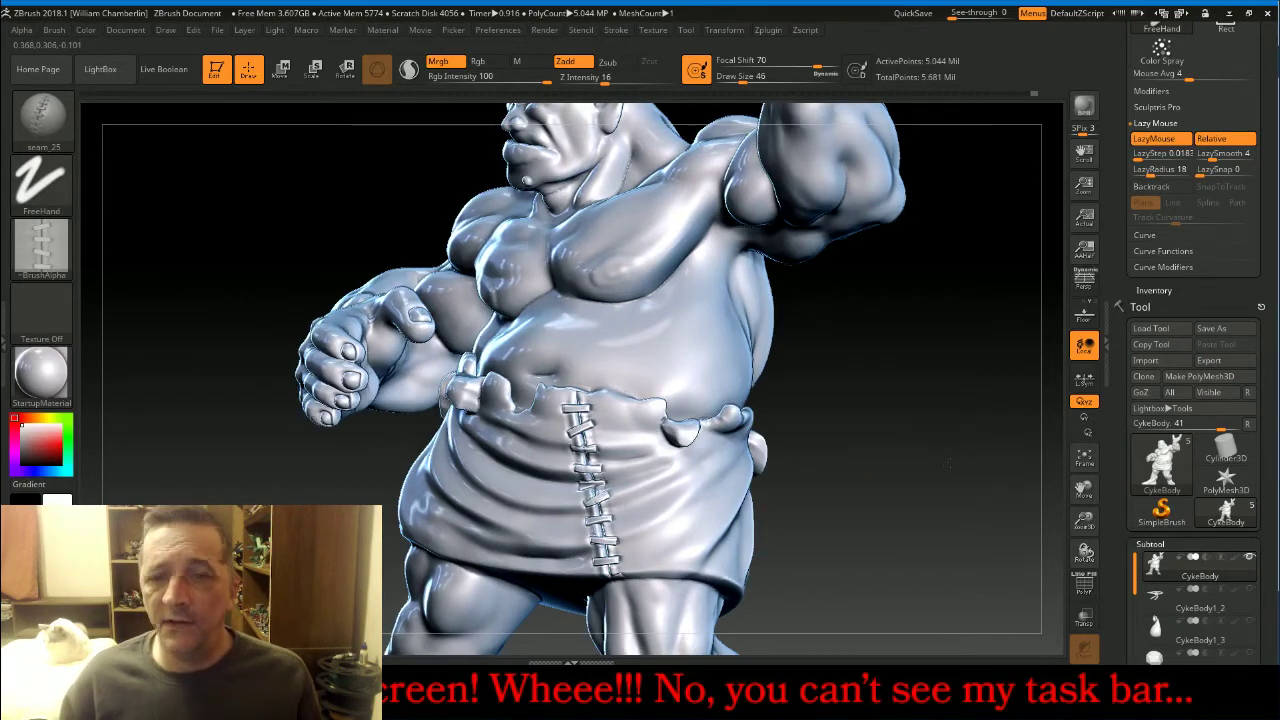
pyautogui.hotkey('ctrl', 'z')
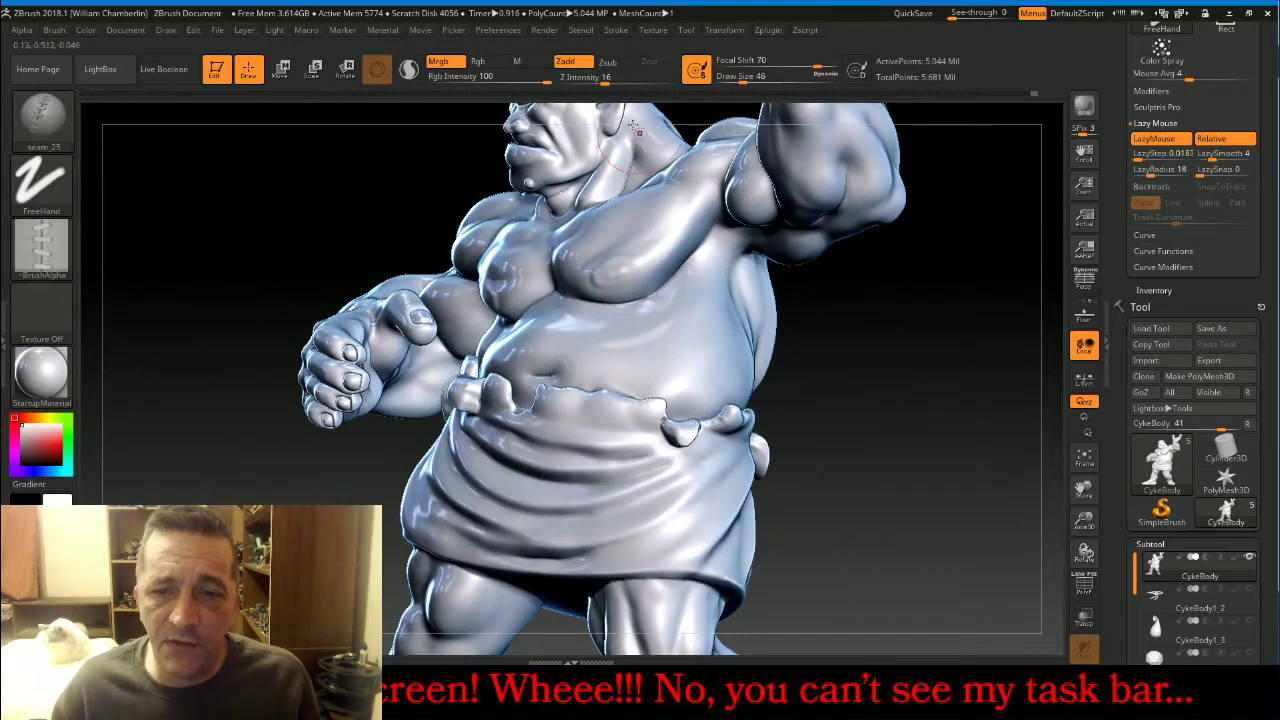
# Set the seam brush's Z Intensity to 22 and stitch a seam down the loincloth's front from waistband to hem.
pyautogui.moveTo(603, 79); pyautogui.dragTo(617, 78)
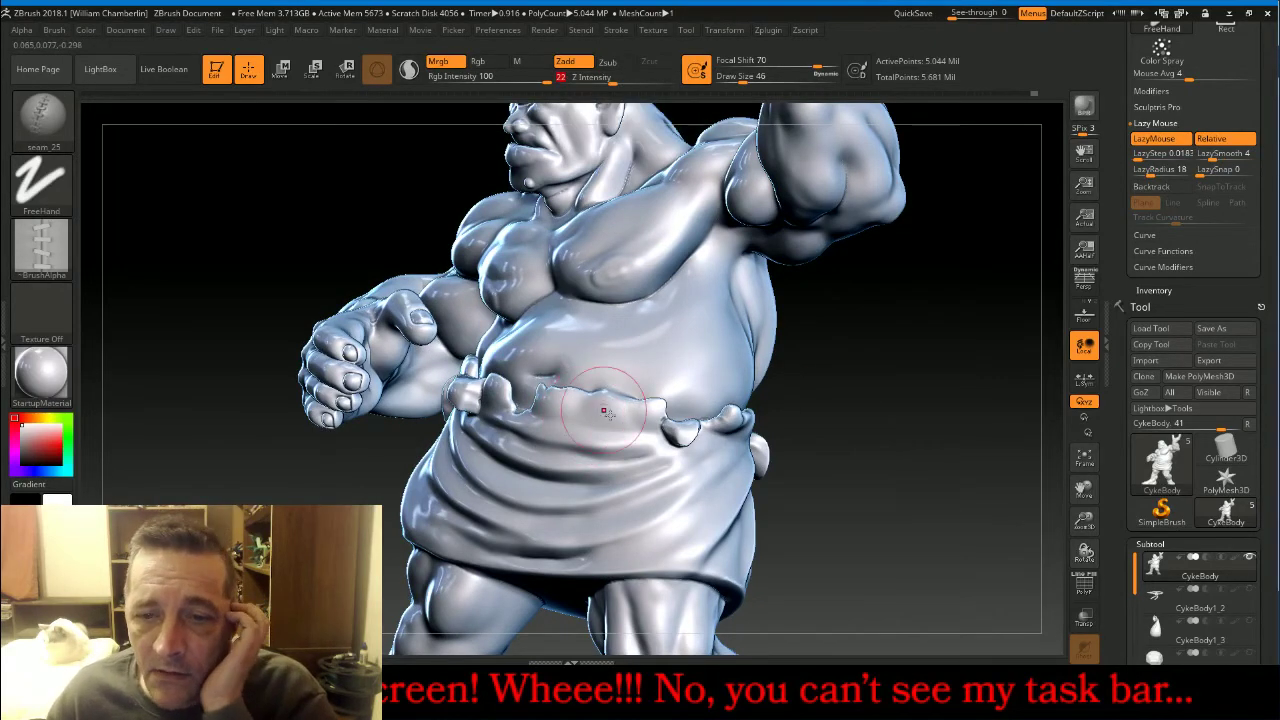
pyautogui.moveTo(900, 413); pyautogui.dragTo(953, 404)
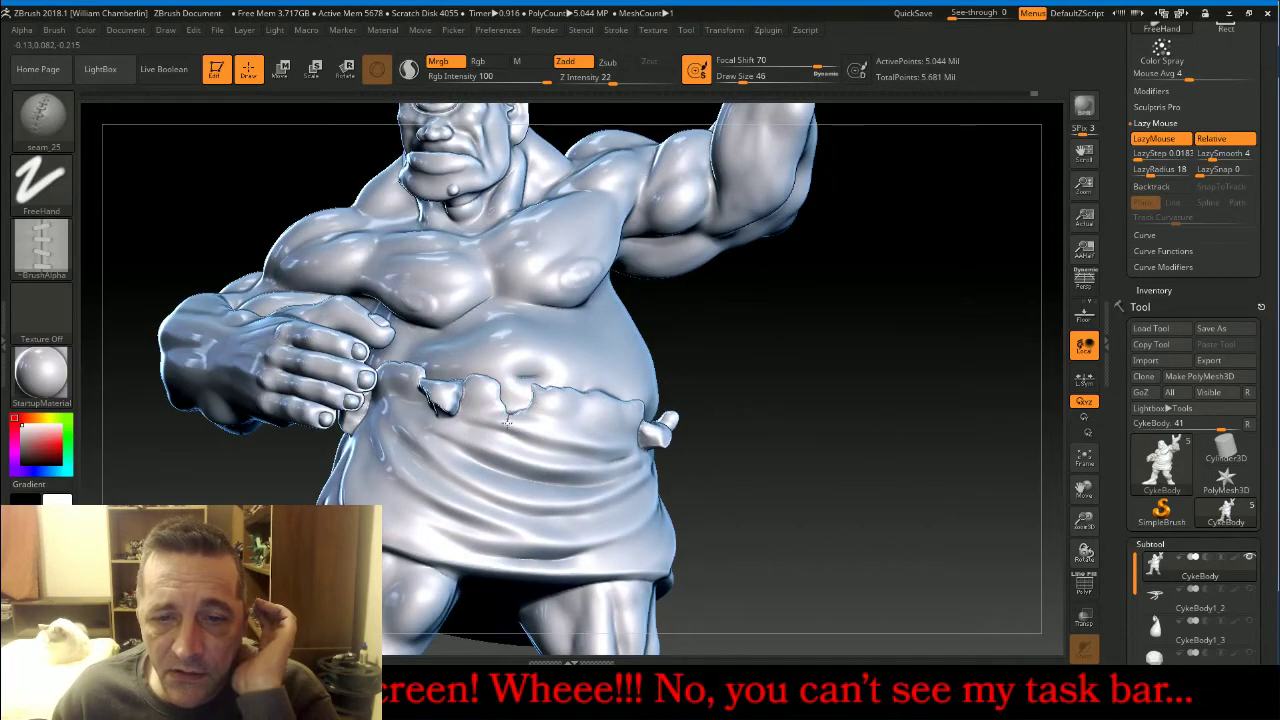
pyautogui.moveTo(507, 424); pyautogui.dragTo(443, 562)
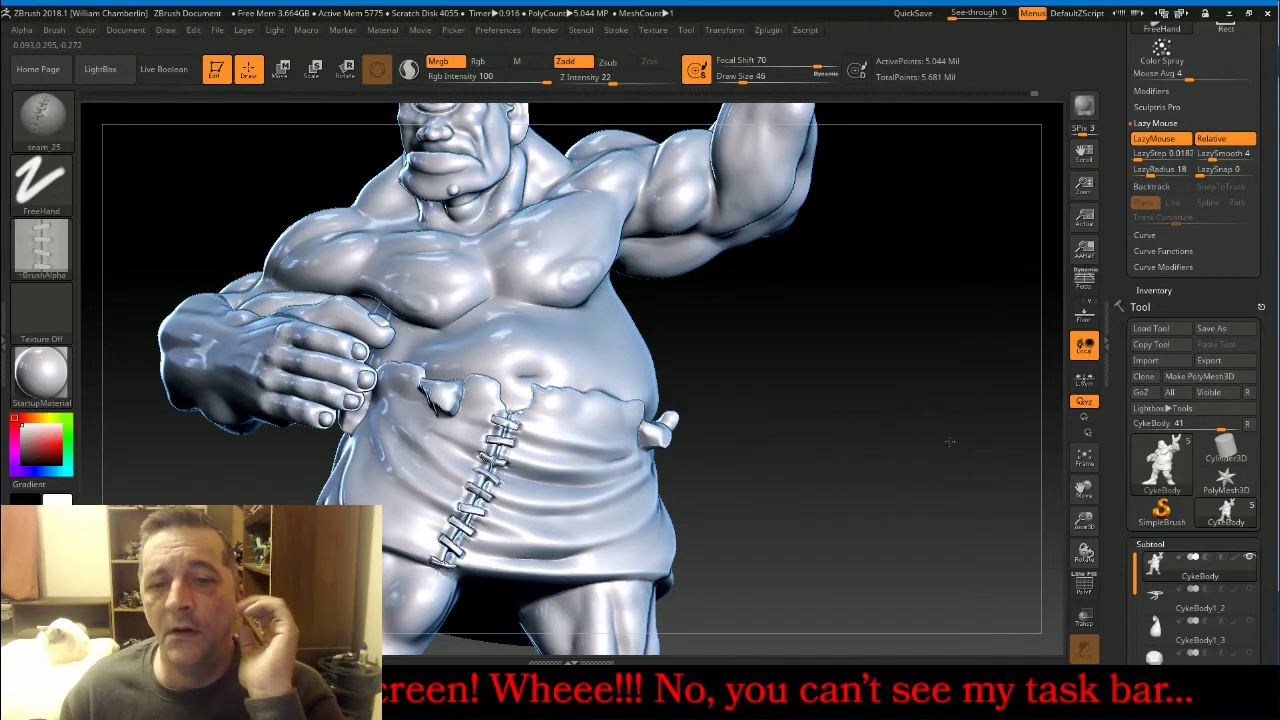
# Stitch a vertical seam down the loincloth below the raised arm, with a diagonal branch running from the waistband flap into it.
pyautogui.moveTo(854, 455)
pyautogui.mouseDown()
pyautogui.moveTo(939, 443)
pyautogui.moveTo(680, 440)
pyautogui.moveTo(645, 488)
pyautogui.moveTo(663, 596)
pyautogui.mouseUp()
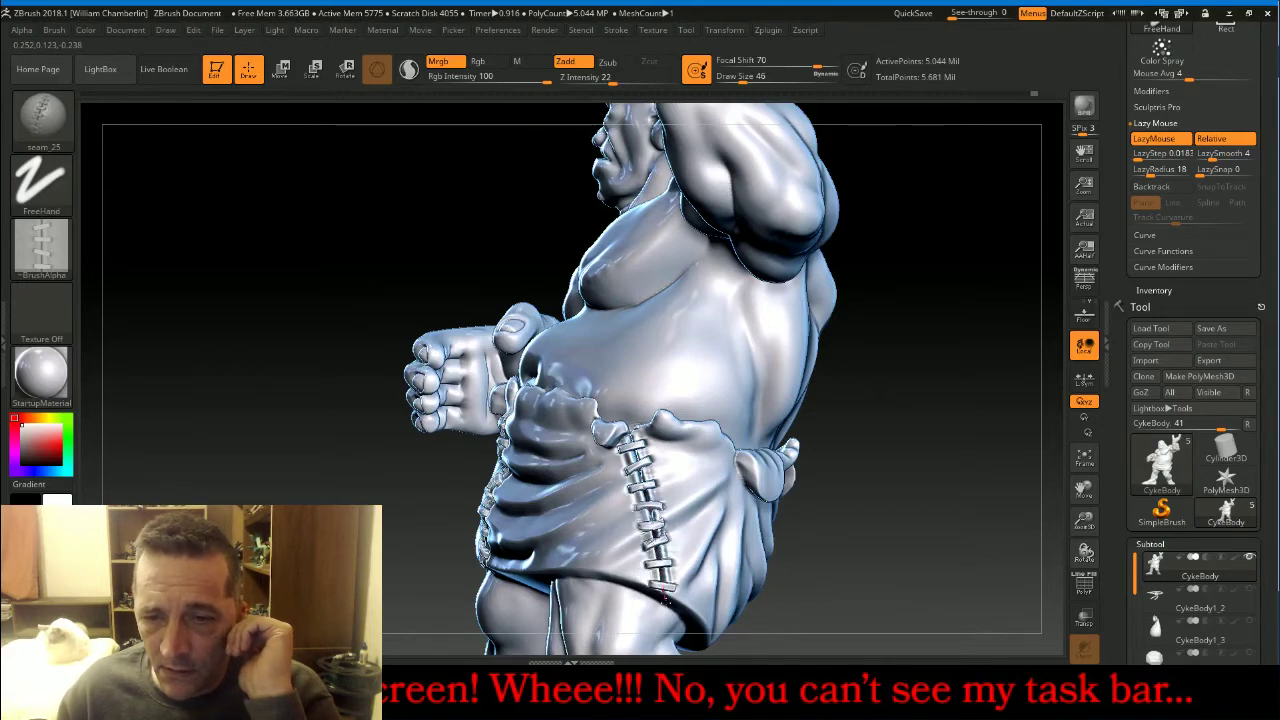
pyautogui.moveTo(970, 490); pyautogui.dragTo(885, 490)
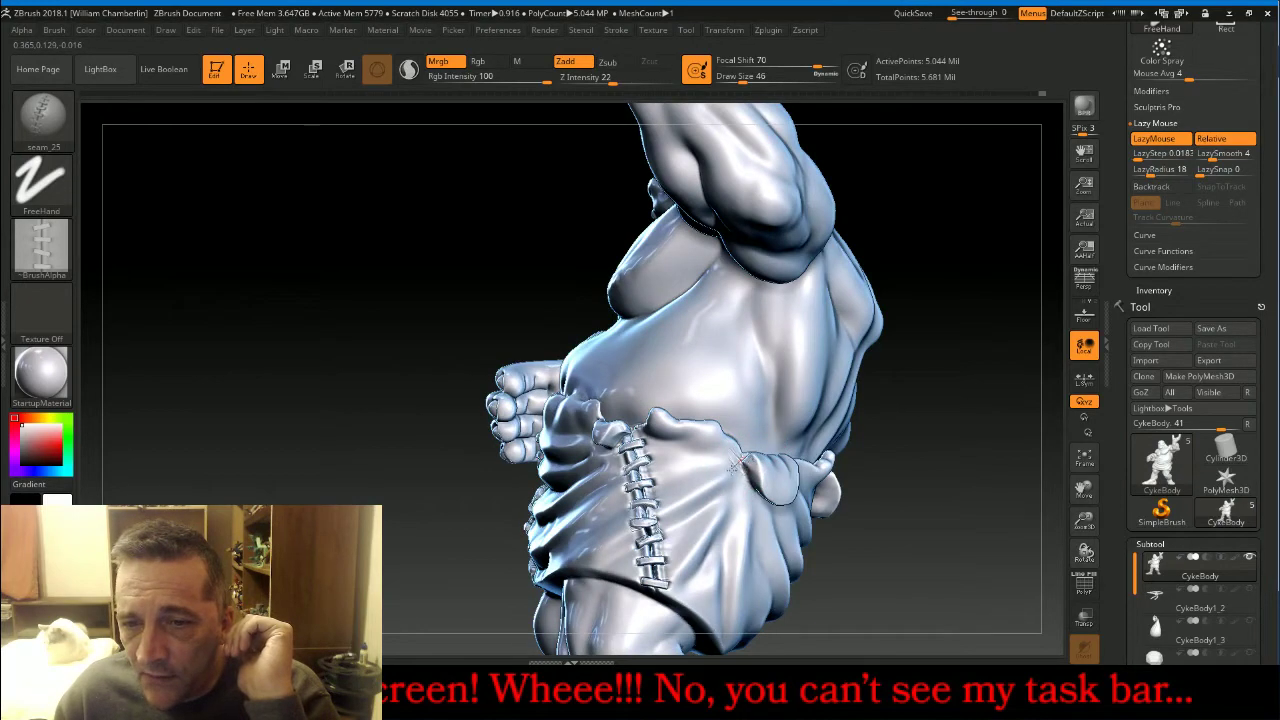
pyautogui.moveTo(712, 482); pyautogui.dragTo(650, 519)
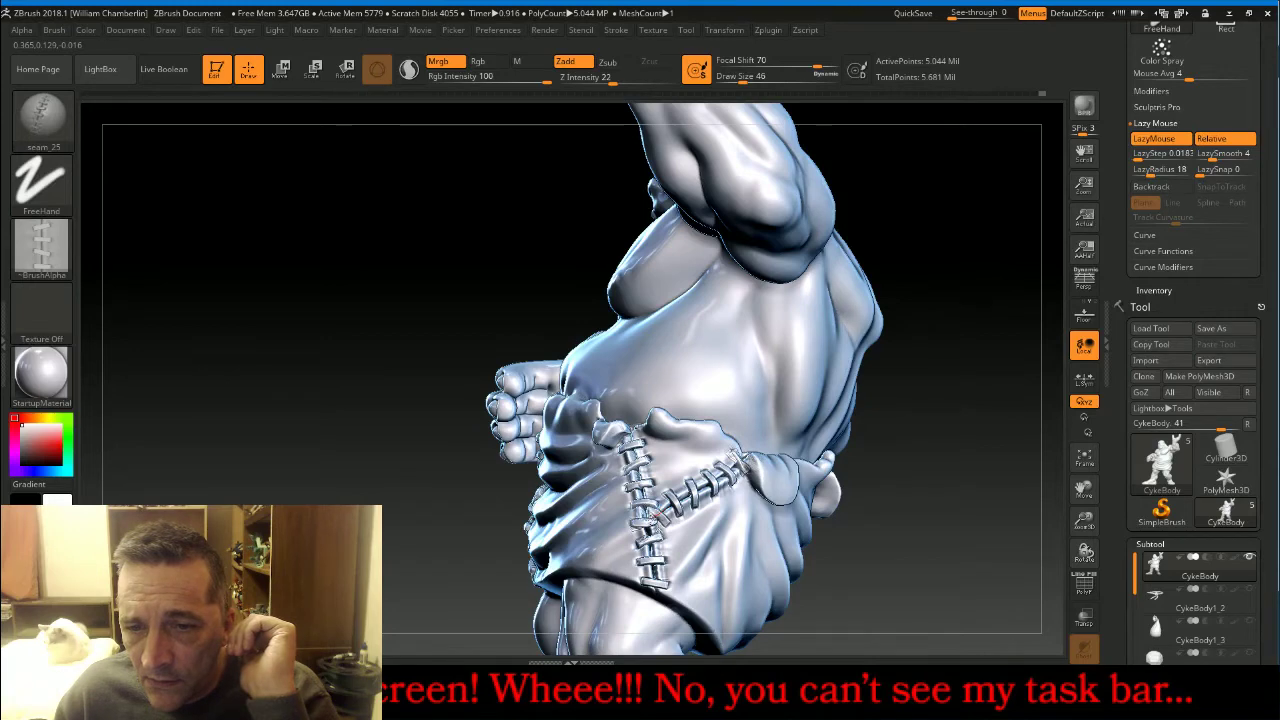
# Stitch a slanted seam down the back of the loincloth from beside the waistband flap to the hem.
pyautogui.moveTo(983, 543); pyautogui.dragTo(860, 543)
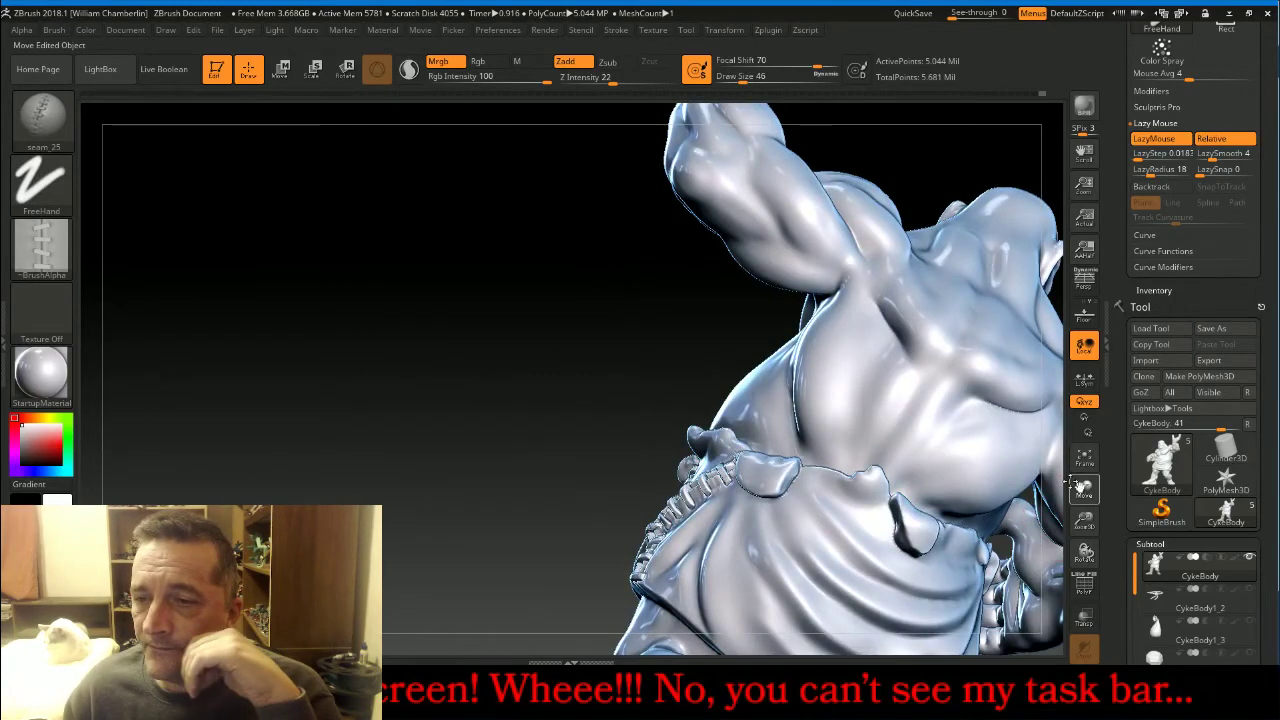
pyautogui.moveTo(1084, 489); pyautogui.dragTo(1006, 334)
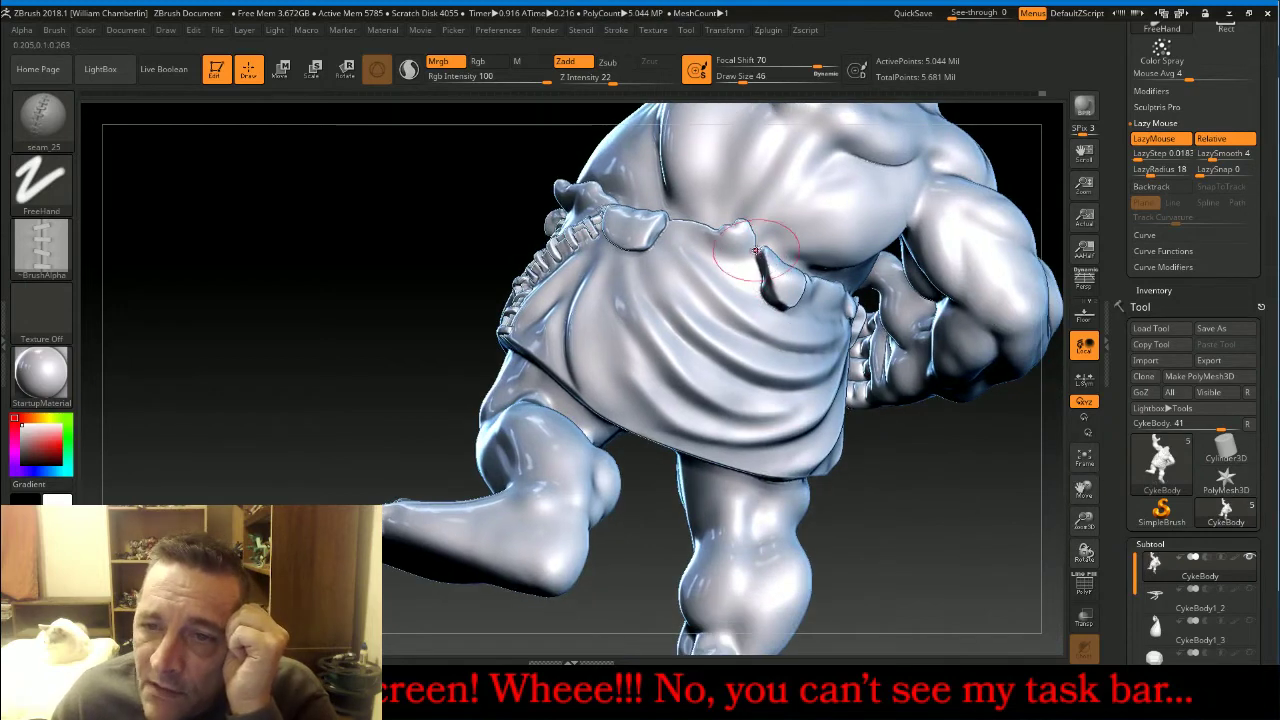
pyautogui.moveTo(748, 263); pyautogui.dragTo(680, 410)
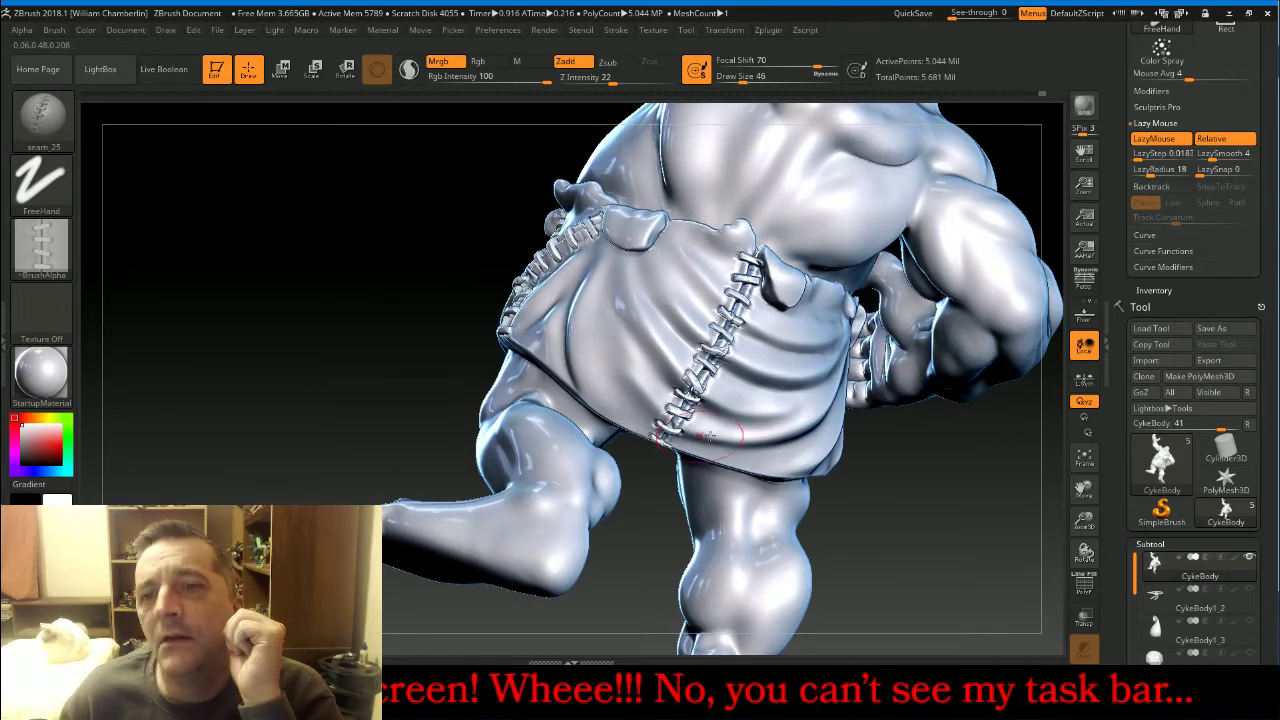
# Stitch a long diagonal seam across the loincloth below the lowered arm and a short seam joining it to the back seam.
pyautogui.moveTo(943, 529); pyautogui.dragTo(895, 440)
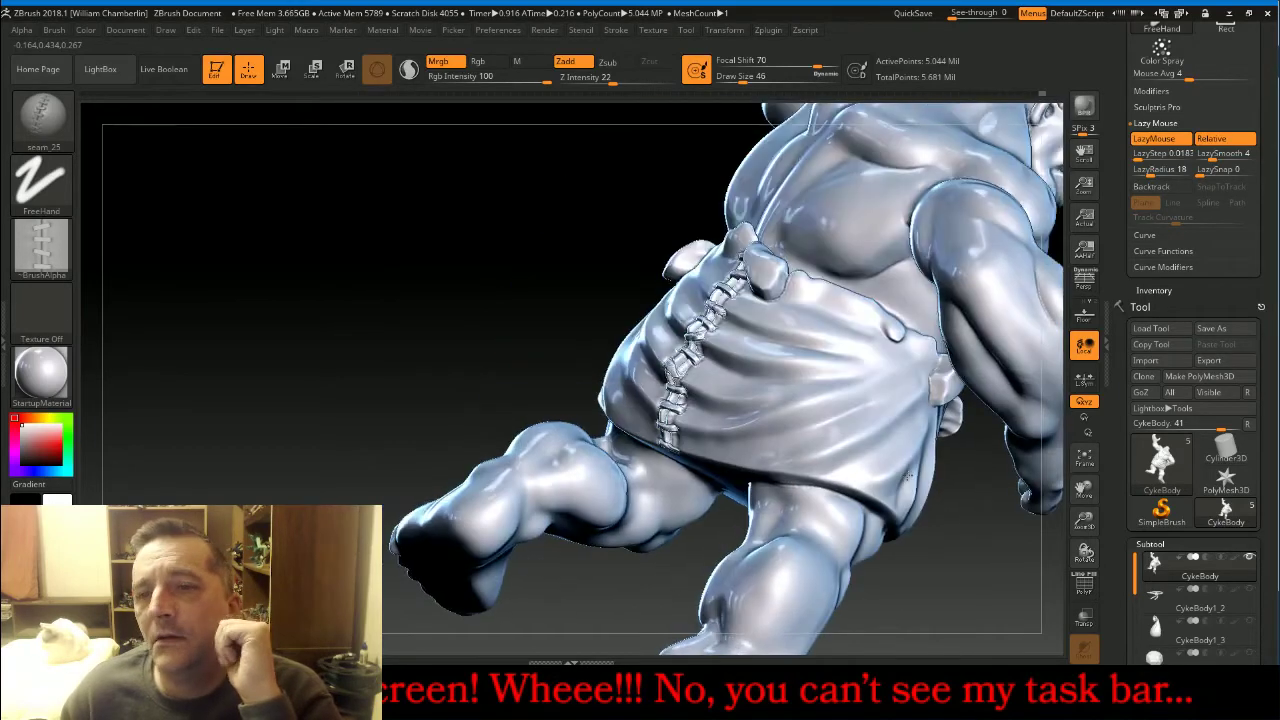
pyautogui.moveTo(938, 355); pyautogui.dragTo(740, 465)
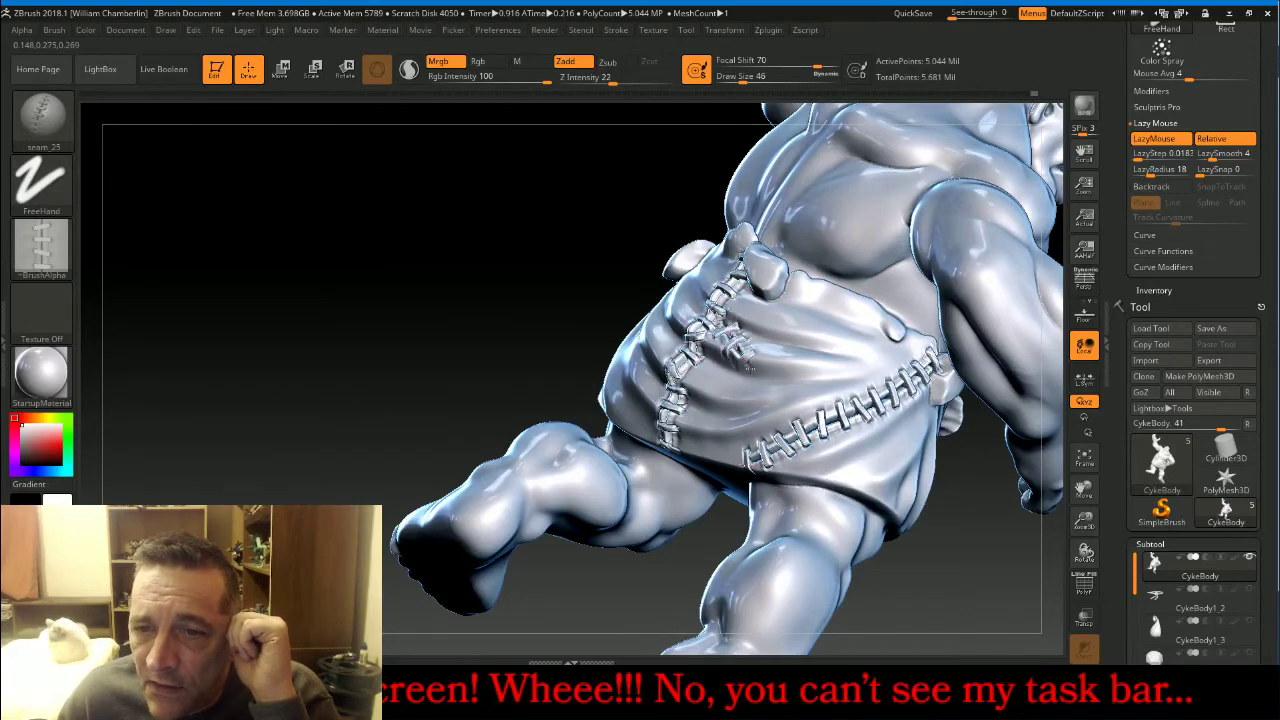
pyautogui.moveTo(751, 370); pyautogui.dragTo(799, 441)
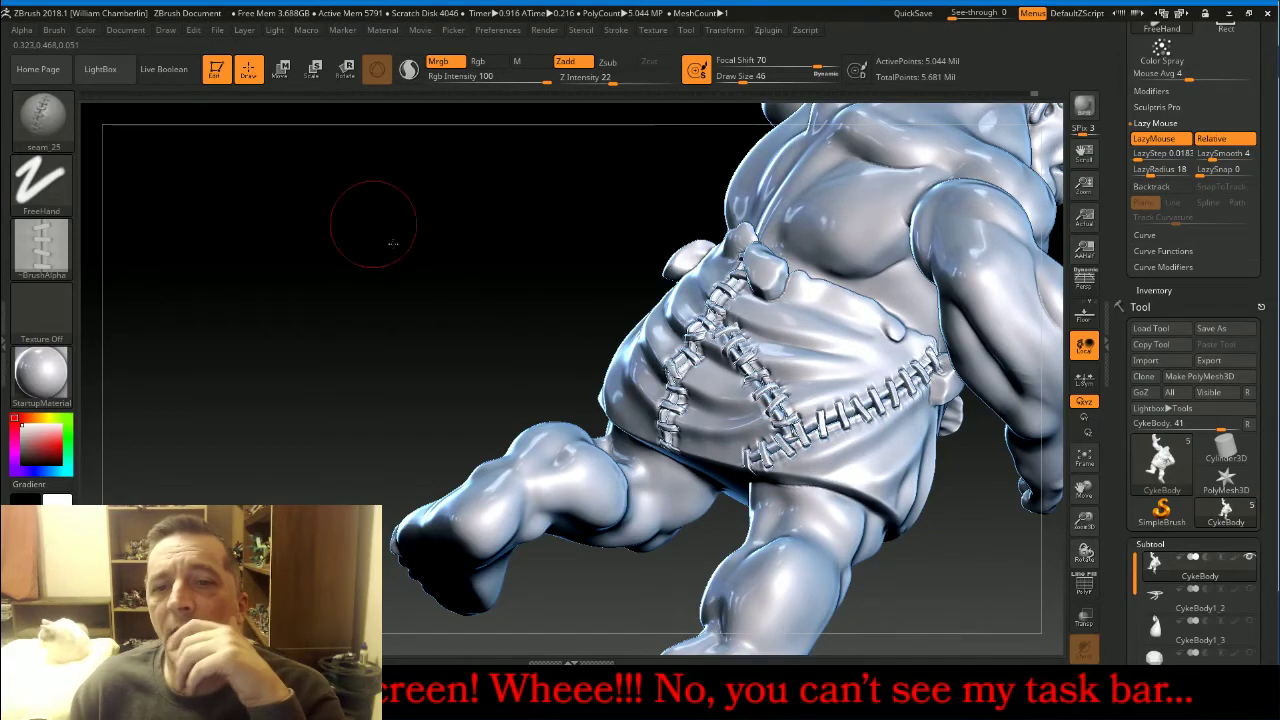
# Add a diagonal branch from the front seam to the hem and a second vertical seam on the lowered-arm side of the front.
pyautogui.moveTo(371, 223)
pyautogui.mouseDown()
pyautogui.moveTo(408, 258)
pyautogui.moveTo(889, 268)
pyautogui.moveTo(690, 275)
pyautogui.moveTo(872, 332)
pyautogui.mouseUp()
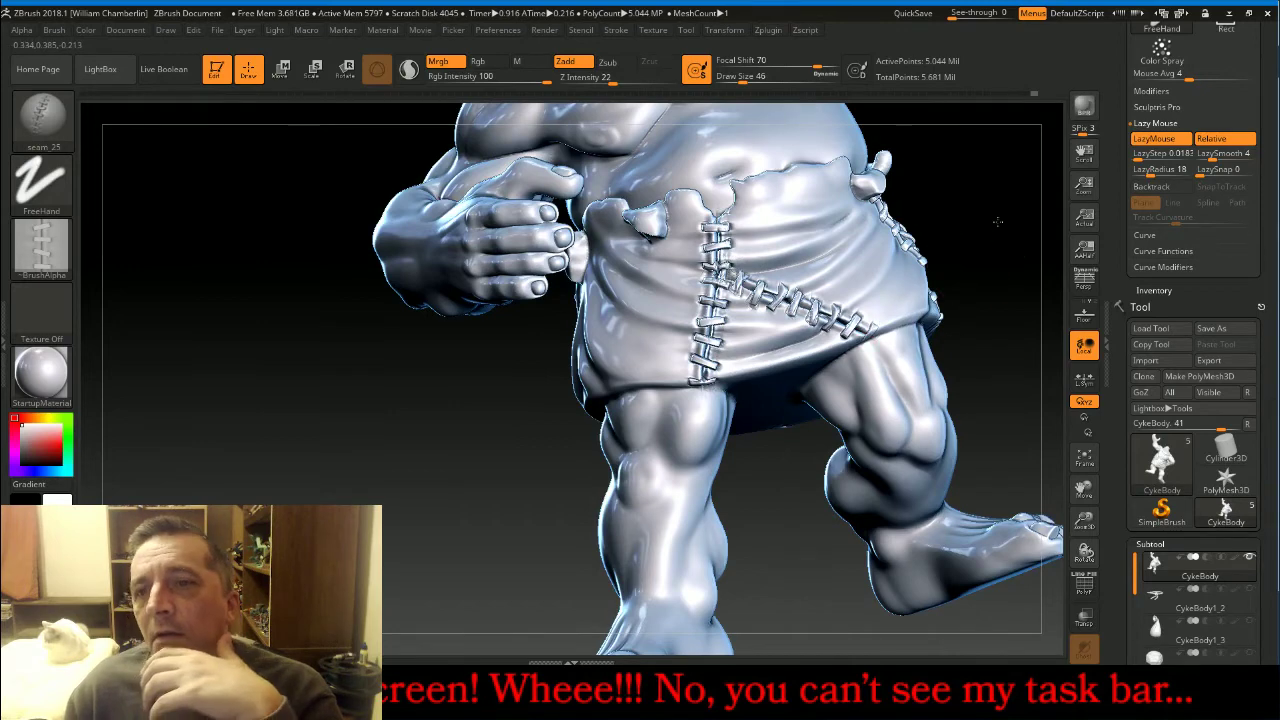
pyautogui.moveTo(994, 220)
pyautogui.mouseDown()
pyautogui.moveTo(966, 256)
pyautogui.moveTo(957, 235)
pyautogui.moveTo(889, 249)
pyautogui.mouseUp()
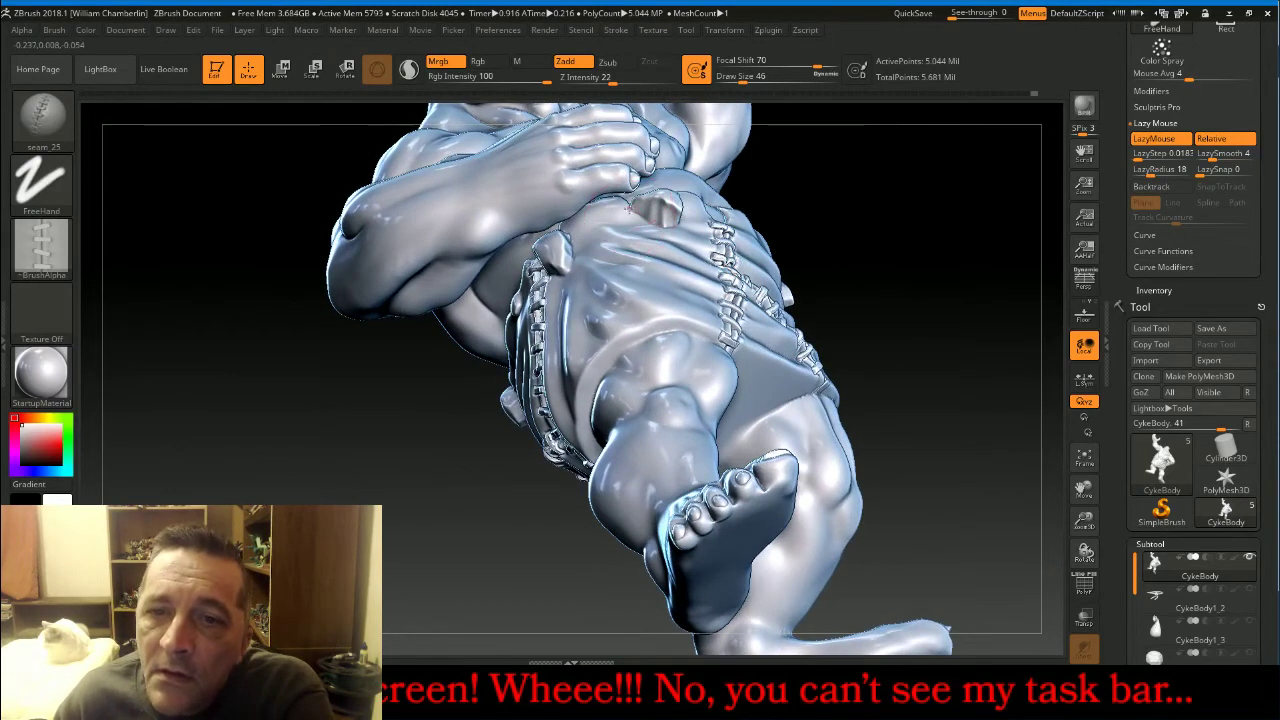
pyautogui.moveTo(631, 218); pyautogui.dragTo(646, 290)
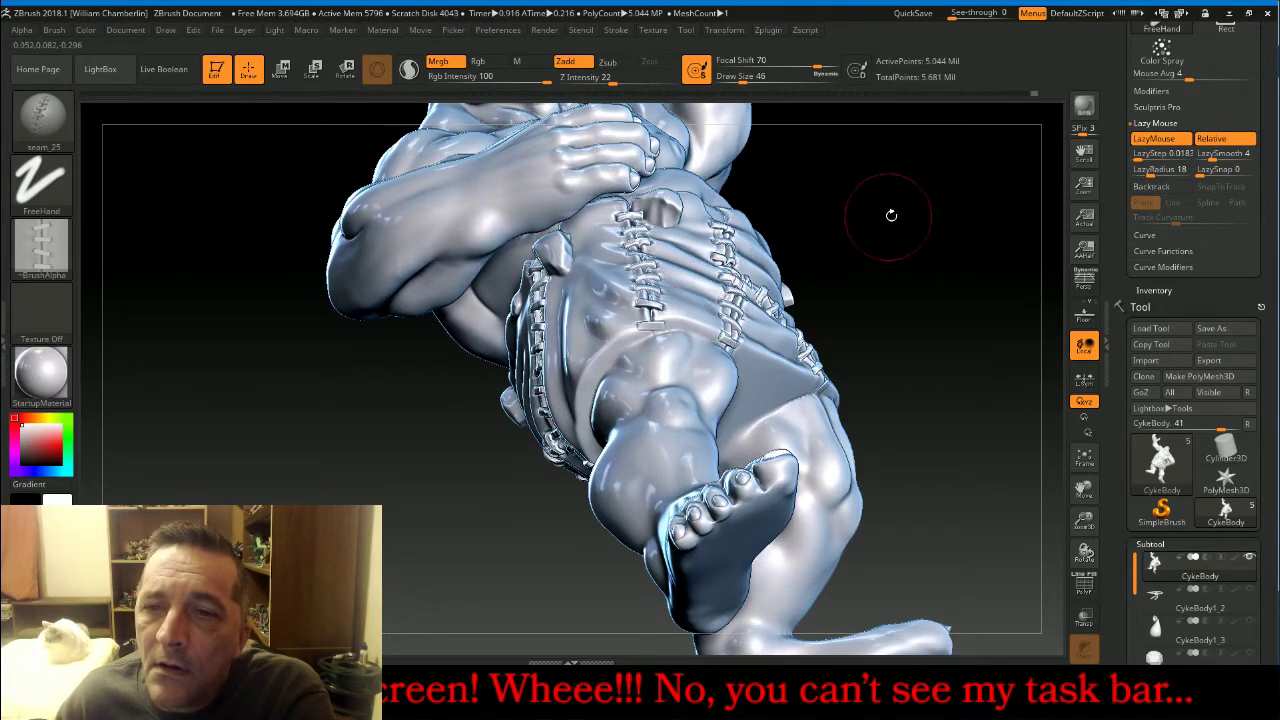
# Join the two front vertical seams with a short diagonal seam, and stitch a horizontal seam across the panel below the lowered arm.
pyautogui.moveTo(891, 214); pyautogui.dragTo(870, 258)
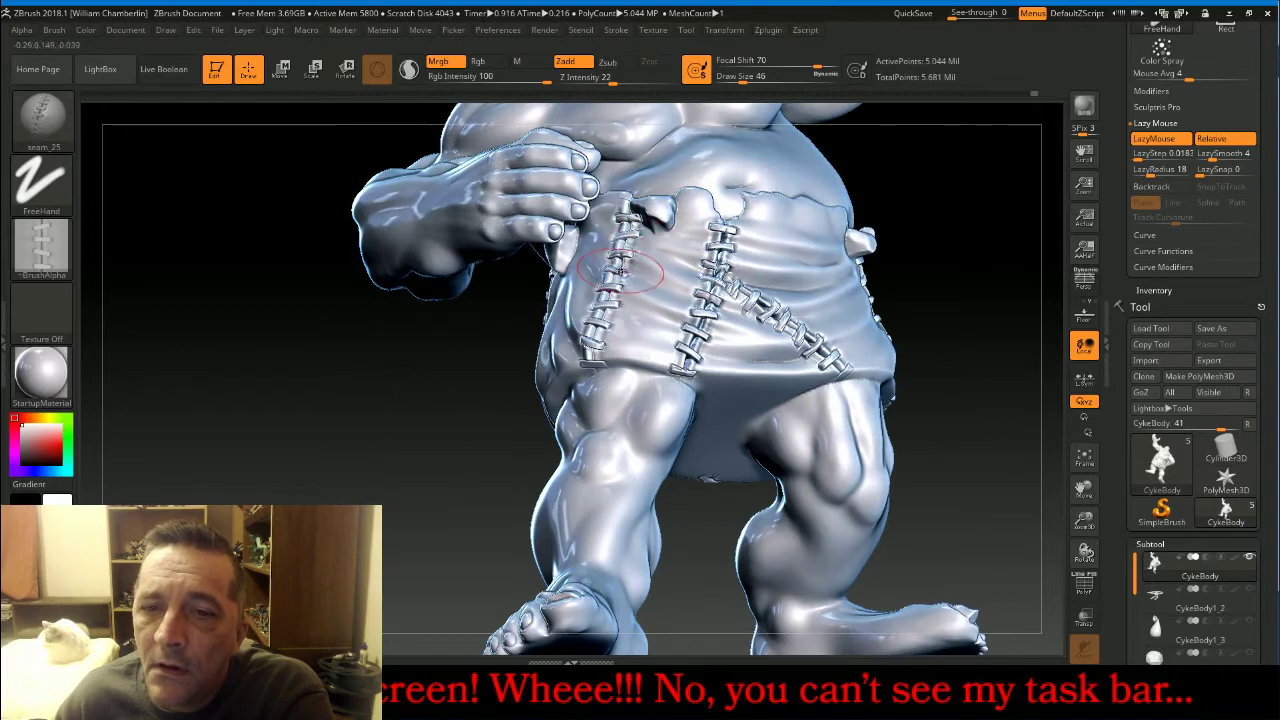
pyautogui.moveTo(627, 270); pyautogui.dragTo(648, 281)
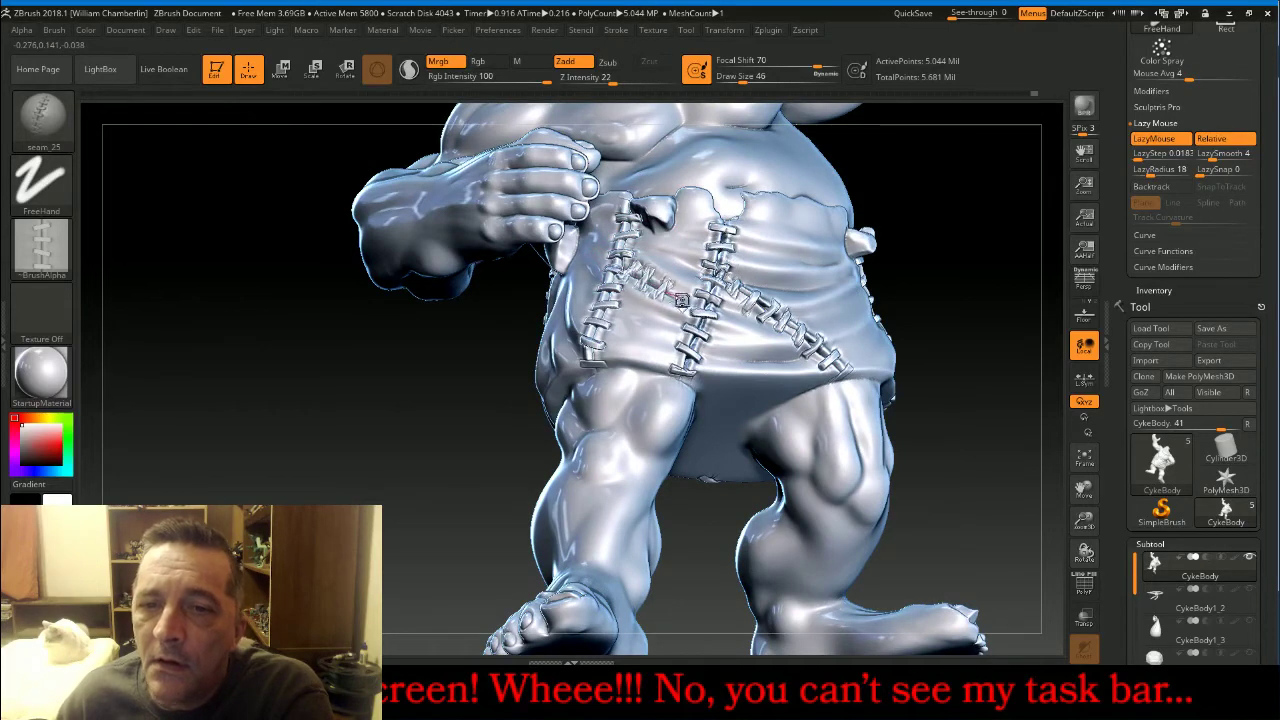
pyautogui.press('ctrl')
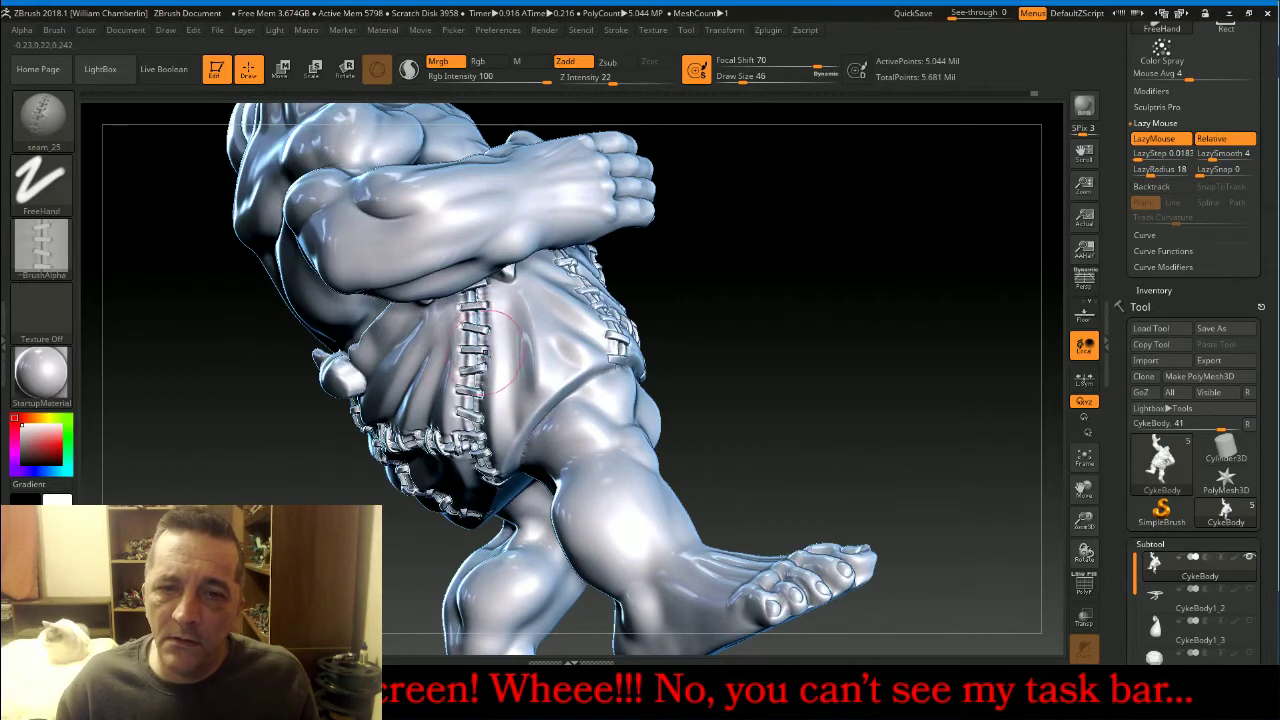
pyautogui.moveTo(482, 378)
pyautogui.mouseDown()
pyautogui.moveTo(578, 358)
pyautogui.moveTo(594, 367)
pyautogui.mouseUp()
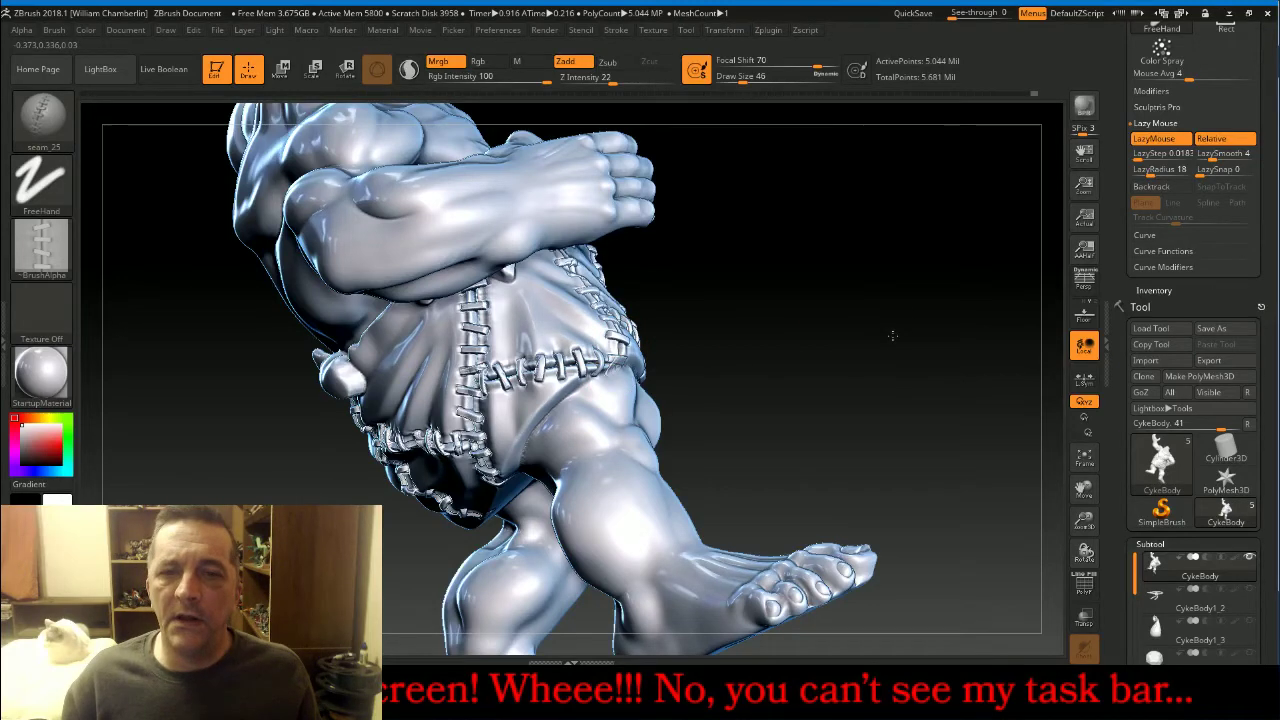
# Show the rope belt subtool and fit the whole cyclops in view.
pyautogui.moveTo(892, 336); pyautogui.dragTo(765, 370)
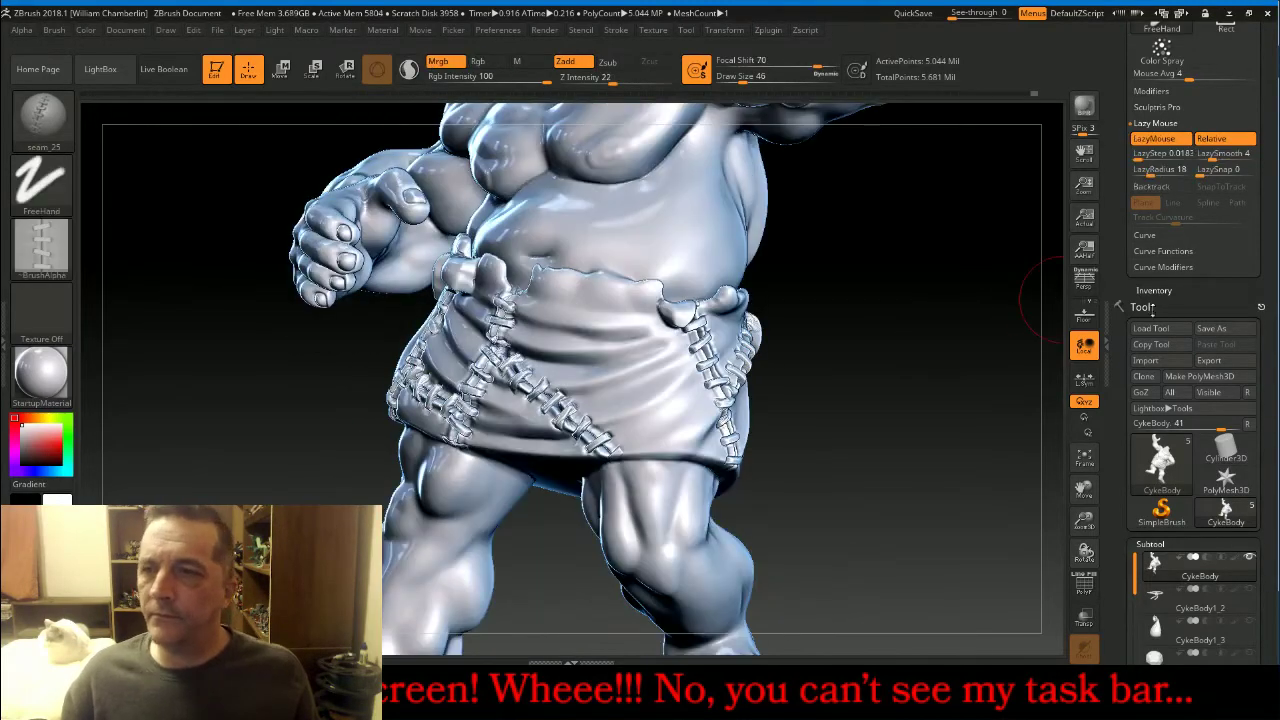
pyautogui.click(1249, 589)
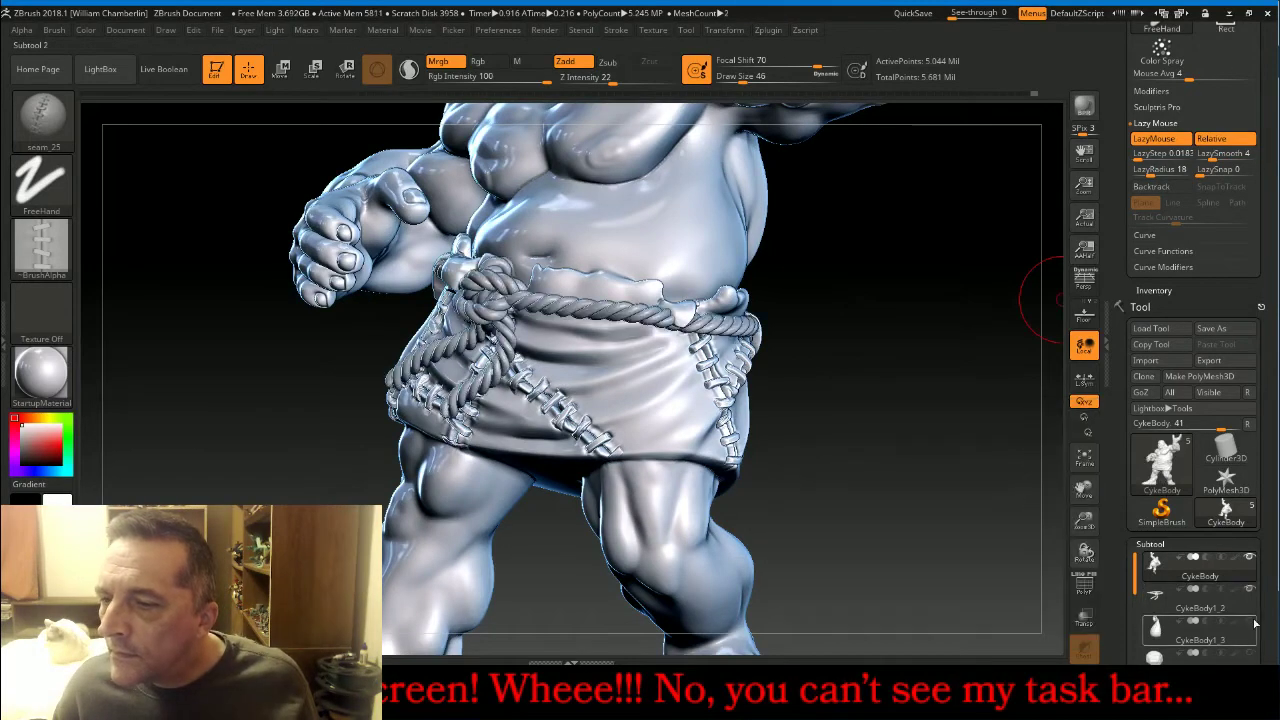
pyautogui.click(1084, 457)
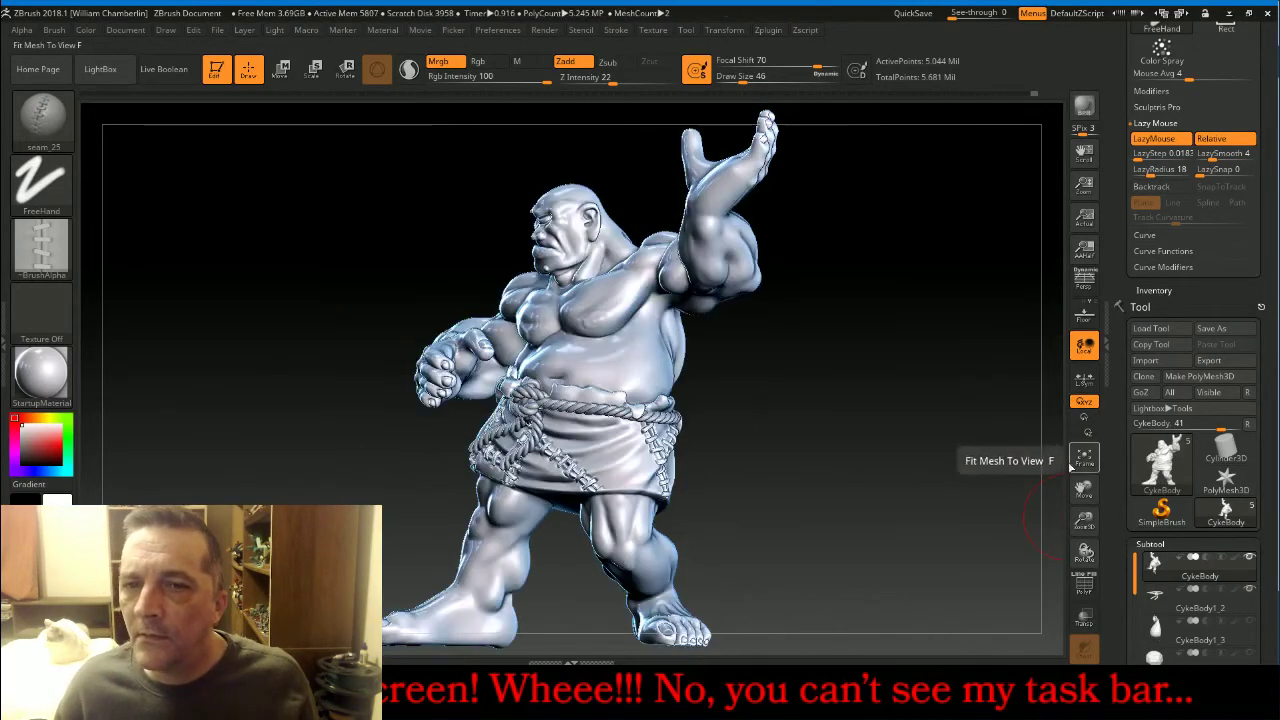
# Stitch a vertical seam down the back of the loincloth from below the flap hanging over the rope to the hem.
pyautogui.moveTo(887, 449); pyautogui.dragTo(812, 257)
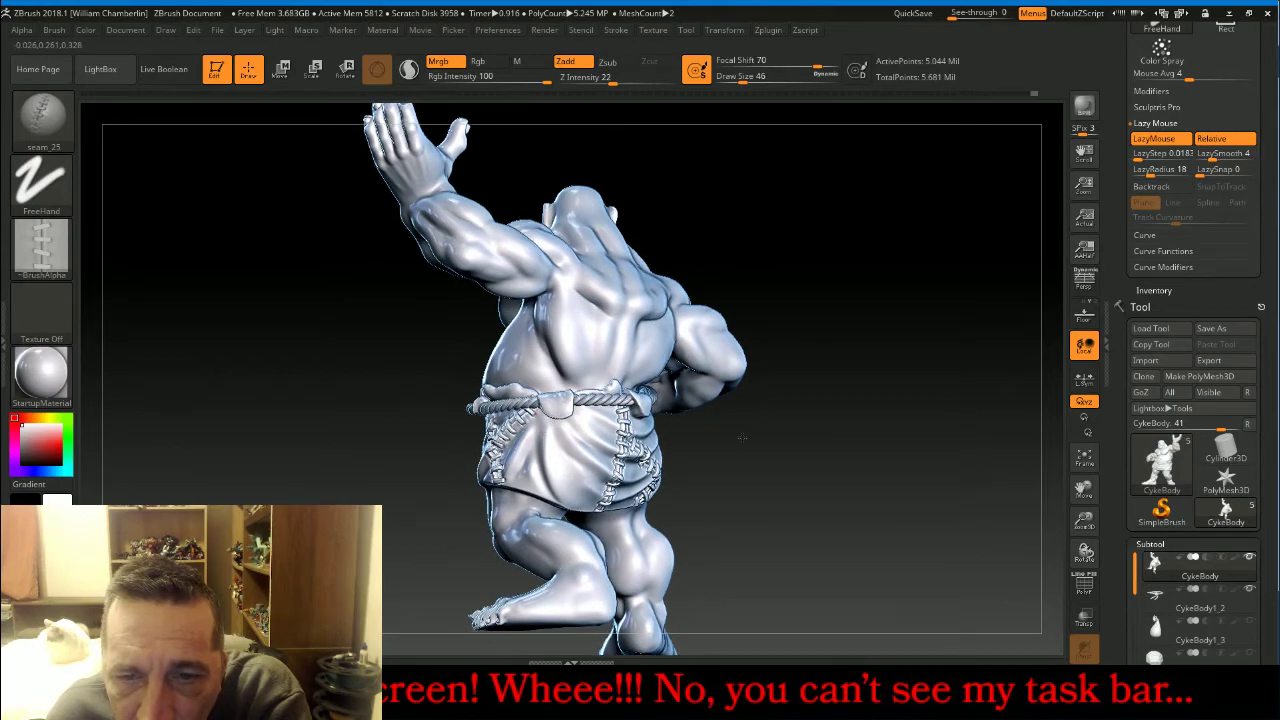
pyautogui.moveTo(742, 436); pyautogui.dragTo(725, 415)
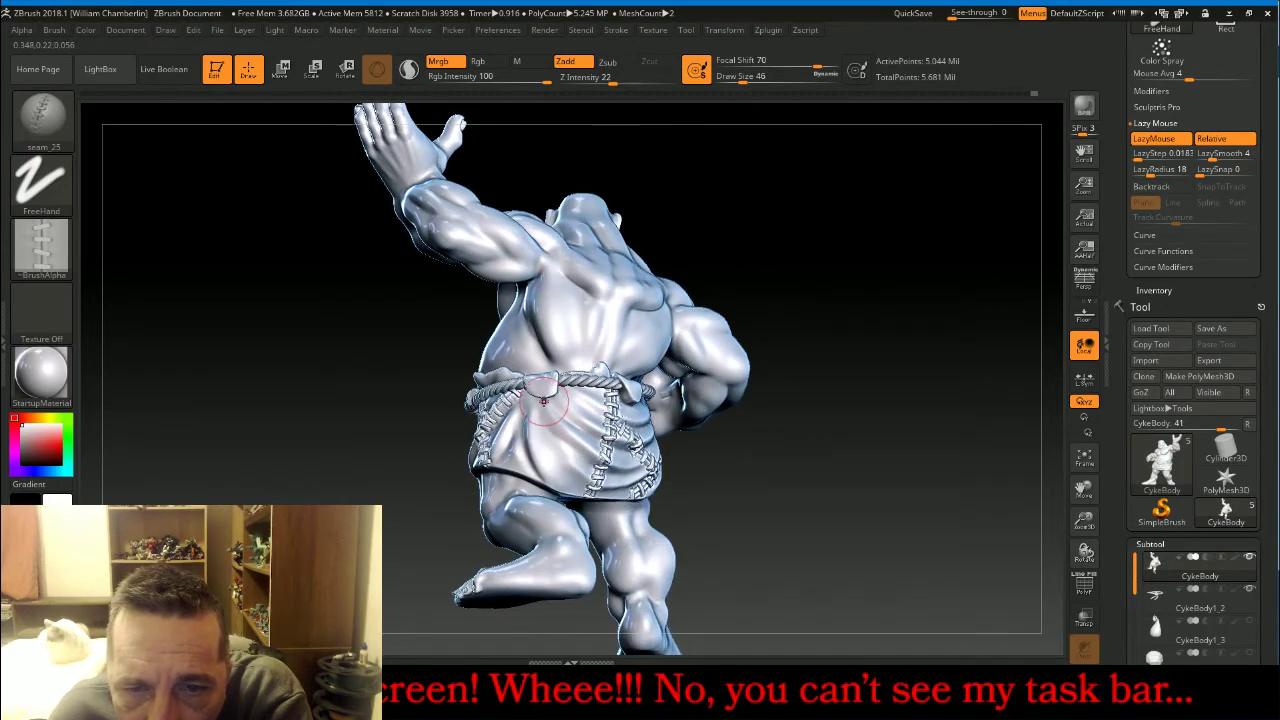
pyautogui.moveTo(544, 400); pyautogui.dragTo(548, 449)
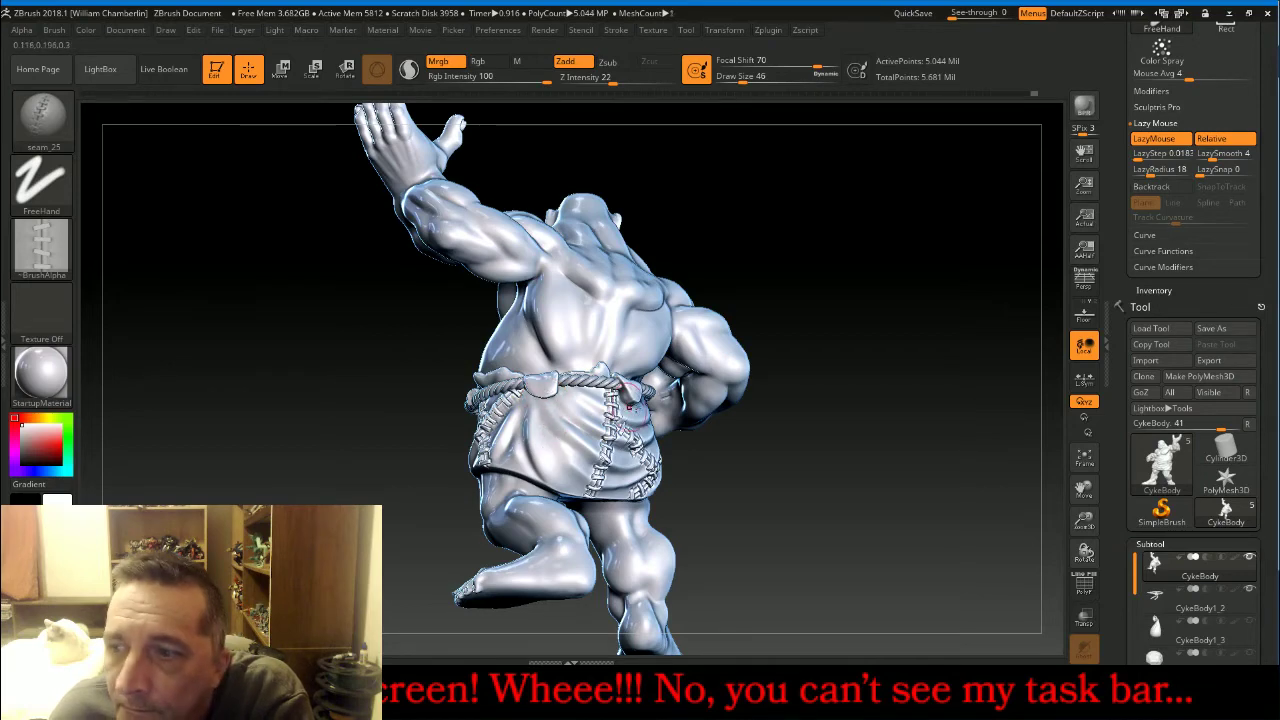
pyautogui.moveTo(546, 395); pyautogui.dragTo(557, 489)
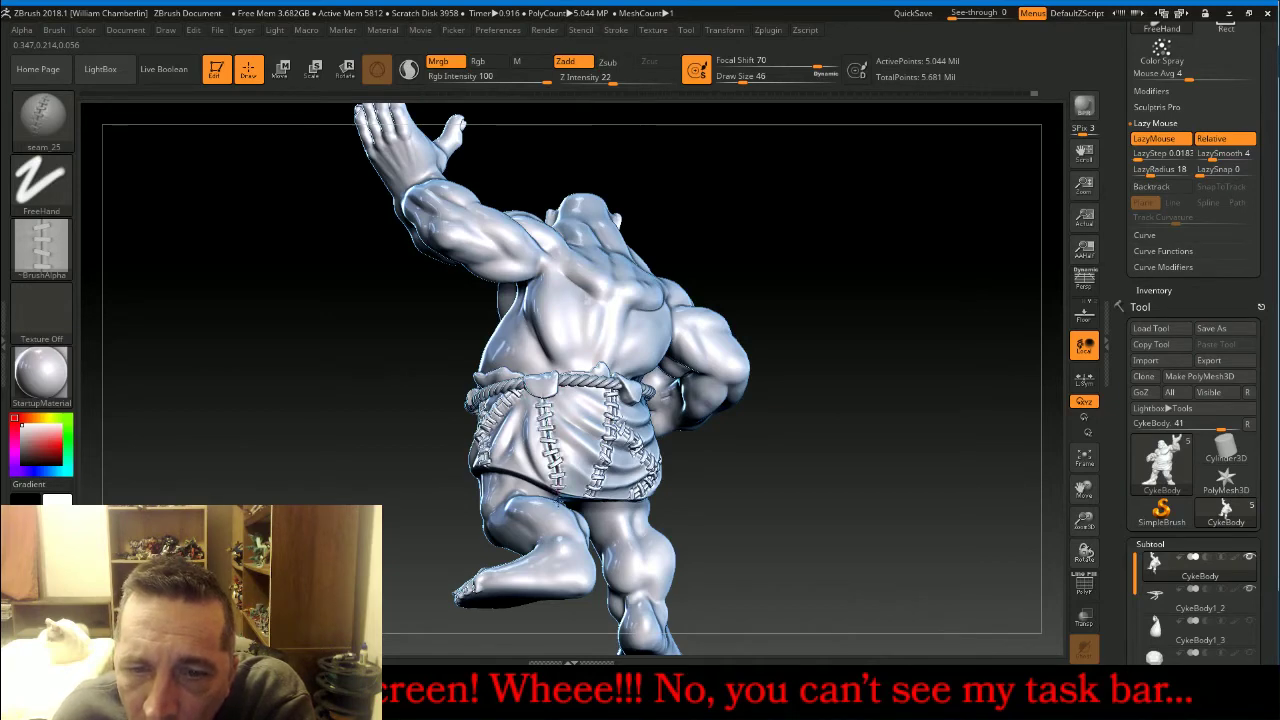
# Show the belt bag, rock and base subtools and fit the complete miniature in view.
pyautogui.moveTo(845, 259); pyautogui.dragTo(940, 246)
pyautogui.moveTo(940, 246); pyautogui.dragTo(985, 262)
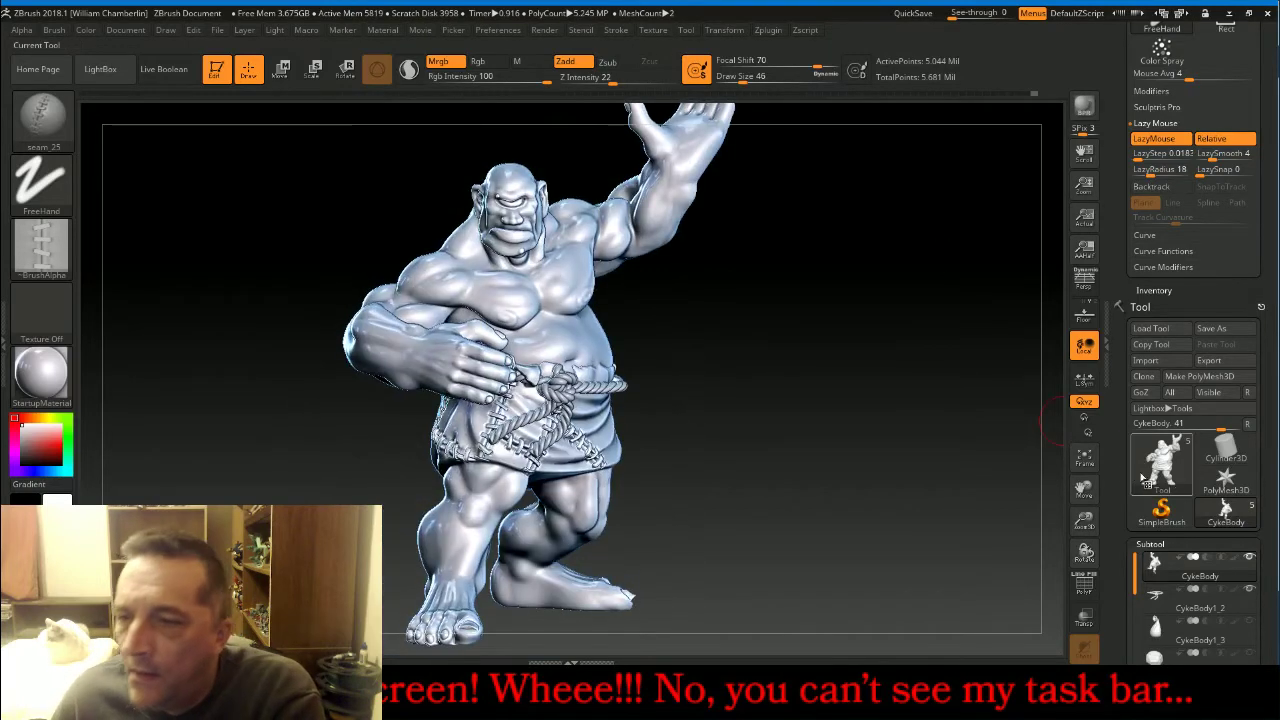
pyautogui.click(1252, 625)
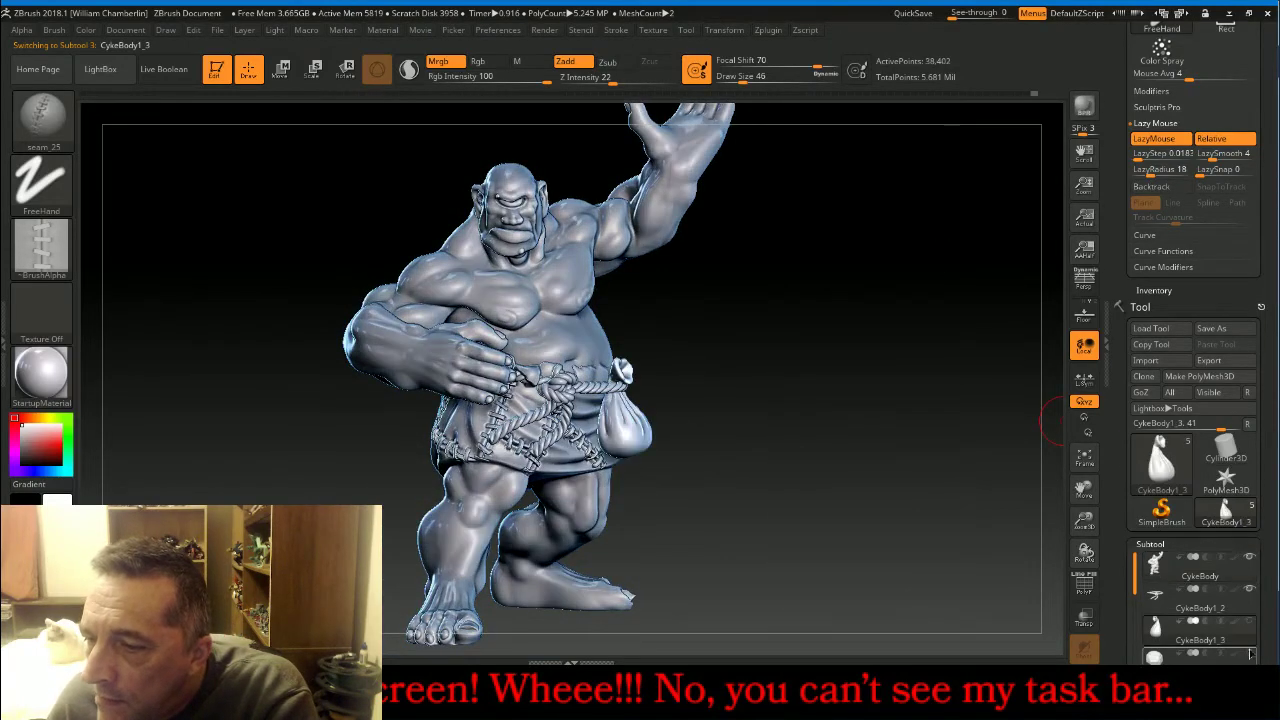
pyautogui.click(1250, 653)
pyautogui.moveTo(1264, 606); pyautogui.dragTo(1264, 553)
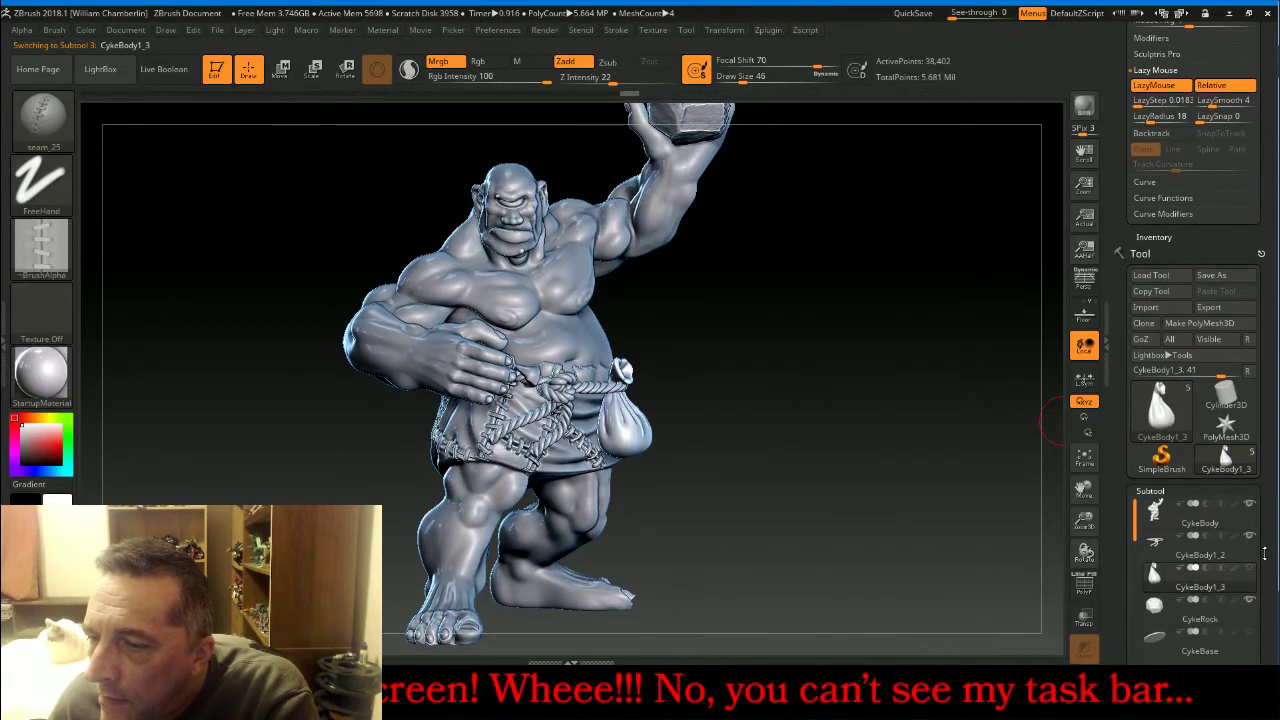
pyautogui.click(1249, 631)
pyautogui.click(1084, 458)
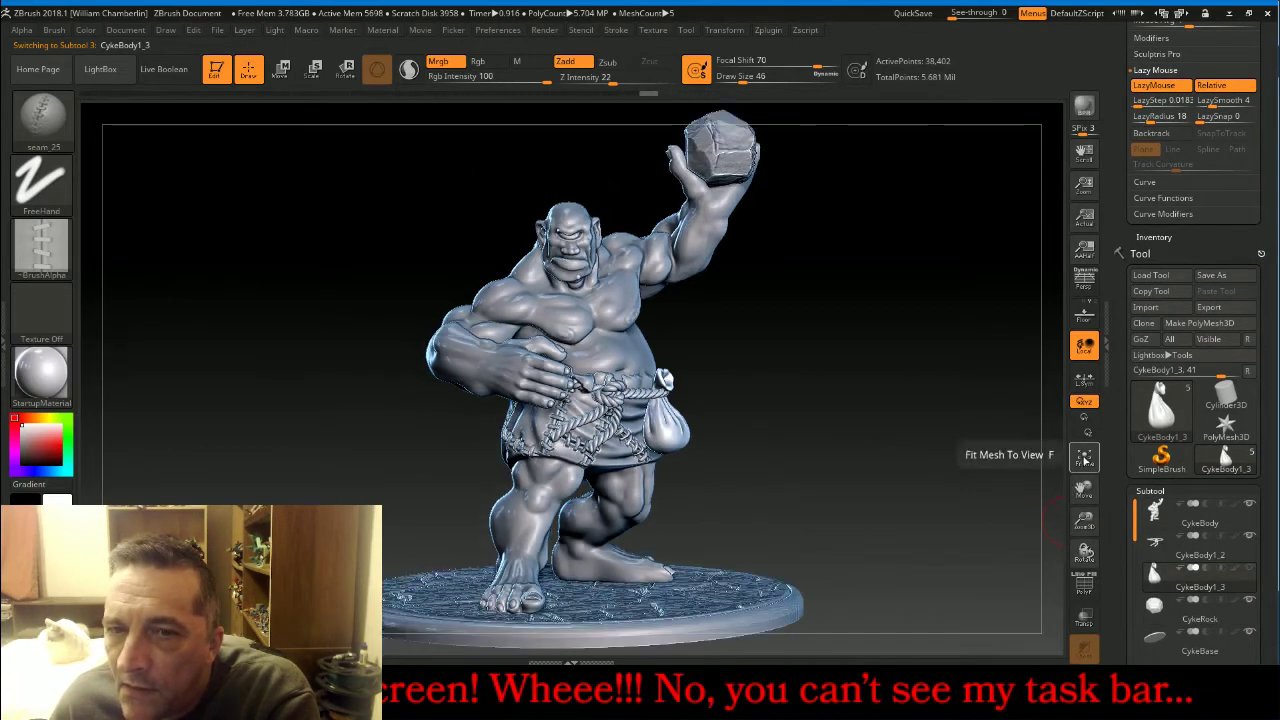
# Make the base the active subtool and turn the belt bag's visibility back on while reviewing the figure.
pyautogui.moveTo(1046, 514); pyautogui.dragTo(931, 509)
pyautogui.moveTo(1084, 521); pyautogui.dragTo(1088, 600)
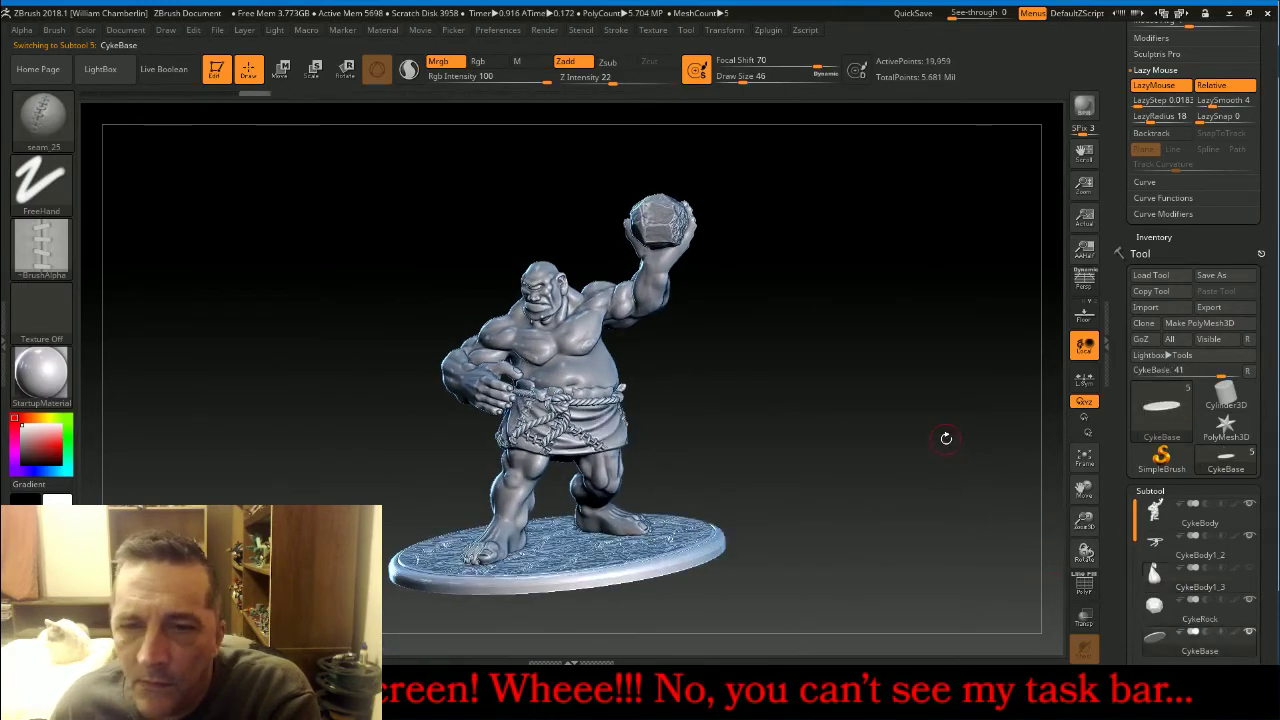
pyautogui.moveTo(1247, 568)
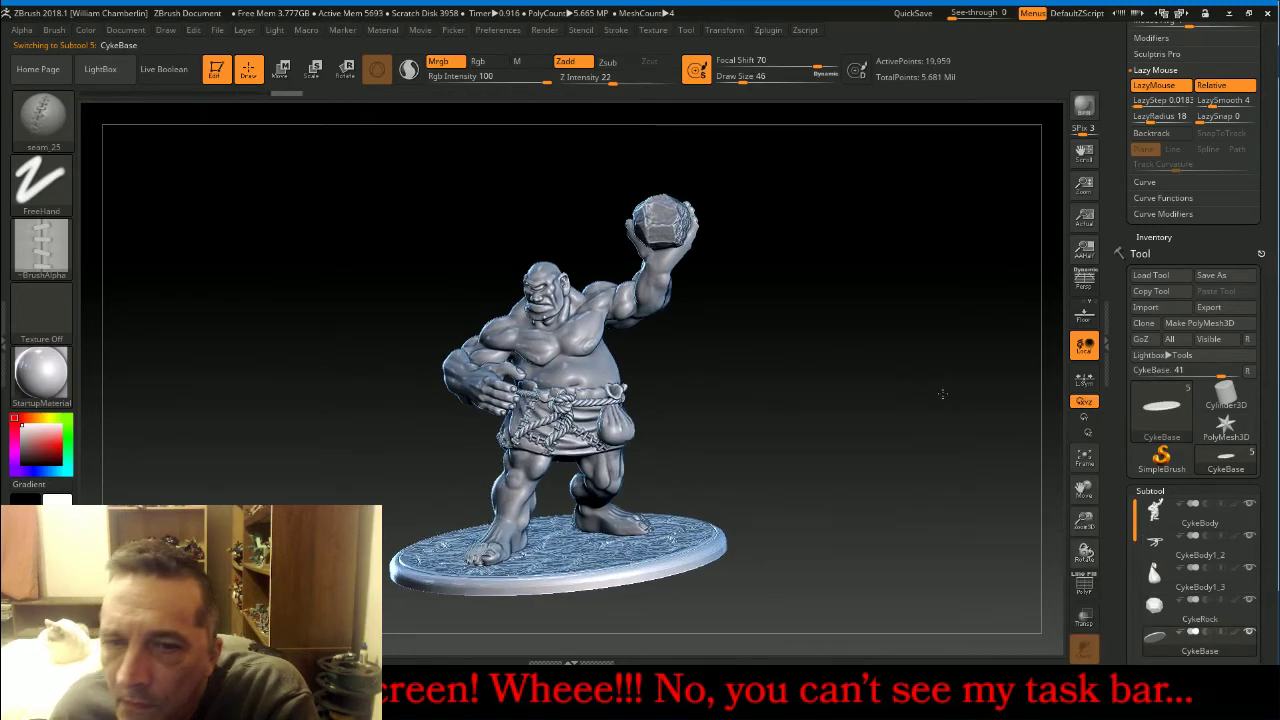
pyautogui.moveTo(942, 394)
pyautogui.mouseDown()
pyautogui.moveTo(957, 409)
pyautogui.moveTo(854, 453)
pyautogui.moveTo(934, 386)
pyautogui.mouseUp()
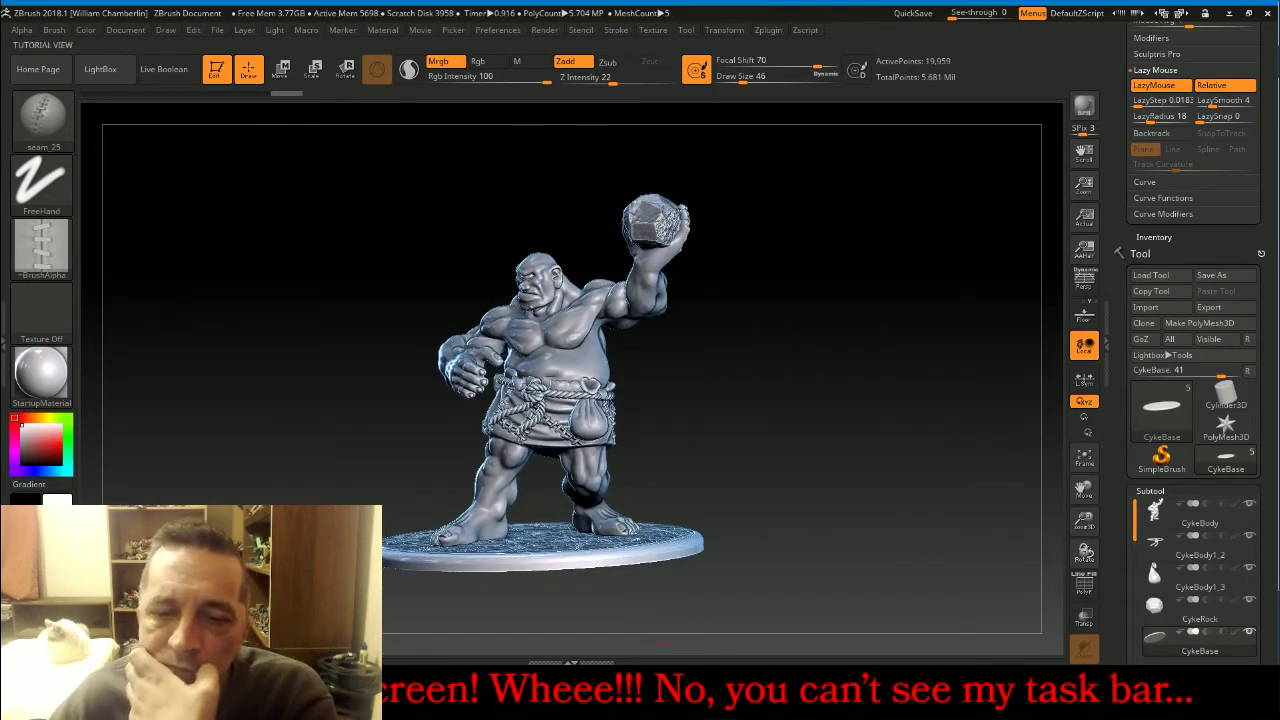
# Check the live chat in Firefox, and return to ZBrush to view the cyclops from the front.
pyautogui.hotkey('alt', 'Tab')
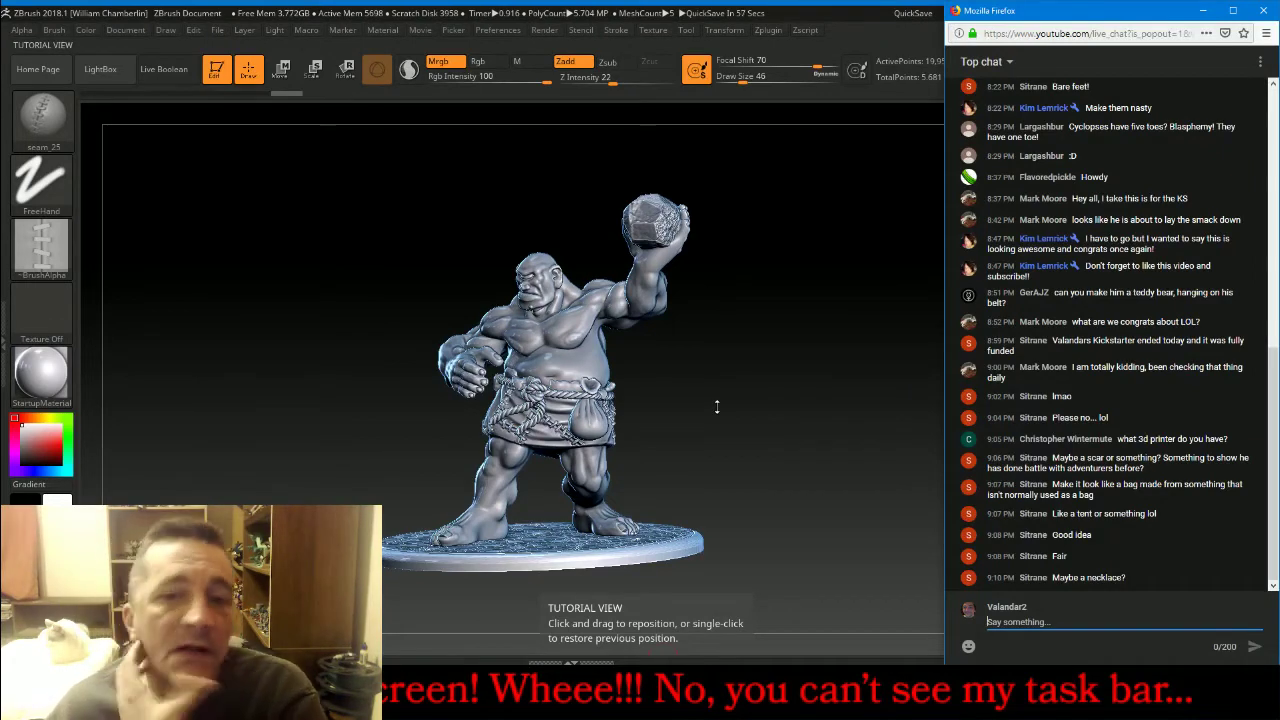
pyautogui.click(732, 395)
pyautogui.moveTo(734, 394)
pyautogui.mouseDown()
pyautogui.moveTo(774, 402)
pyautogui.moveTo(757, 400)
pyautogui.mouseUp()
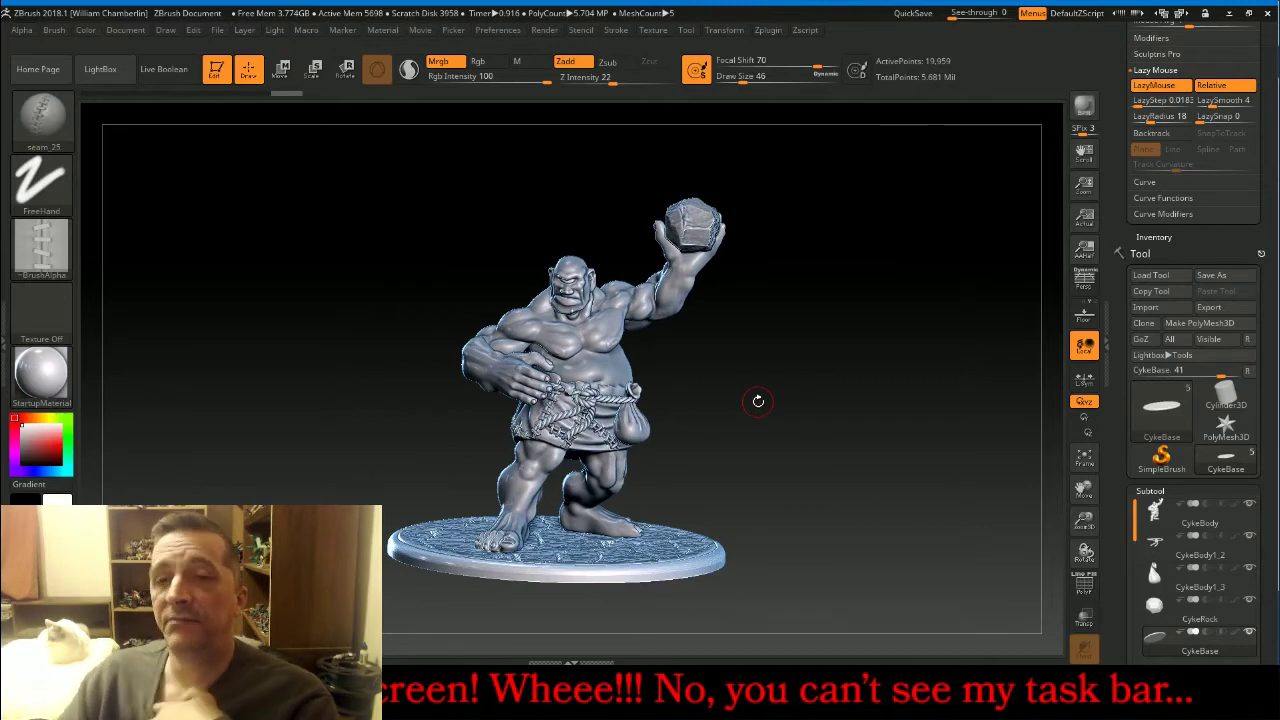
# Load the IMMChains brush from the insert-mesh folder of the LightBox brush library and choose the Chain 4 link style.
pyautogui.click(66, 124)
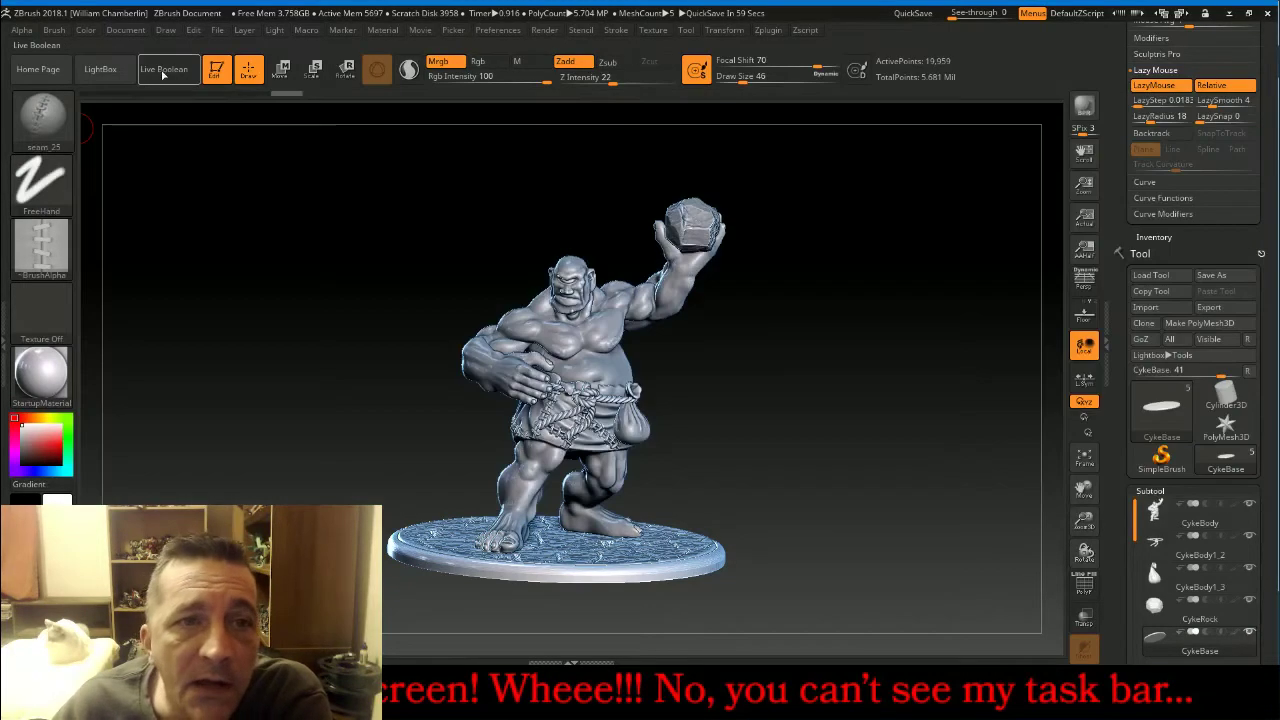
pyautogui.click(122, 72)
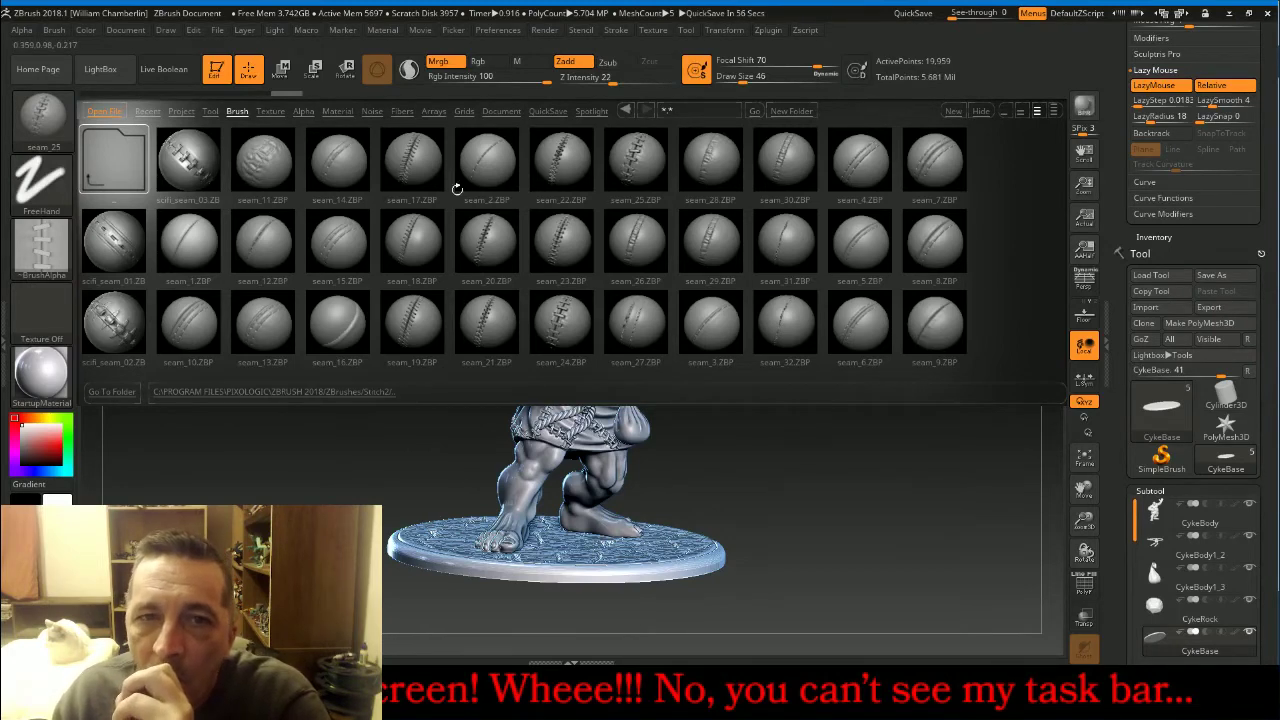
pyautogui.click(212, 110)
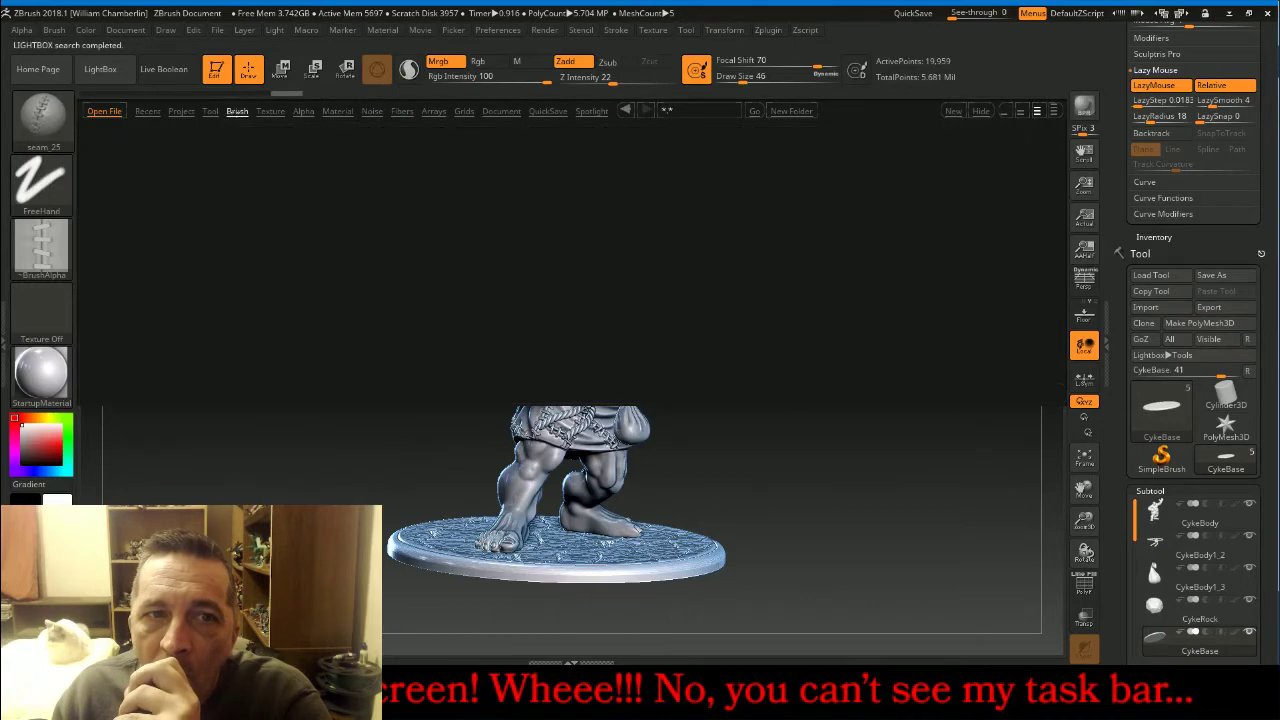
pyautogui.click(237, 112)
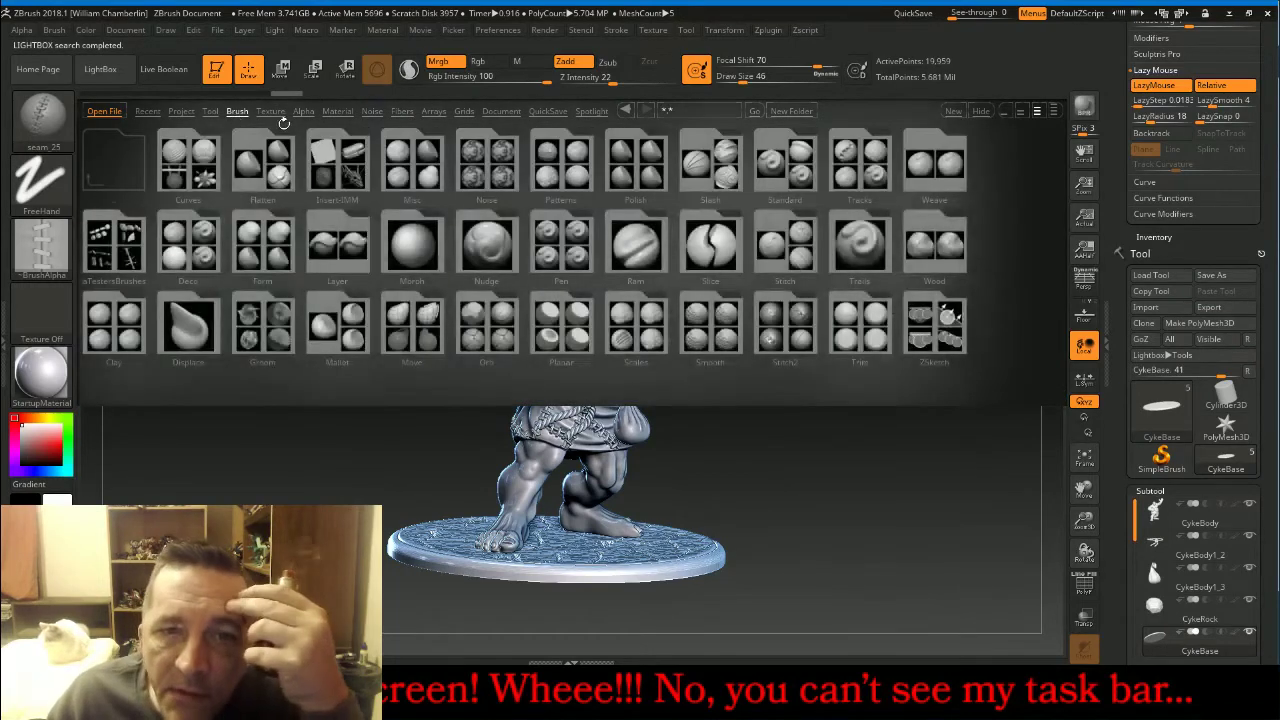
pyautogui.click(338, 178)
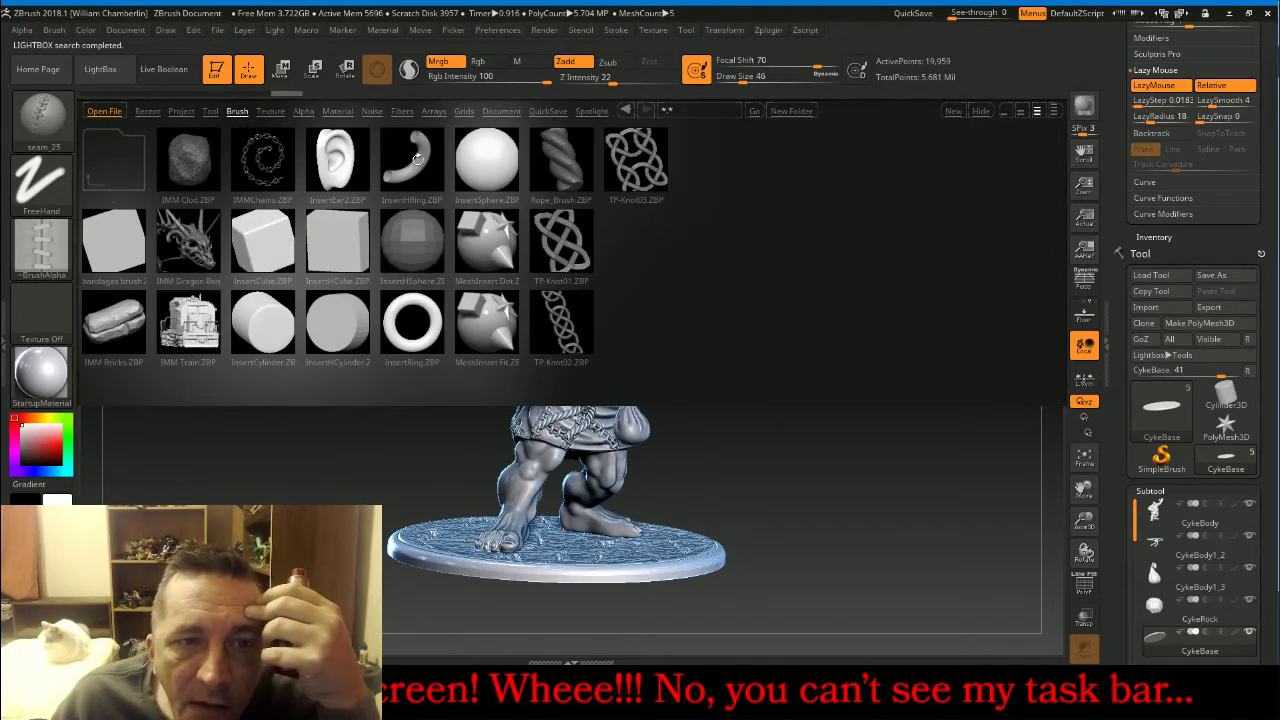
pyautogui.doubleClick(282, 160)
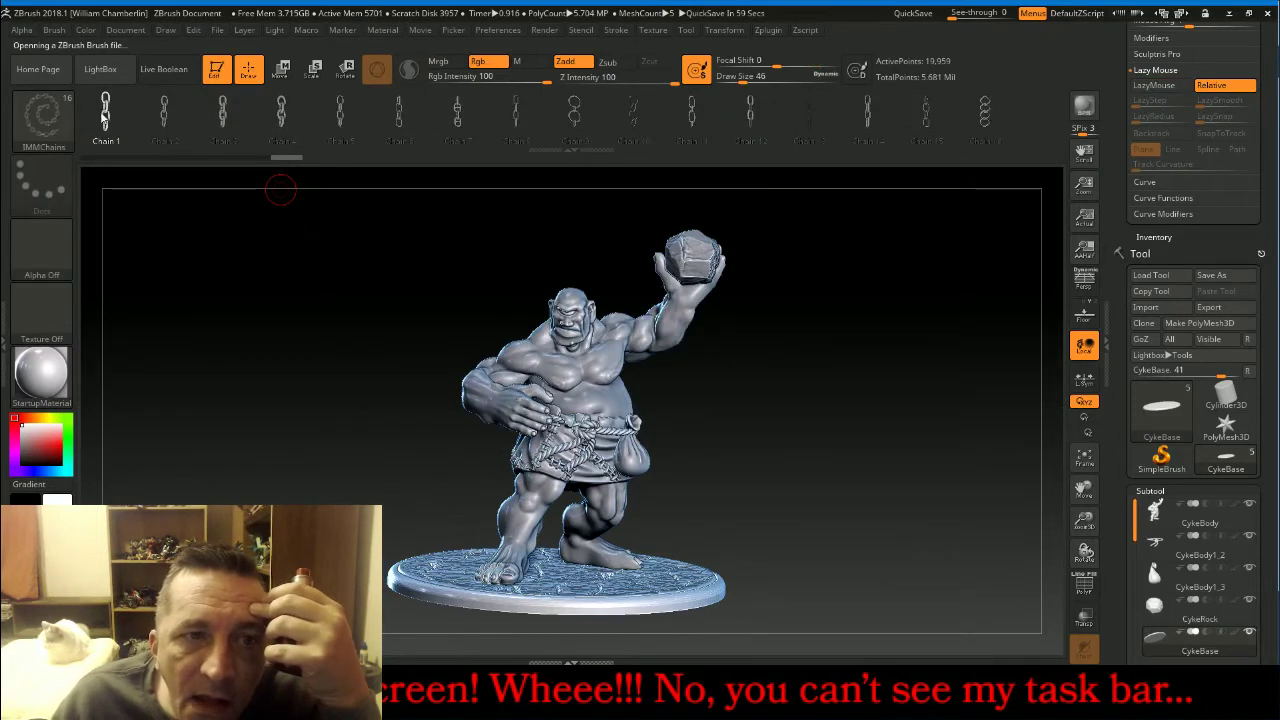
pyautogui.click(283, 115)
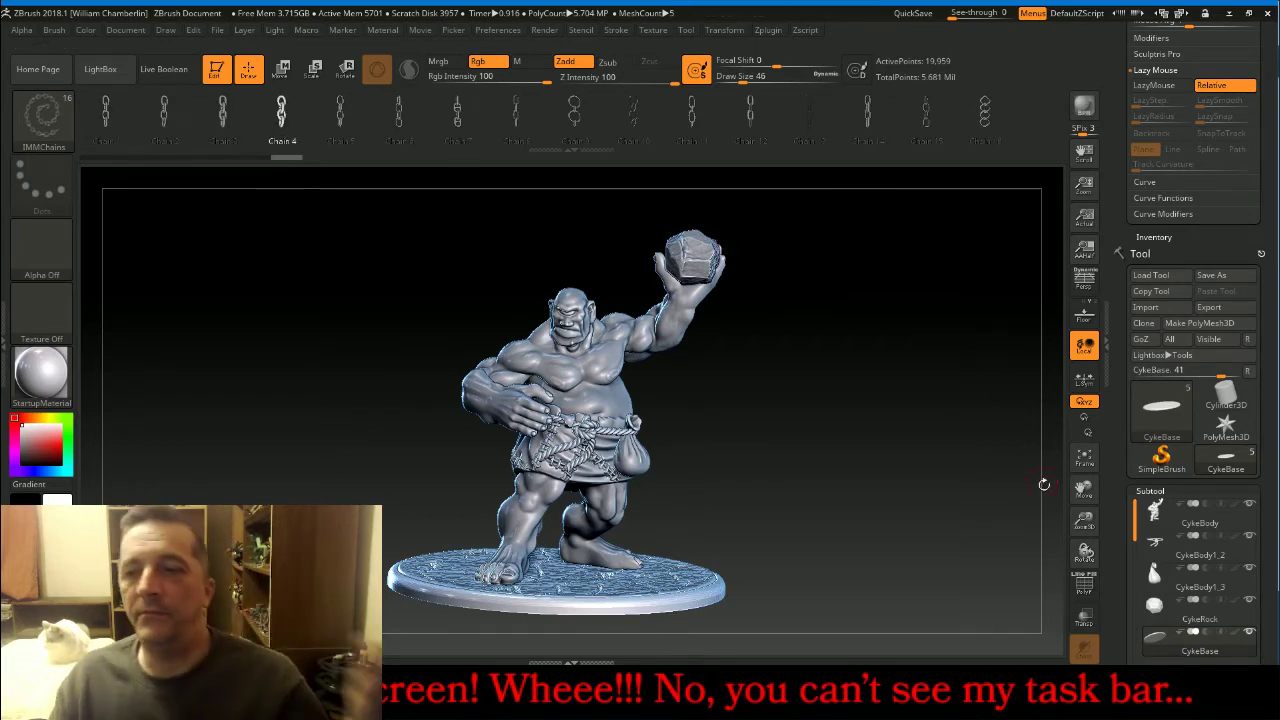
# Make the CykeBody subtool active, frame the head and chest, and reduce the brush draw size to 22.
pyautogui.moveTo(1084, 519); pyautogui.dragTo(1086, 485)
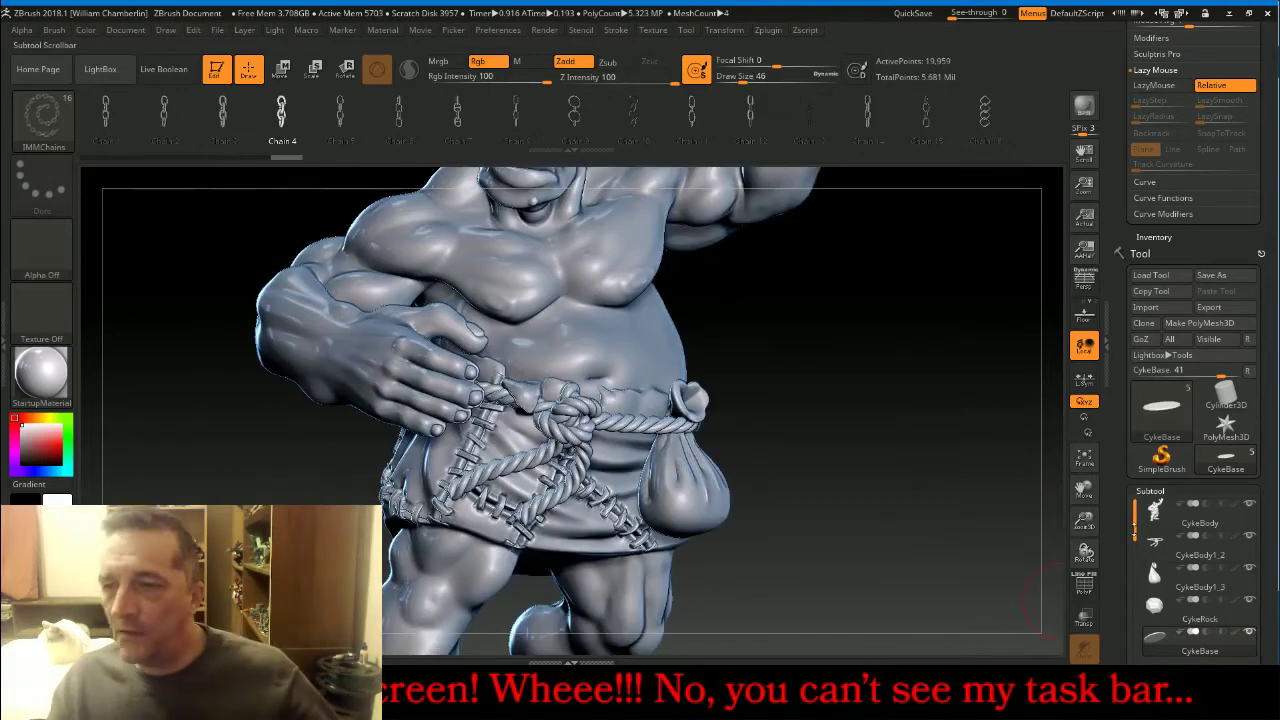
pyautogui.click(1184, 515)
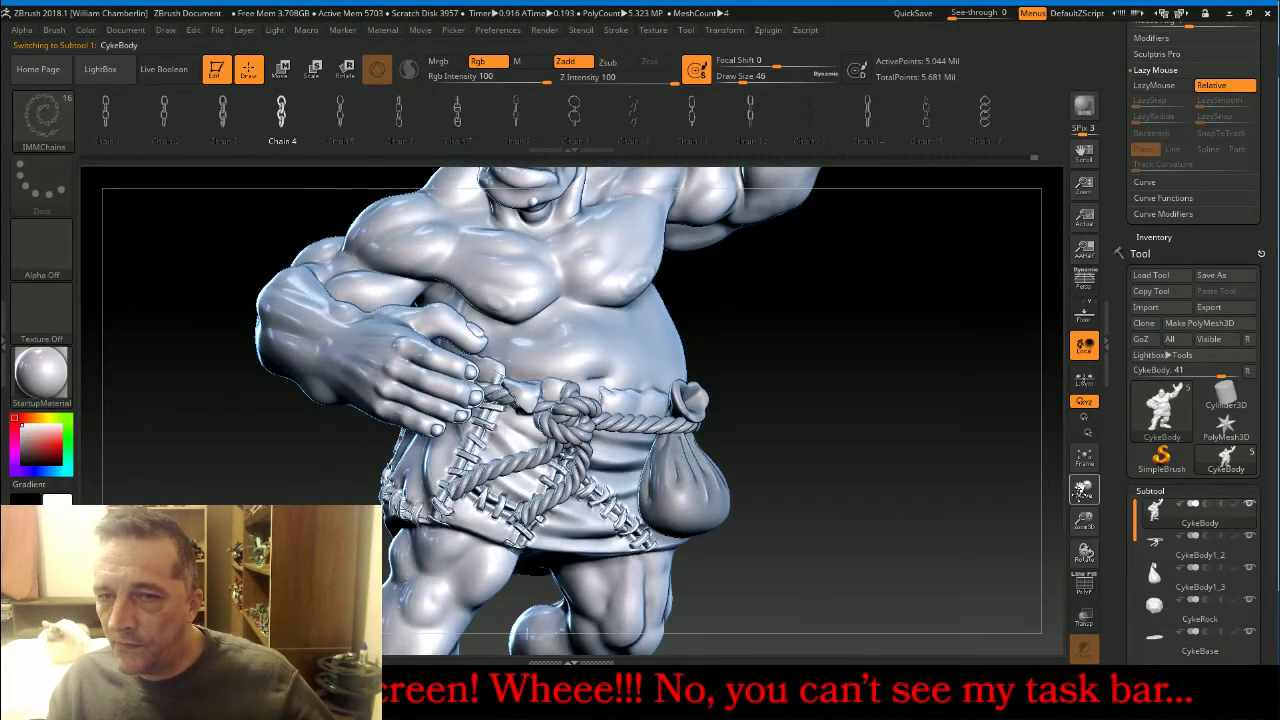
pyautogui.moveTo(1083, 489); pyautogui.dragTo(1084, 700)
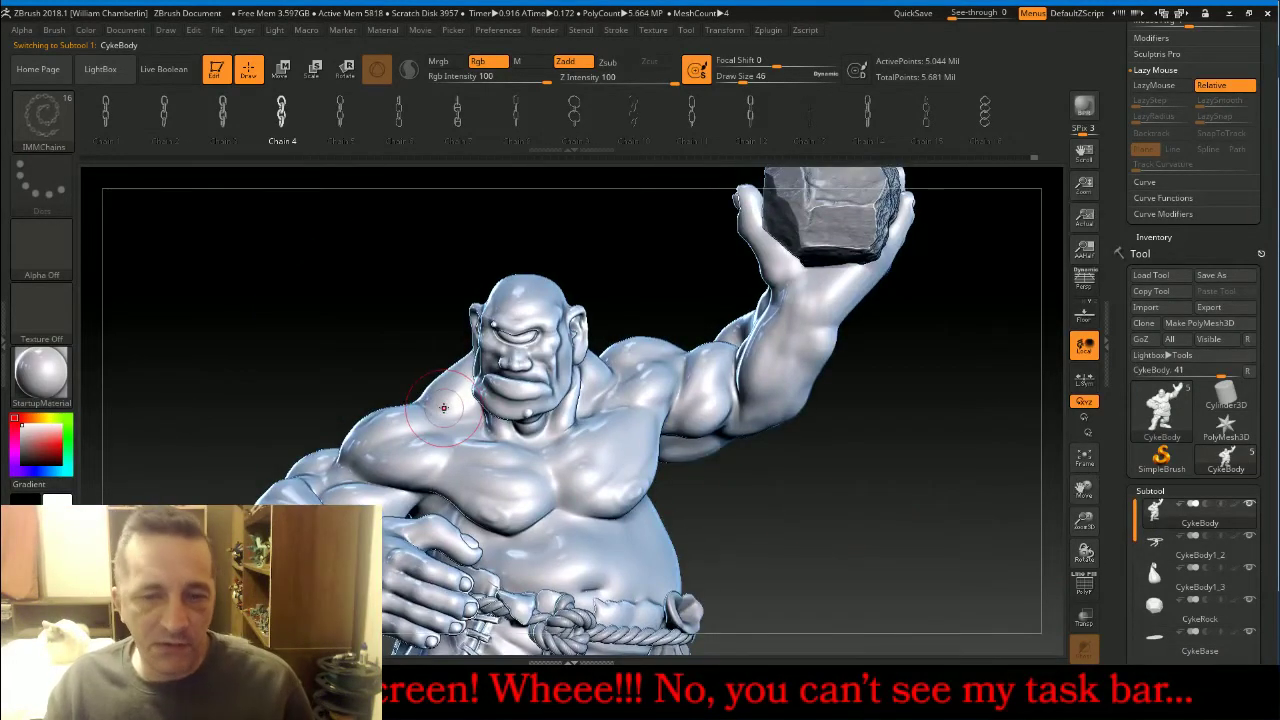
pyautogui.press('[')
pyautogui.press('[')
pyautogui.press('[')
pyautogui.press('[')
pyautogui.press('[')
pyautogui.press('[')
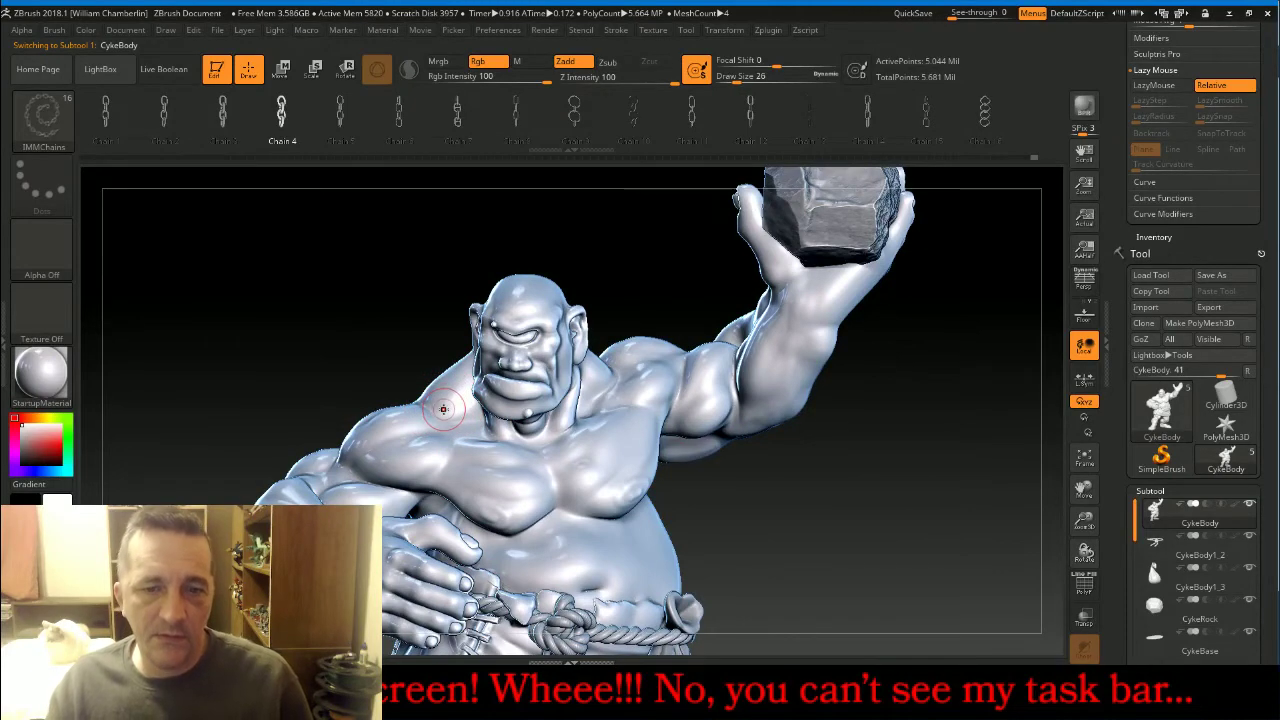
pyautogui.press('[')
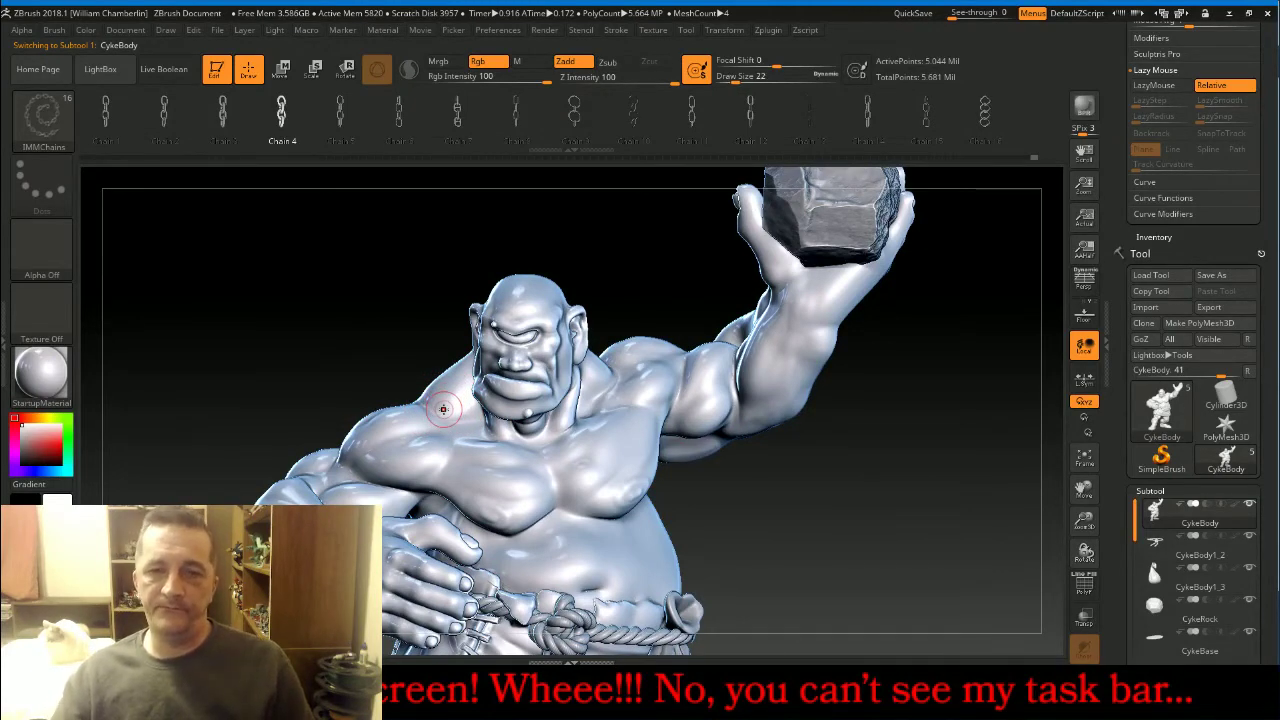
# Try to draw a chain curve from the side of the neck down across the chest.
pyautogui.moveTo(382, 262); pyautogui.dragTo(397, 254)
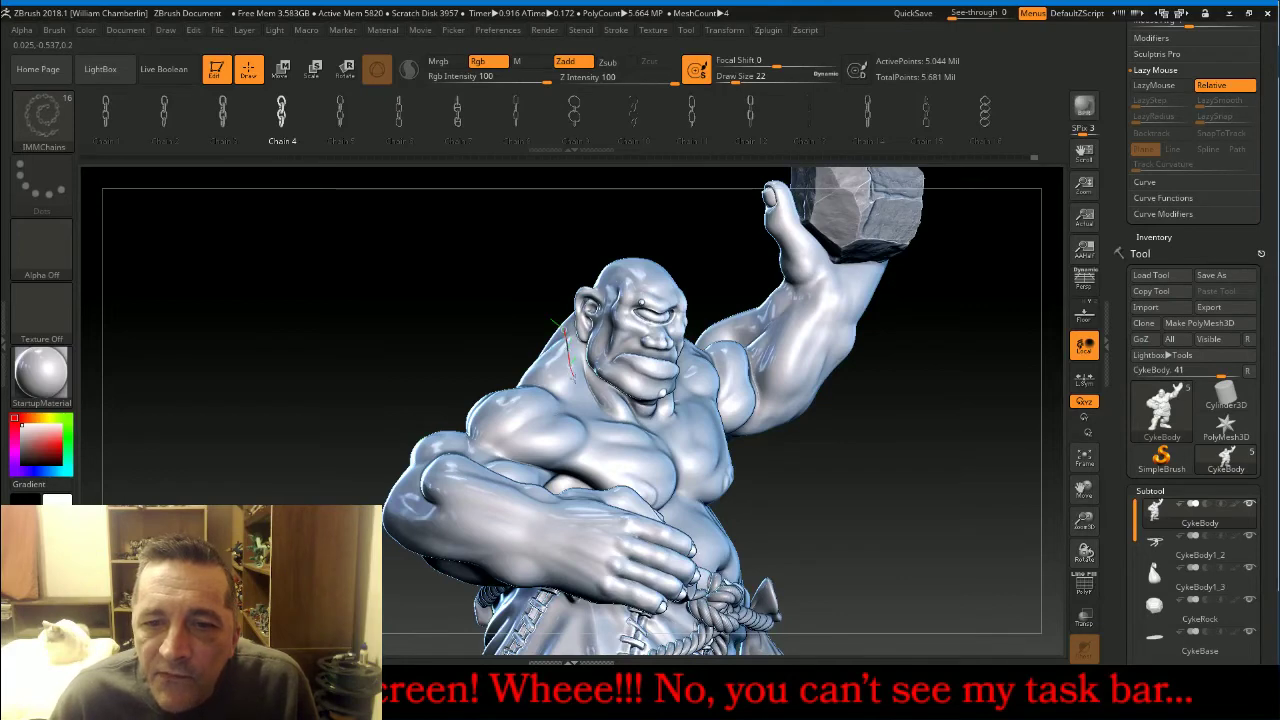
pyautogui.moveTo(573, 379); pyautogui.dragTo(590, 404)
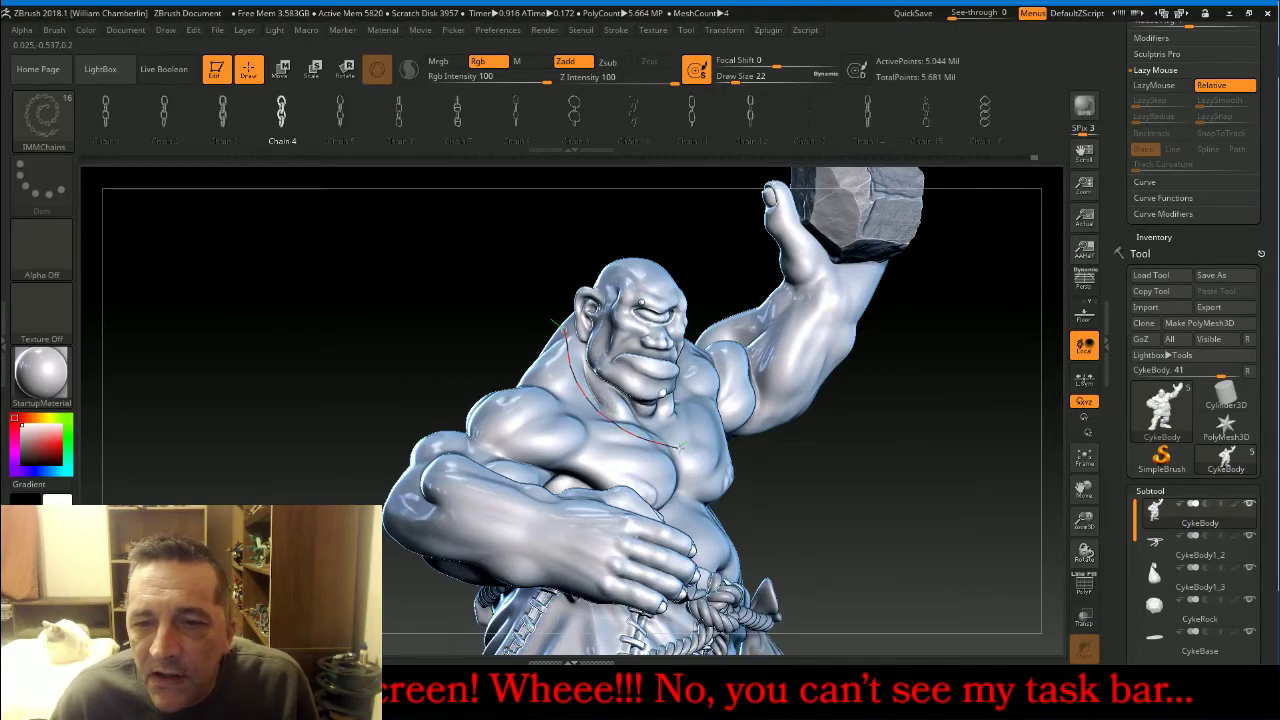
pyautogui.moveTo(698, 449); pyautogui.dragTo(745, 483)
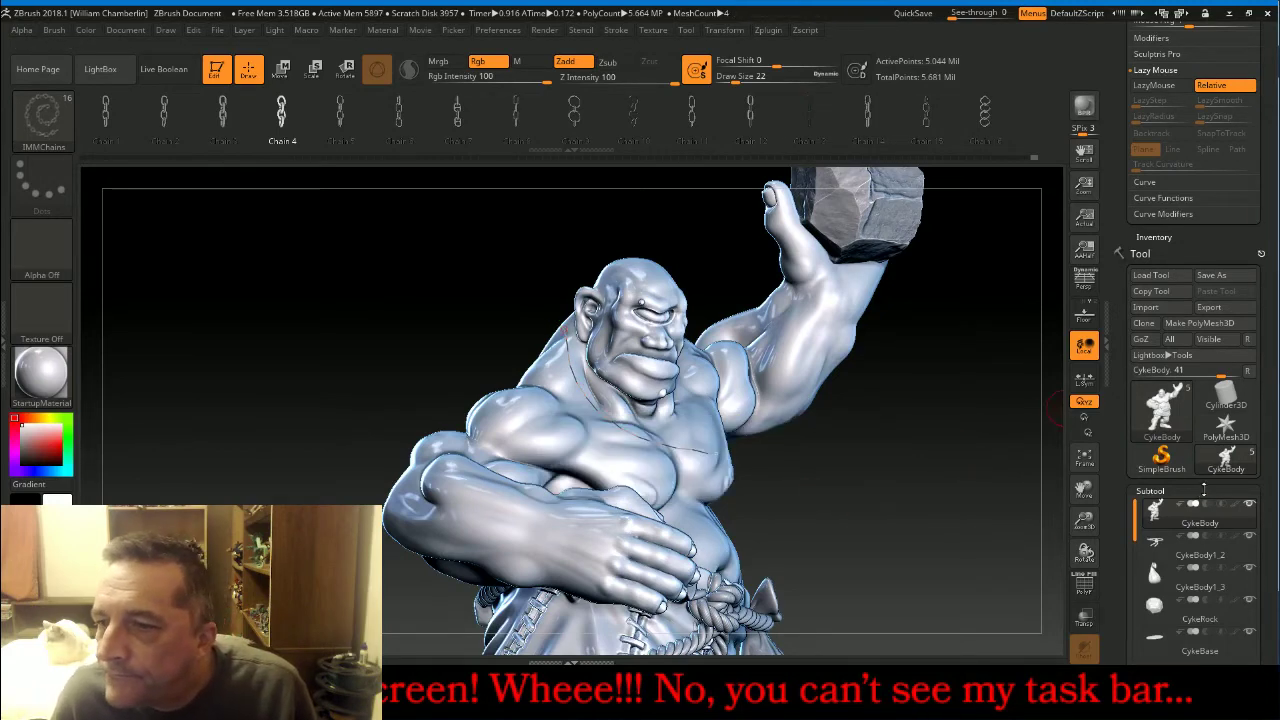
# Delete the body's lower subdivision level and lay a chain from the side of the neck across the chest.
pyautogui.moveTo(1193, 482); pyautogui.dragTo(1178, 413)
pyautogui.click(1156, 430)
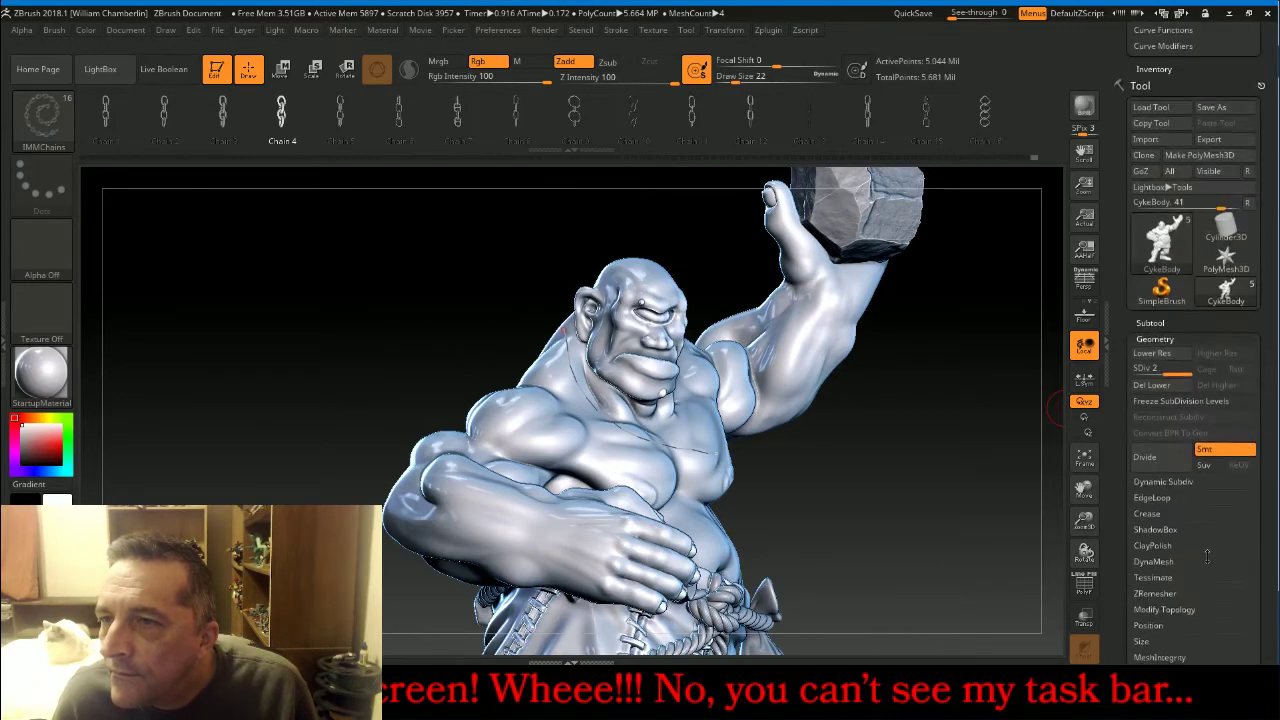
pyautogui.click(1151, 385)
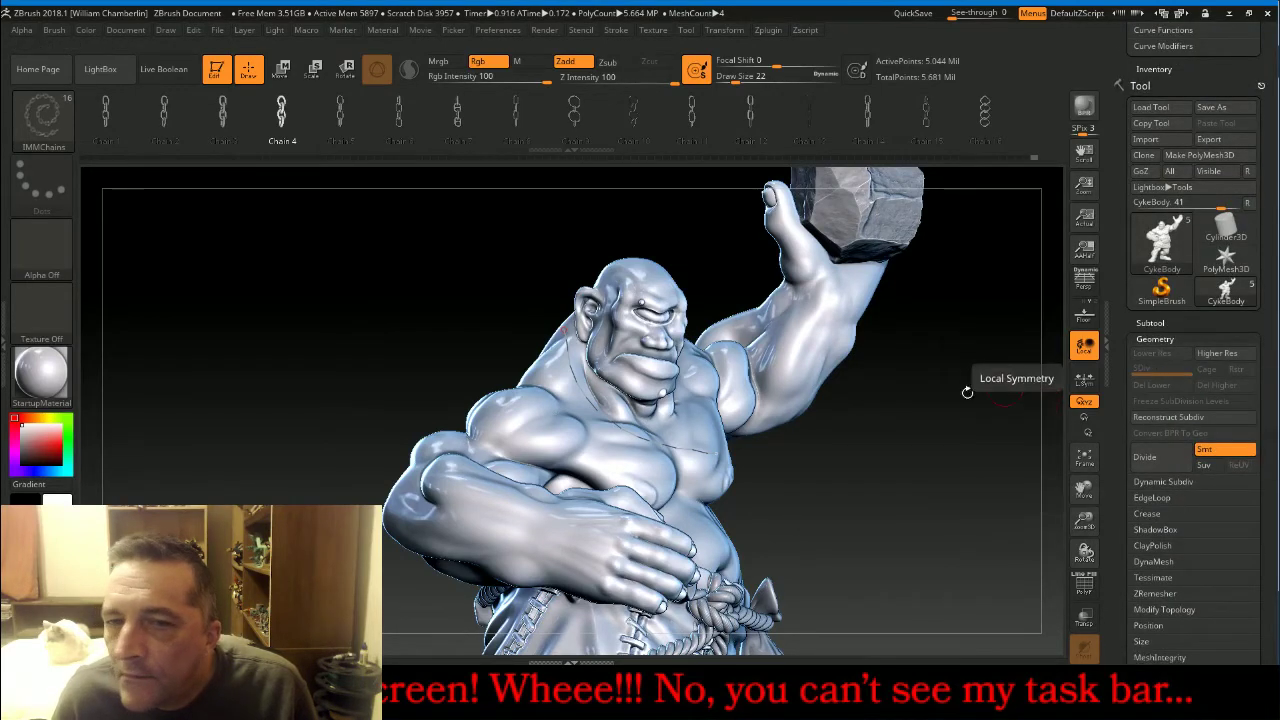
pyautogui.click(698, 452)
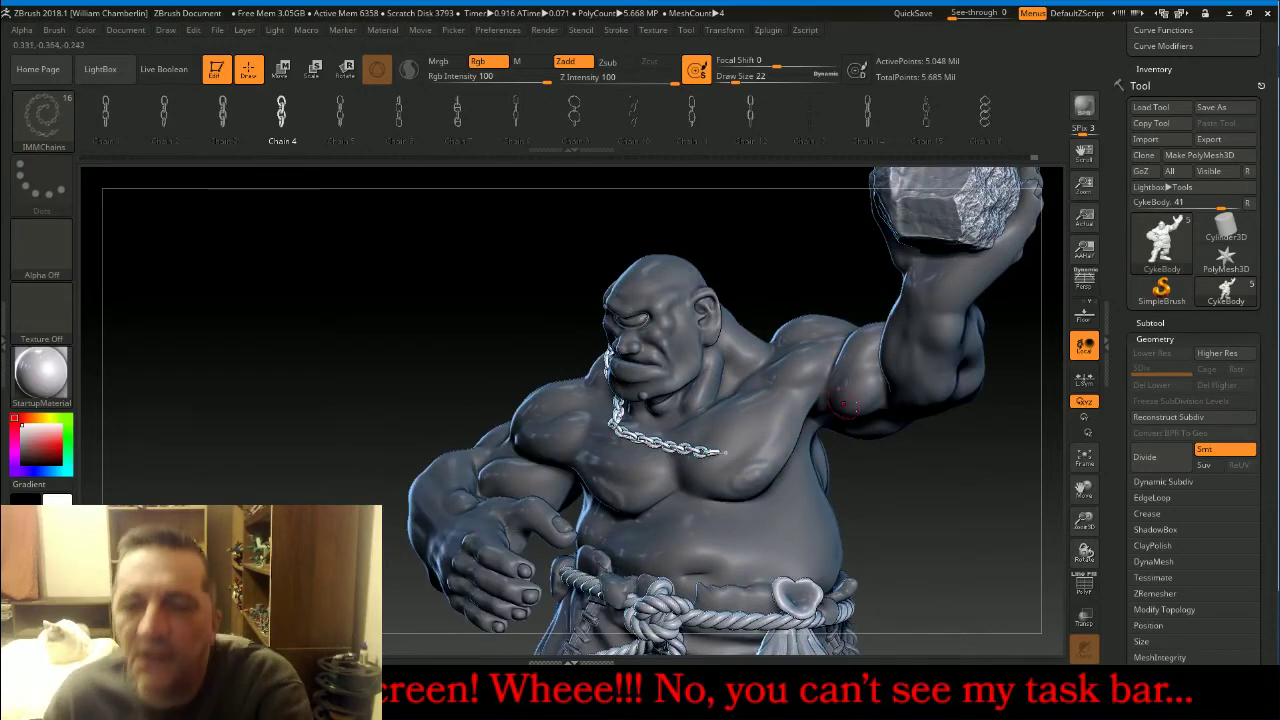
# Remove the thin chain from the chest and raise the brush draw size to 33.
pyautogui.press('ctrl')
pyautogui.keyDown('ctrl'); pyautogui.click(922, 503); pyautogui.keyUp('ctrl')
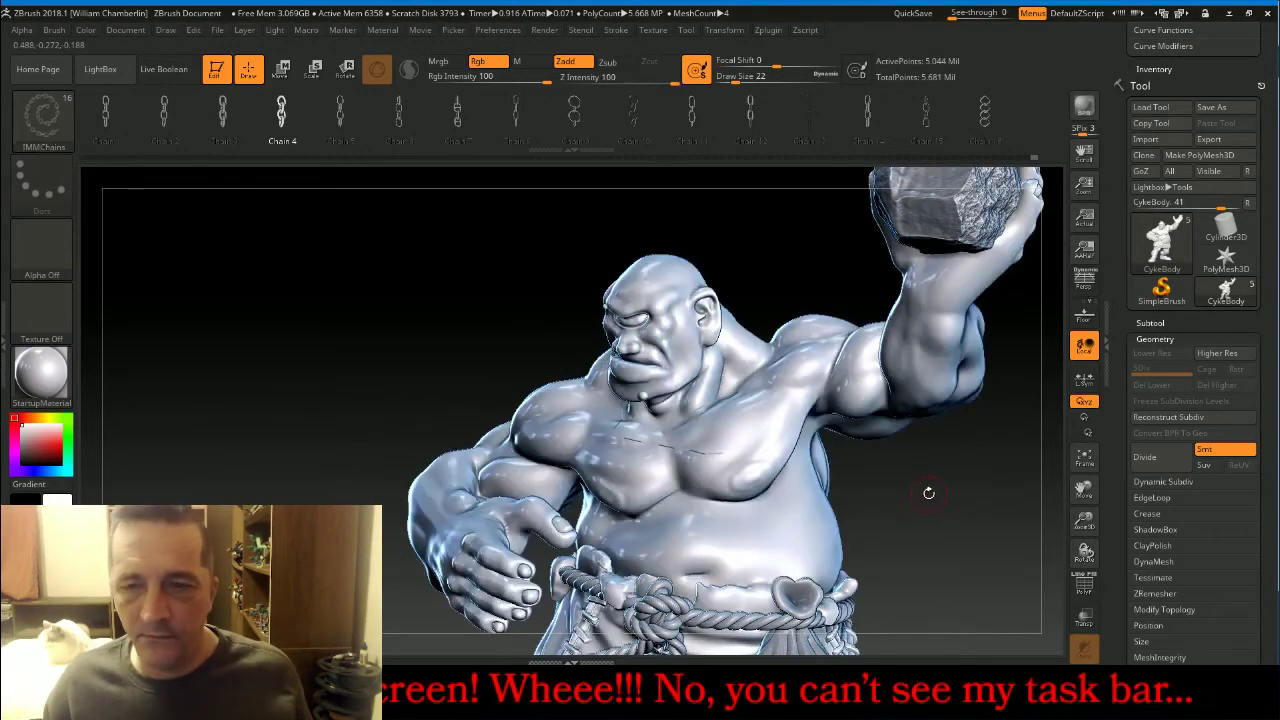
pyautogui.moveTo(736, 79); pyautogui.dragTo(739, 79)
pyautogui.click(739, 79)
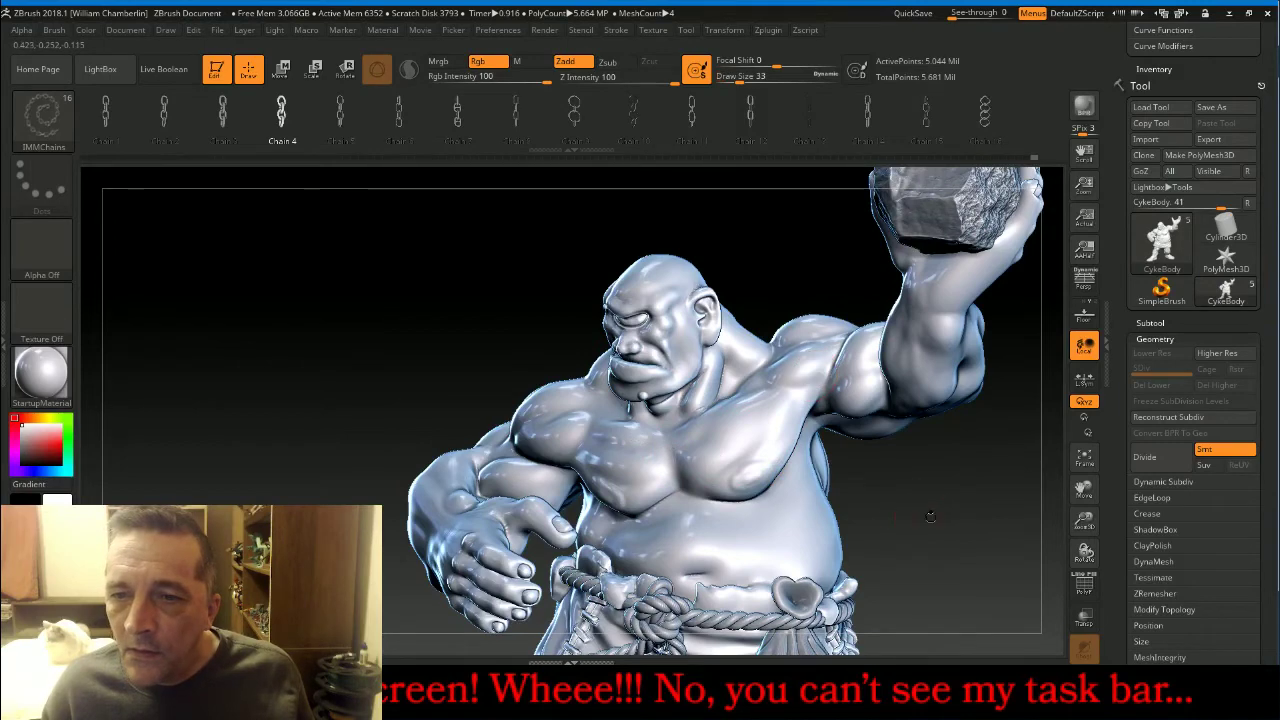
# Draw a thicker chain from one side of the neck across the upper chest to the opposite shoulder.
pyautogui.moveTo(930, 516); pyautogui.dragTo(872, 505)
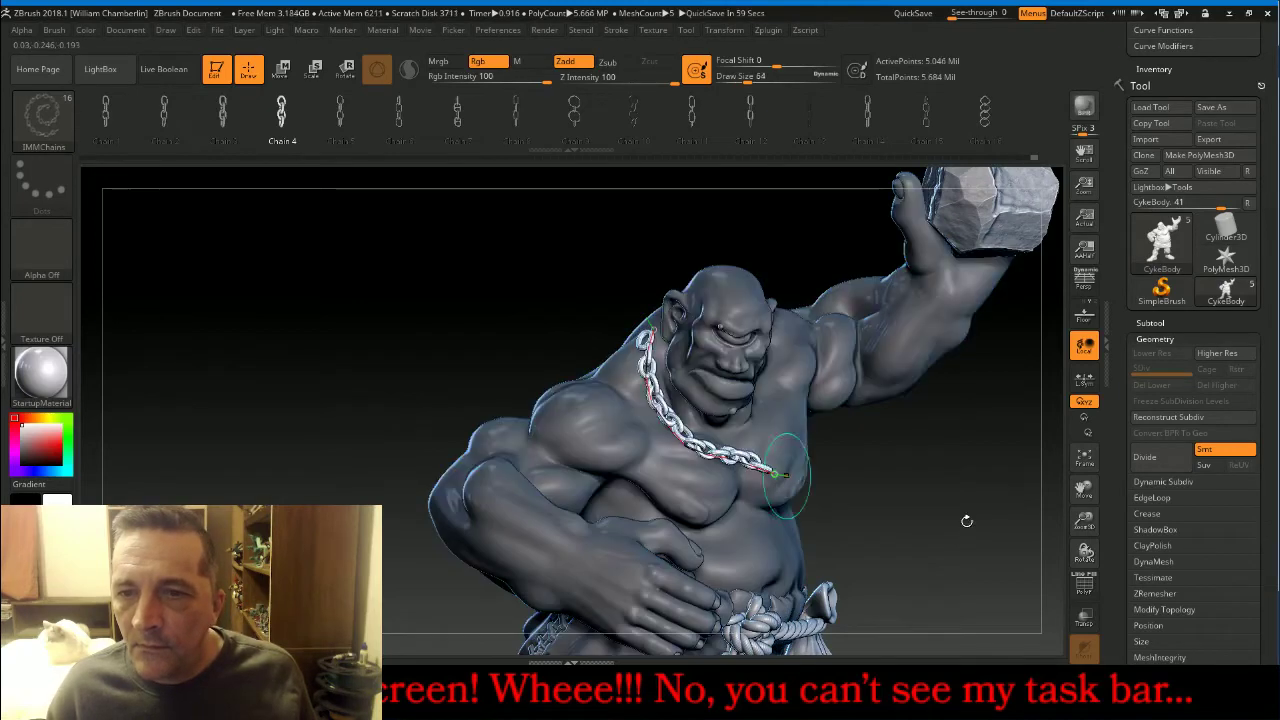
pyautogui.moveTo(987, 479)
pyautogui.mouseDown()
pyautogui.moveTo(845, 438)
pyautogui.moveTo(959, 478)
pyautogui.moveTo(775, 462)
pyautogui.moveTo(810, 388)
pyautogui.moveTo(797, 312)
pyautogui.mouseUp()
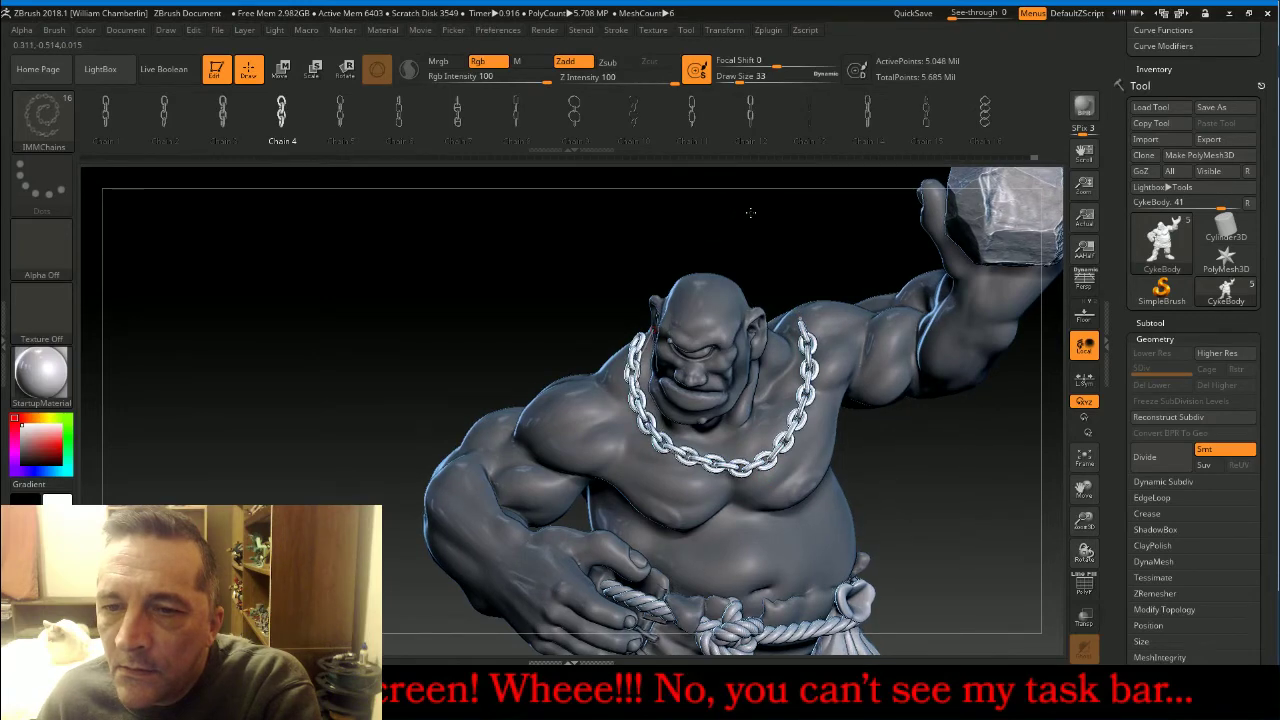
pyautogui.moveTo(750, 212)
pyautogui.mouseDown()
pyautogui.moveTo(991, 331)
pyautogui.moveTo(985, 470)
pyautogui.mouseUp()
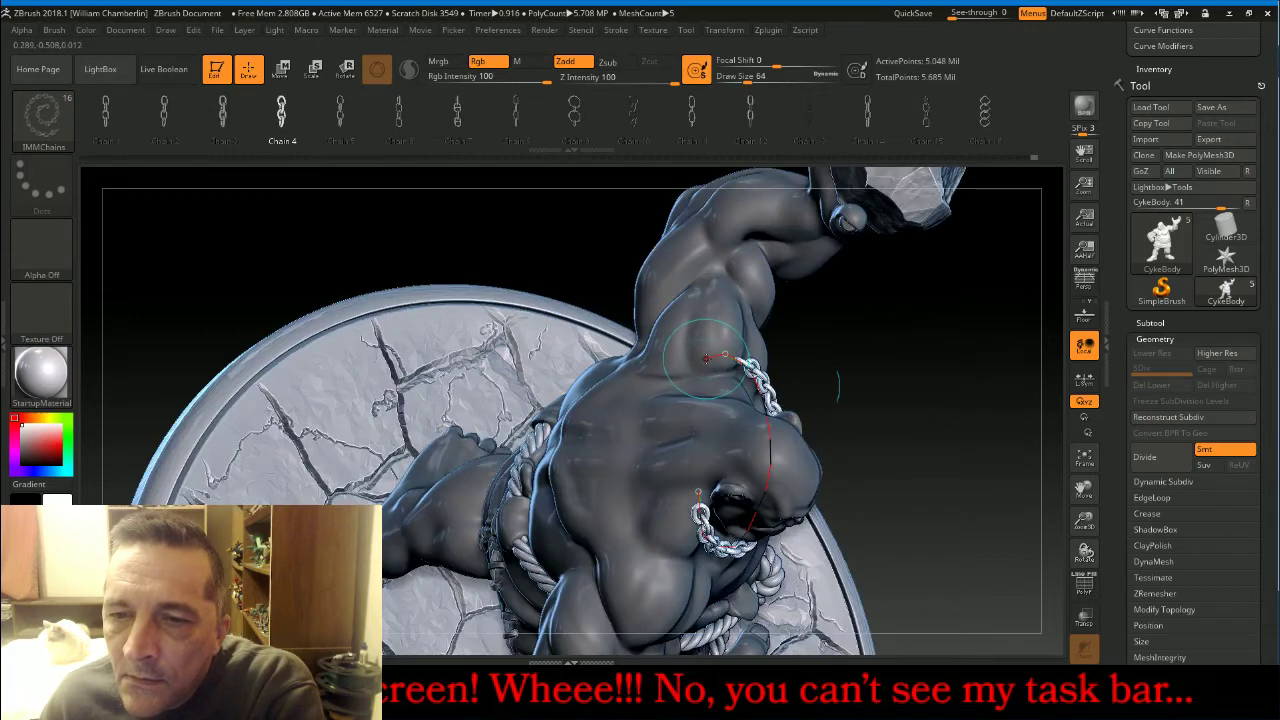
# Try to bring the chain's loose end around the back of the neck to its other end, and undo the distorted curve.
pyautogui.moveTo(706, 358); pyautogui.dragTo(704, 362)
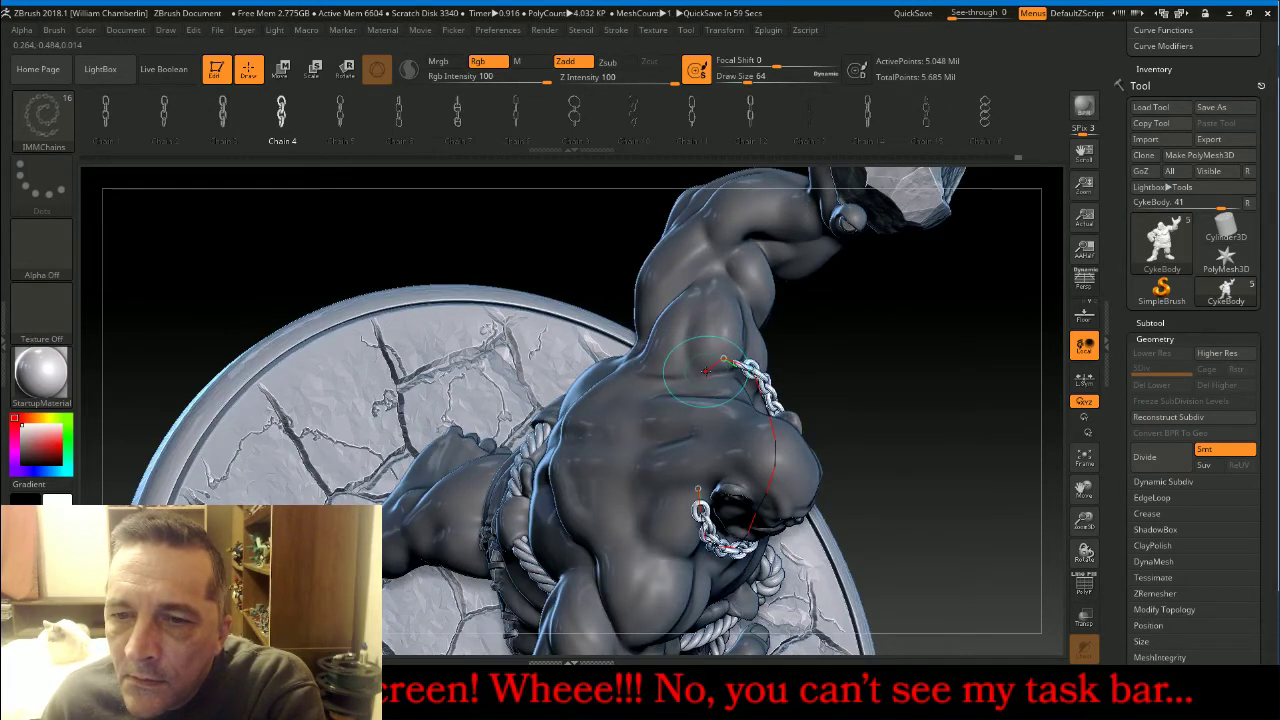
pyautogui.click(706, 370)
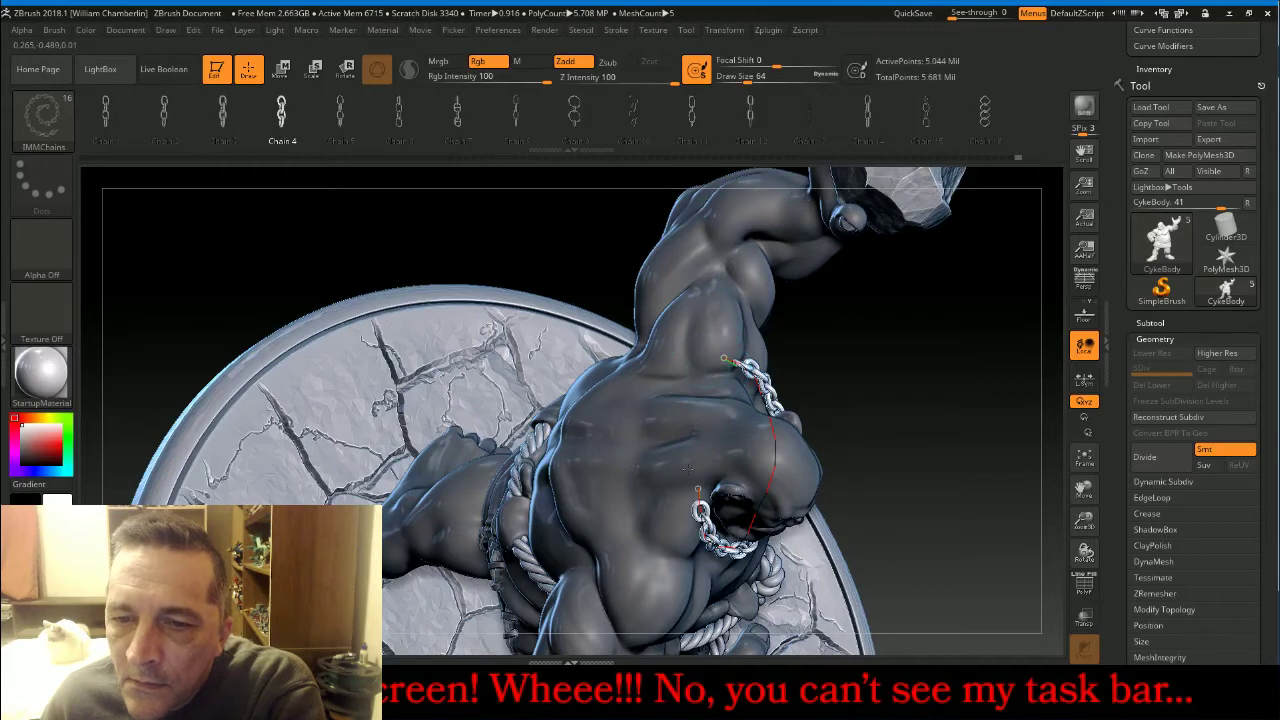
pyautogui.click(700, 465)
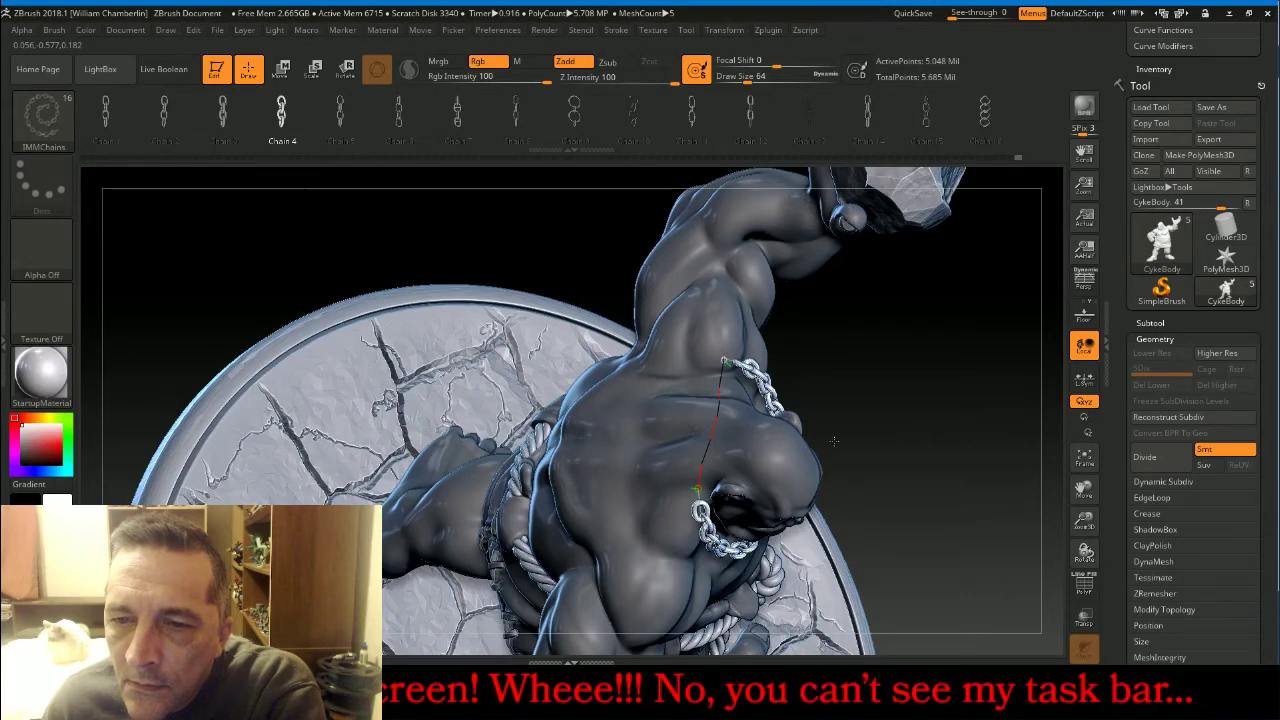
pyautogui.hotkey('ctrl', 'z')
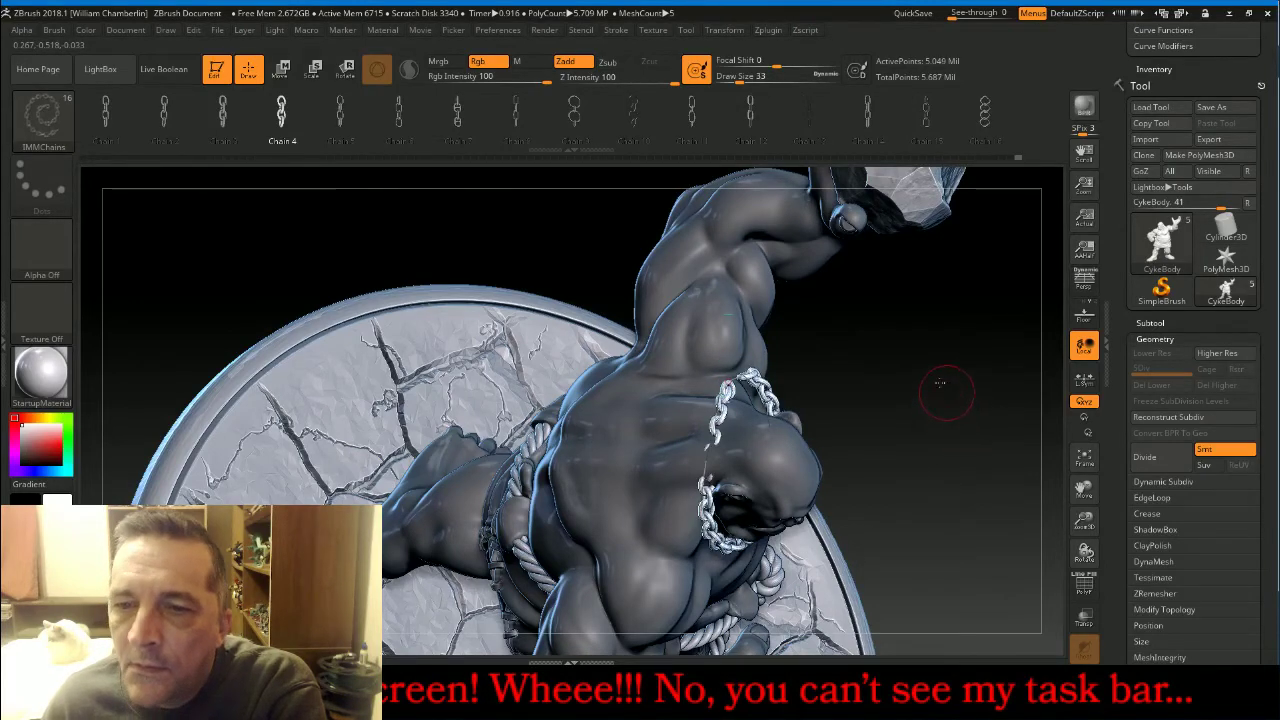
# Close the chain into a ring around the neck and undo the shifts made while moving its joint toward the chest.
pyautogui.moveTo(943, 372); pyautogui.dragTo(760, 391)
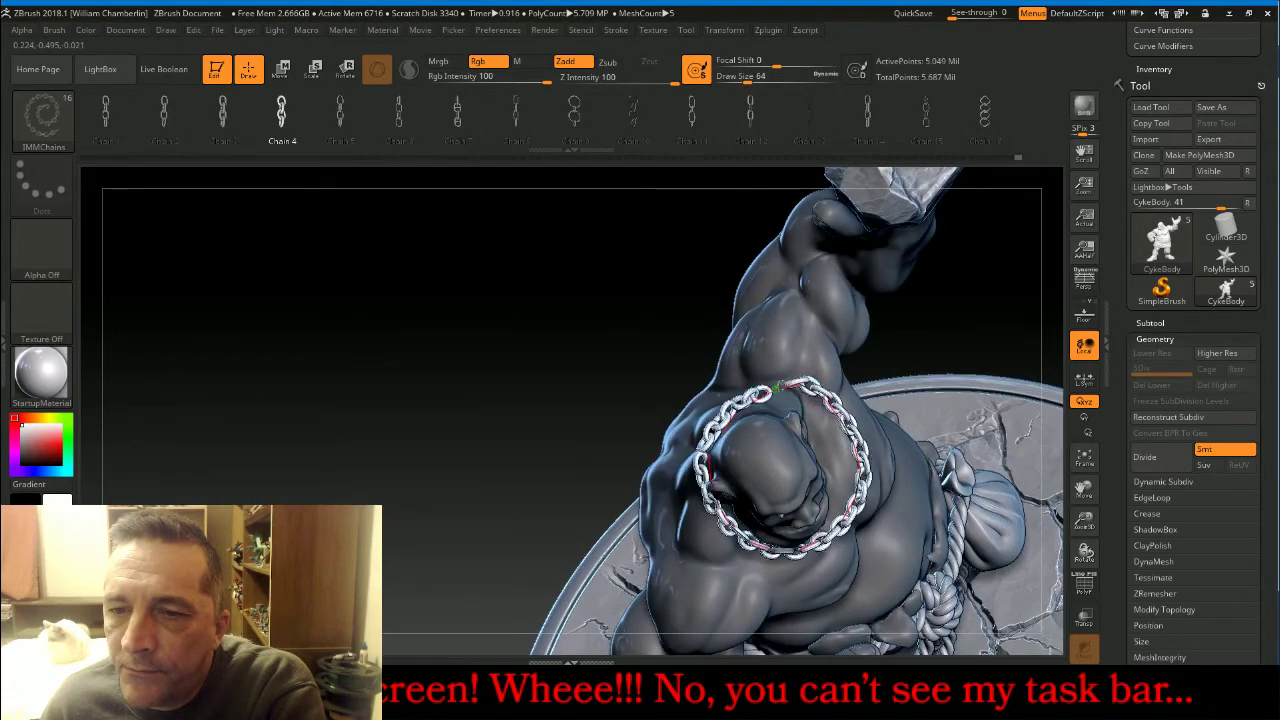
pyautogui.moveTo(775, 388); pyautogui.dragTo(858, 497)
pyautogui.hotkey('ctrl', 'z')
pyautogui.hotkey('ctrl', 'z')
pyautogui.hotkey('ctrl', 'z')
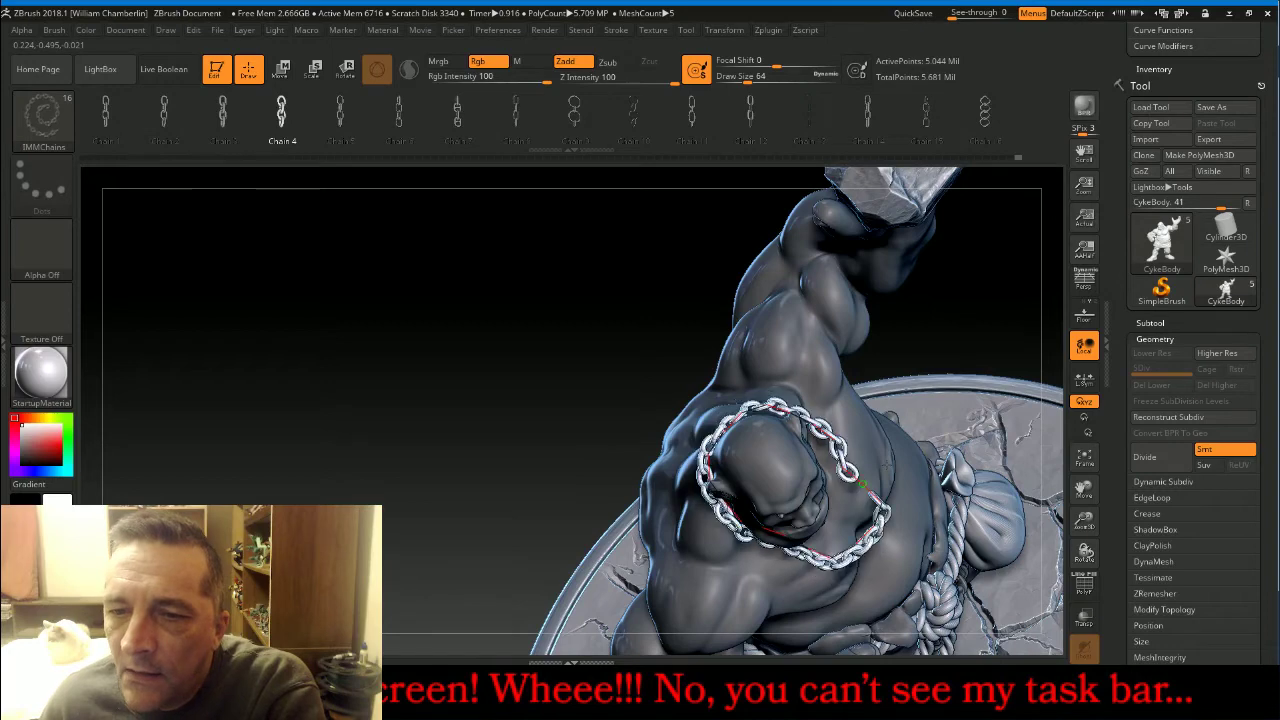
pyautogui.hotkey('ctrl', 'z')
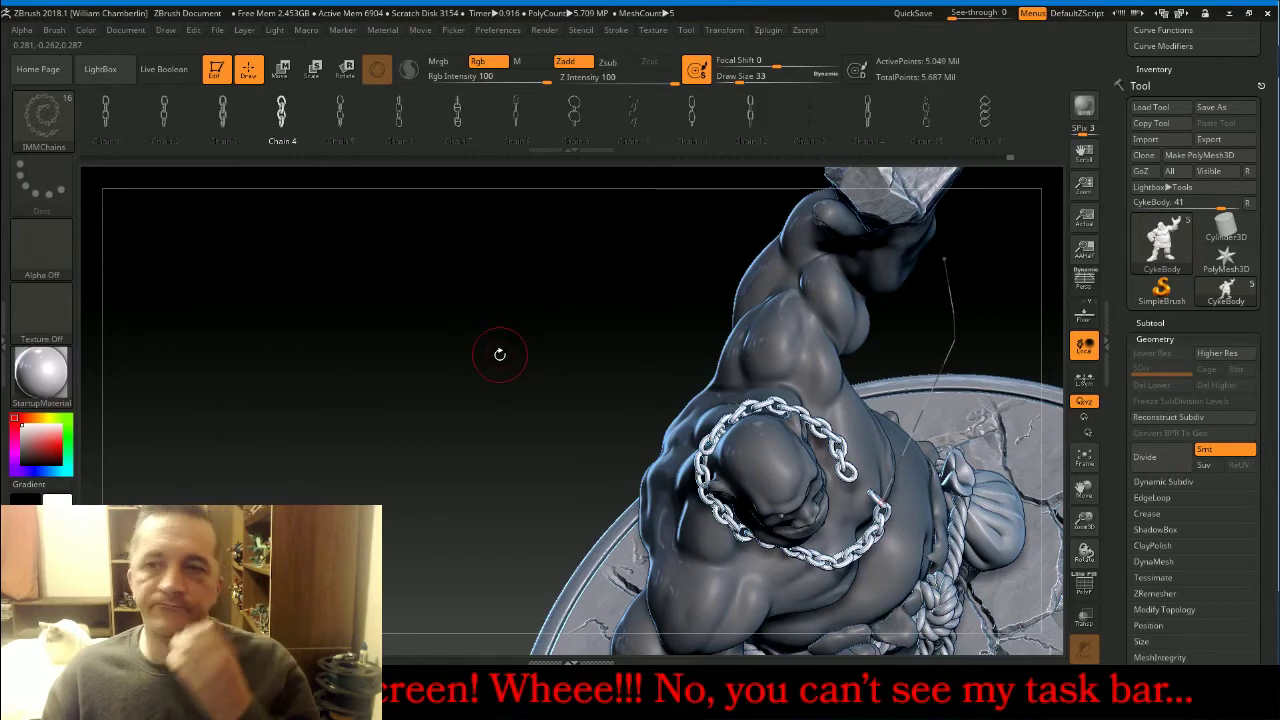
# Try to reshape the necklace by pulling its curve at the shoulder and behind the head, and undo the changes.
pyautogui.moveTo(494, 351); pyautogui.dragTo(477, 337)
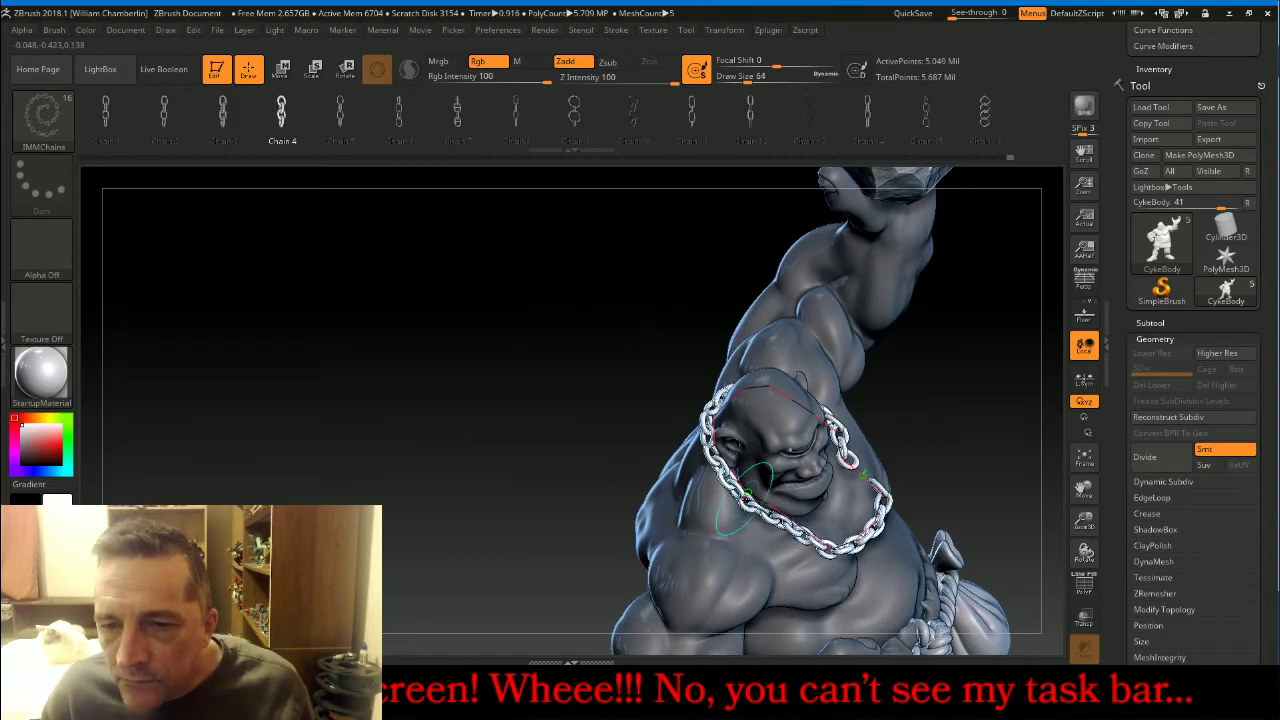
pyautogui.moveTo(712, 489); pyautogui.dragTo(709, 494)
pyautogui.moveTo(765, 383); pyautogui.dragTo(765, 357)
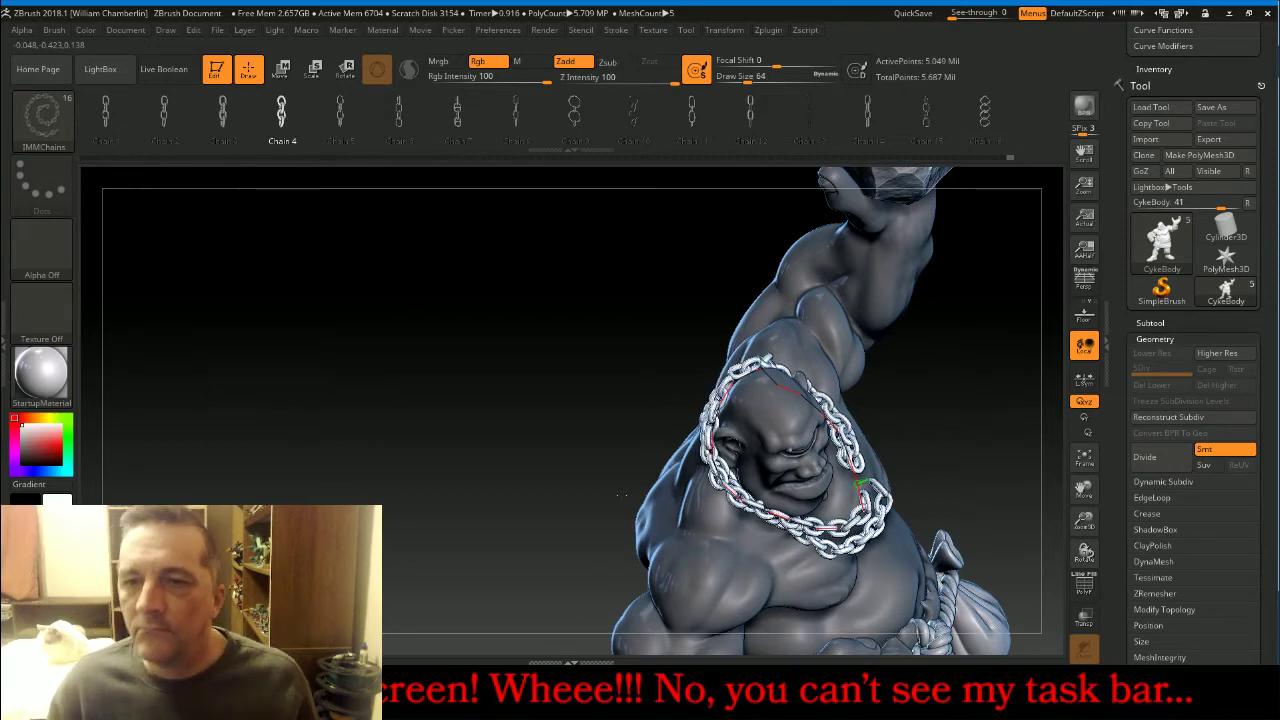
pyautogui.moveTo(709, 494); pyautogui.dragTo(690, 478)
pyautogui.hotkey('ctrl', 'z')
pyautogui.hotkey('ctrl', 'z')
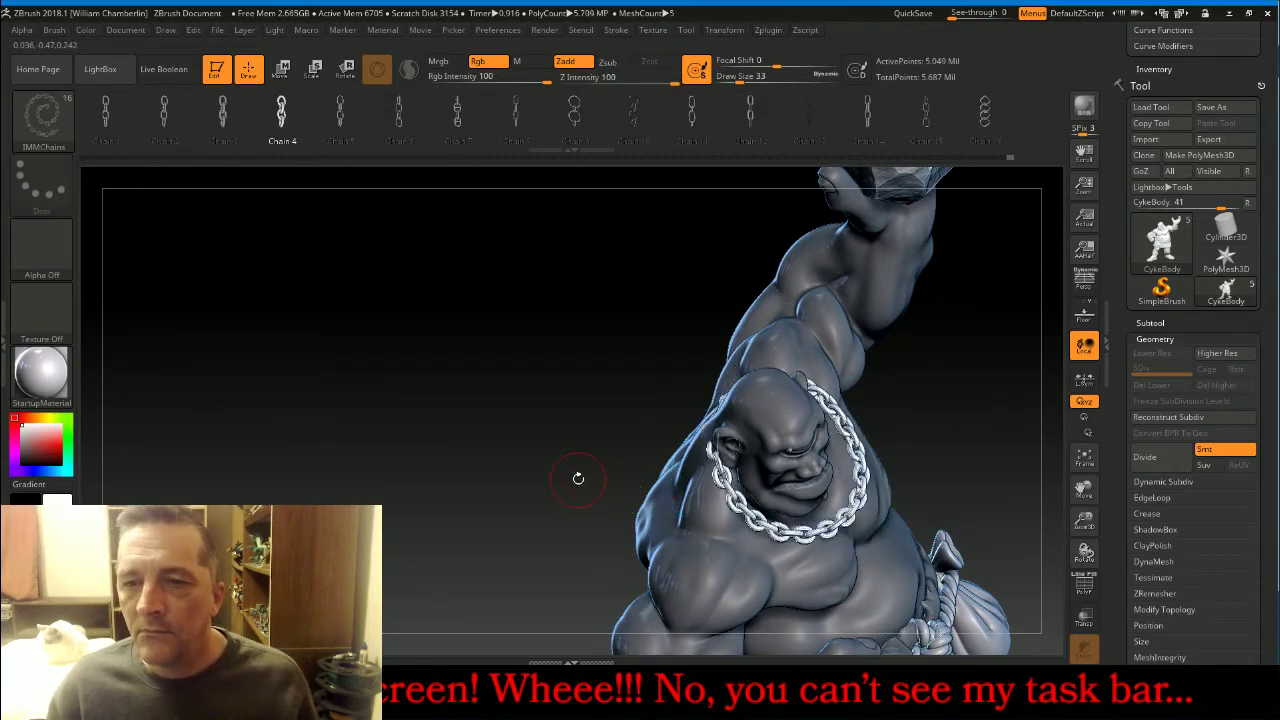
# Try to widen the necklace by pulling its side outward beside the ear and neck, and undo the curve changes.
pyautogui.moveTo(548, 414); pyautogui.dragTo(541, 404)
pyautogui.moveTo(541, 404); pyautogui.dragTo(660, 420)
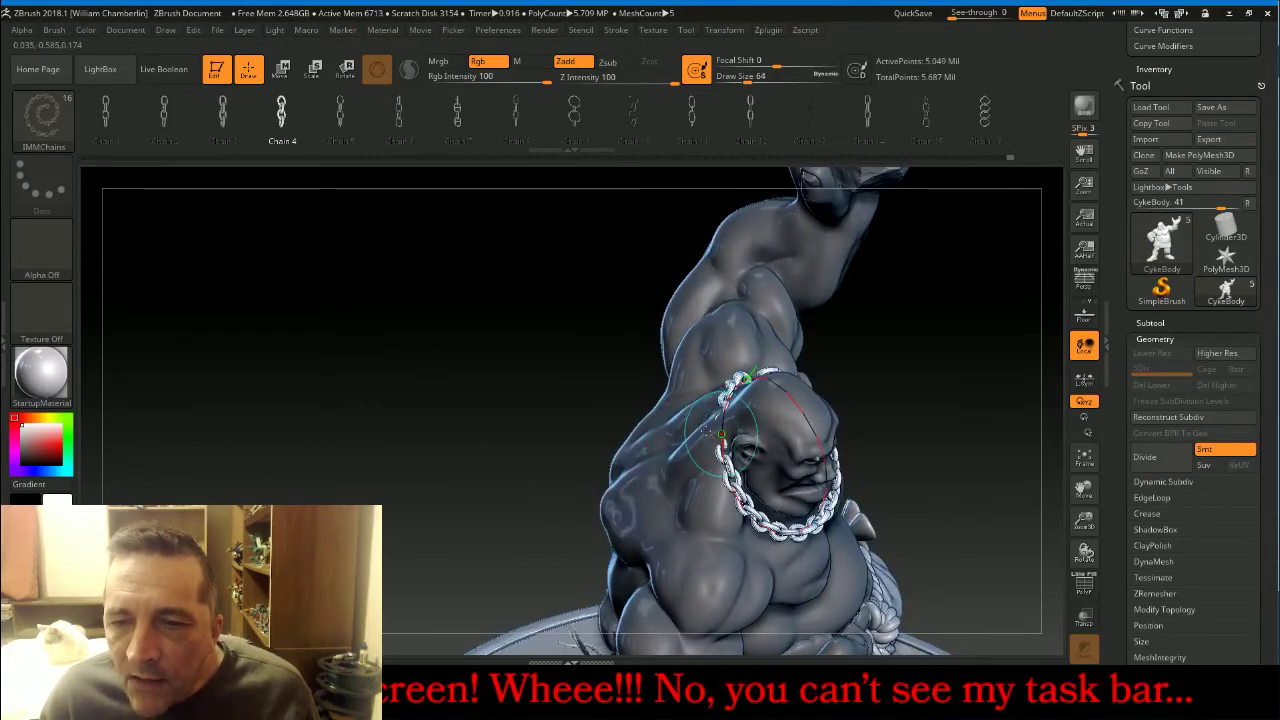
pyautogui.moveTo(720, 435); pyautogui.dragTo(700, 422)
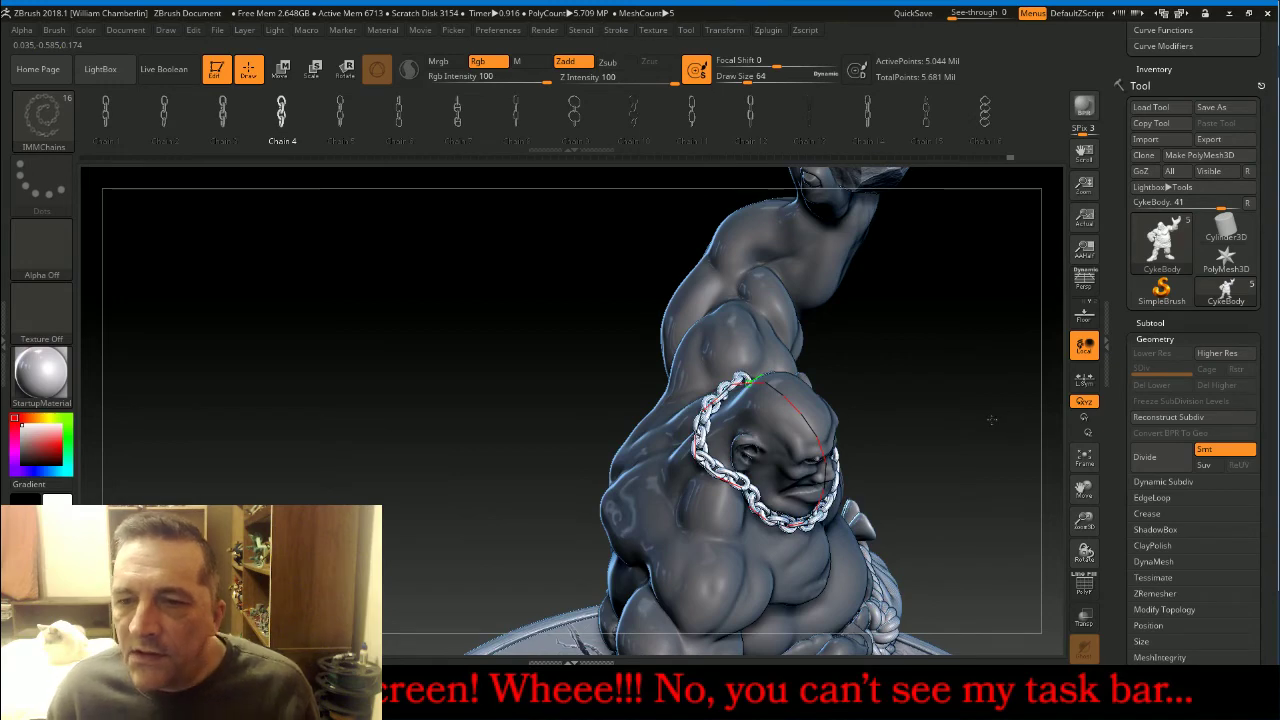
pyautogui.moveTo(991, 420)
pyautogui.mouseDown()
pyautogui.moveTo(974, 403)
pyautogui.moveTo(1000, 408)
pyautogui.mouseUp()
pyautogui.click(748, 477)
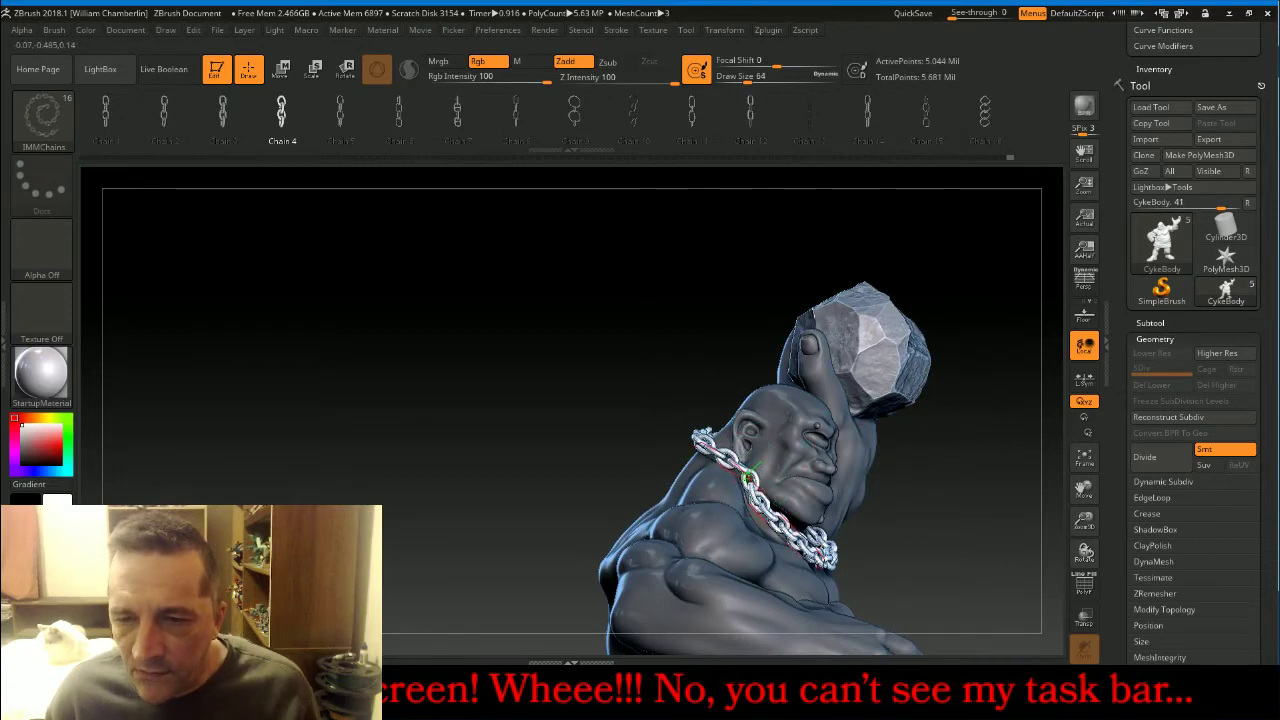
pyautogui.moveTo(748, 472); pyautogui.dragTo(744, 478)
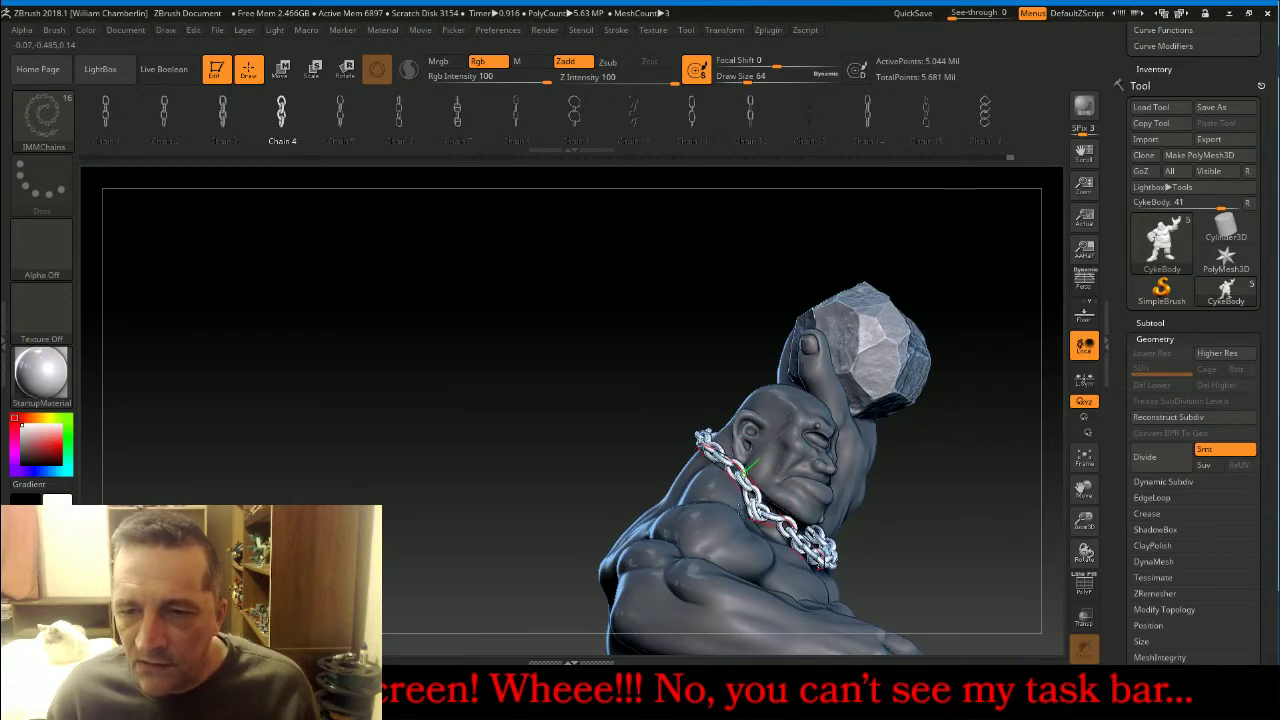
pyautogui.hotkey('ctrl', 'z')
pyautogui.moveTo(986, 494); pyautogui.dragTo(920, 508)
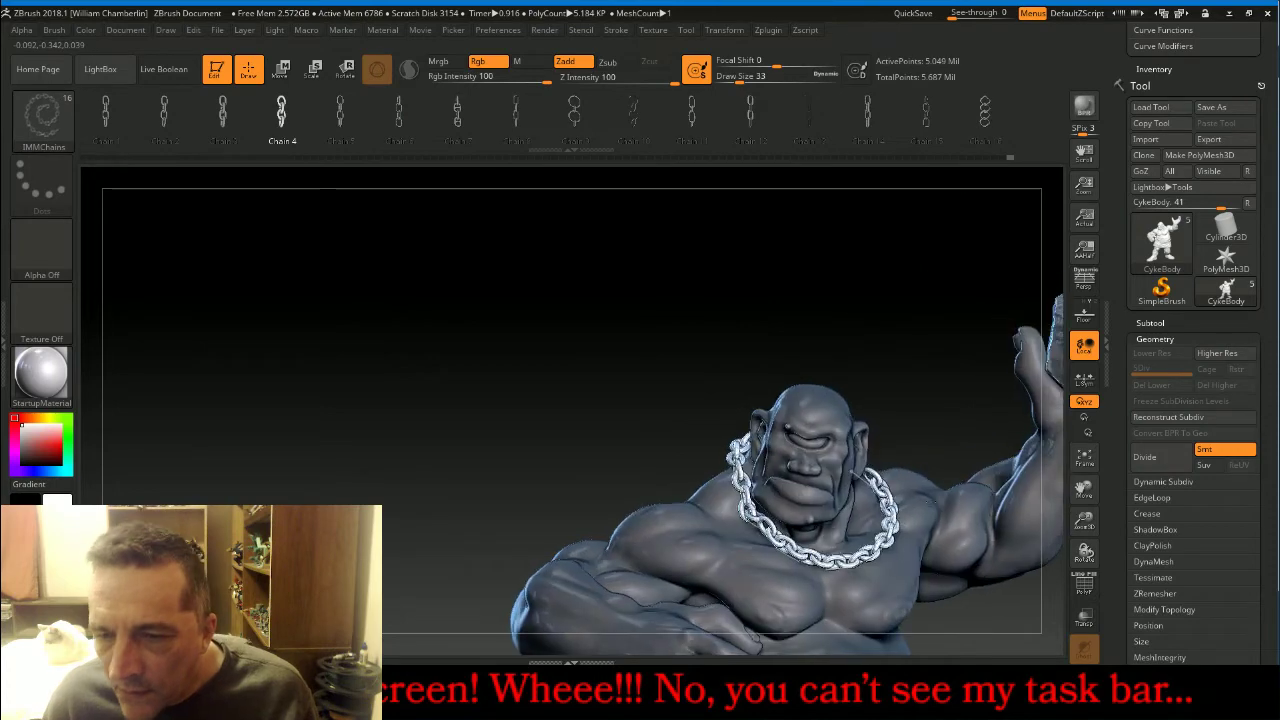
# Pull the necklace's front curve down so it hangs in a V on the chest, undoing the stray curve pull.
pyautogui.click(756, 540)
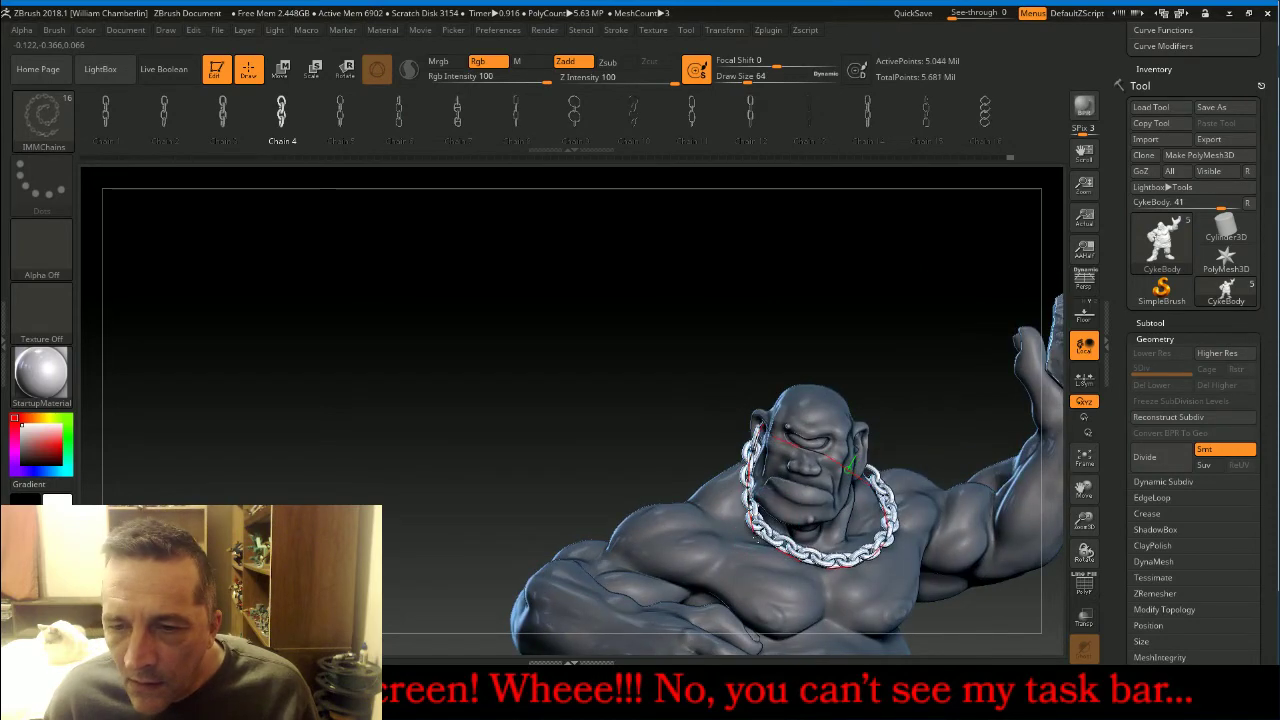
pyautogui.moveTo(756, 540); pyautogui.dragTo(768, 636)
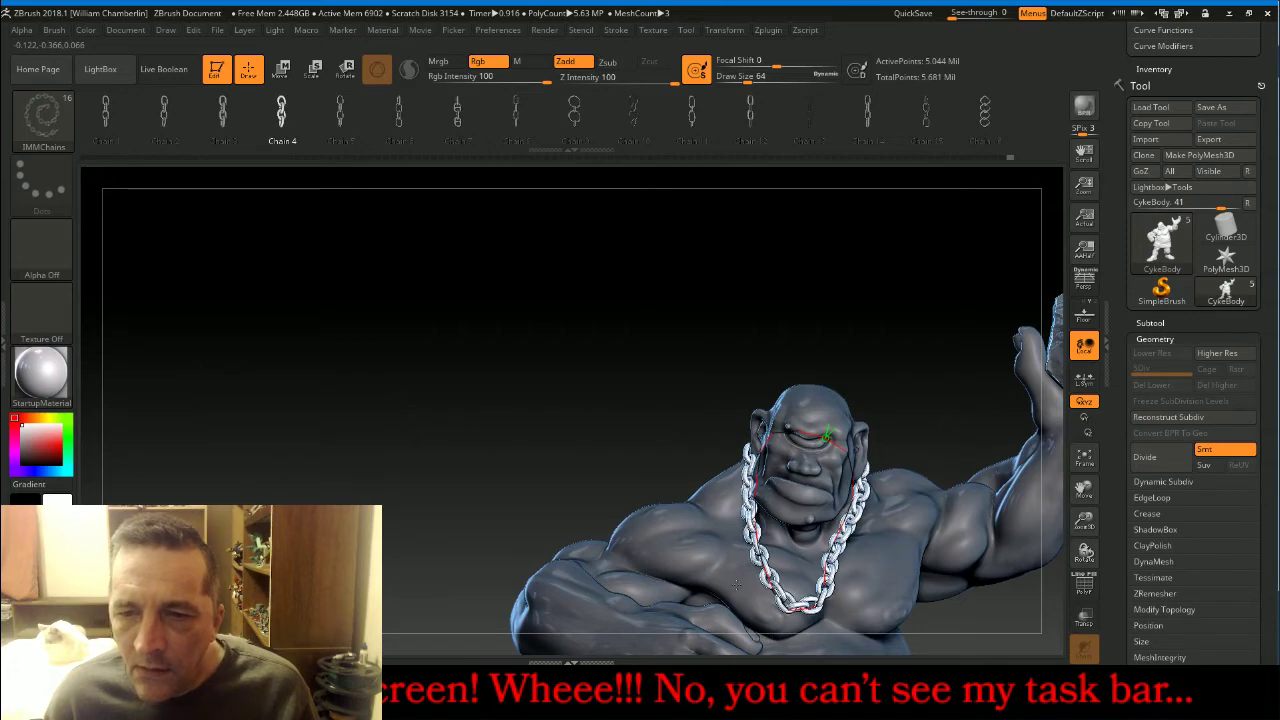
pyautogui.moveTo(737, 585)
pyautogui.mouseDown()
pyautogui.moveTo(560, 374)
pyautogui.moveTo(578, 384)
pyautogui.mouseUp()
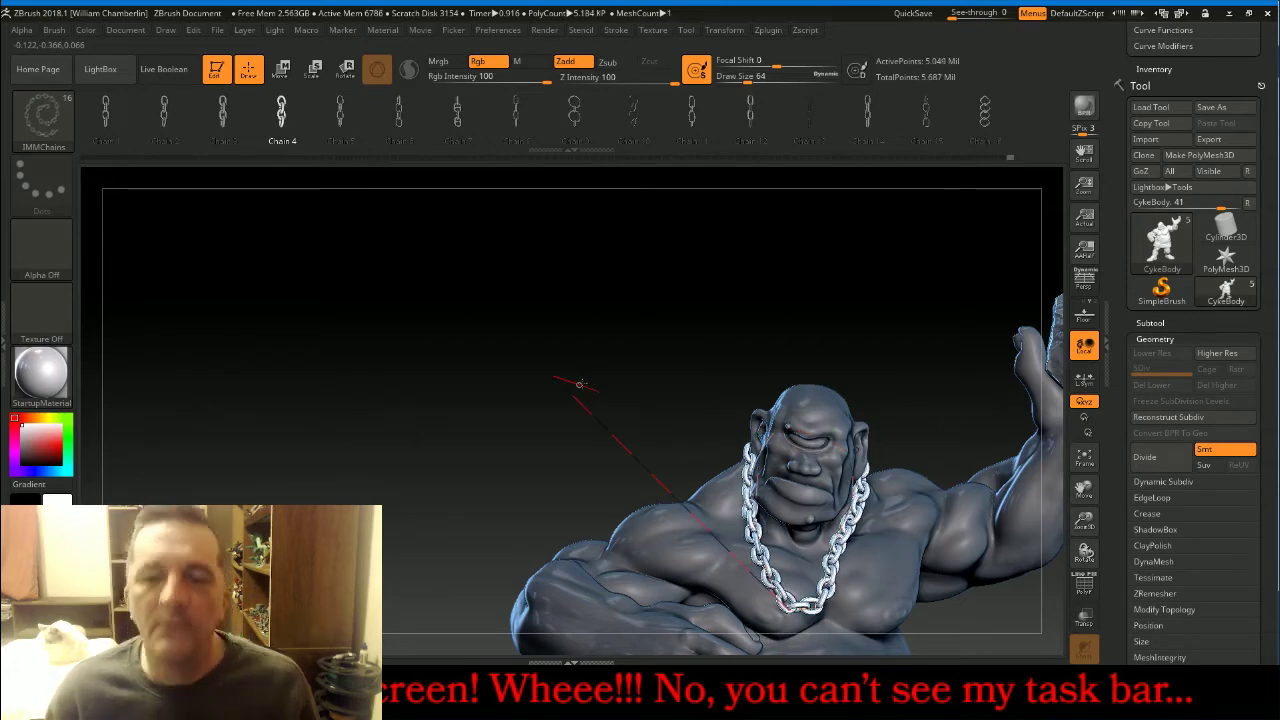
pyautogui.hotkey('ctrl', 'z')
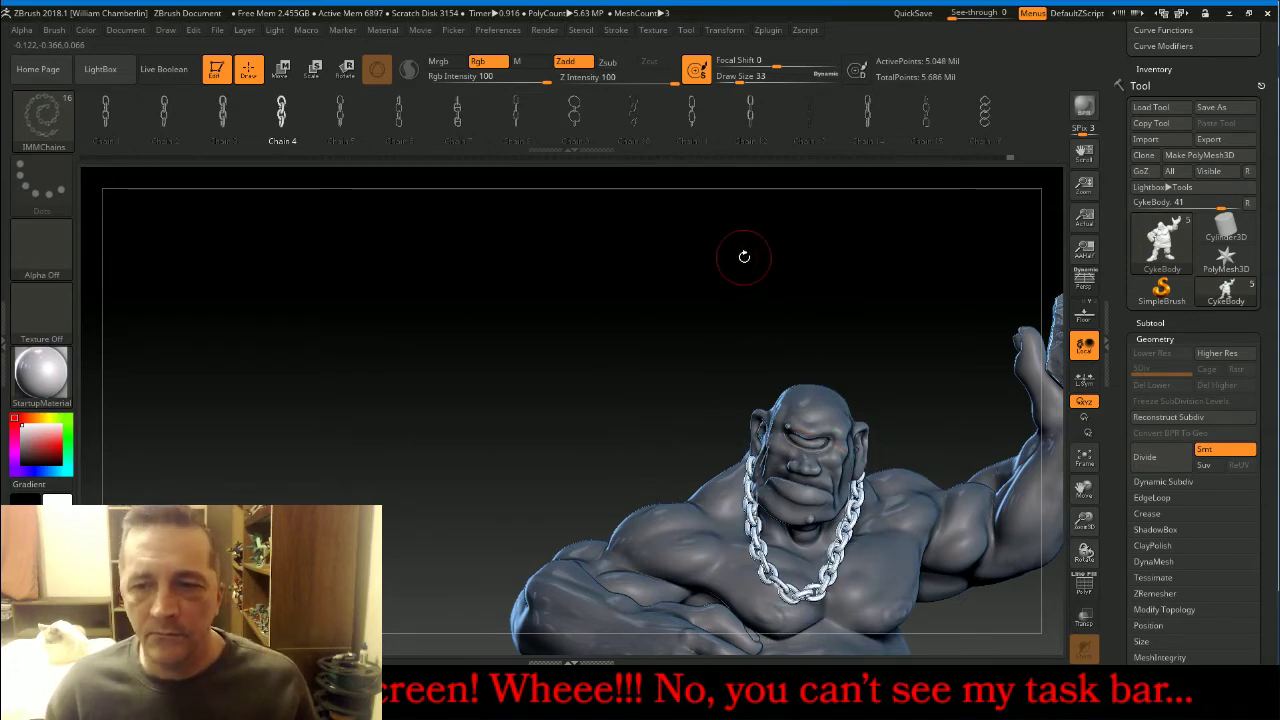
pyautogui.moveTo(774, 257); pyautogui.dragTo(900, 288)
pyautogui.hotkey('ctrl', 'z')
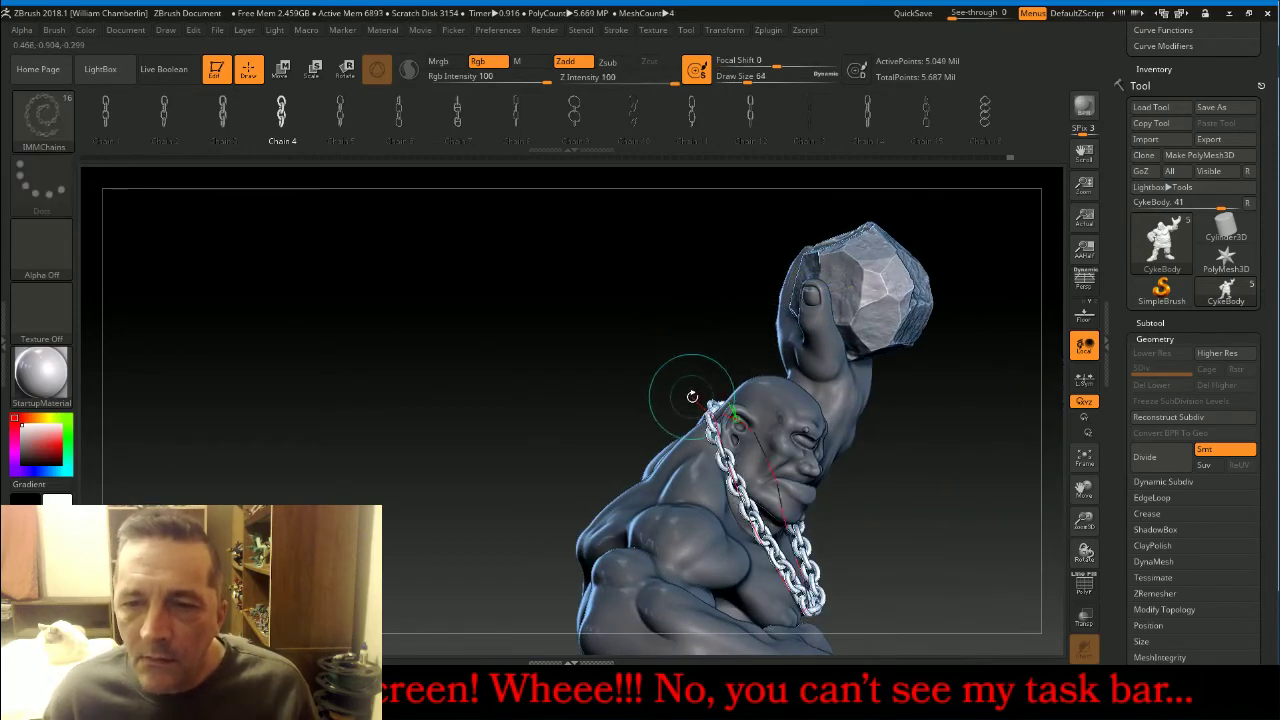
pyautogui.press('[')
pyautogui.press('[')
pyautogui.press('[')
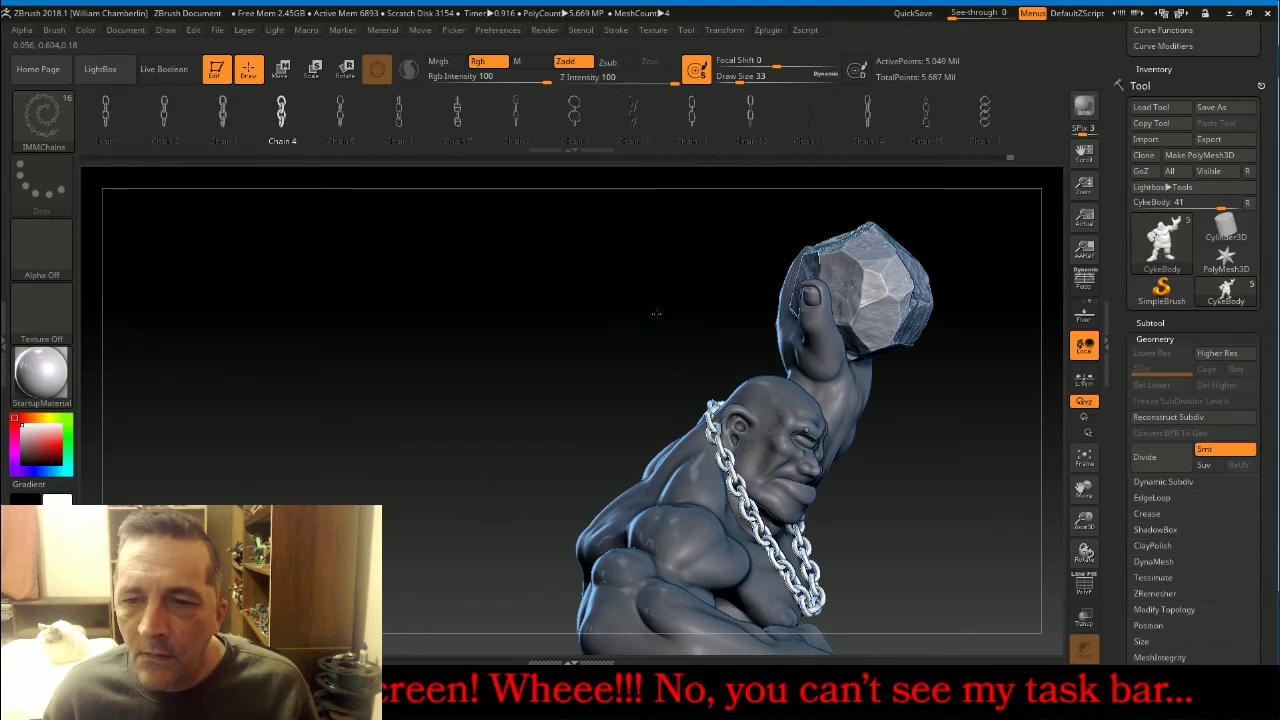
pyautogui.moveTo(656, 314); pyautogui.dragTo(600, 283)
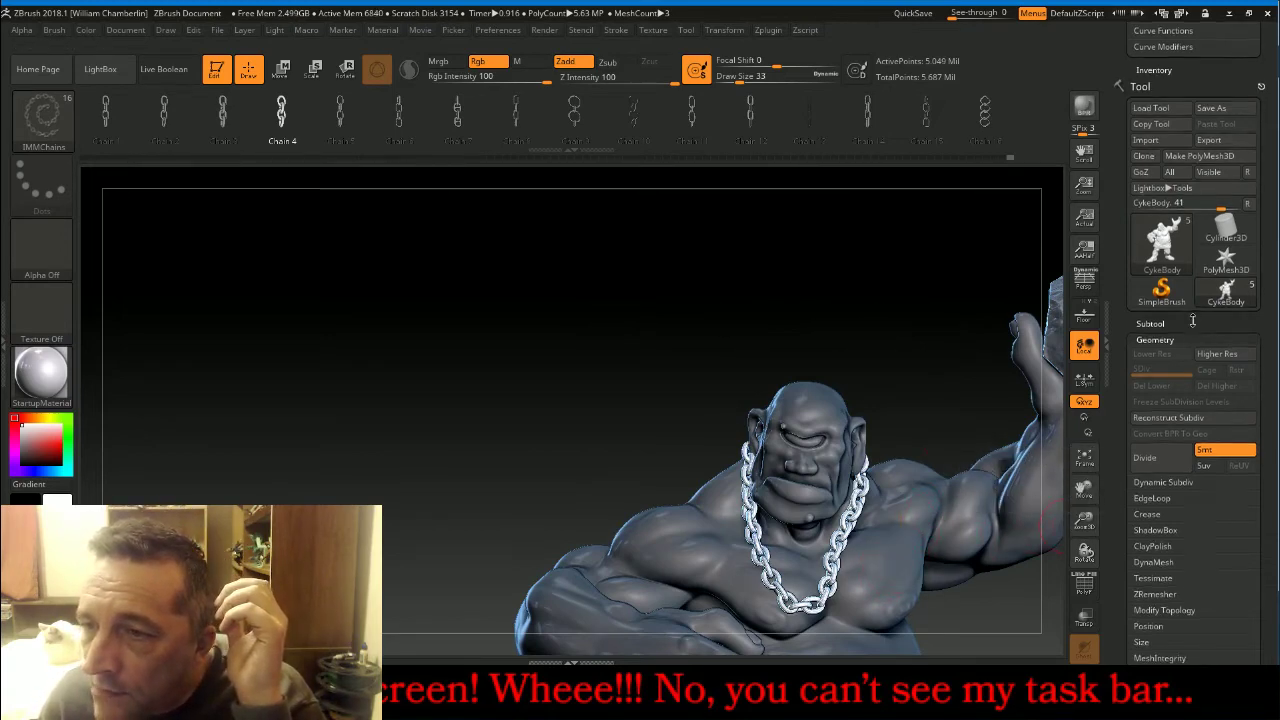
# Split the necklace from the body into its own subtool, select it and frame it.
pyautogui.click(1200, 324)
pyautogui.moveTo(1266, 310); pyautogui.dragTo(1264, 208)
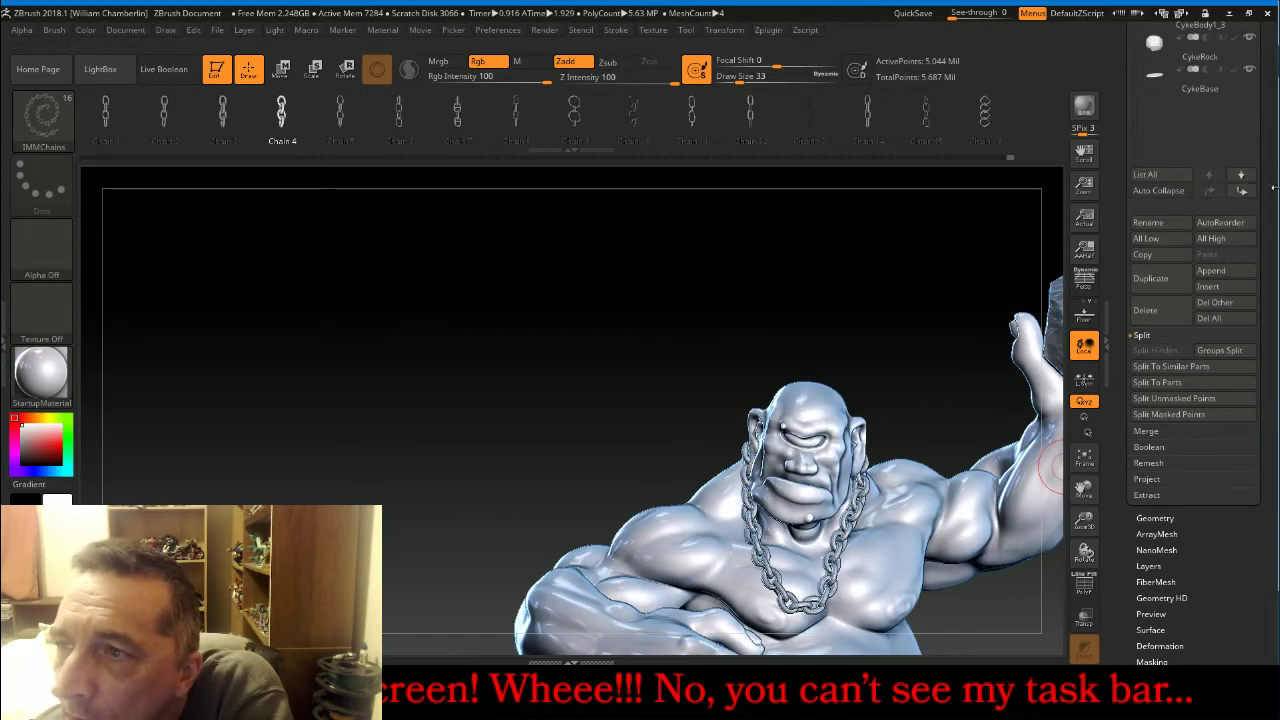
pyautogui.moveTo(1278, 188); pyautogui.dragTo(1276, 189)
pyautogui.scroll(5, 1200, 250)
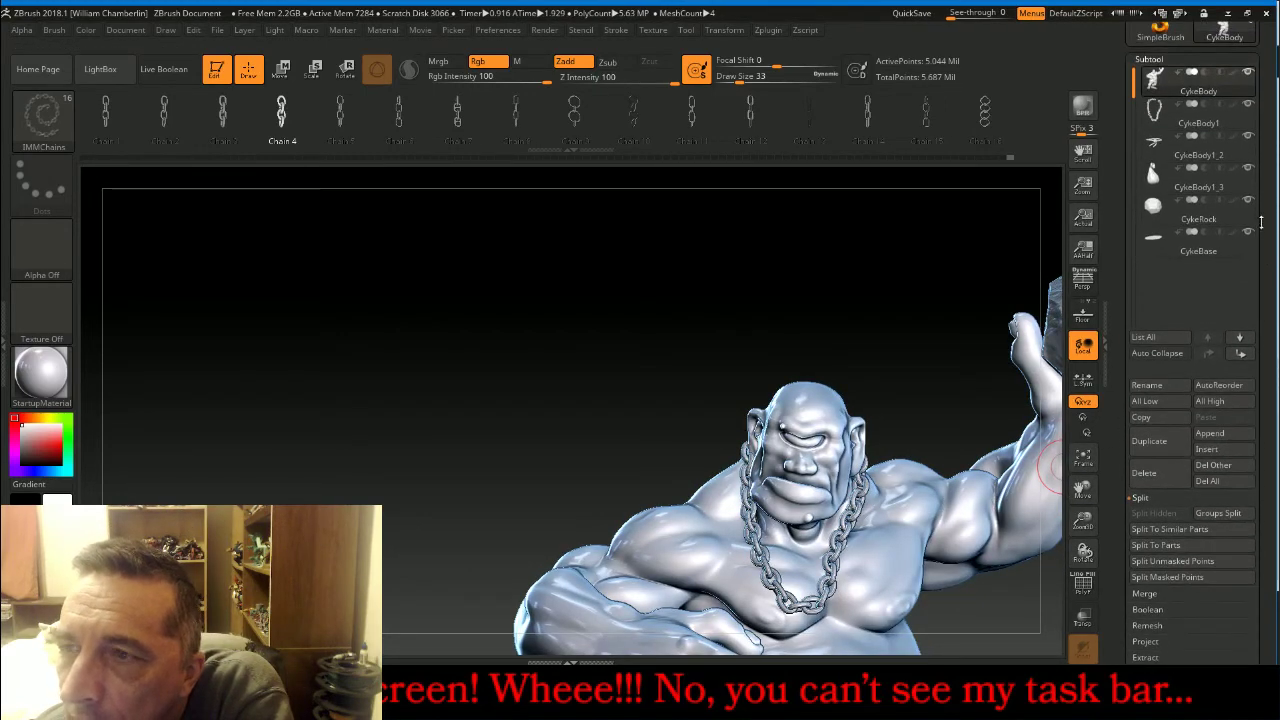
pyautogui.click(1157, 117)
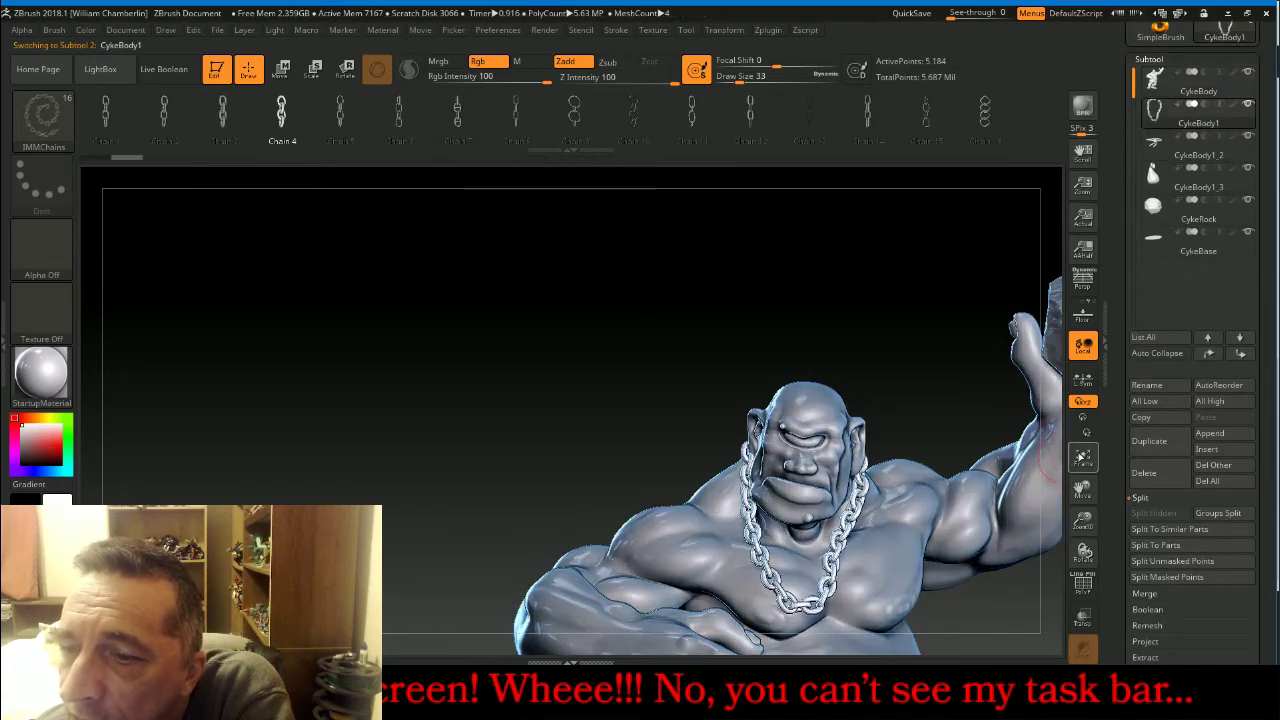
pyautogui.click(1087, 455)
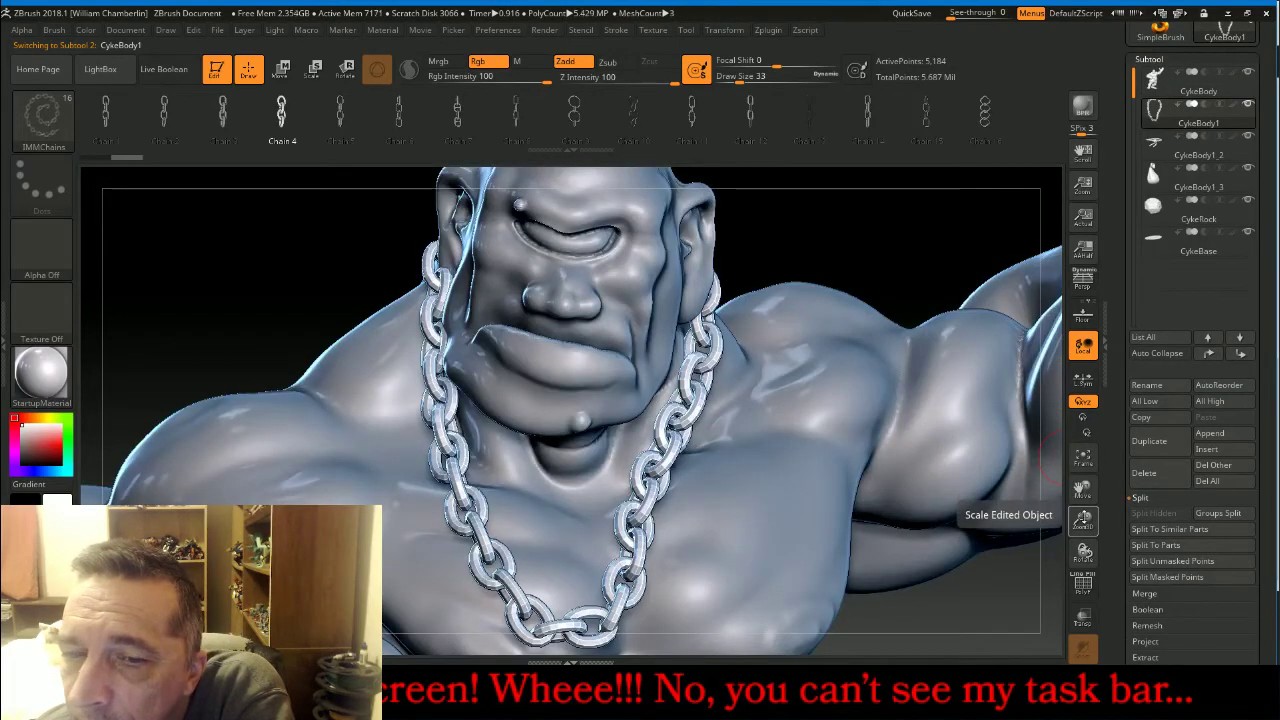
pyautogui.moveTo(1083, 517); pyautogui.dragTo(1083, 492)
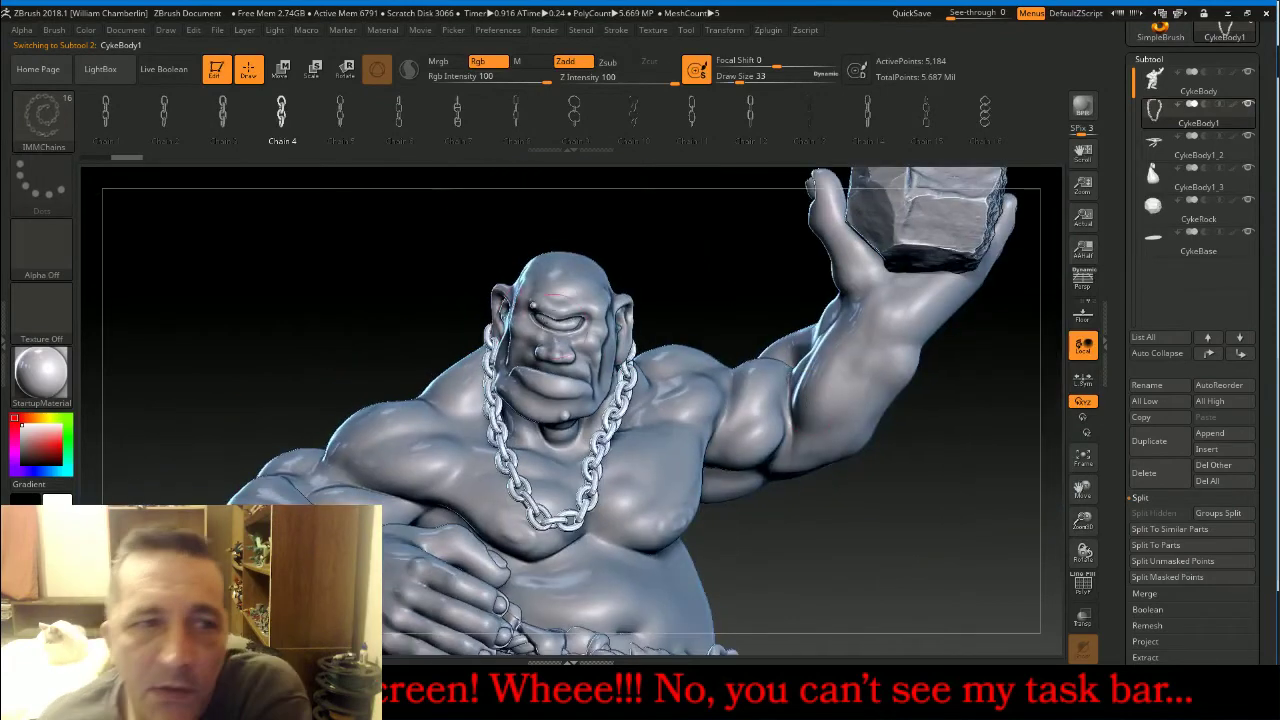
# With the Move brush, pull the necklace's loose end links behind the head toward the chain's other end.
pyautogui.click(29, 118)
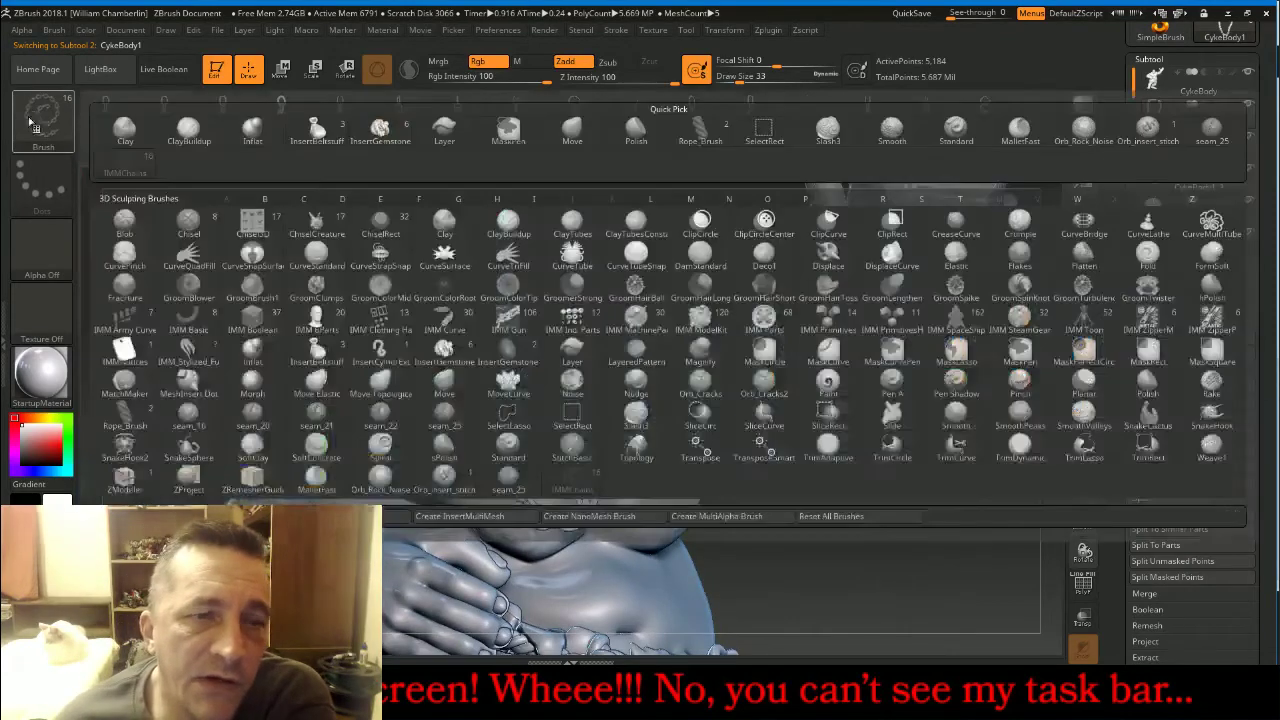
pyautogui.click(572, 127)
pyautogui.moveTo(690, 184); pyautogui.dragTo(712, 213)
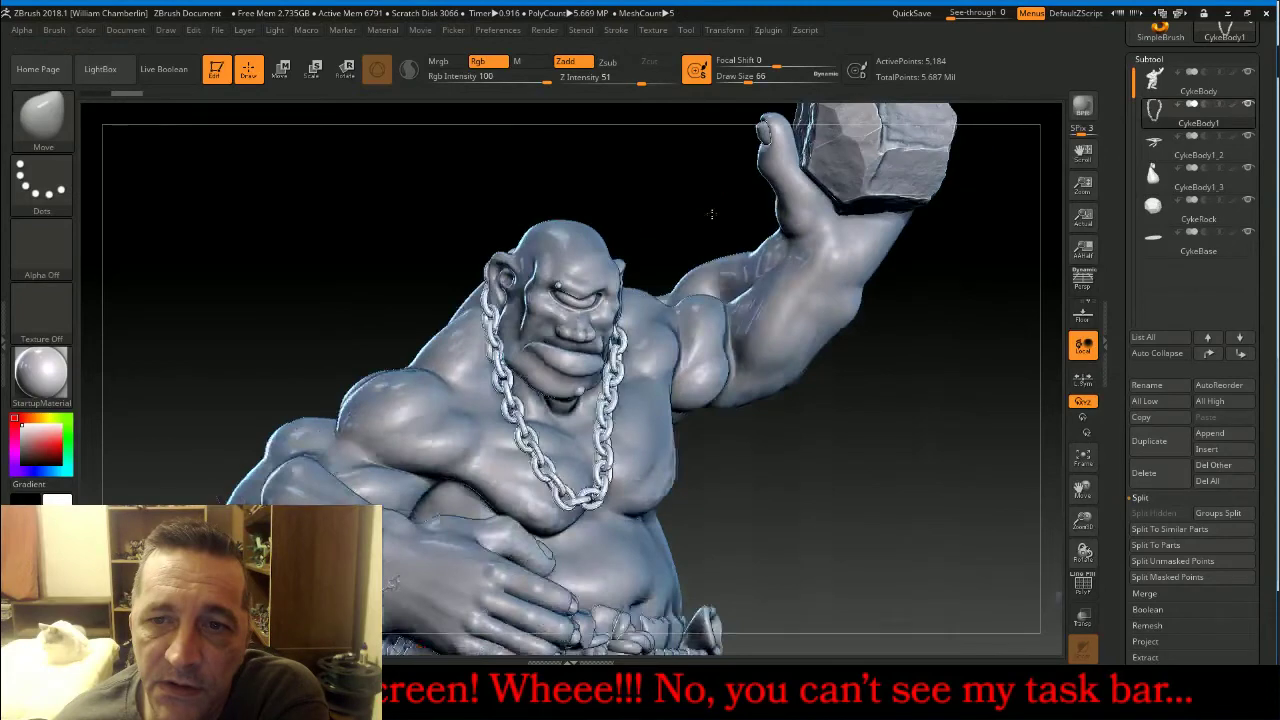
pyautogui.moveTo(712, 213); pyautogui.dragTo(588, 316)
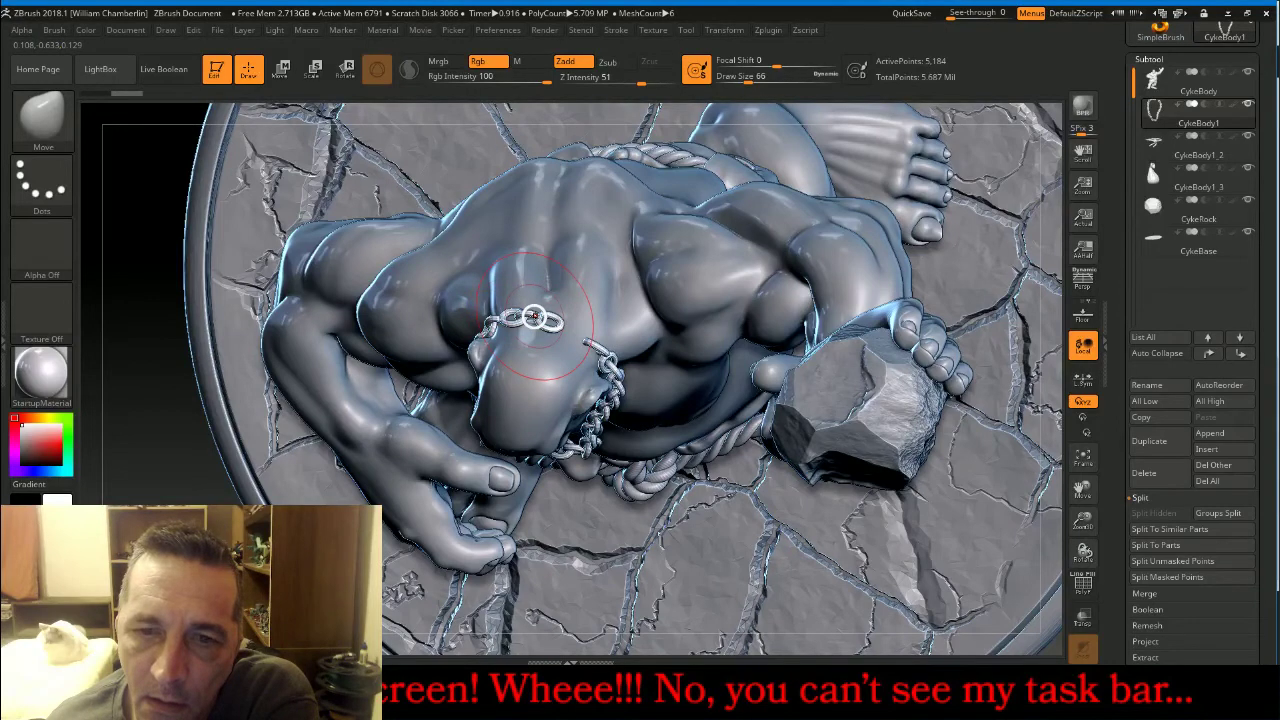
pyautogui.press('space')
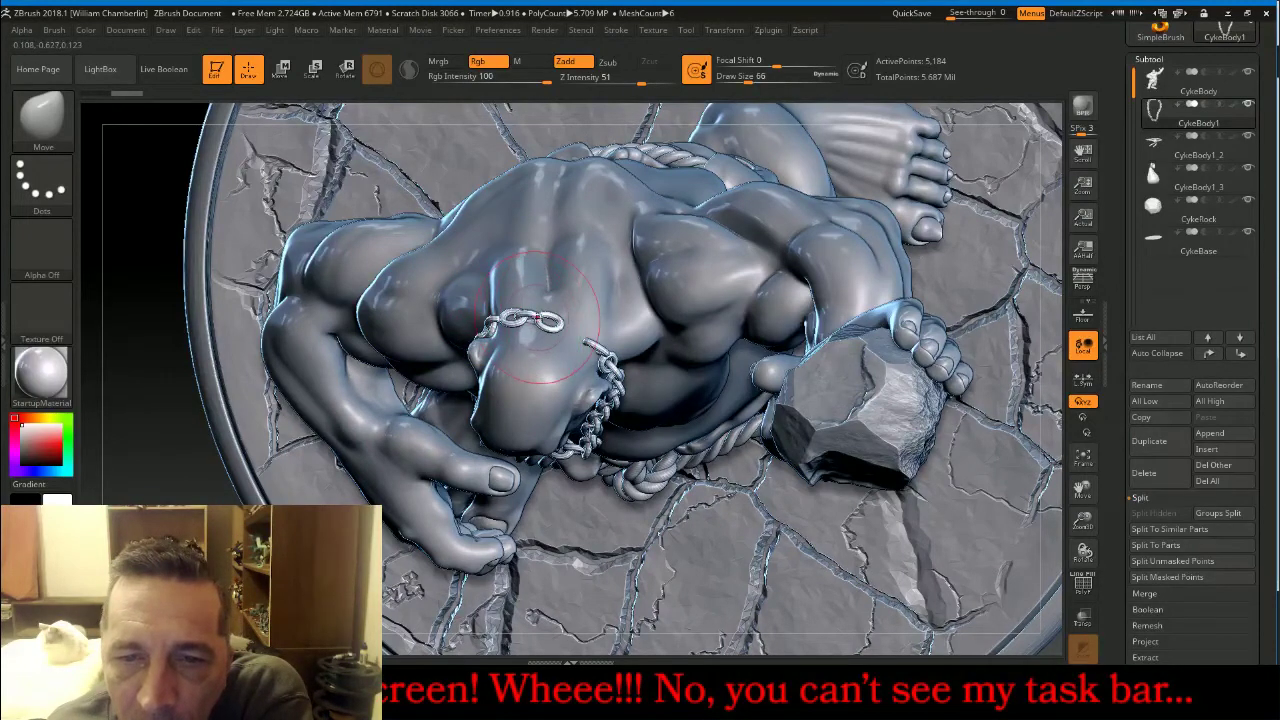
pyautogui.moveTo(545, 322); pyautogui.dragTo(587, 328)
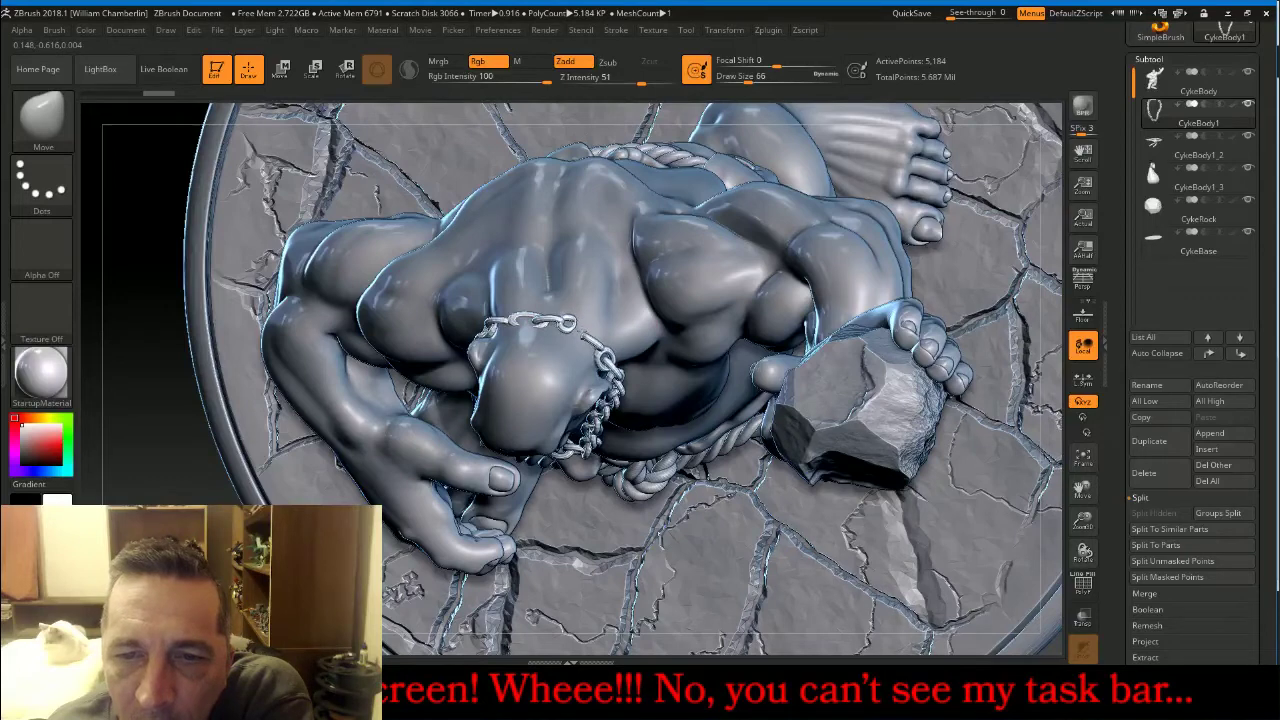
# With the Move Topological brush at draw size 18, shift the end link behind the head to meet the neighbouring link.
pyautogui.click(64, 118)
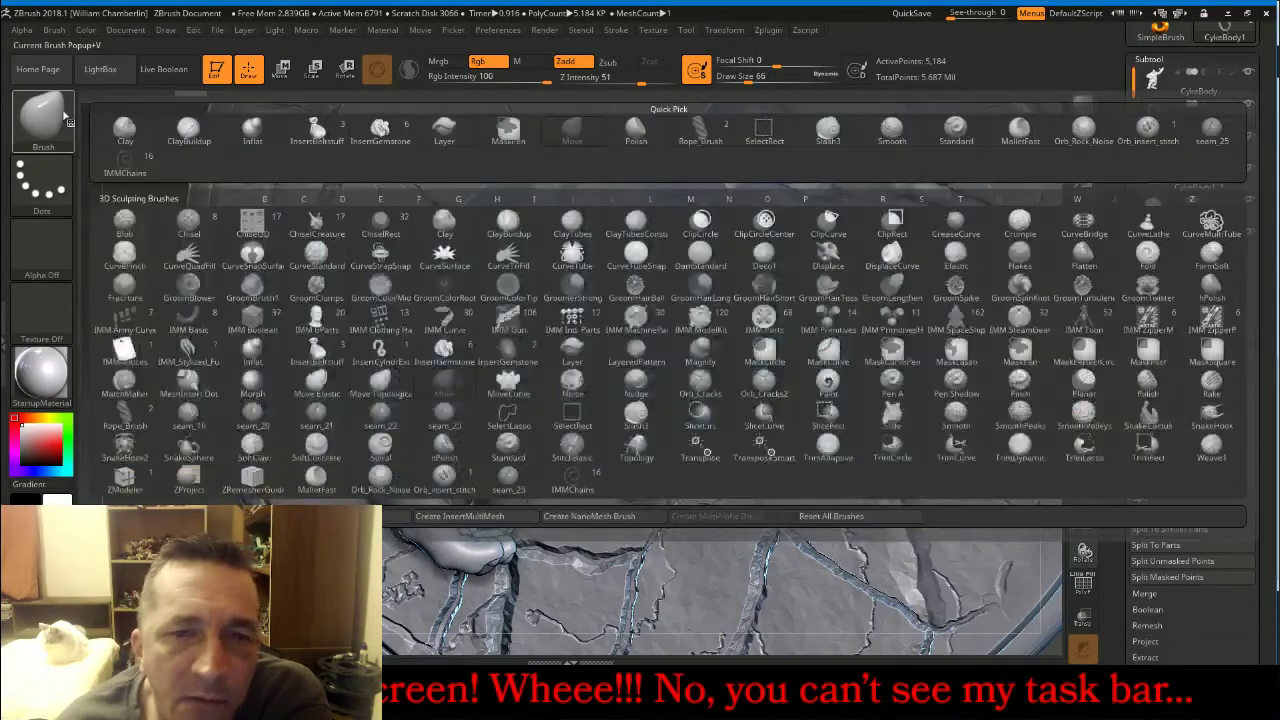
pyautogui.click(380, 382)
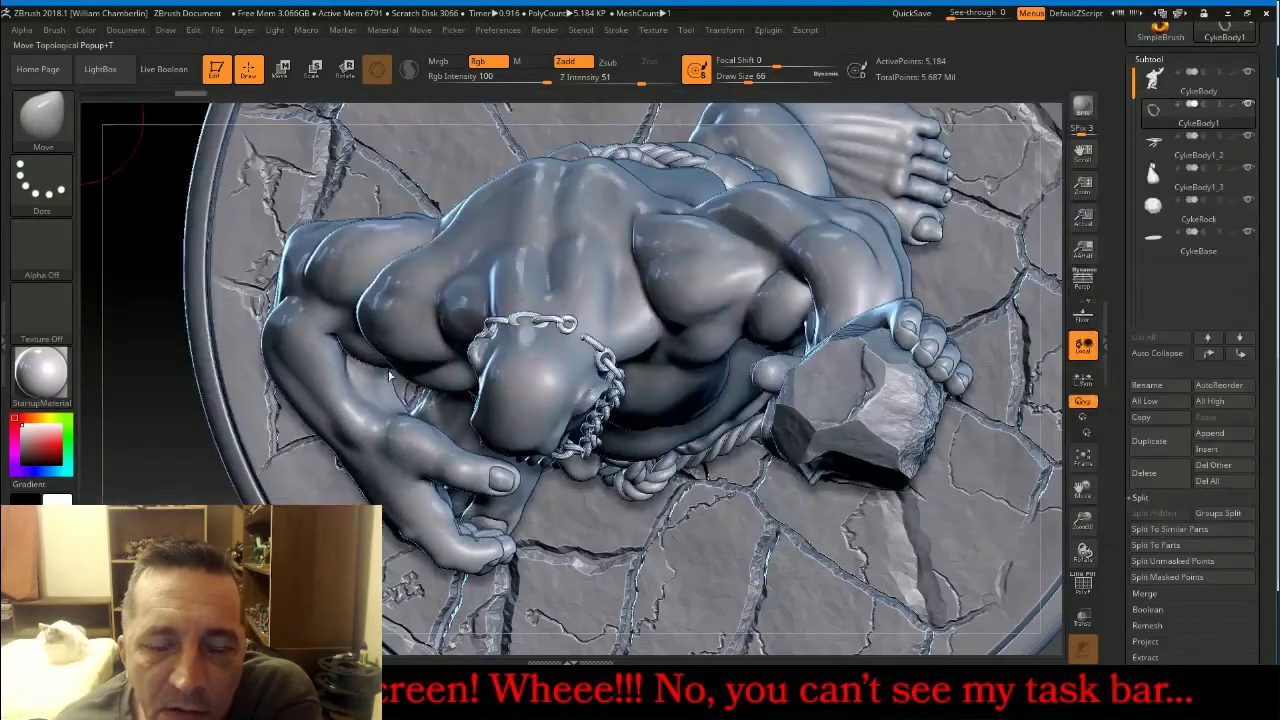
pyautogui.press('[')
pyautogui.press('[')
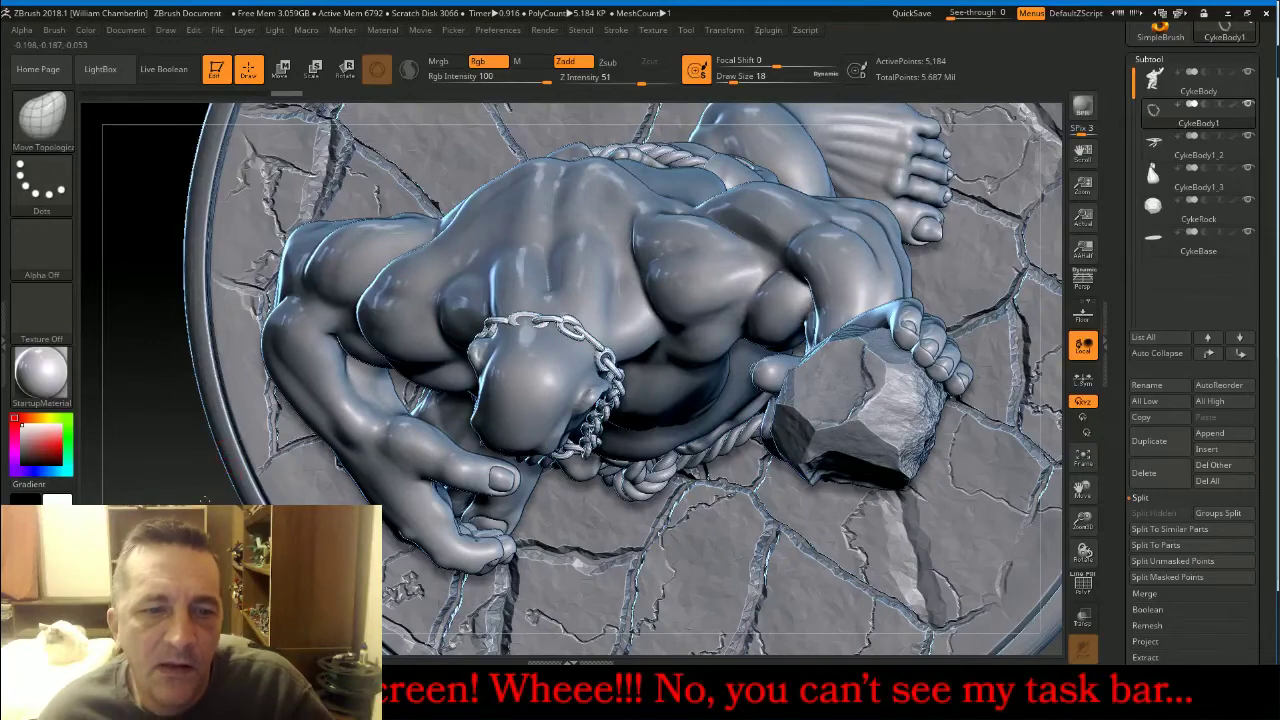
pyautogui.moveTo(204, 500); pyautogui.dragTo(200, 375)
# With the Move brush at draw size 66, adjust the rear links of the necklace around the back of the neck.
pyautogui.click(43, 125)
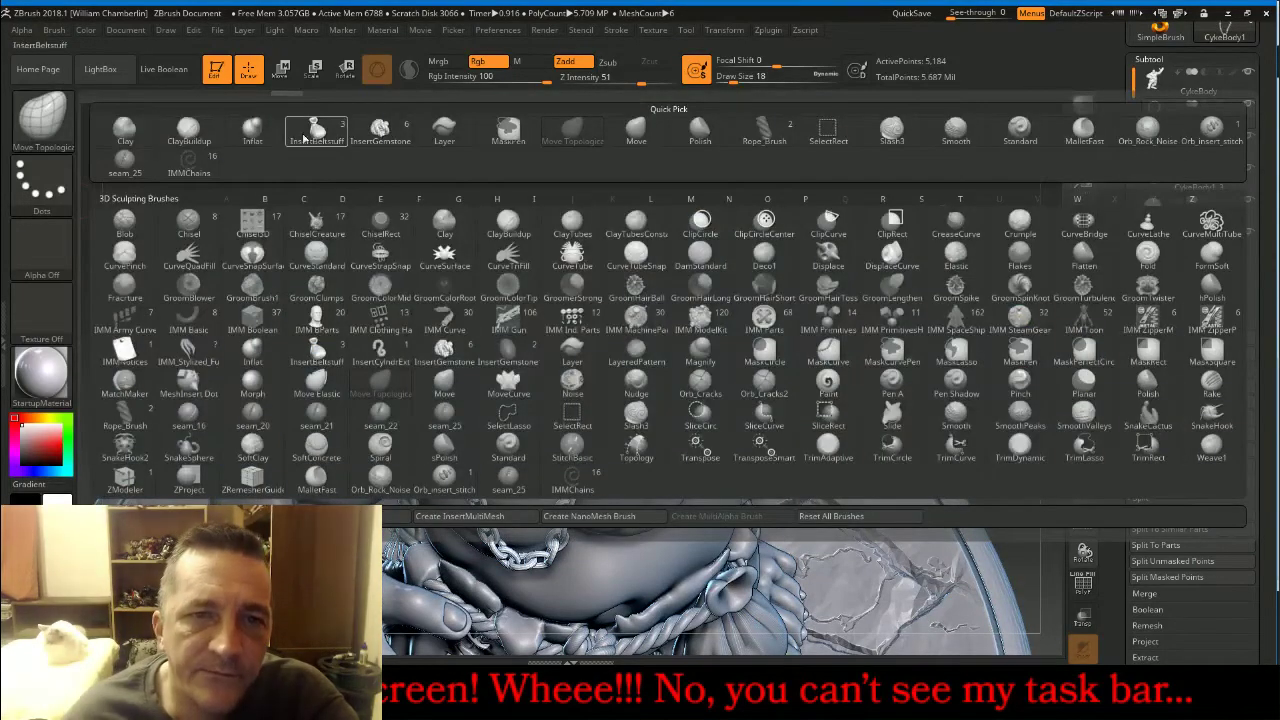
pyautogui.click(648, 132)
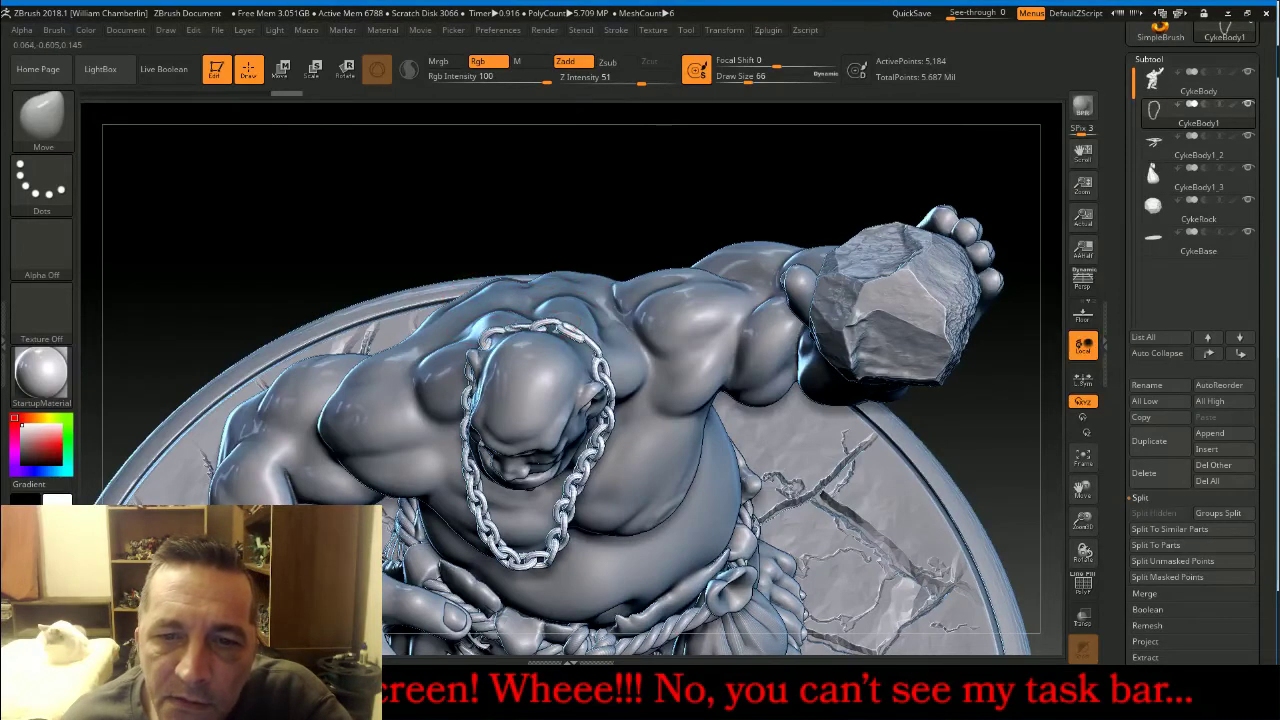
pyautogui.moveTo(520, 336)
pyautogui.mouseDown()
pyautogui.moveTo(515, 316)
pyautogui.moveTo(491, 329)
pyautogui.moveTo(526, 316)
pyautogui.mouseUp()
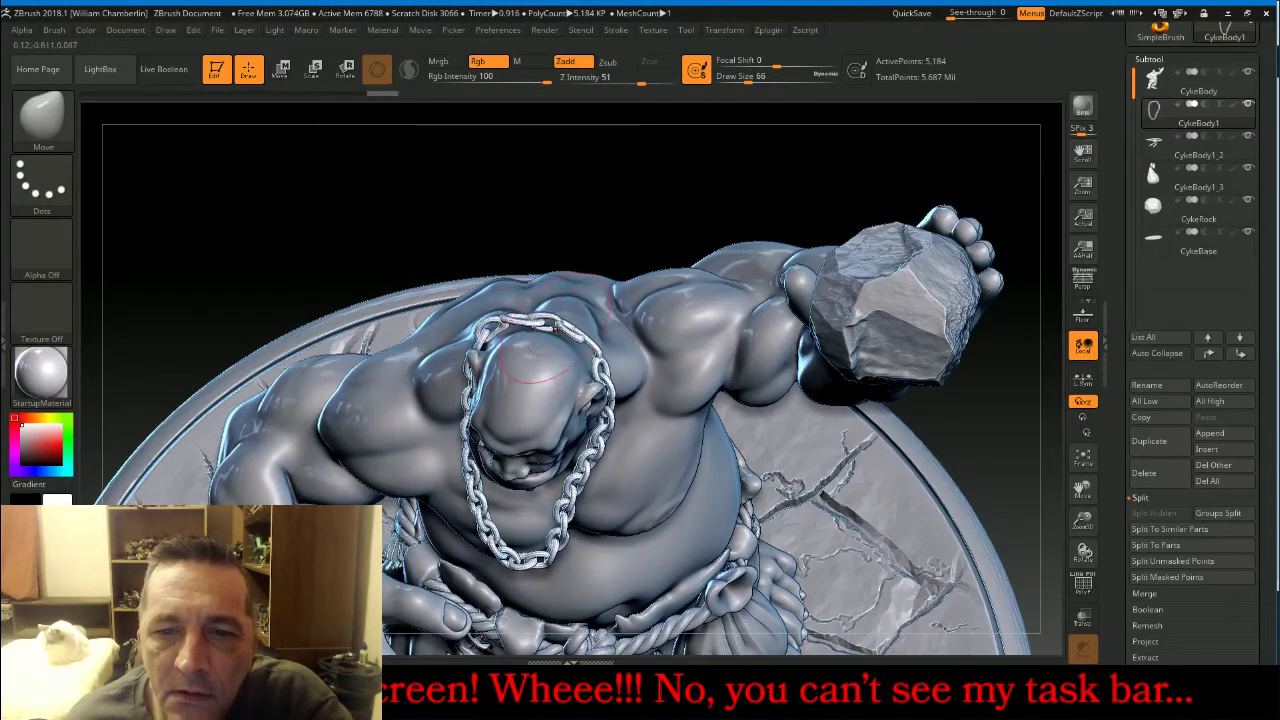
pyautogui.moveTo(592, 352); pyautogui.dragTo(600, 348)
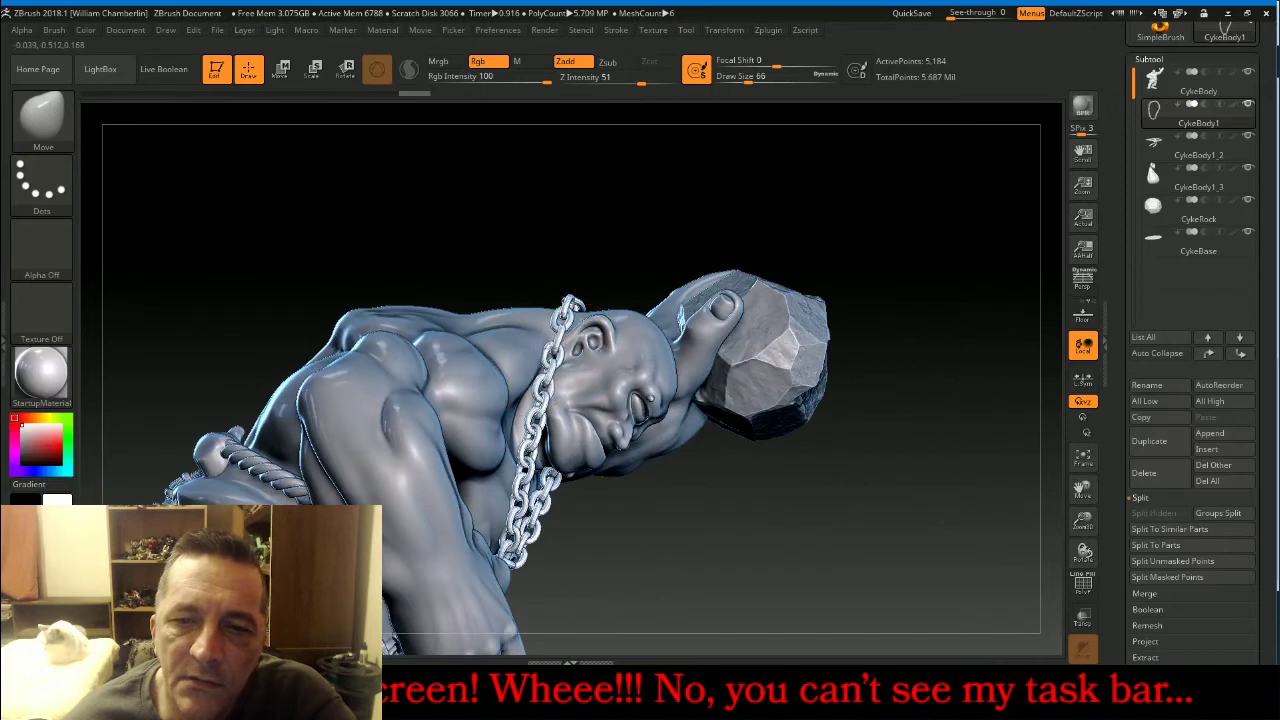
# Nudge the necklace's side links below the ear toward the shoulder.
pyautogui.moveTo(540, 343); pyautogui.dragTo(532, 347)
pyautogui.moveTo(543, 391); pyautogui.dragTo(533, 397)
pyautogui.moveTo(666, 545); pyautogui.dragTo(572, 352)
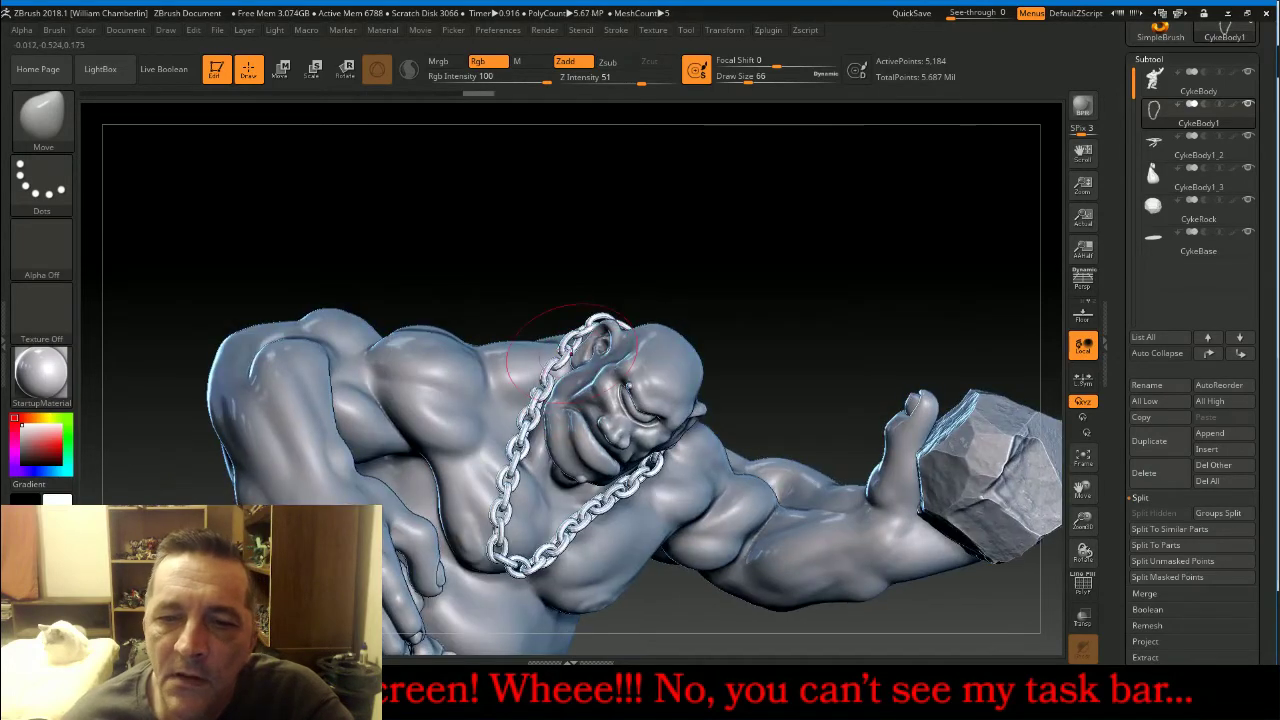
# Enlarge the Move brush to draw size 106 and pull the upper side of the necklace outward over the shoulder.
pyautogui.moveTo(614, 246); pyautogui.dragTo(514, 337)
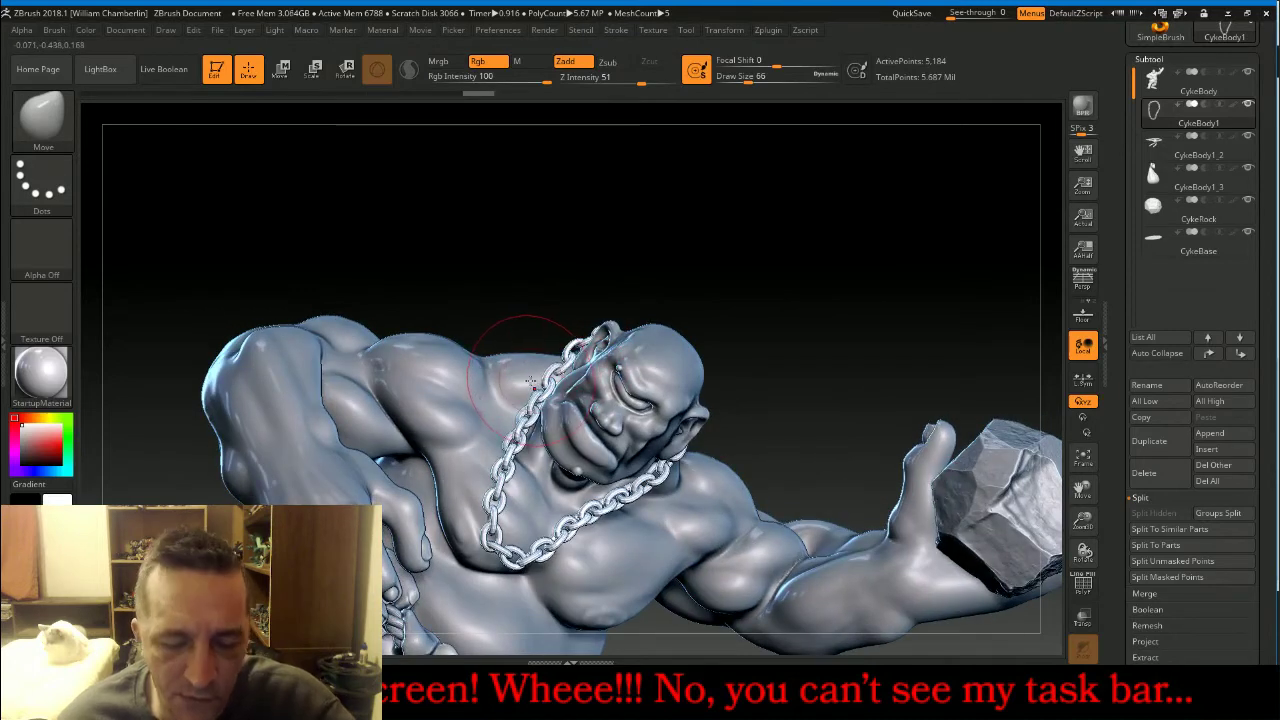
pyautogui.press(']')
pyautogui.press(']')
pyautogui.press(']')
pyautogui.moveTo(541, 380); pyautogui.dragTo(531, 361)
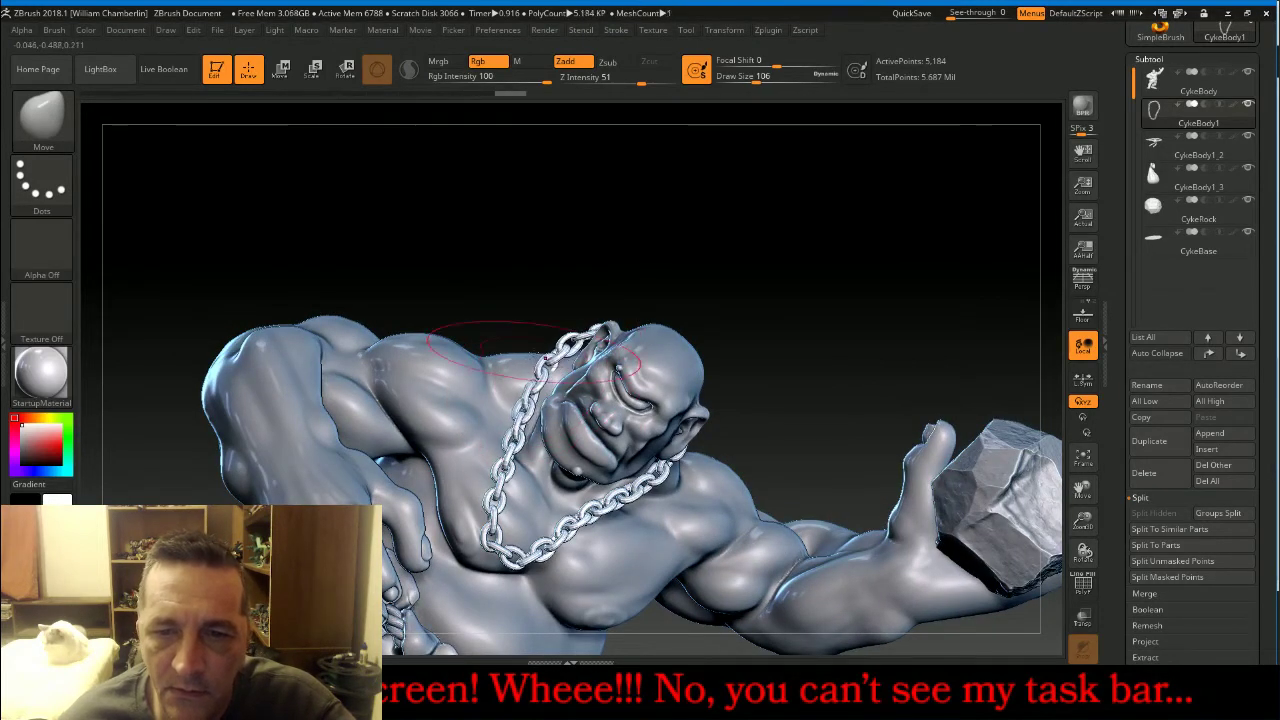
pyautogui.moveTo(825, 258)
pyautogui.mouseDown()
pyautogui.moveTo(829, 336)
pyautogui.moveTo(803, 319)
pyautogui.moveTo(840, 316)
pyautogui.mouseUp()
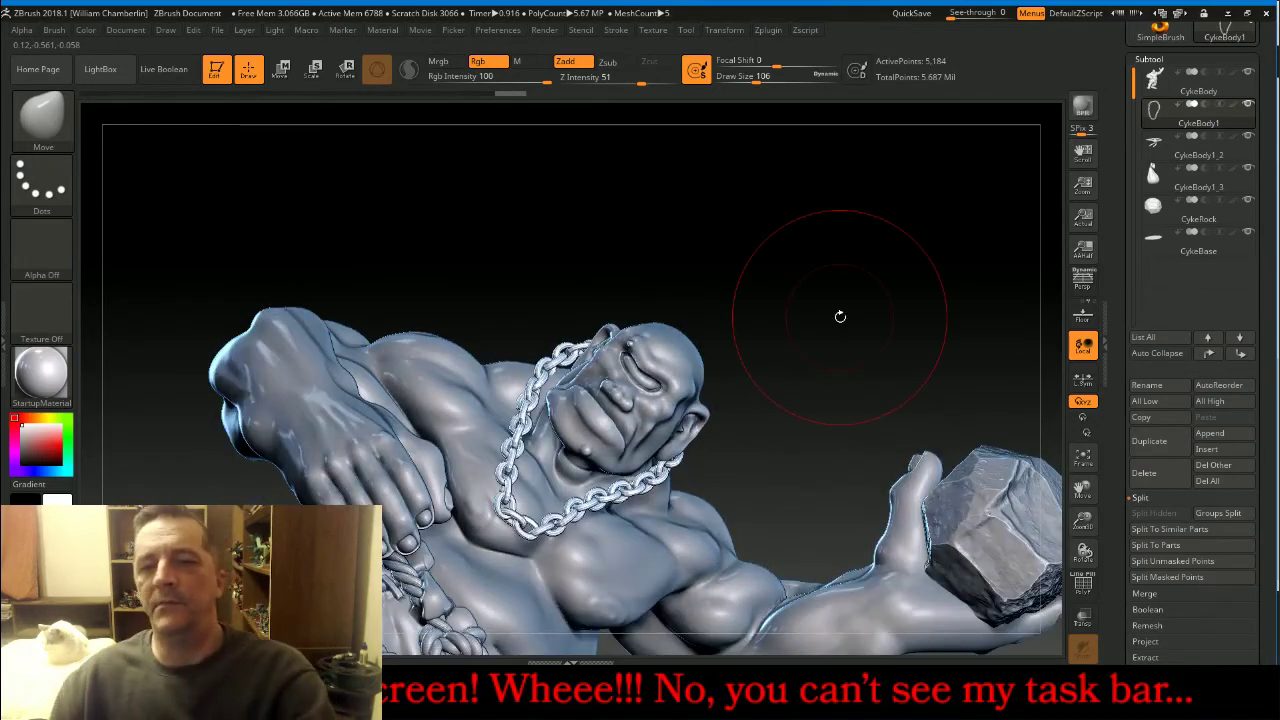
# Thicken the links of the chain necklace evenly with the Inflate deformation and check it against the whole figure.
pyautogui.scroll(-1, 1275, 387)
pyautogui.moveTo(1275, 387); pyautogui.dragTo(1275, 291)
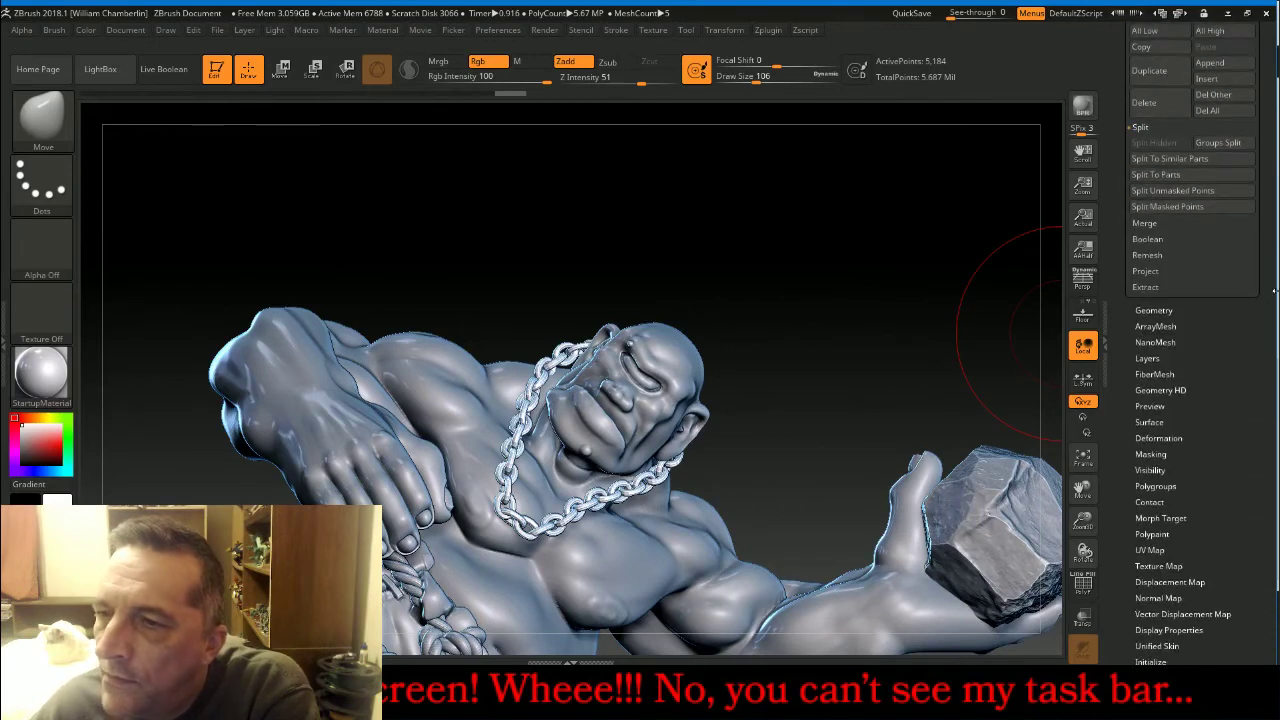
pyautogui.click(1160, 438)
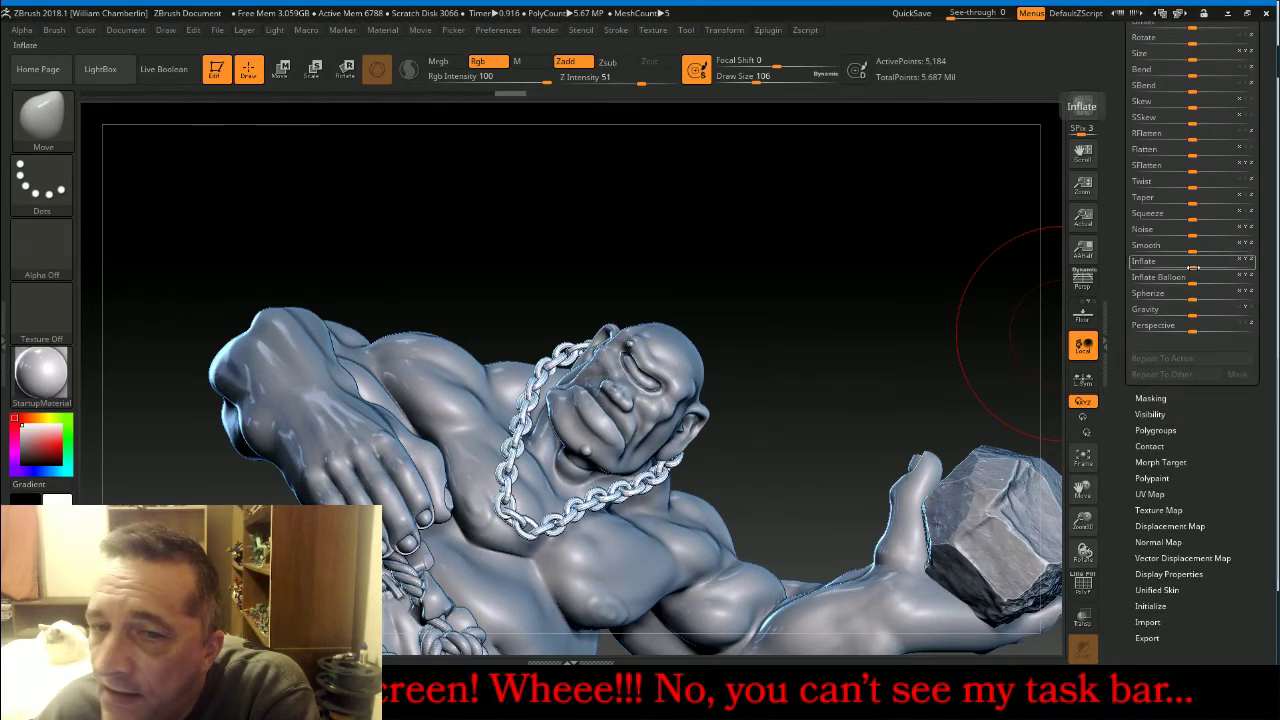
pyautogui.moveTo(1191, 262); pyautogui.dragTo(1201, 265)
pyautogui.moveTo(929, 240); pyautogui.dragTo(874, 243)
pyautogui.hotkey('ctrl', 'z')
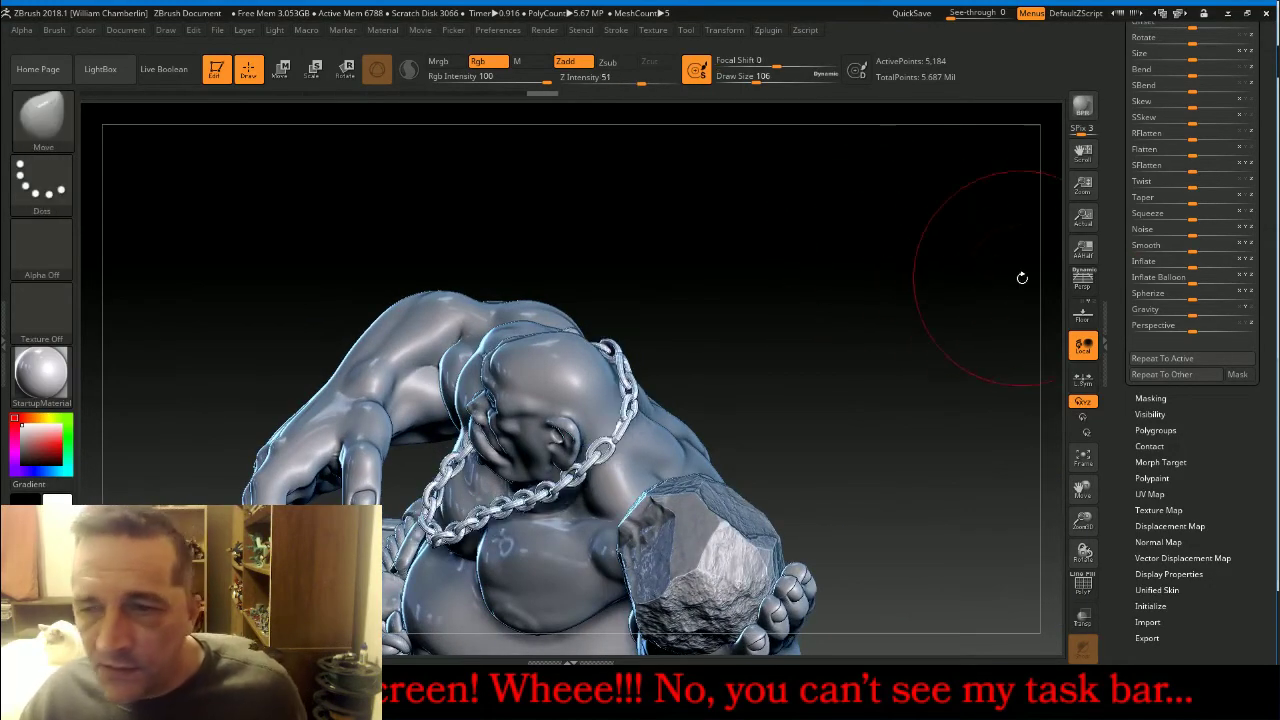
pyautogui.click(1196, 267)
pyautogui.moveTo(1197, 267); pyautogui.dragTo(1198, 267)
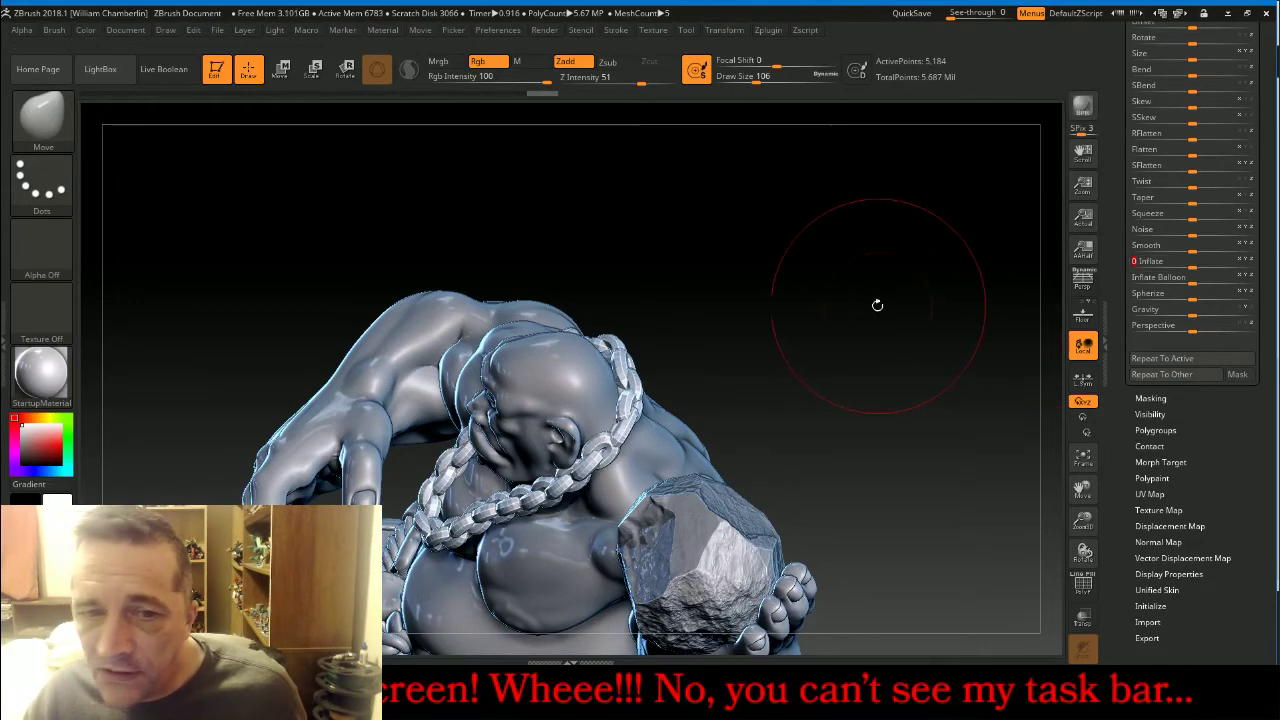
pyautogui.moveTo(878, 304); pyautogui.dragTo(948, 266)
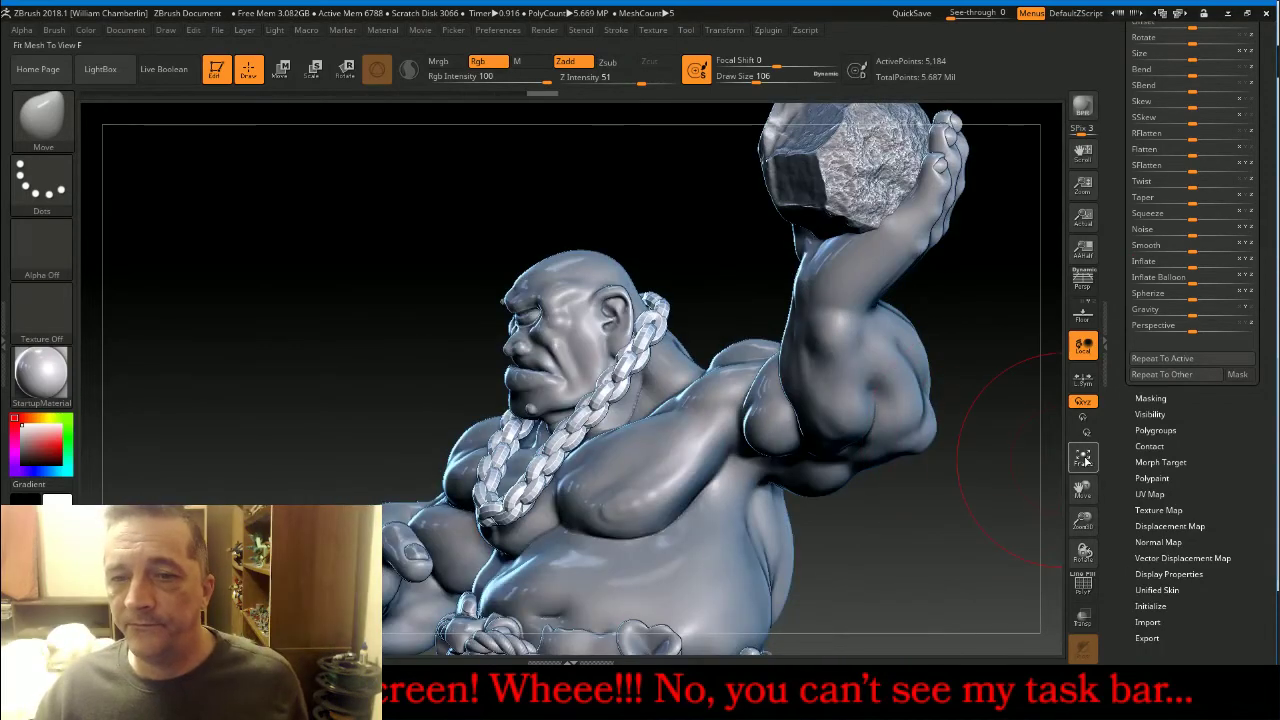
pyautogui.click(1084, 459)
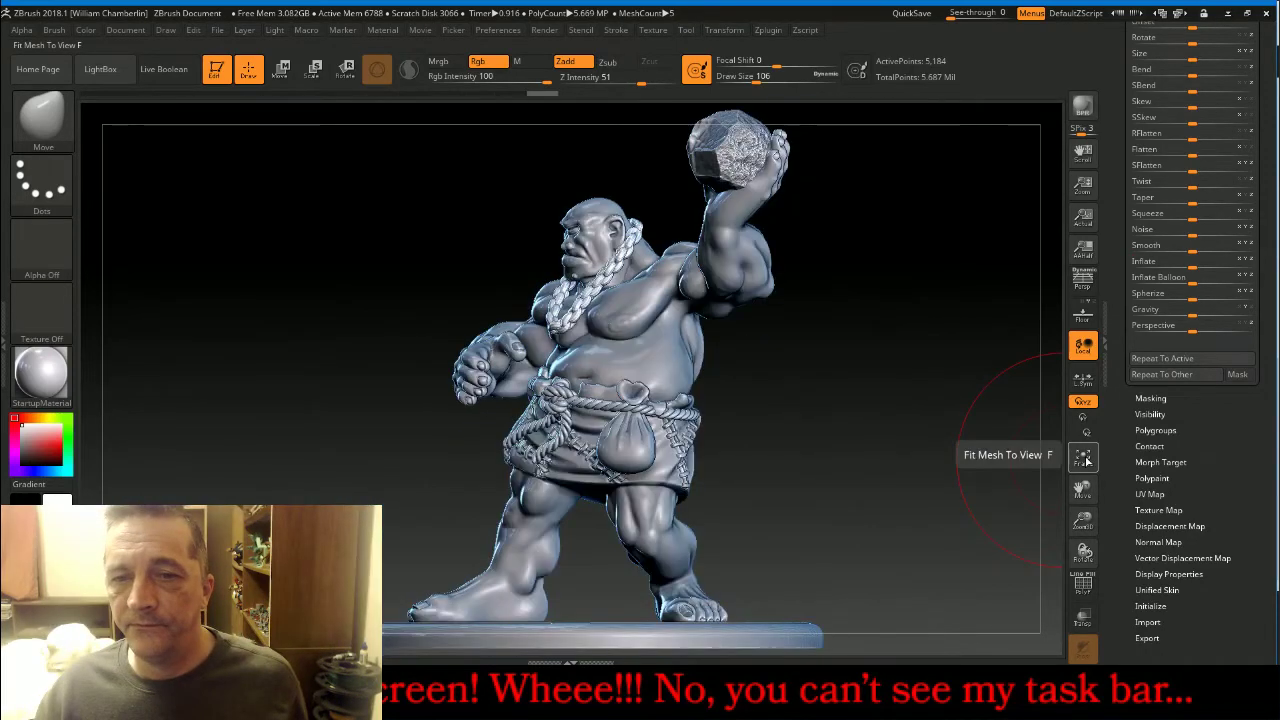
pyautogui.moveTo(943, 461); pyautogui.dragTo(988, 473)
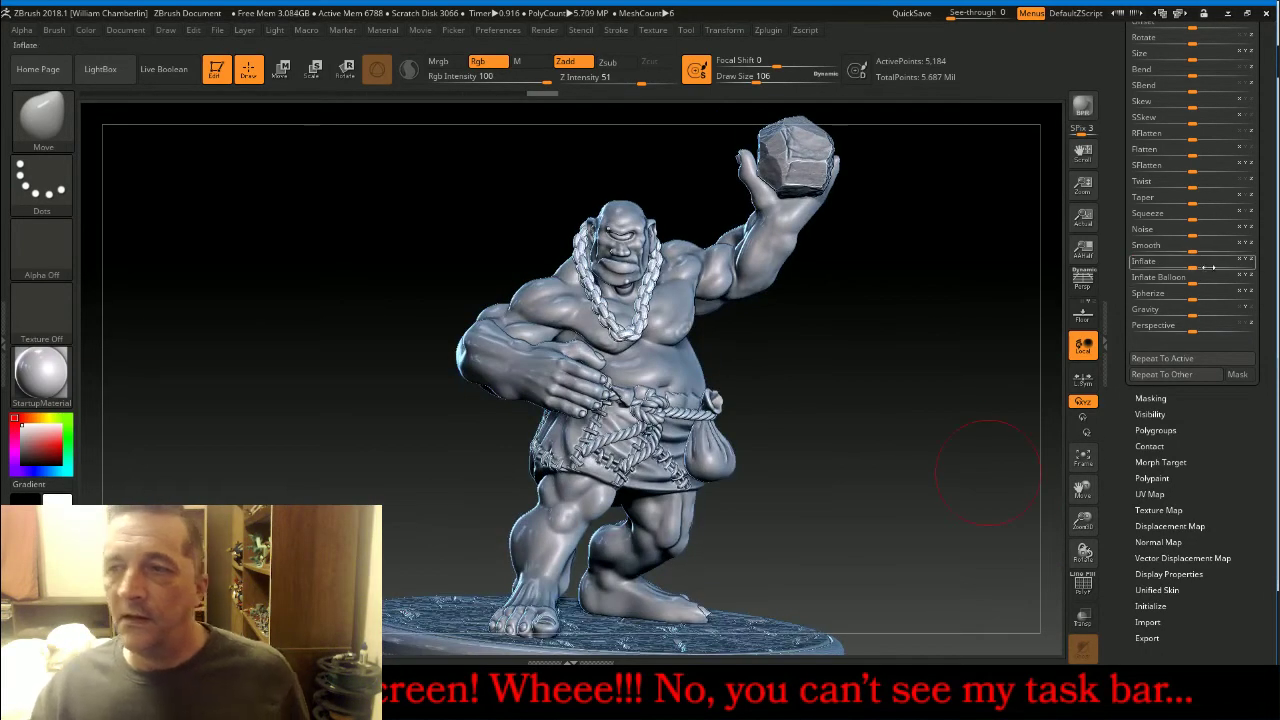
# Subdivide the necklace mesh twice and delete its lower subdivision levels.
pyautogui.scroll(10, 1220, 251)
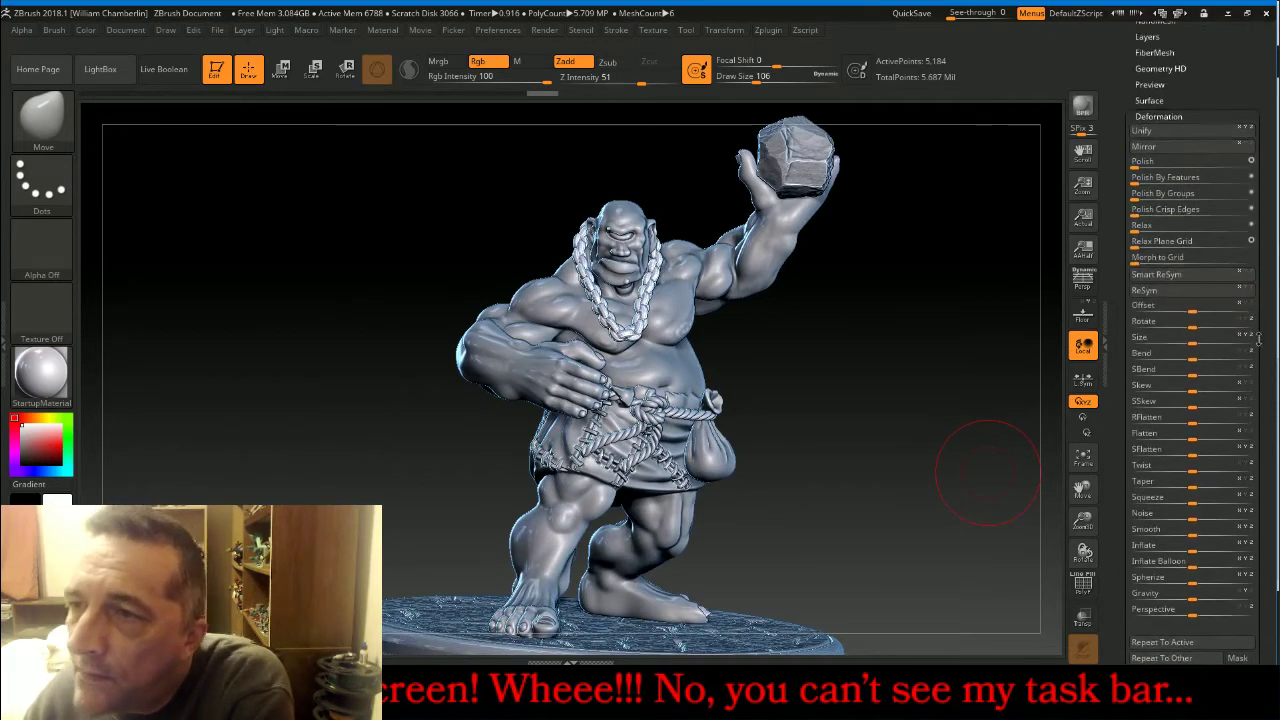
pyautogui.click(1155, 187)
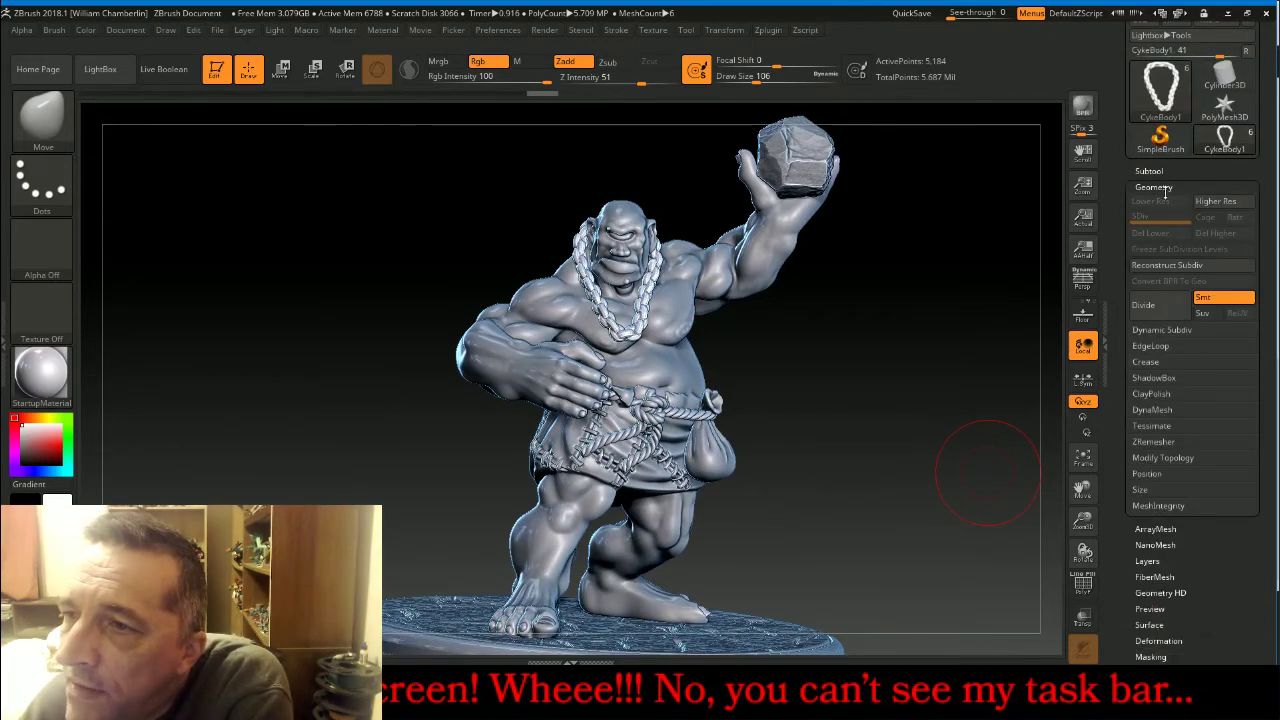
pyautogui.click(1145, 304)
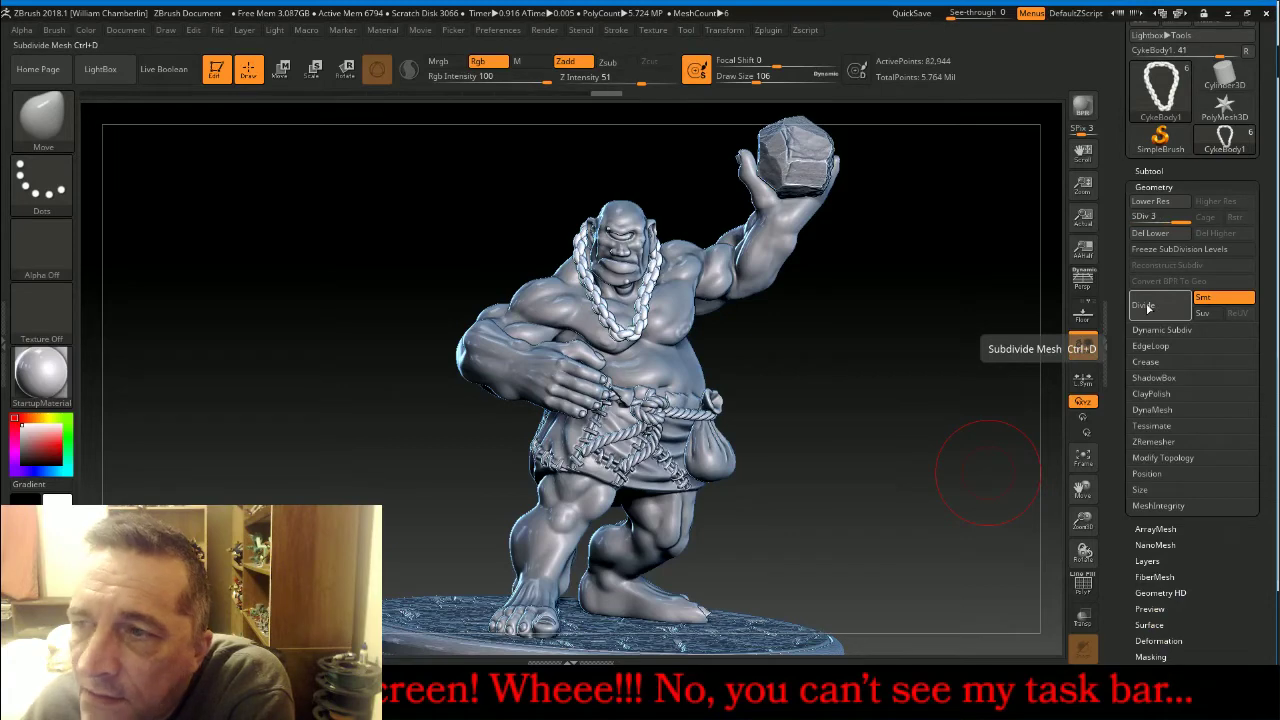
pyautogui.click(1153, 233)
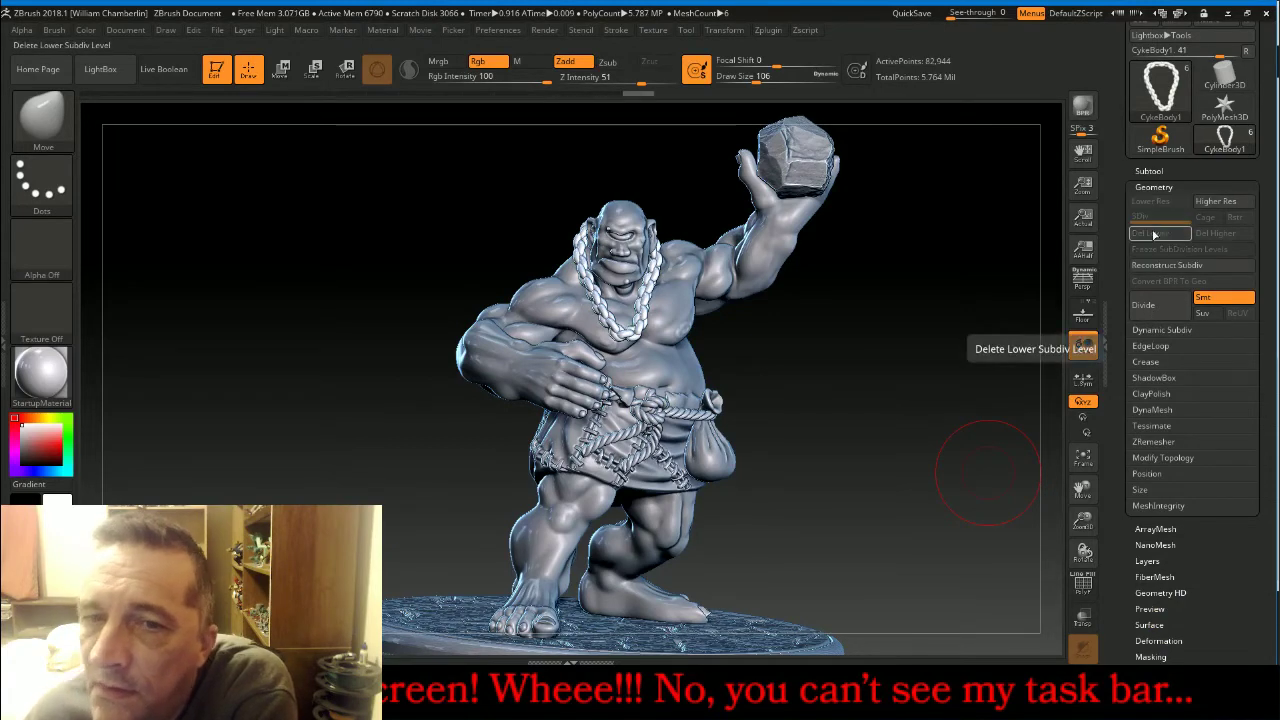
pyautogui.moveTo(982, 353); pyautogui.dragTo(971, 360)
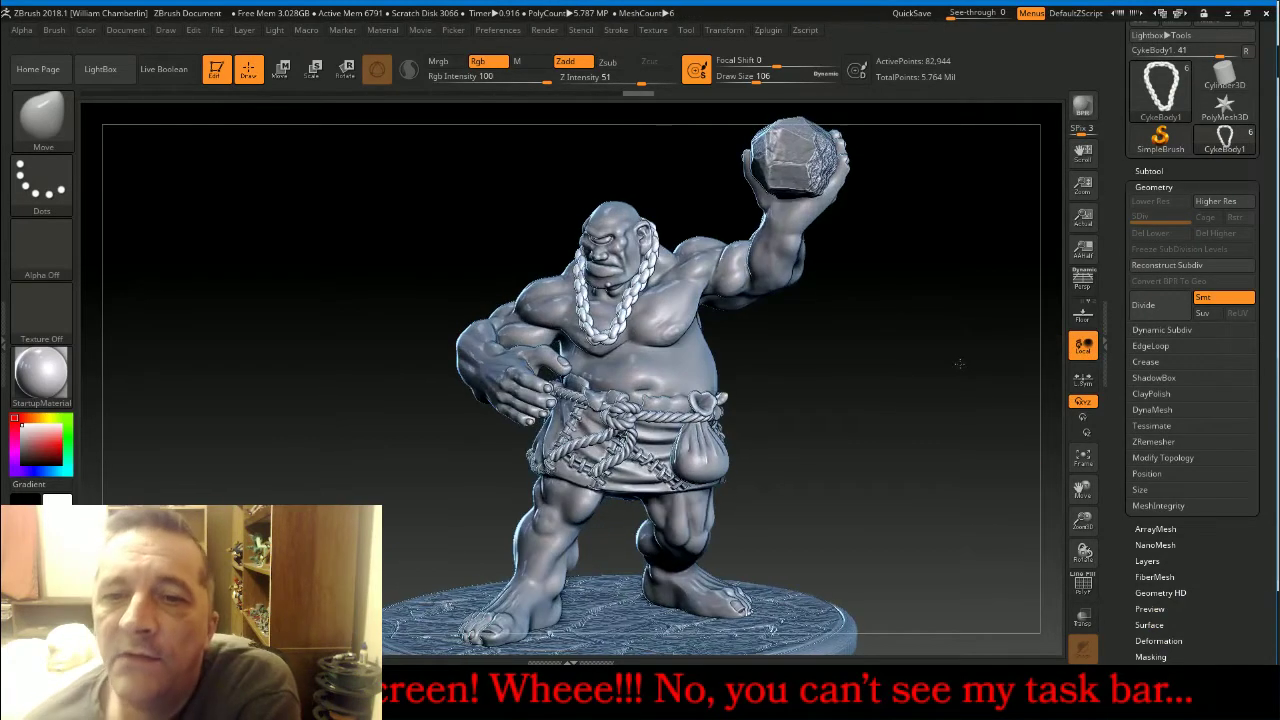
pyautogui.moveTo(1083, 521)
pyautogui.mouseDown()
pyautogui.moveTo(949, 441)
pyautogui.moveTo(872, 460)
pyautogui.moveTo(958, 397)
pyautogui.mouseUp()
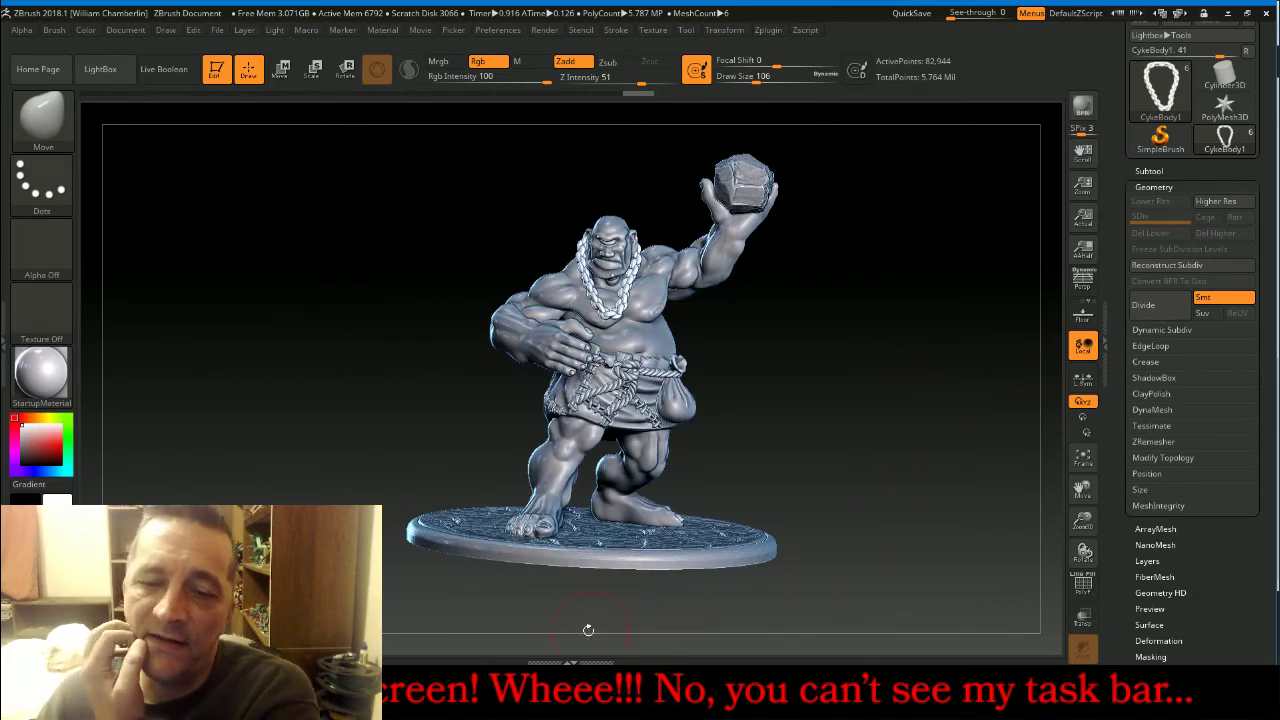
# Switch to the live chat window in Firefox to read viewers' opinions on the necklace and review the full figure.
pyautogui.hotkey('alt', 'Tab')
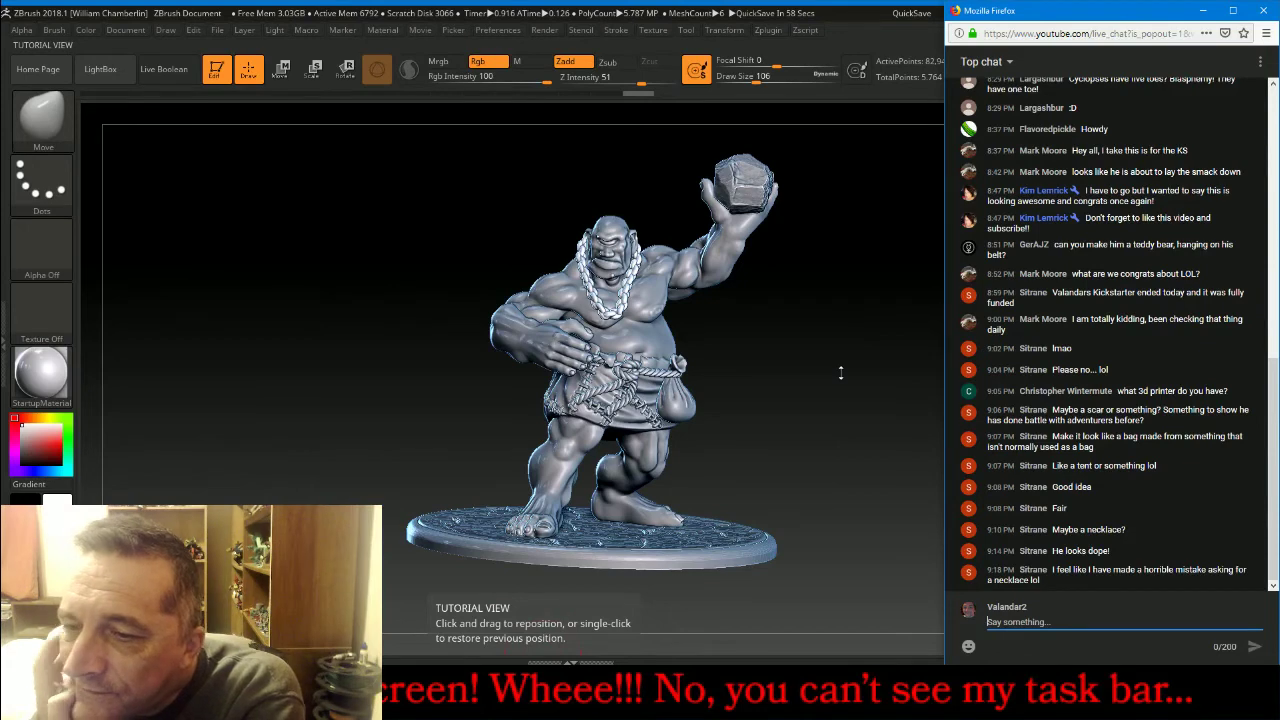
pyautogui.moveTo(860, 361)
pyautogui.mouseDown()
pyautogui.moveTo(825, 366)
pyautogui.moveTo(935, 368)
pyautogui.moveTo(817, 540)
pyautogui.mouseUp()
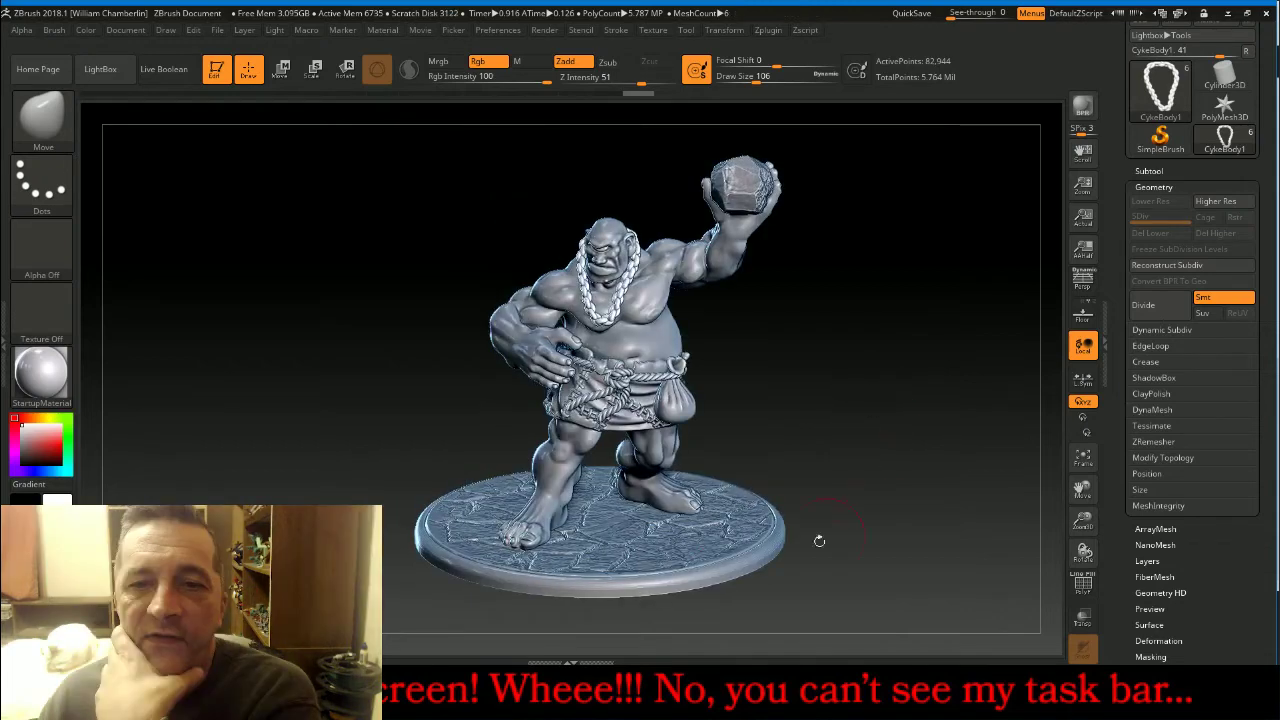
pyautogui.click(598, 692)
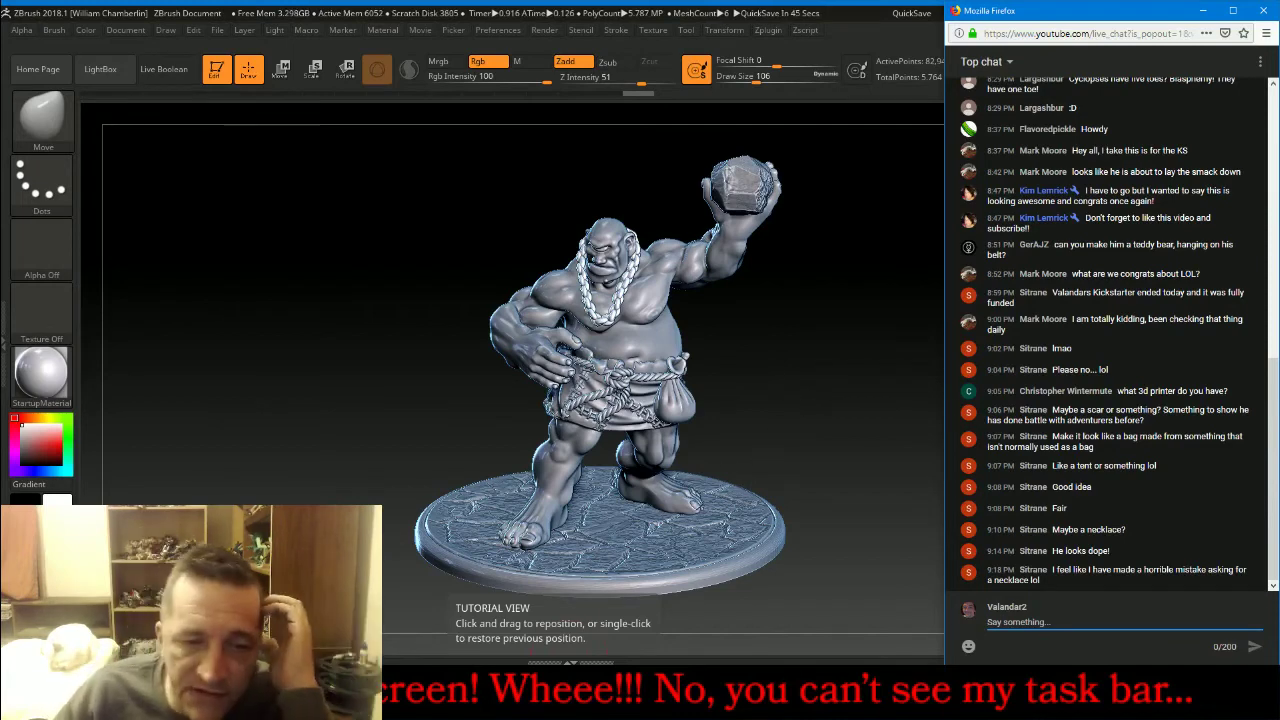
pyautogui.click(762, 446)
pyautogui.hotkey('alt', 'Tab')
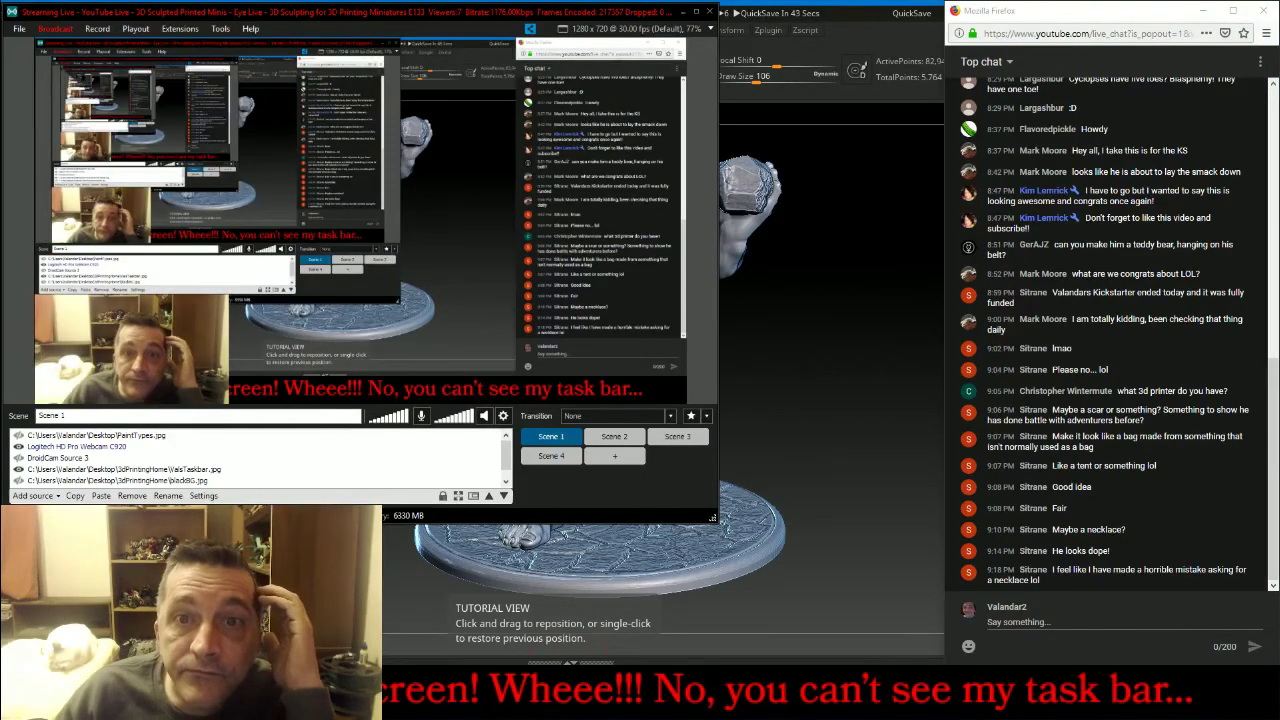
pyautogui.click(683, 11)
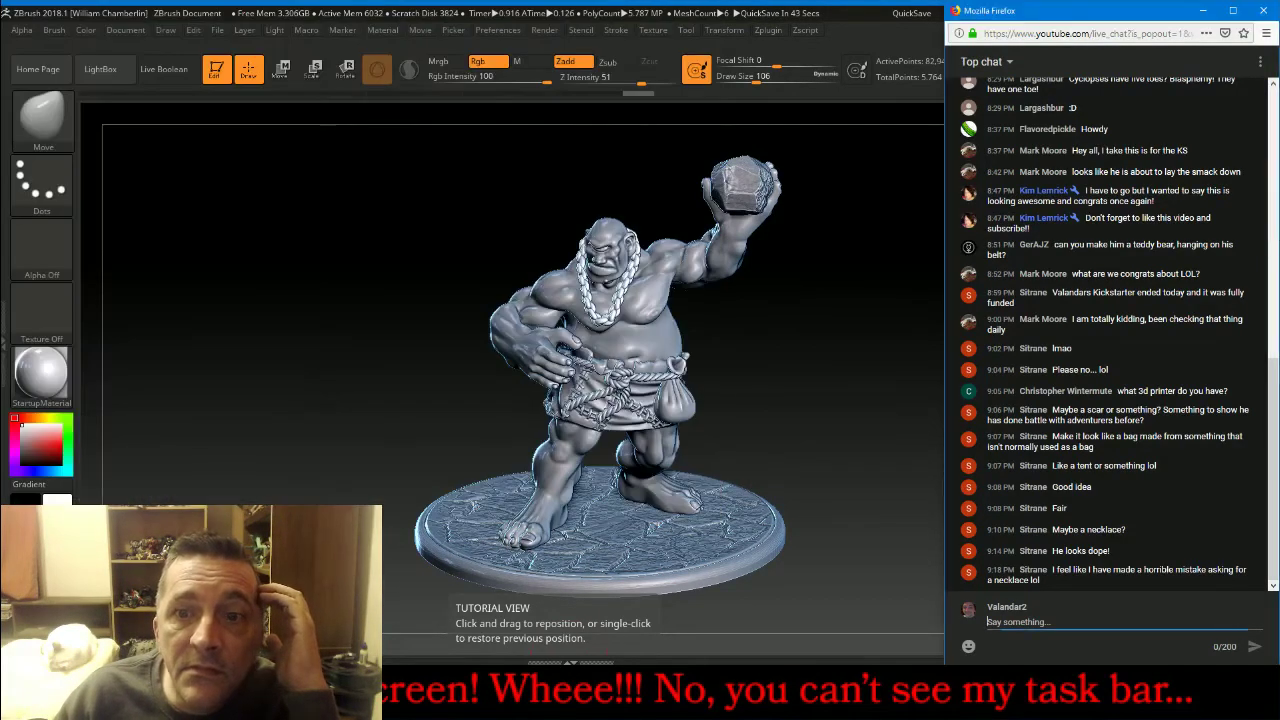
pyautogui.click(778, 411)
pyautogui.moveTo(778, 411); pyautogui.dragTo(810, 401)
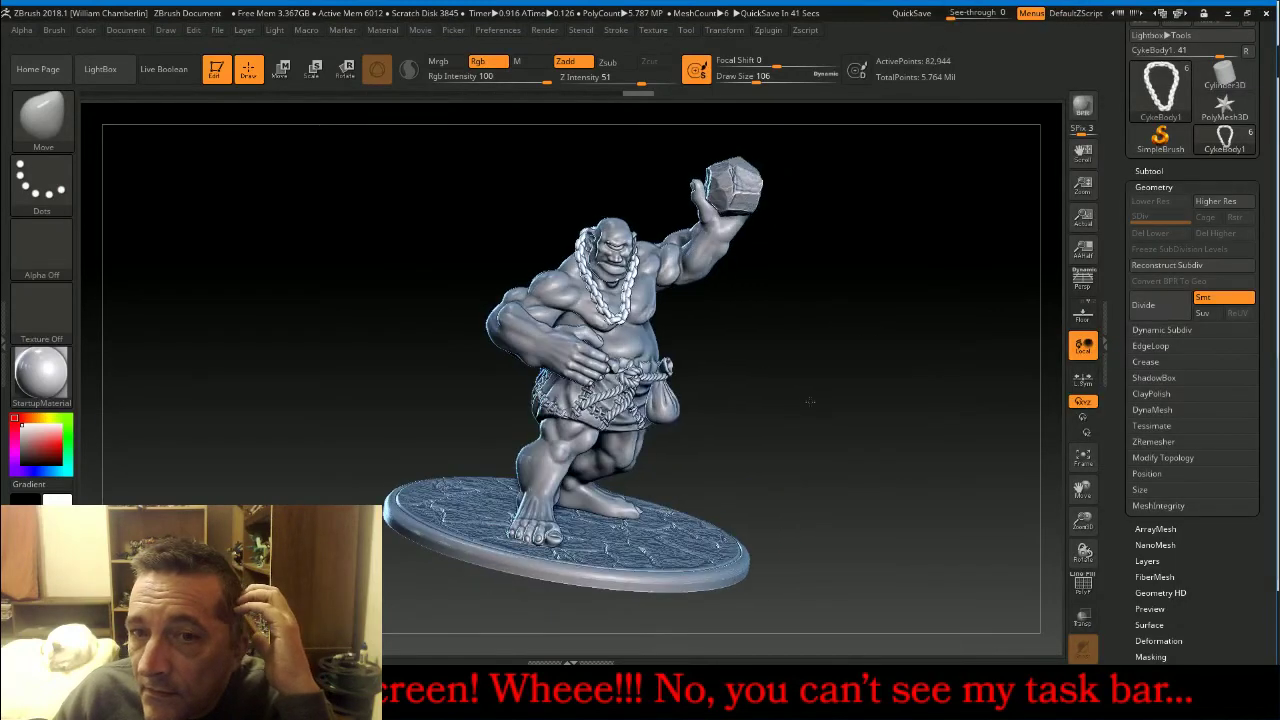
pyautogui.click(584, 692)
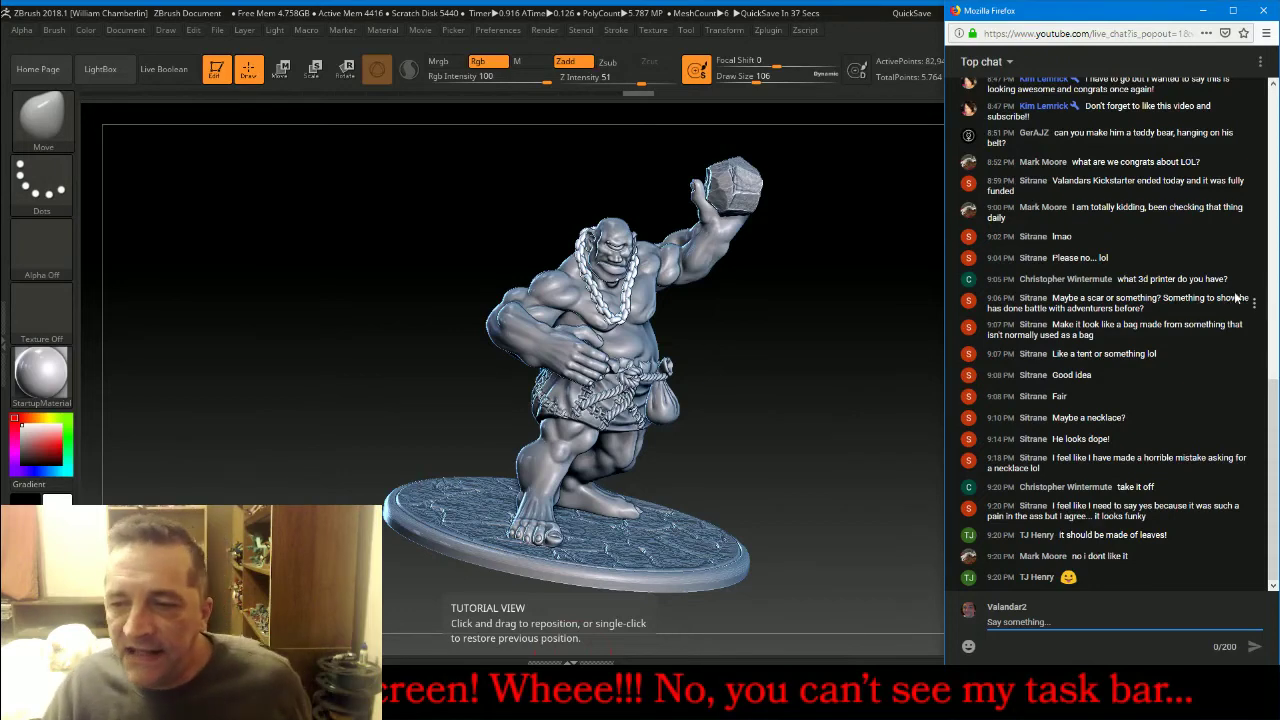
pyautogui.click(862, 343)
pyautogui.moveTo(862, 343); pyautogui.dragTo(800, 345)
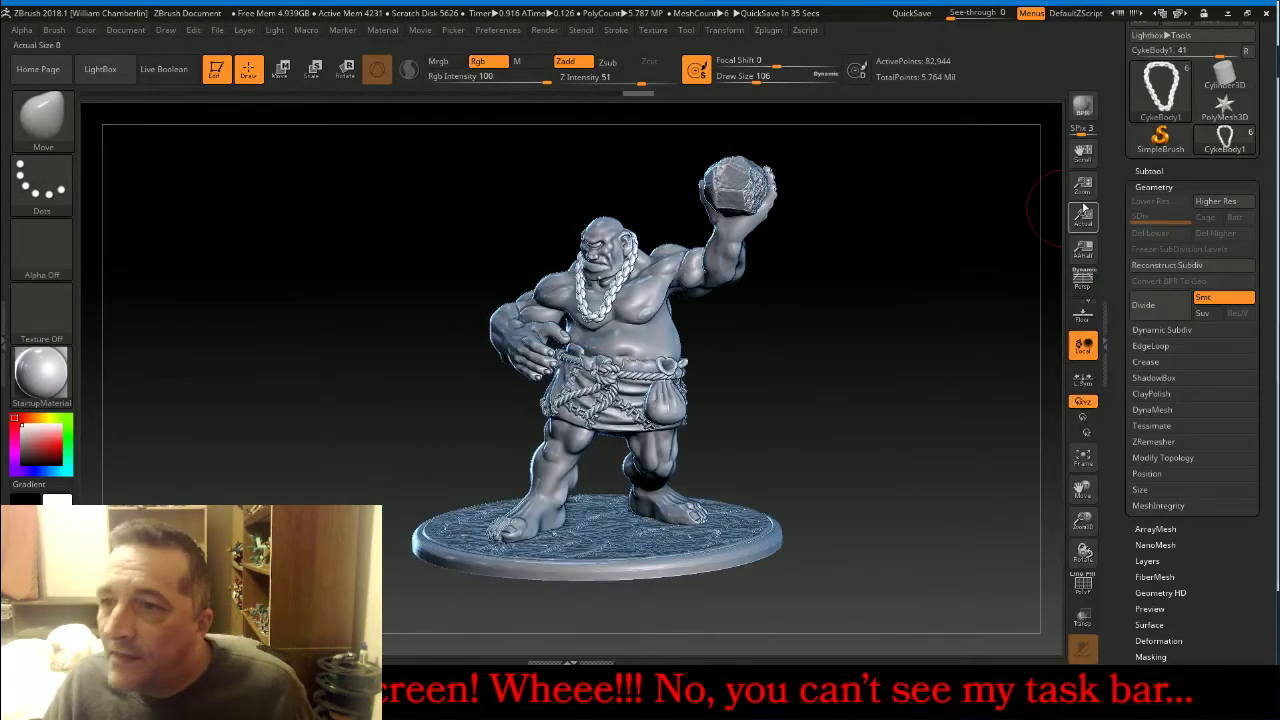
# Permanently delete the necklace subtool CykeBody1 from the figure.
pyautogui.click(1187, 170)
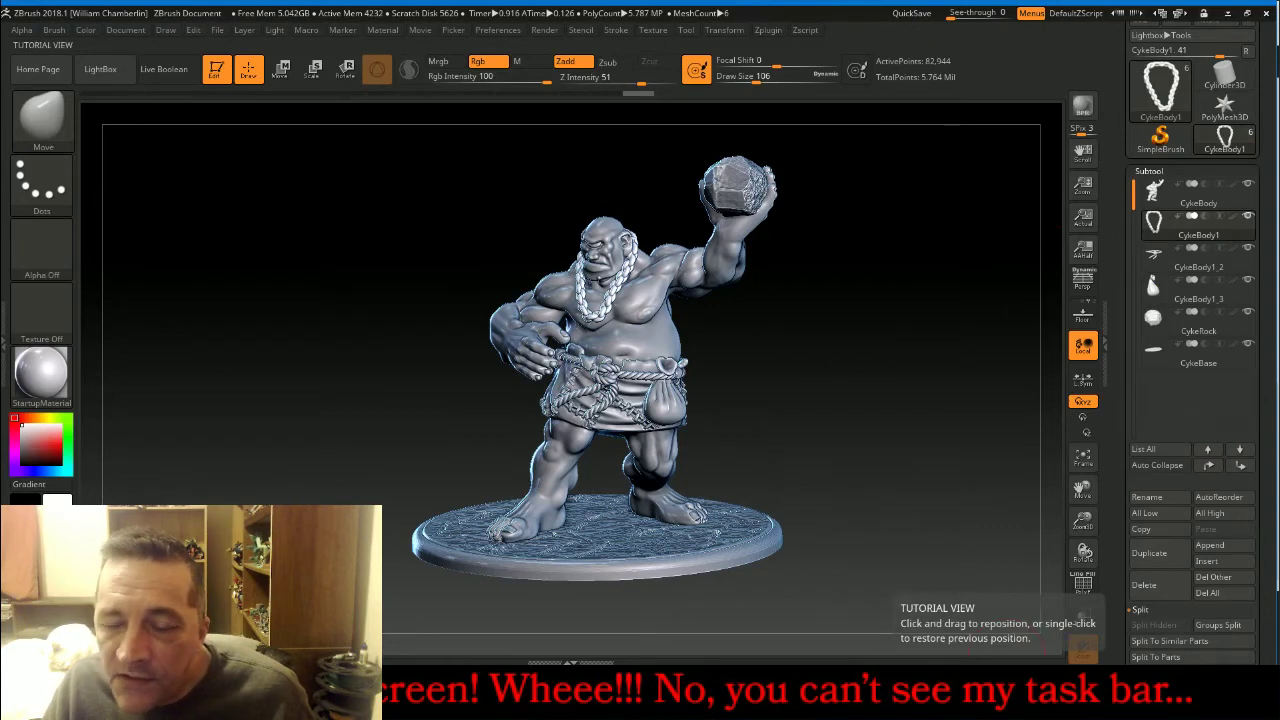
pyautogui.hotkey('alt', 'Tab')
pyautogui.hotkey('alt', 'Tab')
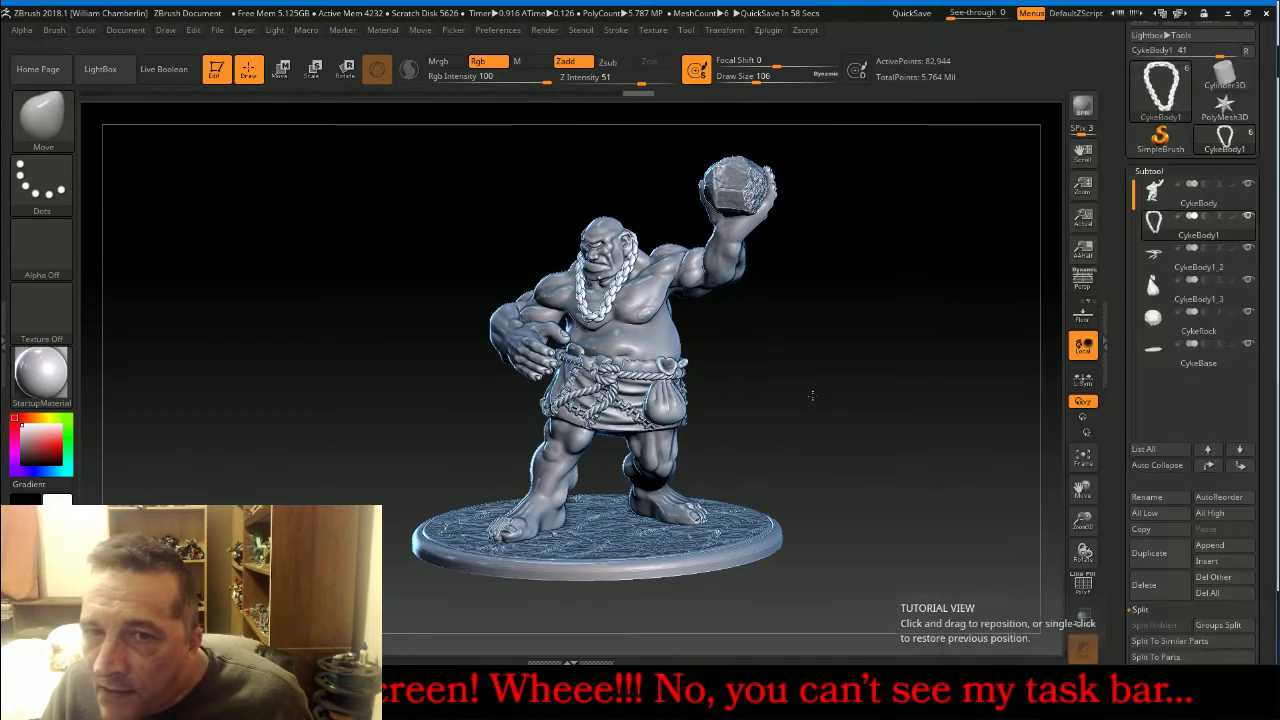
pyautogui.click(1146, 583)
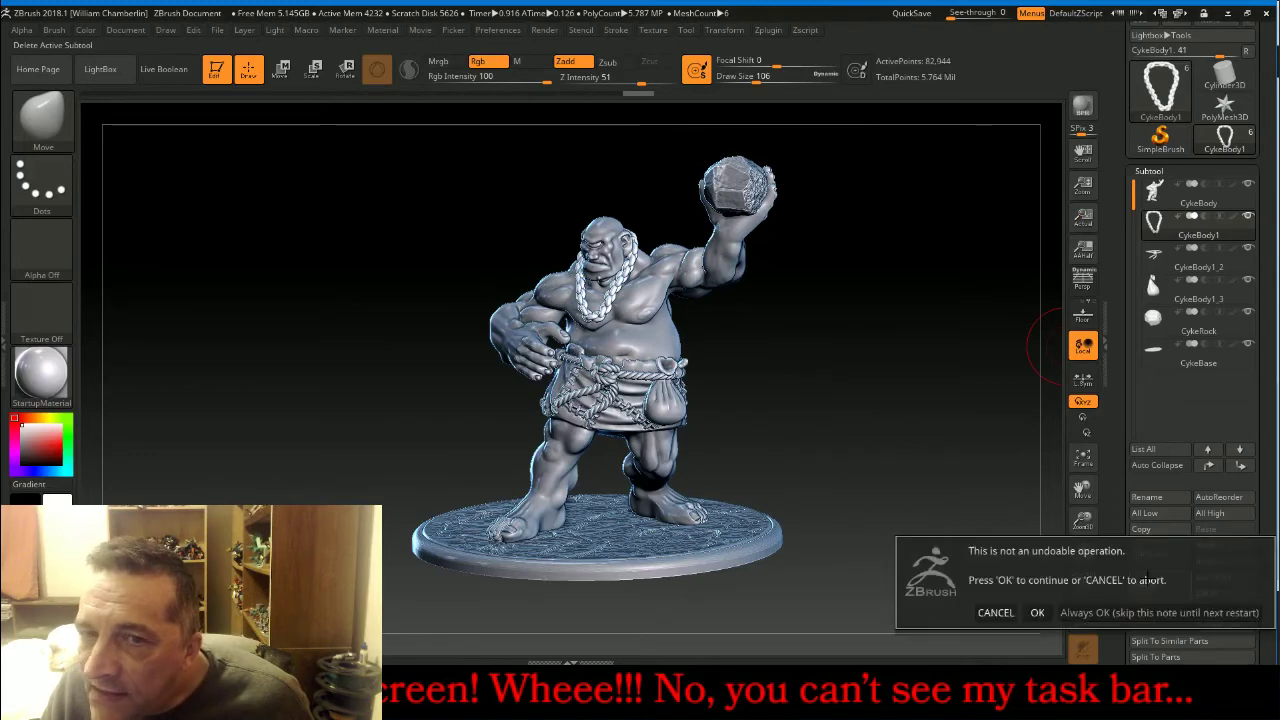
pyautogui.click(1037, 612)
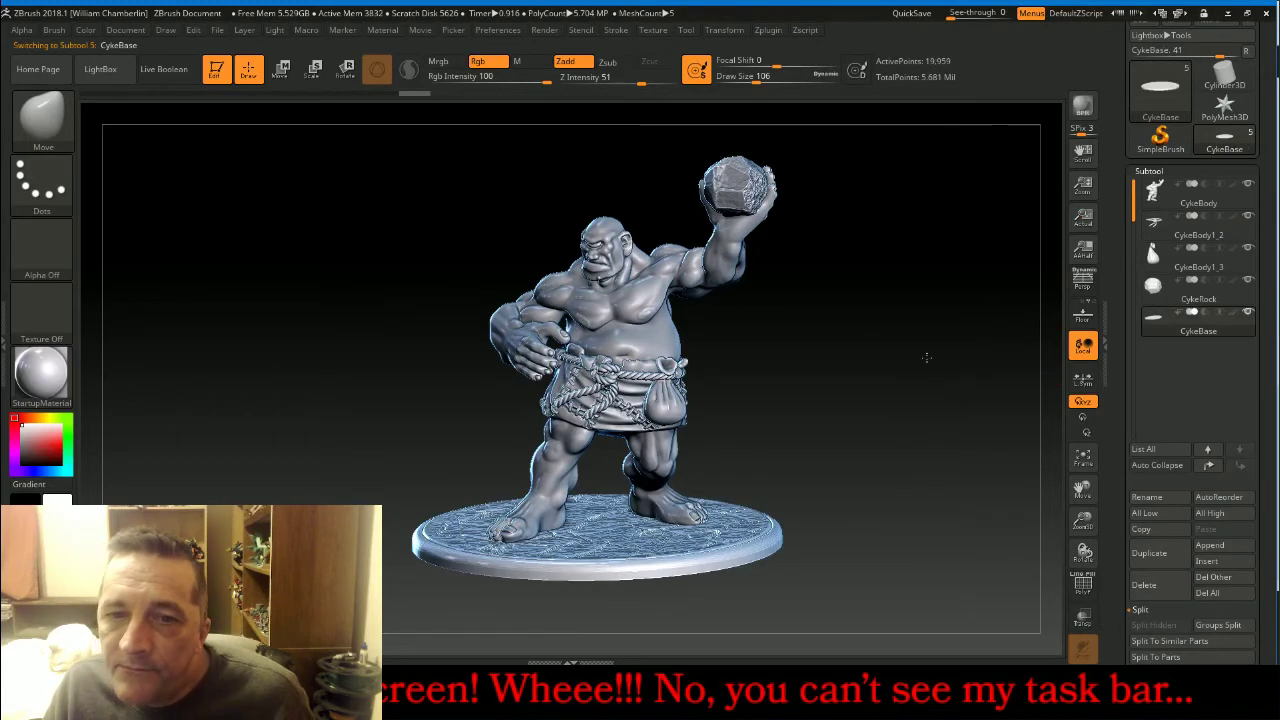
pyautogui.moveTo(926, 357); pyautogui.dragTo(900, 336)
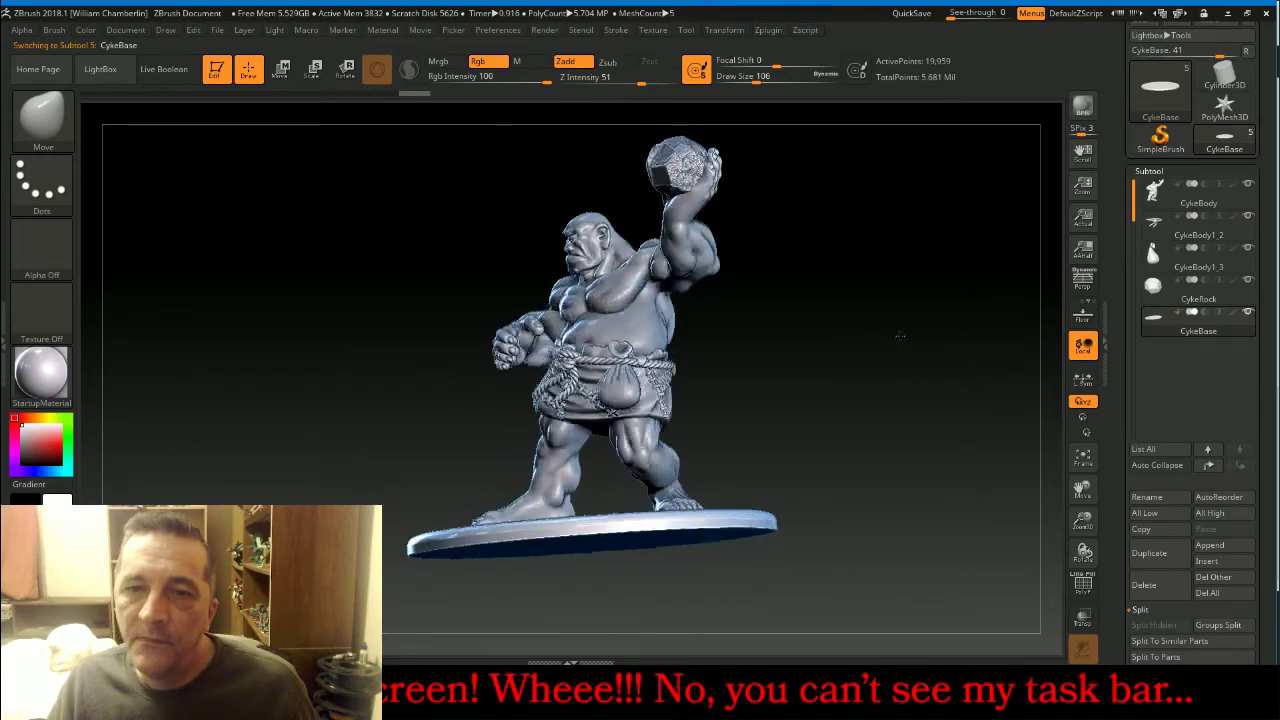
pyautogui.moveTo(900, 336); pyautogui.dragTo(933, 362)
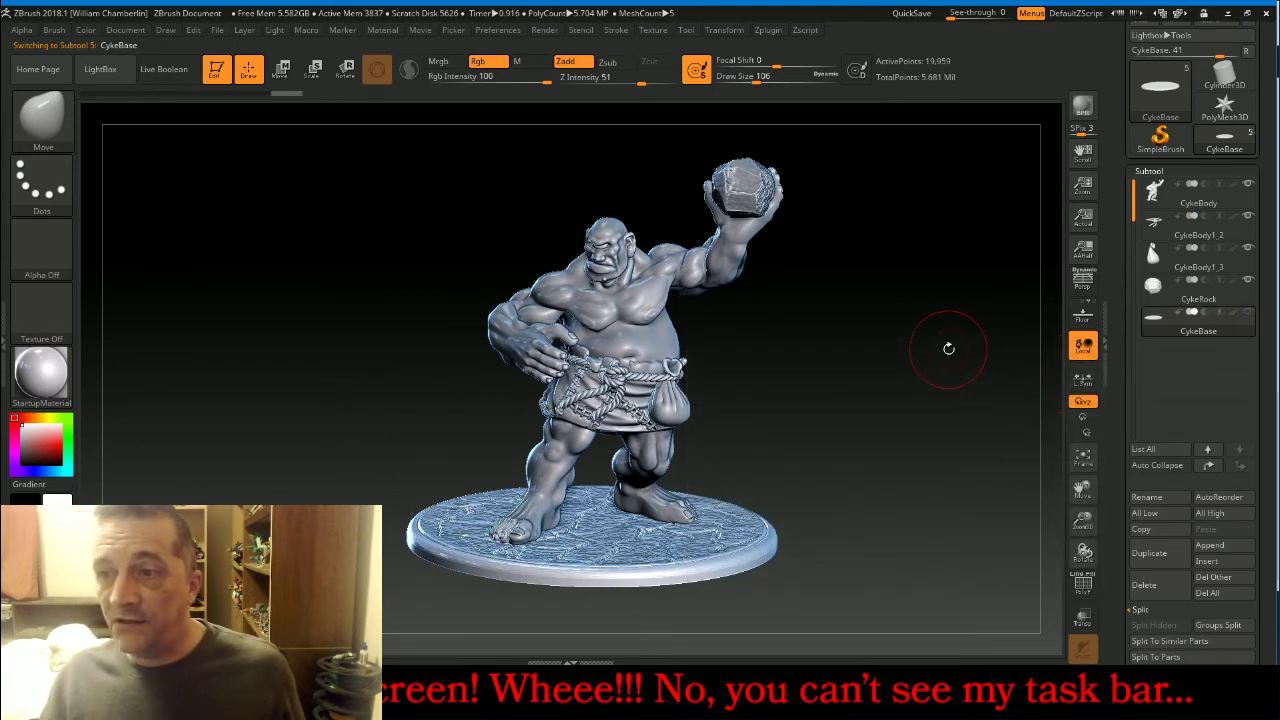
# With CykeBase hidden, merge the CykeBody1_2, CykeBody1_3 and CykeRock subtools down into CykeBody.
pyautogui.click(1154, 193)
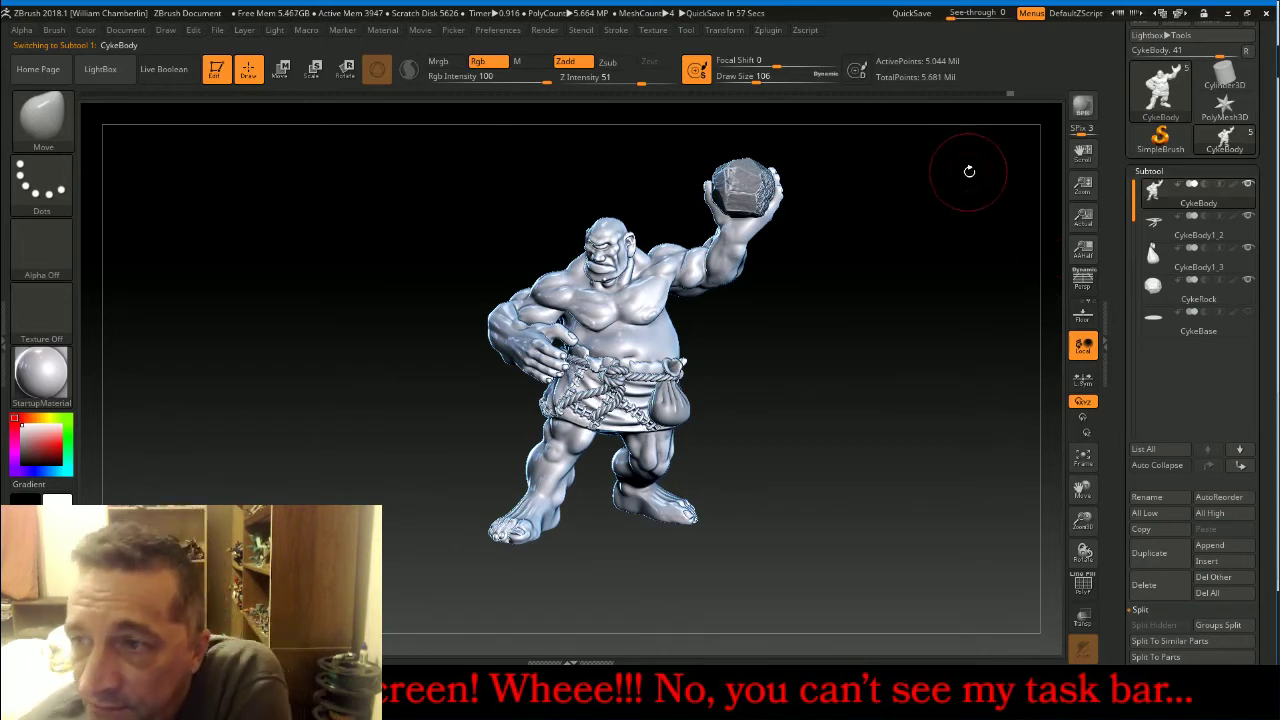
pyautogui.click(1174, 617)
pyautogui.click(1145, 626)
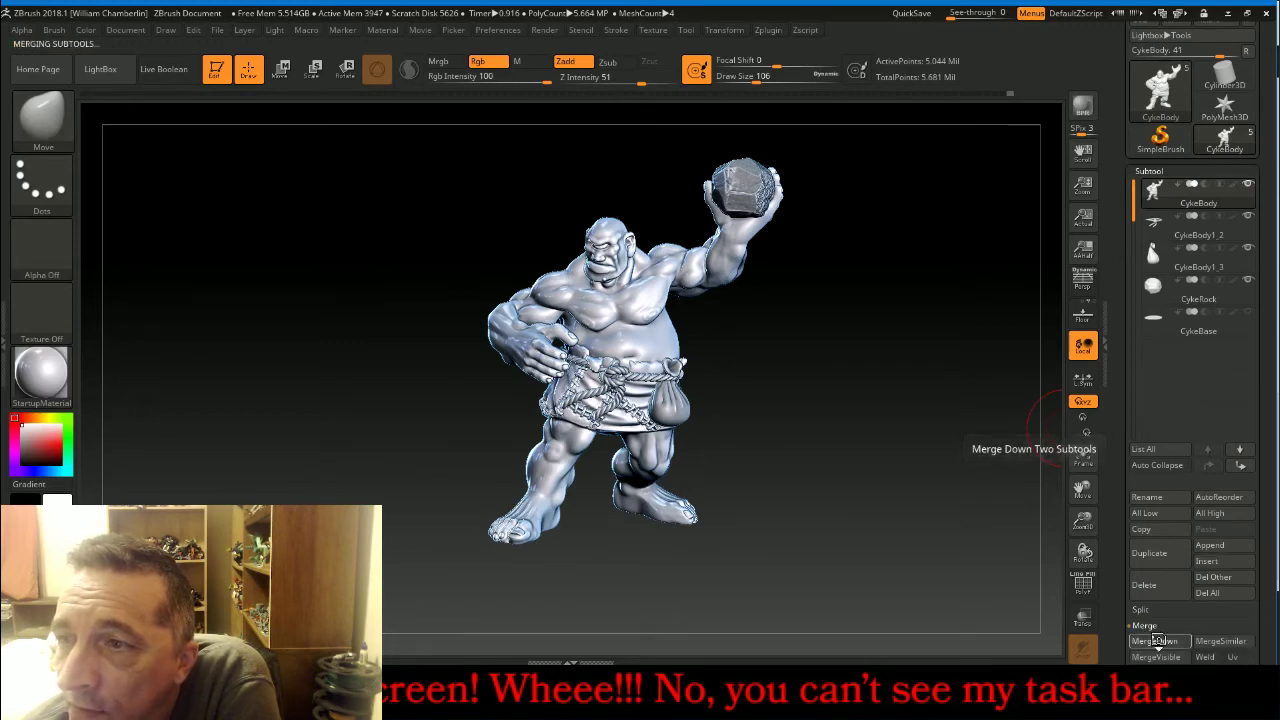
pyautogui.click(1155, 640)
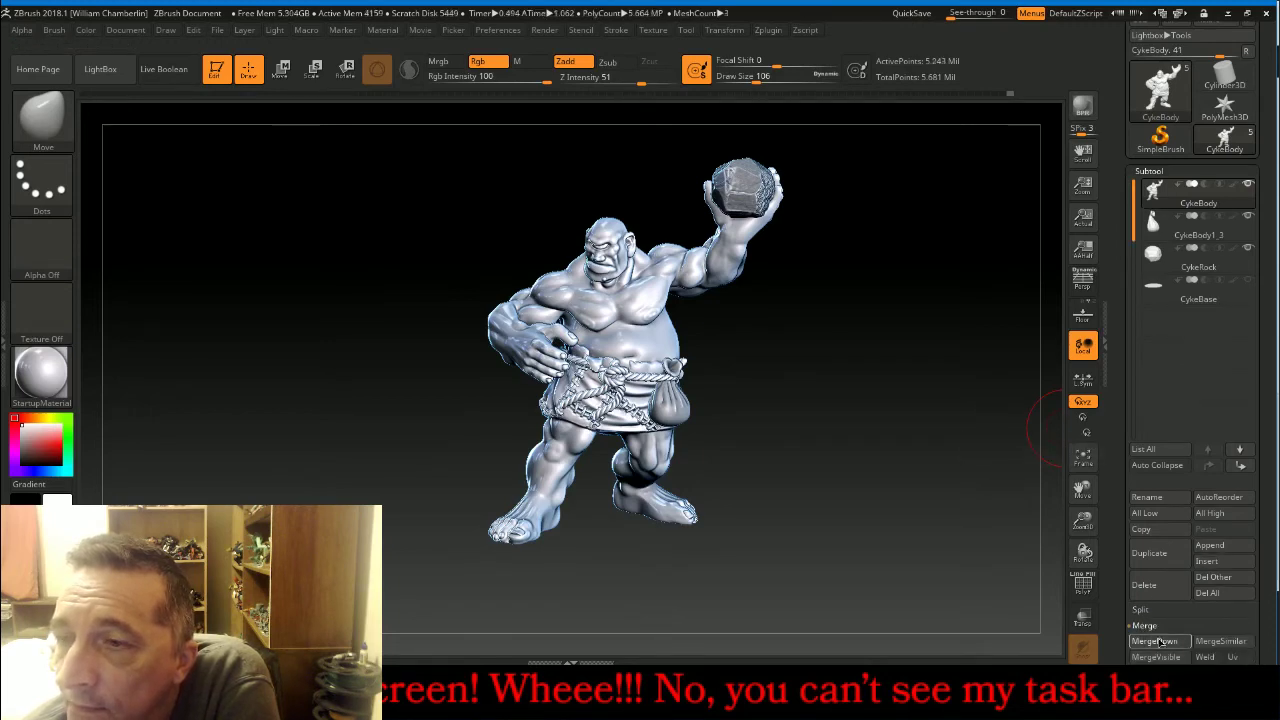
pyautogui.click(1157, 641)
pyautogui.click(1157, 641)
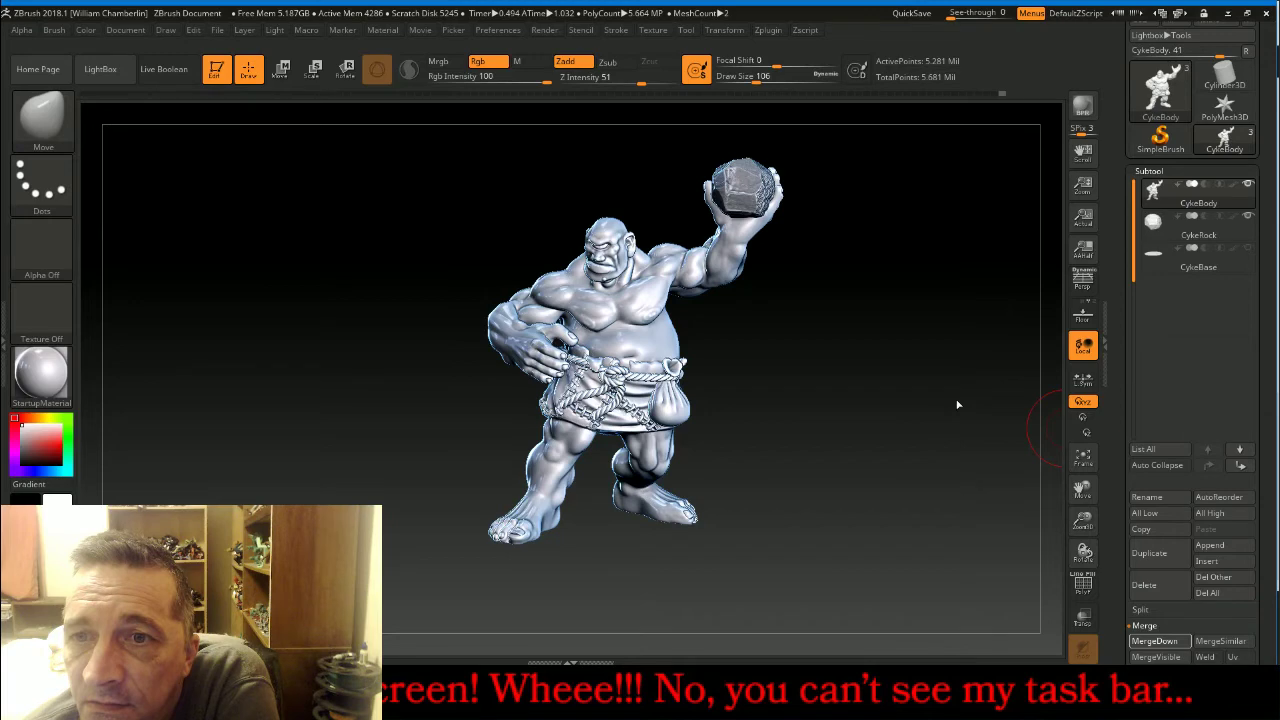
pyautogui.moveTo(957, 404); pyautogui.dragTo(933, 395)
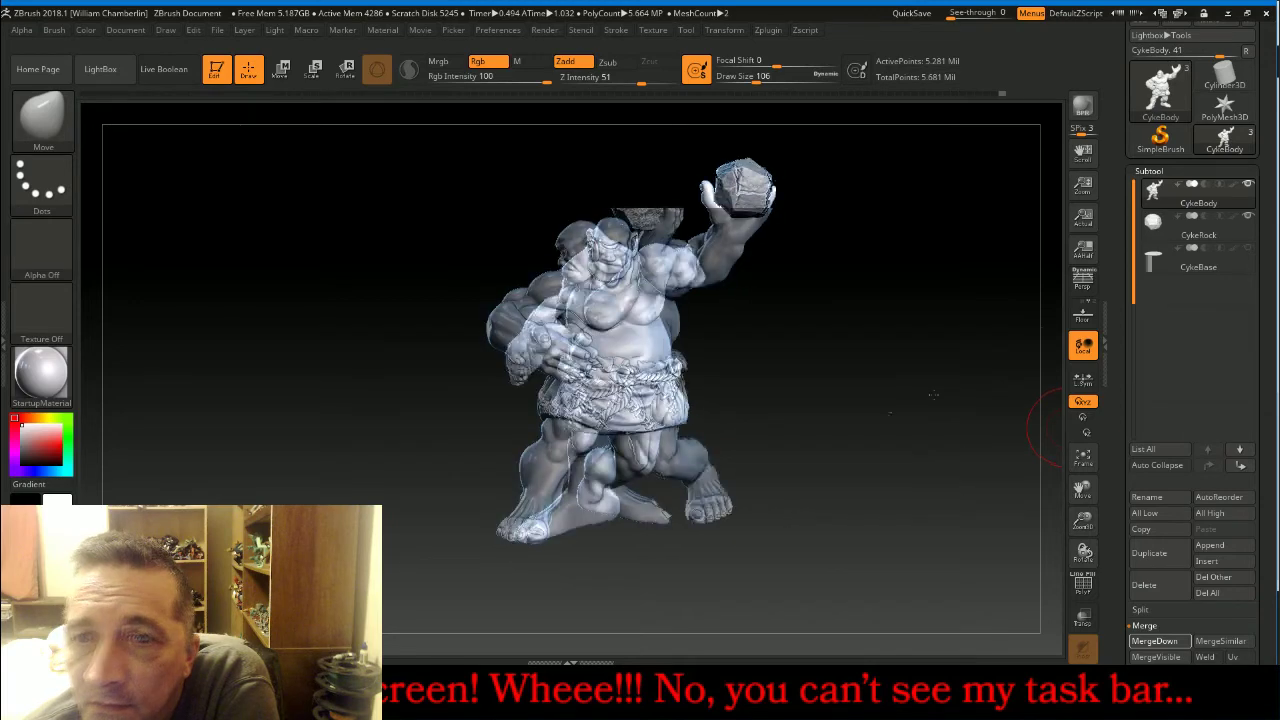
pyautogui.moveTo(933, 395)
pyautogui.mouseDown()
pyautogui.moveTo(897, 403)
pyautogui.moveTo(917, 398)
pyautogui.mouseUp()
pyautogui.click(1157, 641)
# DynaMesh the merged CykeBody subtool at resolution 1024, and turn its DynaMesh mode off once it is remeshed.
pyautogui.click(1164, 173)
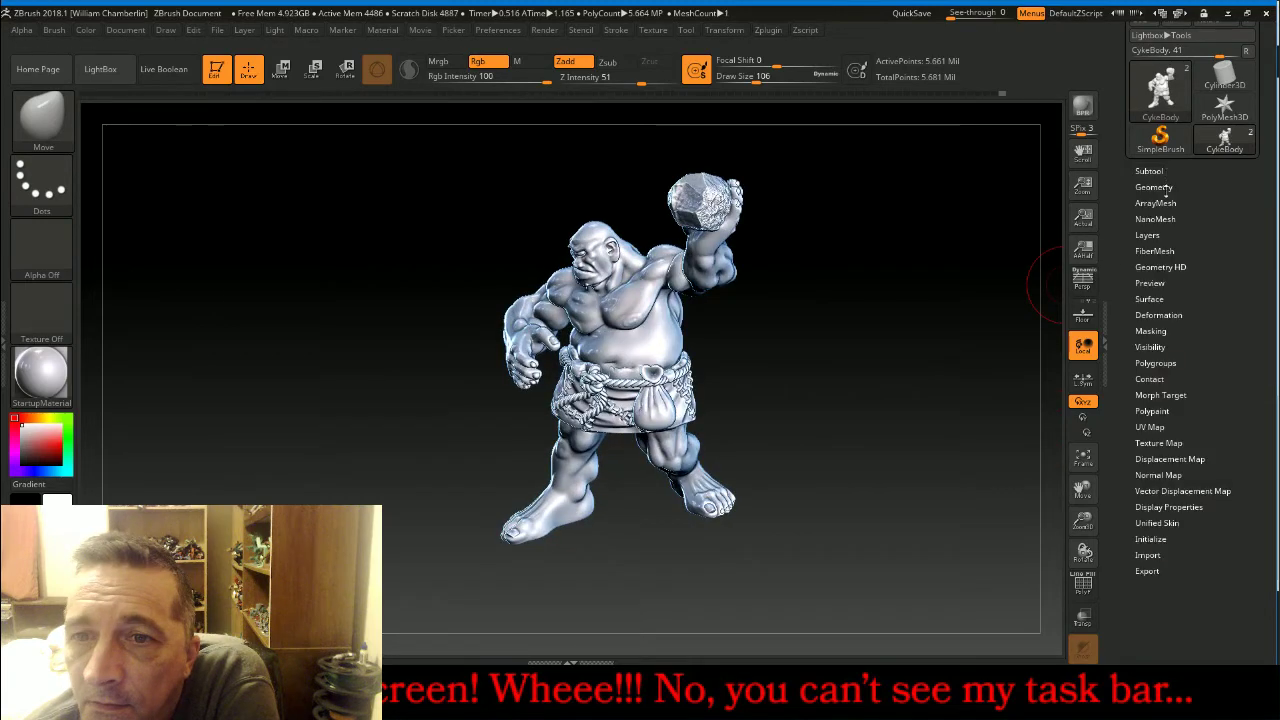
pyautogui.click(1155, 187)
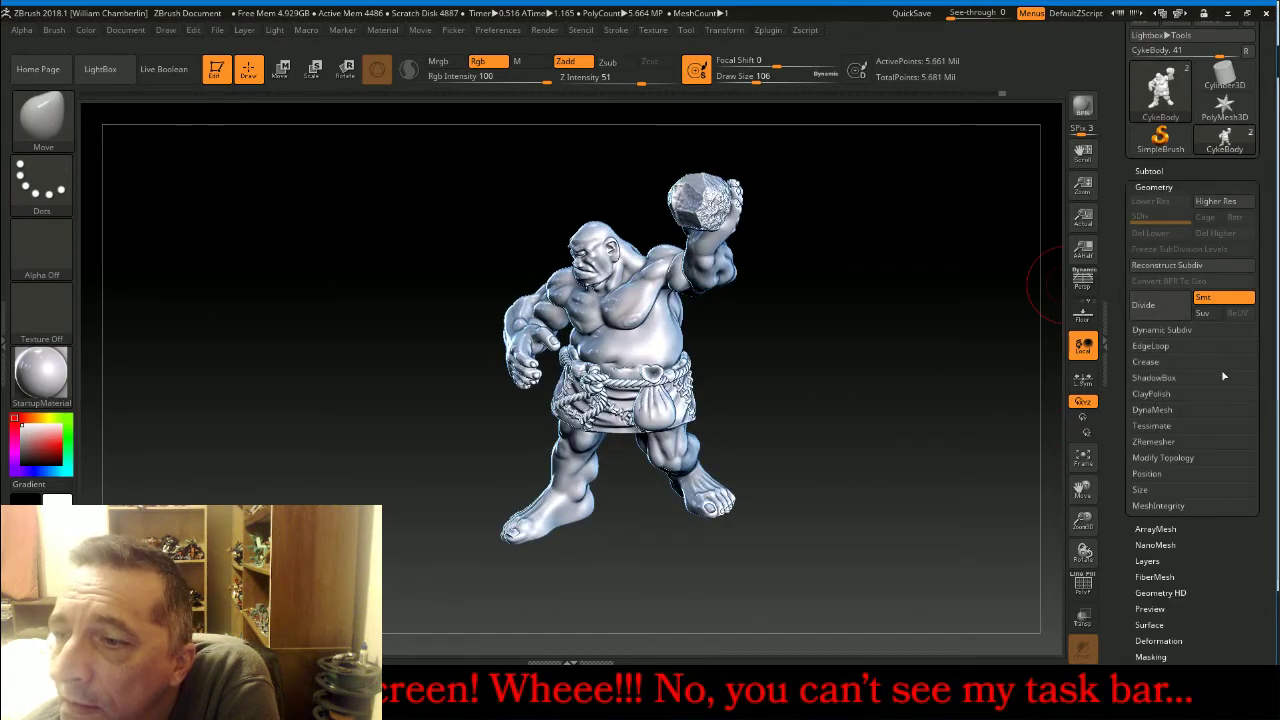
pyautogui.click(1152, 409)
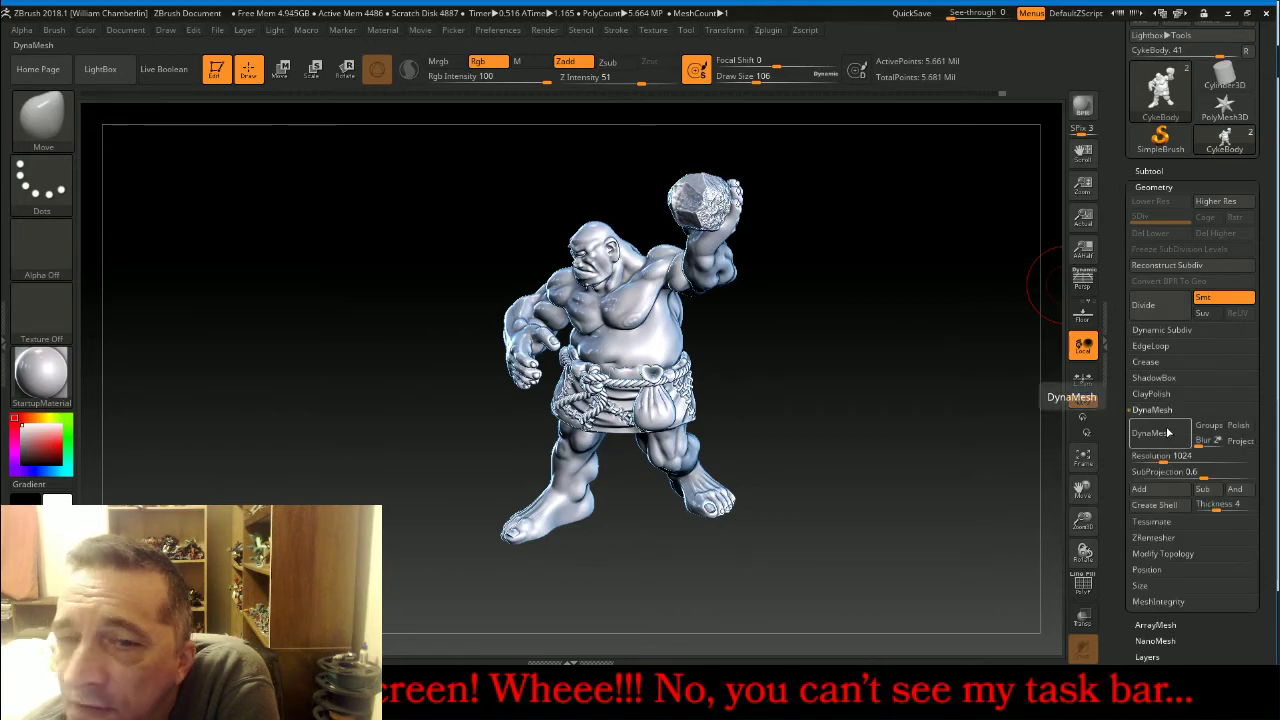
pyautogui.click(1167, 432)
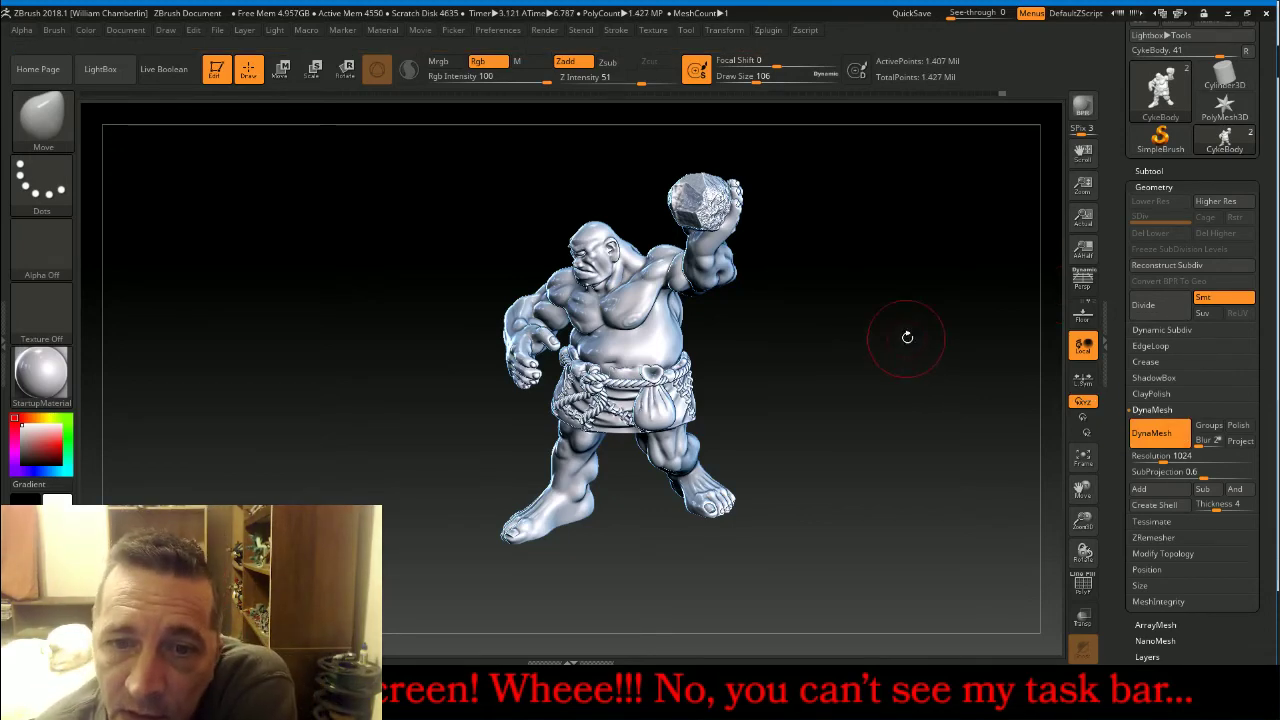
pyautogui.moveTo(907, 337)
pyautogui.mouseDown()
pyautogui.moveTo(960, 334)
pyautogui.moveTo(937, 311)
pyautogui.moveTo(942, 328)
pyautogui.mouseUp()
pyautogui.click(1152, 433)
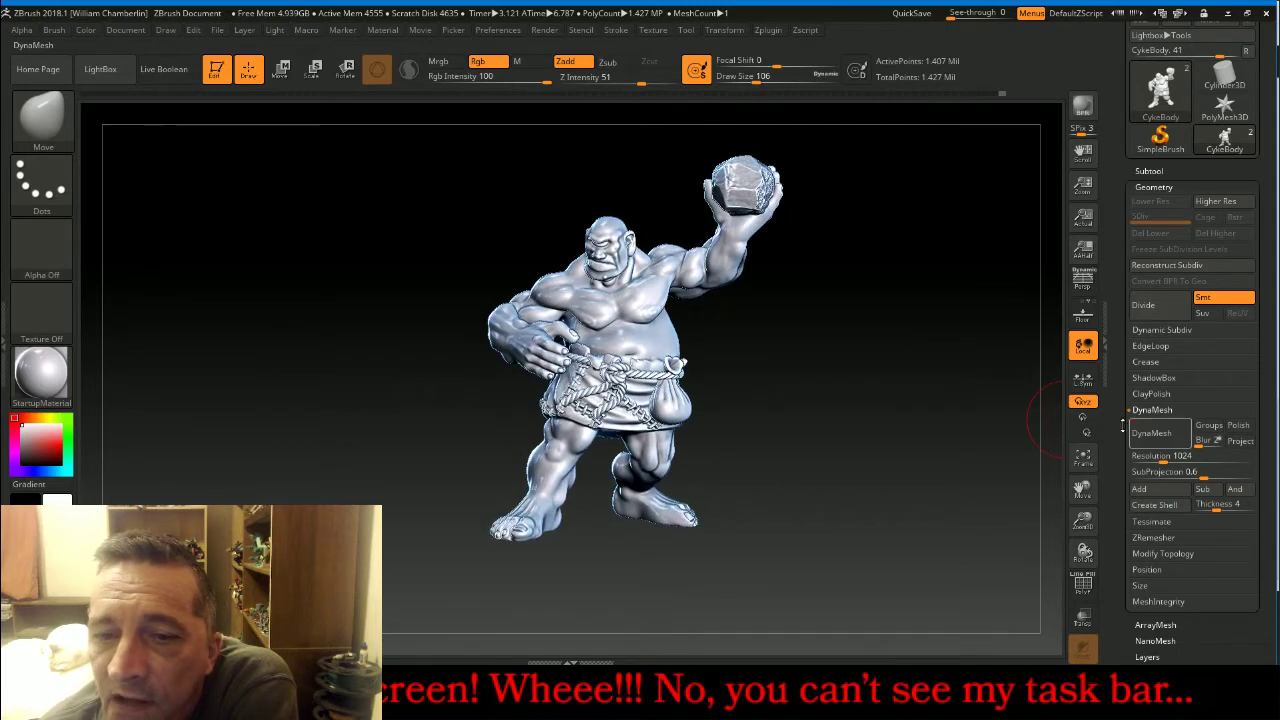
# Duplicate the CykeBody subtool and move the copy below CykeBase in the subtool order.
pyautogui.click(1149, 173)
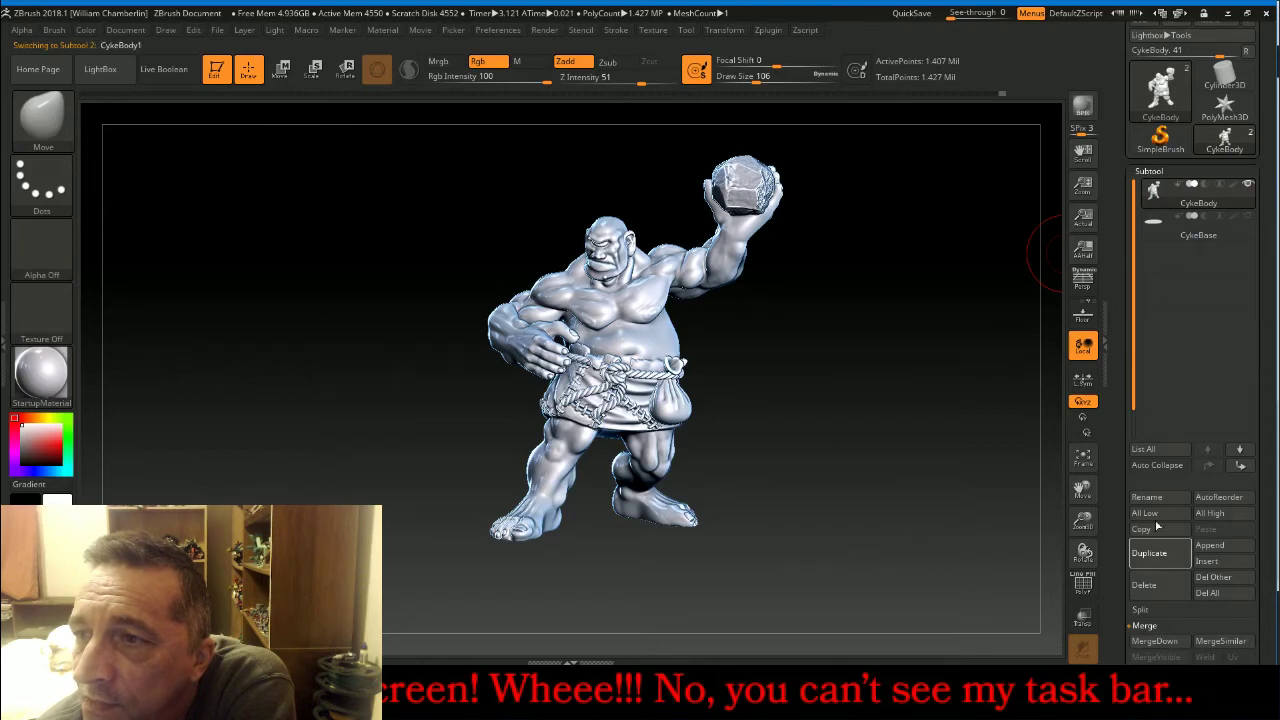
pyautogui.click(1150, 552)
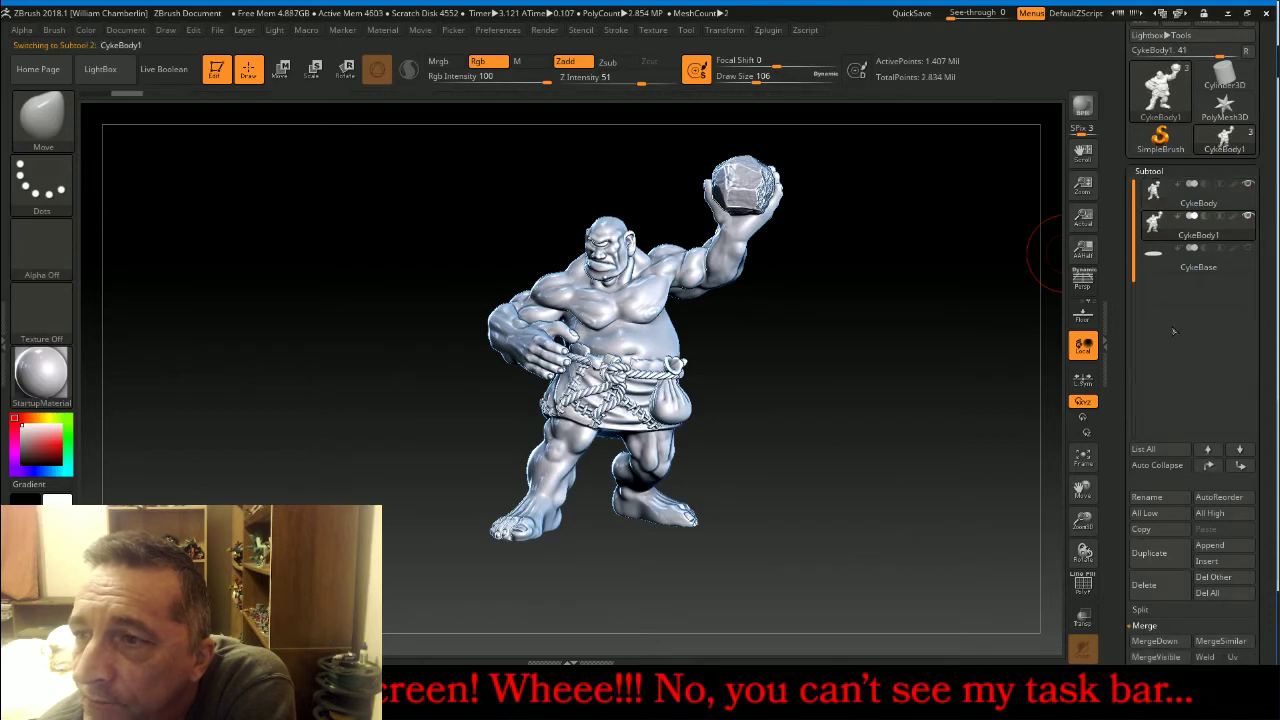
pyautogui.click(1239, 466)
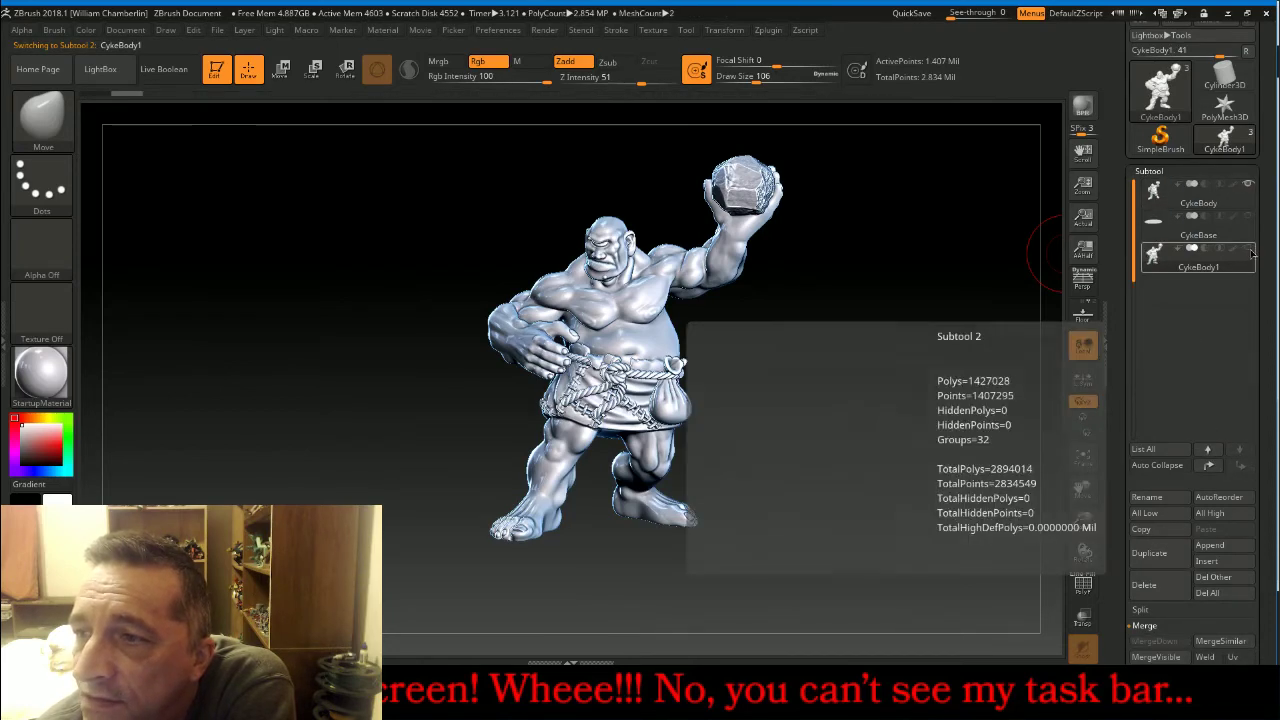
# Select CykeBase and DynaMesh it at resolution 512.
pyautogui.click(1158, 219)
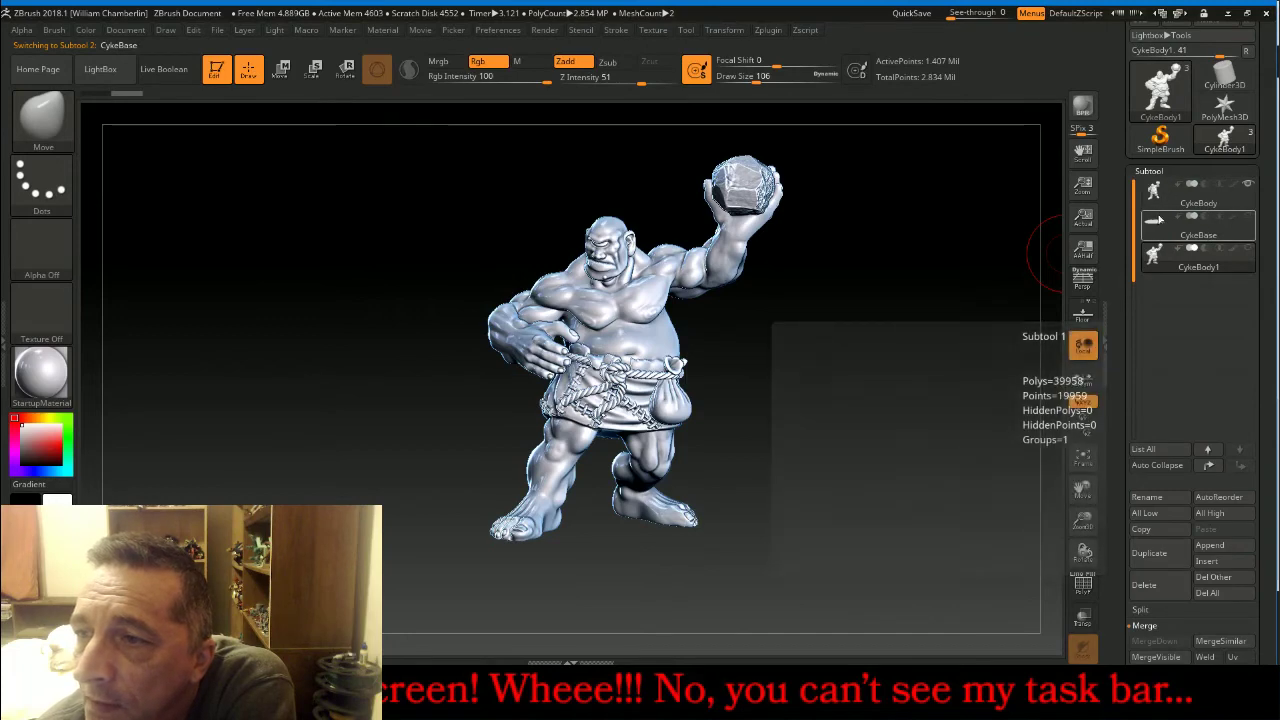
pyautogui.click(1247, 247)
pyautogui.moveTo(957, 257); pyautogui.dragTo(1030, 298)
pyautogui.click(1183, 170)
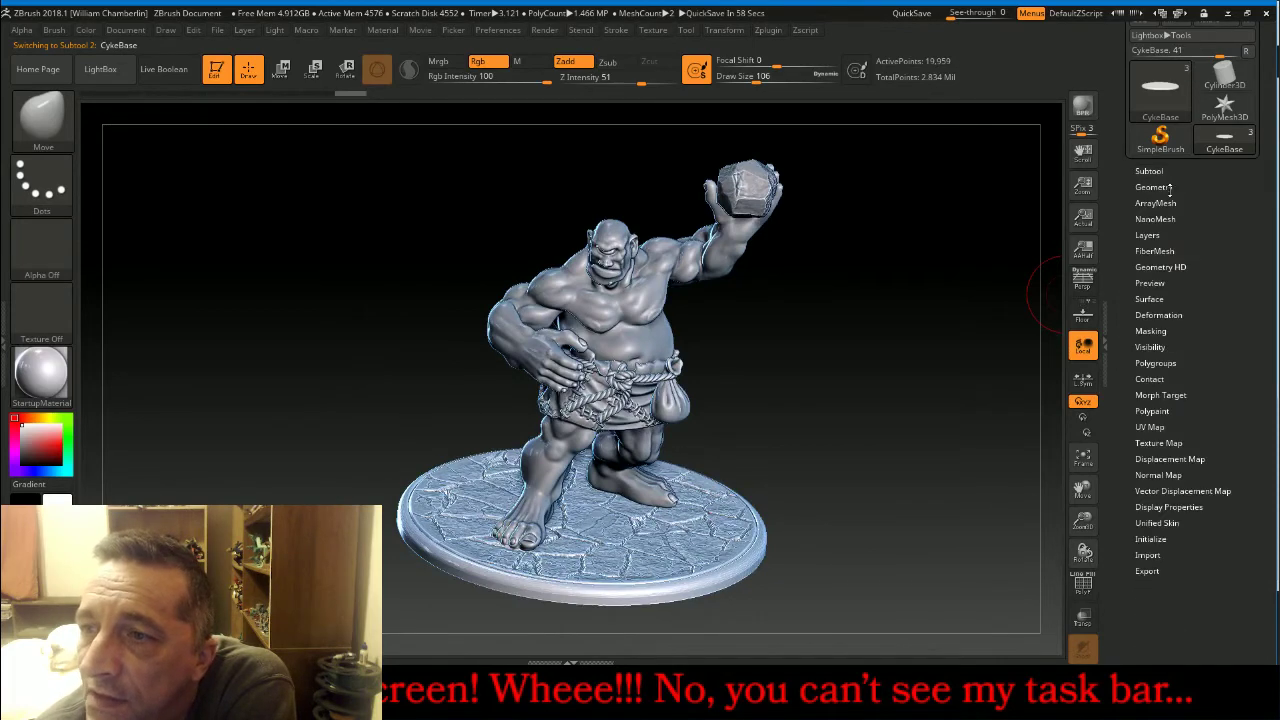
pyautogui.click(1154, 187)
pyautogui.click(1160, 456)
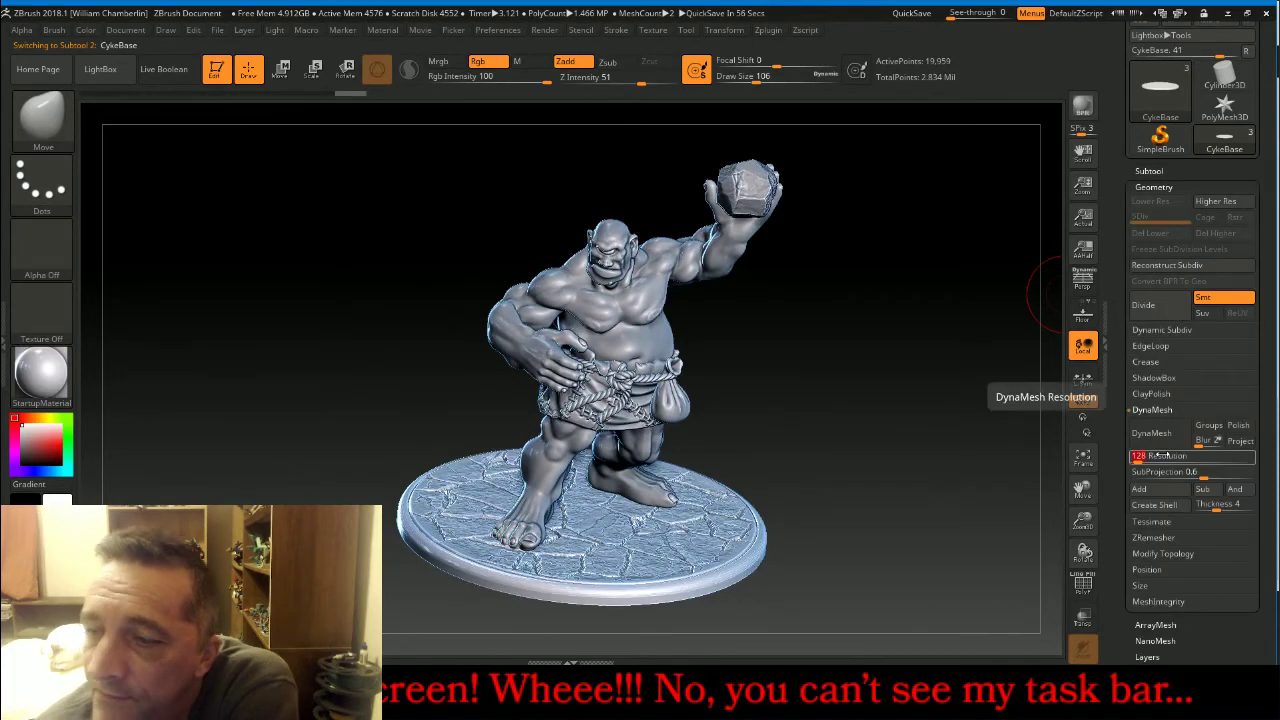
pyautogui.write('512')
pyautogui.press('Return')
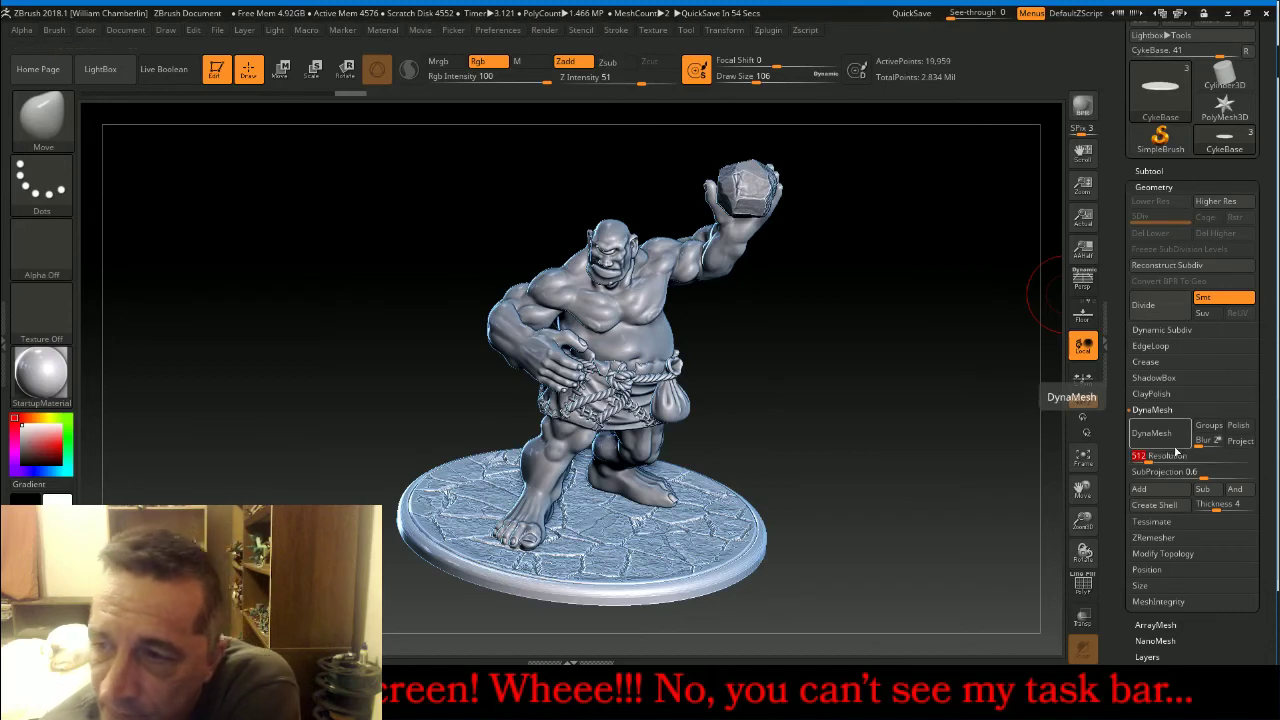
pyautogui.click(1167, 443)
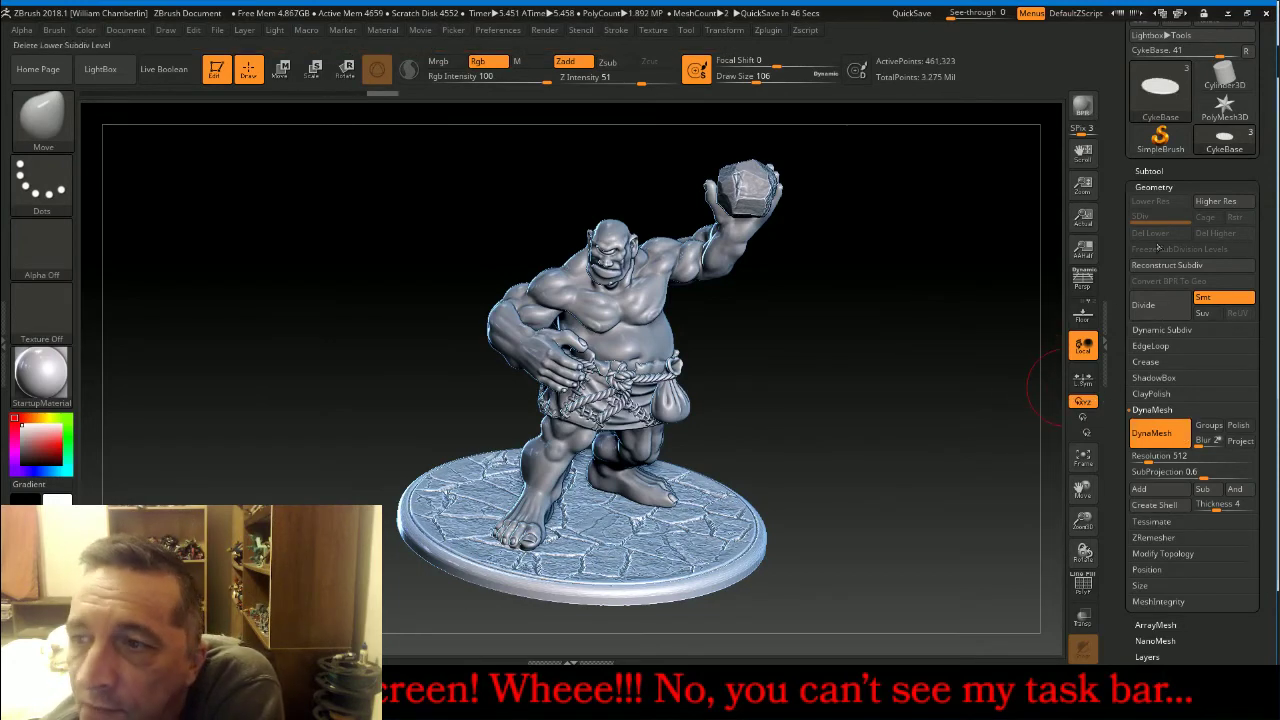
# Make CykeBase visible alongside the duplicate CykeBody1 and set CykeBody1 to the subtraction operation.
pyautogui.click(1150, 171)
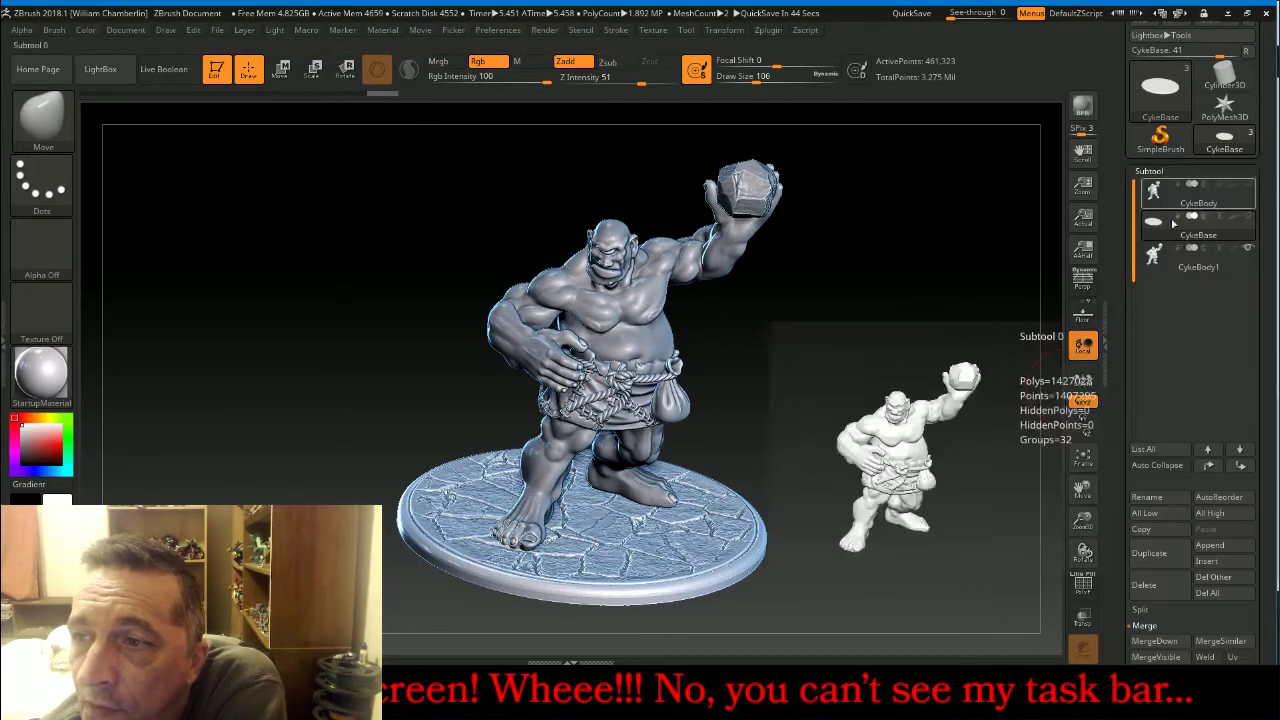
pyautogui.click(1168, 264)
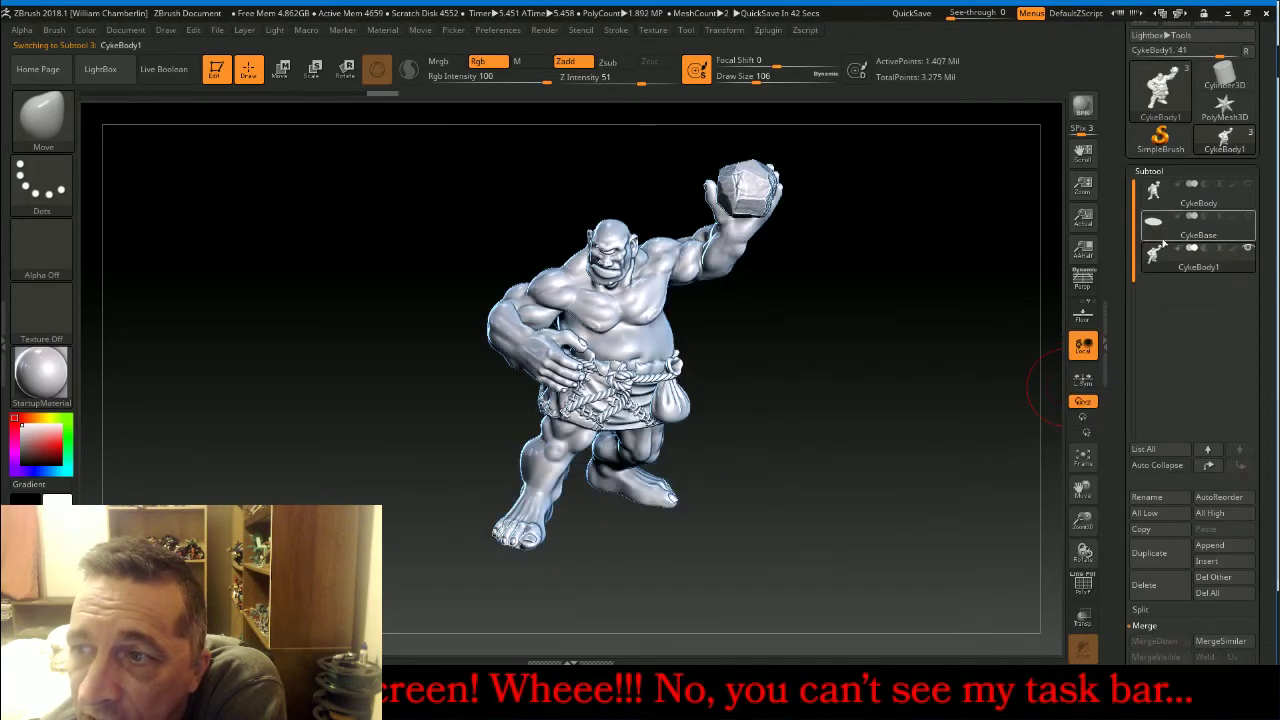
pyautogui.click(1212, 200)
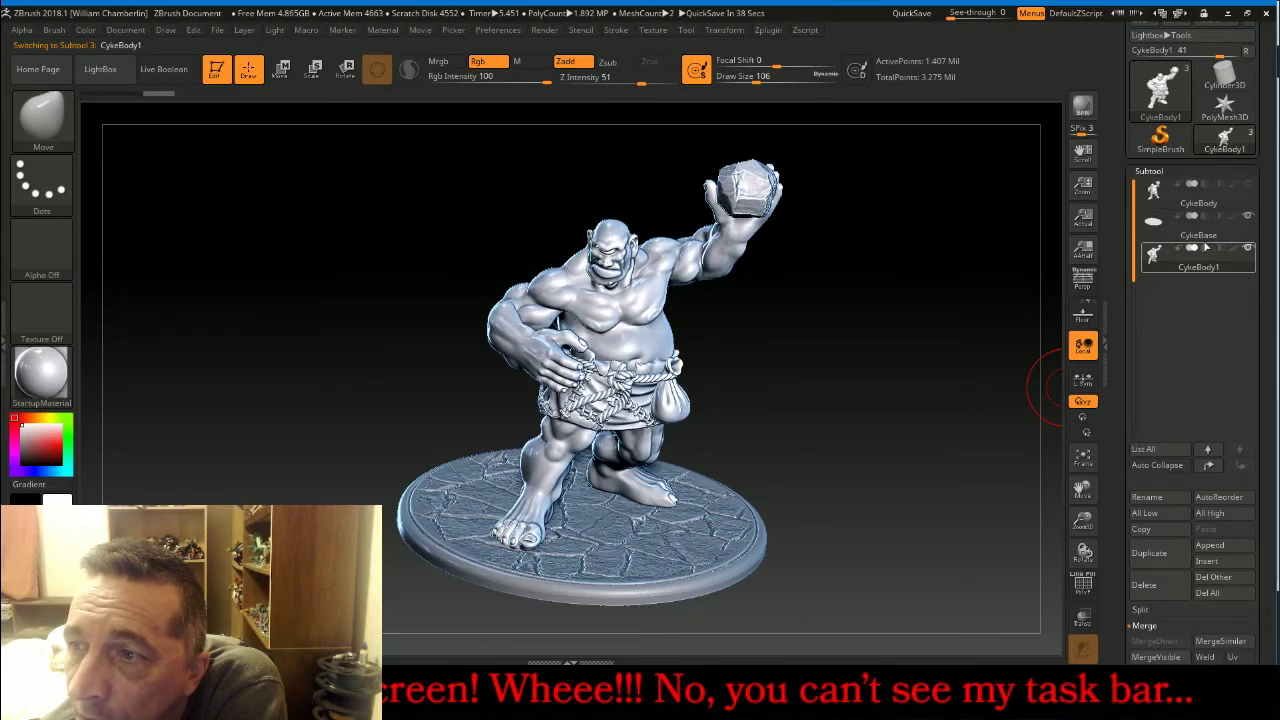
pyautogui.moveTo(1207, 251)
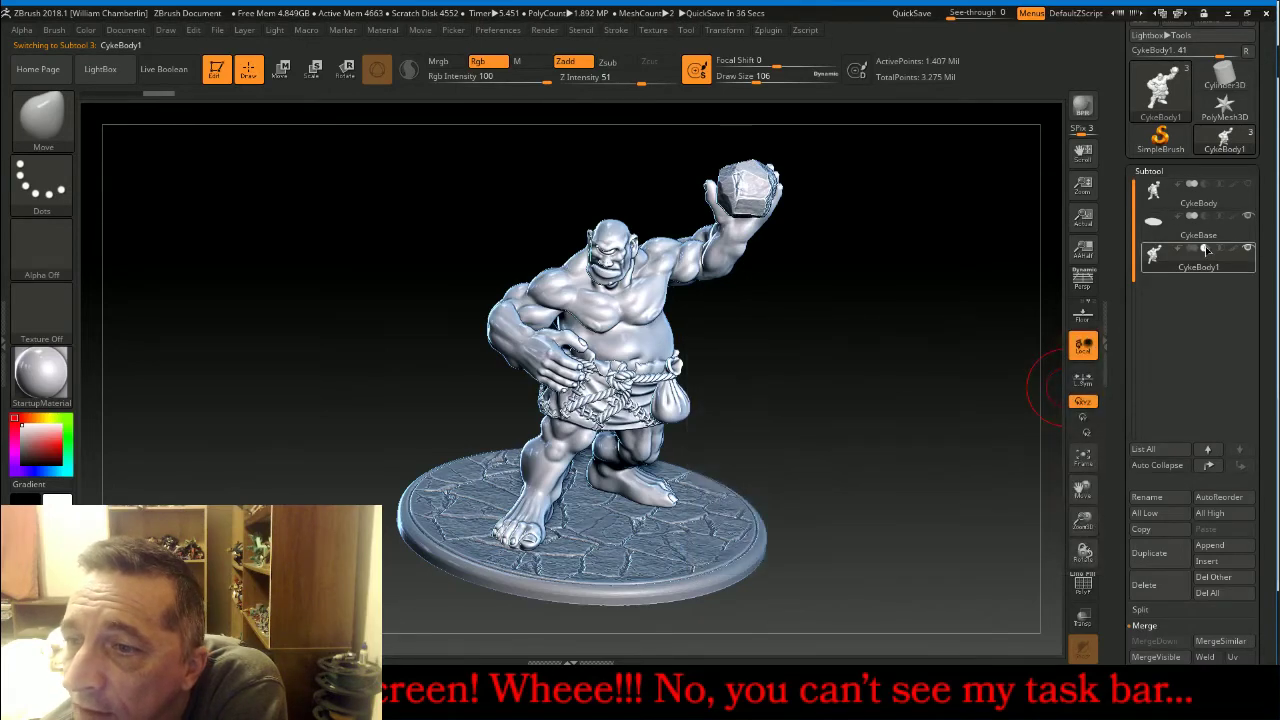
# Apply the Inflate deformation to the duplicate body CykeBody1.
pyautogui.click(1199, 171)
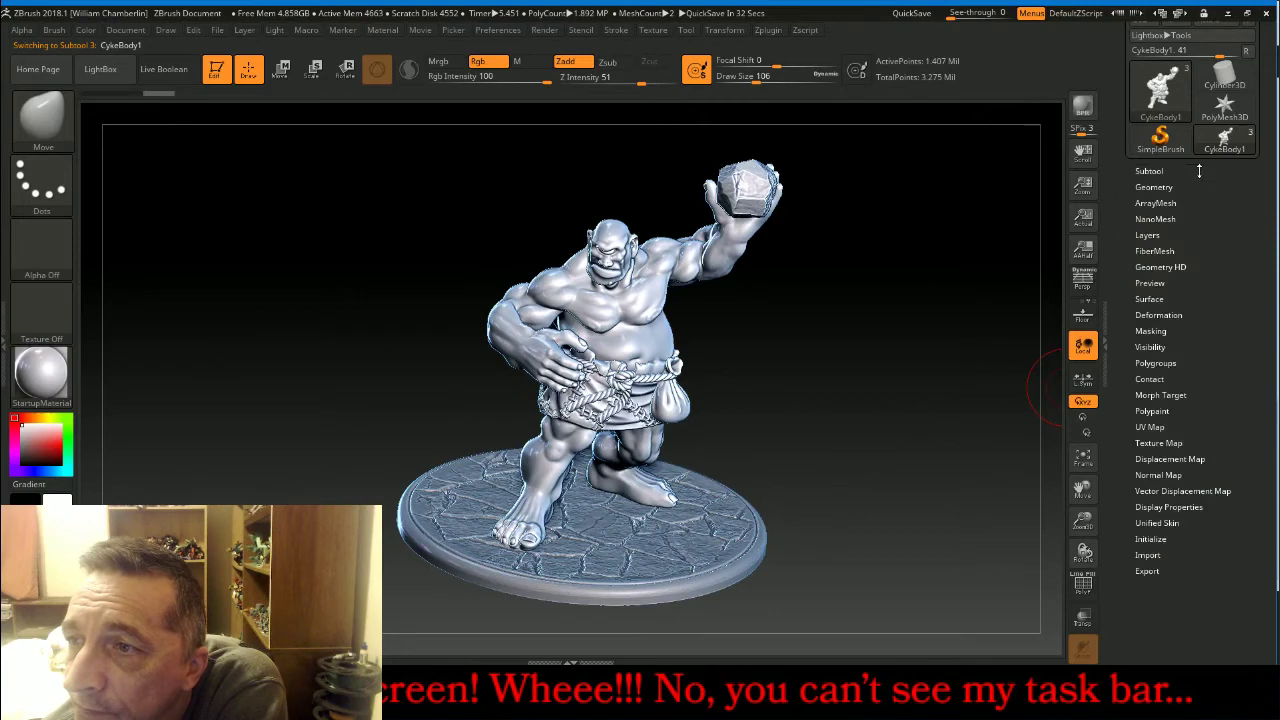
pyautogui.click(1169, 315)
pyautogui.moveTo(1257, 507); pyautogui.dragTo(1257, 166)
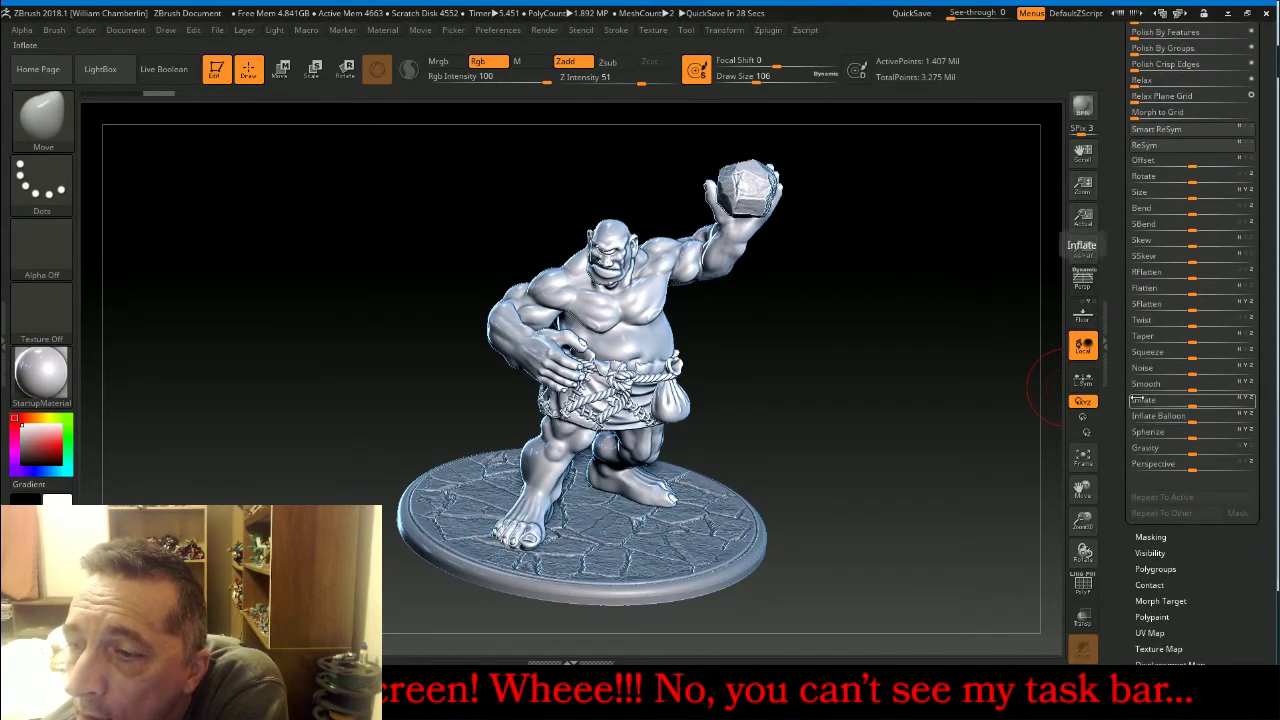
pyautogui.click(1134, 400)
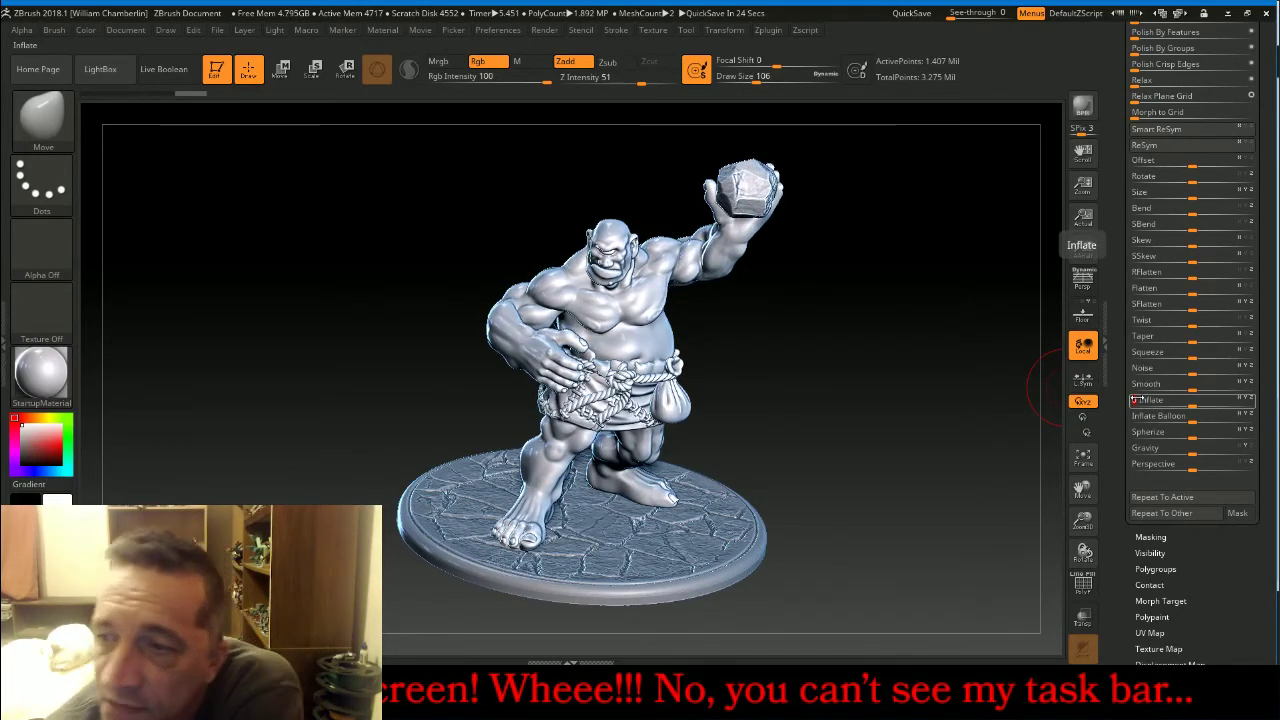
# DynaMesh the inflated CykeBody1 duplicate at resolution 1024.
pyautogui.click(1185, 569)
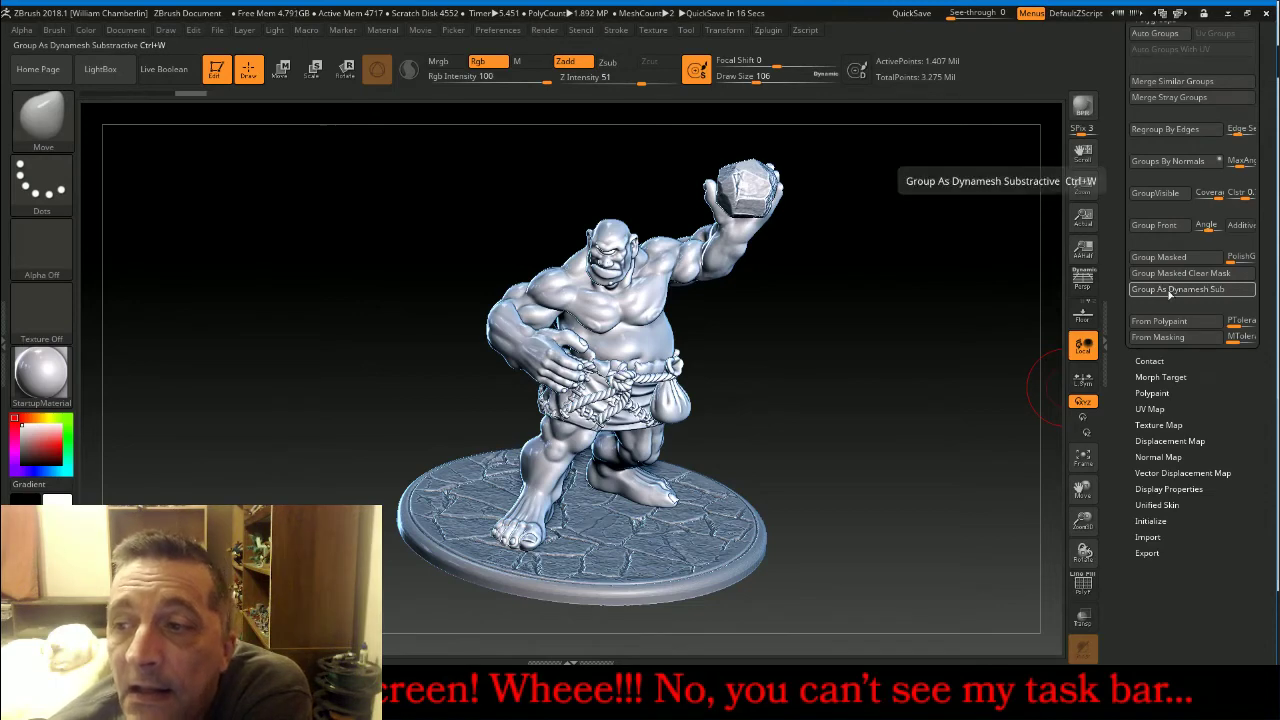
pyautogui.moveTo(1268, 197); pyautogui.dragTo(1269, 302)
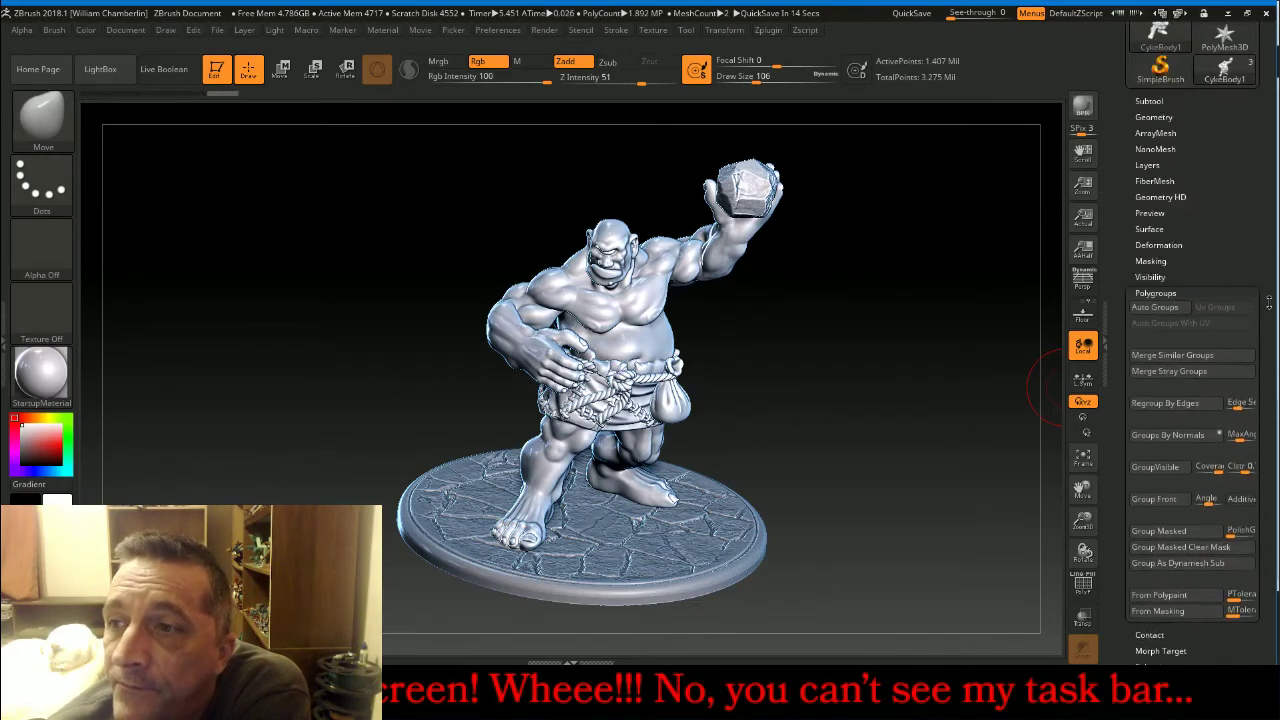
pyautogui.click(1154, 117)
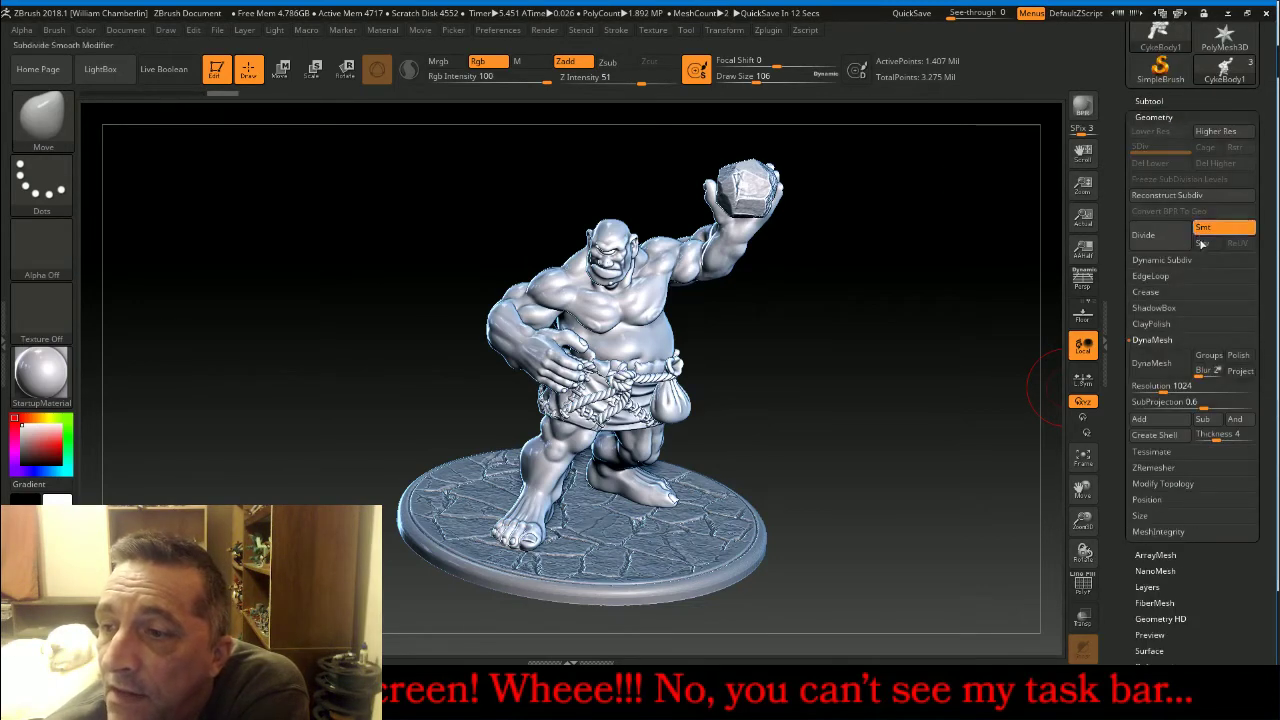
pyautogui.click(1177, 364)
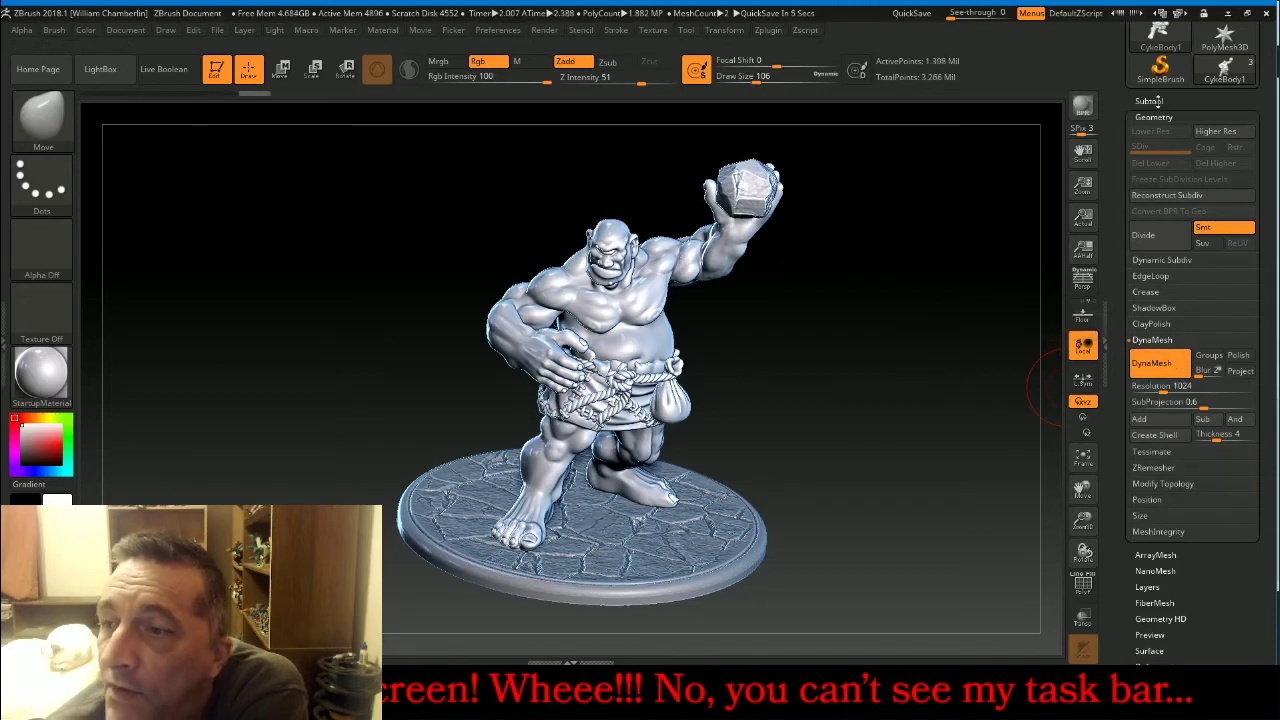
# Merge CykeBase down with the subtractive CykeBody1 and update the DynaMesh to cut the figure out of the base.
pyautogui.click(1157, 101)
pyautogui.click(1166, 154)
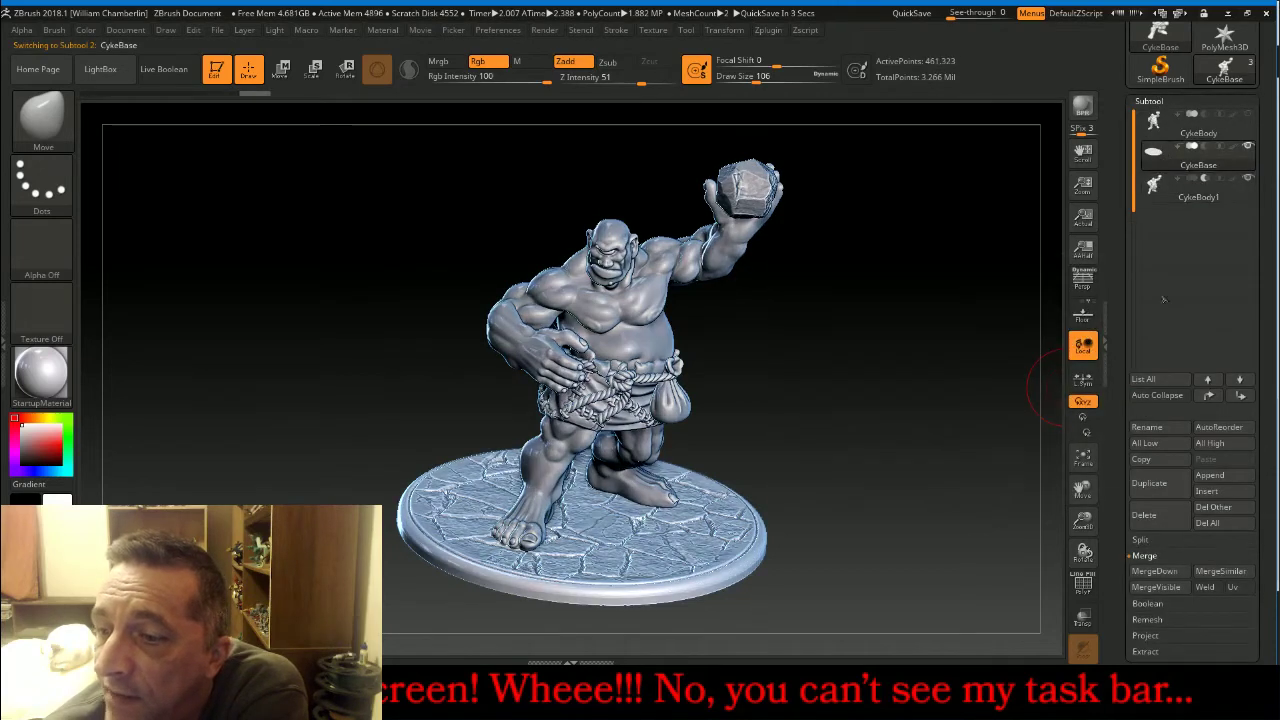
pyautogui.click(1157, 572)
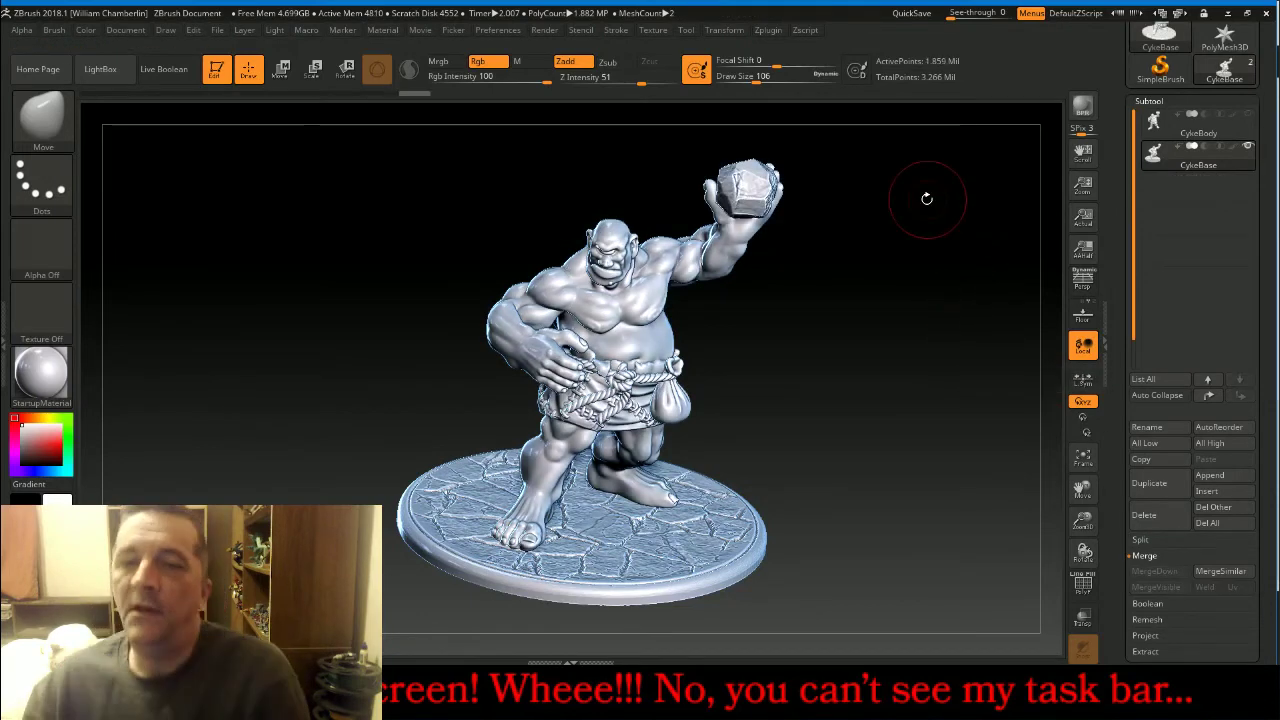
pyautogui.press('ctrl')
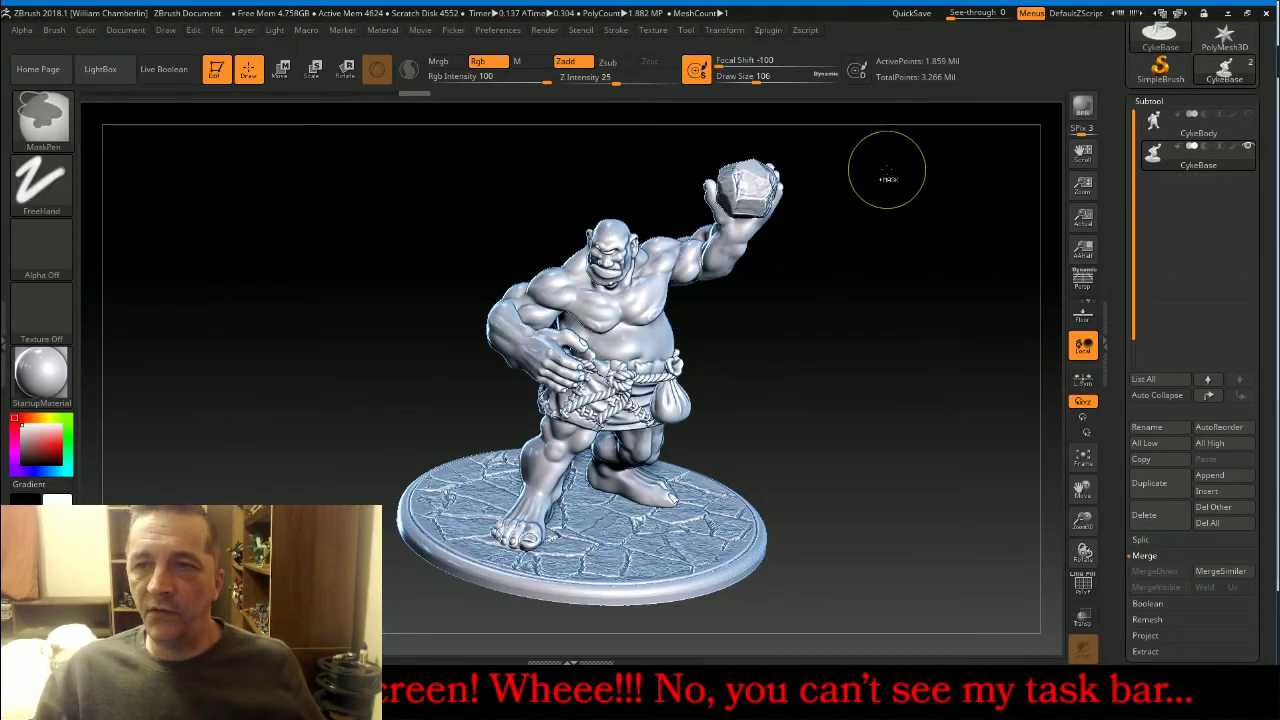
pyautogui.keyDown('ctrl'); pyautogui.moveTo(887, 172); pyautogui.dragTo(967, 270); pyautogui.keyUp('ctrl')
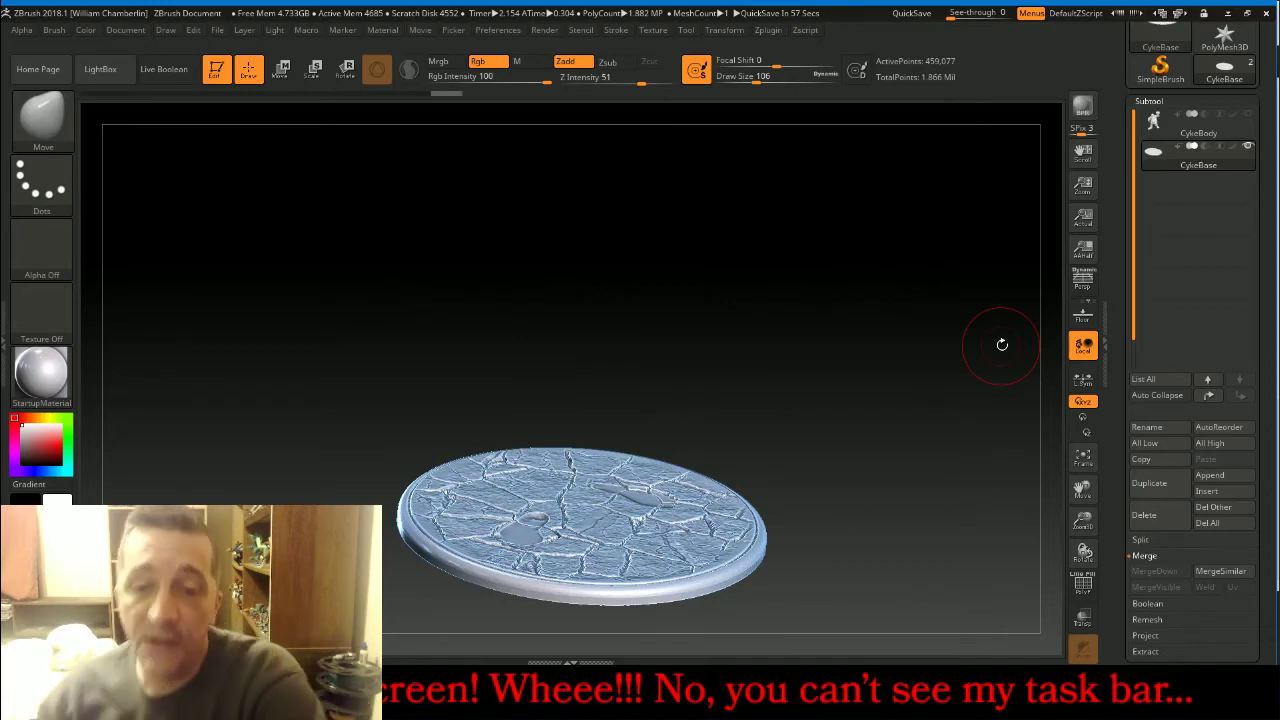
# Inspect the foot recesses in CykeBase up close, and show CykeBody again to check how the figure sits on the base.
pyautogui.moveTo(863, 286); pyautogui.dragTo(846, 389)
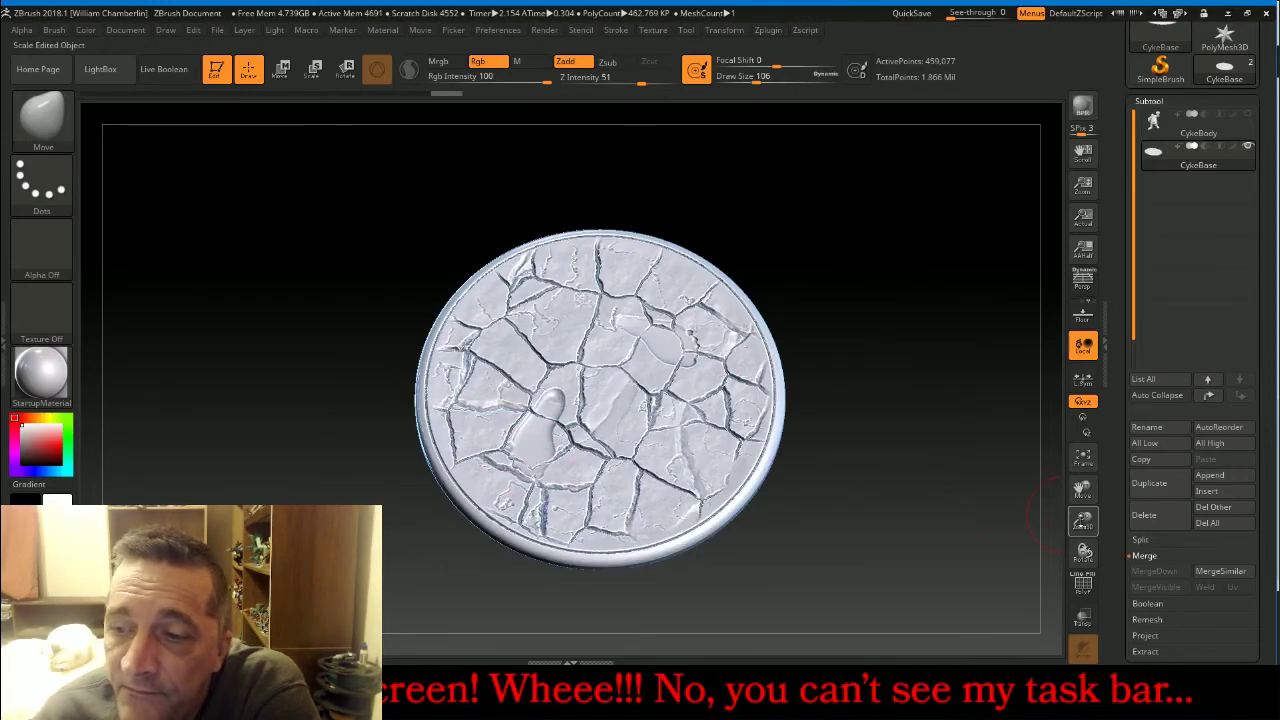
pyautogui.moveTo(1081, 522); pyautogui.dragTo(1082, 556)
pyautogui.moveTo(1029, 288); pyautogui.dragTo(1034, 425)
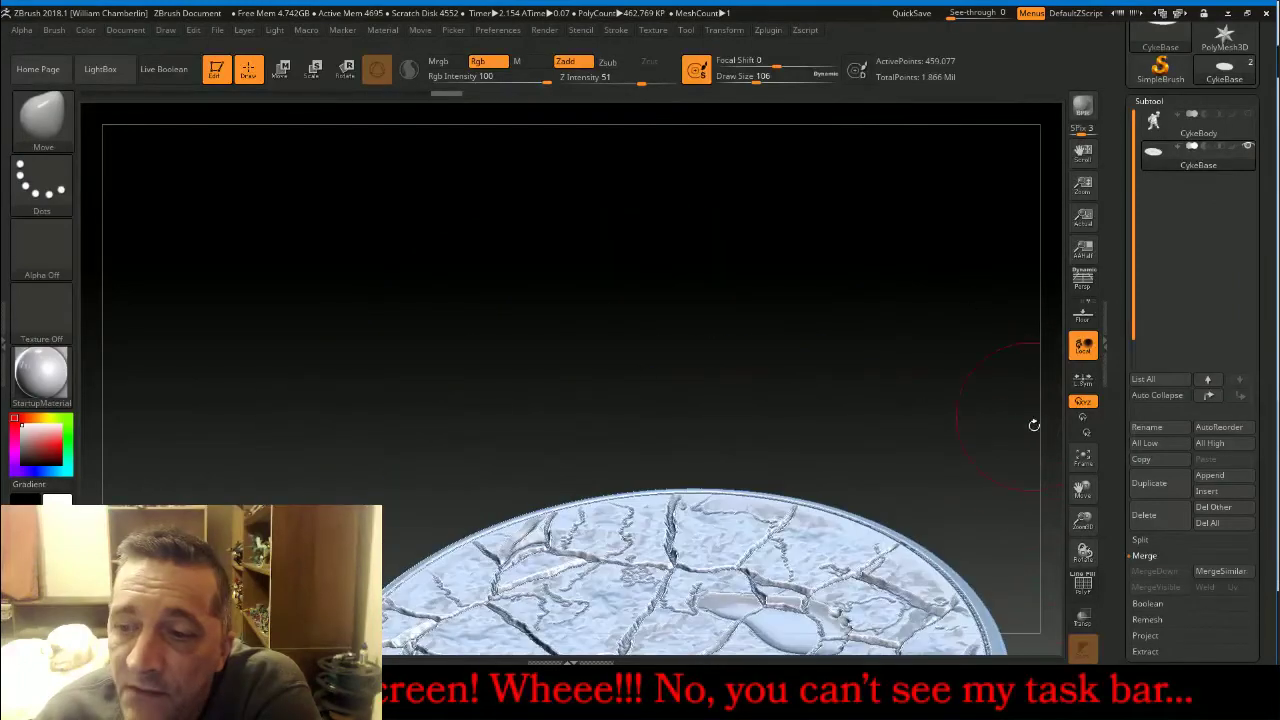
pyautogui.click(1082, 457)
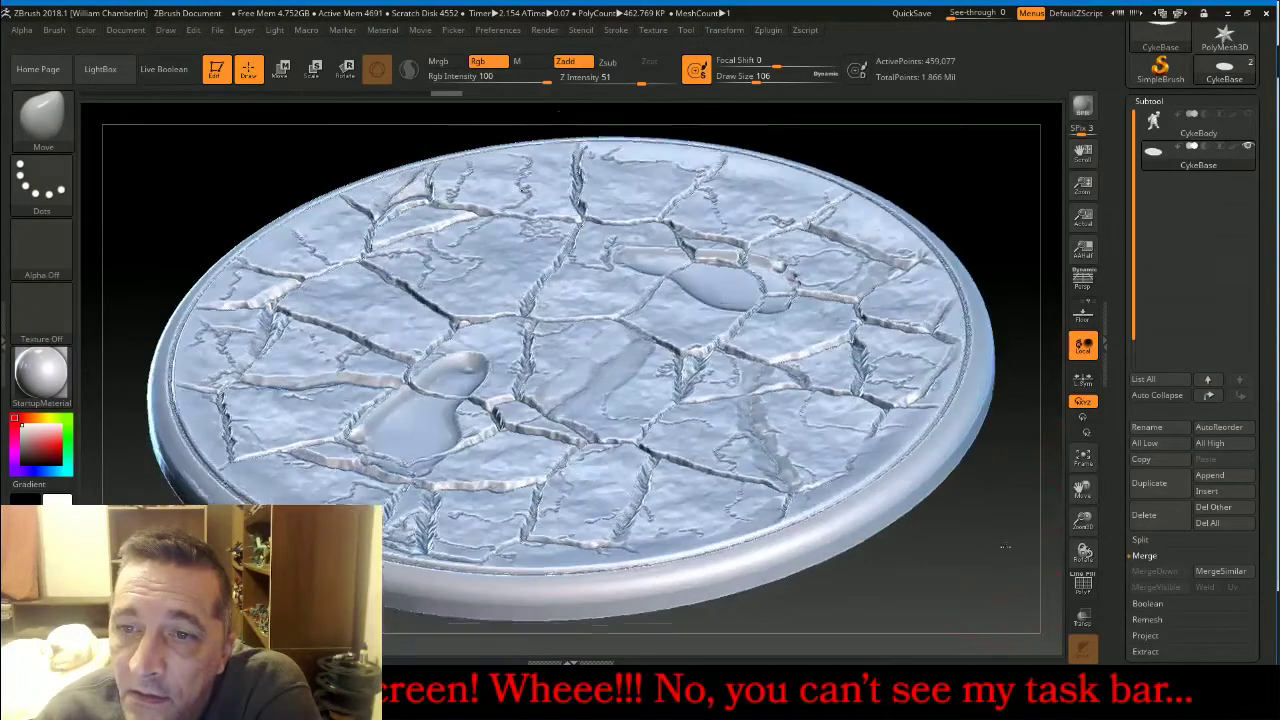
pyautogui.moveTo(1005, 546)
pyautogui.mouseDown()
pyautogui.moveTo(1006, 515)
pyautogui.moveTo(993, 562)
pyautogui.mouseUp()
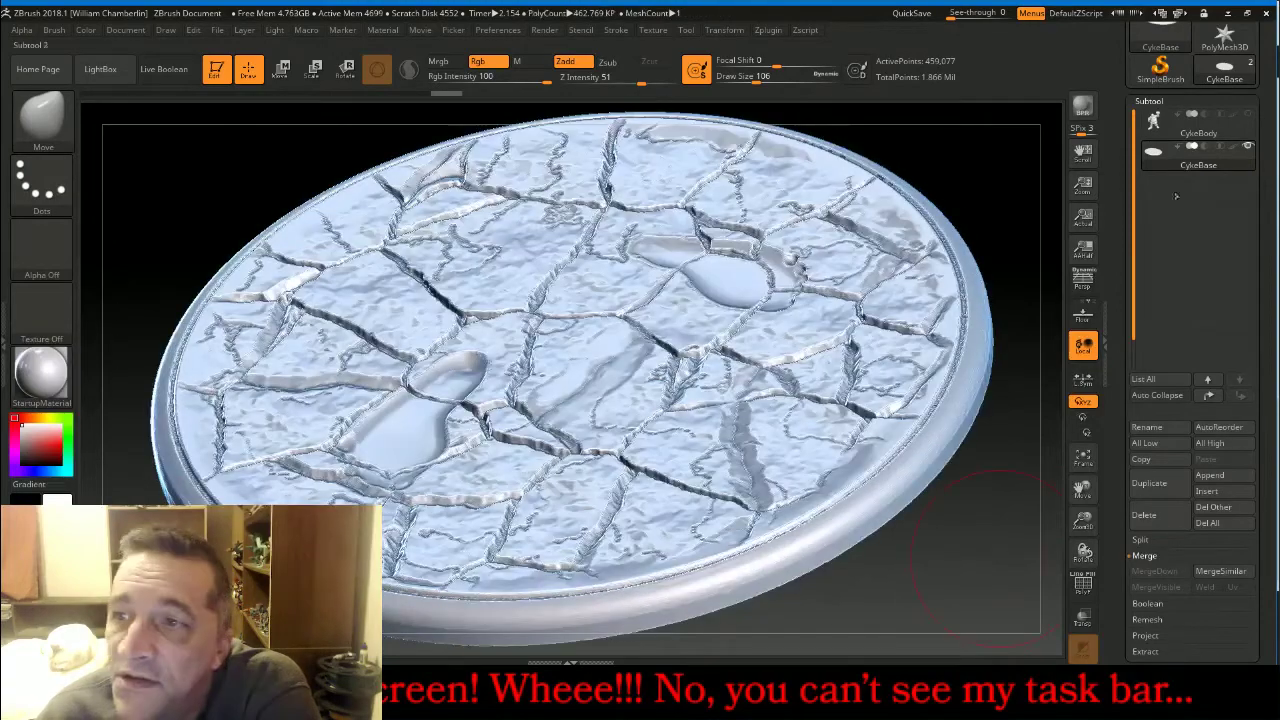
pyautogui.click(1246, 115)
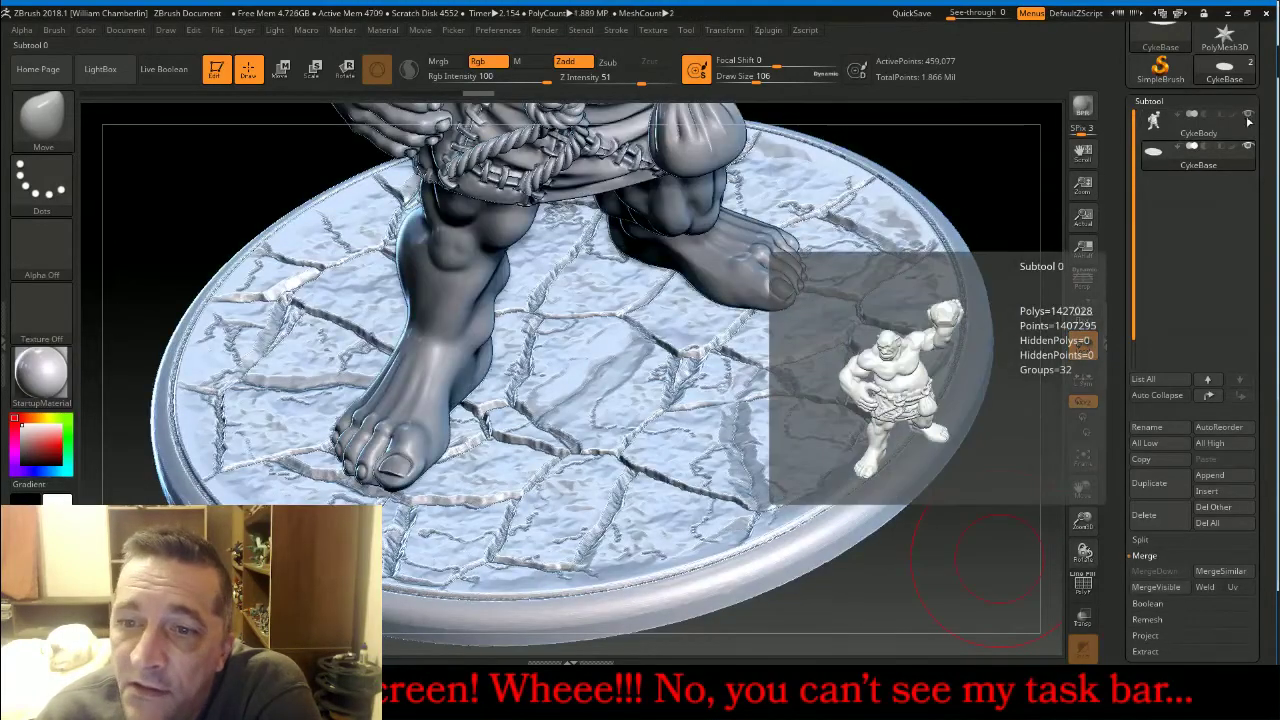
pyautogui.moveTo(1083, 525); pyautogui.dragTo(1080, 602)
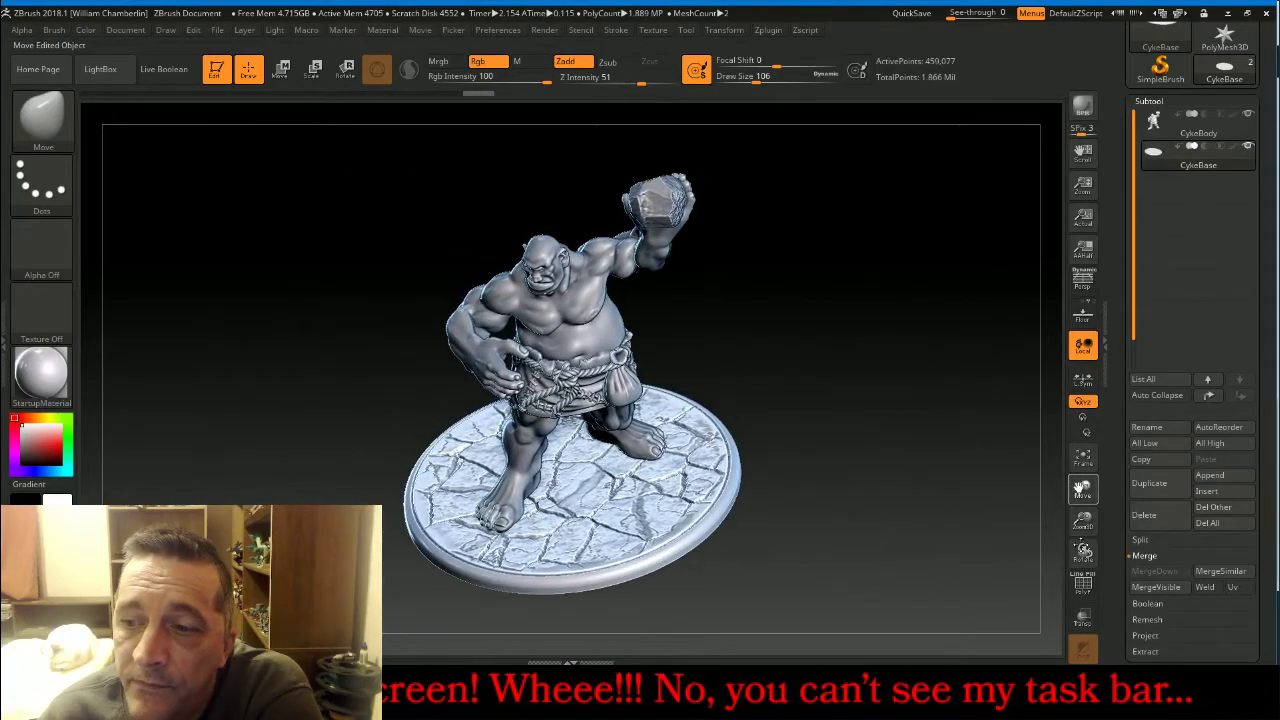
pyautogui.moveTo(956, 538); pyautogui.dragTo(966, 471)
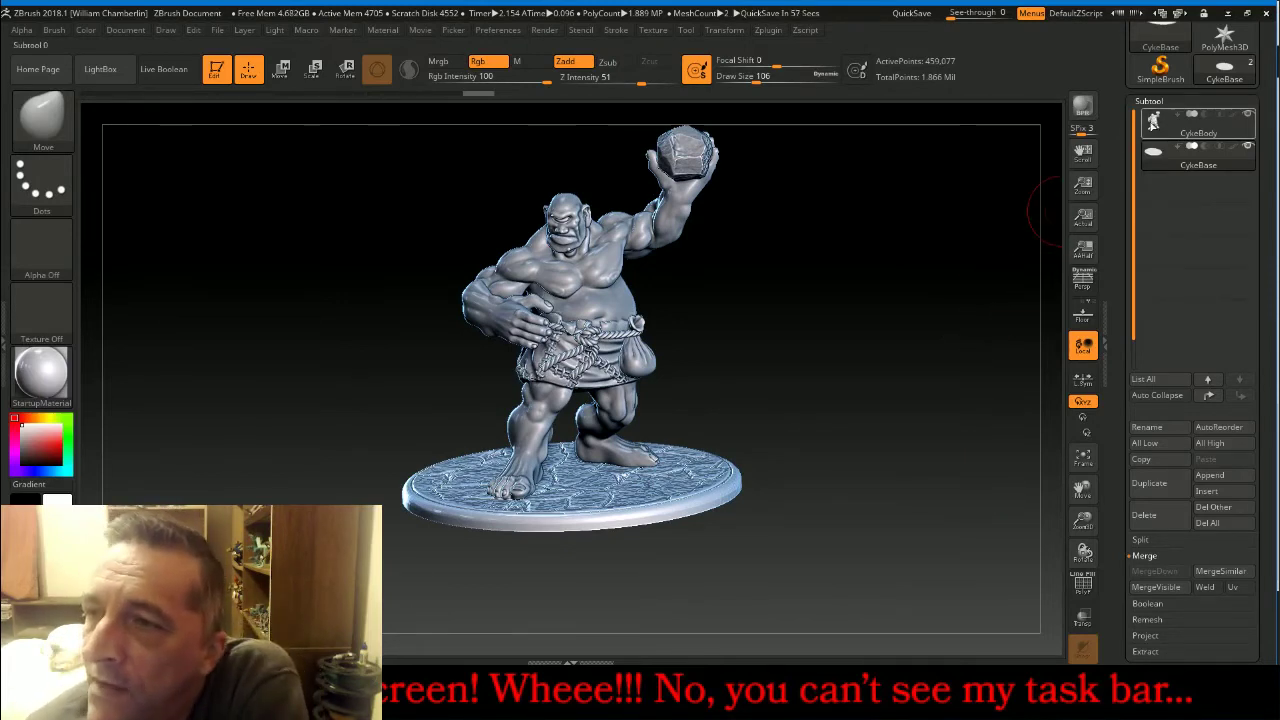
# Make CykeBody the active subtool and open the Decimation Master options.
pyautogui.keyDown('alt'); pyautogui.click(722, 143); pyautogui.keyUp('alt')
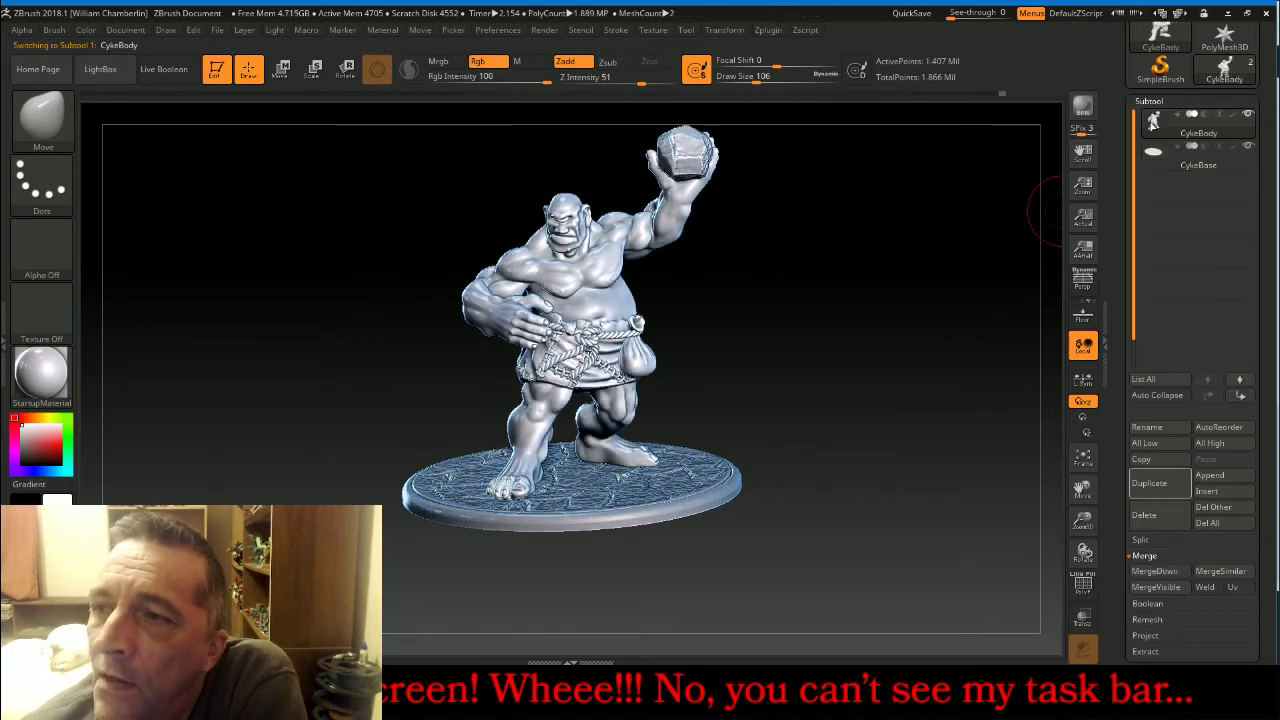
pyautogui.click(765, 35)
pyautogui.click(760, 48)
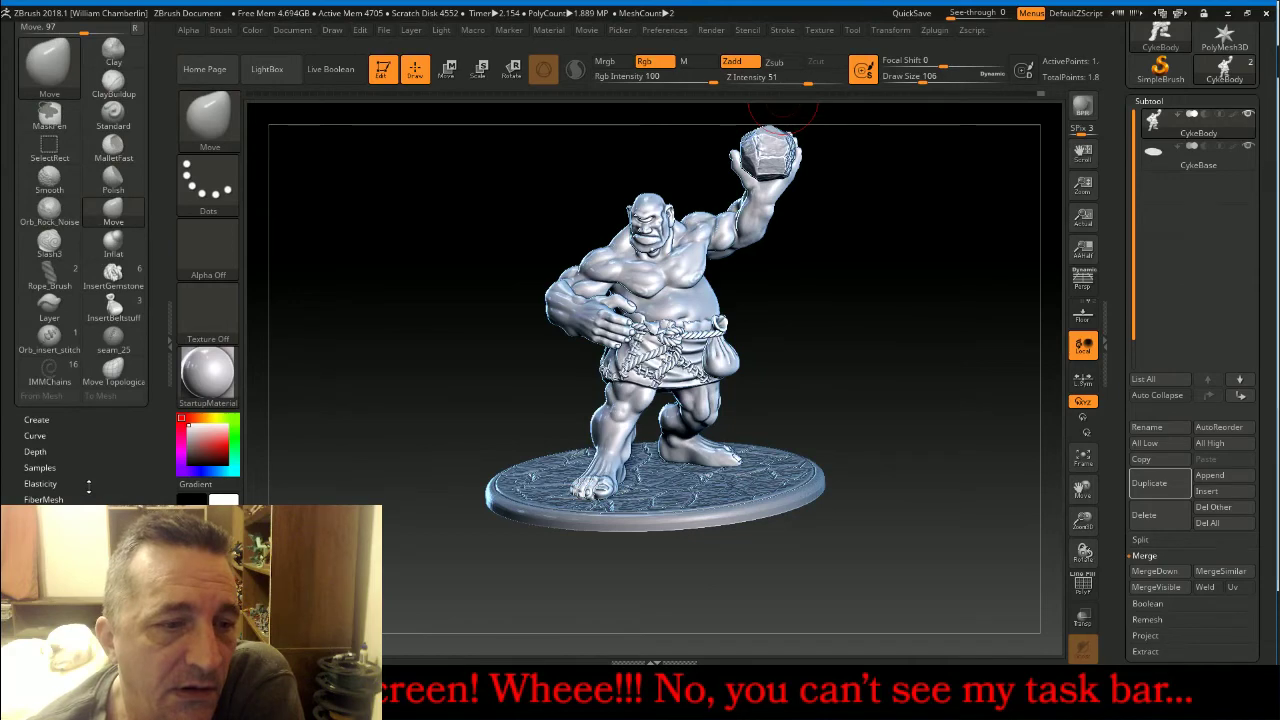
pyautogui.moveTo(89, 486); pyautogui.dragTo(88, 690)
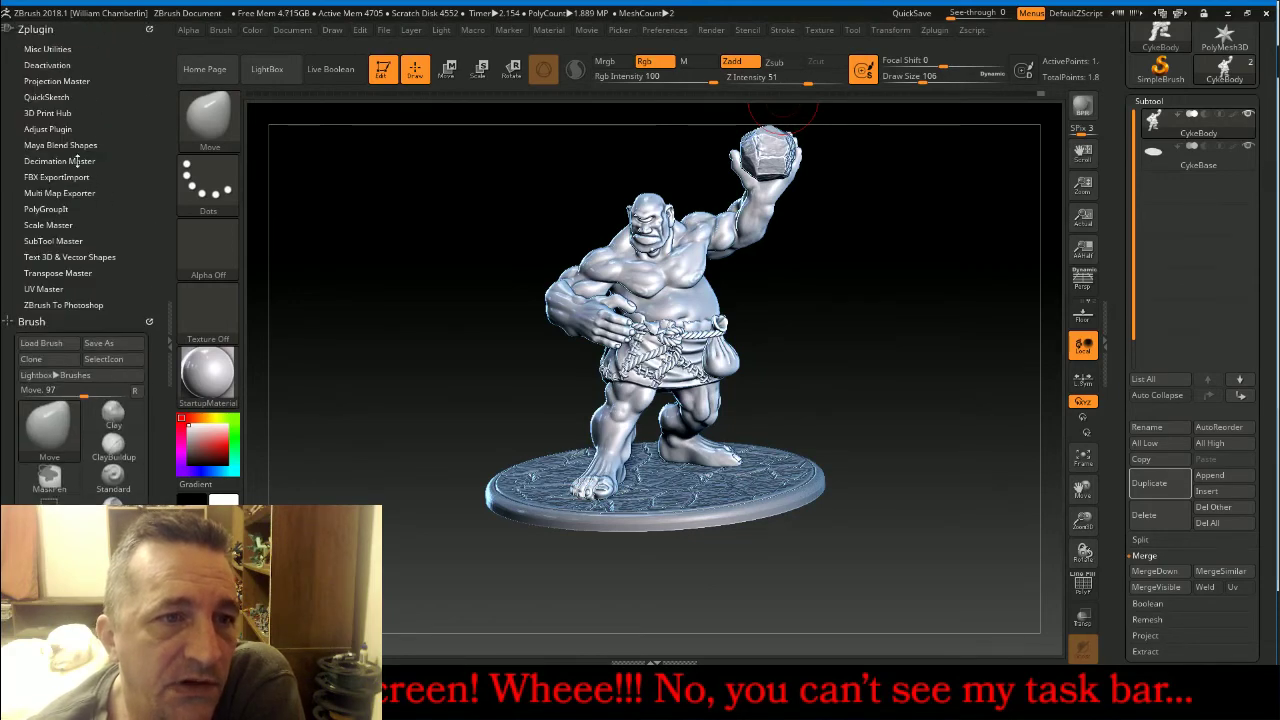
pyautogui.click(77, 160)
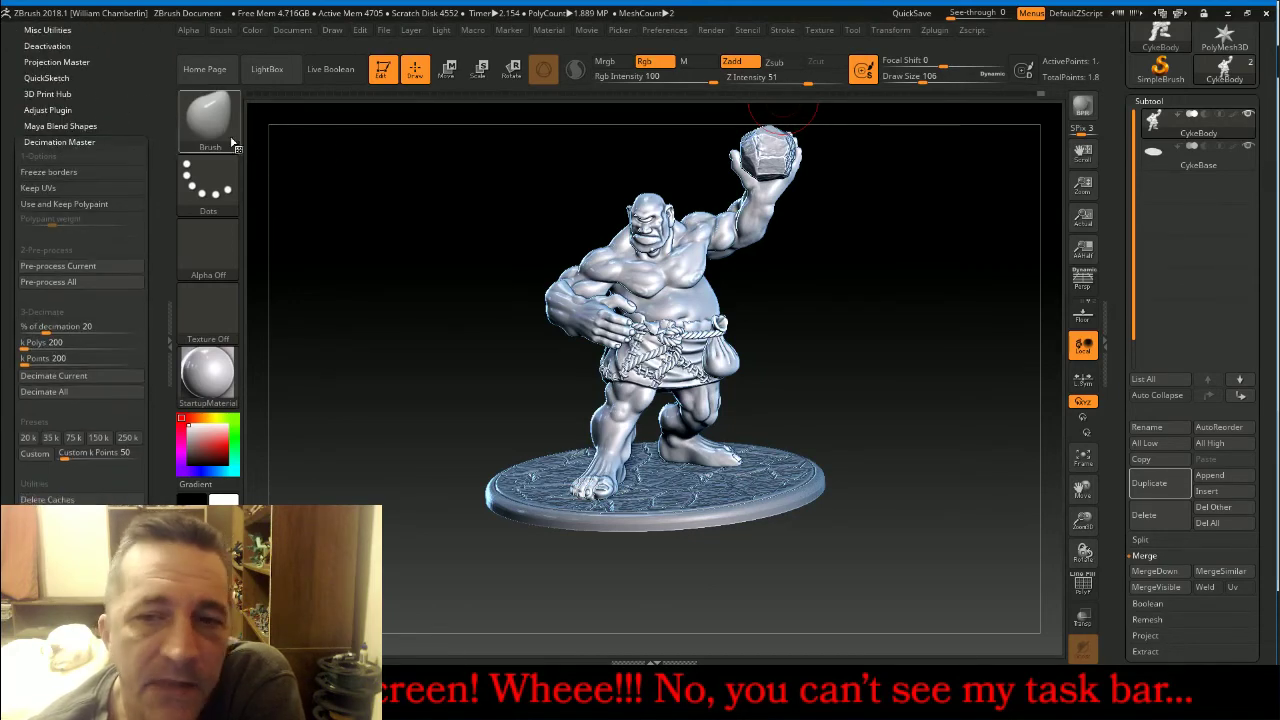
# Set the custom decimation target to 100 k points and try to preprocess and decimate CykeBody.
pyautogui.moveTo(961, 411)
pyautogui.mouseDown()
pyautogui.moveTo(936, 412)
pyautogui.moveTo(963, 374)
pyautogui.moveTo(923, 381)
pyautogui.mouseUp()
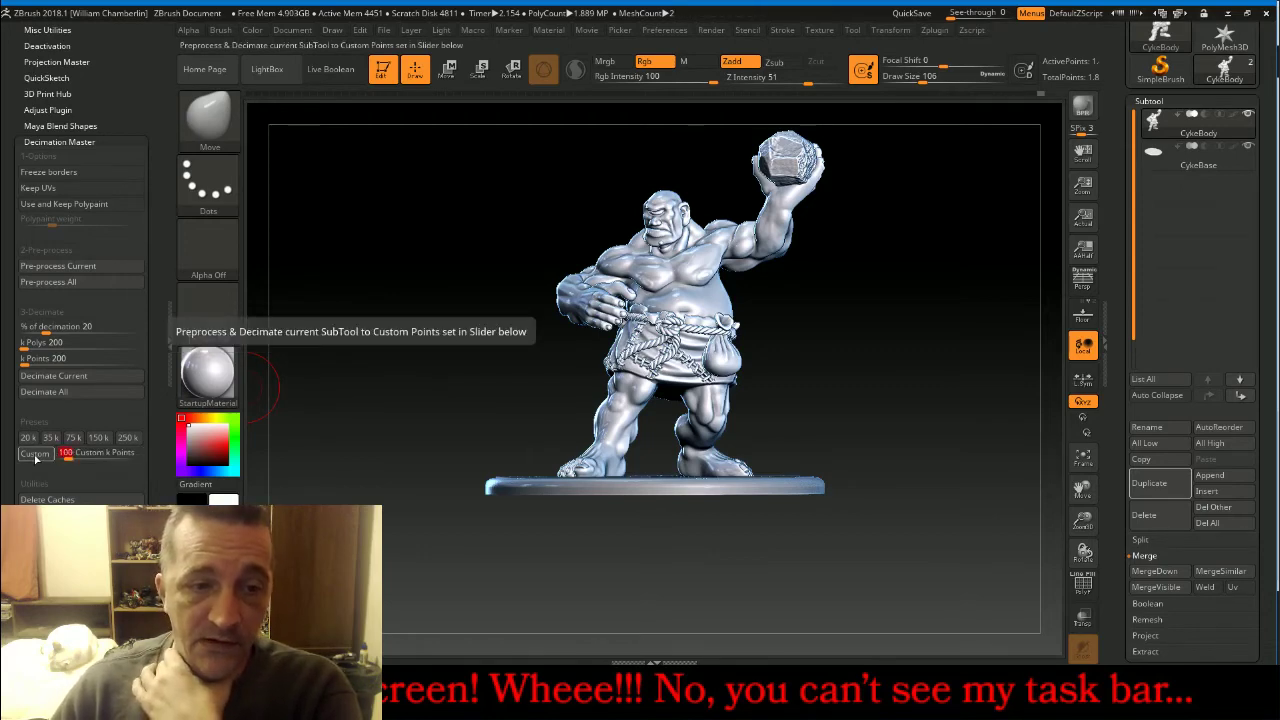
pyautogui.click(35, 455)
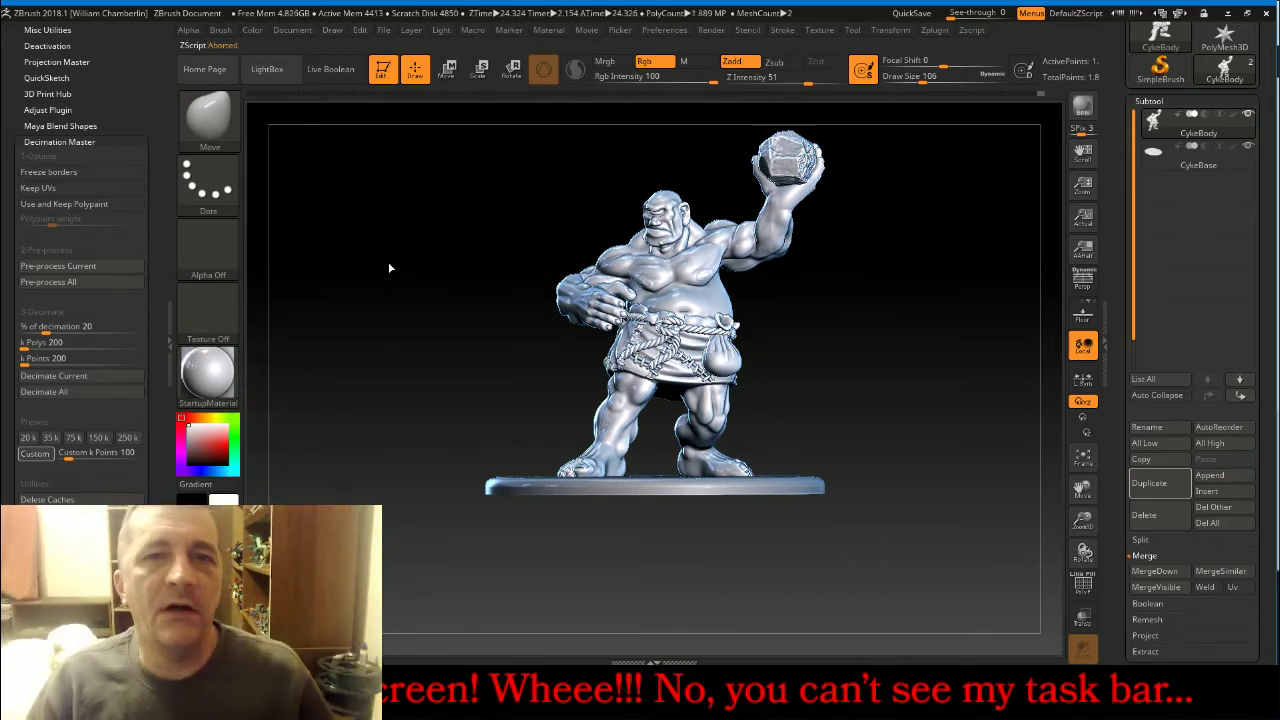
pyautogui.click(387, 264)
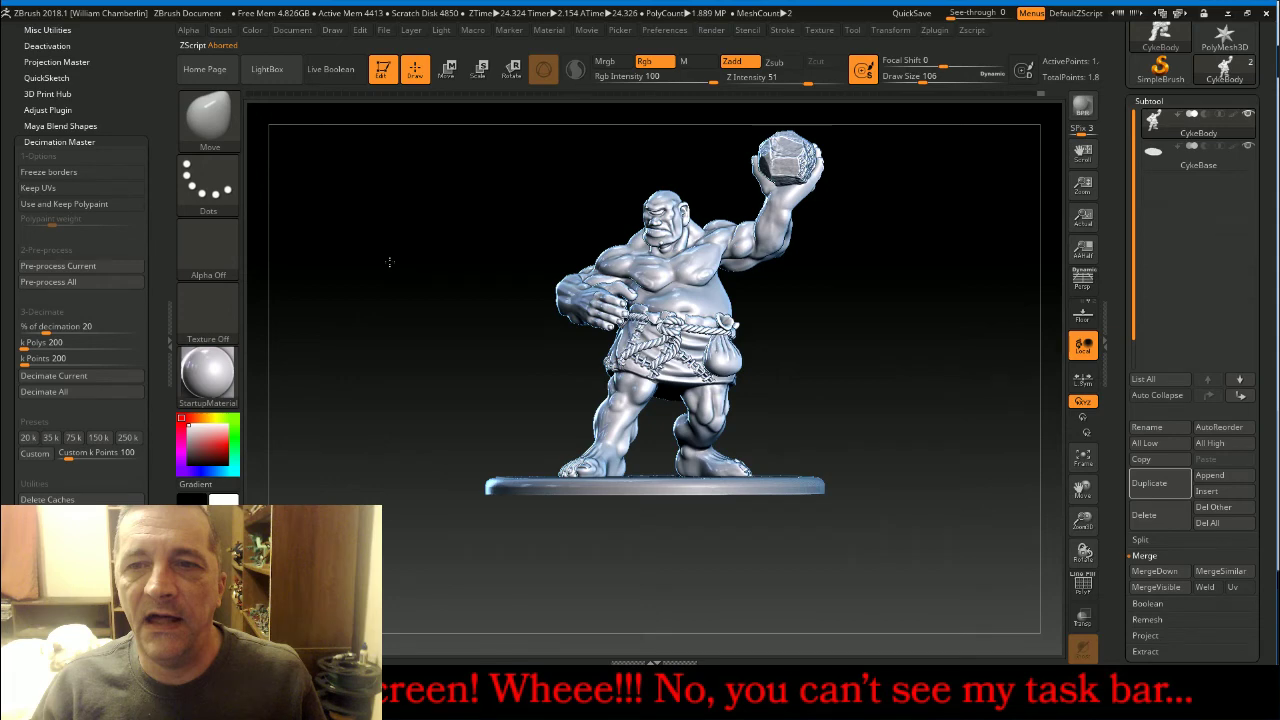
# Run the custom 100 k points decimation on CykeBody again.
pyautogui.moveTo(389, 262); pyautogui.dragTo(774, 374)
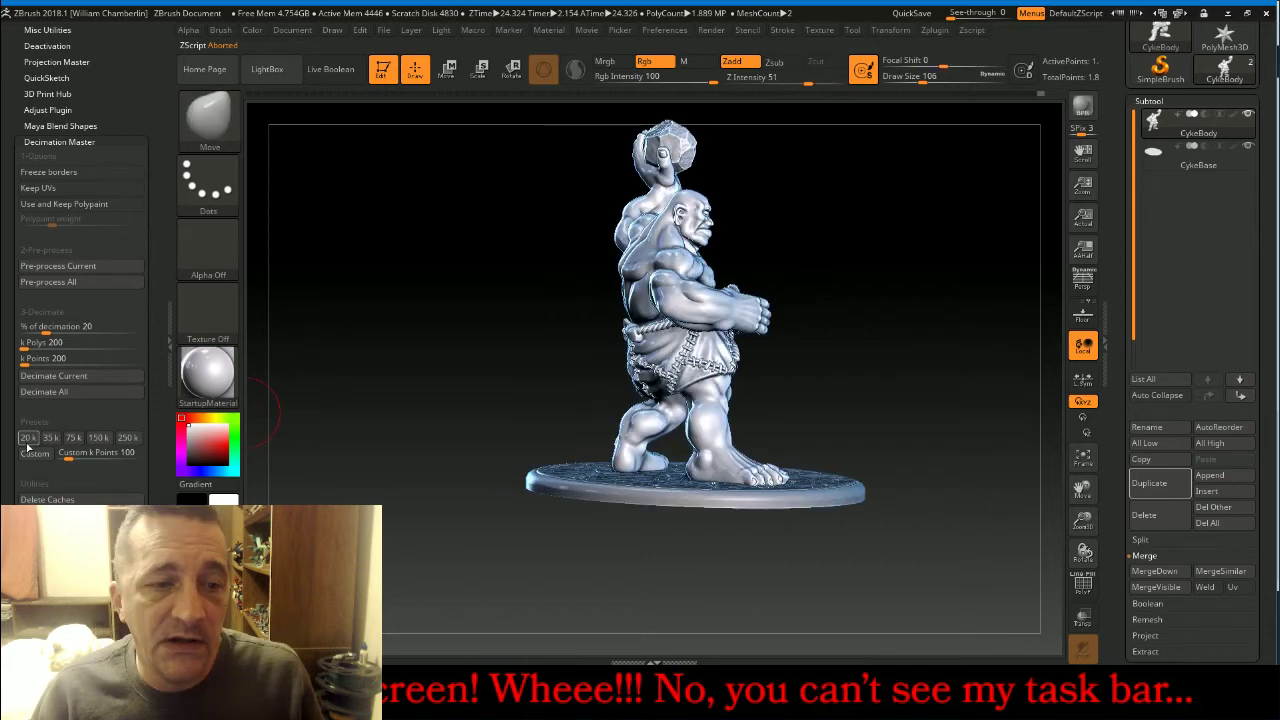
pyautogui.click(1082, 461)
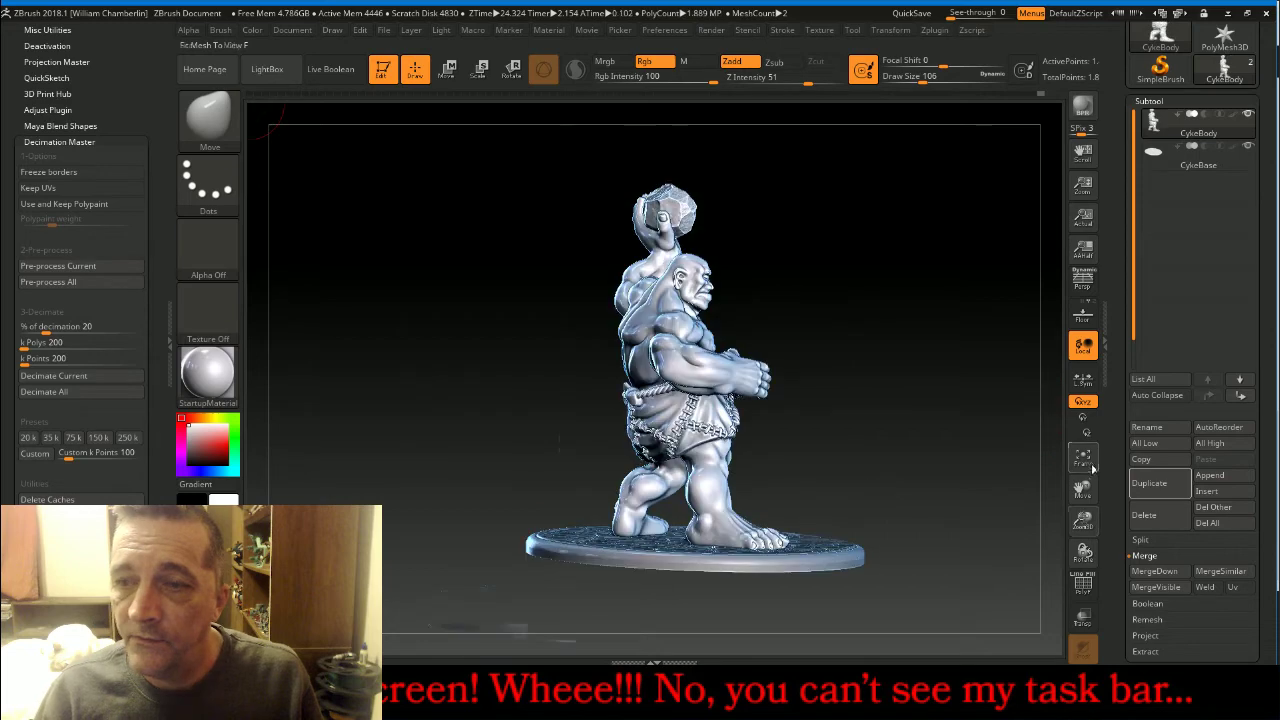
pyautogui.click(1092, 467)
pyautogui.moveTo(1083, 523); pyautogui.dragTo(1083, 508)
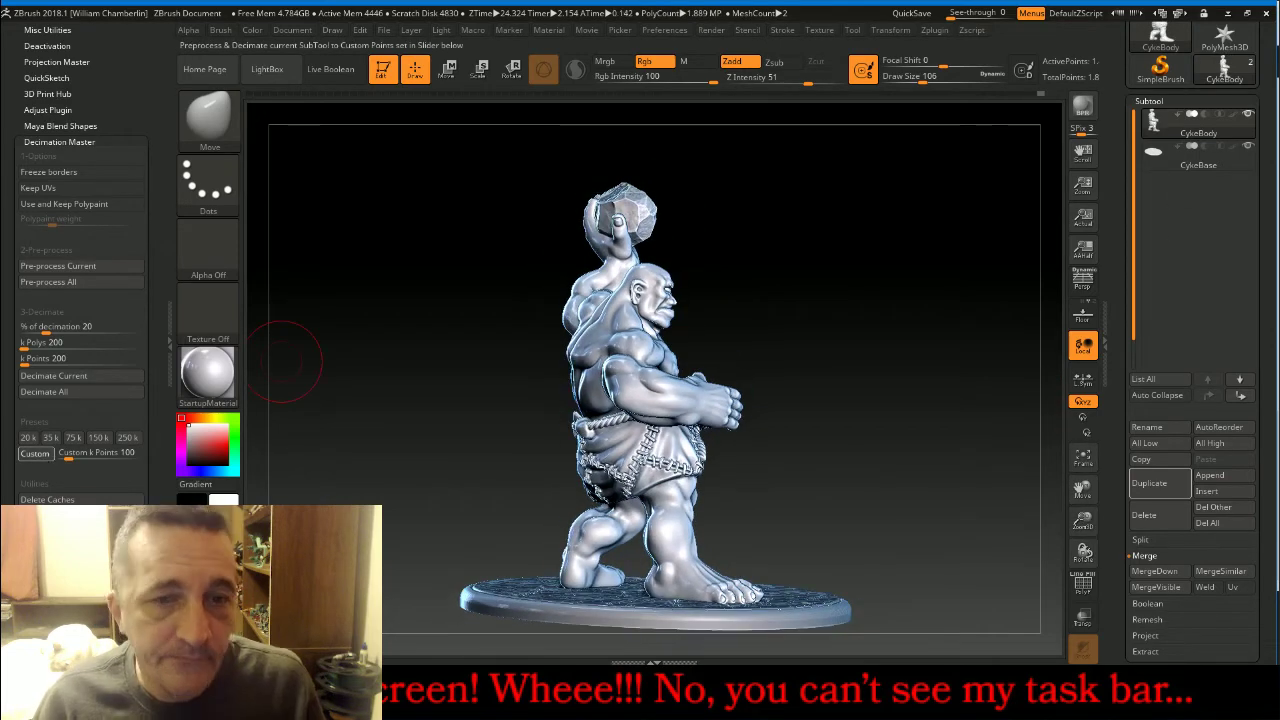
pyautogui.click(36, 454)
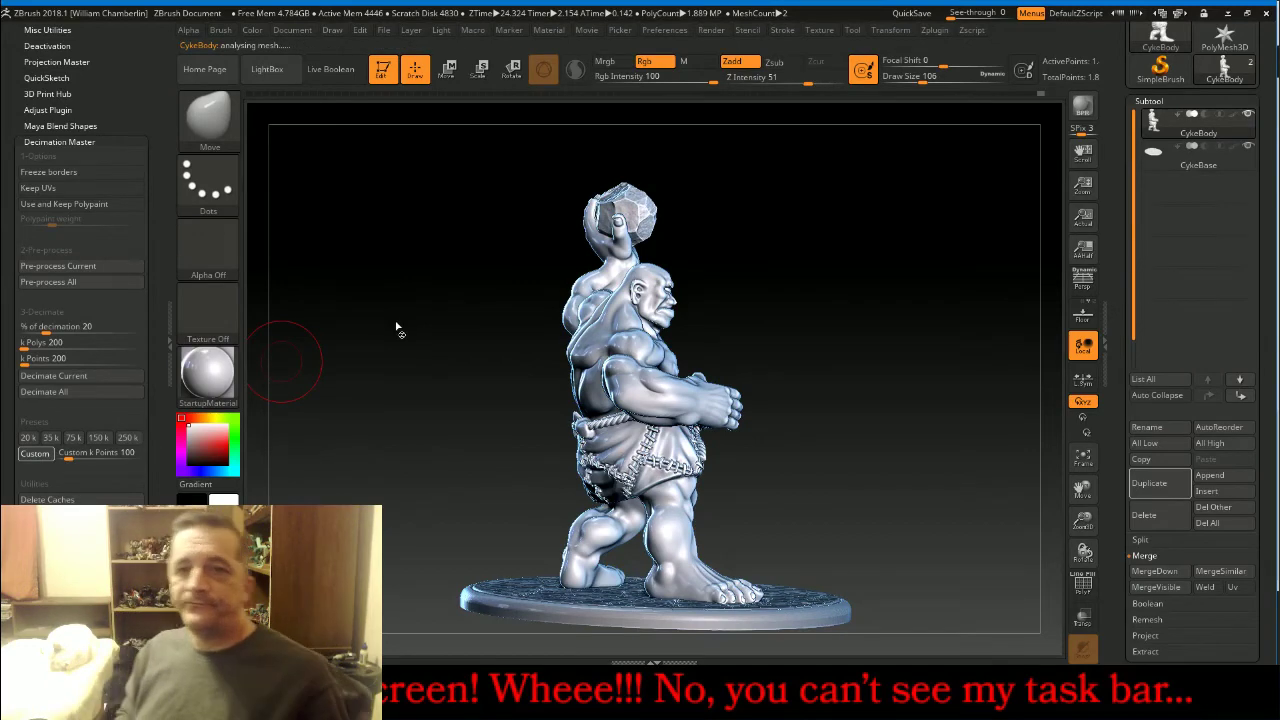
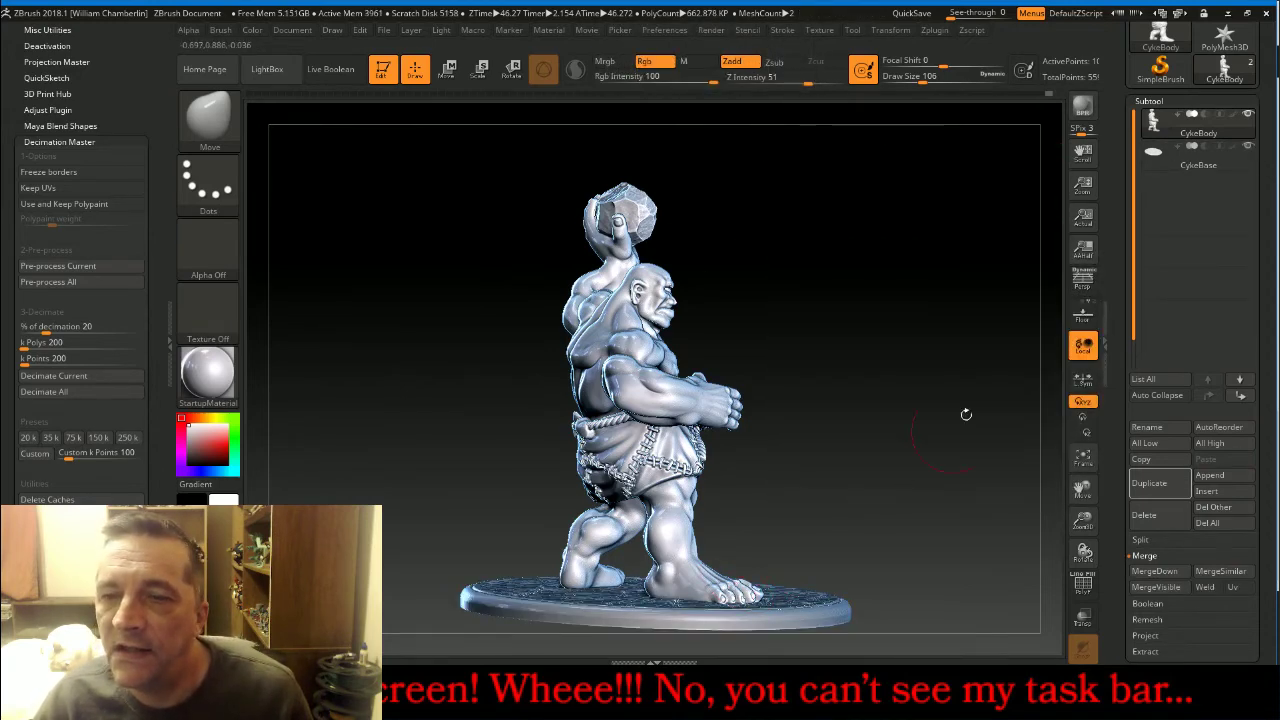
# Examine the decimated CykeBody up close with the polygon wireframe shown, checking the legs, tunic, rope belt and torso.
pyautogui.moveTo(1015, 325); pyautogui.dragTo(972, 382)
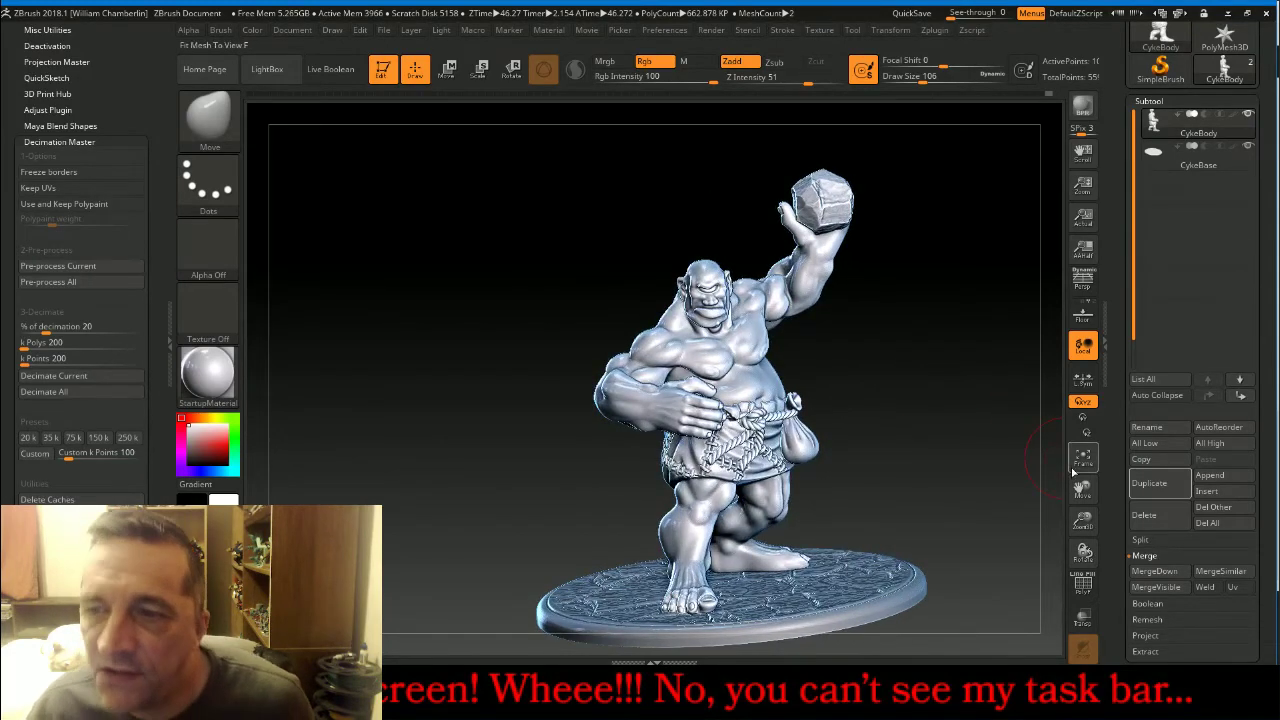
pyautogui.moveTo(1083, 488)
pyautogui.mouseDown()
pyautogui.moveTo(1049, 463)
pyautogui.moveTo(963, 457)
pyautogui.moveTo(1083, 514)
pyautogui.moveTo(1083, 490)
pyautogui.mouseUp()
pyautogui.moveTo(1083, 550); pyautogui.dragTo(1084, 612)
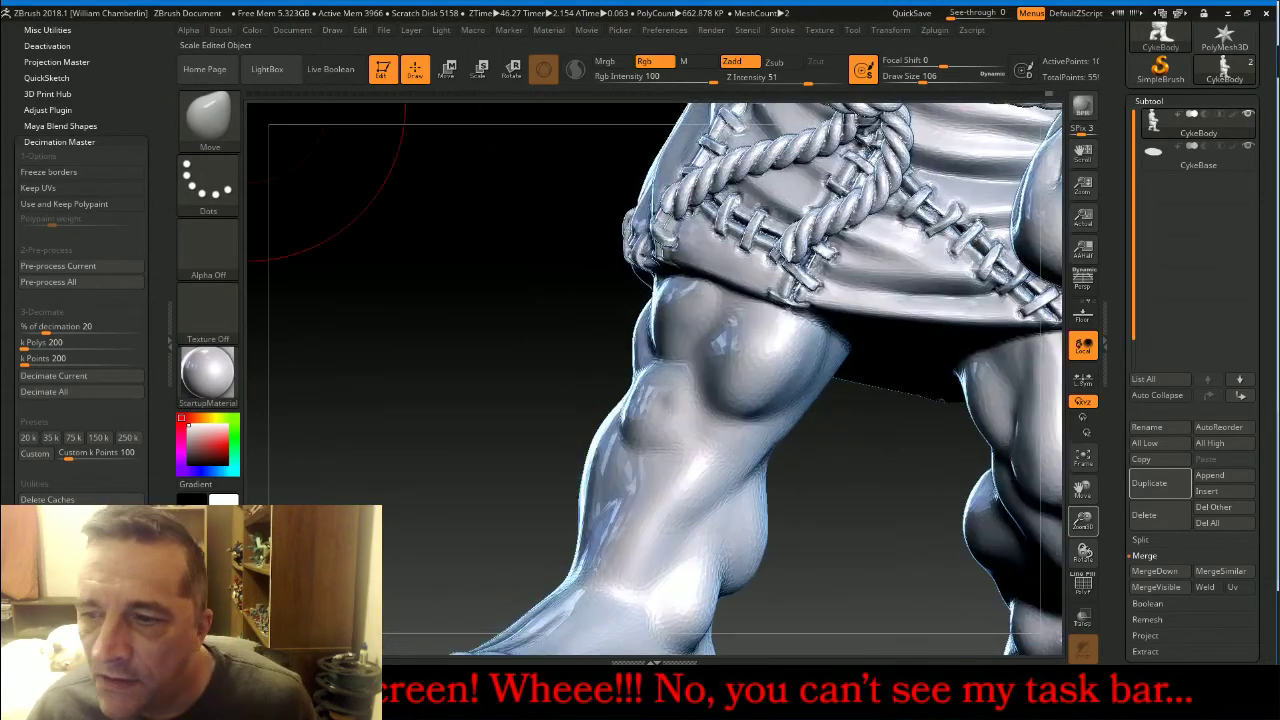
pyautogui.click(1084, 590)
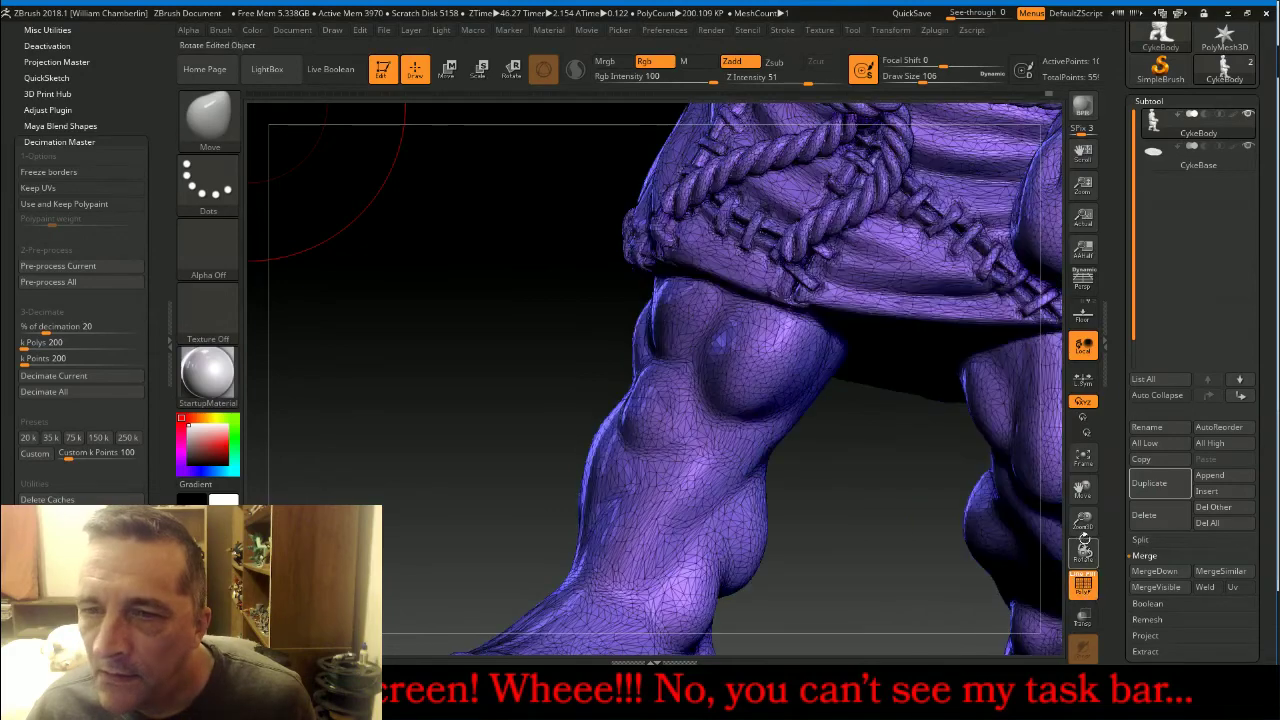
pyautogui.moveTo(1083, 490); pyautogui.dragTo(1092, 670)
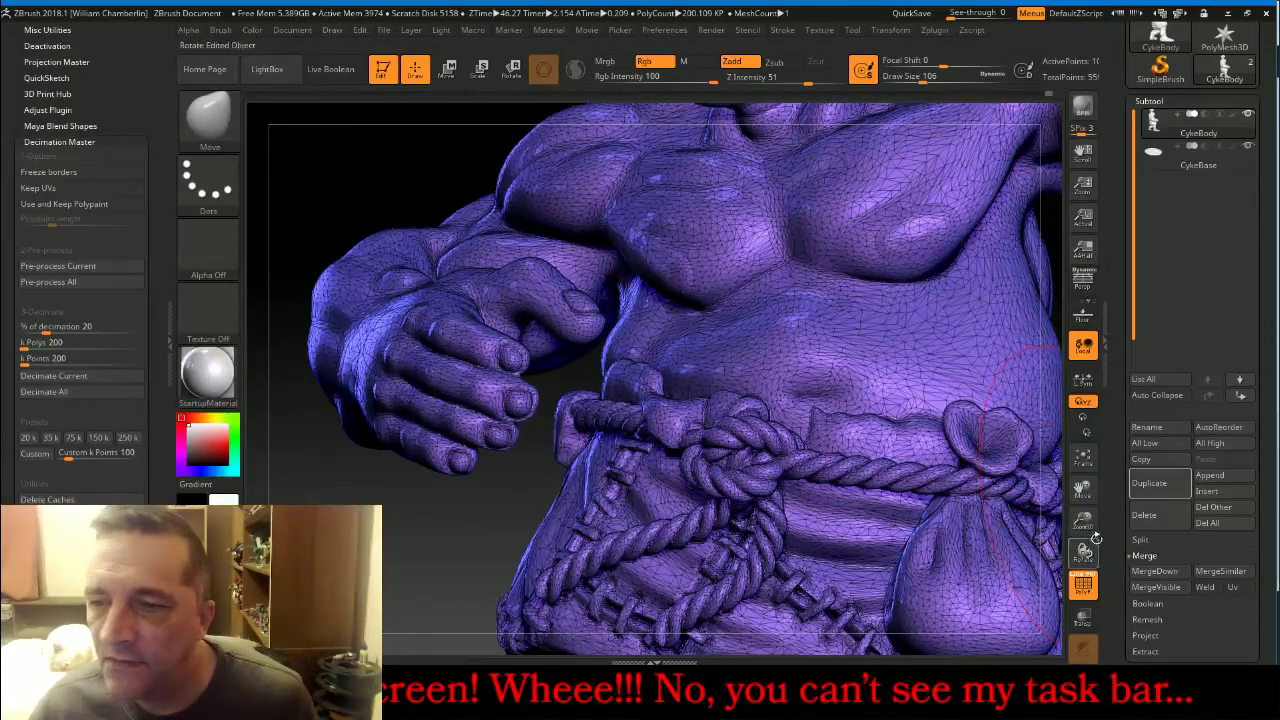
pyautogui.click(1088, 590)
pyautogui.click(1083, 458)
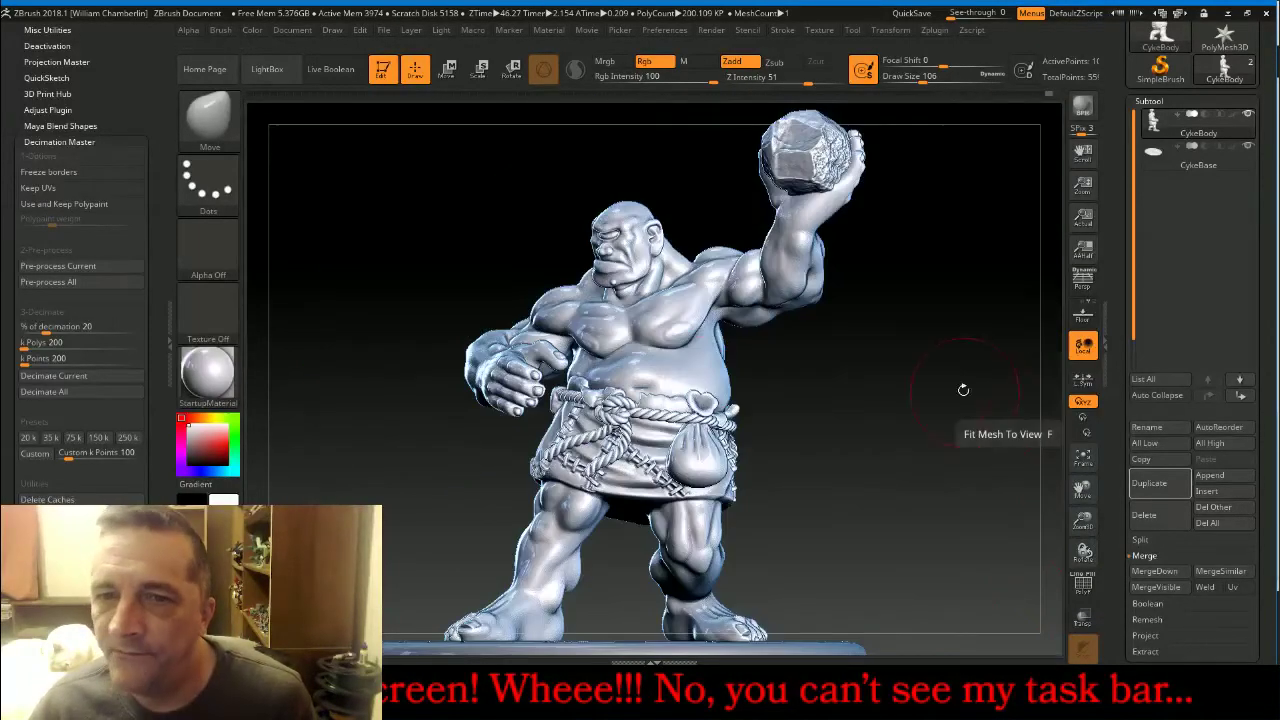
pyautogui.moveTo(960, 391); pyautogui.dragTo(978, 400)
pyautogui.moveTo(1083, 522); pyautogui.dragTo(1106, 452)
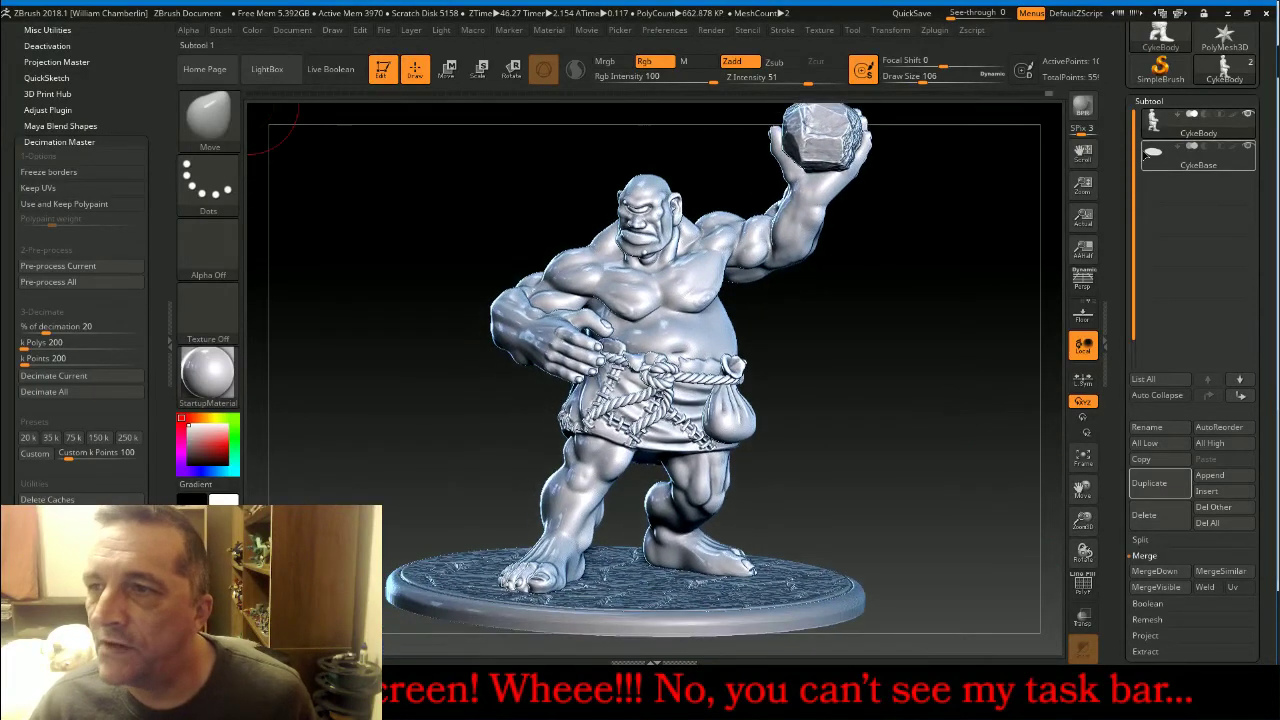
# Preprocess and decimate CykeBase with the 35 k points preset.
pyautogui.click(1153, 152)
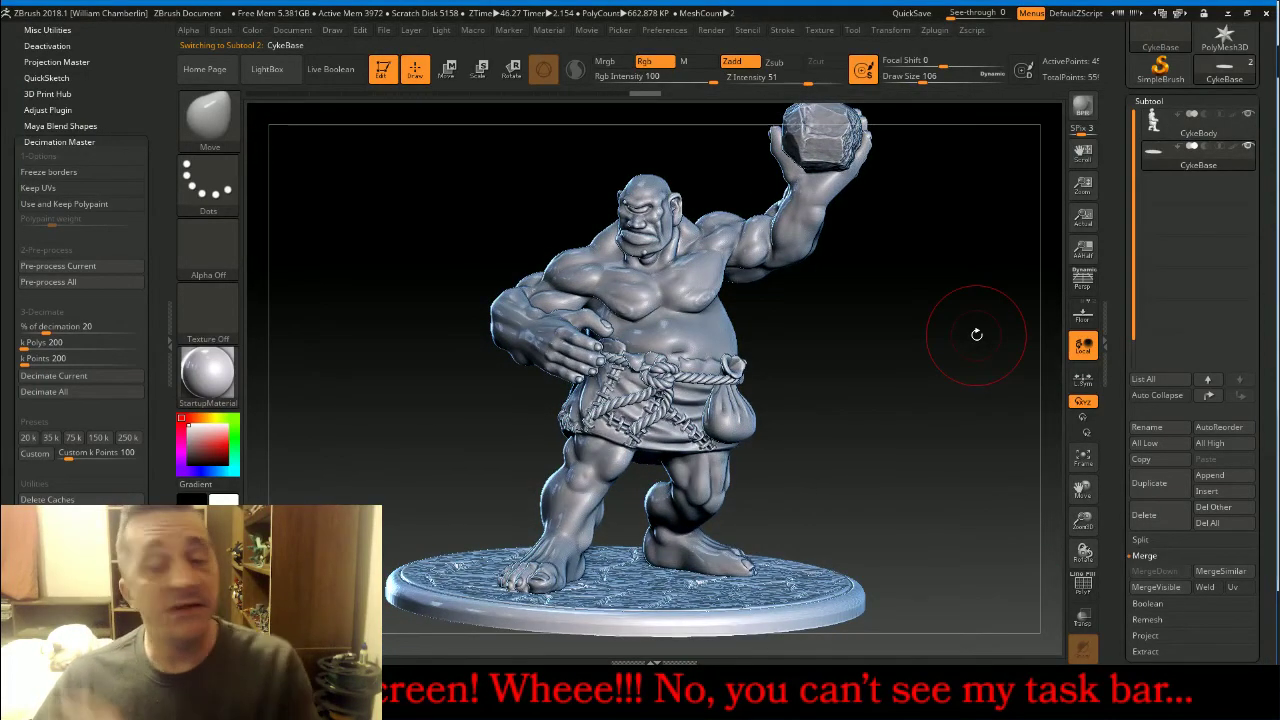
pyautogui.moveTo(975, 347); pyautogui.dragTo(1000, 387)
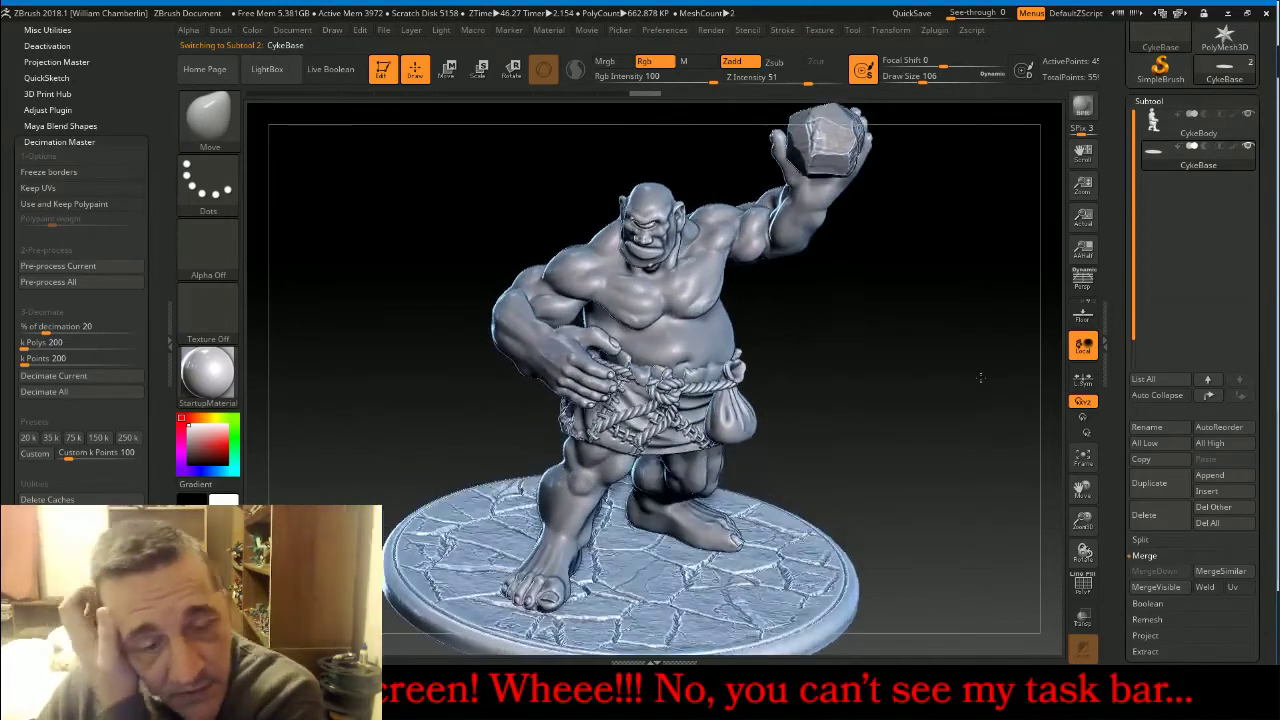
pyautogui.moveTo(1084, 495); pyautogui.dragTo(1083, 489)
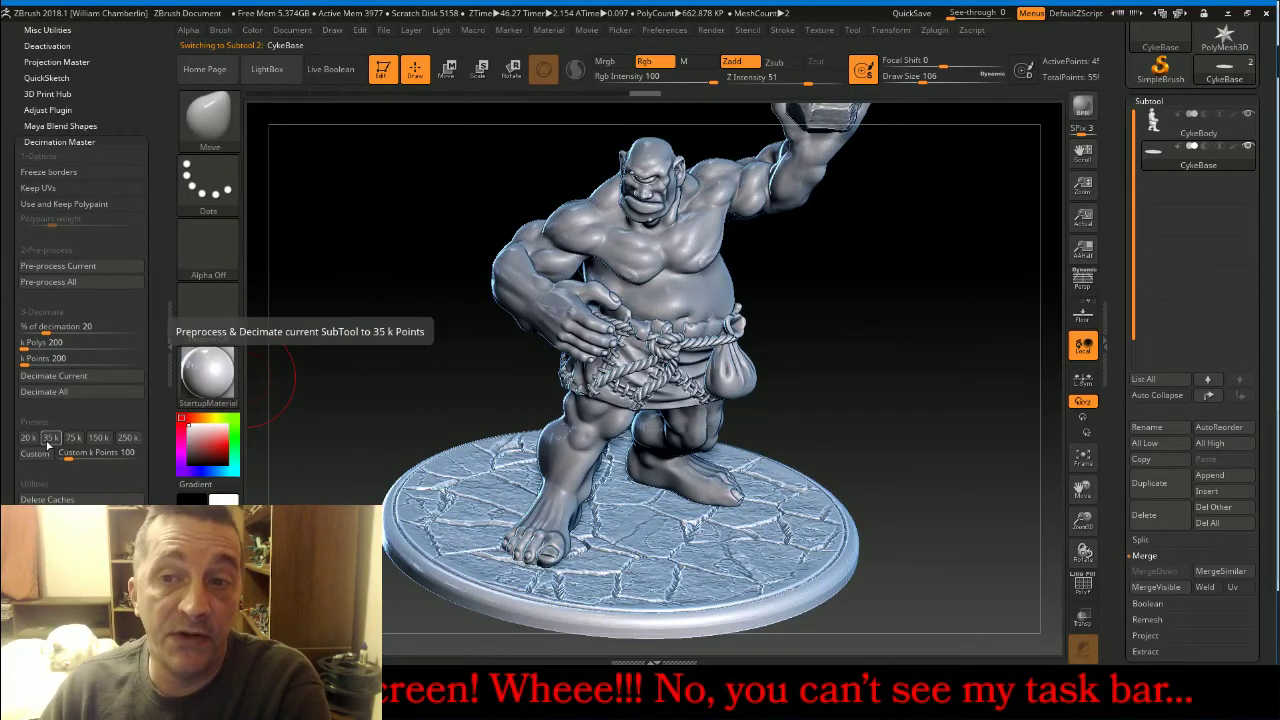
pyautogui.click(49, 438)
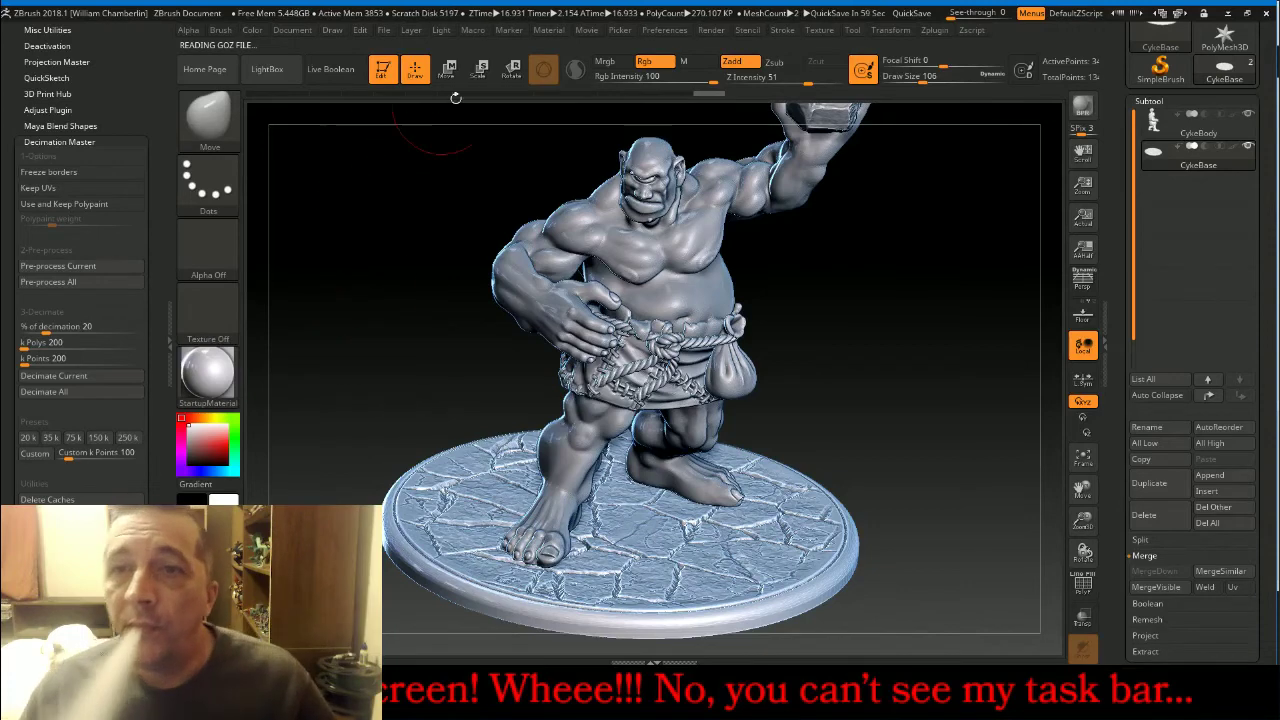
pyautogui.moveTo(935, 330); pyautogui.dragTo(930, 314)
pyautogui.click(1092, 468)
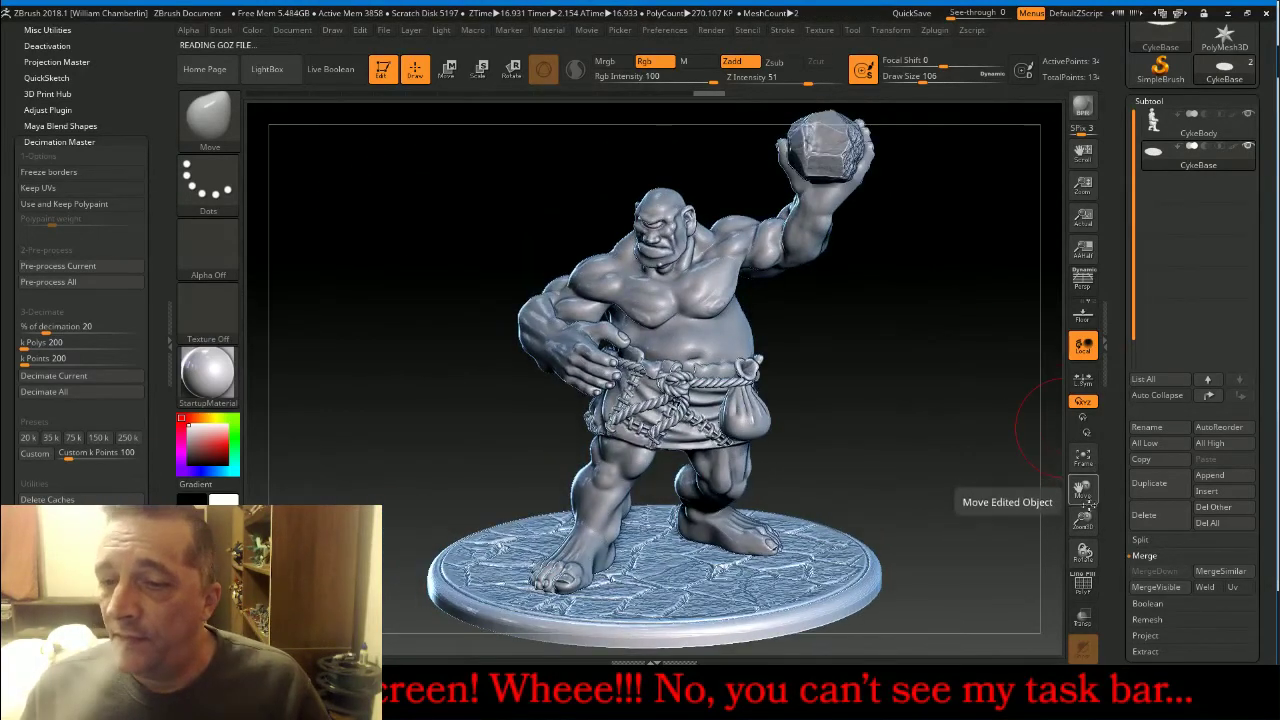
pyautogui.moveTo(1085, 524); pyautogui.dragTo(1074, 496)
pyautogui.moveTo(936, 418)
pyautogui.mouseDown()
pyautogui.moveTo(913, 405)
pyautogui.moveTo(965, 394)
pyautogui.moveTo(888, 290)
pyautogui.moveTo(871, 229)
pyautogui.moveTo(959, 254)
pyautogui.moveTo(923, 257)
pyautogui.moveTo(955, 330)
pyautogui.moveTo(869, 329)
pyautogui.moveTo(907, 365)
pyautogui.moveTo(921, 352)
pyautogui.mouseUp()
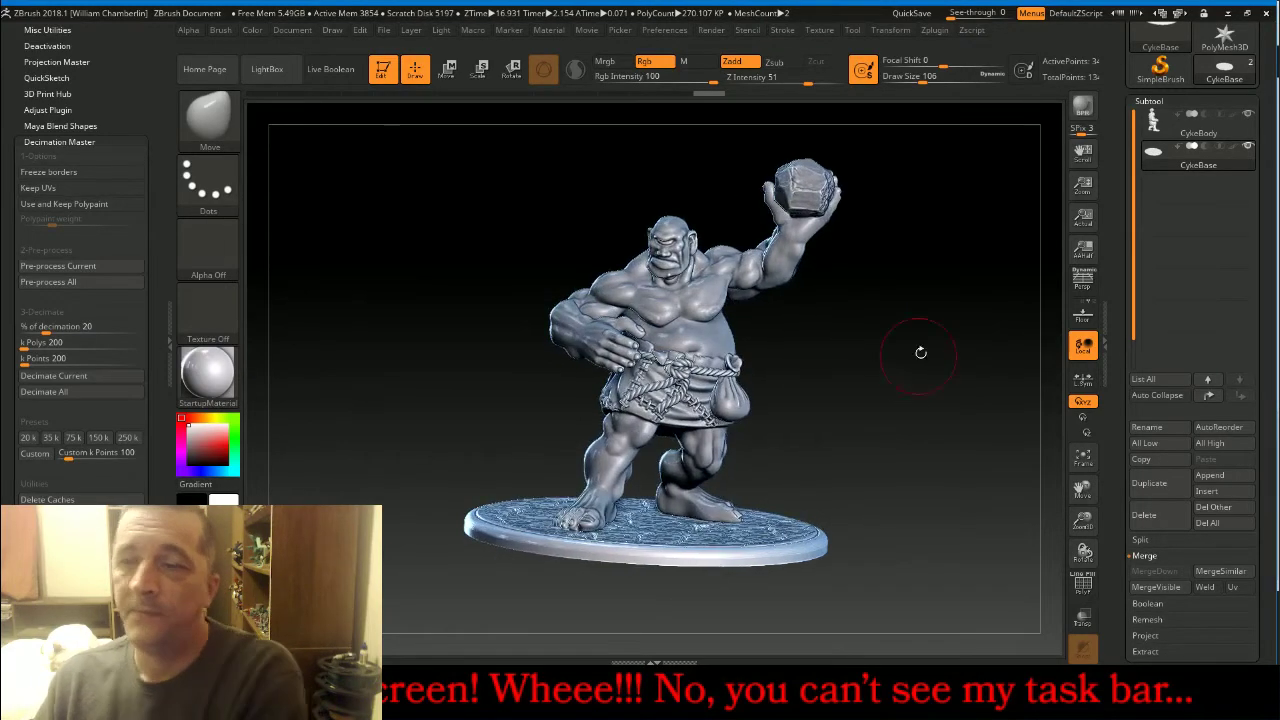
# Export CykeBase as CyclopsGenericBase.OBJ into the Cyclops folder under BroadcastMiniatures > New.
pyautogui.scroll(5, 1276, 243)
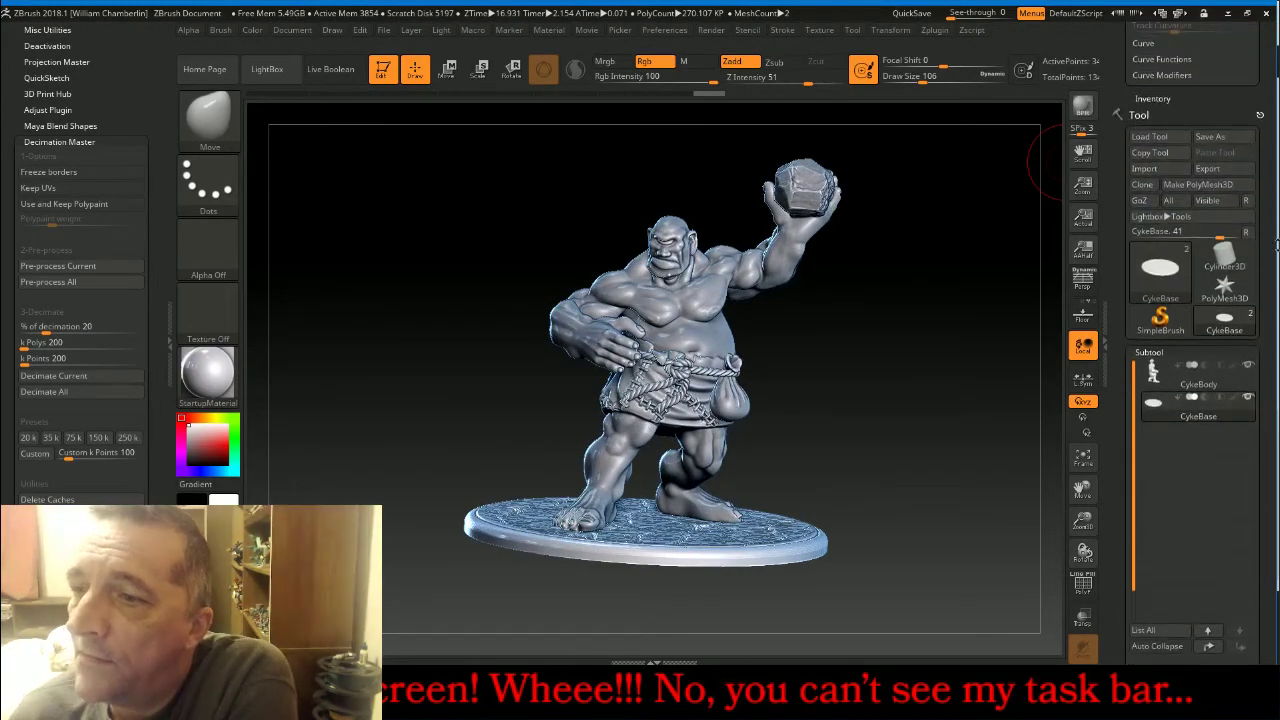
pyautogui.click(1226, 172)
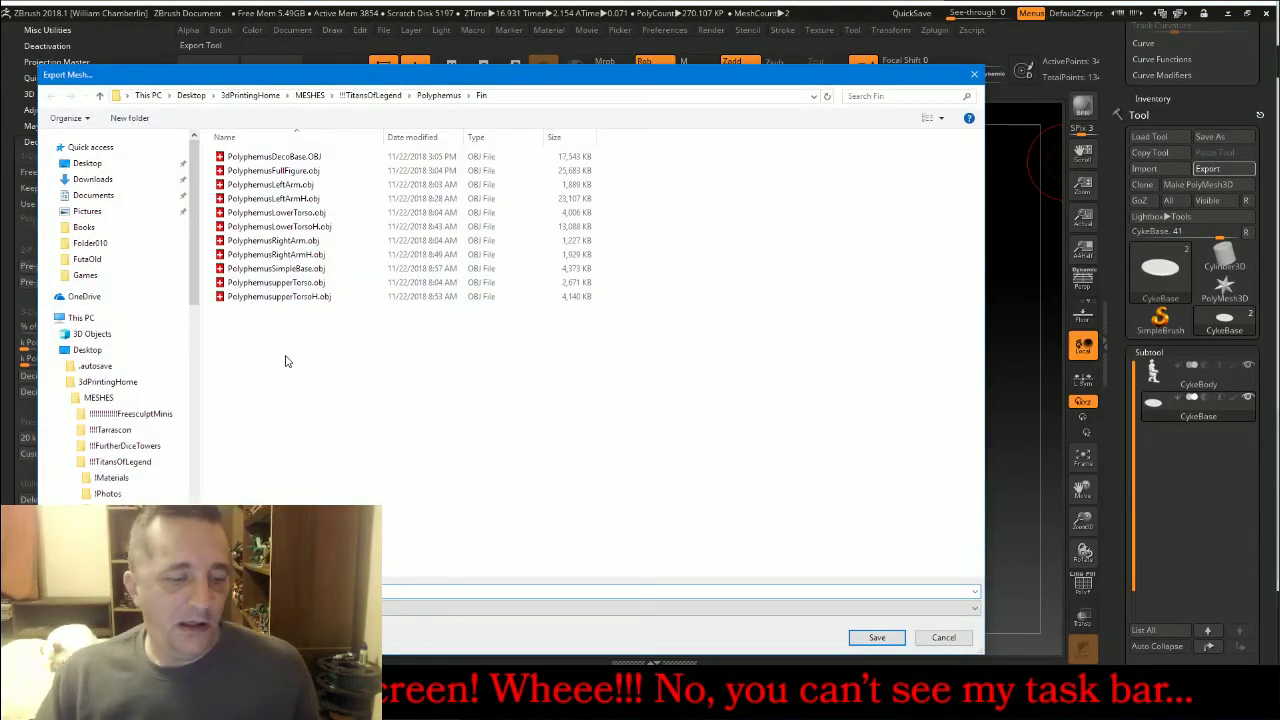
pyautogui.click(97, 417)
pyautogui.click(631, 181)
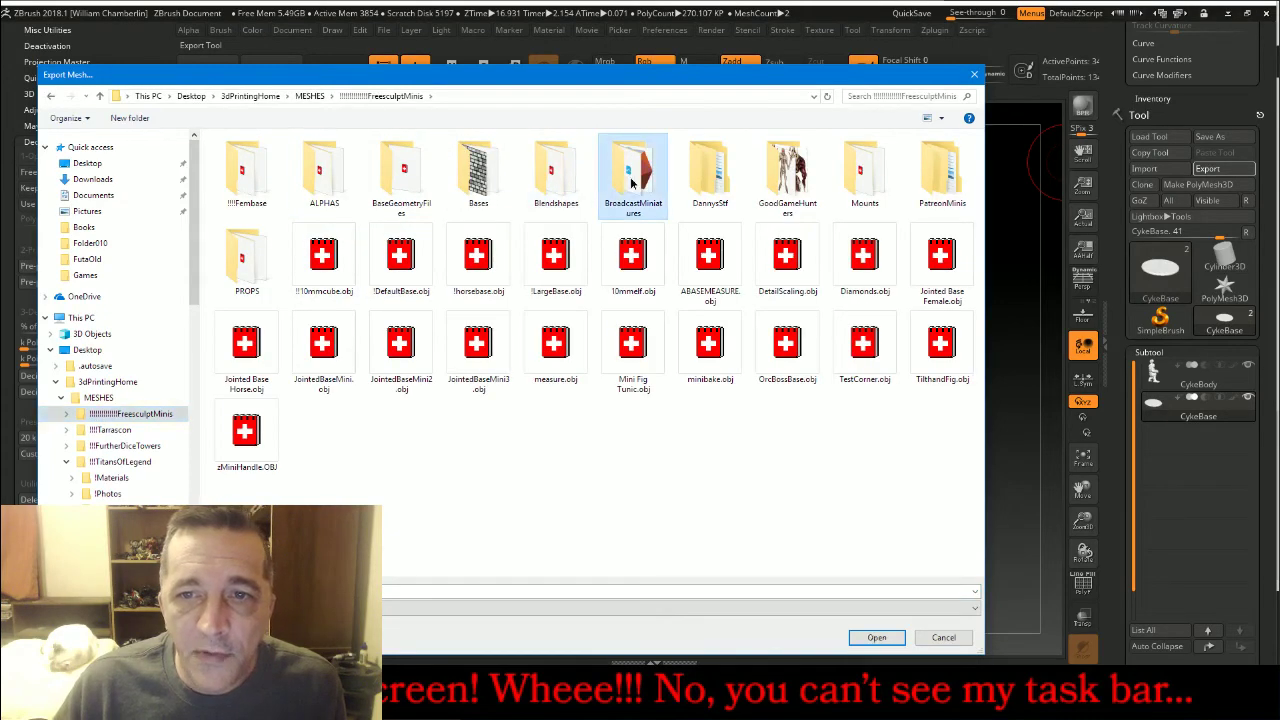
pyautogui.doubleClick(631, 181)
pyautogui.doubleClick(252, 174)
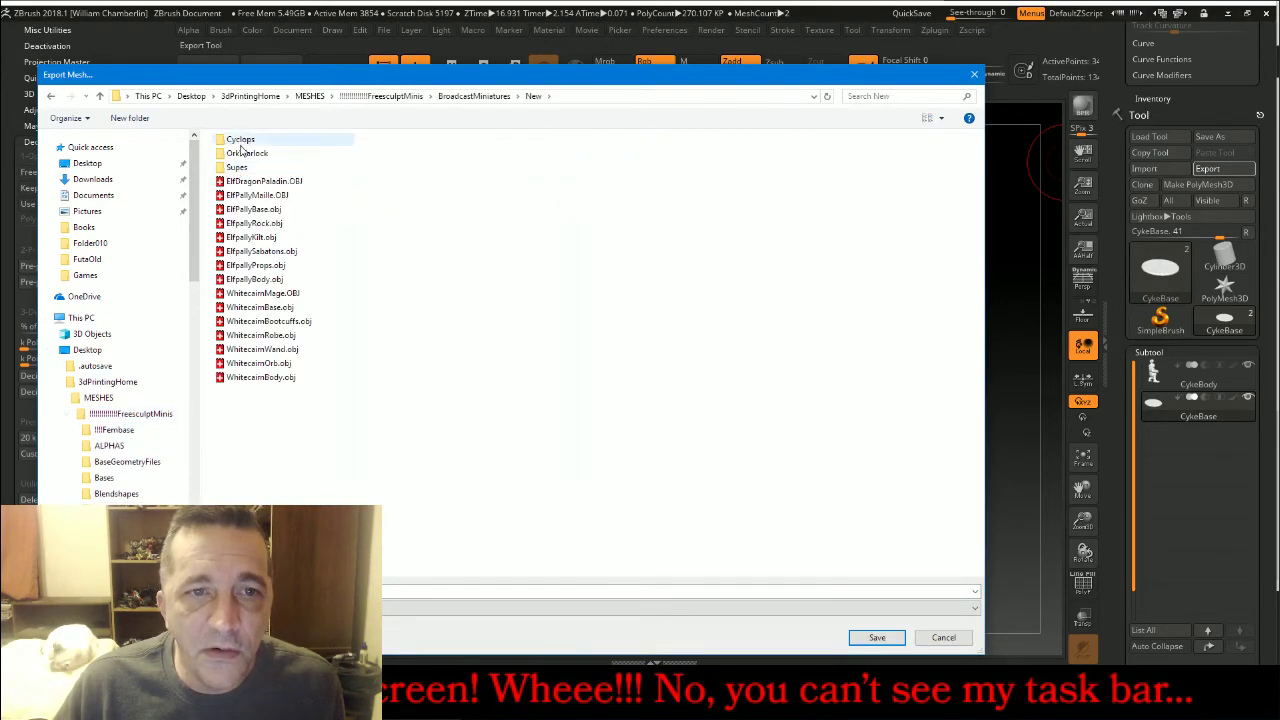
pyautogui.doubleClick(248, 144)
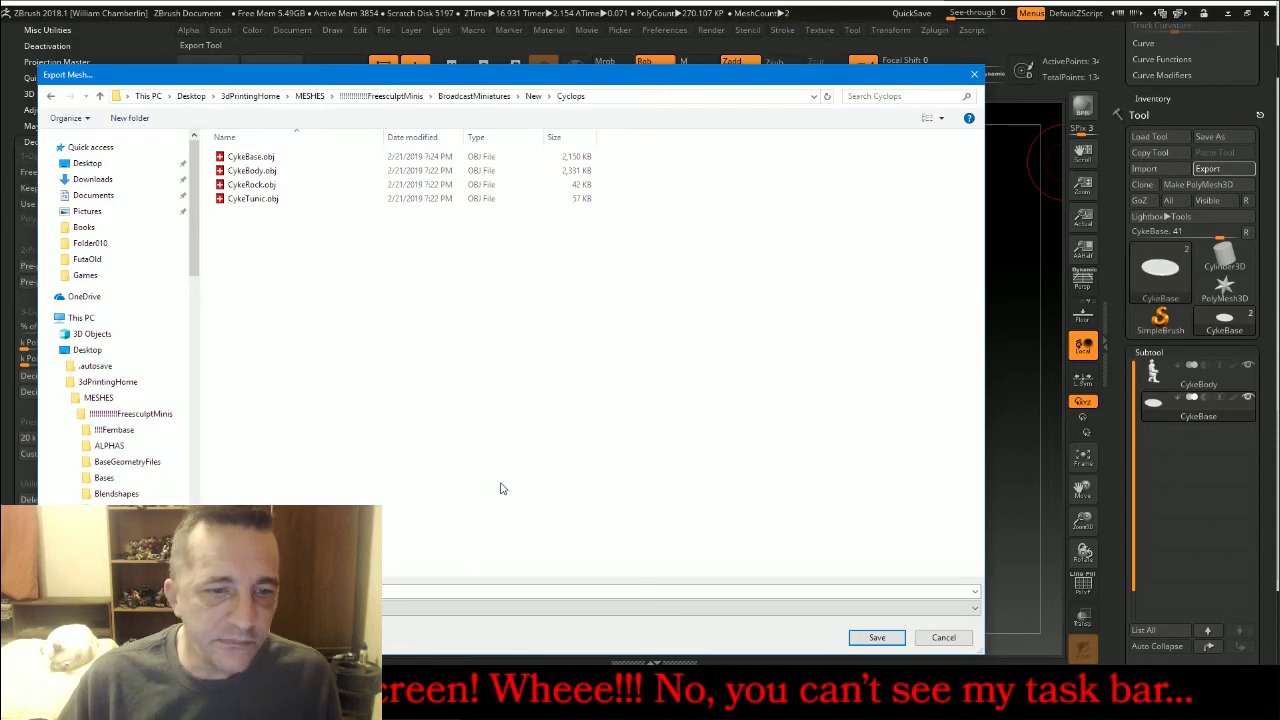
pyautogui.click(458, 592)
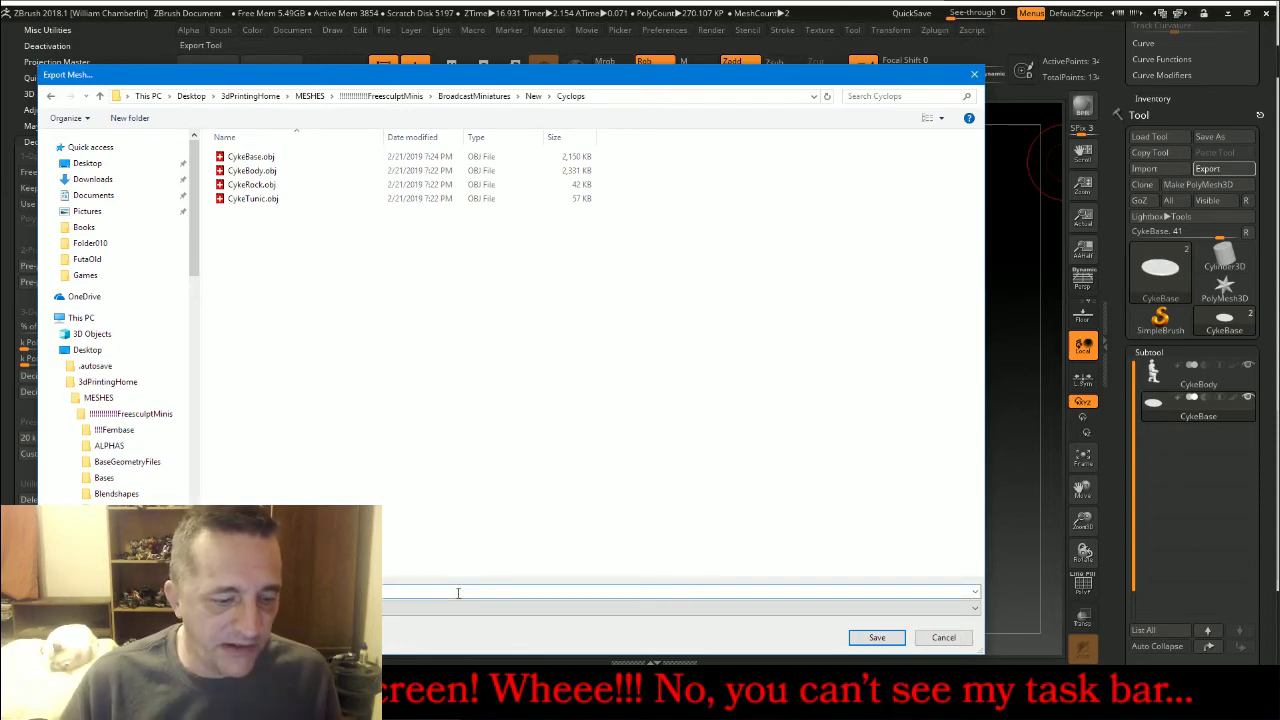
pyautogui.click(458, 592)
pyautogui.write('C')
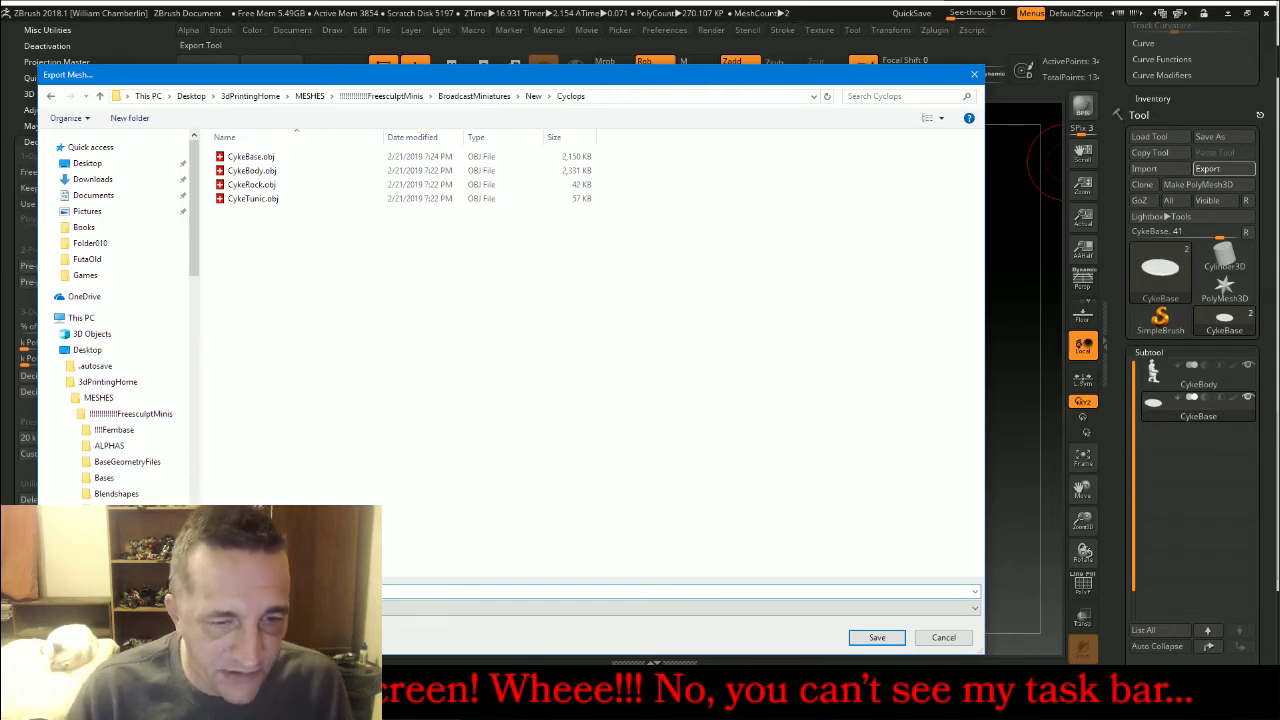
pyautogui.press('Return')
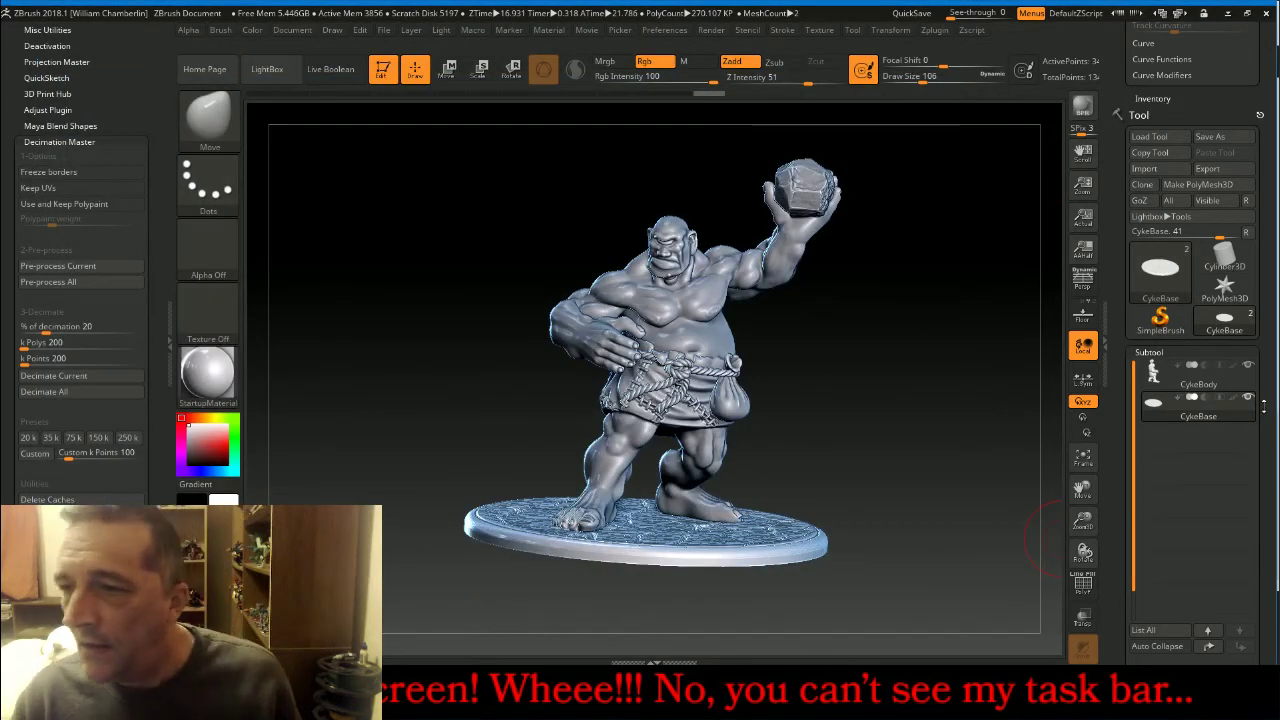
# Export the CykeBody subtool as its own OBJ file in the same Cyclops folder.
pyautogui.moveTo(1218, 383)
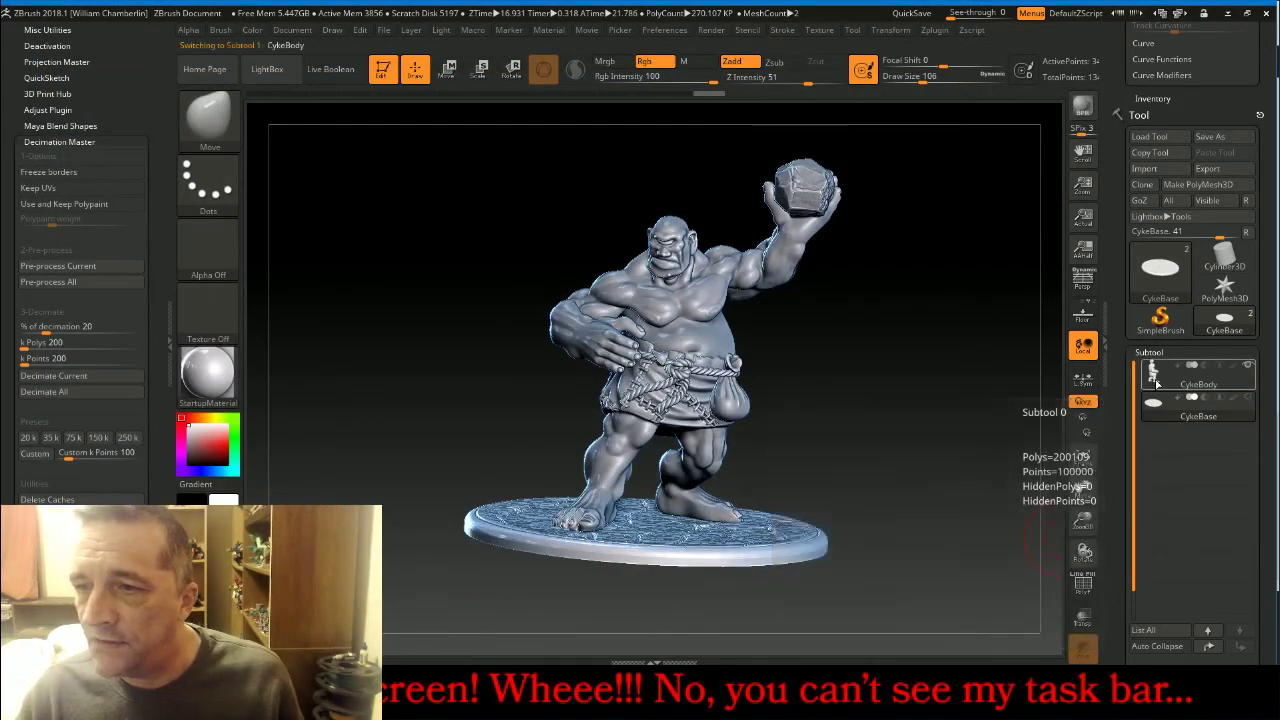
pyautogui.click(1157, 378)
pyautogui.click(1232, 170)
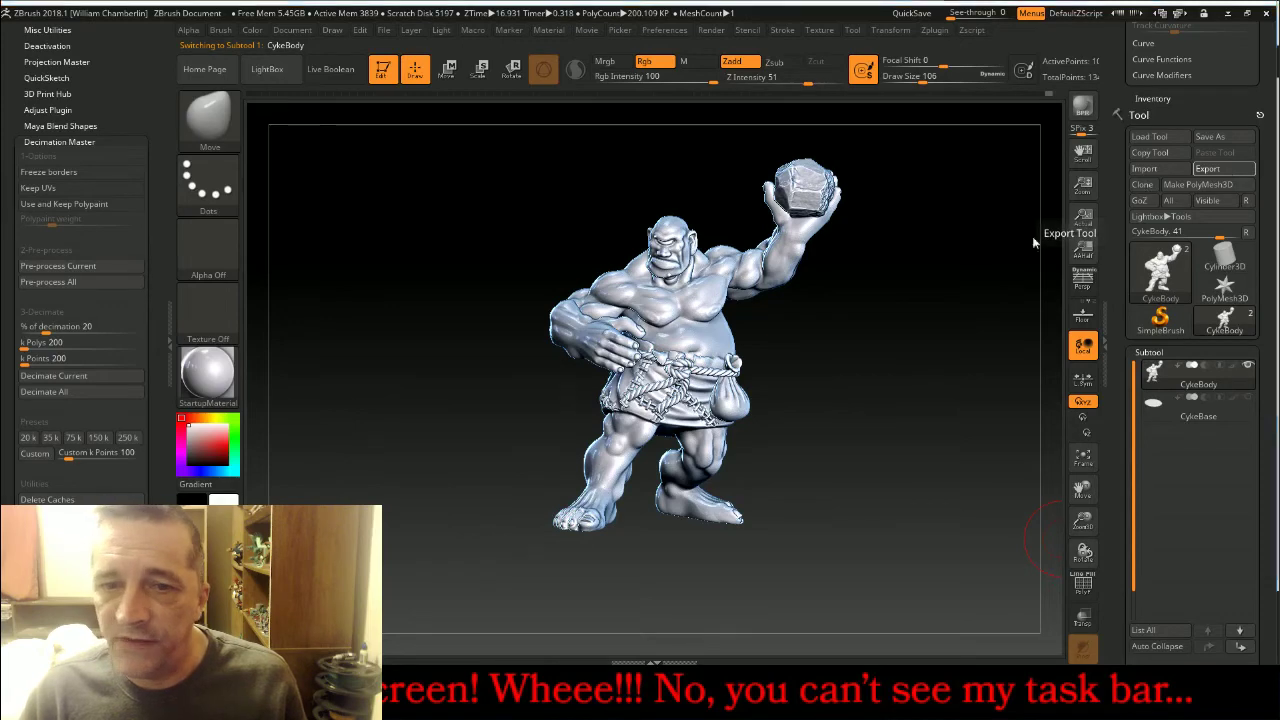
pyautogui.write('Cyc')
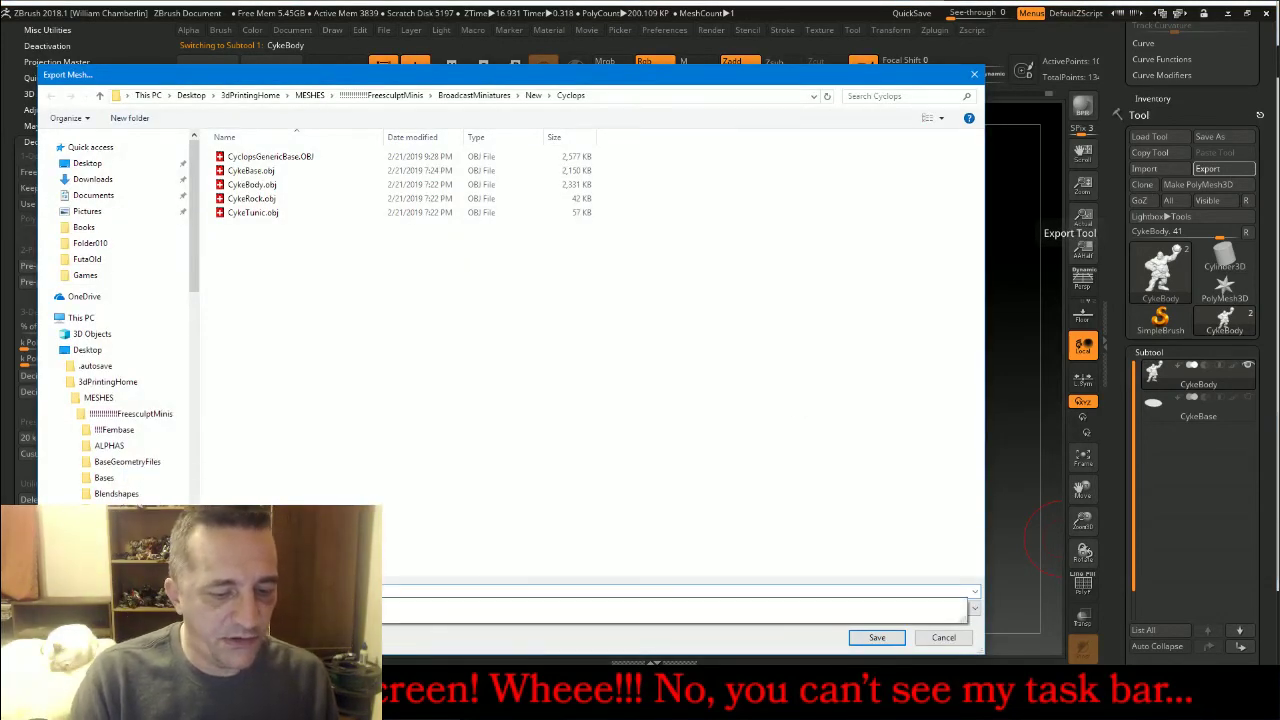
pyautogui.press('Return')
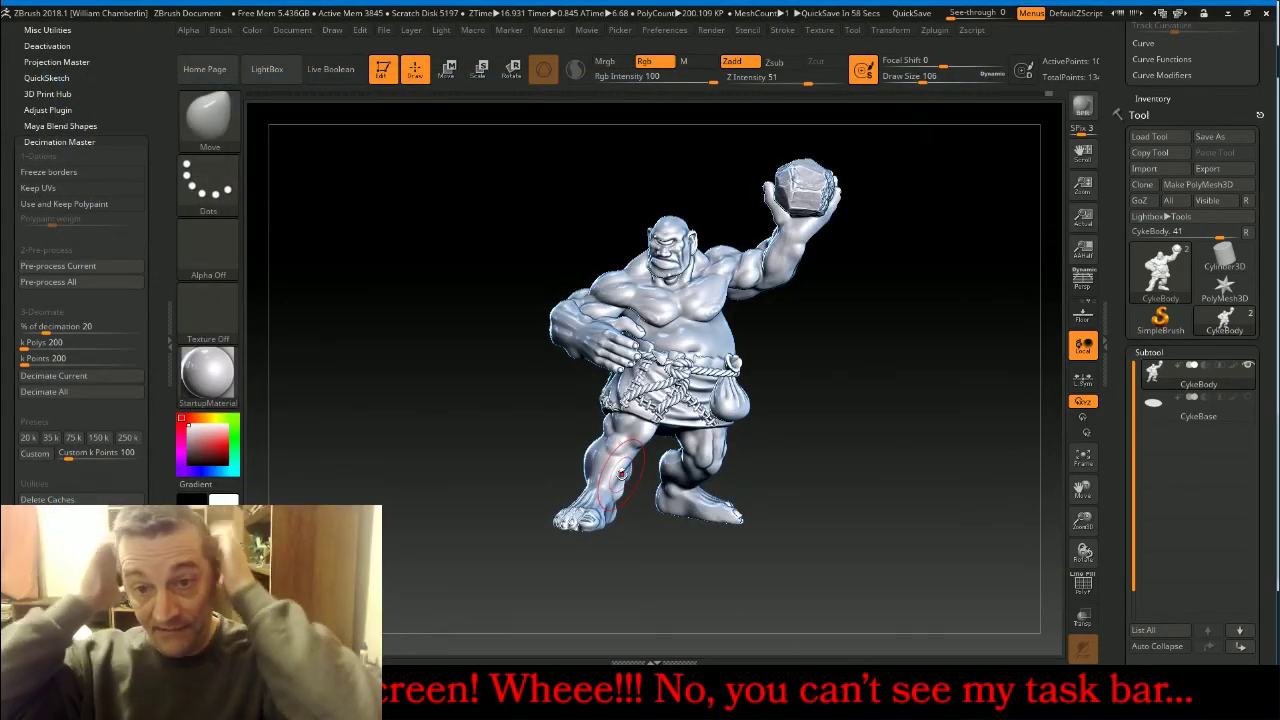
pyautogui.hotkey('alt', 'Tab')
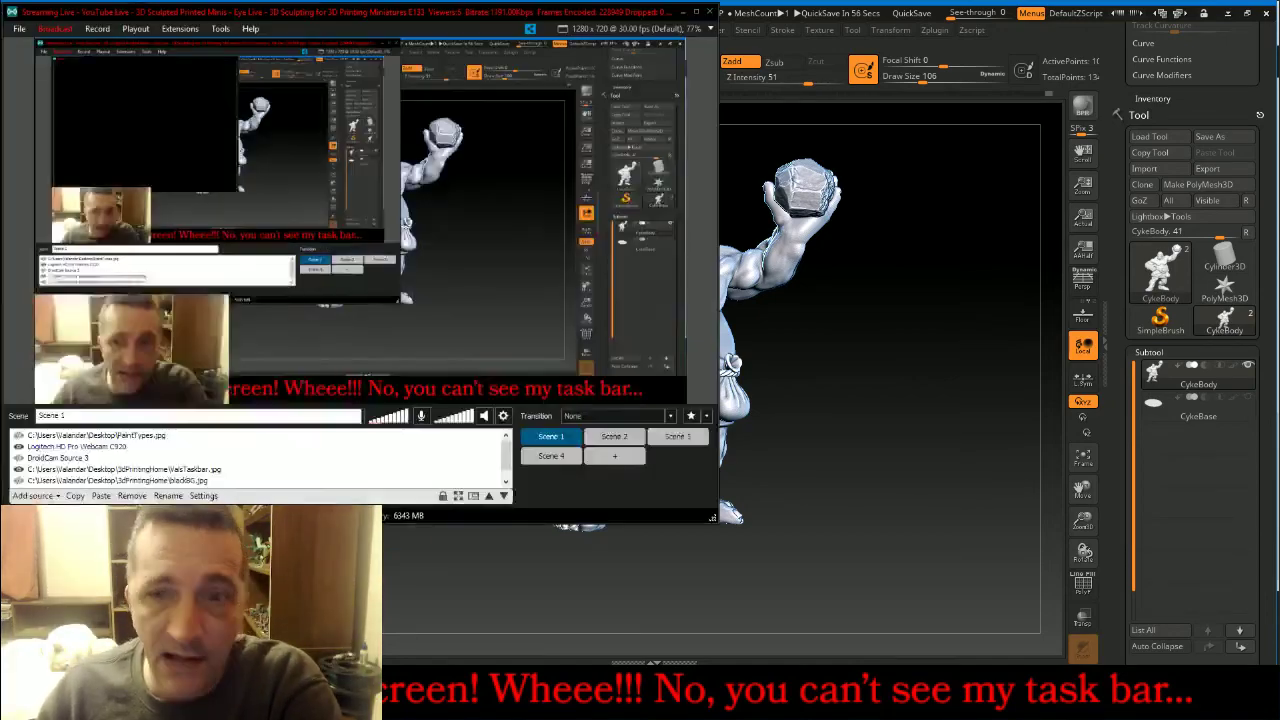
pyautogui.click(615, 437)
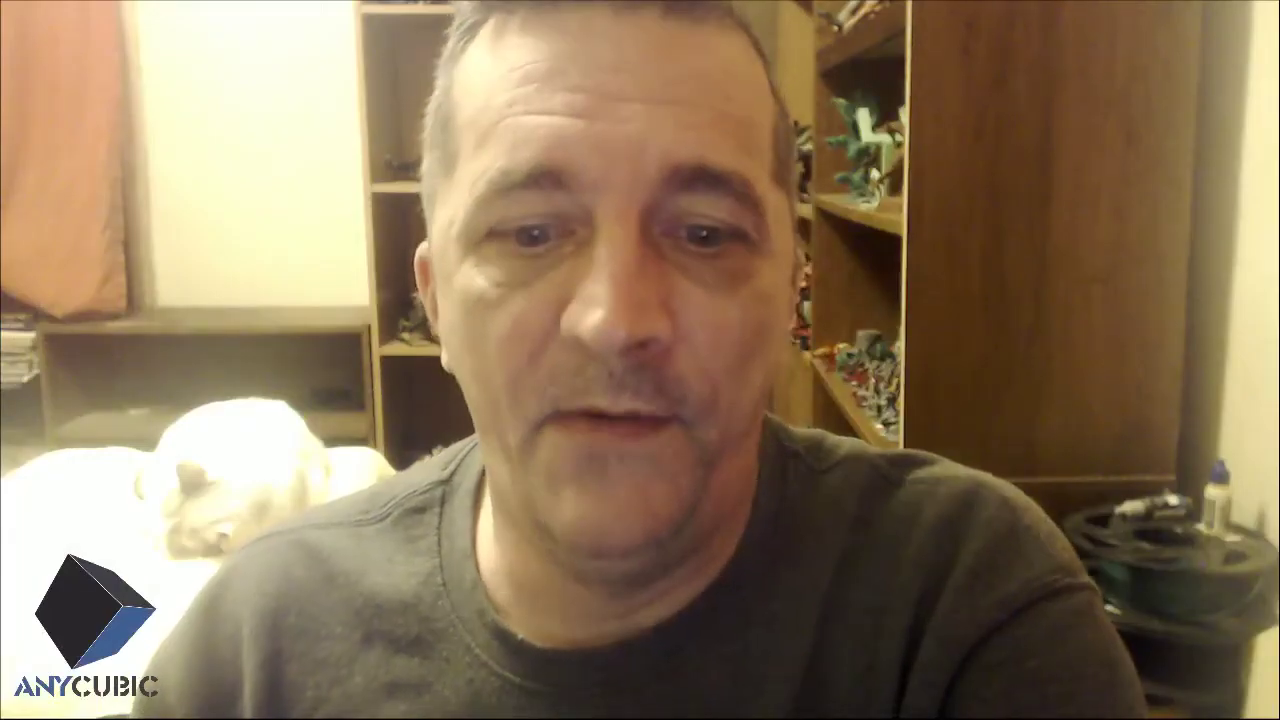